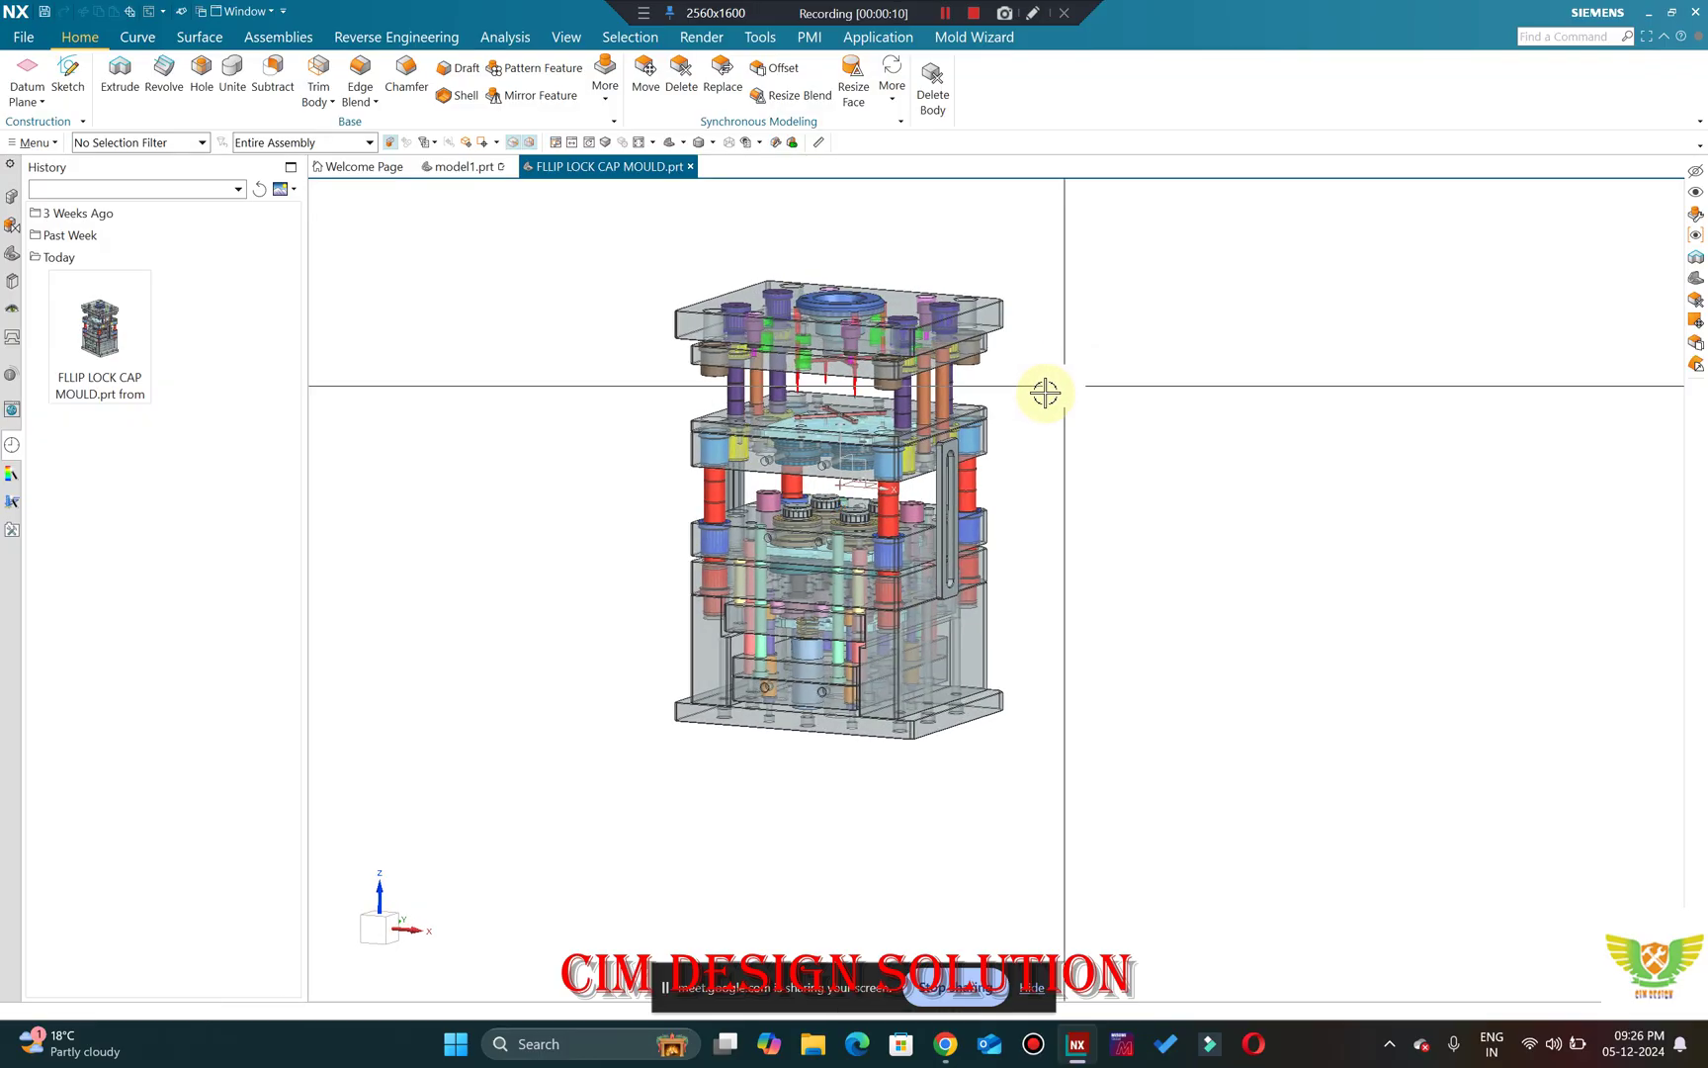
Roll the mould's model history back by making Mirror Feature (675) the current feature.
key("F8")
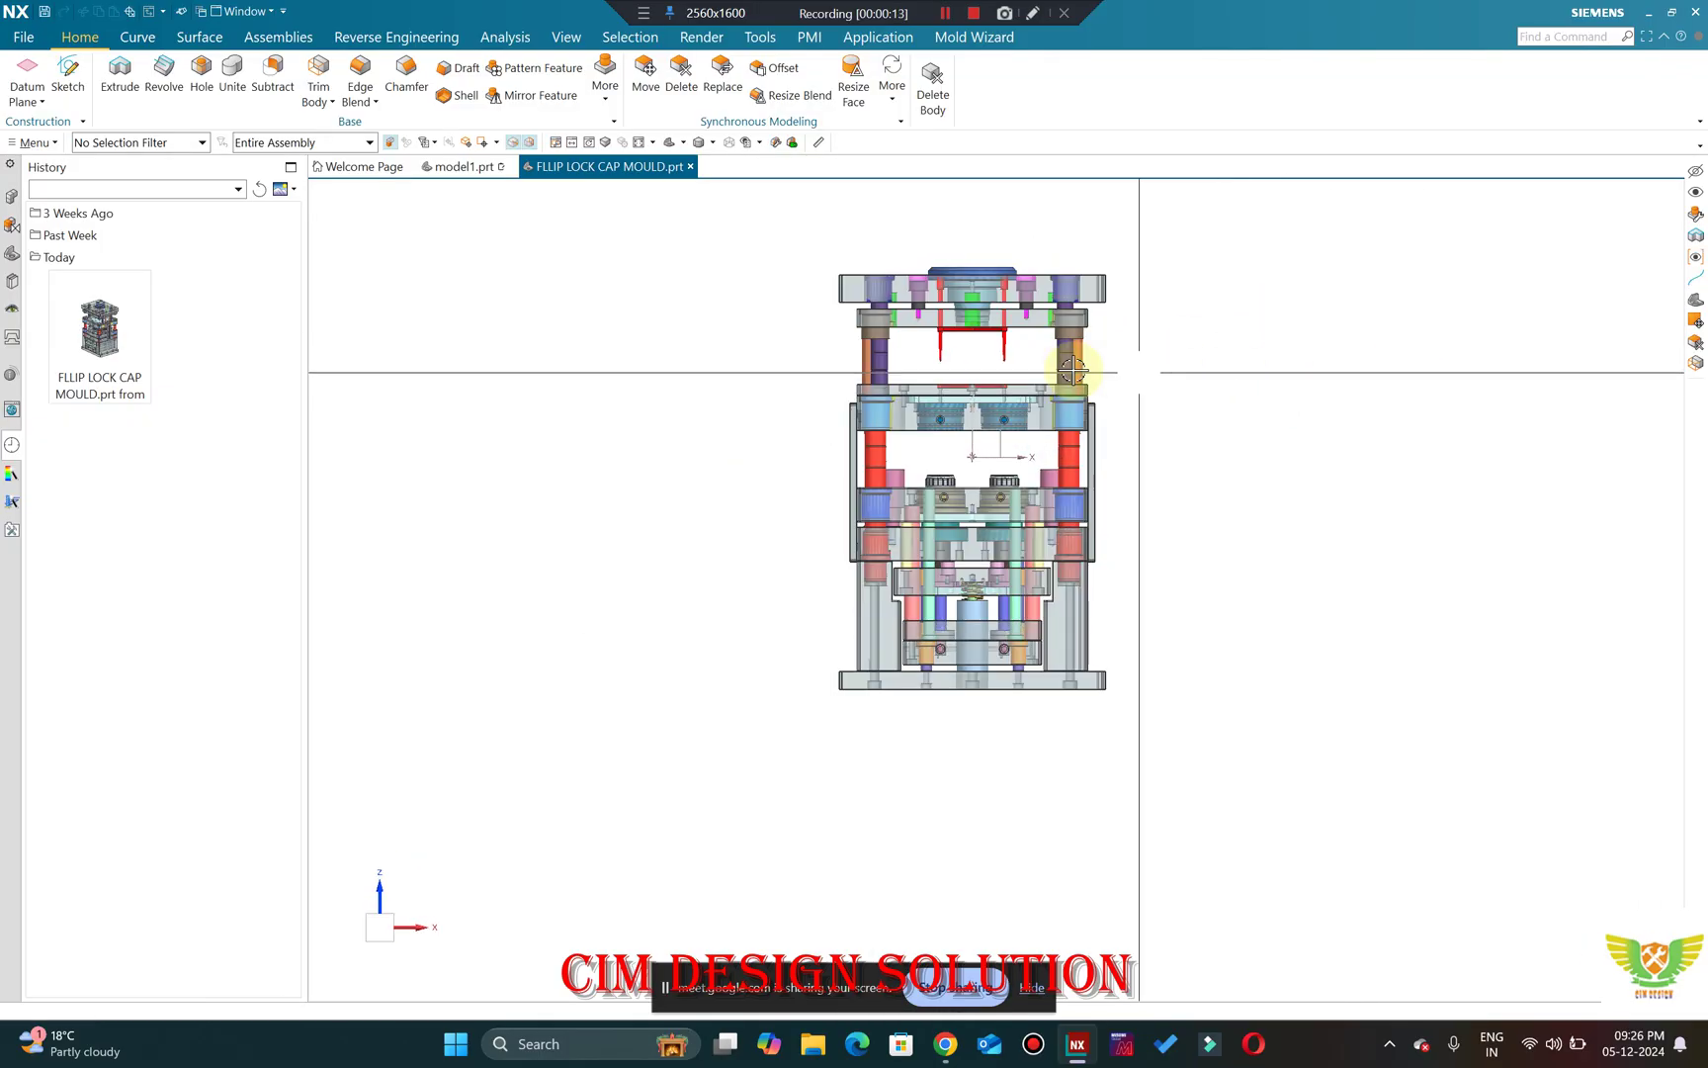
left_click(11, 222)
middle_click_drag(1221, 341, 1118, 282)
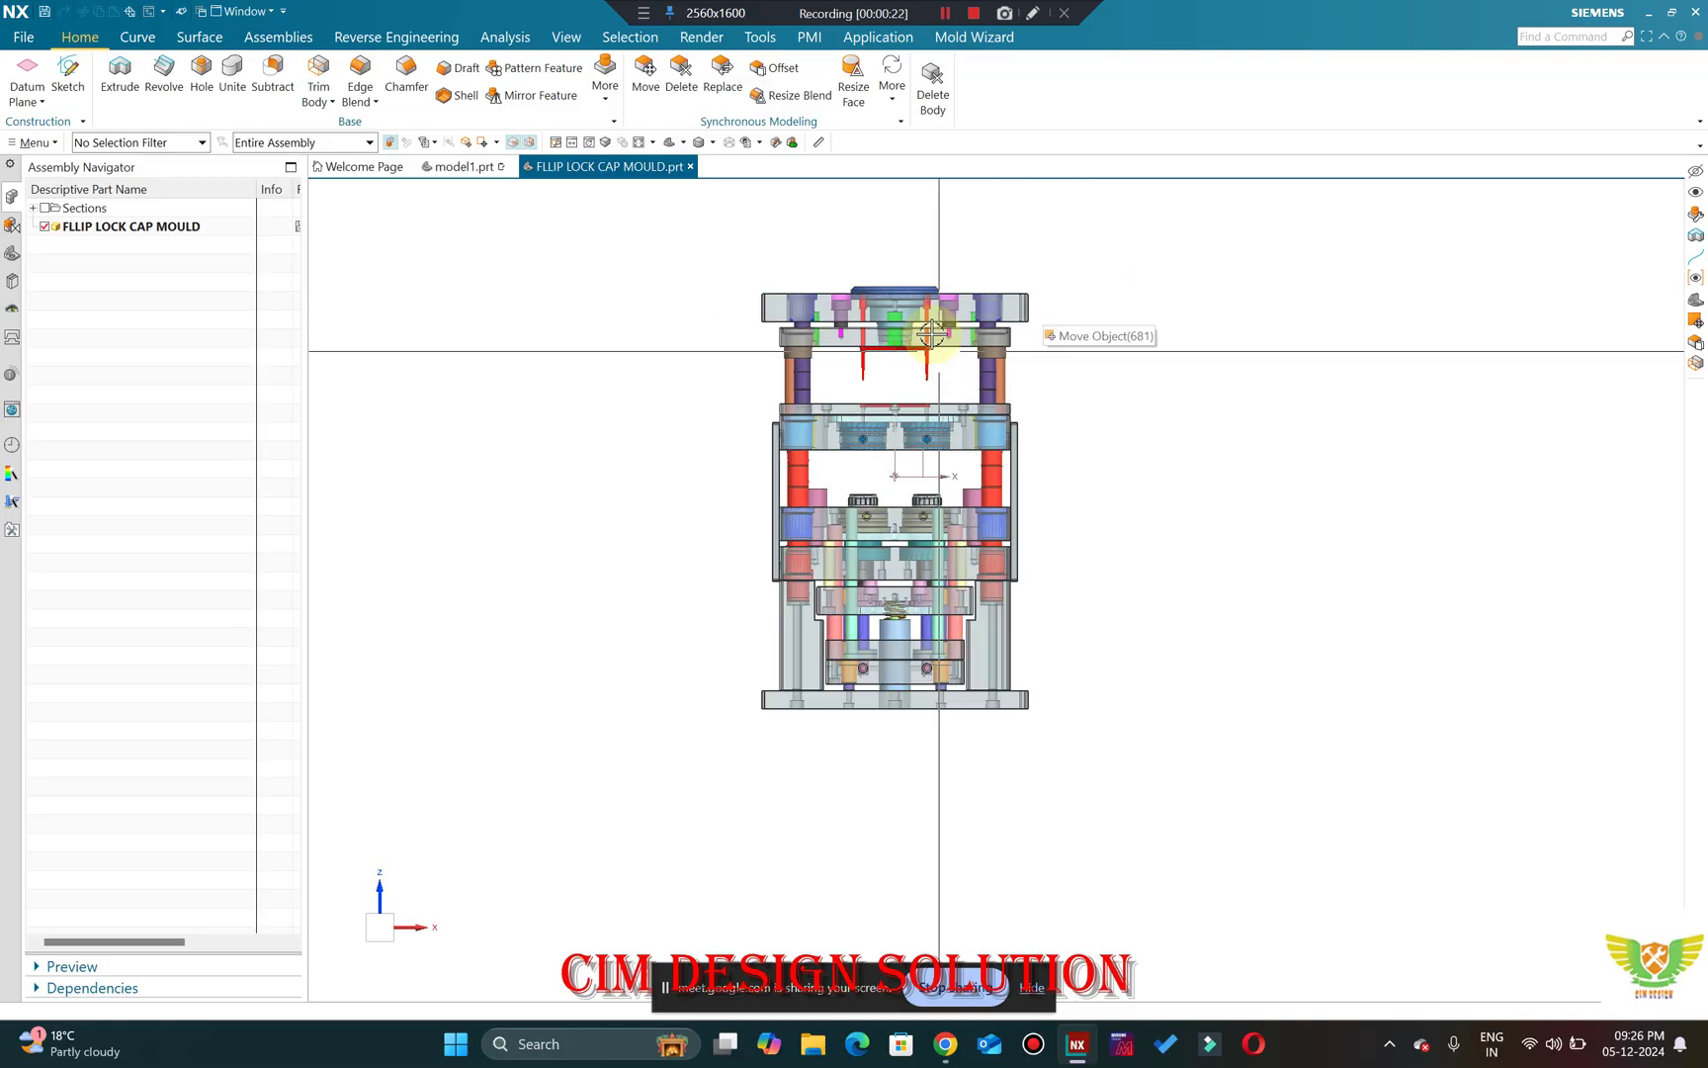
middle_click_drag(930, 335, 1098, 300)
right_click(1099, 299)
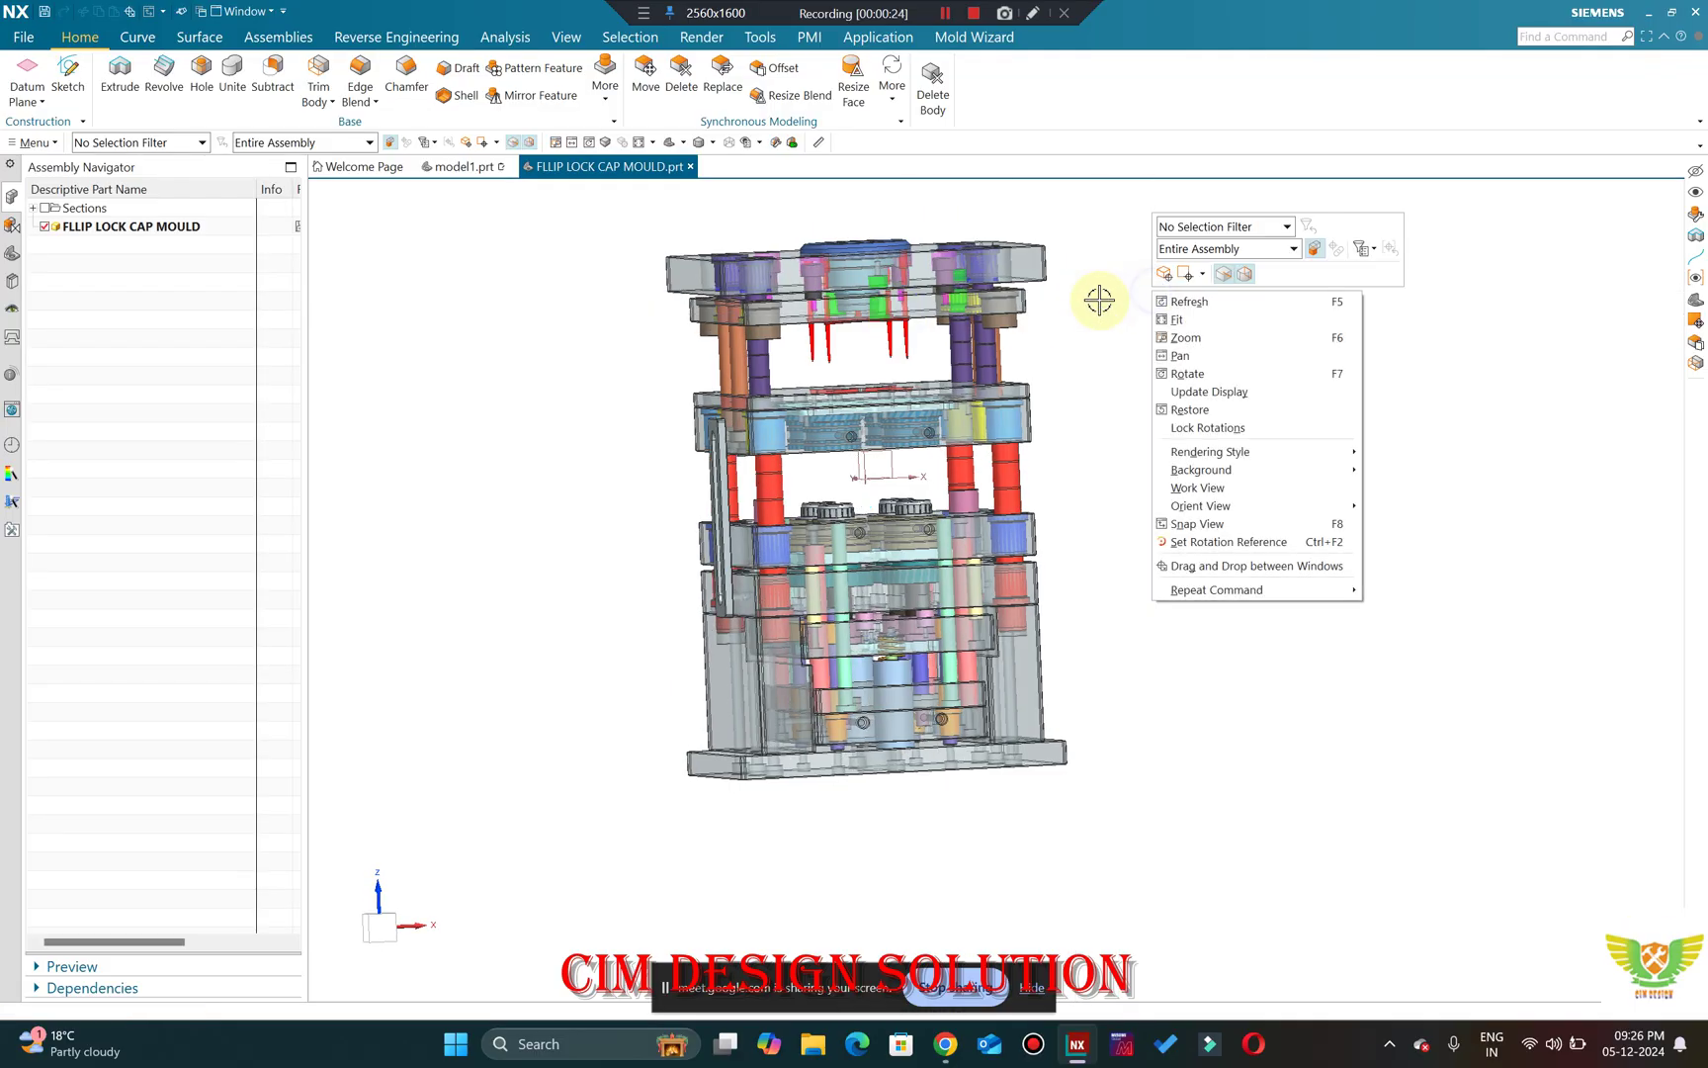
key("F8")
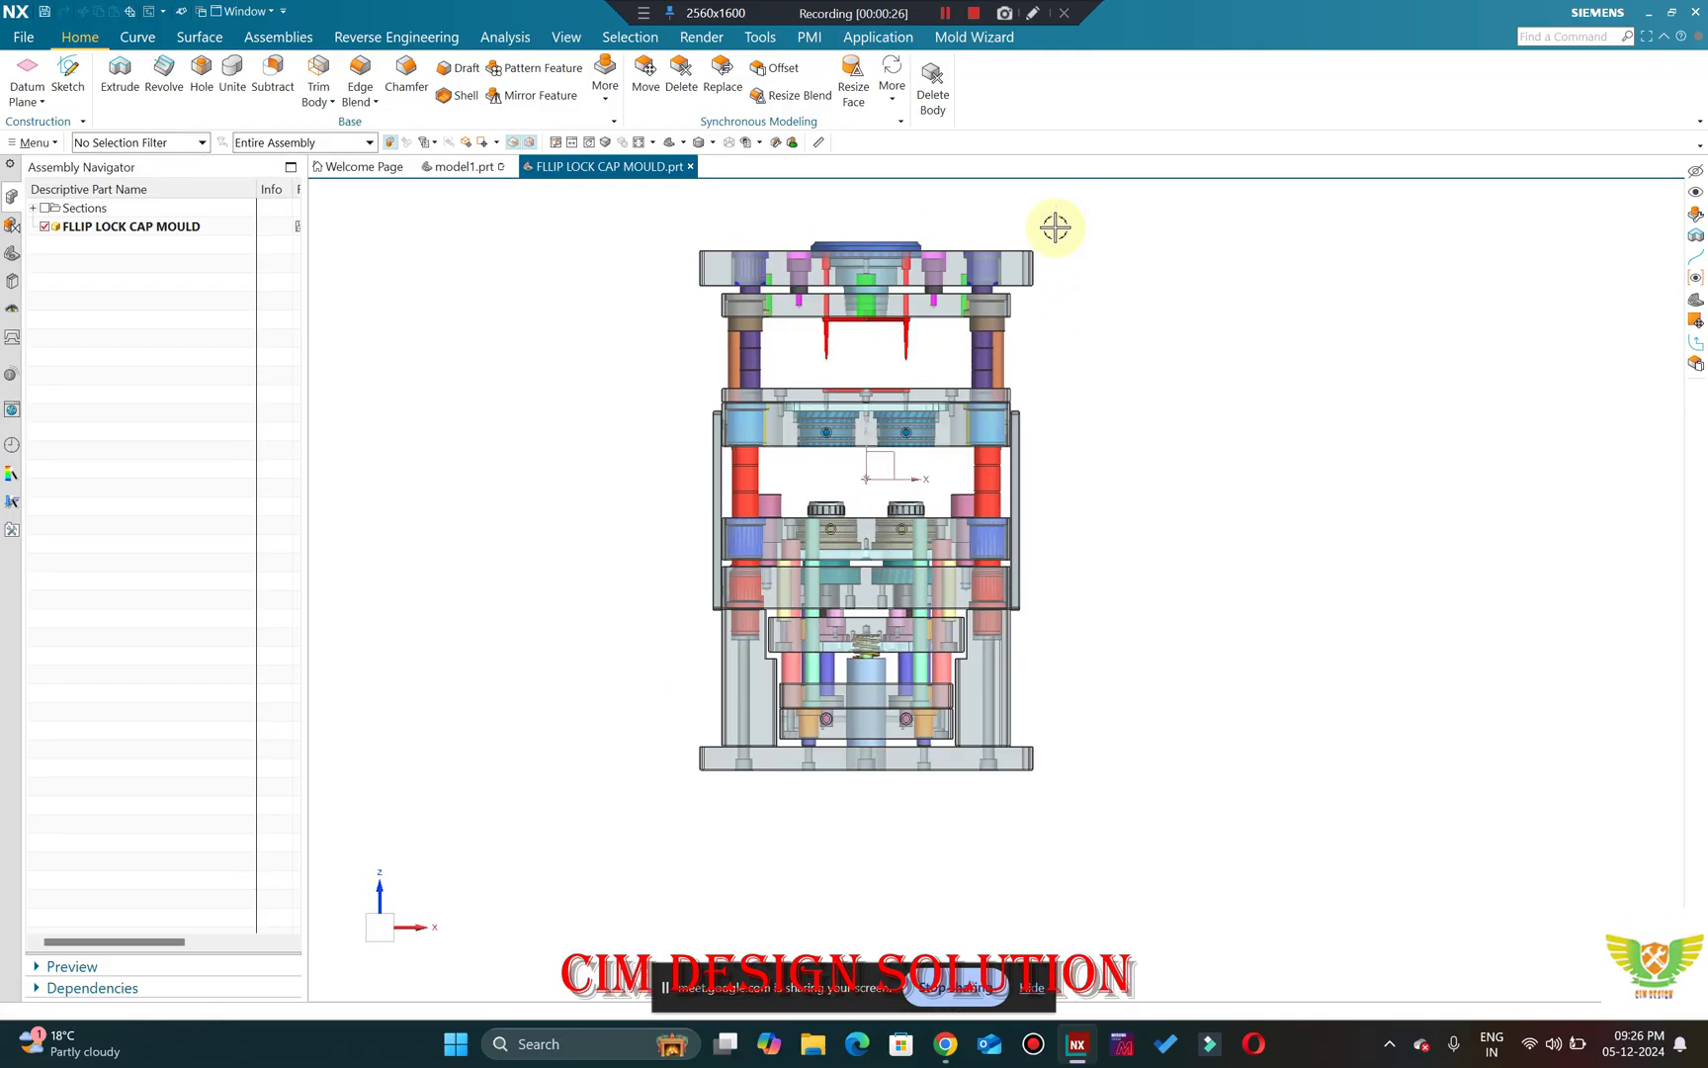
left_click(12, 253)
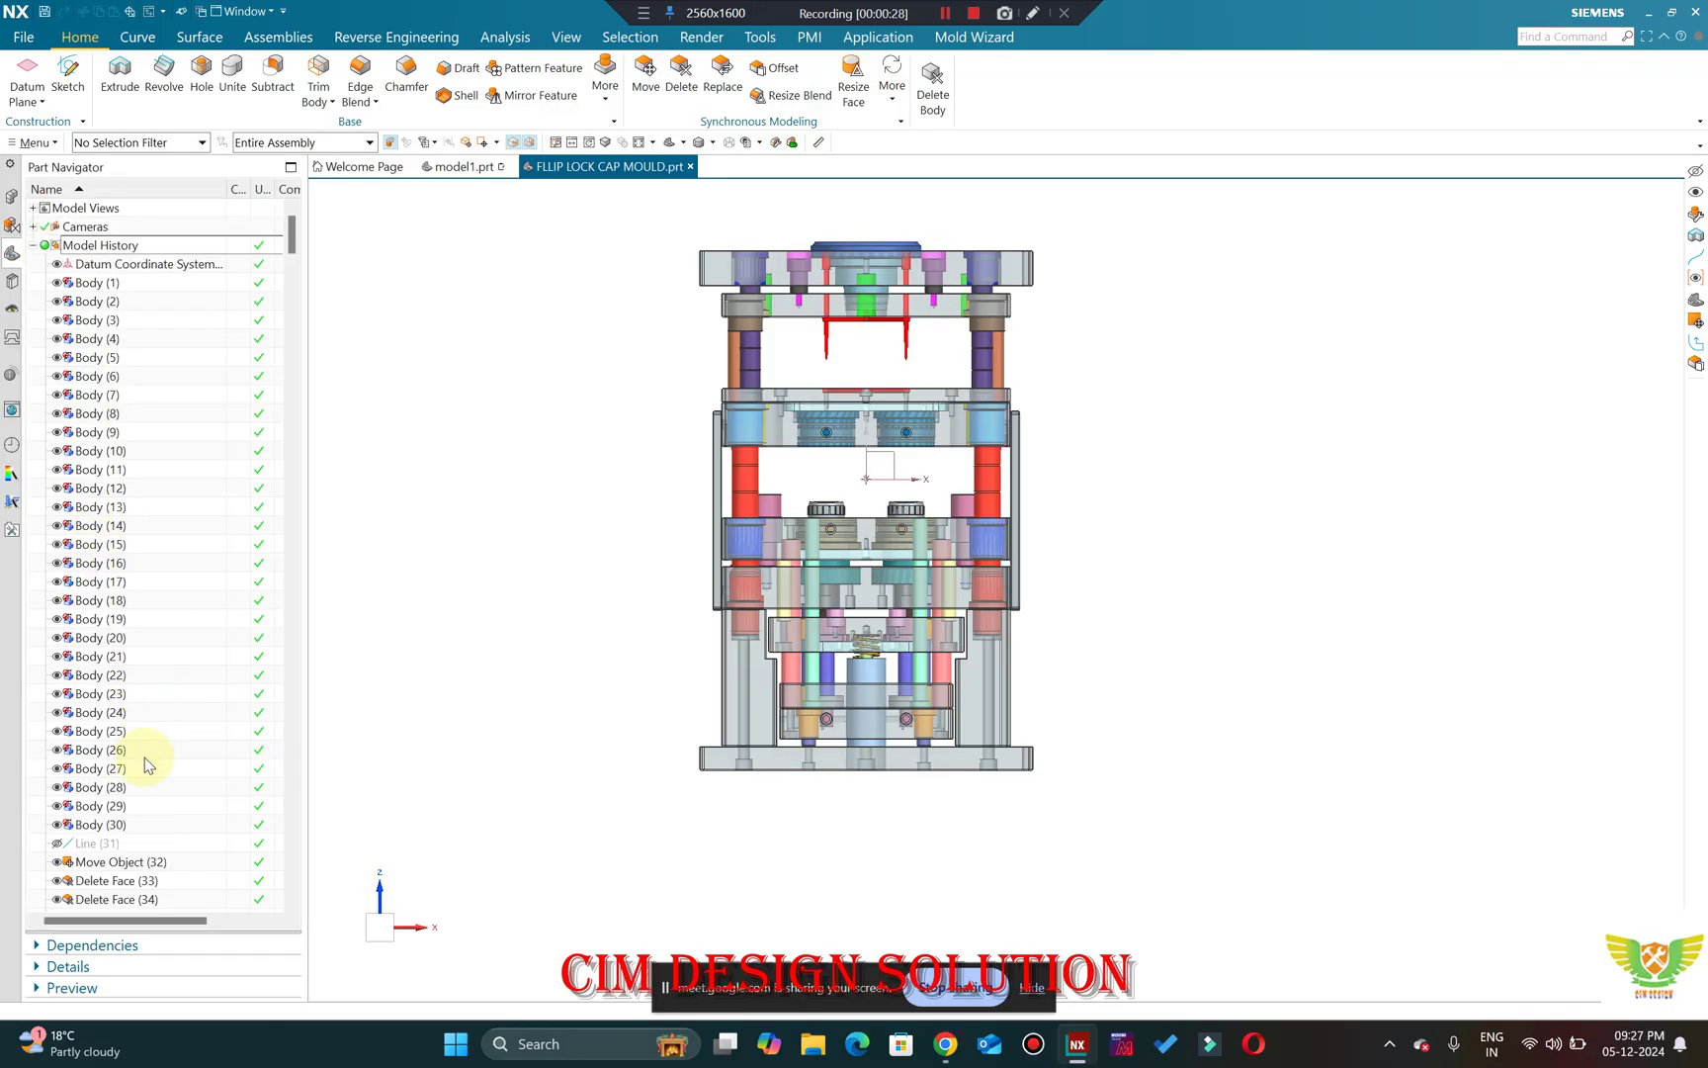
scroll(195, 752, "down", 5)
left_click_drag(292, 267, 294, 919)
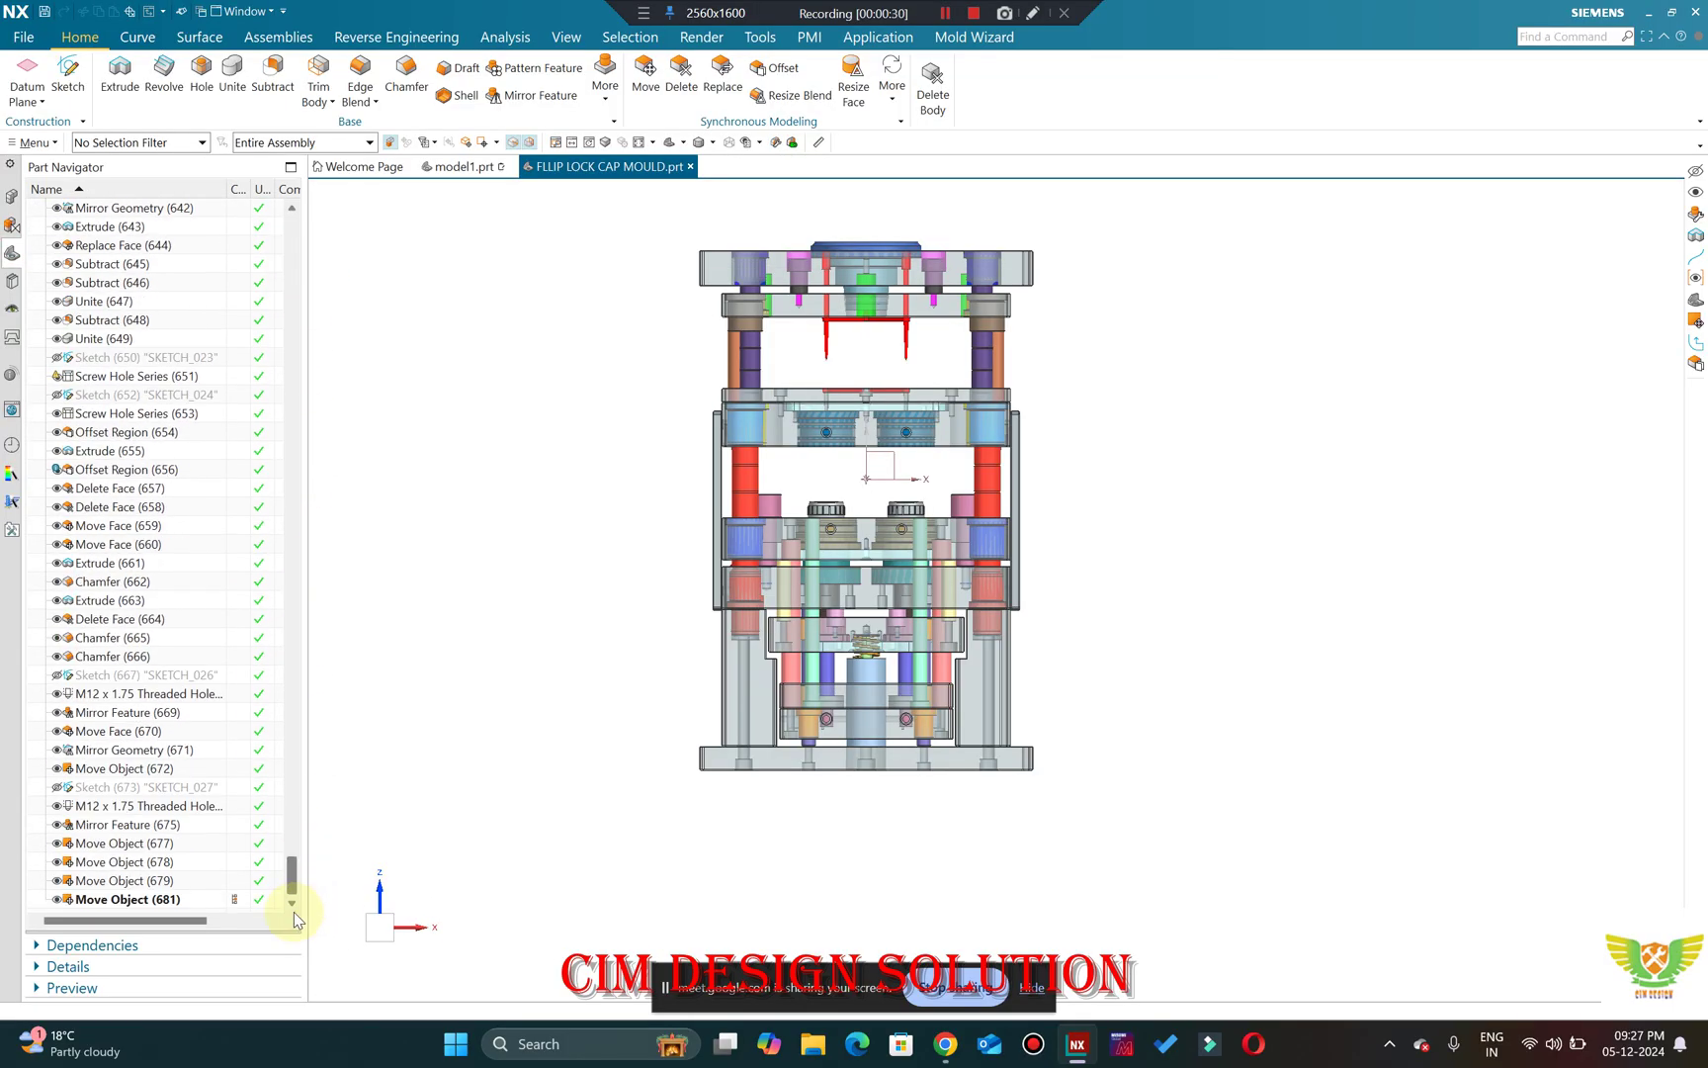
right_click(95, 827)
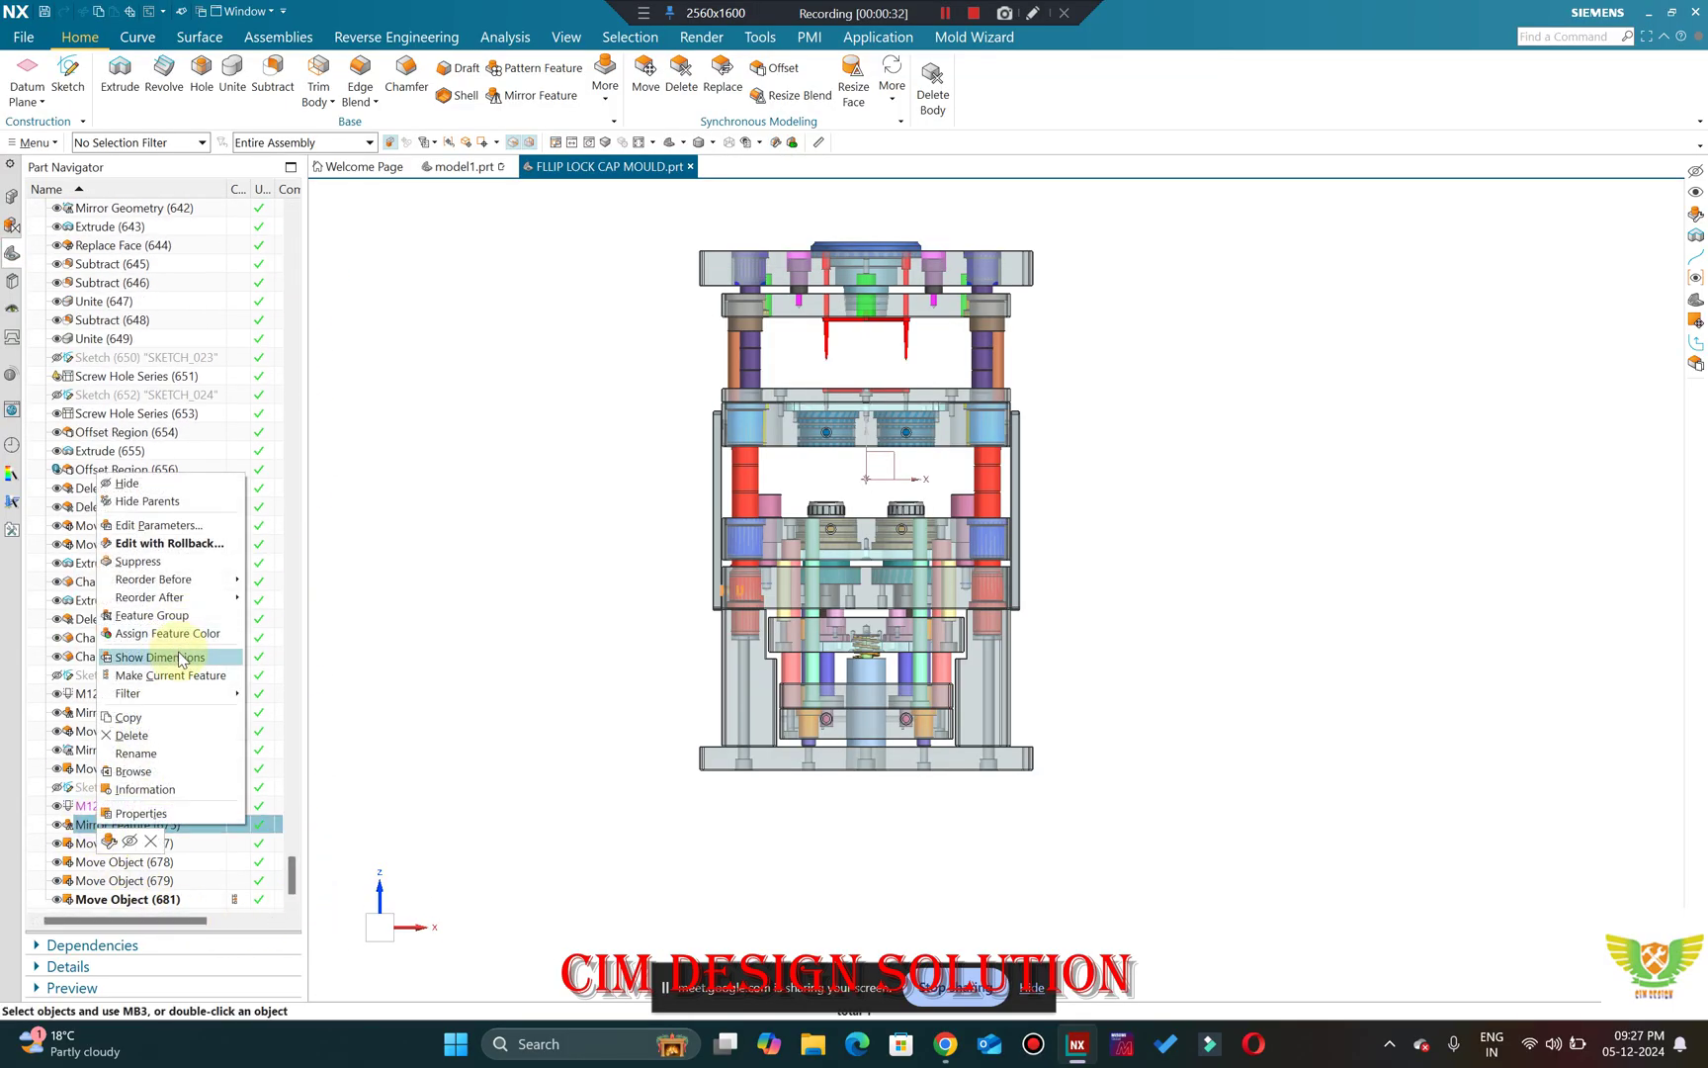
left_click(170, 675)
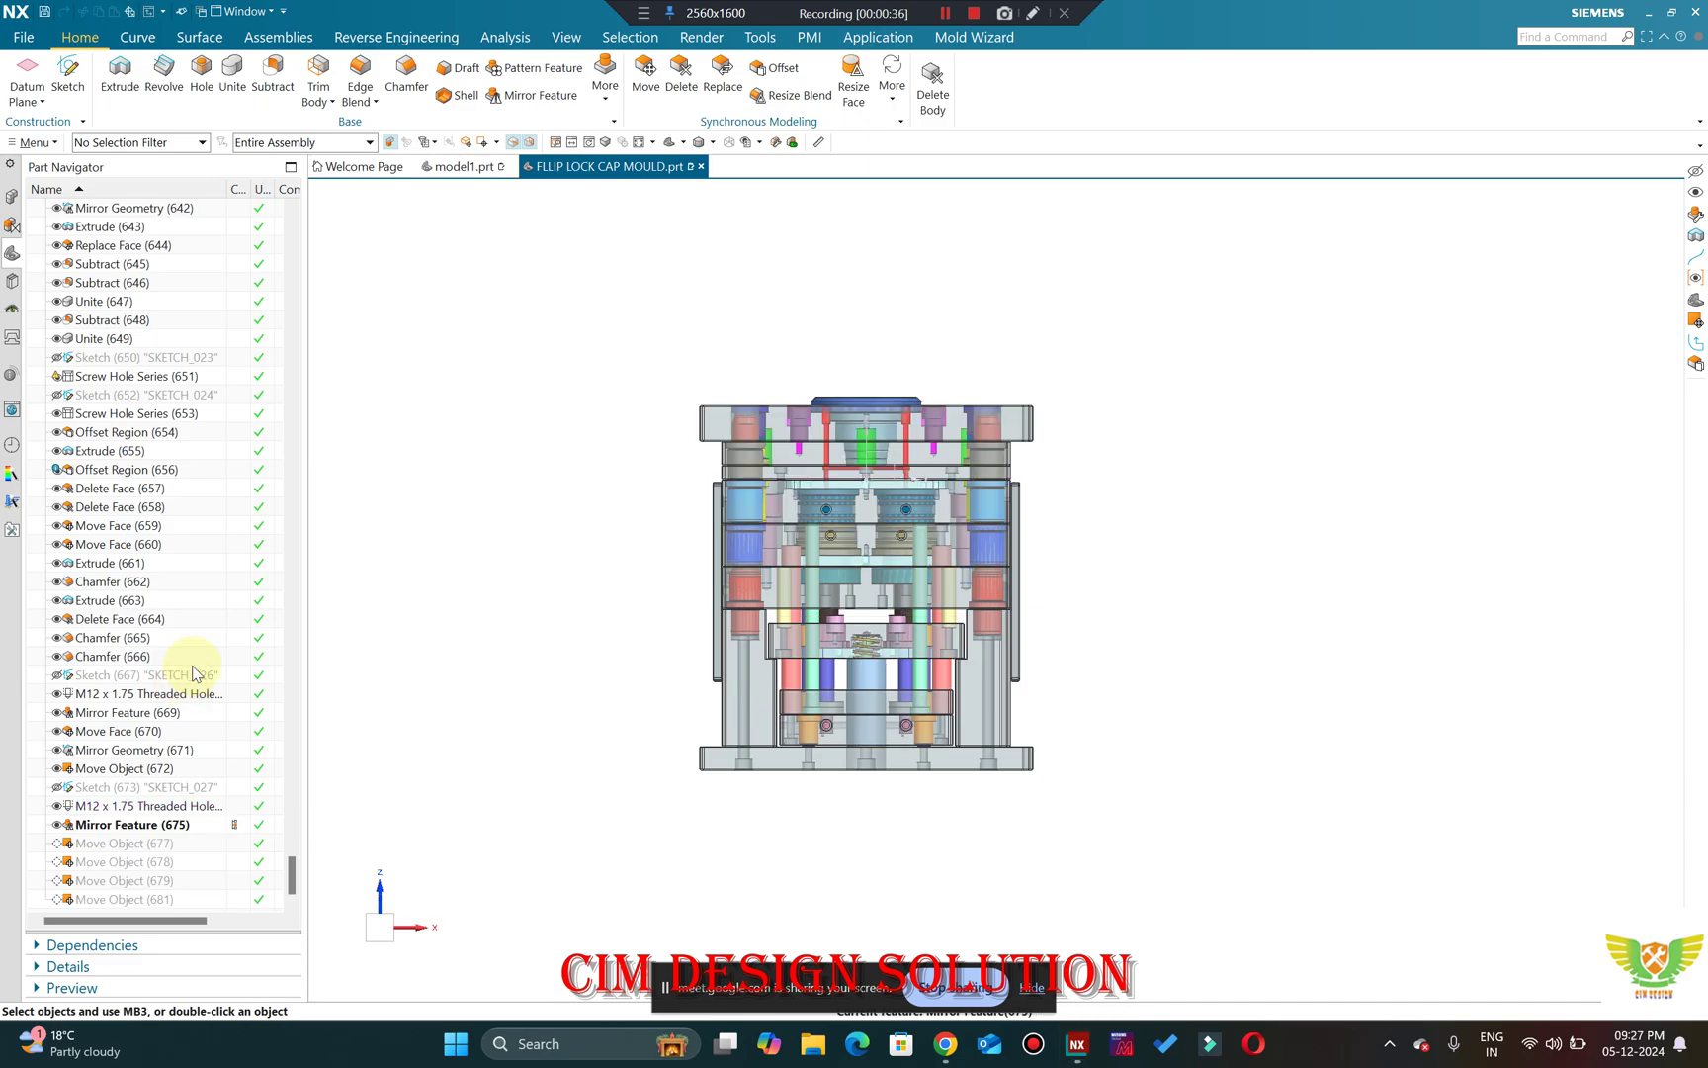
scroll(845, 348, "up", 5)
scroll(845, 348, "down", 3)
scroll(846, 348, "up", 3)
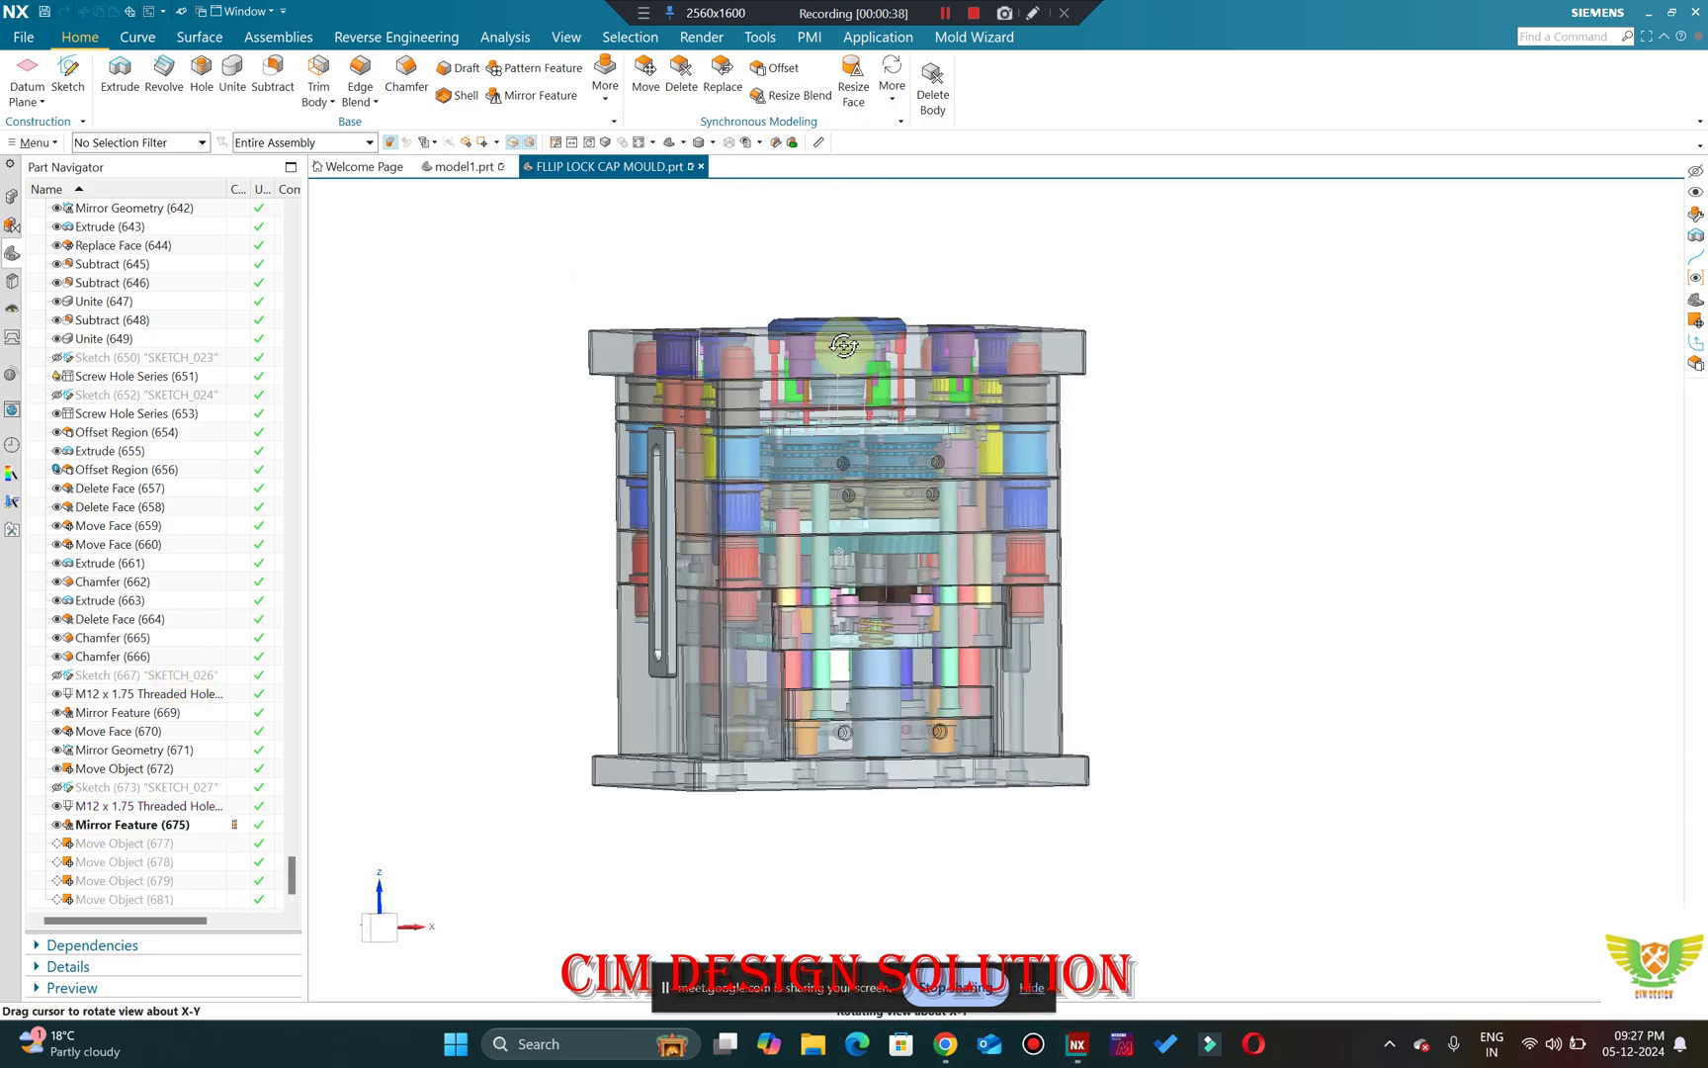
scroll(824, 252, "down", 3)
Switch to the Google Meet window and try a short freehand red line in Bandicam's drawing mode.
mouse_move(944, 1042)
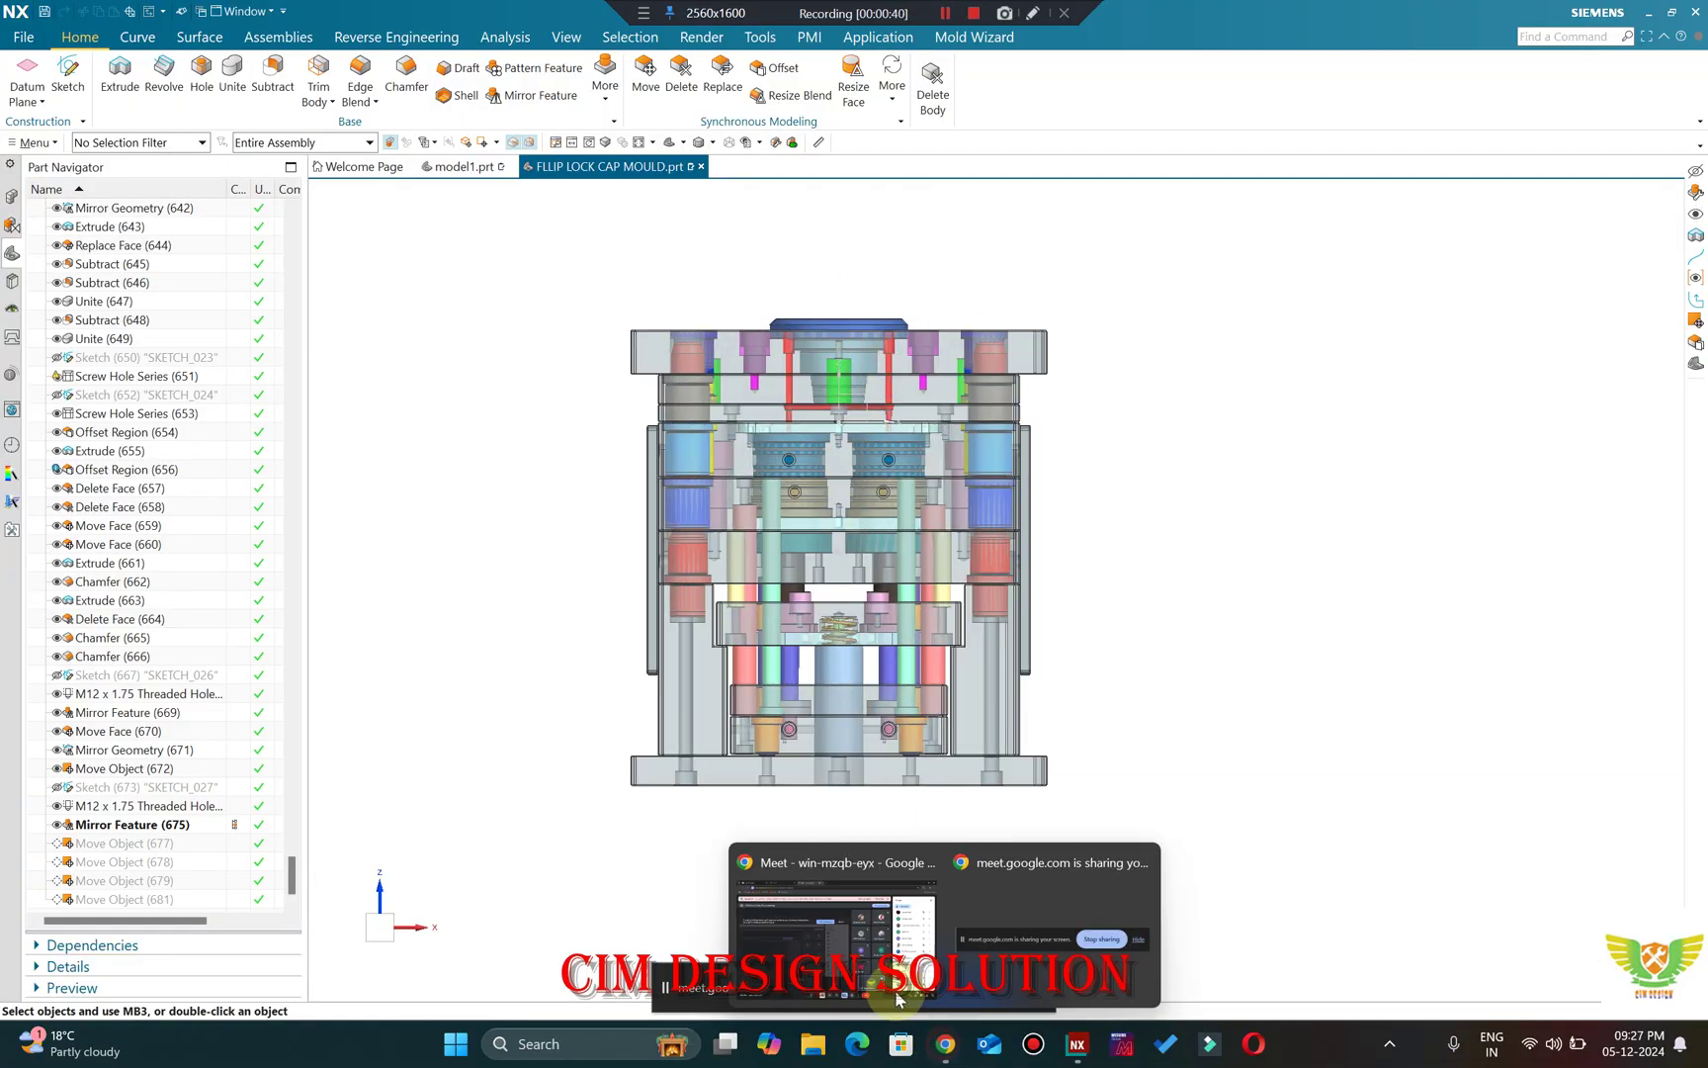
left_click(843, 922)
left_click(644, 20)
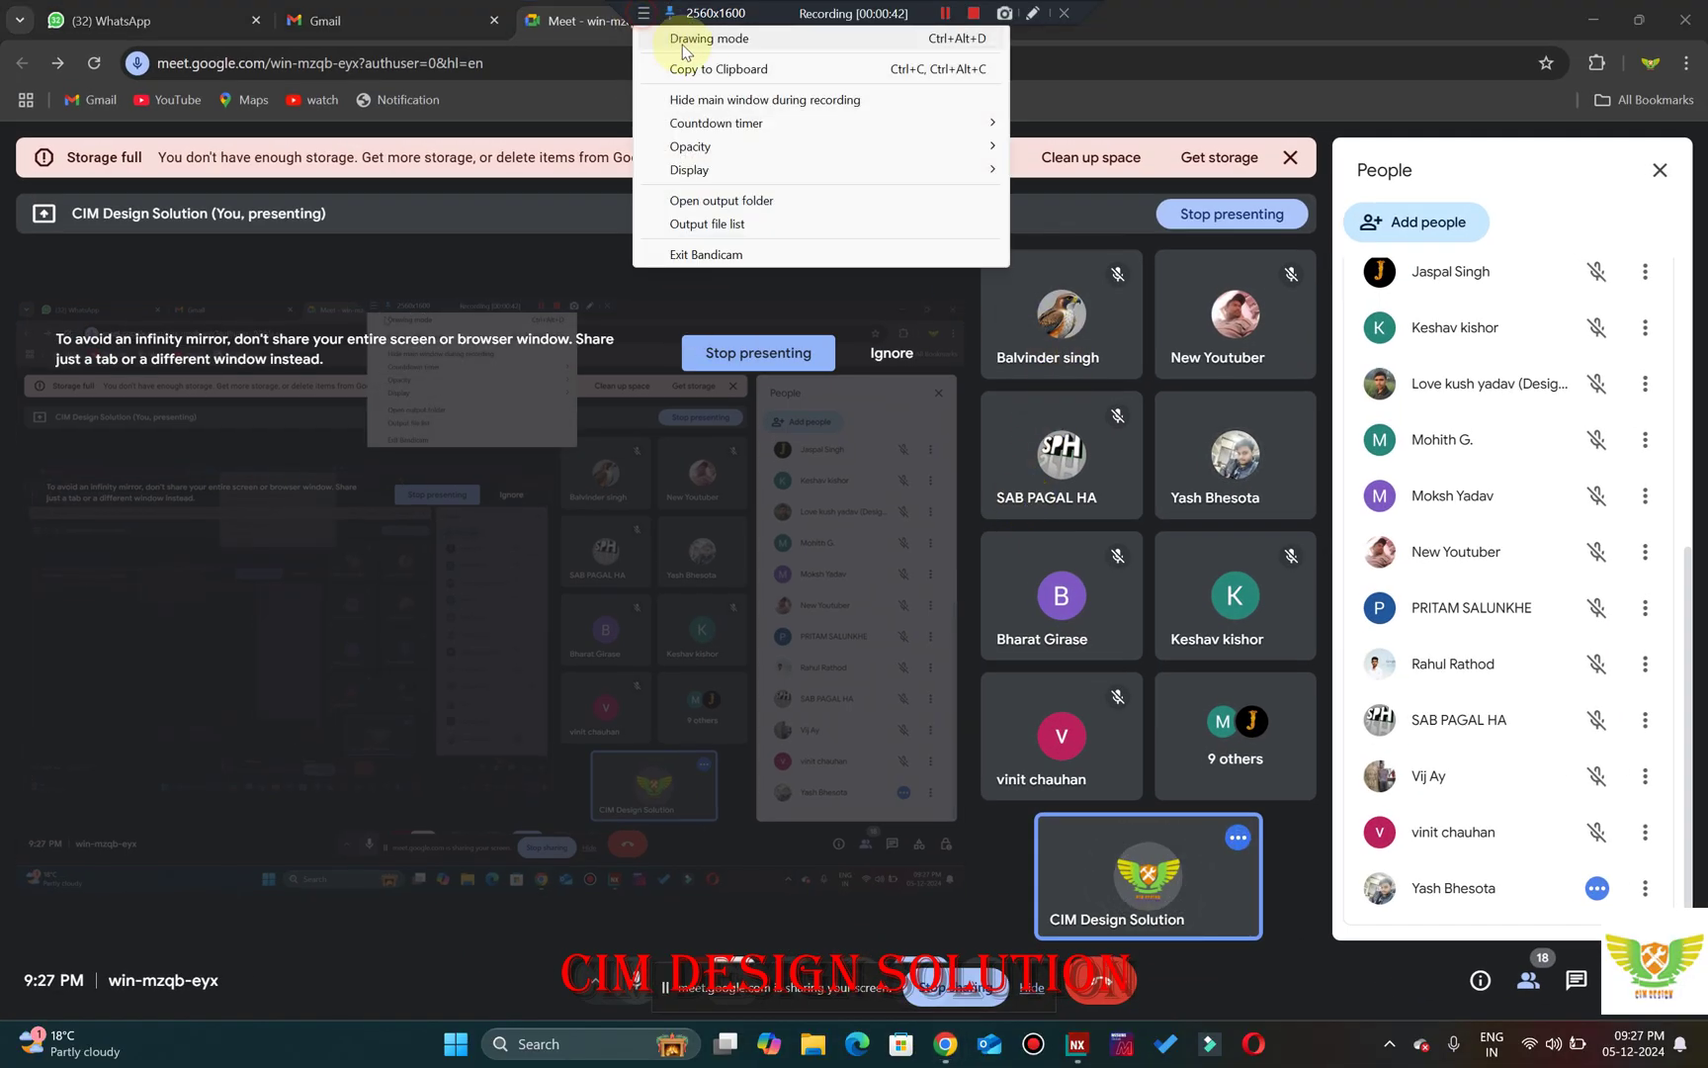
left_click(705, 36)
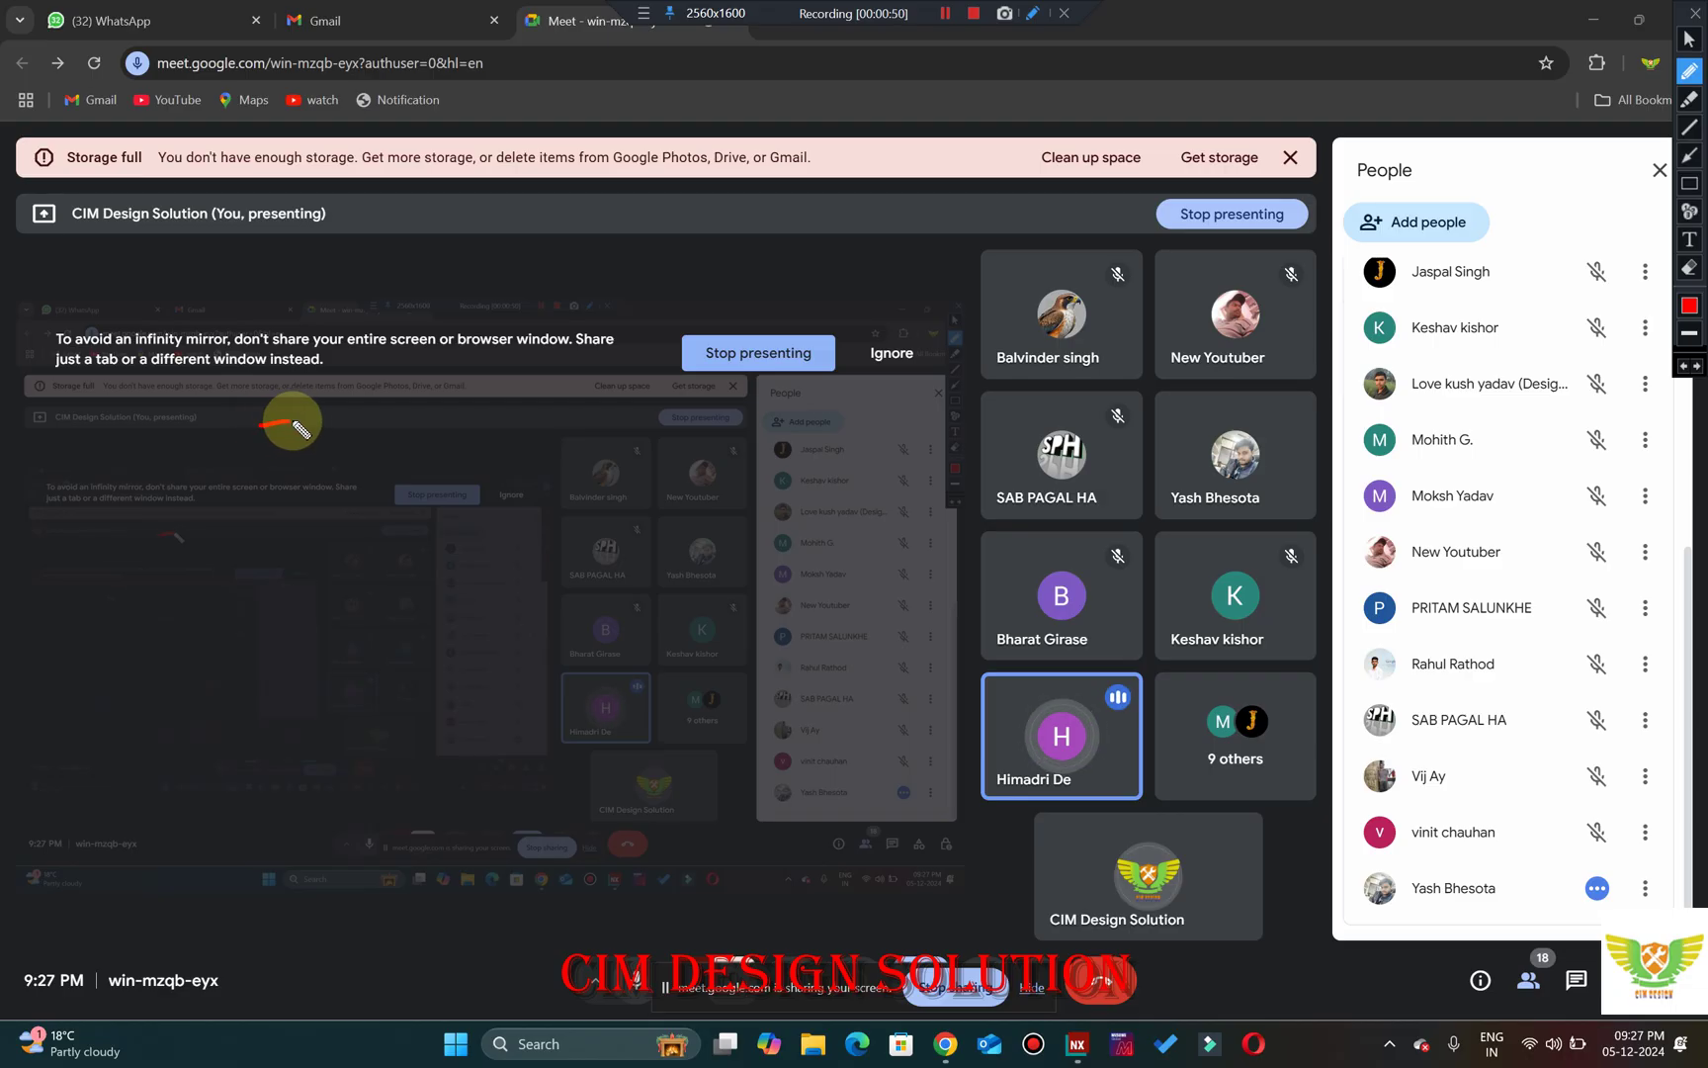
left_click_drag(299, 429, 460, 425)
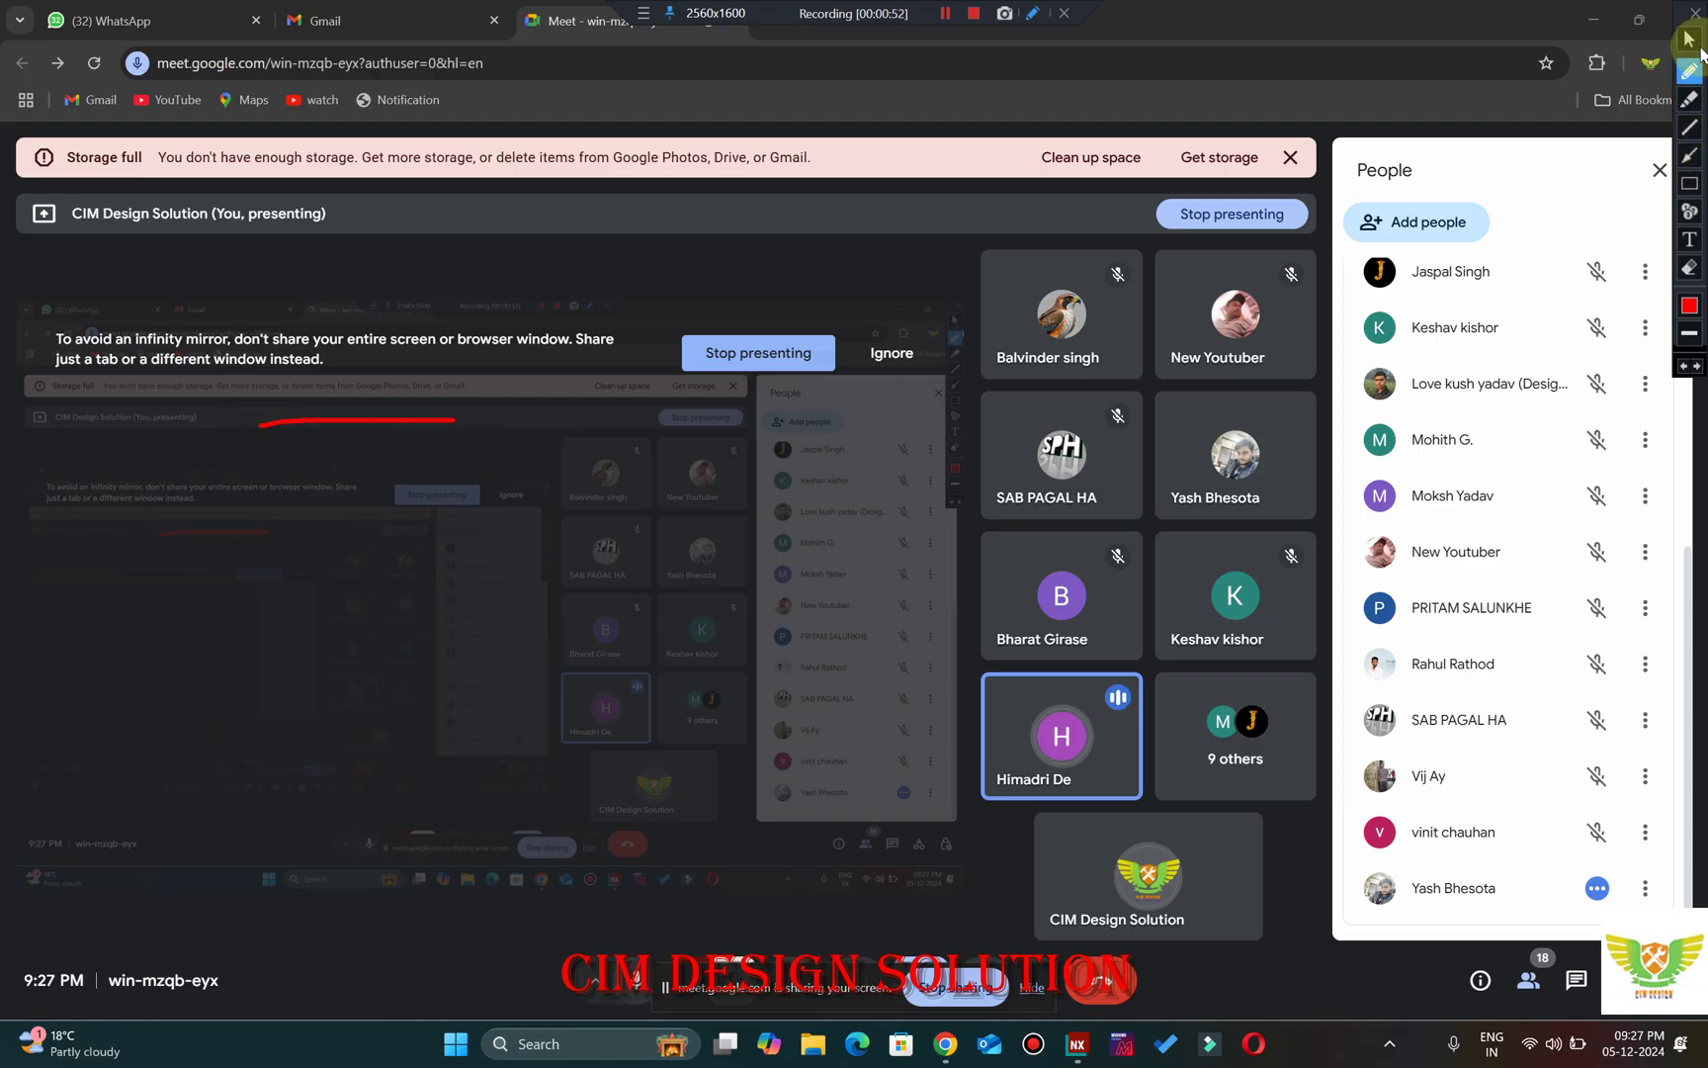
left_click(1696, 13)
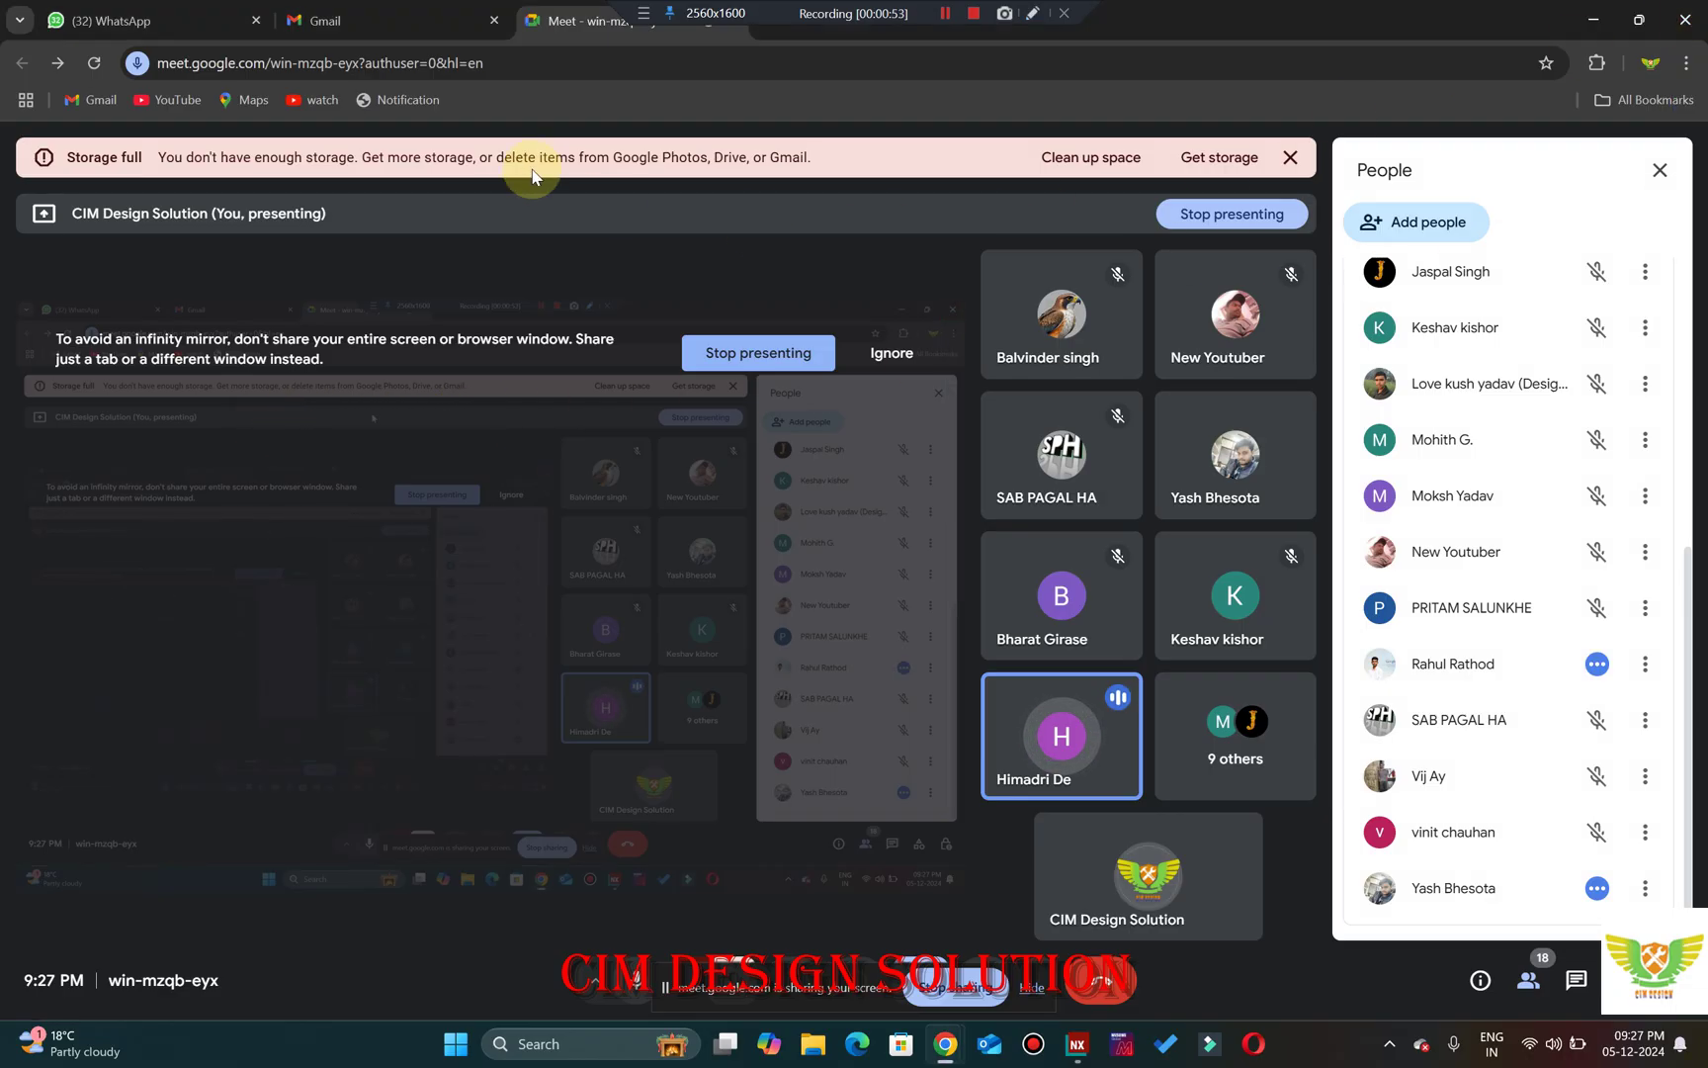
Draw a stack of three red rectangles in drawing mode, a wide plate above two narrower ones, over the shared-screen preview.
left_click(647, 31)
left_click(664, 38)
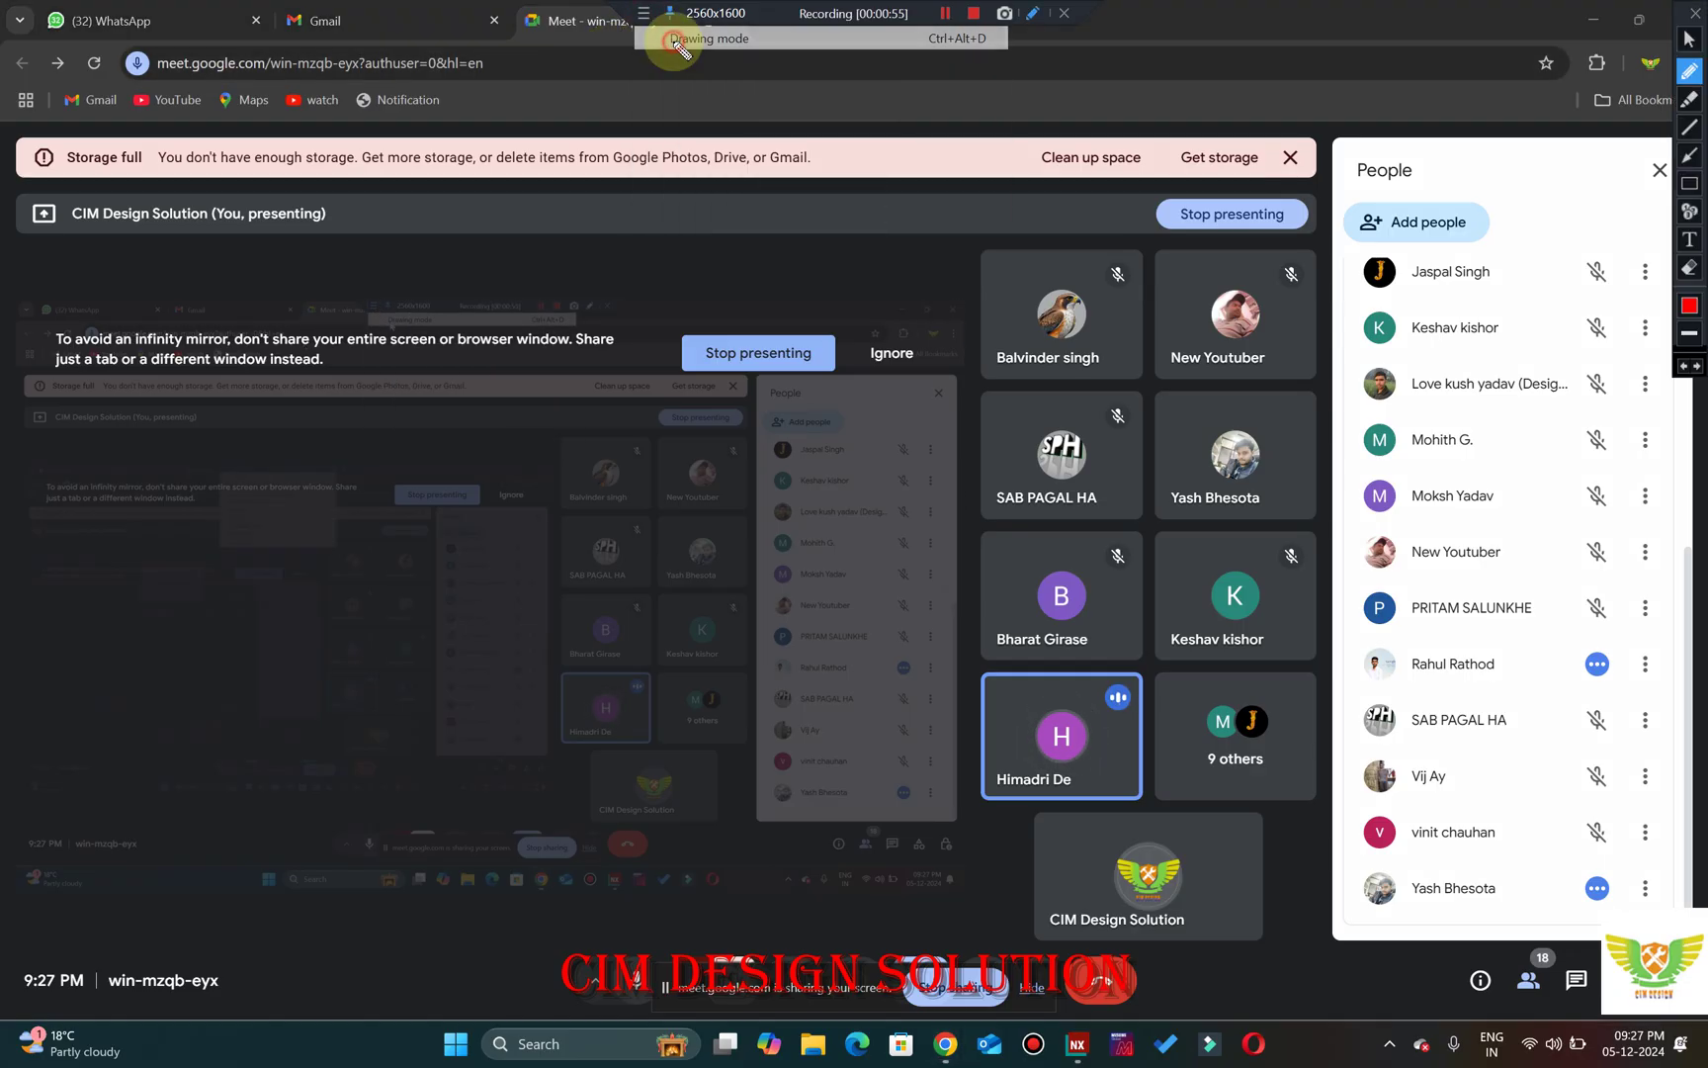
left_click(1691, 185)
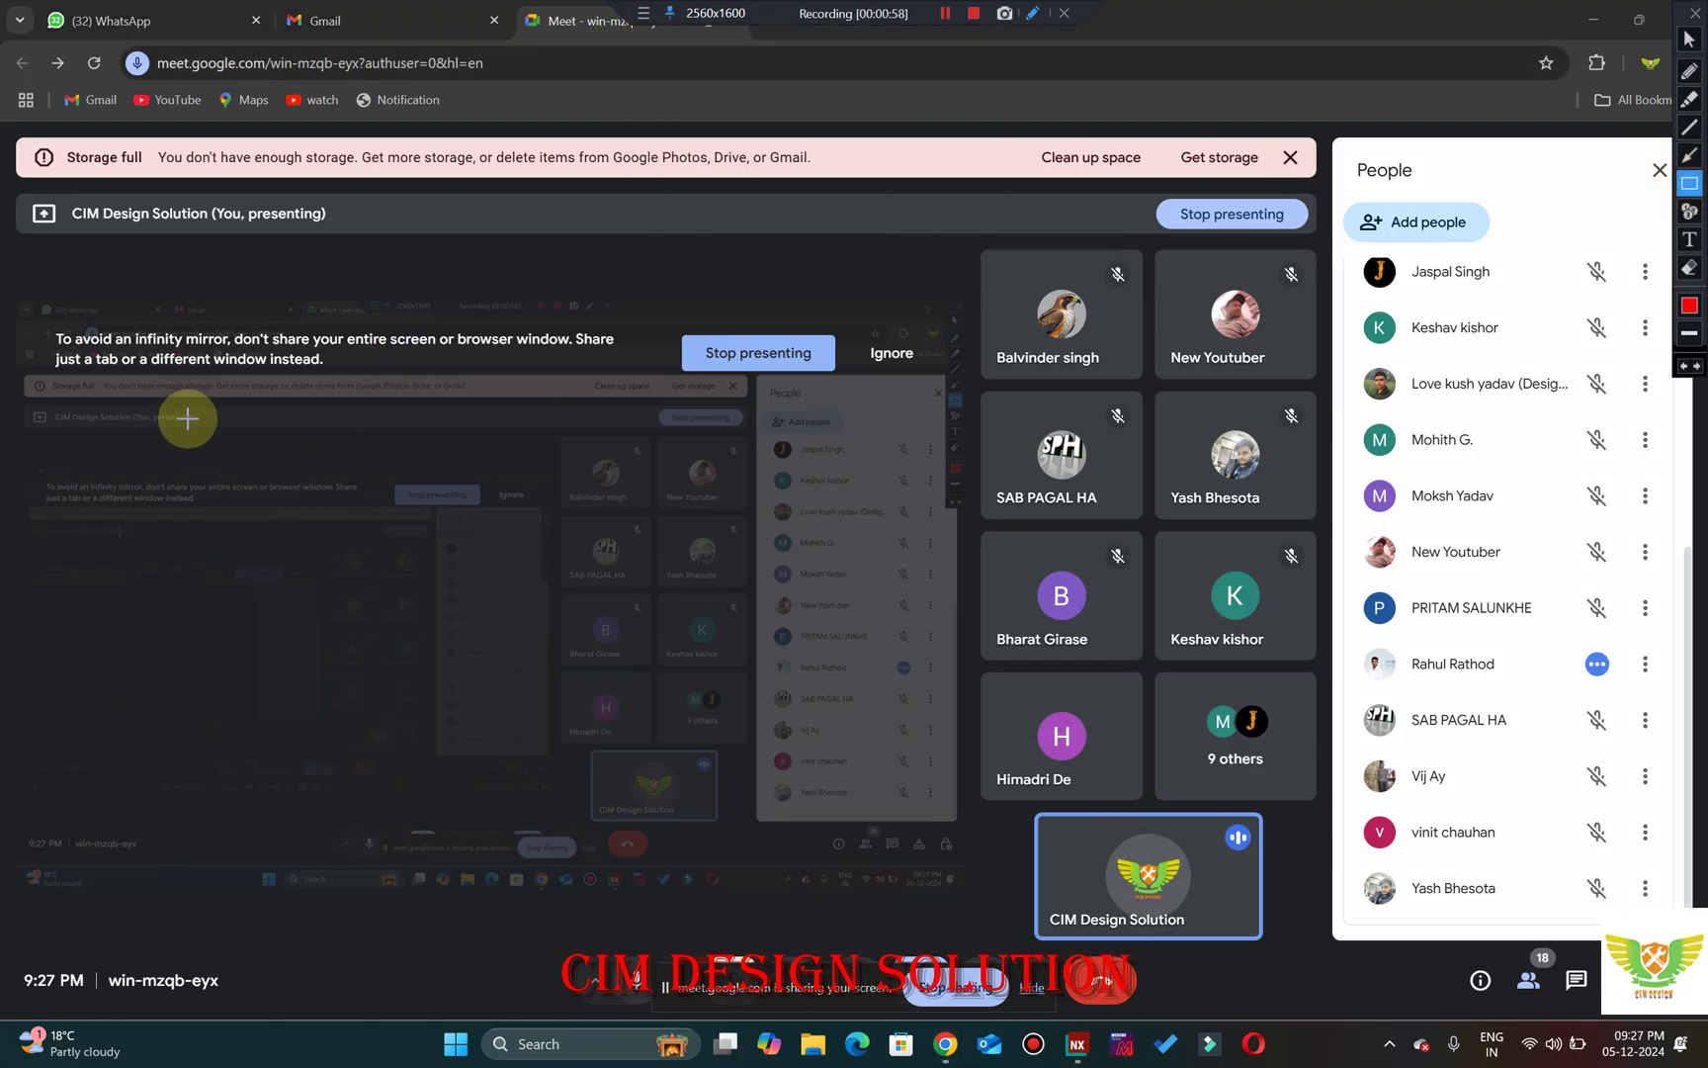
mouse_move(186, 418)
left_mouse_down()
mouse_move(341, 476)
mouse_move(480, 461)
left_mouse_up()
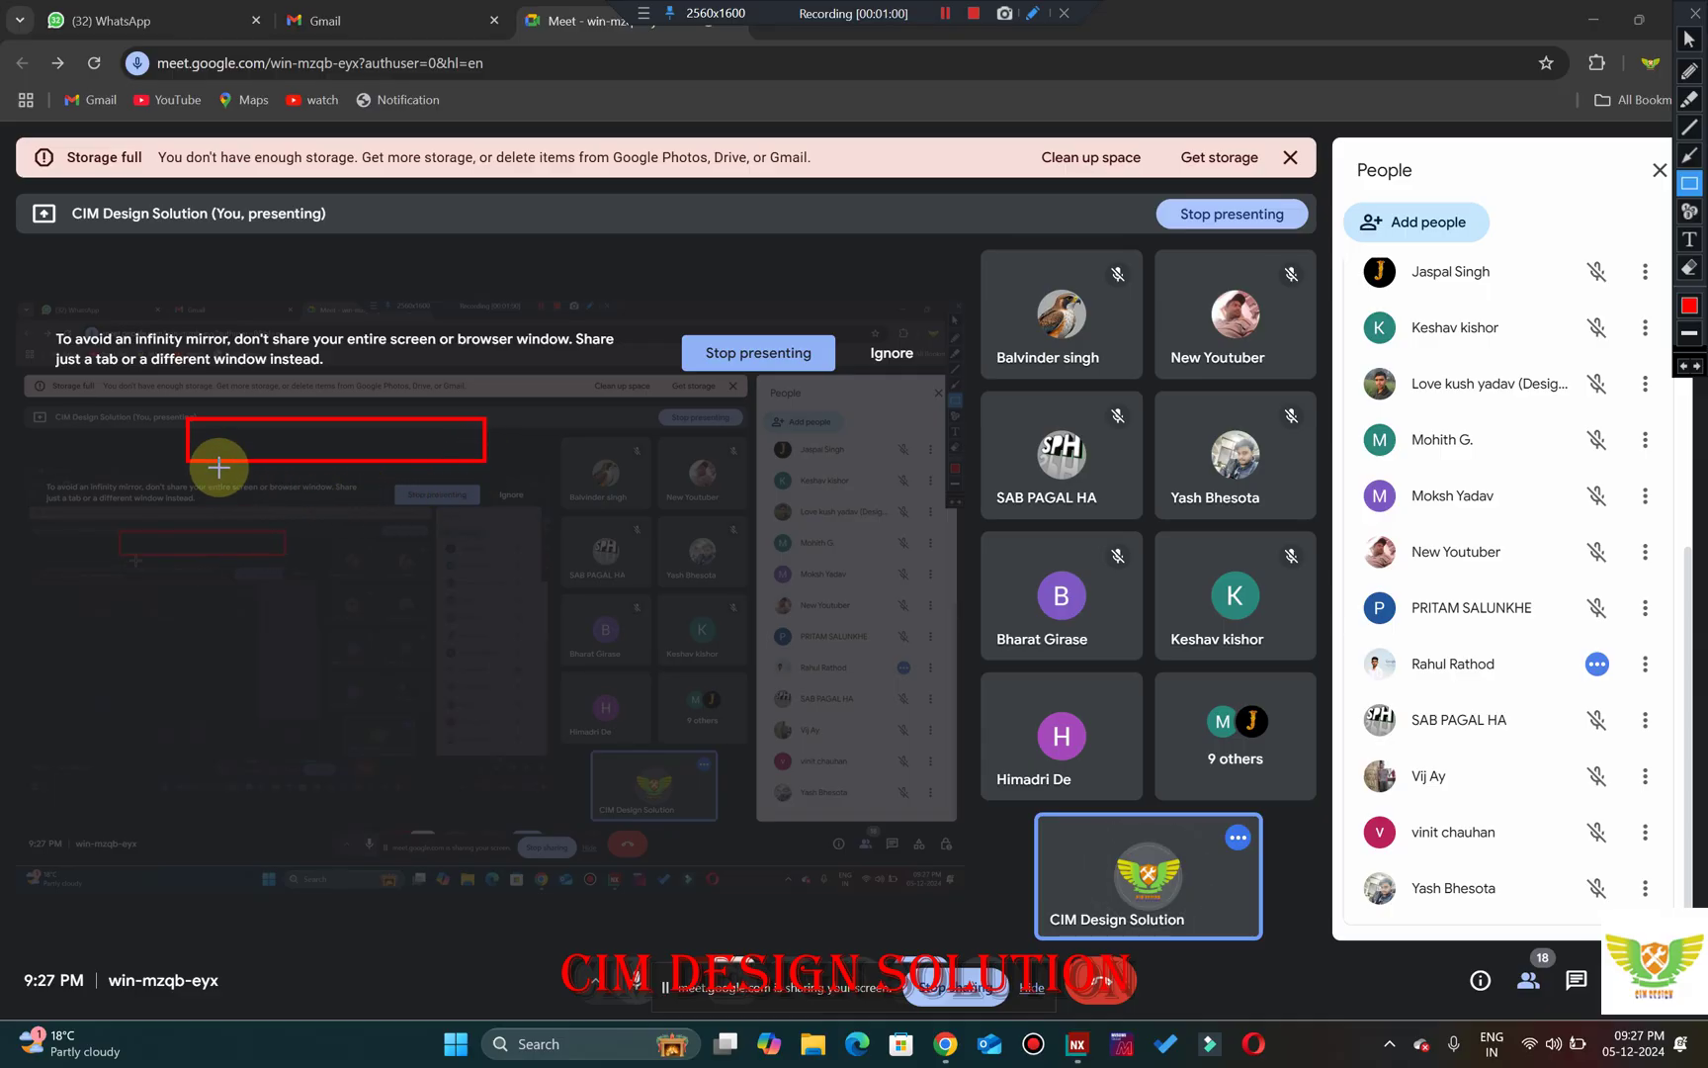
mouse_move(221, 462)
left_mouse_down()
mouse_move(392, 534)
mouse_move(429, 504)
left_mouse_up()
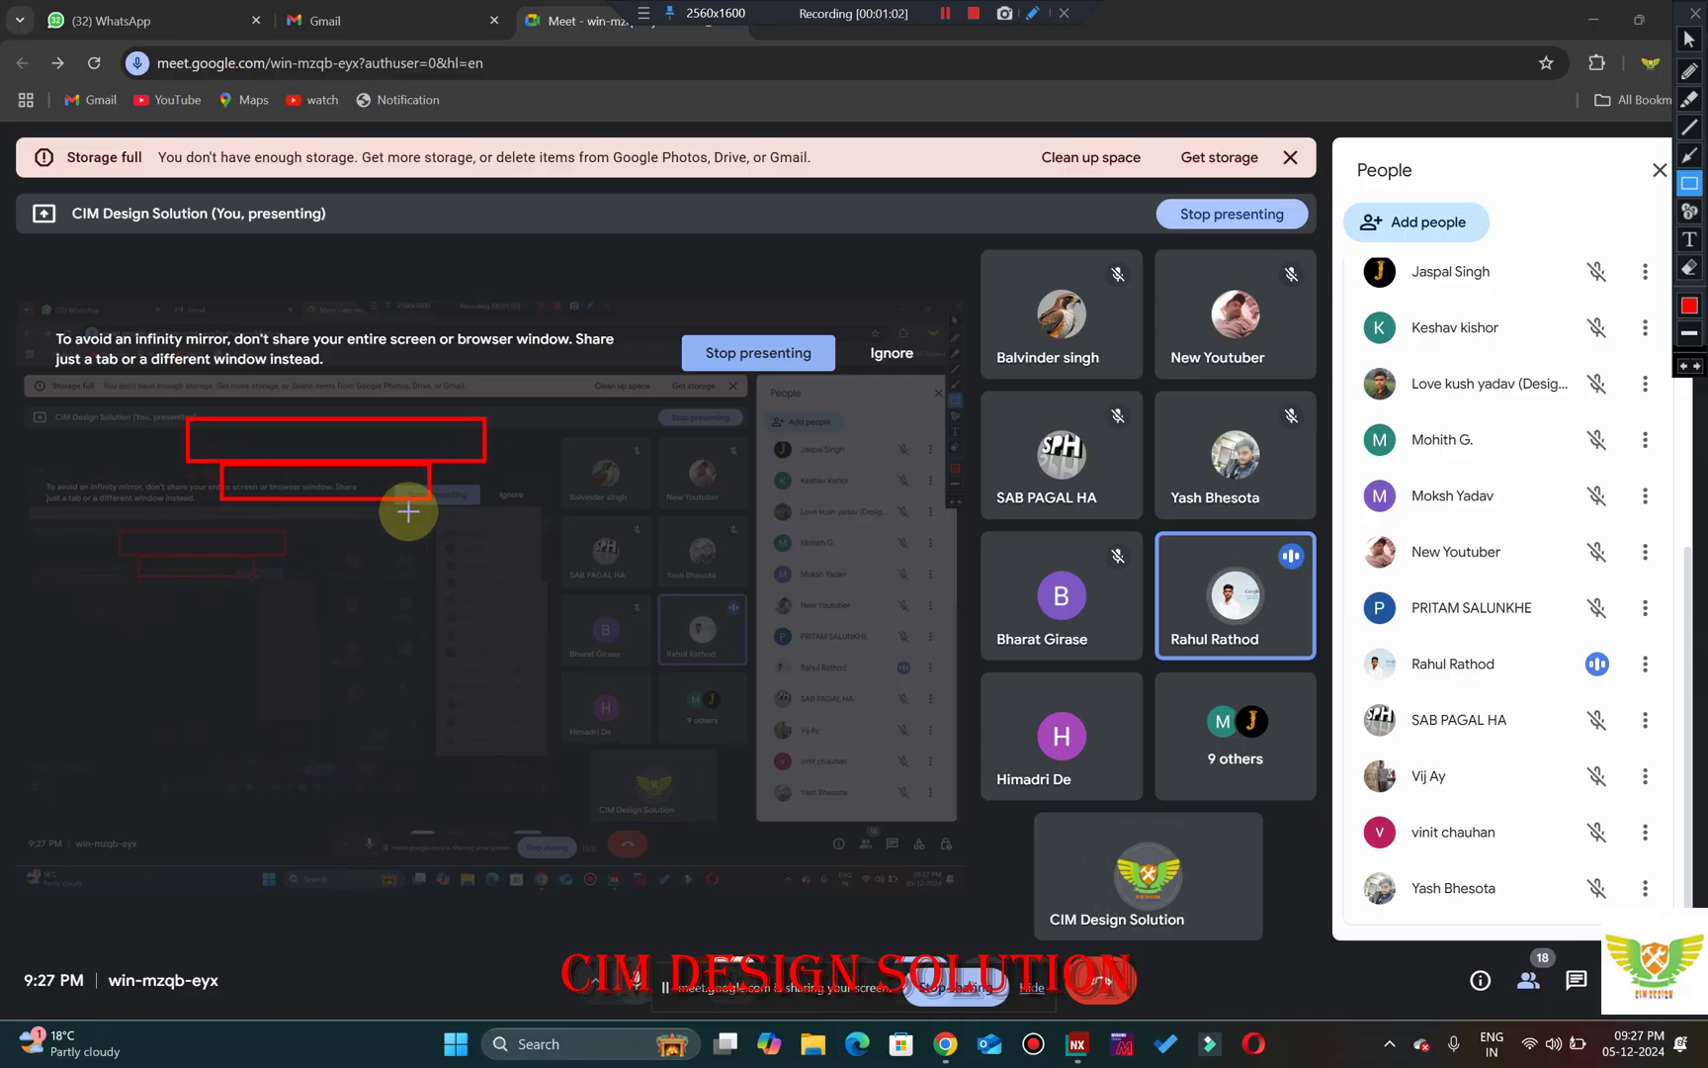
mouse_move(224, 499)
left_mouse_down()
mouse_move(271, 564)
mouse_move(427, 556)
left_mouse_up()
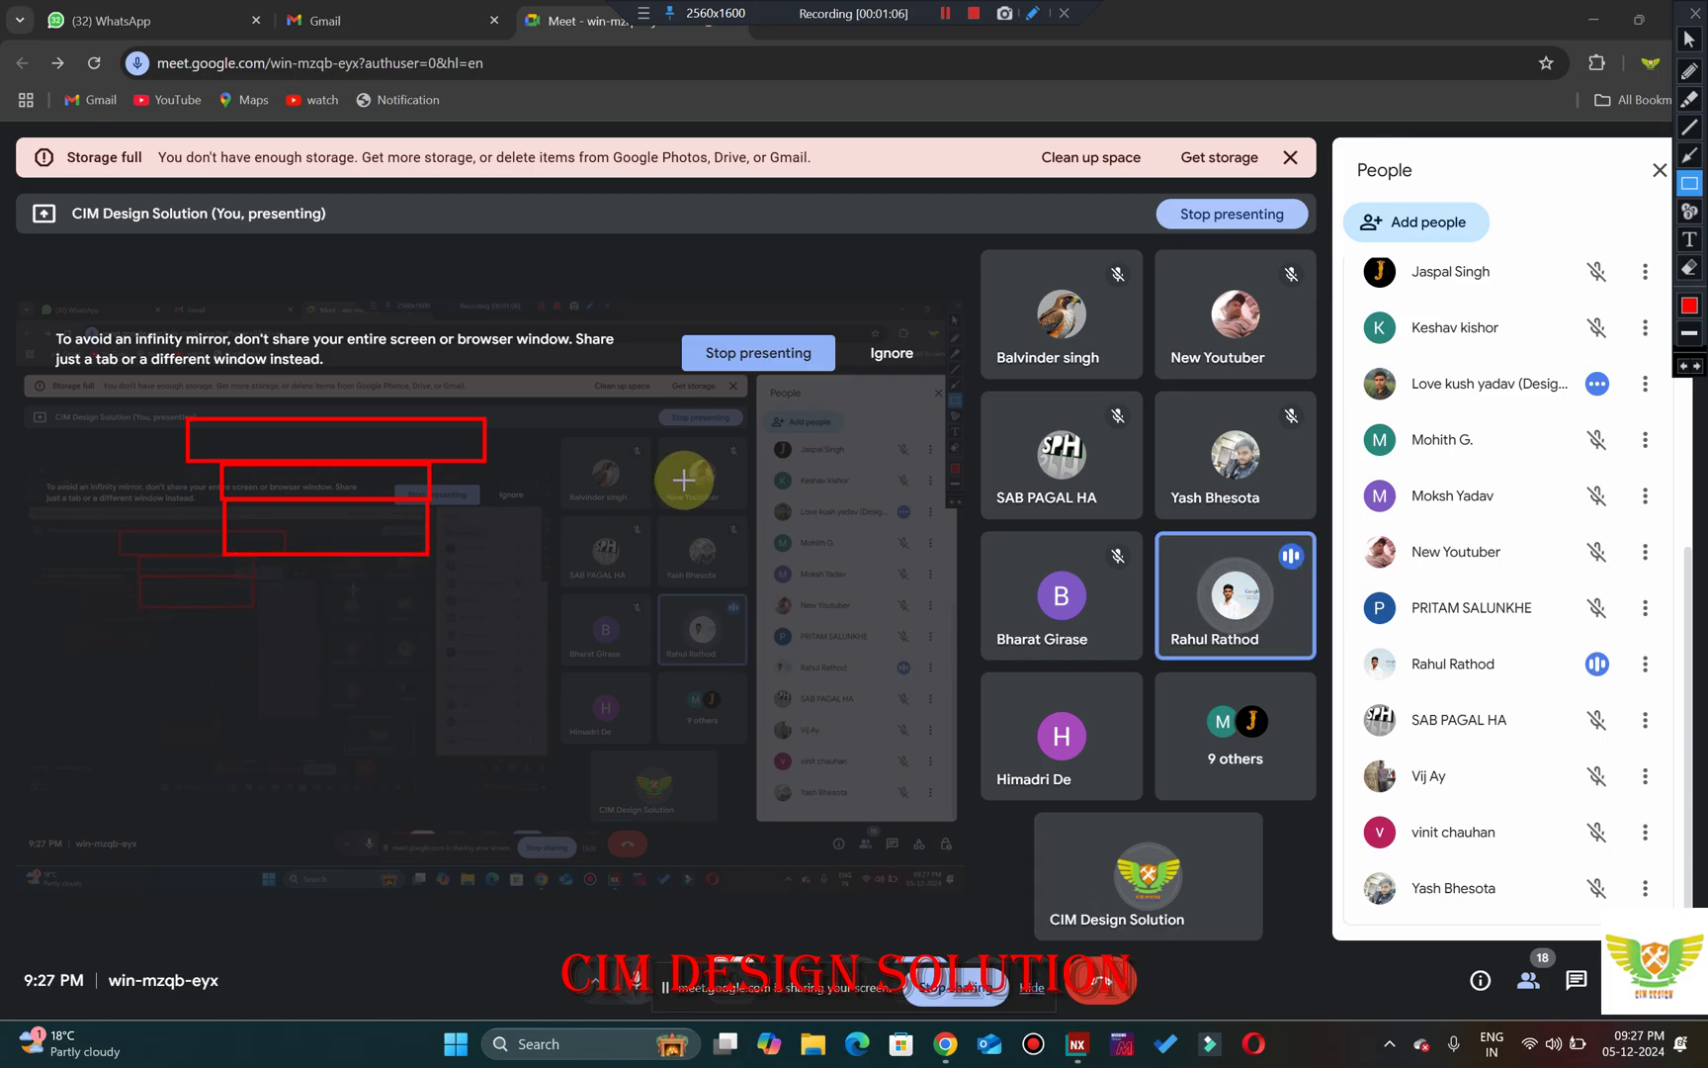
Draw a second stack of three red rectangles beside the first, with the widest plate on top.
mouse_move(591, 416)
left_mouse_down()
mouse_move(709, 462)
mouse_move(897, 451)
mouse_move(878, 457)
left_mouse_up()
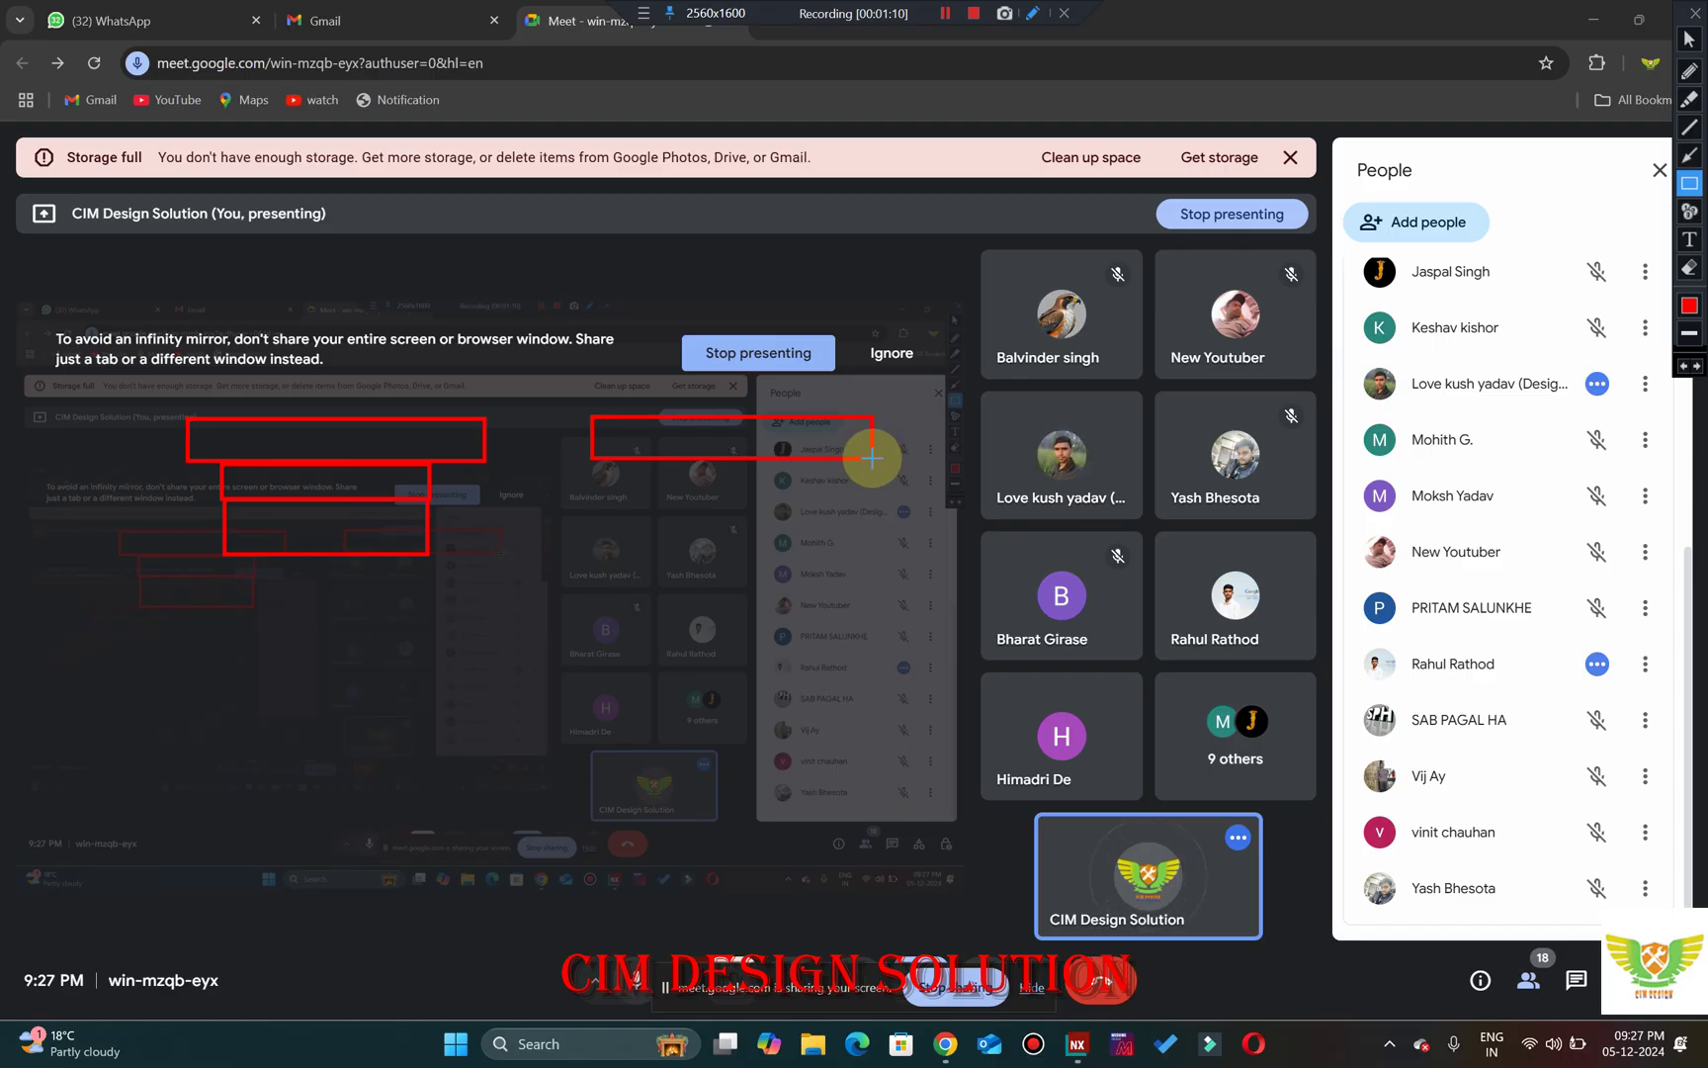
left_click_drag(617, 461, 850, 494)
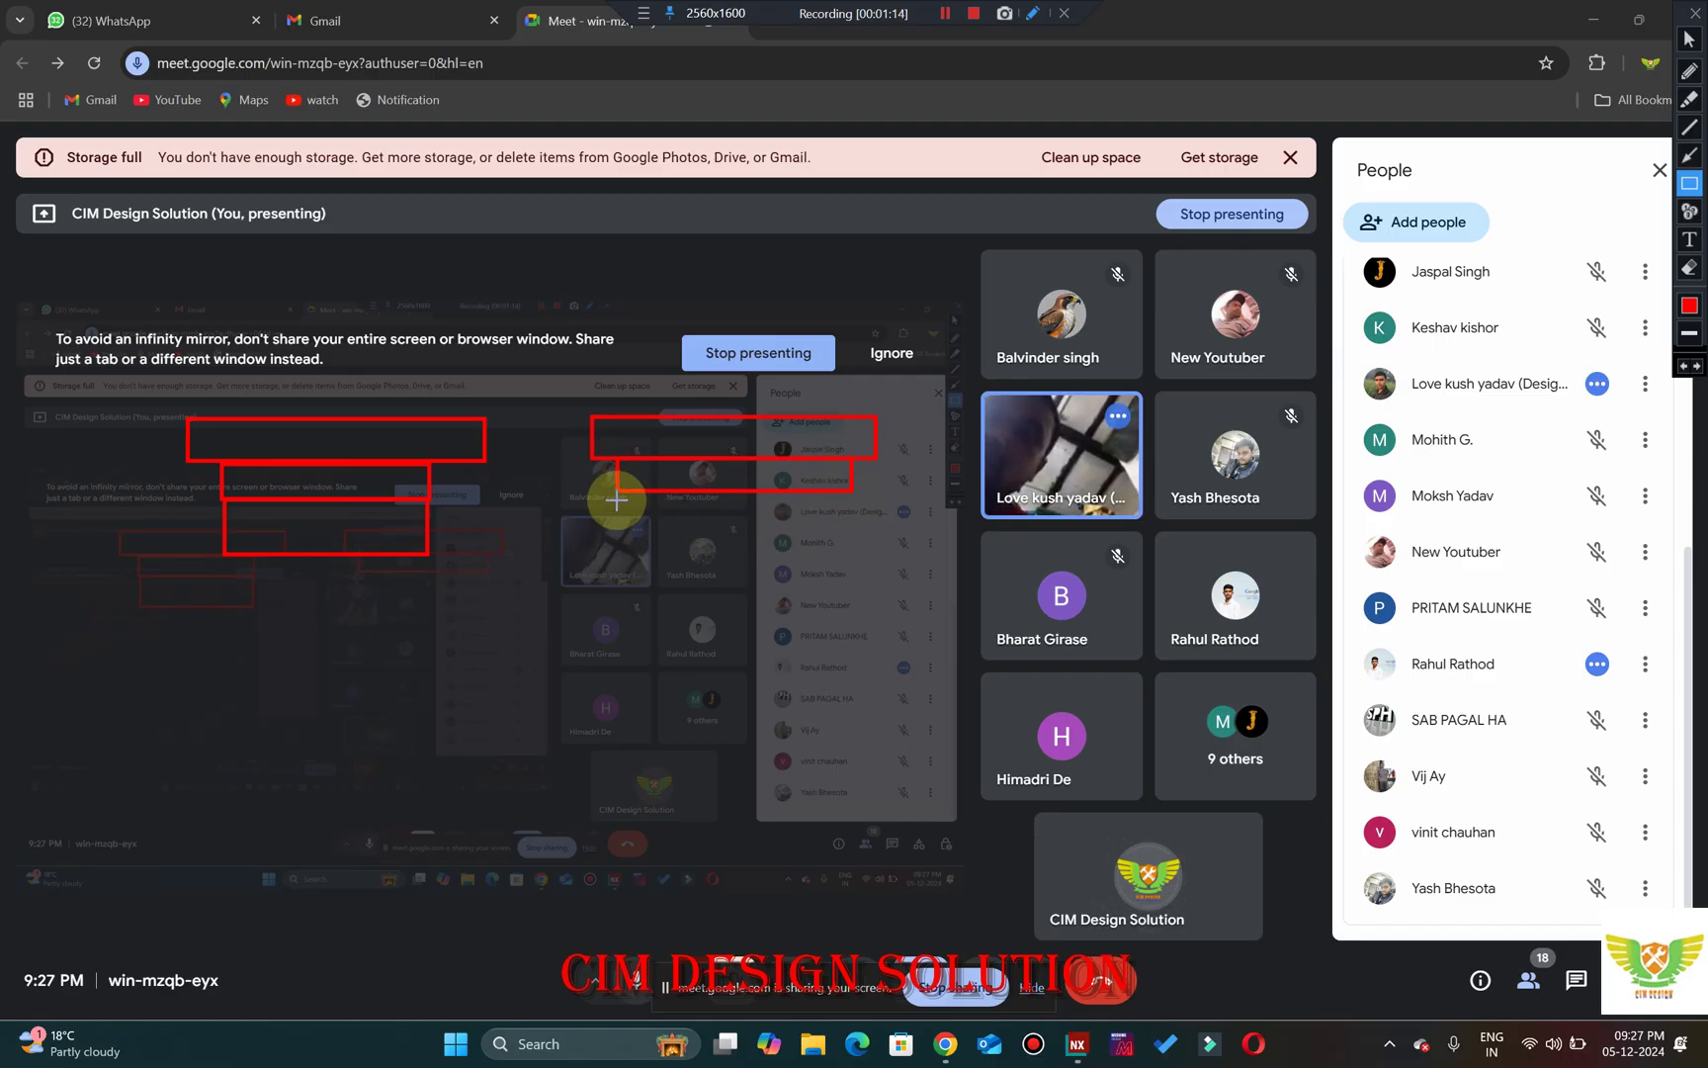
left_click_drag(617, 491, 848, 556)
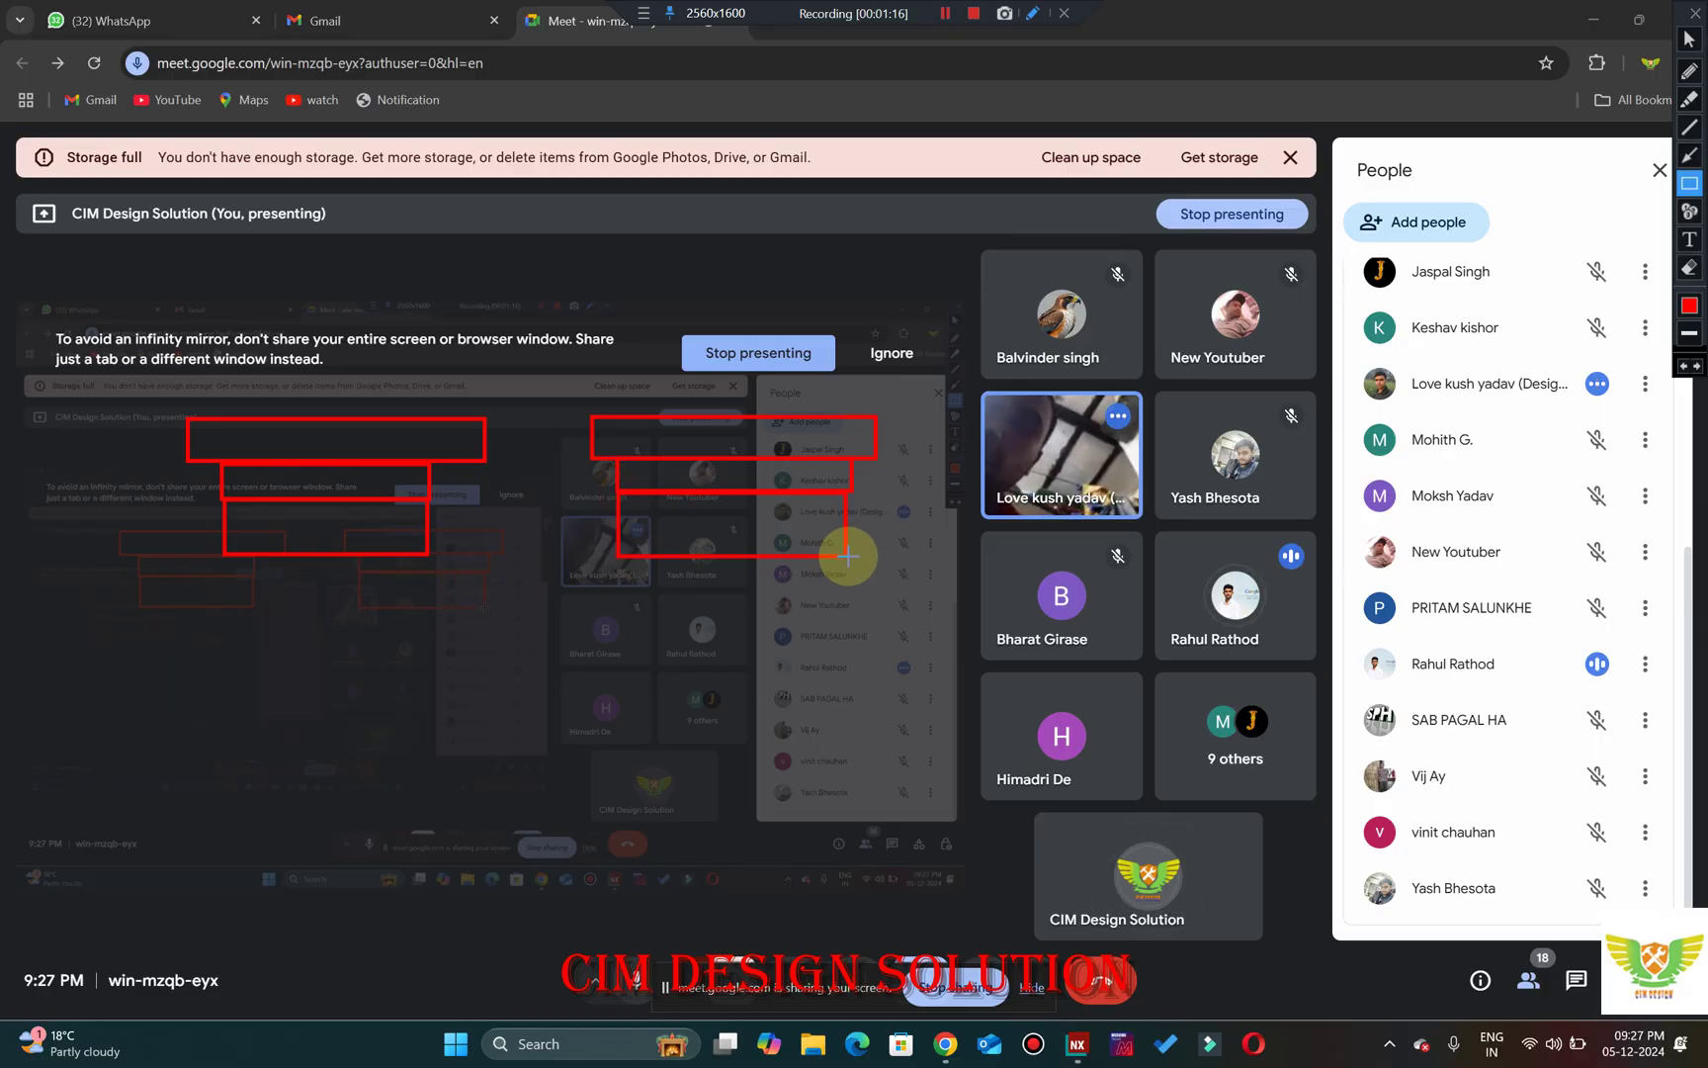
Mark each plate of both stacks with a short freehand pencil stroke at its left edge.
left_click(1689, 72)
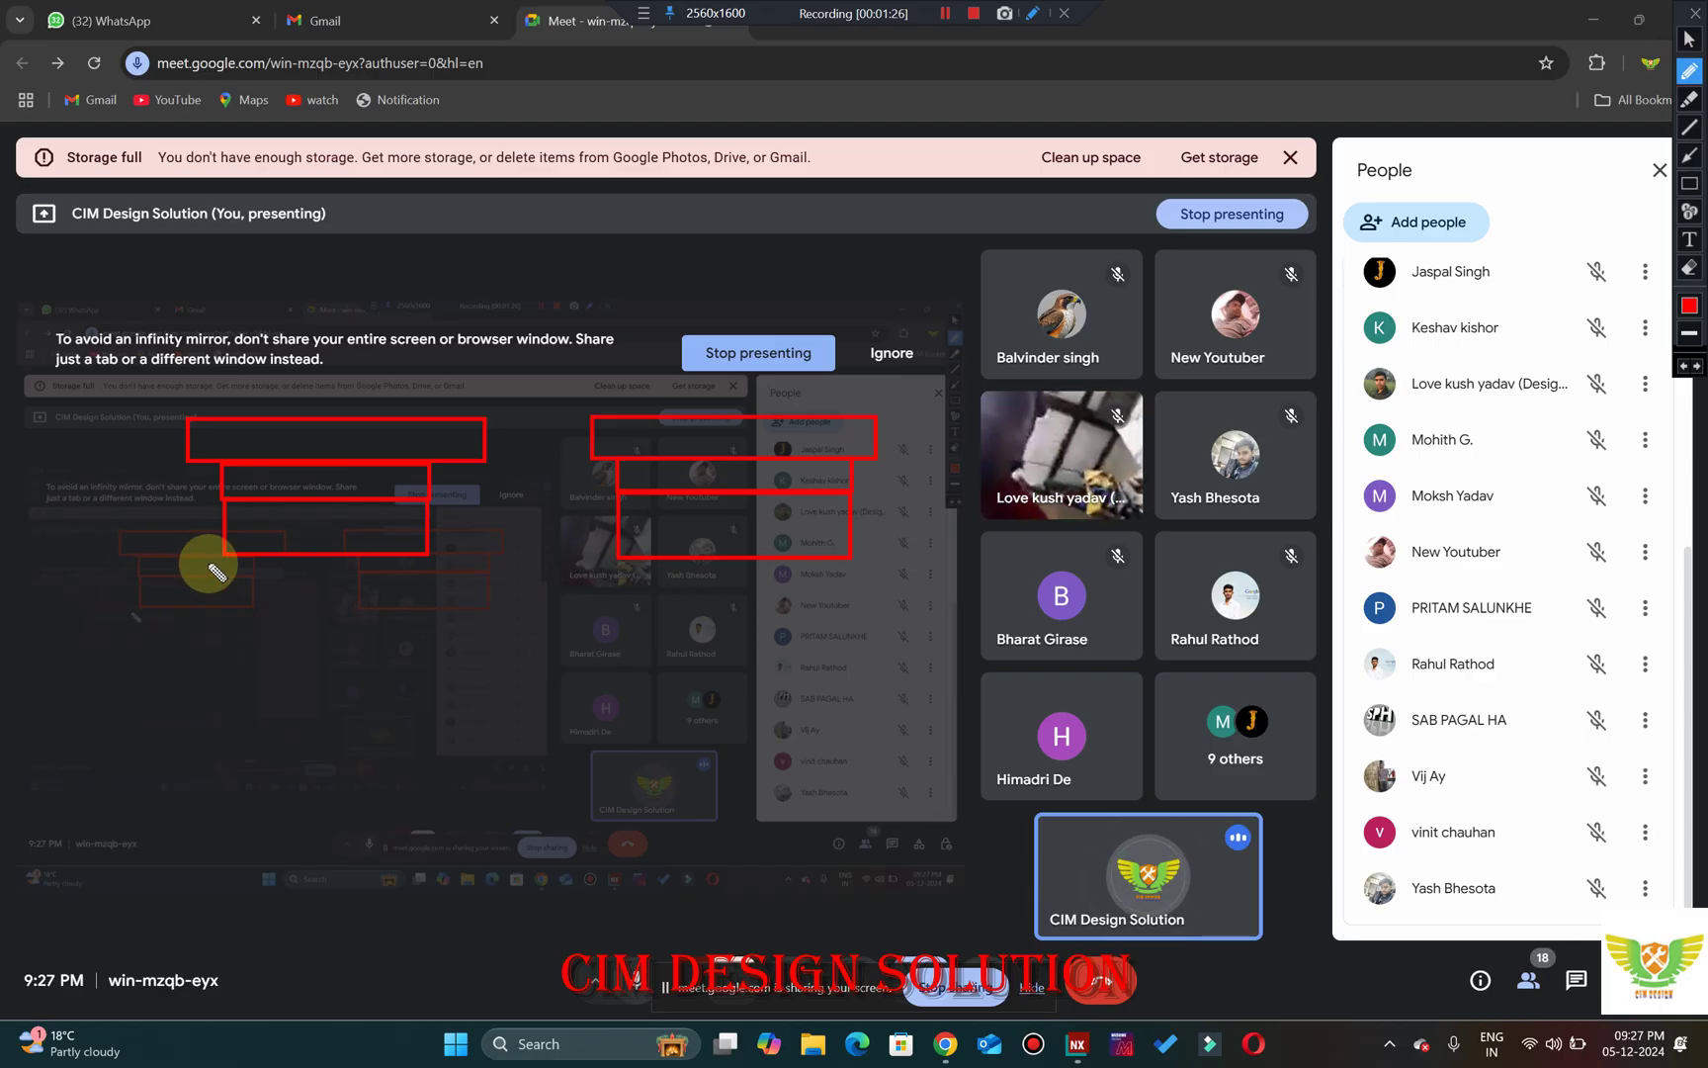
left_click_drag(185, 542, 205, 515)
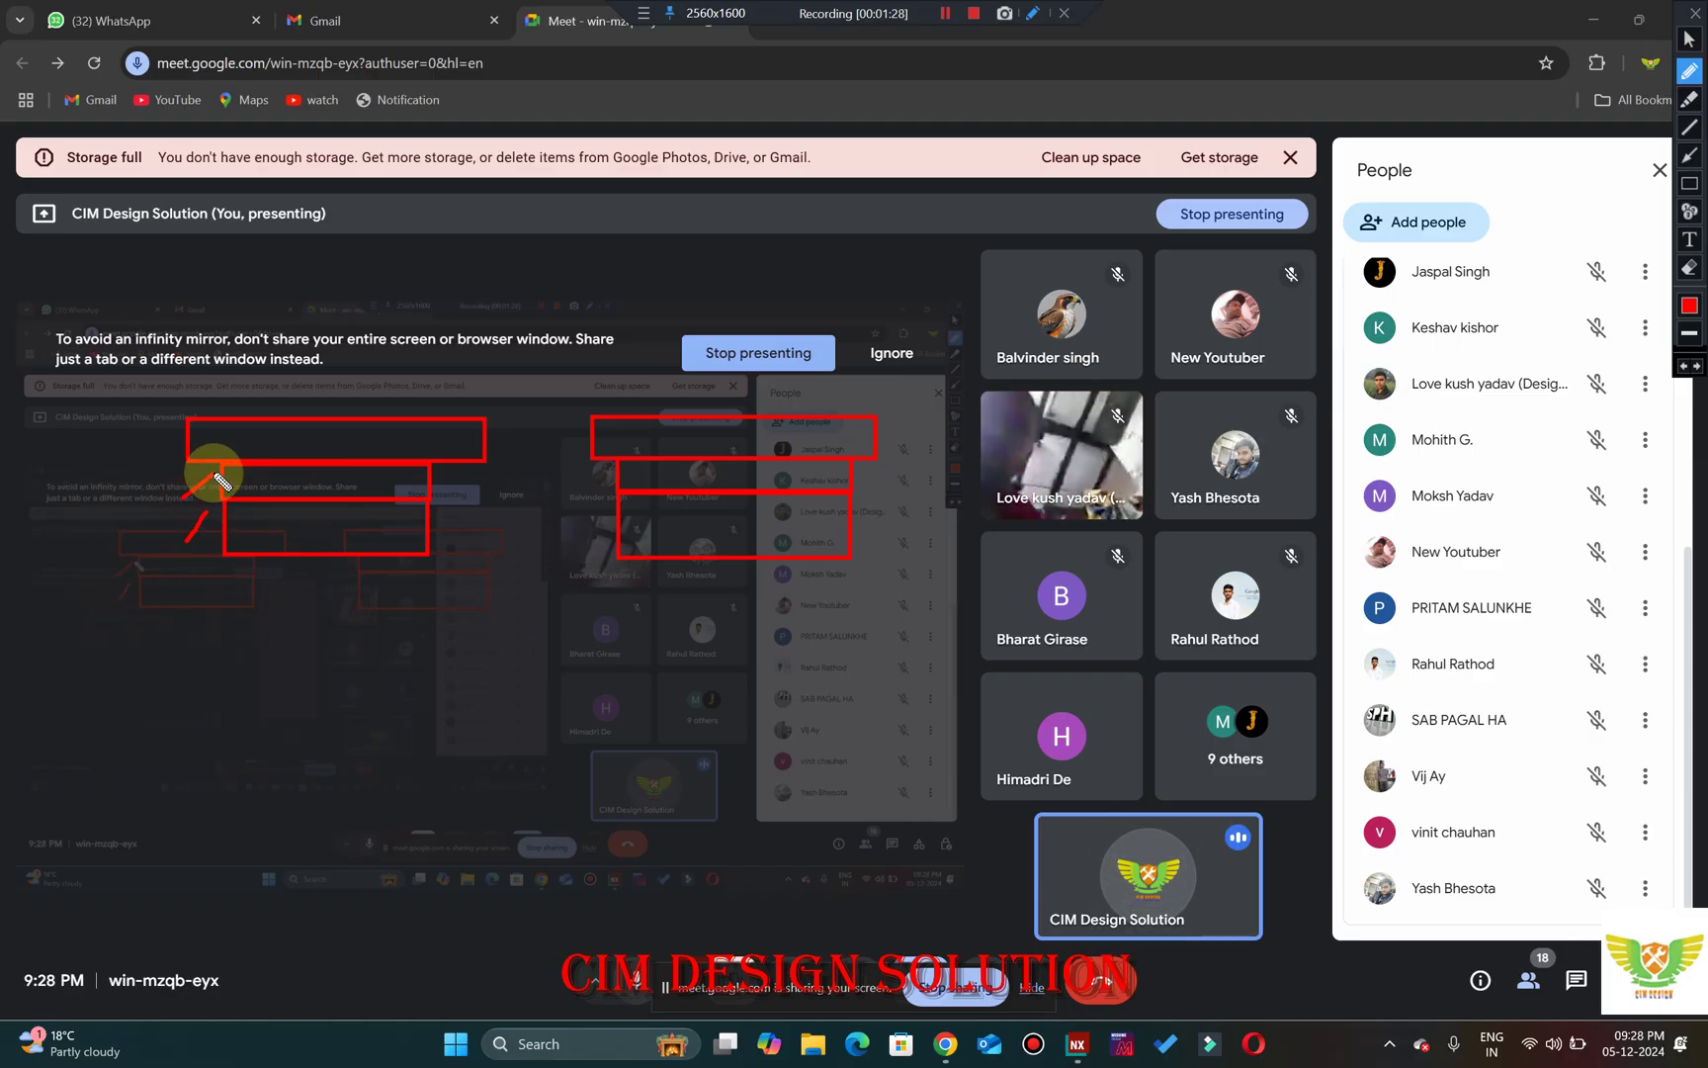
left_click_drag(149, 453, 186, 423)
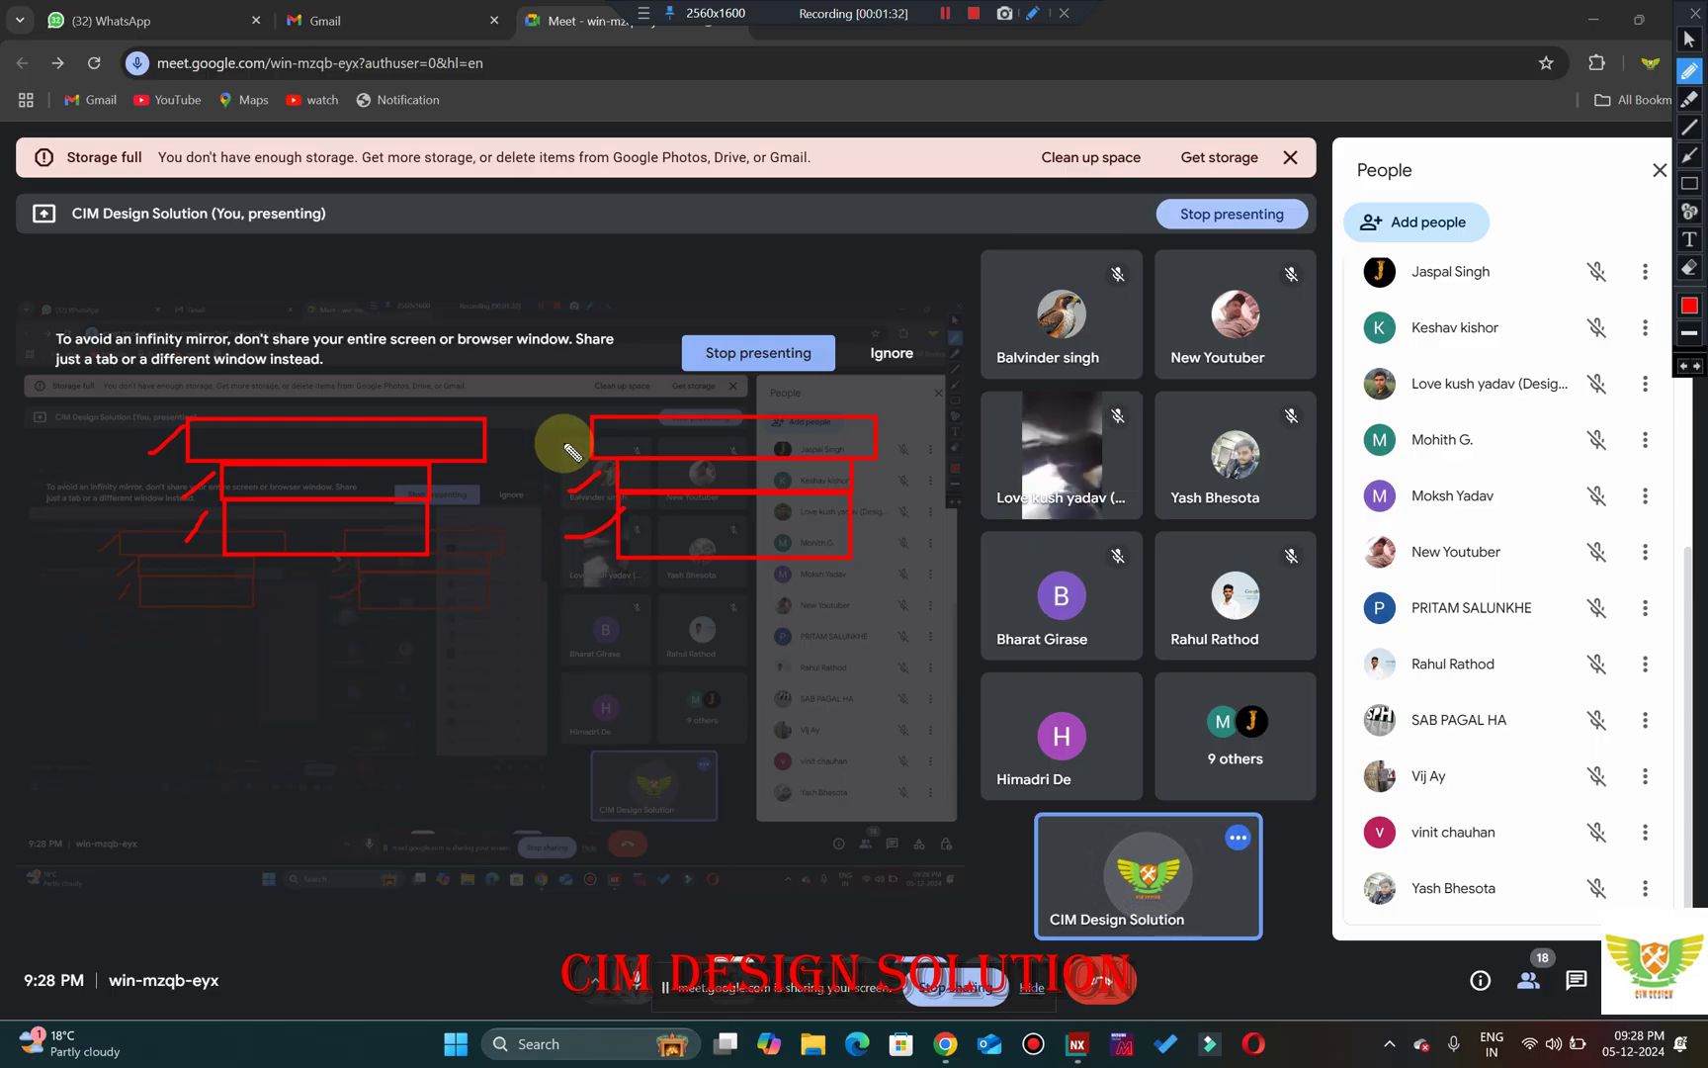
left_click_drag(563, 437, 591, 420)
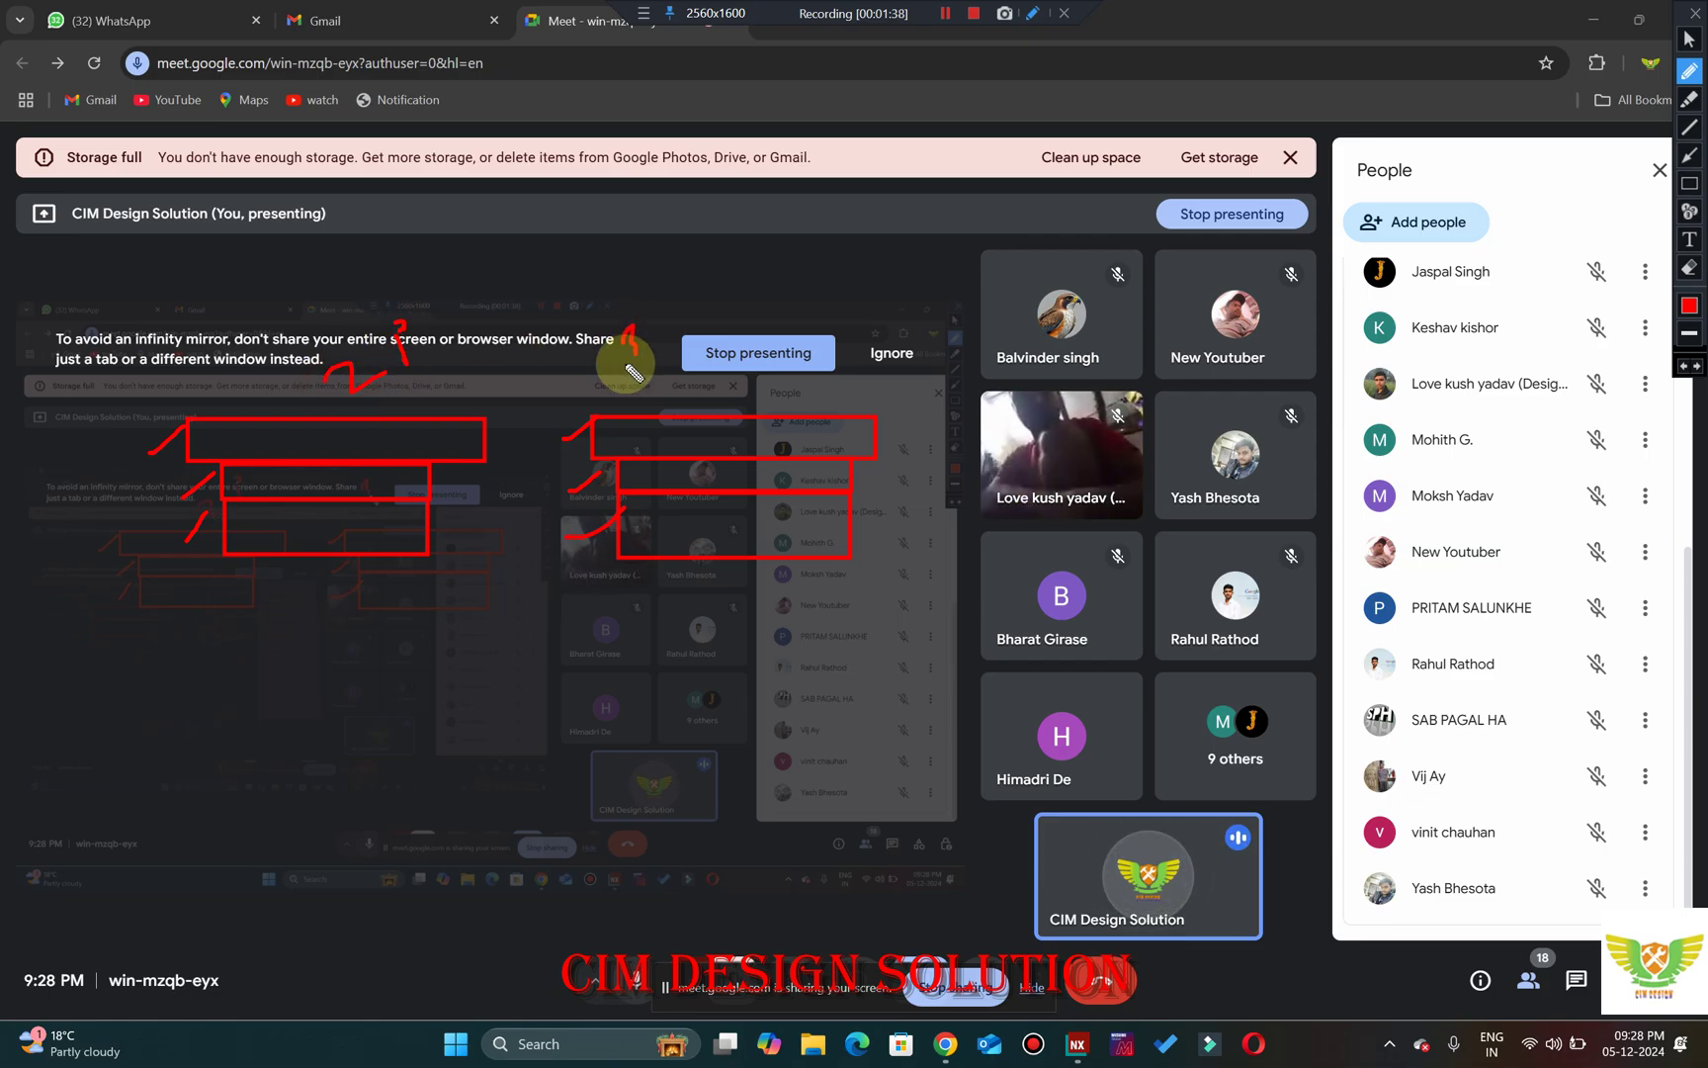
Circle the handwritten 3P and 2P labels above the two plate stacks and exit drawing mode.
mouse_move(660, 304)
left_mouse_down()
mouse_move(665, 332)
mouse_move(610, 321)
mouse_move(641, 294)
left_mouse_up()
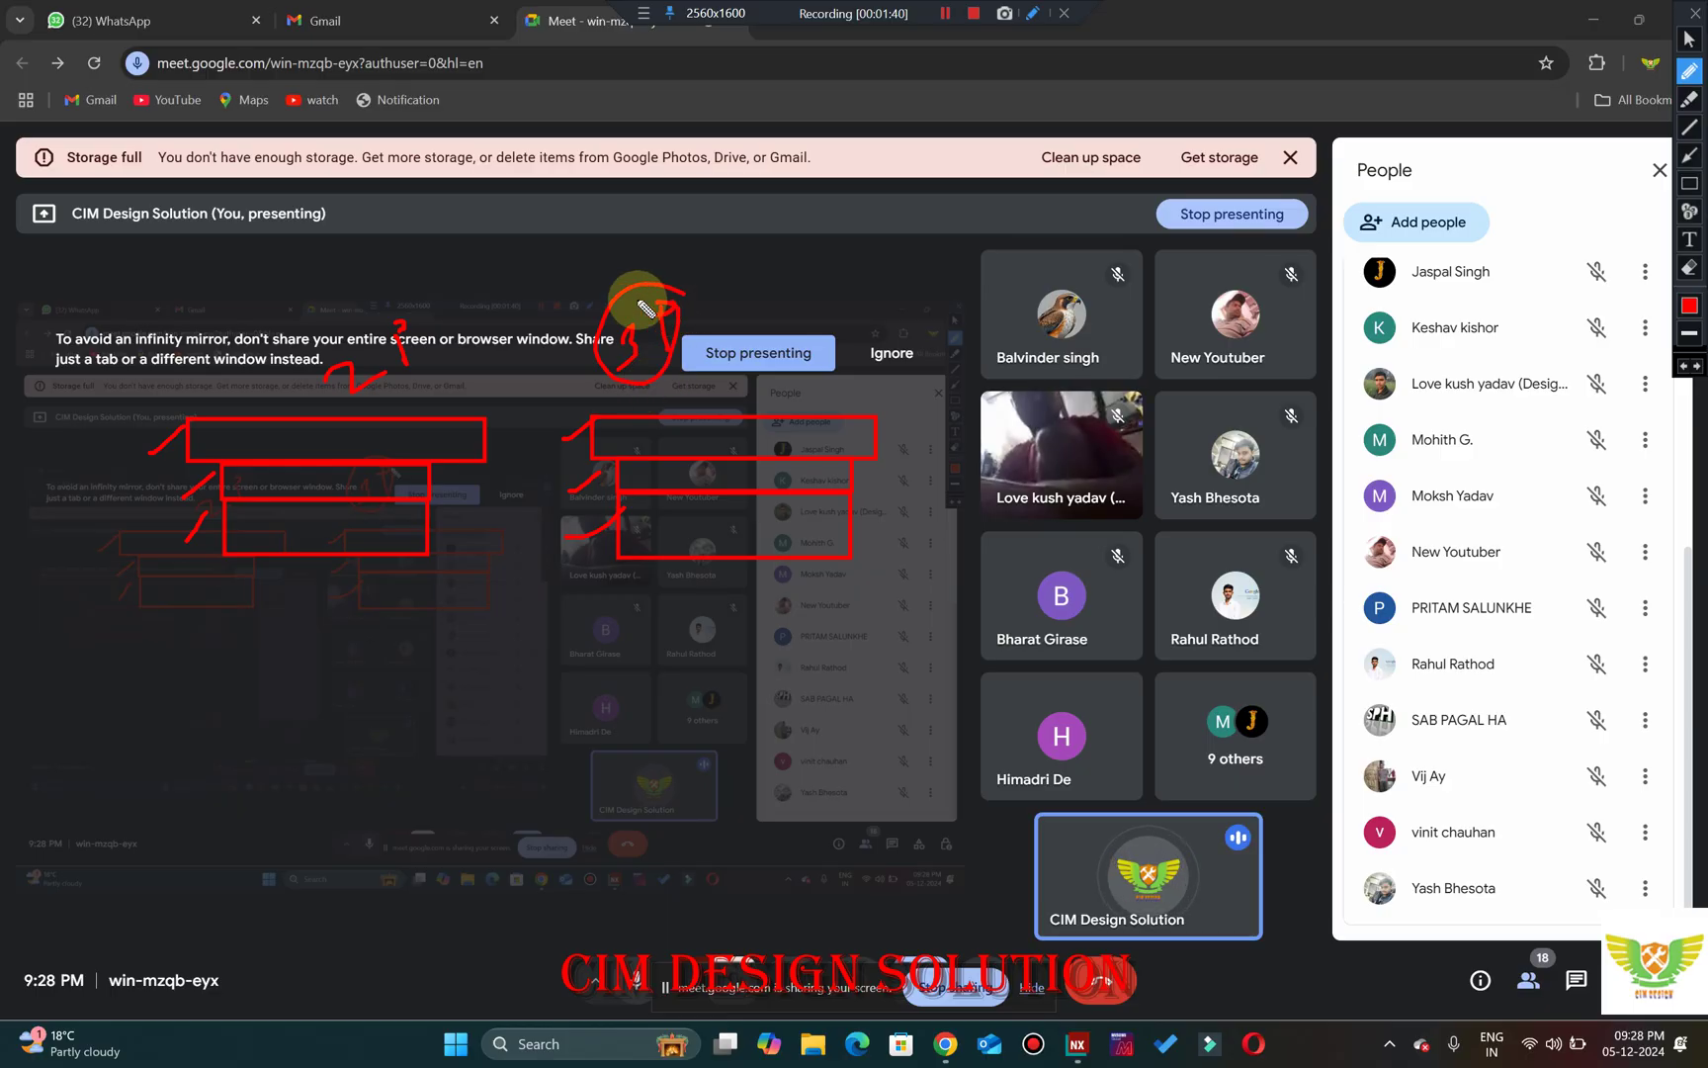
mouse_move(435, 315)
left_mouse_down()
mouse_move(327, 375)
mouse_move(428, 356)
mouse_move(435, 316)
left_mouse_up()
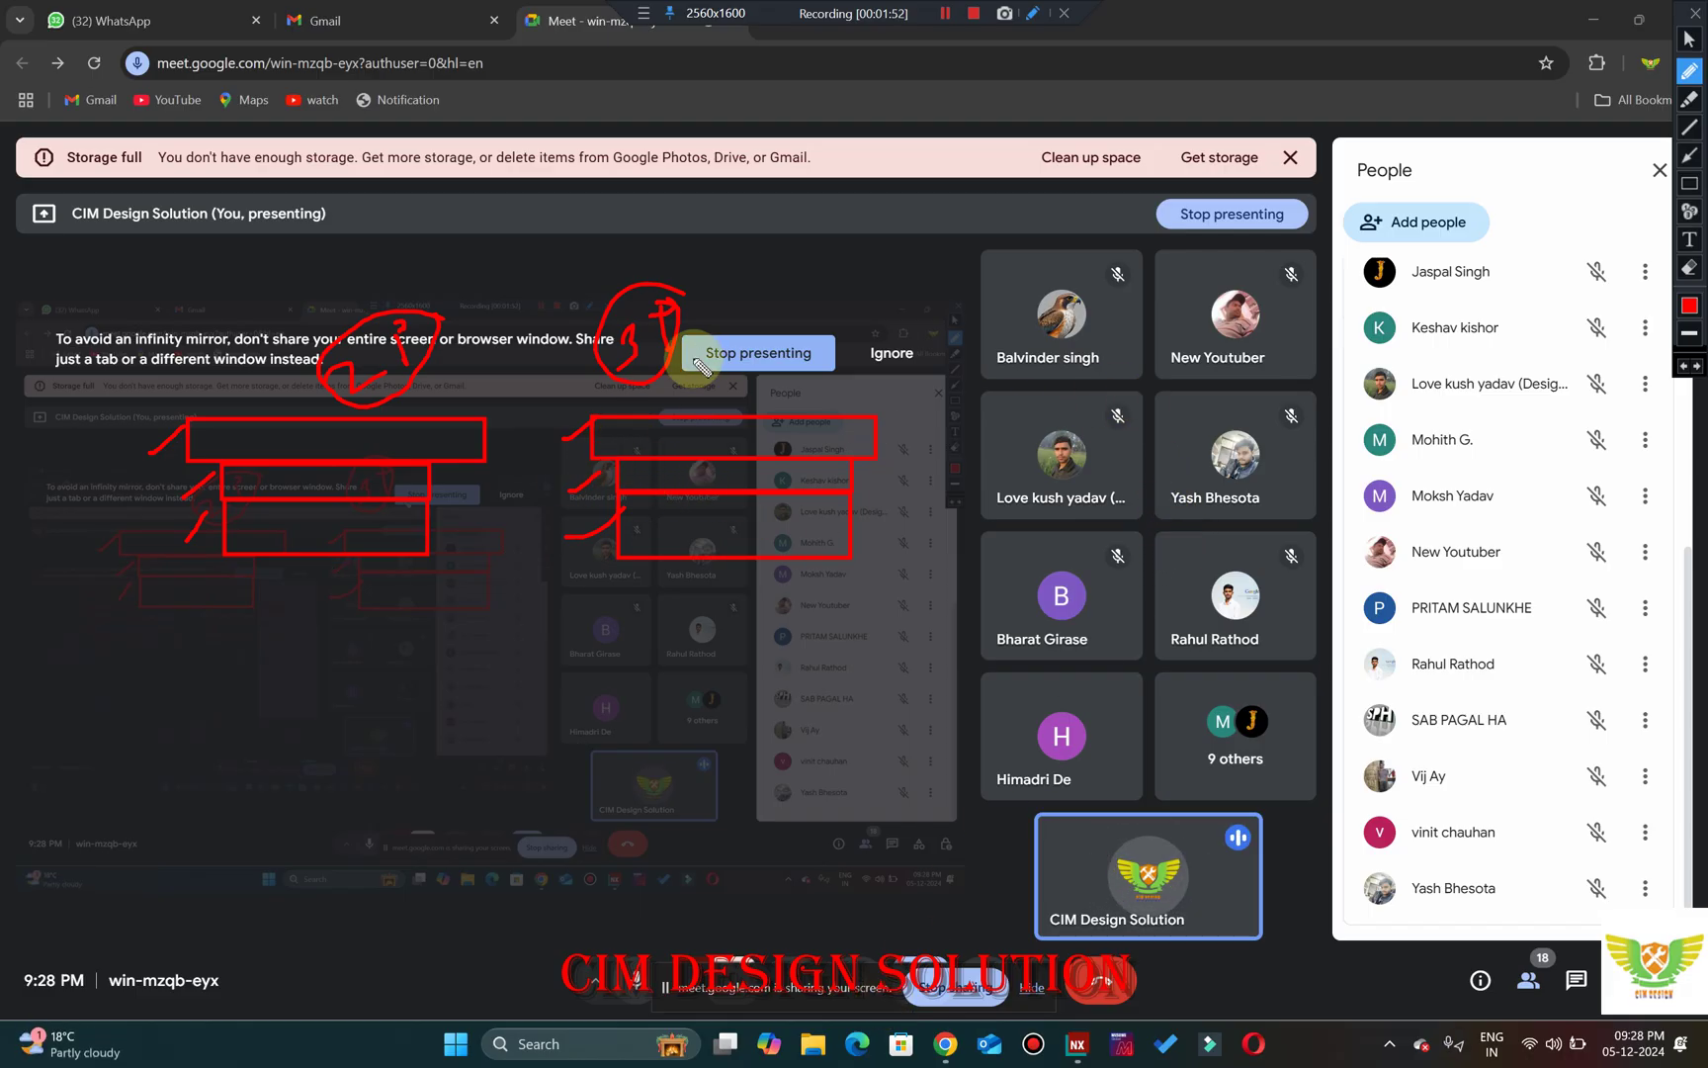
left_click(1697, 11)
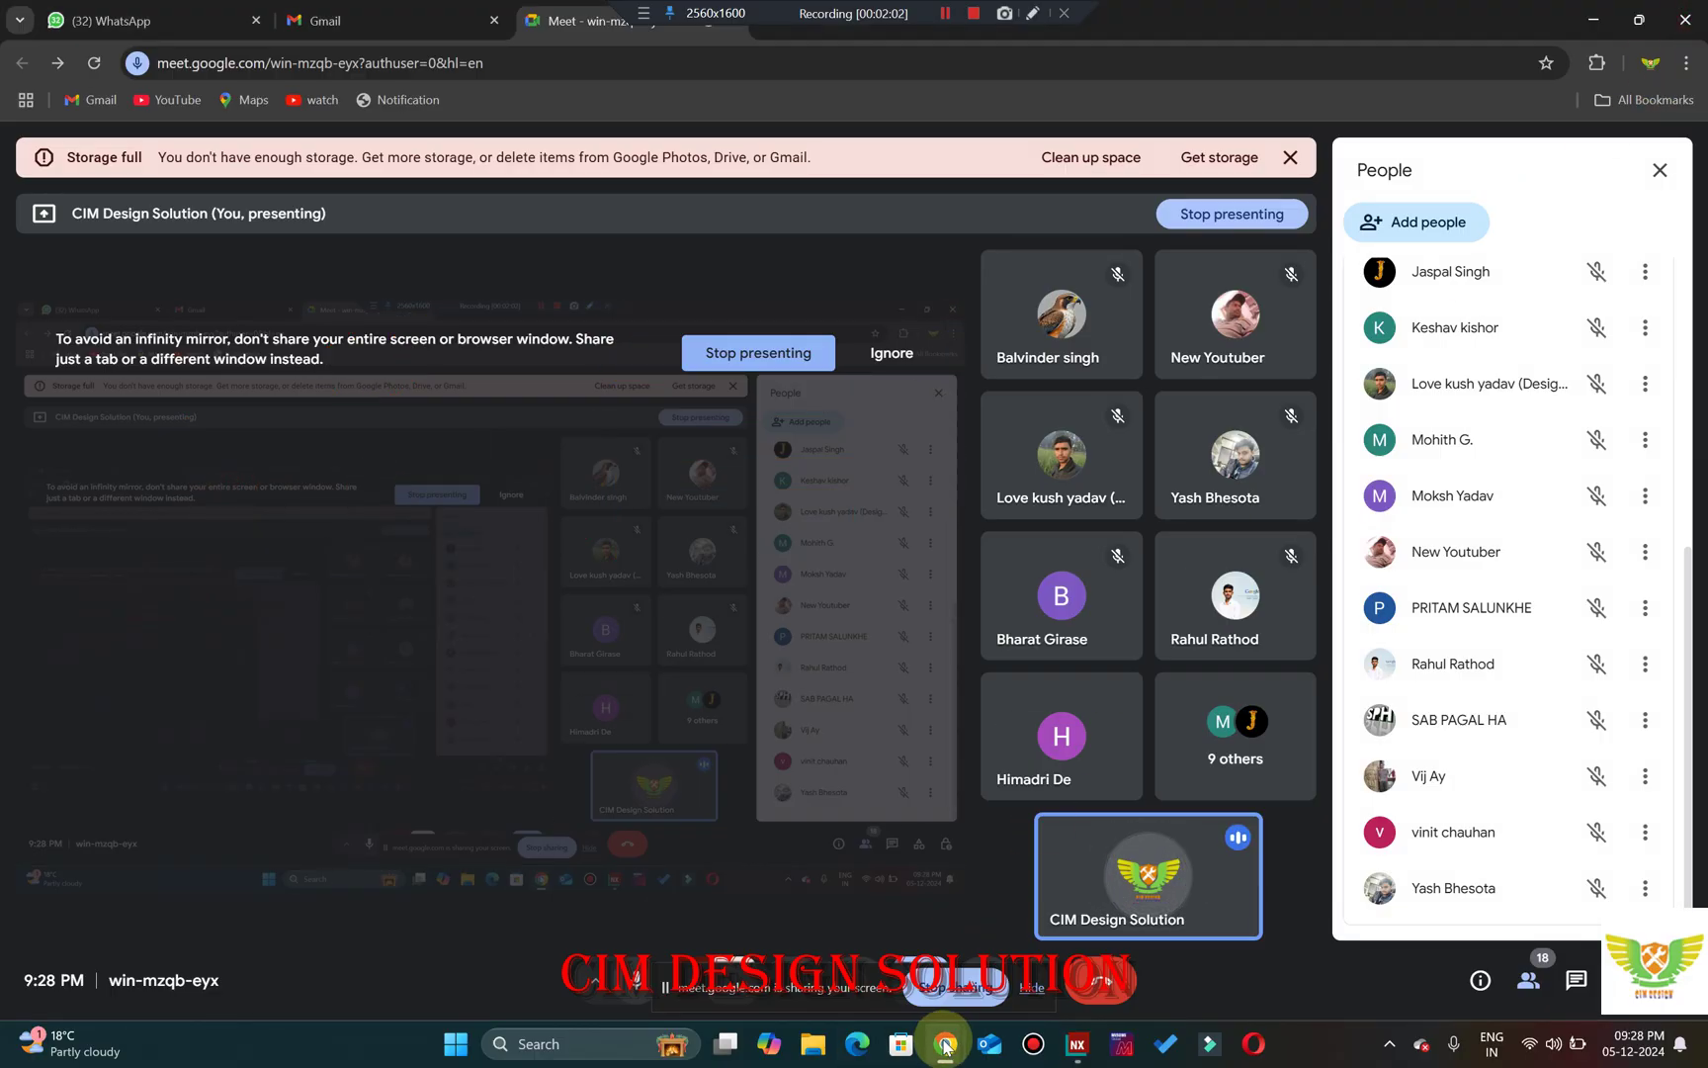
Switch to NX and hide the large plate beneath the red four-armed runner.
left_click(1077, 1043)
middle_click_drag(849, 463, 435, 382)
scroll(850, 461, "up", 5)
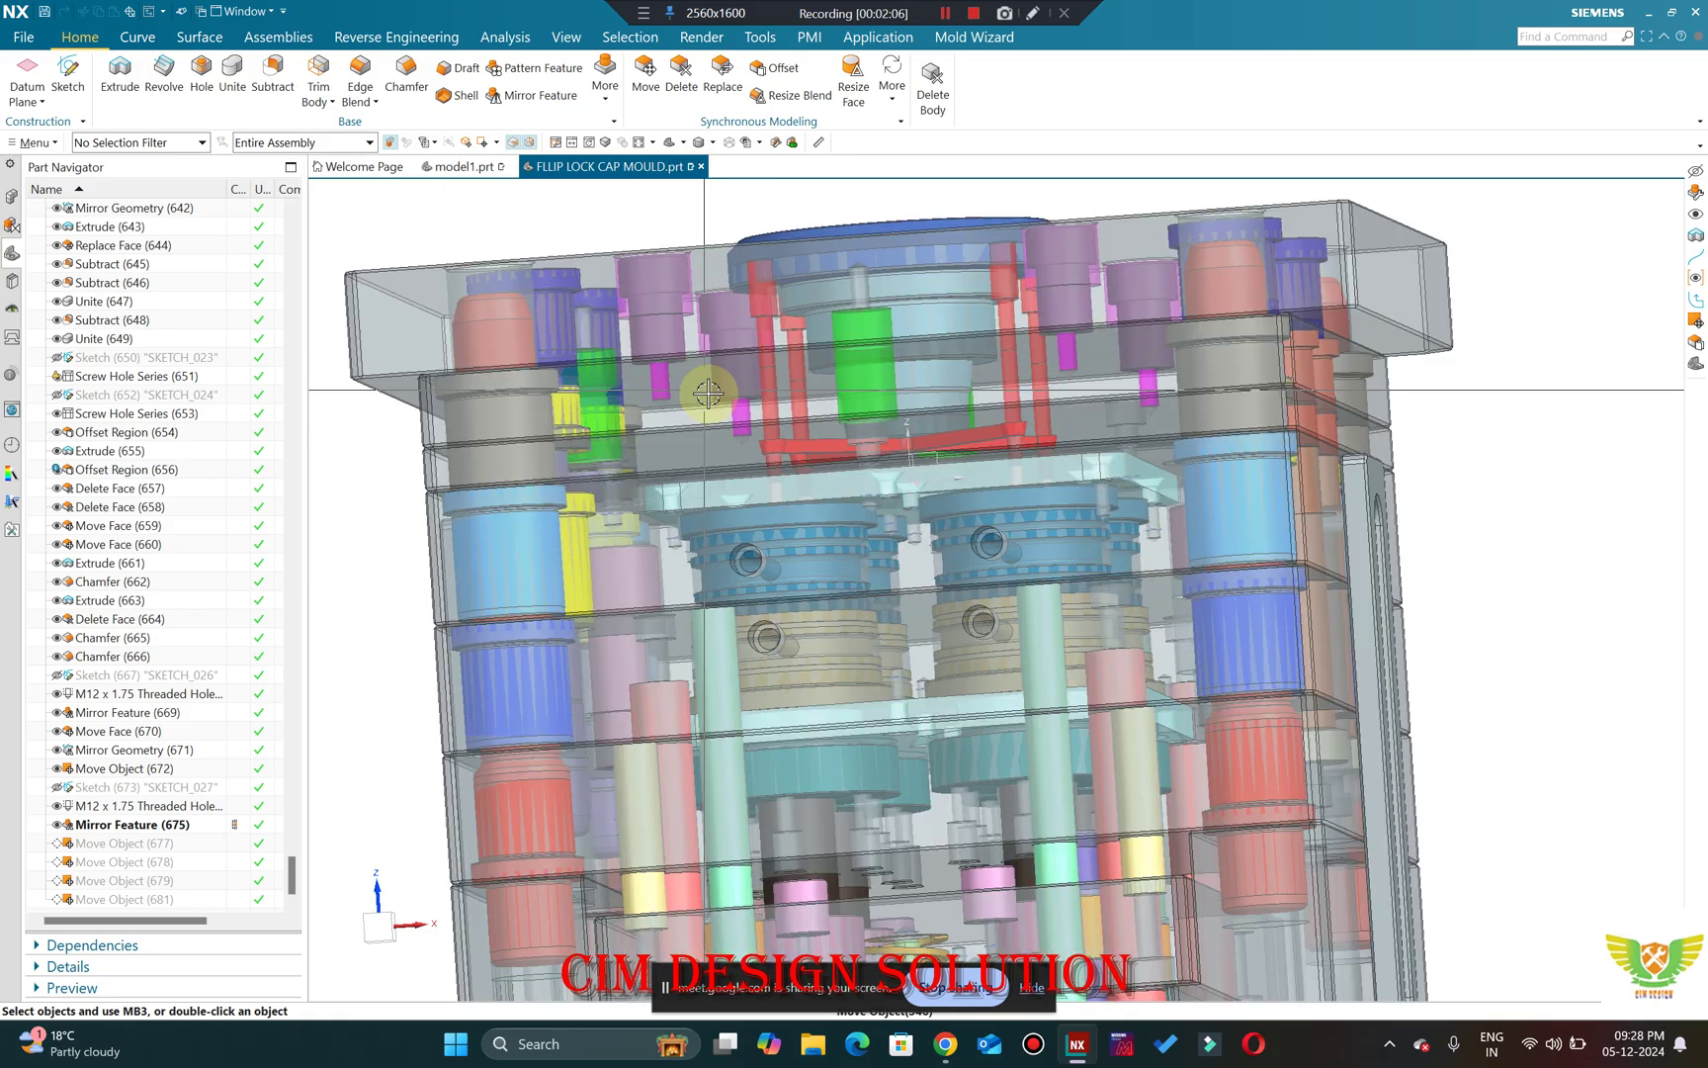
scroll(708, 394, "up", 6)
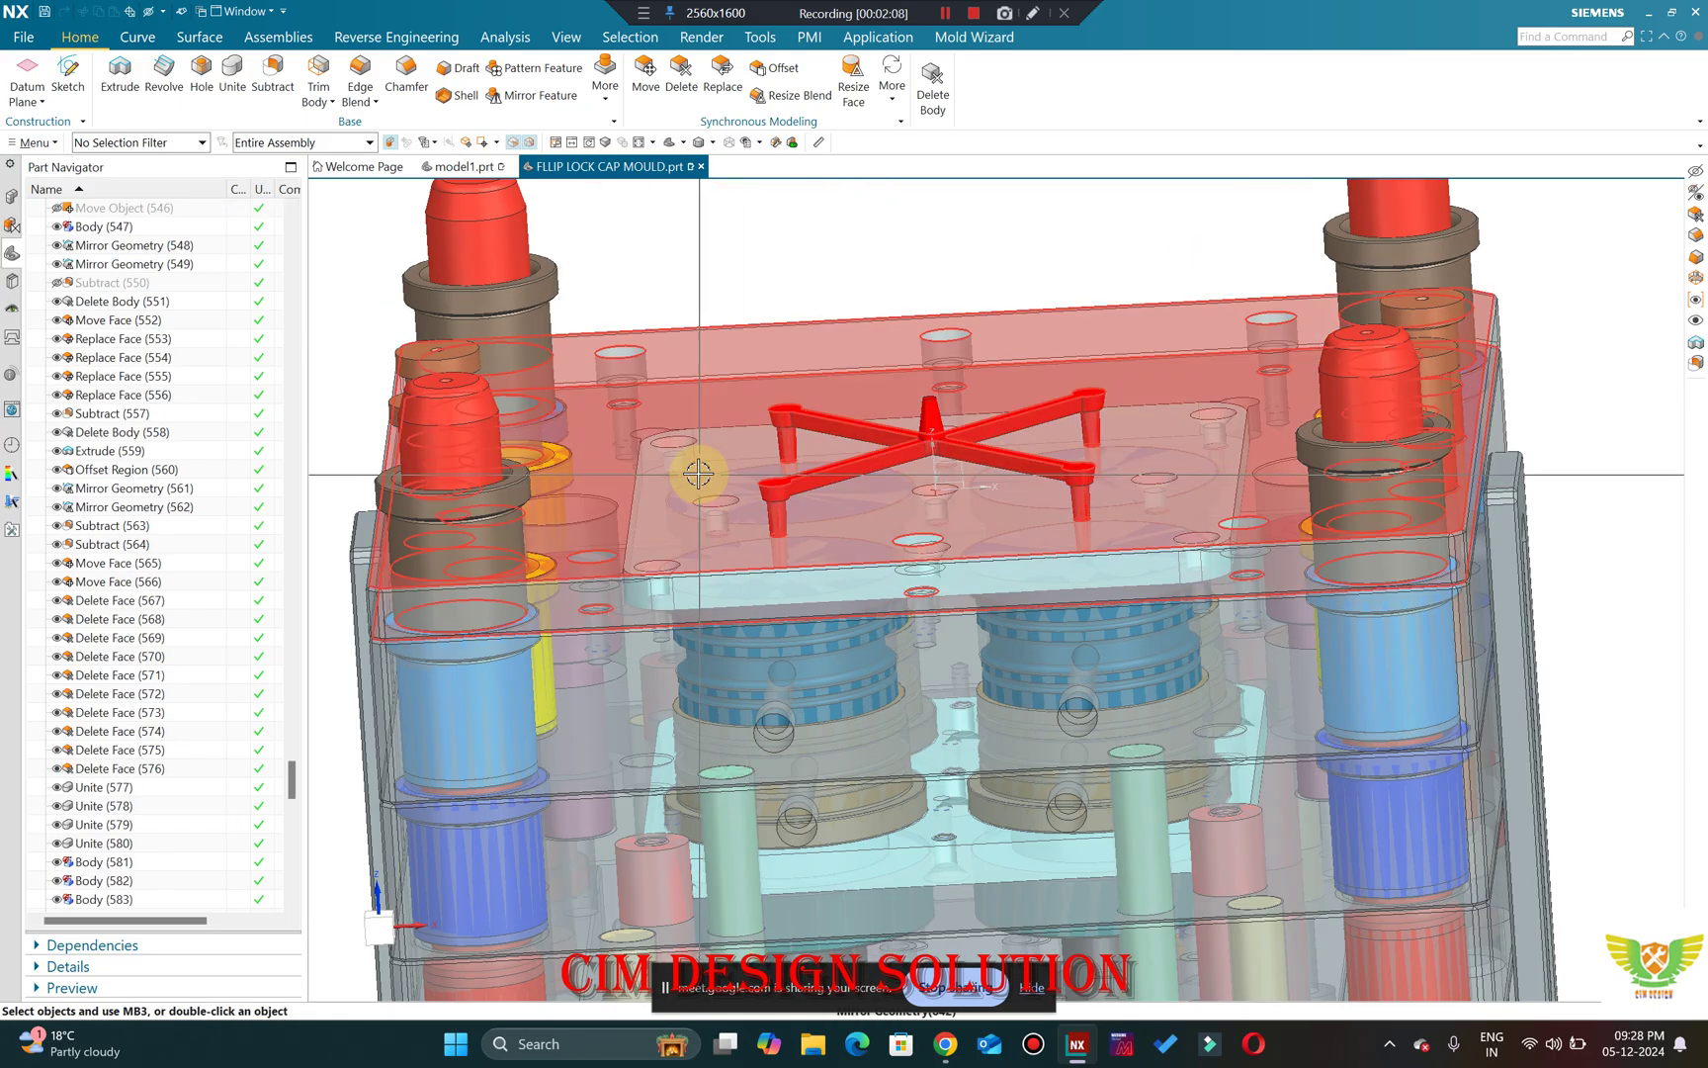
left_click(698, 474)
key("ctrl+b")
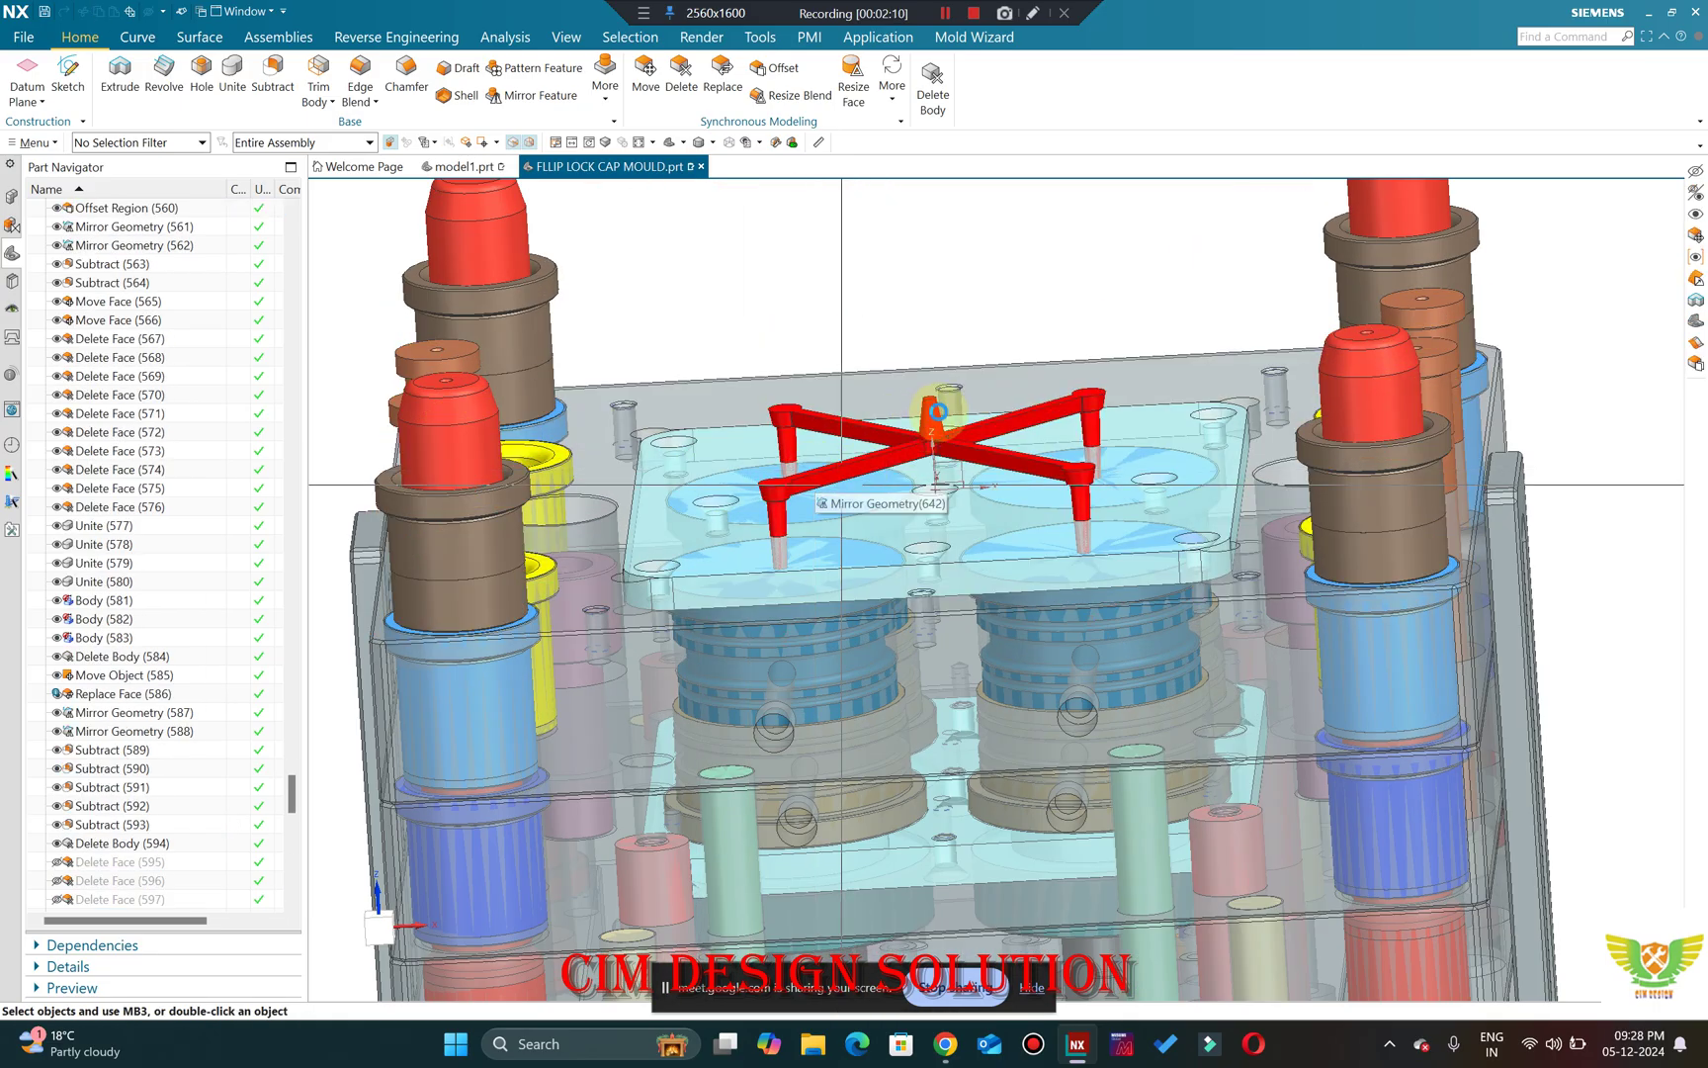
Hide every body except the red runner by inverting the selection.
key("ctrl+b")
scroll(937, 259, "down", 6)
left_click(401, 287)
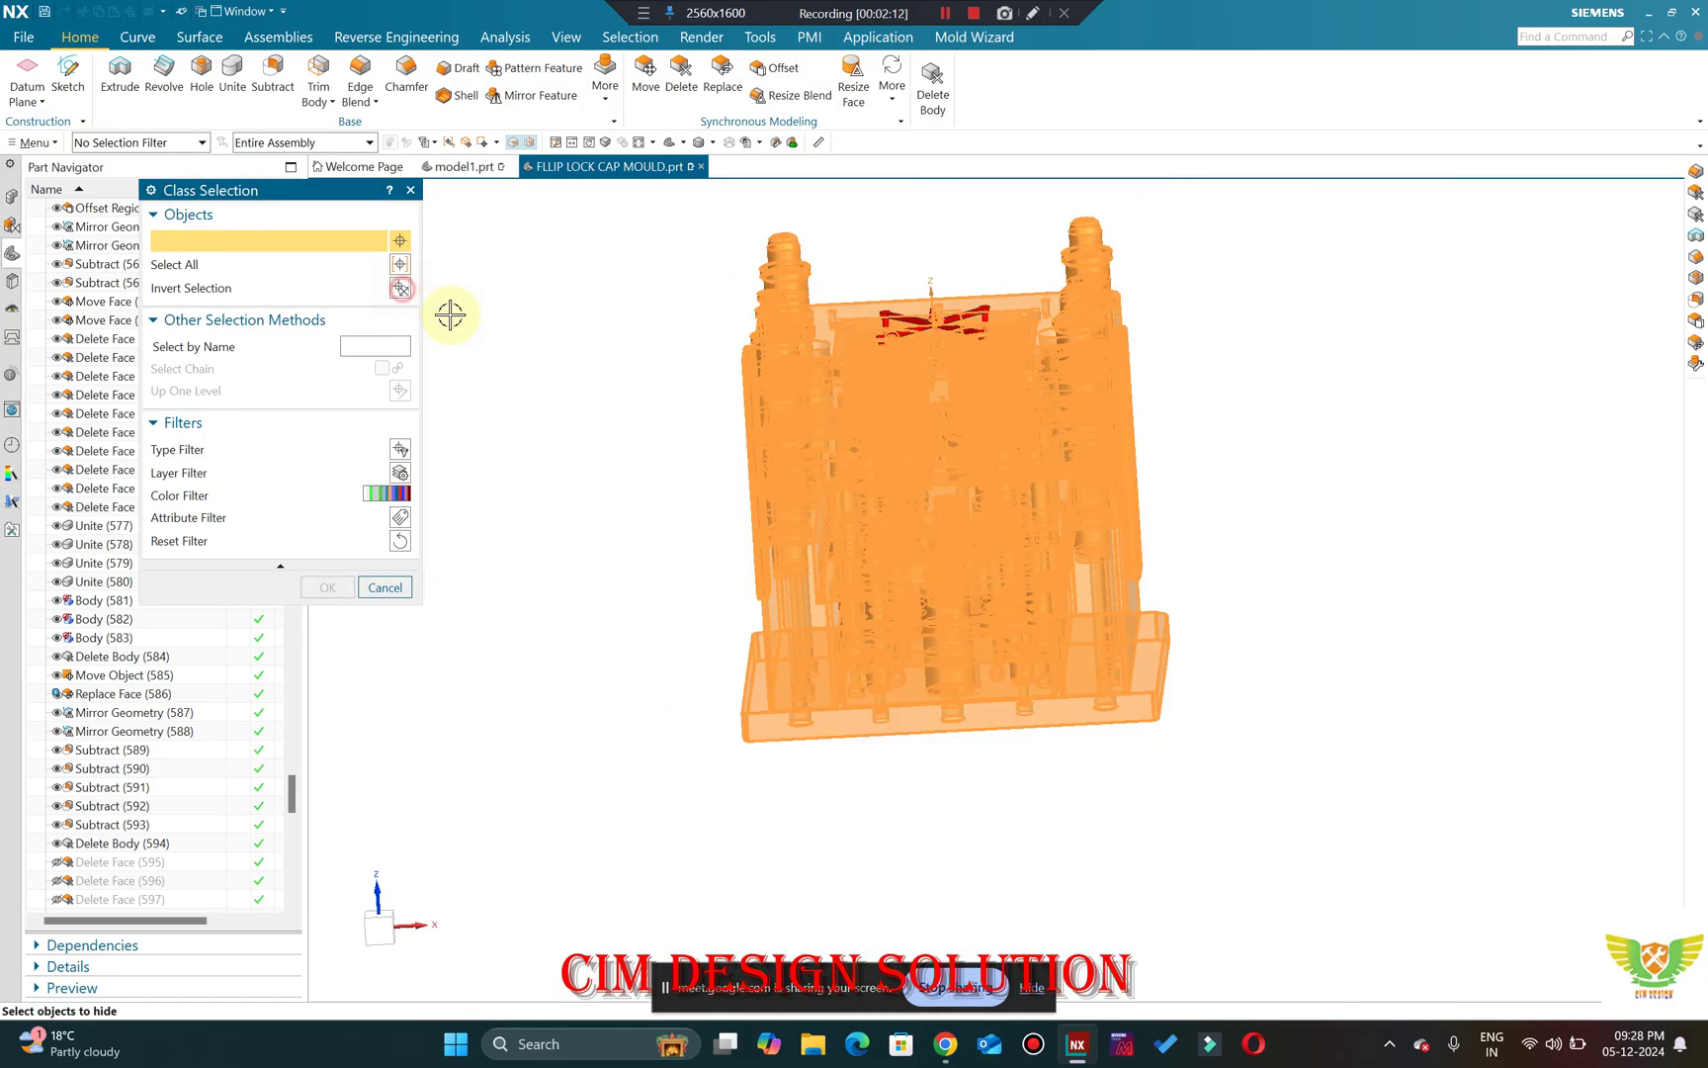
middle_click(450, 314)
Examine the isolated red runner from the front and at an angle, including the tapered tips of its vertical drops.
scroll(823, 324, "up", 3)
middle_click_drag(823, 324, 888, 270)
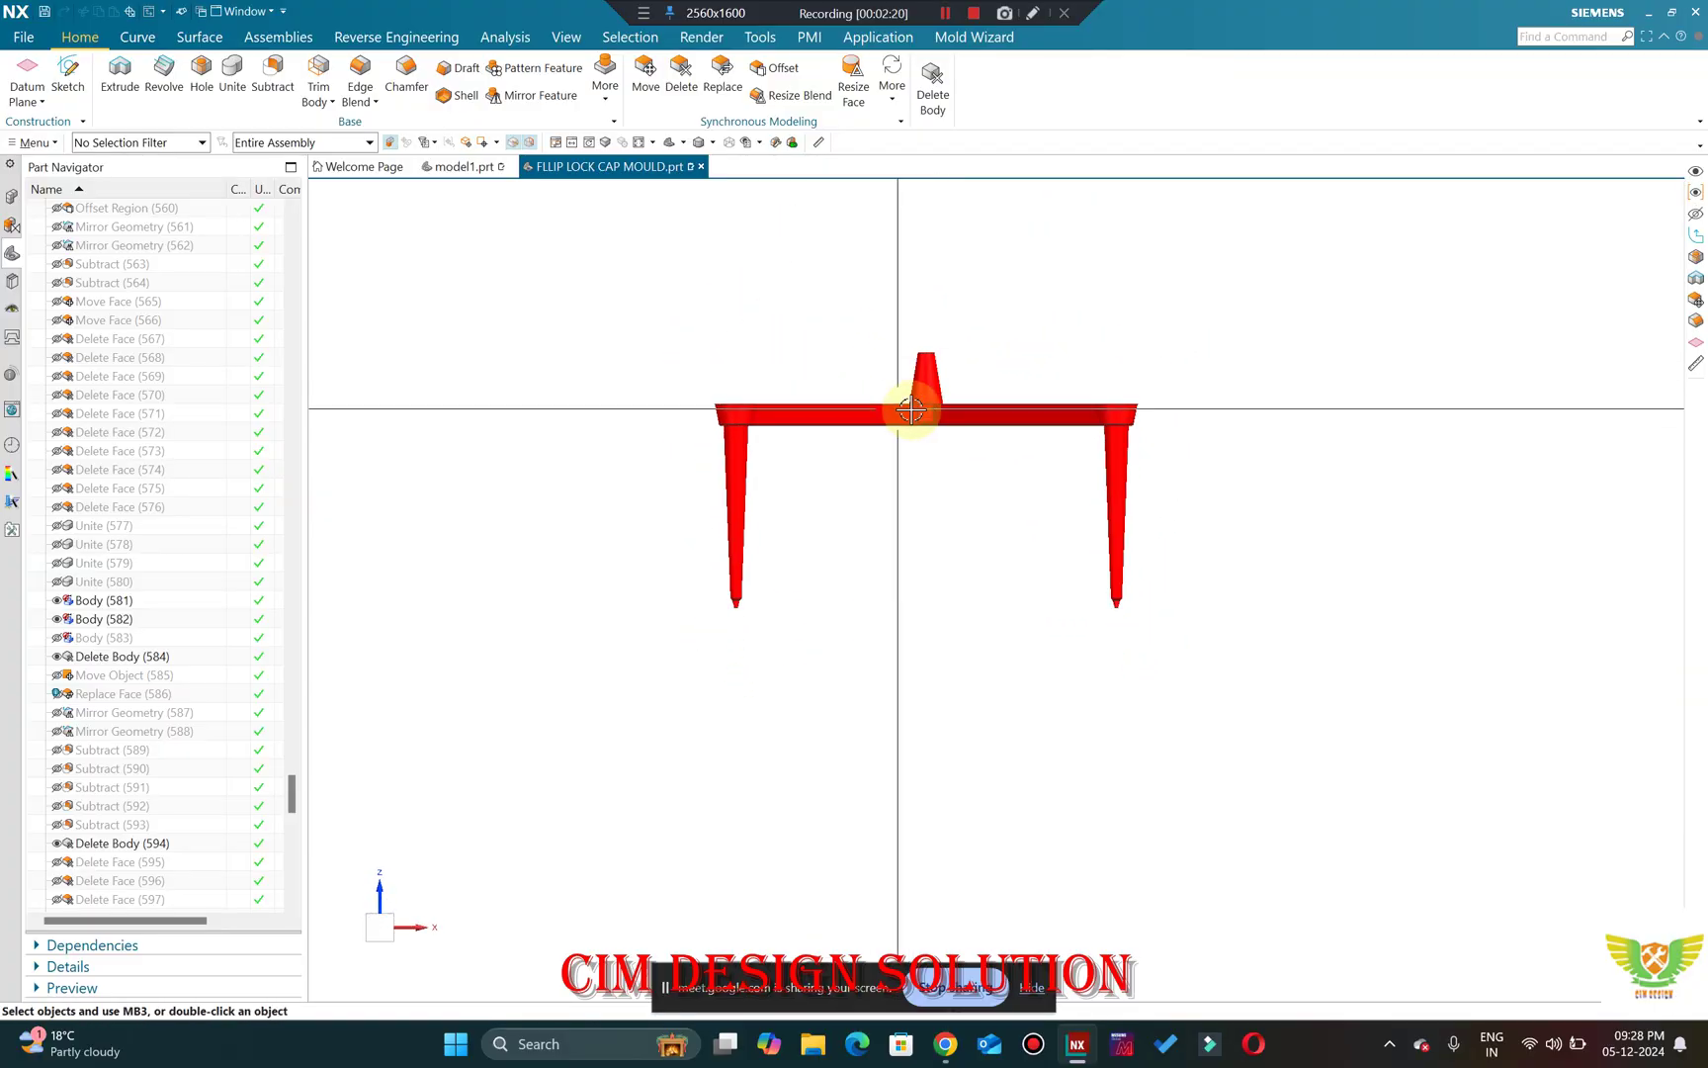
middle_click_drag(910, 408, 1022, 622)
scroll(811, 540, "up", 8)
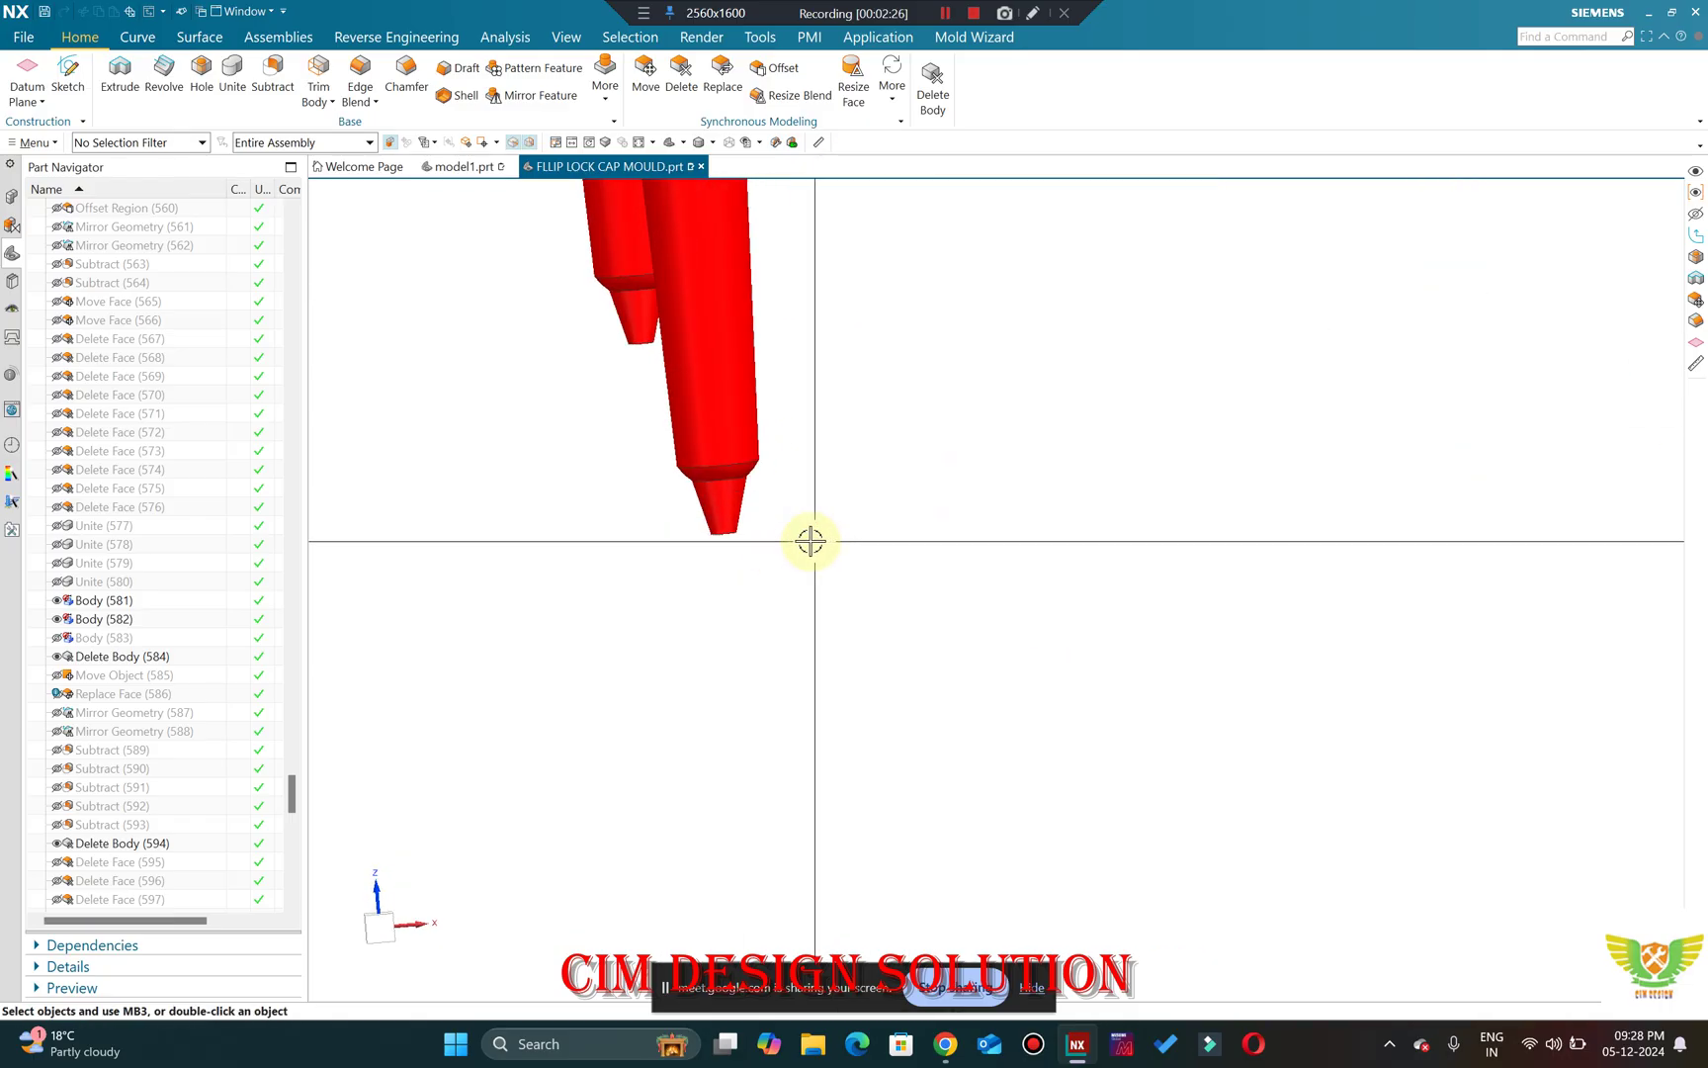
mouse_move(810, 541)
middle_mouse_down()
mouse_move(679, 515)
mouse_move(724, 522)
mouse_move(709, 507)
mouse_move(724, 571)
mouse_move(740, 515)
mouse_move(816, 503)
mouse_move(804, 317)
middle_mouse_up()
scroll(719, 557, "down", 5)
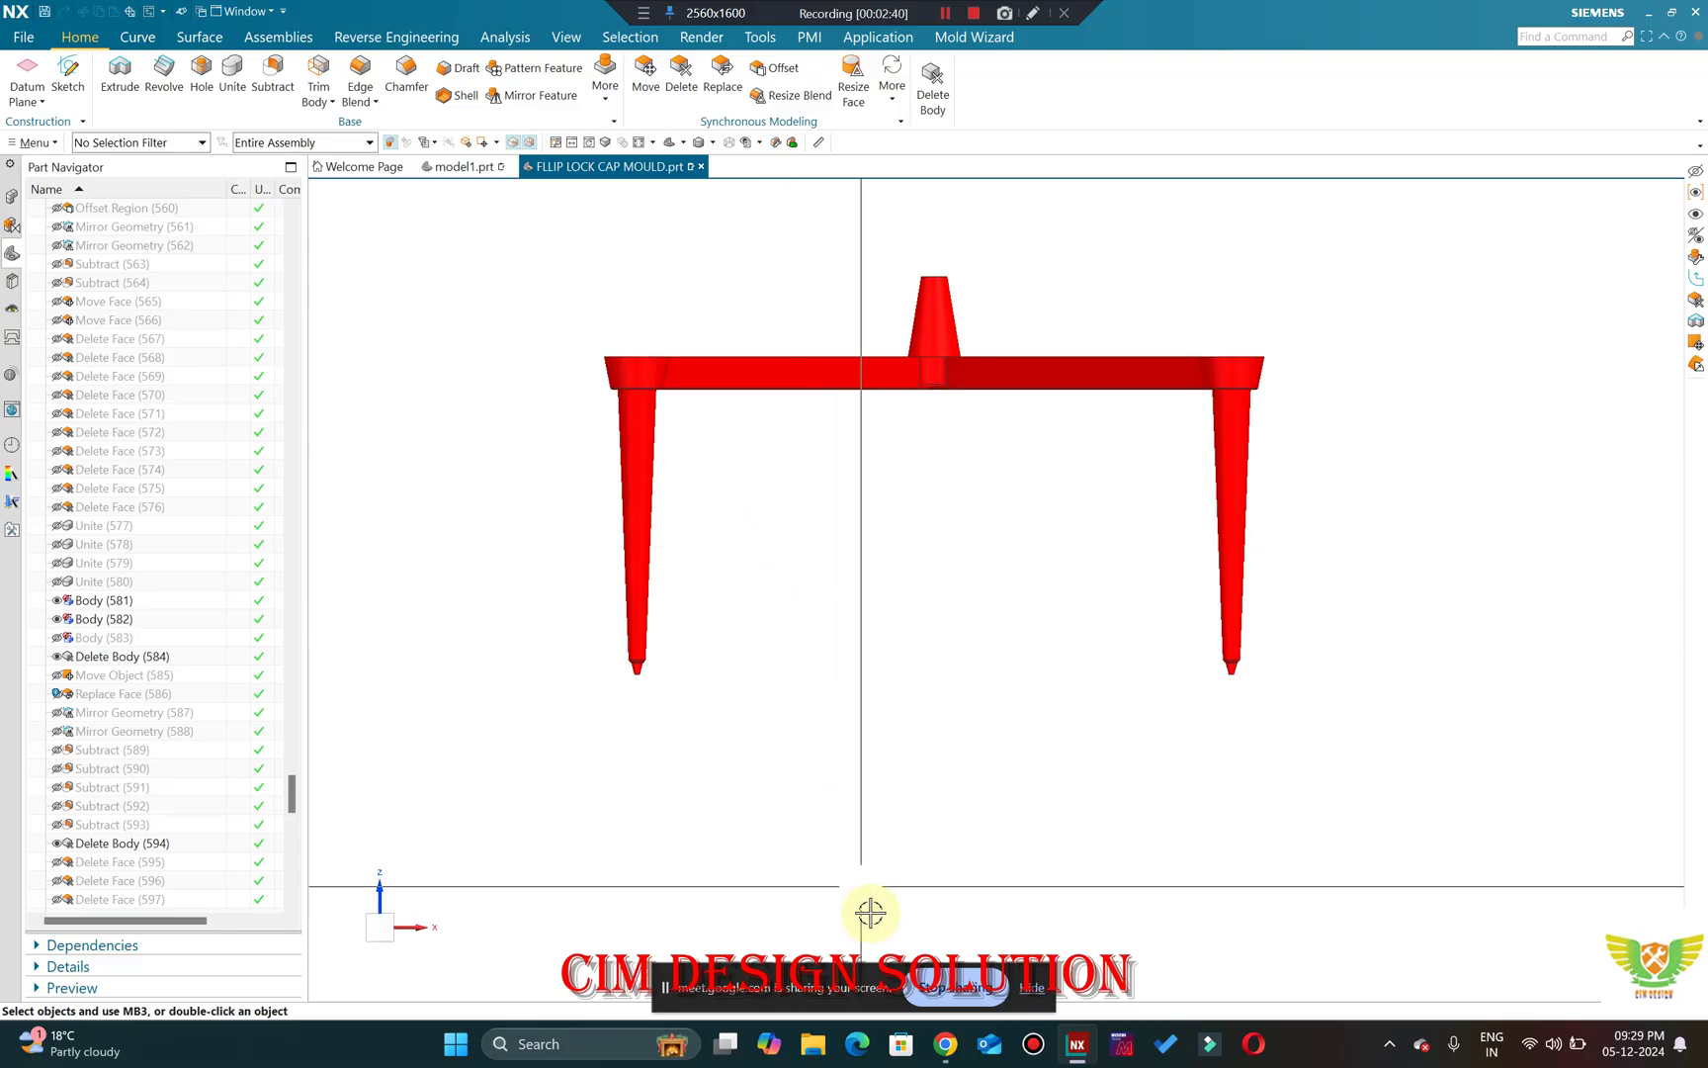
Switch to the Google Meet window in Chrome and start the recorder's drawing mode with the rectangle tool.
mouse_move(945, 1043)
left_click(838, 944)
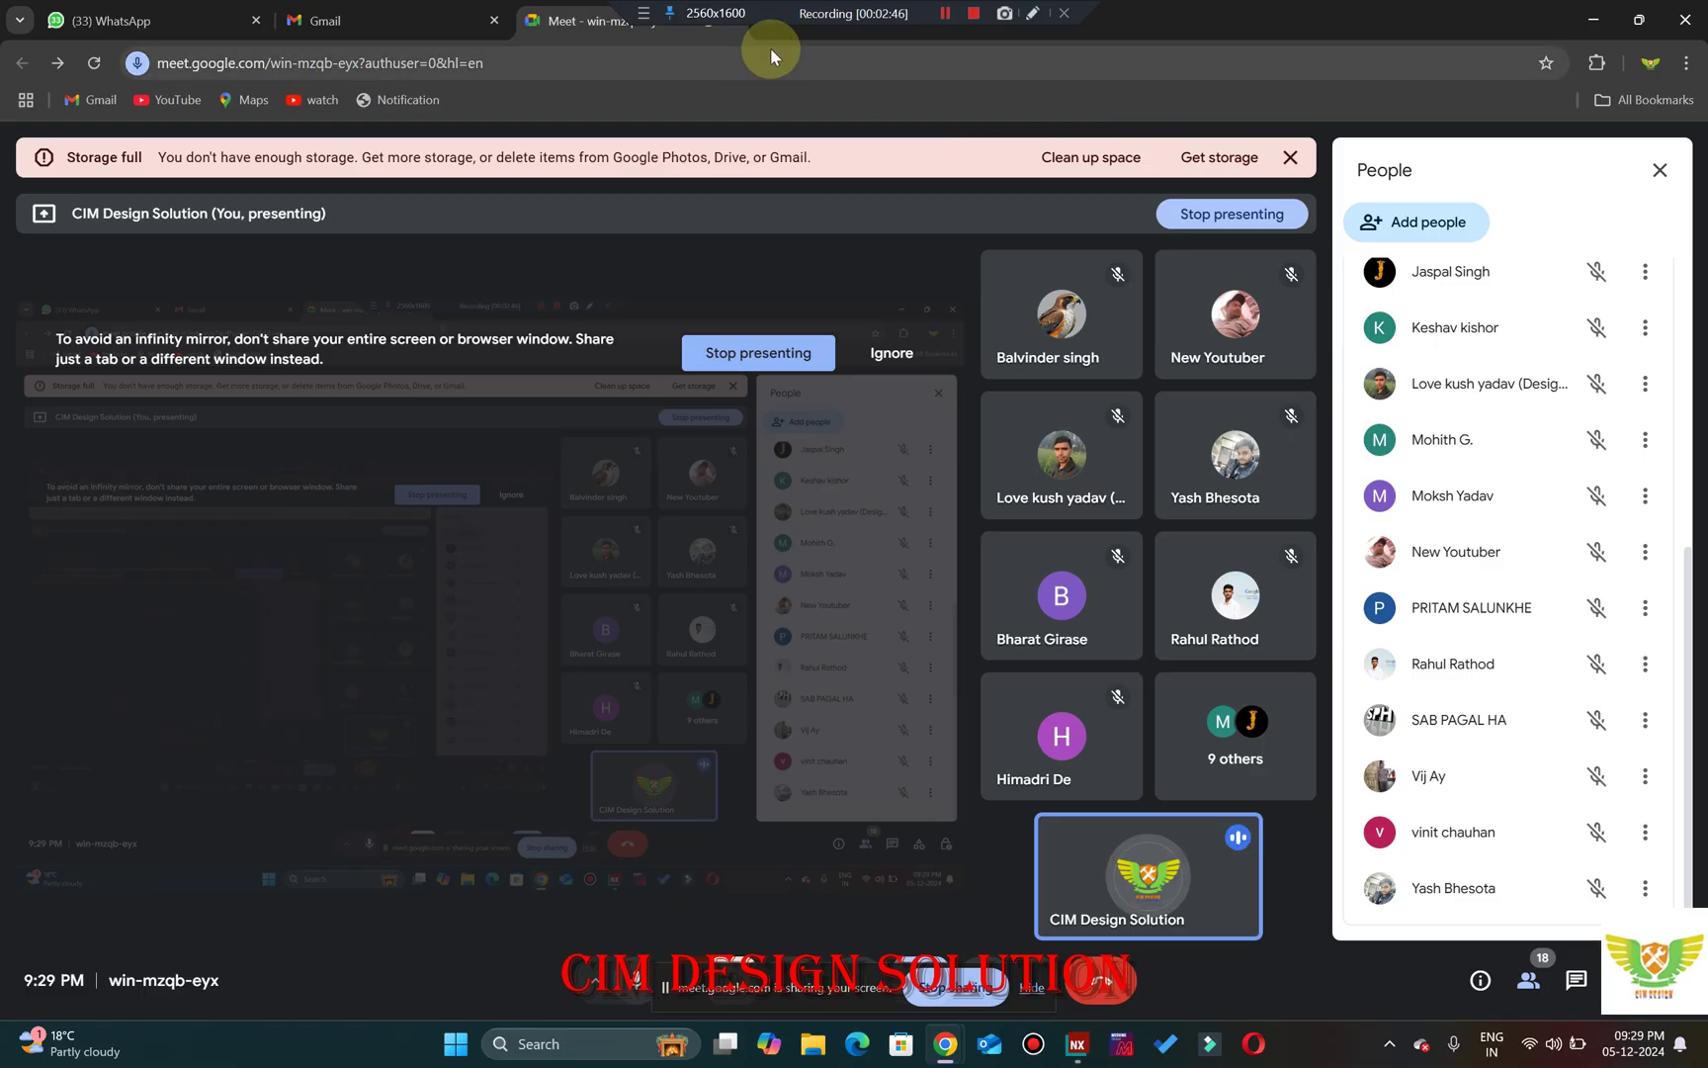
left_click(643, 13)
left_click(1032, 13)
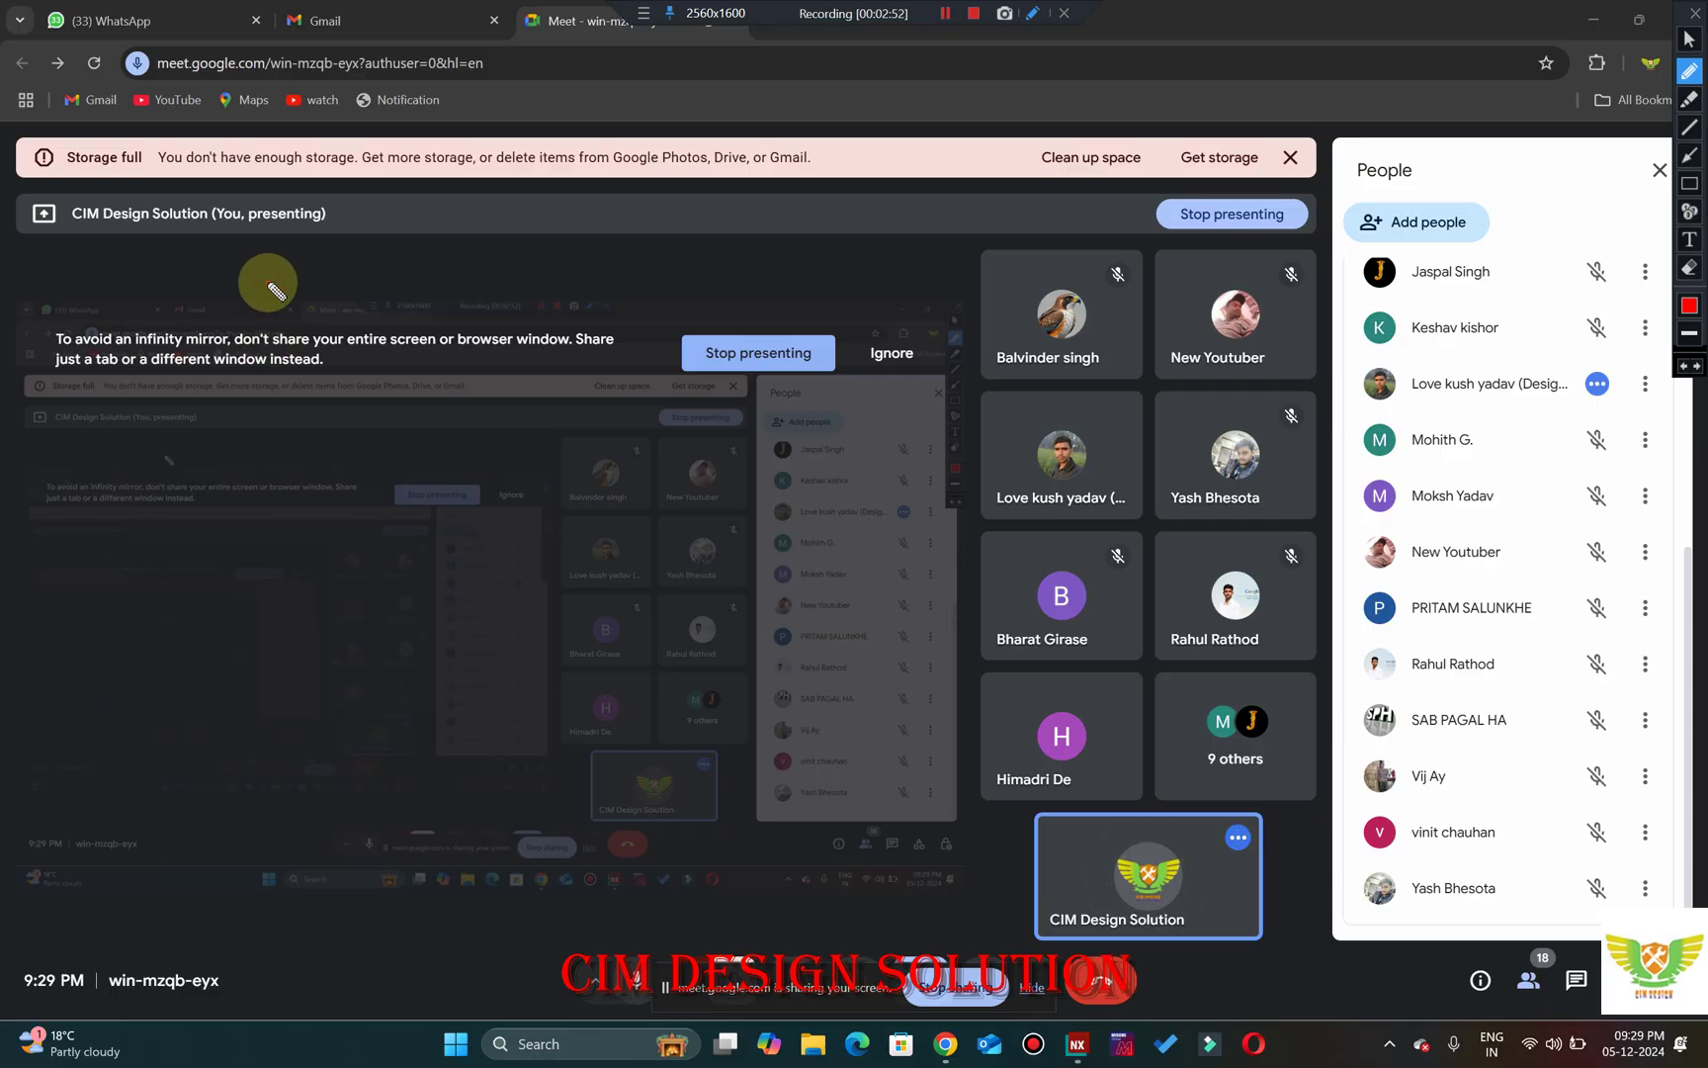
left_click(268, 283)
left_click(1690, 183)
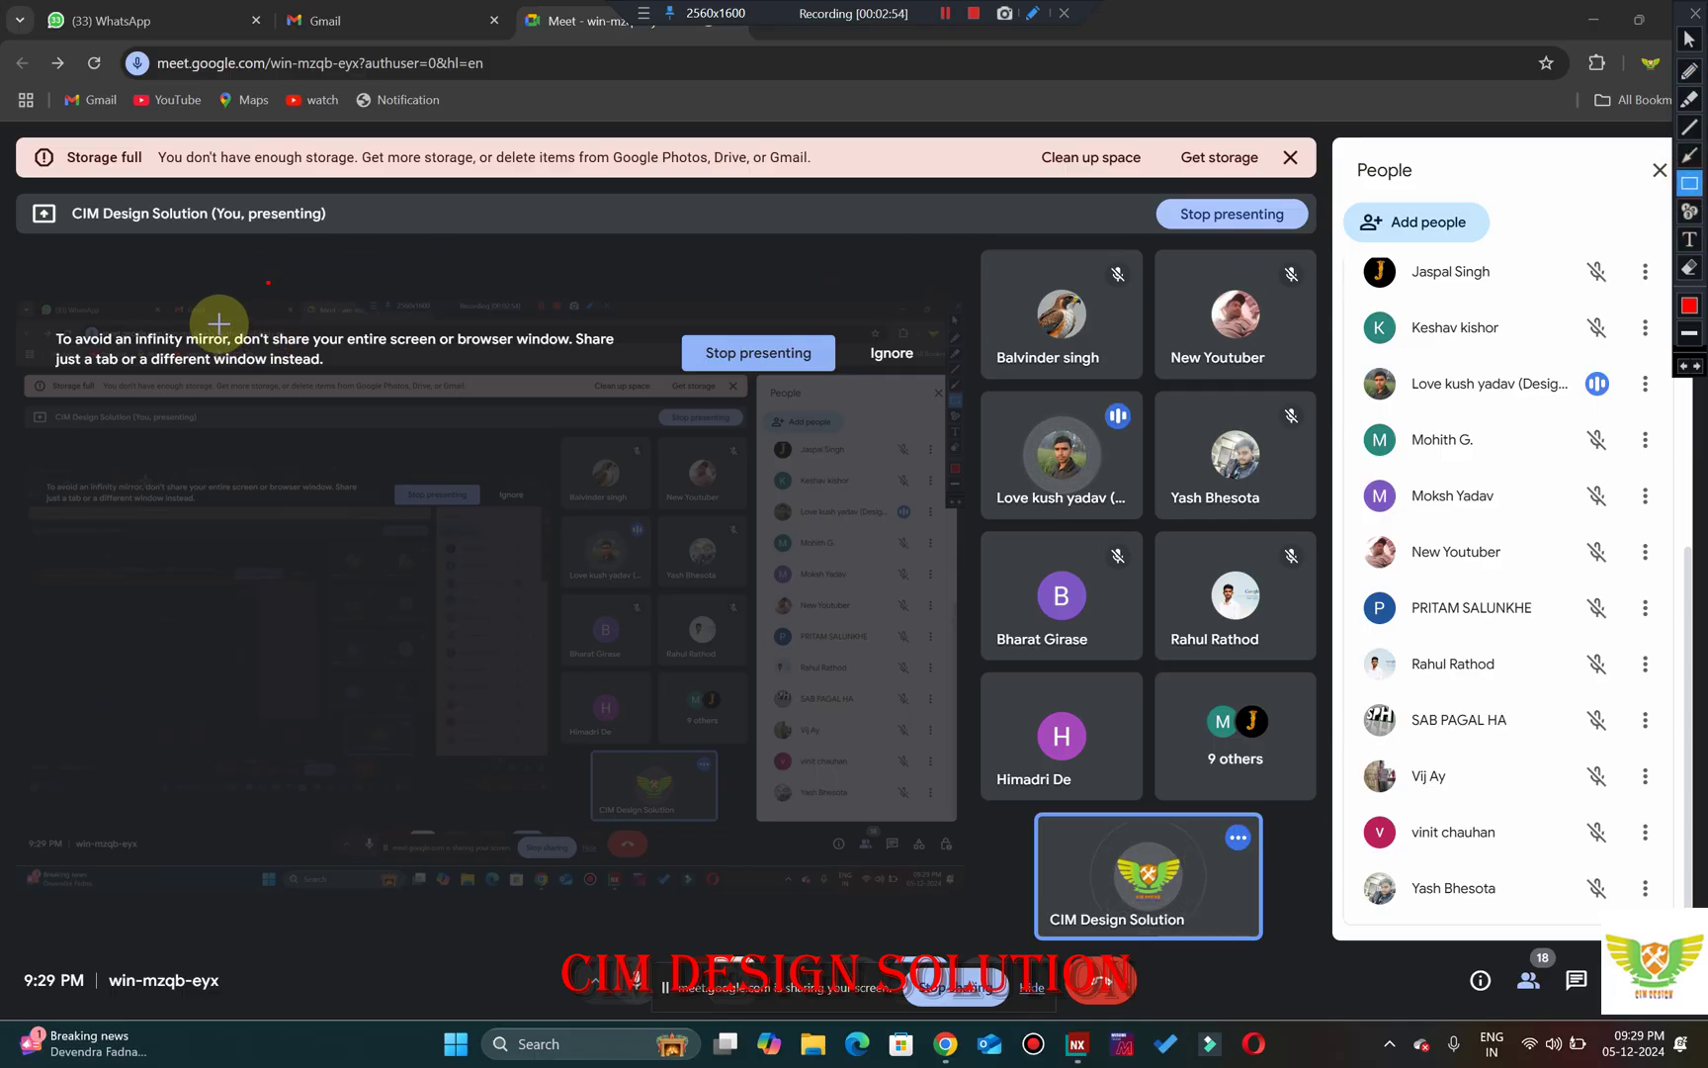
Sketch a mould stack with rectangles: wide top plate, plate beneath, one thick plate below a gap, two spacer blocks and a wide base plate.
mouse_move(267, 277)
left_mouse_down()
mouse_move(431, 335)
mouse_move(599, 324)
left_mouse_up()
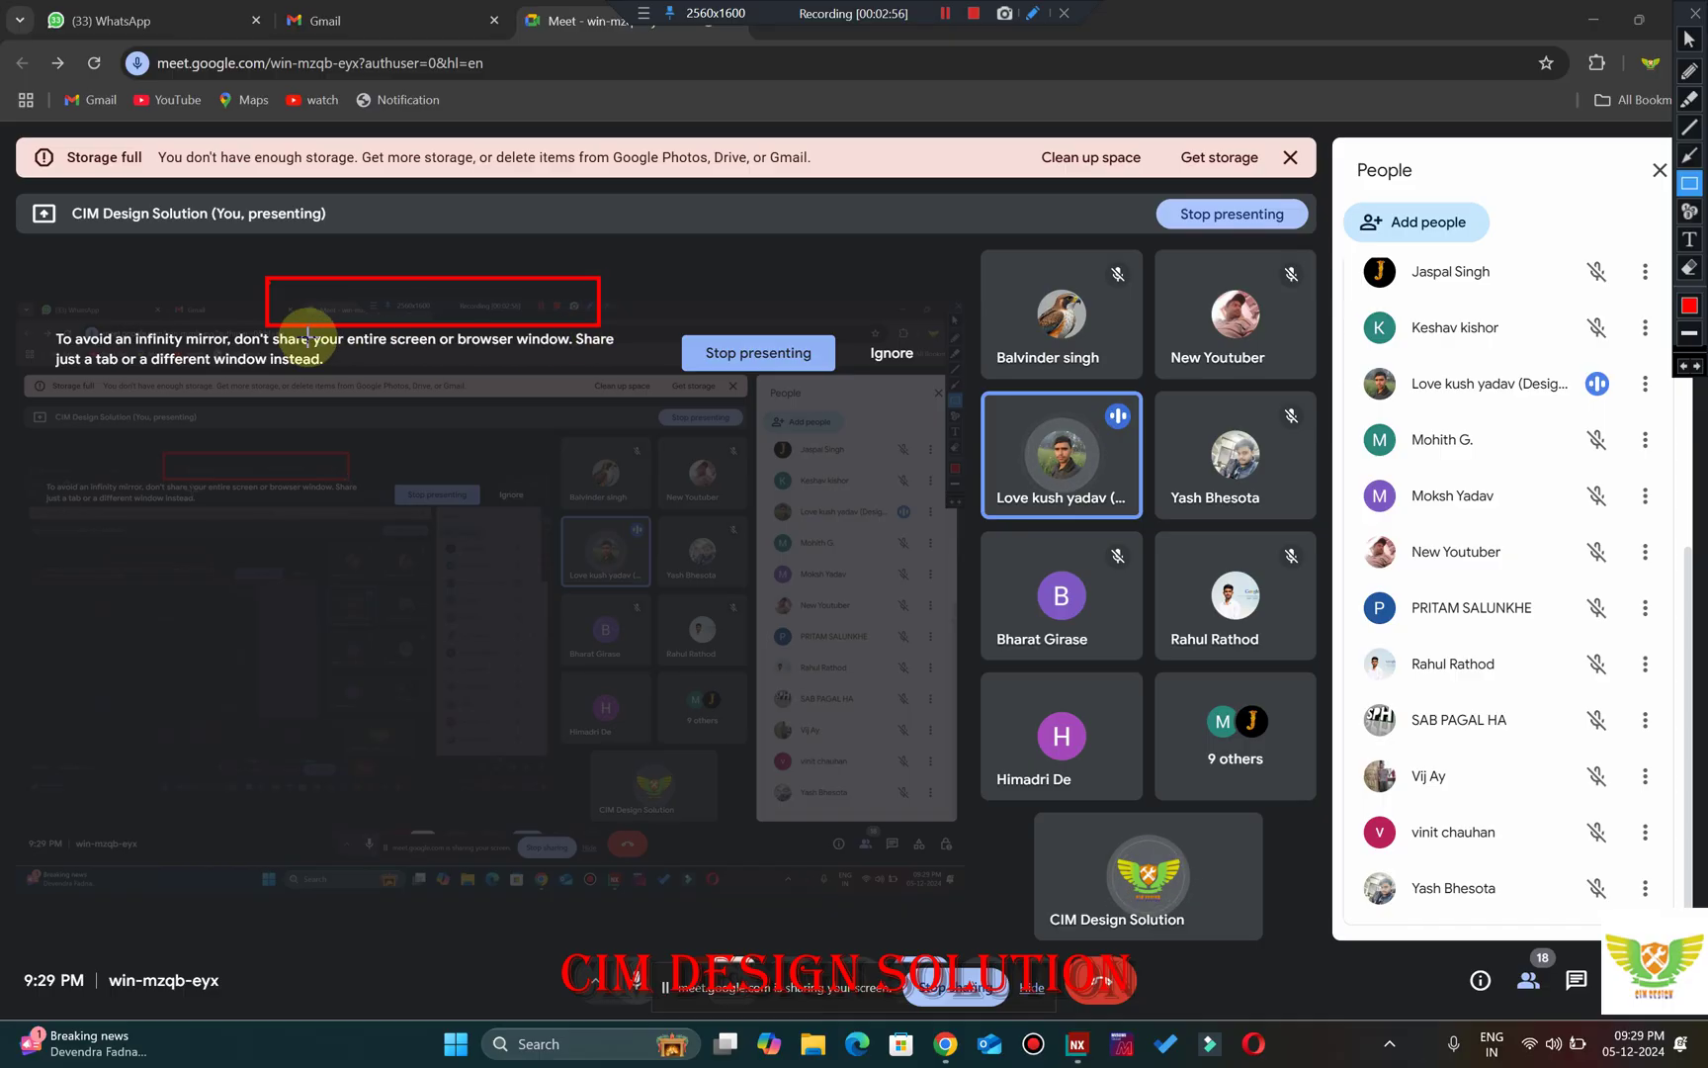
left_click_drag(302, 328, 558, 403)
left_click_drag(312, 454, 559, 542)
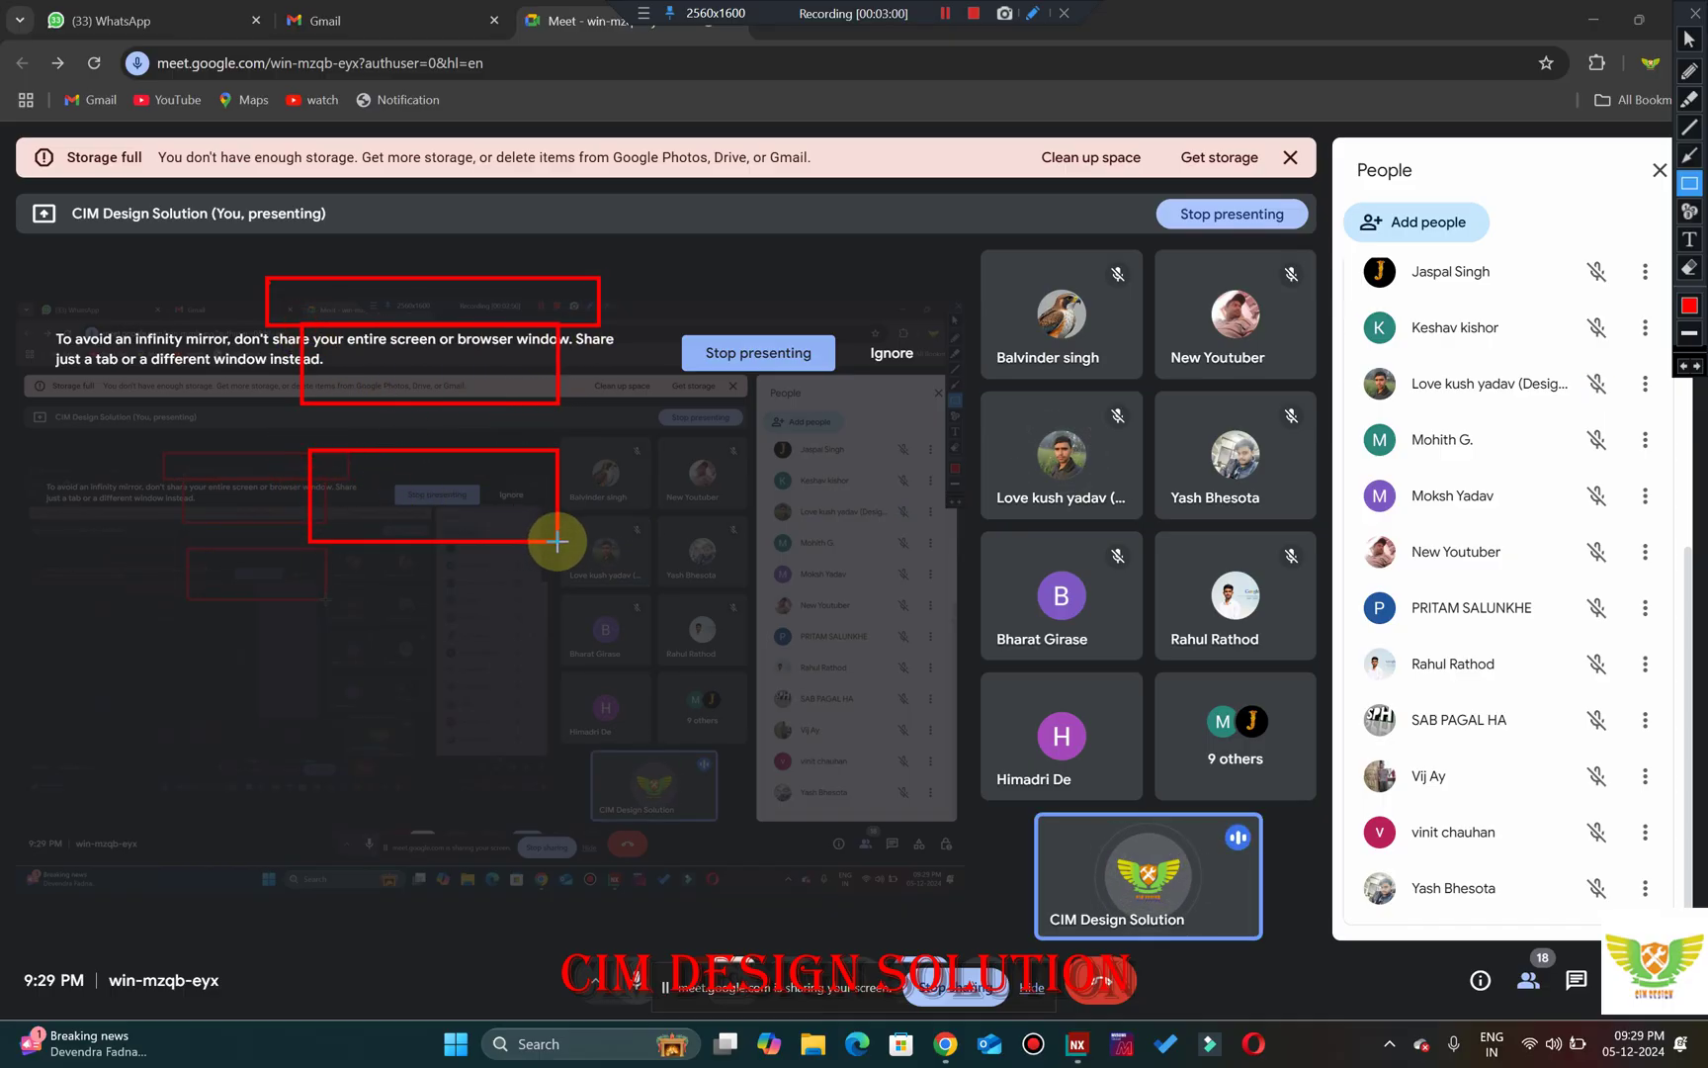
left_click_drag(312, 545, 360, 631)
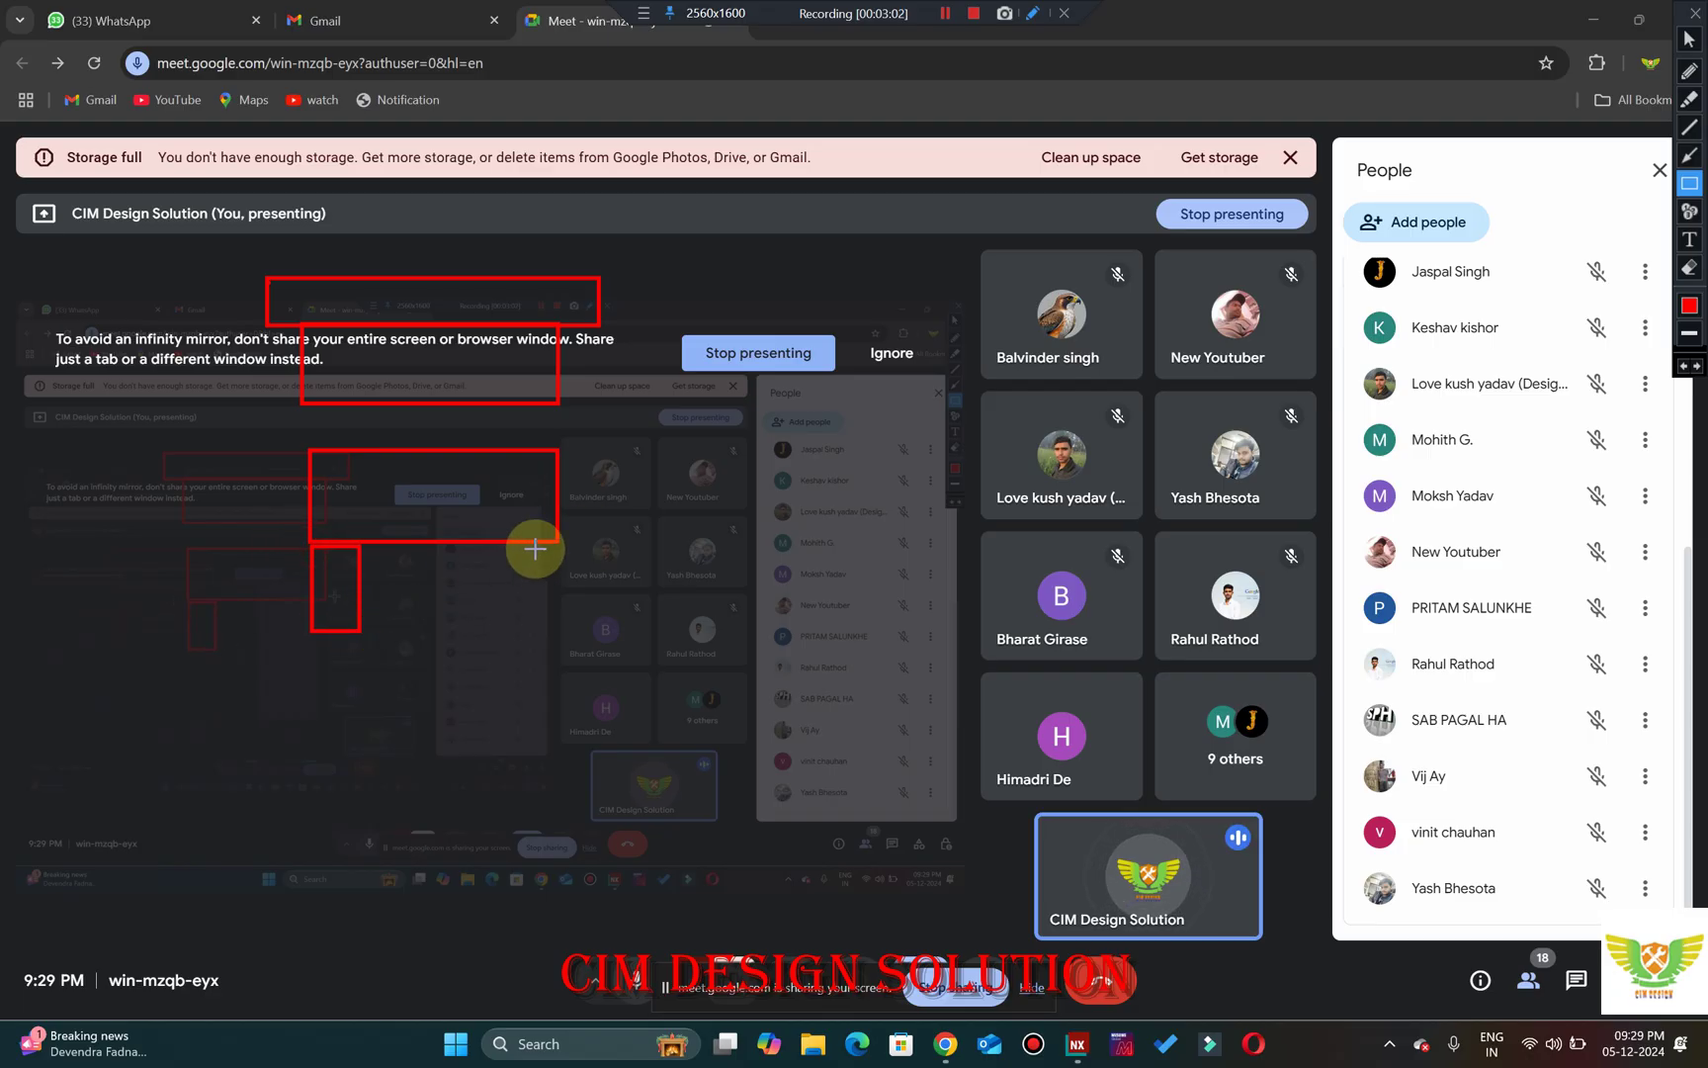
left_click_drag(557, 541, 509, 617)
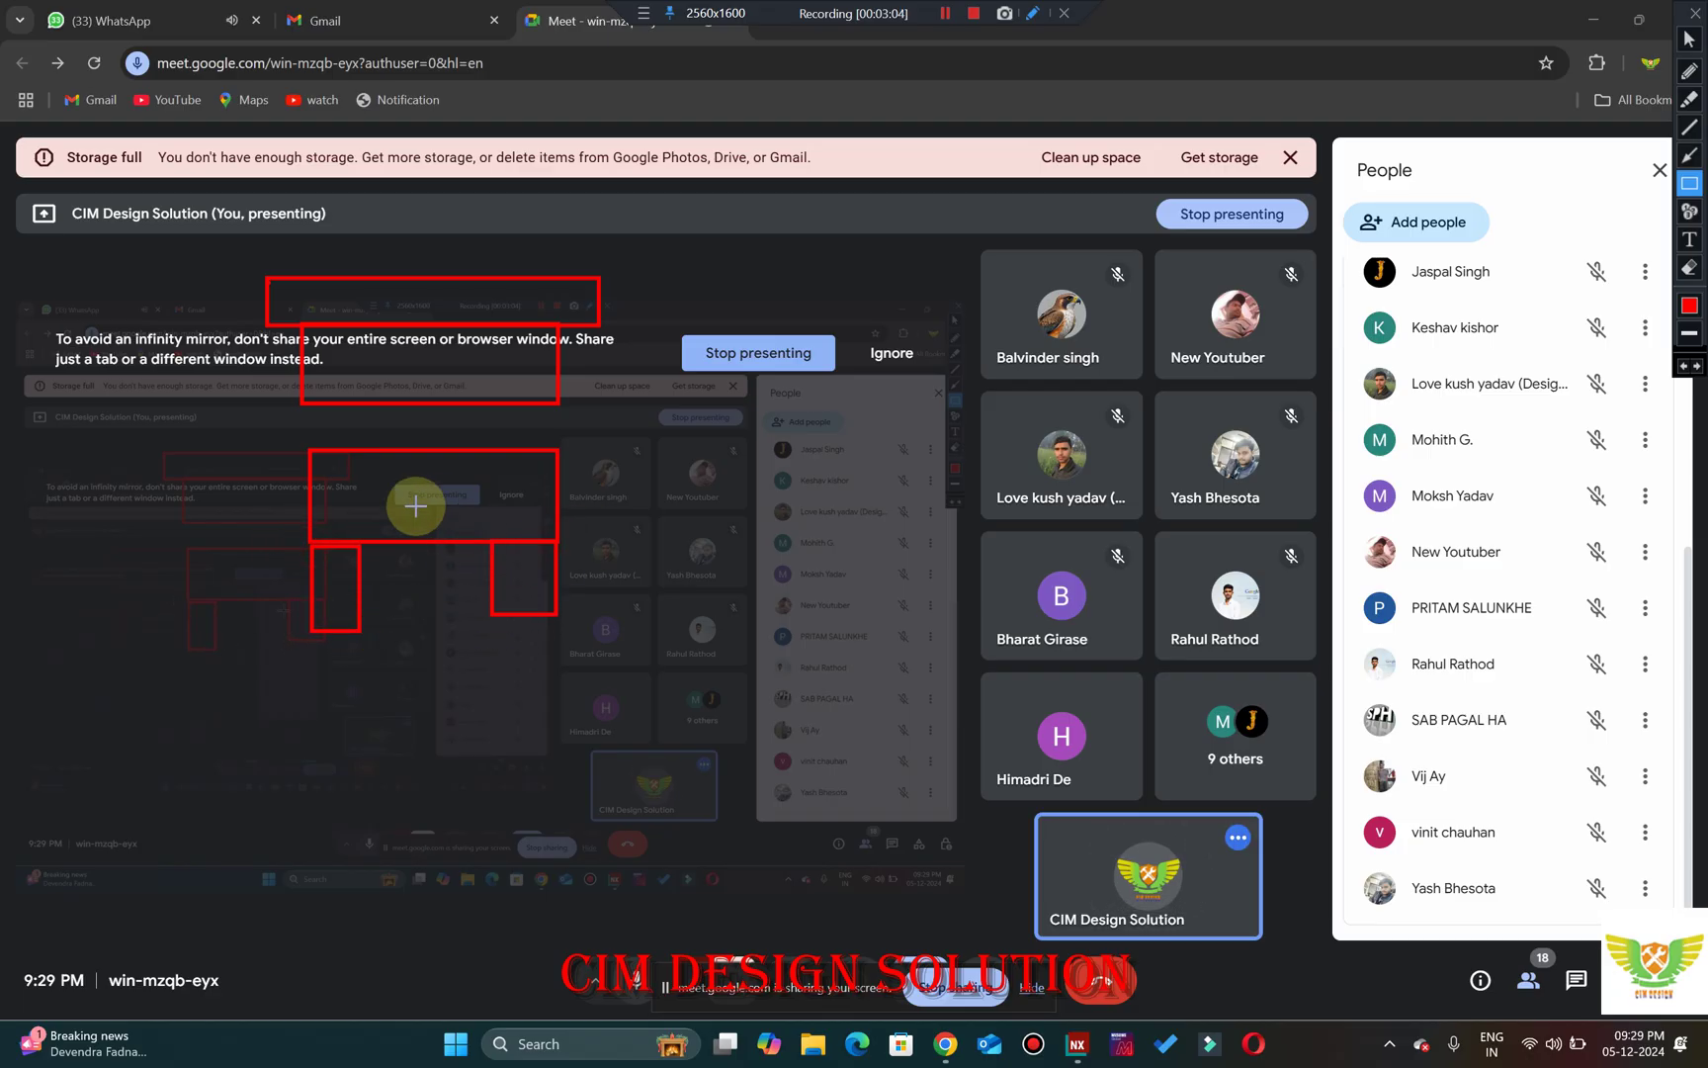
left_click_drag(272, 635, 563, 680)
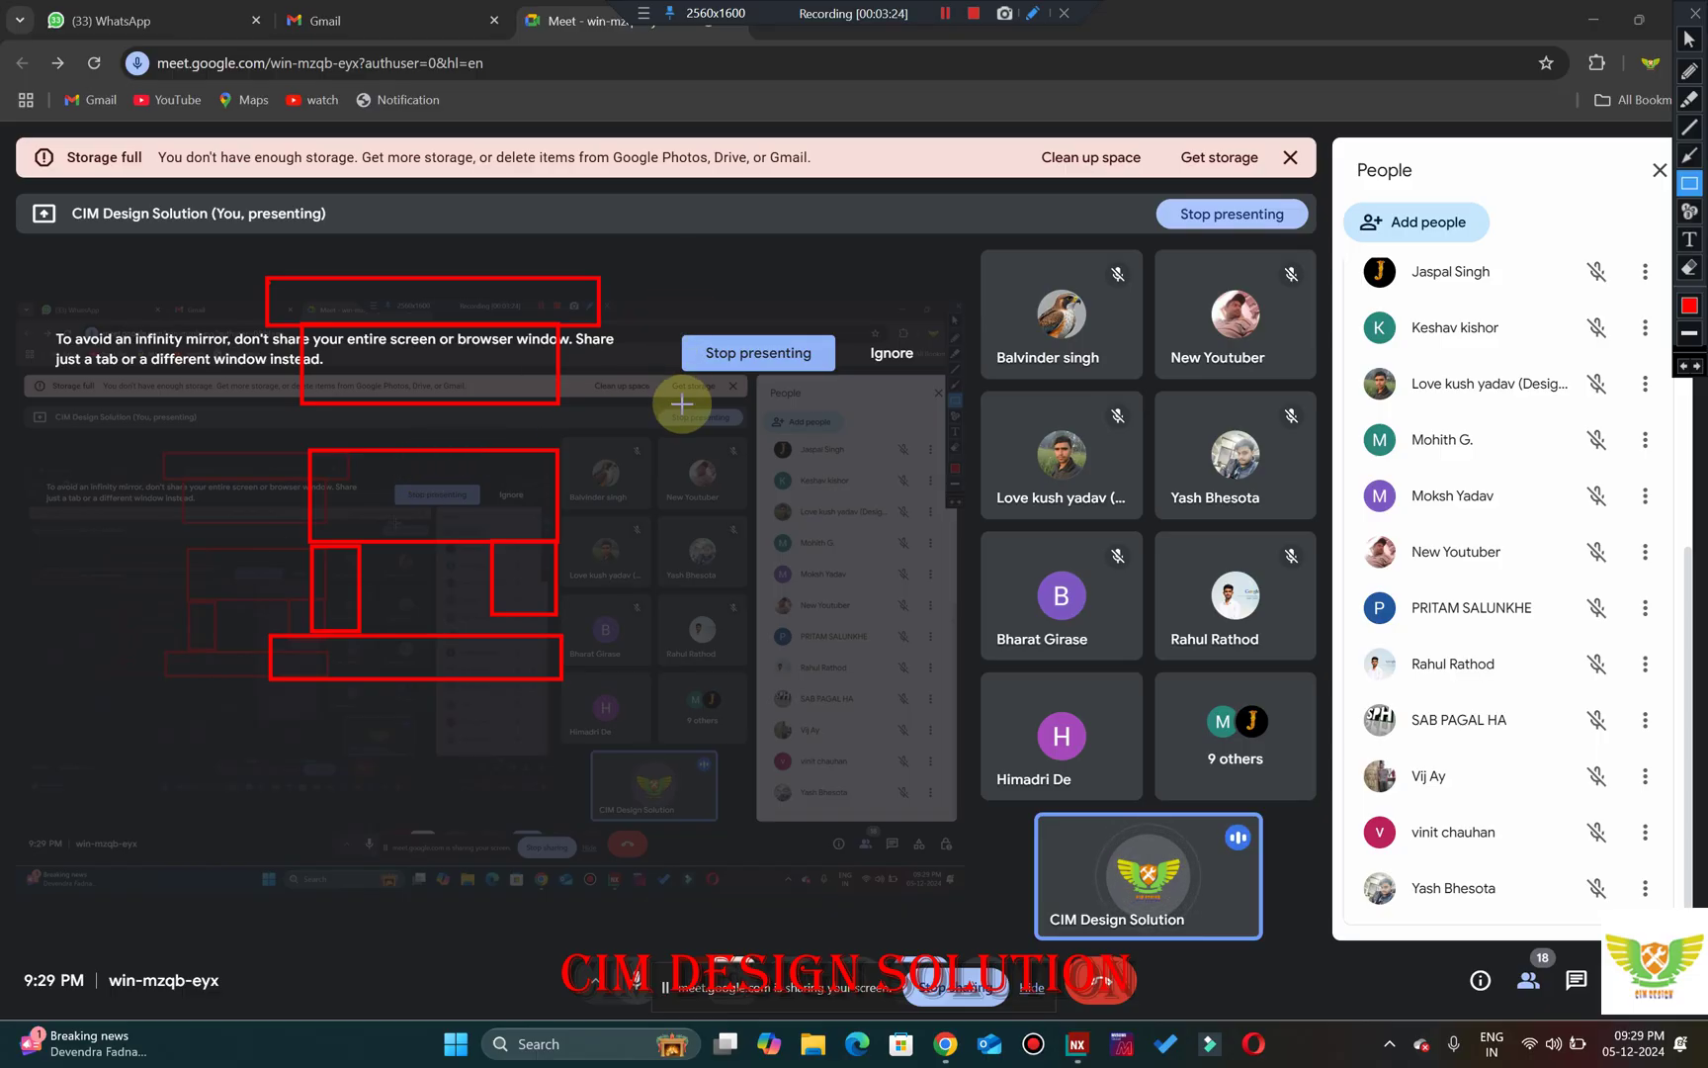
Sketch a second stack beside the first, with two plates below the gap, spacer blocks, a small ejector block, a base plate and small inserts.
left_click_drag(678, 278, 992, 324)
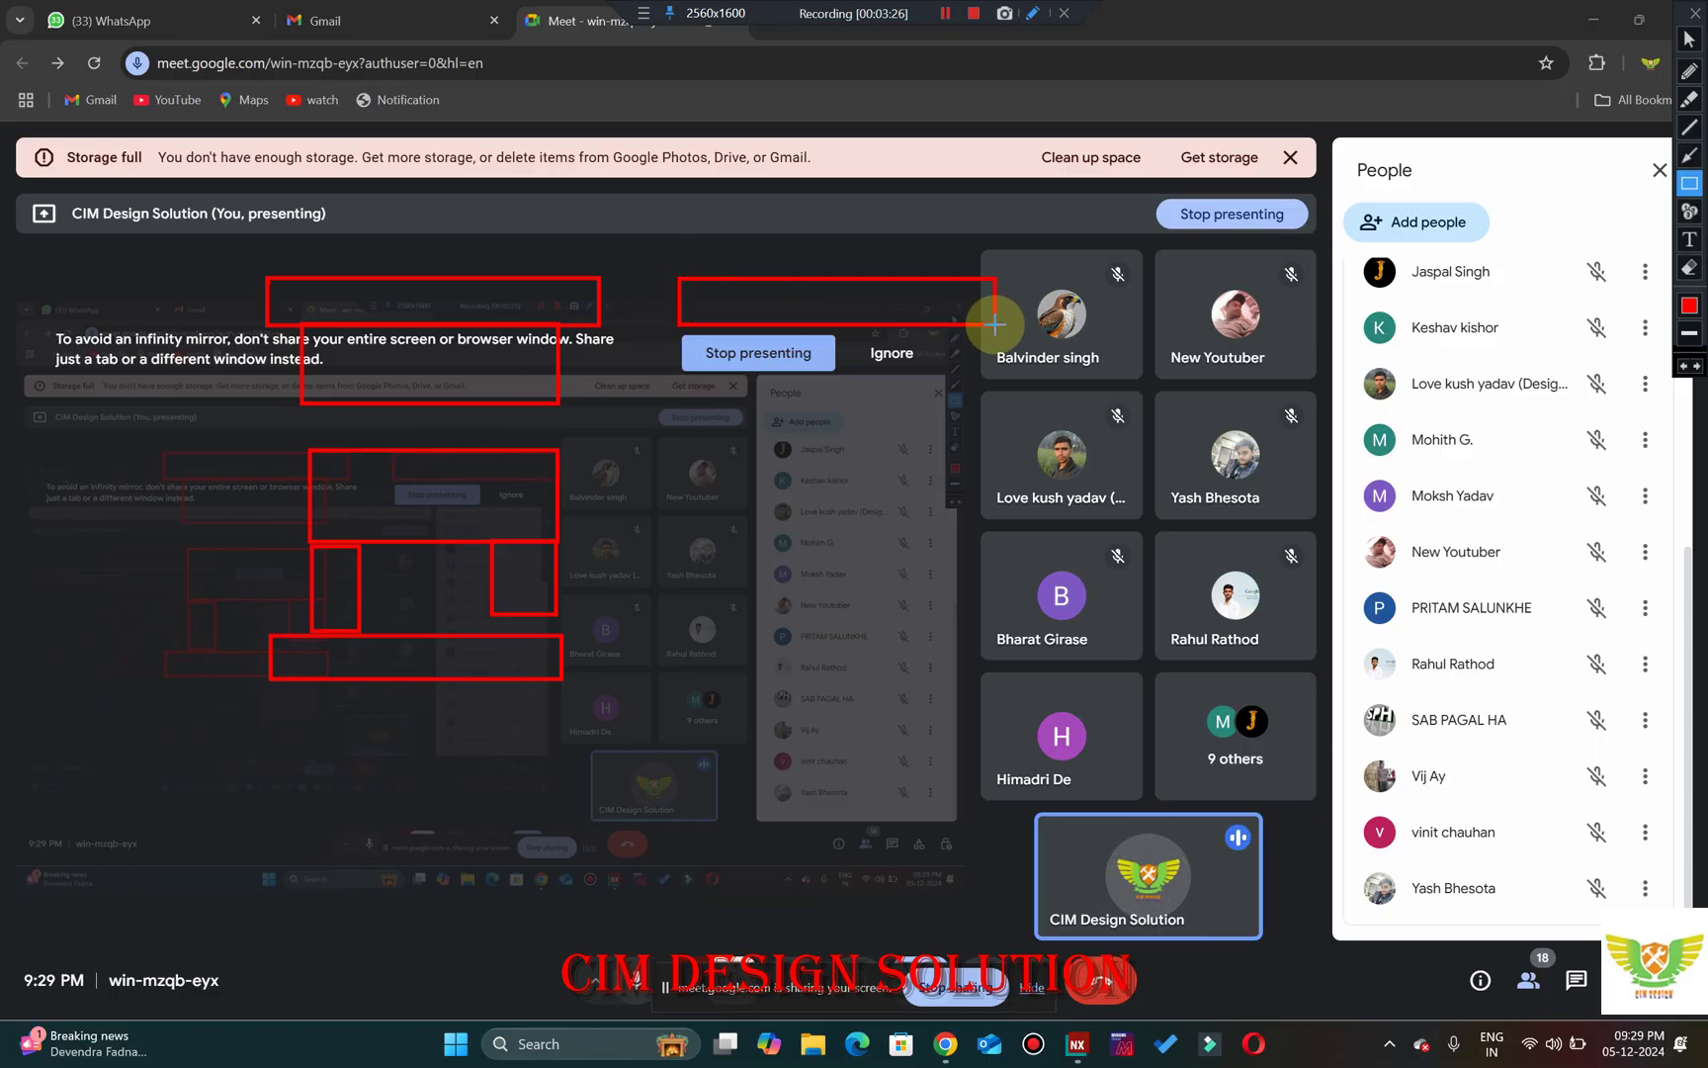
left_click_drag(728, 326, 911, 395)
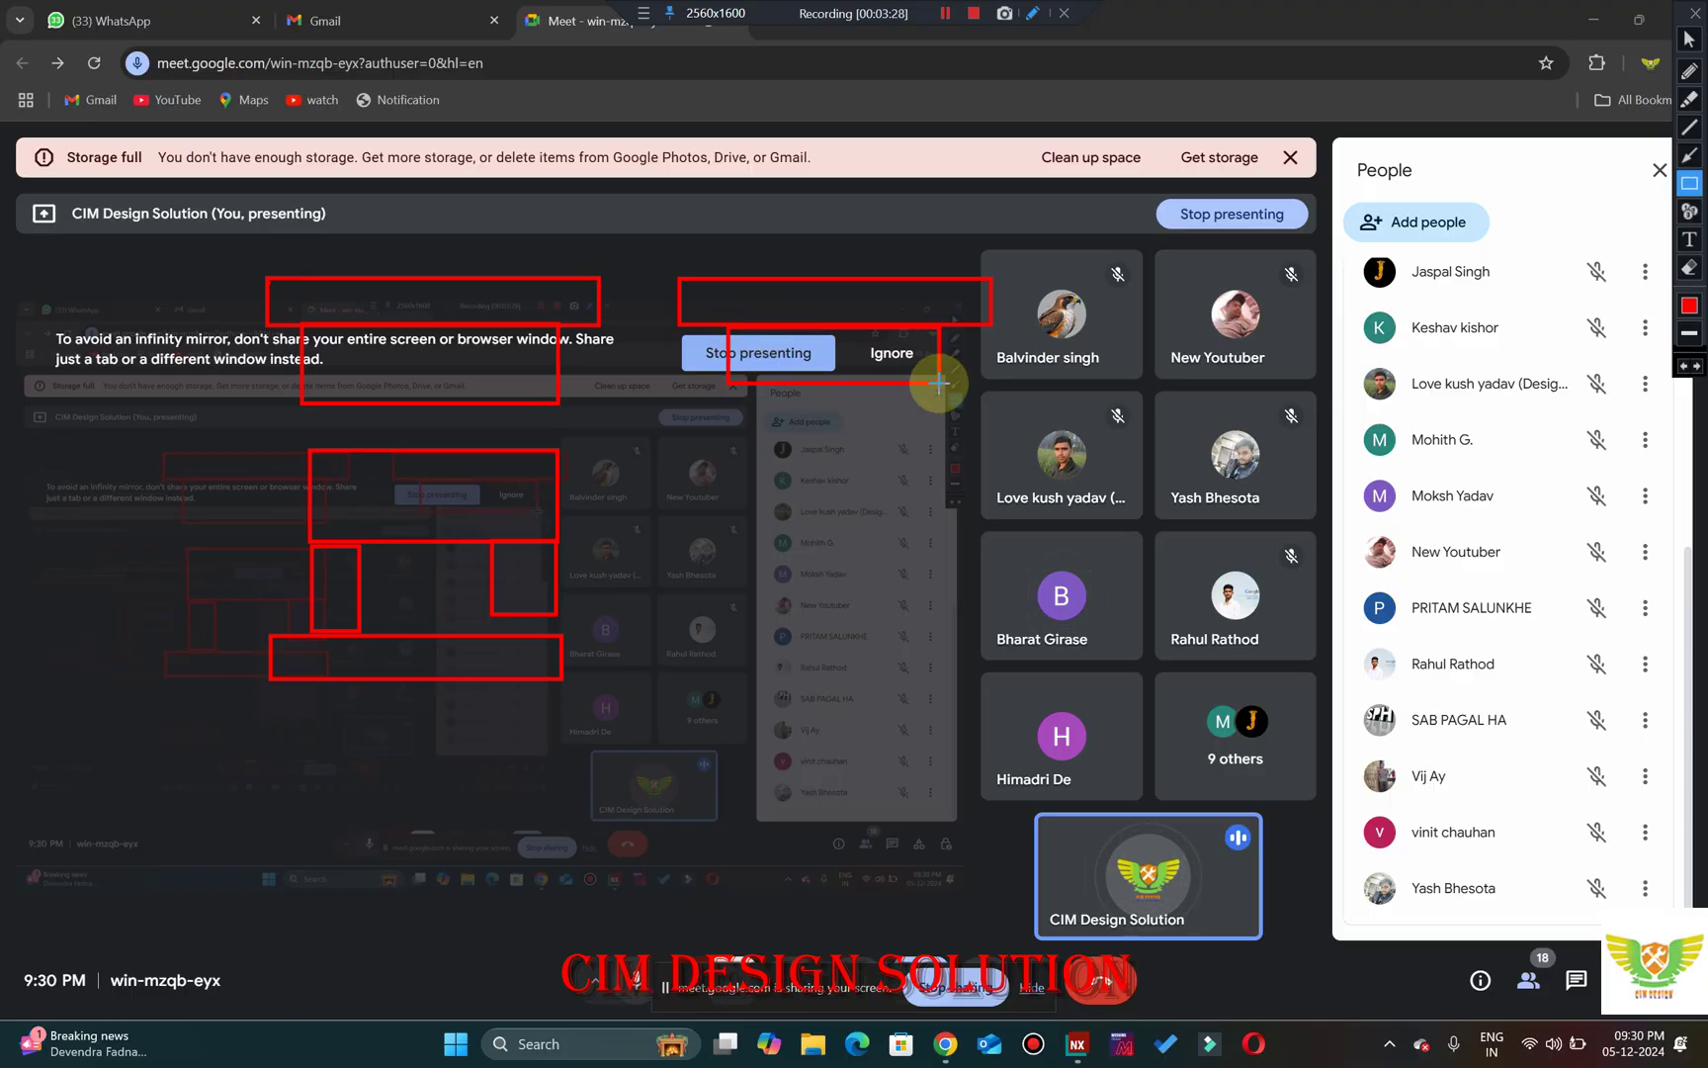
left_click_drag(742, 439, 949, 487)
left_click_drag(747, 487, 946, 538)
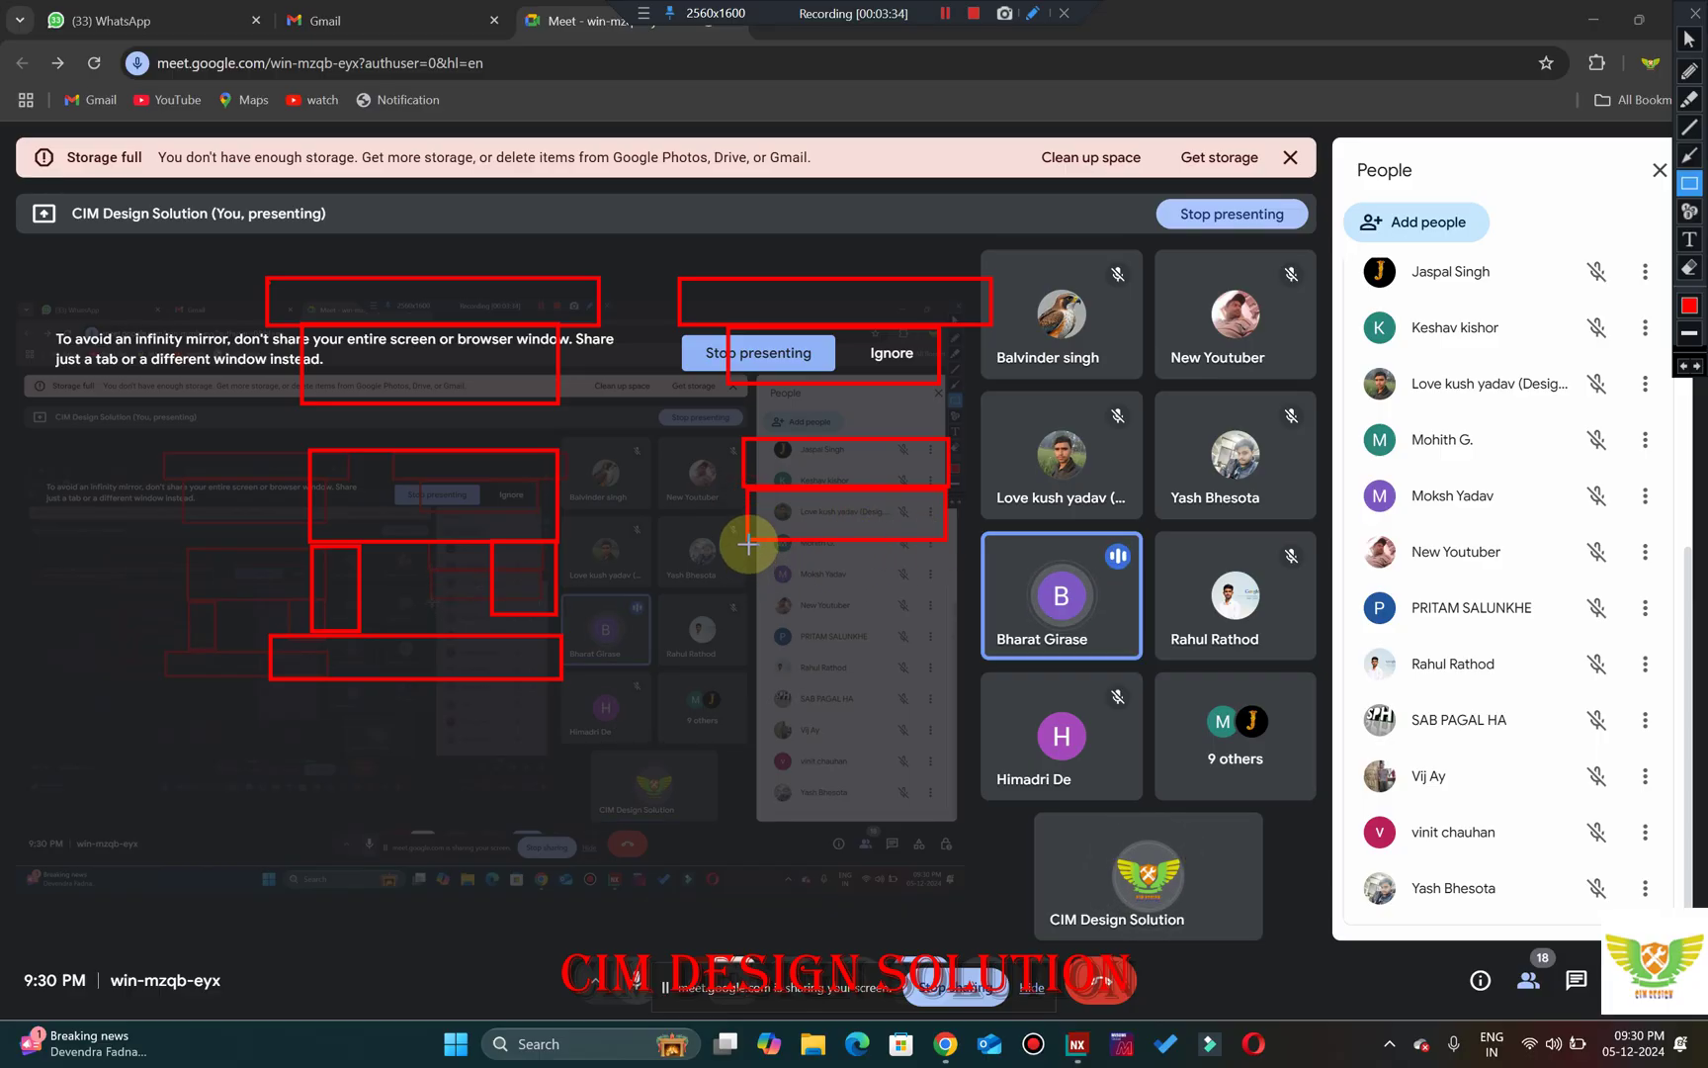
left_click_drag(747, 543, 803, 614)
mouse_move(945, 540)
left_mouse_down()
mouse_move(876, 629)
mouse_move(875, 613)
left_mouse_up()
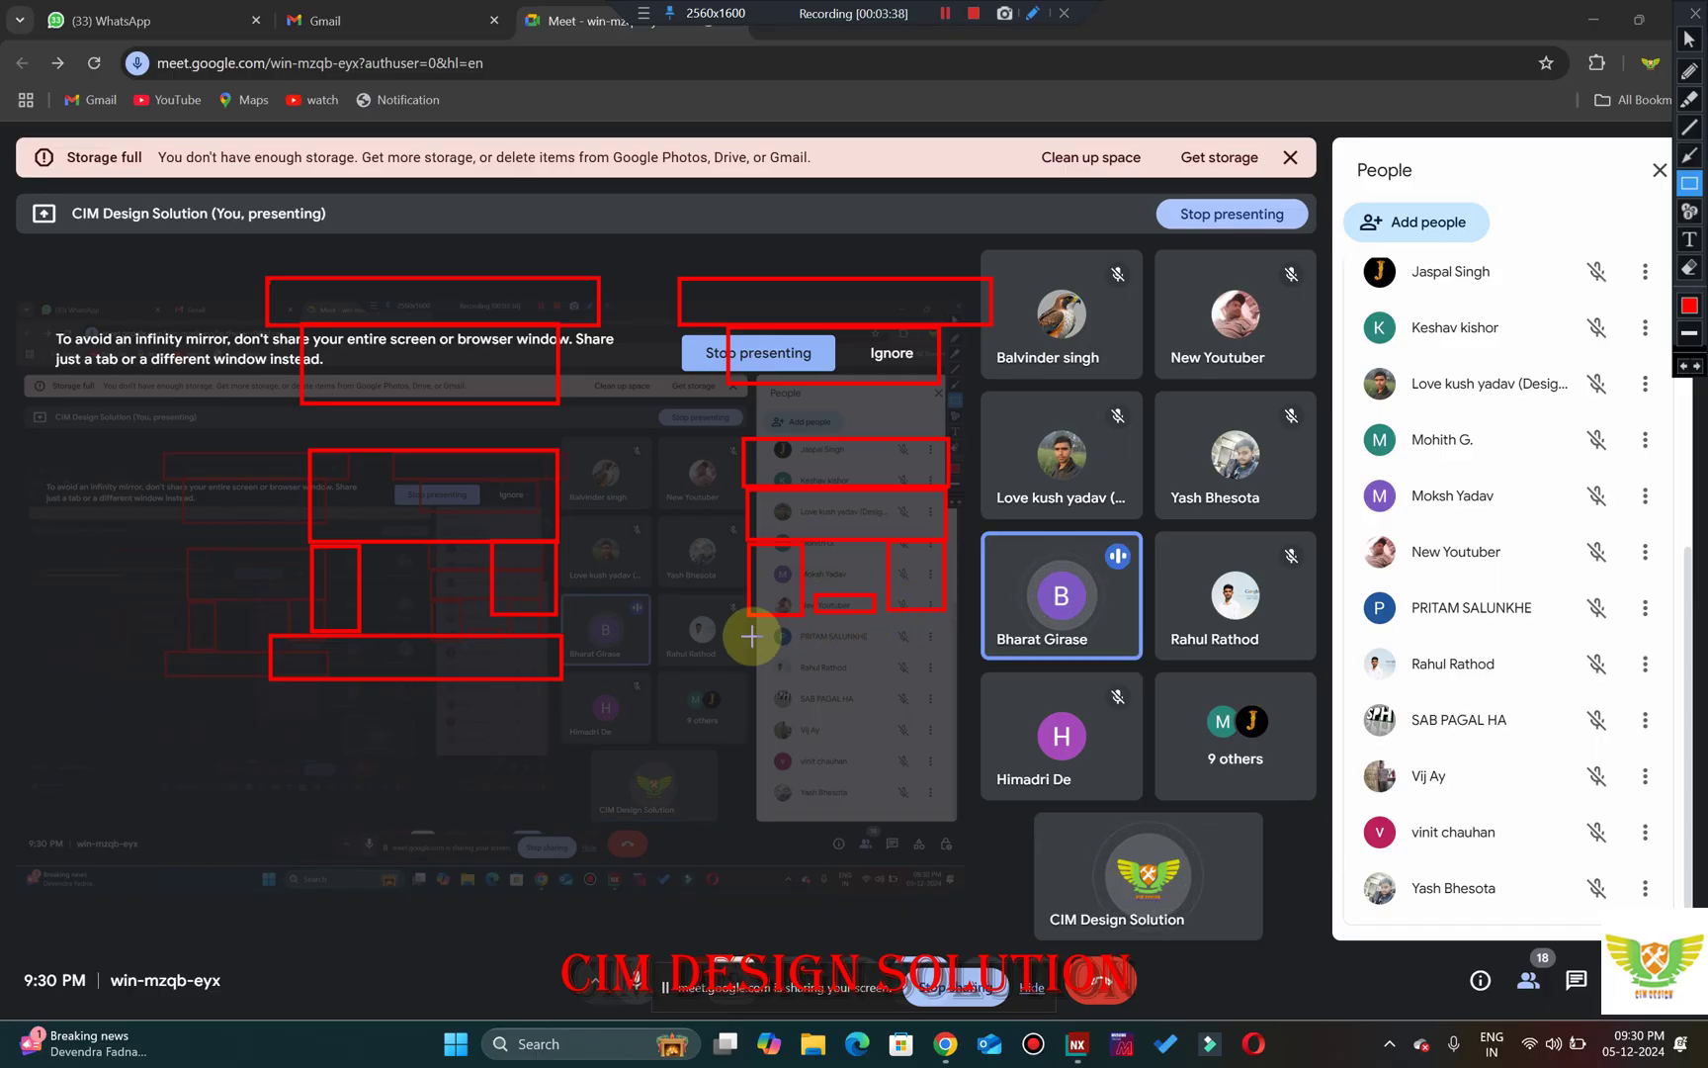
left_click_drag(743, 618, 952, 651)
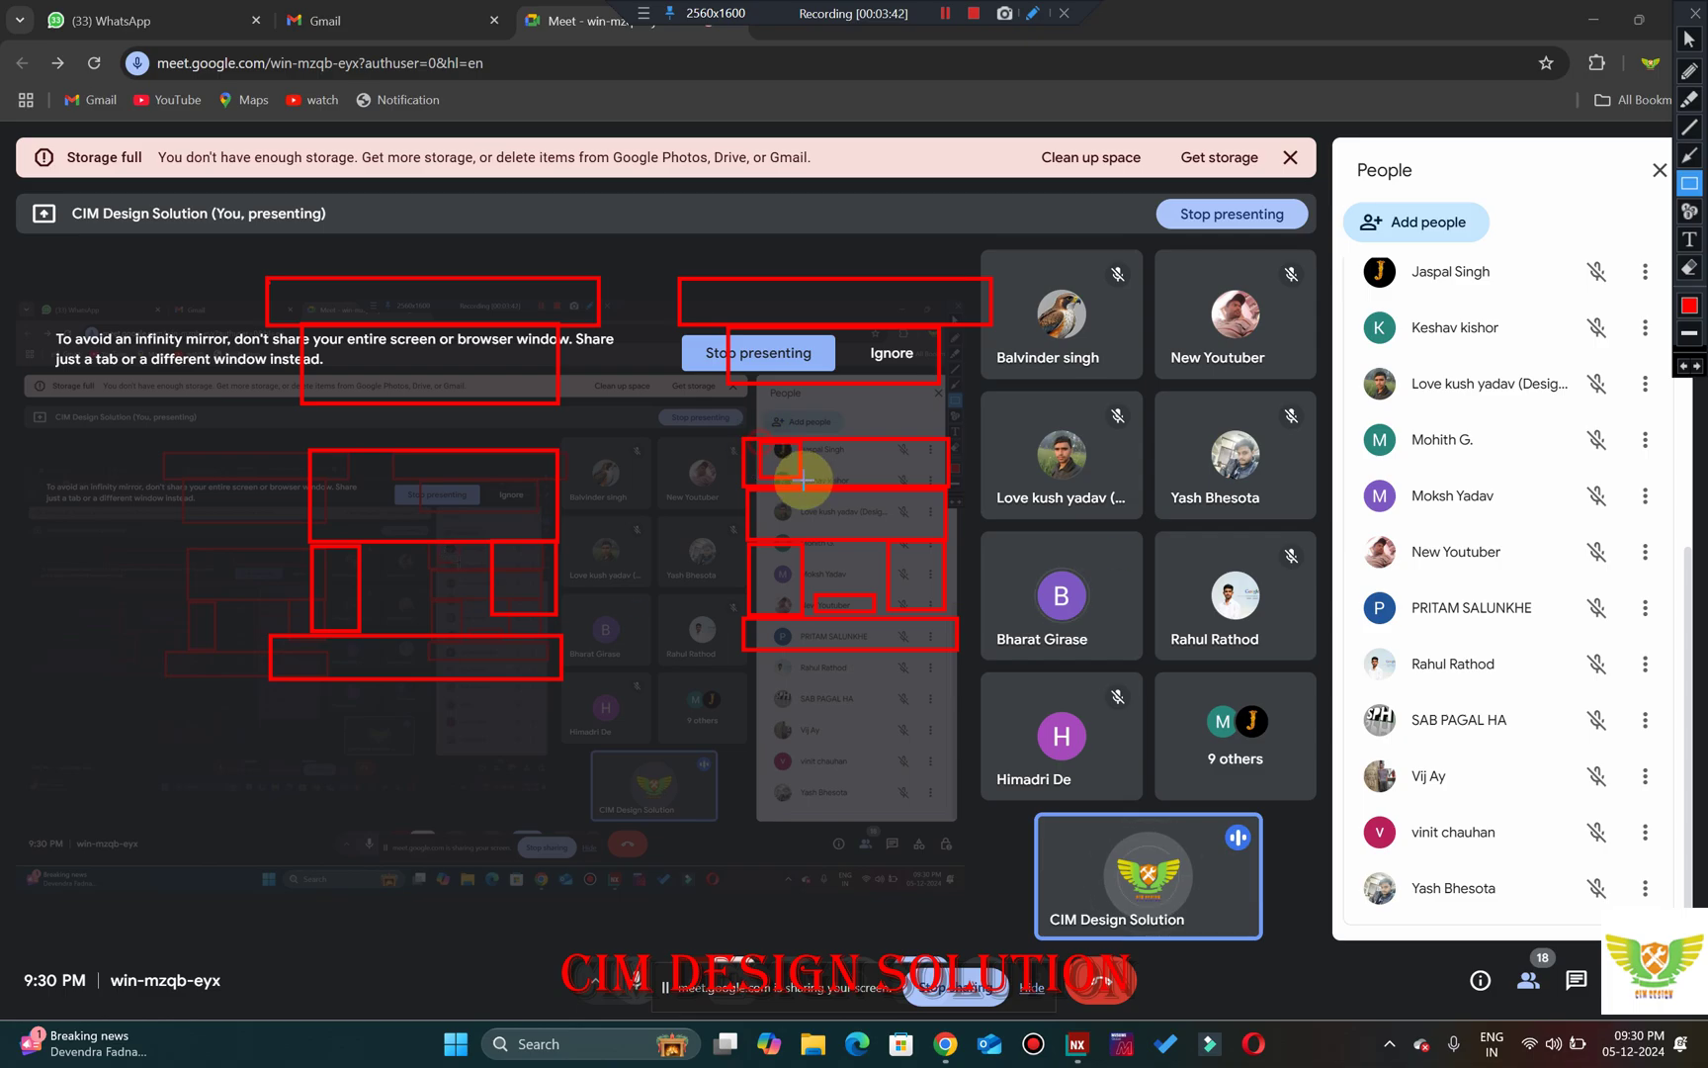
left_click_drag(818, 448, 880, 482)
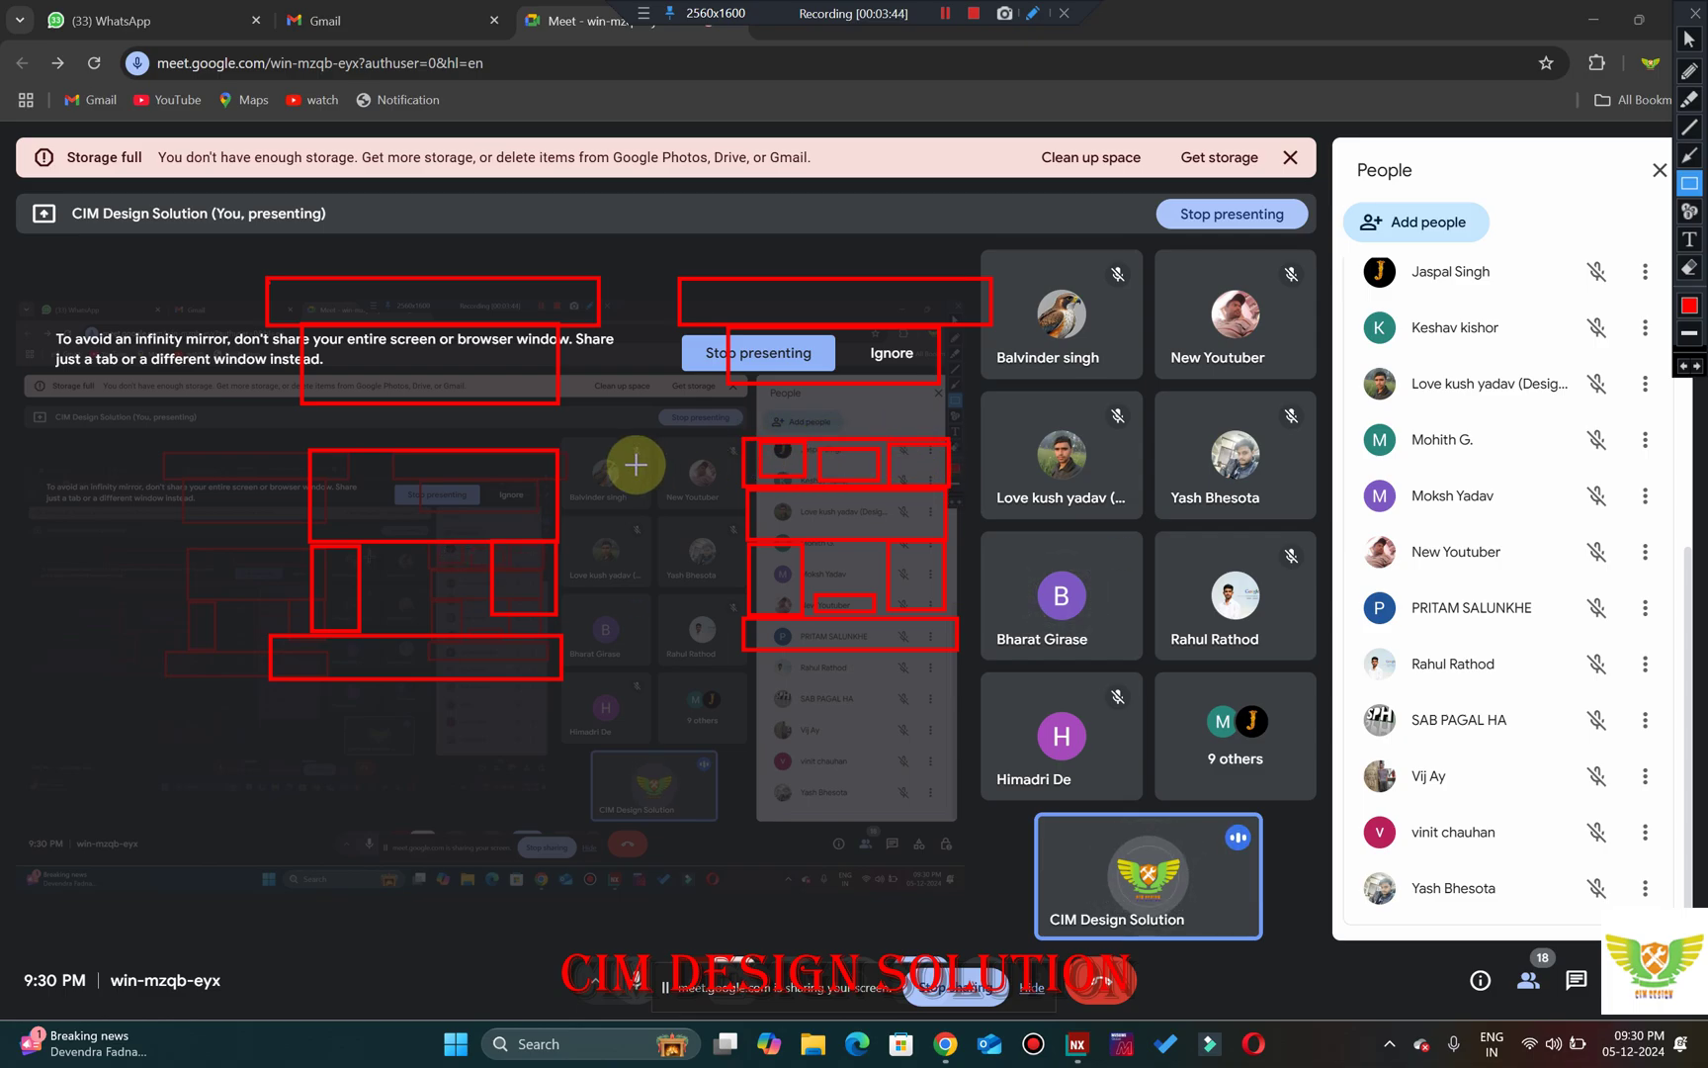
Annotate the stacks in pencil with an underlined stripper label and tick marks on the second, plus a short note above the first.
left_click(1689, 71)
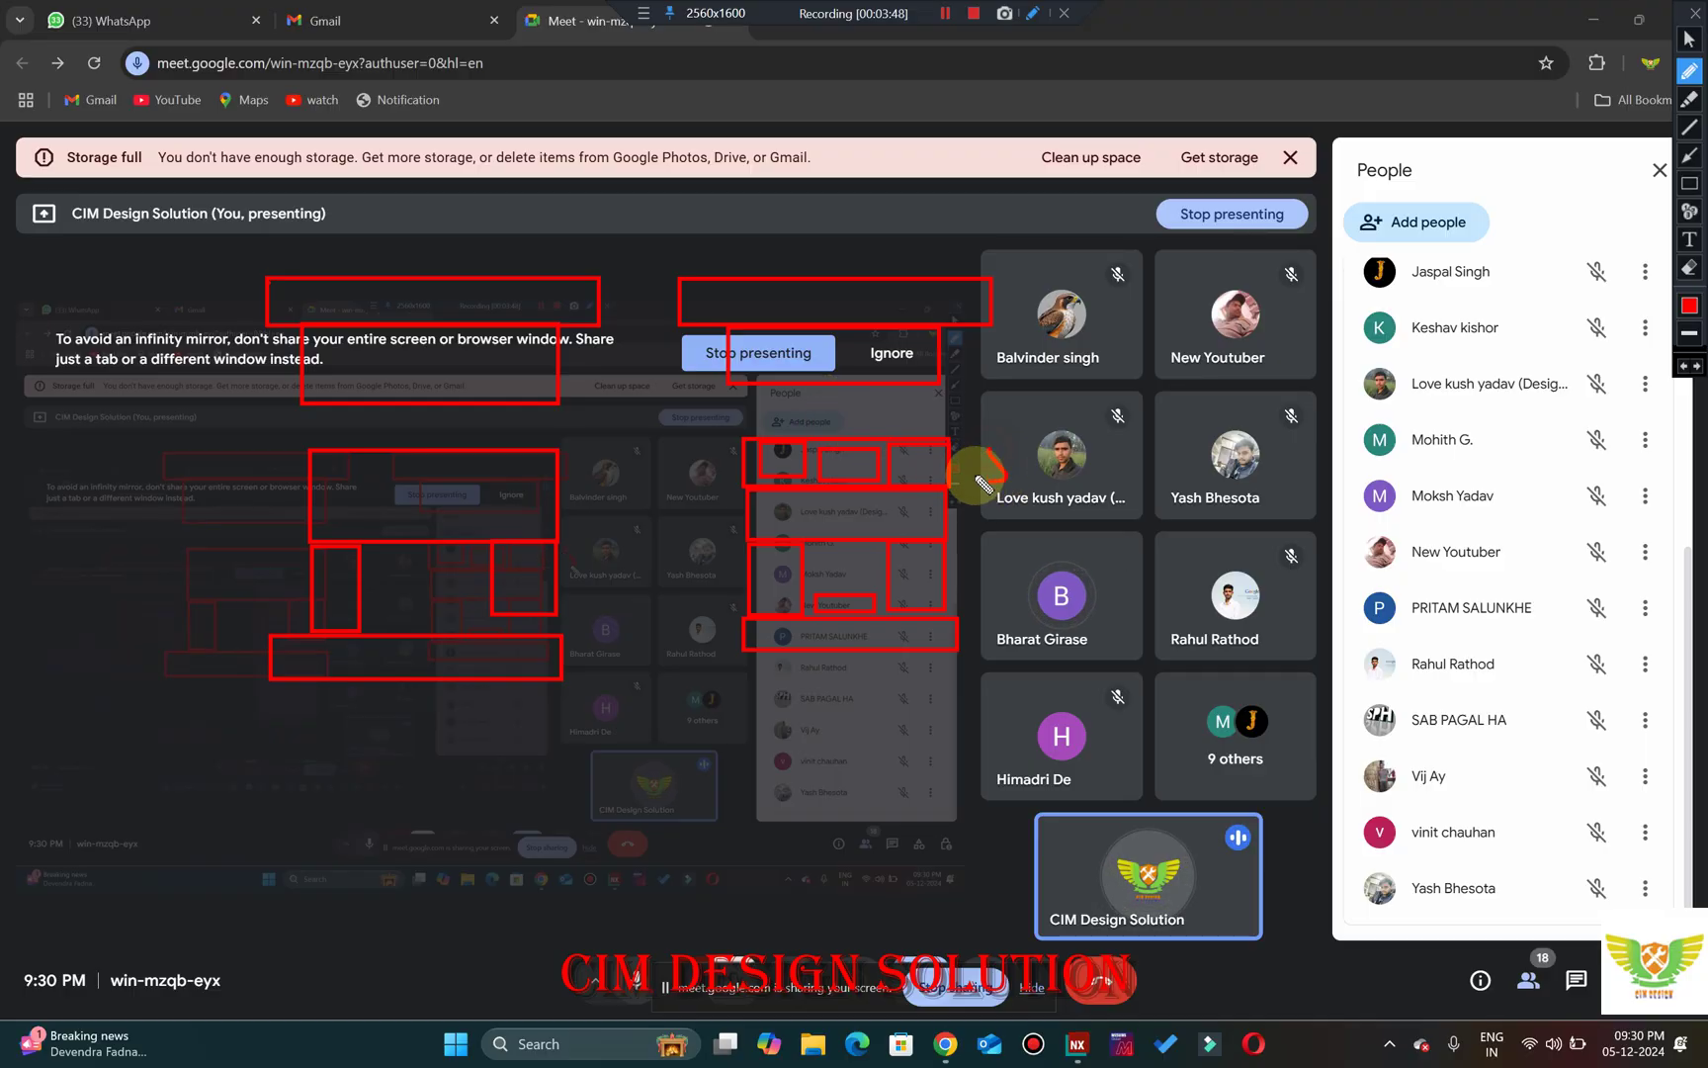
mouse_move(984, 483)
left_mouse_down()
mouse_move(998, 452)
mouse_move(1111, 457)
mouse_move(1256, 336)
mouse_move(1185, 464)
left_mouse_up()
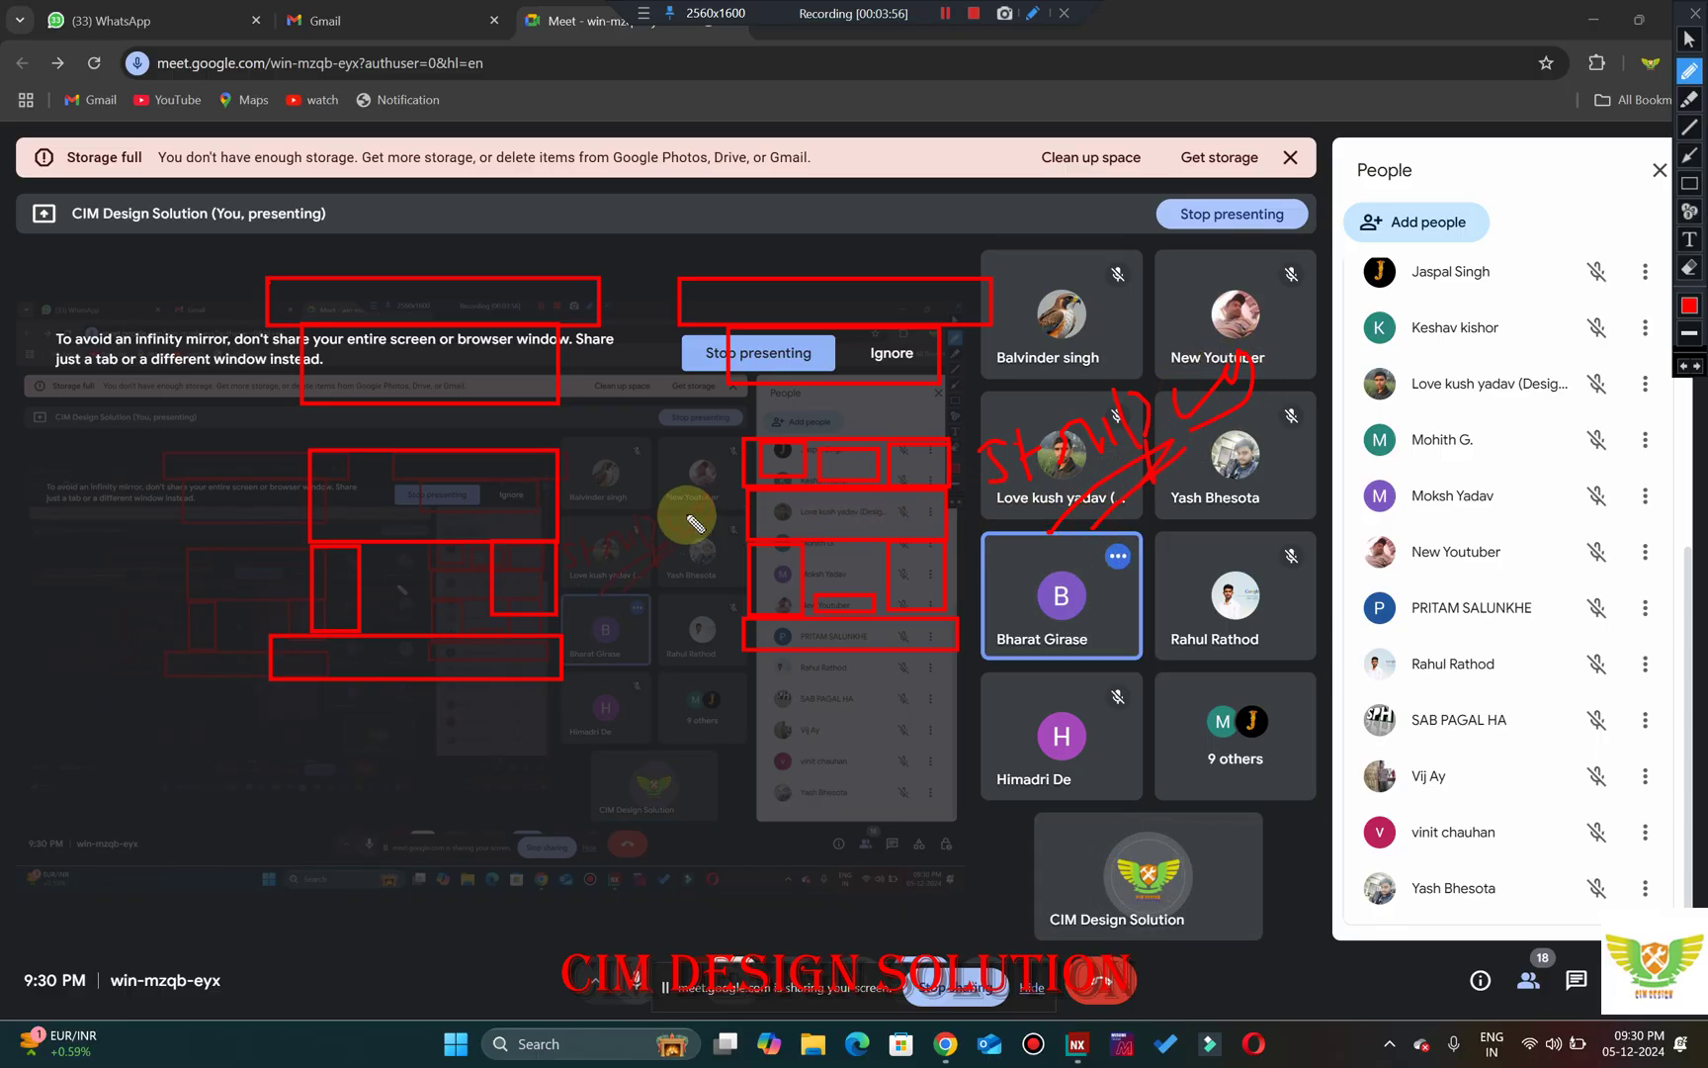
left_click_drag(724, 501, 752, 475)
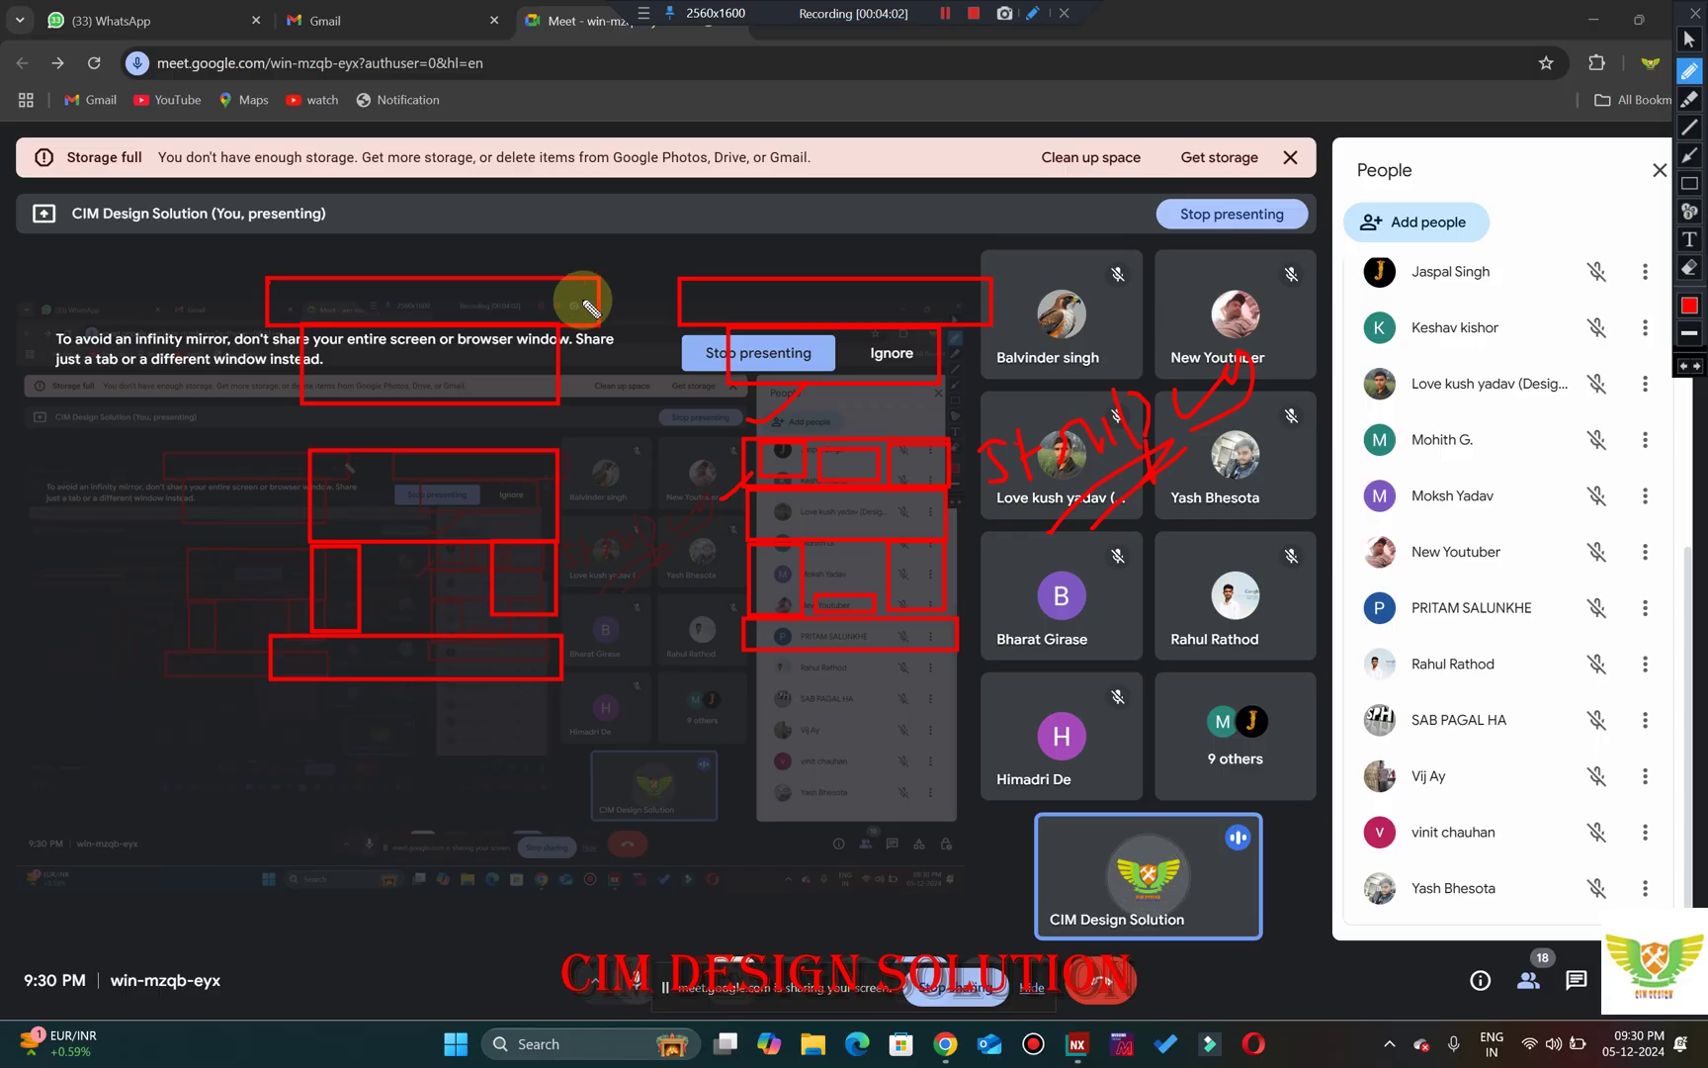
left_click_drag(510, 206, 570, 198)
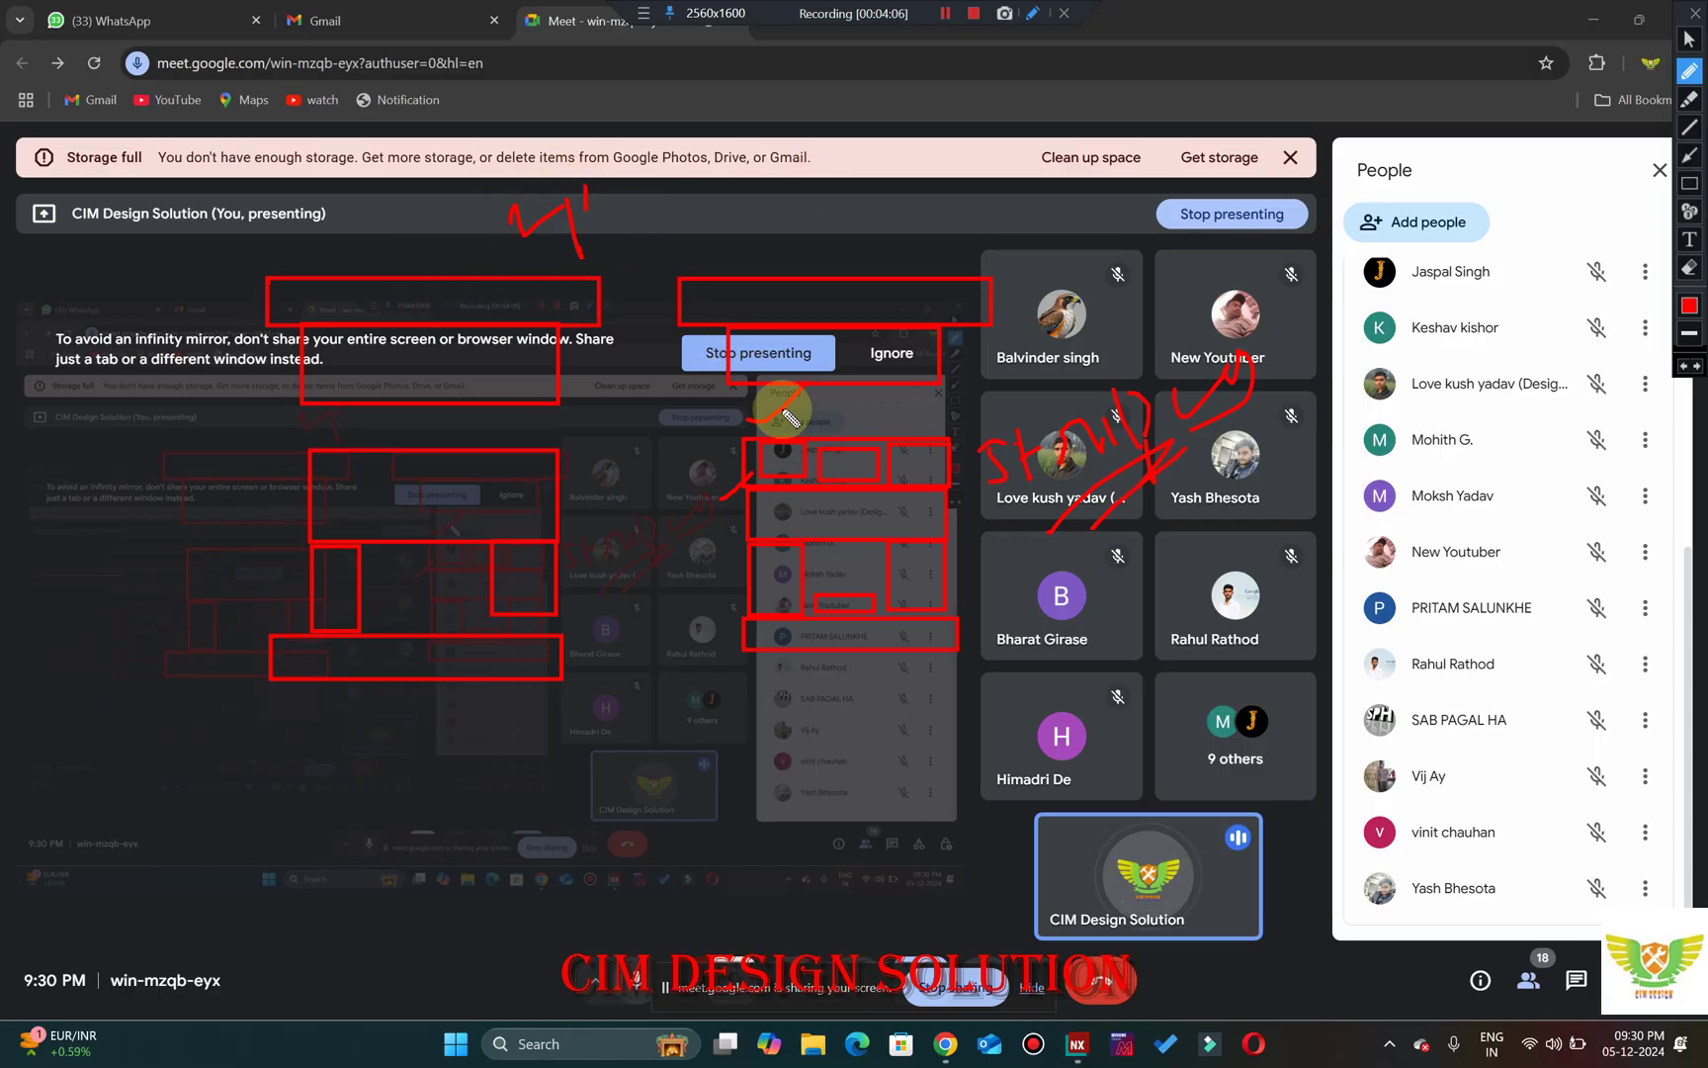
Clear both annotated stack sketches by closing and restarting drawing mode.
left_click(1696, 12)
left_click(644, 13)
left_click(685, 40)
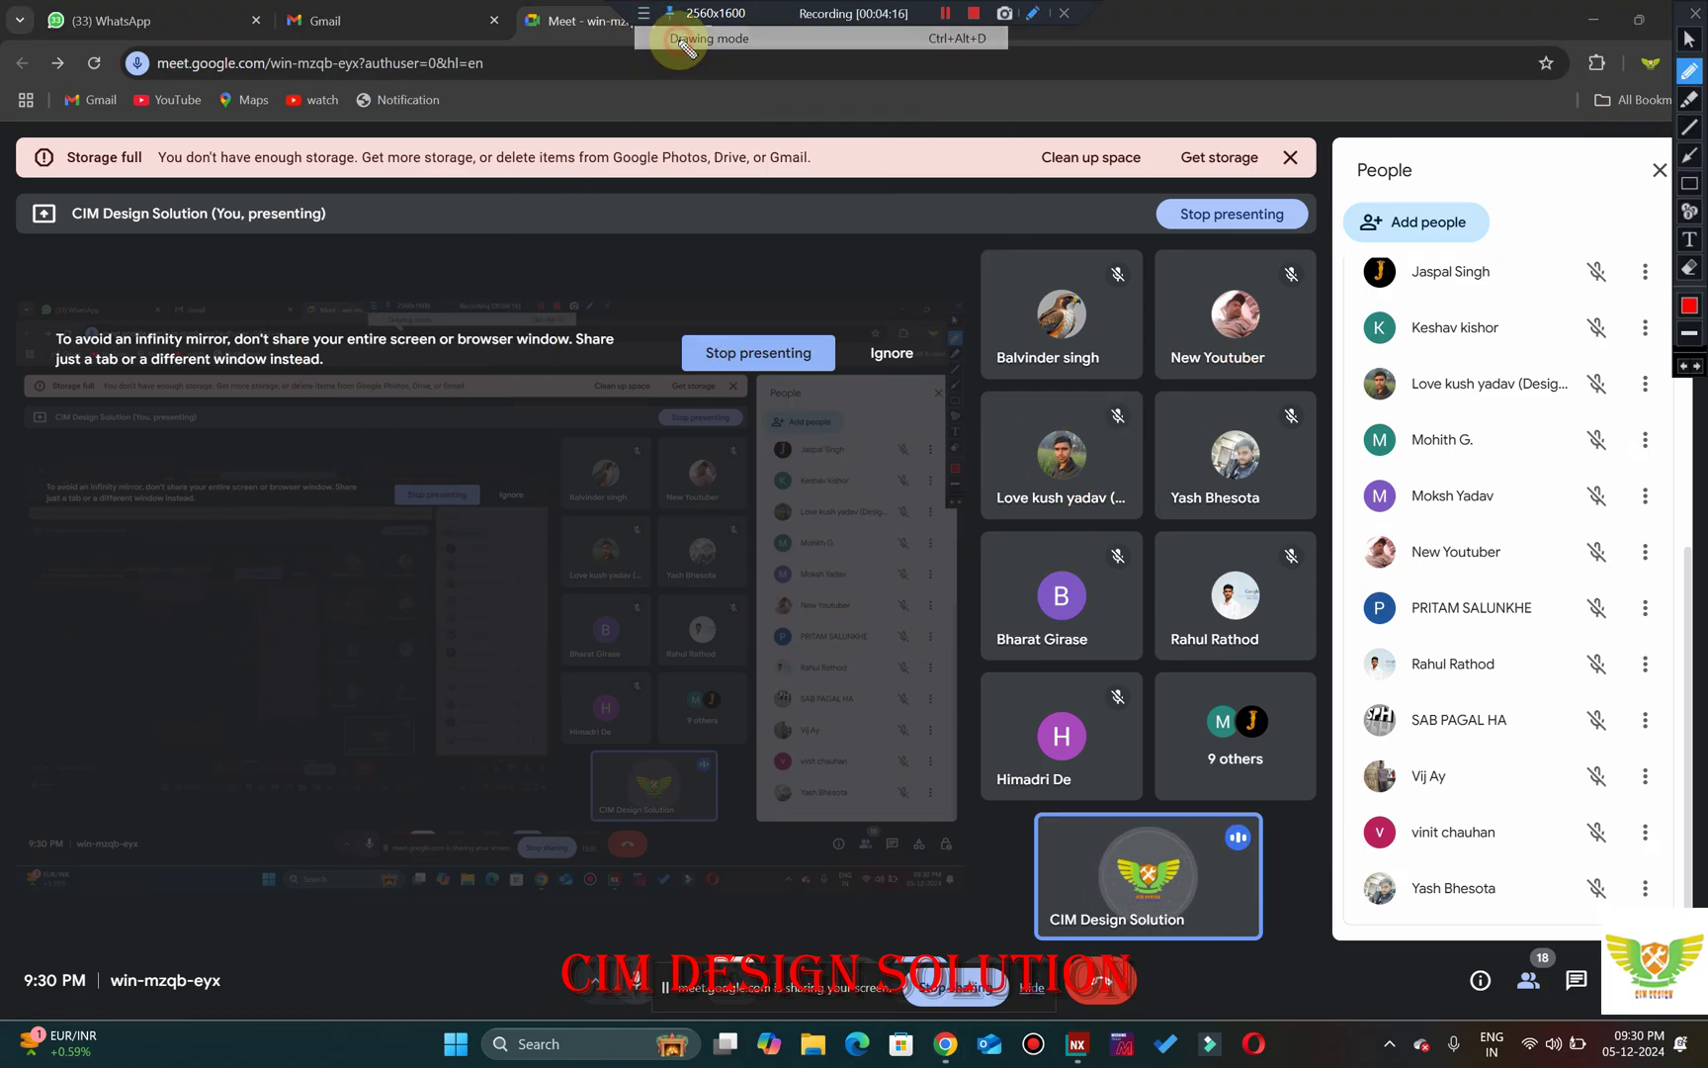
Sketch one new mould stack with rectangles: wide top plate, three narrower plates, two spacer blocks around a small ejector block, and wide base plate.
left_click(1693, 183)
left_click_drag(229, 261, 539, 324)
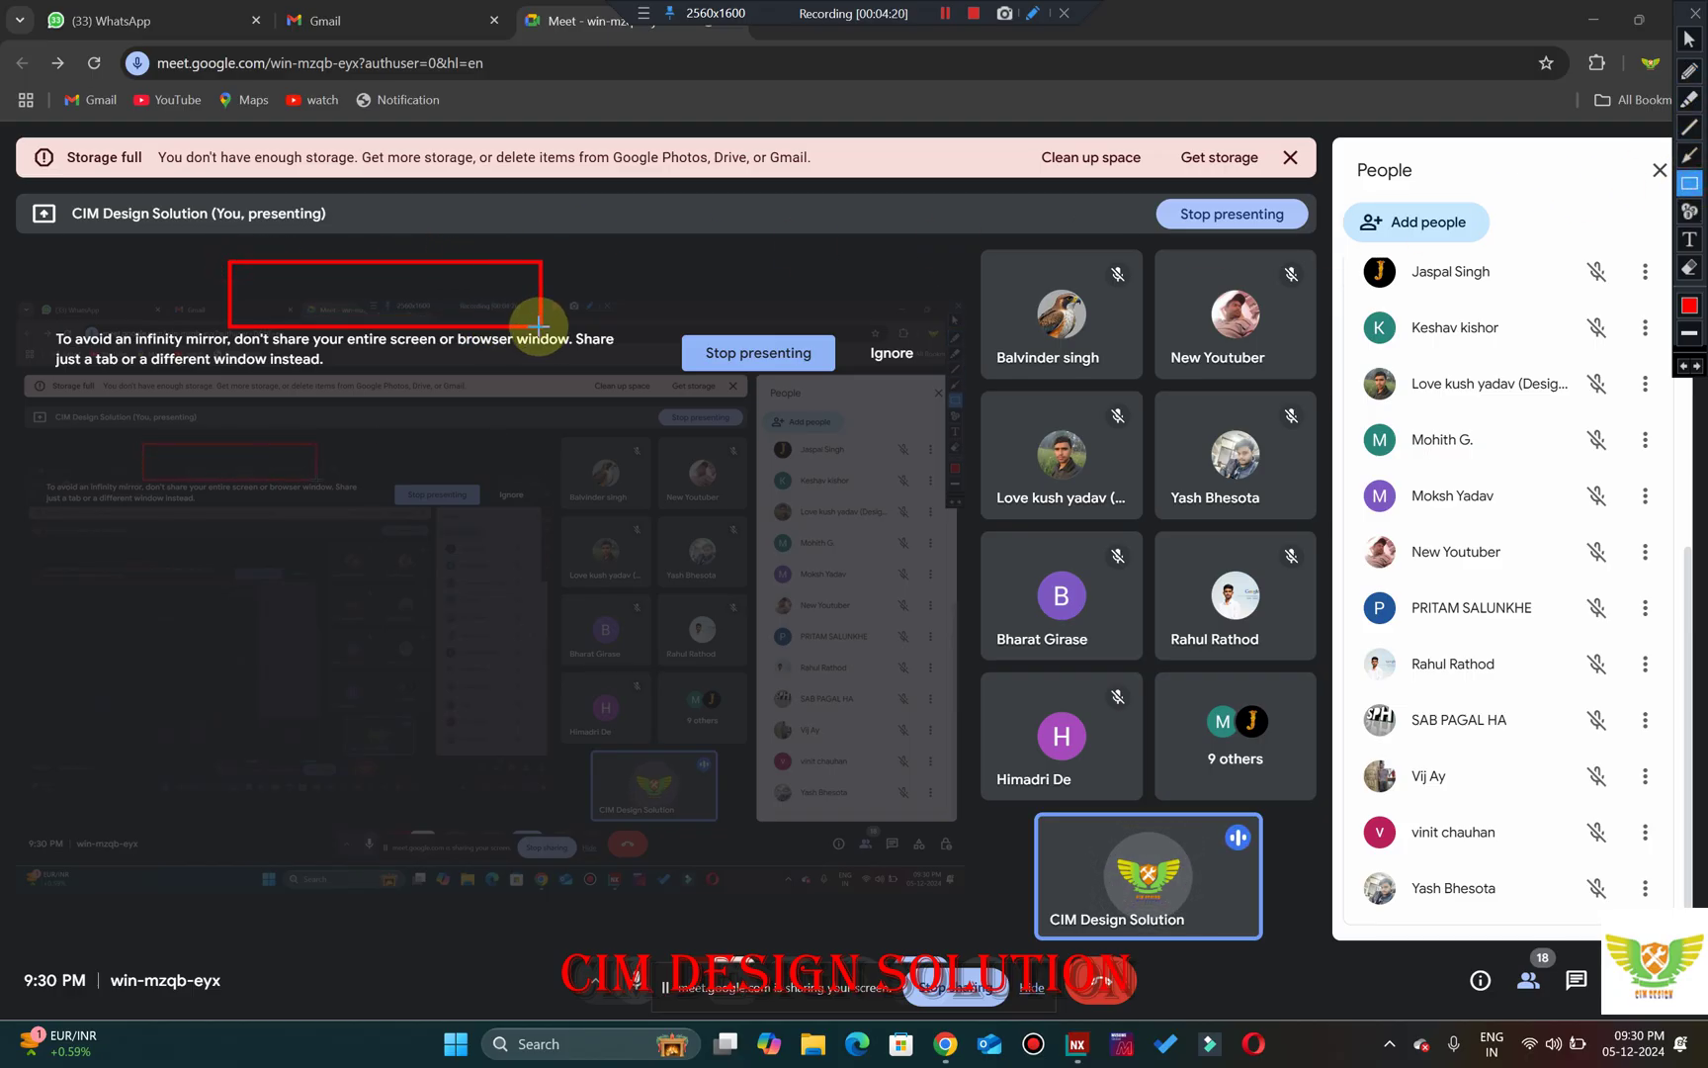
left_click_drag(269, 332, 478, 400)
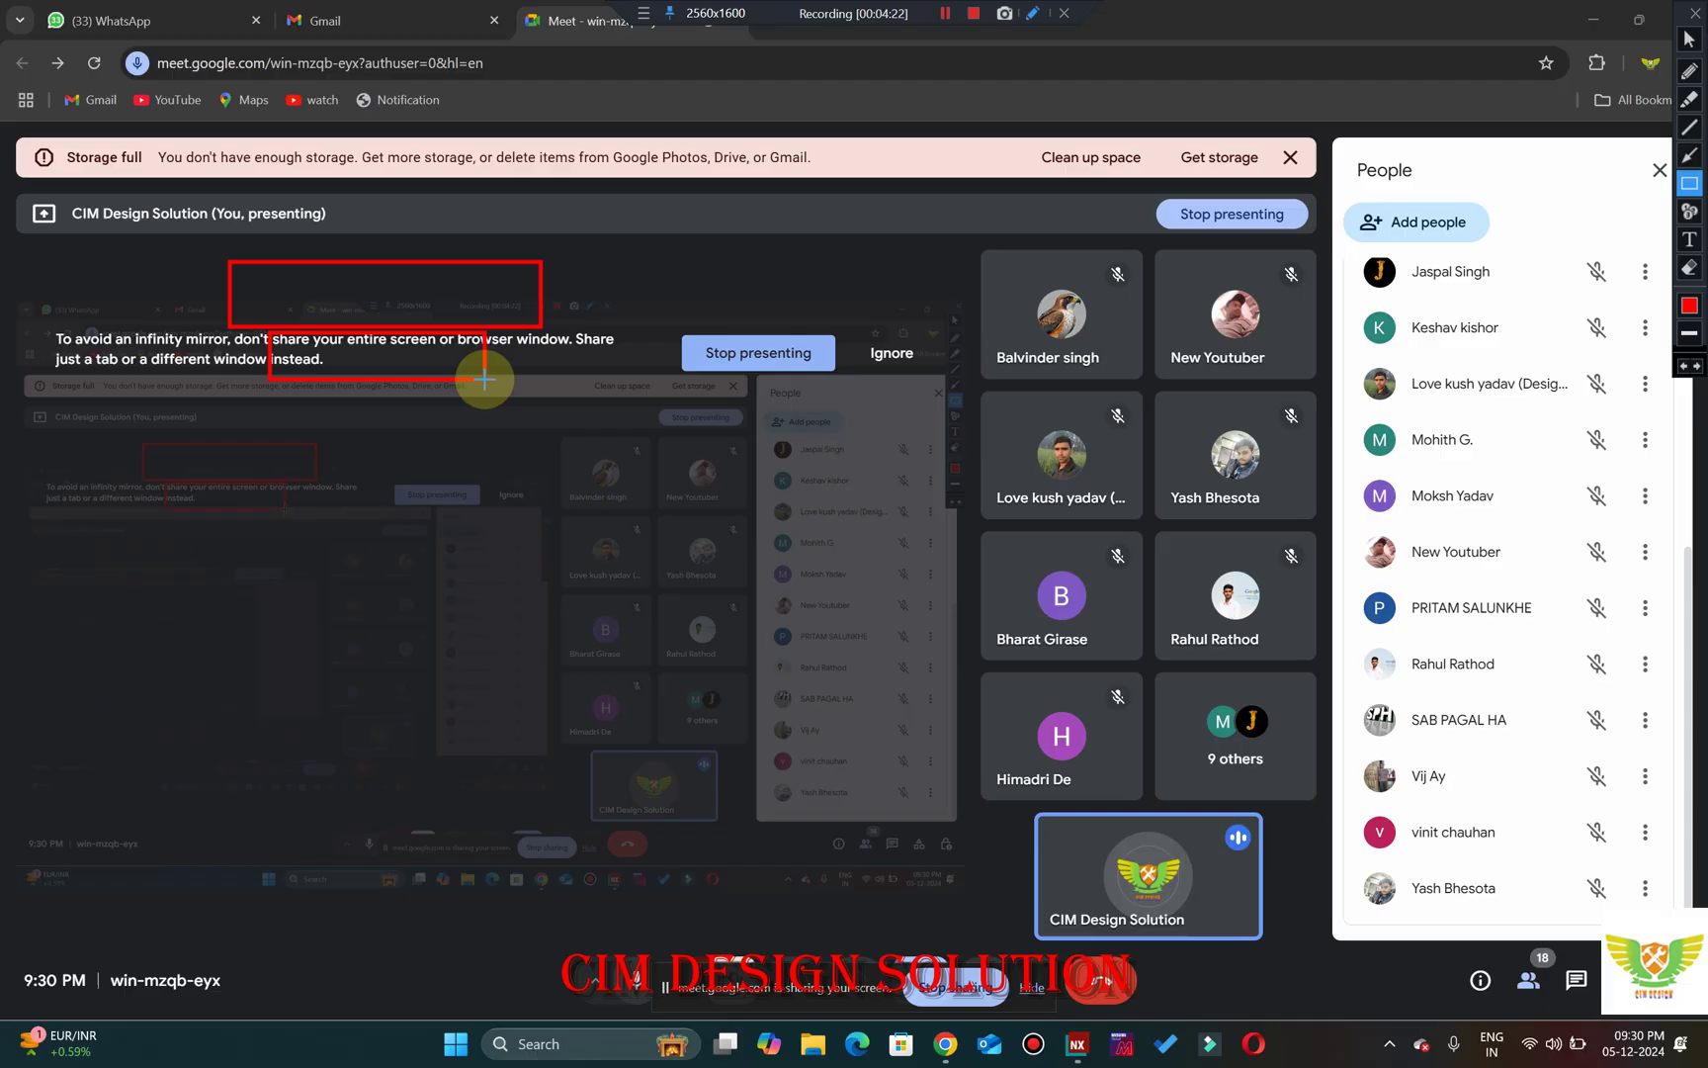
left_click_drag(272, 384, 482, 460)
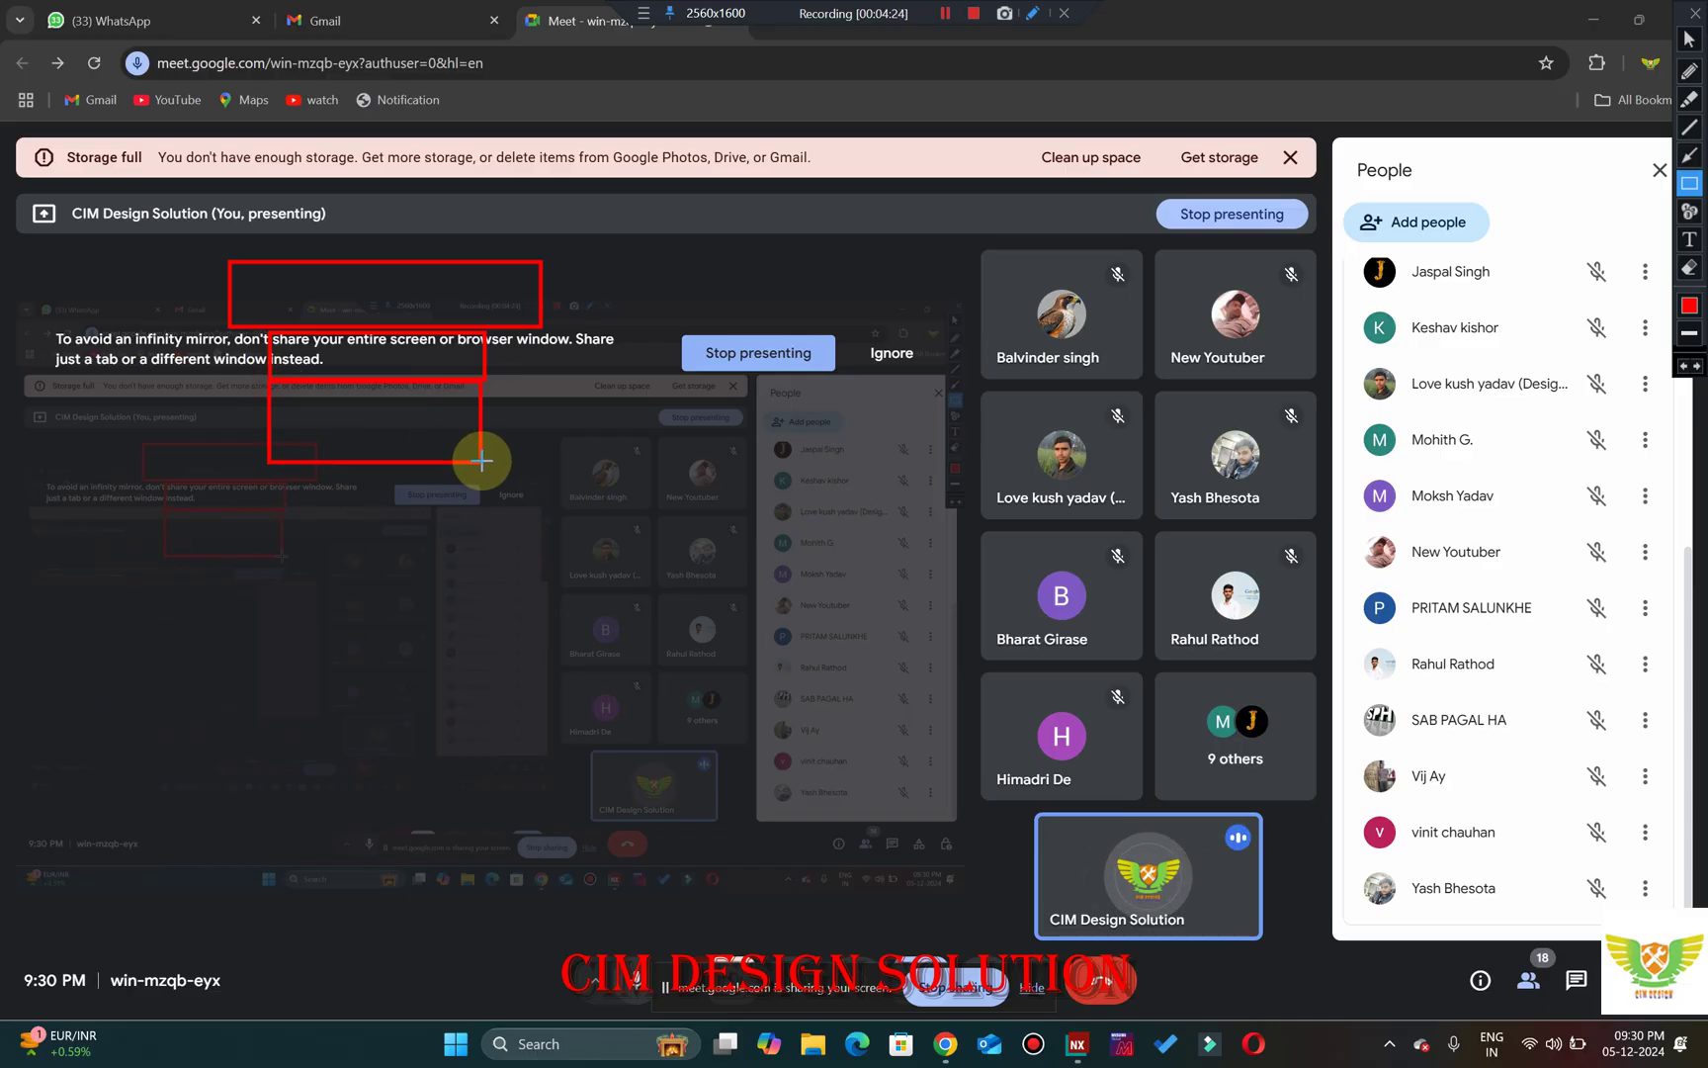
left_click_drag(271, 455, 478, 556)
left_click_drag(271, 557, 331, 636)
left_click_drag(476, 555, 408, 627)
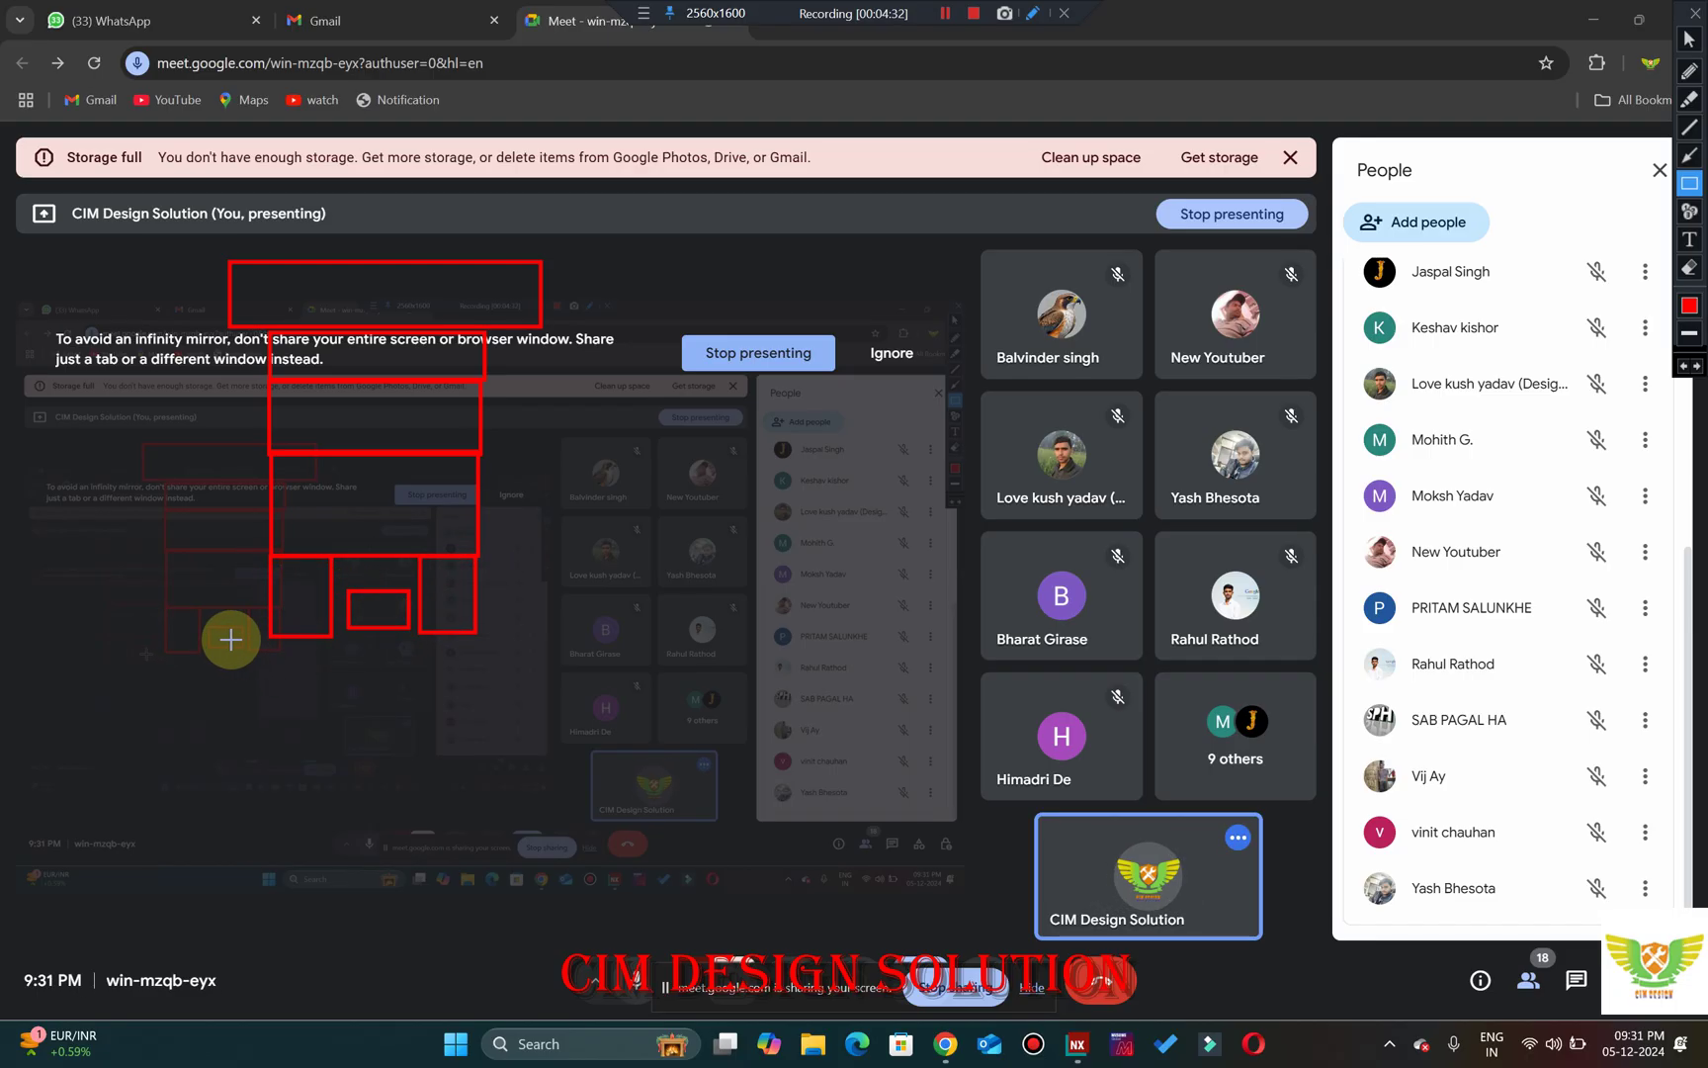
left_click_drag(229, 639, 513, 700)
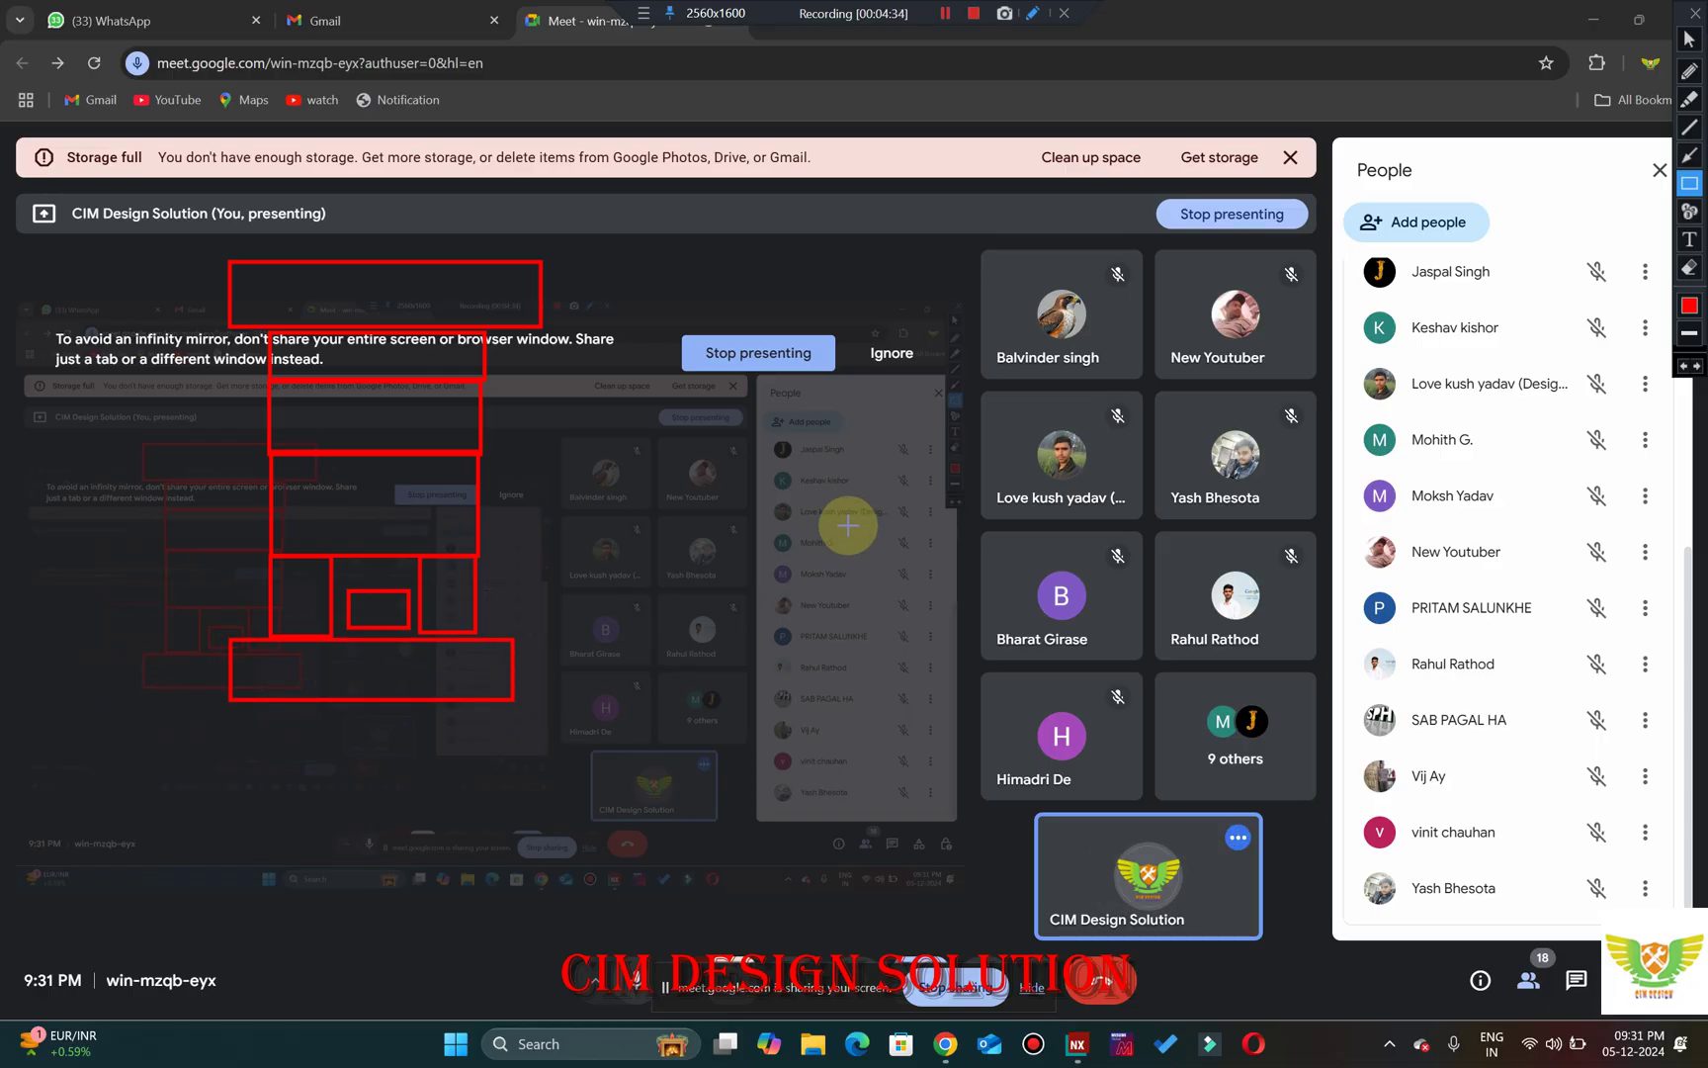
Mark the parting levels with pencil strokes, split the lowest middle plate with a line, and draw a circled 1 beside the stack.
left_click(1690, 71)
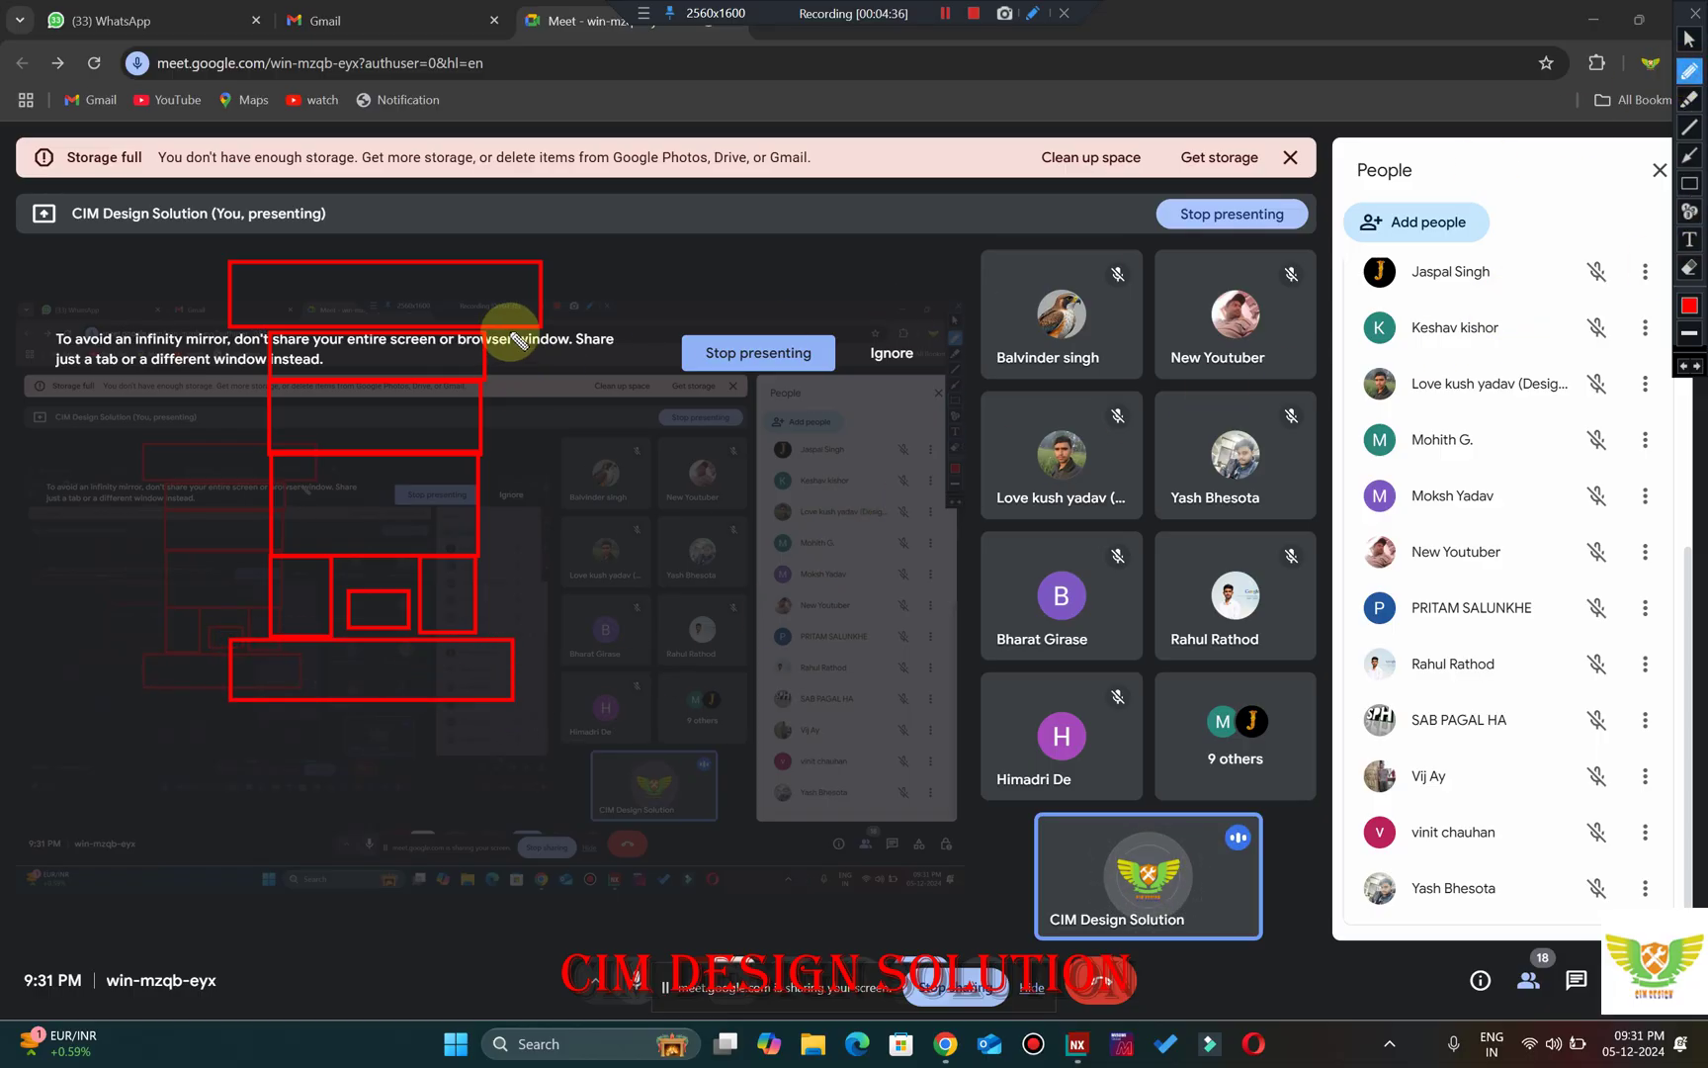
mouse_move(529, 339)
left_mouse_down()
mouse_move(496, 353)
mouse_move(591, 330)
left_mouse_up()
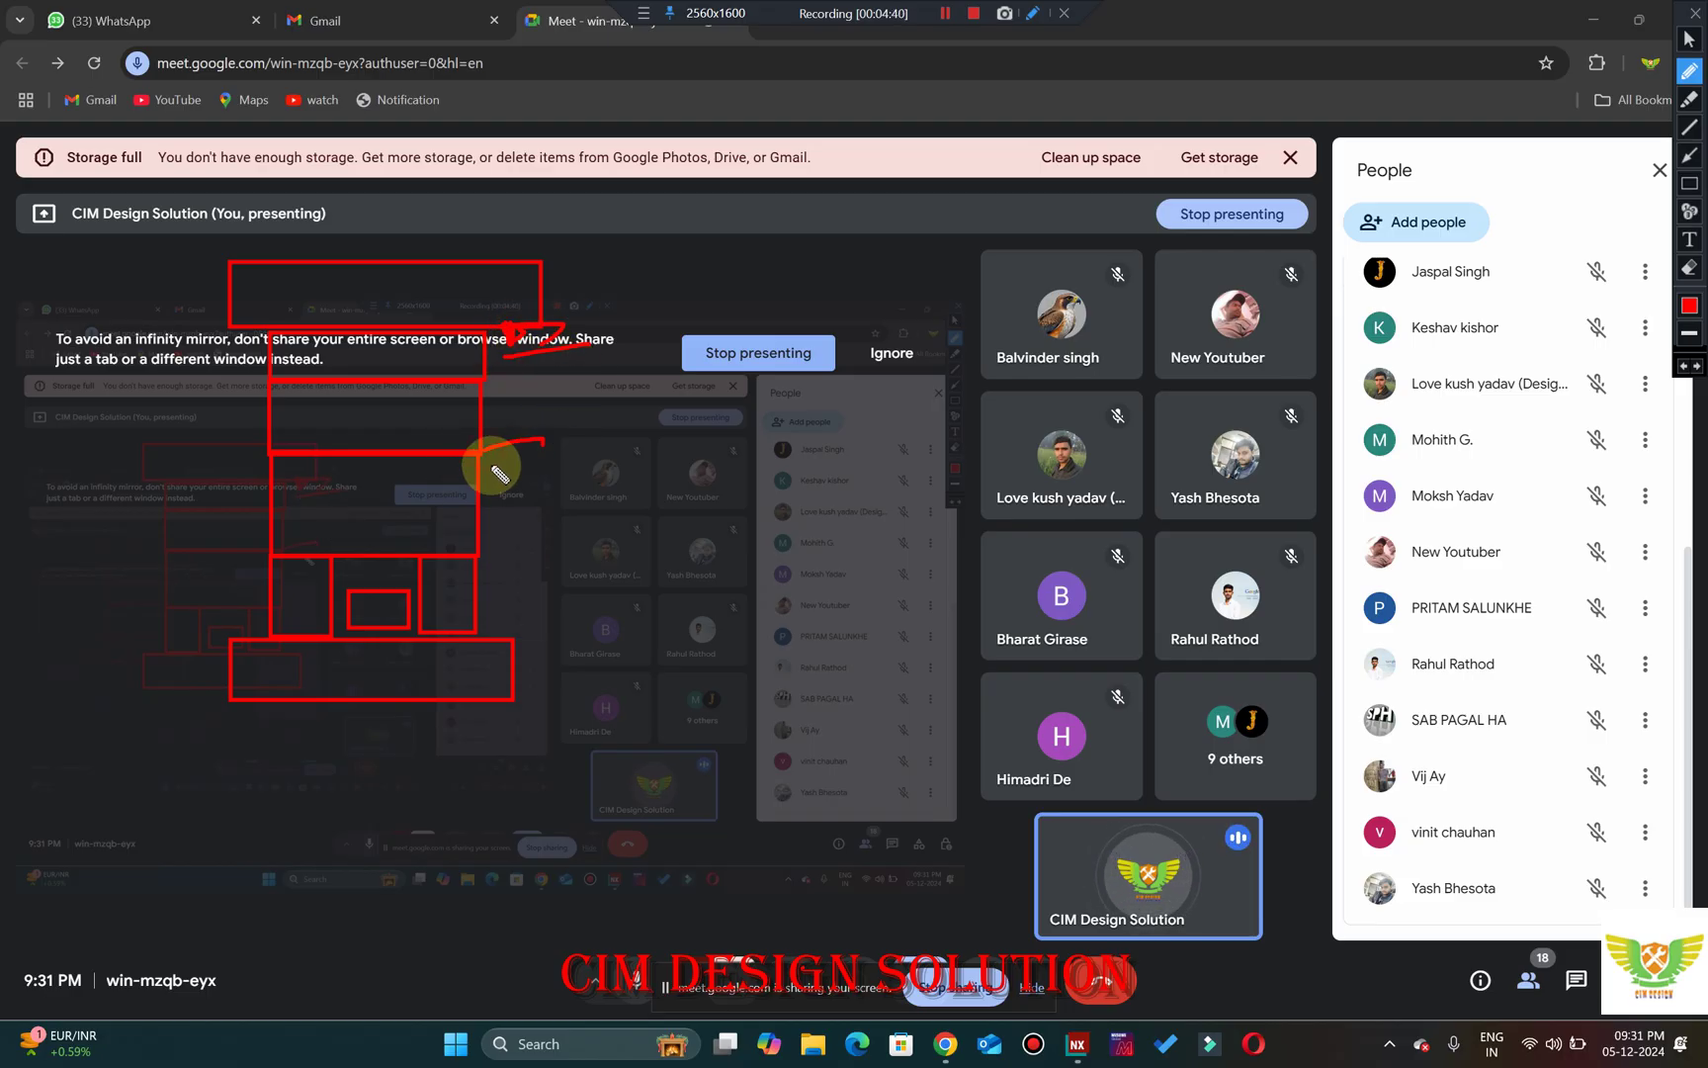
left_click_drag(490, 465, 582, 452)
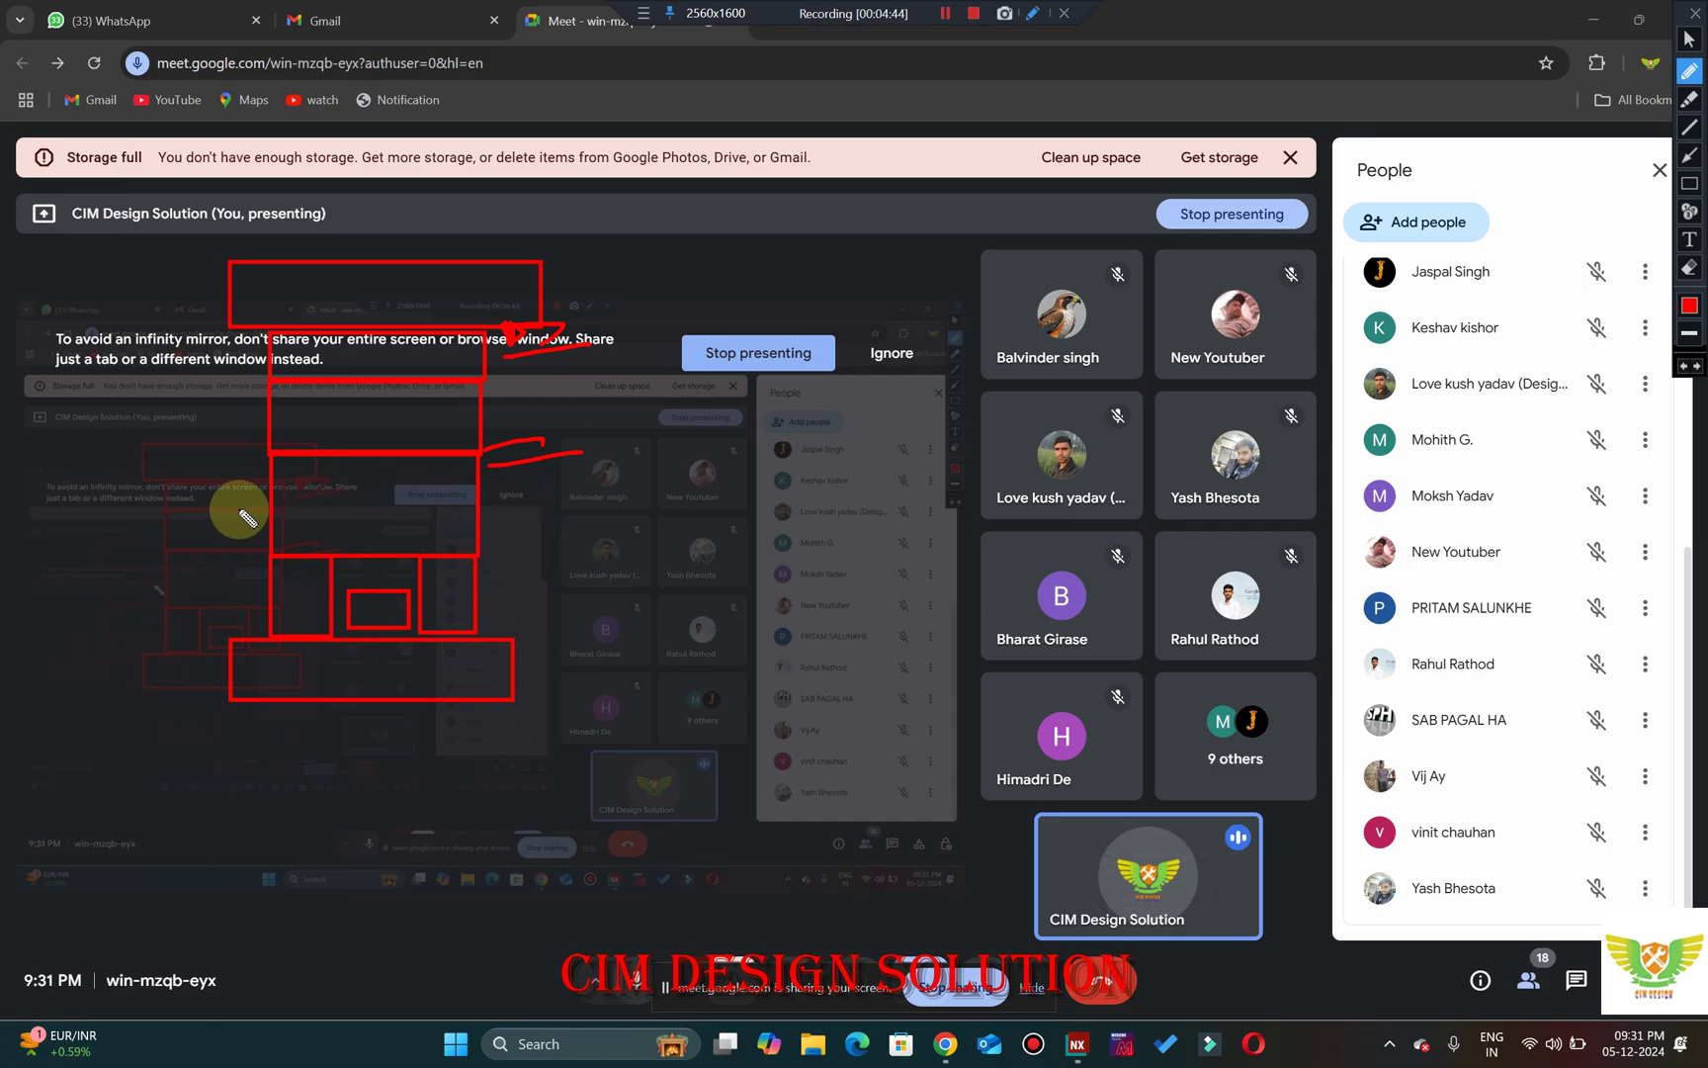
left_click_drag(269, 506, 539, 499)
mouse_move(672, 464)
left_mouse_down()
mouse_move(679, 392)
mouse_move(689, 420)
mouse_move(663, 482)
left_mouse_up()
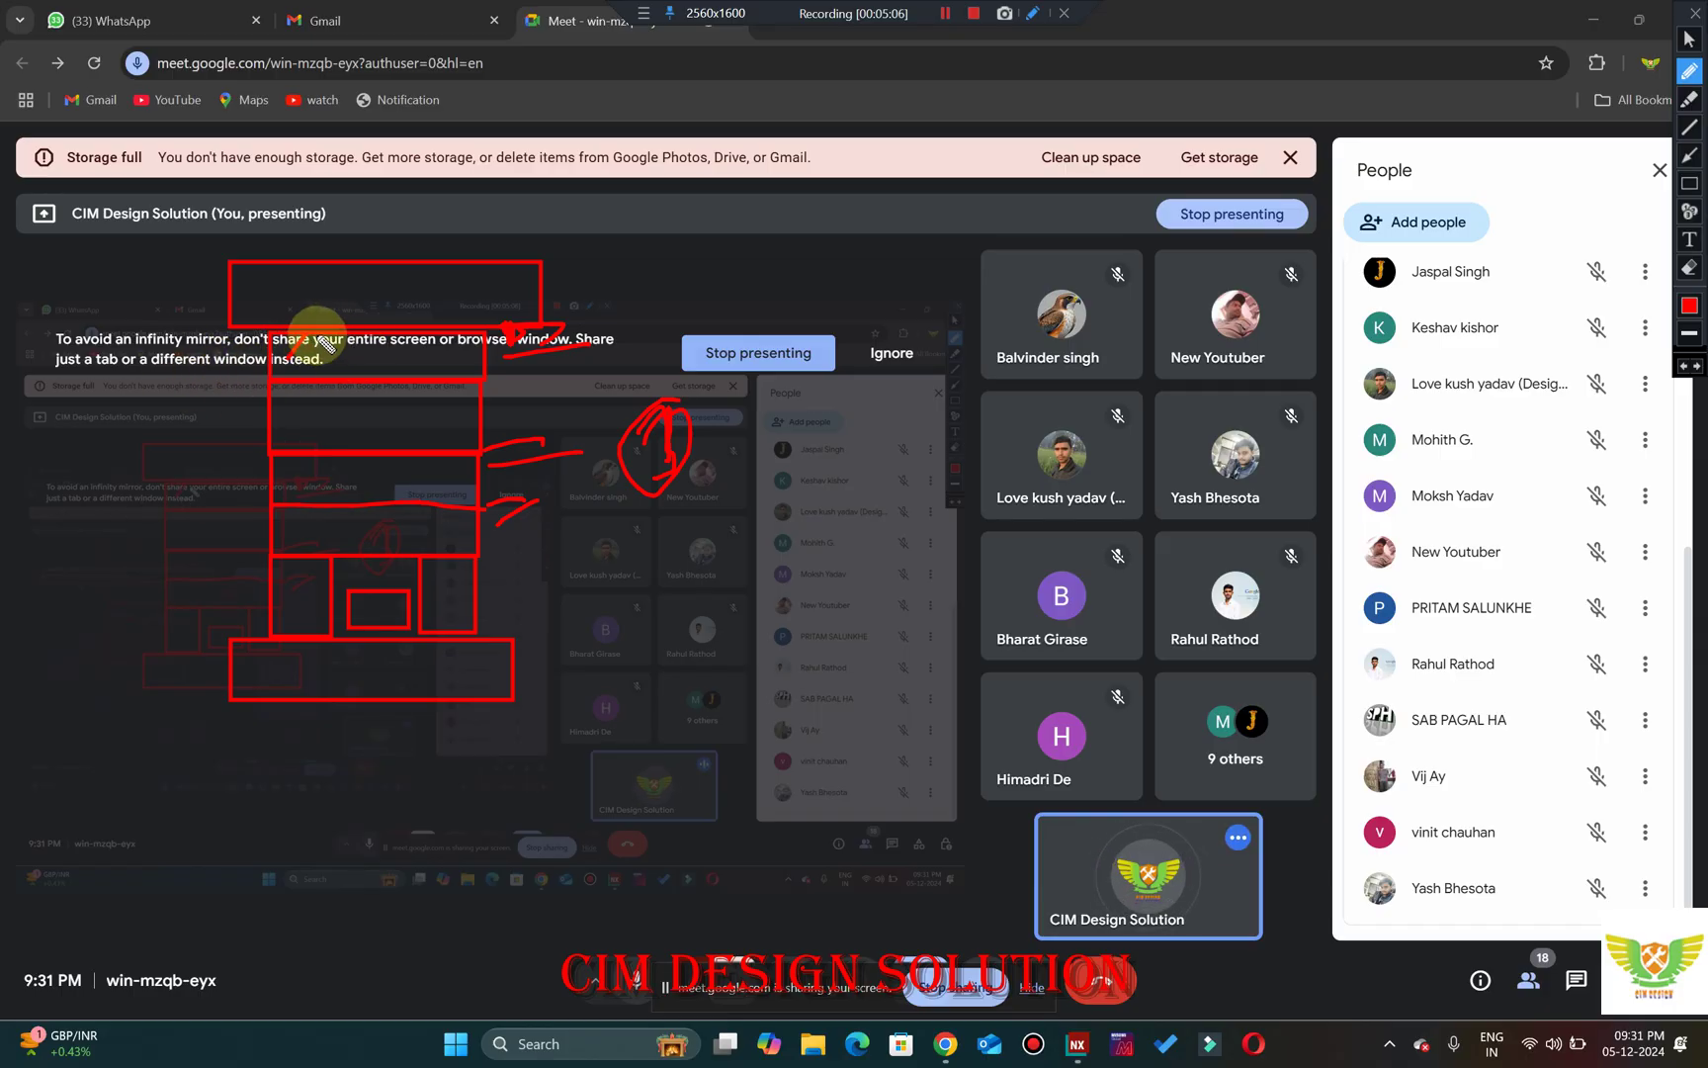
Hatch the stack's added plates in pencil and handwrite an underlined Stripper label above them.
left_click_drag(329, 341, 423, 356)
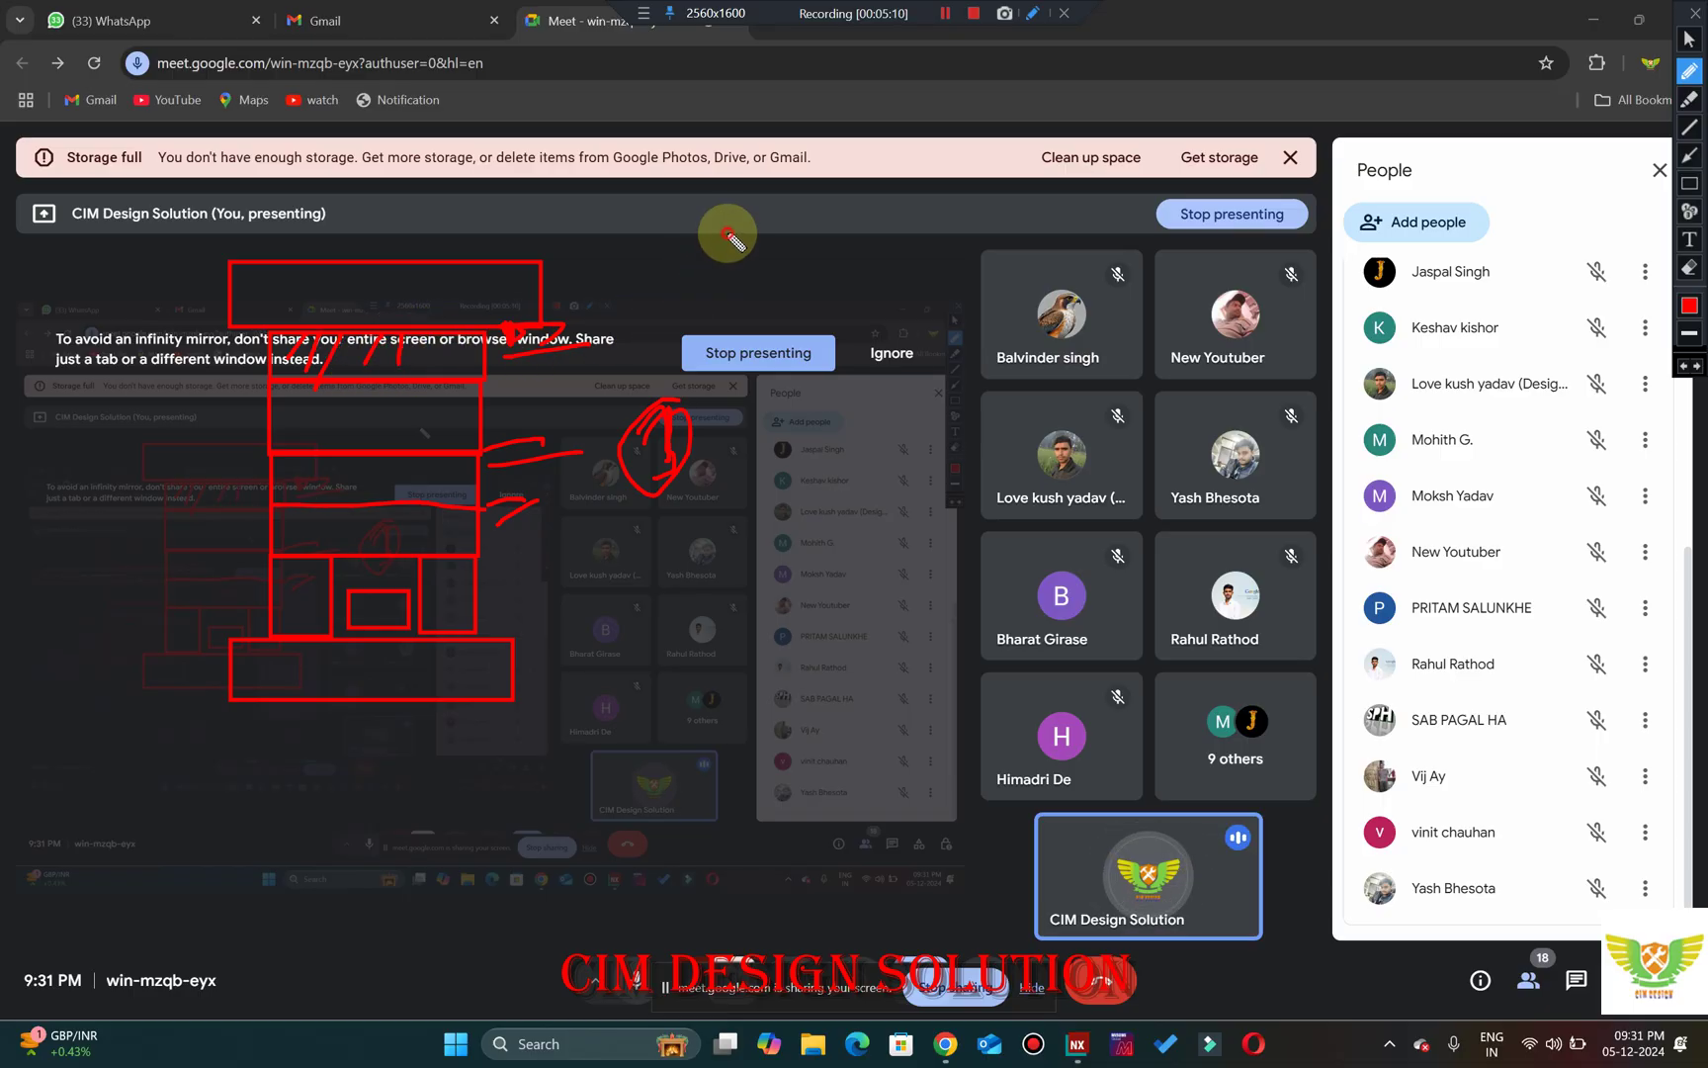
mouse_move(727, 235)
left_mouse_down()
mouse_move(729, 293)
mouse_move(838, 252)
left_mouse_up()
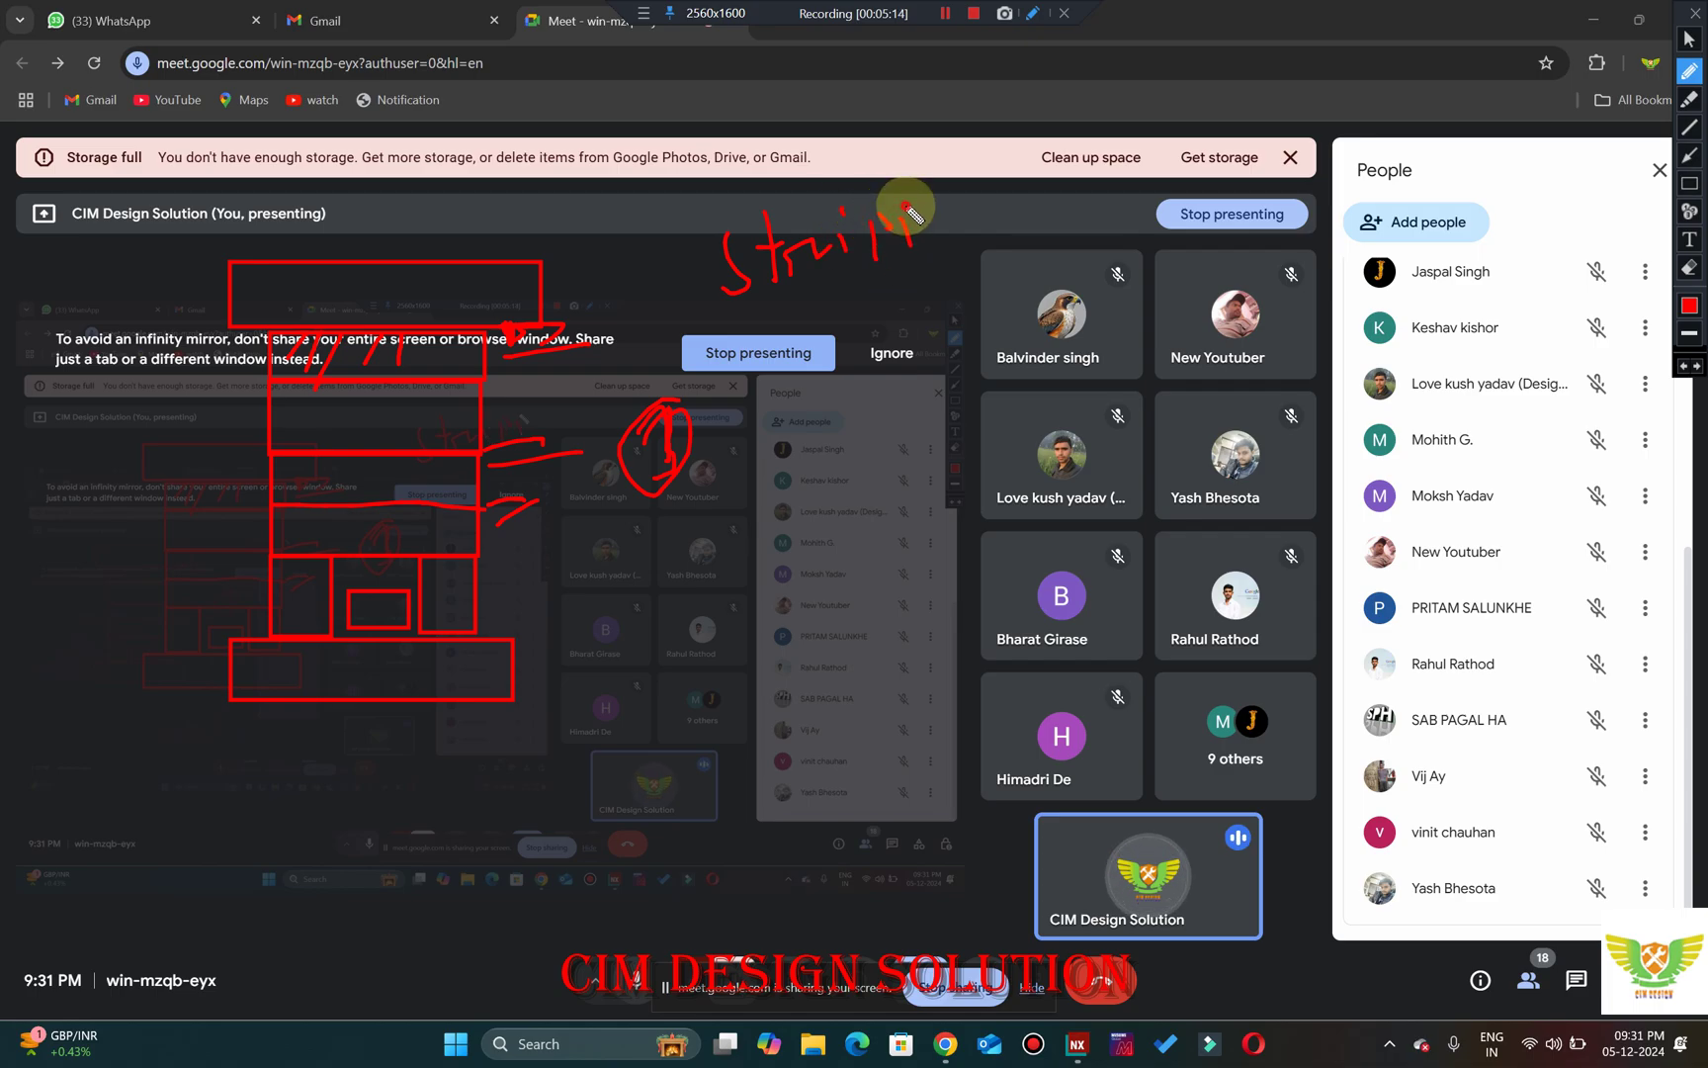
mouse_move(946, 206)
left_mouse_down()
mouse_move(1007, 210)
mouse_move(899, 286)
mouse_move(901, 390)
mouse_move(917, 393)
left_mouse_up()
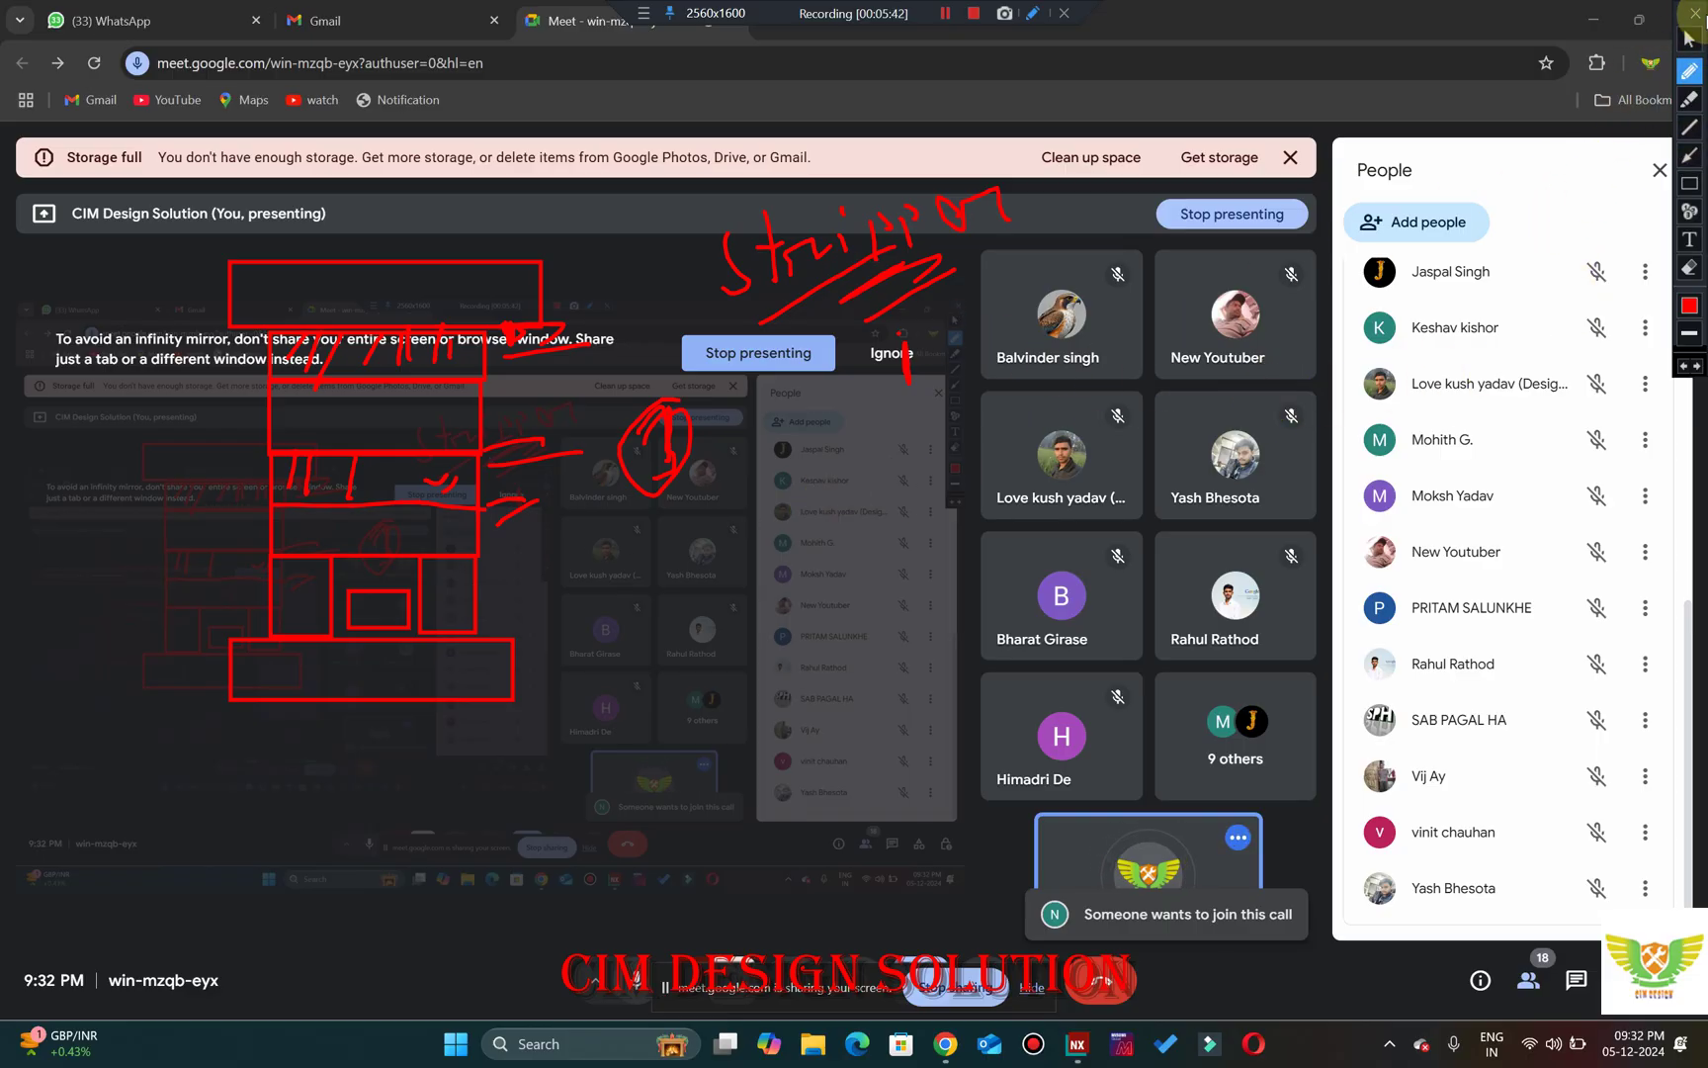
Close the drawing mode and admit the participant waiting to join the meeting.
left_click(1693, 11)
scroll(1559, 356, "up", 3)
scroll(1542, 376, "up", 5)
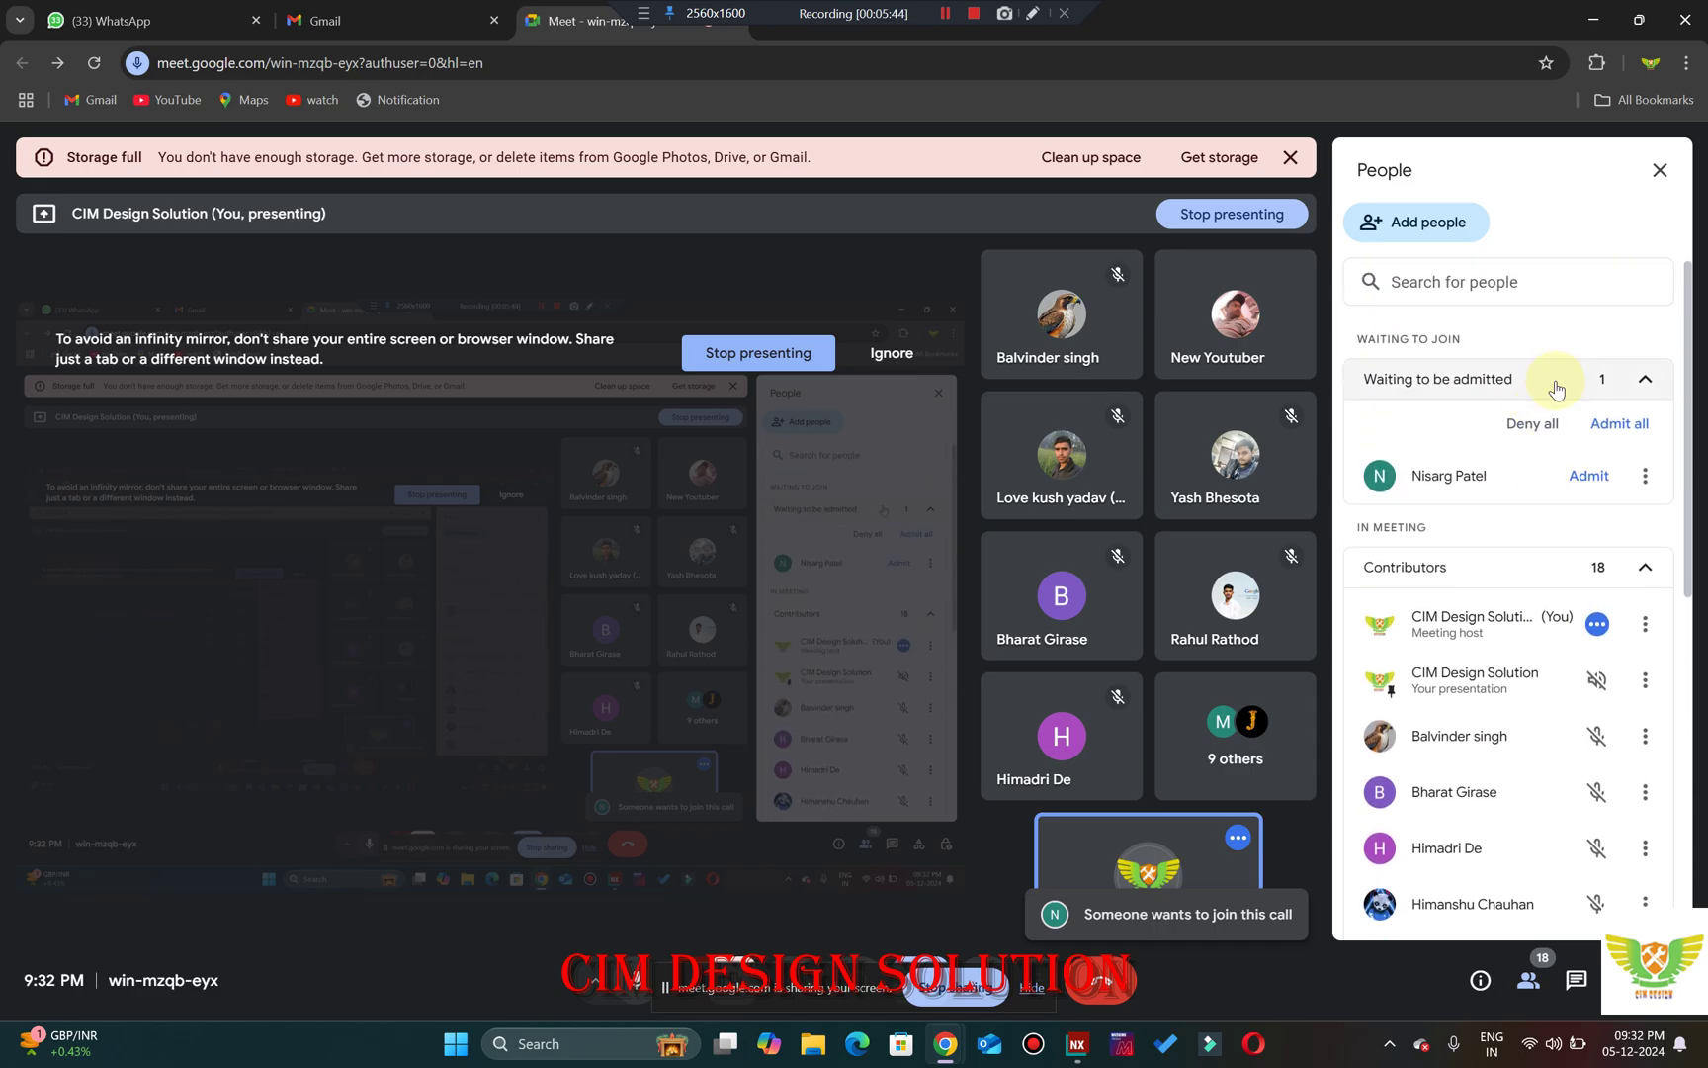
left_click(1596, 482)
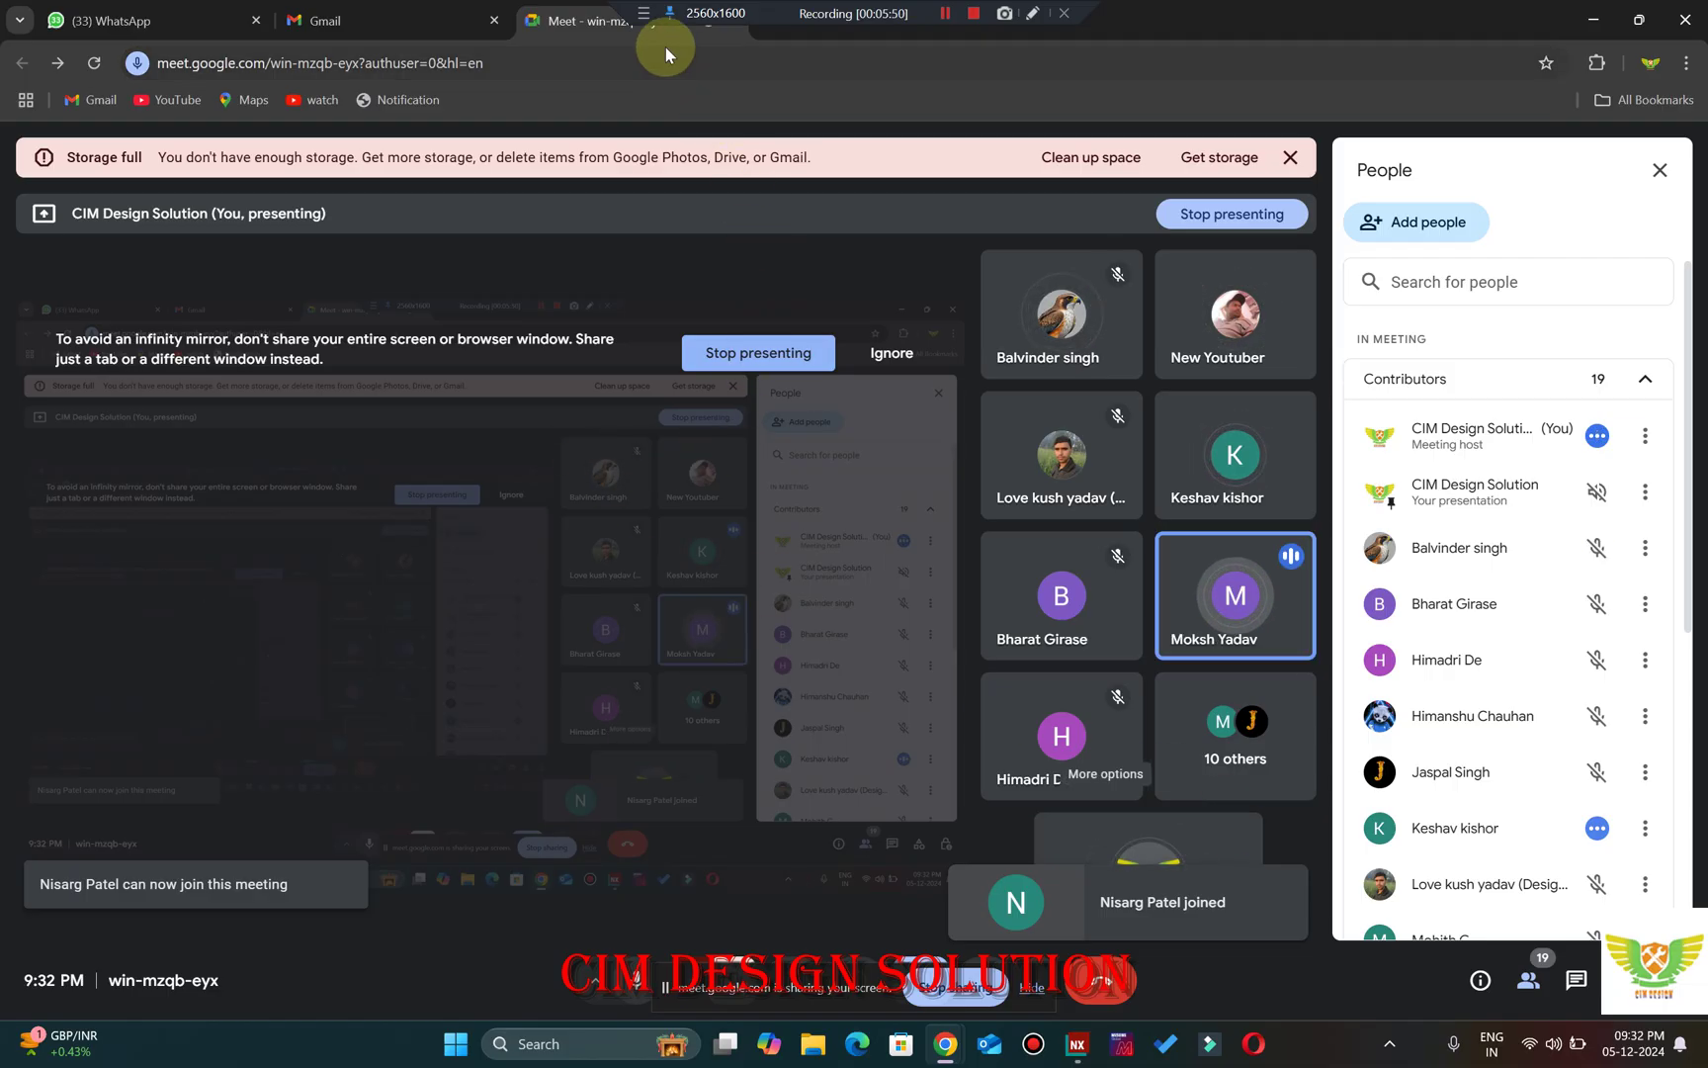
left_click(645, 13)
left_click(1032, 13)
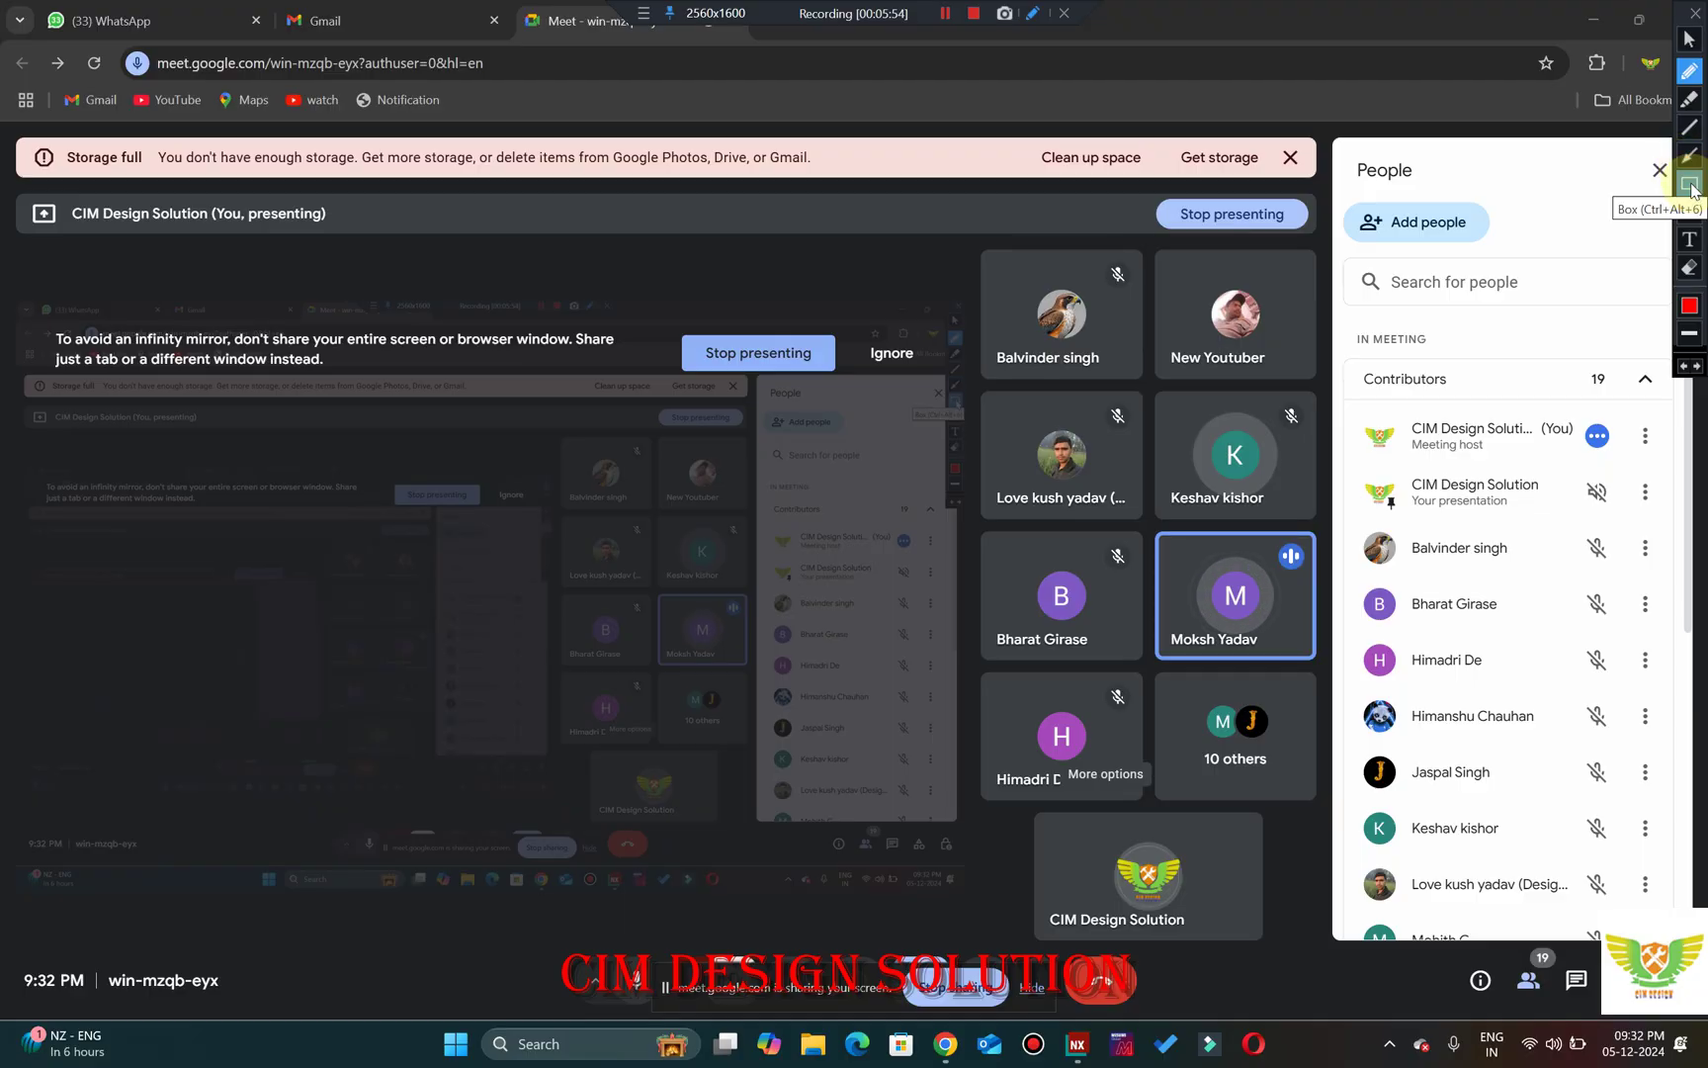
left_click(1690, 185)
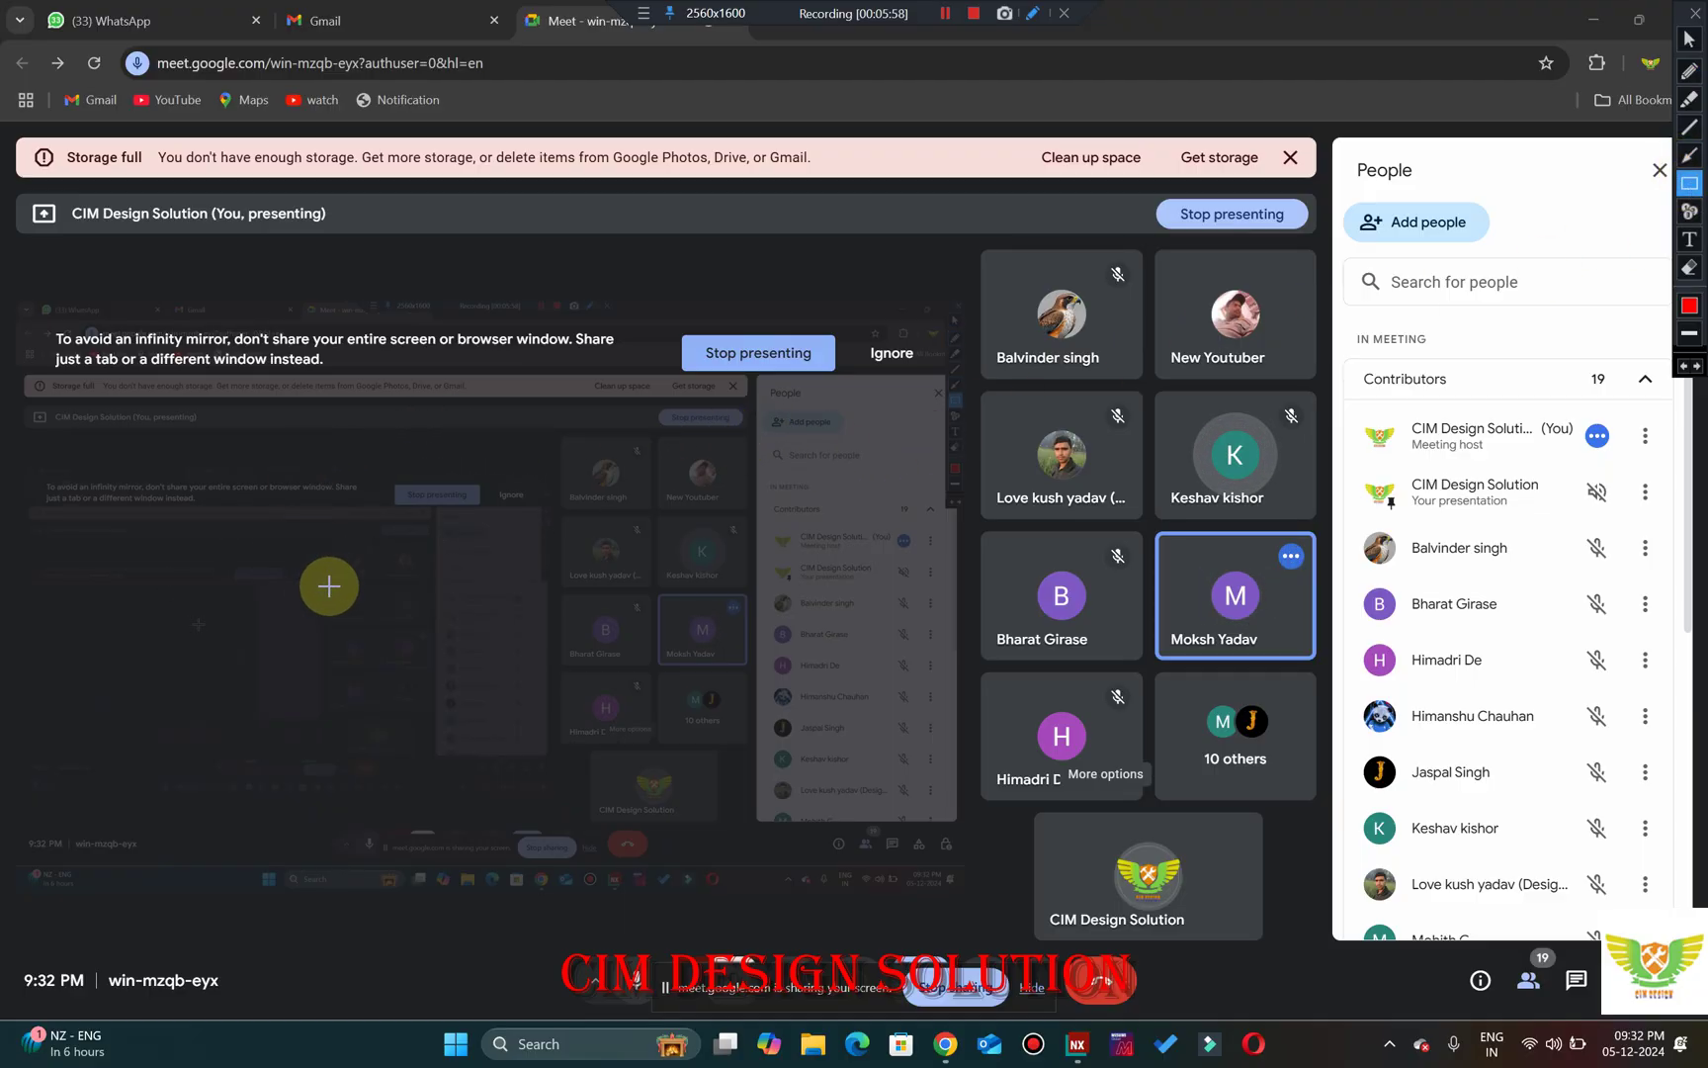
left_click_drag(328, 576, 500, 641)
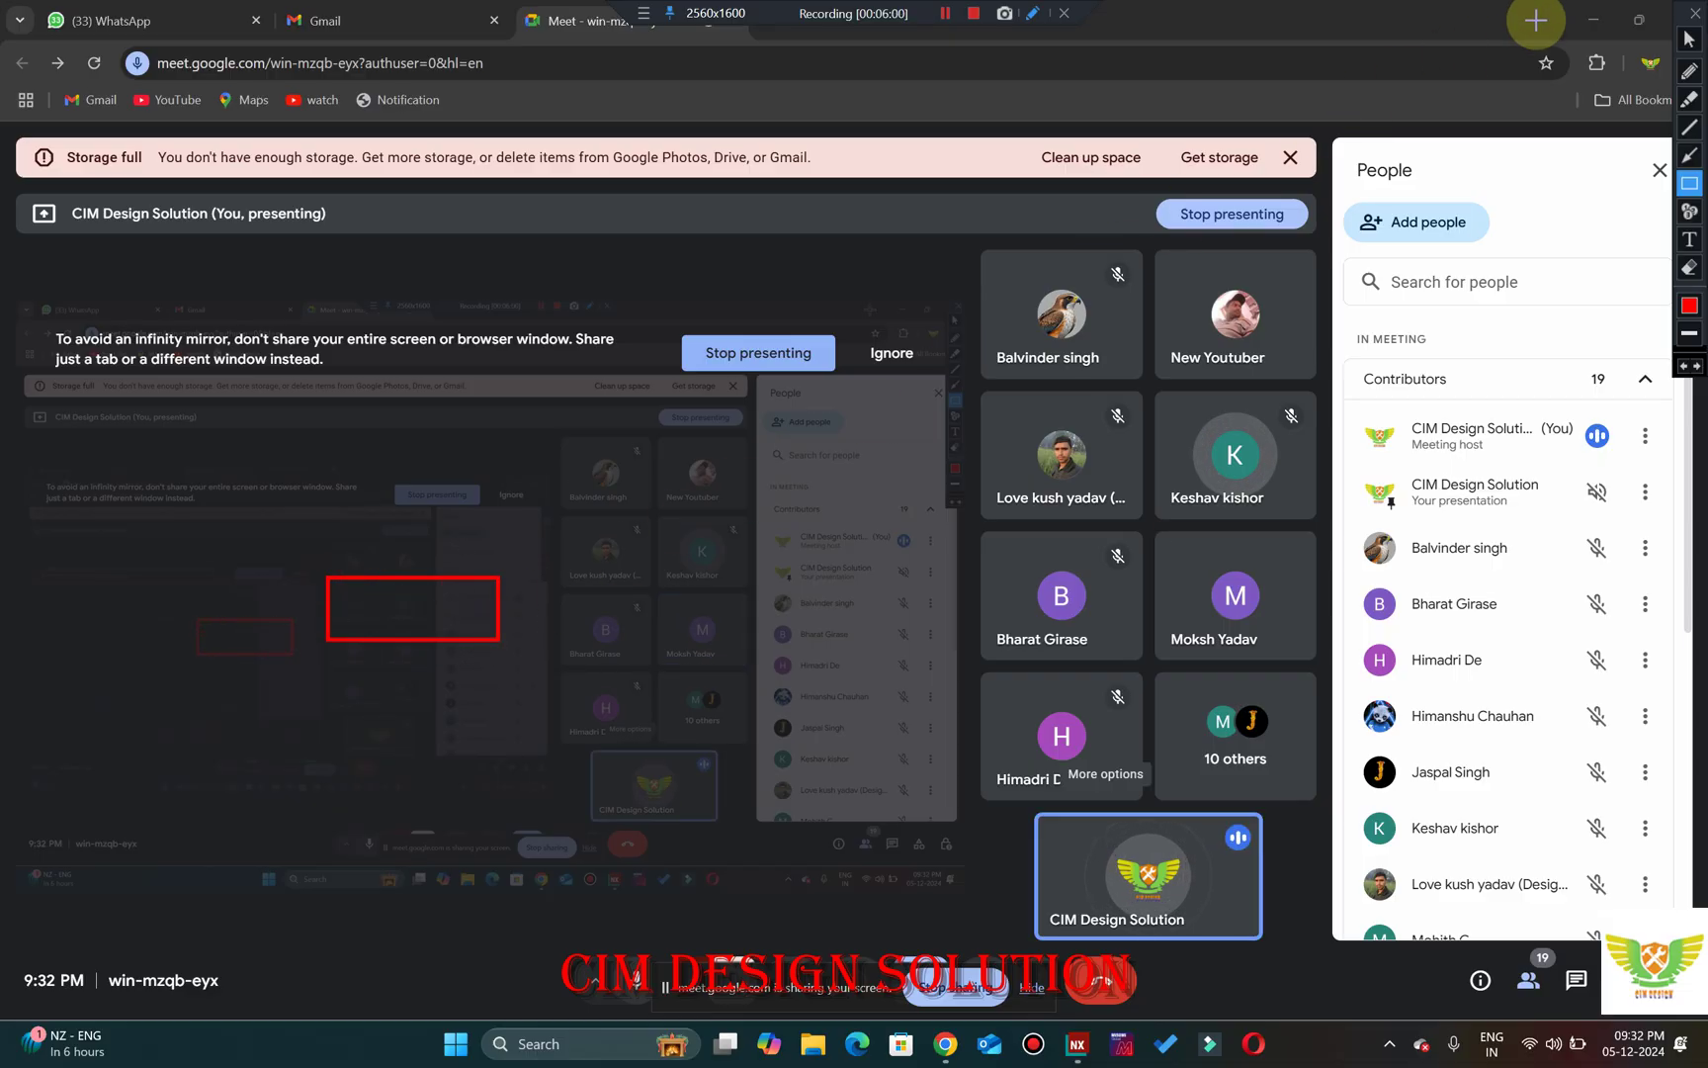
left_click(1694, 17)
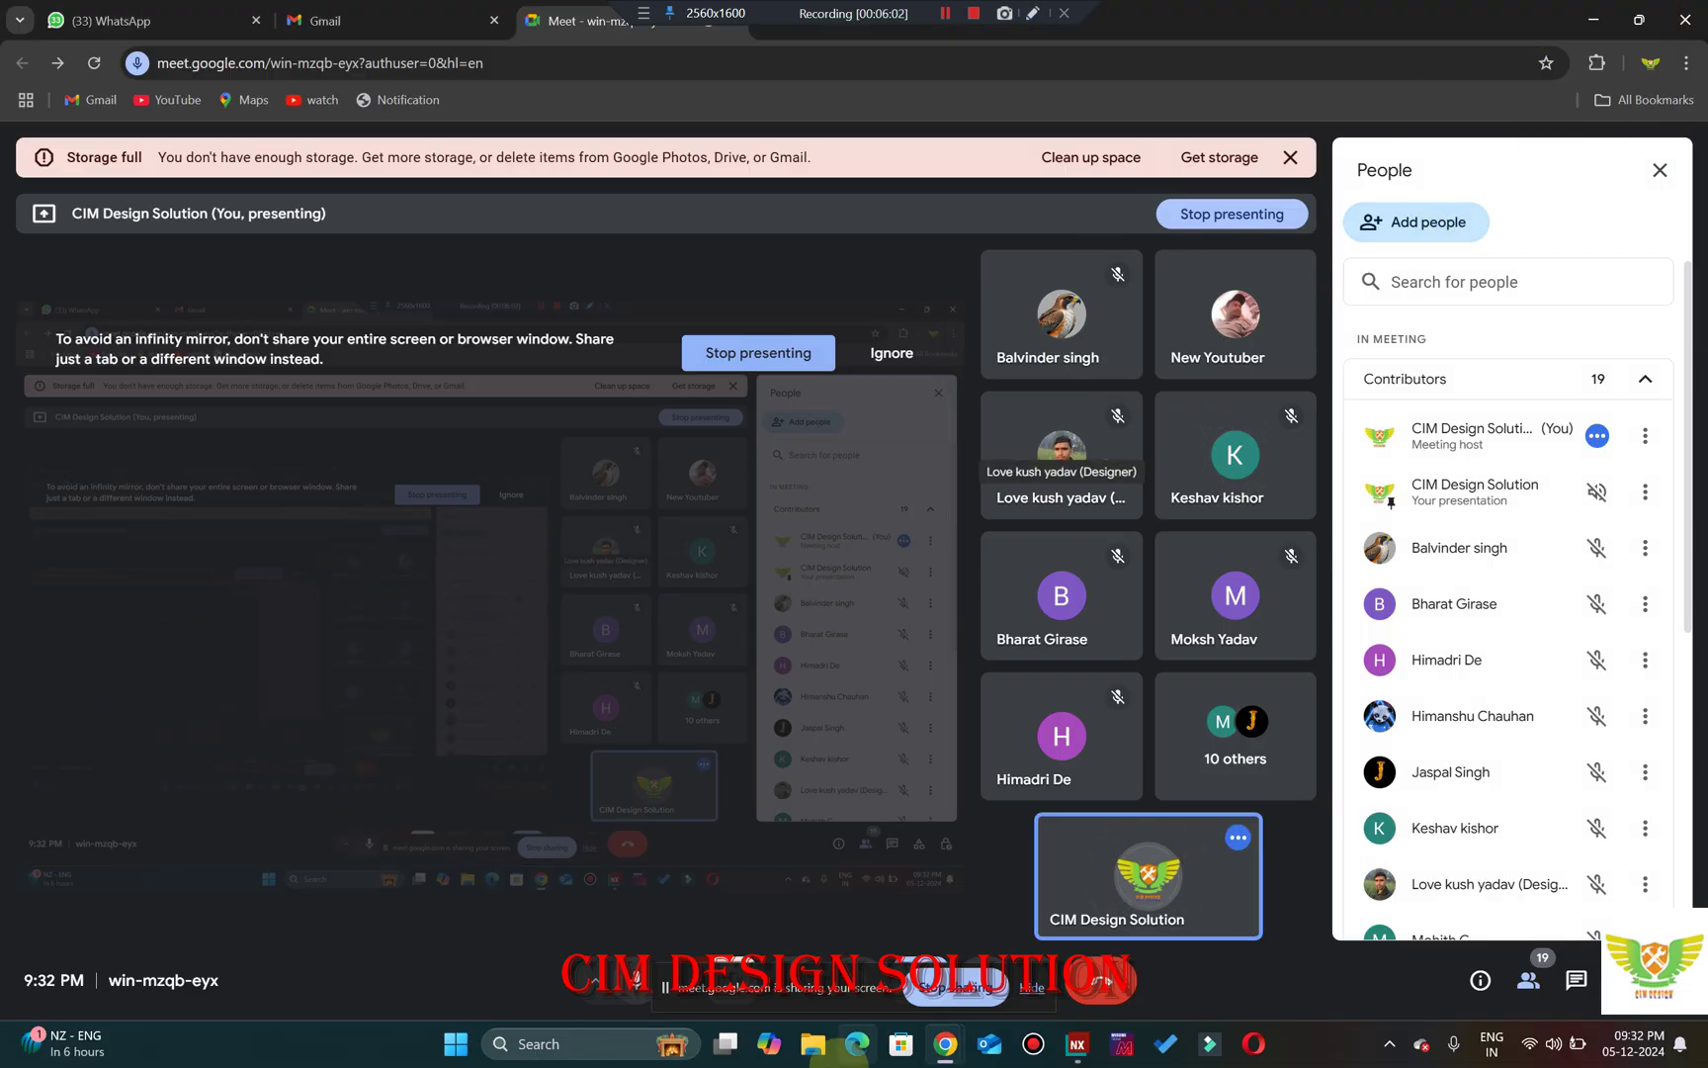
Switch to NX, bring up model1.prt and close the Welcome Page.
left_click(1080, 1048)
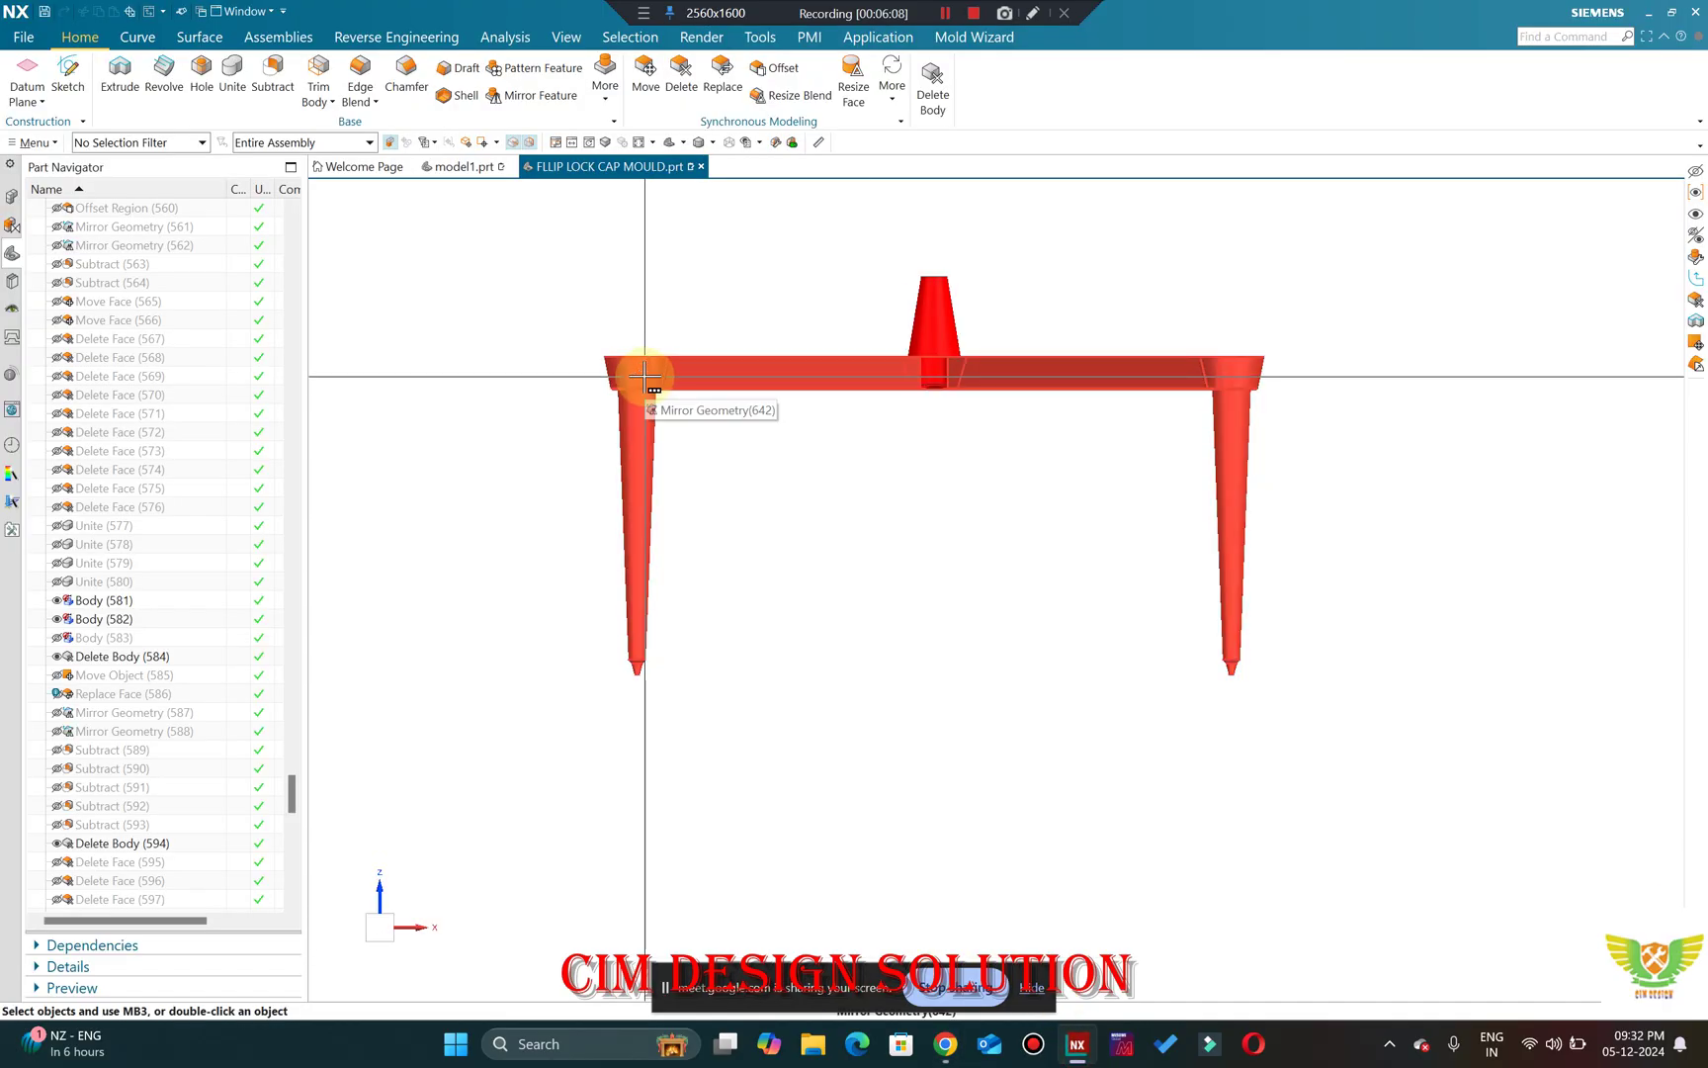
left_click(460, 168)
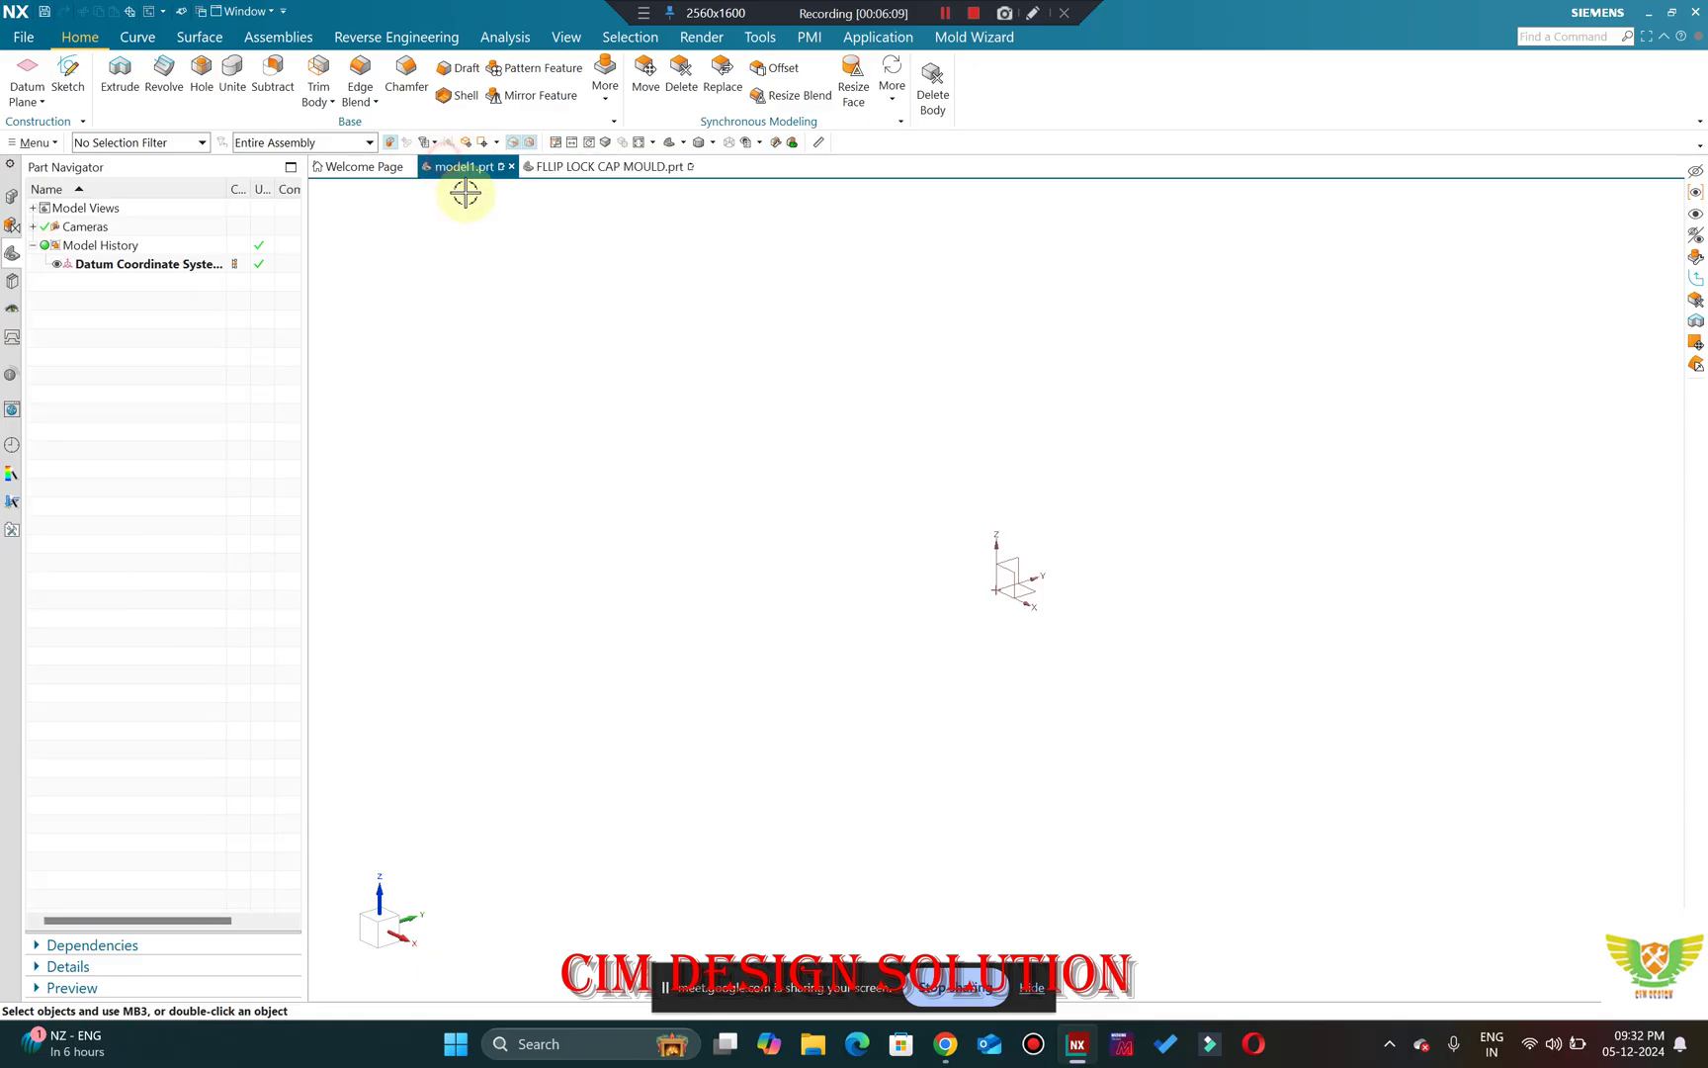
left_click(366, 168)
left_click(409, 167)
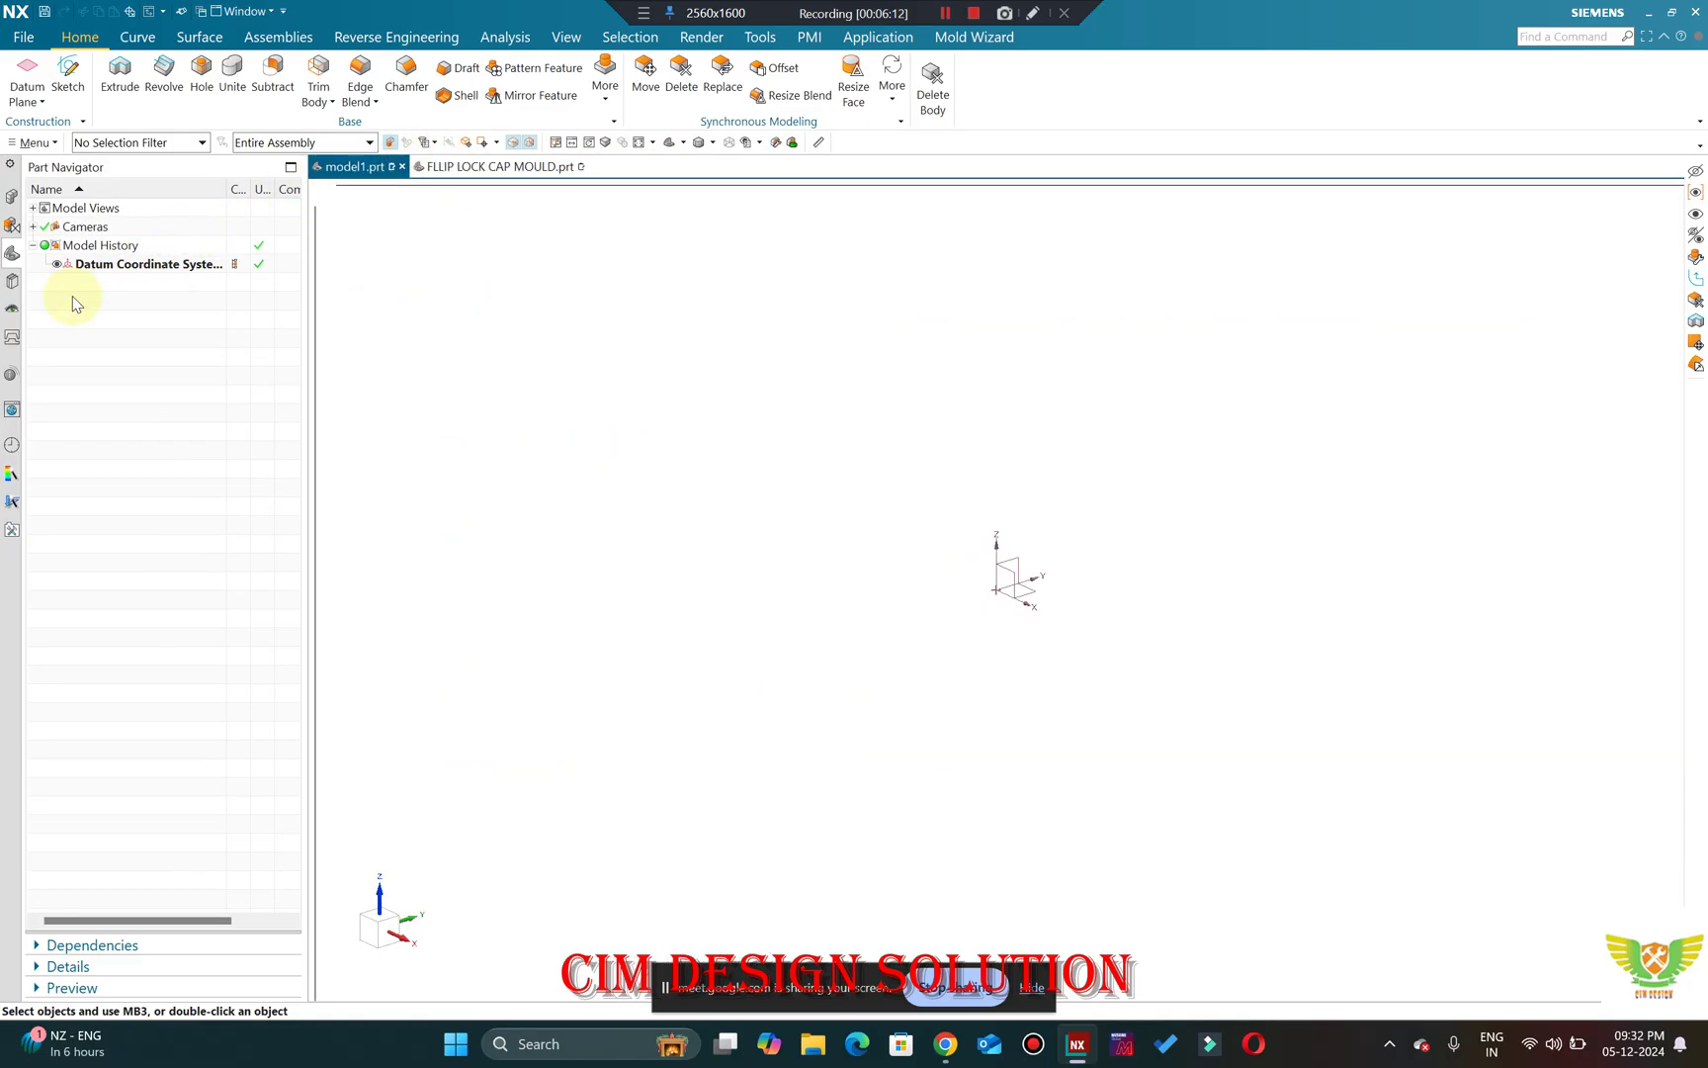
Browse the recently used parts from the past week and three weeks ago for an example model.
left_click(12, 444)
left_click(86, 239)
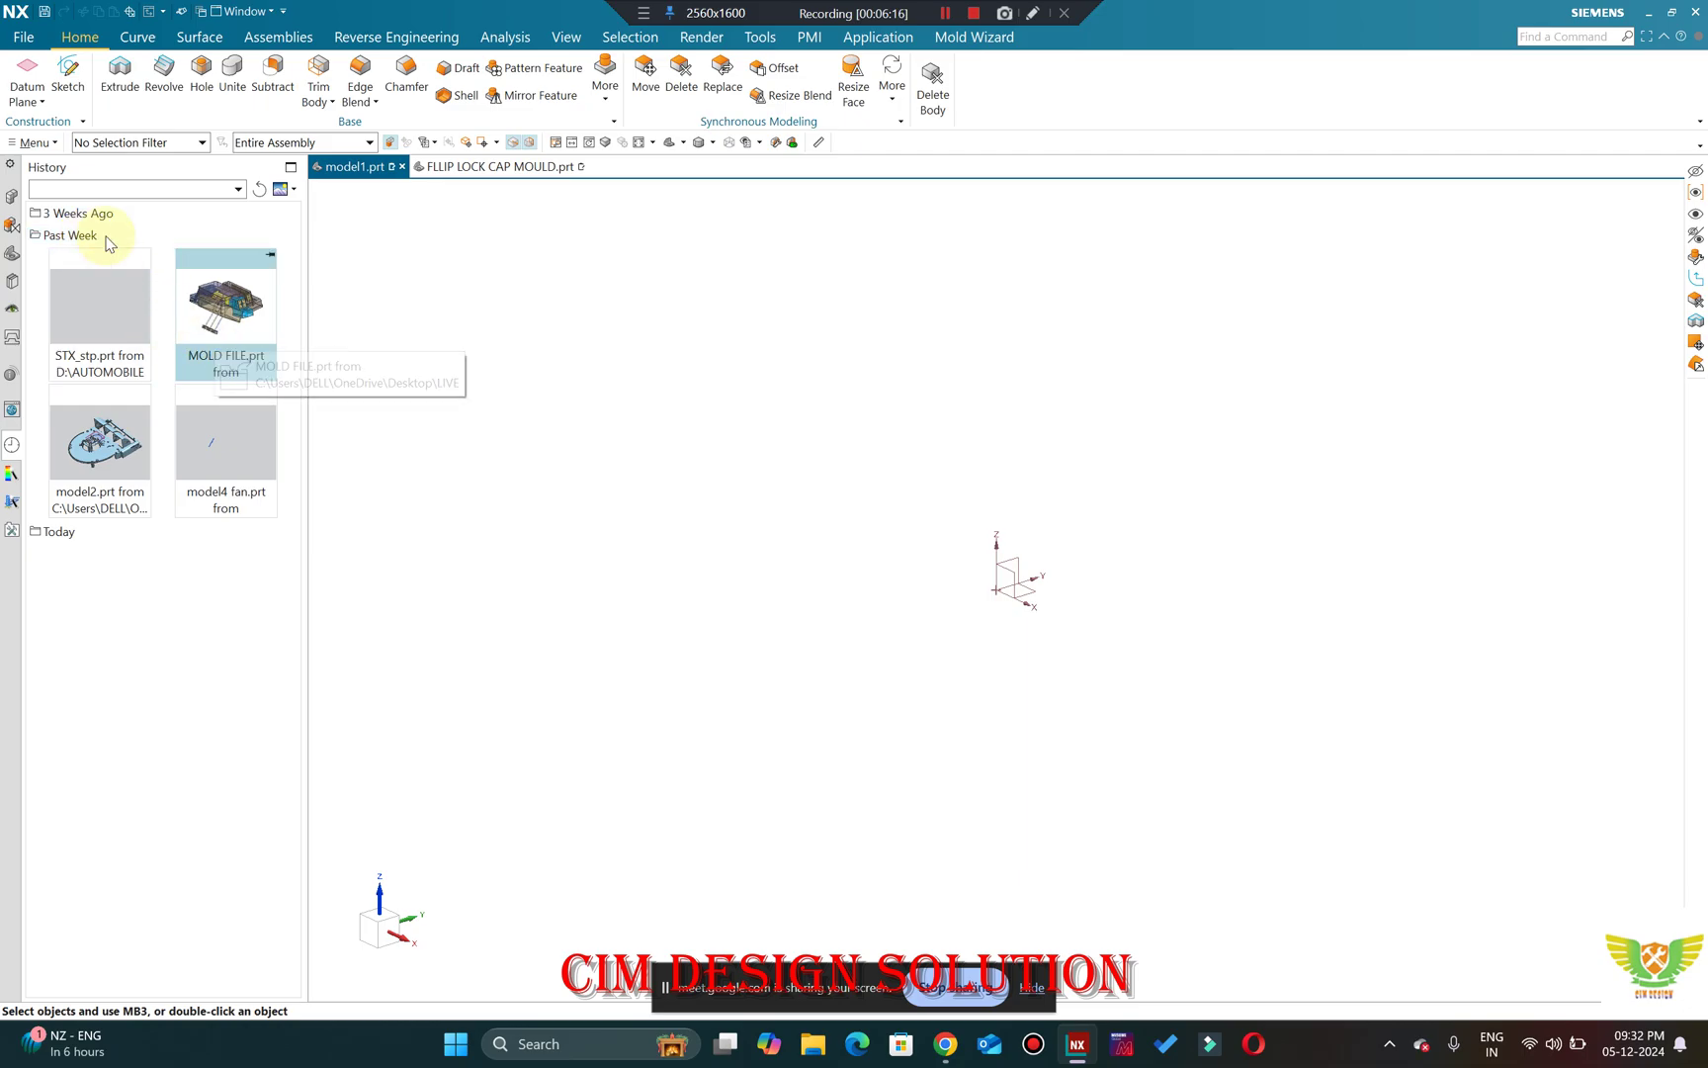
left_click(87, 213)
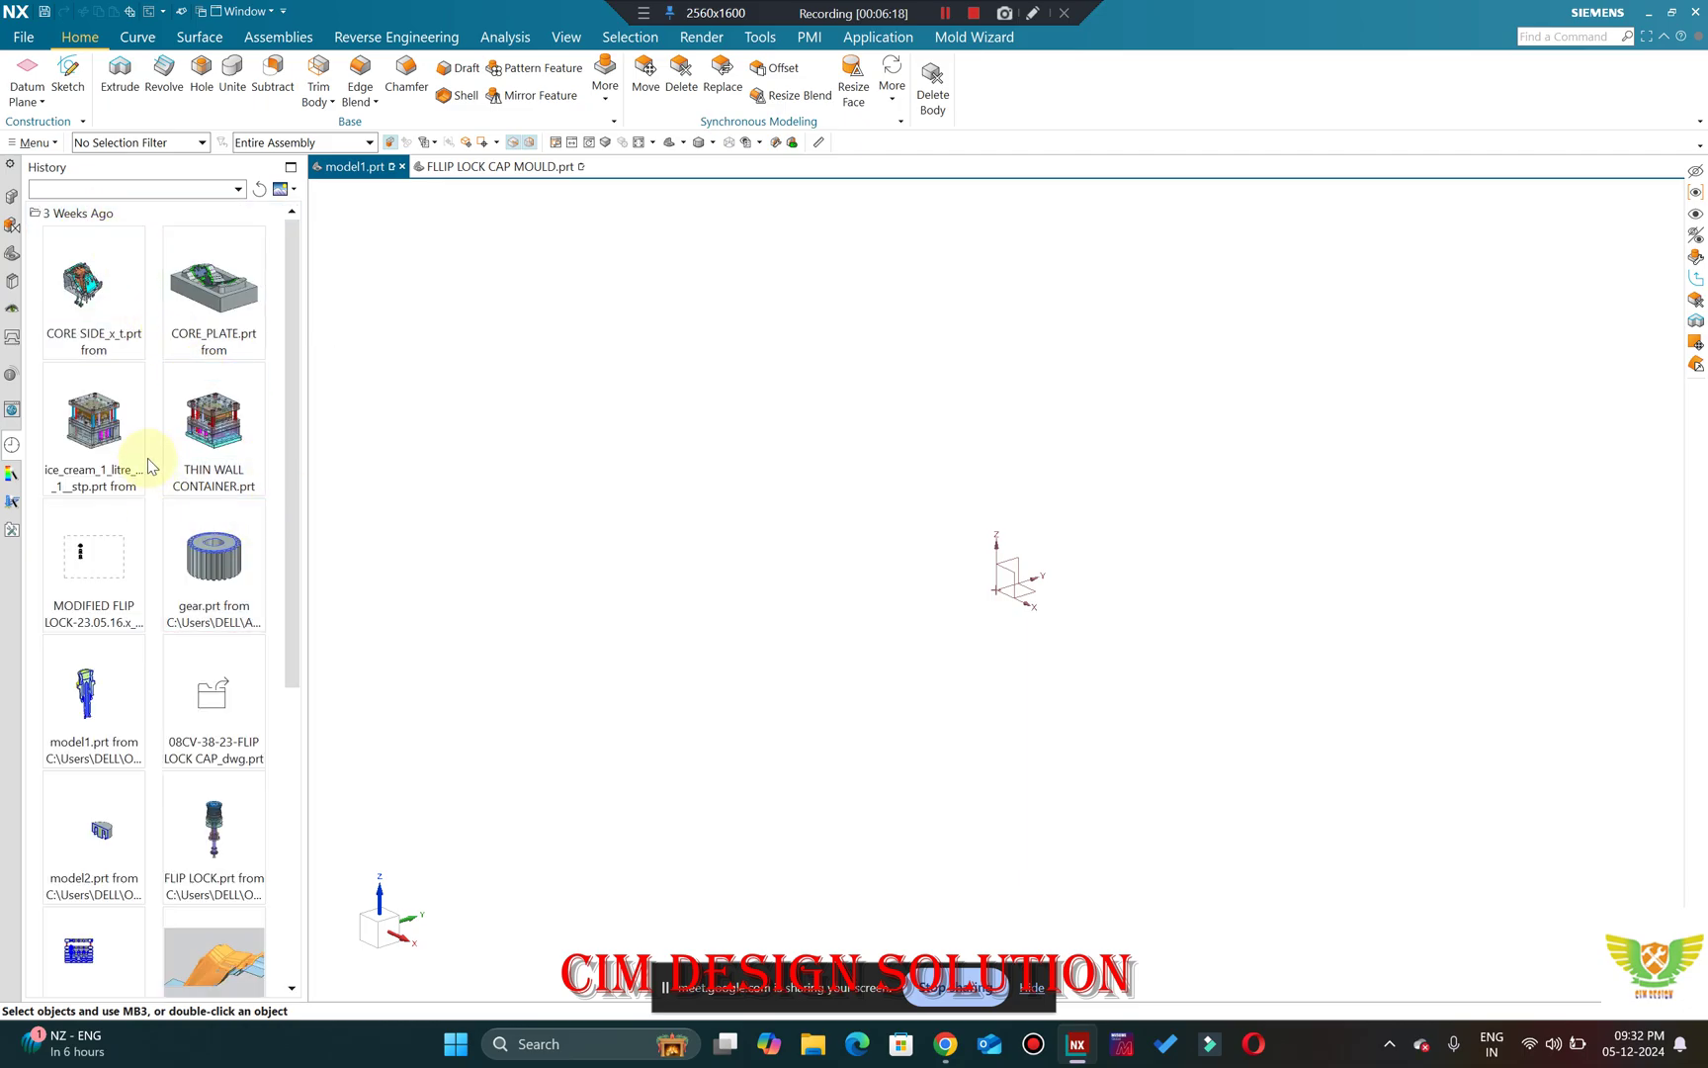
scroll(148, 464, "down", 5)
scroll(148, 464, "down", 2)
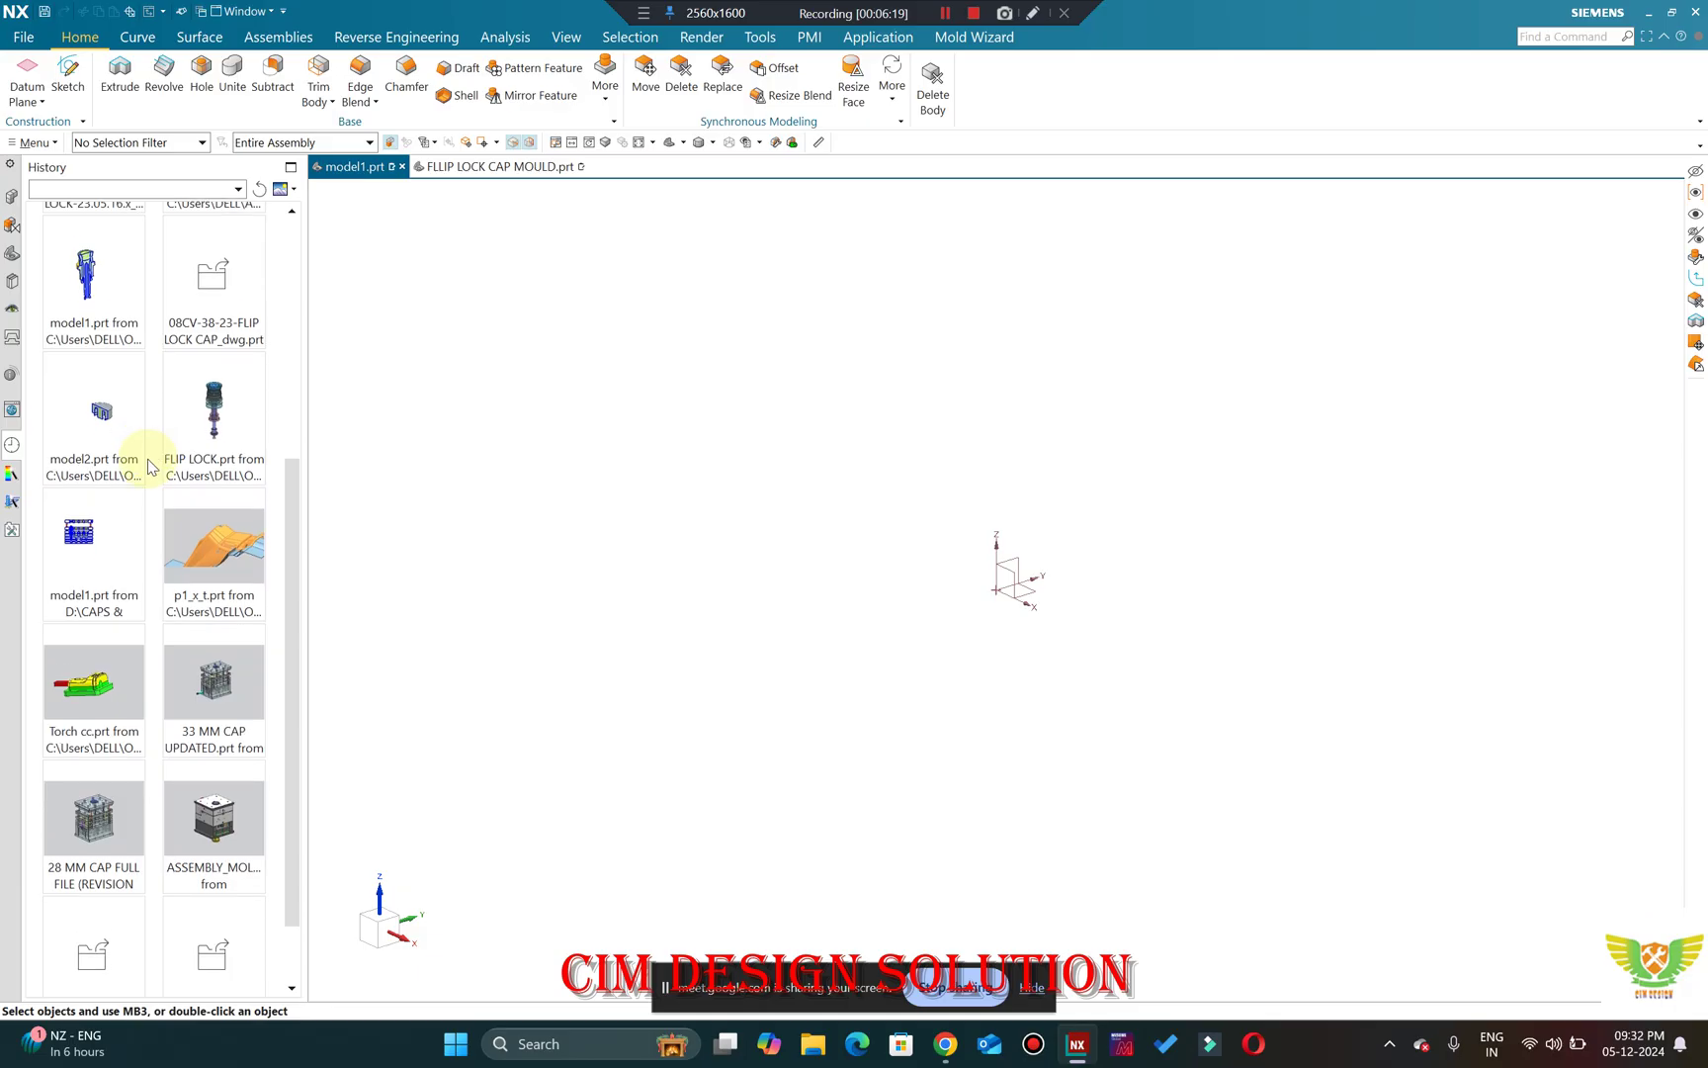
scroll(148, 465, "up", 3)
scroll(146, 457, "up", 3)
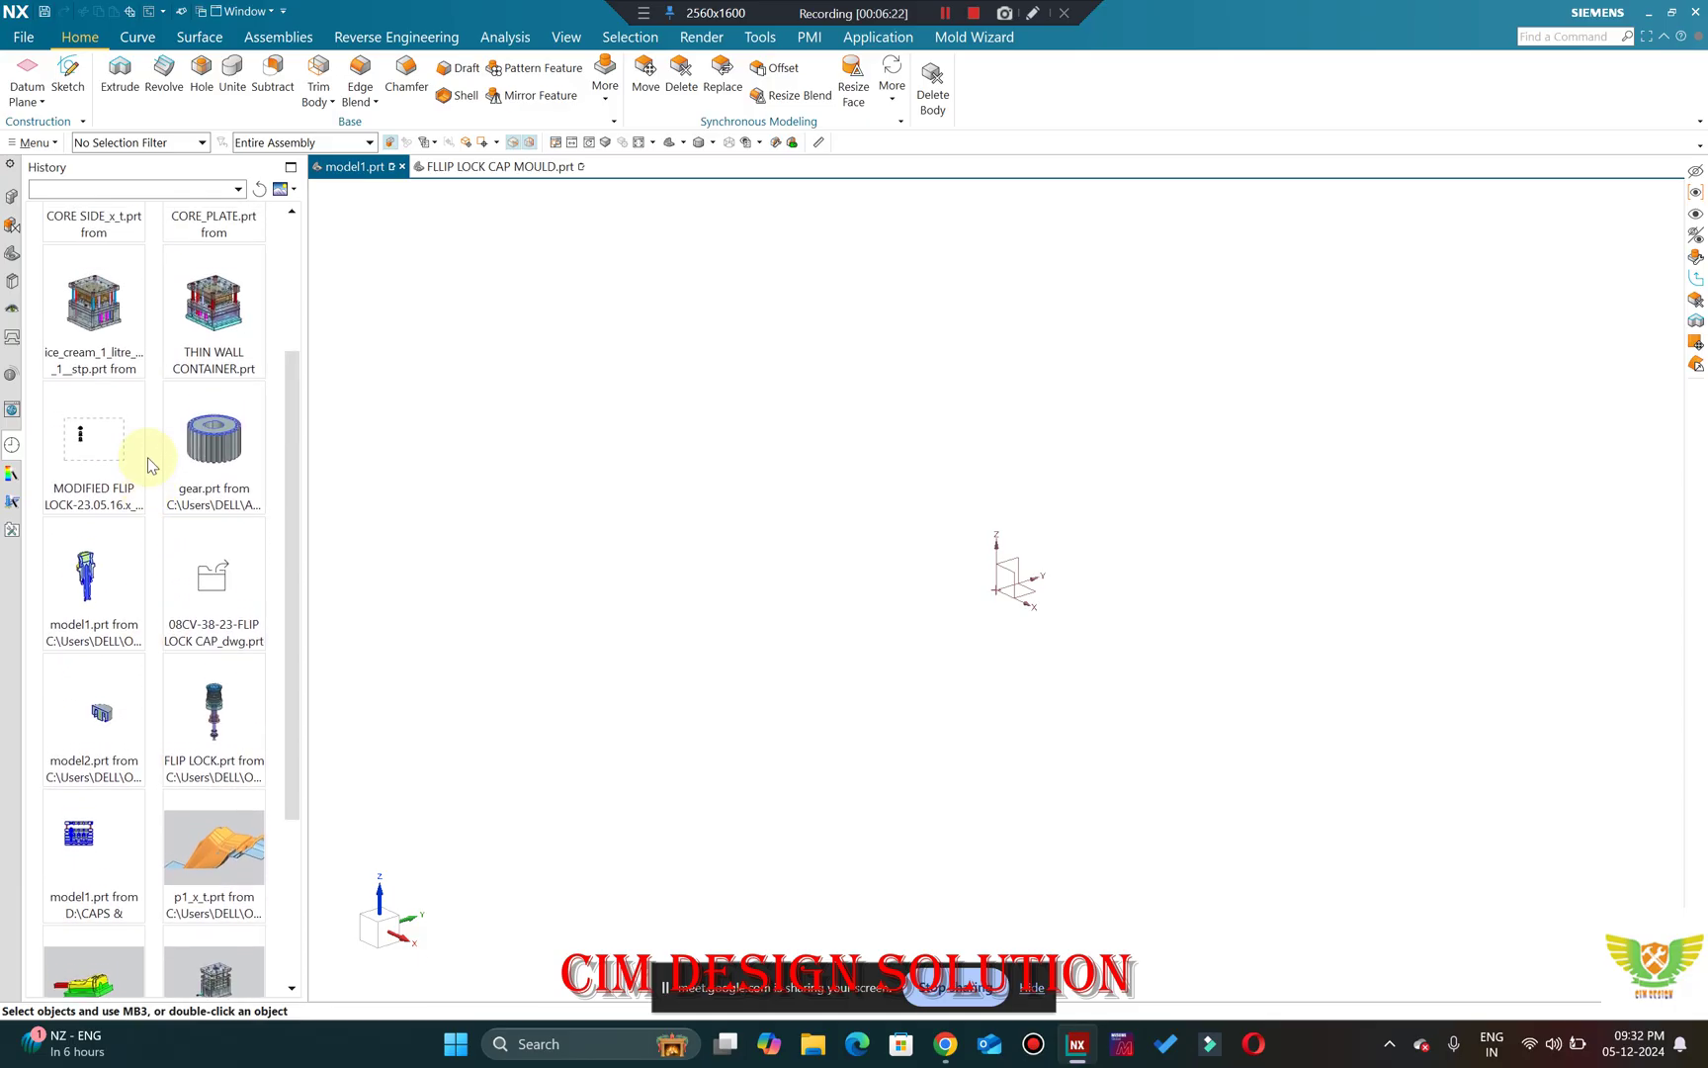
scroll(171, 569, "down", 6)
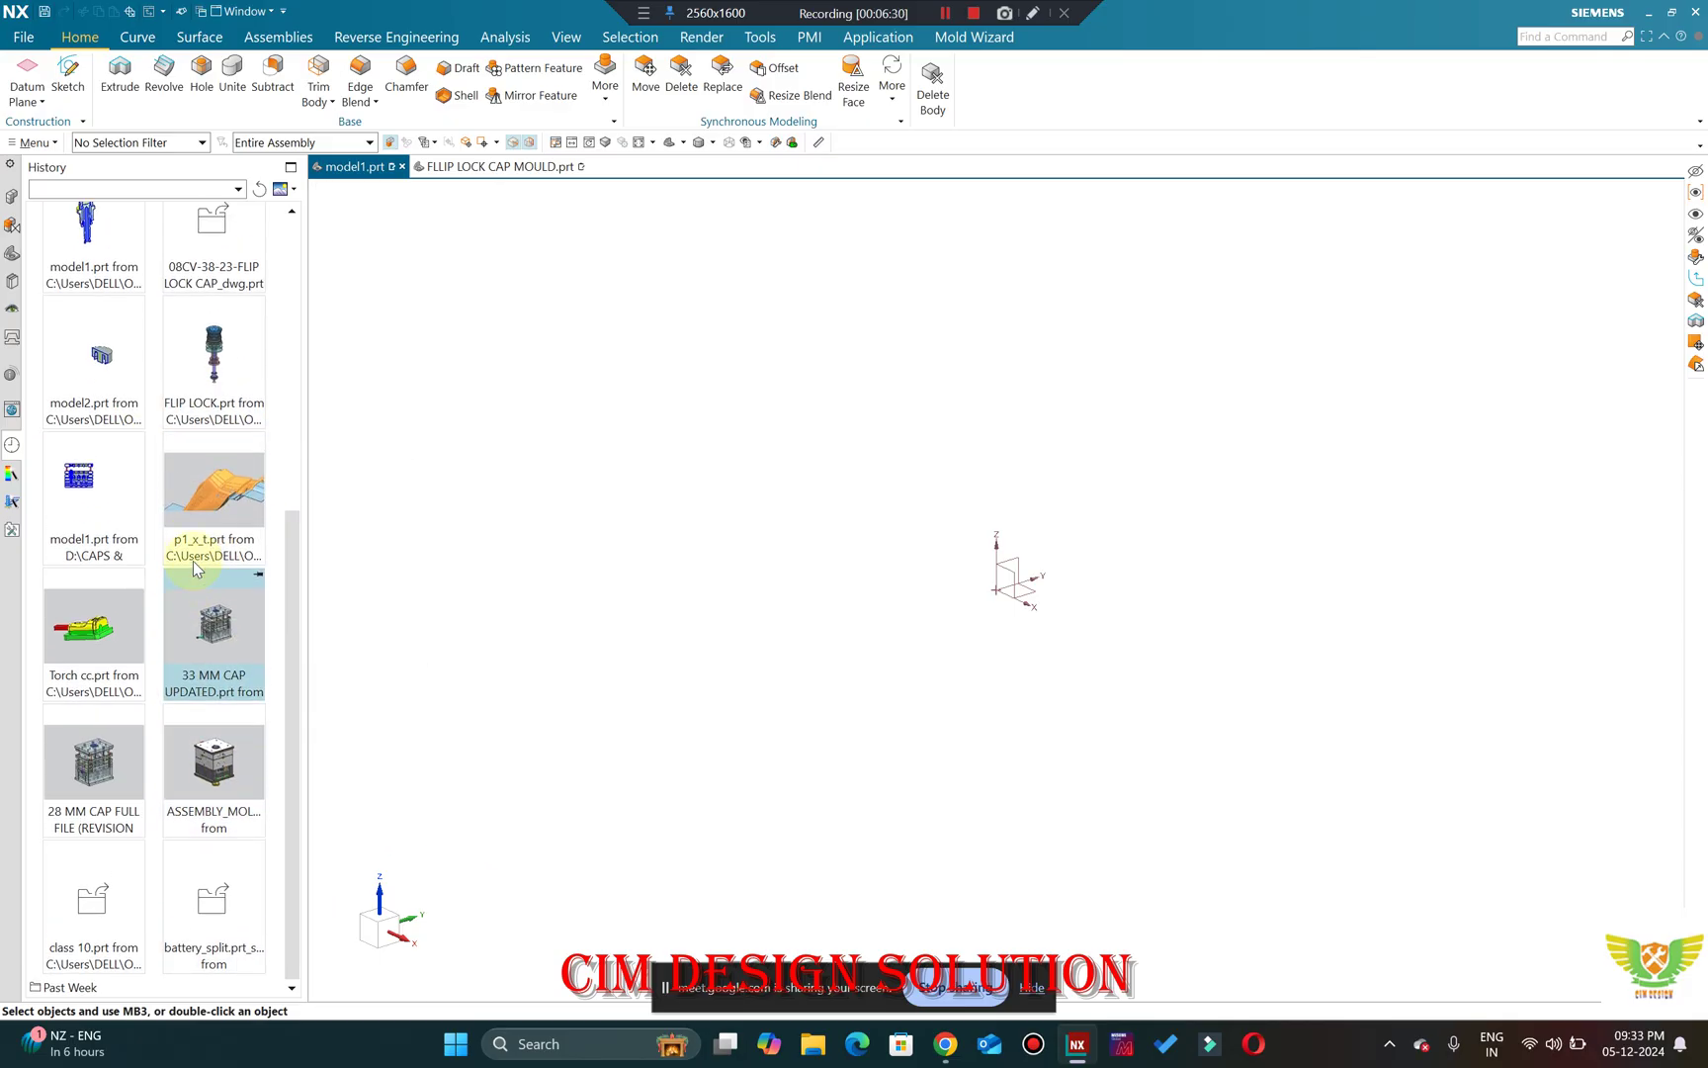
scroll(192, 561, "up", 6)
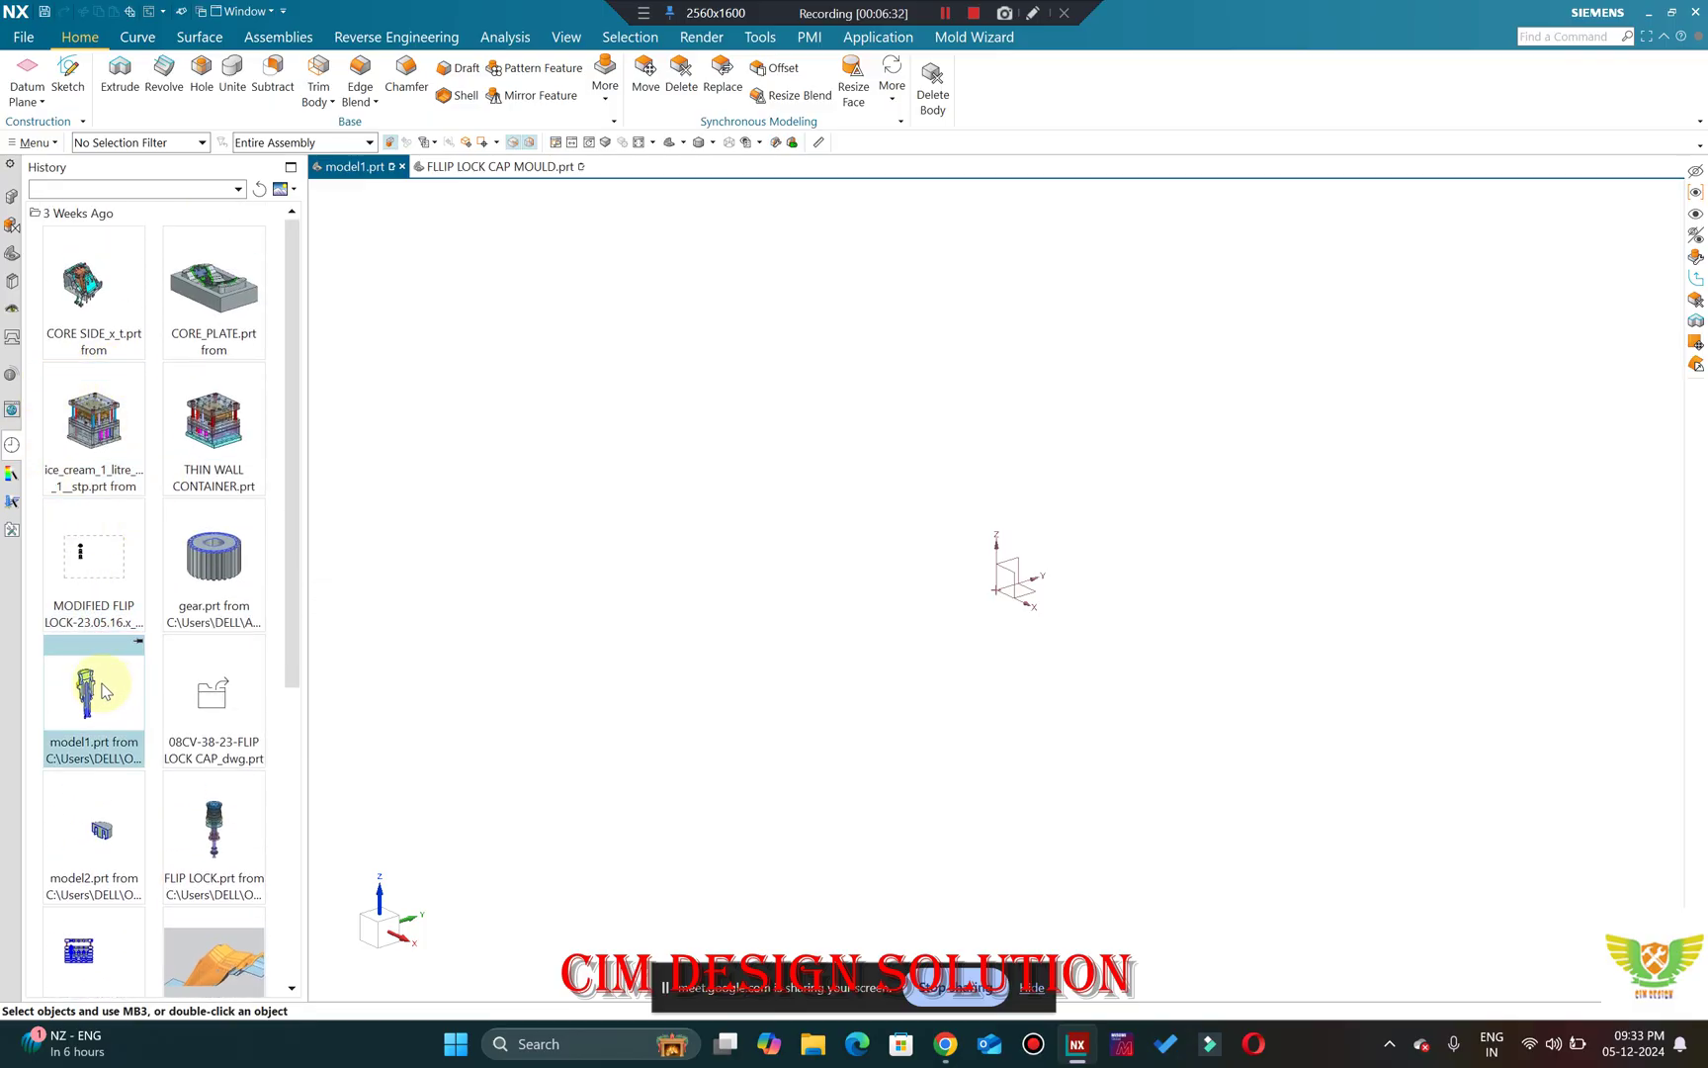
Try to open the saved model1.prt from the recently used parts.
left_click(141, 729)
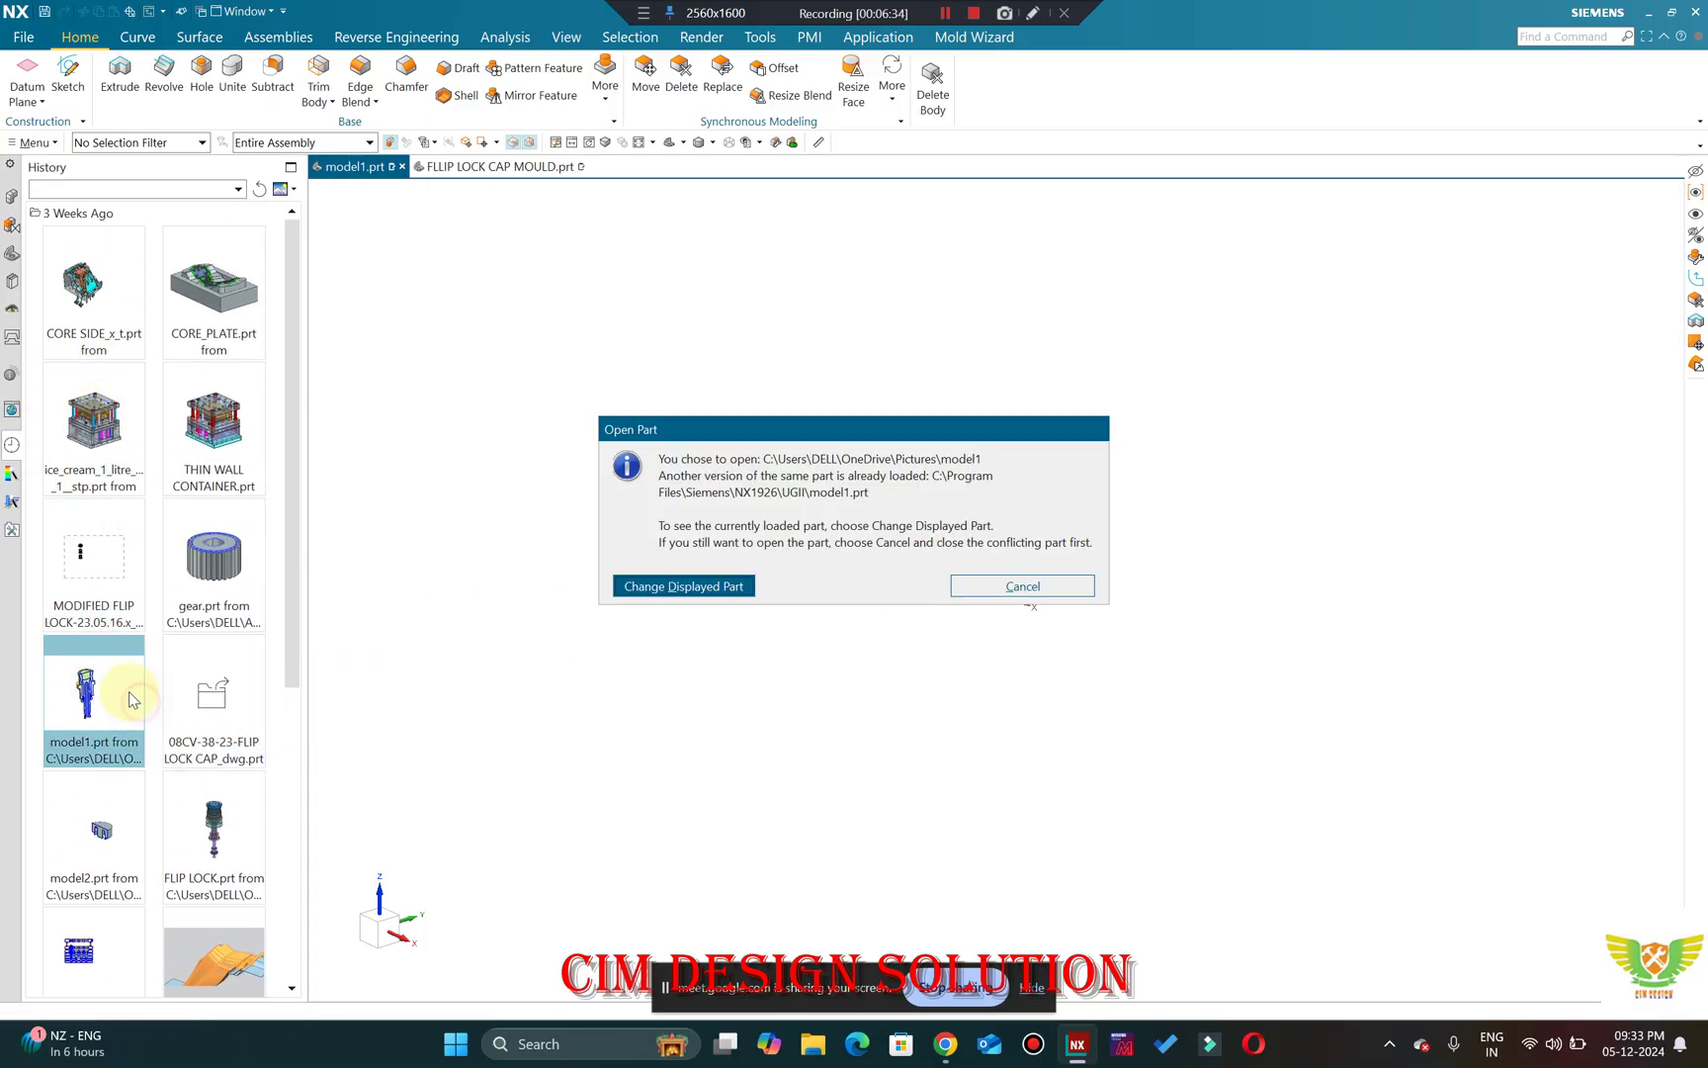
left_click(729, 587)
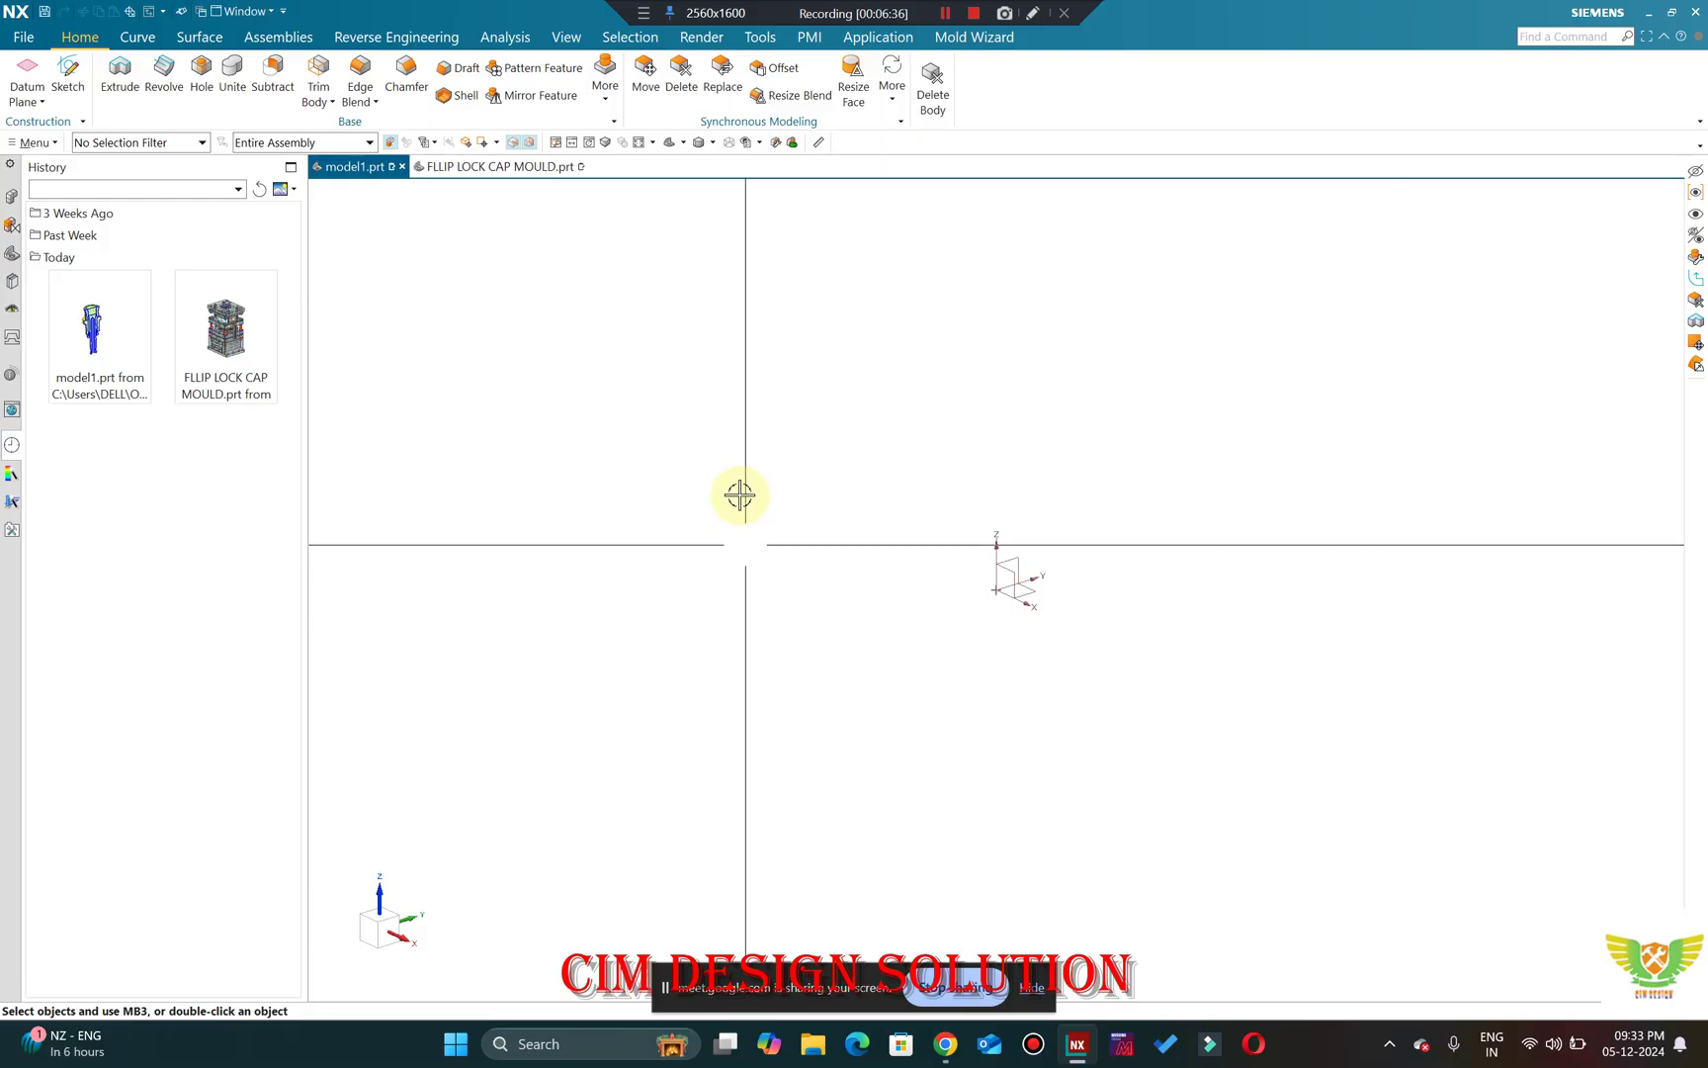
left_click(111, 295)
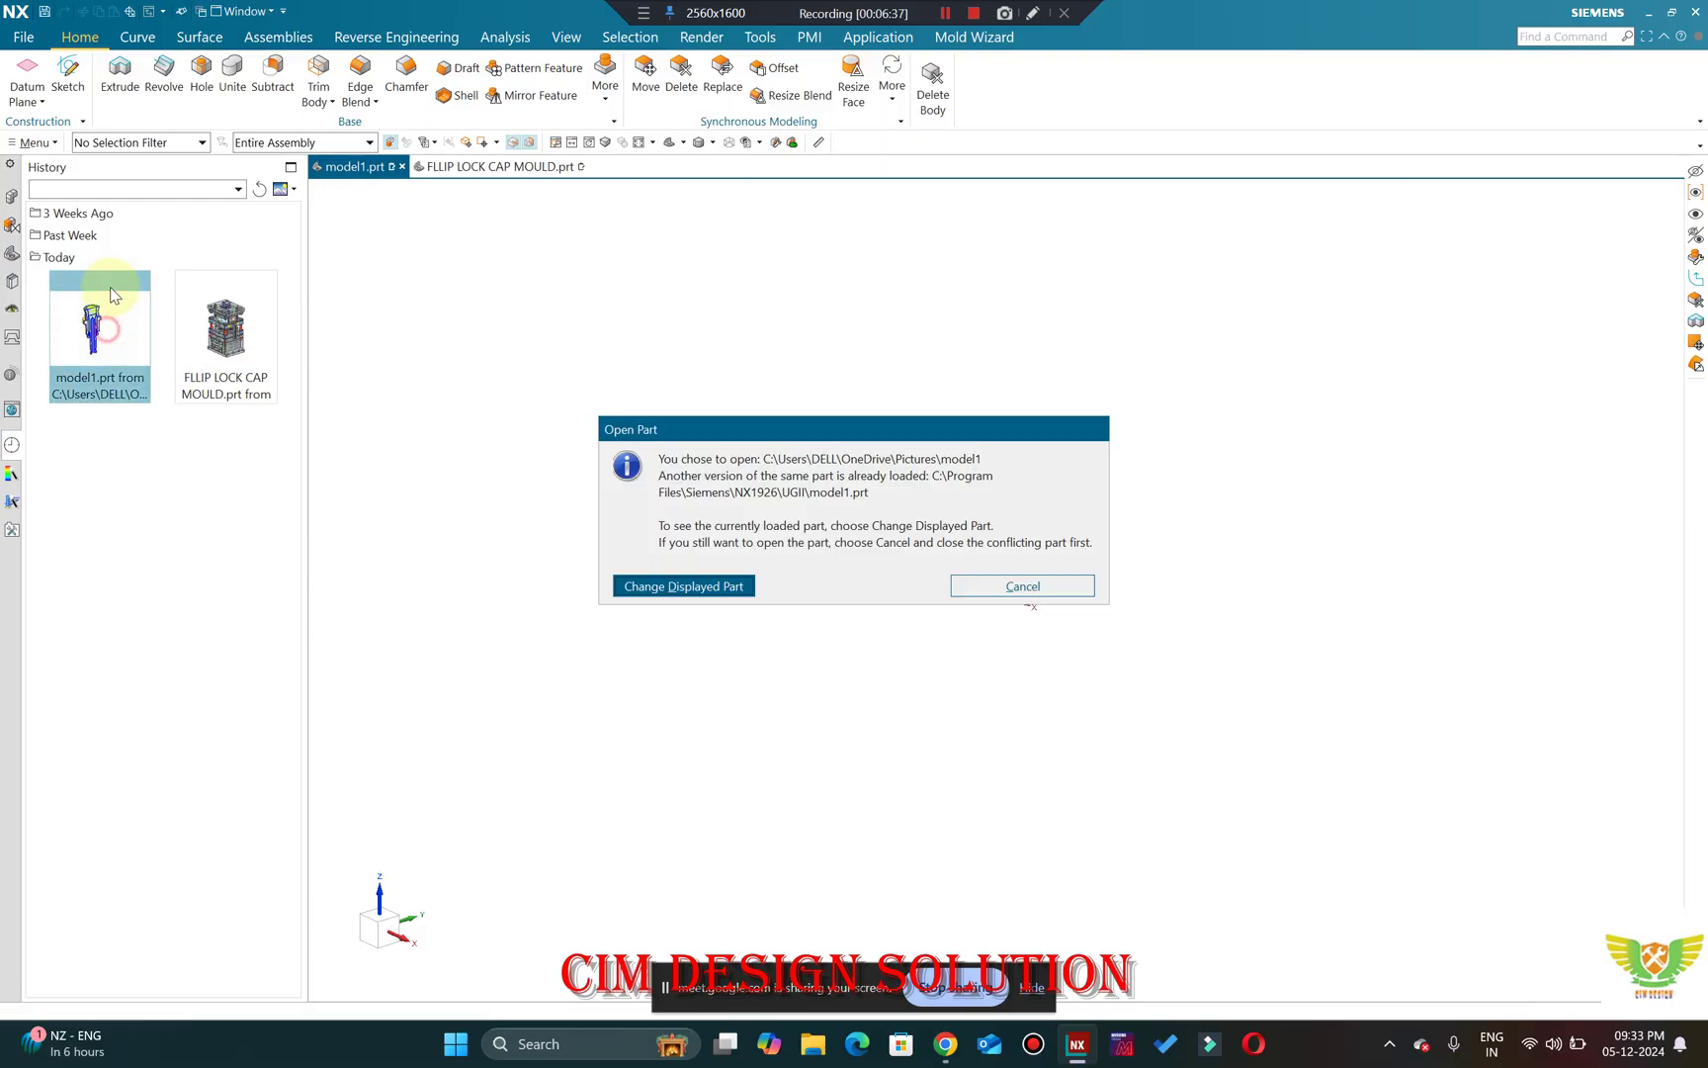
left_click(714, 587)
Open p1_x_t.prt from the parts used three weeks ago.
left_click(74, 235)
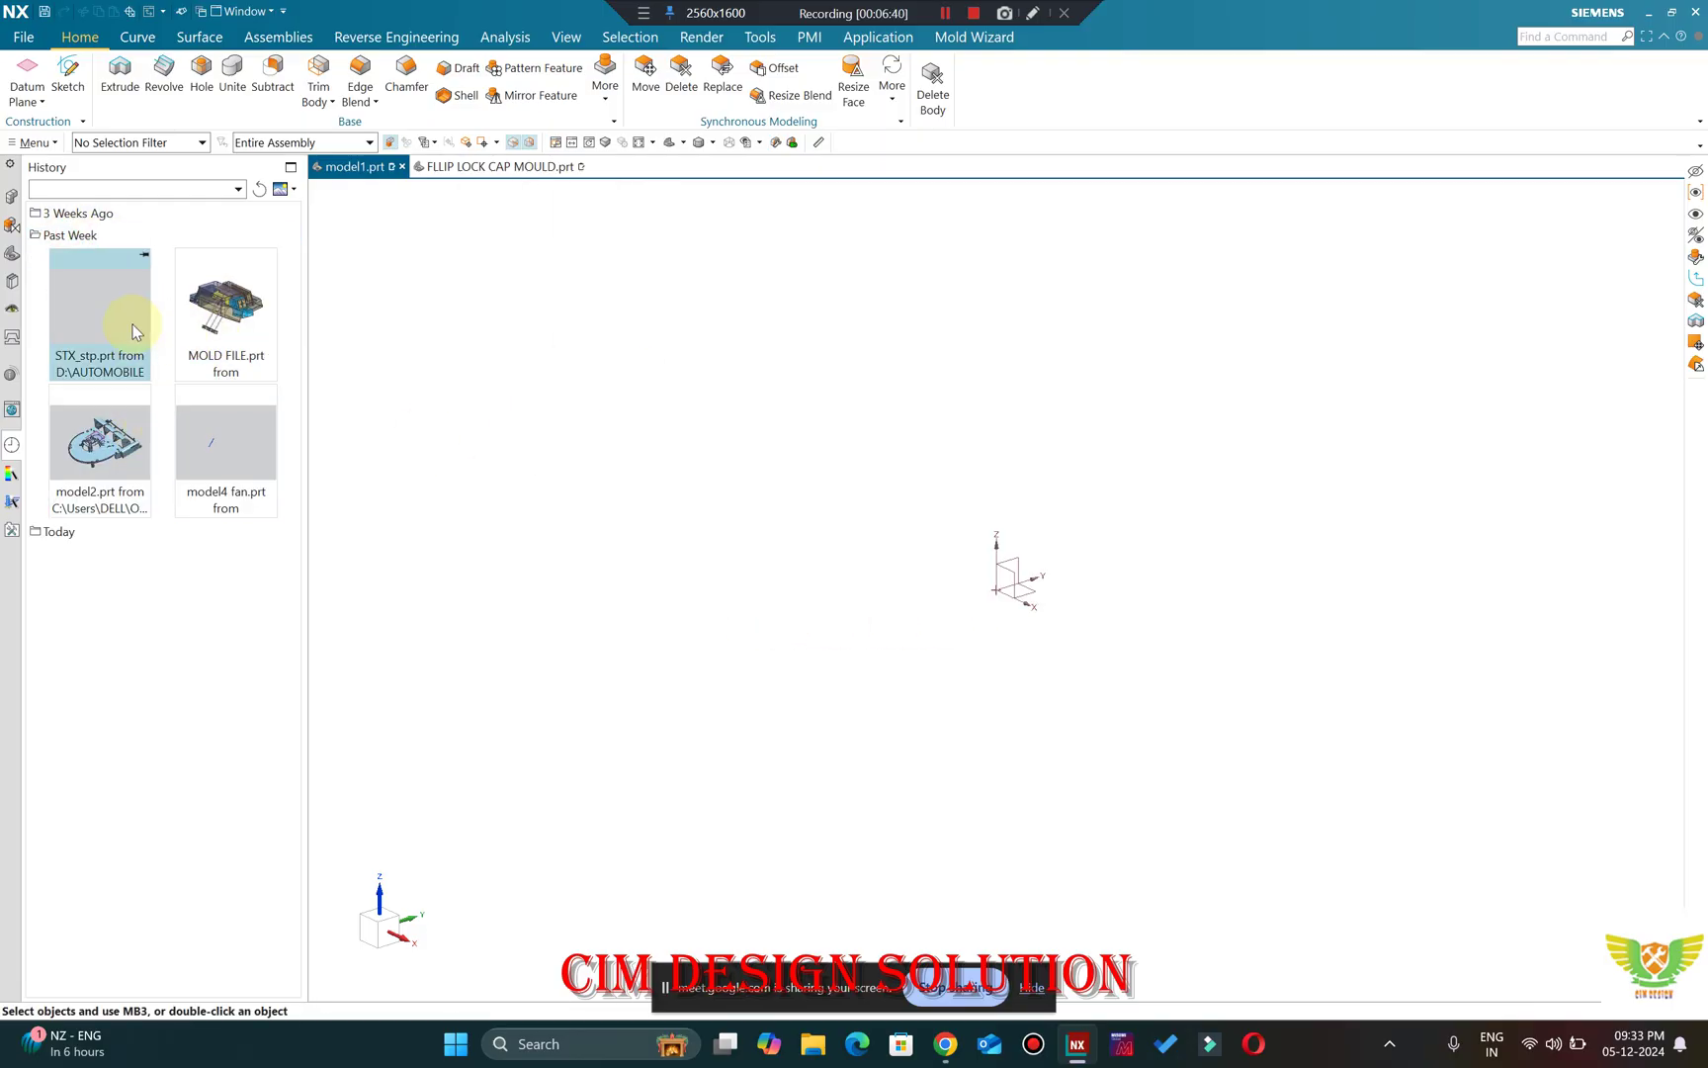
left_click(91, 211)
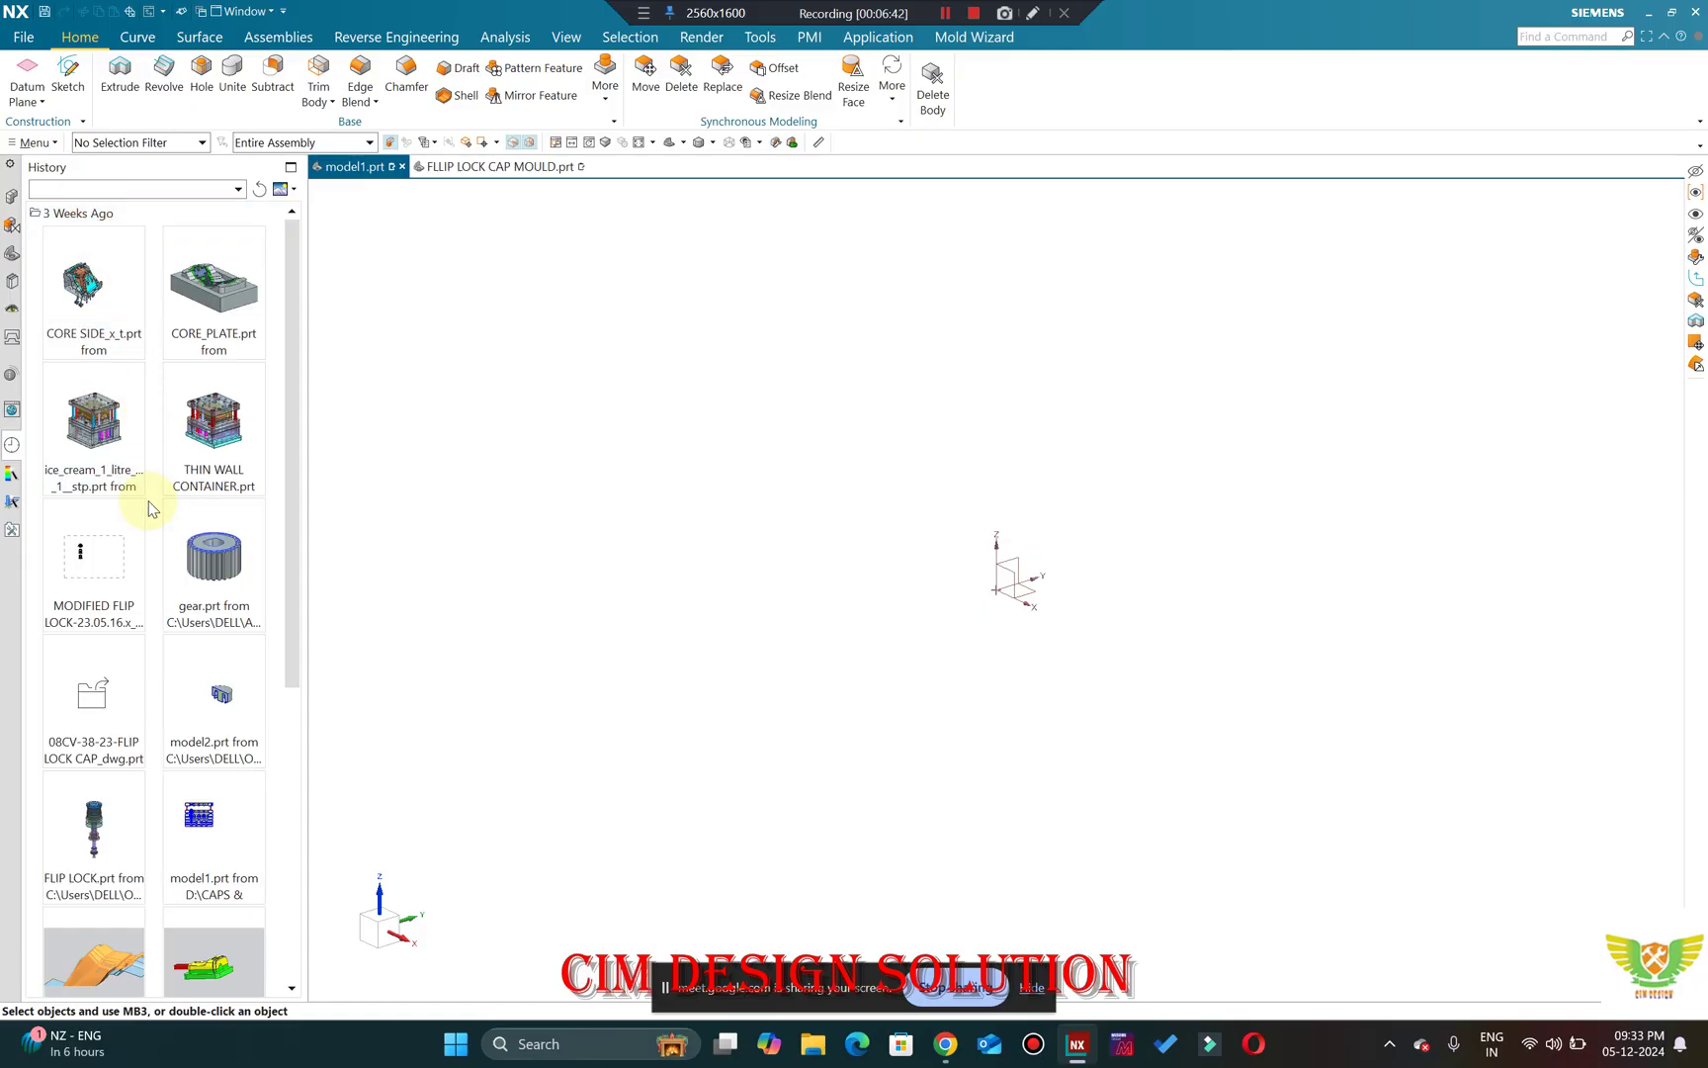
scroll(150, 740, "down", 4)
left_click(140, 556)
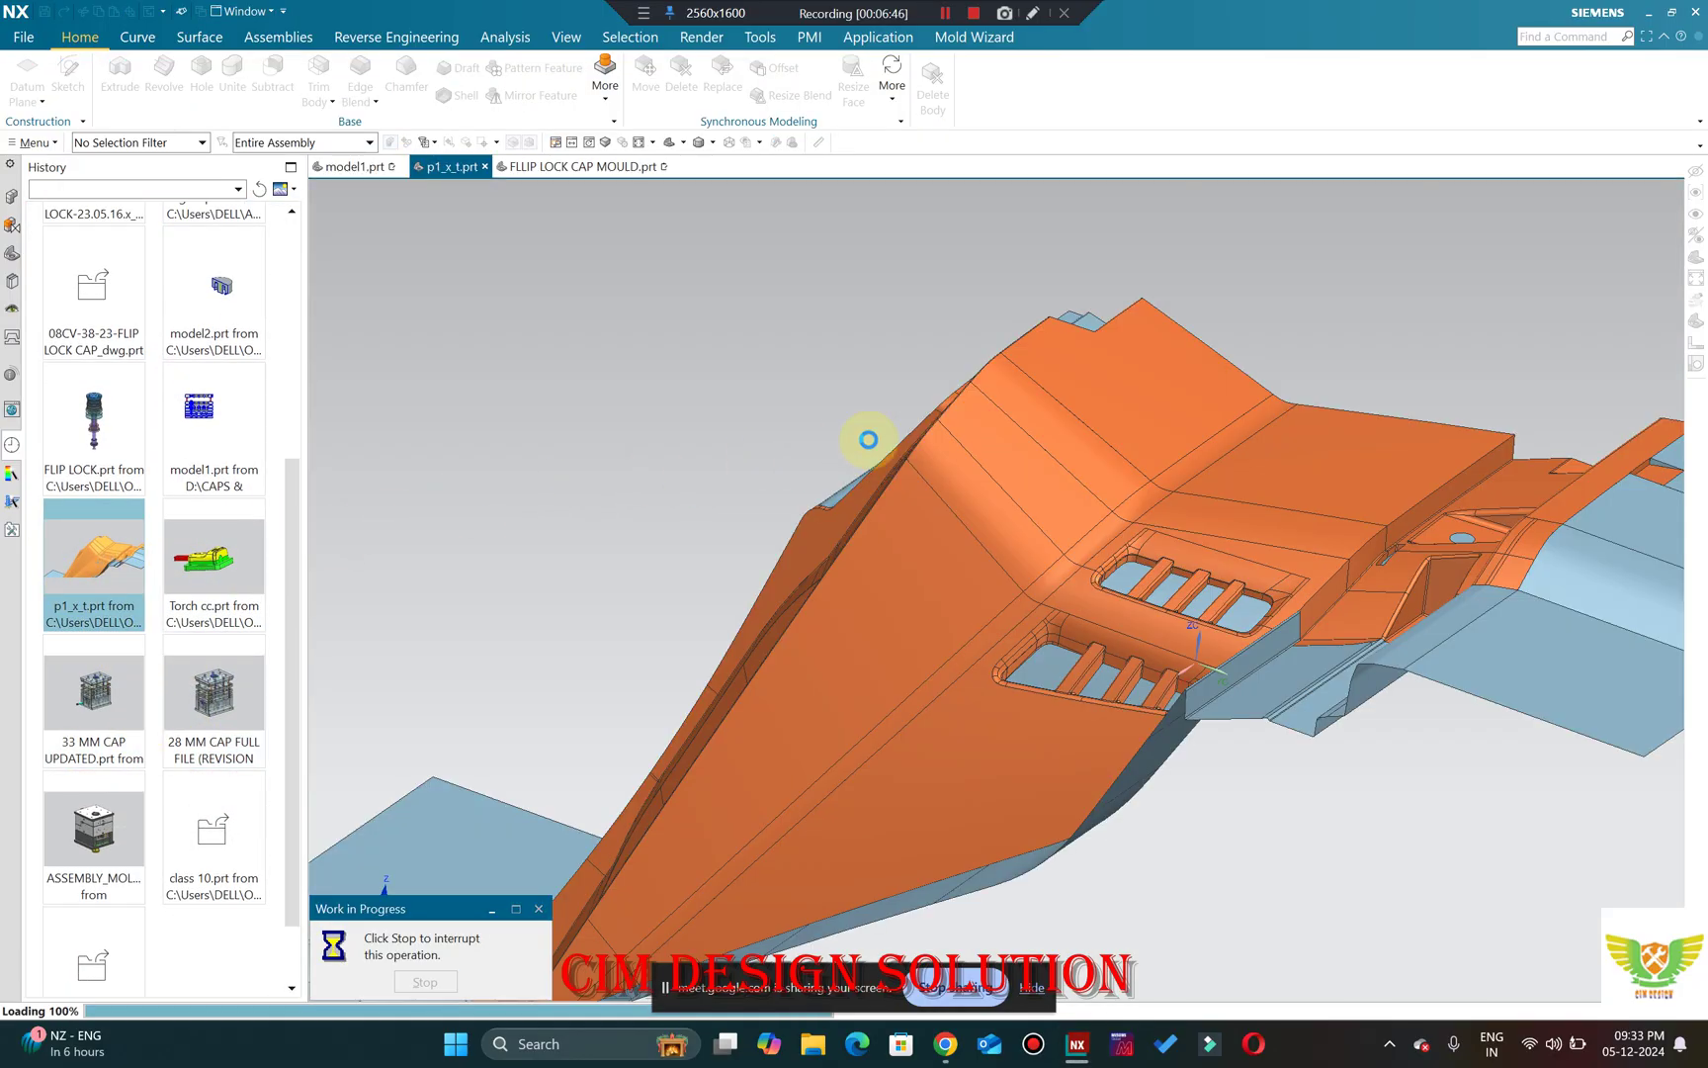
Isolate the orange and blue surface body by inverting its selection and hiding everything else.
key("ctrl+b")
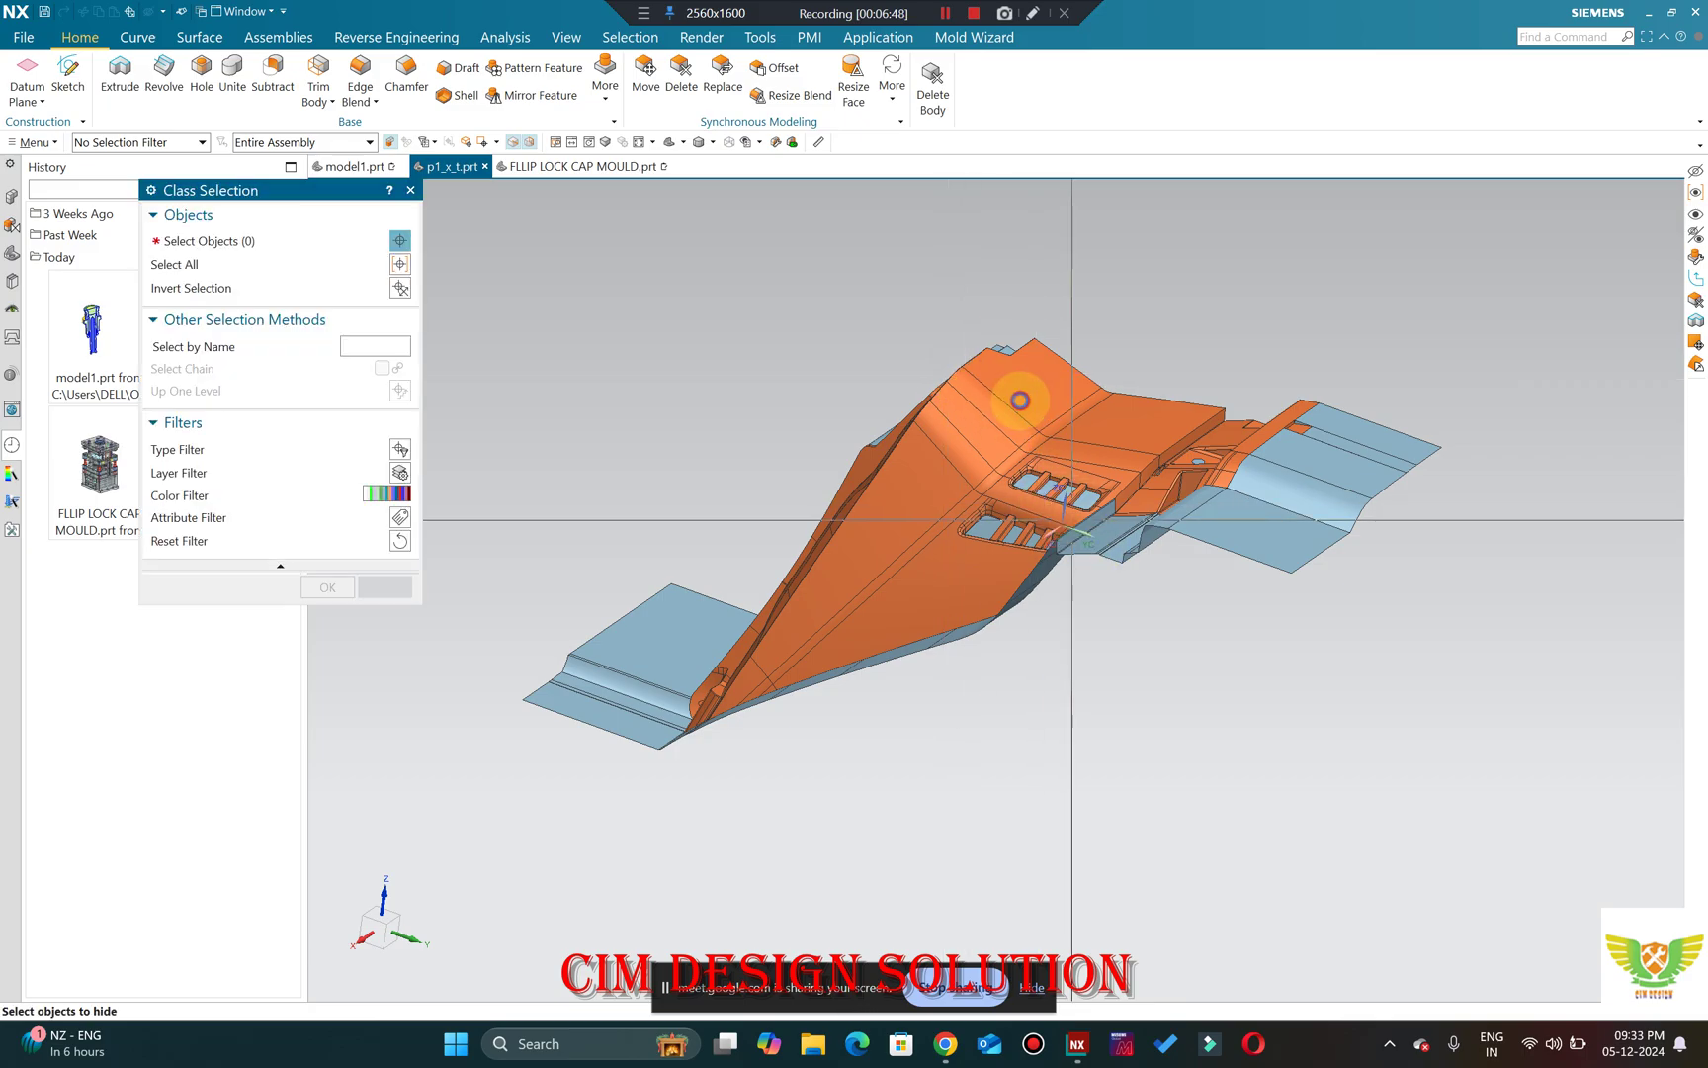
left_click(1022, 392)
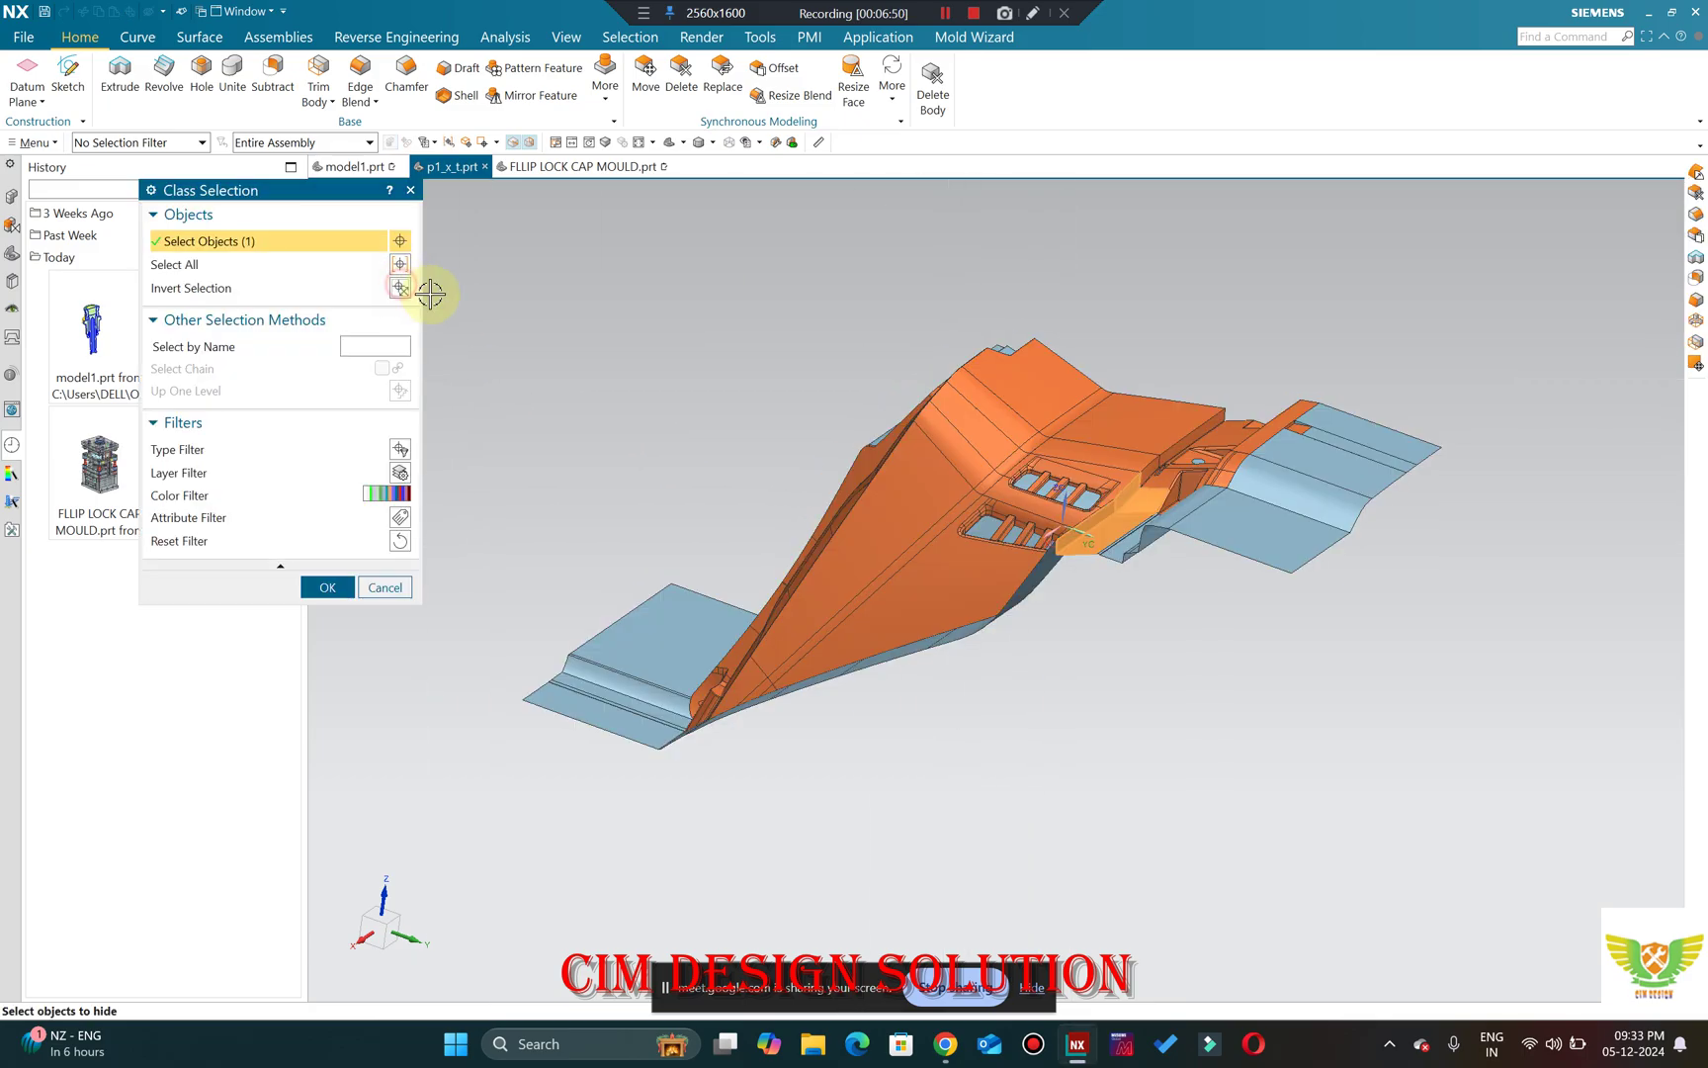
middle_click(900, 398)
mouse_move(912, 393)
middle_mouse_down()
mouse_move(1055, 359)
mouse_move(942, 396)
middle_mouse_up()
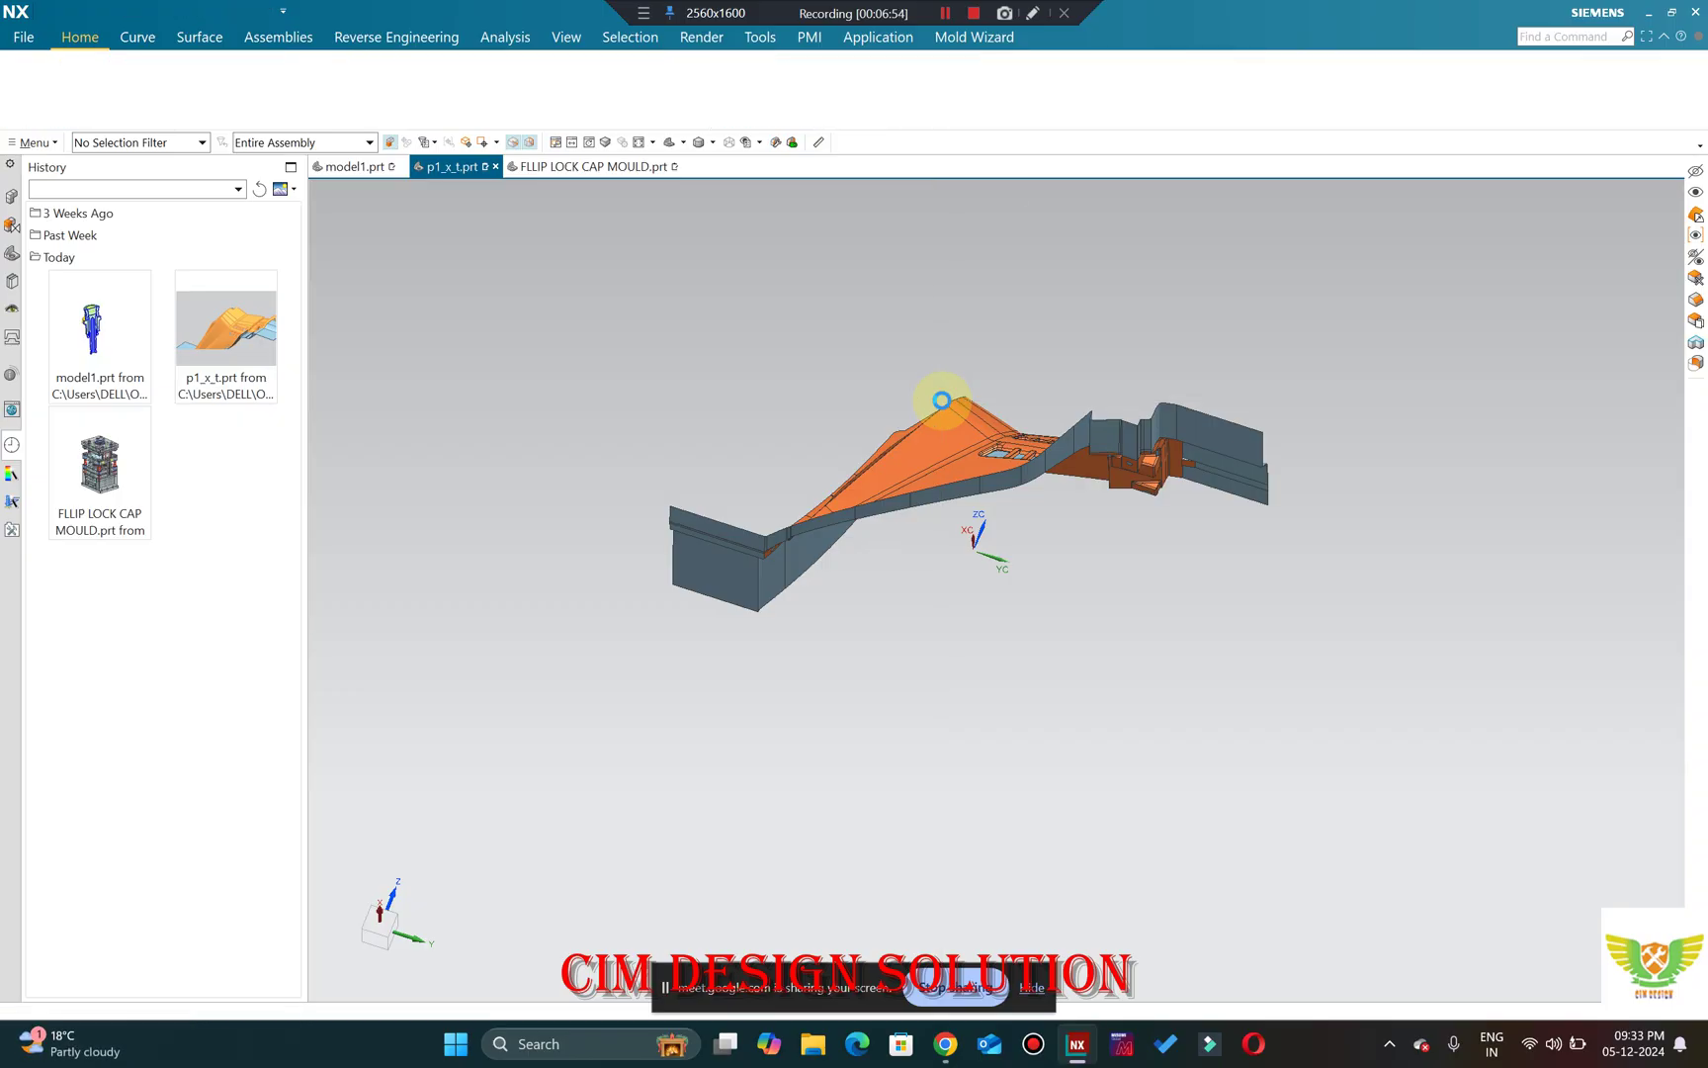
left_click(395, 399)
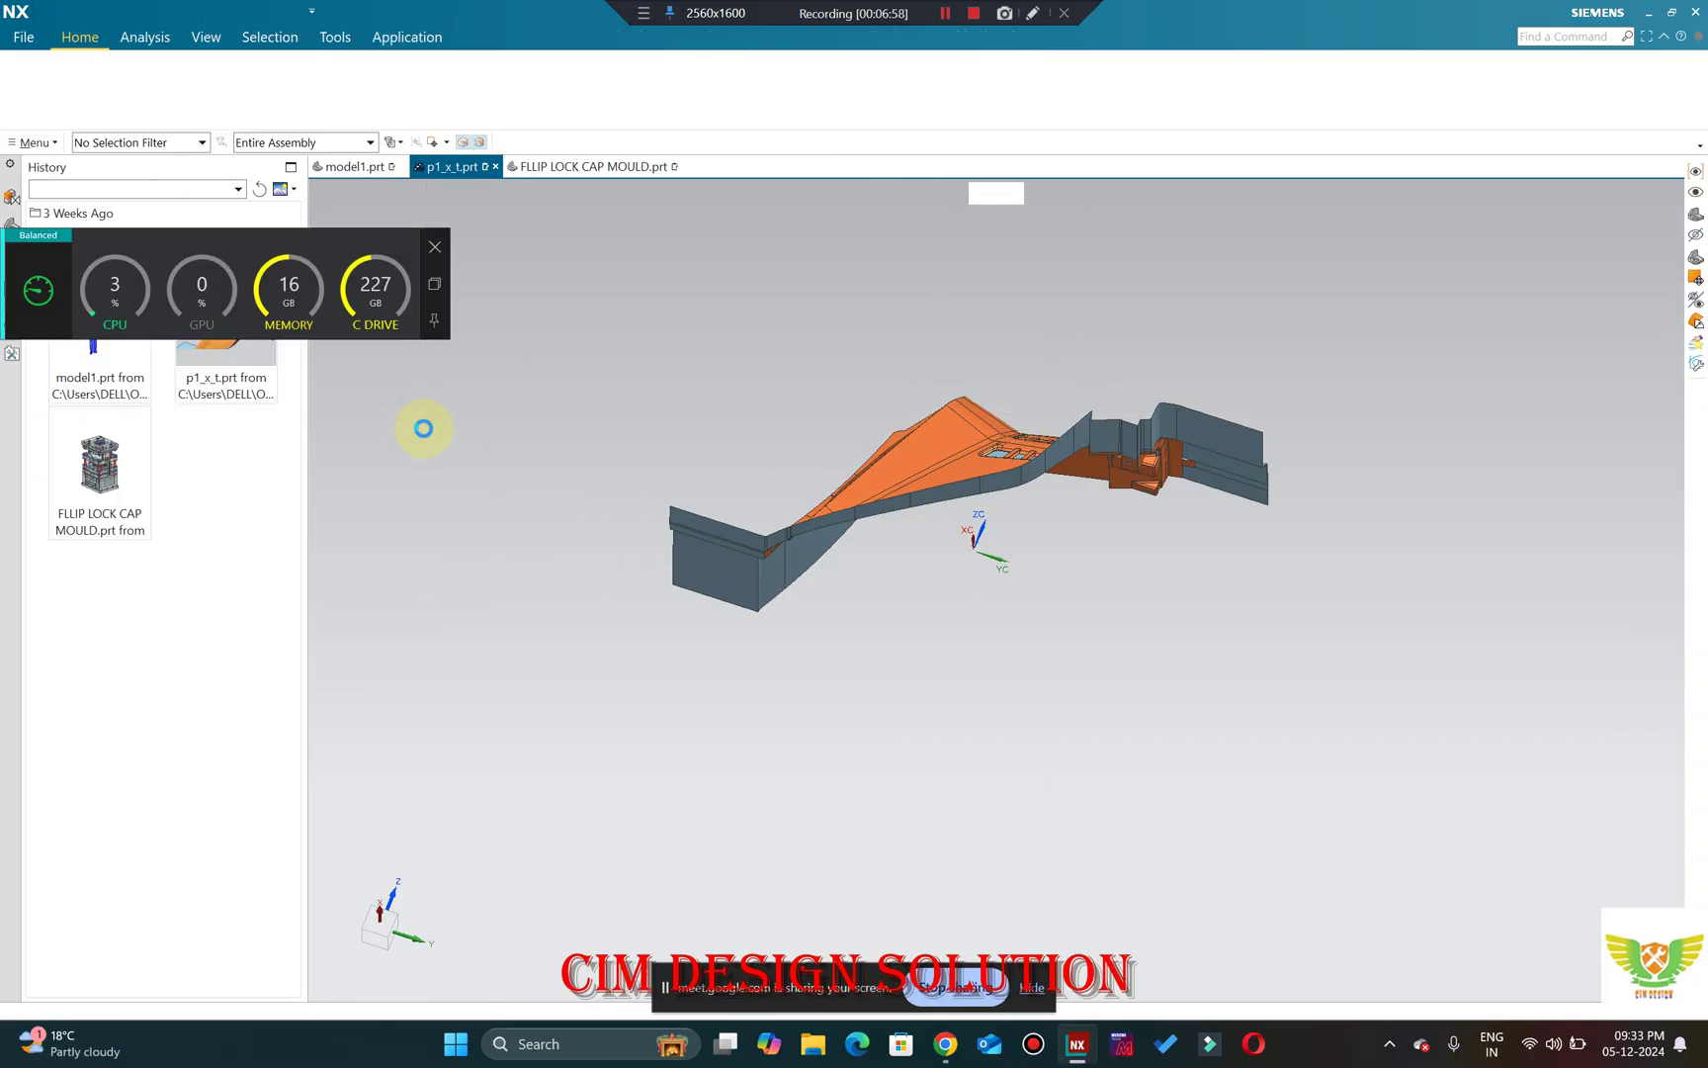
left_click(435, 247)
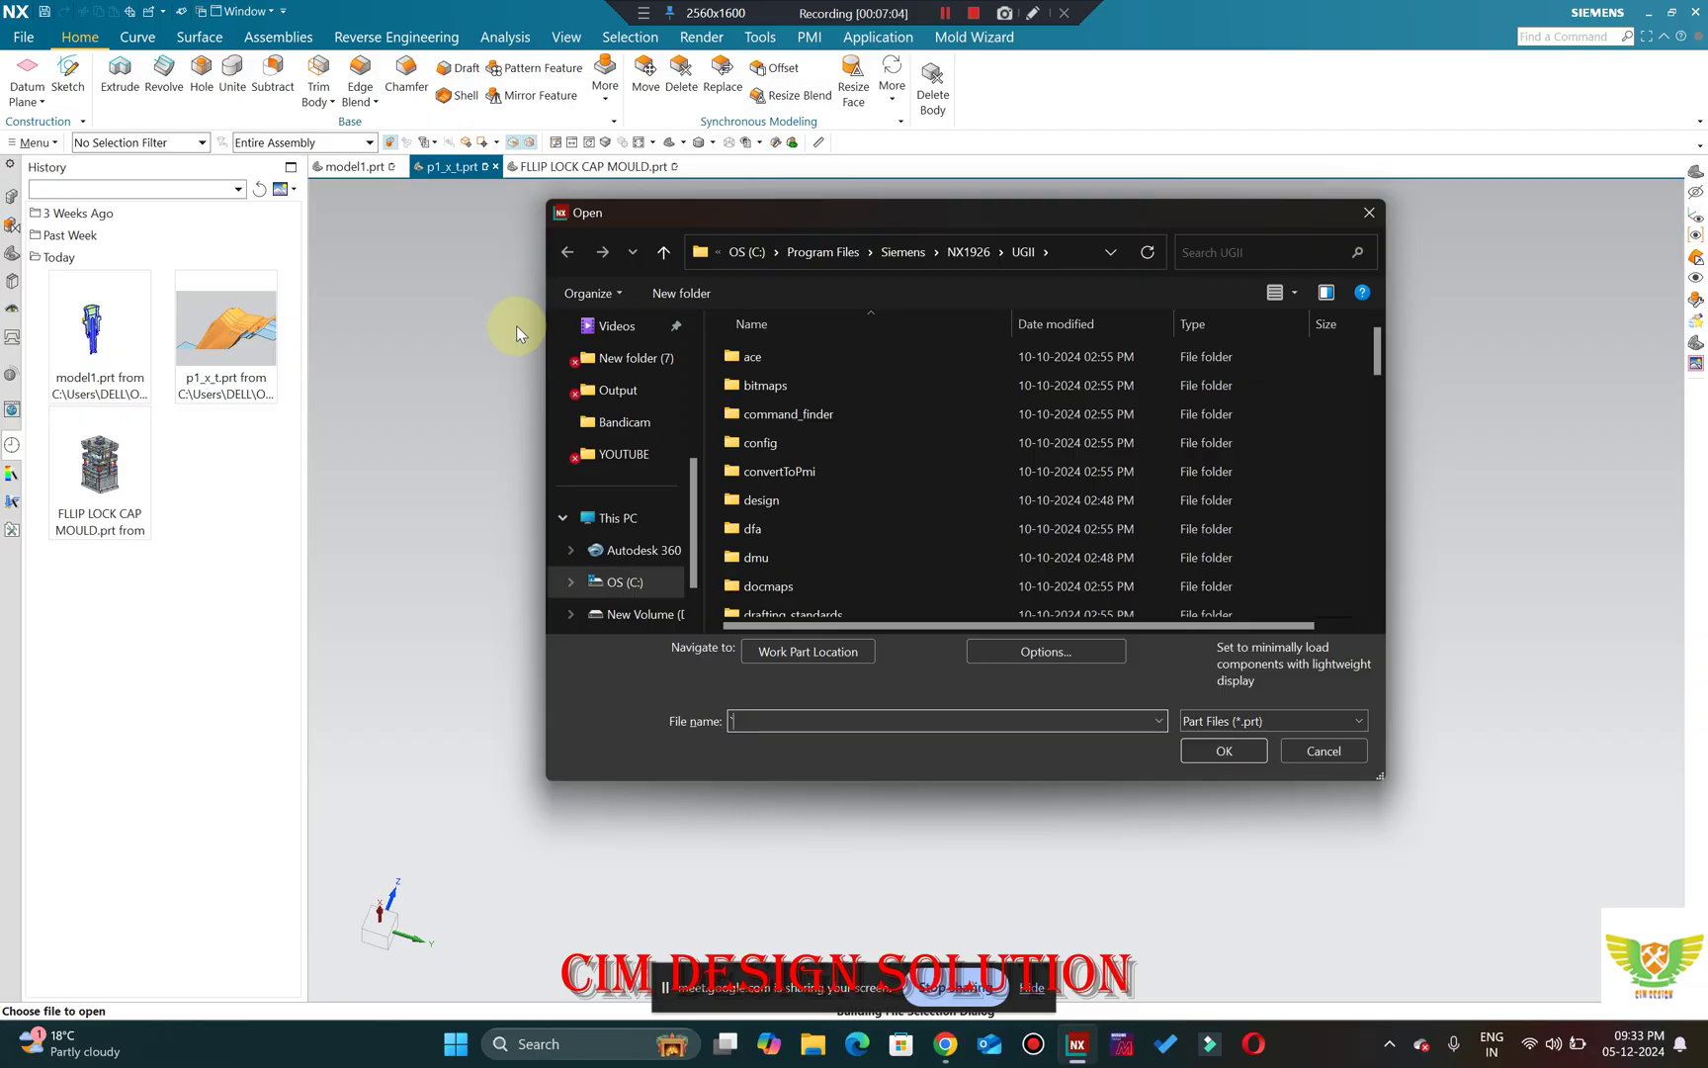
key("Escape")
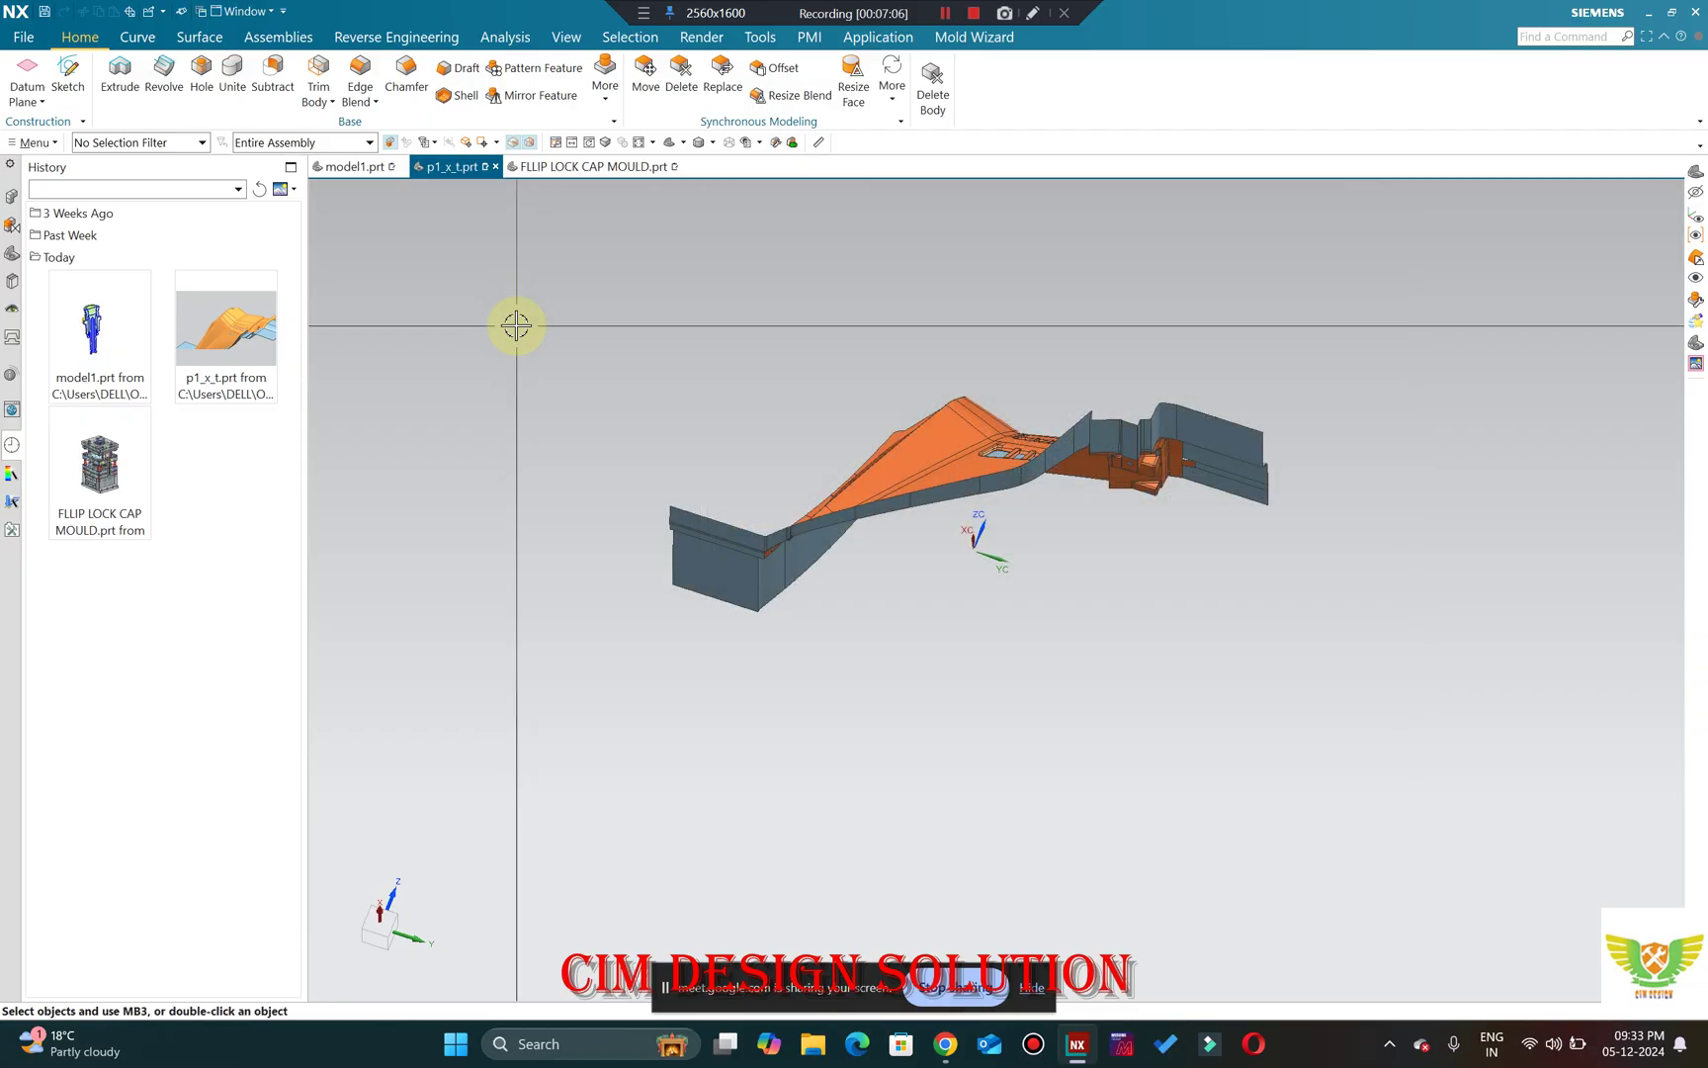
Turn on layer 2 in the layer settings to display its part alongside the surfaces.
key("ctrl+l")
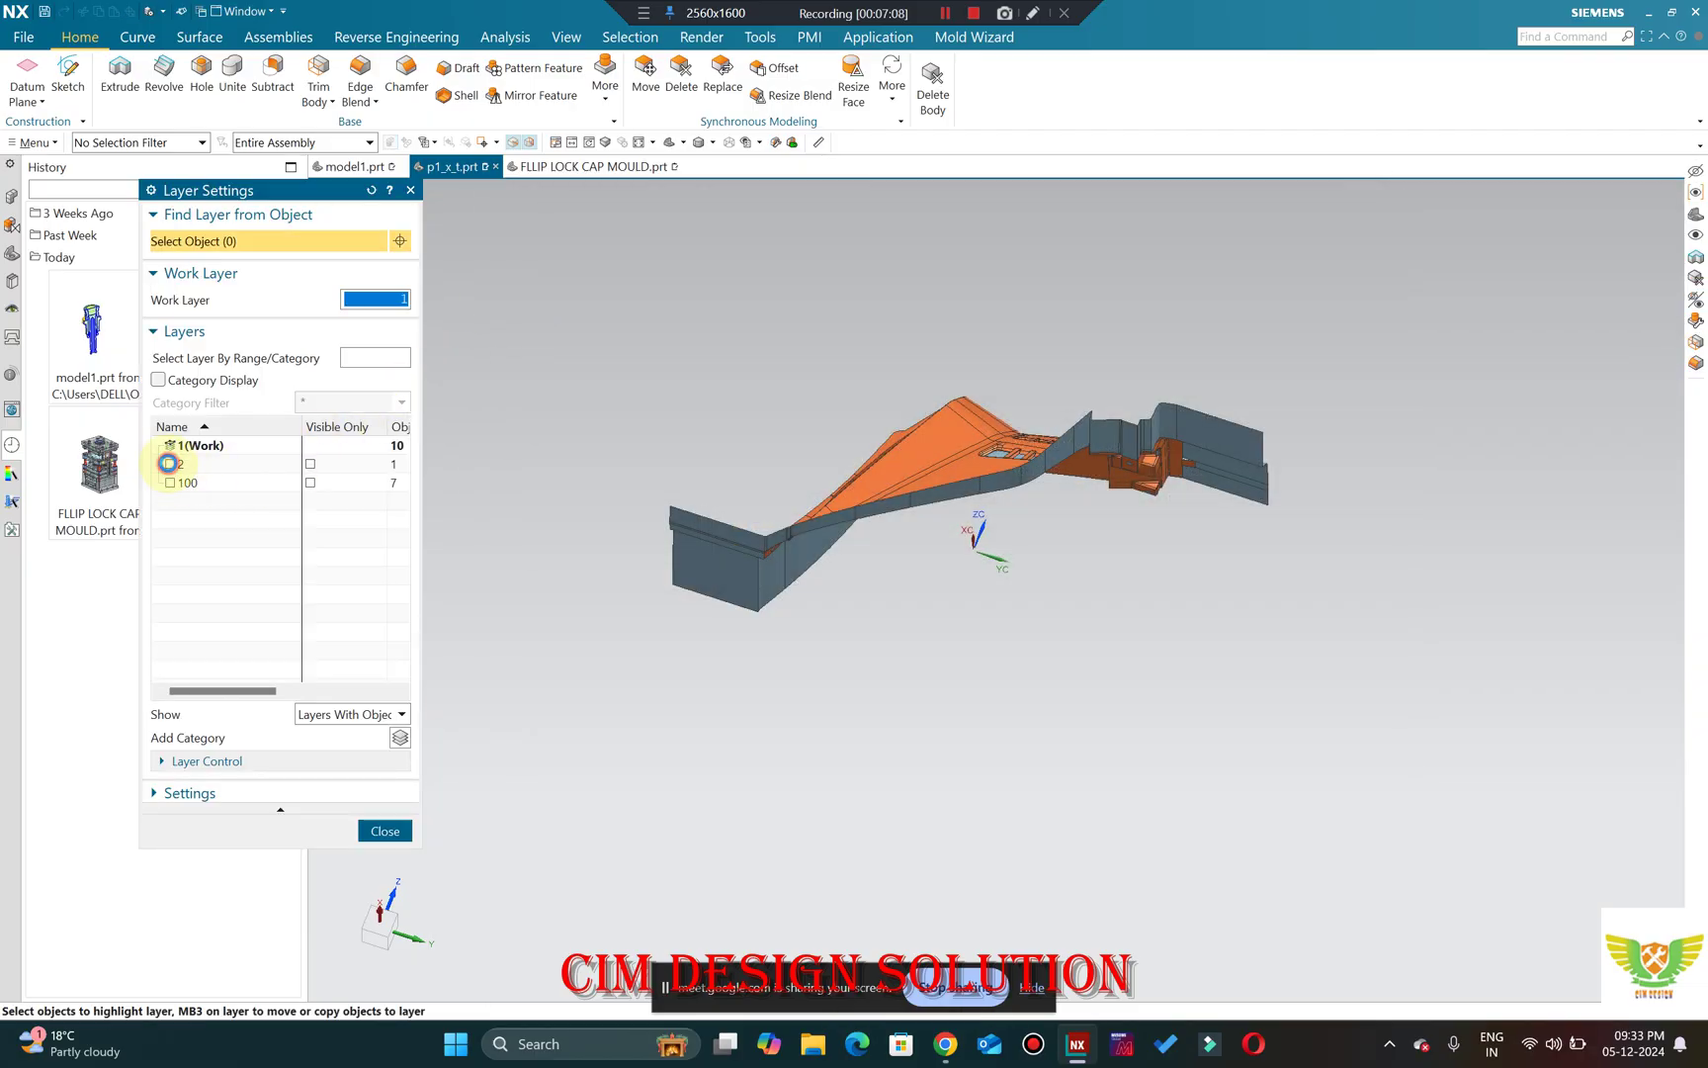
left_click(168, 463)
middle_click(838, 371)
middle_click_drag(844, 406, 871, 410)
key("ctrl+b")
key("Escape")
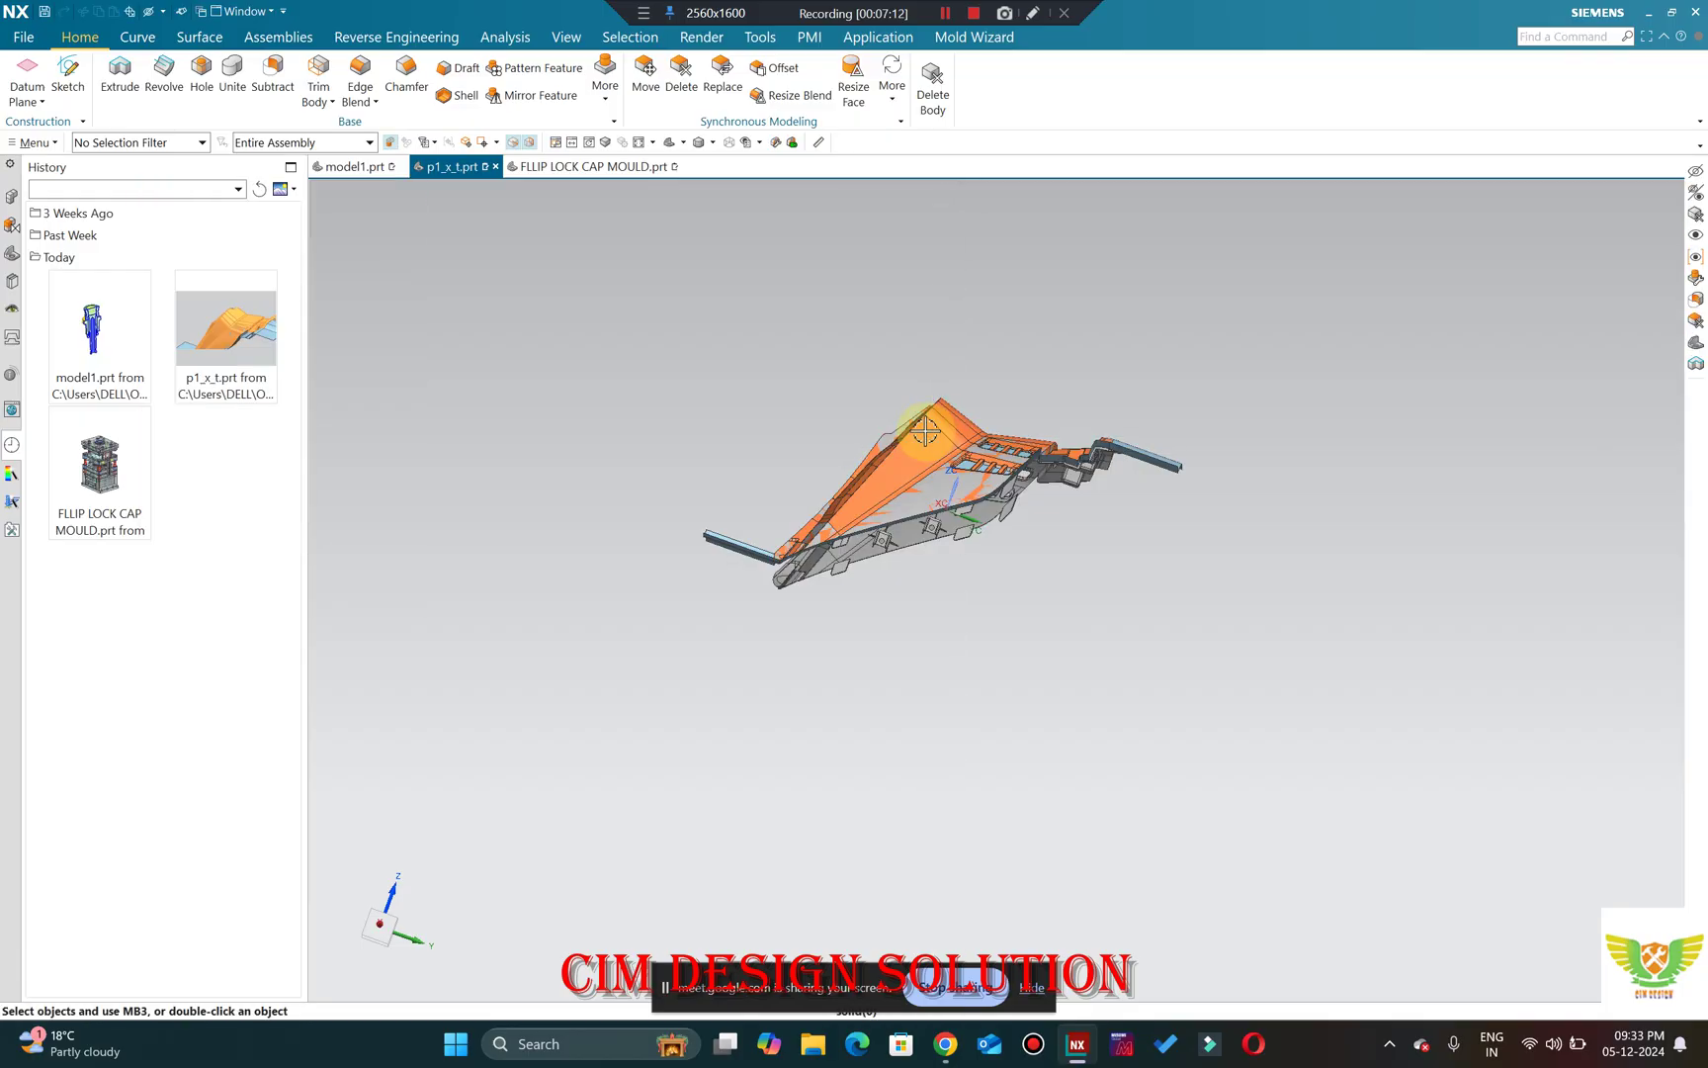
Hide all sheet bodies, leaving the solid plastic part displayed.
key("ctrl+w")
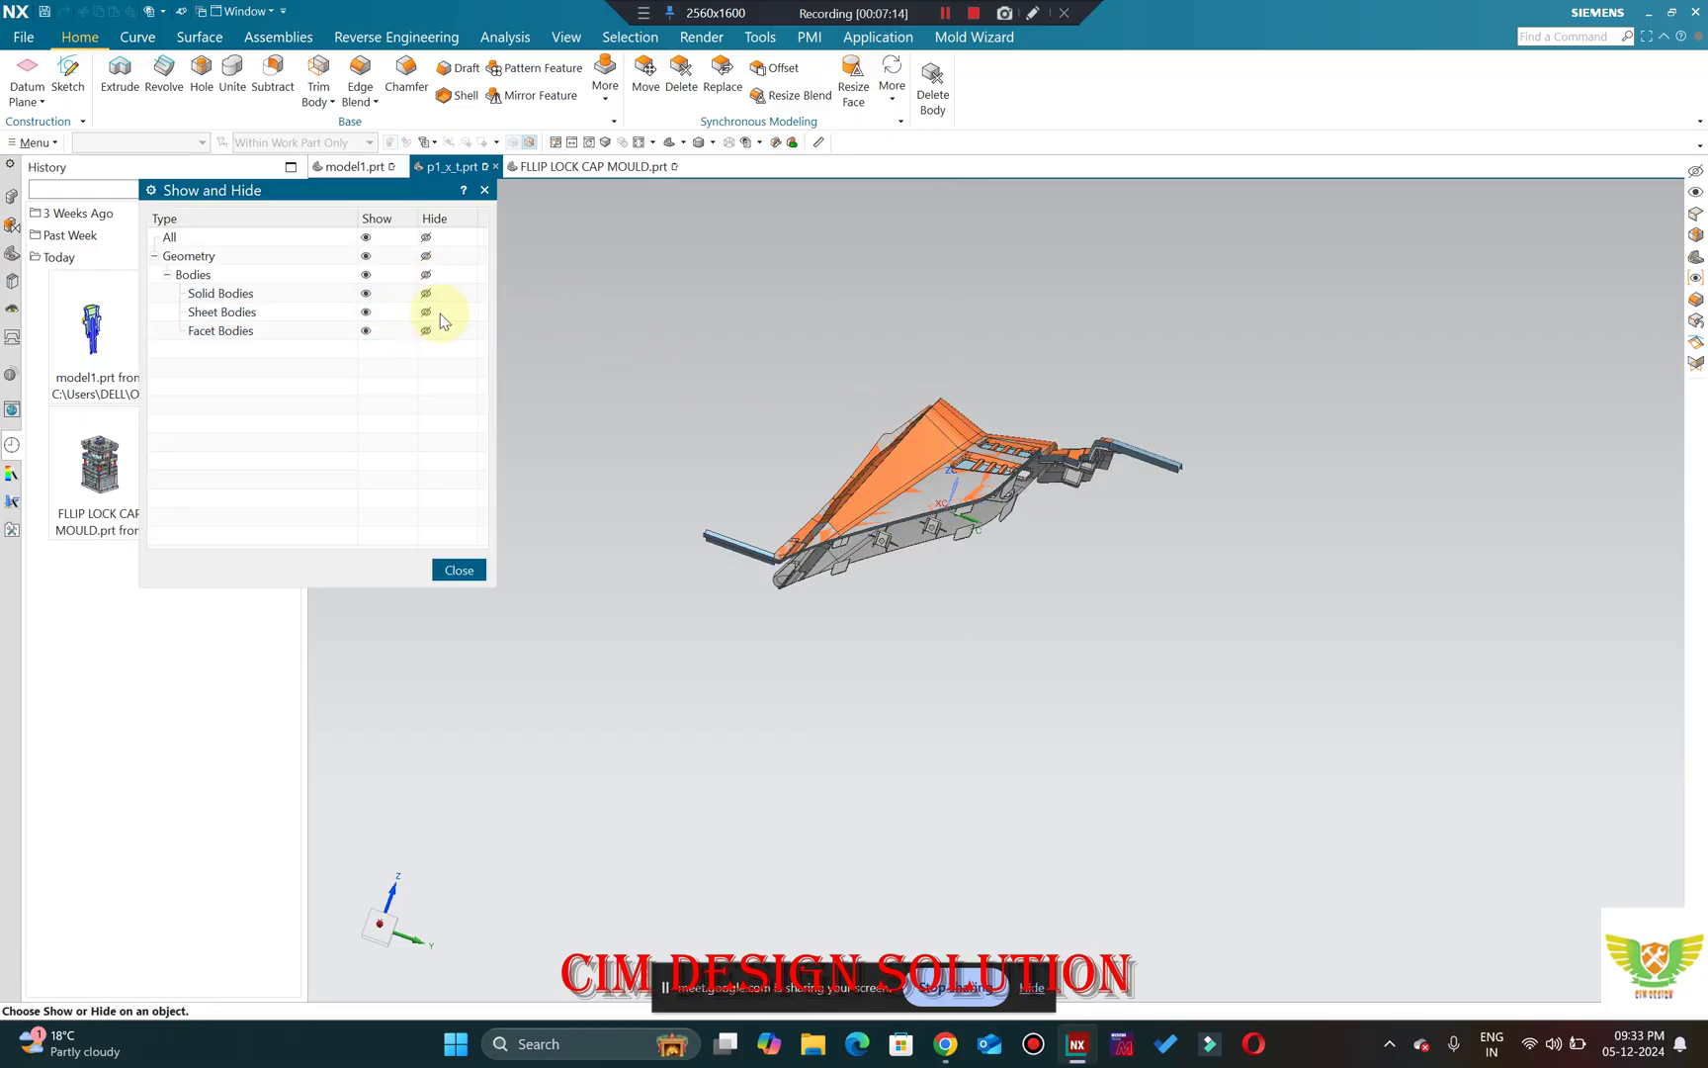
left_click(426, 311)
left_click(459, 570)
Examine the underside of the plastic cover, including its arm ends, clips, ribs and bosses, from several angles.
middle_click_drag(944, 360, 896, 268)
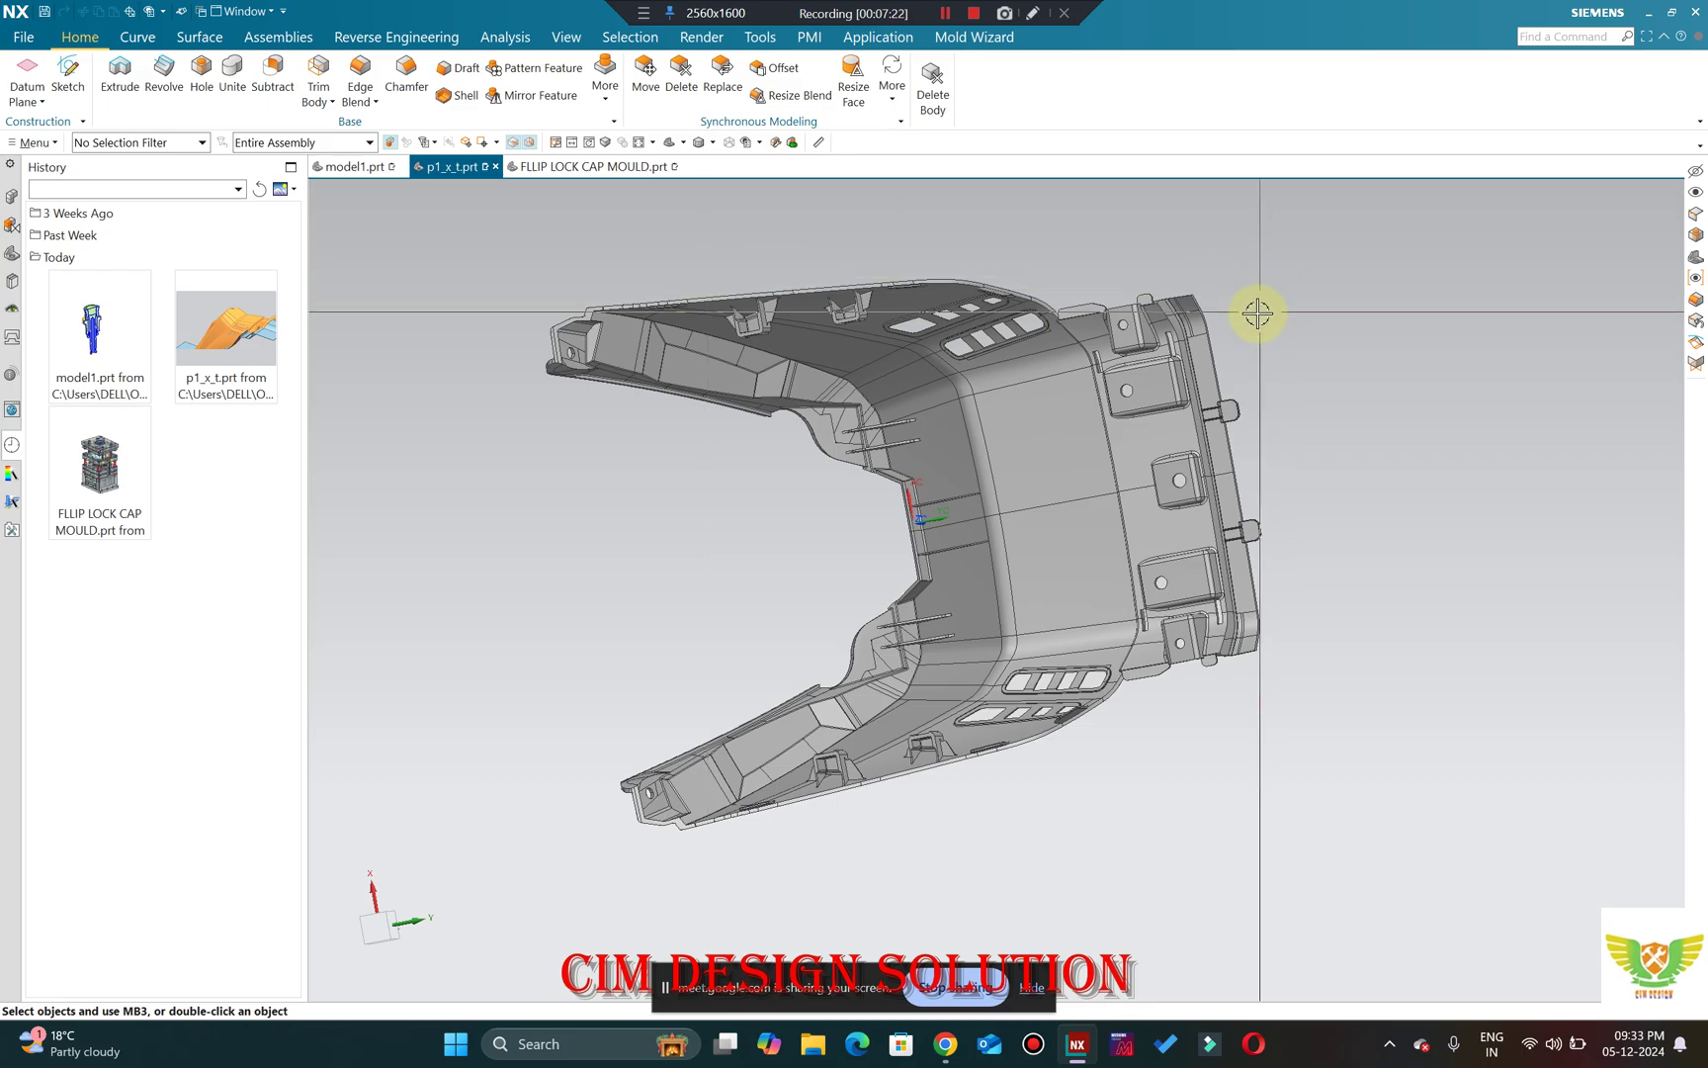
middle_click_drag(1259, 313, 904, 439)
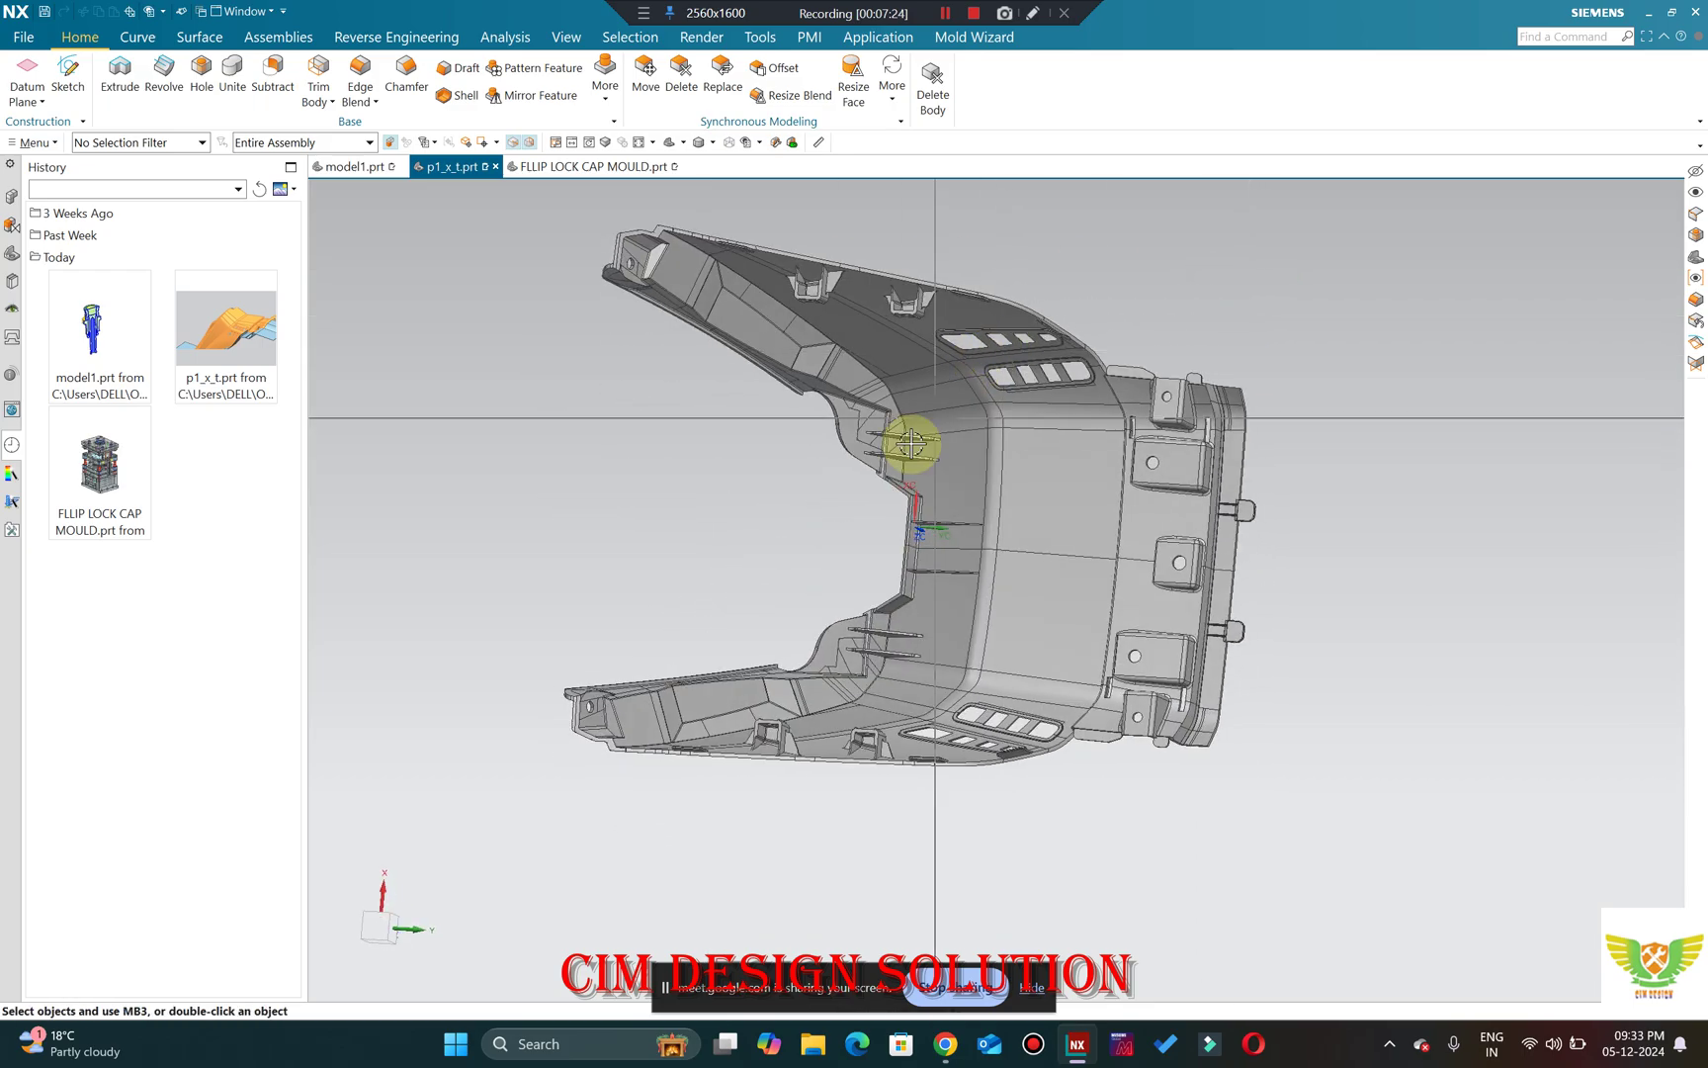
middle_click_drag(604, 386, 680, 305)
scroll(612, 449, "up", 3)
scroll(612, 448, "up", 2)
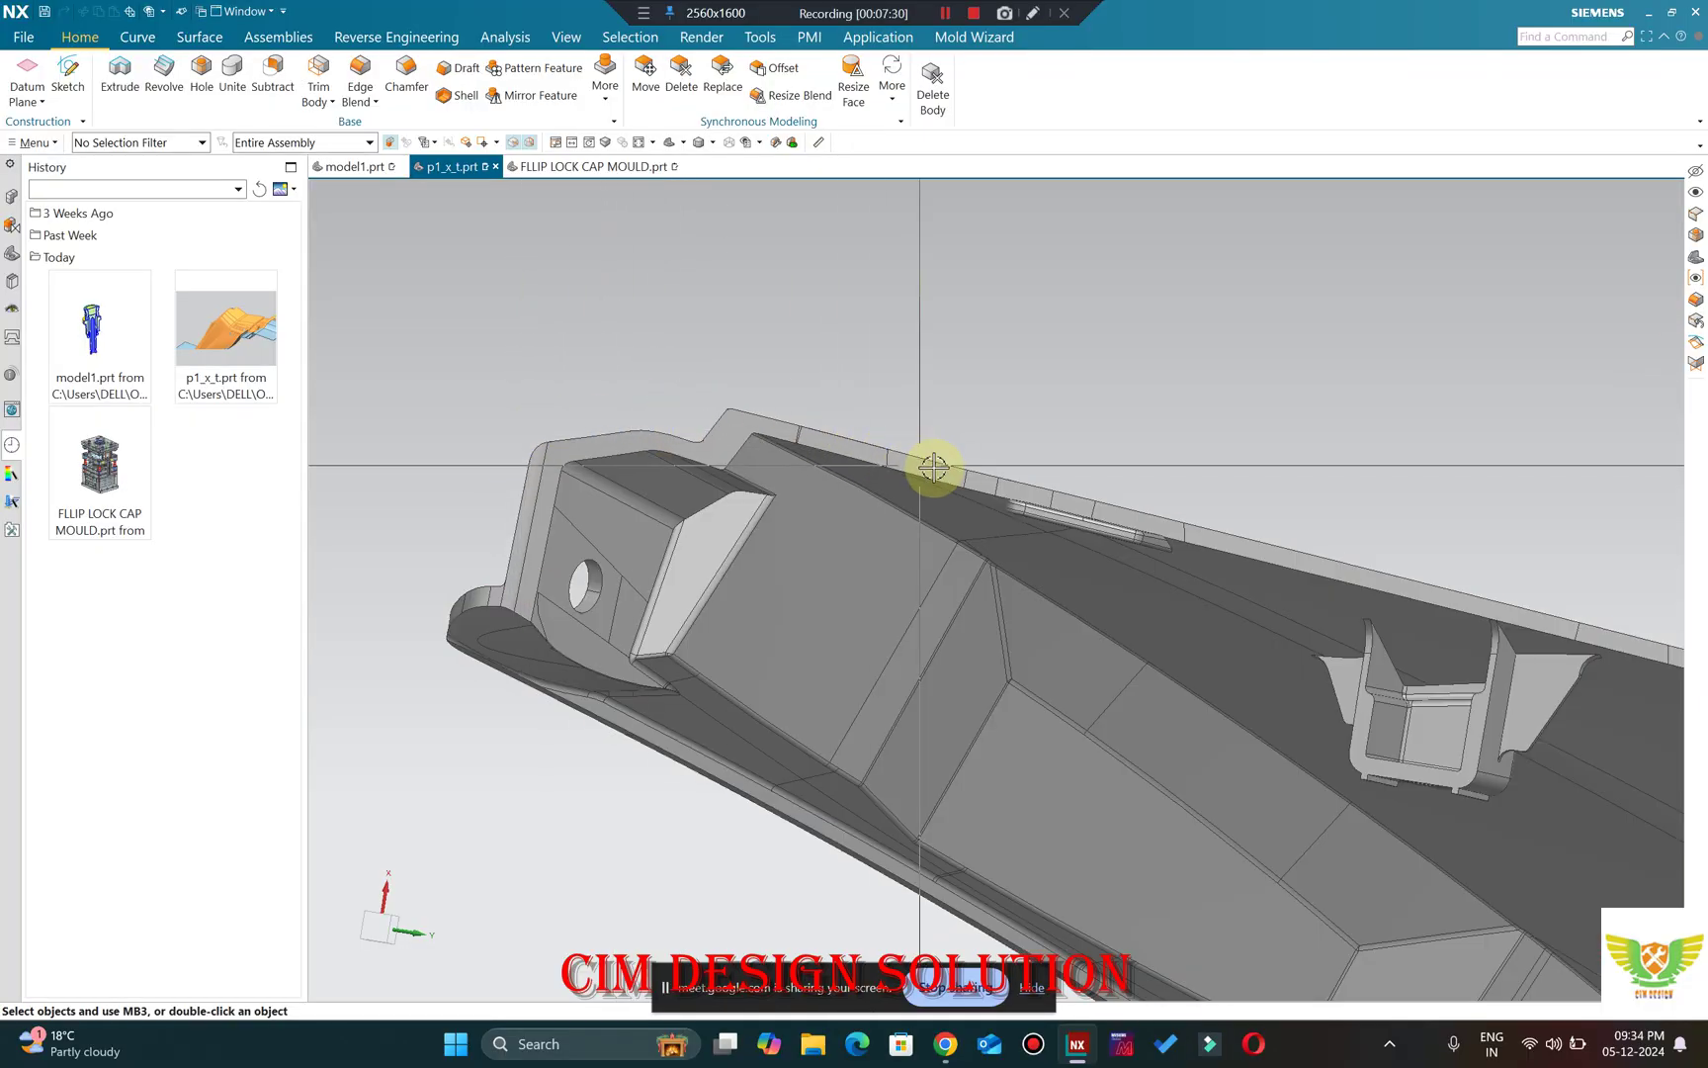
scroll(1140, 462, "down", 4)
scroll(929, 371, "down", 2)
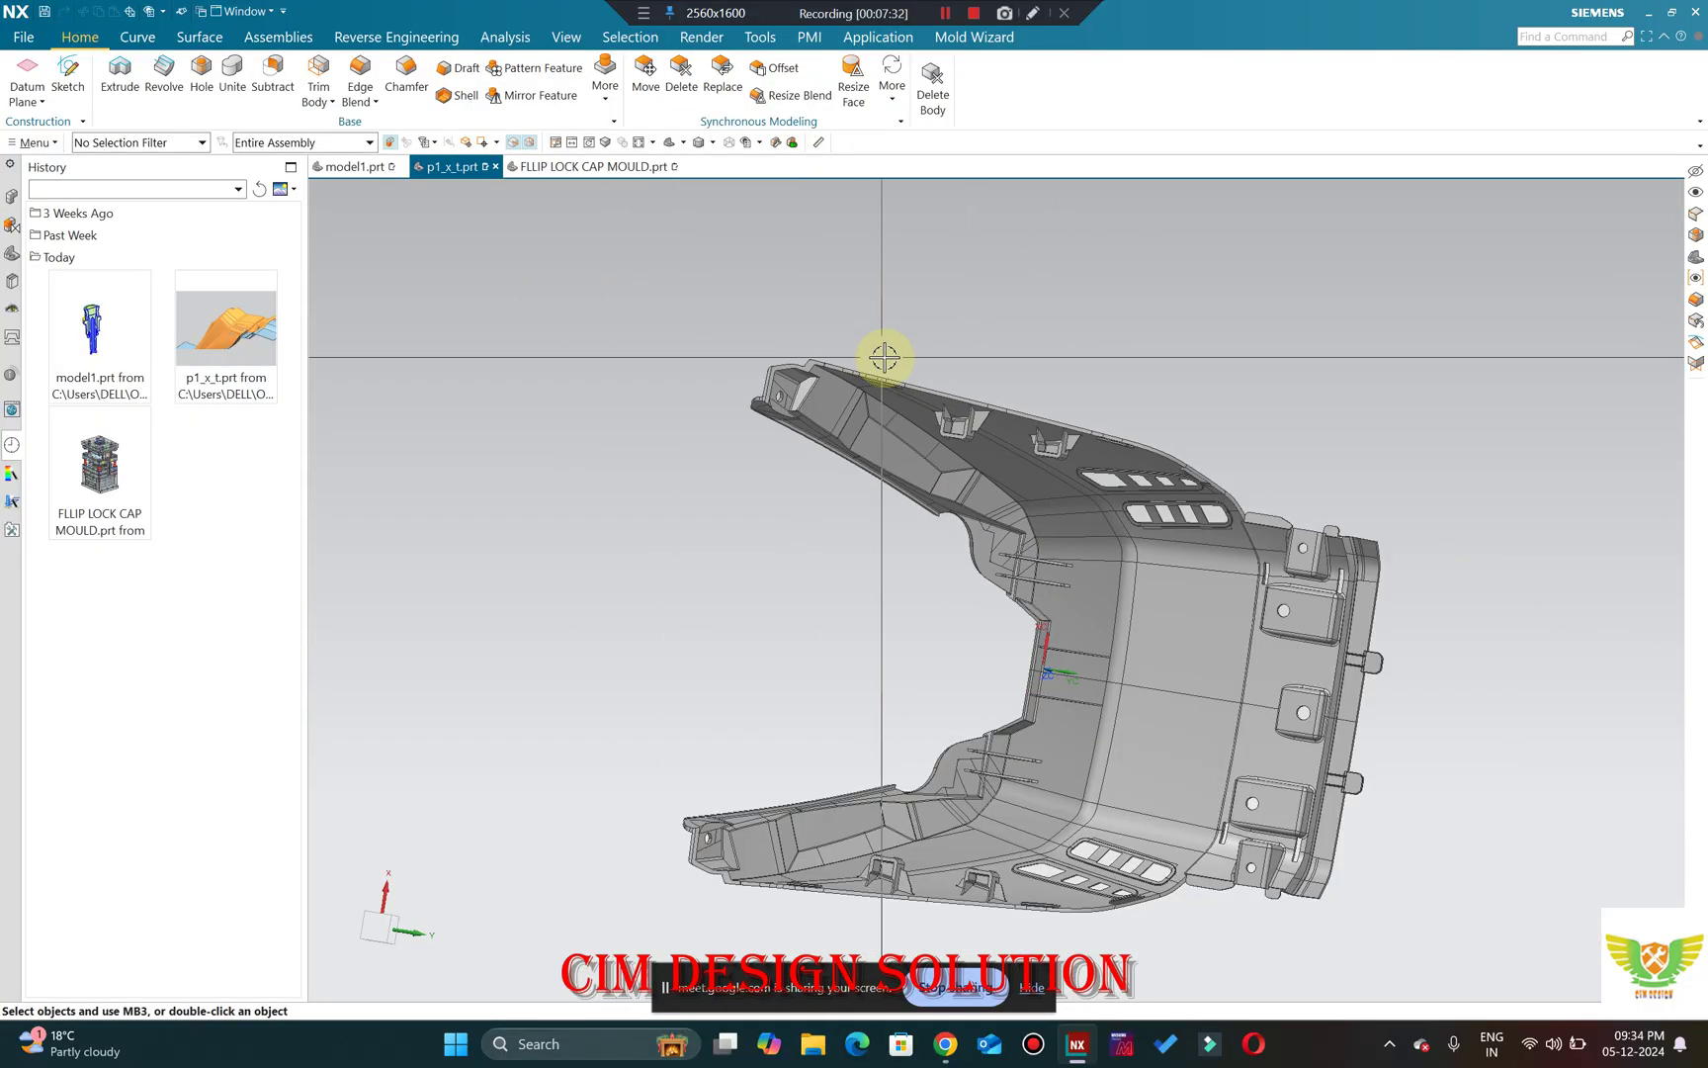
middle_click_drag(1196, 612, 1147, 546)
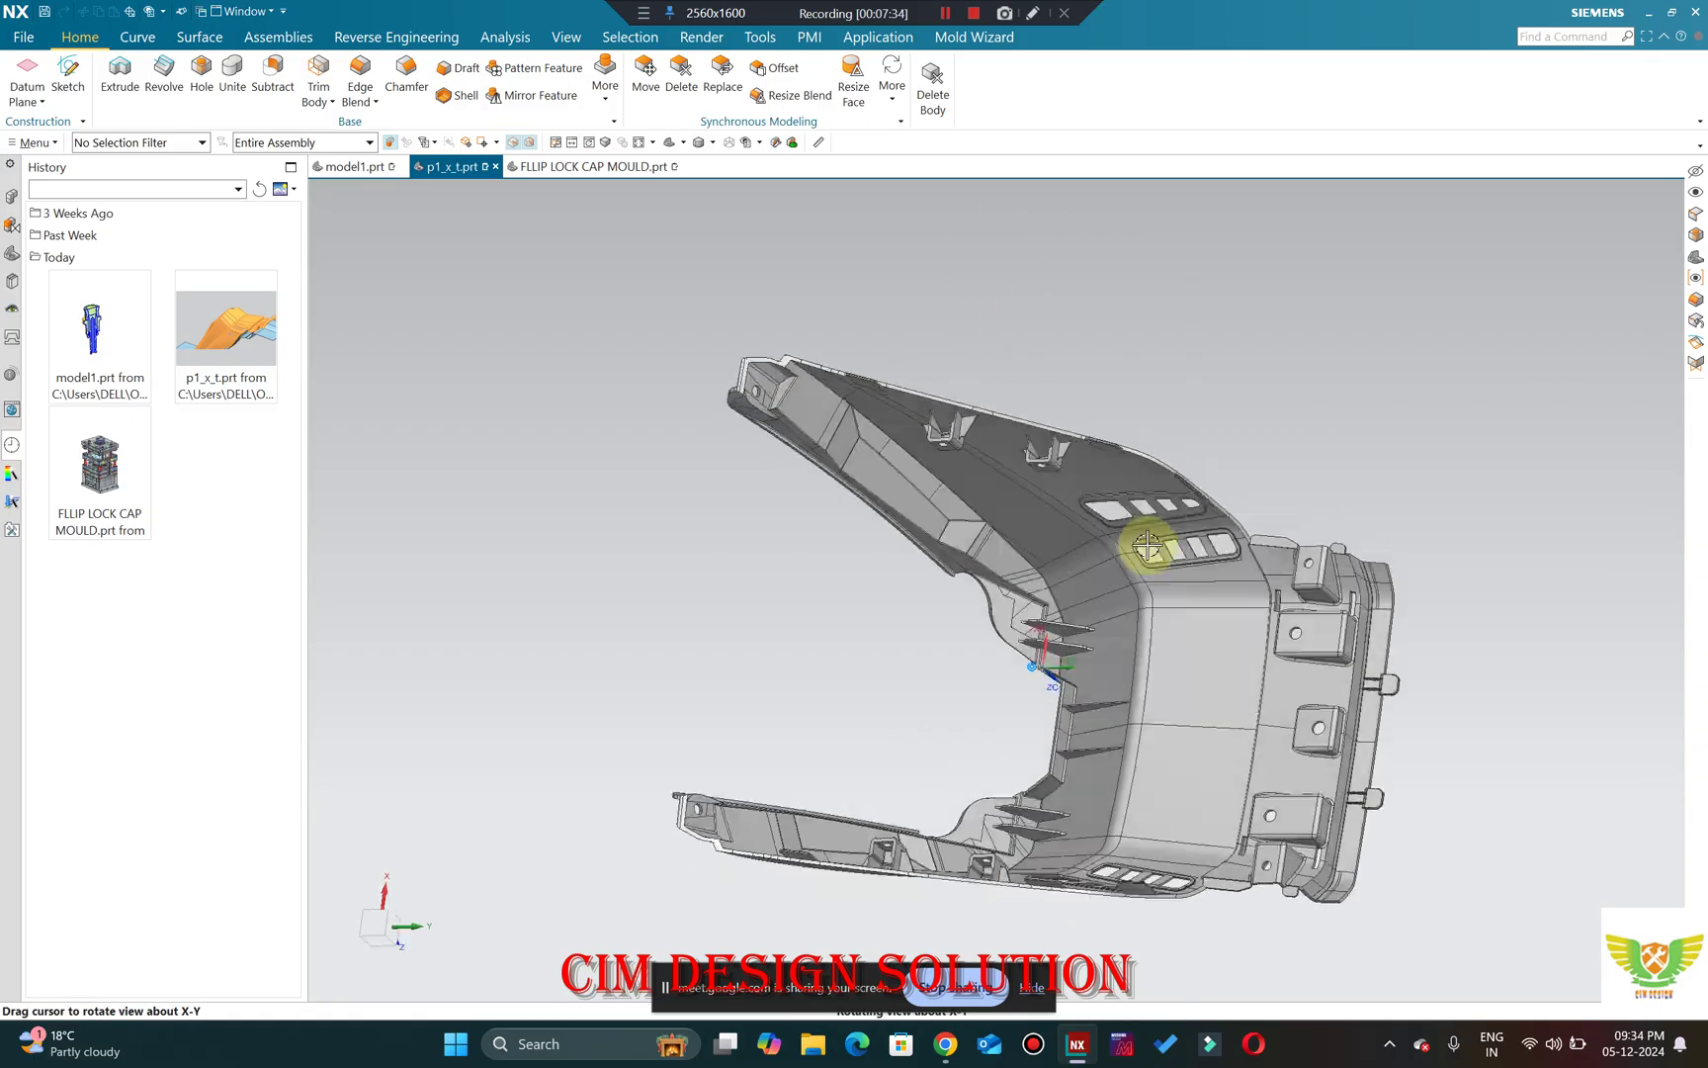
Examine the plastic cover's outer surface, side vents and mounting bosses from above, the side and below.
middle_click_drag(1175, 648, 1143, 579)
scroll(843, 353, "down", 2)
middle_click_drag(843, 353, 1086, 446)
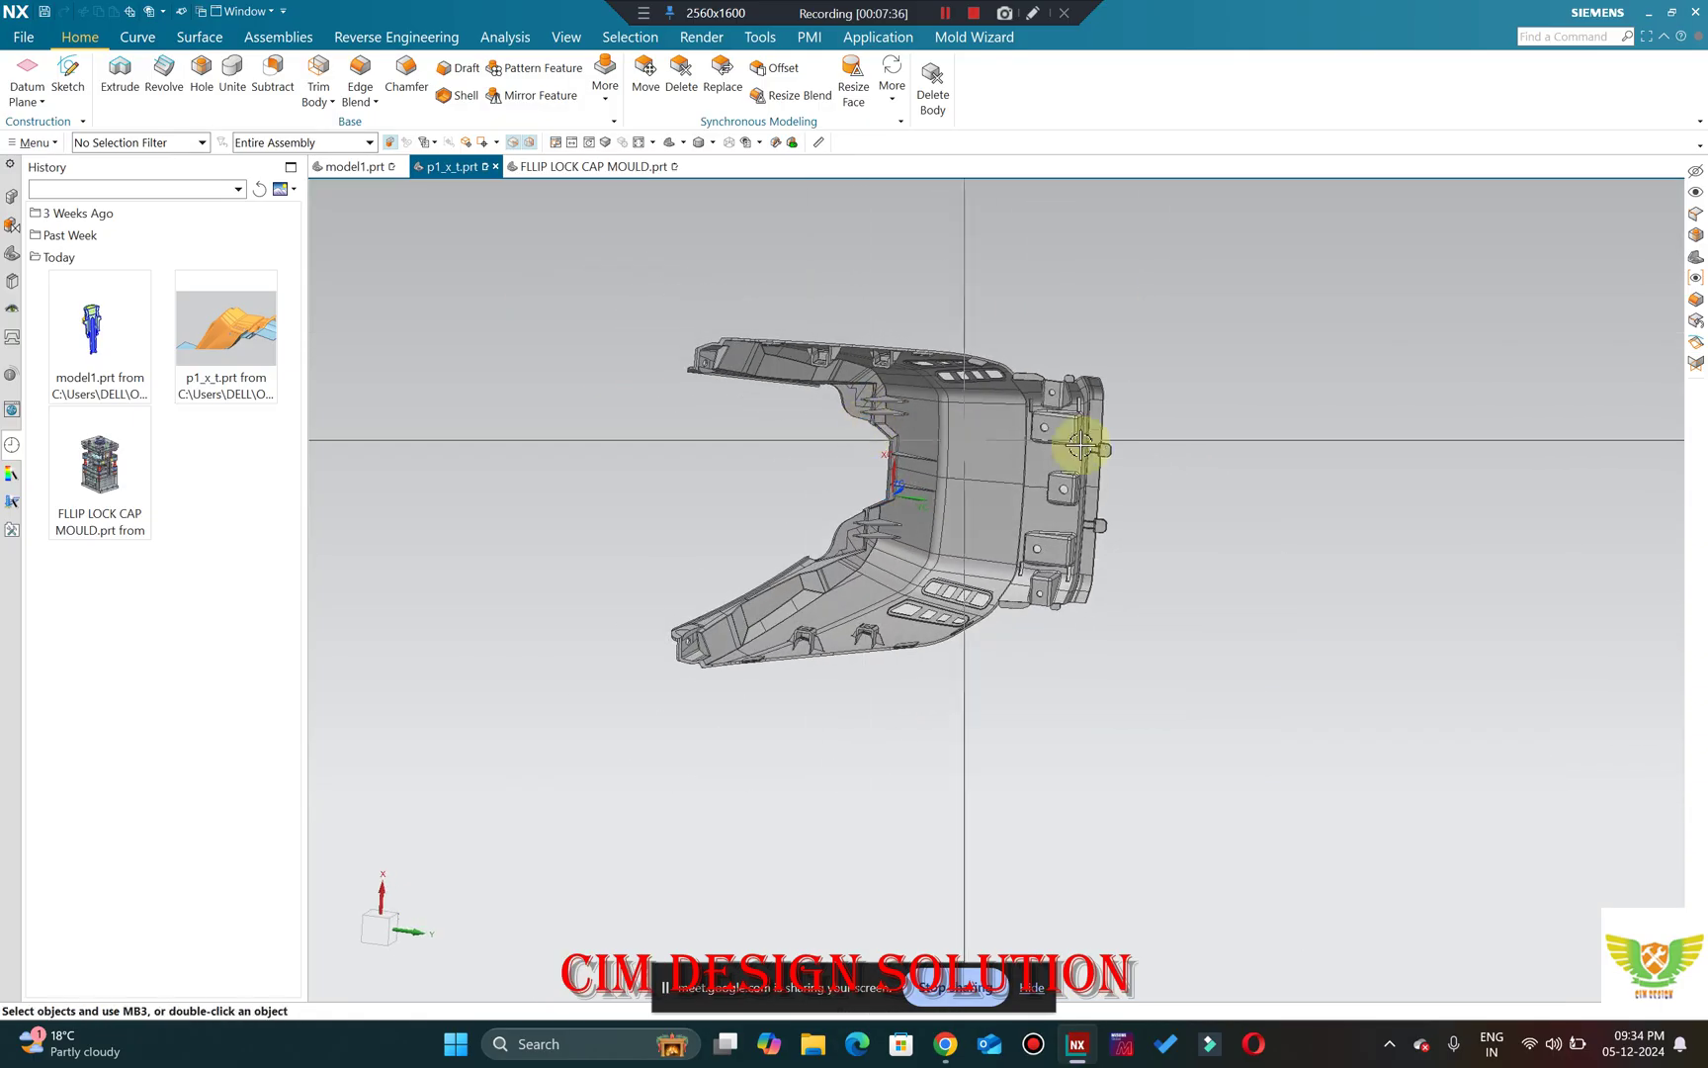
scroll(1159, 362, "up", 3)
scroll(1190, 351, "down", 3)
middle_click_drag(1189, 351, 1207, 454)
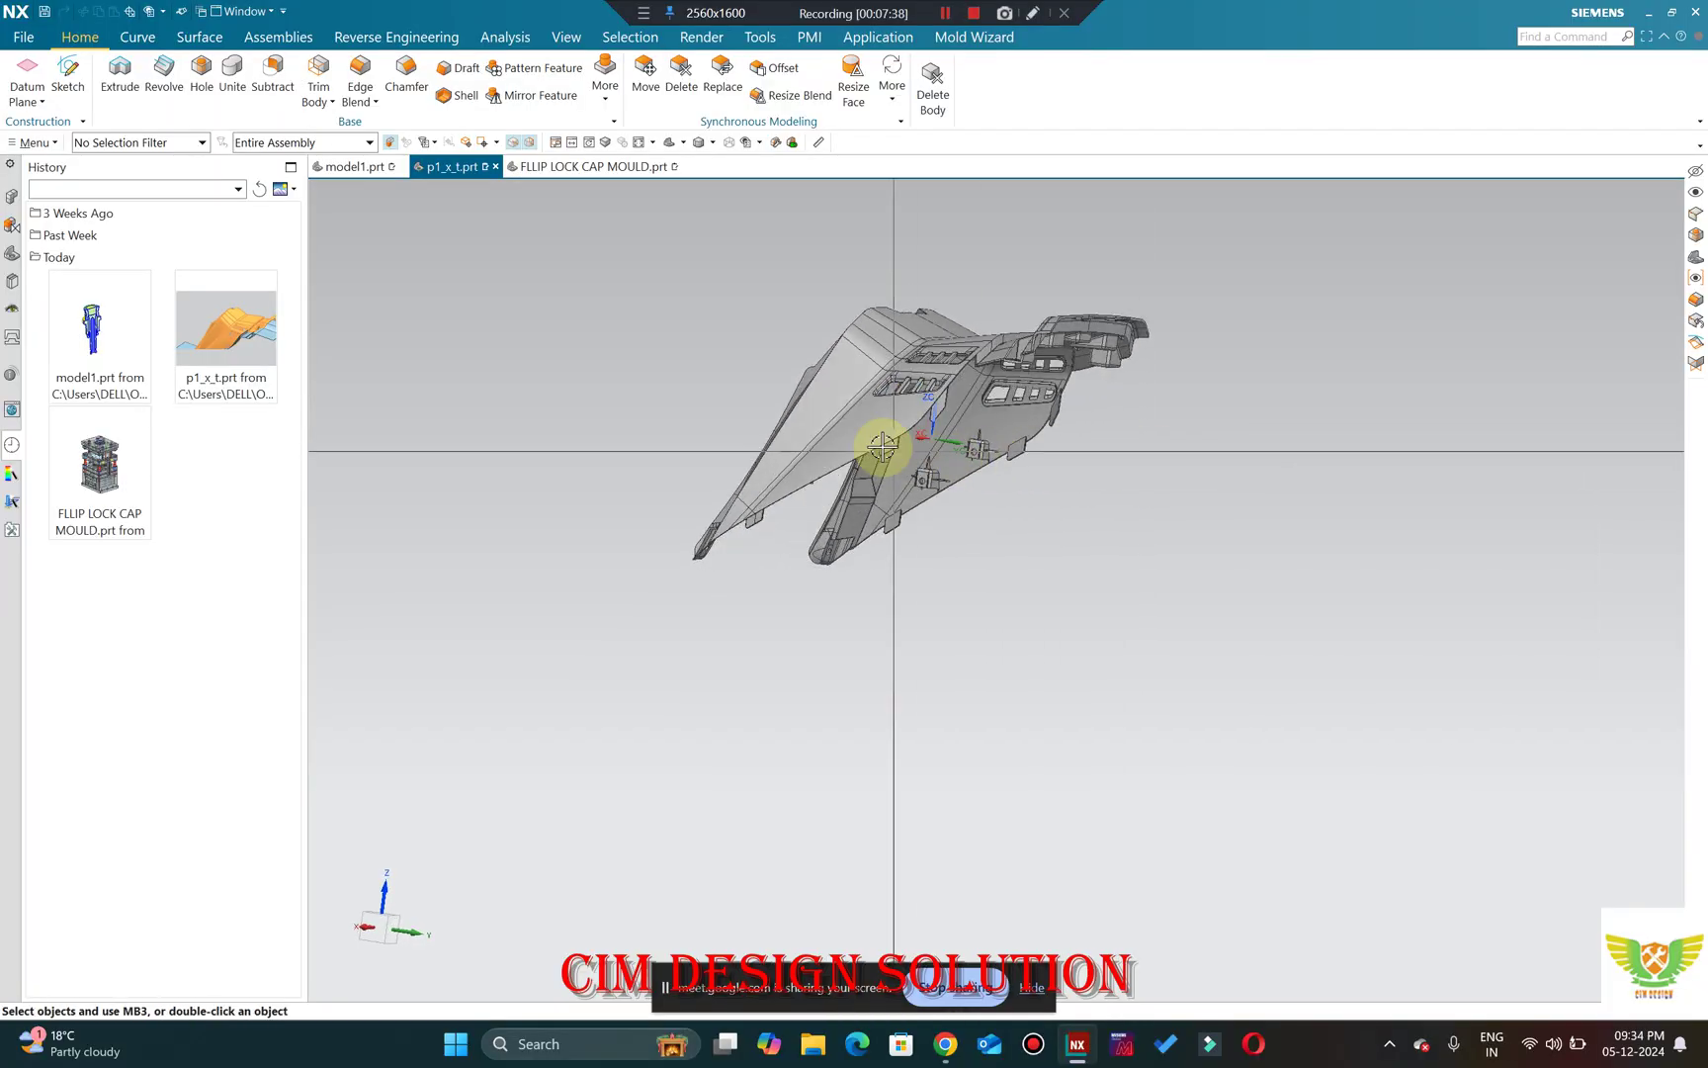
middle_click_drag(884, 431, 933, 282)
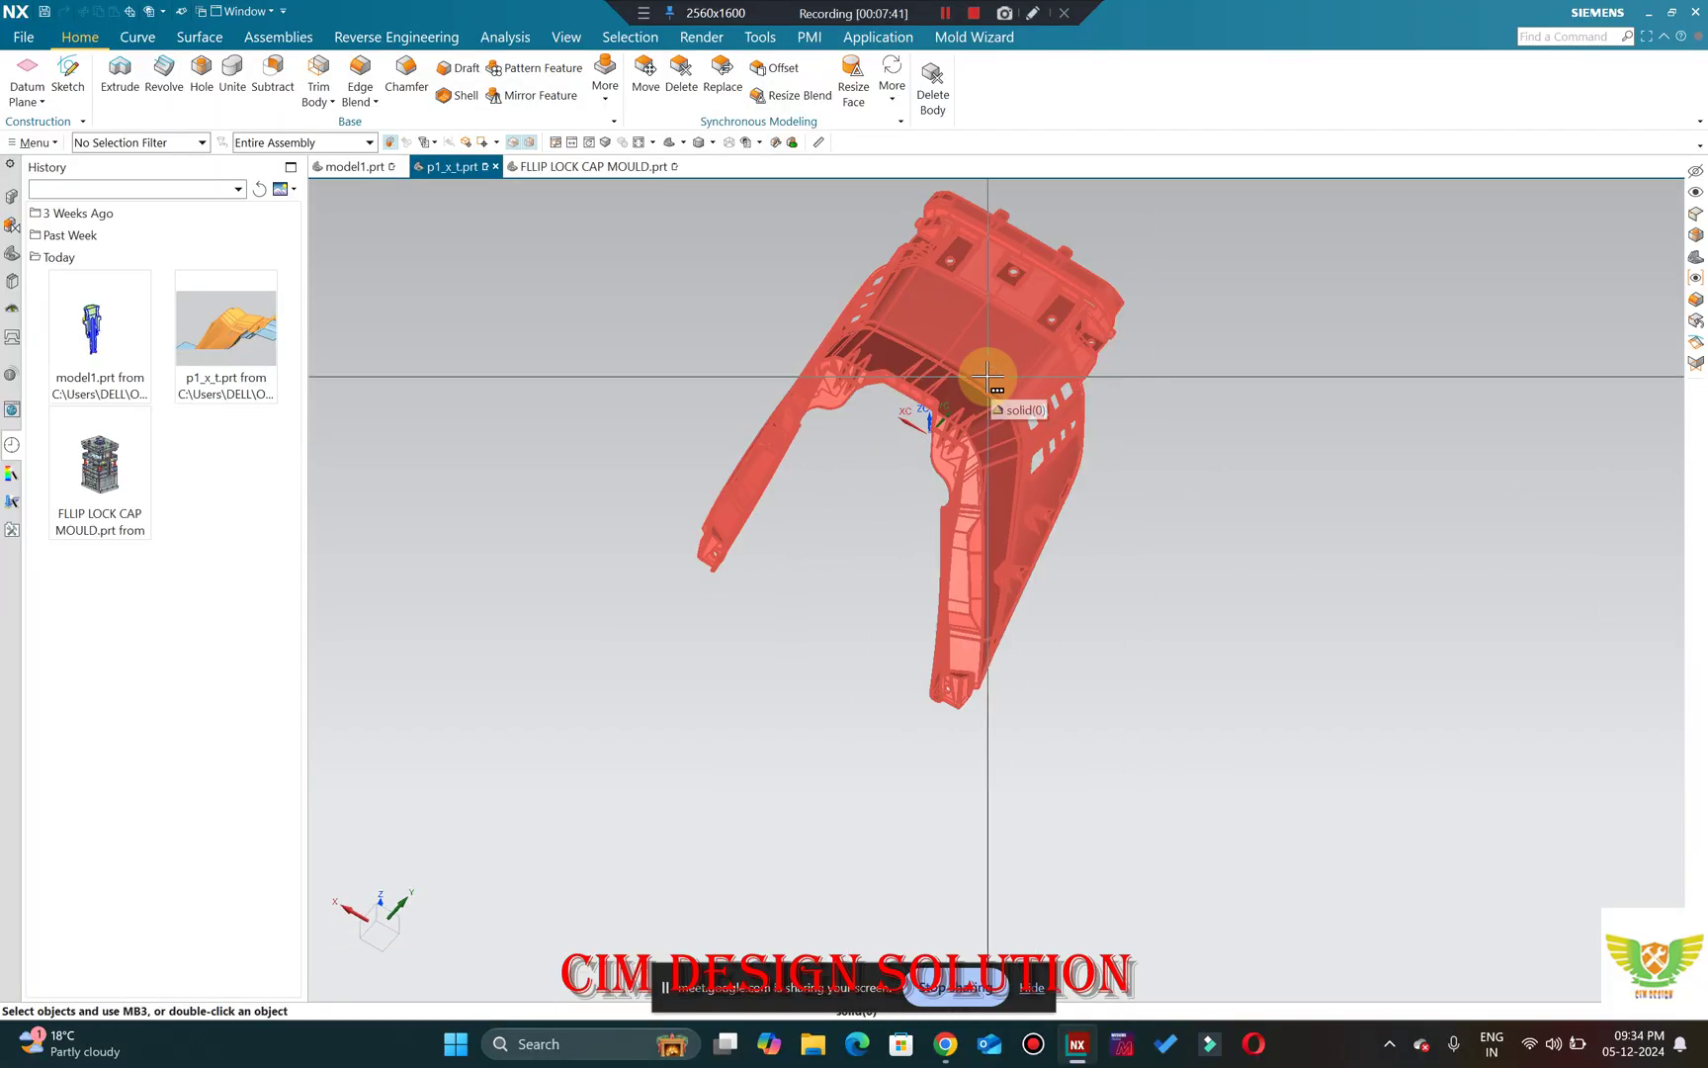
scroll(942, 458, "down", 3)
Draw a red trapezoid outline with straight annotation lines over an empty area of the view.
scroll(1122, 444, "up", 8)
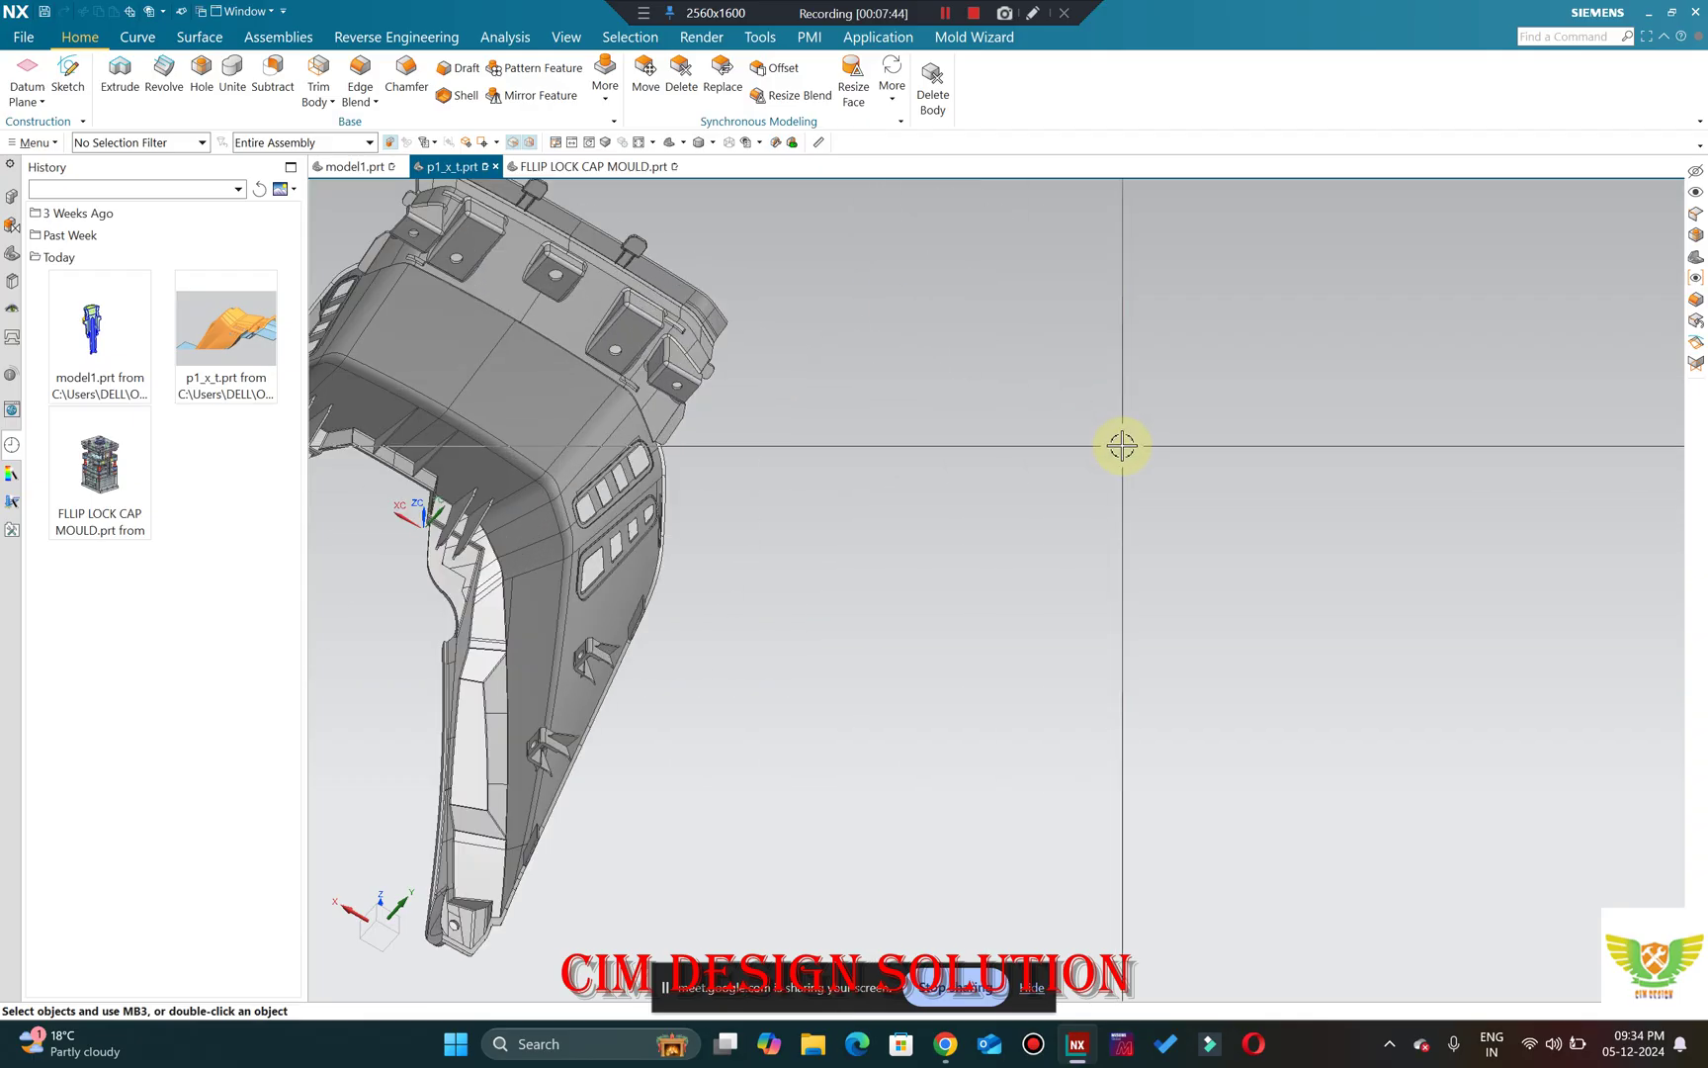
scroll(1122, 445, "up", 5)
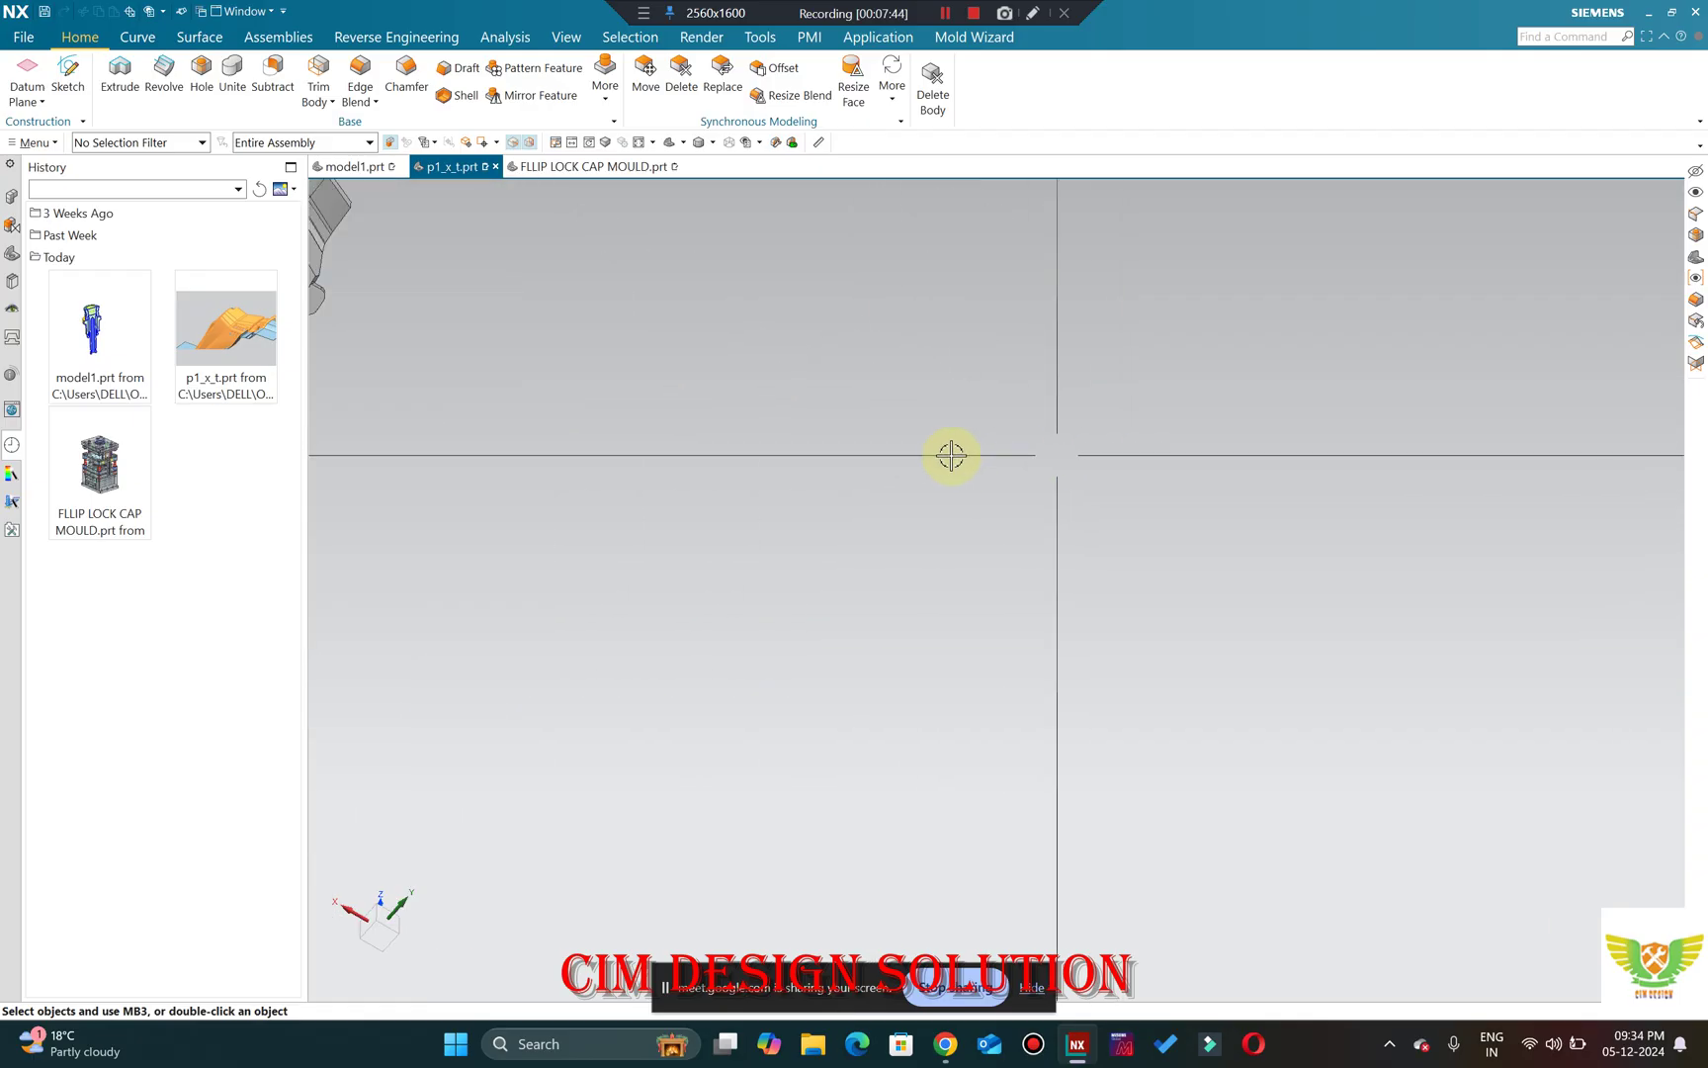
left_click(644, 12)
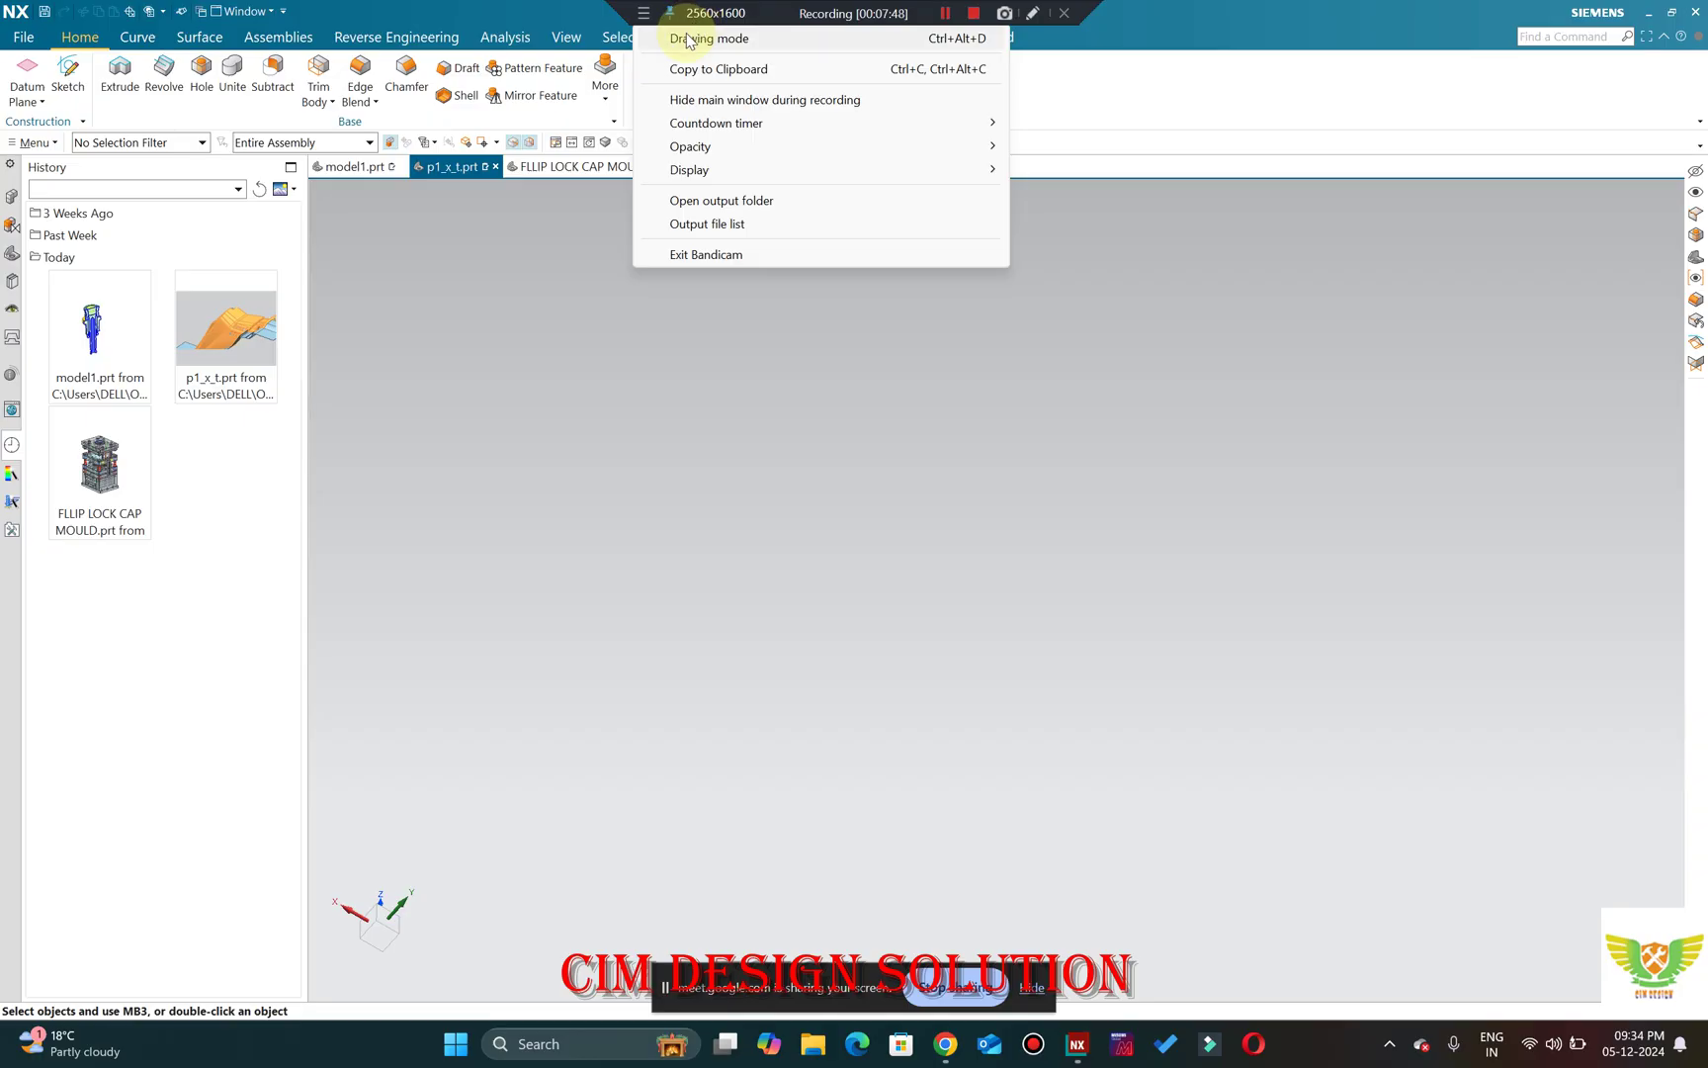
left_click(689, 39)
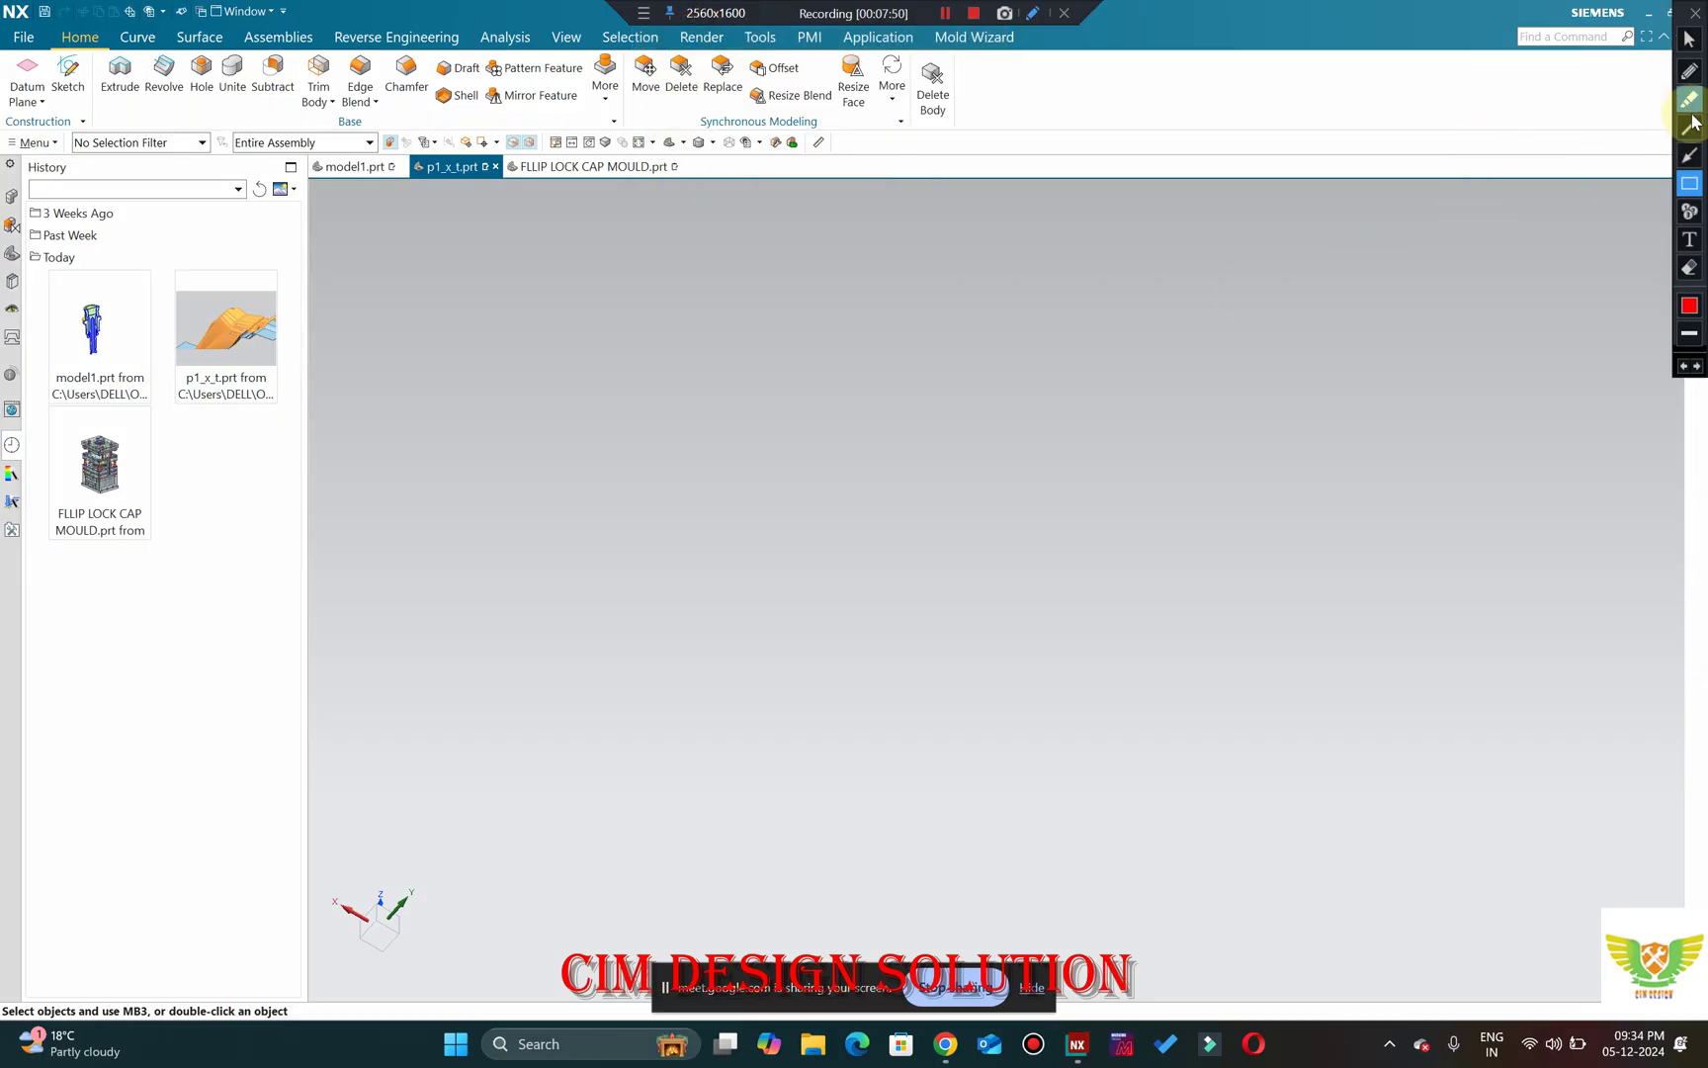
left_click(1690, 127)
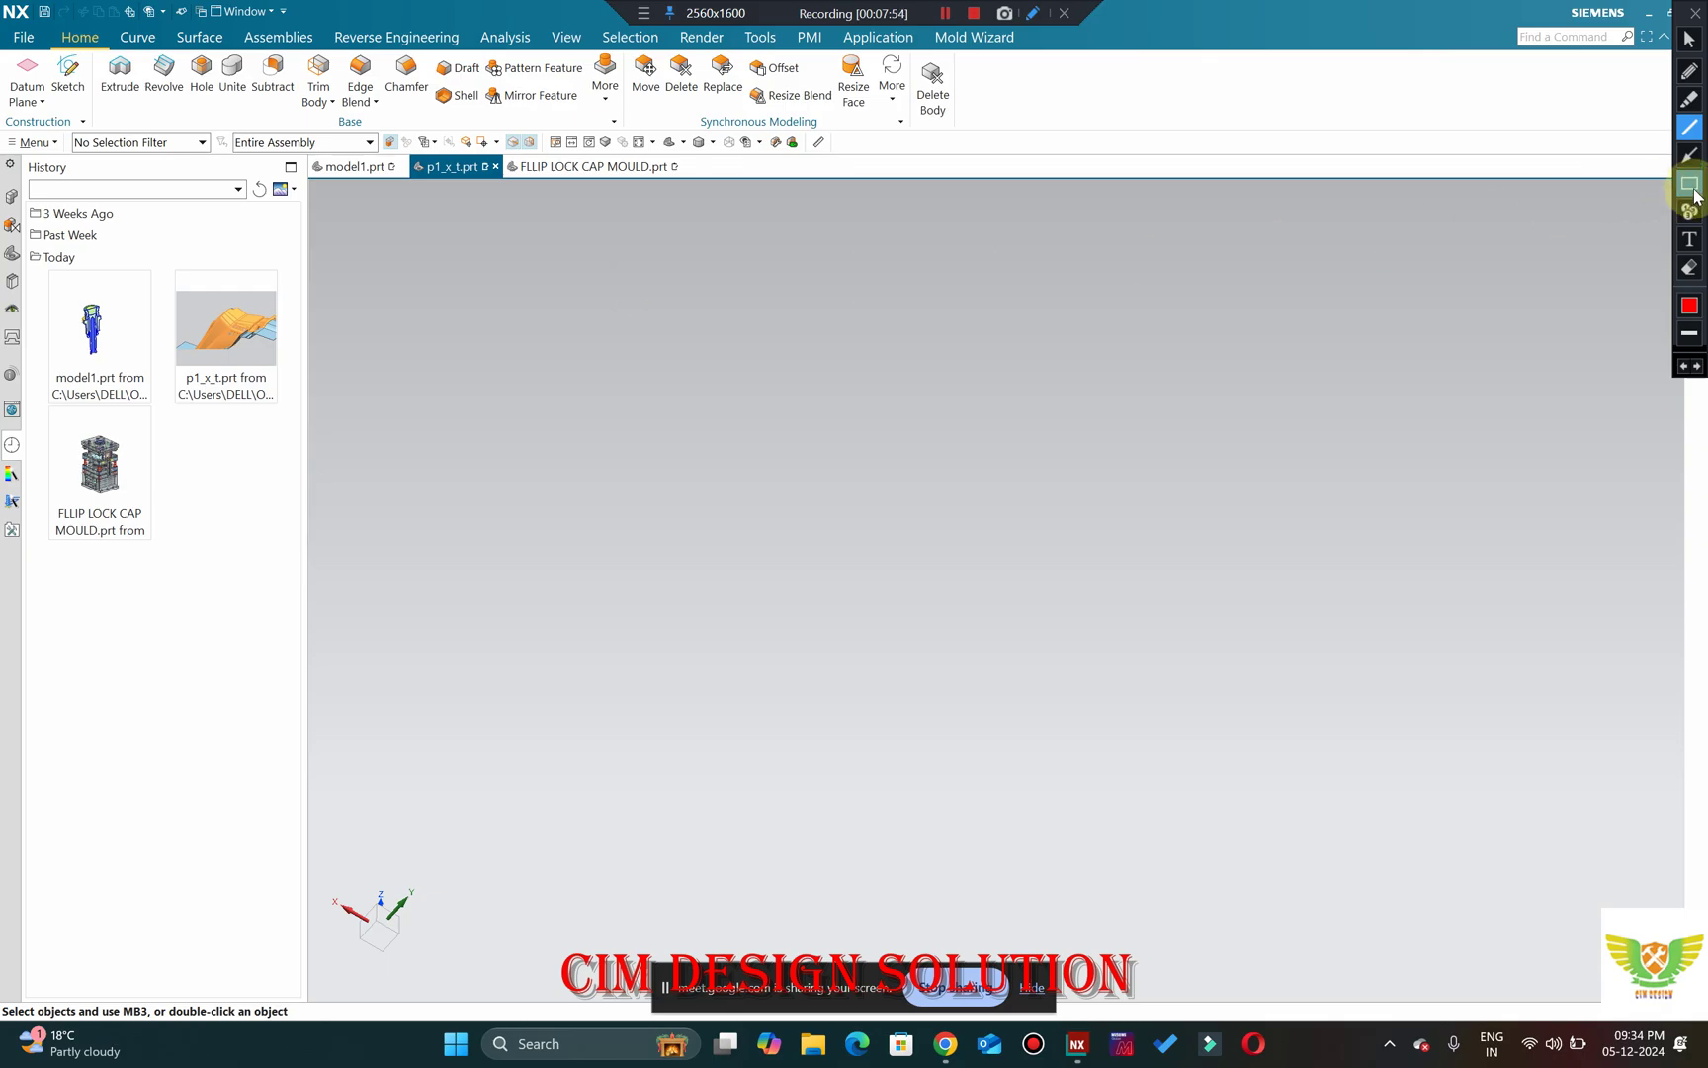
left_click_drag(571, 313, 522, 462)
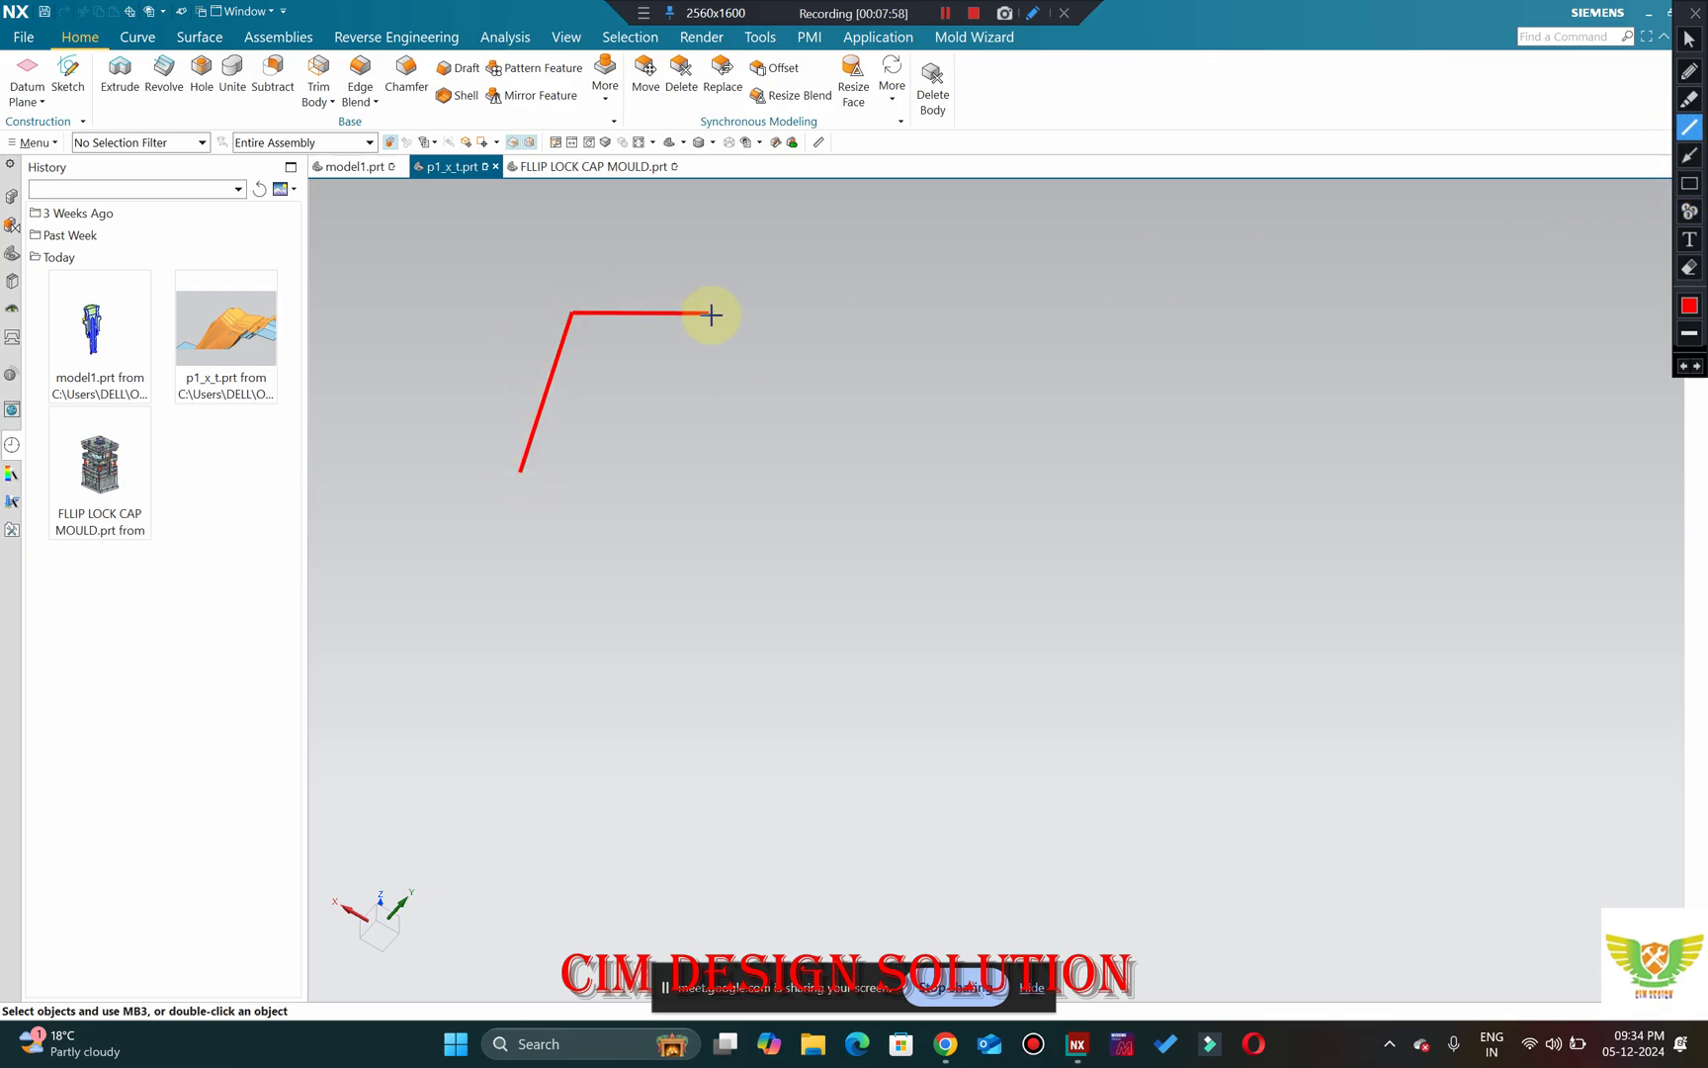
left_click_drag(757, 470, 754, 471)
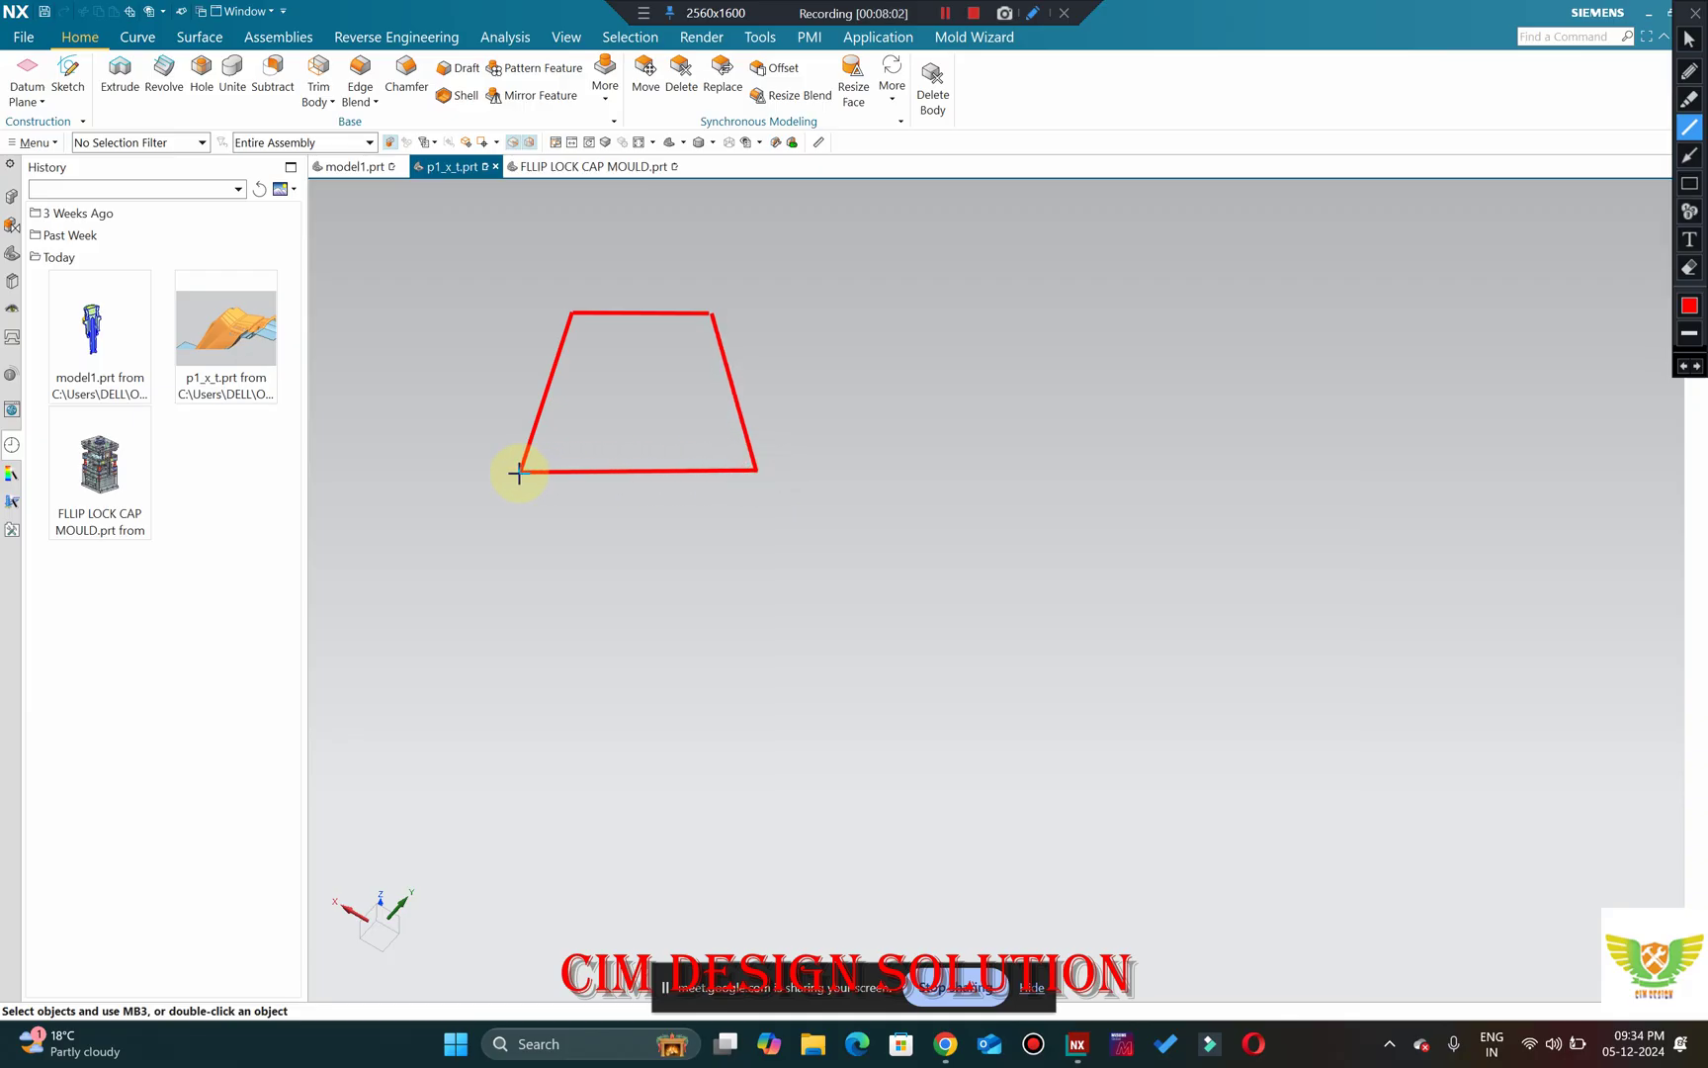
Add inner wall lines along both sloped sides and the upper edge of the trapezoid to show the part's wall thickness.
left_click_drag(584, 319, 567, 371)
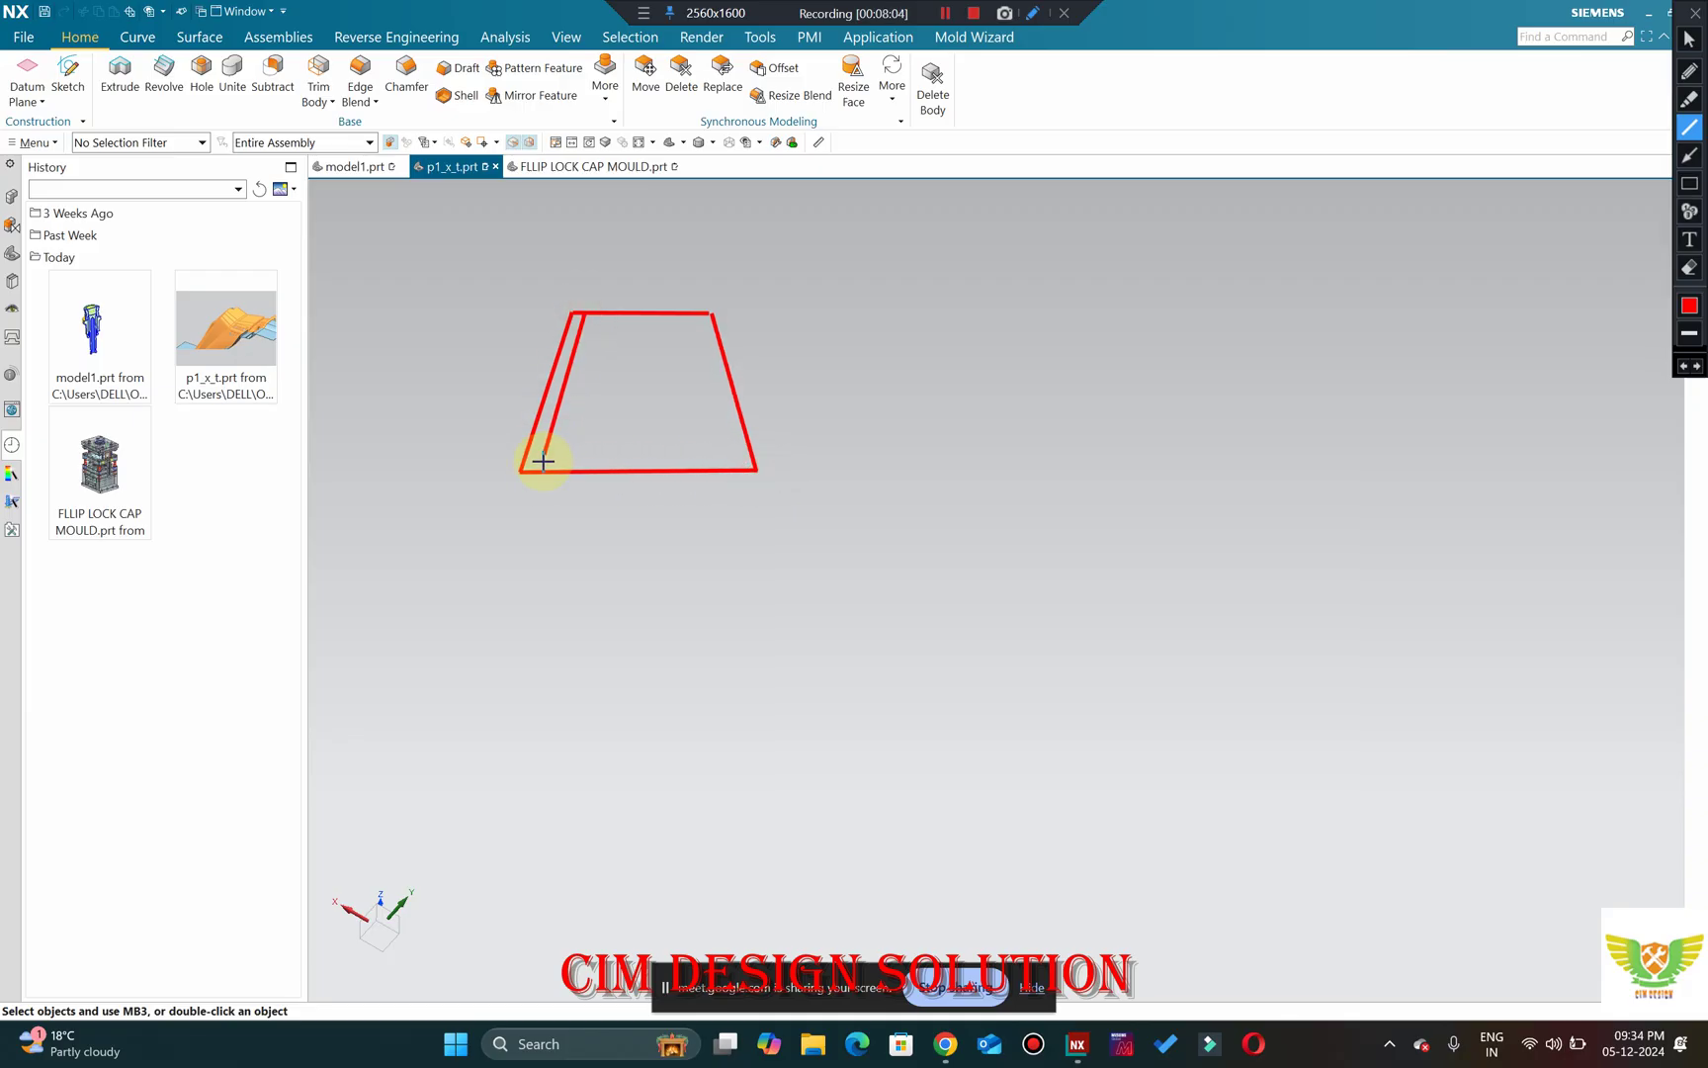
left_click_drag(695, 314, 731, 429)
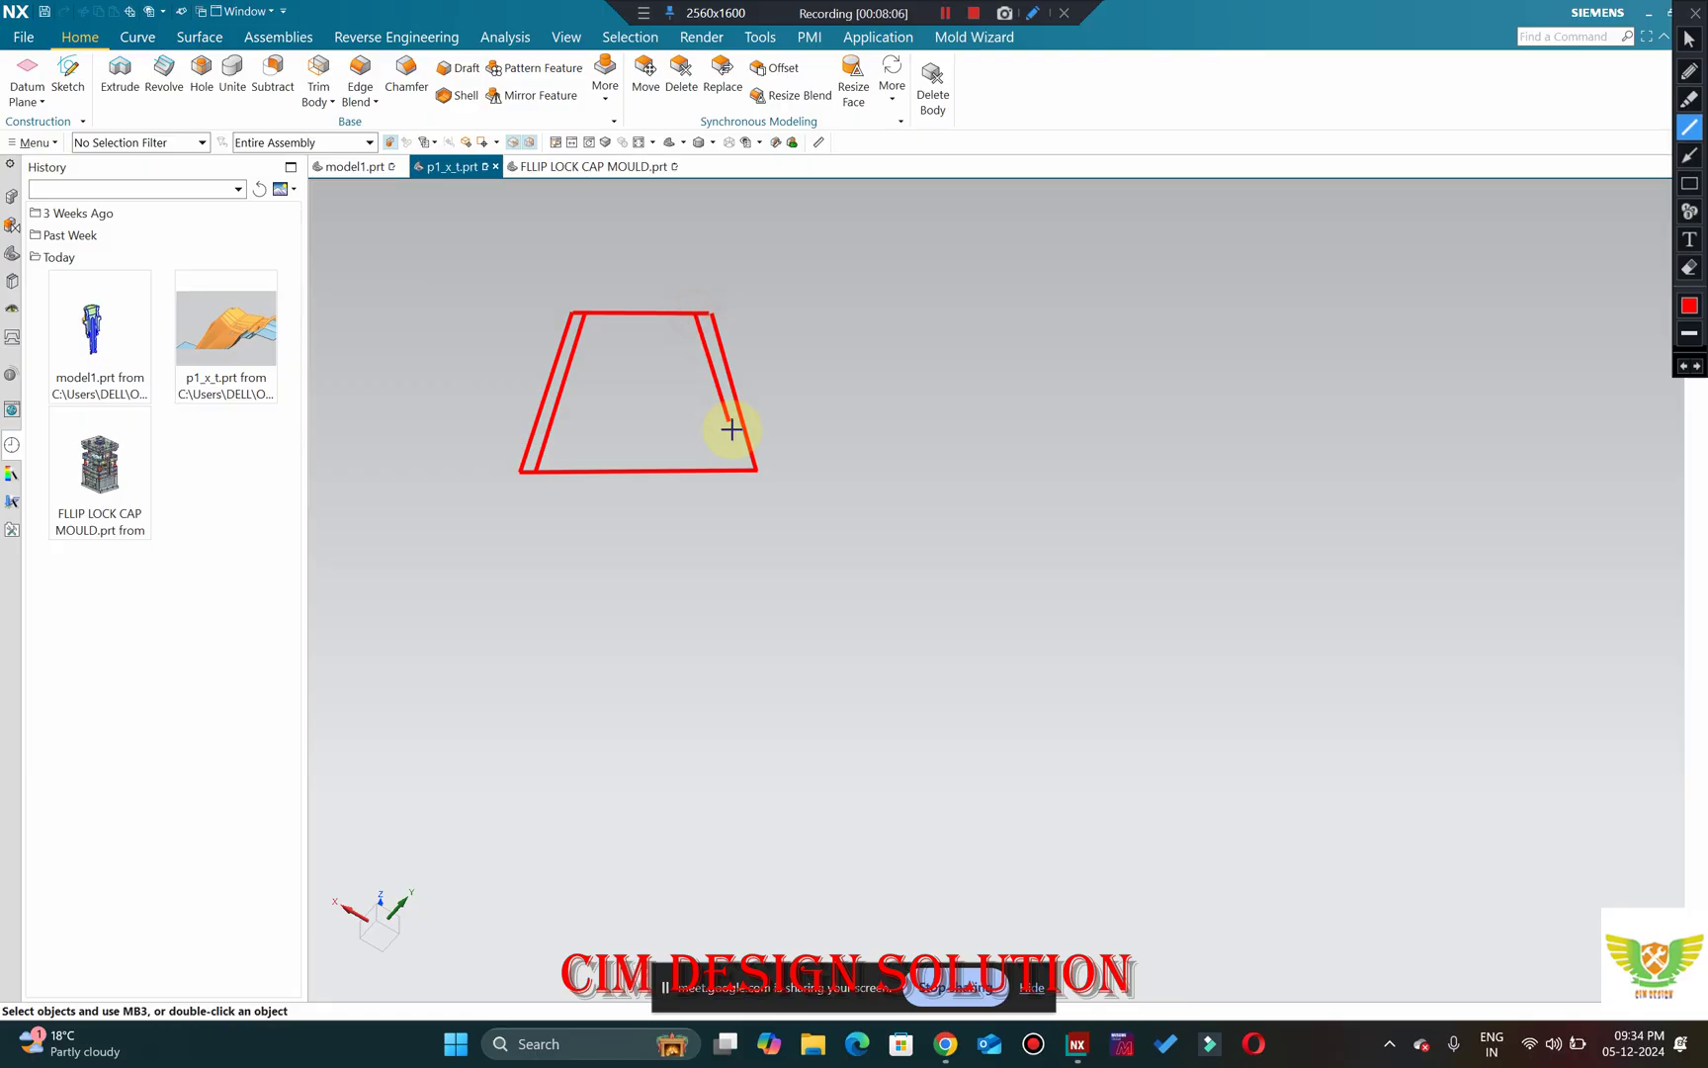
left_click_drag(566, 333, 695, 333)
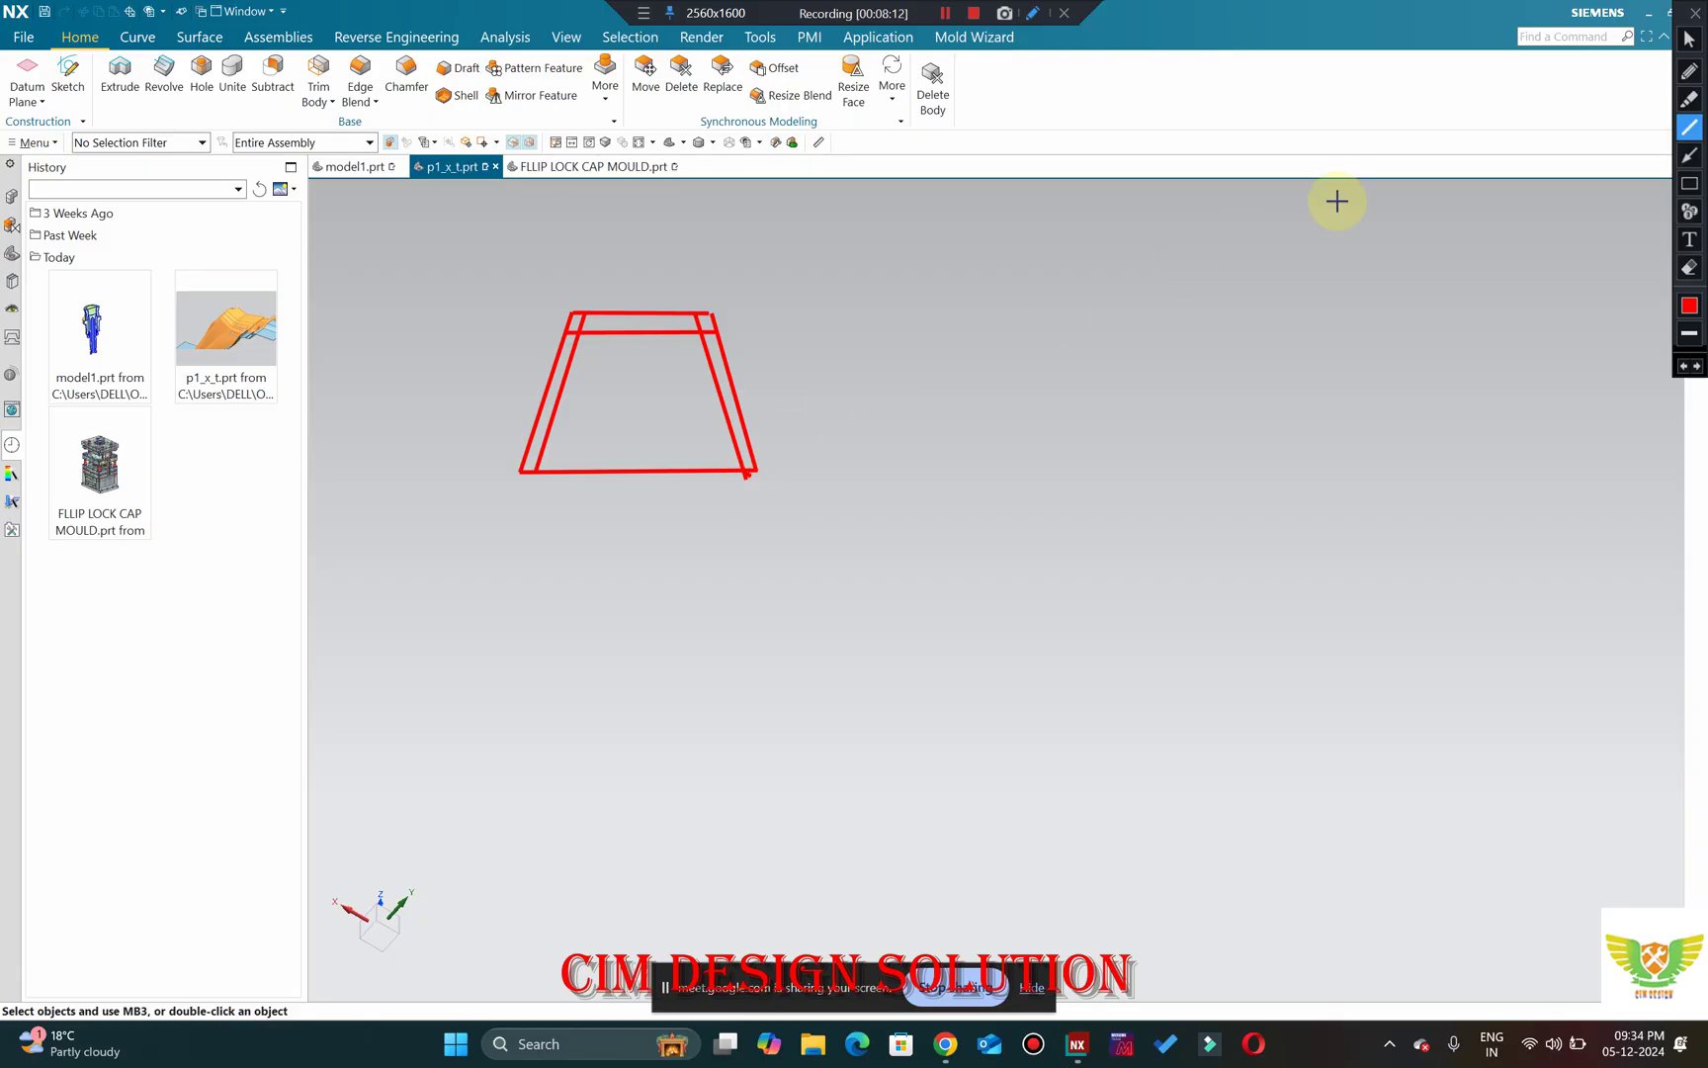
Pen in parting lines and extended walls at the trapezoid's base, write a circled "PD+3" beside it, and close the annotation mode.
left_click(1689, 70)
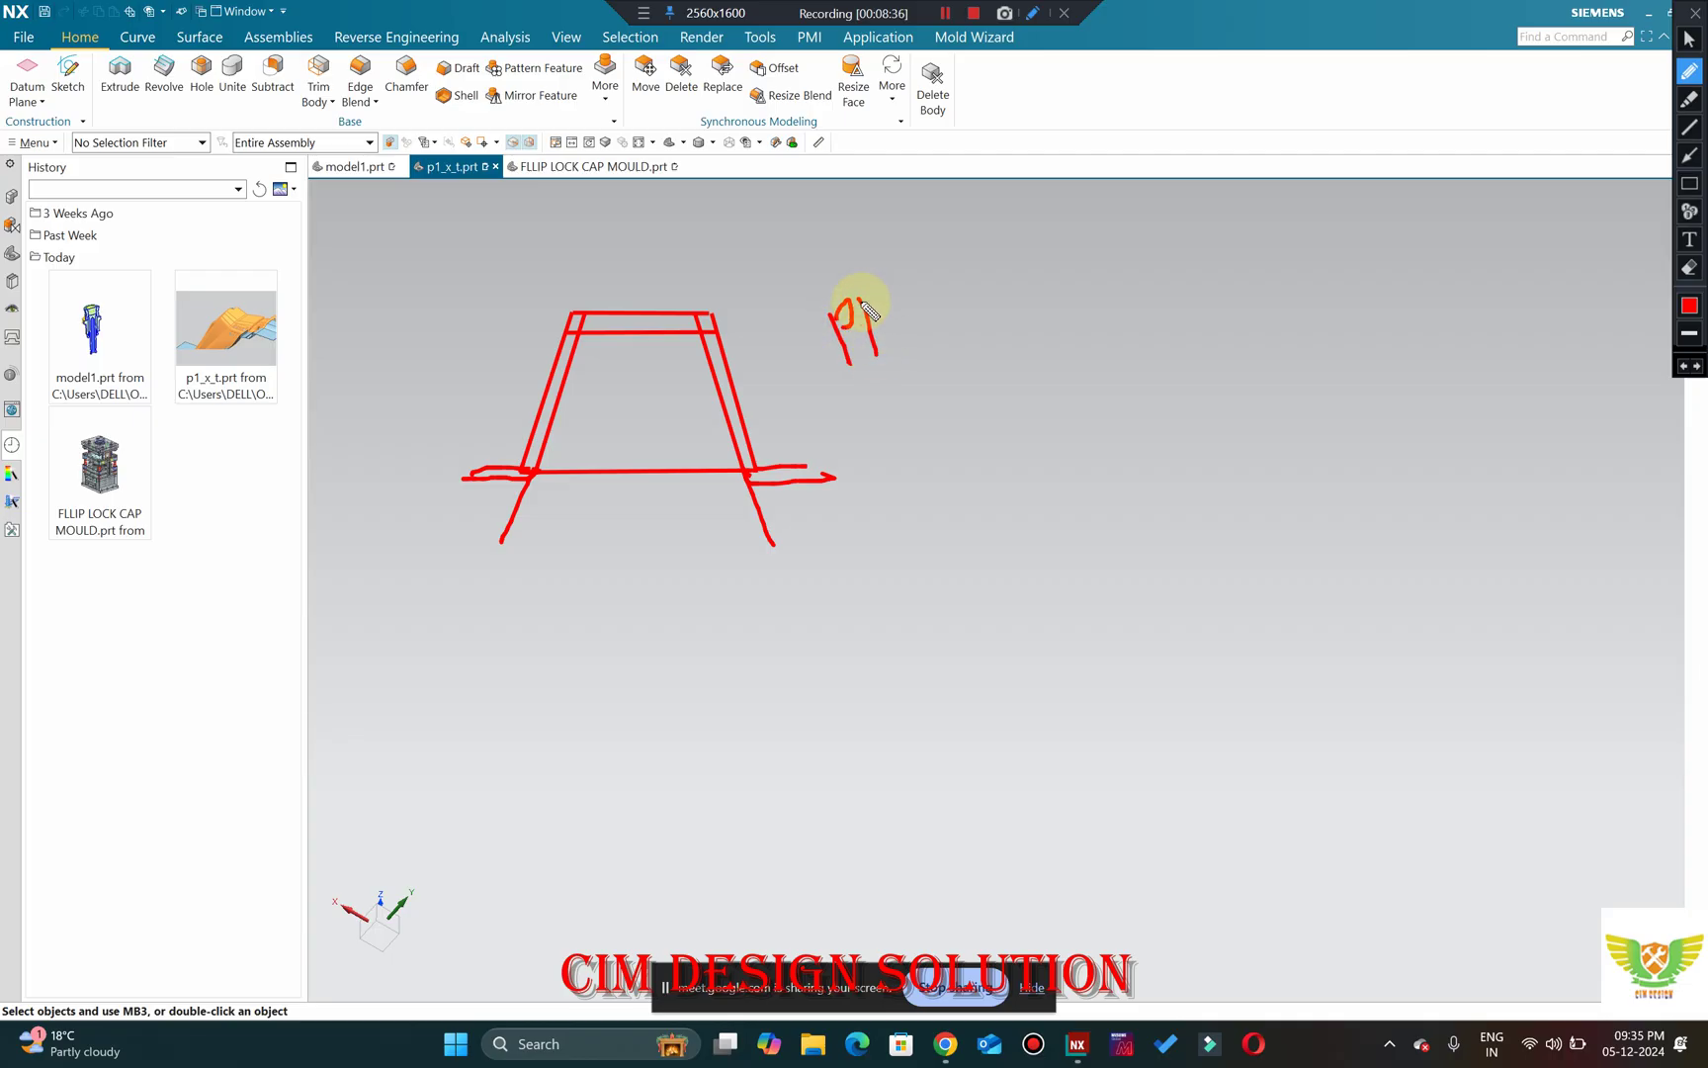
mouse_move(870, 359)
left_mouse_down()
mouse_move(938, 274)
mouse_move(968, 293)
mouse_move(846, 351)
mouse_move(999, 259)
left_mouse_up()
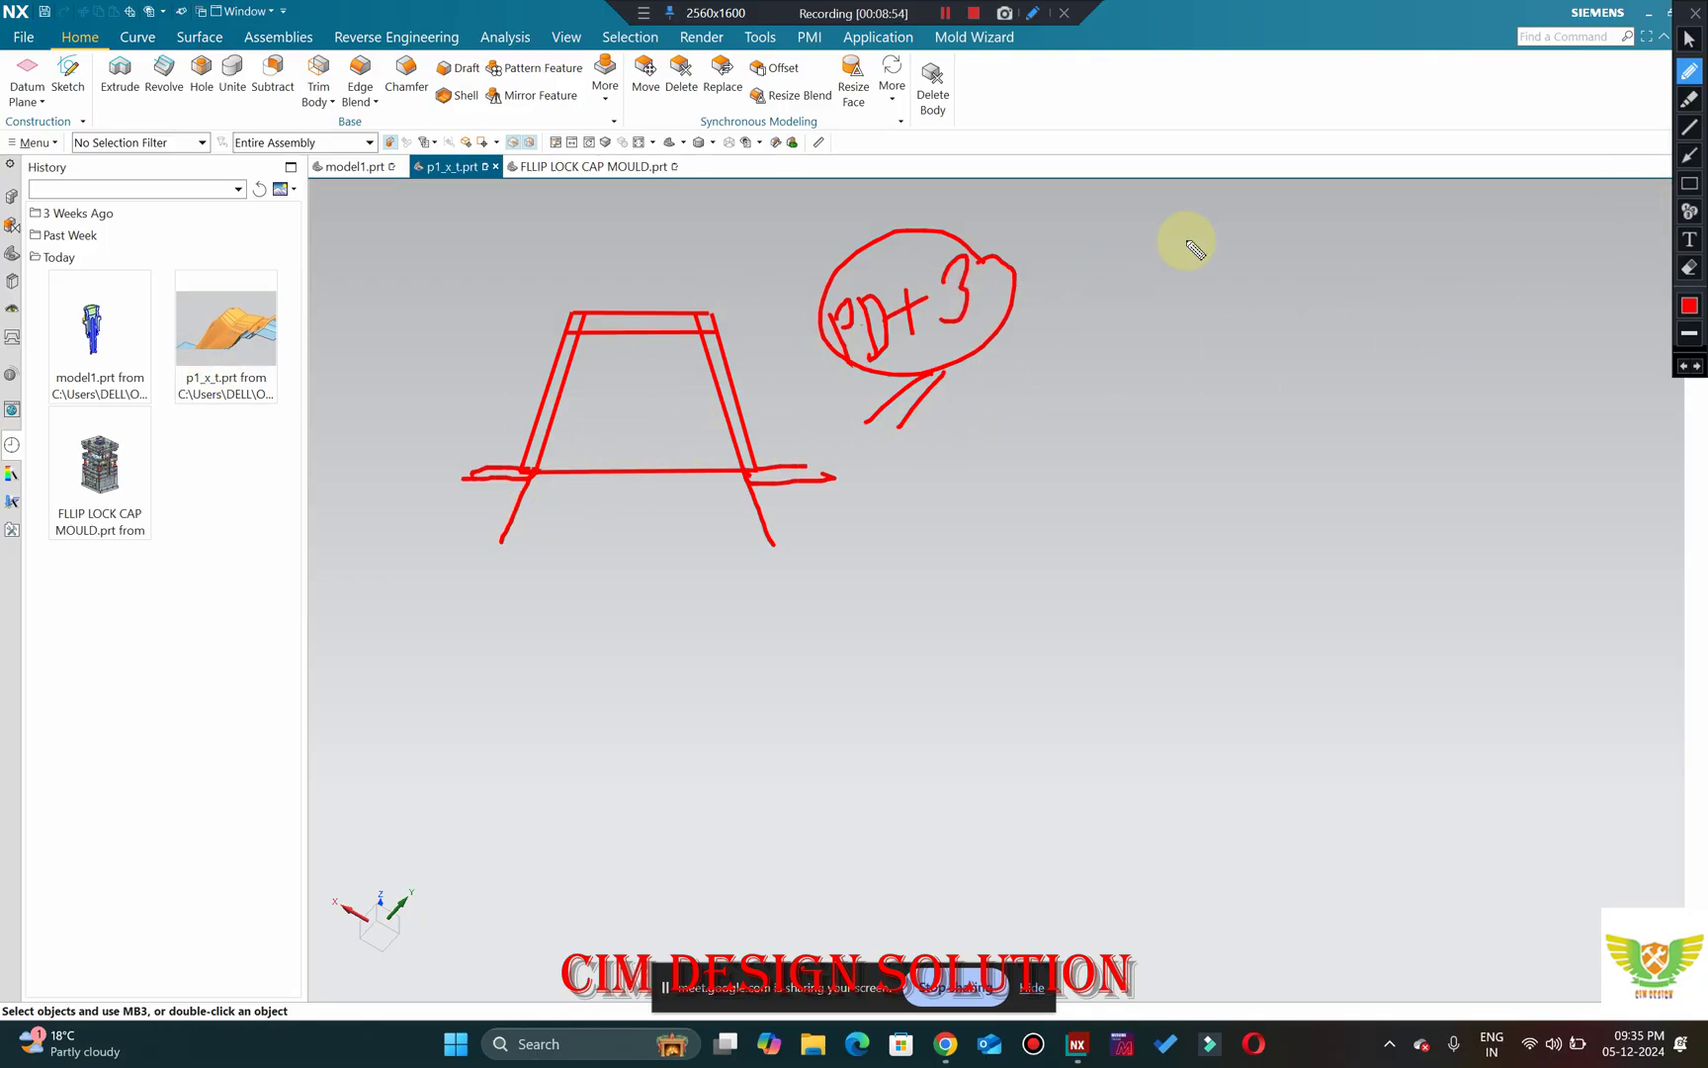
left_click(1695, 13)
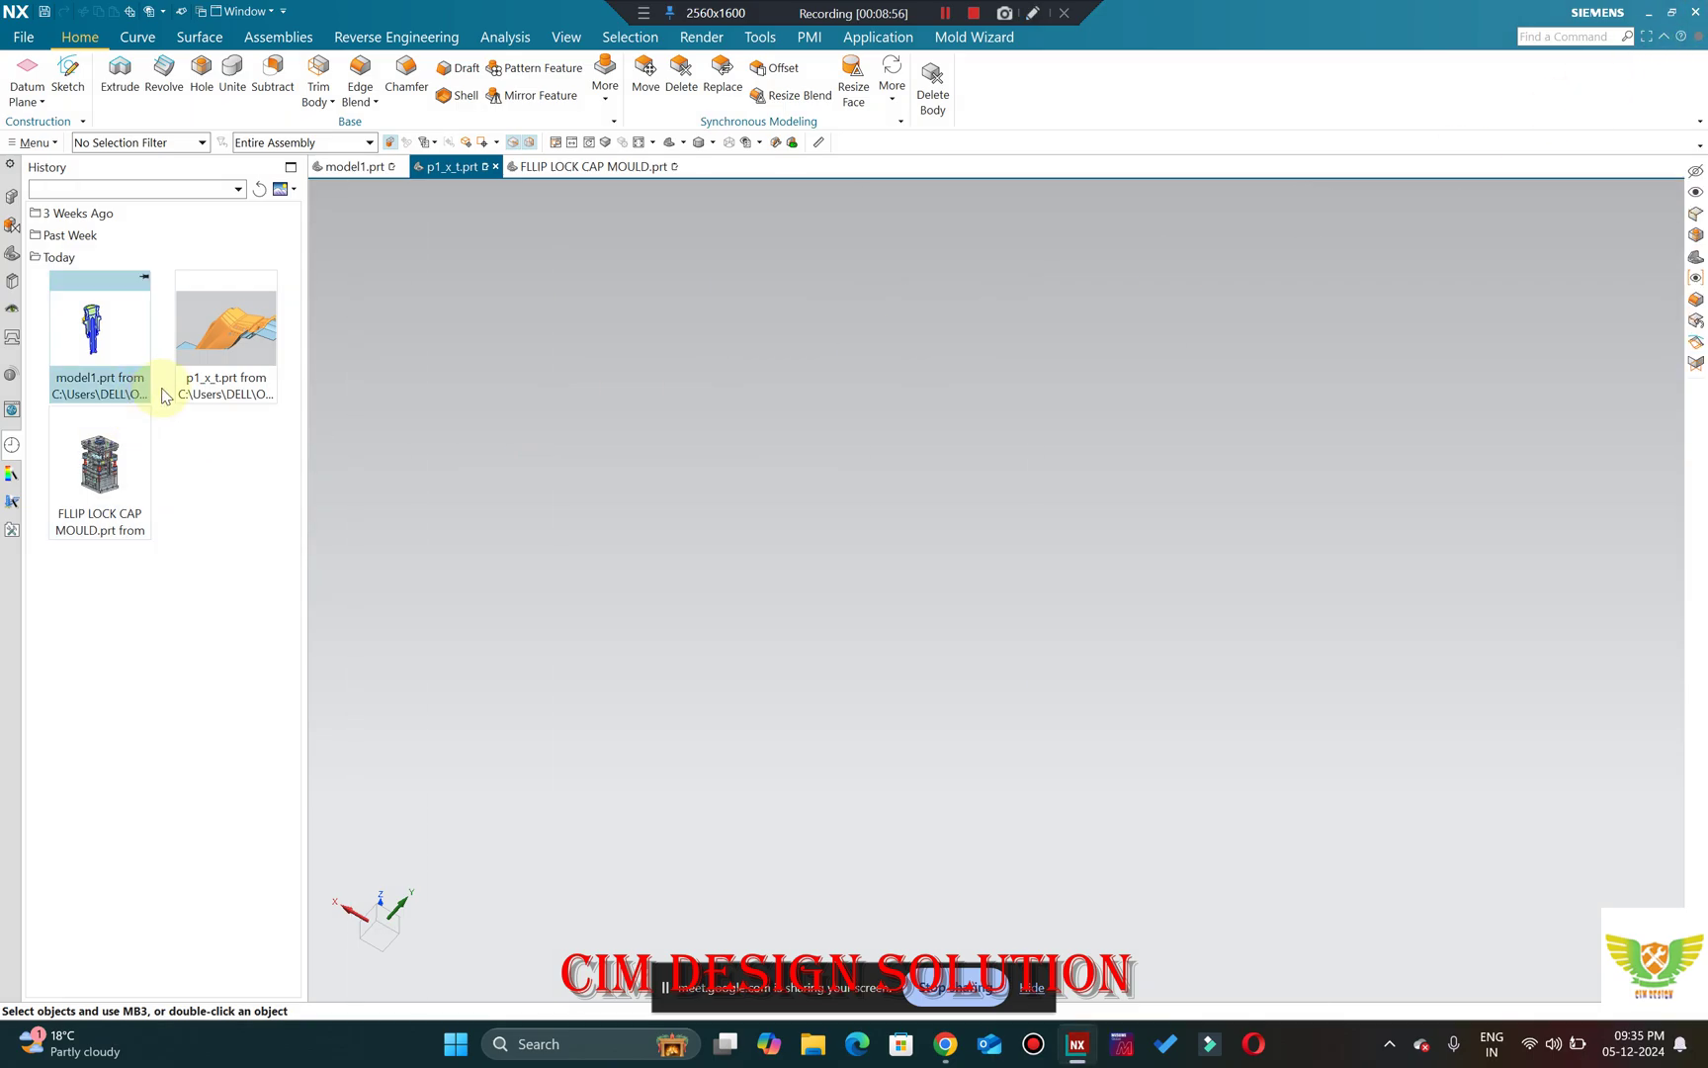
Open the ice_cream_1_litre container mould part from the files used 3 weeks ago.
left_click(545, 168)
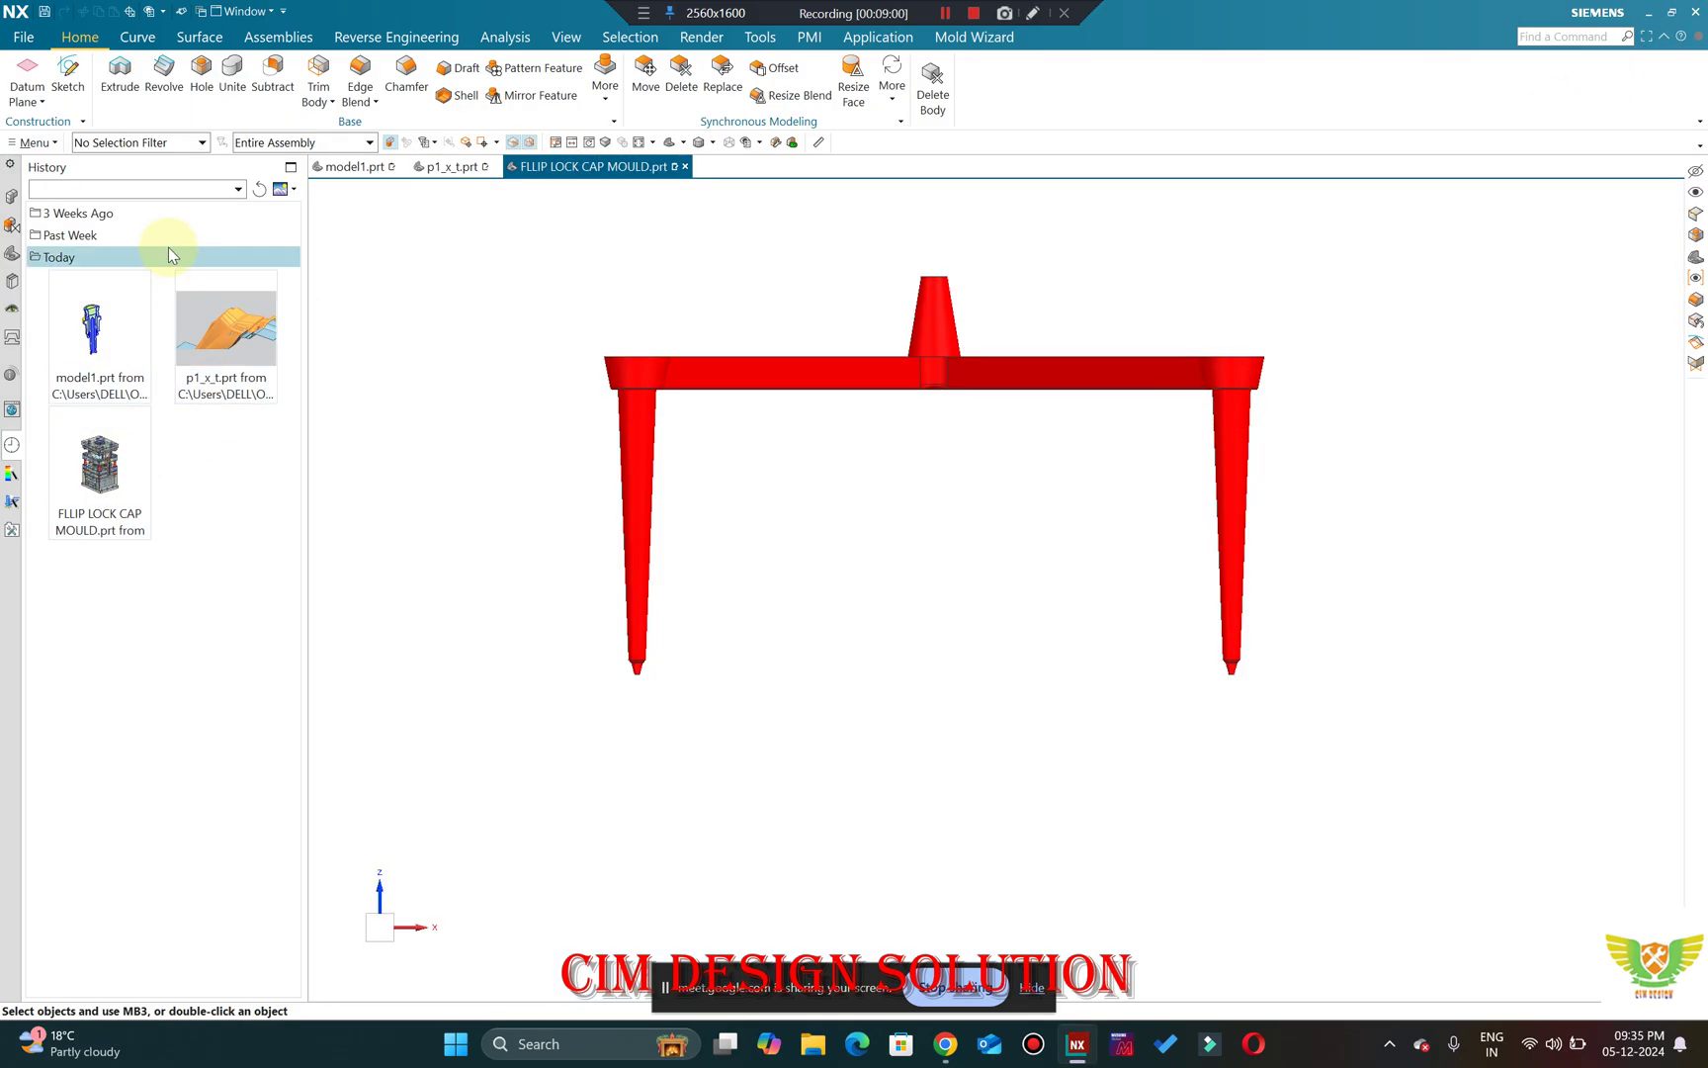
left_click(88, 235)
left_click(108, 212)
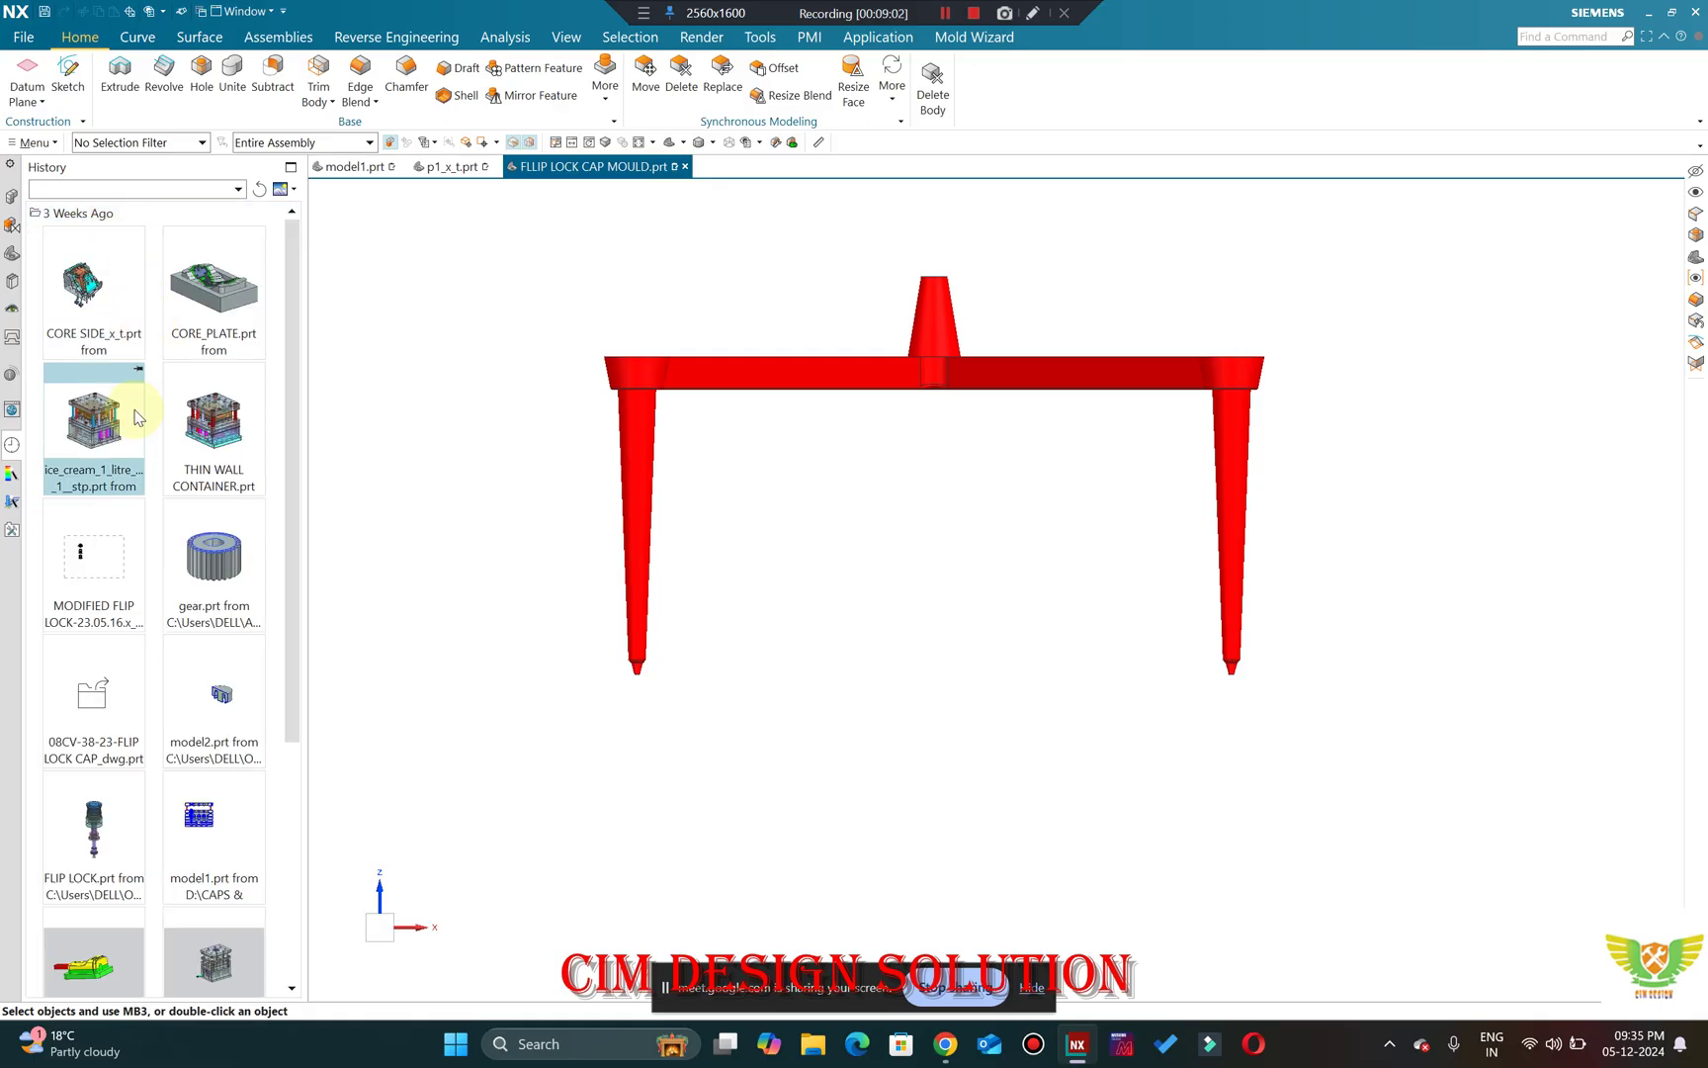
left_click(96, 415)
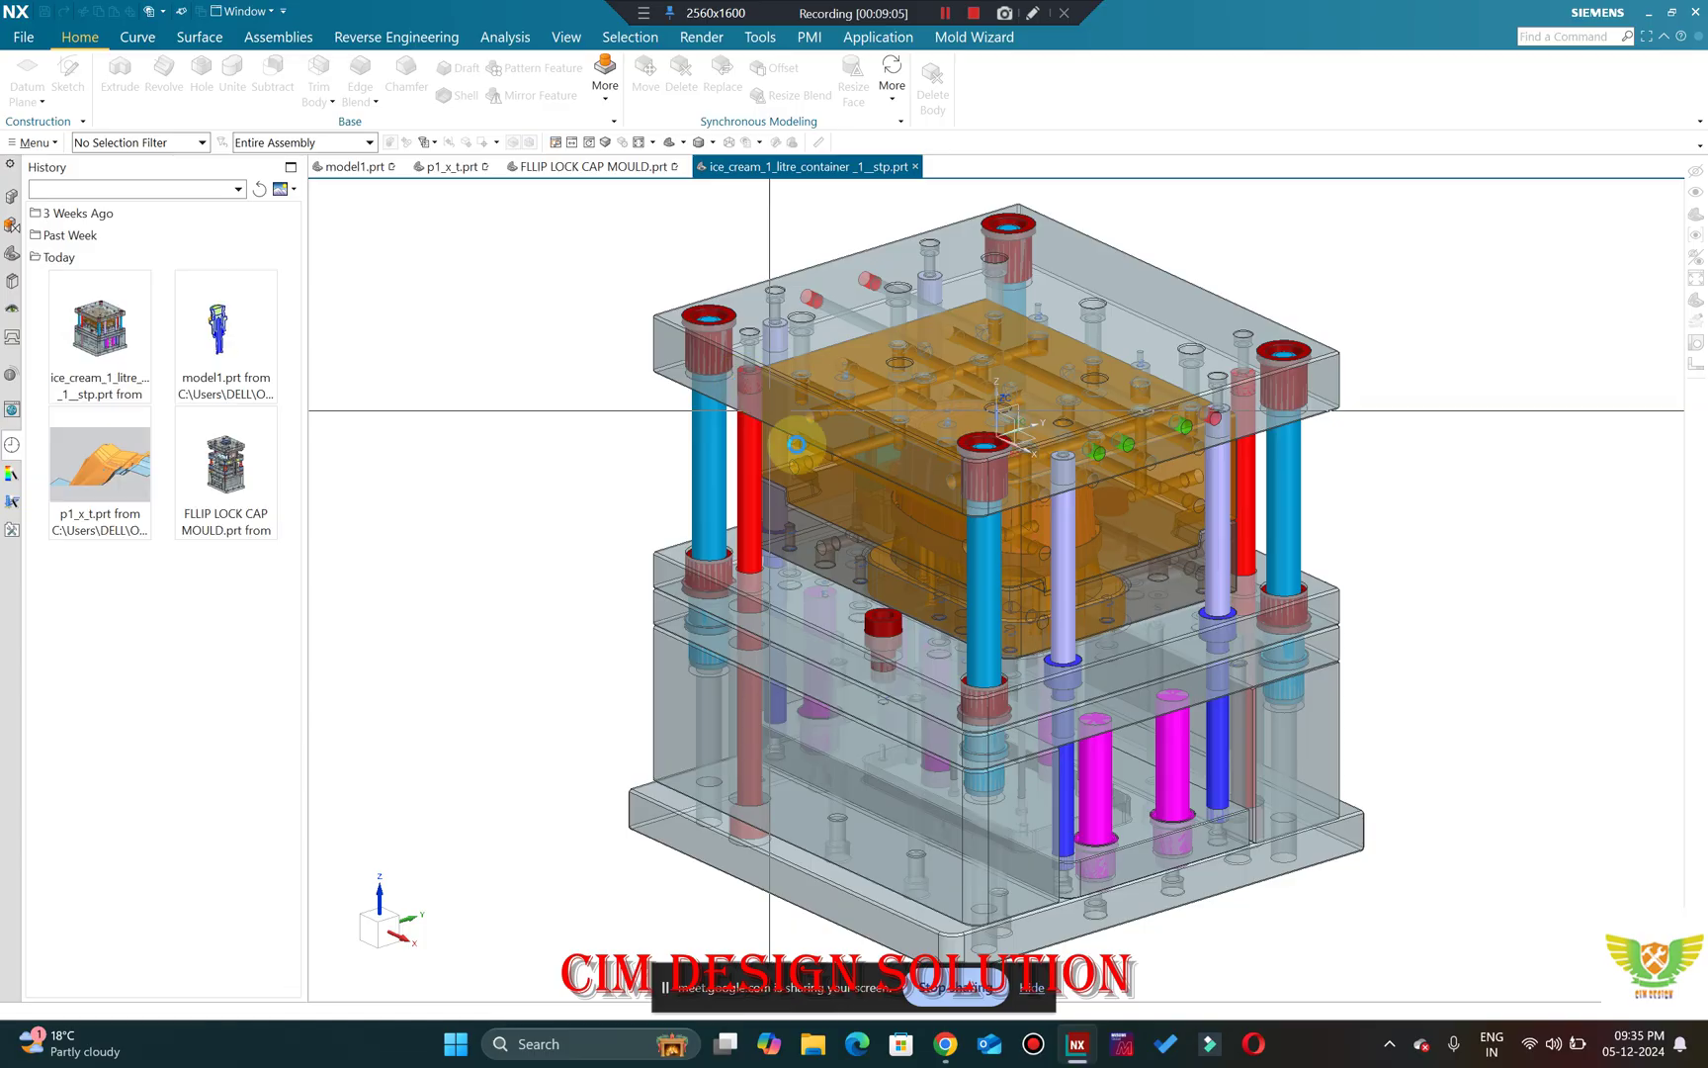
Hide the cavity-side plate and cavity insert of the container mould and show the core side in trimetric view.
middle_click_drag(944, 465, 828, 534)
scroll(889, 395, "up", 2)
key("ctrl+b")
scroll(899, 509, "up", 3)
scroll(888, 488, "down", 5)
scroll(889, 488, "up", 5)
key("Home")
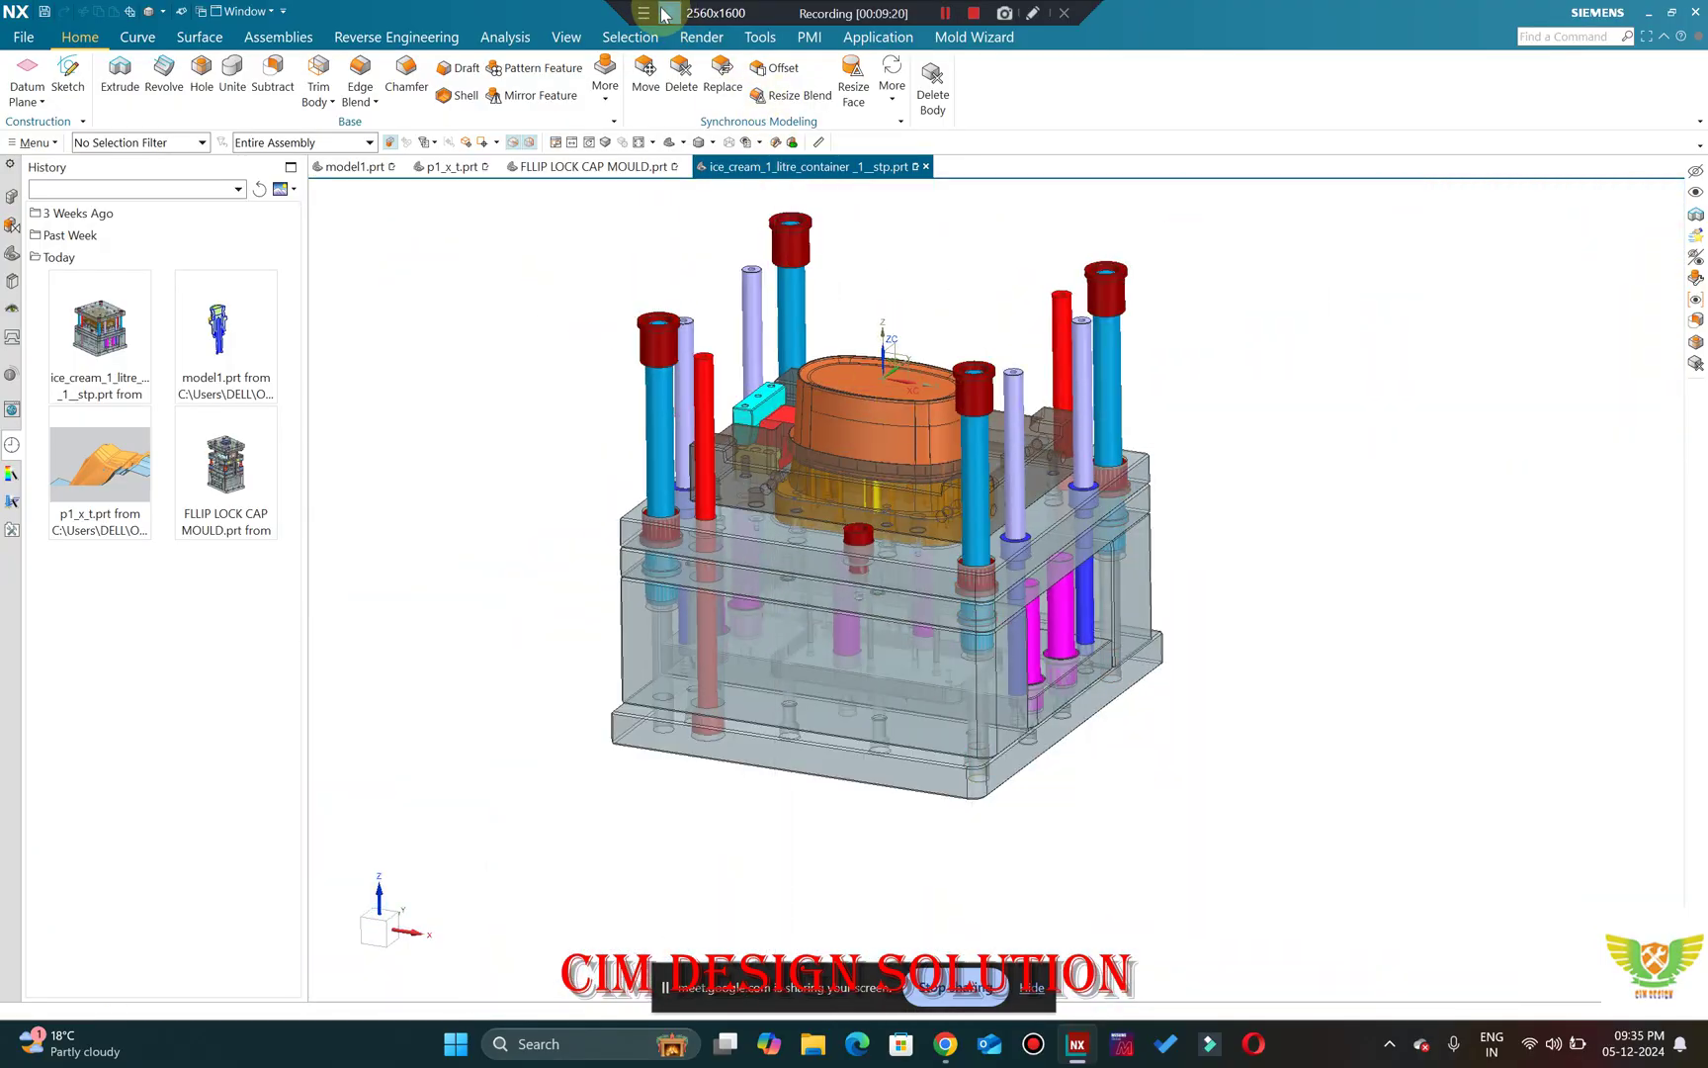
Handwrite SP, SR and SP in red beside the mould, circle them, and mark the base of the orange container.
left_click(662, 13)
left_click(660, 44)
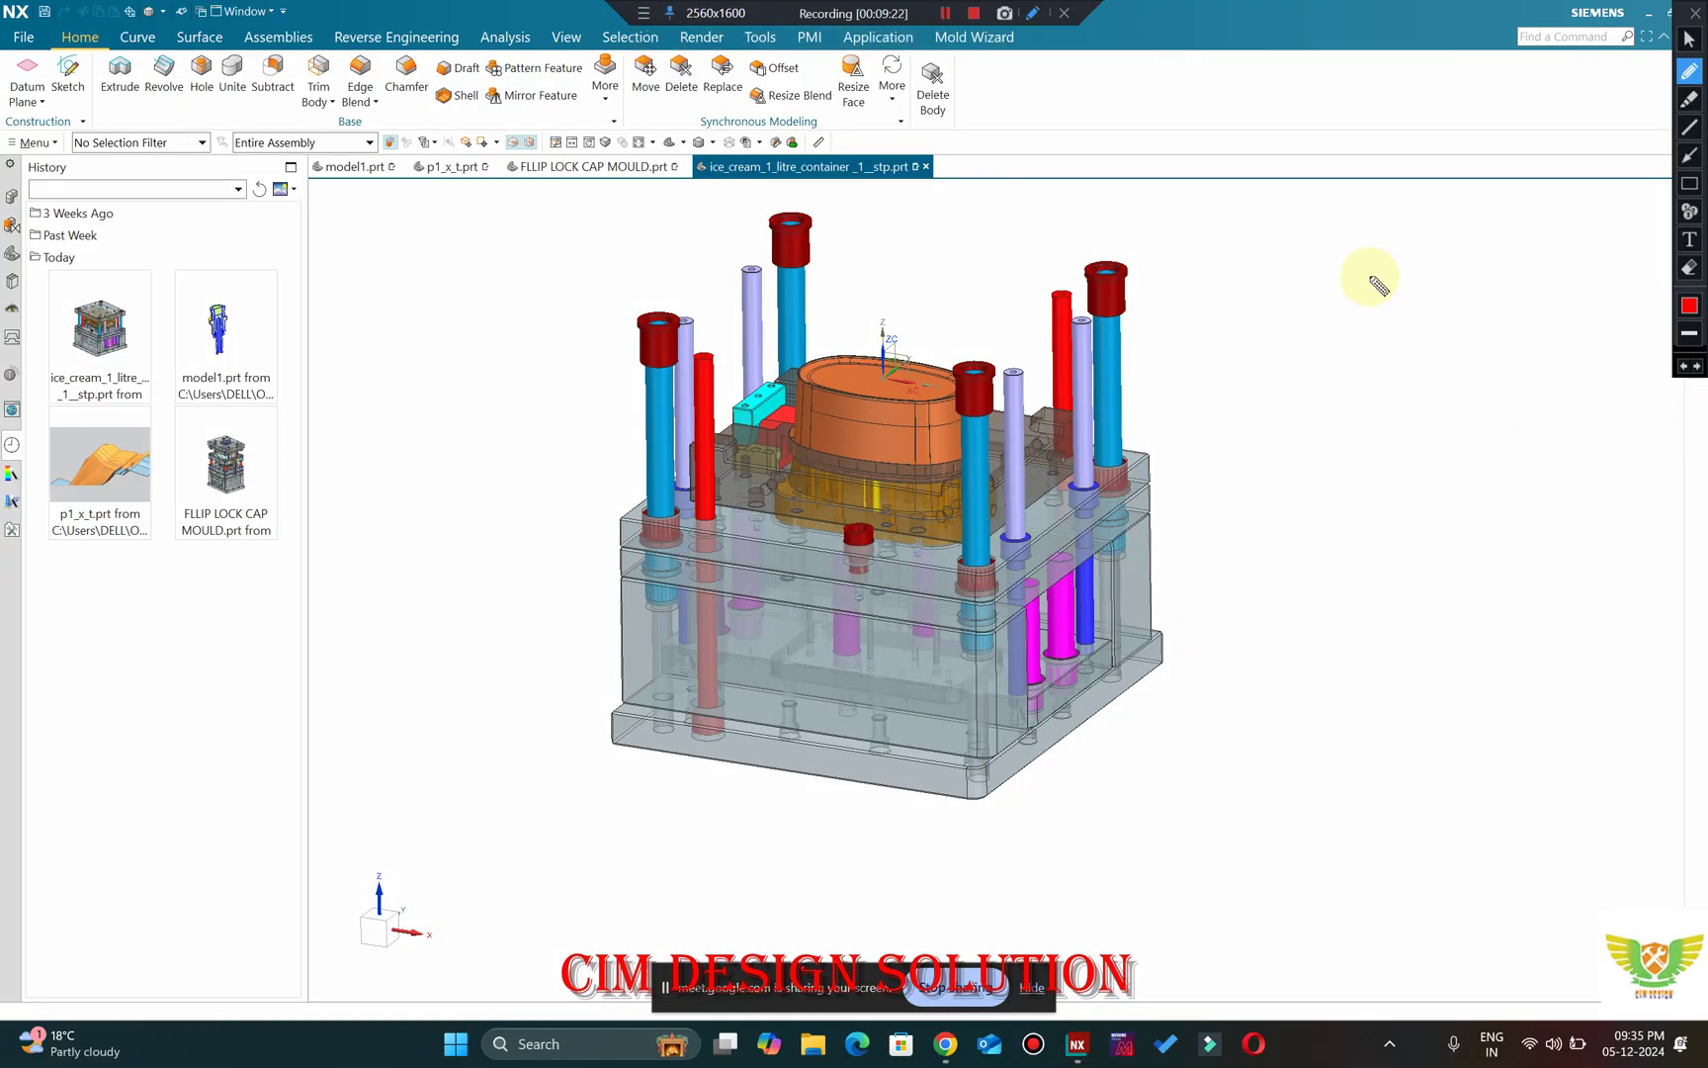
left_click_drag(1226, 264, 1220, 267)
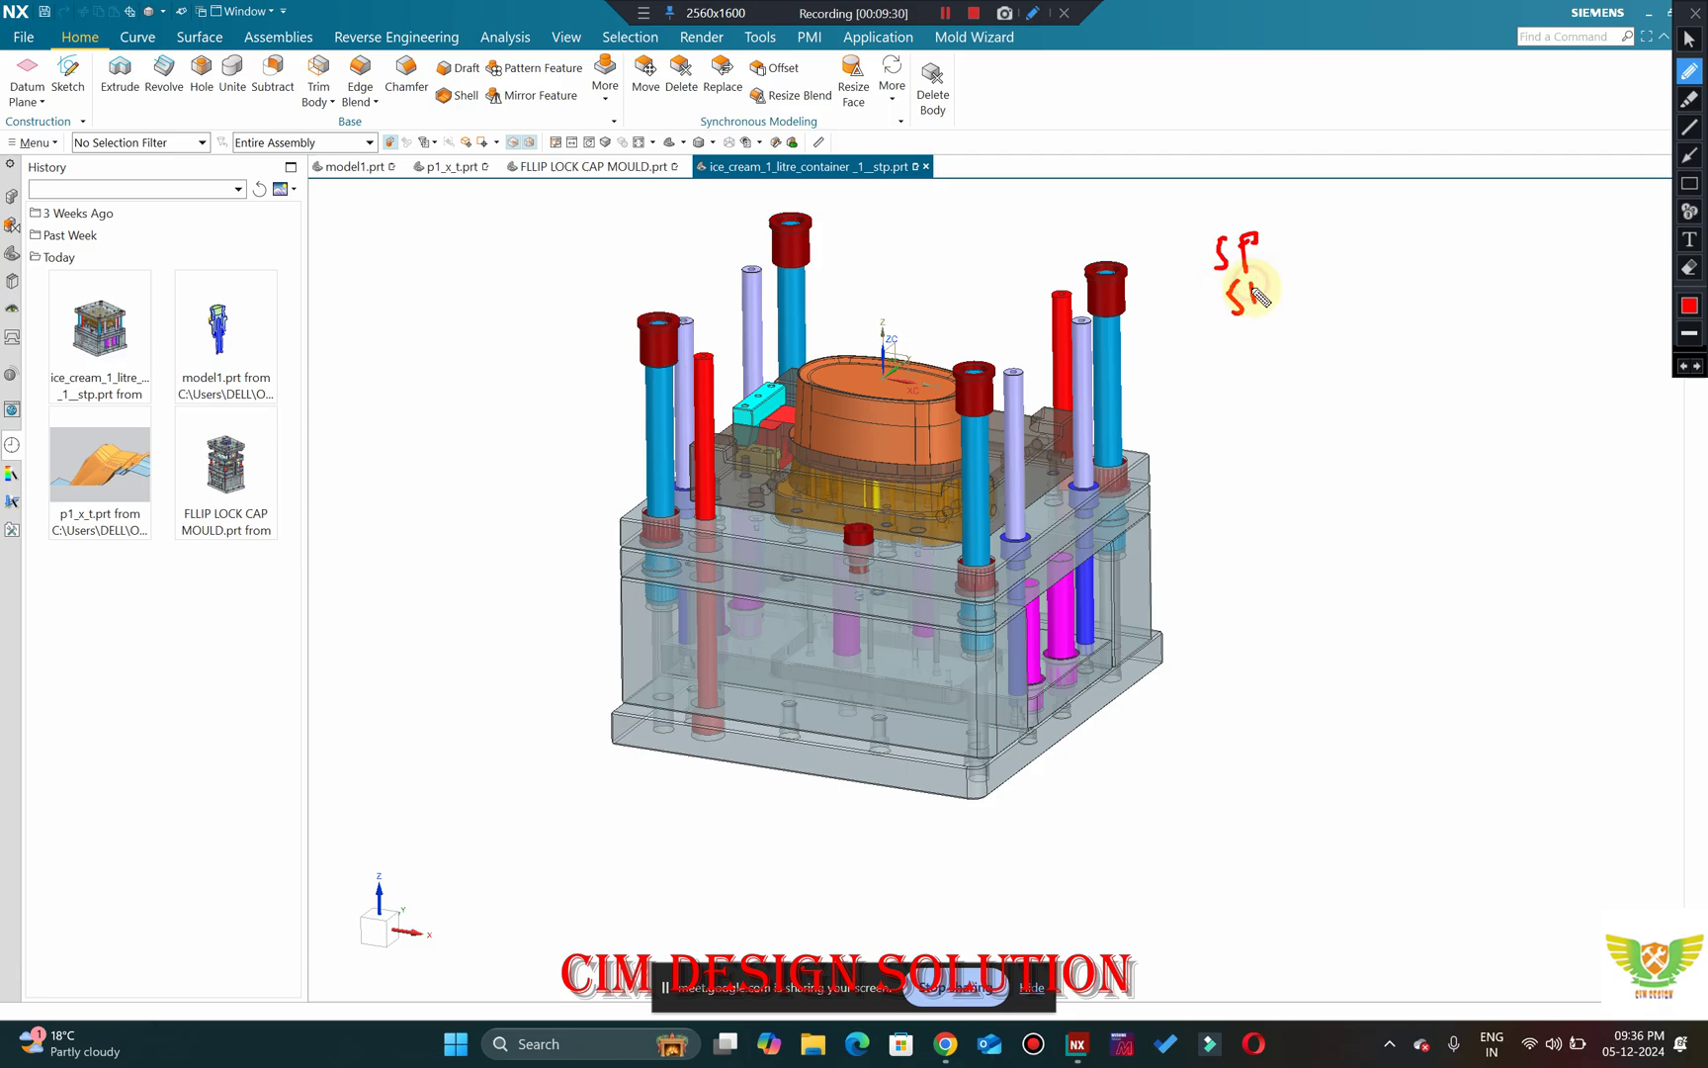
left_click_drag(1255, 289, 1282, 316)
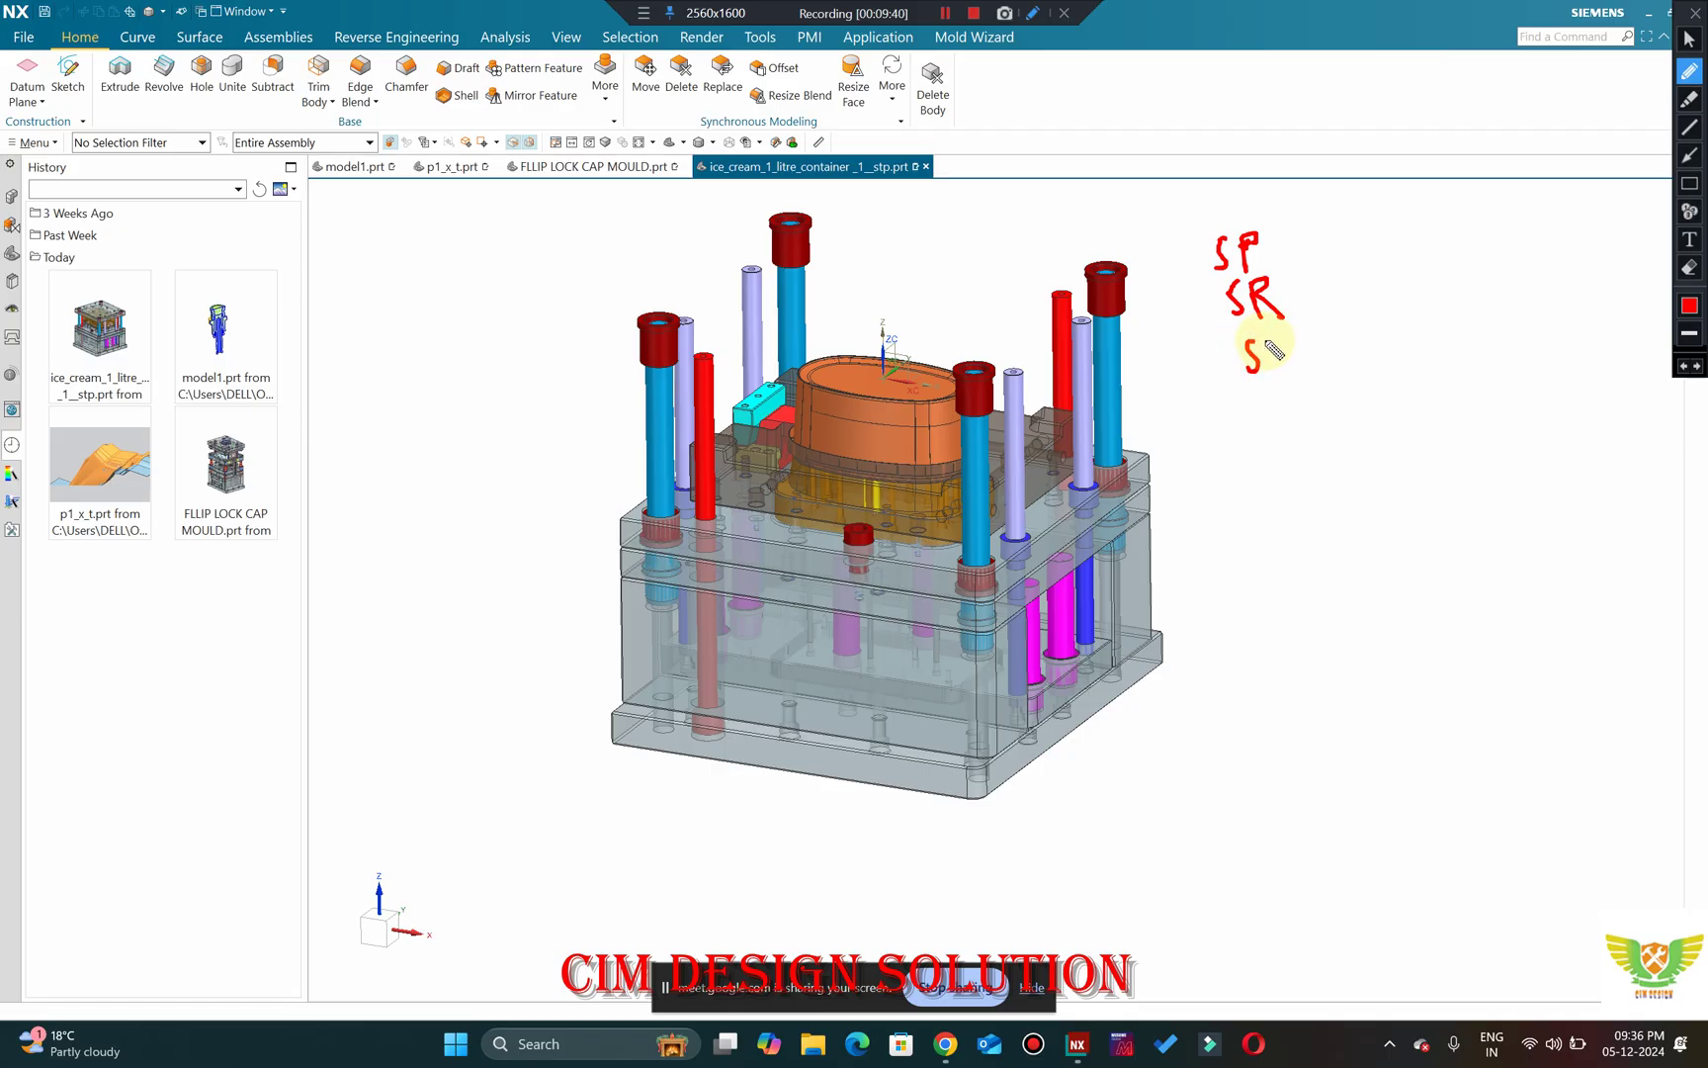
mouse_move(1250, 395)
left_mouse_down()
mouse_move(1296, 374)
mouse_move(1231, 208)
mouse_move(1187, 324)
mouse_move(1234, 368)
left_mouse_up()
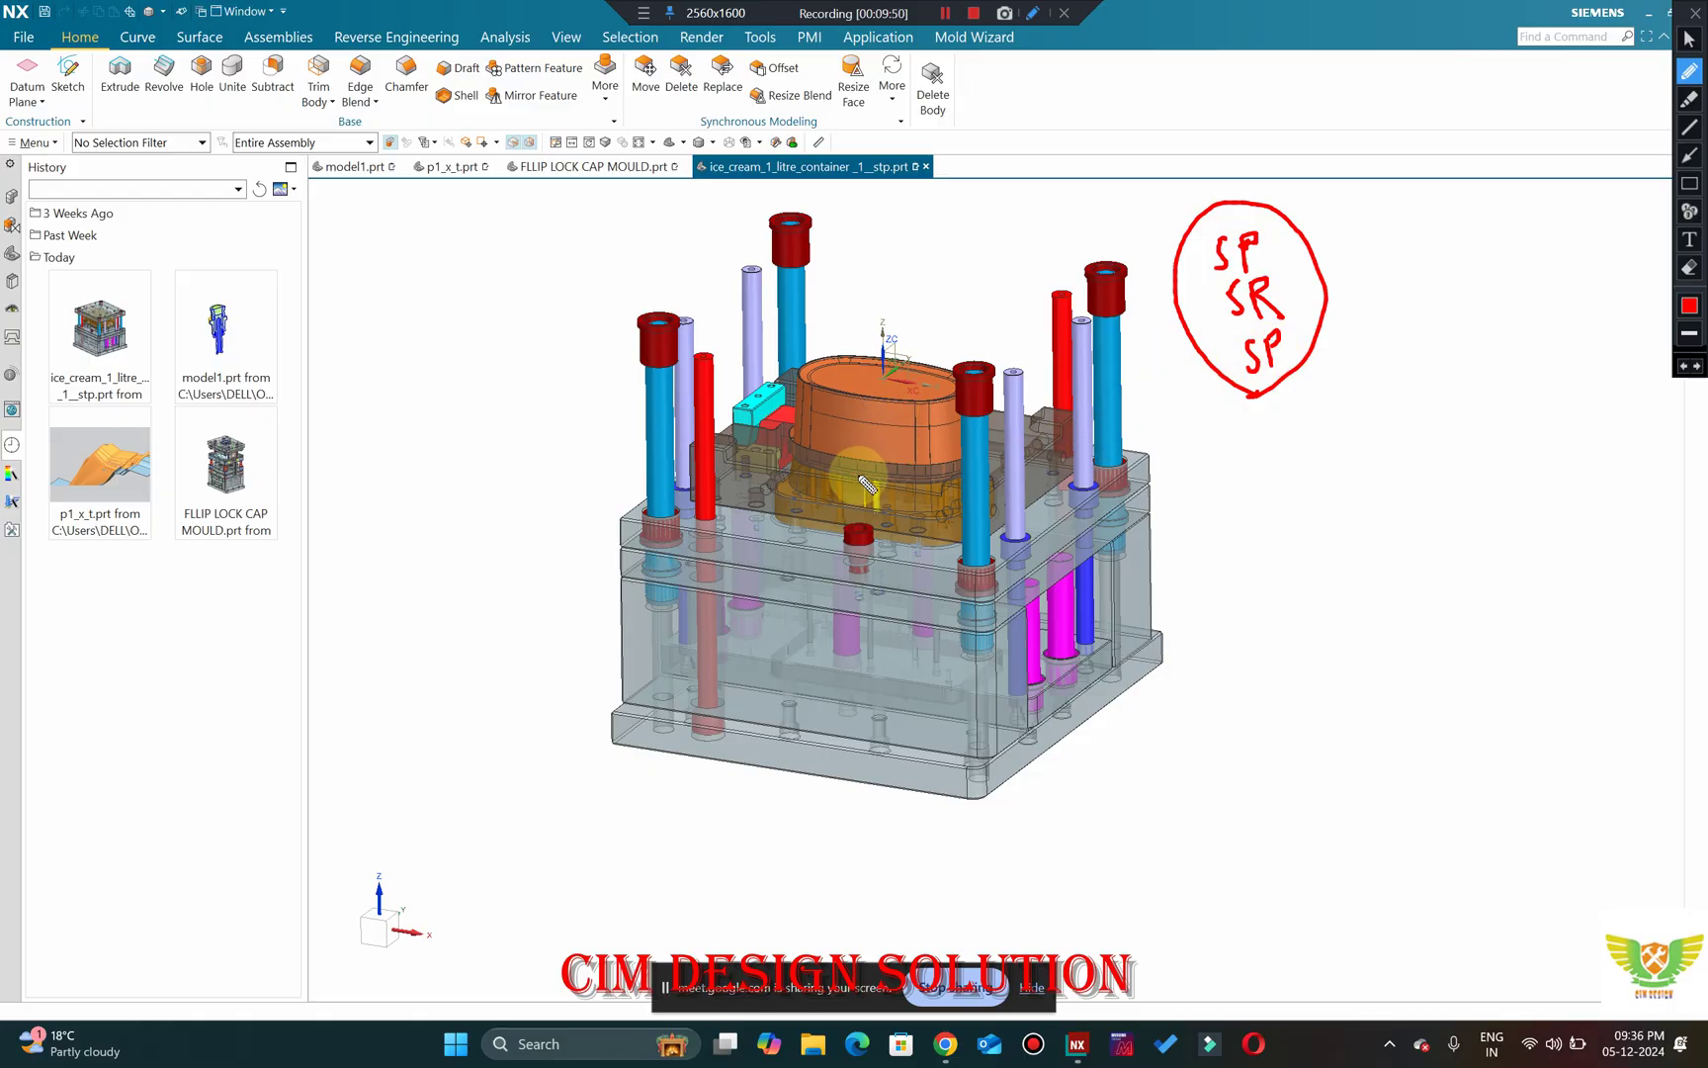
mouse_move(835, 467)
left_mouse_down()
mouse_move(800, 435)
mouse_move(794, 463)
left_mouse_up()
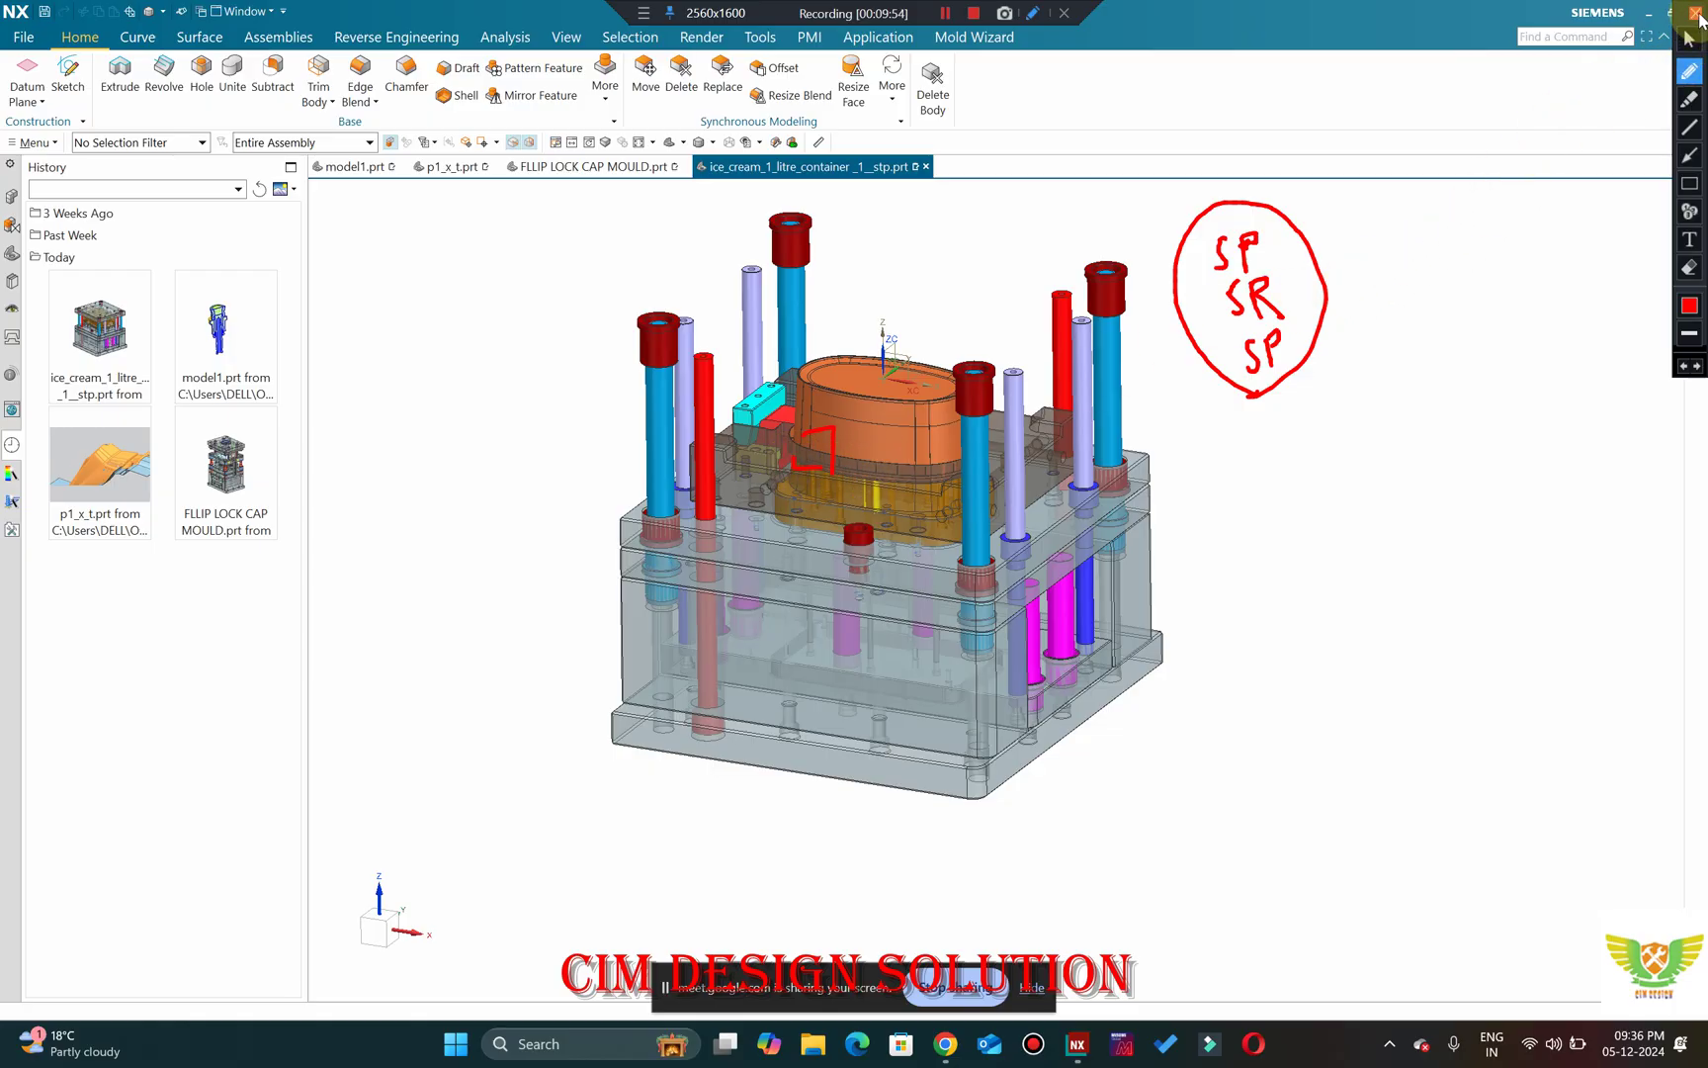
left_click(1695, 12)
Hide the orange container to expose the blue core top beneath it.
scroll(876, 449, "up", 3)
middle_click_drag(877, 449, 853, 390)
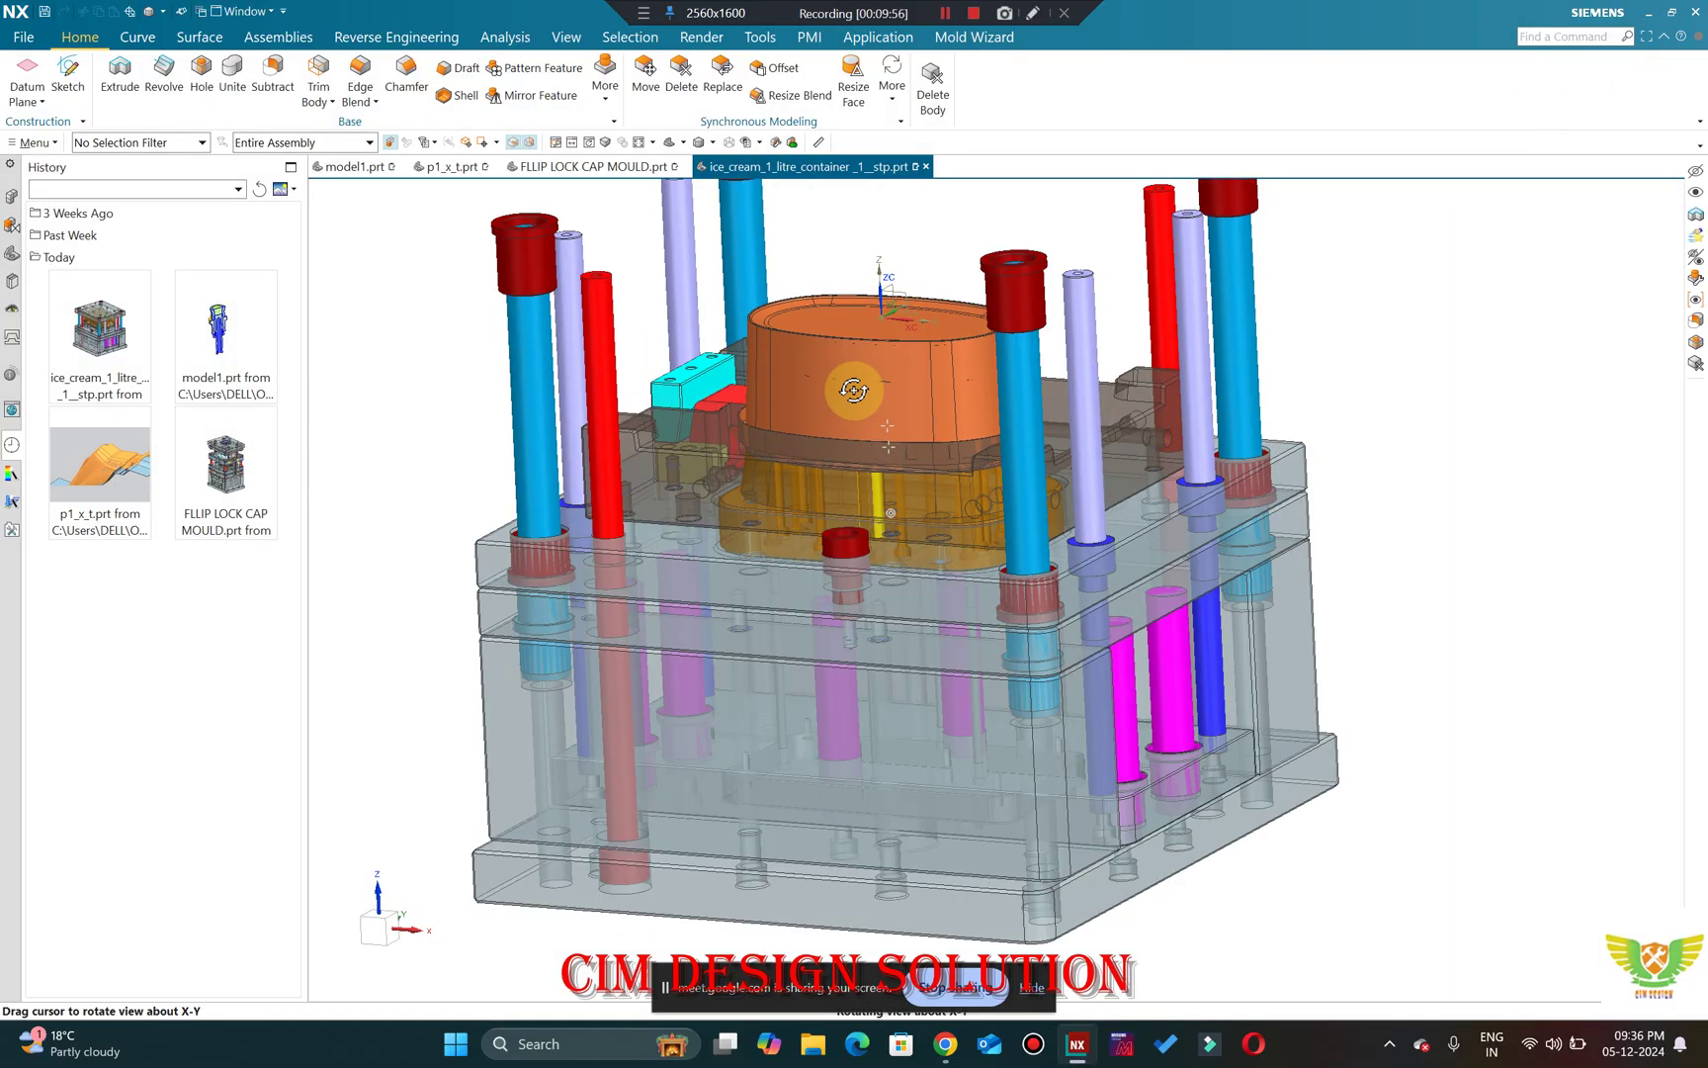
scroll(853, 391, "up", 8)
middle_click_drag(686, 534, 751, 369)
scroll(751, 373, "up", 4)
scroll(809, 444, "down", 5)
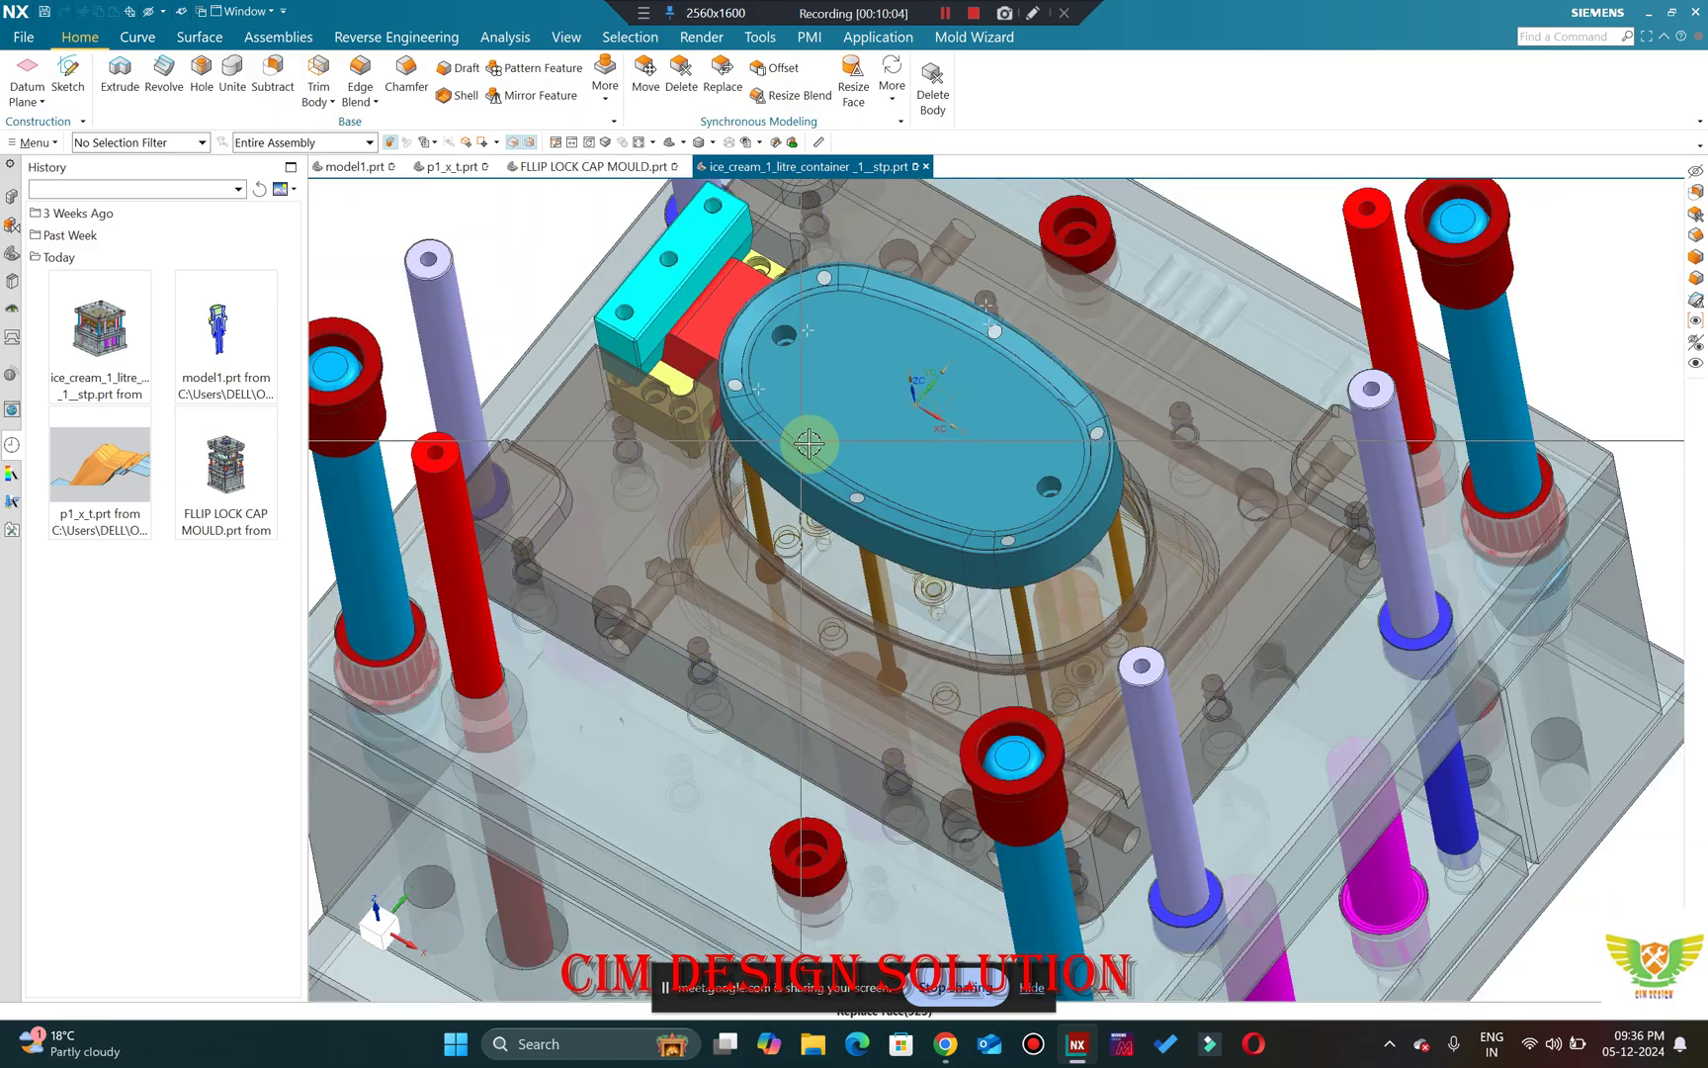
Examine the blue core top, the rods beneath it and the adjacent slider from several angles.
scroll(808, 444, "up", 2)
middle_click_drag(667, 455, 768, 510)
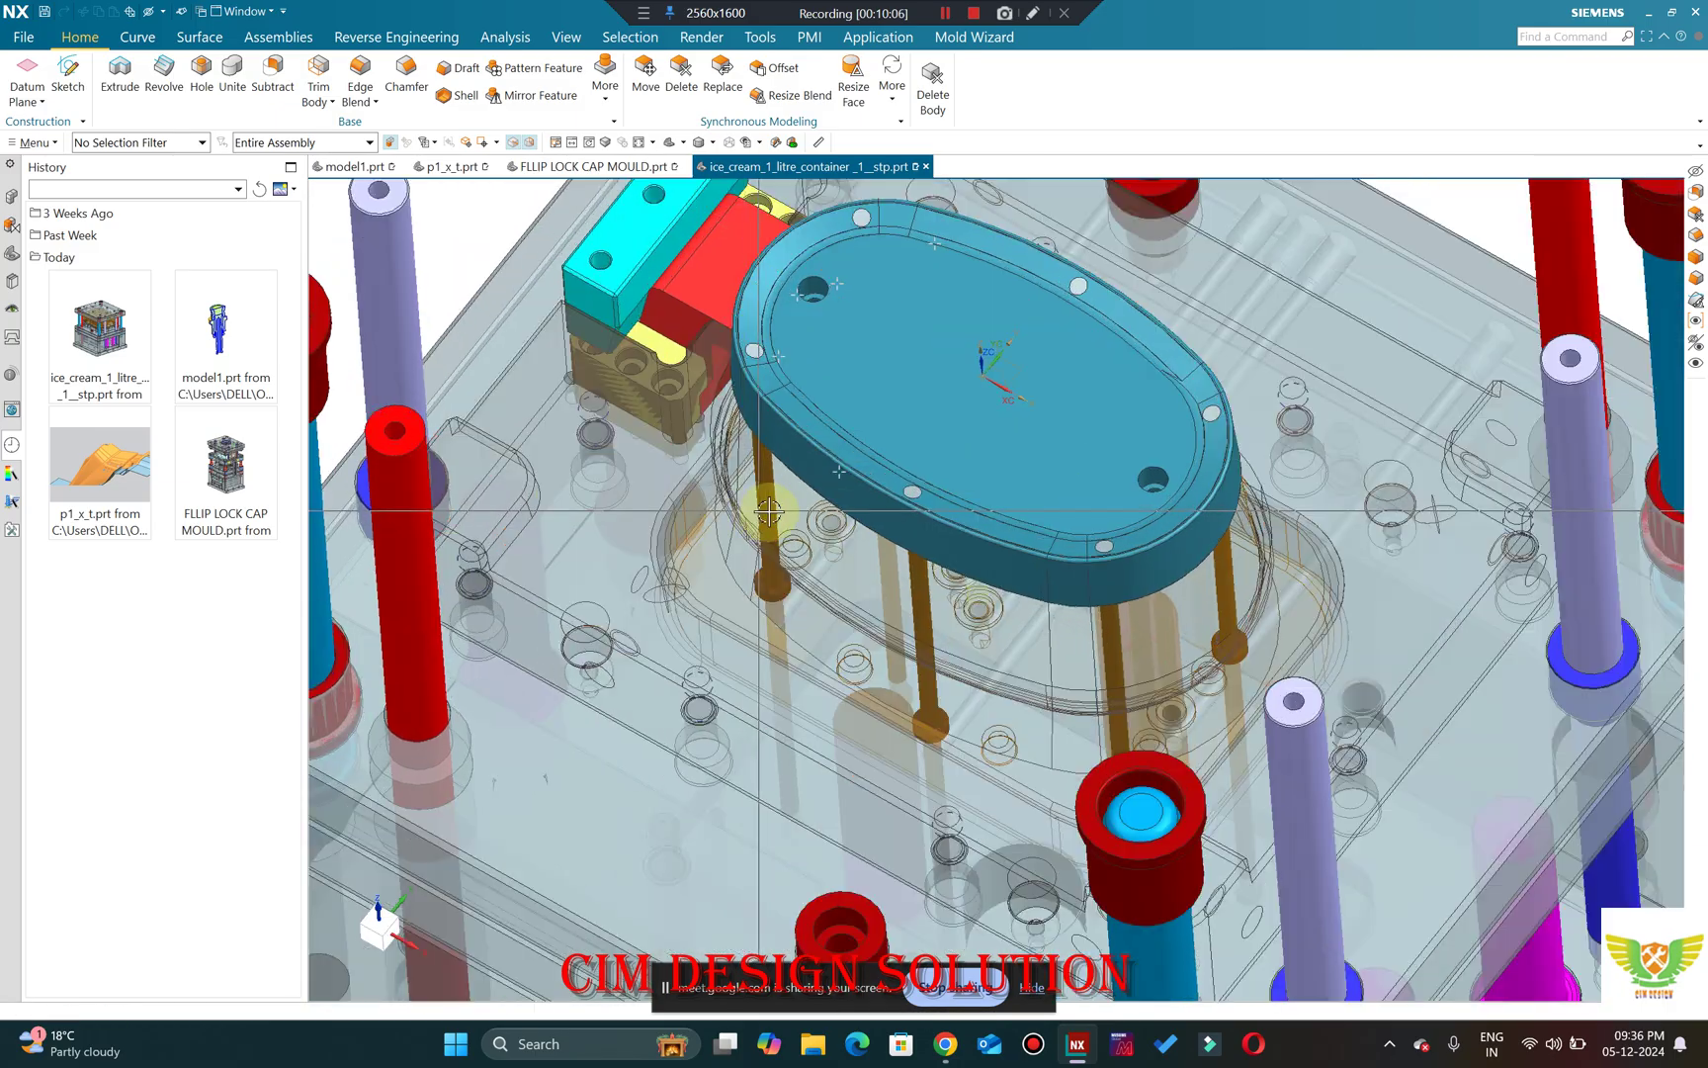
scroll(768, 511, "down", 3)
middle_click_drag(678, 476, 706, 412)
scroll(687, 431, "up", 4)
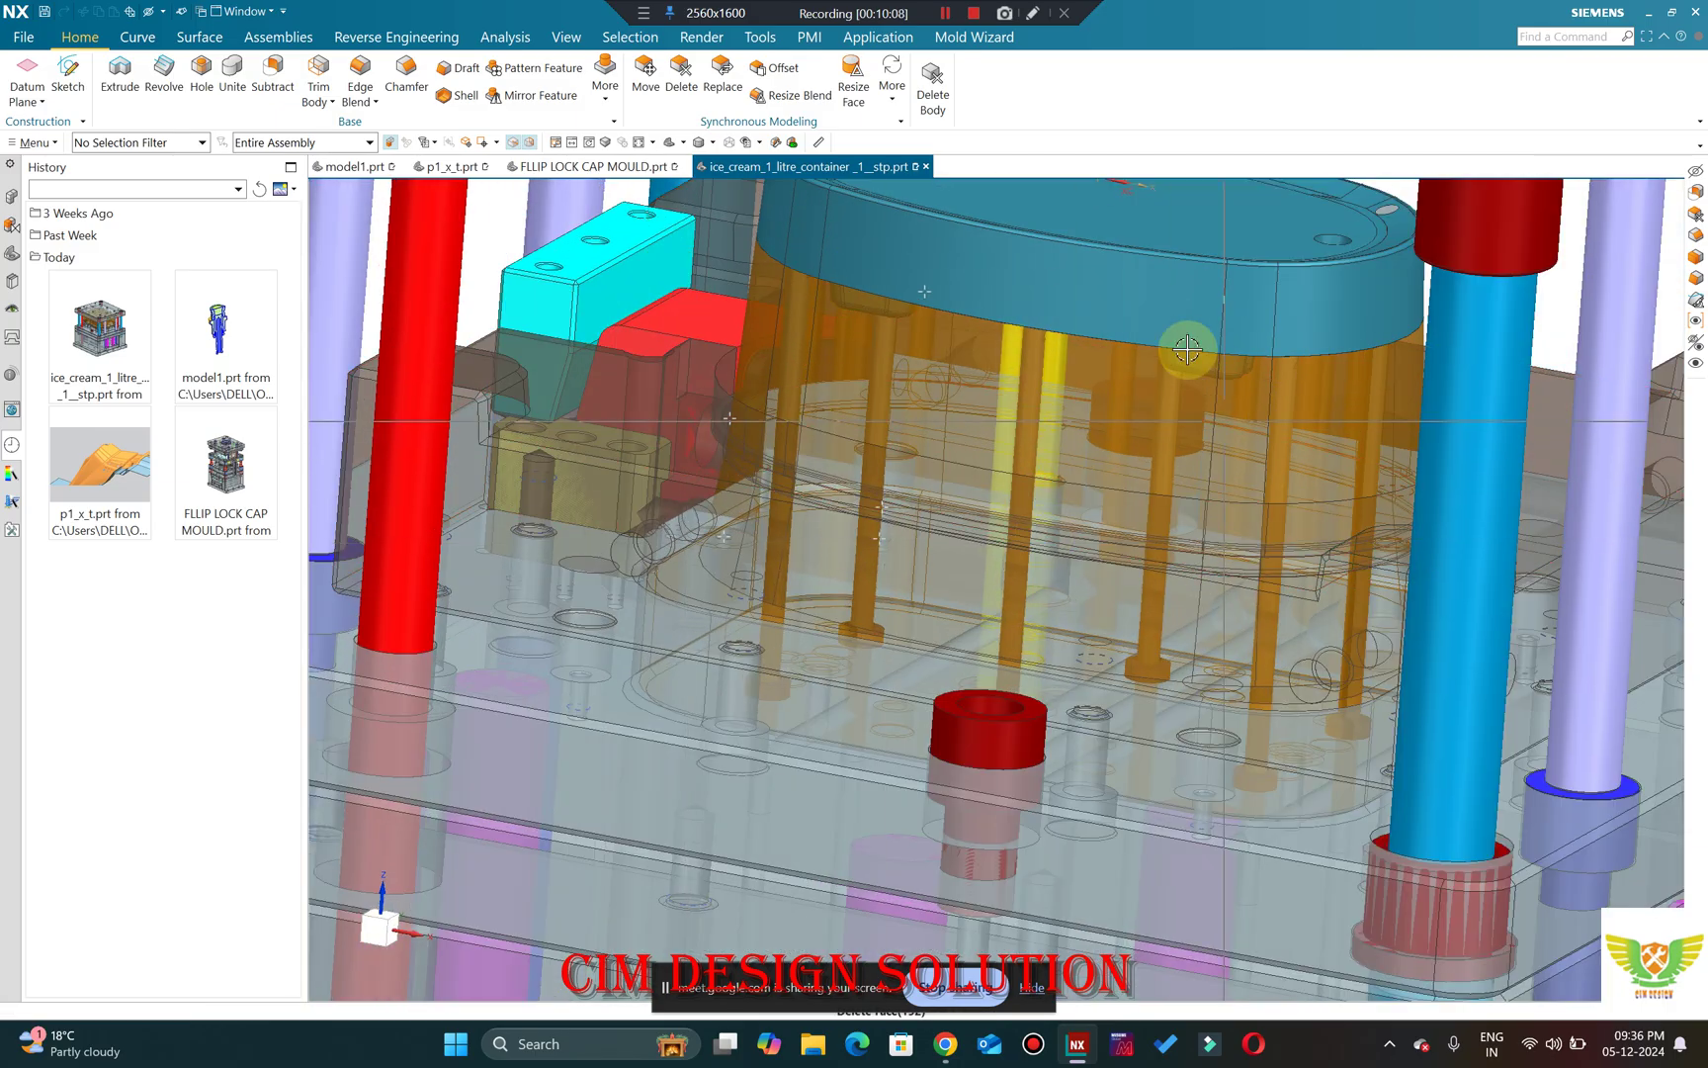
scroll(1188, 349, "down", 3)
middle_click_drag(1188, 350, 652, 546)
scroll(652, 546, "up", 2)
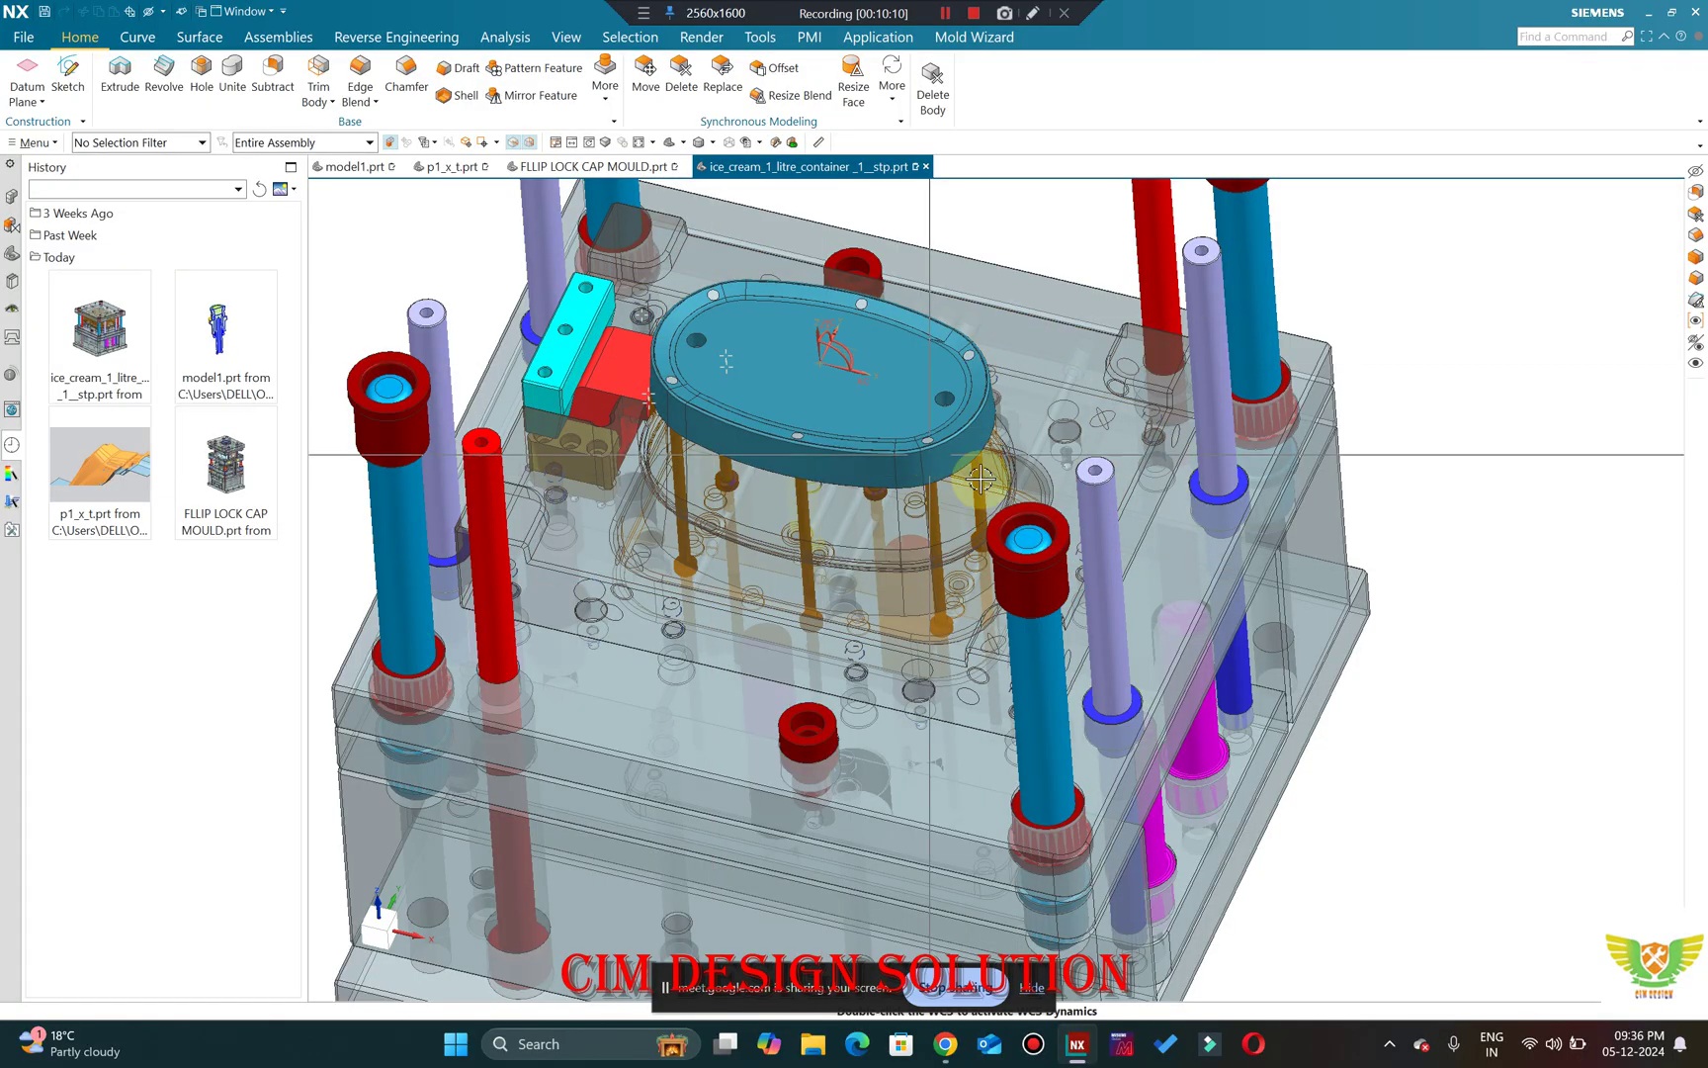
scroll(939, 455, "down", 5)
middle_click_drag(926, 397, 1109, 480)
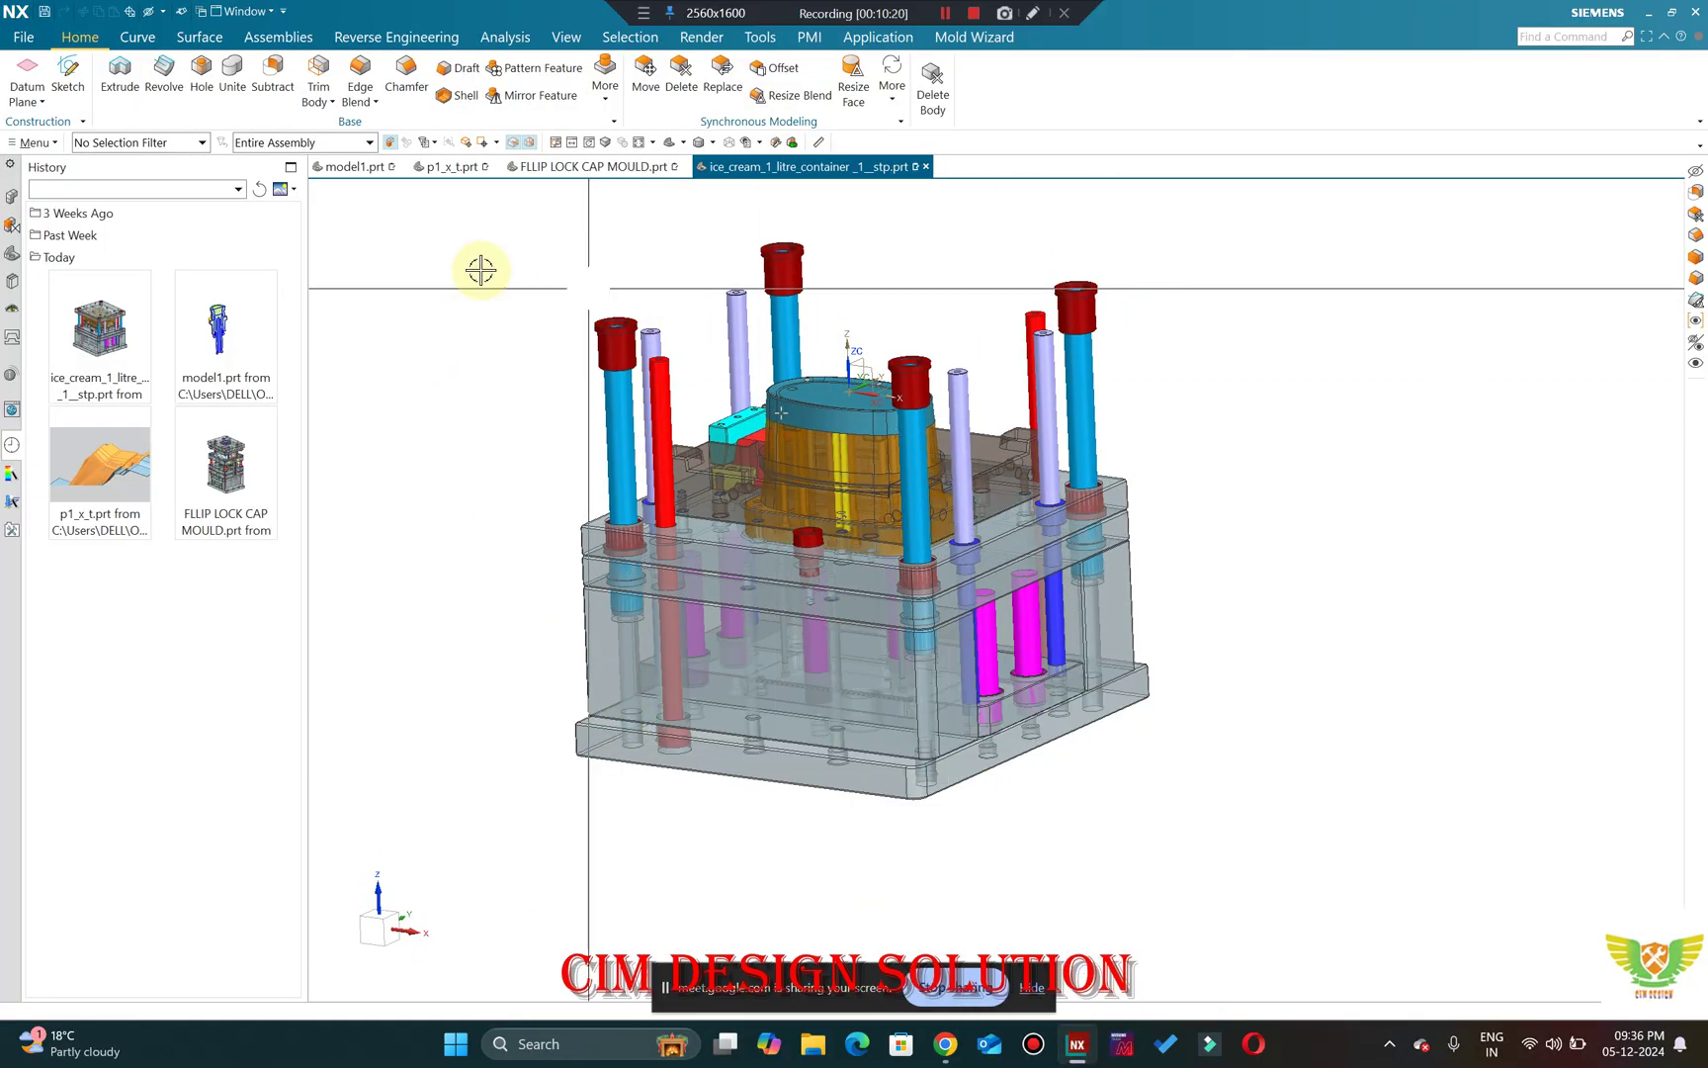
Switch to FLLIP LOCK CAP MOULD.prt and show the complete mould assembly in front view.
left_click(568, 167)
middle_click_drag(772, 409, 946, 248)
key("F8")
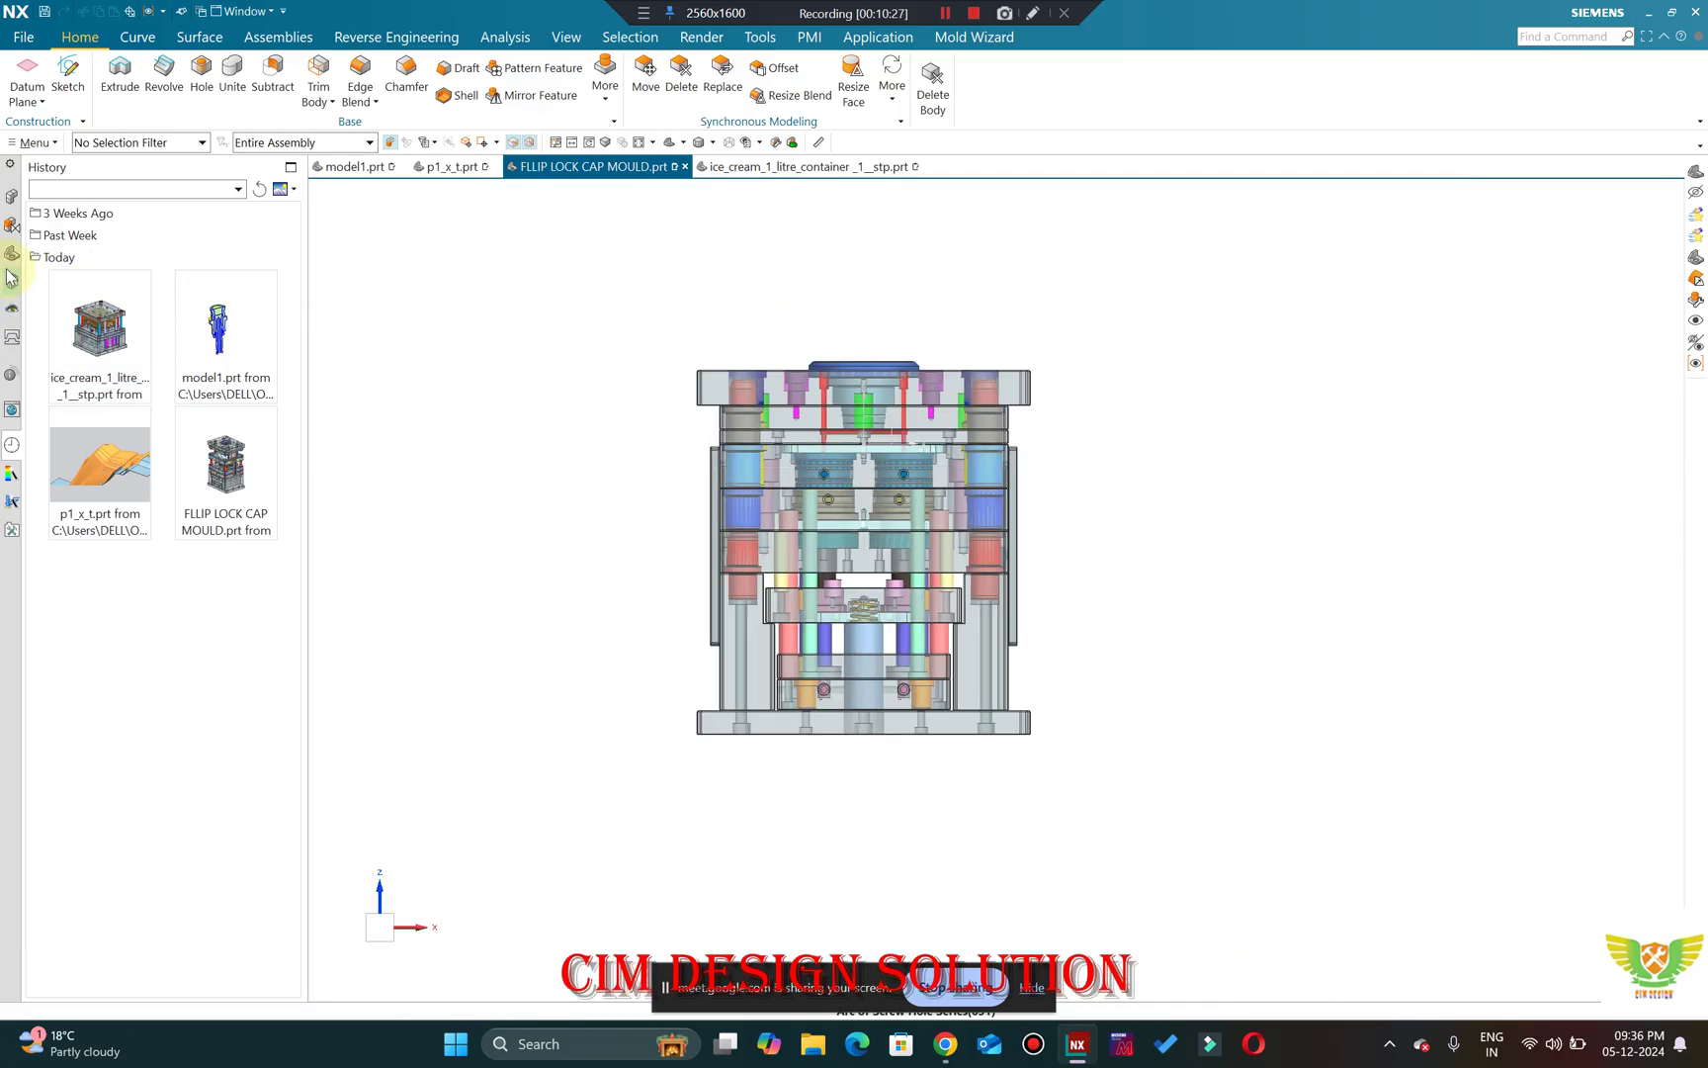
Make the last feature in the part history, Move Object (681), the current feature.
left_click(12, 254)
scroll(125, 890, "down", 20)
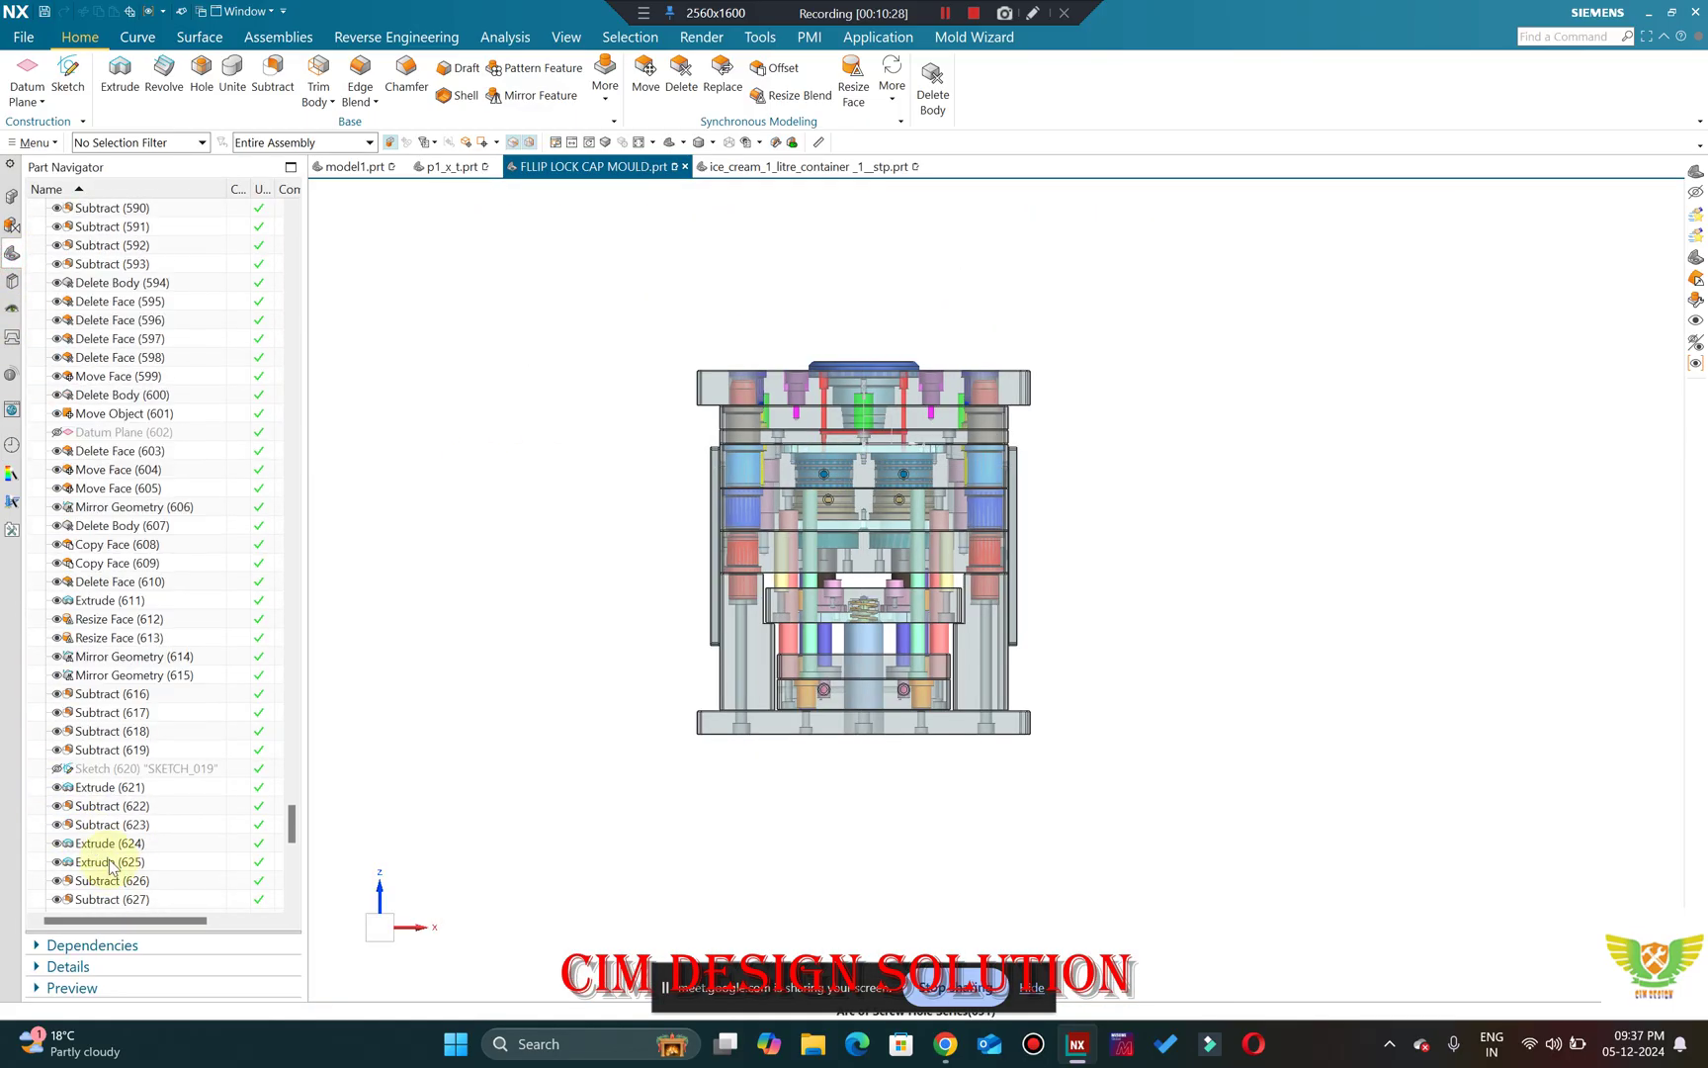
scroll(125, 905, "down", 1)
right_click(126, 900)
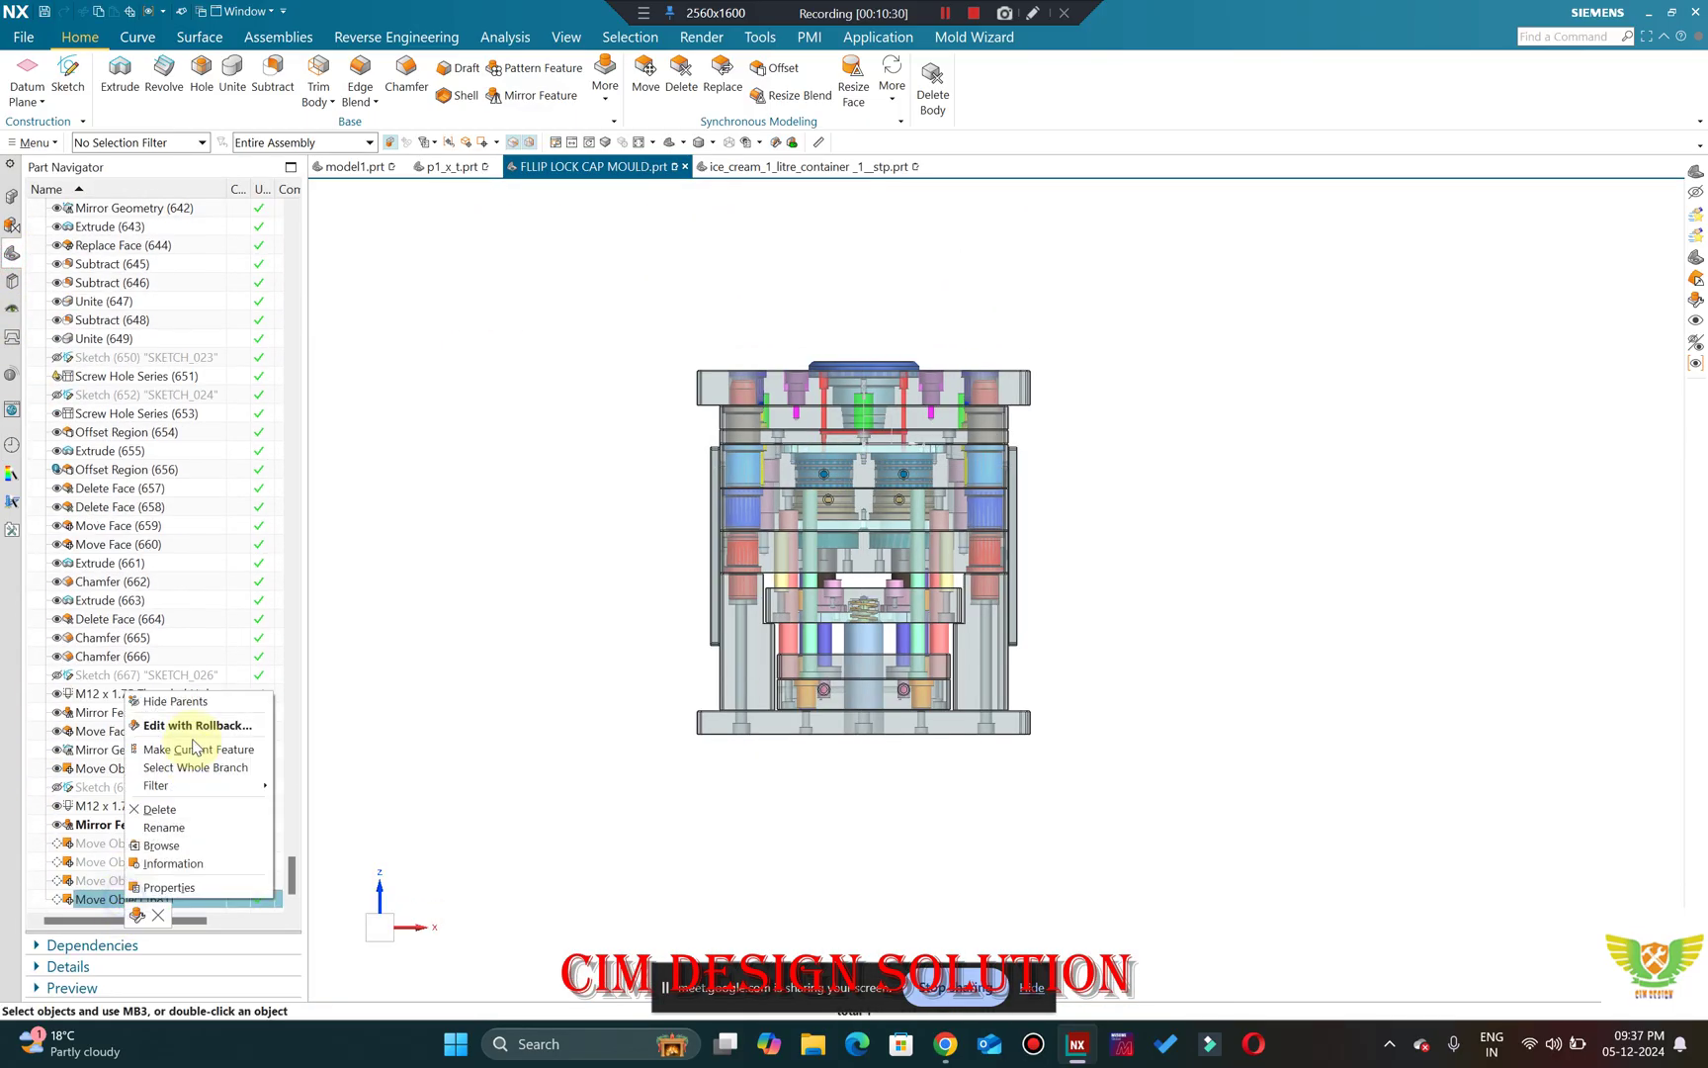
left_click(198, 751)
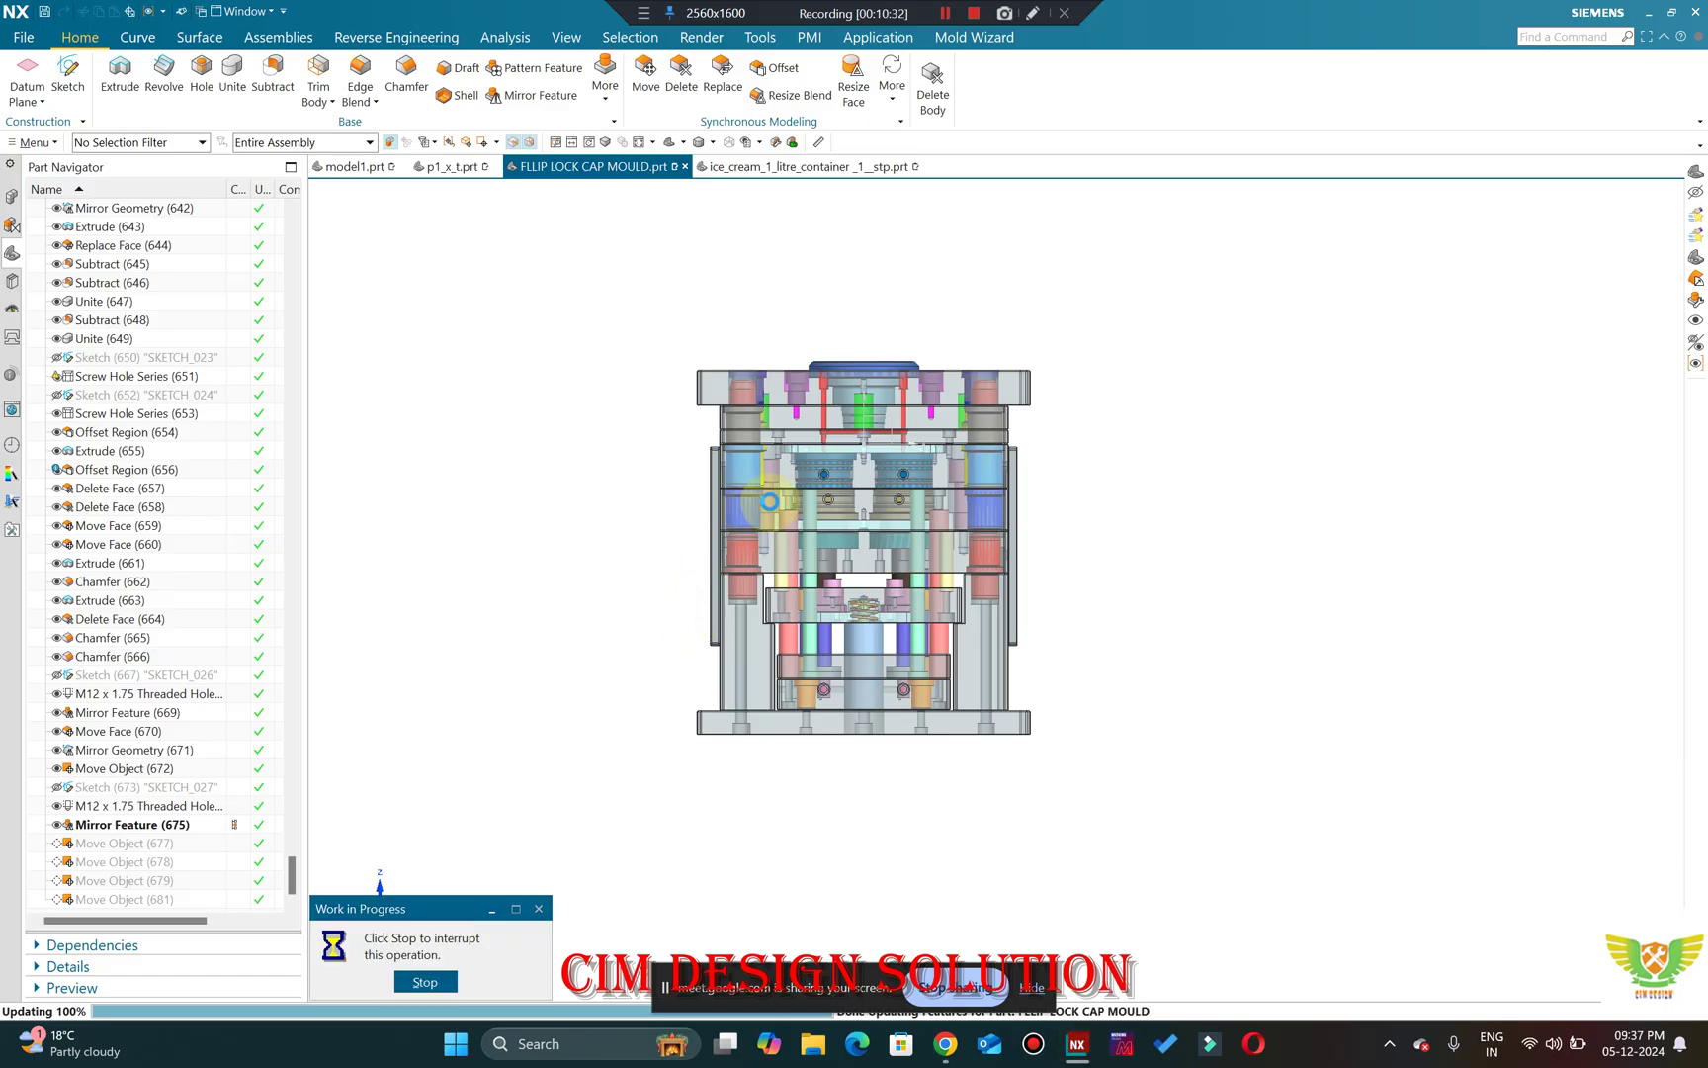
Annotate the opened mould assembly in red with the numbers 1 to 4 down its side, and clear the markup.
scroll(700, 228, "up", 3)
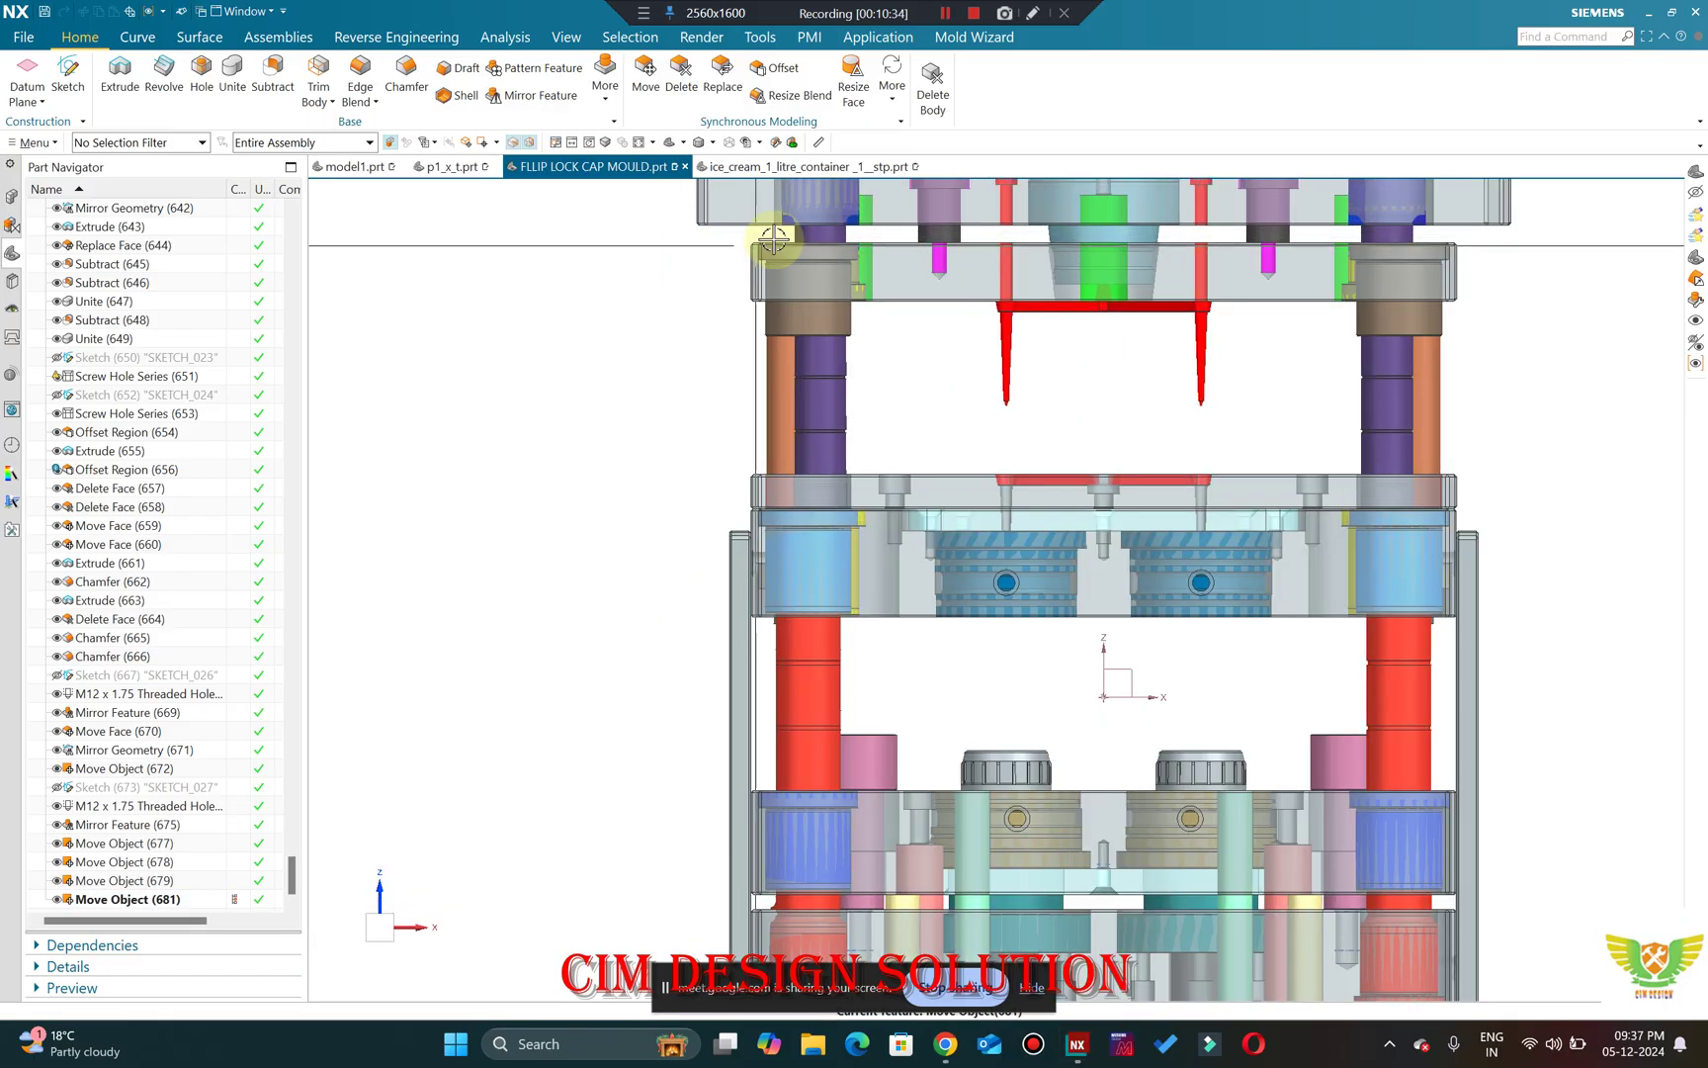
scroll(737, 242, "up", 2)
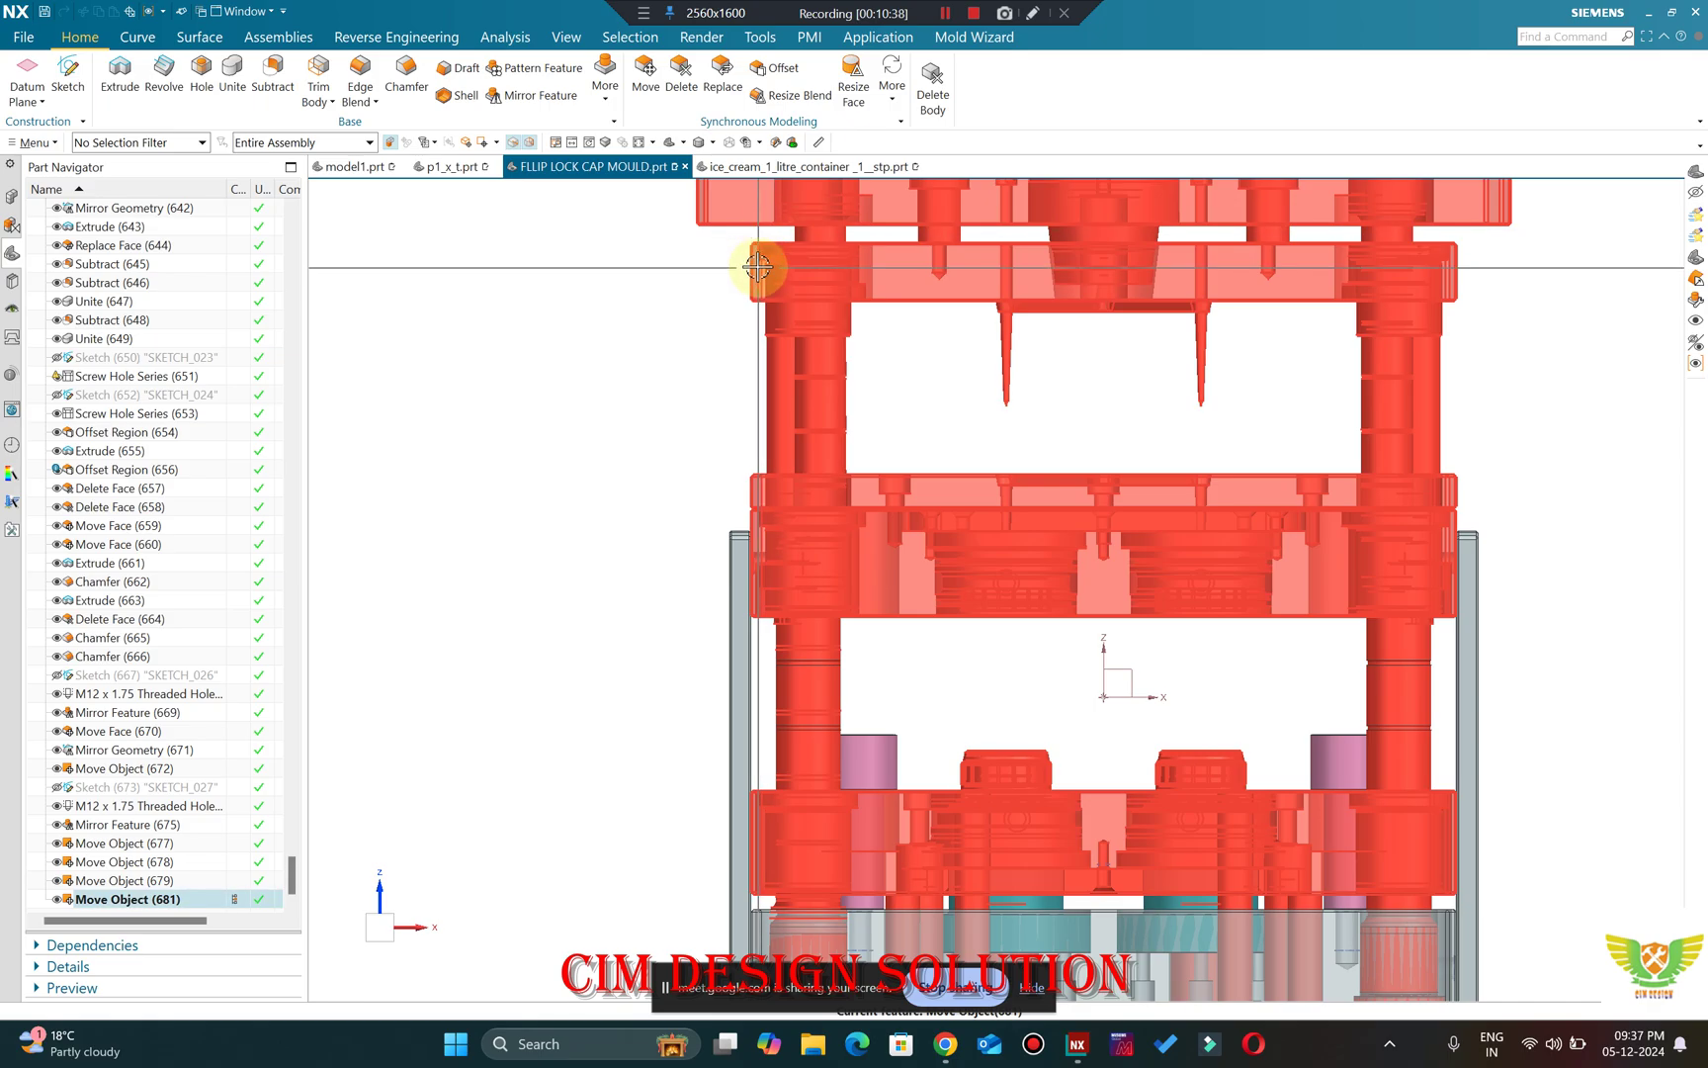
scroll(769, 296, "down", 1)
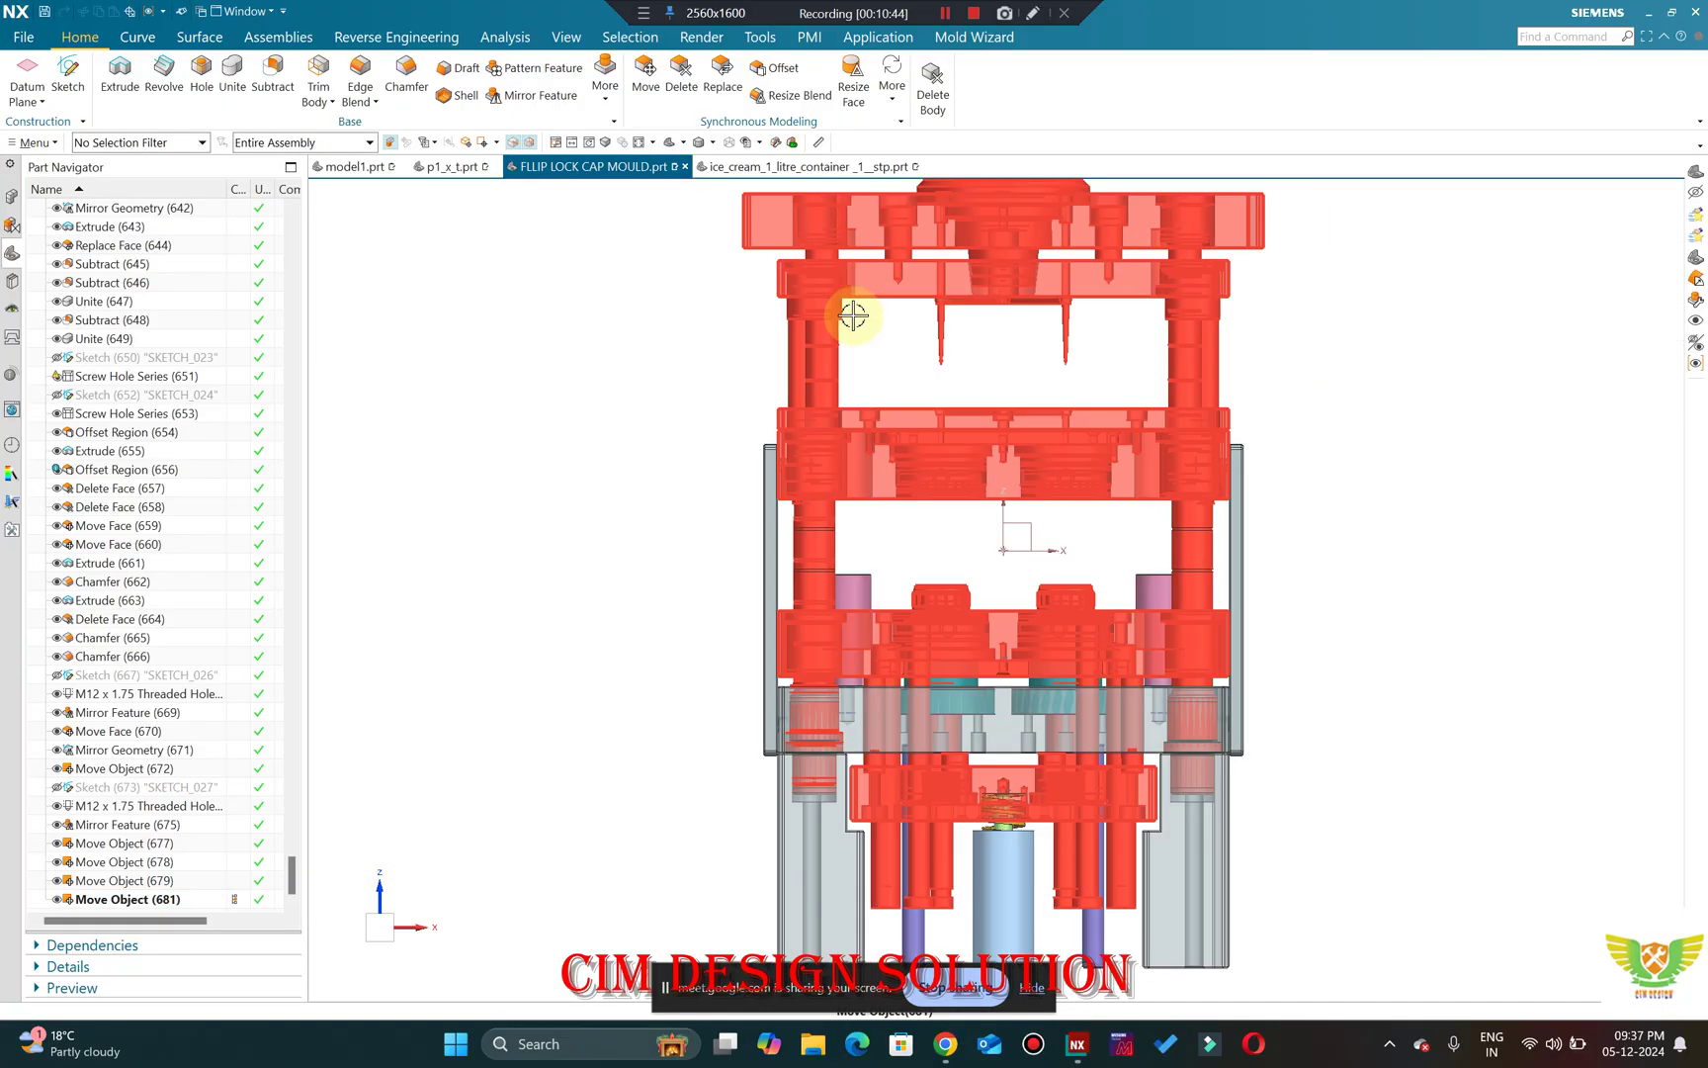
scroll(846, 313, "down", 1)
left_click(644, 12)
left_click(682, 33)
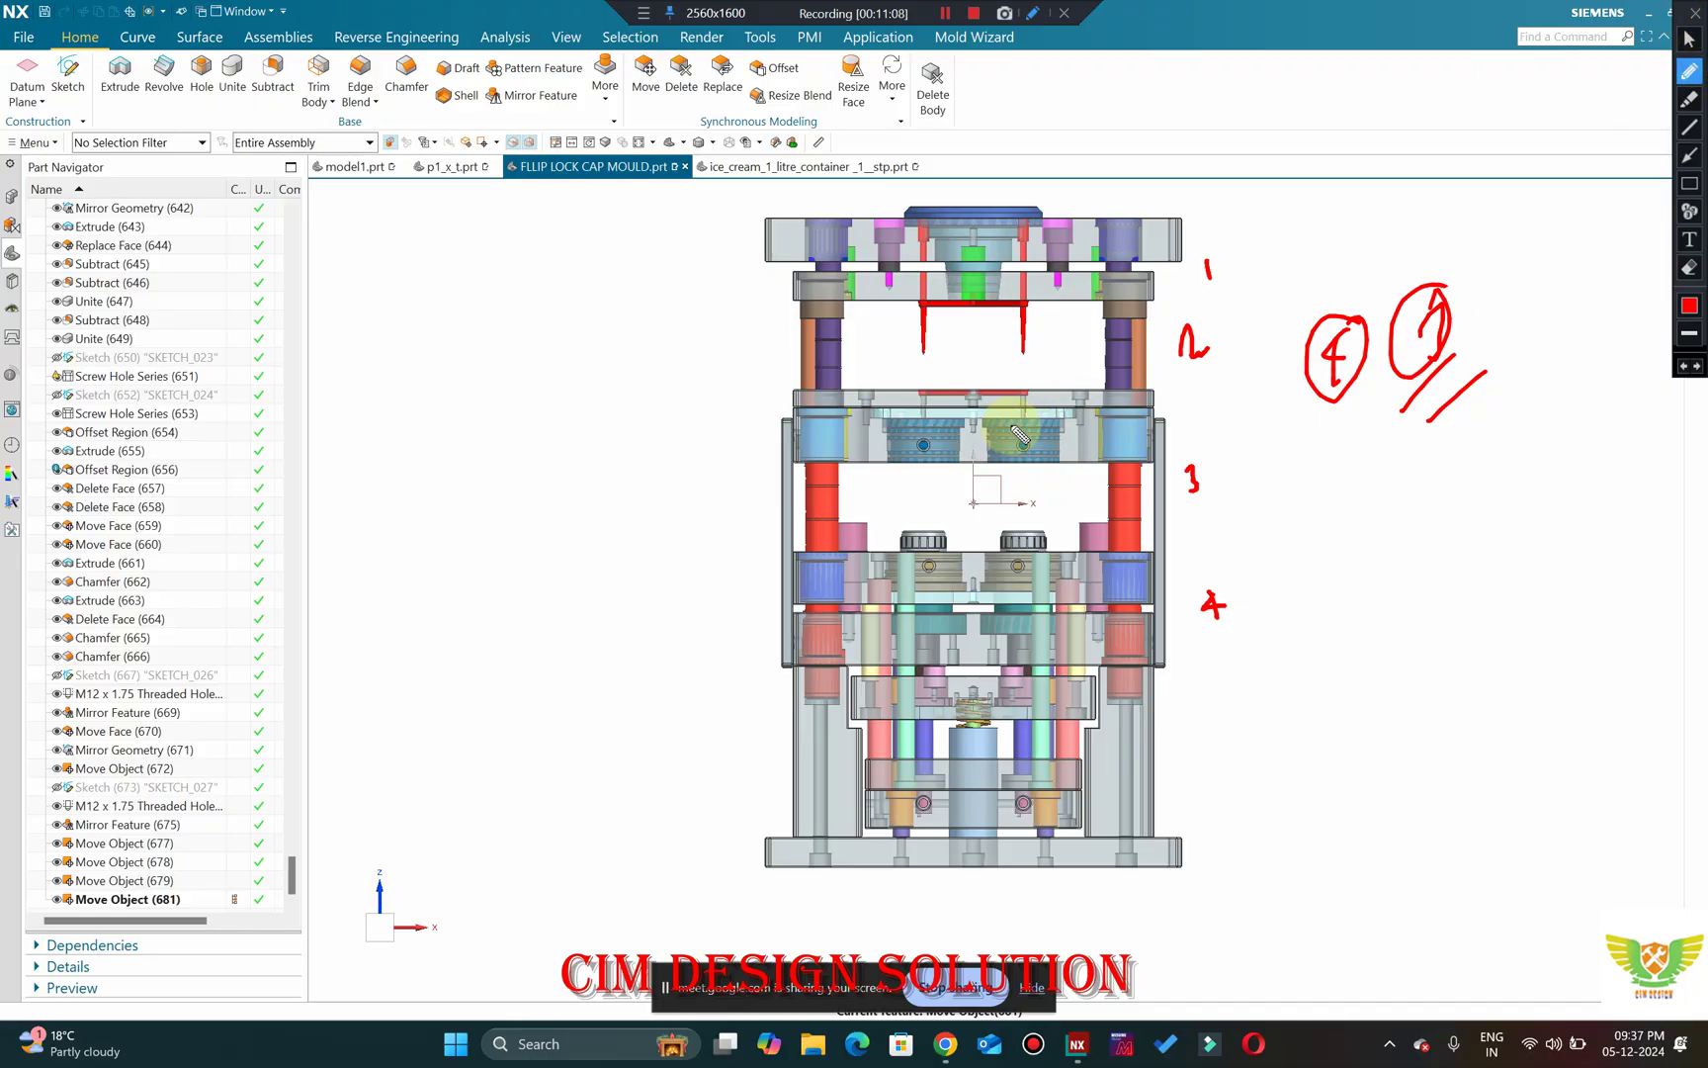
left_click(1689, 67)
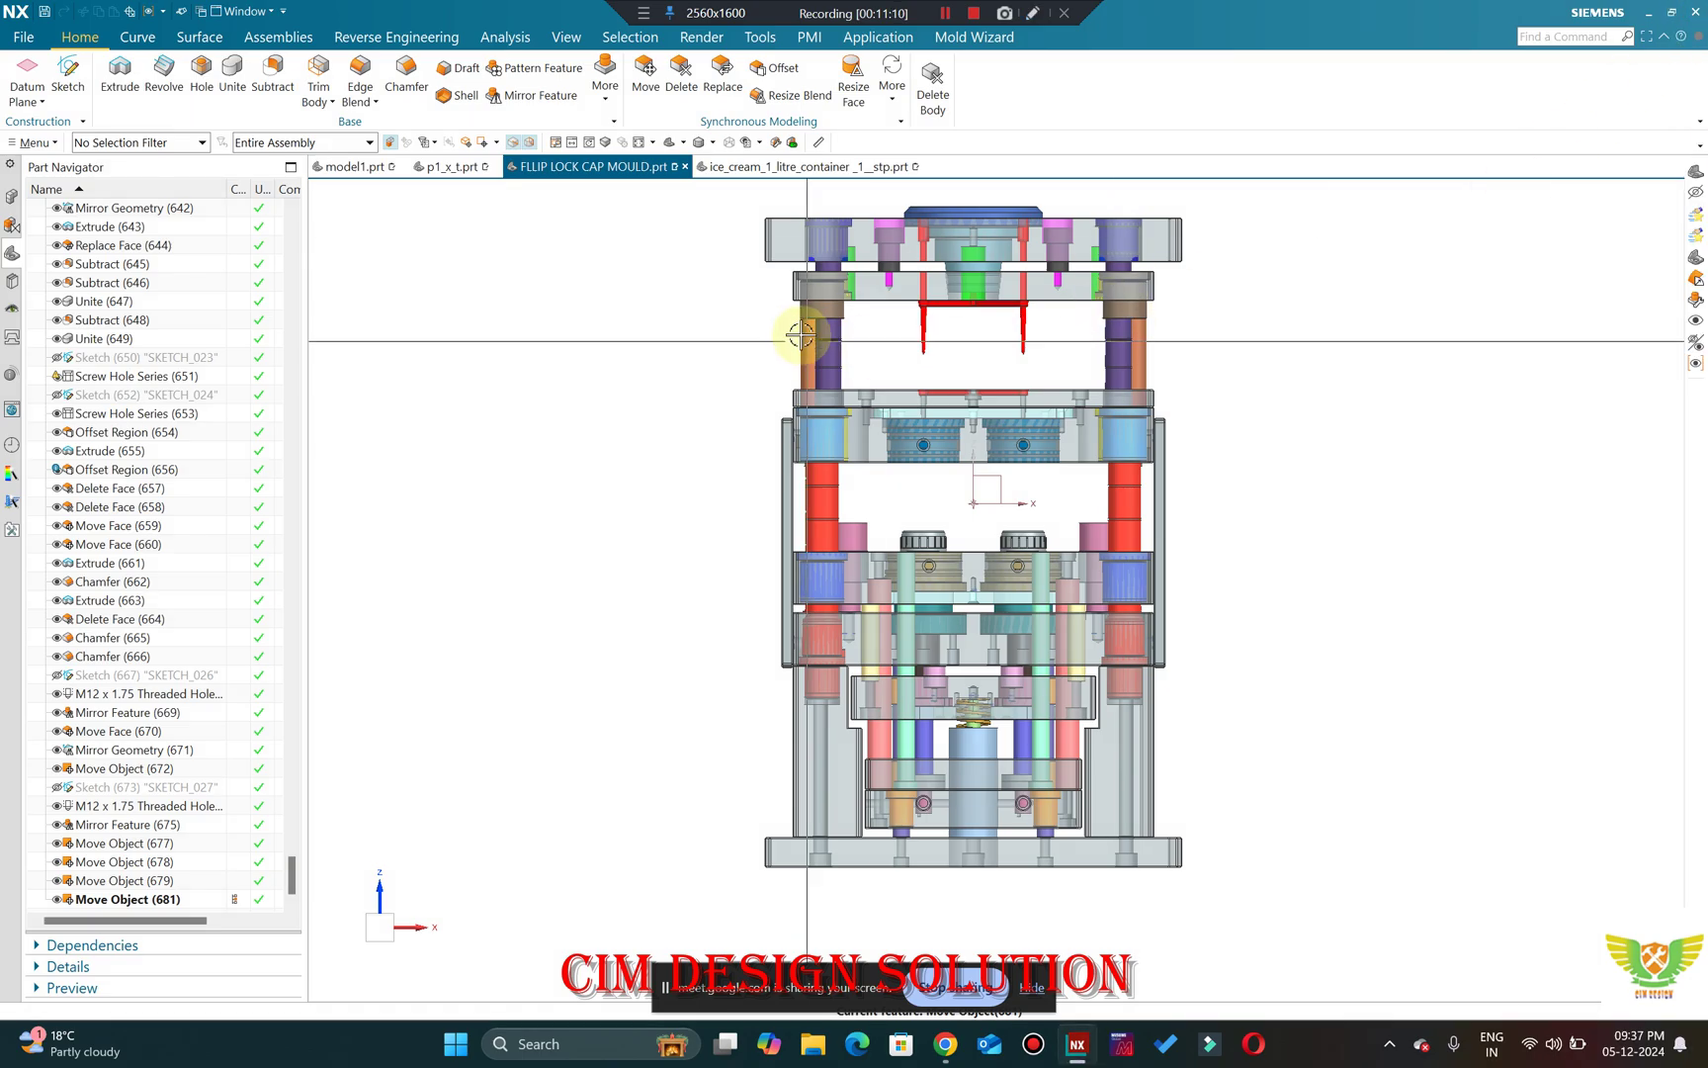
Fit the opened mould in the view and restrict the selection filter to Solid Body.
middle_click_drag(793, 335, 886, 322)
scroll(886, 321, "up", 3)
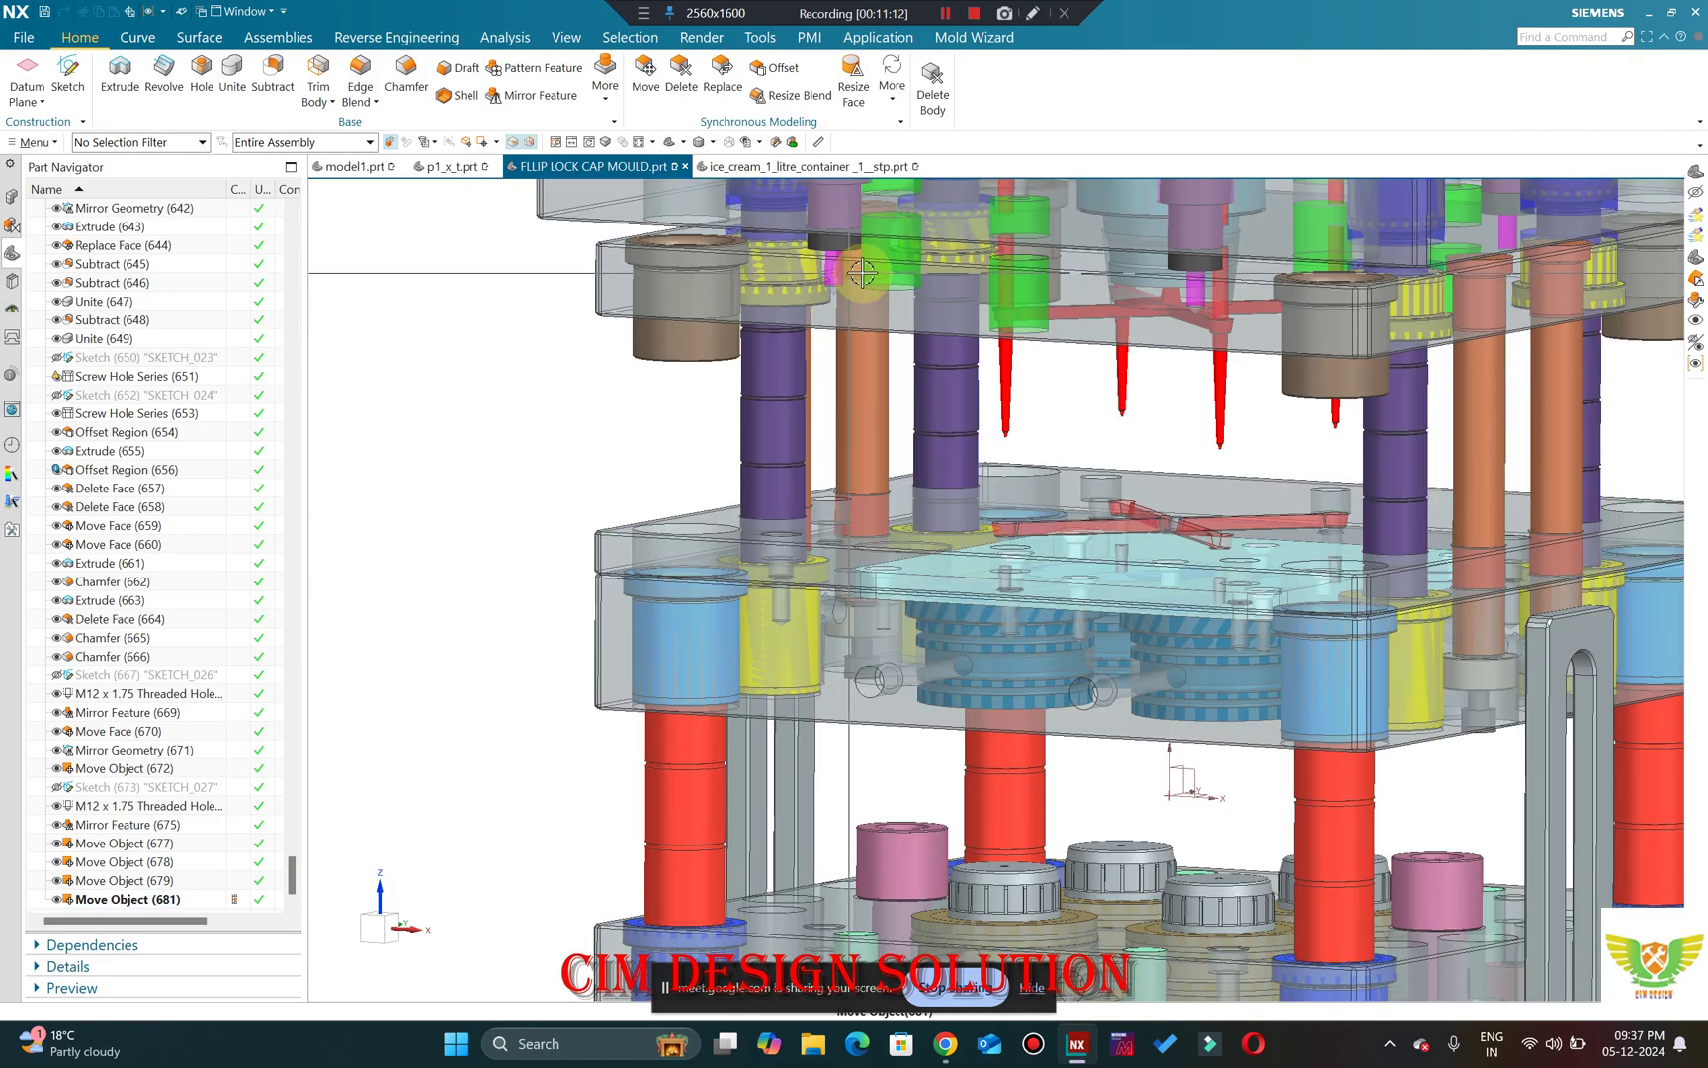
key("F8")
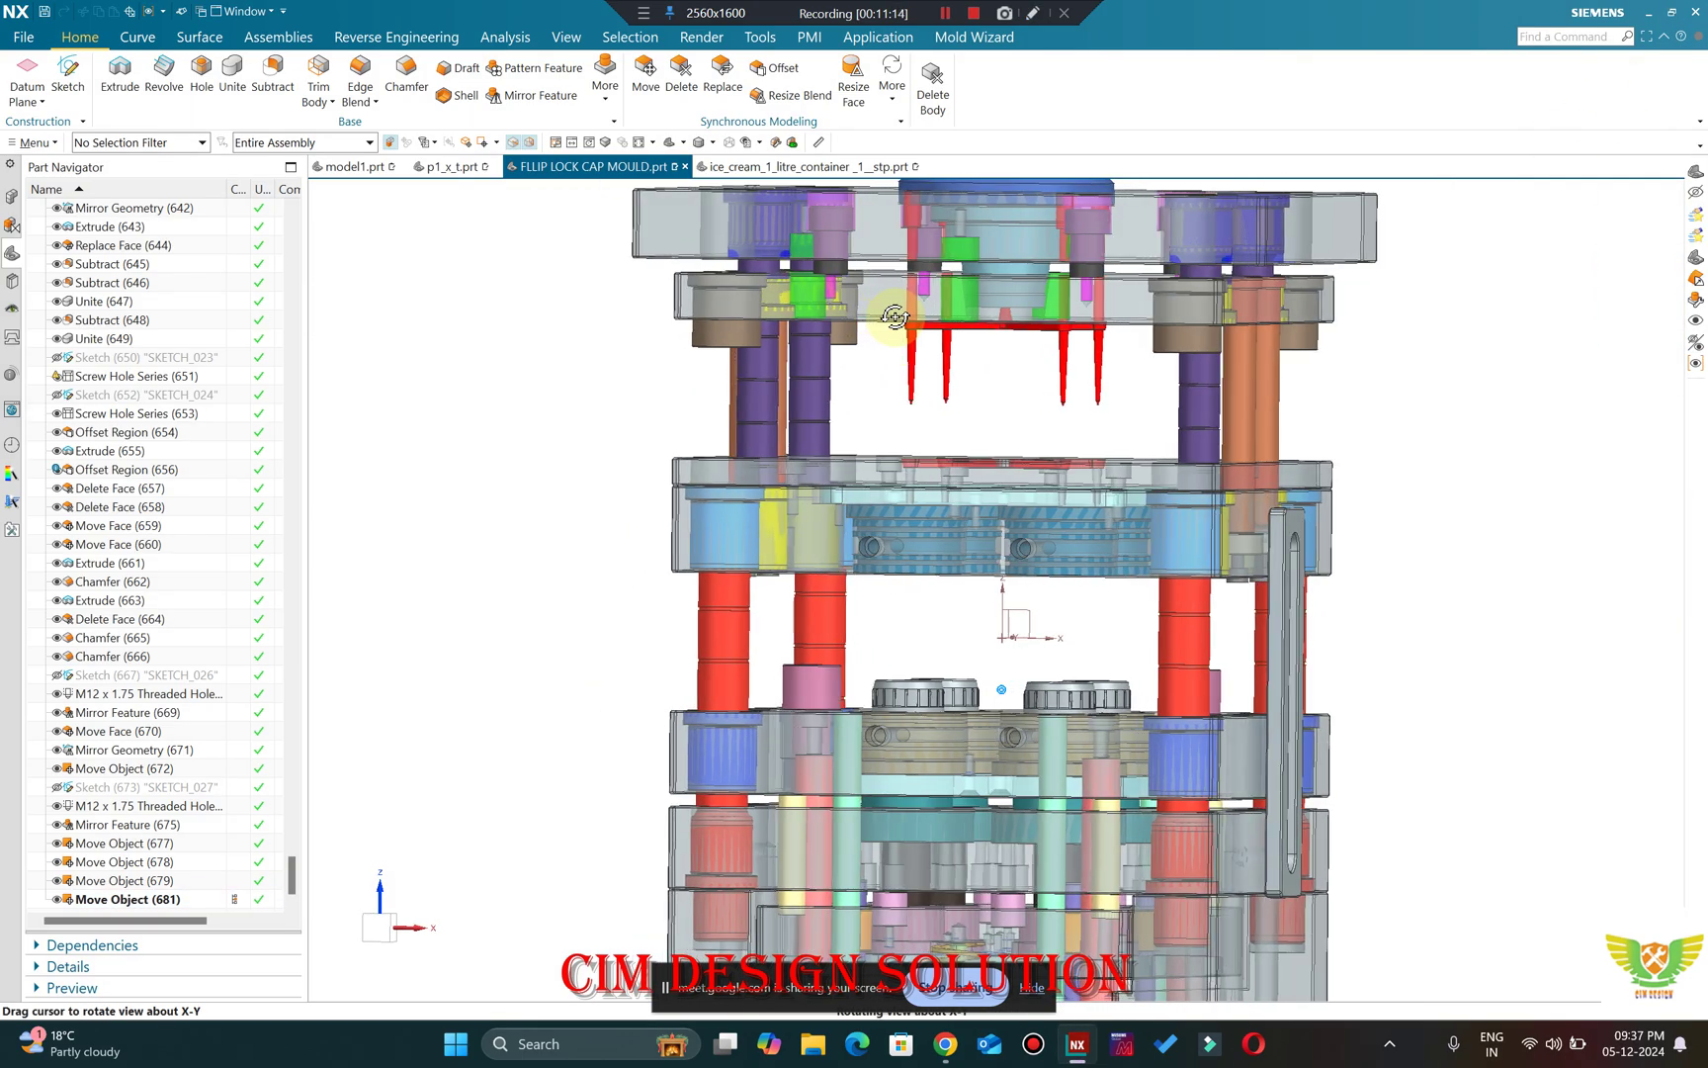
key("ctrl+f")
left_click(106, 144)
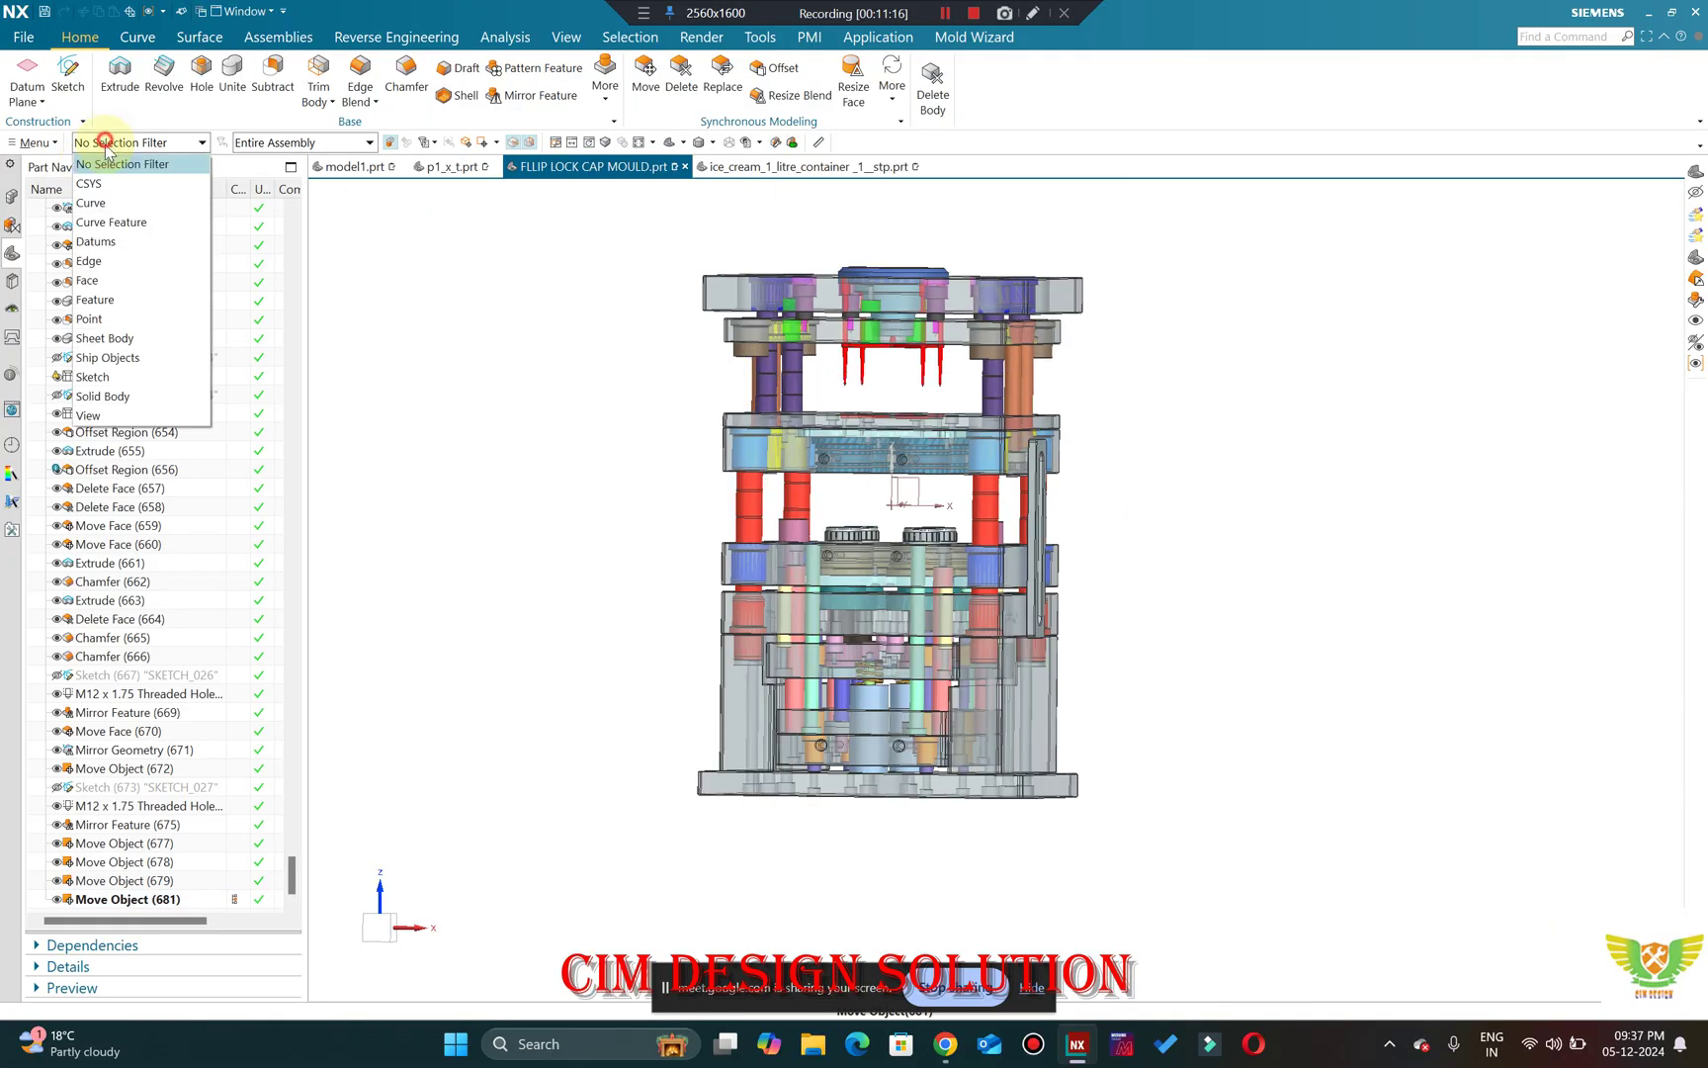
left_click(102, 396)
Examine the moulded caps, the tan ring inserts around them and the surrounding plate in the opened mould.
scroll(874, 332, "up", 3)
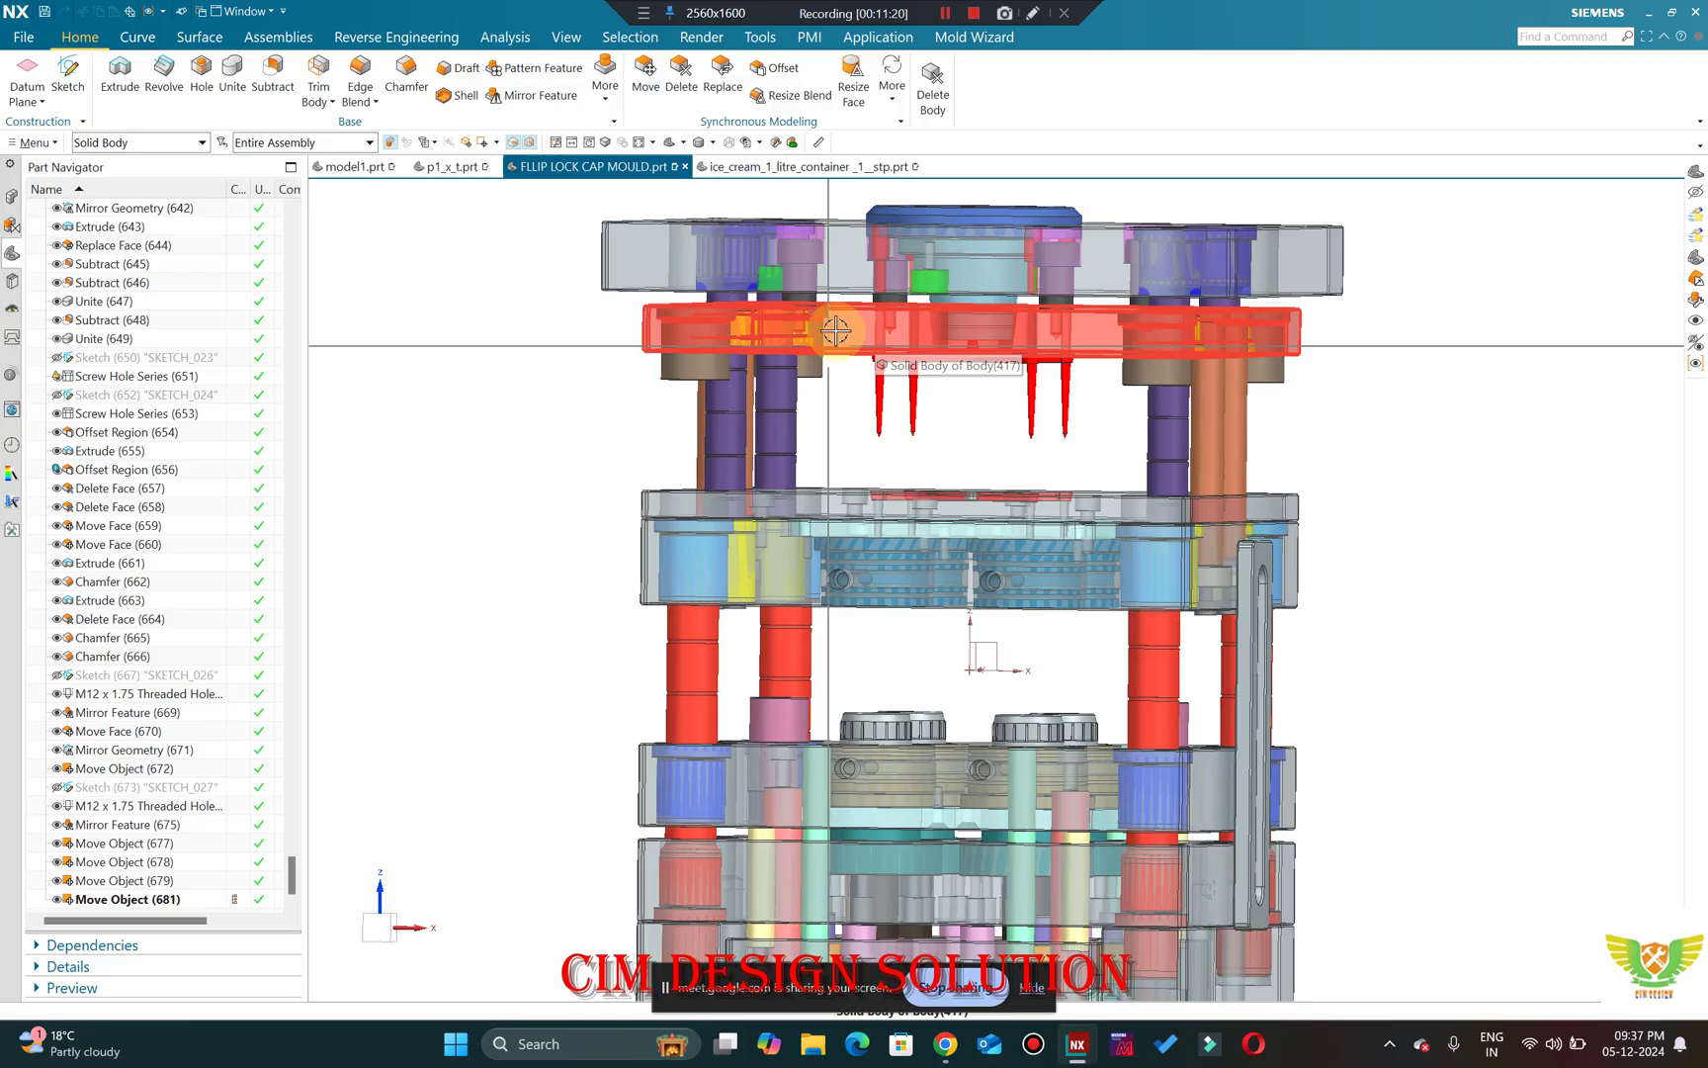
scroll(848, 341, "down", 3)
middle_click_drag(830, 475, 853, 542)
scroll(852, 542, "up", 8)
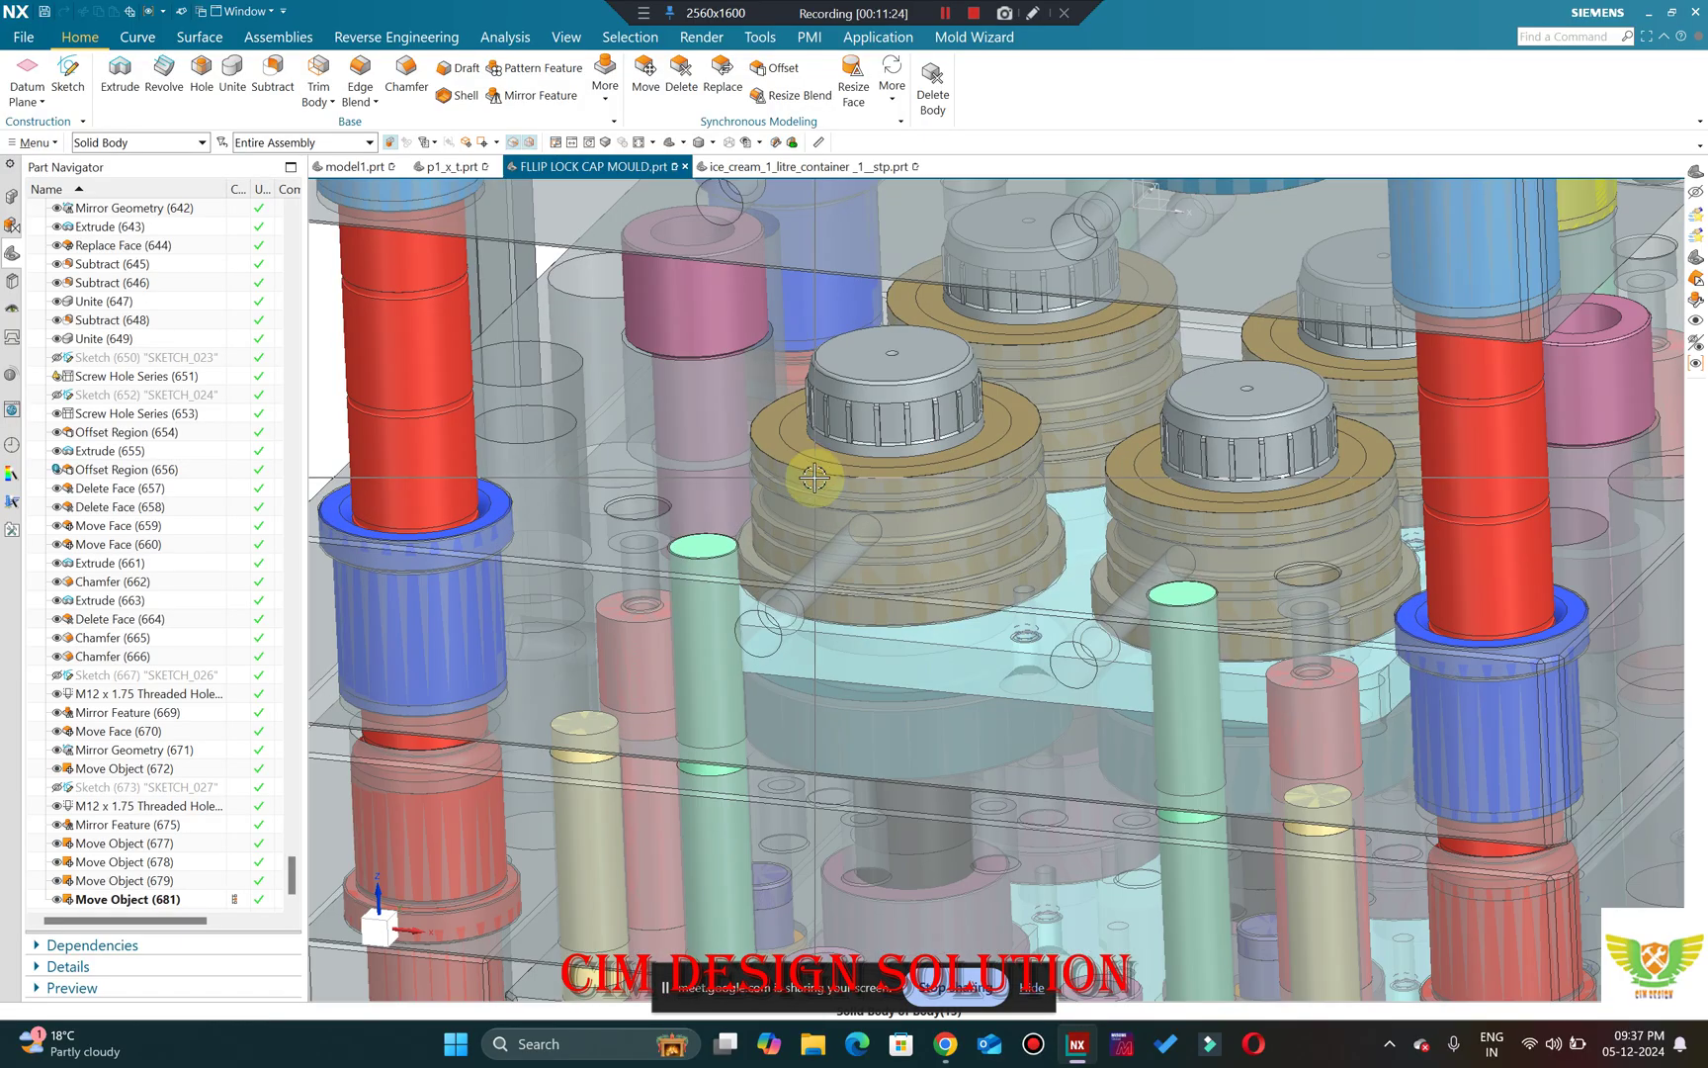
scroll(774, 447, "down", 4)
scroll(1105, 480, "up", 3)
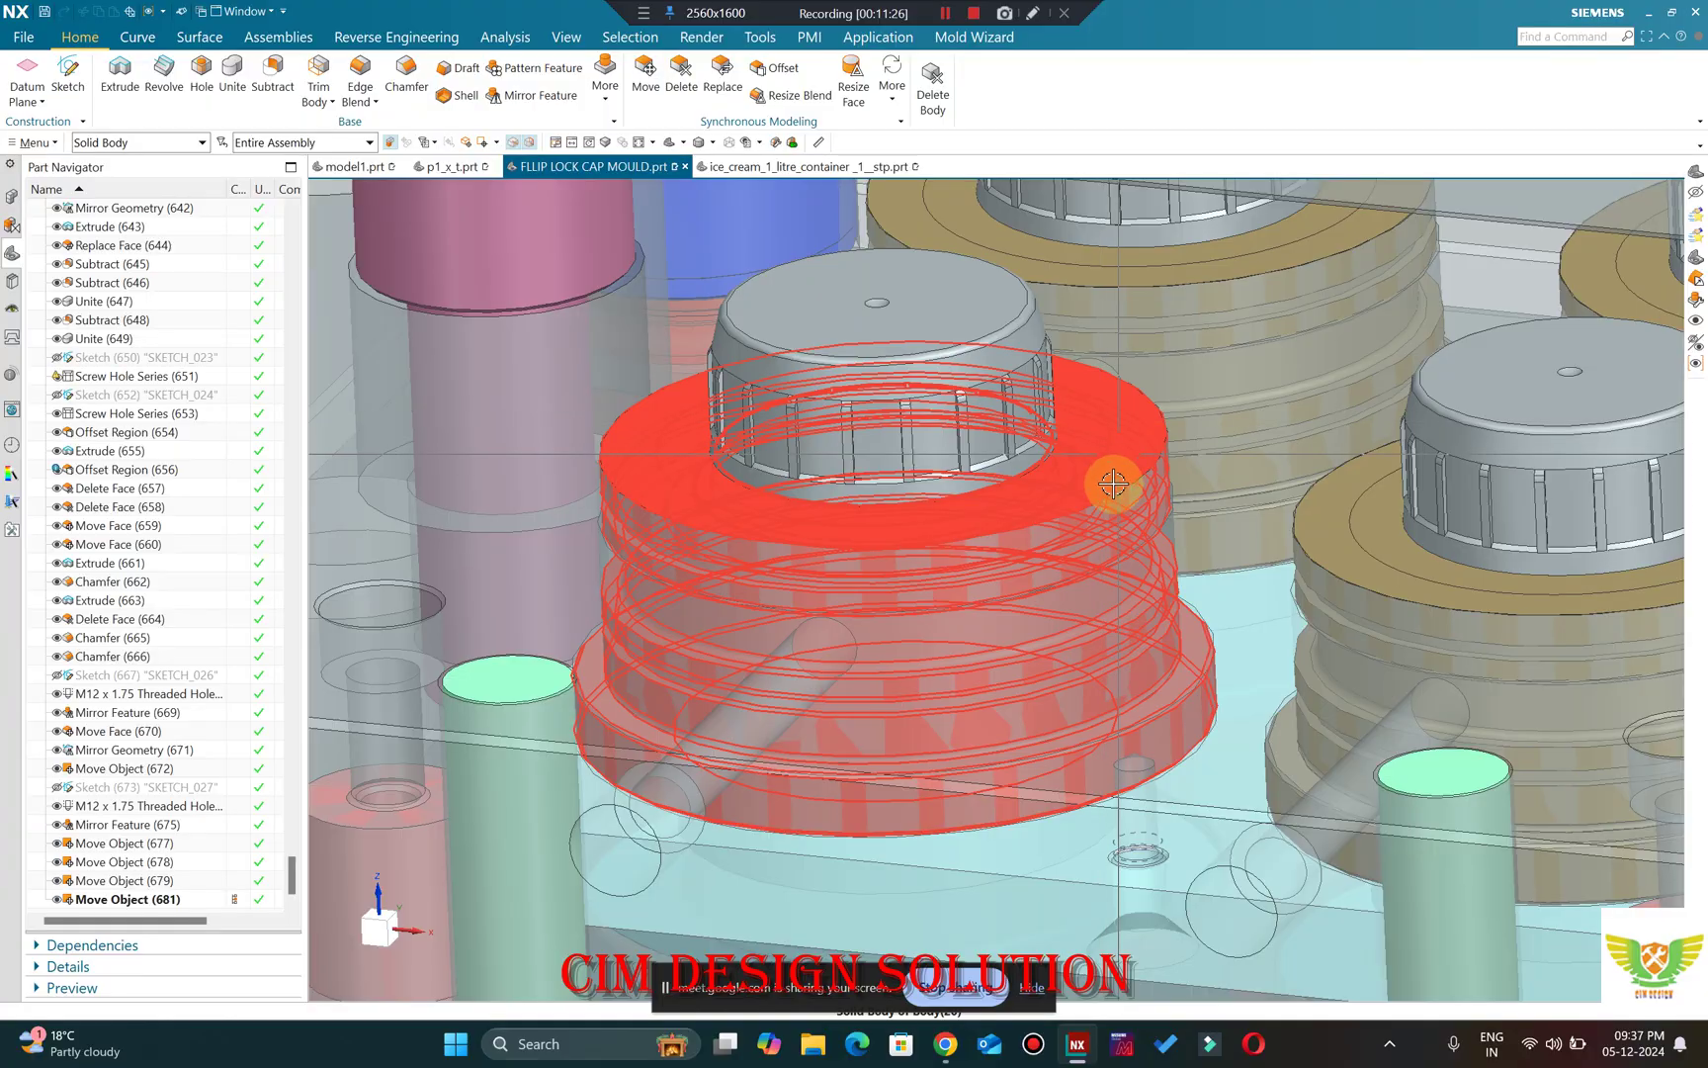
scroll(750, 481, "down", 2)
scroll(888, 505, "down", 2)
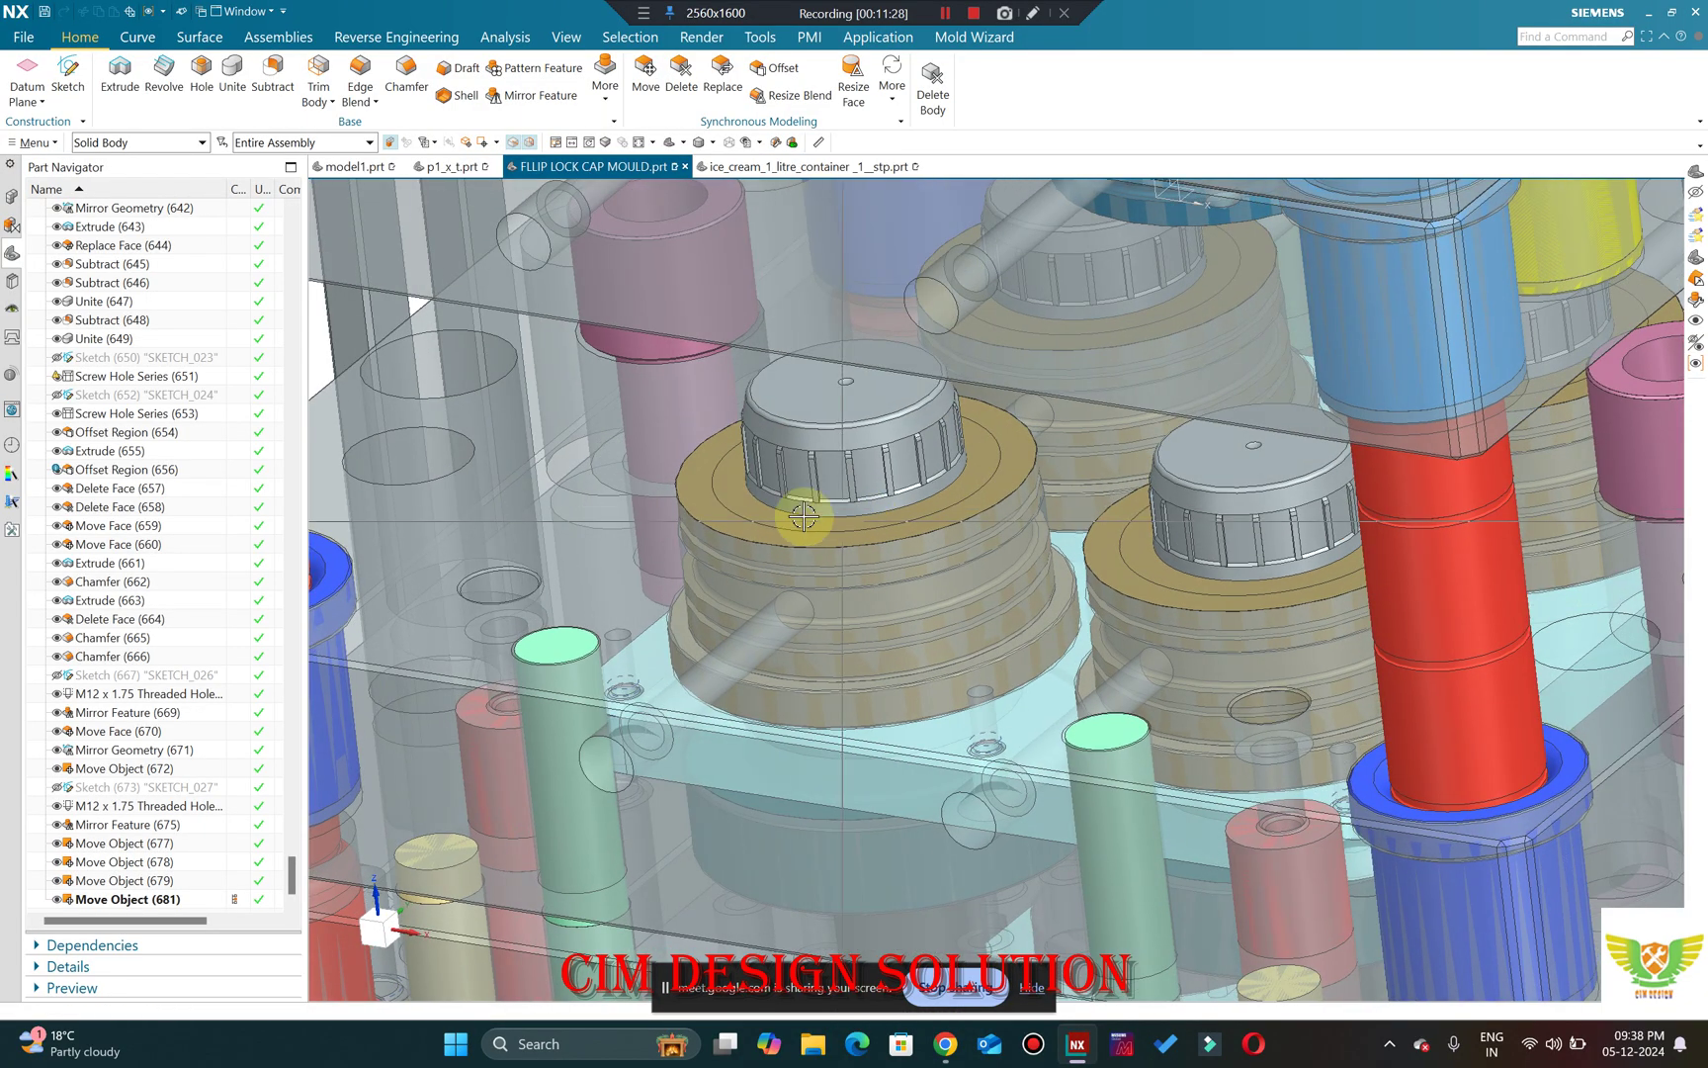
scroll(801, 507, "up", 3)
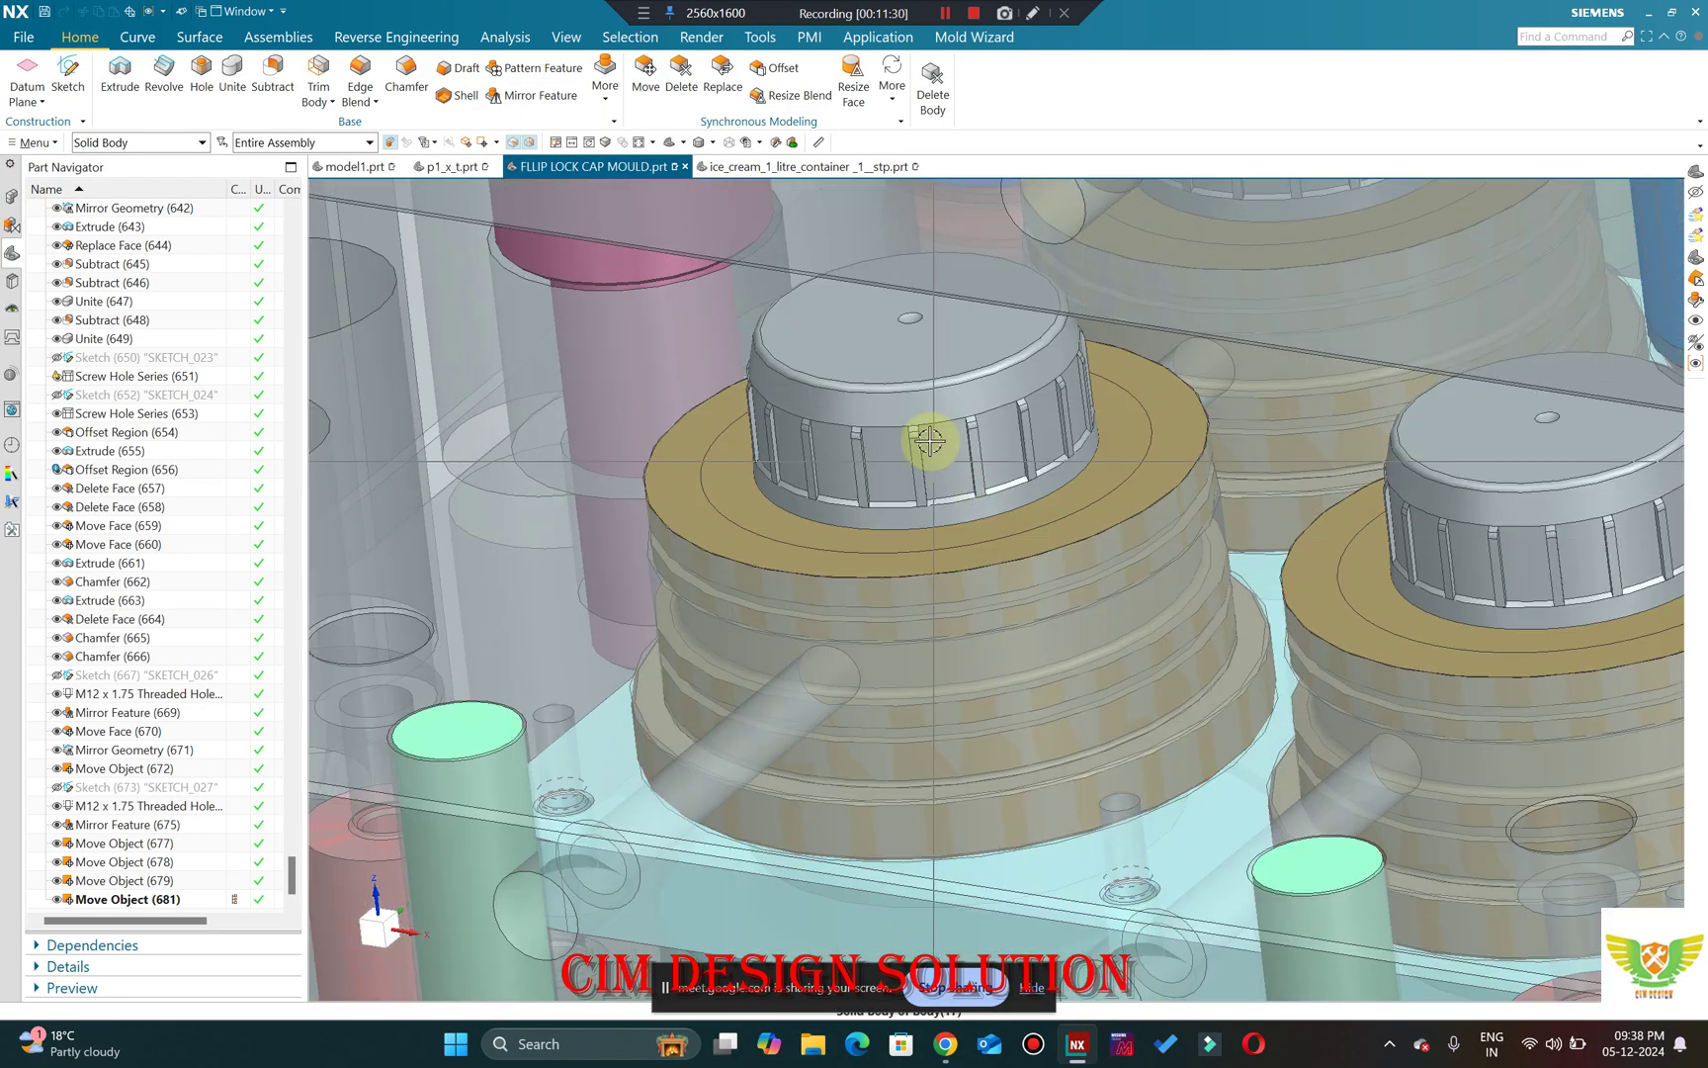
scroll(929, 440, "down", 5)
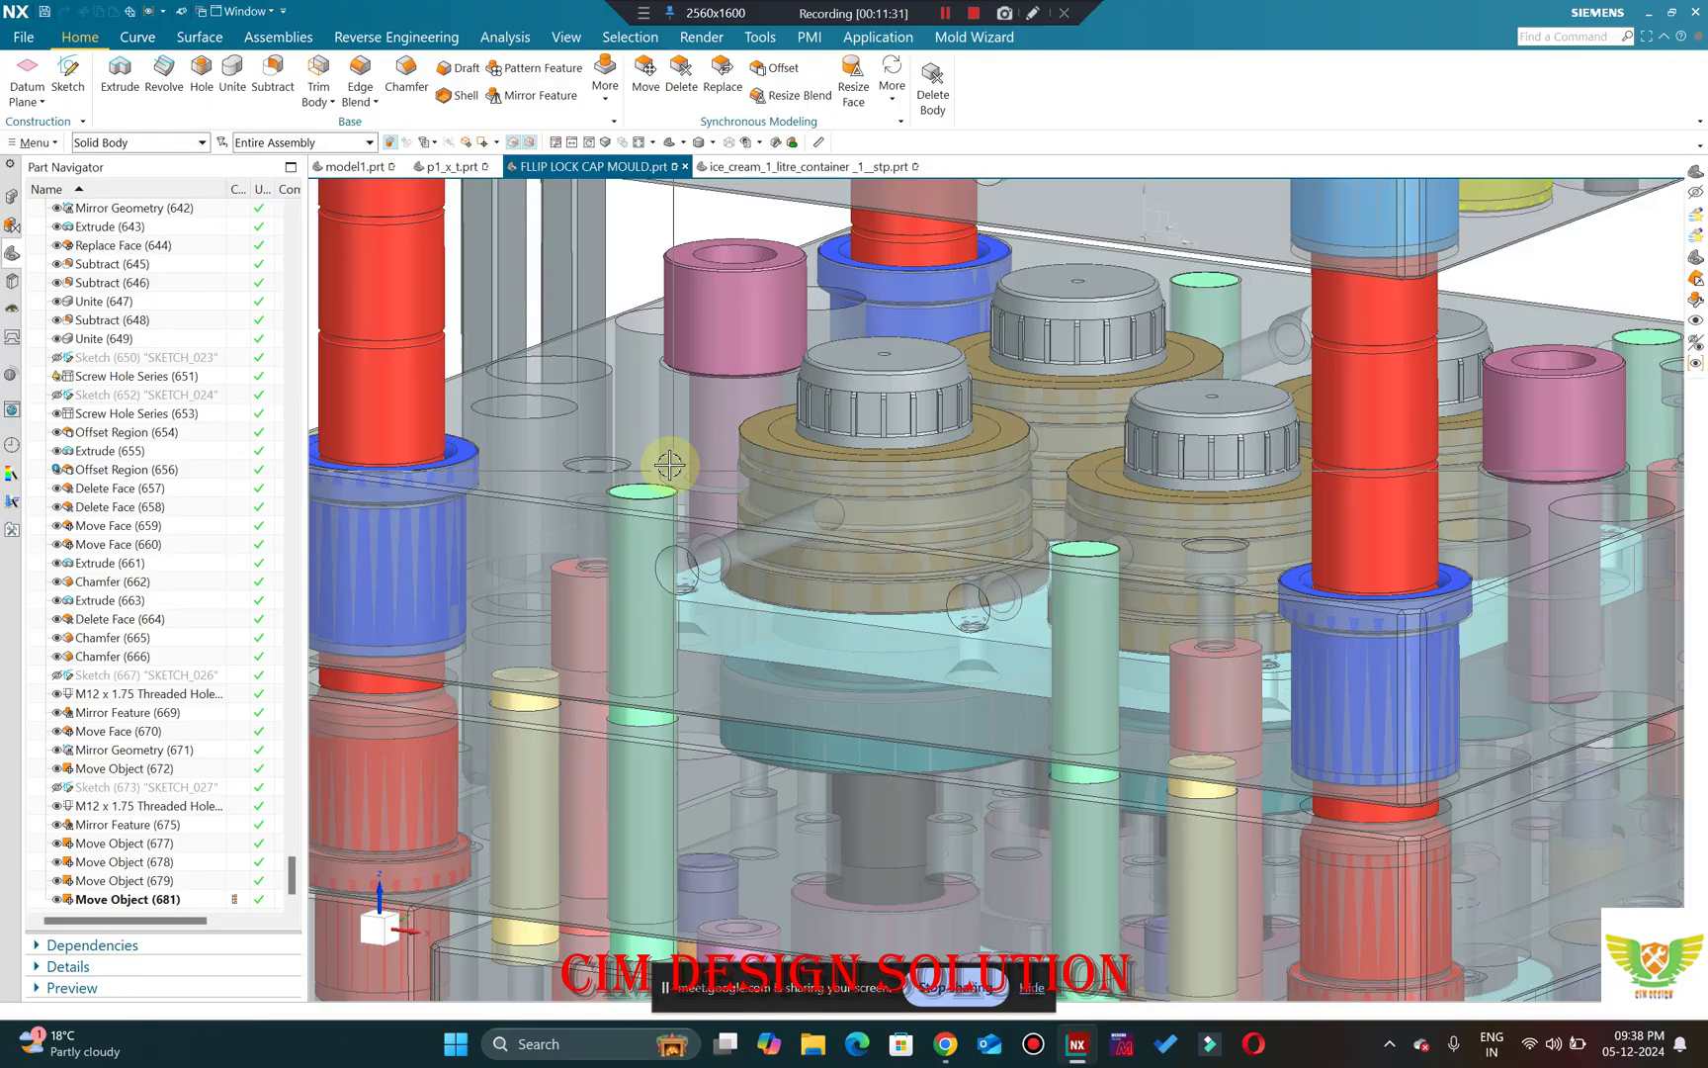
scroll(774, 445, "up", 3)
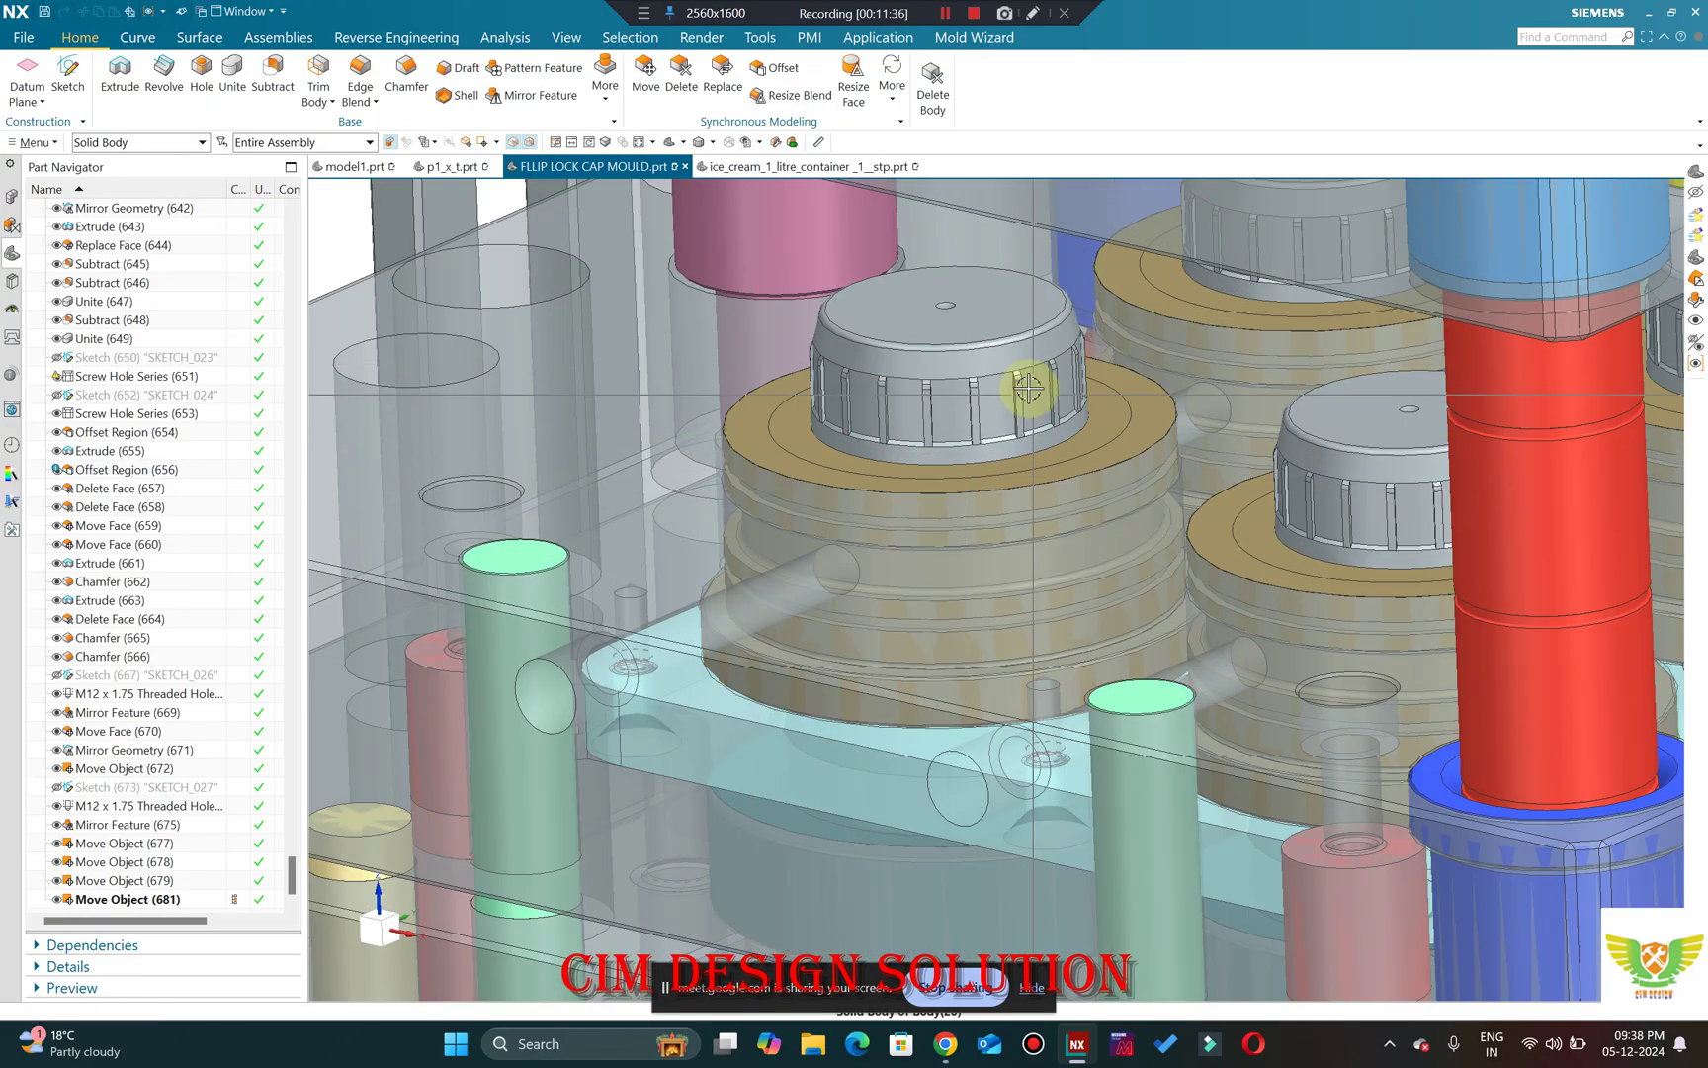
scroll(722, 427, "down", 2)
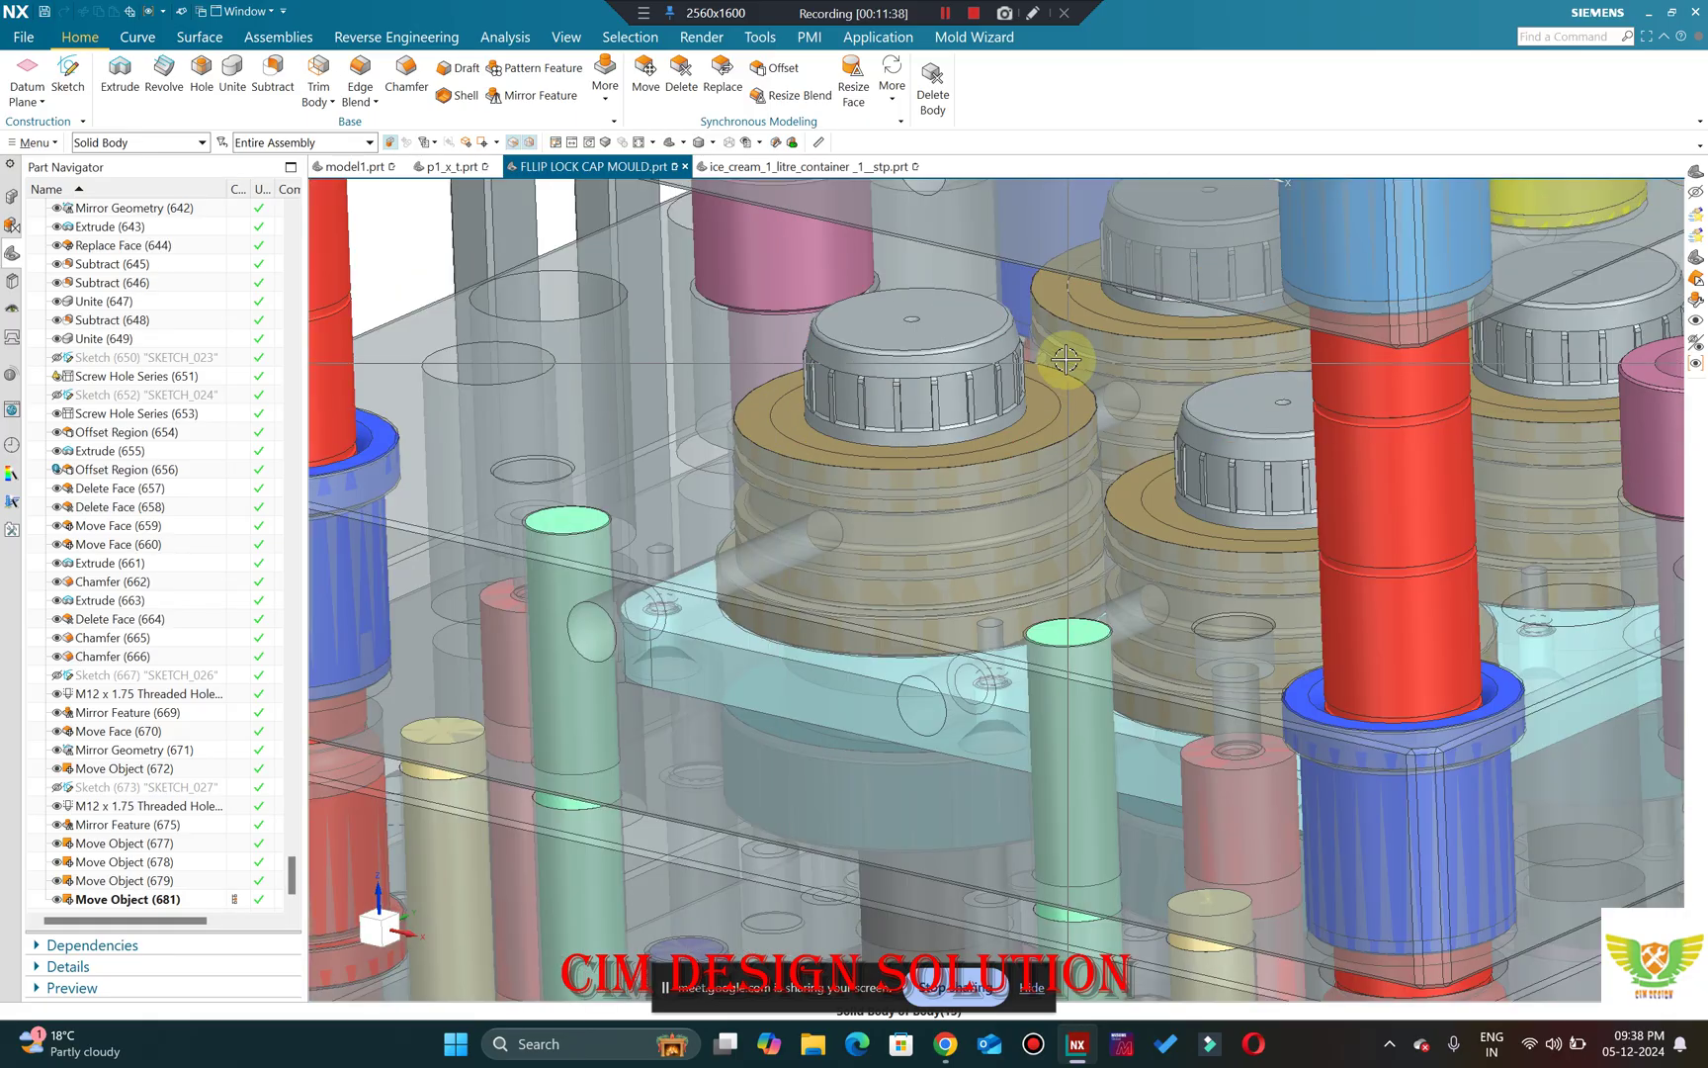
scroll(664, 402, "up", 3)
middle_click_drag(671, 393, 877, 405)
scroll(785, 414, "up", 2)
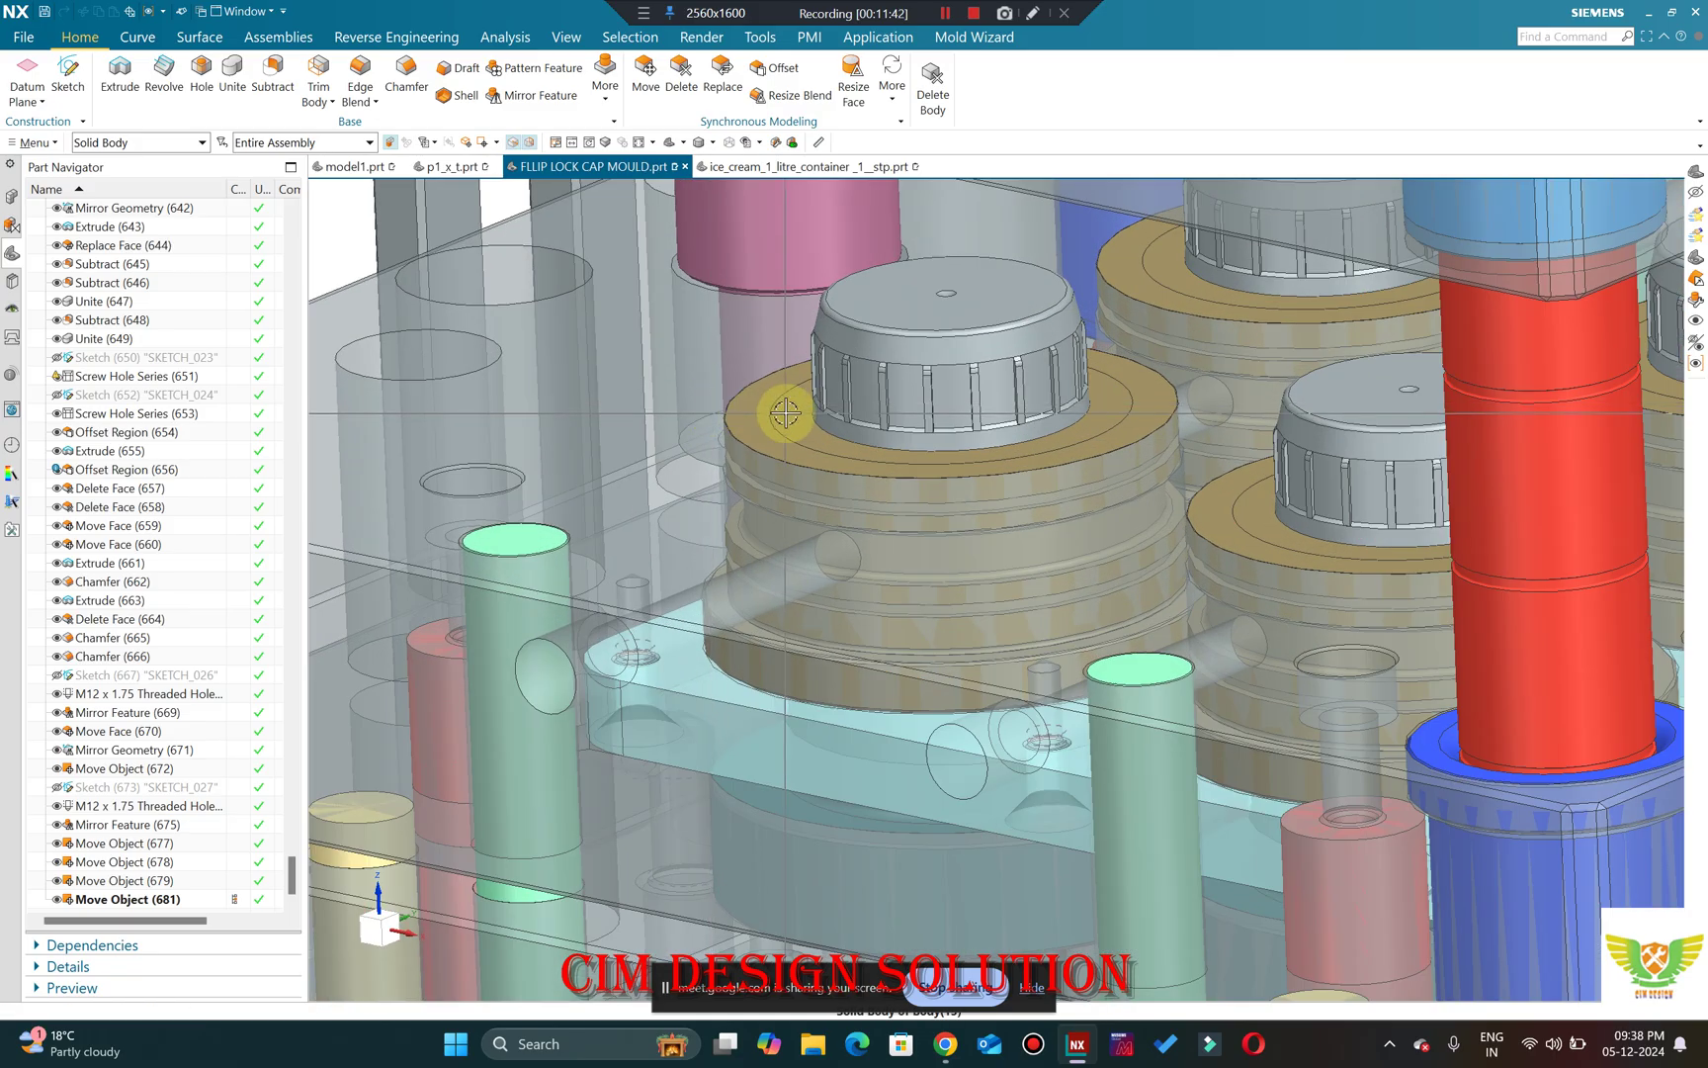
scroll(787, 413, "down", 5)
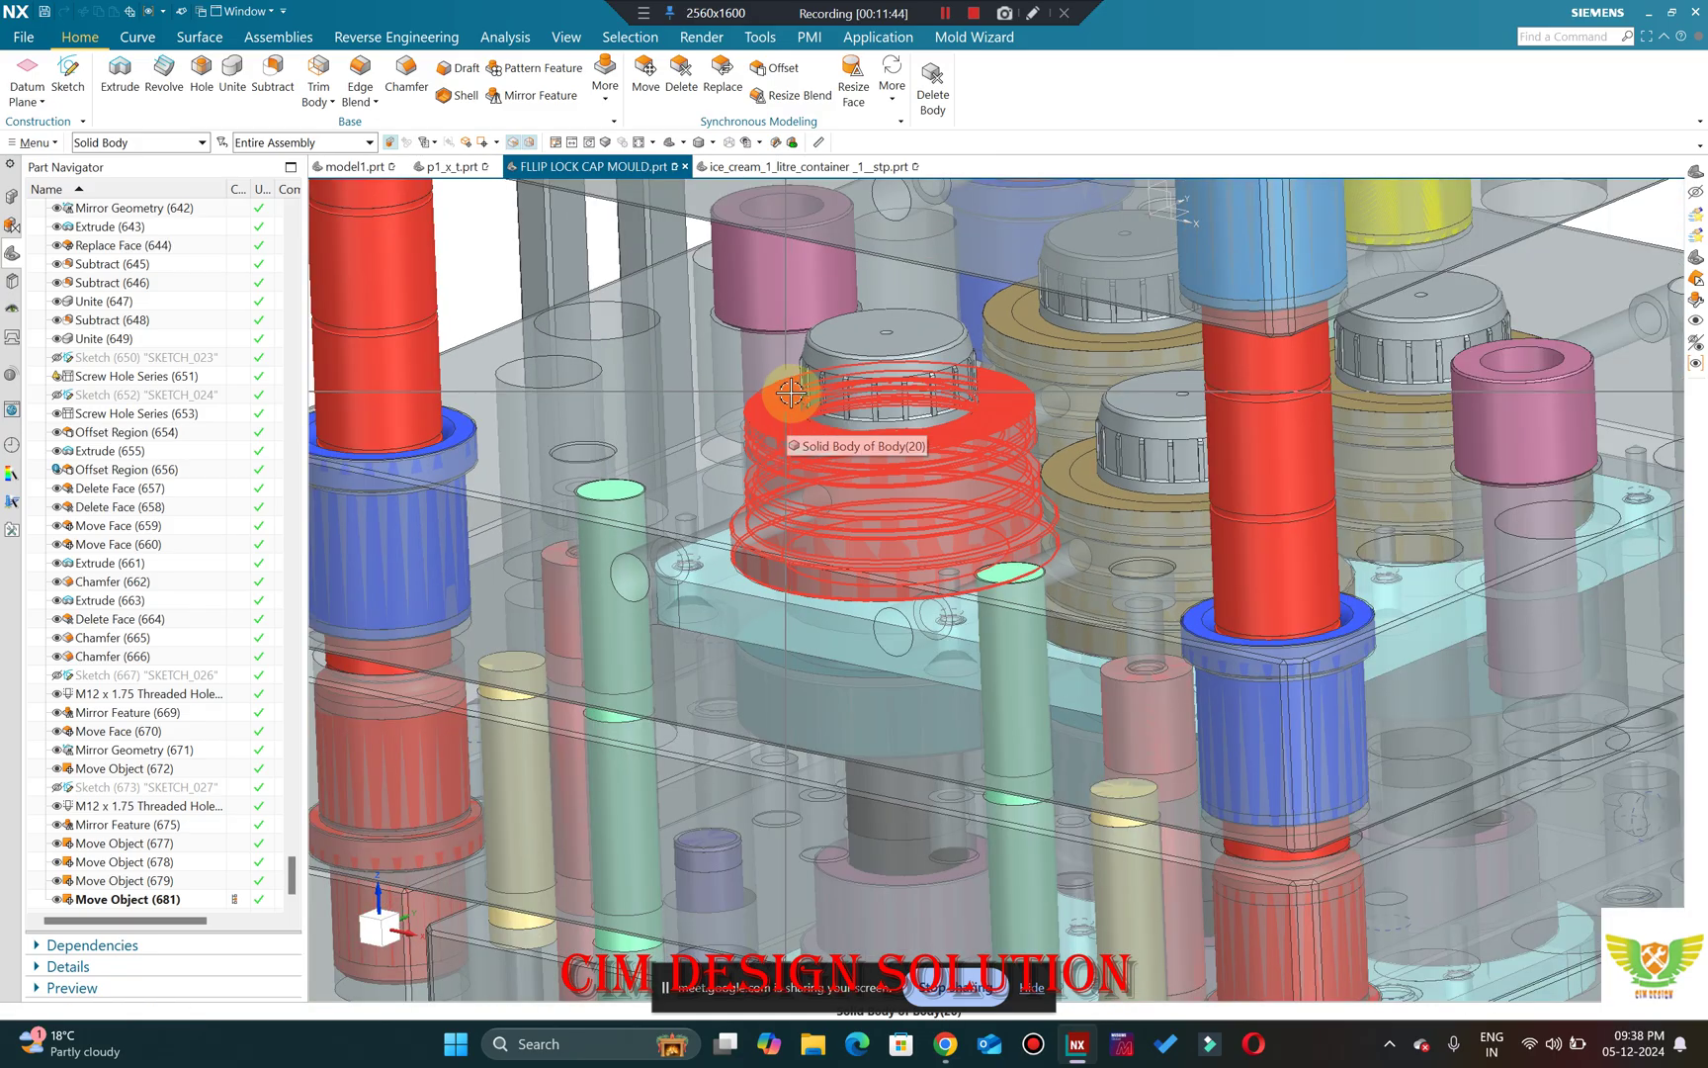
scroll(997, 425, "down", 2)
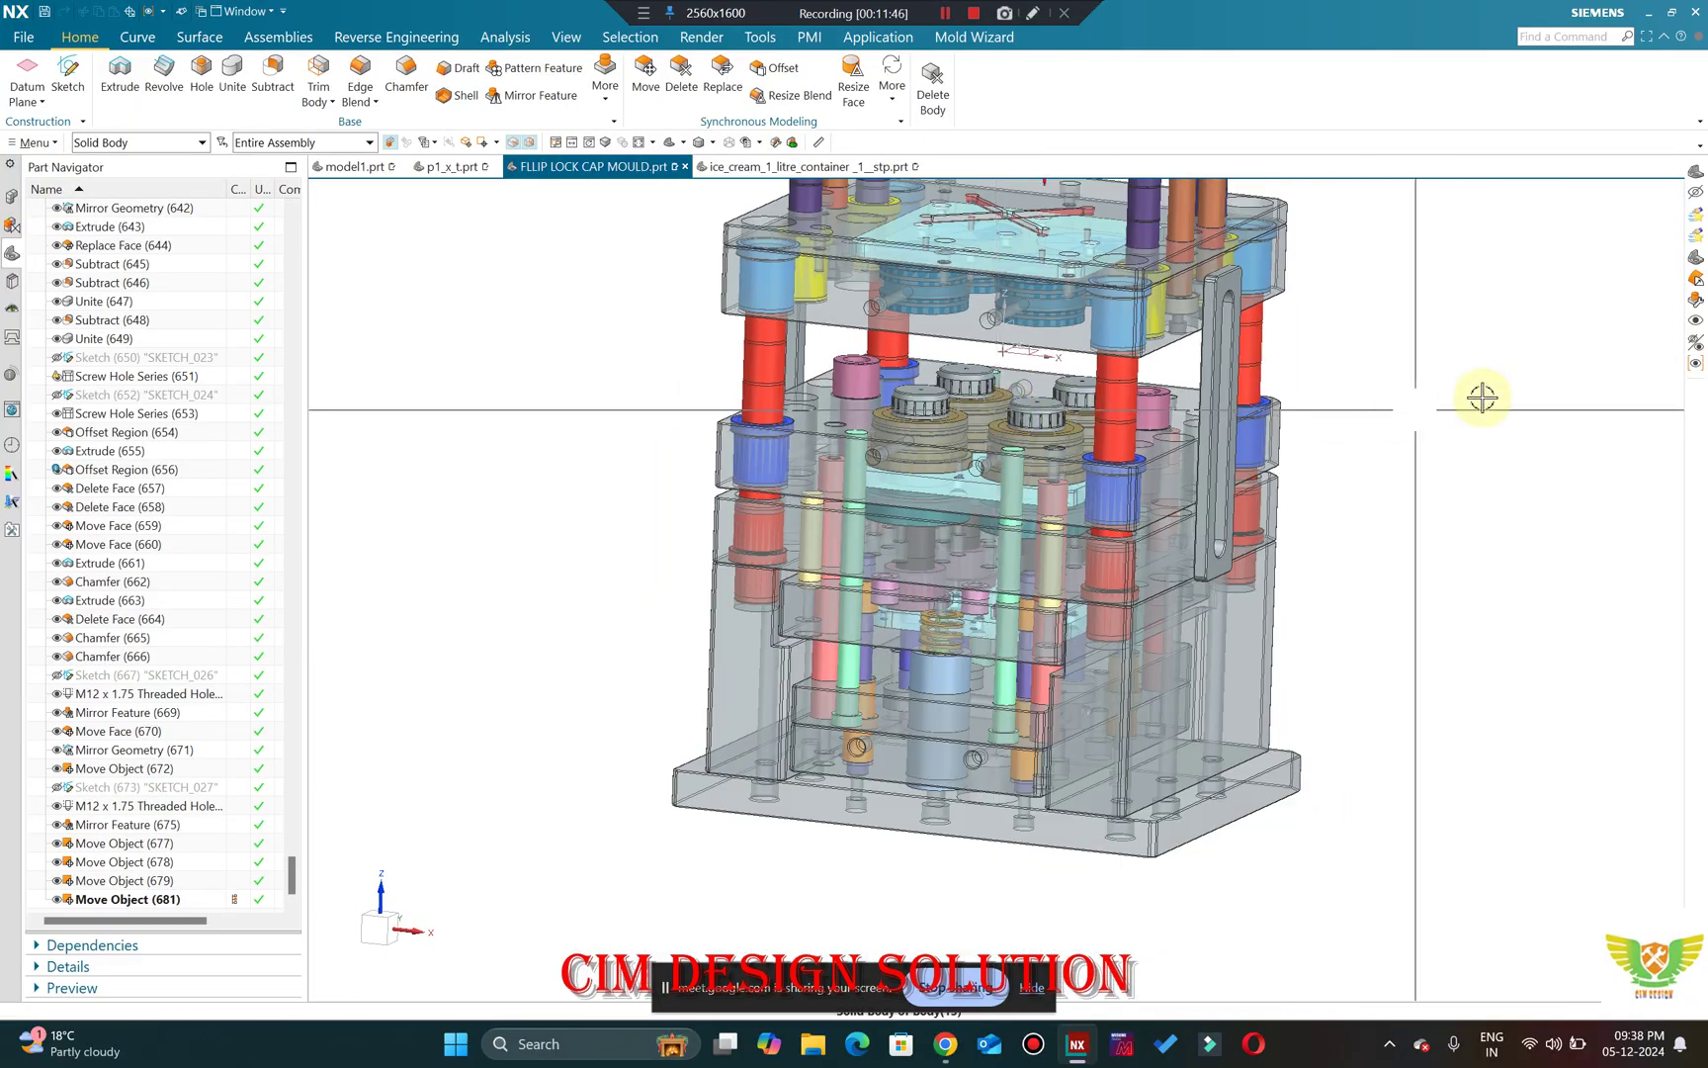
Show the opened mould assembly in front view and inspect its separated plates.
key("ctrl+alt+f")
scroll(1098, 275, "down", 3)
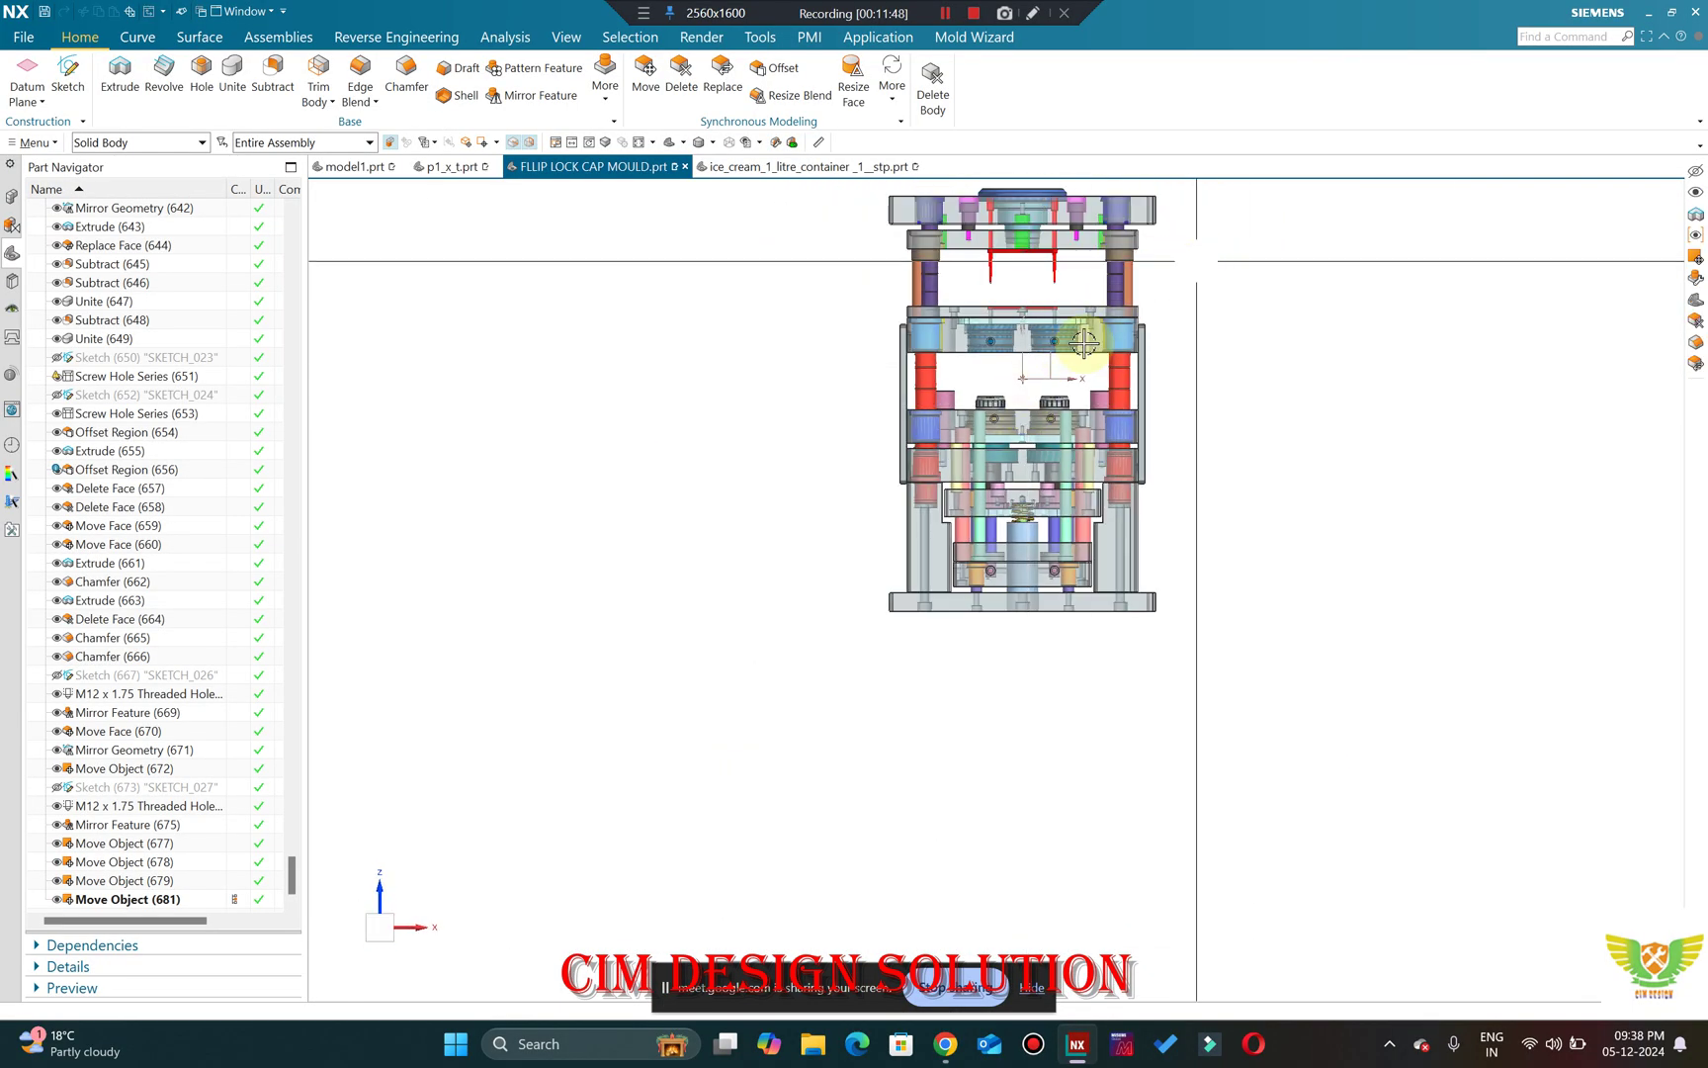
scroll(1097, 274, "up", 3)
middle_click_drag(946, 382, 1086, 385)
key("ctrl+alt+f")
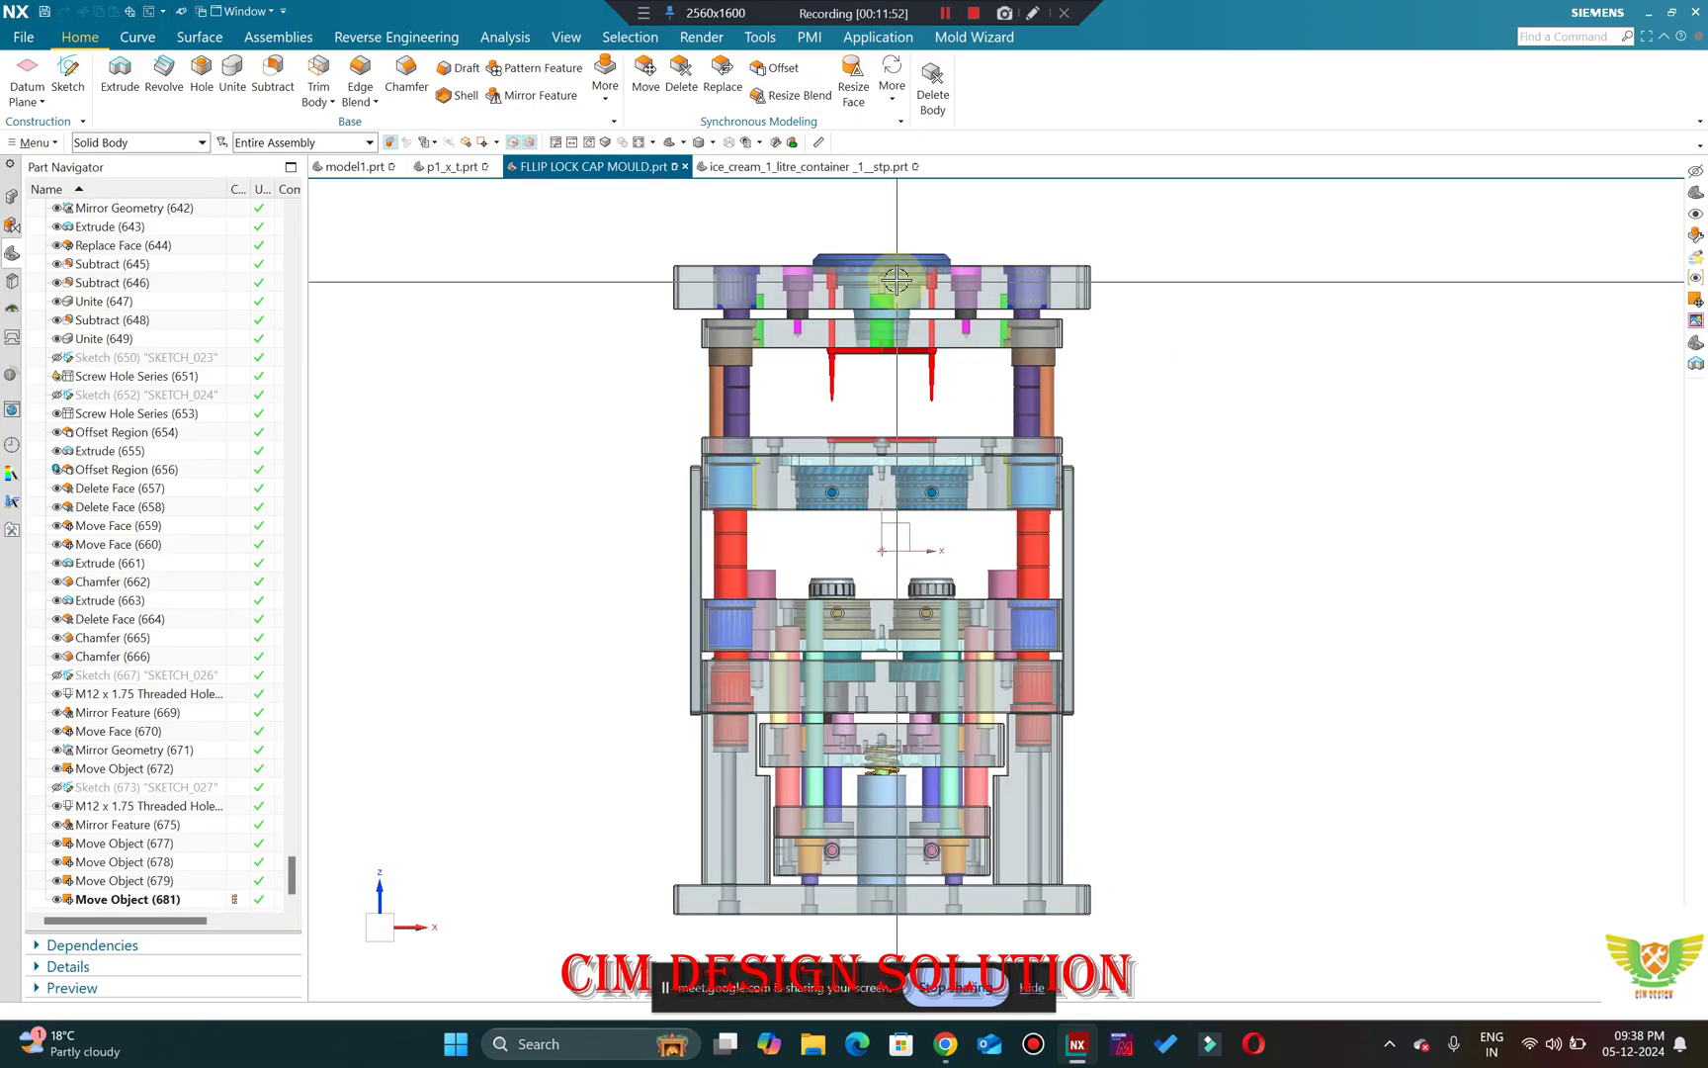
scroll(789, 279, "up", 3)
scroll(1053, 266, "down", 1)
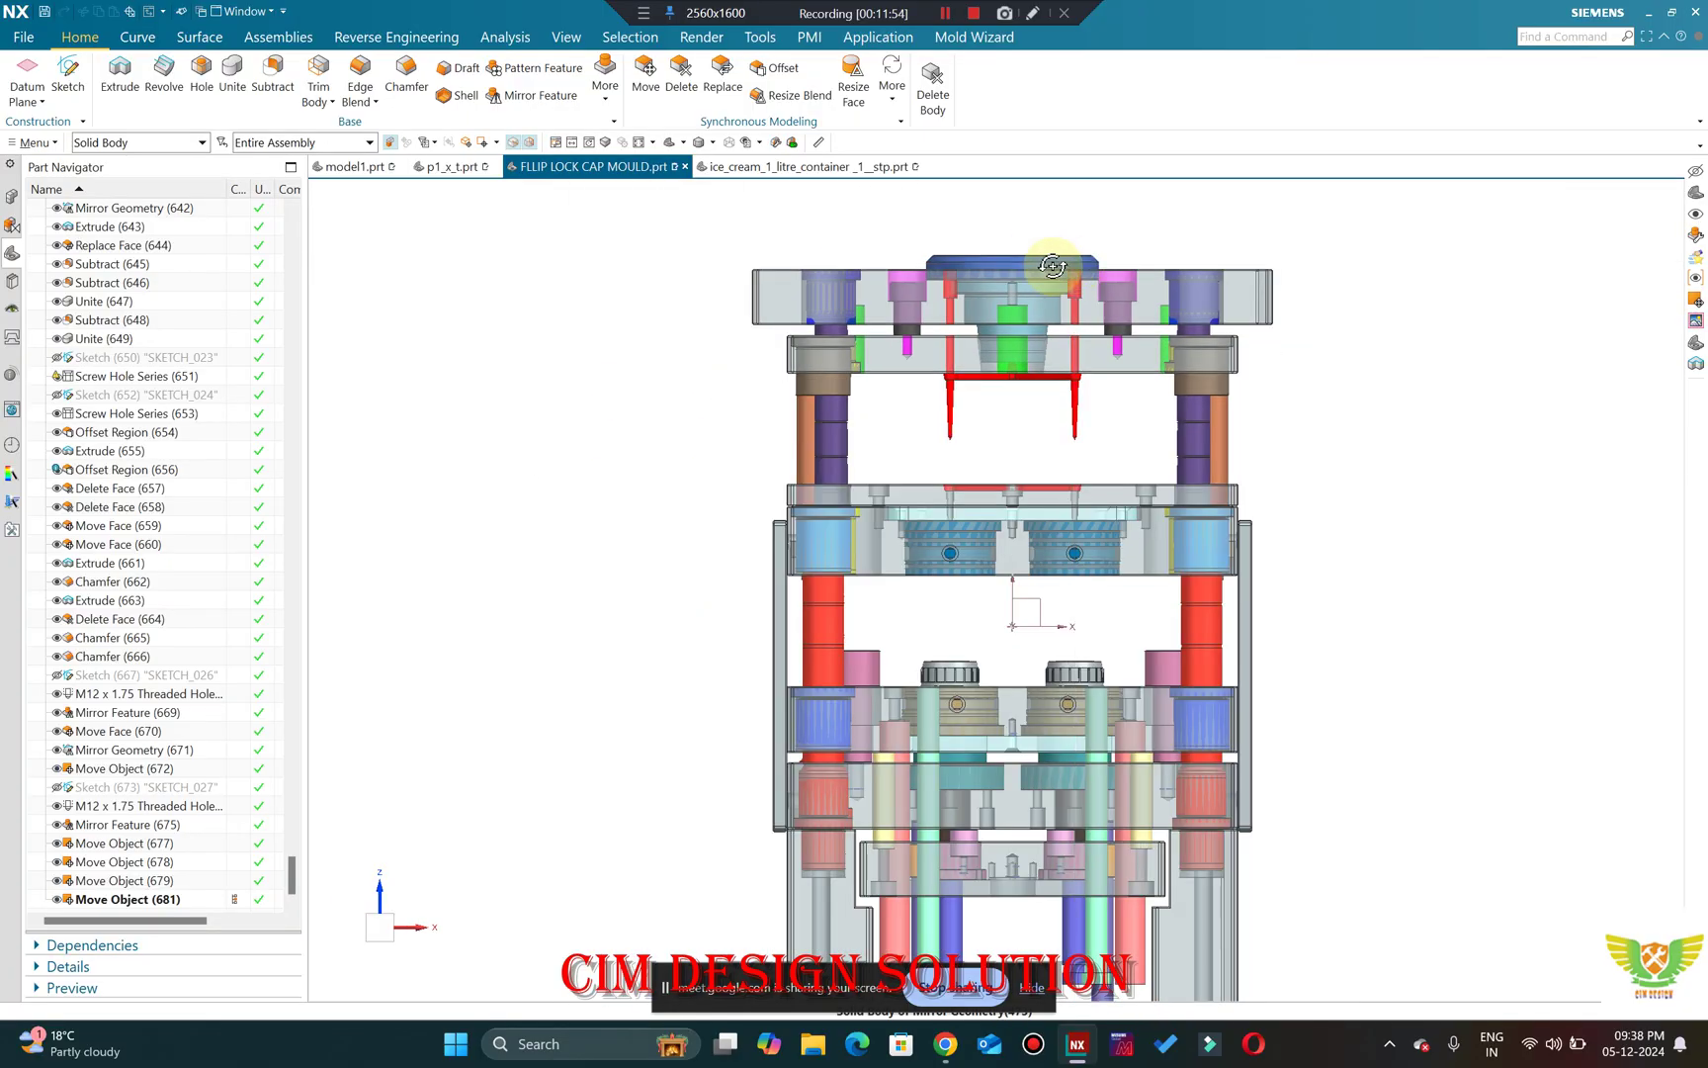
middle_click_drag(1053, 266, 687, 356)
key("Delete")
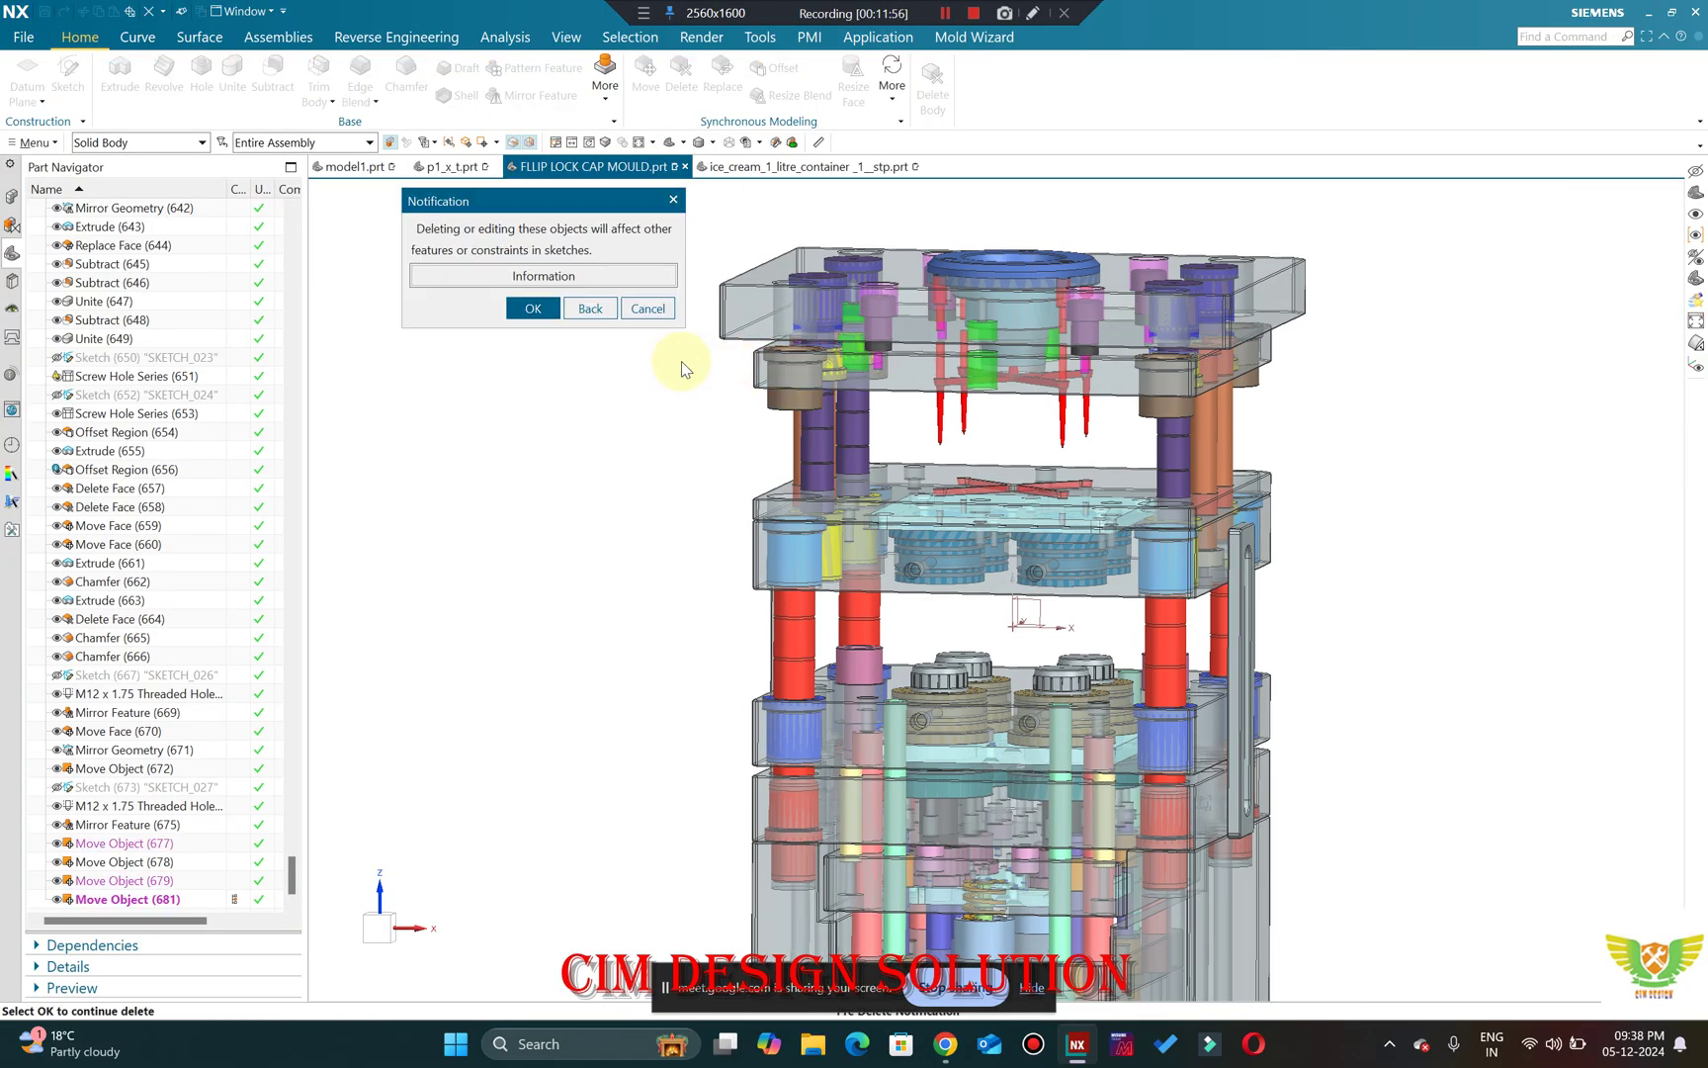
left_click(647, 309)
key("F8")
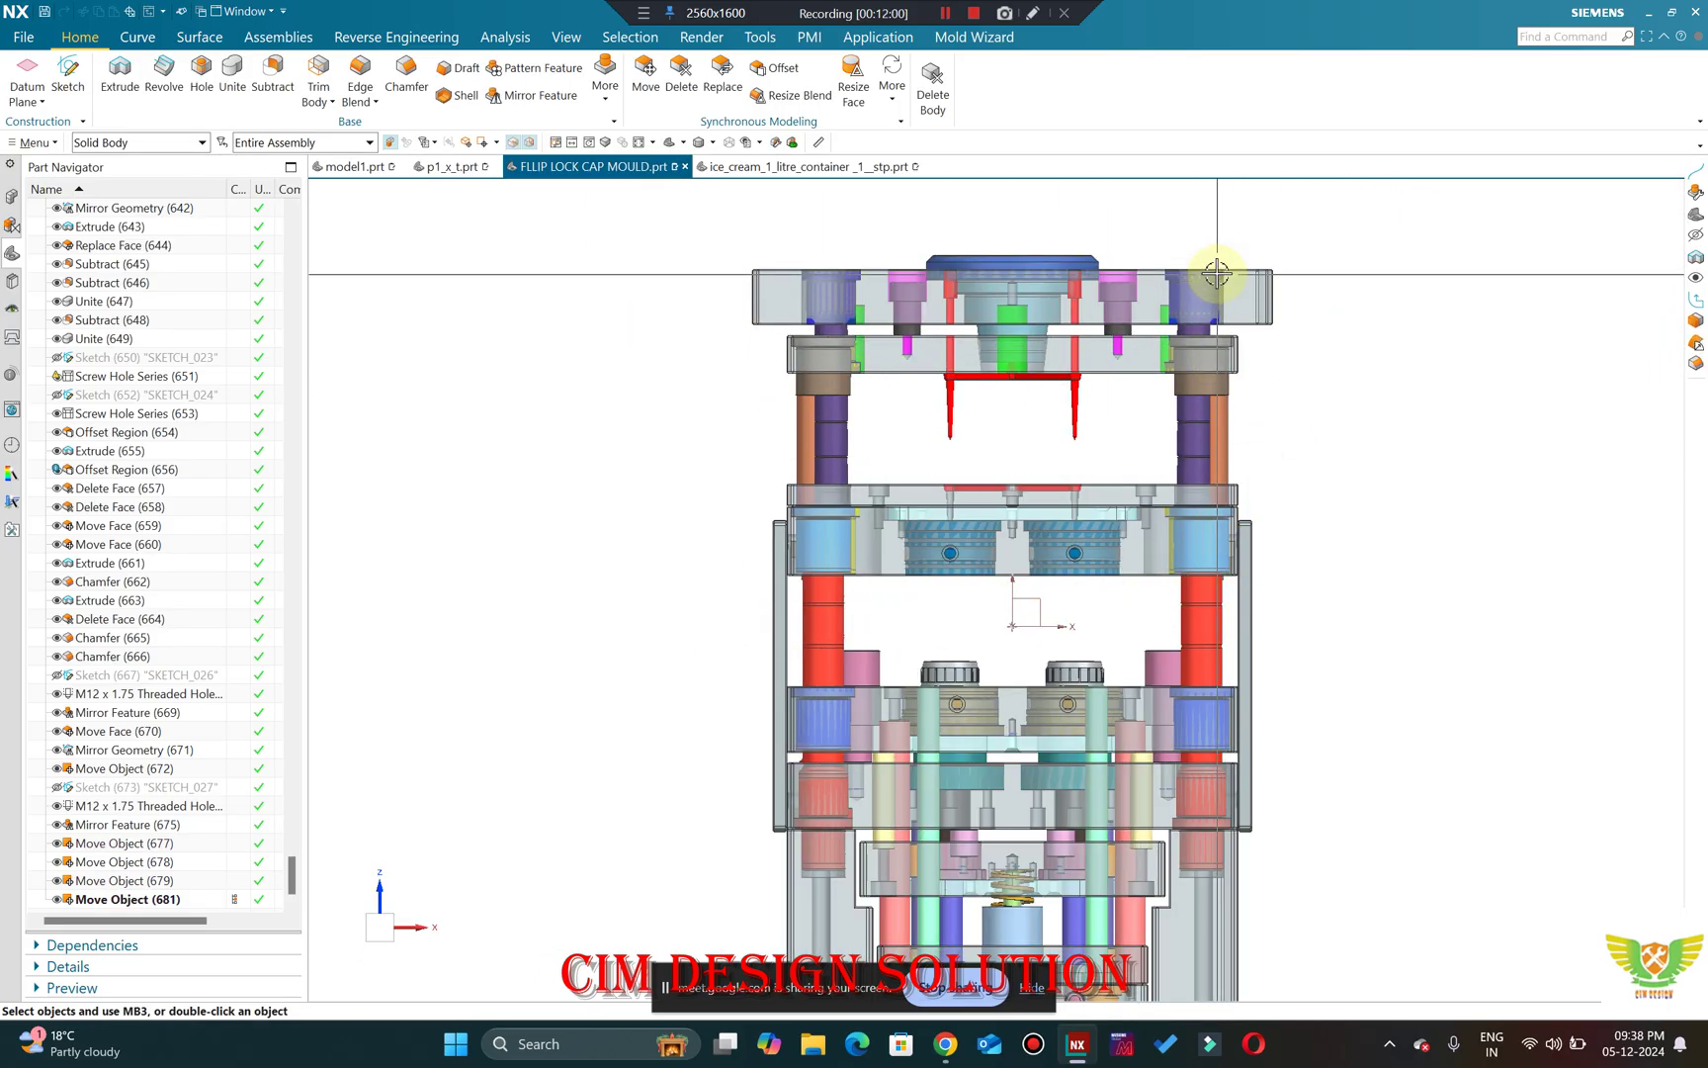
middle_click_drag(762, 351, 773, 373)
key("F8")
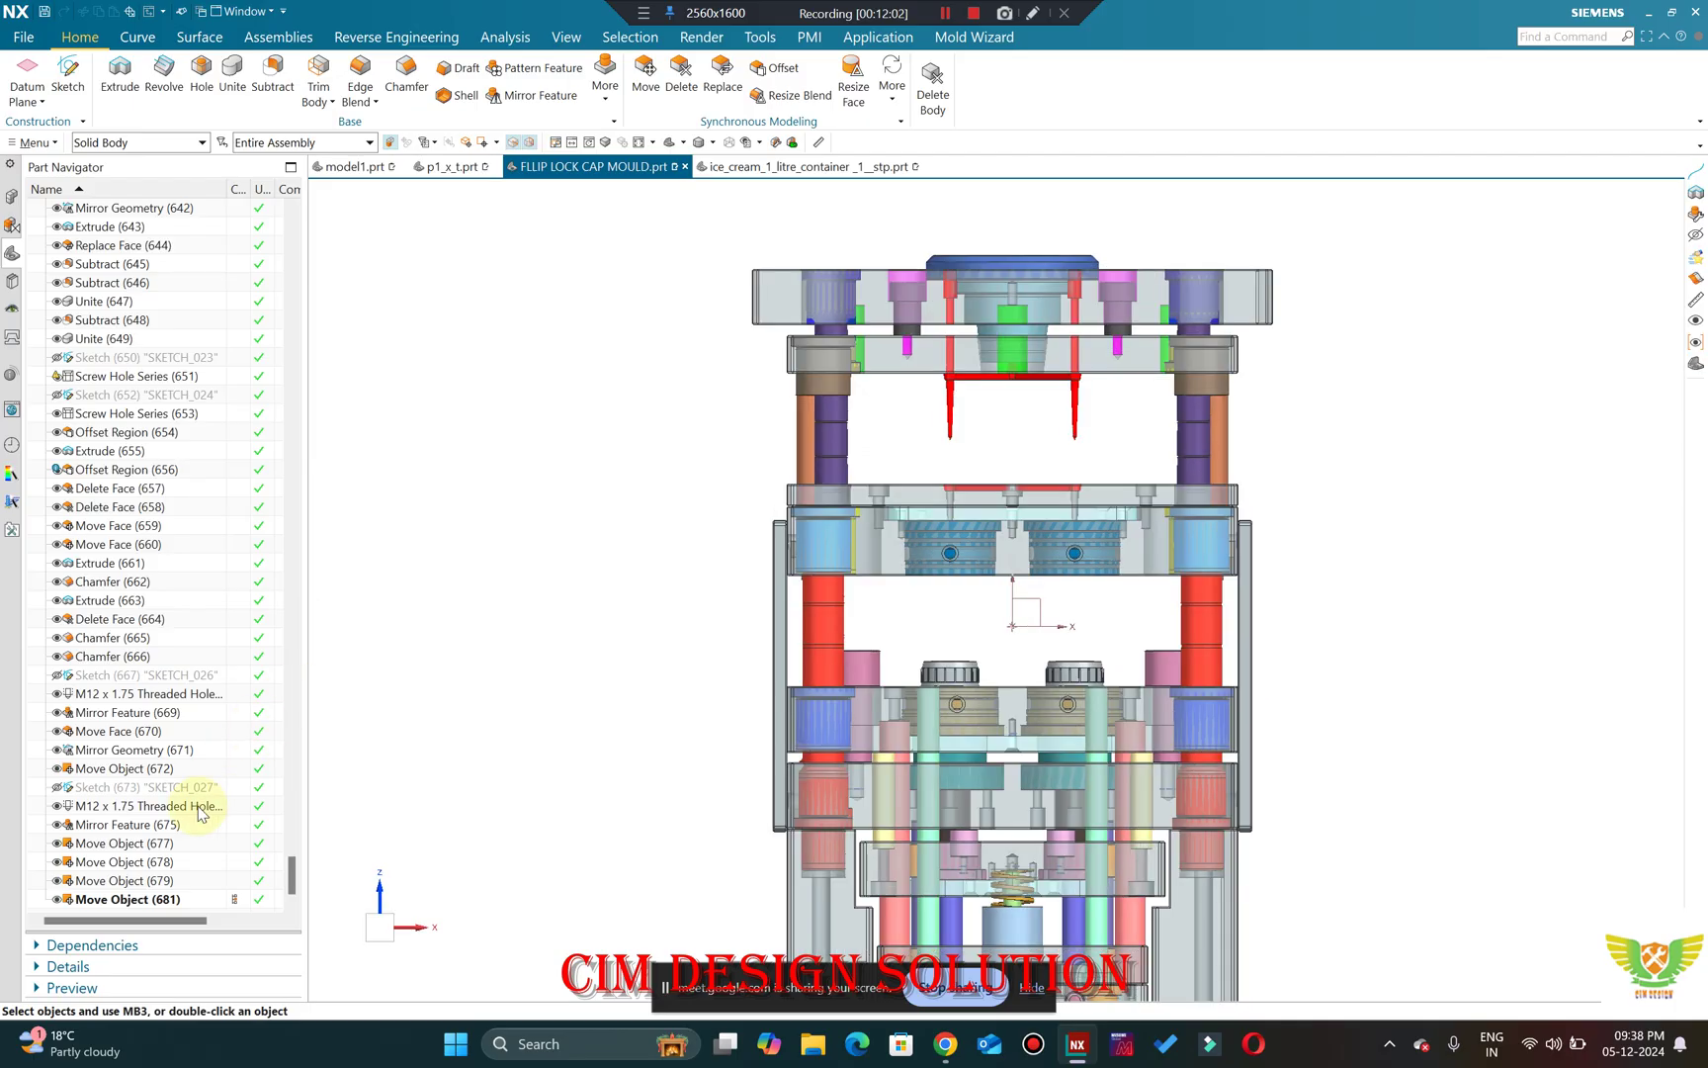
Make Mirror Feature (675) the current feature to roll the mould back to its closed position.
right_click(106, 830)
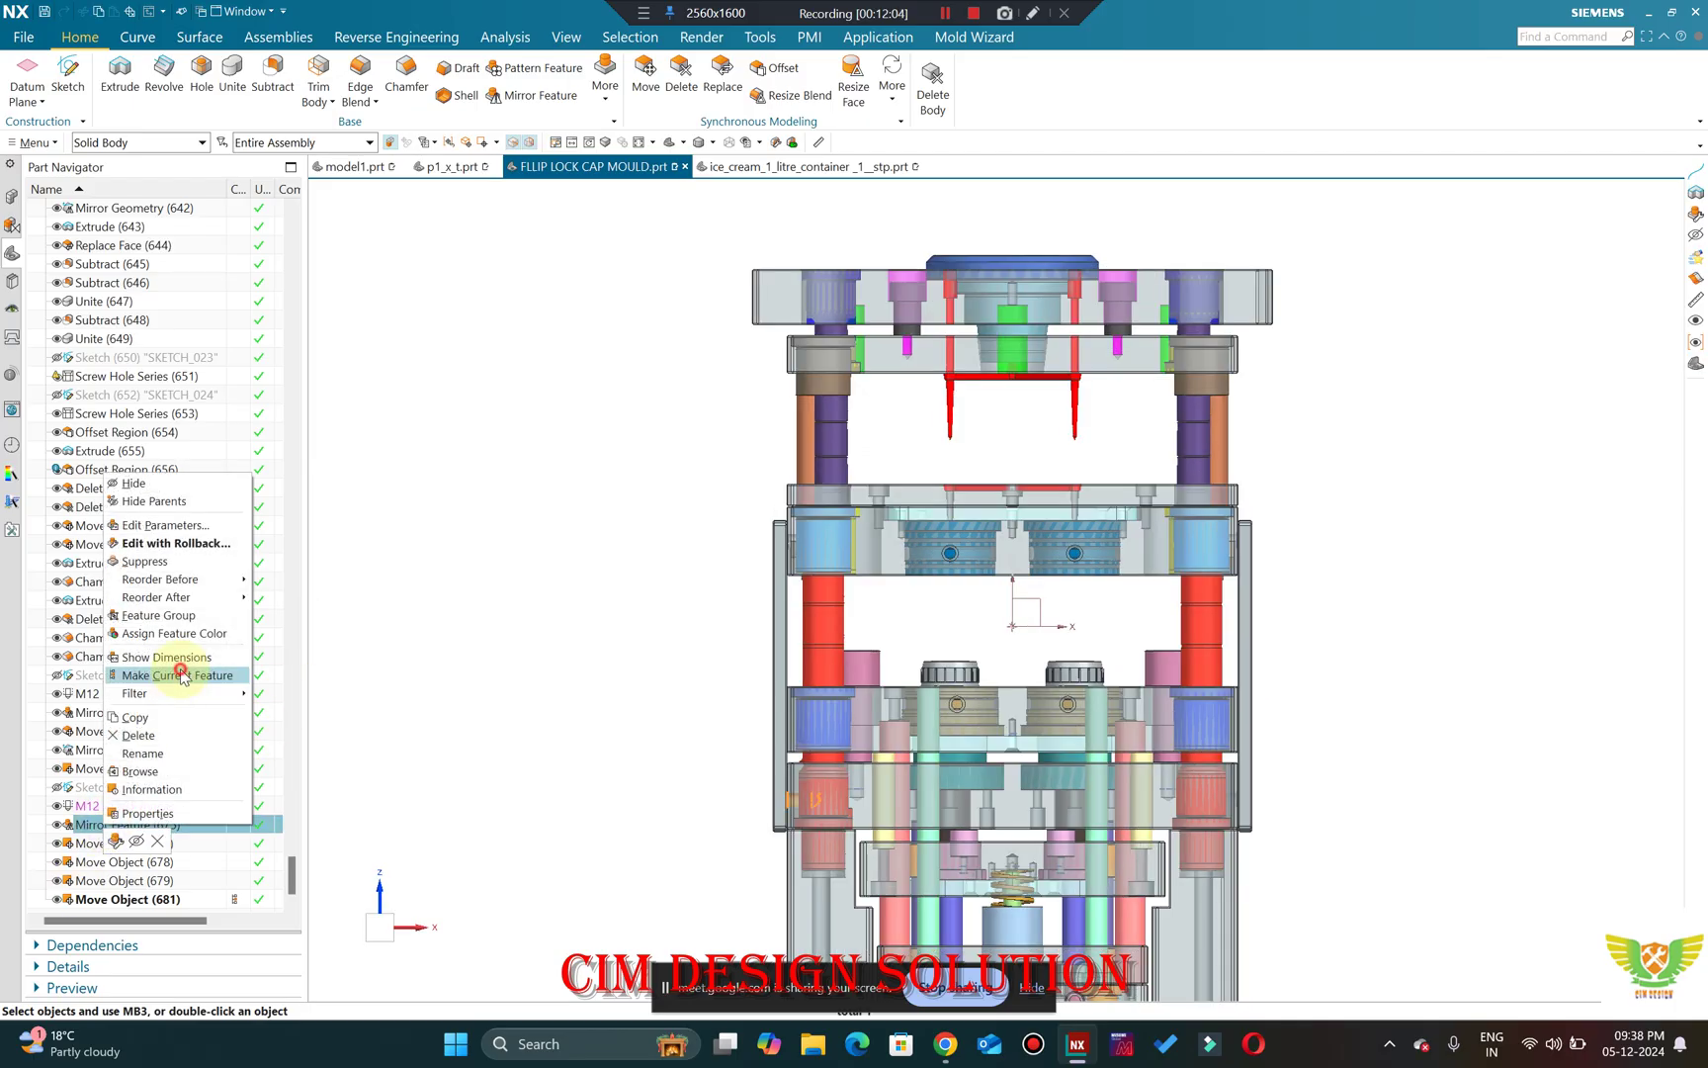
left_click(180, 674)
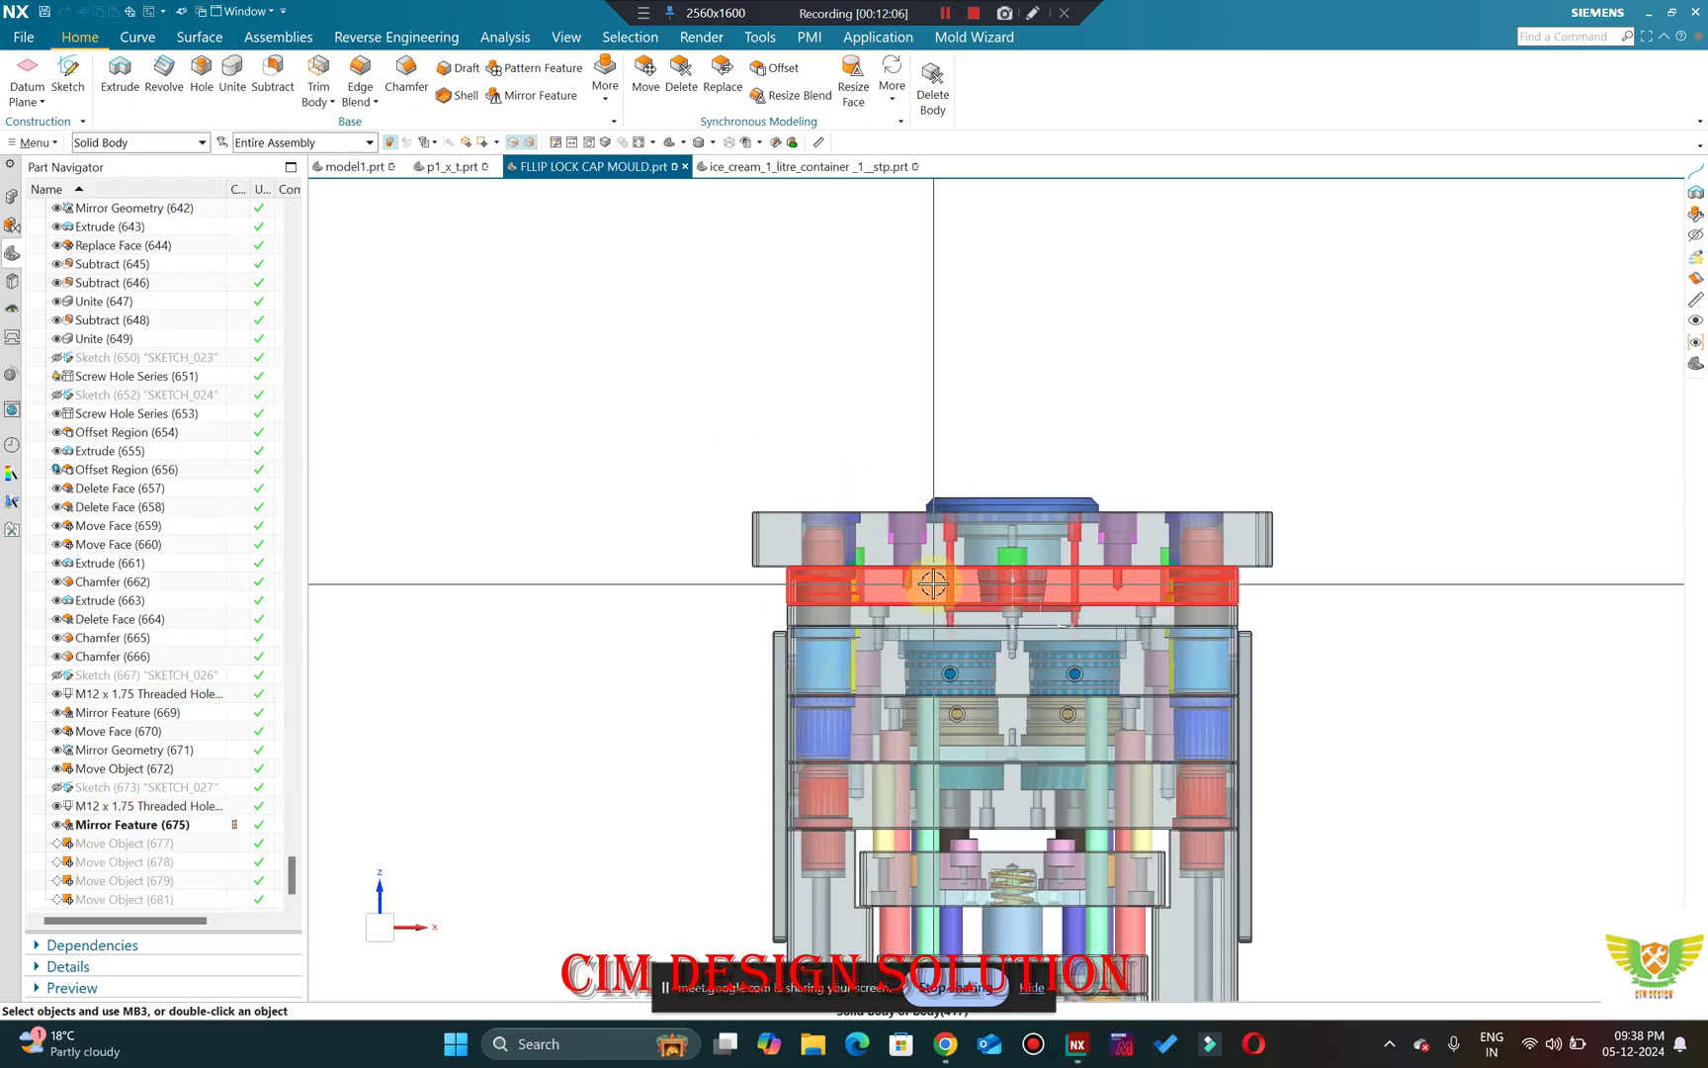
scroll(820, 499, "up", 4)
scroll(799, 471, "down", 4)
Examine the purple guide pillars, the bushes, the locating ring and the upper plates of the closed mould from several angles.
middle_click_drag(799, 471, 623, 328)
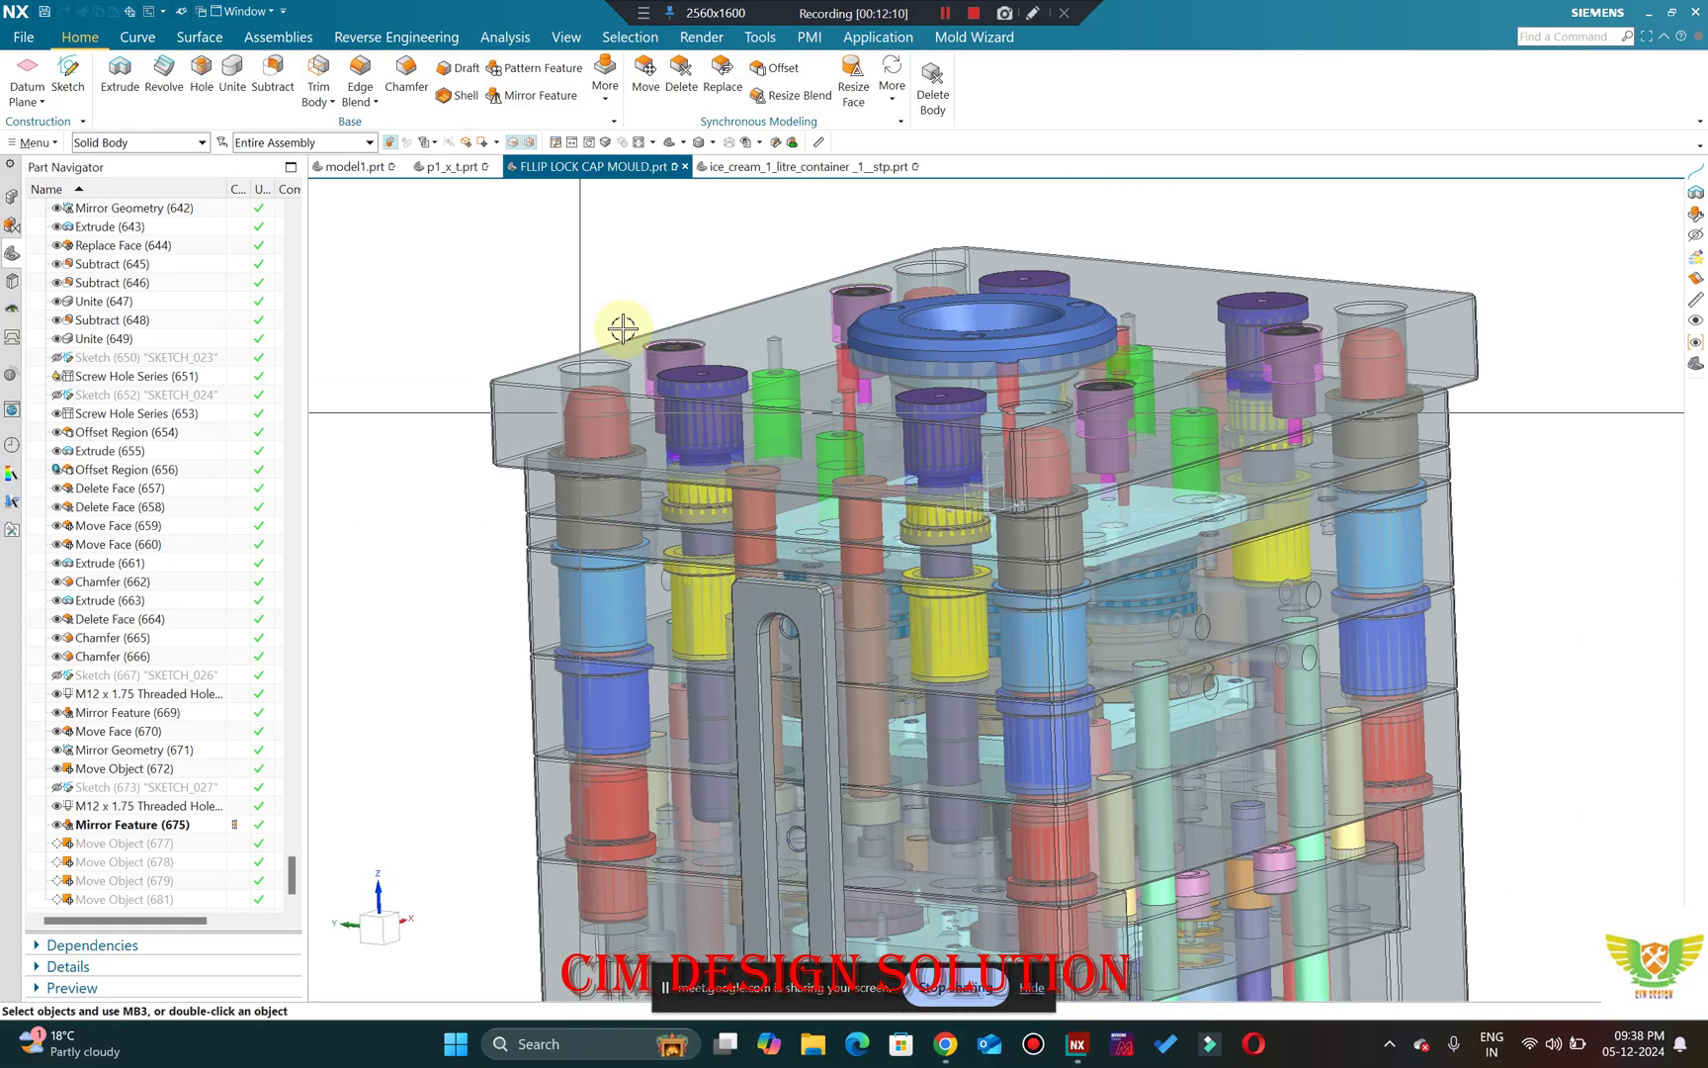
middle_click_drag(797, 236, 717, 236)
scroll(723, 343, "up", 4)
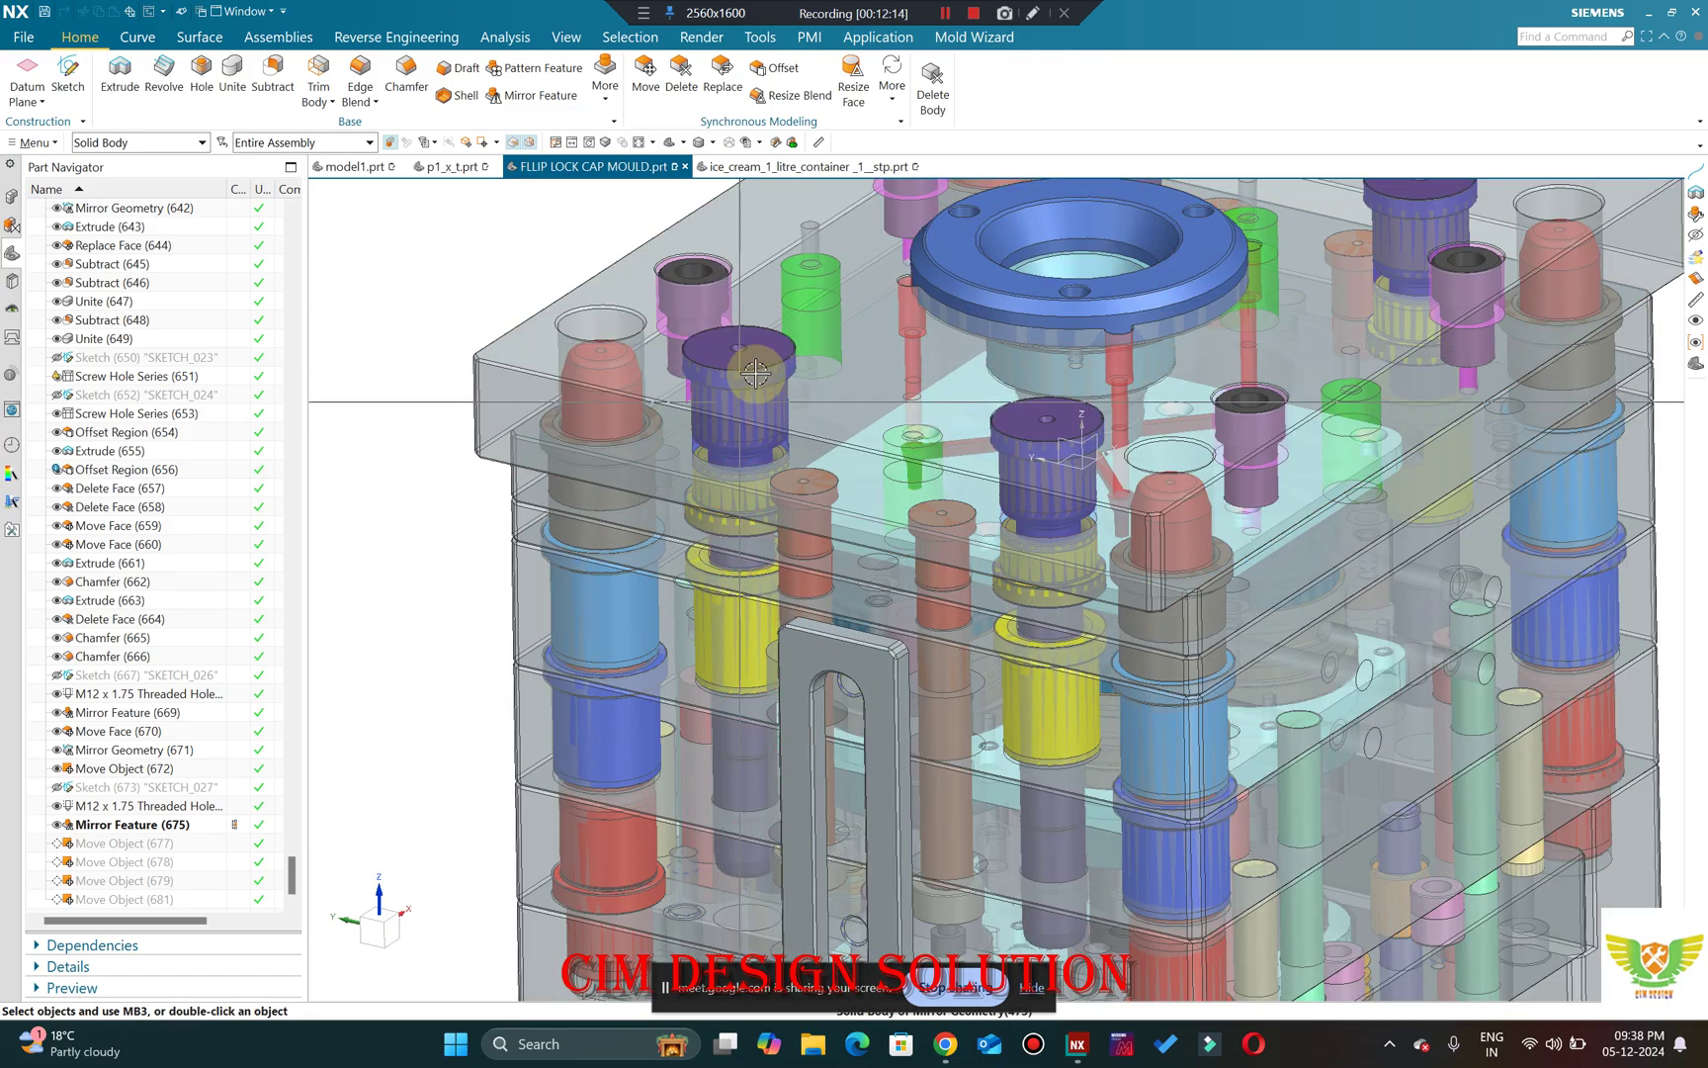
middle_click_drag(755, 373, 735, 591)
scroll(735, 591, "up", 5)
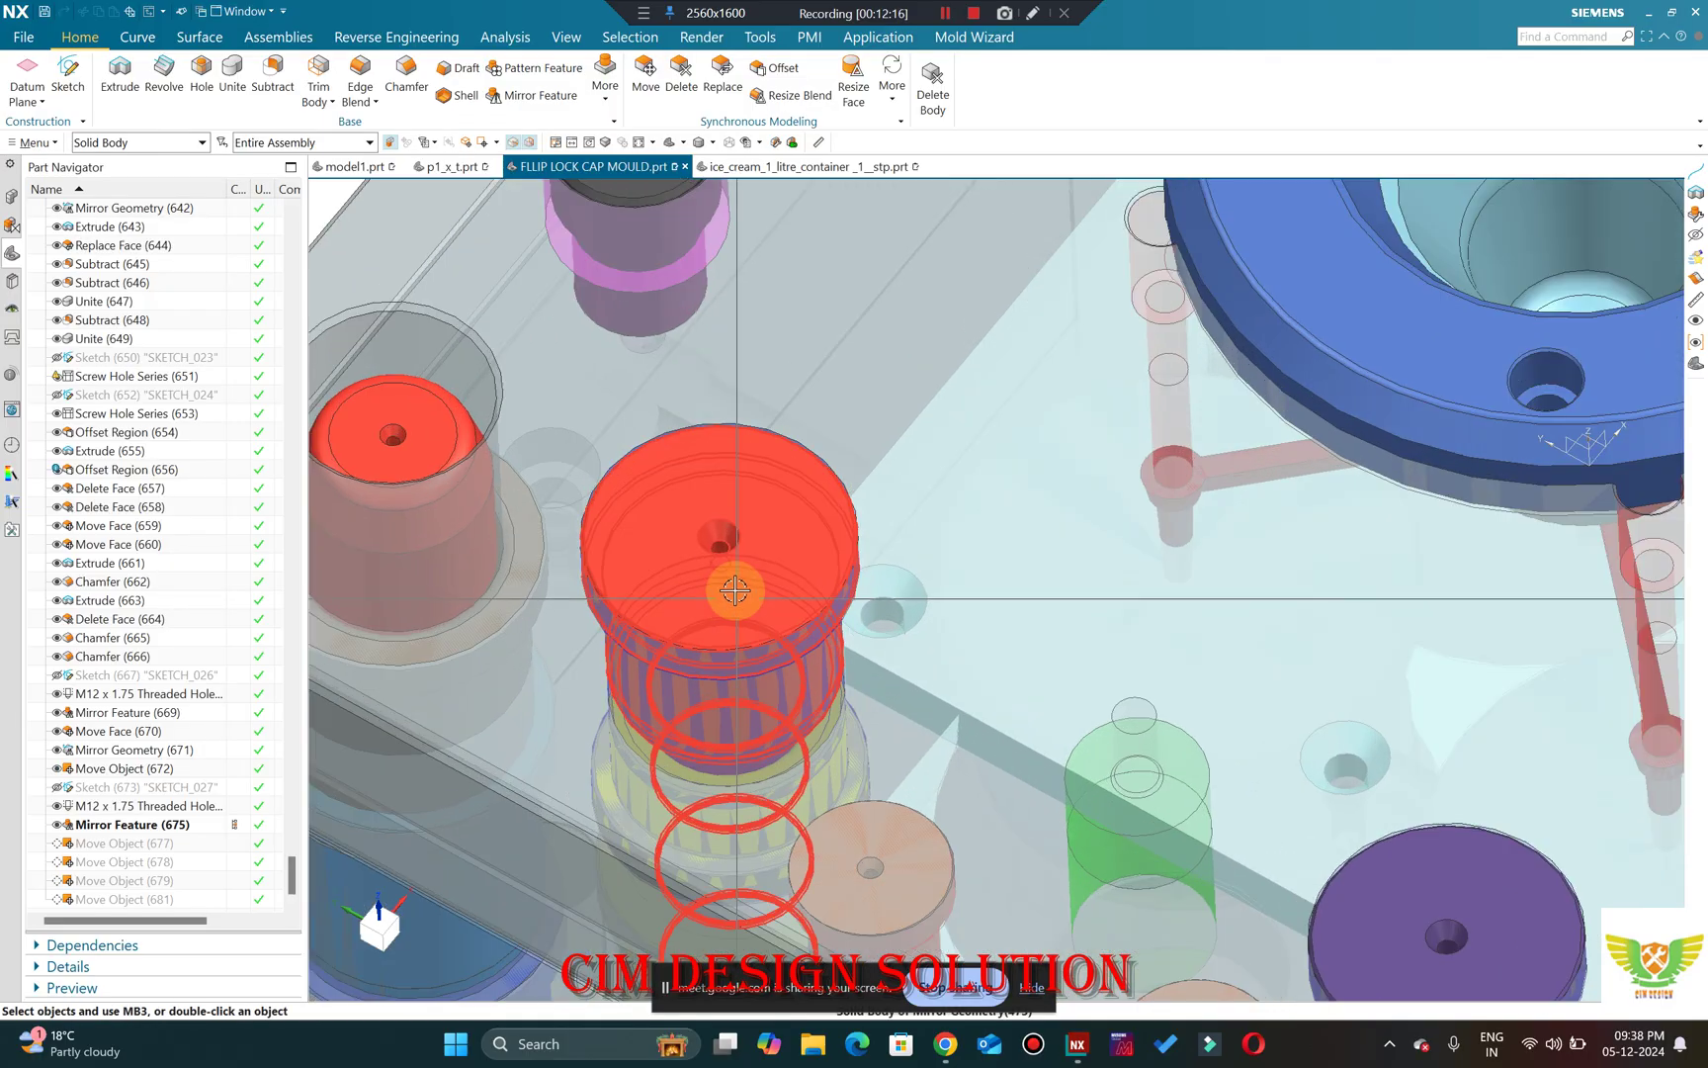
scroll(735, 590, "up", 2)
scroll(788, 410, "down", 10)
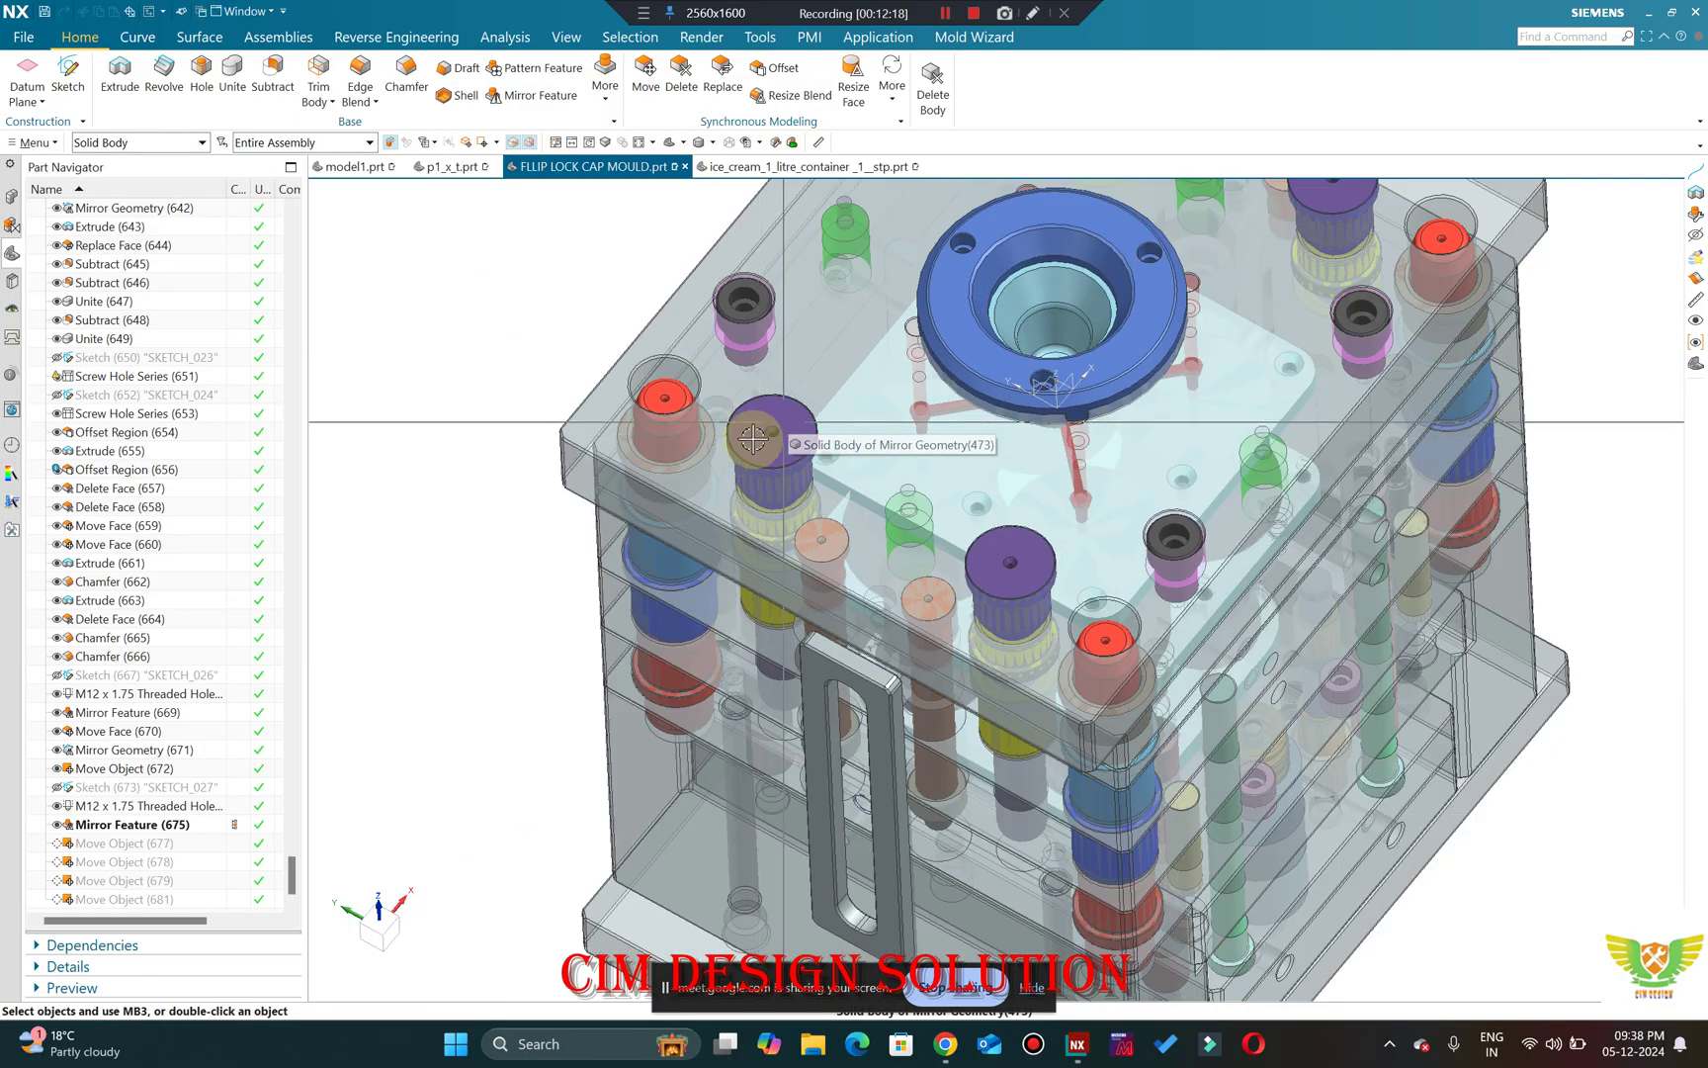
middle_click_drag(788, 410, 751, 379)
middle_click_drag(770, 212, 1049, 397)
scroll(791, 247, "down", 8)
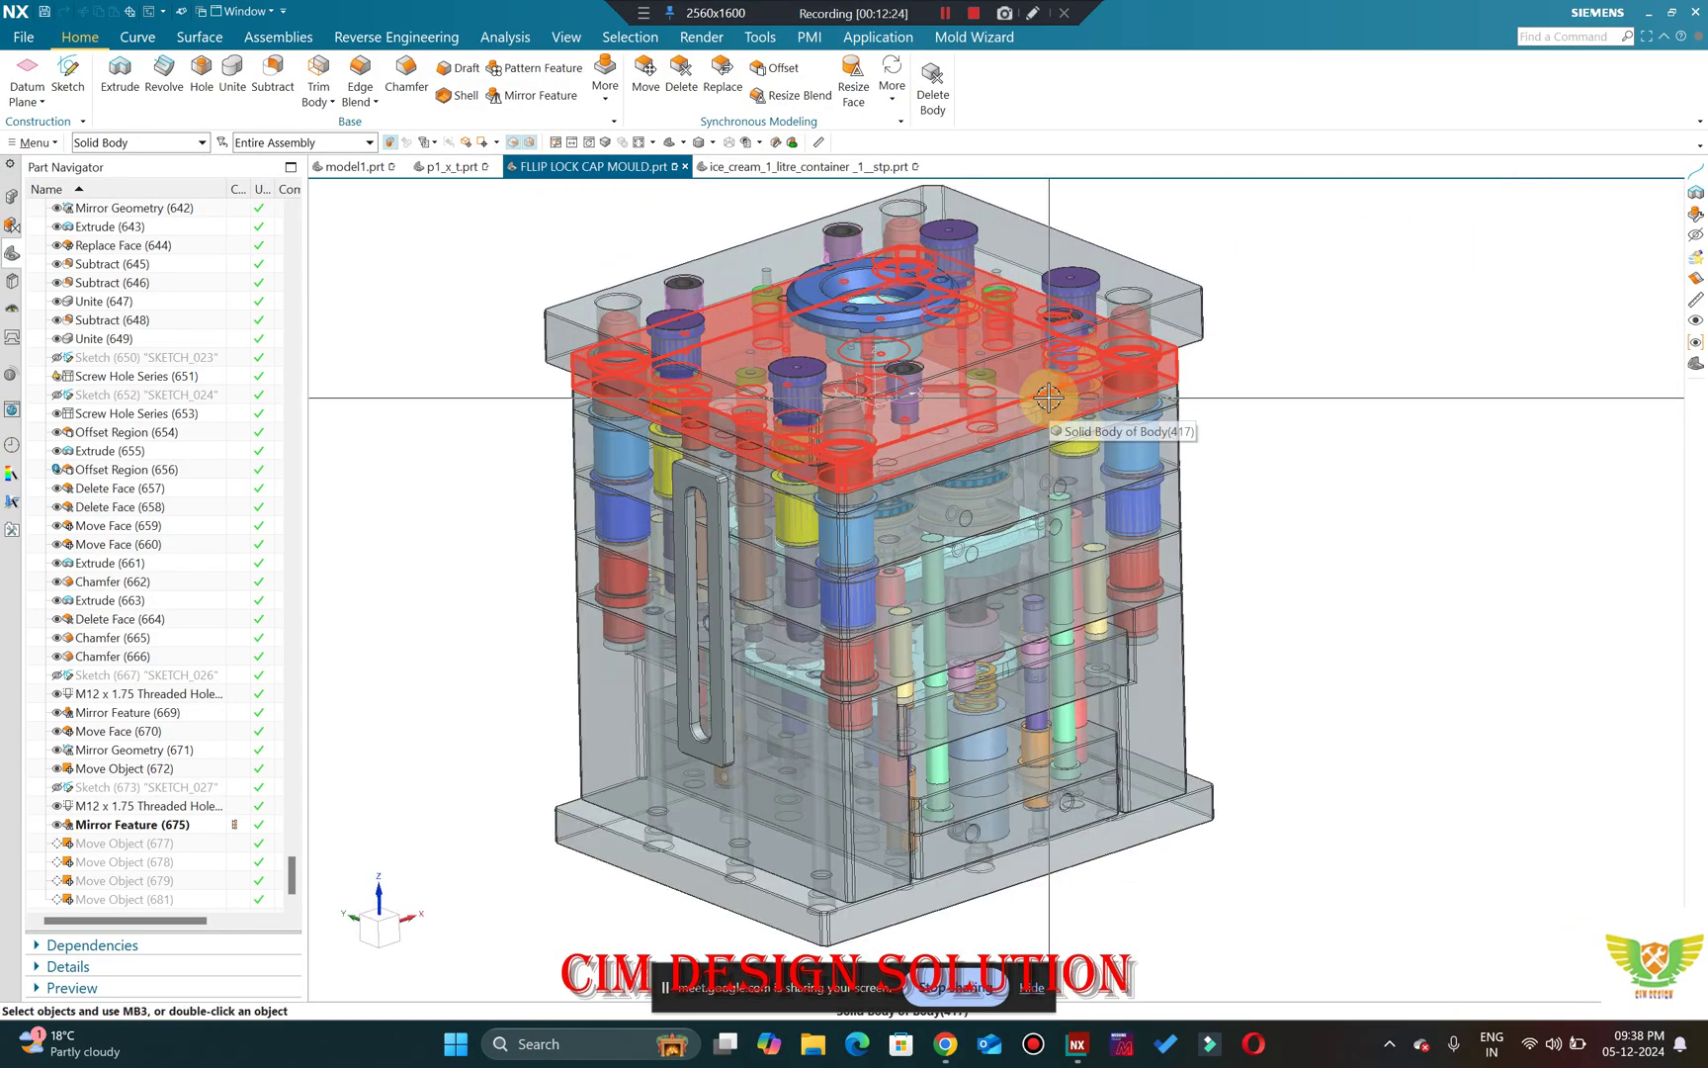
middle_click_drag(635, 431, 848, 413)
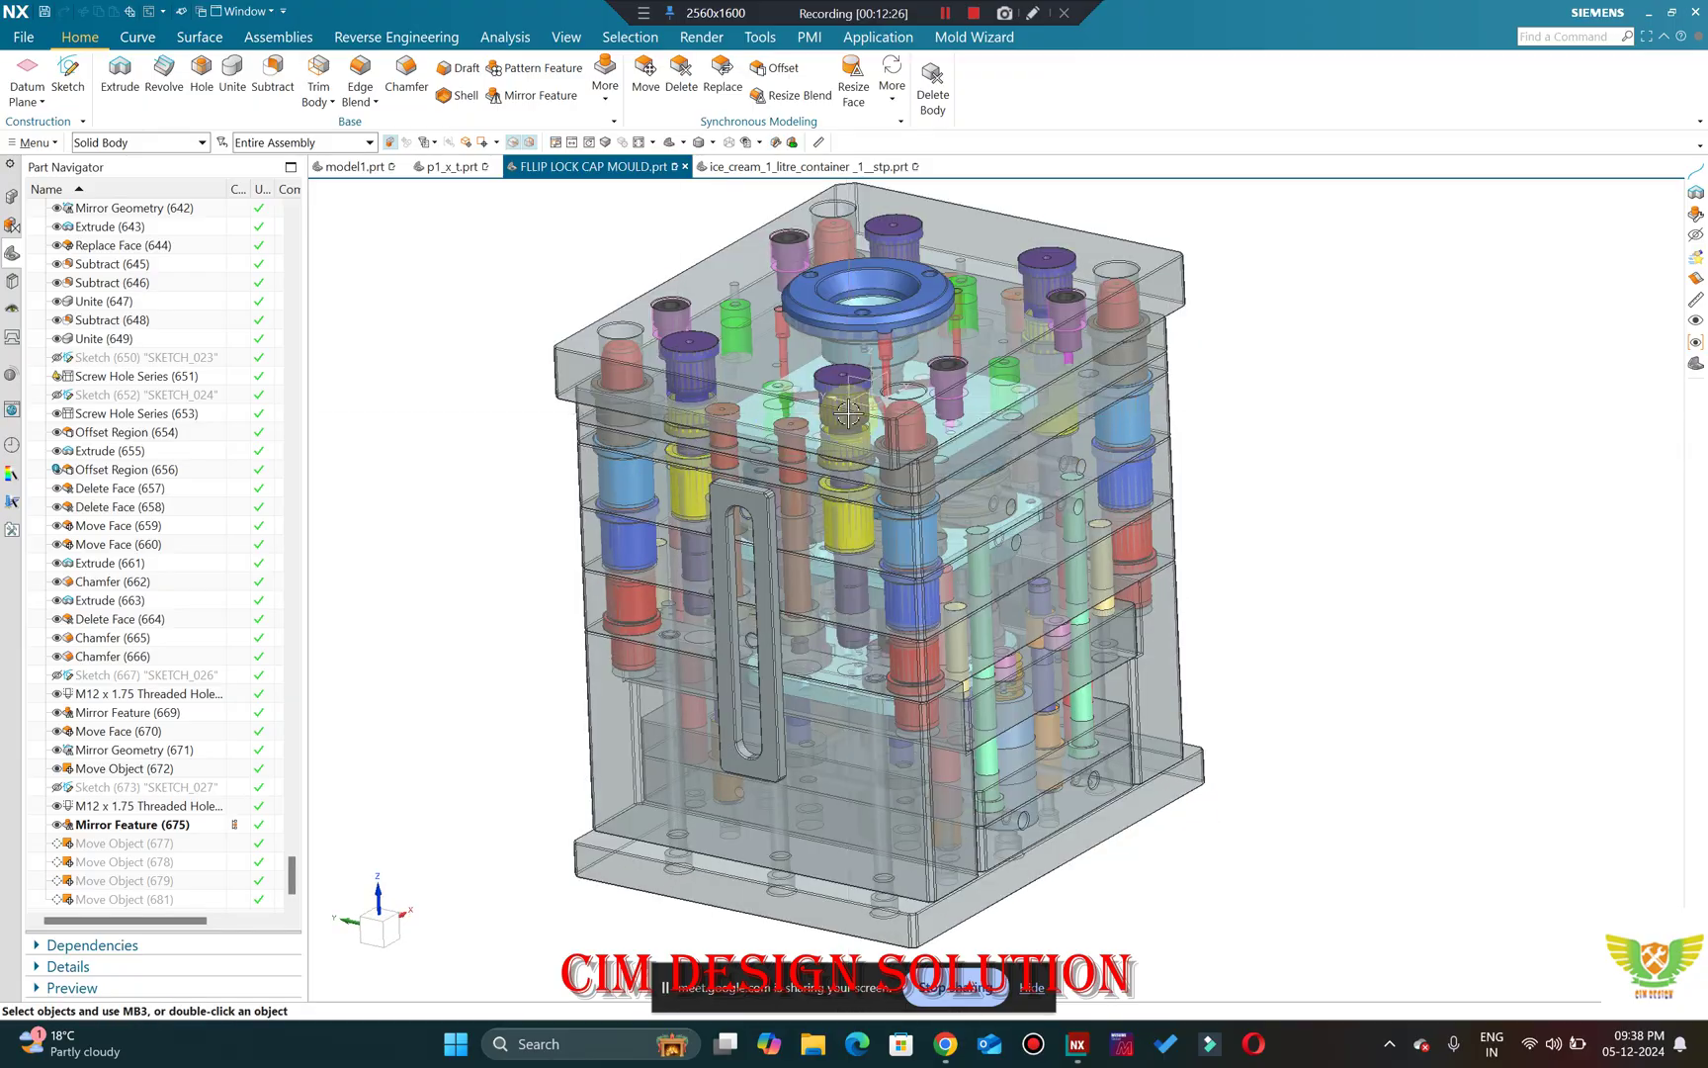
scroll(676, 329, "up", 5)
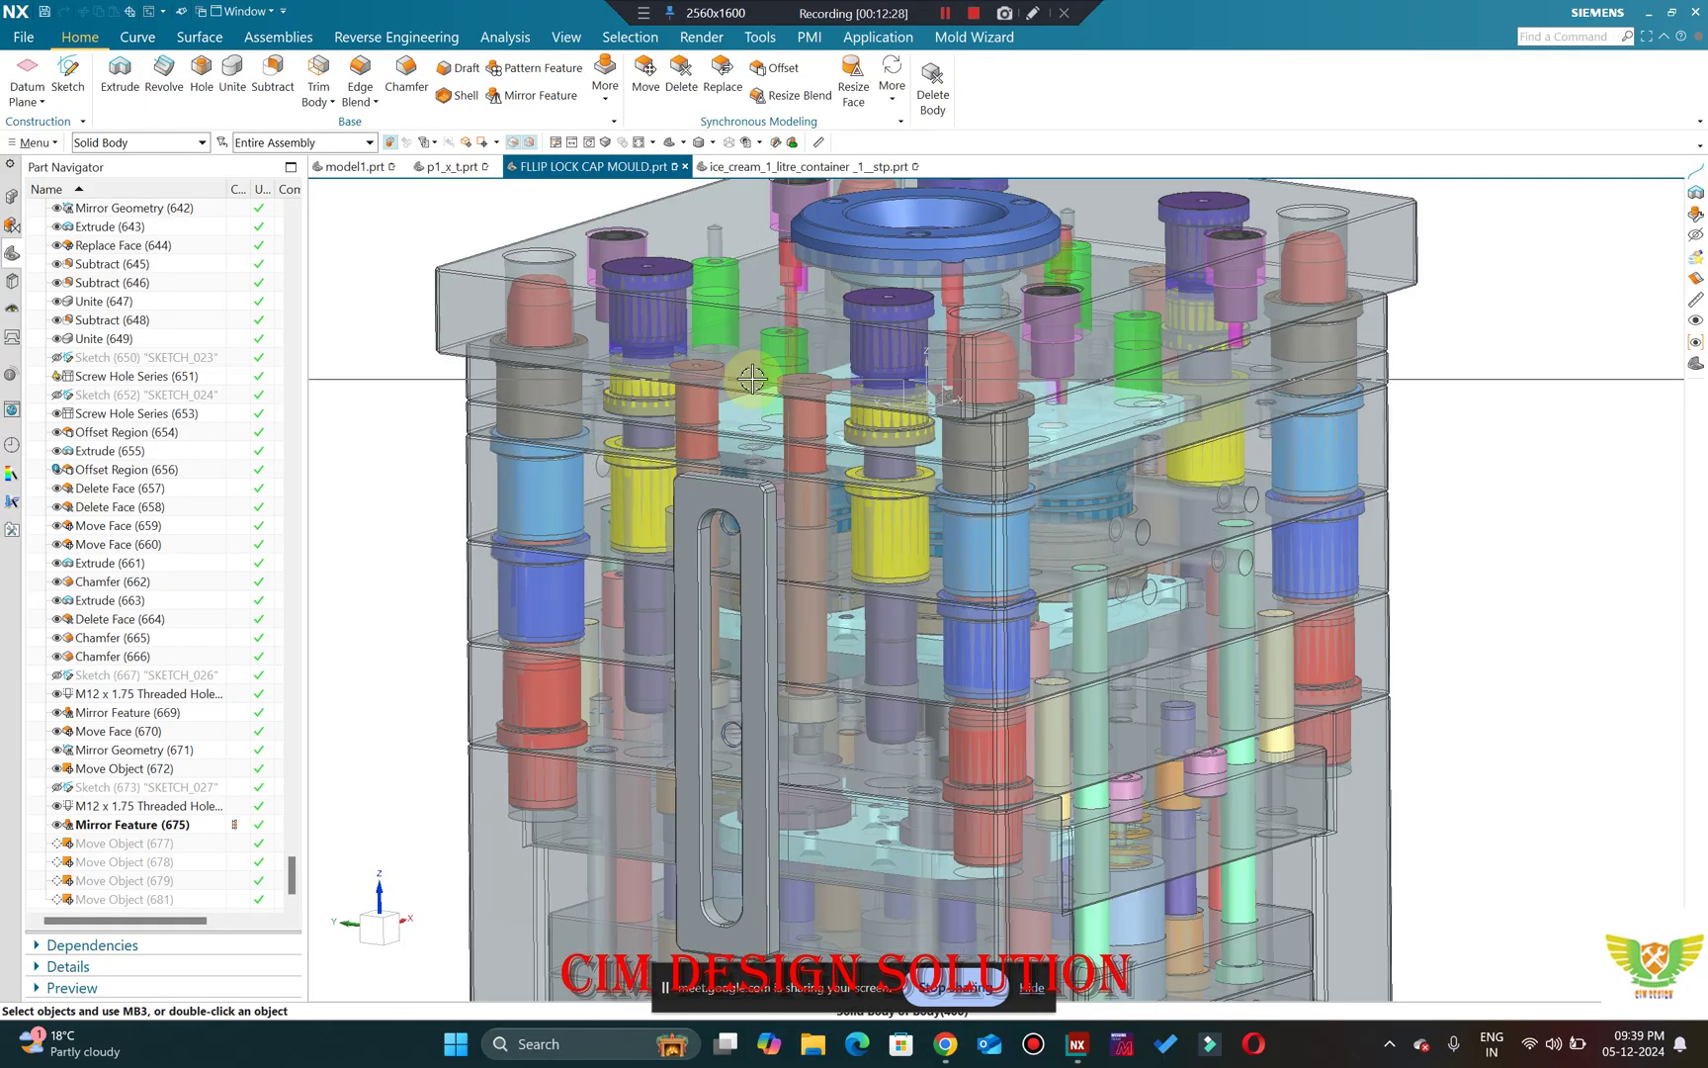
scroll(676, 328, "down", 2)
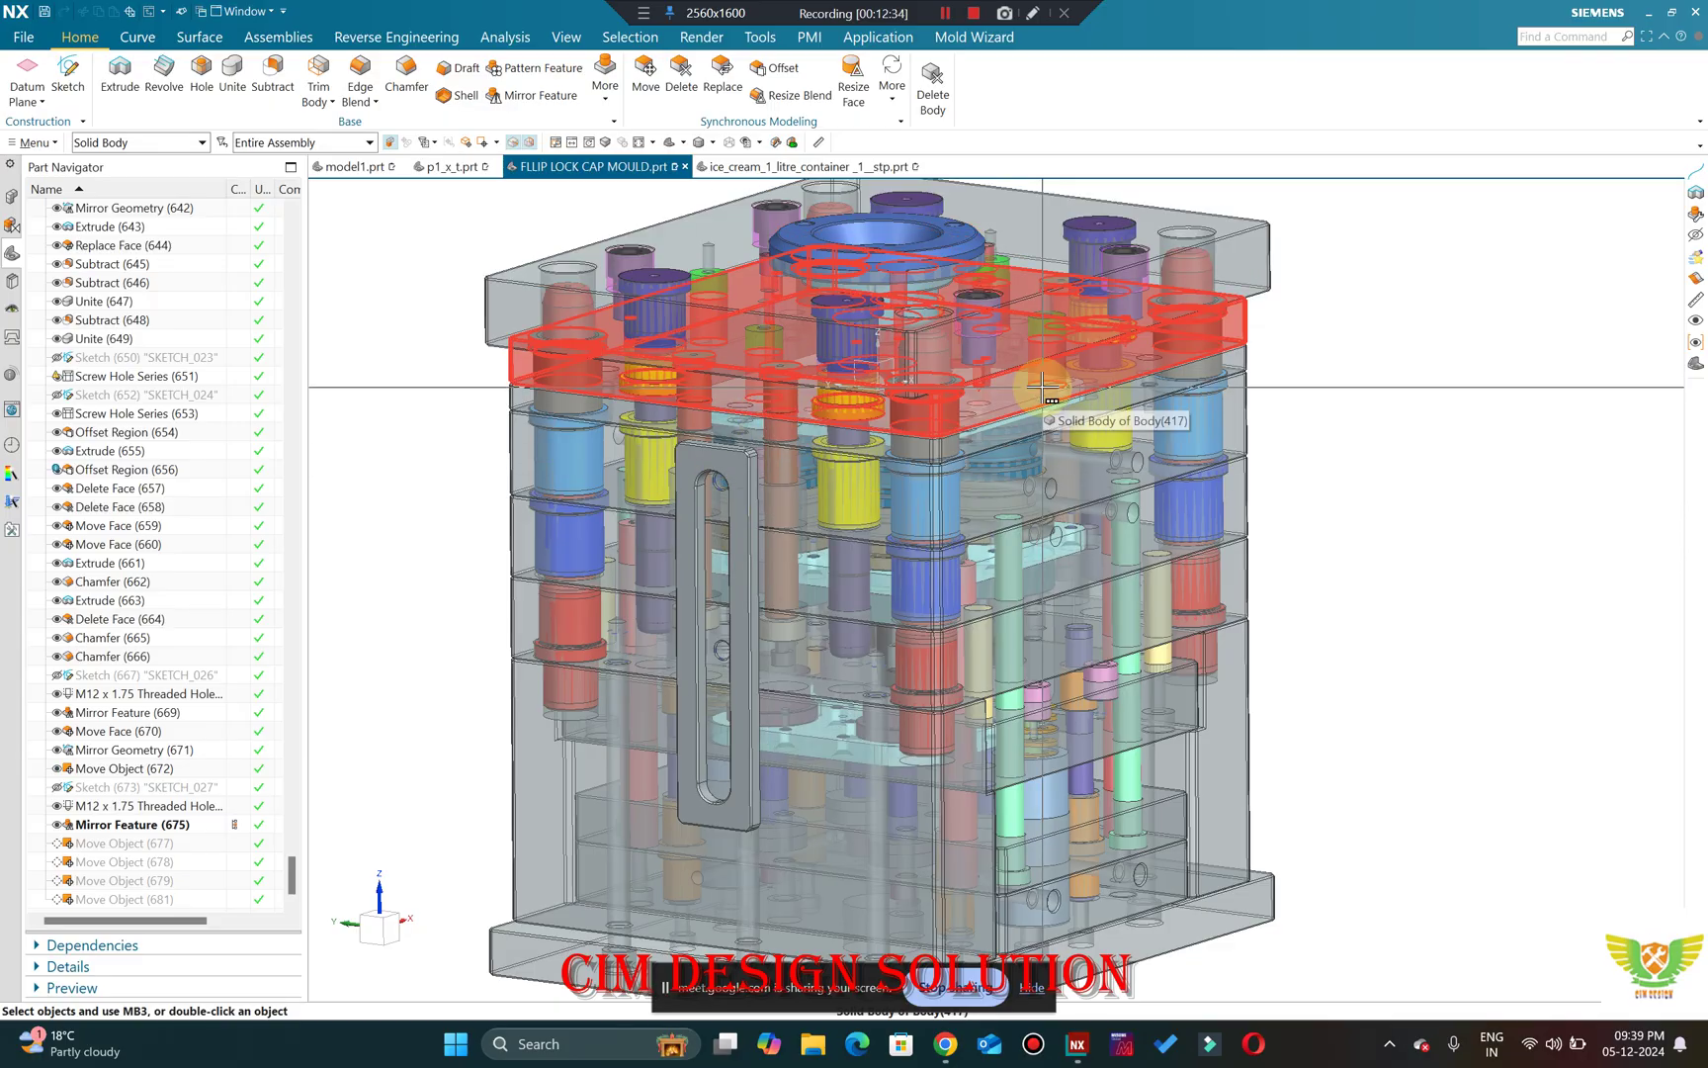
Hide the mould plates above the ejector housing and the near spacer block to expose the guide pillars and bushes.
middle_click_drag(787, 359, 603, 285)
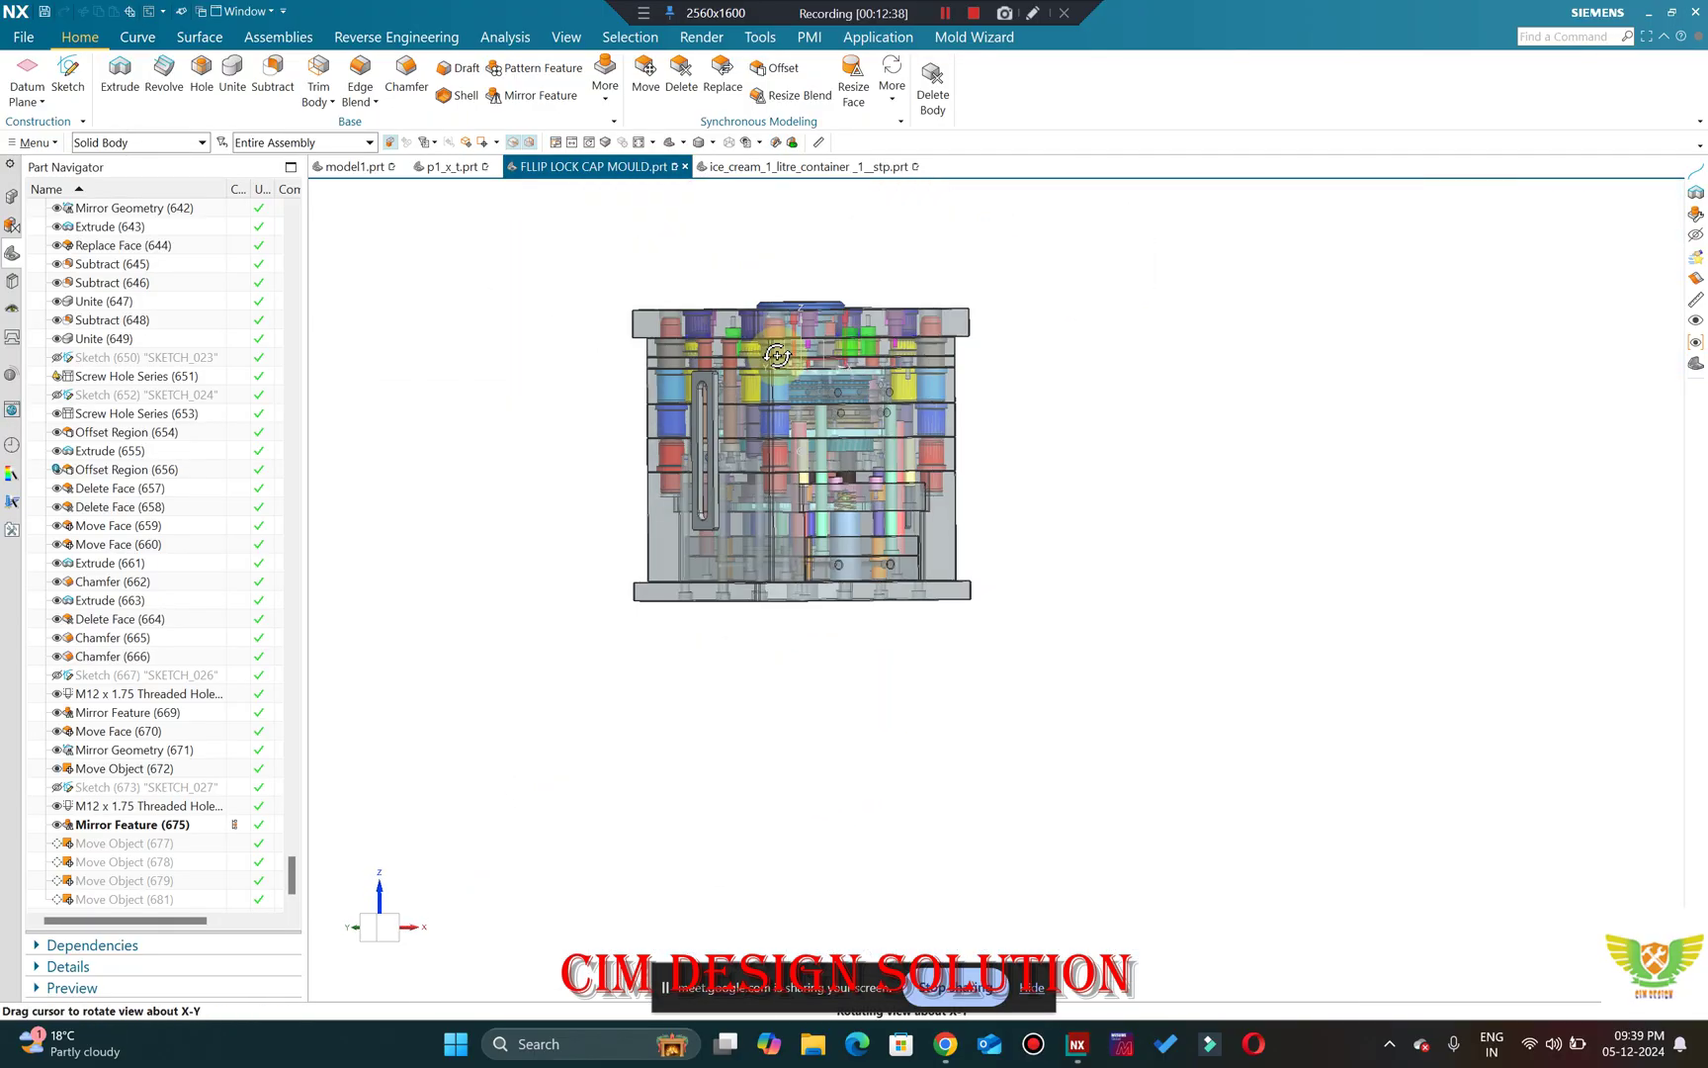
scroll(594, 279, "up", 3)
left_click(594, 279)
key("ctrl+b")
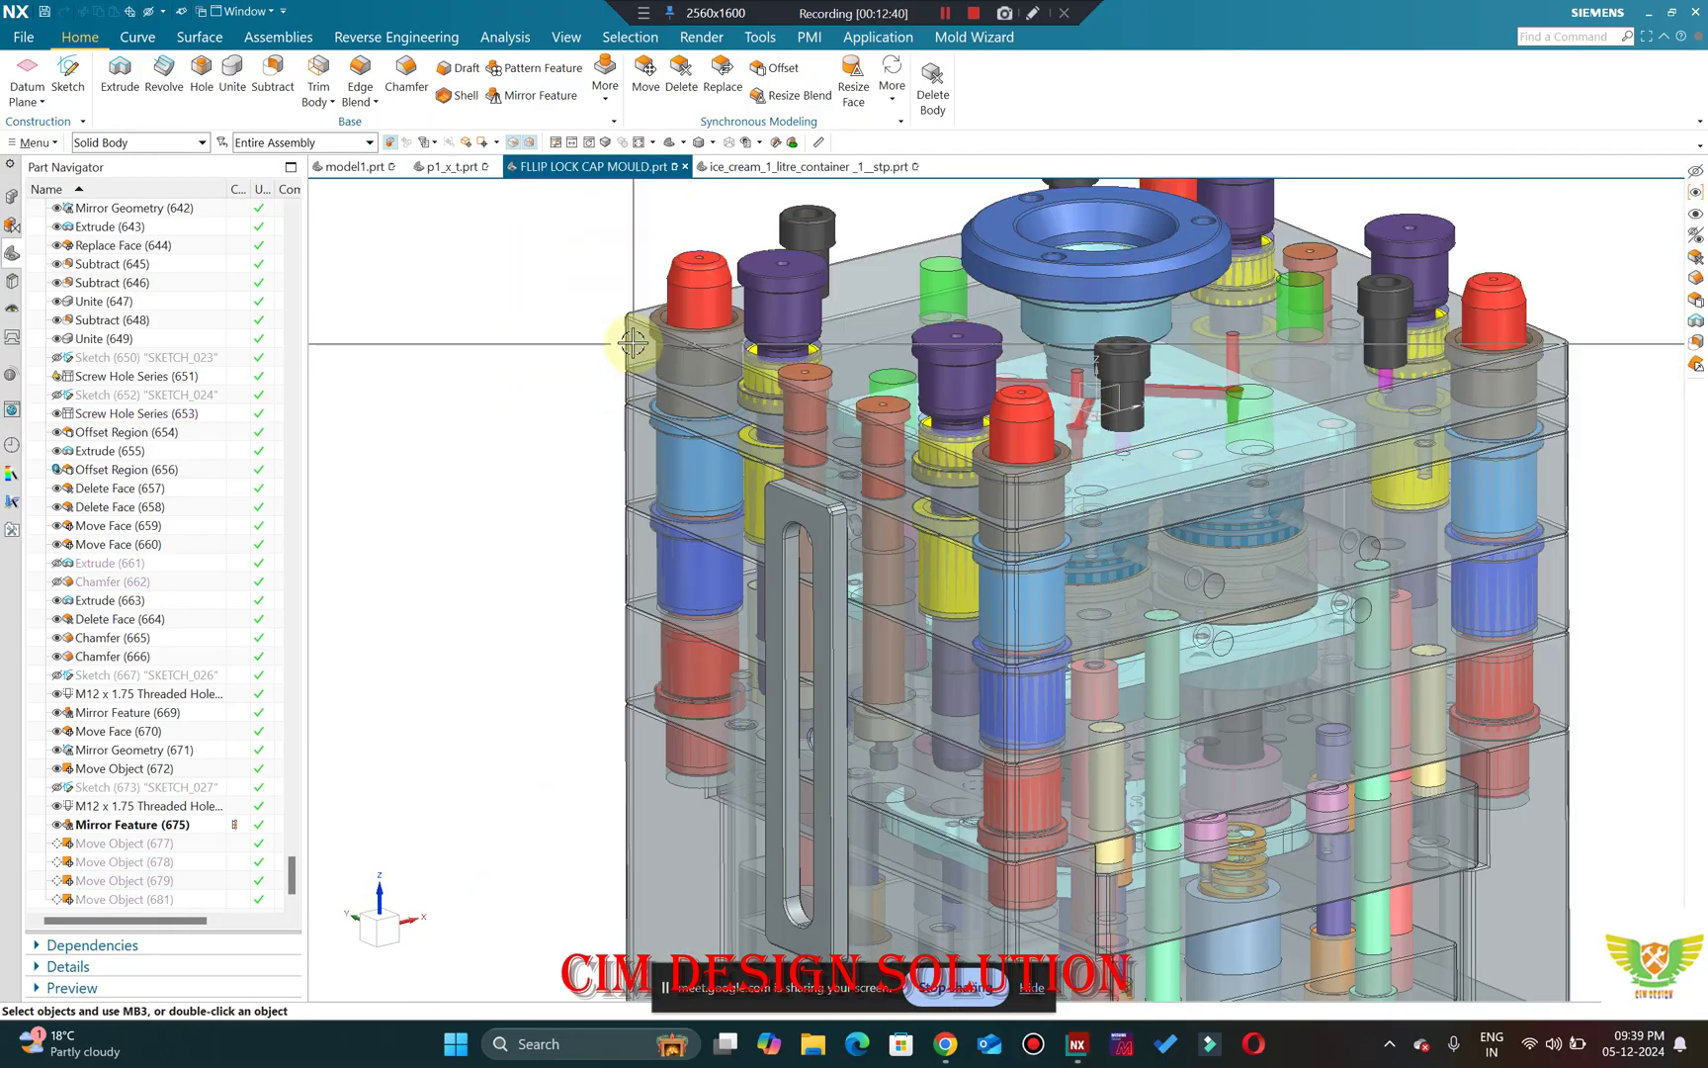
left_click(635, 397)
key("ctrl+b")
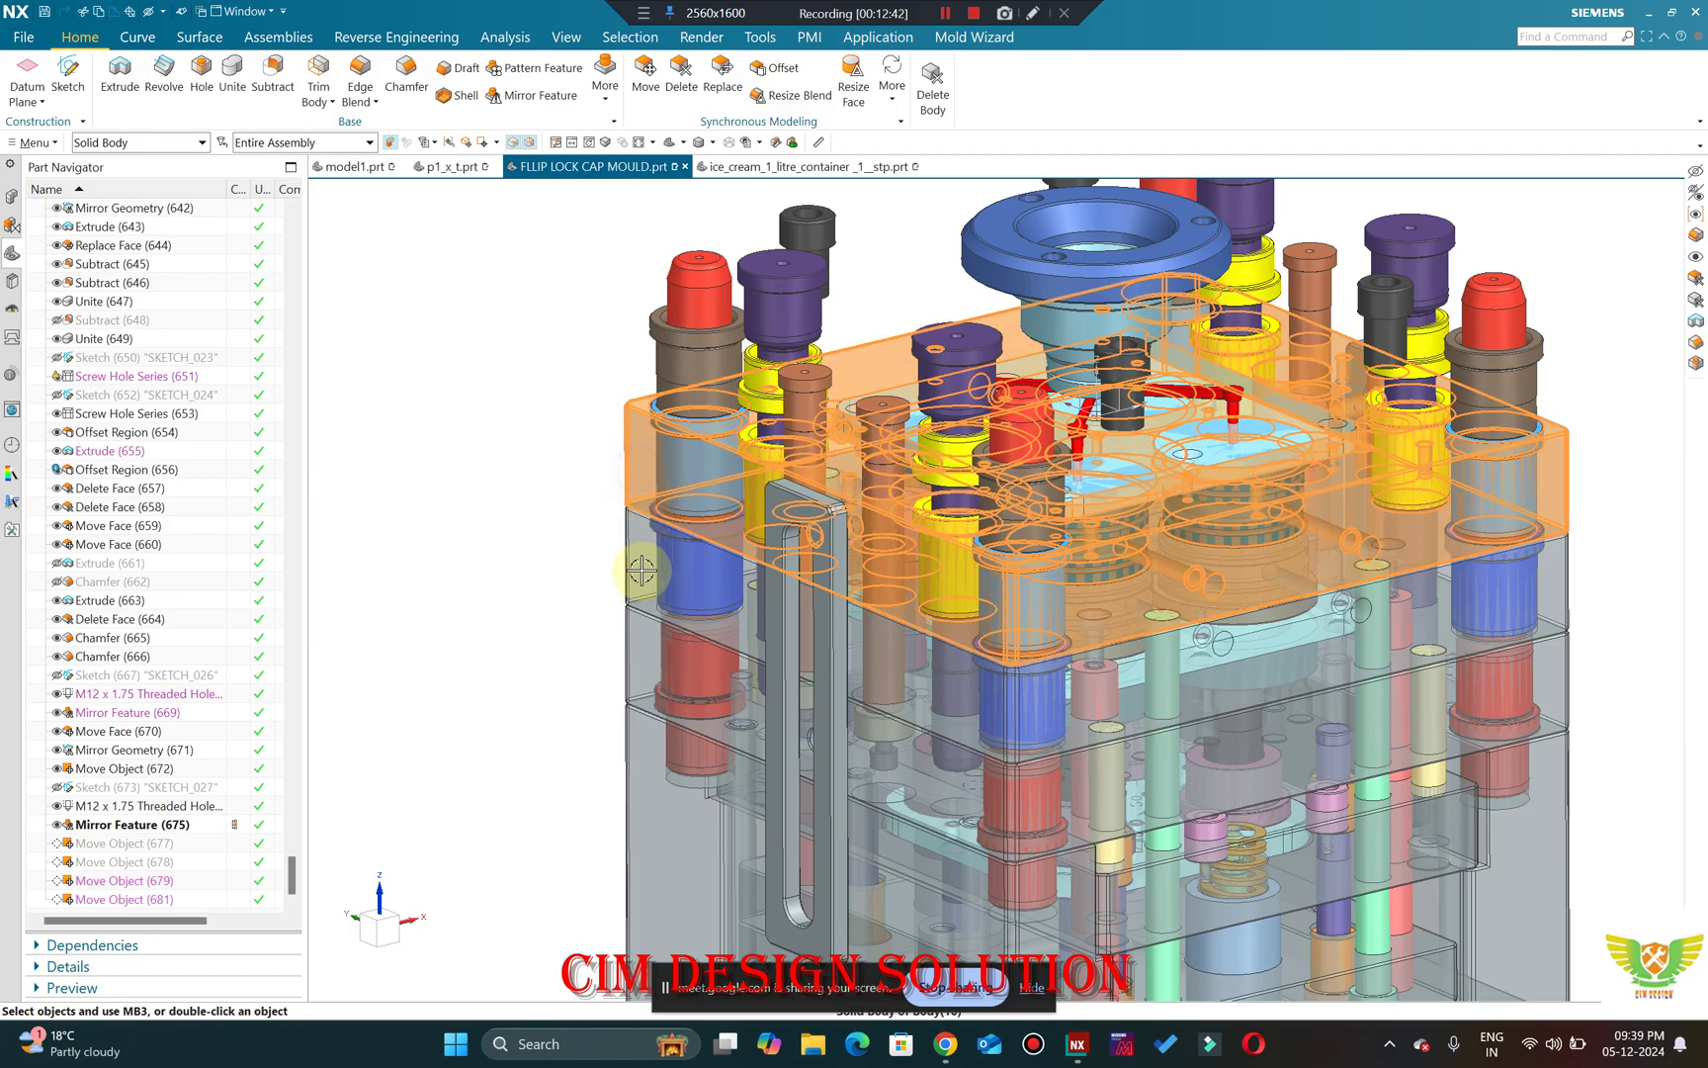
left_click(632, 644)
key("ctrl+b")
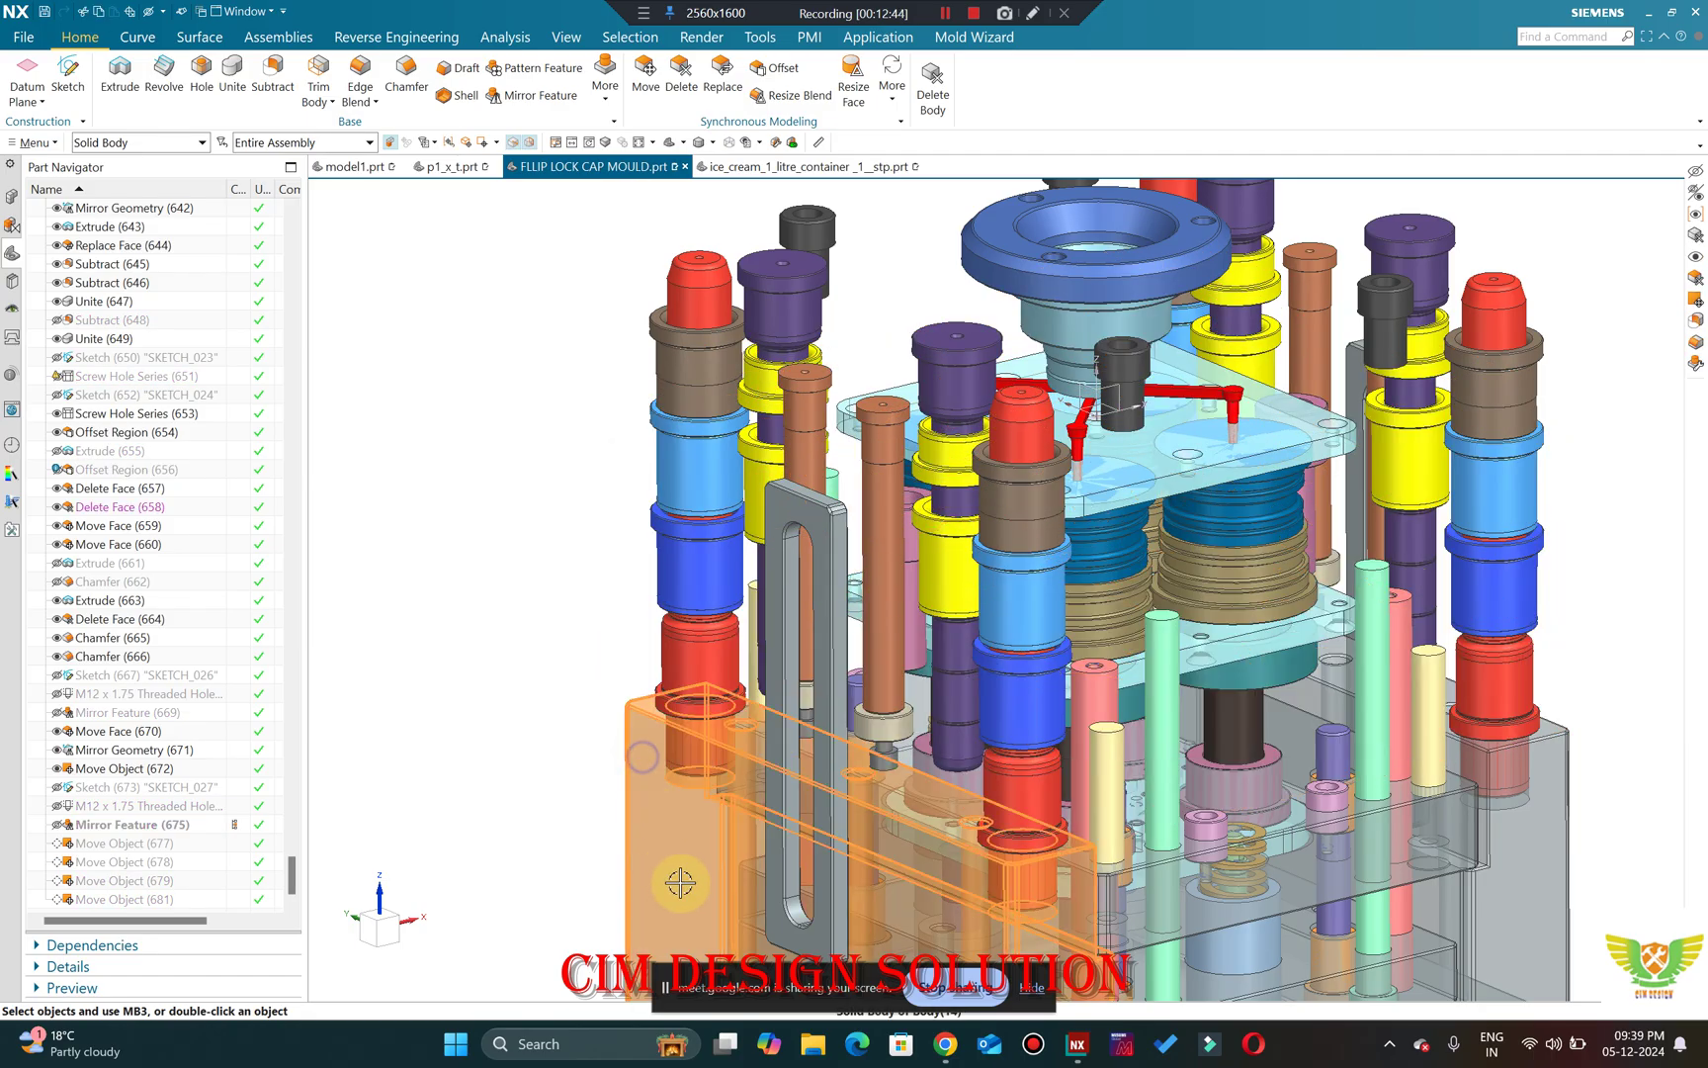
Hide the bushes stacked around one corner red guide pillar and the yellow bushes around the purple pillar beside it.
middle_click_drag(852, 561, 888, 560)
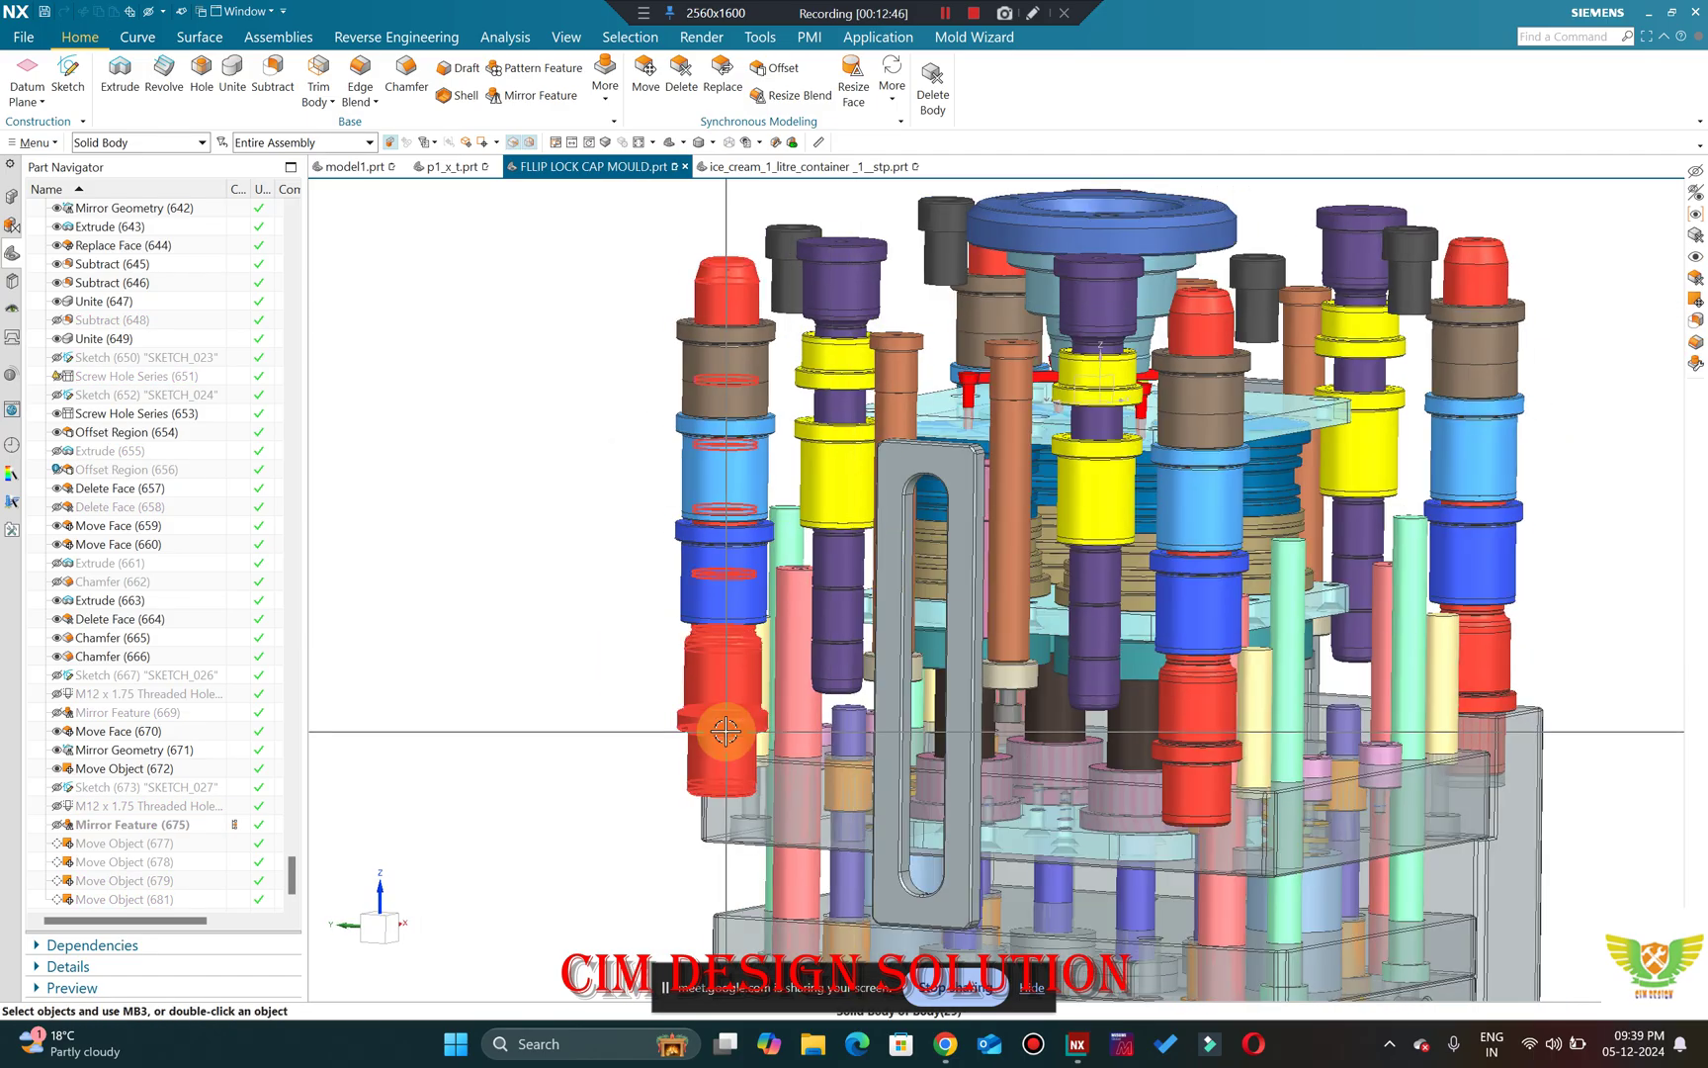
scroll(725, 730, "up", 5)
scroll(698, 649, "down", 6)
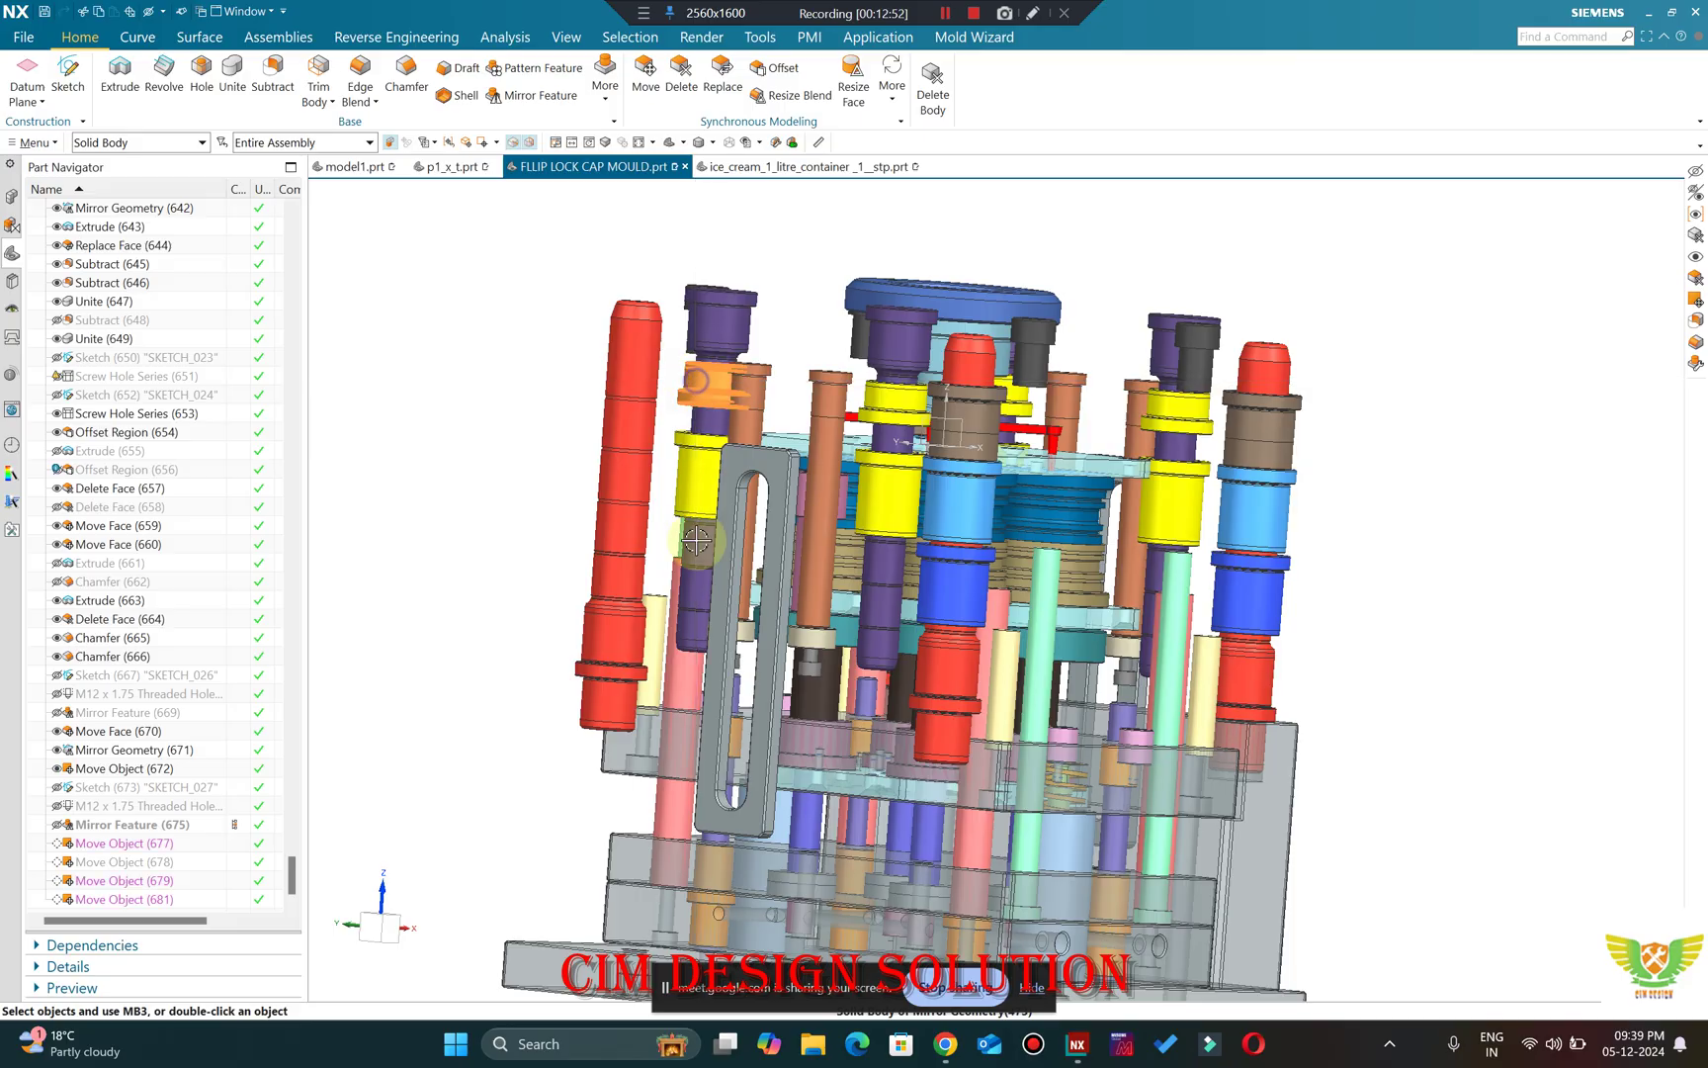
middle_click_drag(742, 484, 612, 628)
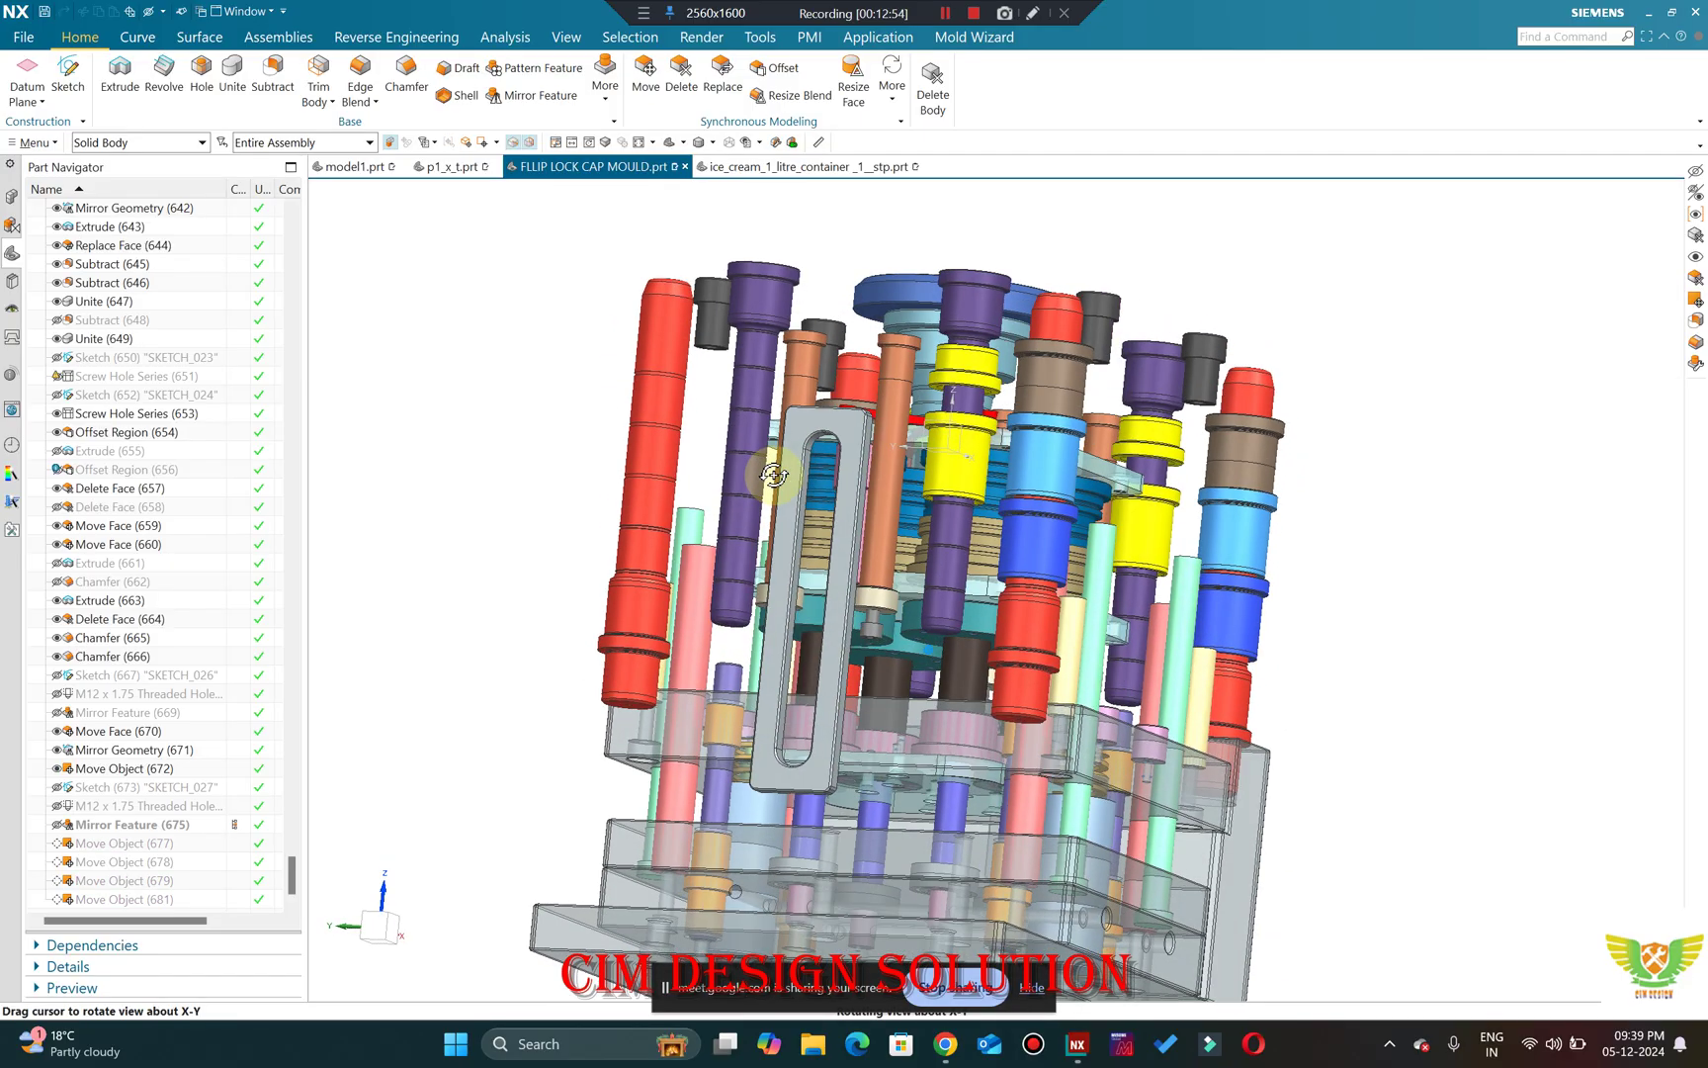
Examine the bare red and purple guide pillars along their full length and their position above the lower plates.
scroll(612, 627, "up", 3)
scroll(623, 606, "down", 4)
scroll(598, 203, "up", 3)
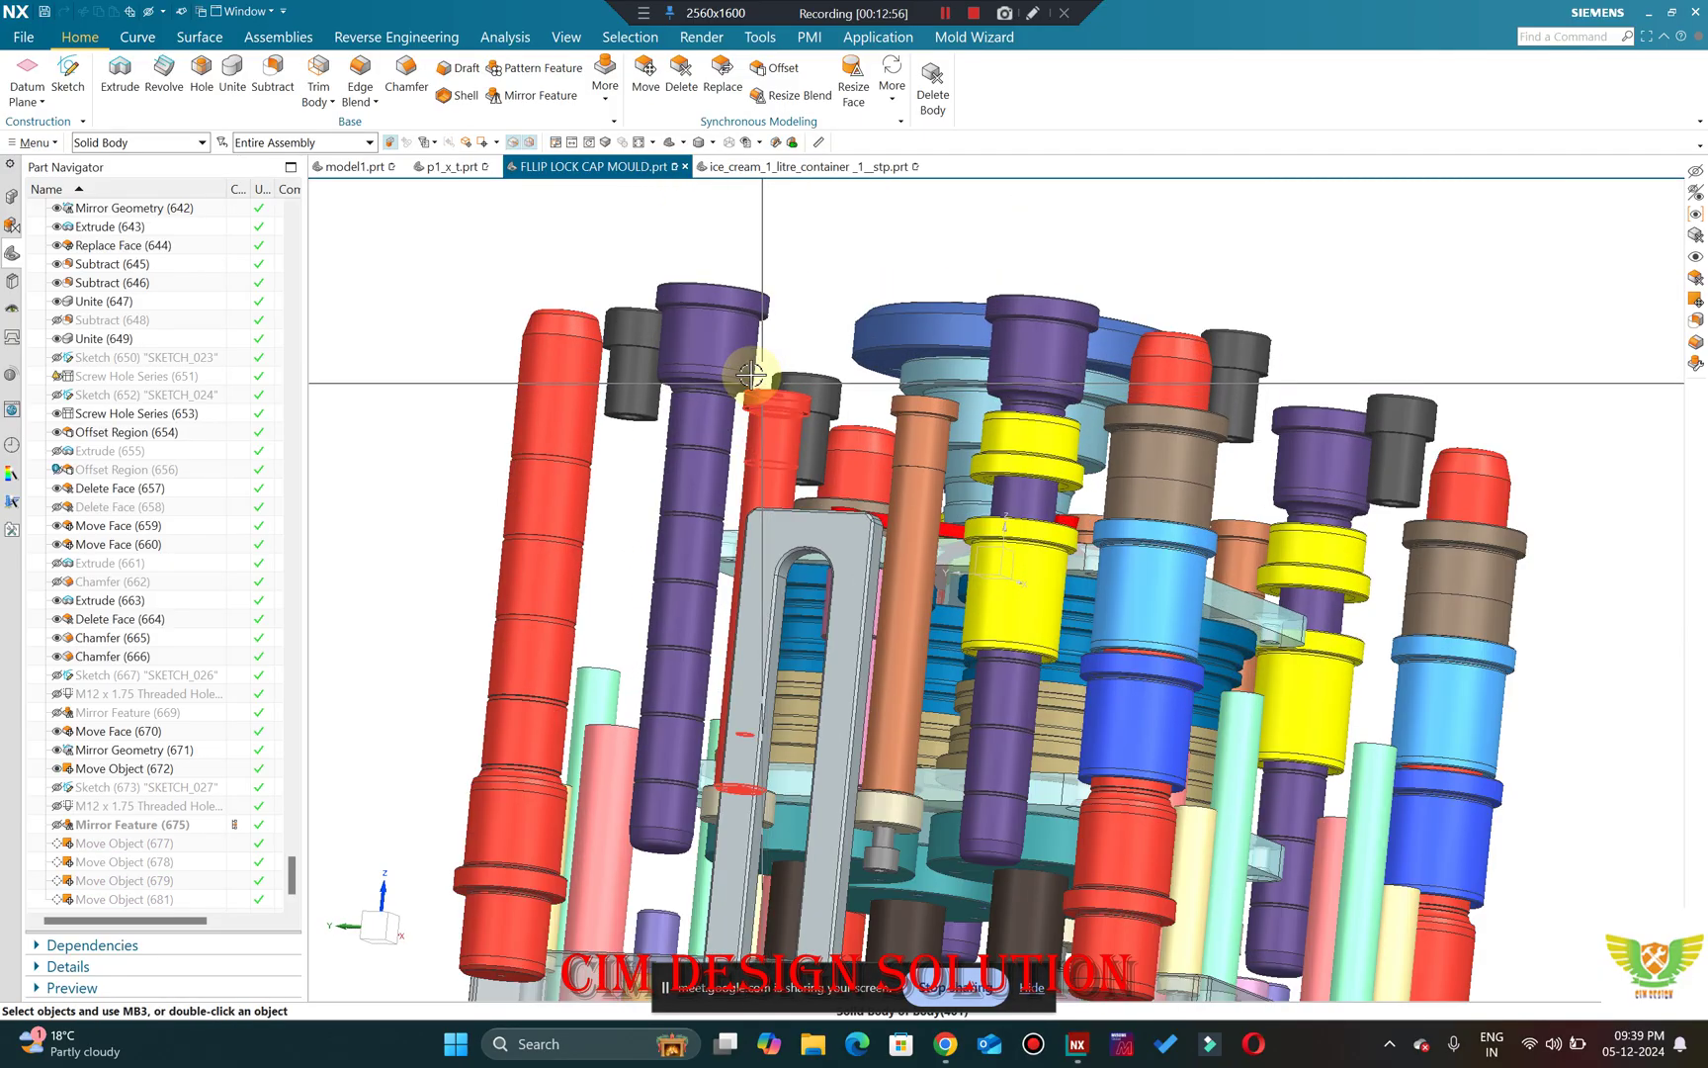
scroll(698, 335, "down", 3)
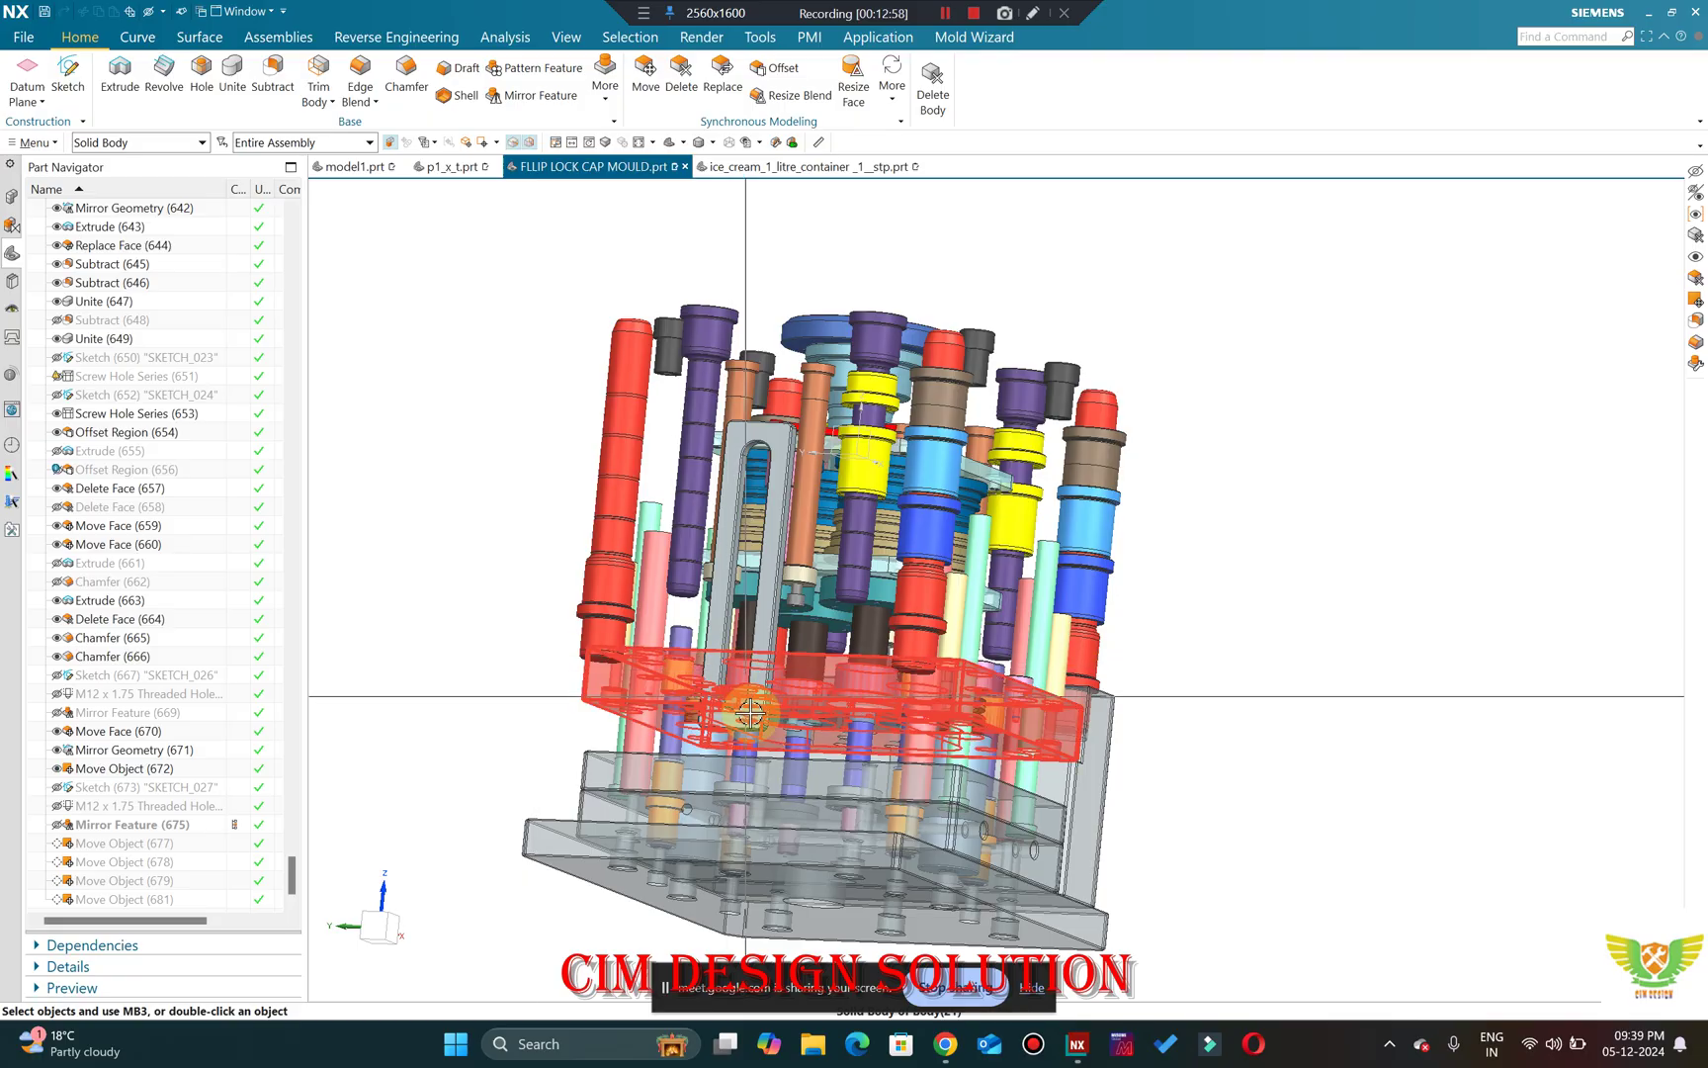
scroll(604, 665, "up", 4)
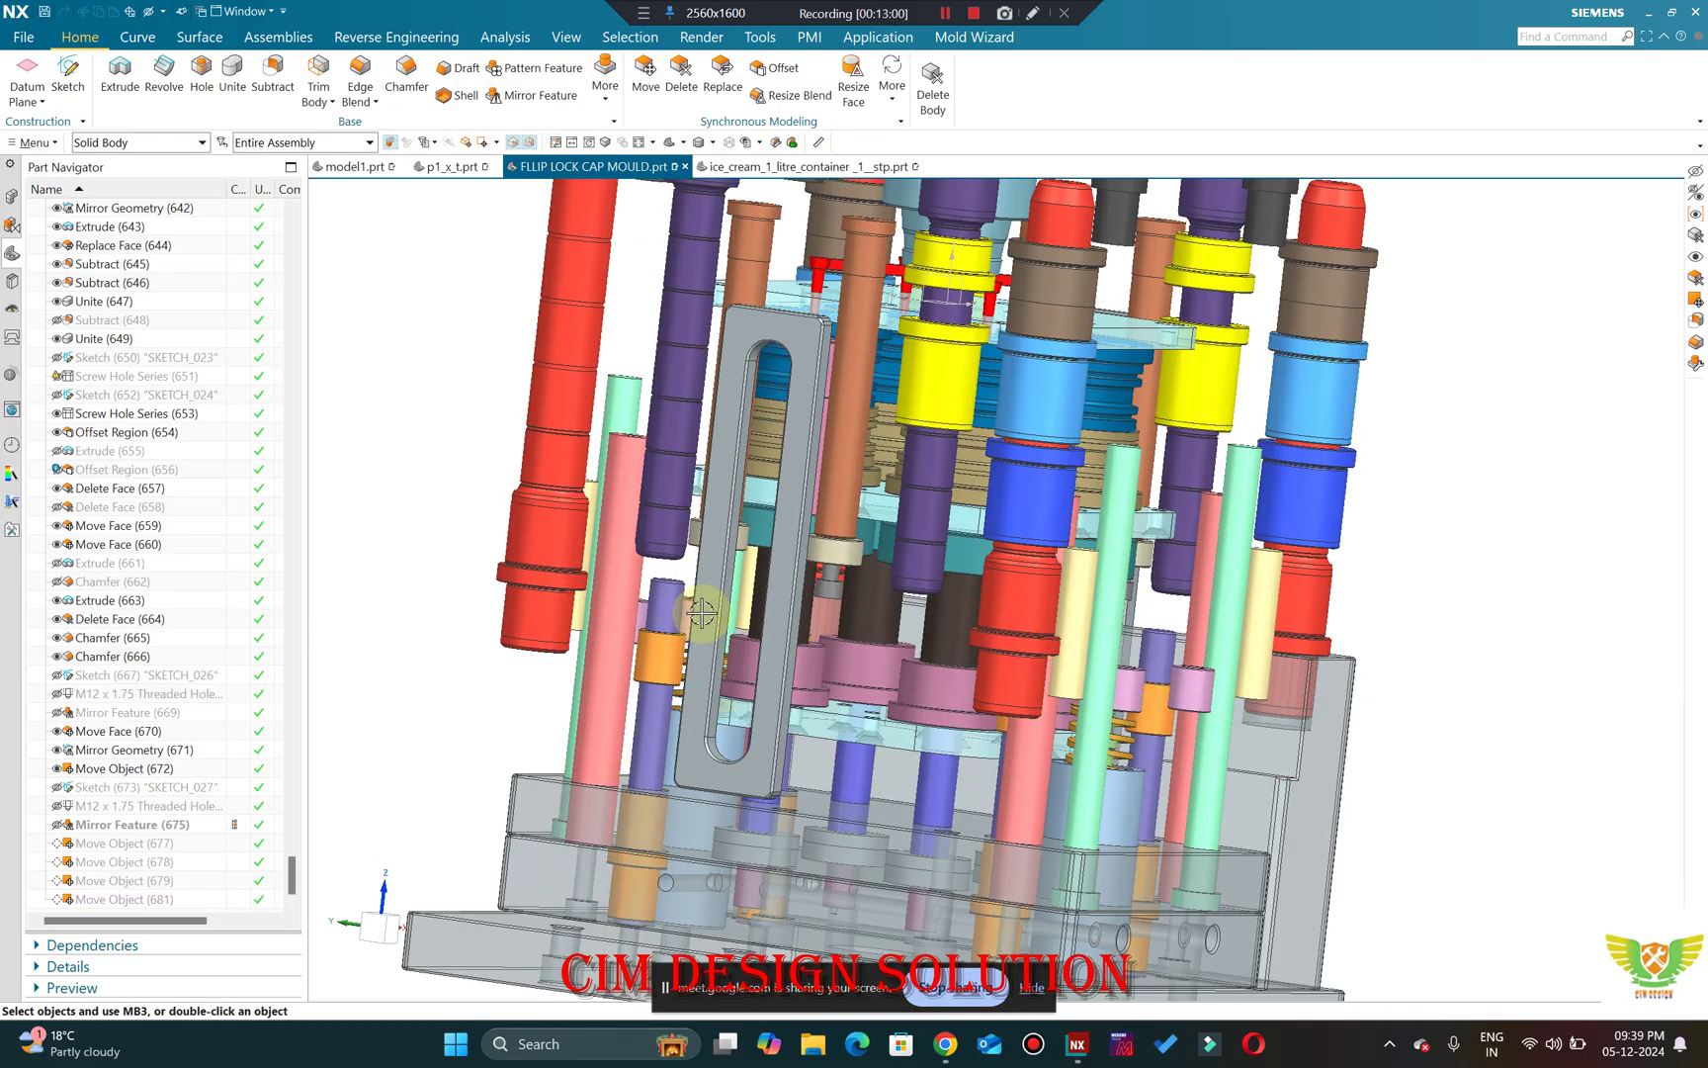
middle_click_drag(615, 751, 500, 620)
scroll(503, 618, "down", 3)
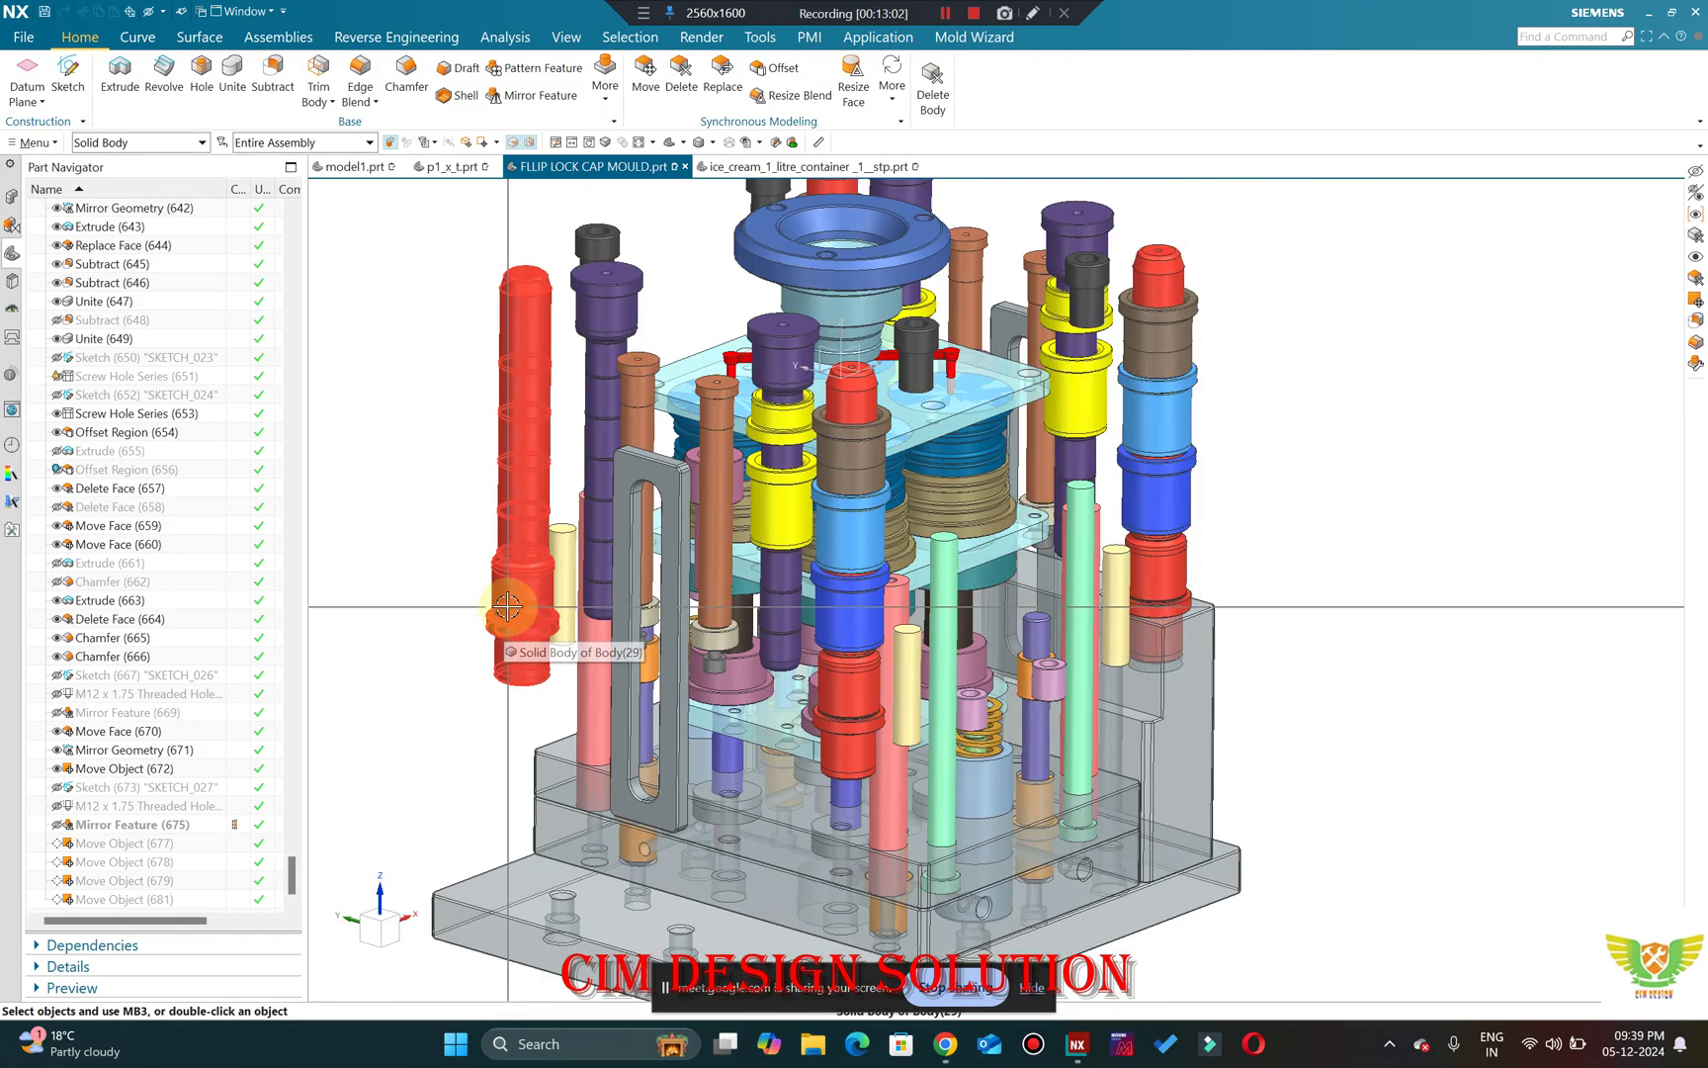
Examine the head of the bare purple guide pillar and compare it with the collared red pillar beside it.
scroll(514, 615, "up", 3)
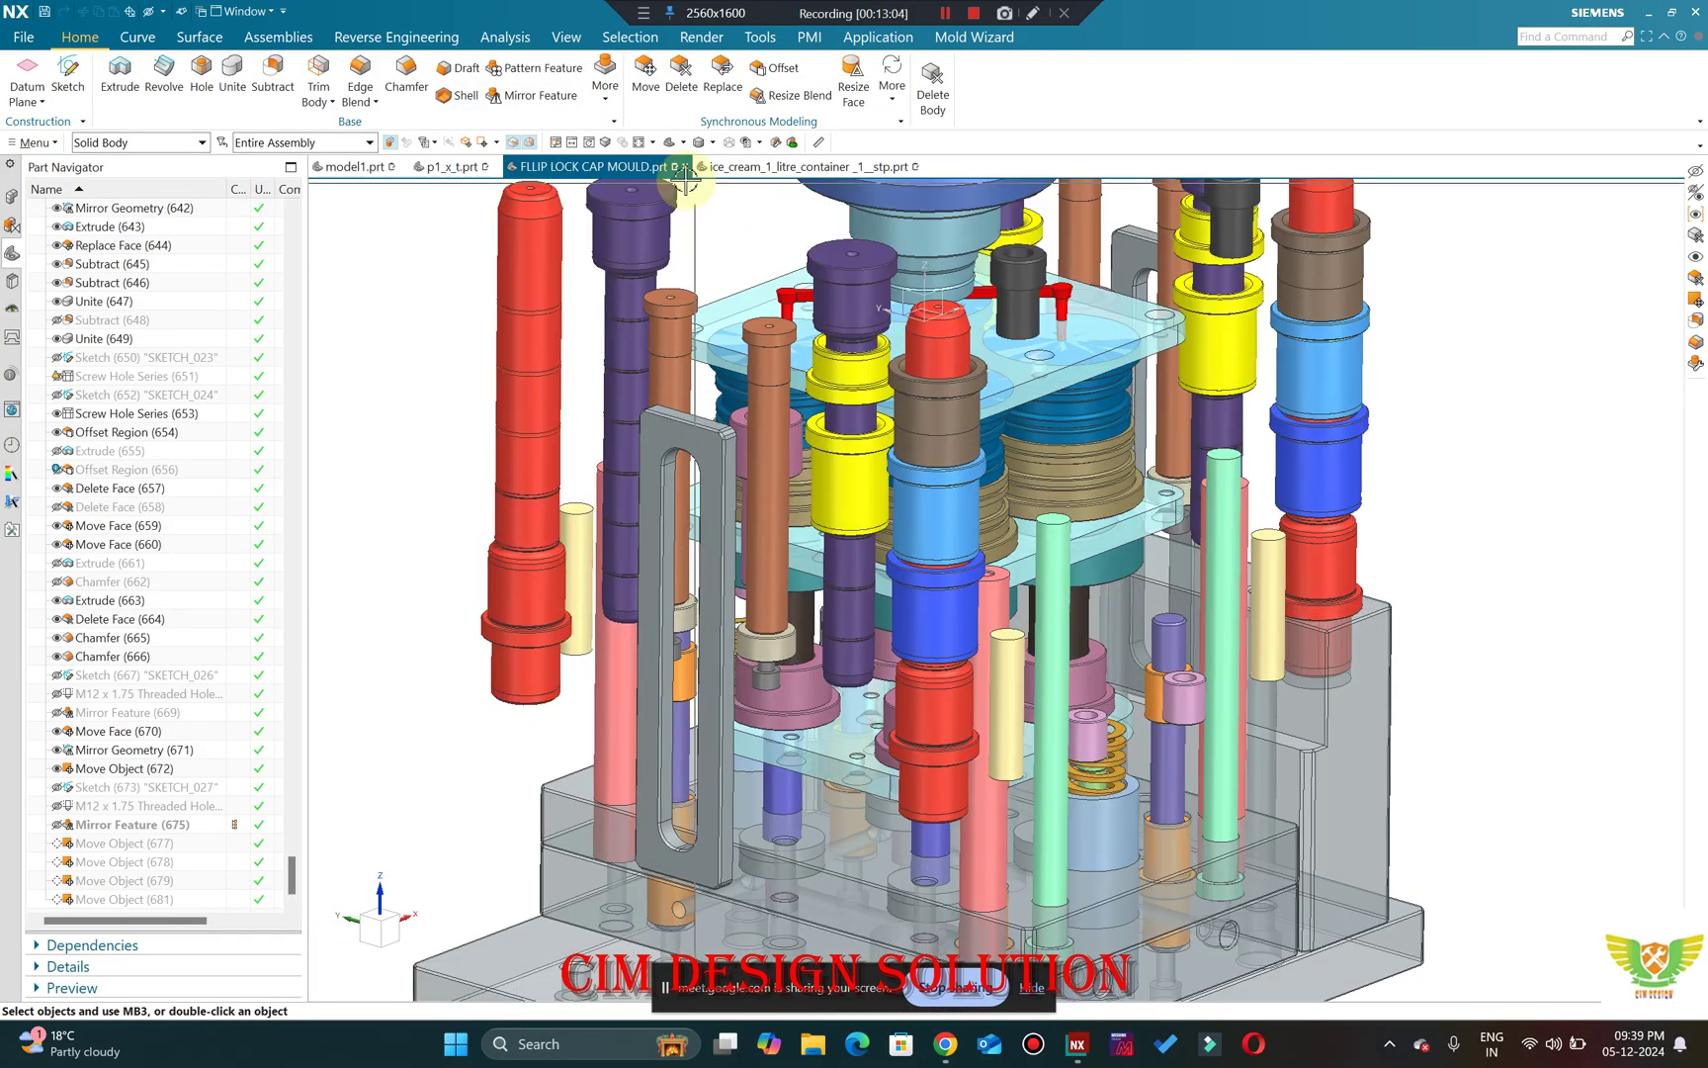
scroll(648, 196, "down", 3)
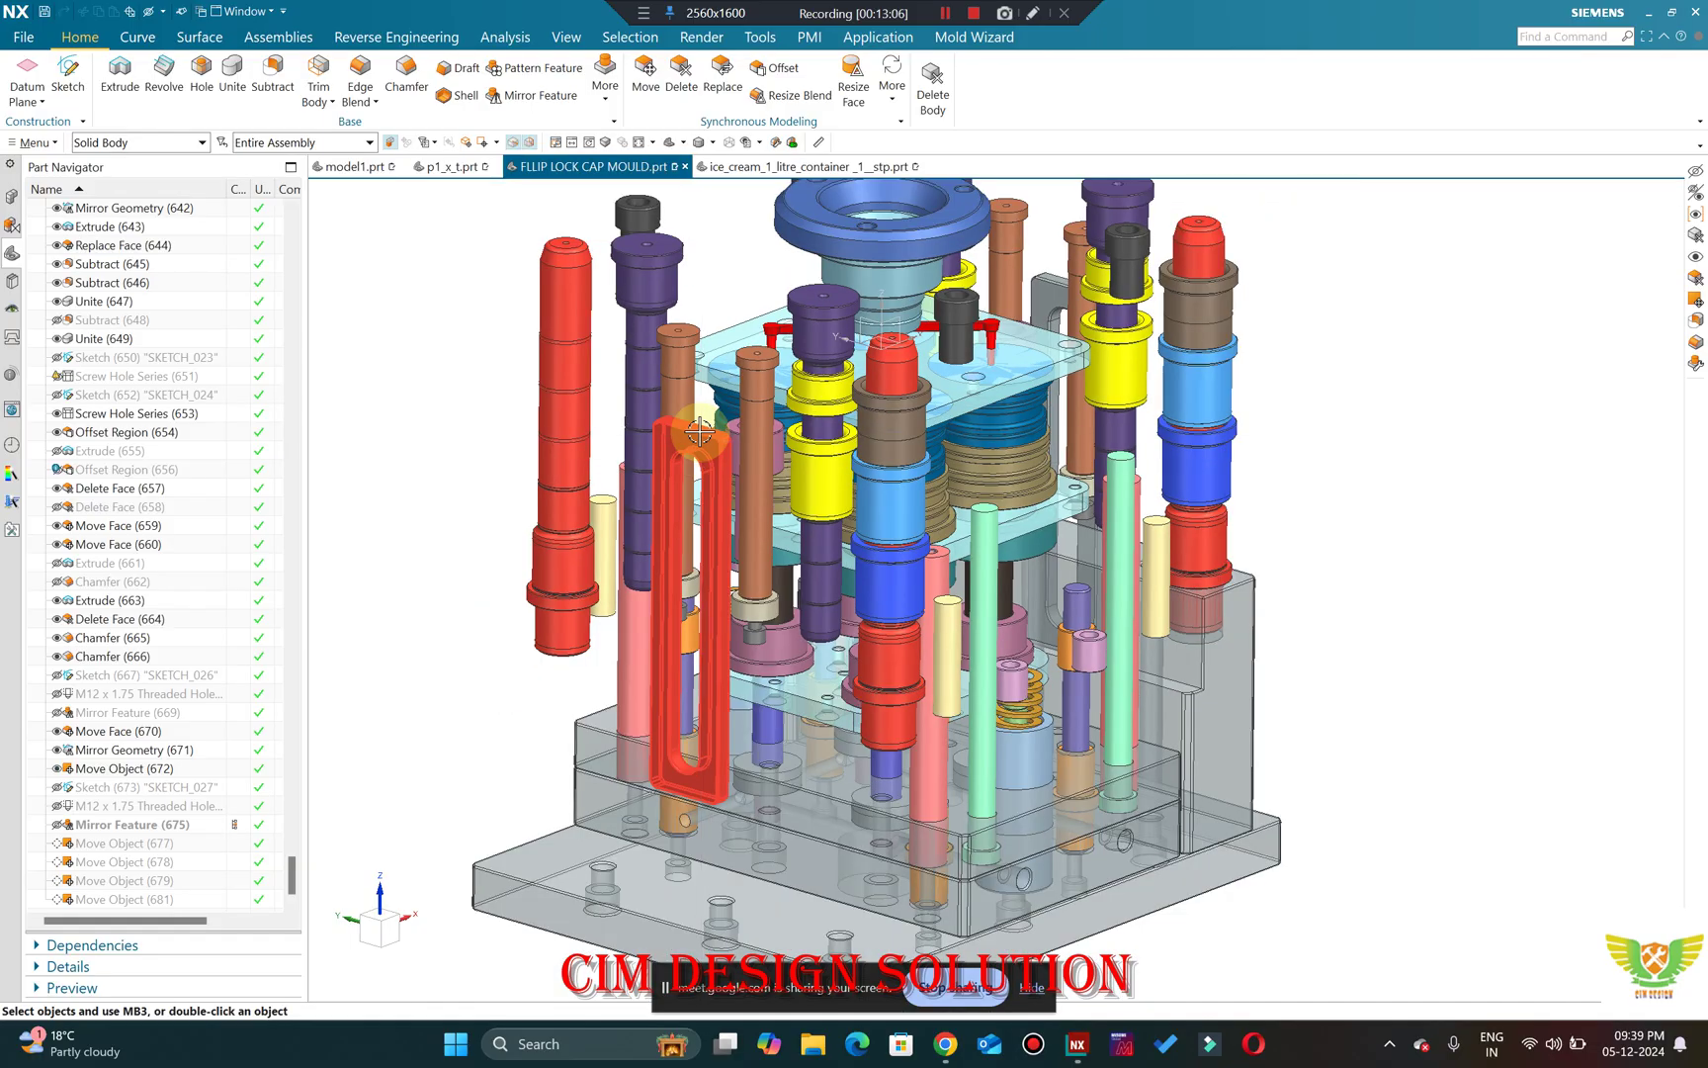
middle_click_drag(652, 203, 811, 286)
scroll(820, 293, "up", 3)
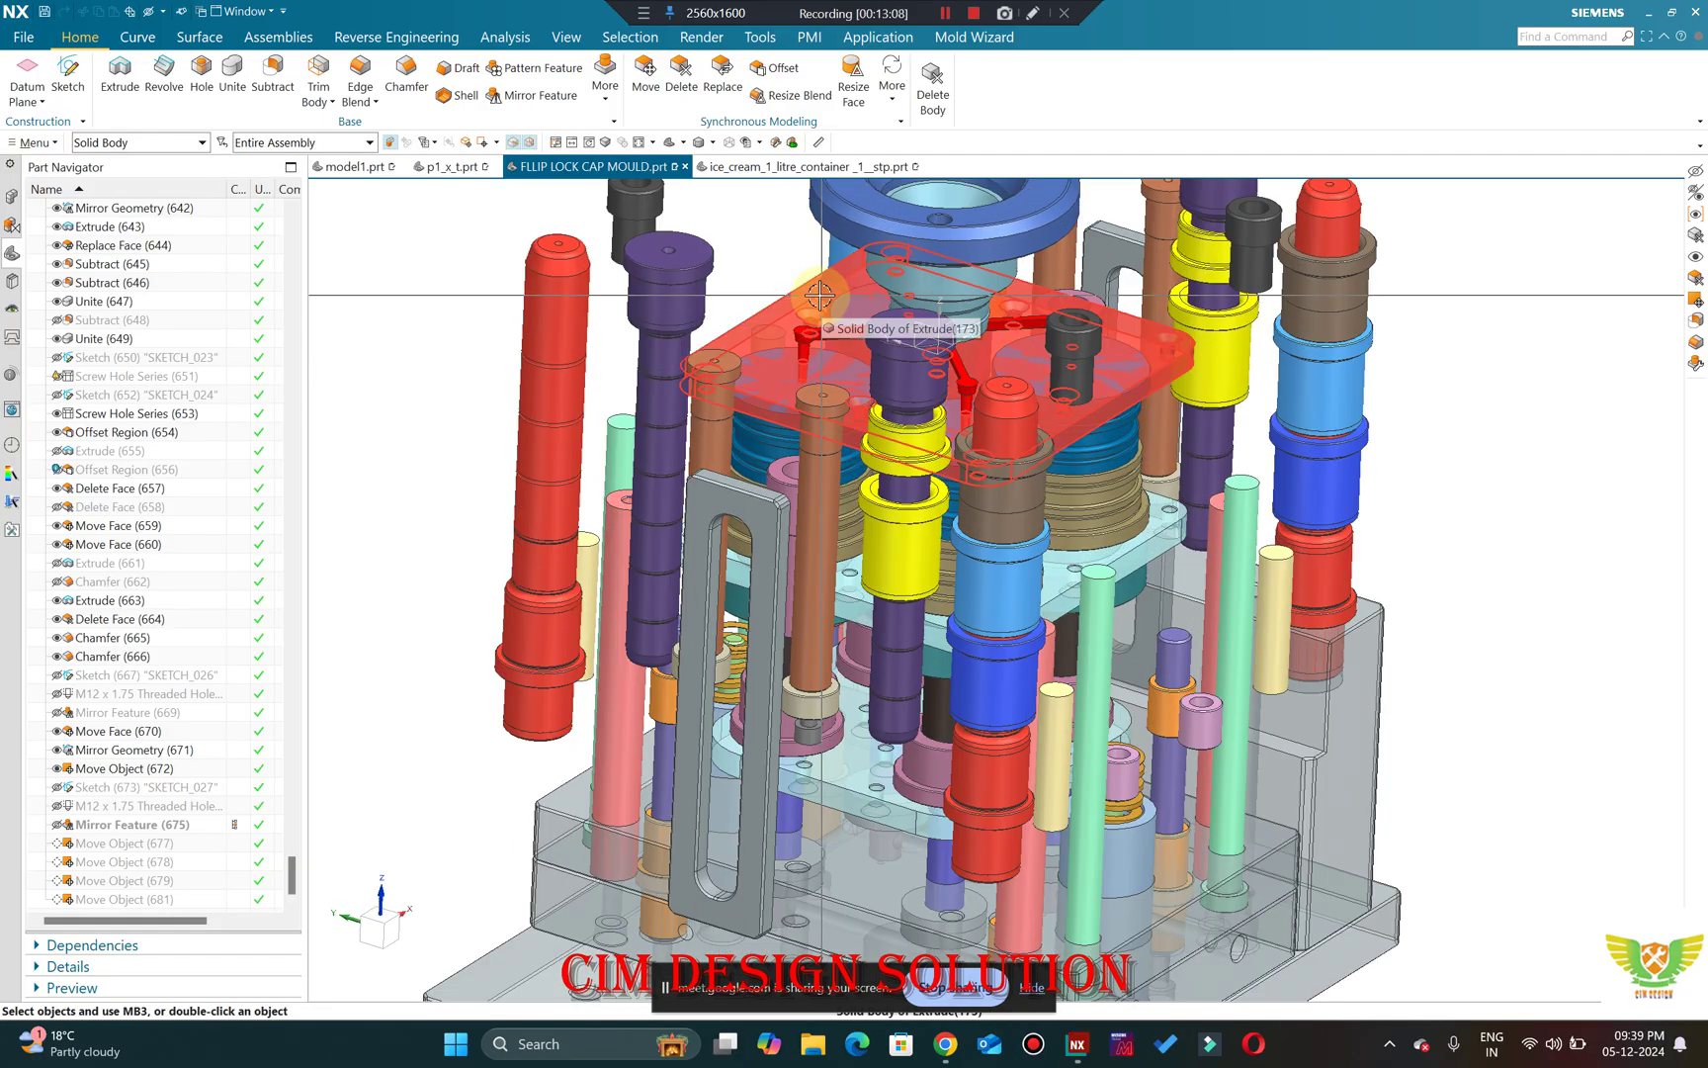
scroll(667, 288, "up", 4)
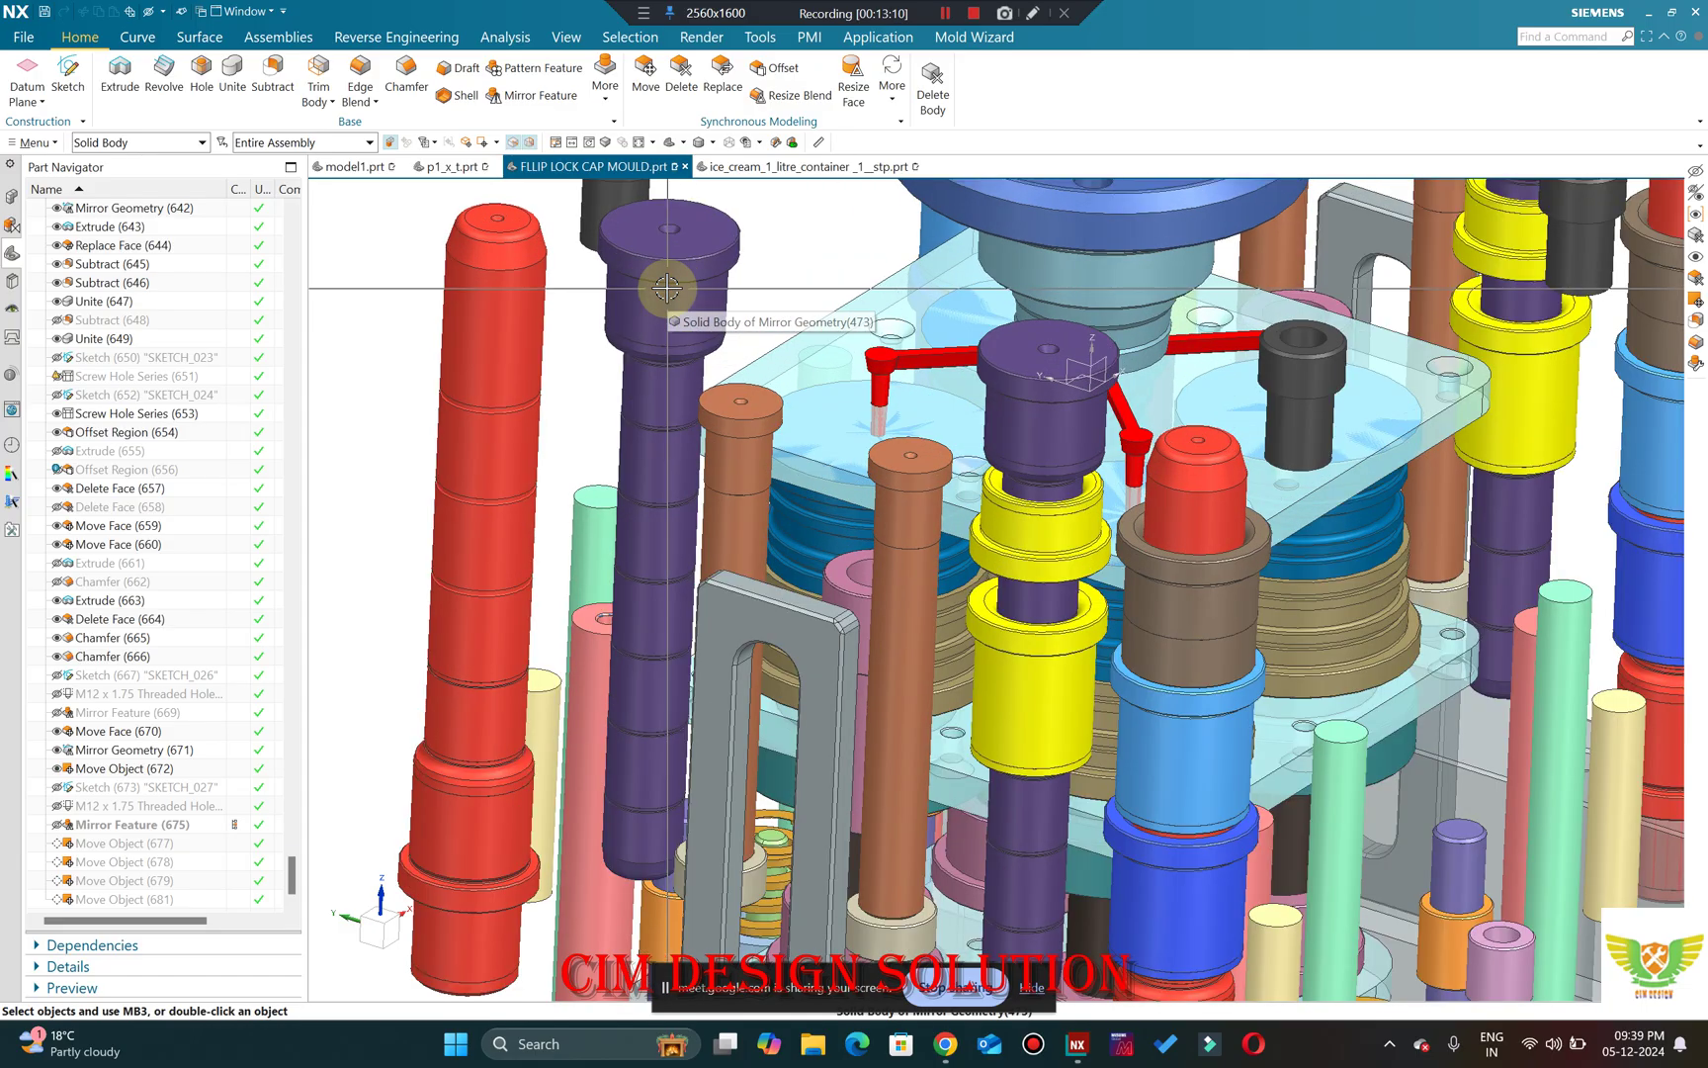
scroll(667, 288, "down", 5)
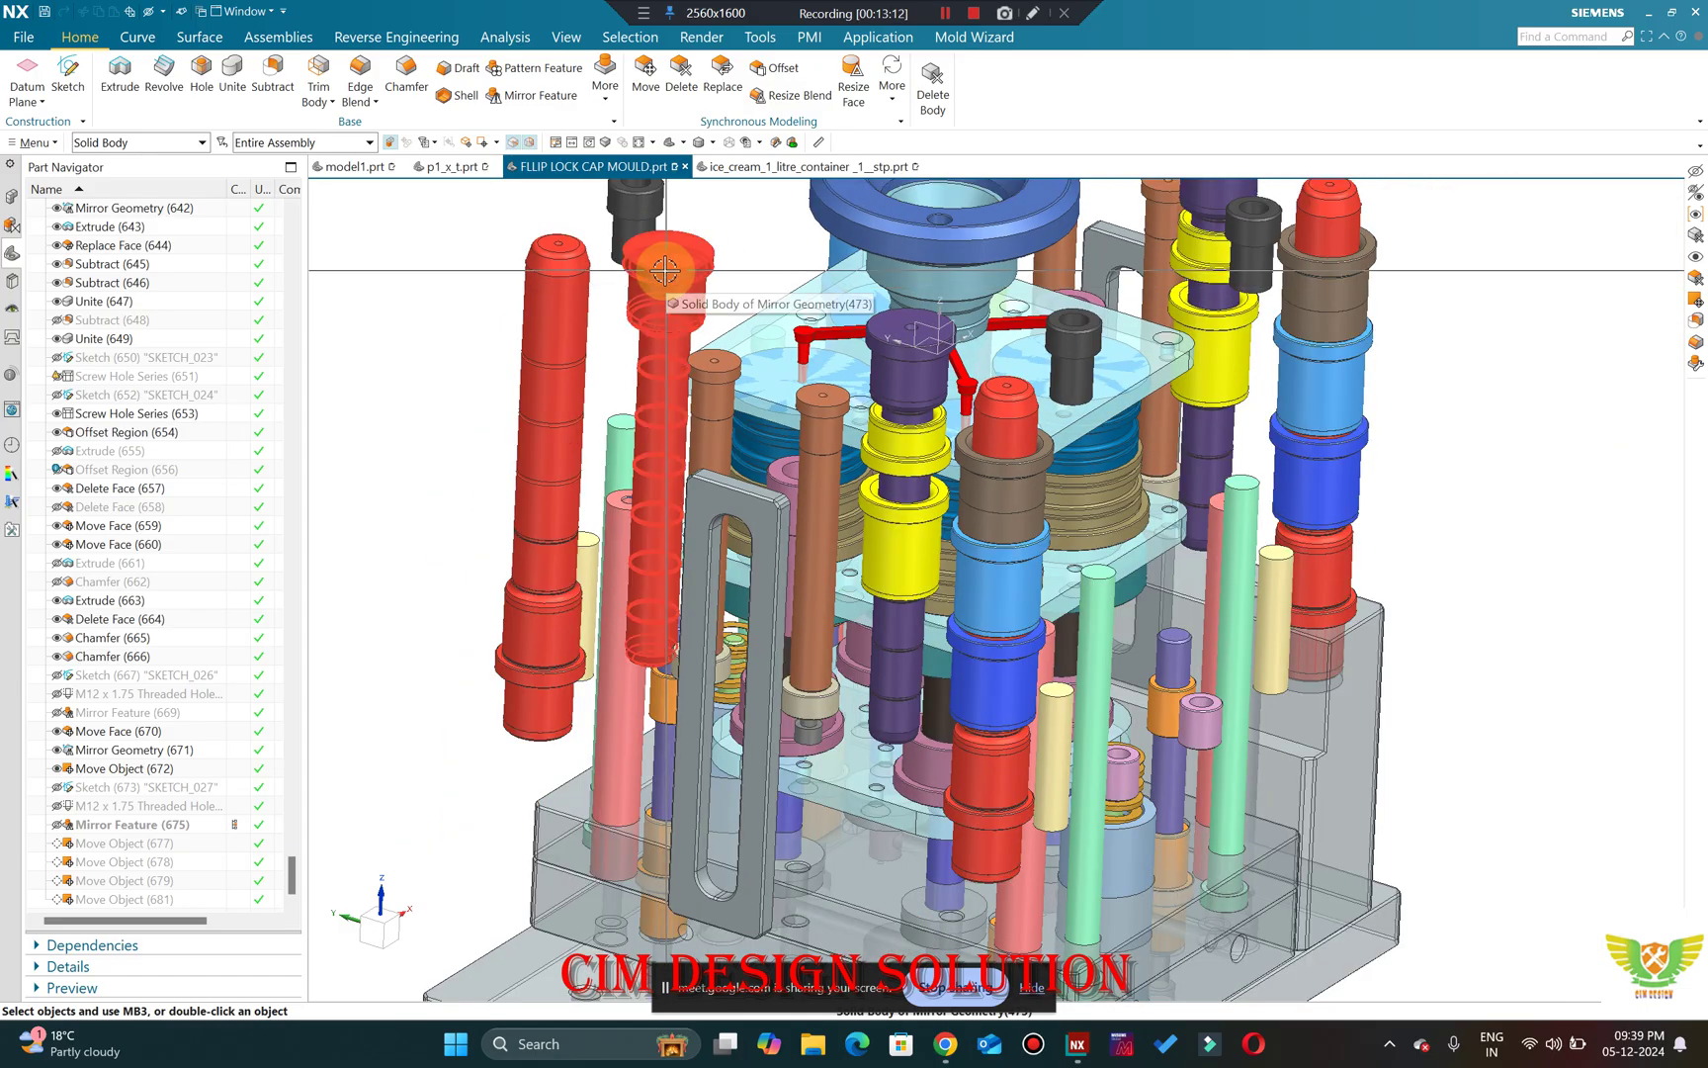
scroll(694, 399, "down", 1)
scroll(694, 399, "up", 3)
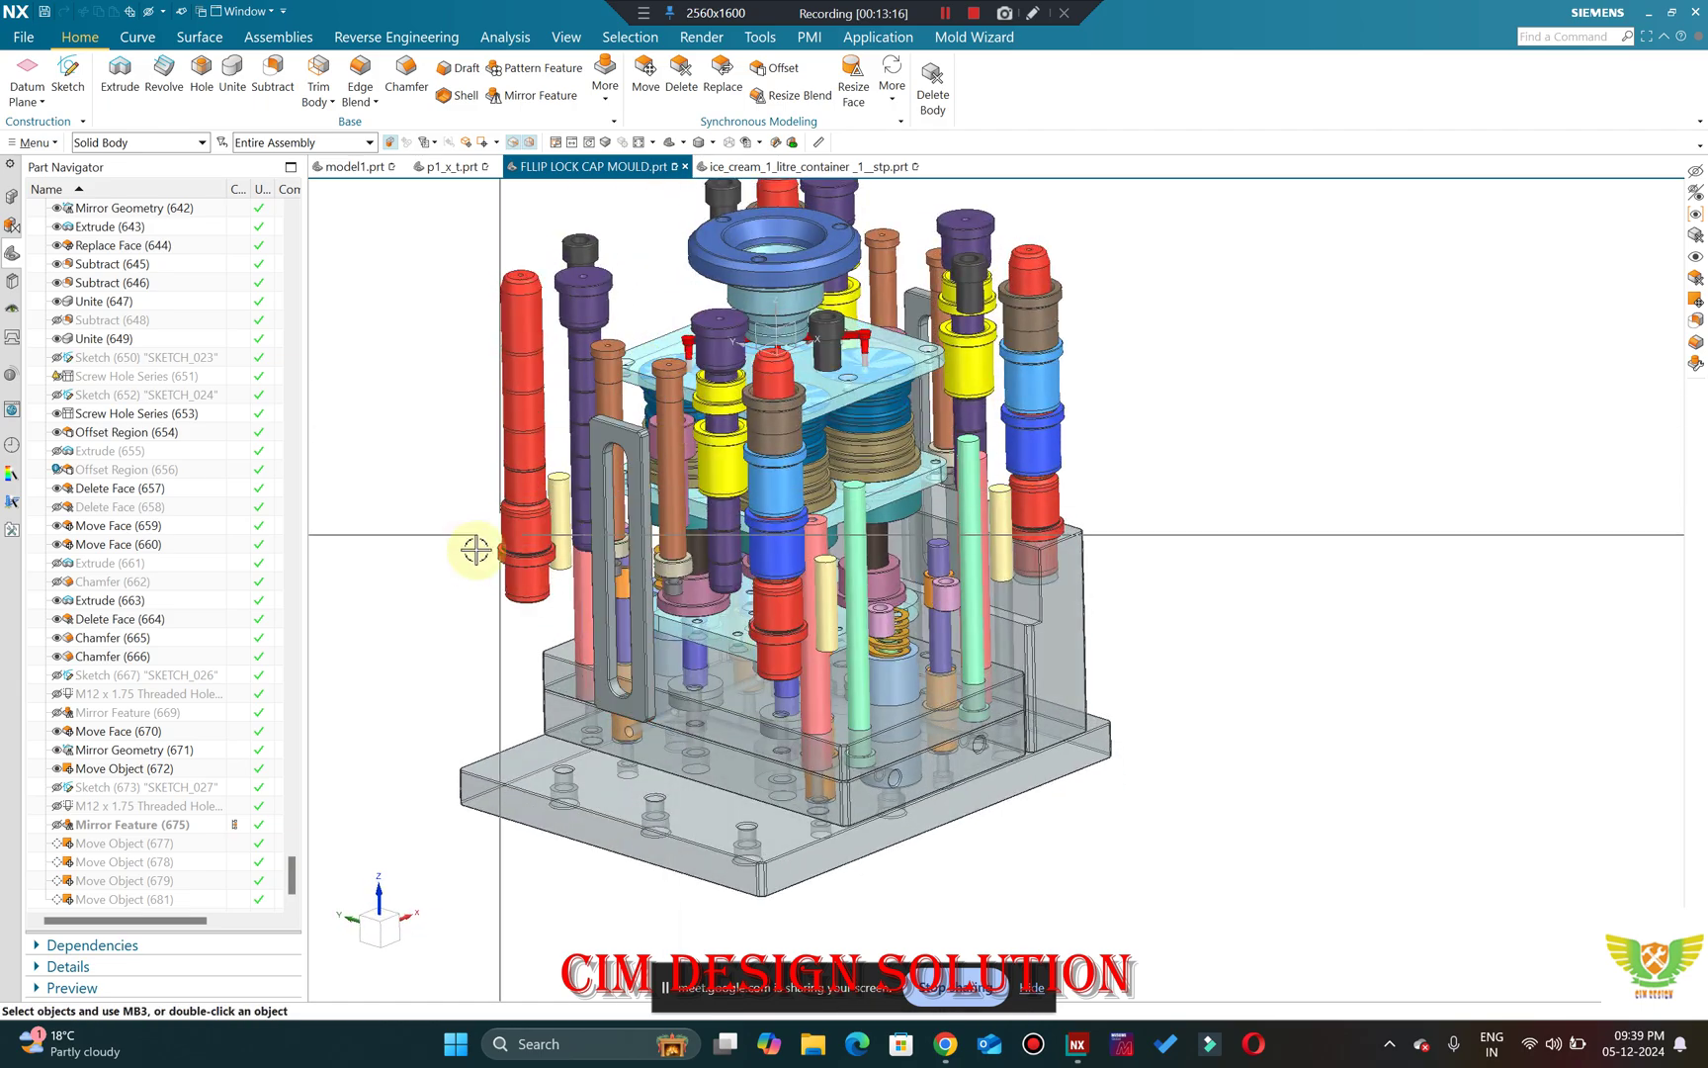
Bring back the hidden bushes on the red and purple guide pillars and the near spacer block.
scroll(510, 506, "up", 1)
scroll(510, 567, "up", 1)
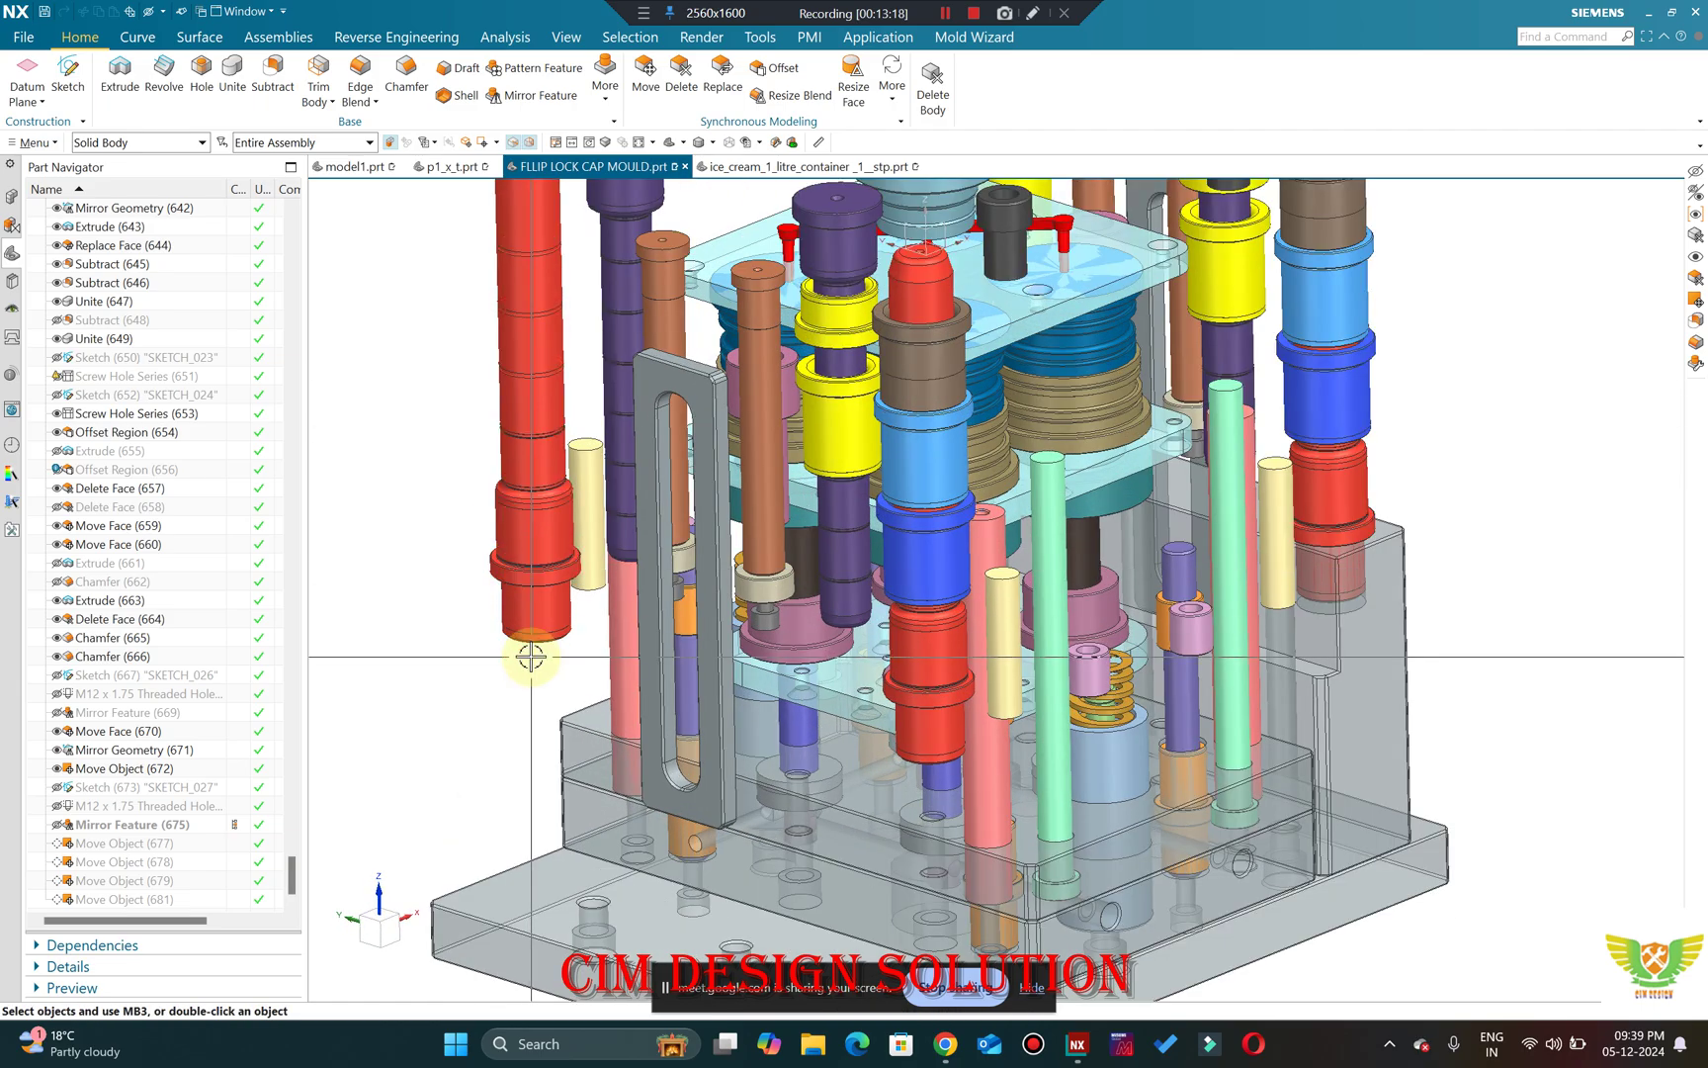
scroll(533, 553, "up", 2)
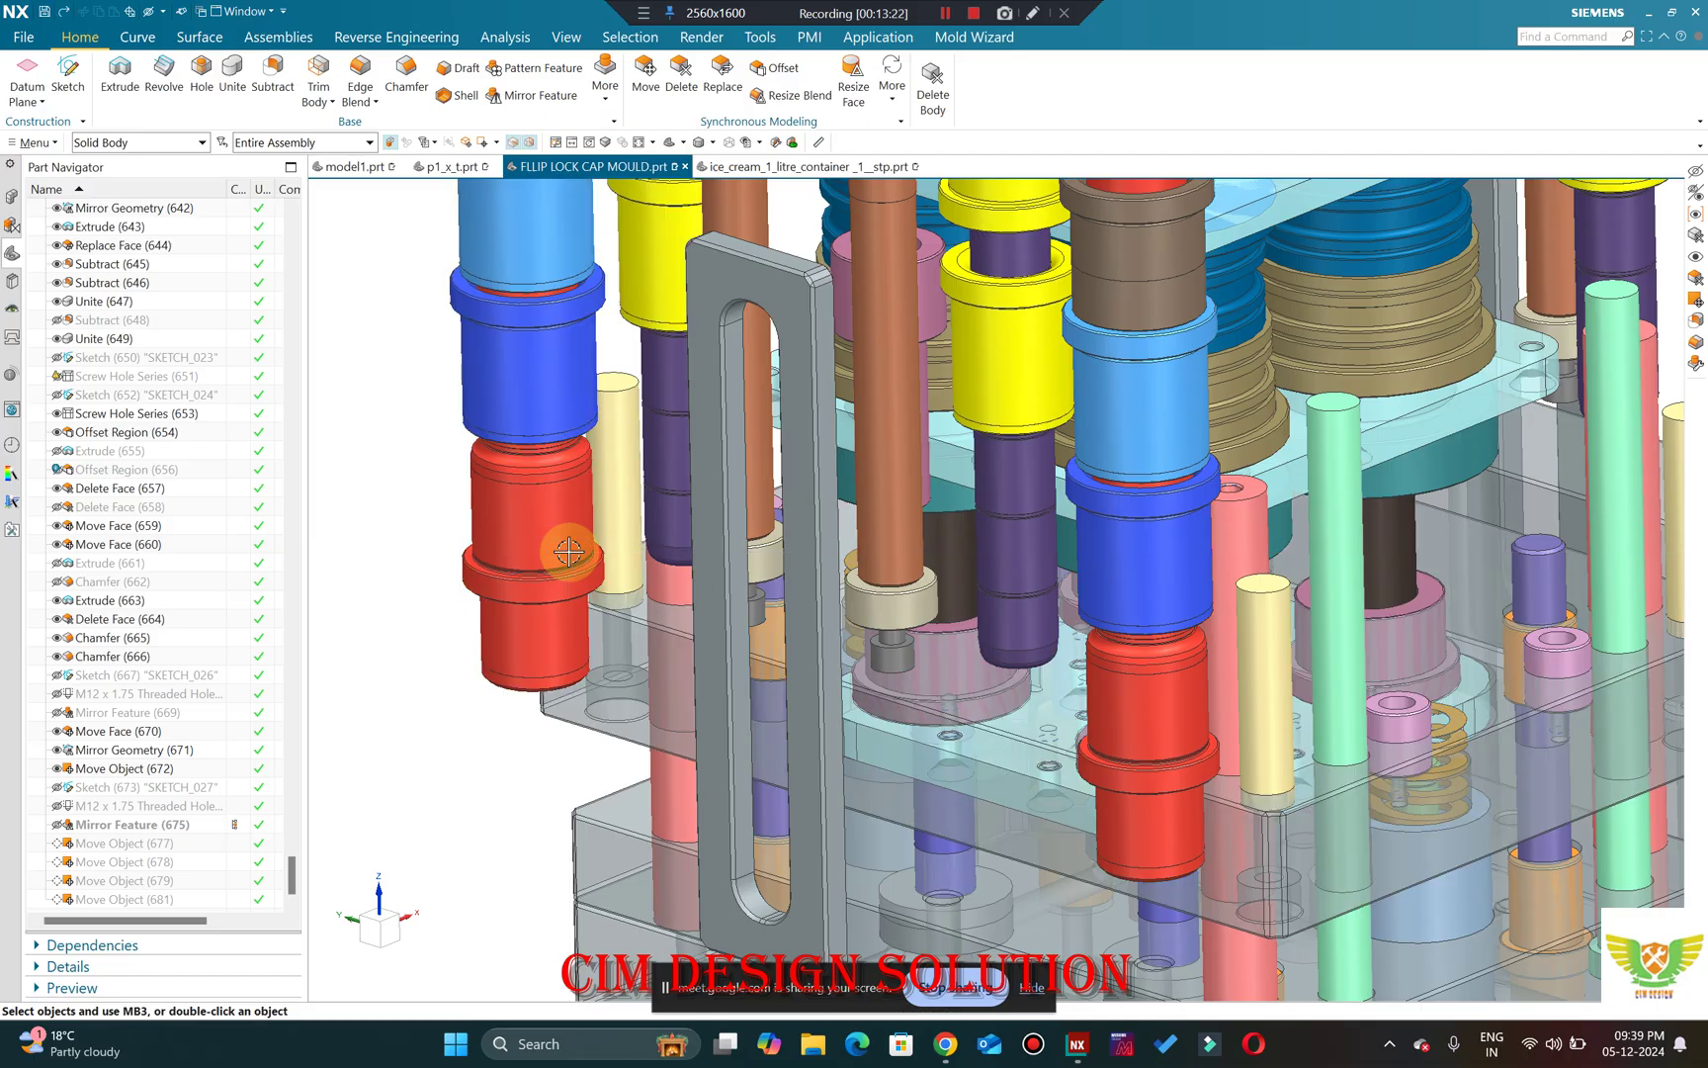
scroll(568, 552, "down", 3)
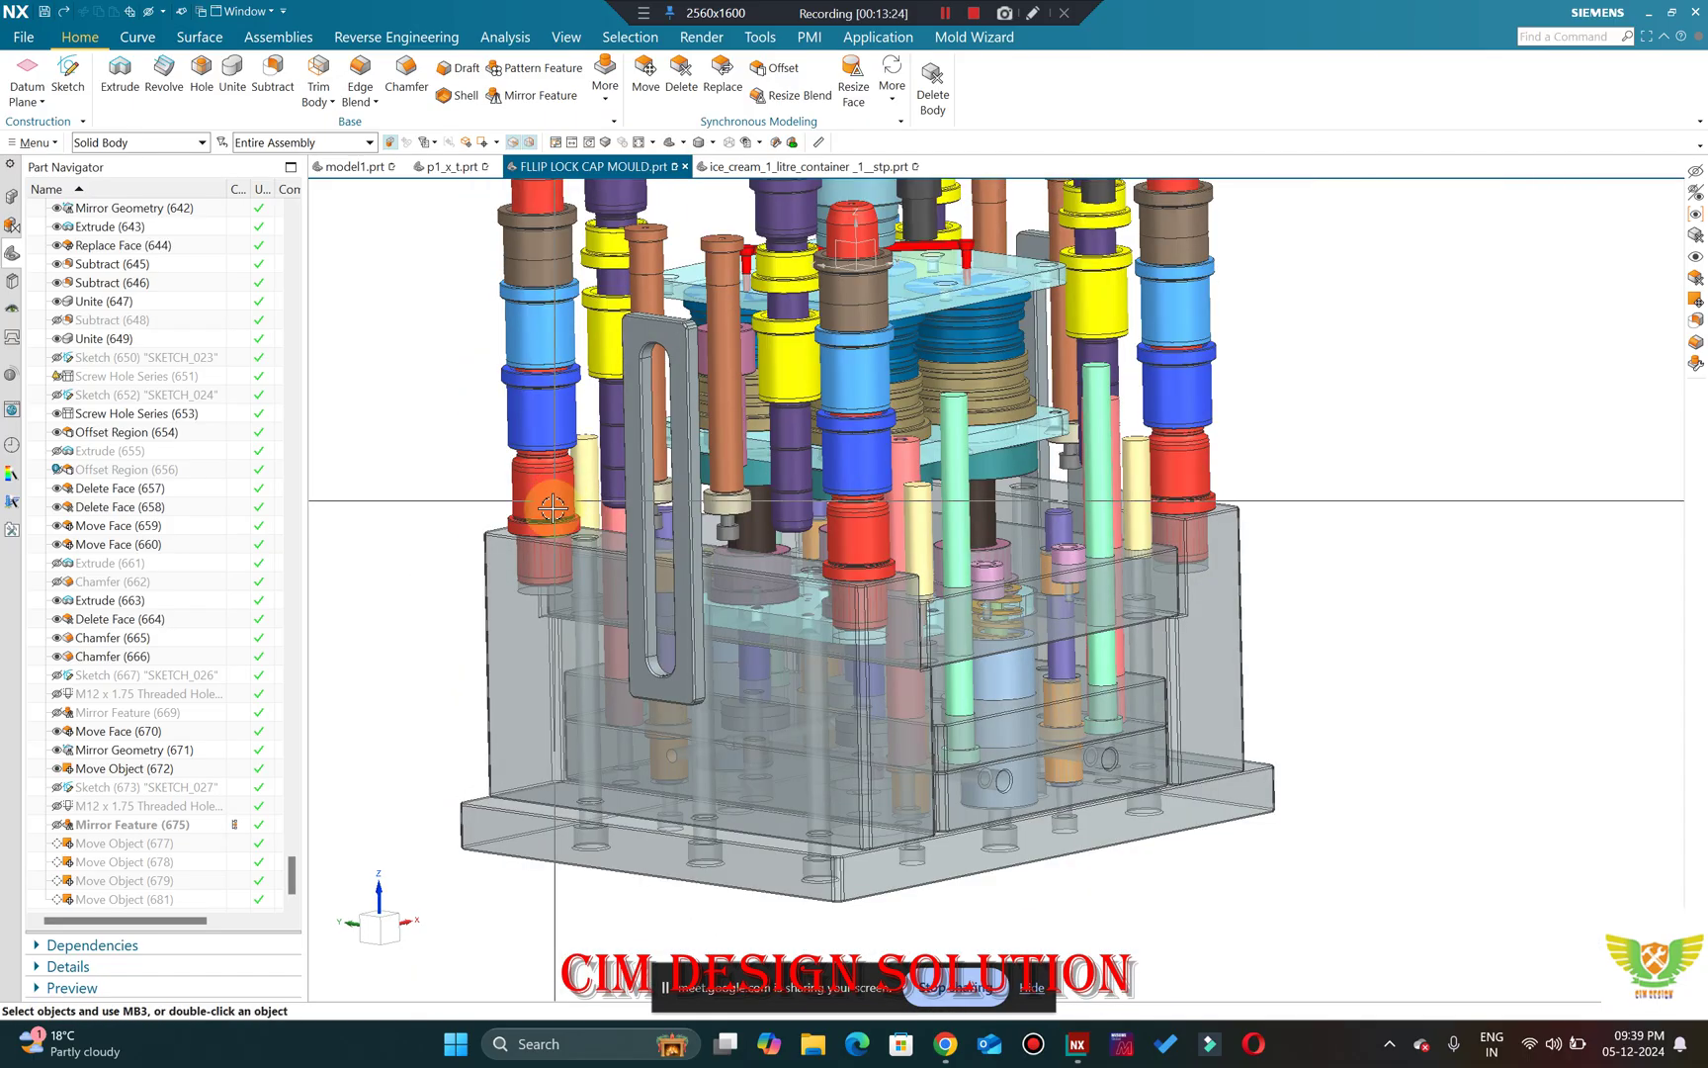
Examine how the lower end of the corner red guide pillar seats in the top of the spacer block.
scroll(551, 541, "up", 3)
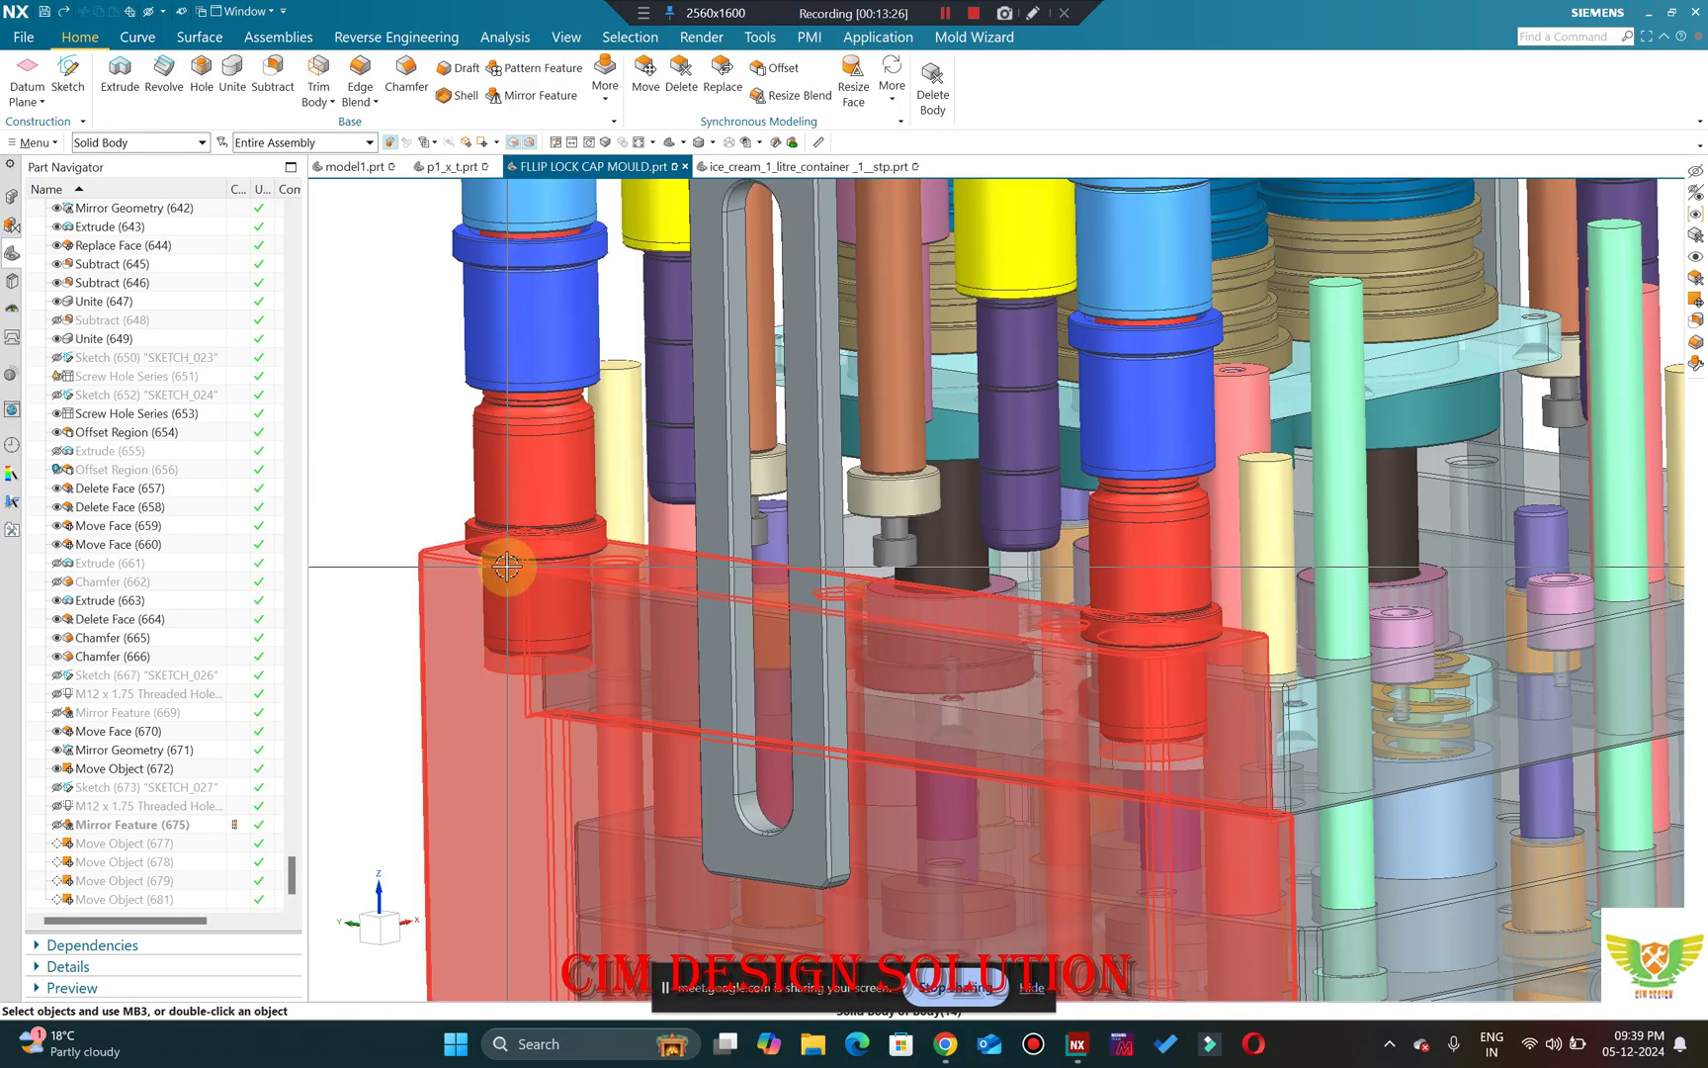
scroll(533, 564, "down", 4)
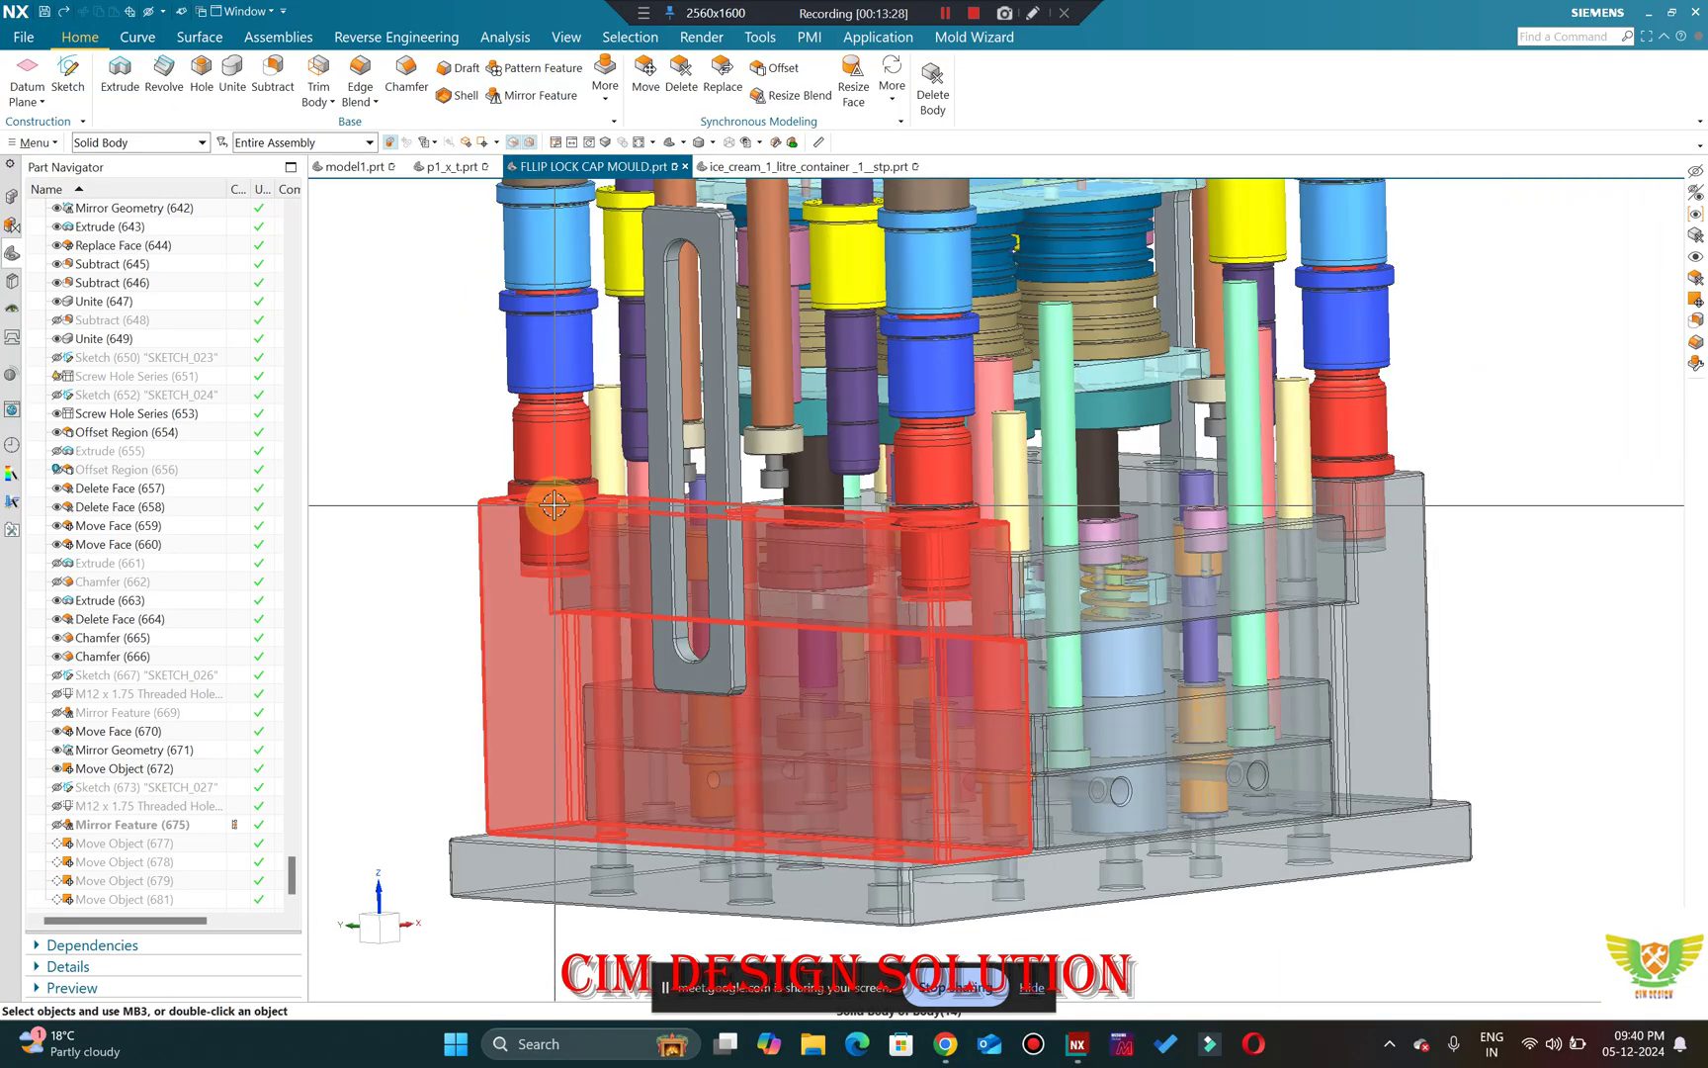
scroll(563, 534, "up", 4)
scroll(568, 504, "up", 2)
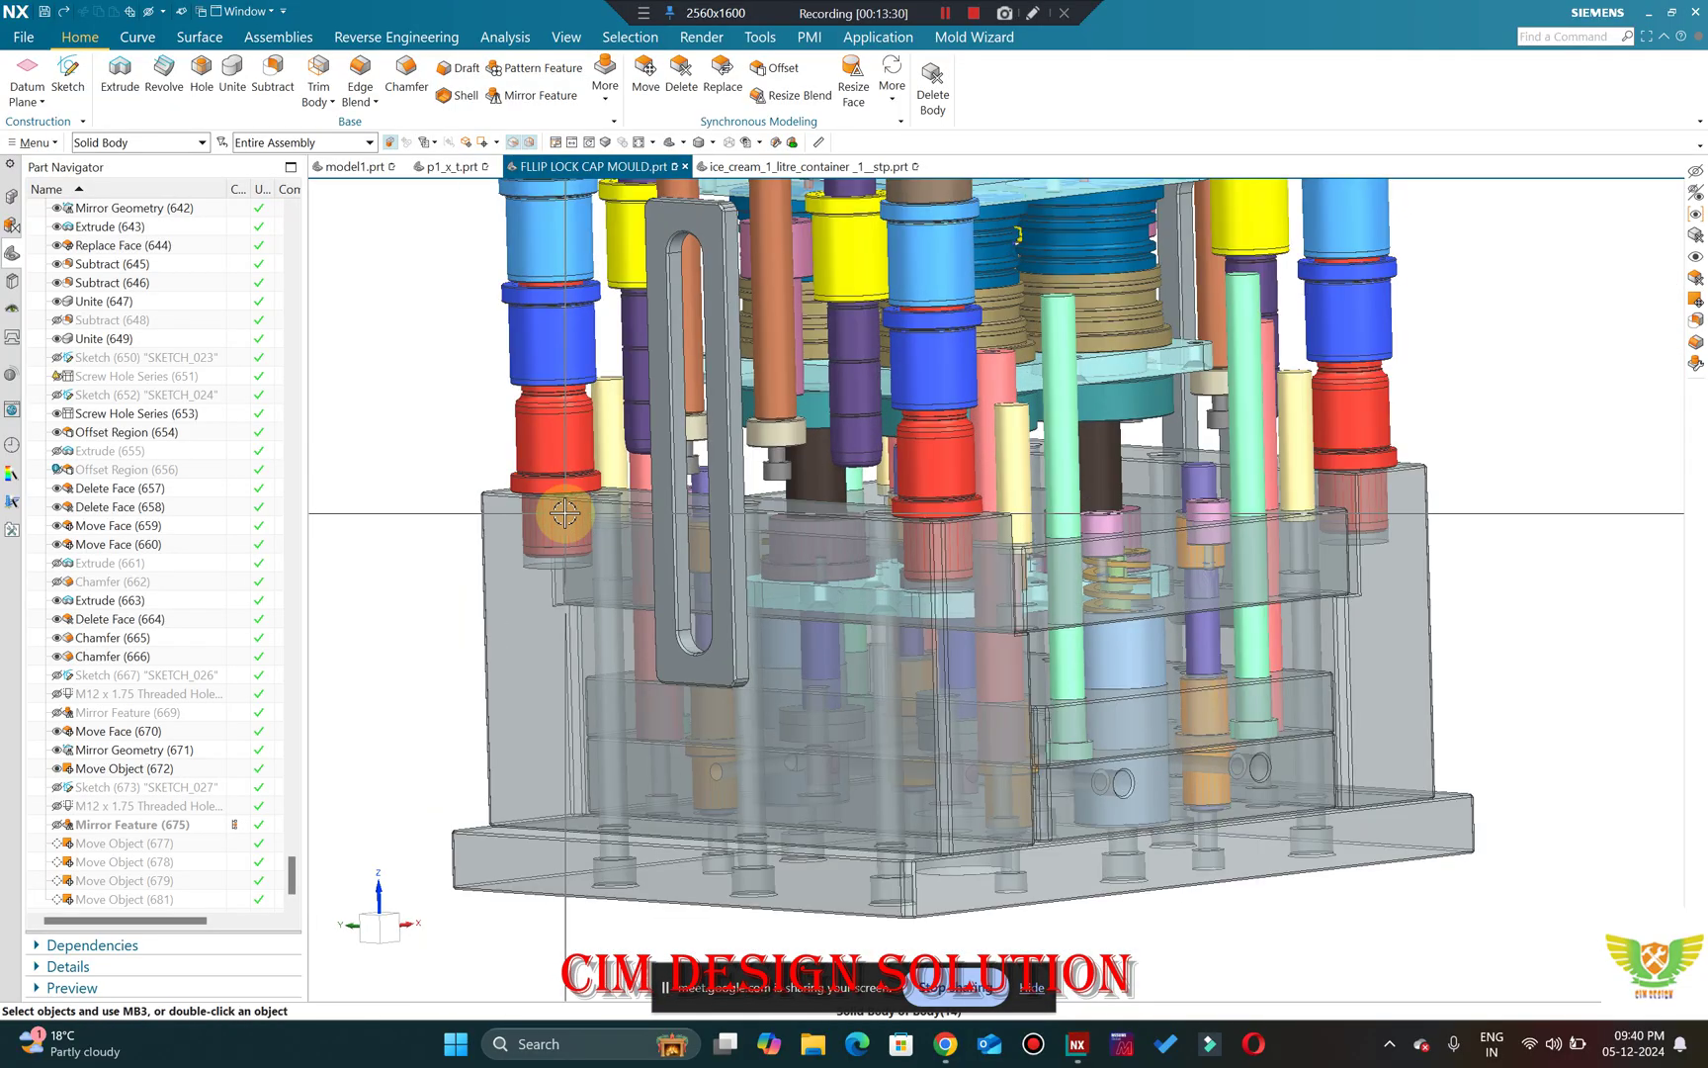
scroll(559, 519, "up", 2)
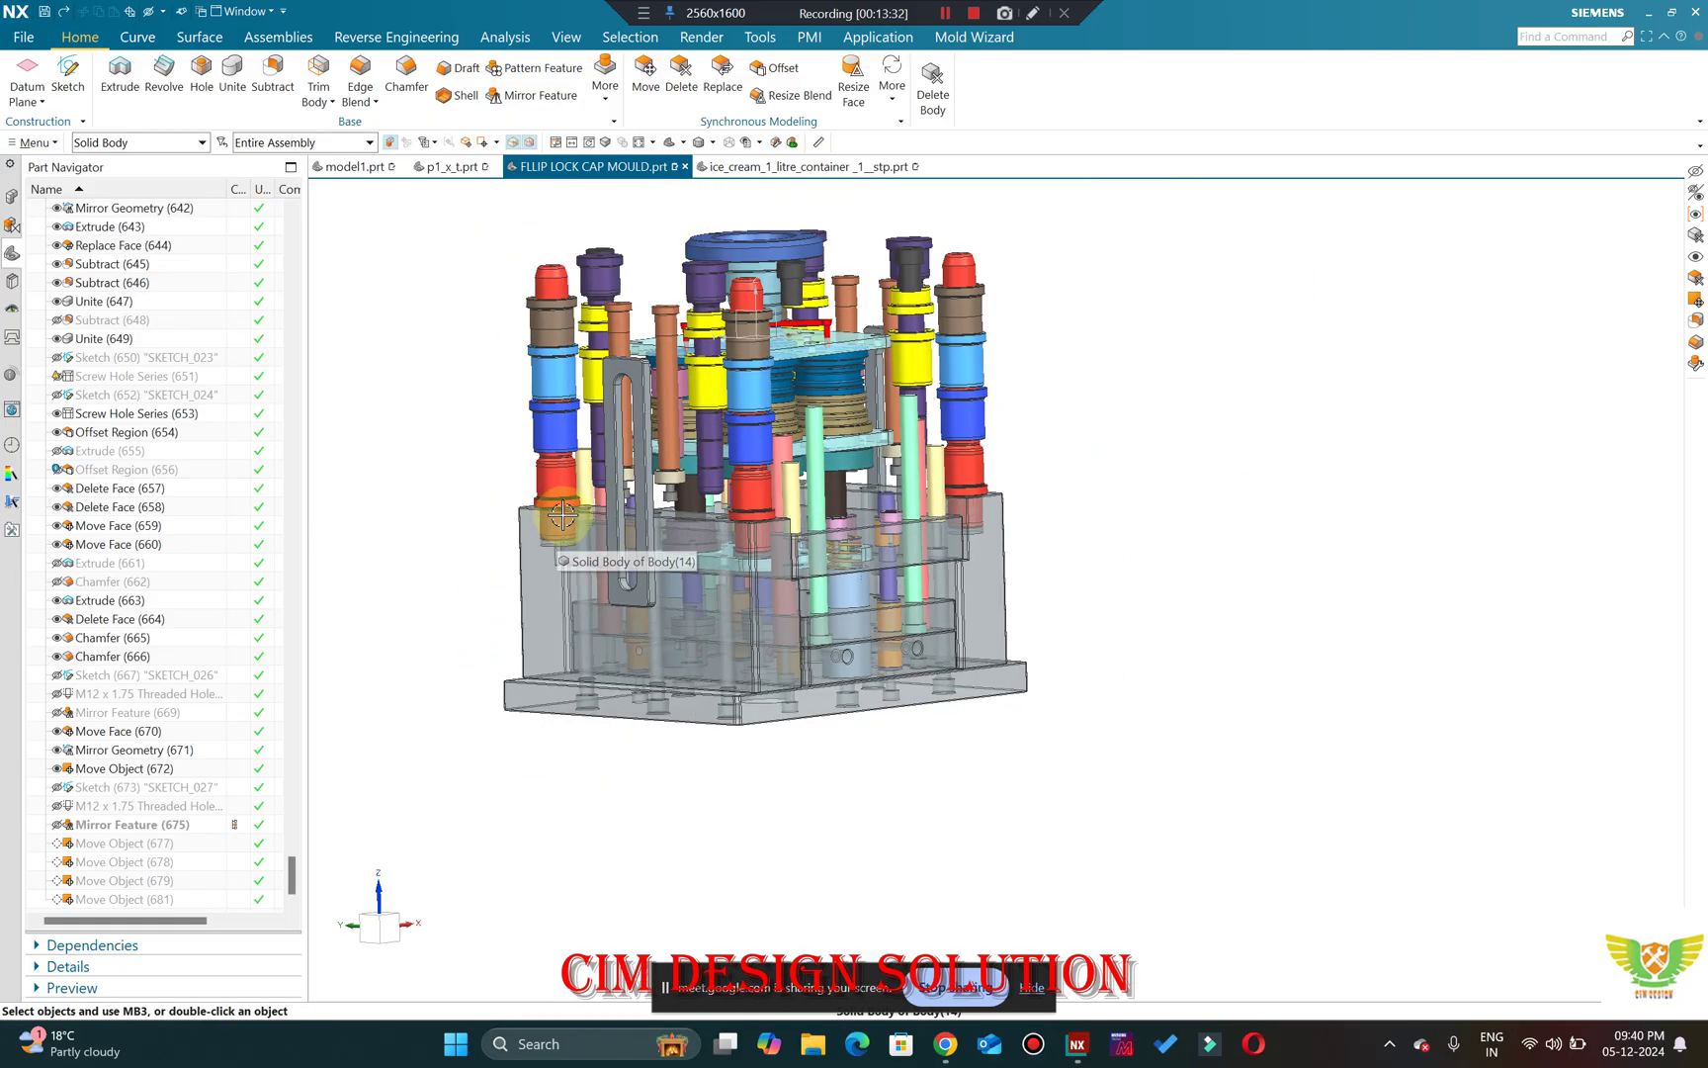
scroll(558, 509, "down", 3)
scroll(557, 502, "up", 2)
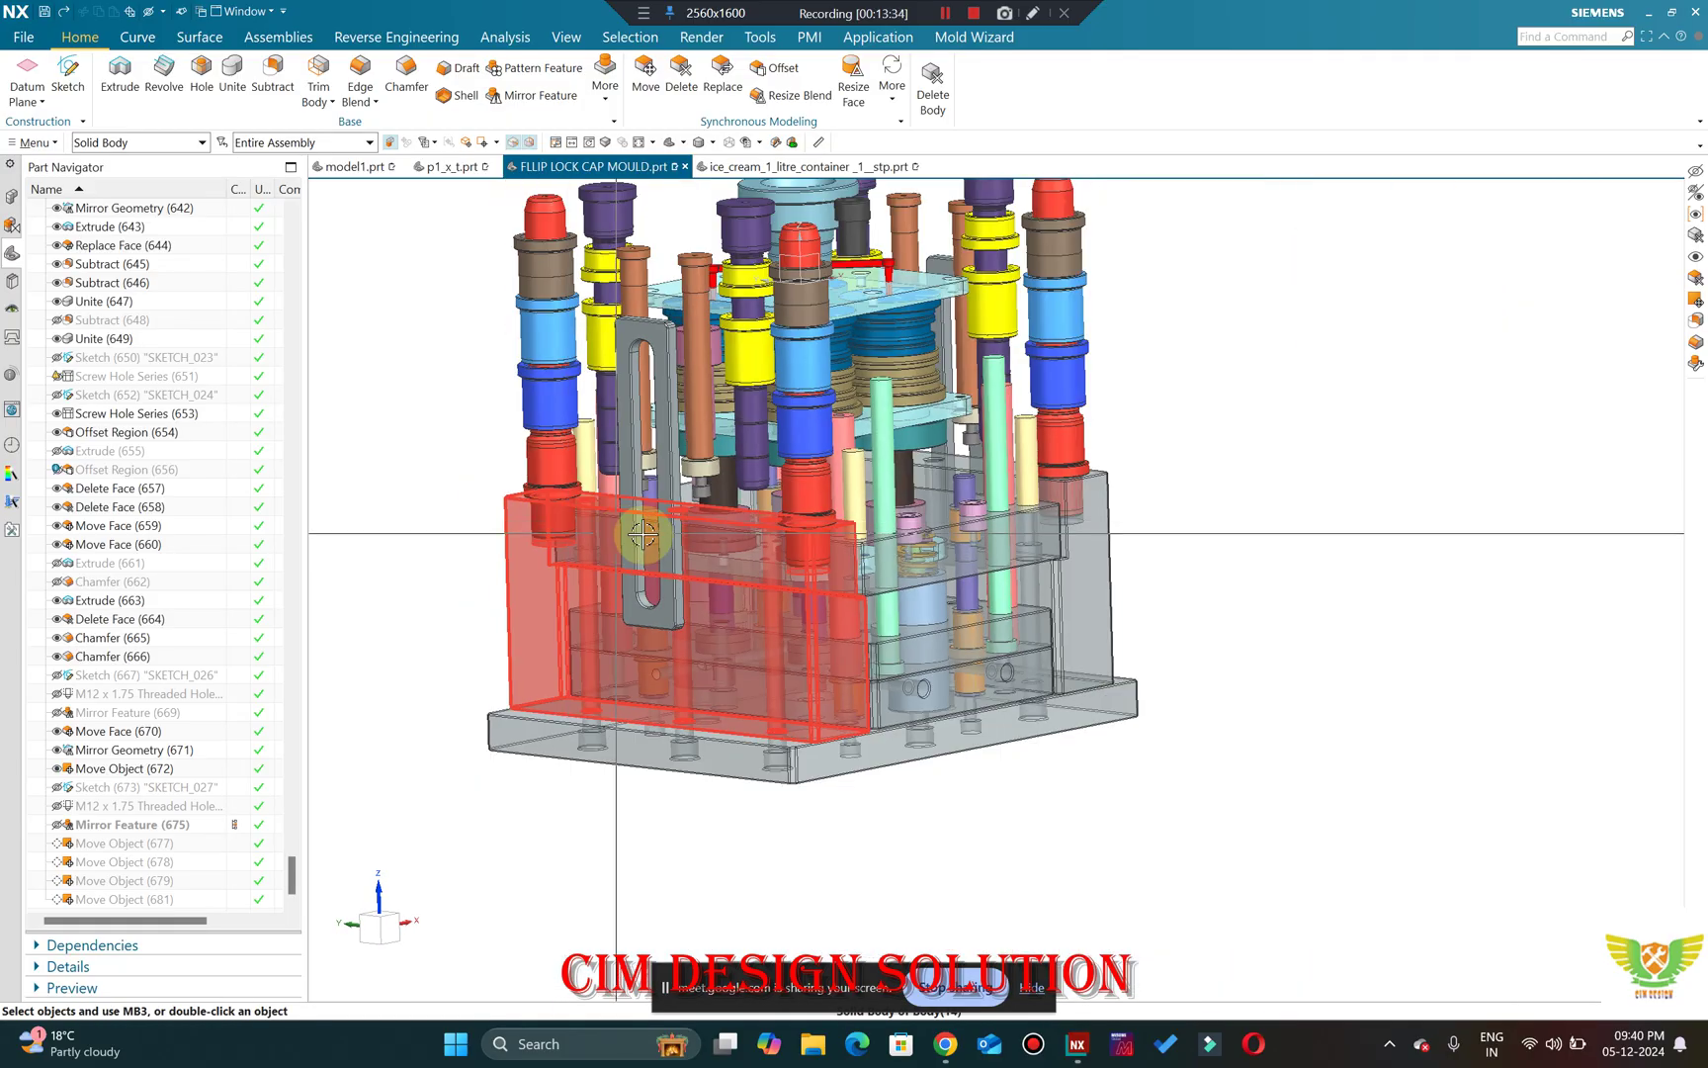
Examine the headed top of the purple guide pillar and the tapered tip of the neighbouring red pillar.
middle_click_drag(557, 502, 591, 272)
scroll(591, 272, "down", 3)
scroll(588, 282, "down", 2)
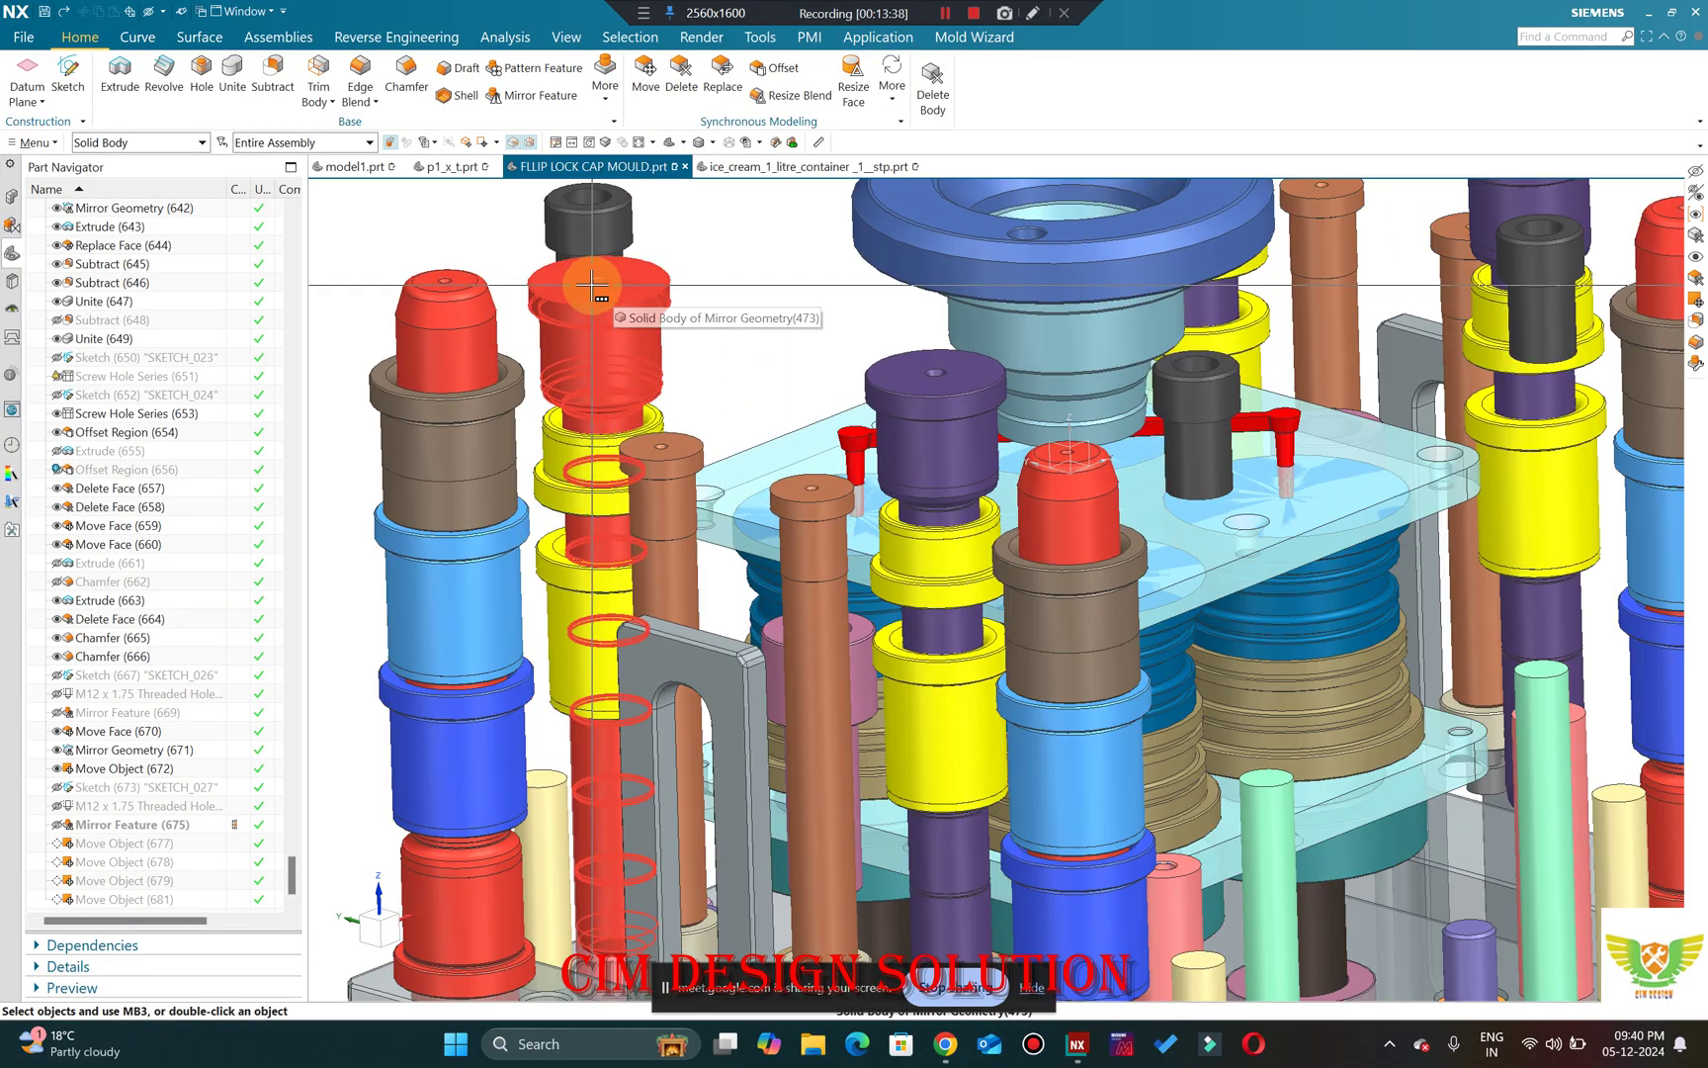
scroll(593, 286, "down", 2)
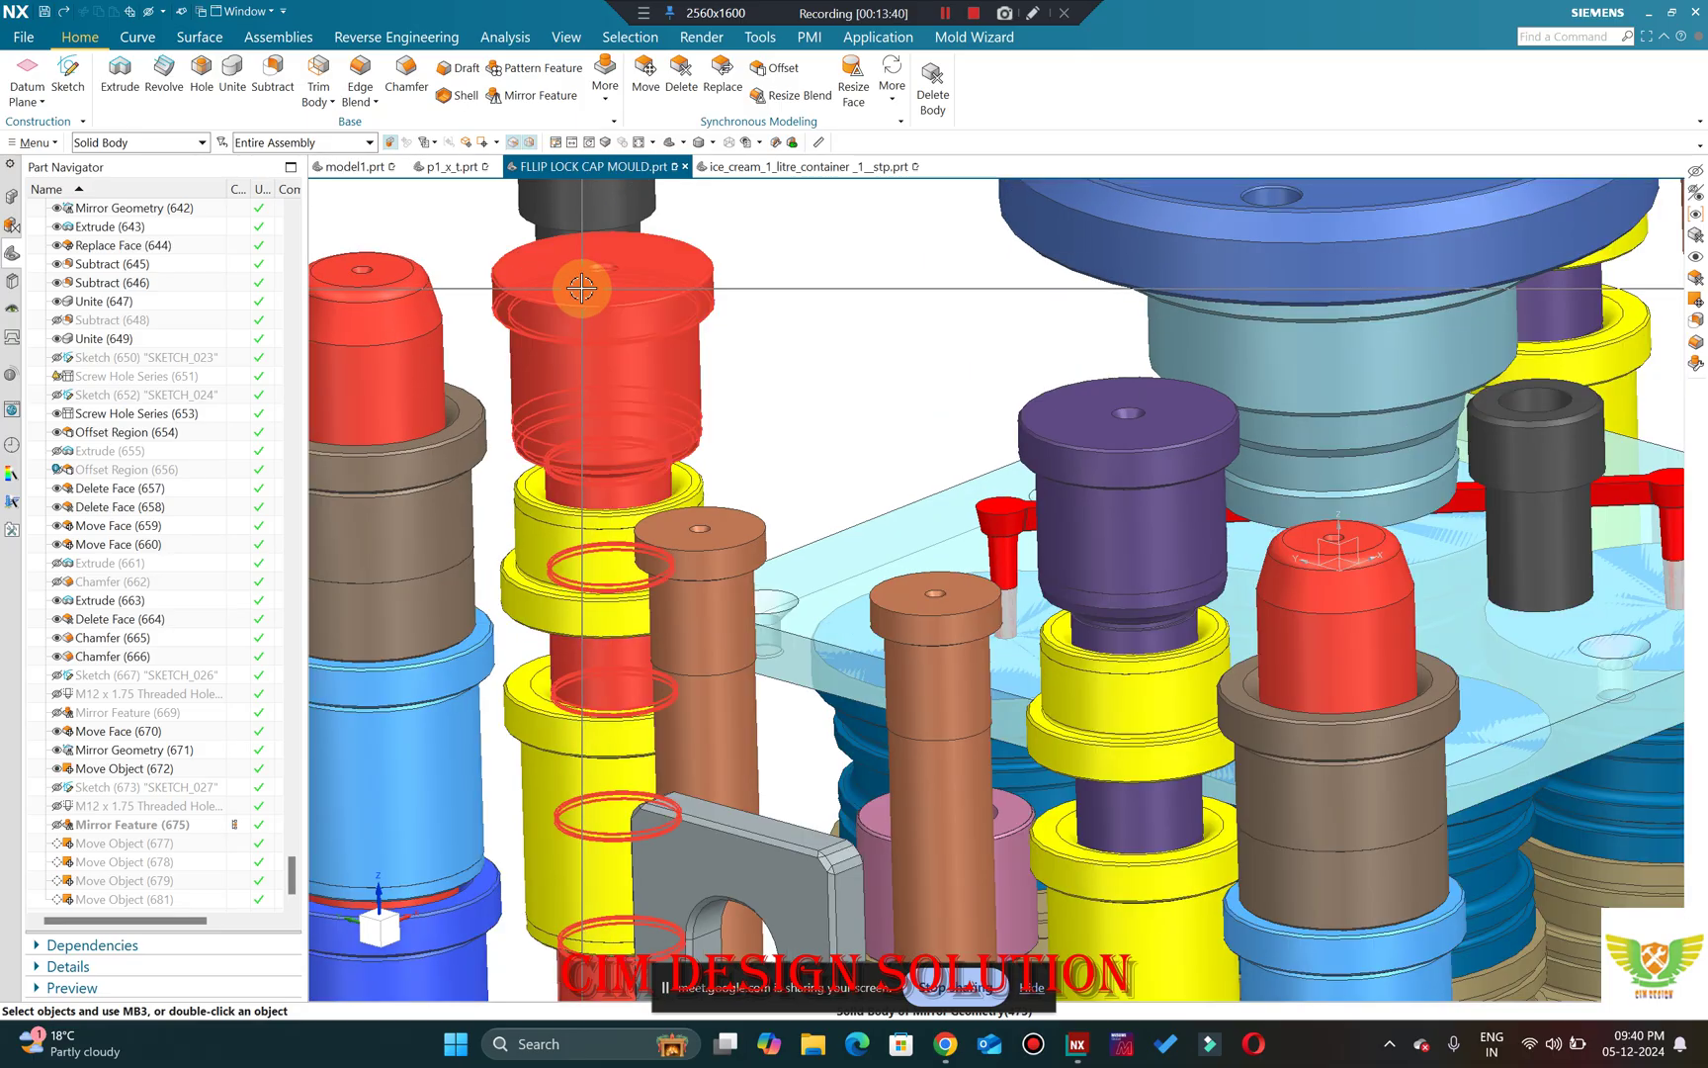
scroll(581, 288, "up", 3)
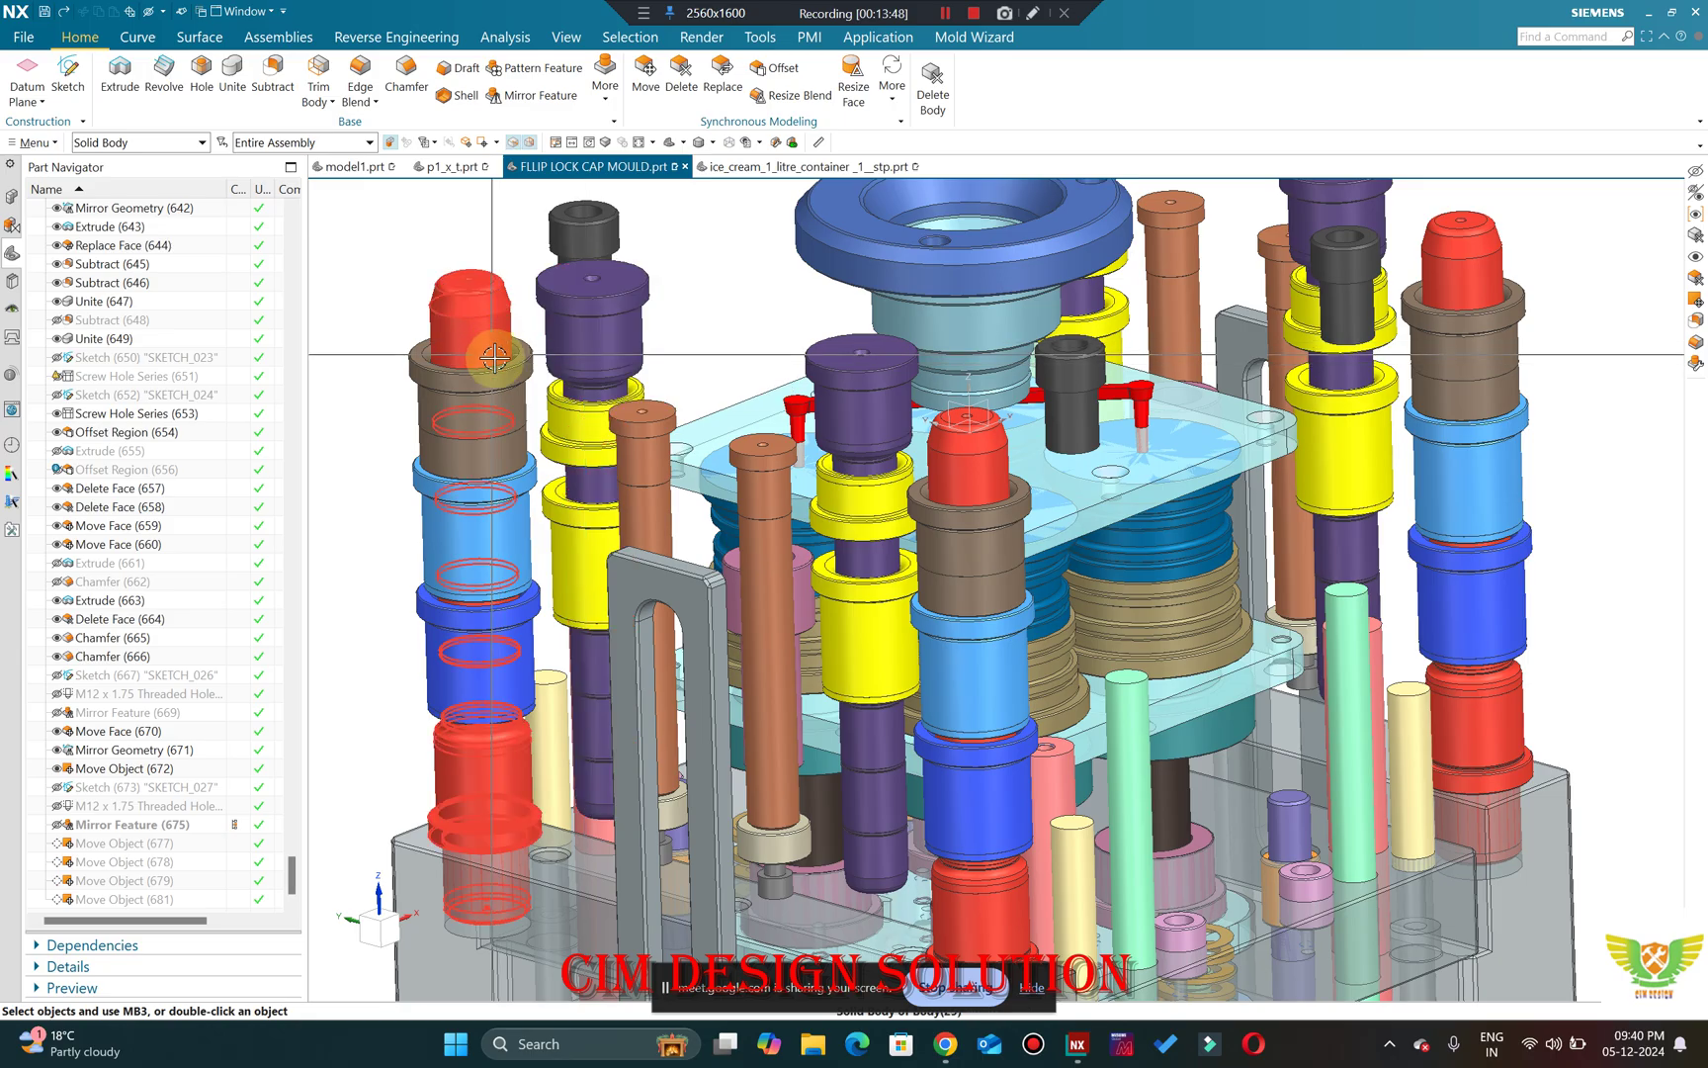
Show all the hidden mould plates again and display the closed mould in front view.
scroll(584, 363, "up", 3)
mouse_move(584, 364)
middle_mouse_down()
mouse_move(610, 340)
mouse_move(633, 492)
mouse_move(785, 509)
mouse_move(649, 407)
mouse_move(678, 370)
mouse_move(573, 343)
middle_mouse_up()
scroll(632, 492, "down", 3)
scroll(633, 491, "up", 3)
right_click(563, 344)
middle_click_drag(499, 210, 895, 257)
scroll(895, 257, "up", 1)
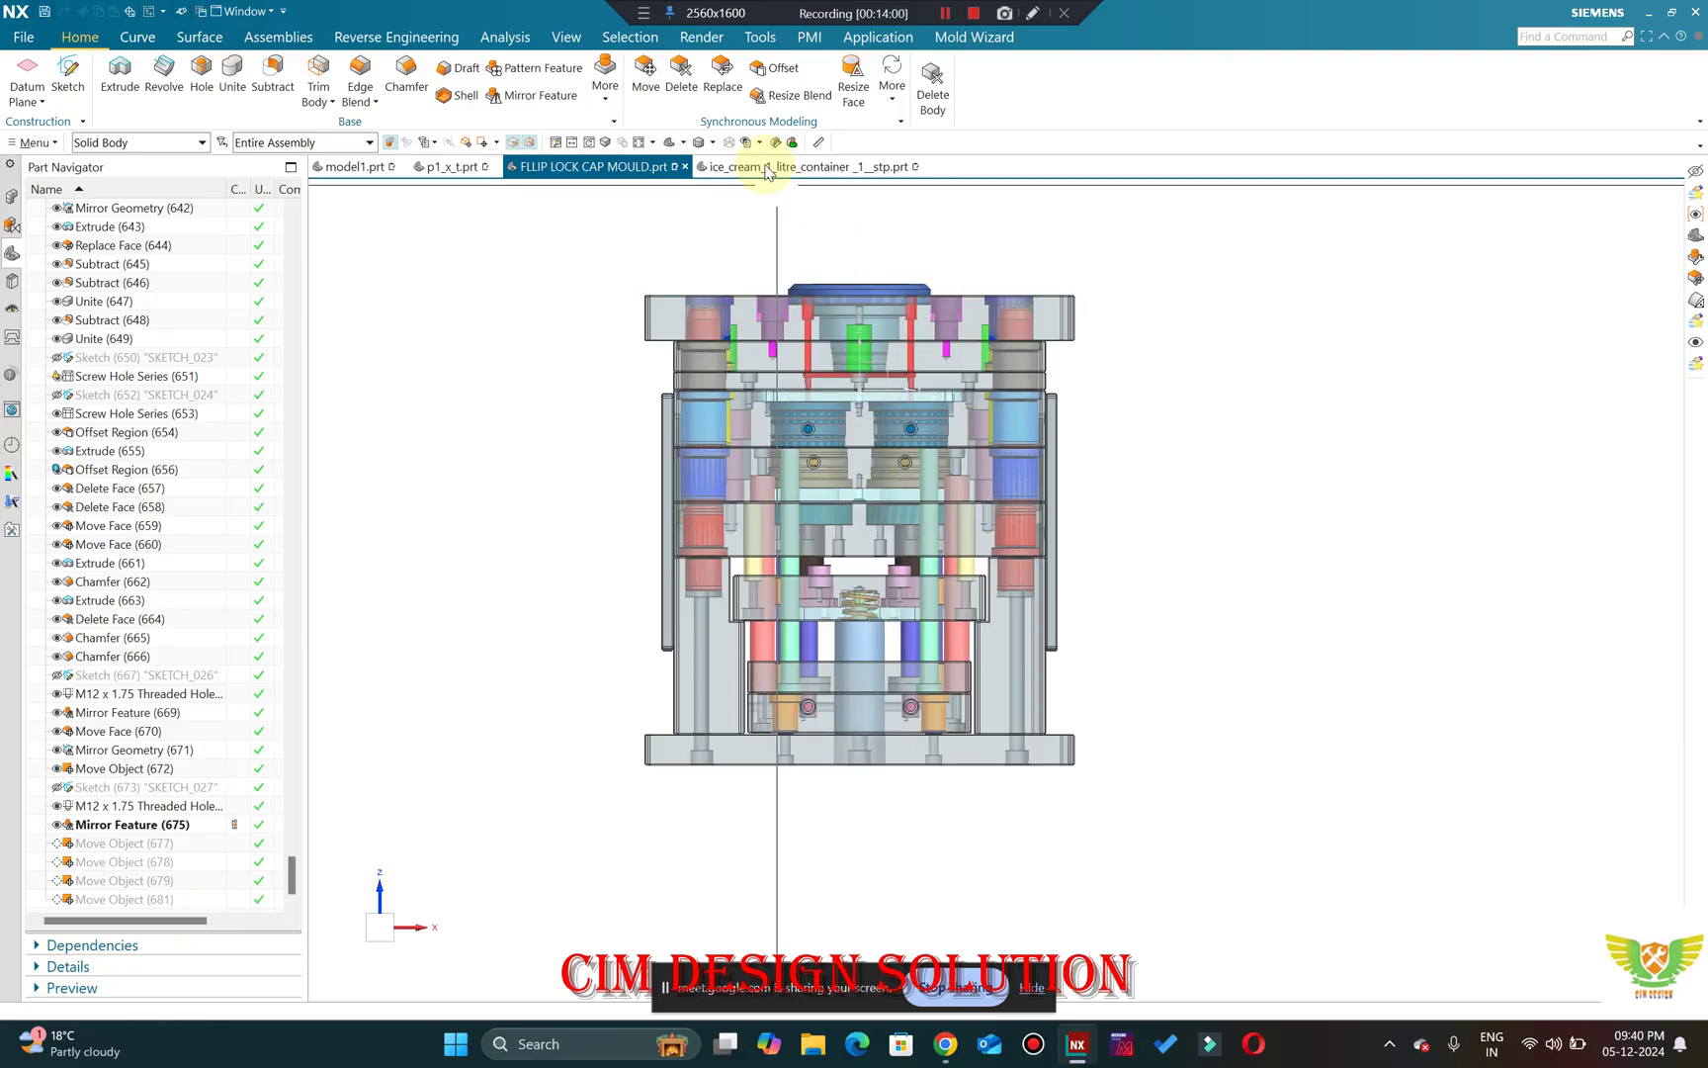
With the red annotation pen, write "300x - 300y" and "P =" beside the mould and a circled "PD" above it.
left_click(644, 13)
left_click(692, 39)
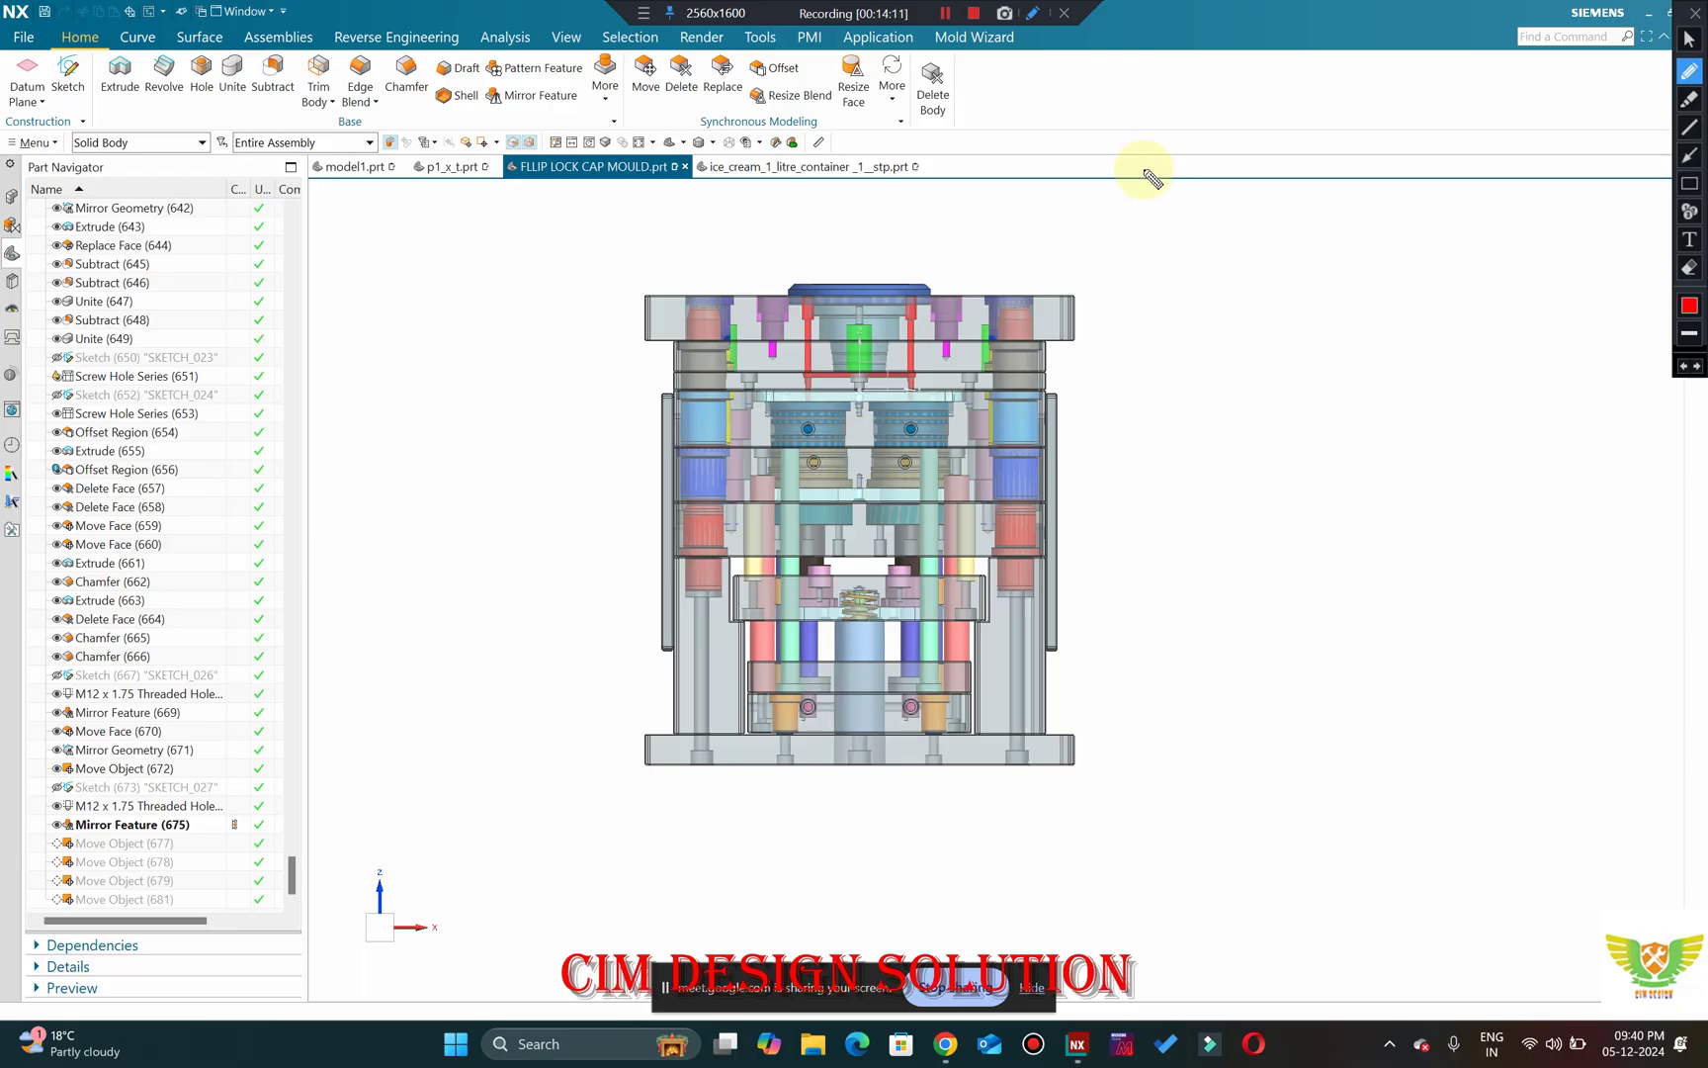
mouse_move(1155, 237)
left_mouse_down()
mouse_move(1181, 245)
mouse_move(1384, 148)
mouse_move(1392, 170)
left_mouse_up()
left_click(1331, 168)
mouse_move(1253, 247)
left_mouse_down()
mouse_move(1257, 286)
mouse_move(1300, 259)
left_mouse_up()
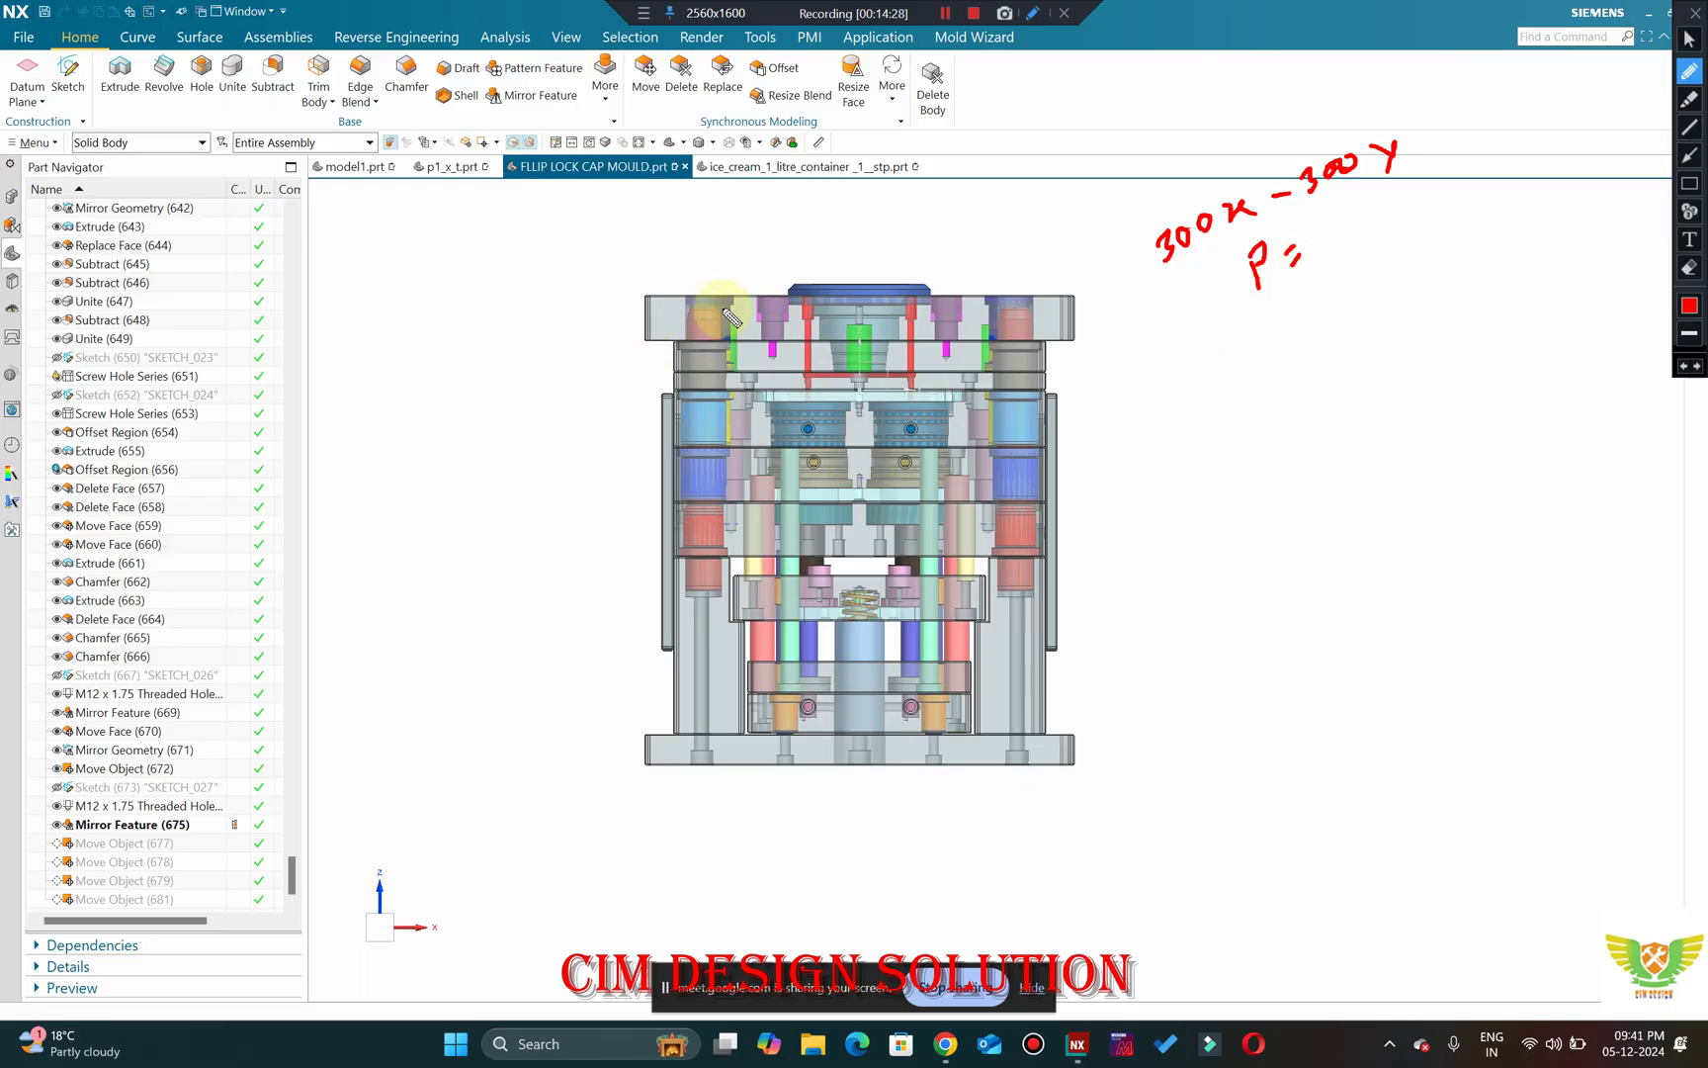
mouse_move(951, 237)
left_mouse_down()
mouse_move(947, 198)
mouse_move(971, 206)
mouse_move(957, 218)
mouse_move(1008, 193)
mouse_move(934, 183)
mouse_move(954, 259)
mouse_move(1018, 198)
mouse_move(1013, 168)
left_mouse_up()
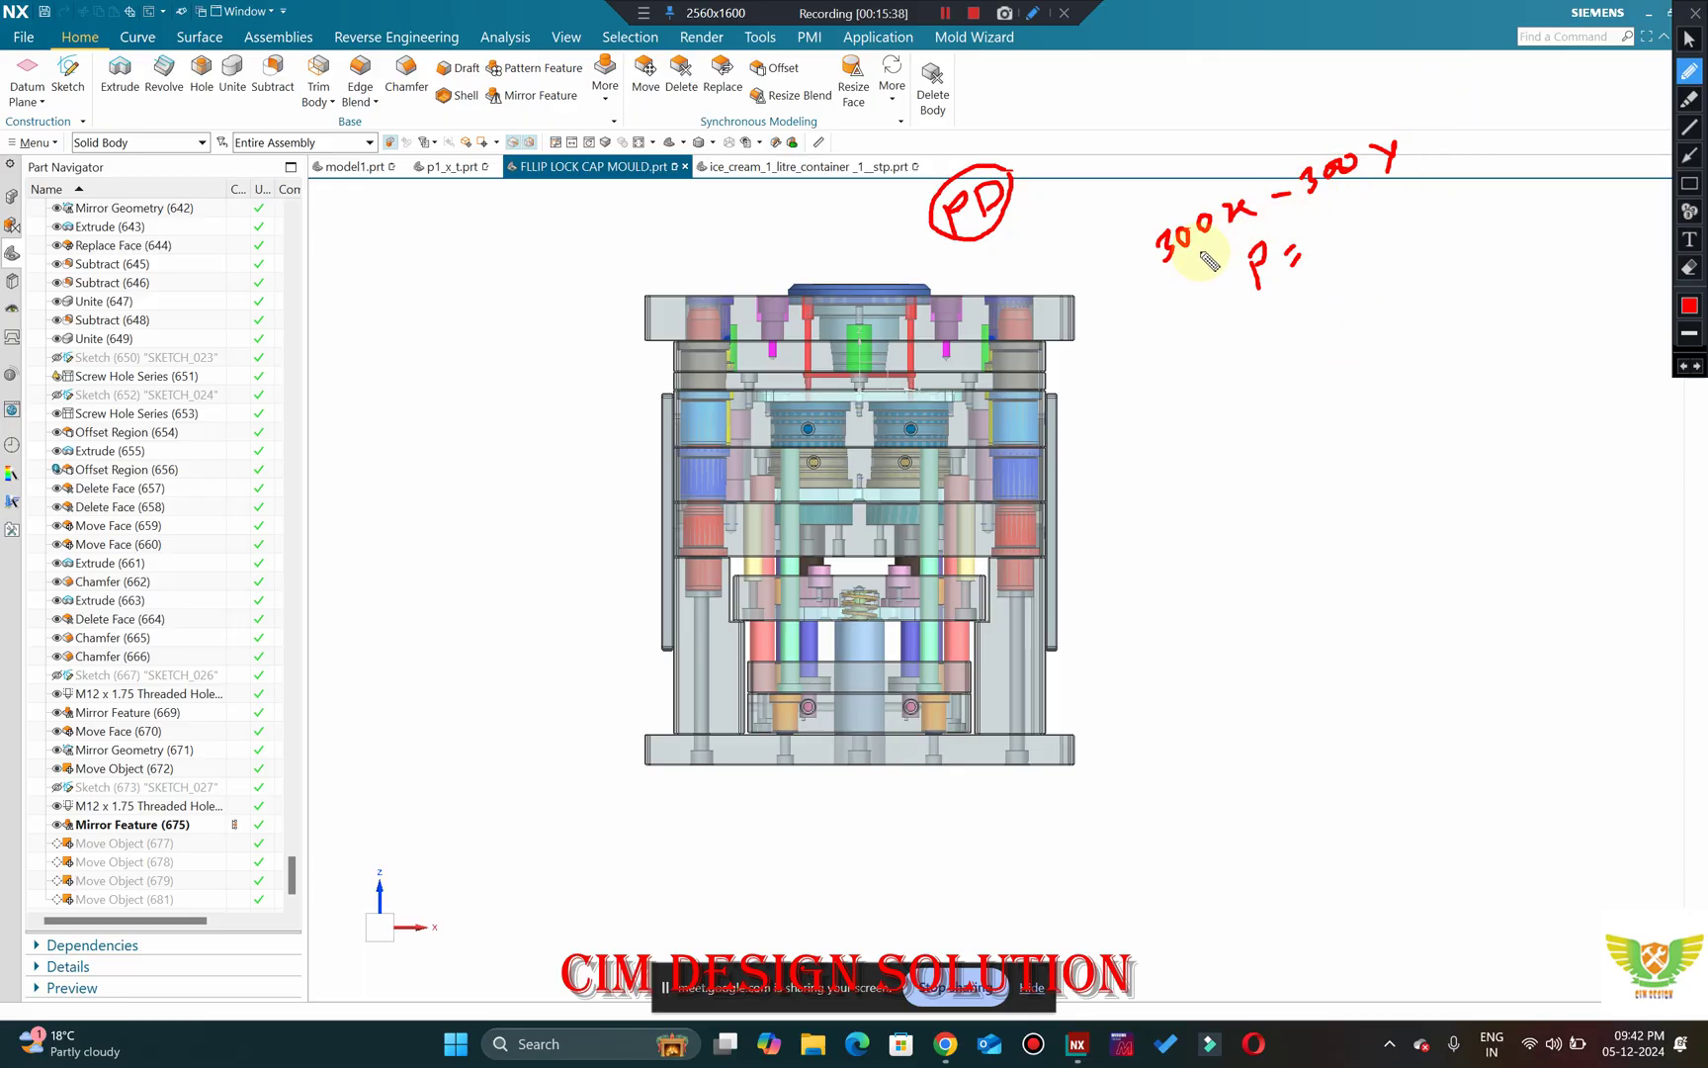
Underline both 300 values in the handwritten mould size and write "300 + 300" with "600/2" below it.
left_click_drag(1214, 231, 1169, 267)
left_click(1342, 203)
mouse_move(1338, 207)
left_mouse_down()
mouse_move(1357, 193)
mouse_move(1411, 242)
mouse_move(1443, 196)
mouse_move(1507, 210)
mouse_move(1594, 134)
left_mouse_up()
left_click_drag(1570, 147, 1566, 166)
left_click_drag(1583, 141, 1593, 154)
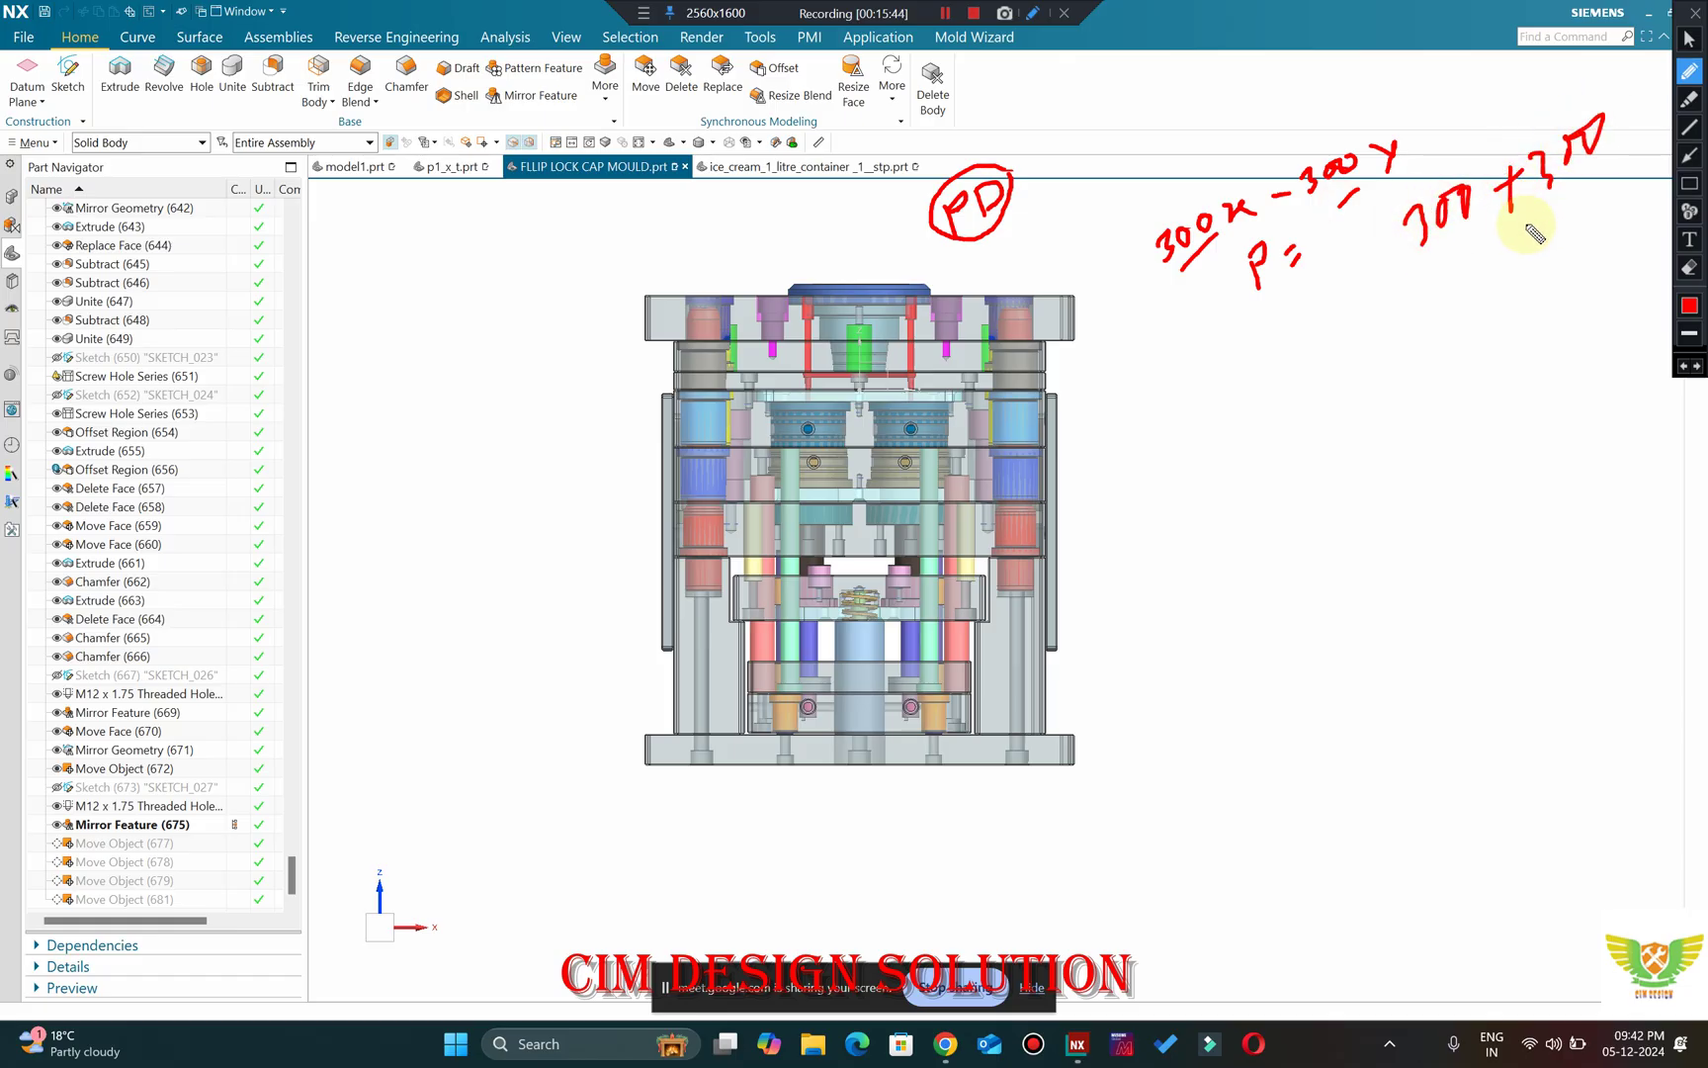
mouse_move(1497, 255)
left_mouse_down()
mouse_move(1488, 289)
mouse_move(1512, 269)
mouse_move(1510, 287)
mouse_move(1542, 229)
mouse_move(1566, 267)
mouse_move(1623, 229)
left_mouse_up()
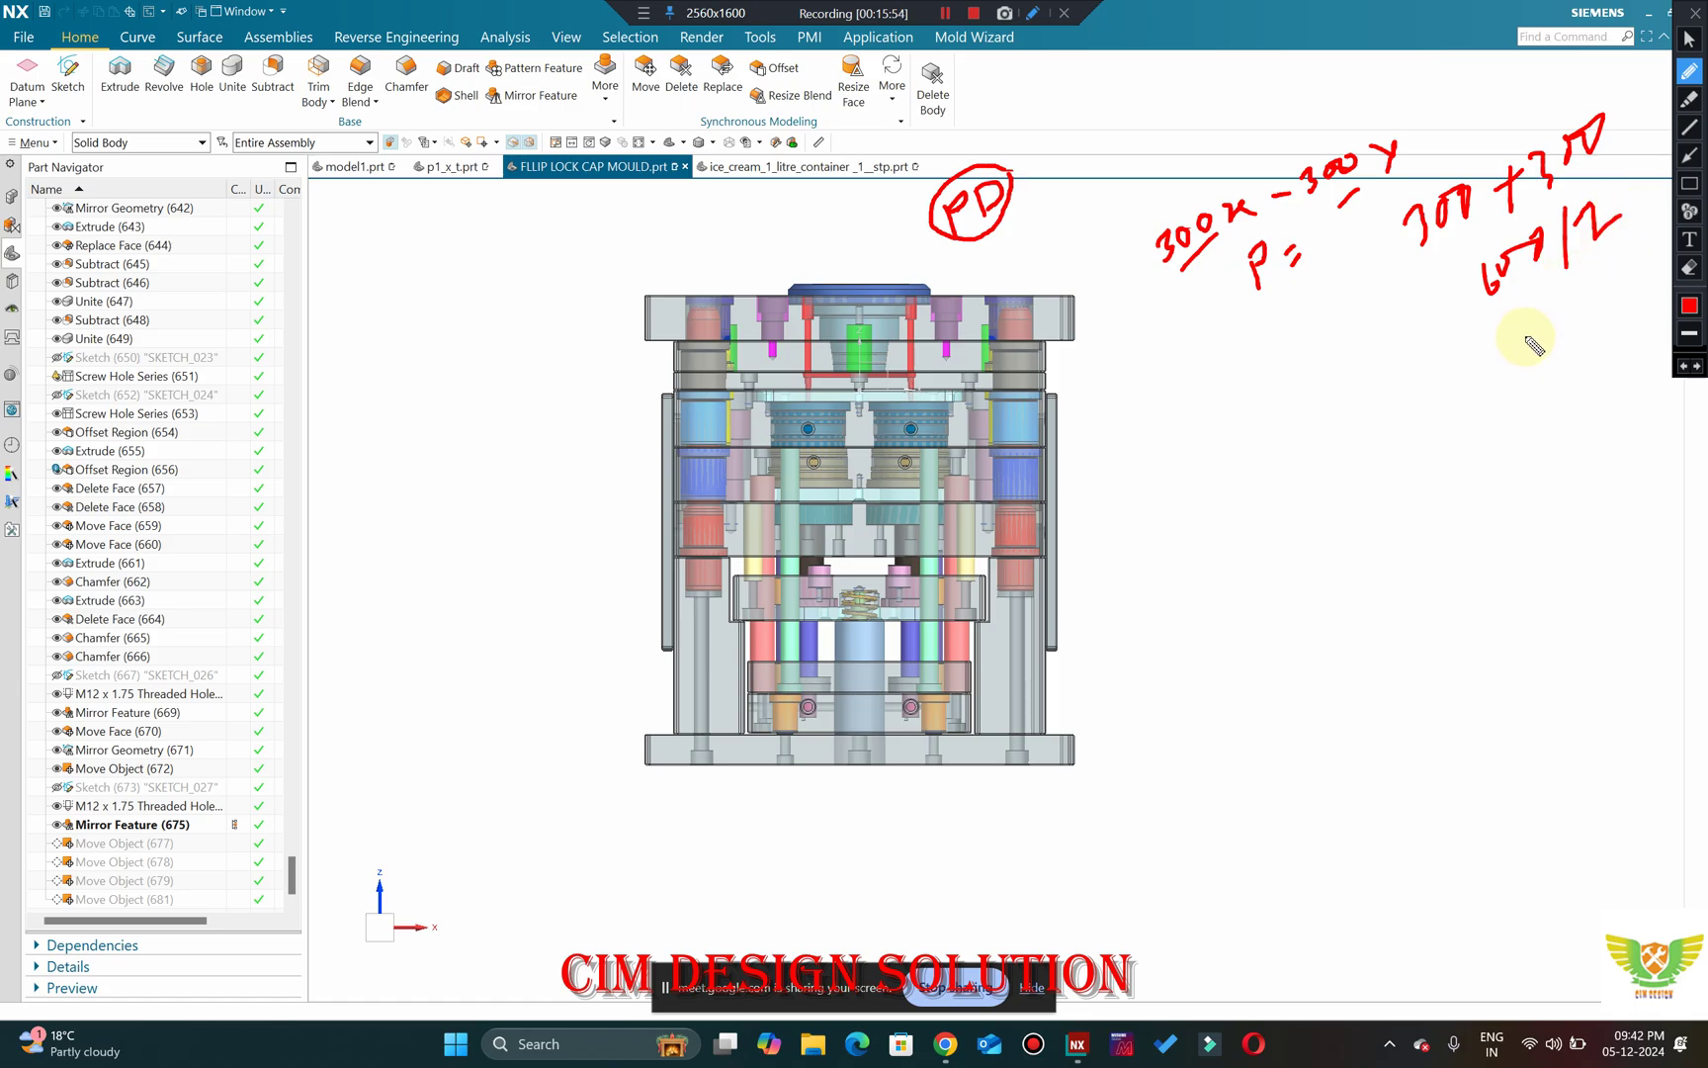
Write "300" below the 600/2 note, followed by a circled "10%" and a circled "30".
mouse_move(1525, 318)
left_mouse_down()
mouse_move(1542, 333)
mouse_move(1532, 365)
mouse_move(1570, 315)
mouse_move(1591, 328)
mouse_move(1578, 312)
mouse_move(1572, 417)
mouse_move(1600, 379)
mouse_move(1636, 395)
mouse_move(1557, 413)
mouse_move(1639, 363)
mouse_move(1611, 458)
left_mouse_up()
left_click(1612, 457)
mouse_move(1483, 460)
left_mouse_down()
mouse_move(1498, 490)
mouse_move(1481, 506)
mouse_move(1532, 435)
left_mouse_up()
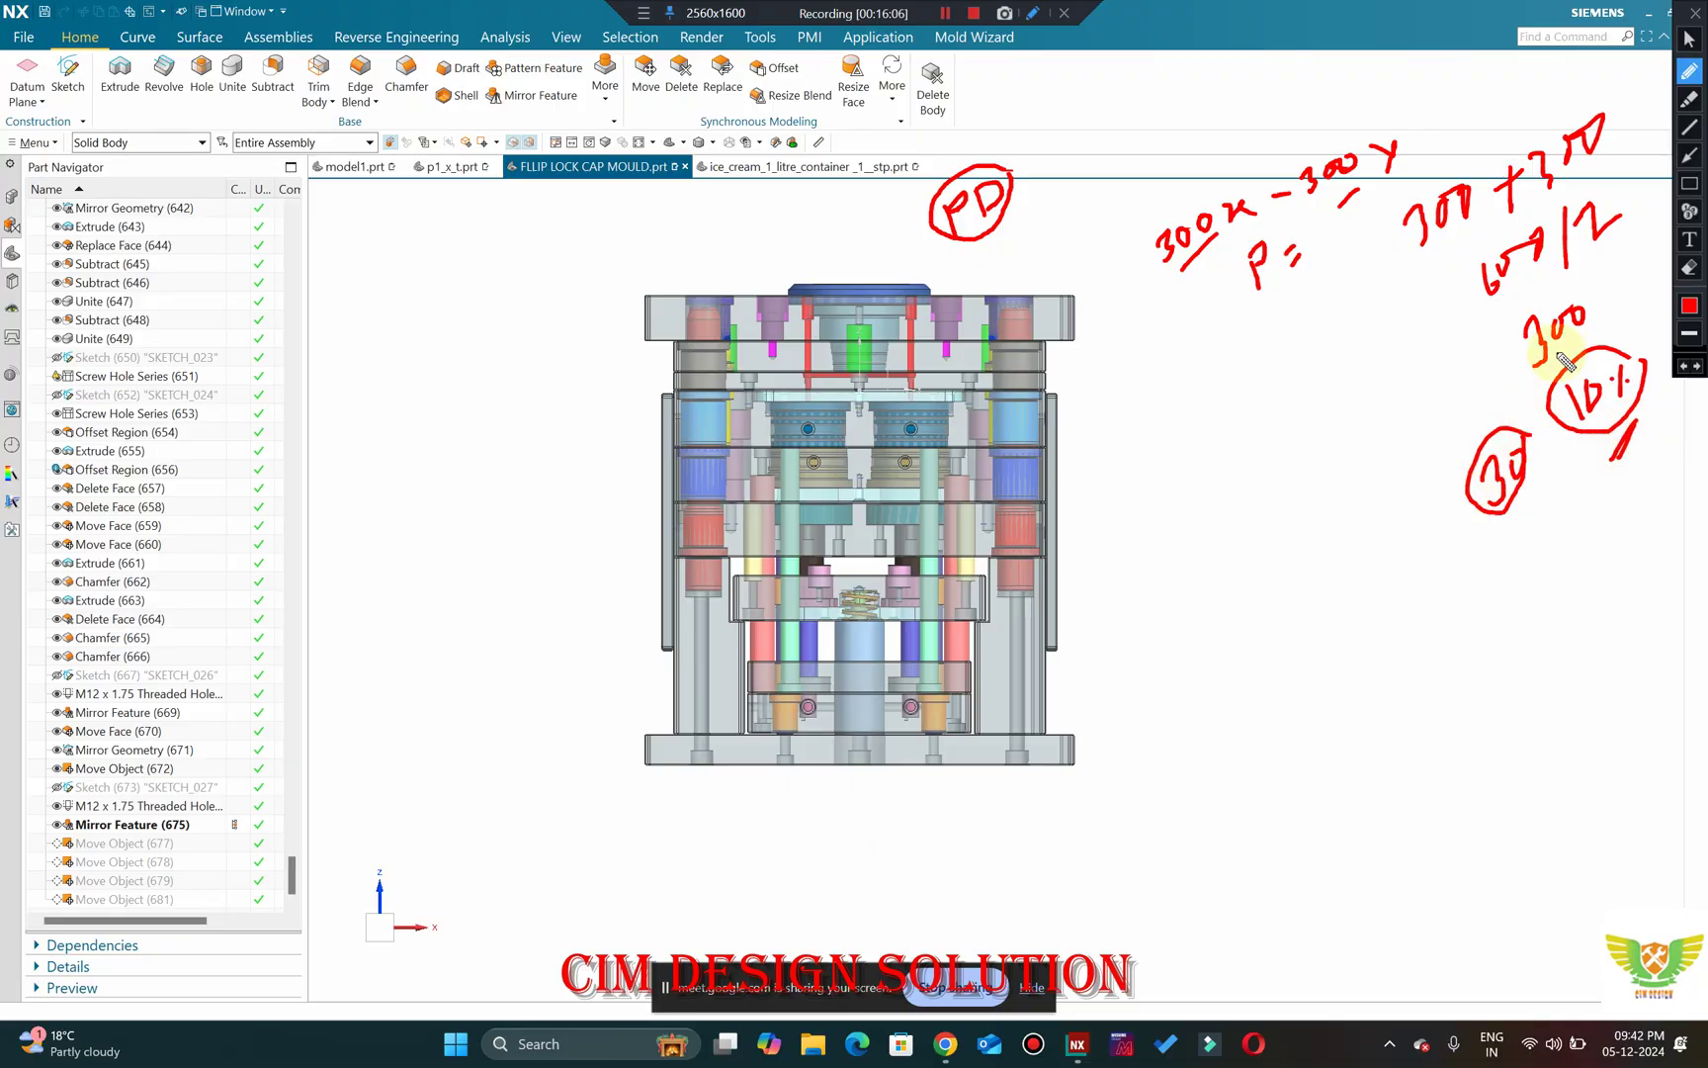
Close the screen annotations, admit the participant waiting in the Google Meet call, and return to the mould assembly in NX.
left_click_drag(1542, 334, 1534, 368)
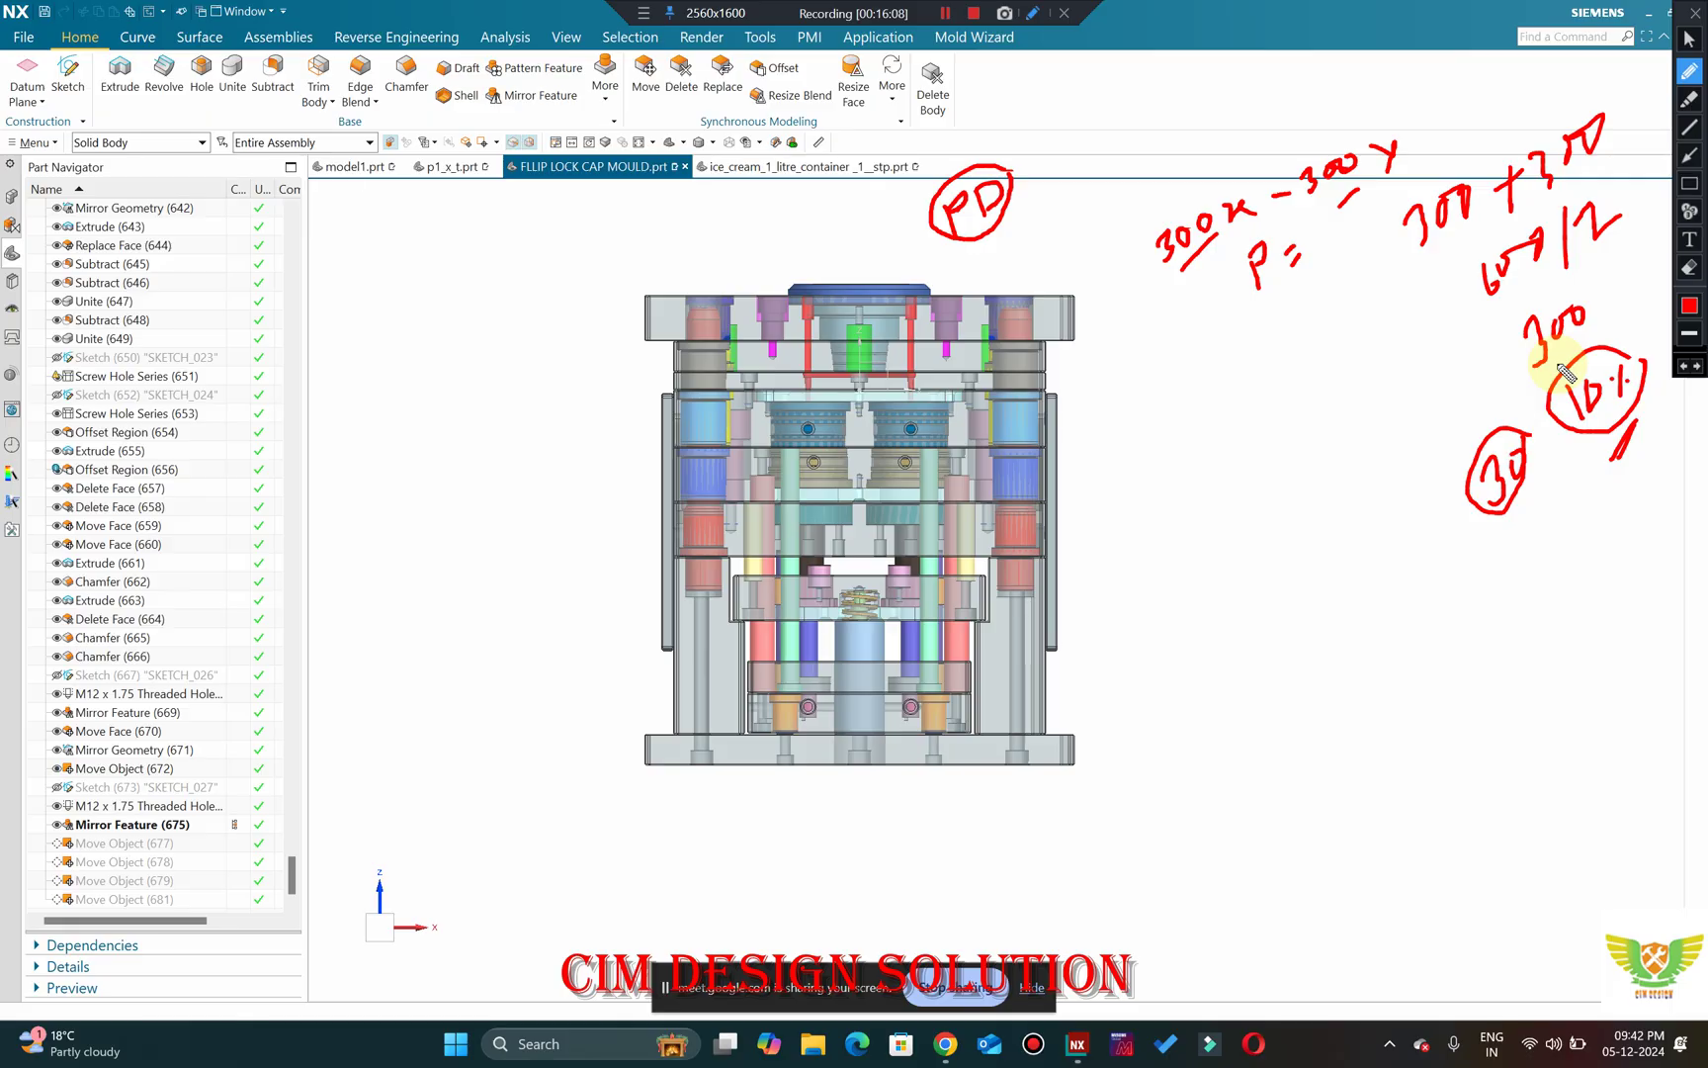
left_click(1695, 12)
left_click(820, 944)
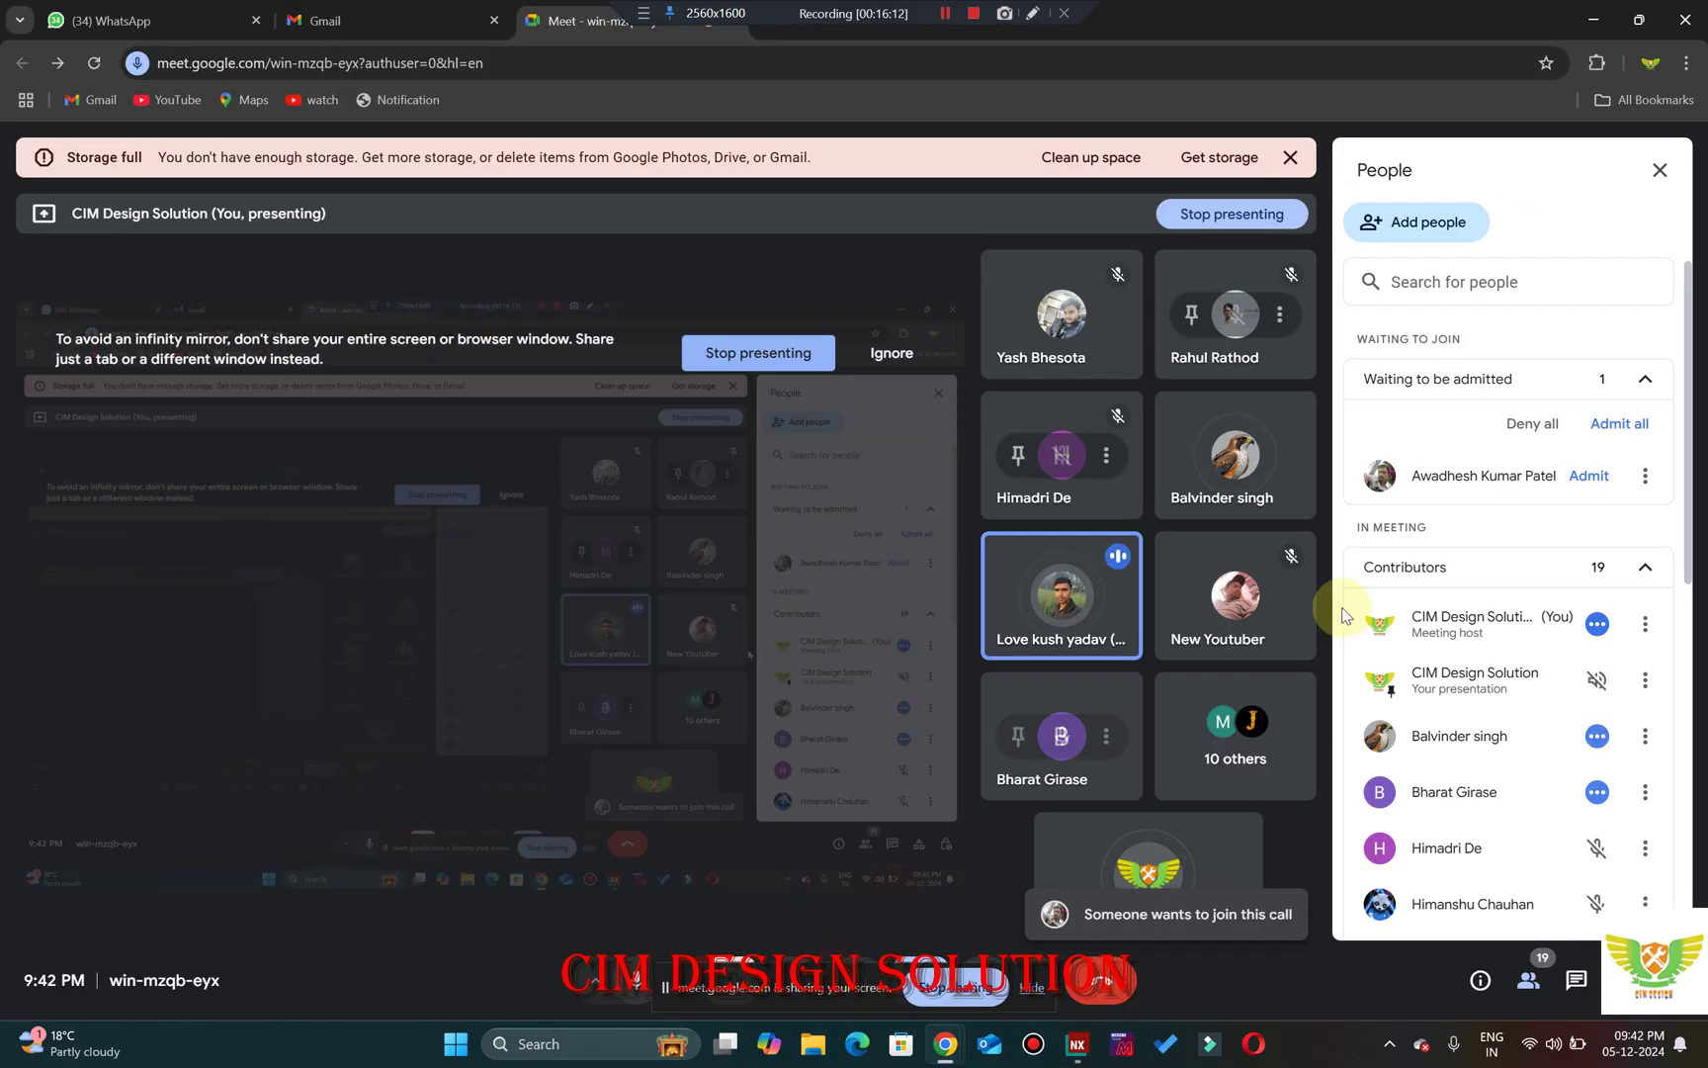
left_click(1580, 480)
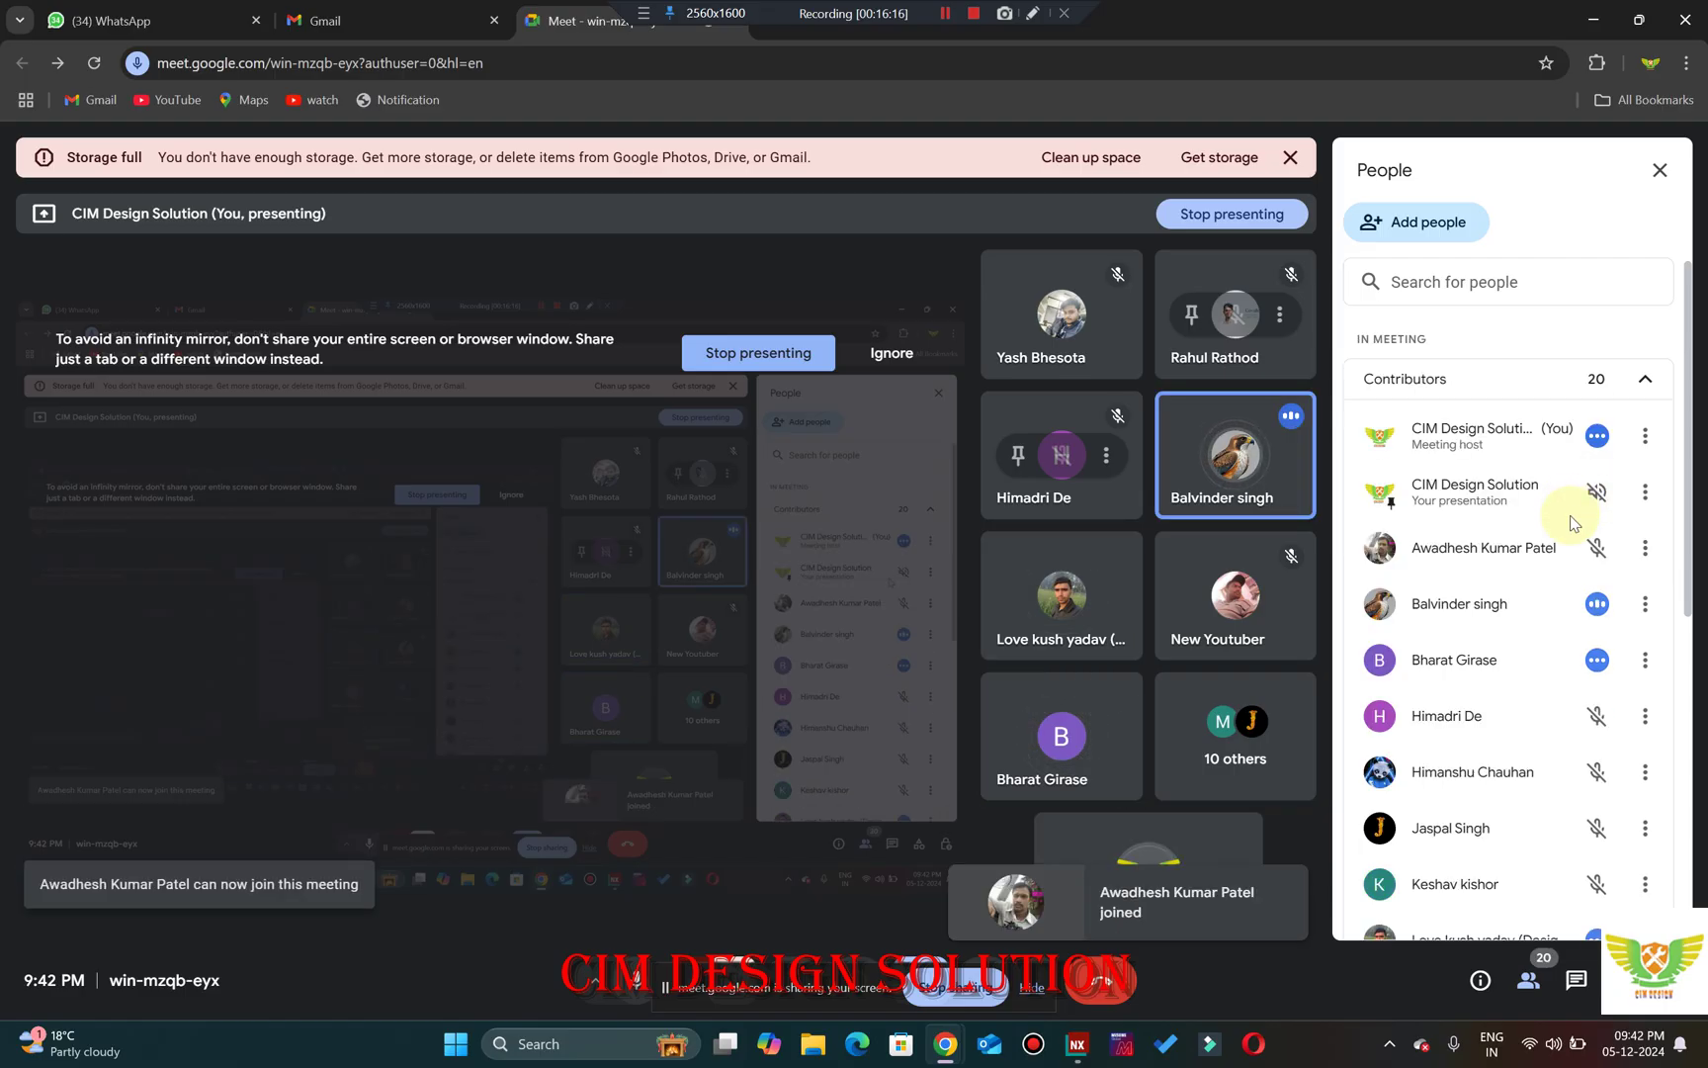
left_click(1592, 20)
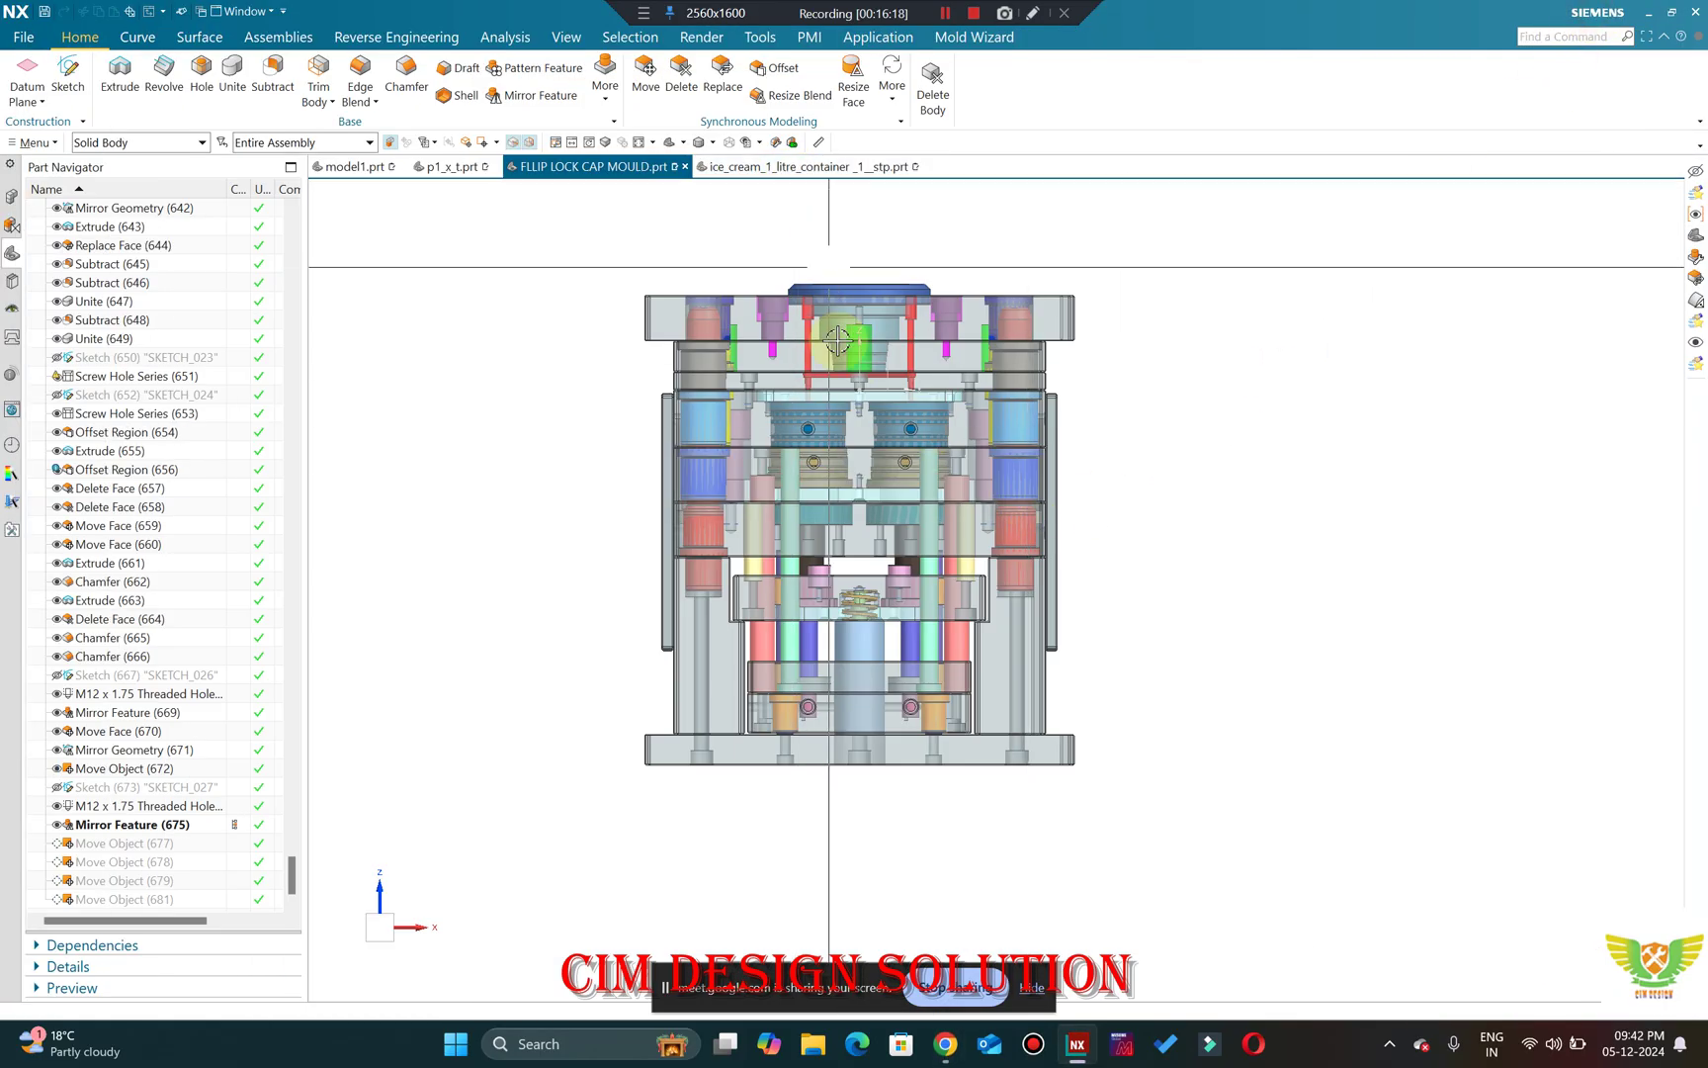
Examine the red guide bushes at the mould's corners in 3D and return the assembly to front view.
middle_click_drag(1028, 501, 890, 417)
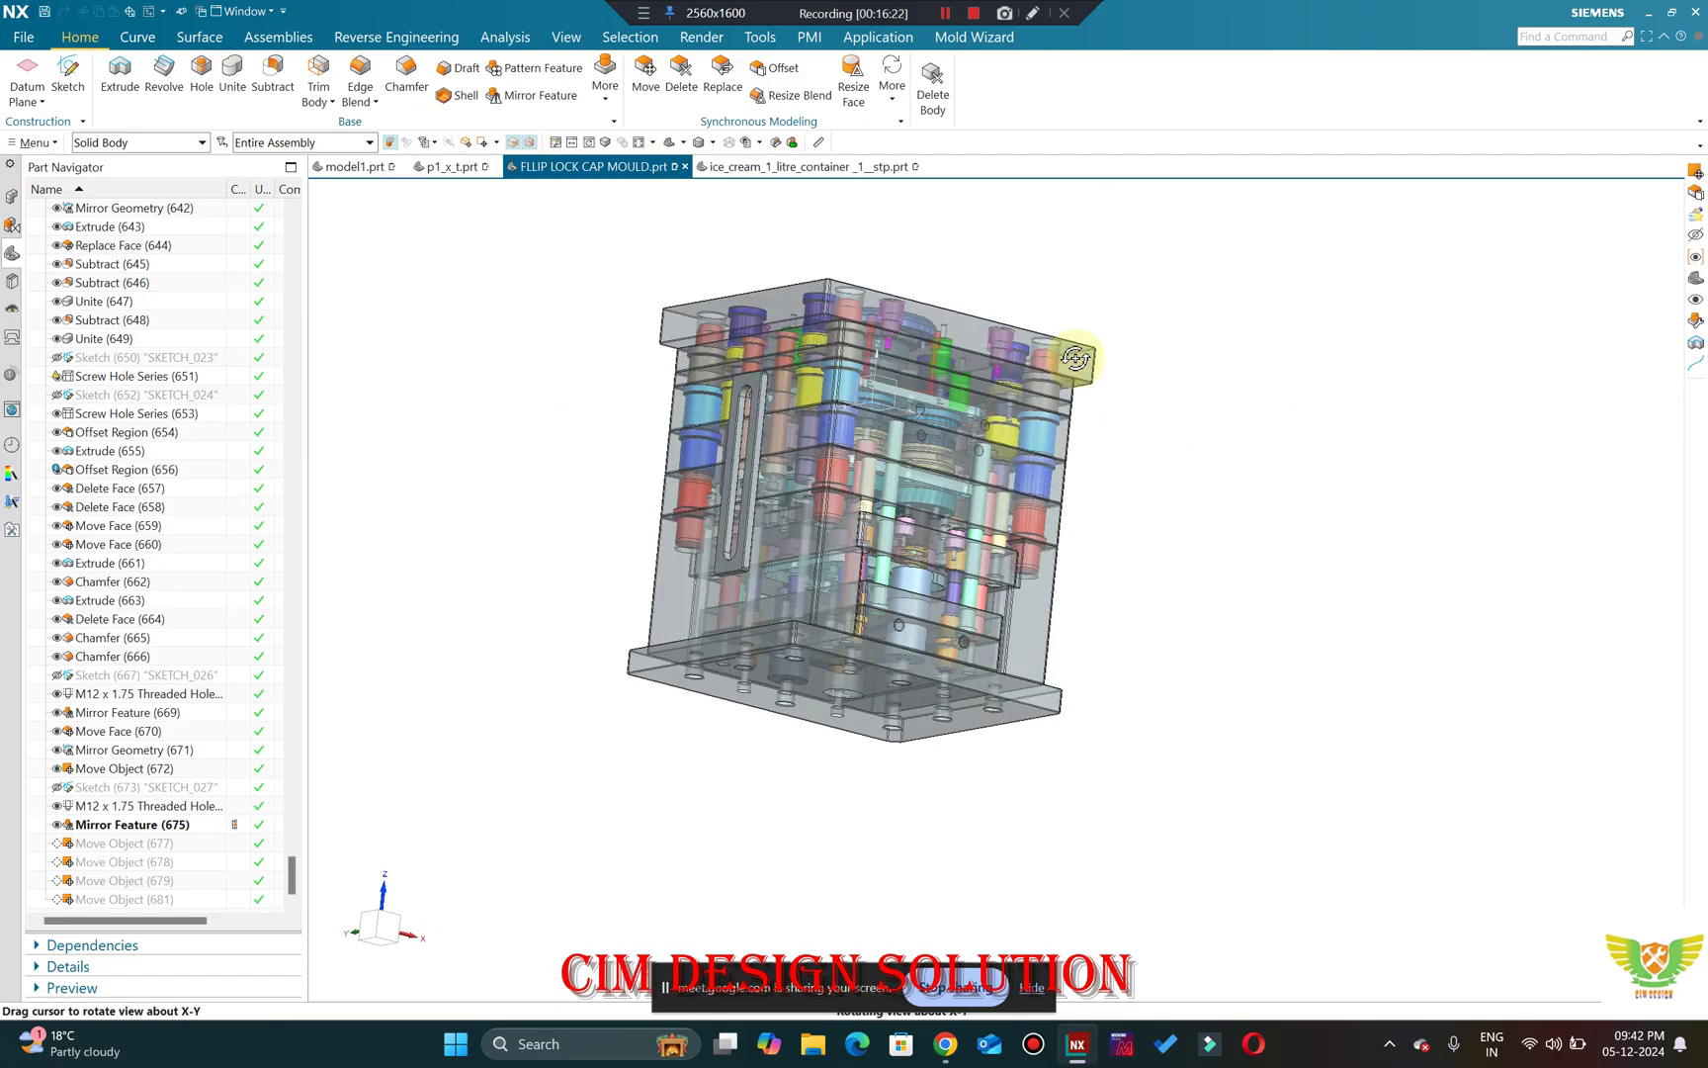
scroll(890, 417, "down", 4)
scroll(618, 602, "up", 2)
scroll(617, 603, "down", 8)
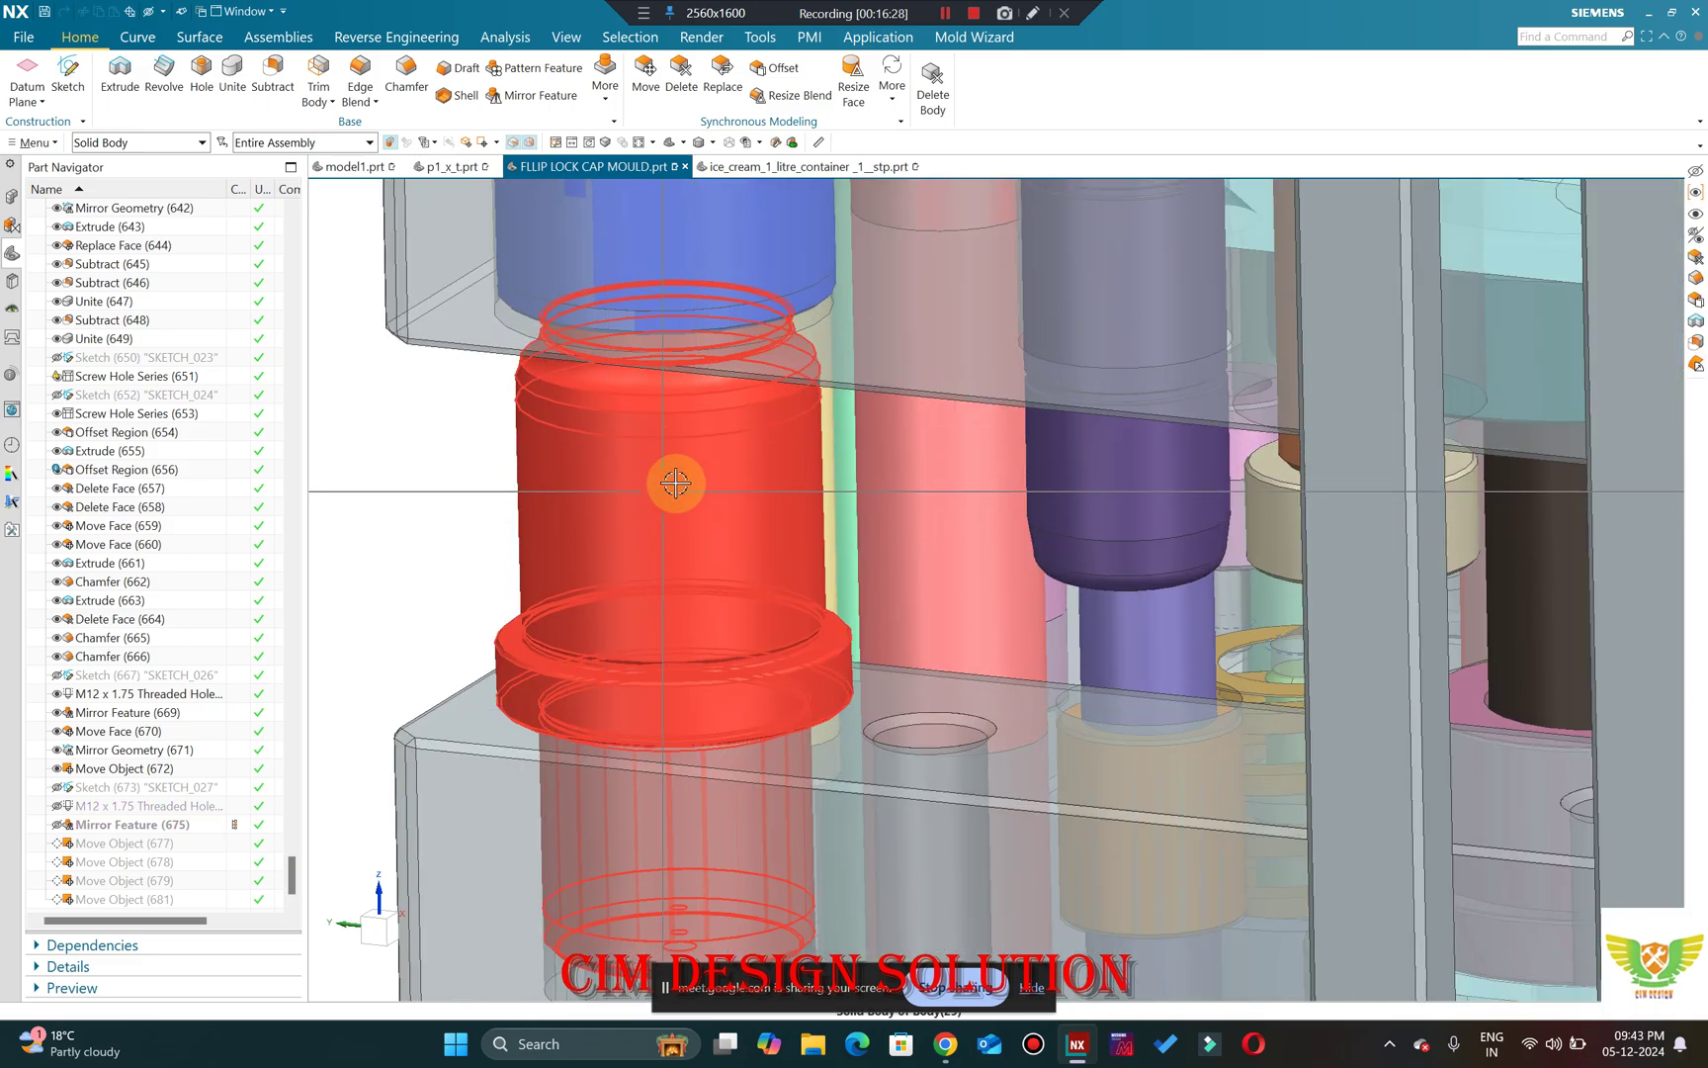
scroll(648, 495, "up", 6)
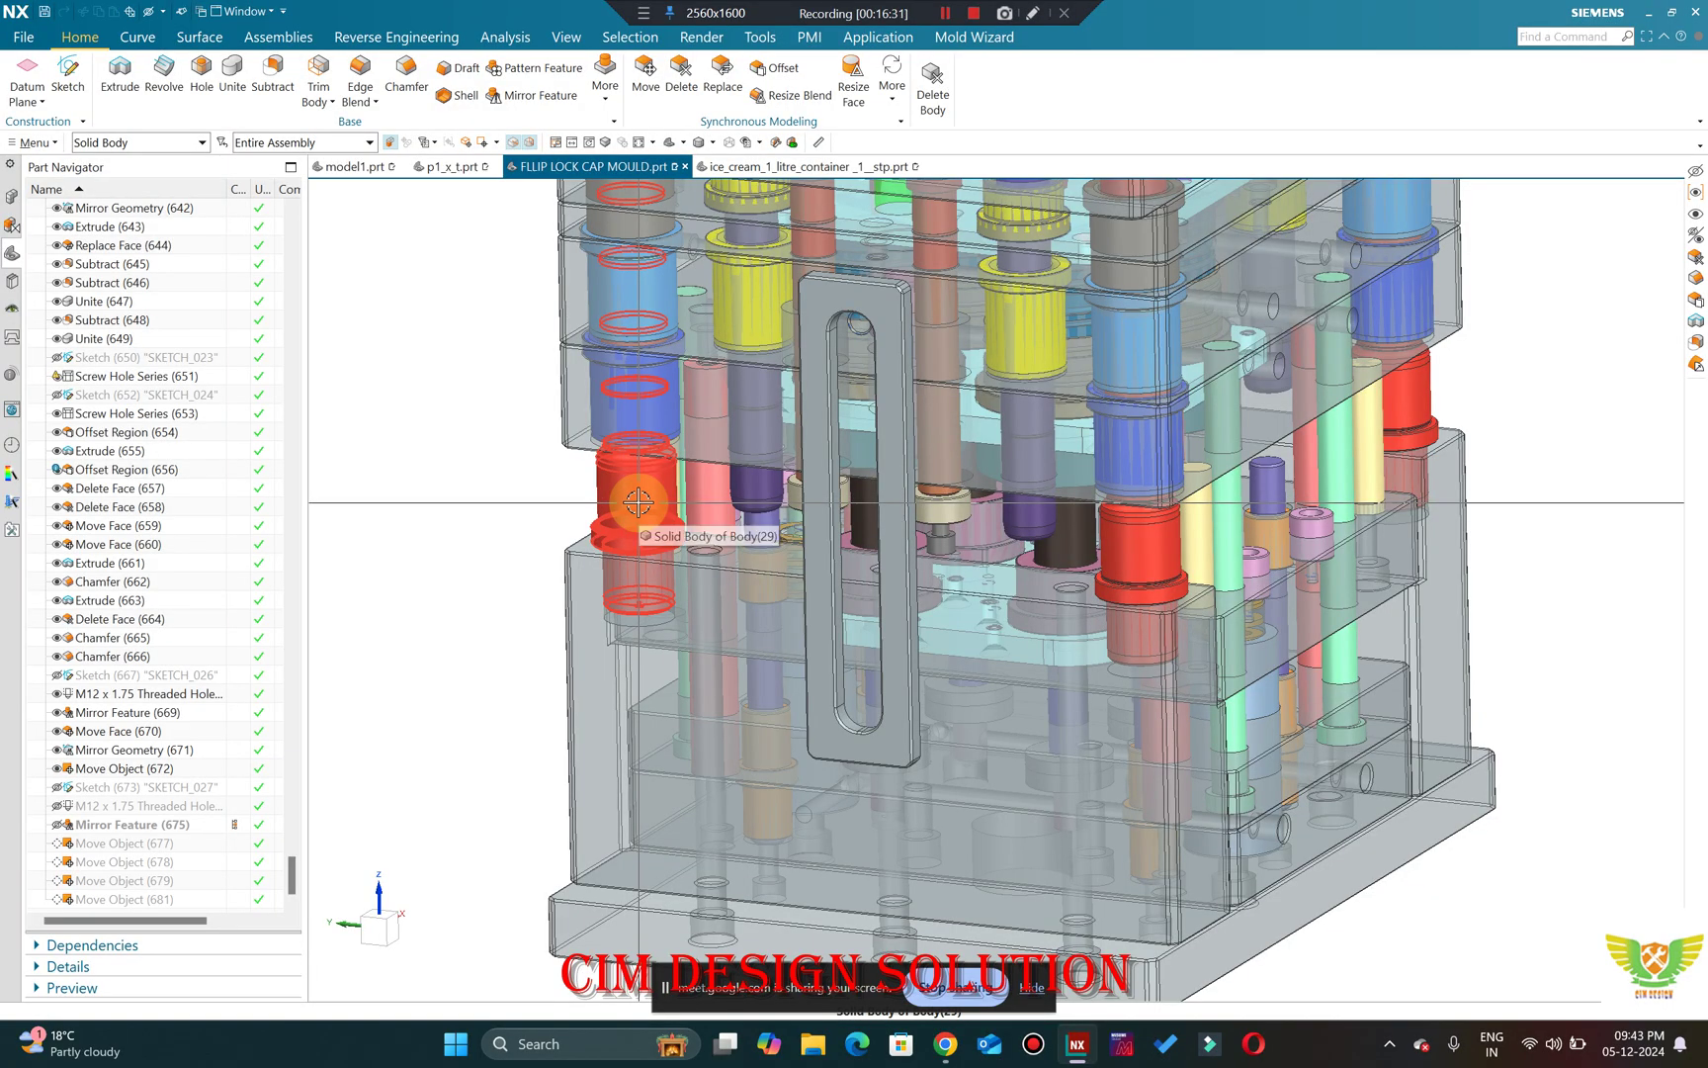
scroll(638, 502, "up", 8)
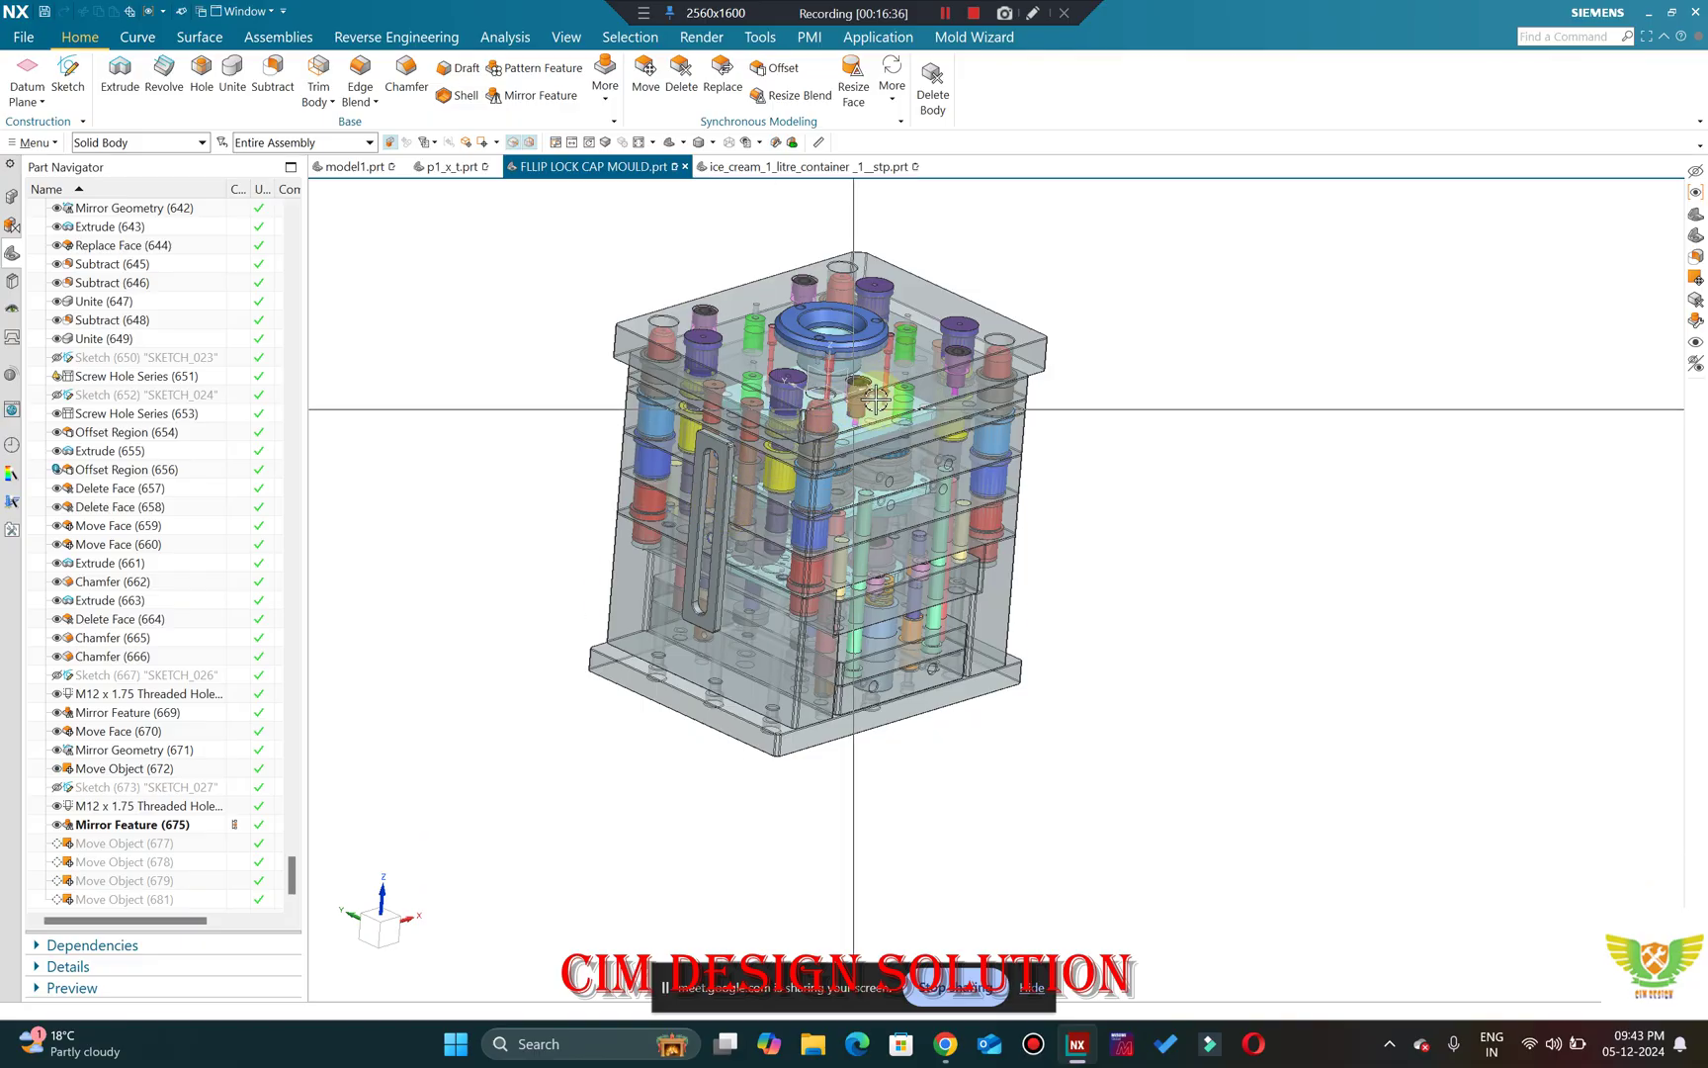
key("ctrl+alt+f")
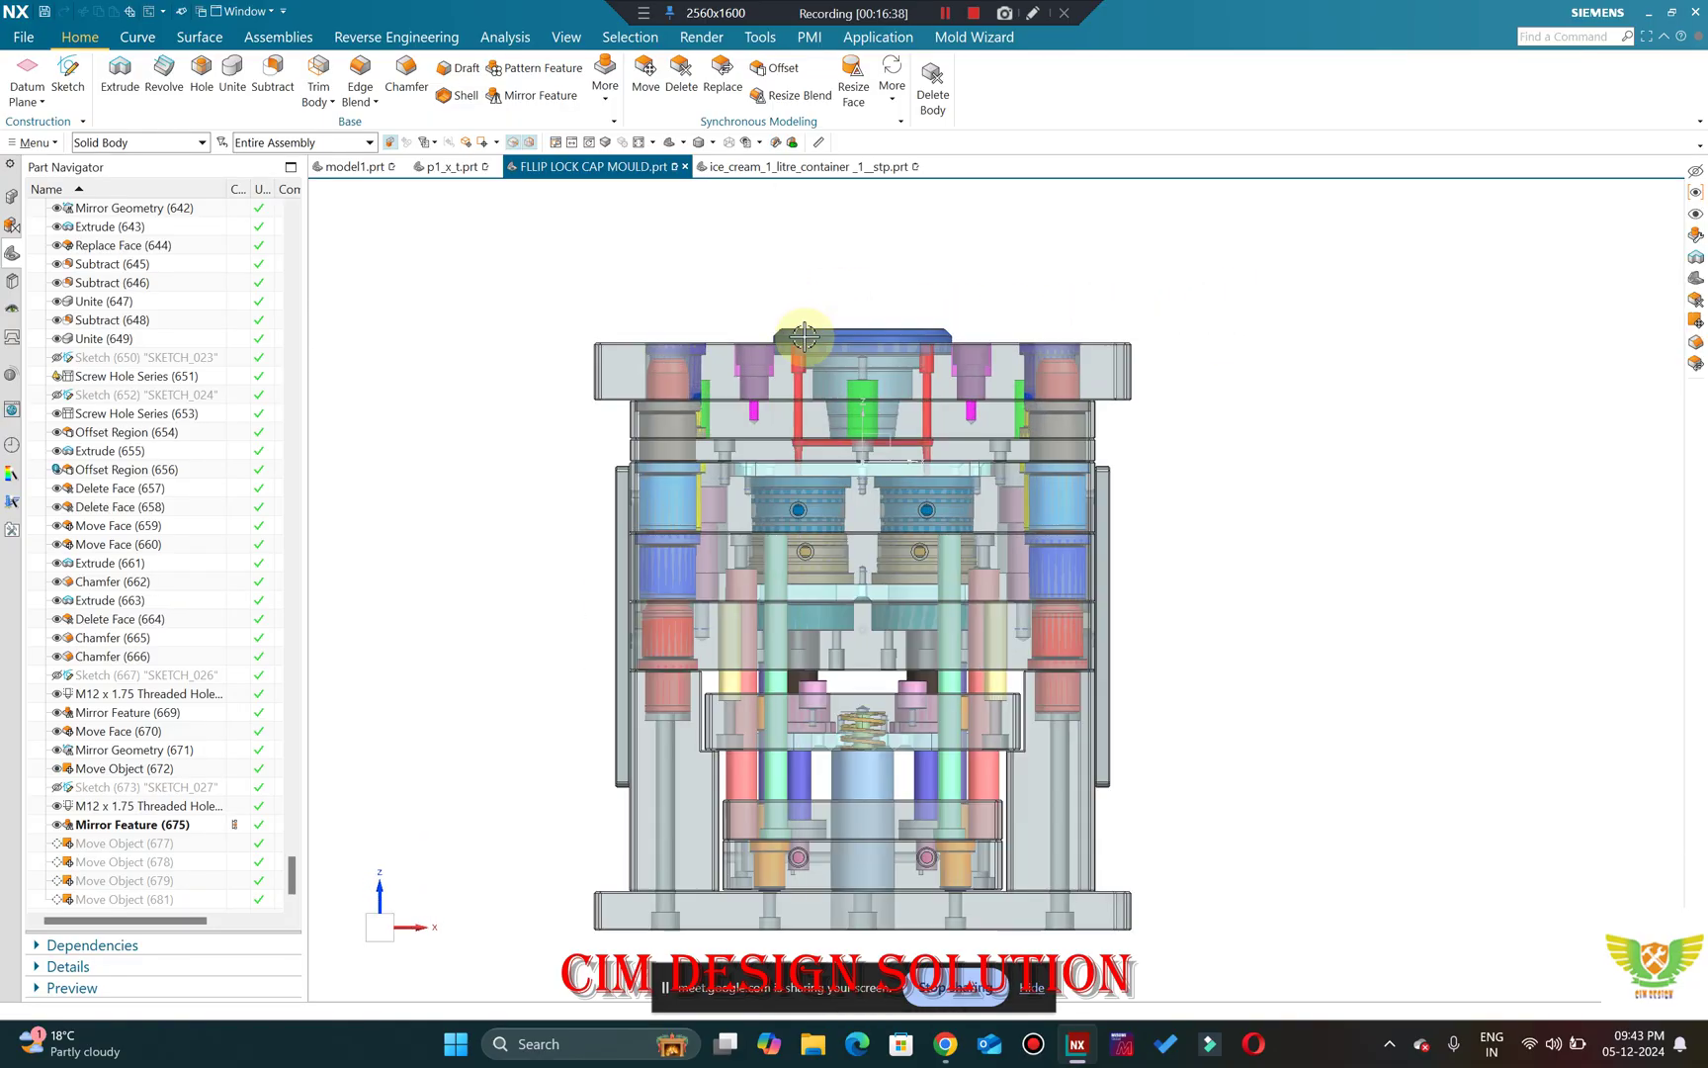
middle_click_drag(763, 400, 781, 327)
key("ctrl+alt+f")
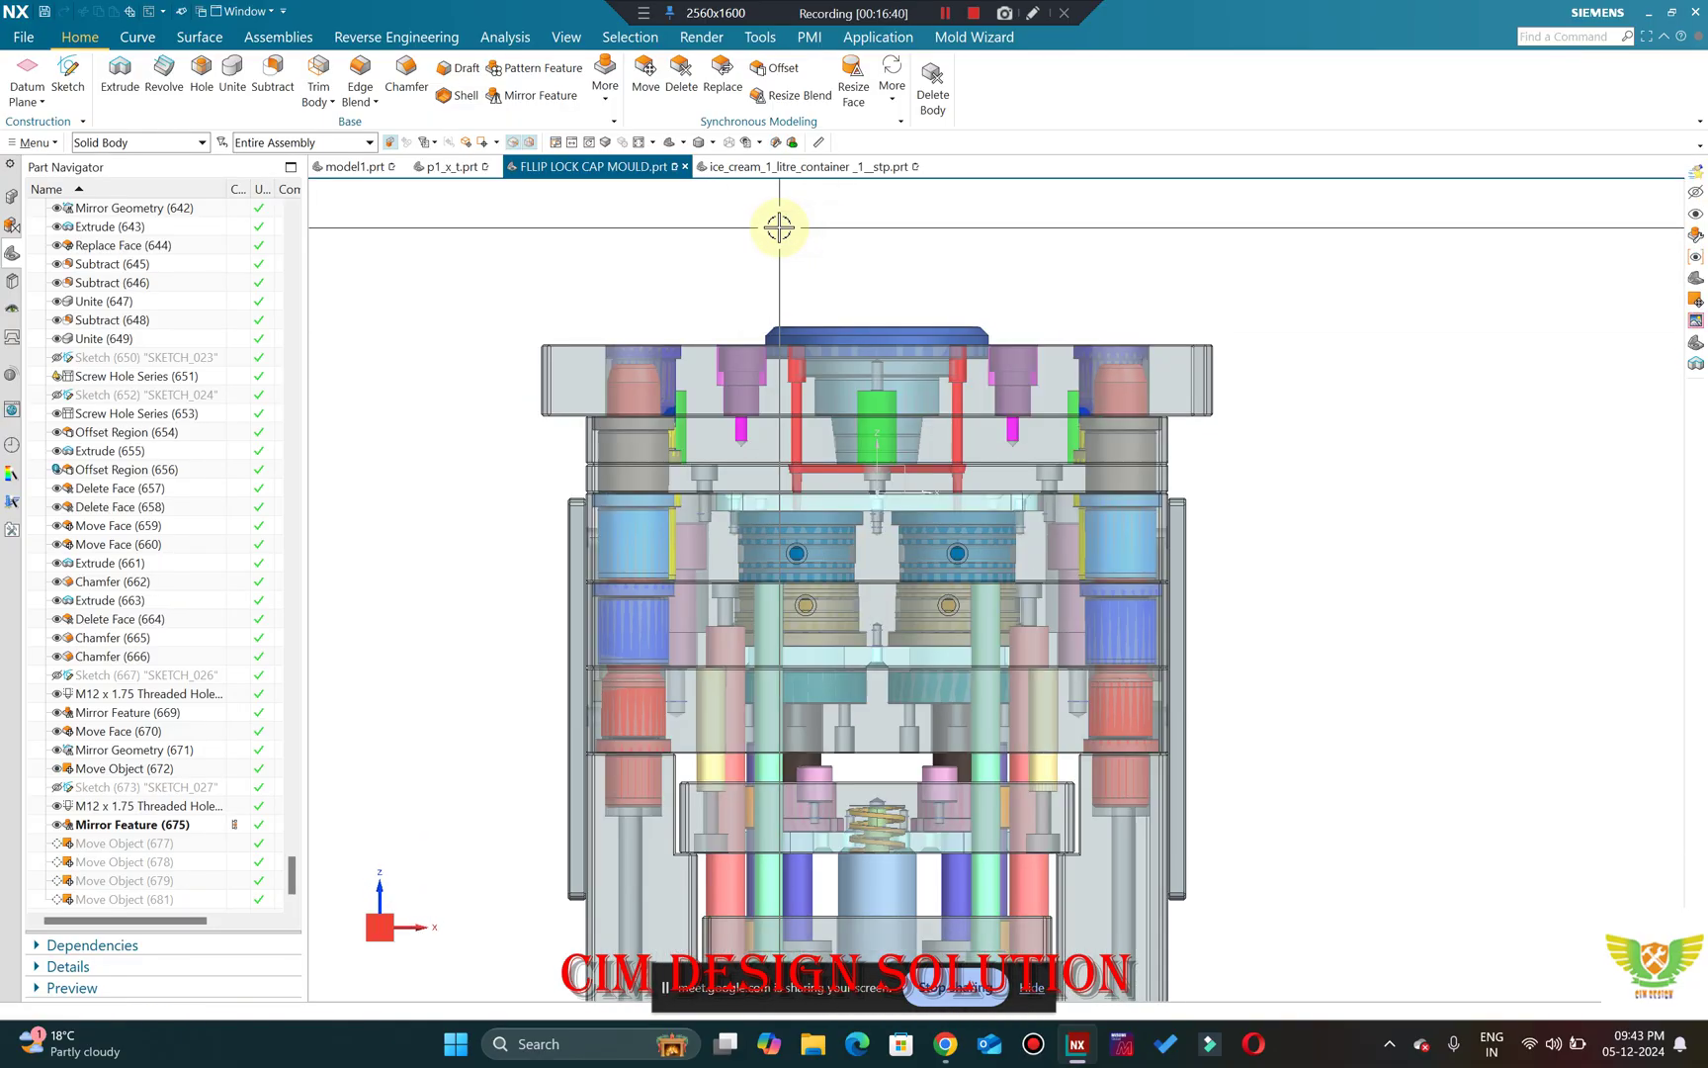
Hide the mould's top plate and examine the blue locating ring and sprue bush from above and from the front.
middle_click_drag(779, 227, 891, 381)
scroll(850, 286, "down", 4)
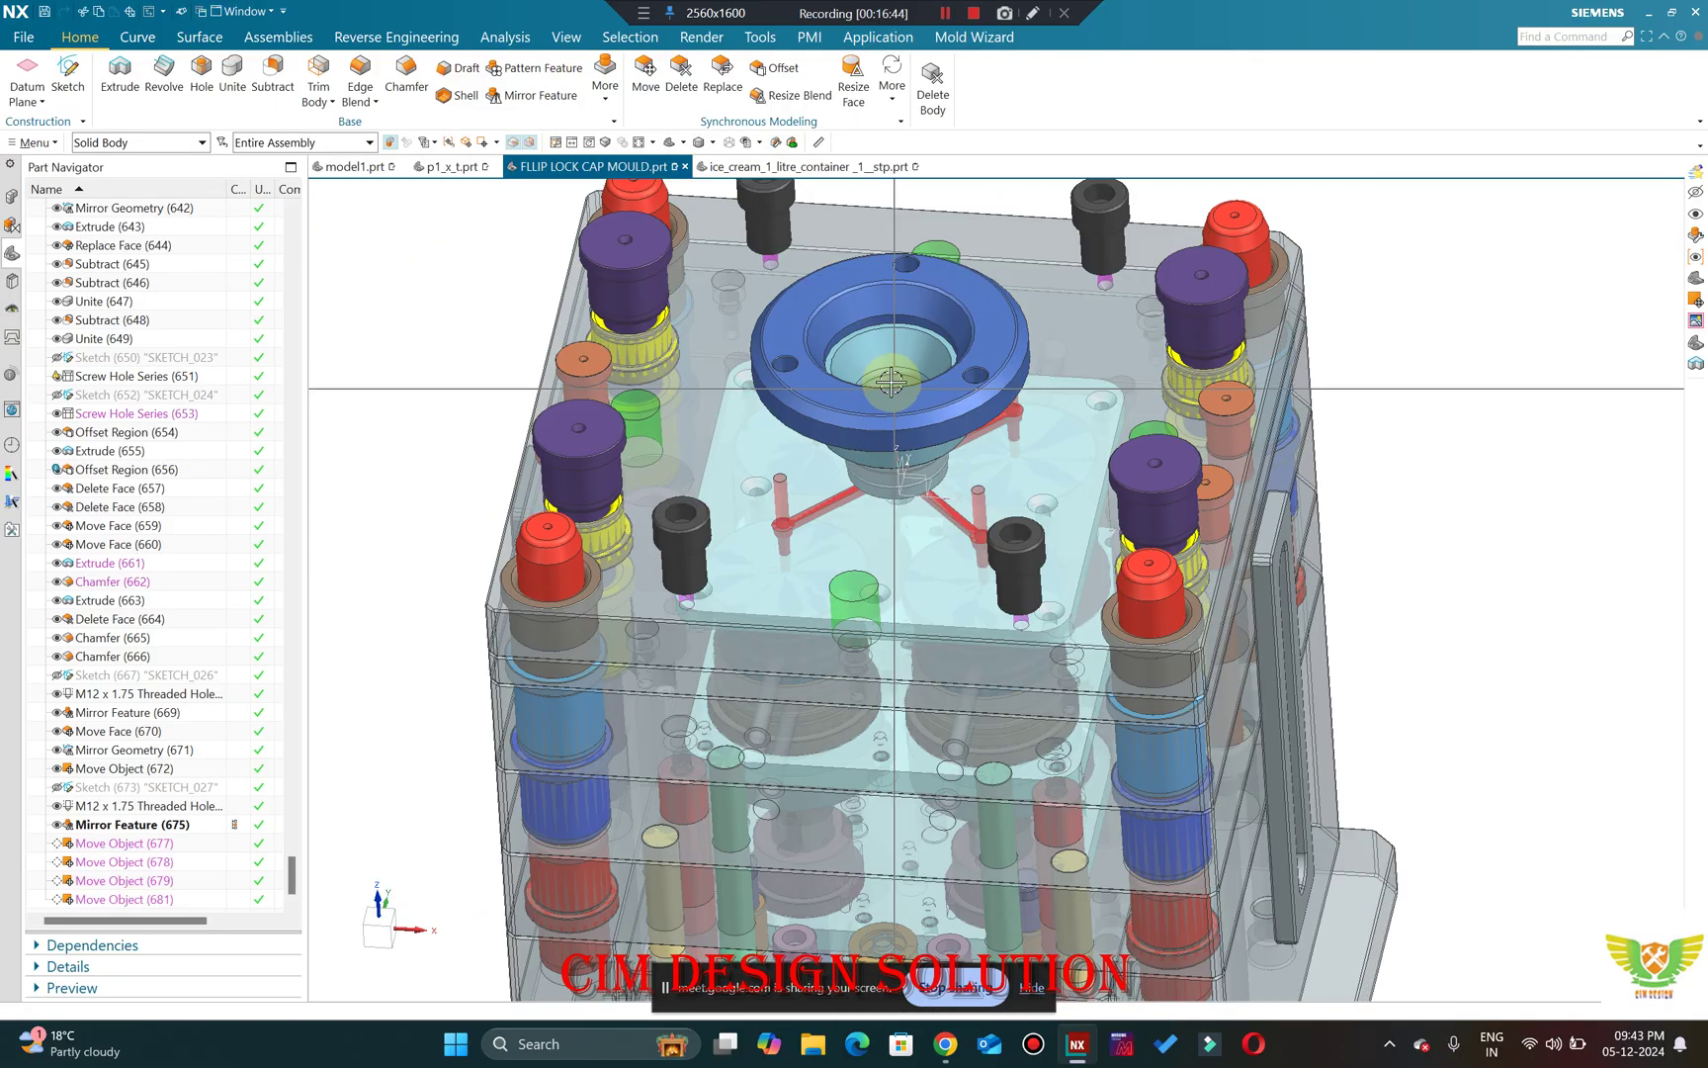
scroll(890, 381, "down", 3)
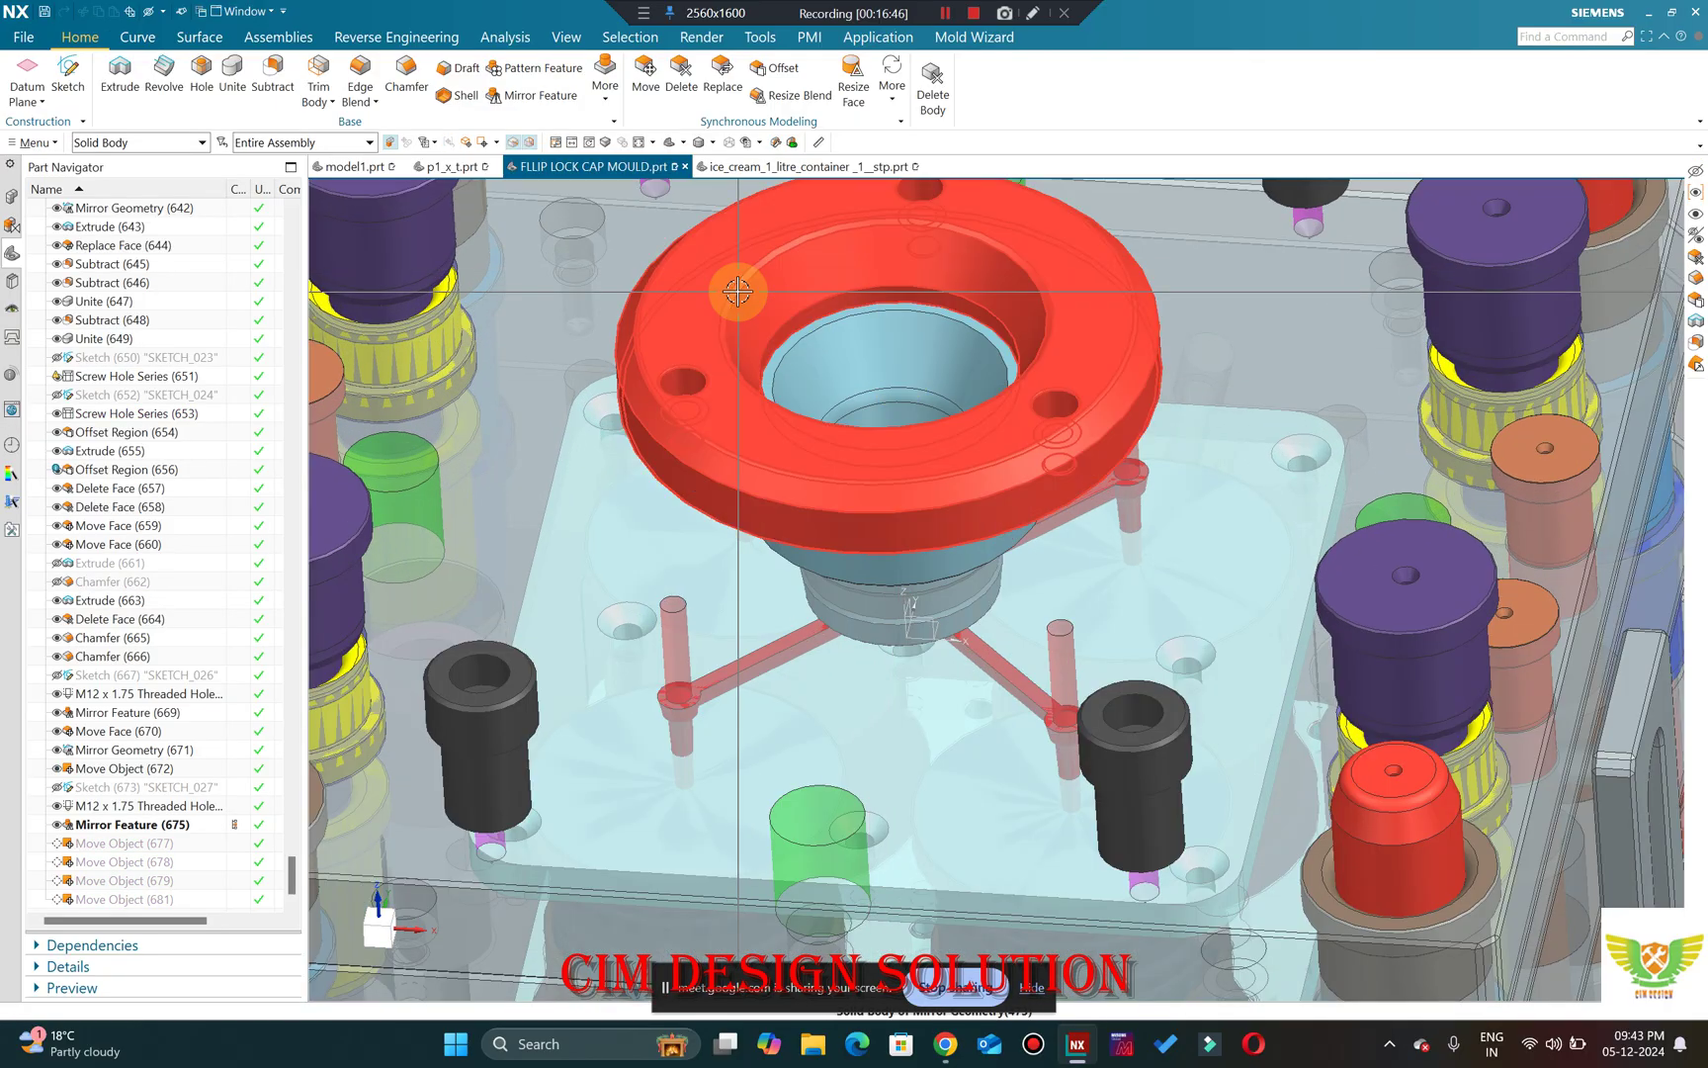
scroll(741, 296, "up", 4)
middle_click_drag(741, 296, 399, 206)
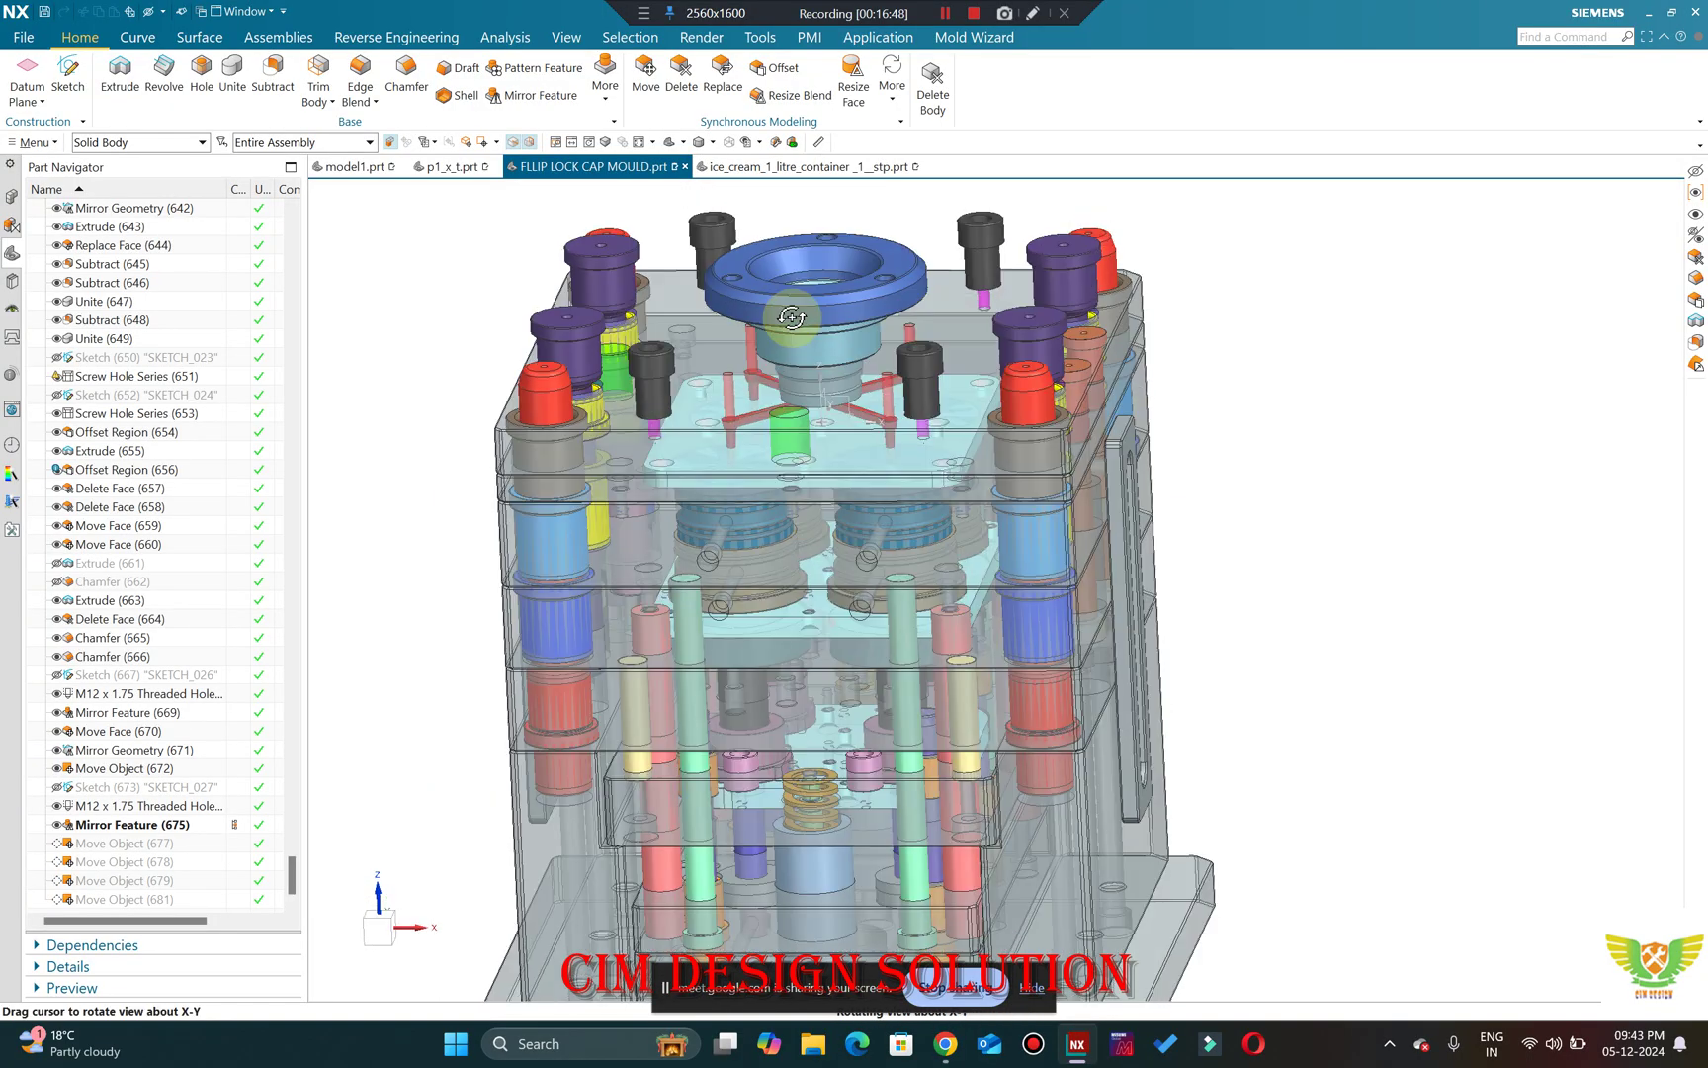
scroll(823, 299, "up", 3)
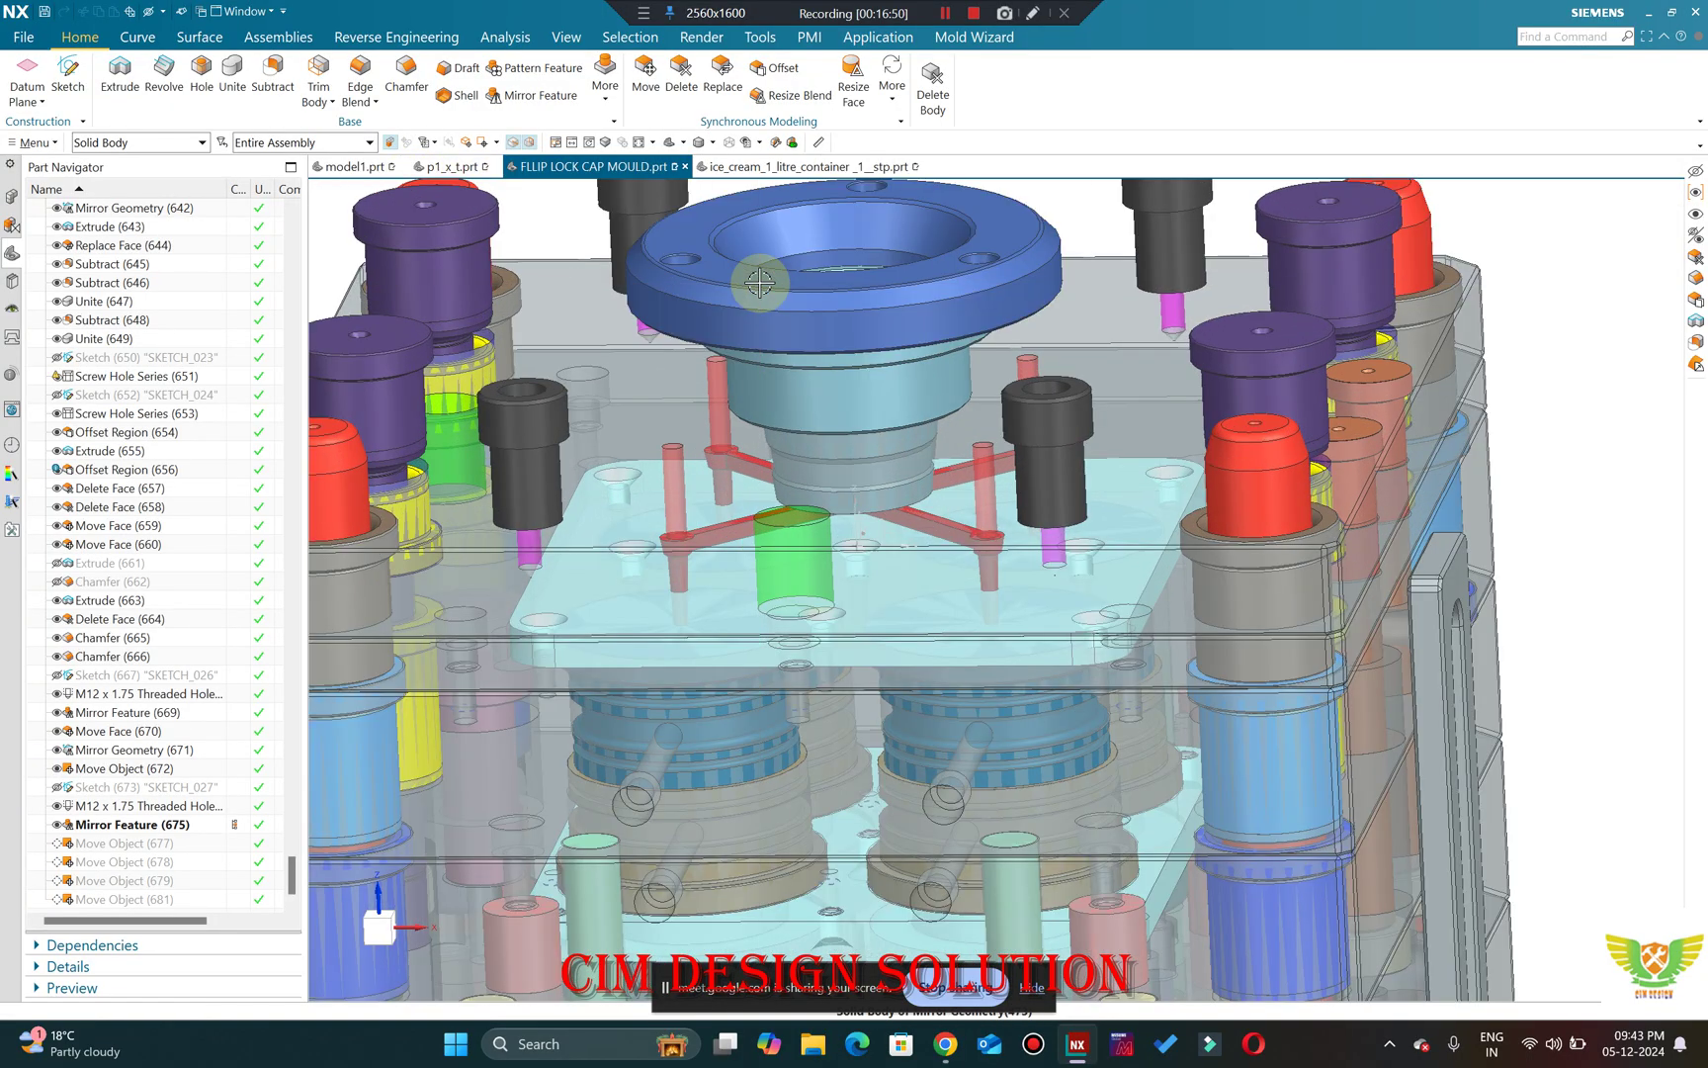
scroll(760, 292, "down", 4)
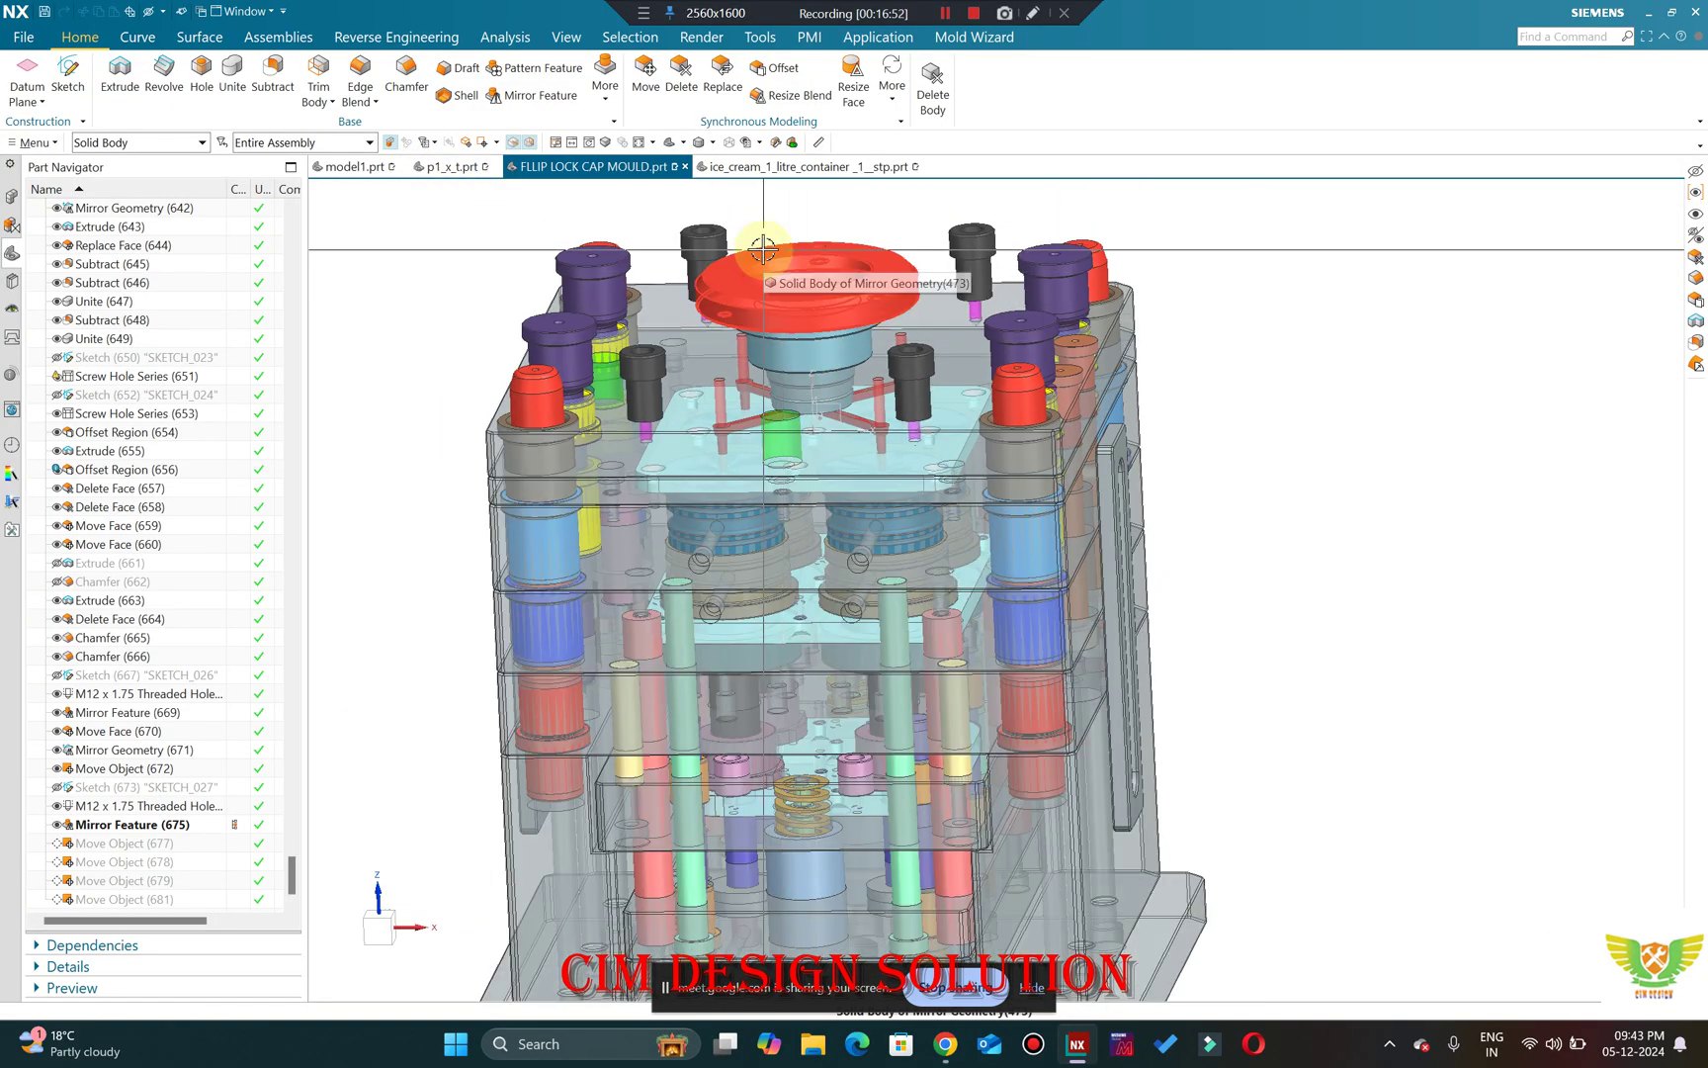
key("ctrl+alt+f")
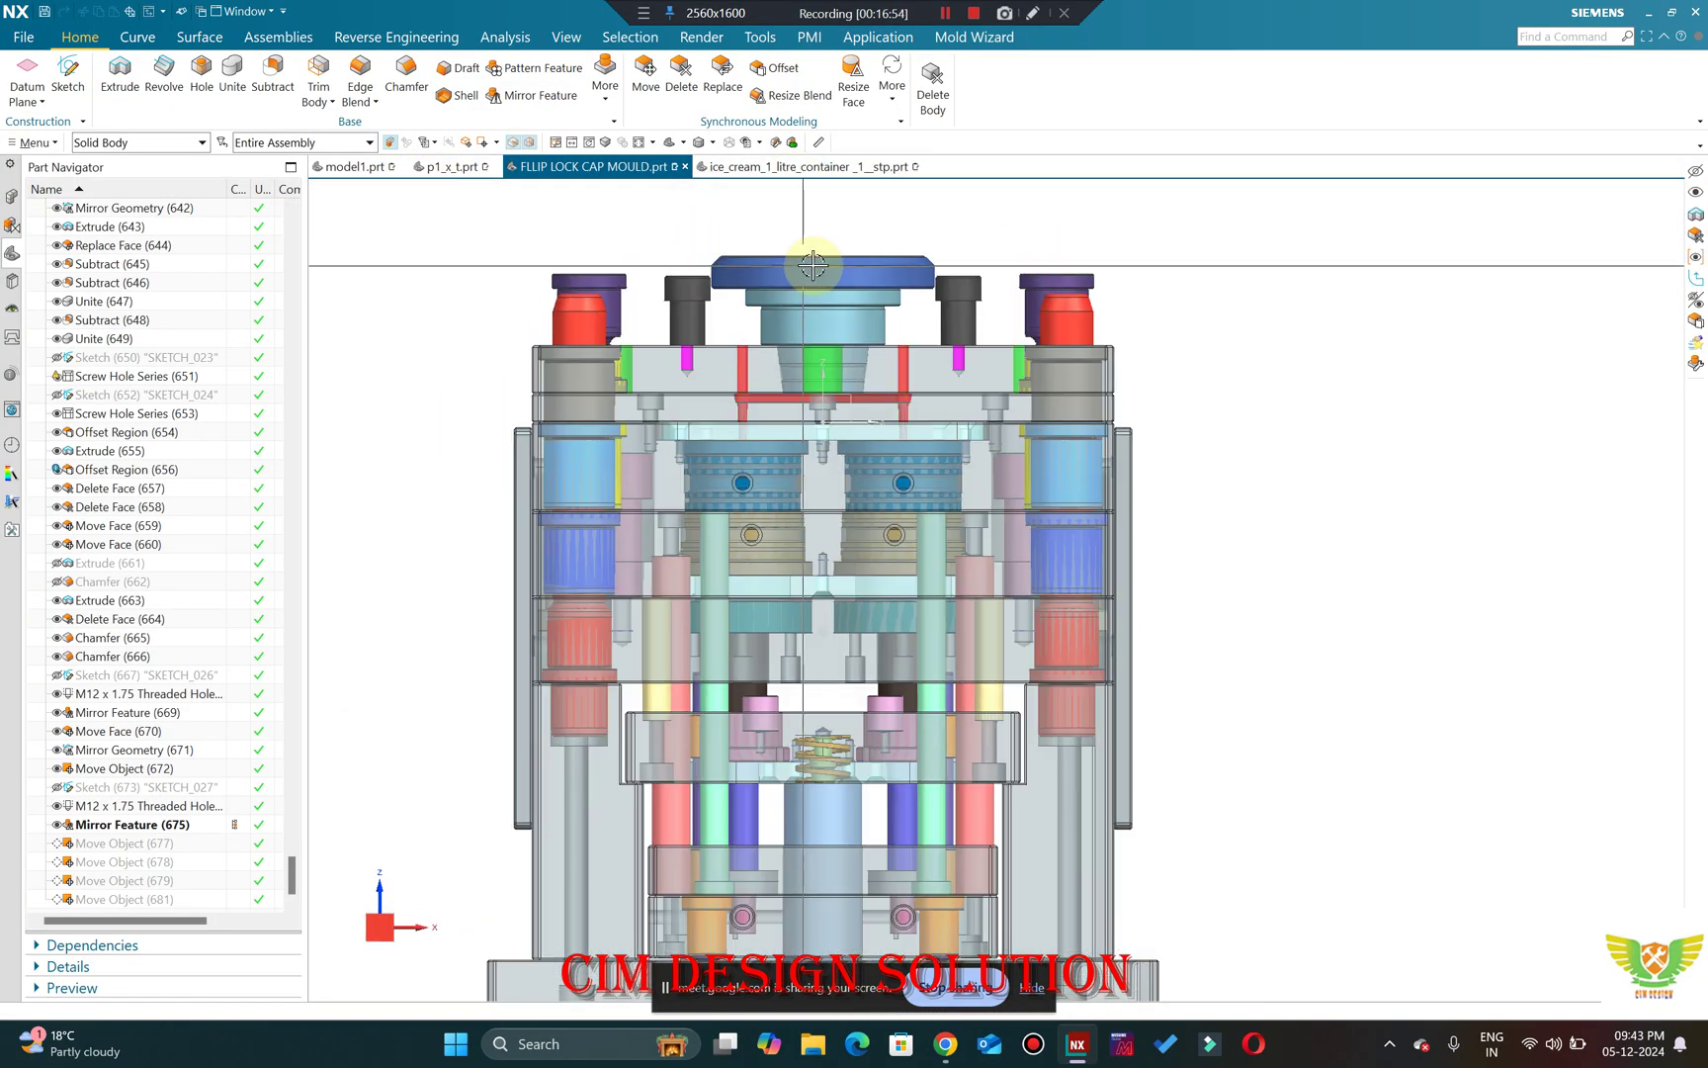
scroll(809, 265, "up", 2)
middle_click_drag(809, 265, 797, 347)
scroll(984, 209, "down", 2)
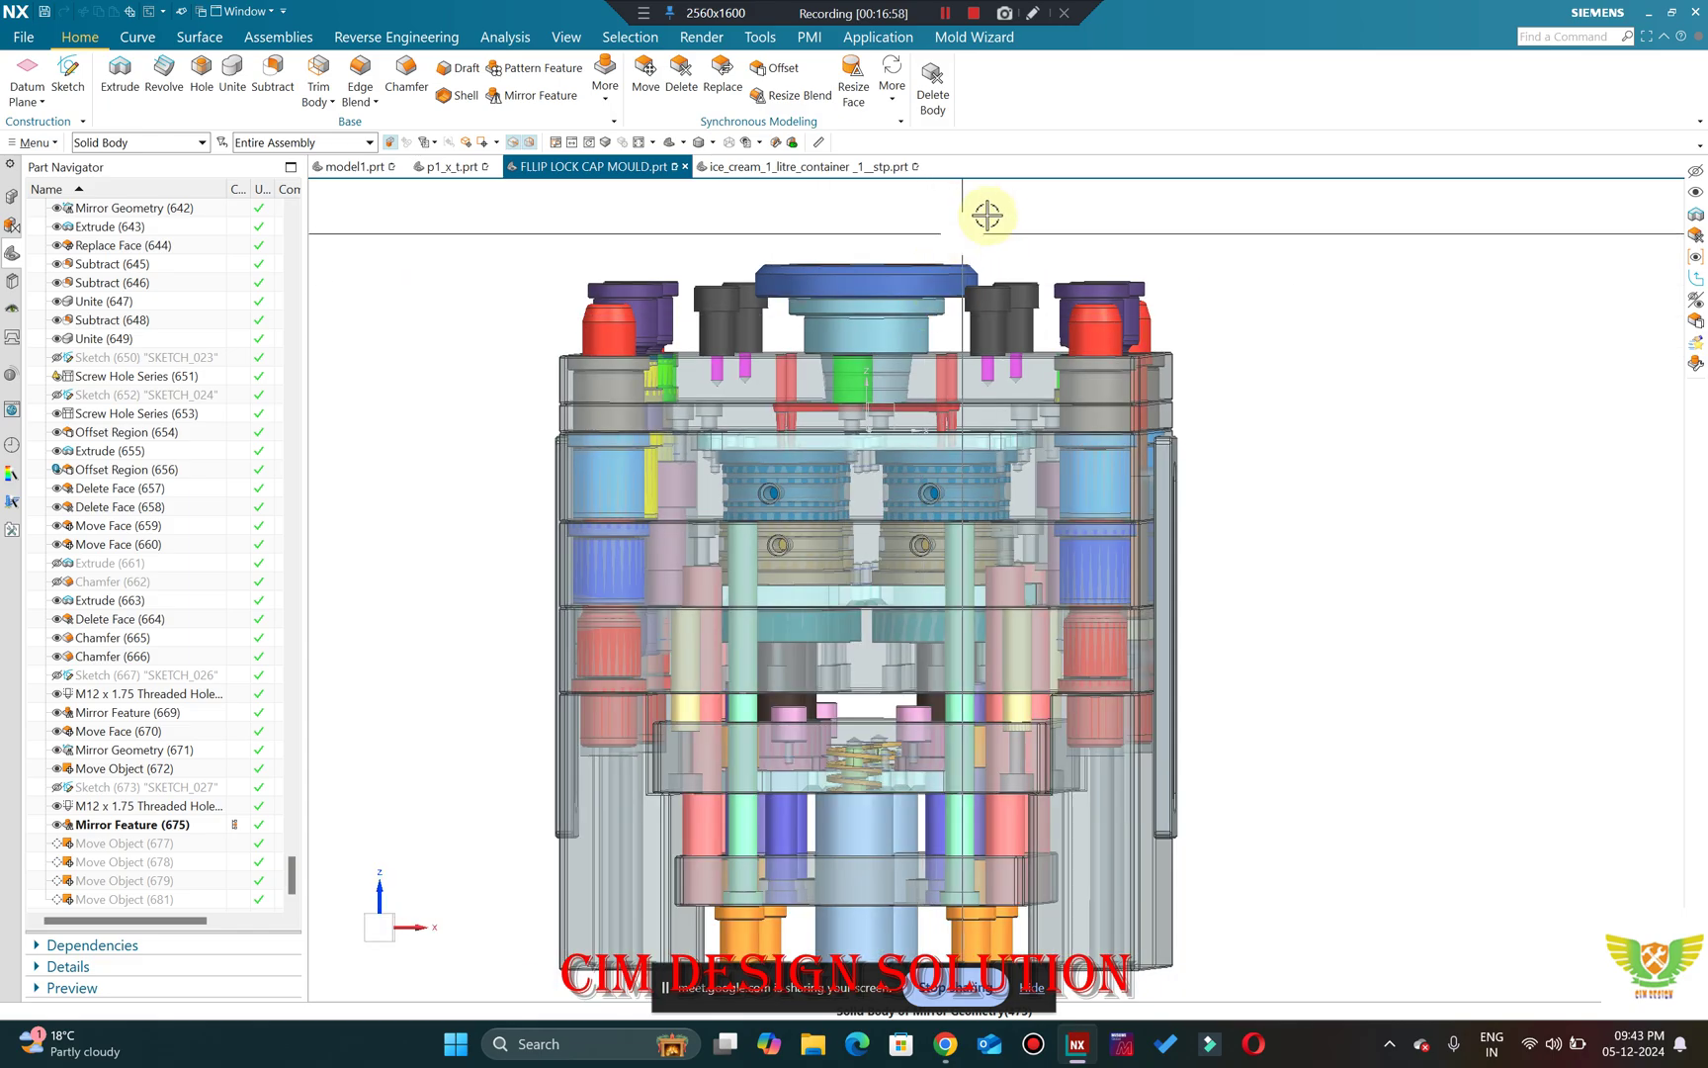
Show the top plate again and examine how it encloses the locating ring and guide pillars.
scroll(925, 217, "down", 1)
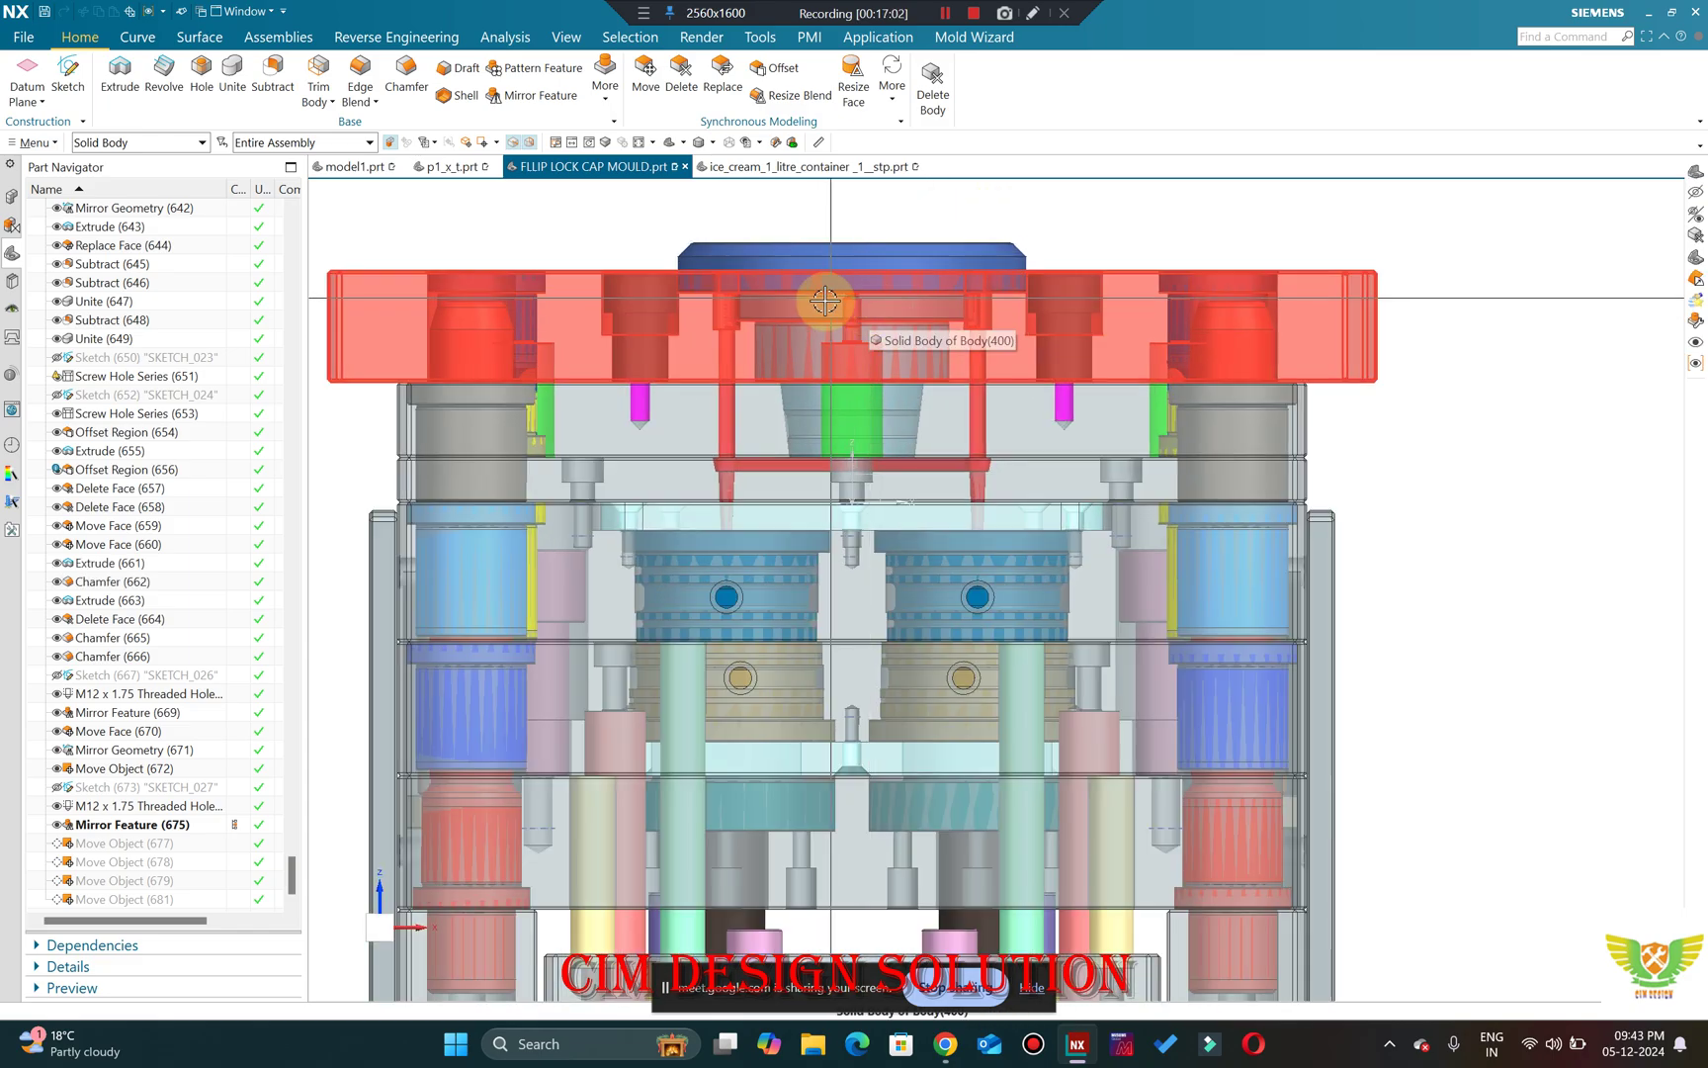
scroll(598, 211, "up", 1)
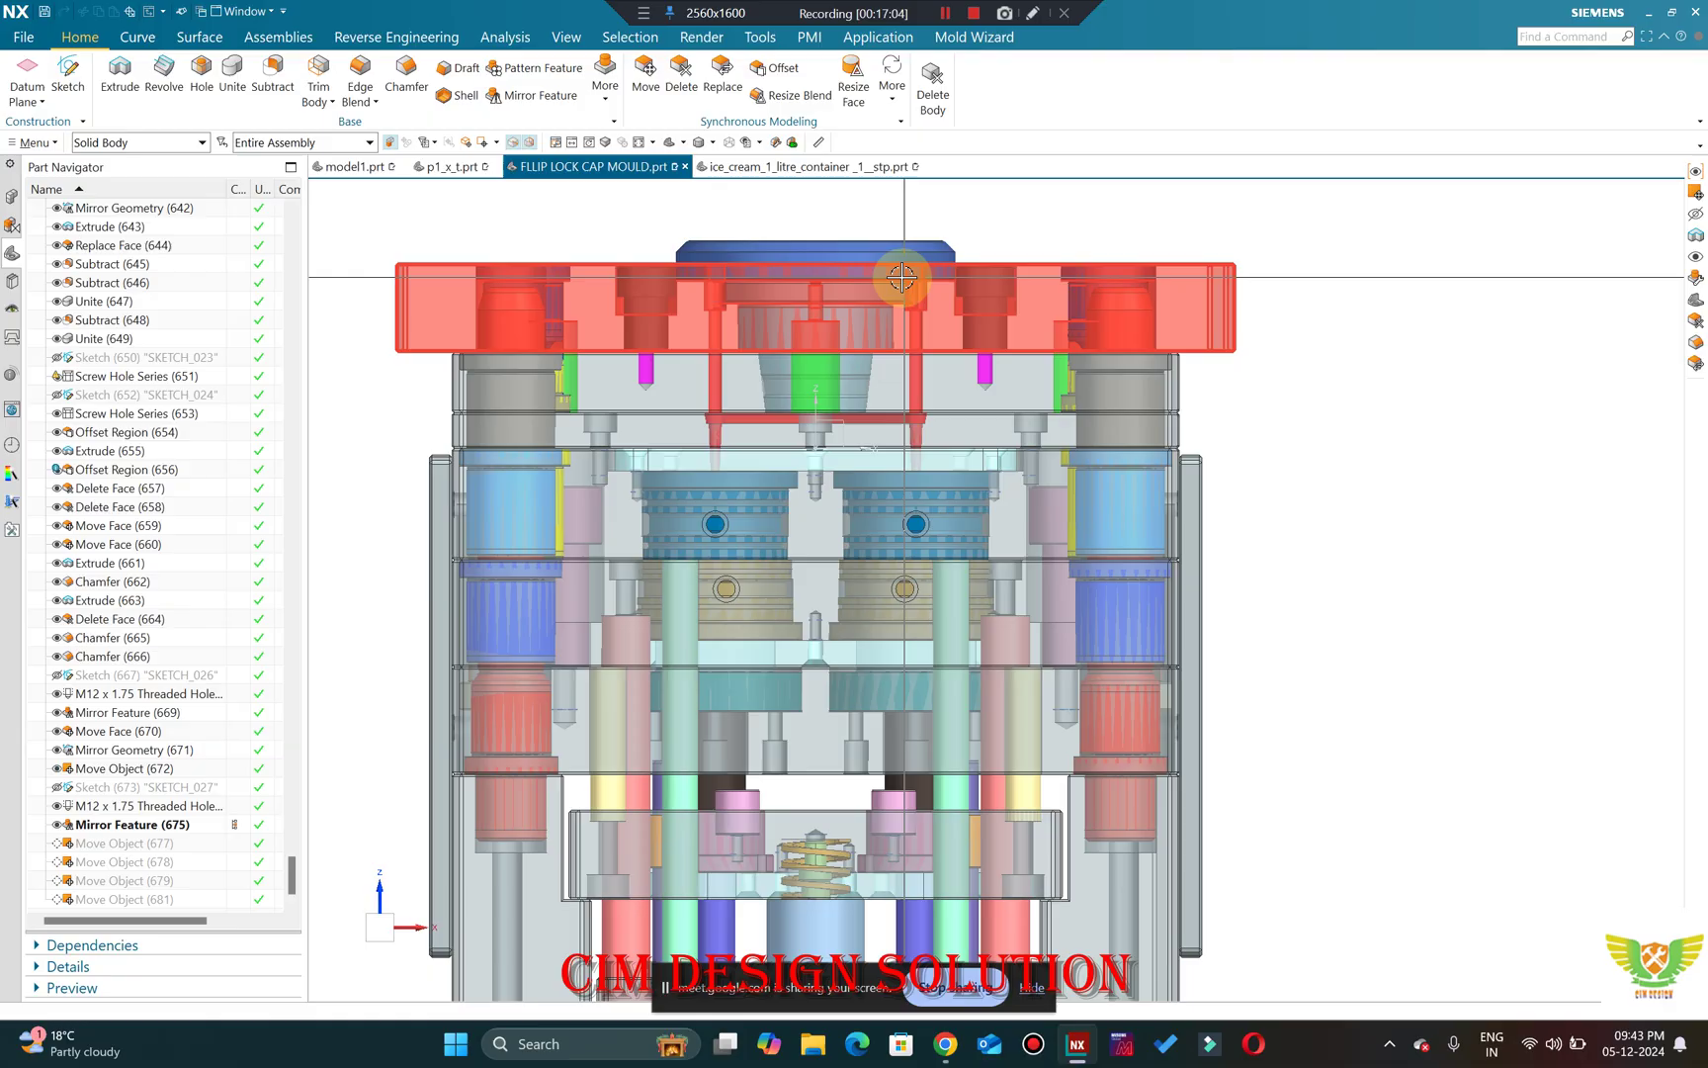
middle_click_drag(903, 275, 731, 348)
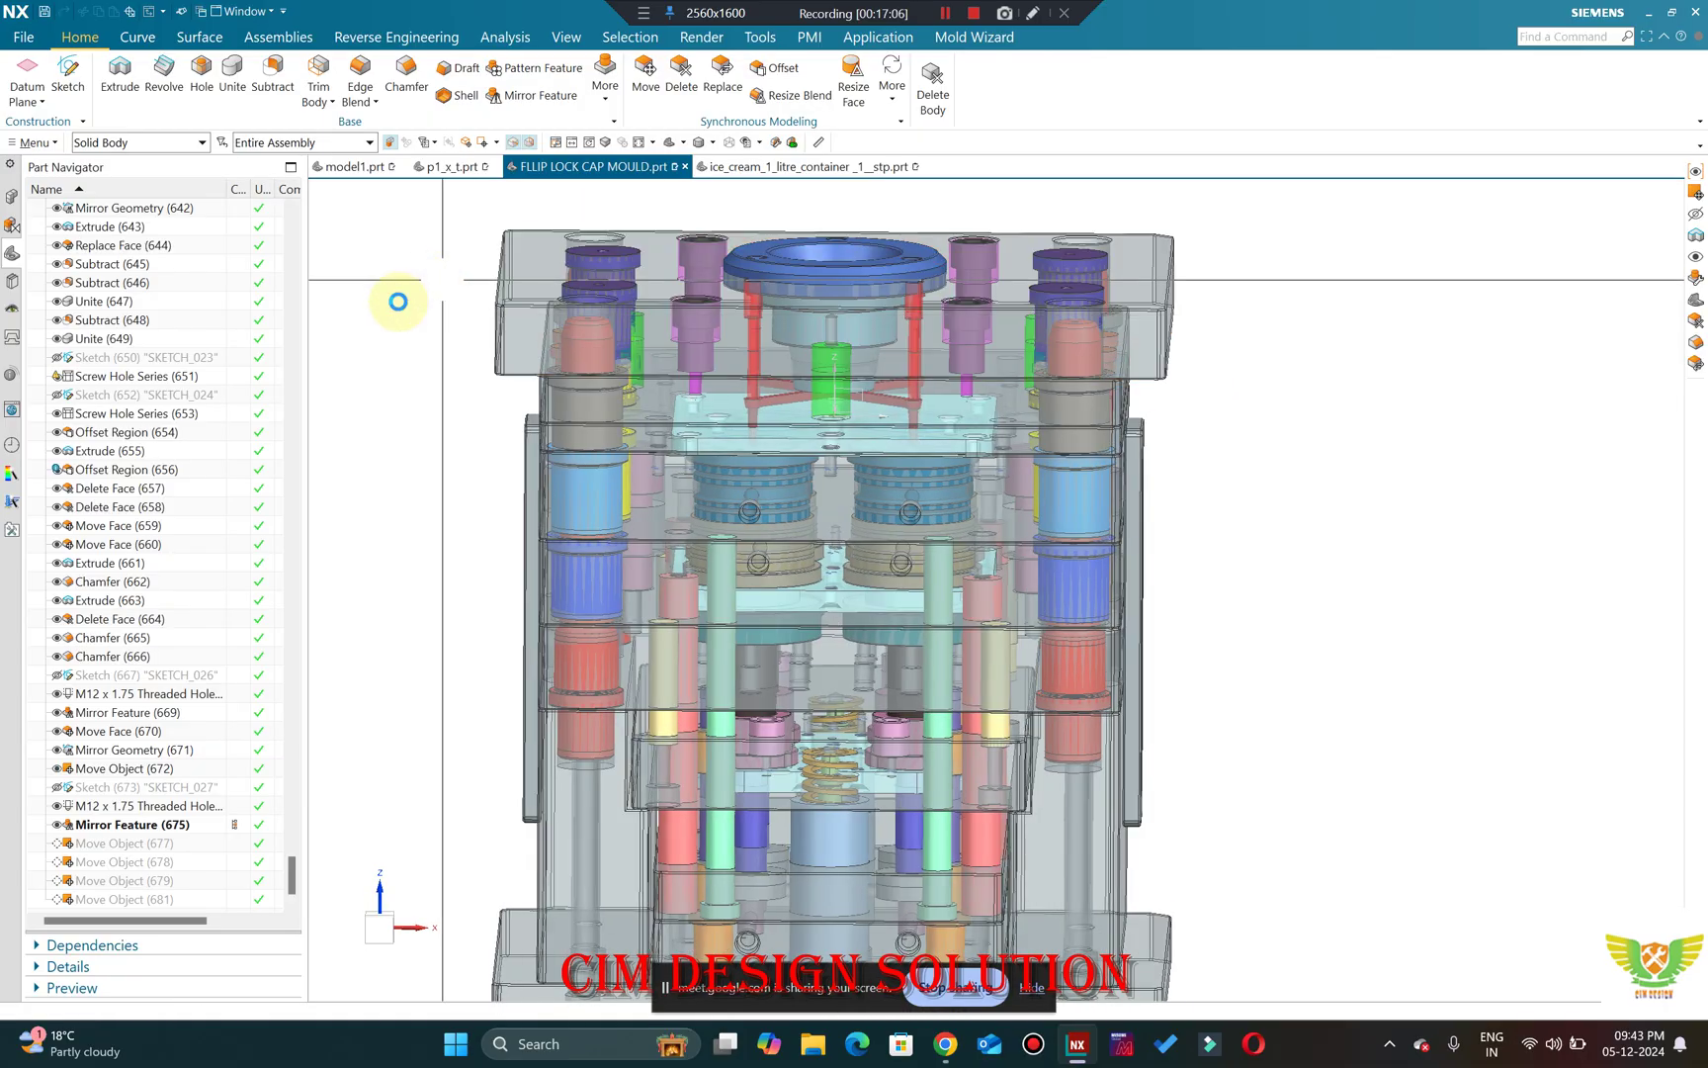
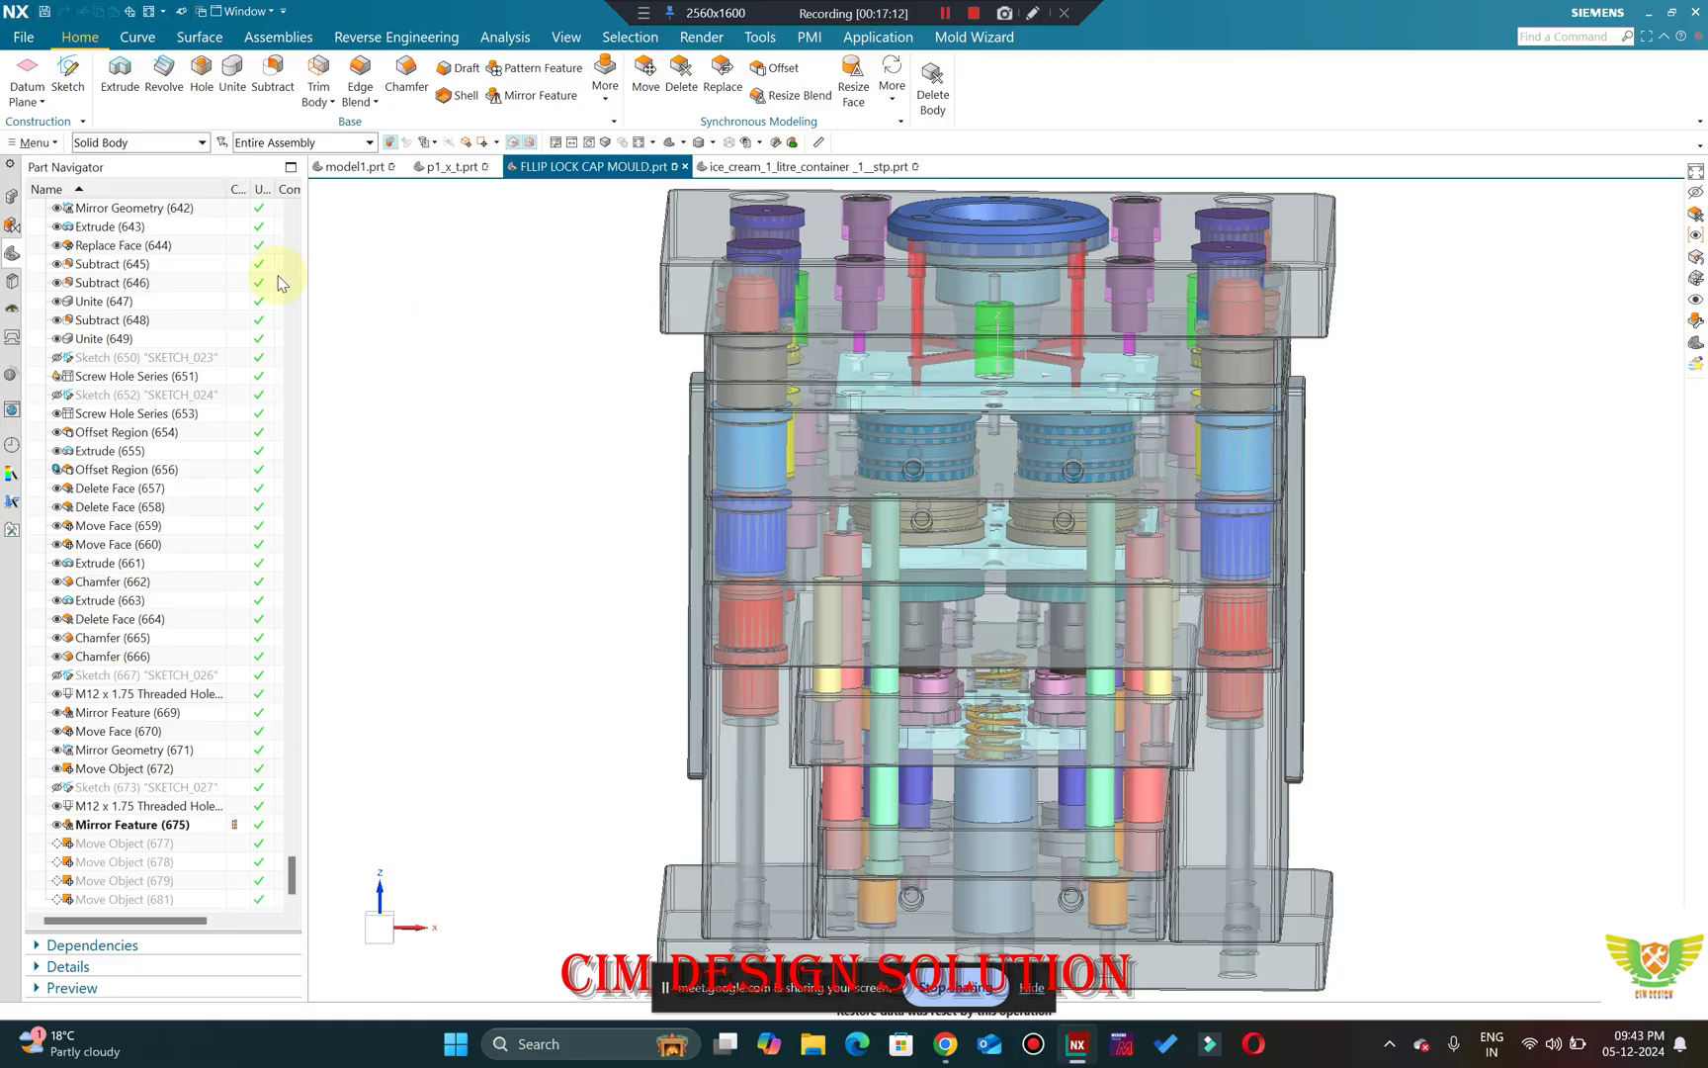
right_click(420, 277)
key("Escape")
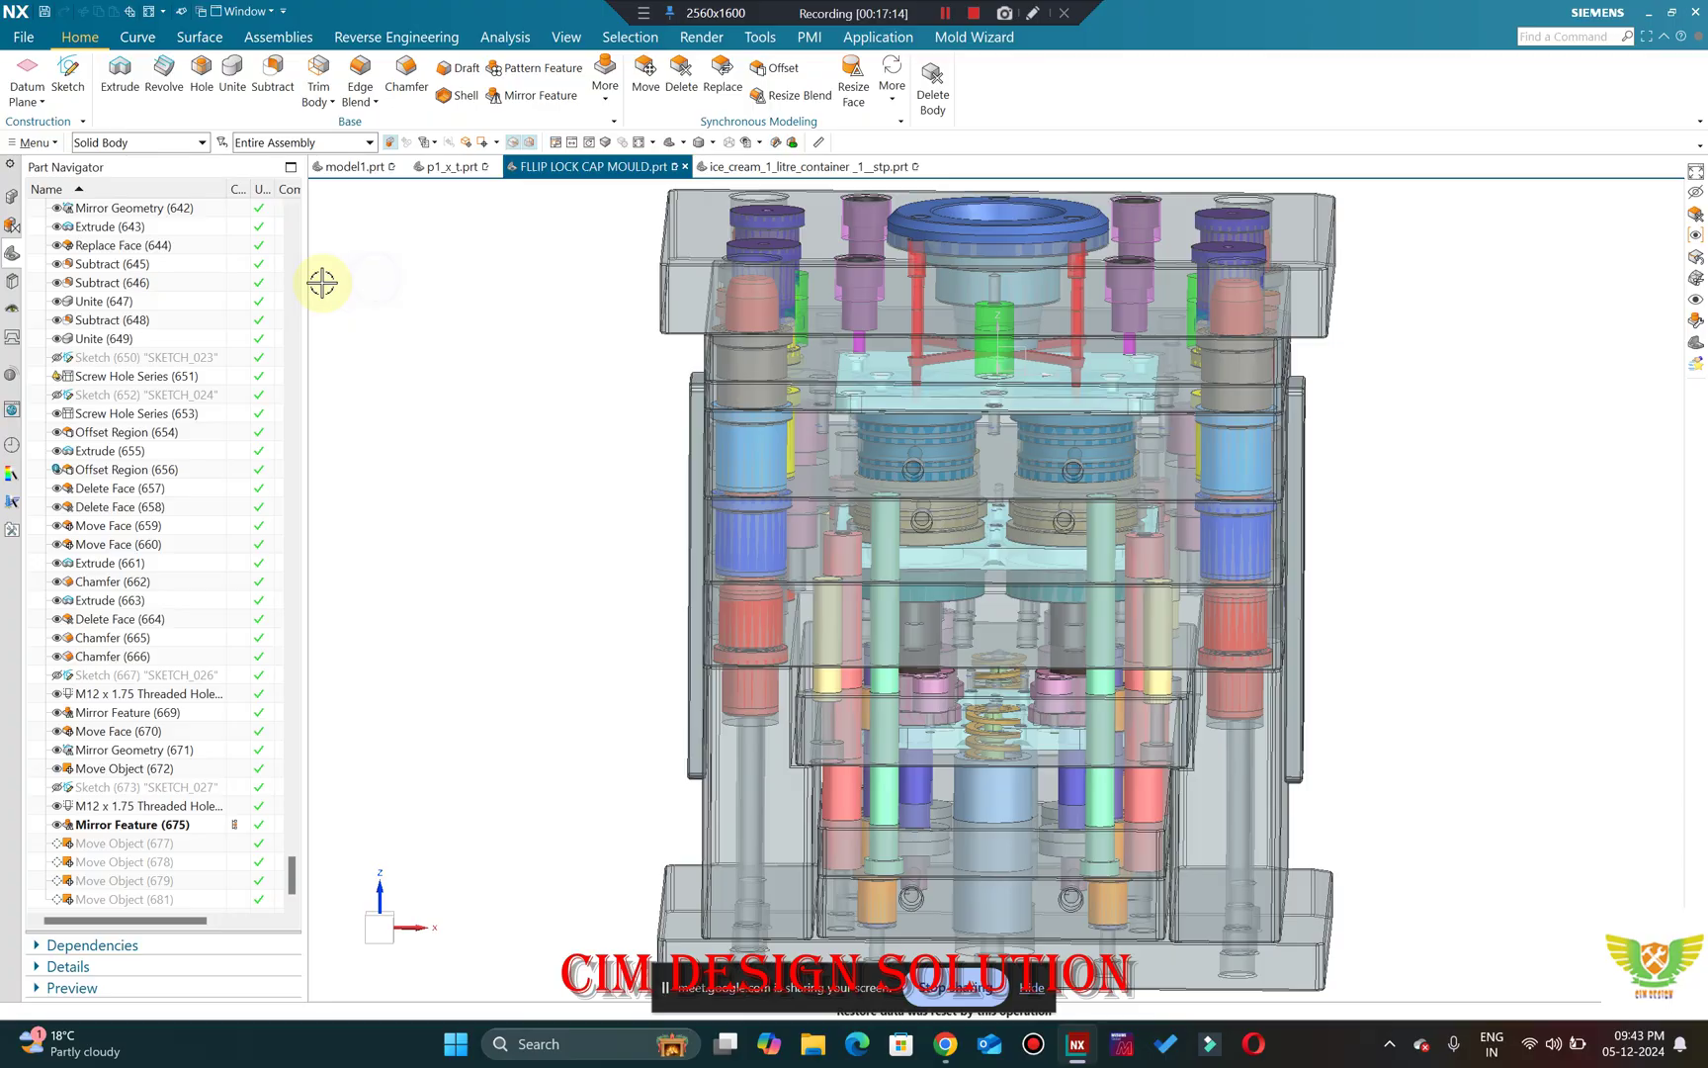
Section the front view of the mould with a Y plane to examine the locating ring and sprue bush profiles, and discard the section.
key("F8")
key("ctrl+h")
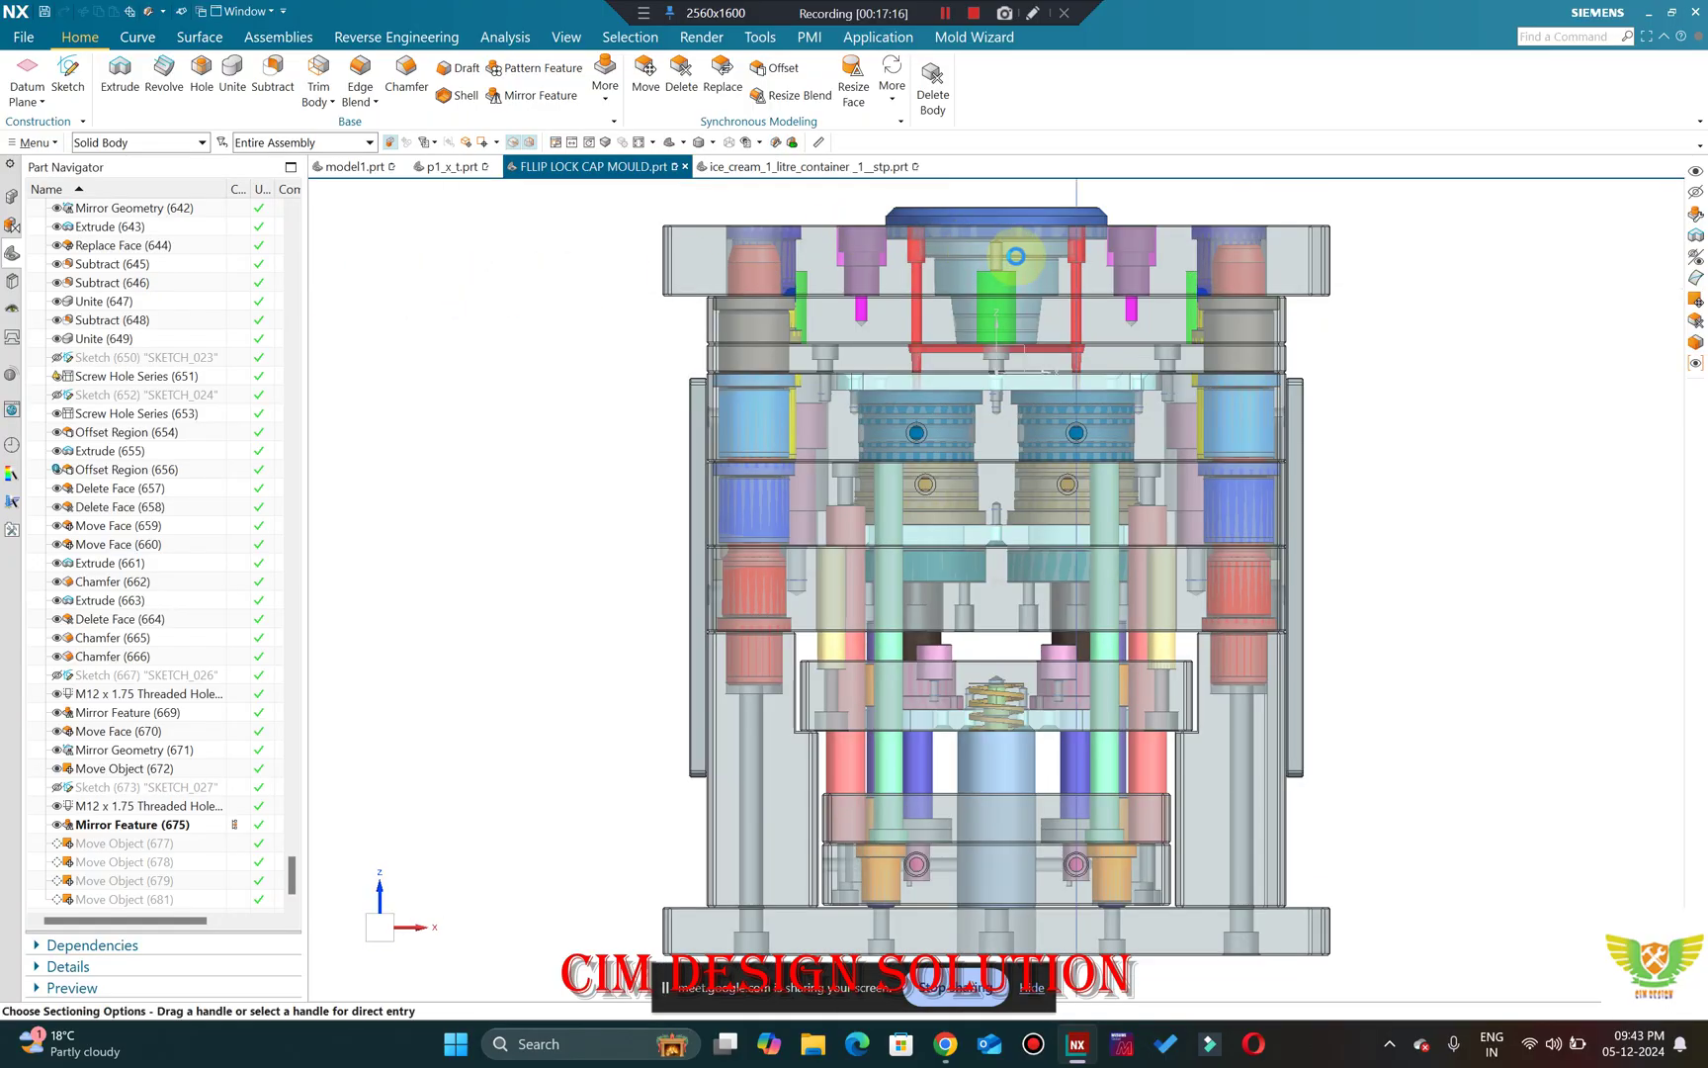
left_click(375, 365)
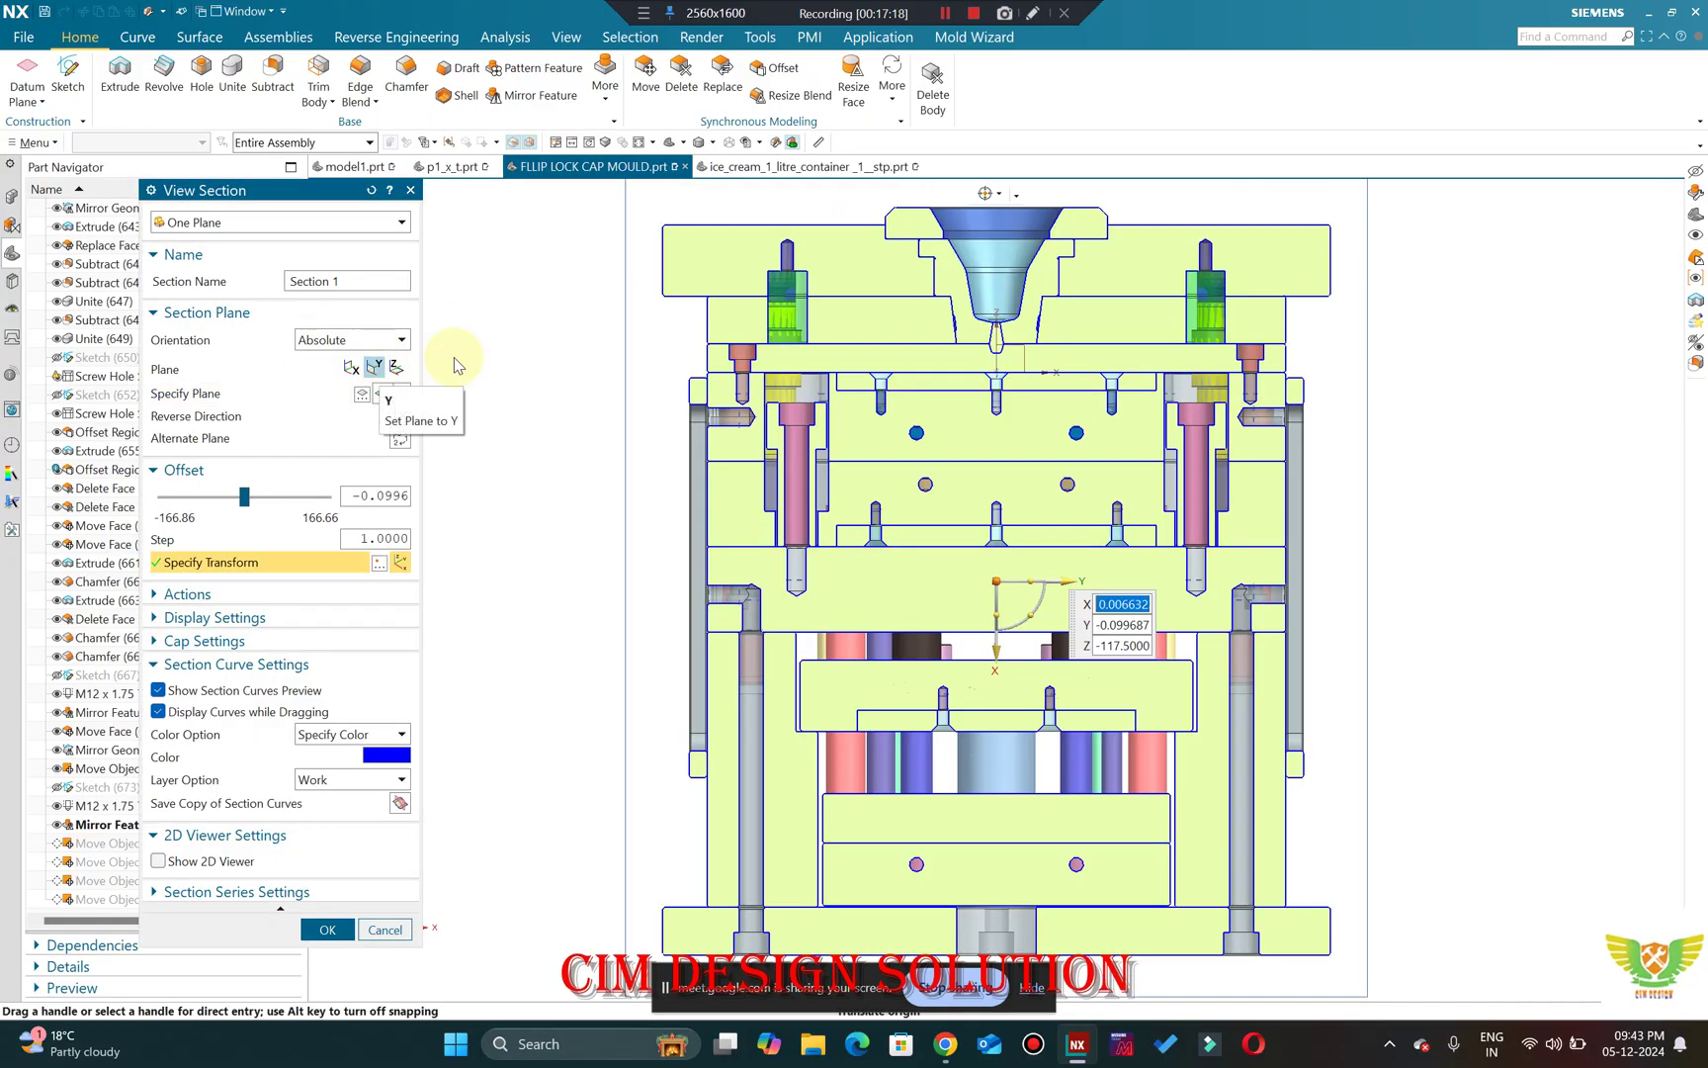
scroll(831, 218, "up", 4)
scroll(816, 217, "up", 3)
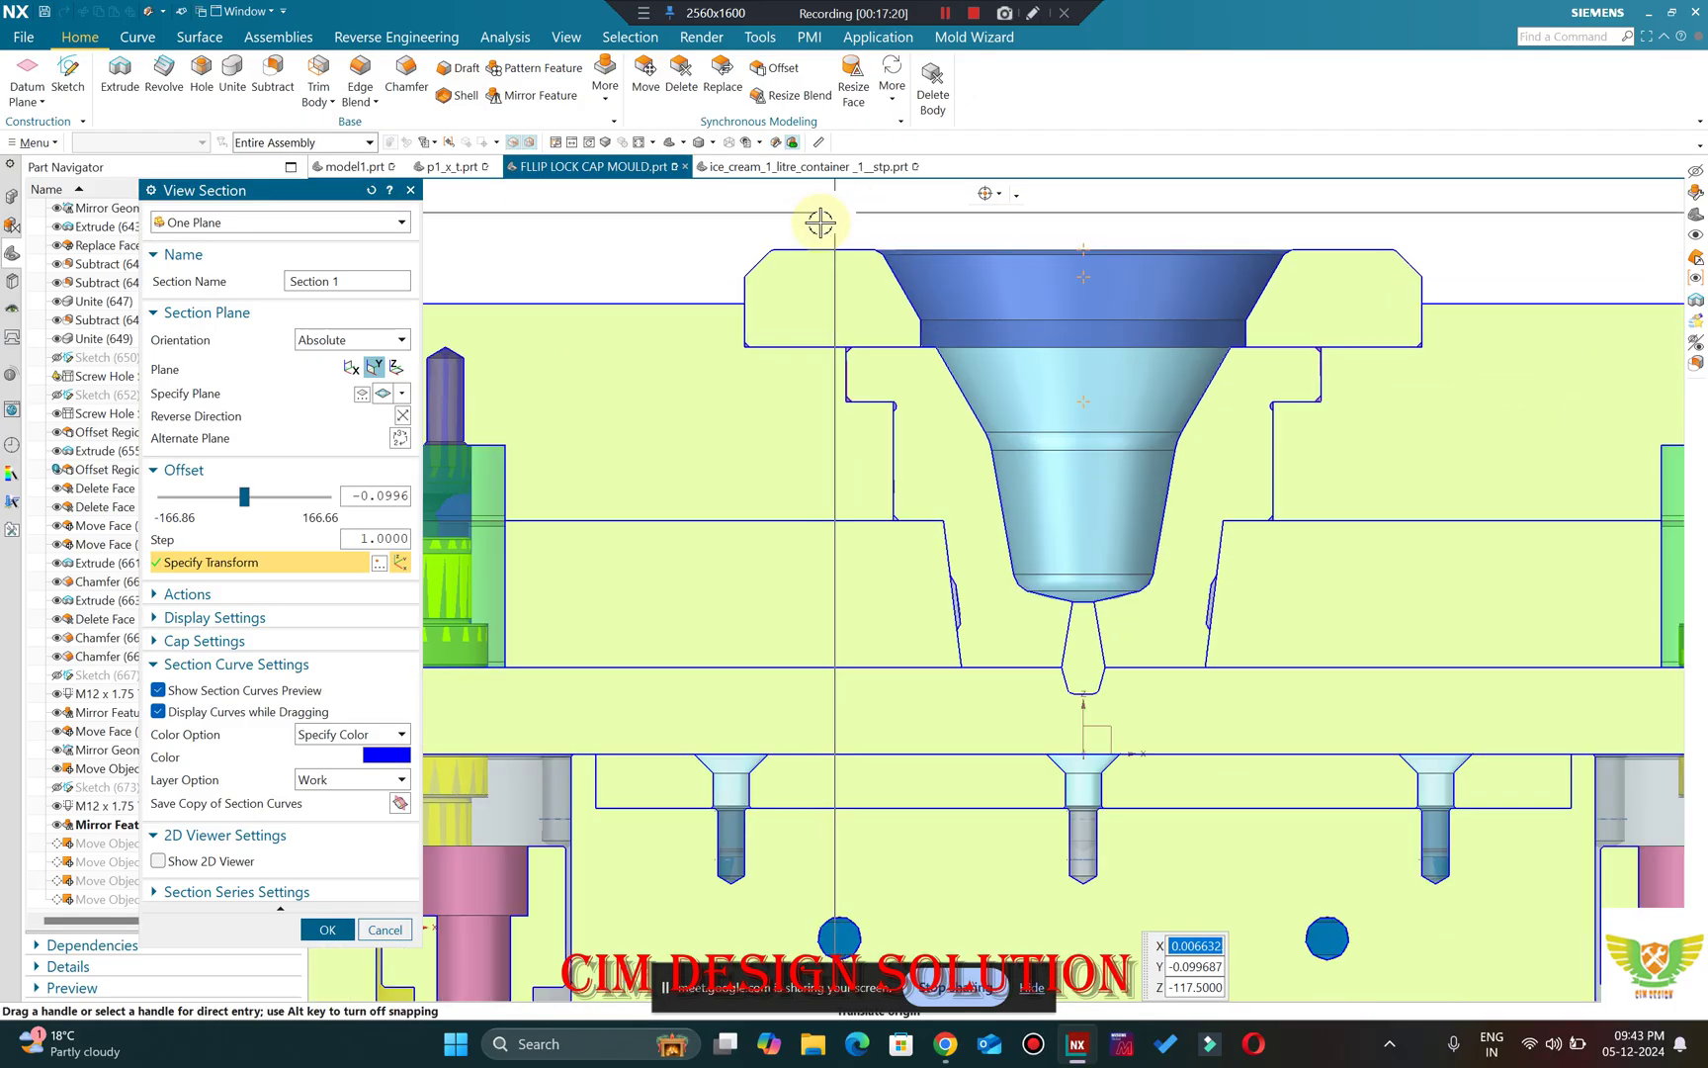
scroll(786, 240, "down", 1)
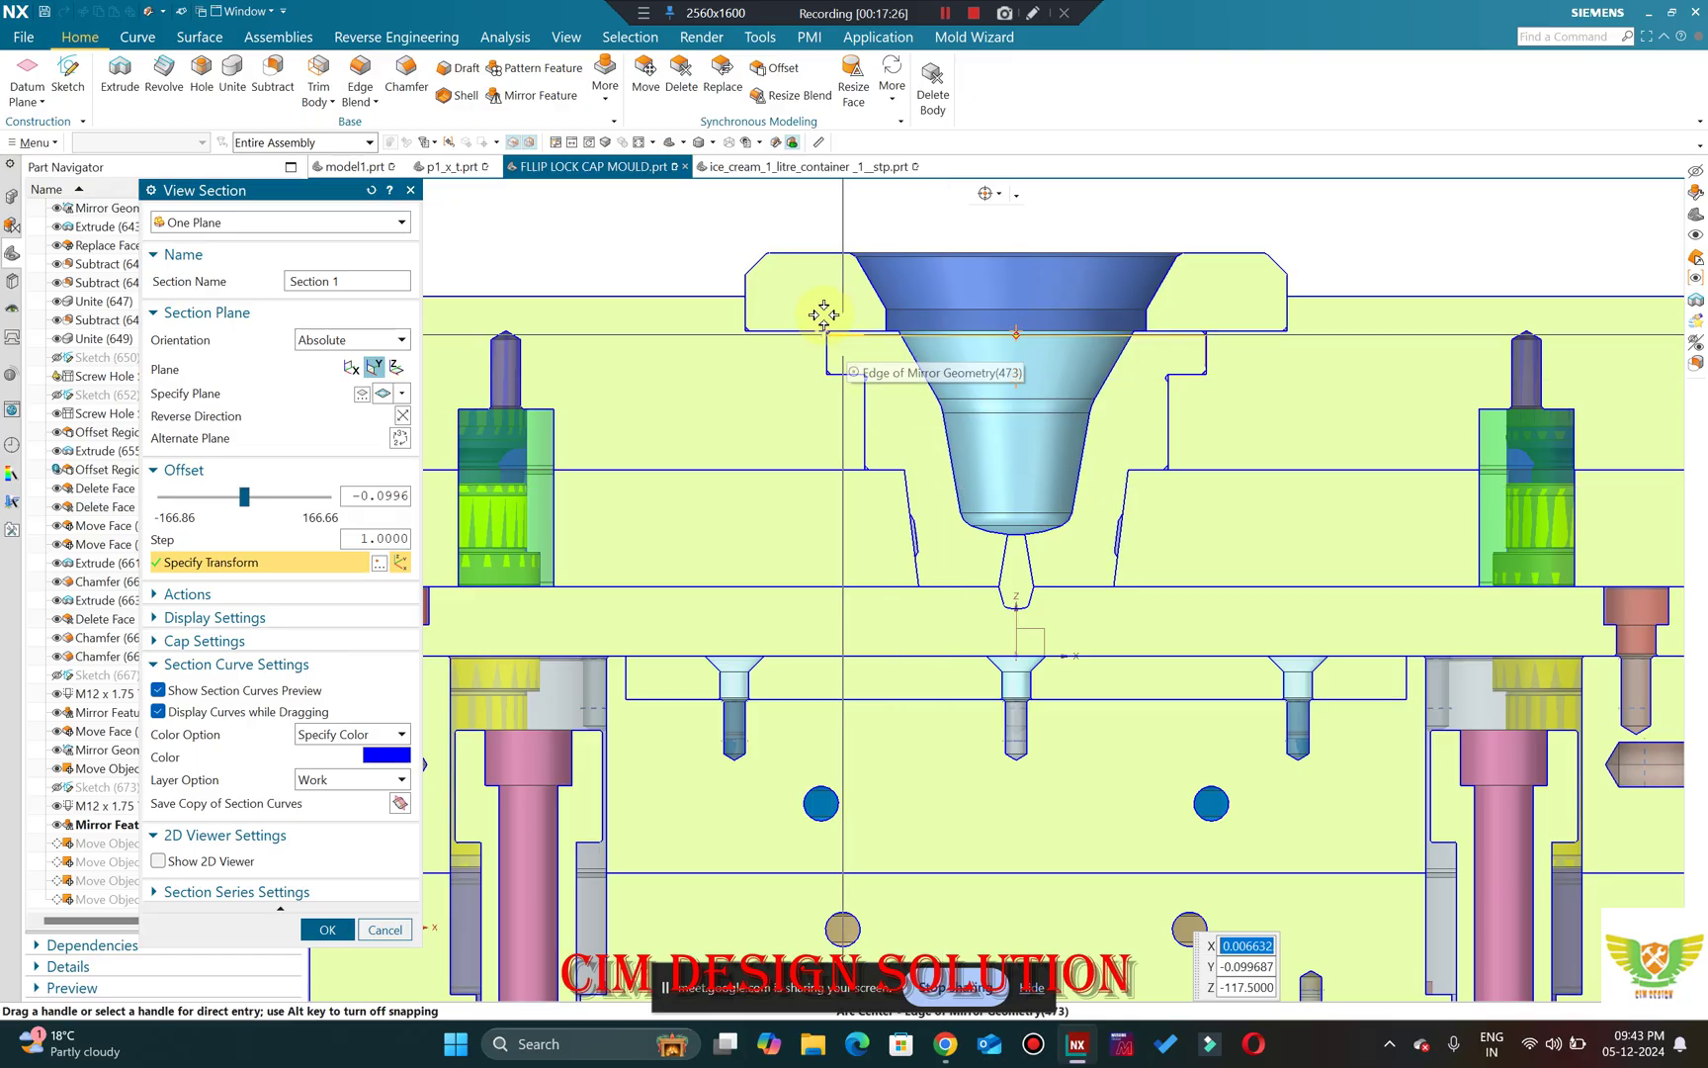
scroll(944, 287, "up", 1)
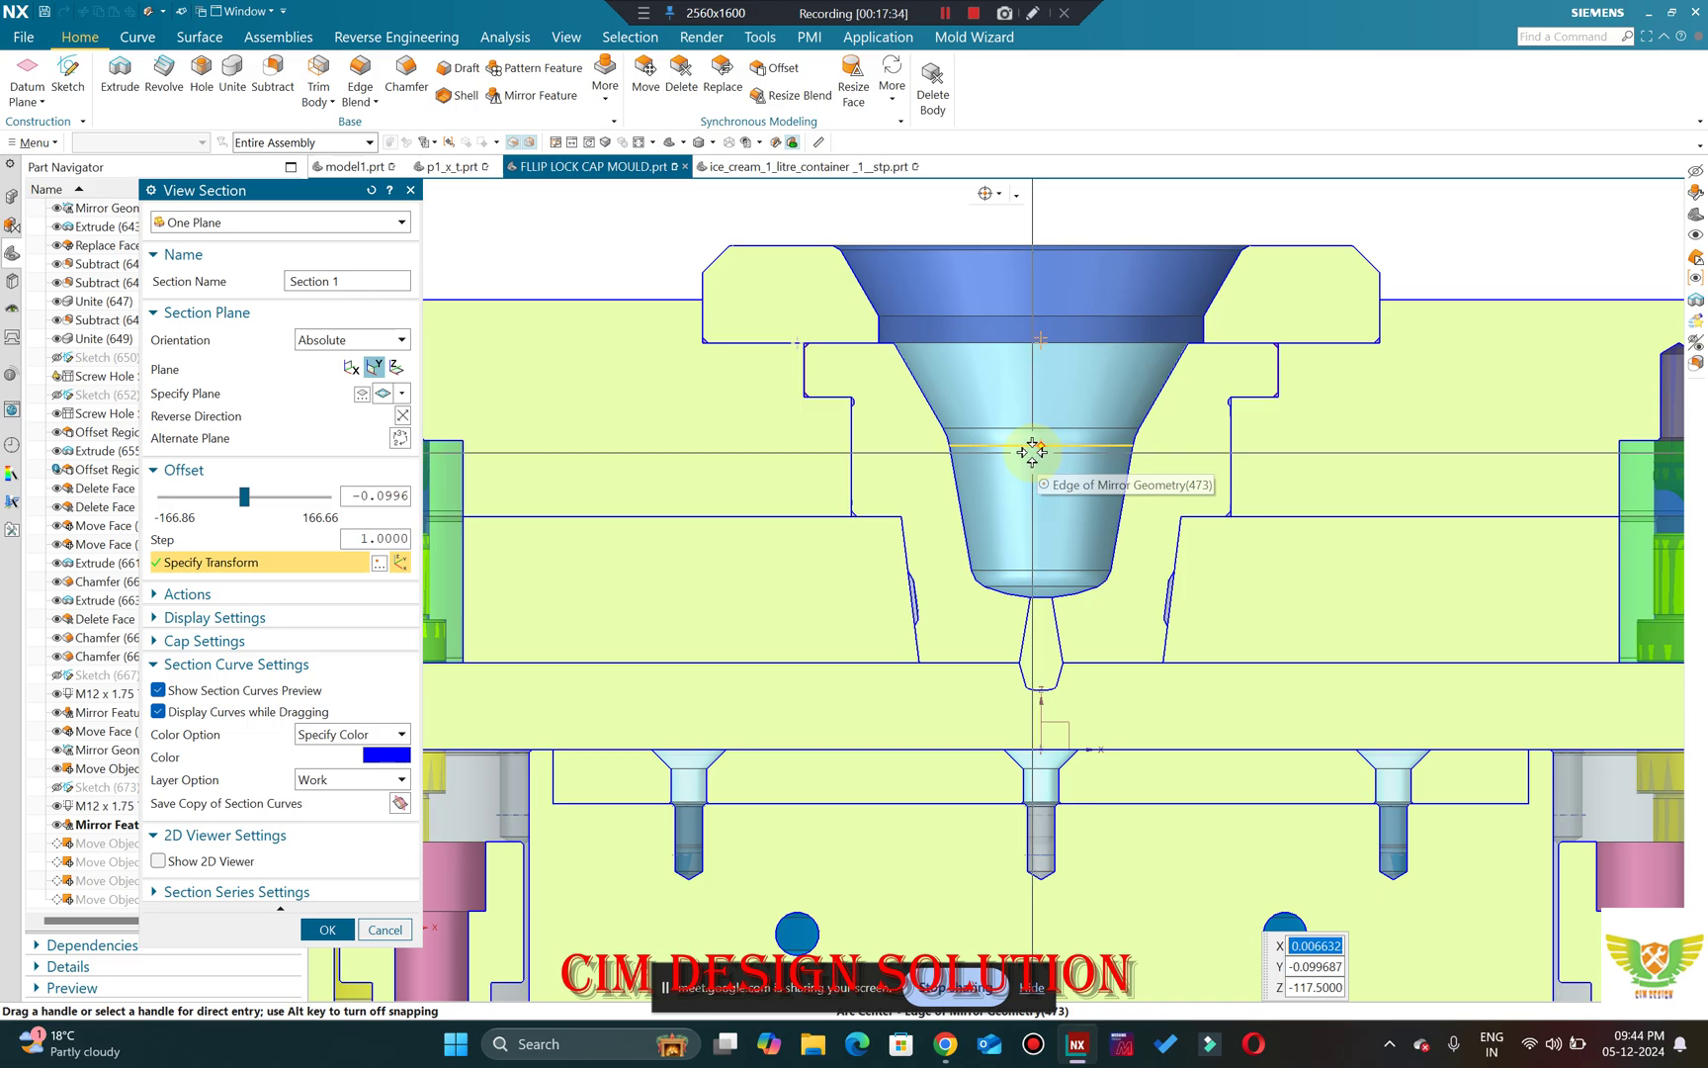
scroll(975, 511, "down", 3)
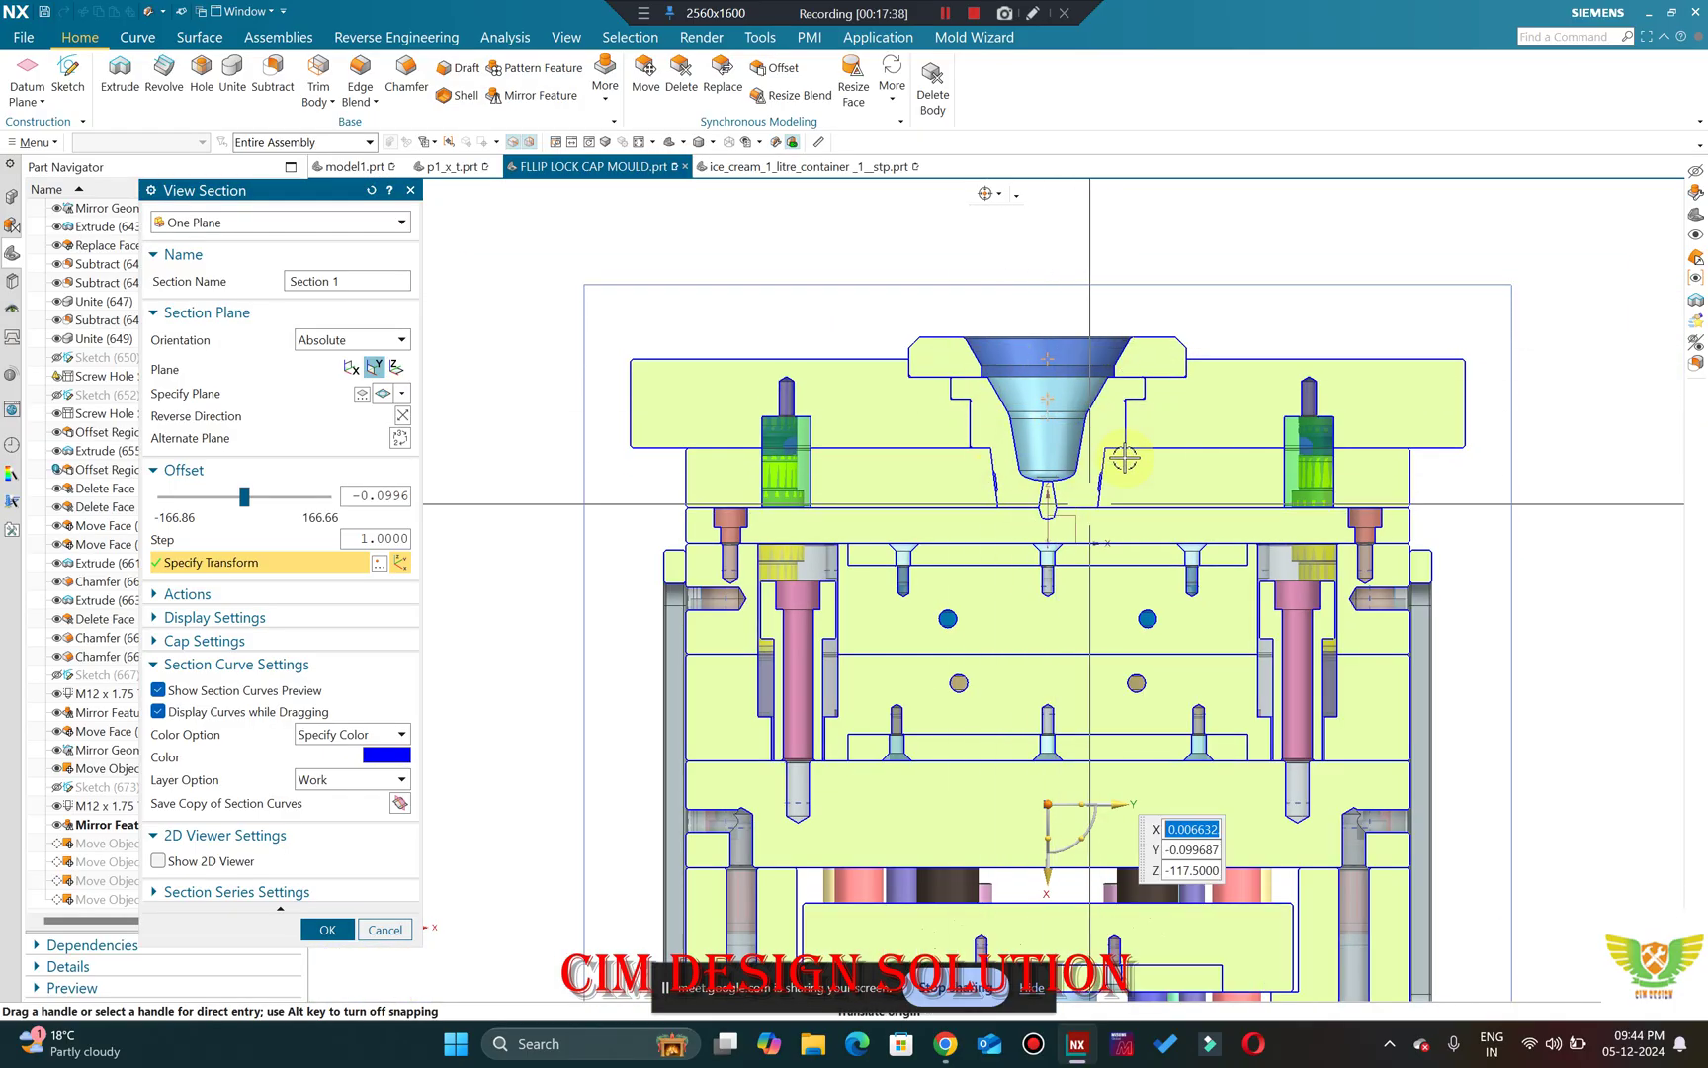
left_click(392, 929)
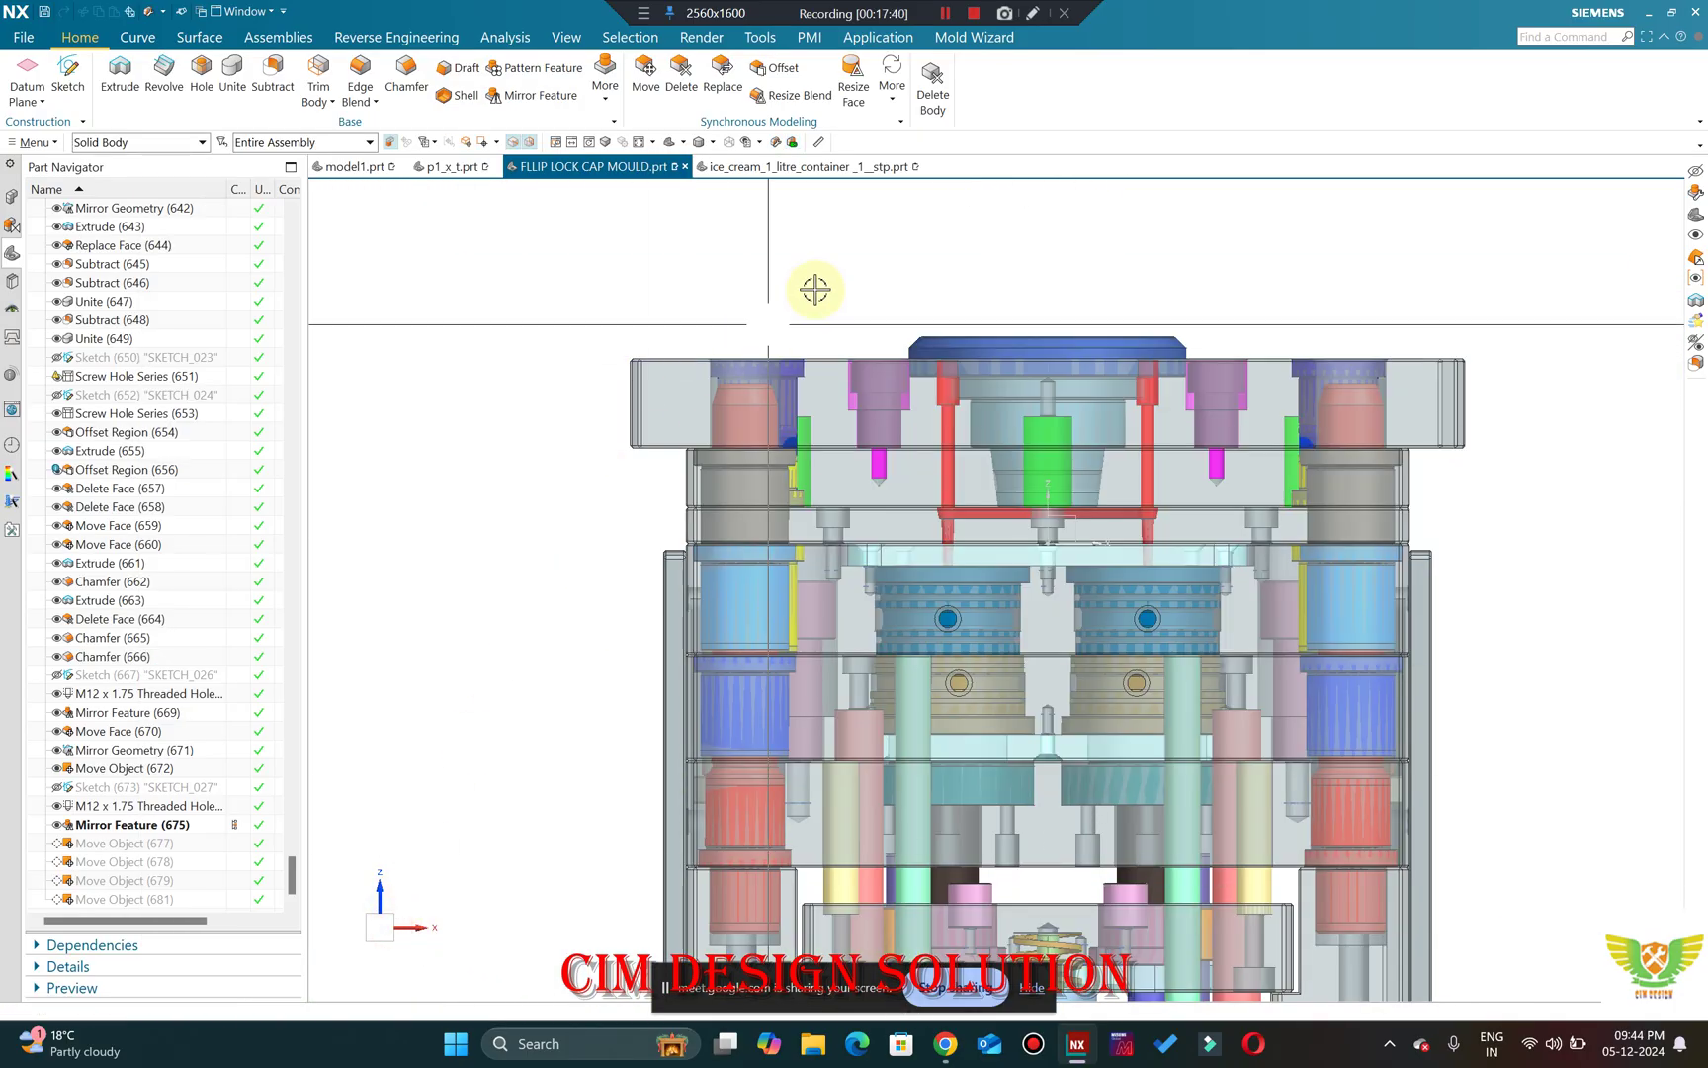
Examine the sprue bush's tapered lower end, the red runner and the plates around them in the front view.
middle_click_drag(813, 290, 895, 356)
scroll(932, 475, "up", 3)
scroll(929, 524, "down", 1)
scroll(929, 534, "up", 2)
scroll(922, 489, "down", 2)
scroll(895, 356, "up", 4)
scroll(888, 353, "down", 4)
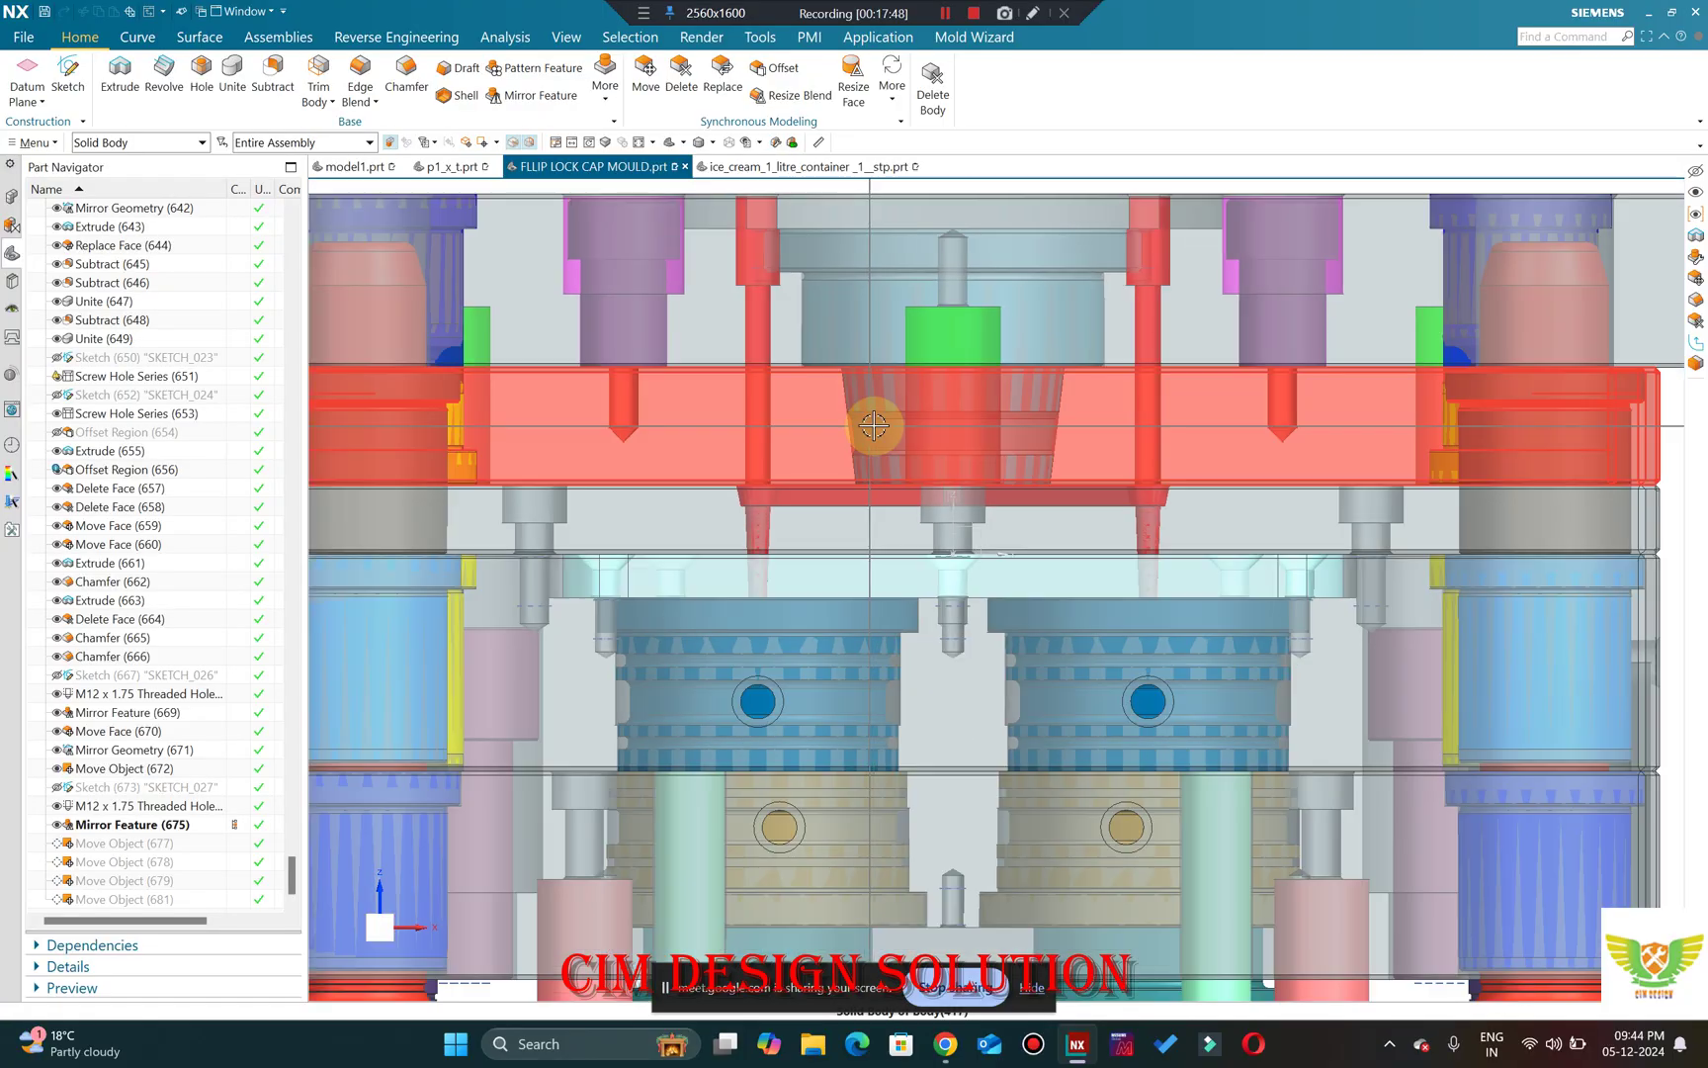
scroll(860, 400, "up", 5)
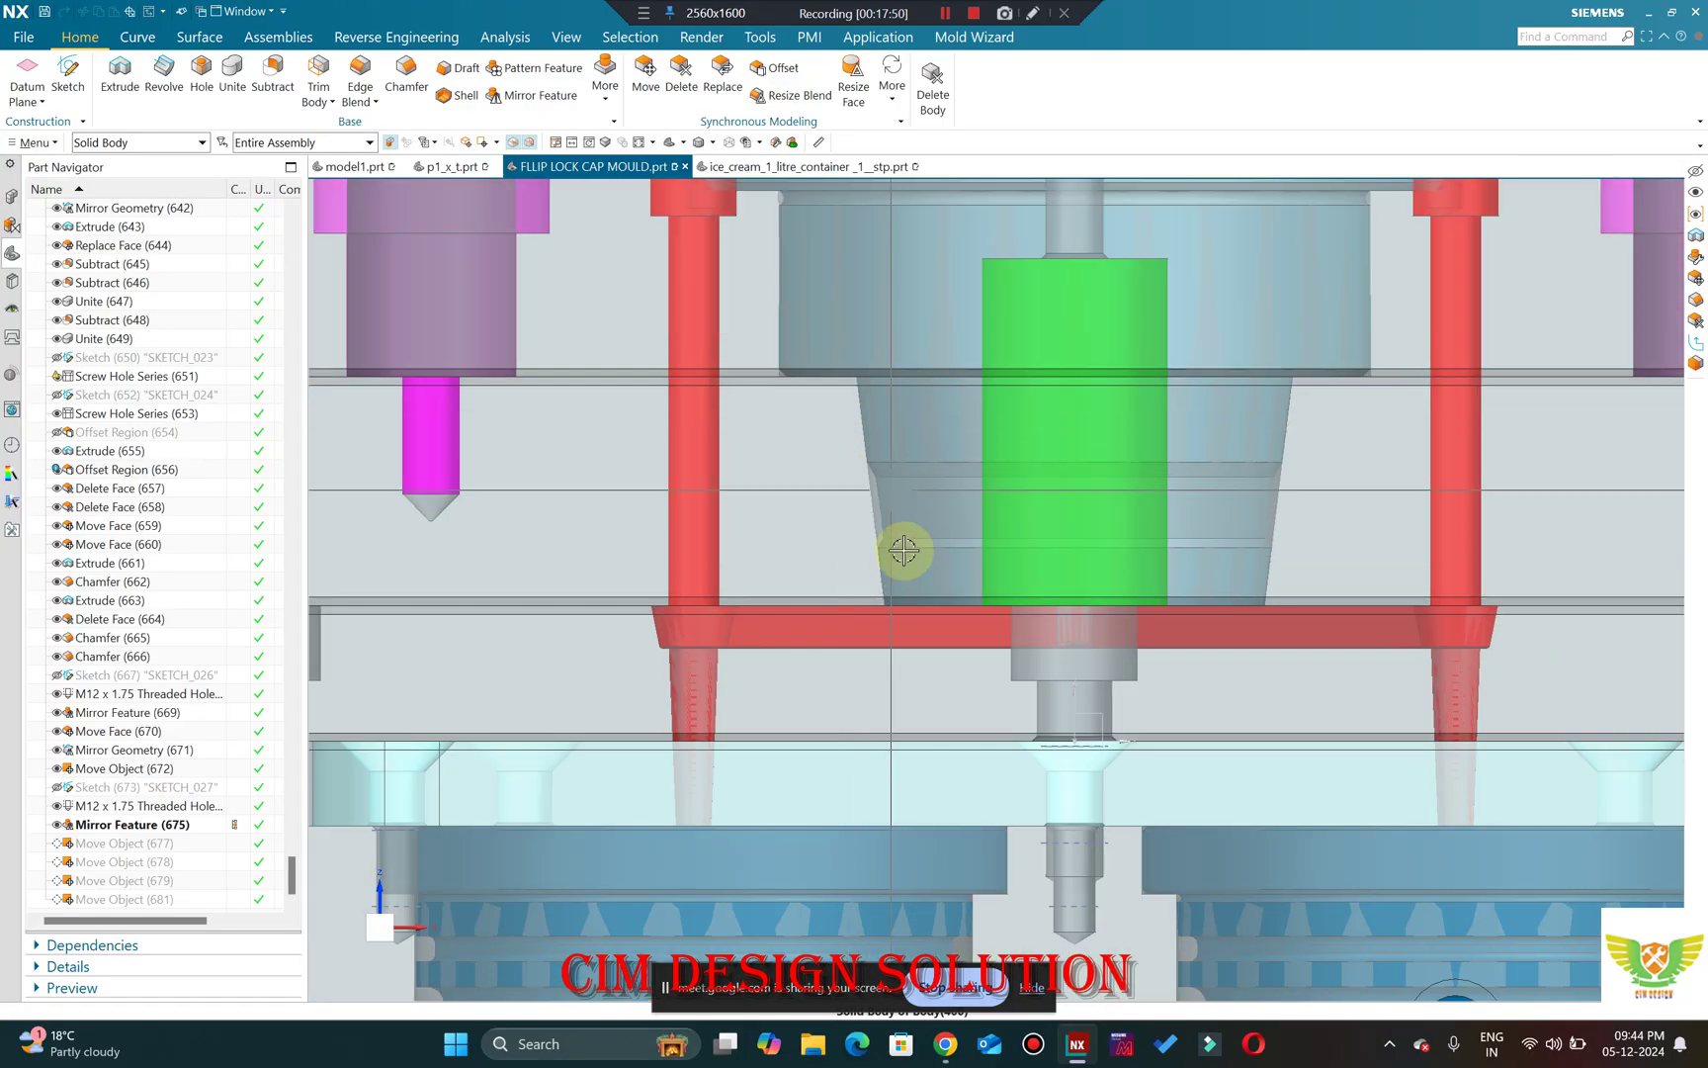
scroll(904, 551, "down", 5)
scroll(916, 404, "up", 3)
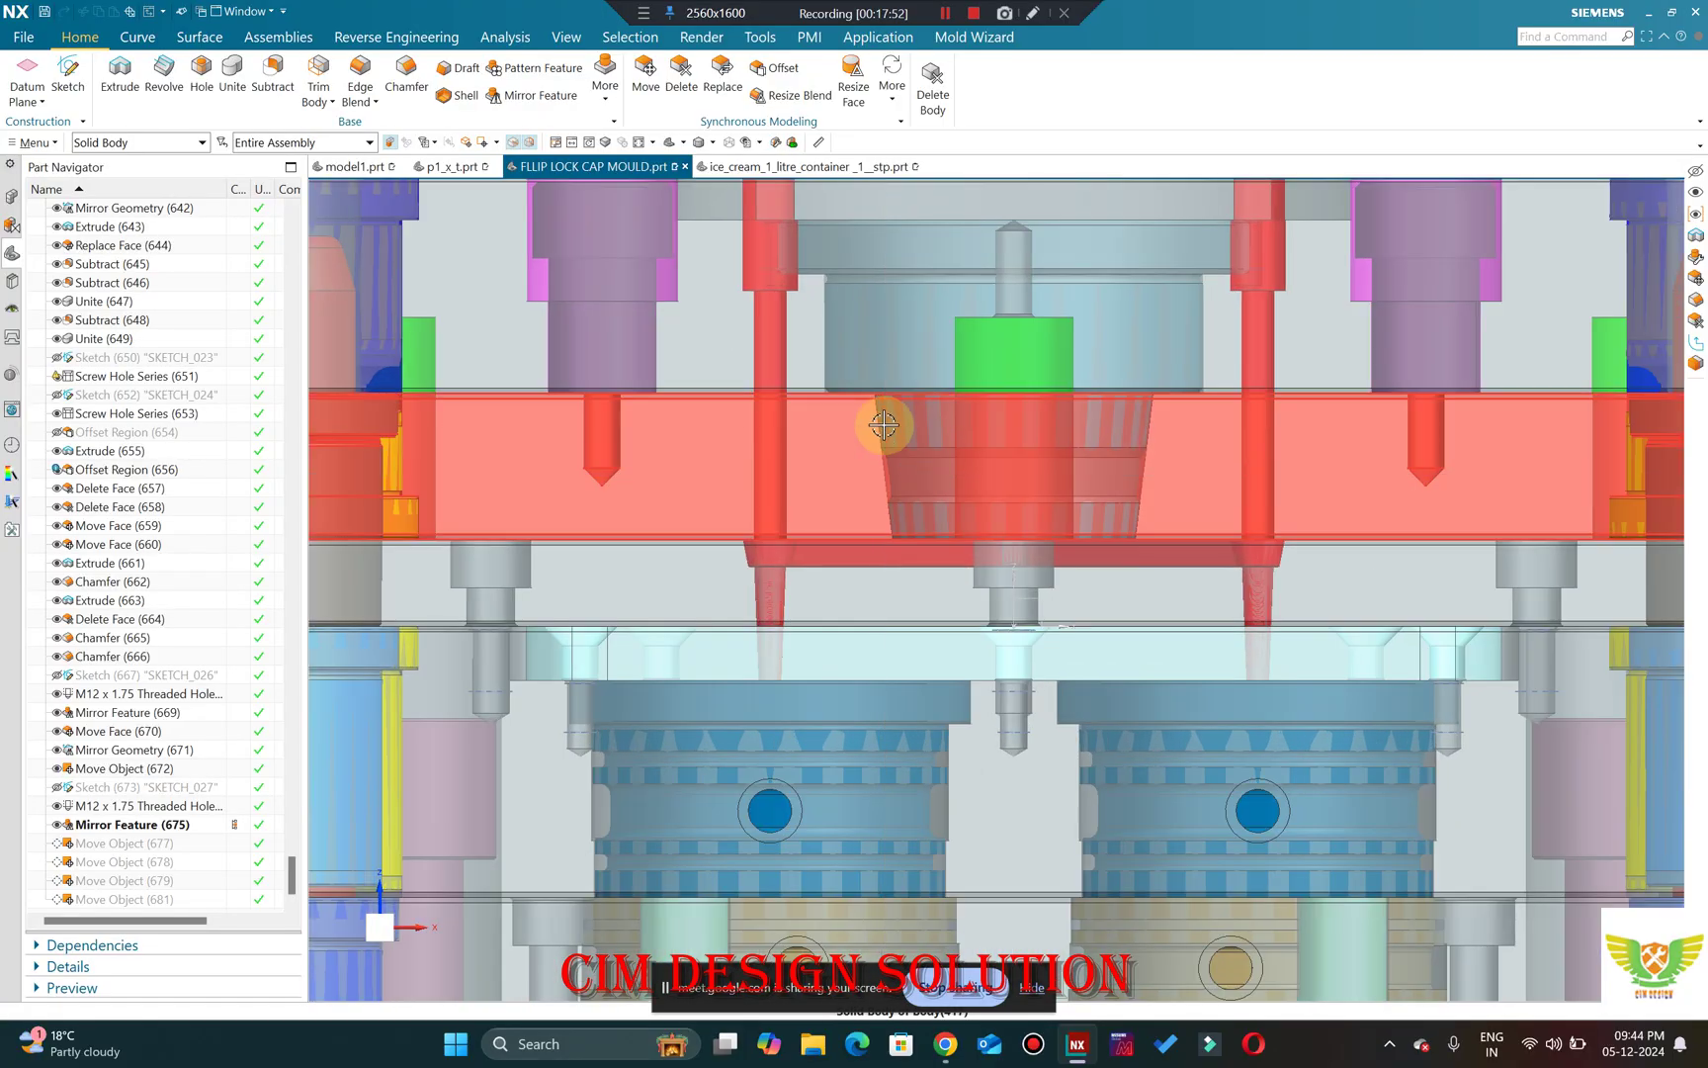
scroll(884, 425, "up", 4)
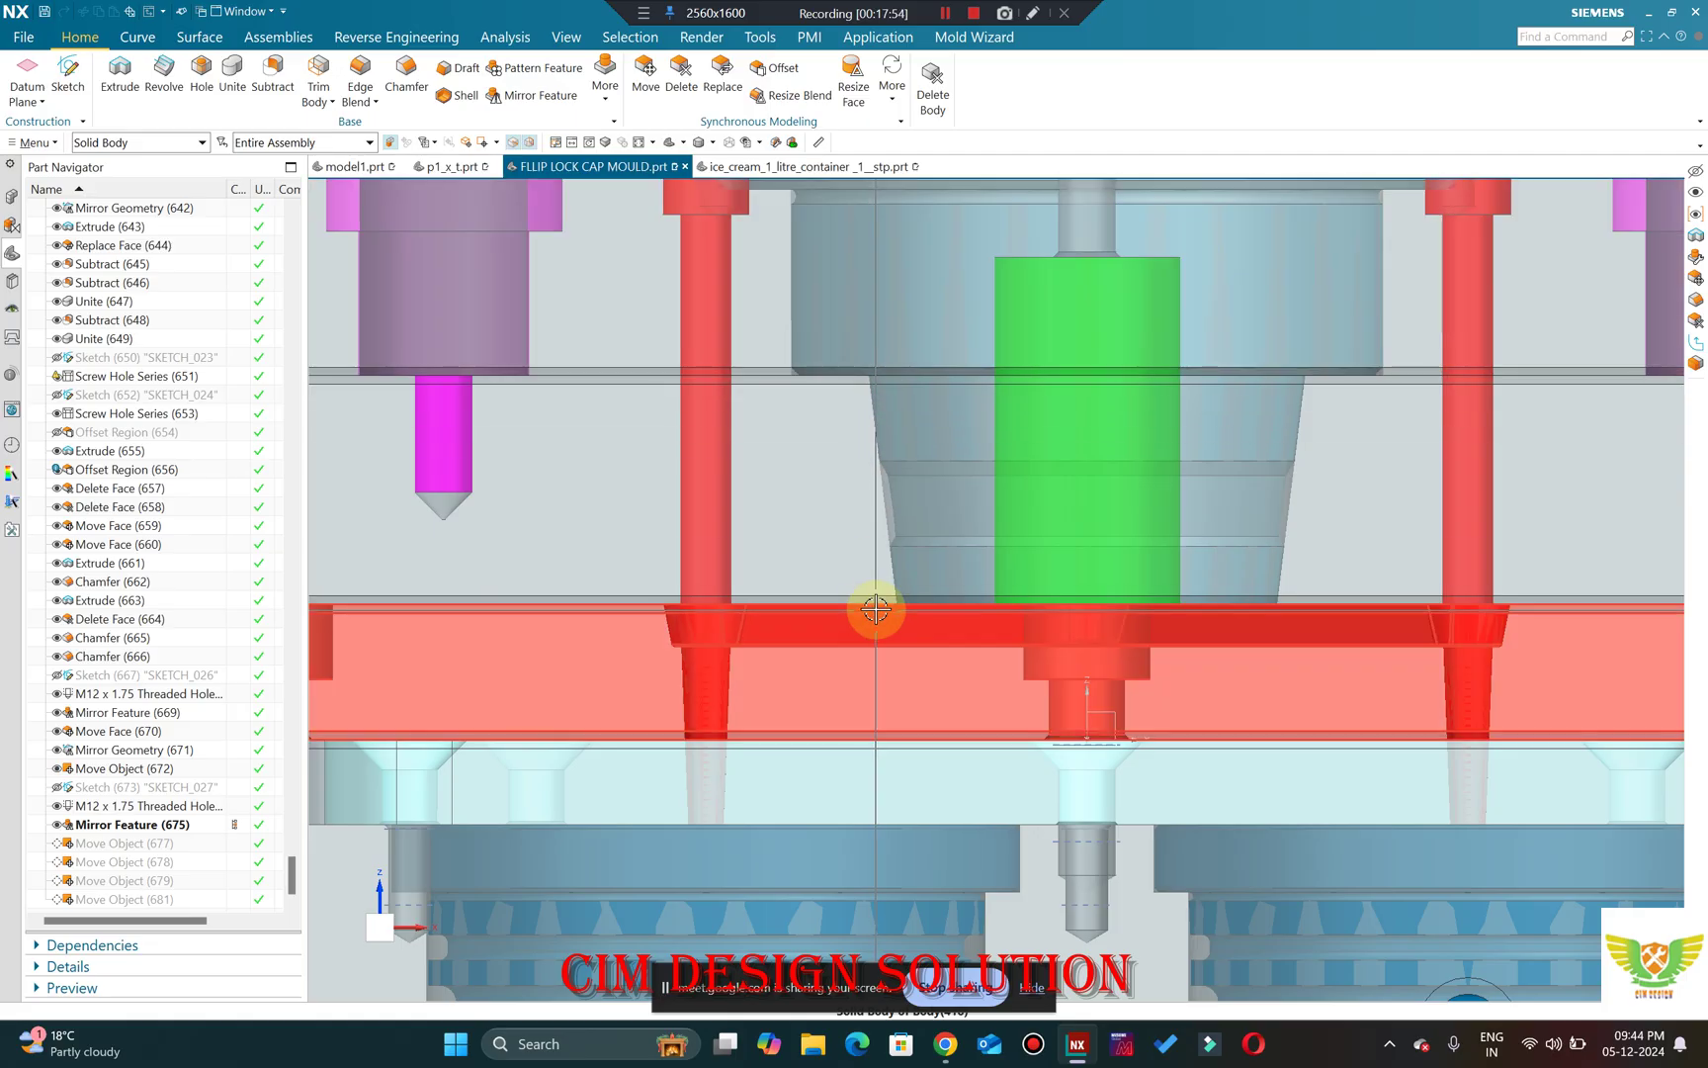
scroll(876, 609, "down", 5)
scroll(893, 446, "up", 4)
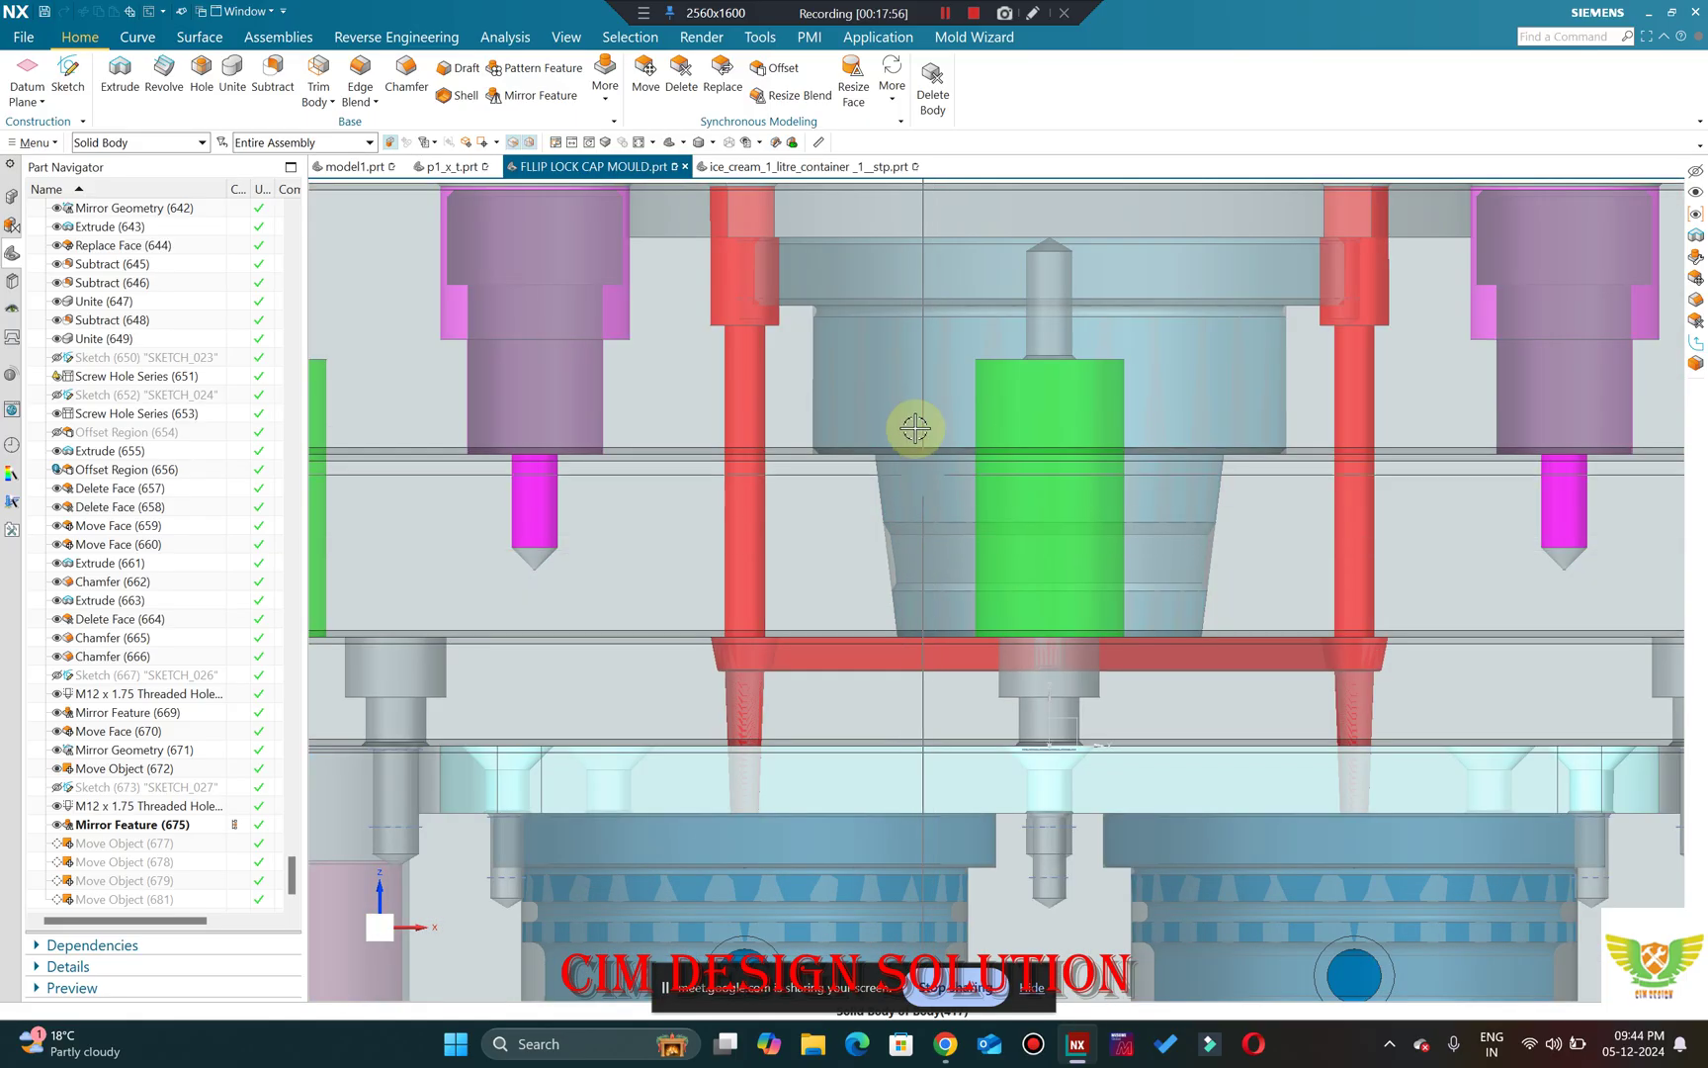
scroll(916, 427, "down", 6)
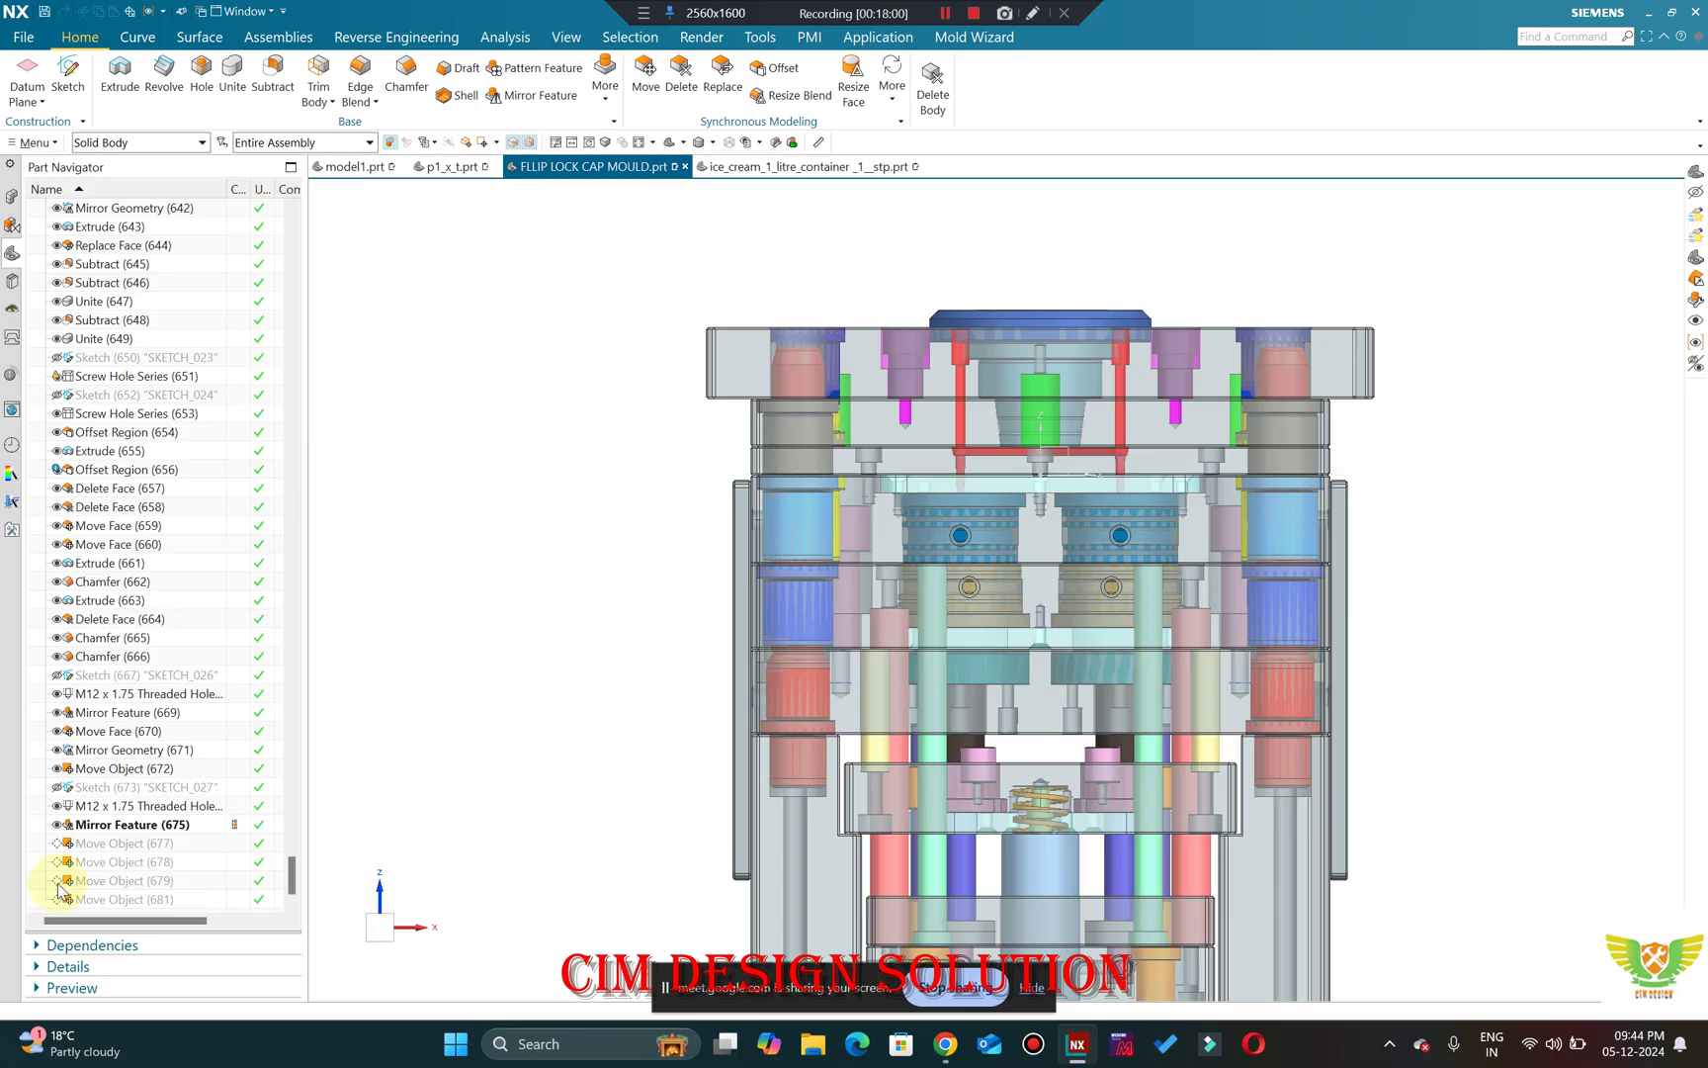
Make Move Object (677) and then Move Object (678) the current feature to separate the mould's top plates in stages.
right_click(85, 845)
left_click(166, 696)
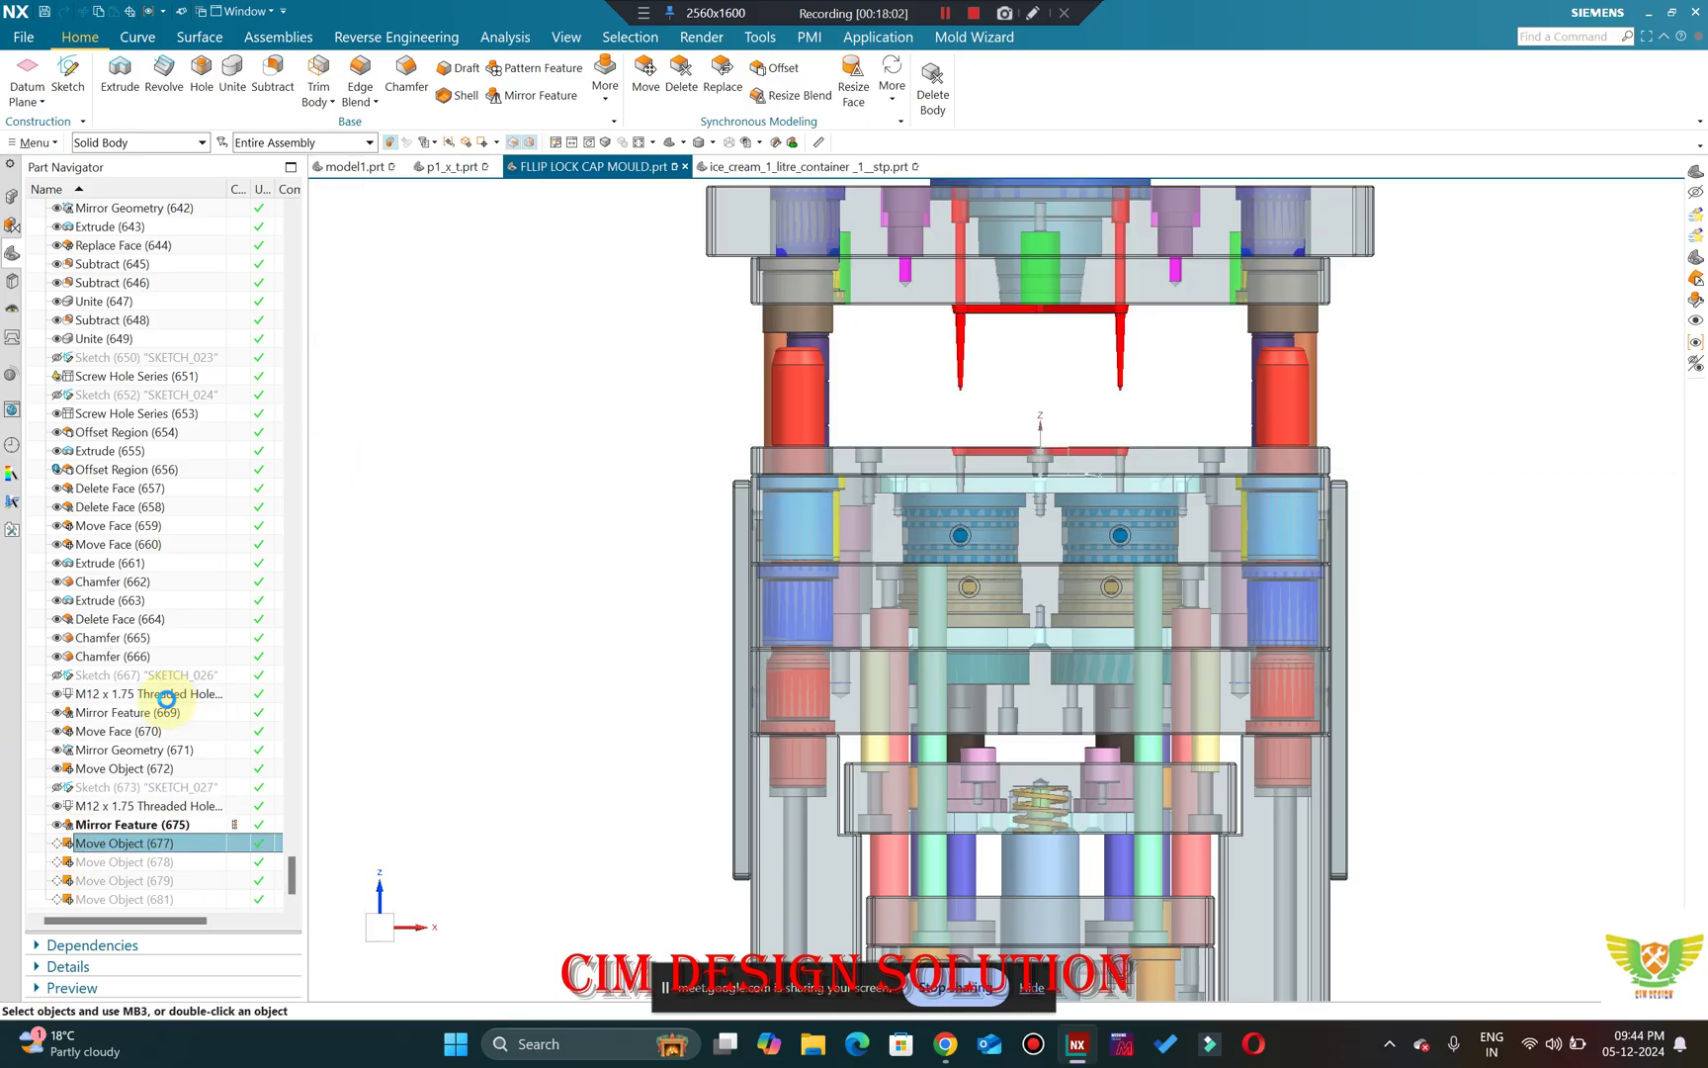
scroll(806, 583, "up", 5)
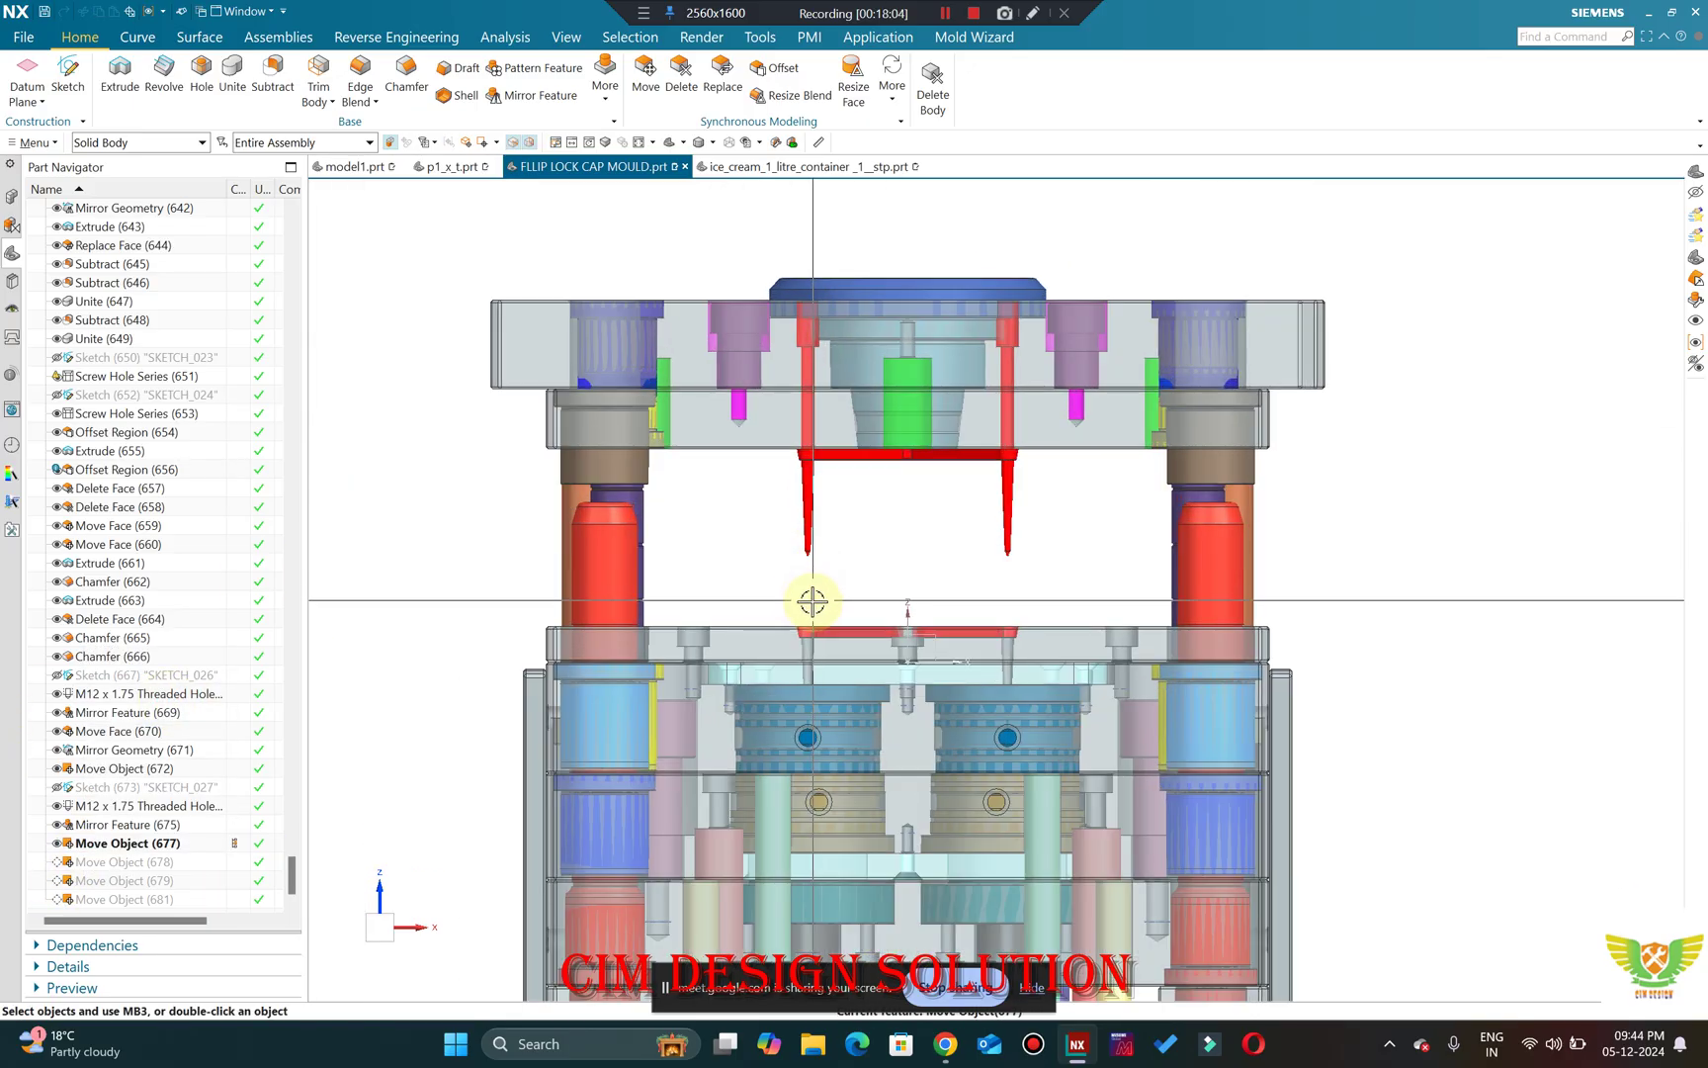
scroll(801, 562, "down", 3)
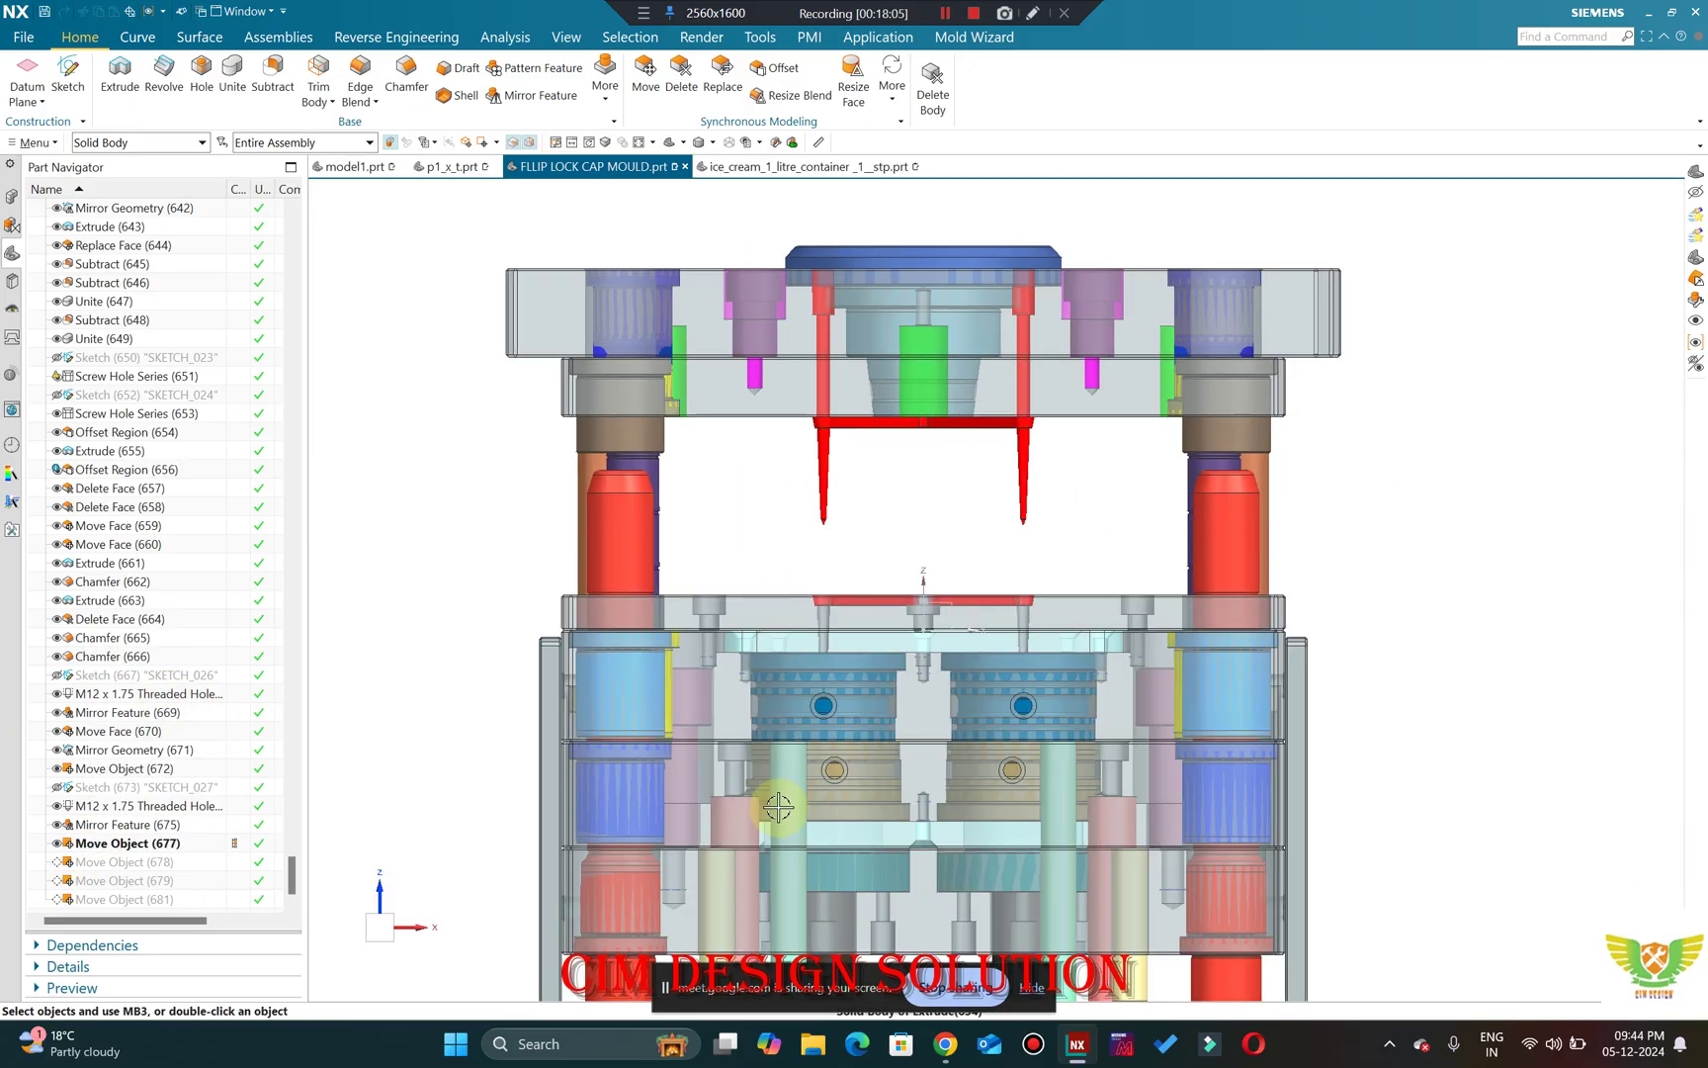
right_click(139, 864)
left_click(171, 712)
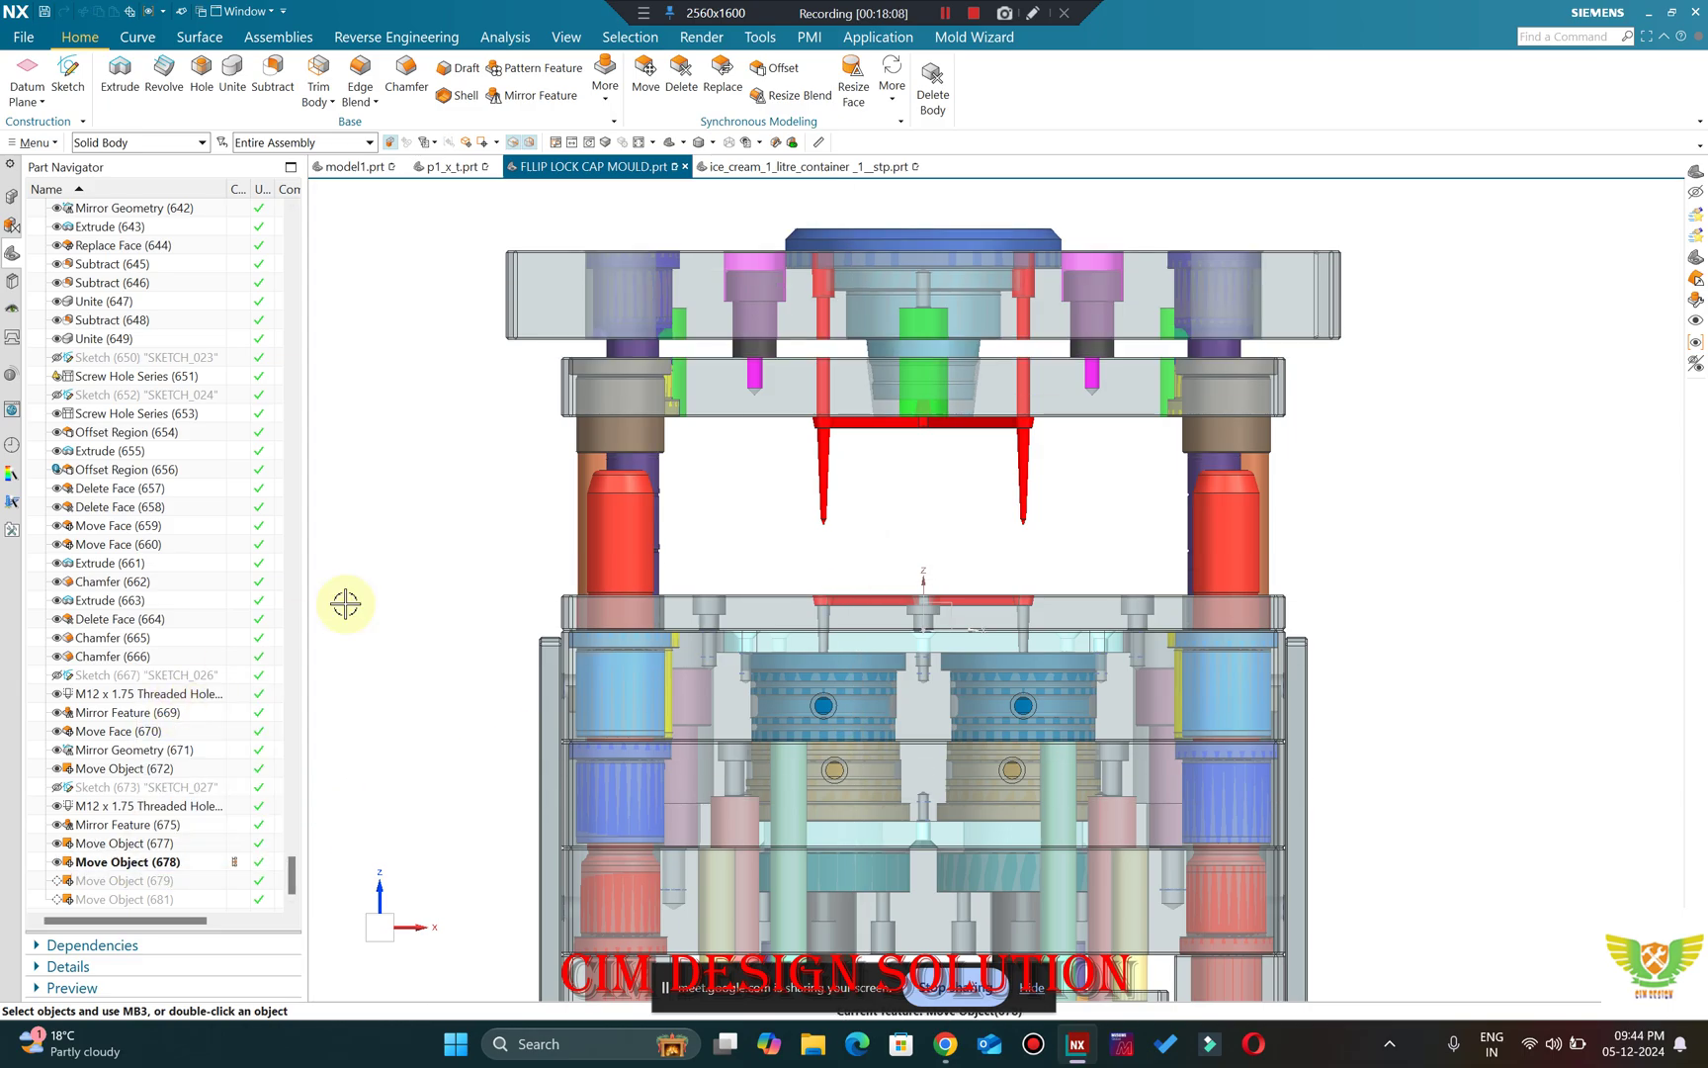
Examine the gap between the two top plates, the sprue bush and the red runner from the front and from below.
scroll(877, 356, "up", 5)
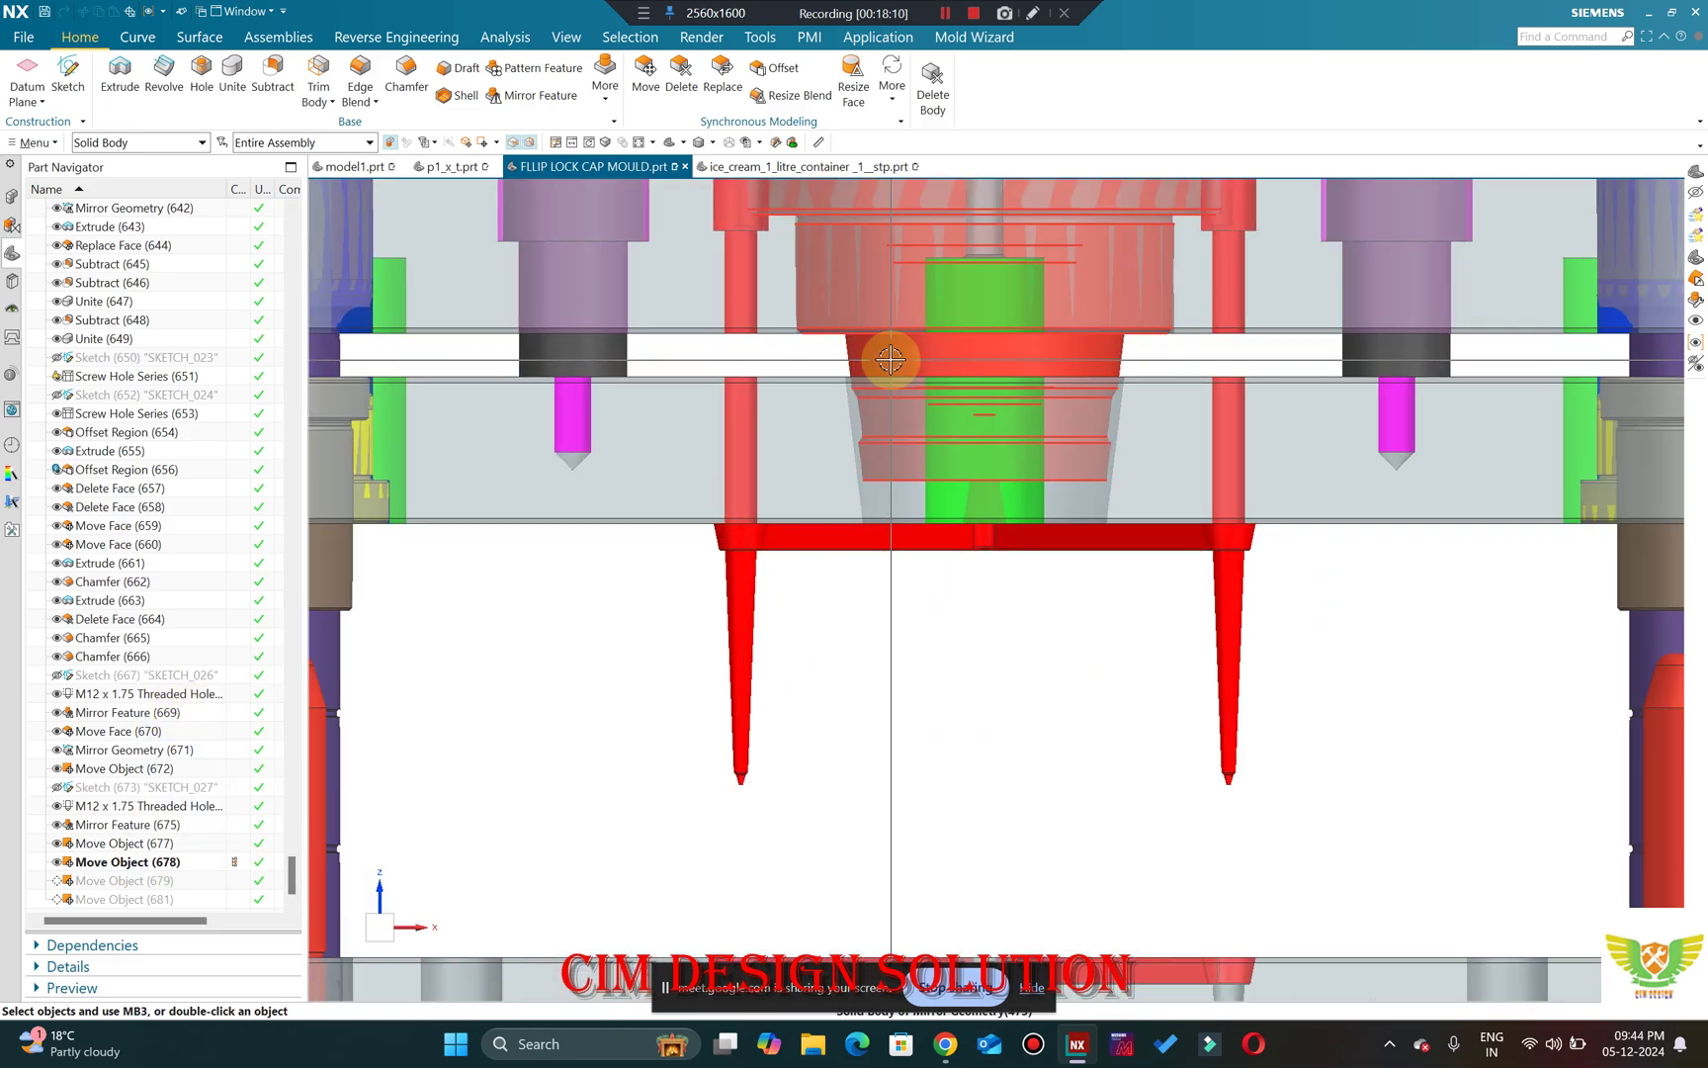
scroll(886, 393, "up", 2)
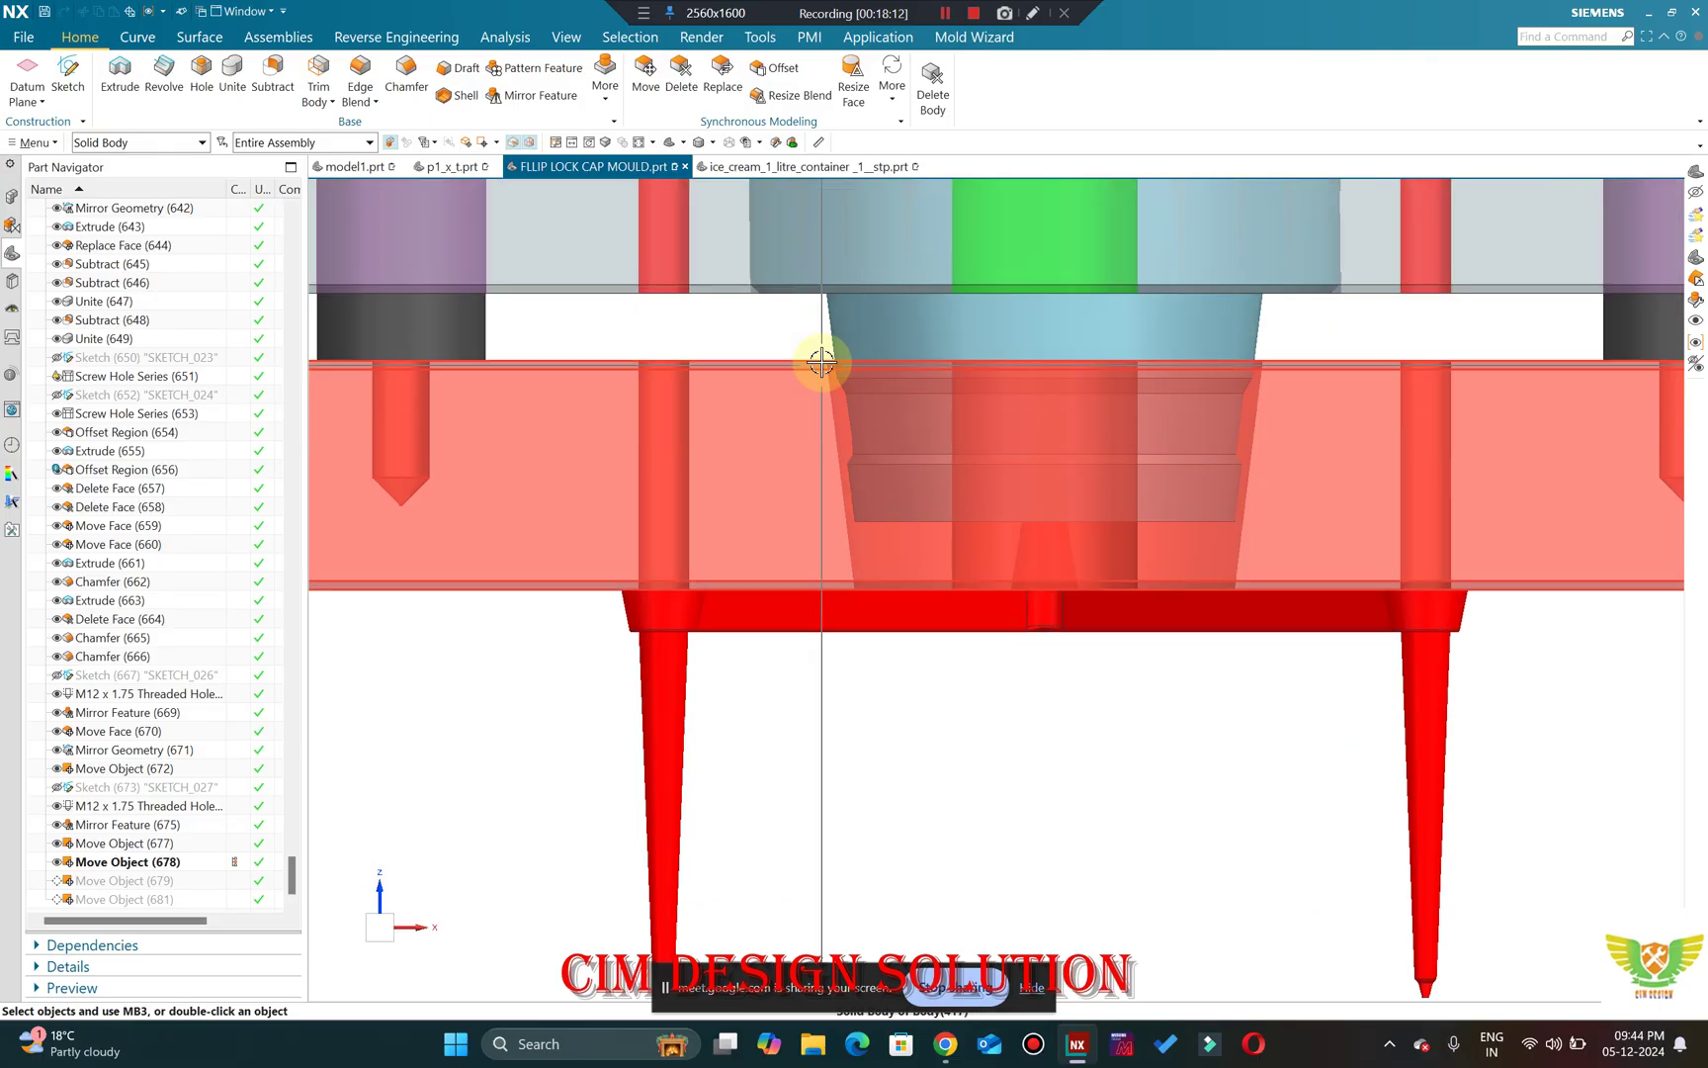
middle_click_drag(903, 475, 1022, 572)
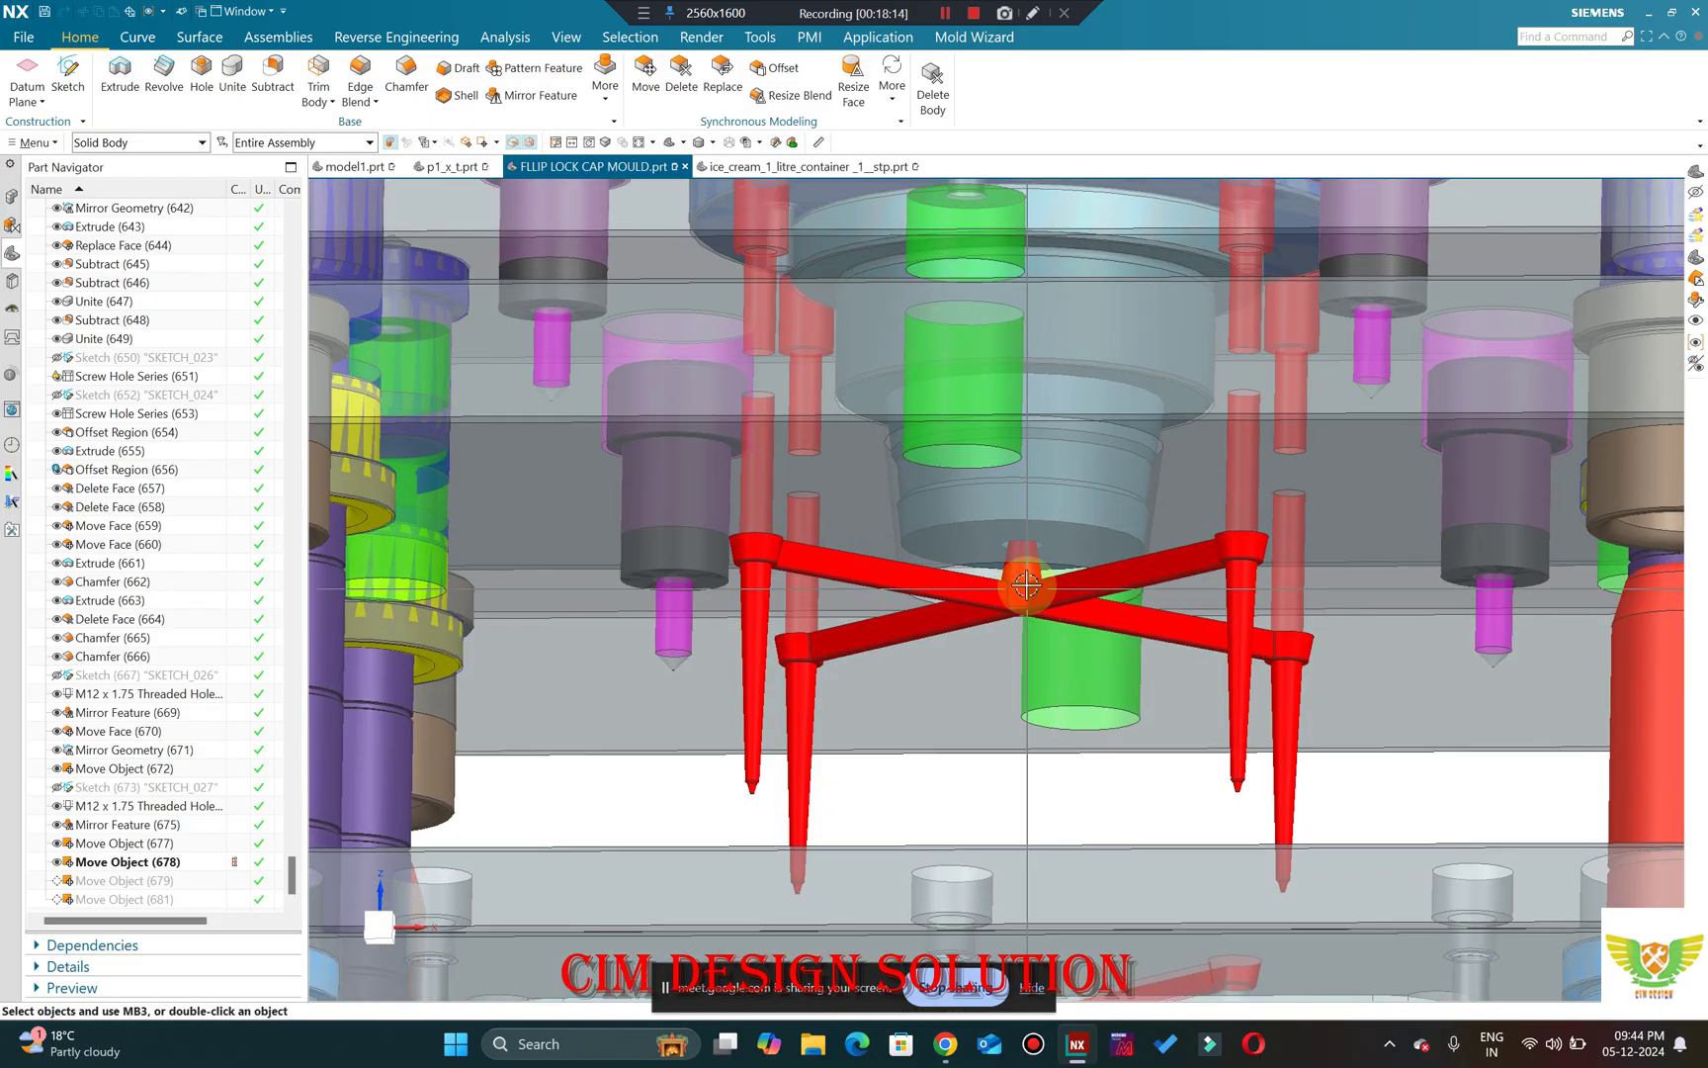
scroll(1029, 628, "up", 3)
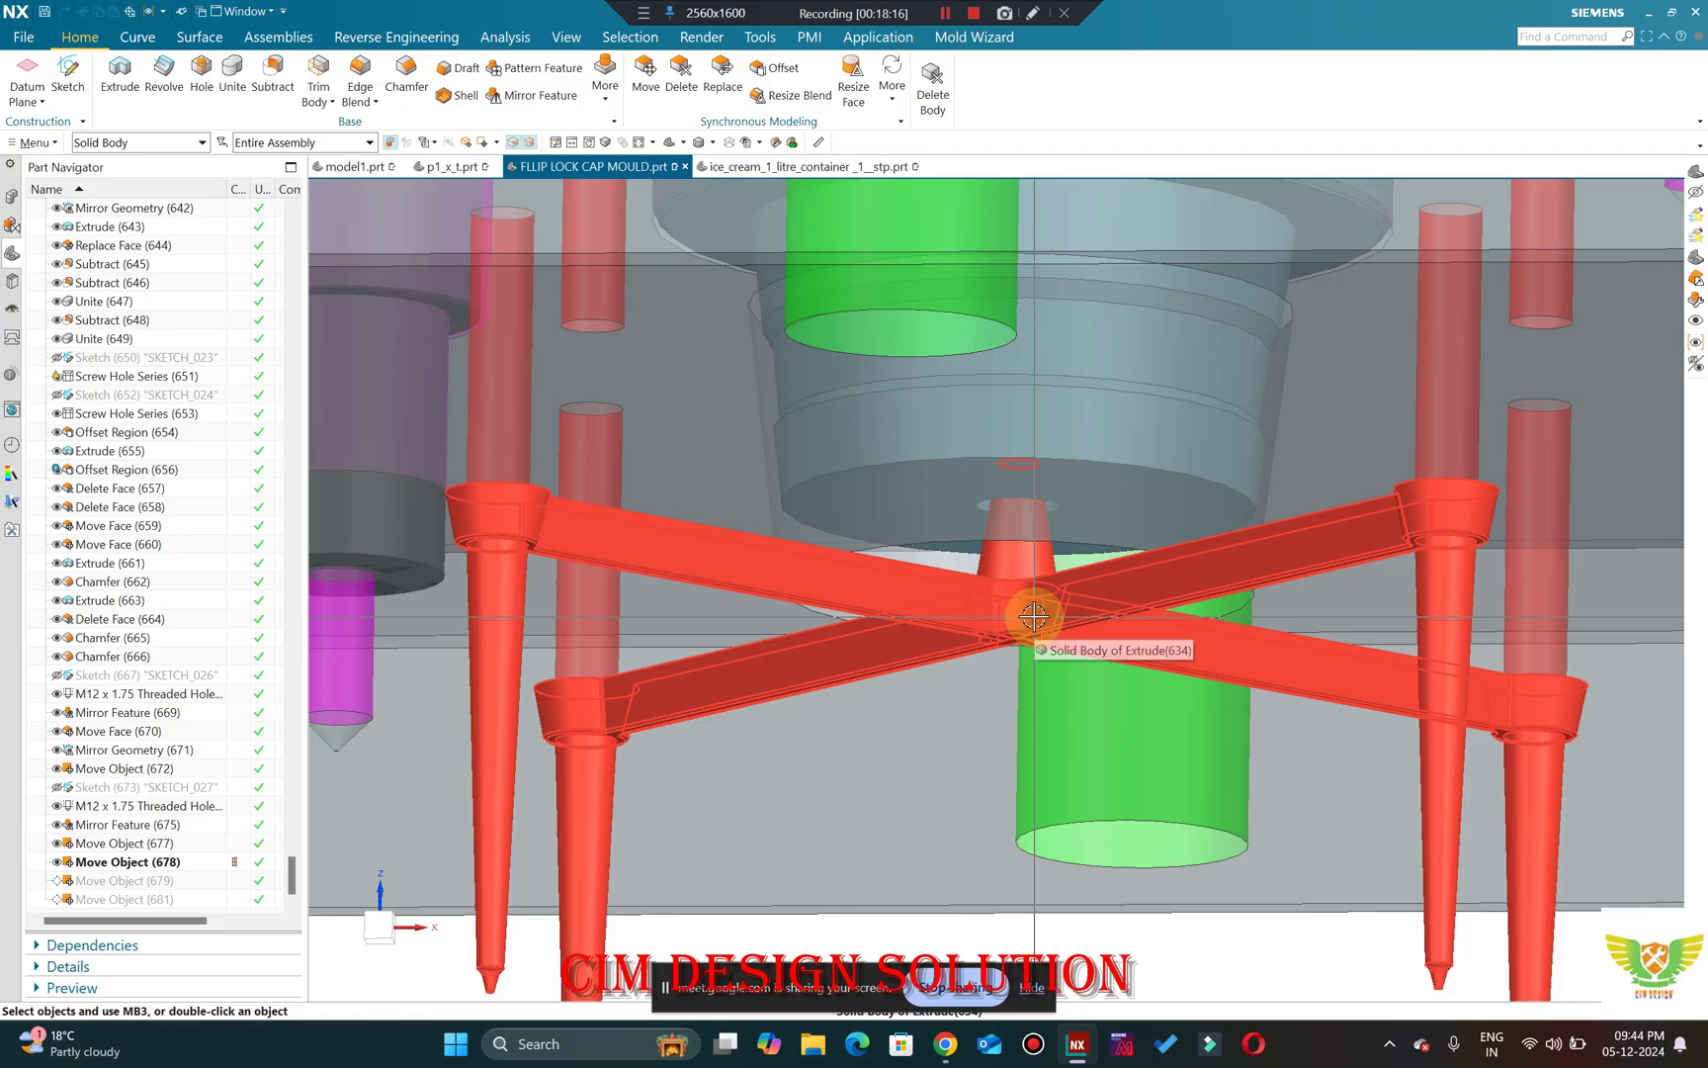
scroll(934, 533, "down", 5)
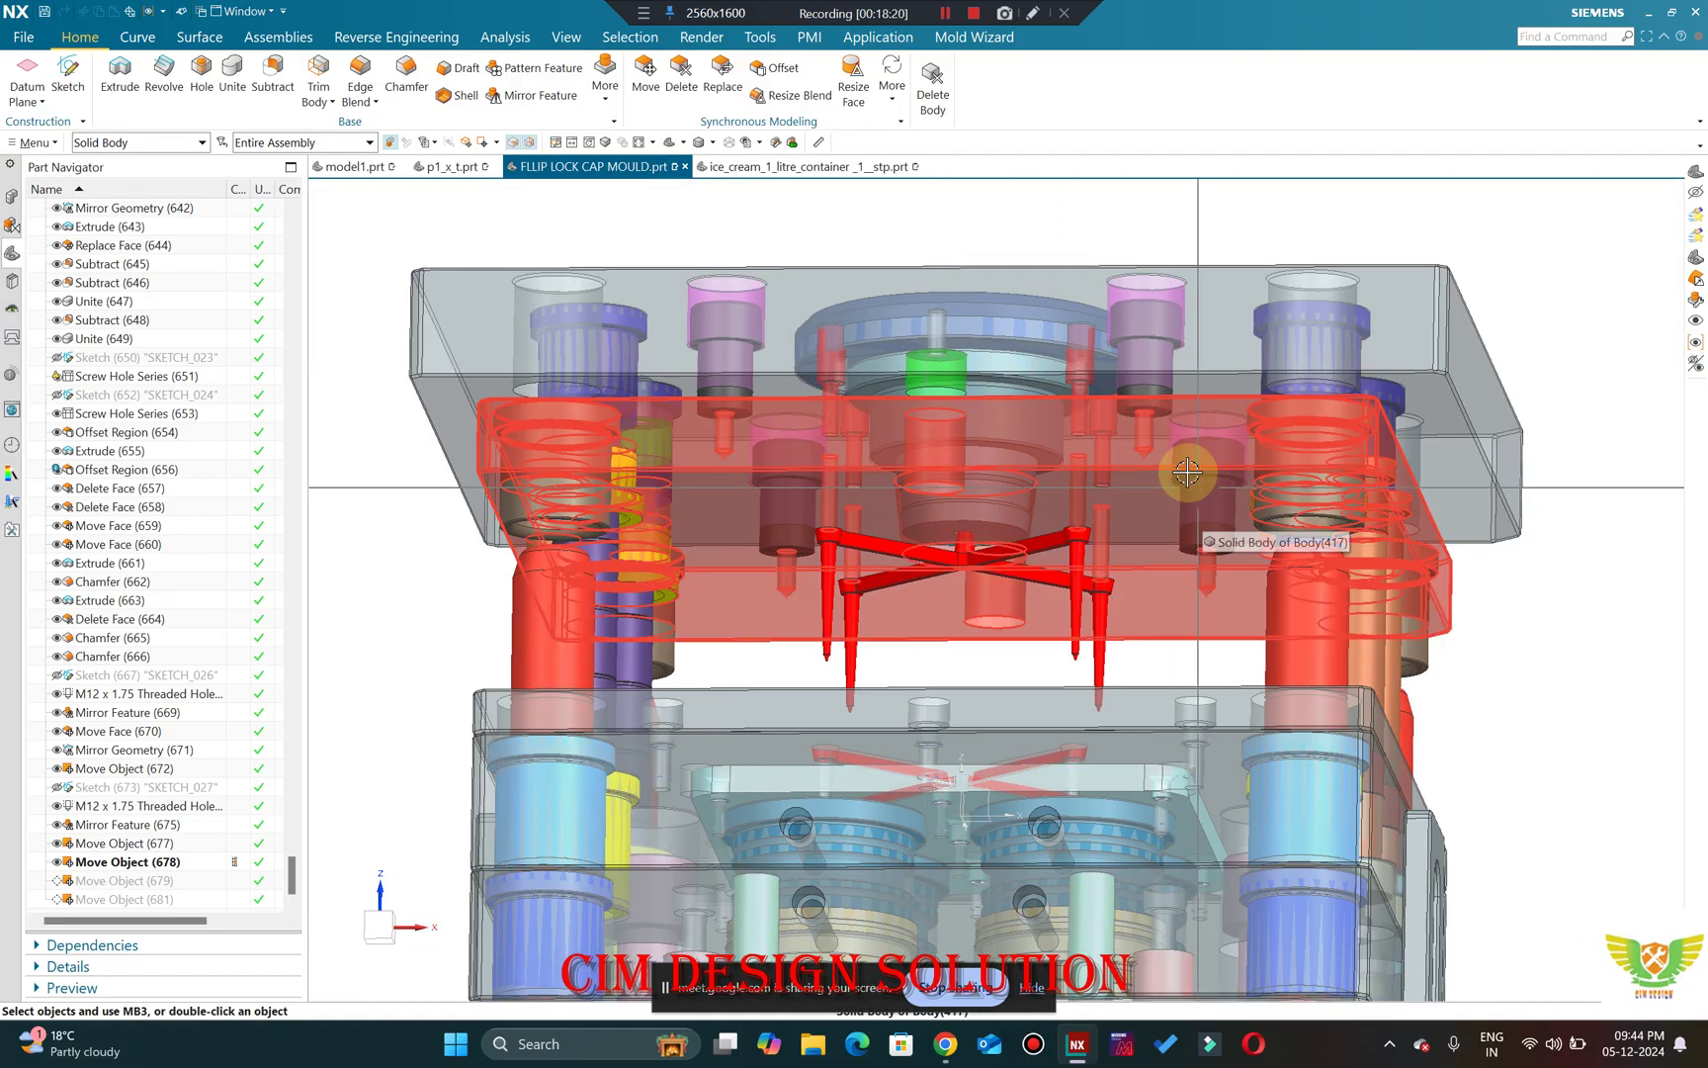
scroll(1186, 473, "down", 3)
key("F8")
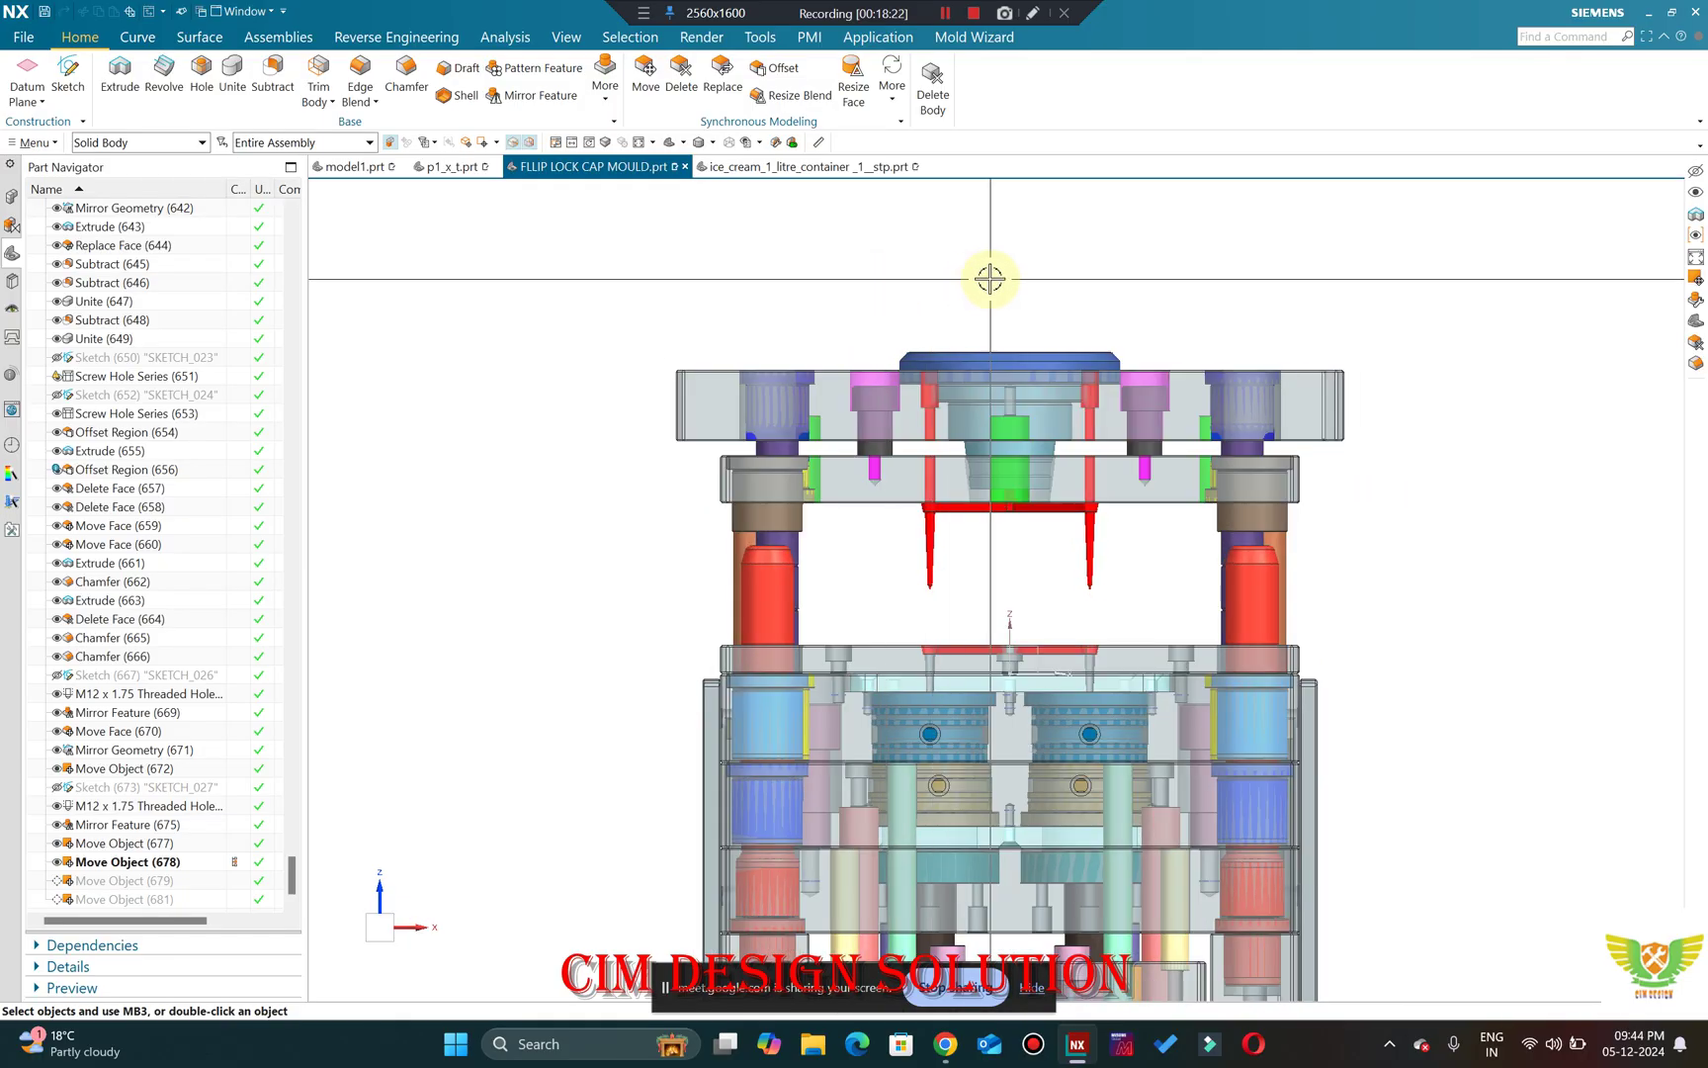
Look through the open parts and examine the ice cream container mould from the front and from above.
left_click(346, 168)
left_click(447, 164)
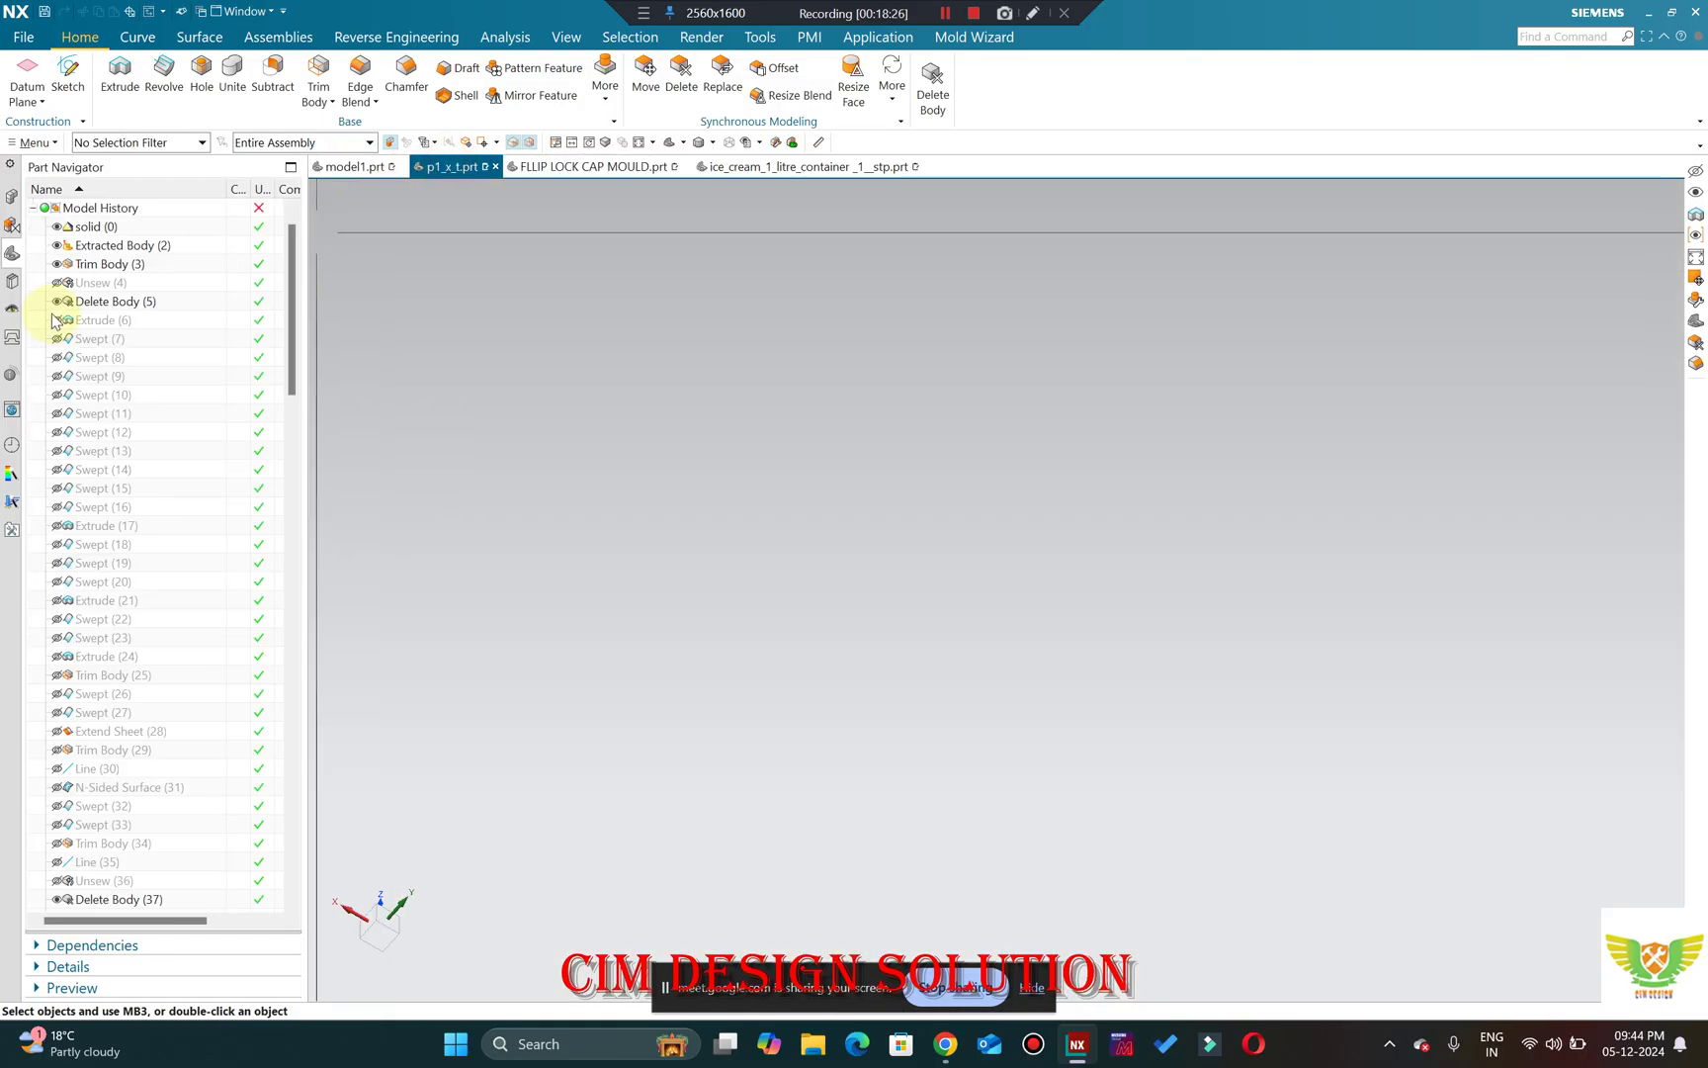
left_click(12, 198)
left_click(12, 445)
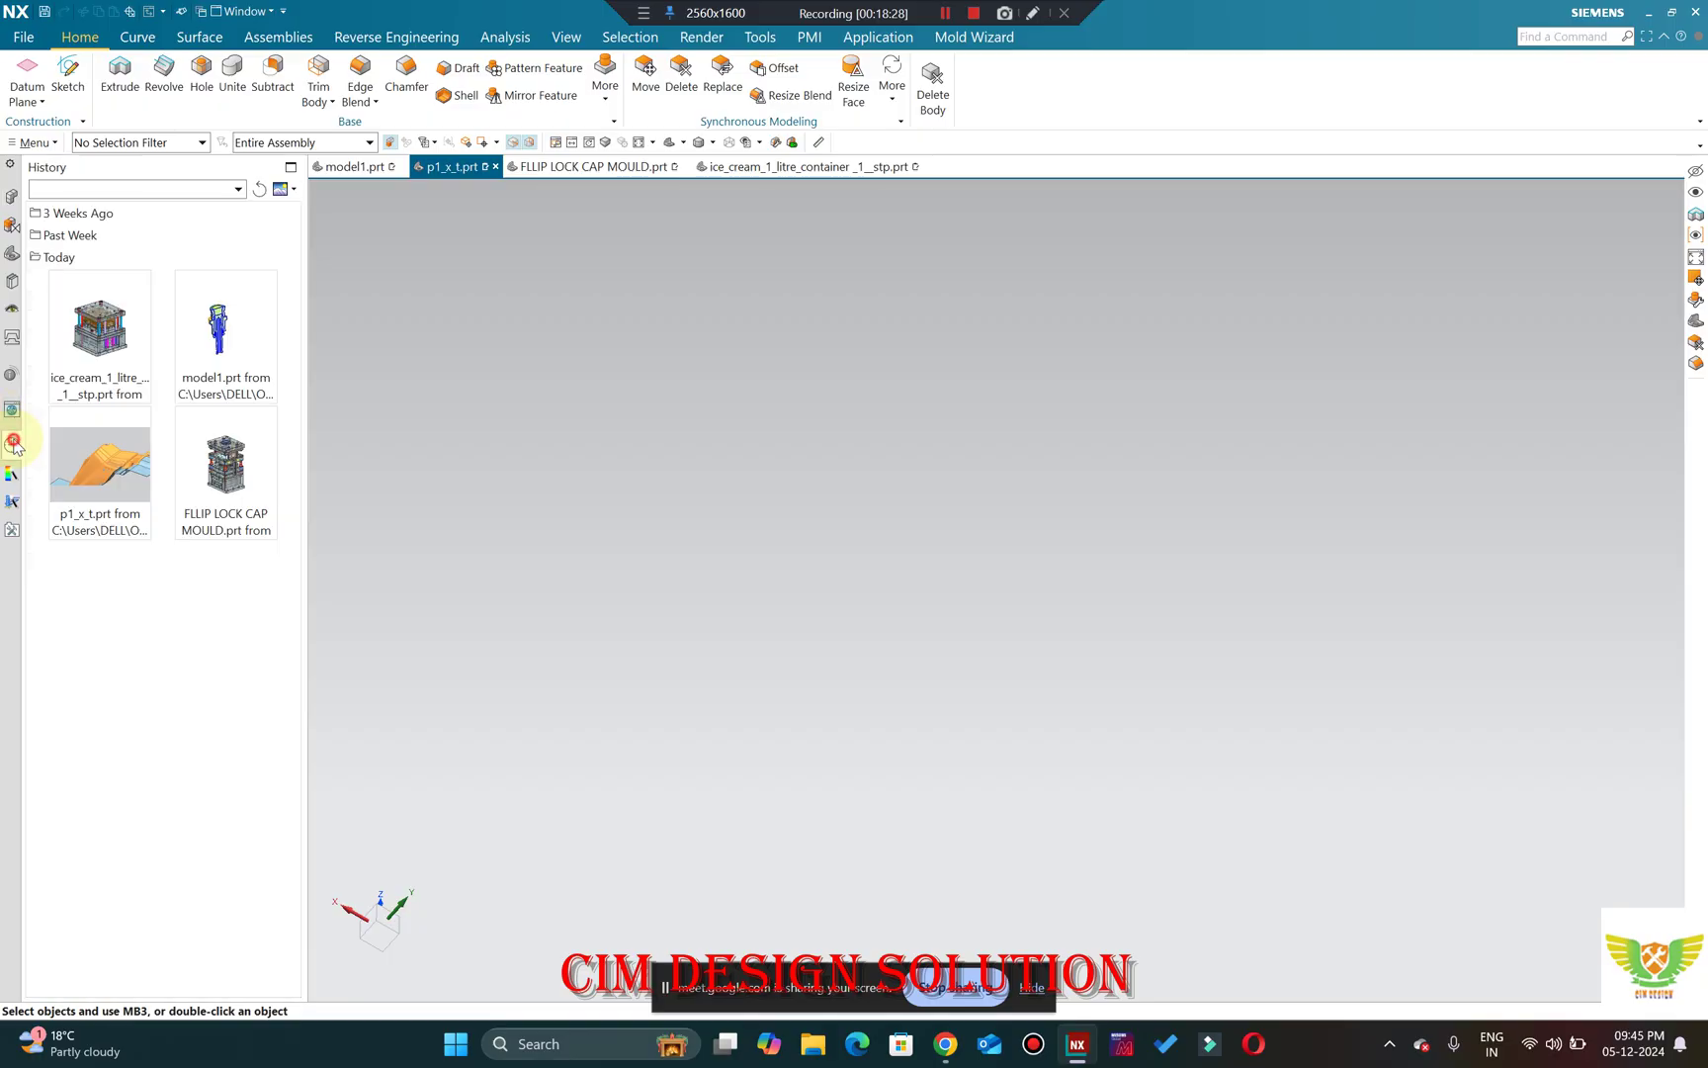
left_click(591, 168)
left_click(780, 168)
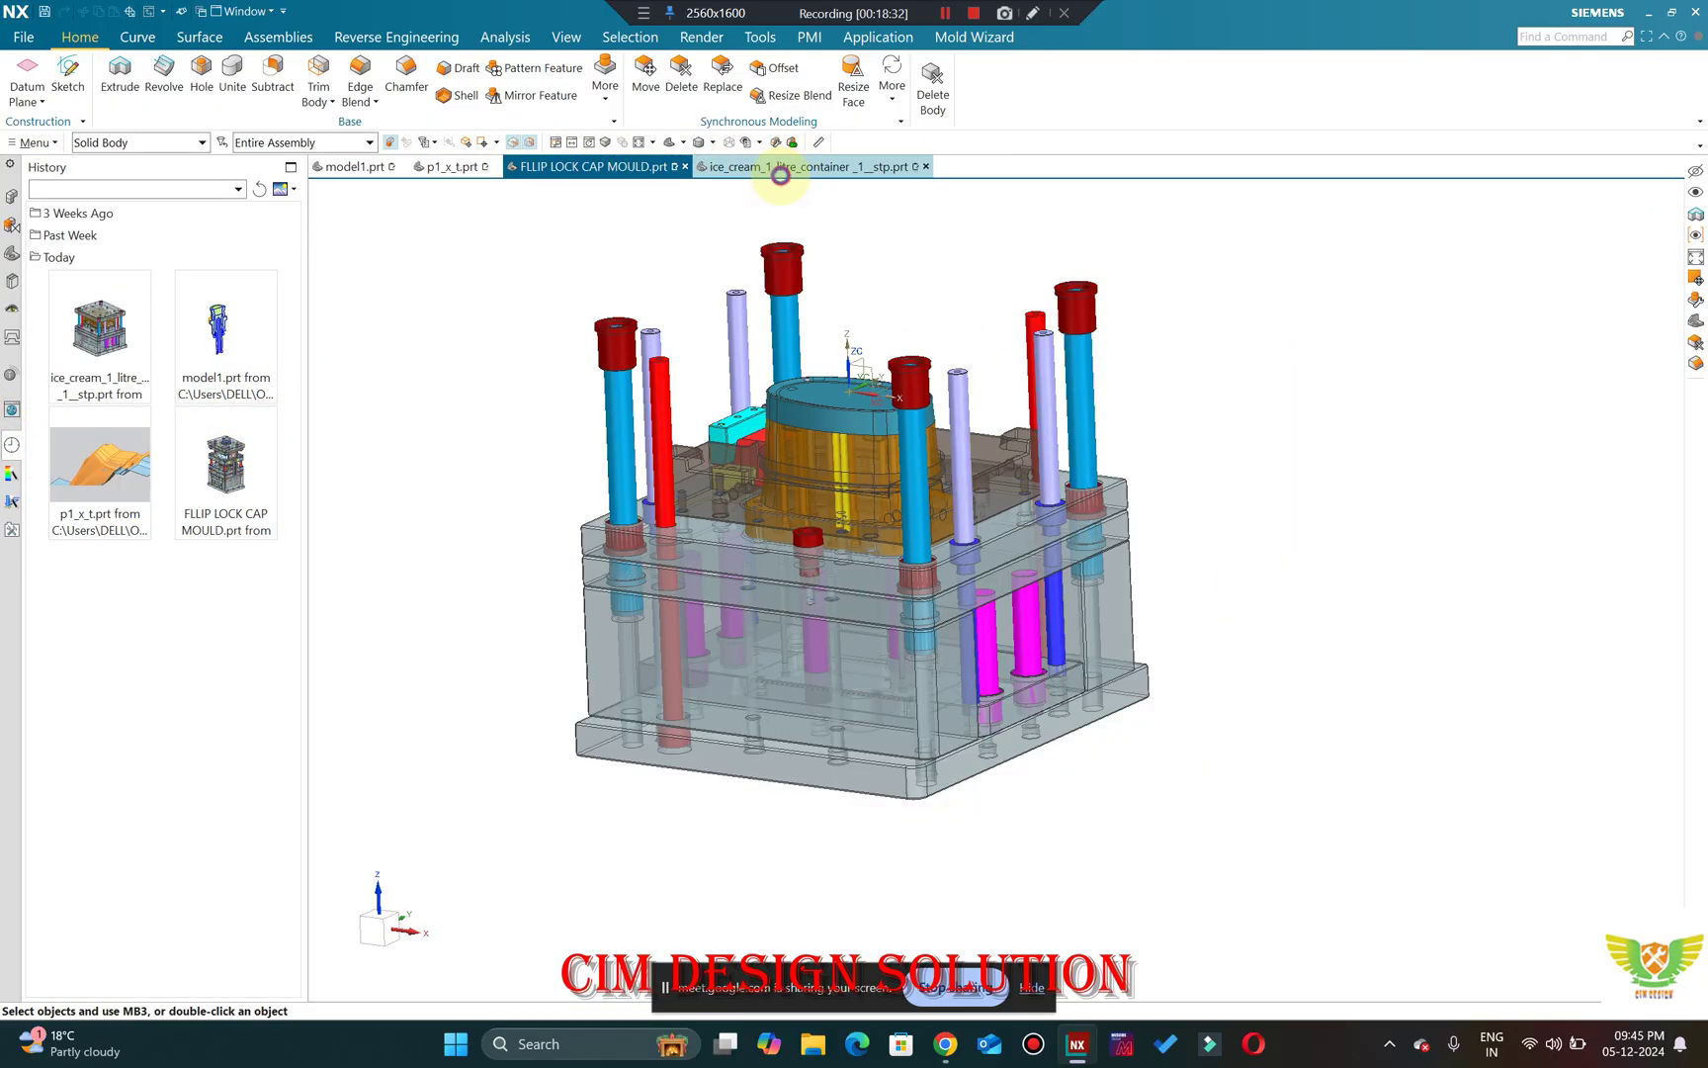
key("ctrl+alt+f")
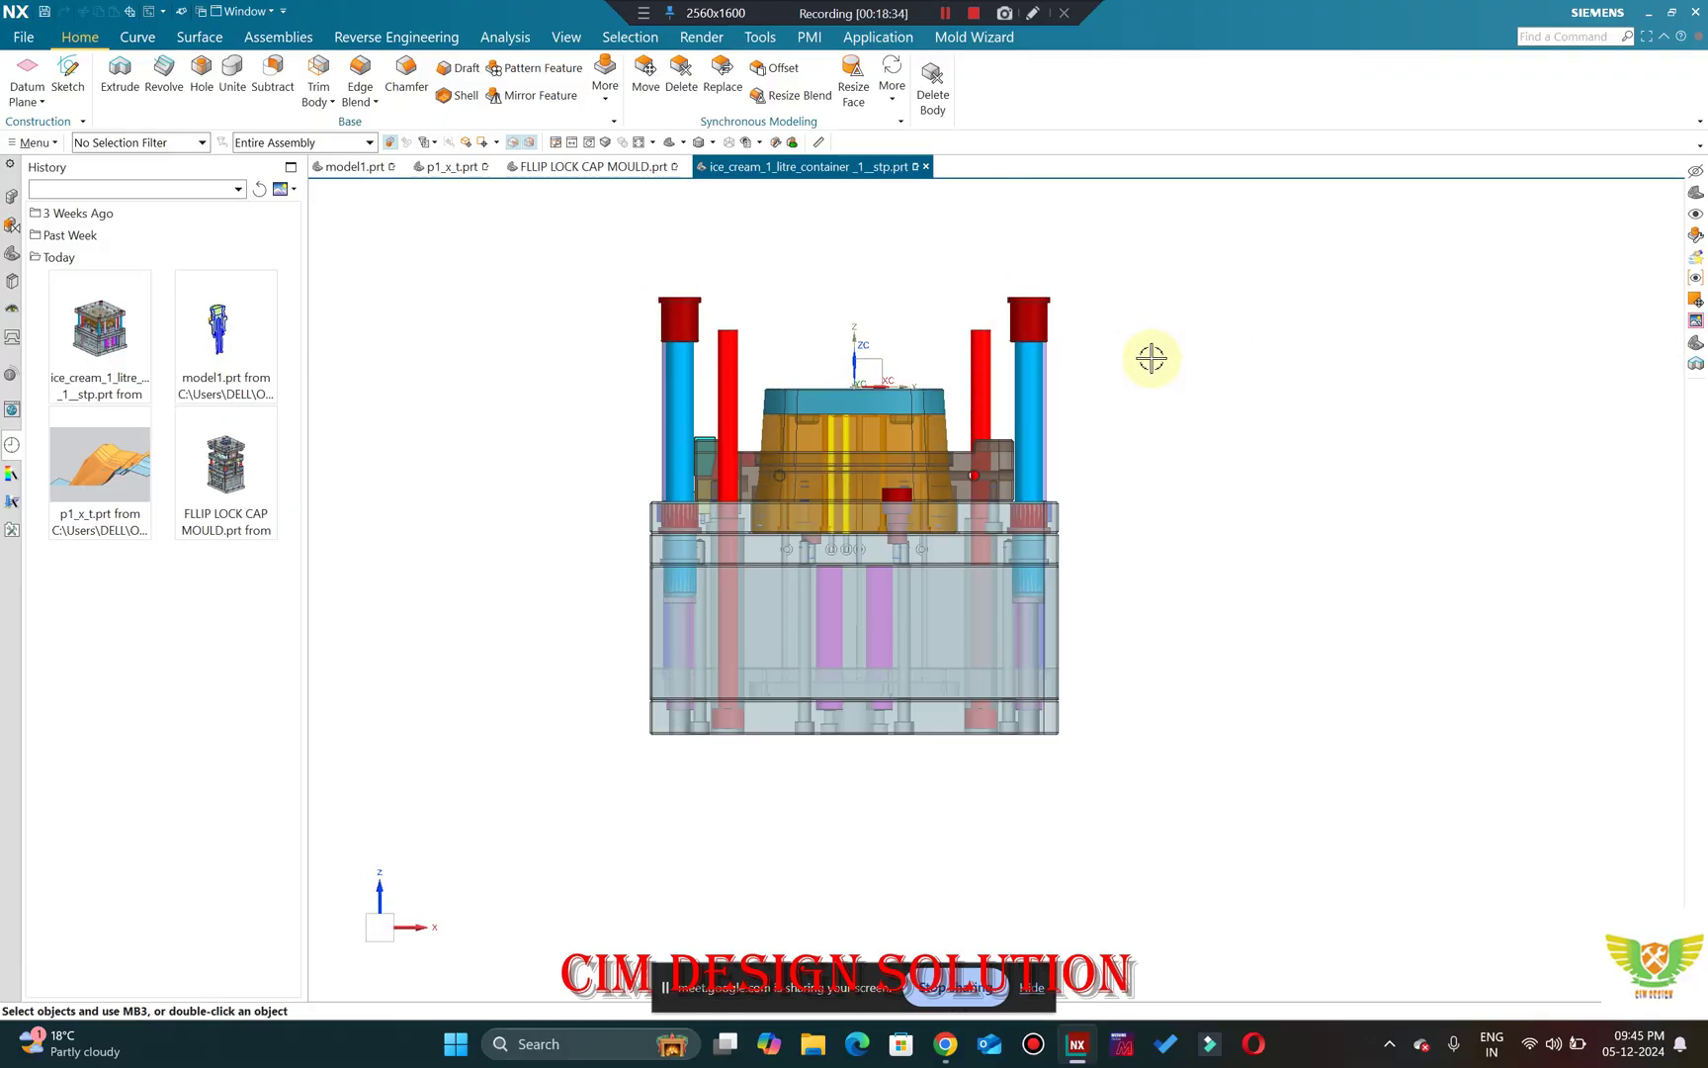
middle_click_drag(1151, 358, 949, 272)
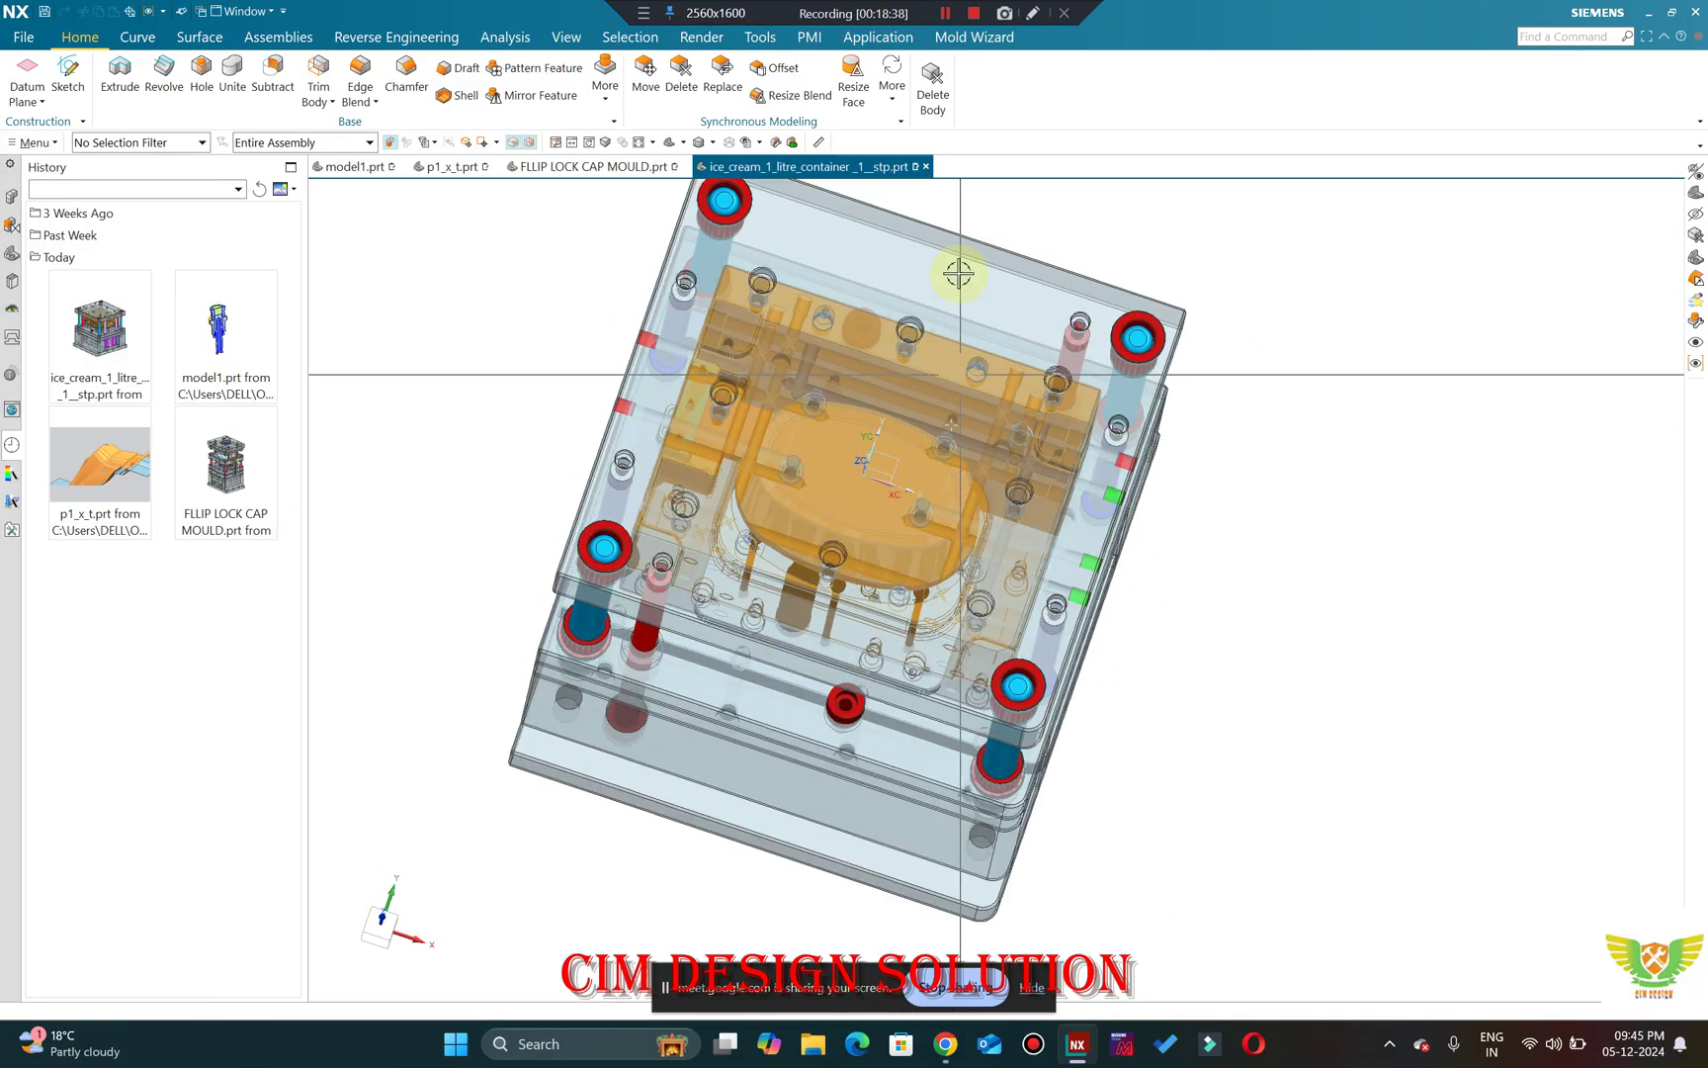
Close the ice cream container part and return to FLLIP LOCK CAP MOULD.prt in the front view.
left_click(927, 166)
left_click(856, 571)
left_click(593, 173)
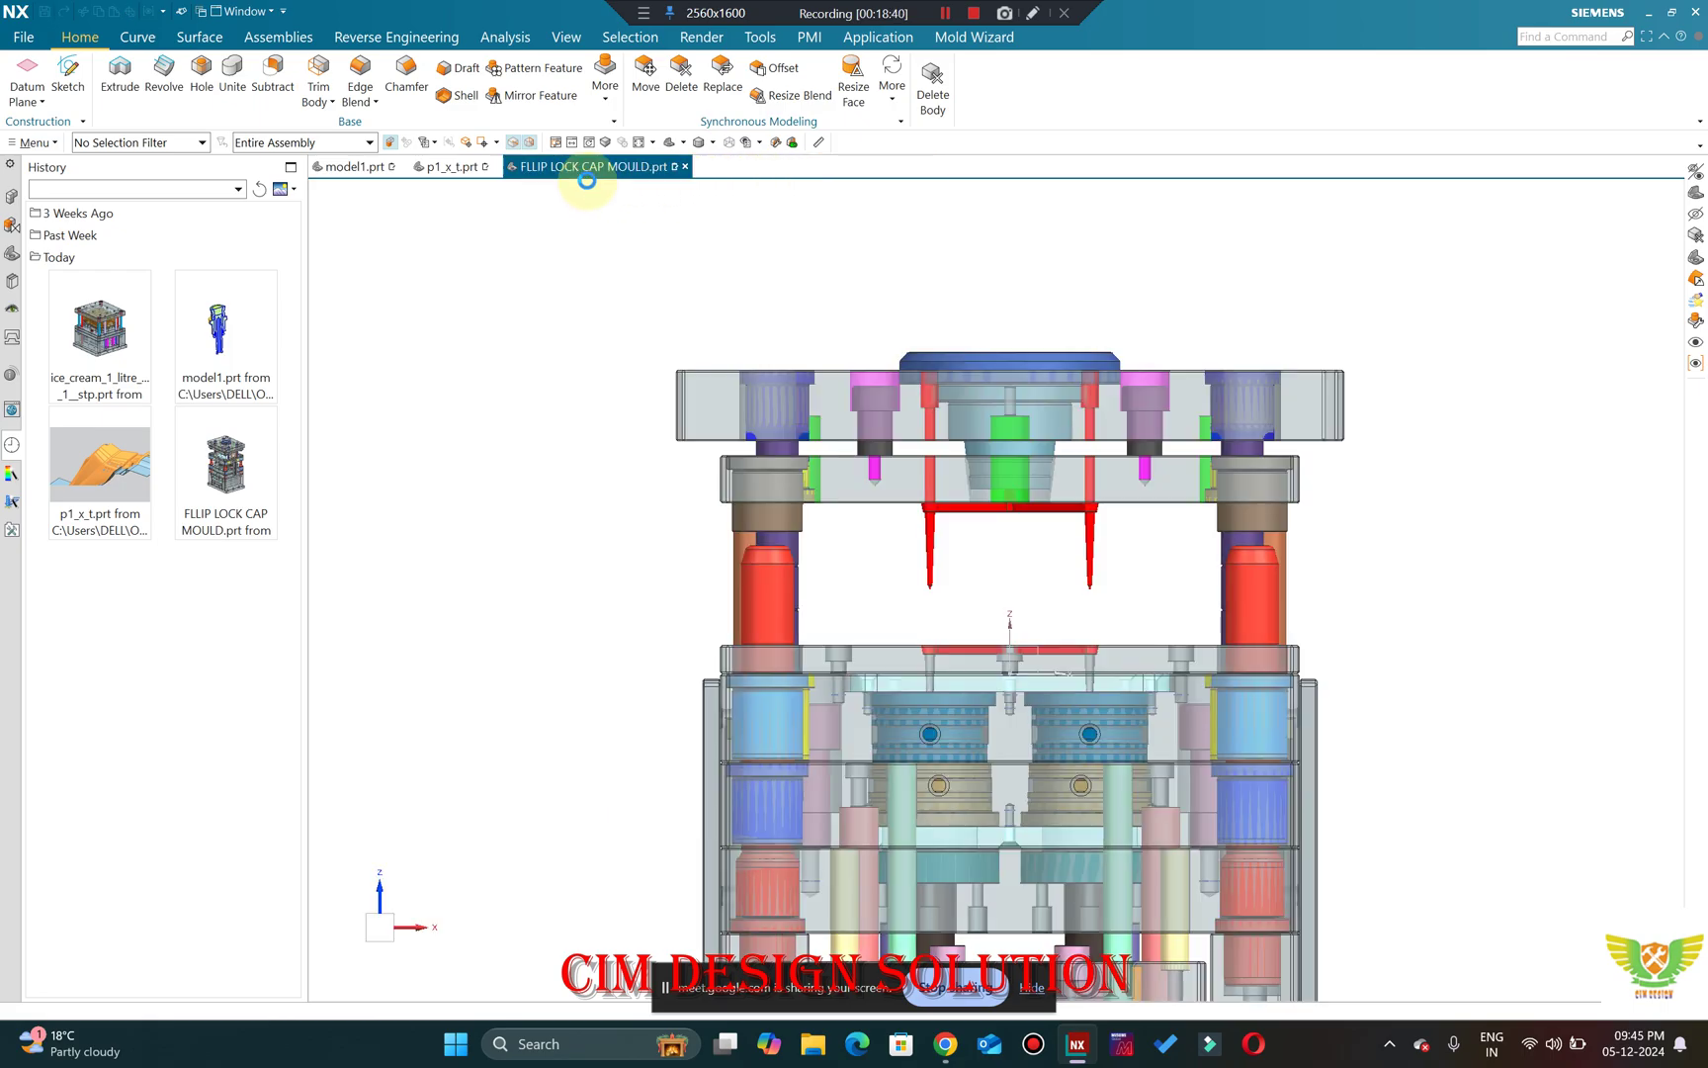
middle_click_drag(977, 356, 1082, 228)
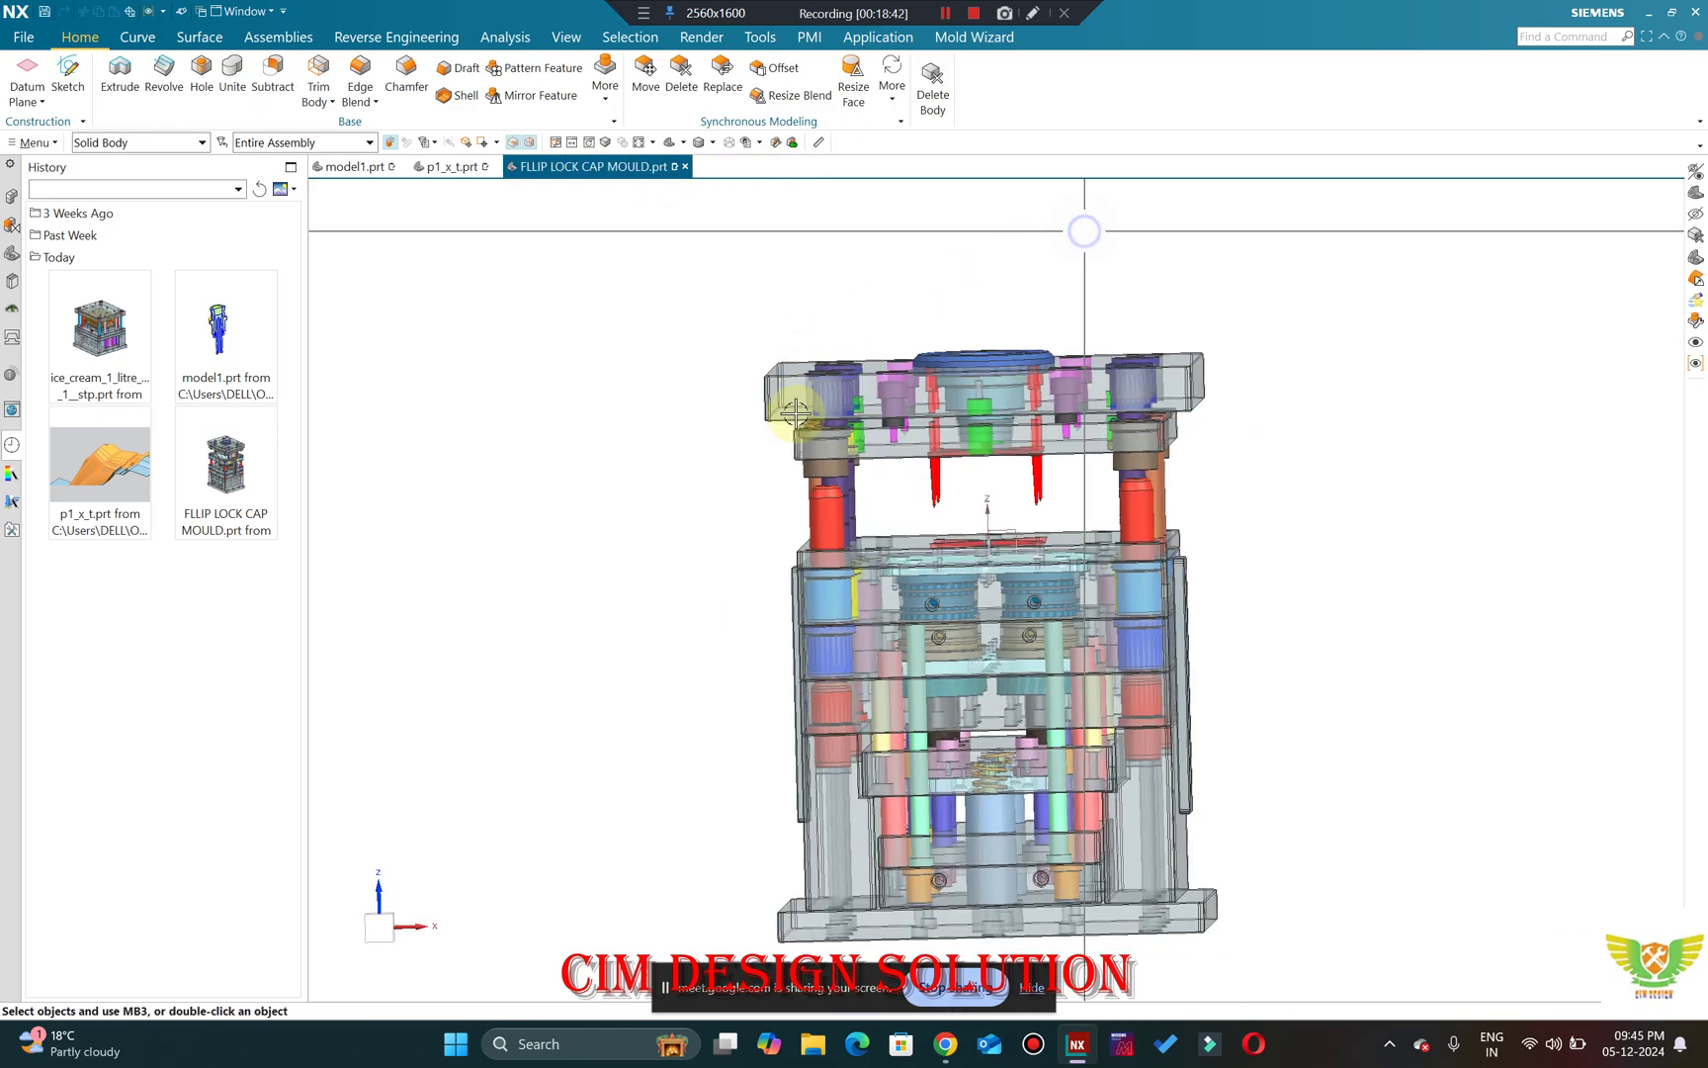
key("F8")
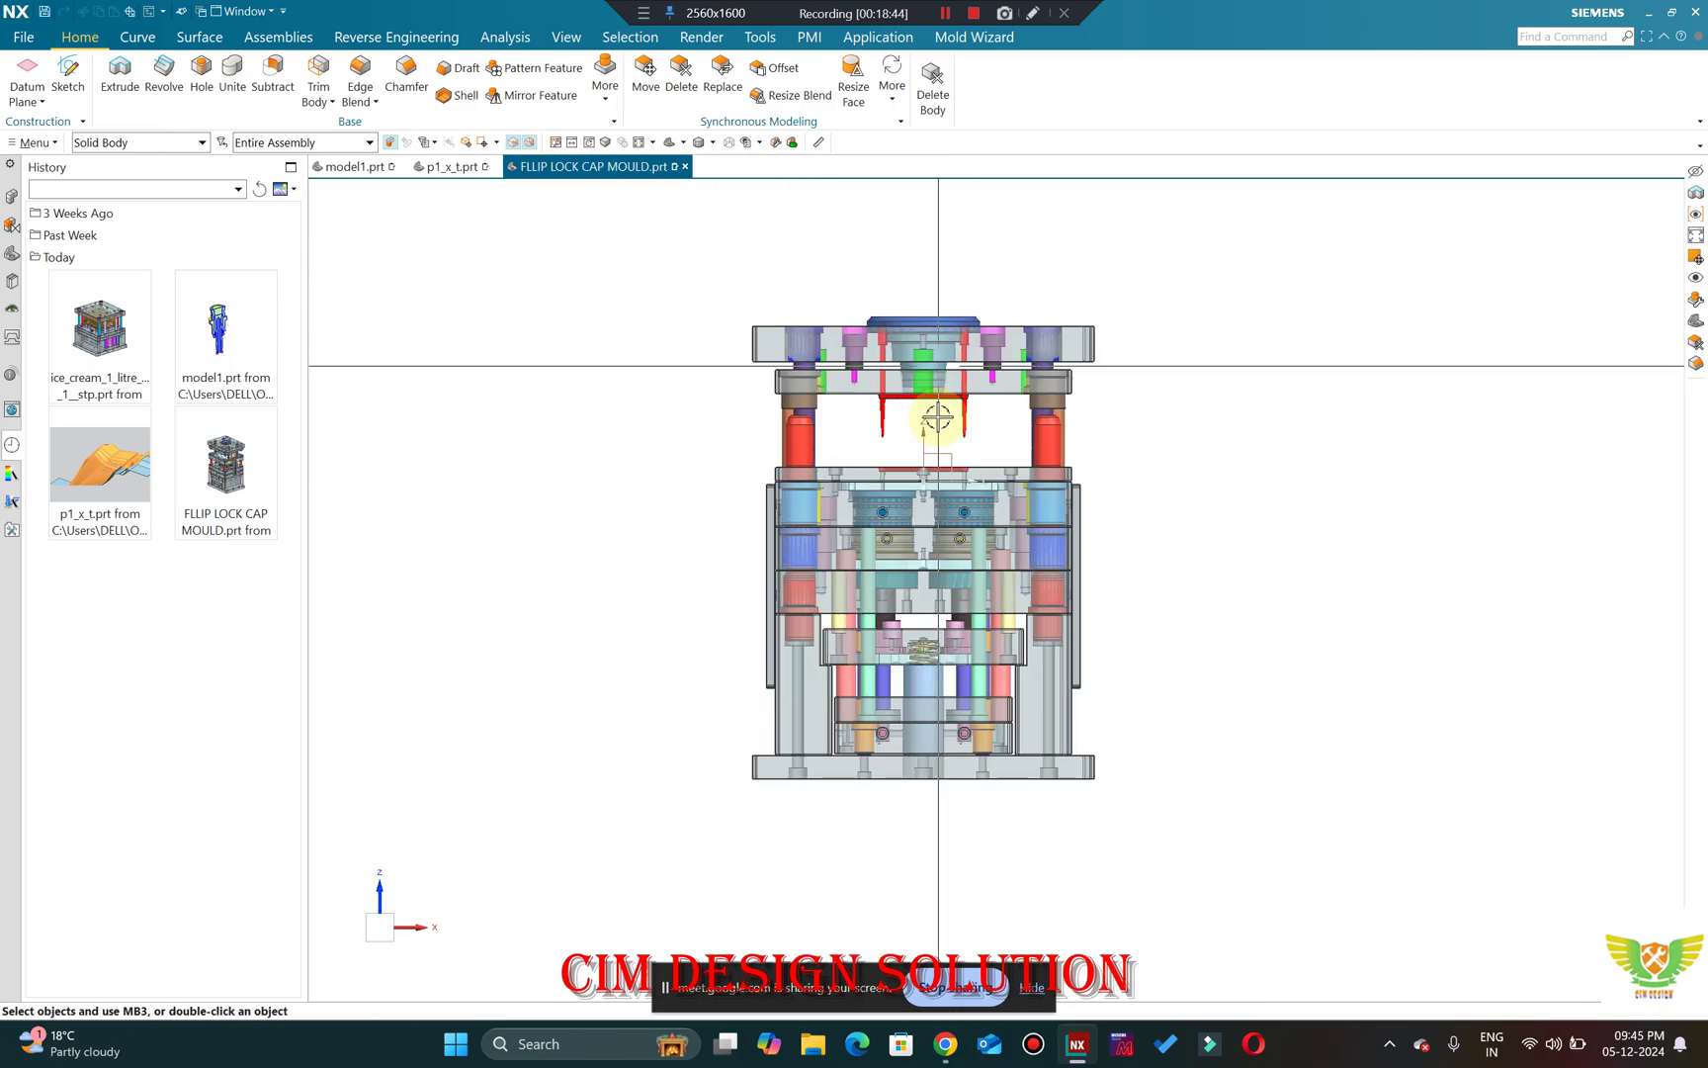
Examine the sprue bush's tapered lower end and its fit in the plate above the red runner.
scroll(935, 443, "up", 2)
scroll(935, 442, "down", 1)
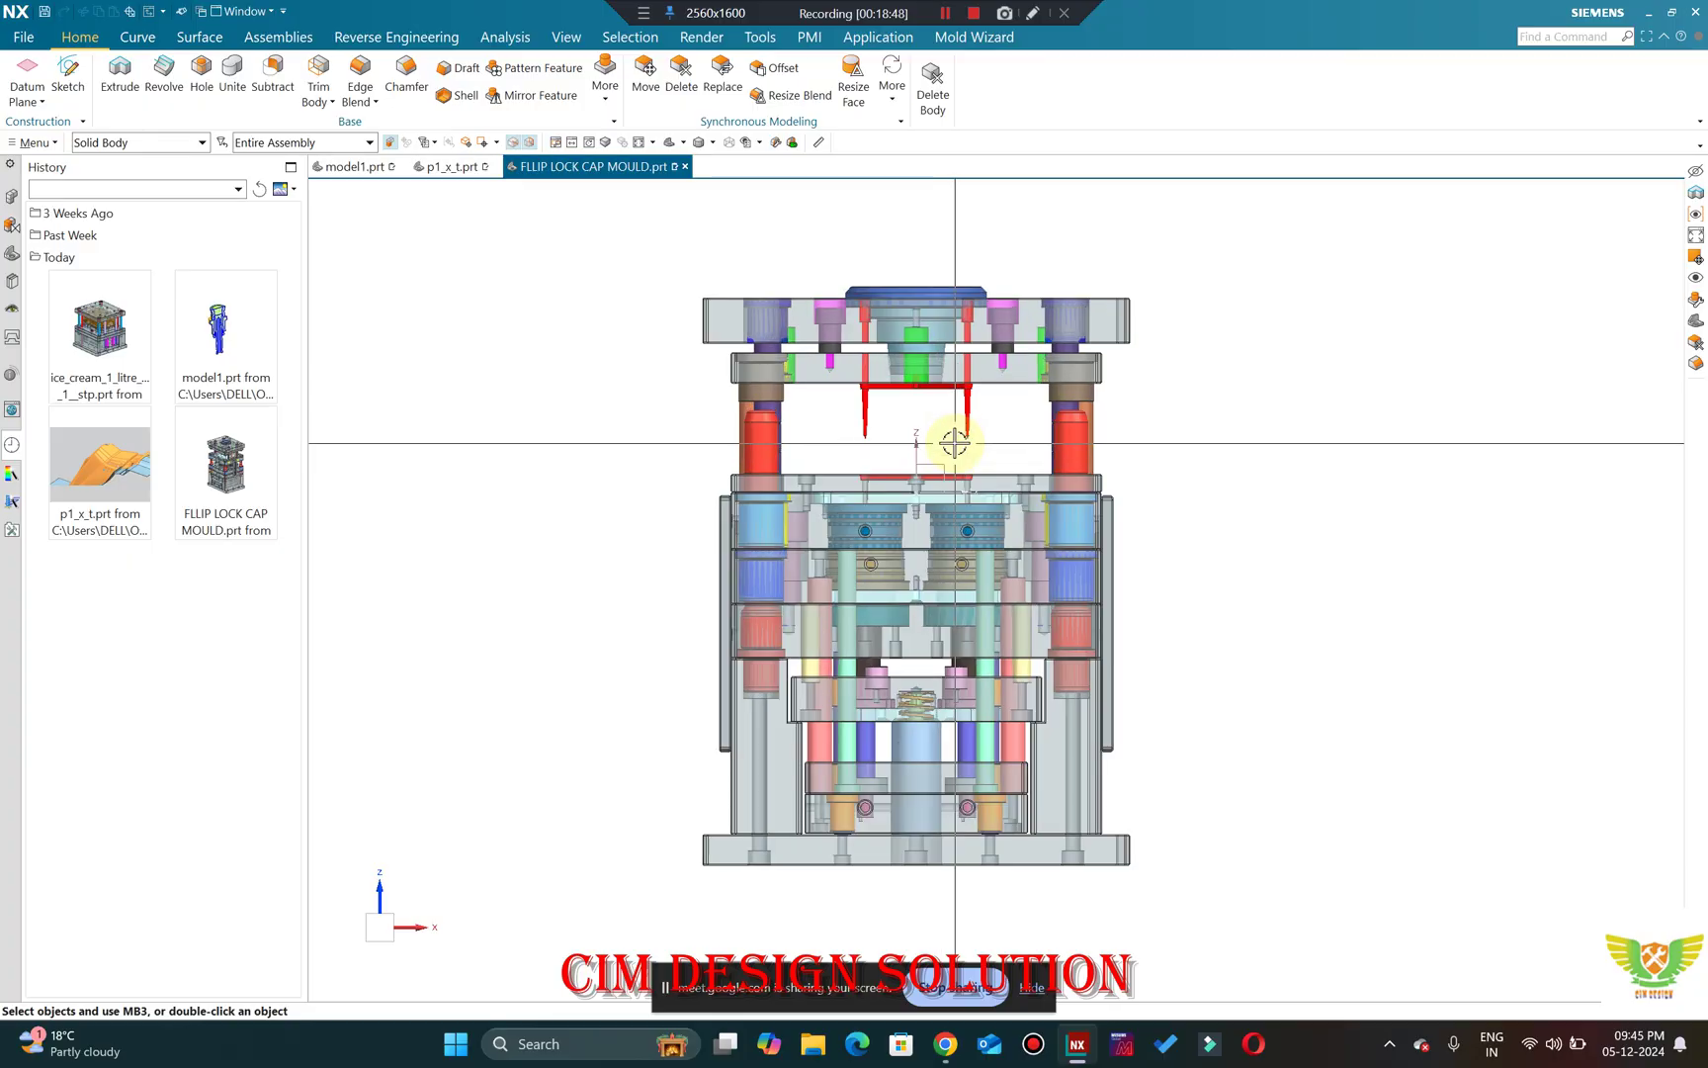
scroll(889, 343, "up", 6)
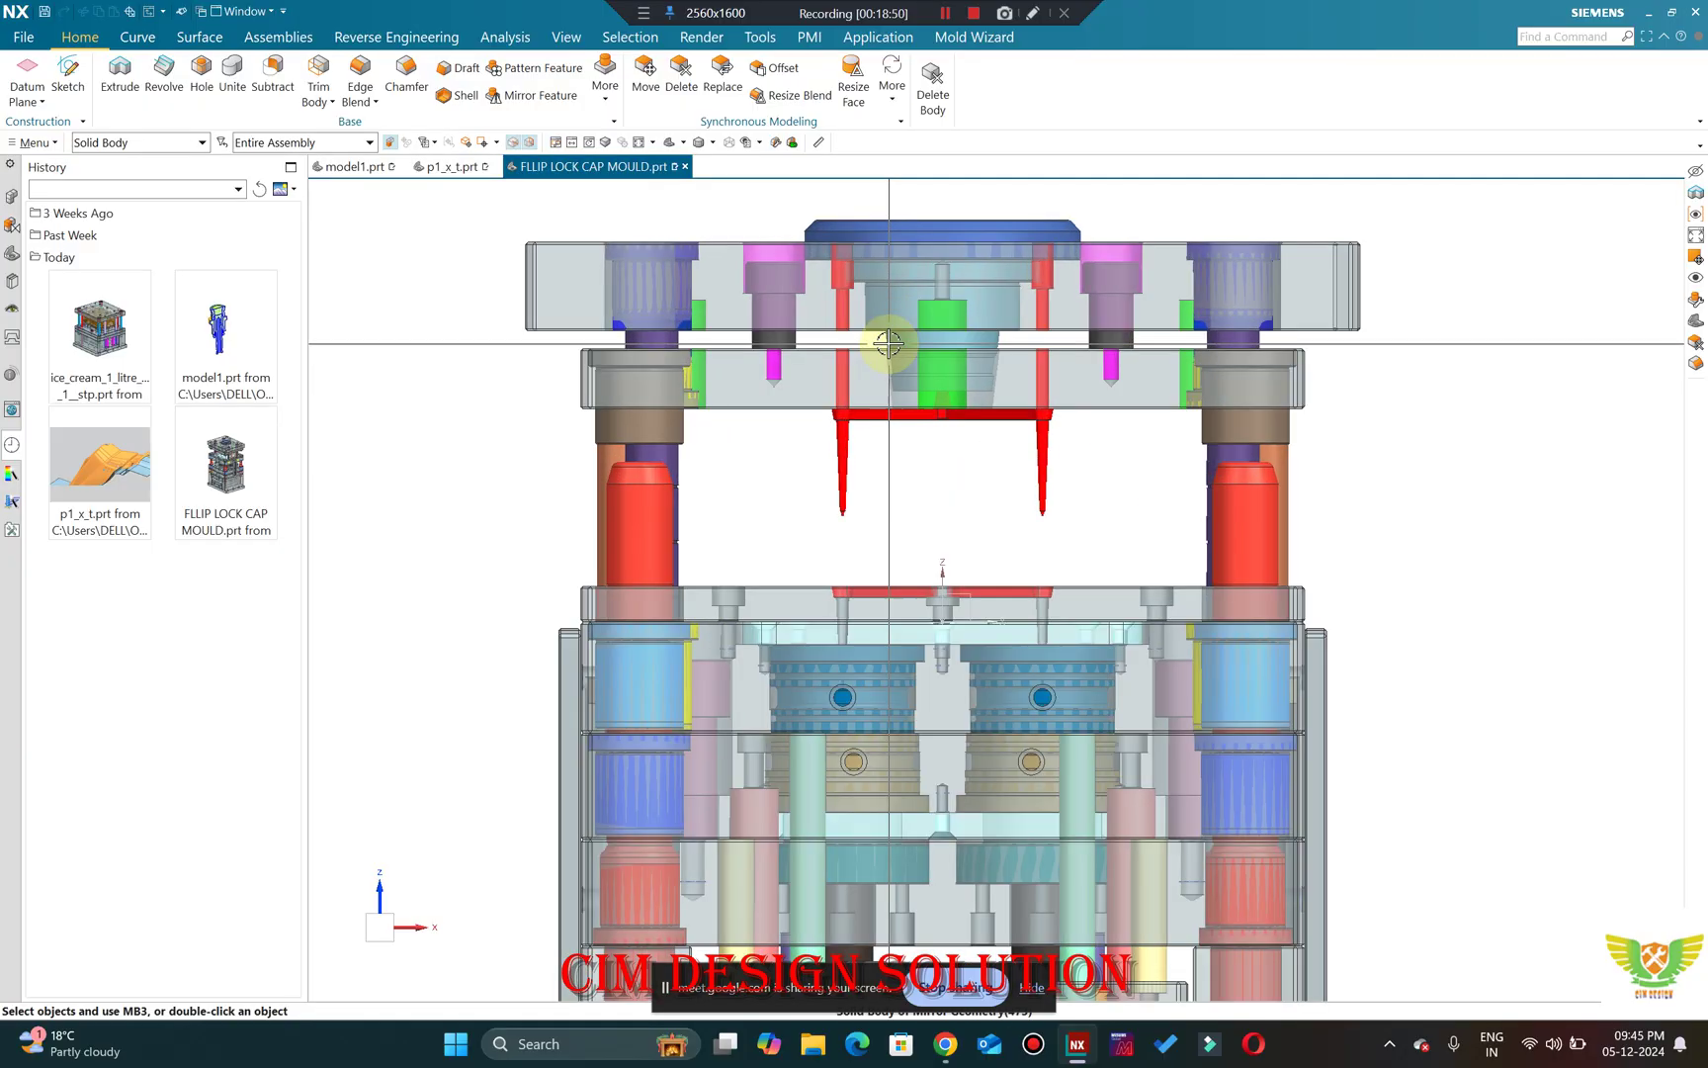
scroll(880, 336, "up", 1)
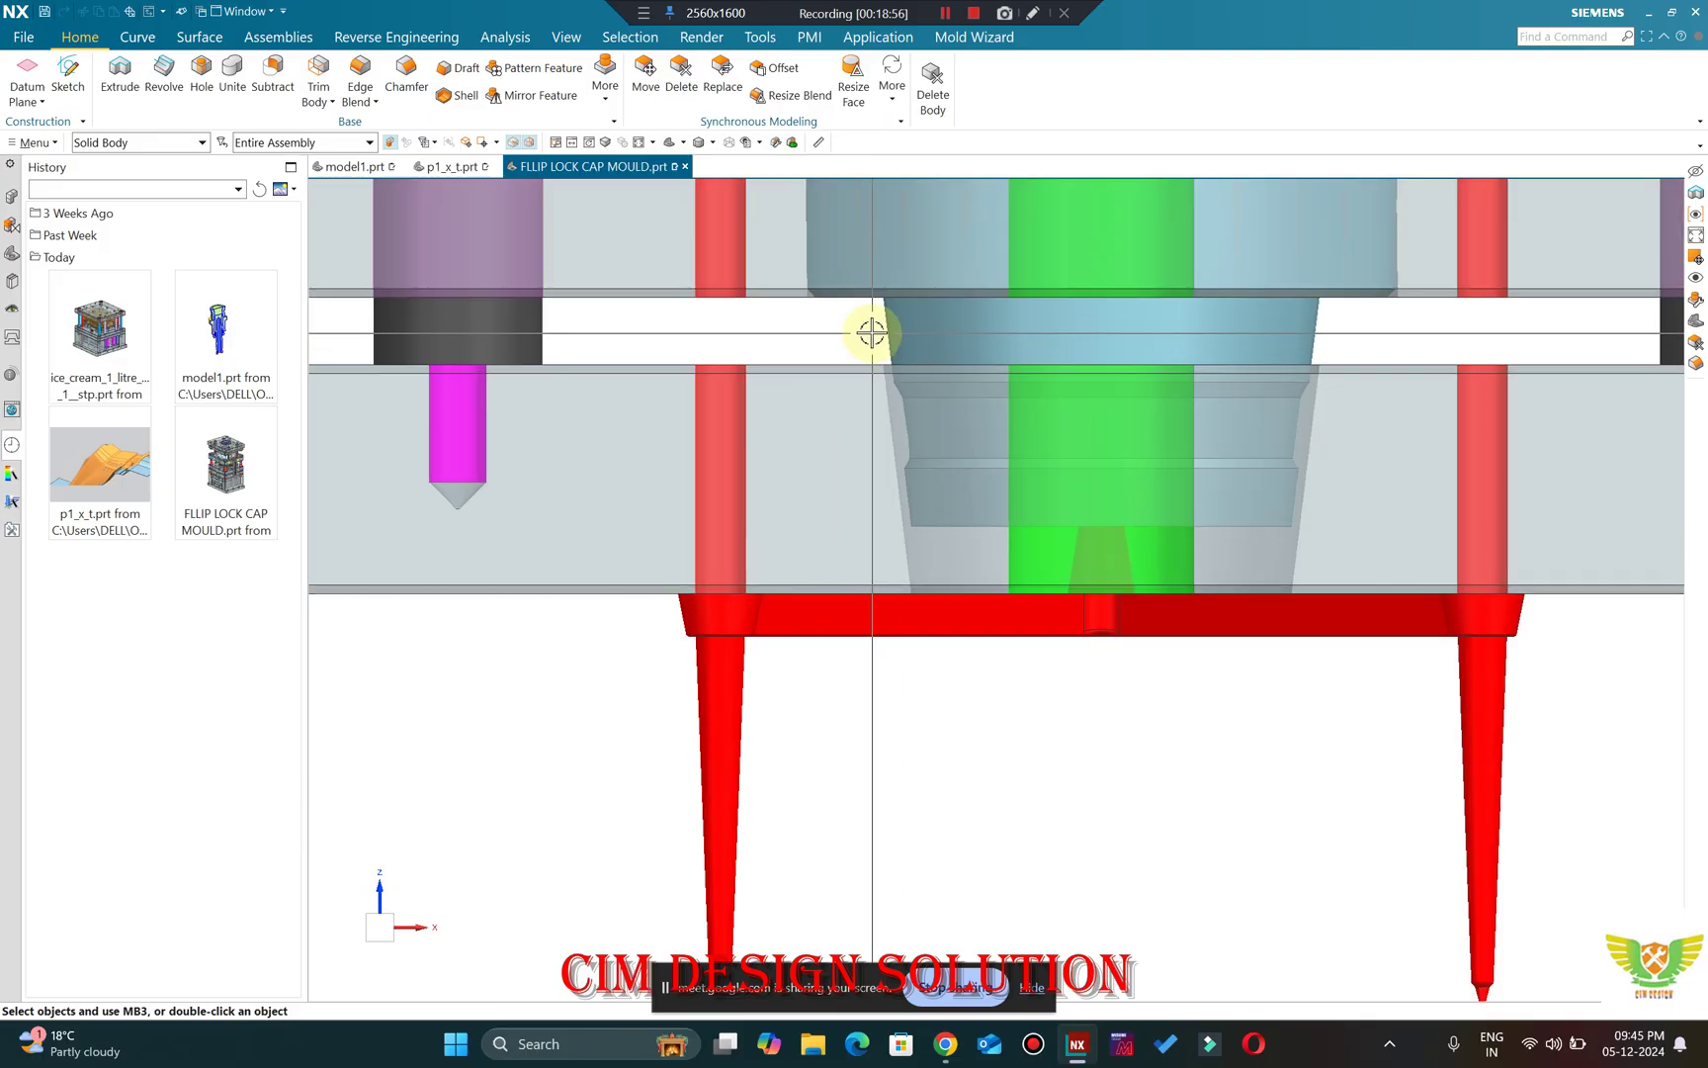
scroll(877, 374, "up", 2)
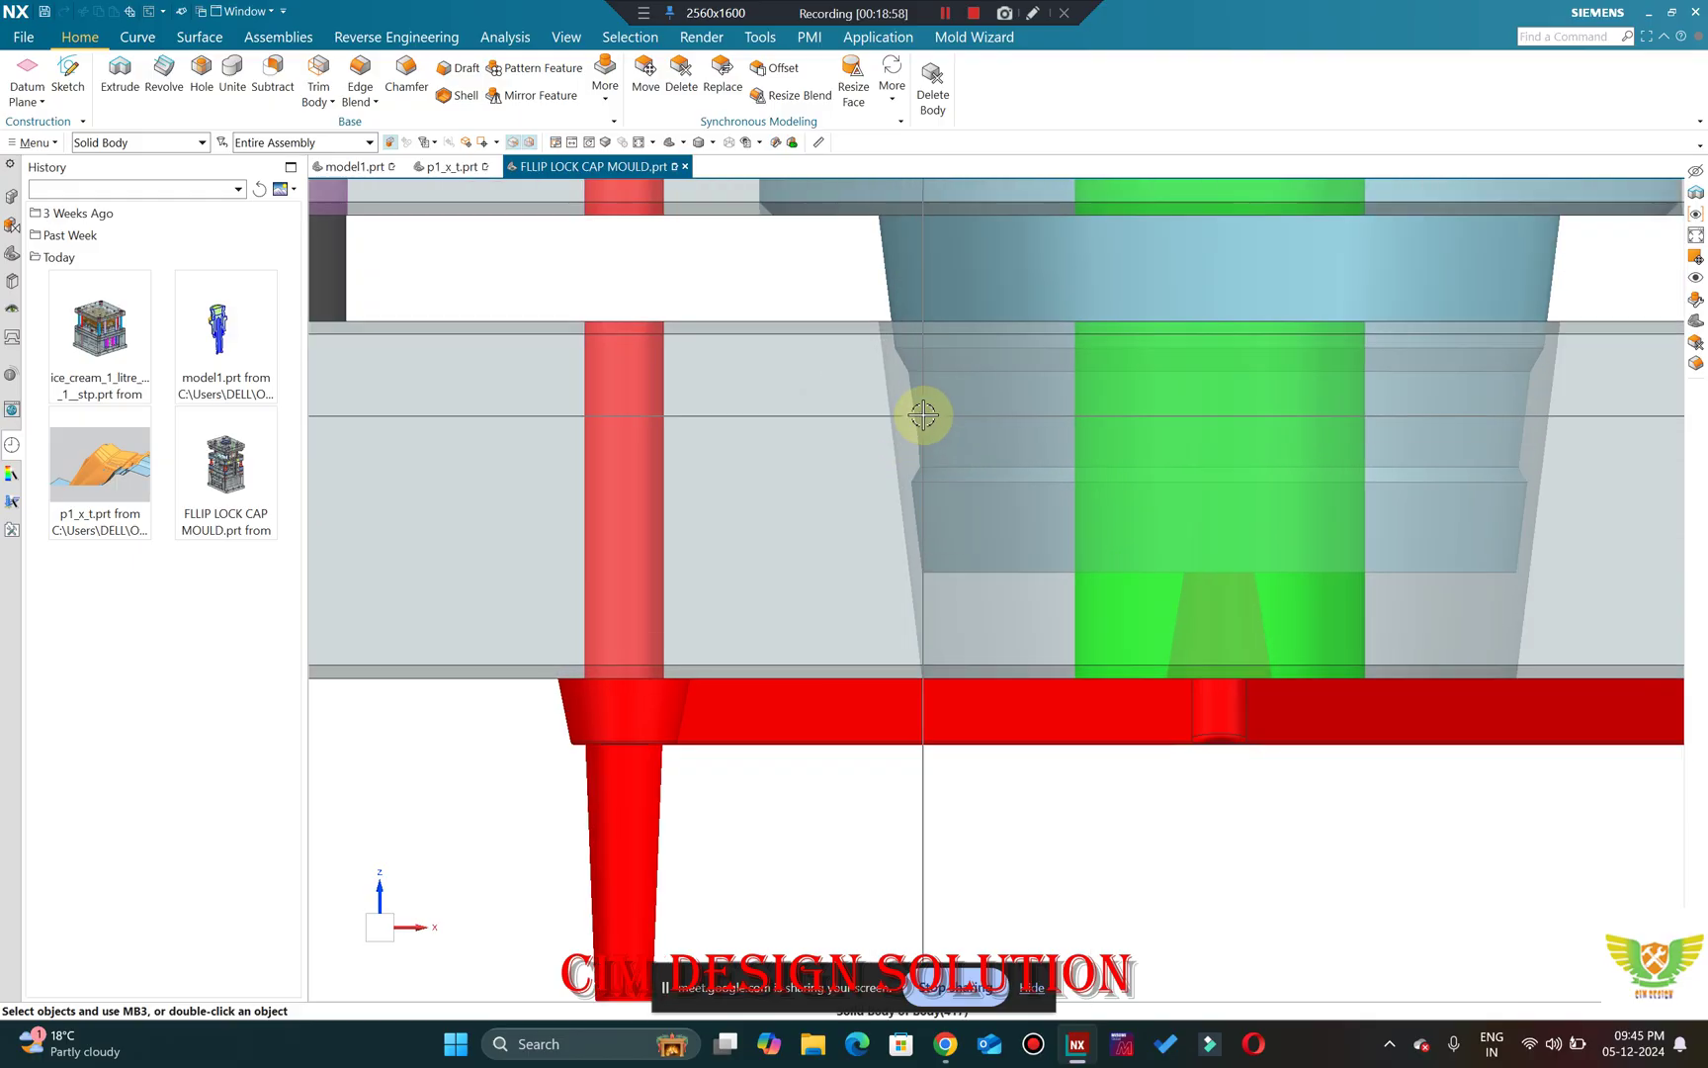
scroll(889, 326, "down", 2)
scroll(916, 431, "up", 2)
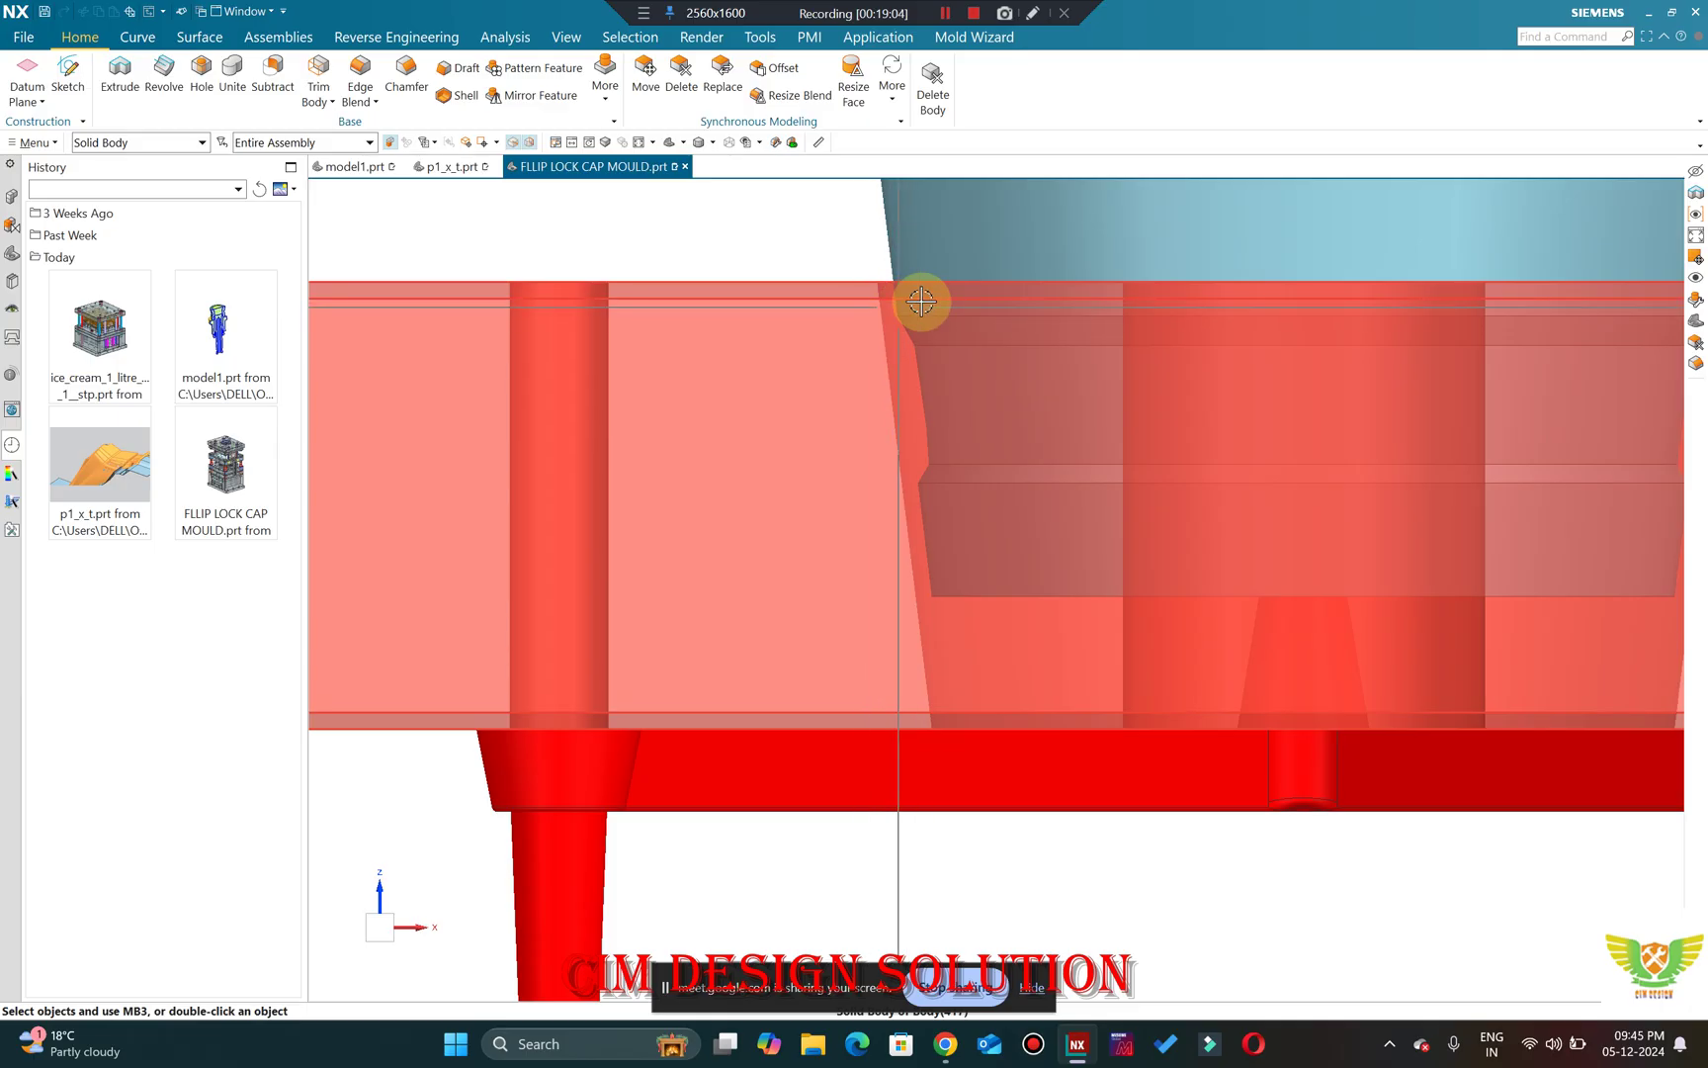
middle_click_drag(920, 301, 903, 319, "shift")
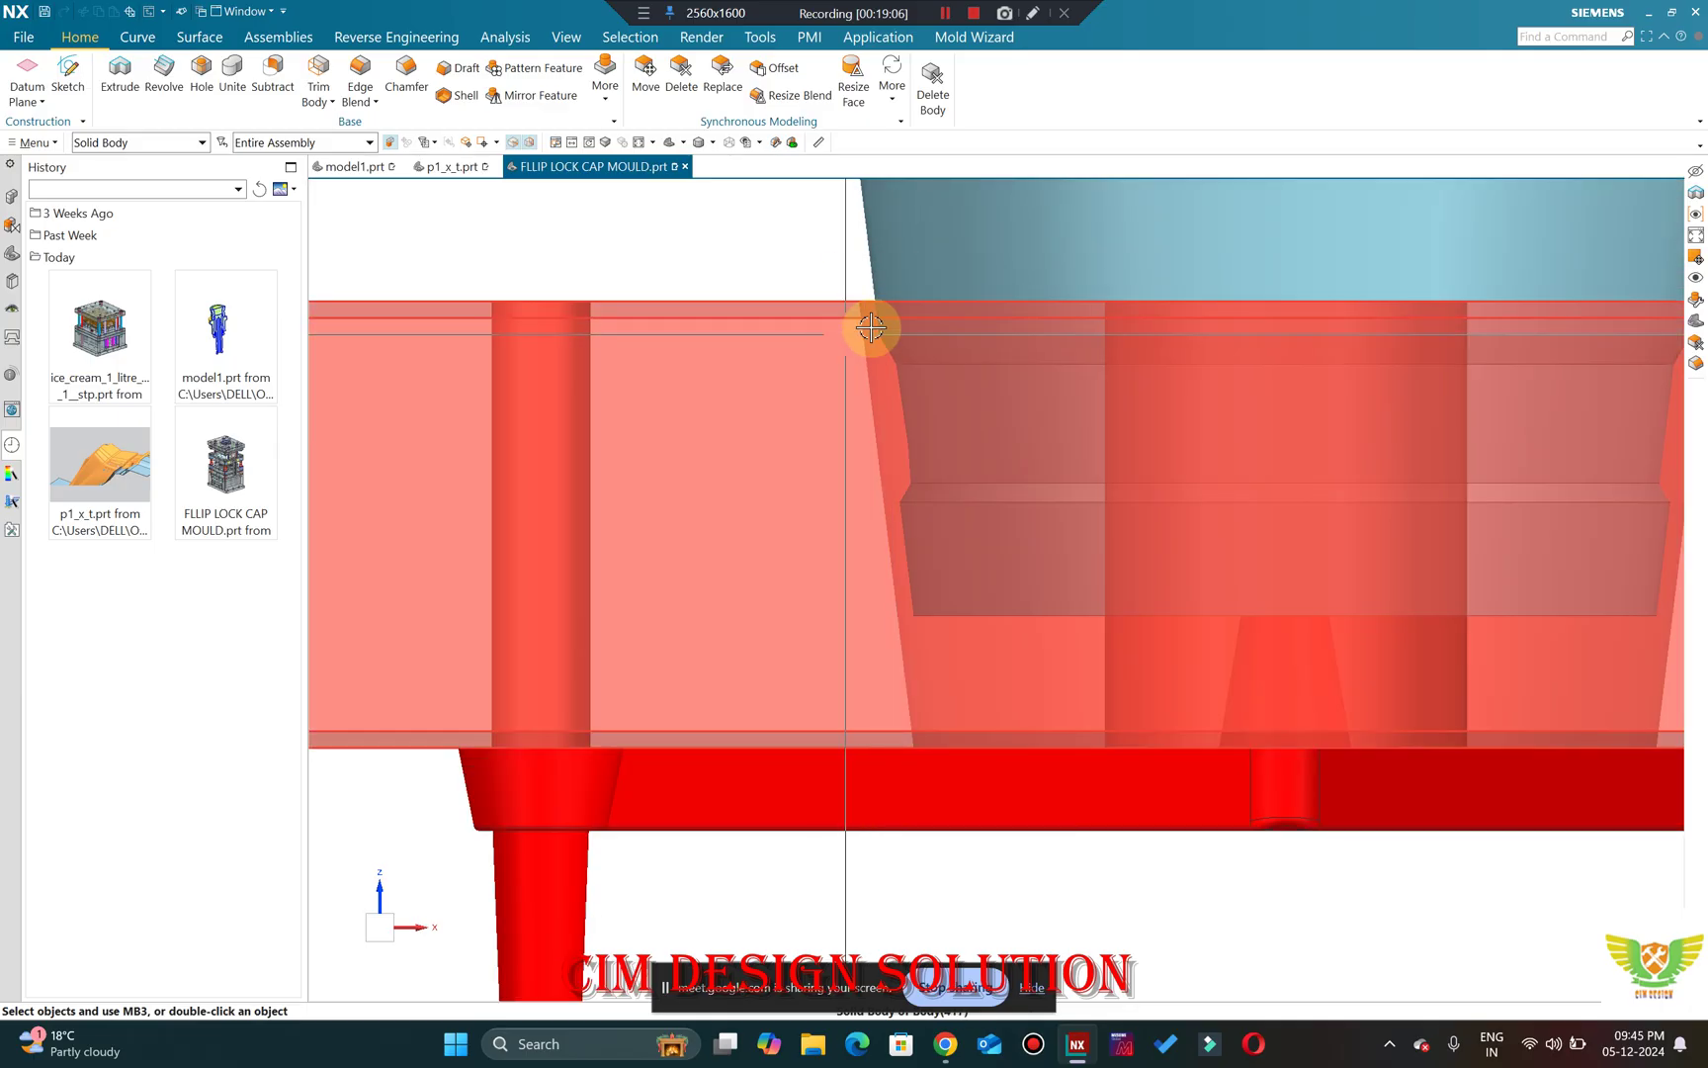
scroll(867, 335, "down", 2)
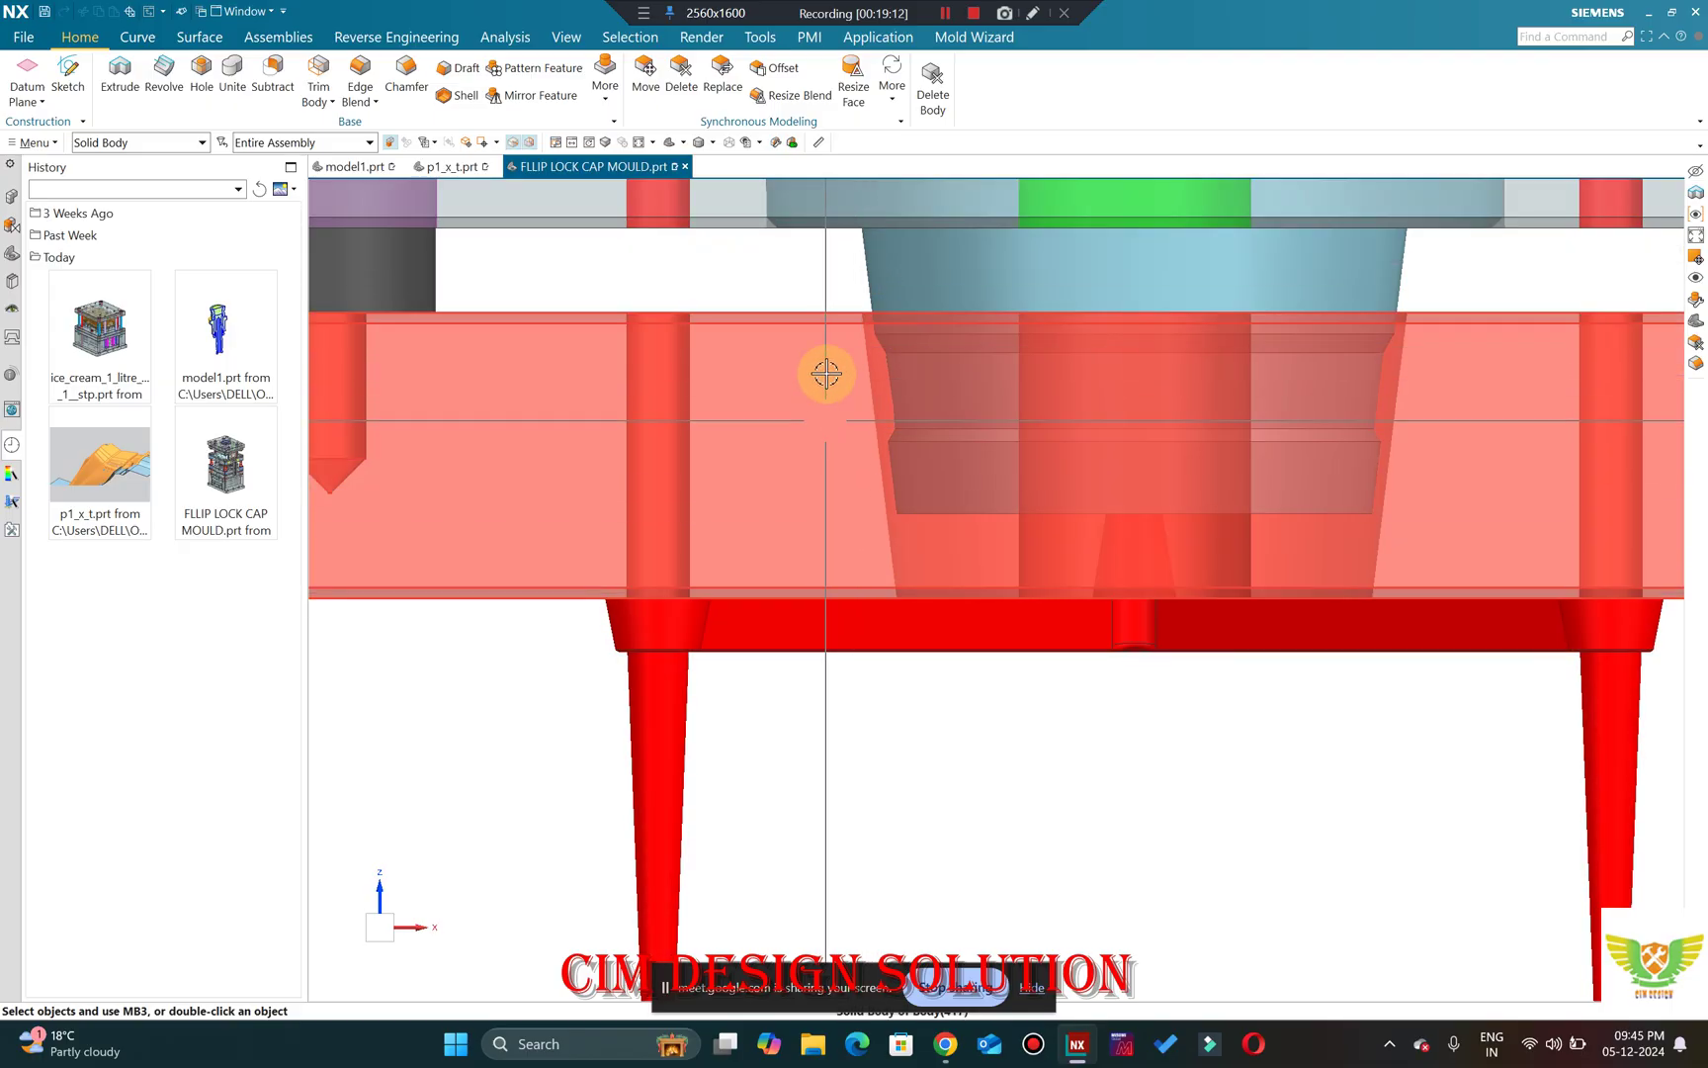
Restore the front view and compare the sprue bush's taper with the plate's tapered bore on both sides.
scroll(897, 569, "down", 2)
middle_click_drag(919, 561, 934, 591)
scroll(1003, 553, "up", 2)
scroll(929, 563, "down", 2)
scroll(900, 725, "down", 3)
key("ctrl+alt+f")
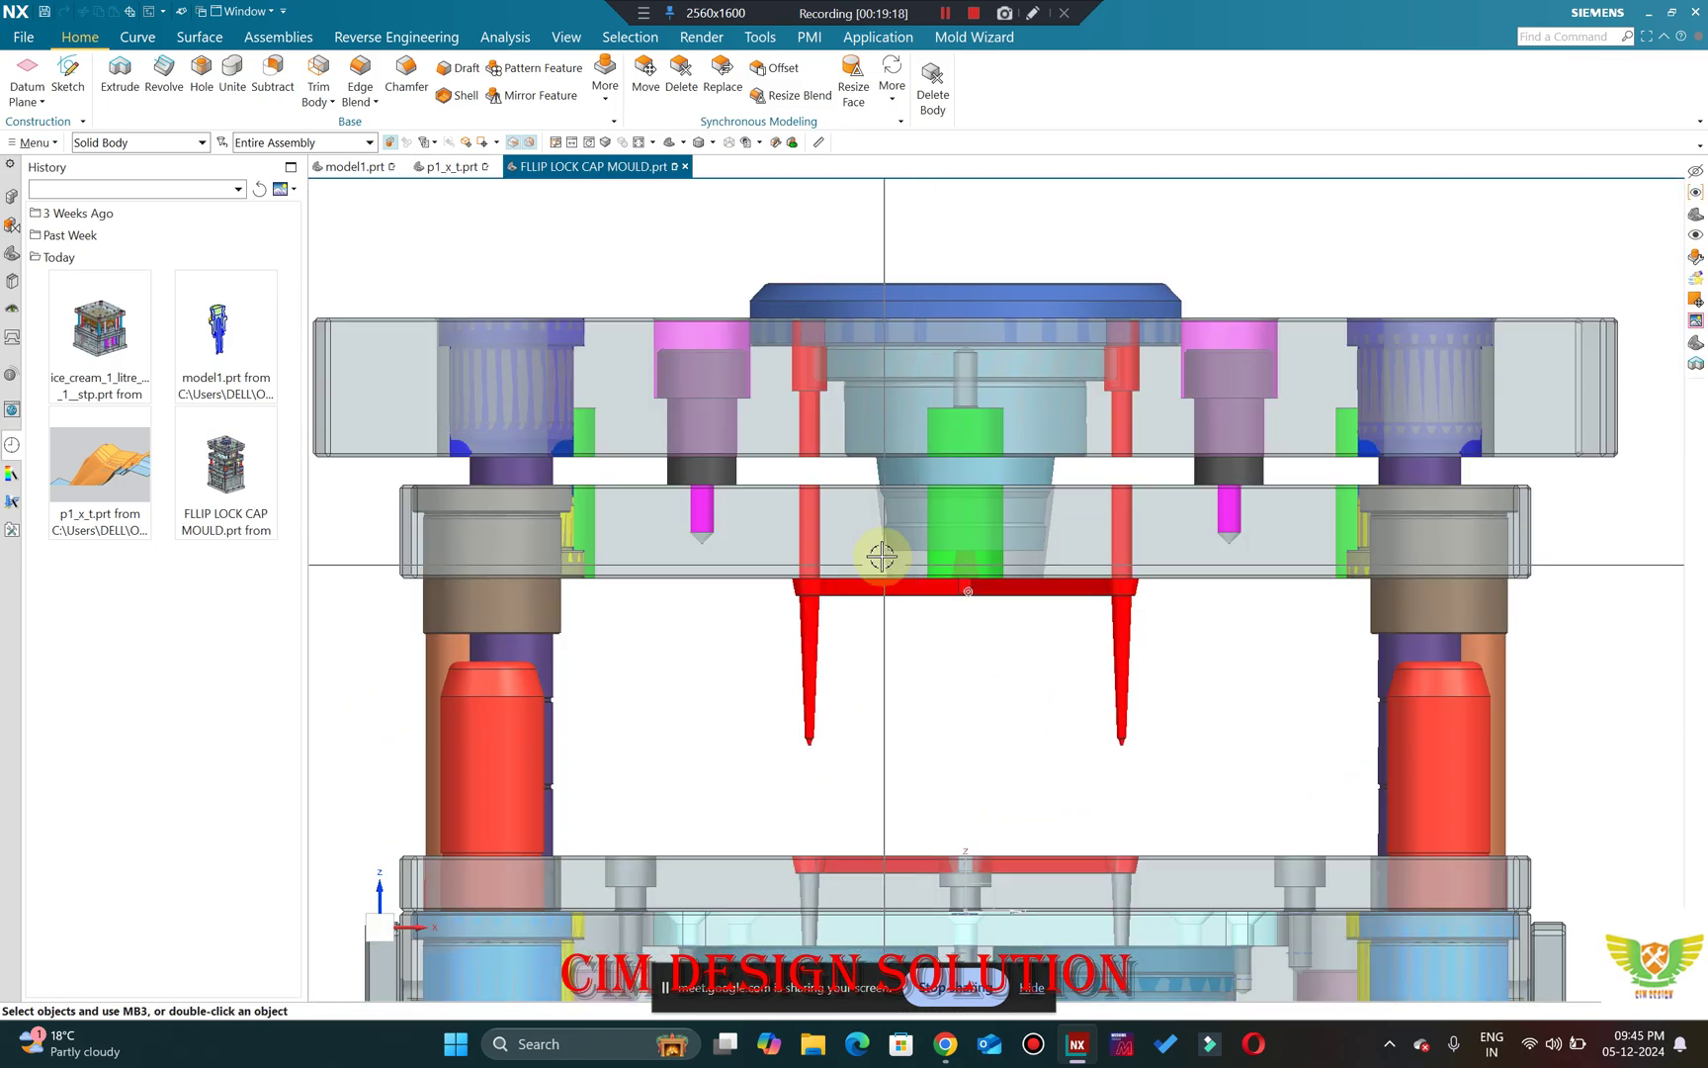
scroll(882, 536, "up", 3)
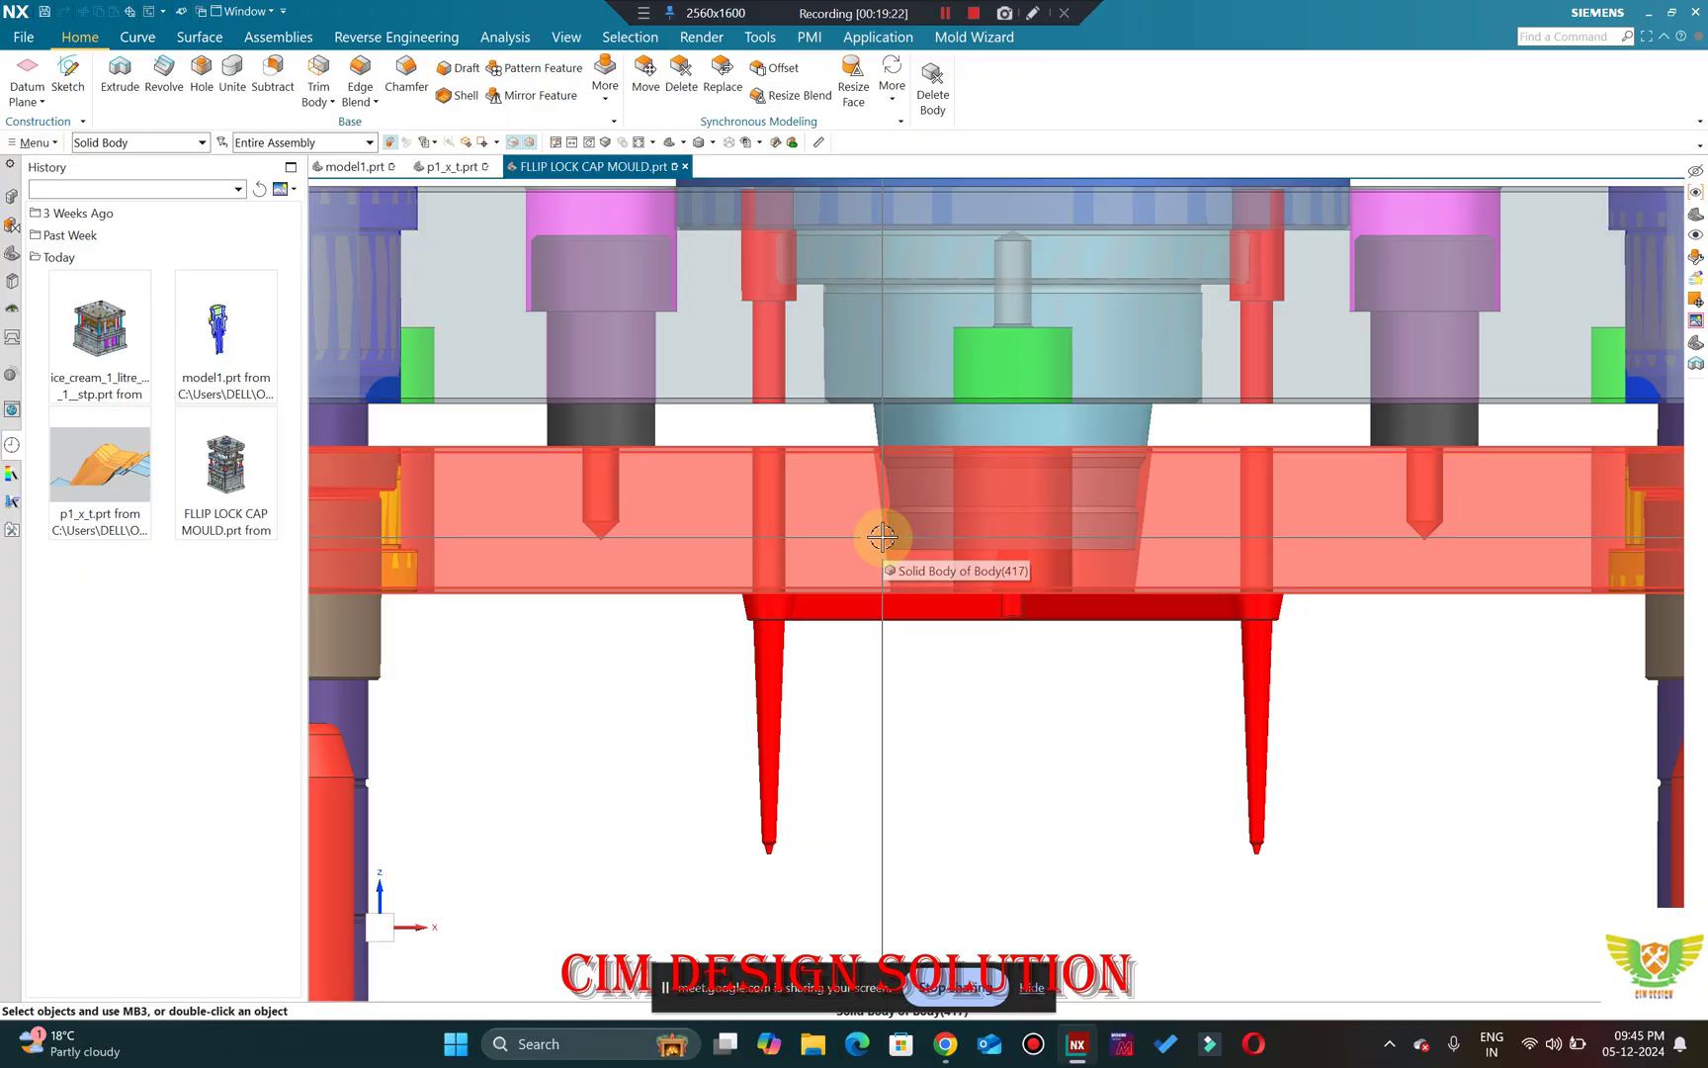
scroll(1159, 431, "up", 1)
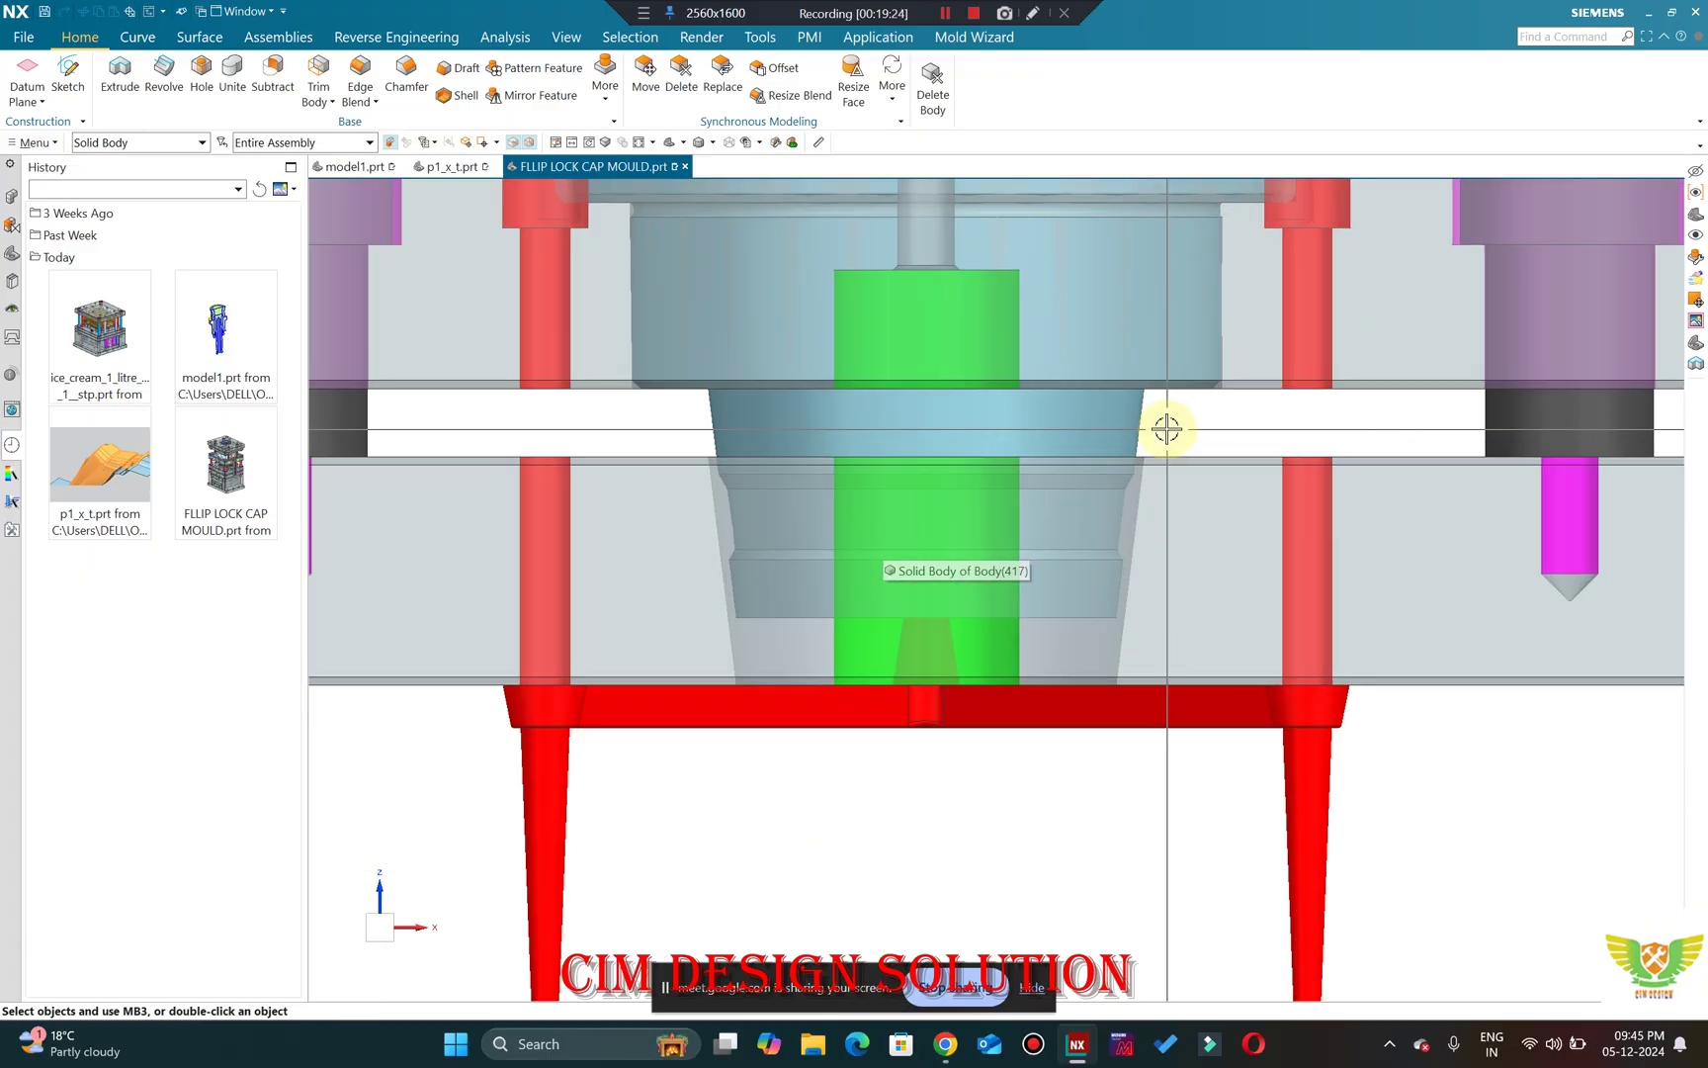
scroll(1077, 433, "up", 1)
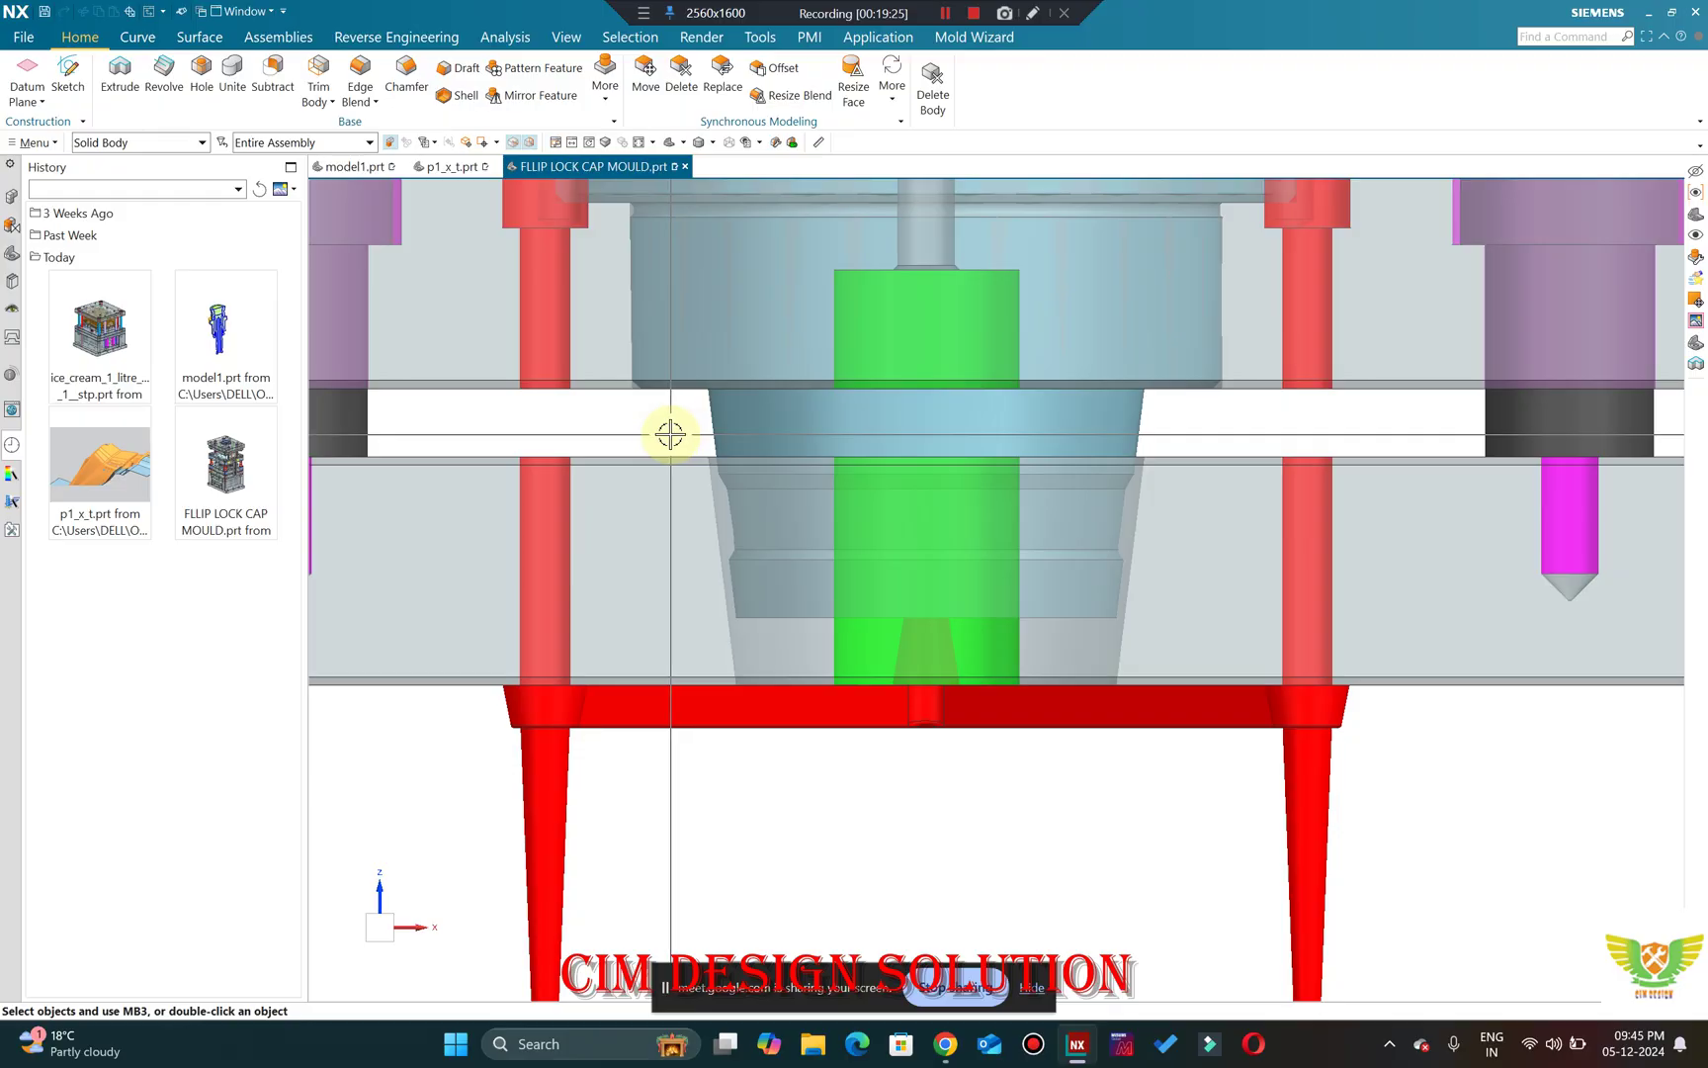
scroll(763, 649, "up", 2)
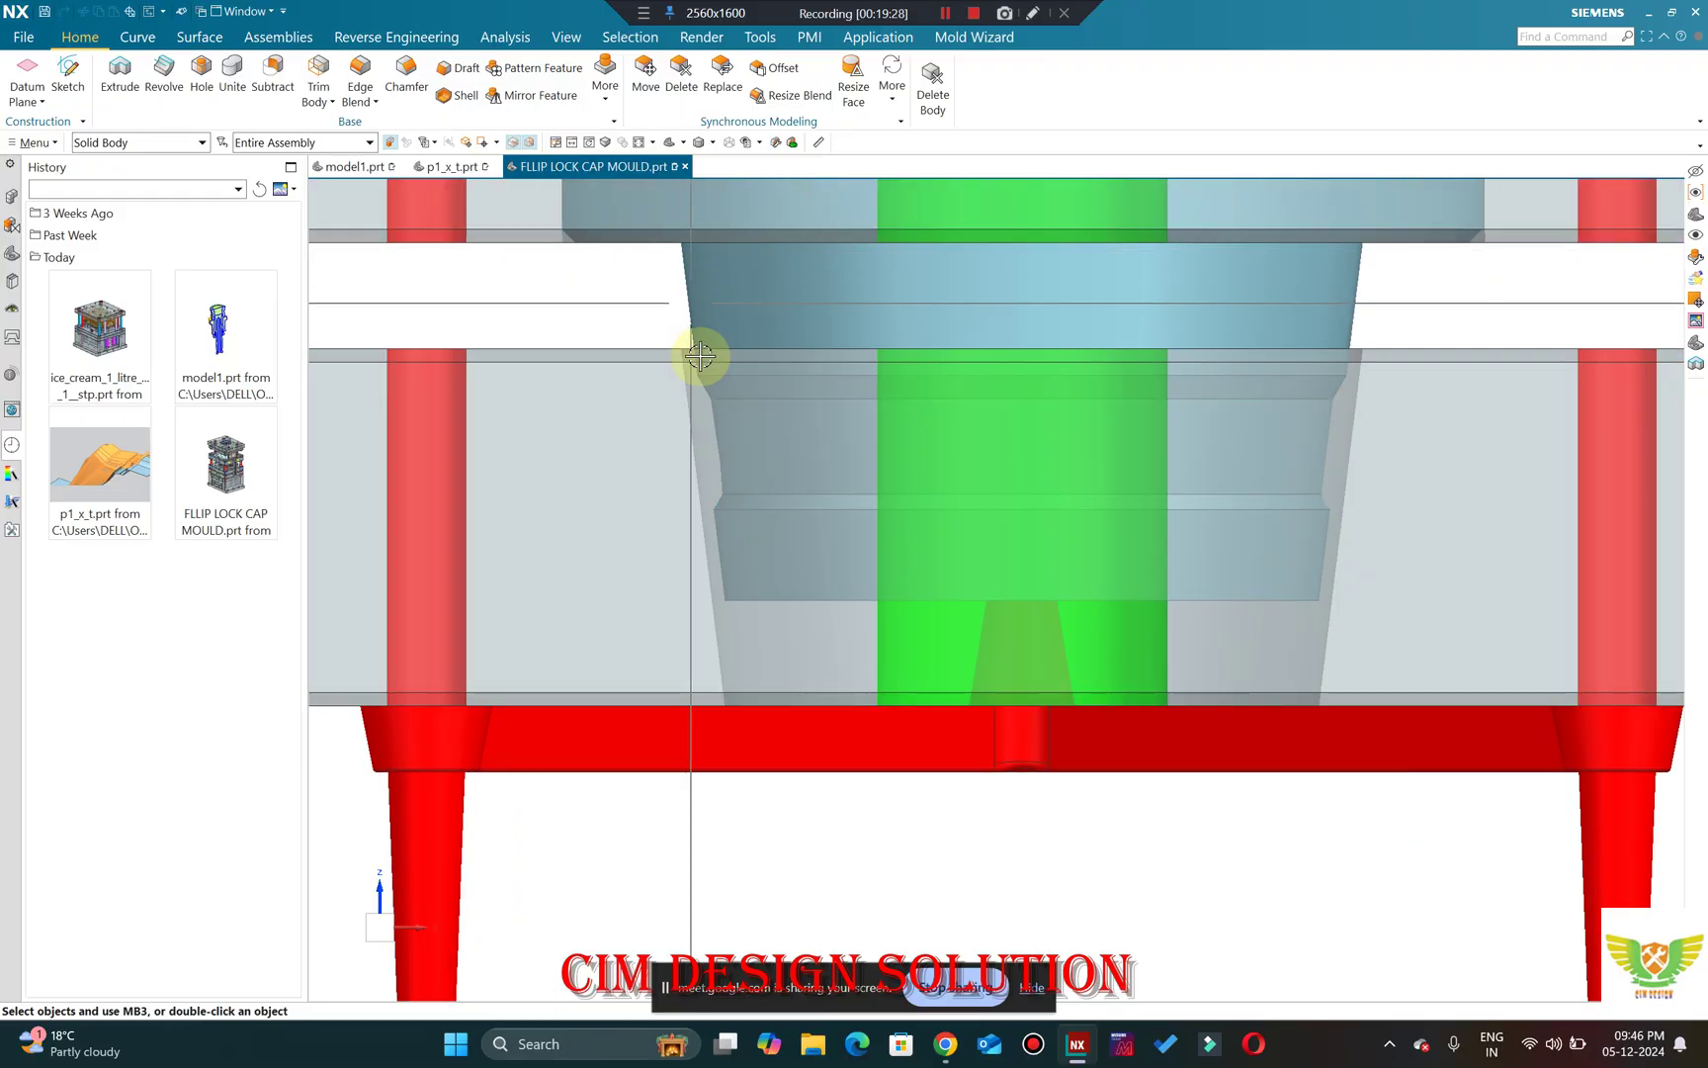
scroll(782, 362, "down", 2)
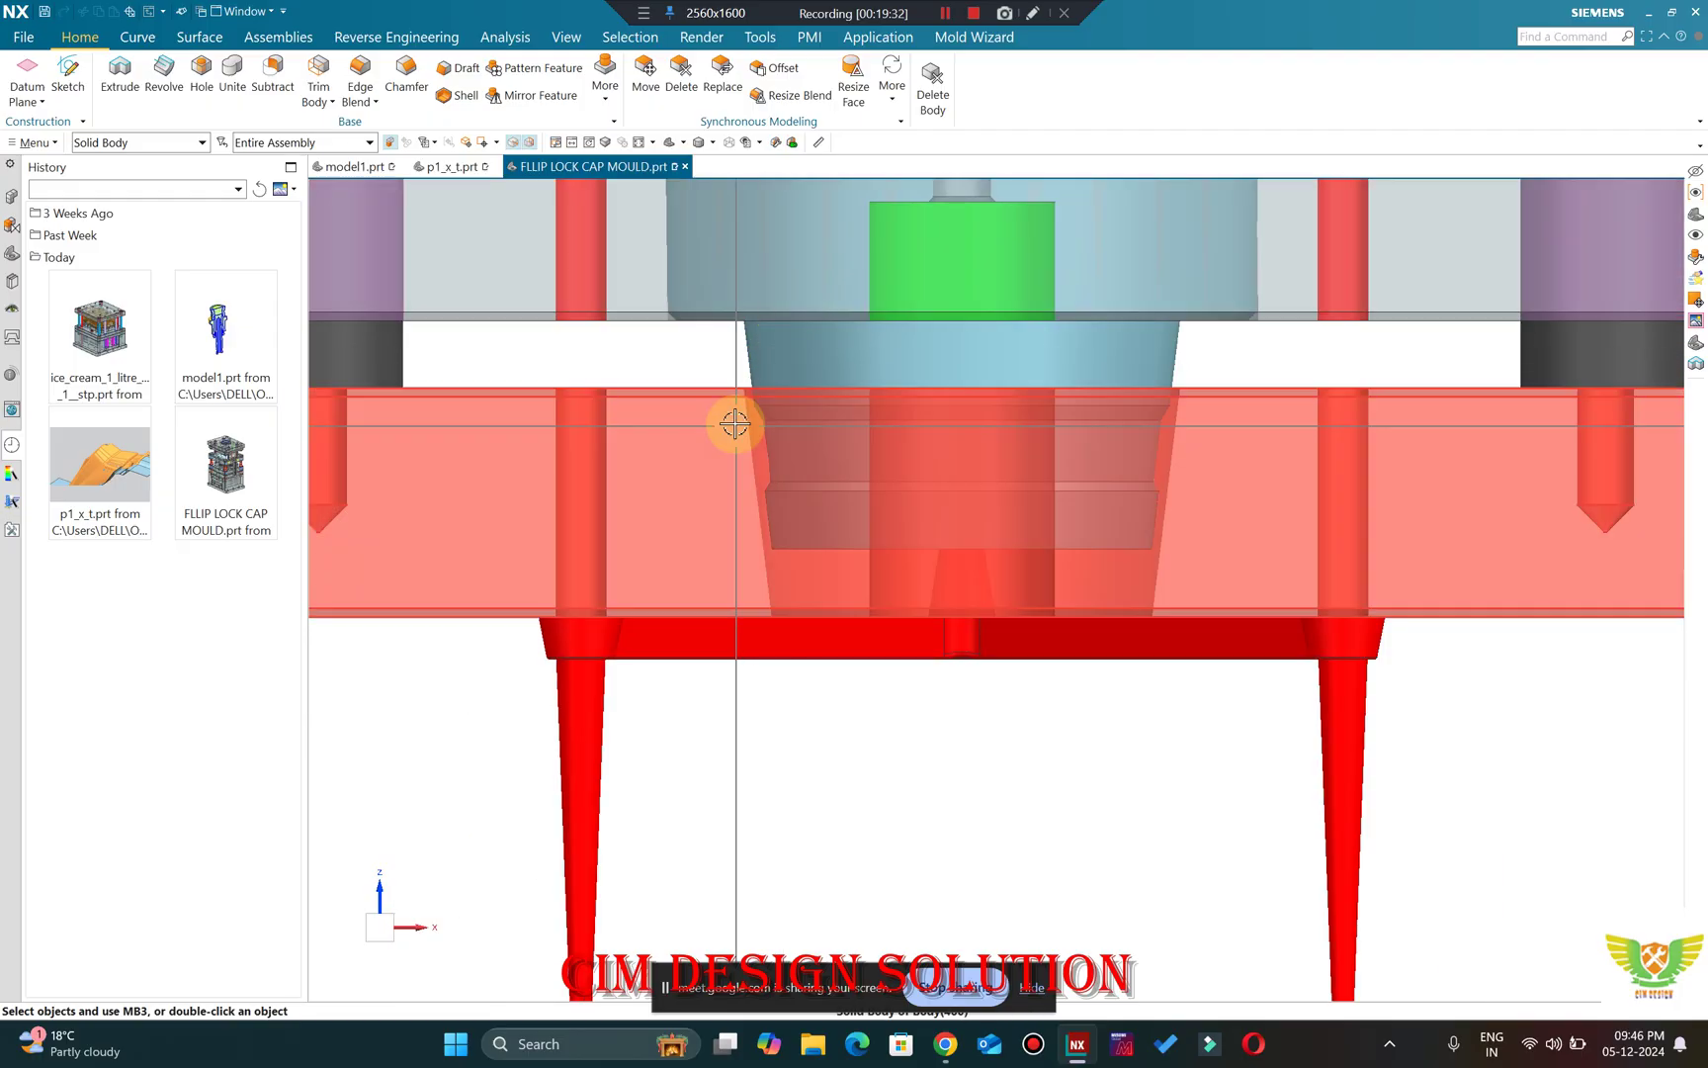
scroll(761, 364, "up", 3)
scroll(791, 336, "down", 5)
Examine from below where the red runner meets the sprue bush and how it sits in the opened mould.
middle_click_drag(820, 297, 888, 459)
scroll(884, 376, "up", 4)
scroll(858, 362, "down", 3)
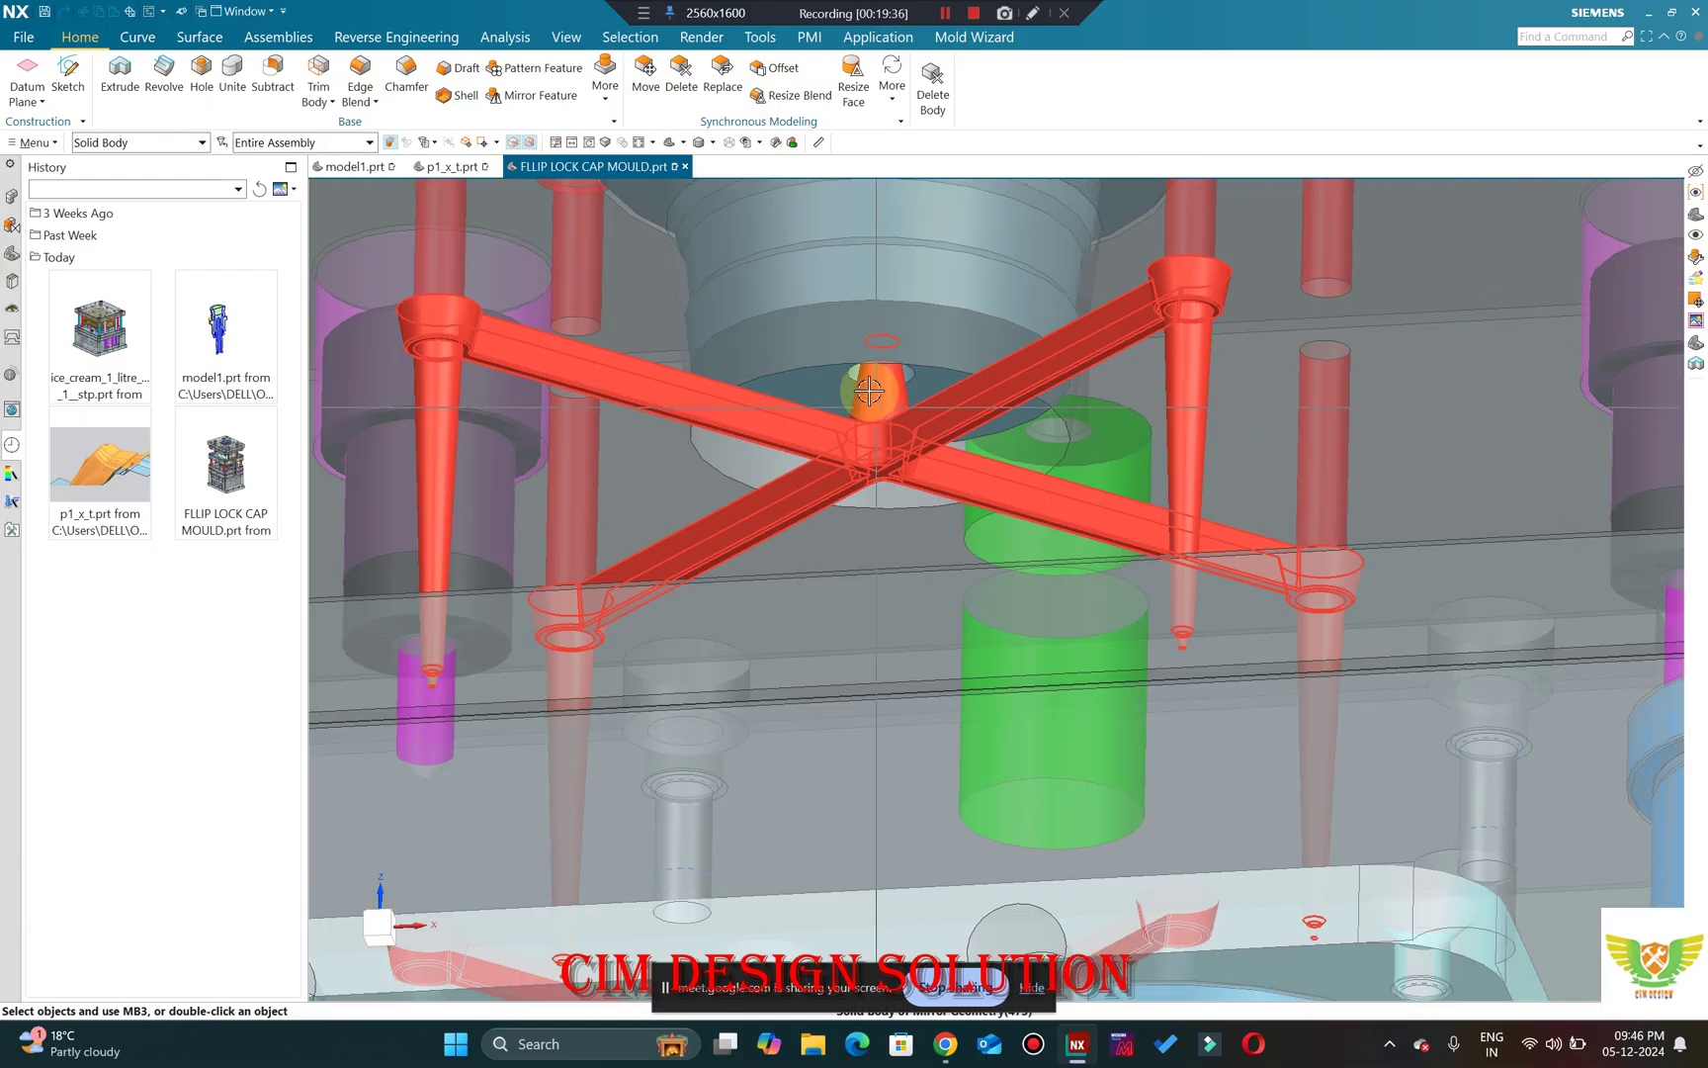
scroll(925, 378, "down", 6)
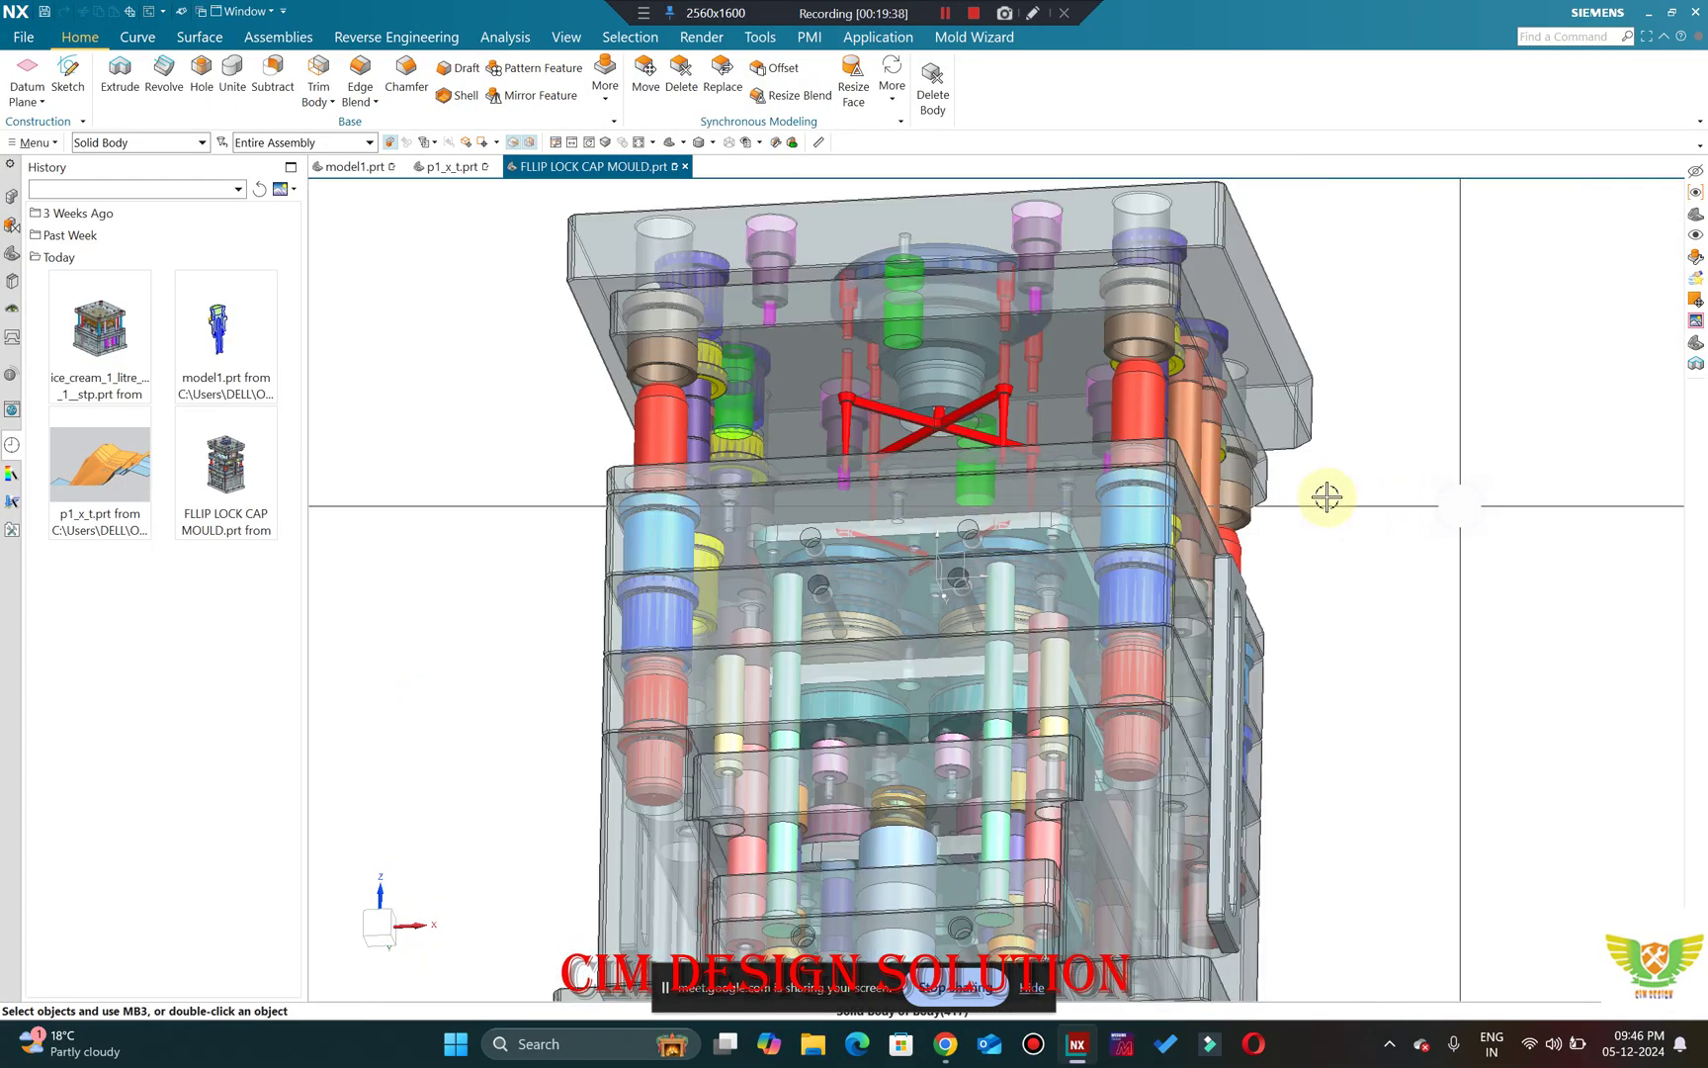
In the front view, section the mould with one plane normal to Y through the sprue bush and red runner.
key("ctrl+alt+f")
key("ctrl+h")
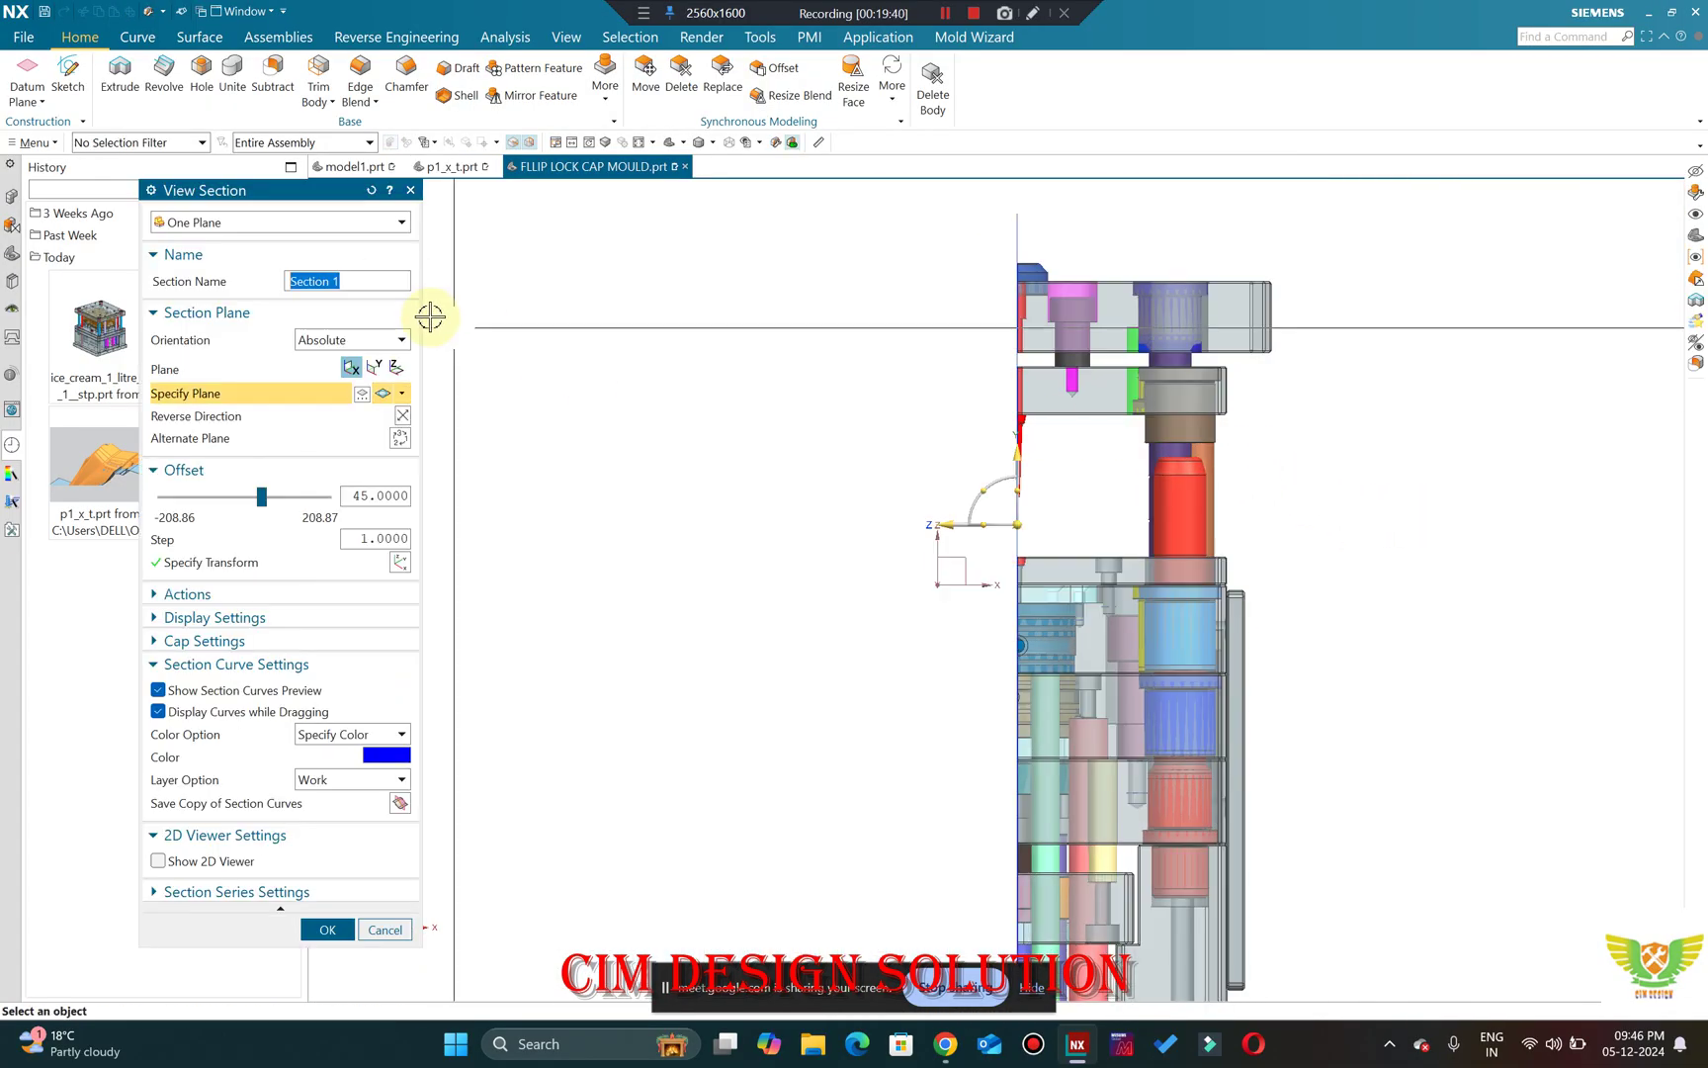
left_click(376, 367)
scroll(919, 388, "up", 5)
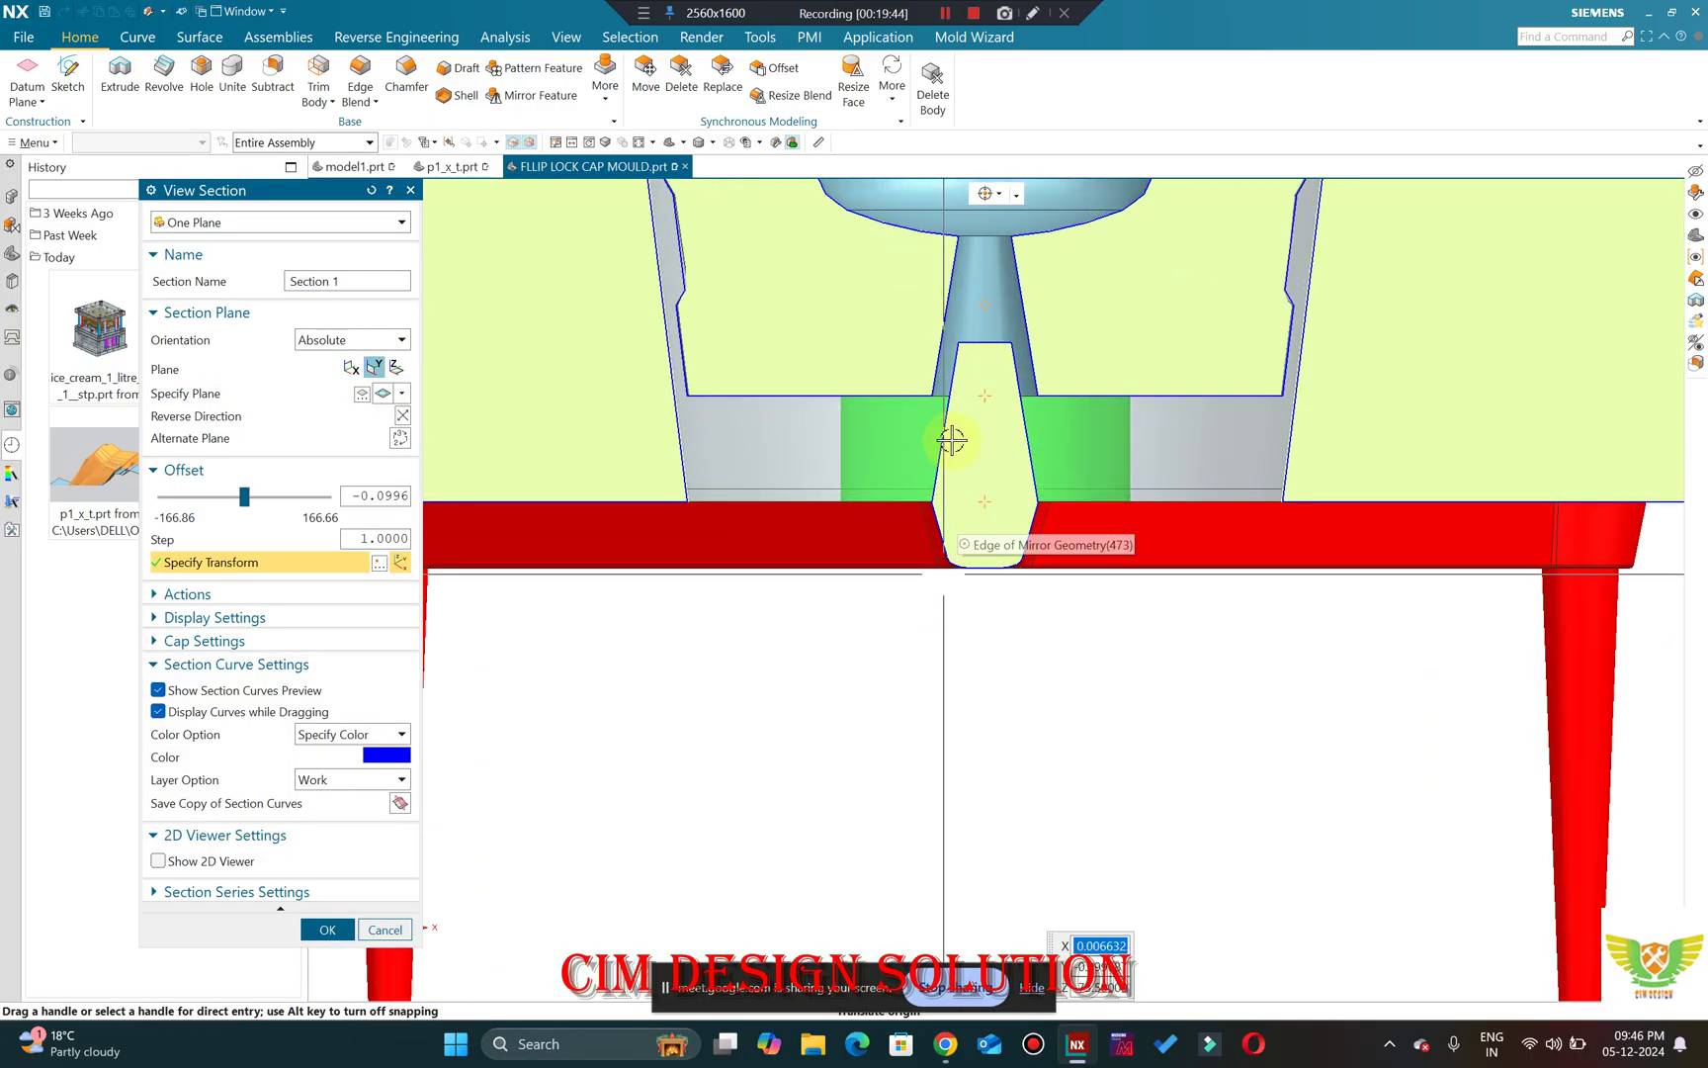
left_click(328, 930)
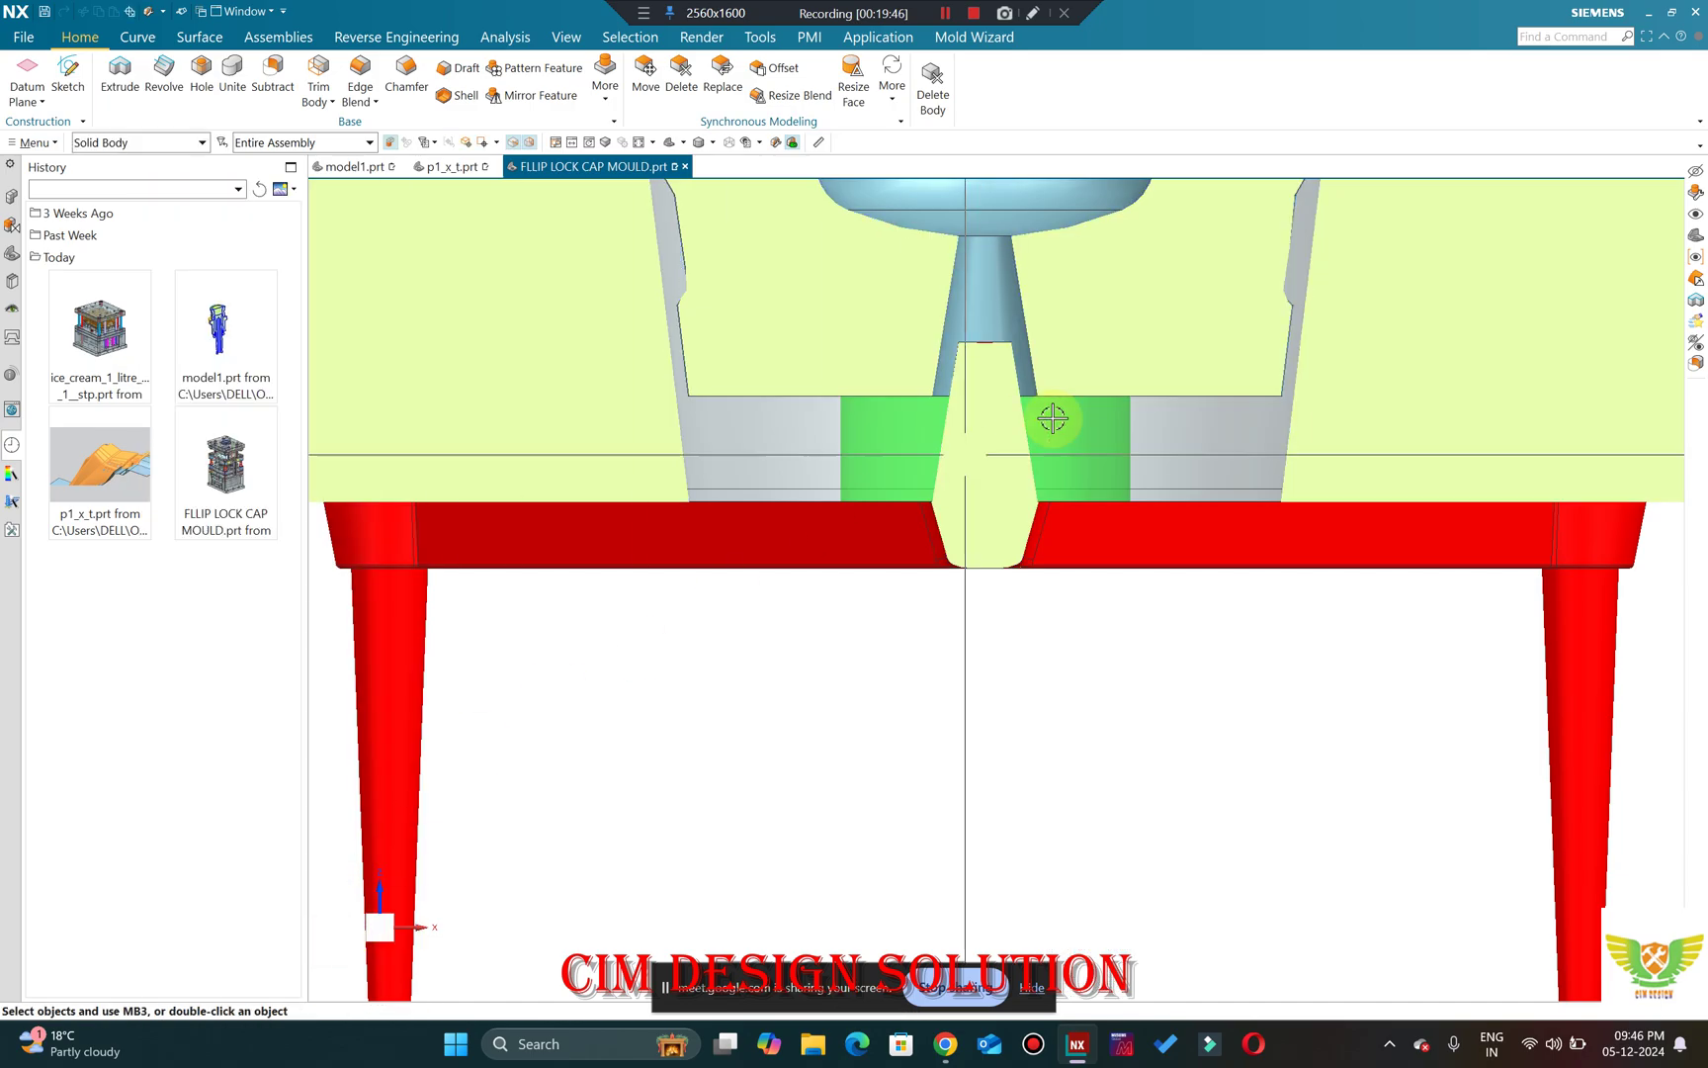
Roll the feature history back by making Move Object (677) the current feature.
scroll(655, 464, "down", 3)
left_click(12, 253)
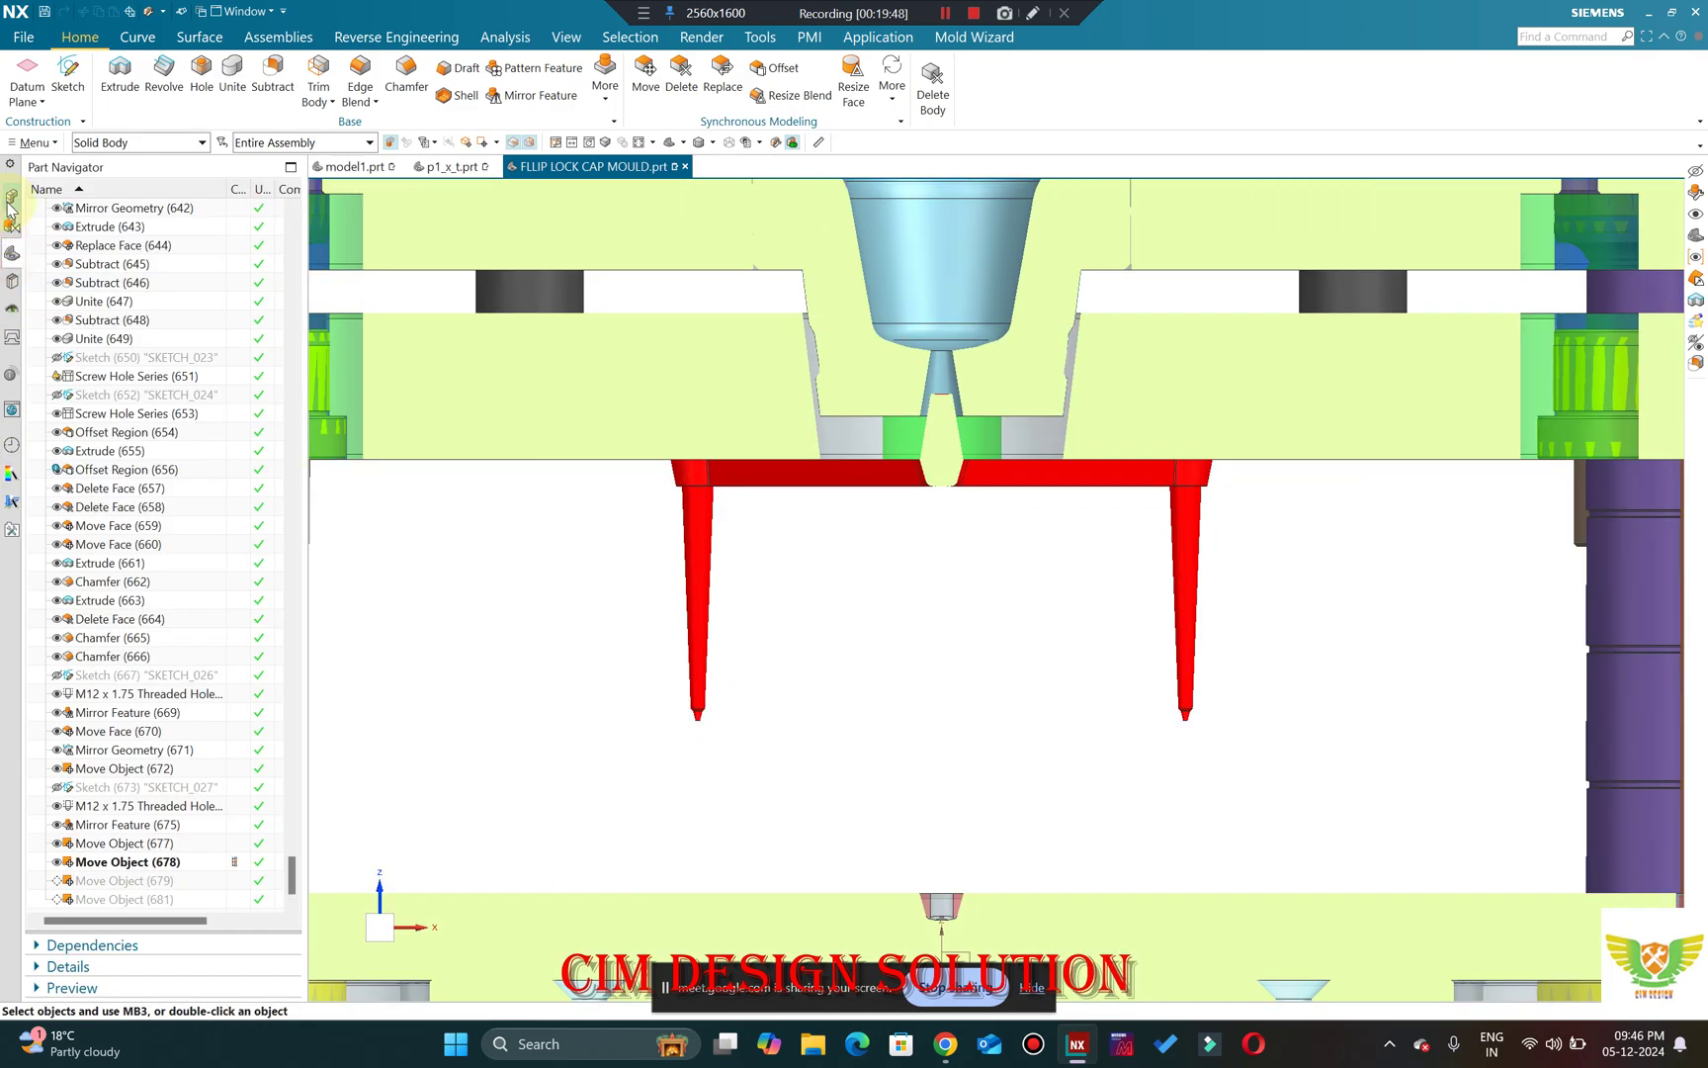
left_click(12, 196)
left_click(12, 255)
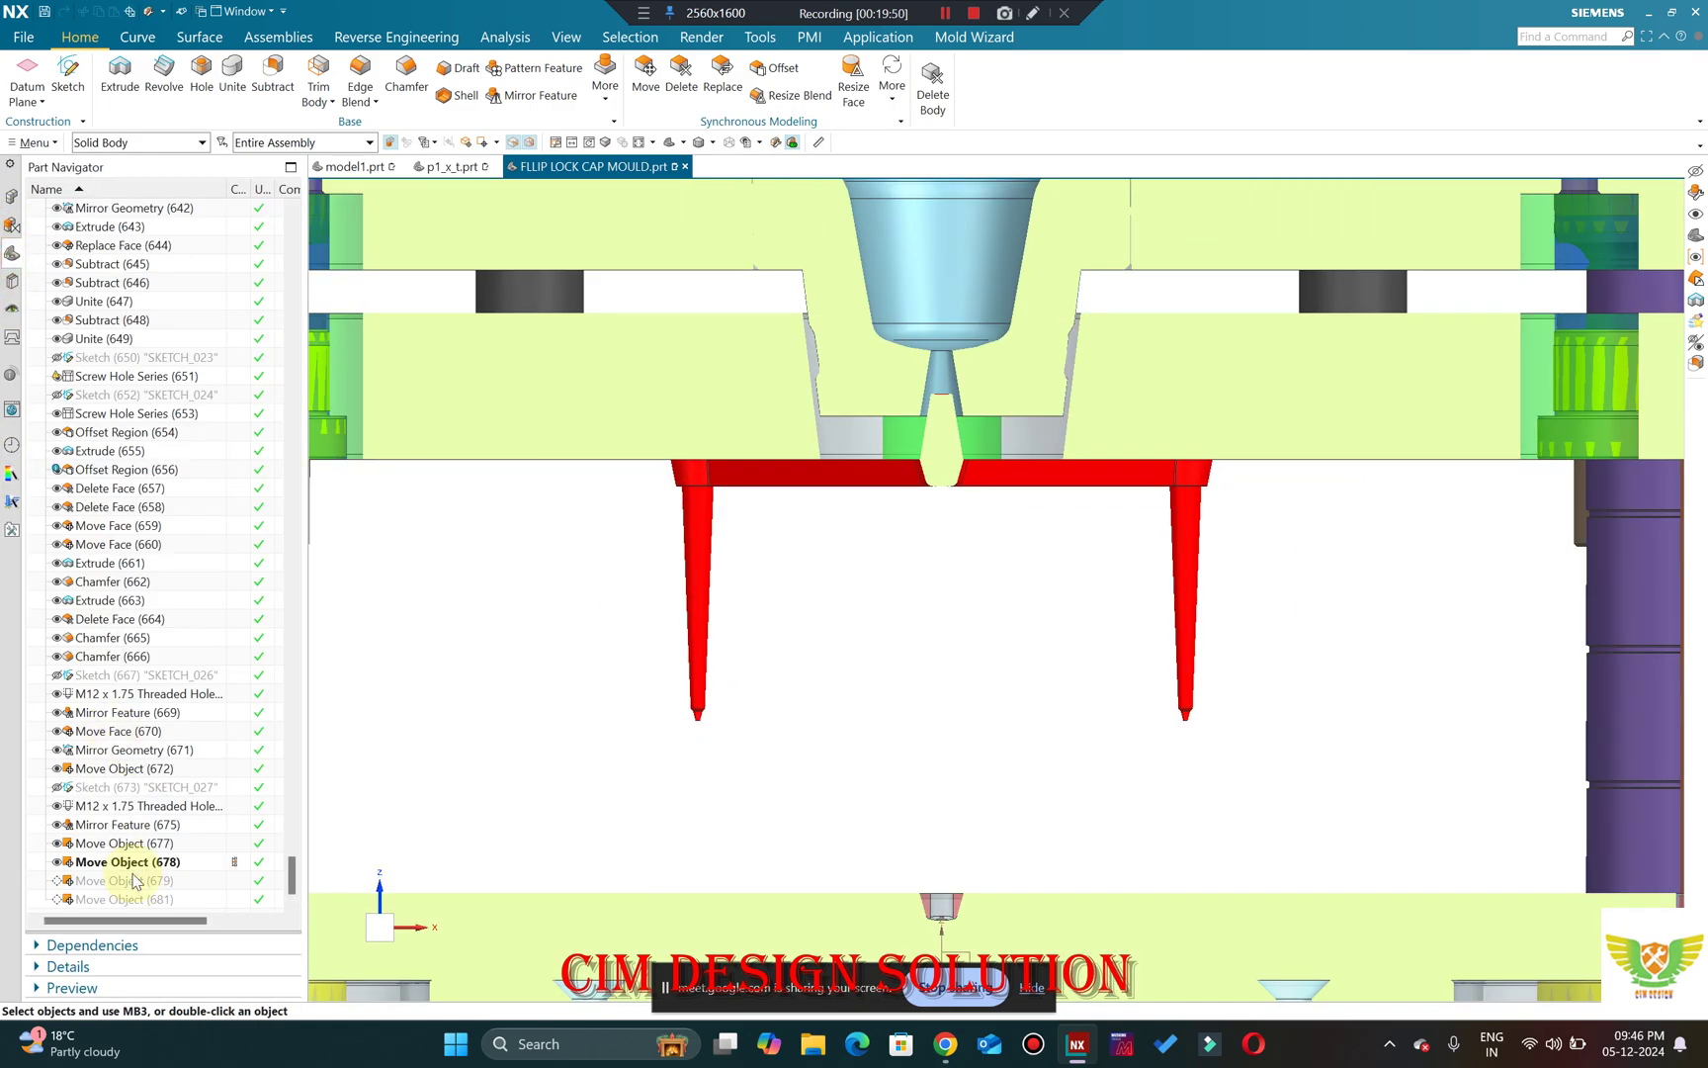
right_click(119, 843)
left_click(179, 655)
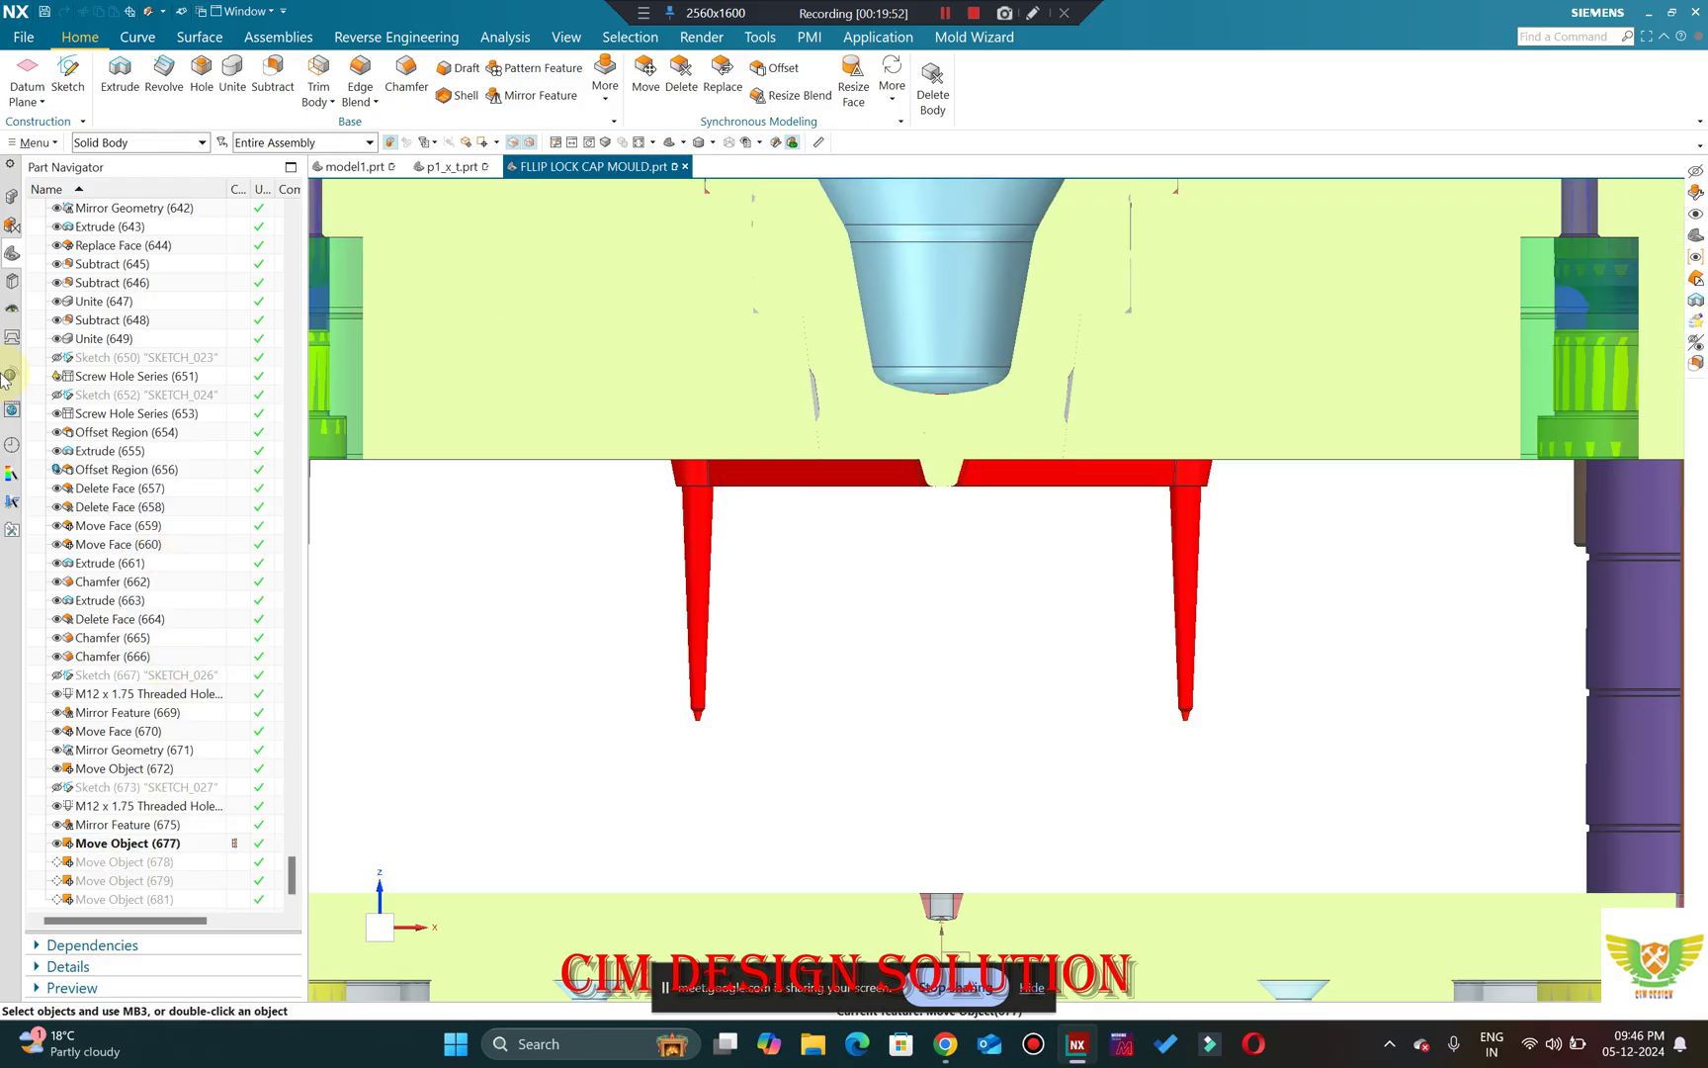
Examine the sectioned sprue between the sprue bush and the red runner, from the front and at an angle.
left_click(12, 197)
scroll(946, 386, "up", 4)
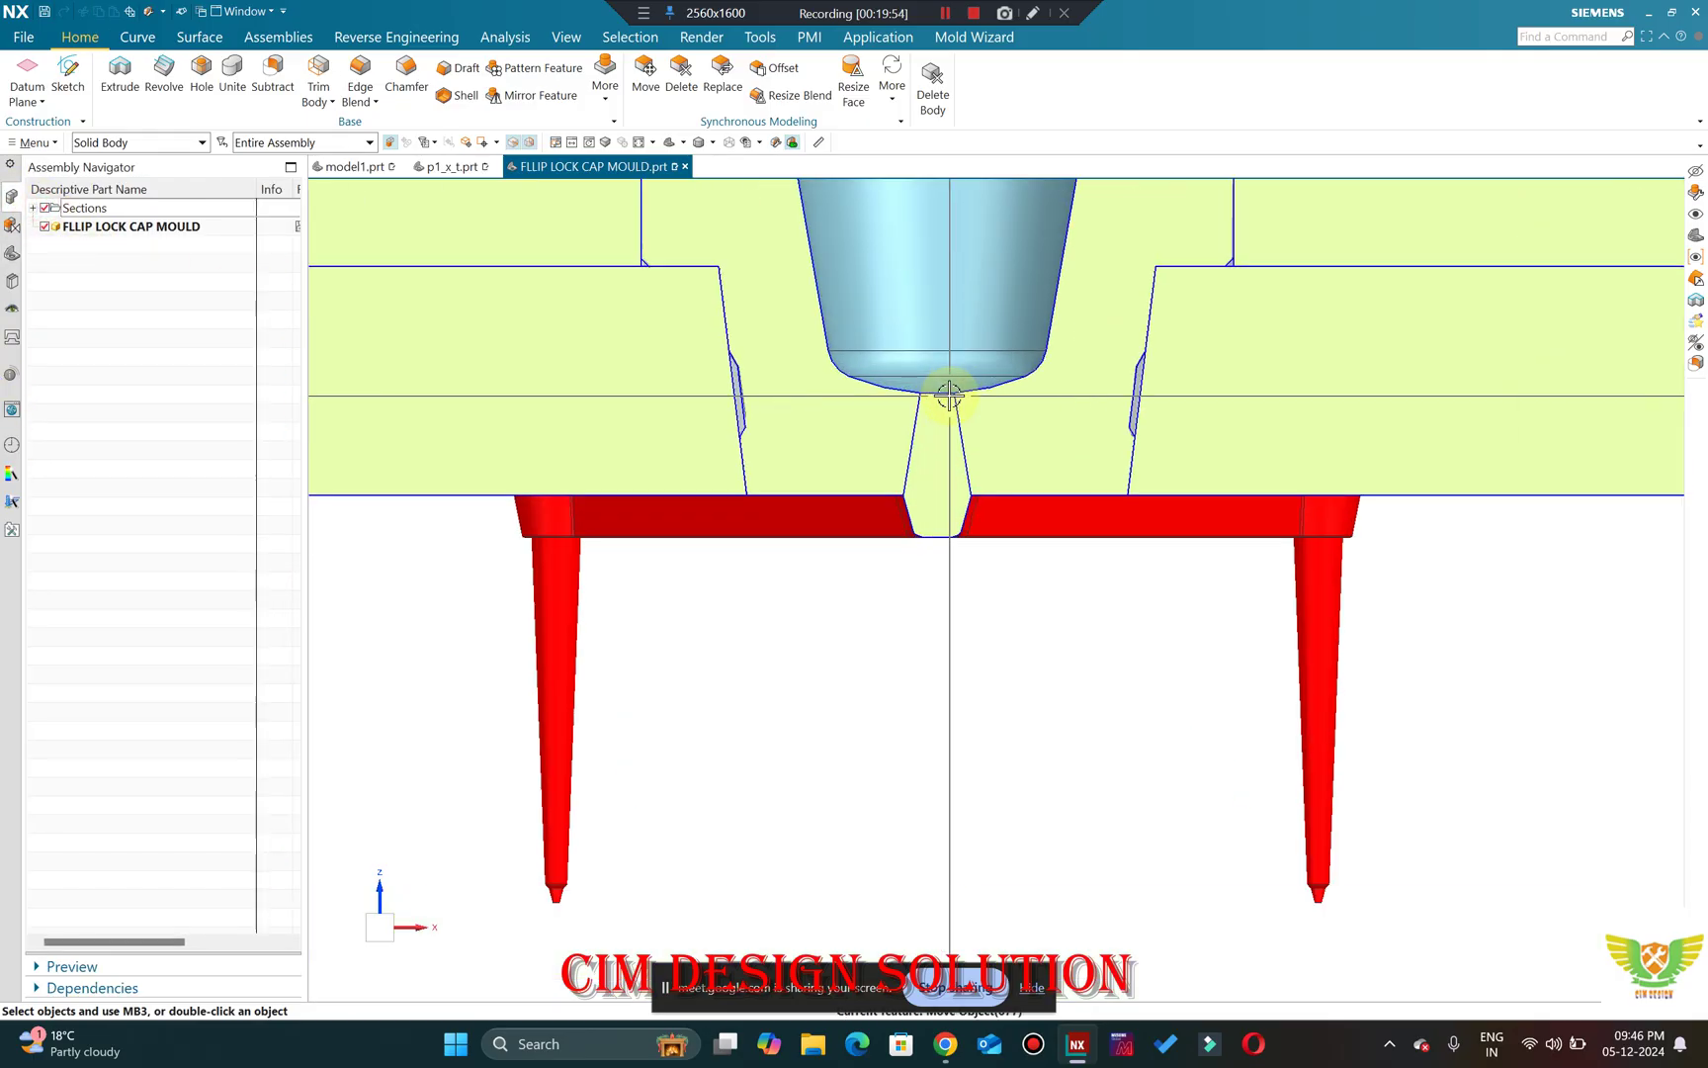
middle_click_drag(912, 474, 671, 675)
scroll(655, 557, "up", 8)
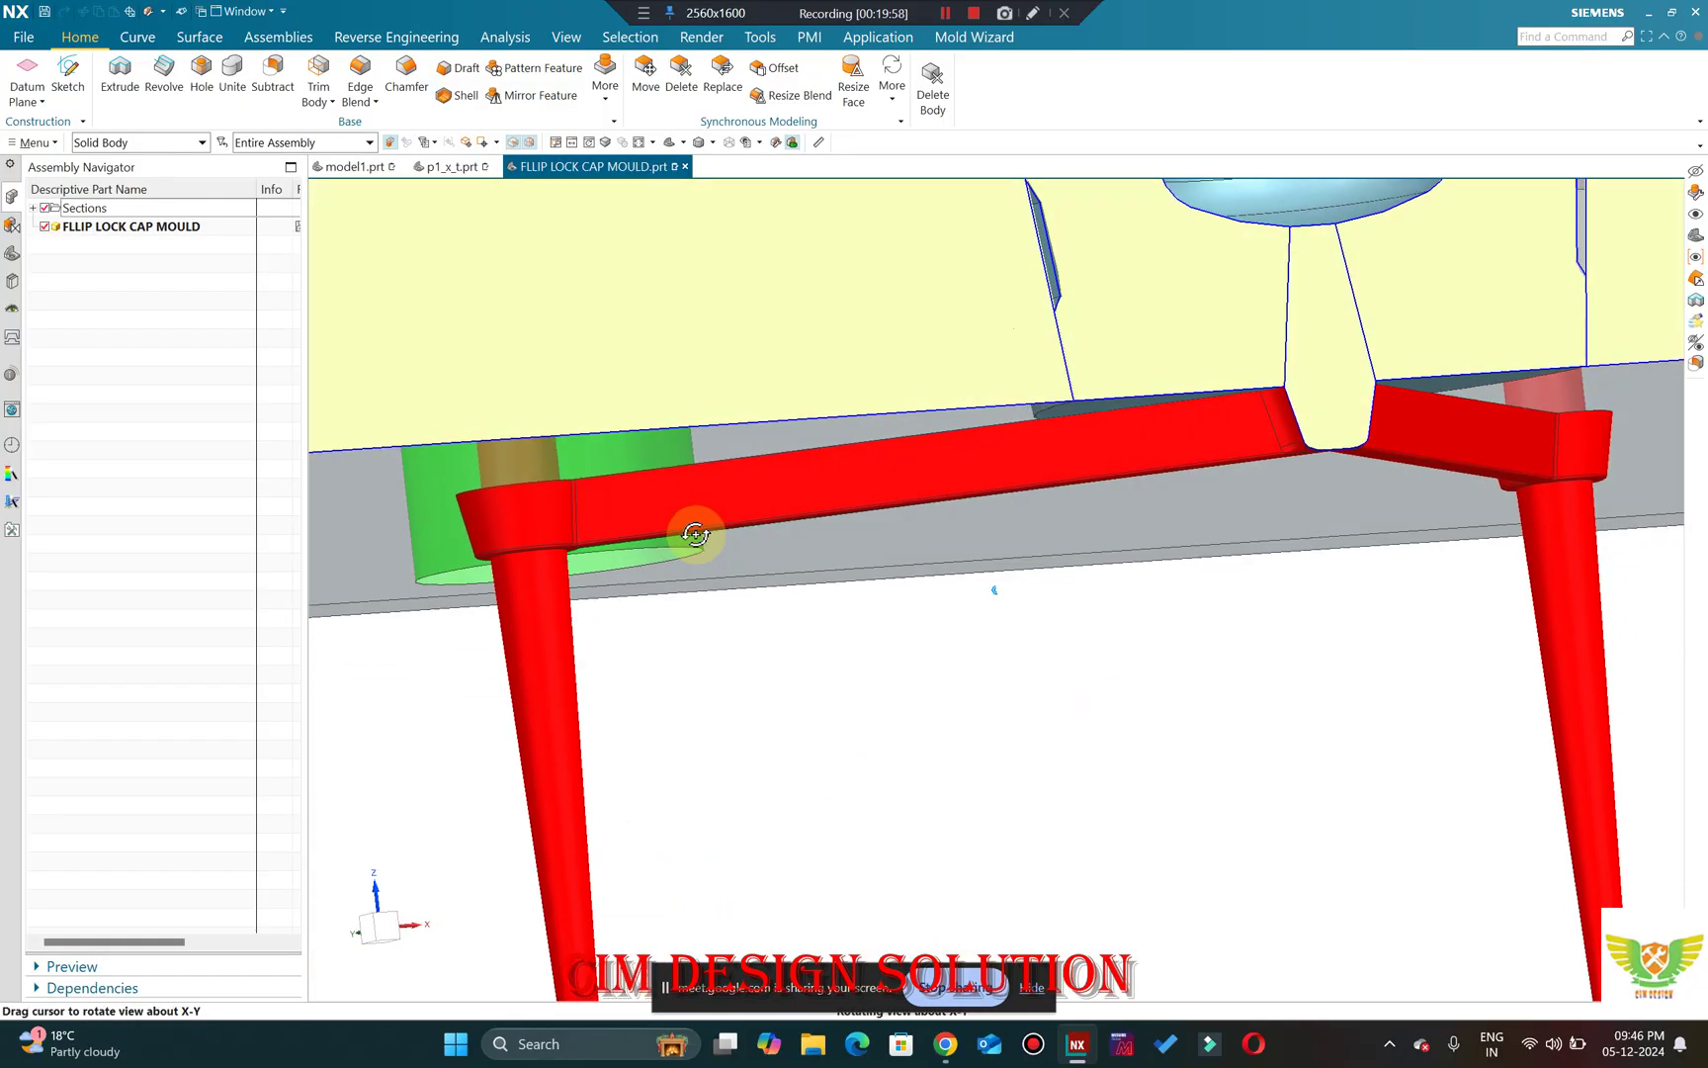
Make Move Object (678) the current feature to open the gap between the mould's top plate and runner stripper plate.
scroll(461, 497, "down", 8)
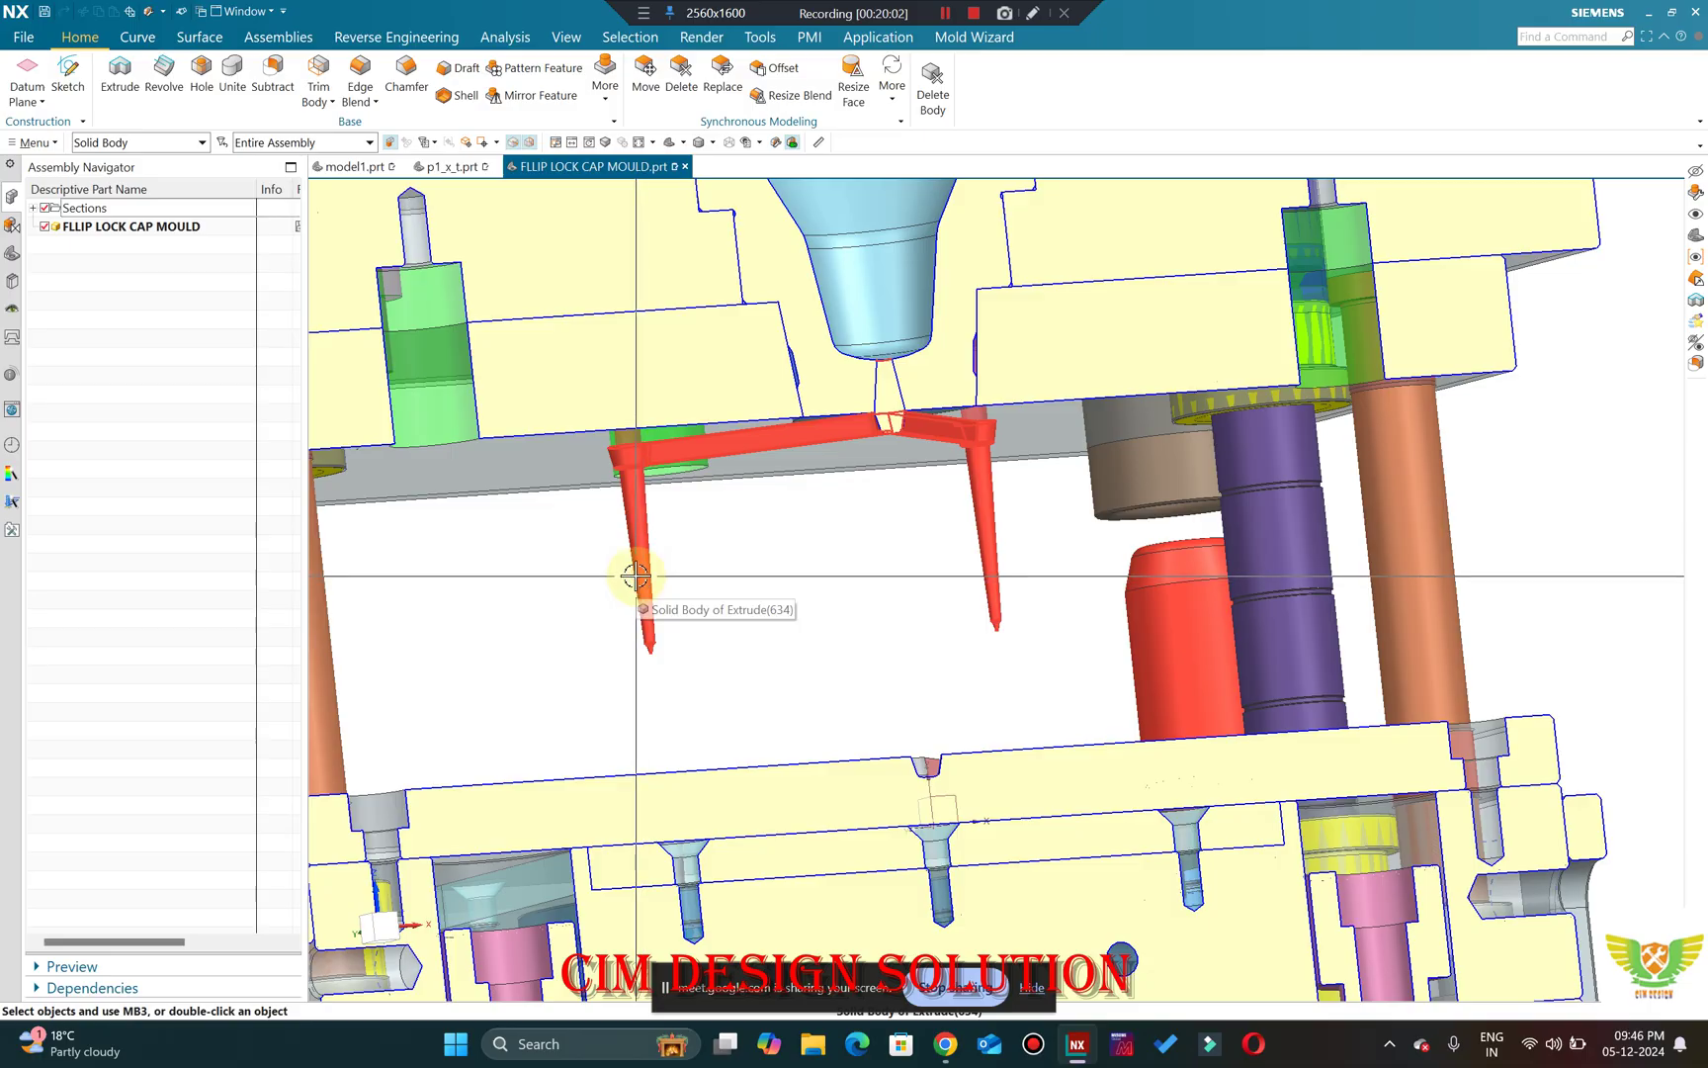
middle_click_drag(998, 591, 930, 629)
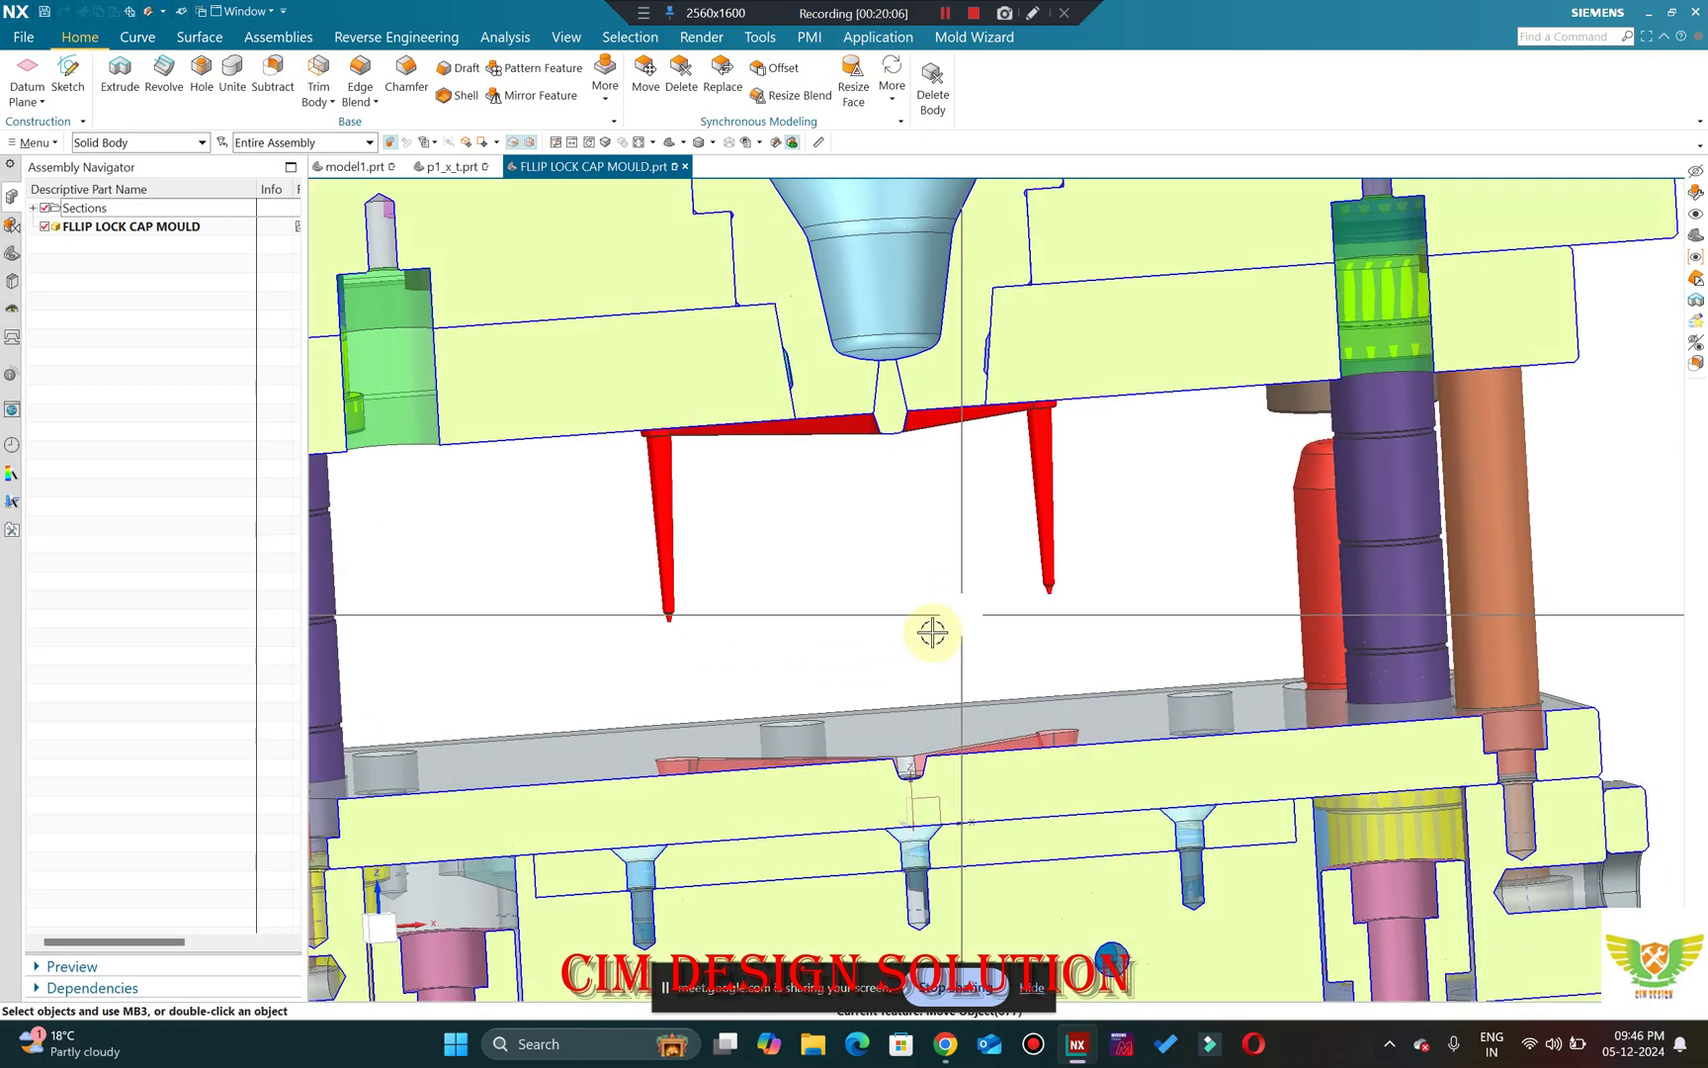
key("F8")
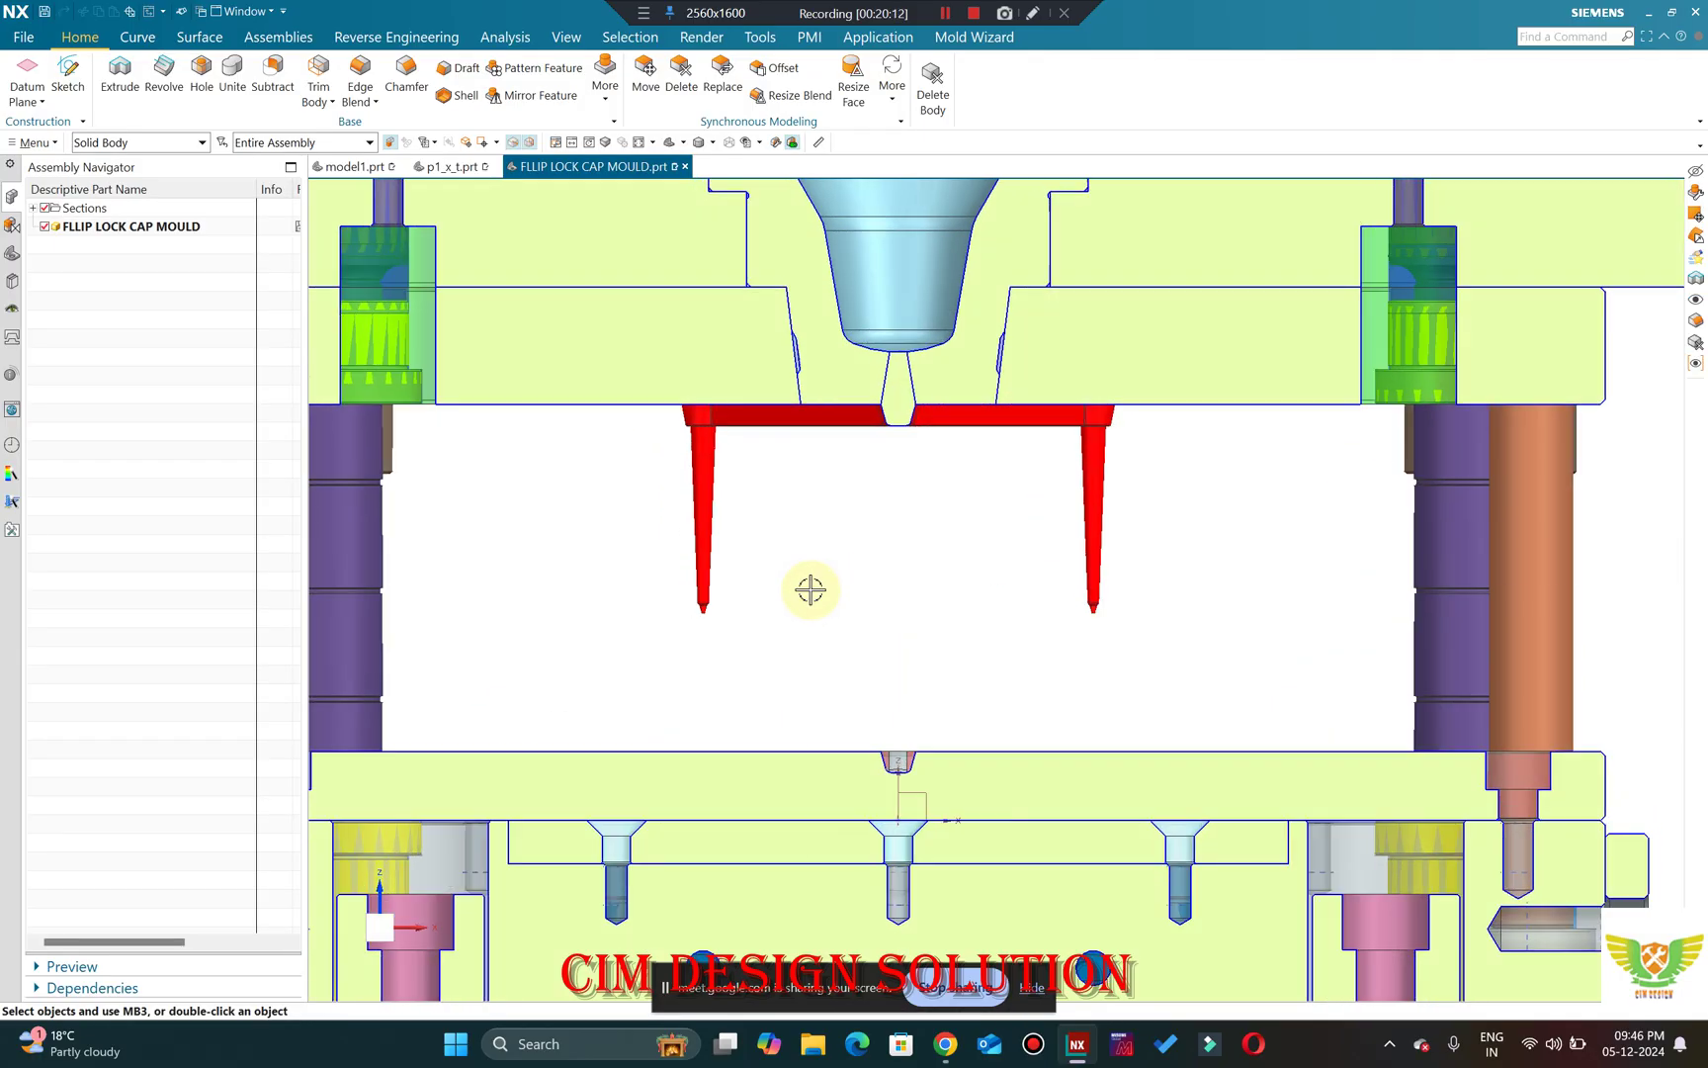
scroll(879, 517, "down", 4)
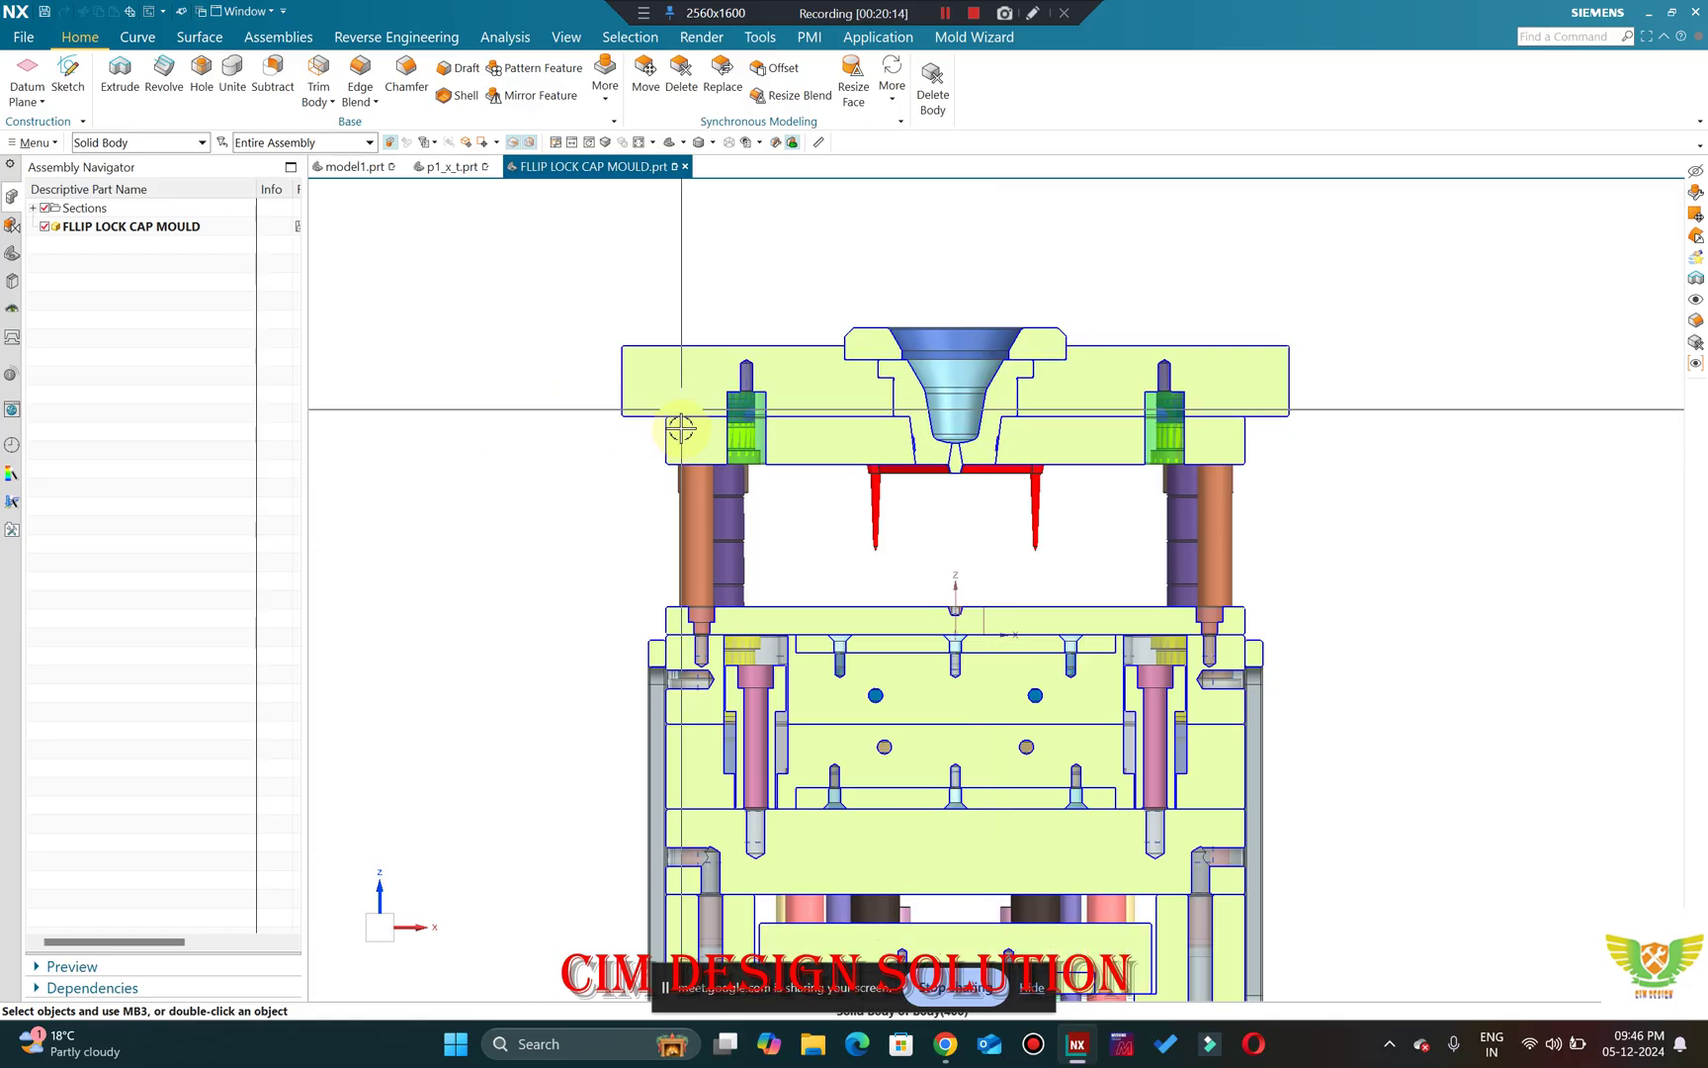
left_click(10, 255)
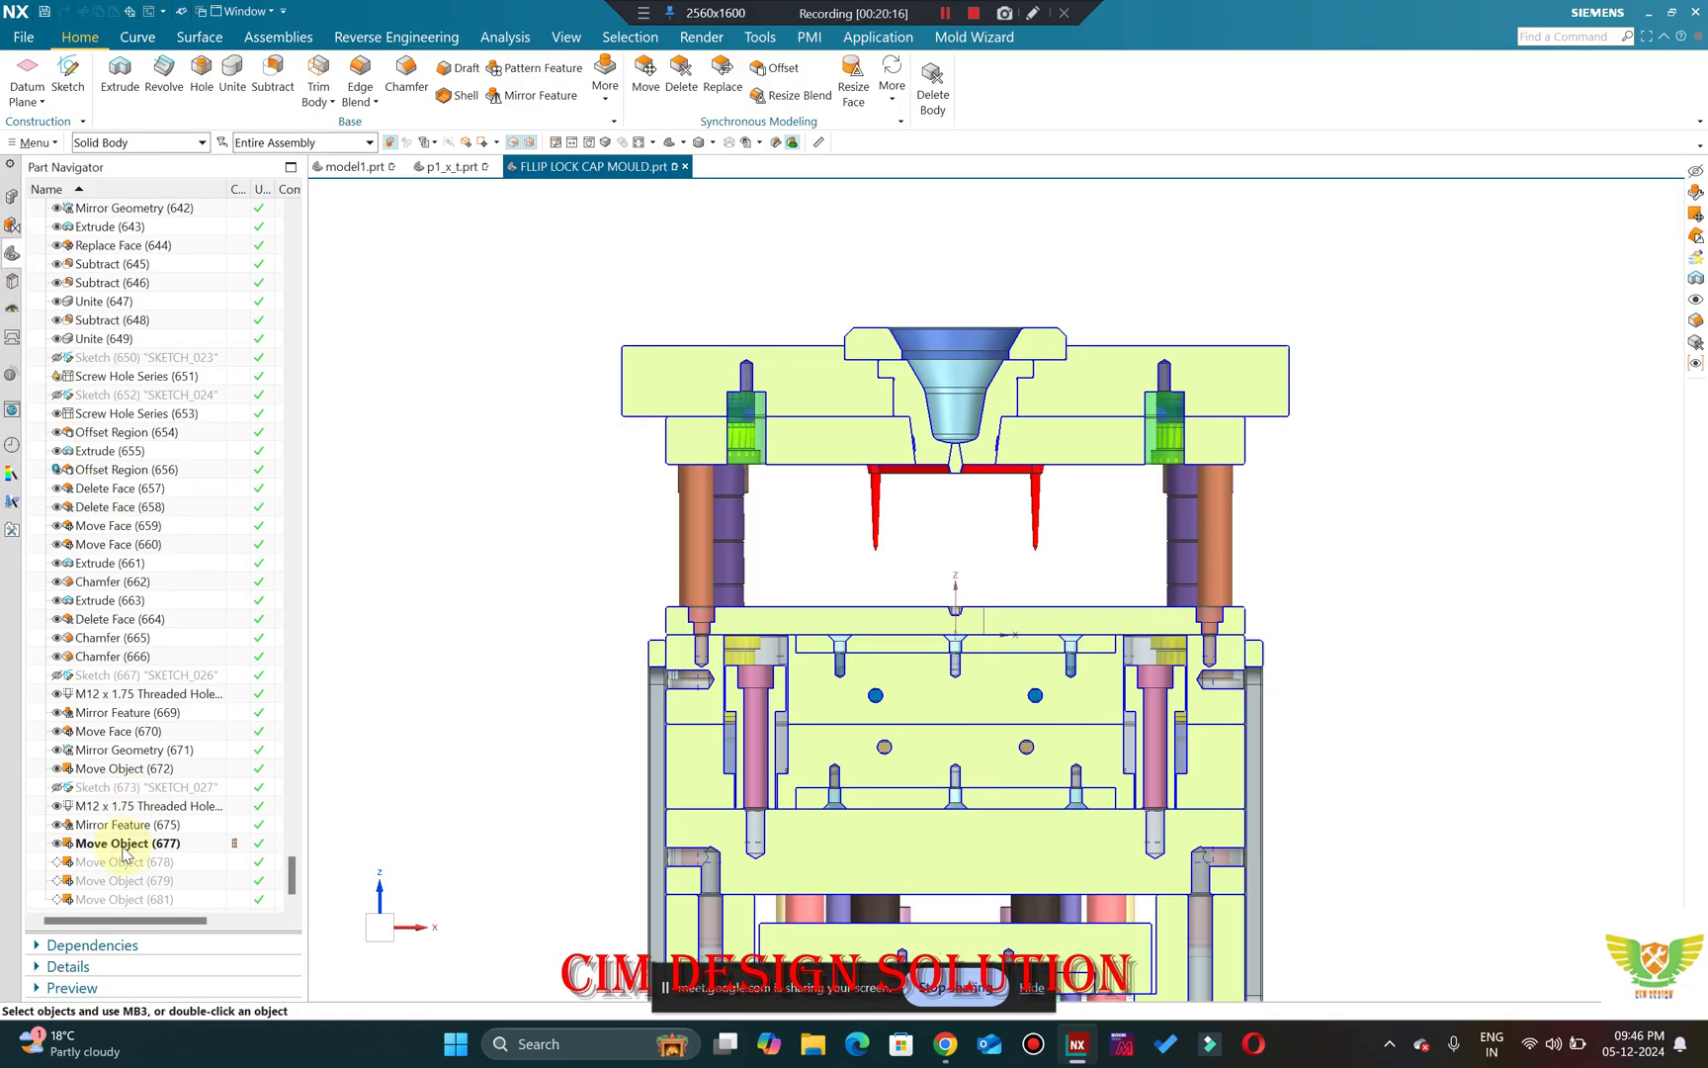
right_click(125, 866)
left_click(188, 717)
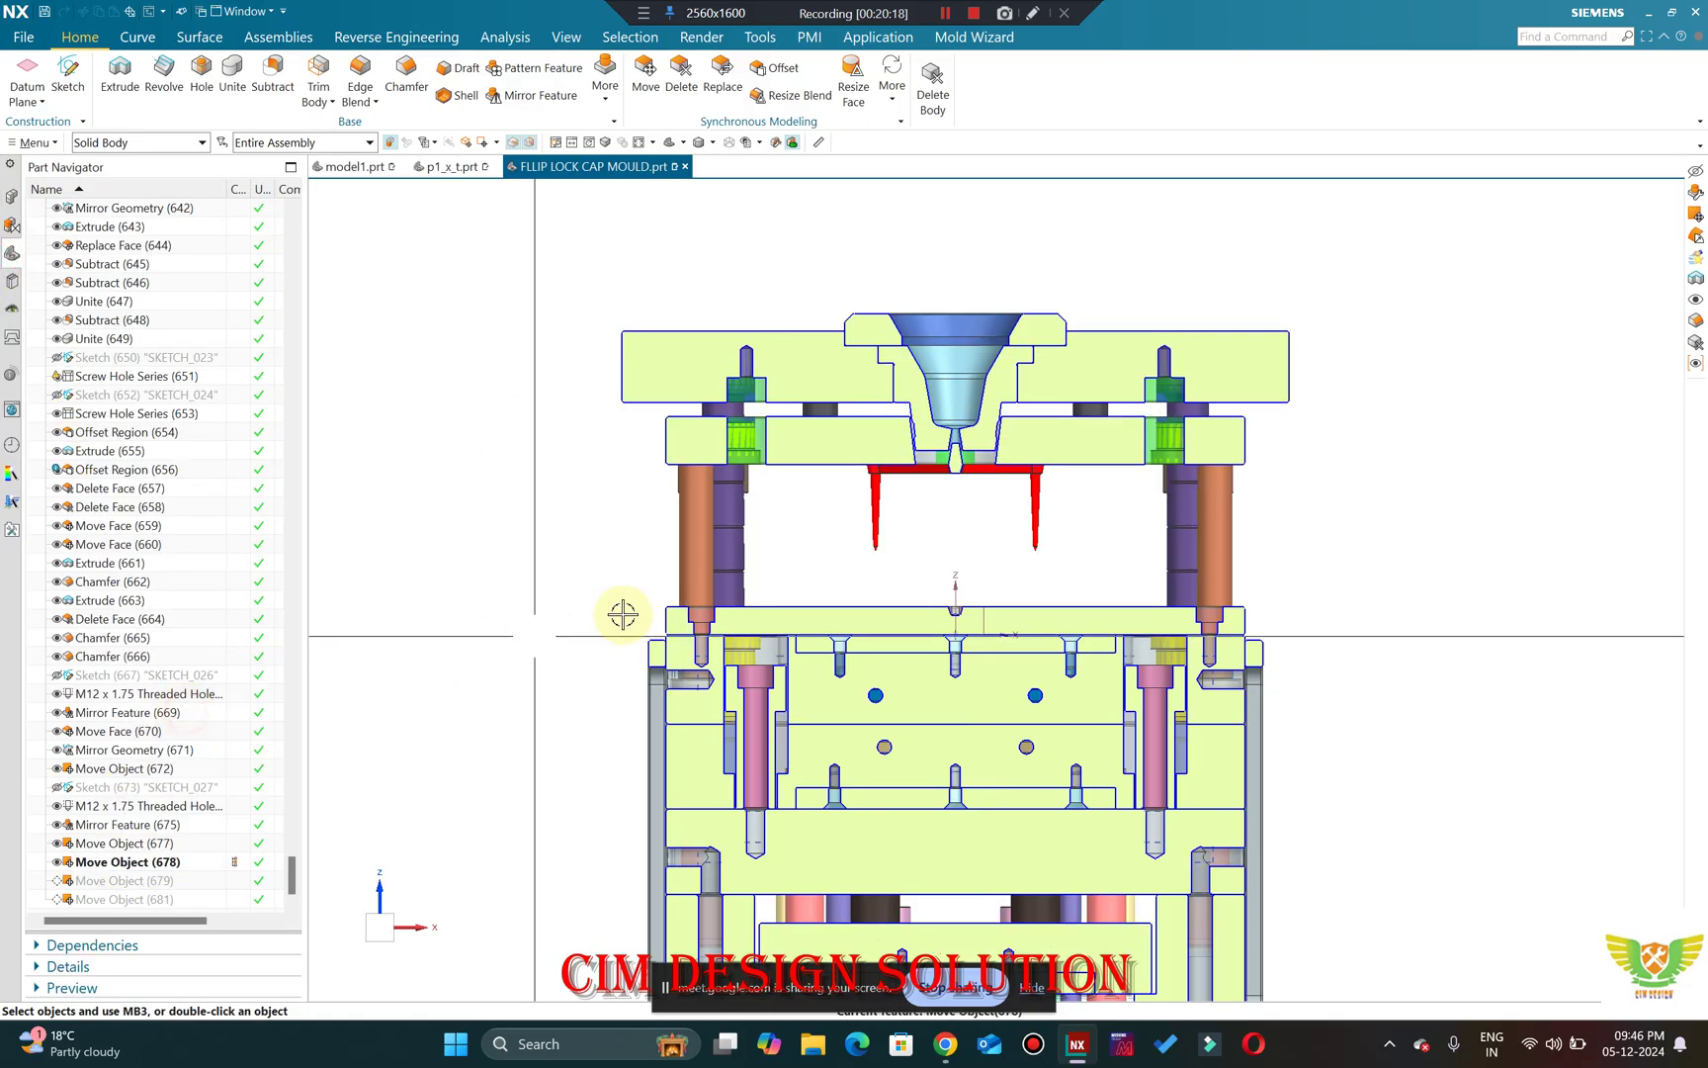
Examine the sprue, red runner and separated plates of the sectioned mould up close and from several angles.
scroll(904, 427, "up", 5)
scroll(1028, 474, "up", 5)
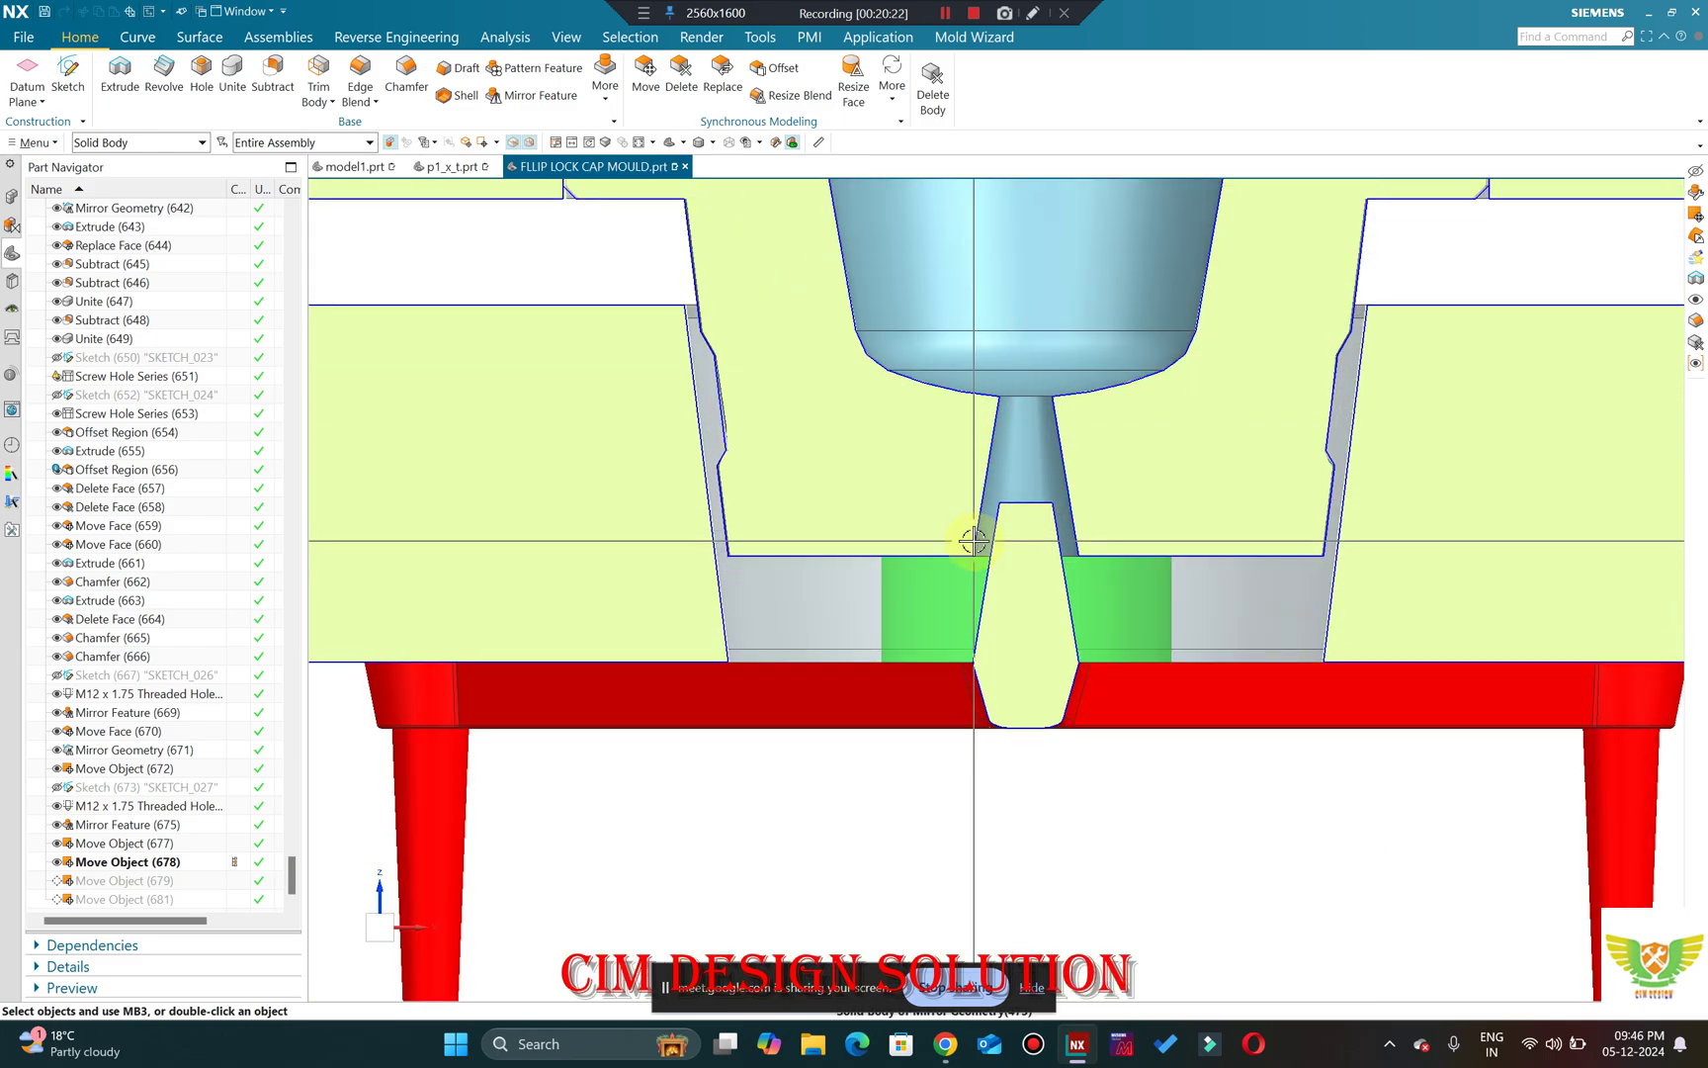
scroll(979, 534, "down", 5)
middle_click_drag(834, 609, 762, 584)
middle_click_drag(740, 462, 793, 476)
scroll(723, 503, "up", 2)
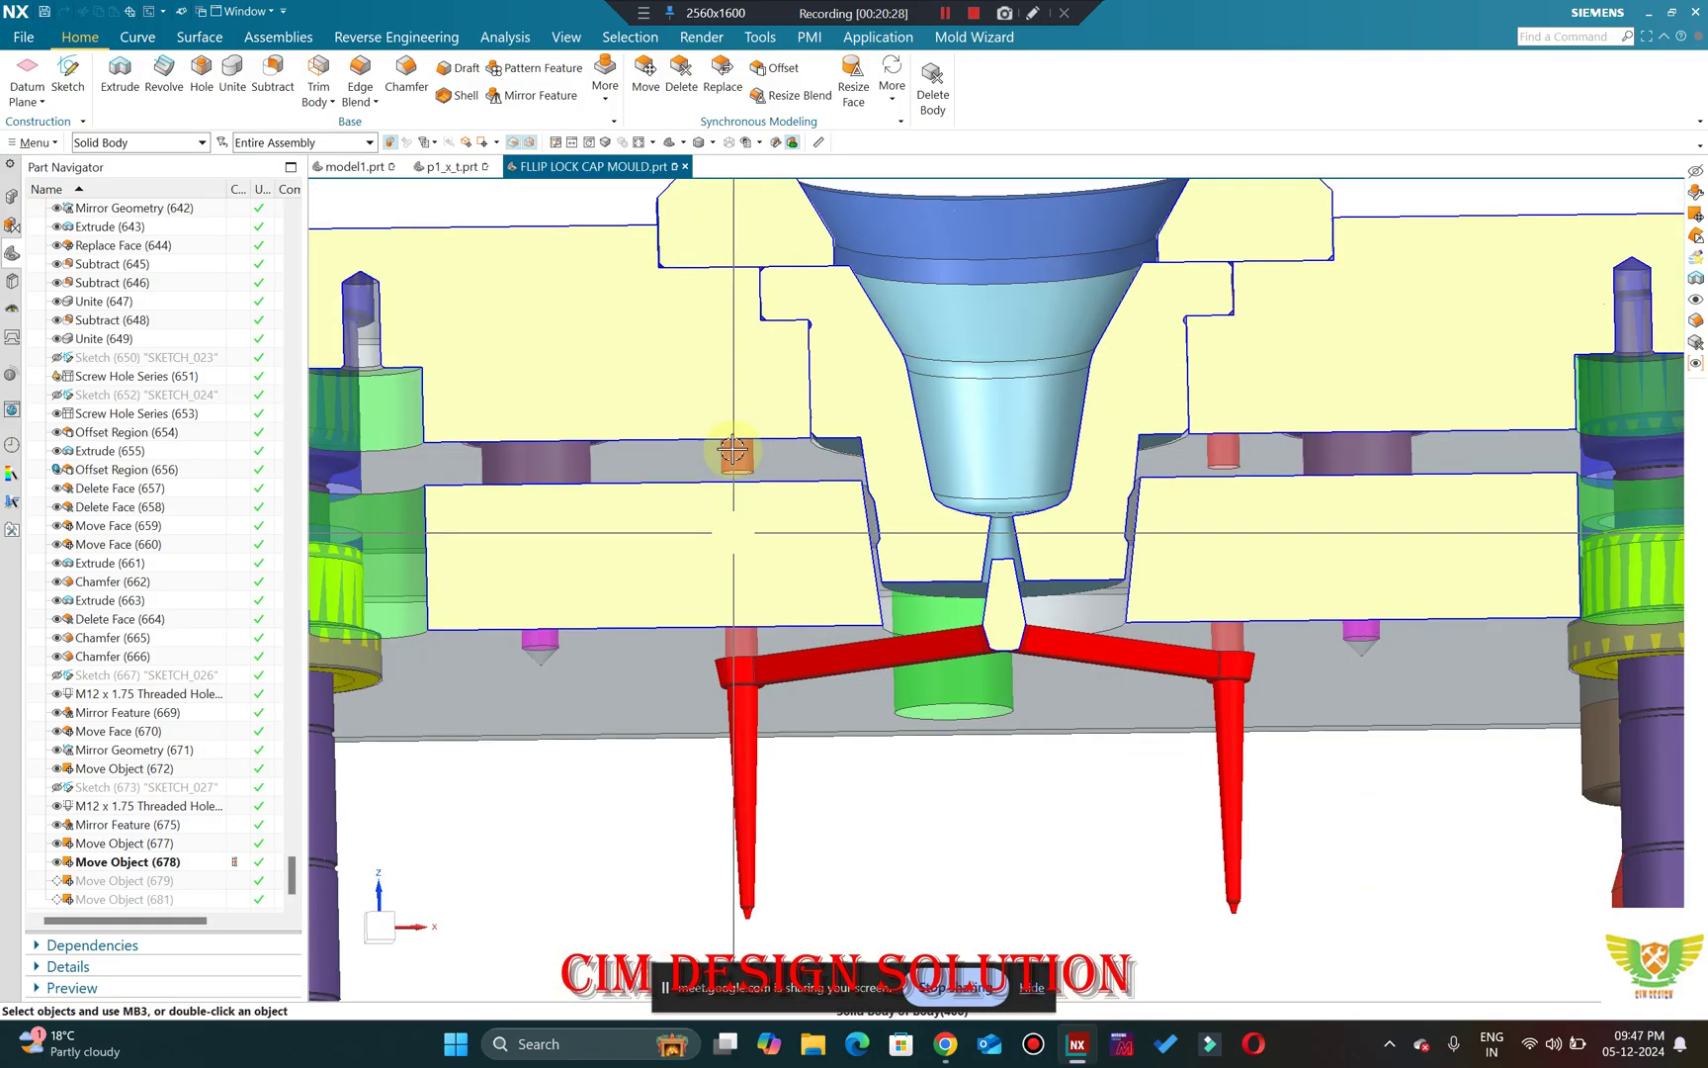
scroll(758, 730, "up", 4)
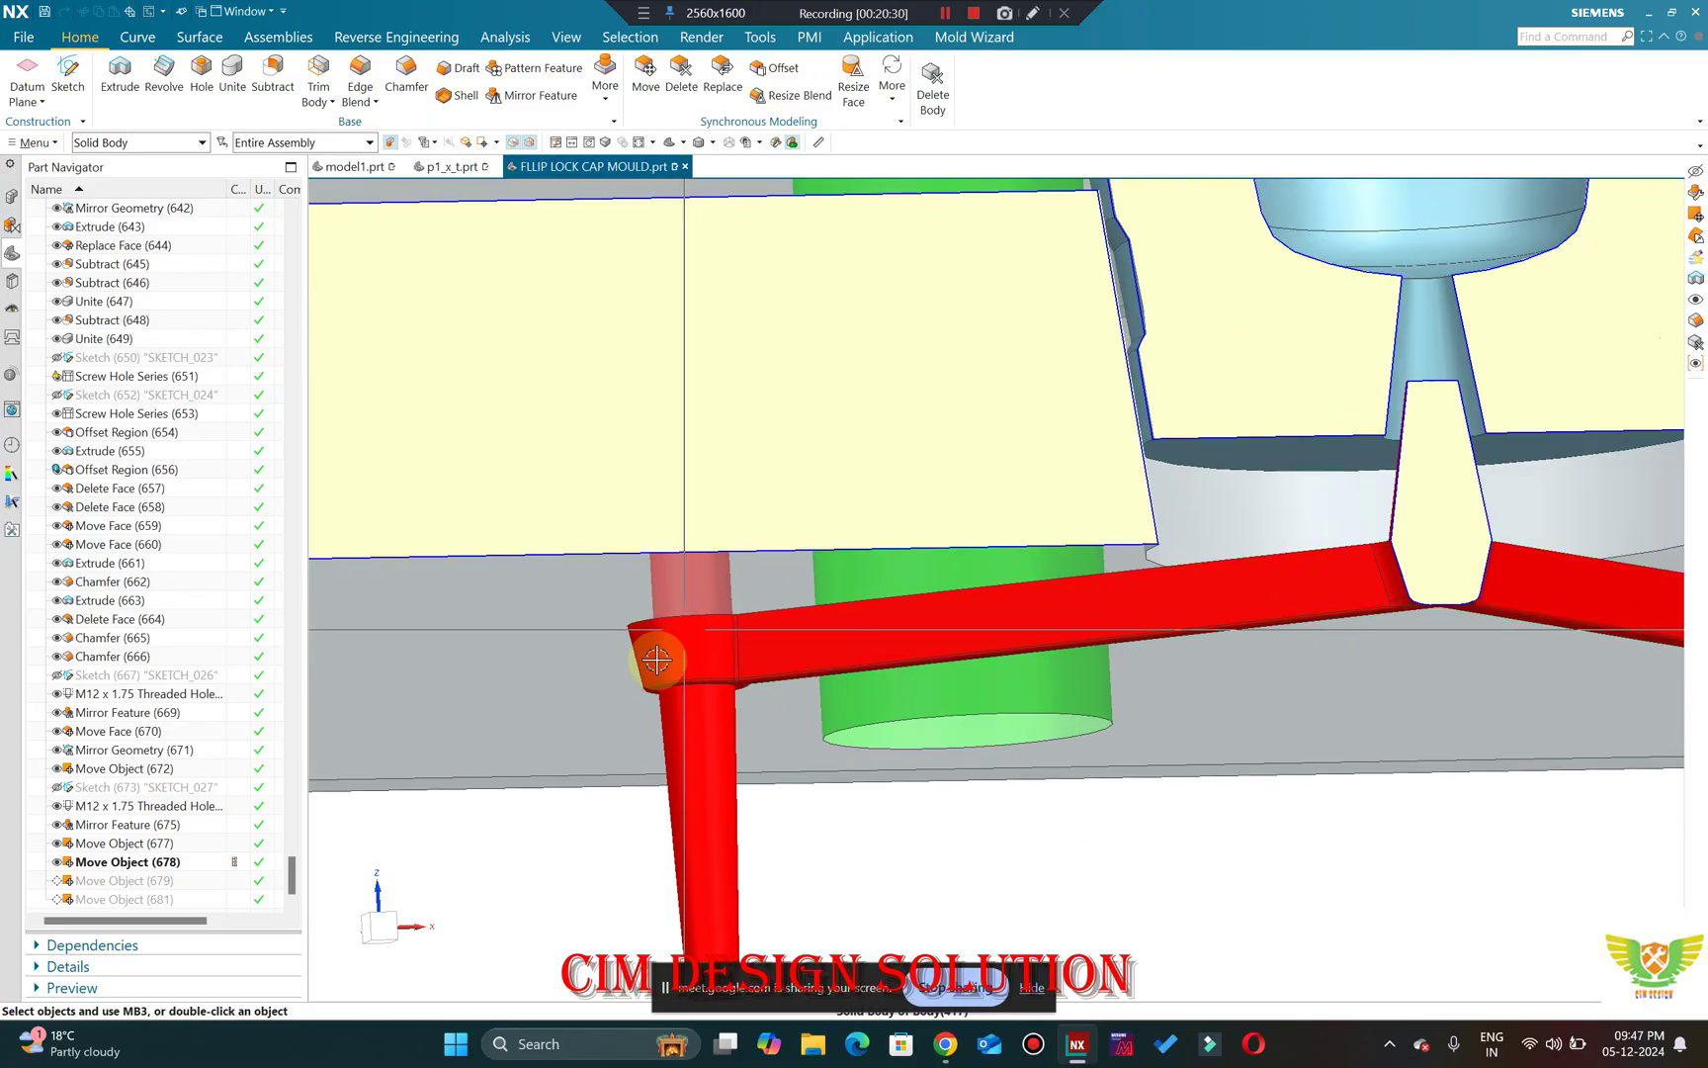
scroll(853, 482, "down", 5)
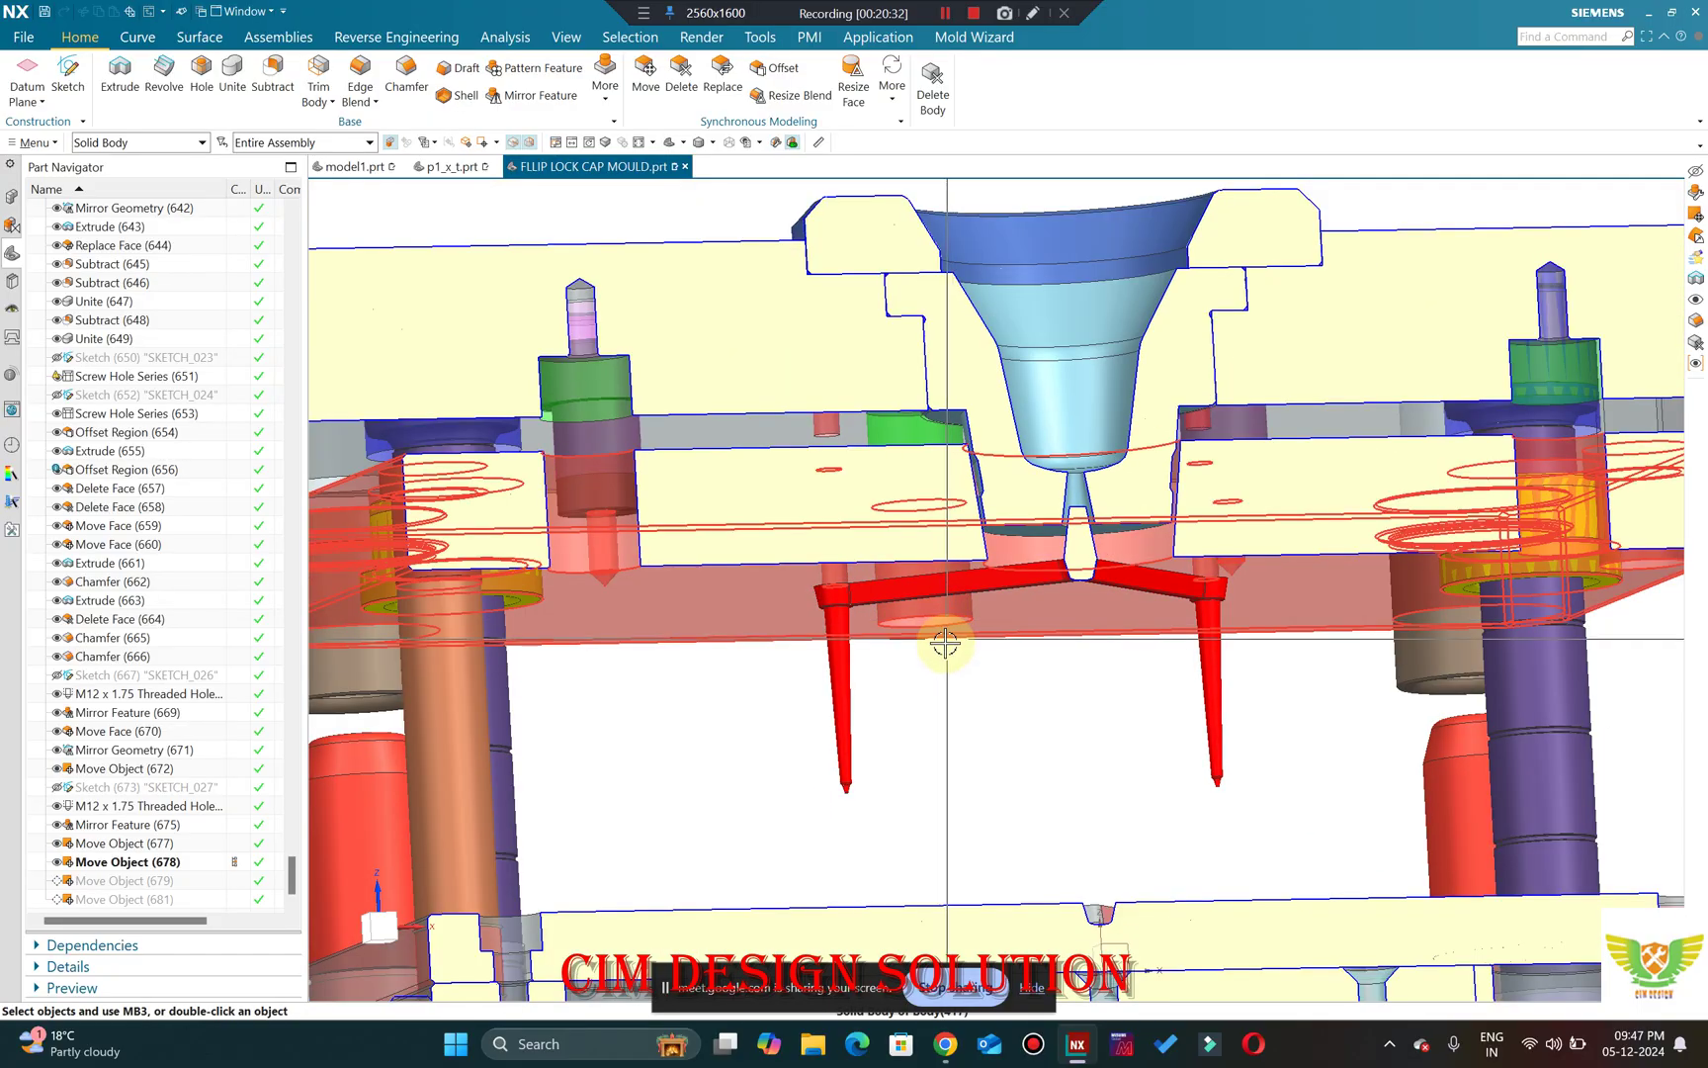
middle_click_drag(946, 640, 1222, 835)
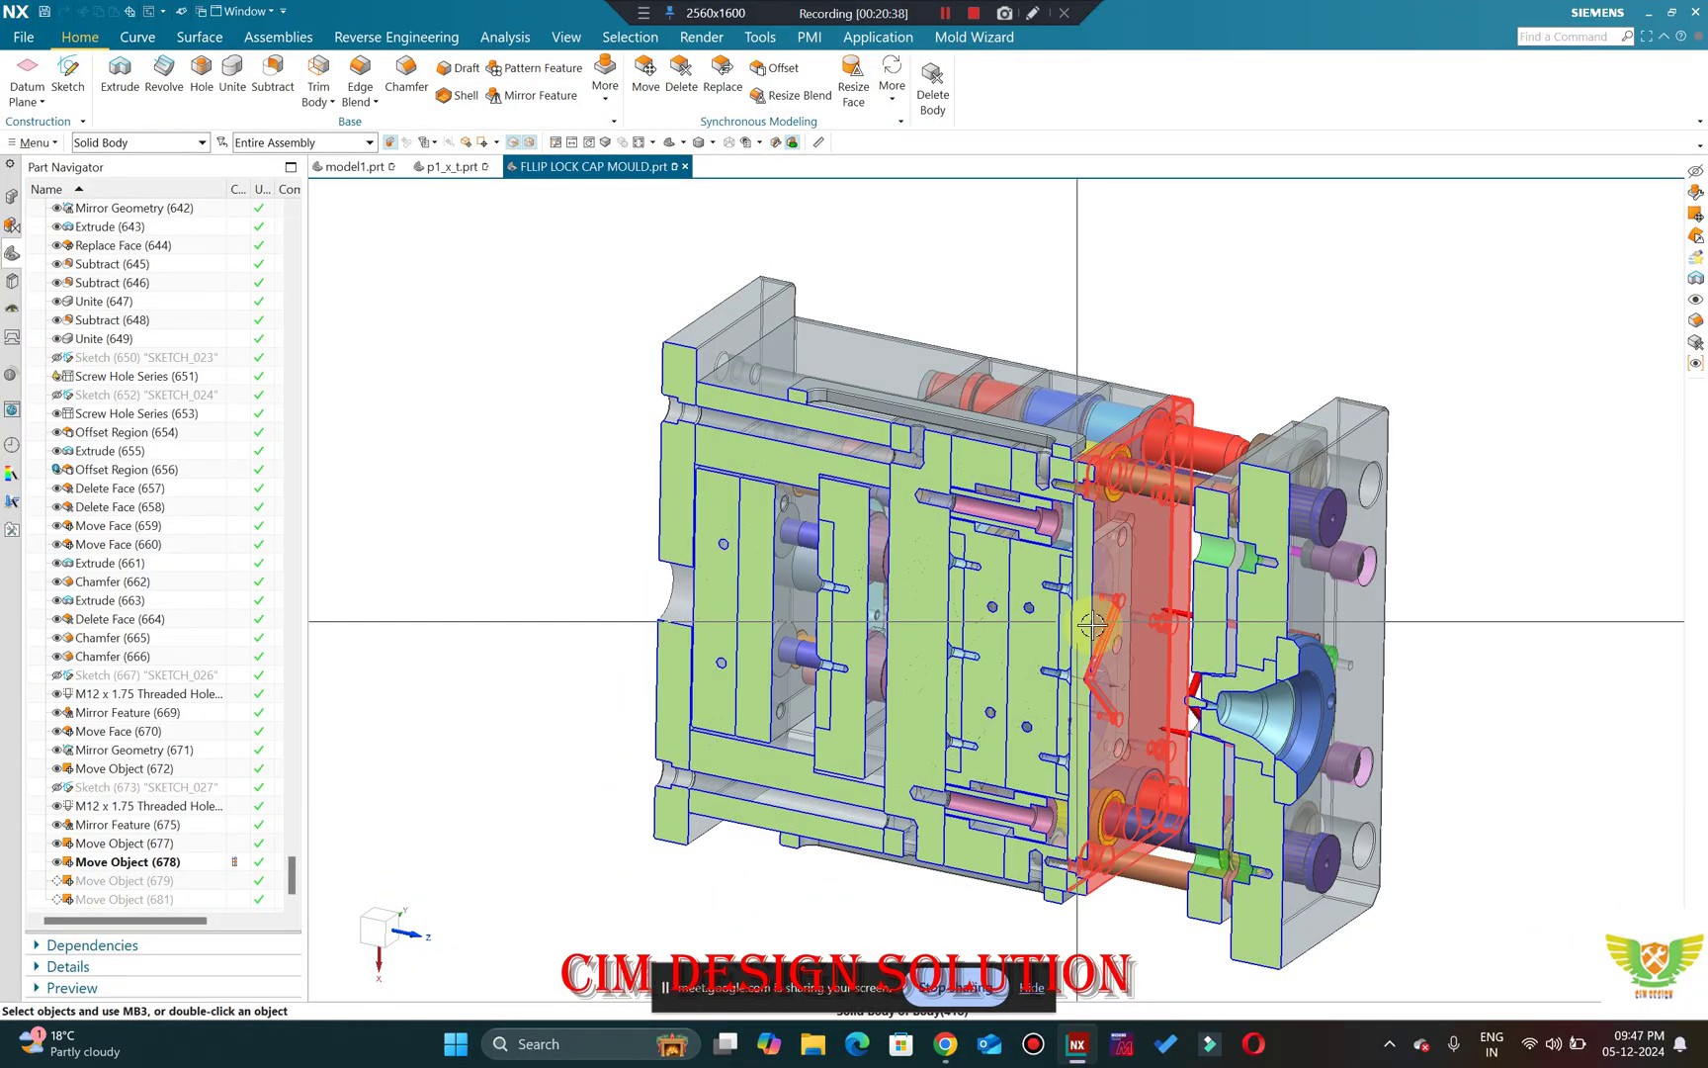
middle_click_drag(1091, 625, 1226, 632)
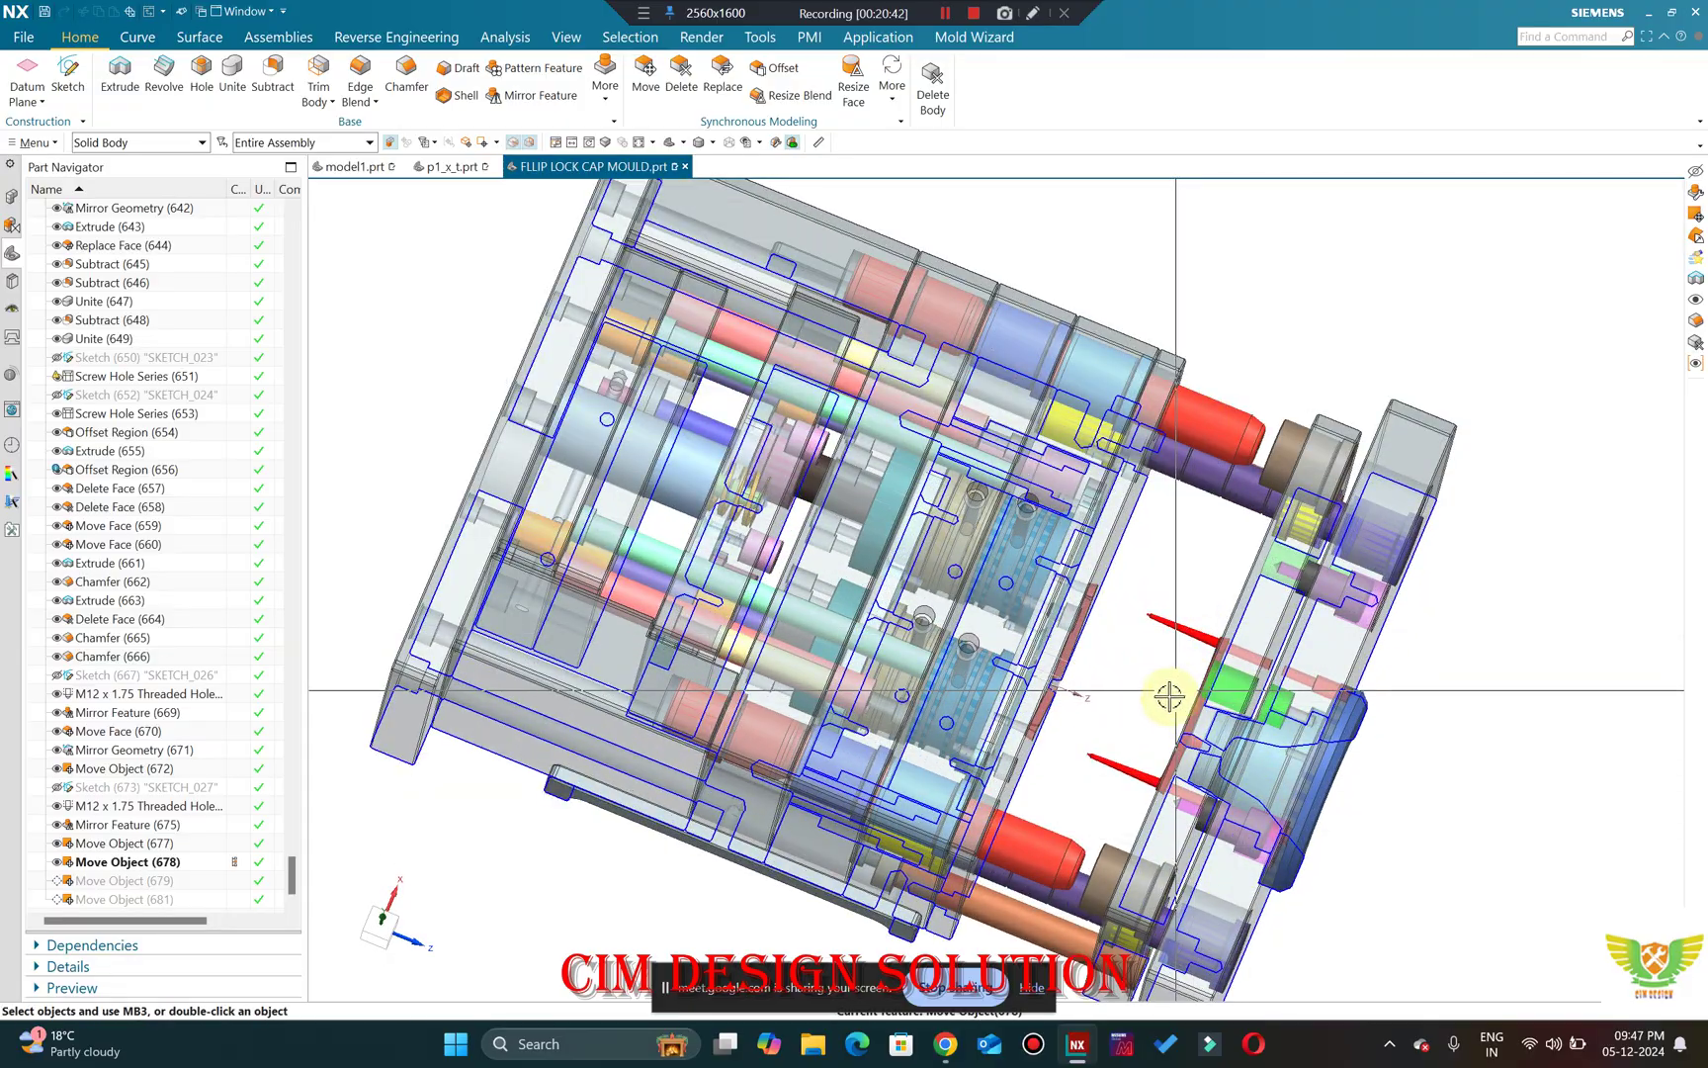
middle_click_drag(1168, 696, 1366, 491)
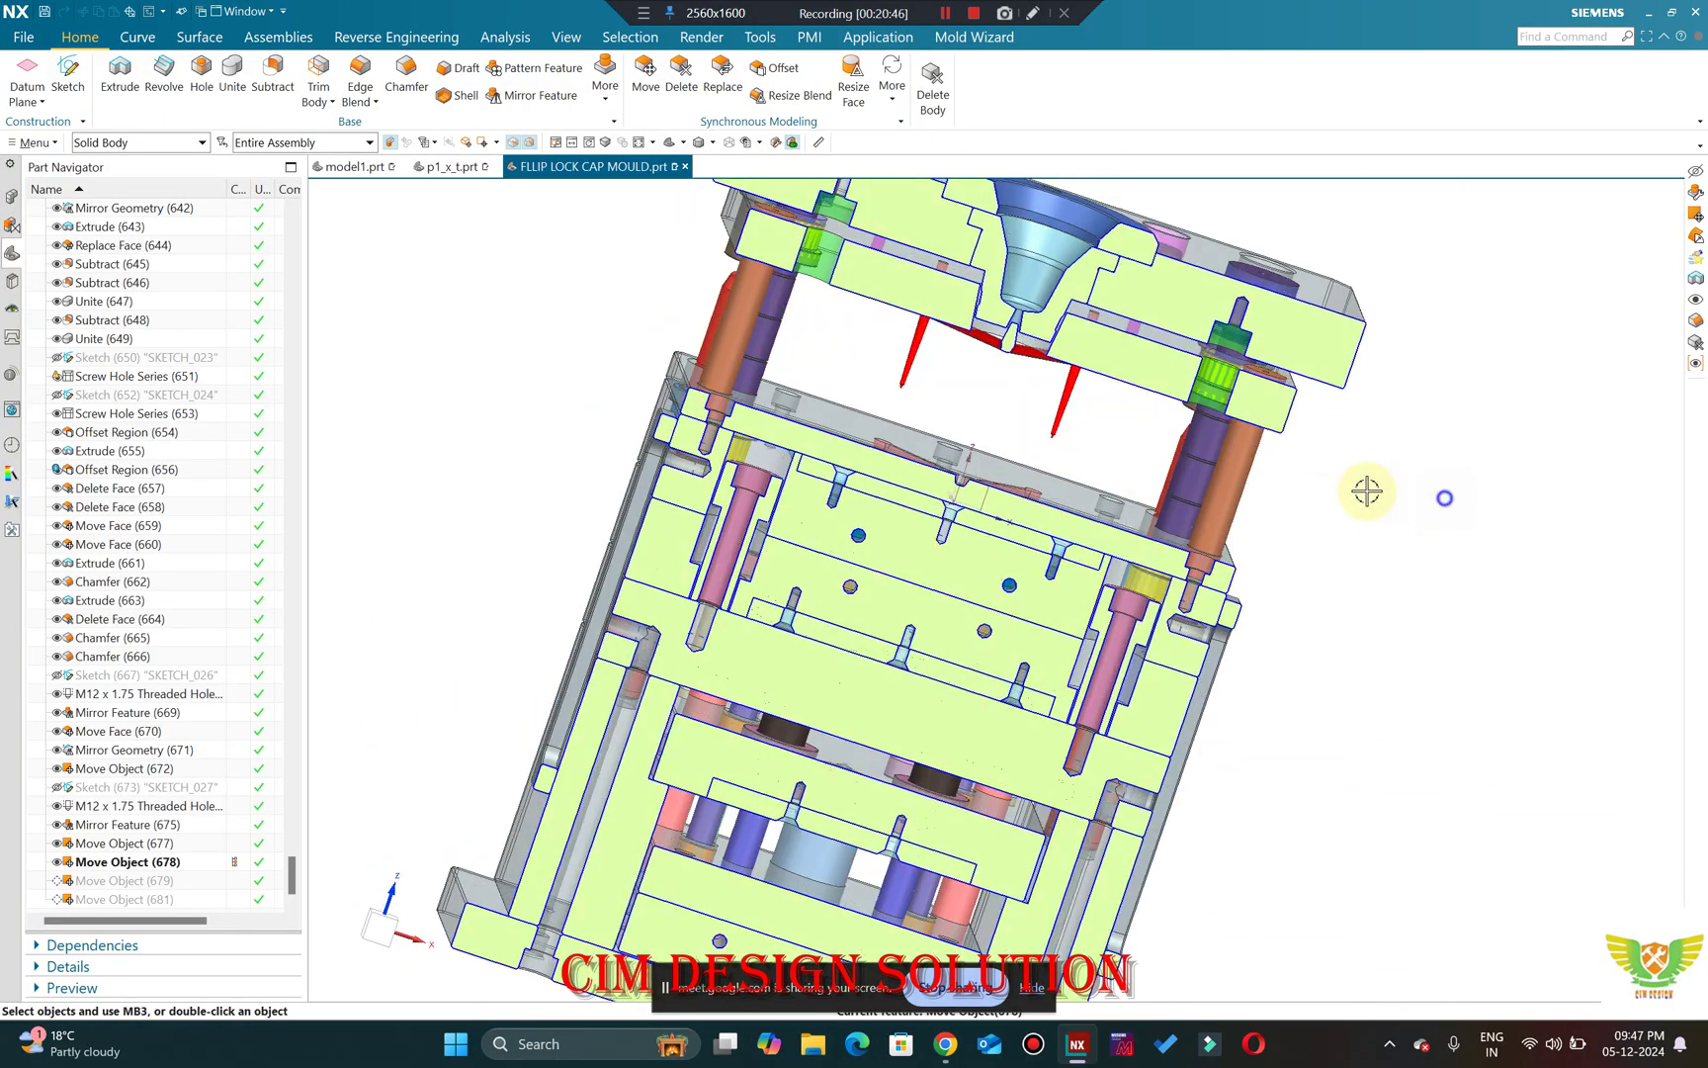
Examine the clearance between sprue bush, stripper plate and runner in front view, including the puller pin holes above the runner ends.
key("F8")
scroll(978, 395, "up", 5)
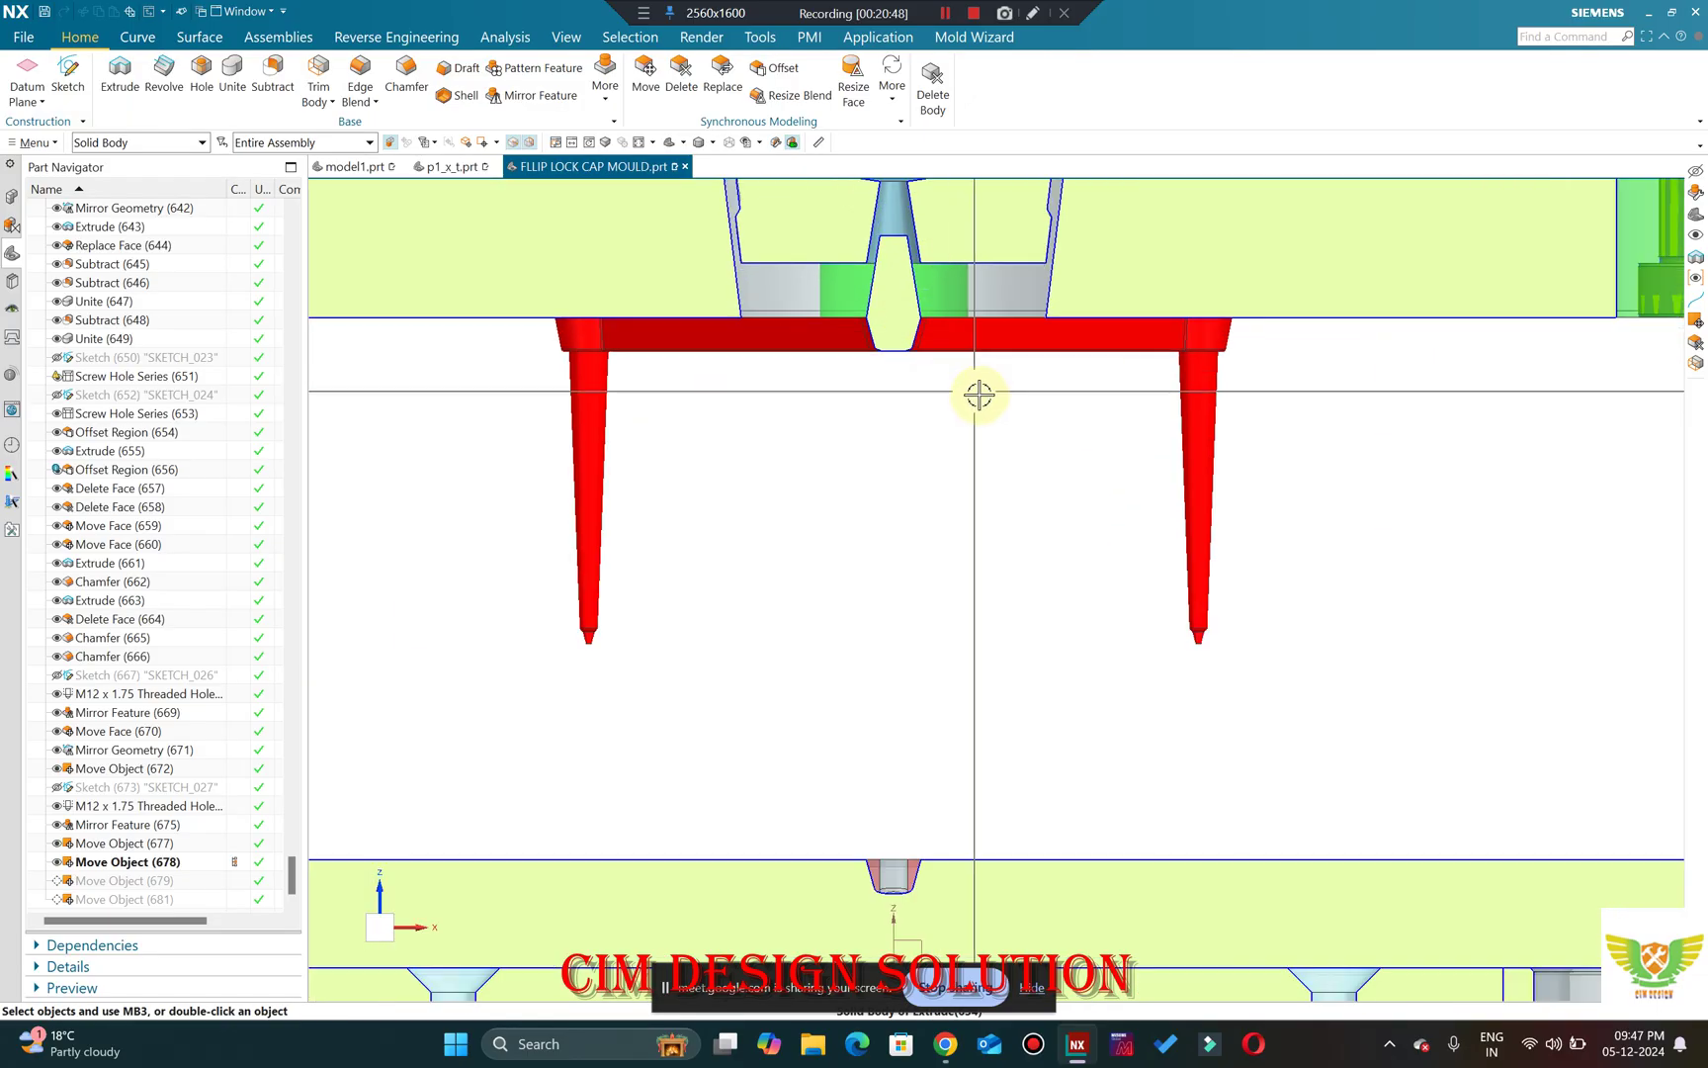
scroll(1065, 505, "down", 5)
scroll(949, 415, "up", 2)
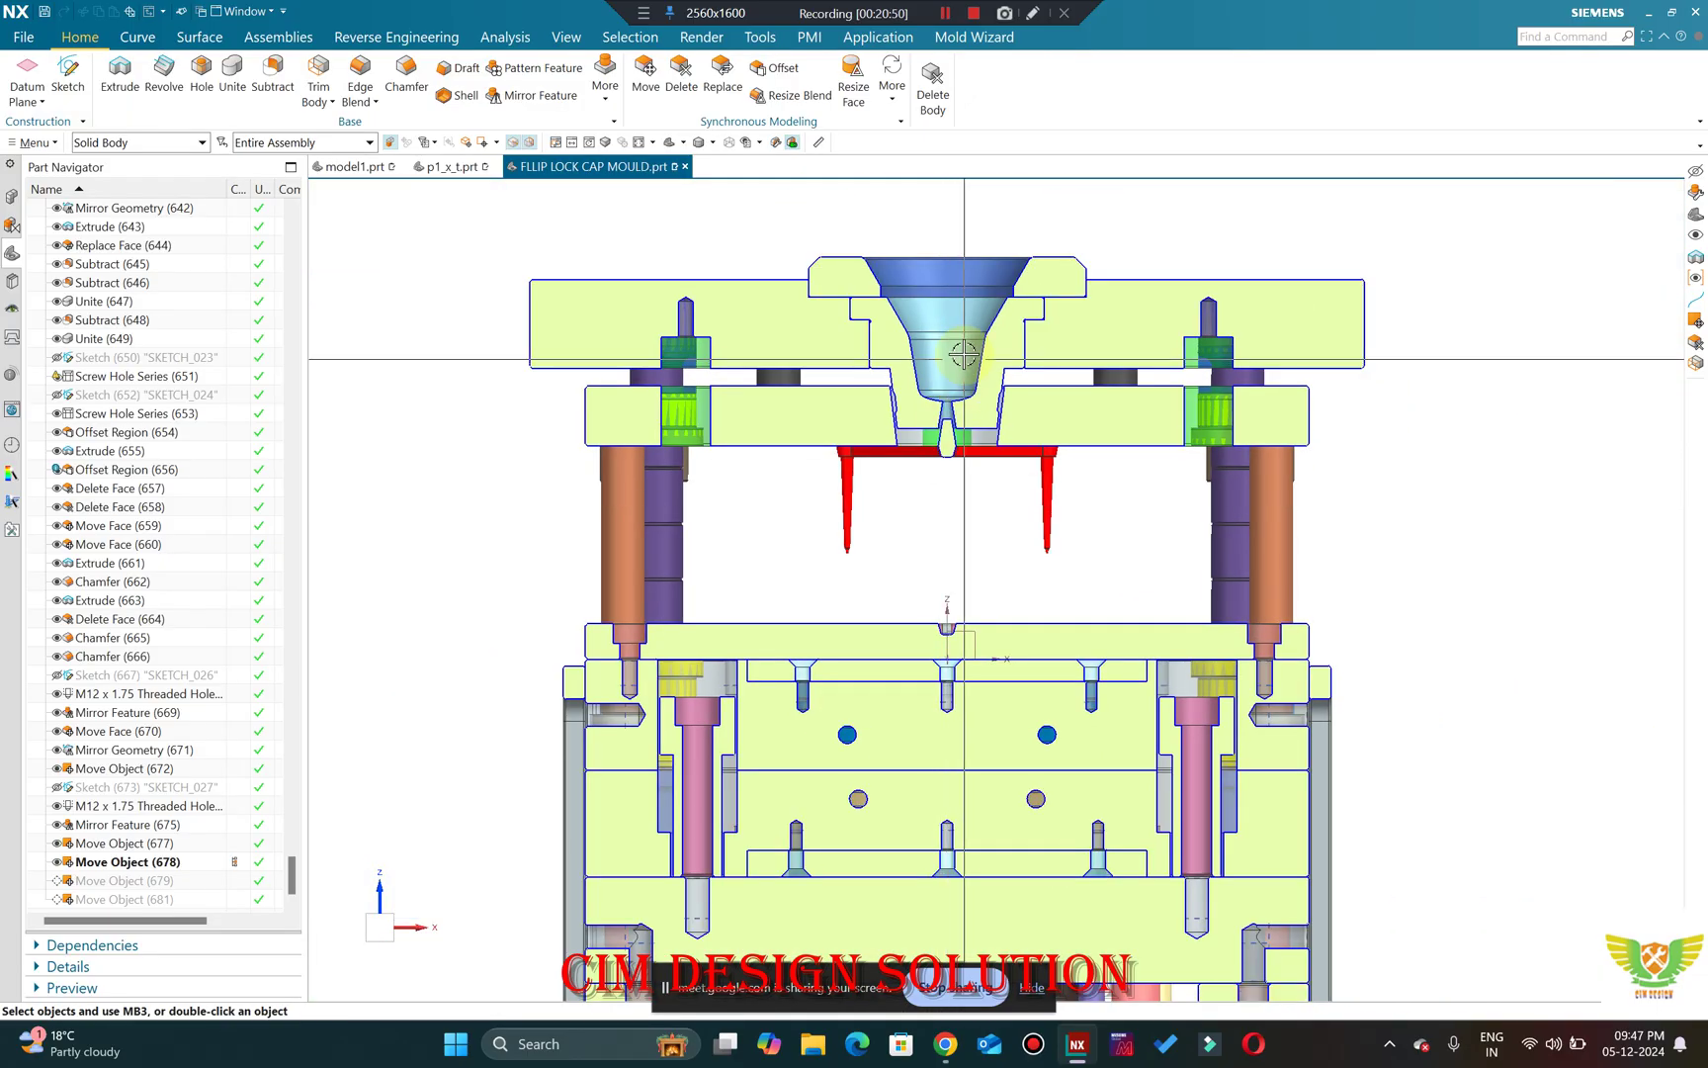
scroll(815, 399, "up", 2)
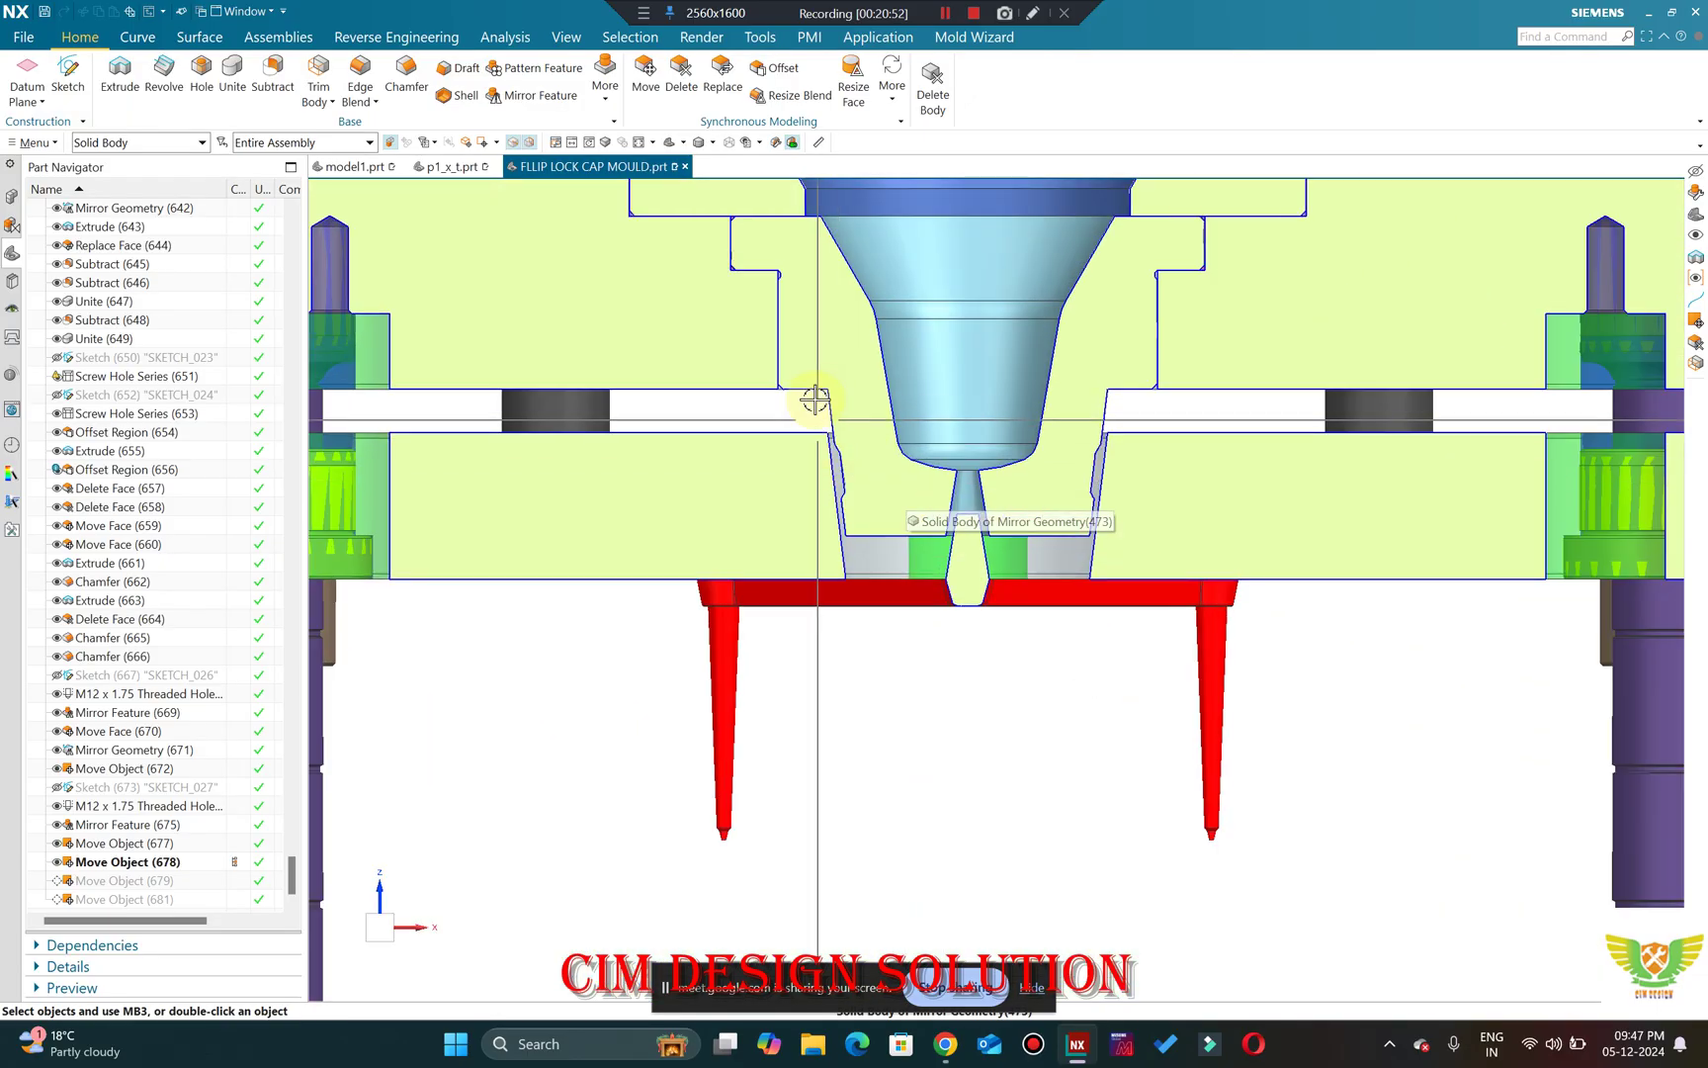
scroll(869, 387, "up", 2)
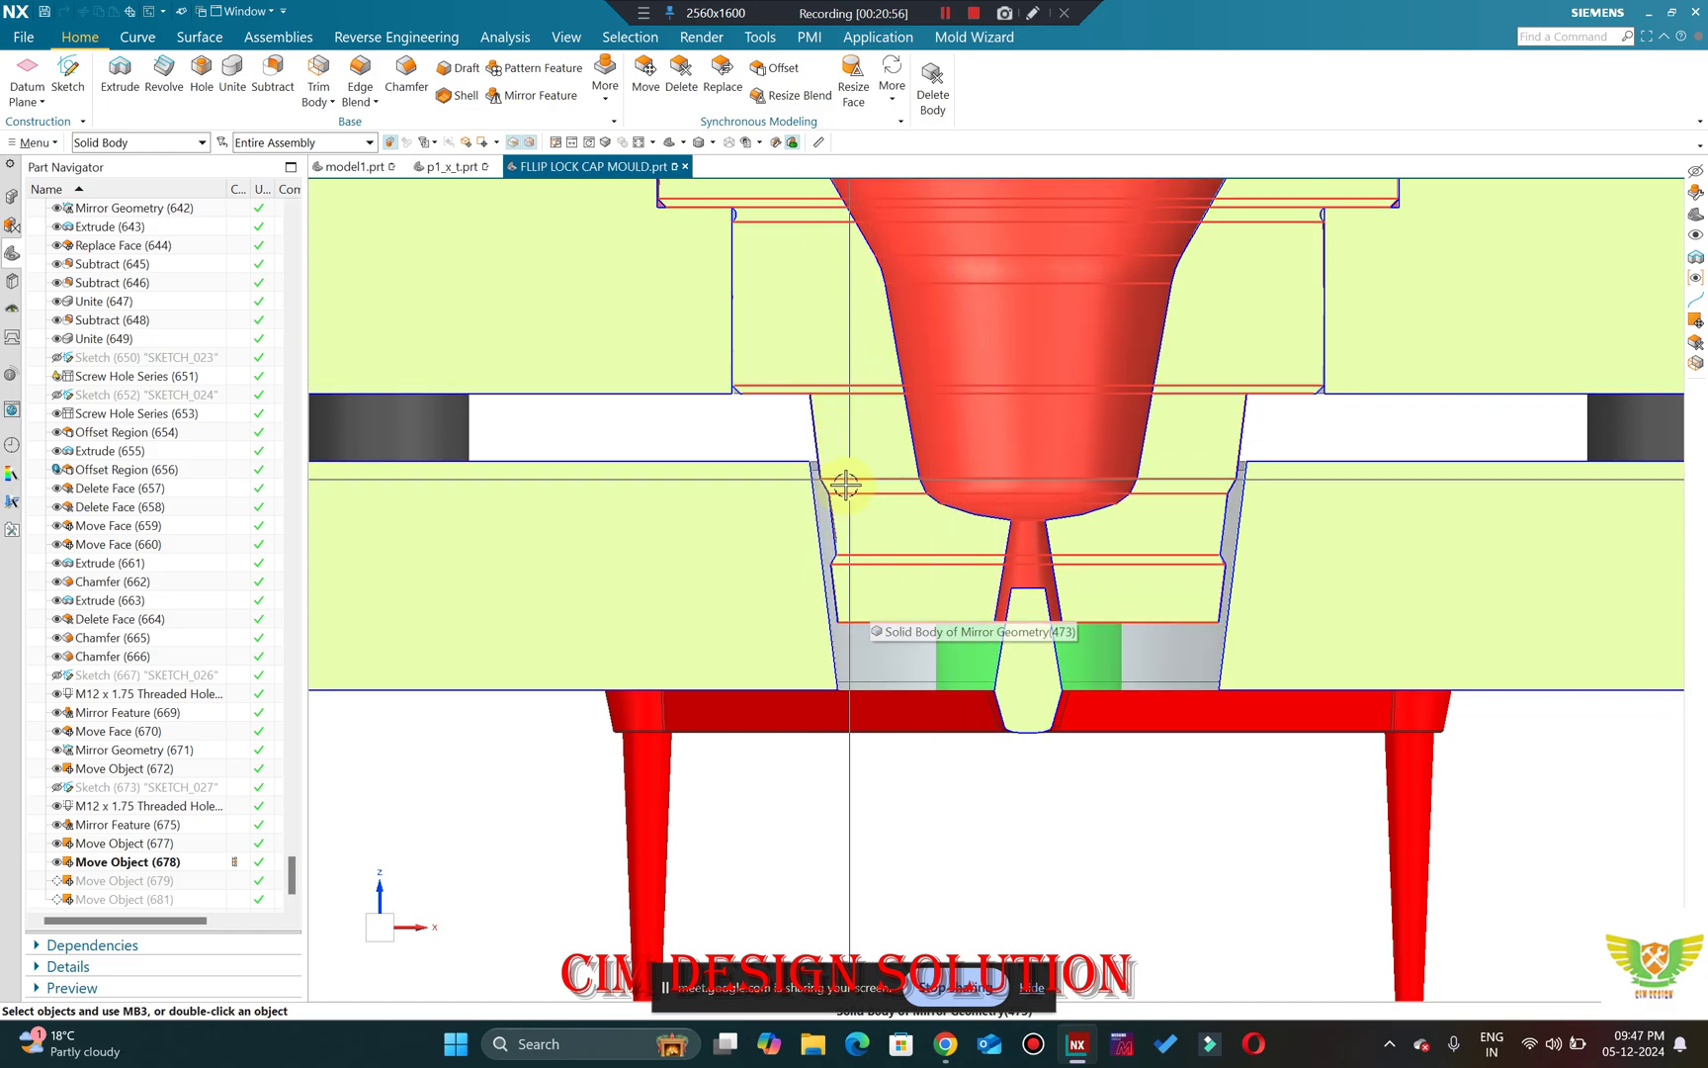
scroll(820, 431, "up", 2)
scroll(1010, 381, "down", 2)
scroll(1044, 607, "up", 1)
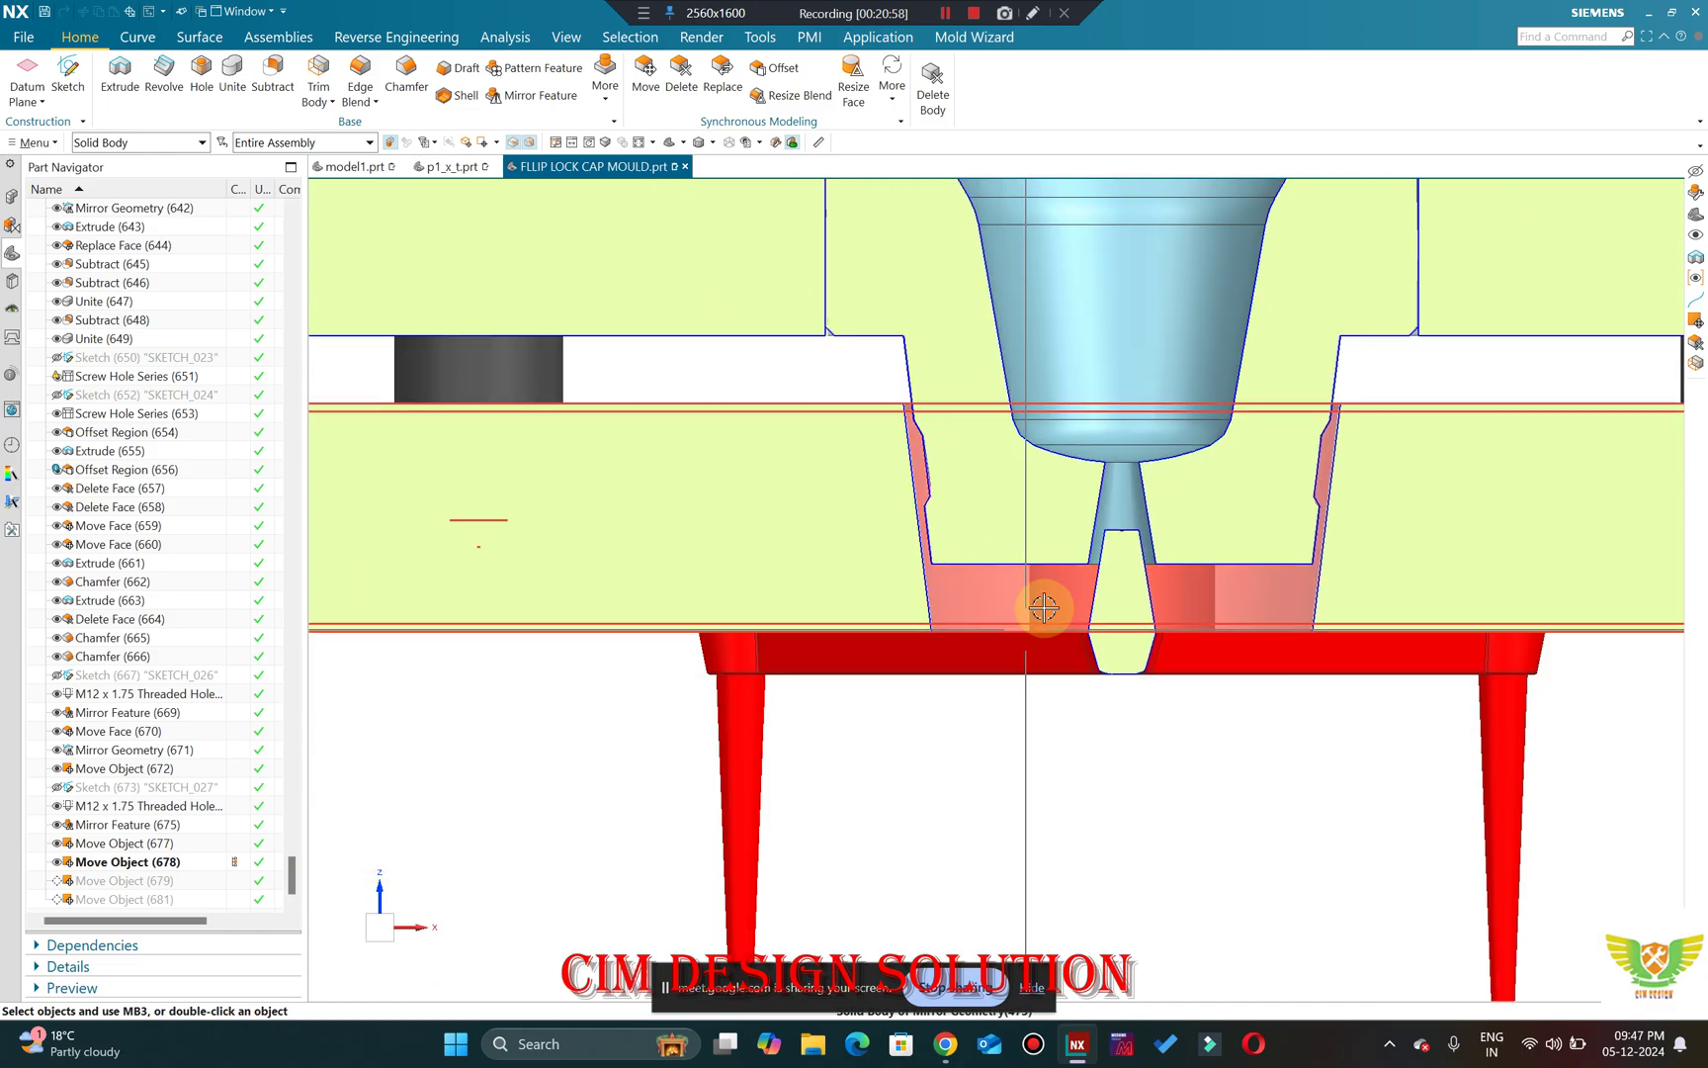
scroll(1044, 607, "up", 2)
scroll(1077, 563, "down", 3)
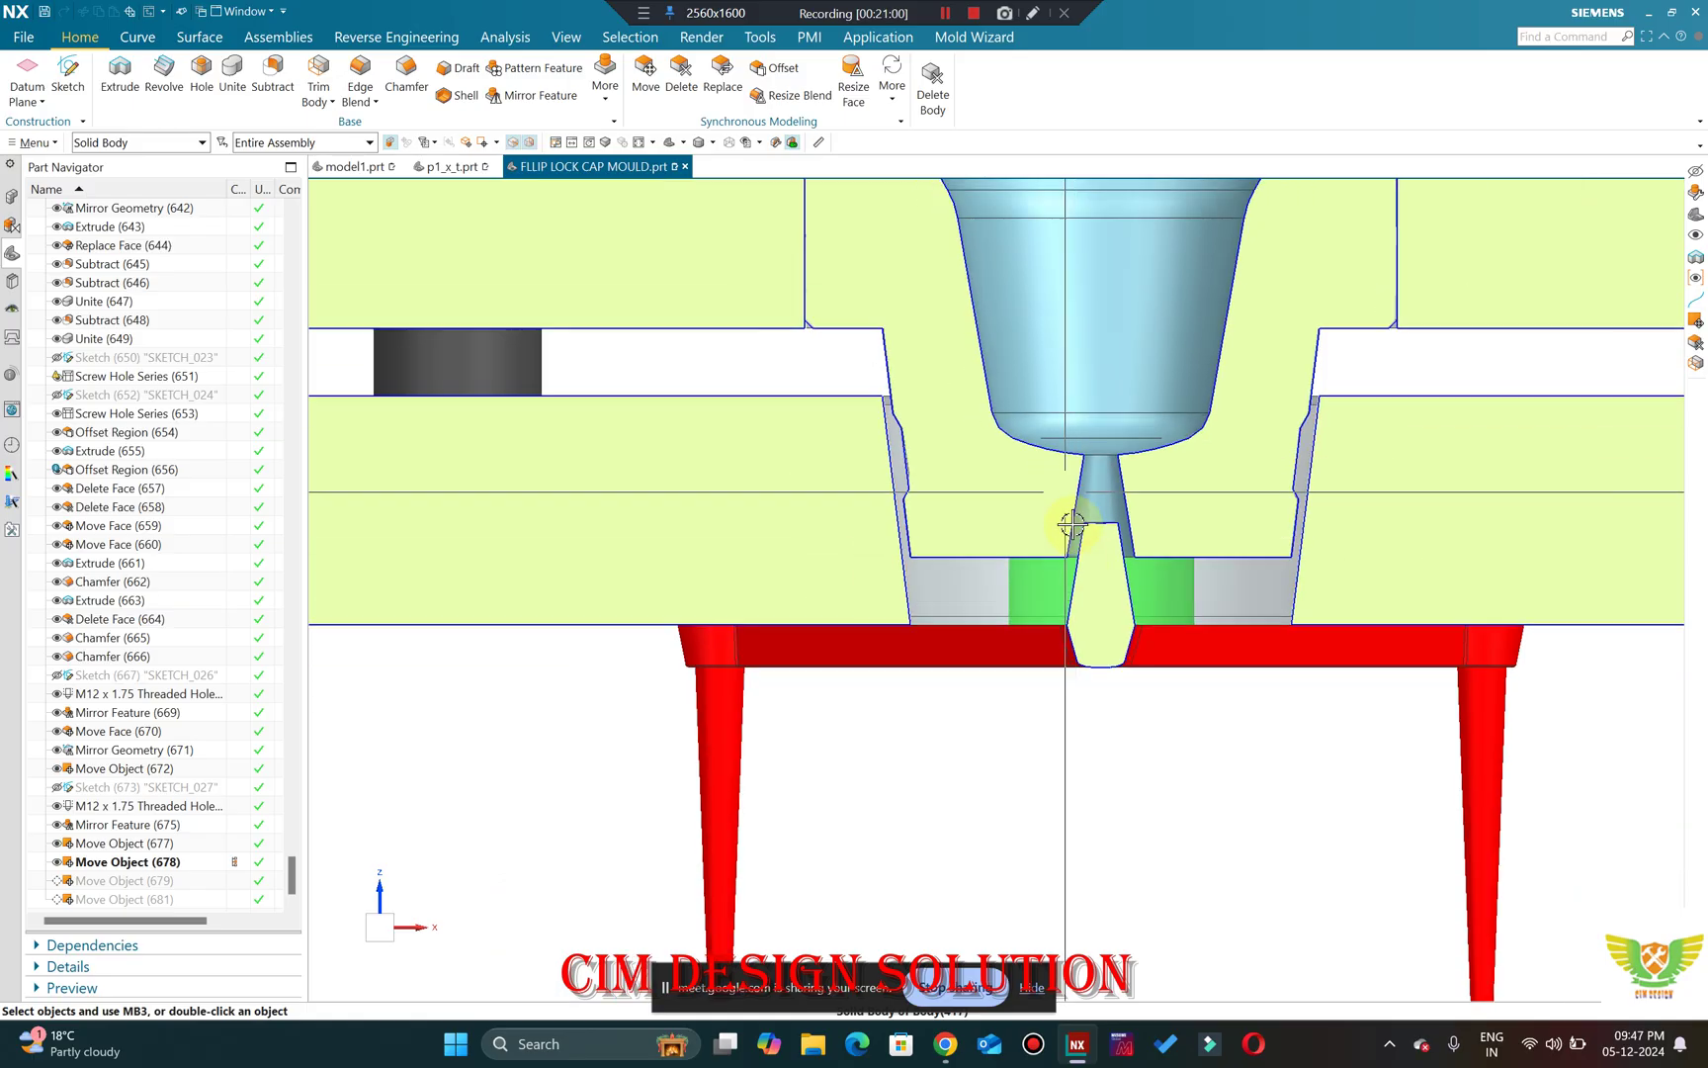
scroll(1015, 663, "down", 3)
scroll(870, 553, "up", 2)
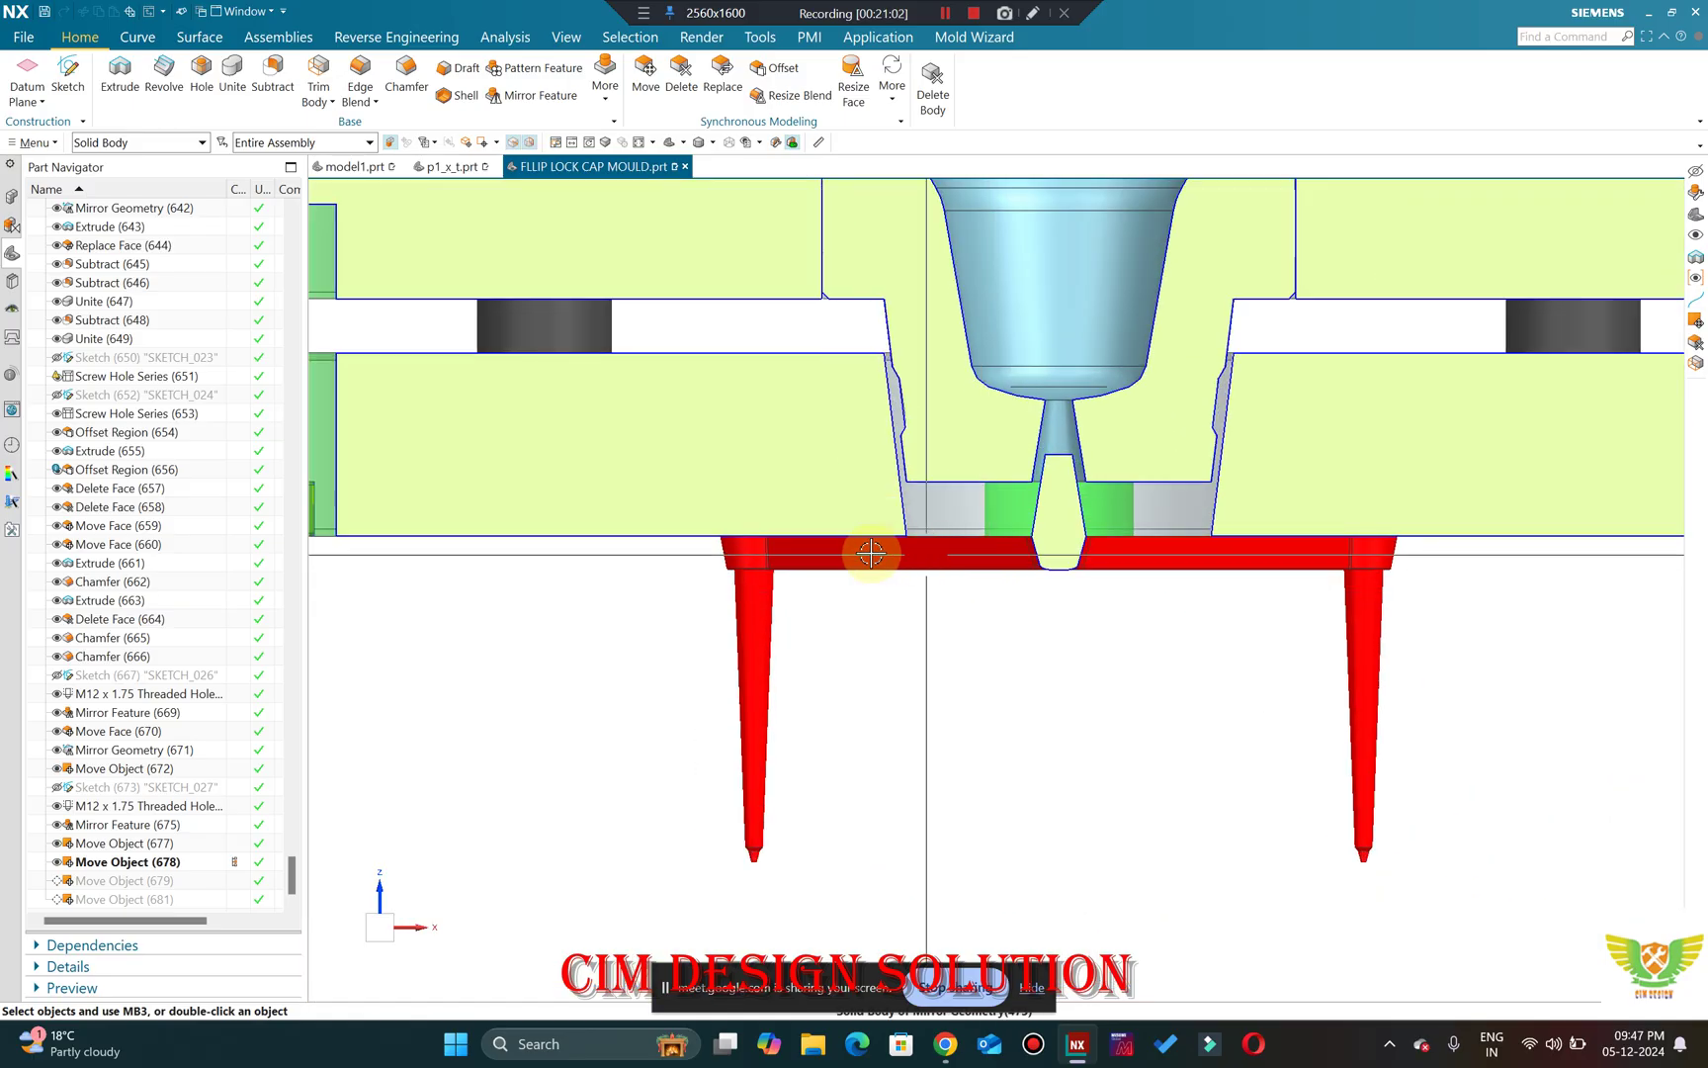
scroll(870, 554, "down", 3)
middle_click_drag(869, 546, 852, 453)
scroll(907, 591, "up", 3)
scroll(852, 453, "up", 3)
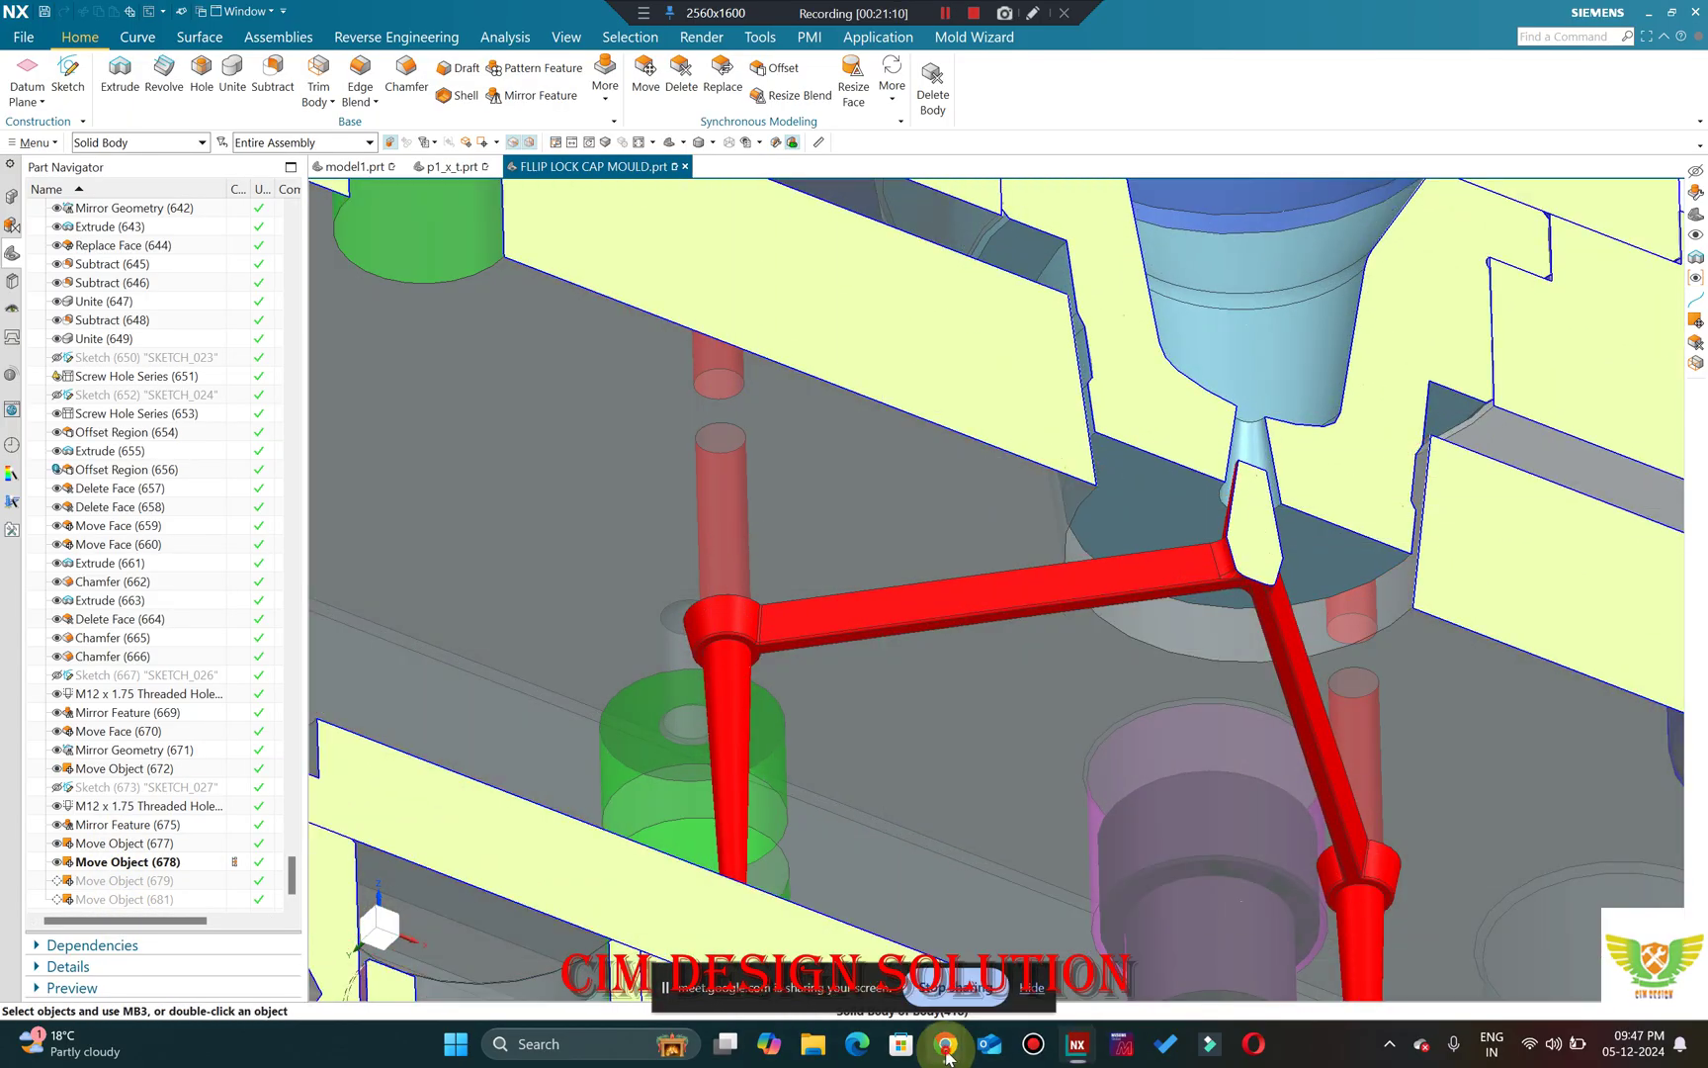
Switch to Chrome and search the web for "sprue puller pin" in a new tab.
mouse_move(941, 1043)
left_click(866, 968)
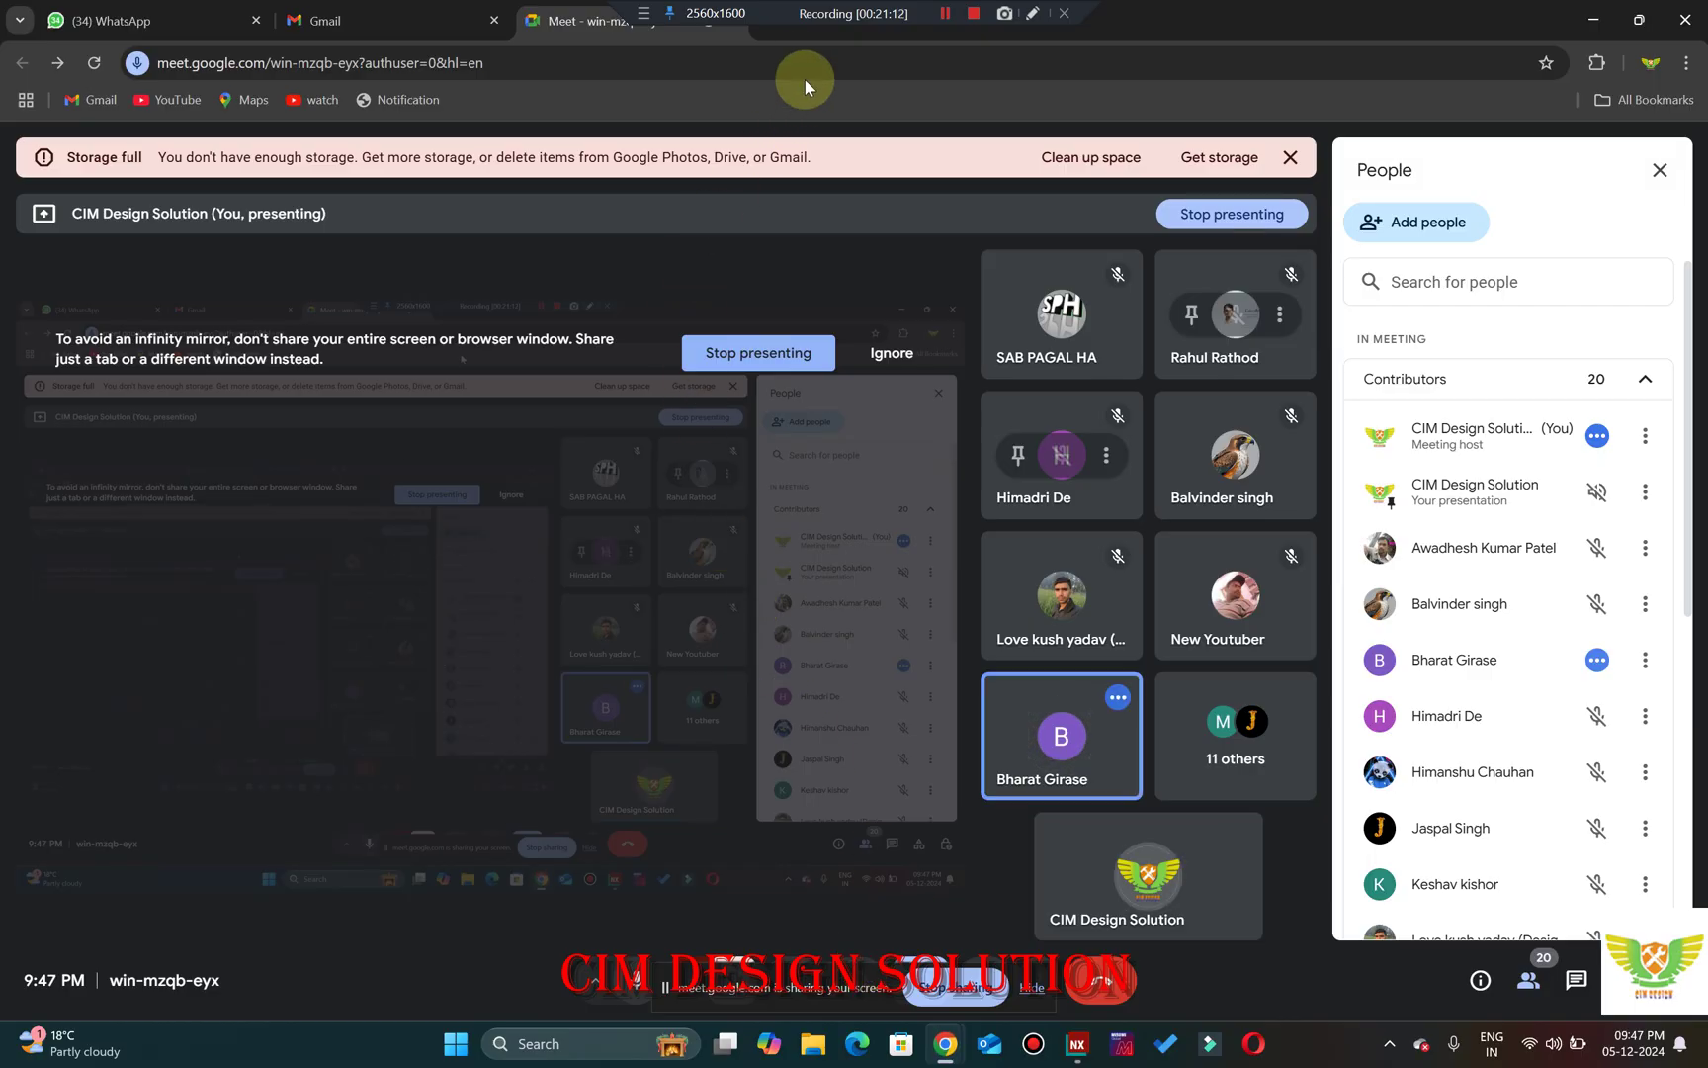
left_click(771, 31)
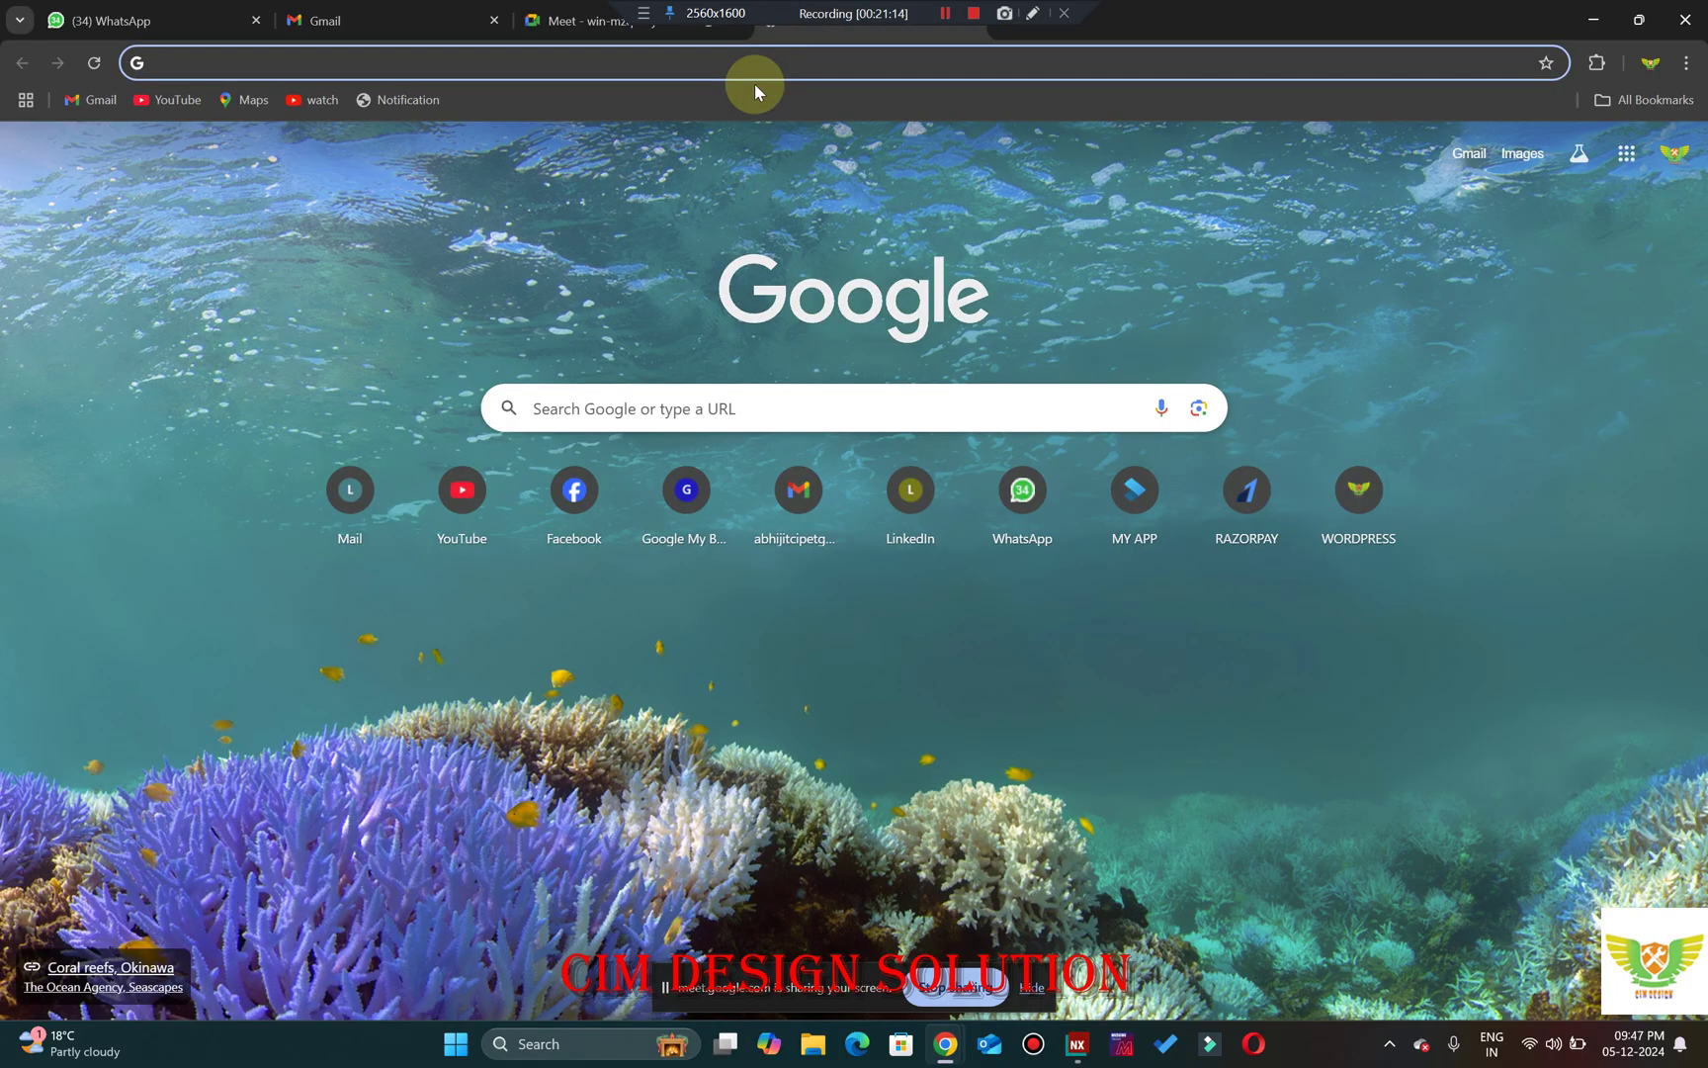
type("sprue ")
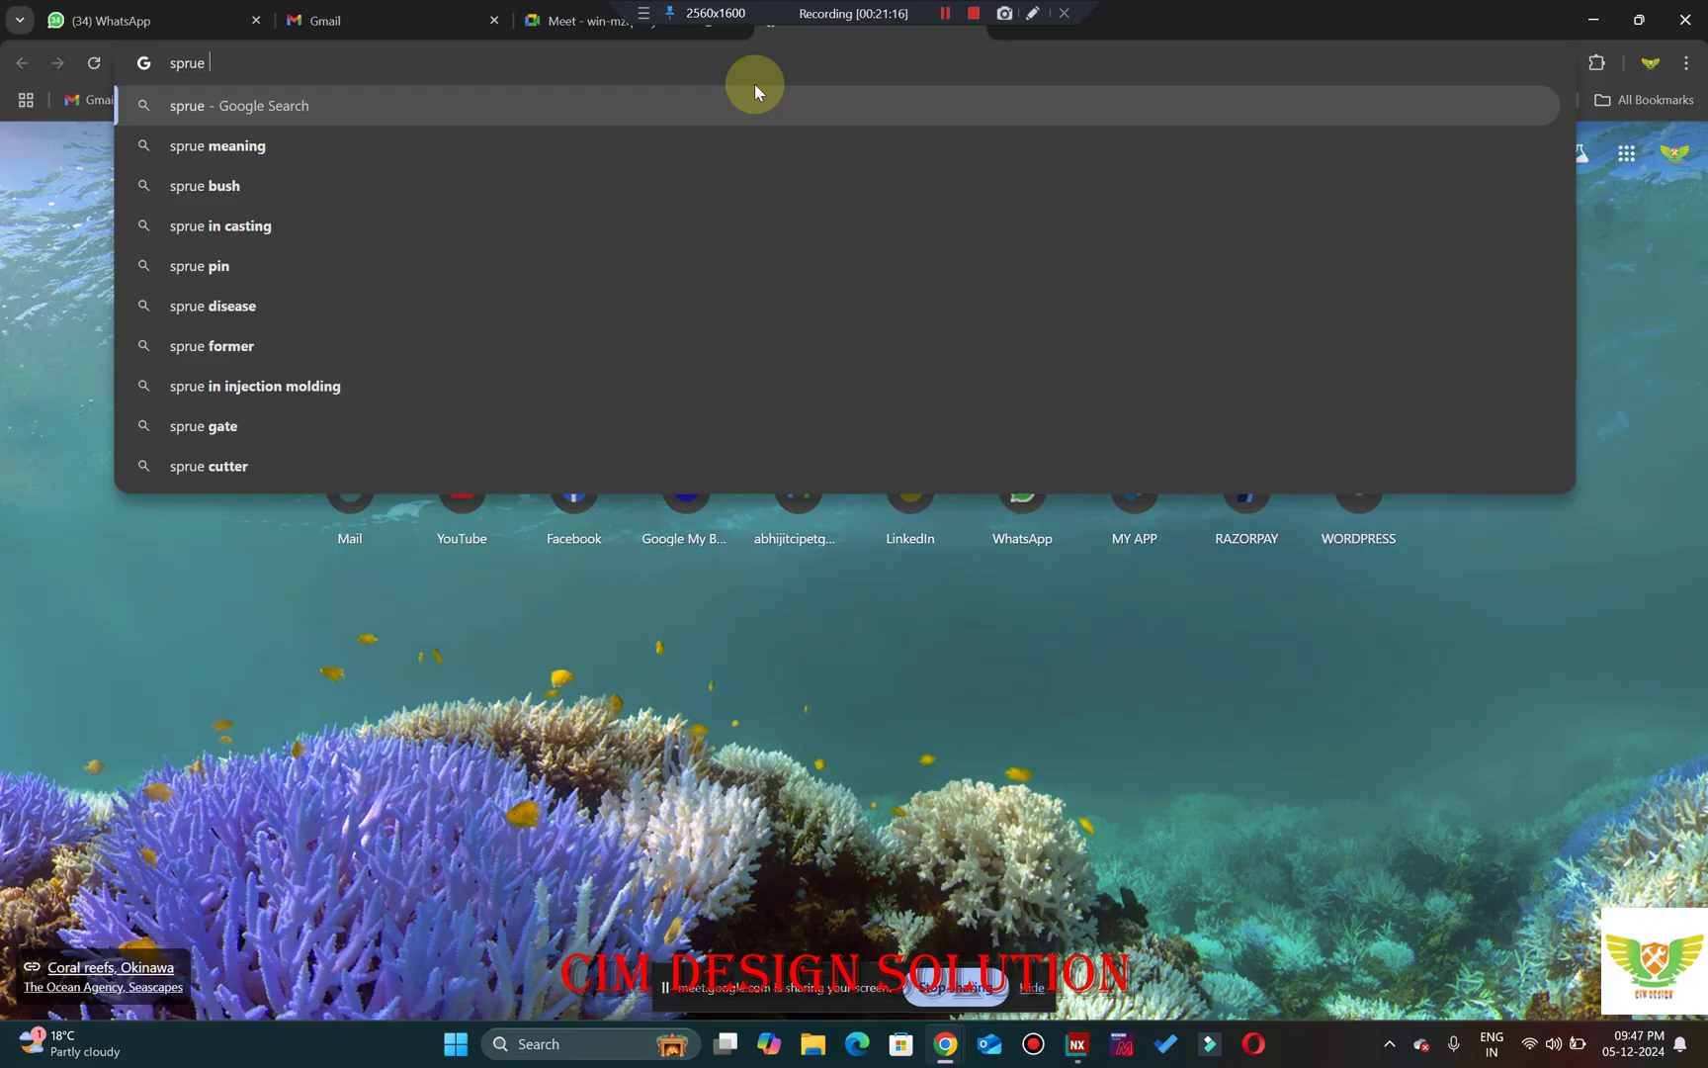
type("pulle")
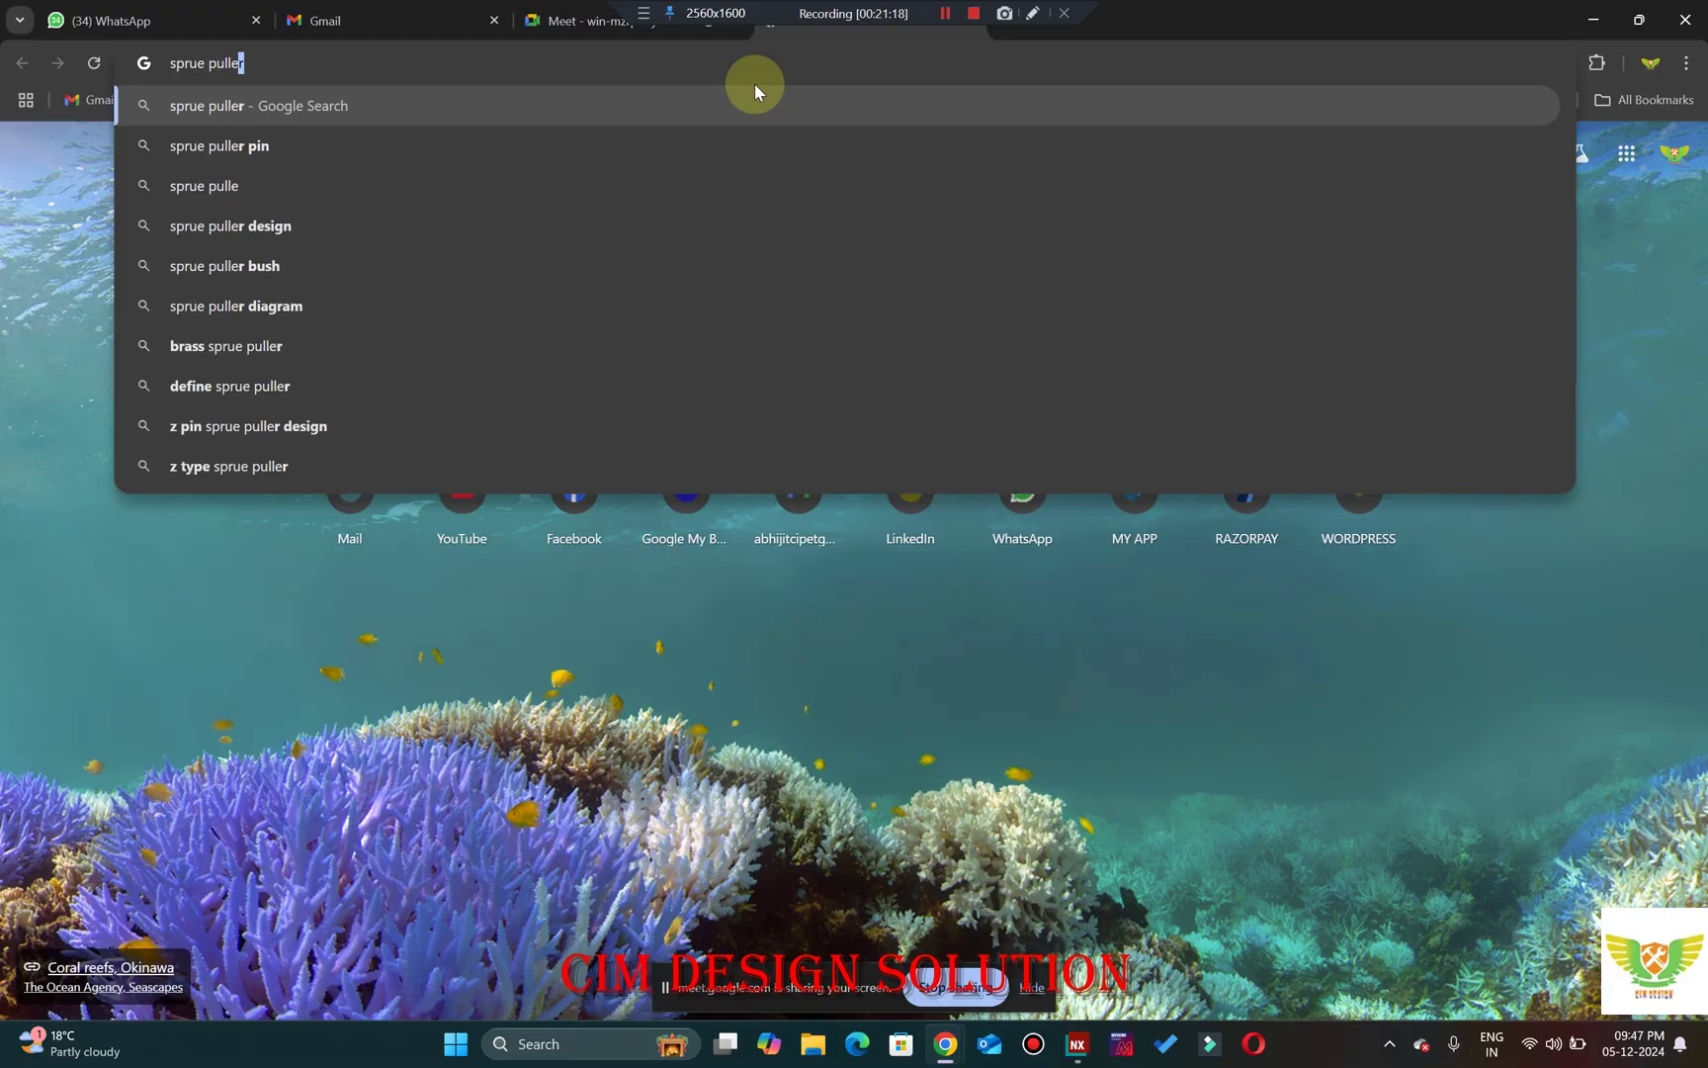
type("r")
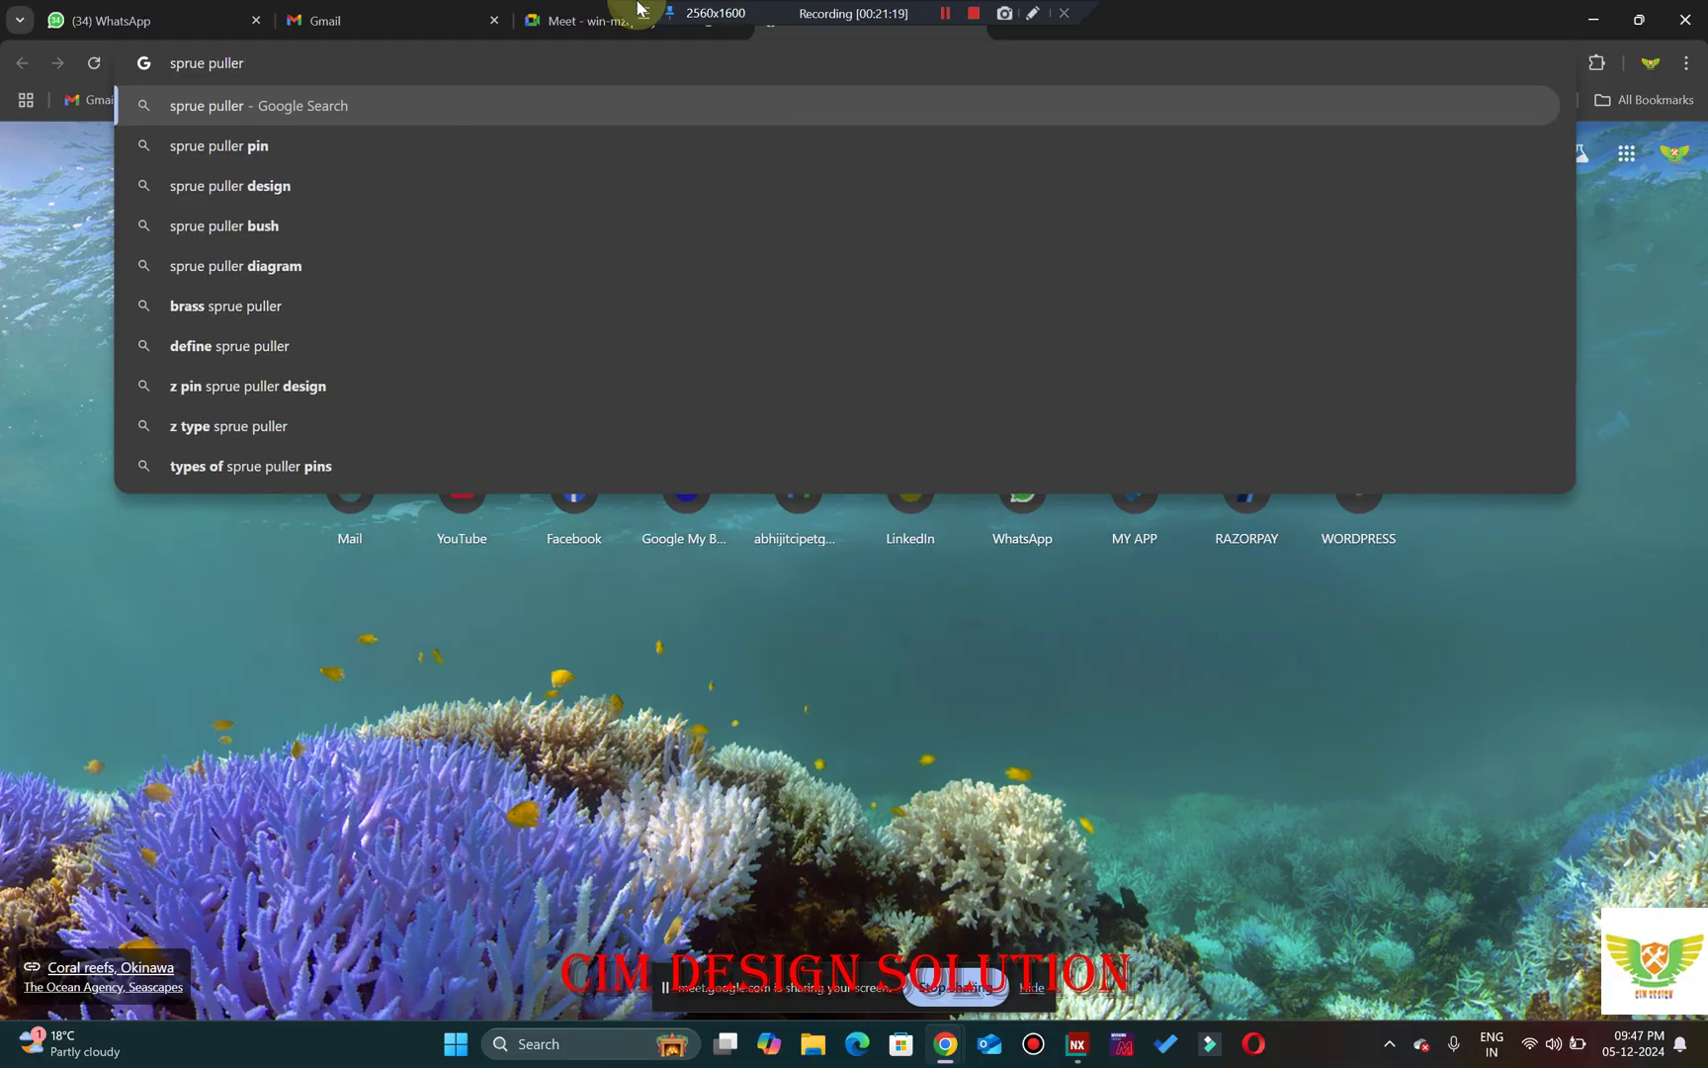
left_click(277, 149)
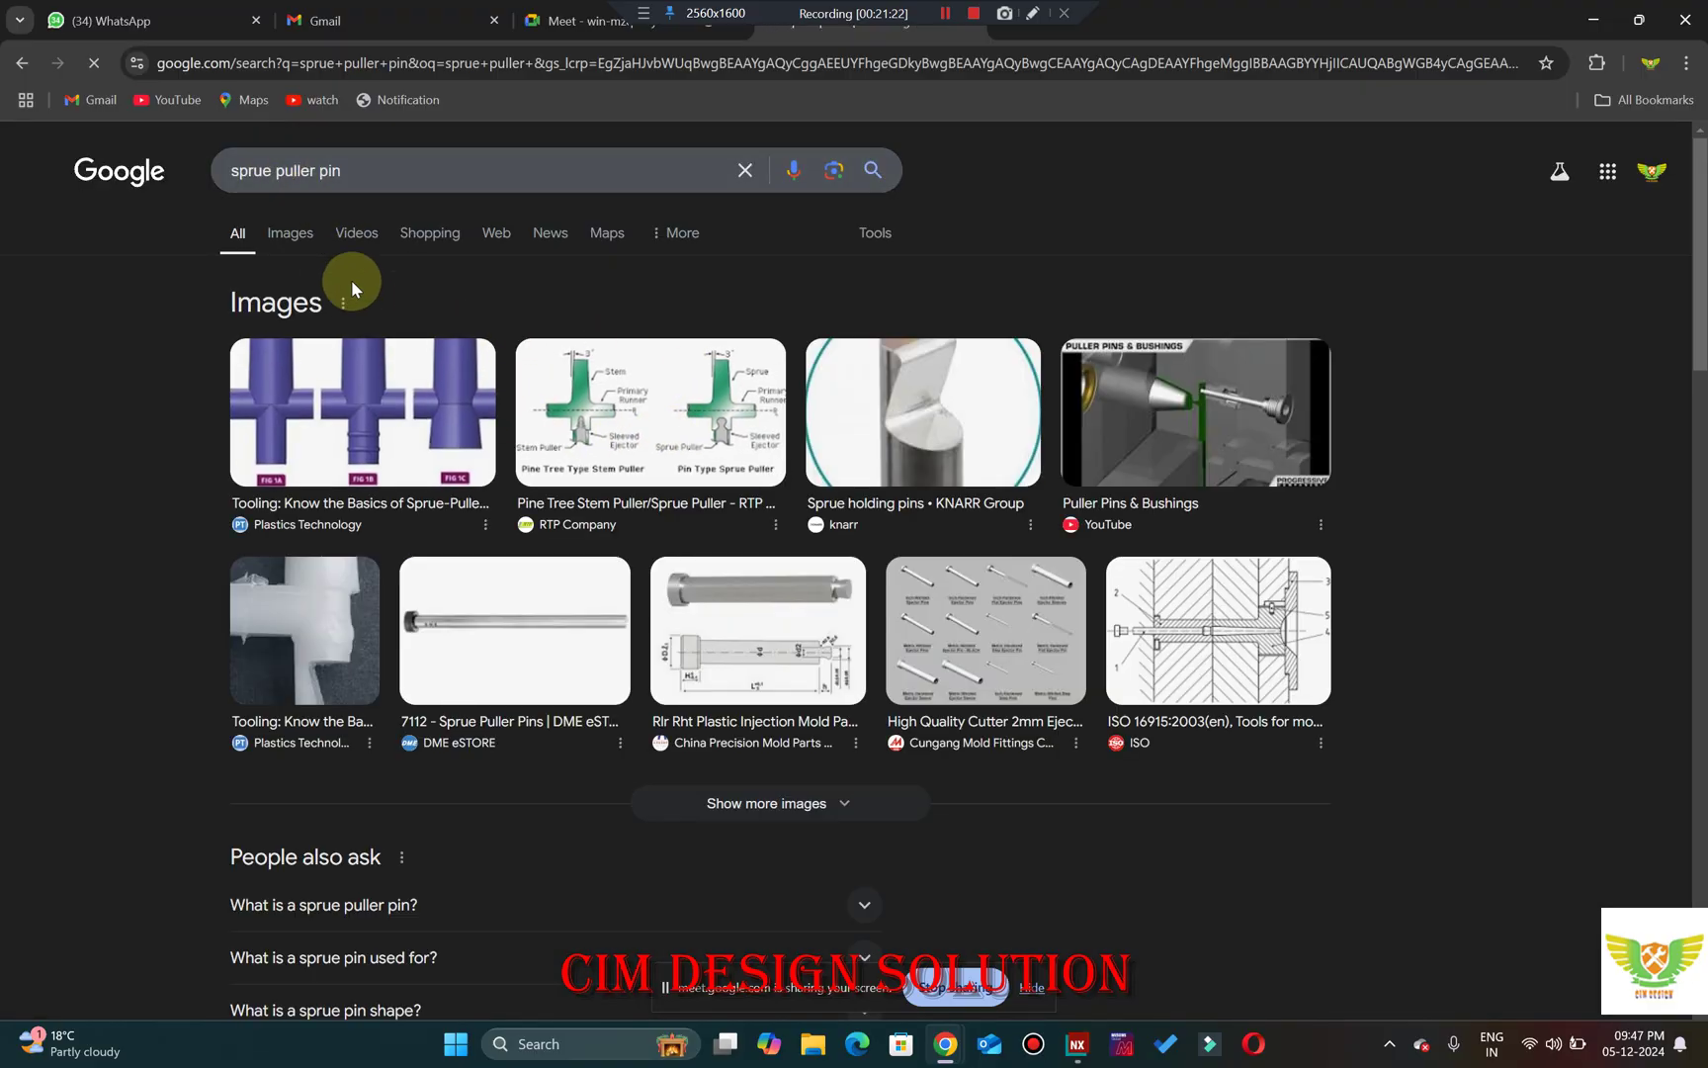
Browse the image results for sprue puller pins and enlarge the AliExpress picture of the ball-headed sucker pins.
left_click(304, 234)
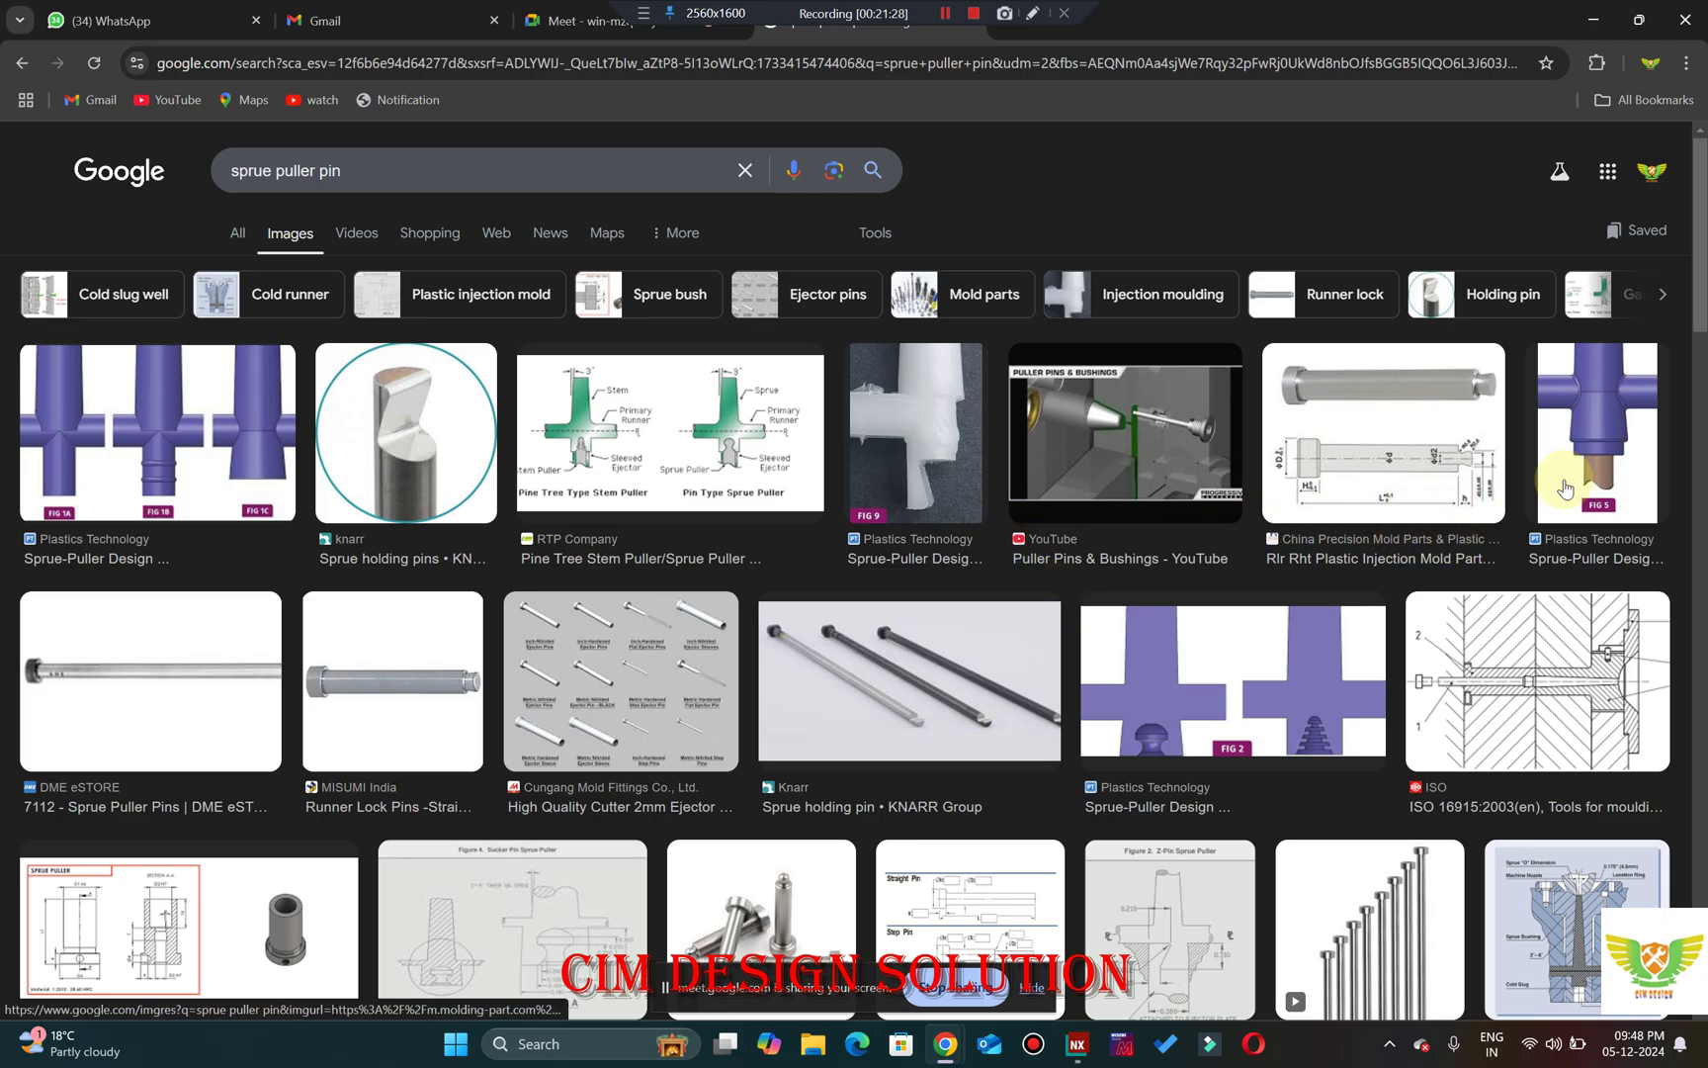
scroll(869, 545, "down", 4)
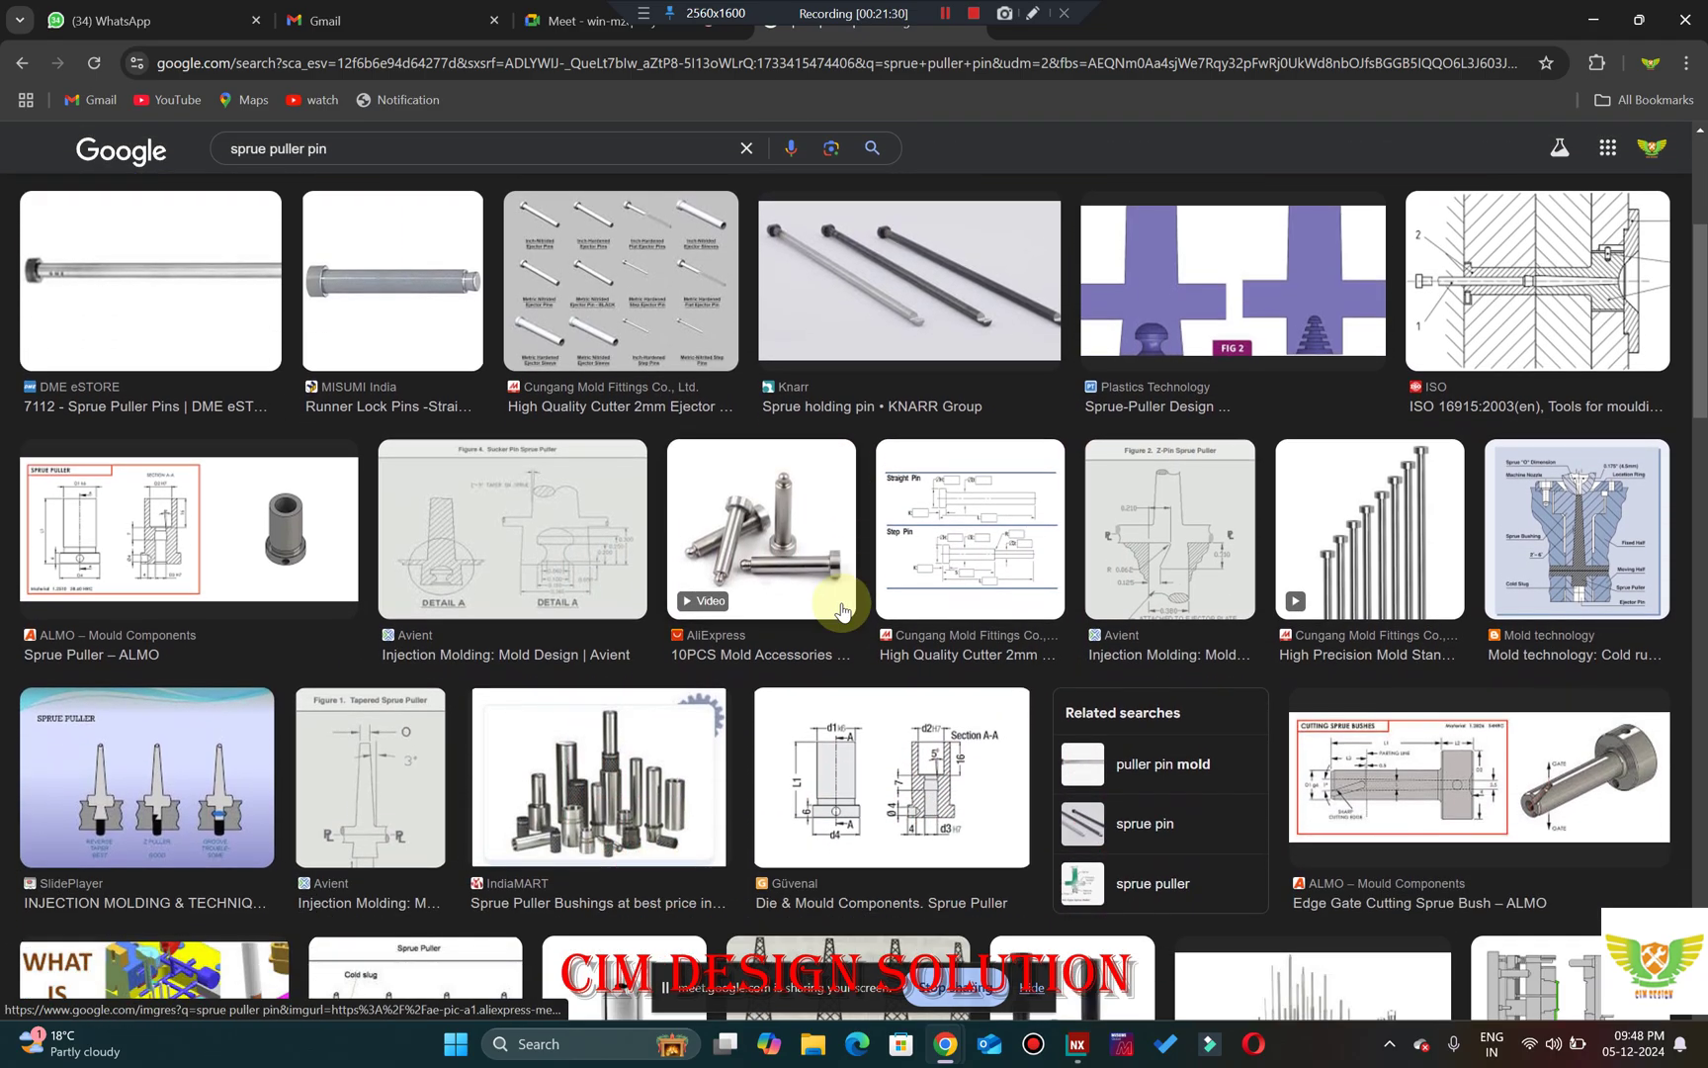
left_click(782, 535)
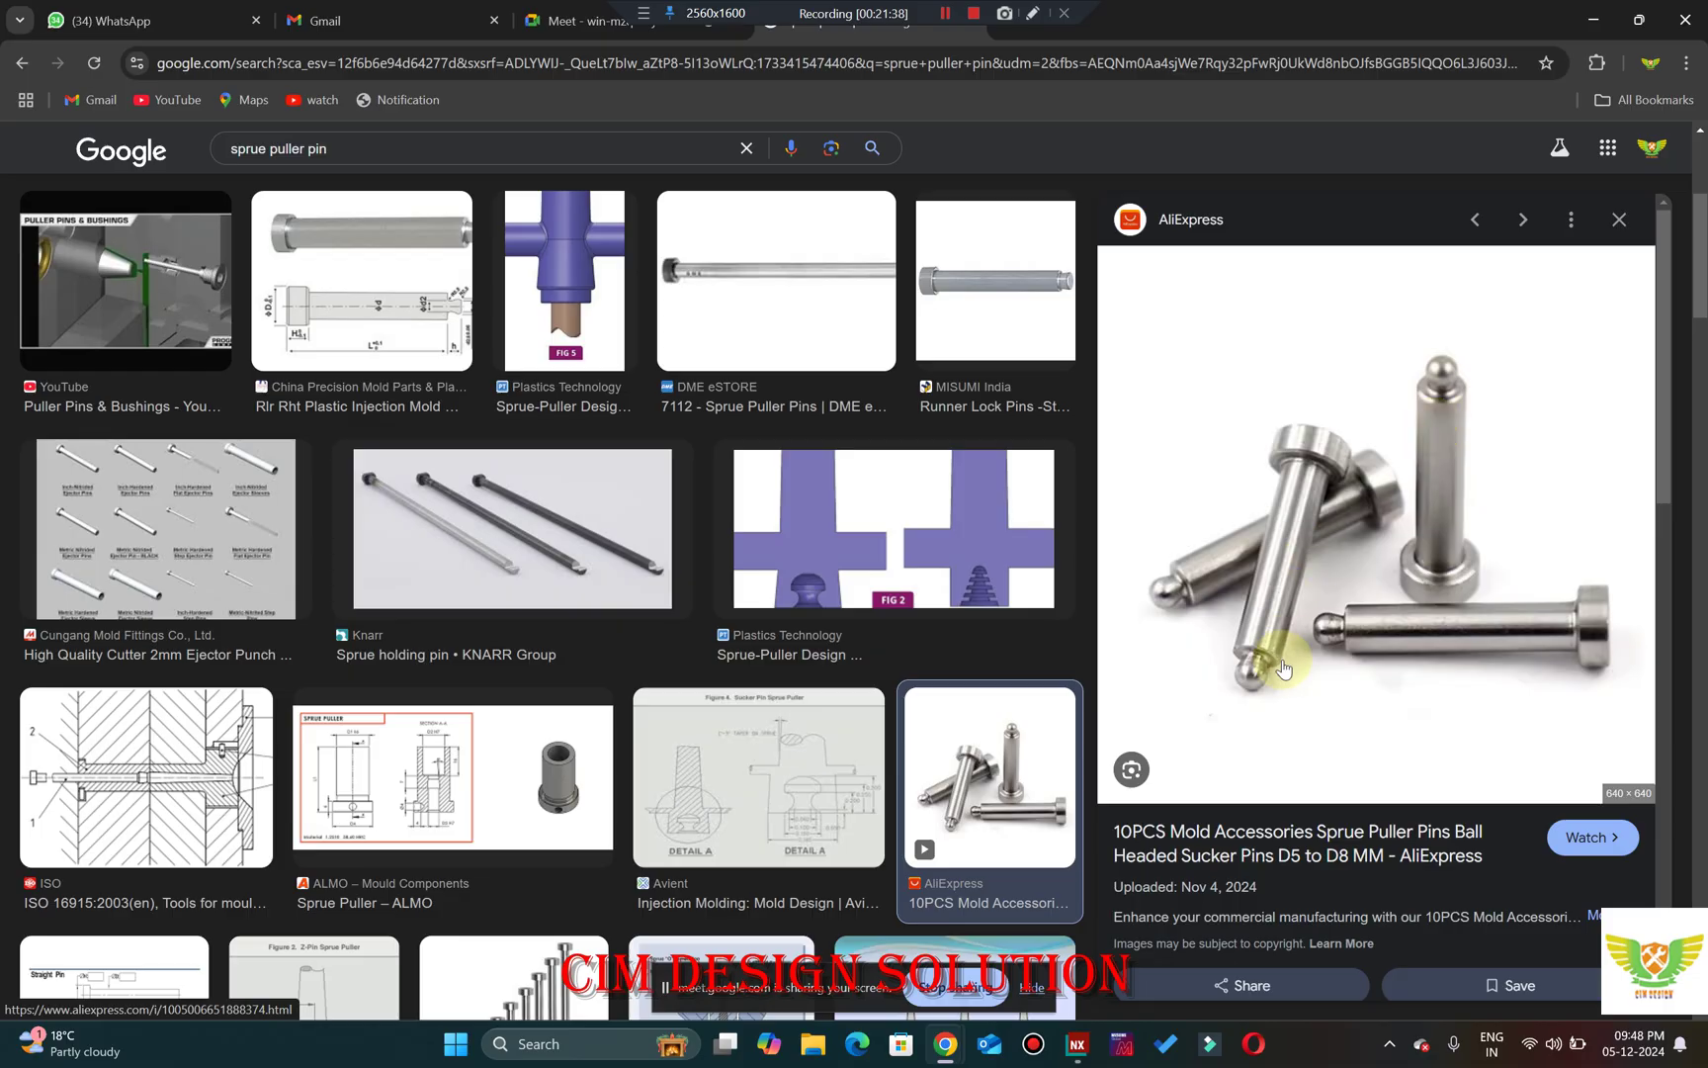
Switch back to NX, move the view section plane to offset 45 through the runner's drop, and orient the mould to the front view.
left_click(1077, 1043)
middle_click_drag(866, 561, 915, 546)
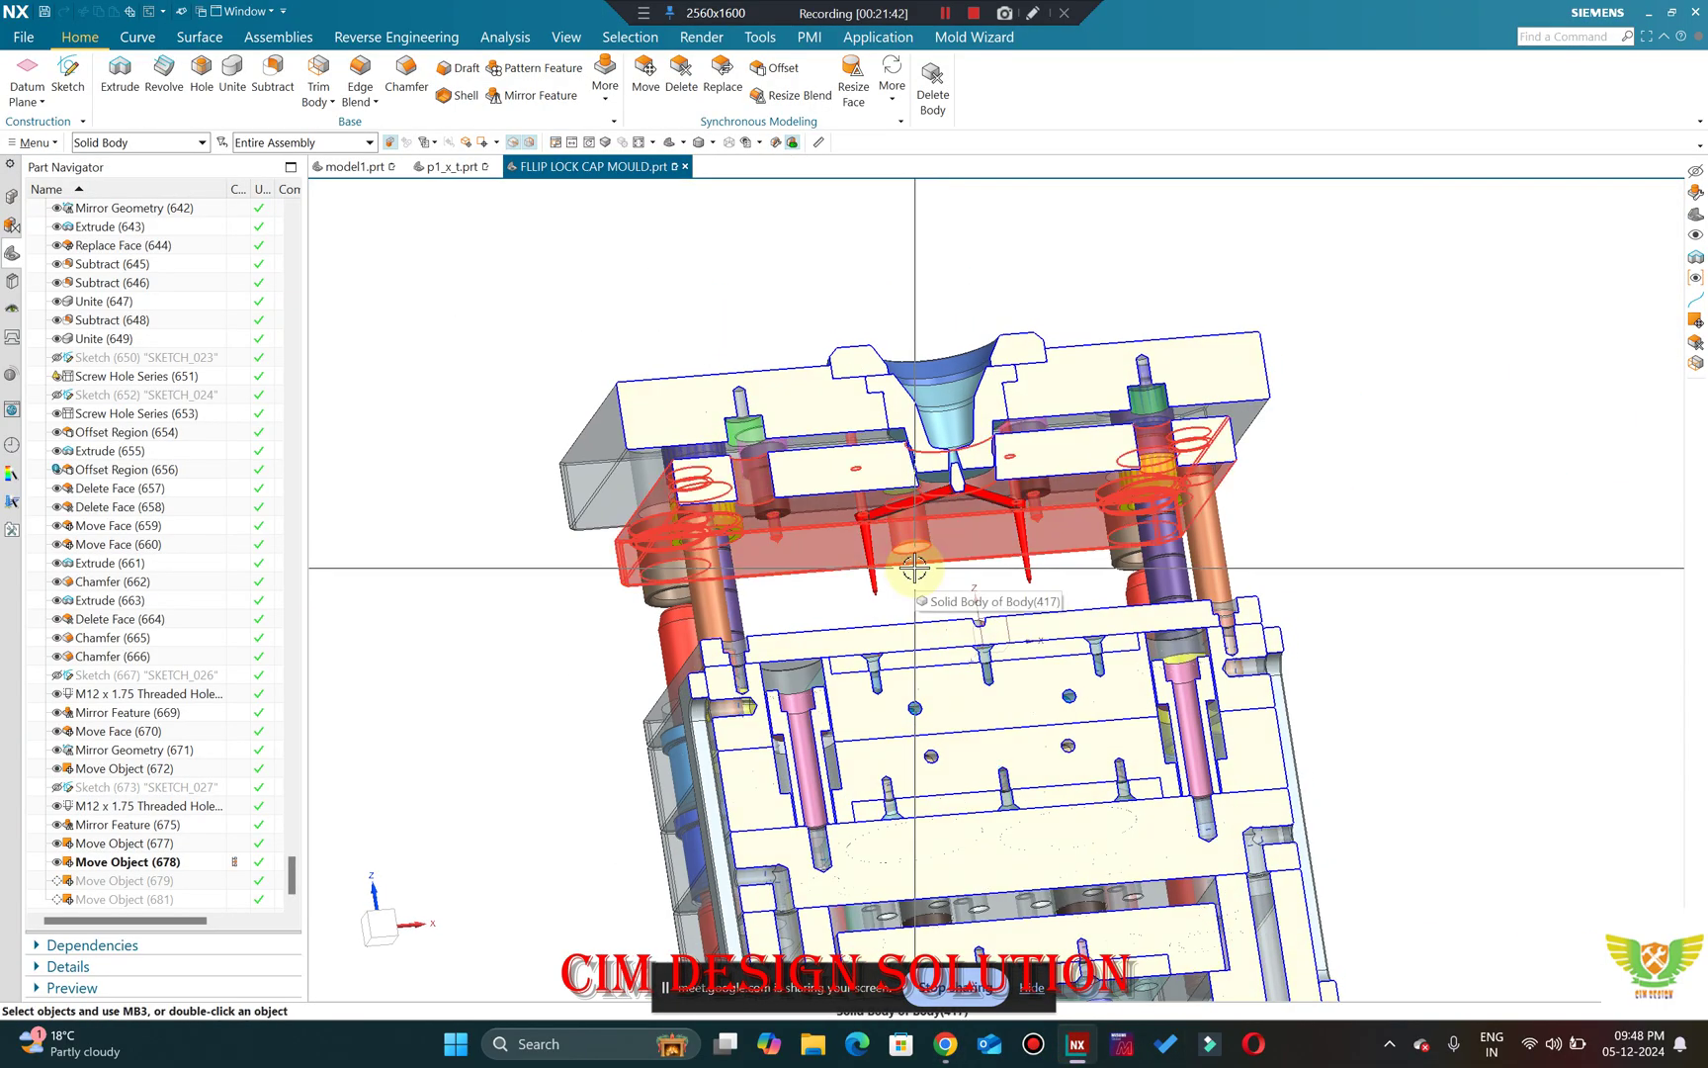
key("ctrl+h")
scroll(862, 497, "up", 3)
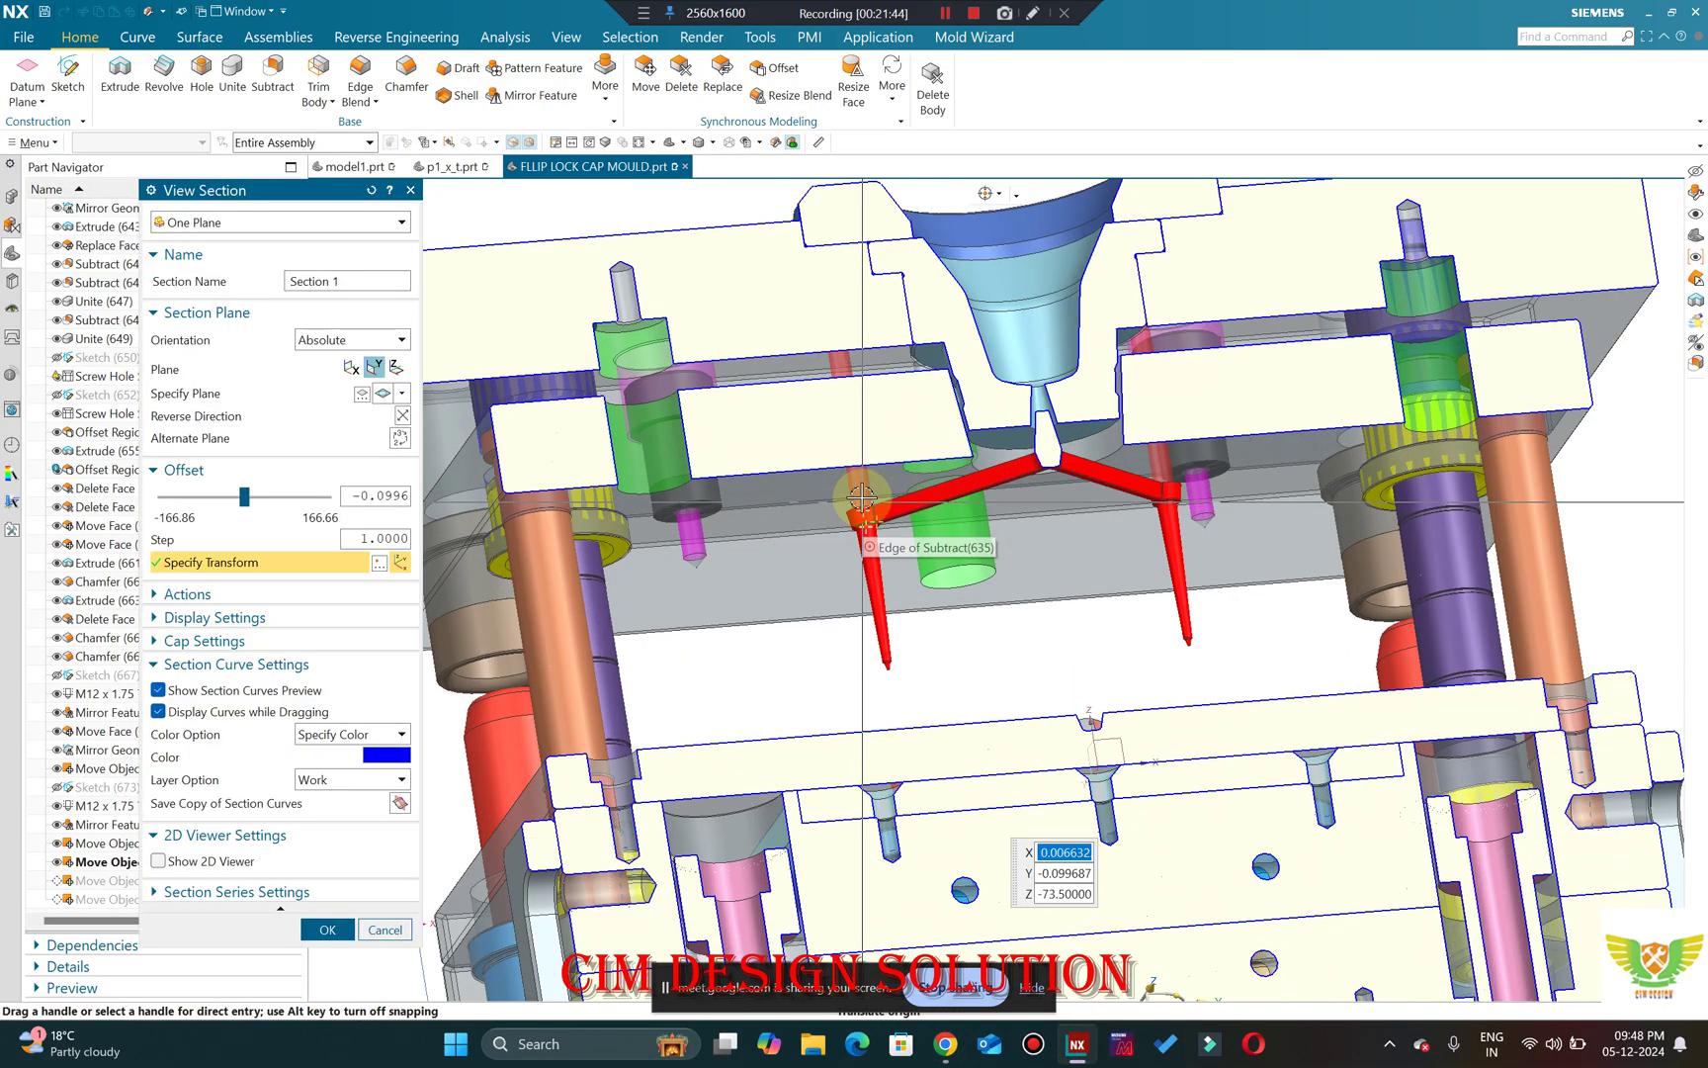
left_click(858, 514)
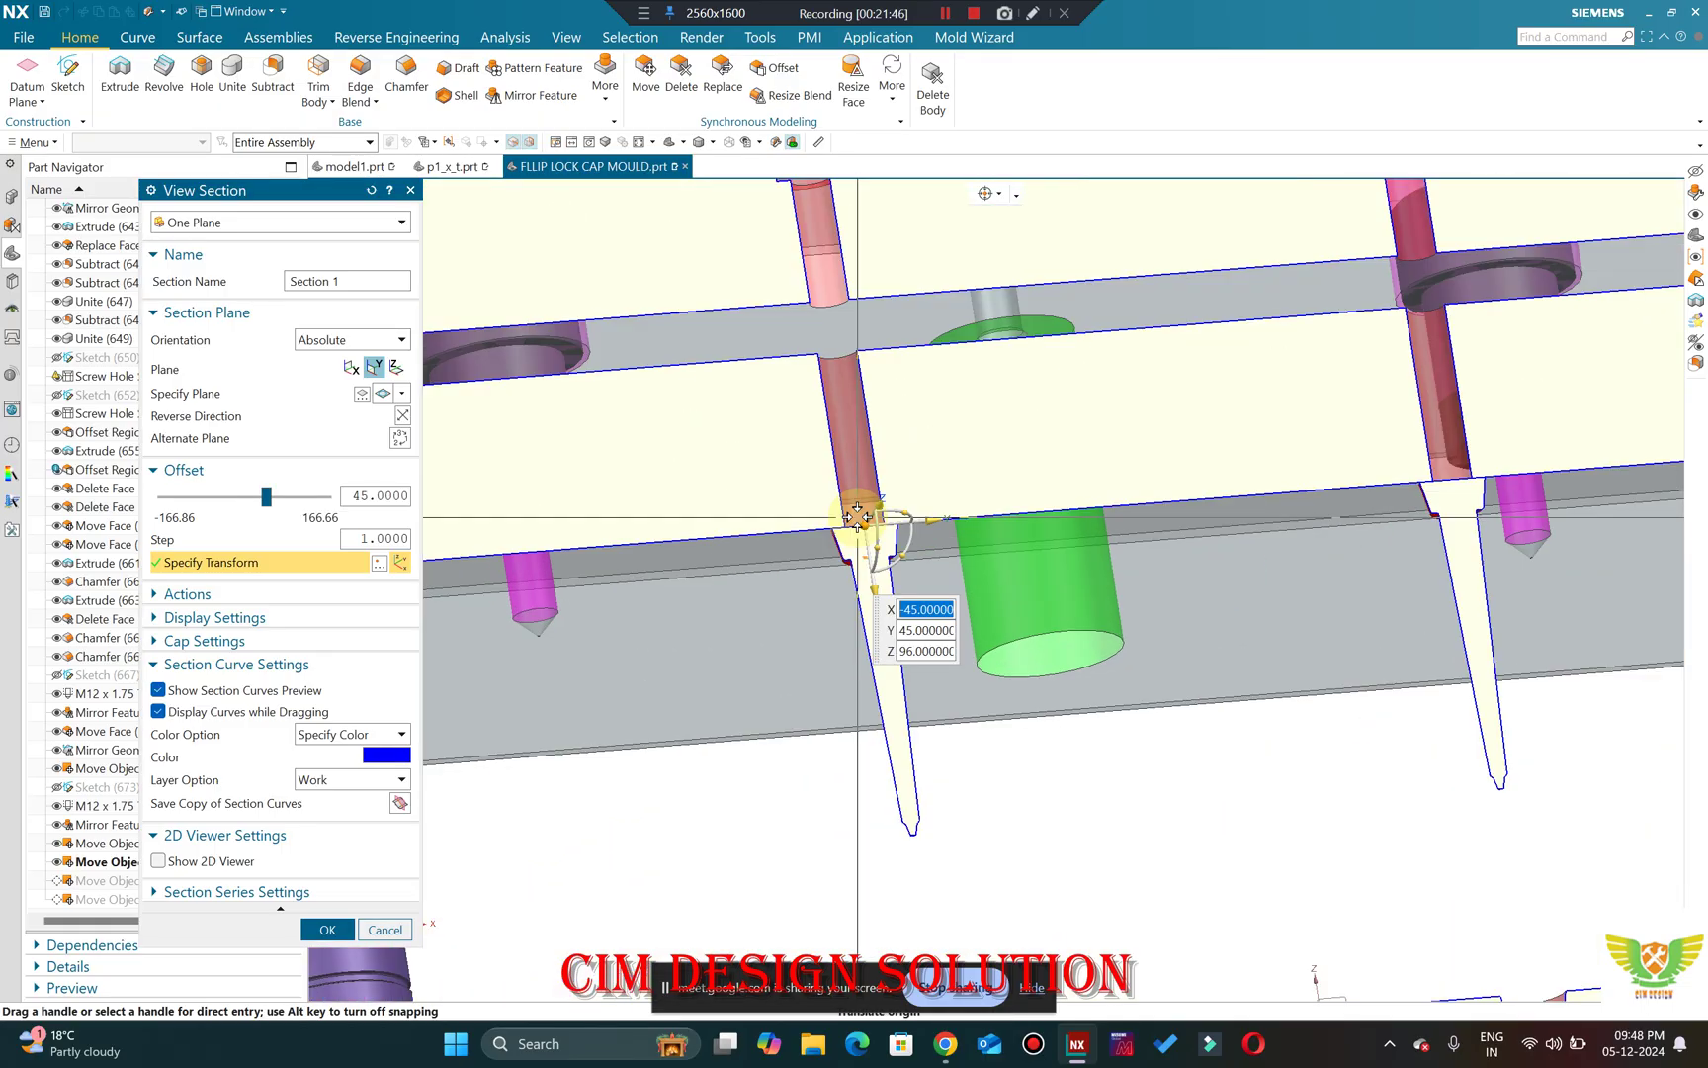
scroll(858, 514, "down", 6)
middle_click(743, 206)
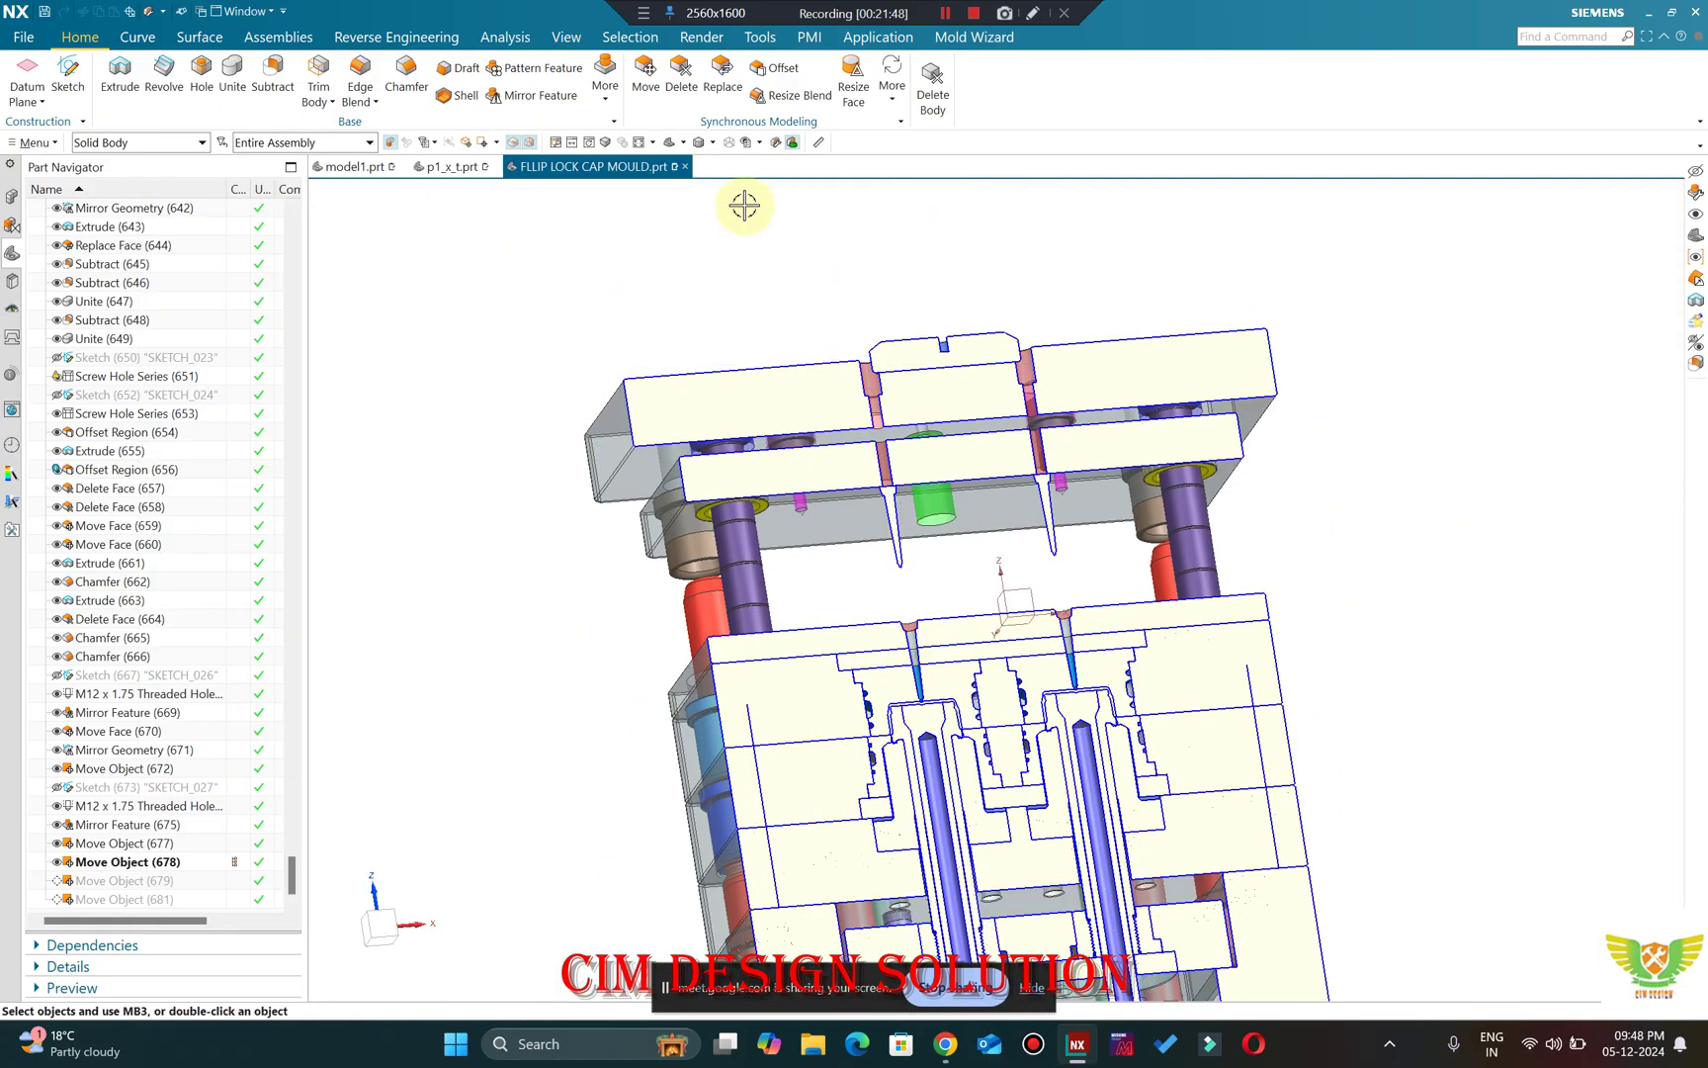
key("ctrl+alt+f")
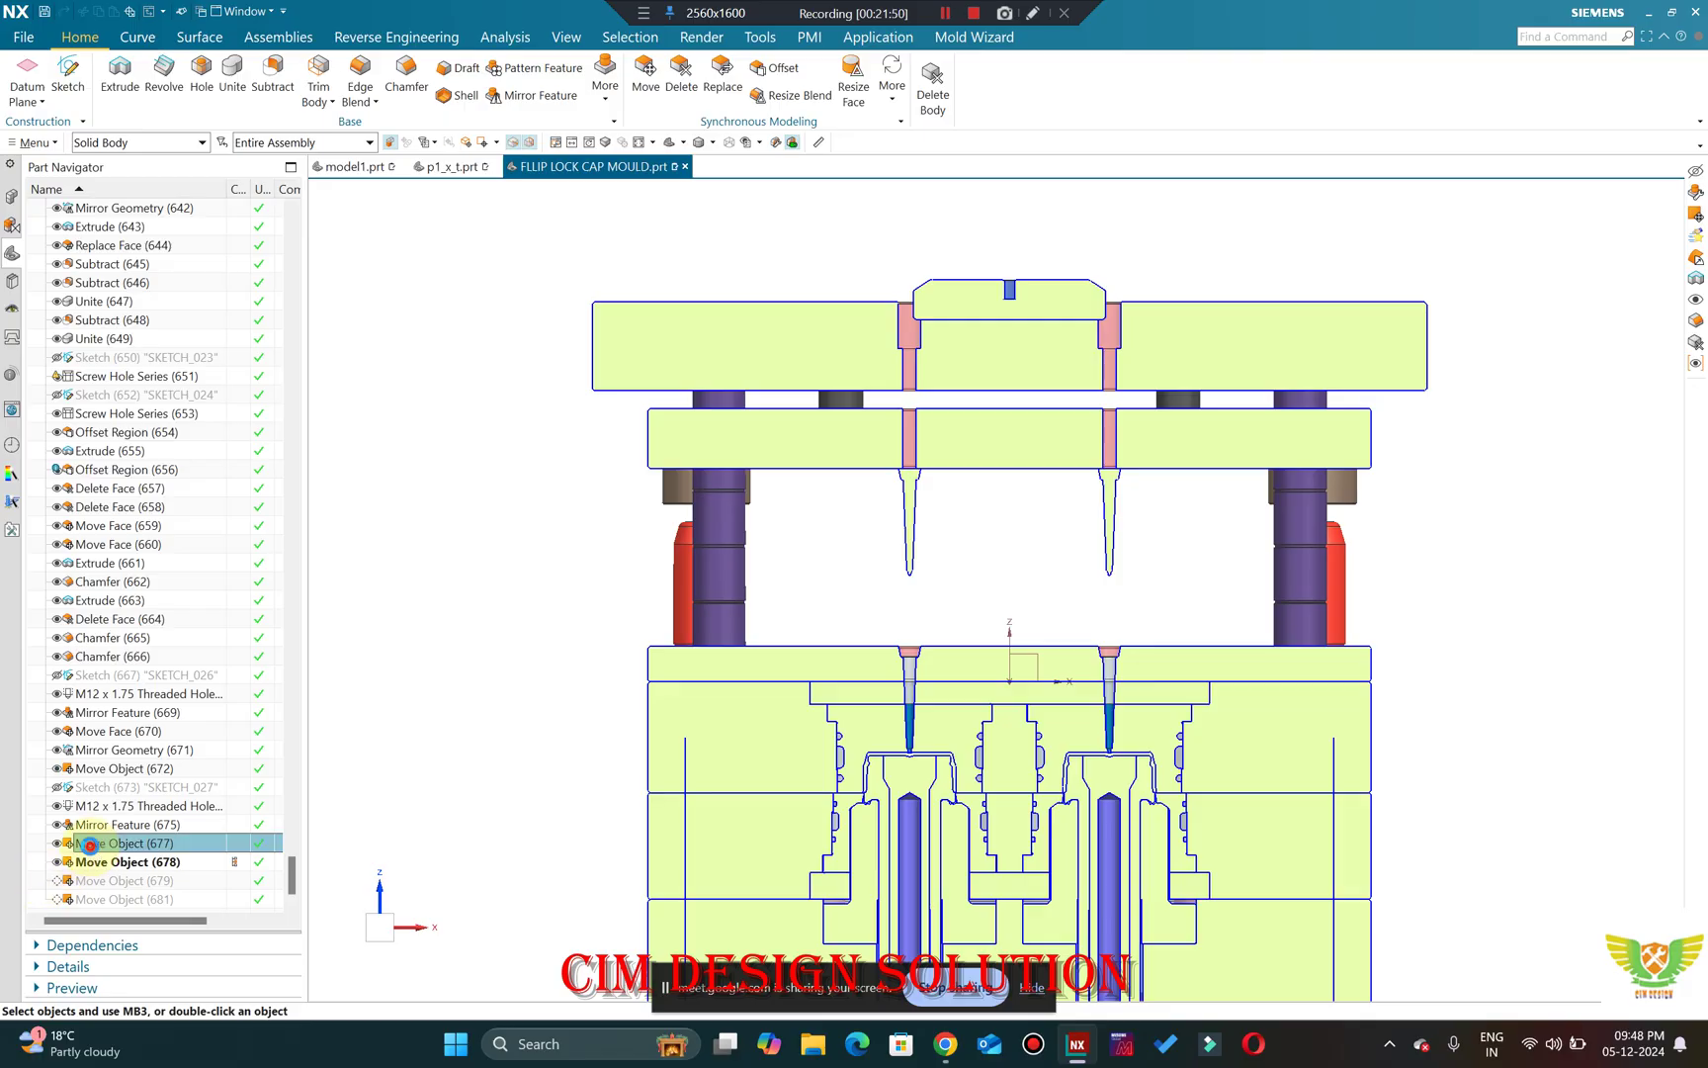
Make Move Object (677) the current feature and view the puller pin hole's lower end above the runner drop.
right_click(89, 843)
left_click(178, 664)
scroll(908, 379, "up", 2)
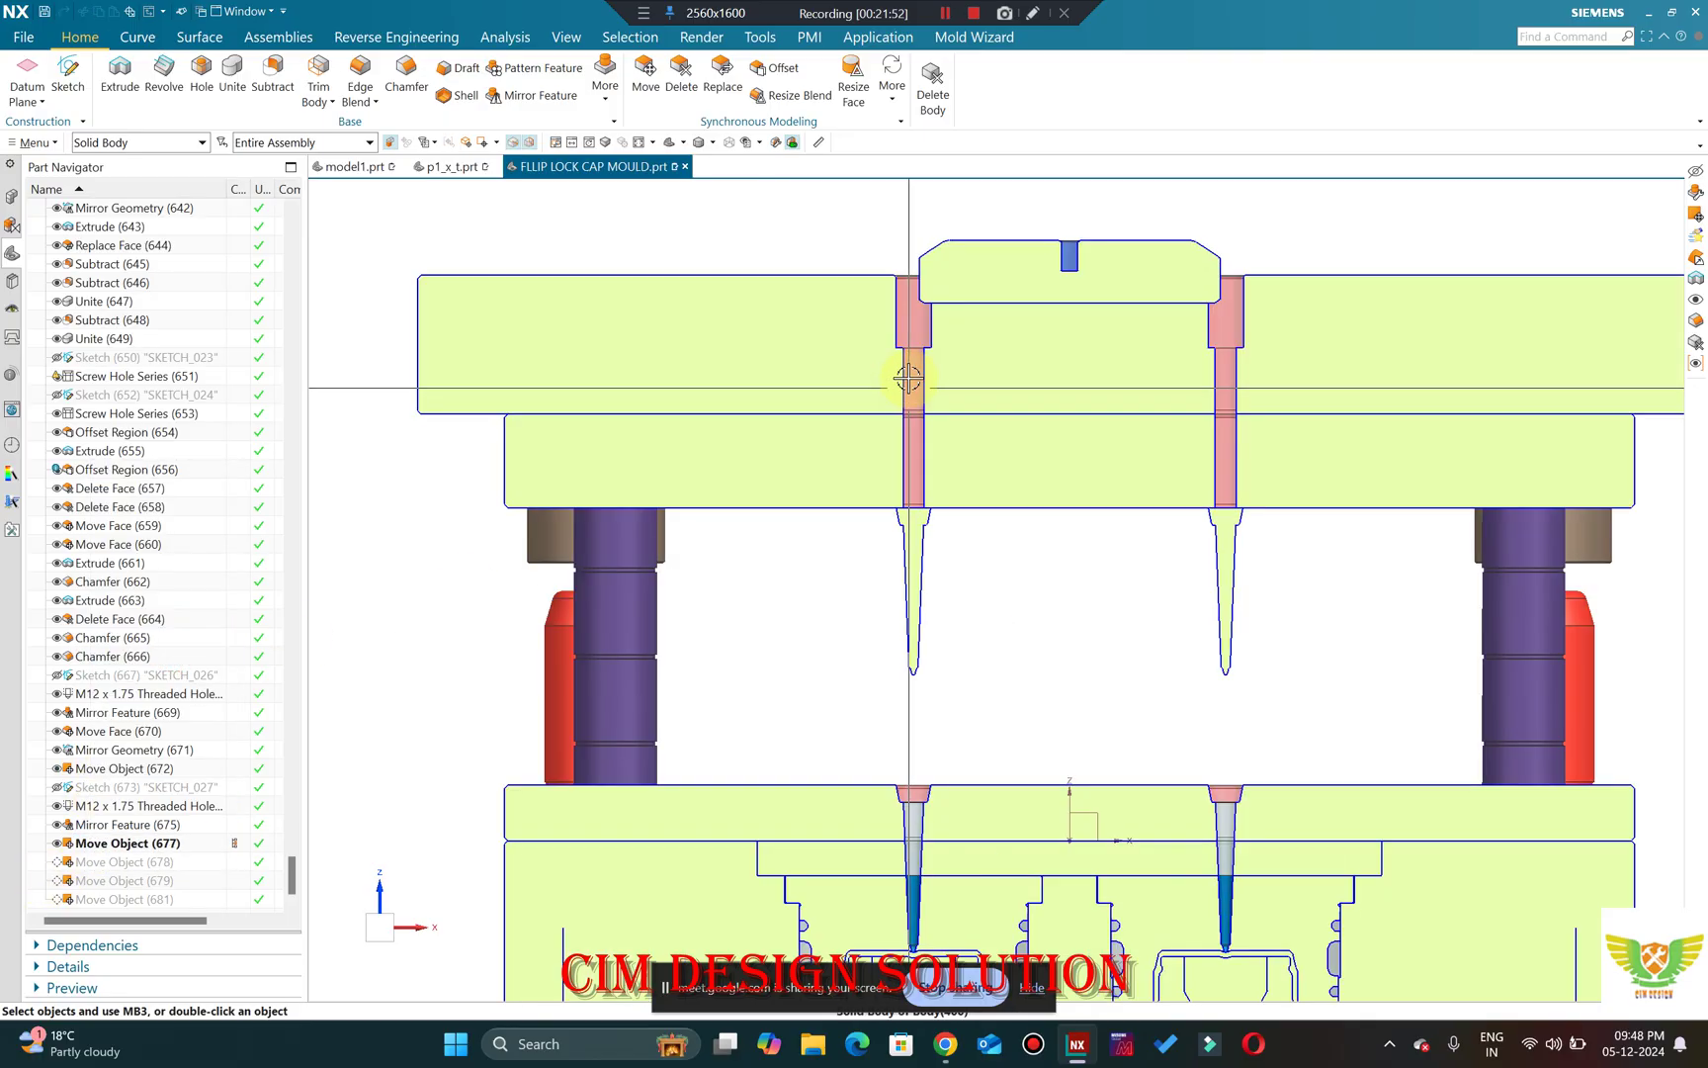
scroll(908, 379, "up", 2)
scroll(903, 619, "up", 2)
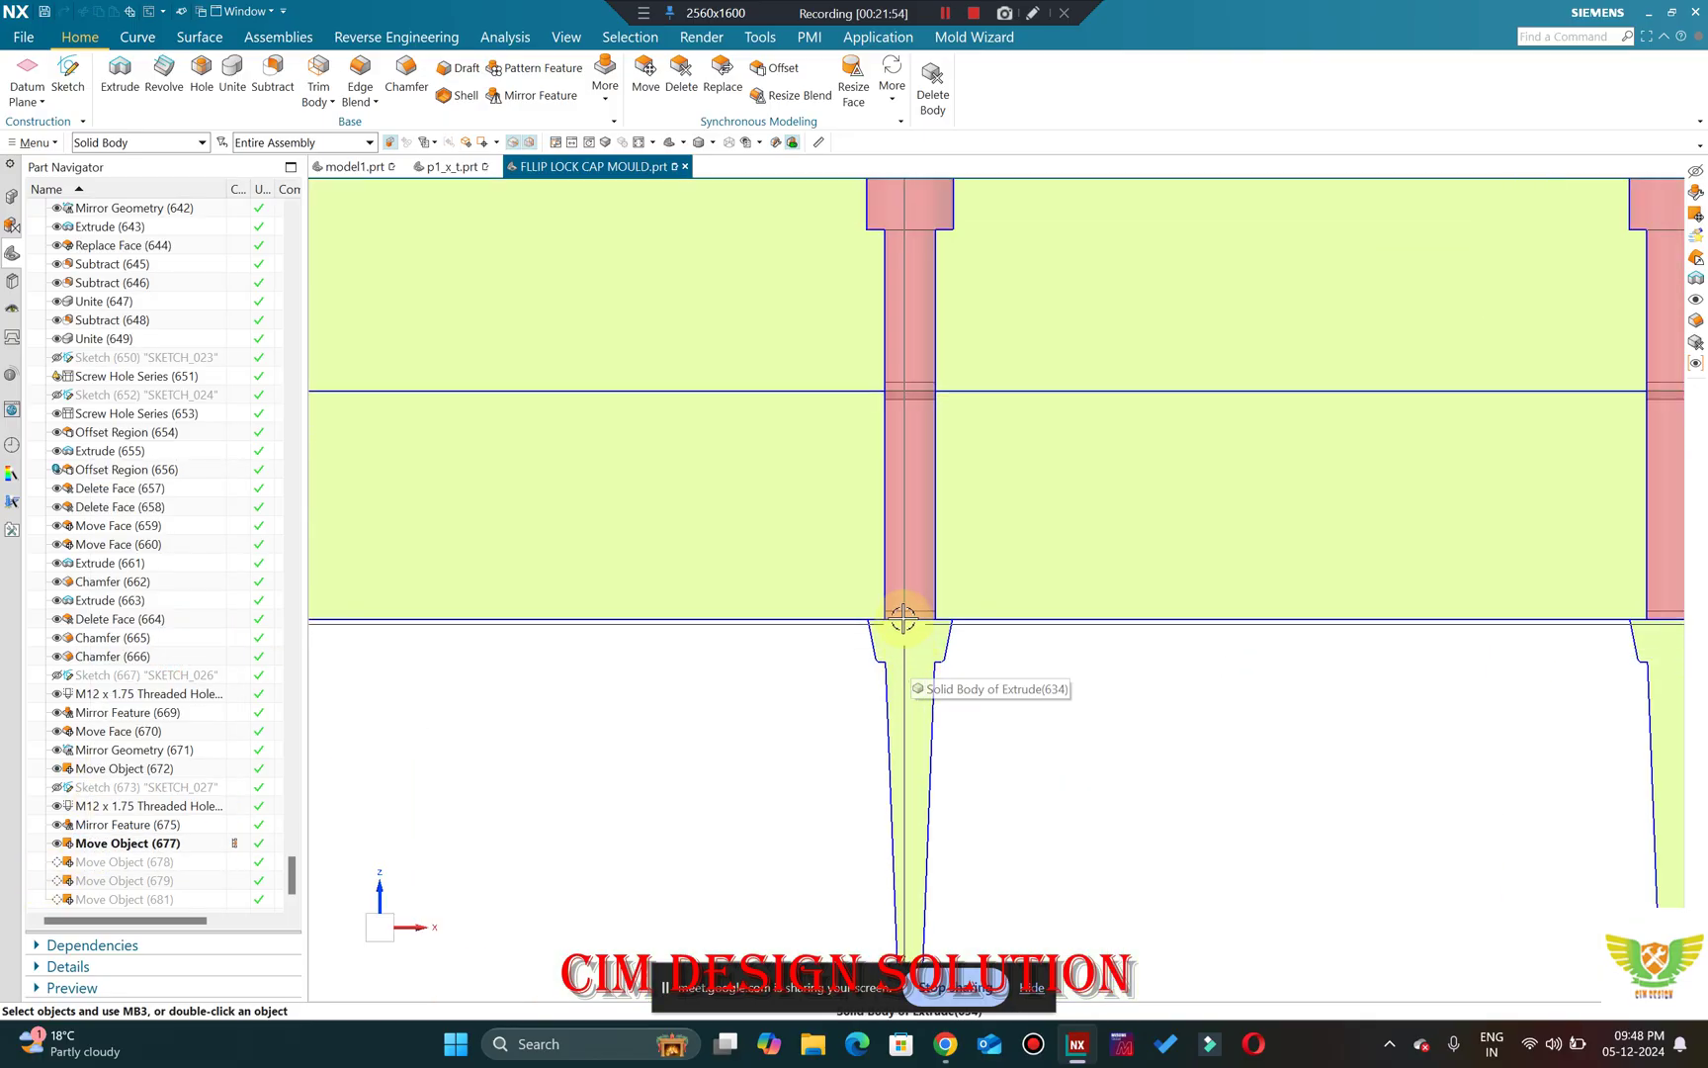
scroll(902, 618, "up", 3)
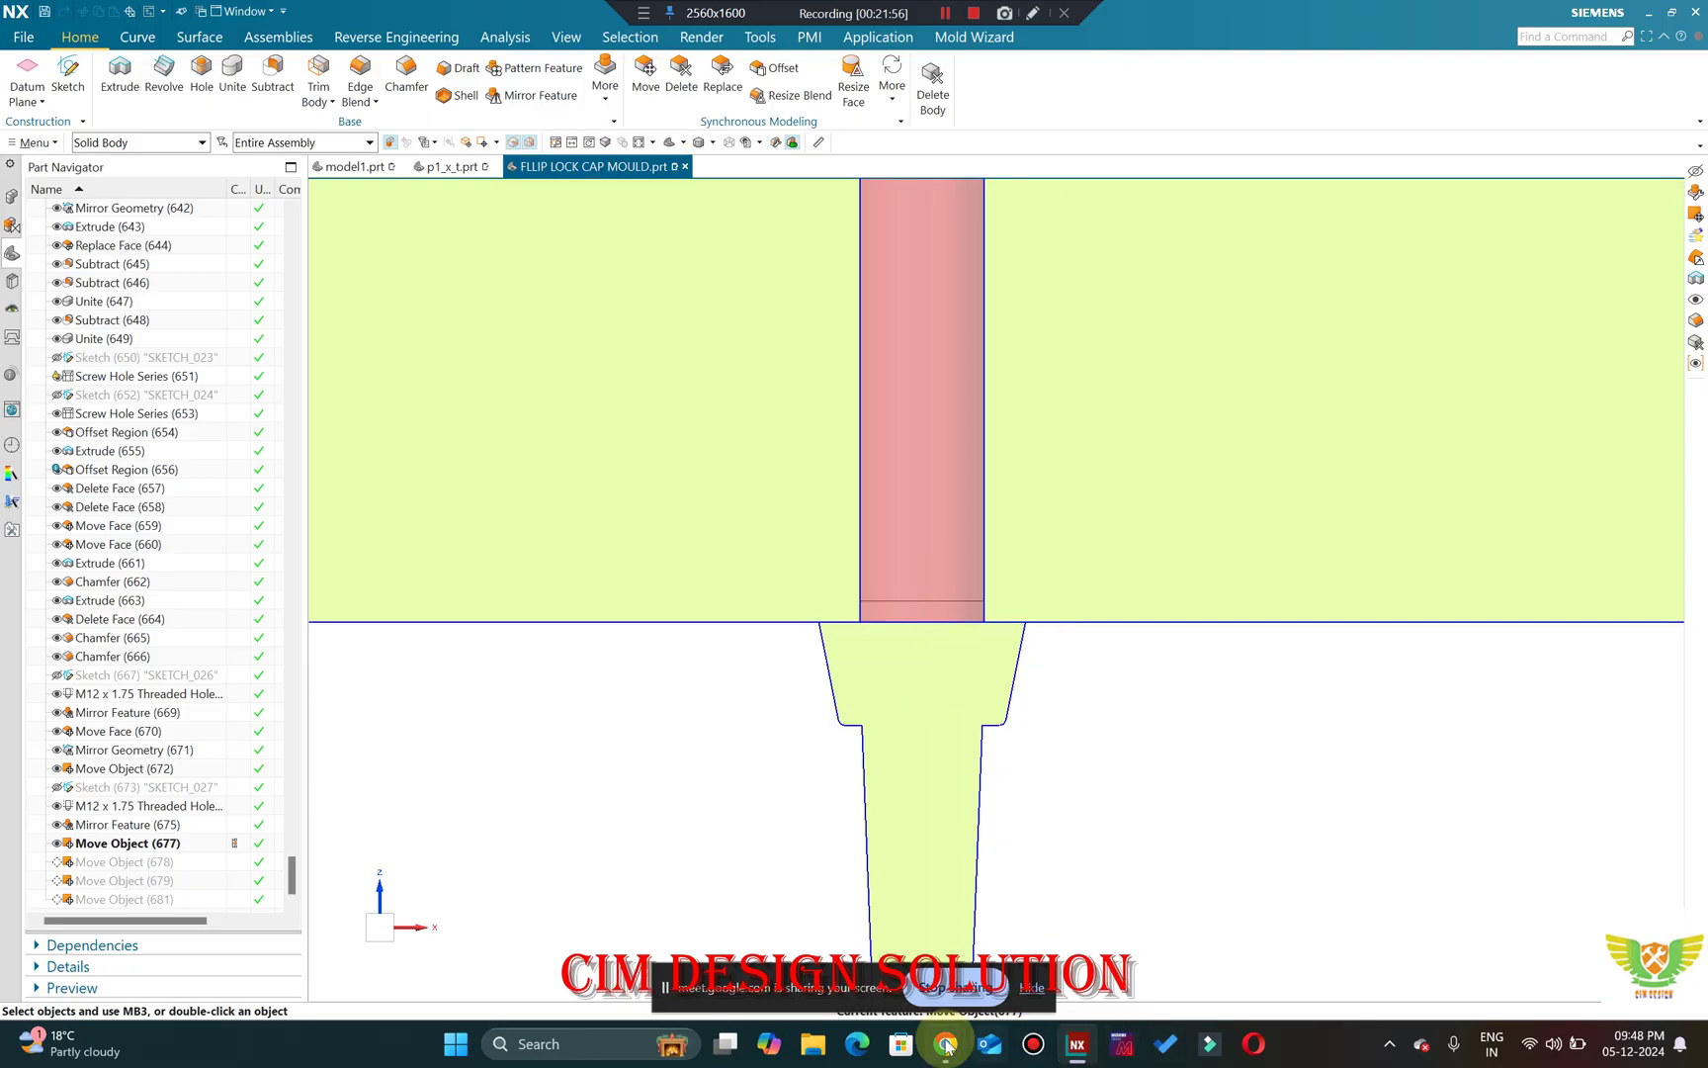
Check the ball-headed puller pin picture in Chrome, then return to NX and temporarily sketch the ball head in red inside the runner end.
left_click(820, 929)
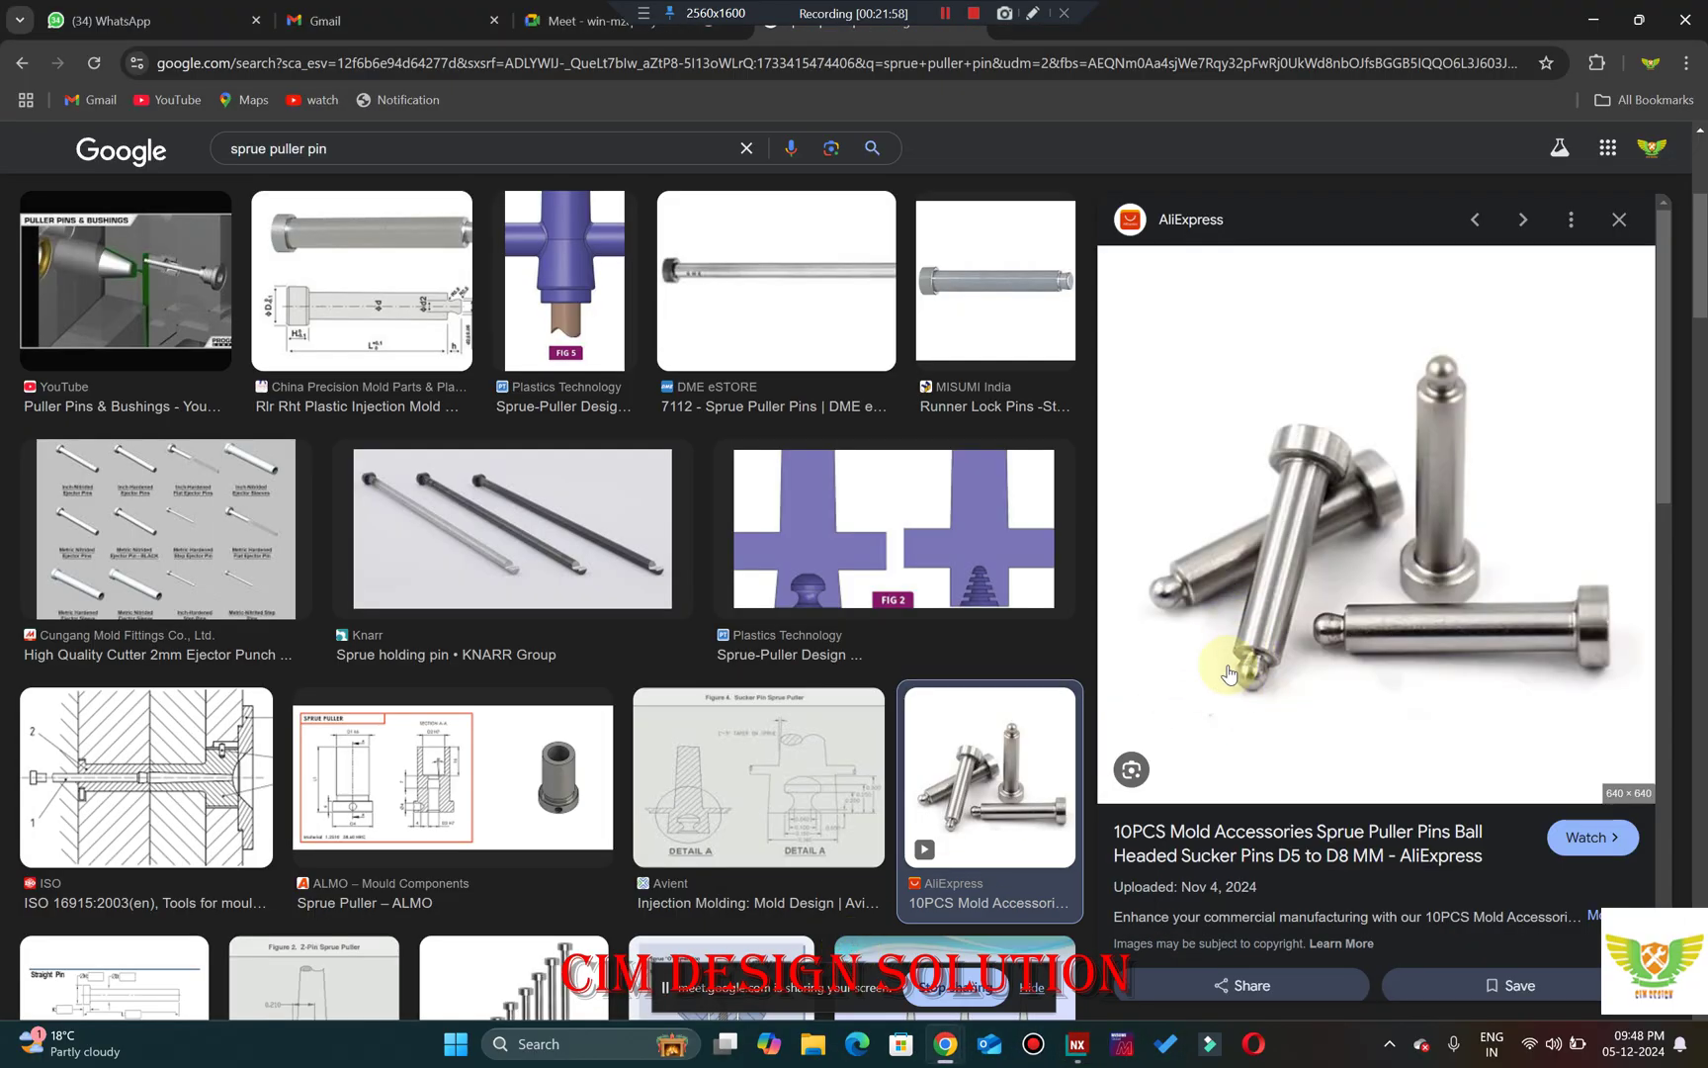
left_click(1593, 19)
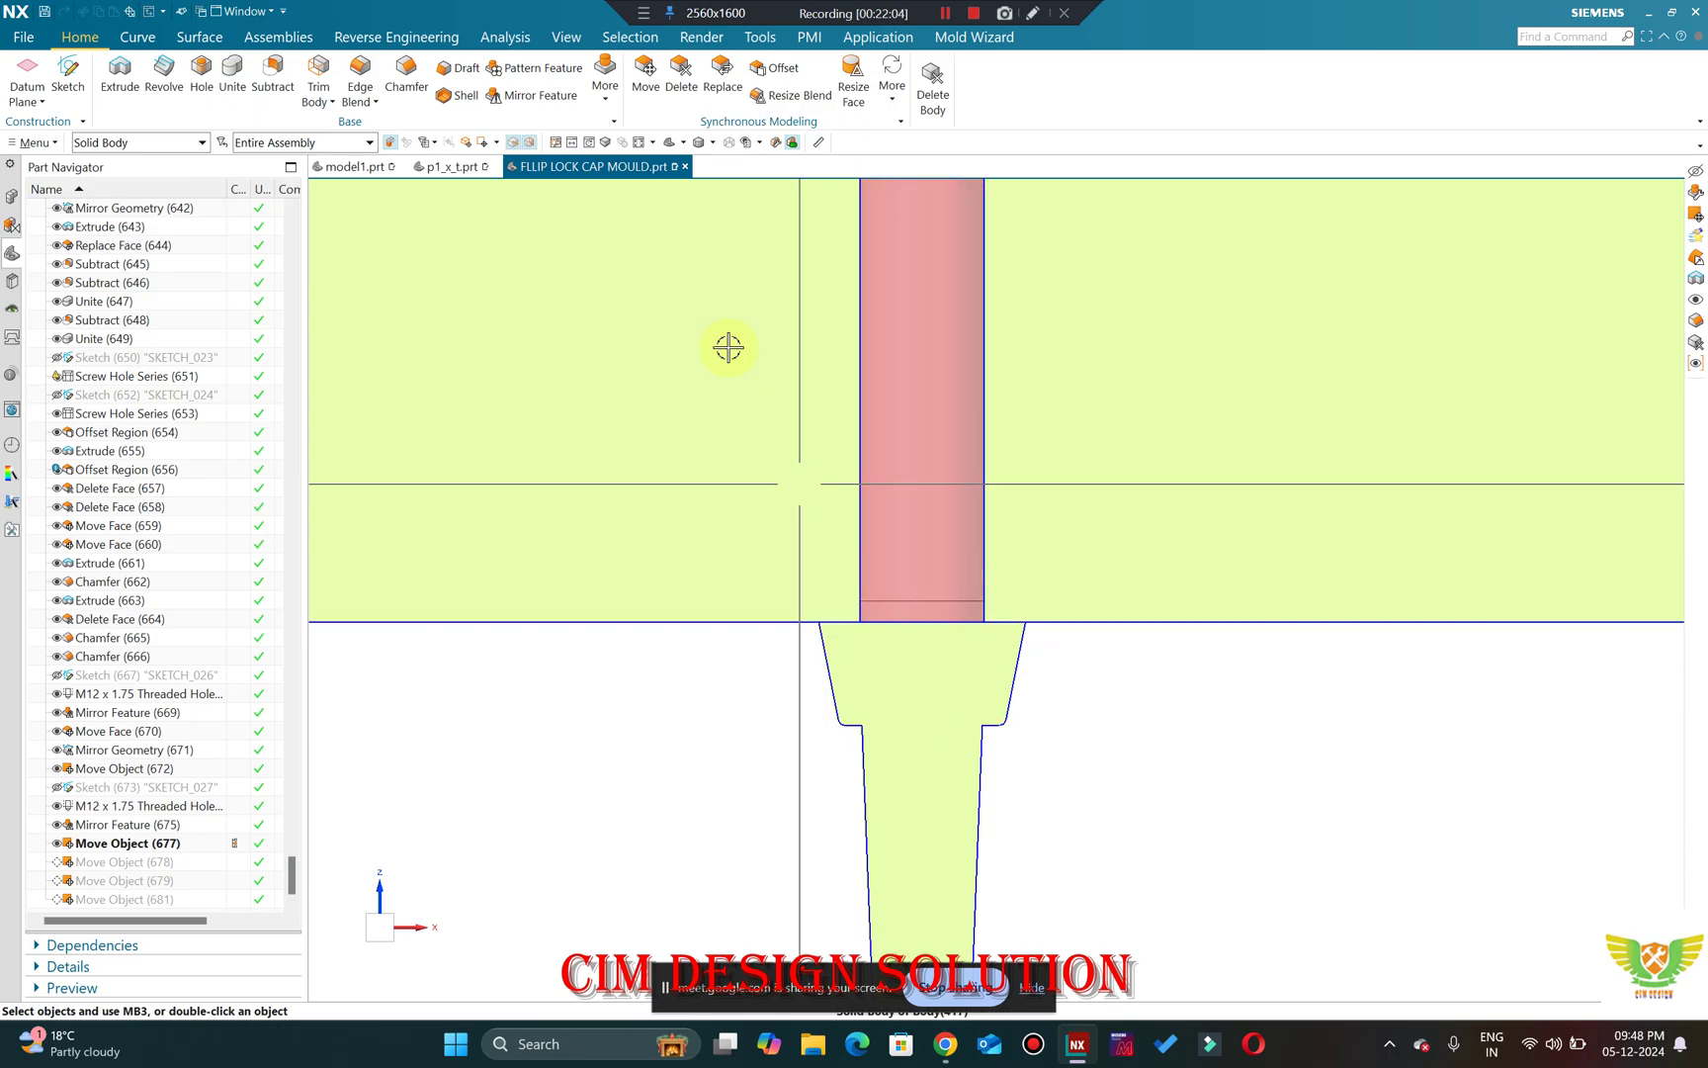
left_click(642, 12)
left_click(1032, 12)
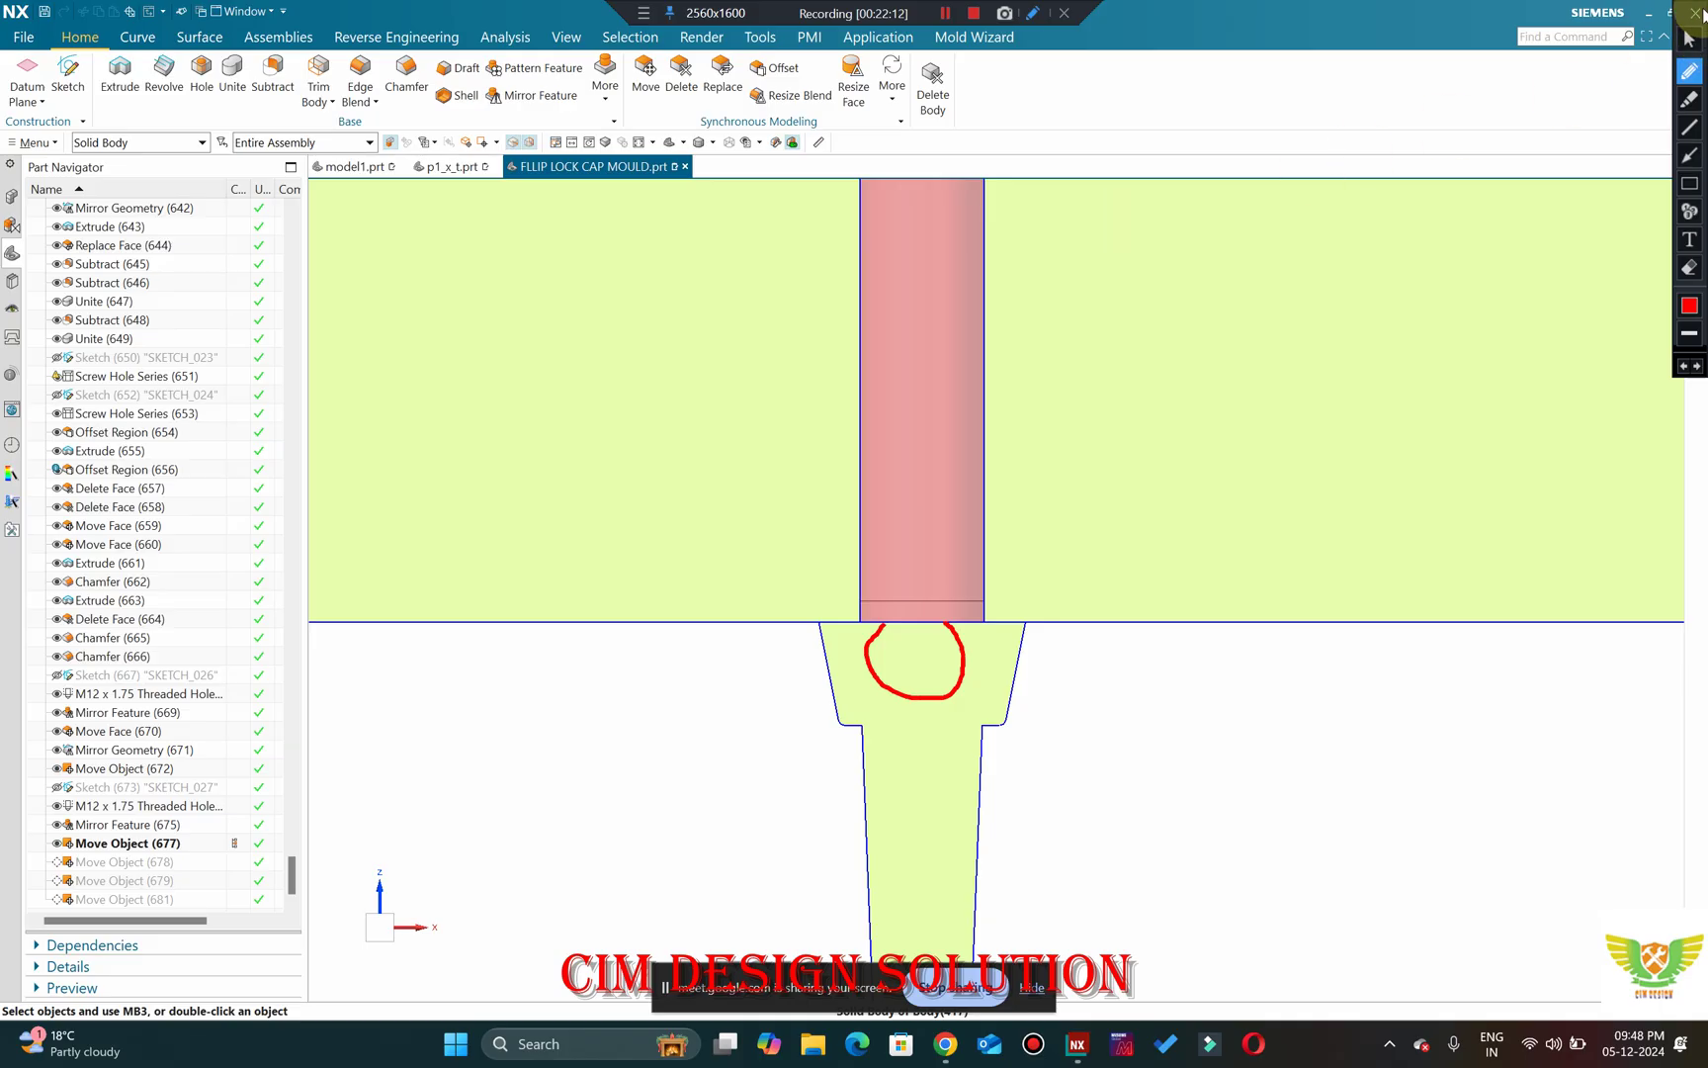
left_click(1678, 12)
Inspect the stepped puller pin hole from its head recess in the top plate to the runner drops.
scroll(1000, 511, "down", 4)
scroll(998, 253, "up", 3)
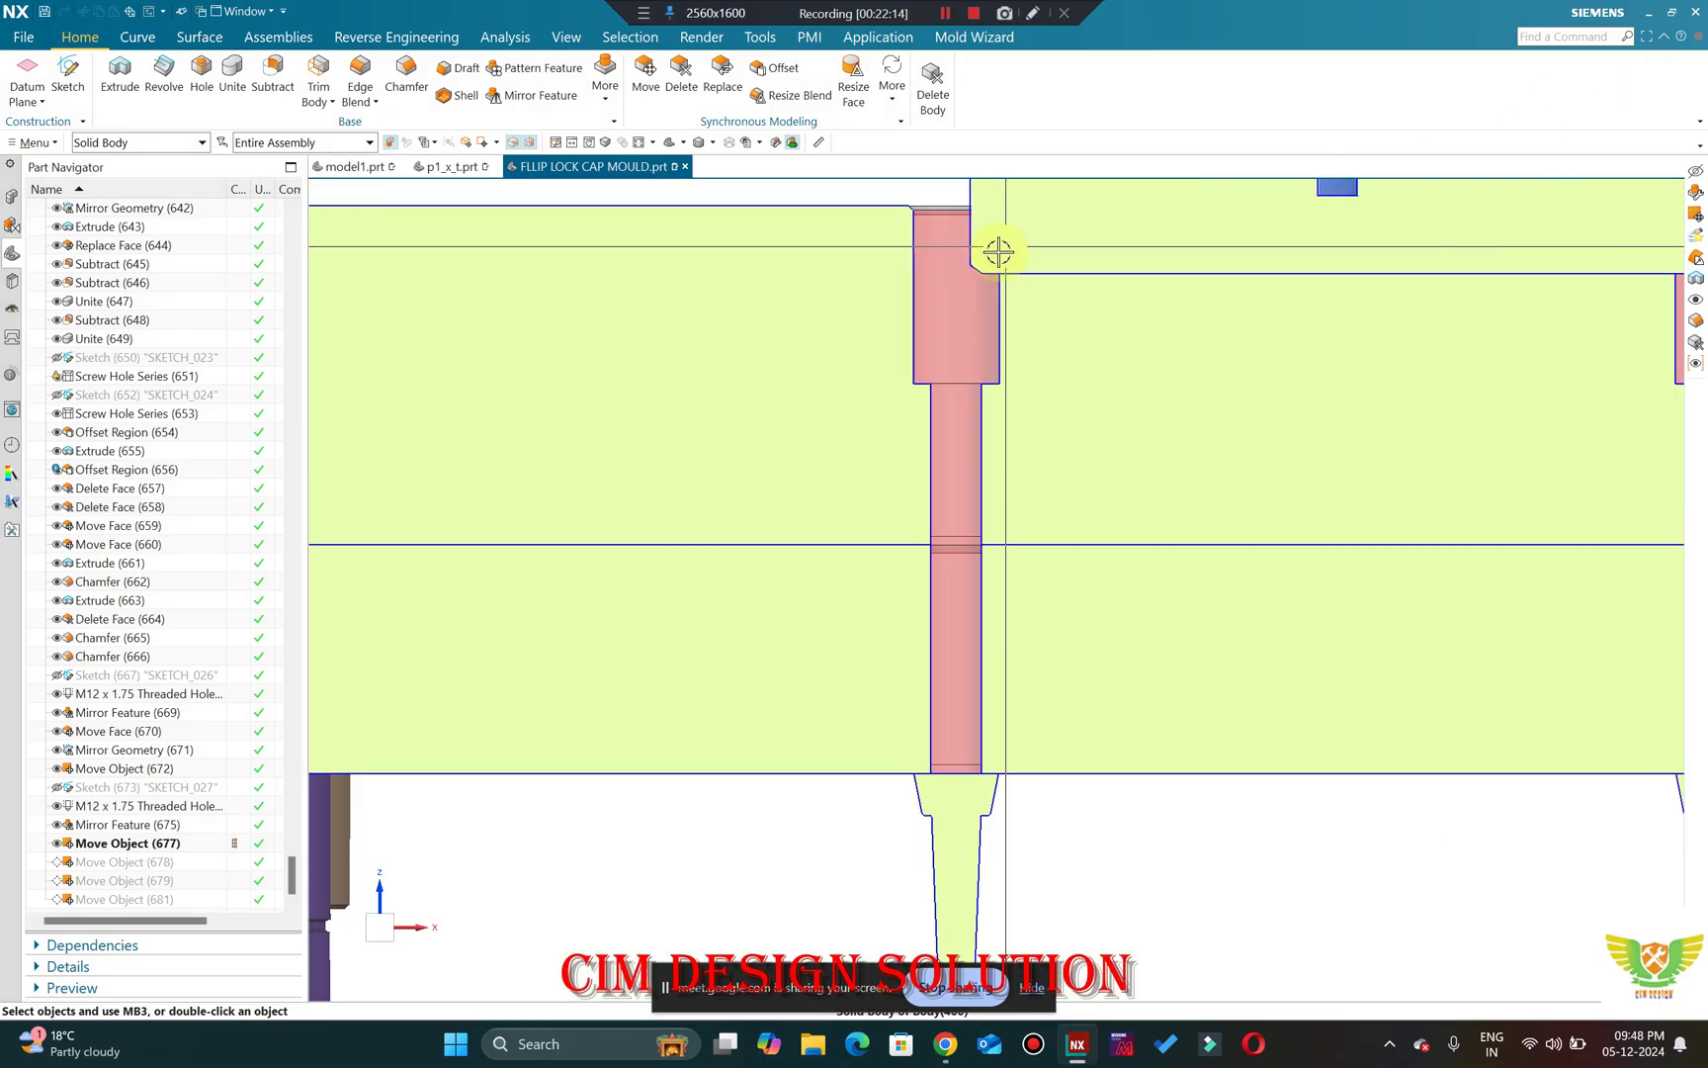
scroll(997, 253, "down", 2)
scroll(910, 477, "up", 3)
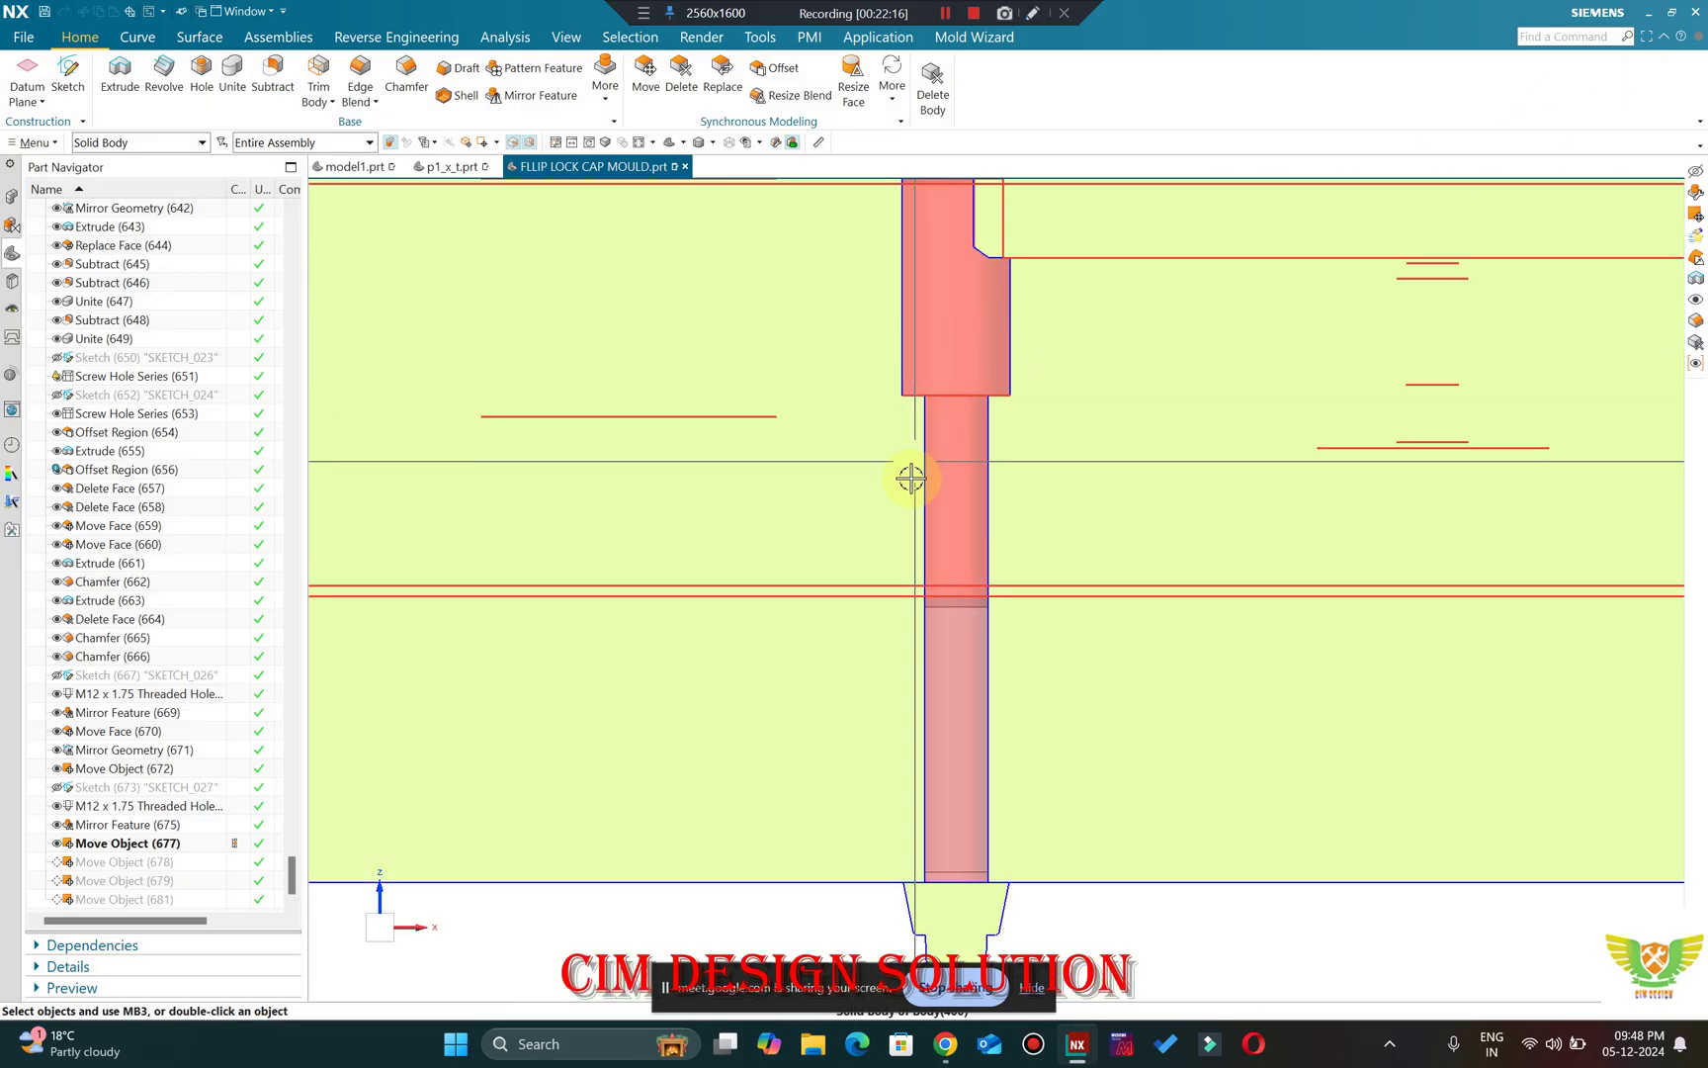
scroll(910, 478, "down", 3)
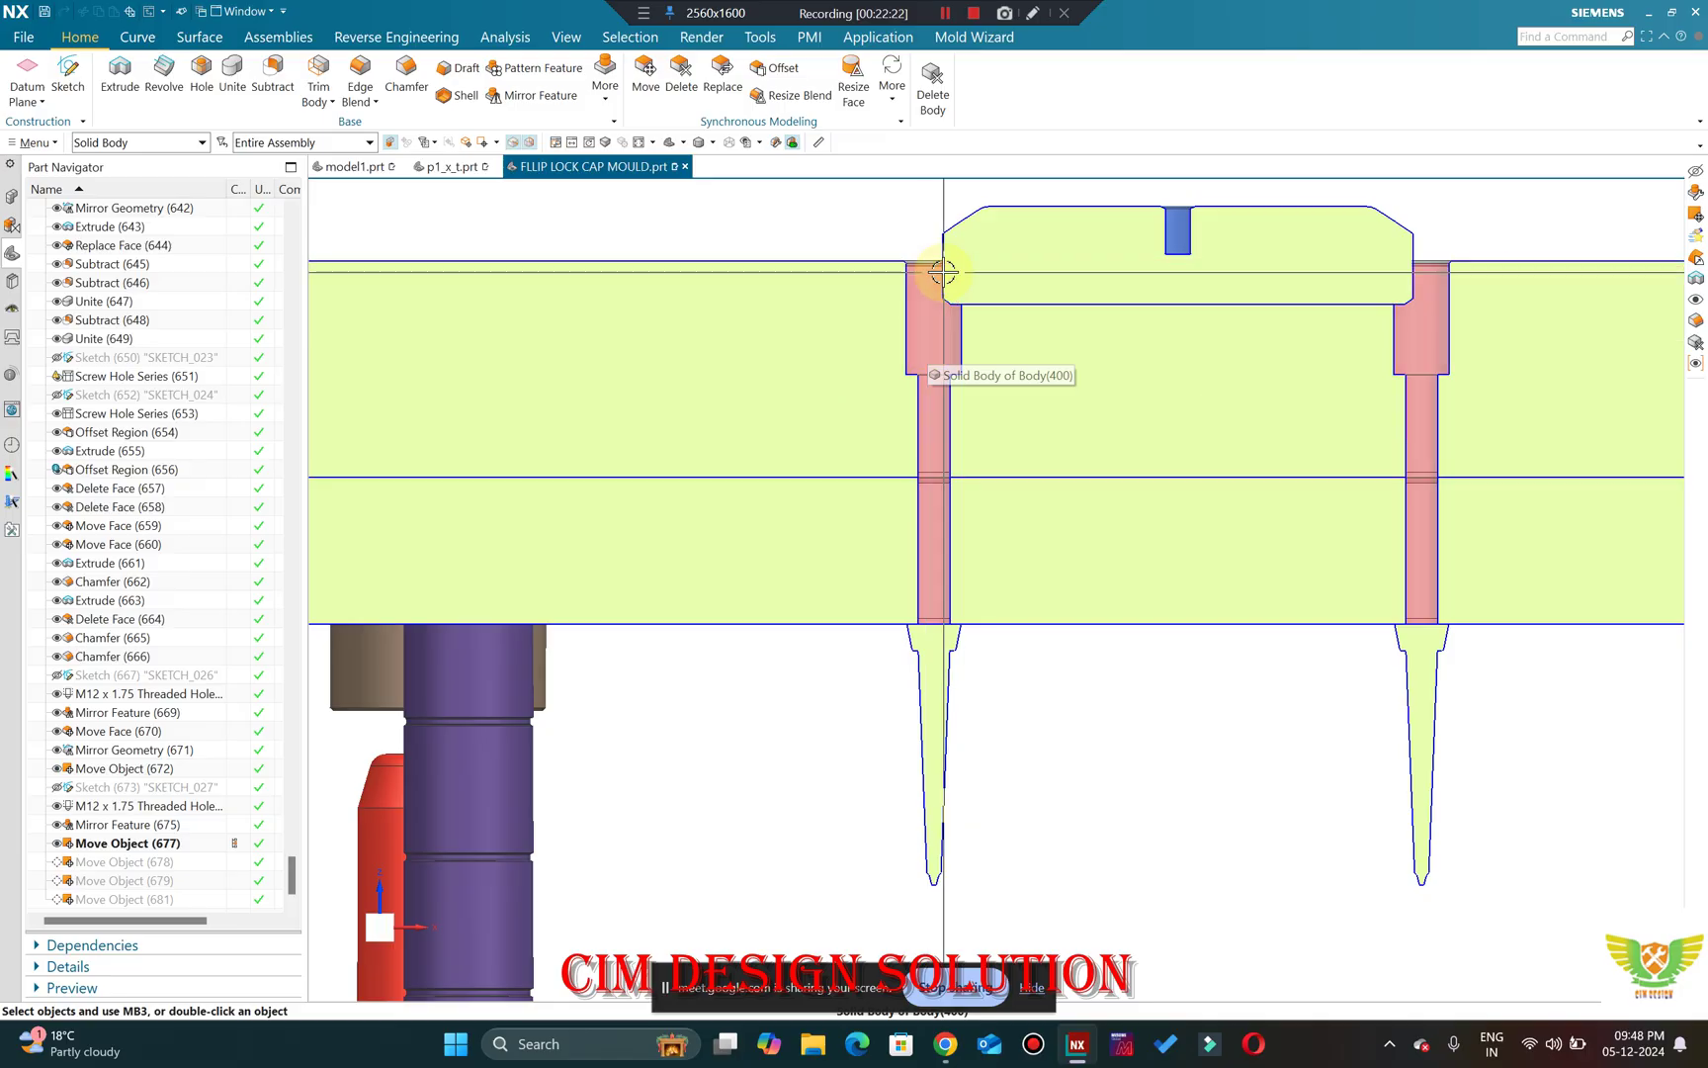
Switch to Chrome, search for "grab screws" in a new tab and enlarge the IndiaMART Socket Head Allen Grab Screw picture.
left_click(939, 1052)
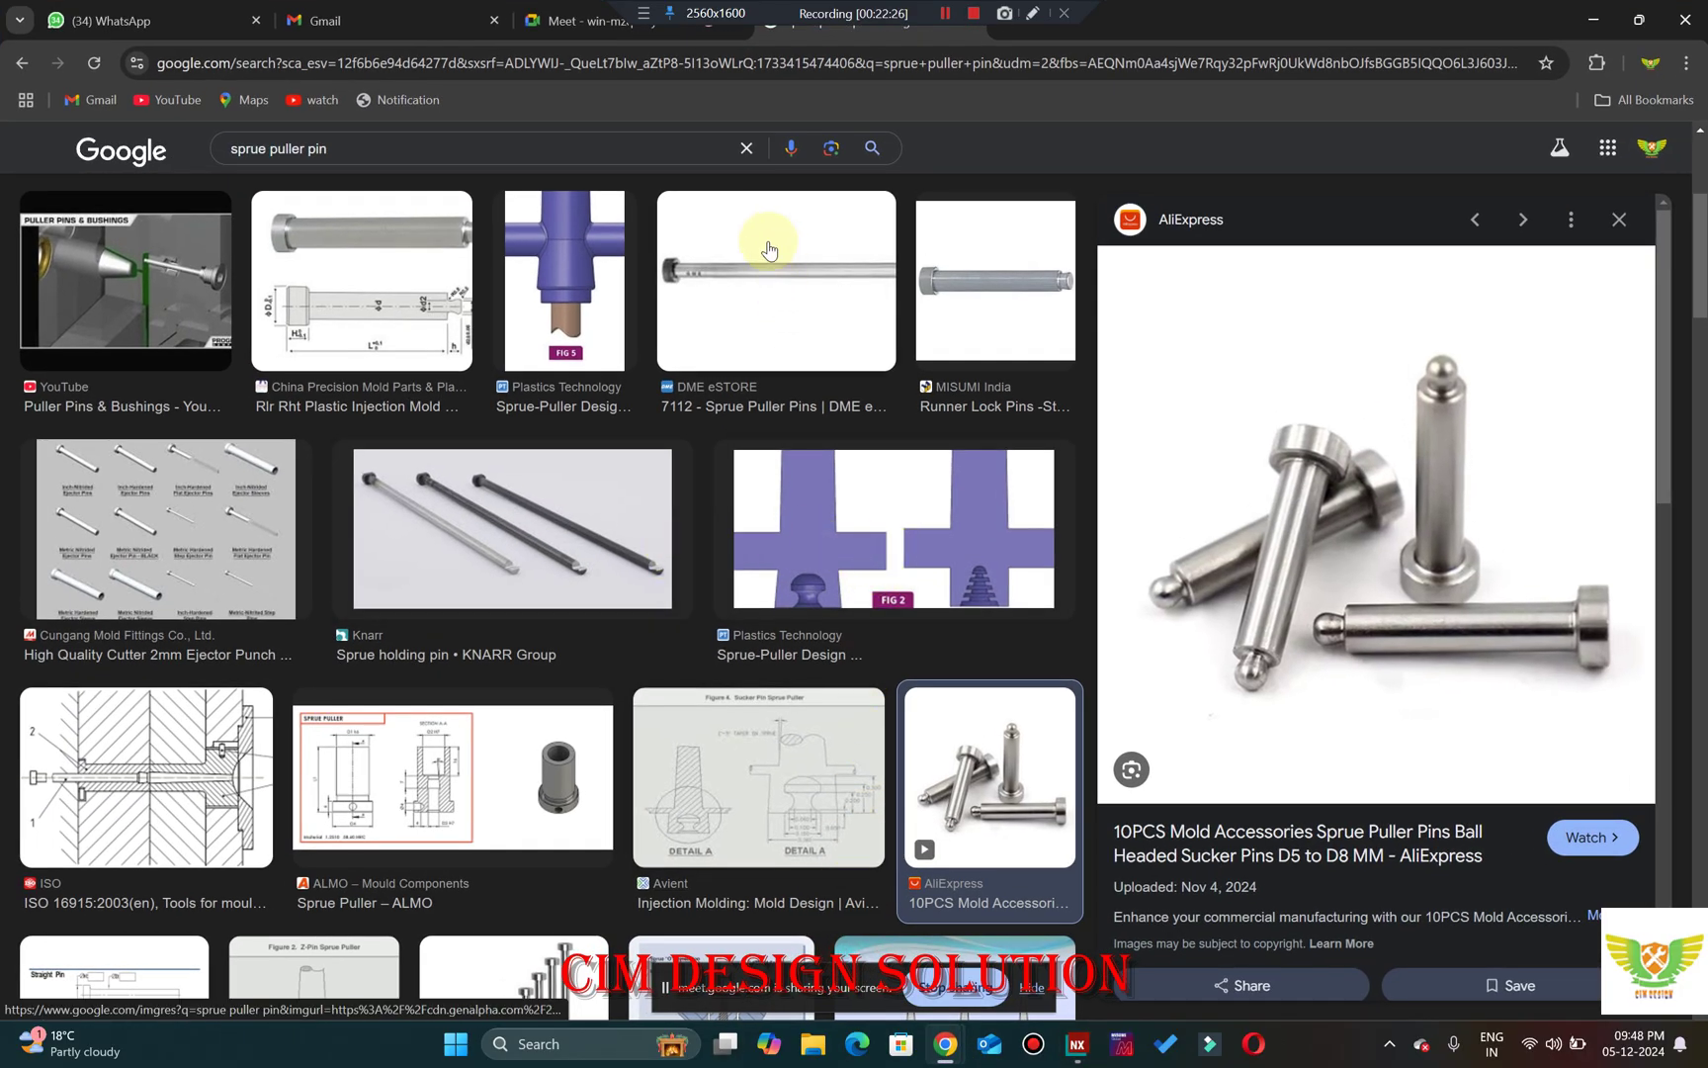
left_click(1001, 25)
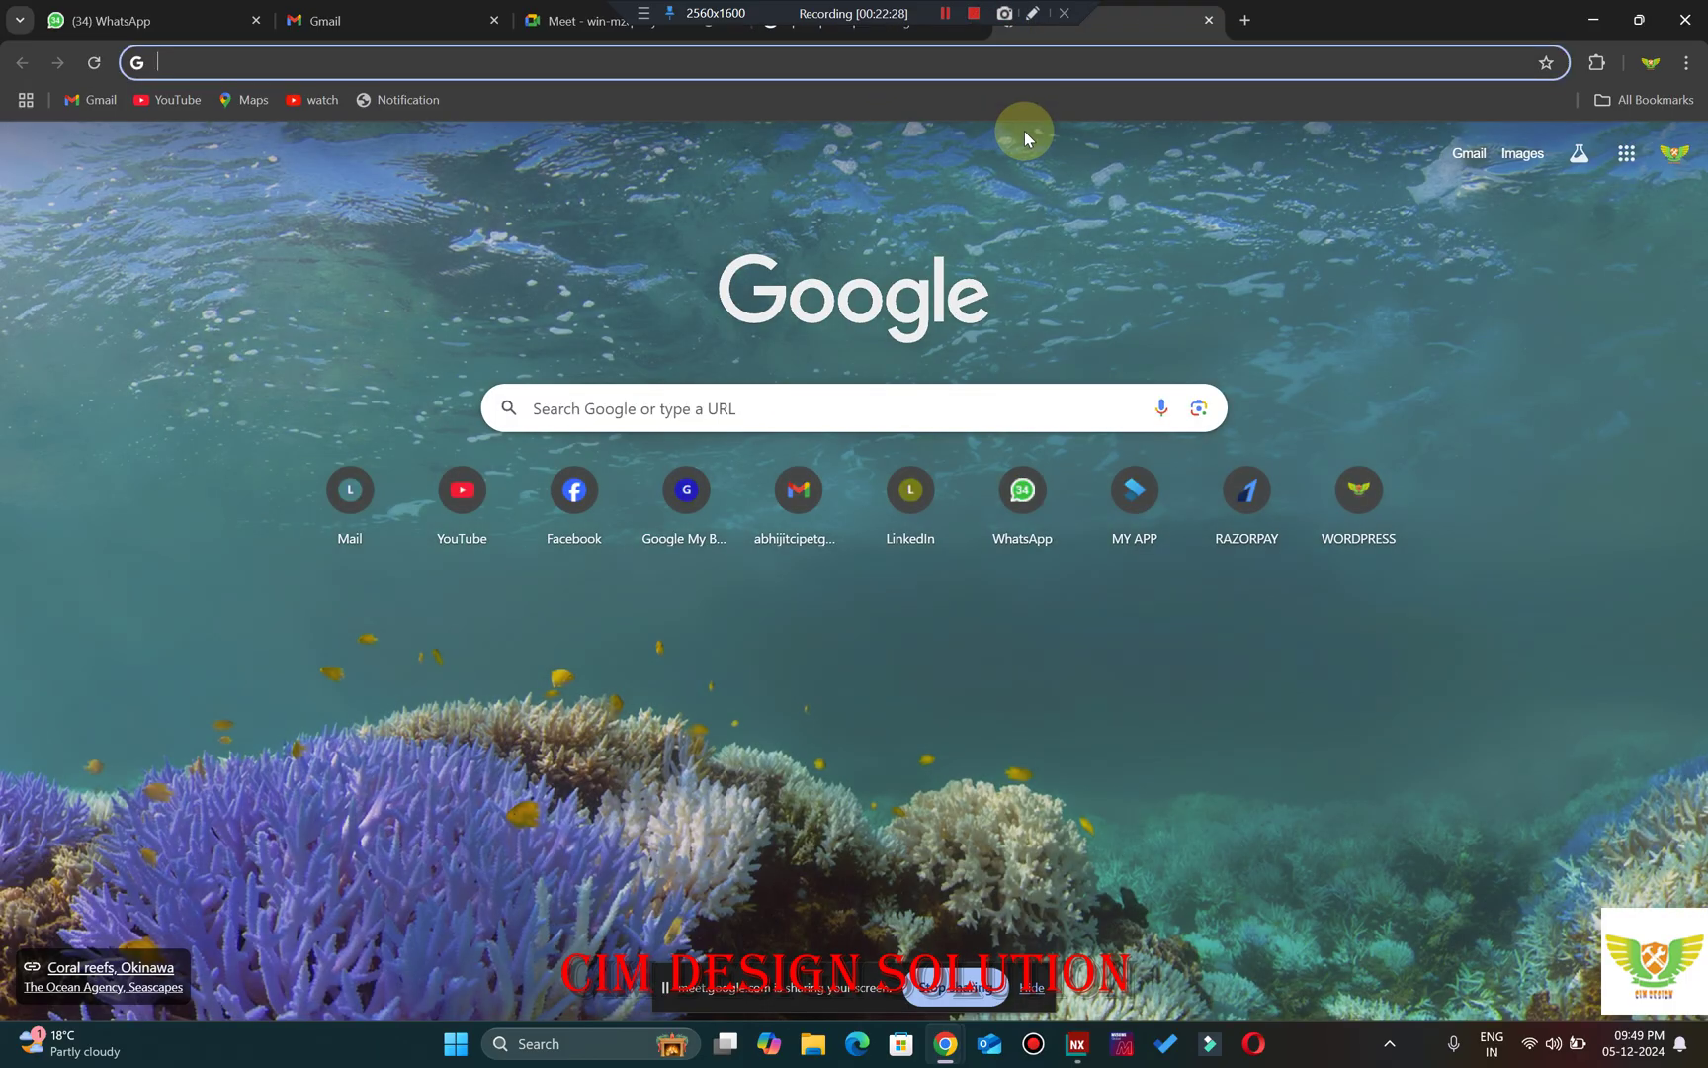
type("grab sc")
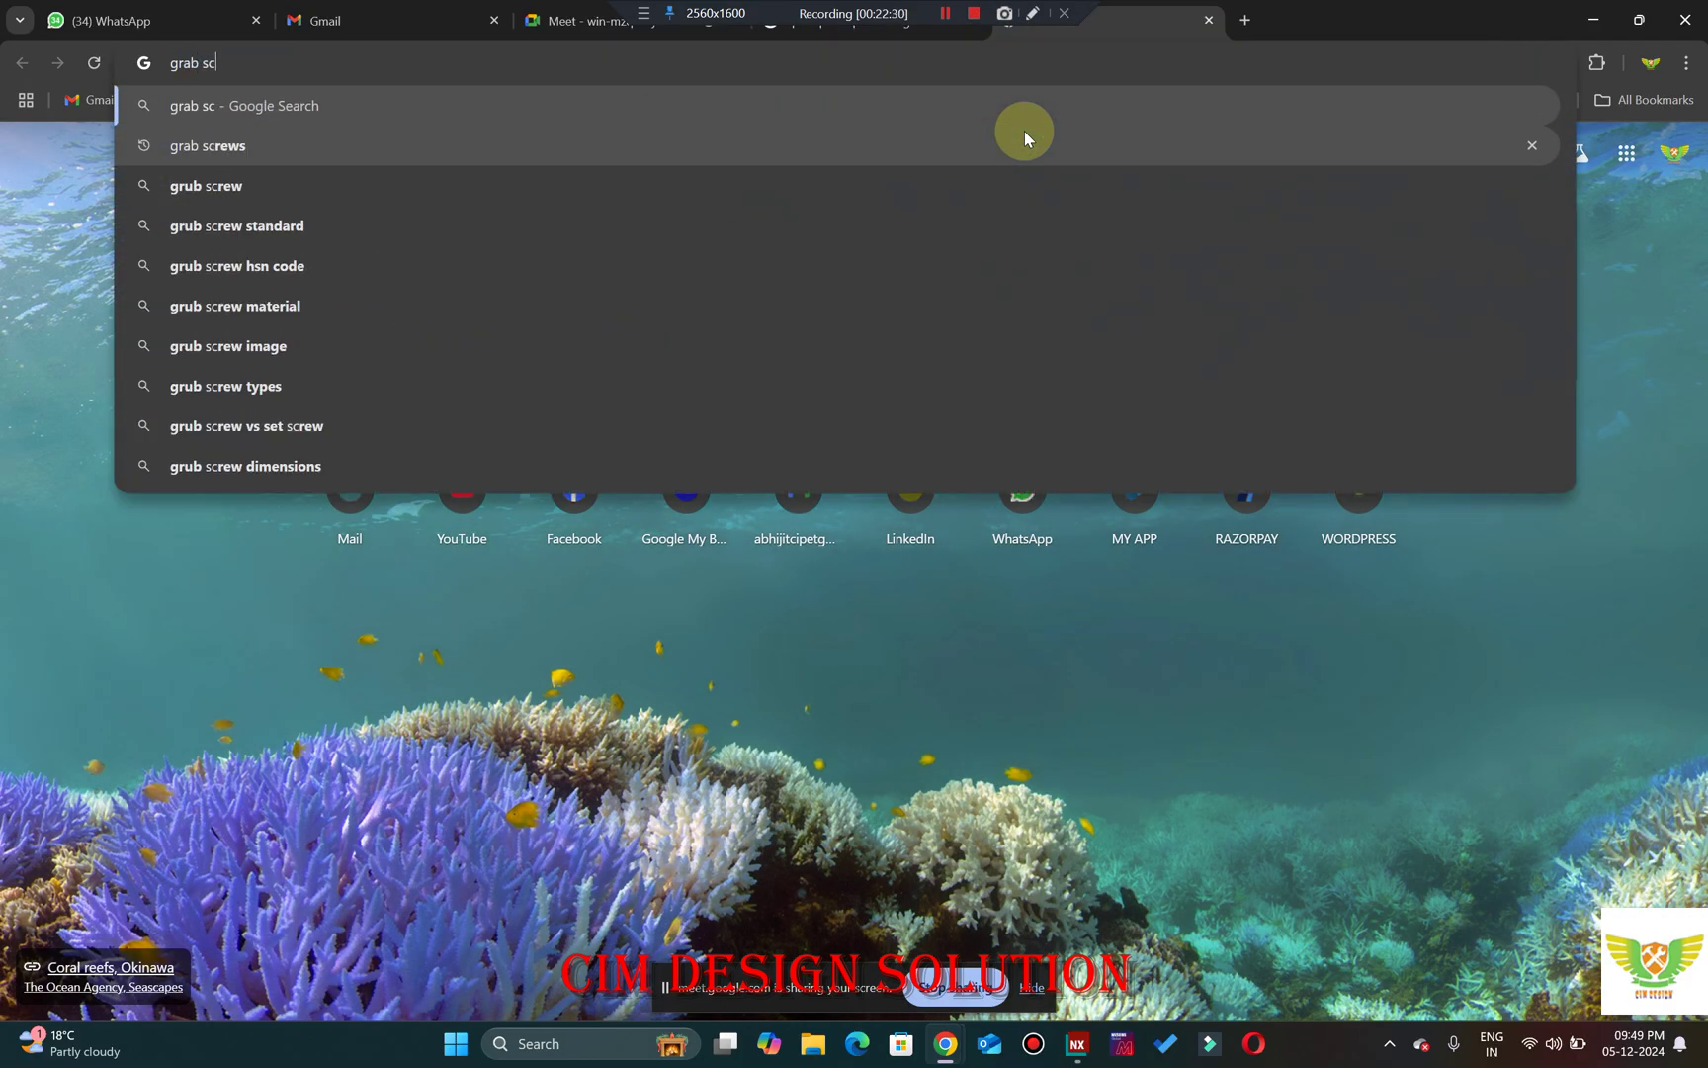
type("rew")
key("Return")
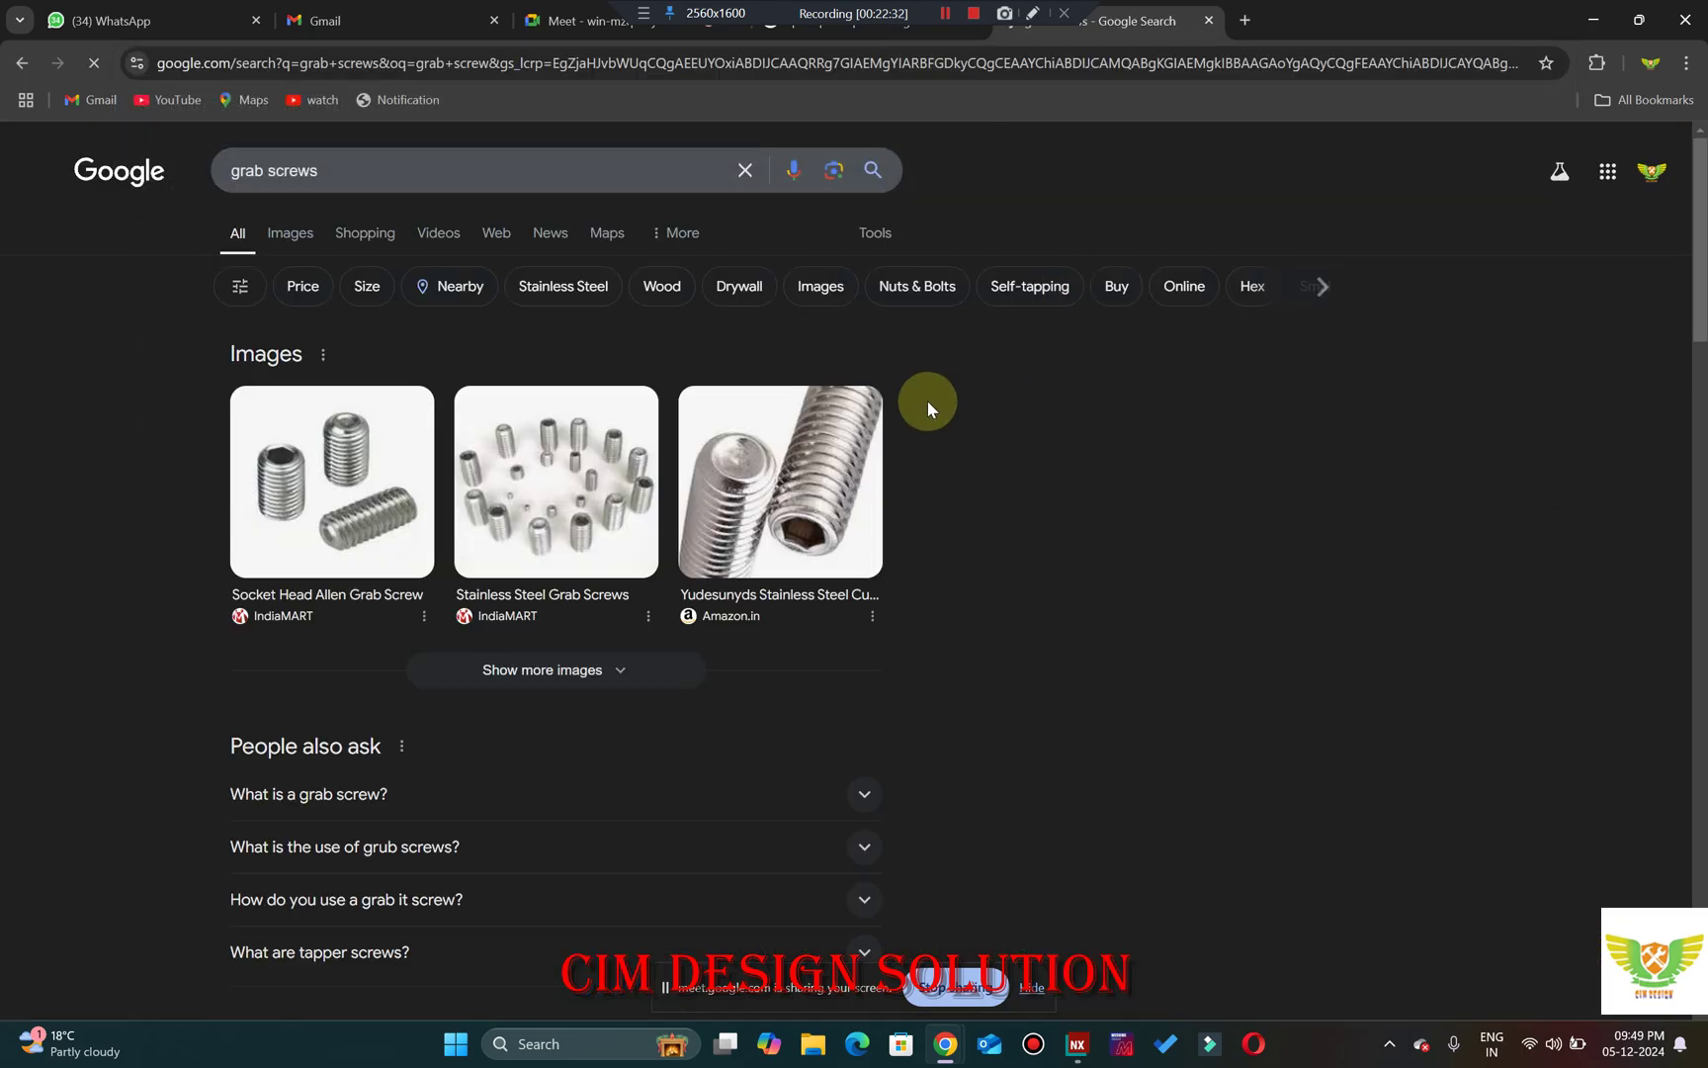
left_click(364, 475)
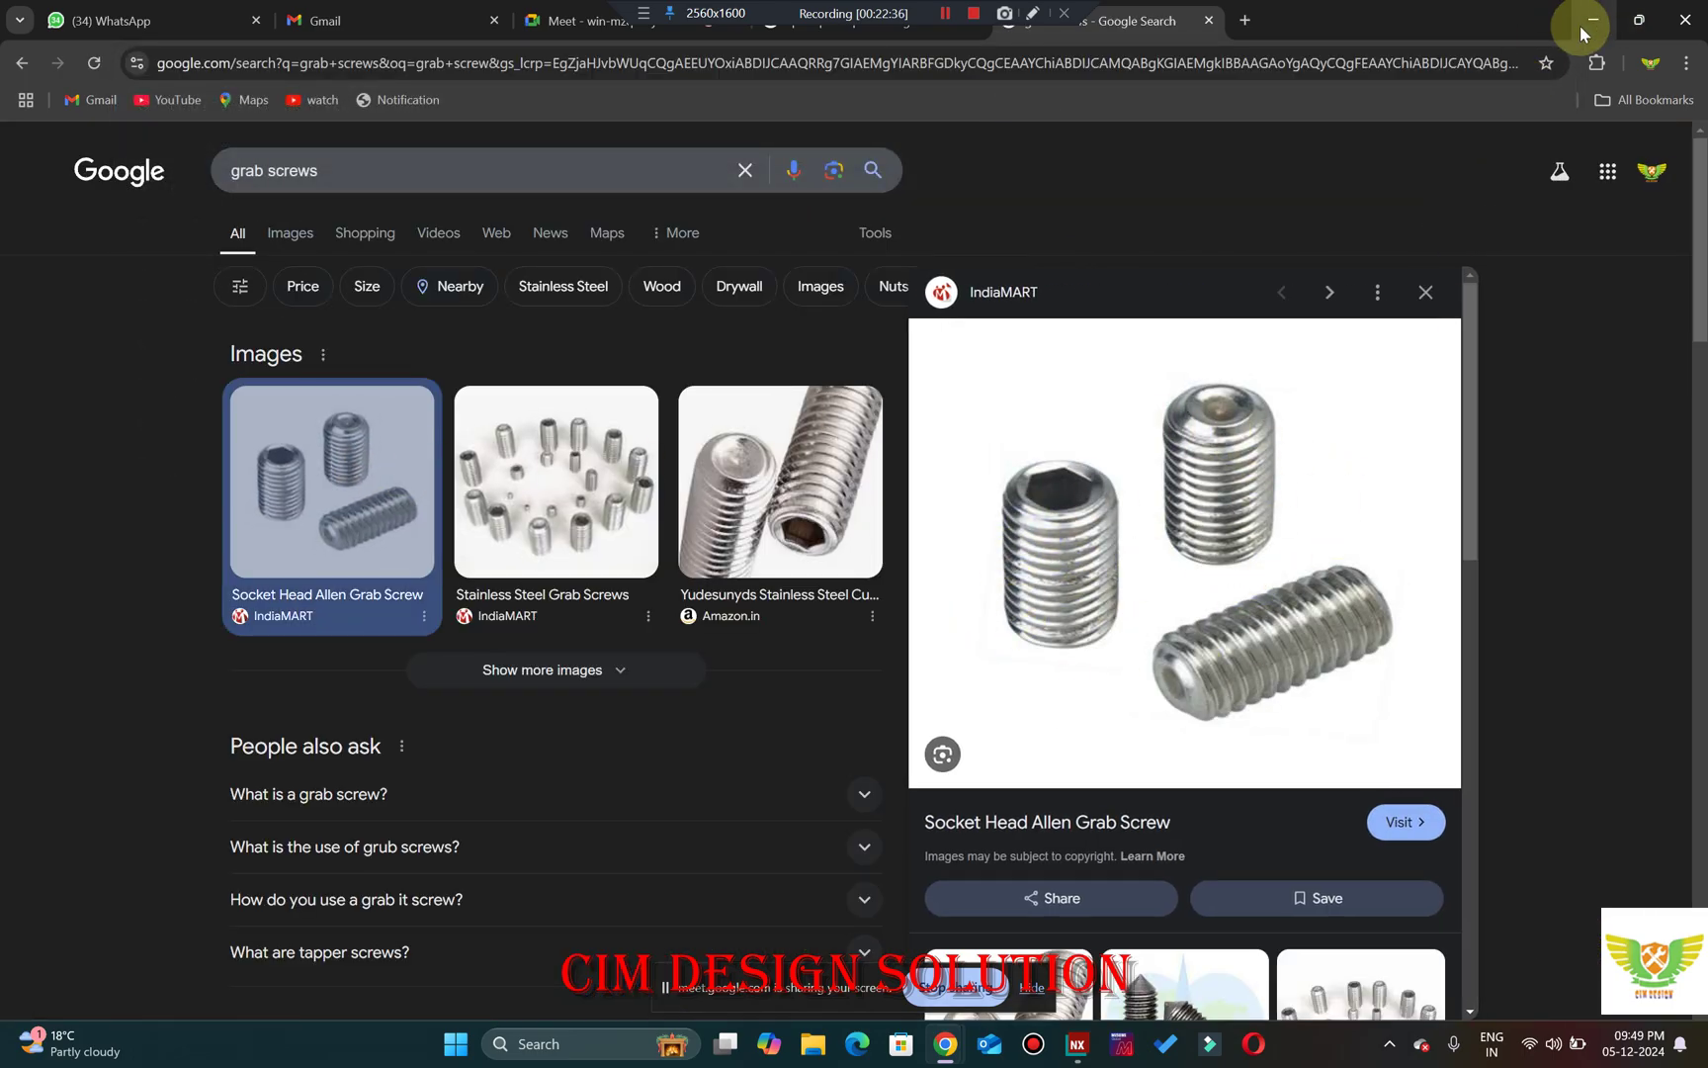
Switch back to NX and examine the space above the puller pin heads in the top plate where the grub screws fit.
left_click(1062, 1045)
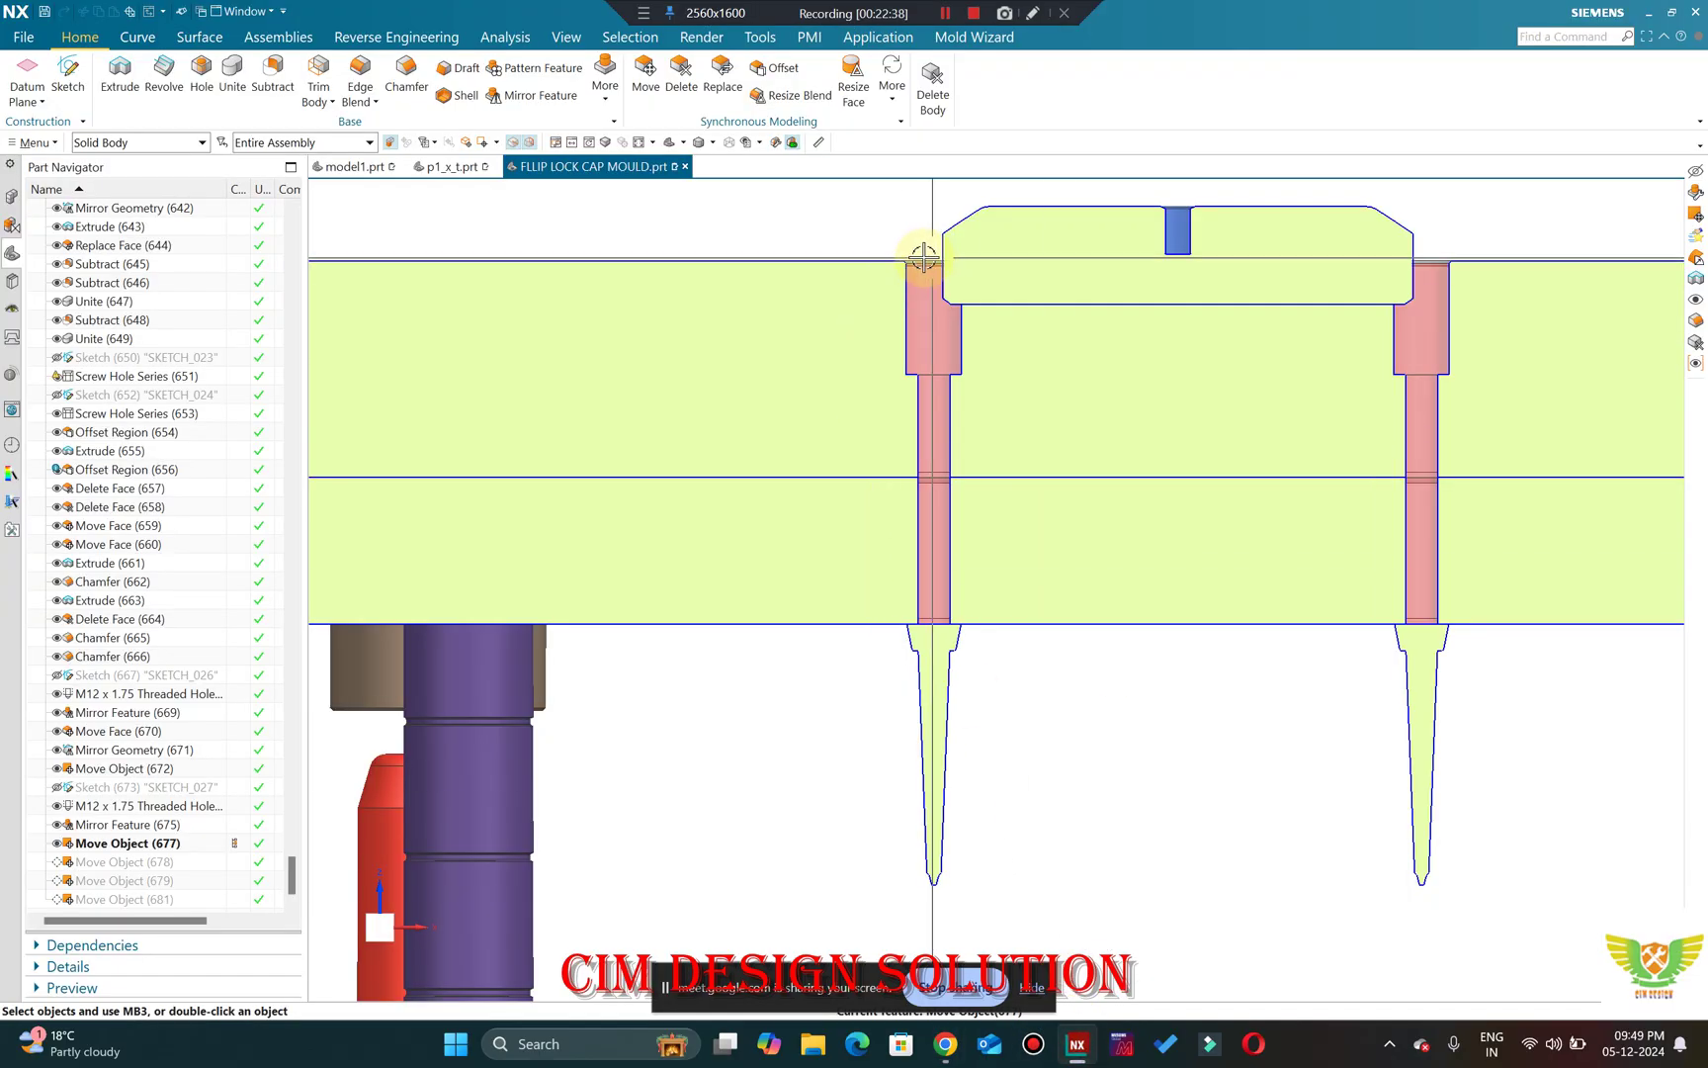
scroll(927, 263, "up", 5)
scroll(944, 472, "down", 5)
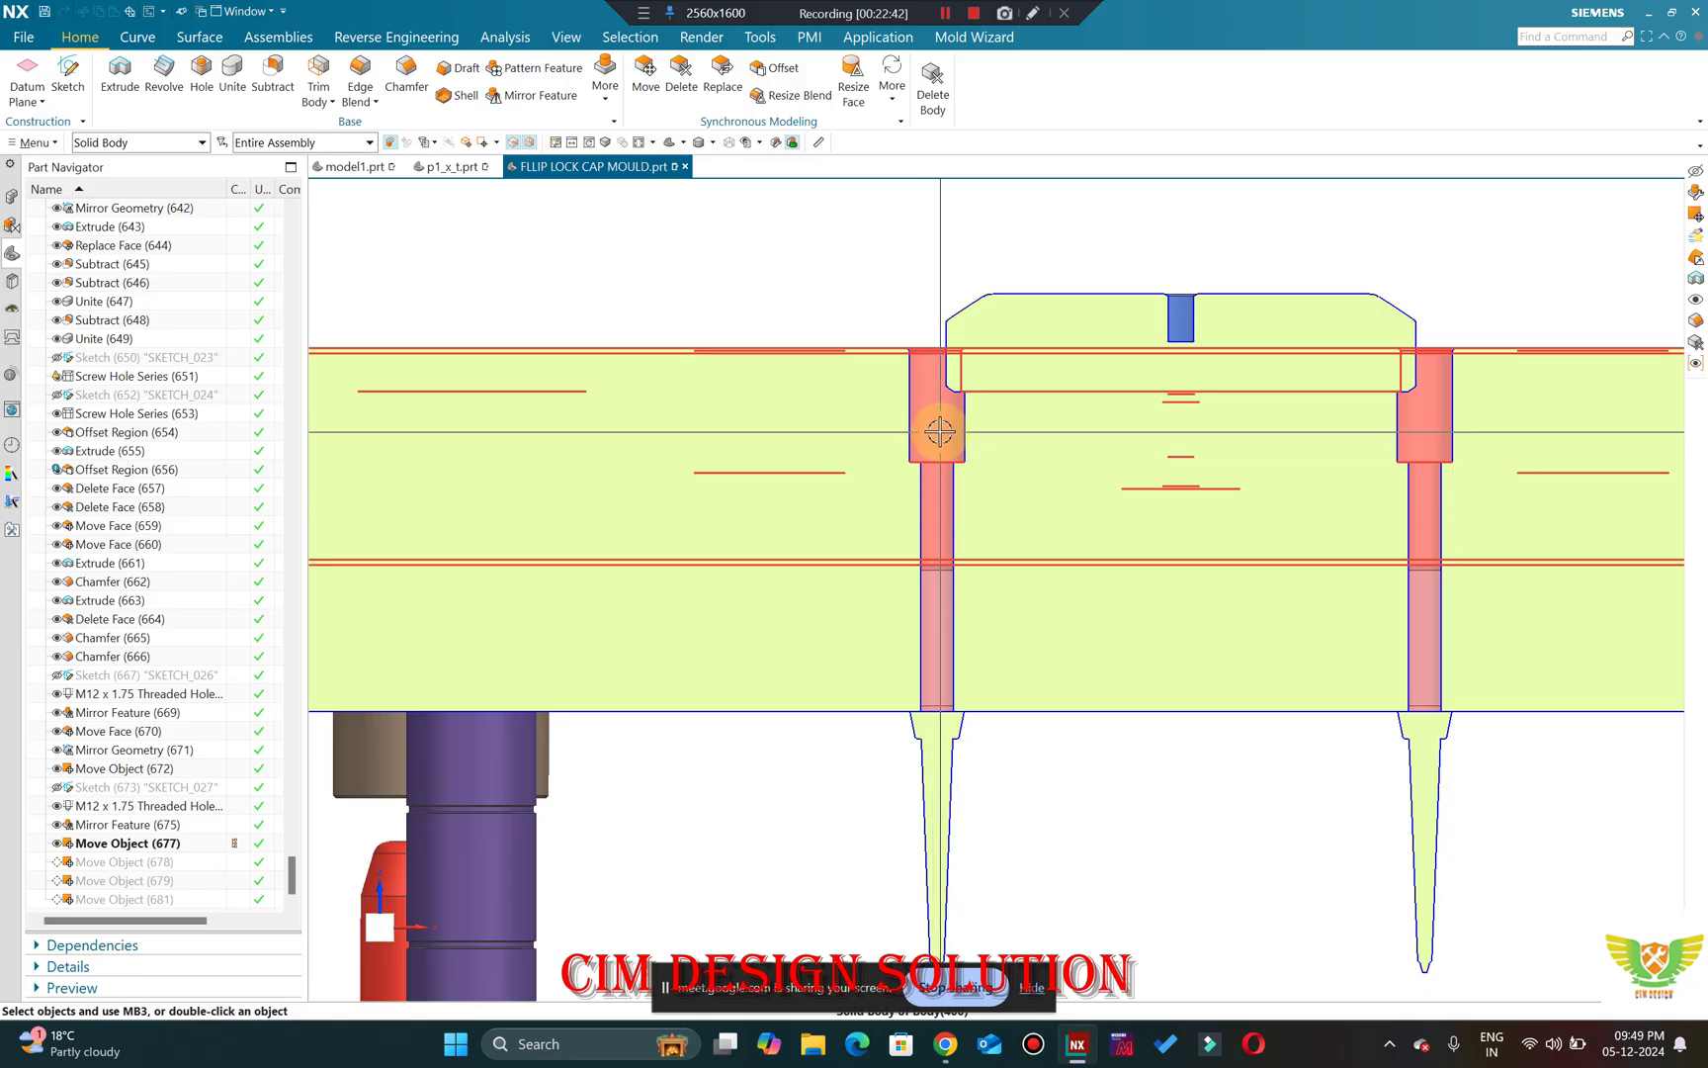
scroll(939, 491, "up", 3)
scroll(904, 396, "down", 3)
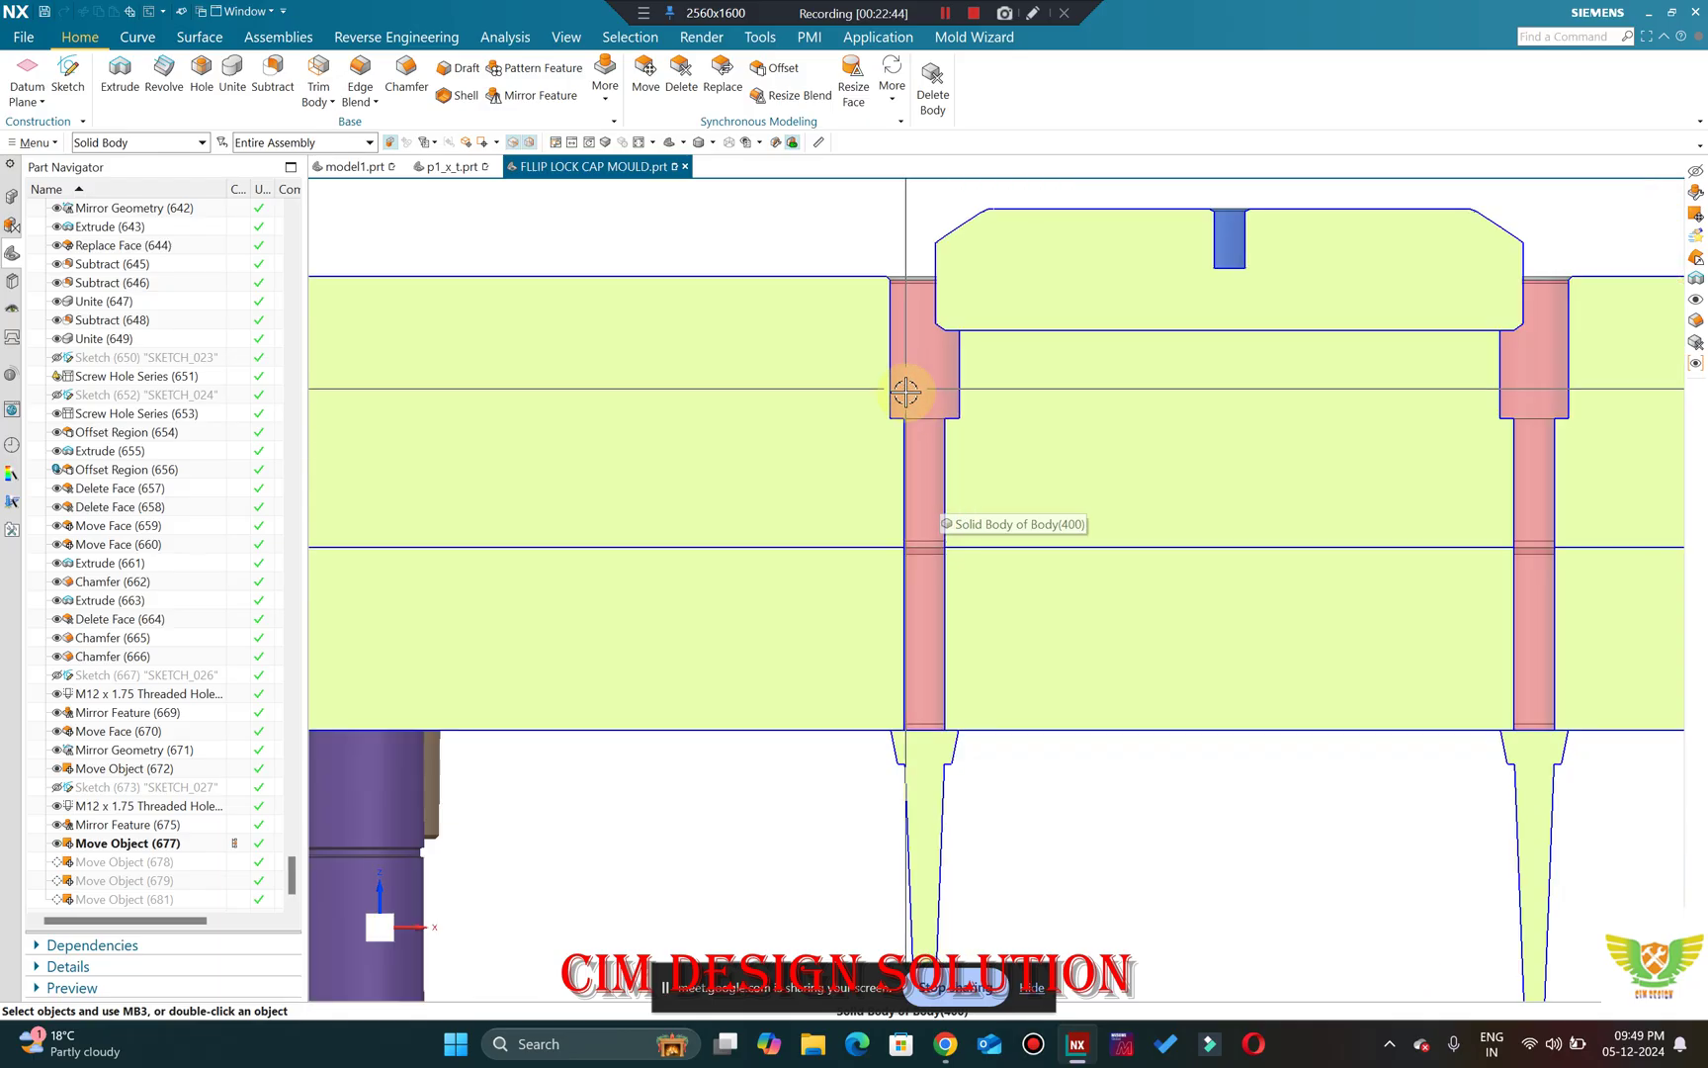
scroll(909, 433, "down", 3)
scroll(916, 401, "up", 2)
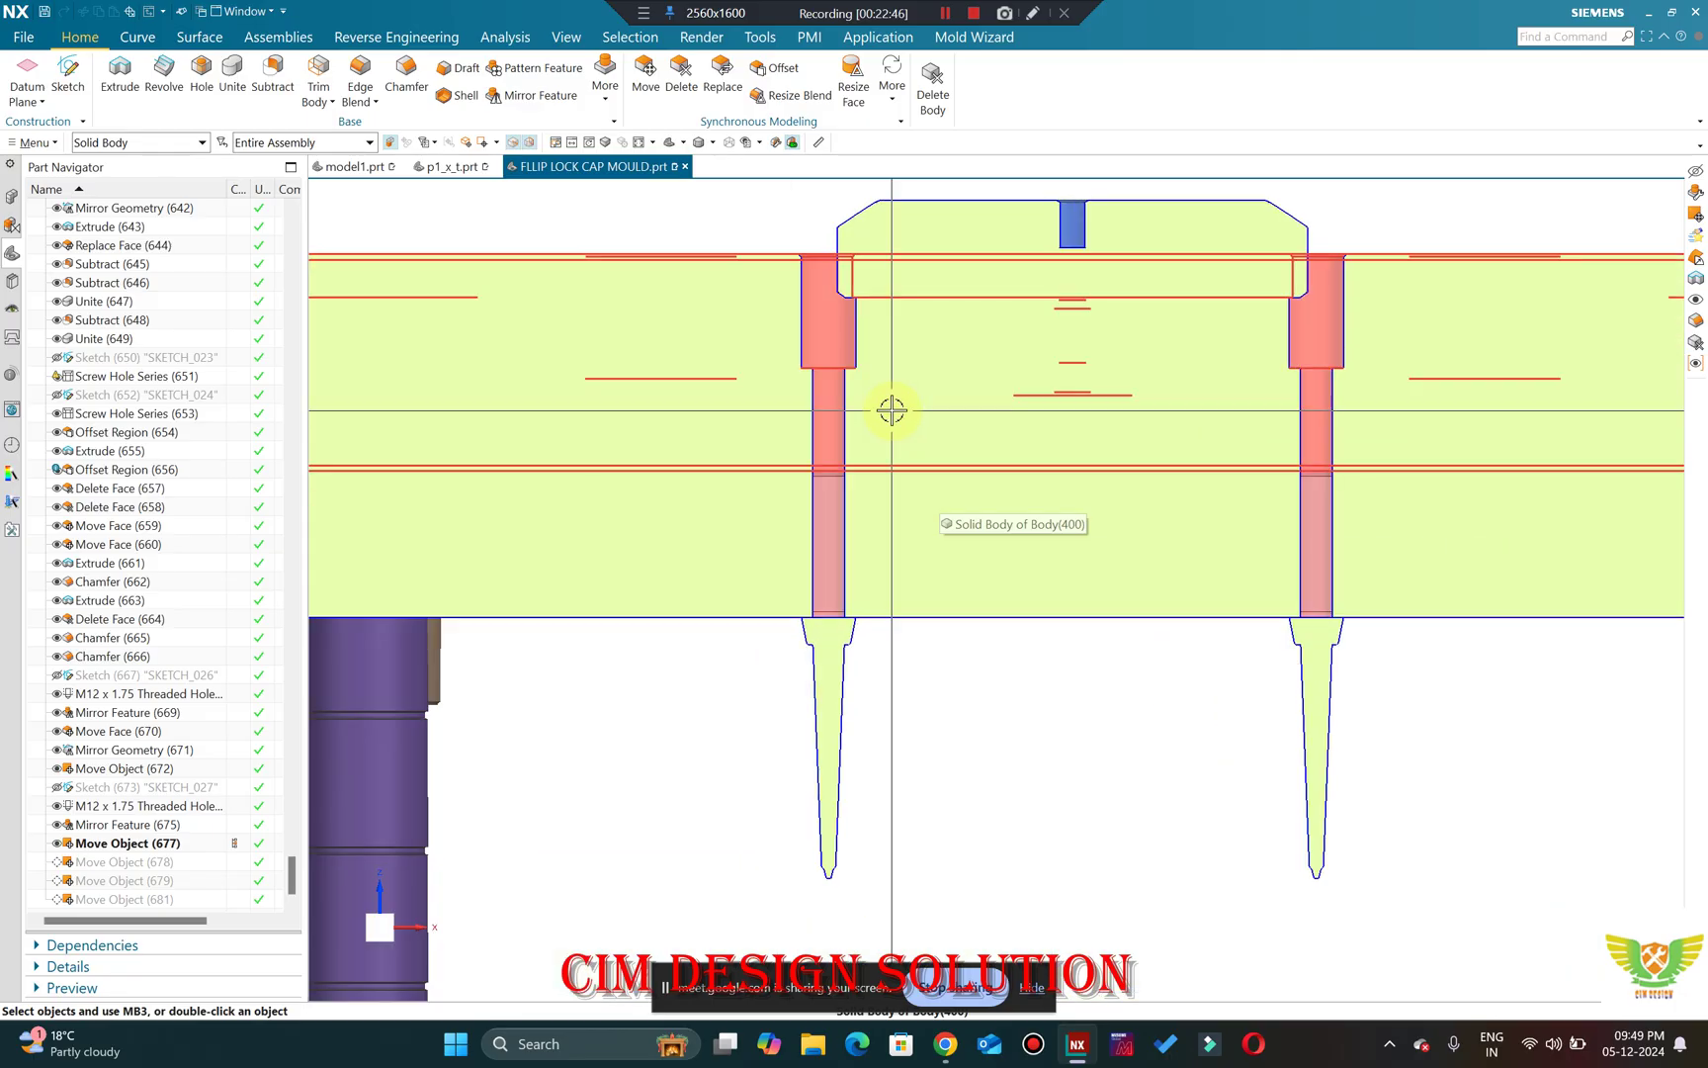
scroll(892, 409, "down", 3)
scroll(873, 316, "up", 2)
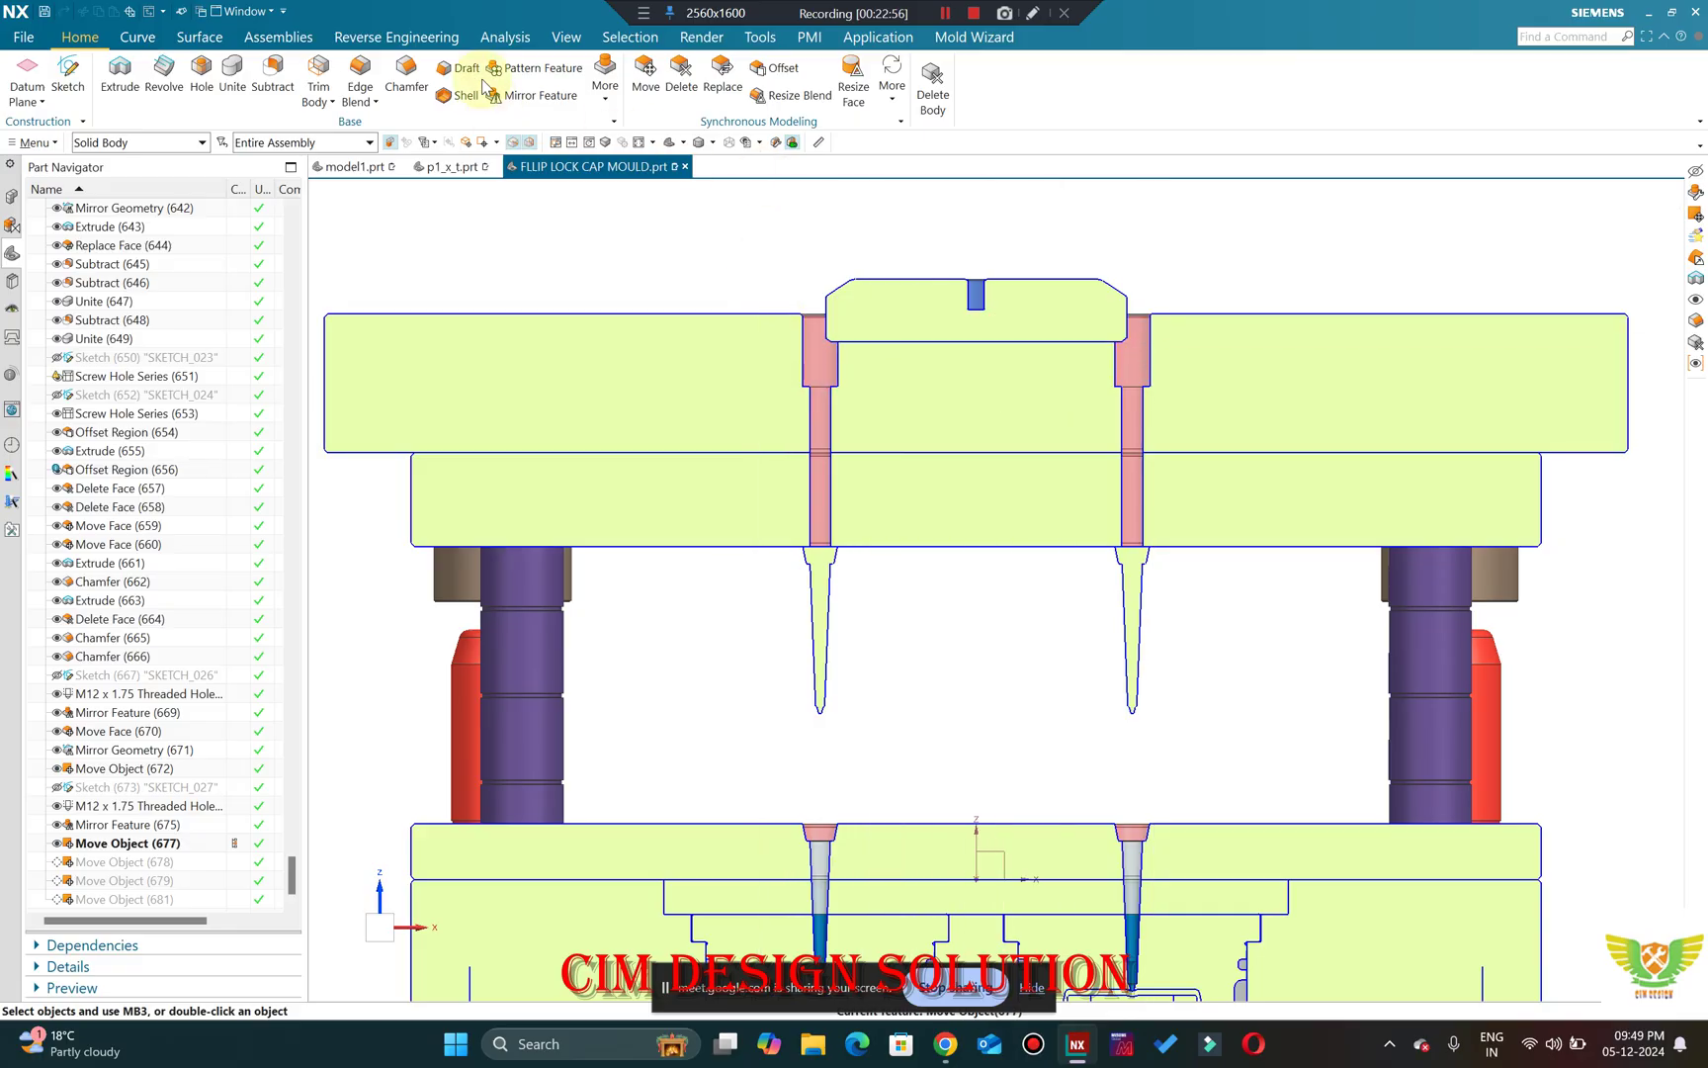
Temporarily outline one puller pin in red and the grub screw above its head in yellow, then close the screen annotation.
left_click(646, 13)
left_click(678, 38)
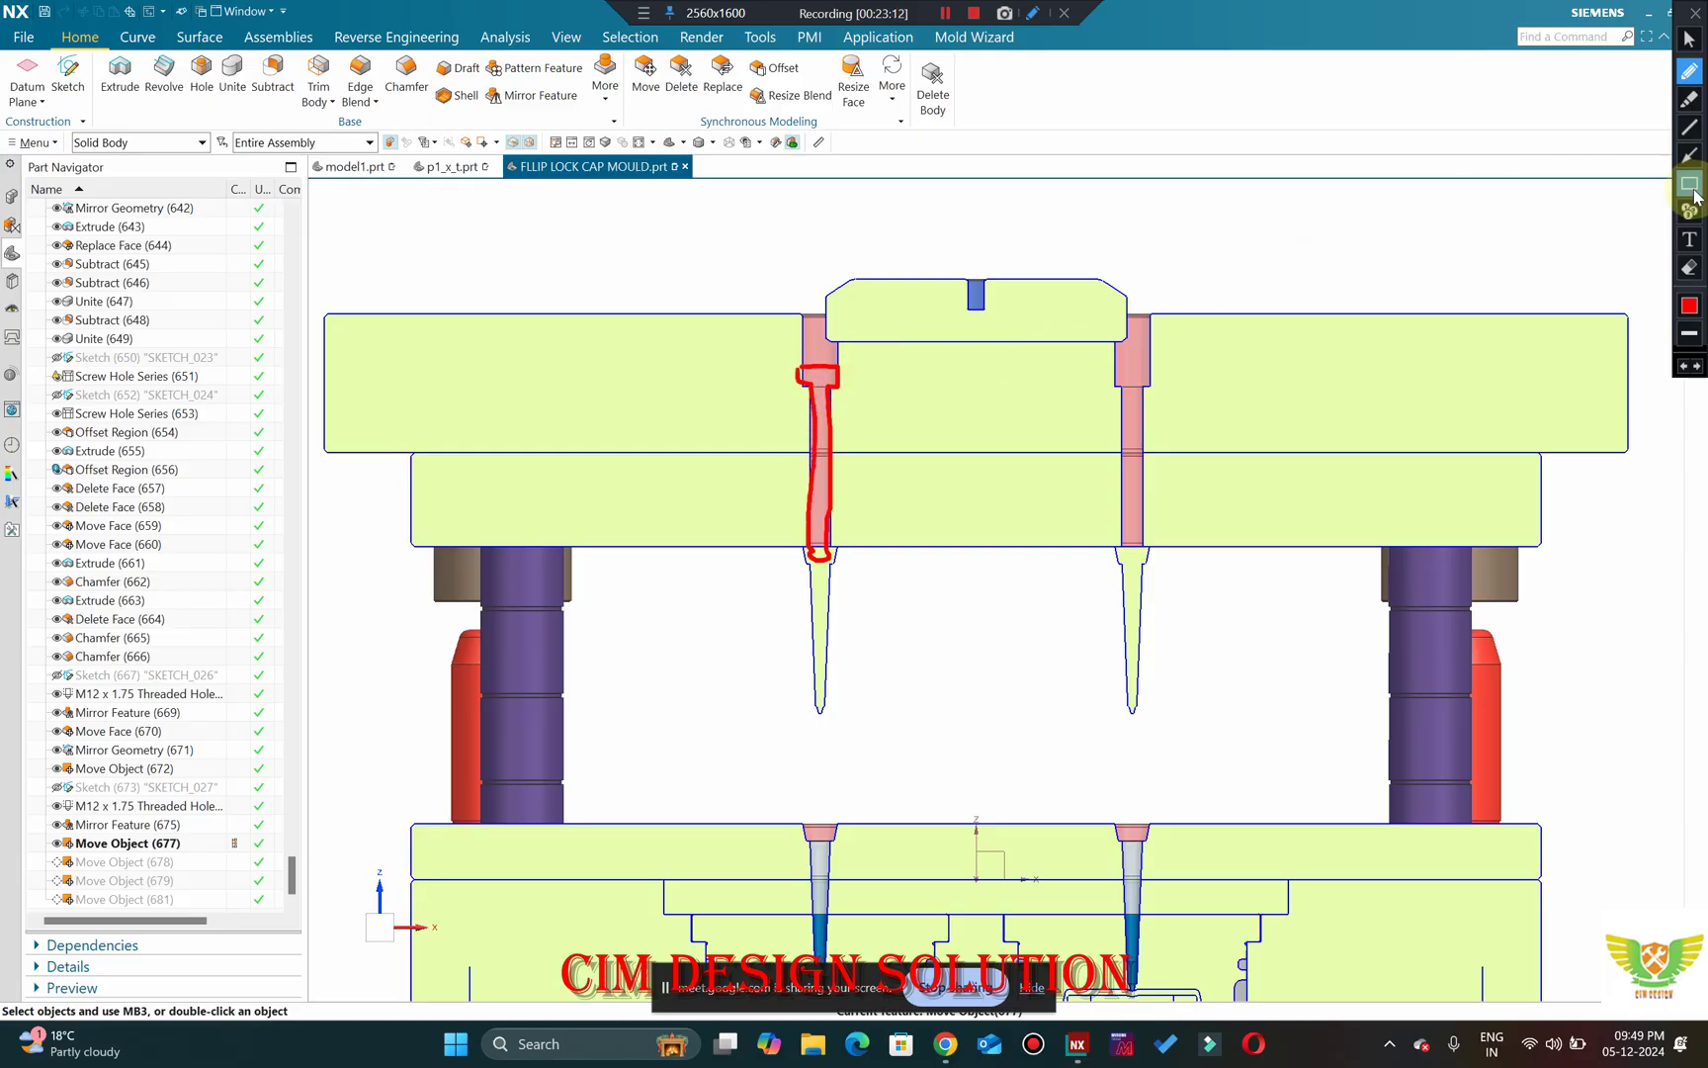
left_click(1692, 314)
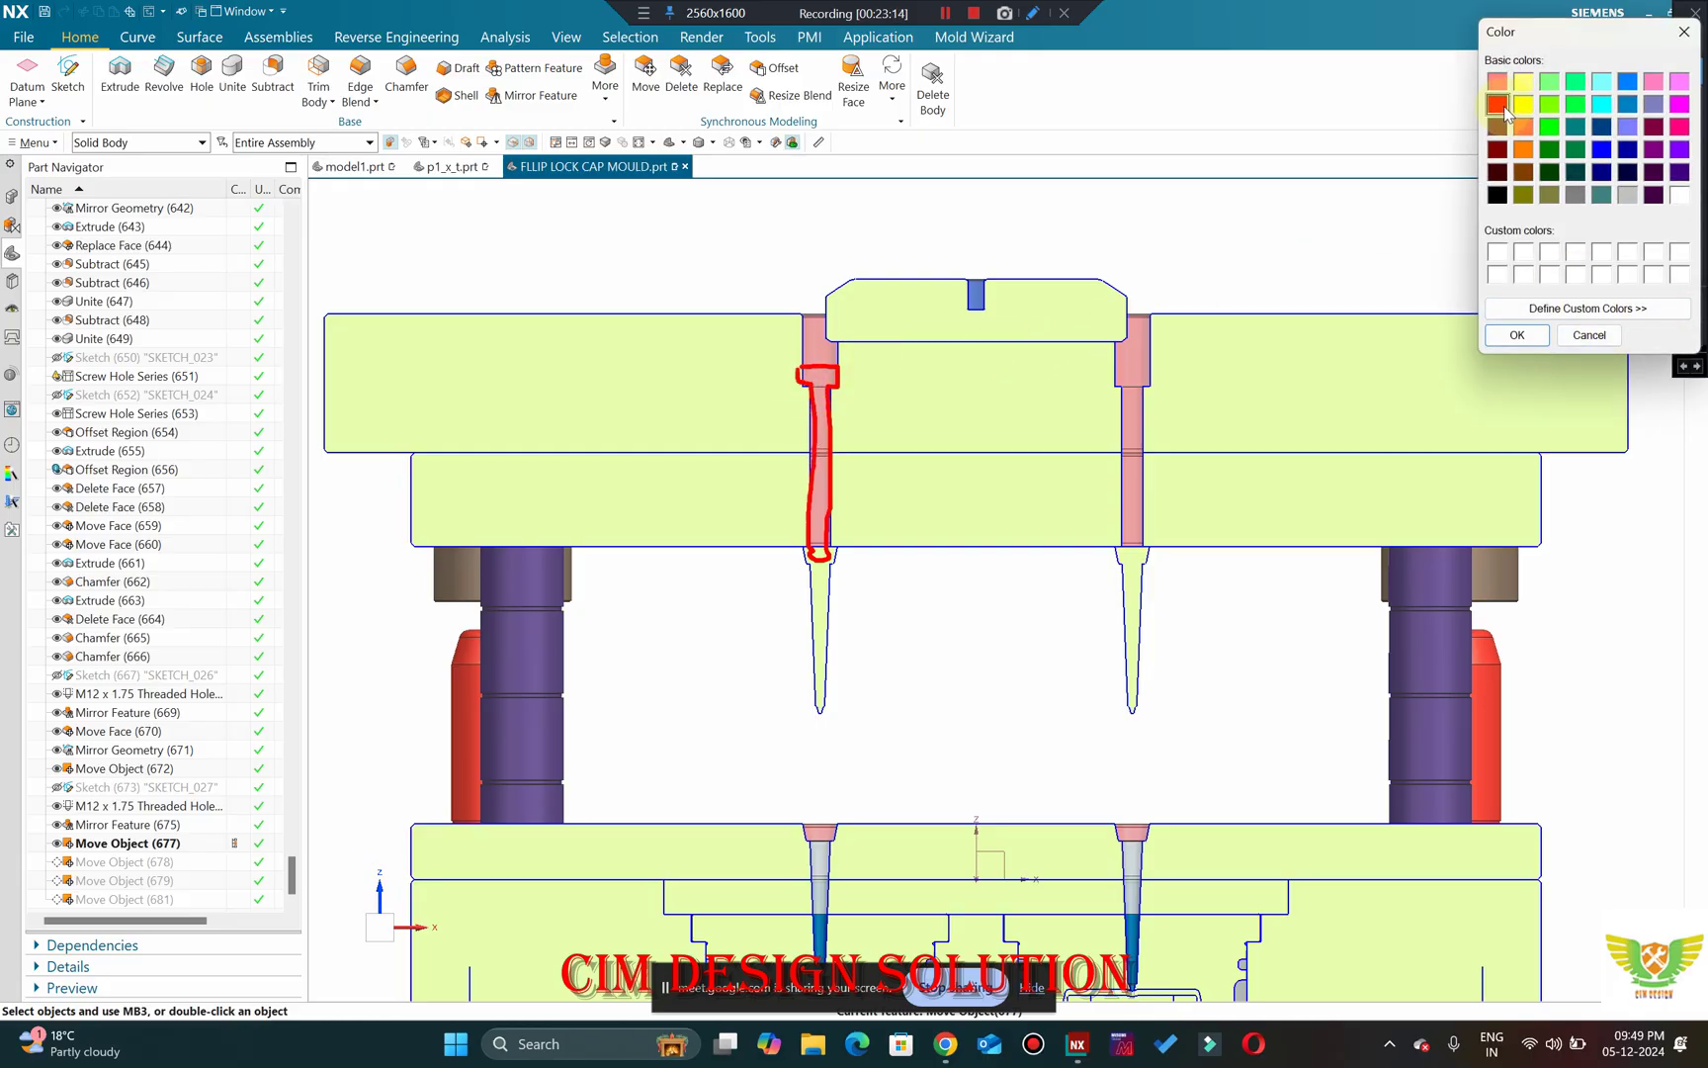
left_click(1517, 336)
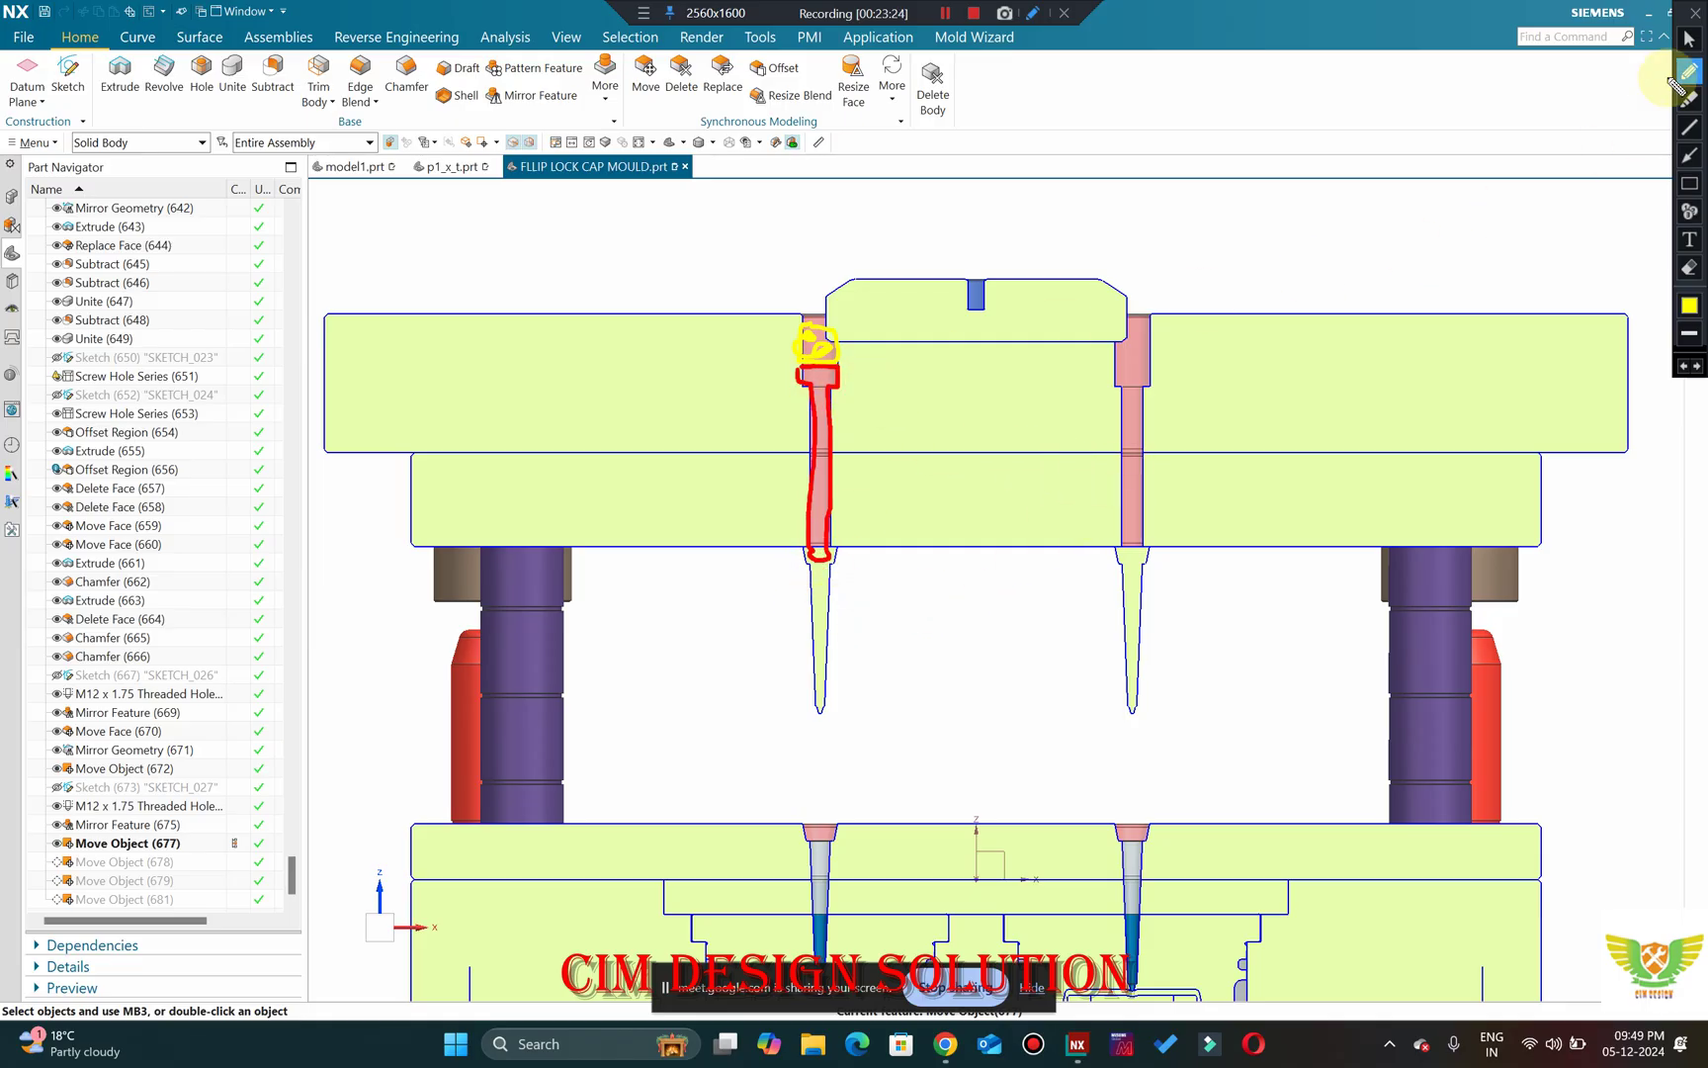
left_click(1700, 14)
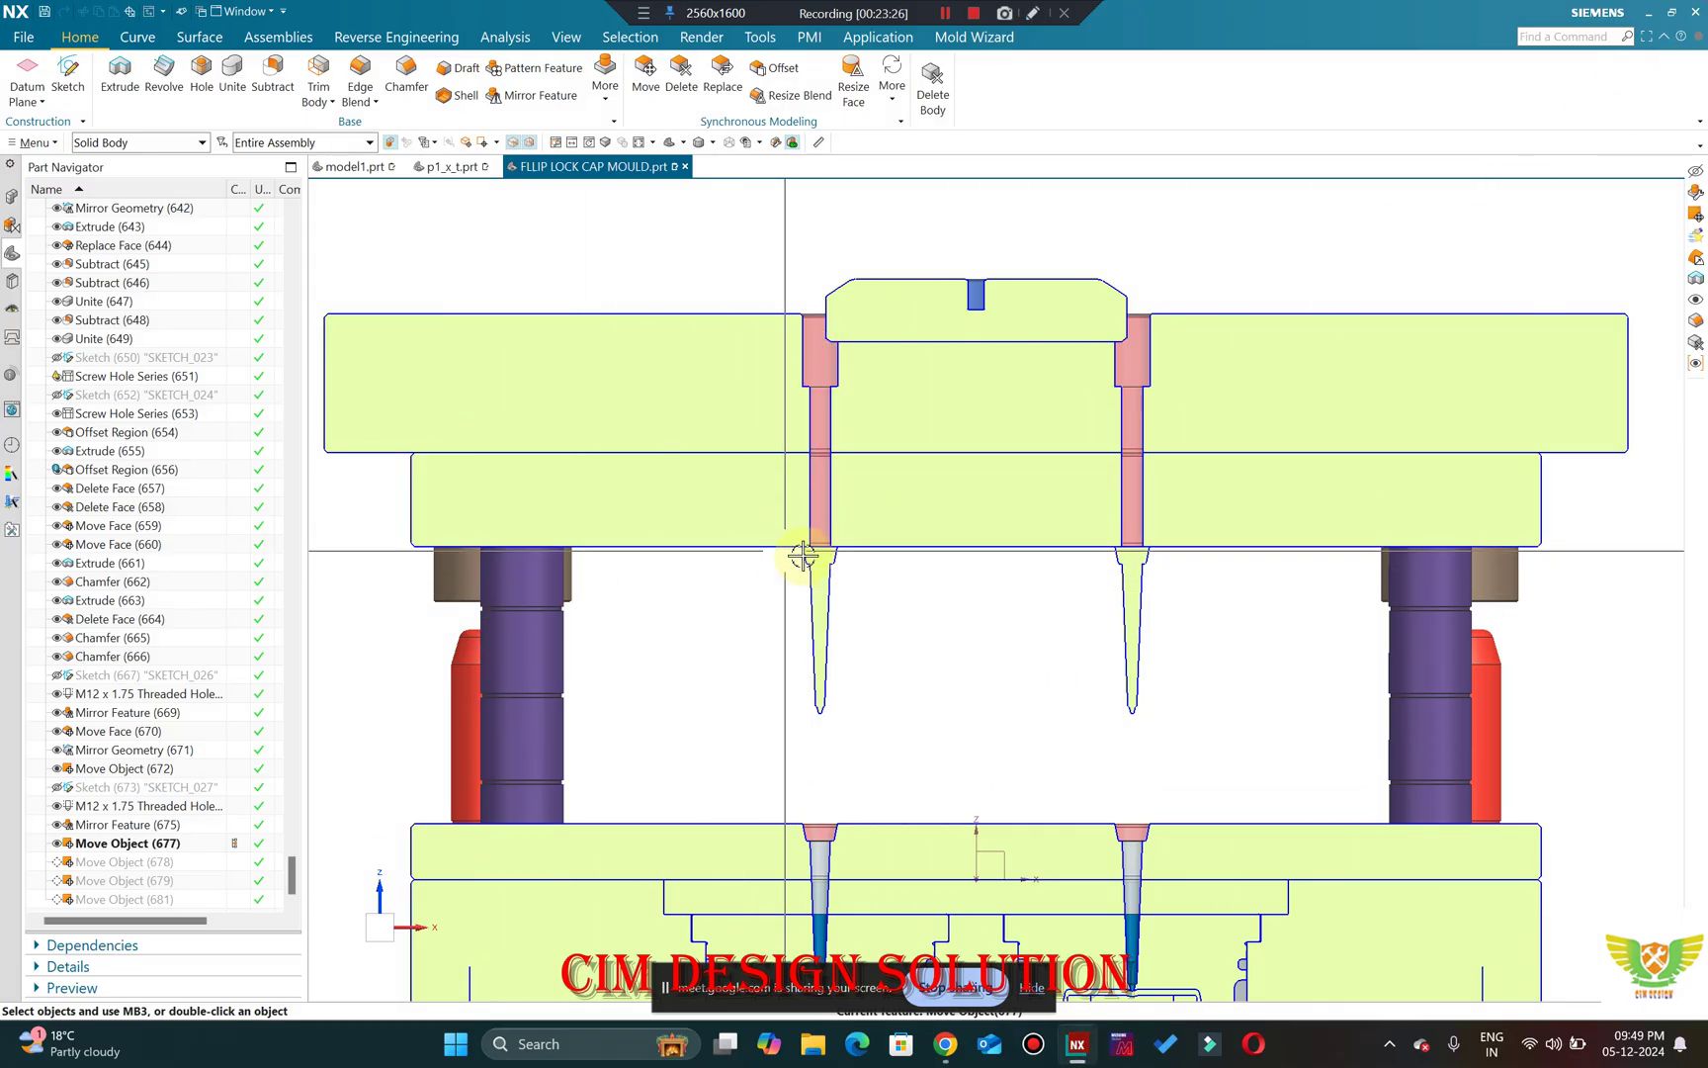
Turn off the section clipping and orient the mould to show the whole runner beneath the puller pins.
scroll(807, 538, "up", 3)
scroll(807, 539, "up", 2)
scroll(885, 499, "down", 4)
middle_click_drag(884, 499, 1163, 542)
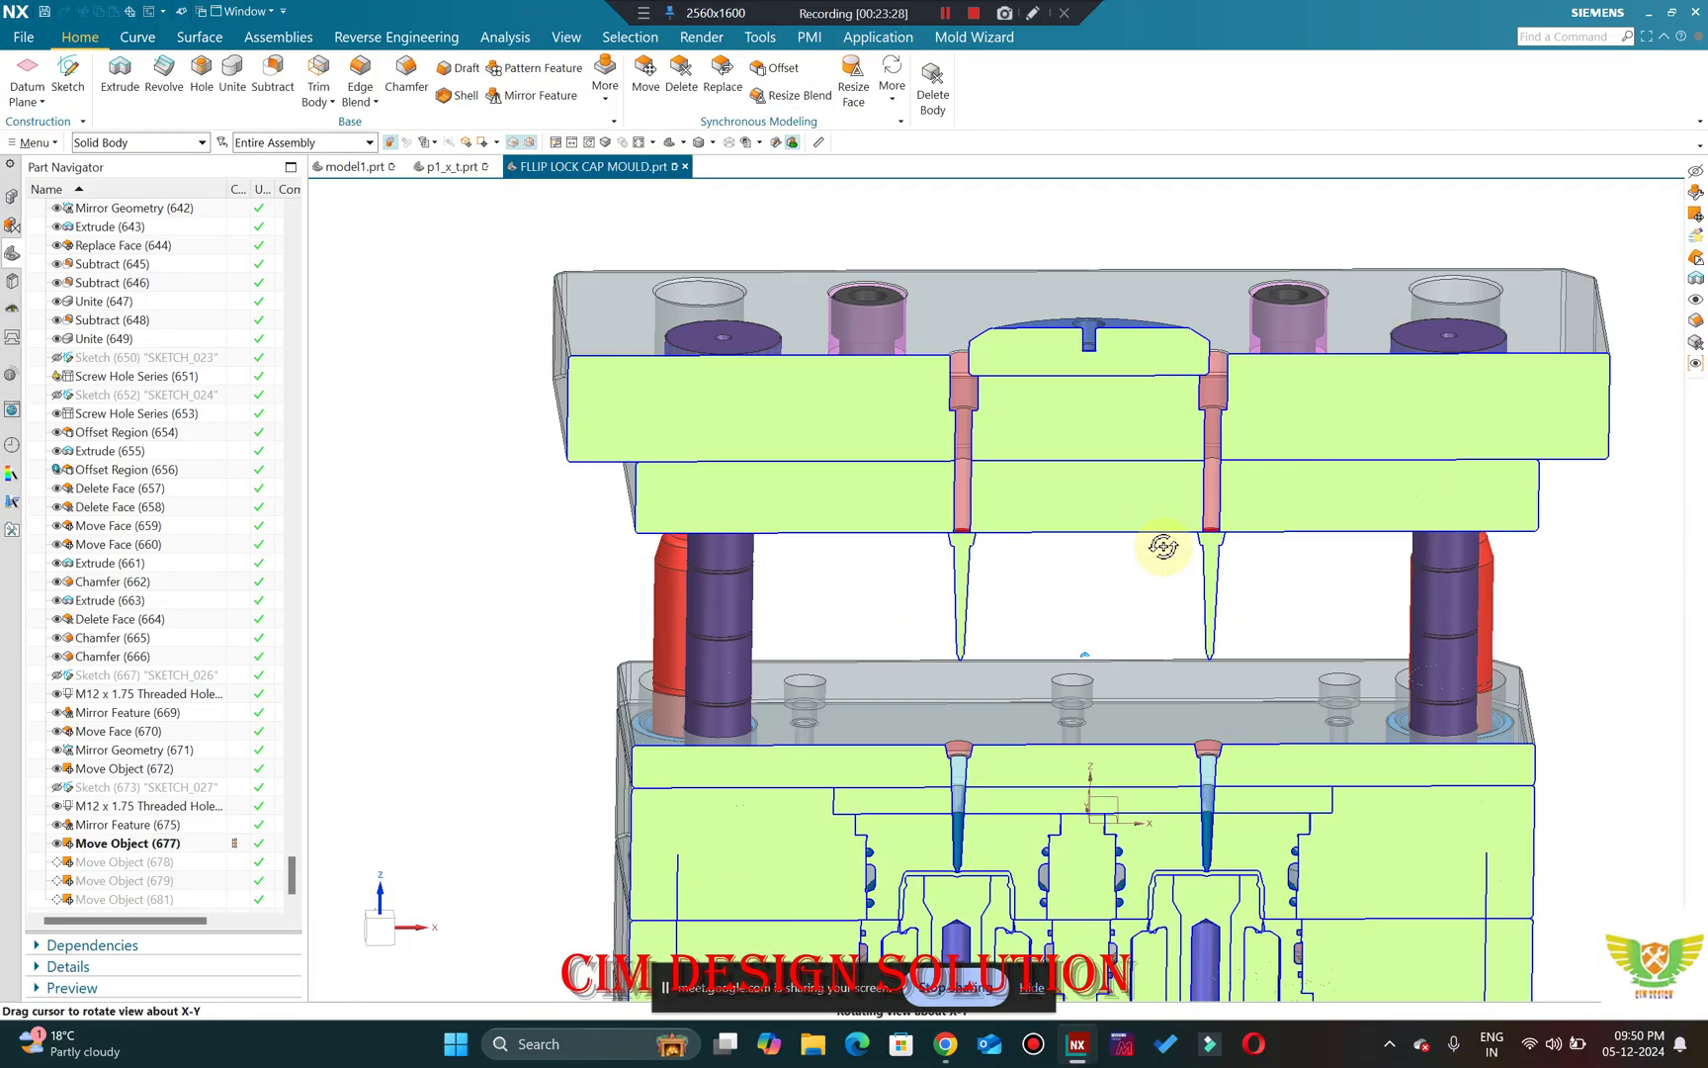
scroll(1177, 509, "up", 3)
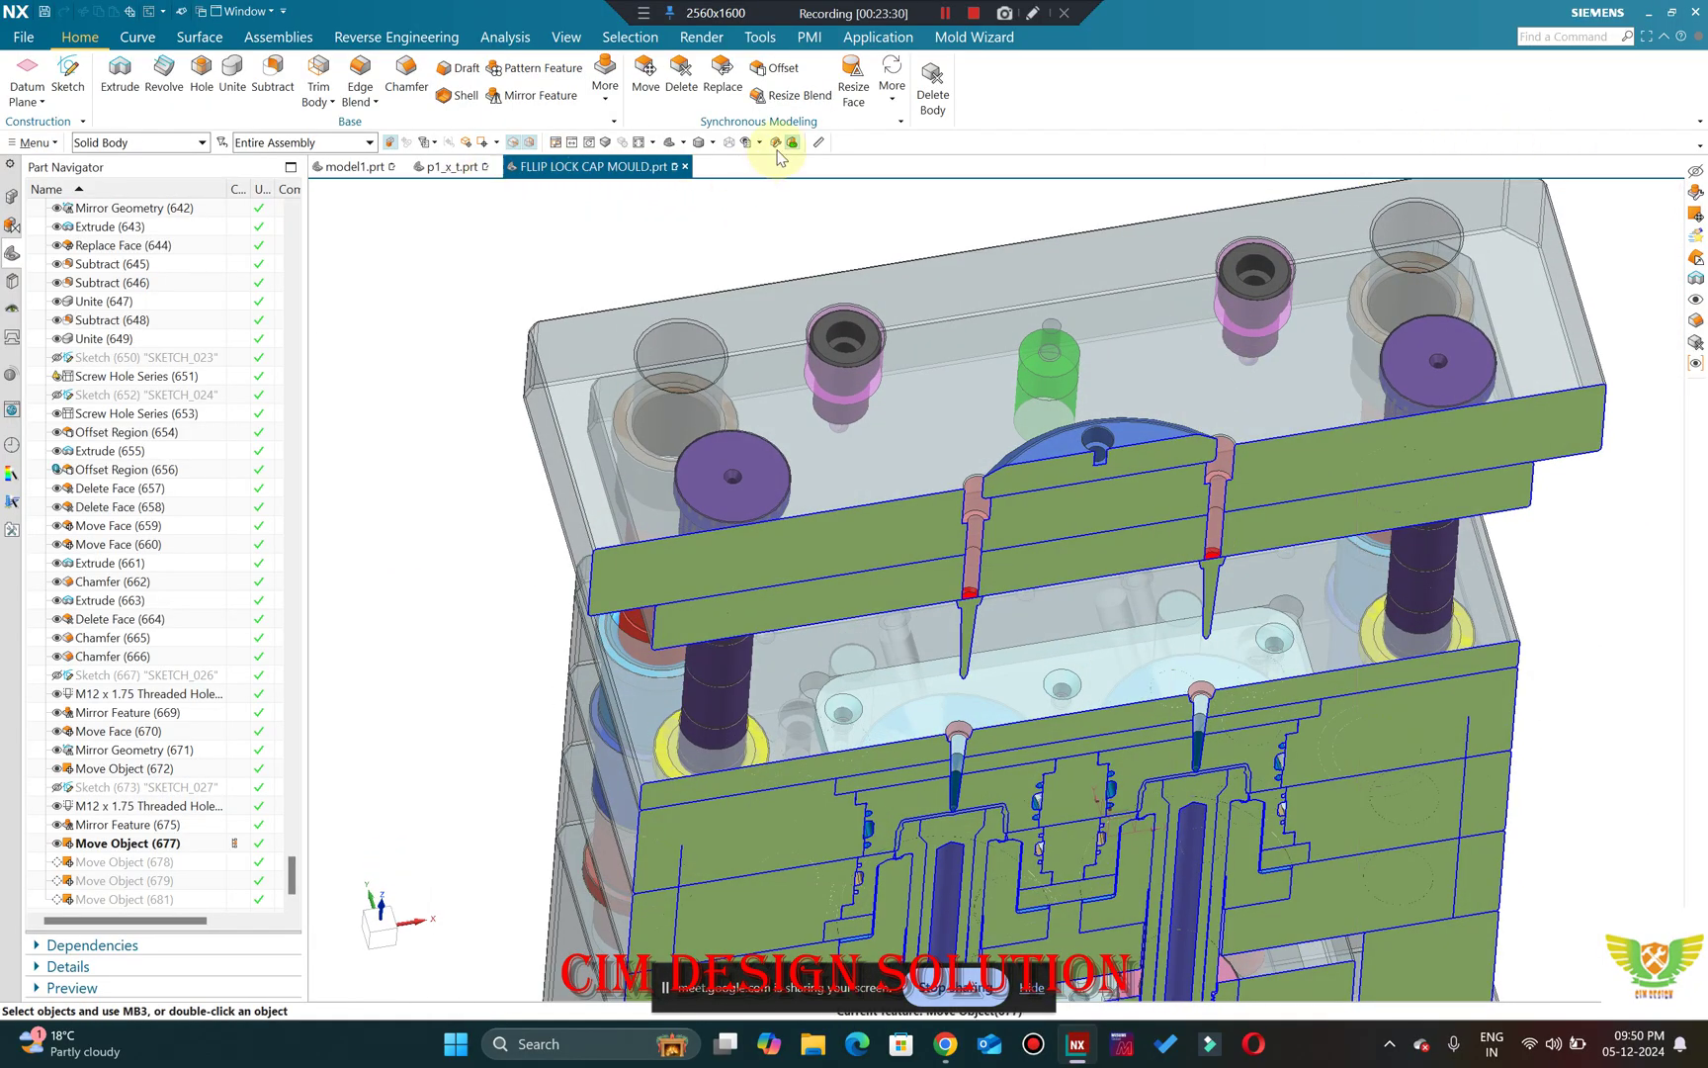
middle_click_drag(791, 173, 1094, 796)
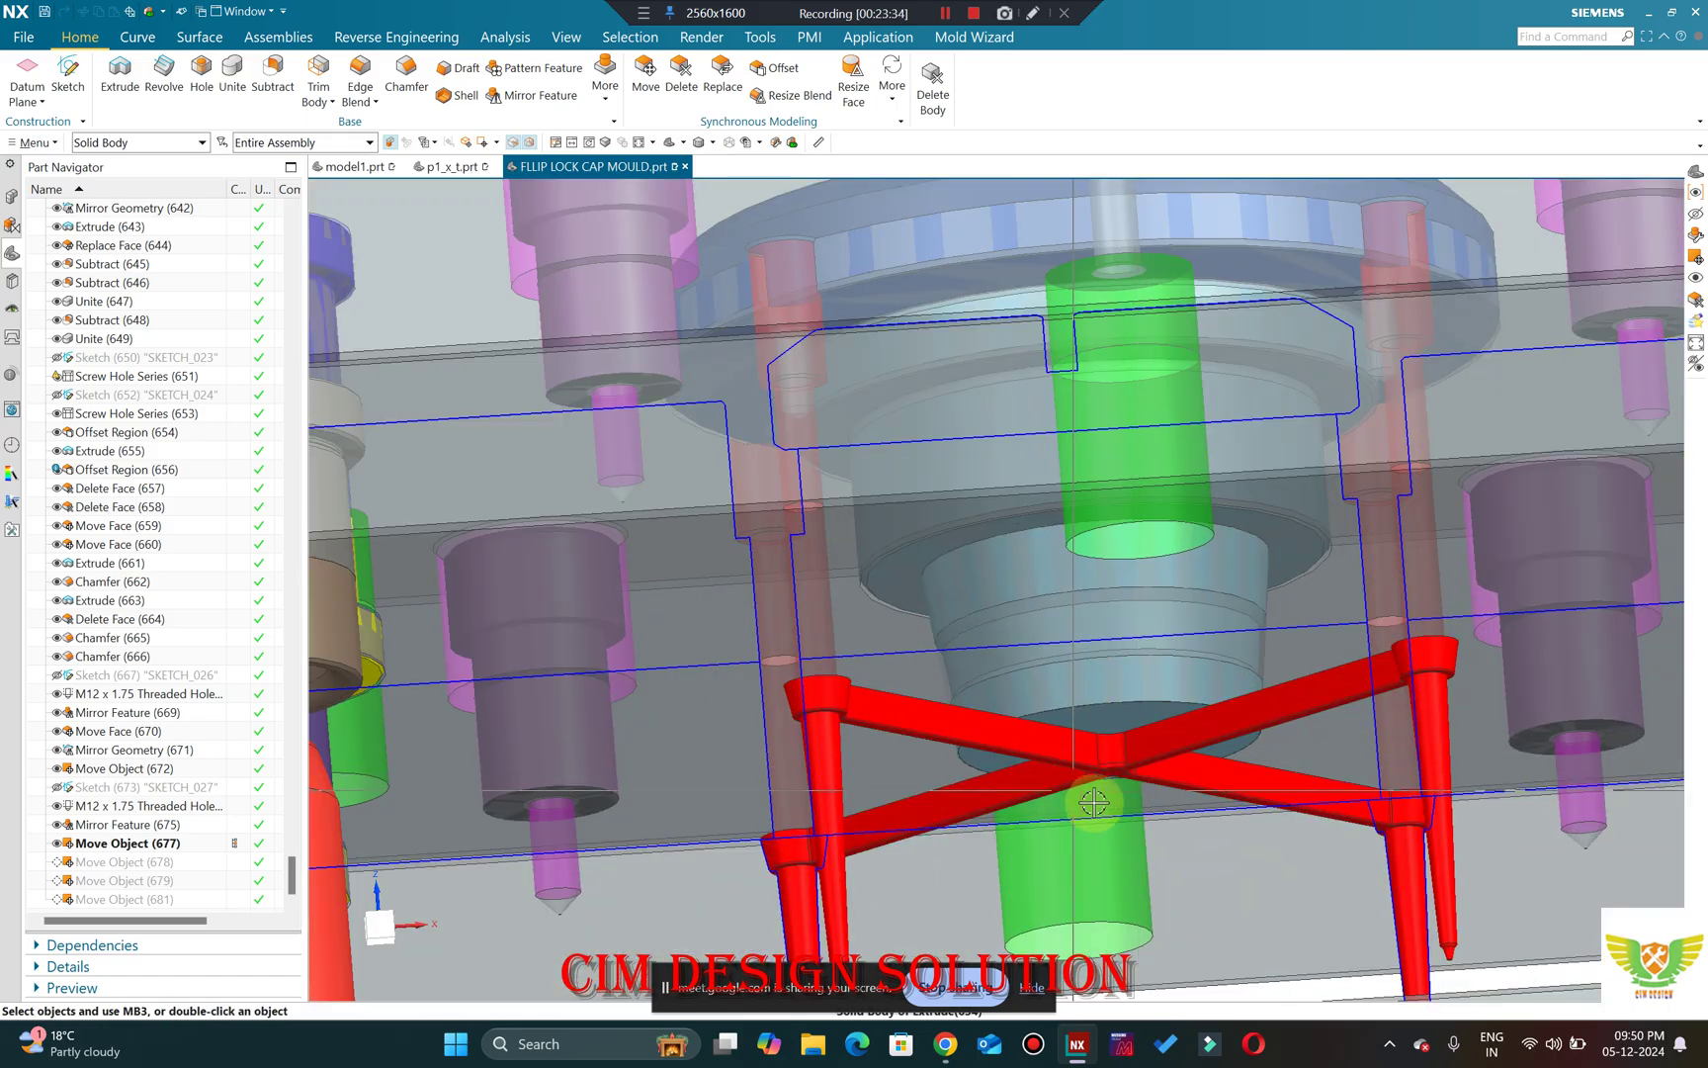
Examine where the puller pins meet the runner ends under the stripper plate from several angles.
scroll(988, 551, "down", 3)
scroll(885, 594, "up", 6)
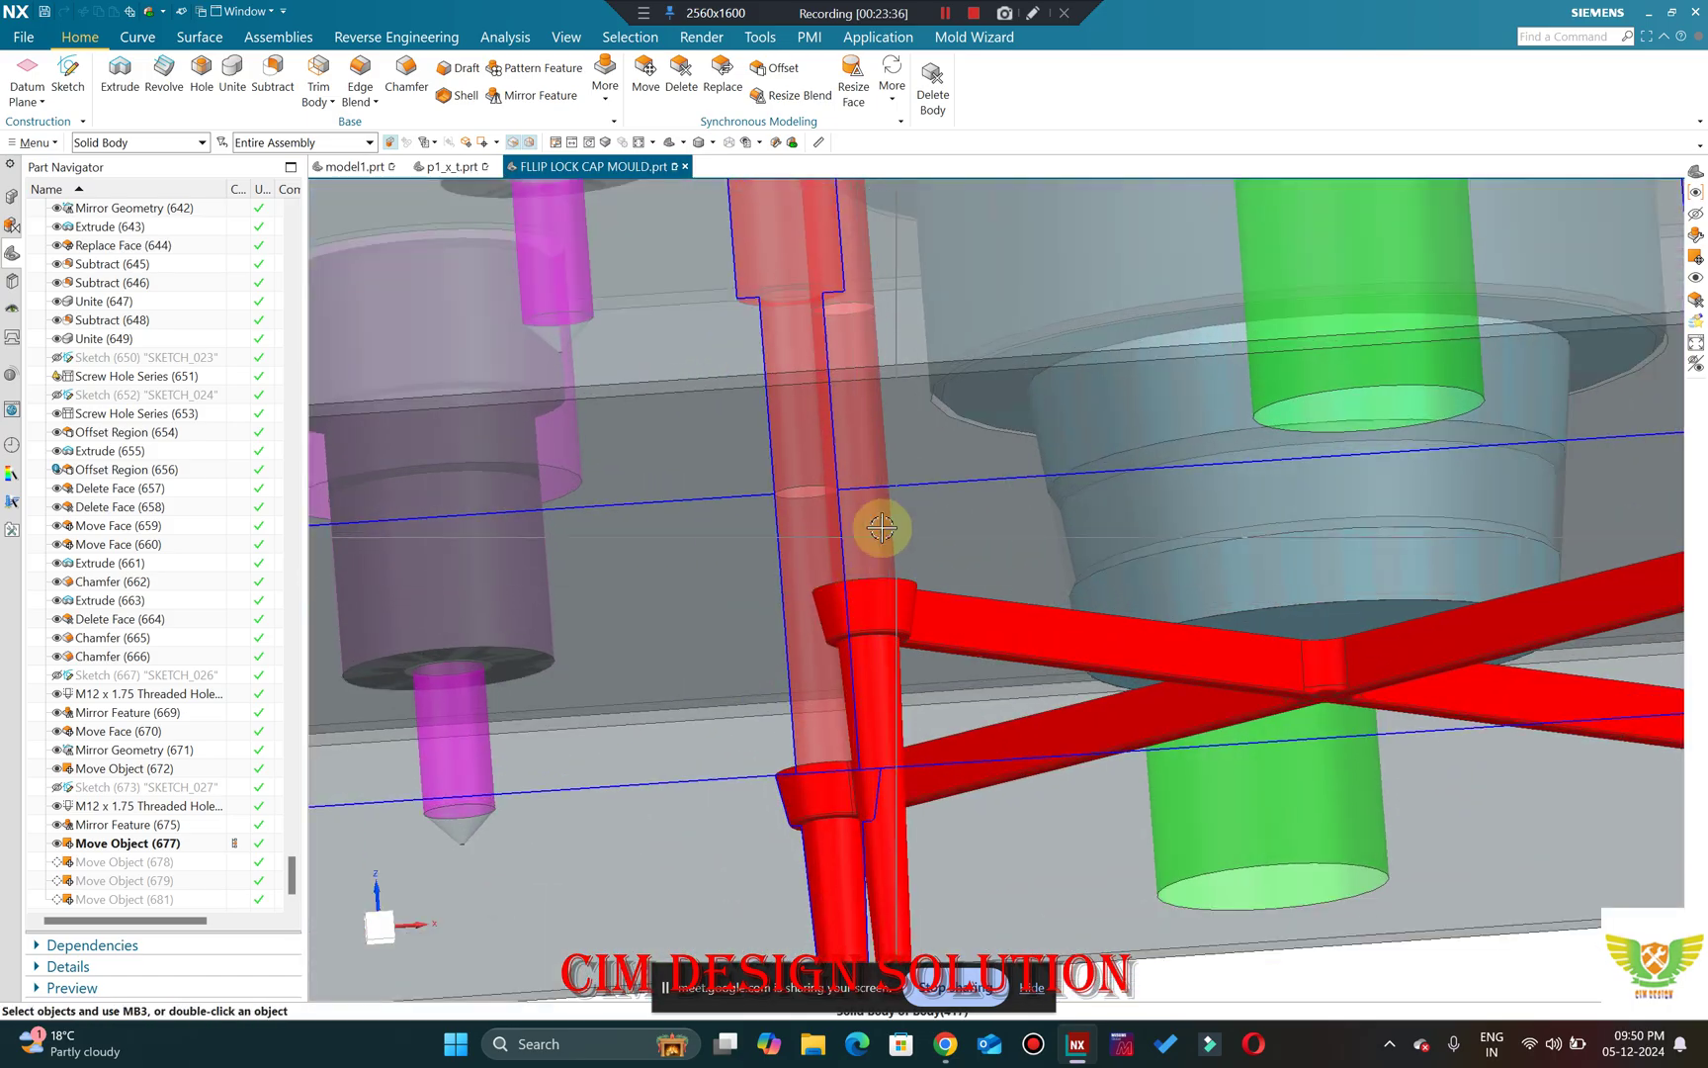
scroll(860, 643, "down", 3)
scroll(846, 603, "up", 6)
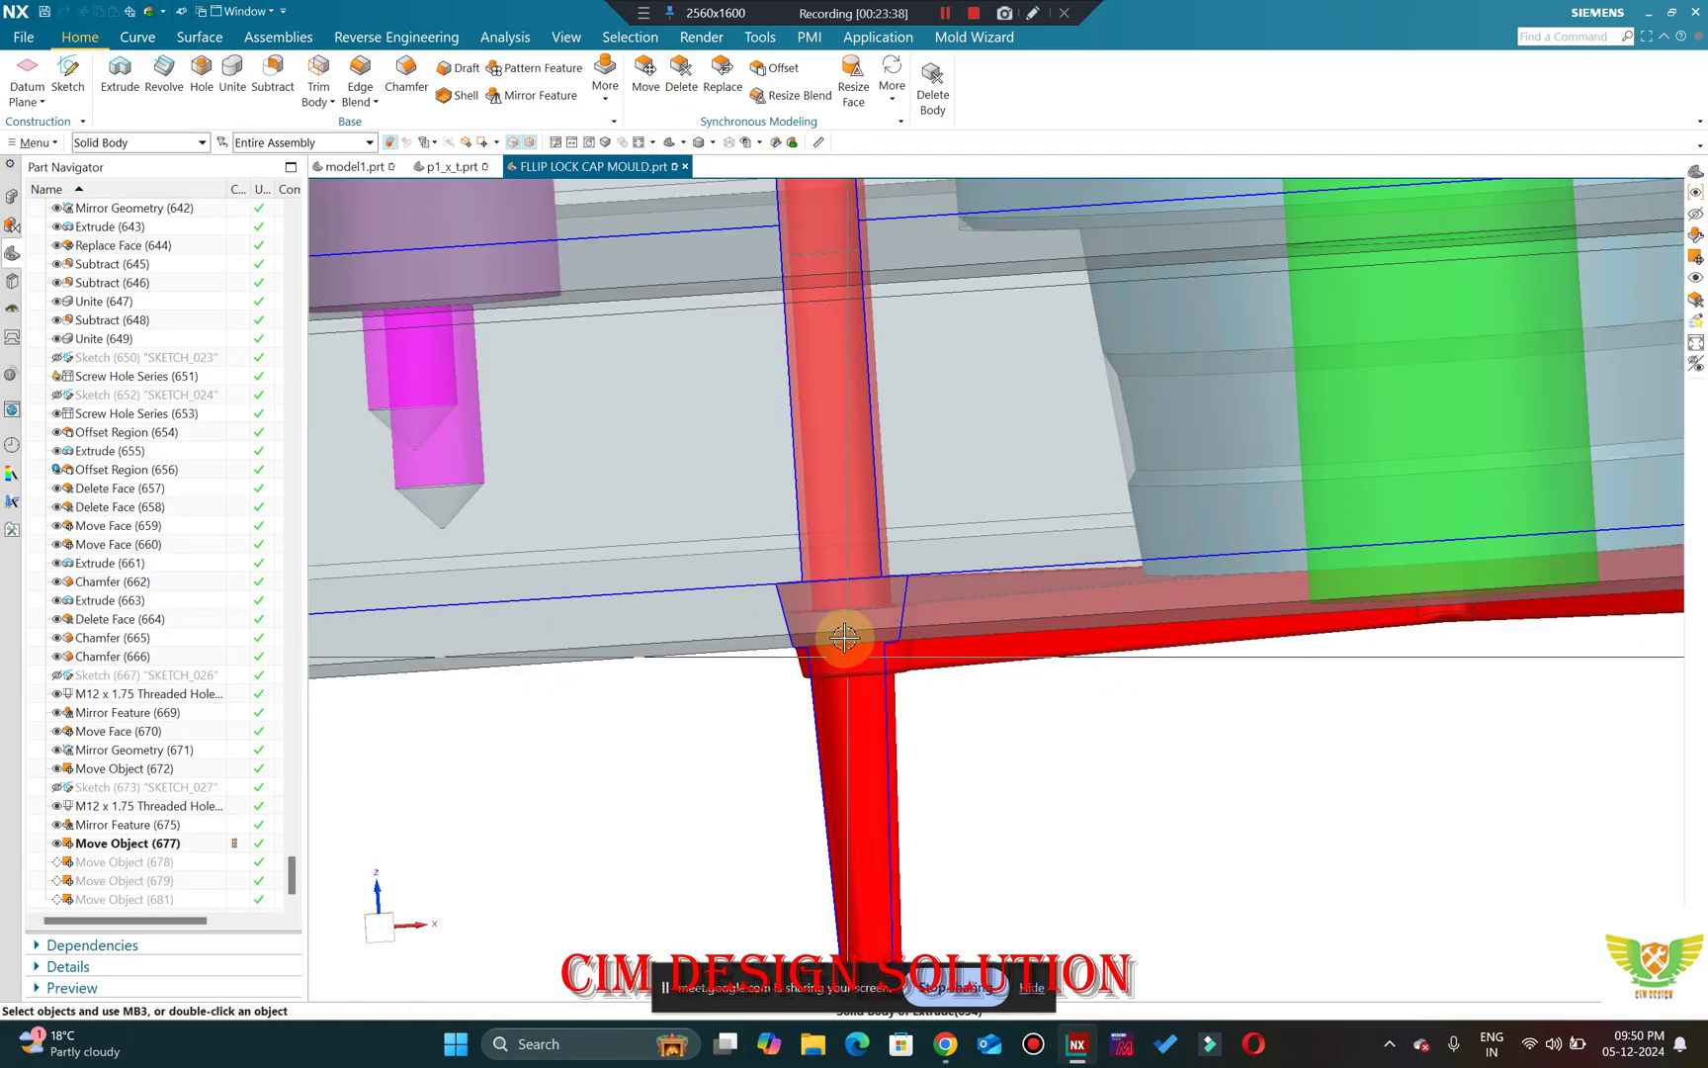
scroll(713, 602, "down", 3)
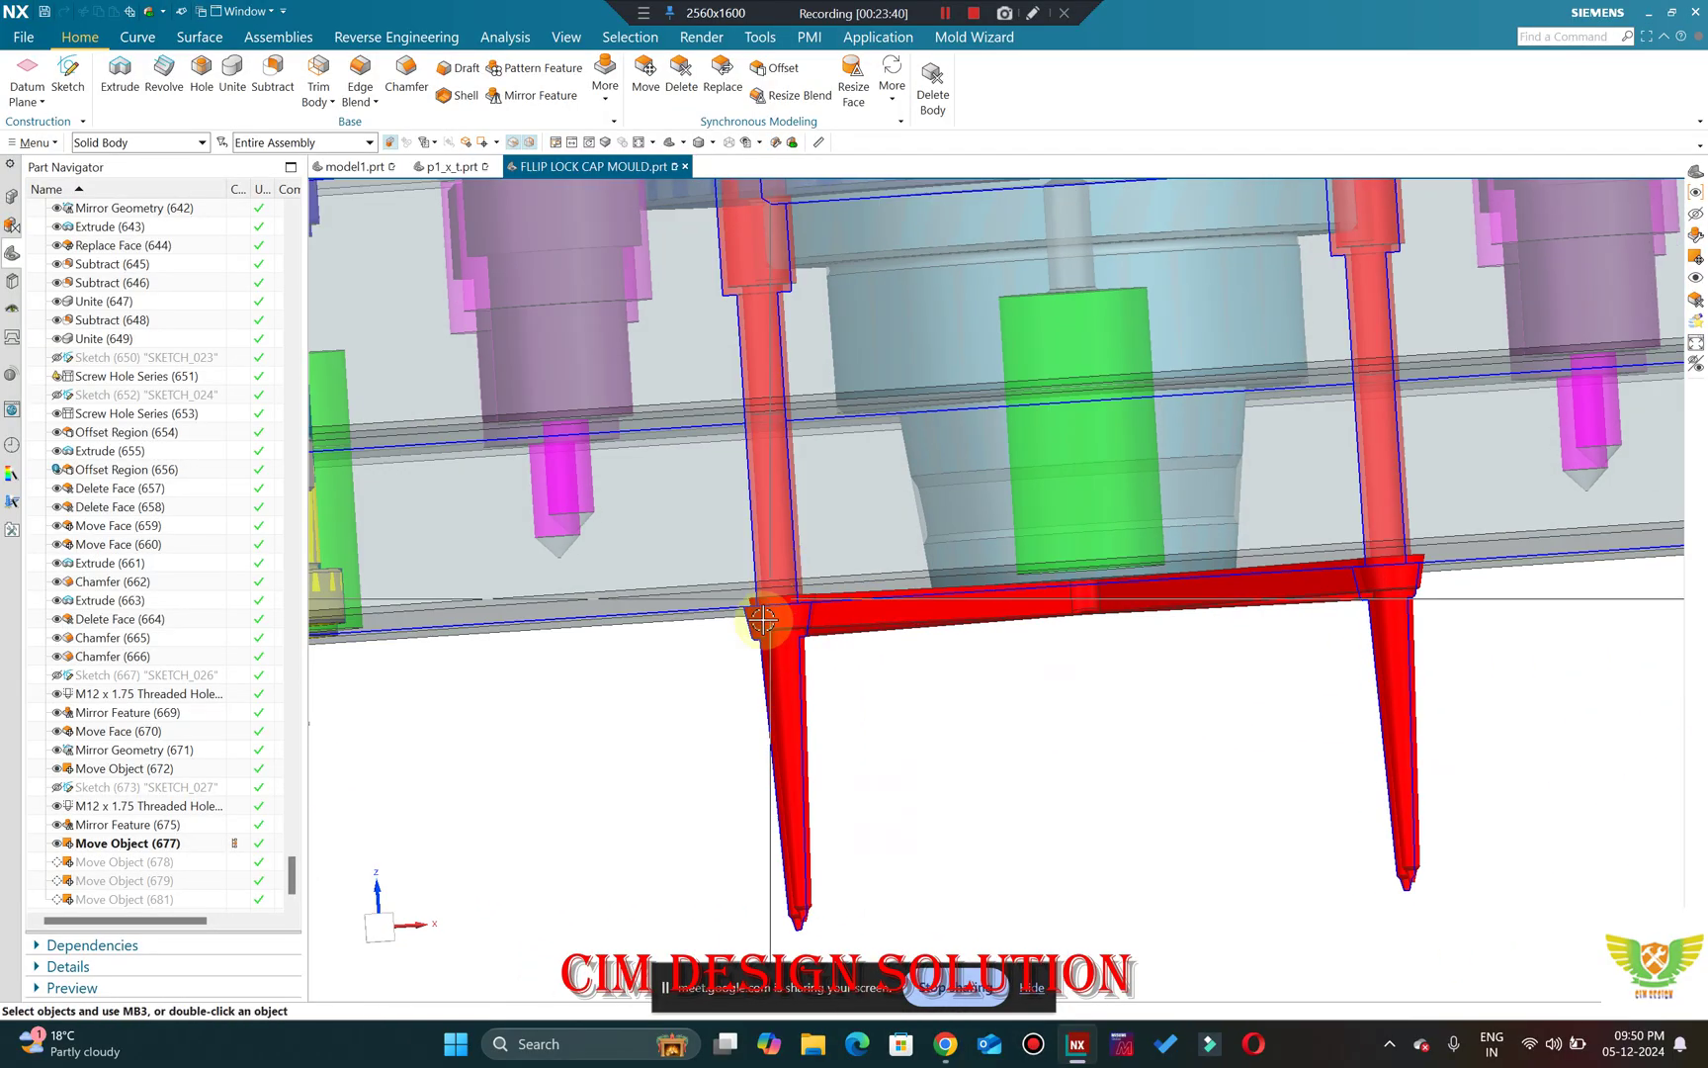
scroll(778, 575, "up", 5)
scroll(799, 543, "down", 3)
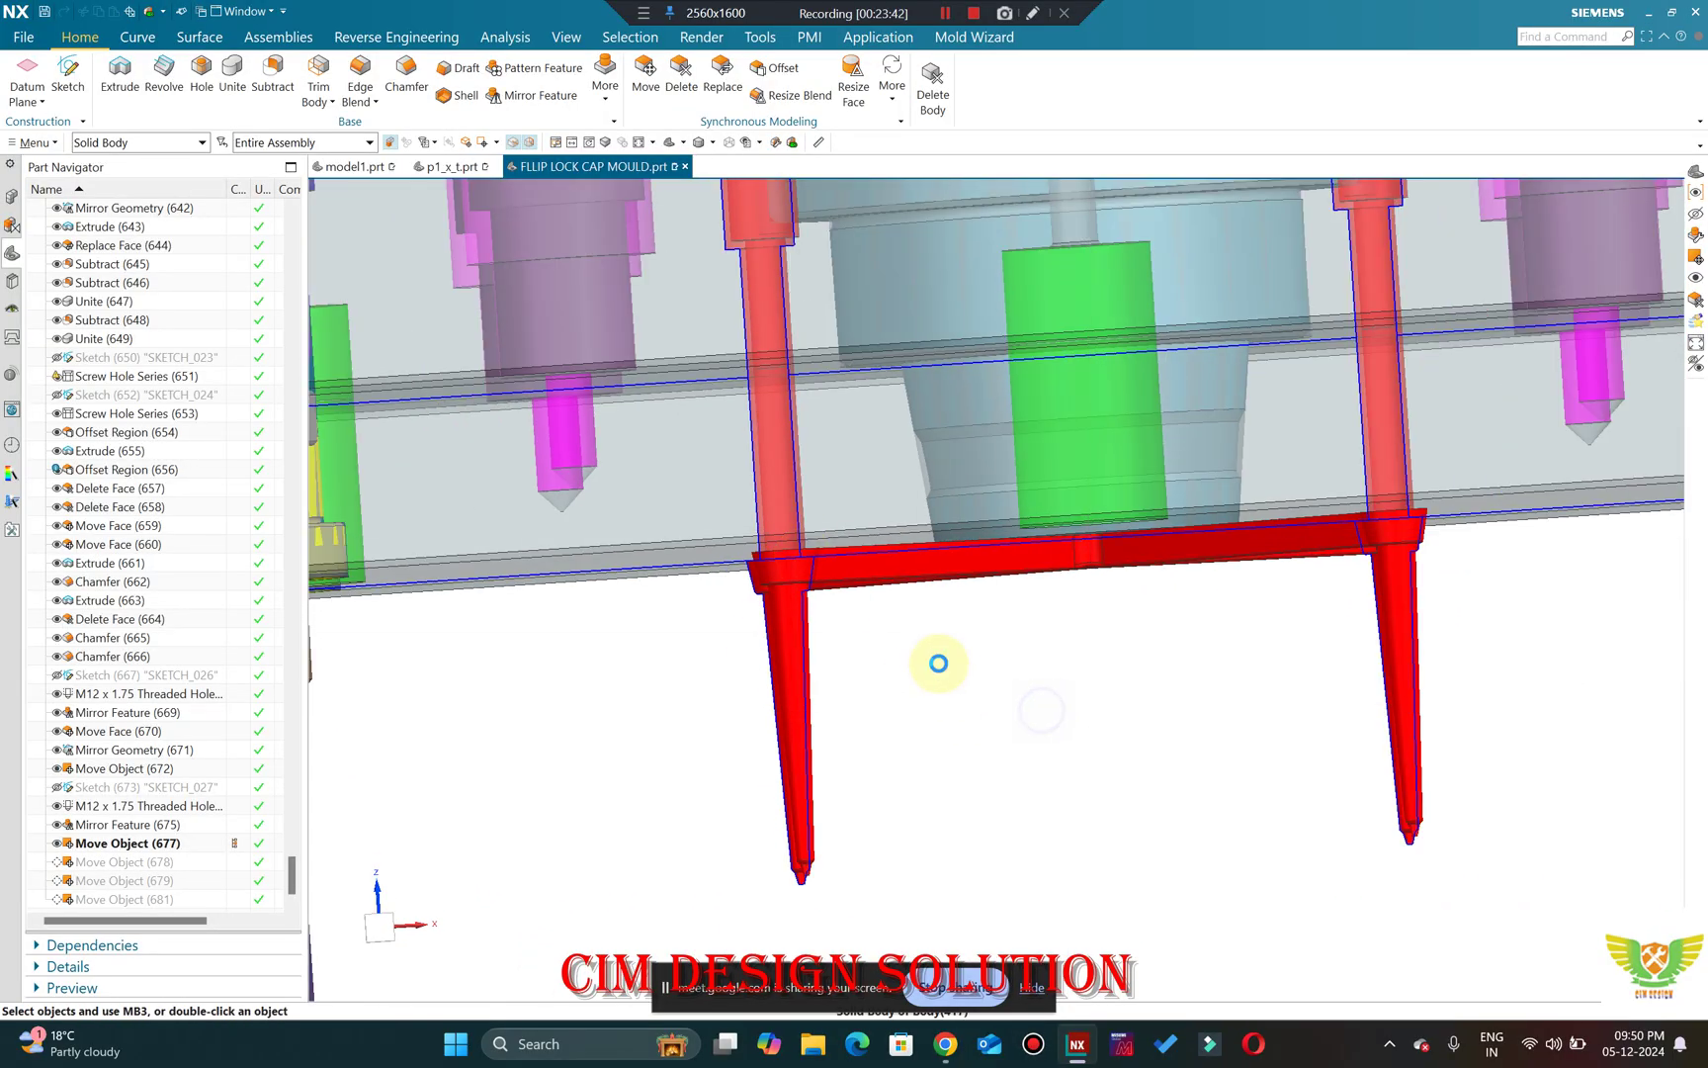
scroll(774, 565, "up", 5)
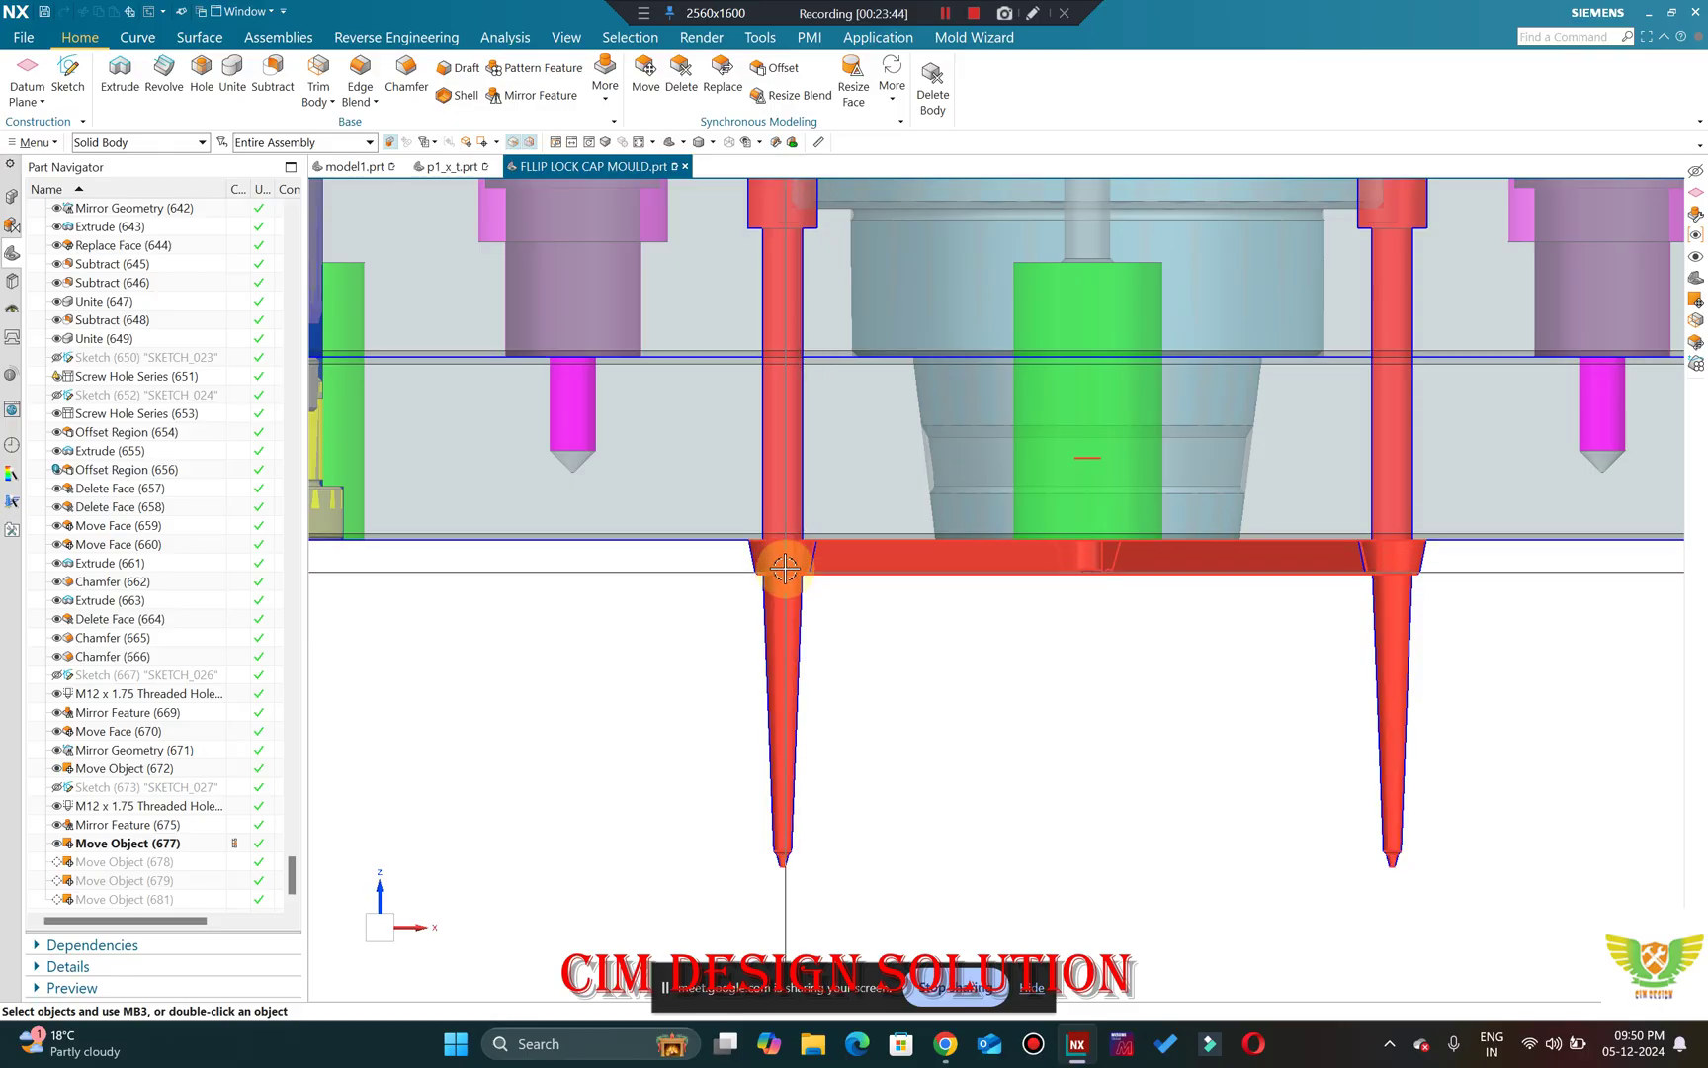
scroll(1082, 576, "down", 3)
scroll(1080, 558, "down", 3)
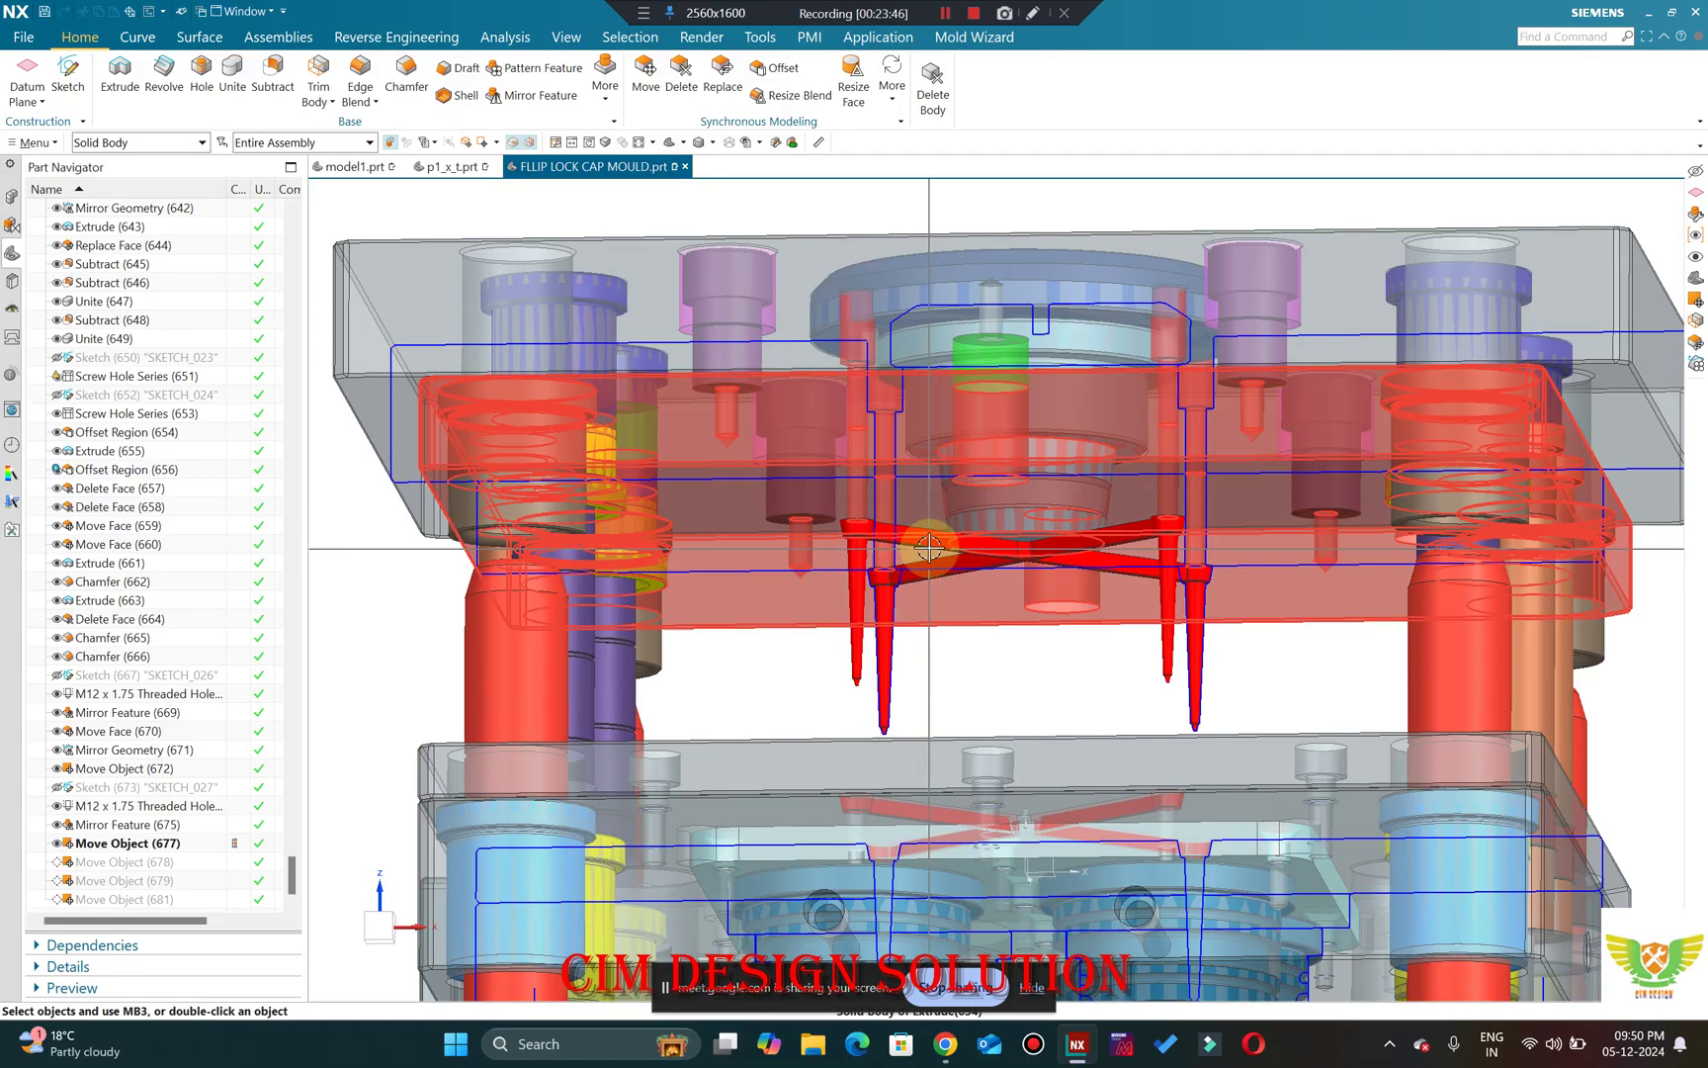
Orient the mould to the front view and make Move Object (678) the current feature.
key("ctrl+alt+f")
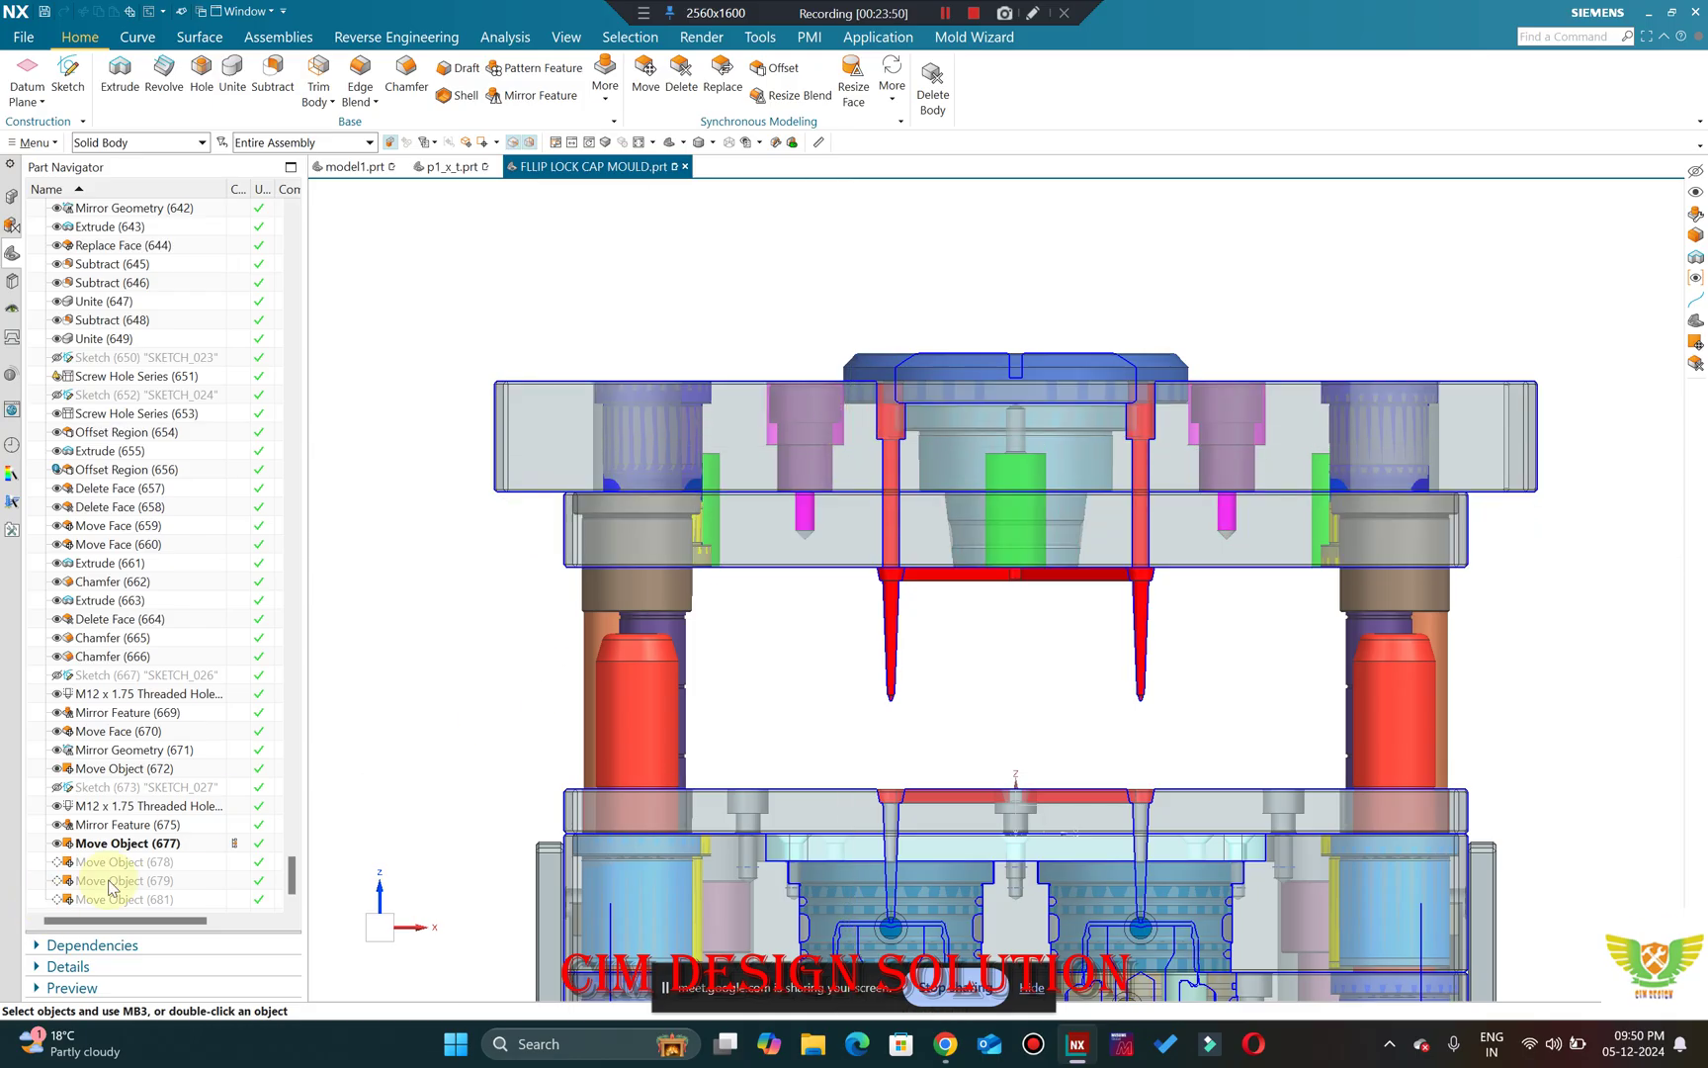
right_click(111, 867)
left_click(168, 713)
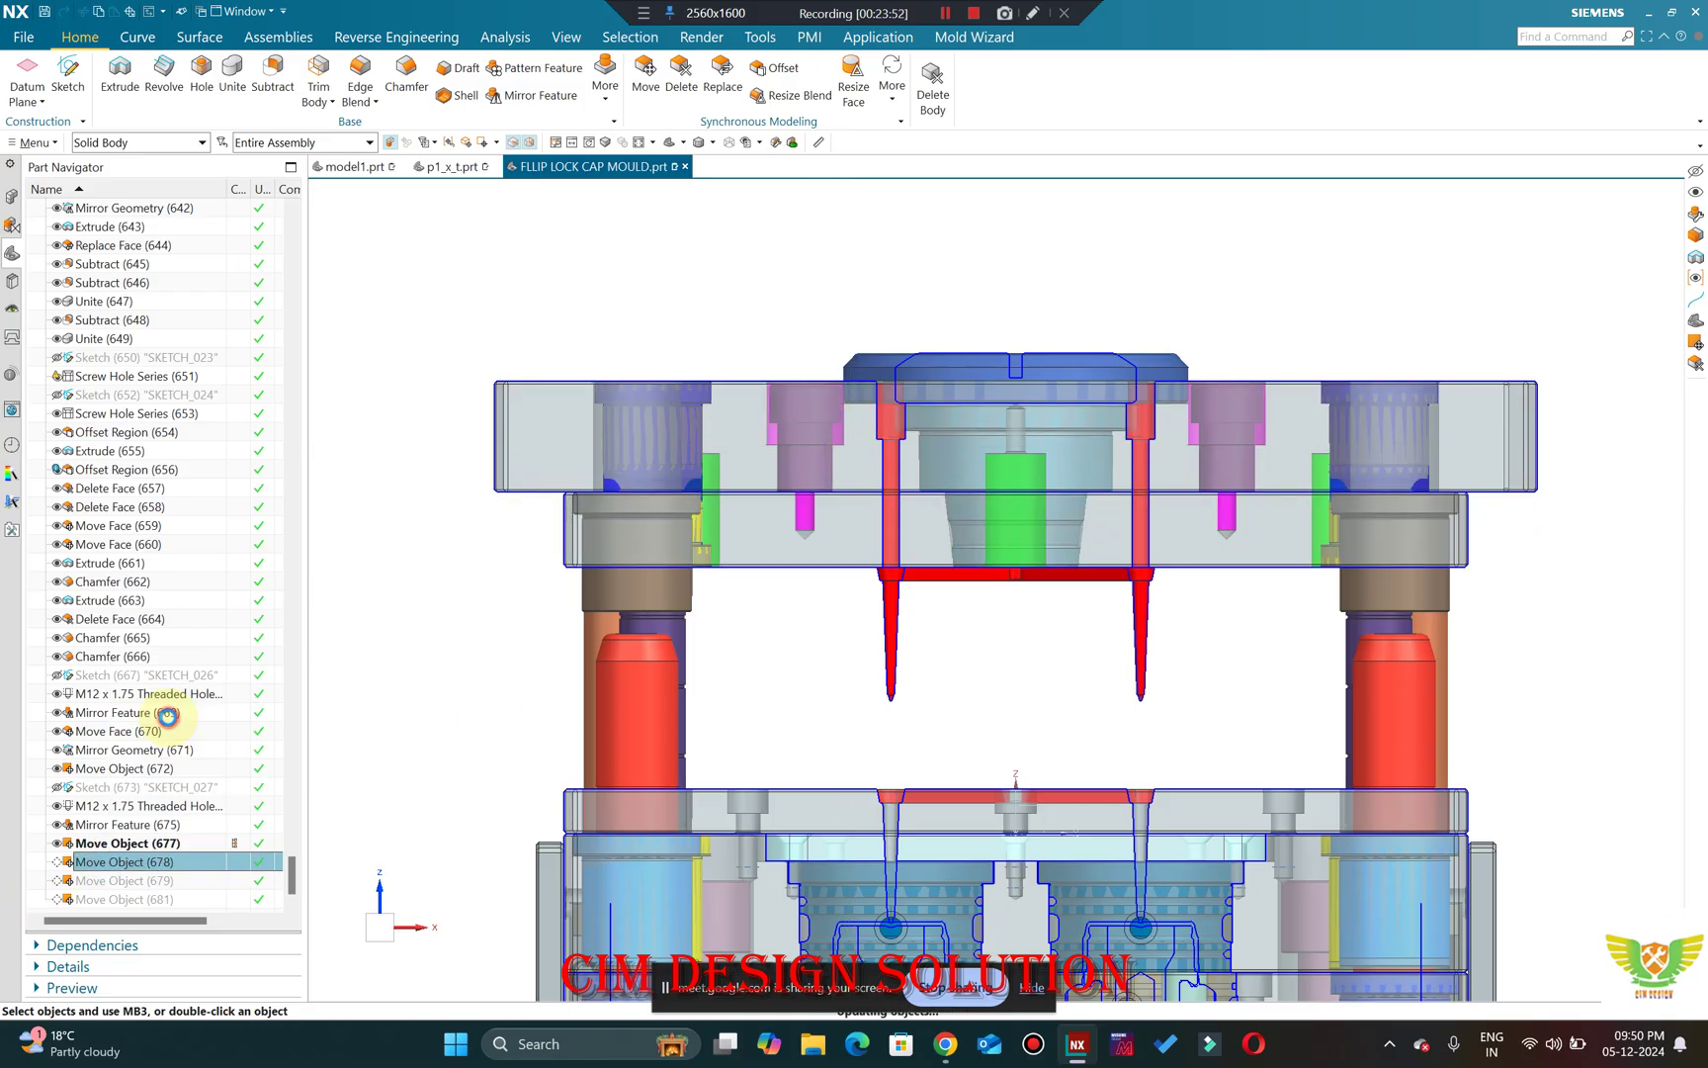
scroll(880, 495, "up", 3)
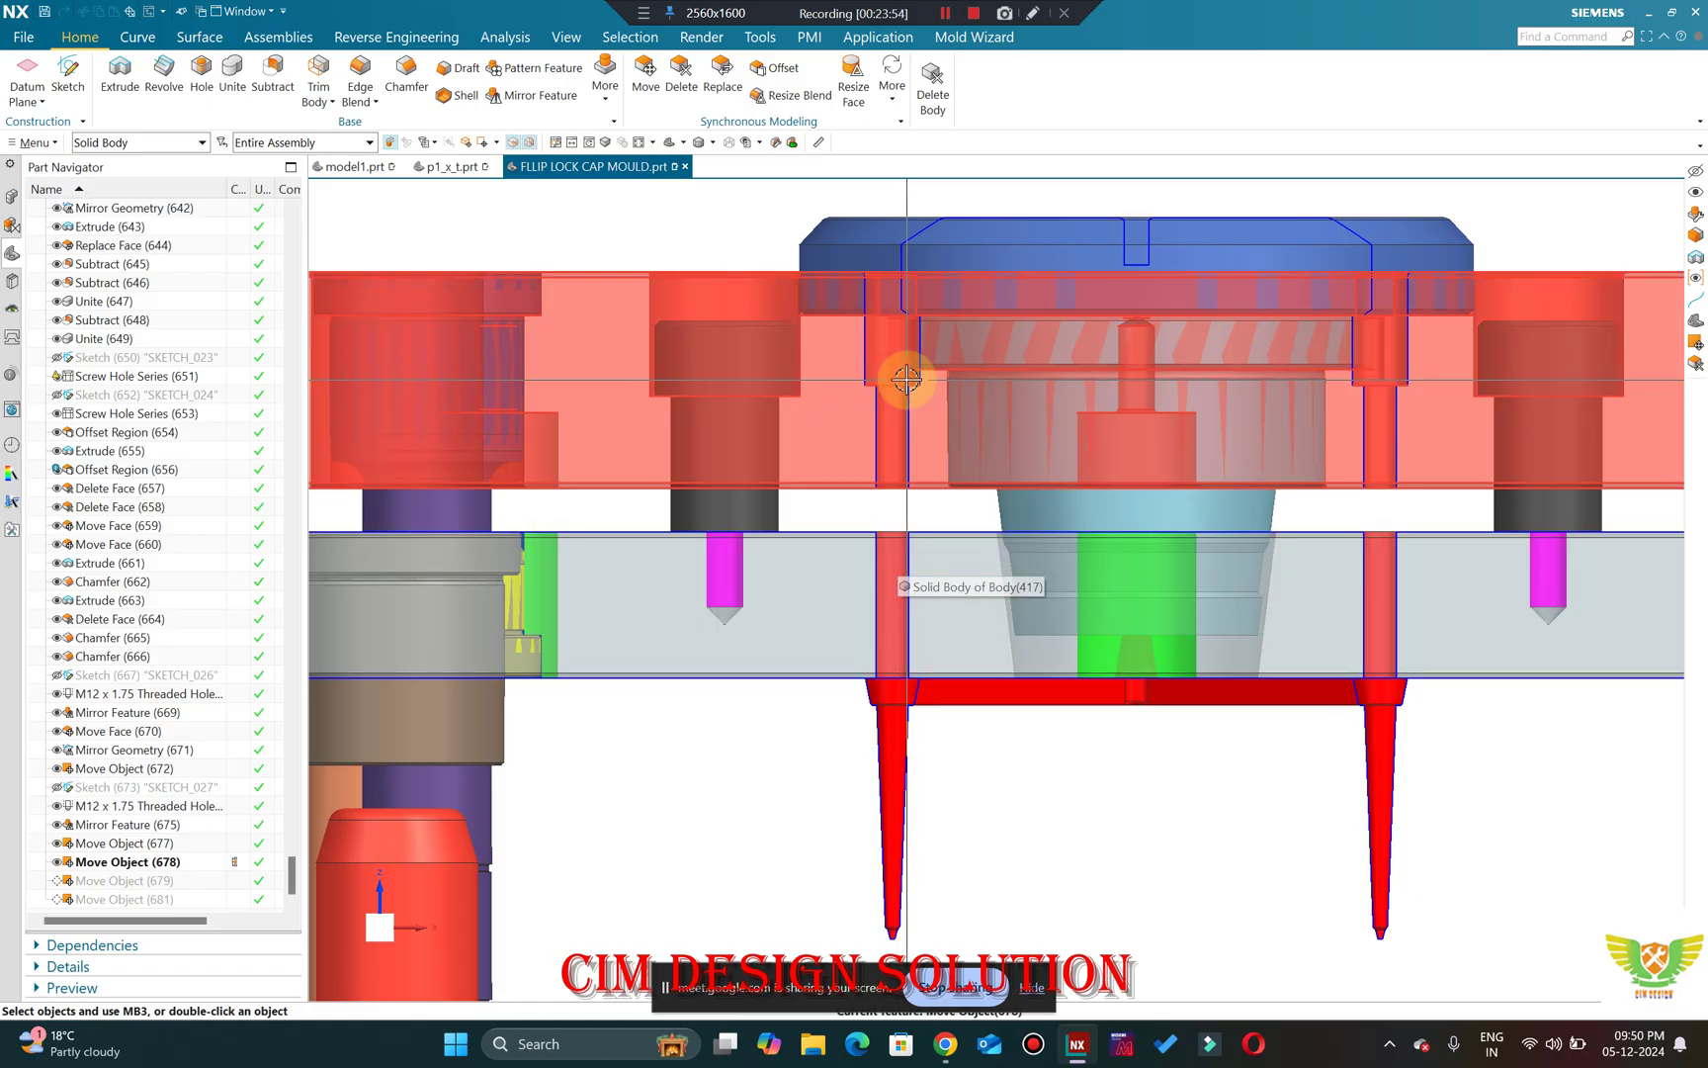
Examine the puller pins in front view, from their heads under the locating ring to the runner beneath the stripper plate.
scroll(895, 633, "up", 2)
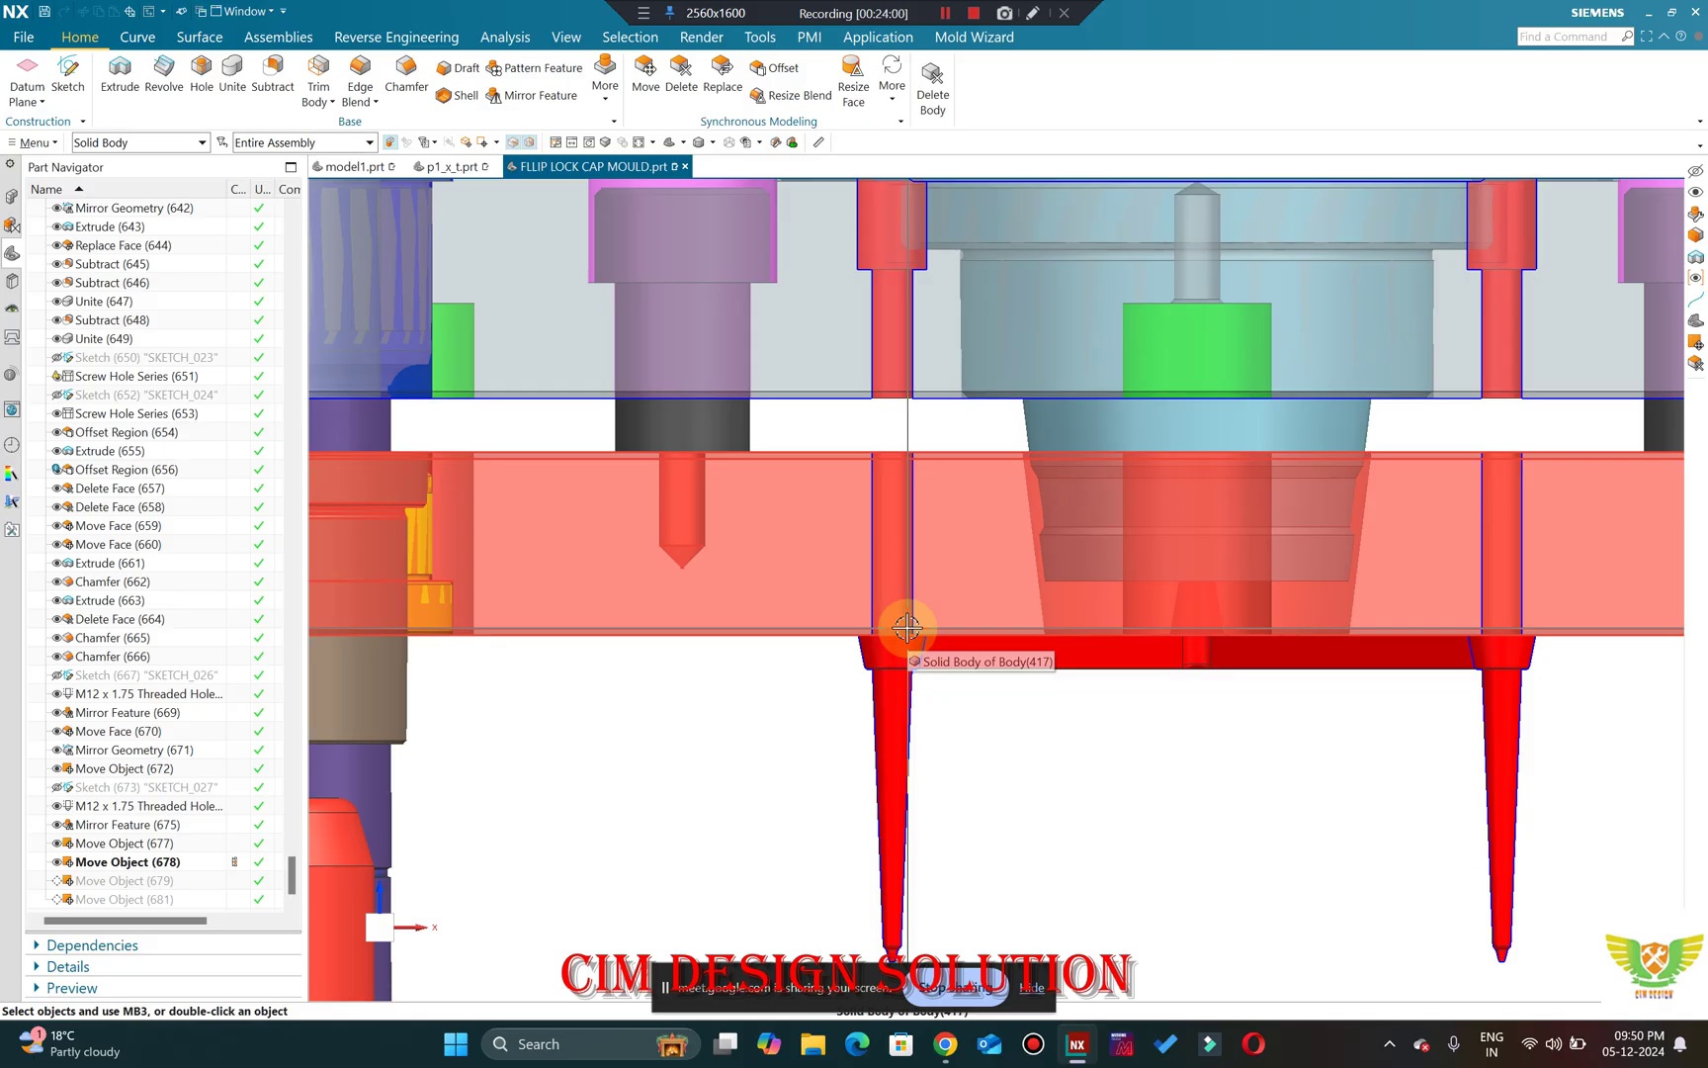
scroll(705, 617, "down", 2)
scroll(971, 496, "up", 3)
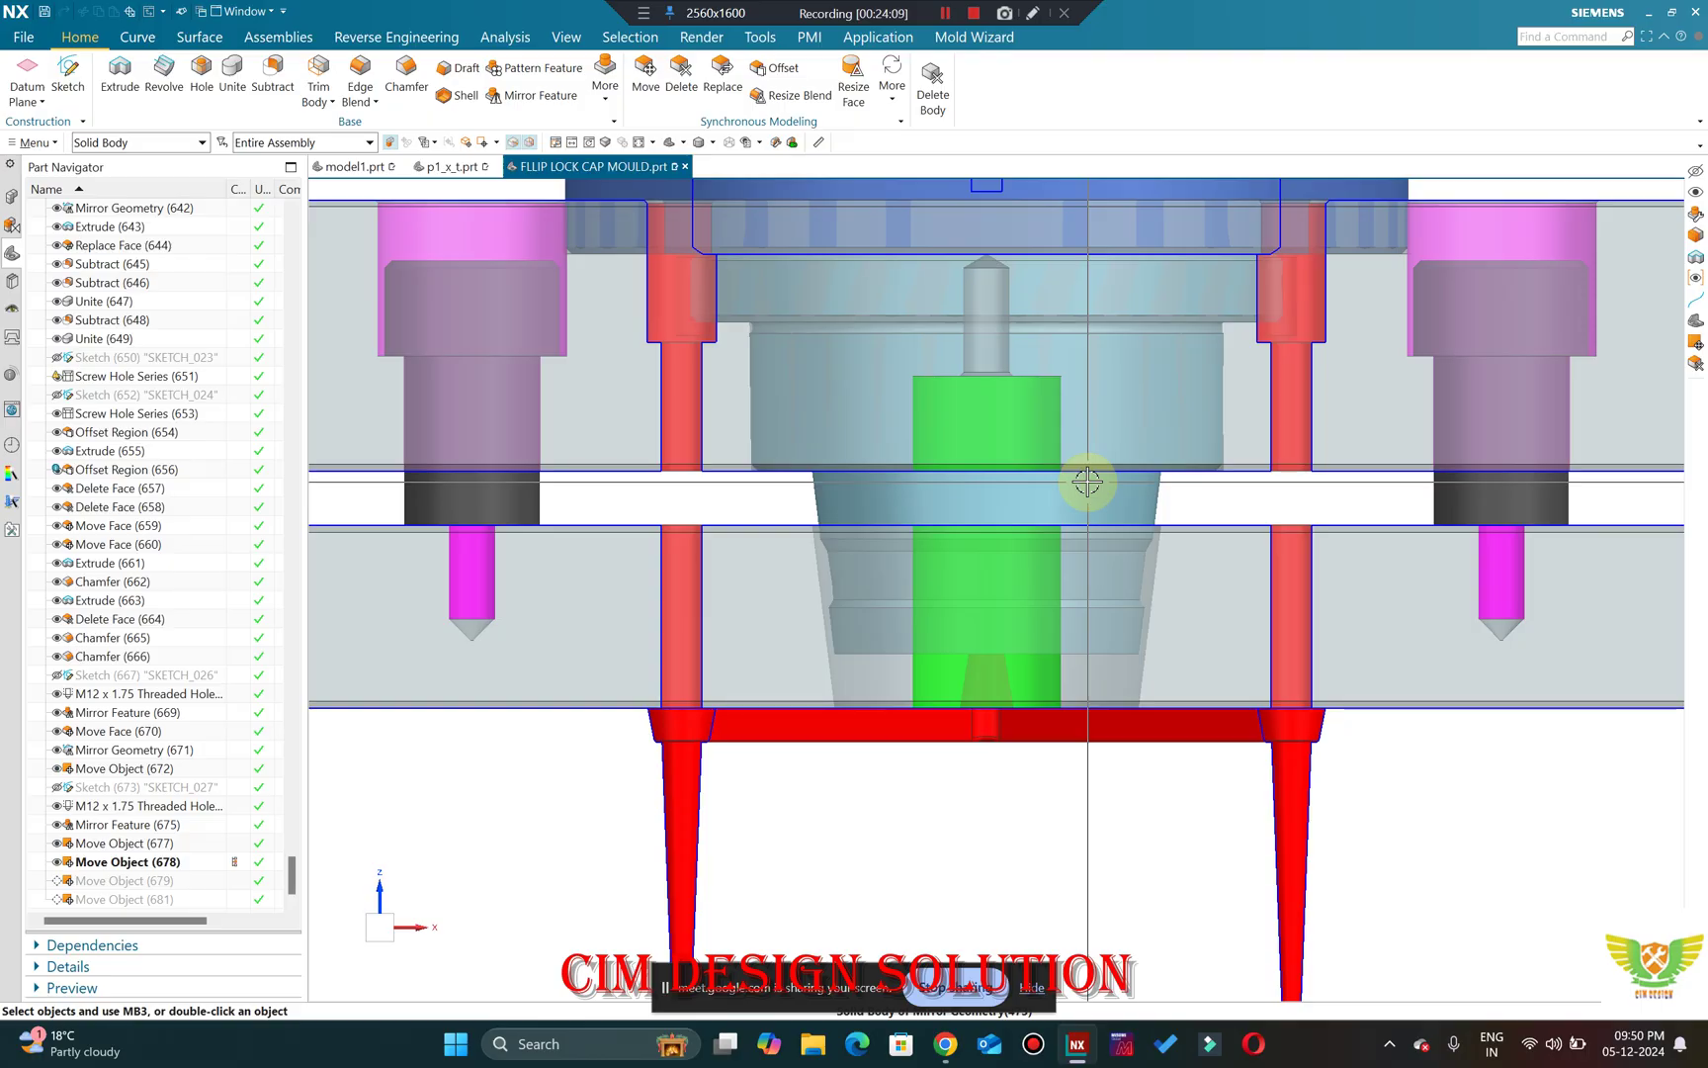
scroll(1081, 396, "down", 3)
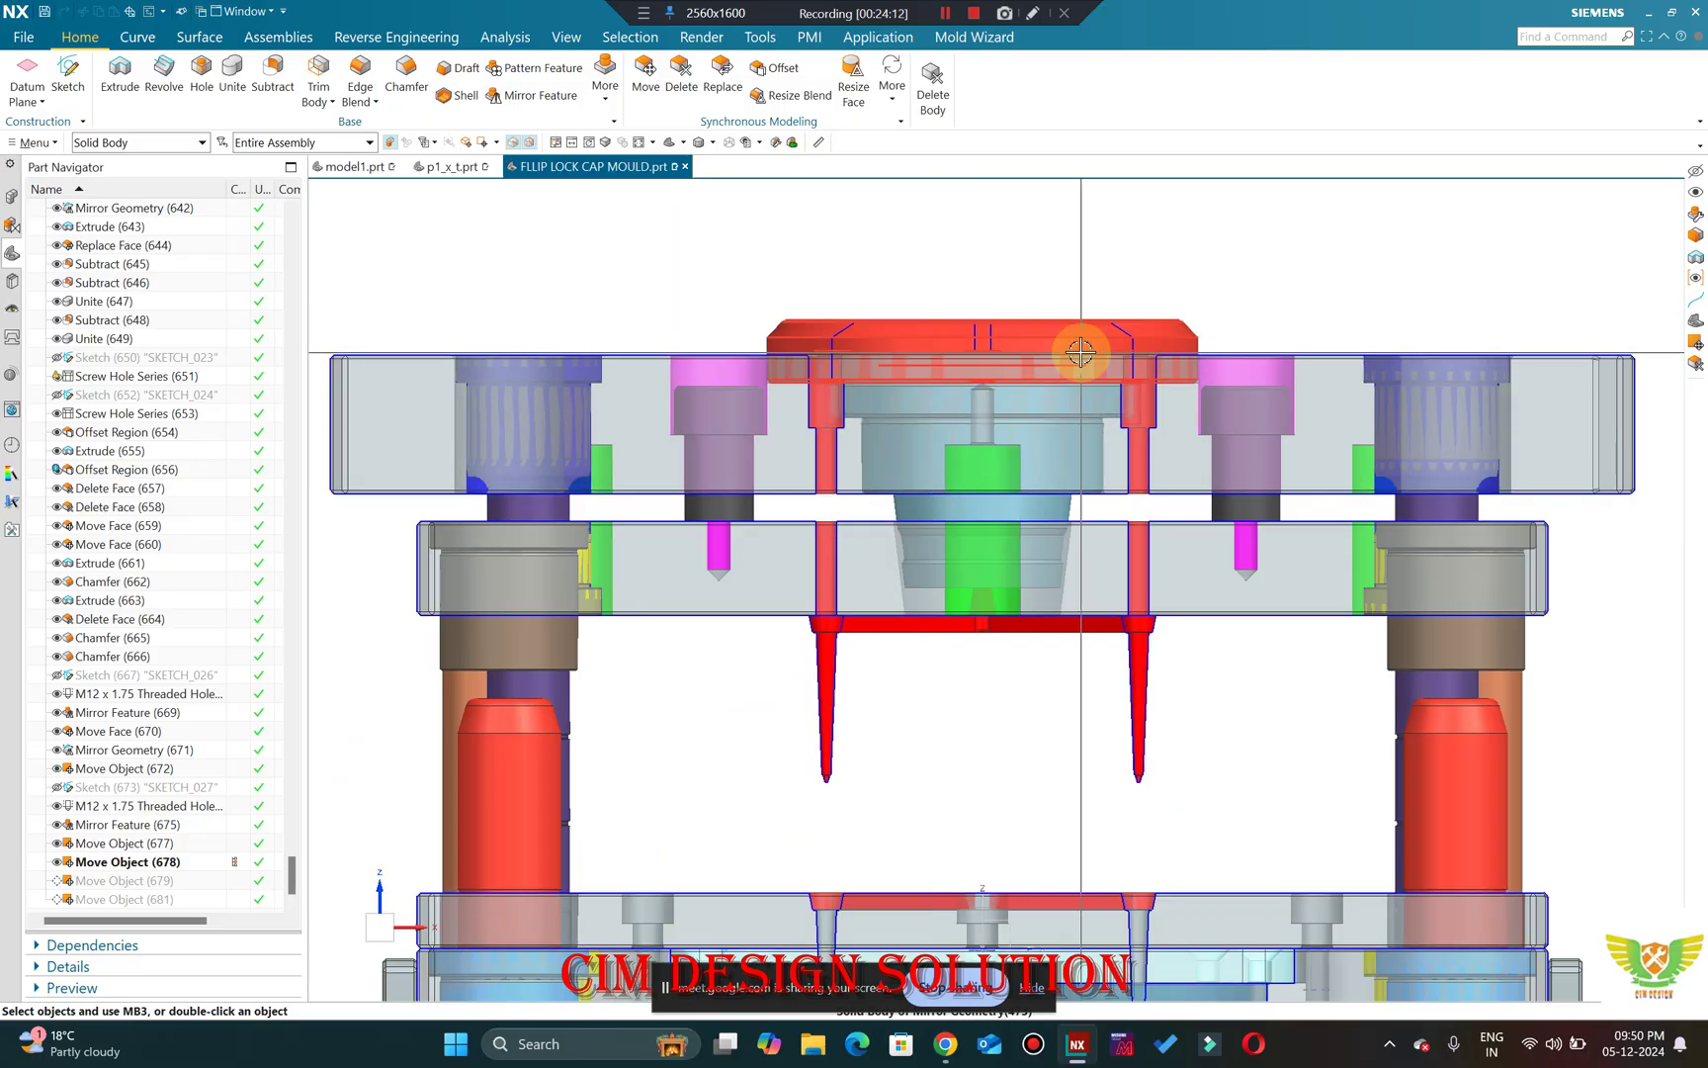
scroll(1081, 353, "up", 2)
scroll(927, 822, "up", 3)
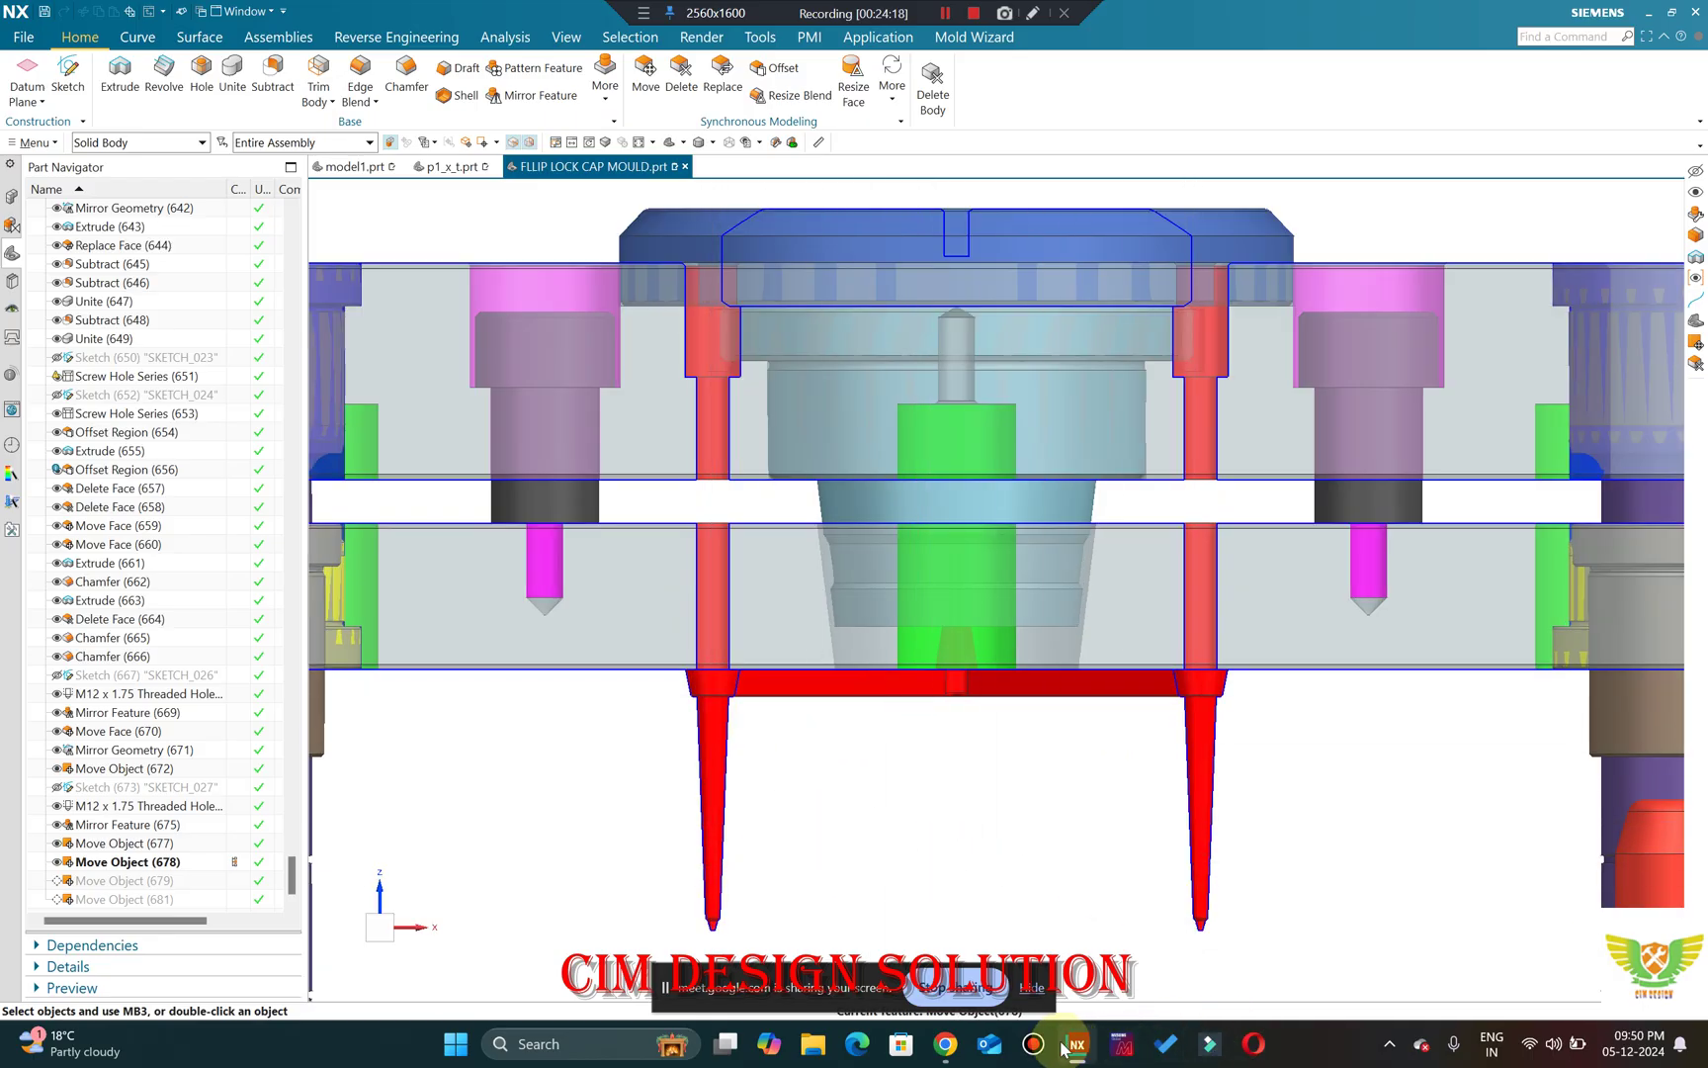
mouse_move(1061, 1046)
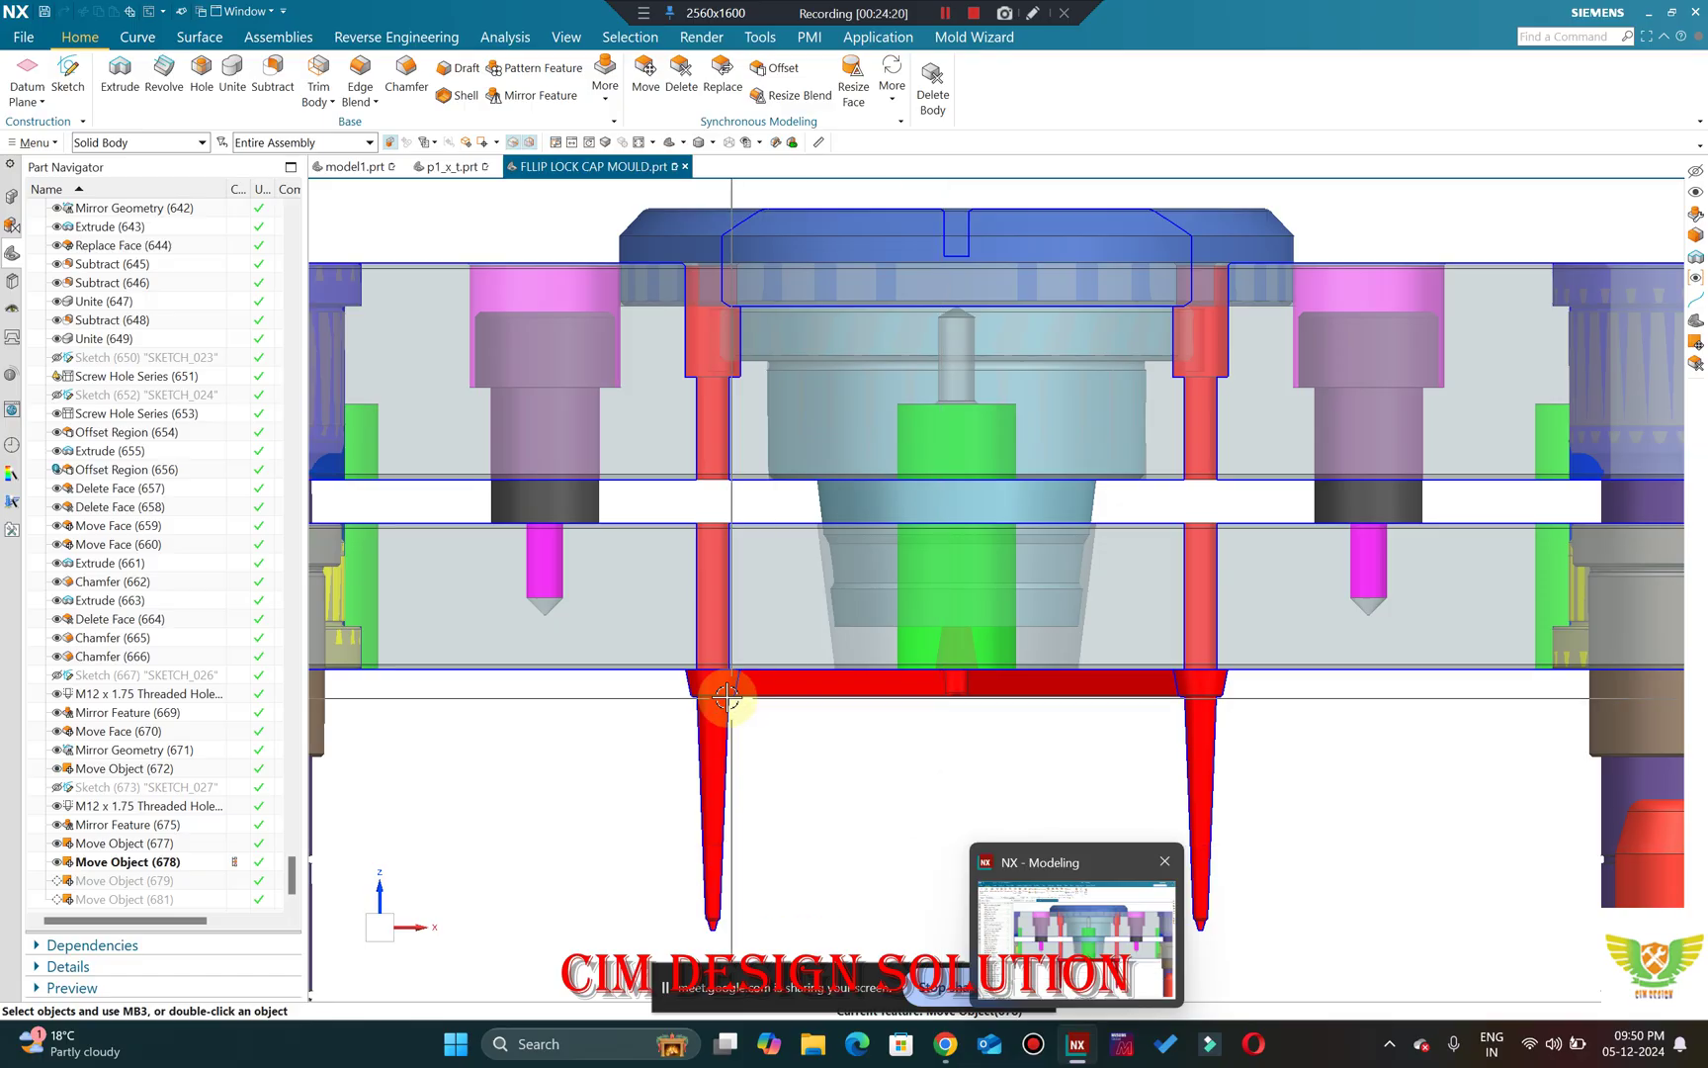
scroll(725, 643, "up", 2)
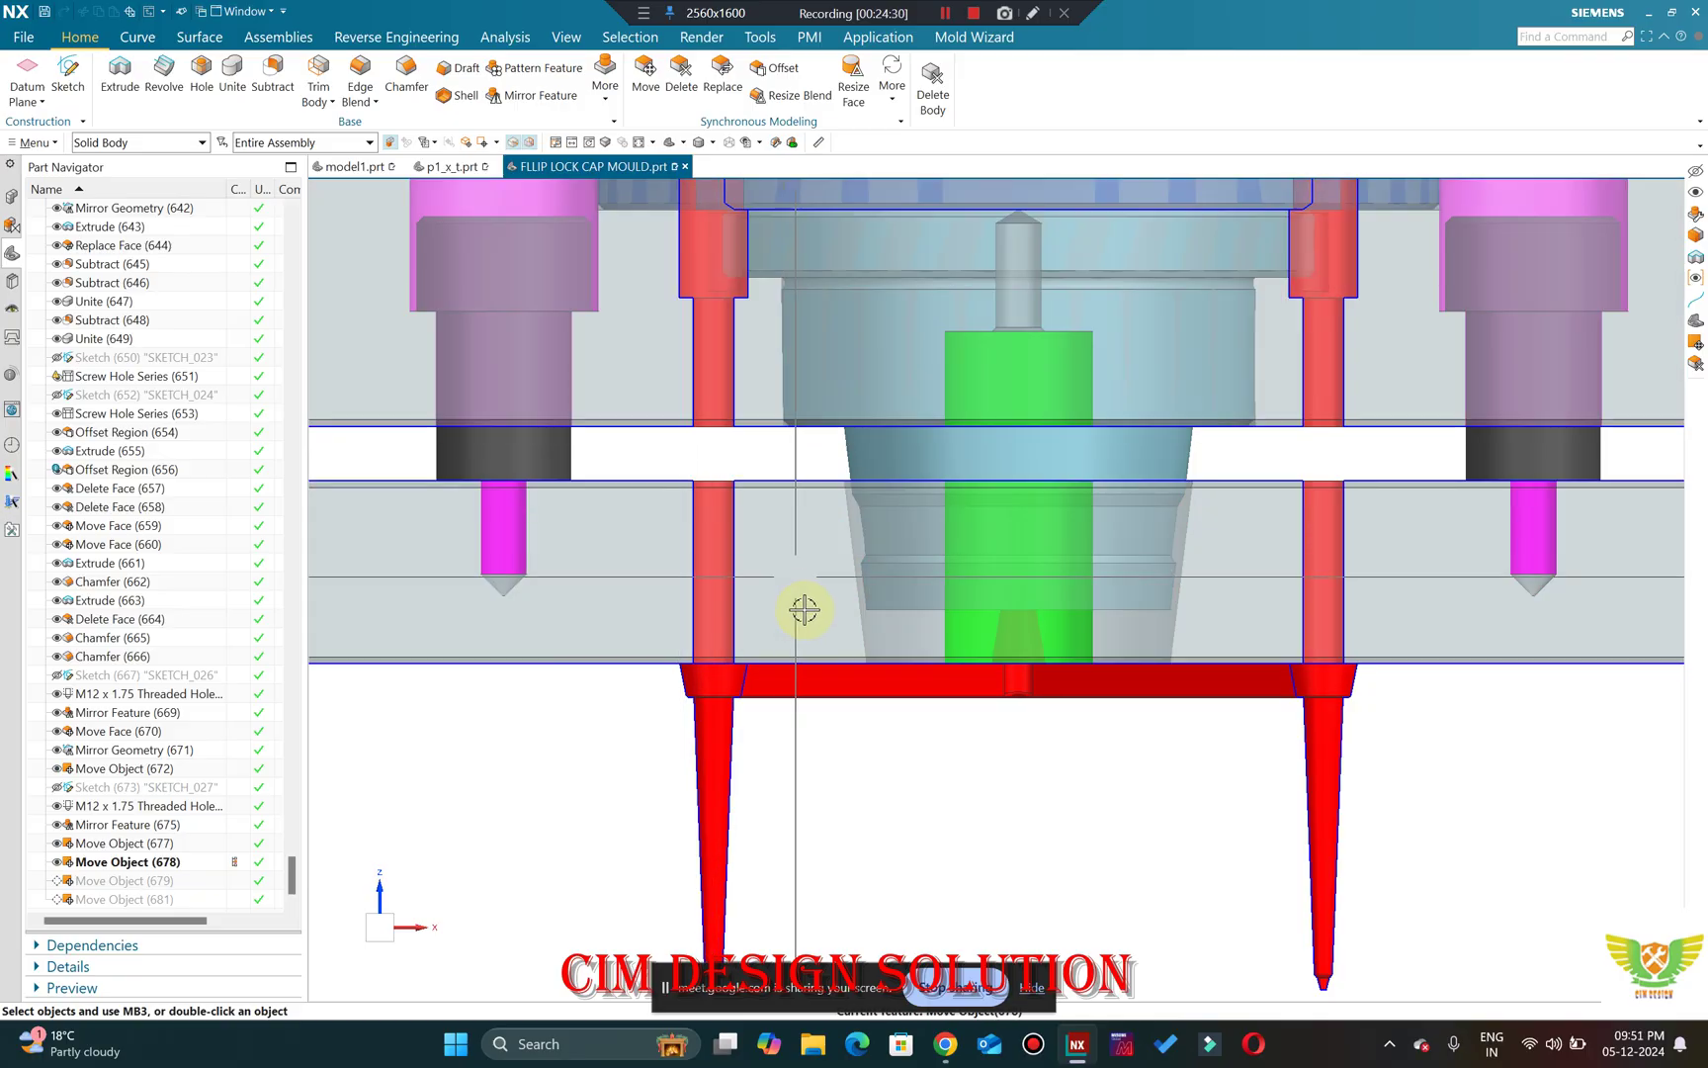
scroll(795, 717, "down", 2)
scroll(751, 381, "up", 2)
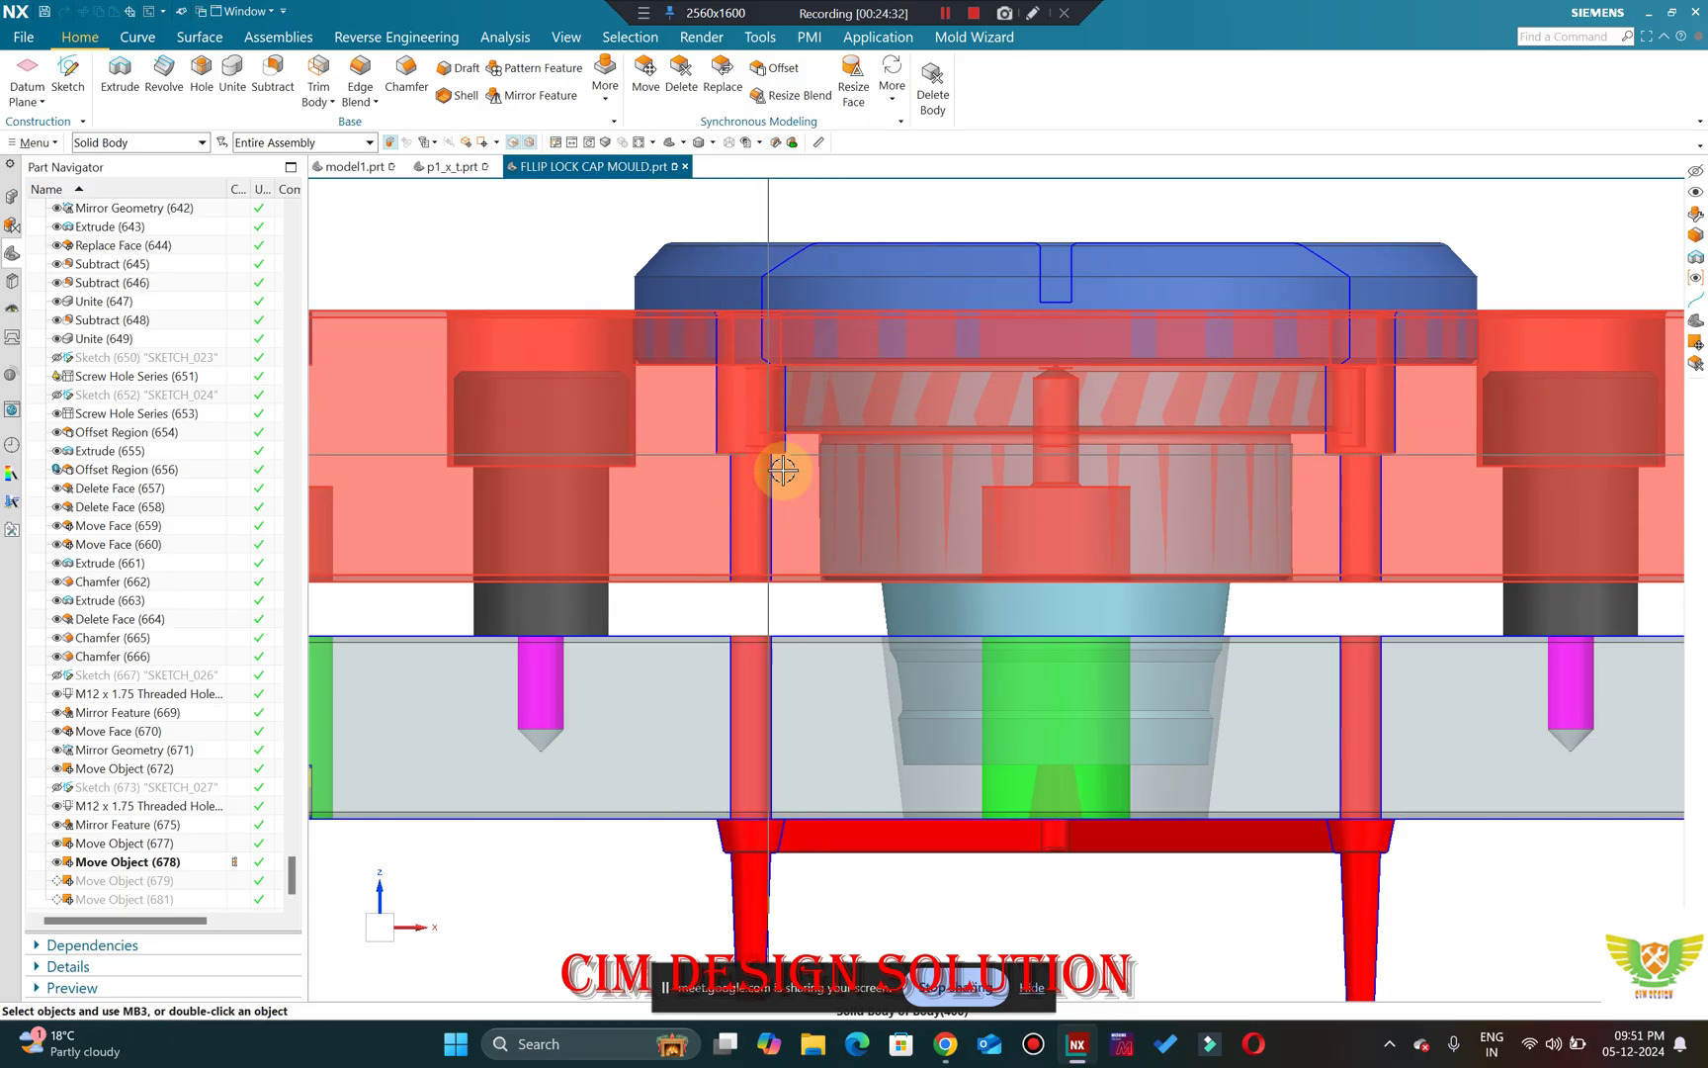
Switch to Chrome to check the Google Meet call, and return to the flip lock cap mould in NX.
mouse_move(943, 1050)
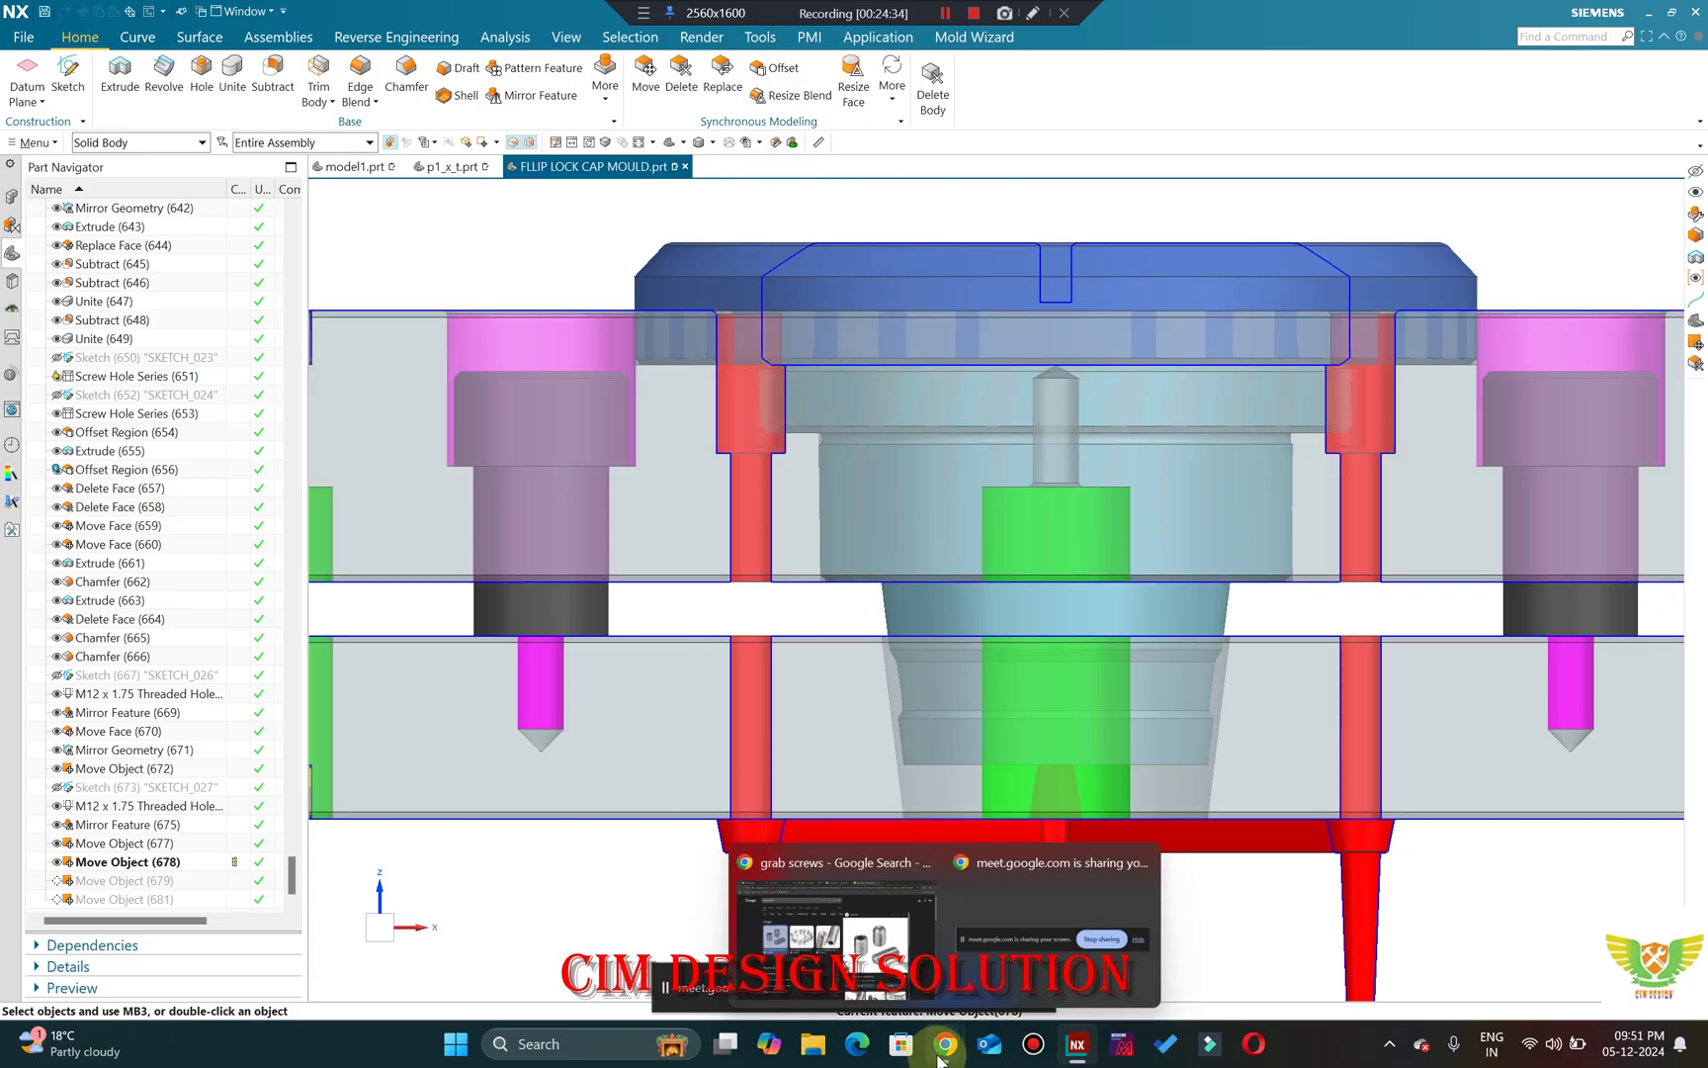
mouse_move(858, 944)
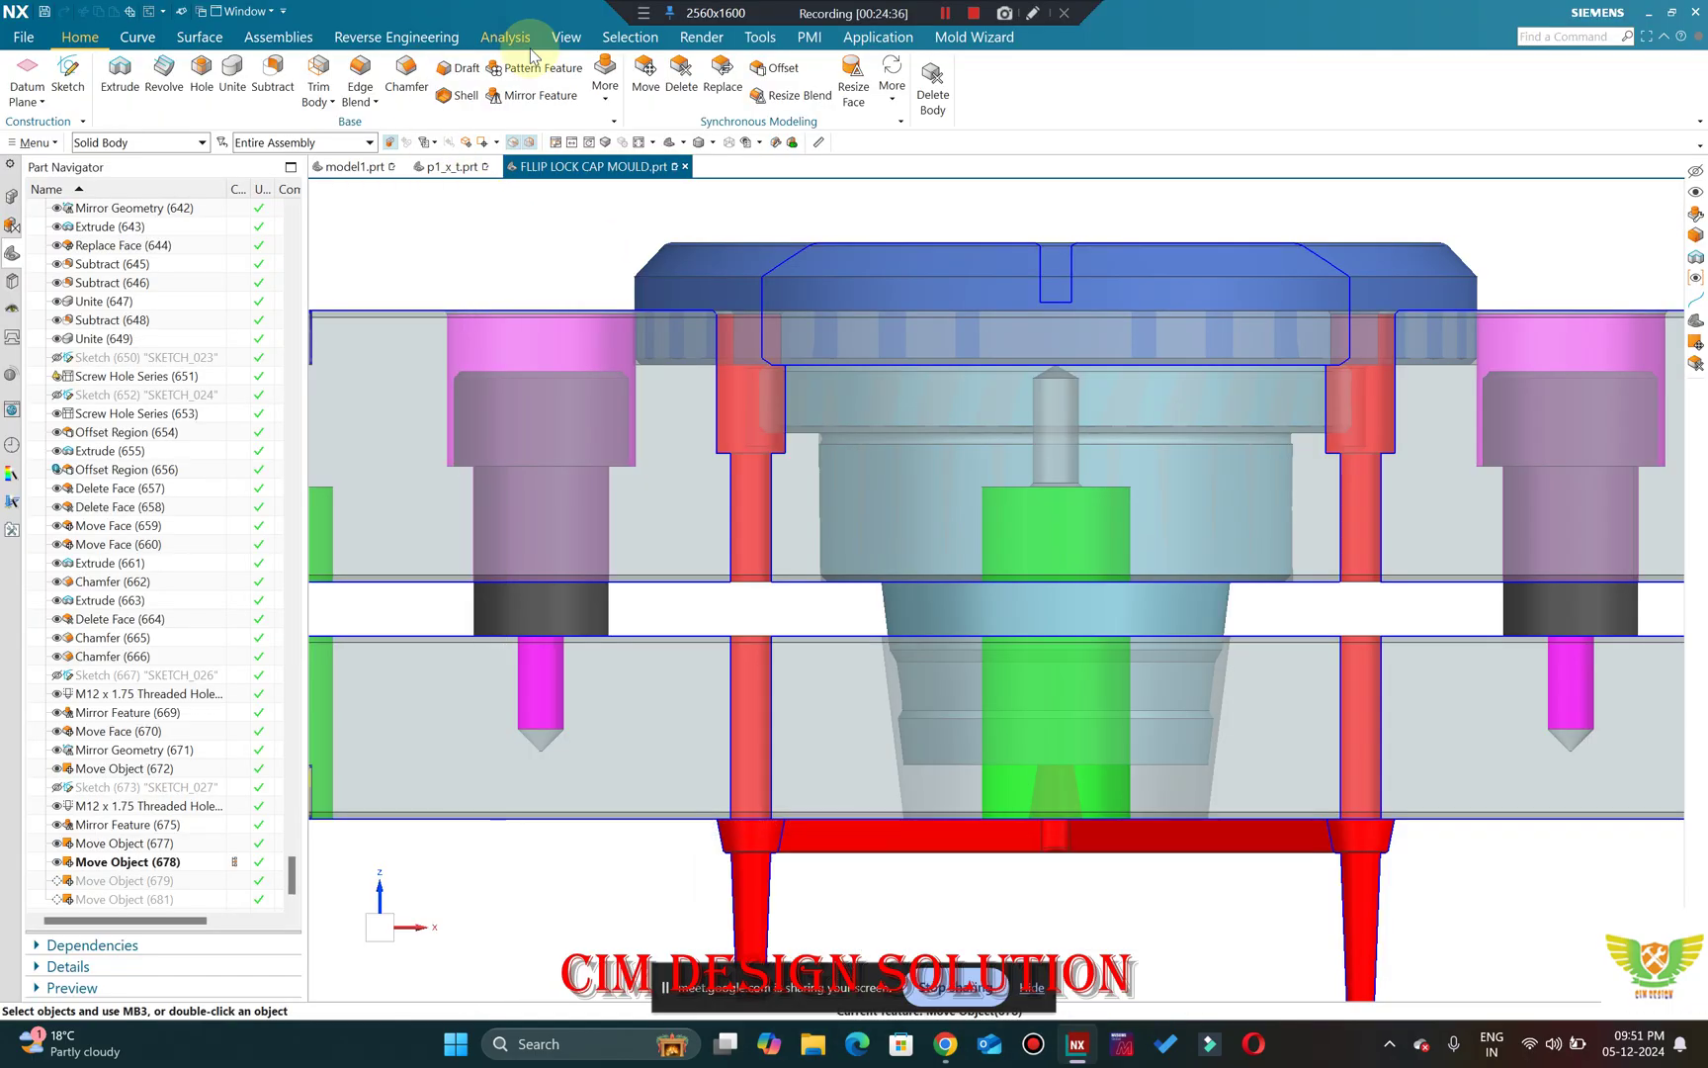
left_click(895, 951)
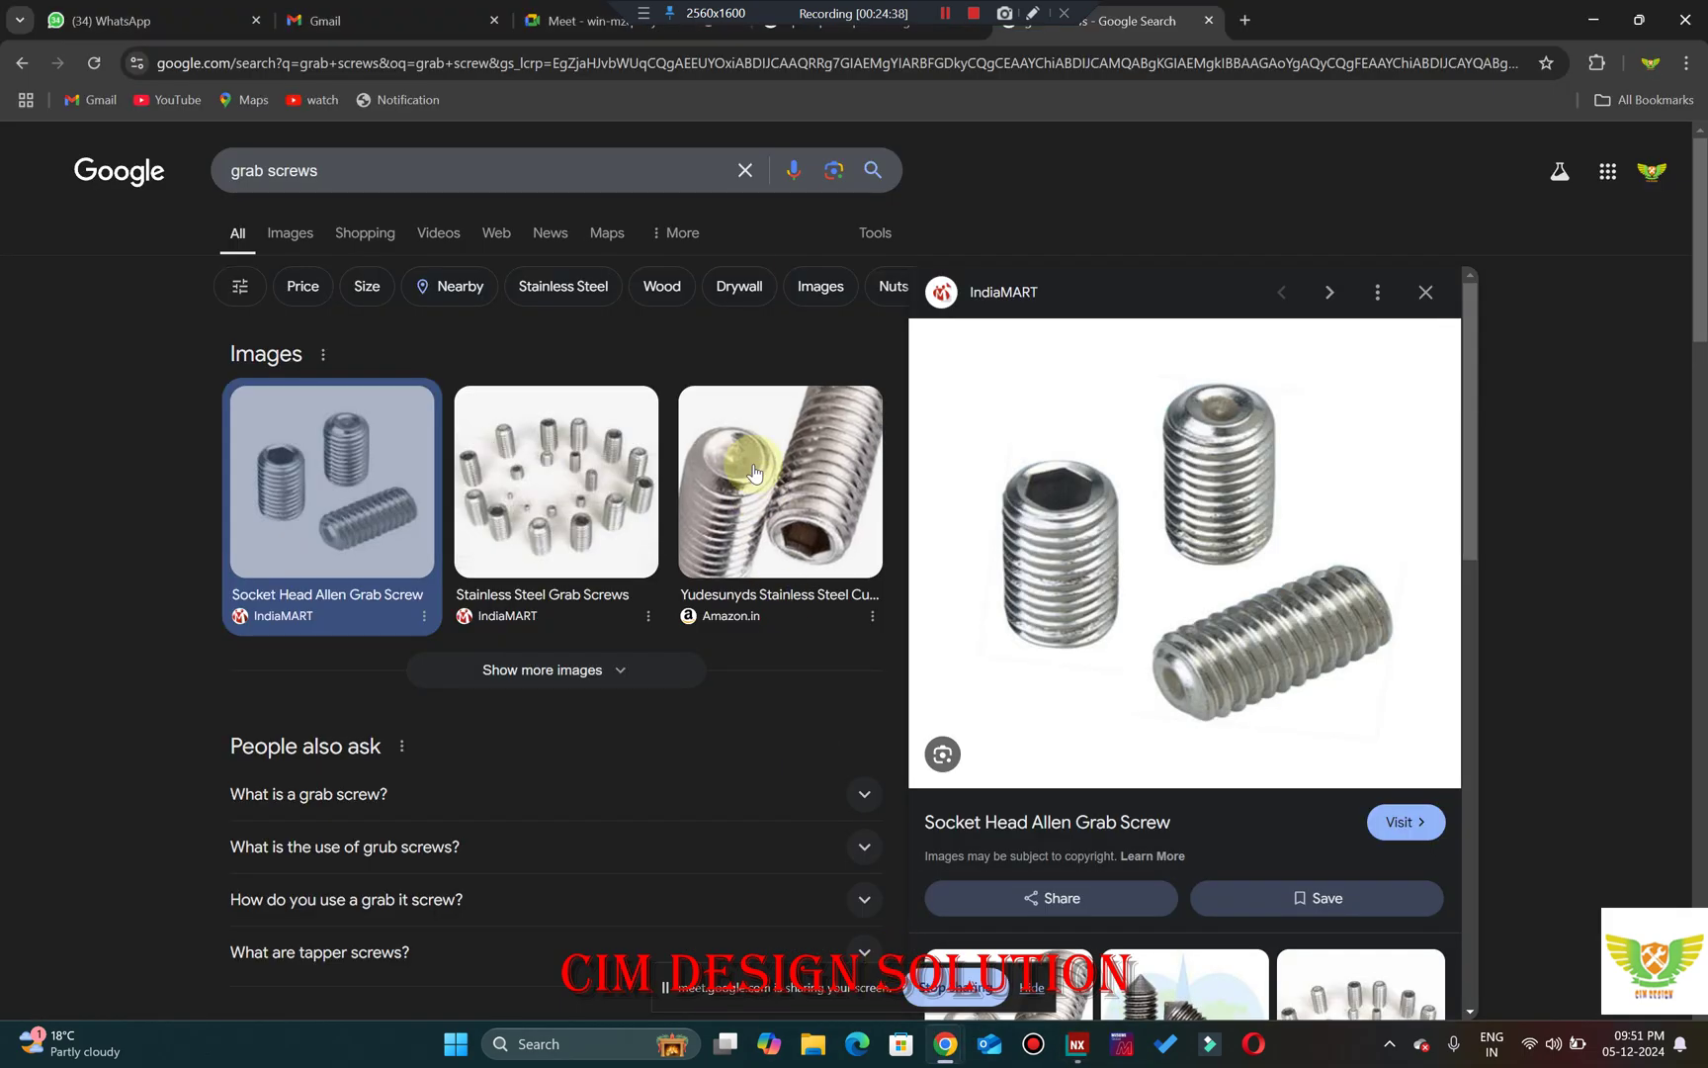
left_click(605, 20)
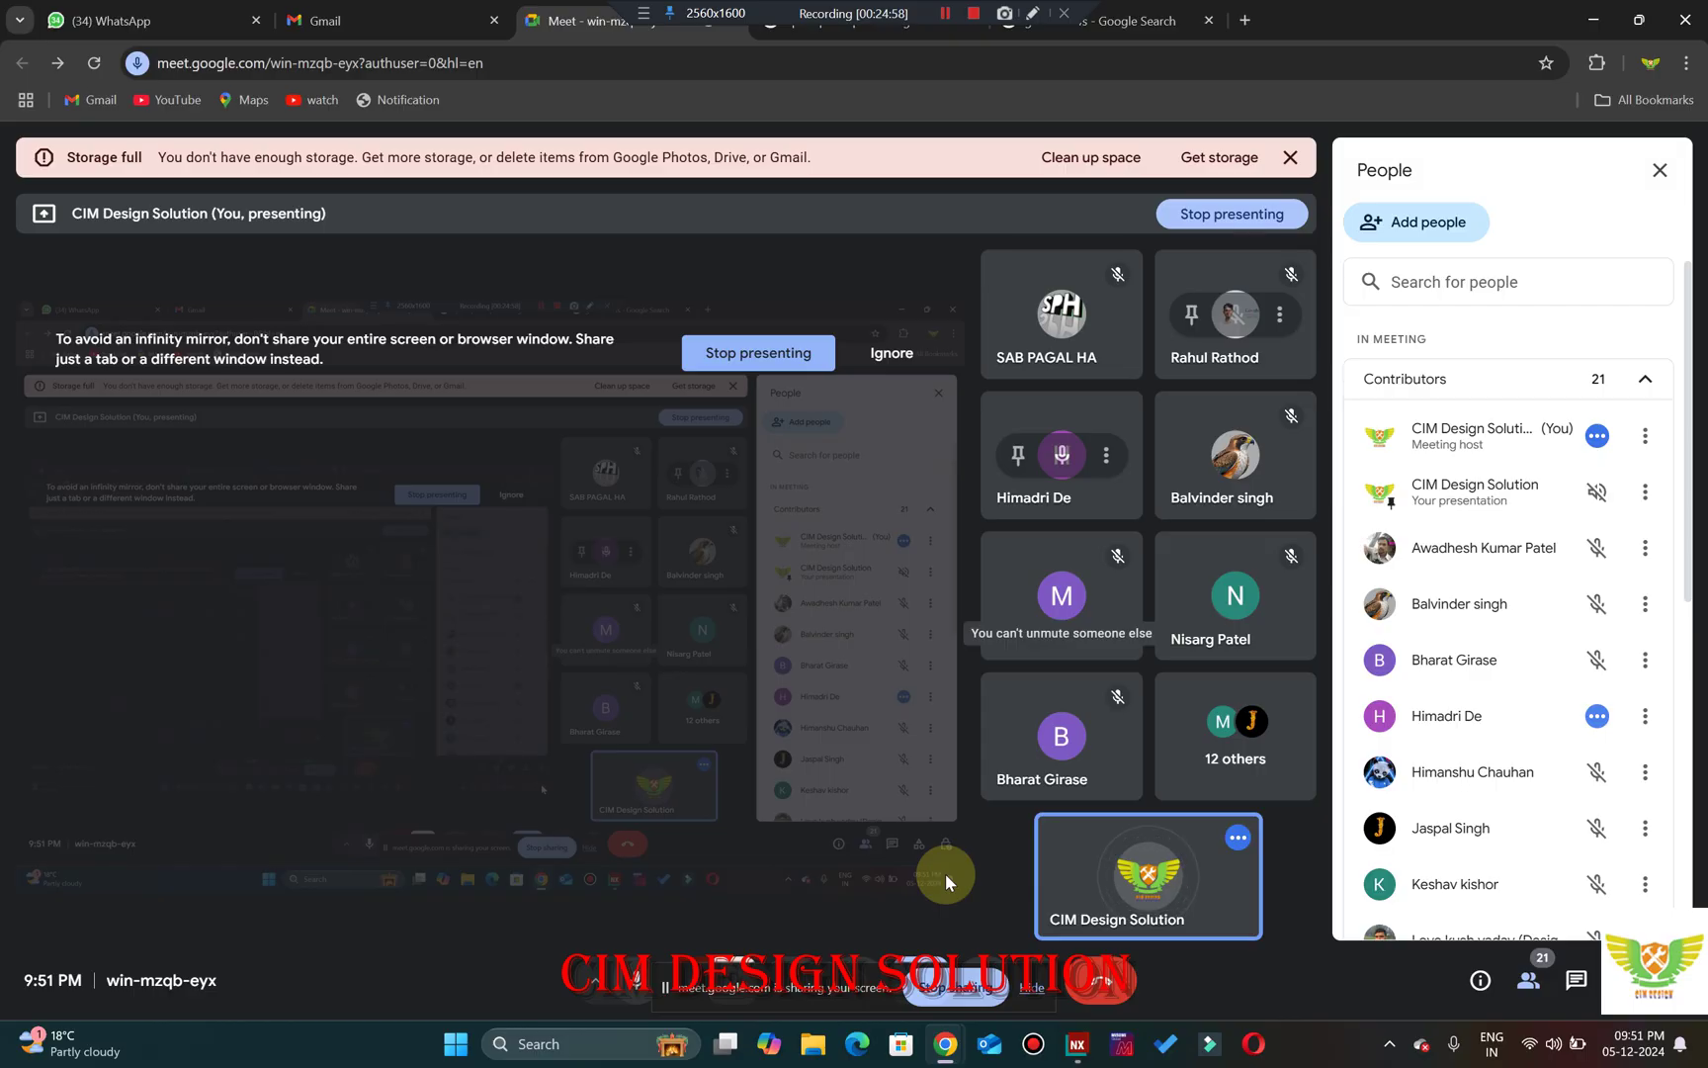
left_click(1076, 1046)
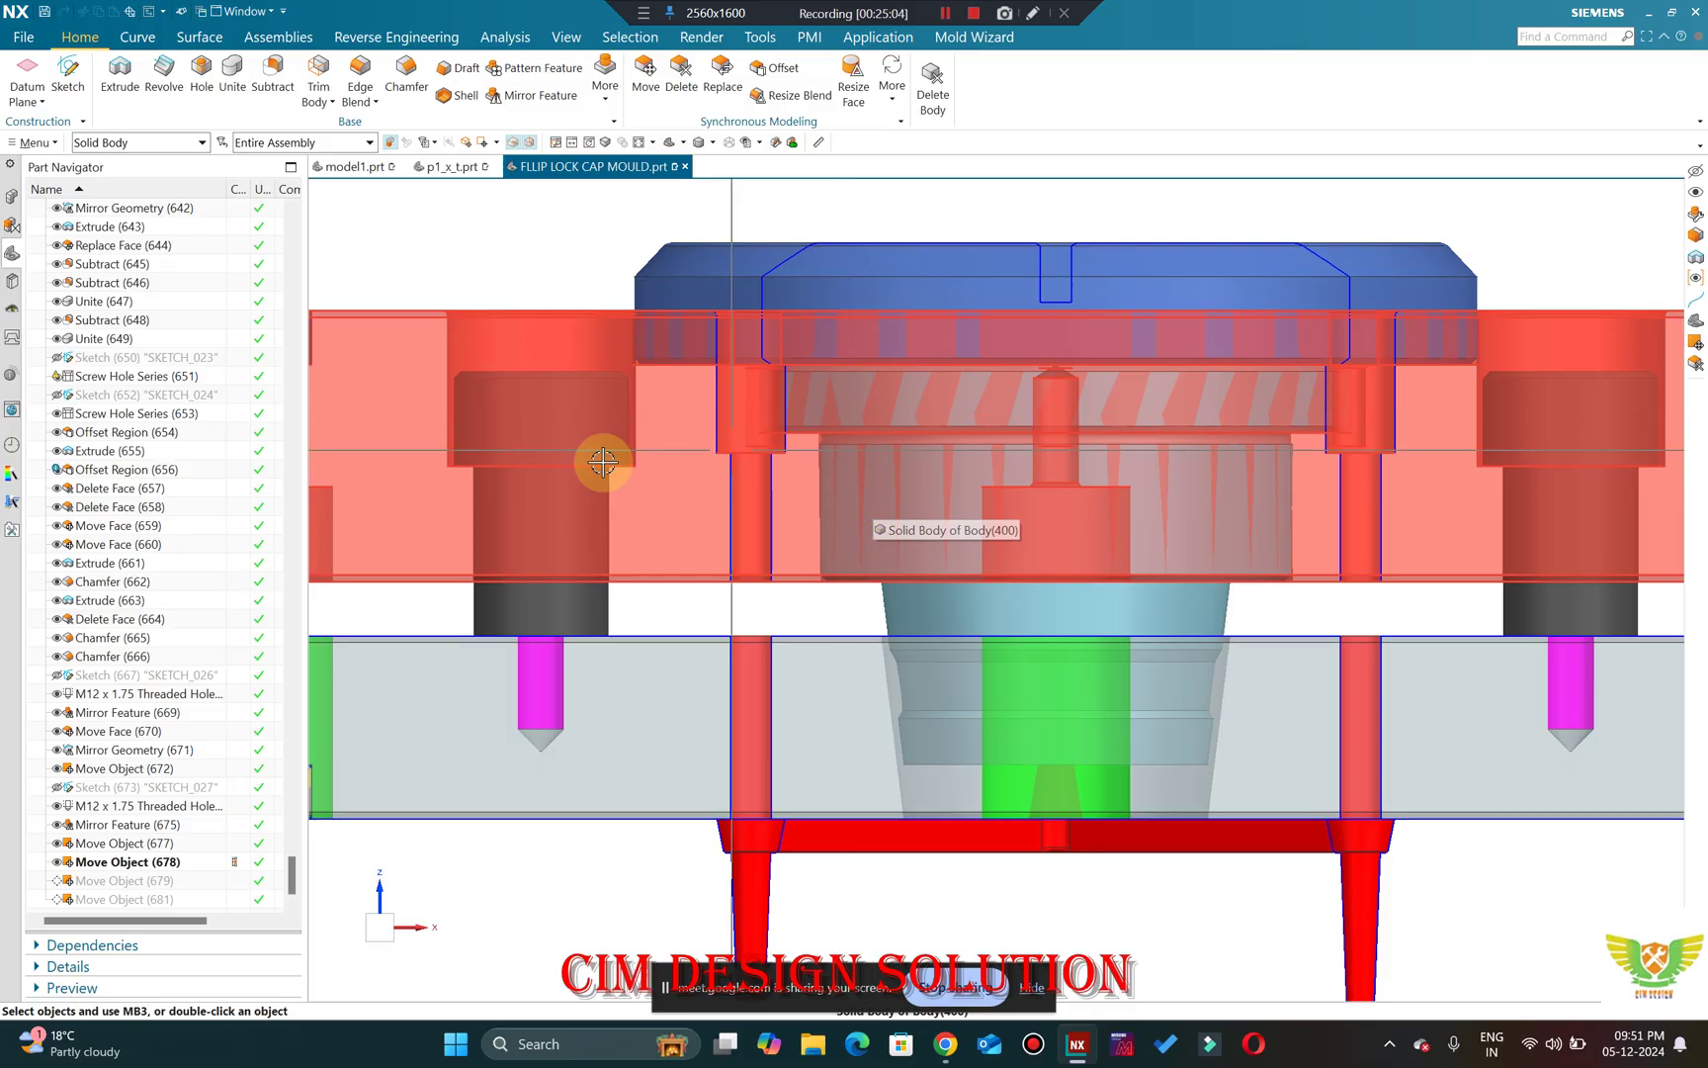
Examine how the puller pin tips hold the runner ends and tapered sprues against the stripper plate.
scroll(641, 414, "up", 1)
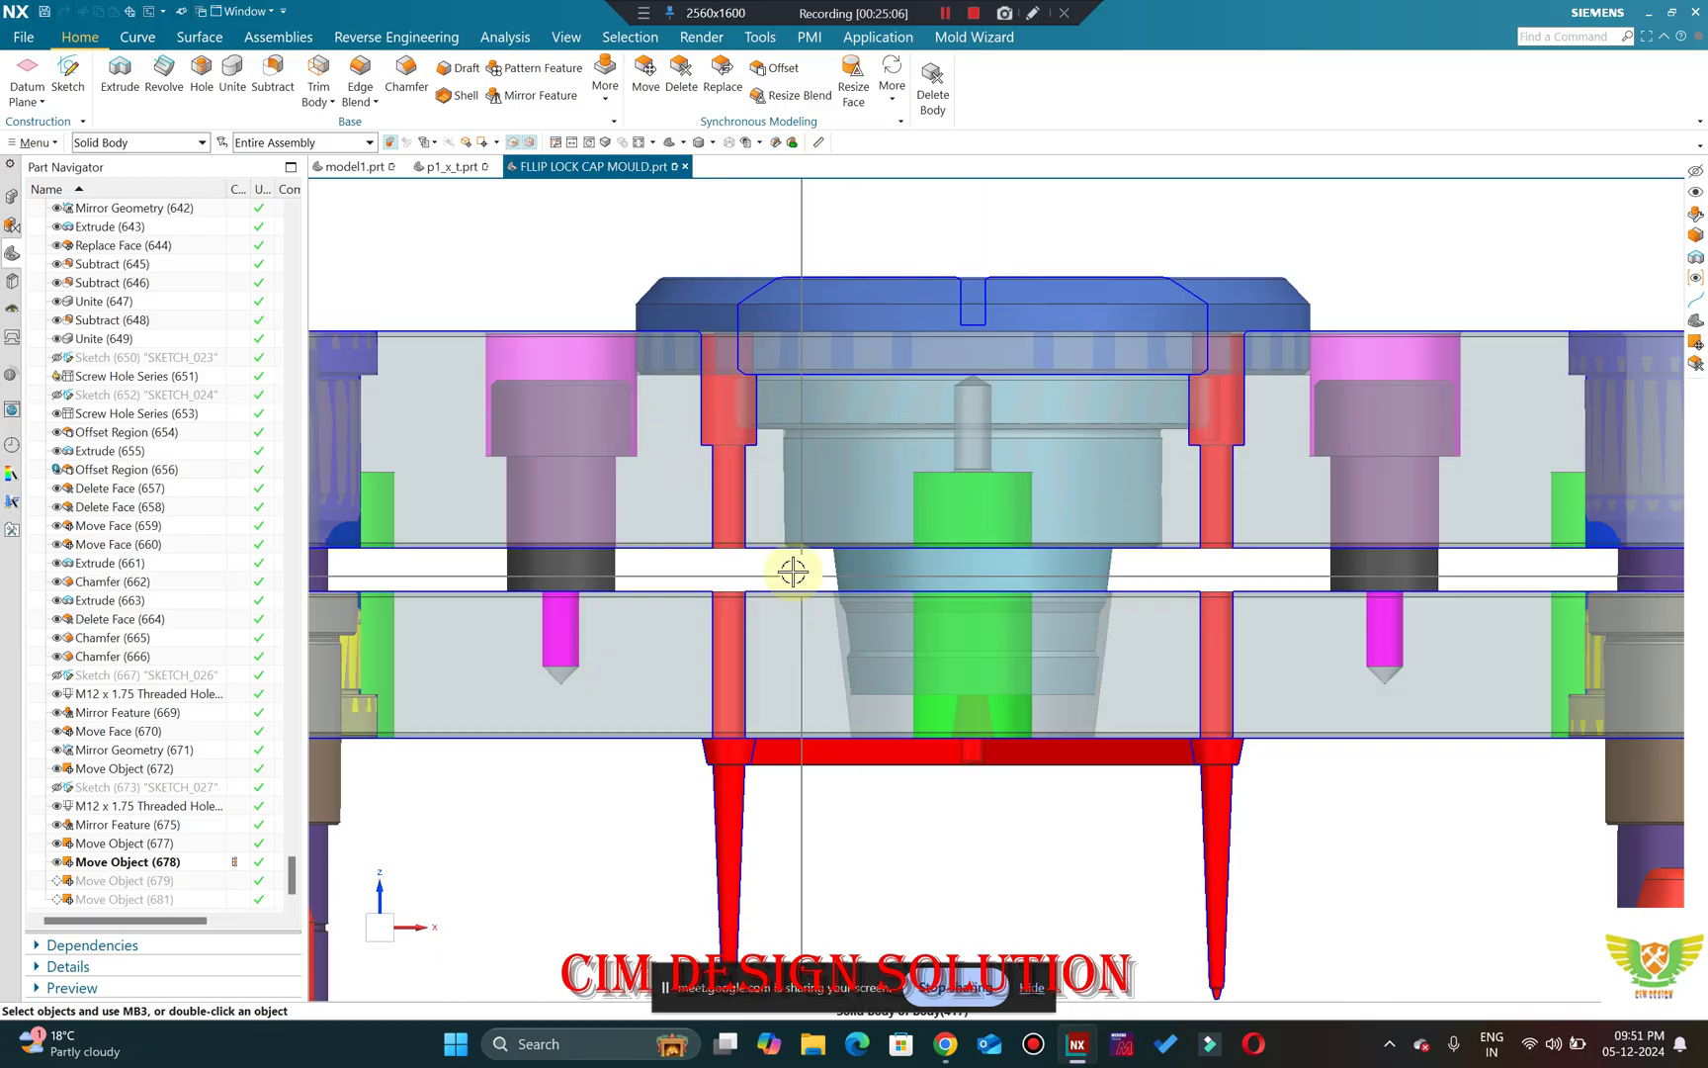
scroll(788, 588, "down", 1)
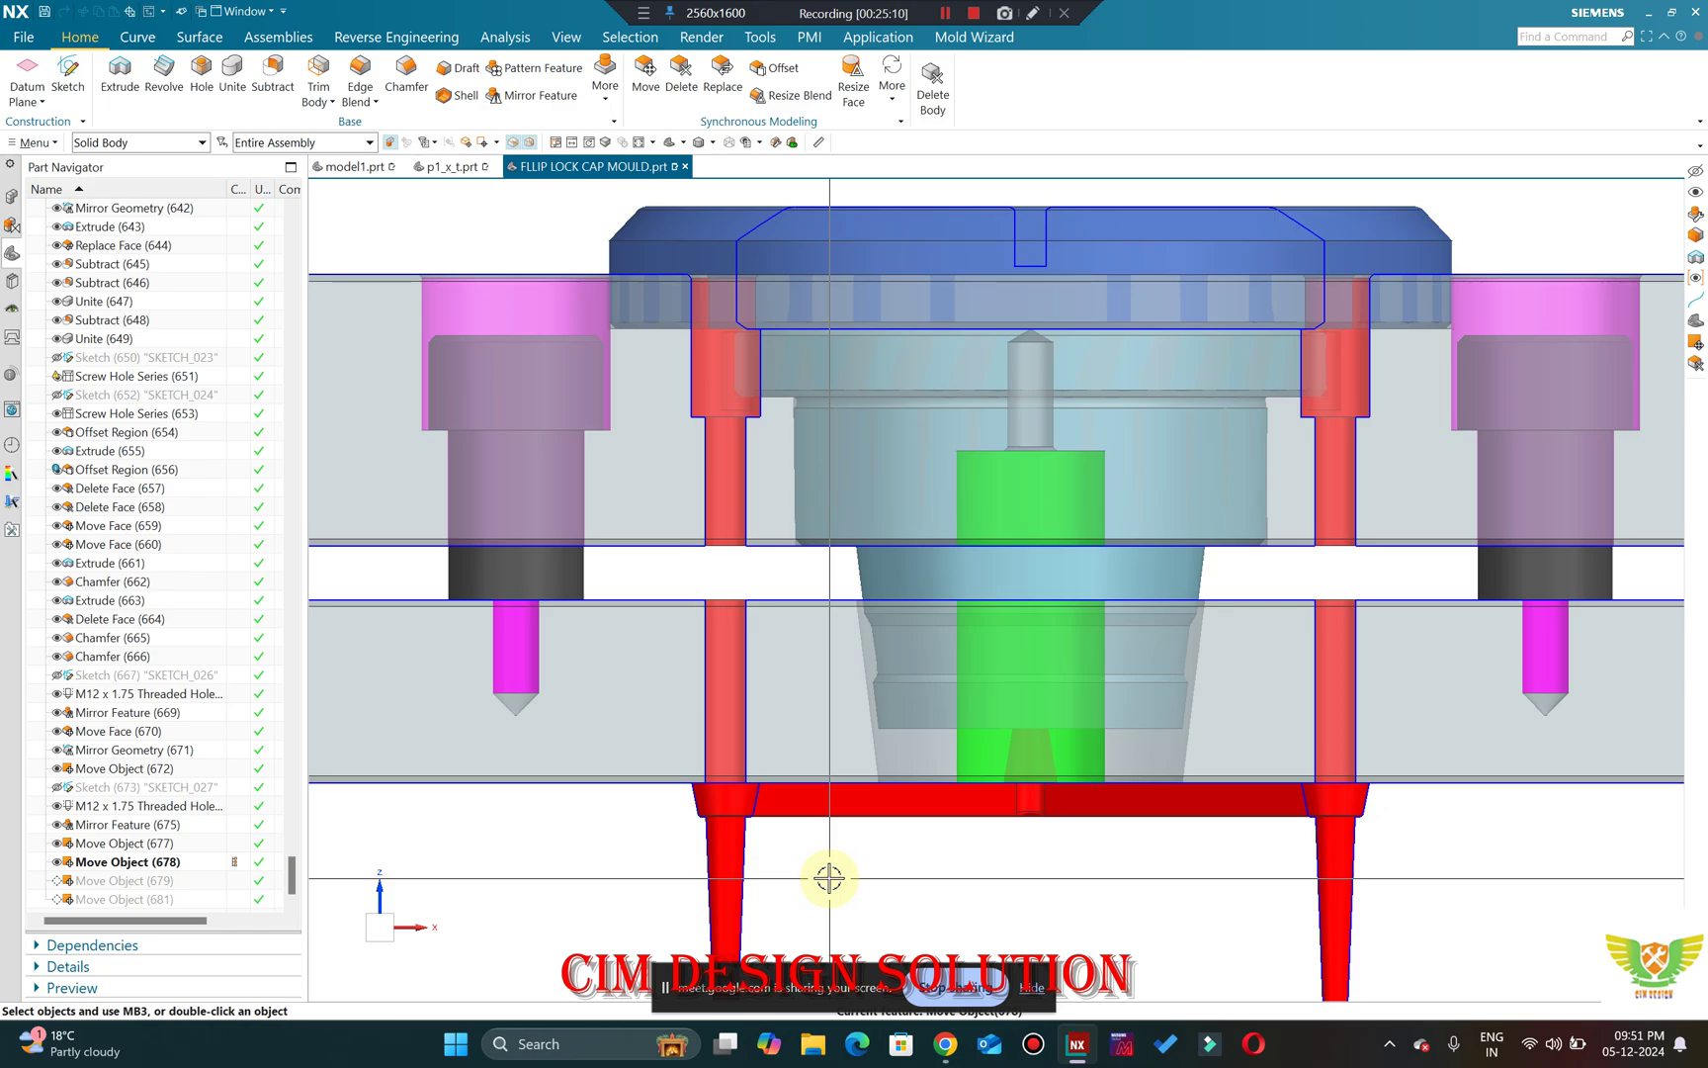
scroll(840, 839, "down", 2)
scroll(1002, 500, "up", 2)
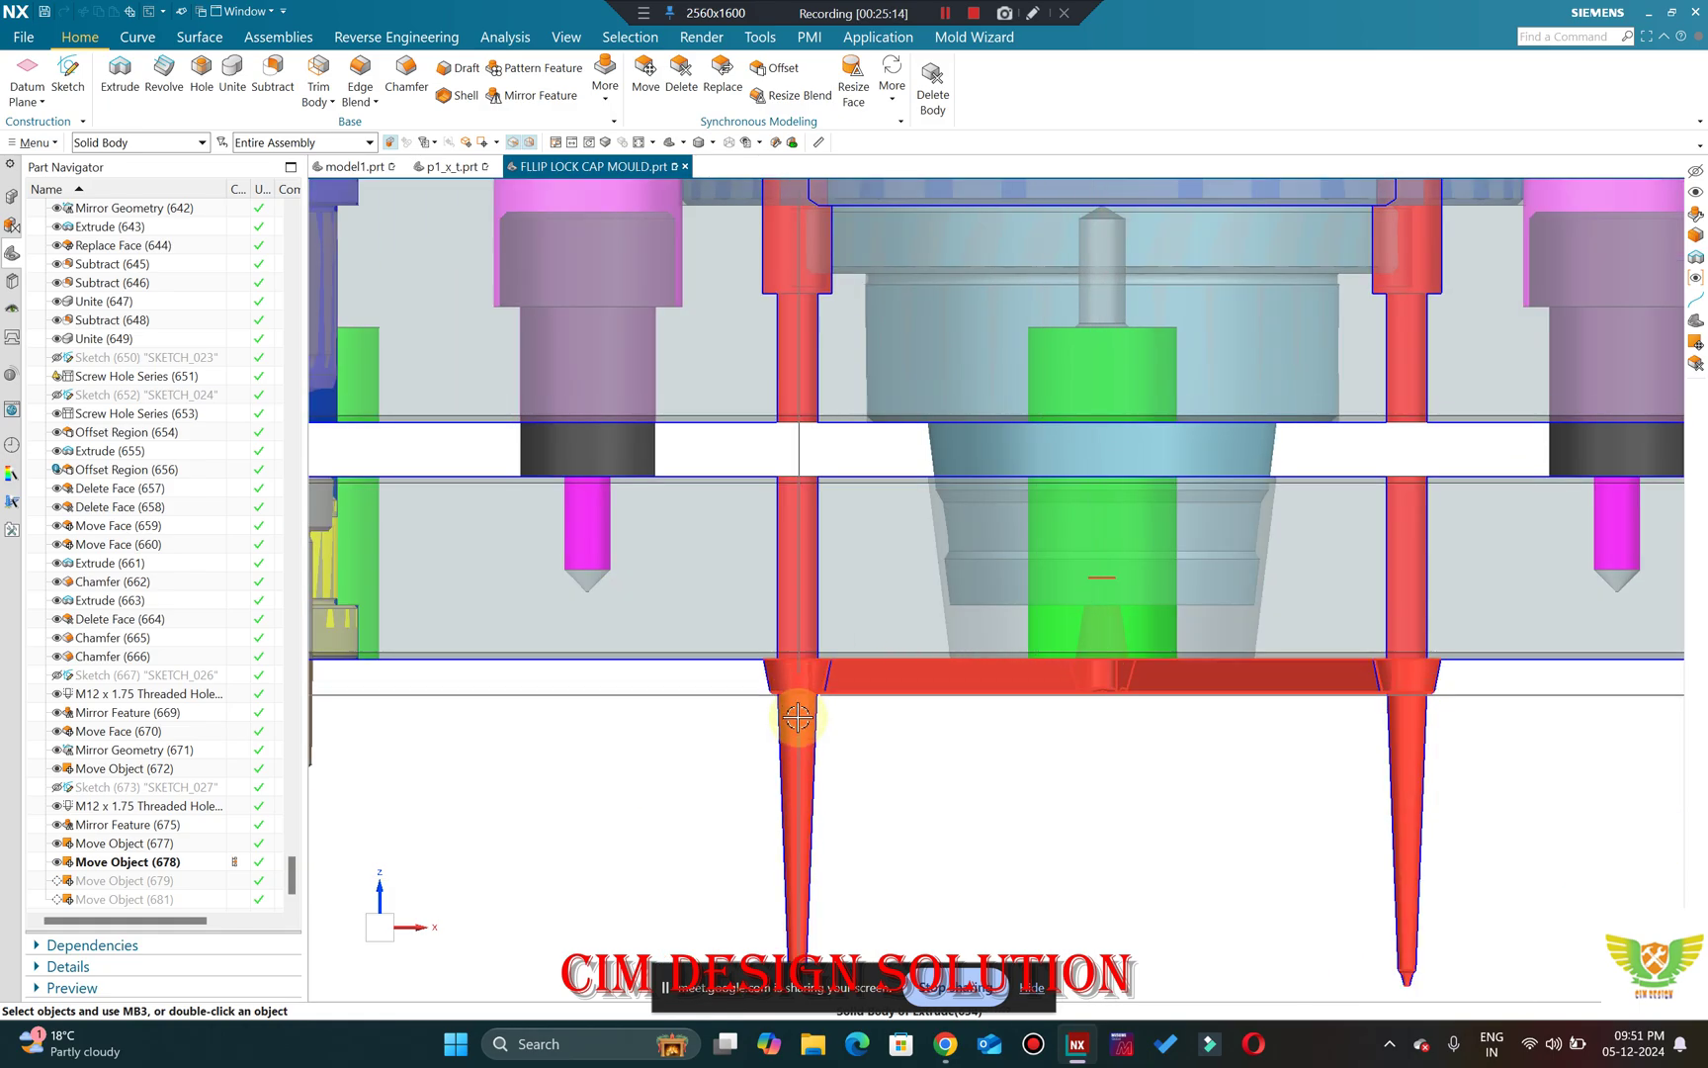
scroll(869, 569, "up", 2)
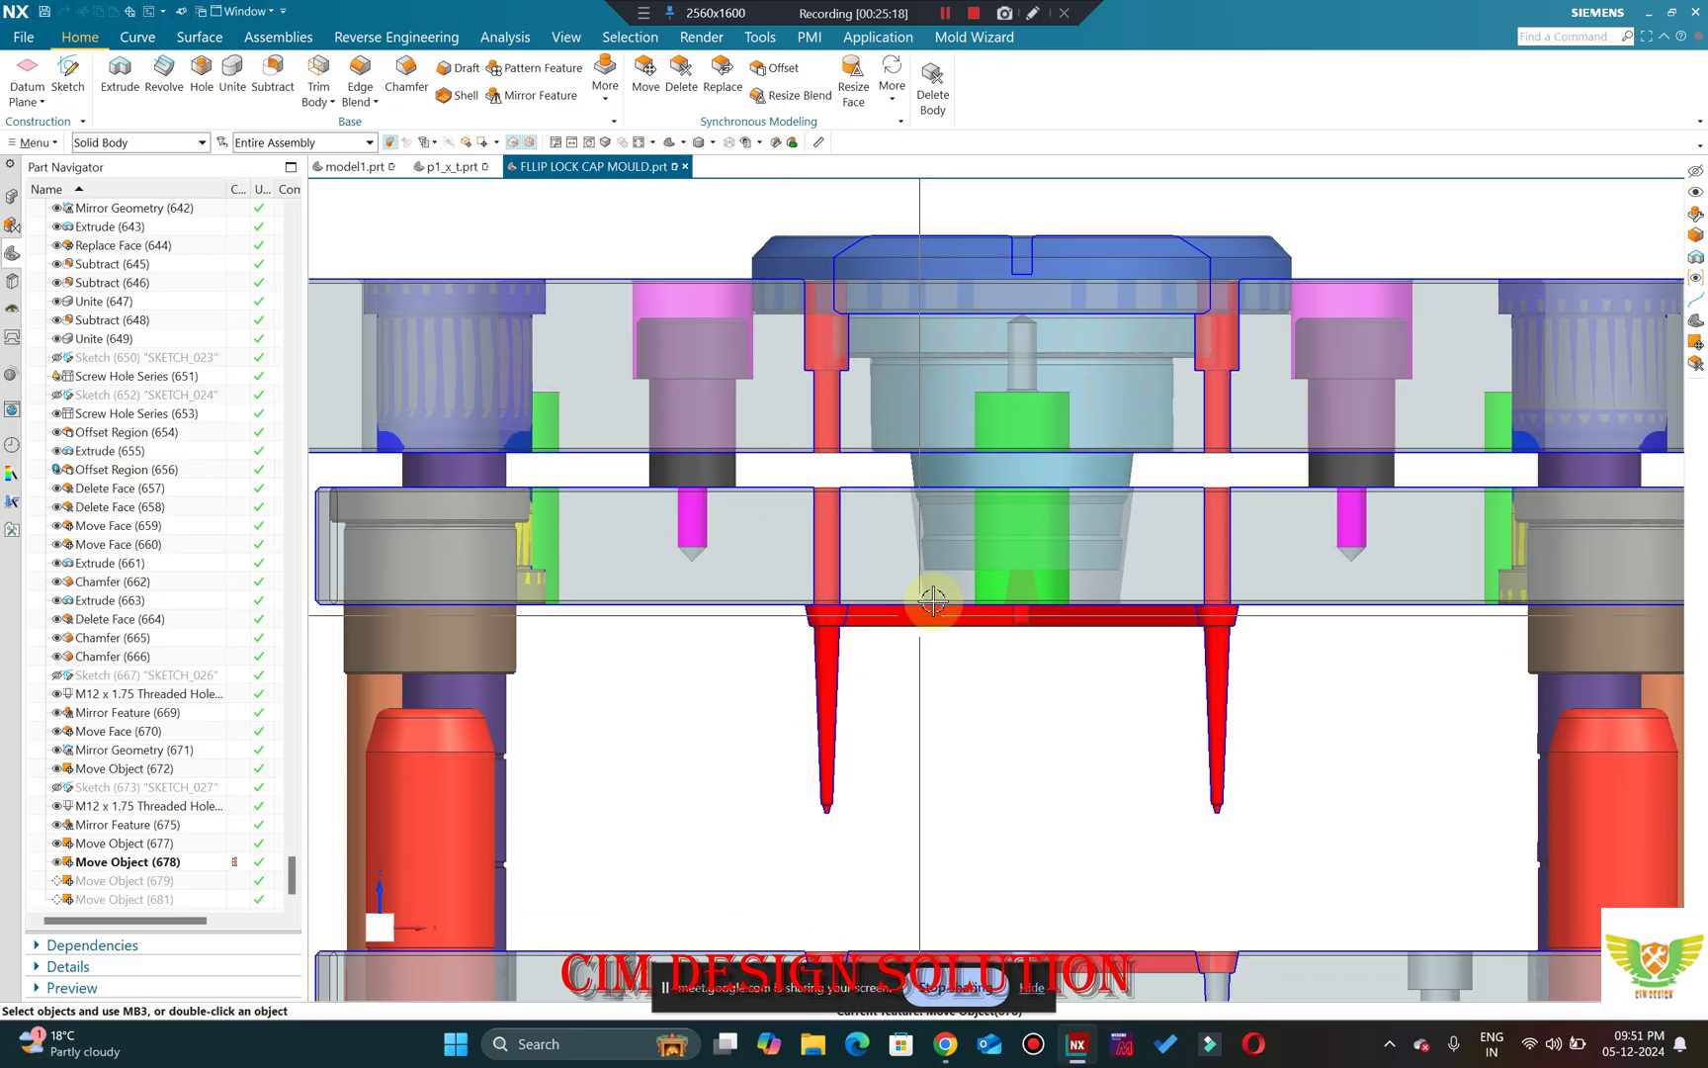
scroll(954, 543, "down", 1)
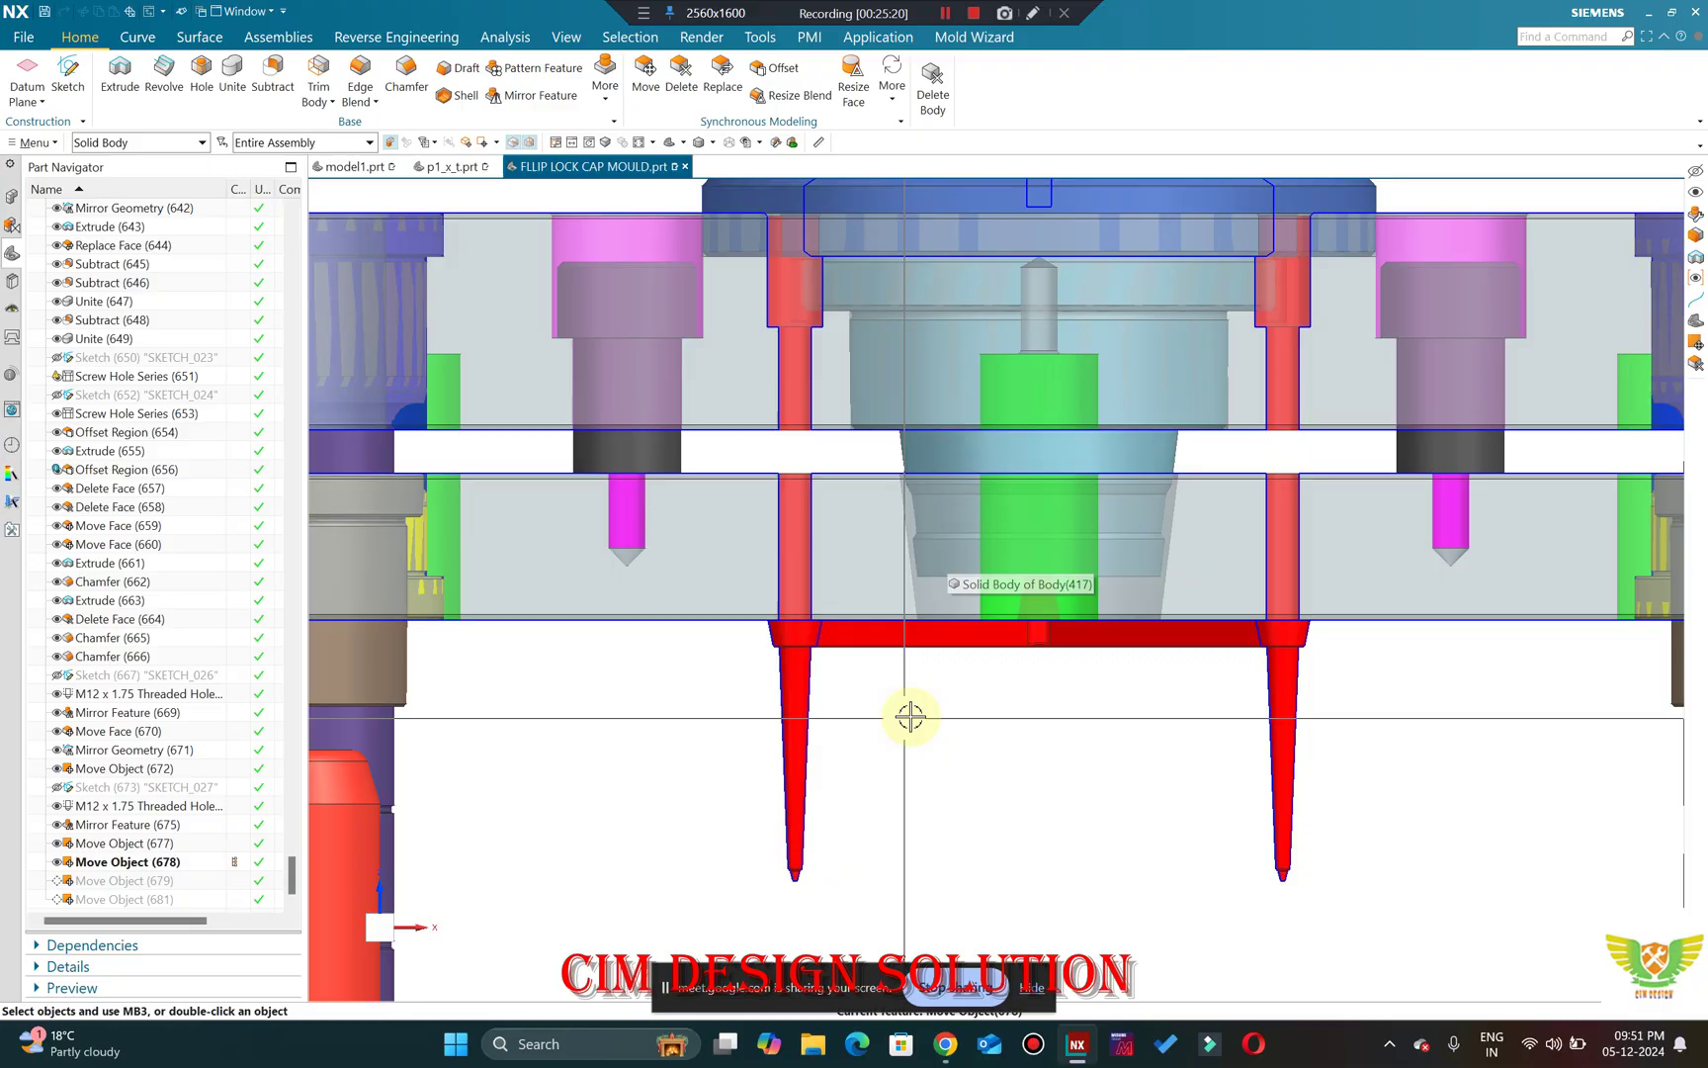
scroll(892, 704, "up", 1)
scroll(1068, 588, "down", 1)
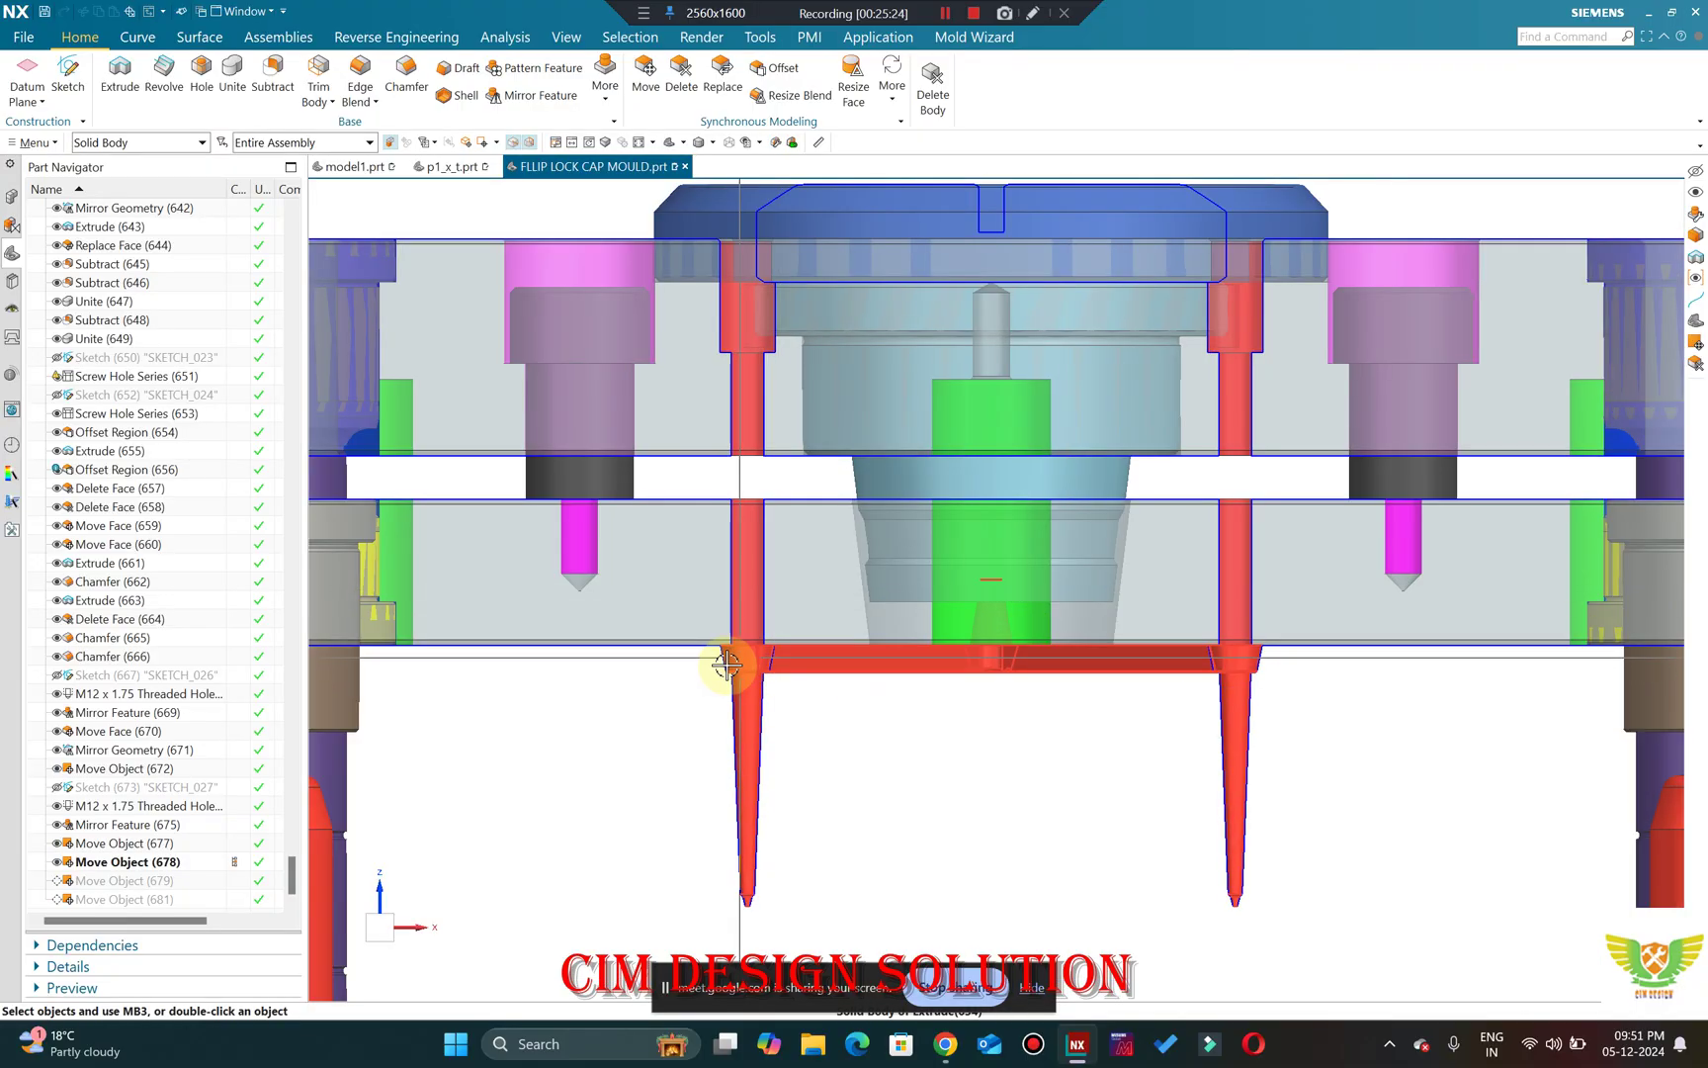
scroll(734, 650, "down", 1)
scroll(747, 633, "up", 2)
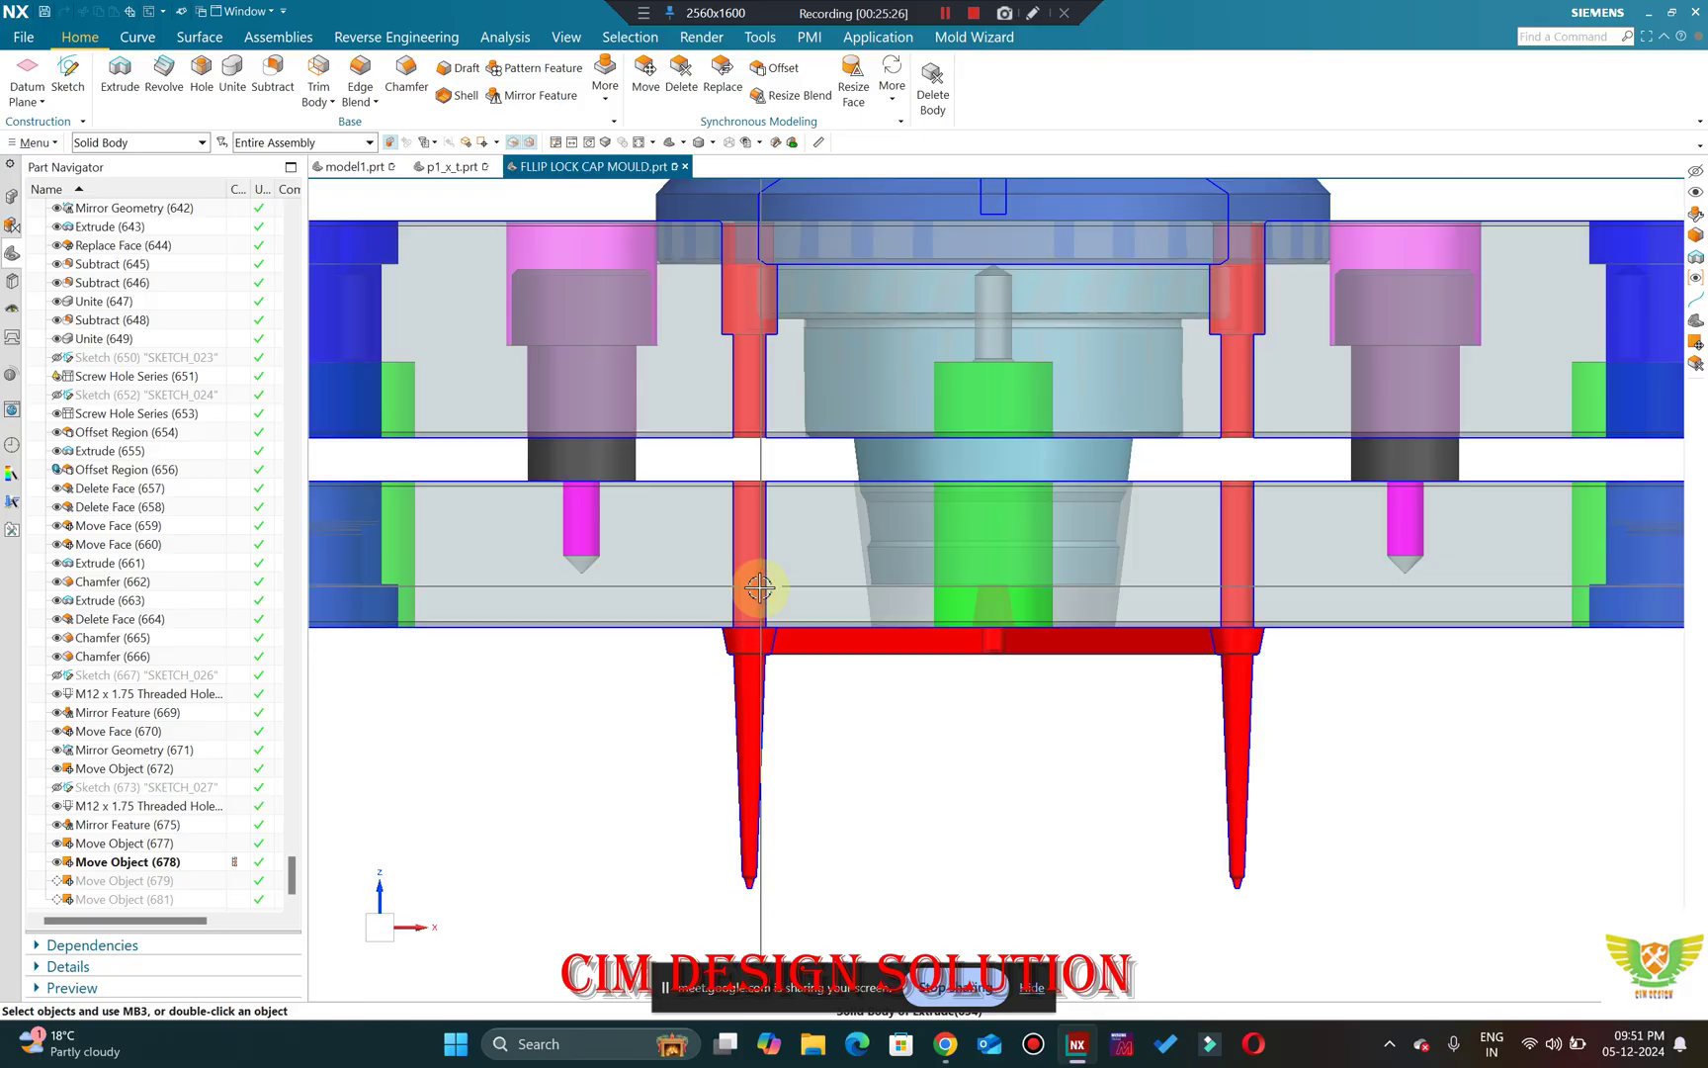
scroll(751, 615, "up", 1)
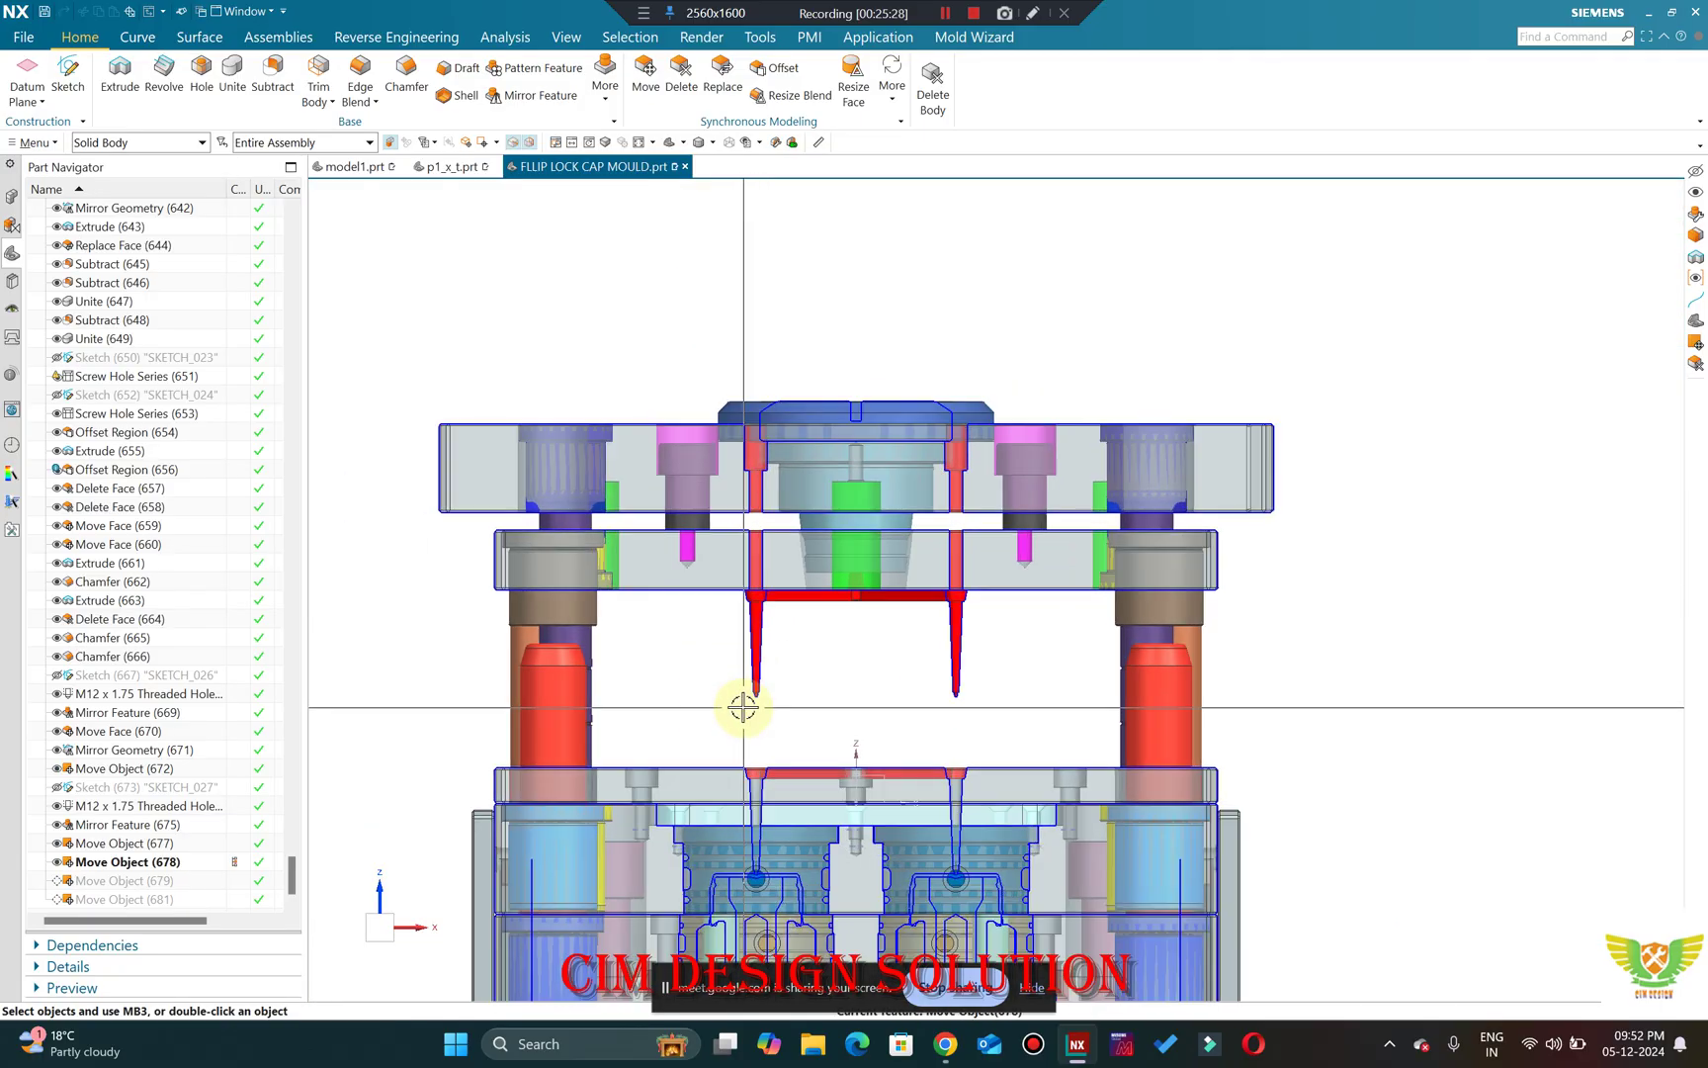
Examine the runner channels and tapered sprue passages down to the cap cavities at an angle, and restore the front view.
middle_click_drag(743, 706, 756, 683)
scroll(756, 682, "down", 4)
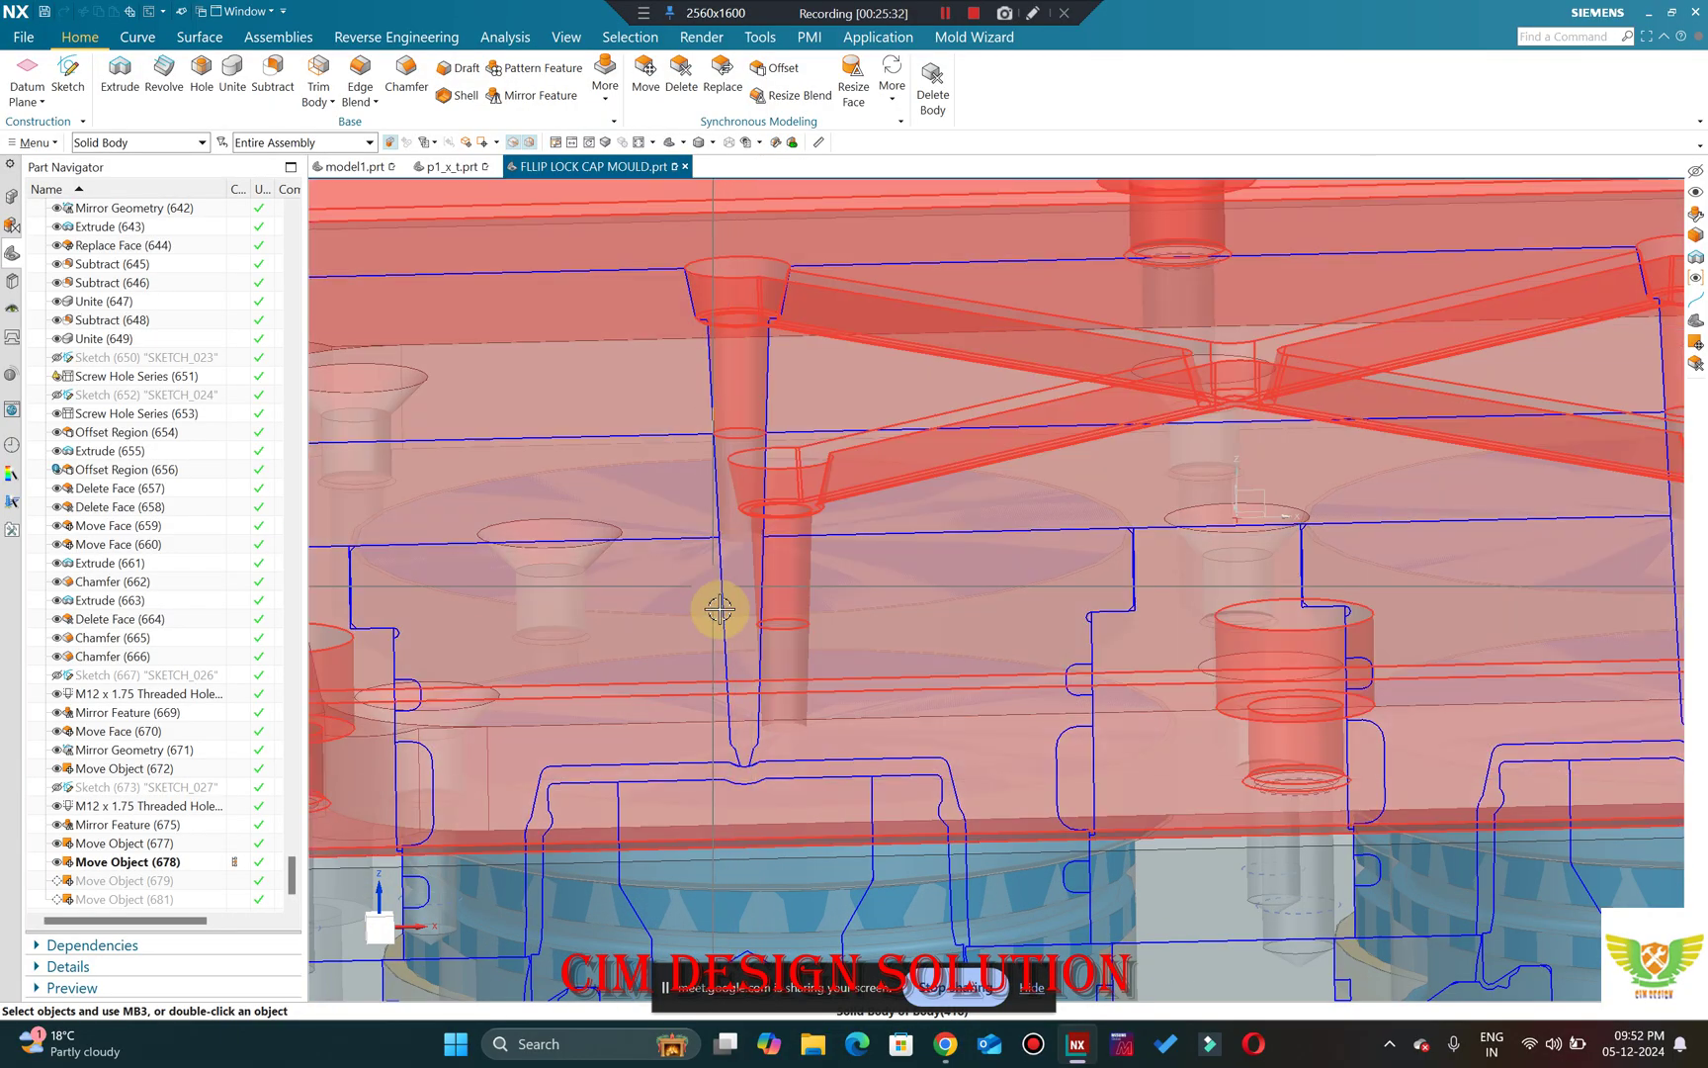
scroll(731, 752, "up", 4)
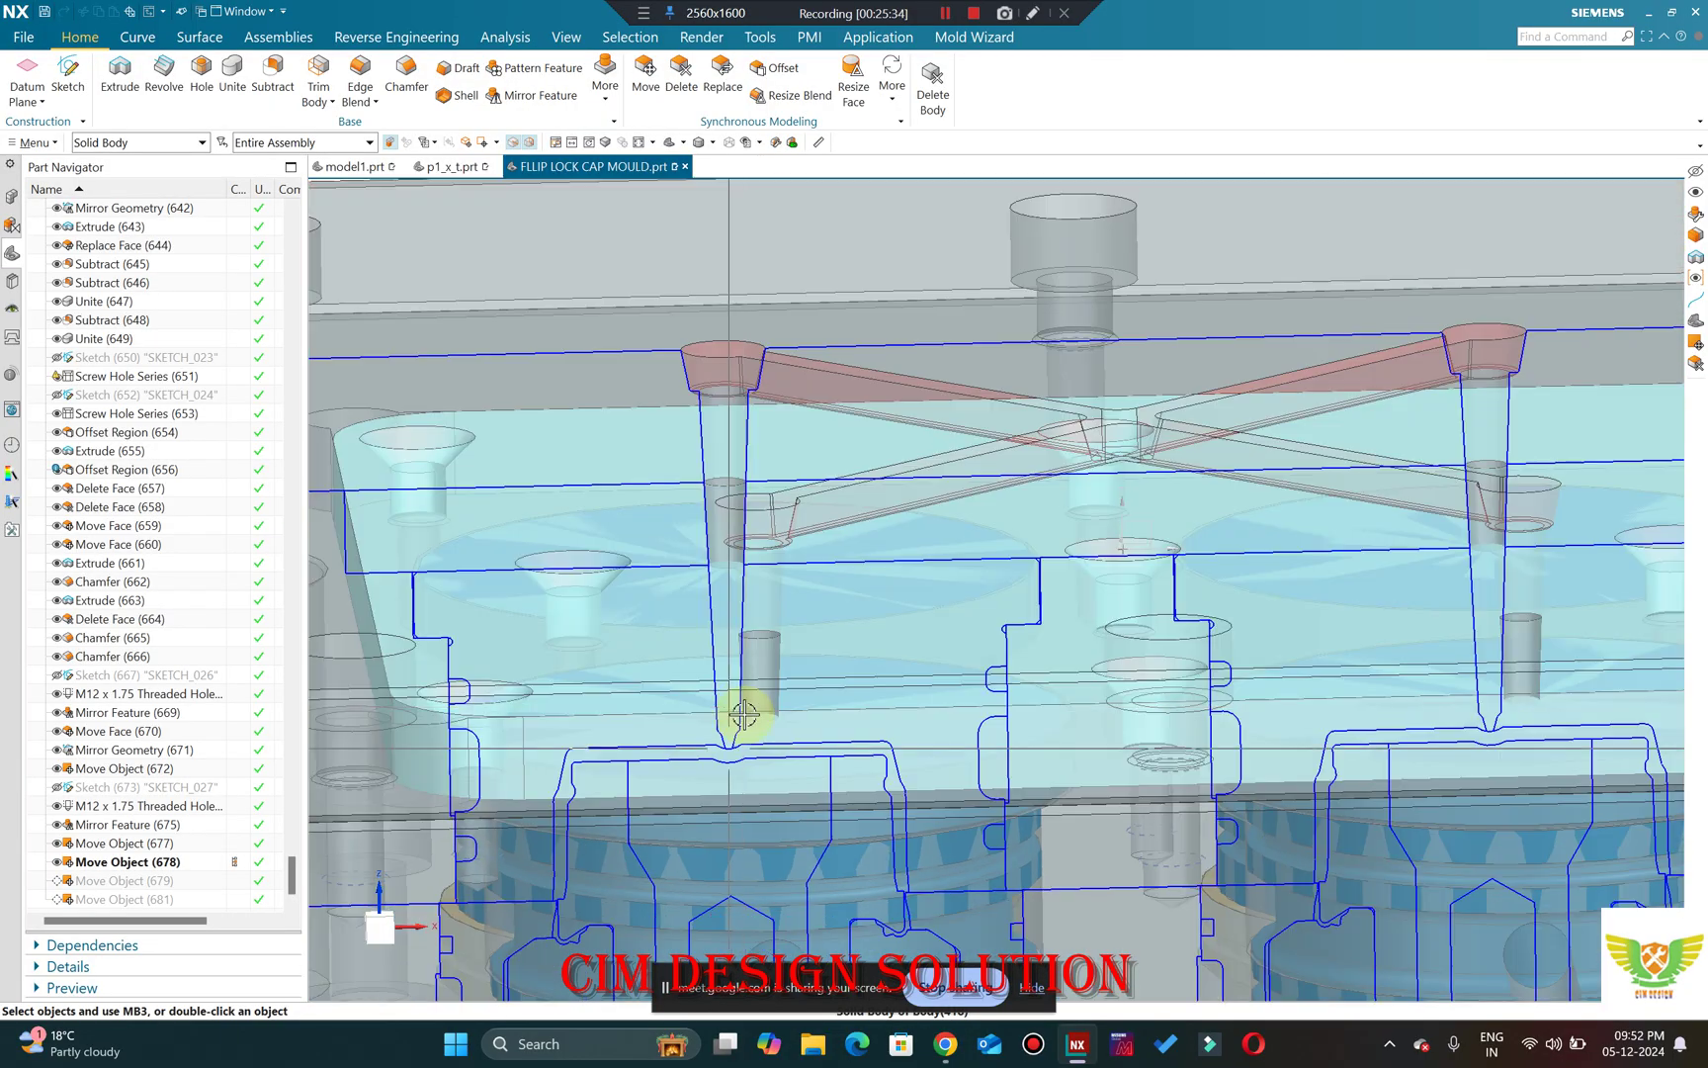
key("F8")
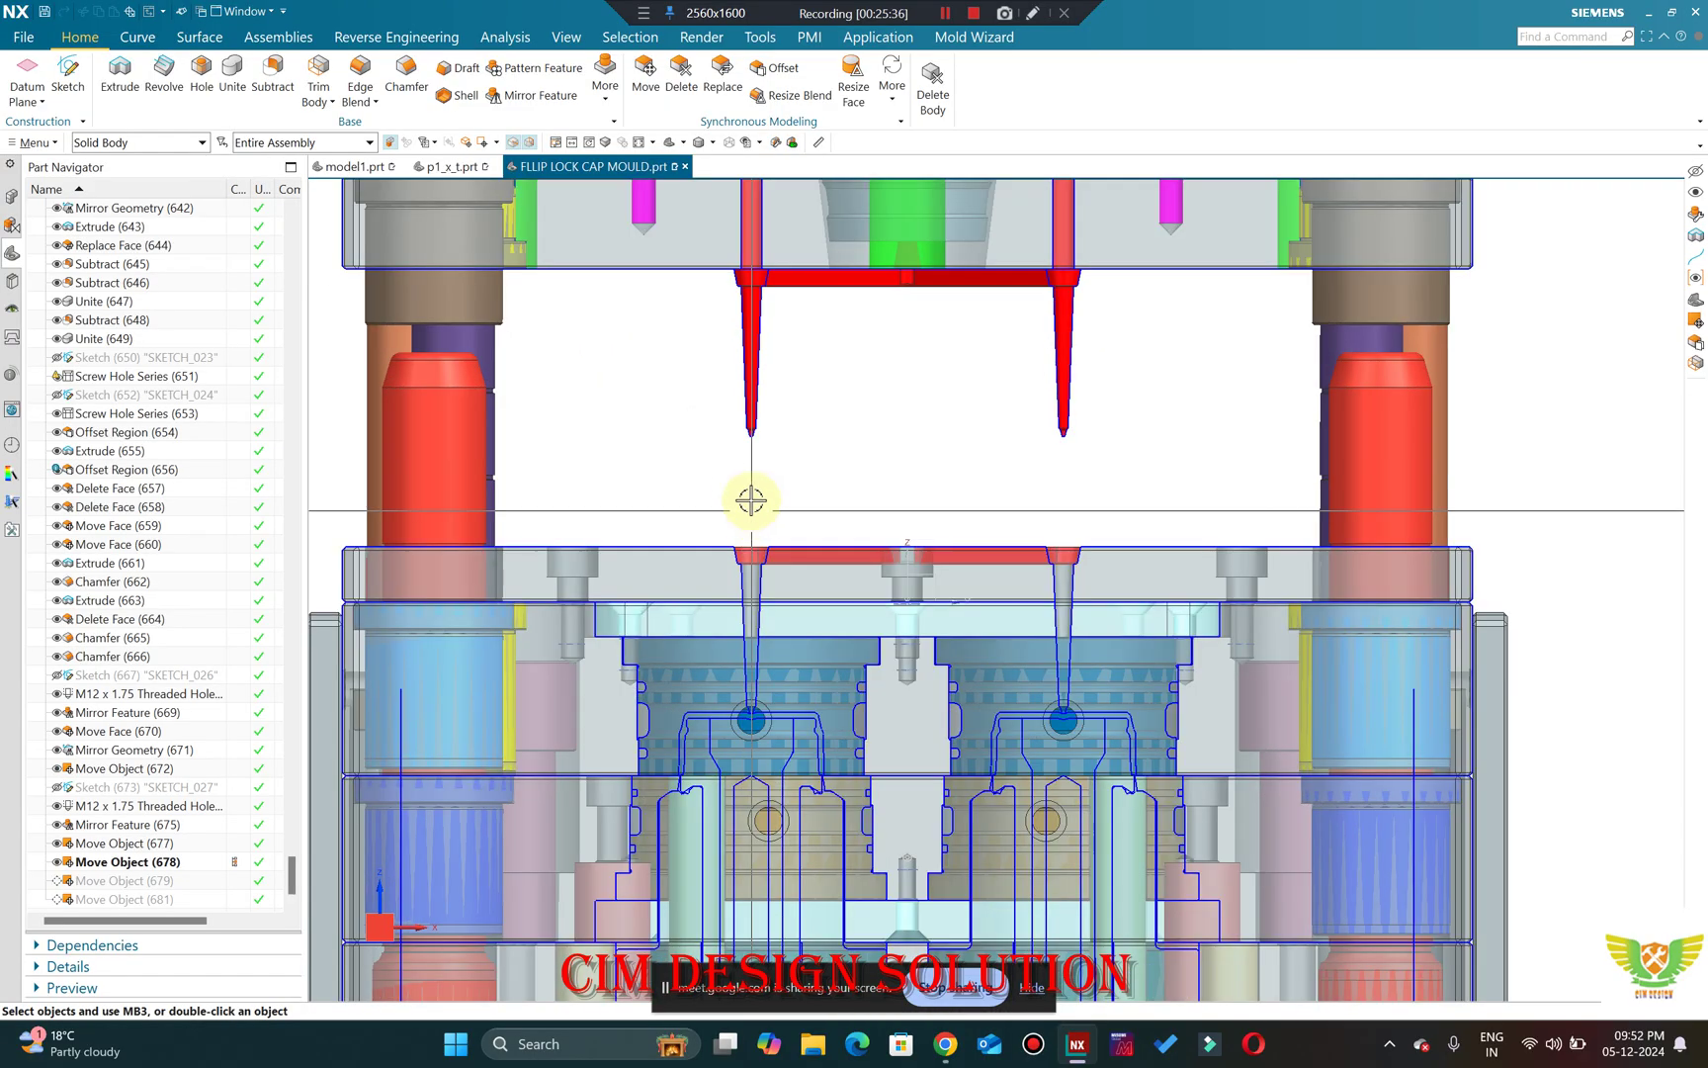
scroll(766, 385, "down", 4)
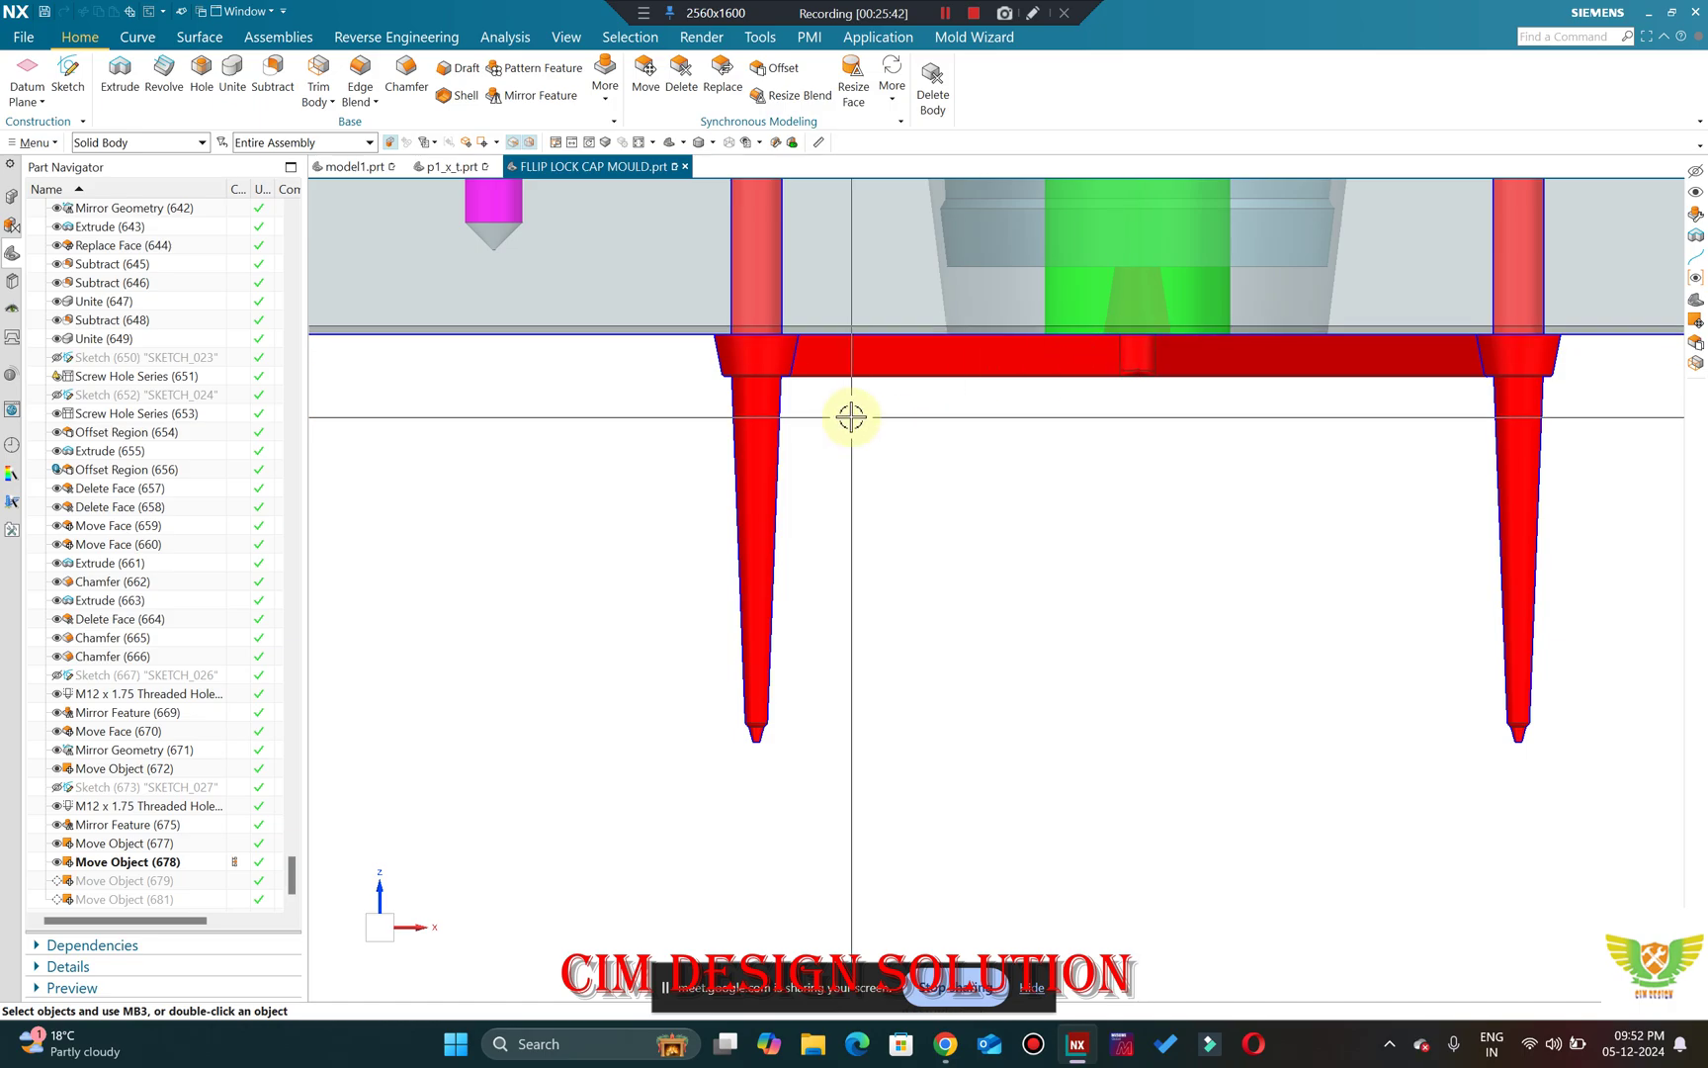
scroll(833, 532, "up", 6)
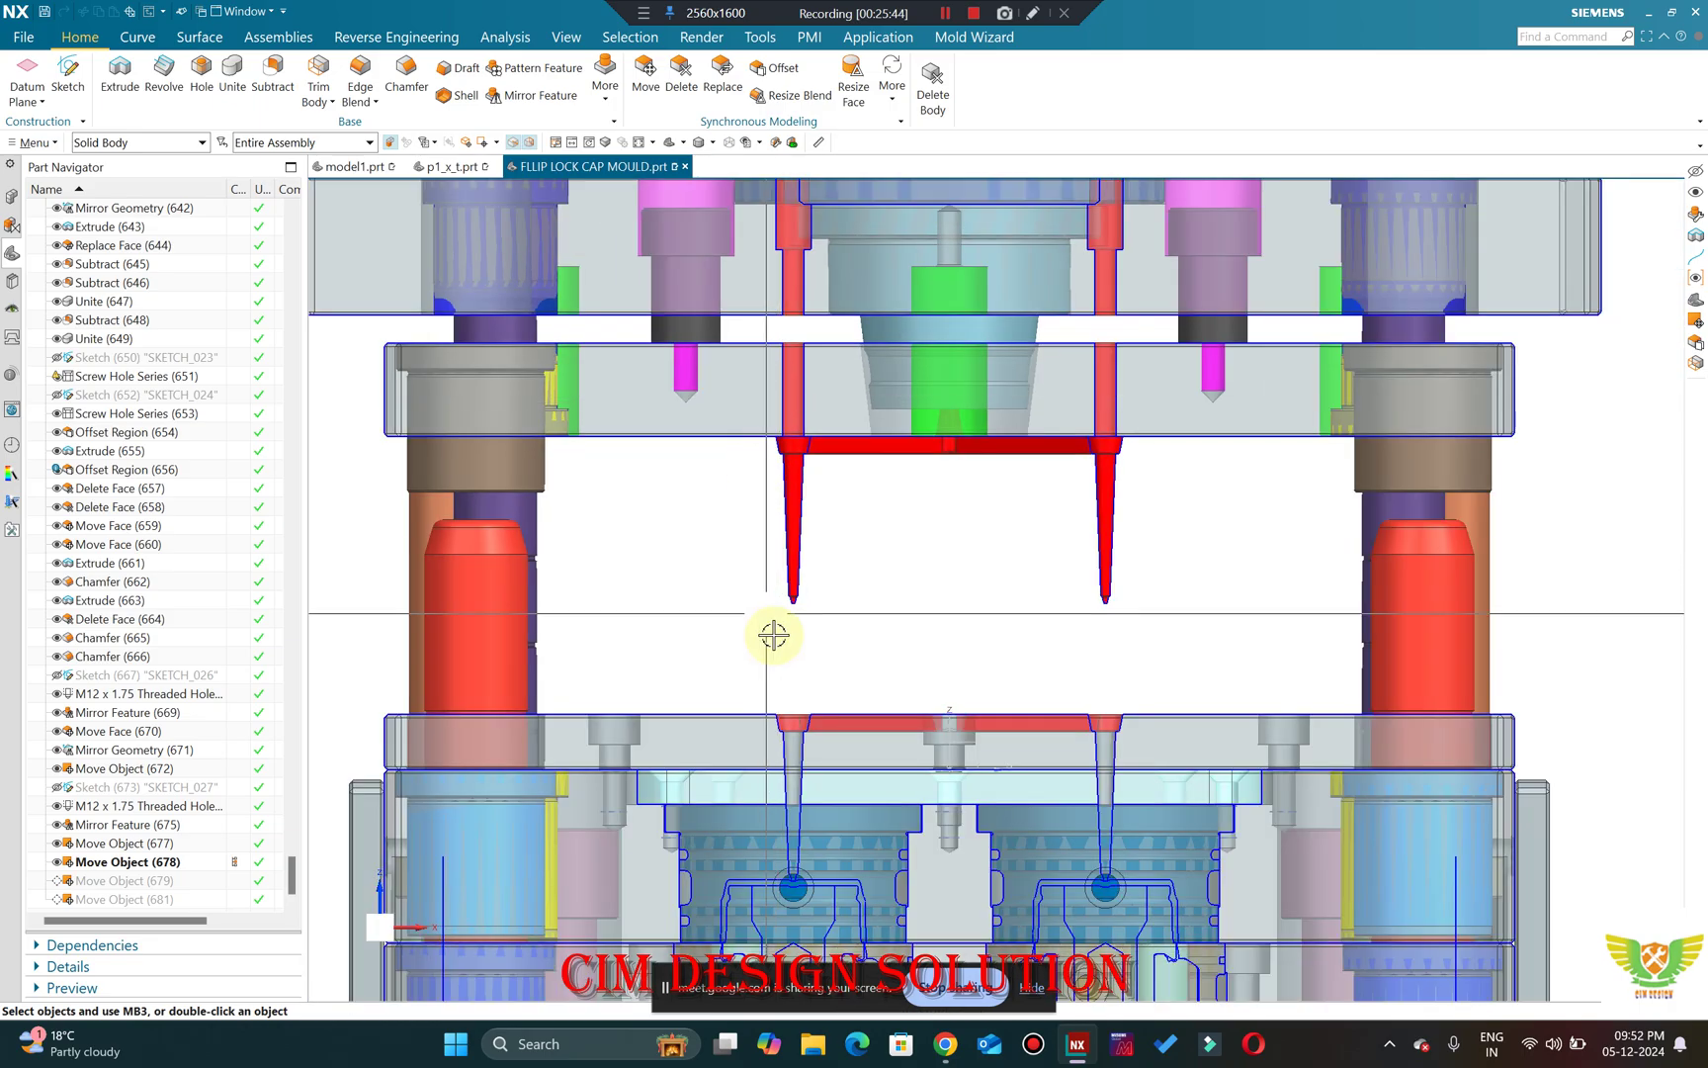
scroll(740, 817, "down", 7)
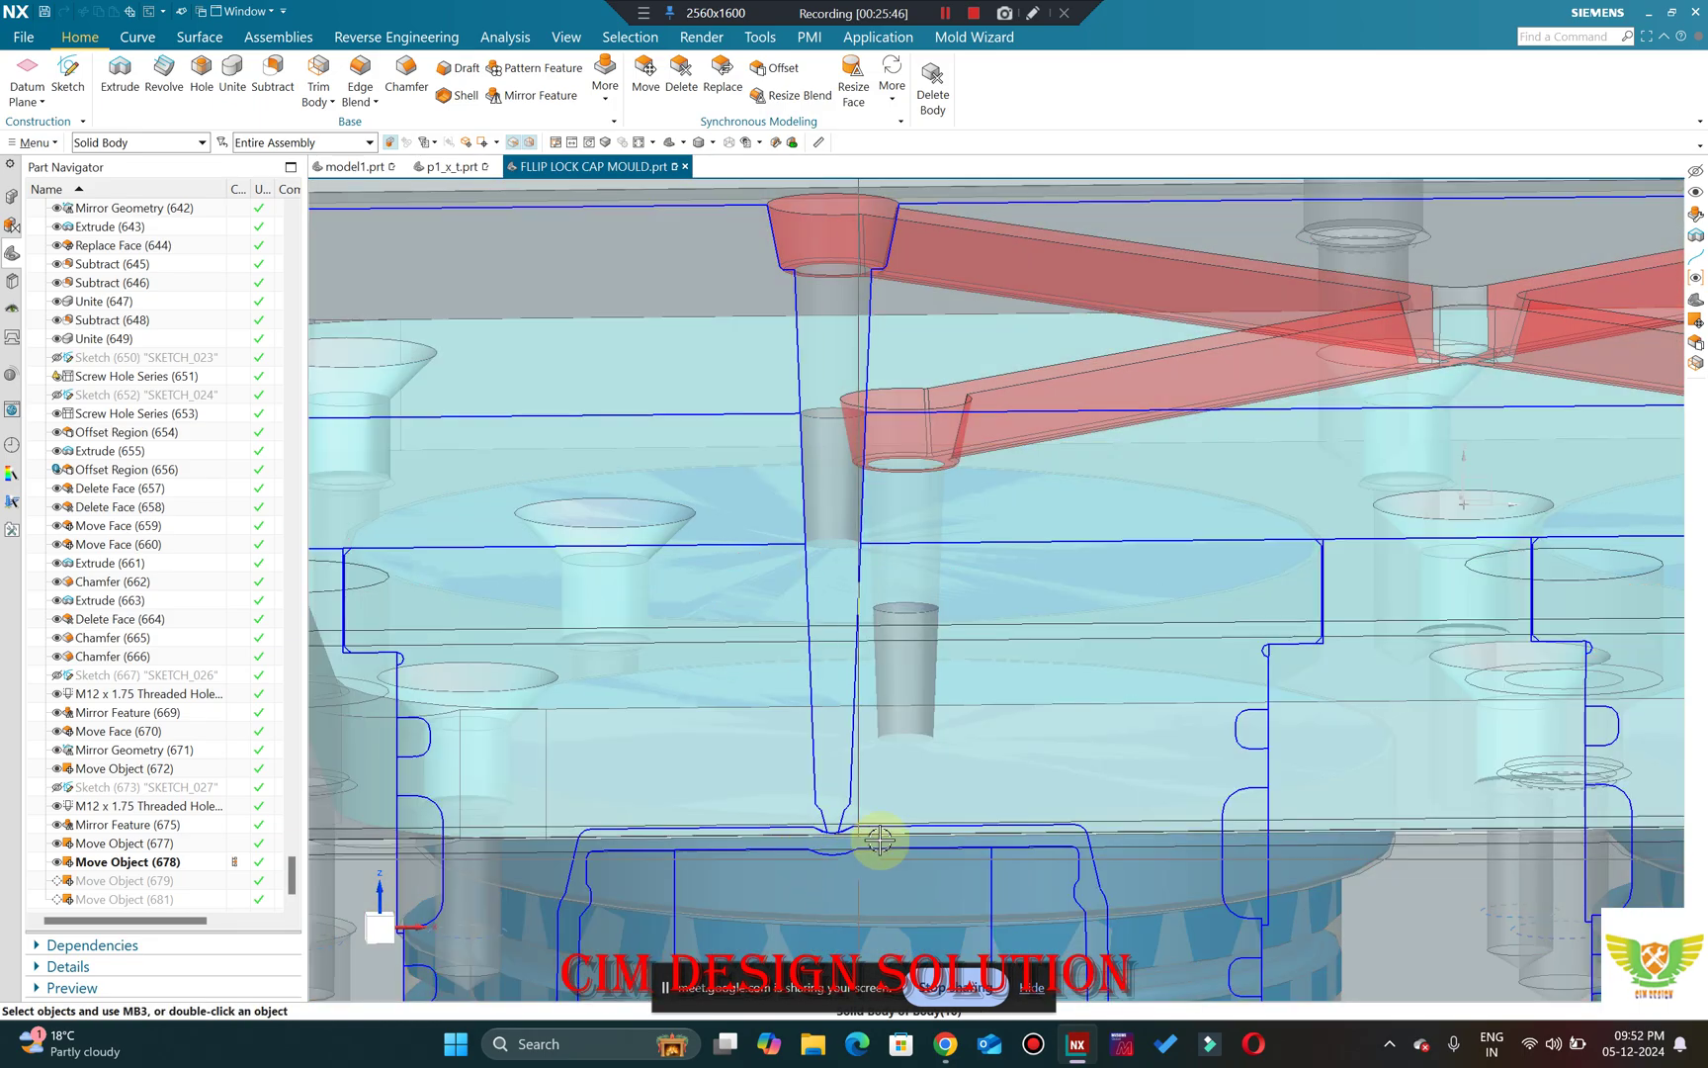
key("ctrl+alt+f")
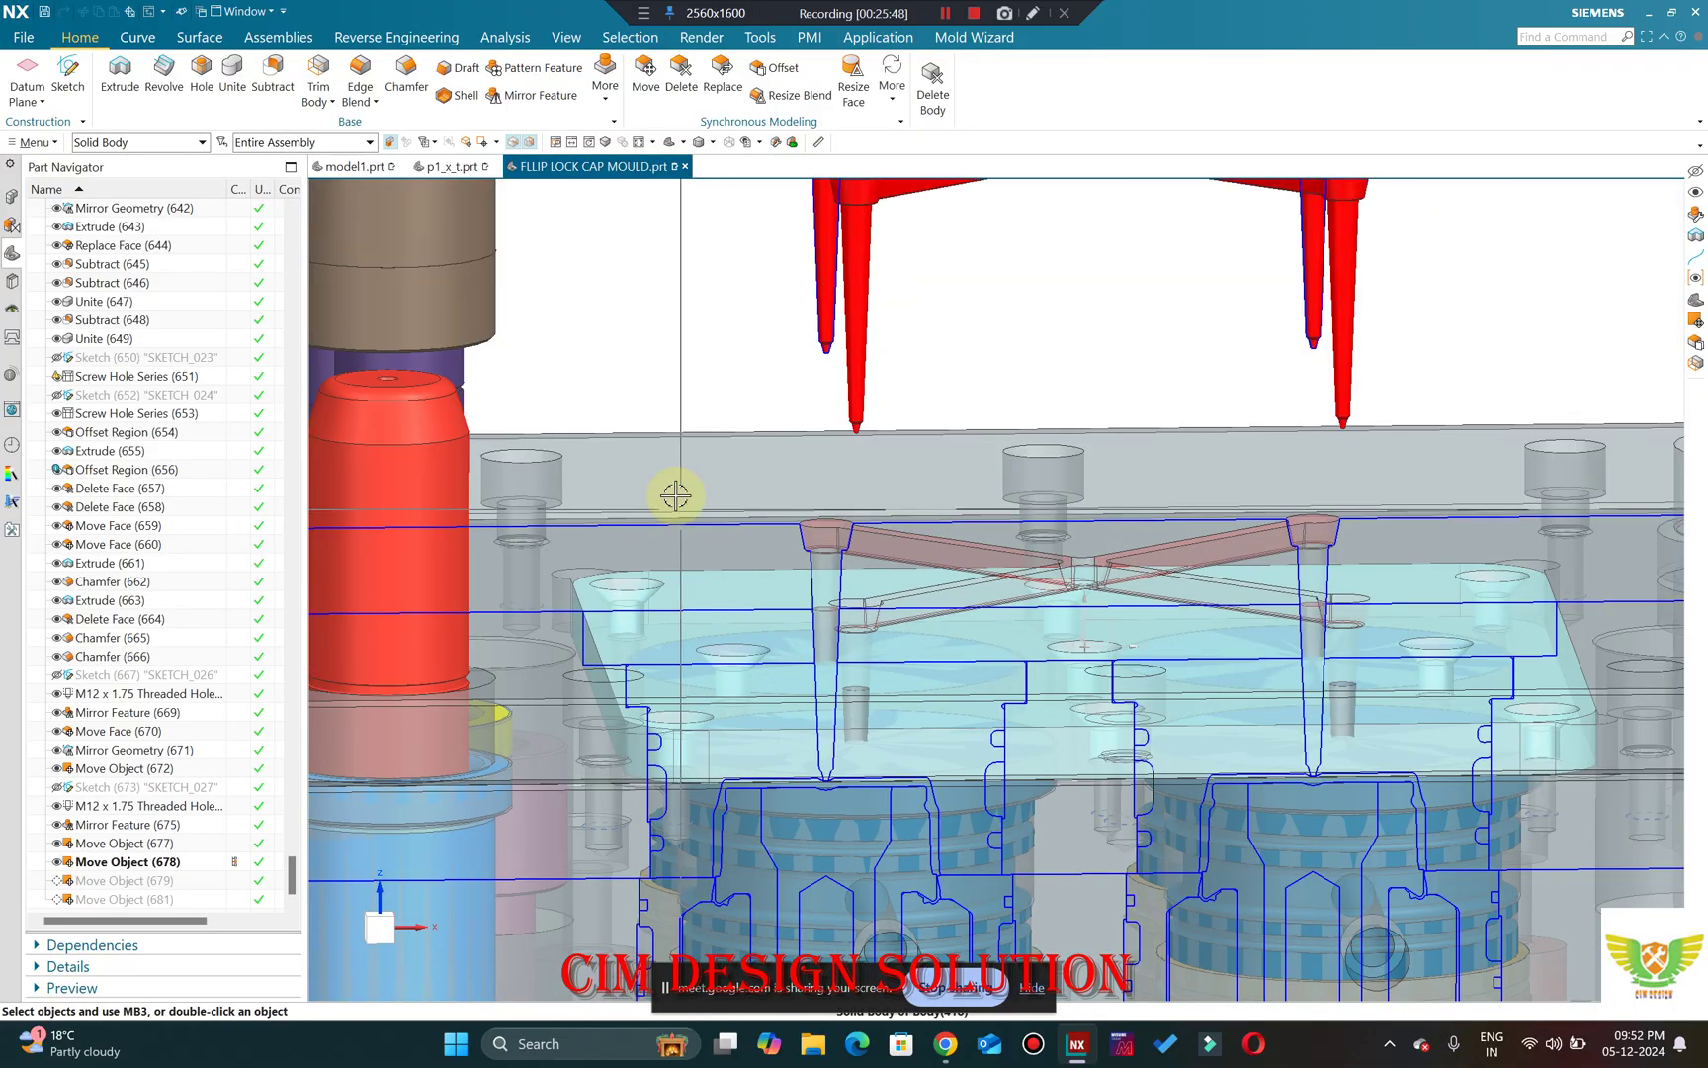
scroll(655, 355, "down", 1)
scroll(668, 369, "up", 3)
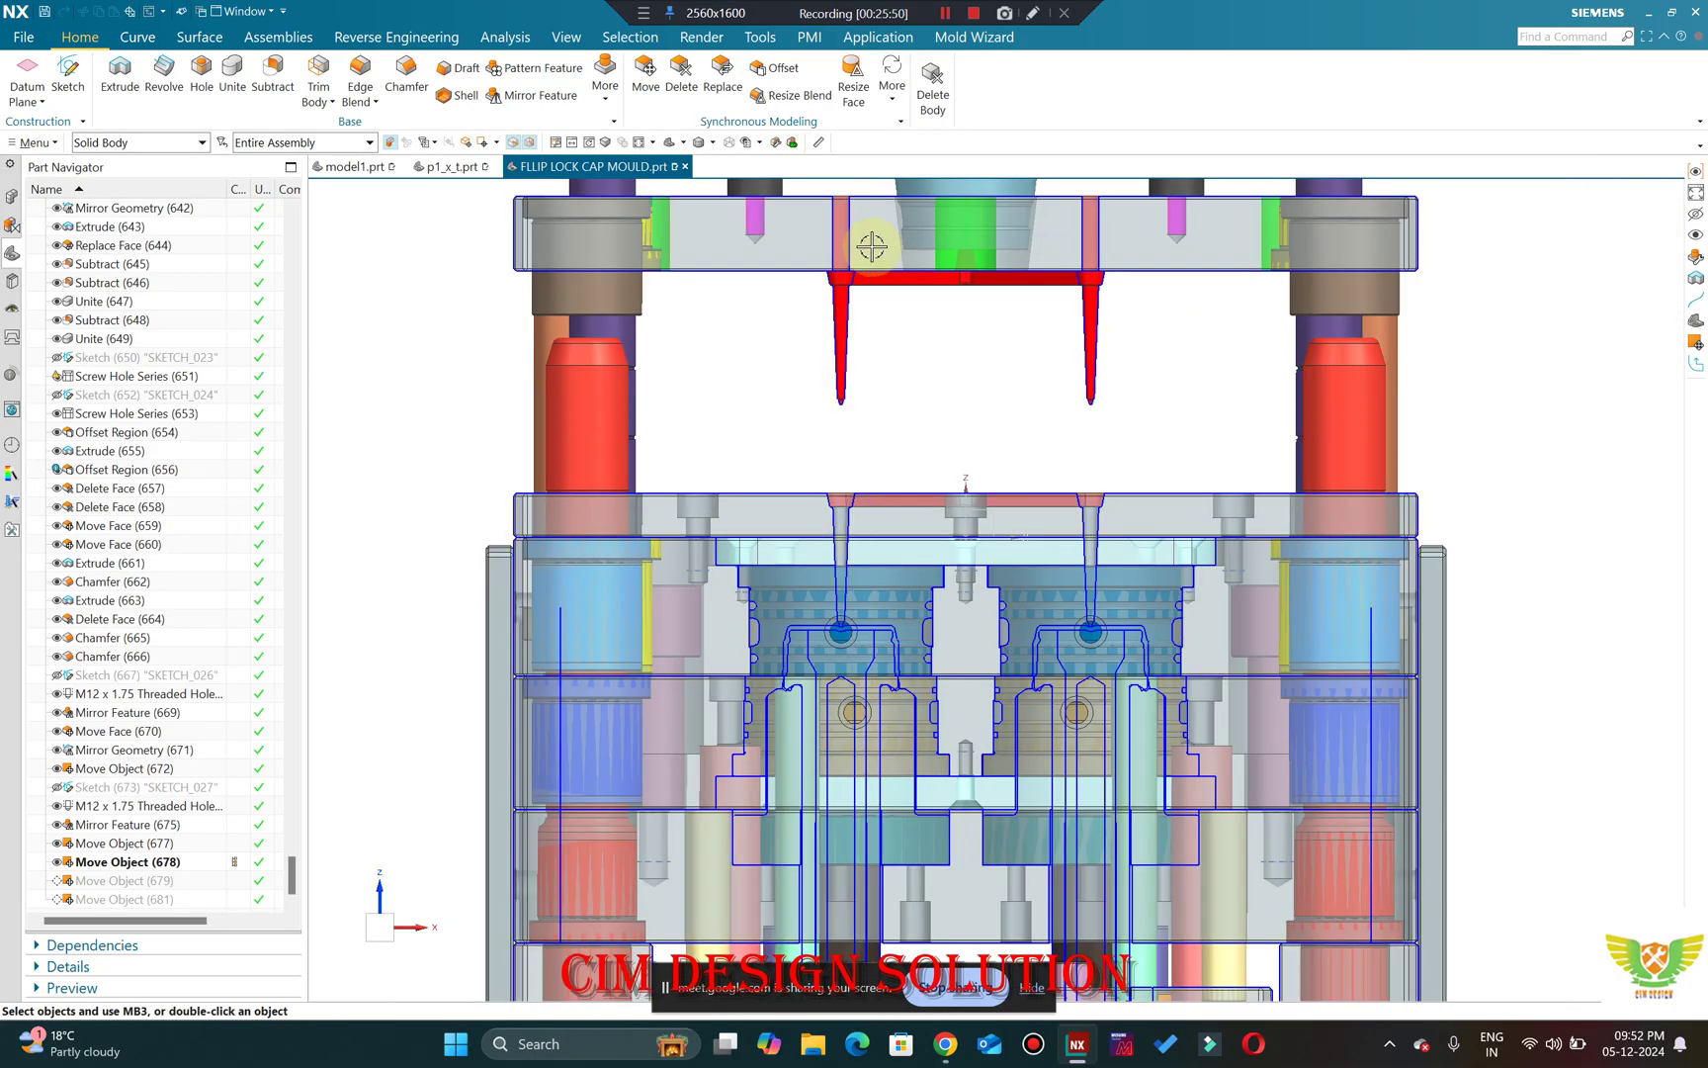
Examine the suspended runner against its channel below and the opening gap between the top and stripper plates around the puller pins.
scroll(826, 281, "down", 5)
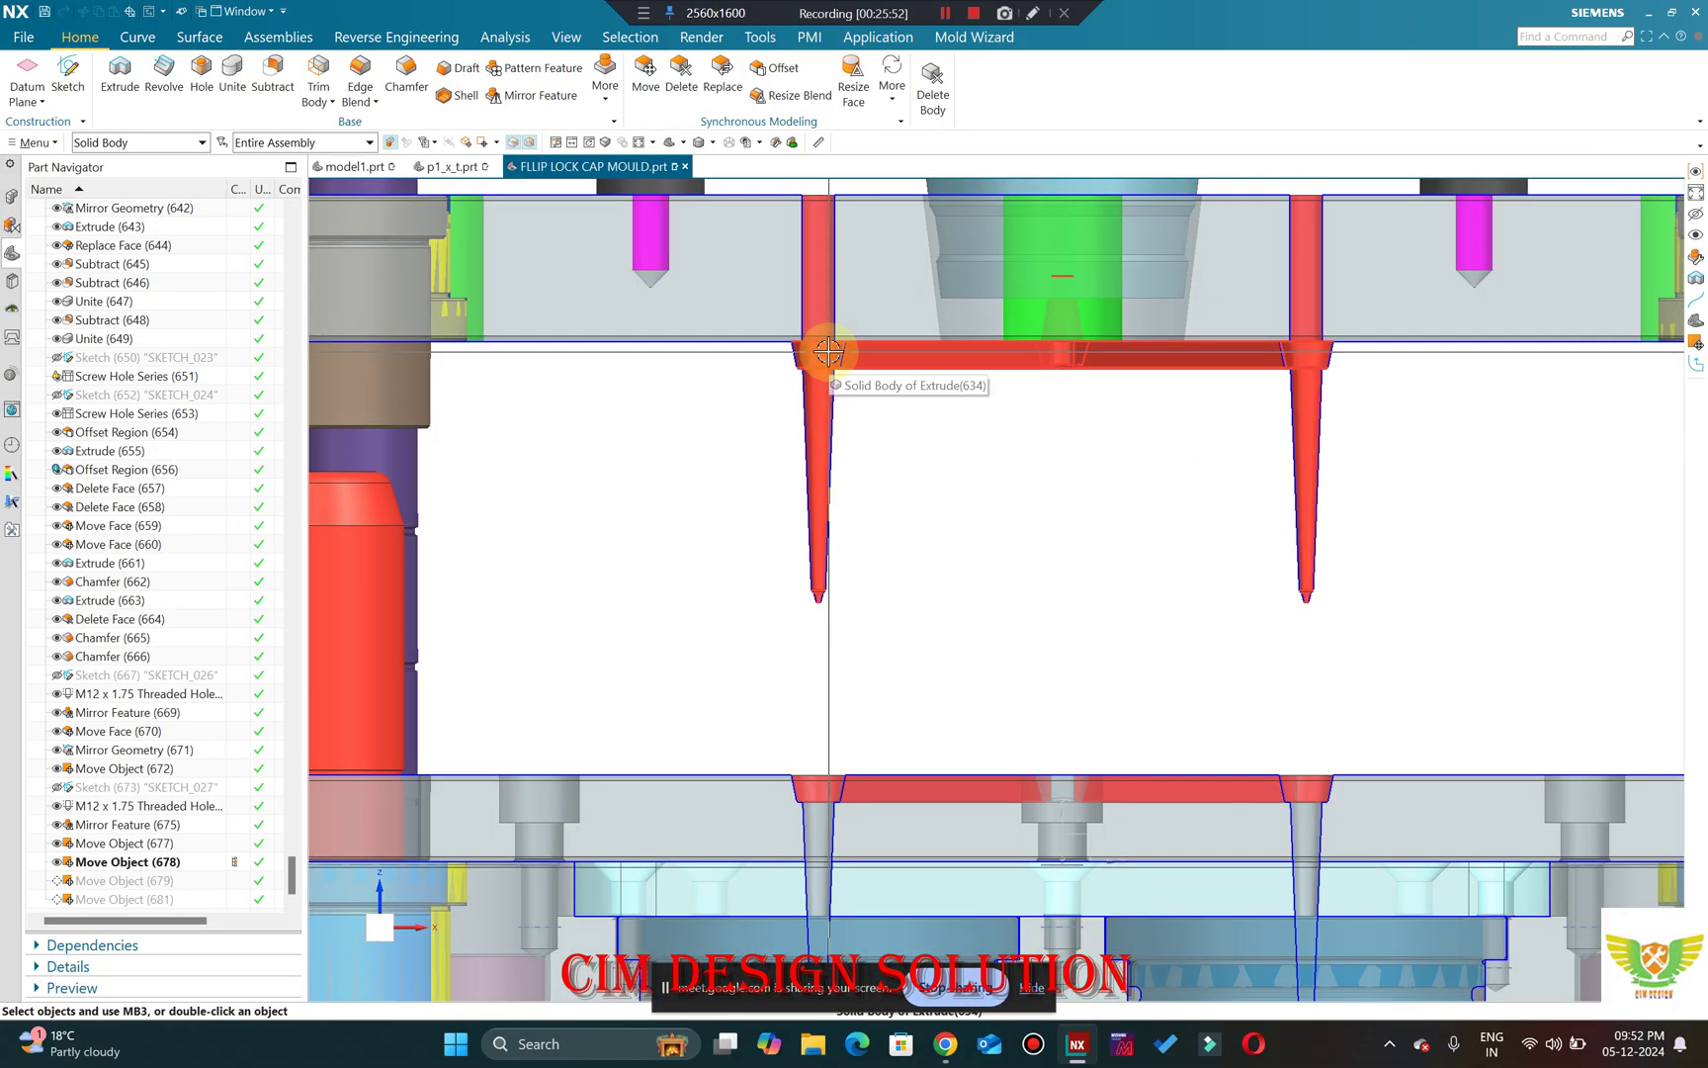
scroll(932, 395, "up", 3)
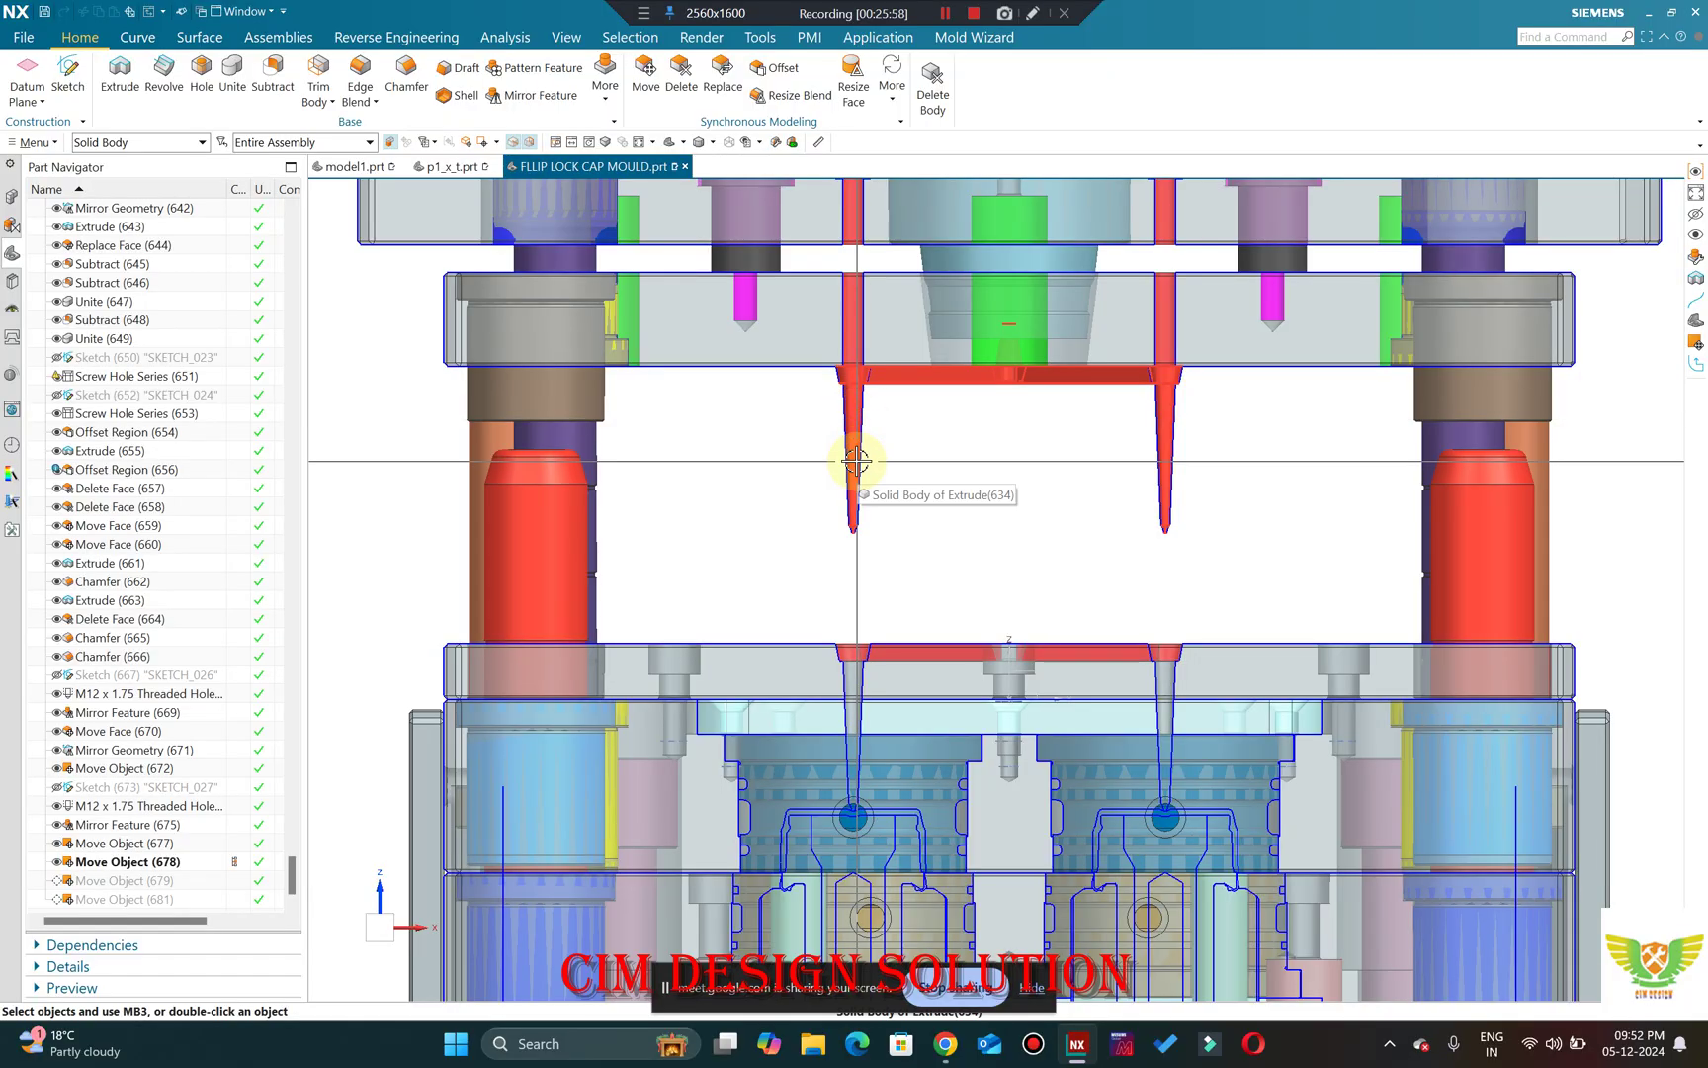
scroll(856, 461, "up", 2)
scroll(842, 500, "down", 2)
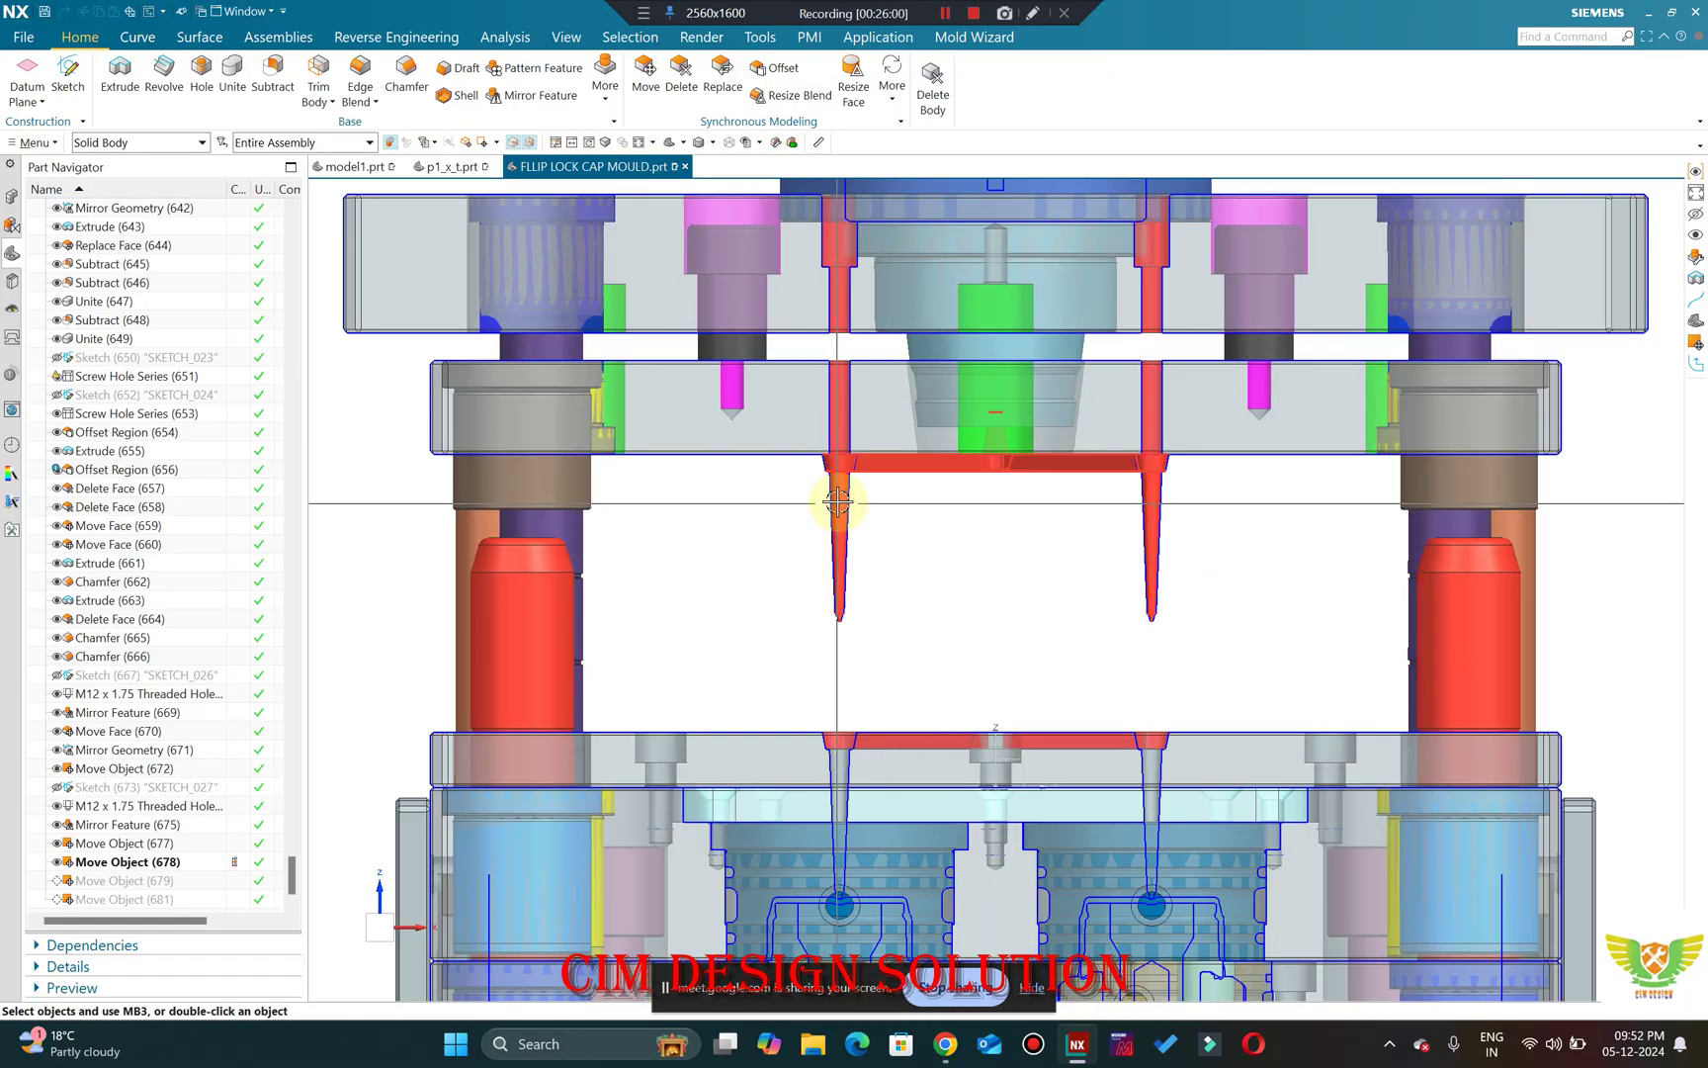
scroll(859, 344, "down", 2)
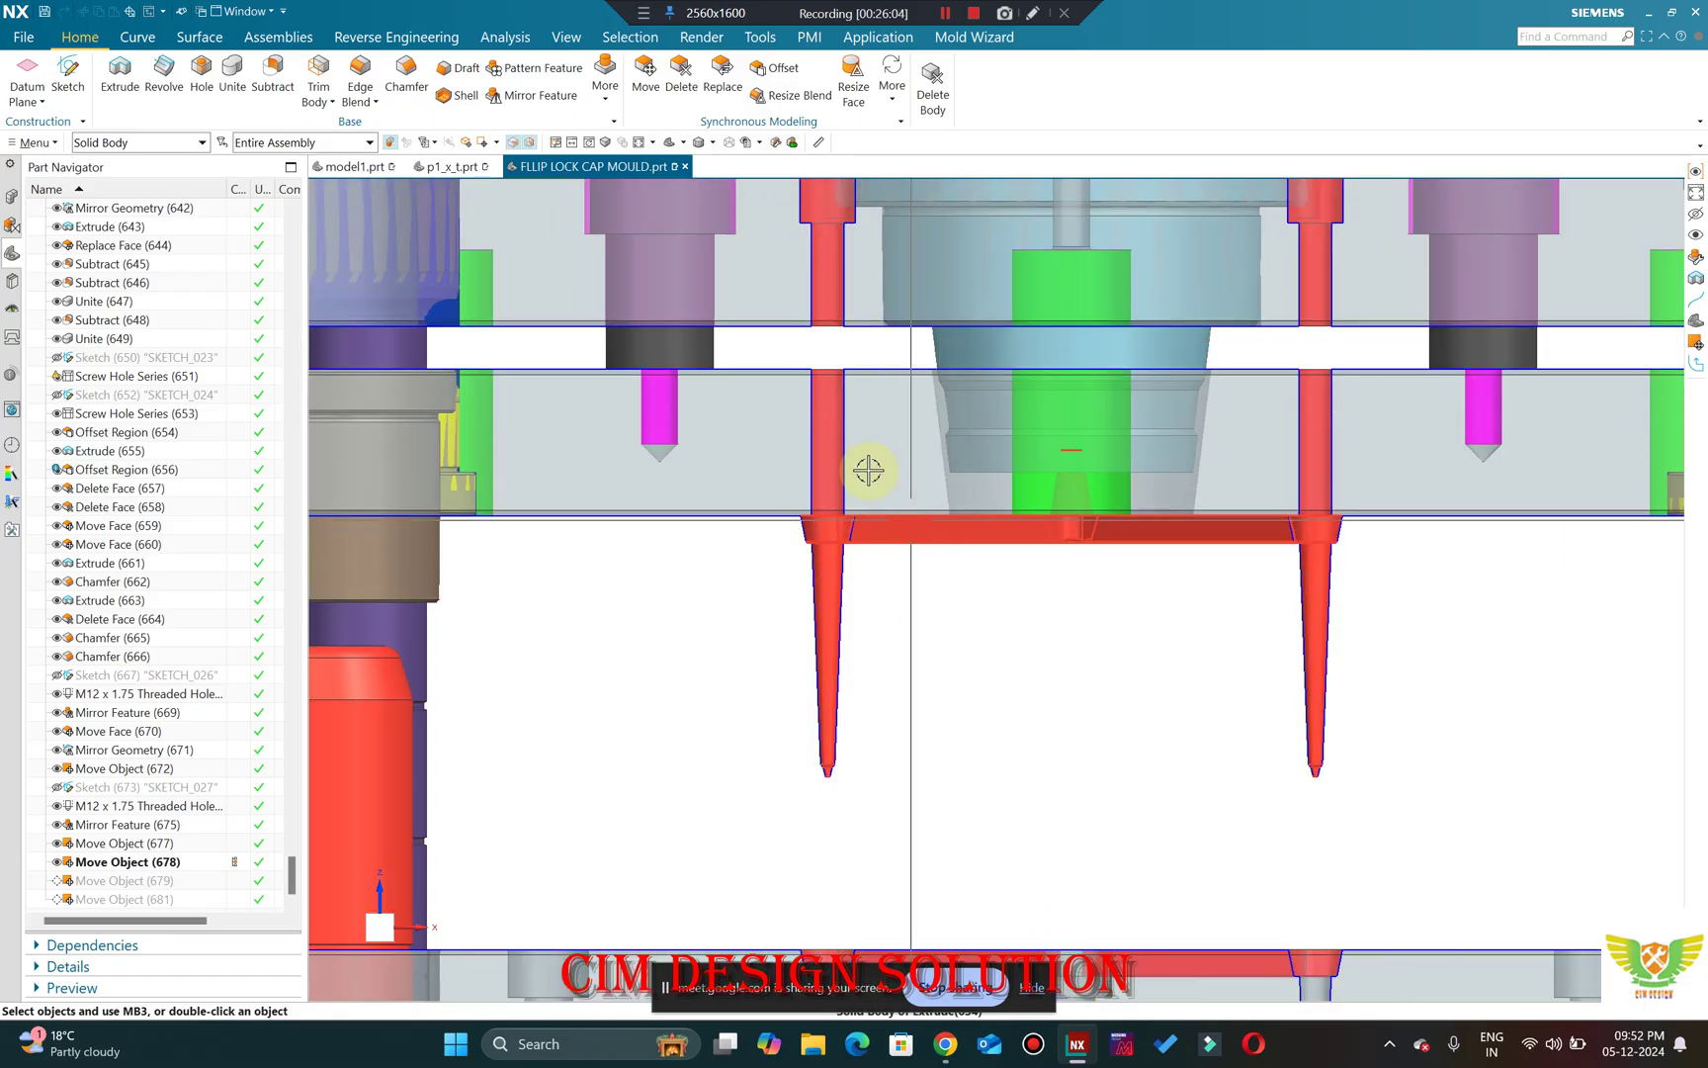
scroll(858, 396, "up", 2)
scroll(828, 412, "down", 3)
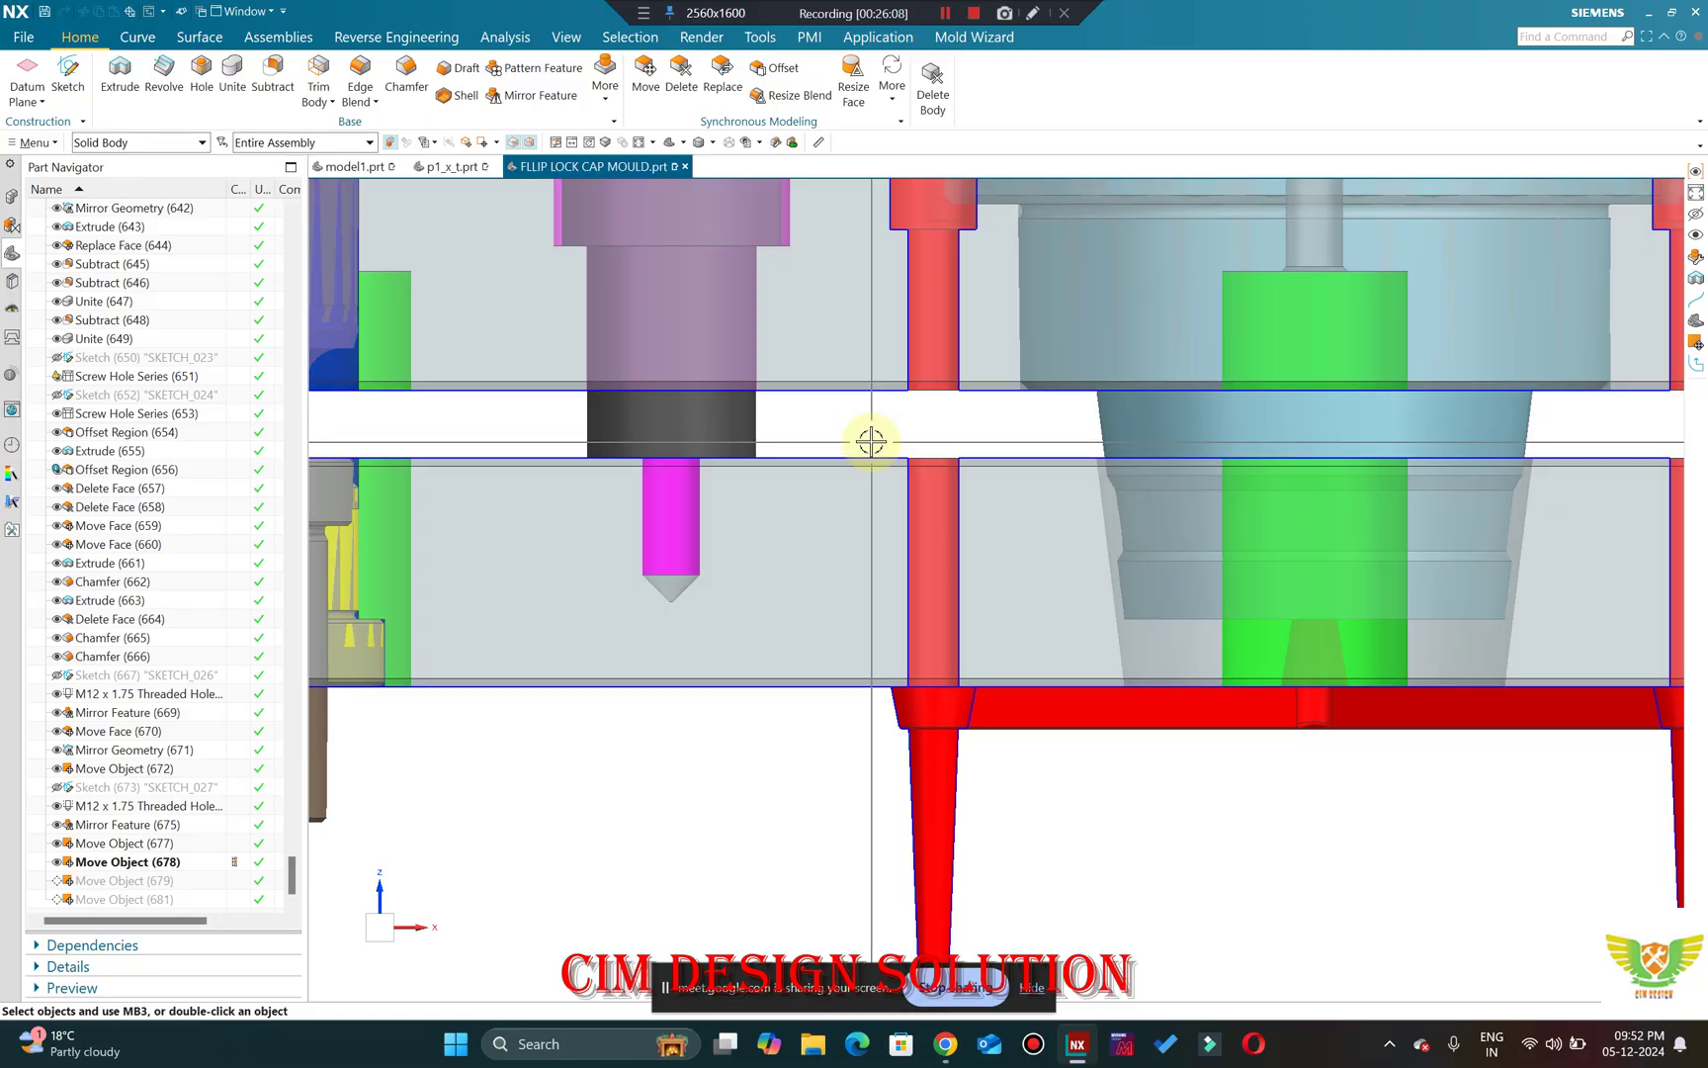
scroll(888, 466, "up", 1)
scroll(920, 656, "down", 1)
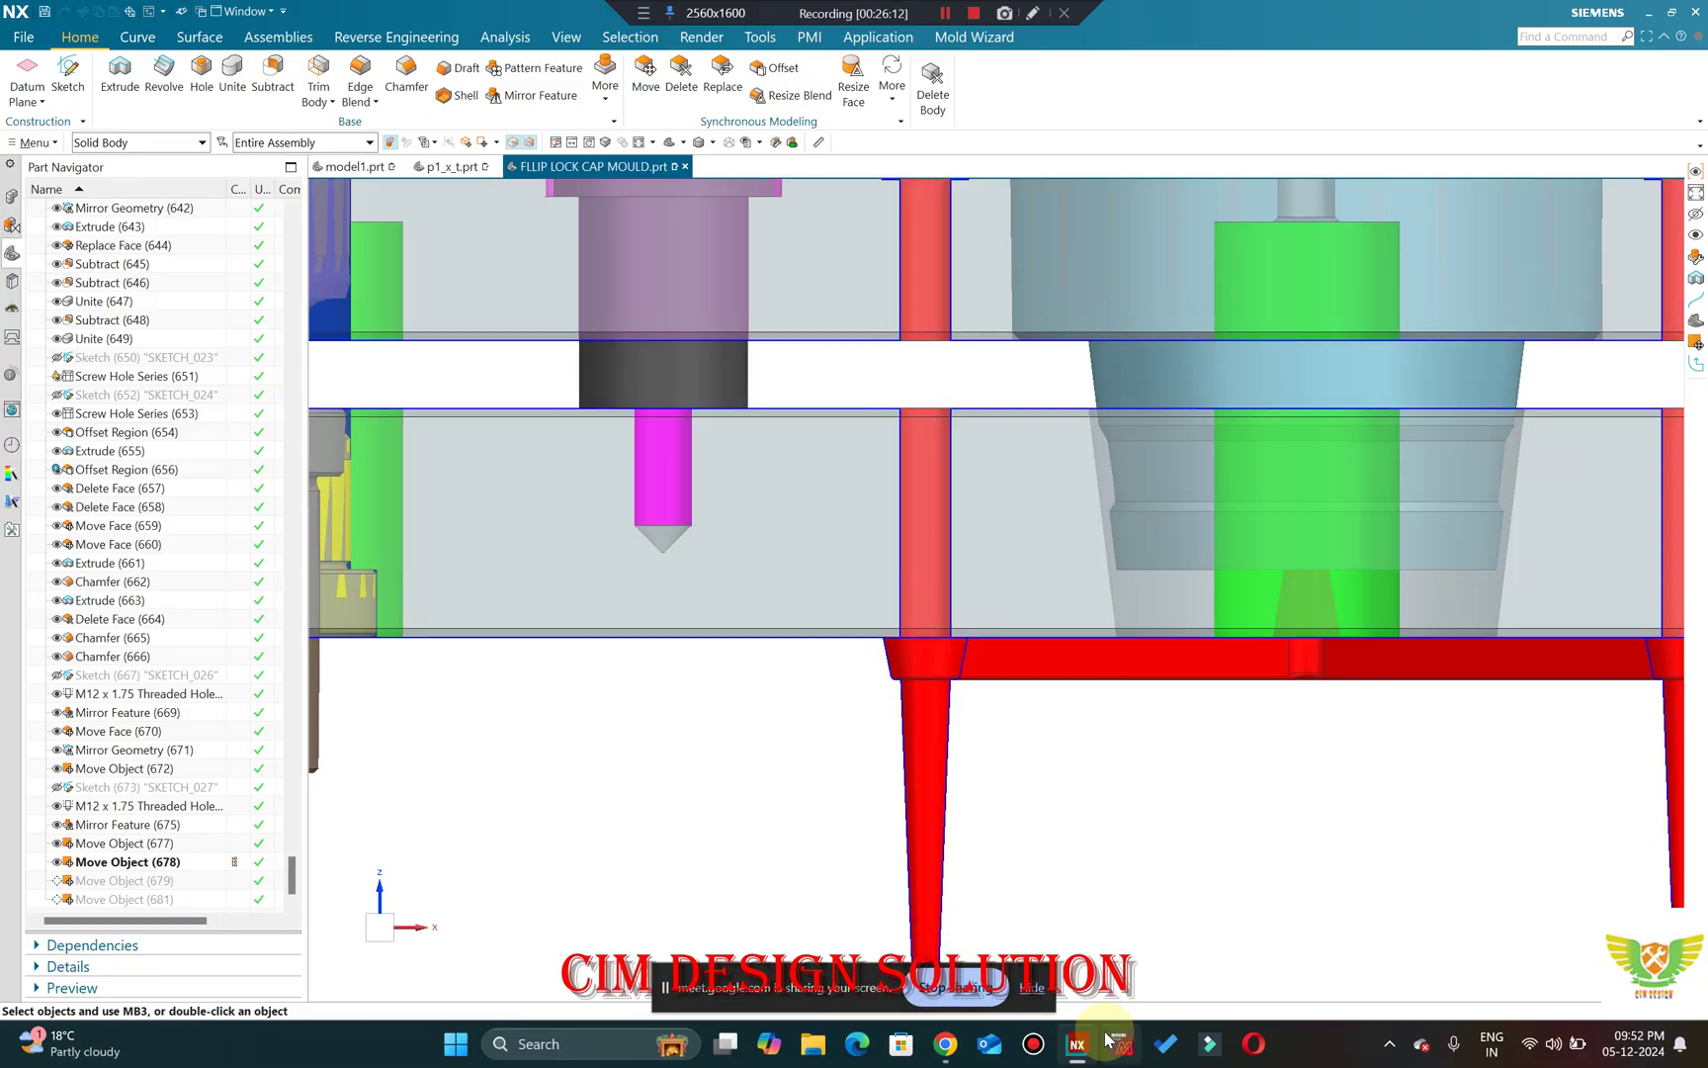
Switch to Chrome to check the Google Meet call and the sprue puller pin image results, and return to the mould in NX.
left_click(836, 900)
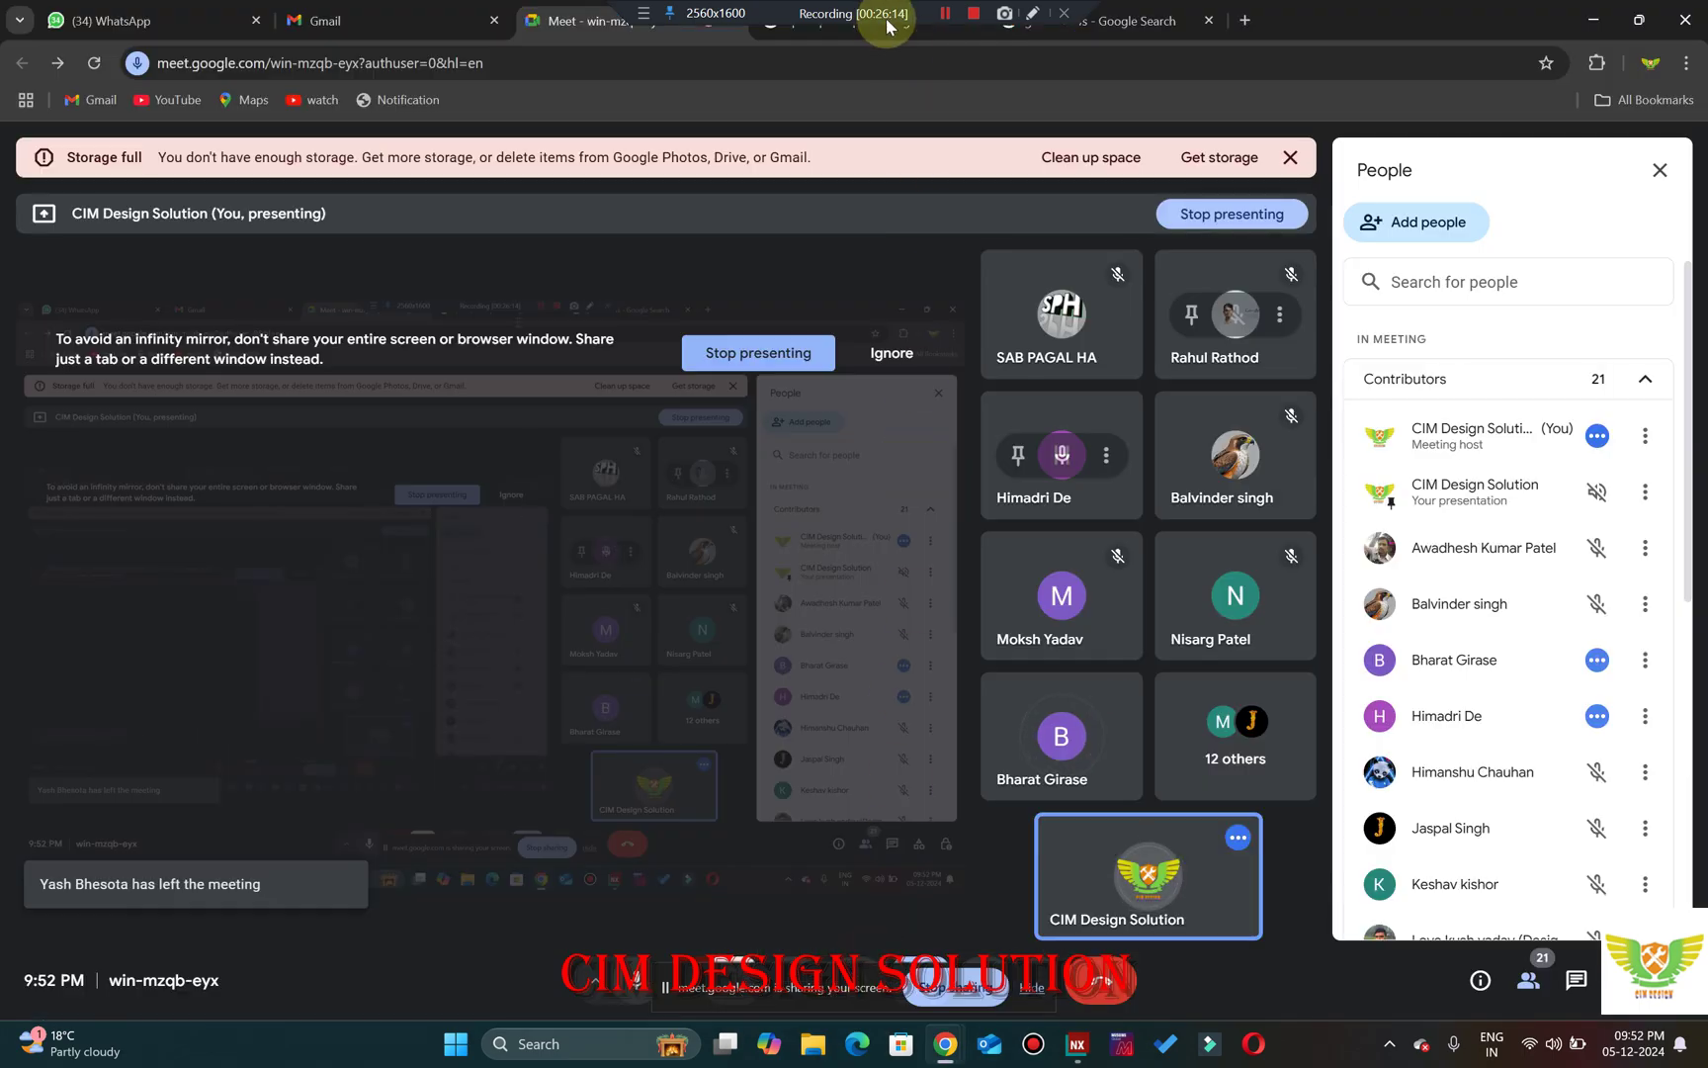
left_click(883, 22)
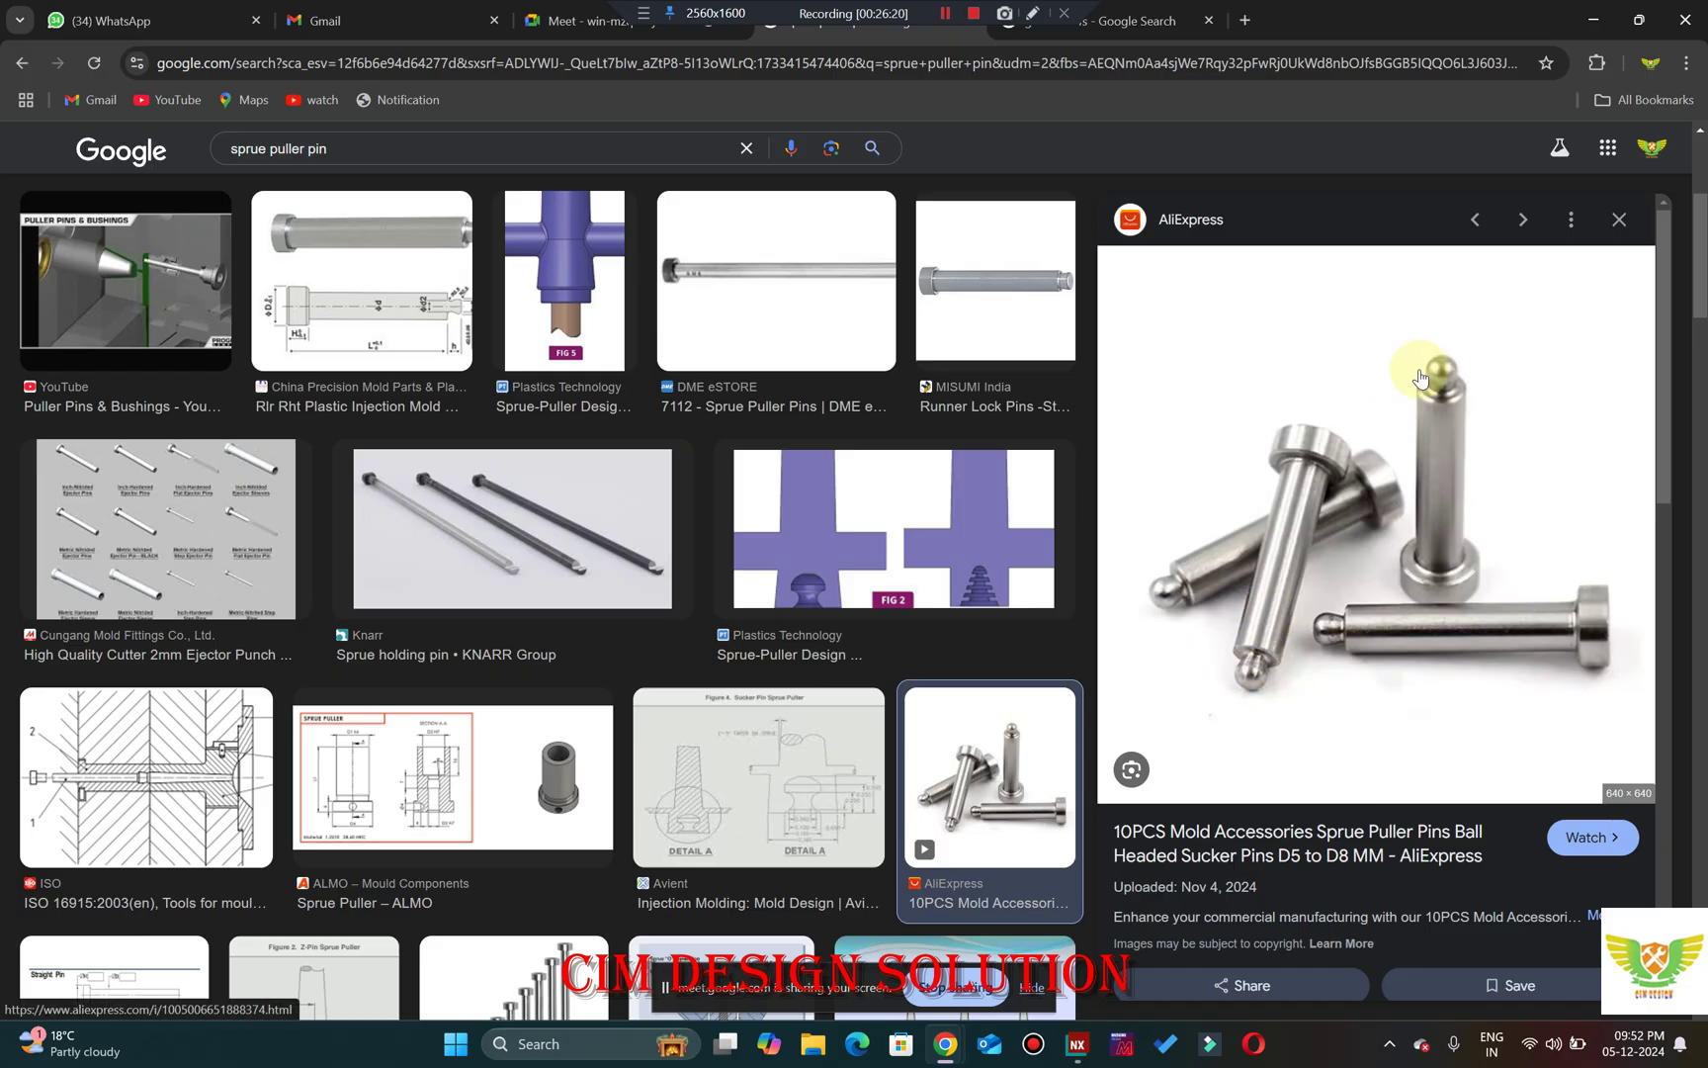
left_click(1607, 23)
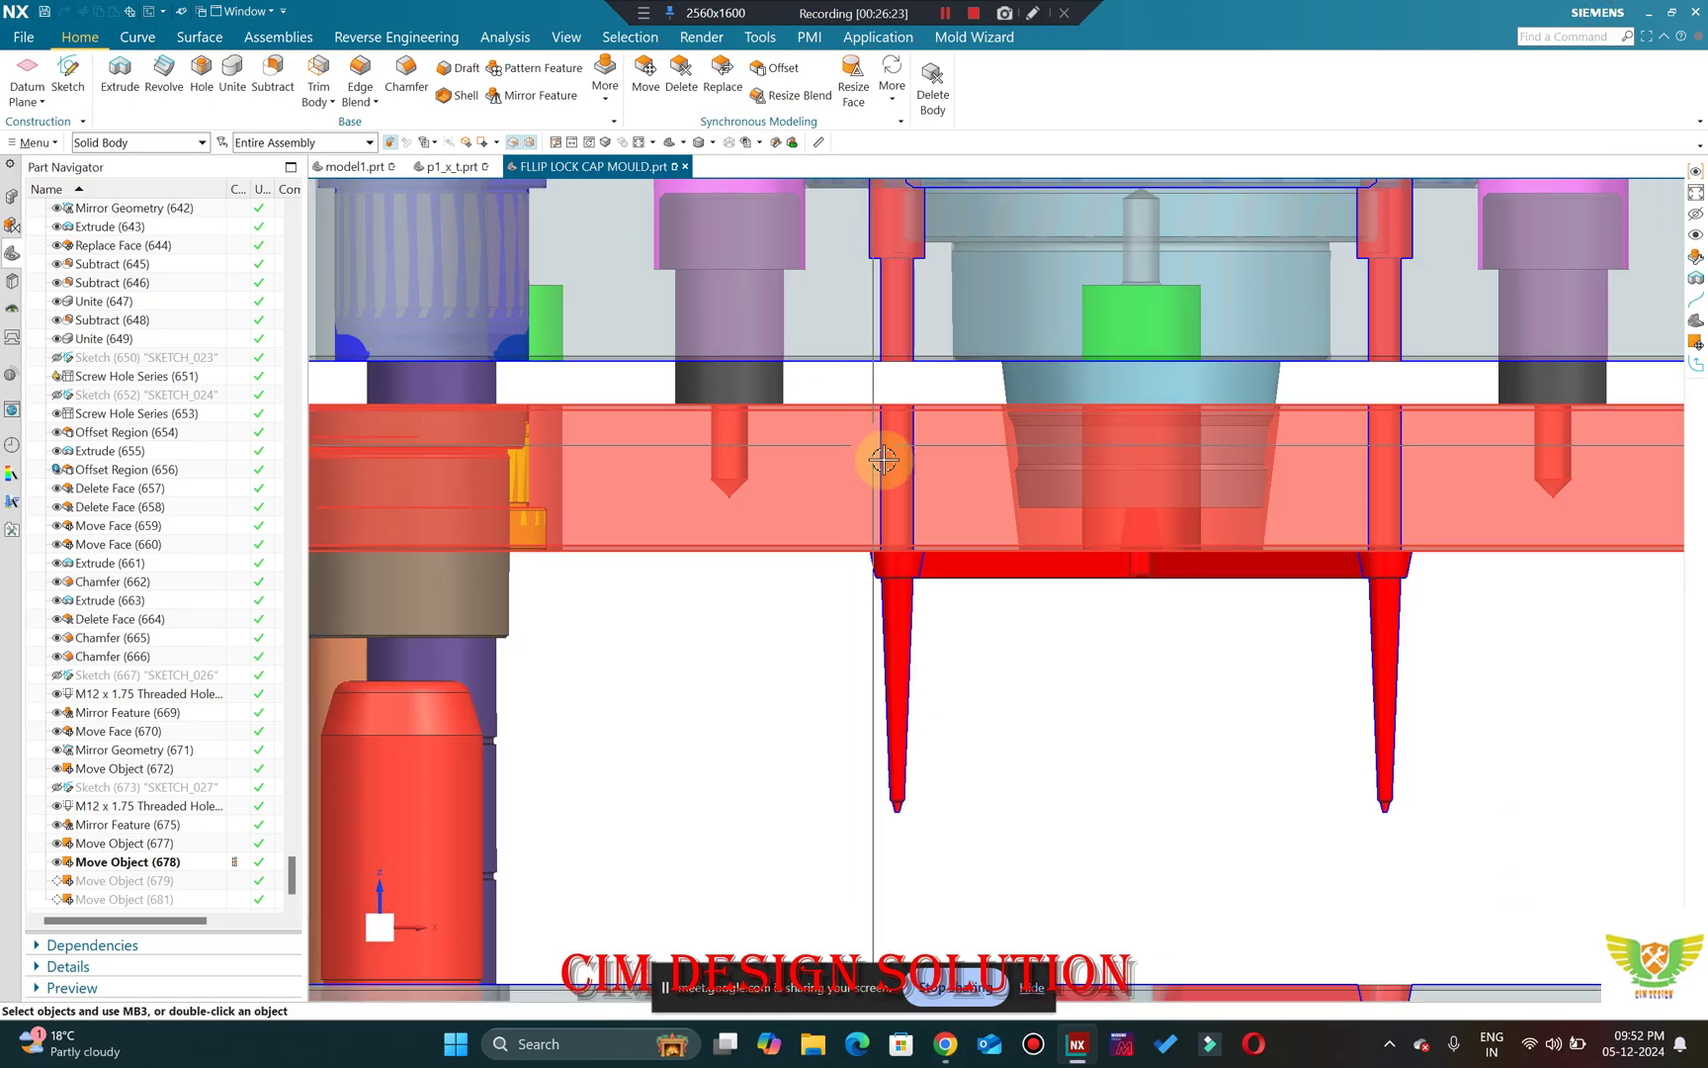
Examine the runner's central junction and the whole opened mould from several angles, and restore the front view.
middle_click_drag(882, 459, 1107, 586)
scroll(1107, 586, "up", 5)
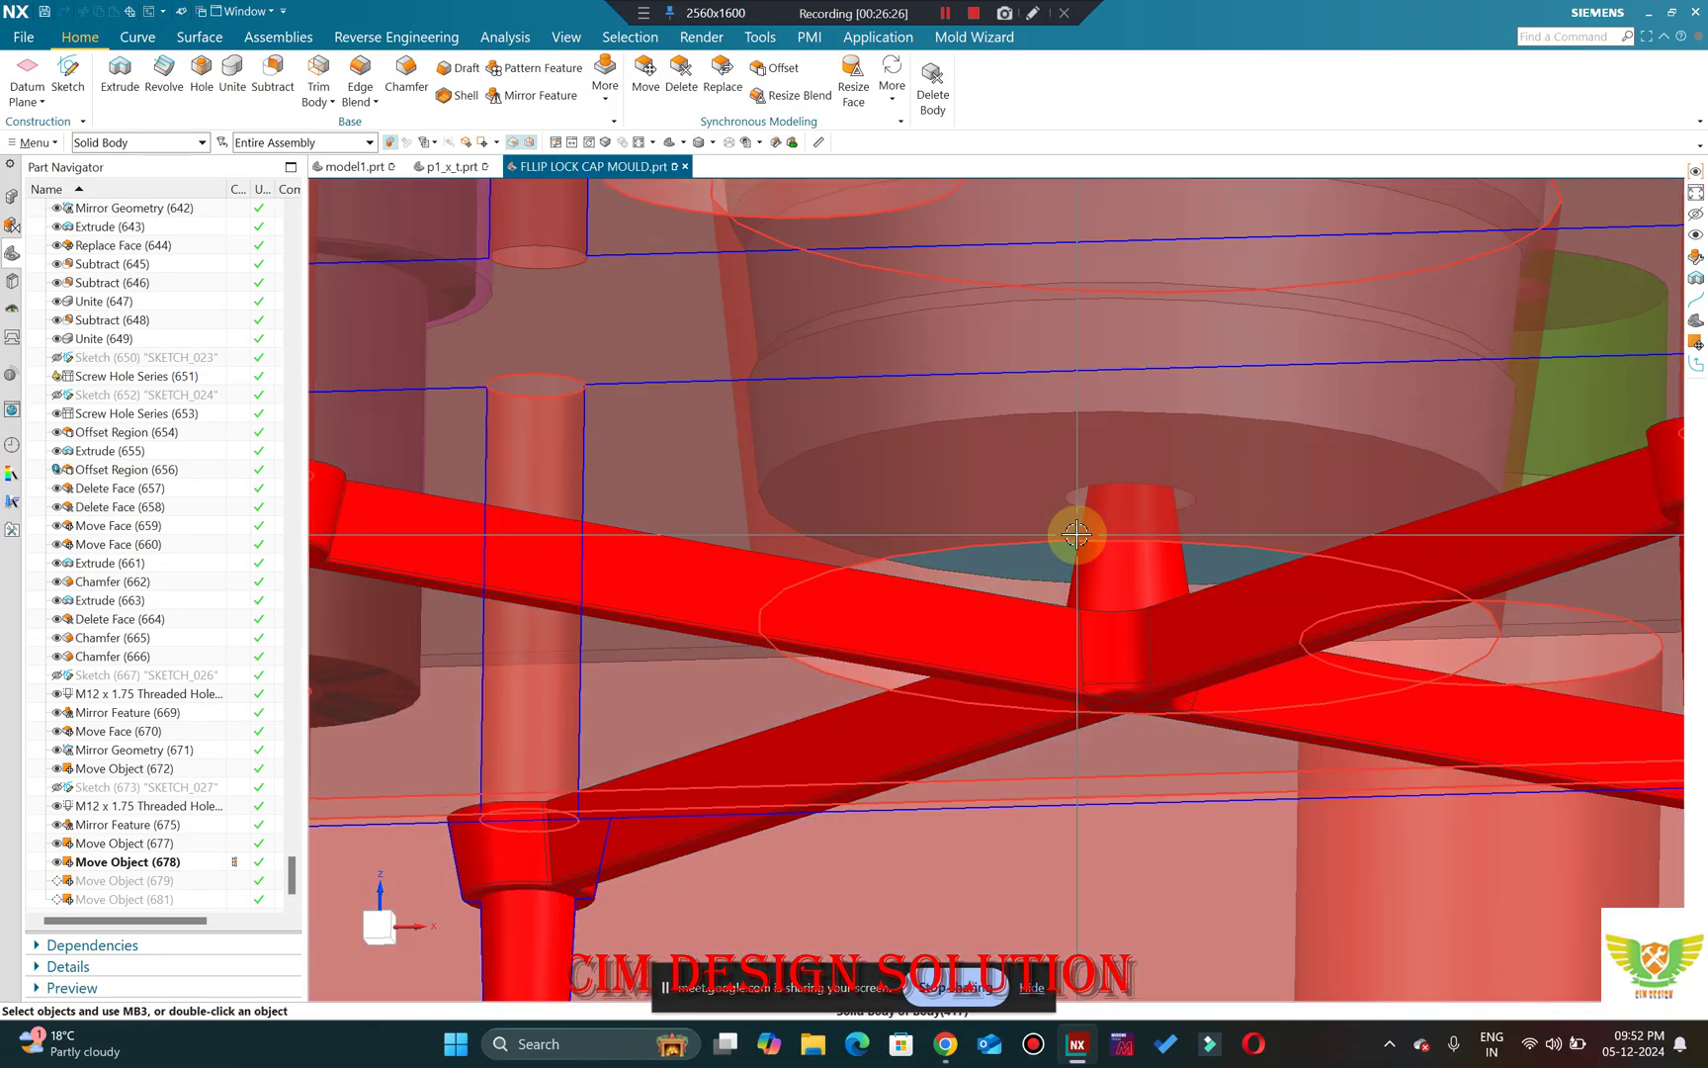
scroll(1075, 534, "down", 3)
scroll(1005, 377, "down", 4)
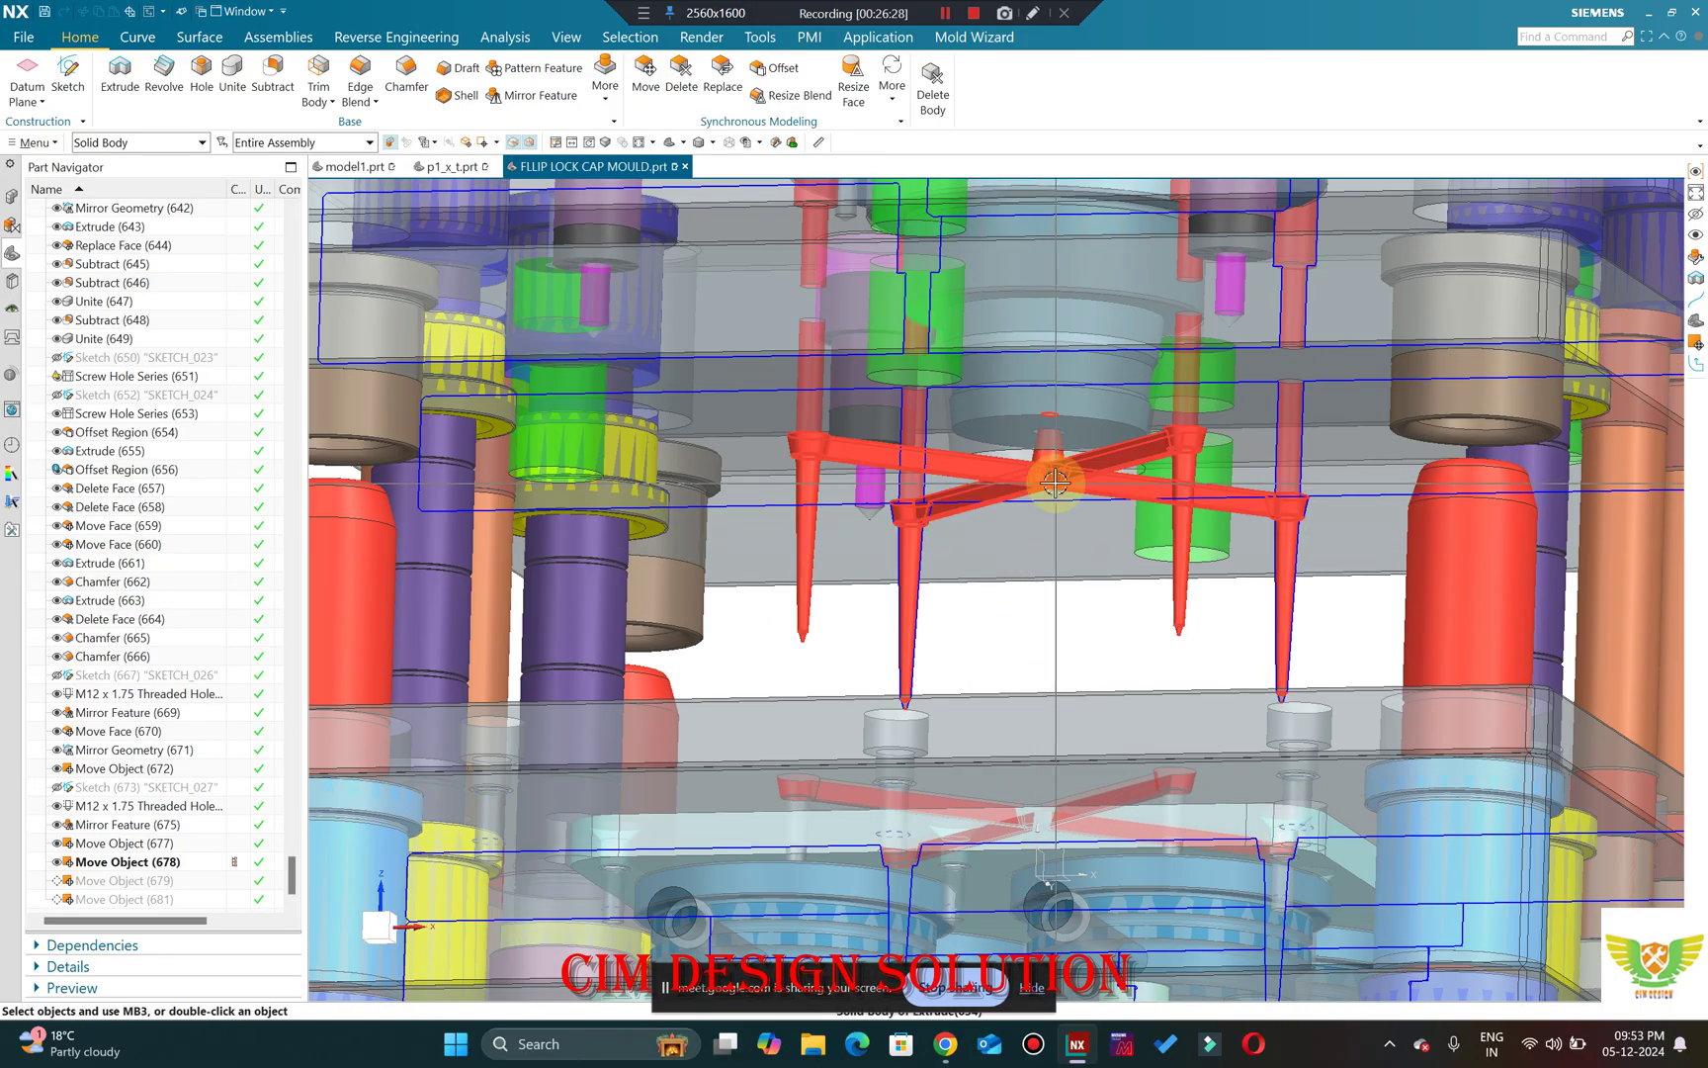
scroll(1056, 481, "down", 2)
middle_click_drag(1037, 534, 1026, 602)
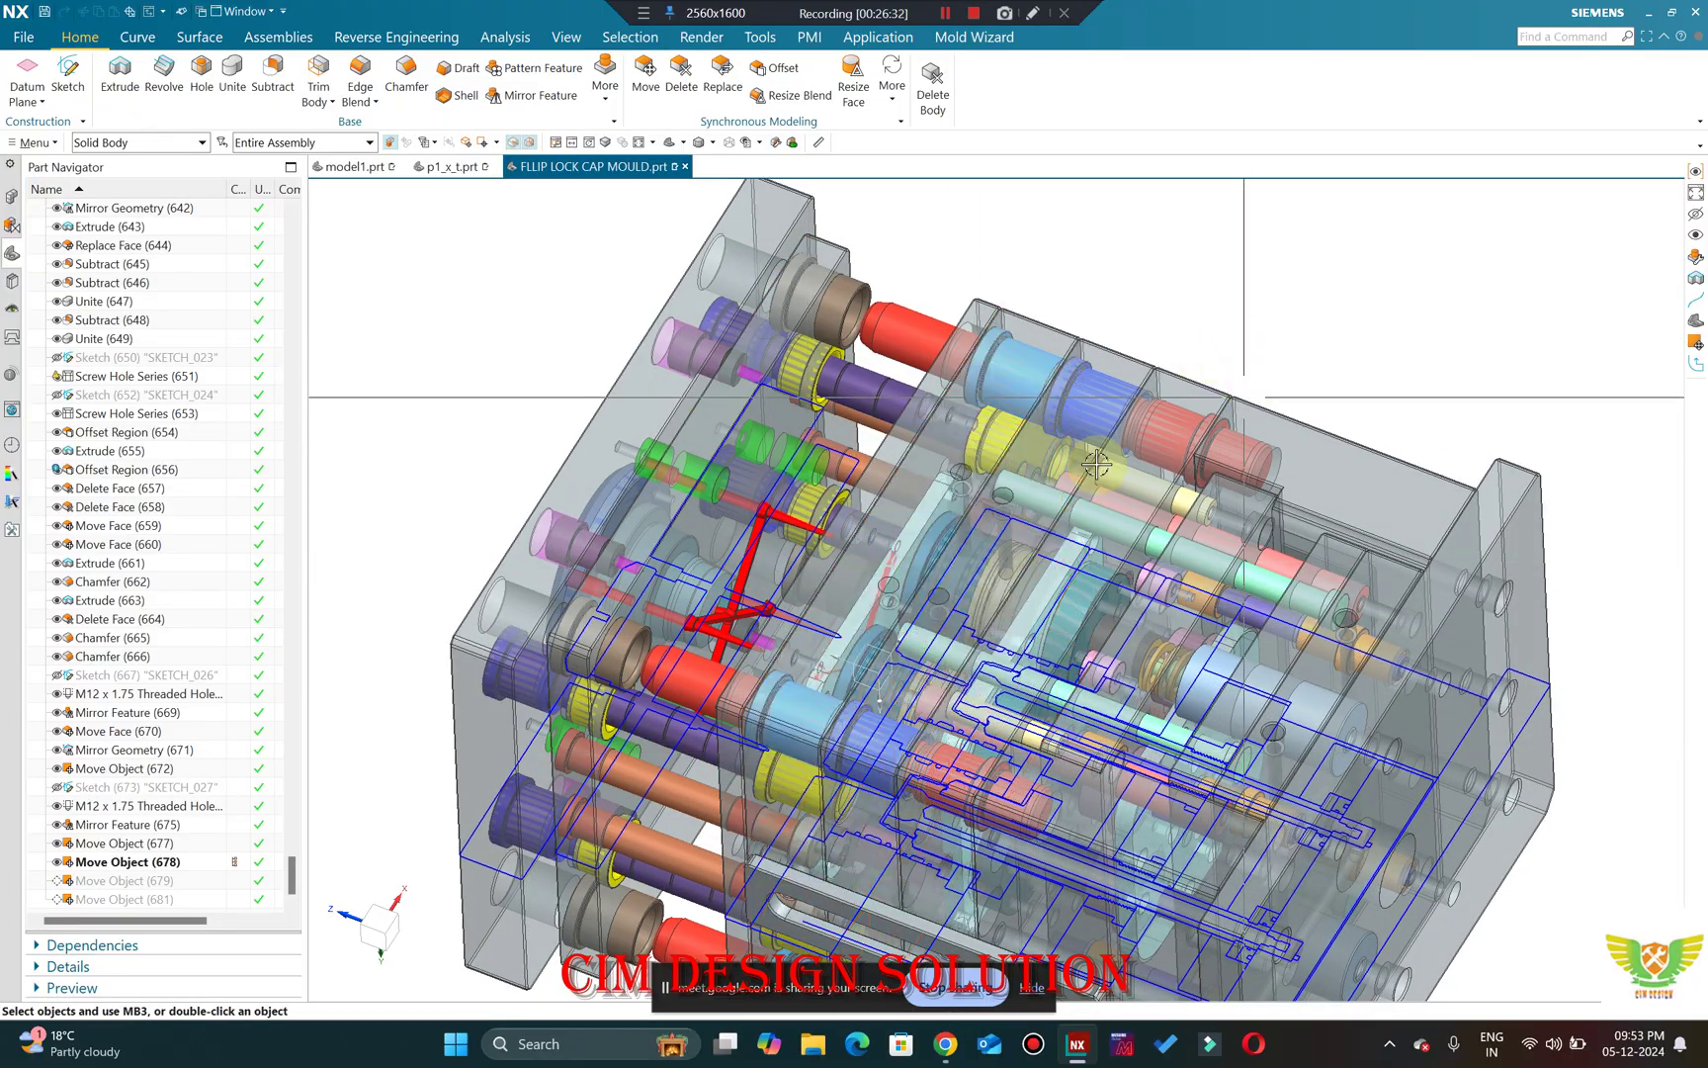
middle_click_drag(1084, 460, 785, 179)
right_click(820, 176)
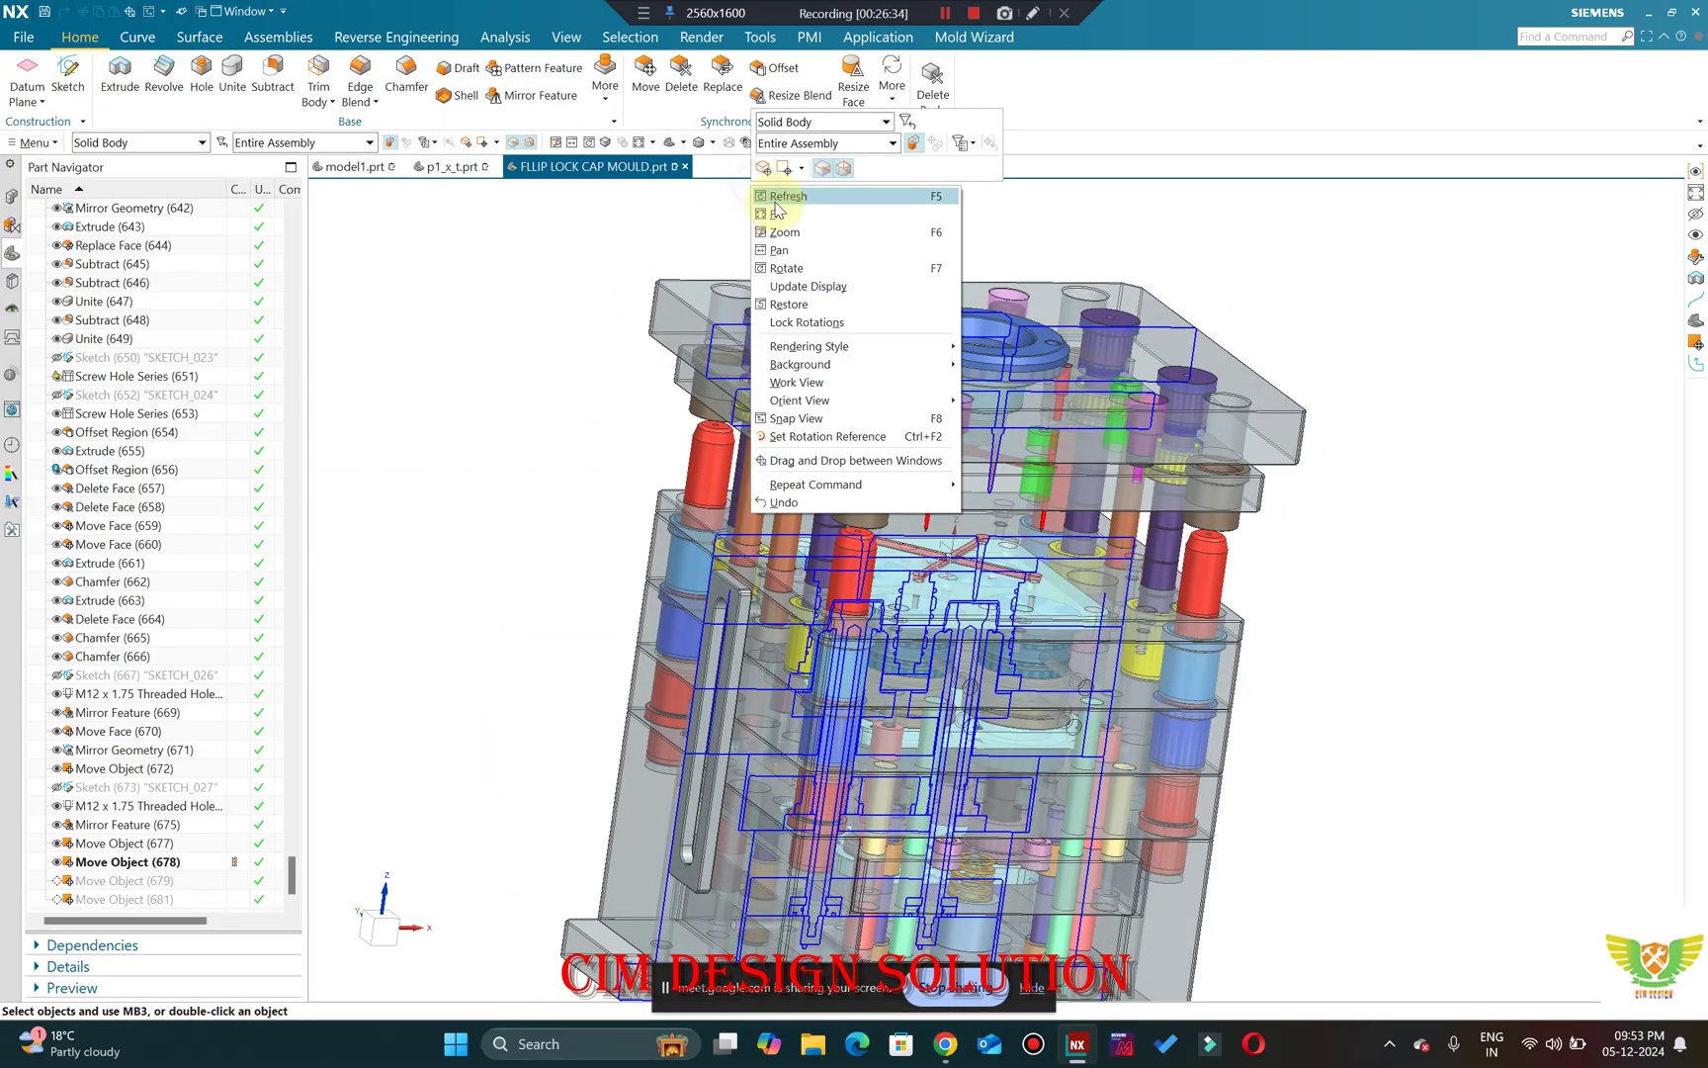
left_click(650, 234)
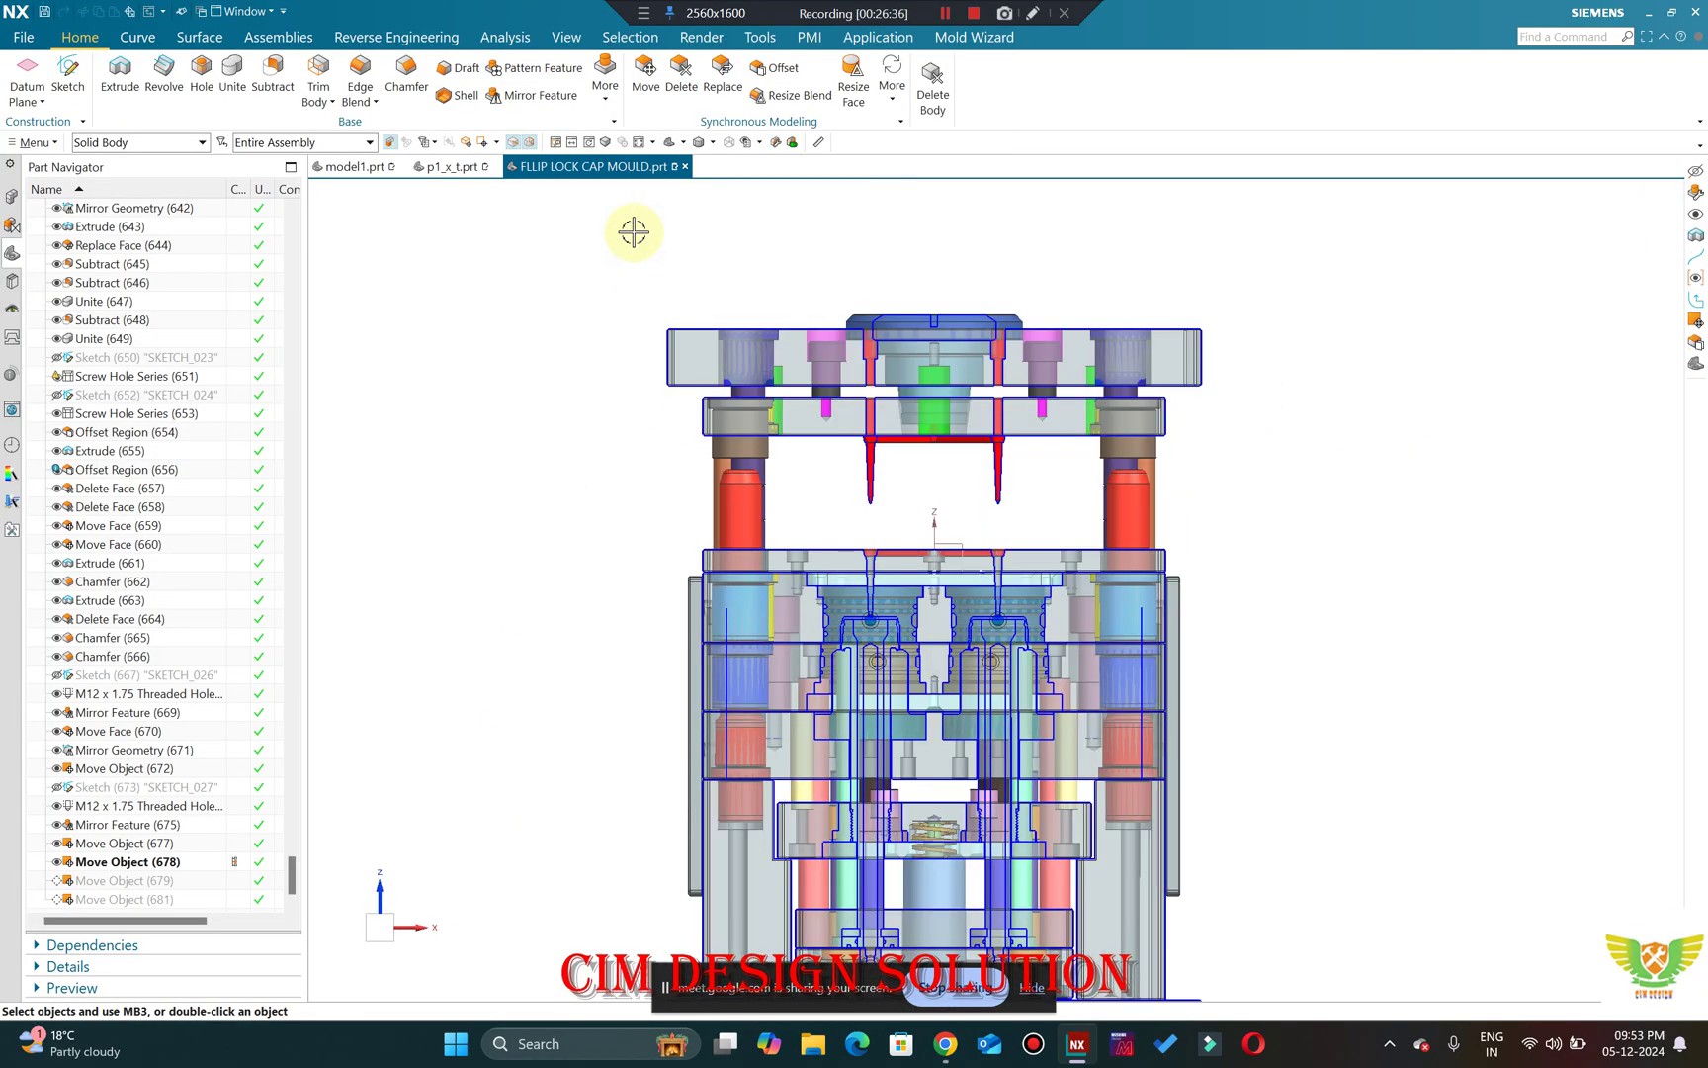
Section the mould with a single absolute X plane to cut through the central sprue bushing.
right_click(133, 825)
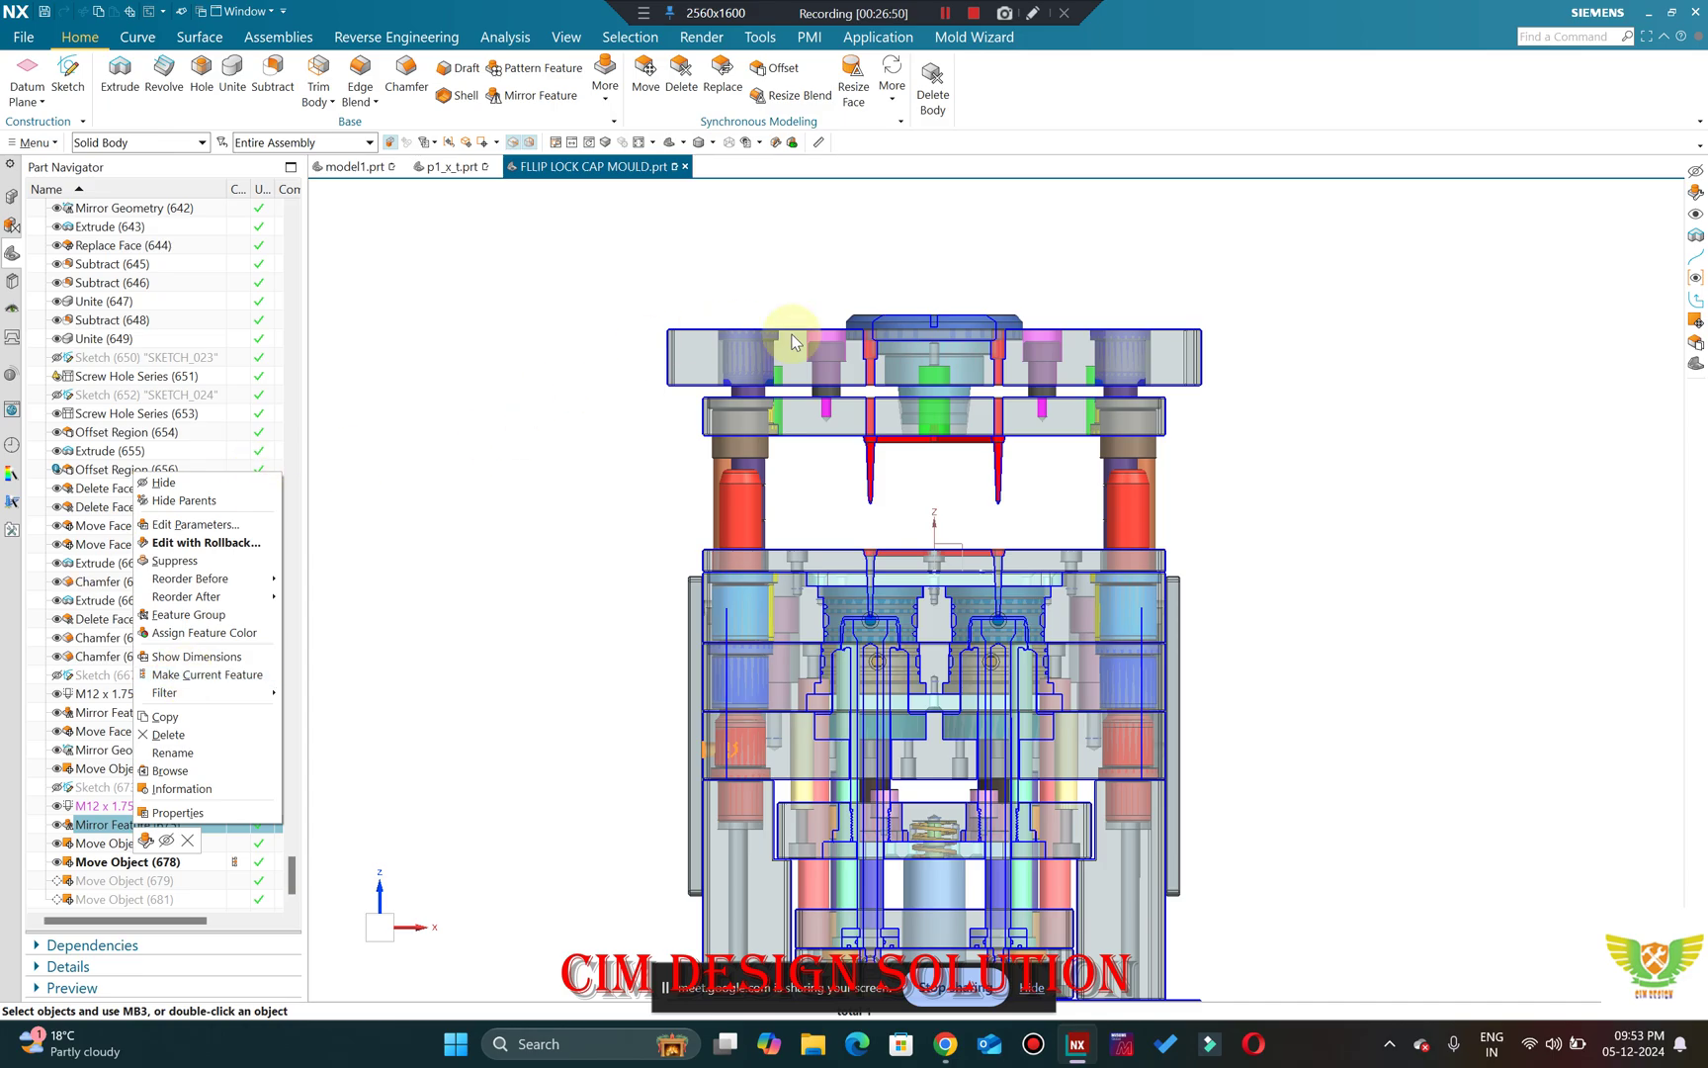
left_click(581, 318)
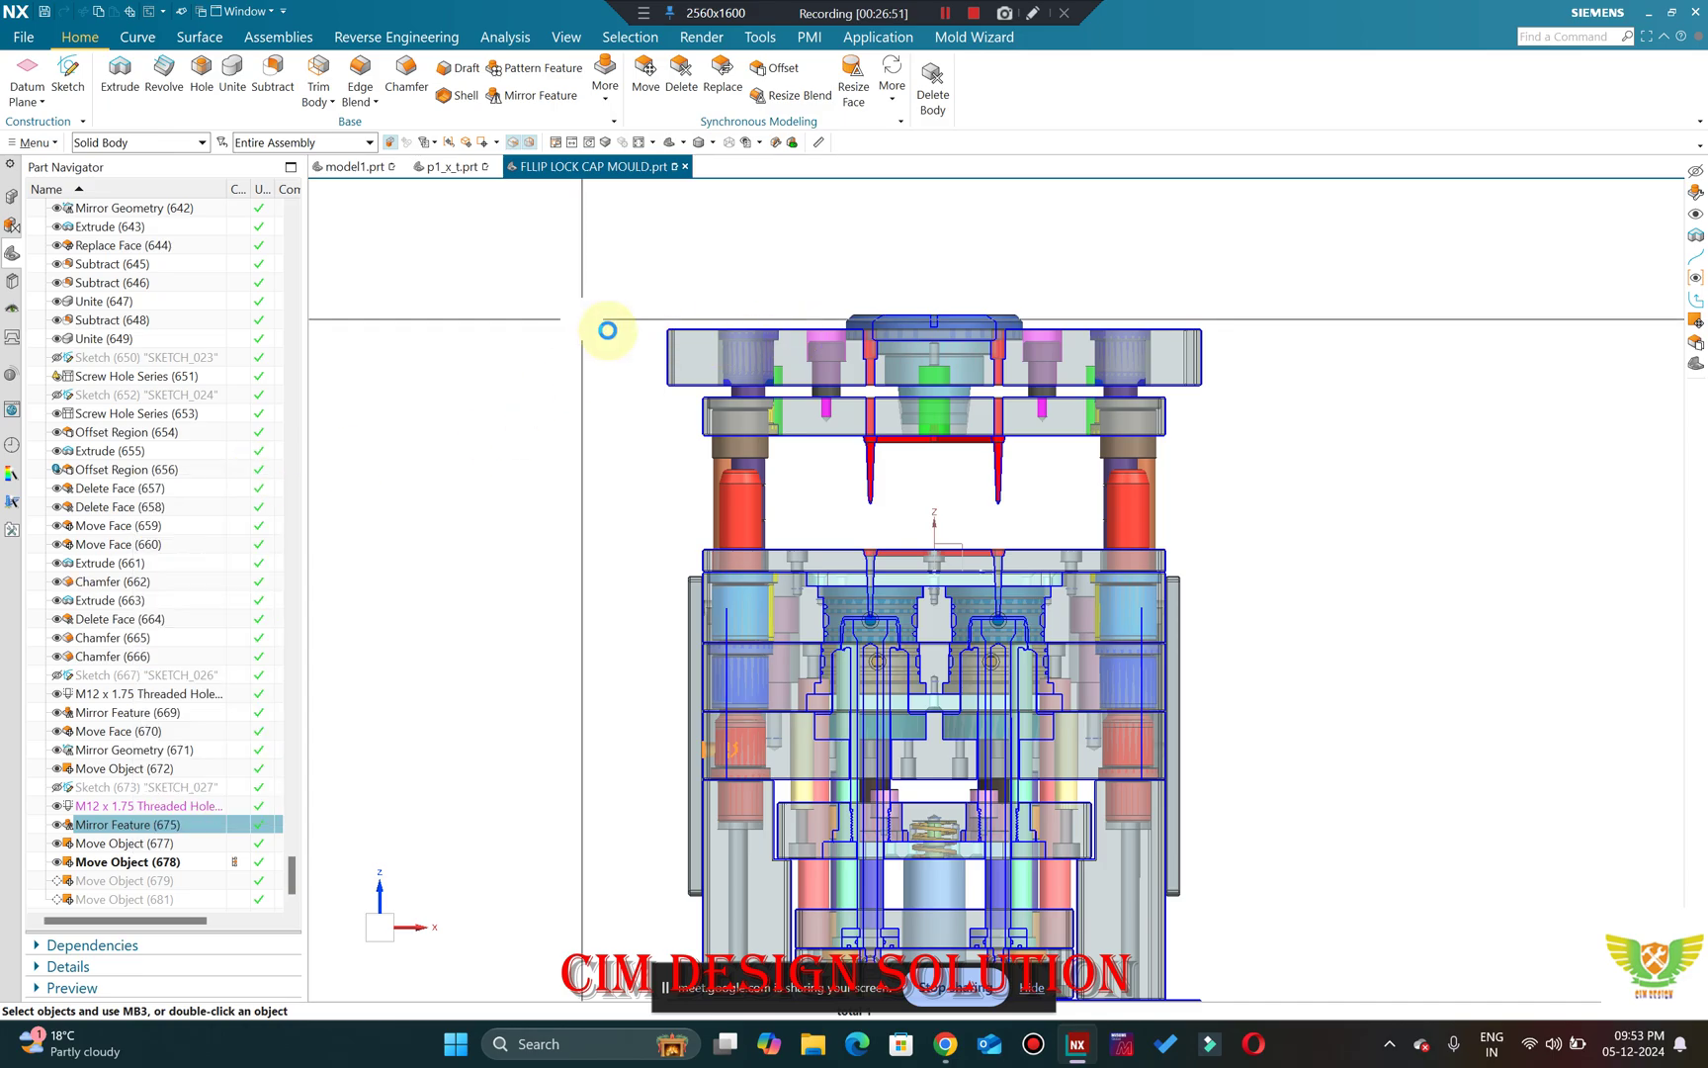
key("ctrl+h")
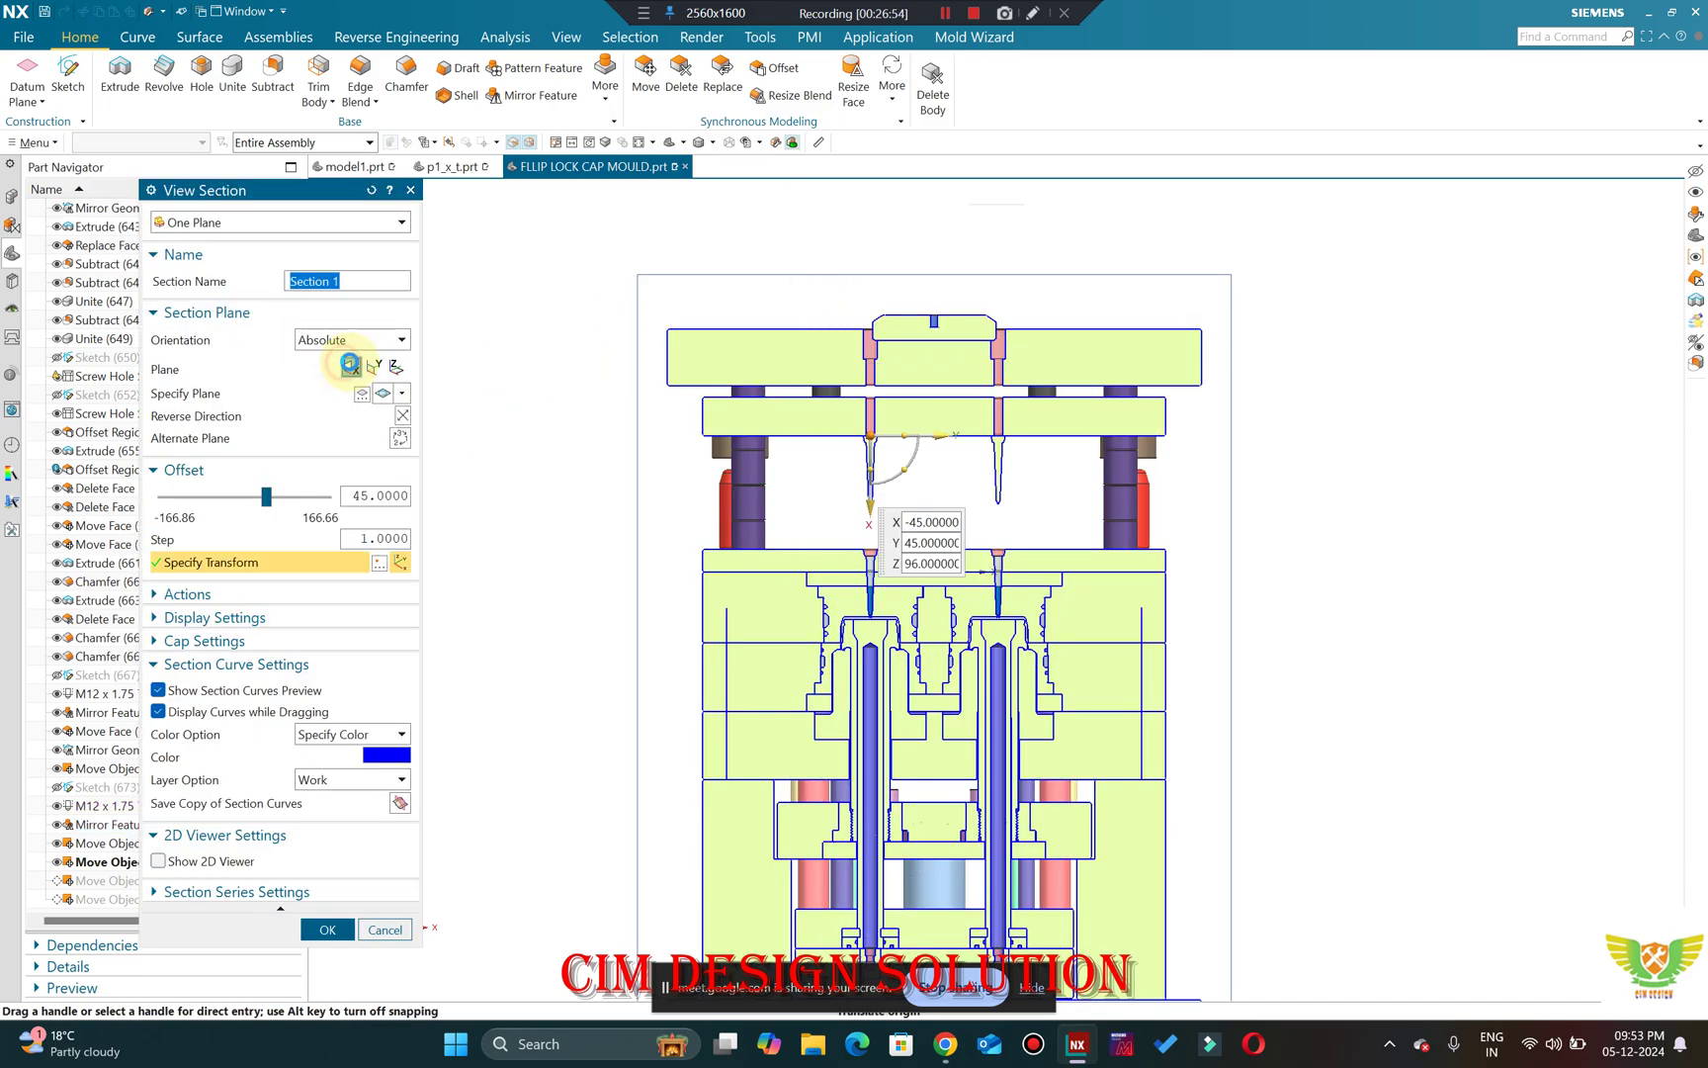
left_click(353, 368)
middle_click_drag(737, 352, 748, 267)
middle_click(889, 336)
Examine the sectioned sprue bushing, locating ring and the short sprue leading to the runner, both at an angle and squarely.
scroll(822, 444, "up", 5)
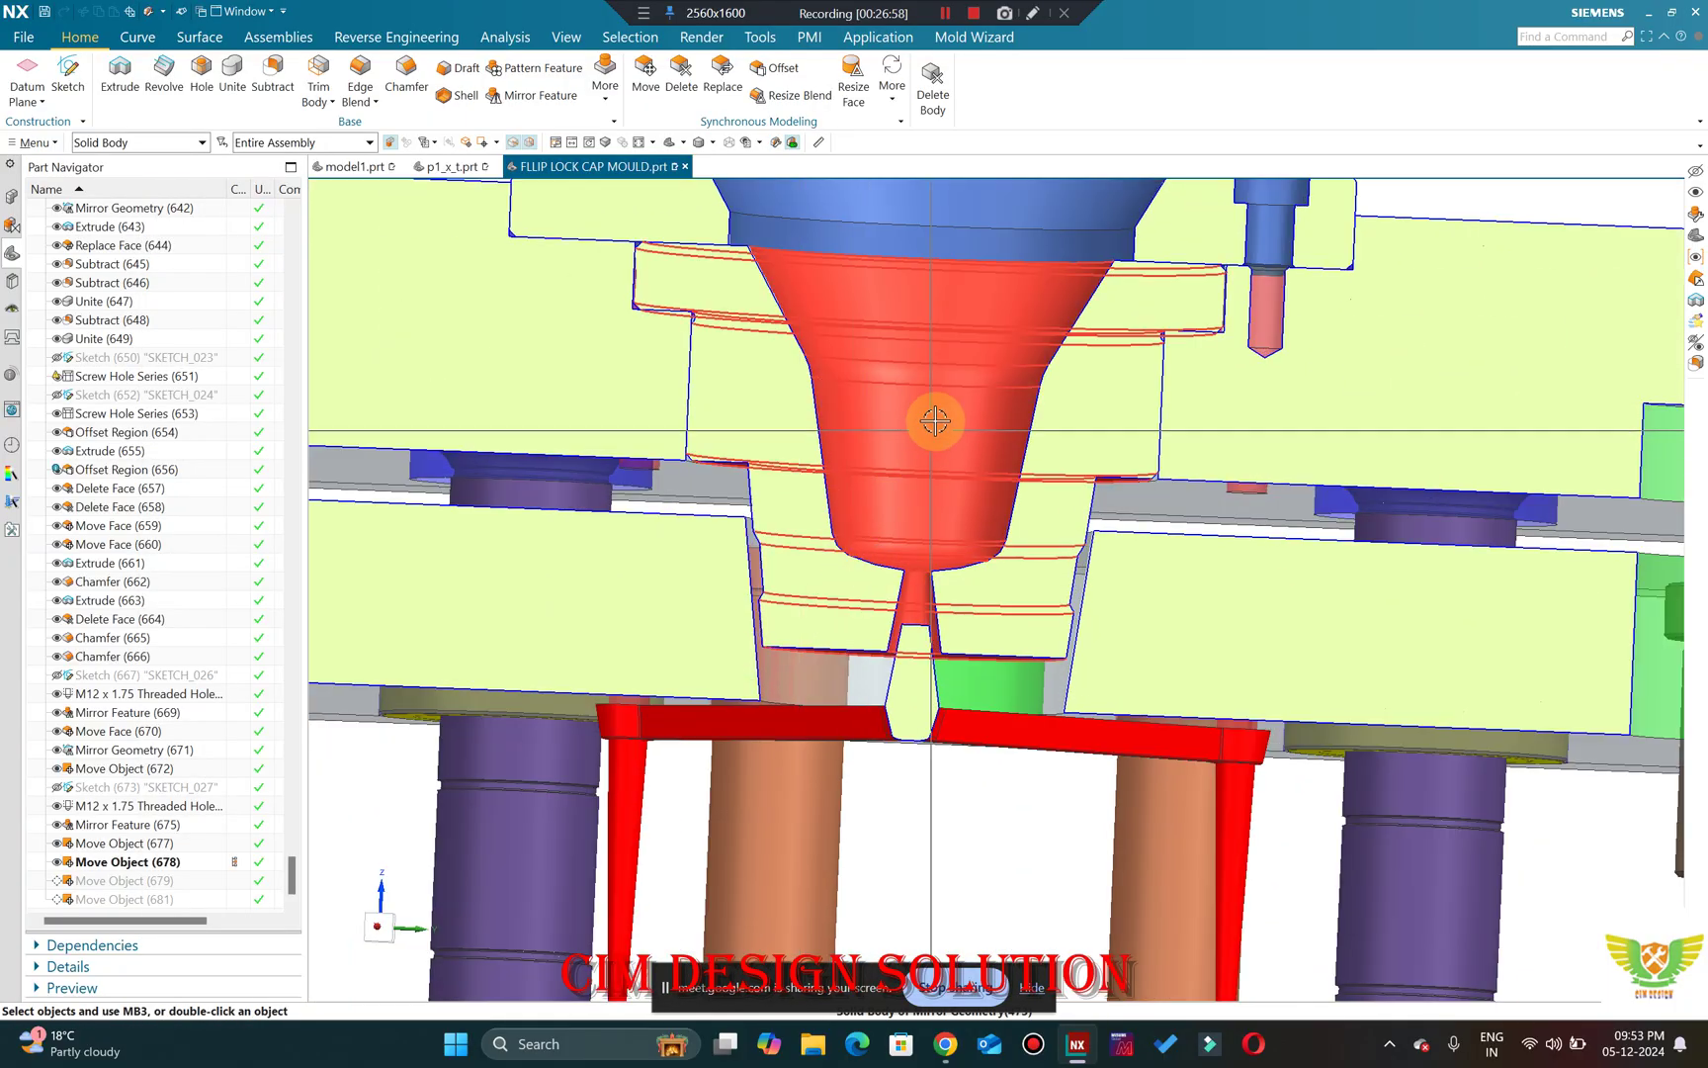
scroll(946, 296, "down", 5)
middle_click_drag(946, 221, 565, 373)
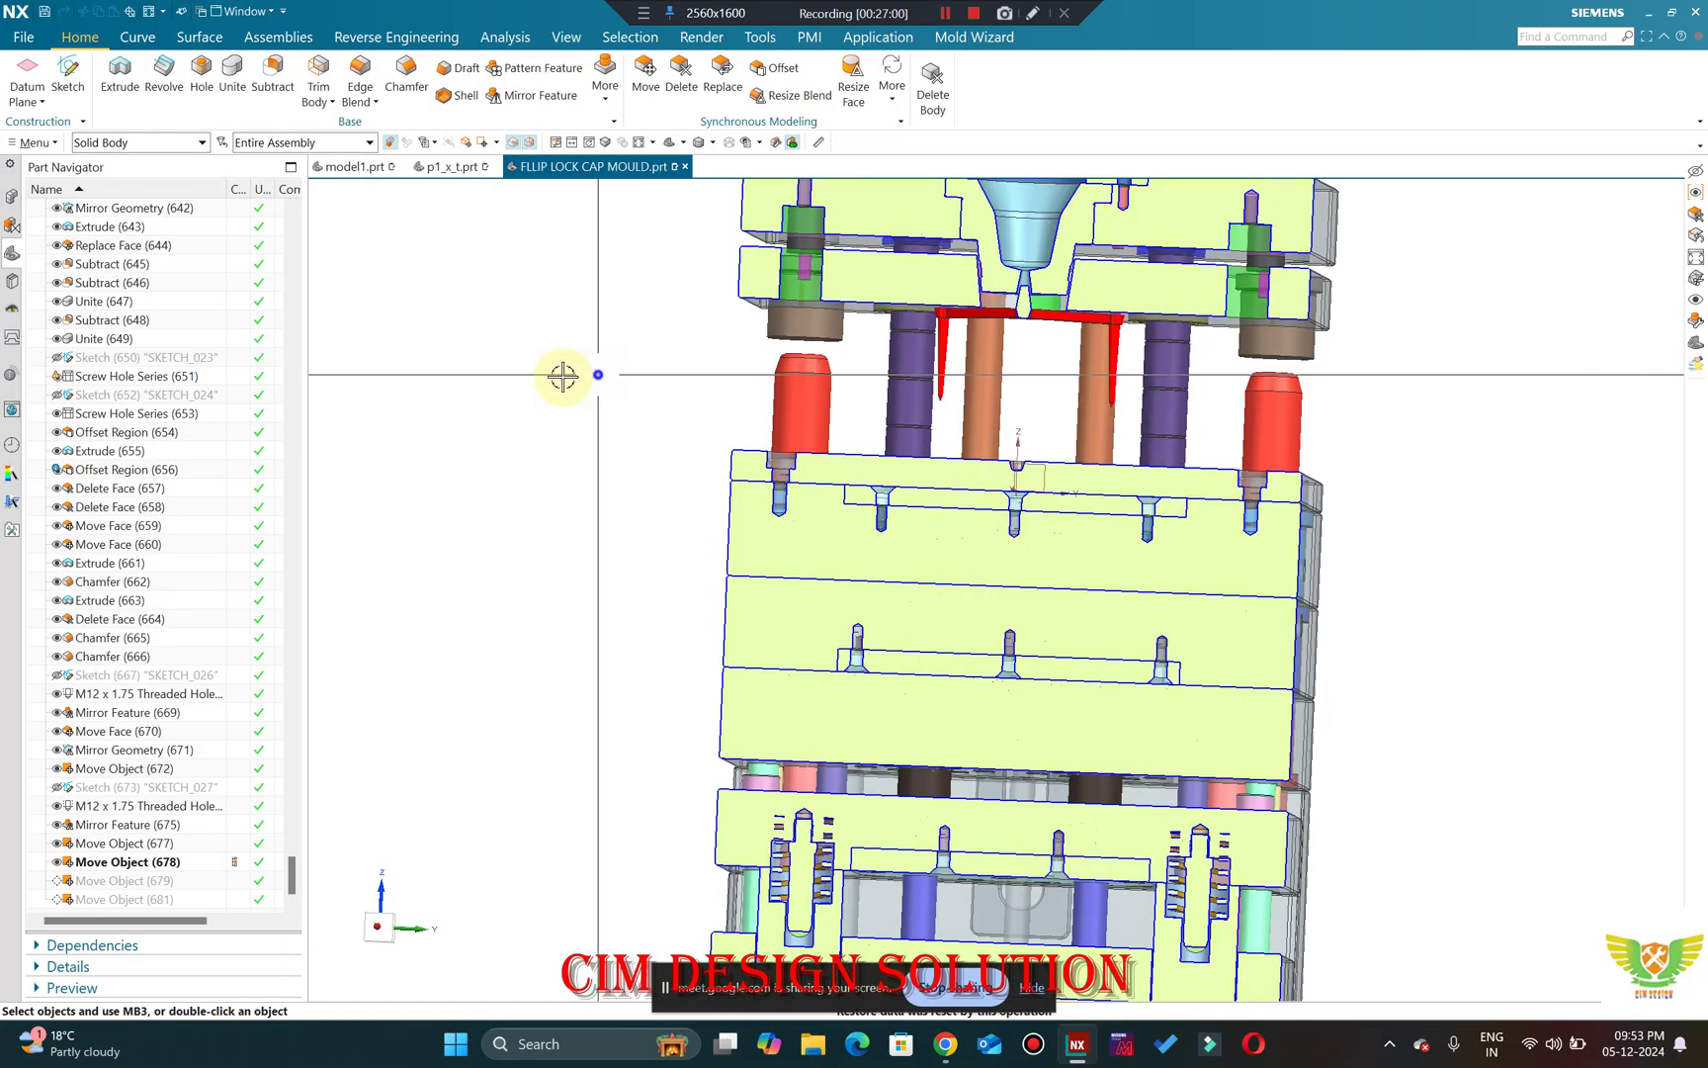
key("ctrl+alt+f")
scroll(924, 402, "up", 3)
scroll(924, 402, "up", 5)
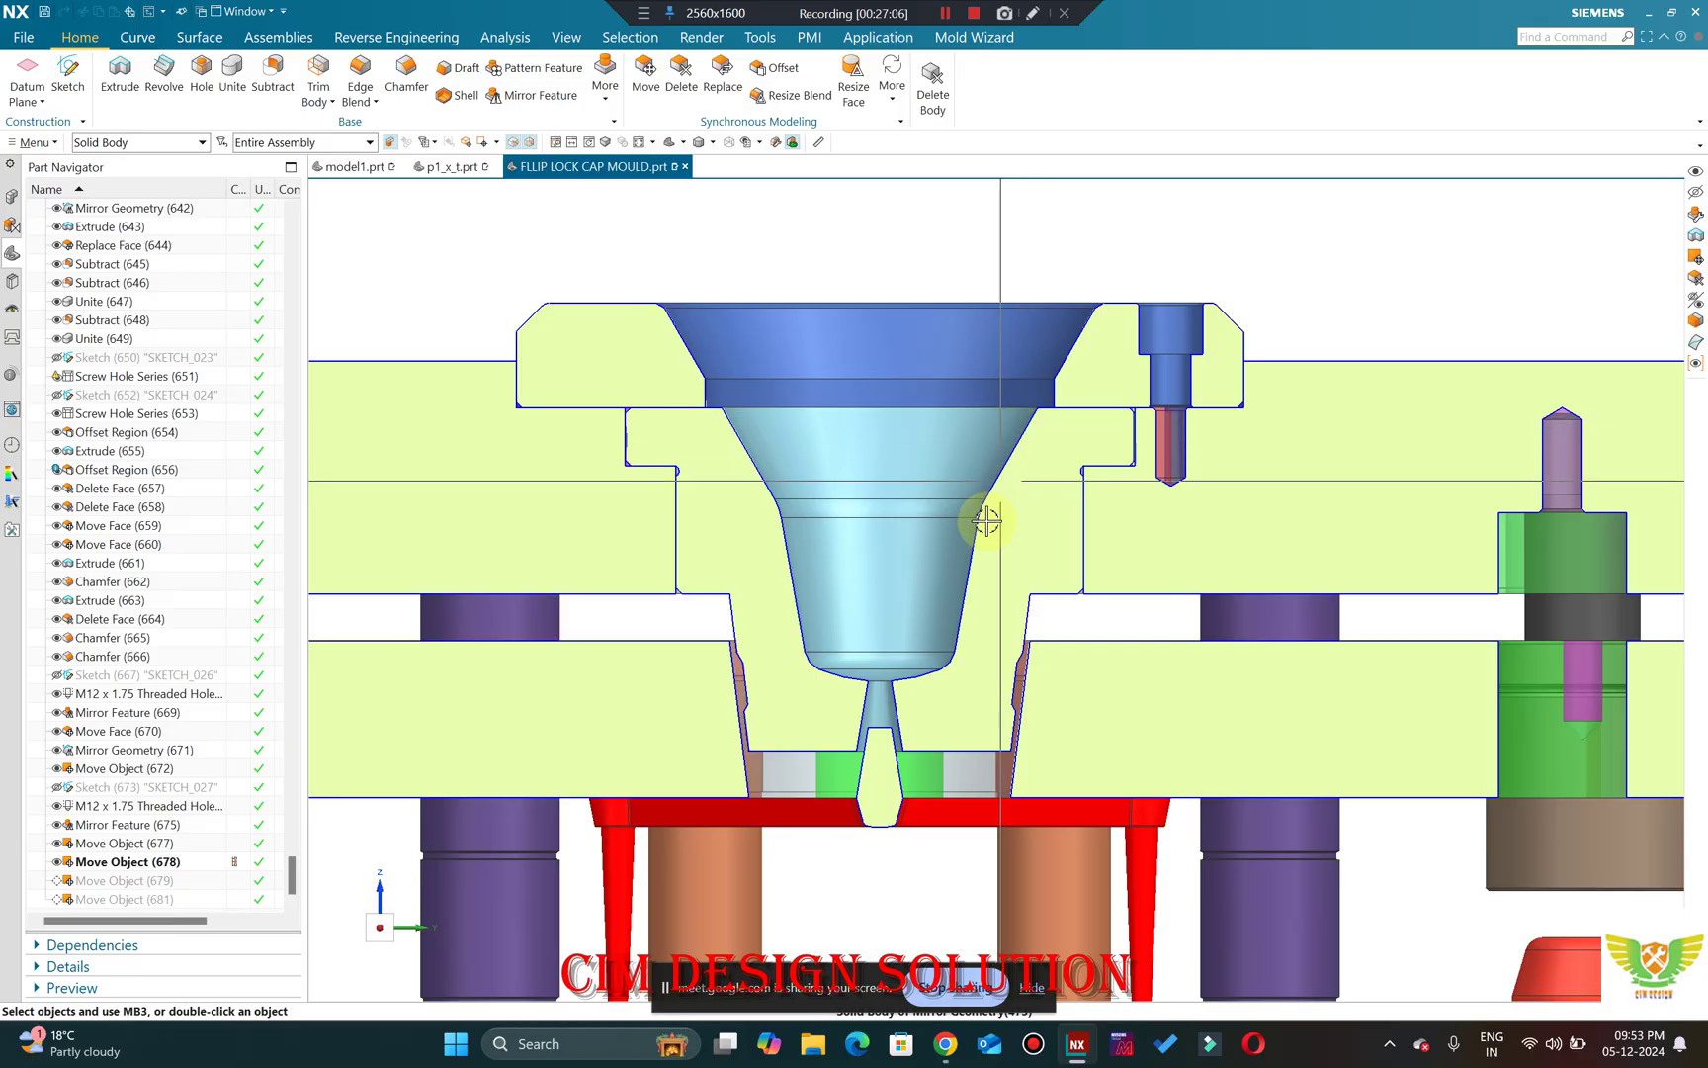
scroll(858, 484, "down", 1)
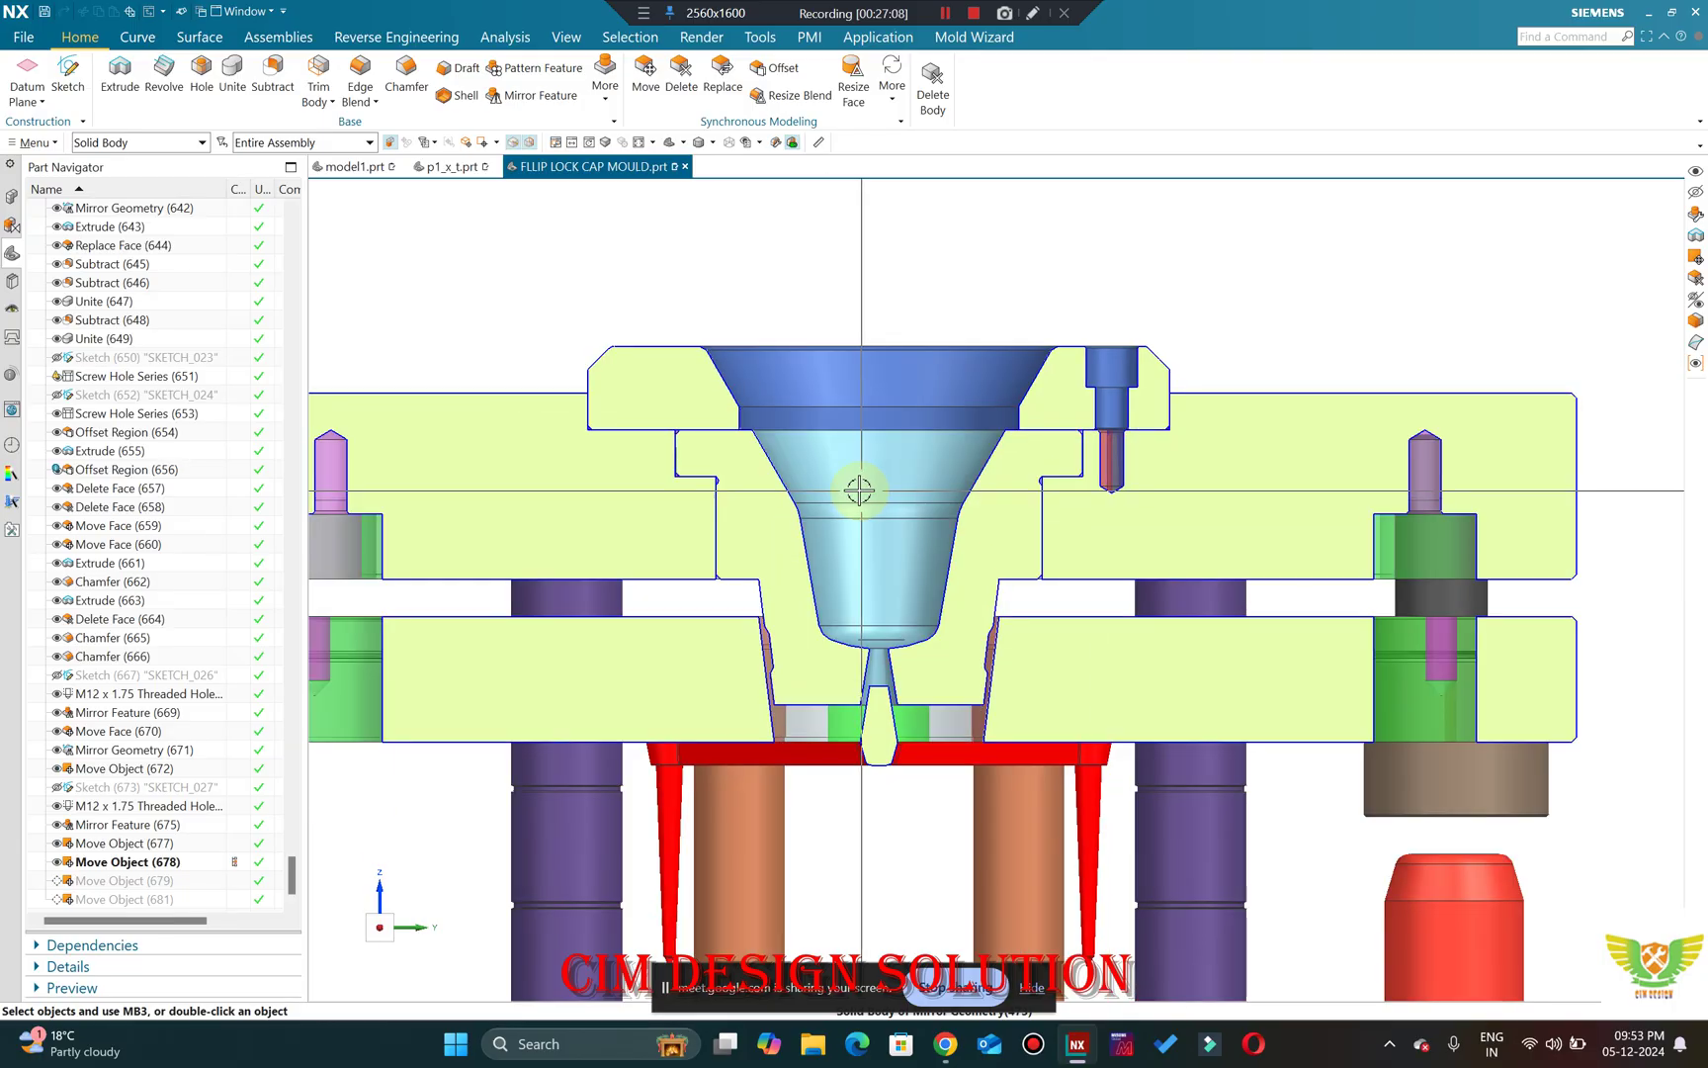
scroll(751, 431, "up", 1)
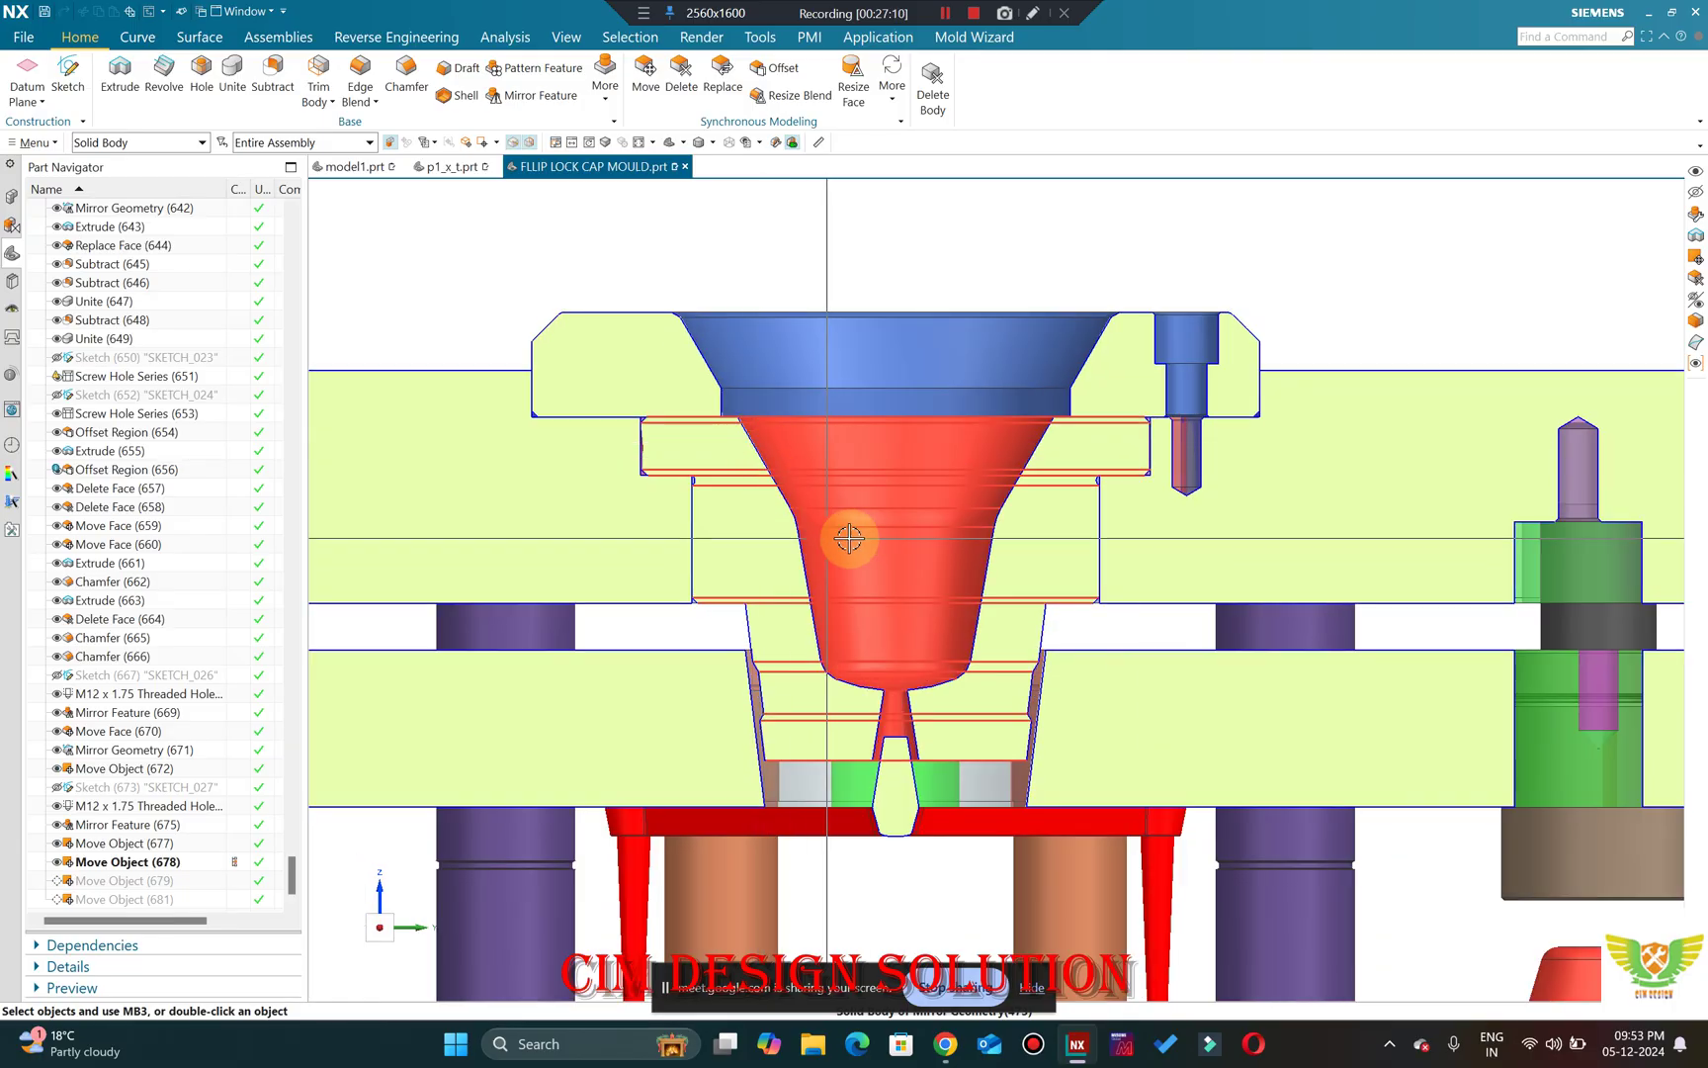
scroll(862, 479, "up", 2)
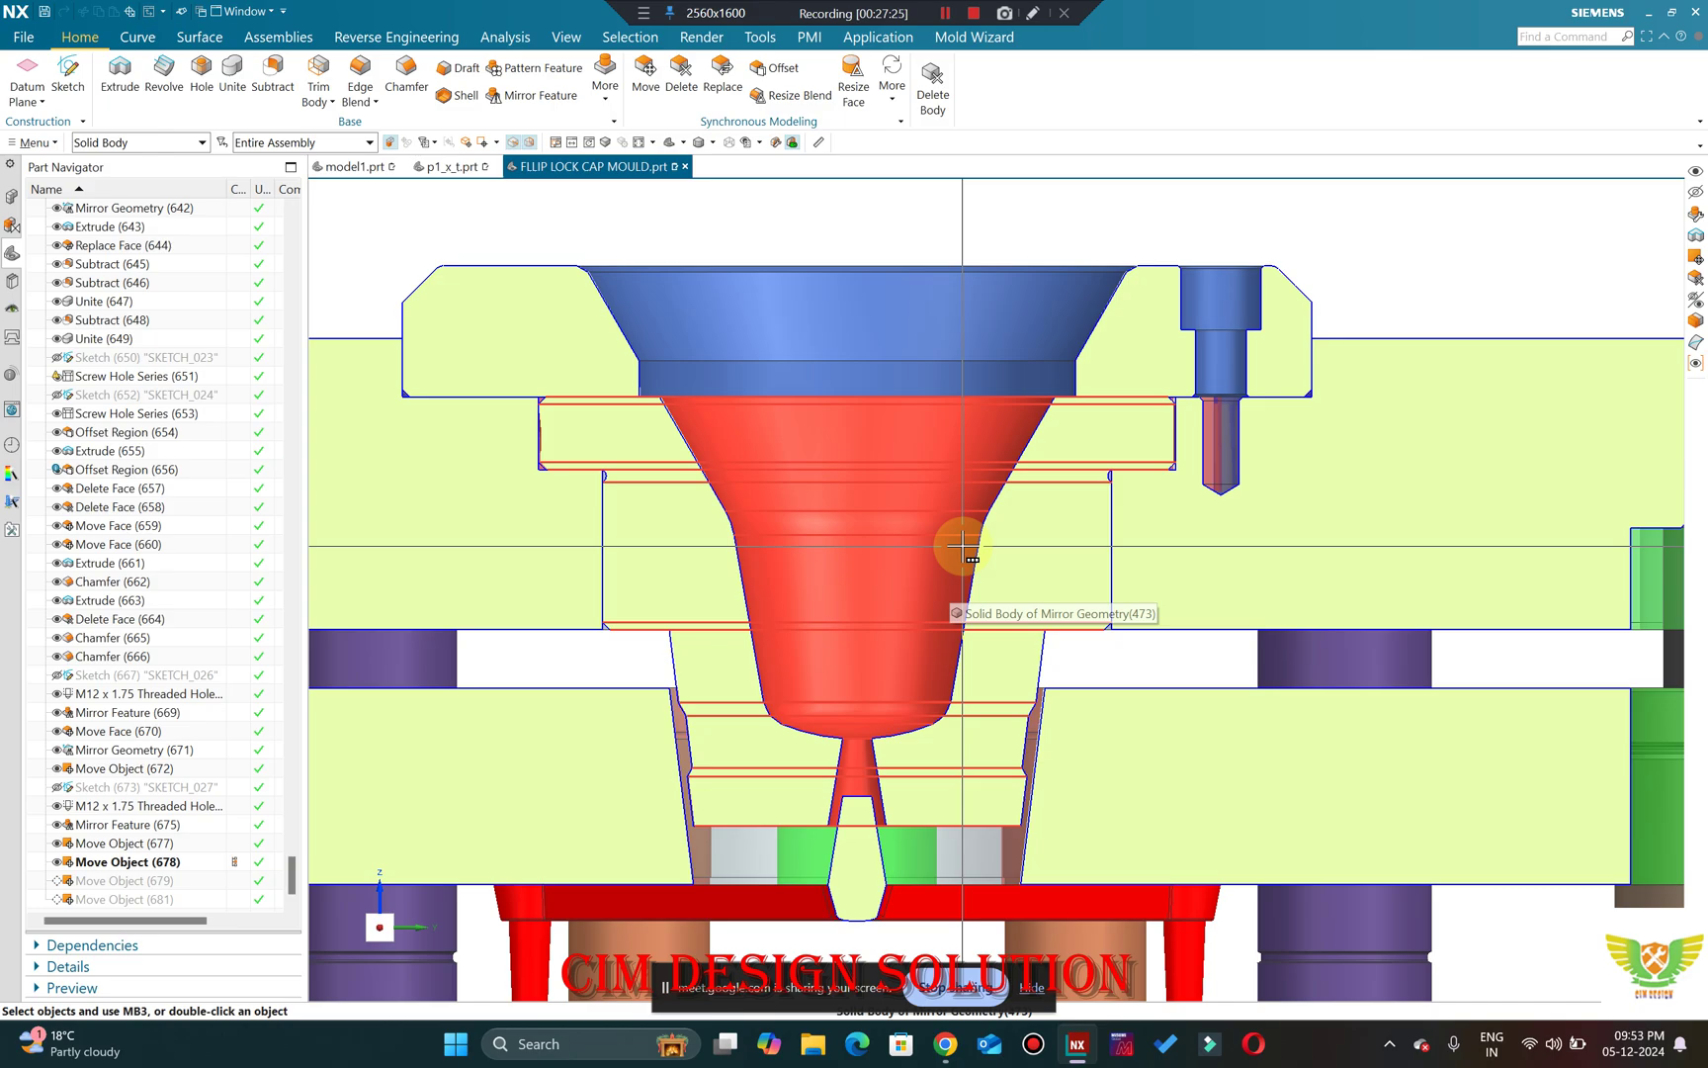
Switch to Chrome to see who is speaking in the Google Meet call, and return to the sectioned mould in NX.
mouse_move(945, 1043)
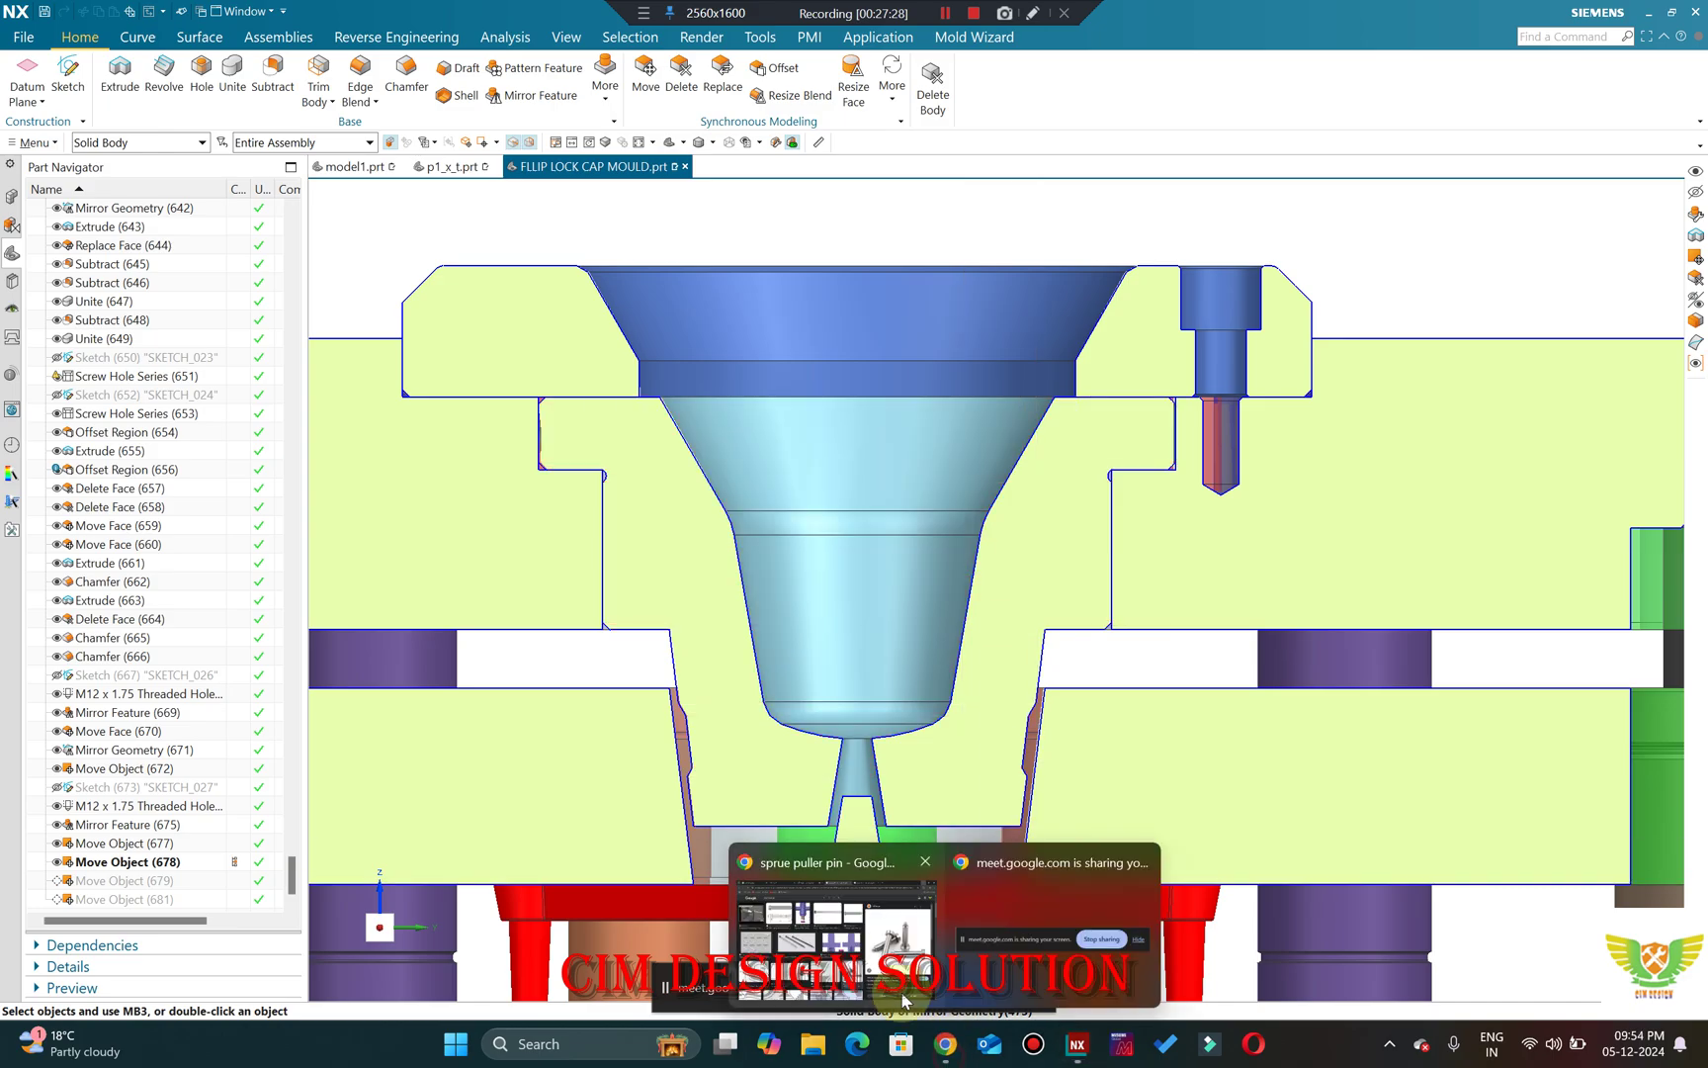
left_click(1221, 766)
left_click(654, 22)
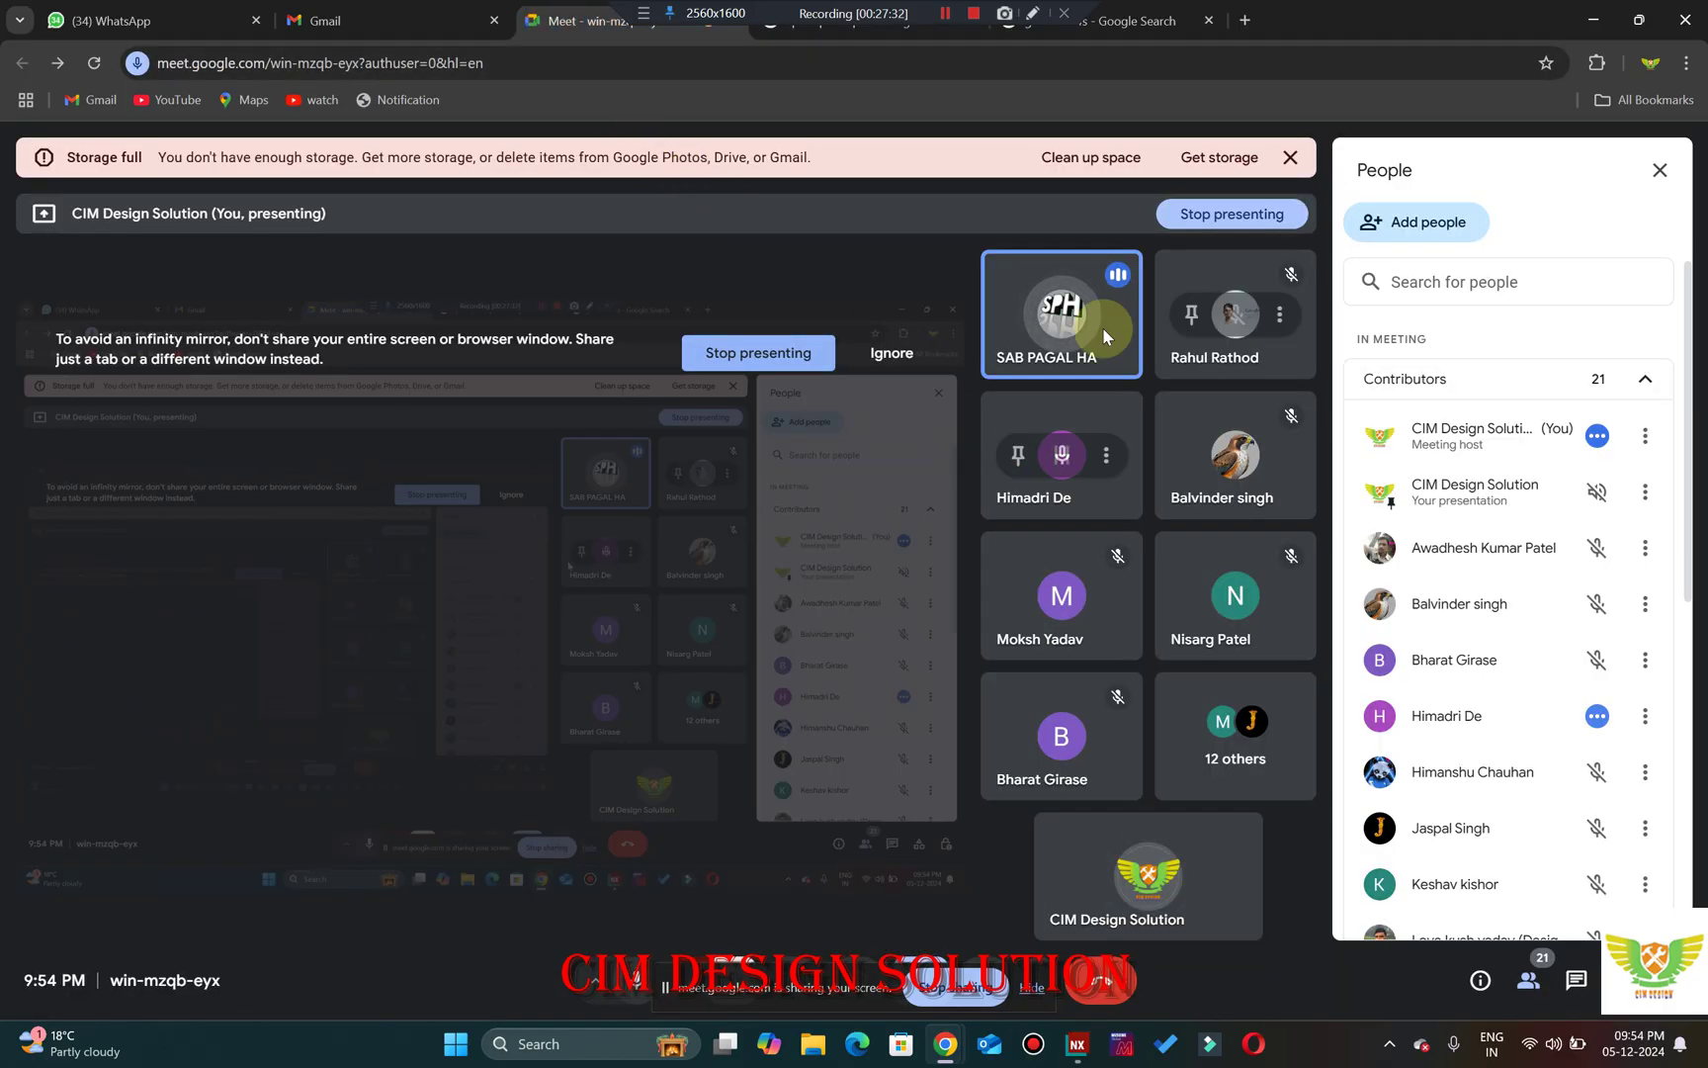
left_click(1594, 20)
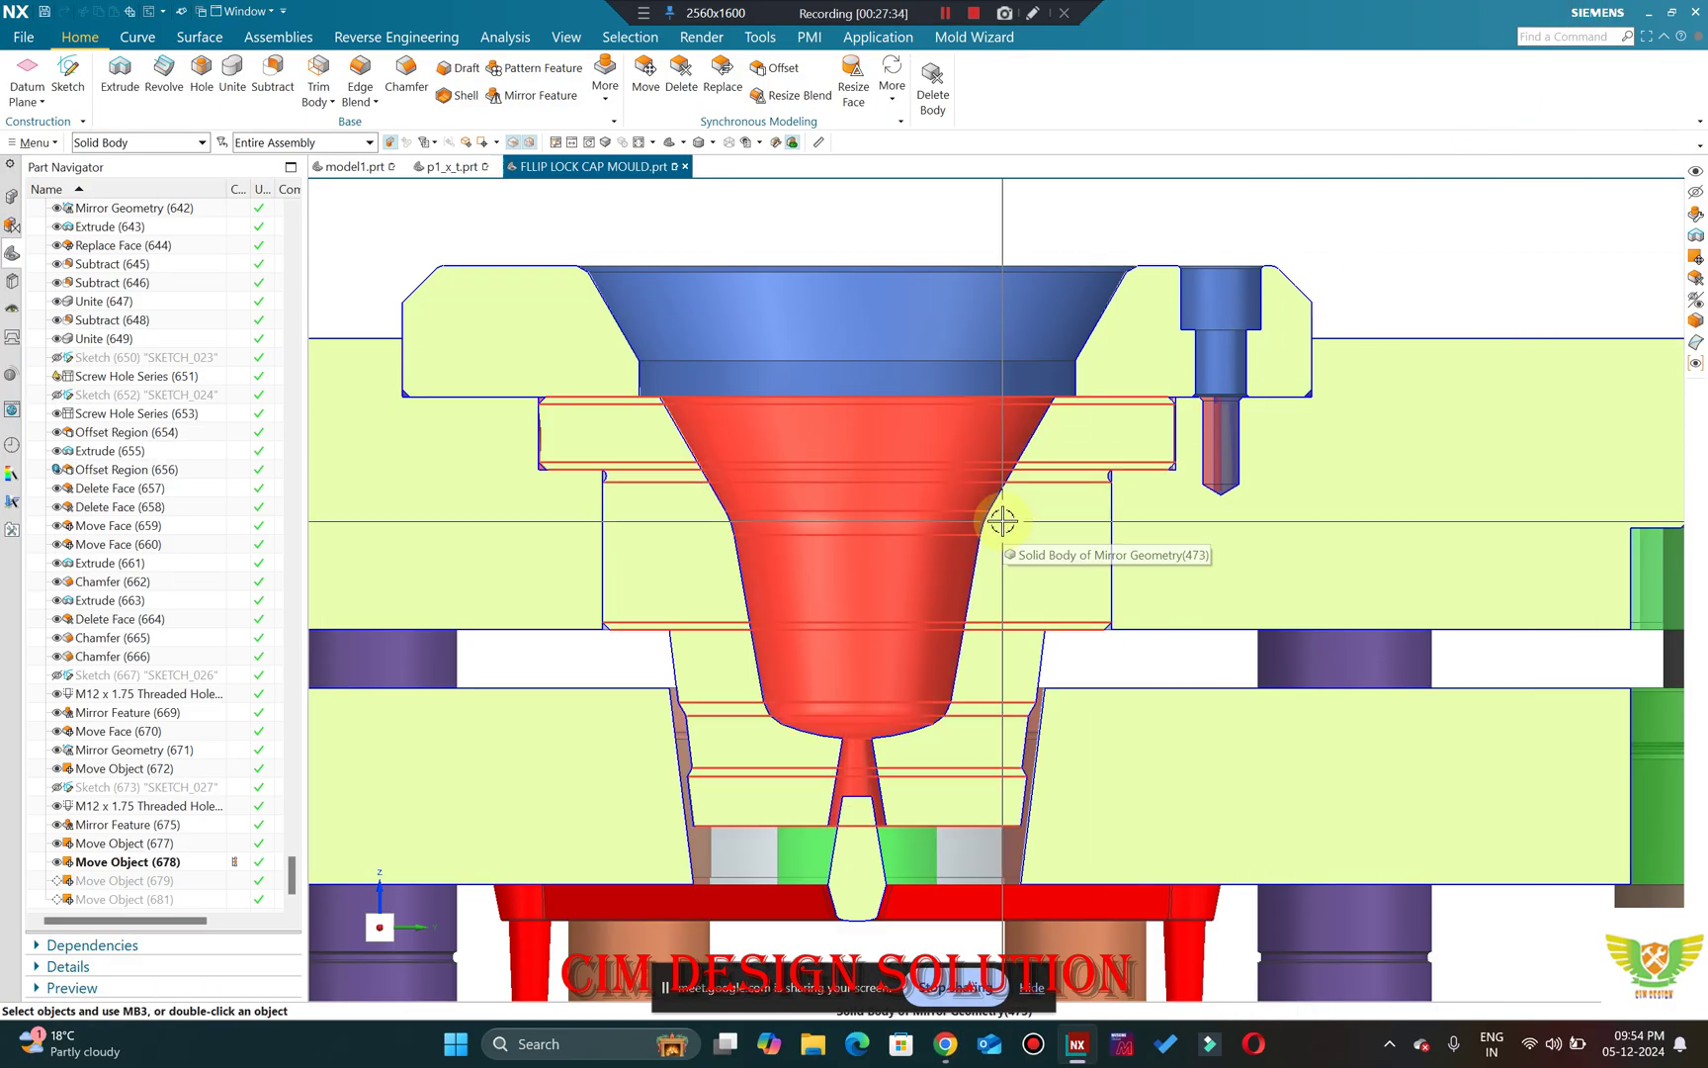
Examine the sprue bushing's tapered fit in the stripper plate and its flange seat in the top plate.
scroll(998, 518, "down", 1)
scroll(734, 692, "up", 1)
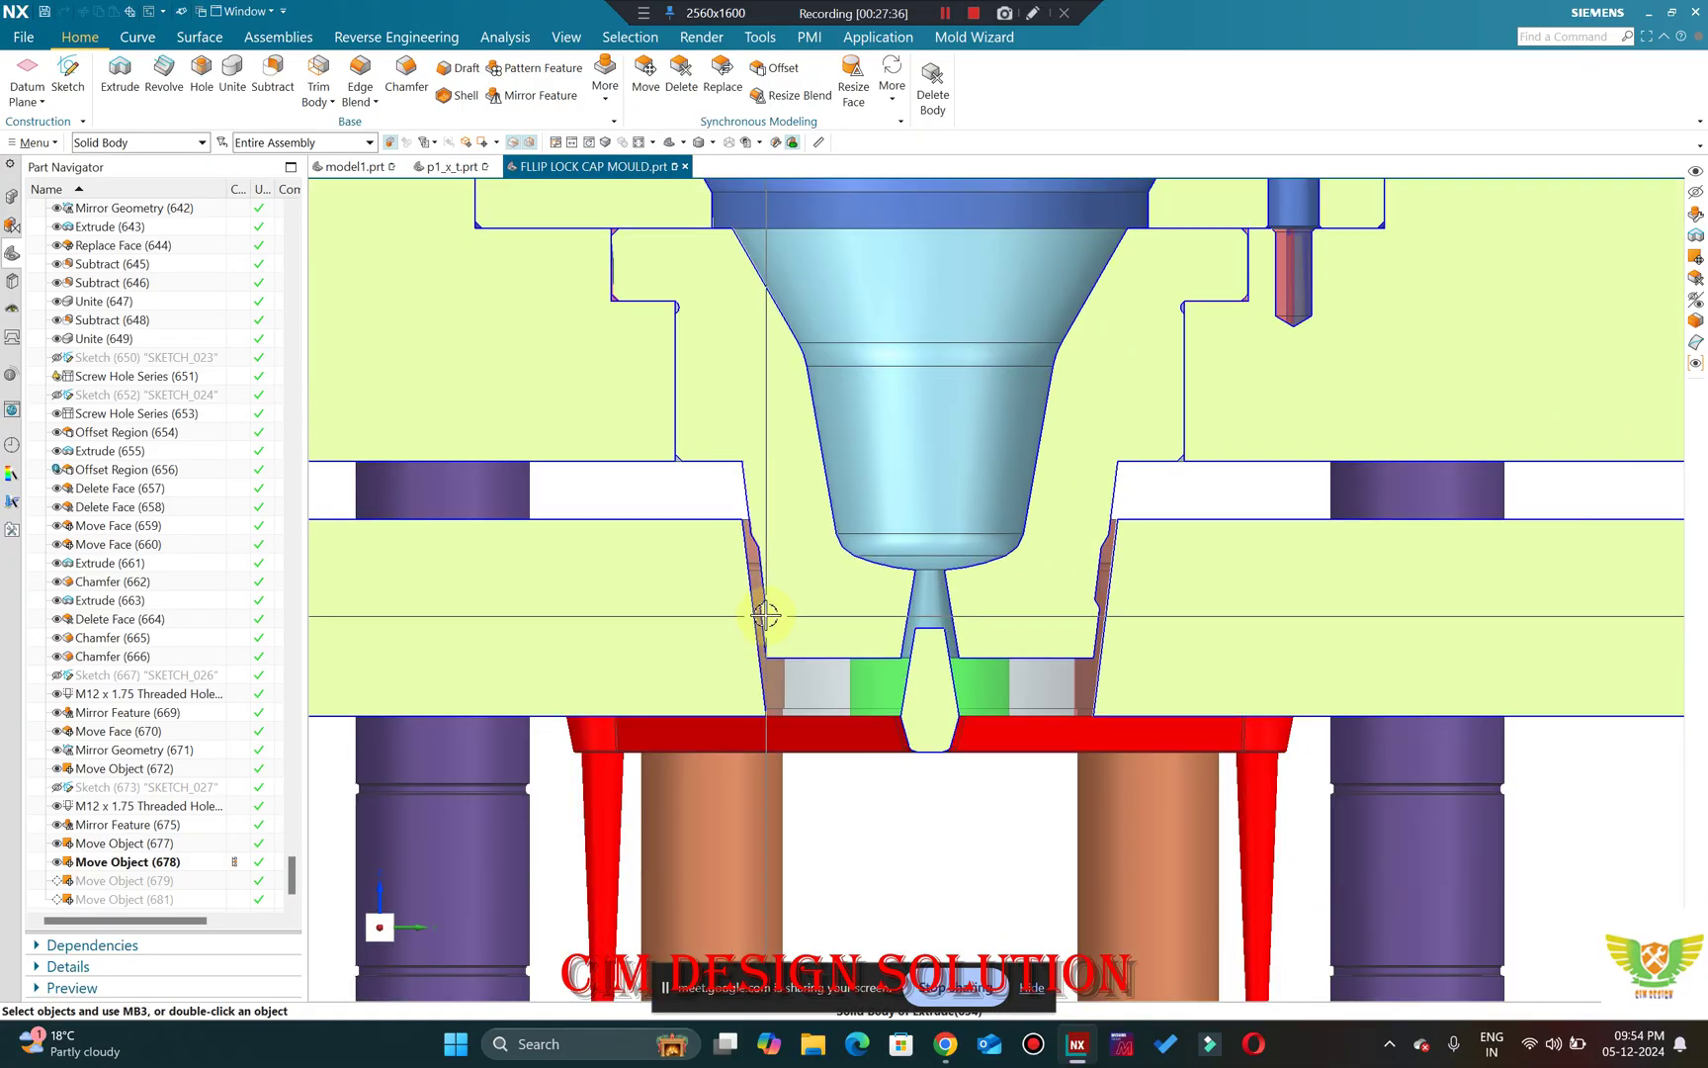
scroll(748, 465, "up", 2)
scroll(709, 480, "down", 1)
scroll(976, 649, "down", 1)
scroll(774, 308, "down", 1)
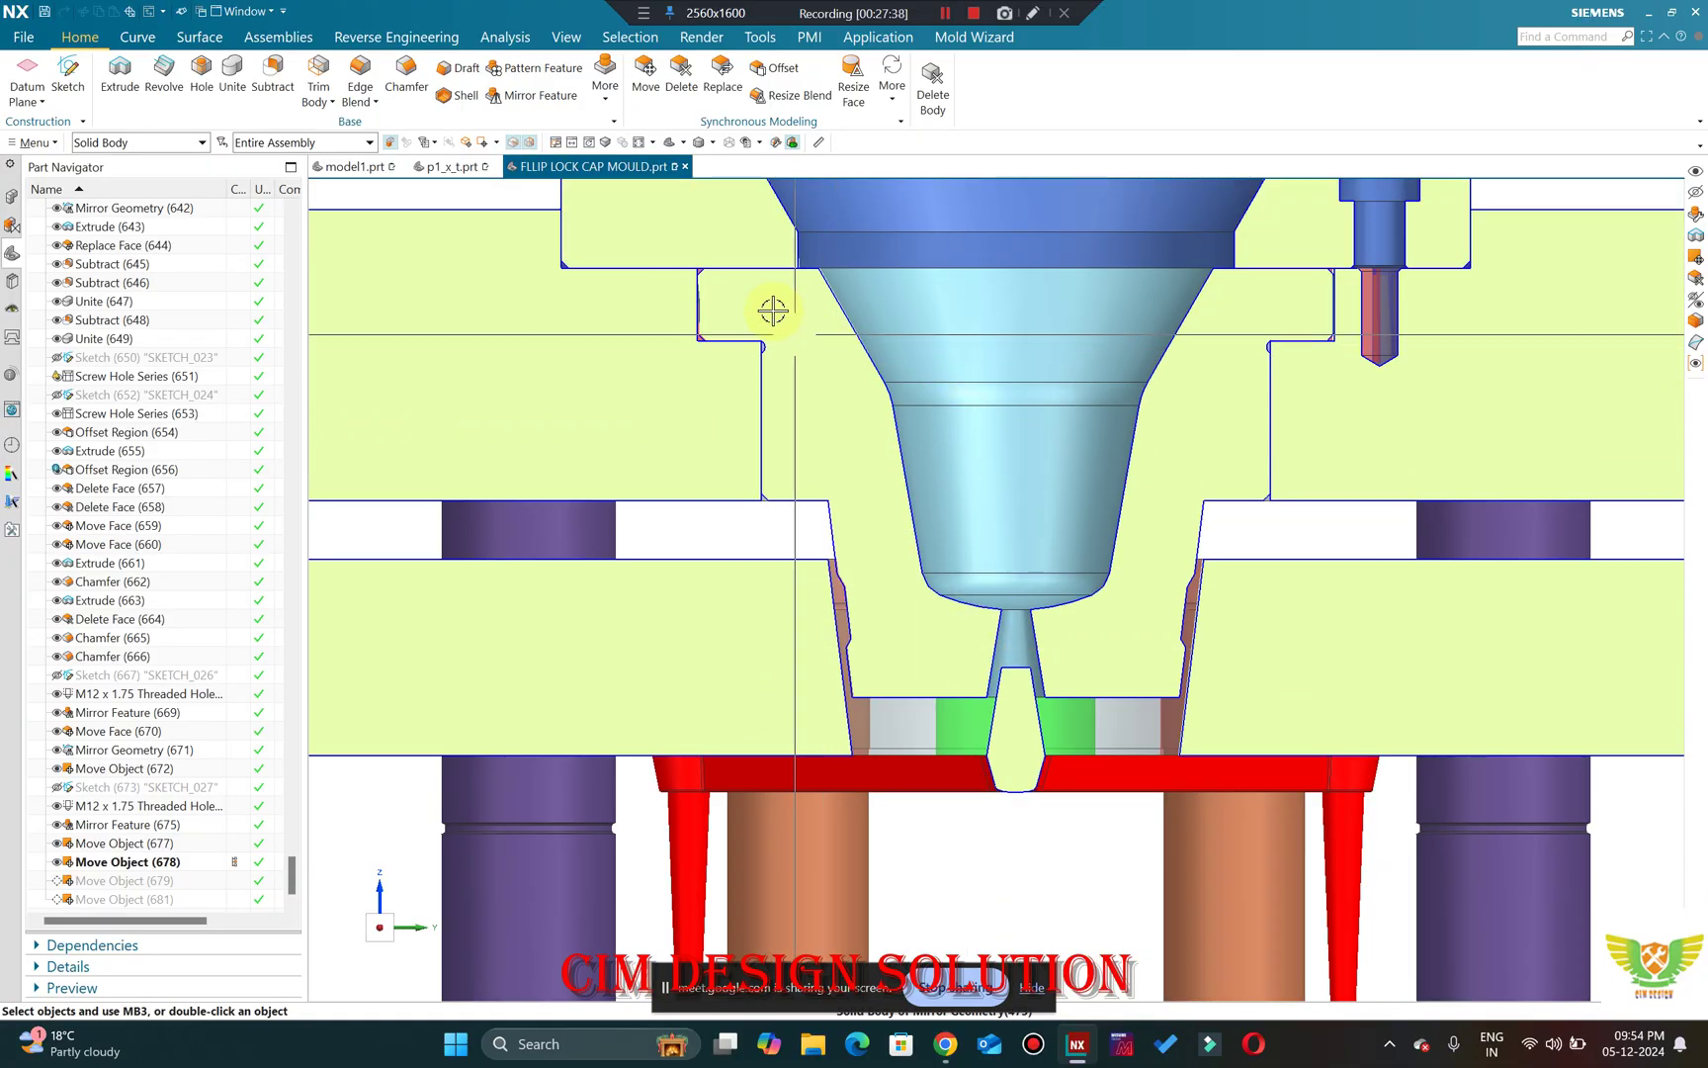
Examine the full width of the sectioned top and stripper plates, the gap between them and the hanging runner.
scroll(1063, 386, "down", 2)
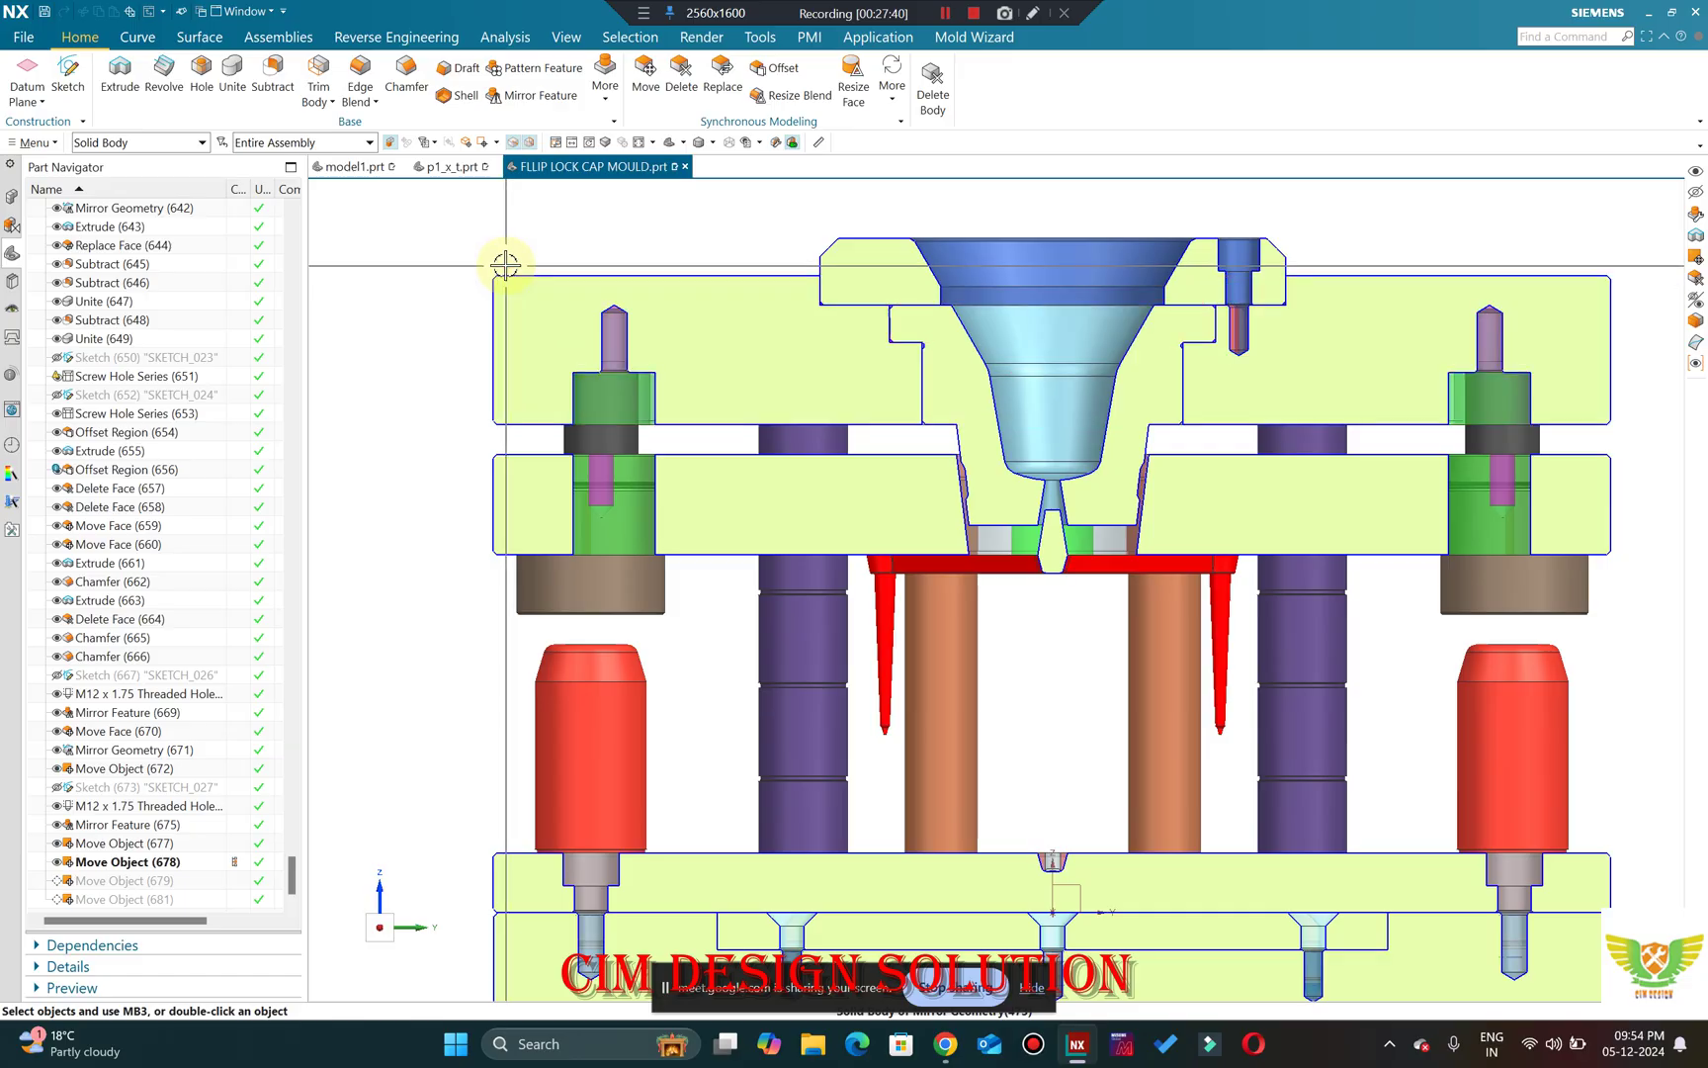
scroll(736, 473, "up", 1)
scroll(915, 538, "up", 1)
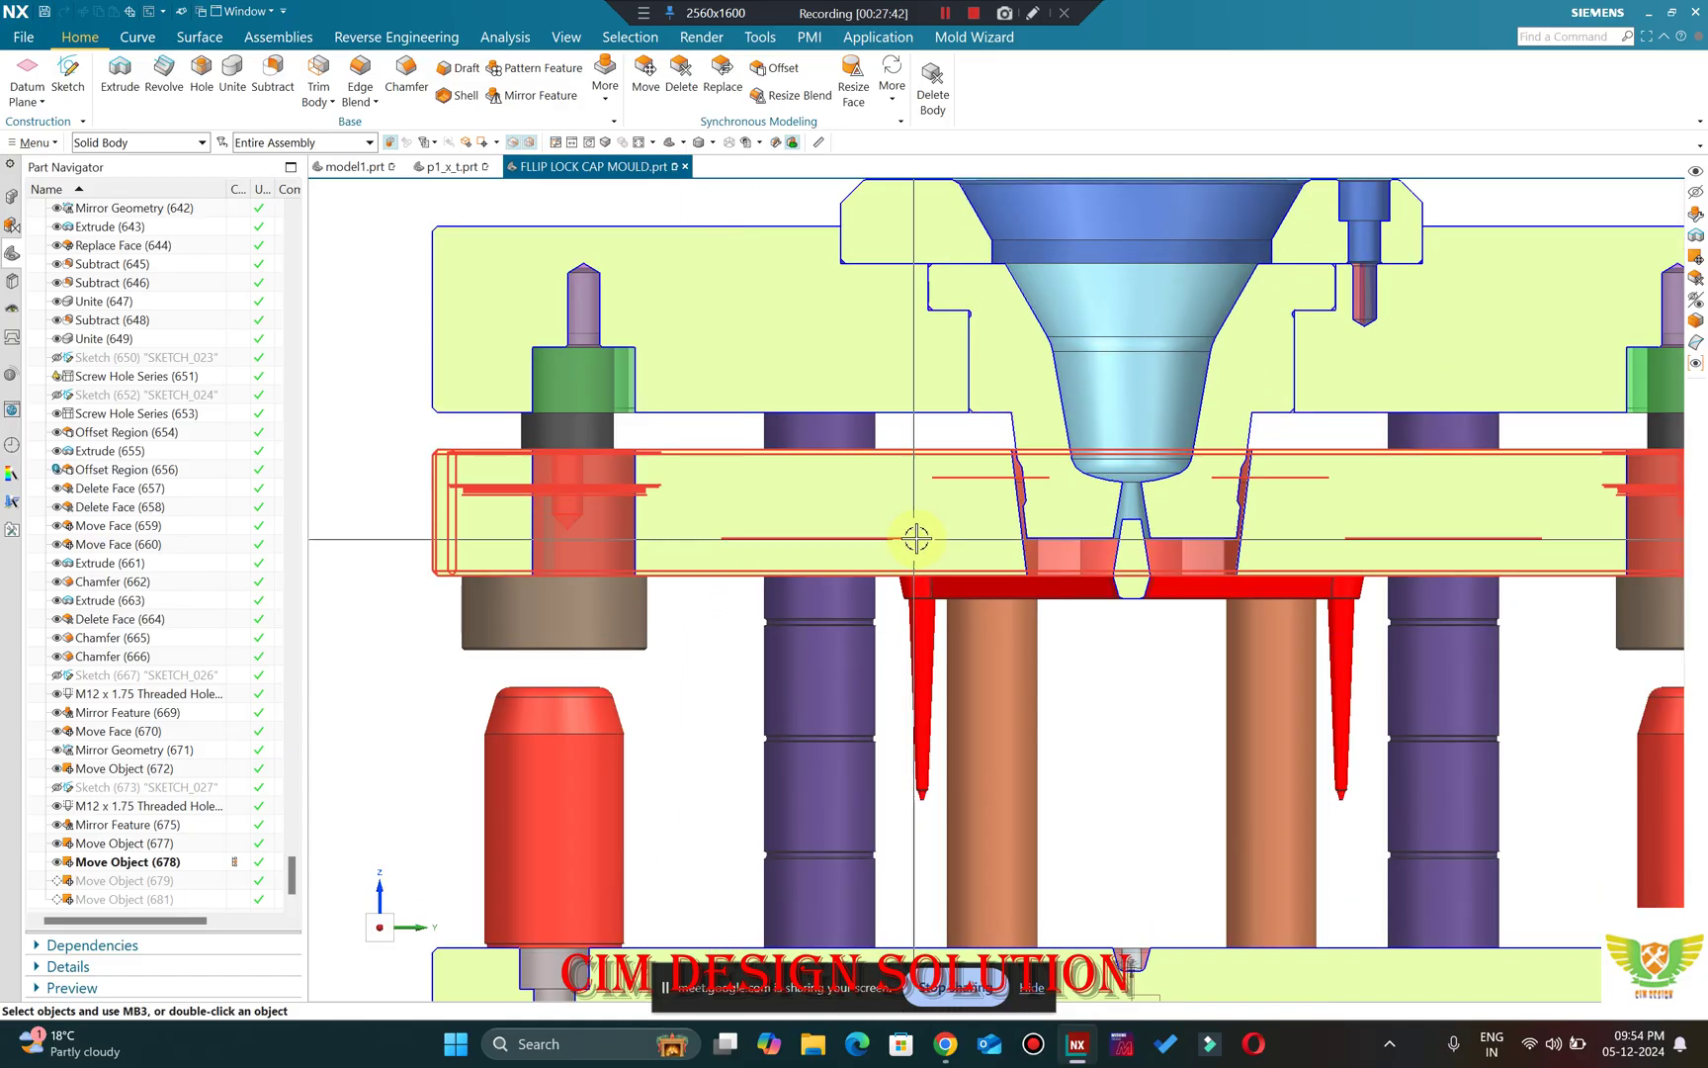
scroll(939, 494, "down", 2)
scroll(1182, 218, "up", 2)
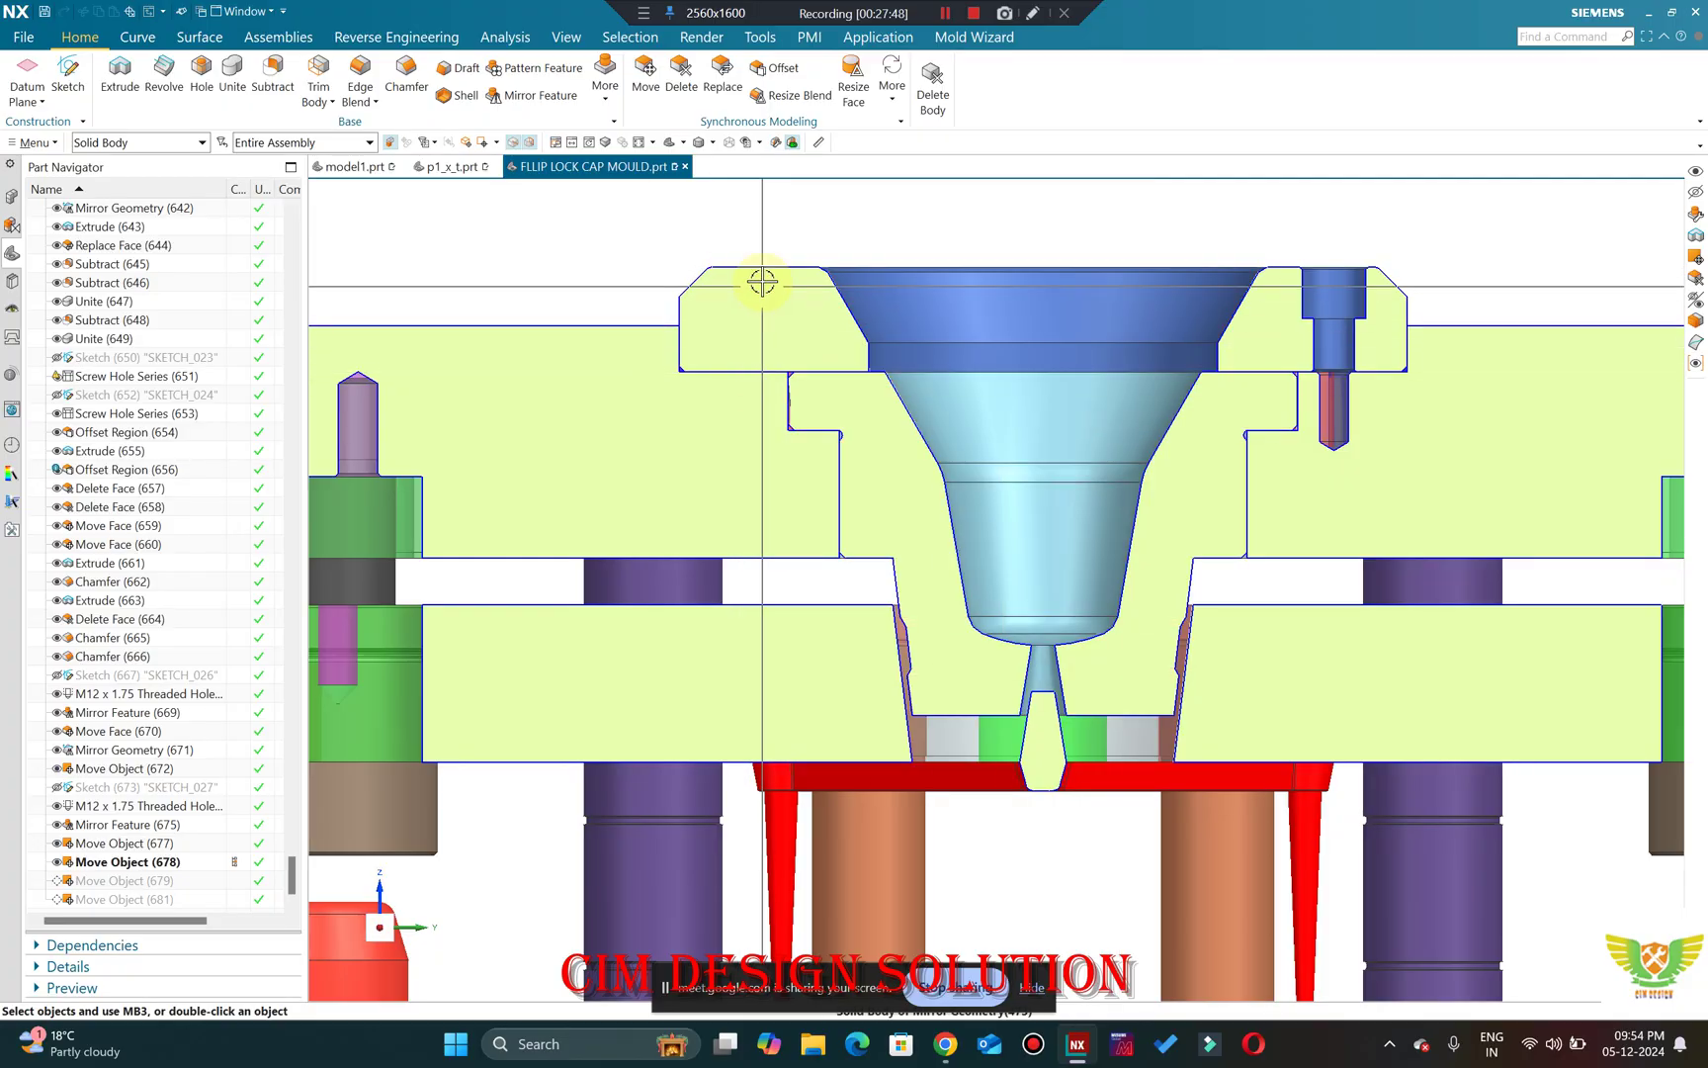
scroll(809, 534, "down", 3)
scroll(594, 366, "up", 1)
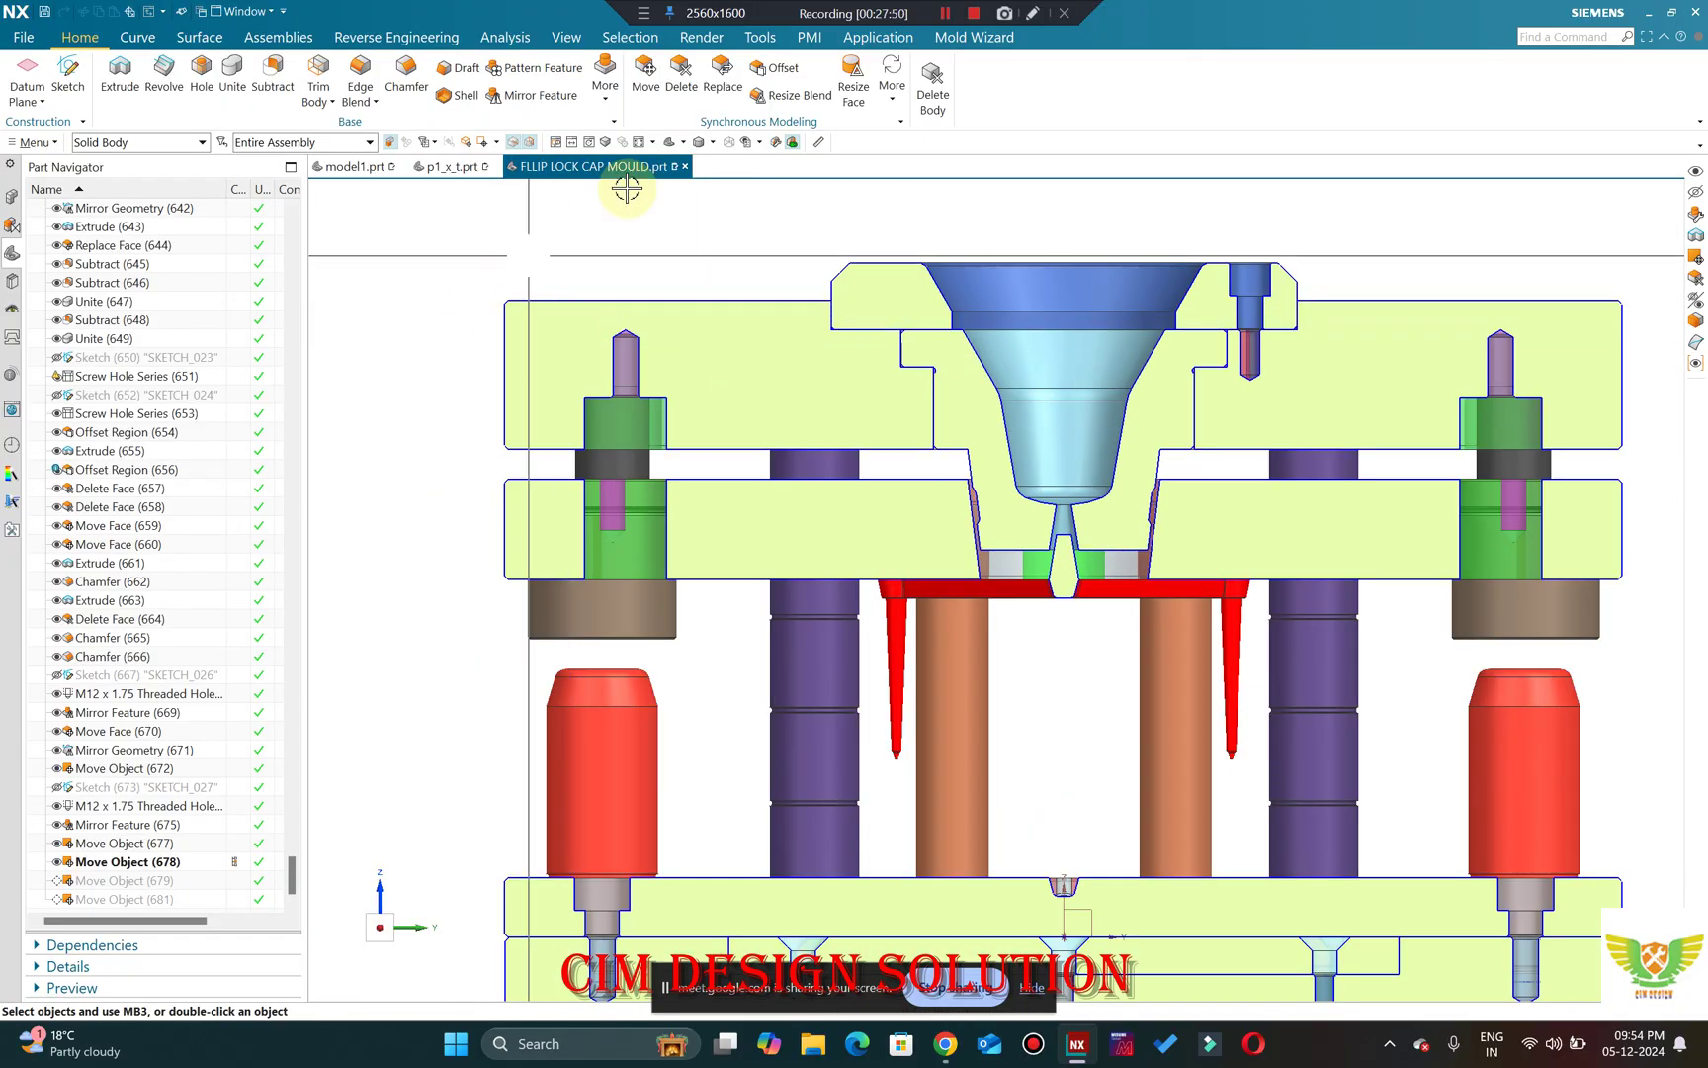
Check the top plate's extents with a Bounding Body block preview over its faces, and cancel without creating the block.
left_click(974, 36)
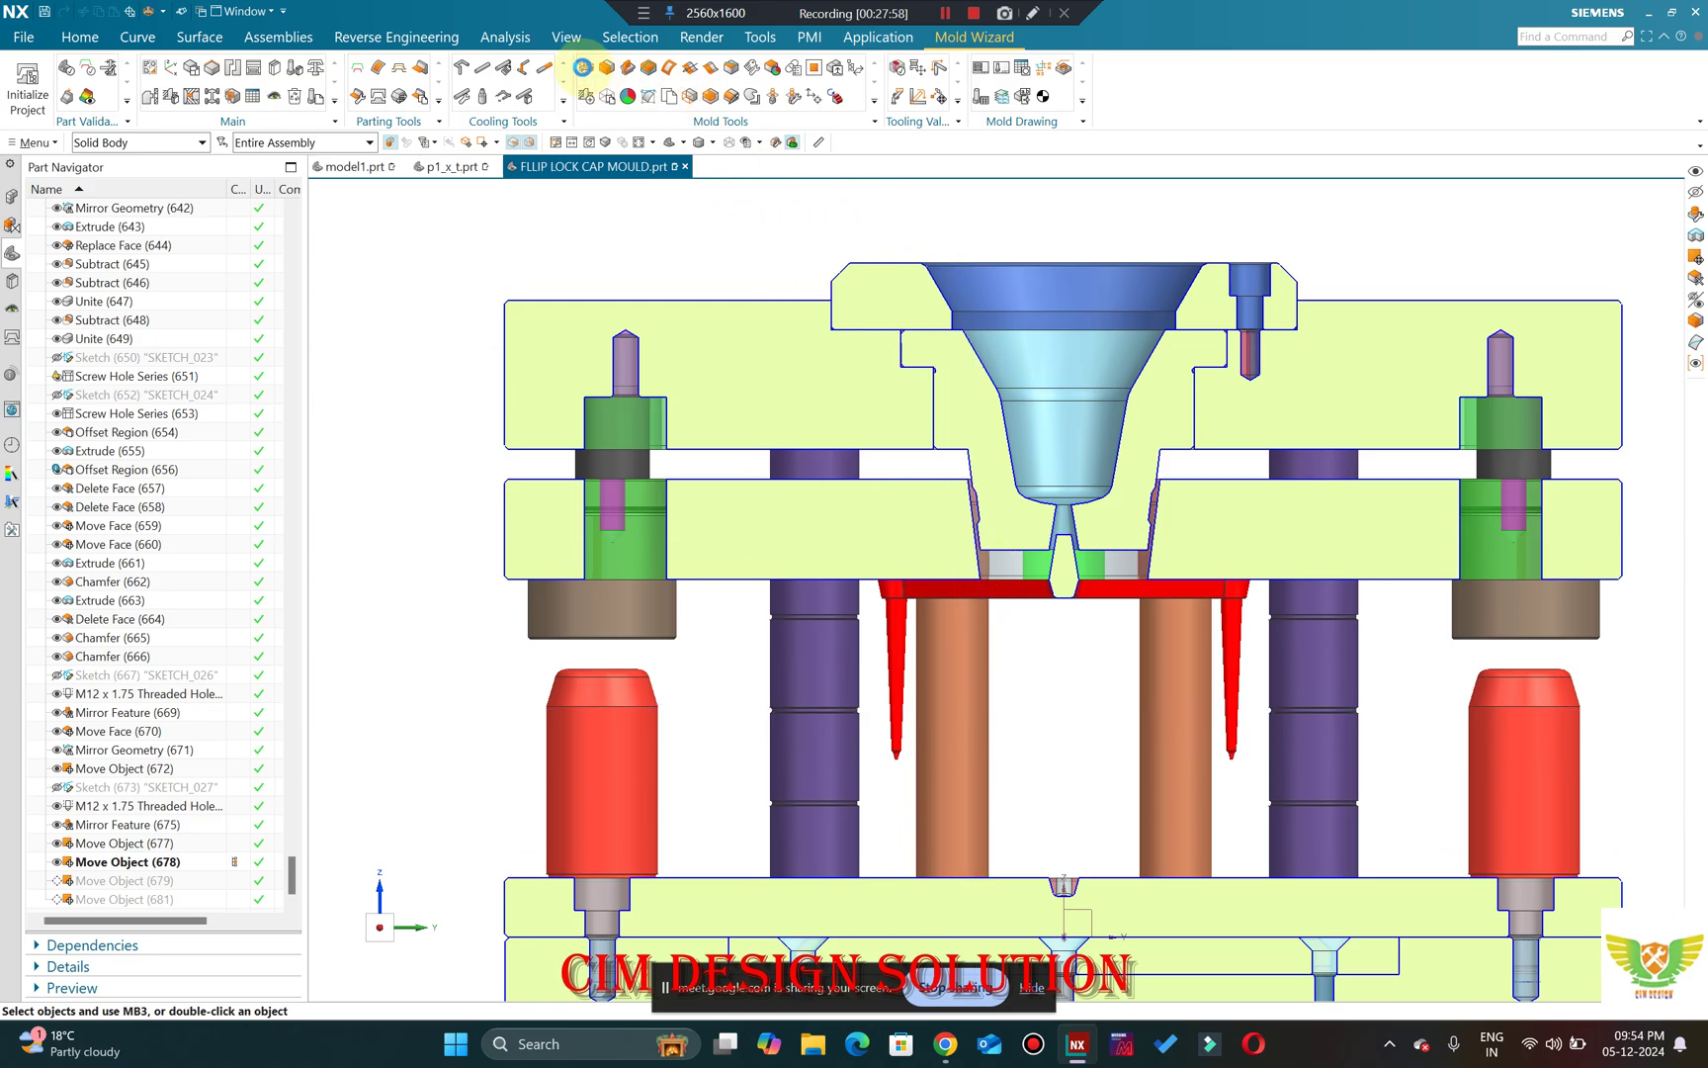
left_click(582, 67)
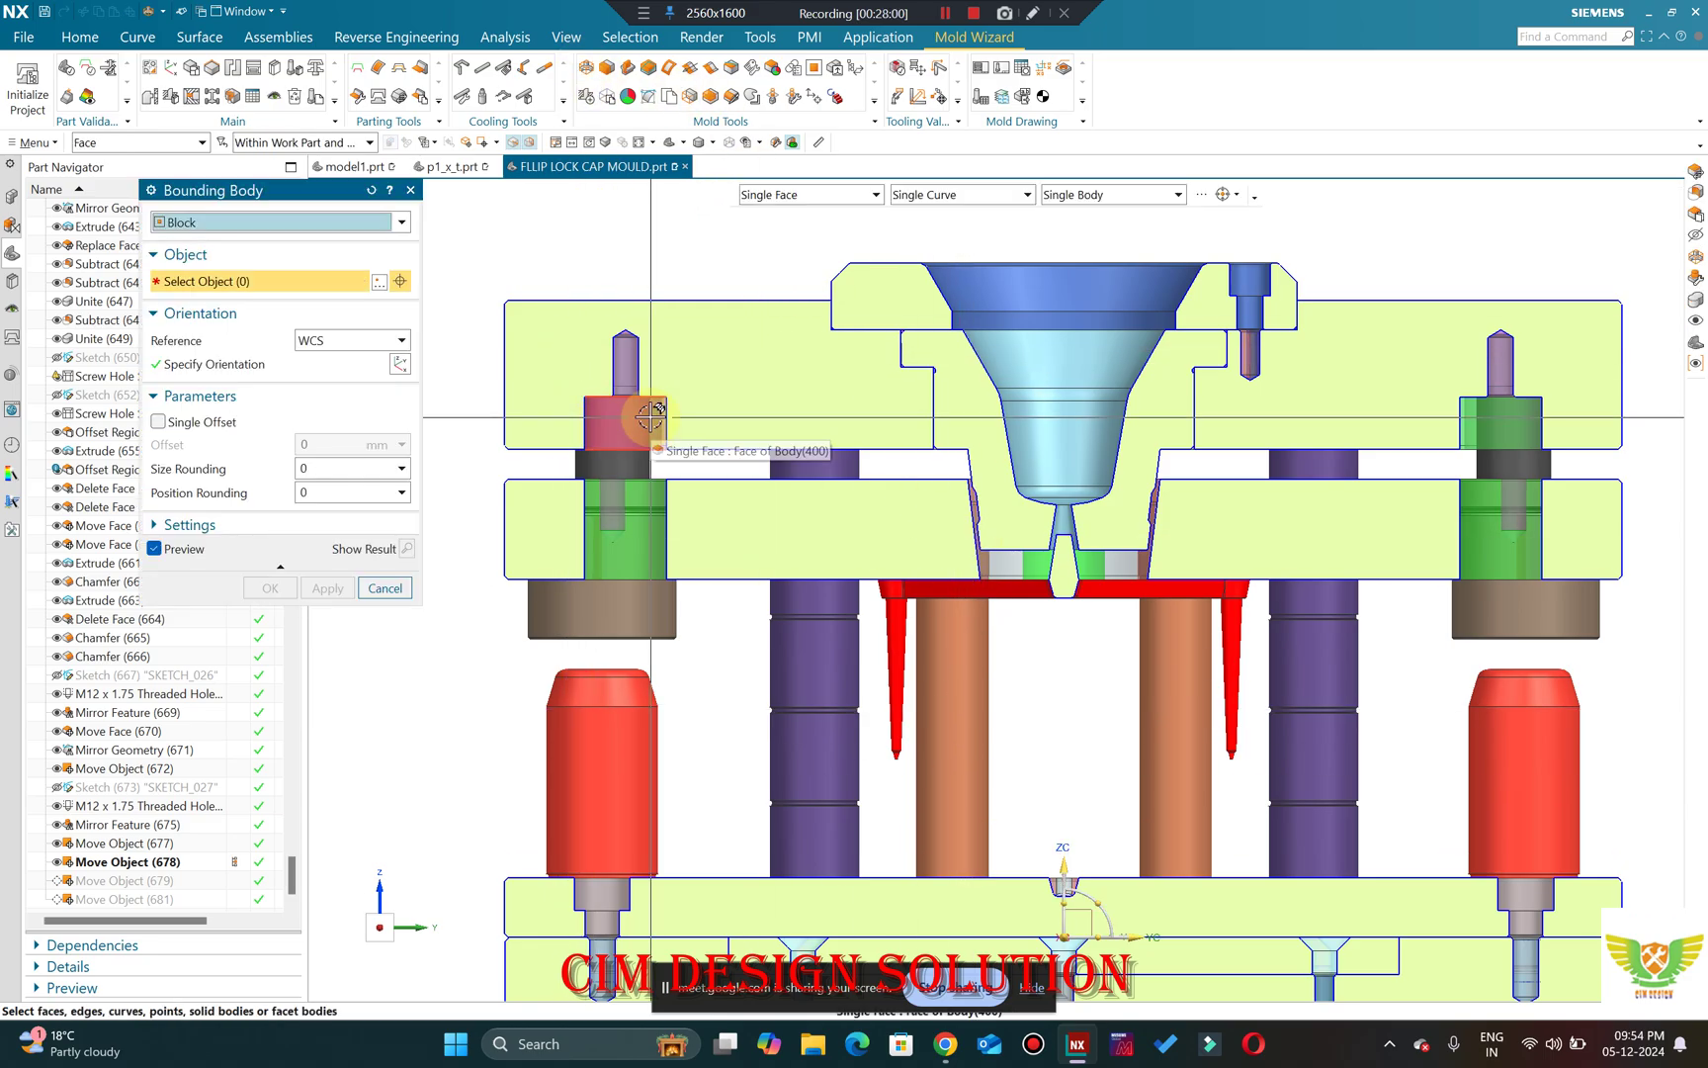
left_click(650, 415)
left_click(850, 400)
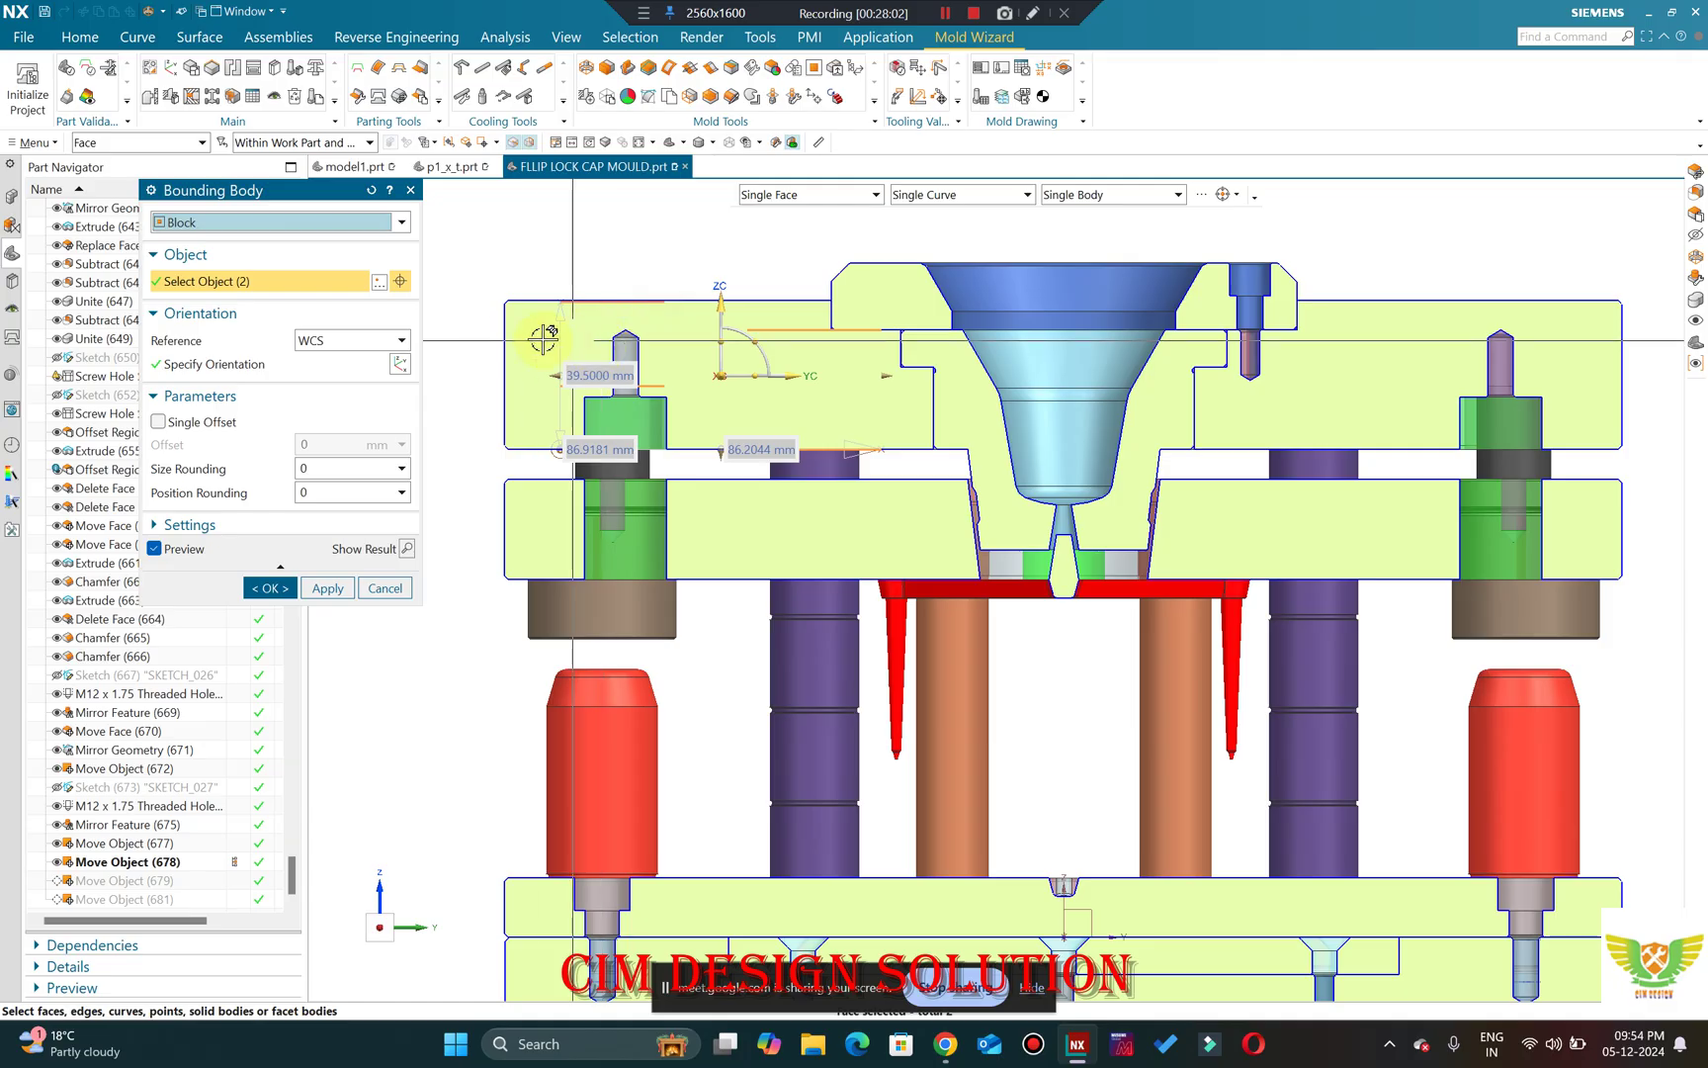
left_click(511, 341)
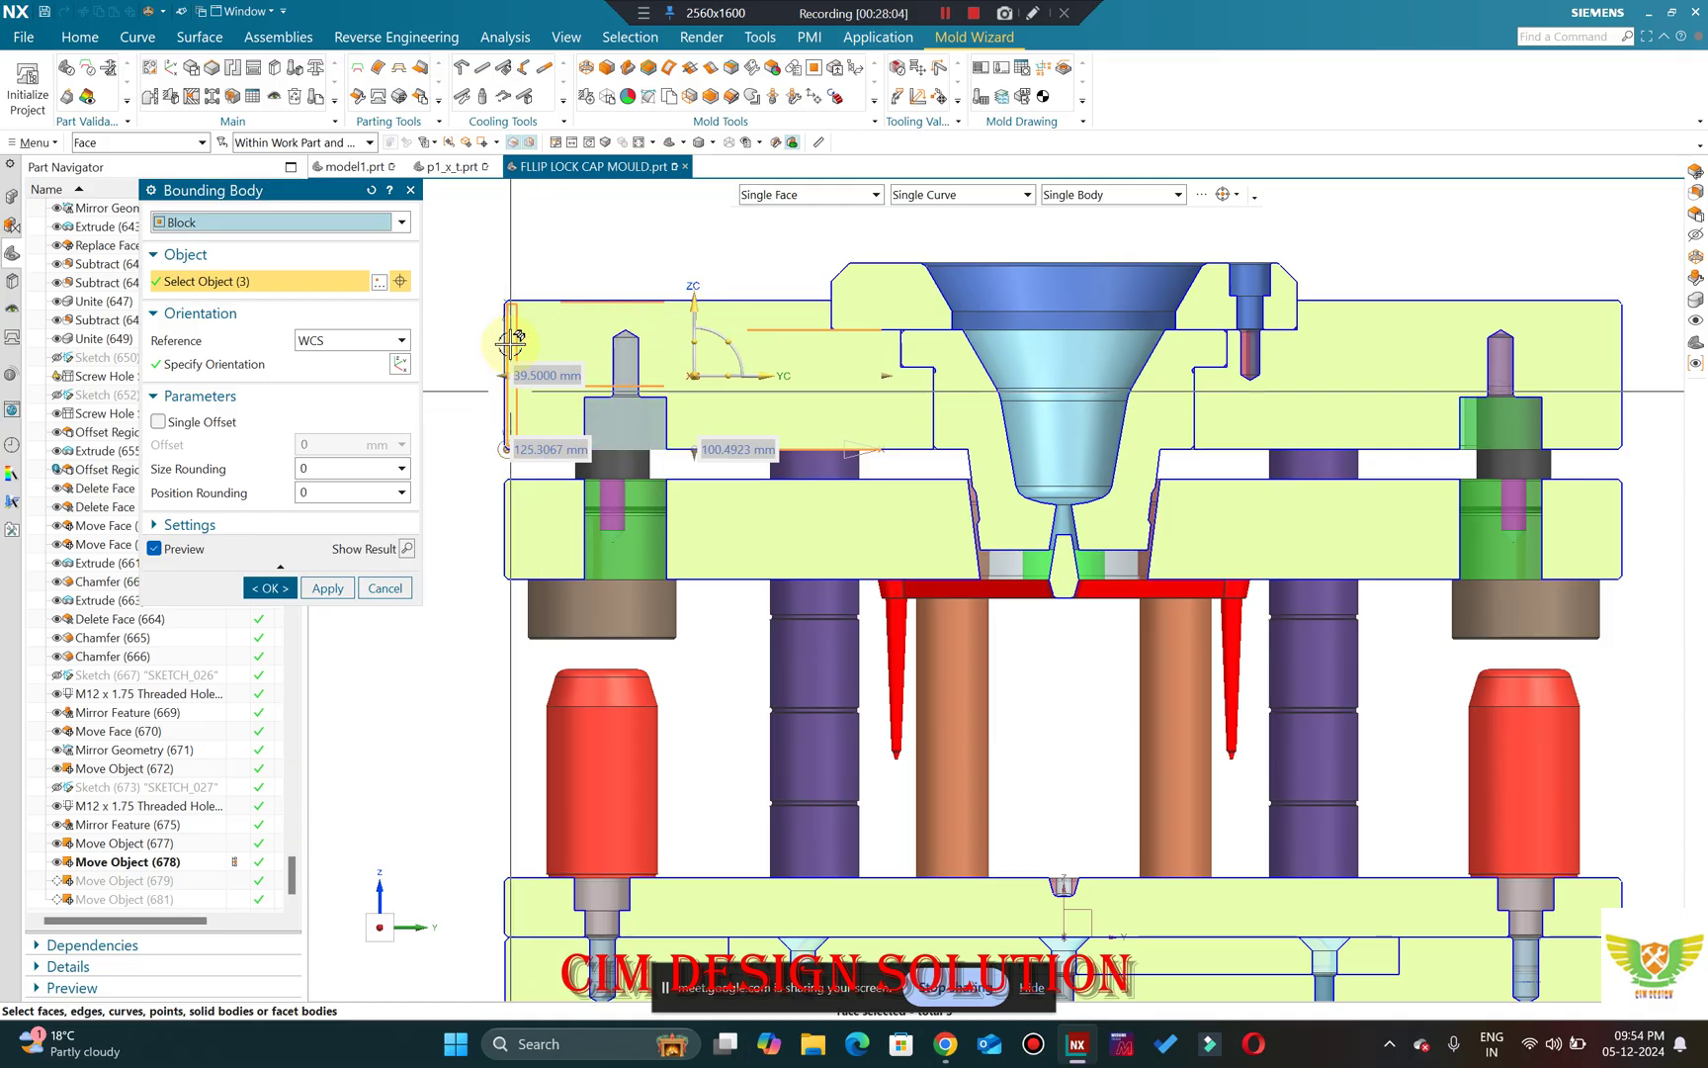
left_click(385, 587)
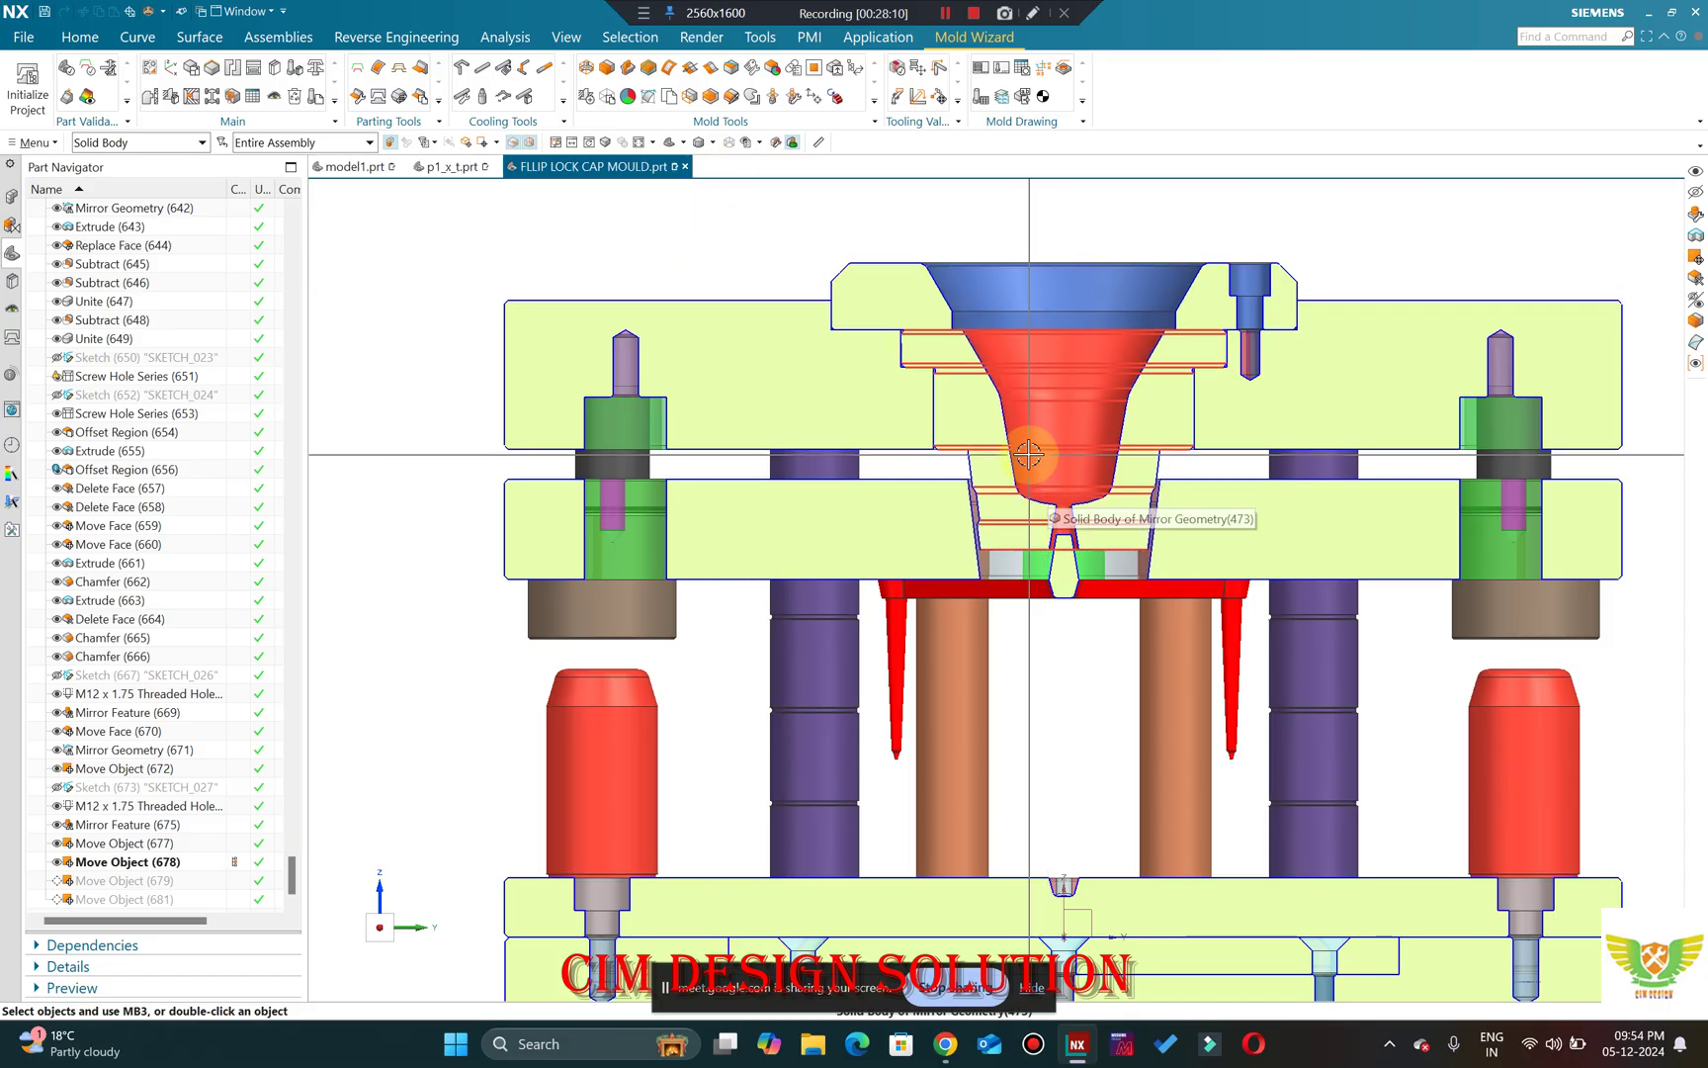
Start the screen recorder's drawing overlay over the sectioned mould and set the pen colour to red.
scroll(789, 476, "down", 2)
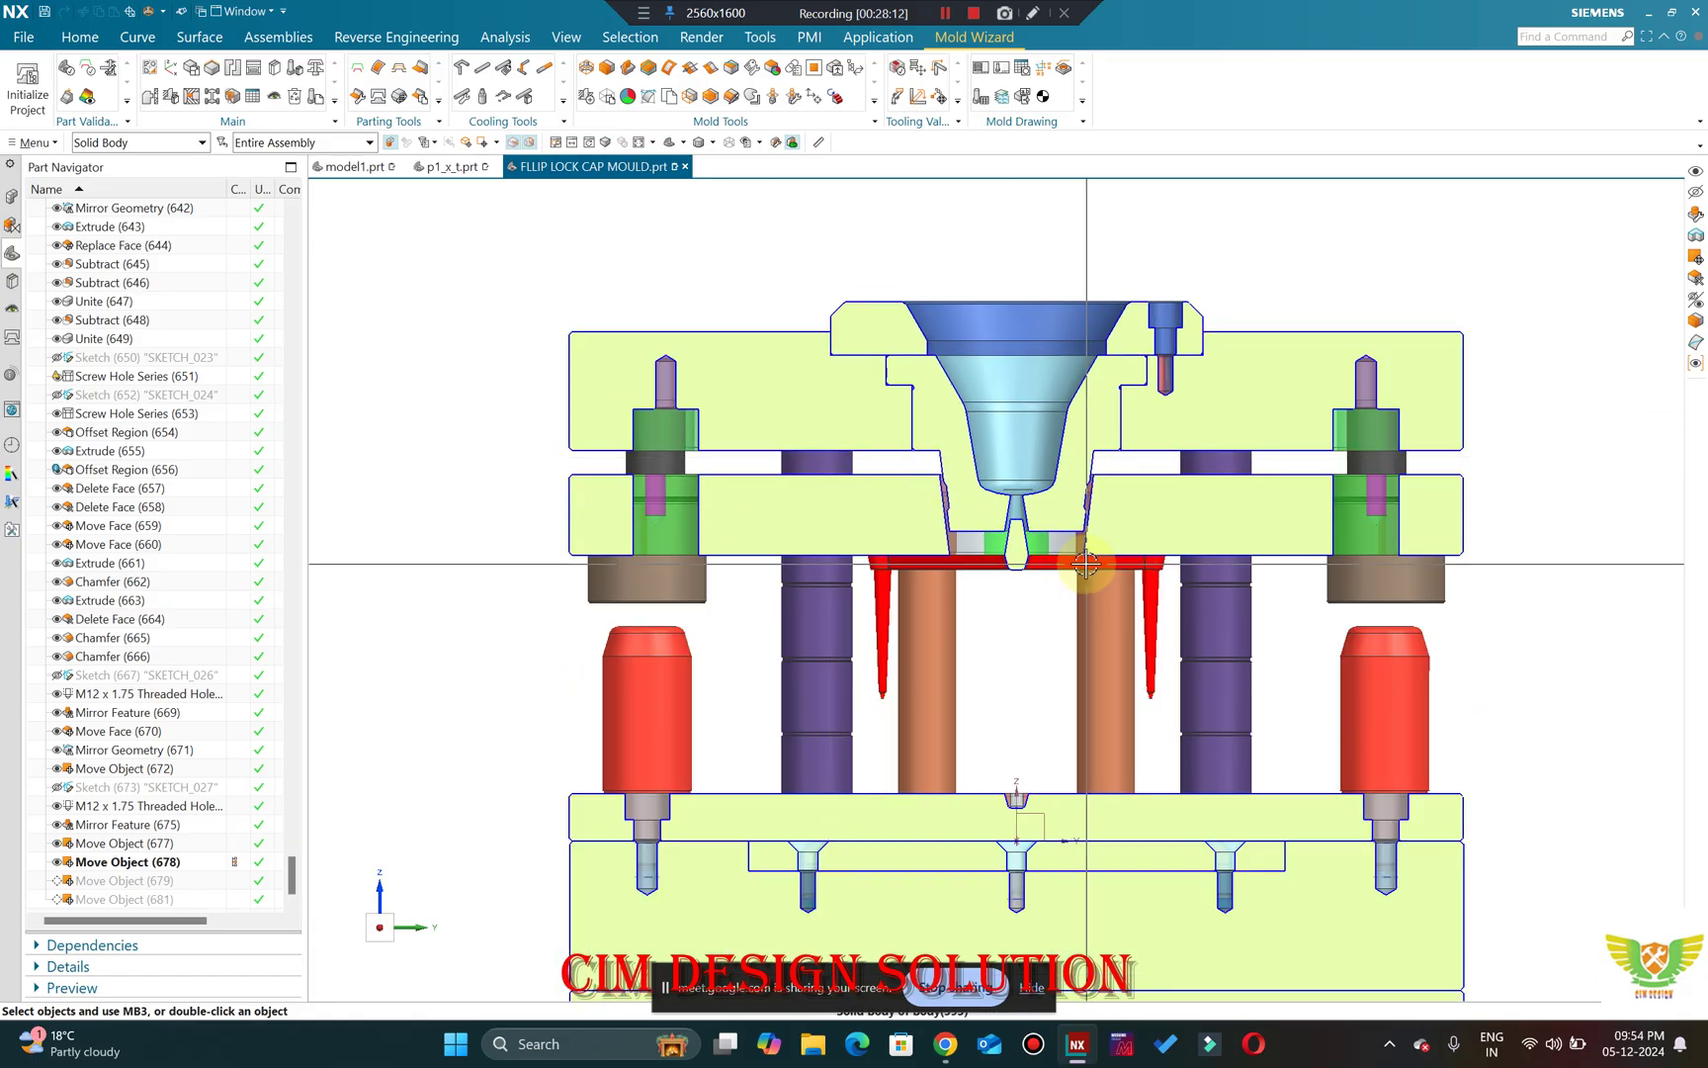
scroll(1085, 563, "up", 1)
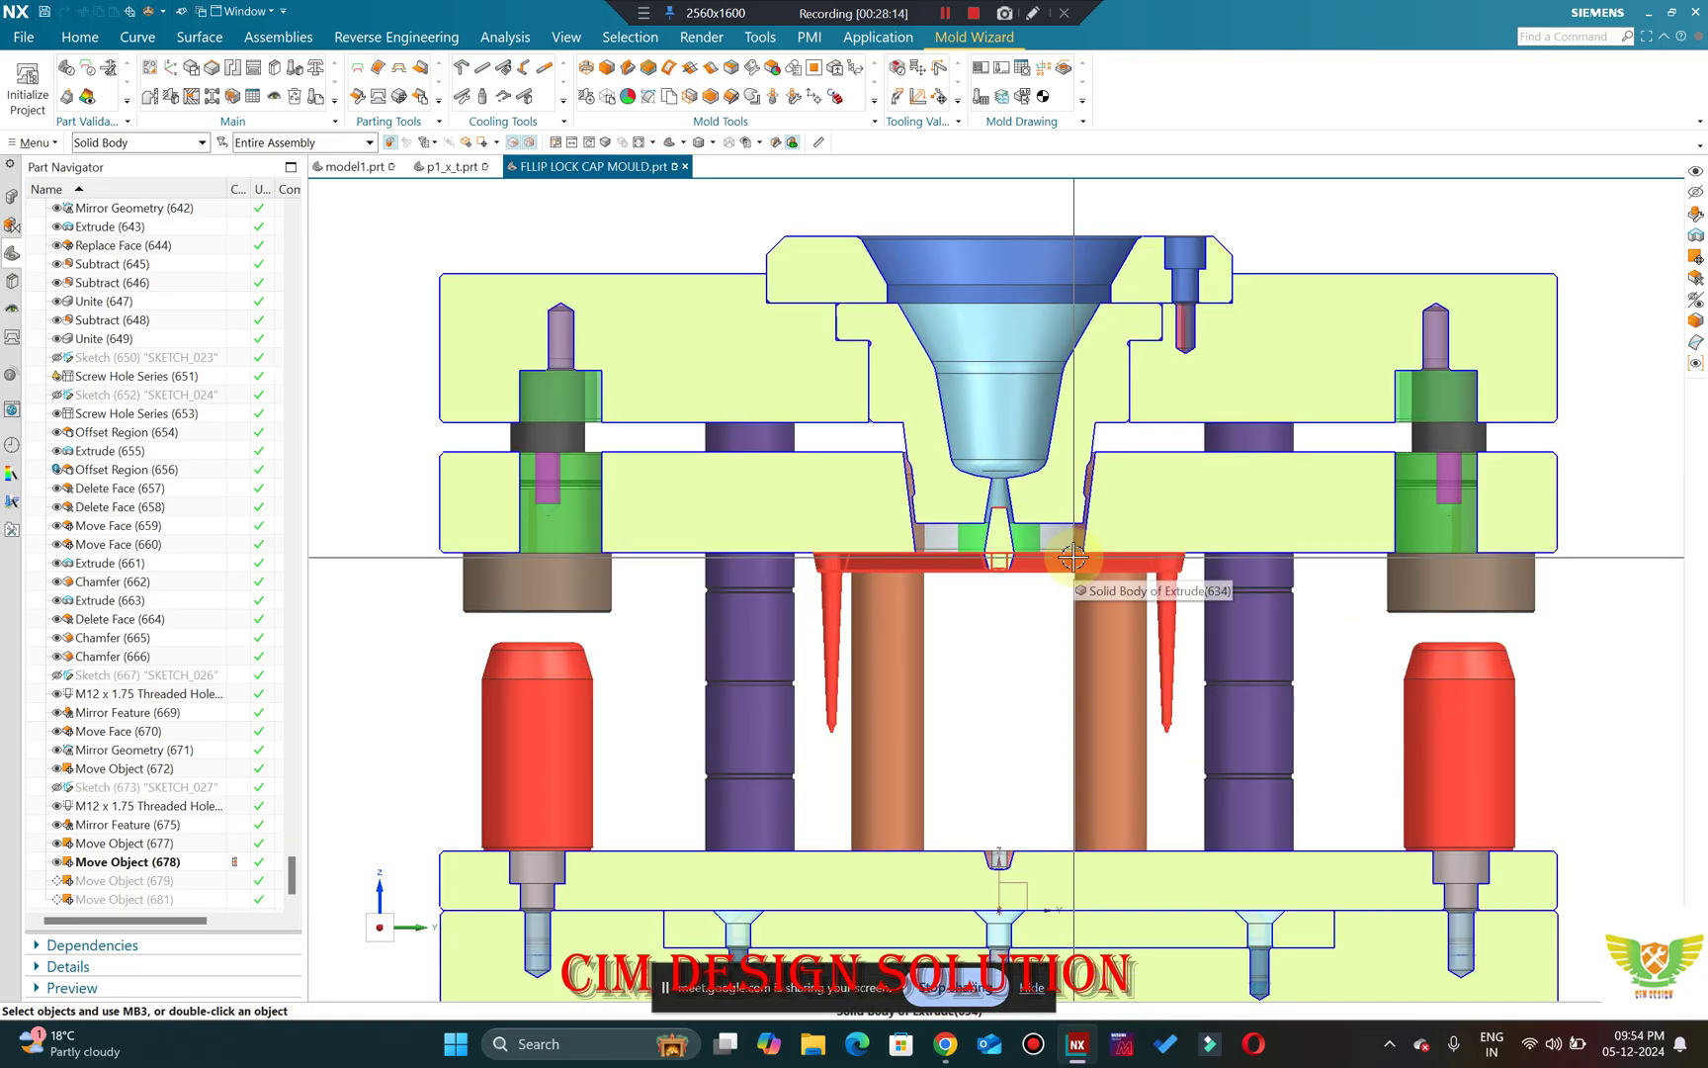
left_click(14, 198)
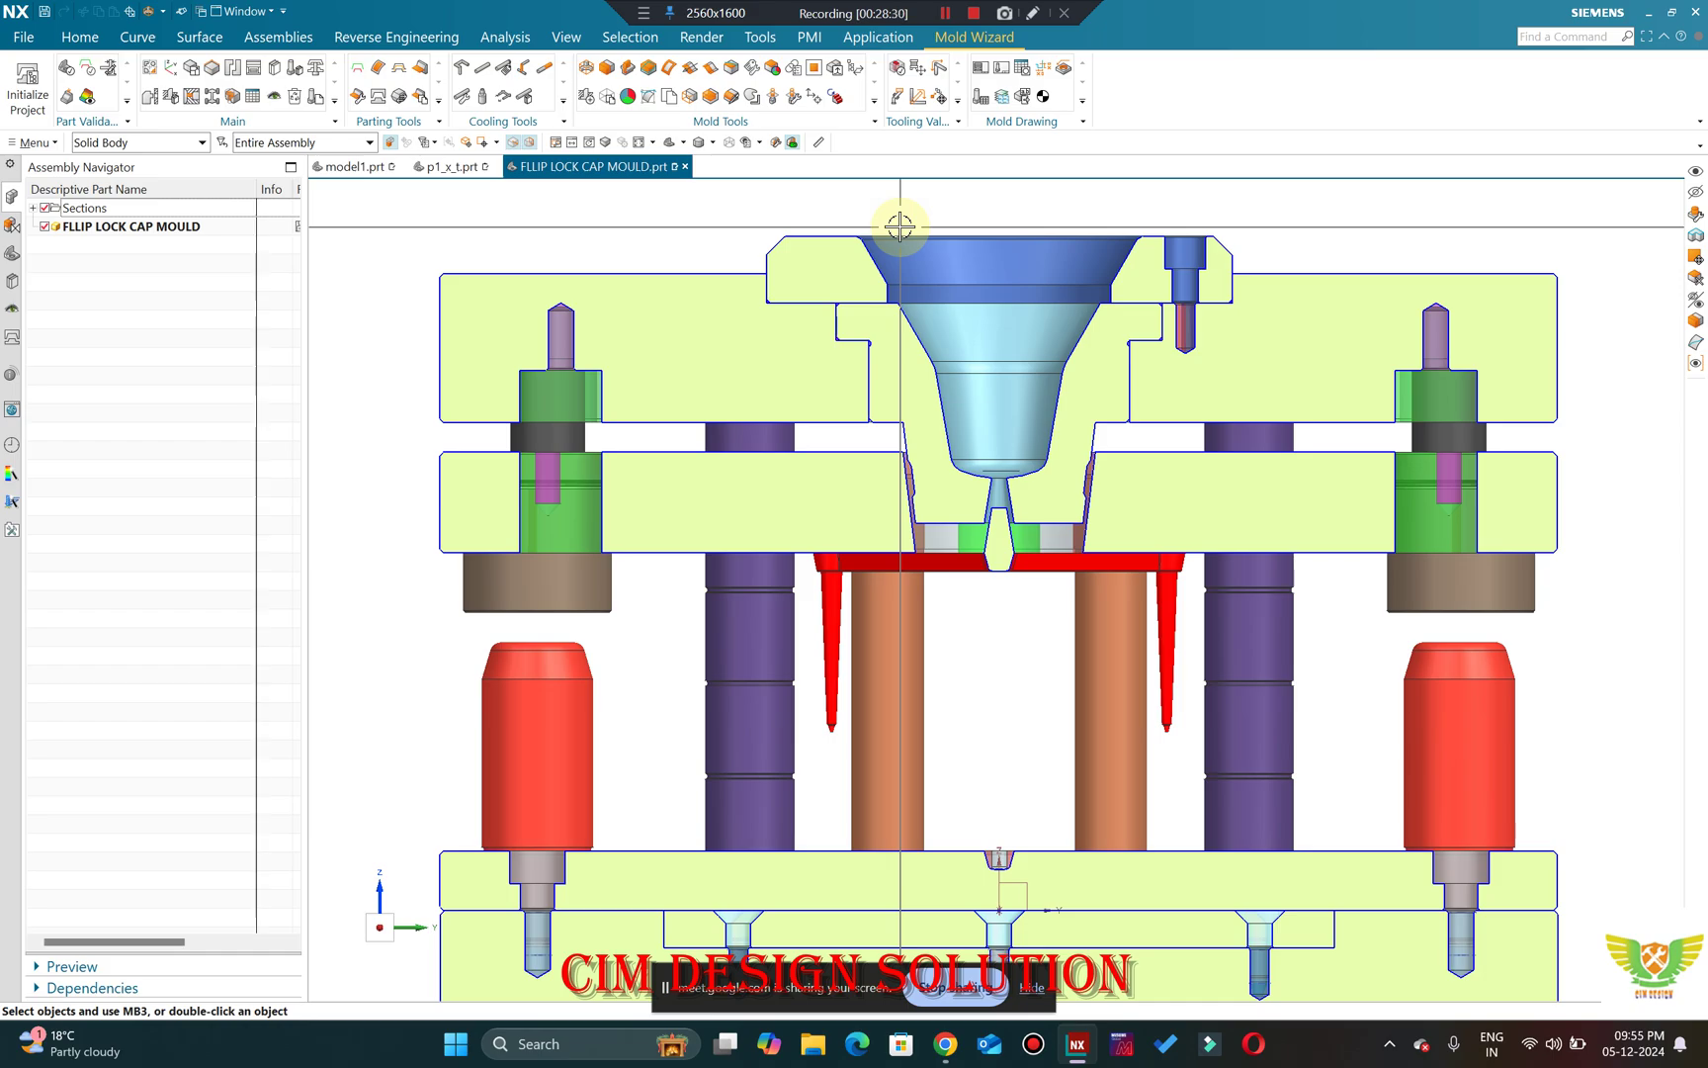
left_click(637, 14)
left_click(682, 34)
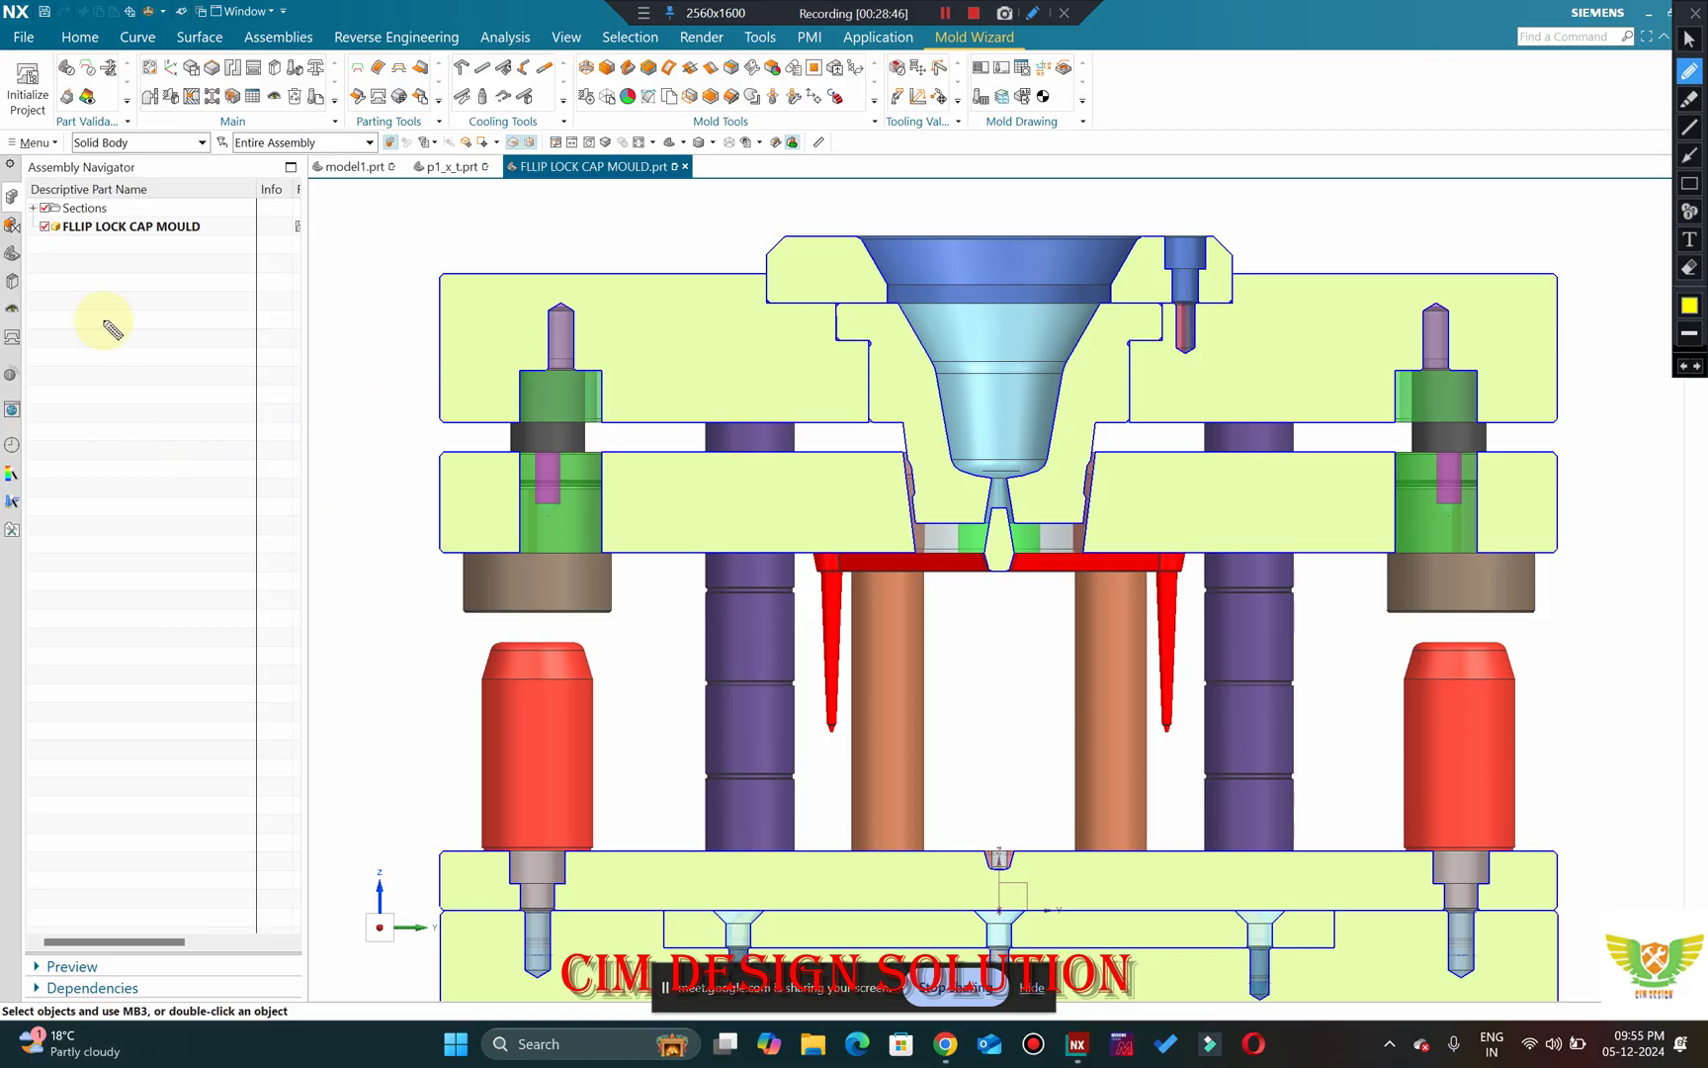
left_click(1690, 305)
left_click(1498, 104)
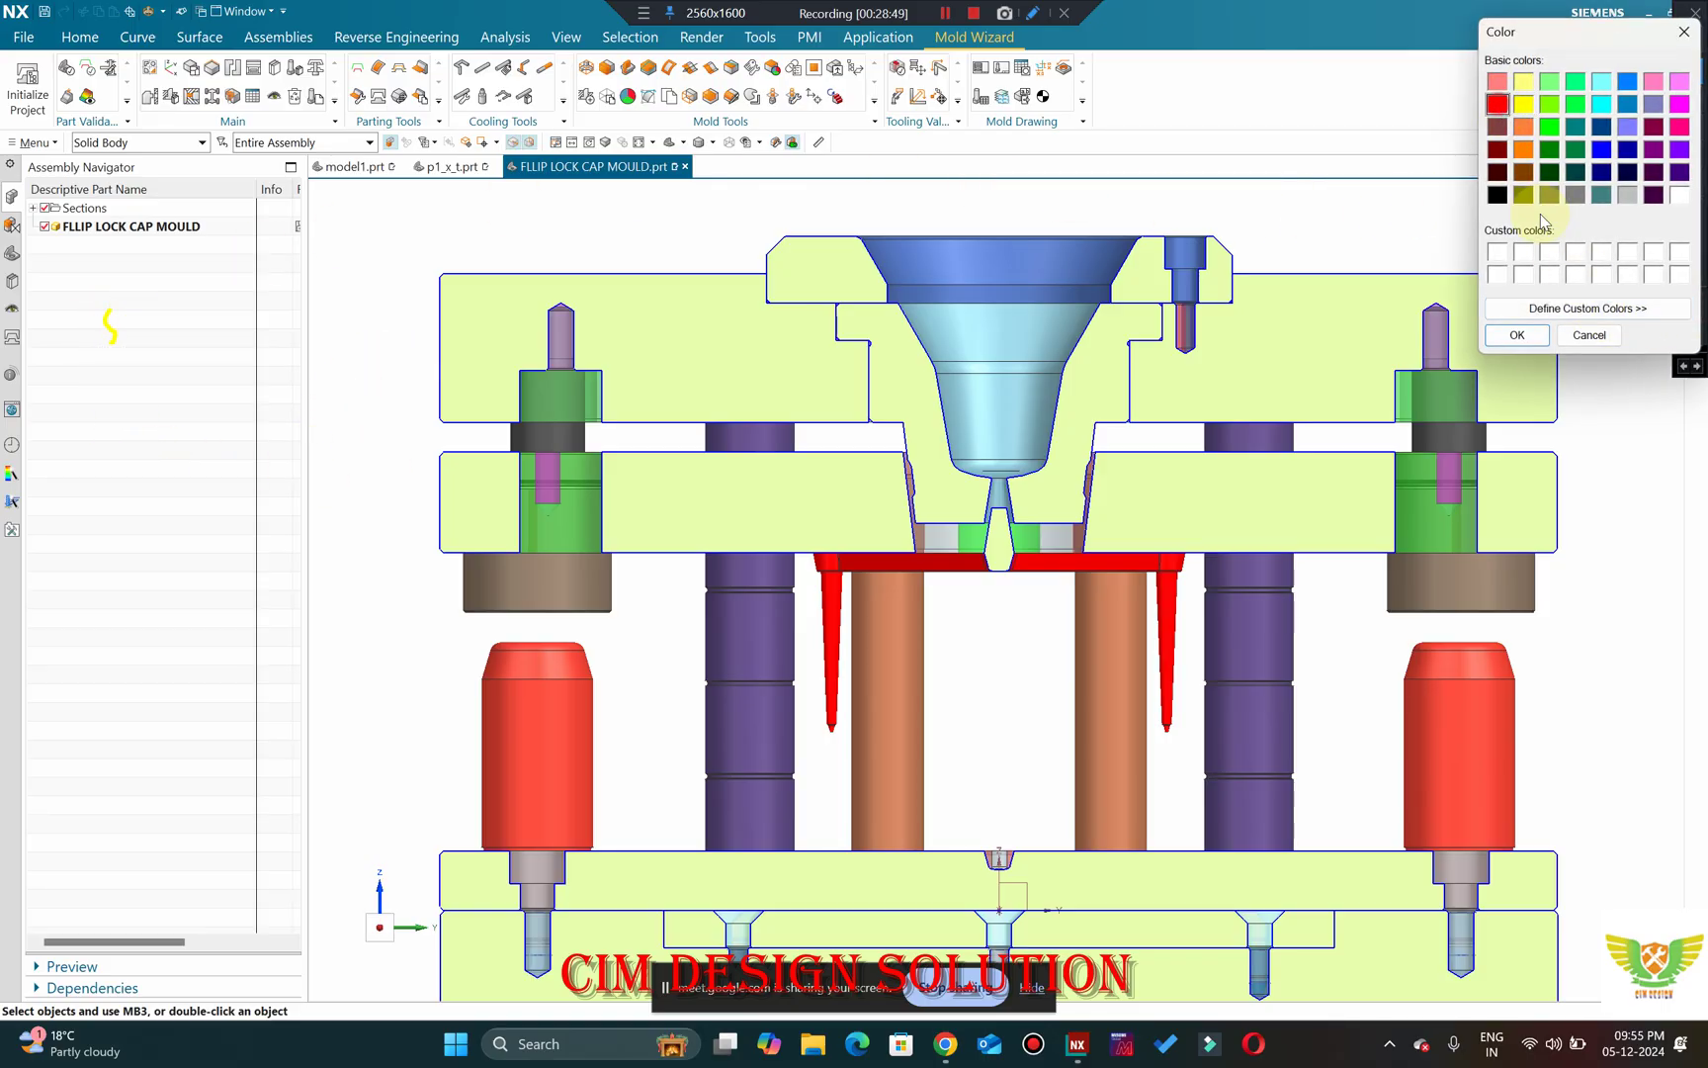
left_click(1518, 334)
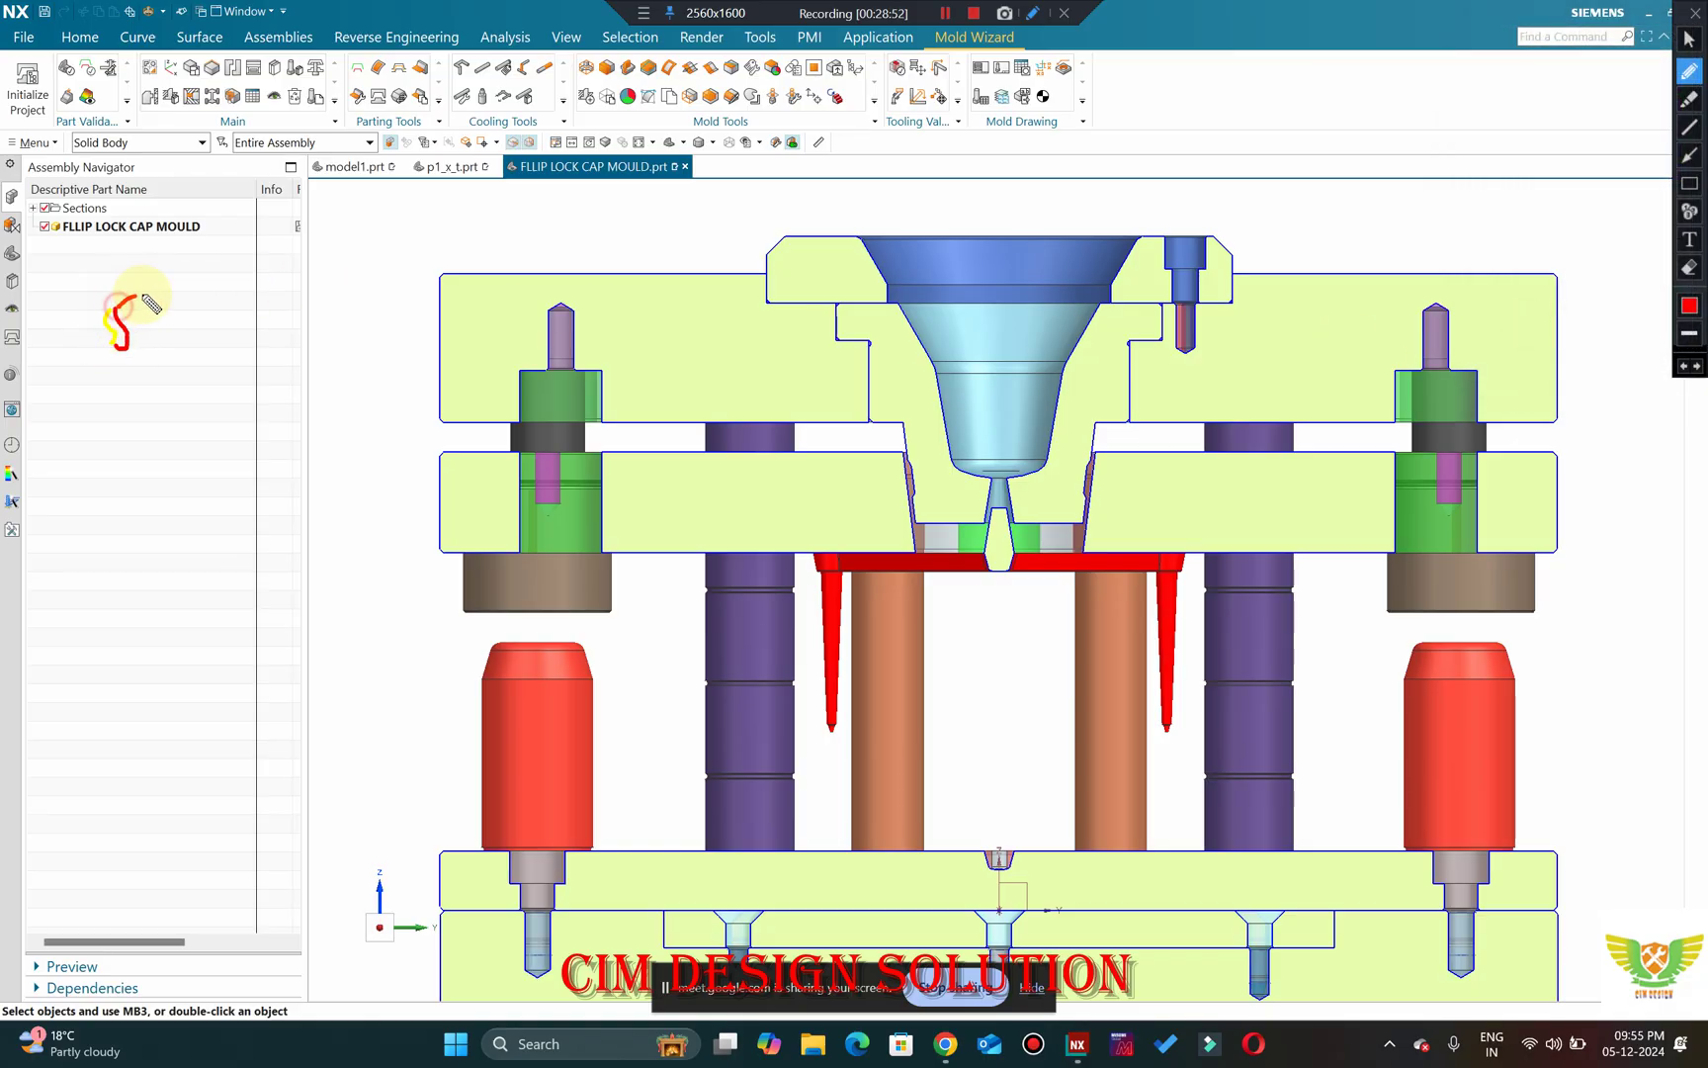
Handwrite 500 + 300 beside the sectioned mould and sketch a rectangle with sides labelled 500 and 300.
mouse_move(144, 315)
left_mouse_down()
mouse_move(158, 292)
mouse_move(188, 307)
mouse_move(263, 284)
left_mouse_up()
mouse_move(292, 229)
left_mouse_down()
mouse_move(314, 269)
mouse_move(358, 235)
left_mouse_up()
left_click_drag(365, 226, 370, 237)
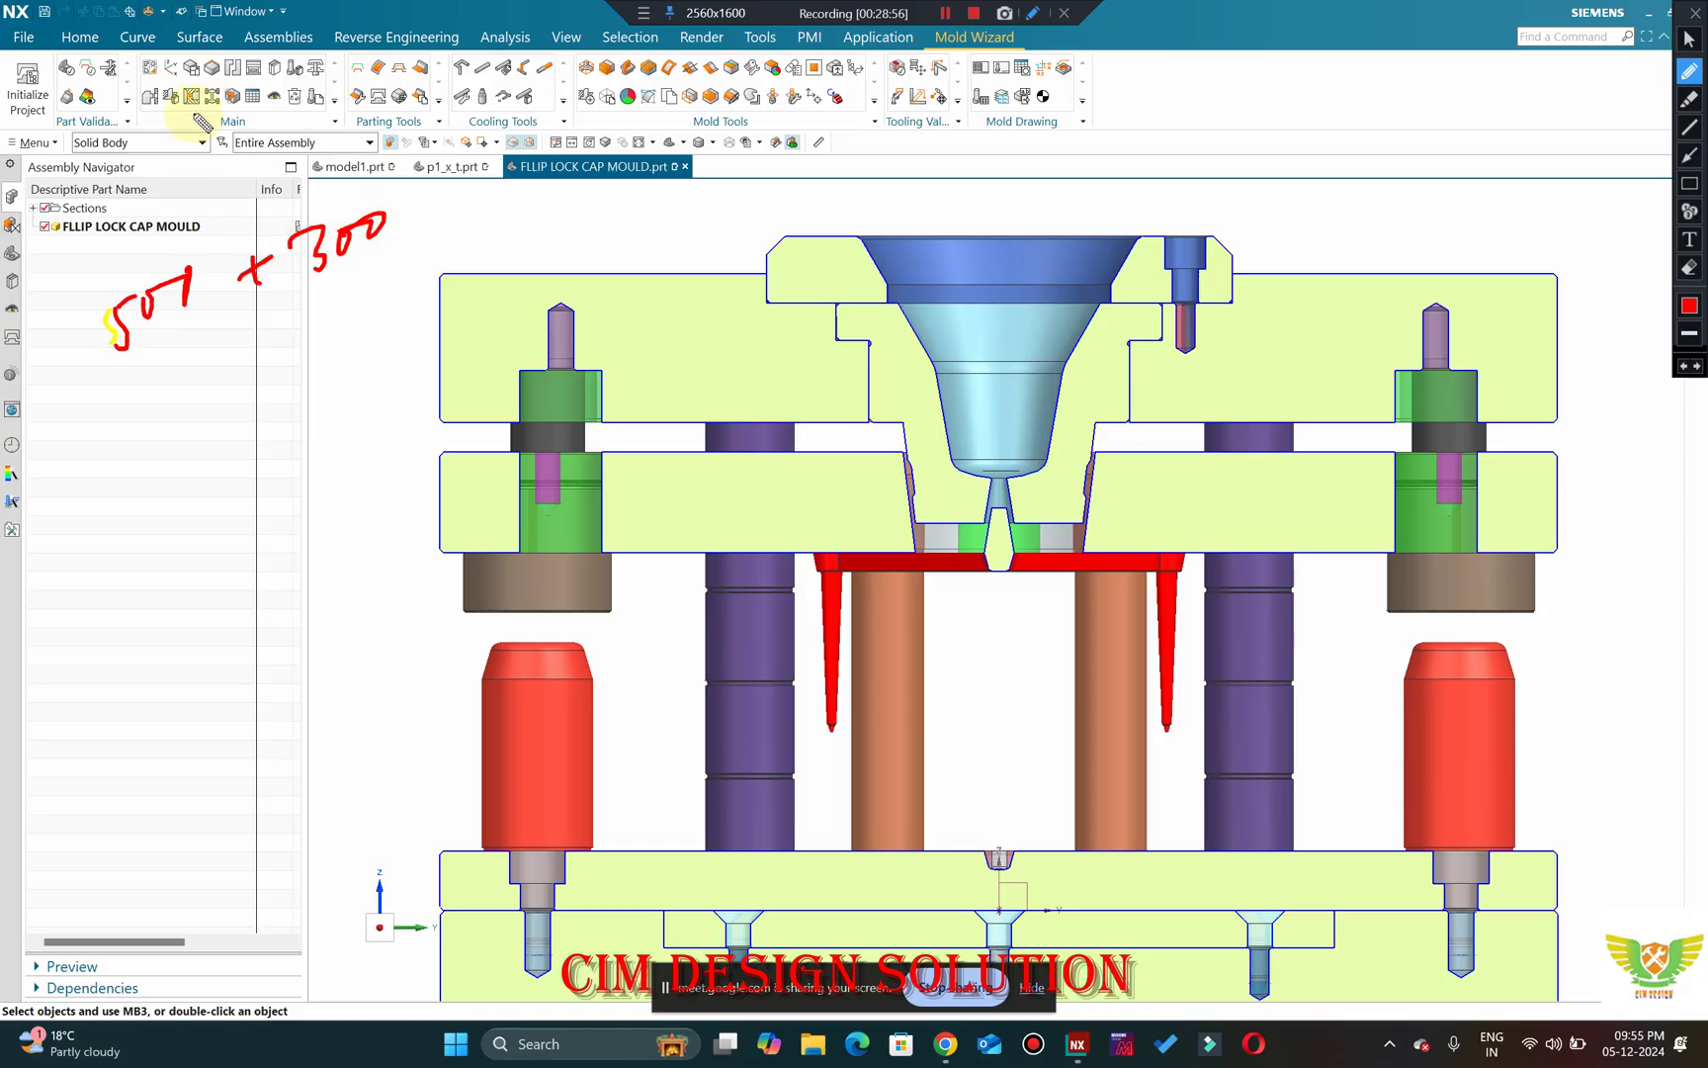
mouse_move(193, 110)
left_mouse_down()
mouse_move(343, 69)
mouse_move(243, 203)
mouse_move(348, 82)
left_mouse_up()
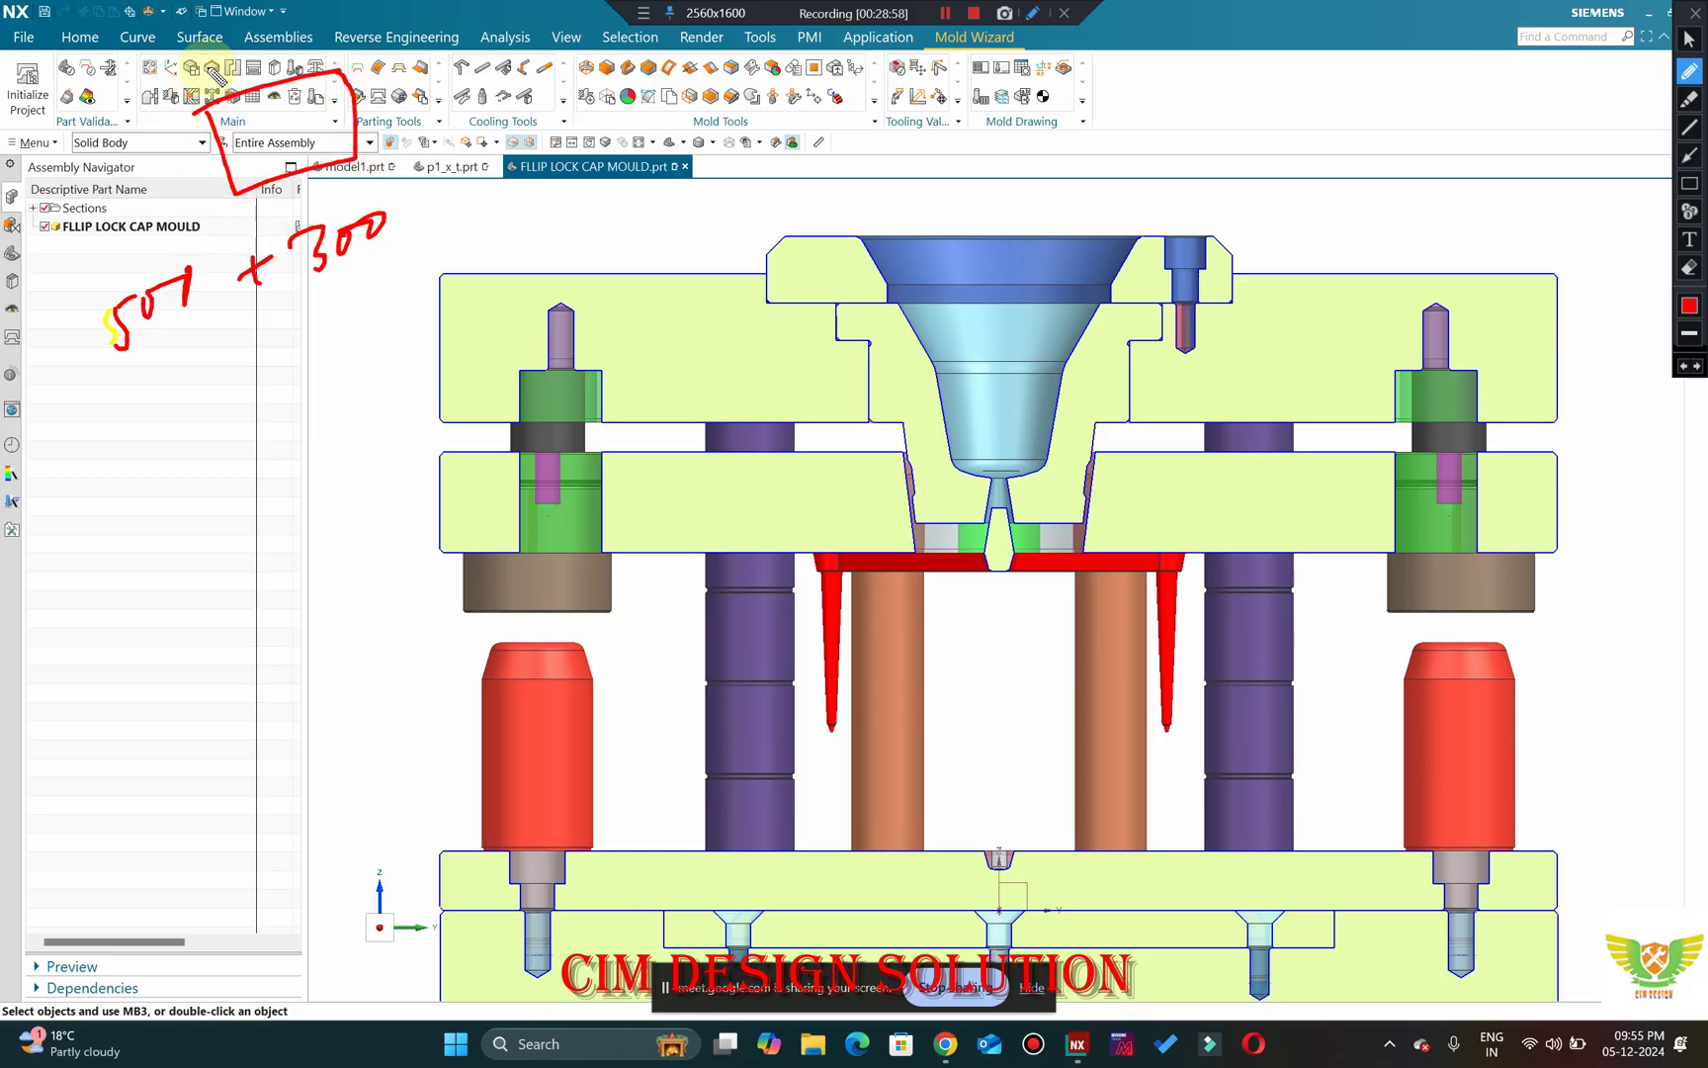
left_click_drag(227, 71, 315, 55)
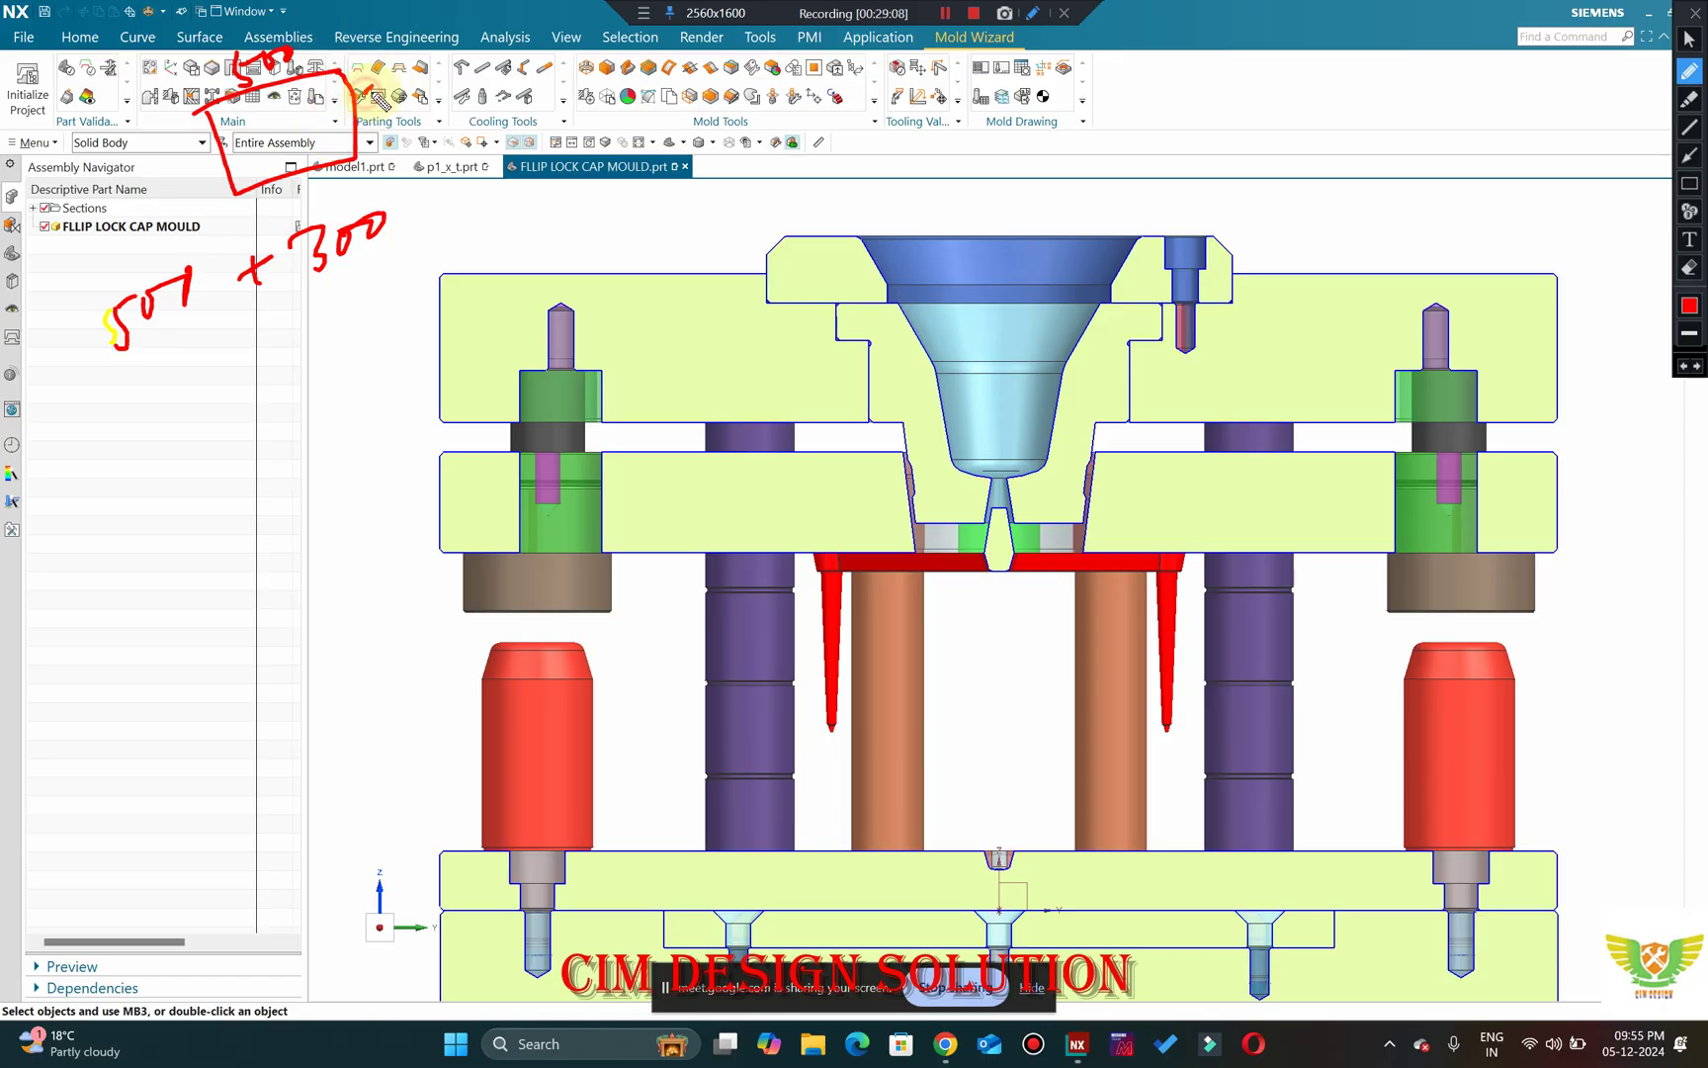
Handwrite 800/2 and 400 under the sum, add the note "38 Reaming", and close the drawing overlay.
left_click_drag(224, 334, 385, 268)
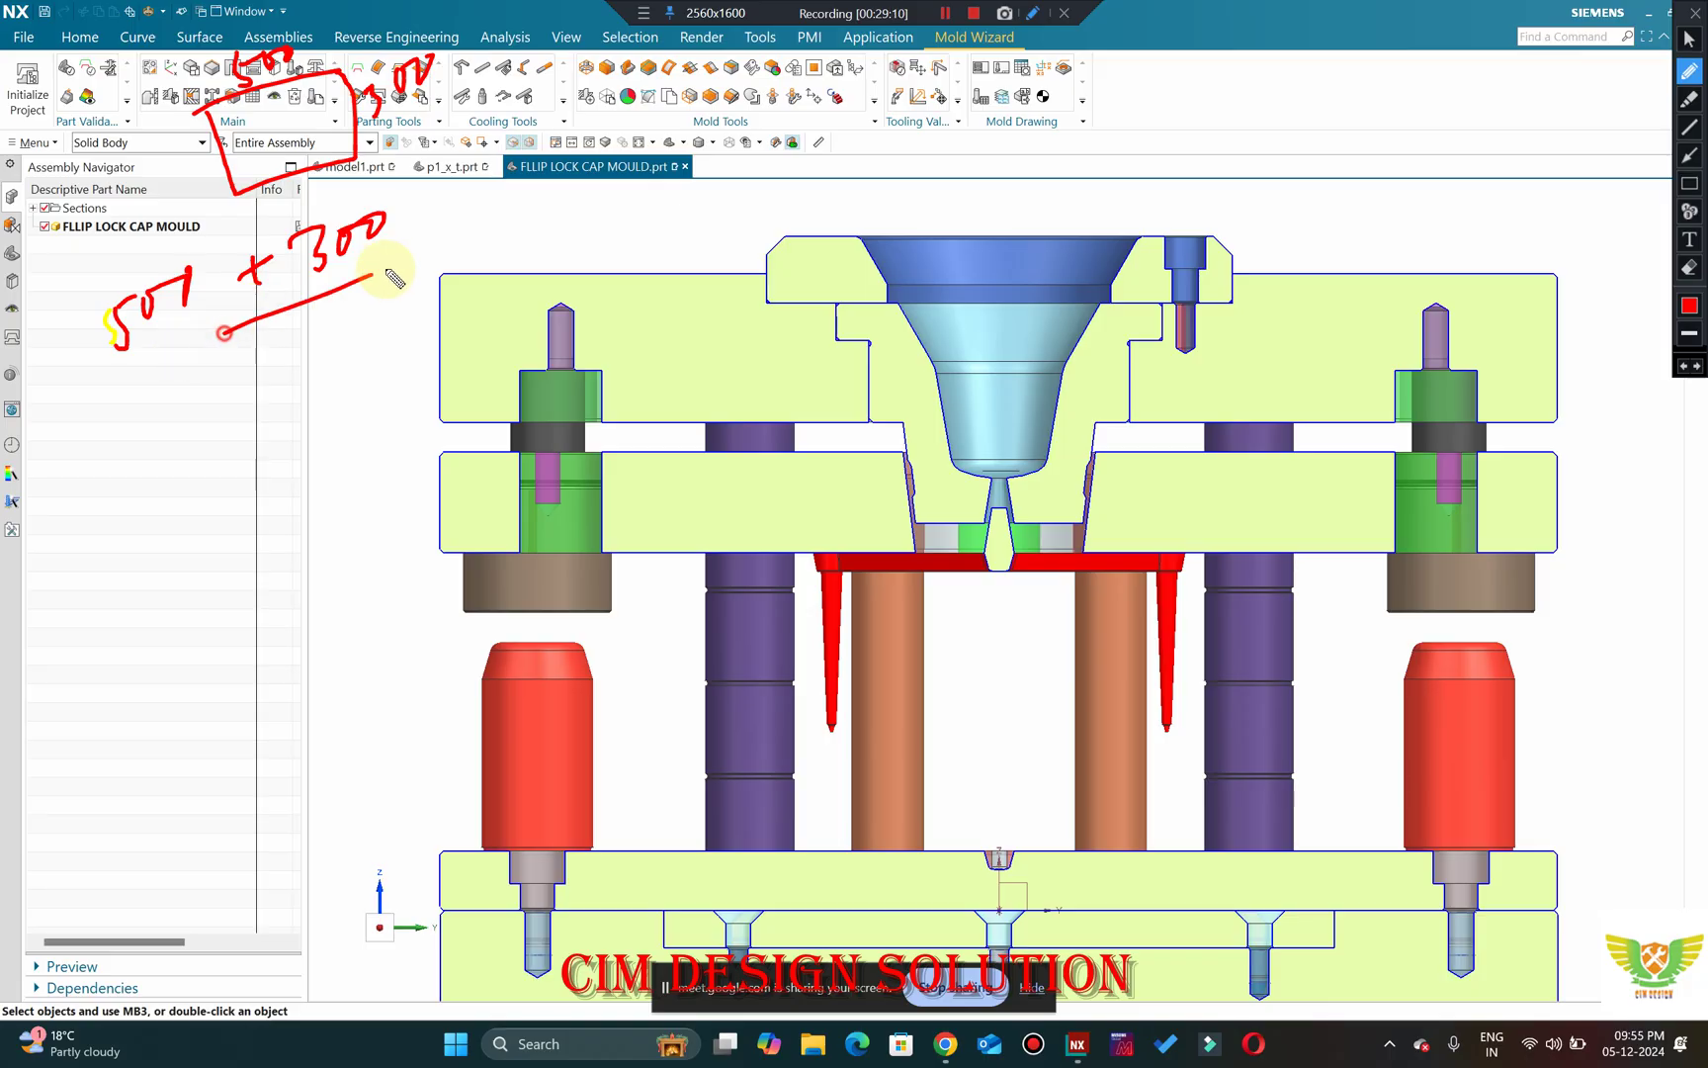
mouse_move(291, 341)
left_mouse_down()
mouse_move(275, 355)
mouse_move(367, 281)
mouse_move(418, 314)
left_mouse_up()
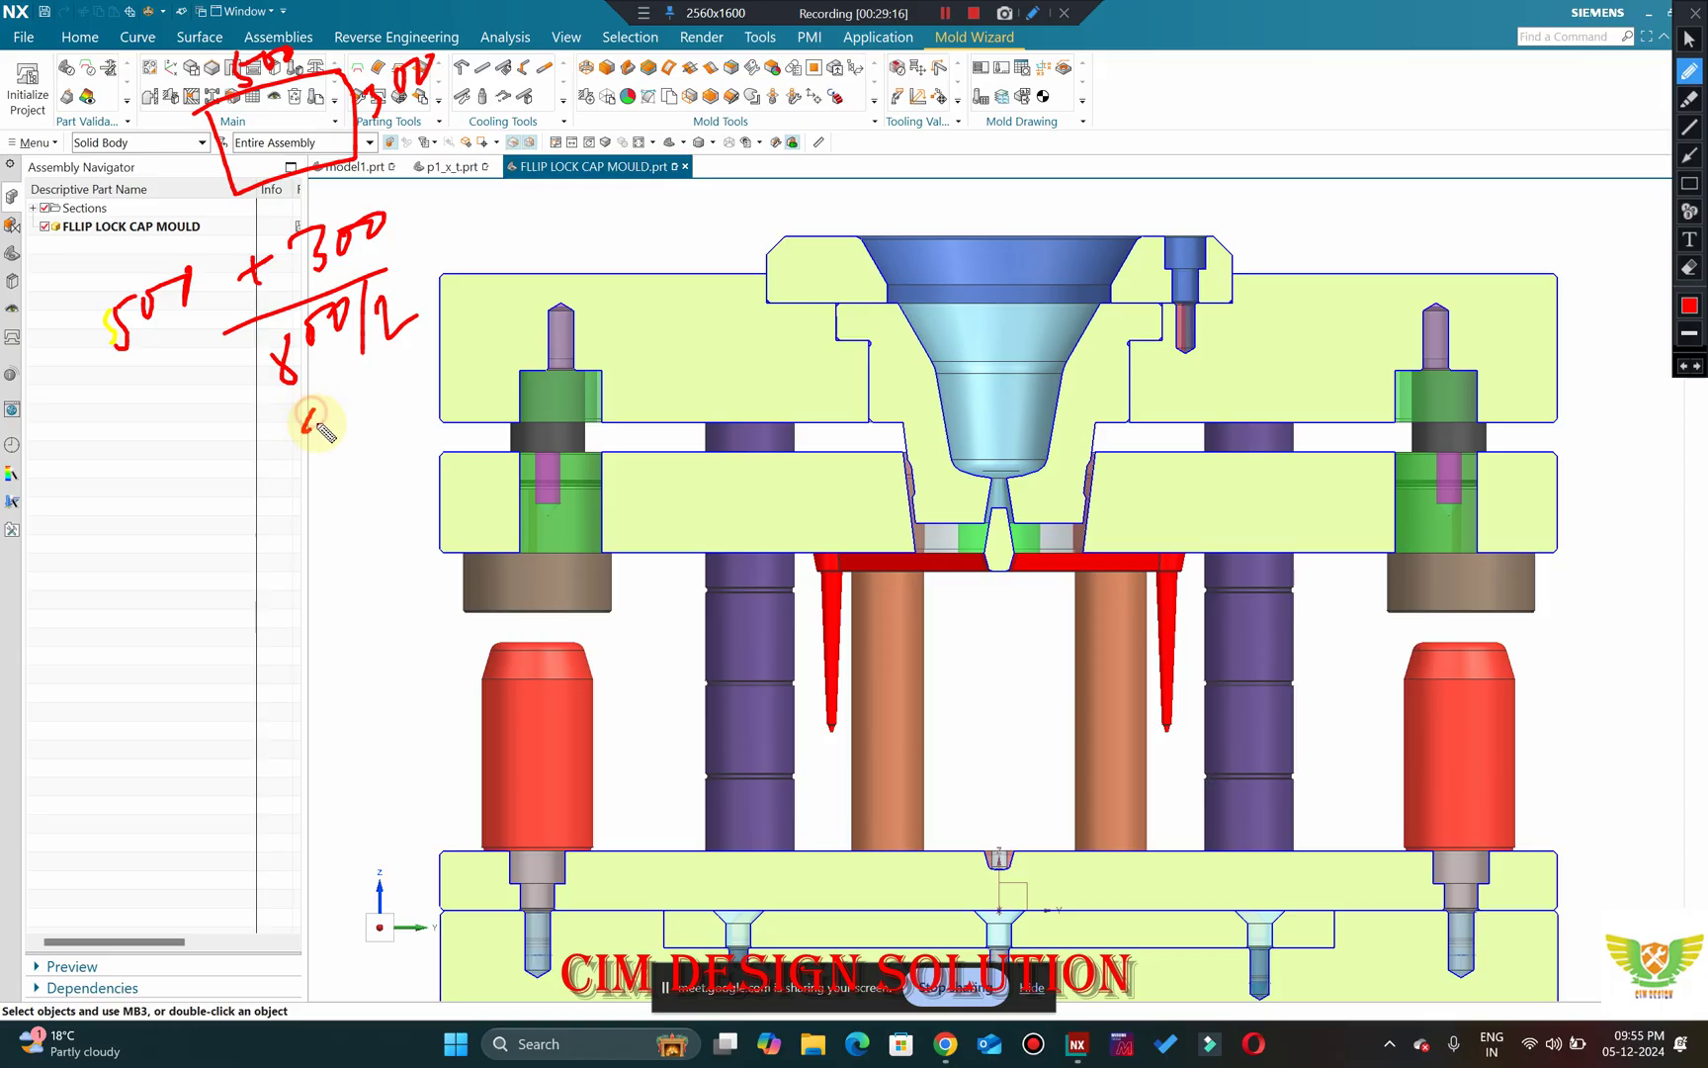
left_click_drag(326, 397, 360, 389)
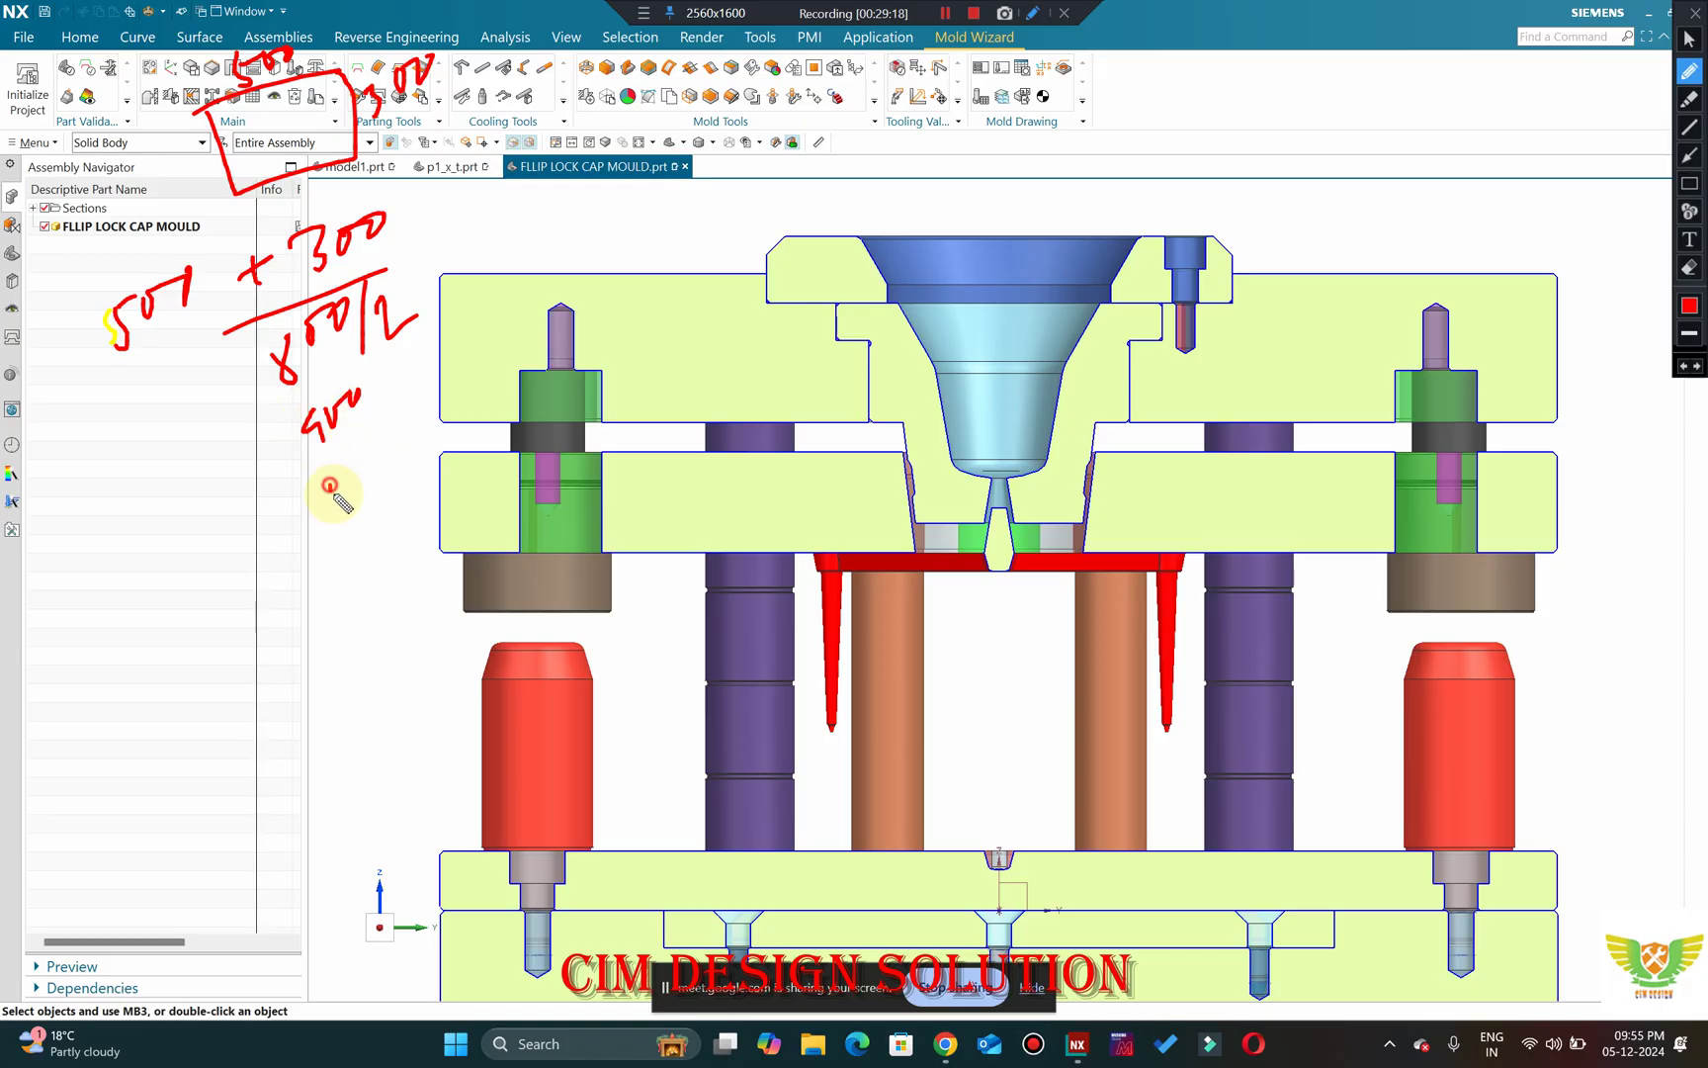
mouse_move(360, 486)
left_mouse_down()
mouse_move(379, 499)
mouse_move(314, 509)
mouse_move(411, 437)
mouse_move(415, 519)
left_mouse_up()
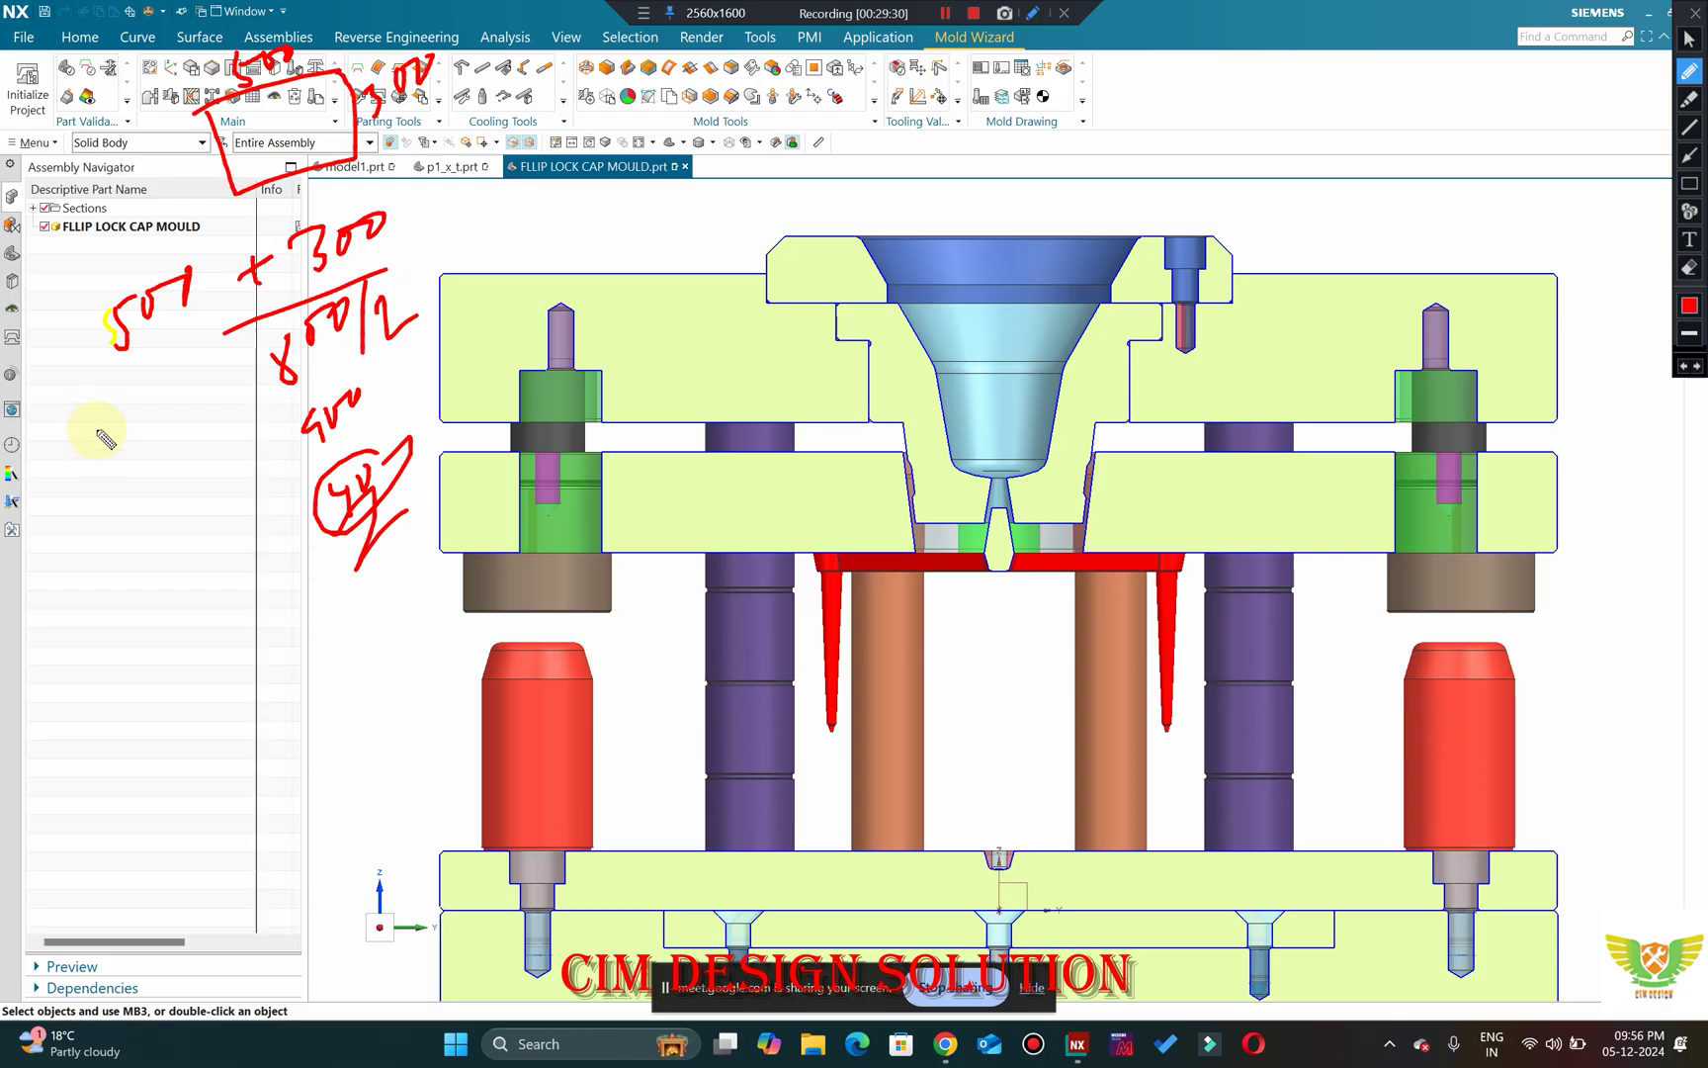
left_click_drag(101, 447, 111, 435)
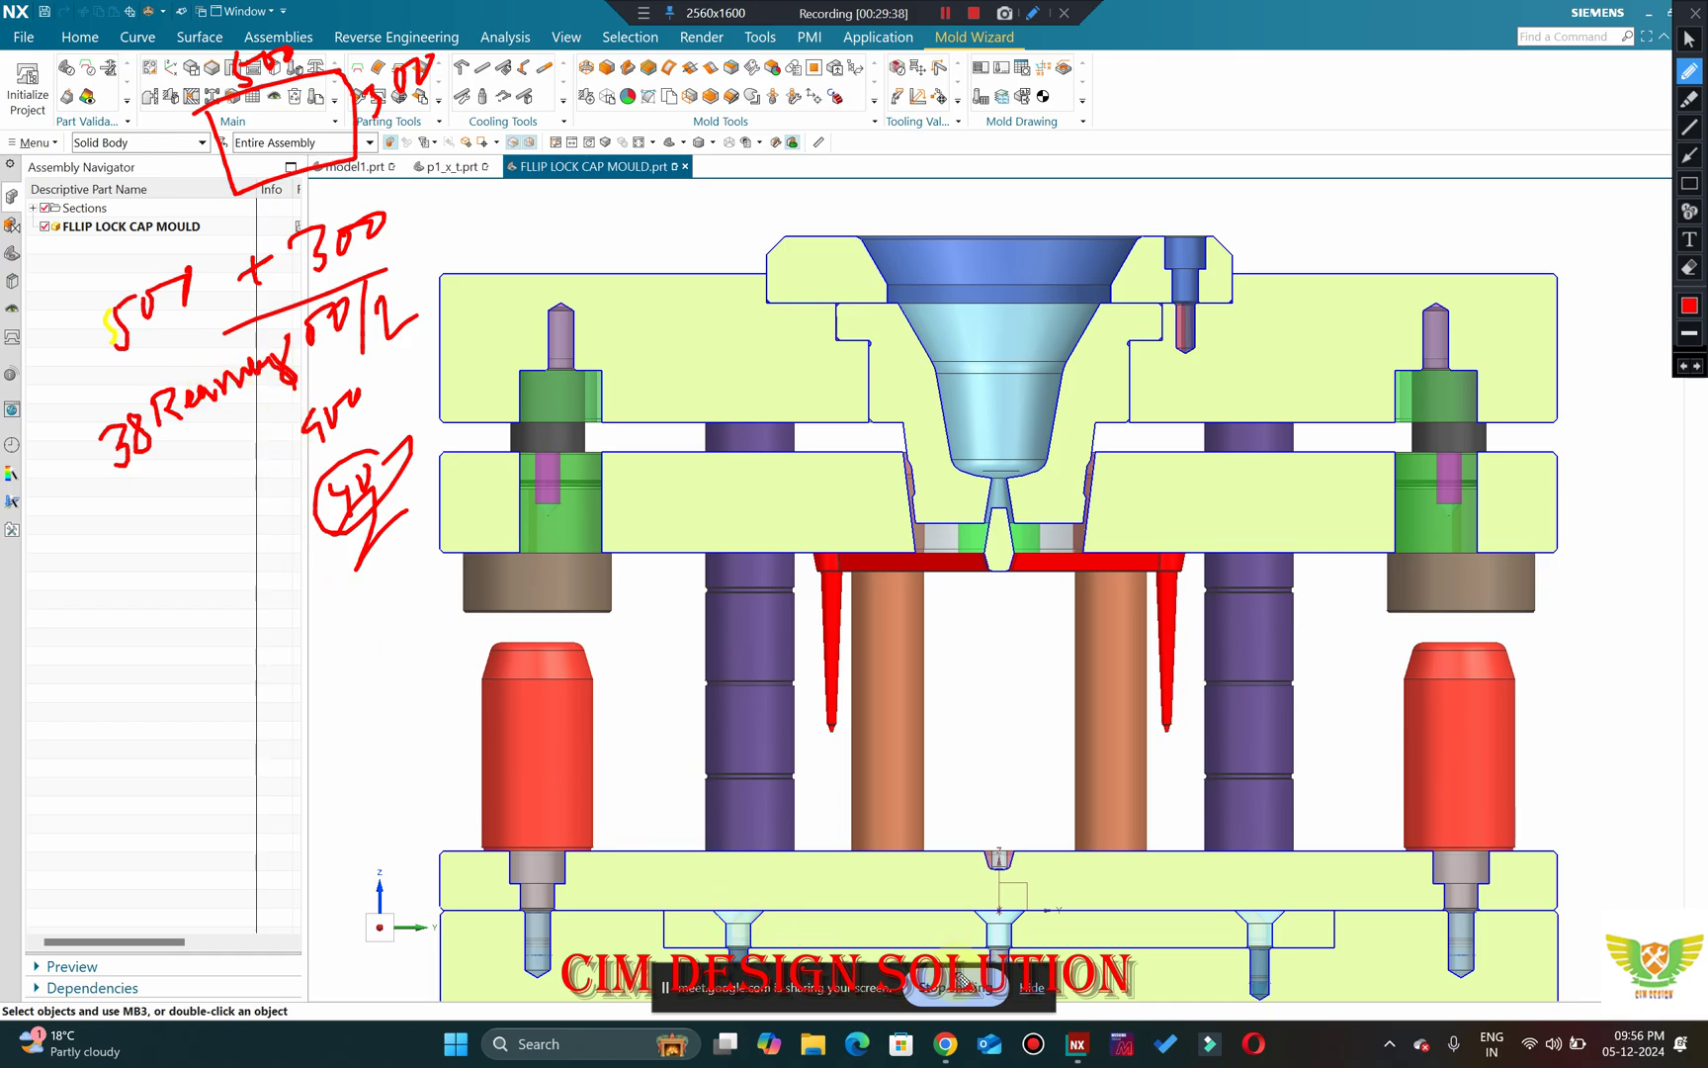
left_click(1692, 20)
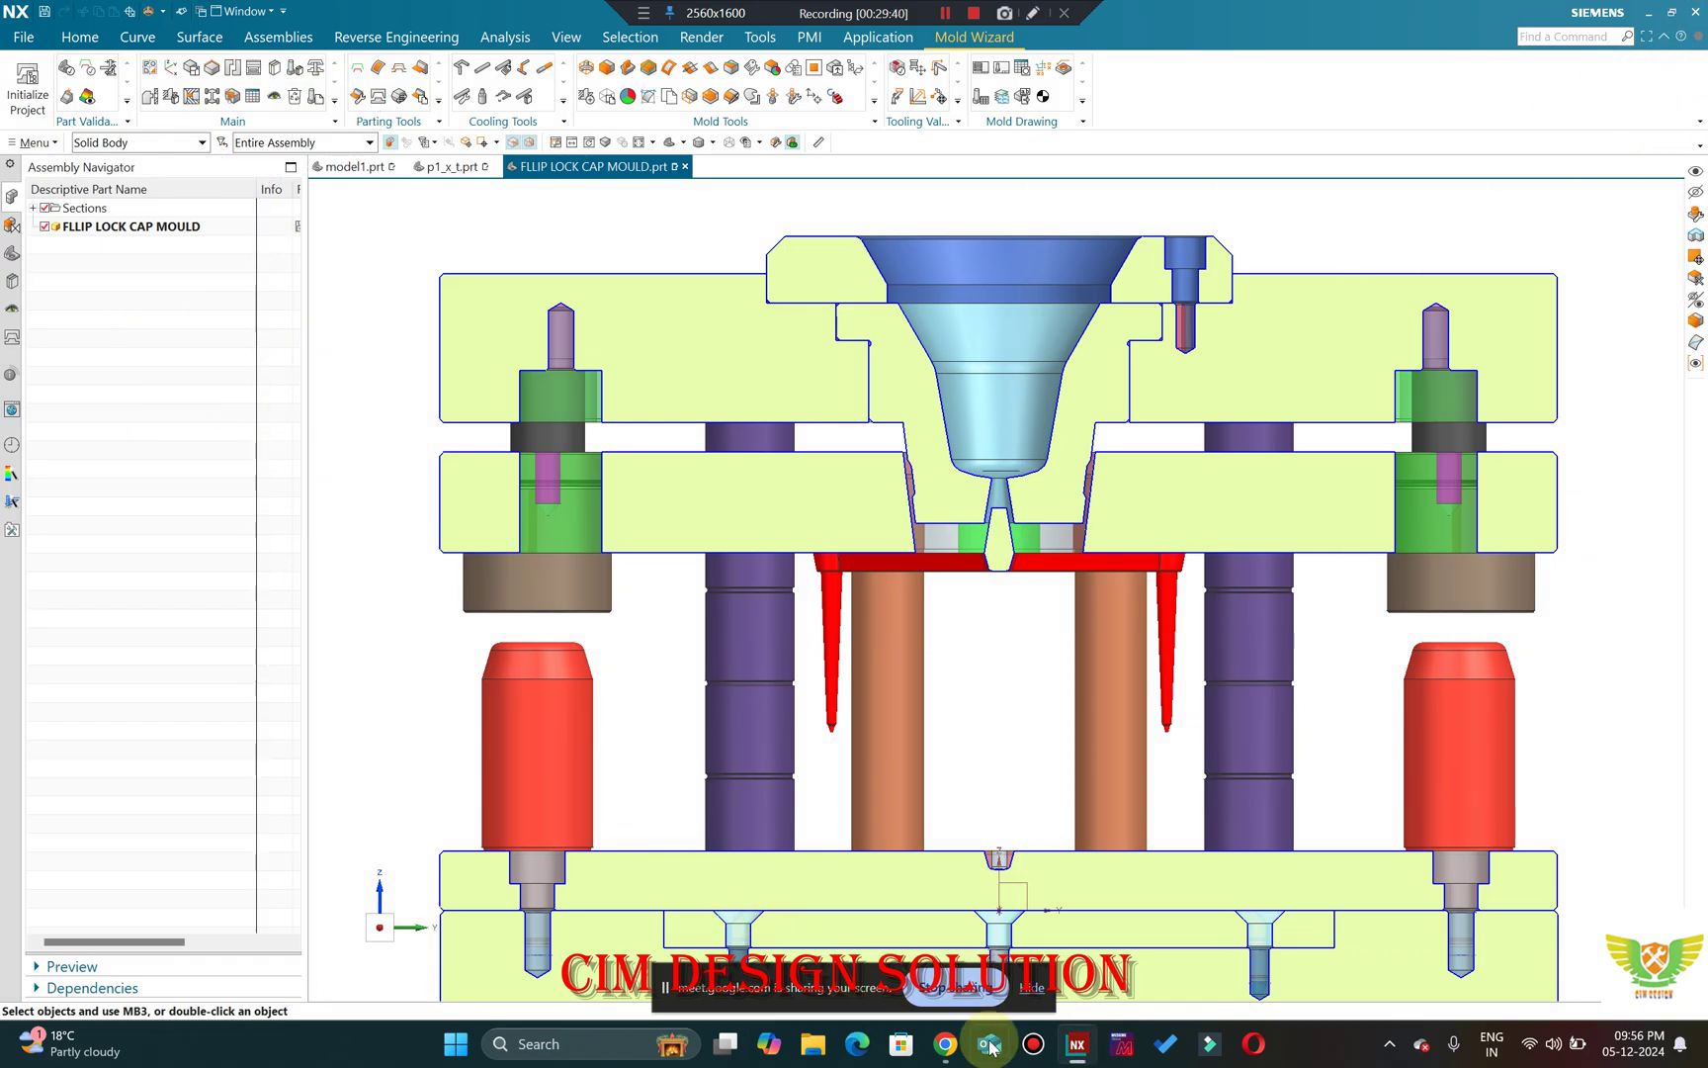
Switch to Chrome, search Google Images for "reamer drill bit", enlarge the Justdial reamer picture, and return to NX.
mouse_move(952, 1052)
left_click(888, 949)
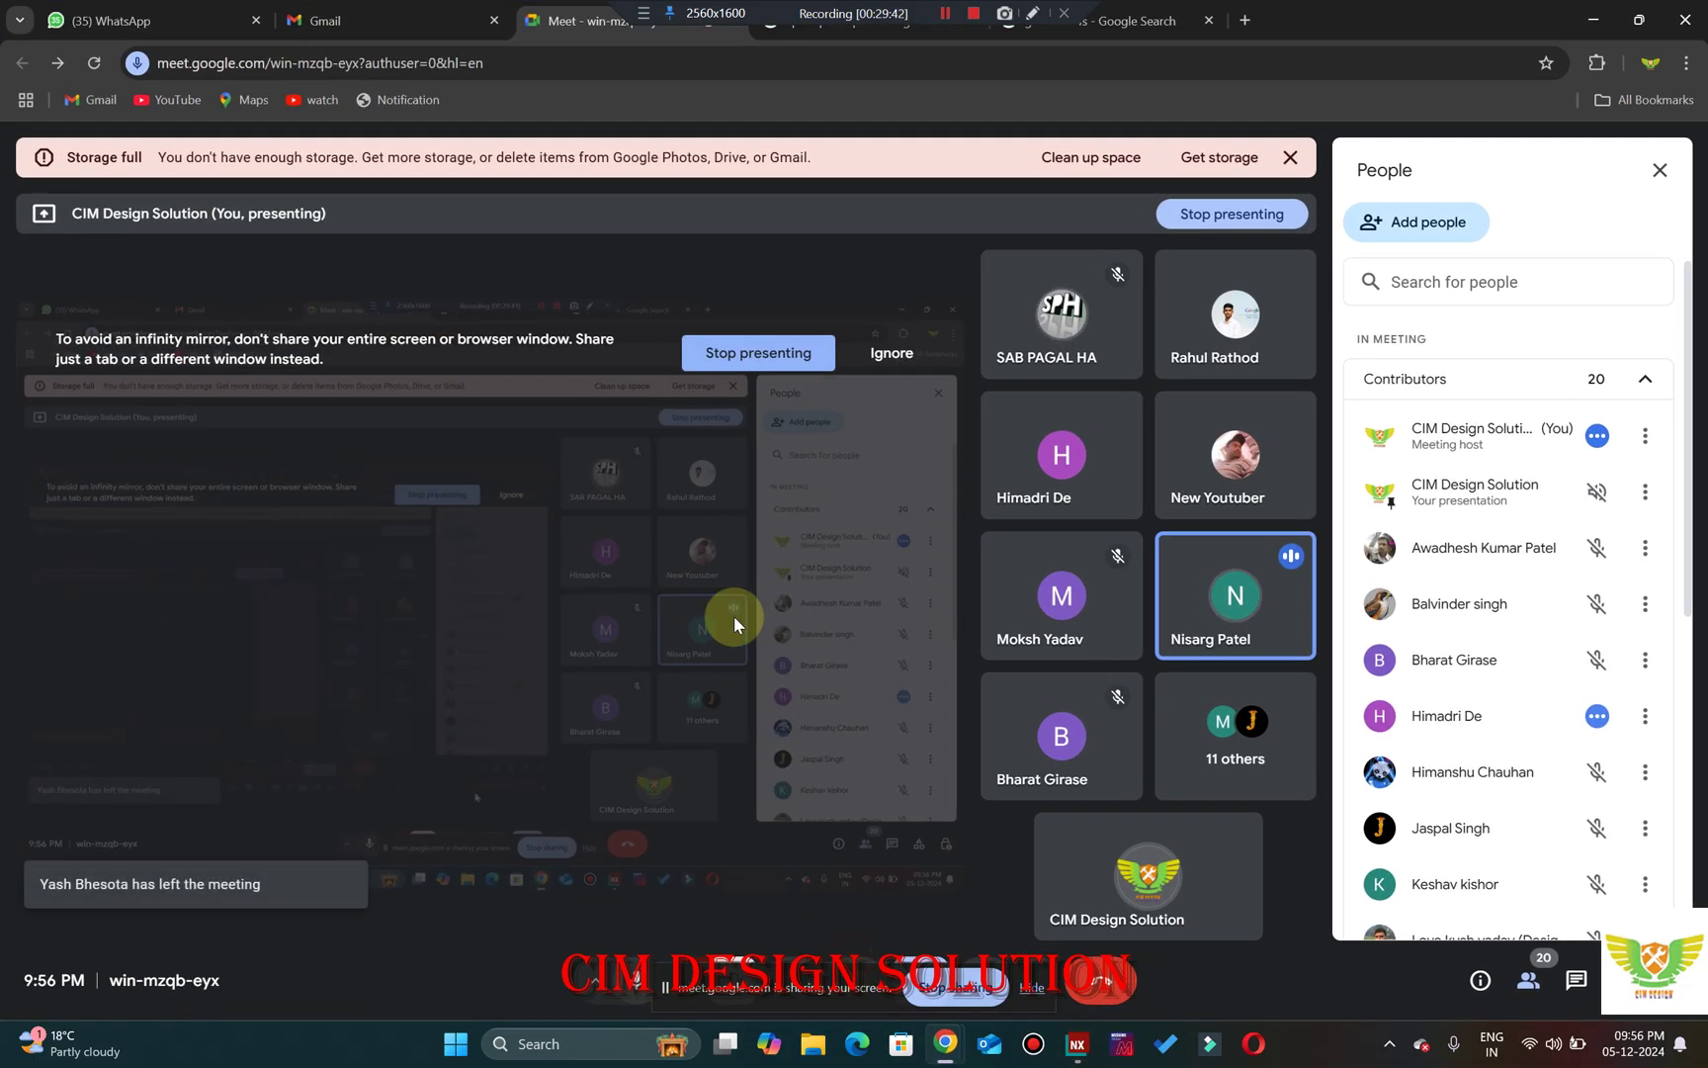
left_click(1243, 20)
type("reamer")
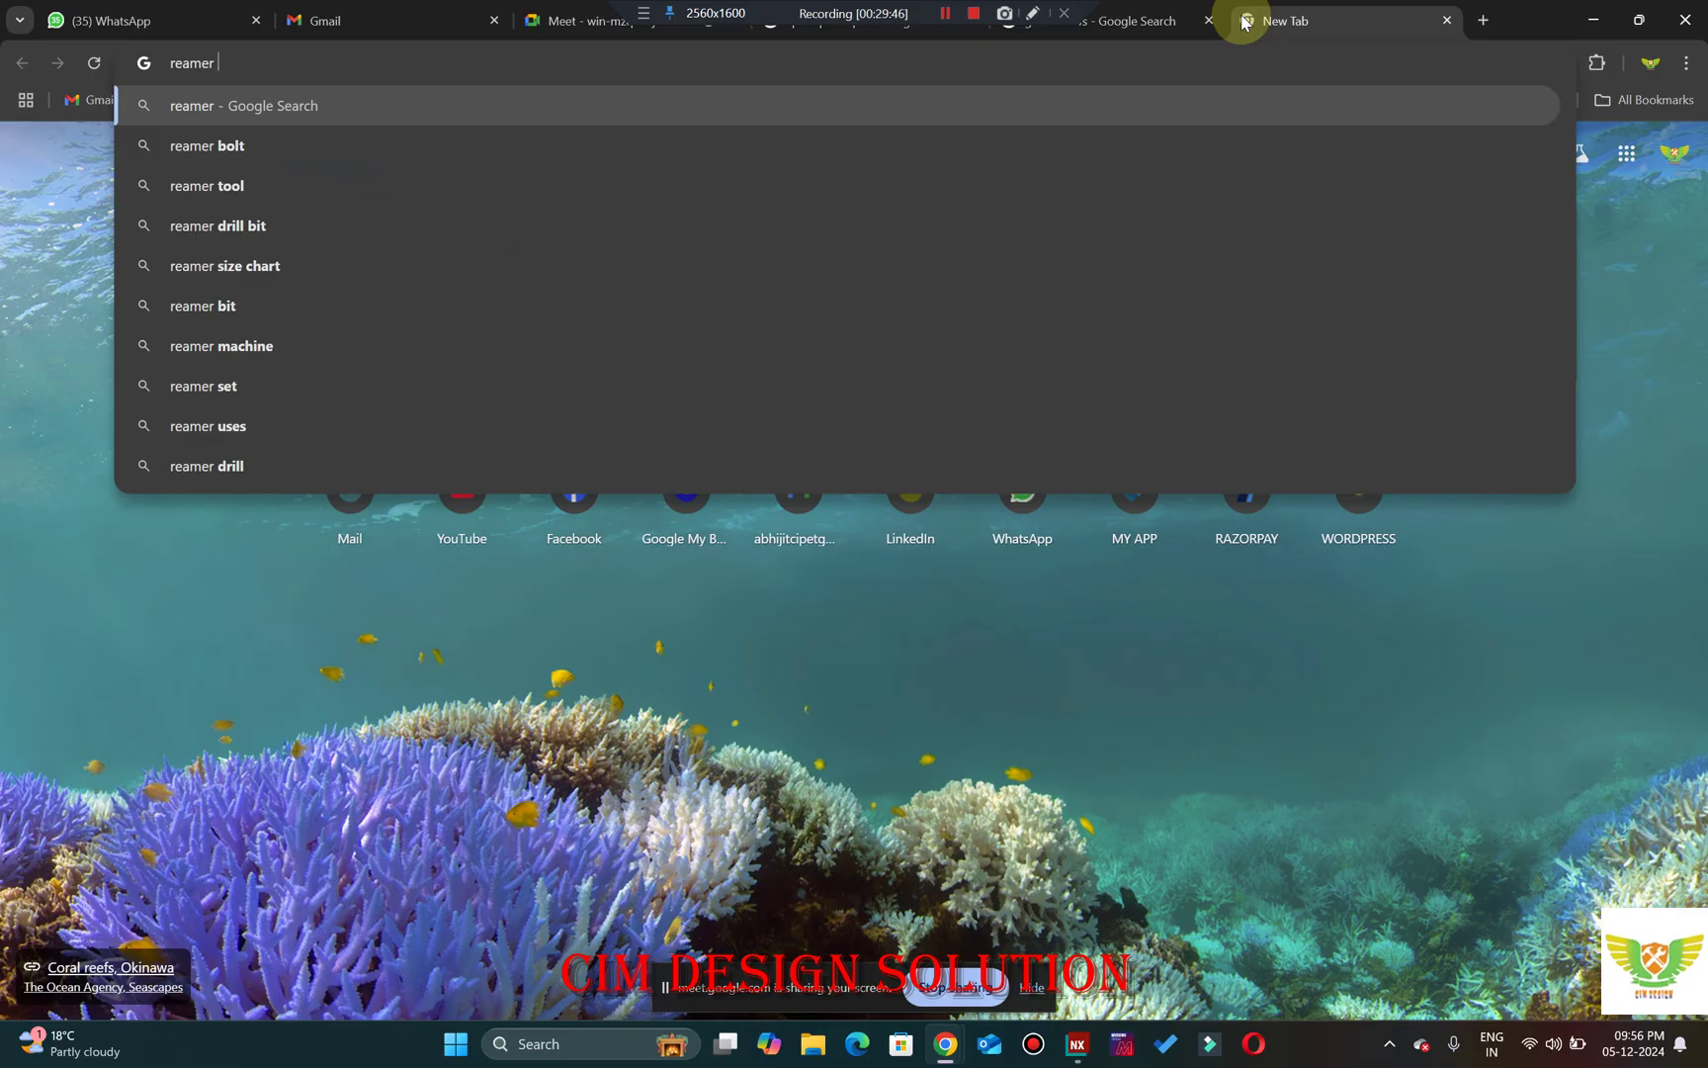
left_click(223, 226)
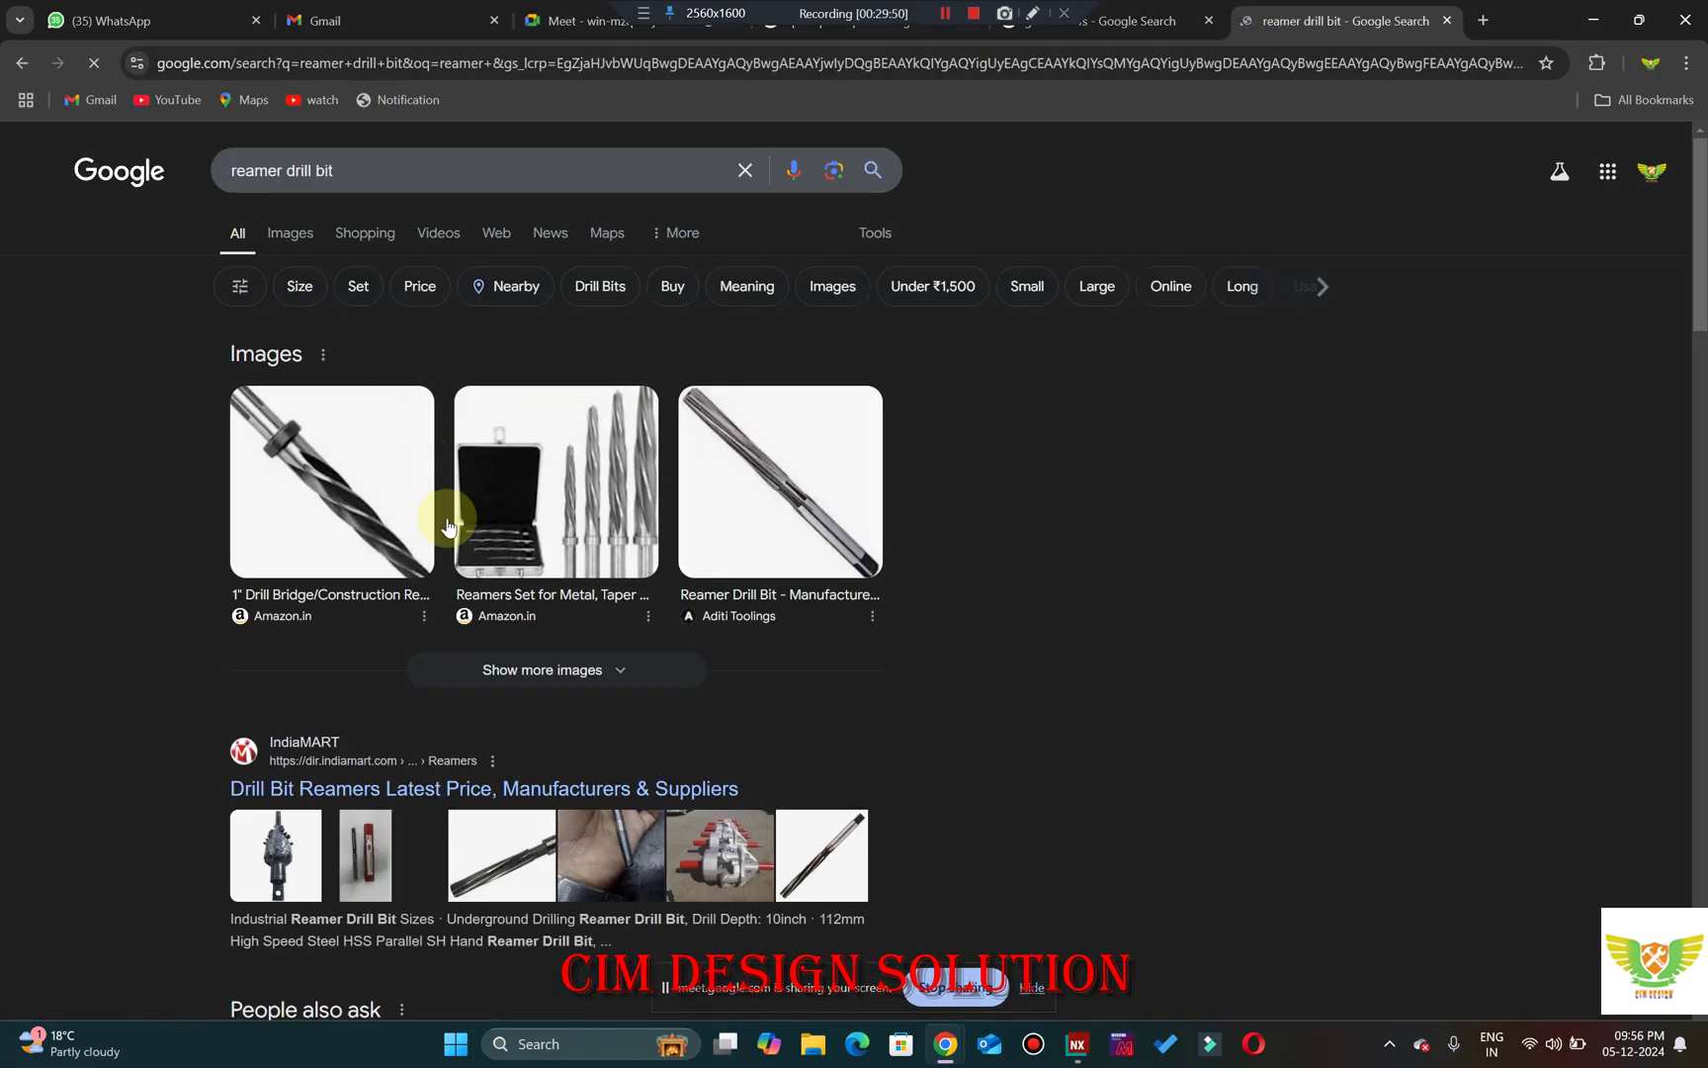
left_click(286, 230)
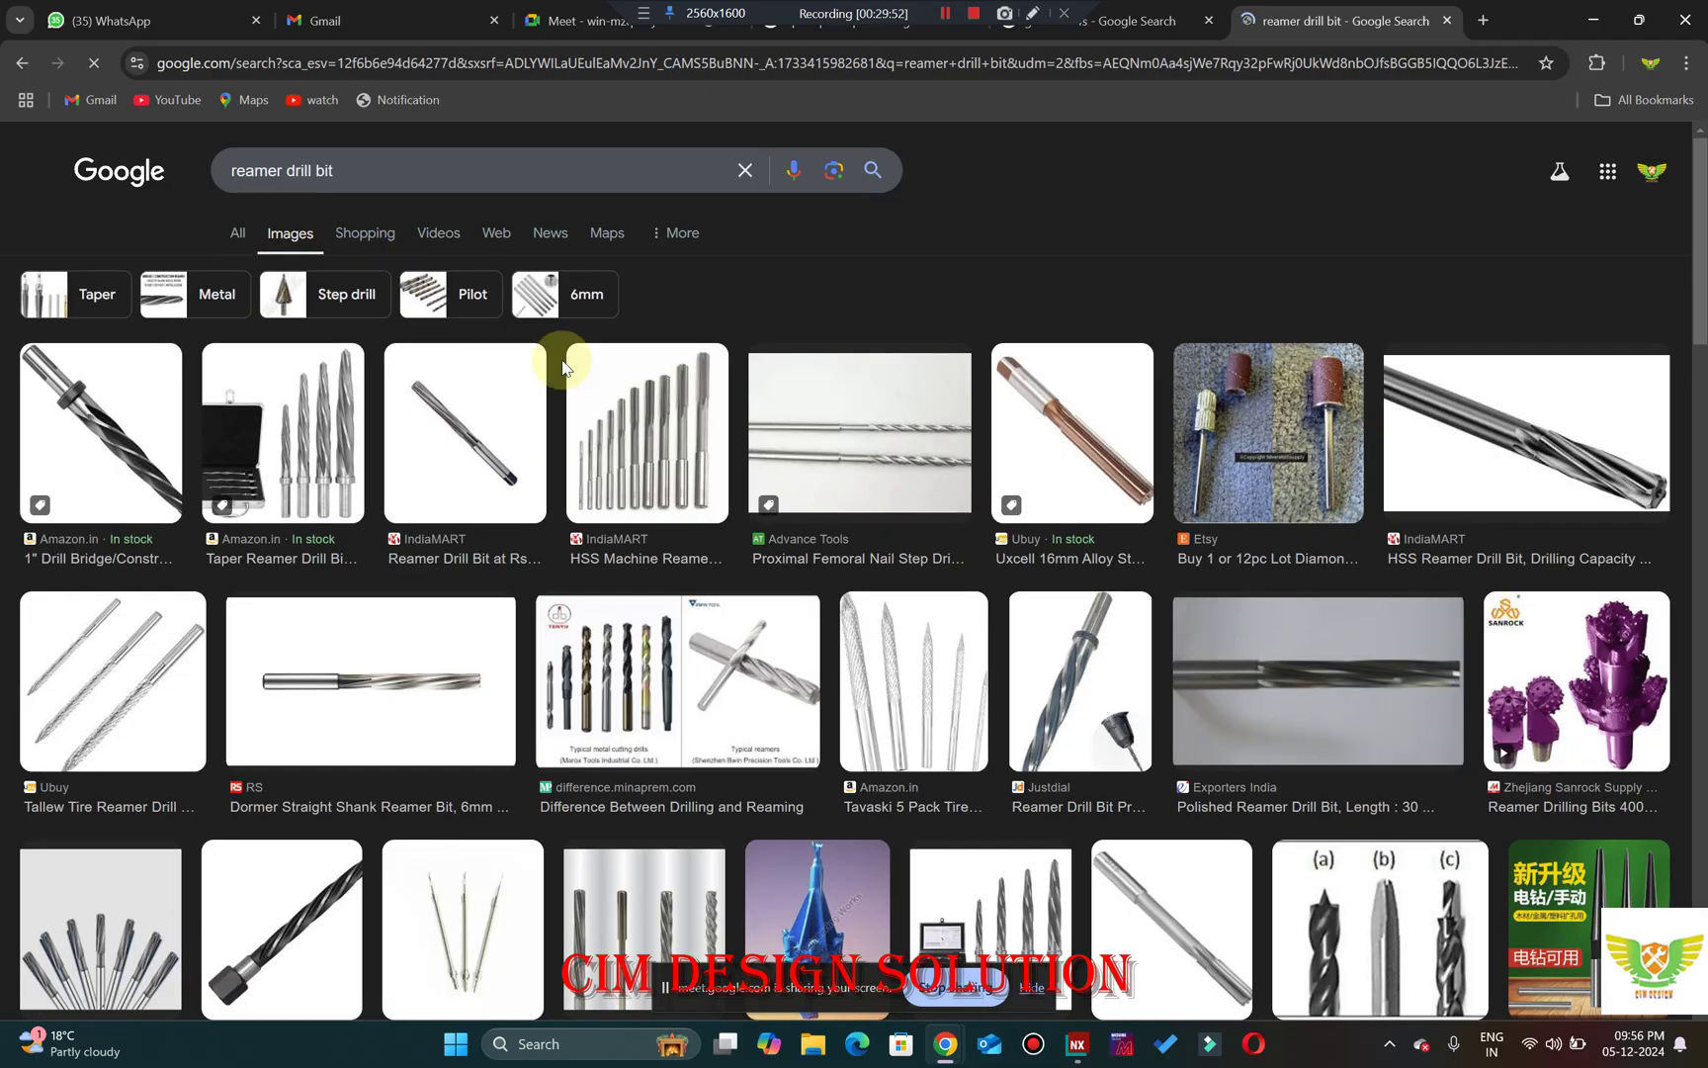
left_click(1068, 689)
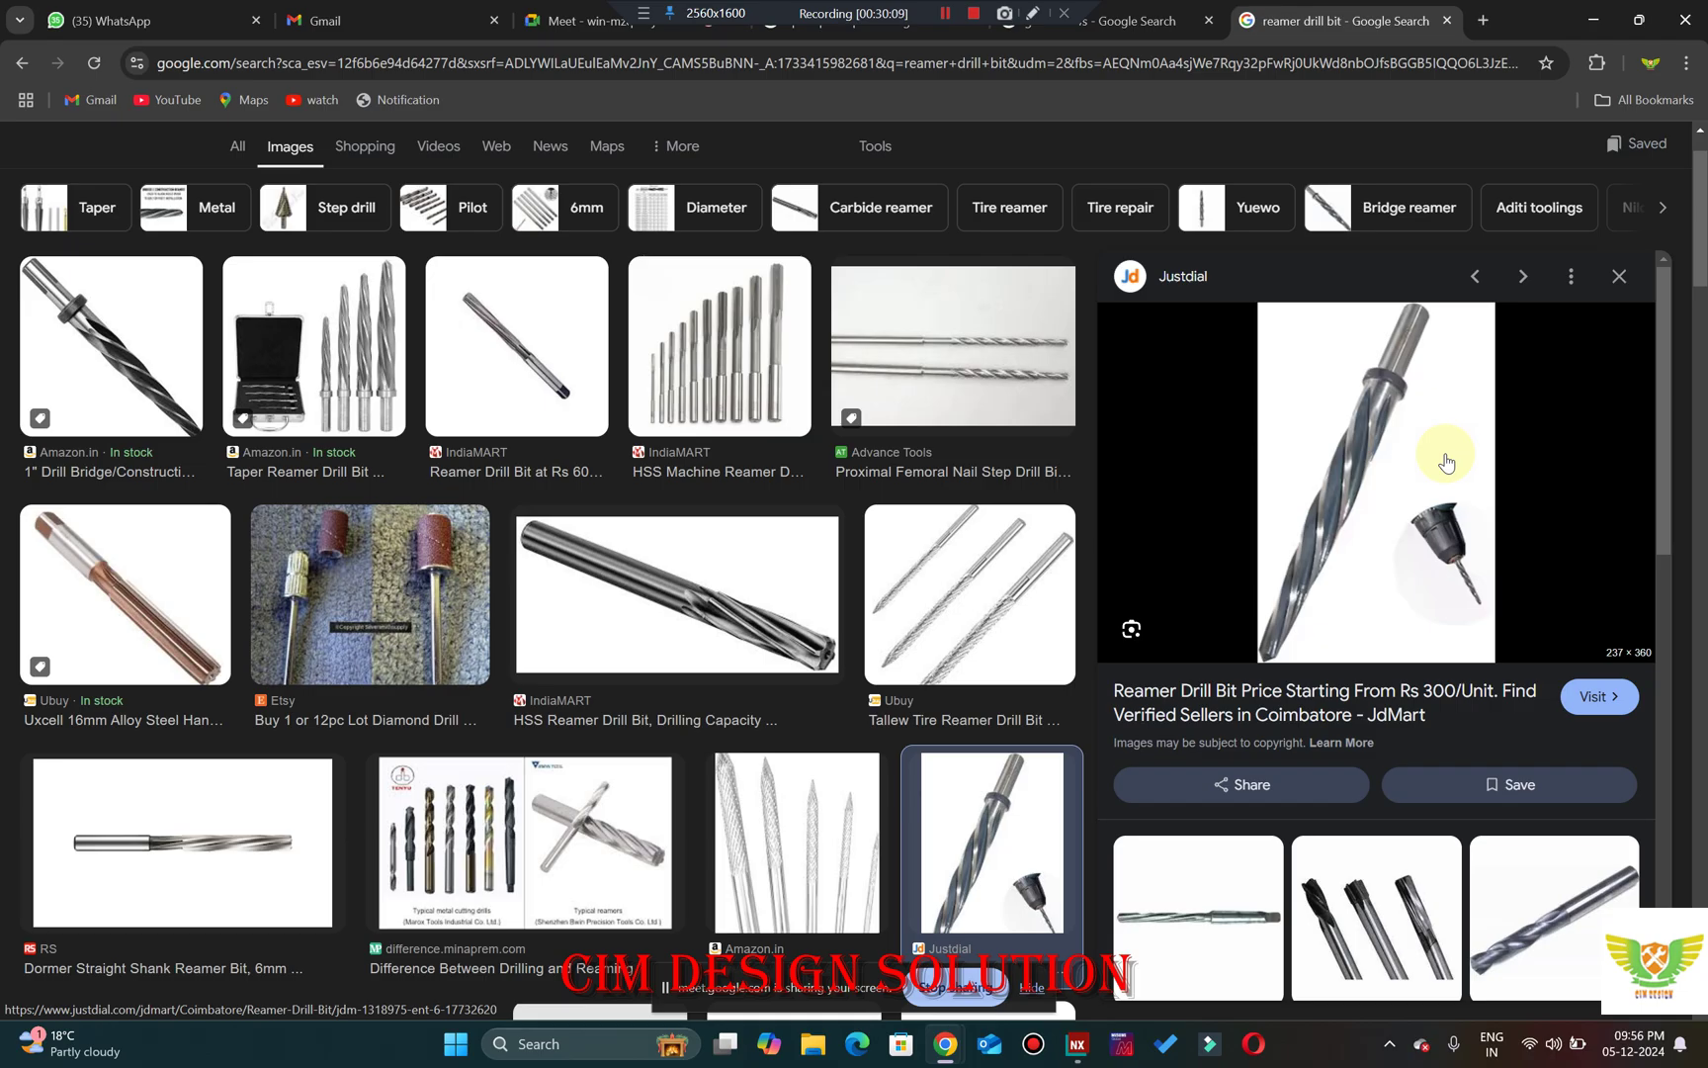
left_click(1593, 19)
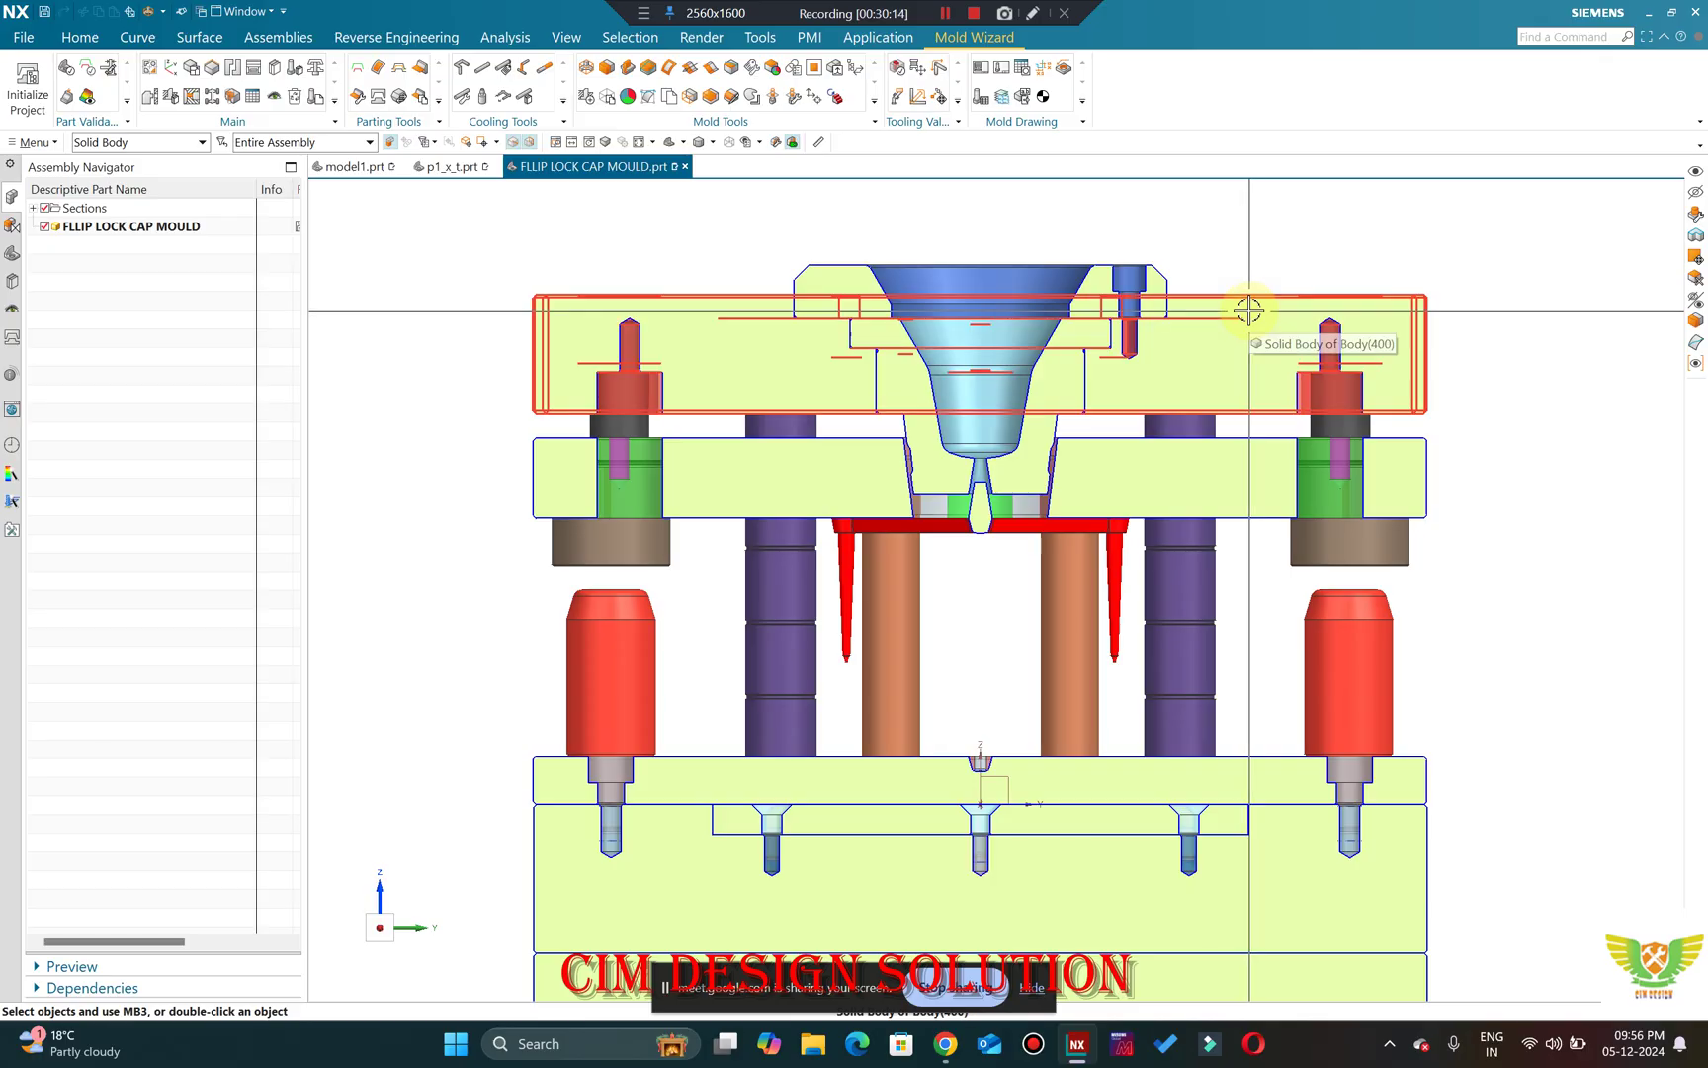
Turn off the mould's Sections display and orient the view straight onto the cut face.
scroll(1410, 233, "up", 1)
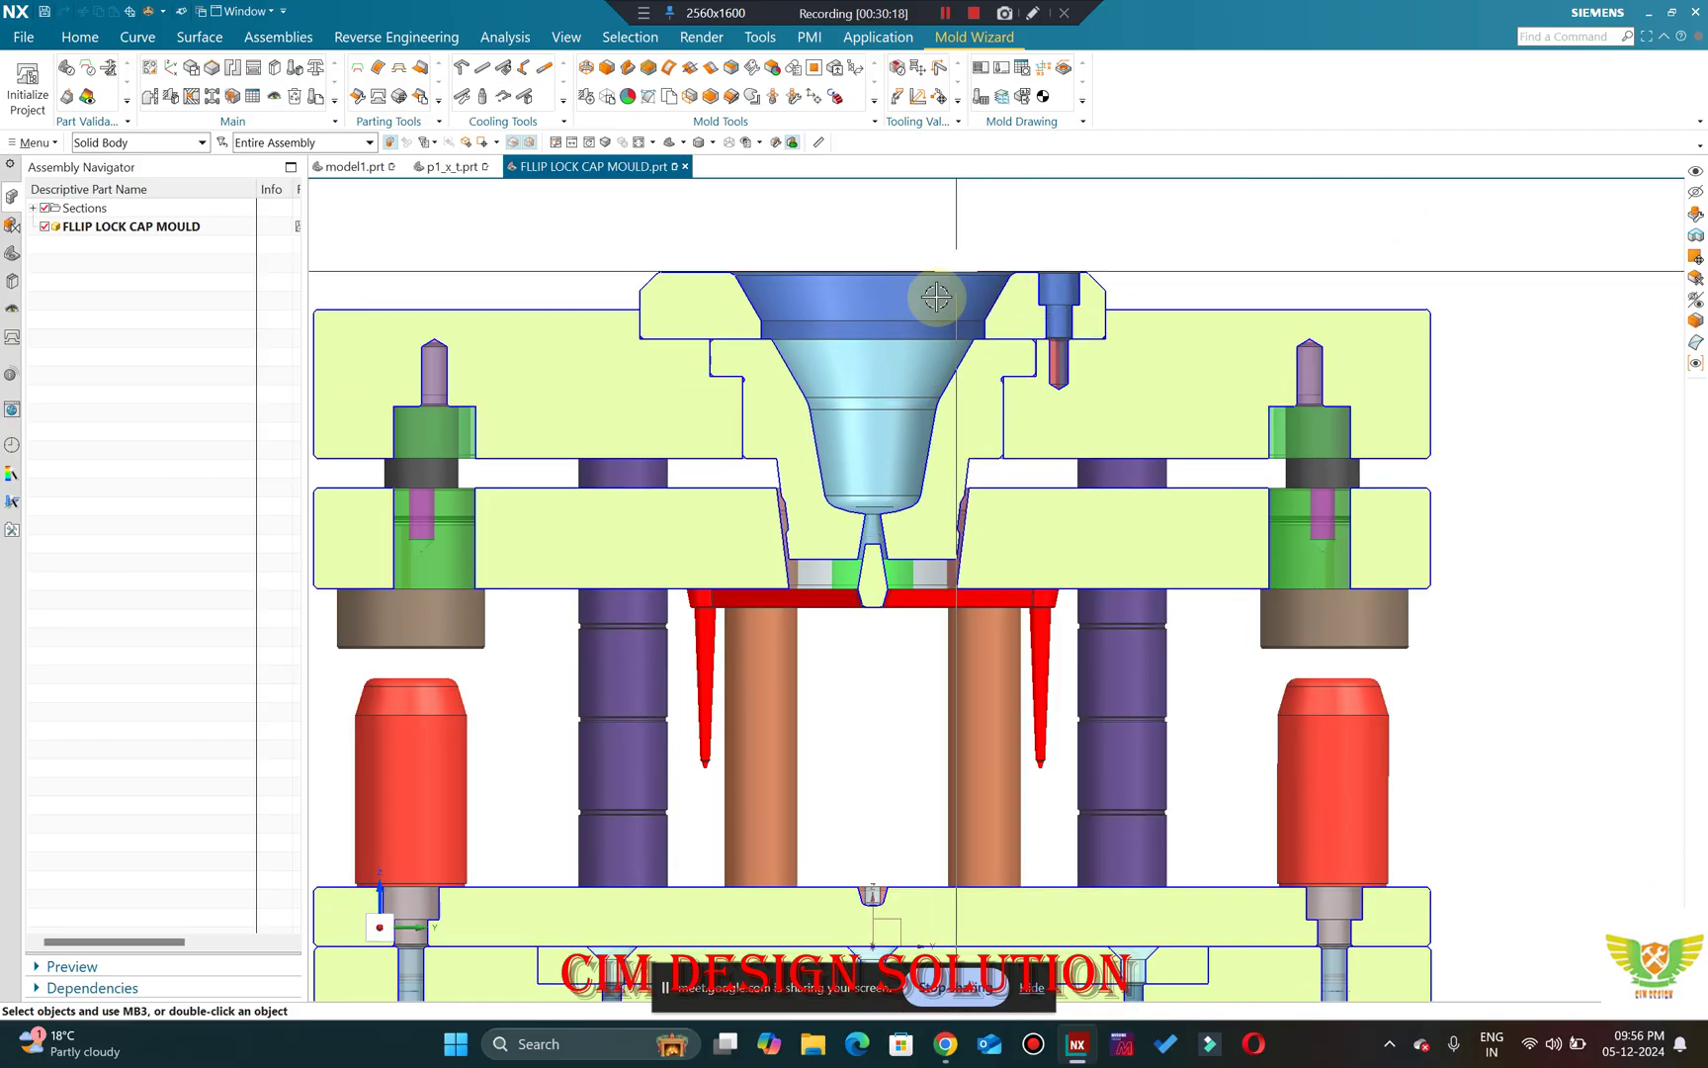
scroll(934, 293, "down", 4)
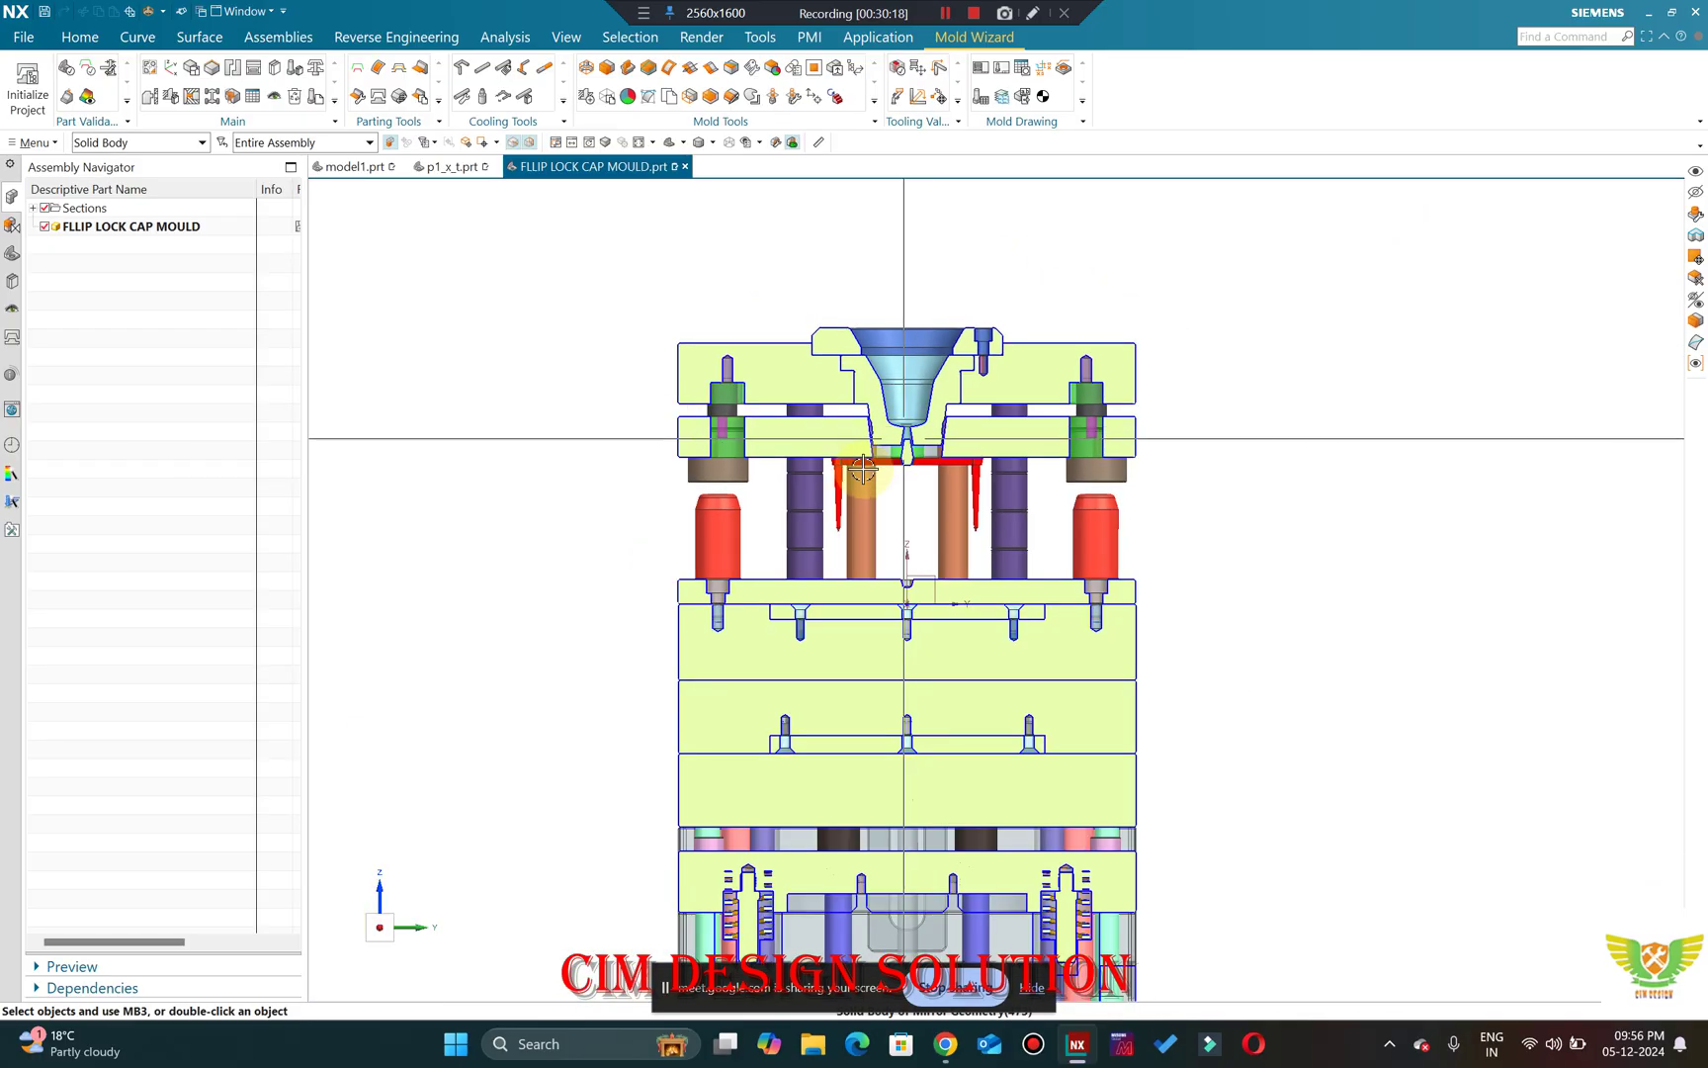
left_click(45, 207)
middle_click_drag(819, 343, 786, 241)
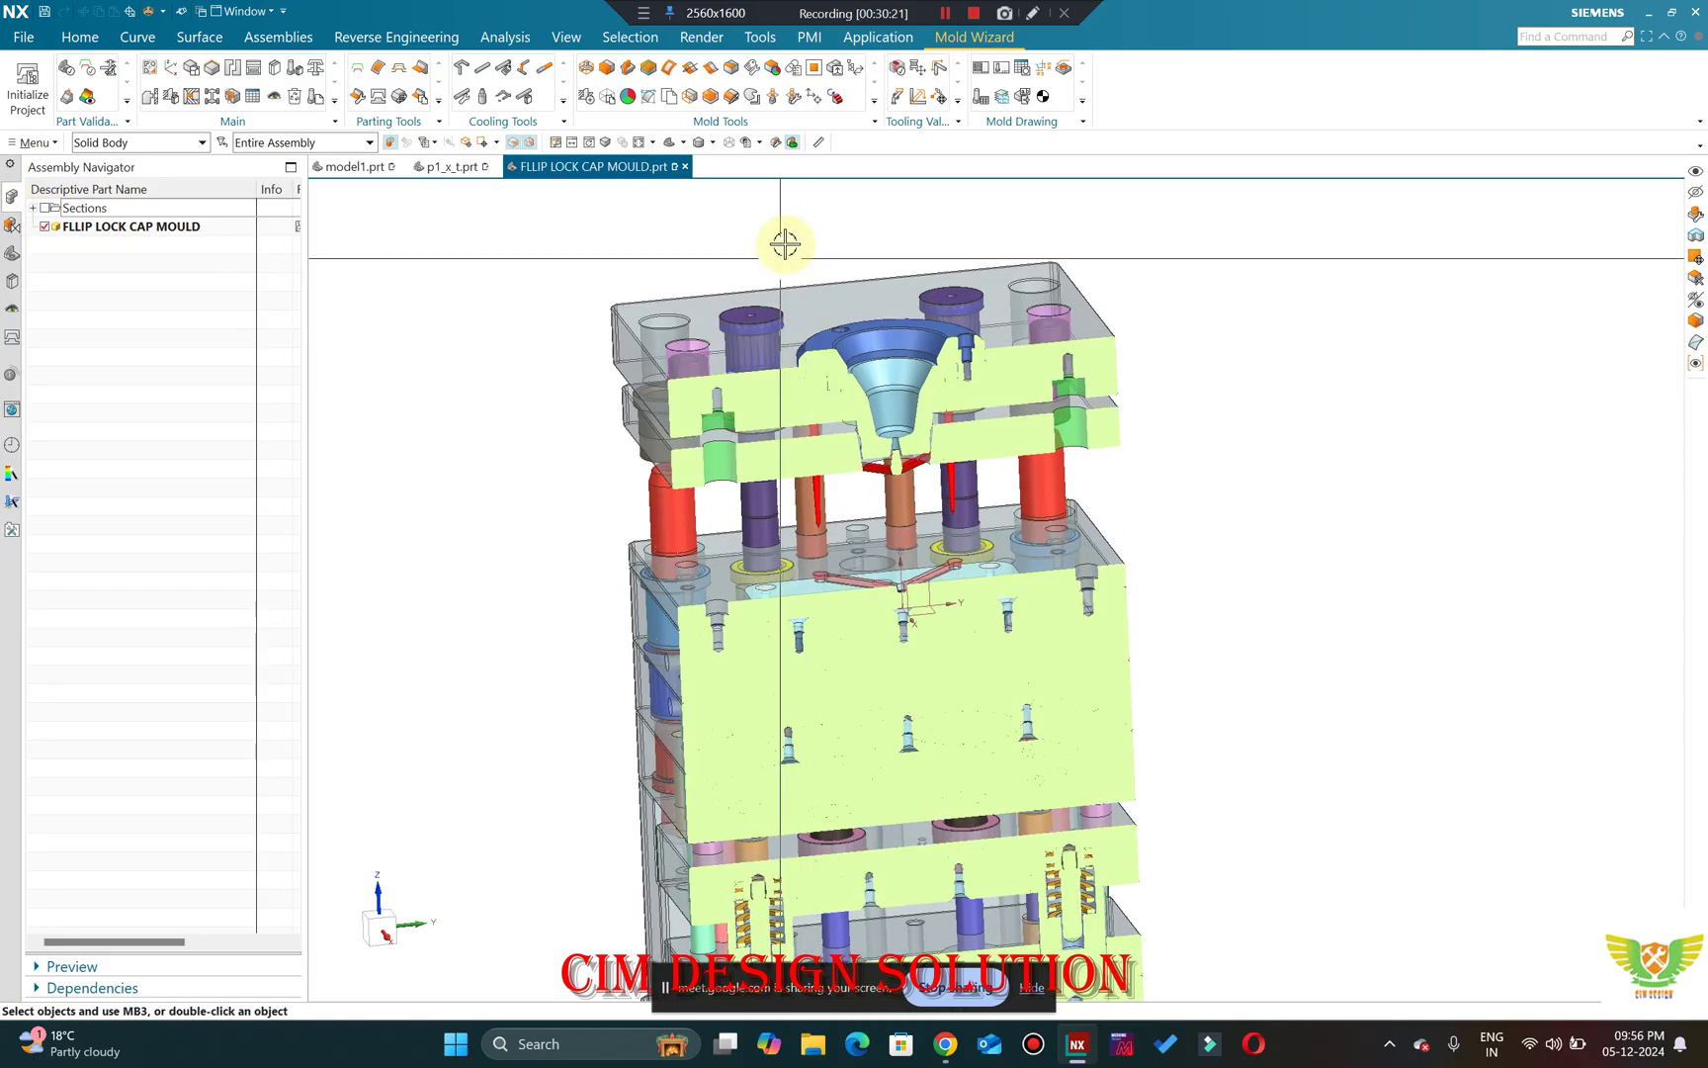
key("ctrl+alt+f")
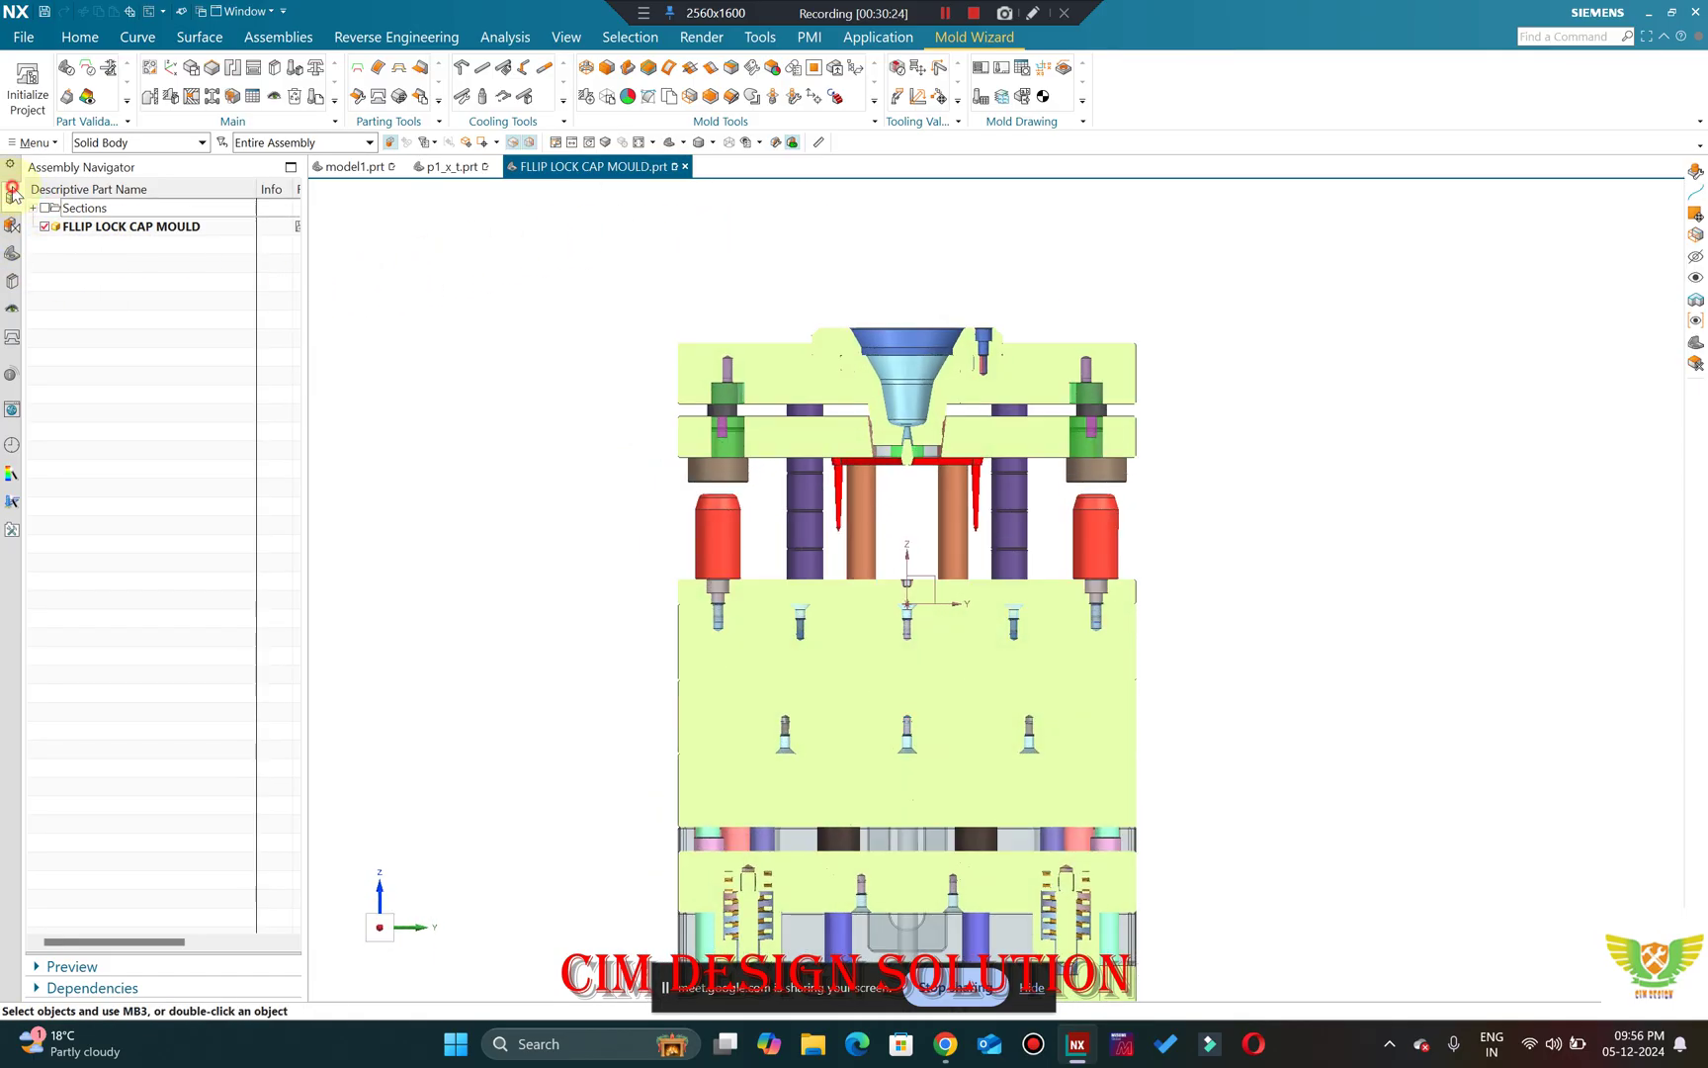
Make Mirror Feature (675) the current feature to bring the mould plates together, and turn the Sections display on.
left_click(12, 255)
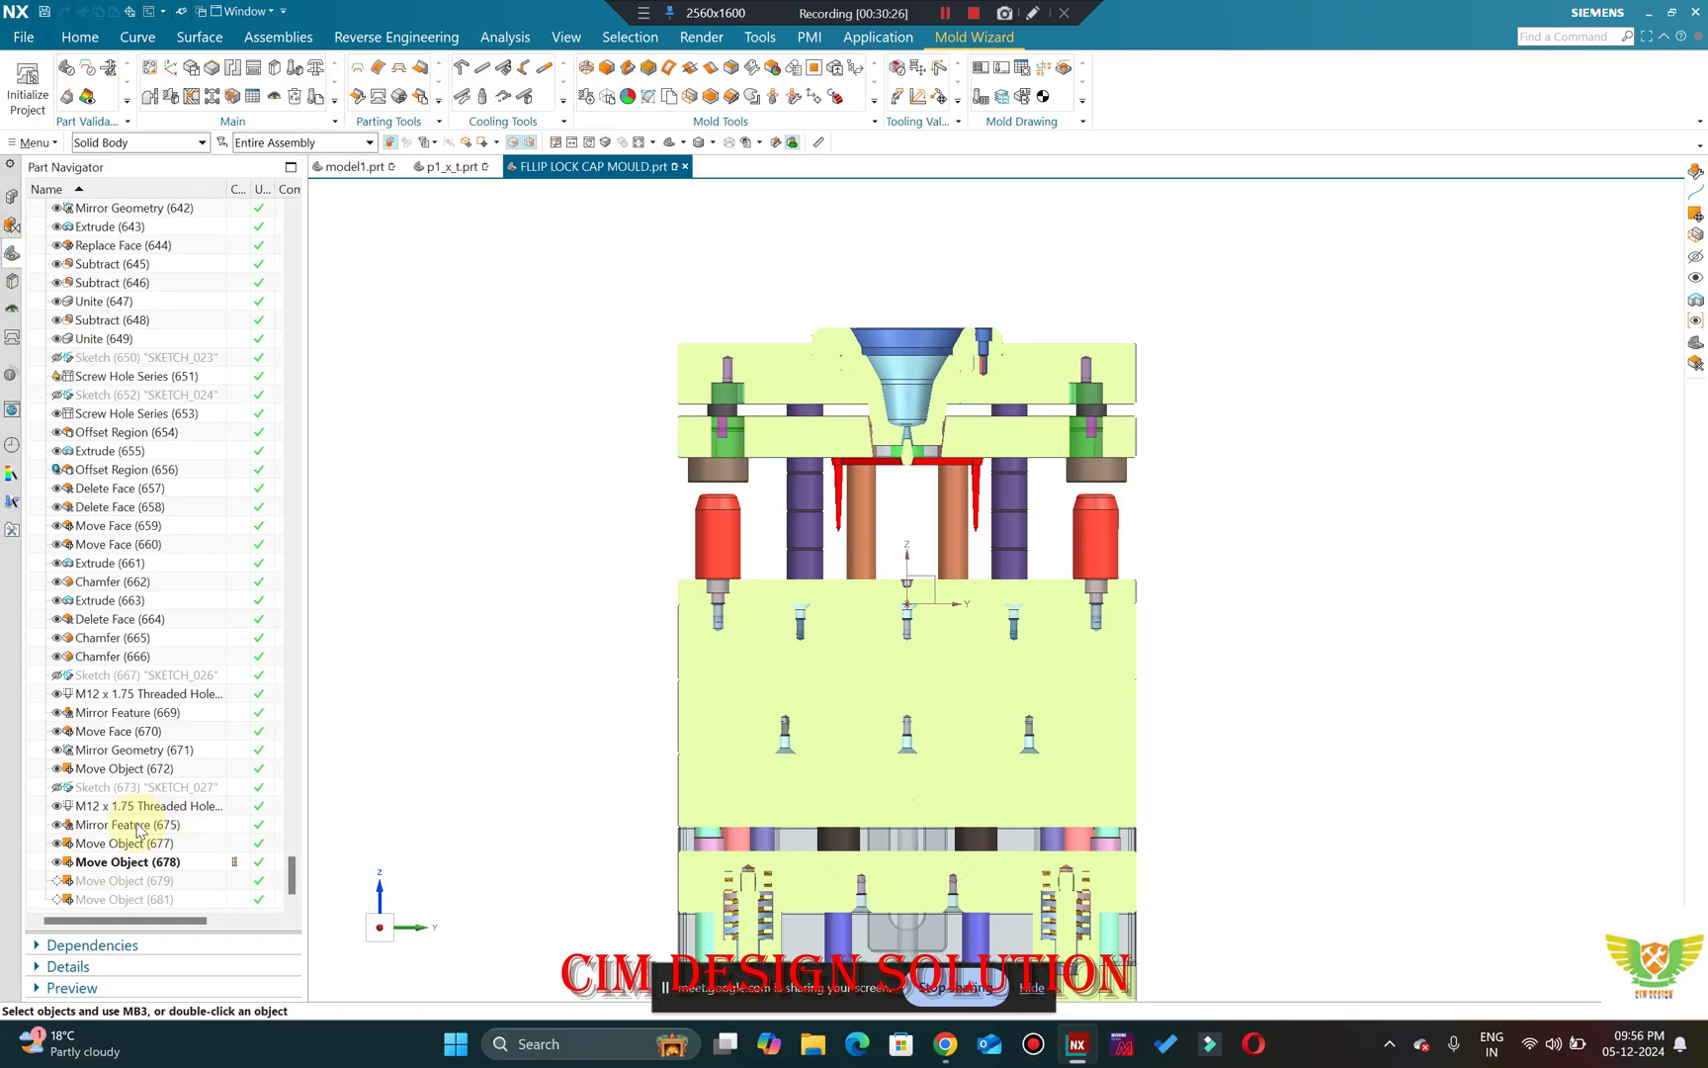
right_click(136, 827)
left_click(186, 652)
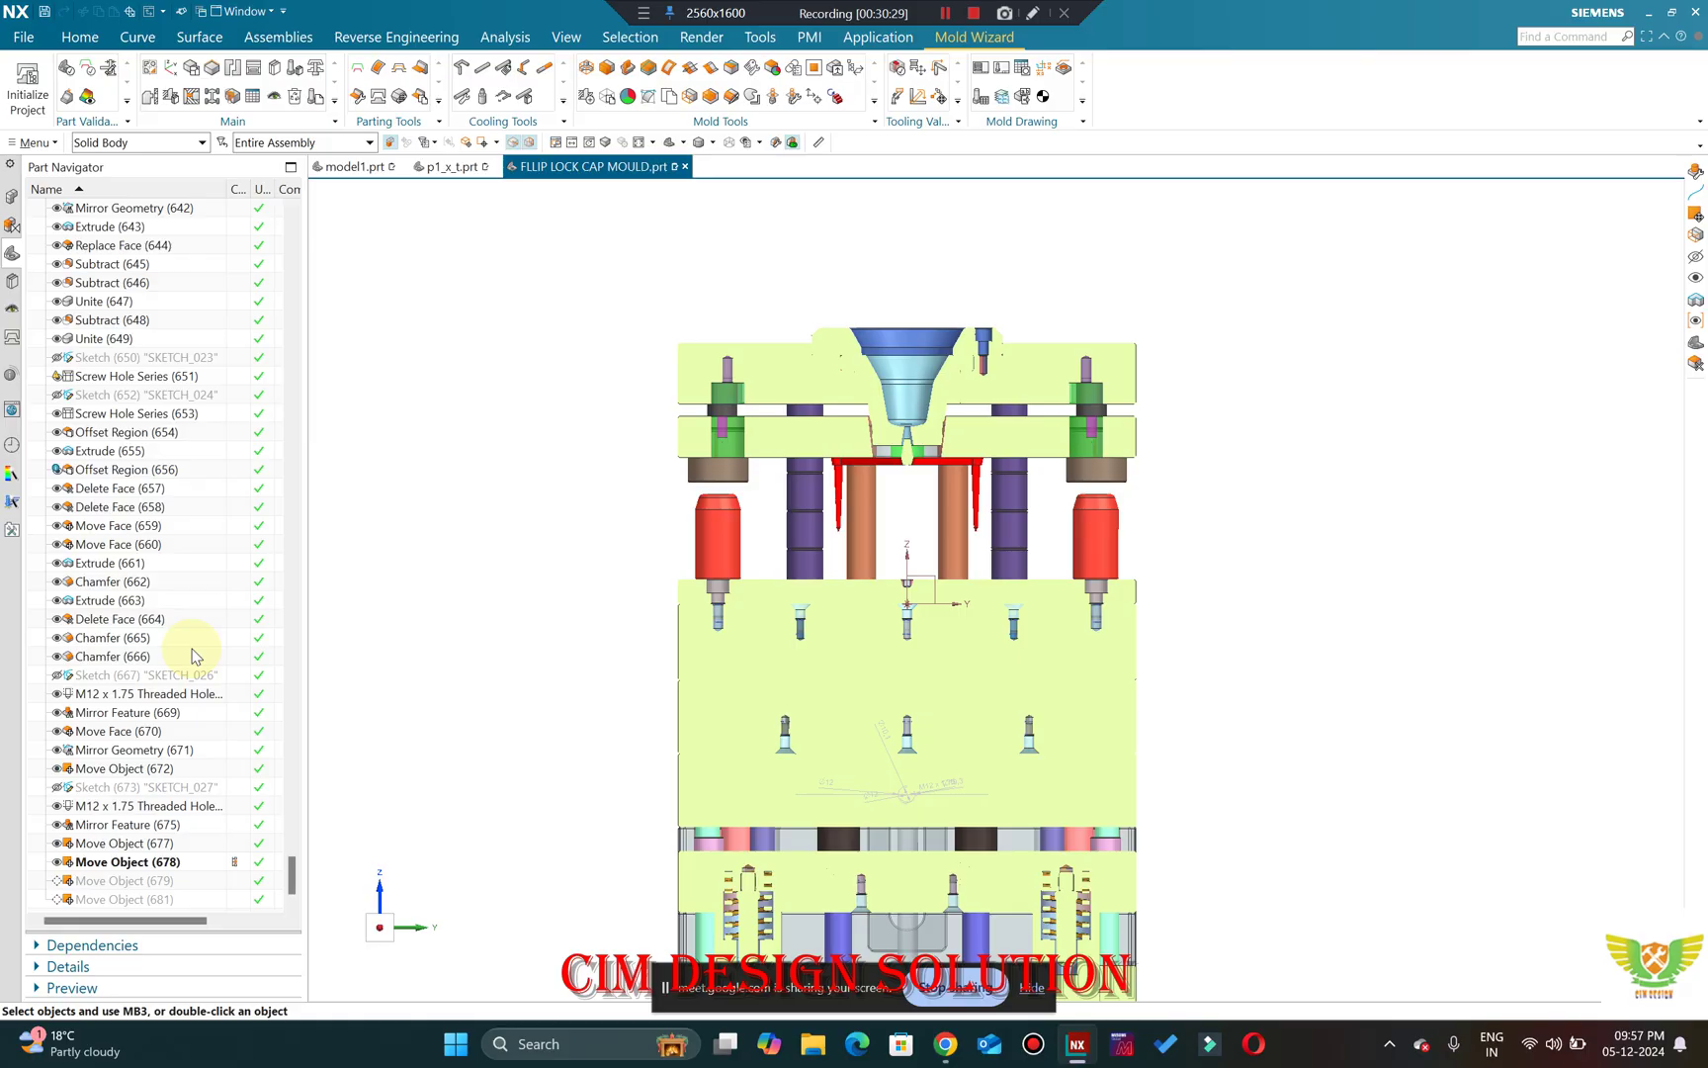
right_click(126, 826)
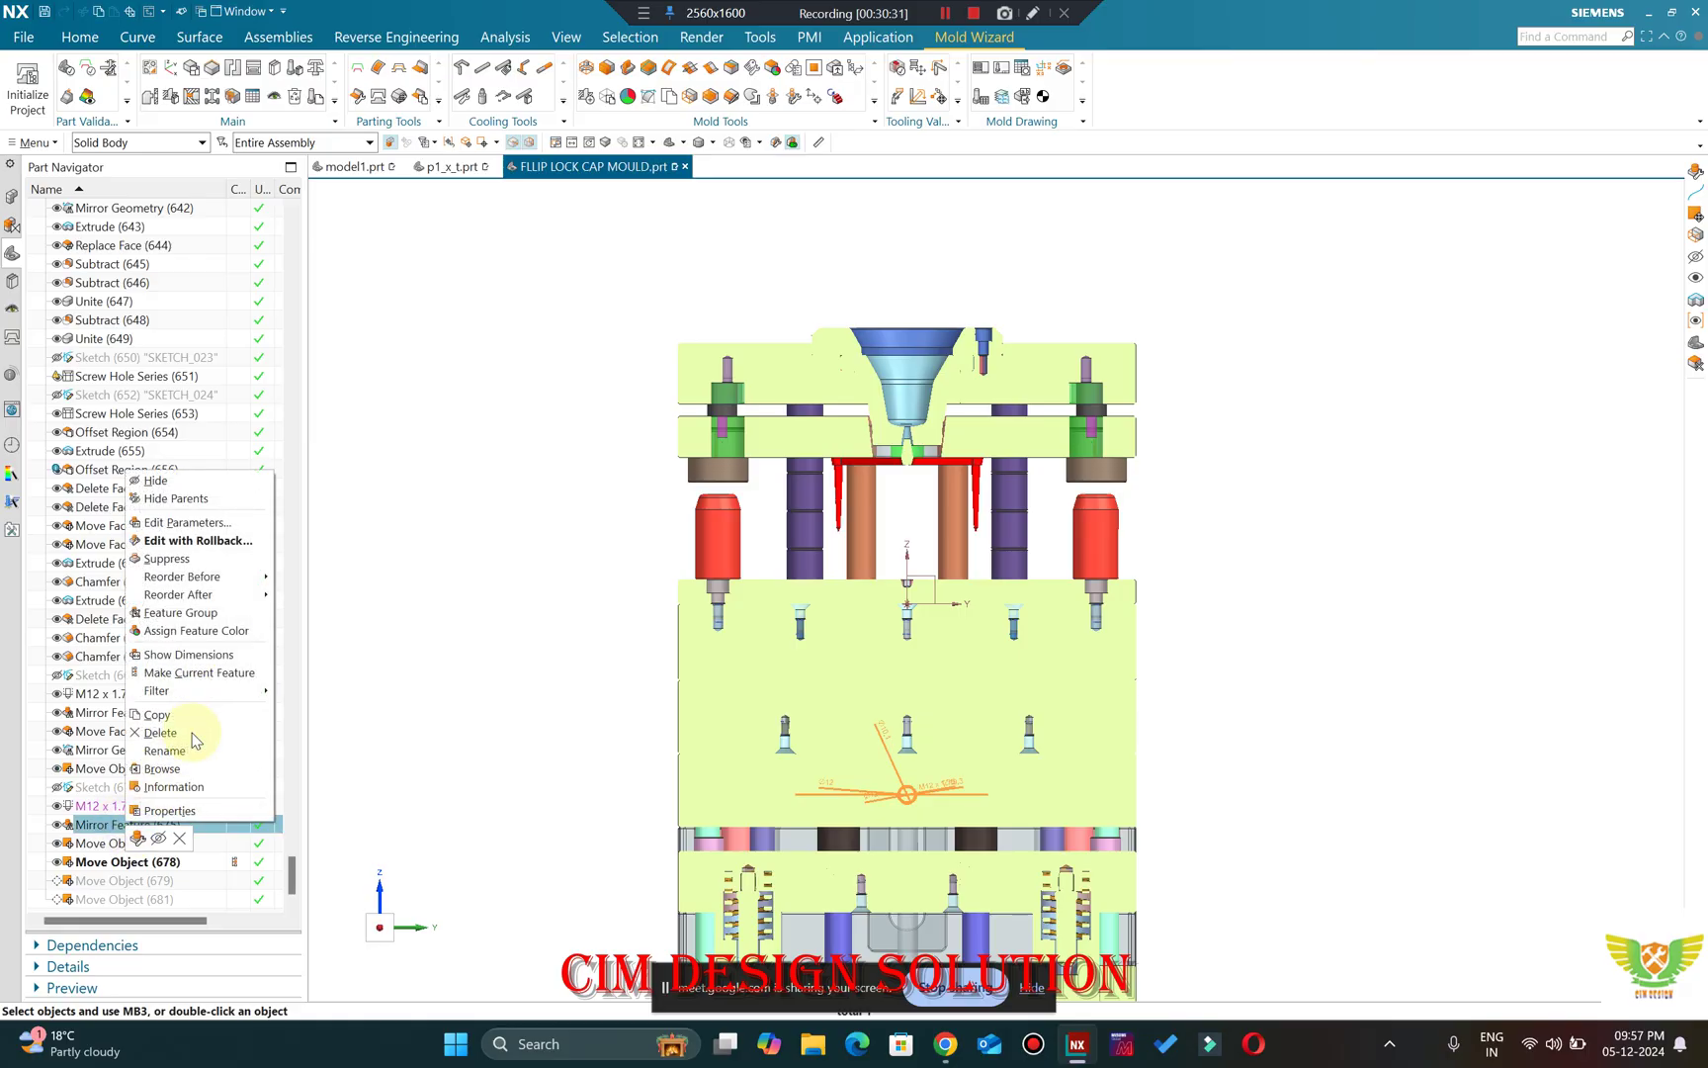
left_click(201, 672)
scroll(514, 320, "up", 3)
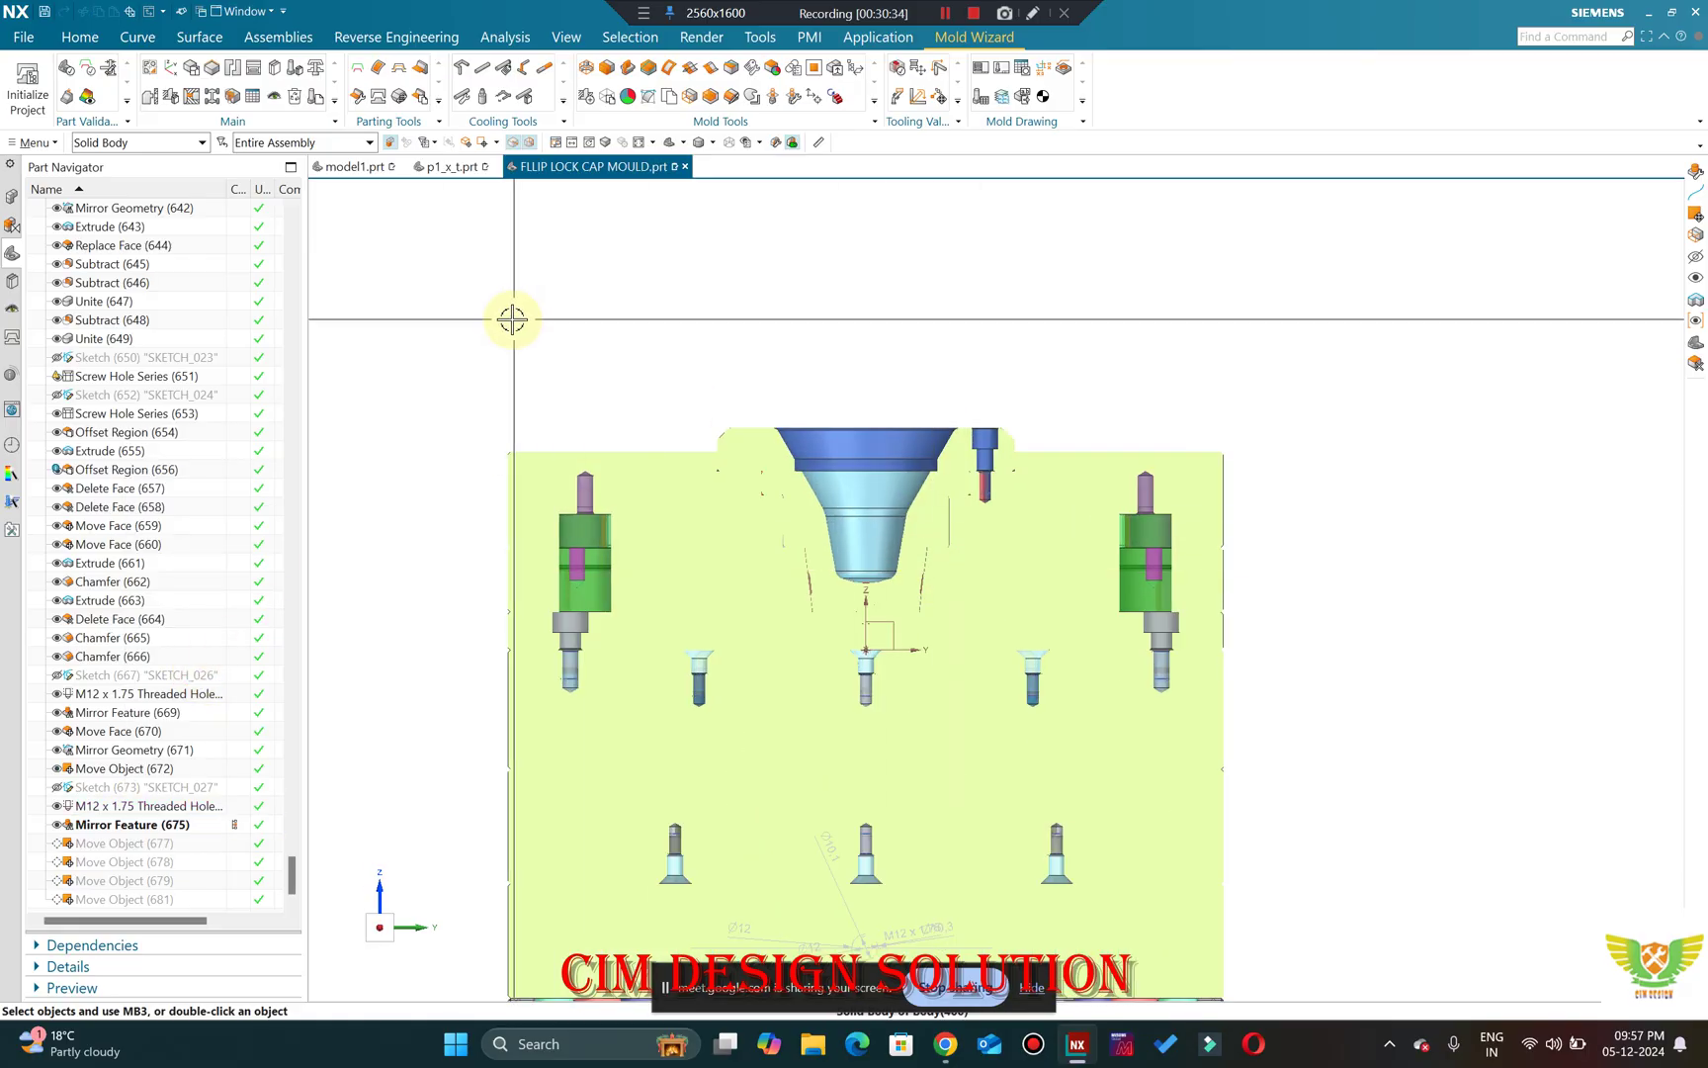
scroll(714, 484, "down", 4)
scroll(714, 484, "up", 2)
left_click(12, 196)
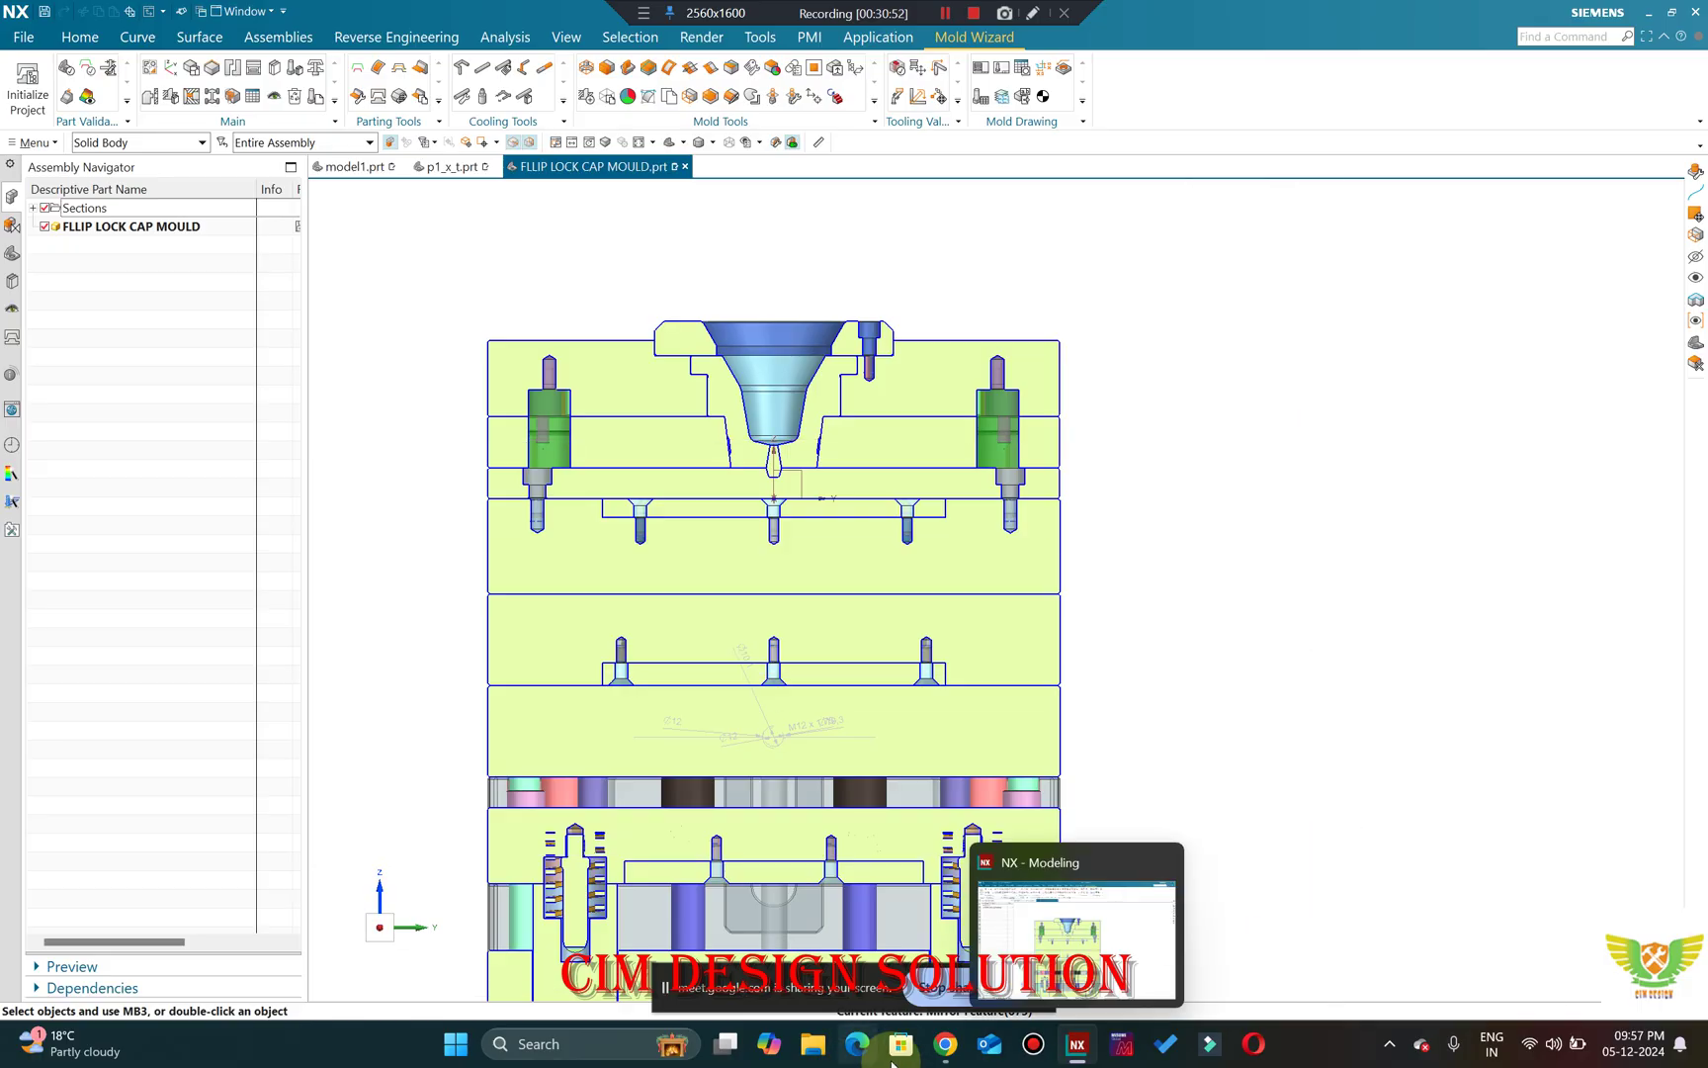
Switch to Chrome to check who is speaking in the Google Meet call, and return to NX.
mouse_move(945, 1043)
left_click(883, 975)
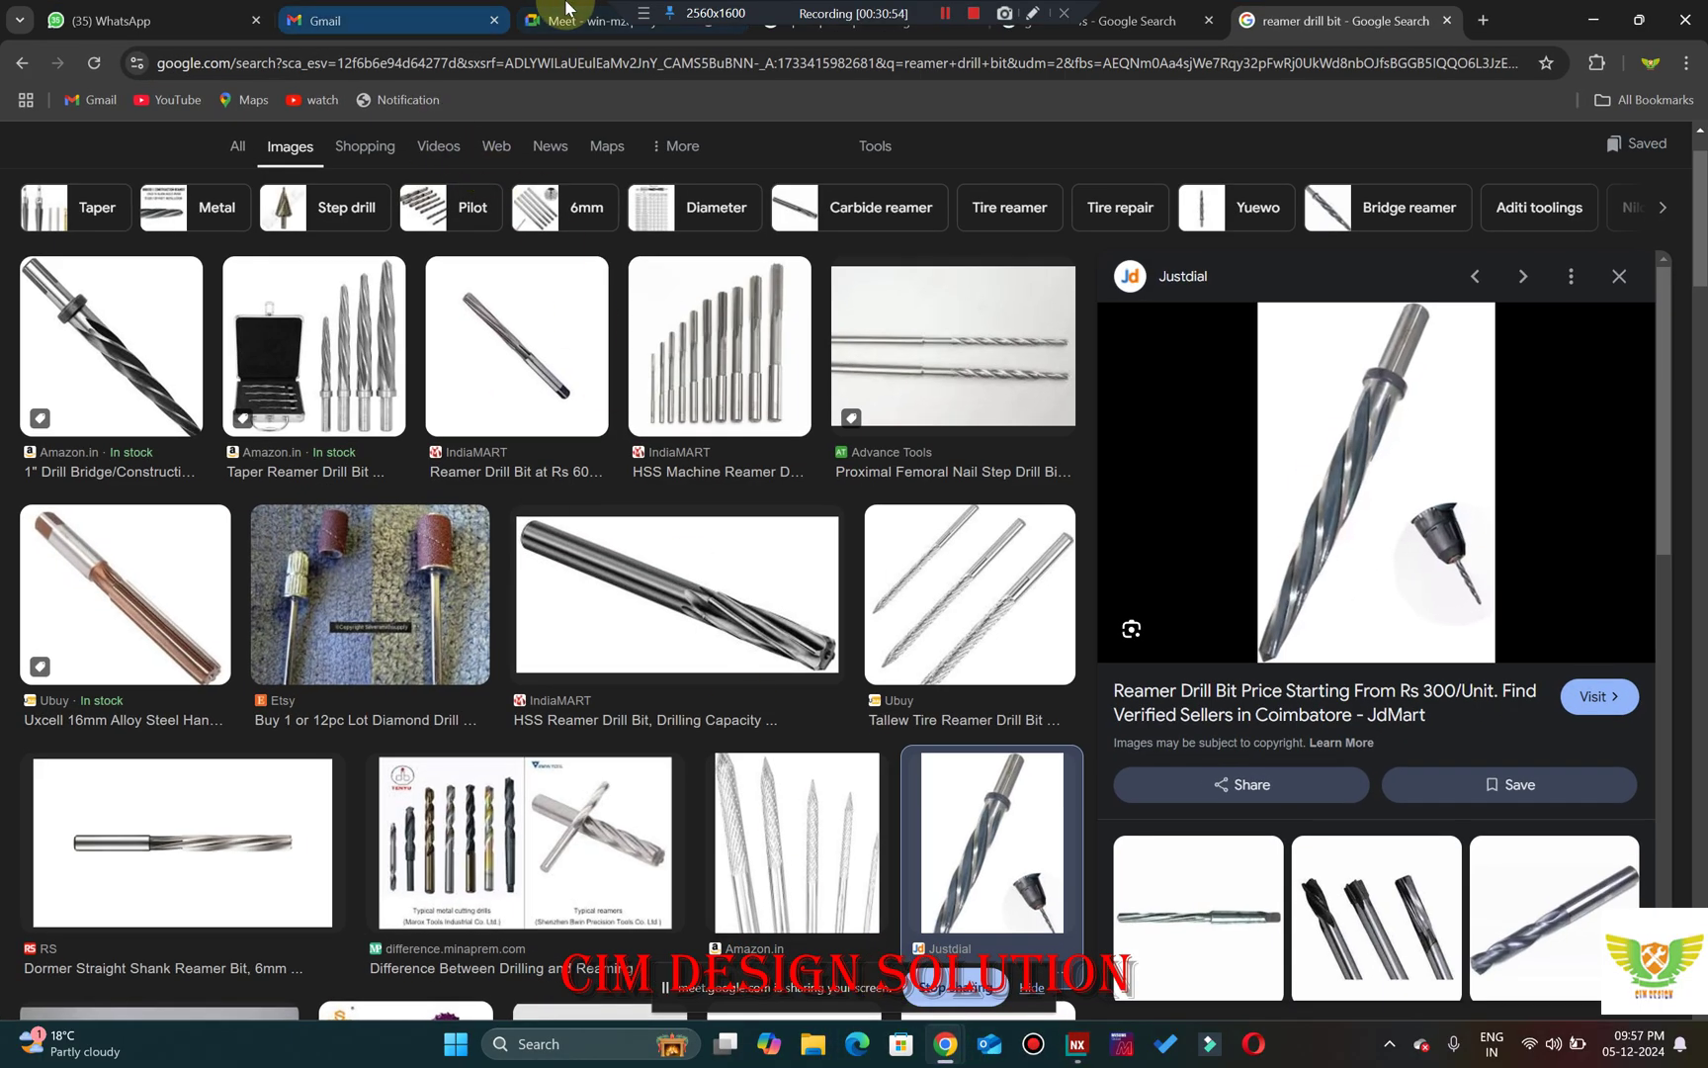
left_click(593, 20)
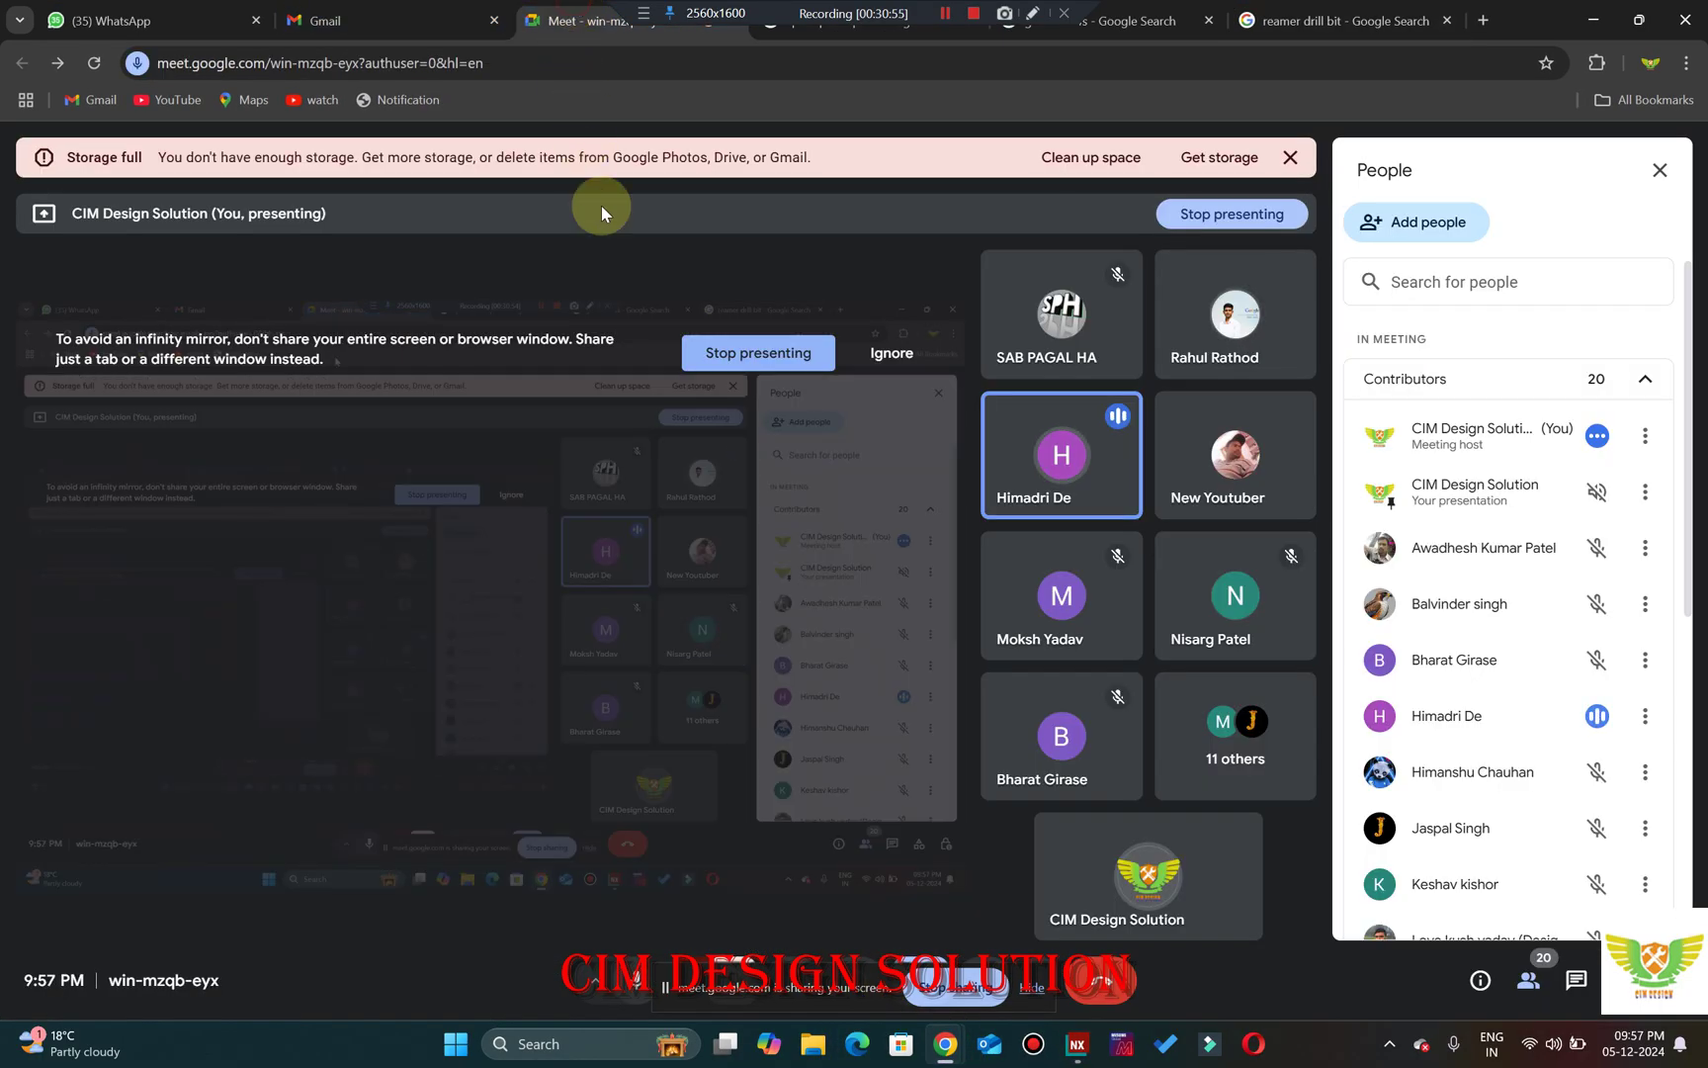
left_click(1596, 15)
Examine the closed mould's top side and its full sectioned plate stack, ending straight onto the cut face.
scroll(1087, 324, "down", 2)
middle_click_drag(1086, 325, 821, 415)
scroll(927, 493, "up", 4)
scroll(820, 415, "up", 6)
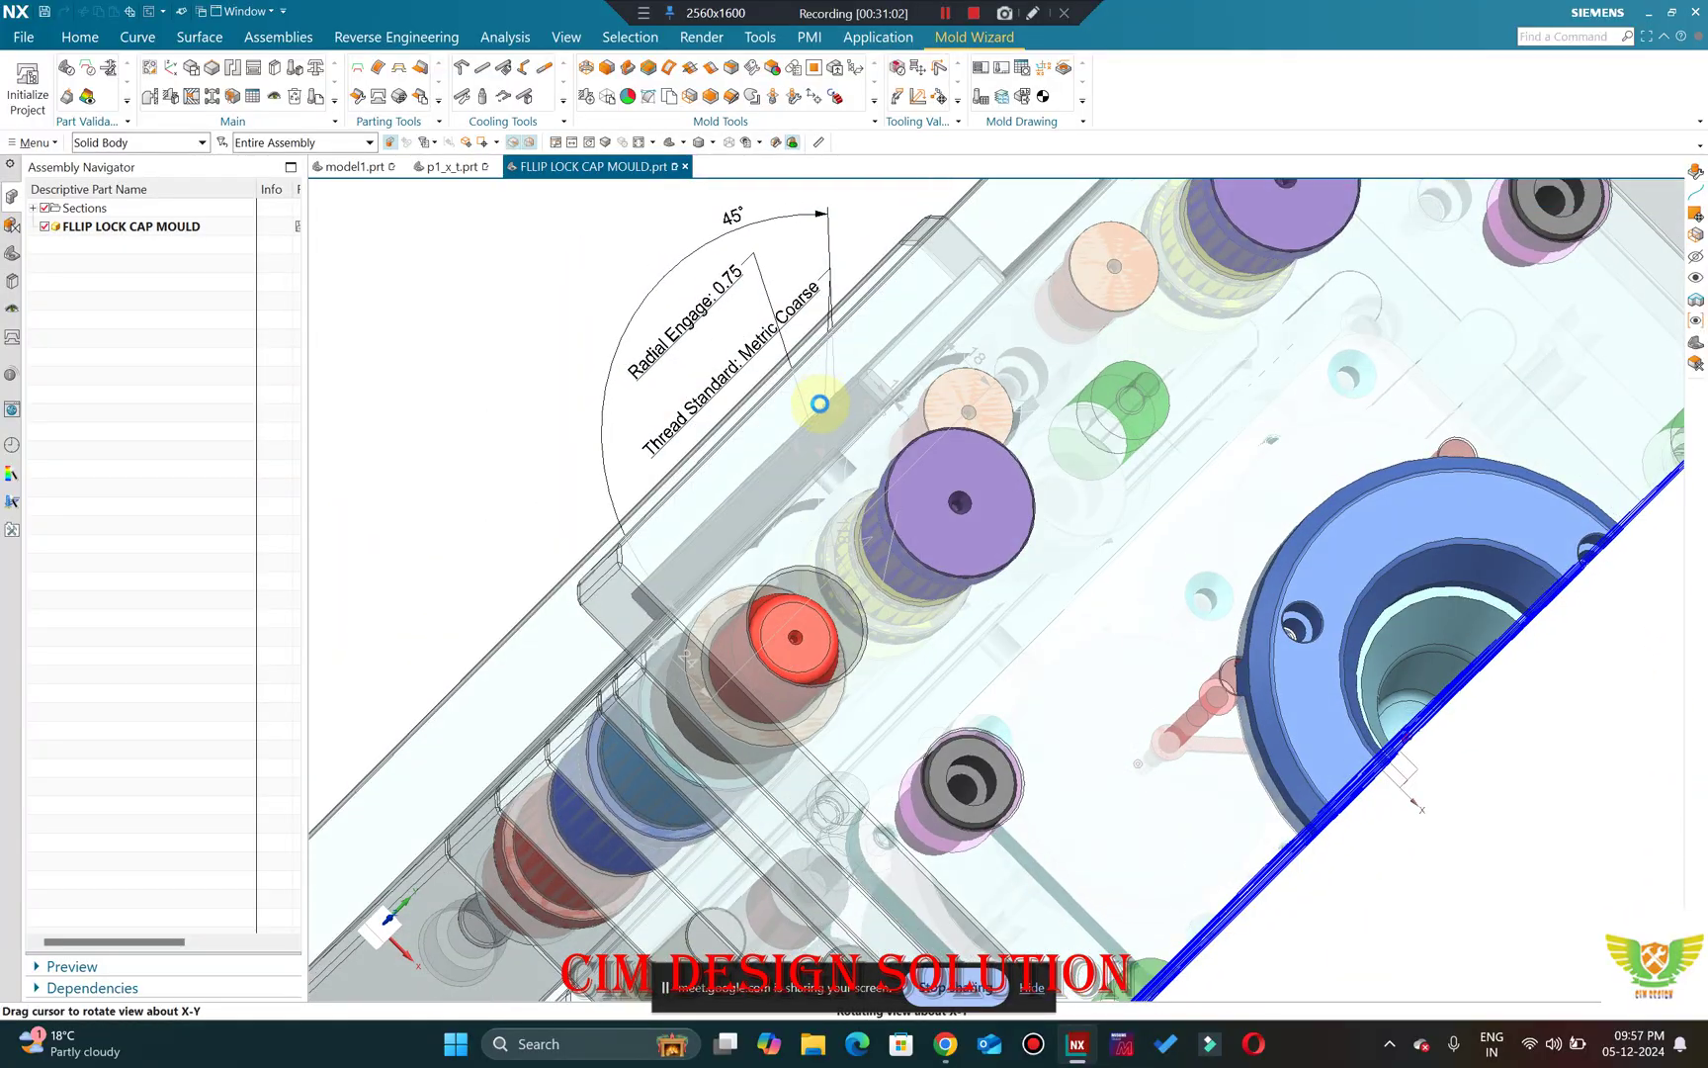
scroll(819, 404, "down", 5)
middle_click_drag(926, 412, 858, 381)
scroll(858, 381, "down", 2)
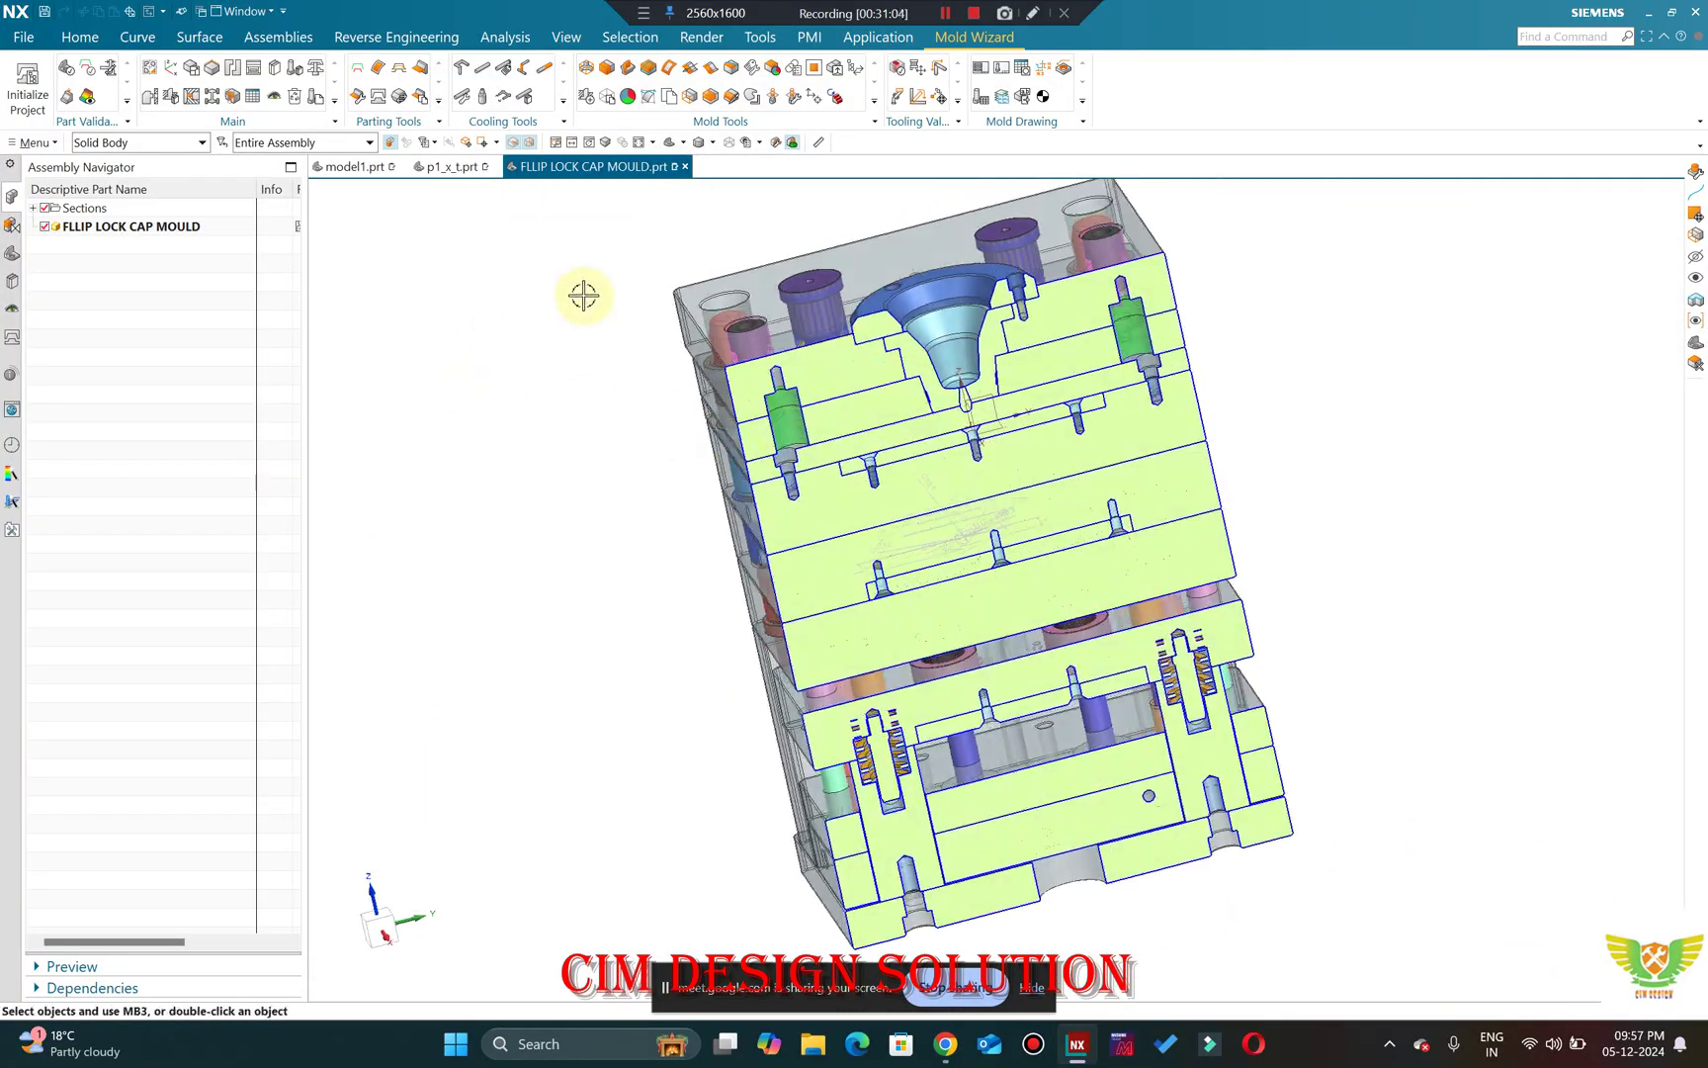
middle_click_drag(495, 298, 286, 267)
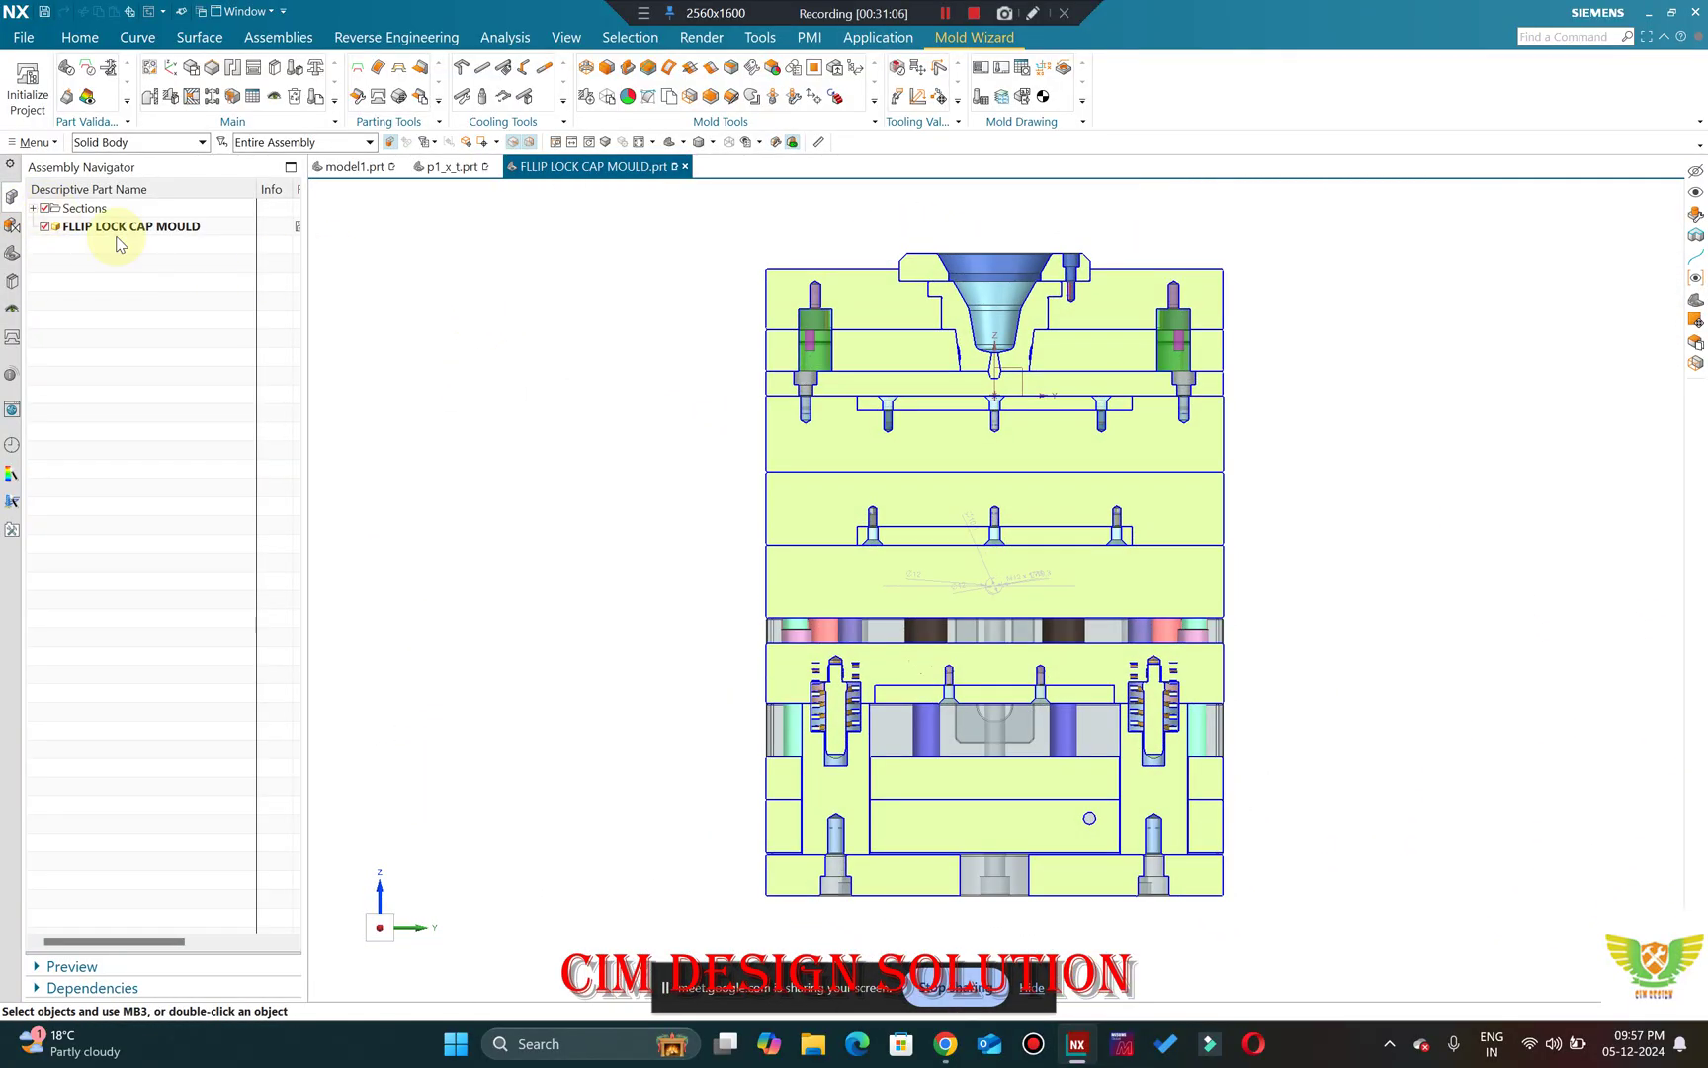
Examine the sectioned sprue bushing, locating ring and upper plate stack from several angles.
scroll(903, 294, "up", 3)
middle_click_drag(903, 293, 692, 421)
scroll(692, 421, "up", 4)
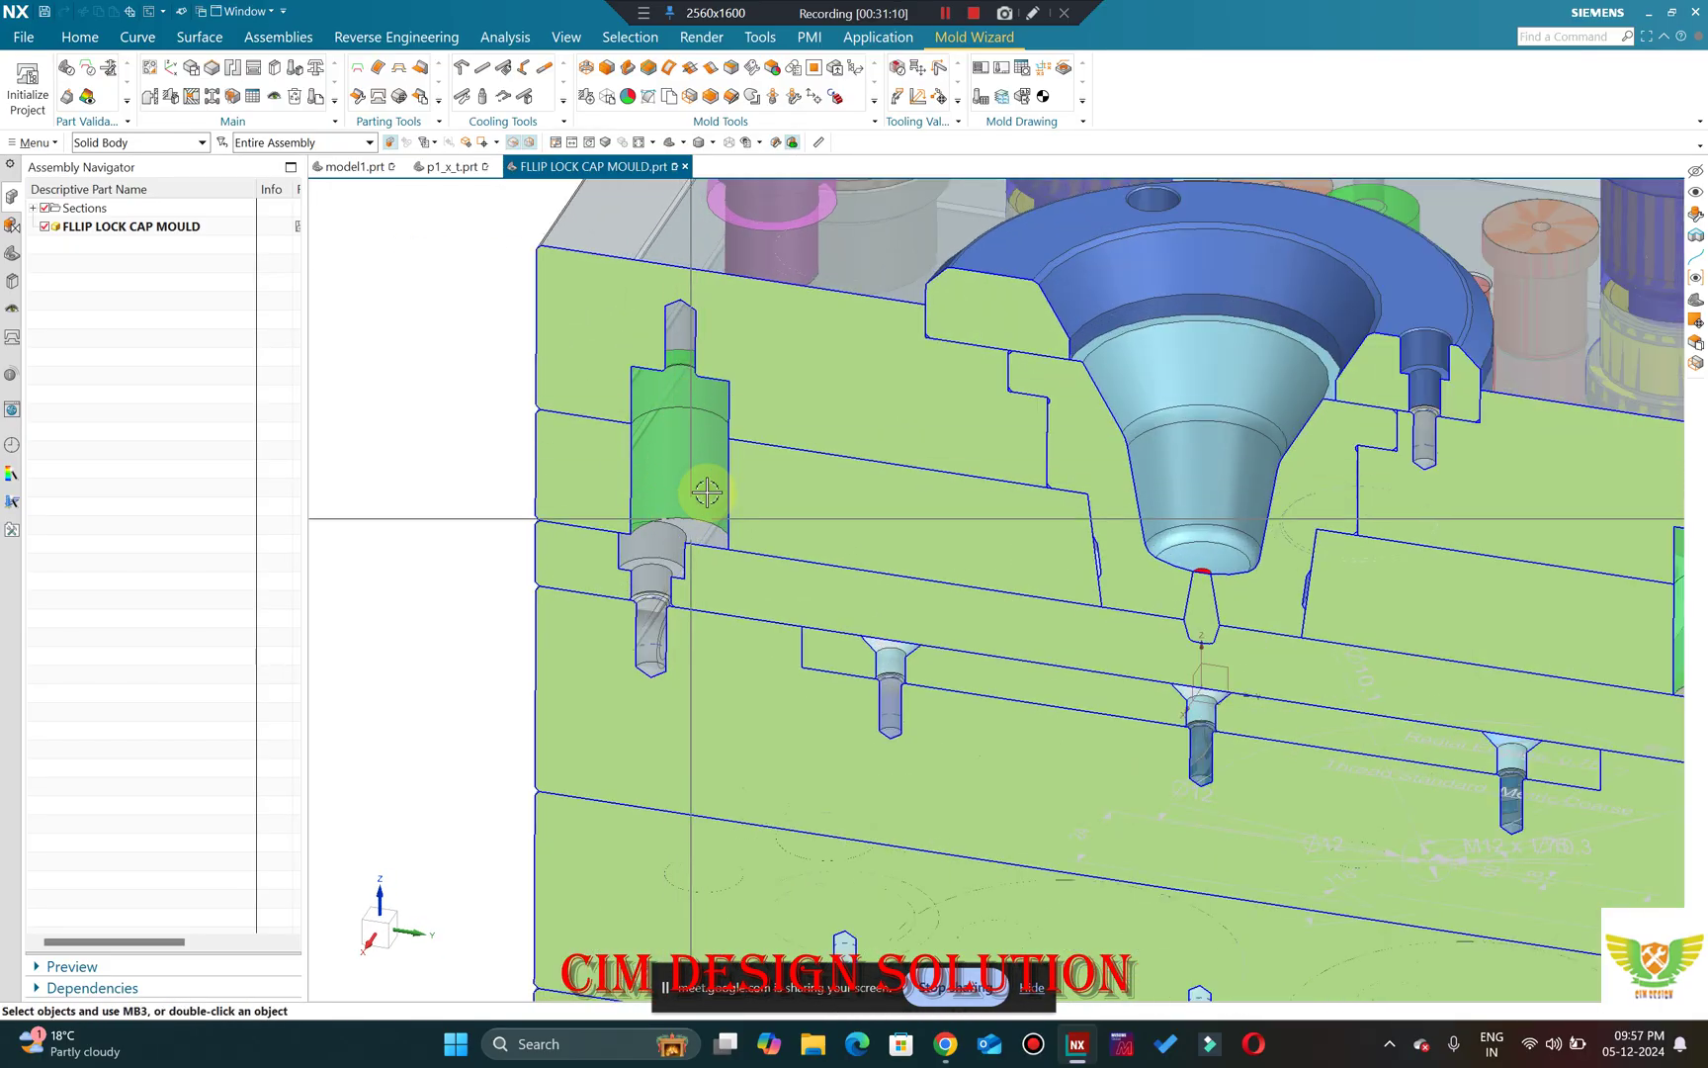
scroll(684, 452, "down", 5)
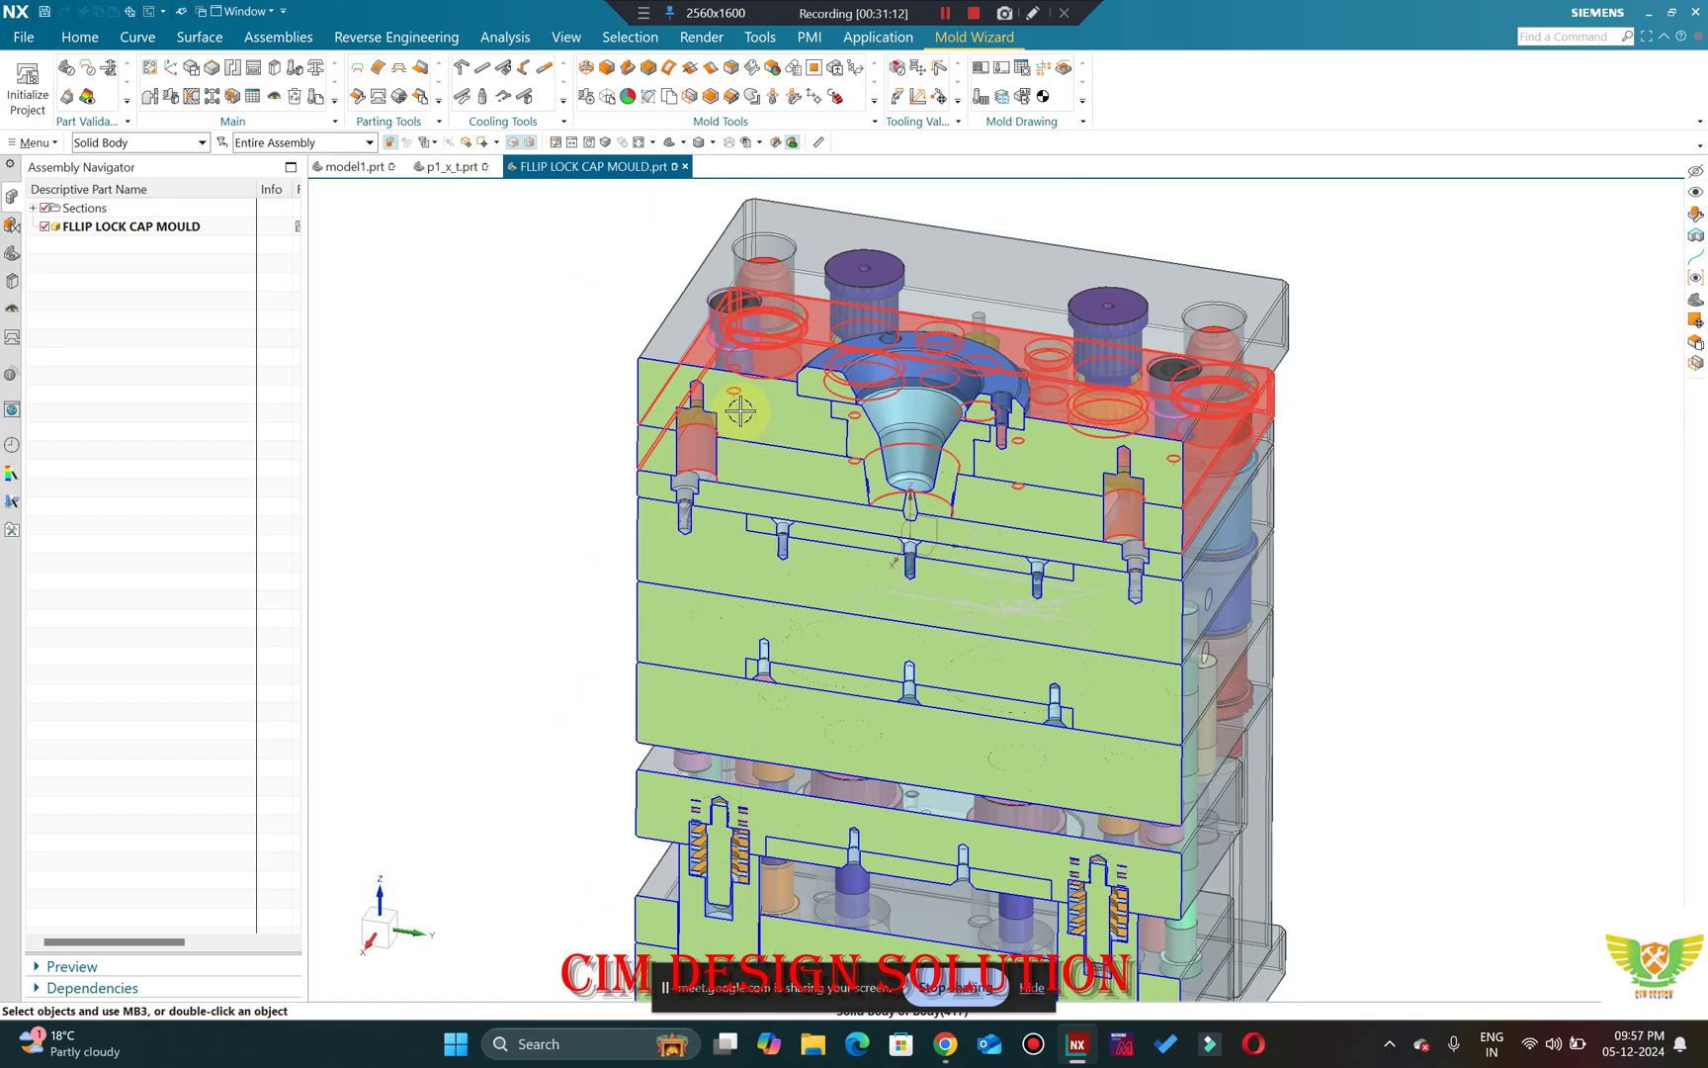
scroll(734, 415, "down", 3)
middle_click_drag(734, 415, 794, 380)
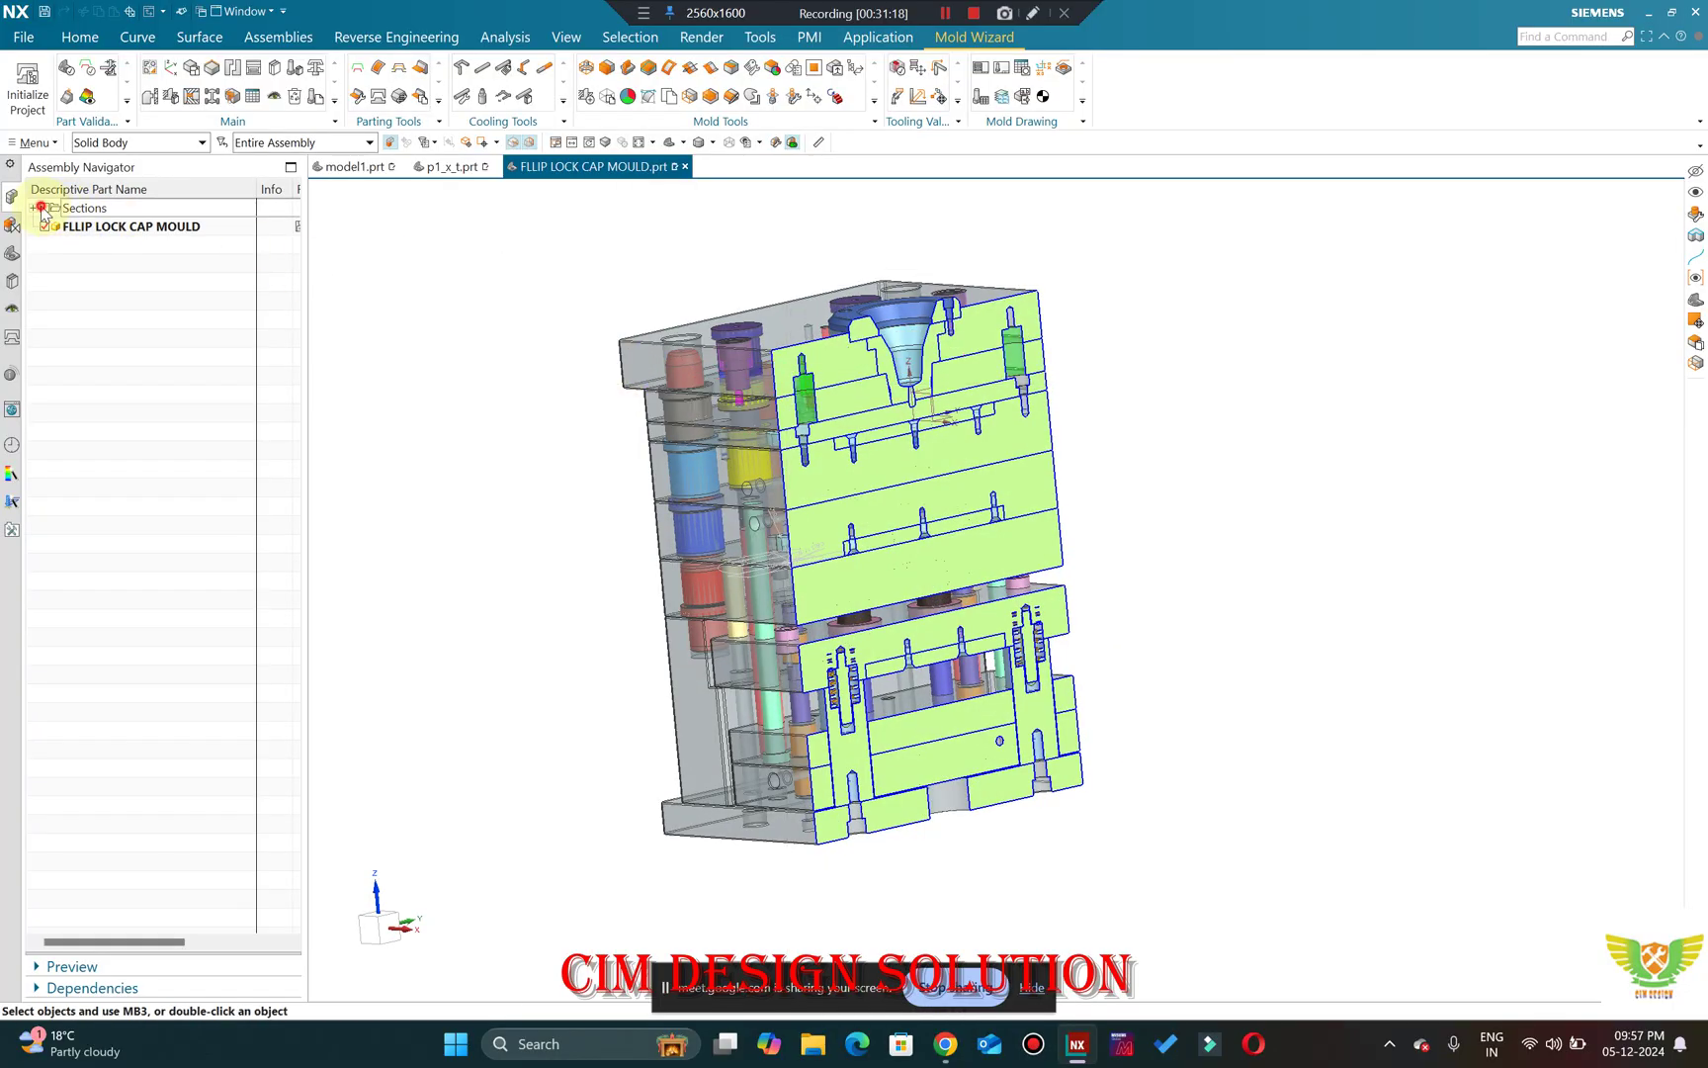
Turn off the mould's section display and face the complete translucent assembly from the front.
middle_click_drag(904, 255, 668, 280)
left_click(792, 142)
middle_click_drag(590, 483, 622, 338)
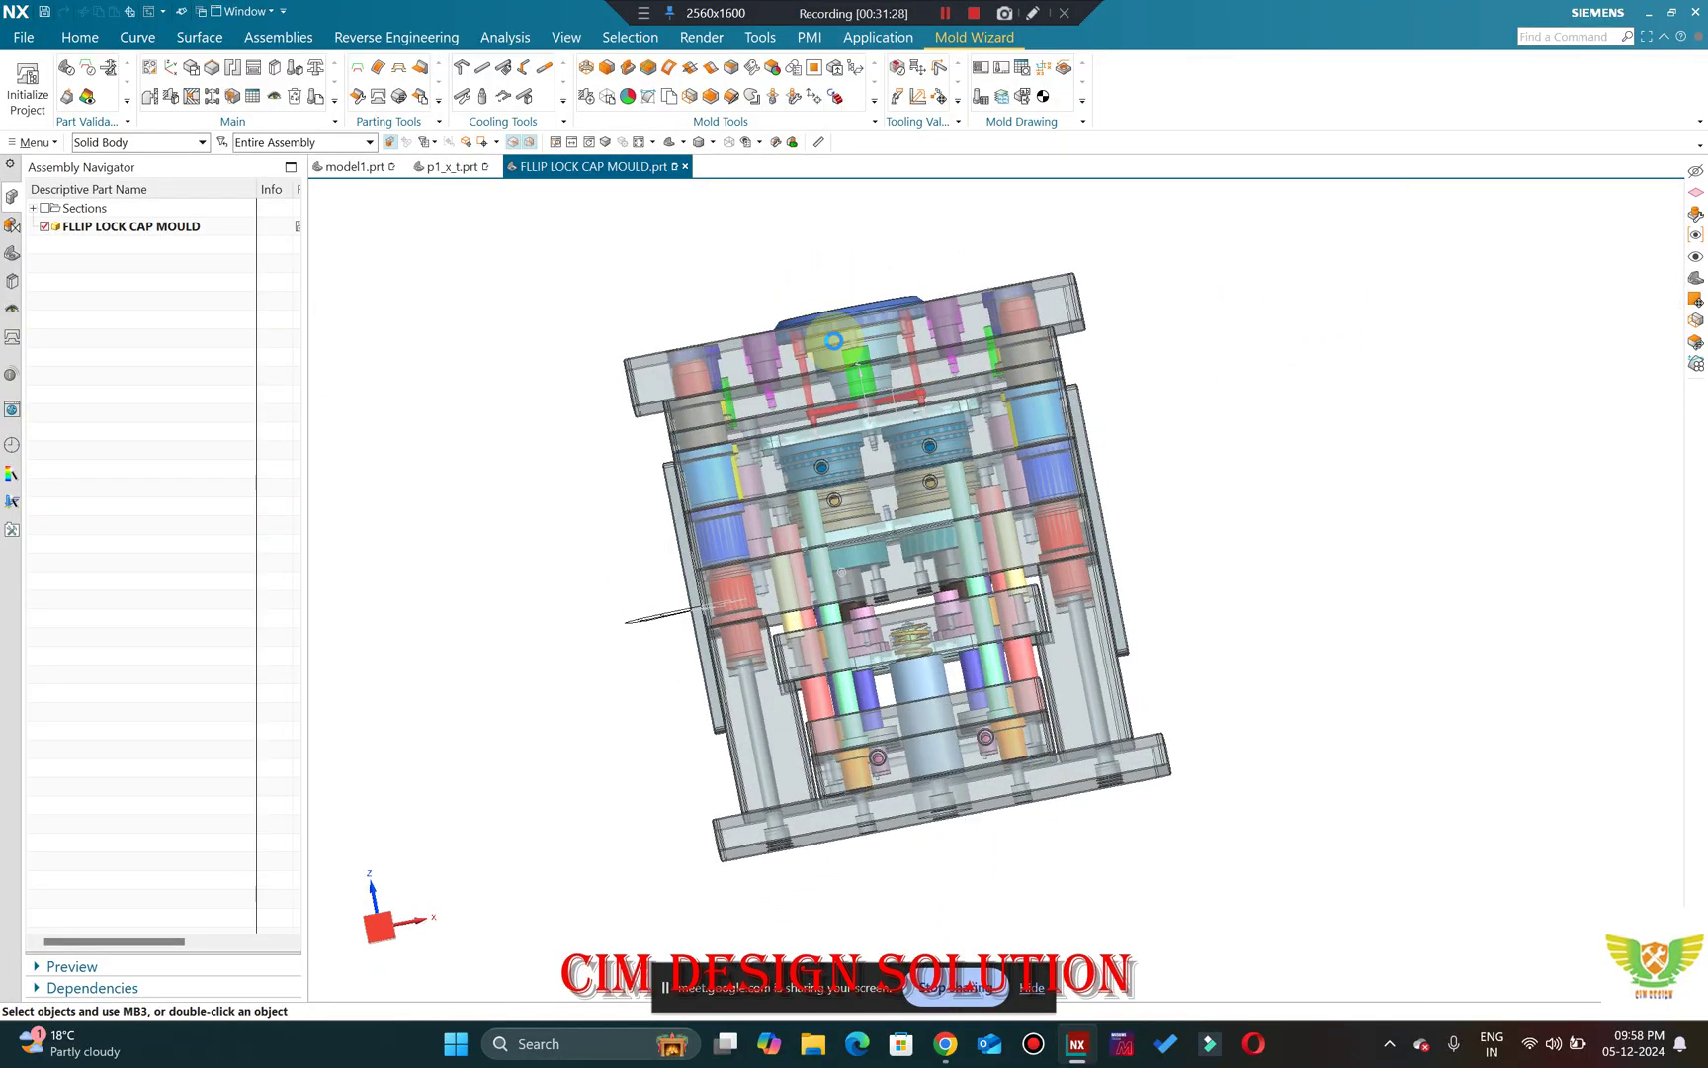
scroll(622, 338, "up", 5)
scroll(647, 321, "down", 2)
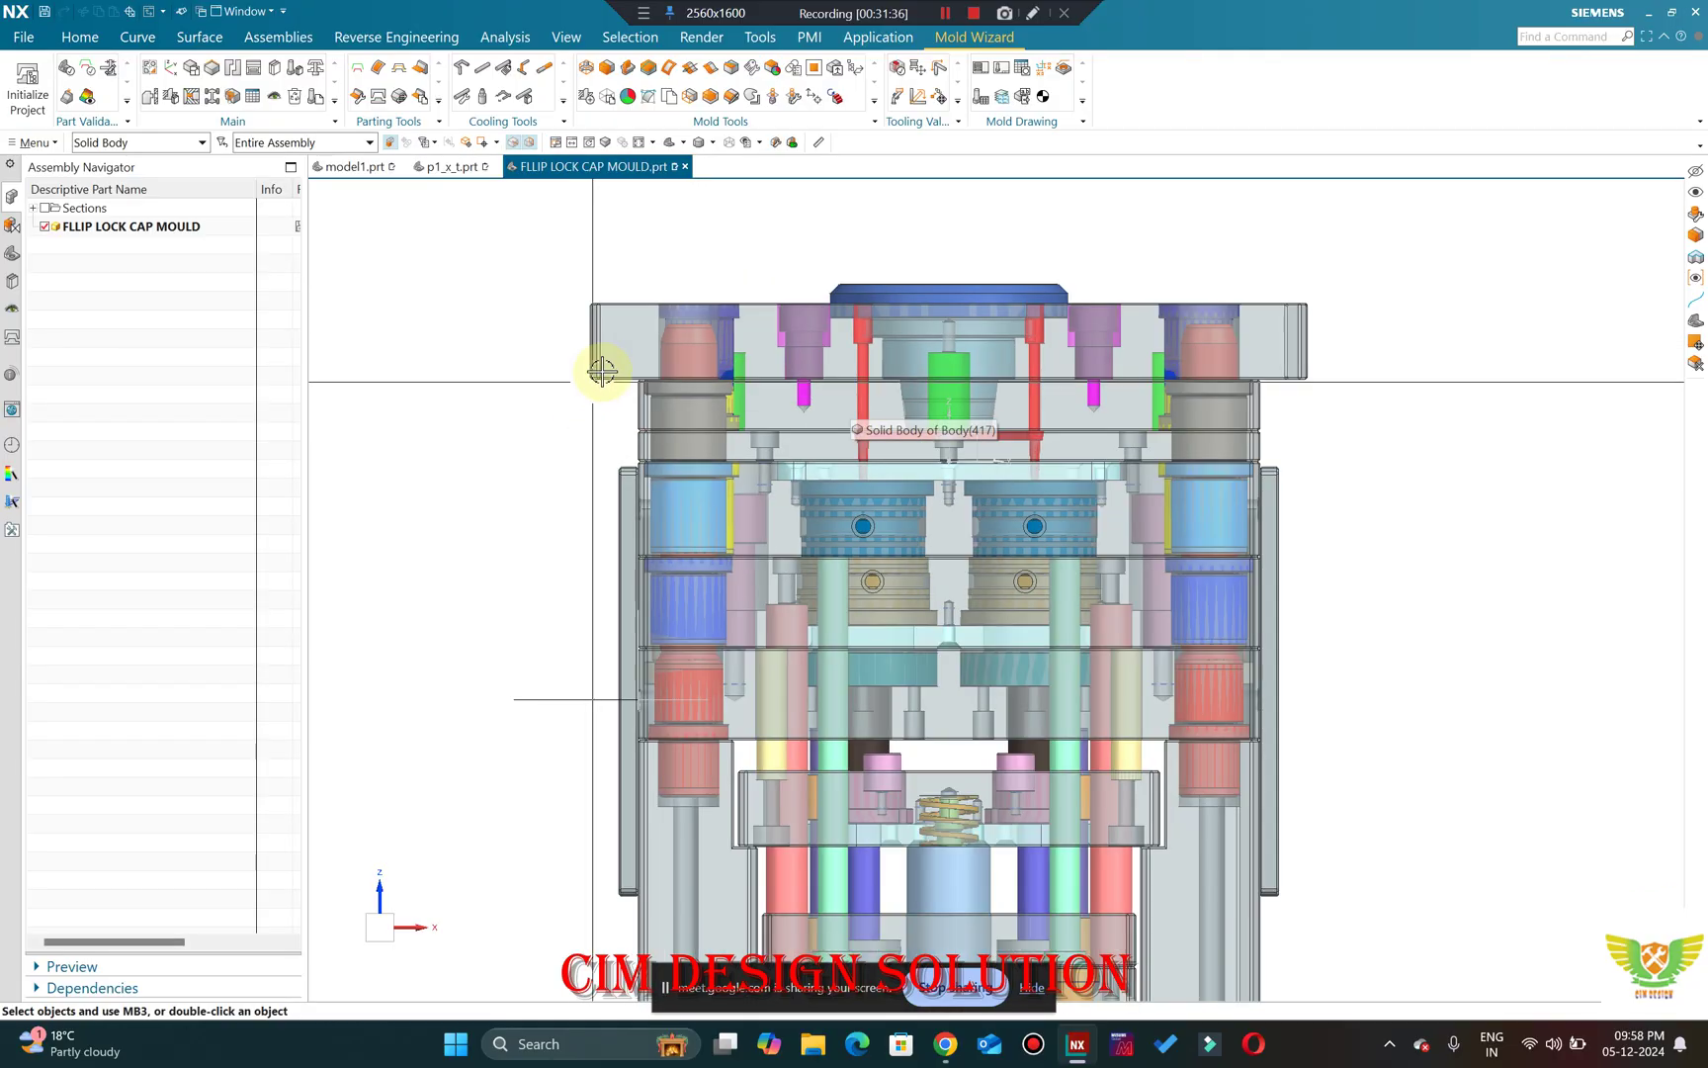
Examine the purple stepped bolts in the top clamping plate, focusing on the gap between bolt head and counterbore floor.
scroll(1002, 263, "up", 2)
scroll(692, 401, "up", 1)
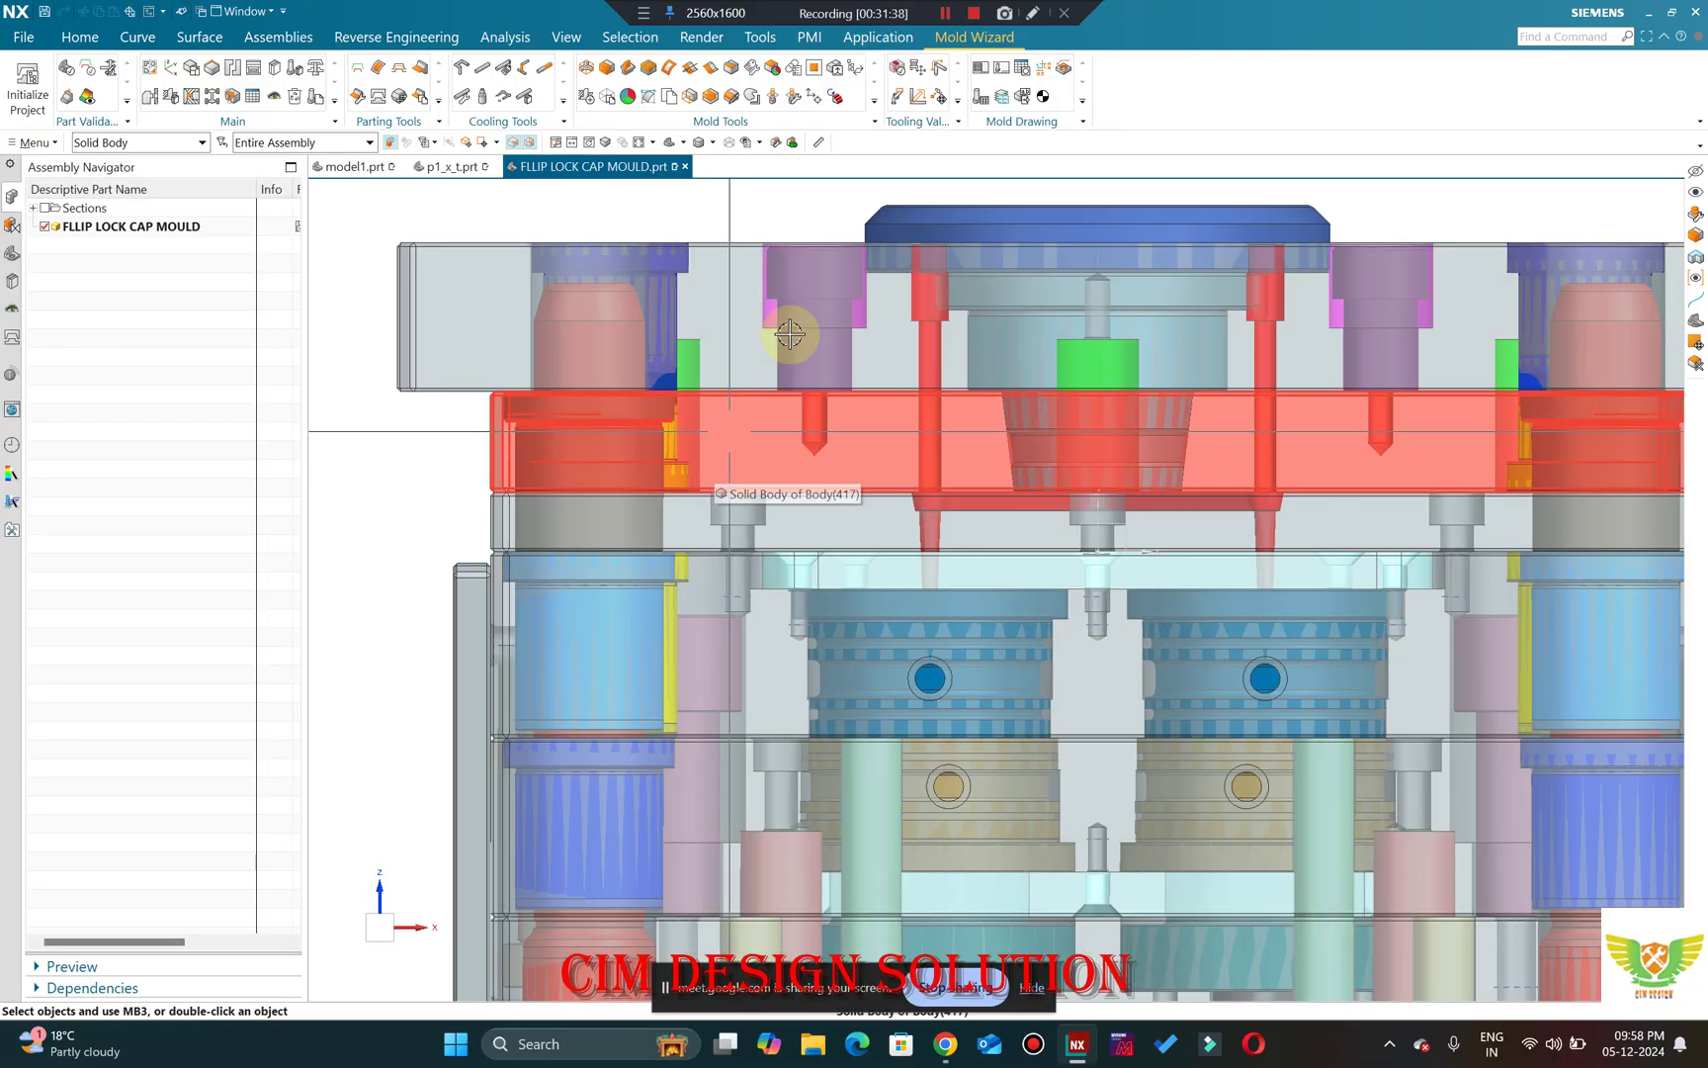
scroll(790, 335, "up", 3)
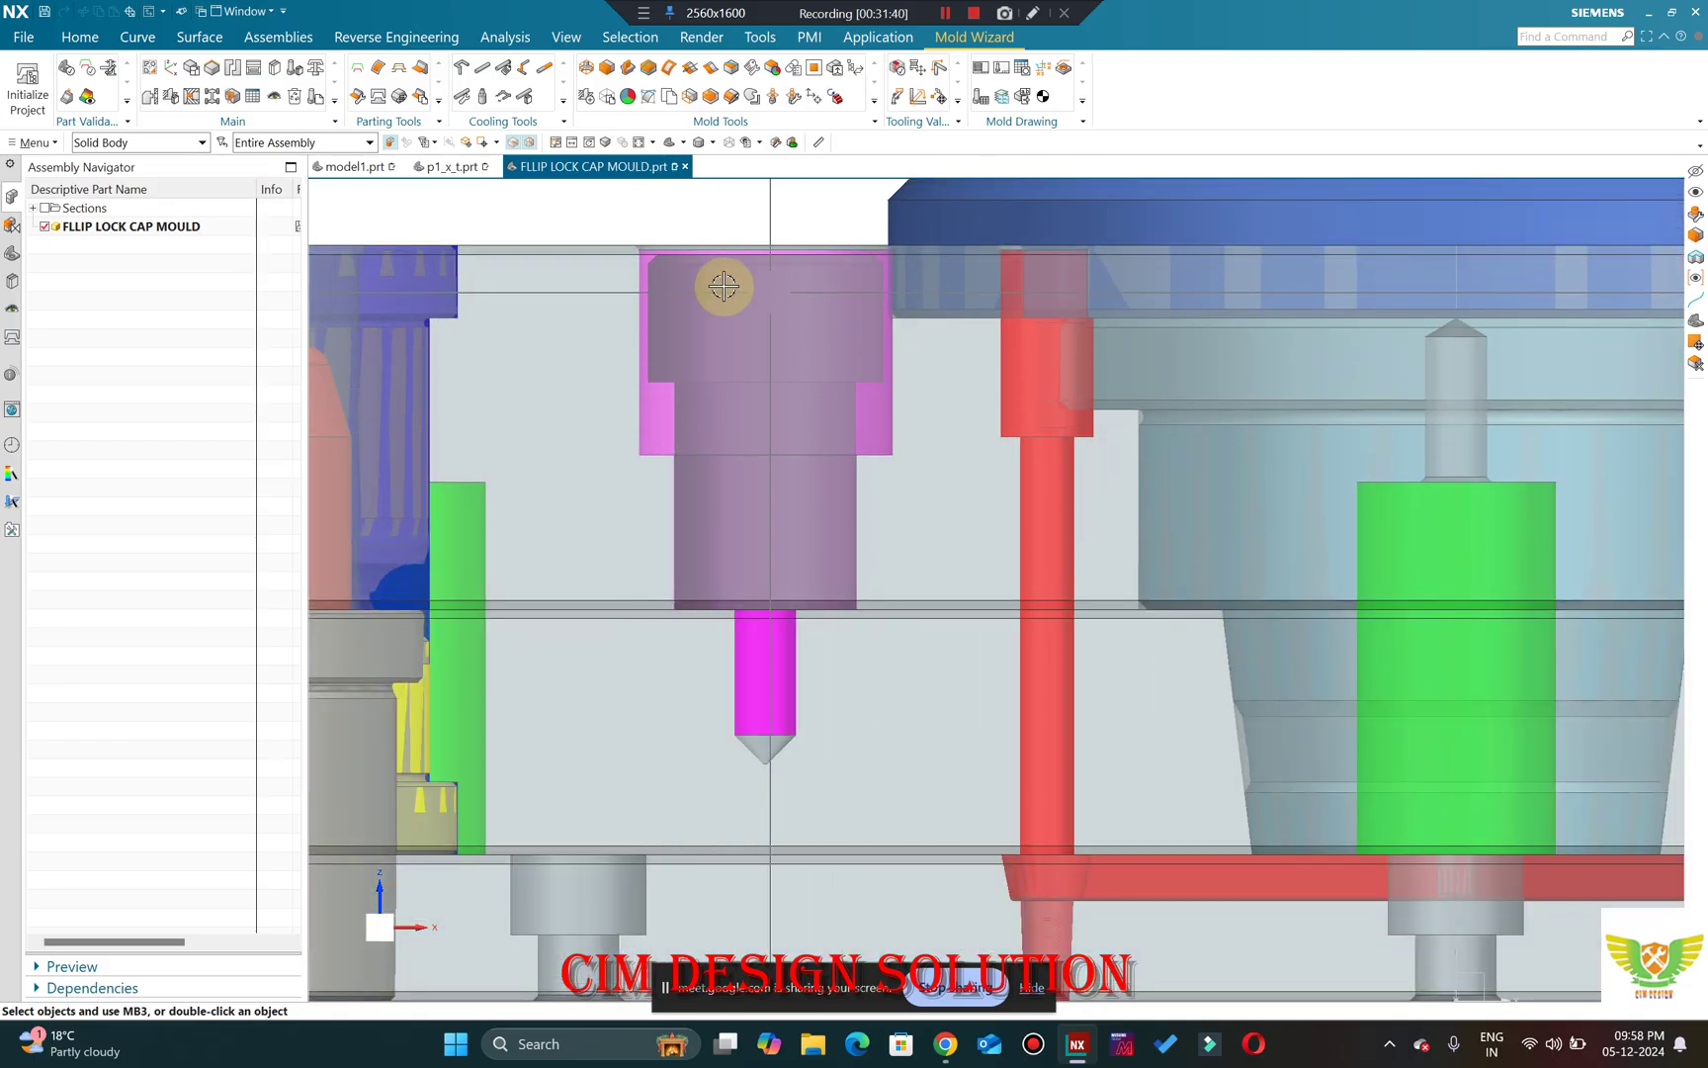
scroll(782, 355, "down", 2)
scroll(813, 325, "up", 3)
middle_click_drag(812, 325, 656, 450)
scroll(594, 554, "up", 1)
scroll(655, 507, "down", 4)
scroll(656, 449, "up", 8)
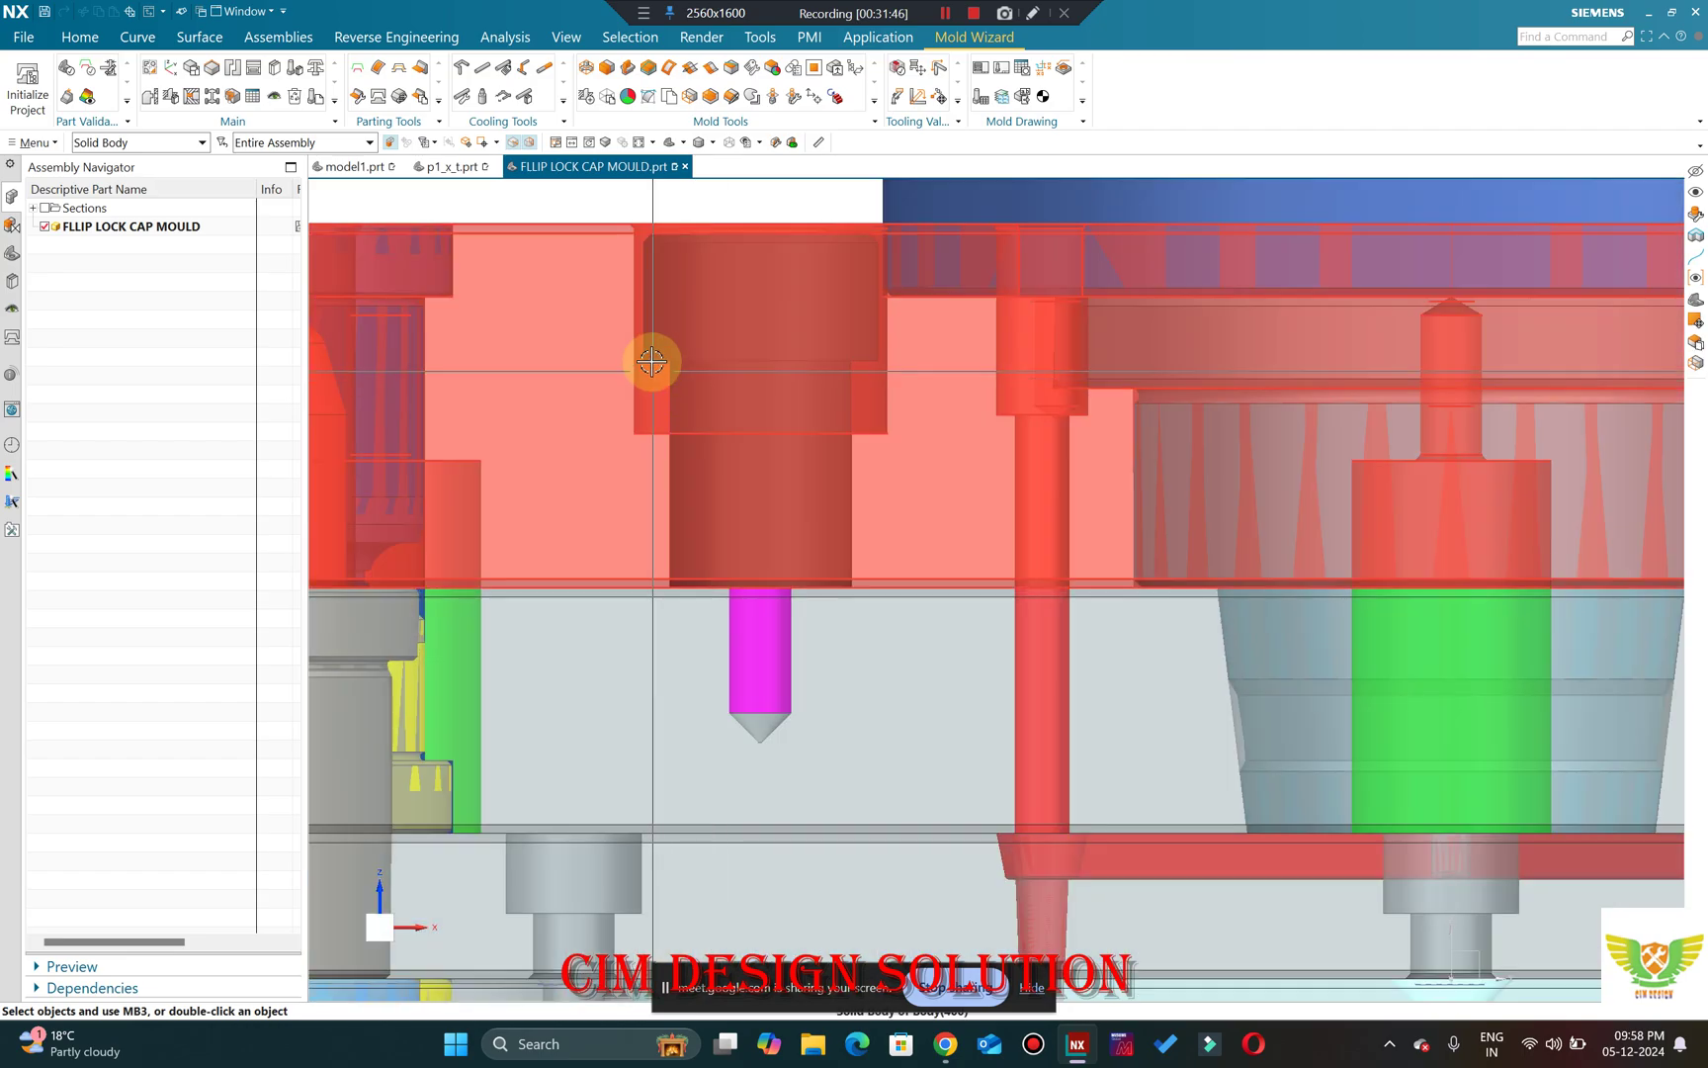
scroll(670, 342, "down", 5)
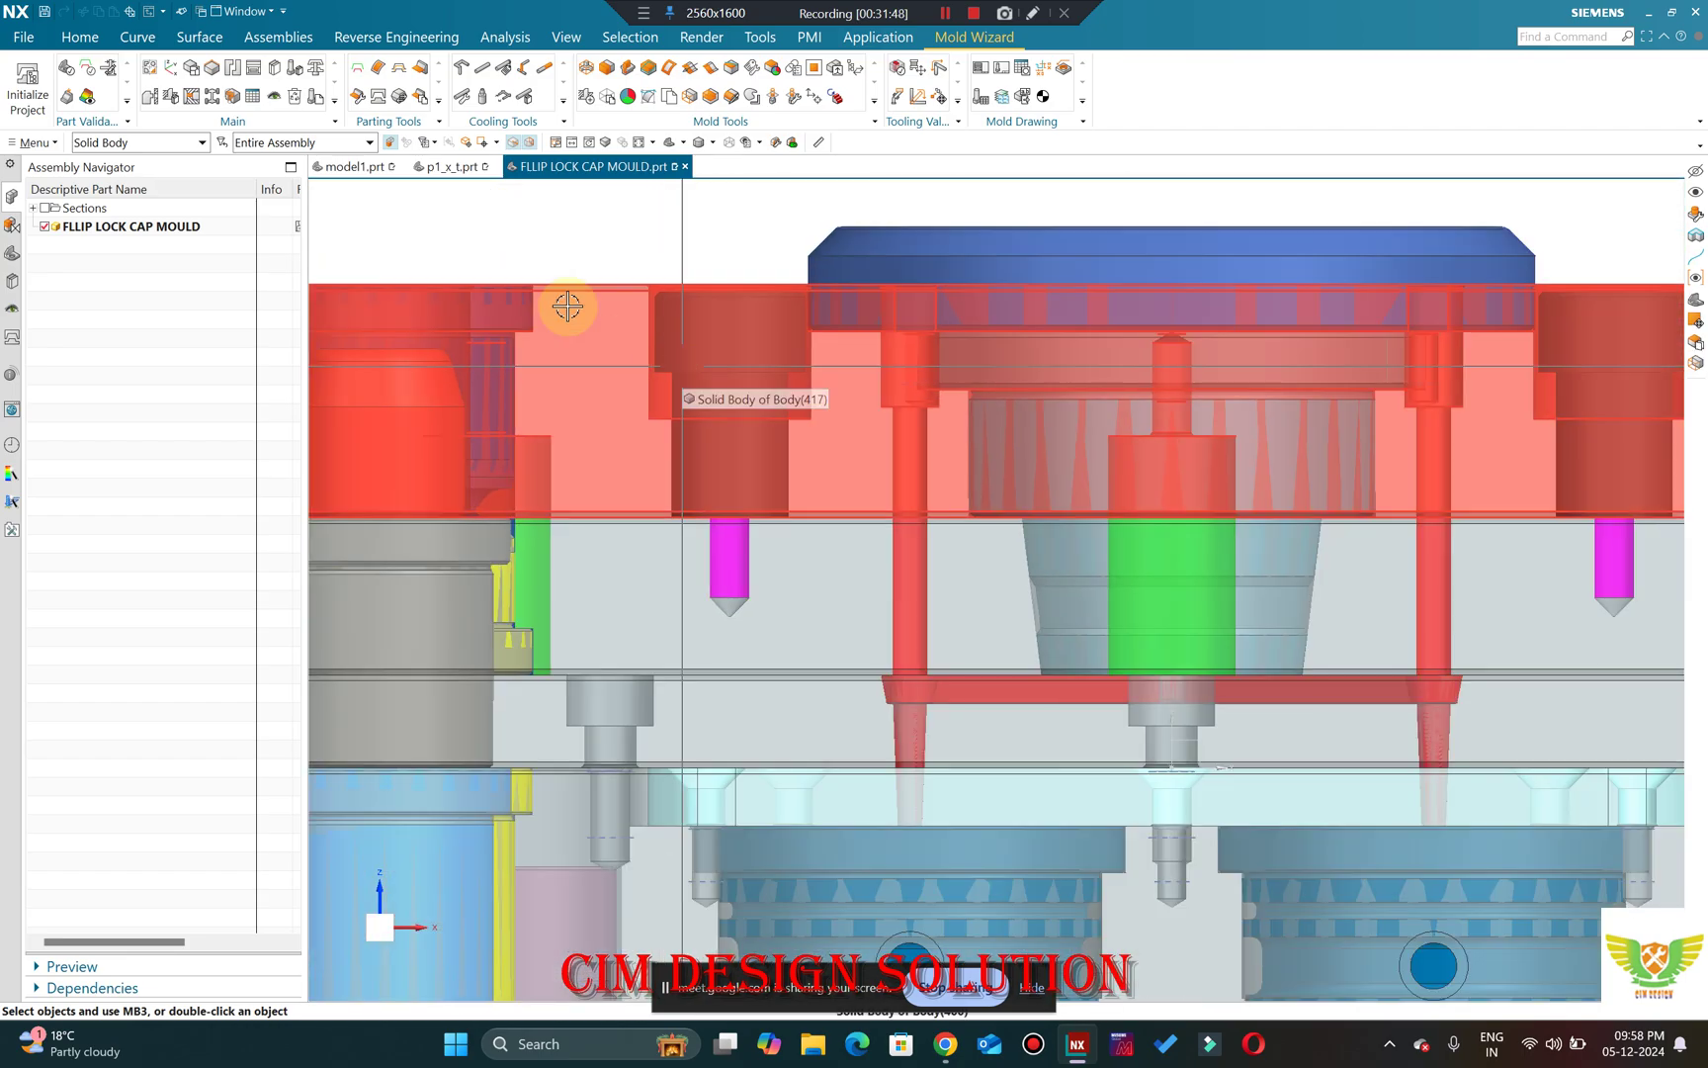
Measure the projected clearance along the vertical vector between the stepped bolt head's underside and its counterbore floor.
left_click(506, 38)
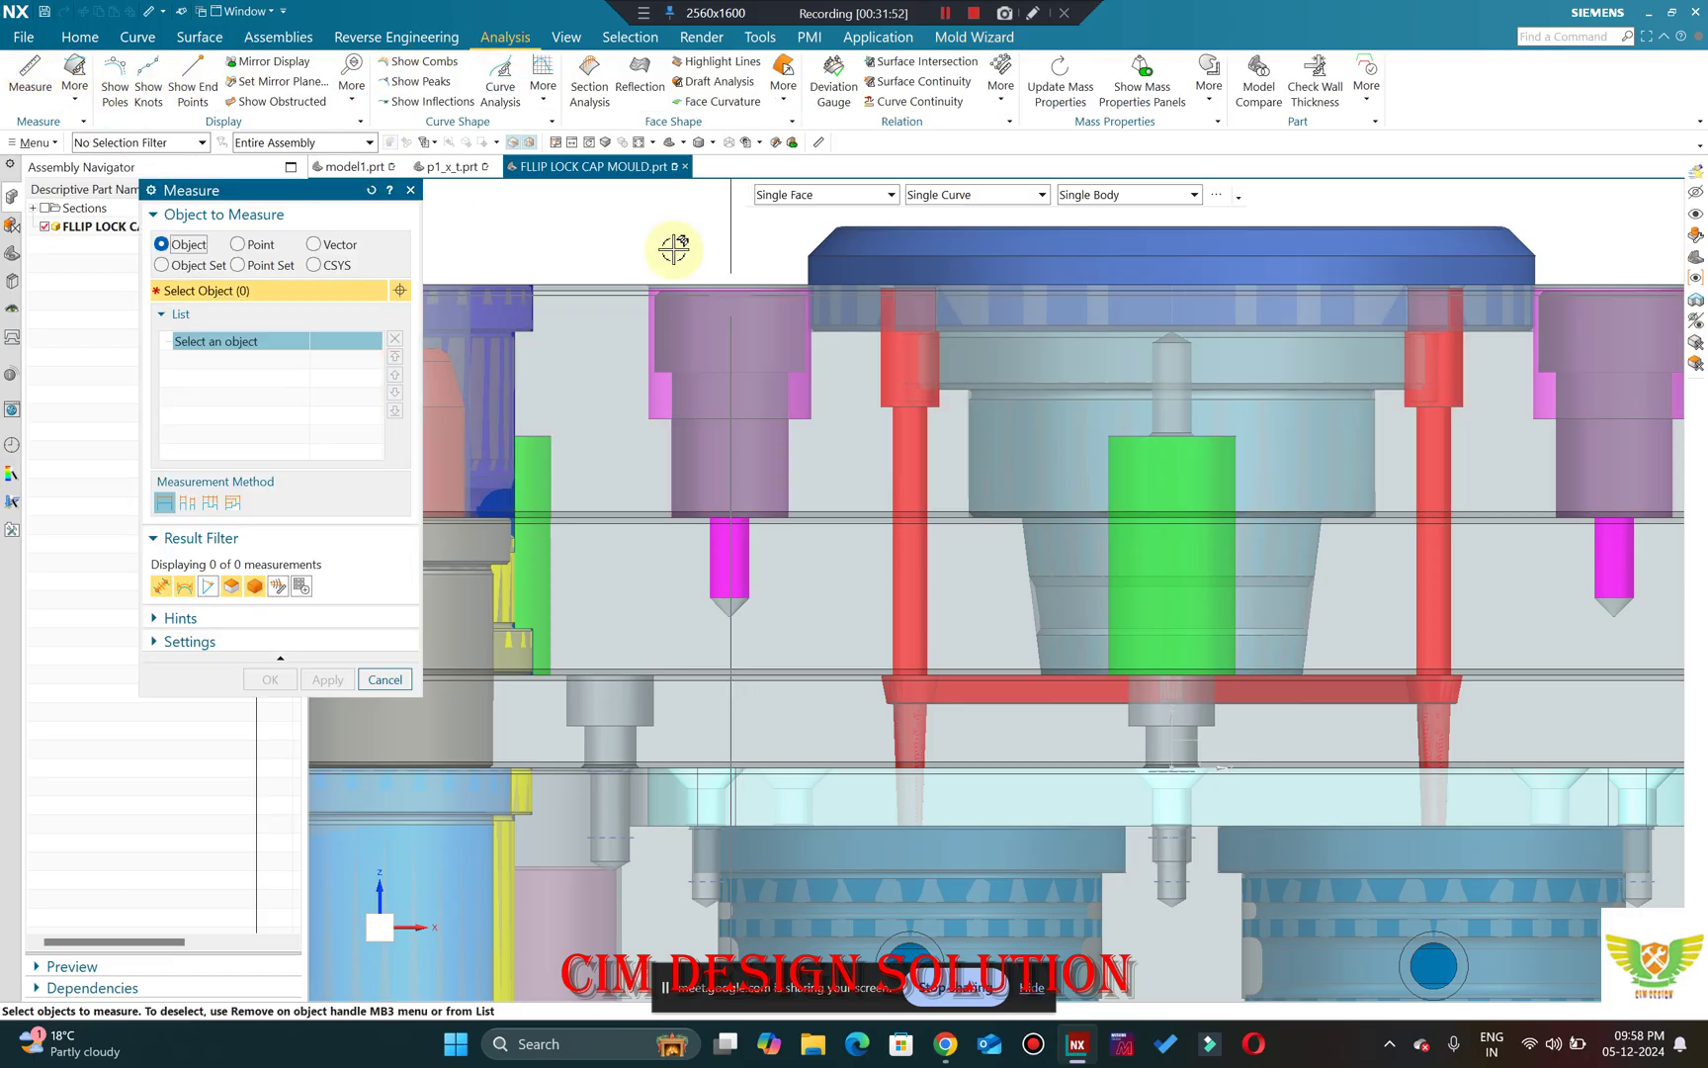
left_click(312, 244)
left_click(998, 560)
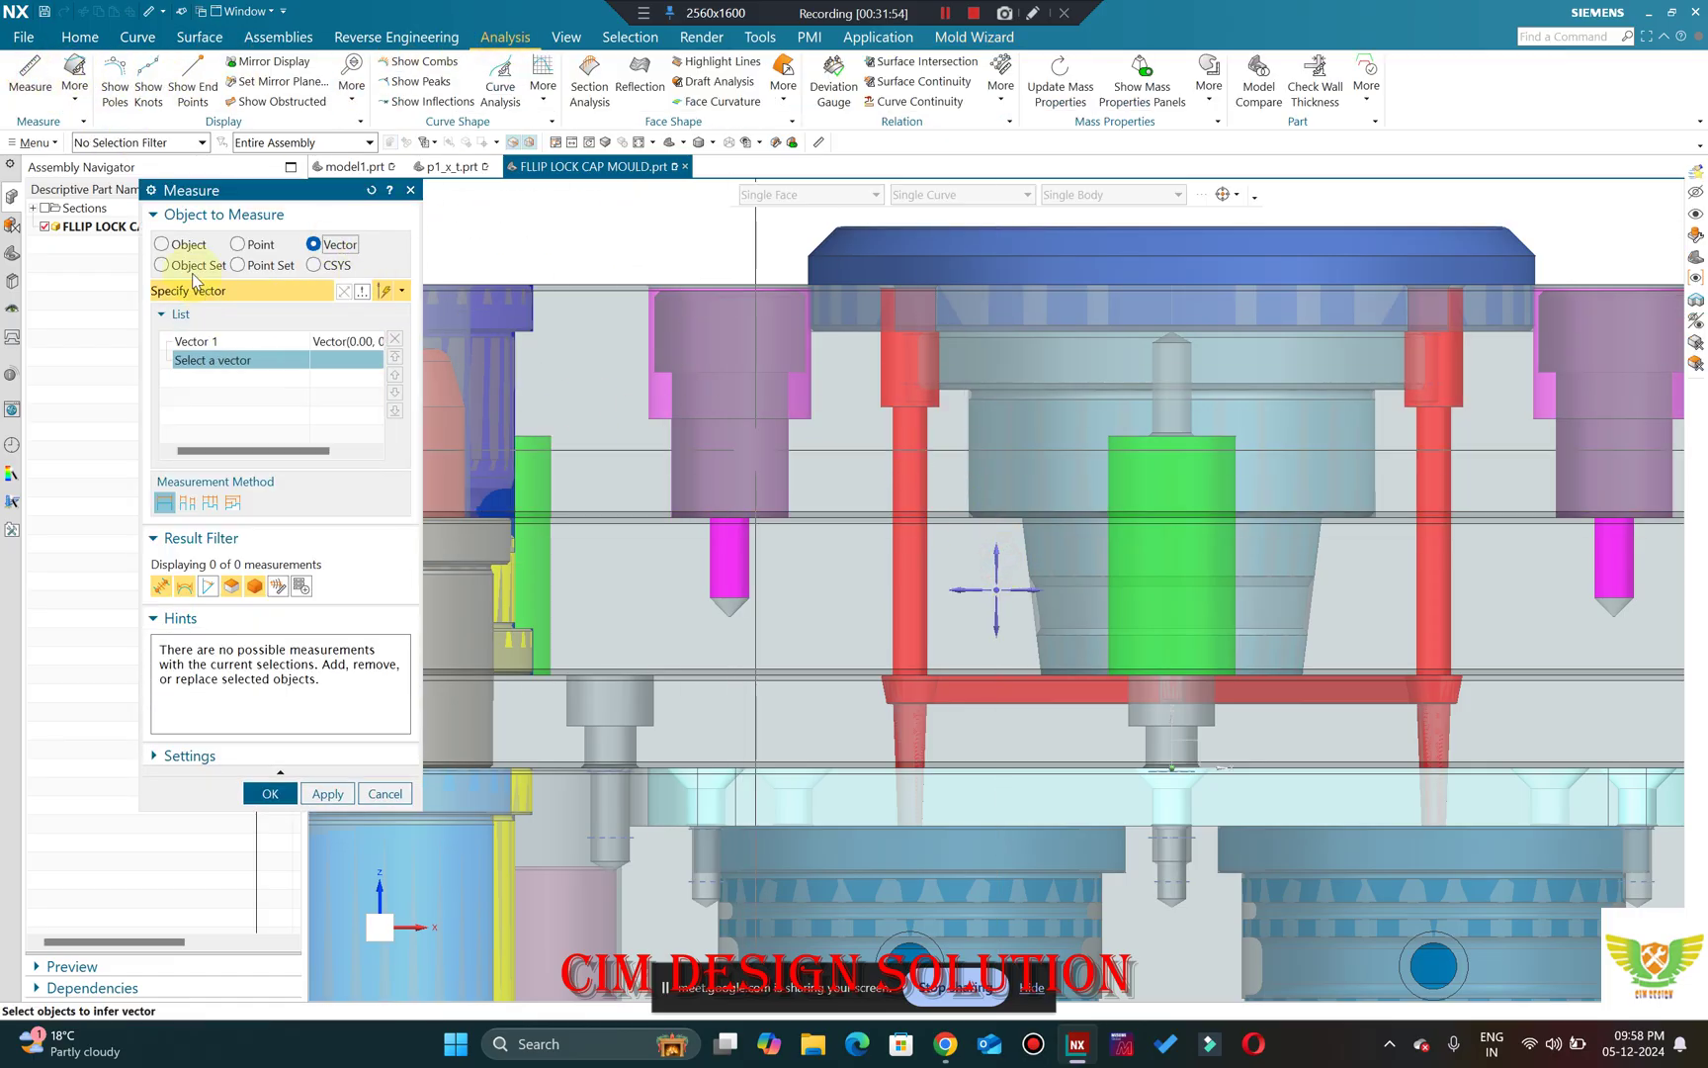
left_click(186, 245)
scroll(601, 366, "up", 2)
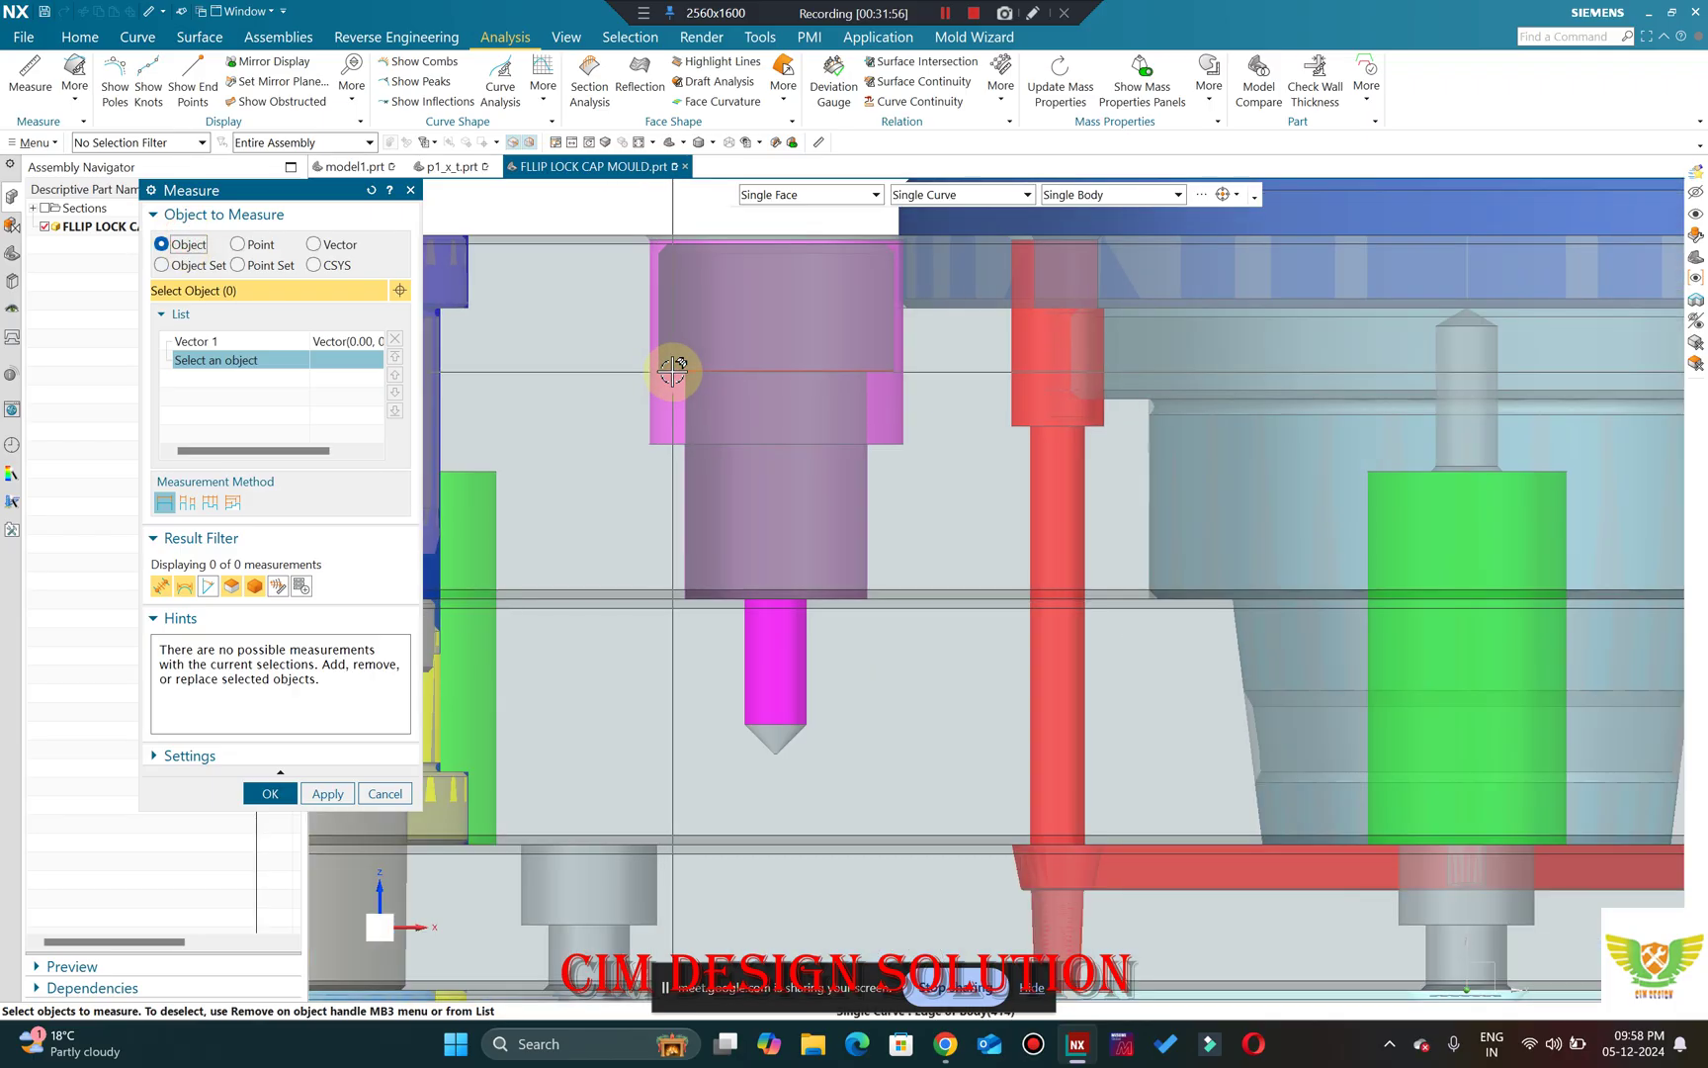
left_click(673, 371)
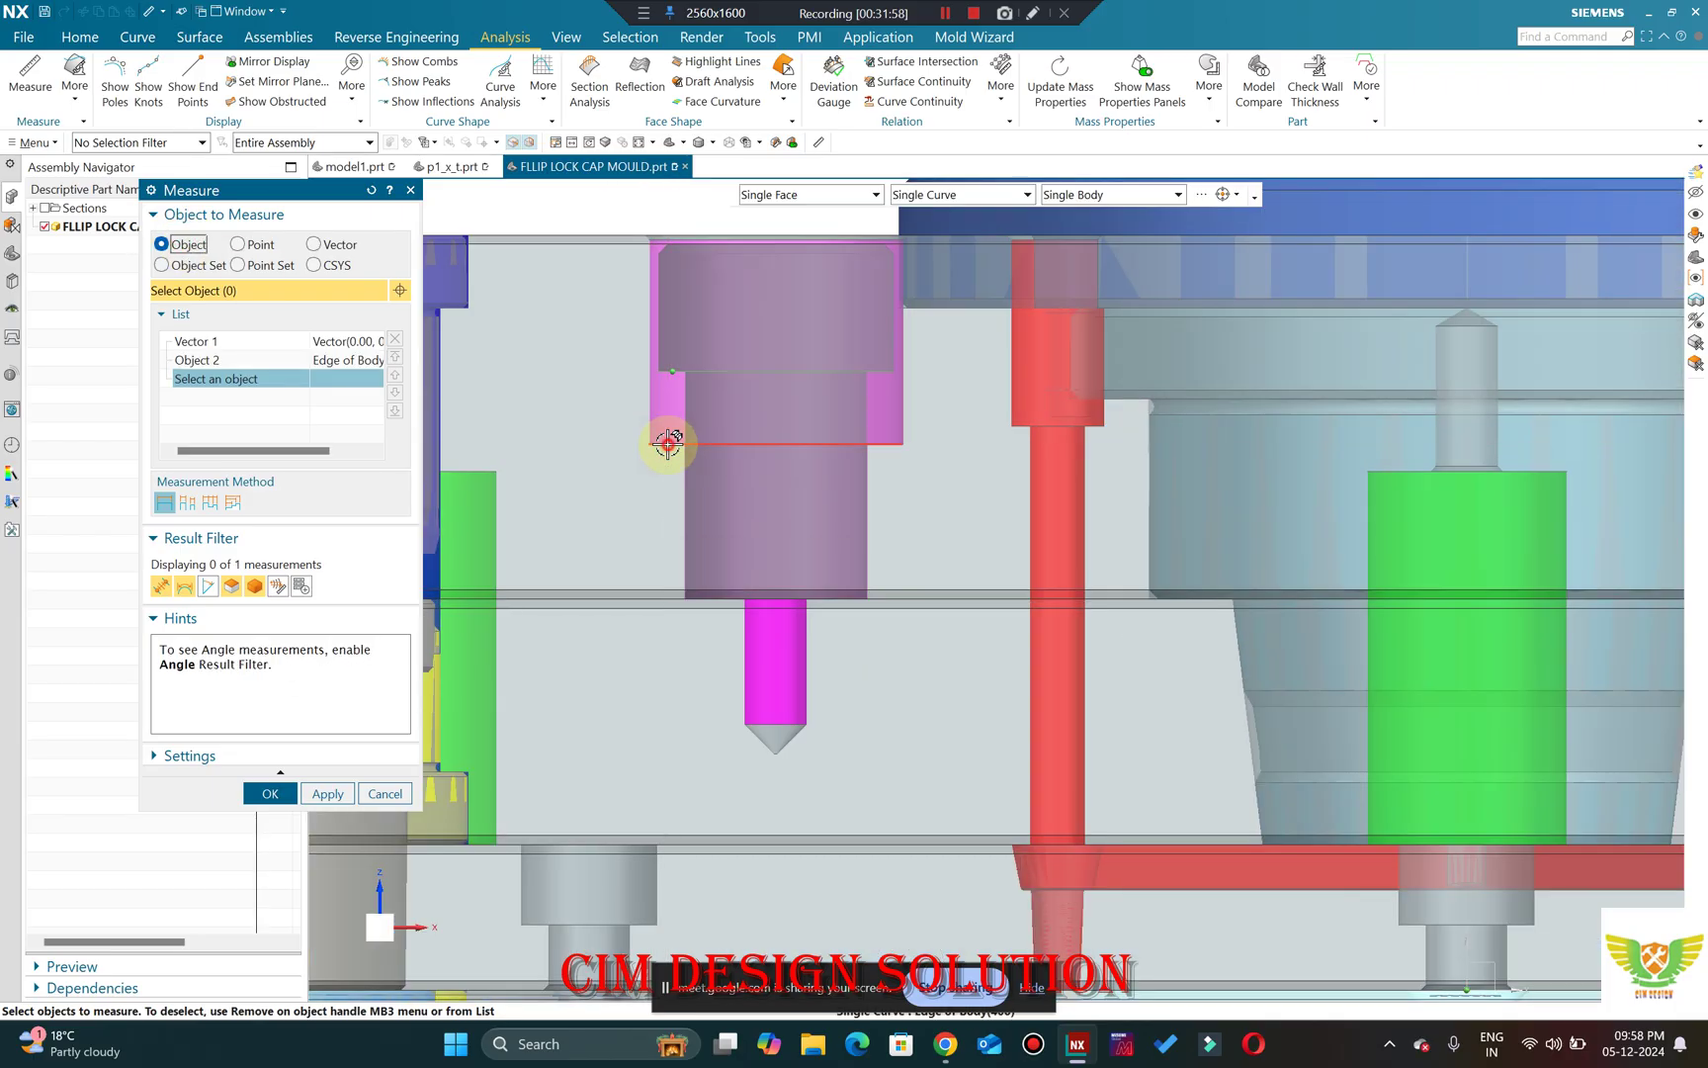
left_click(668, 444)
left_click(386, 681)
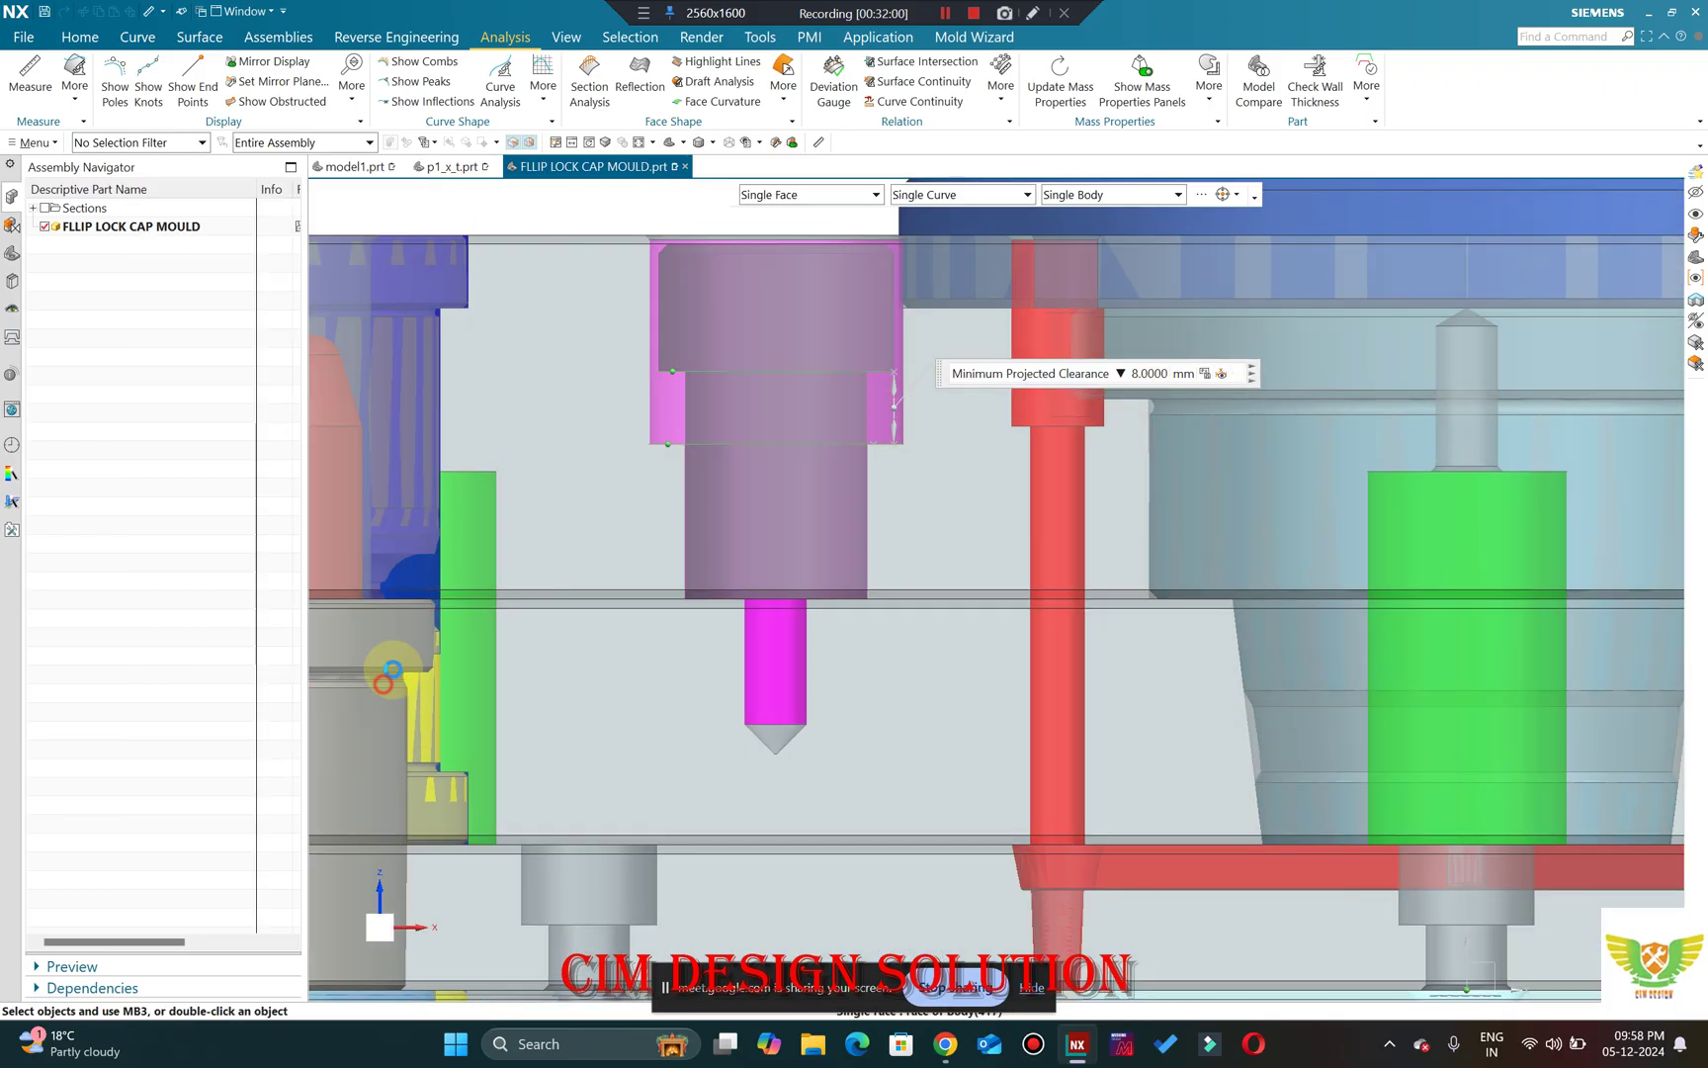
Examine the red runner in the stripper plate and the stepped bolt travel in the closed mould from the front.
scroll(790, 218, "down", 4)
scroll(847, 343, "up", 2)
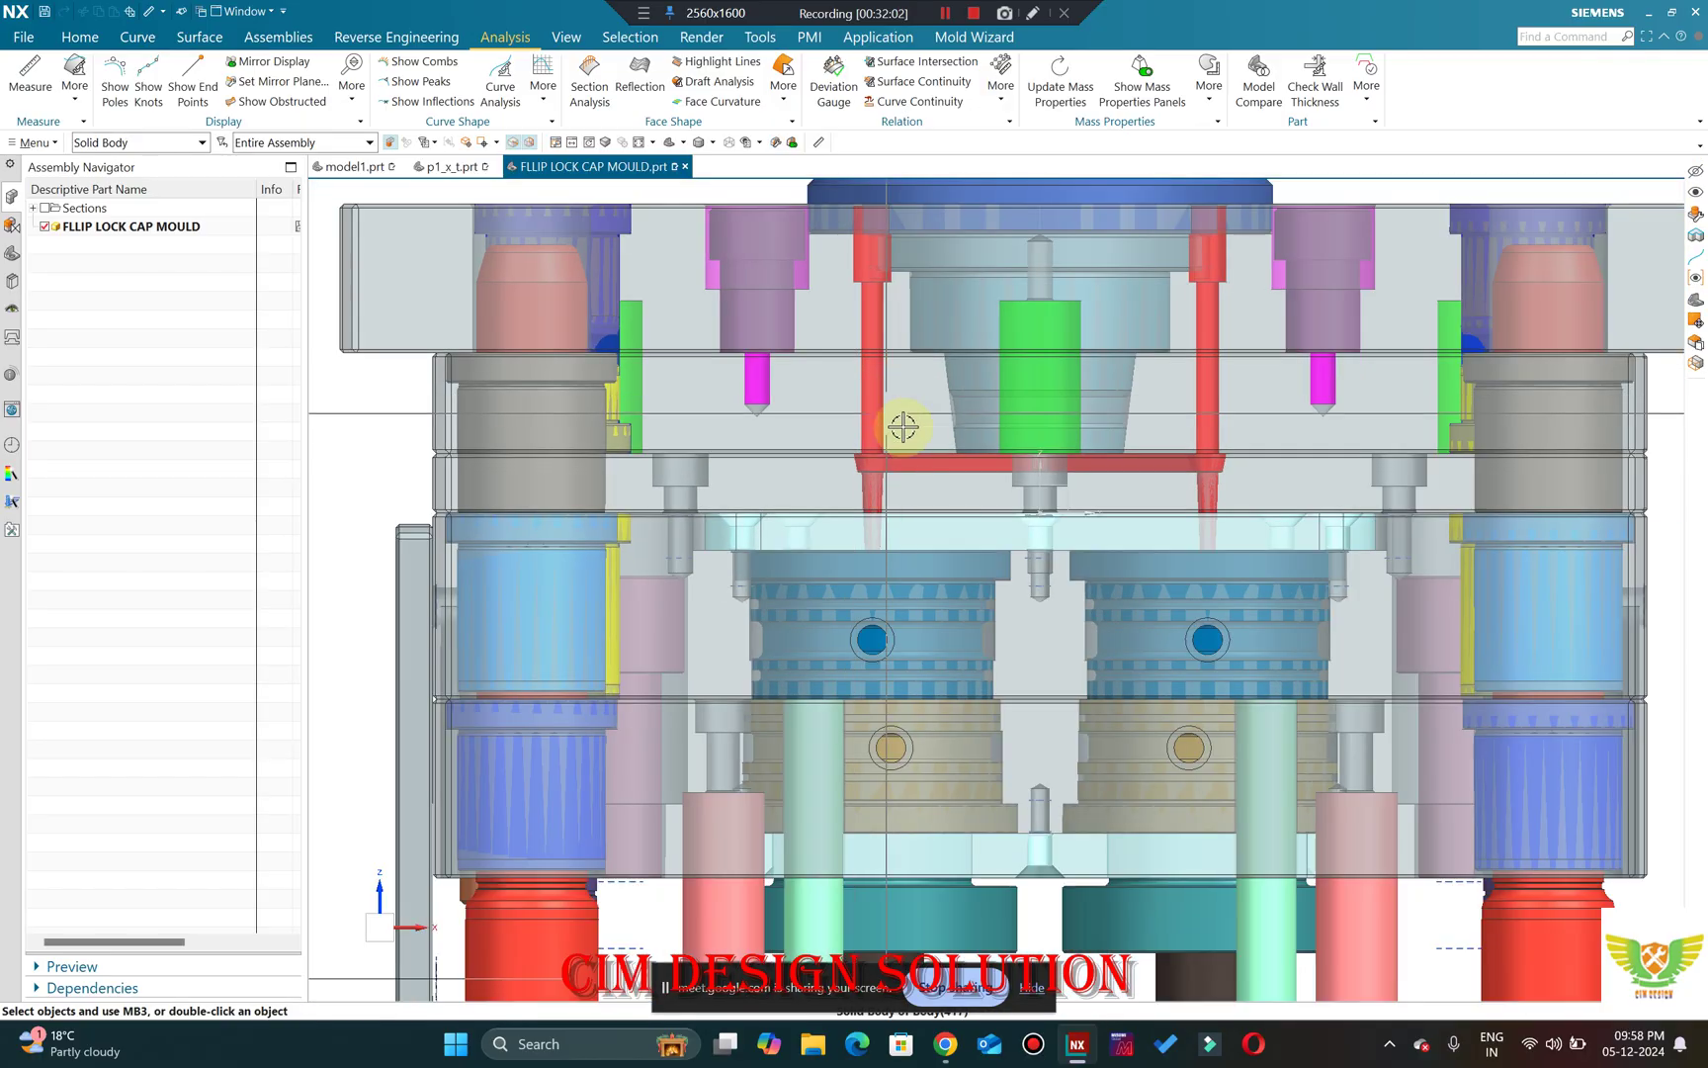
scroll(902, 426, "up", 3)
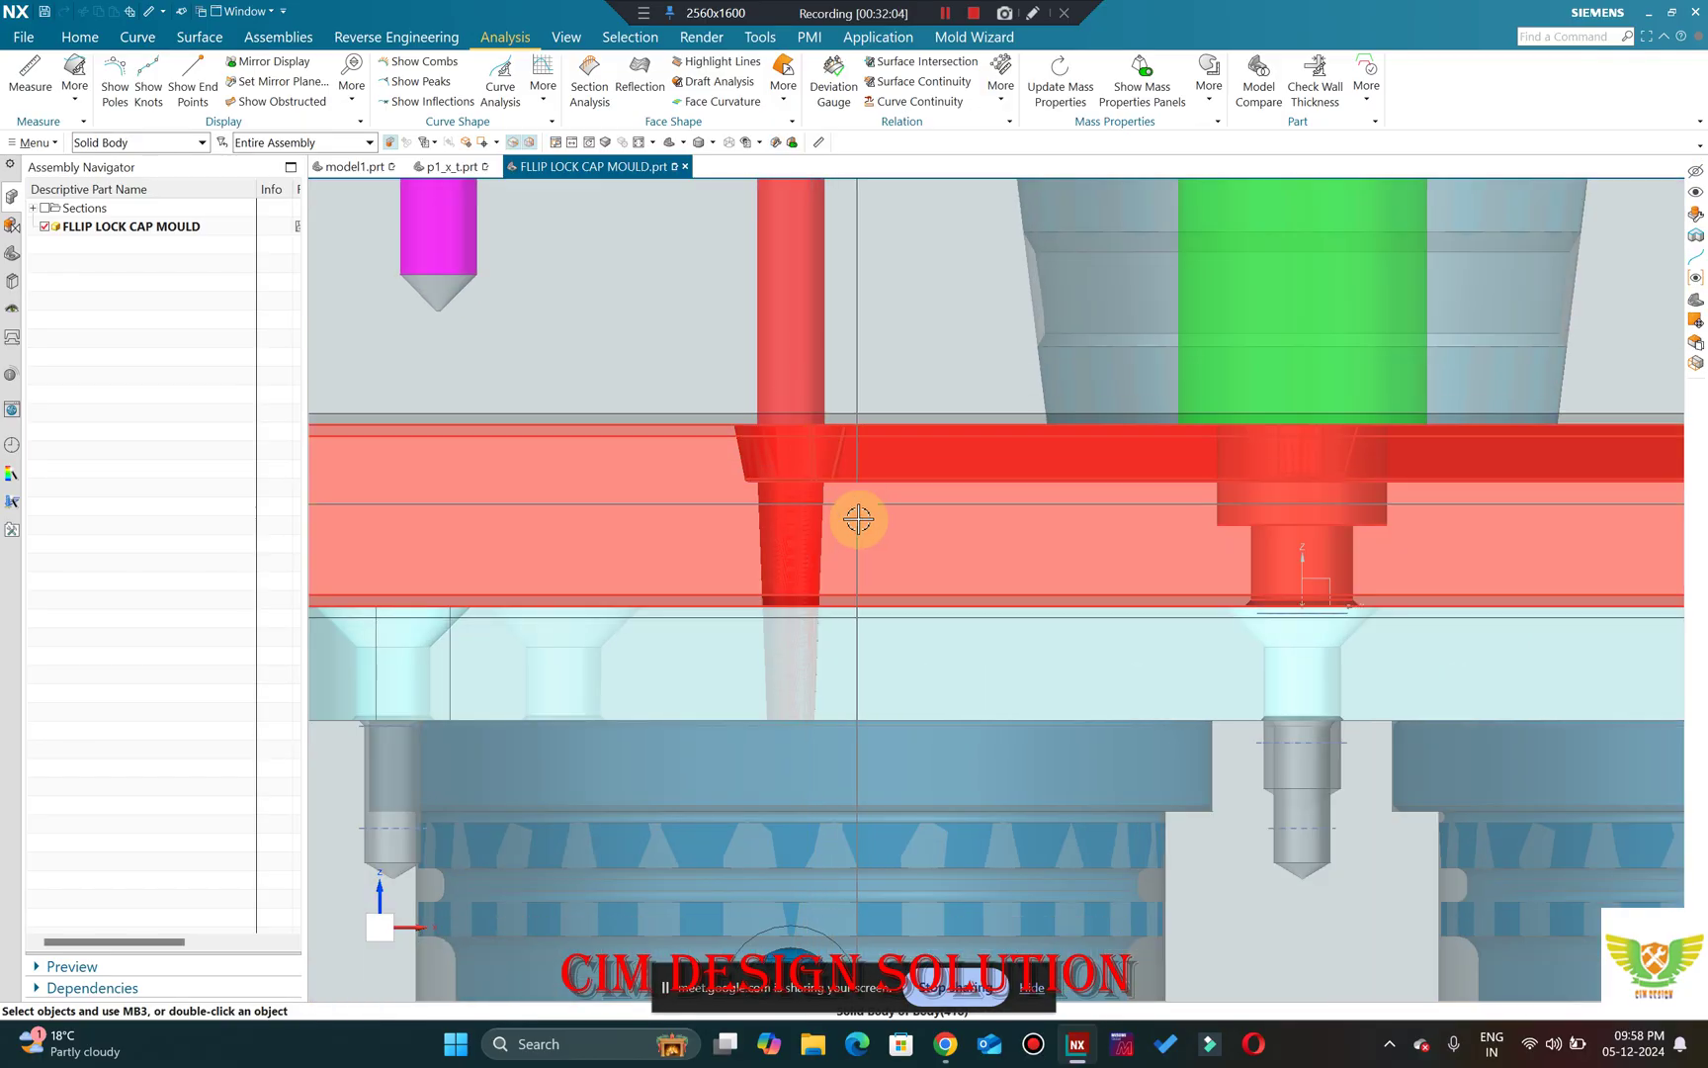
scroll(858, 518, "down", 4)
scroll(761, 351, "up", 5)
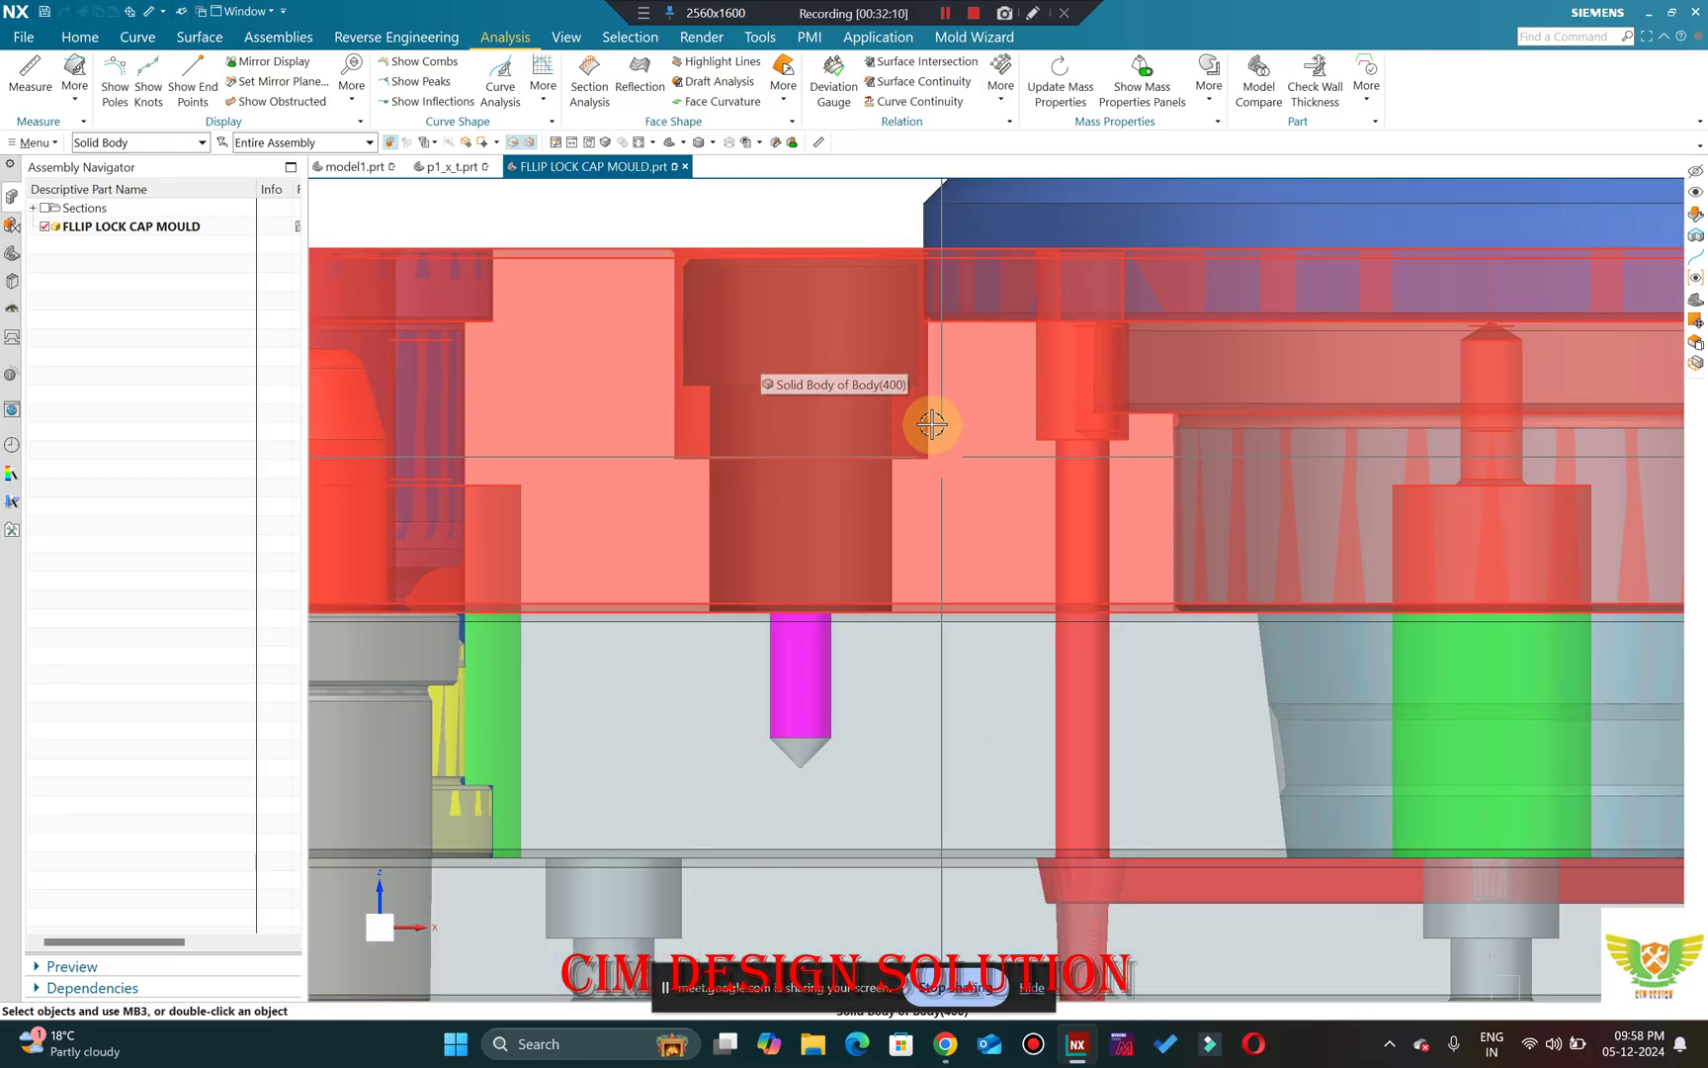
scroll(707, 406, "down", 5)
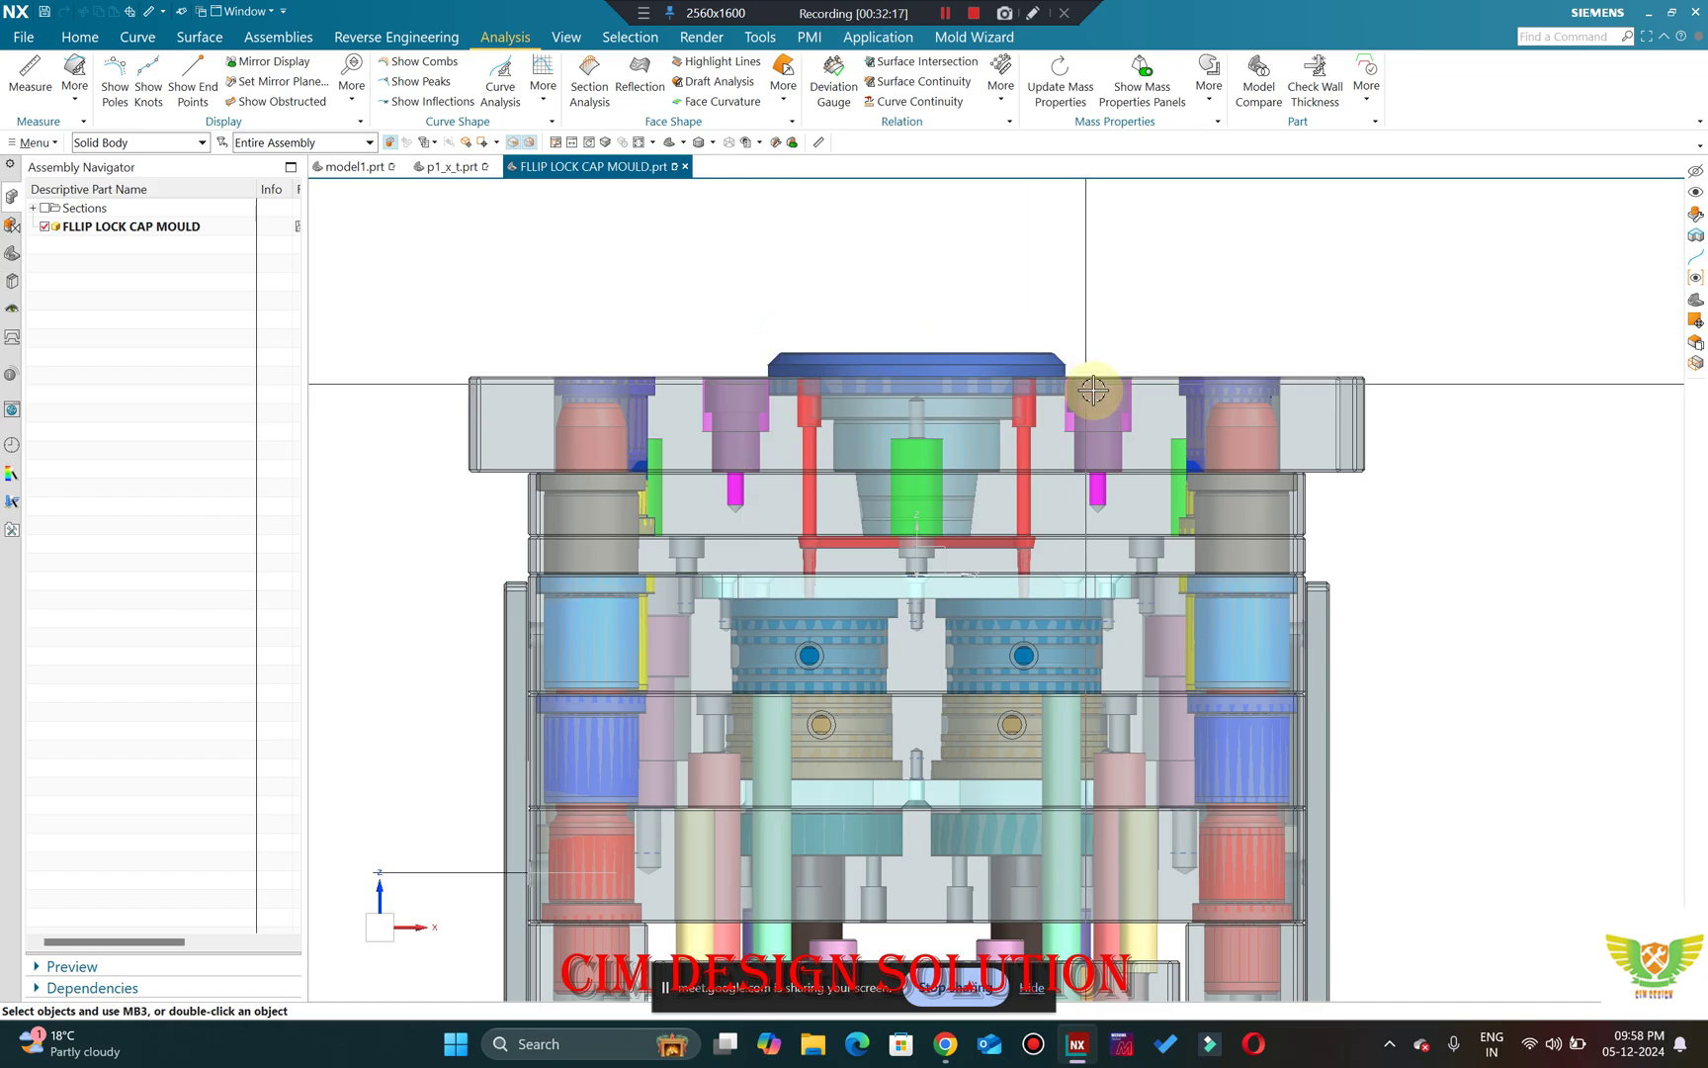
scroll(1087, 369, "up", 3)
scroll(1052, 381, "down", 2)
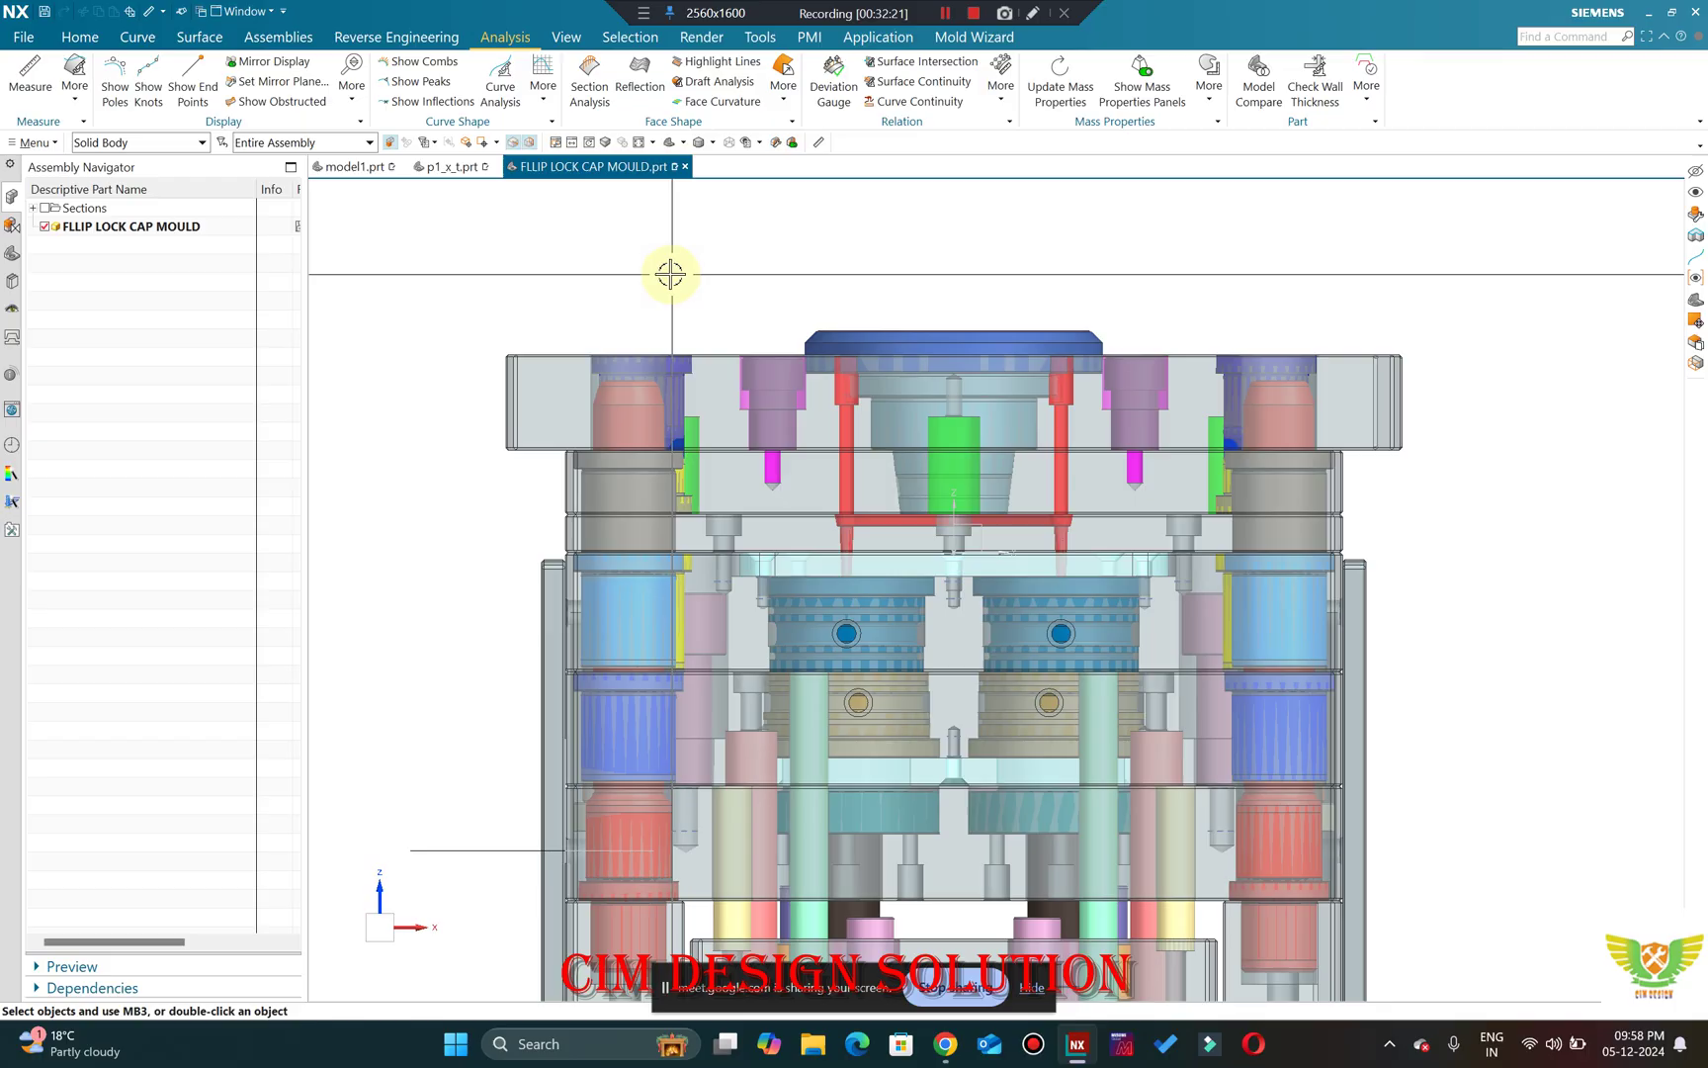
scroll(692, 287, "down", 5)
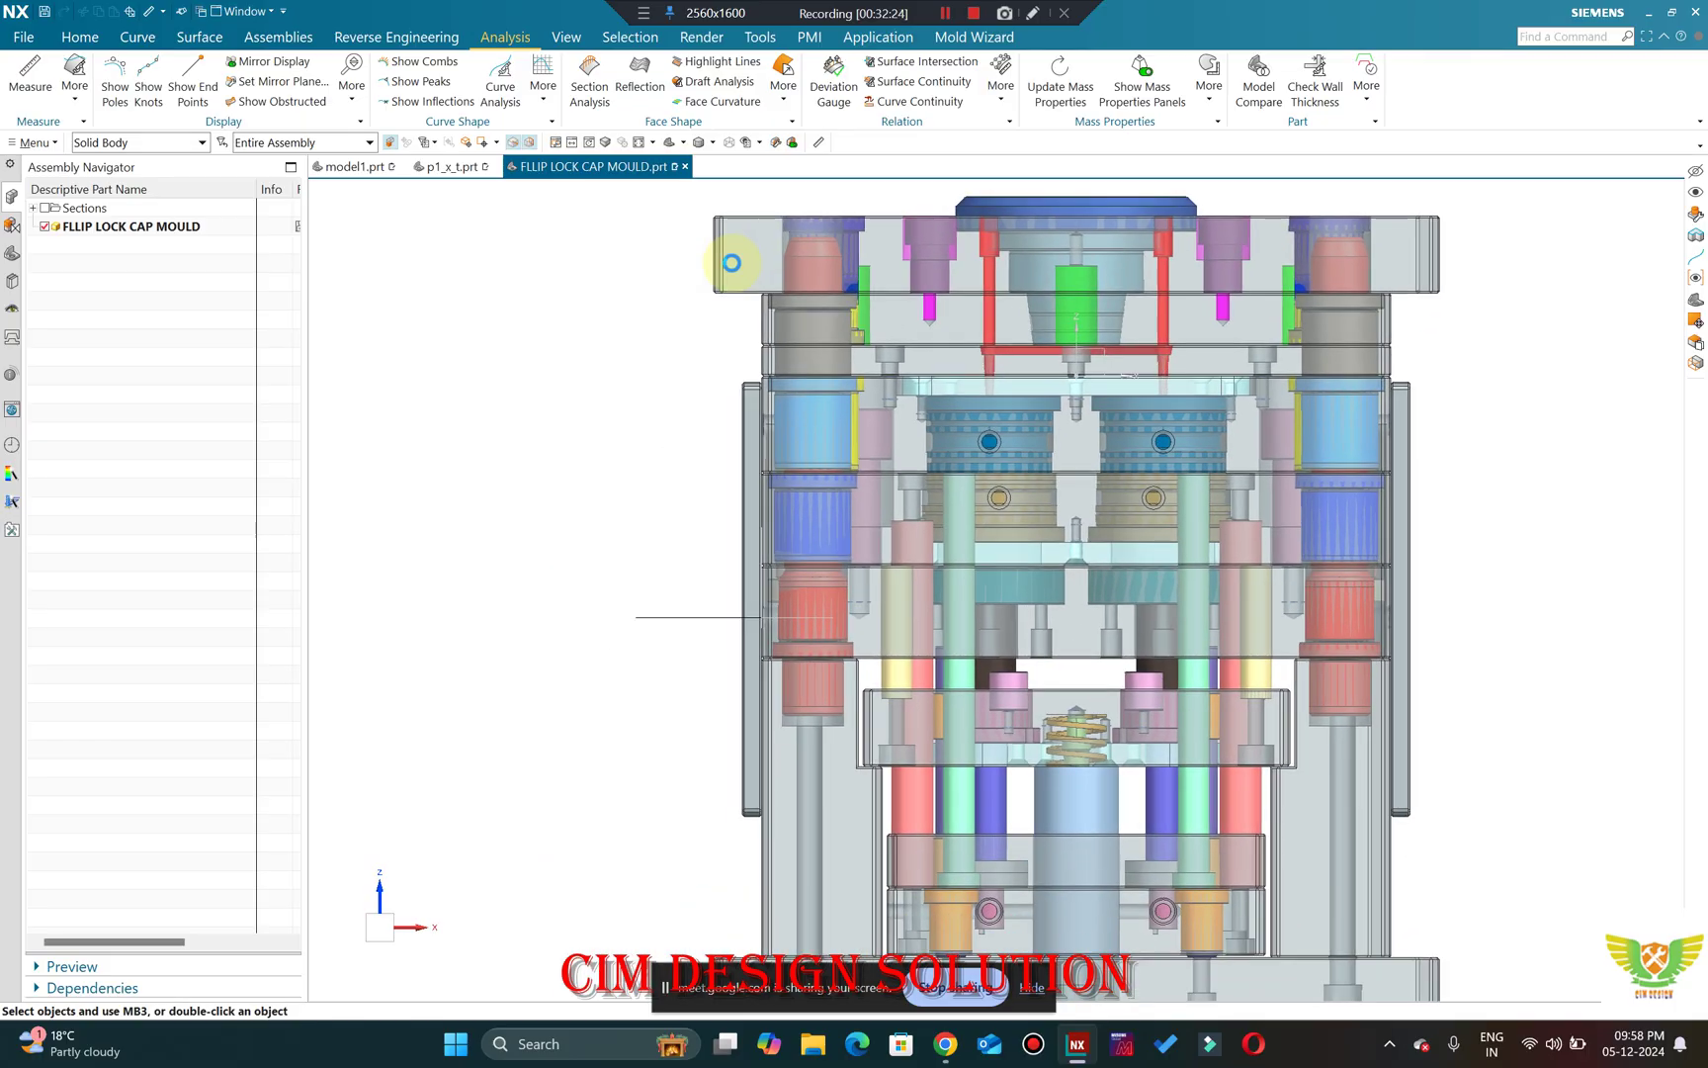
scroll(767, 279, "up", 5)
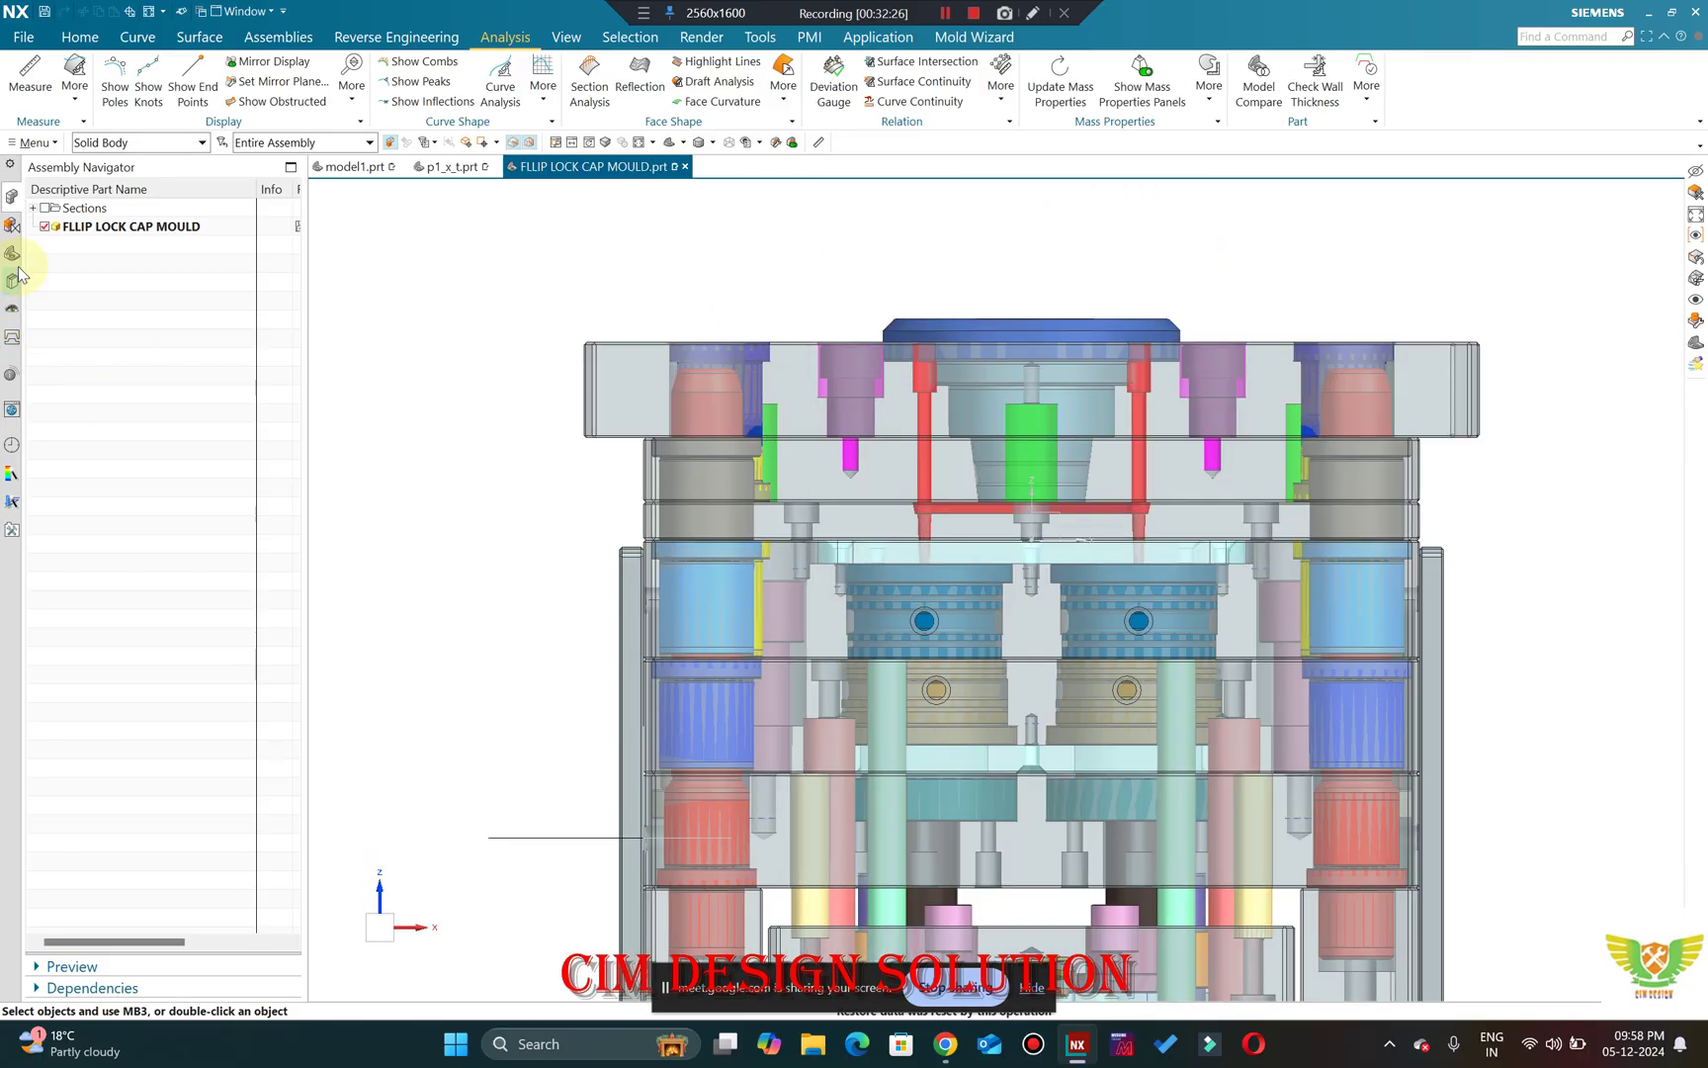
Make Move Object (677) the current feature to show the mould's first plate opening.
left_click(13, 253)
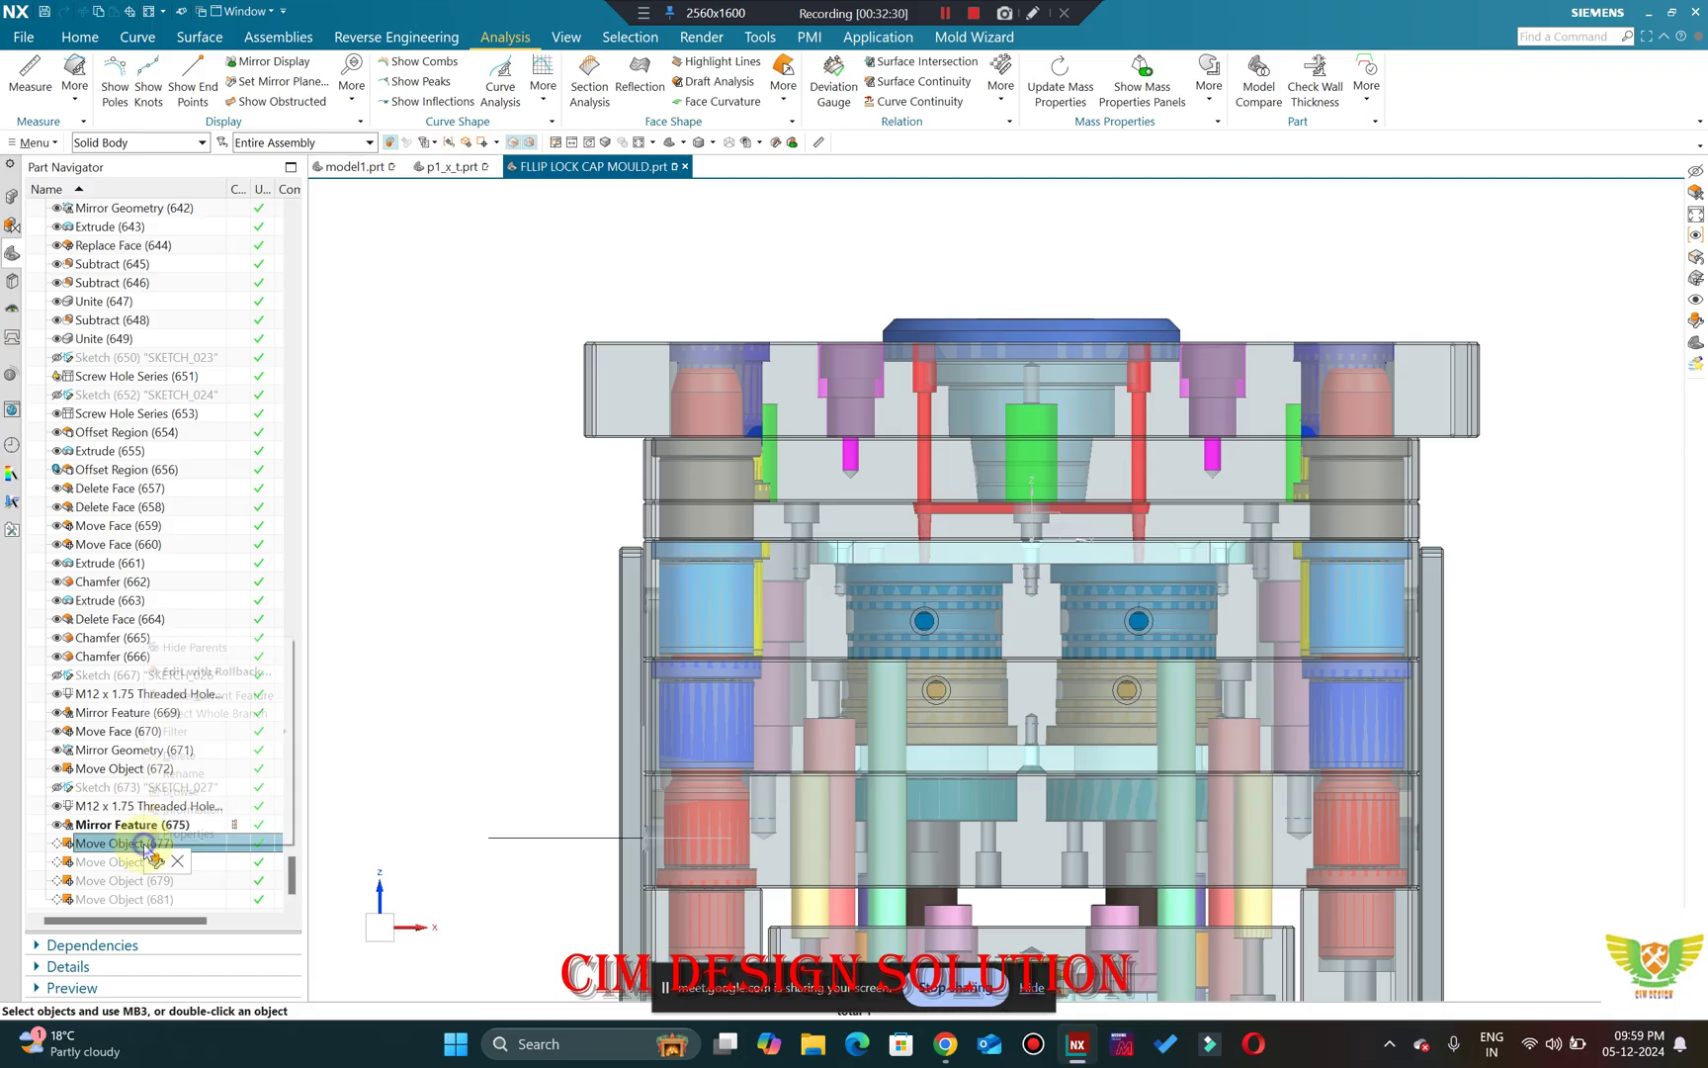
left_click(208, 695)
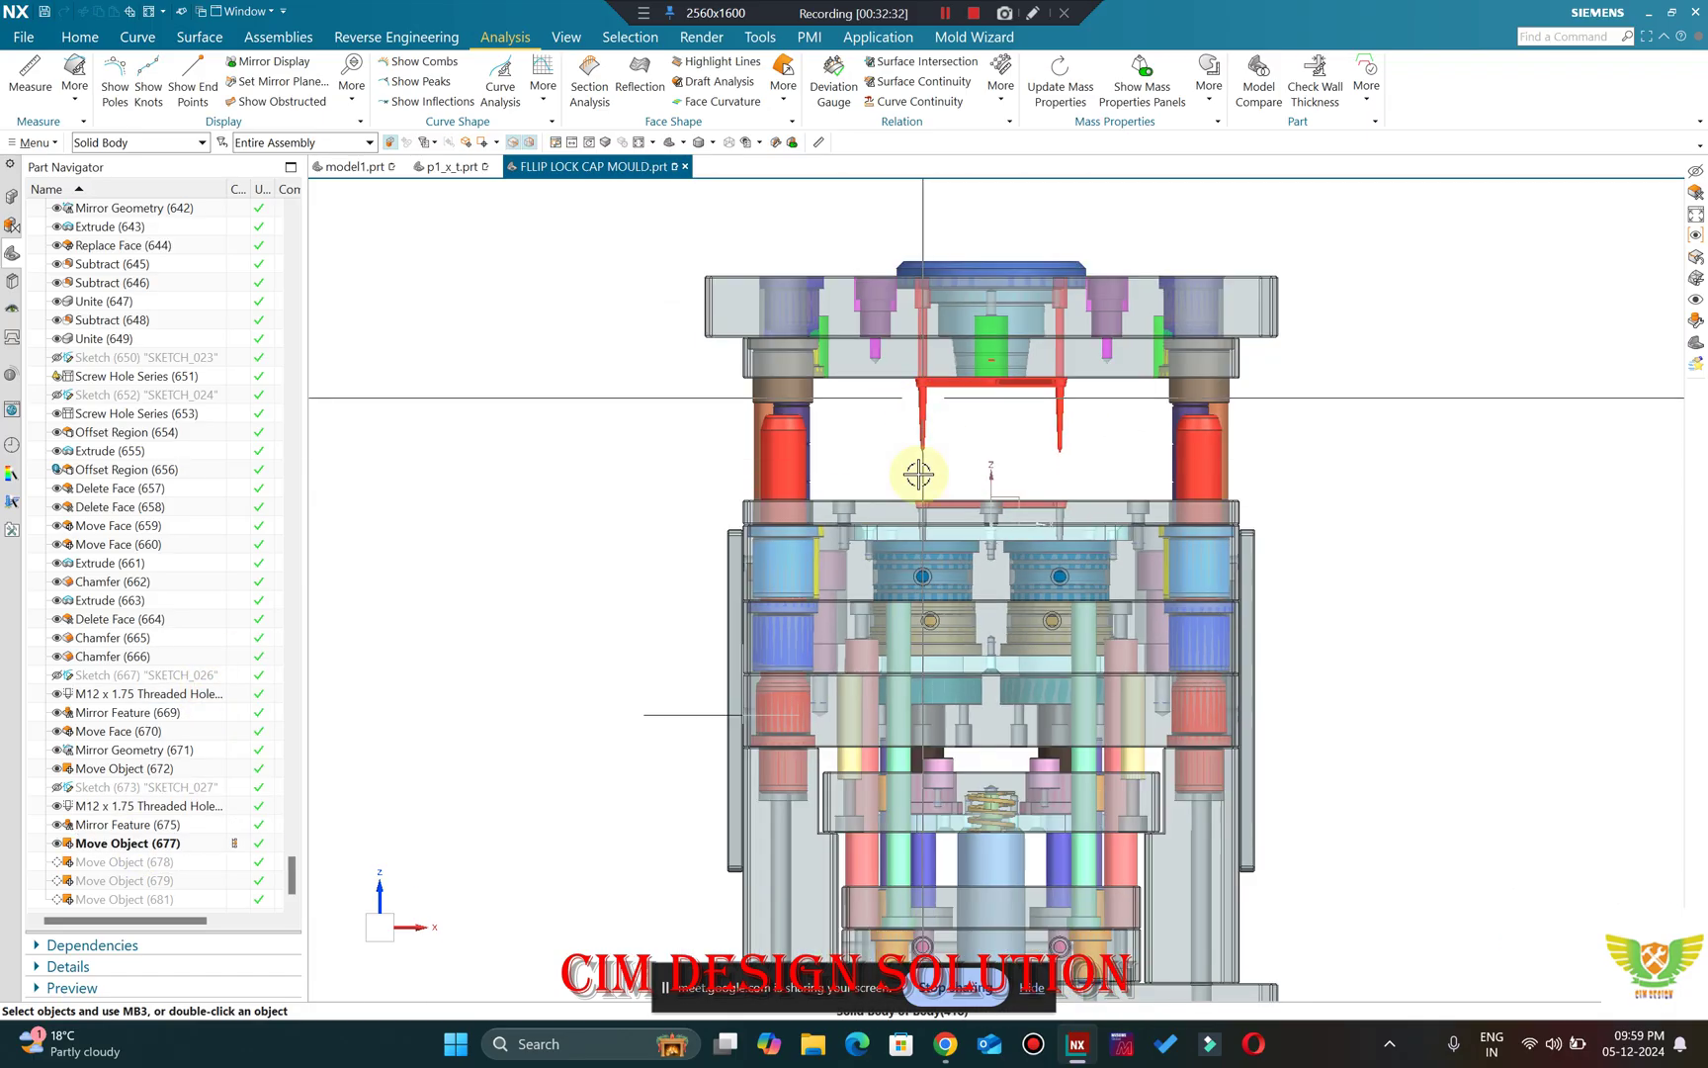
scroll(918, 475, "up", 3)
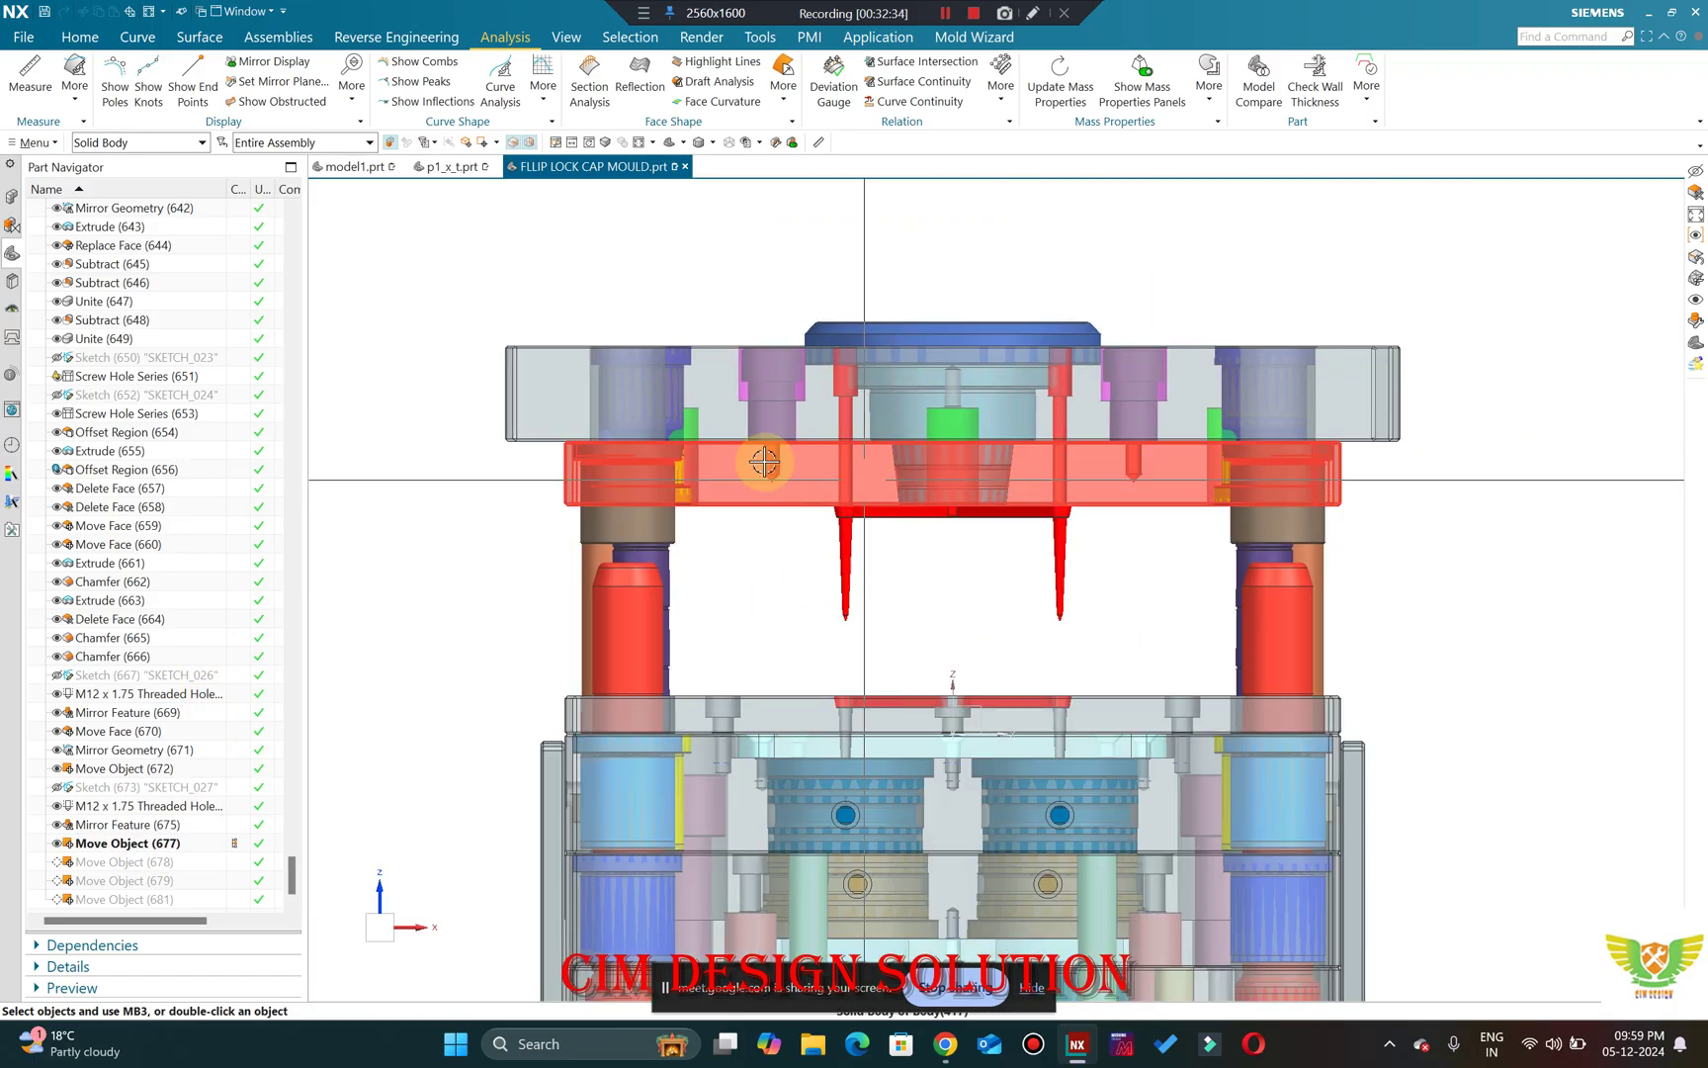
Examine the stepped bolts, sprue pullers and runner at the first opening, from the front and from above.
scroll(727, 381, "up", 5)
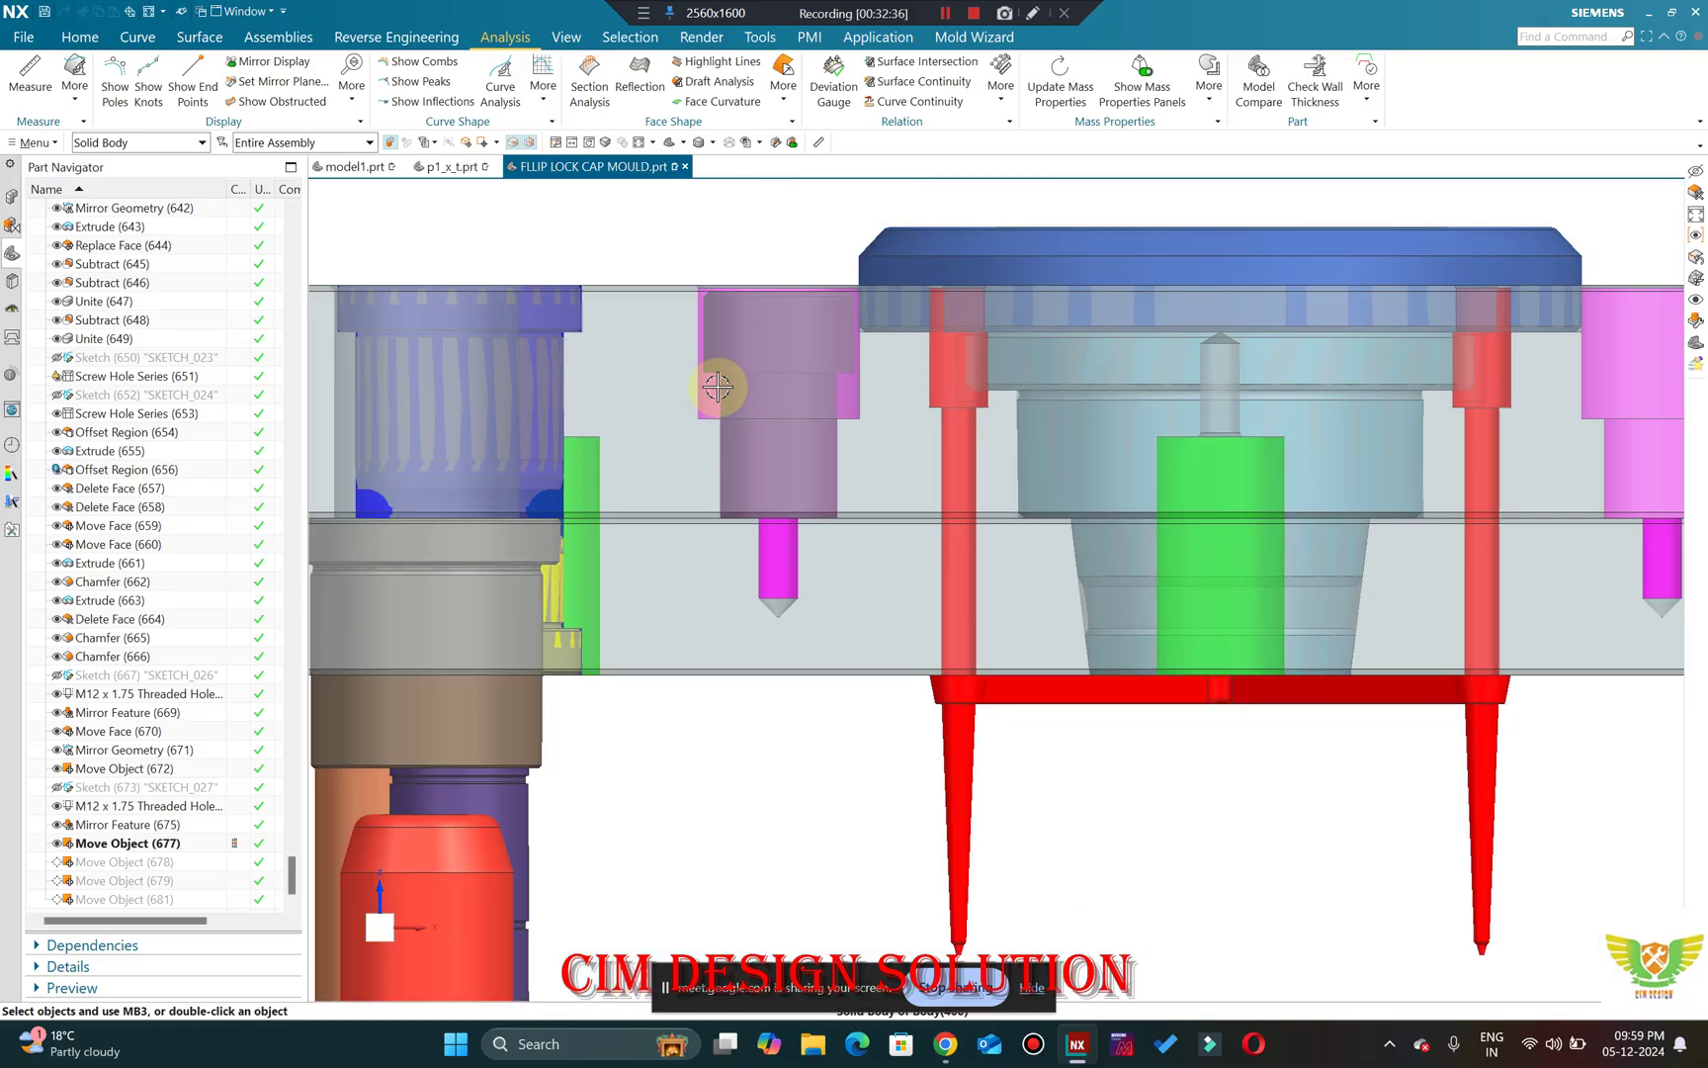
scroll(718, 386, "down", 2)
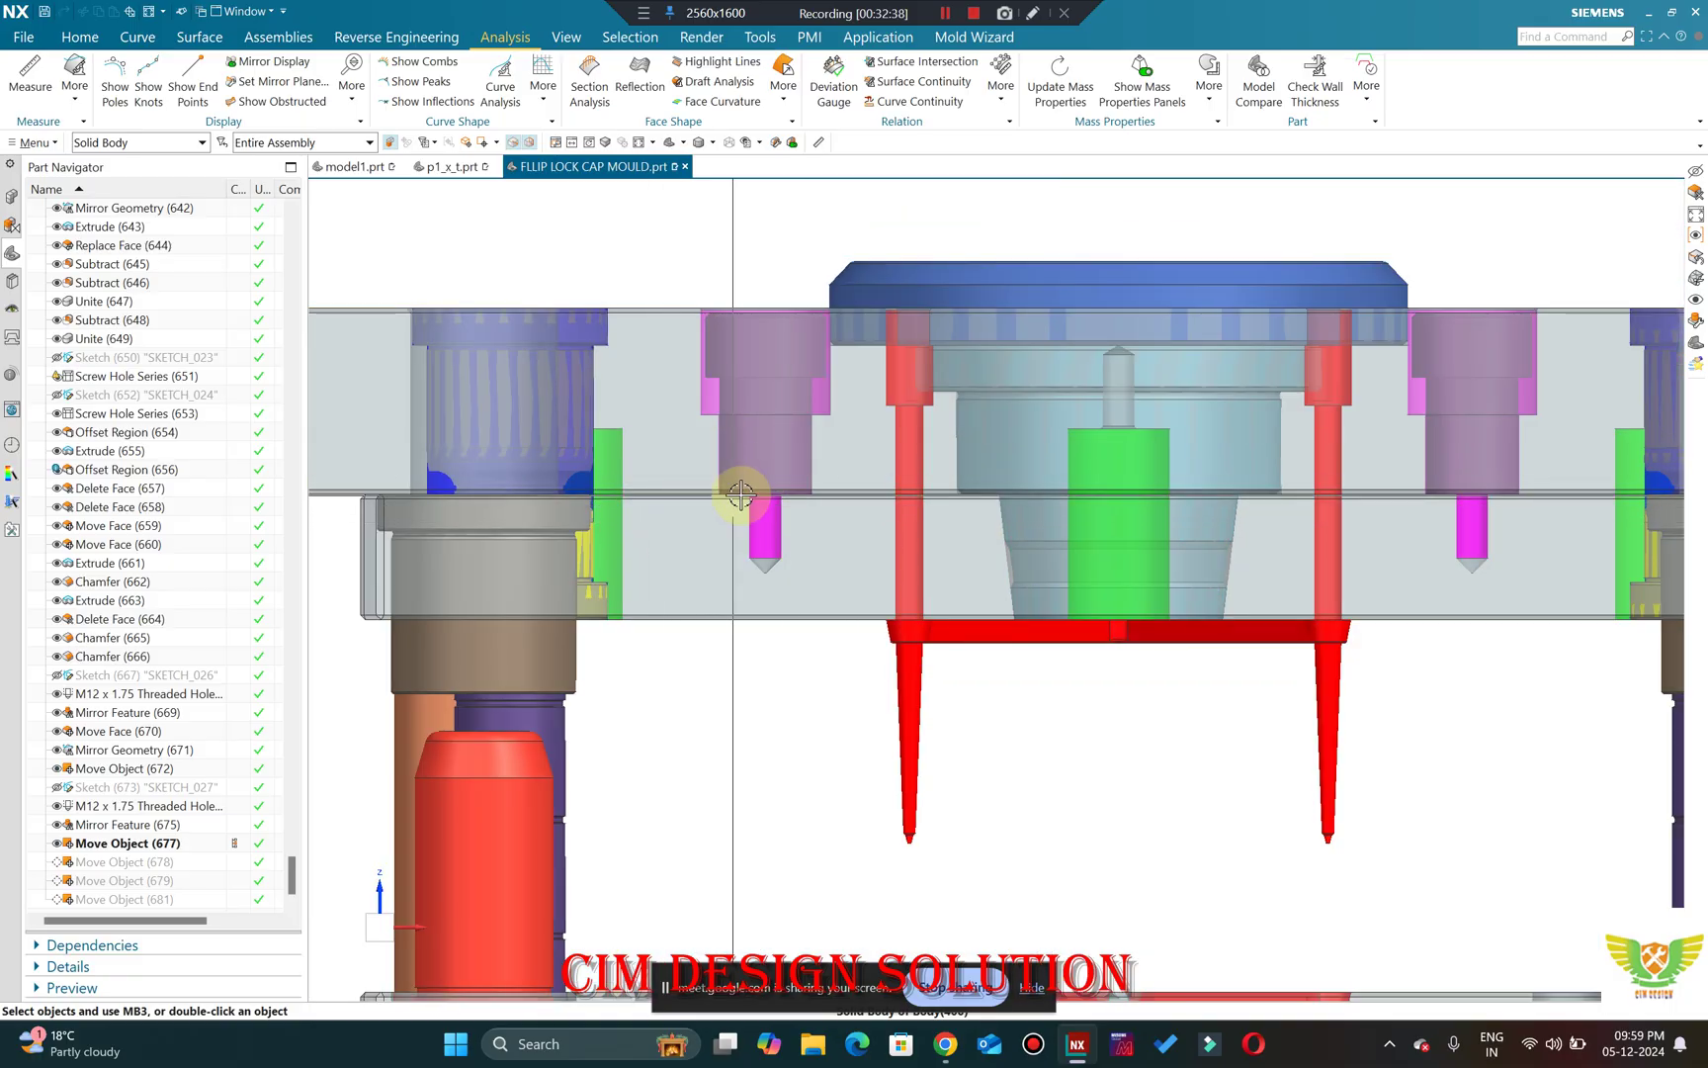
scroll(761, 510, "down", 2)
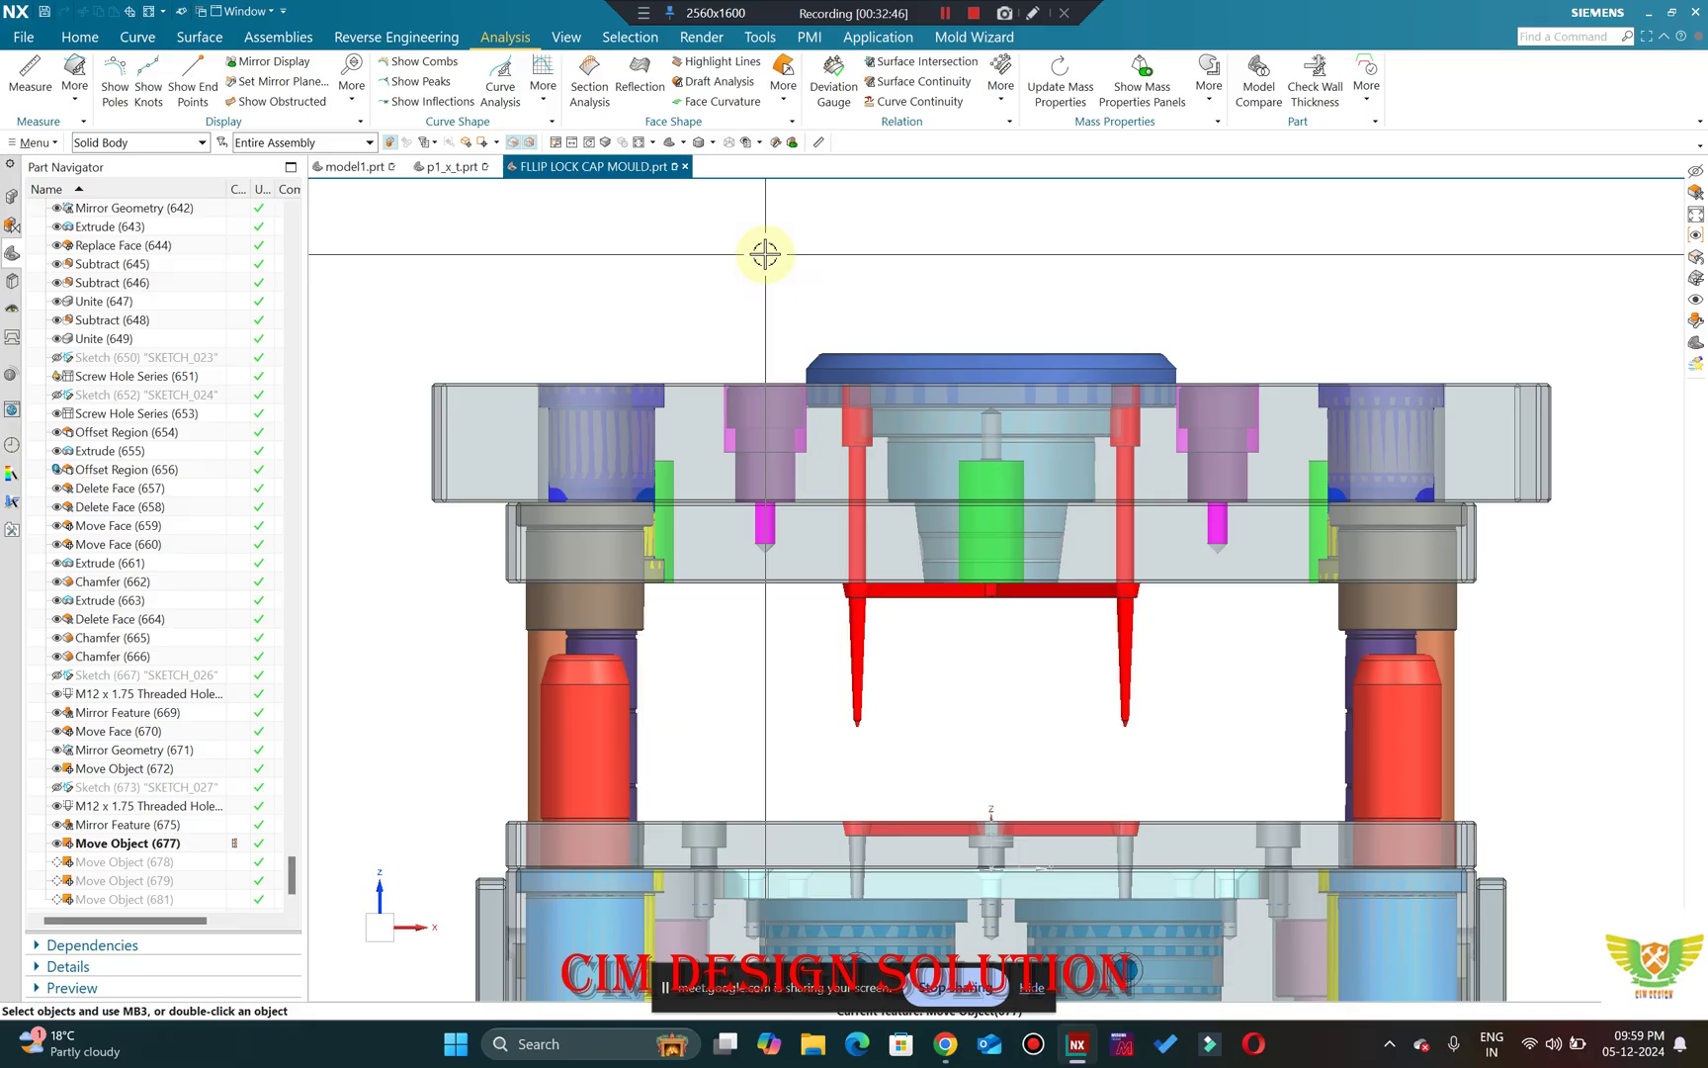
scroll(853, 332, "down", 1)
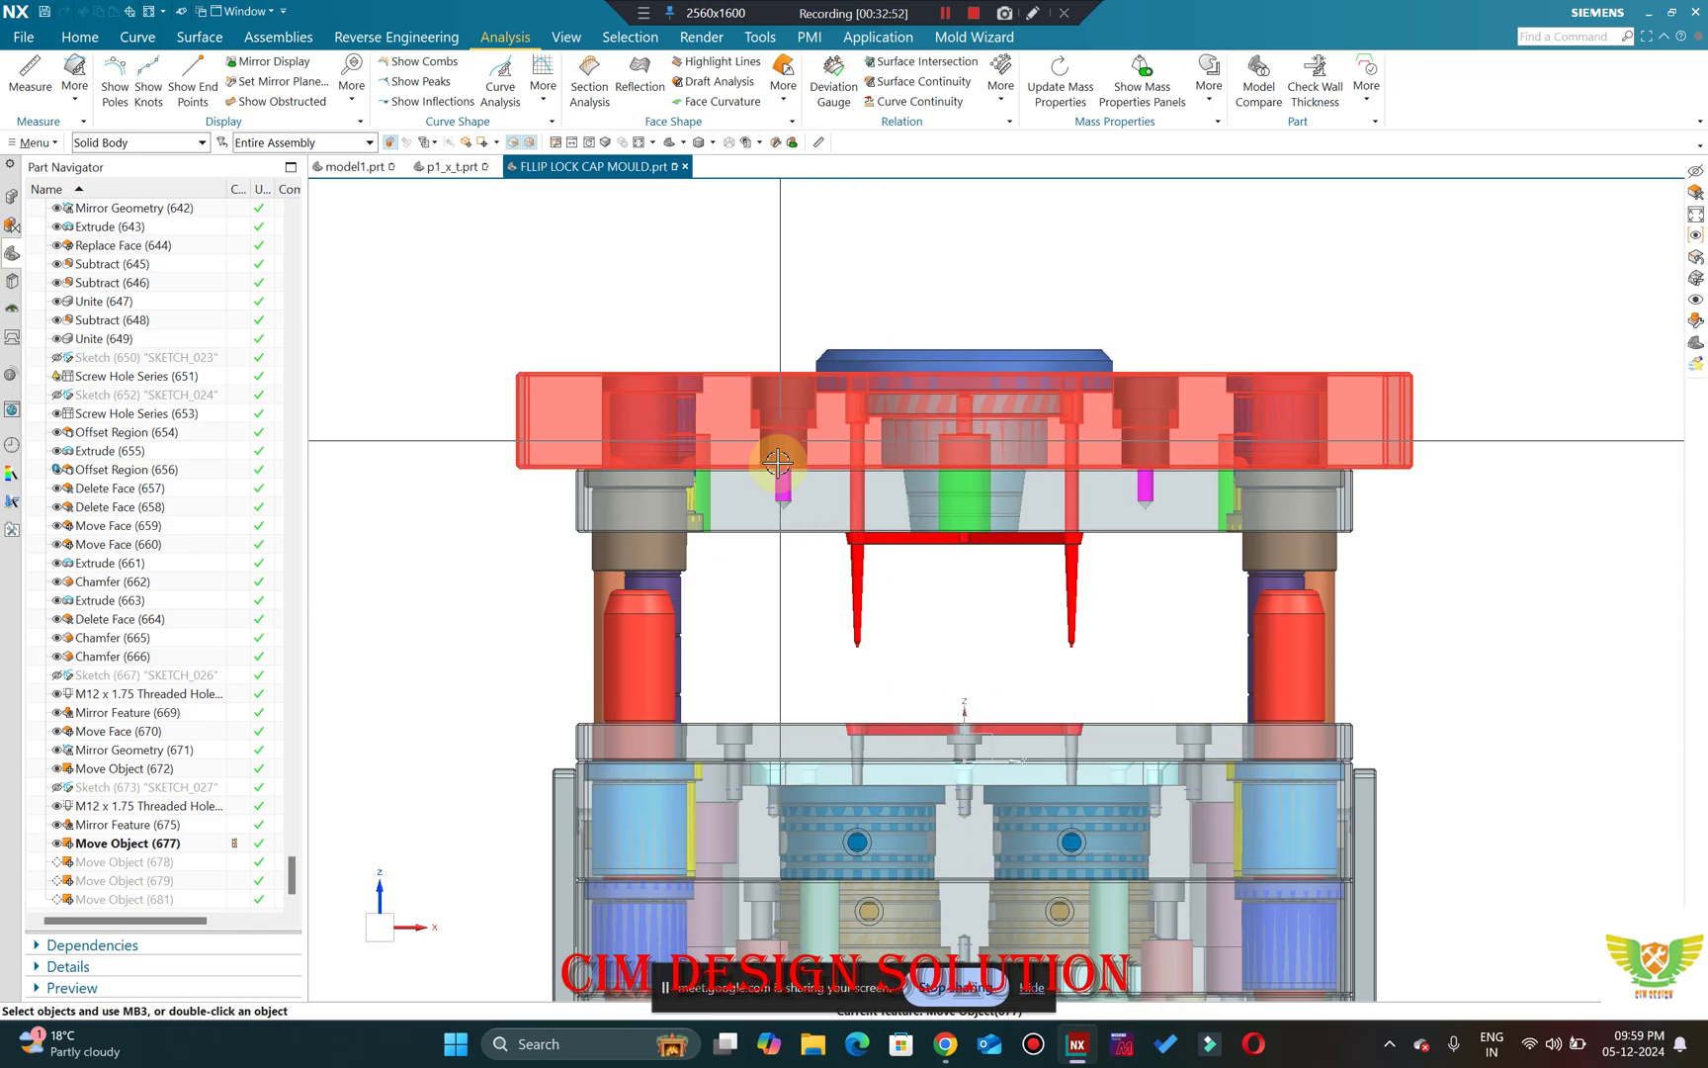
scroll(910, 583, "up", 4)
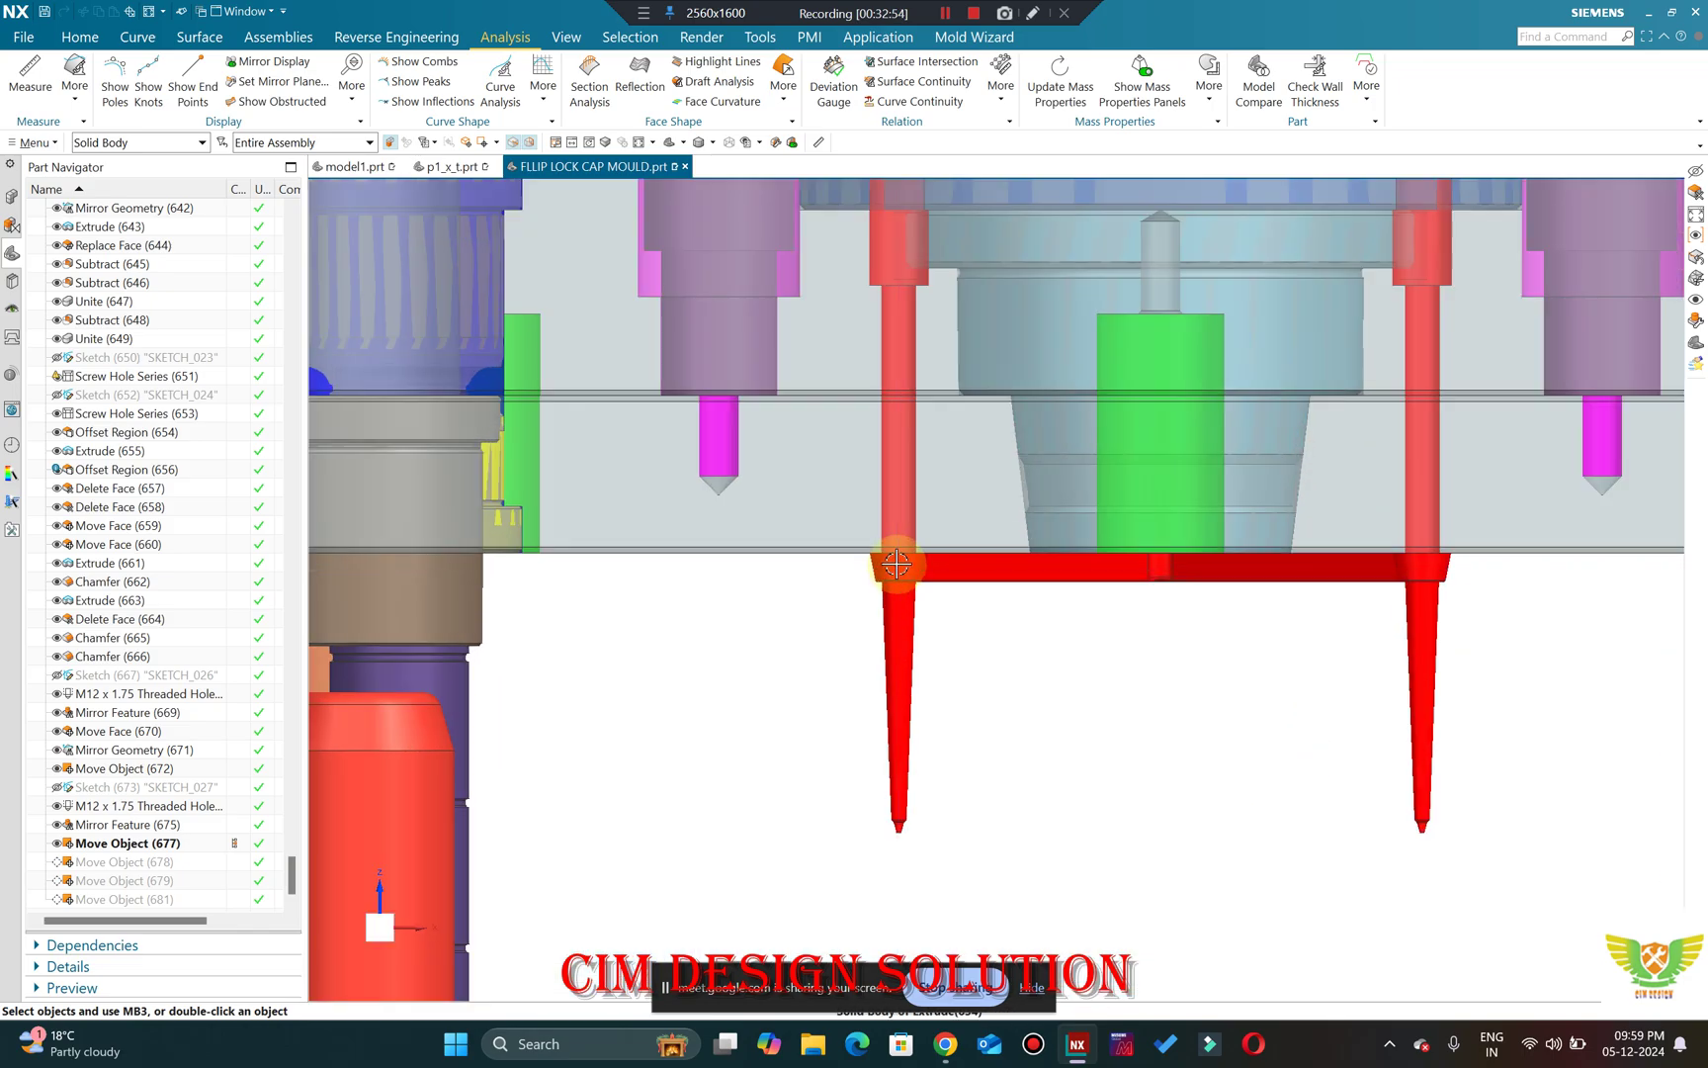
scroll(896, 565, "up", 1)
scroll(894, 554, "down", 3)
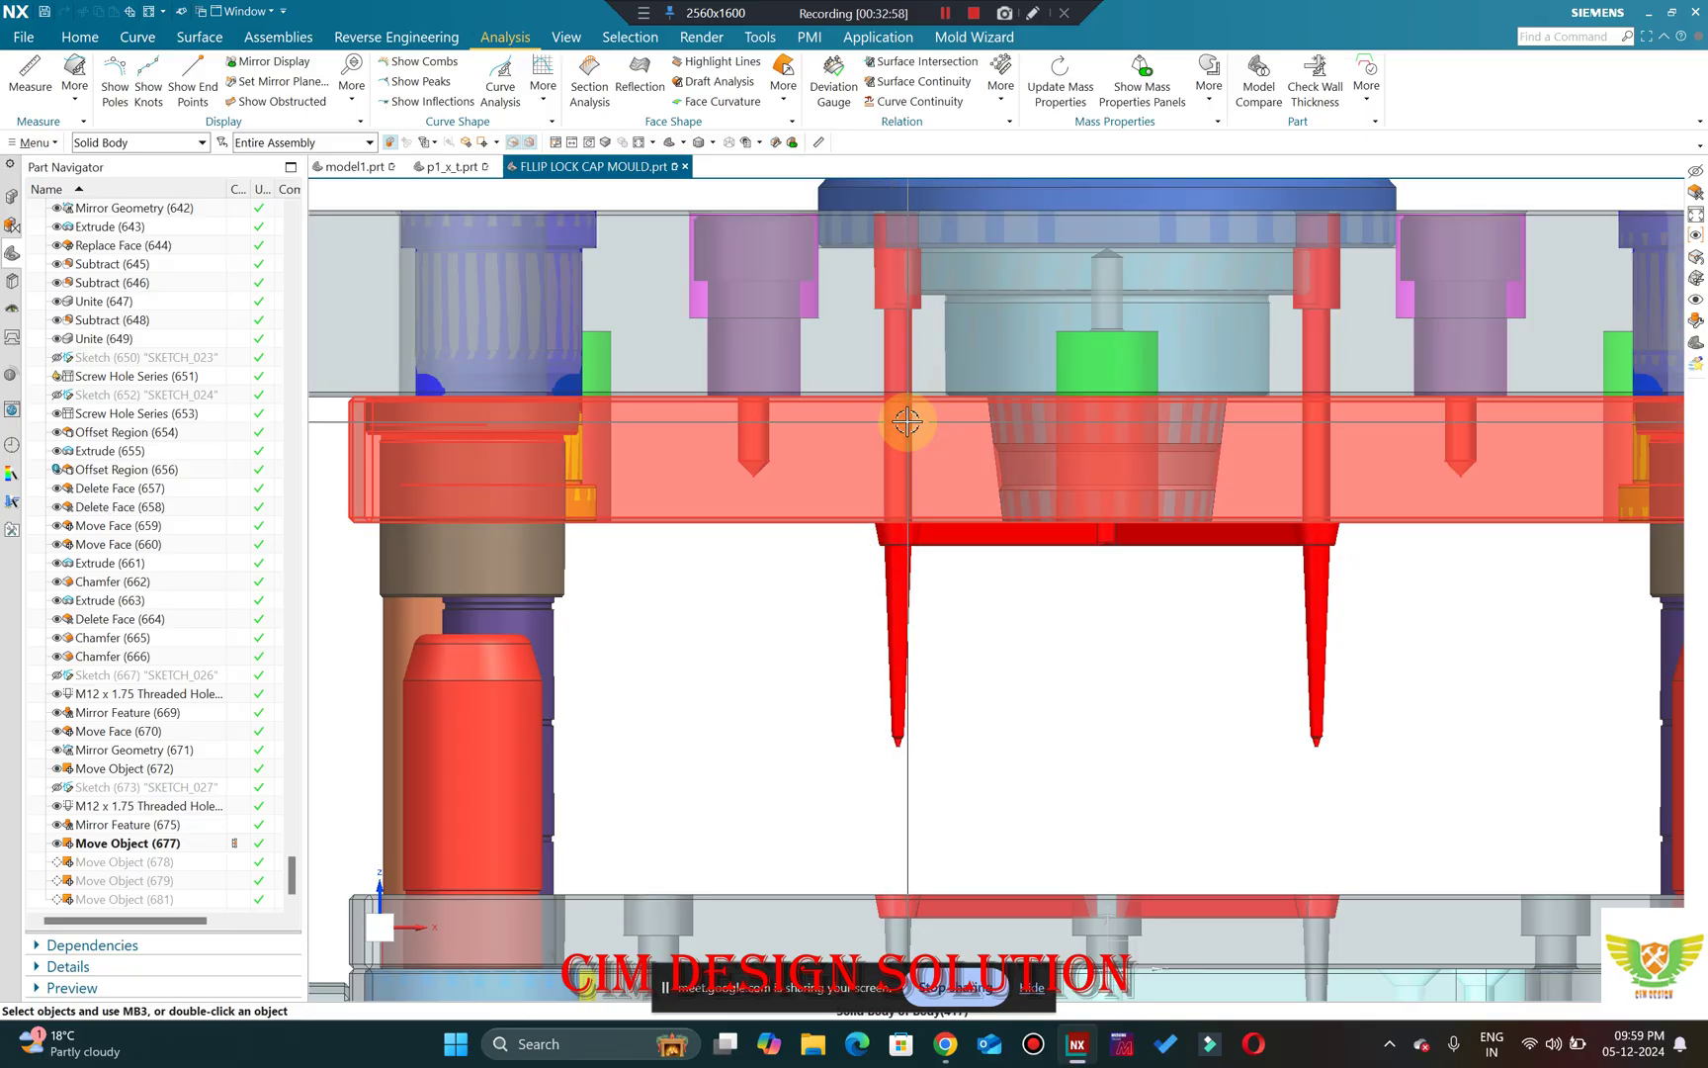
scroll(892, 539, "down", 1)
scroll(890, 532, "down", 1)
middle_click_drag(934, 592, 922, 745)
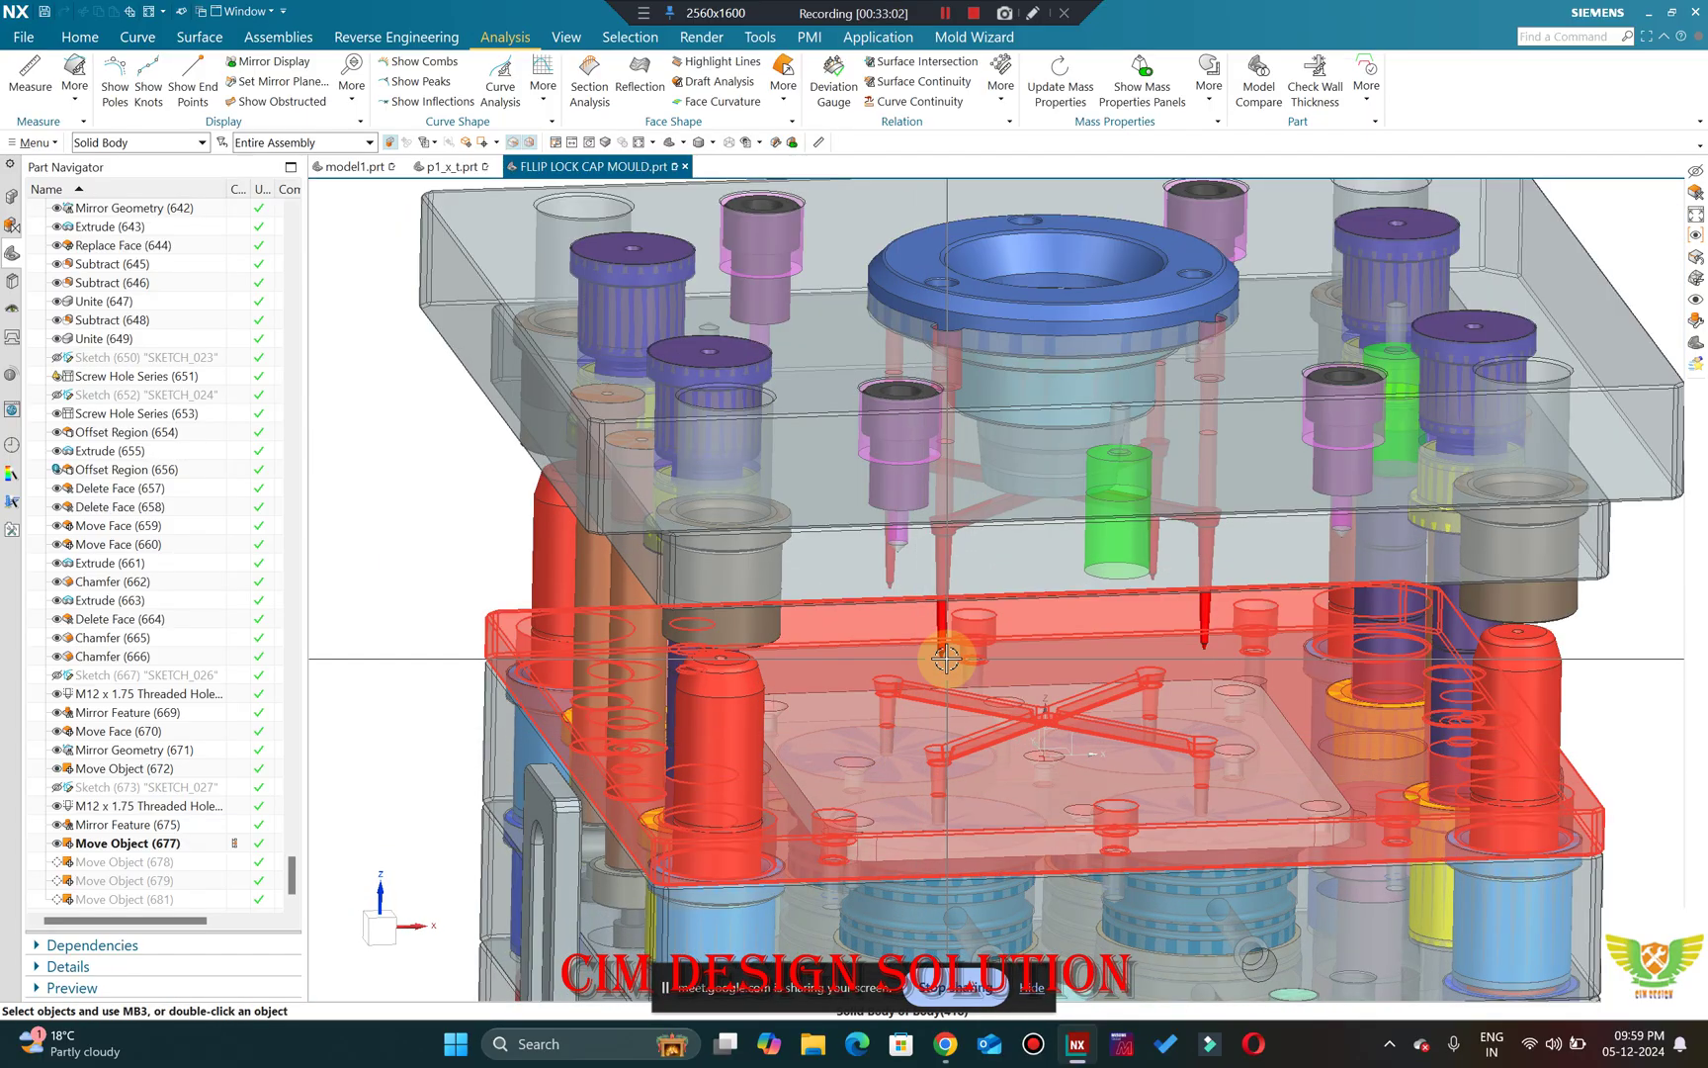
scroll(939, 682, "down", 2)
Mark the first plate opening in the front view with a hand-drawn circled "1ST", and close the annotation tools.
key("ctrl+alt+f")
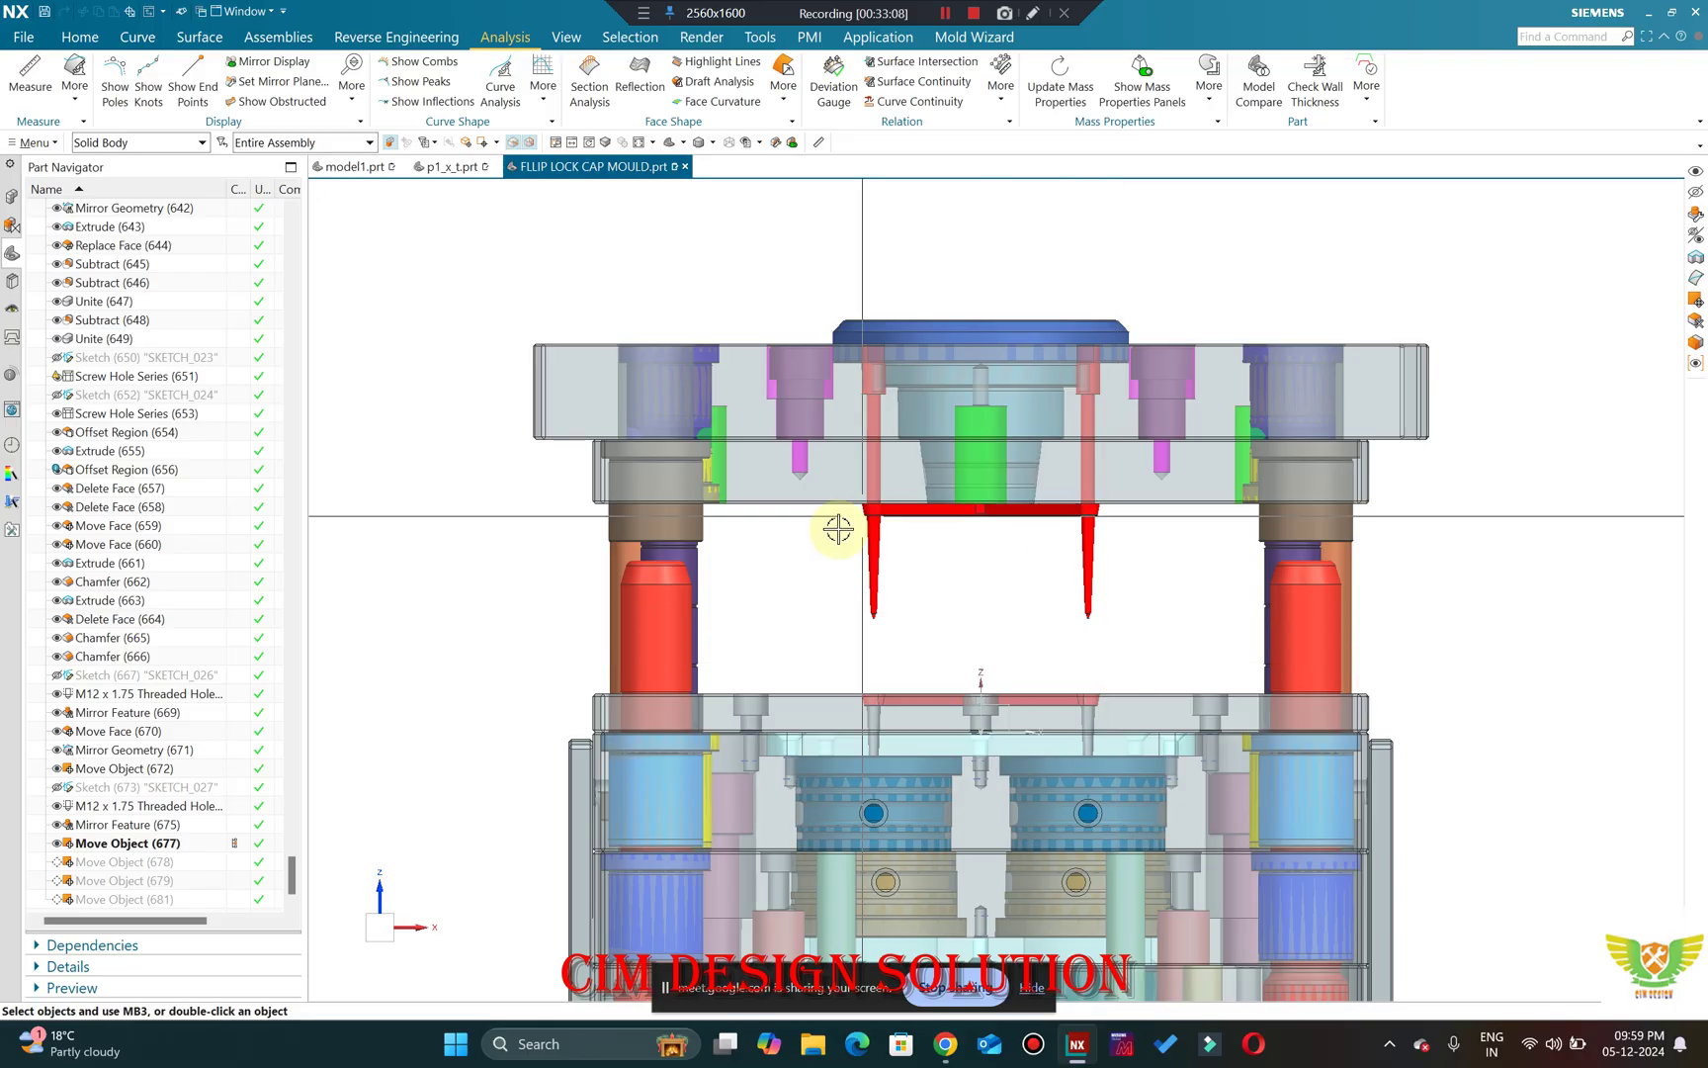
scroll(890, 534, "down", 1)
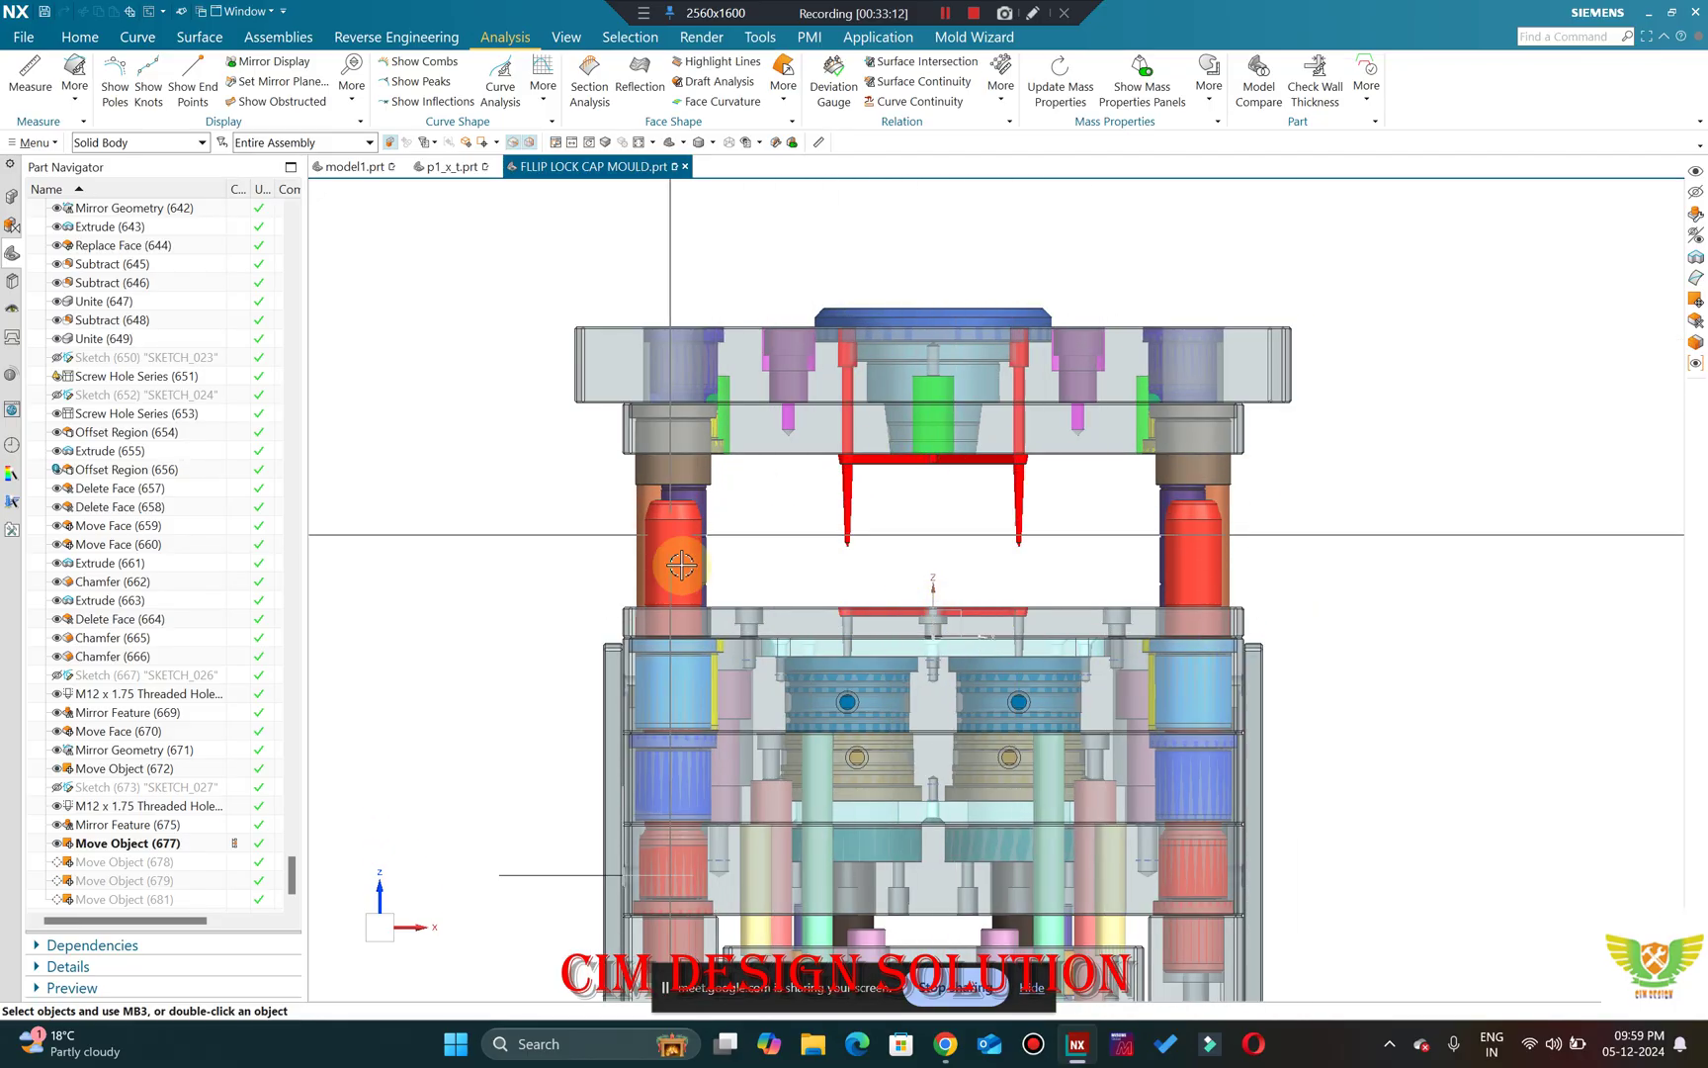
left_click(643, 13)
left_click(709, 39)
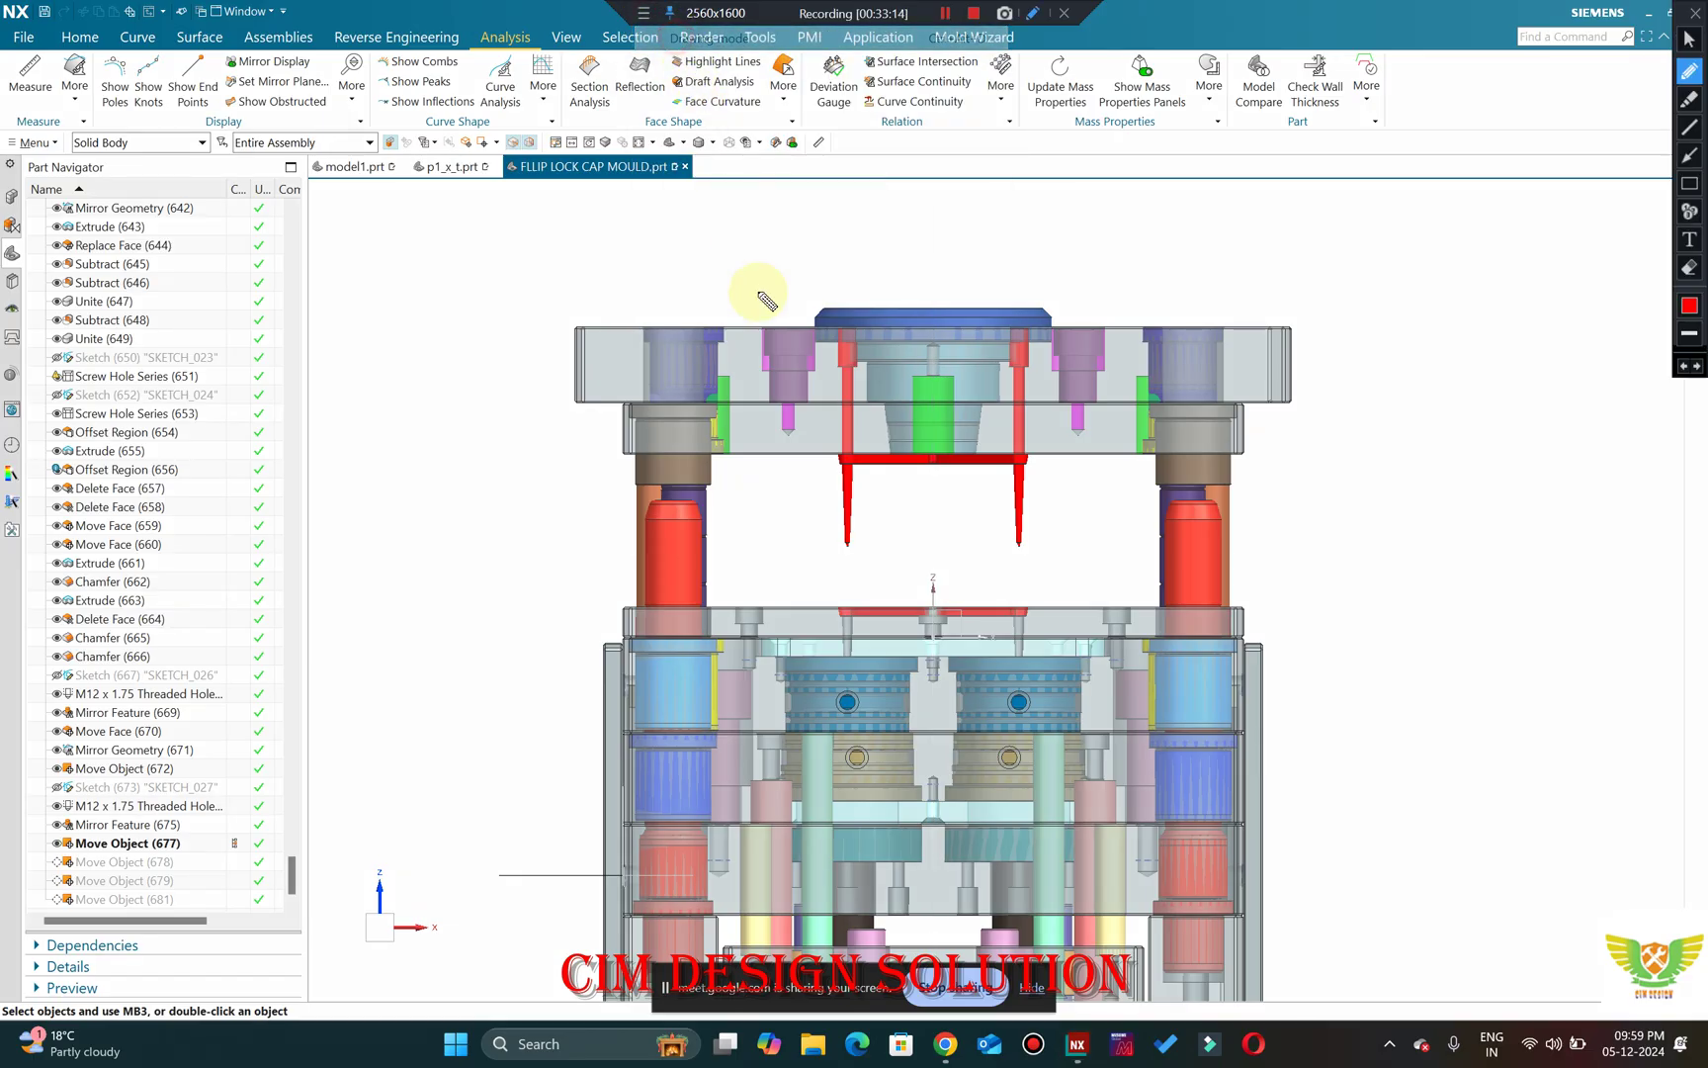
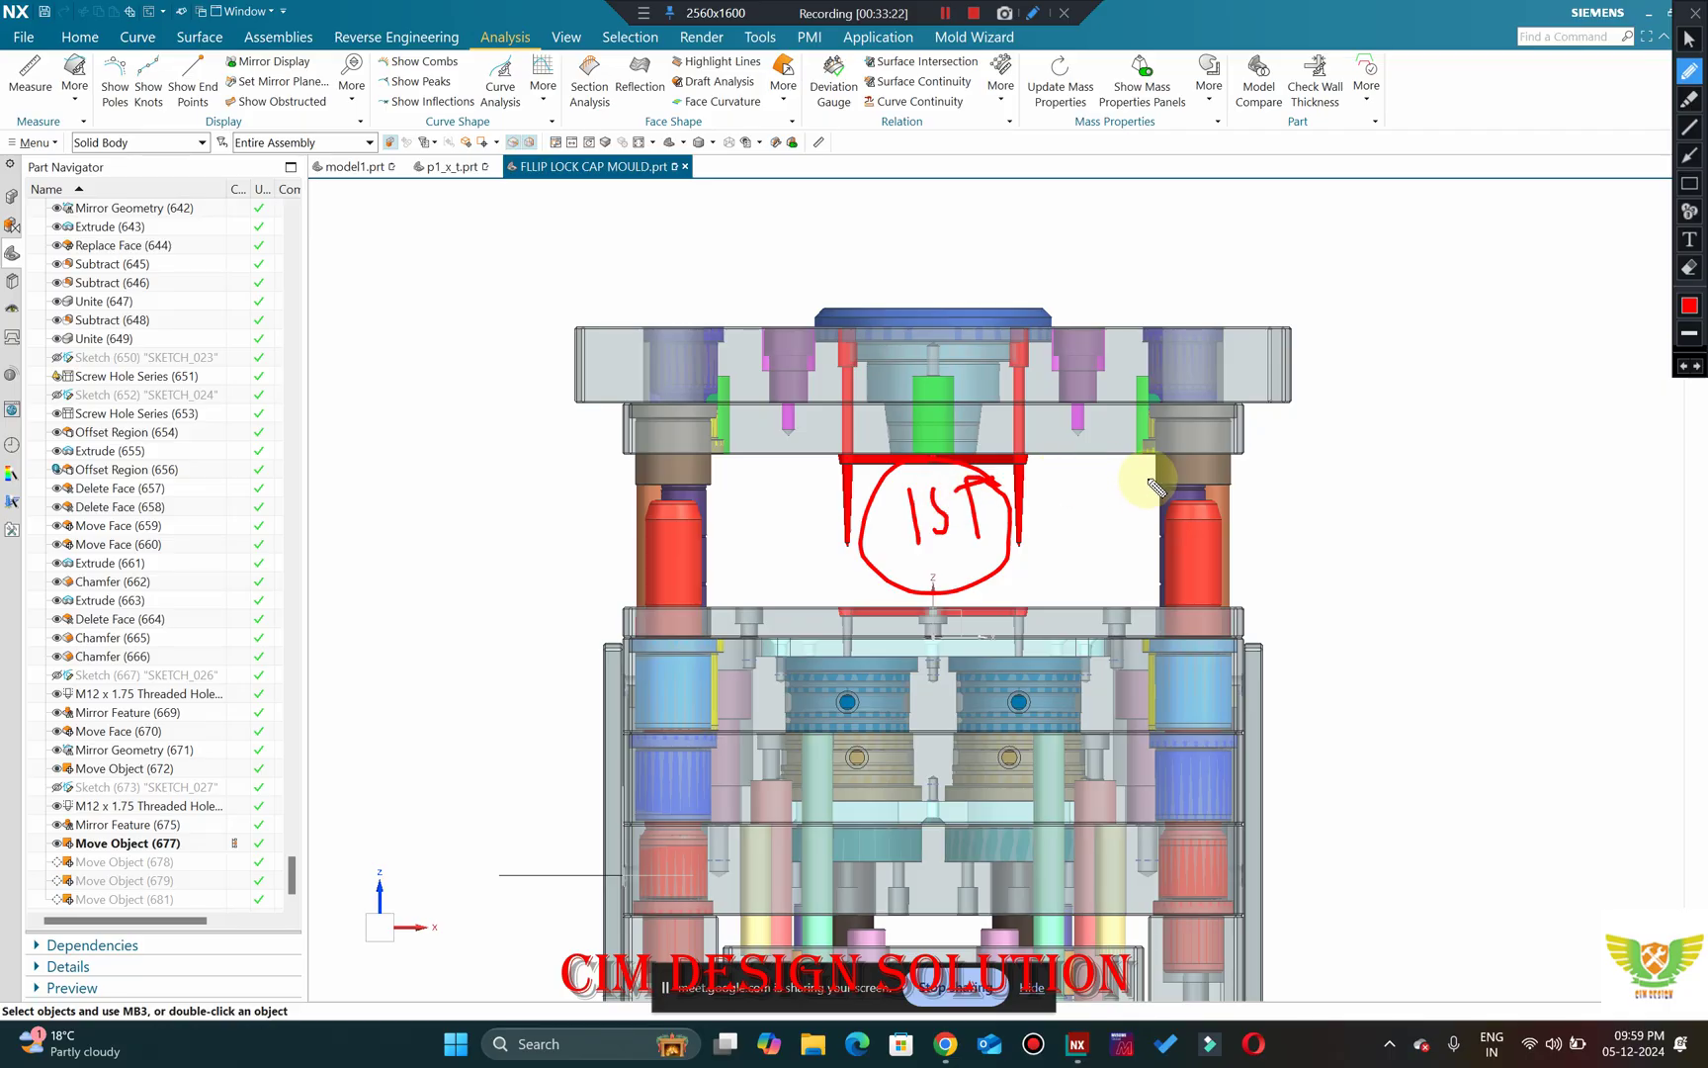
left_click(1696, 29)
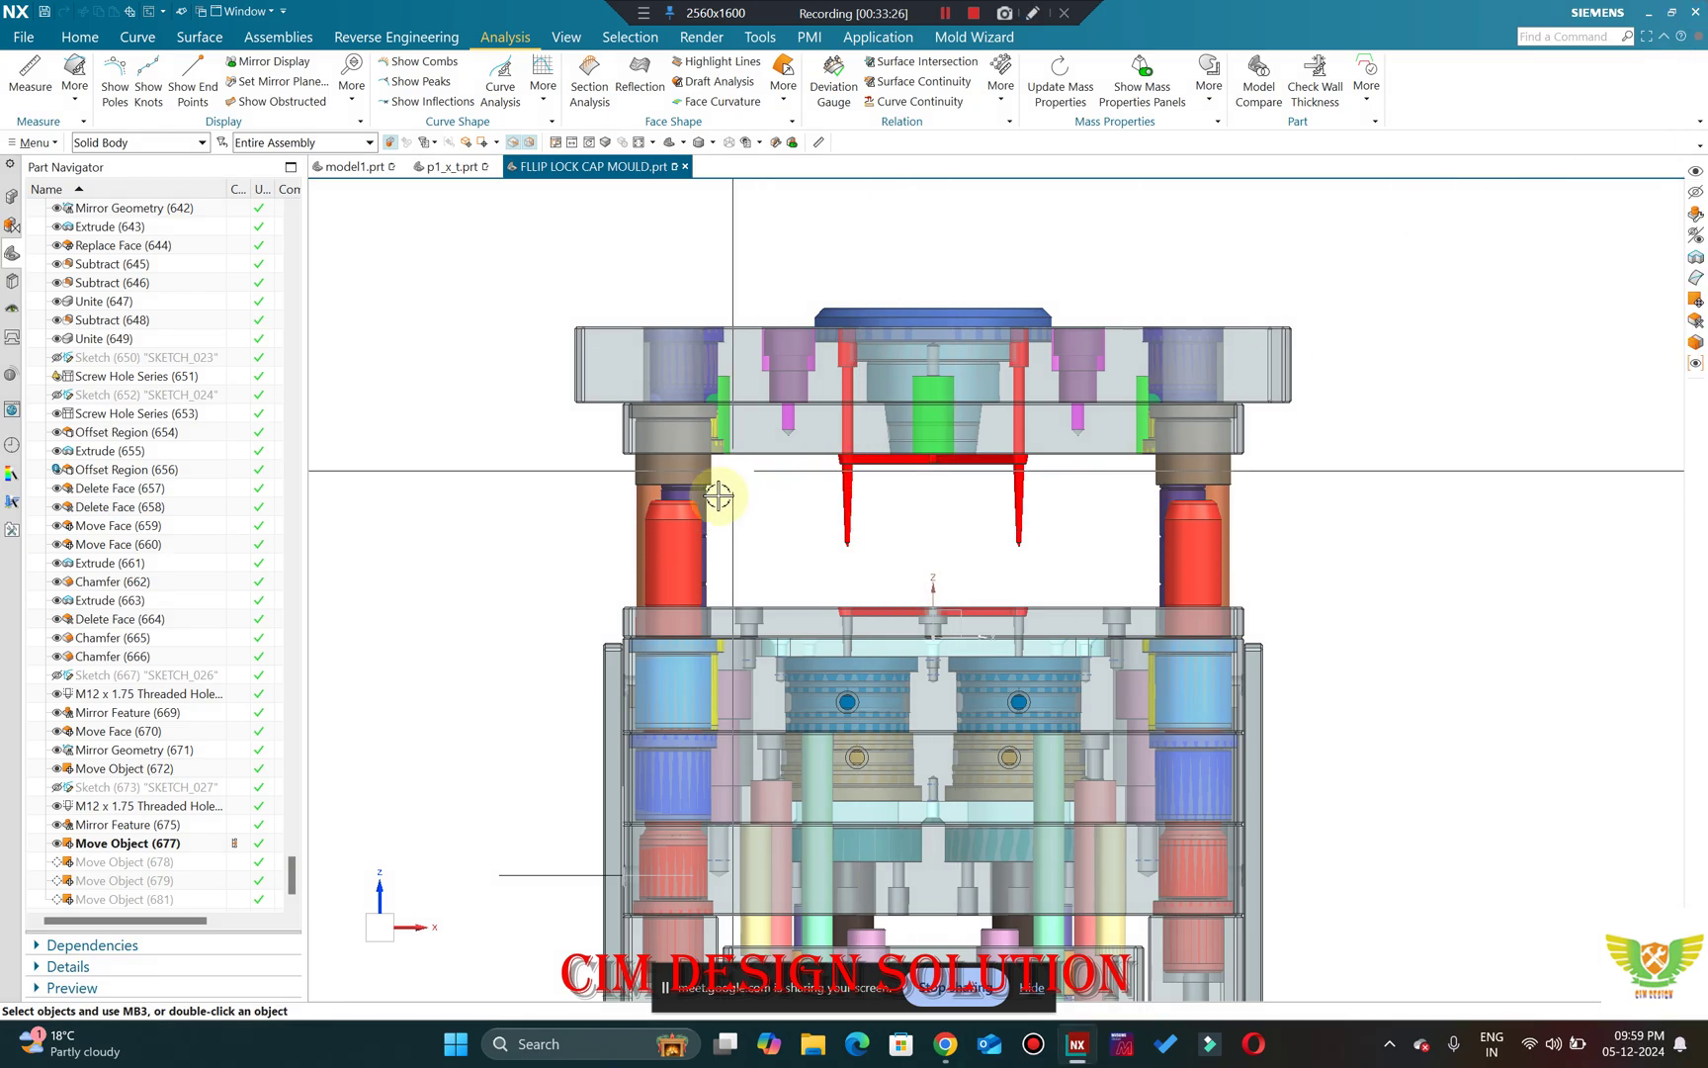
Examine the green bushes in the upper plates from above and from the front.
middle_click_drag(899, 520, 687, 516)
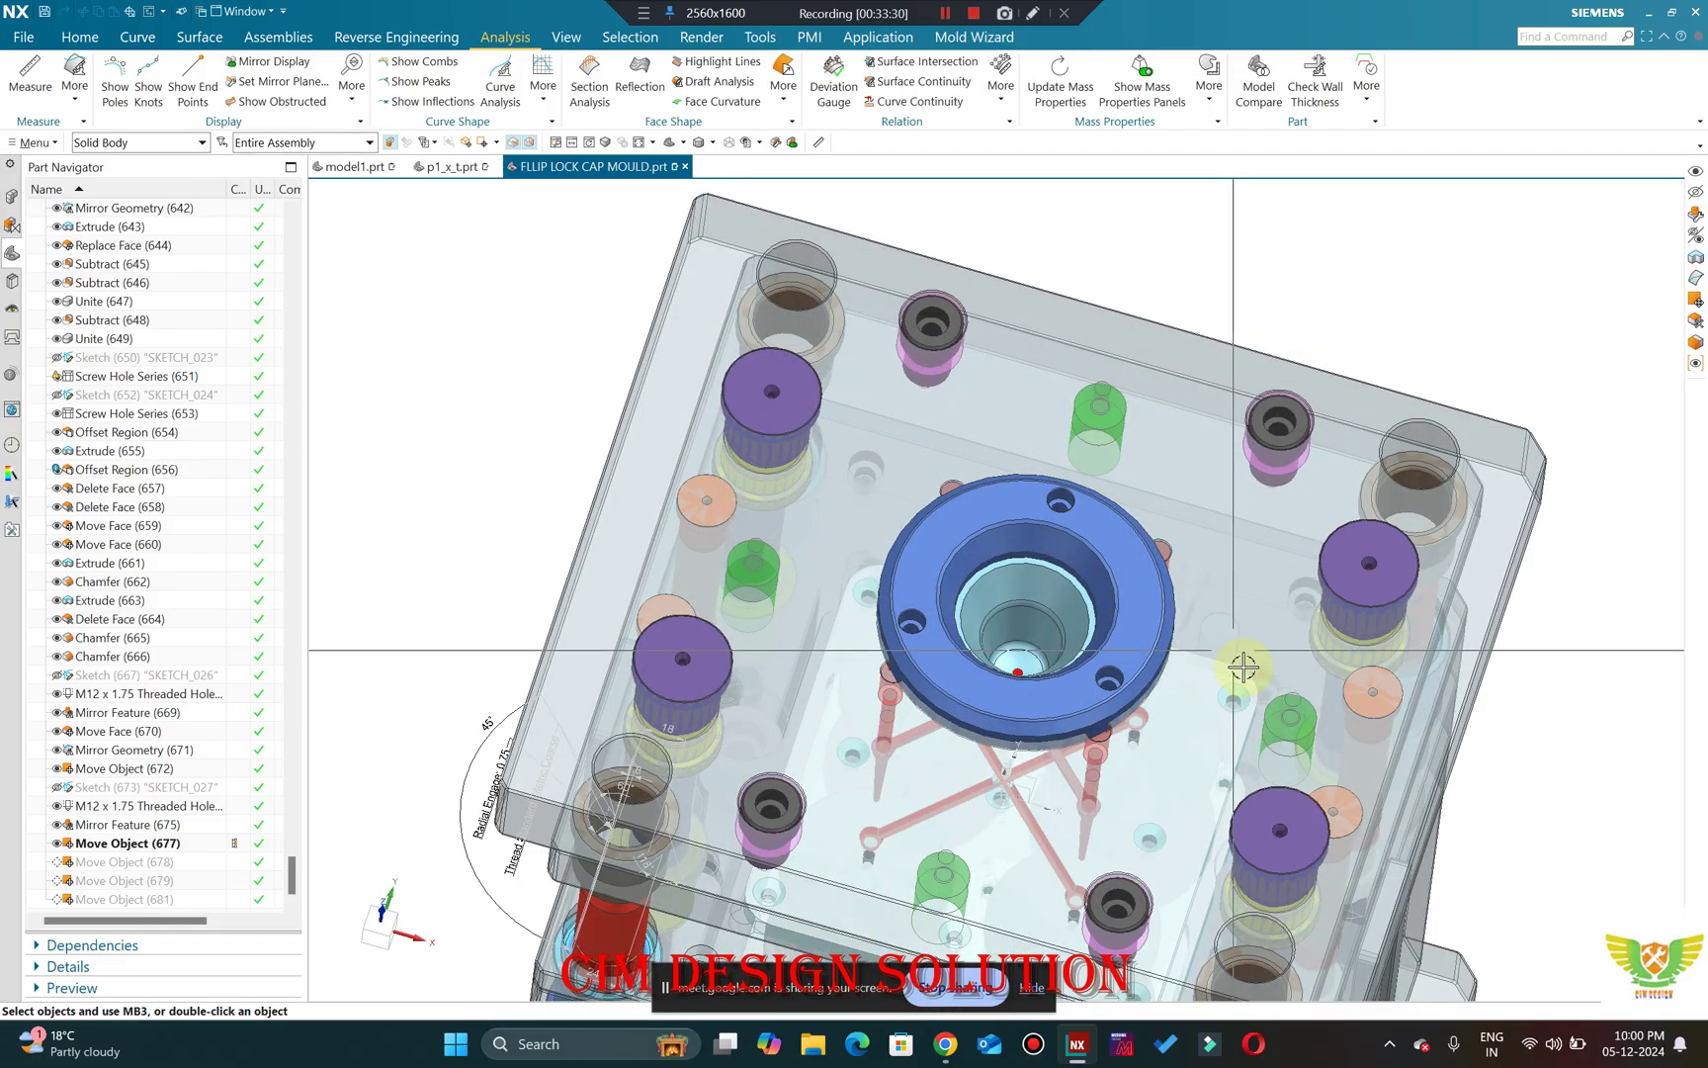
middle_click_drag(809, 544, 1511, 383)
key("ctrl+alt+f")
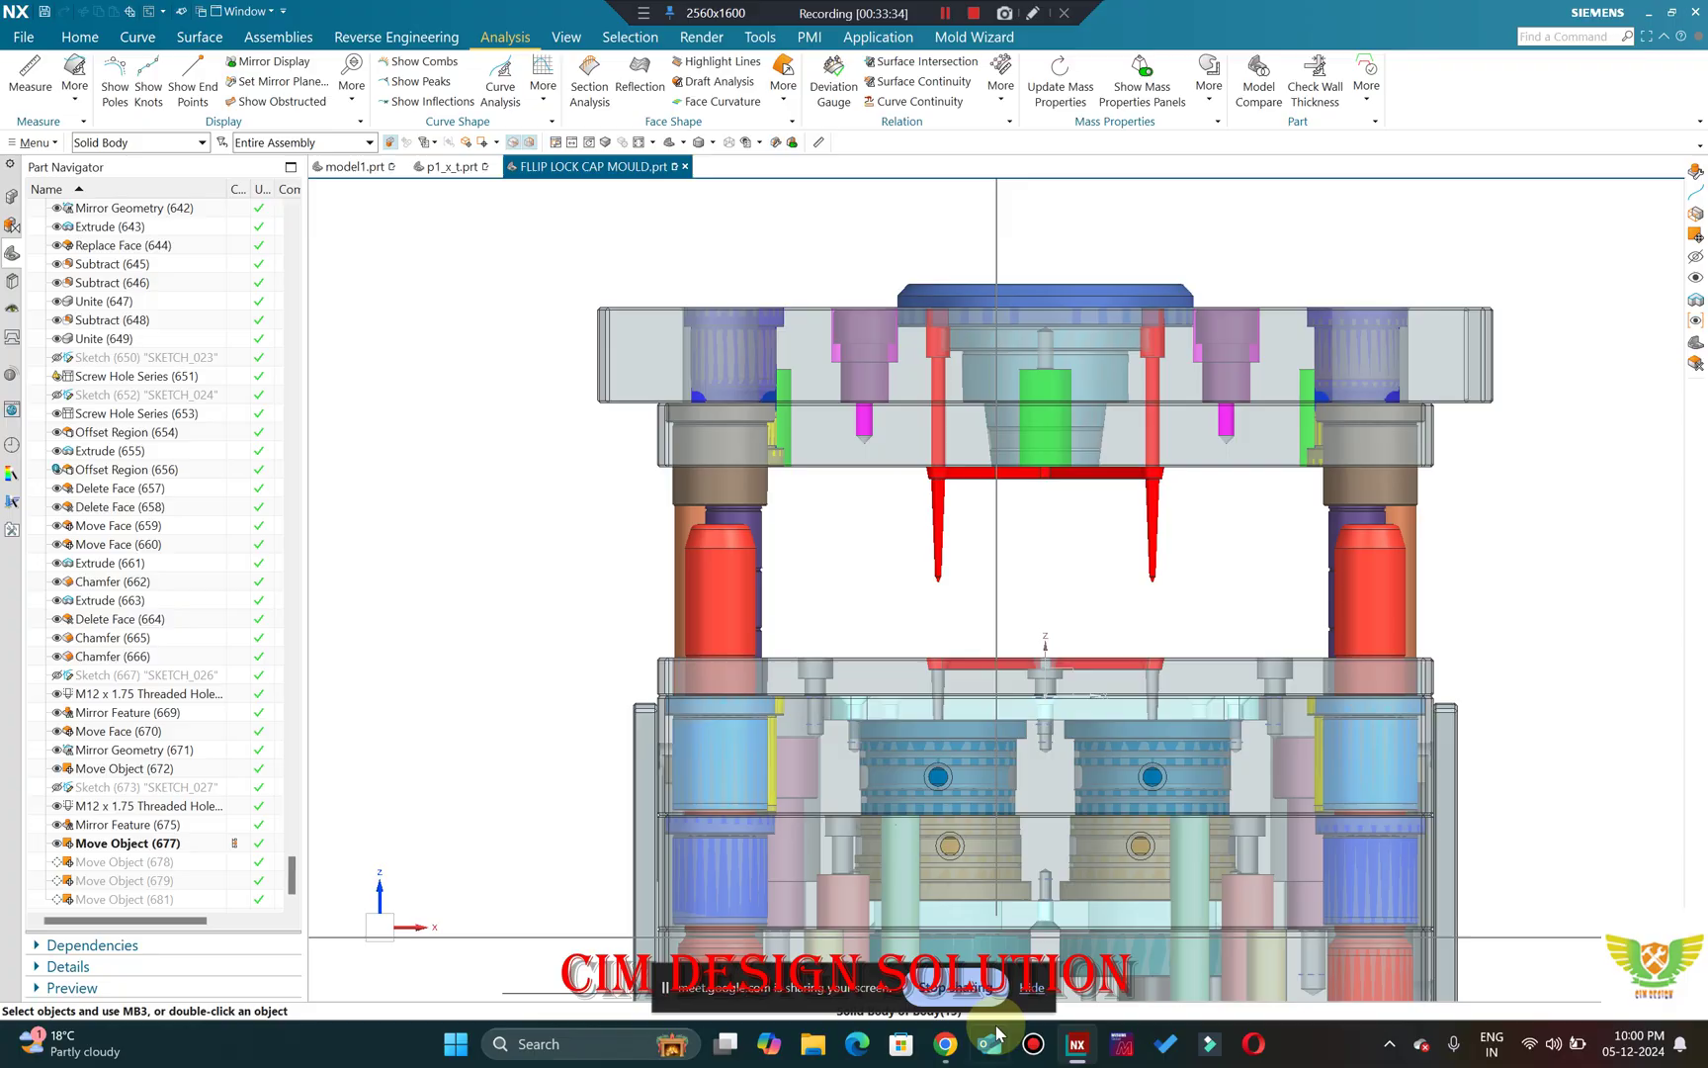
Switch to Chrome, search Google Images for "nylon bush", and open the image of the orange parting lock bushes.
mouse_move(945, 1043)
left_click(868, 979)
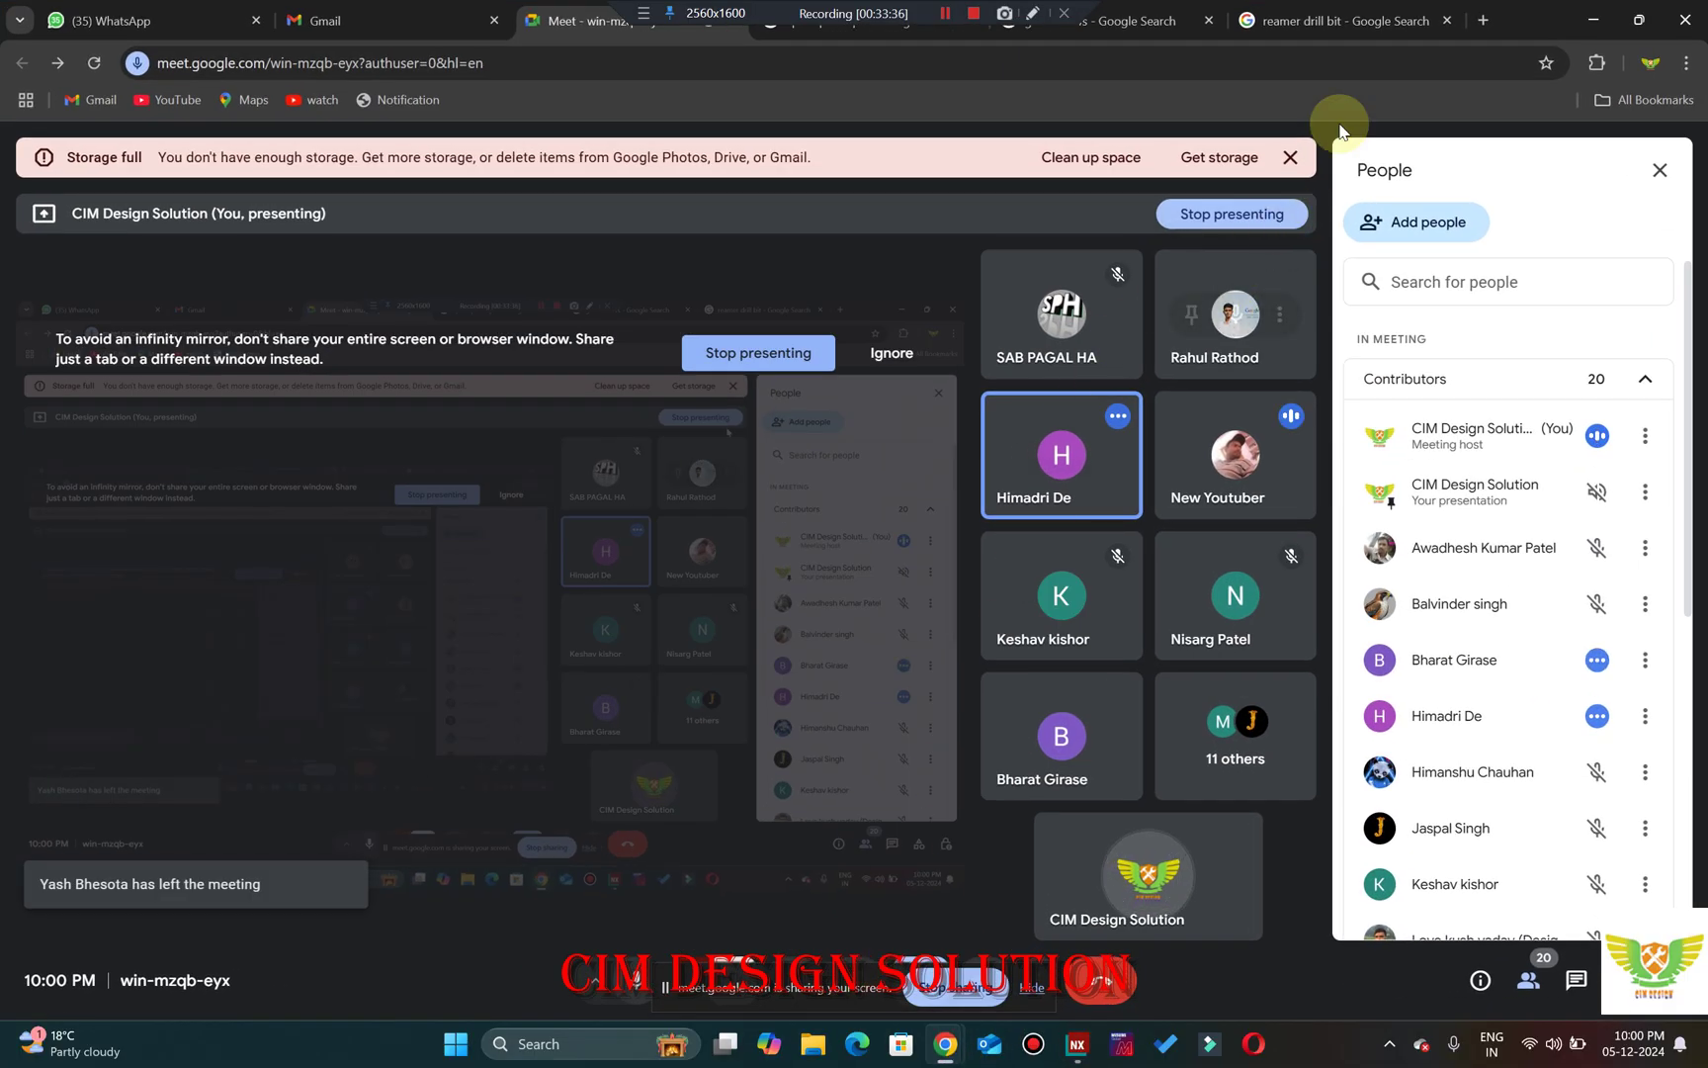
left_click(1344, 20)
scroll(373, 209, "up", 1)
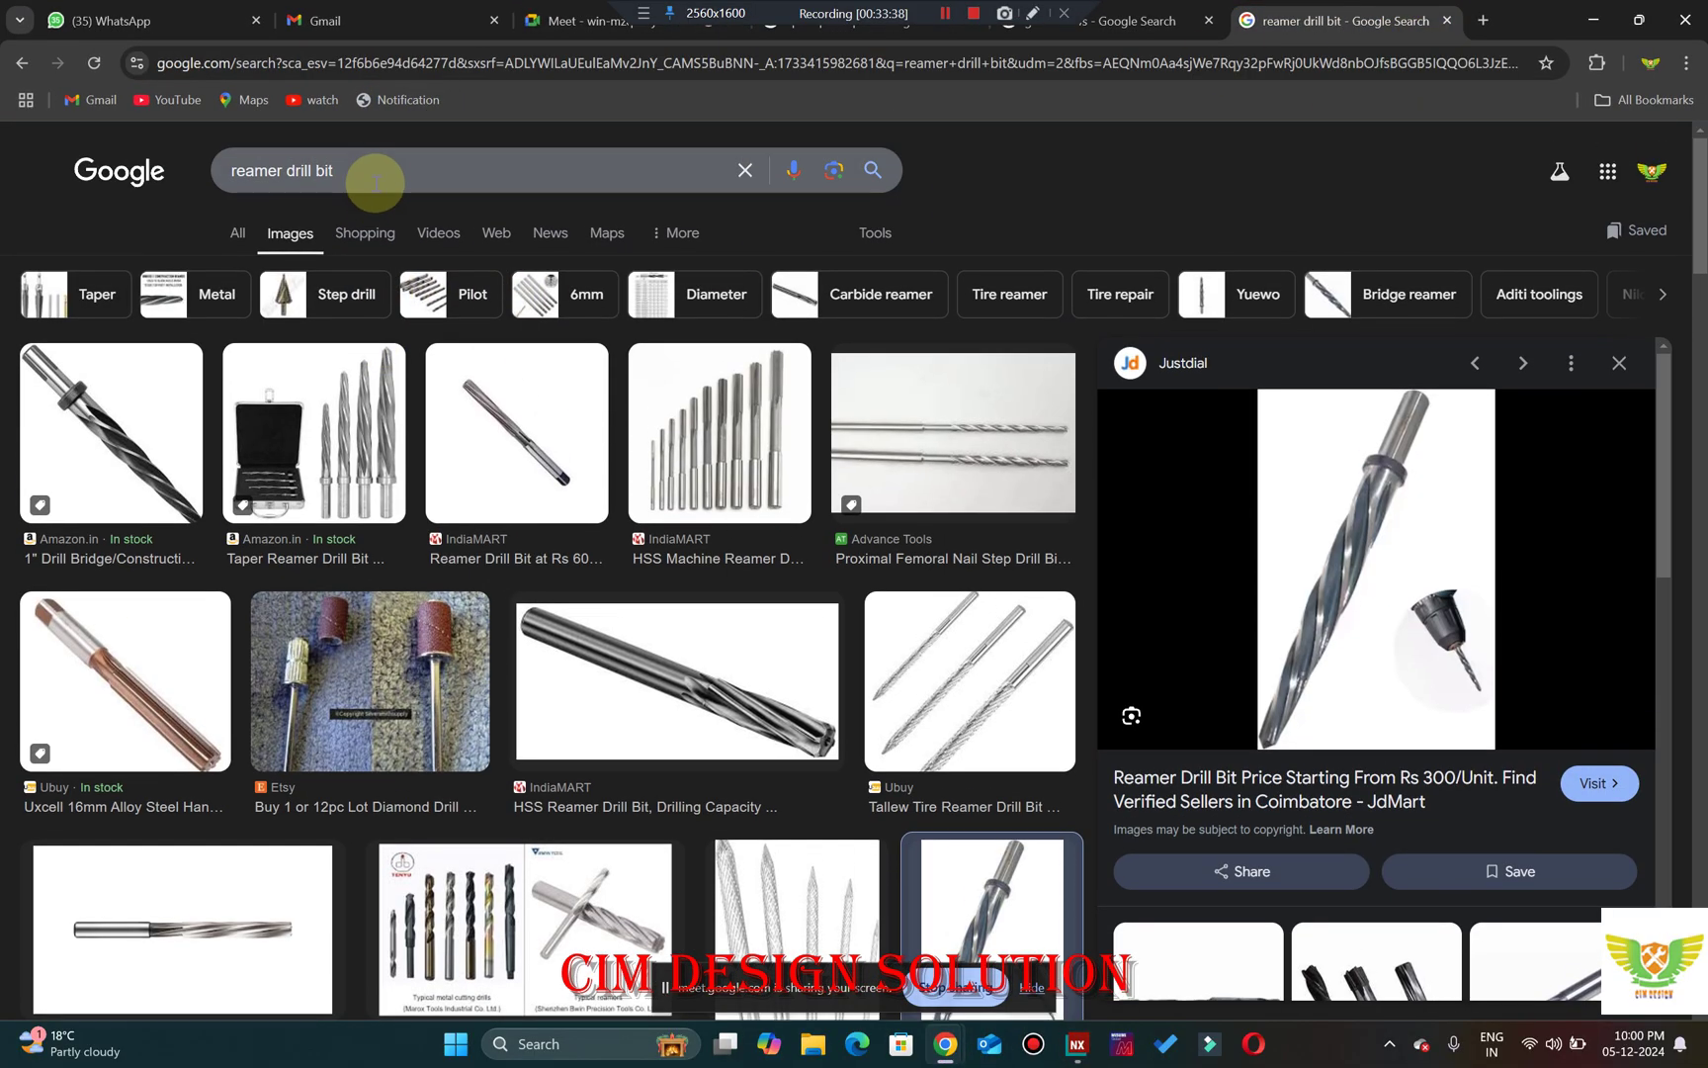
left_click_drag(206, 171, 205, 171)
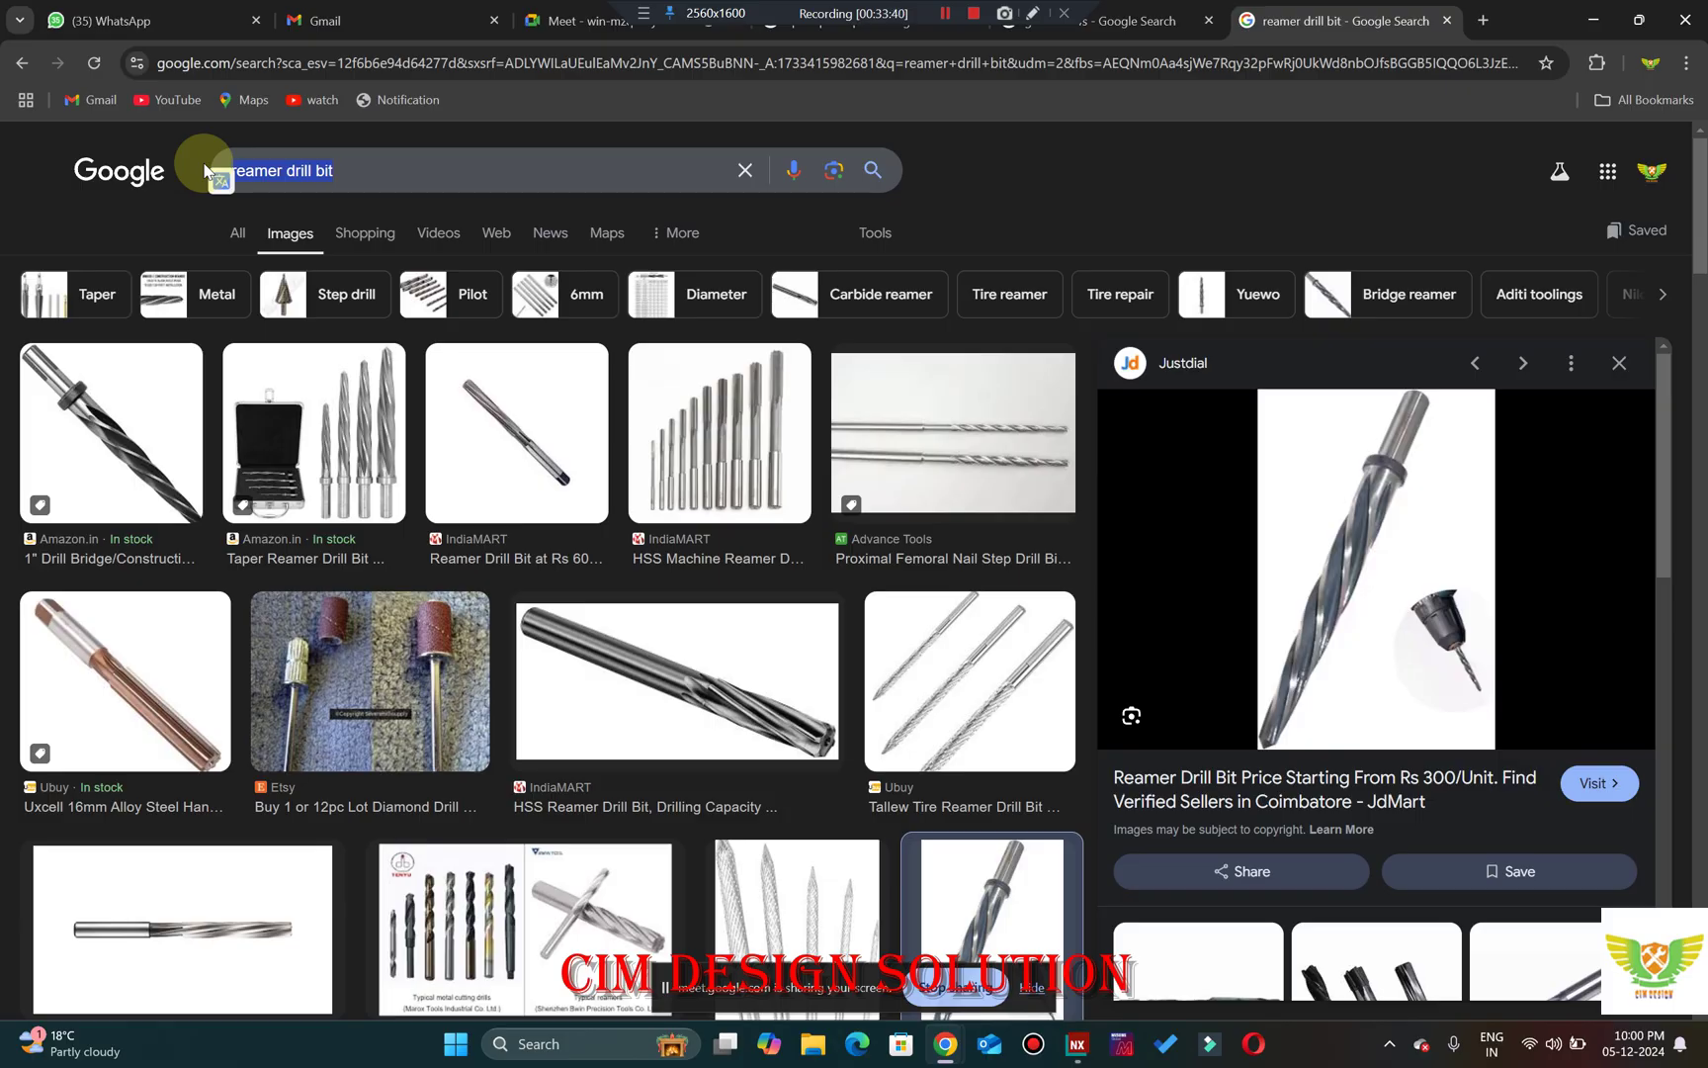
type("bush")
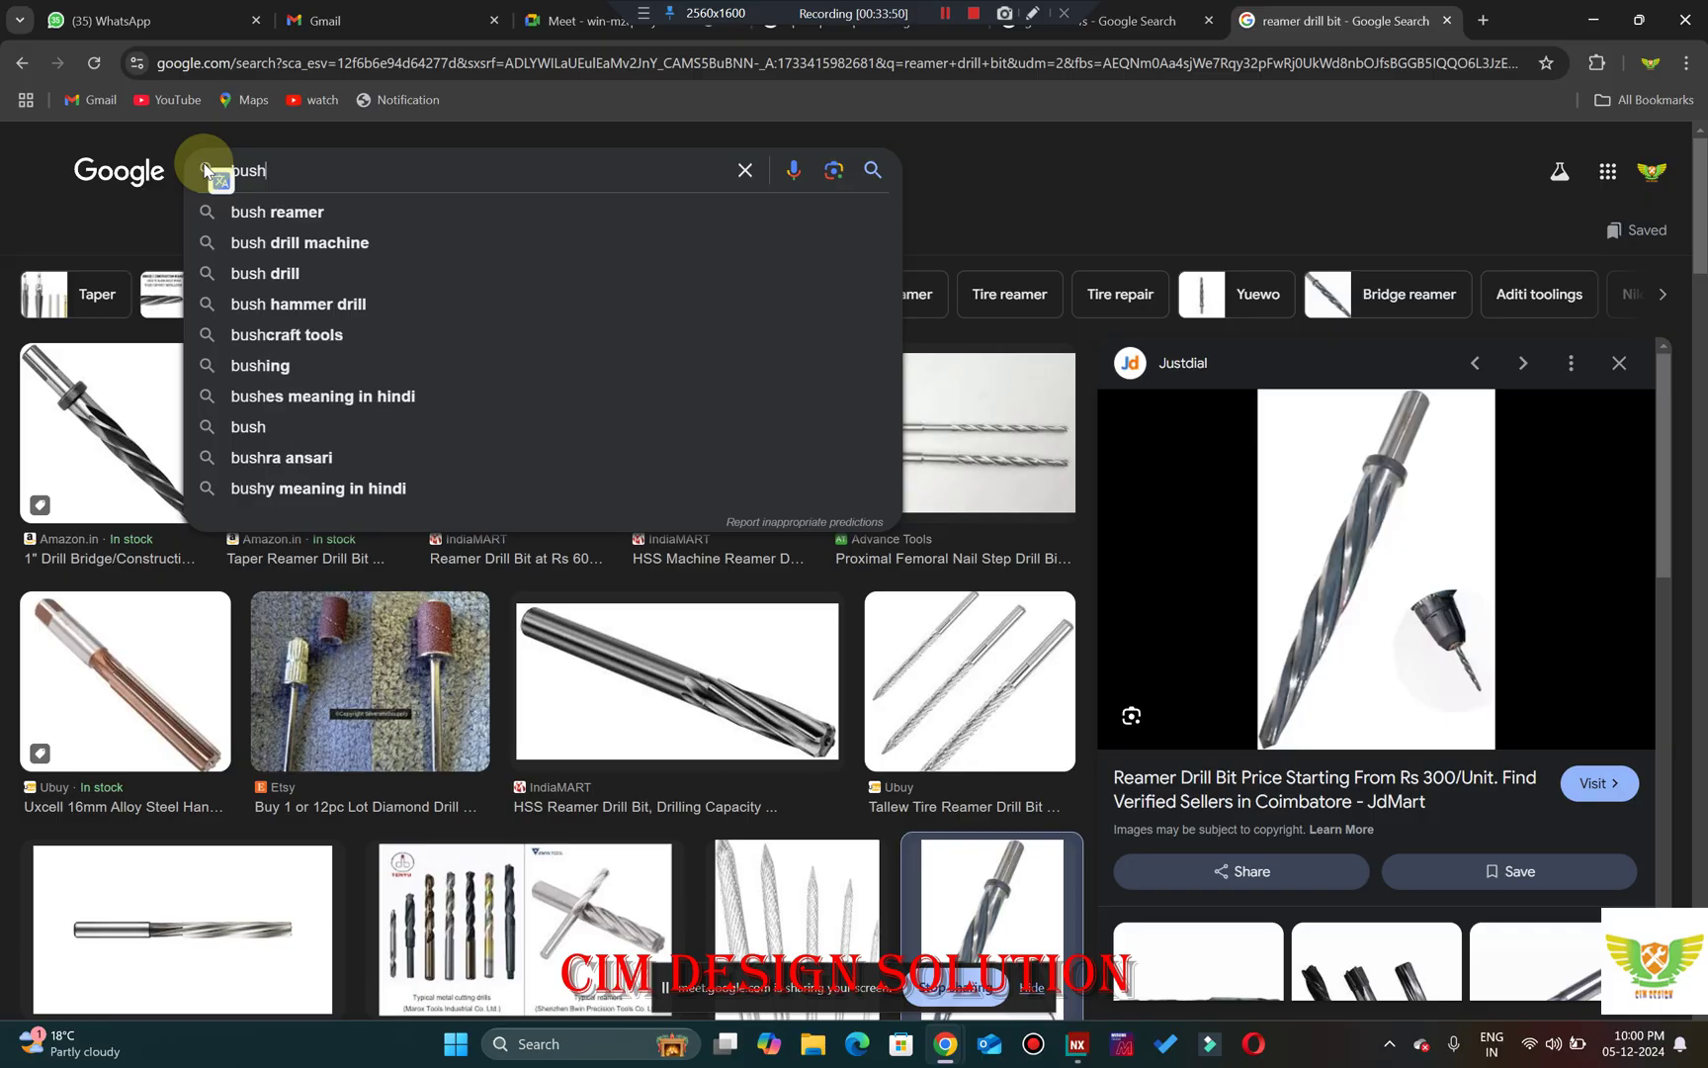
key("BackSpace")
key("BackSpace")
key("BackSpace")
key("BackSpace")
type("ny")
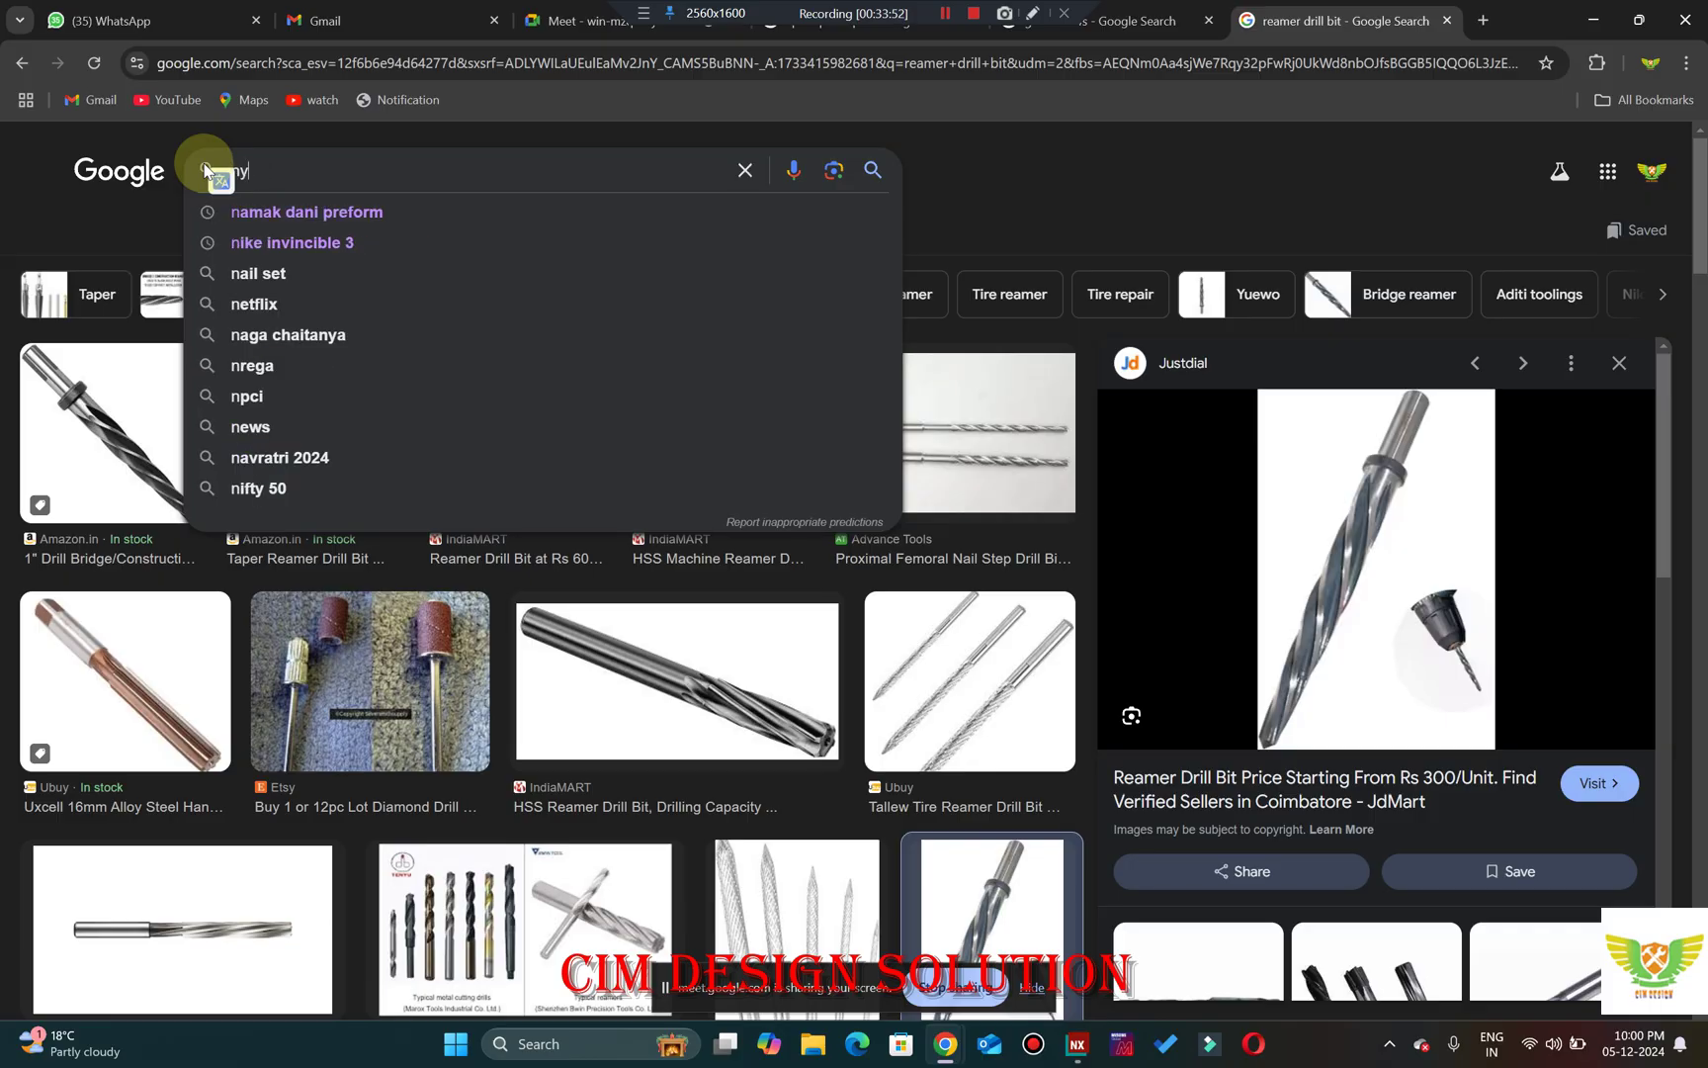
type("lon bush")
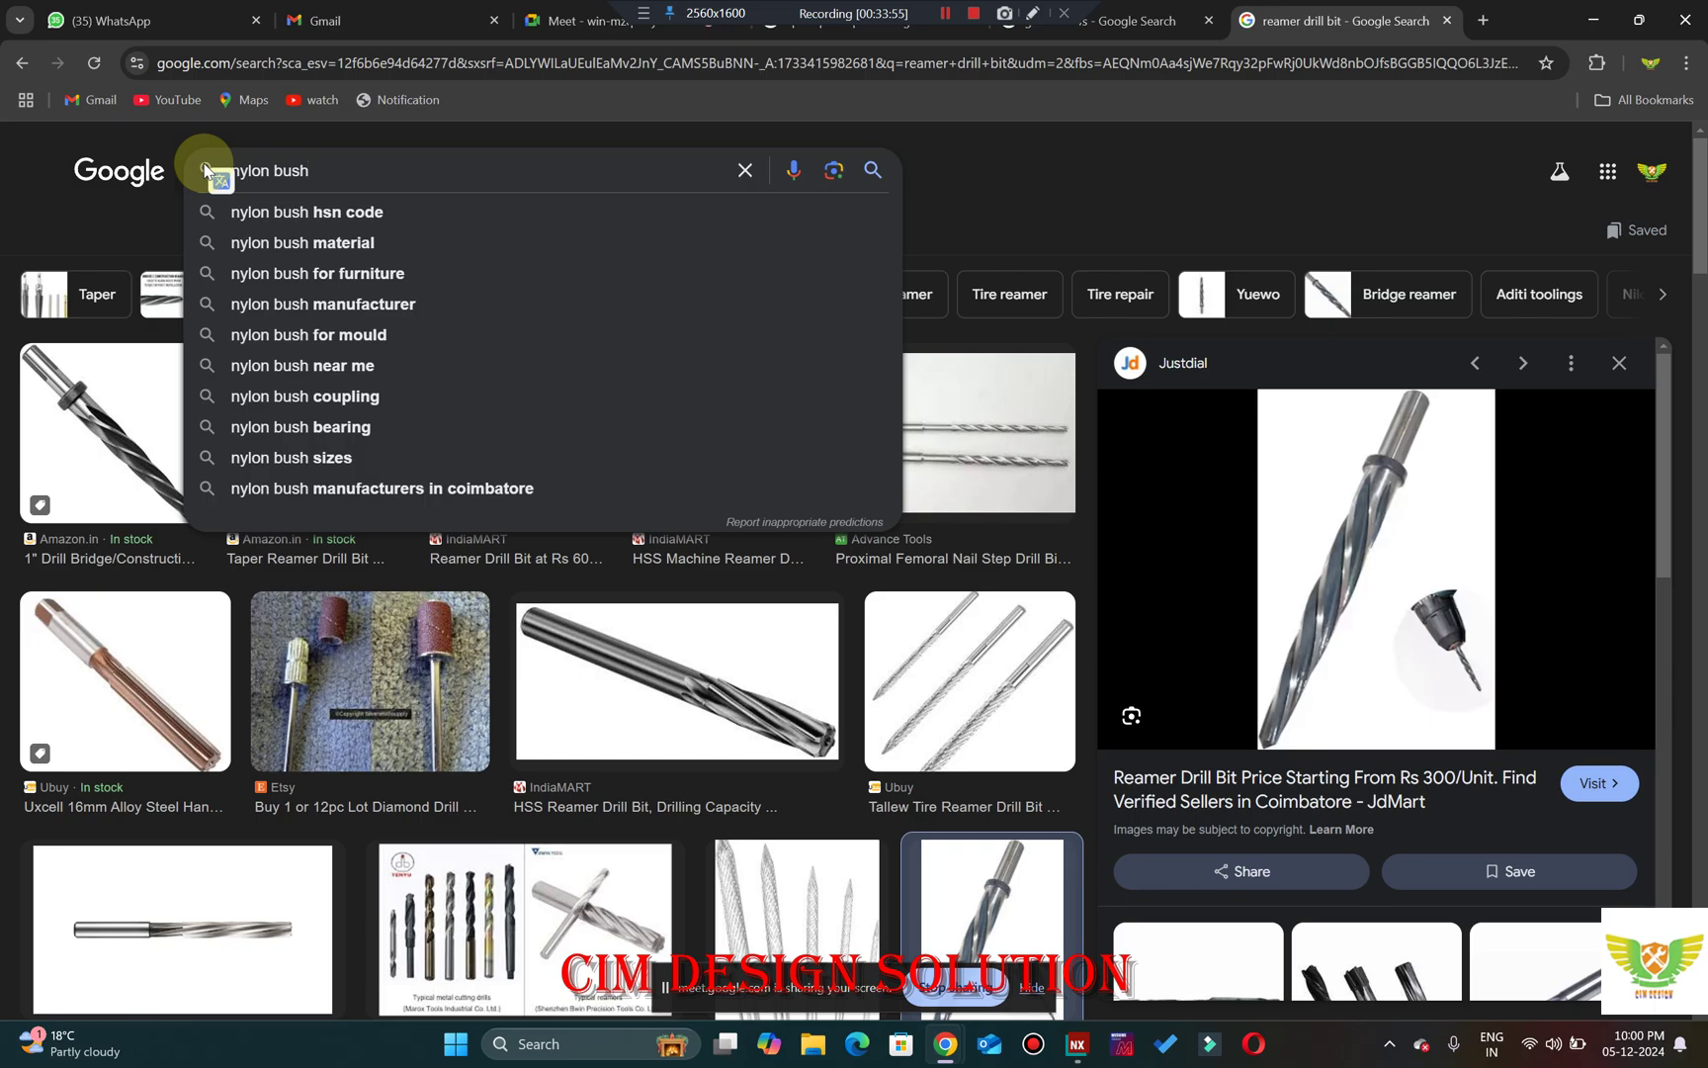
key("Return")
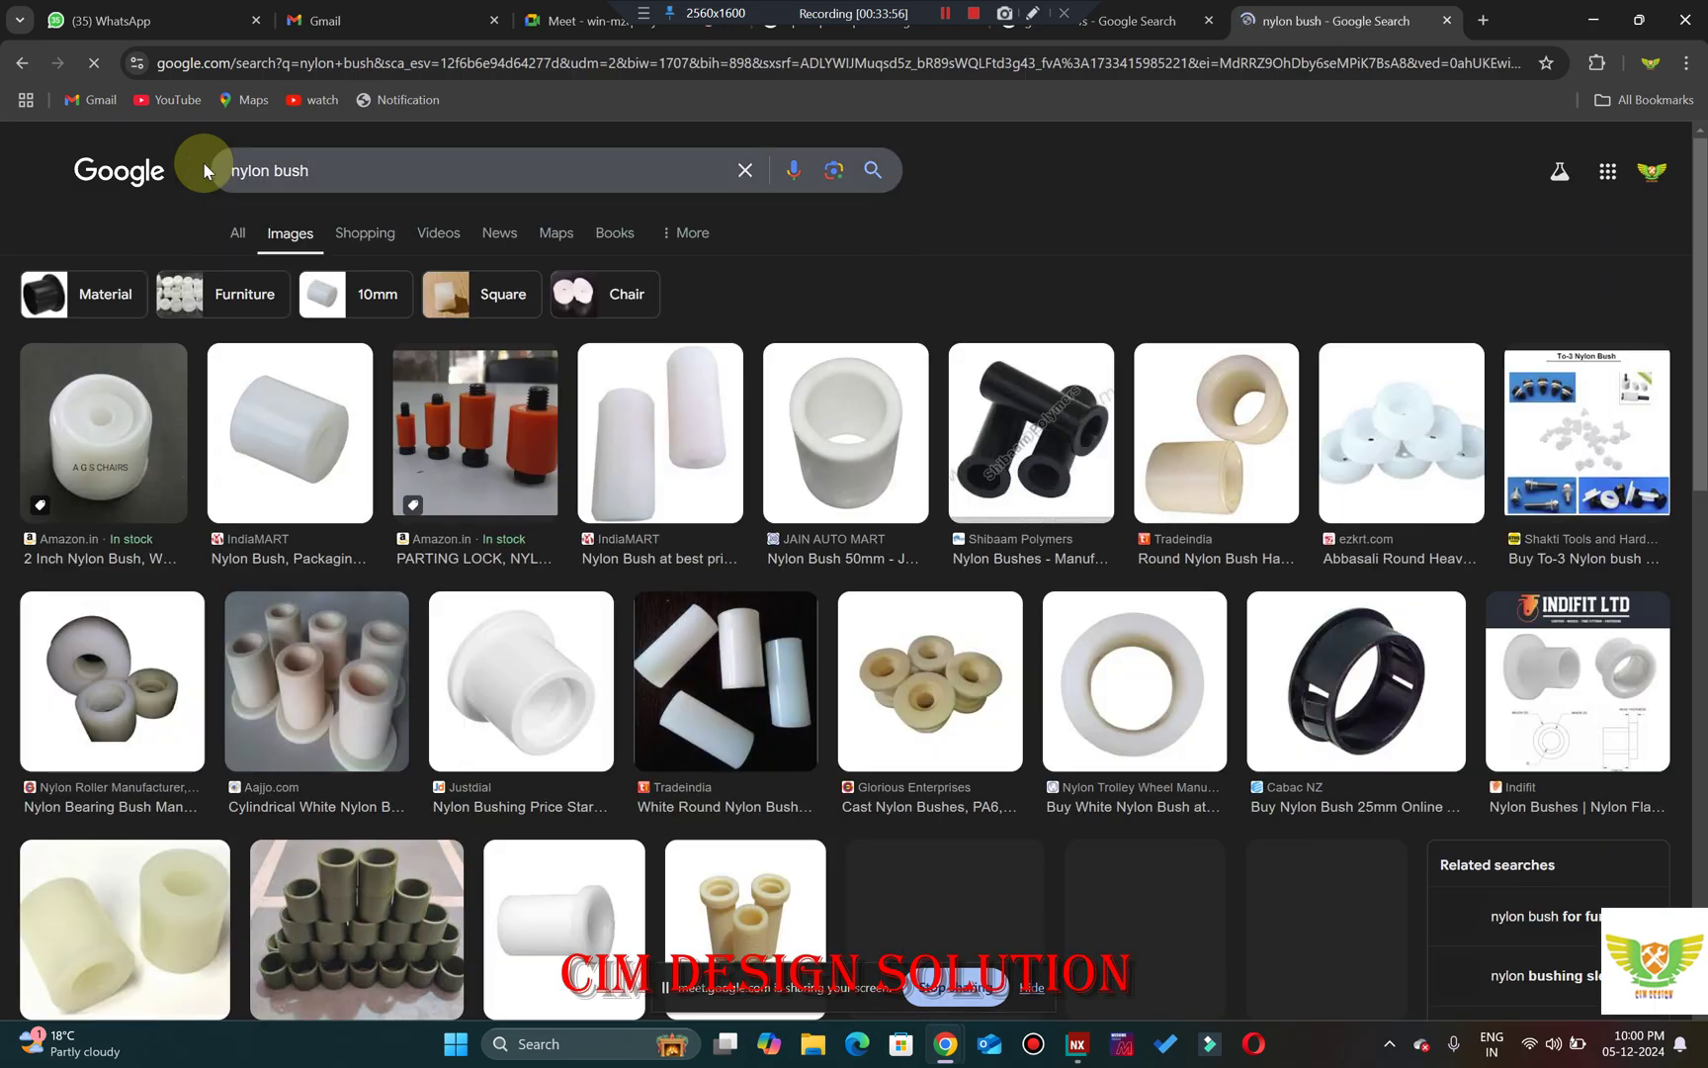
left_click(499, 447)
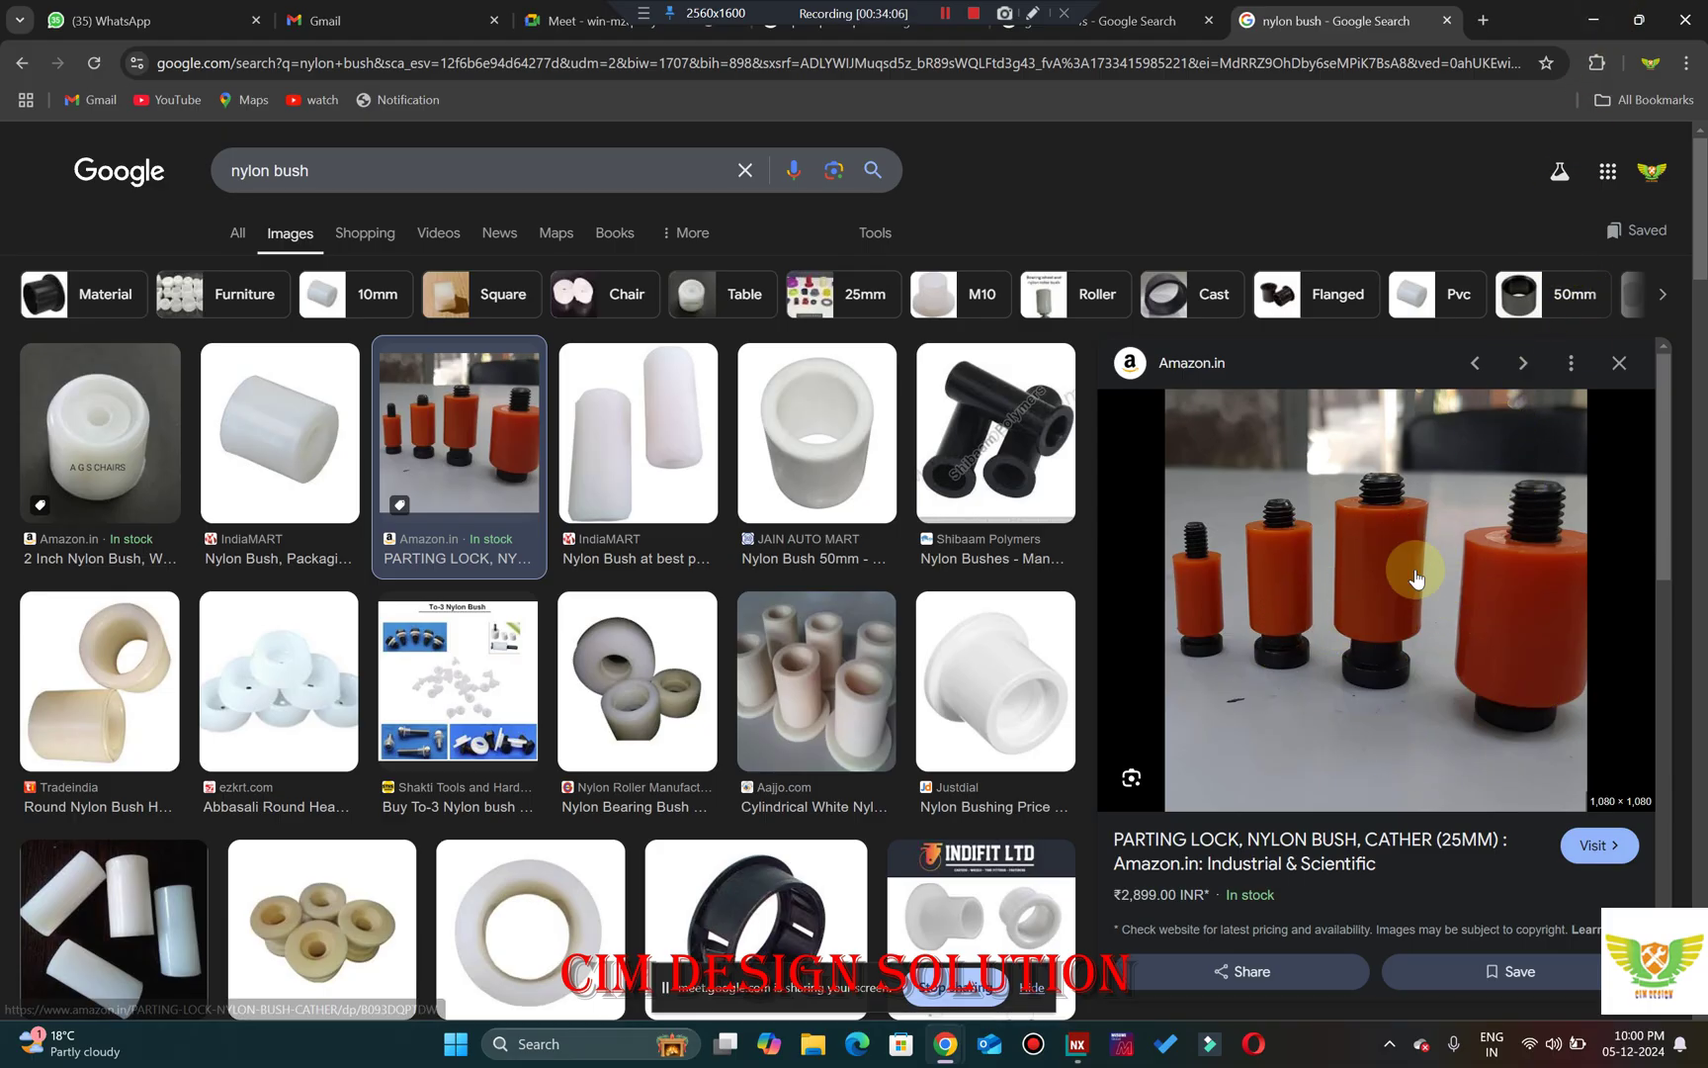
Switch back to NX and examine how the green nylon bush spans the top plate and the runner stripper plate.
left_click(1076, 1043)
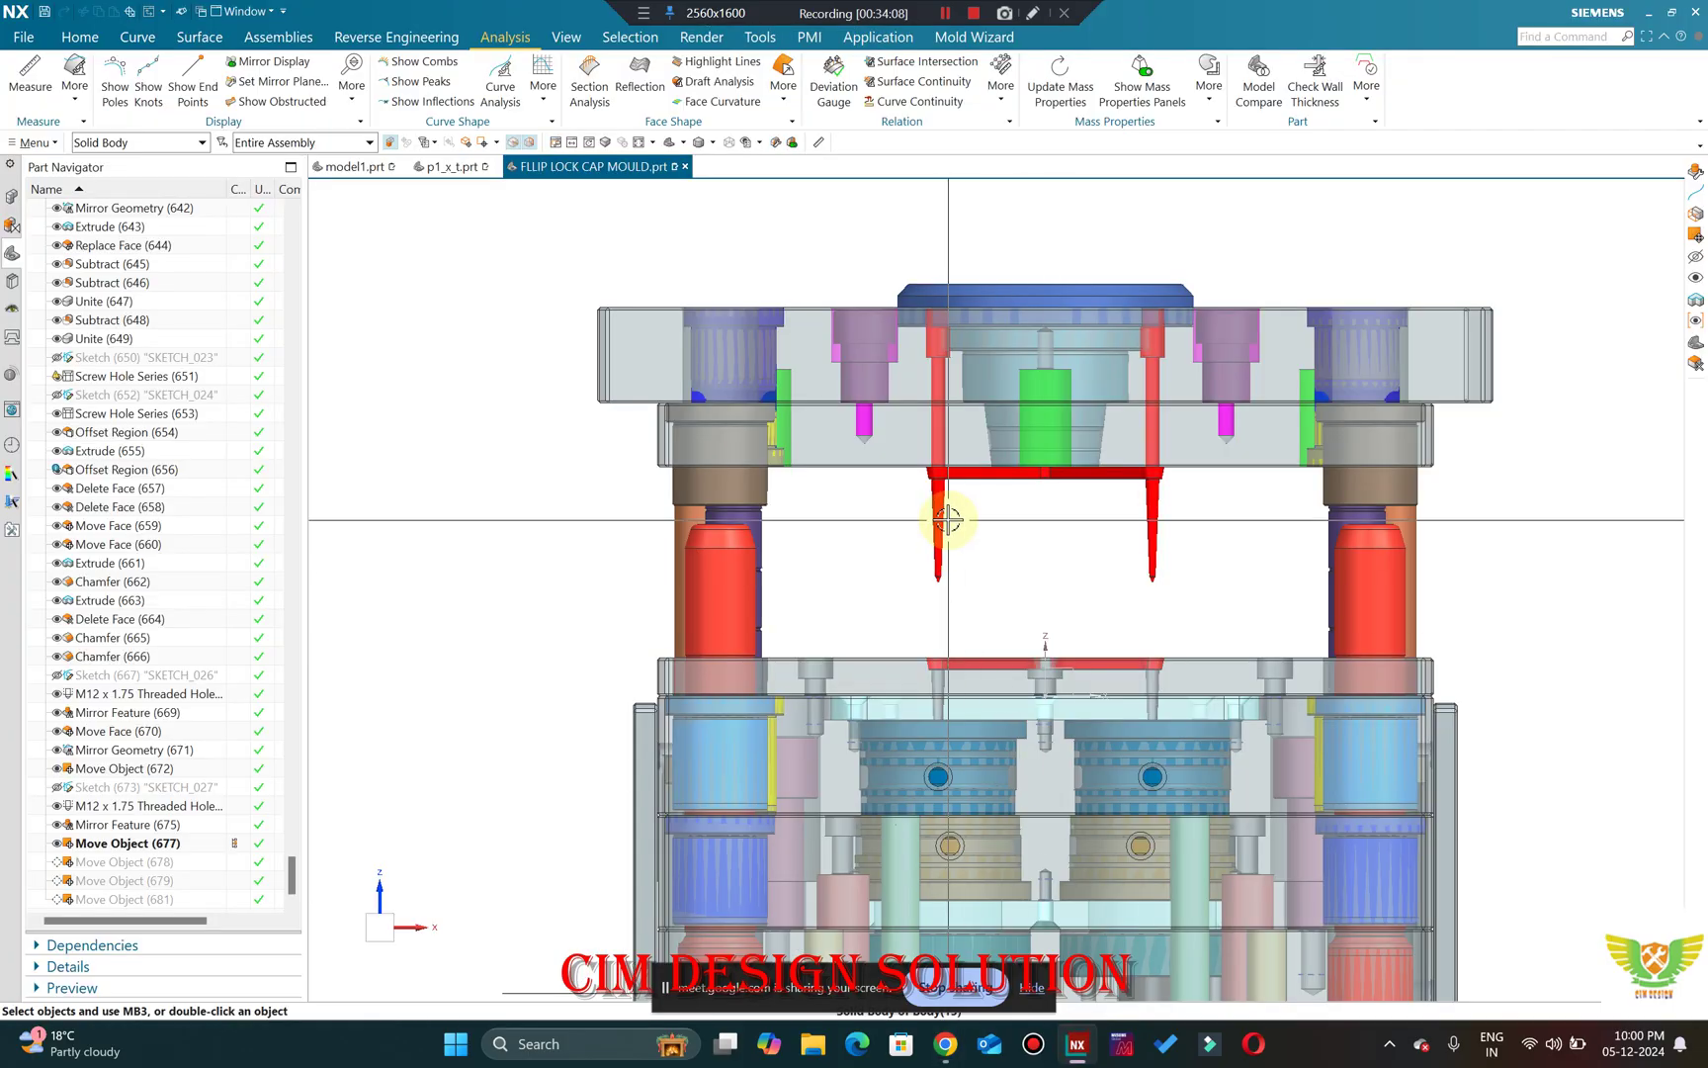
scroll(850, 386, "up", 5)
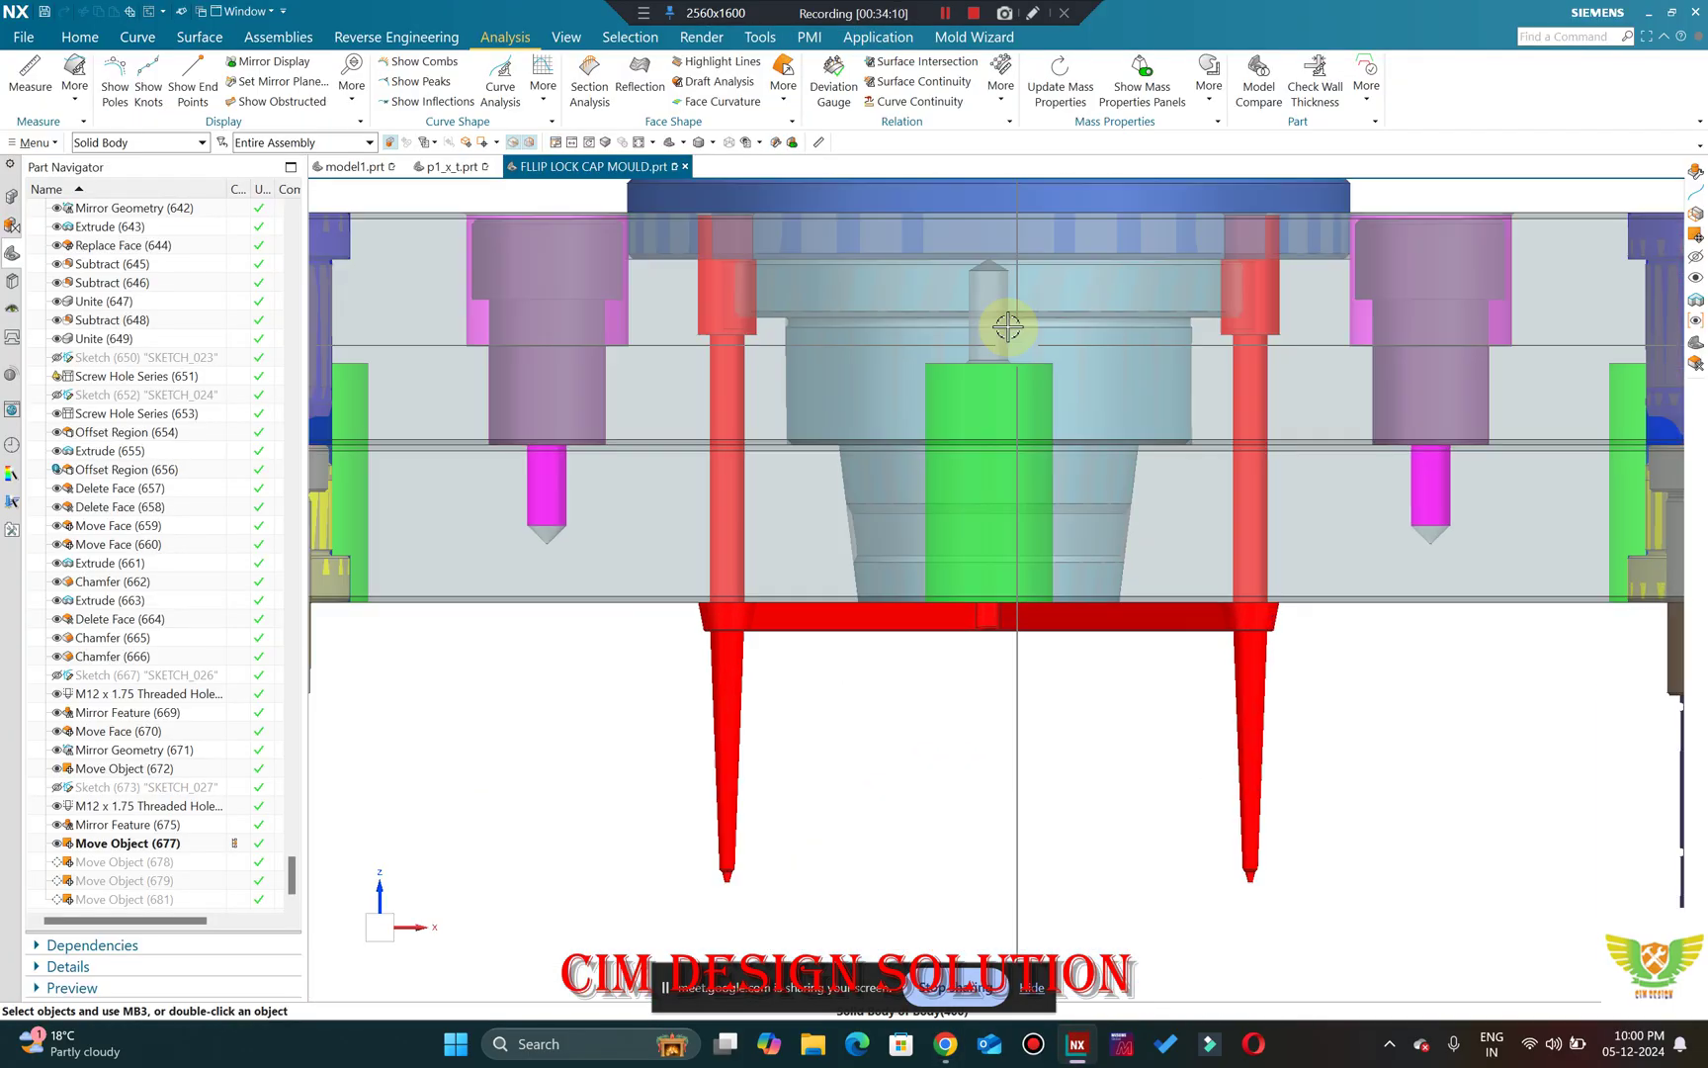
scroll(972, 378, "up", 5)
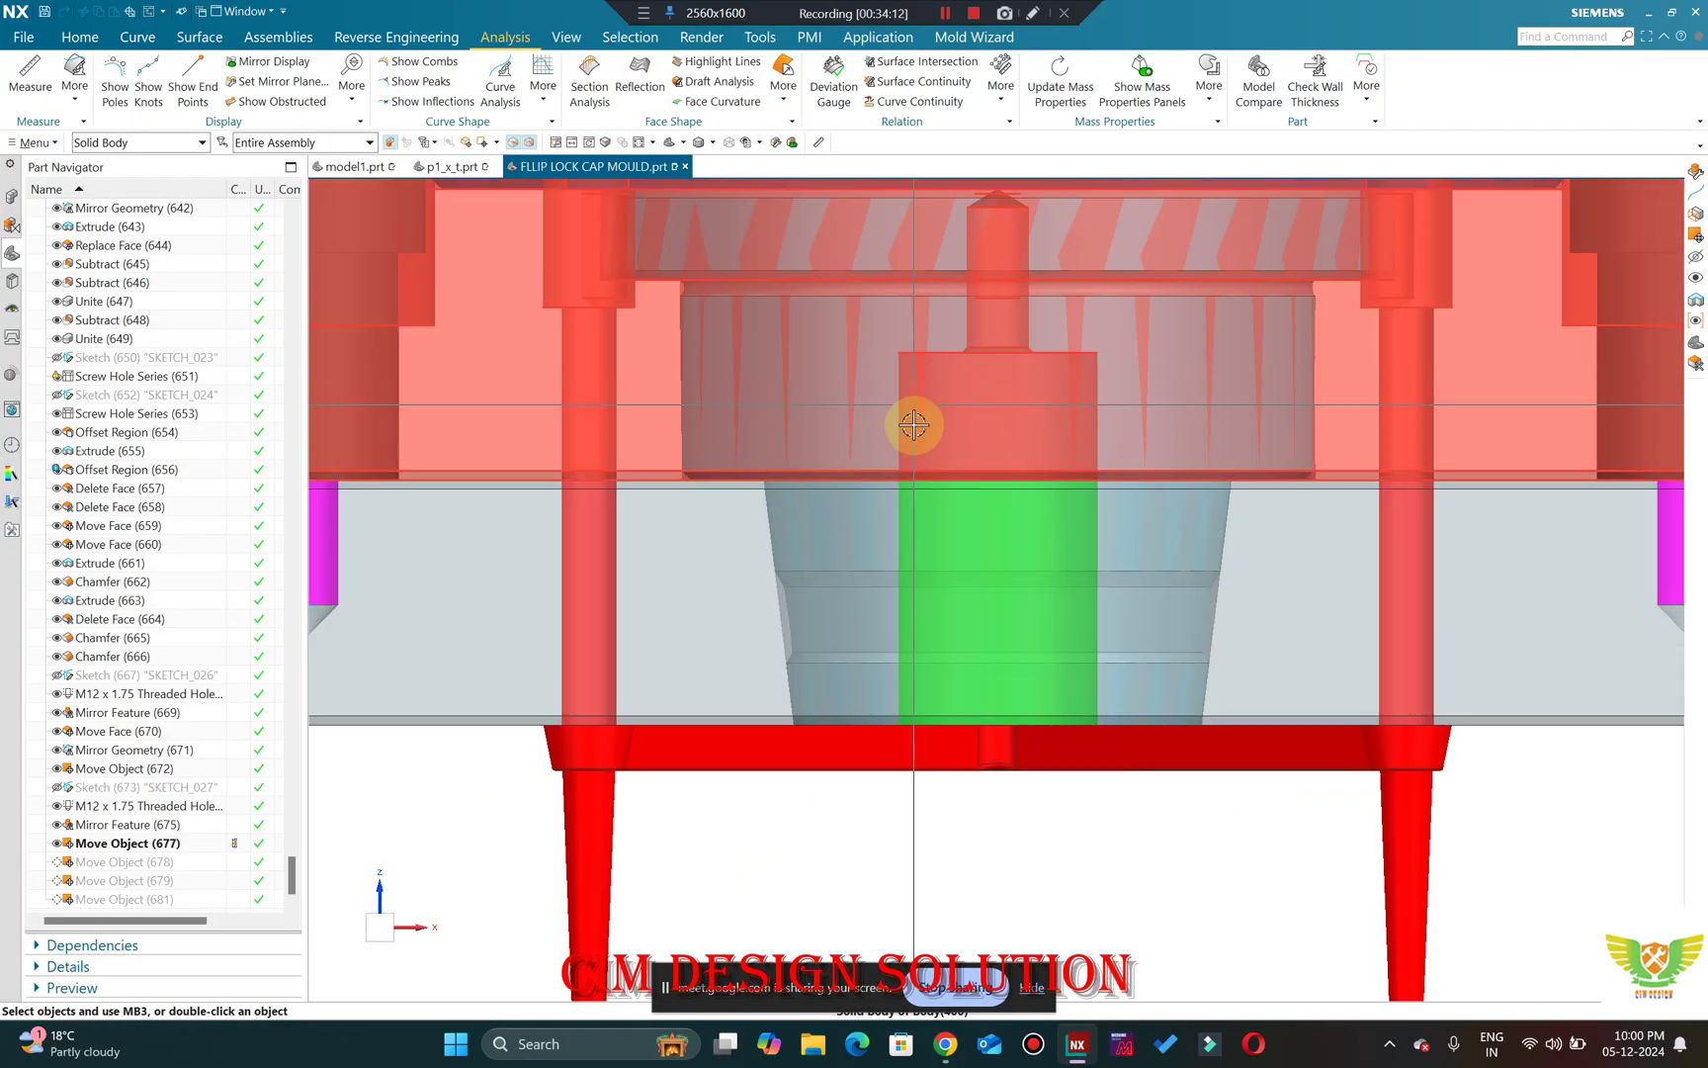
left_click(959, 423)
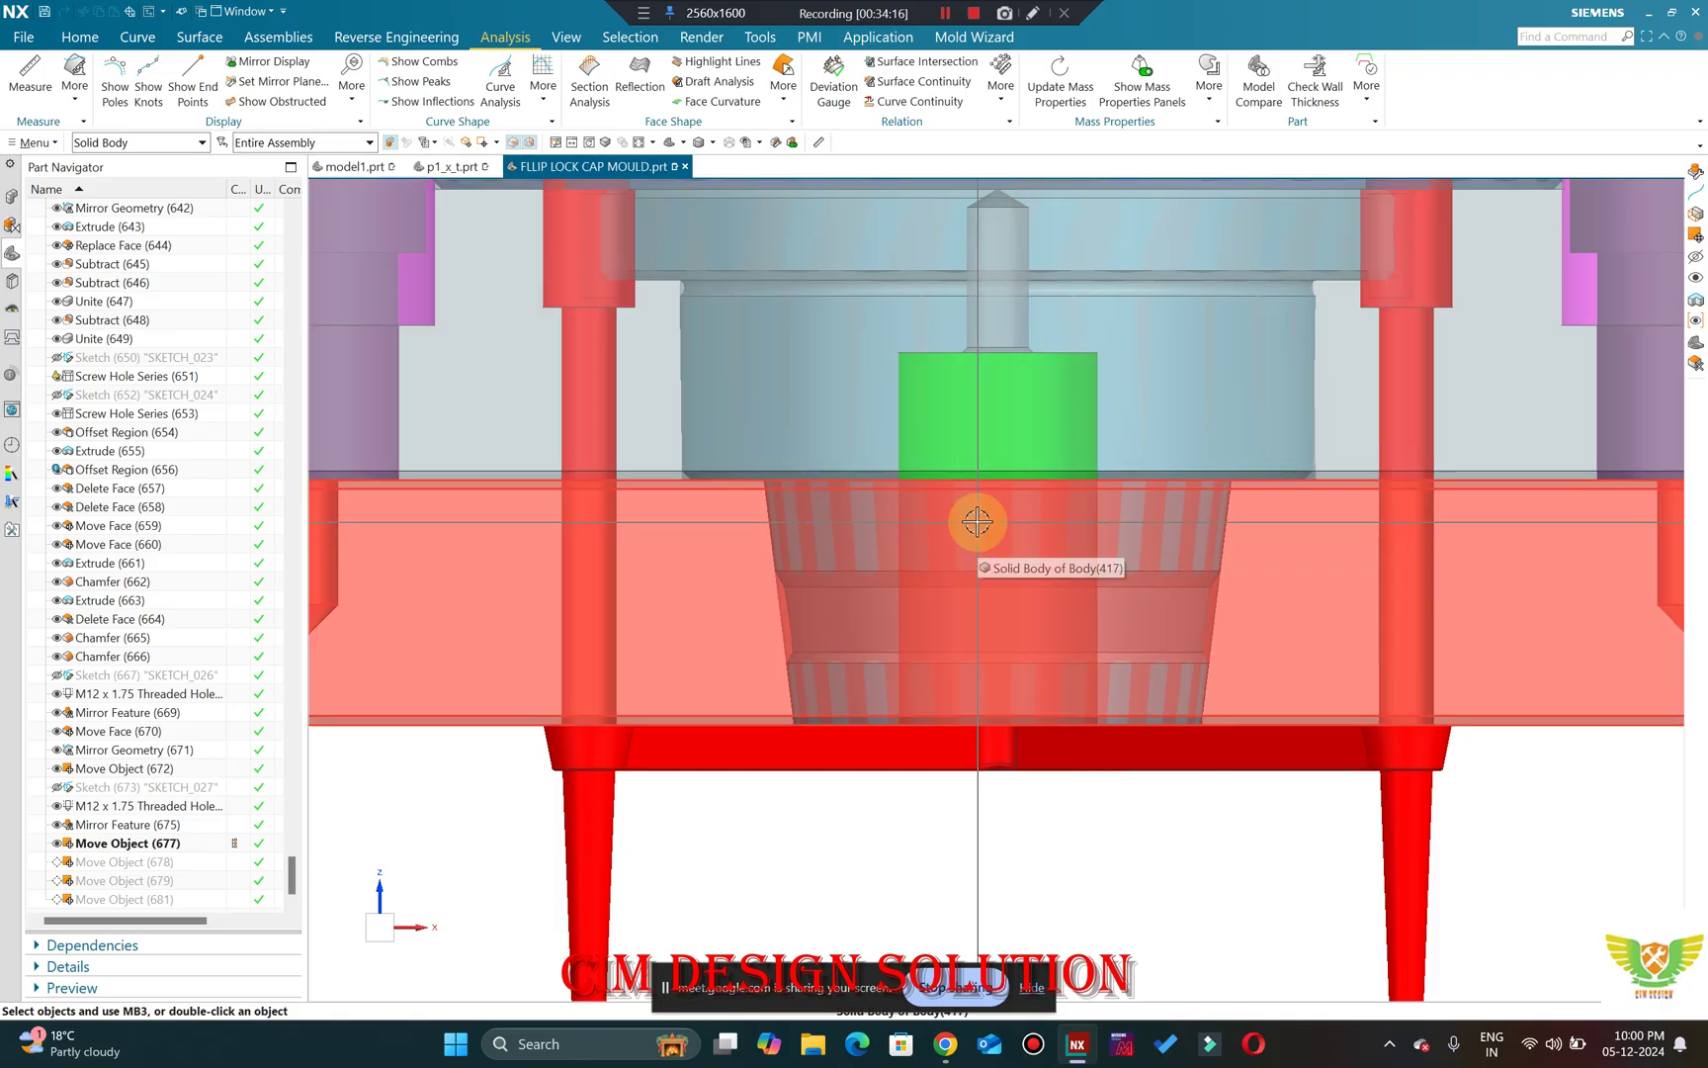
scroll(984, 507, "down", 2)
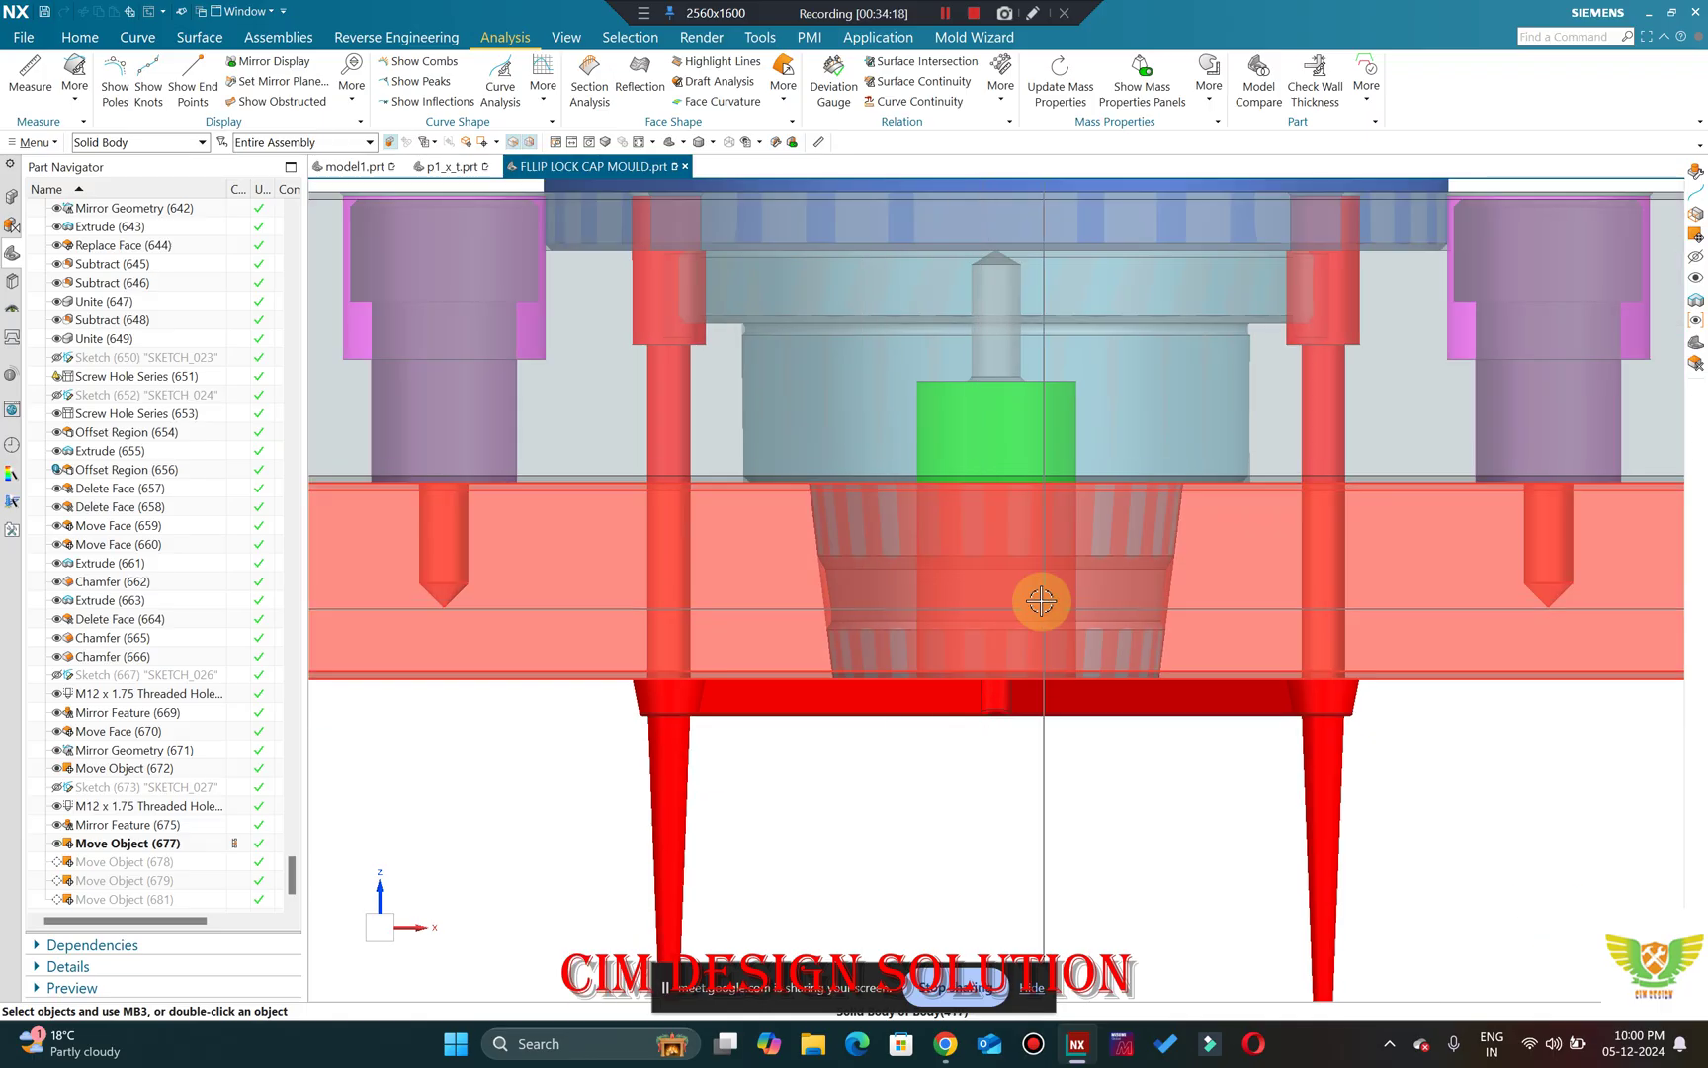
scroll(1042, 600, "down", 2)
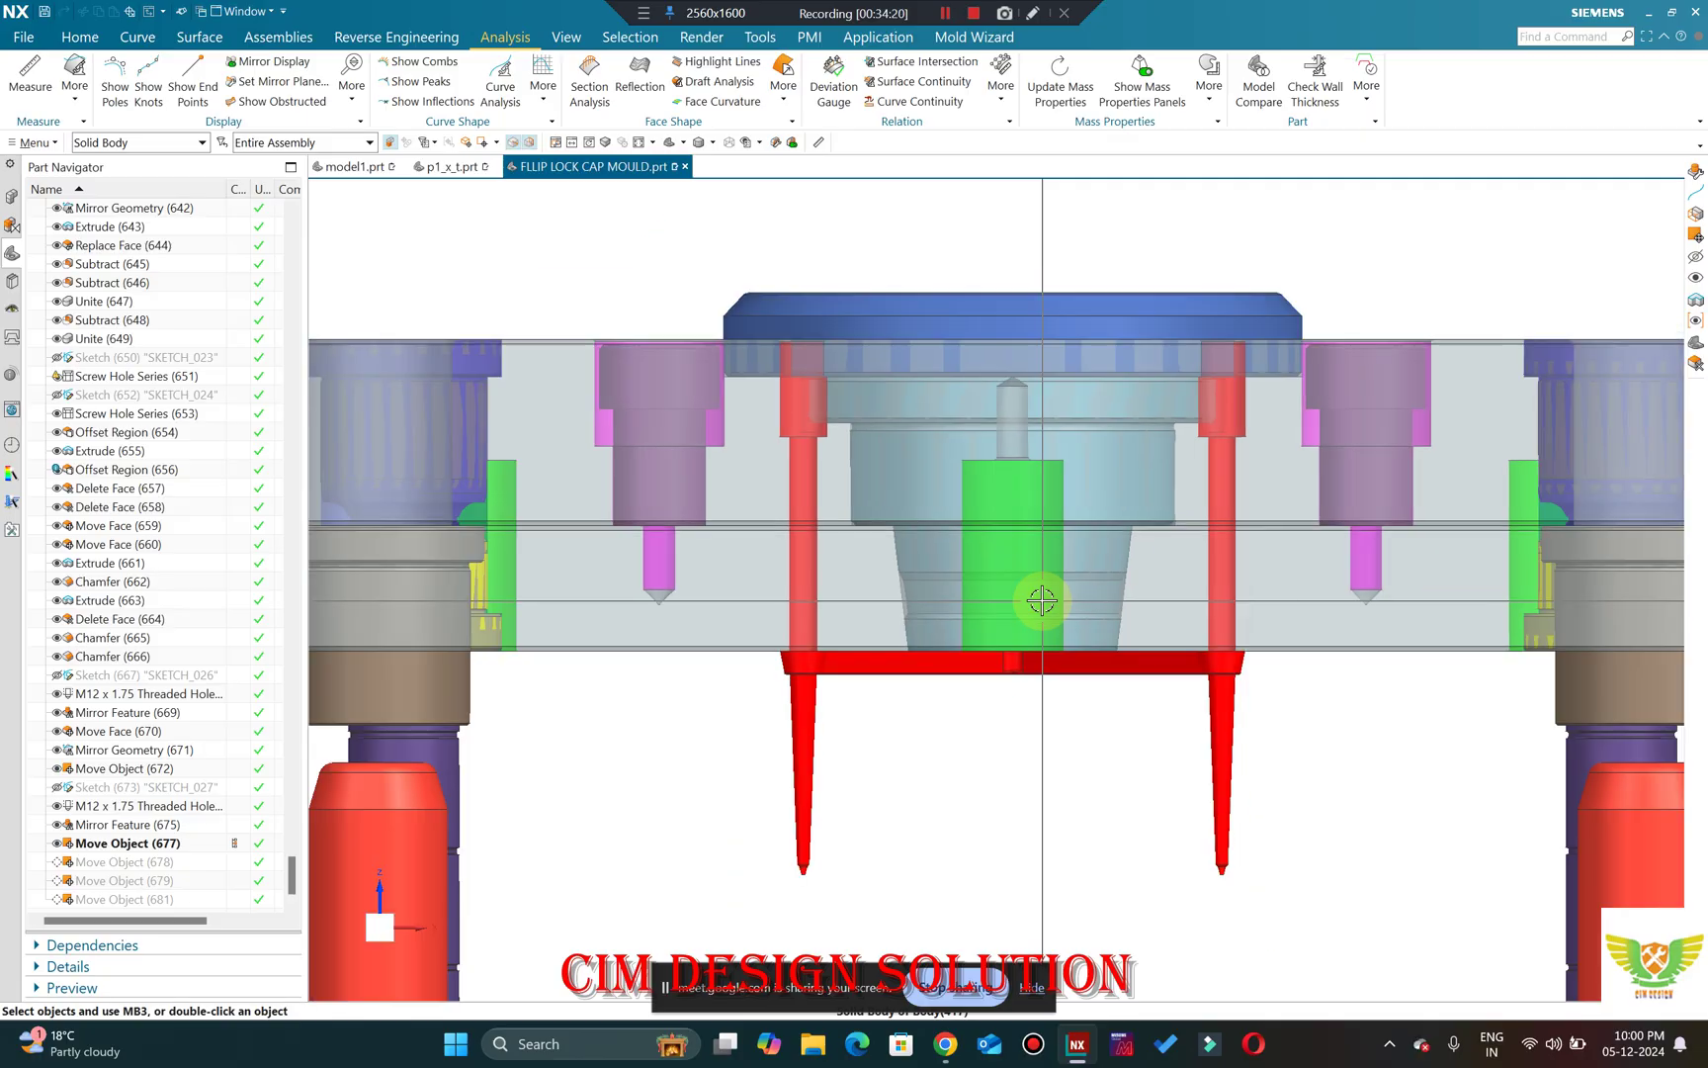
scroll(998, 395, "down", 2)
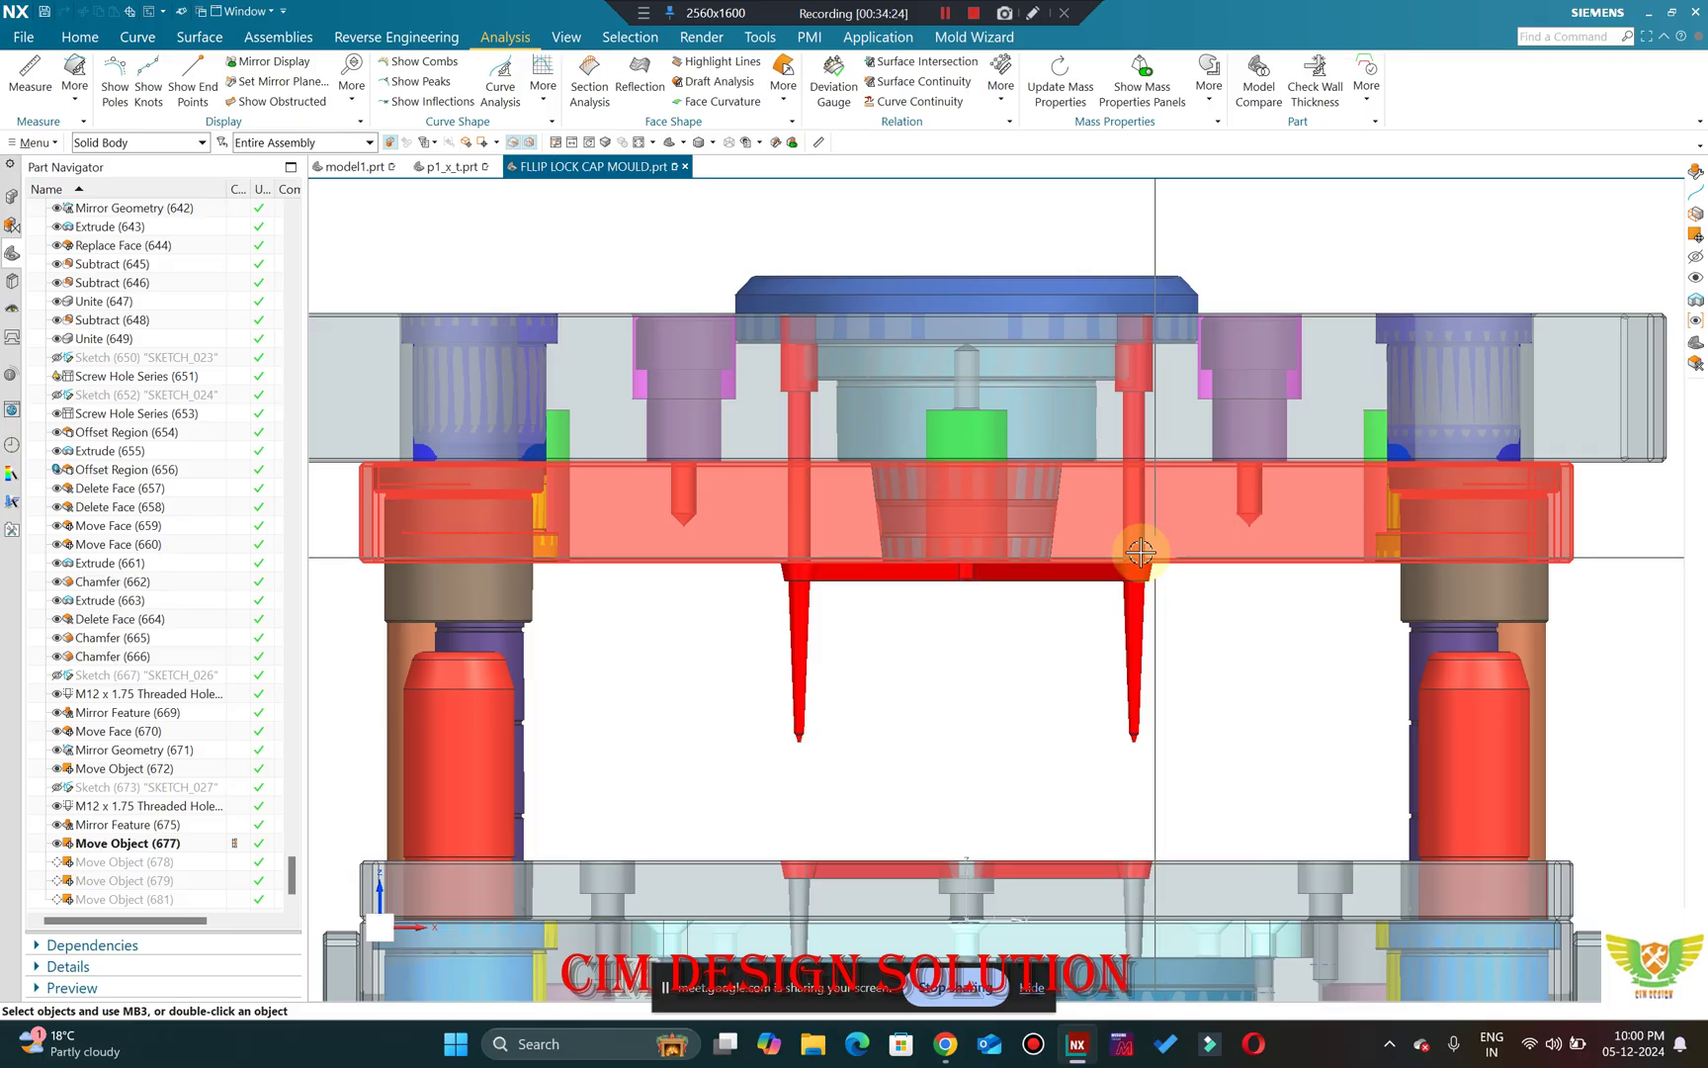
Examine the green nylon bush's seat and the screw hole above it in the top plate.
scroll(1156, 559, "up", 2)
scroll(942, 467, "up", 2)
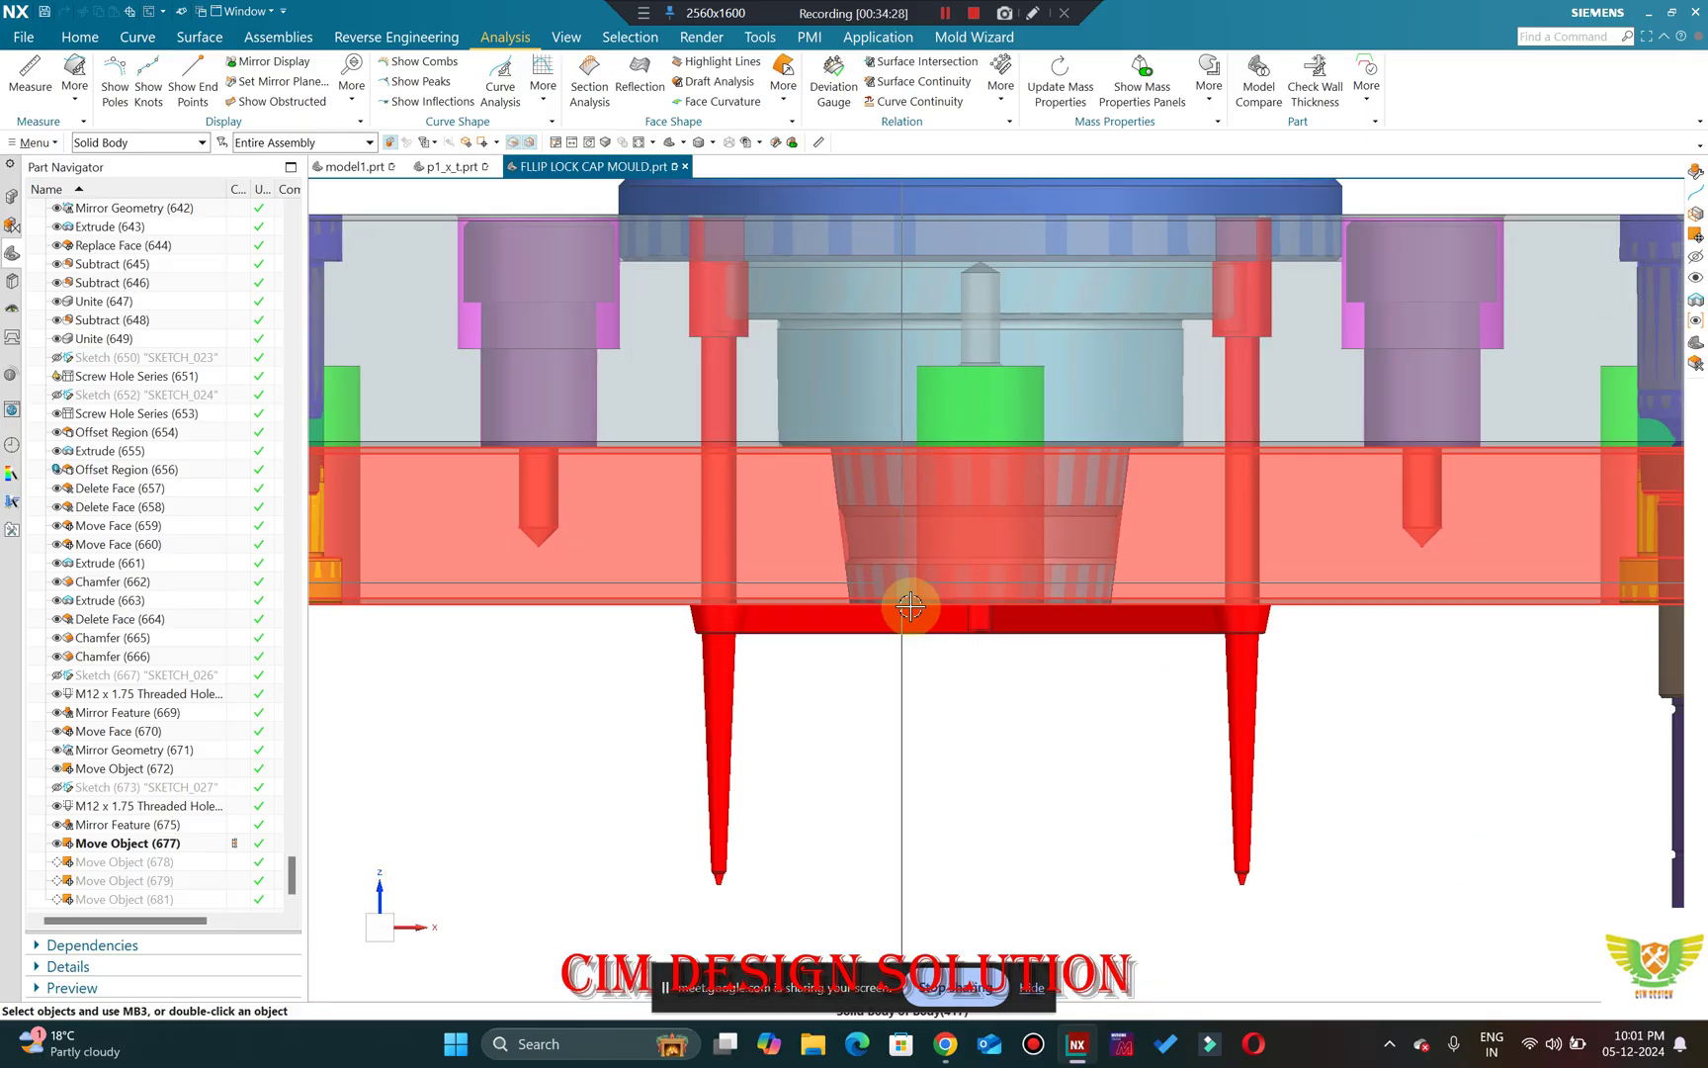
scroll(979, 395, "up", 2)
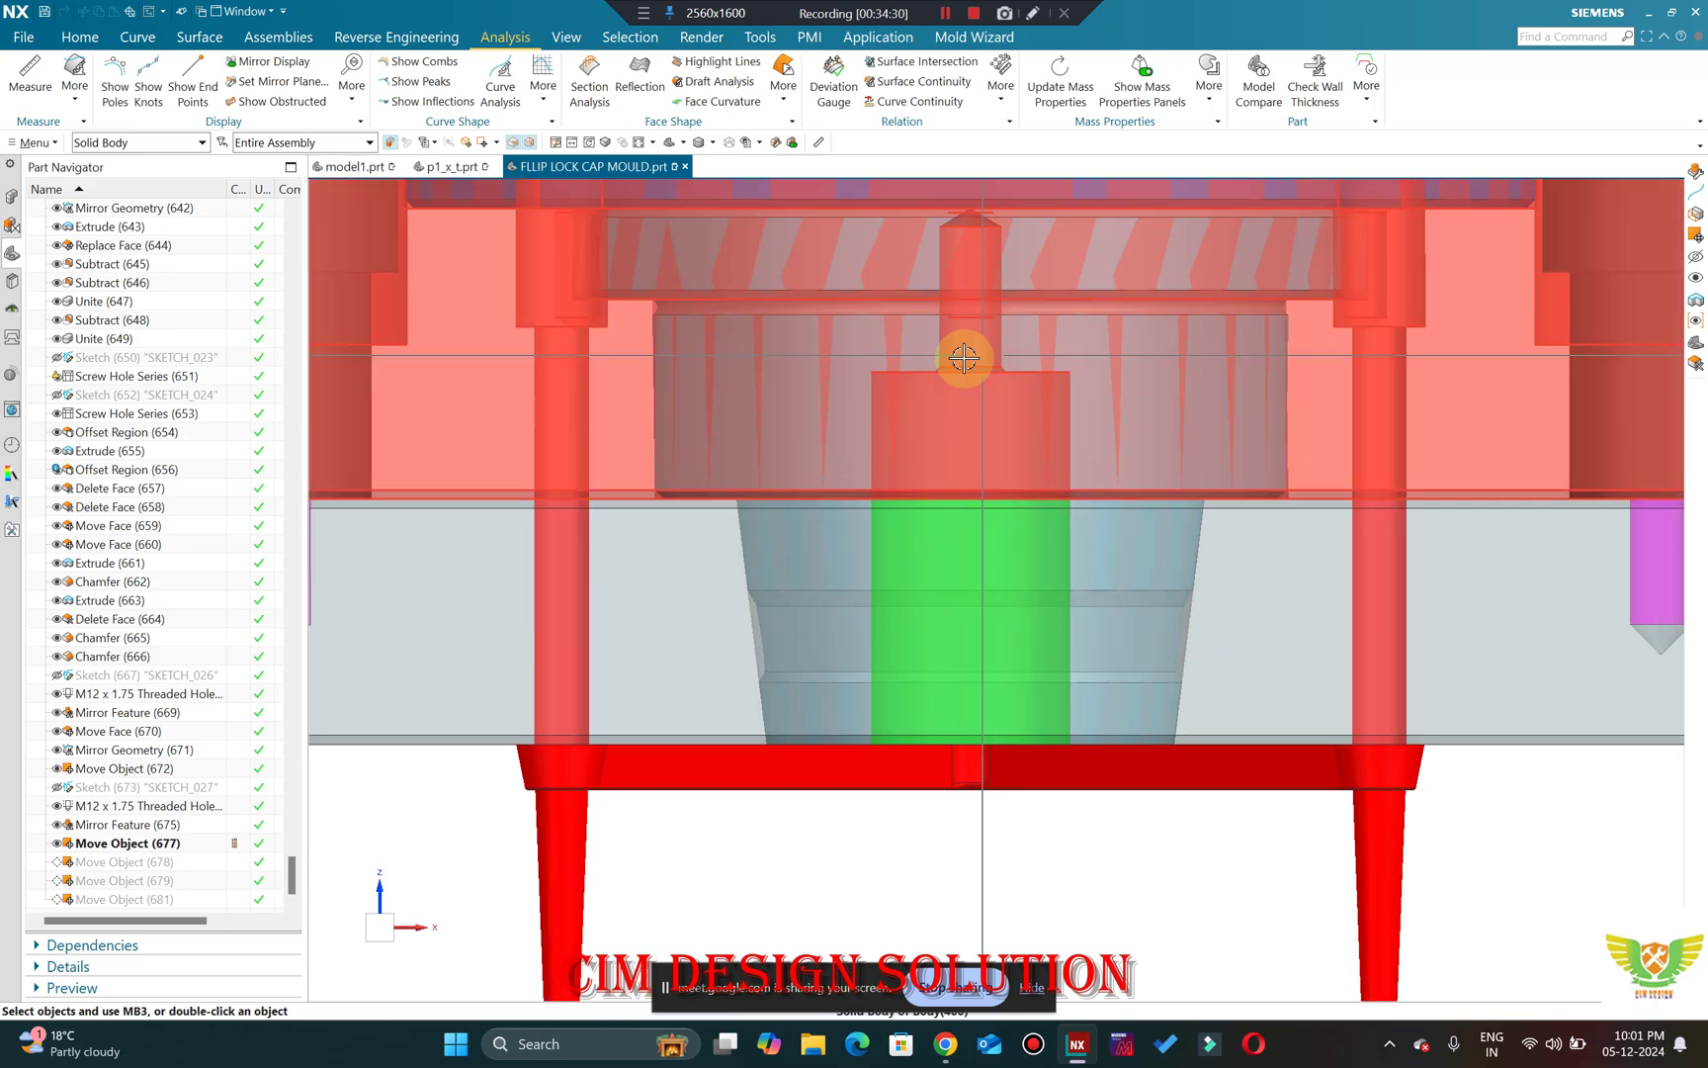
scroll(970, 356, "down", 2)
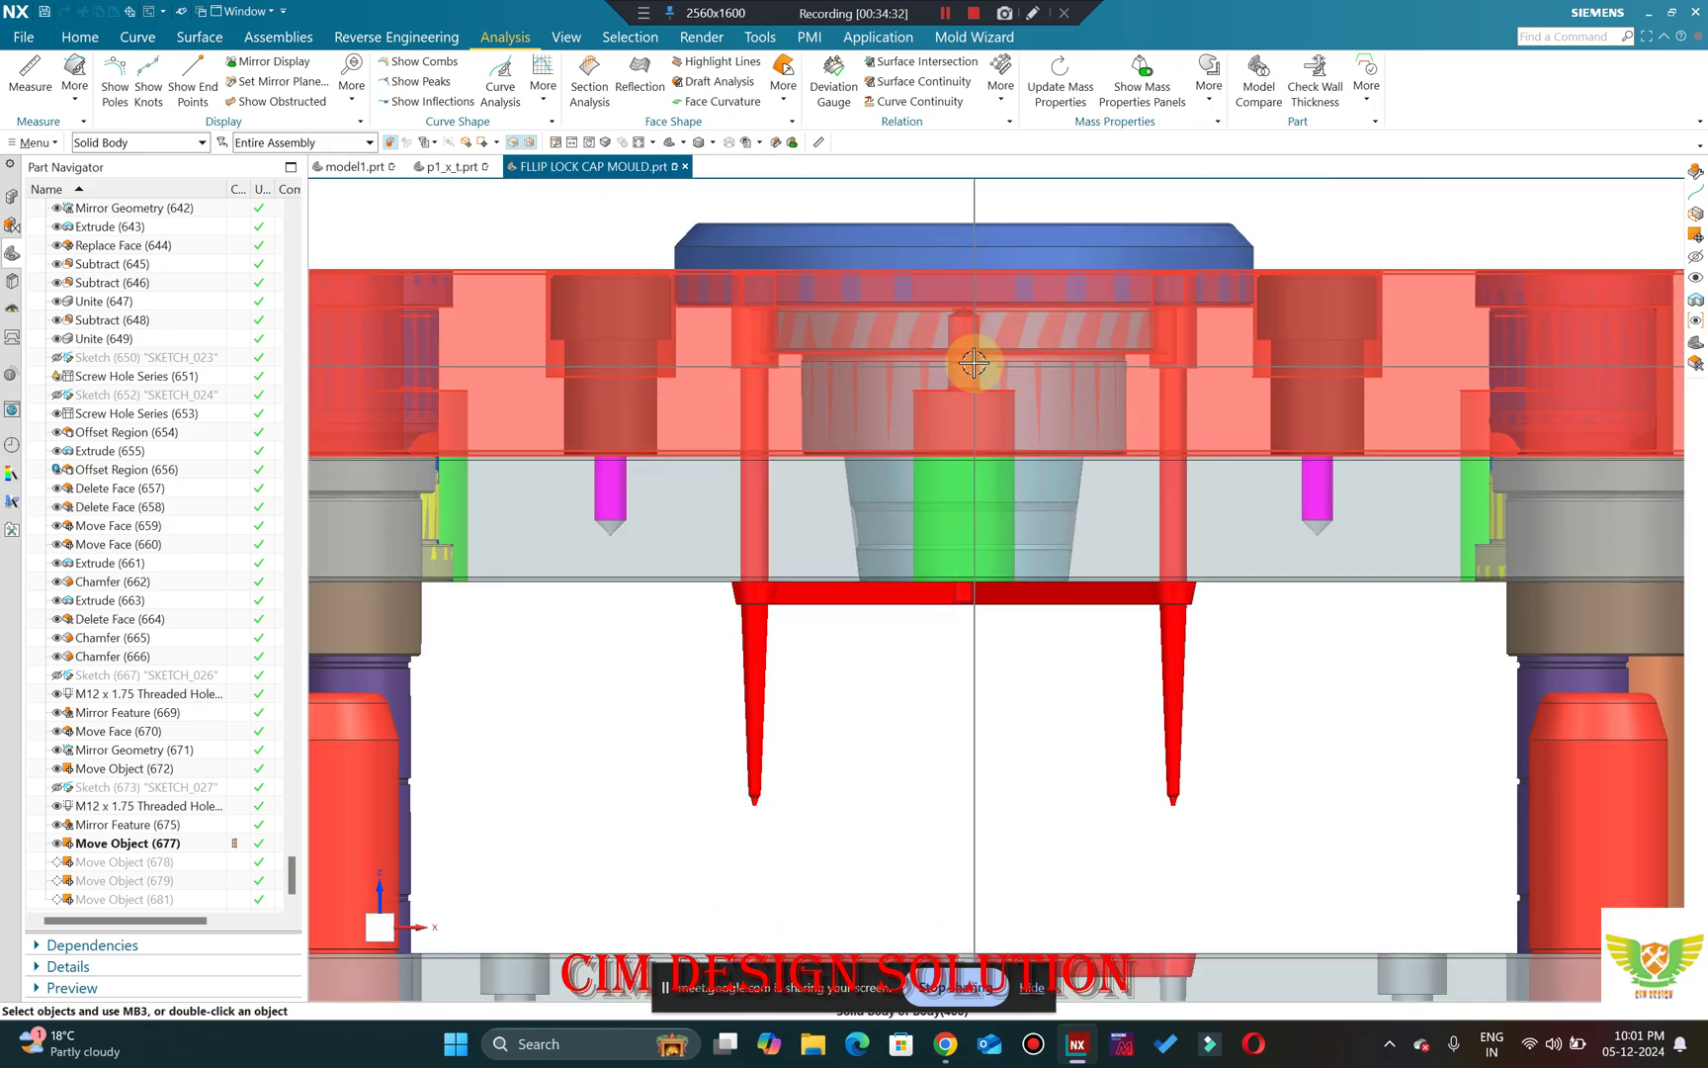
scroll(959, 415, "up", 4)
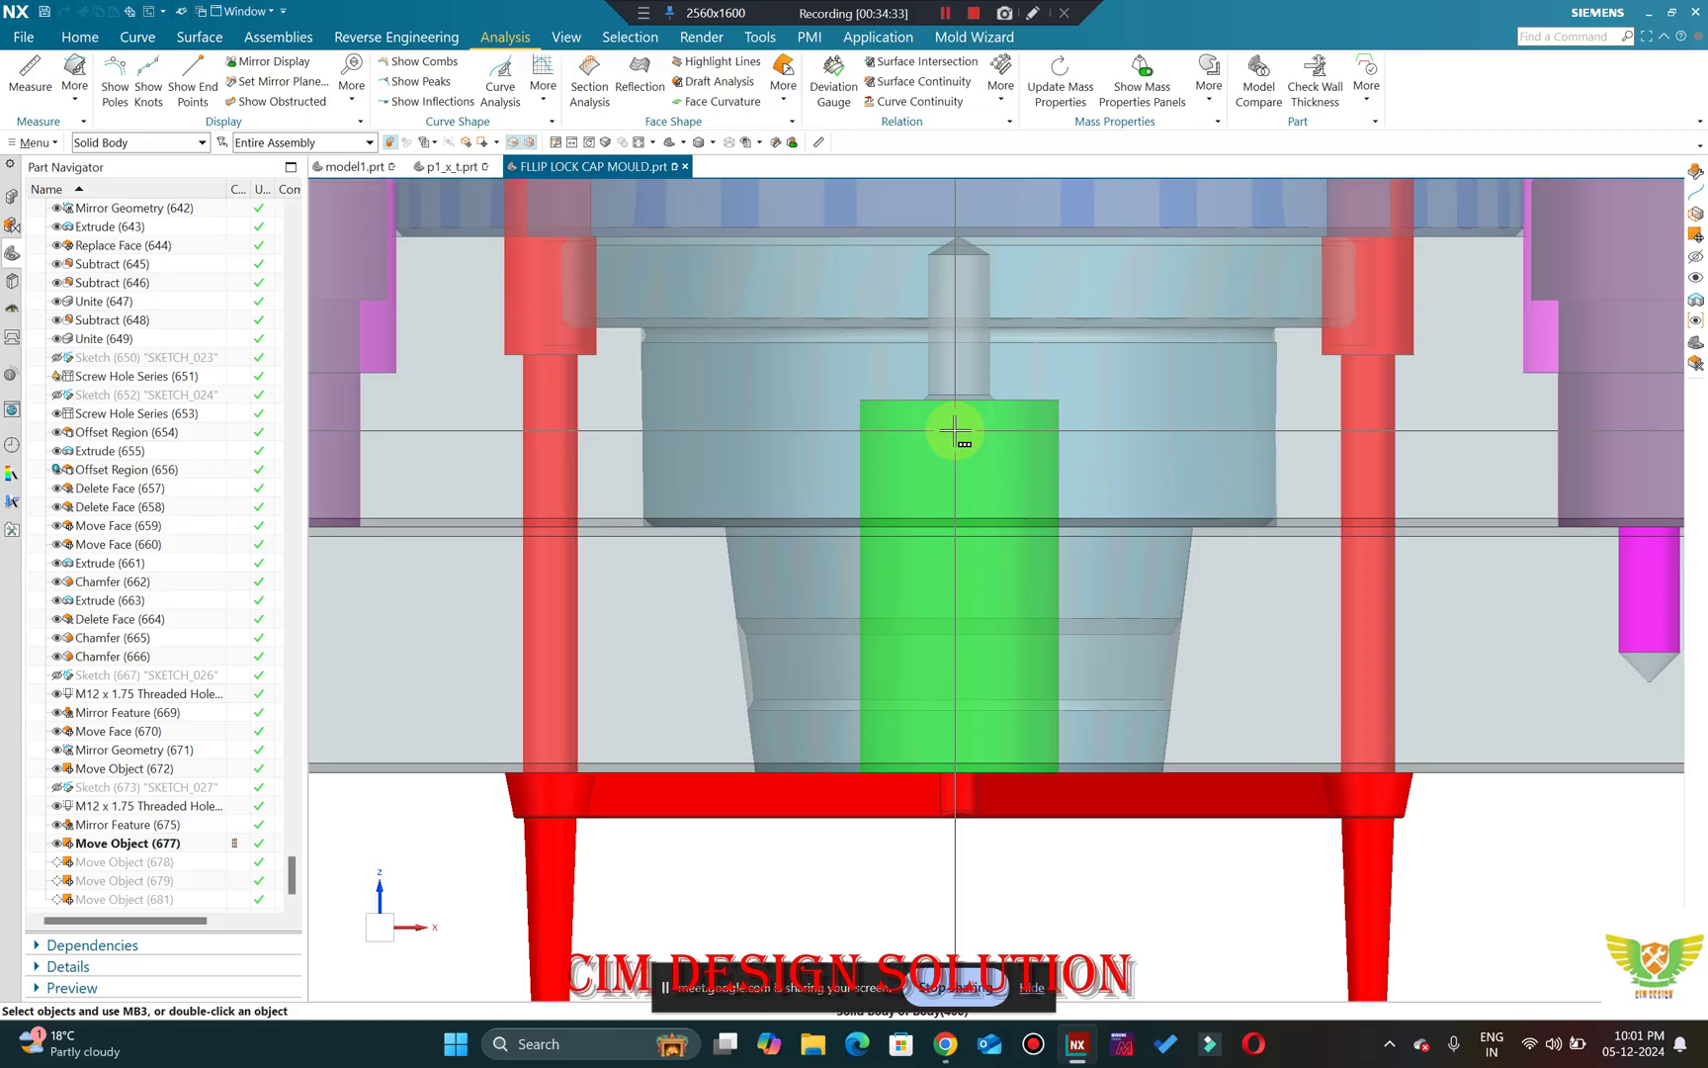
scroll(944, 475, "down", 4)
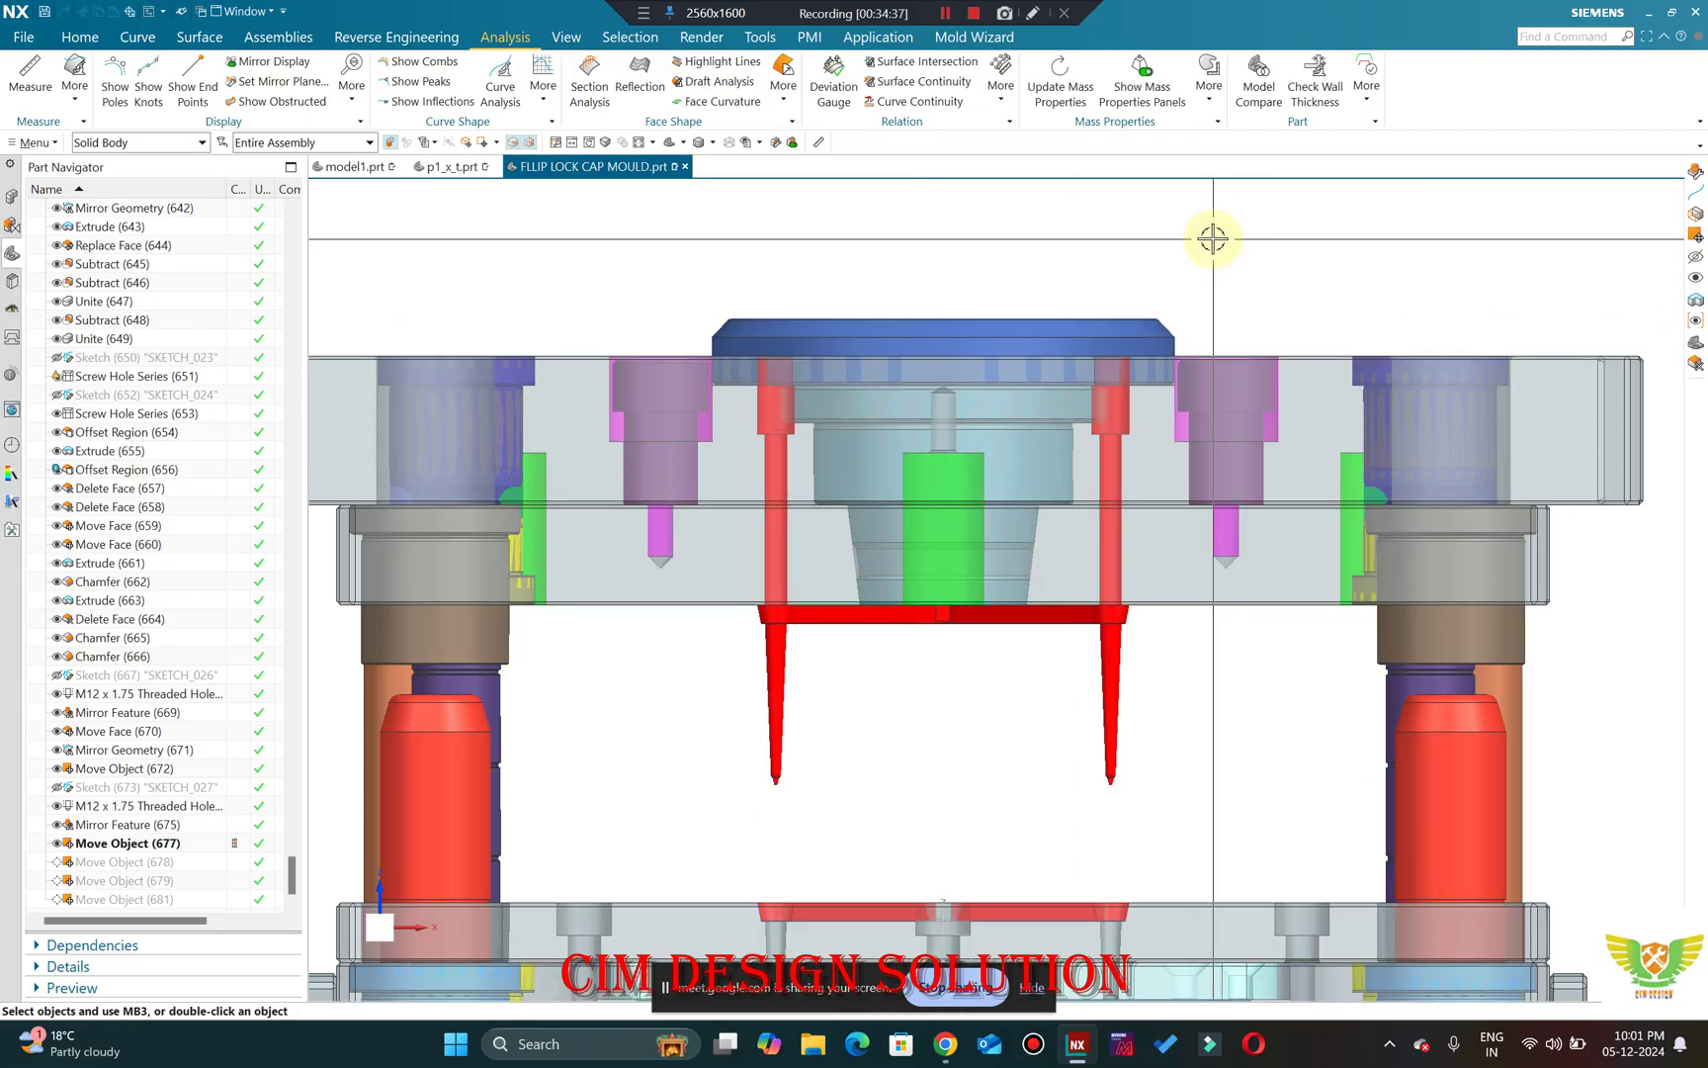
Examine the top plate and runner stripper plate around the nylon bushes and sprue pullers at the first opening.
scroll(1212, 238, "down", 1)
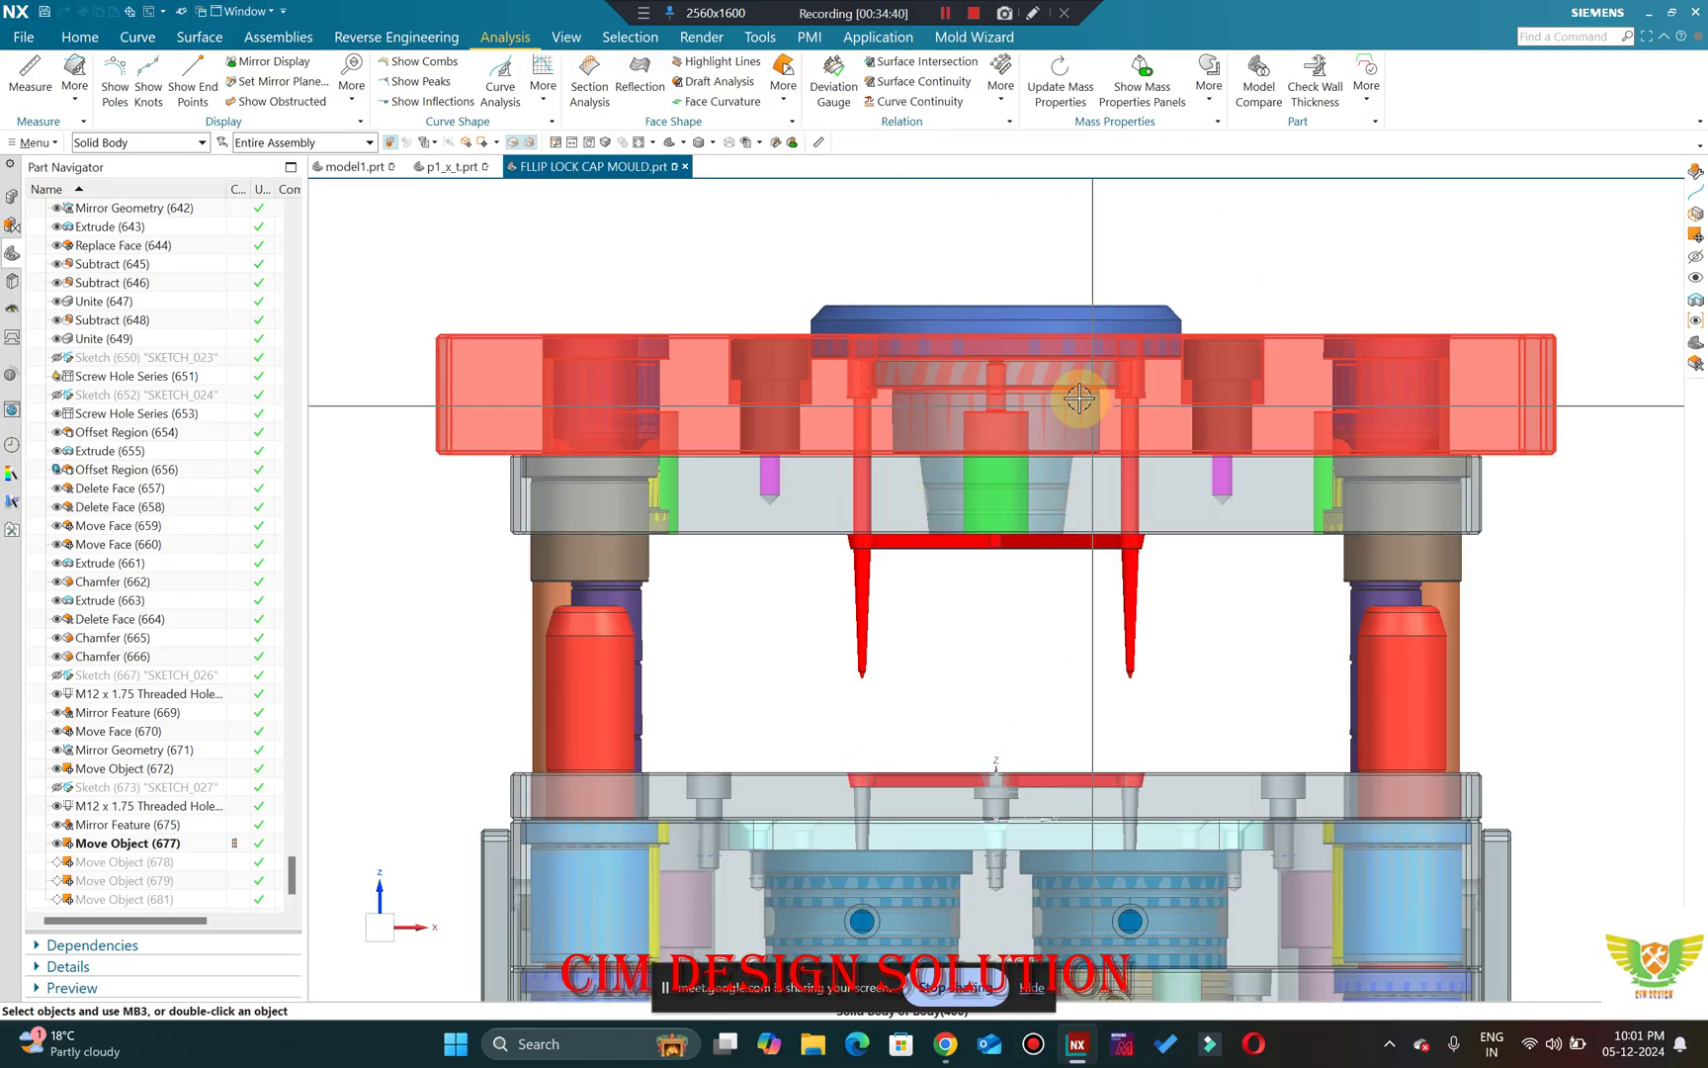
scroll(994, 391, "up", 2)
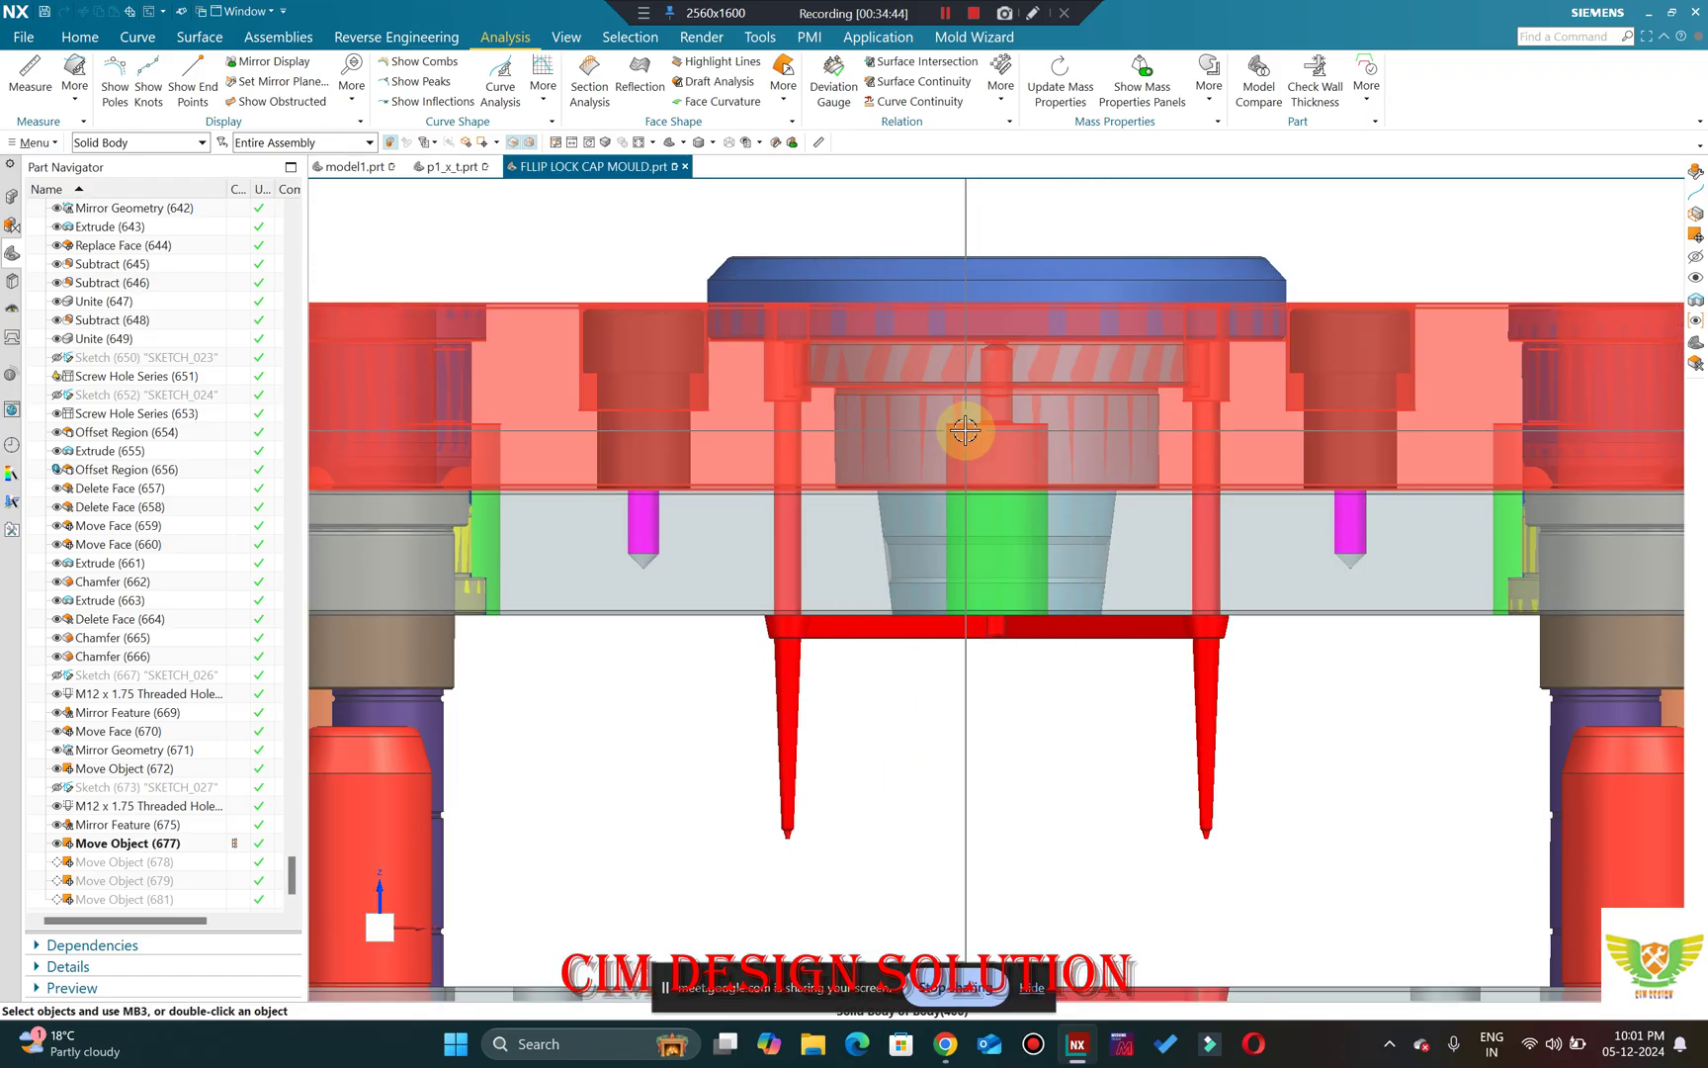
scroll(1049, 326, "up", 1)
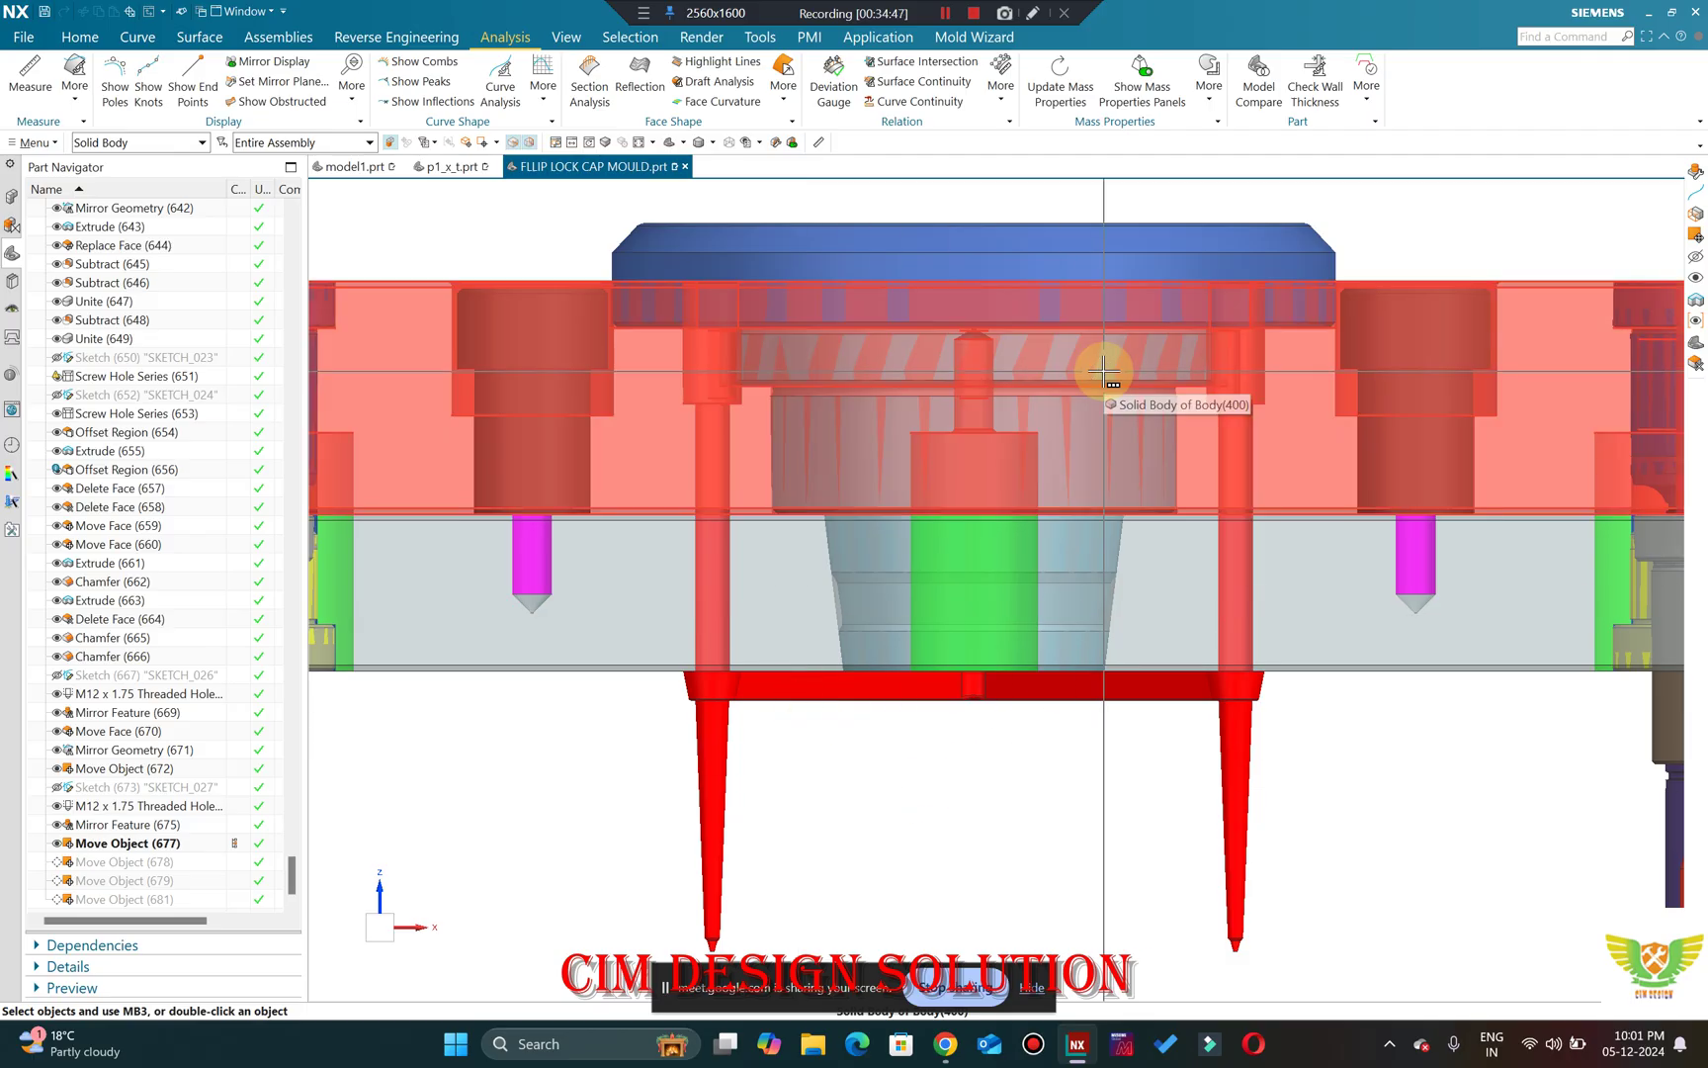
scroll(1103, 371, "down", 2)
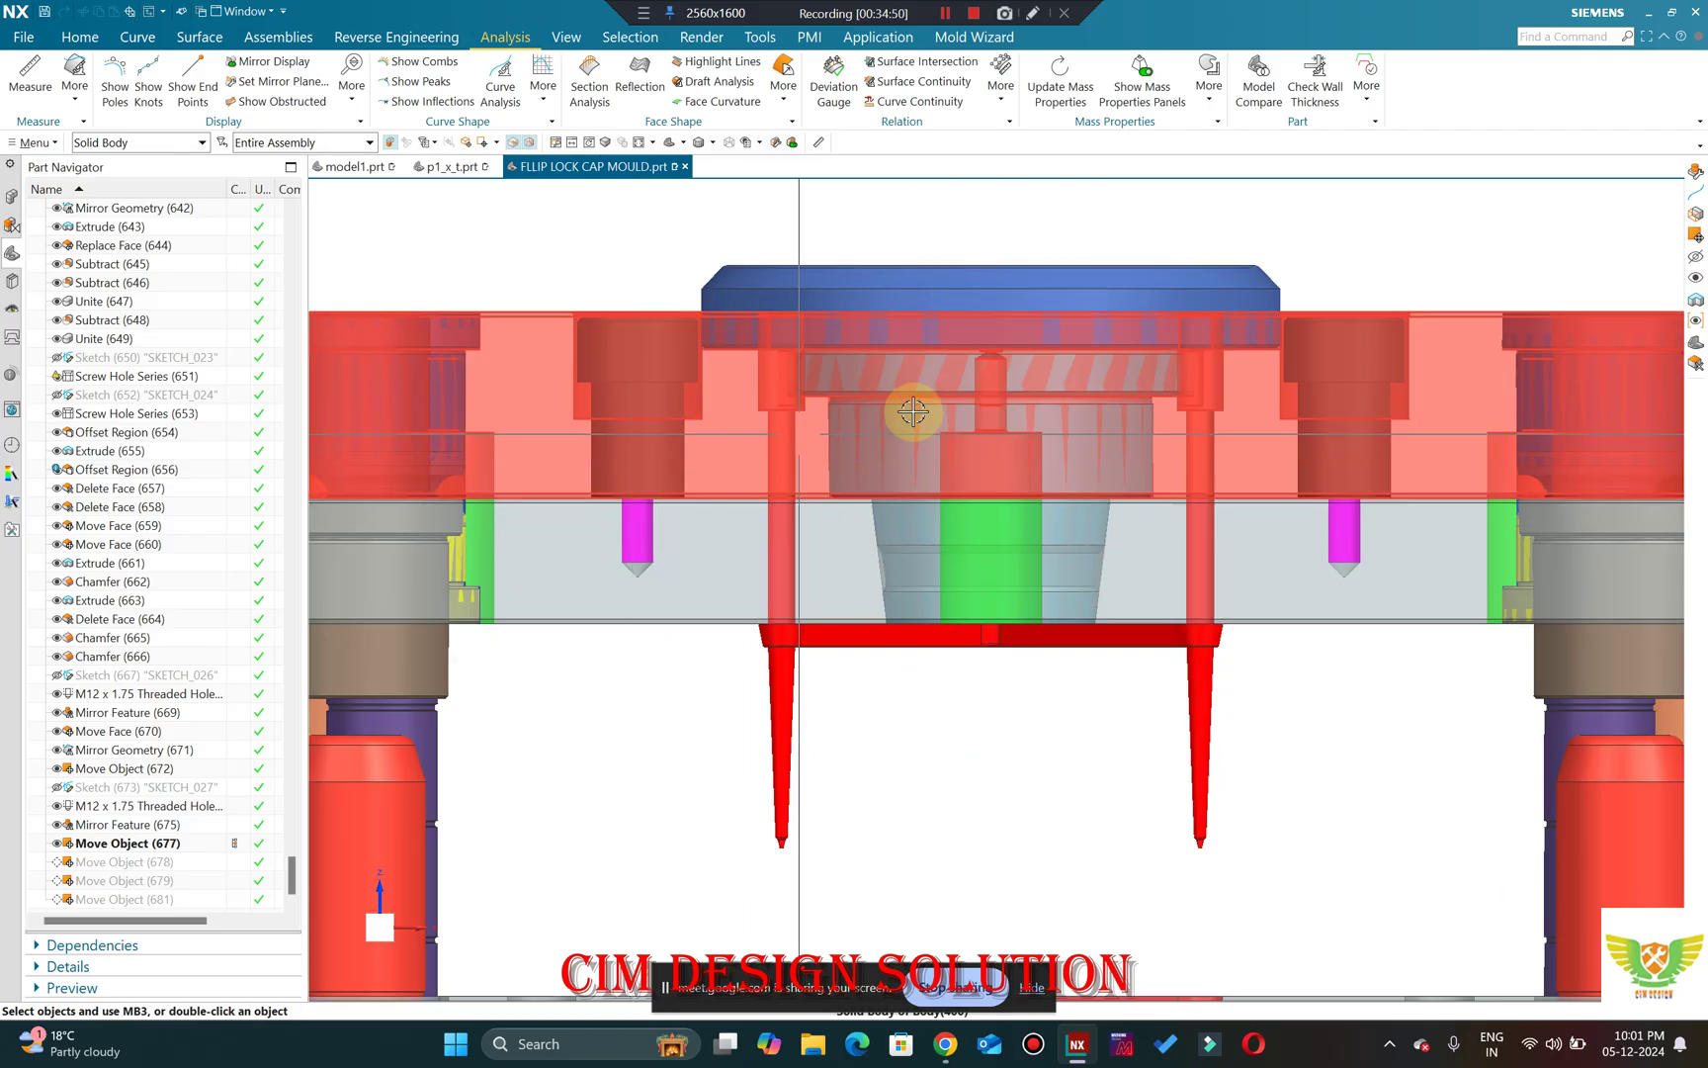
scroll(1092, 337, "down", 1)
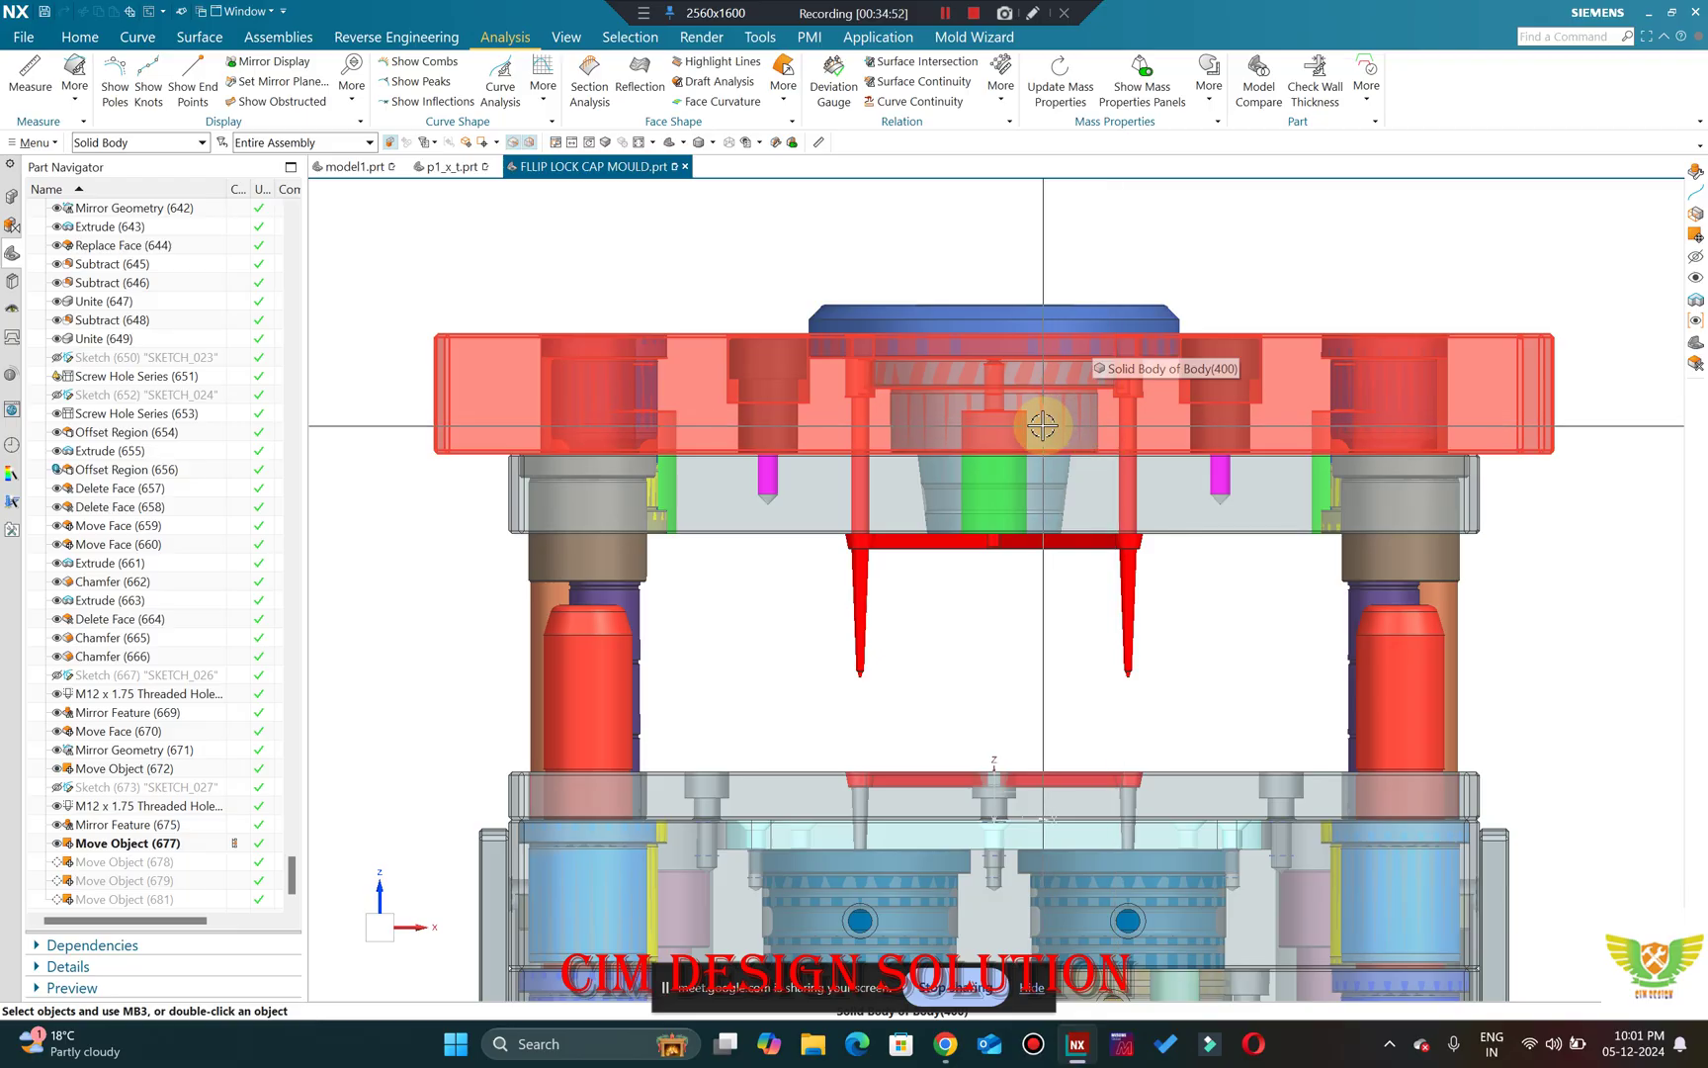
scroll(1043, 426, "up", 2)
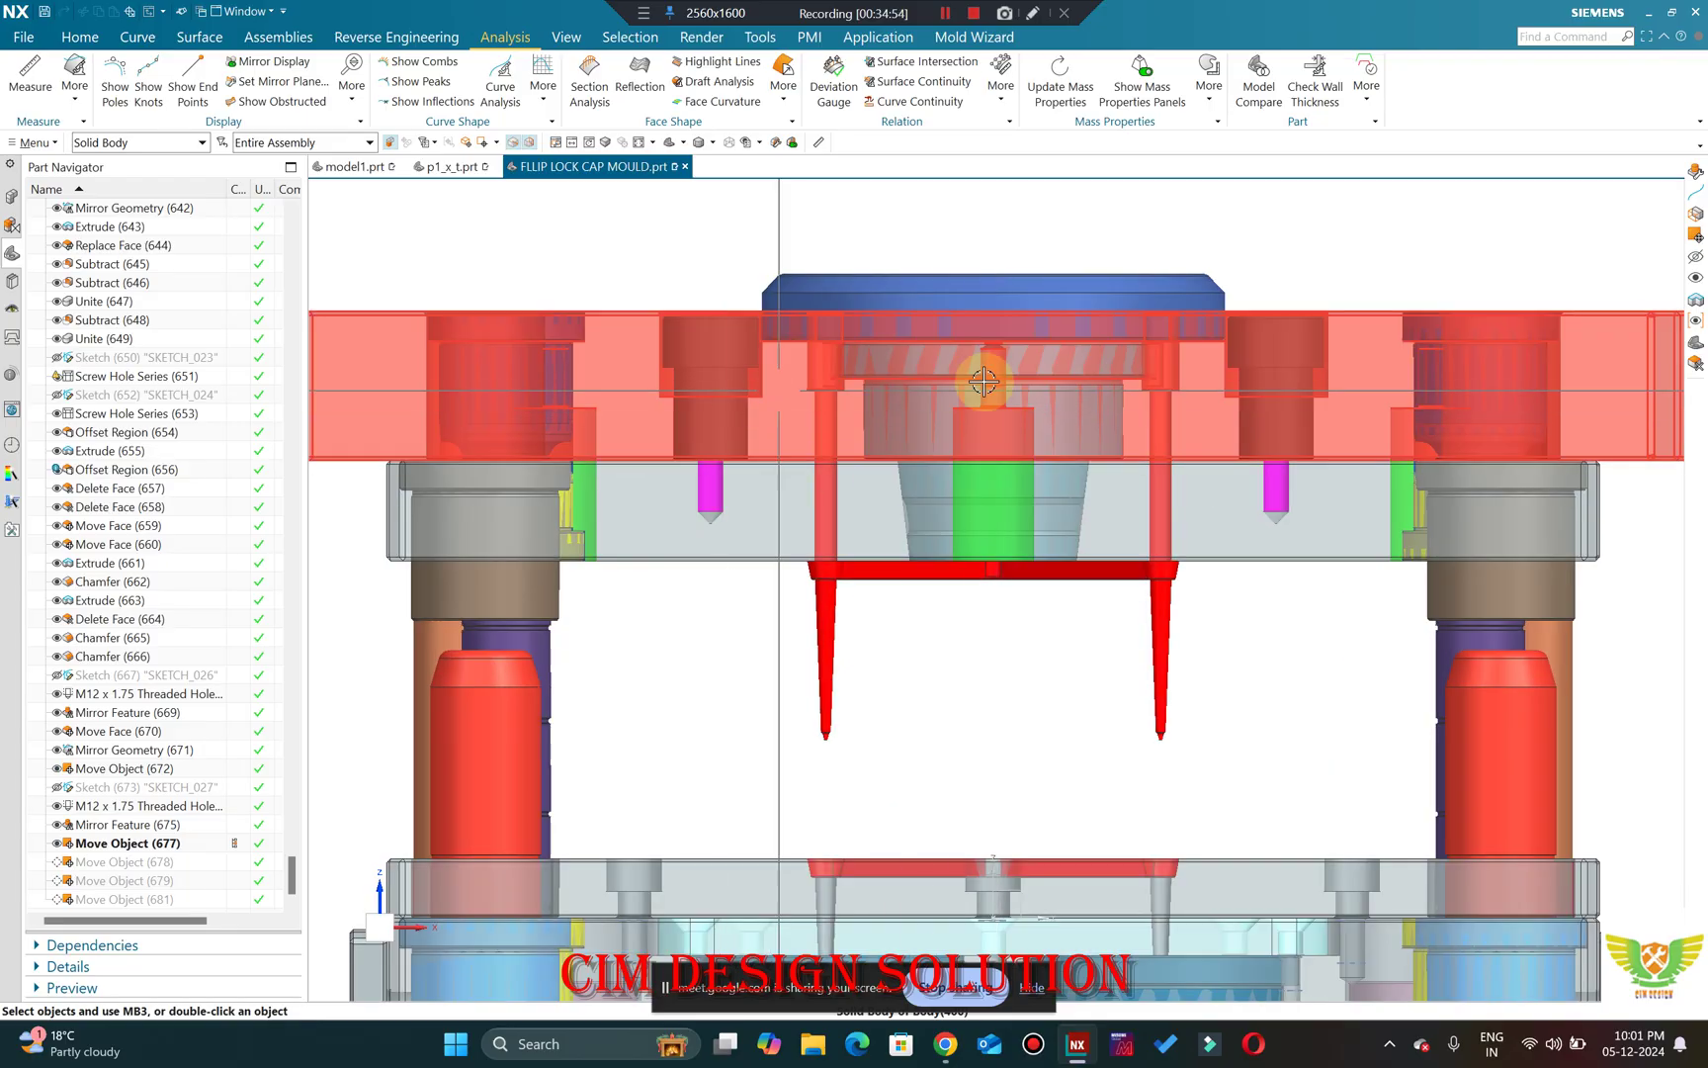
scroll(983, 380, "down", 1)
scroll(1012, 489, "up", 1)
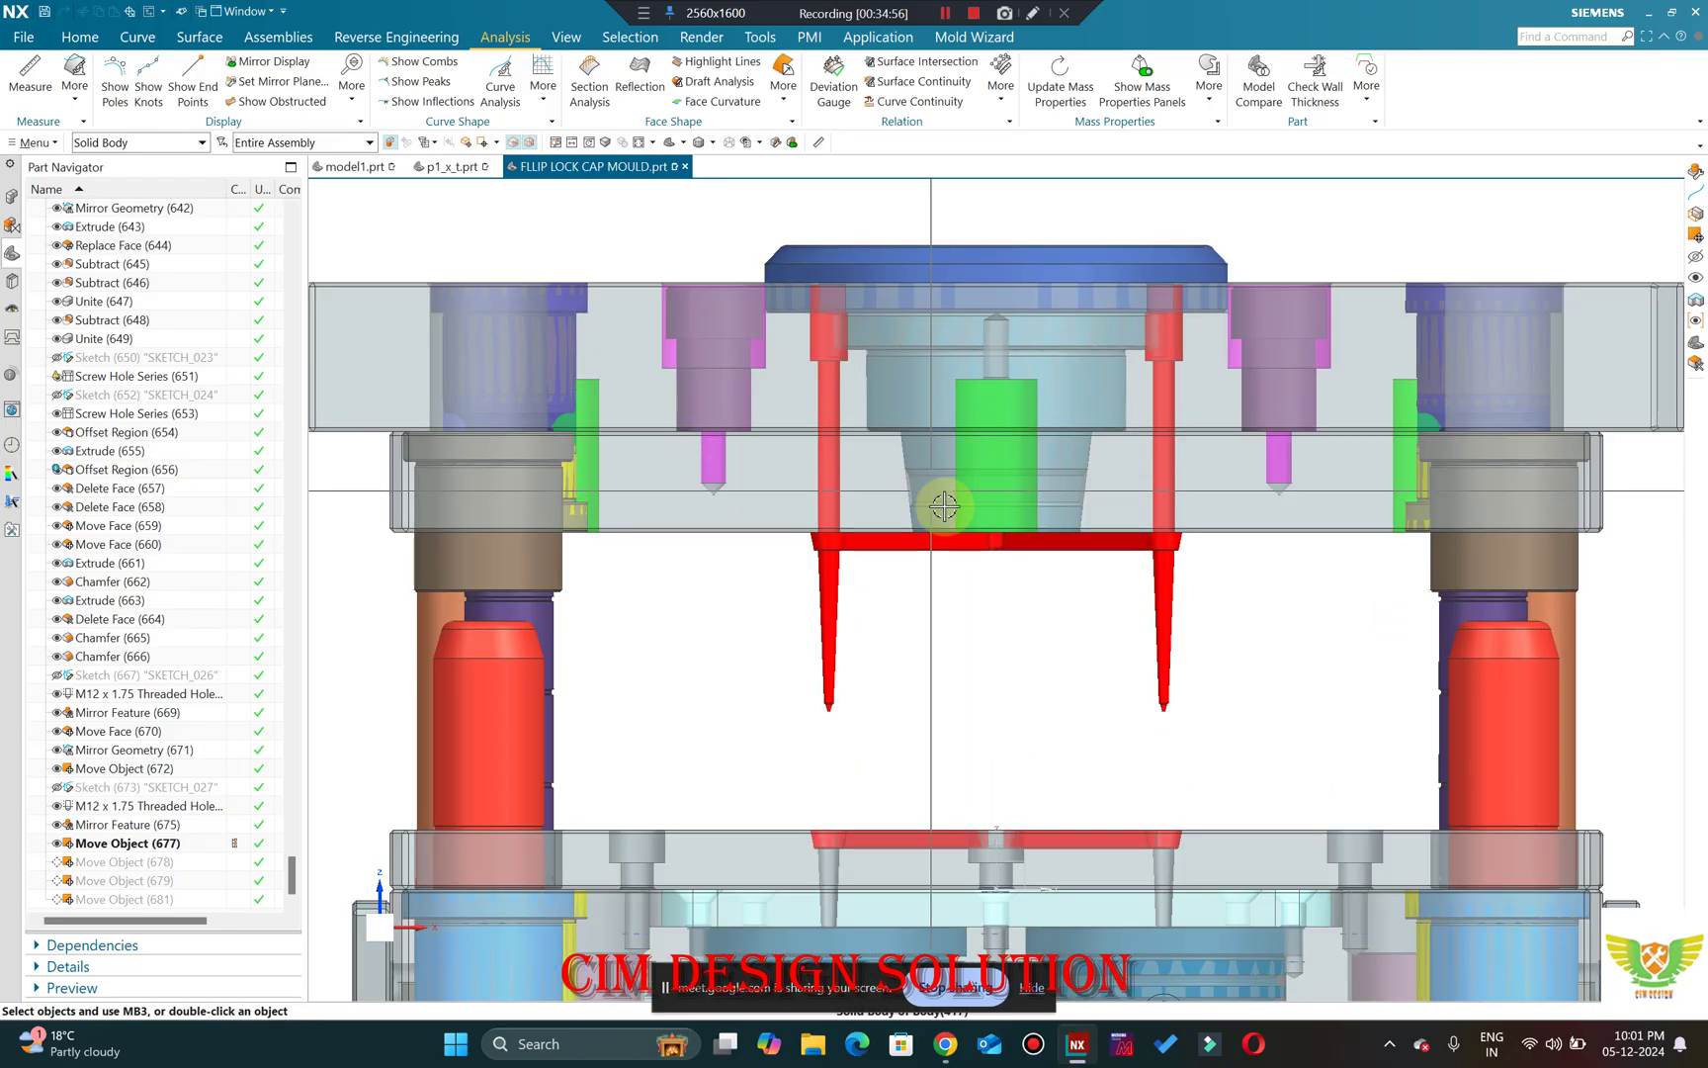
scroll(889, 462, "down", 1)
scroll(768, 464, "up", 1)
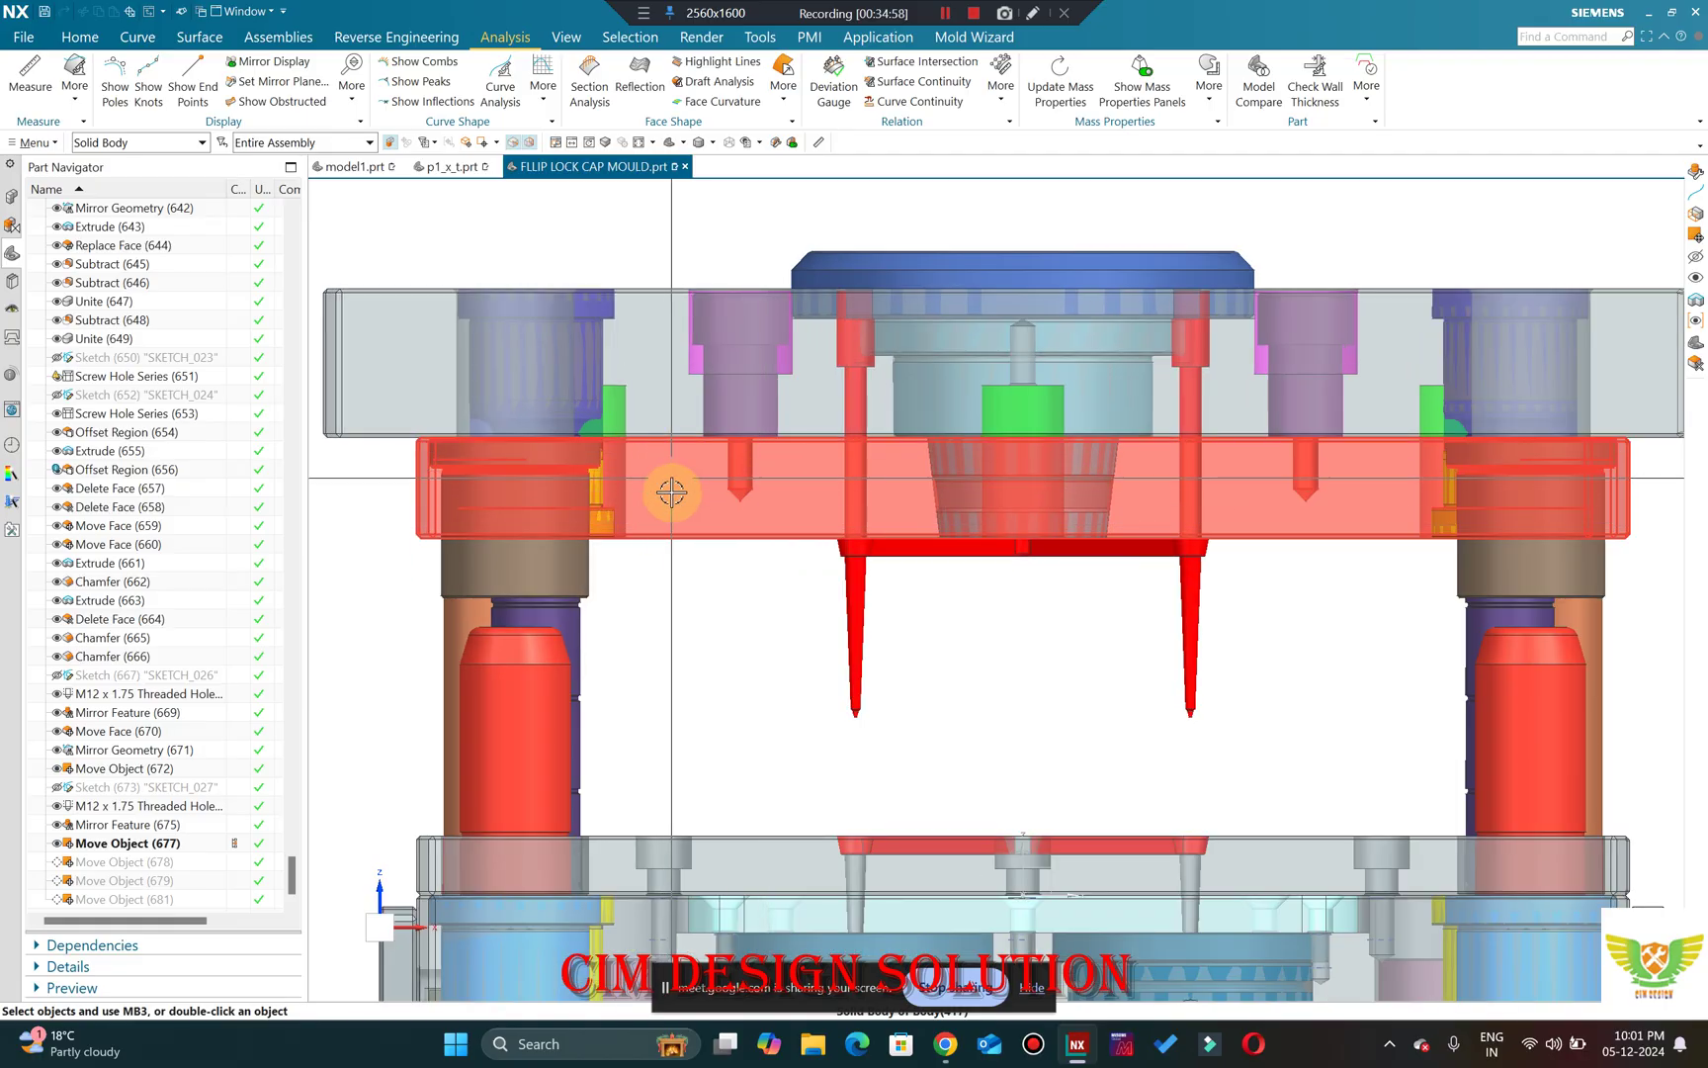
Examine the opening below the runner stripper plate, with the runner and sprue pullers, from the front and at an angle.
scroll(758, 455, "down", 1)
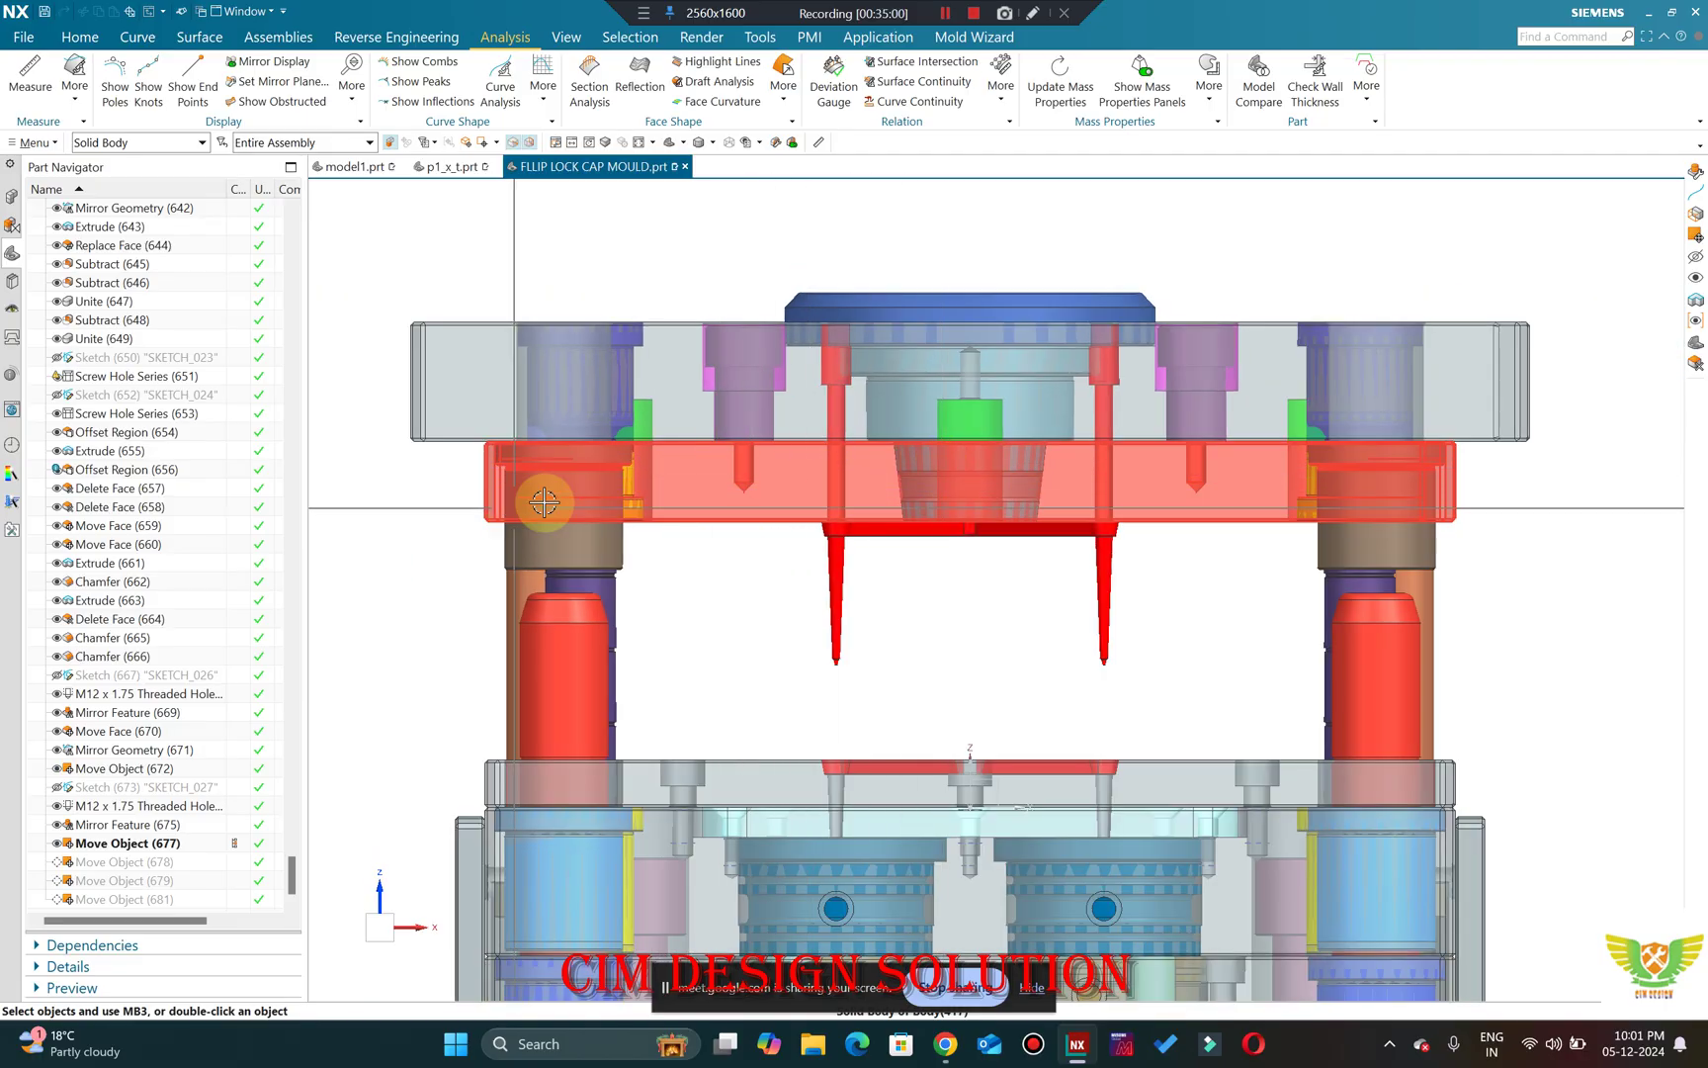
scroll(1016, 485, "up", 1)
scroll(920, 461, "down", 1)
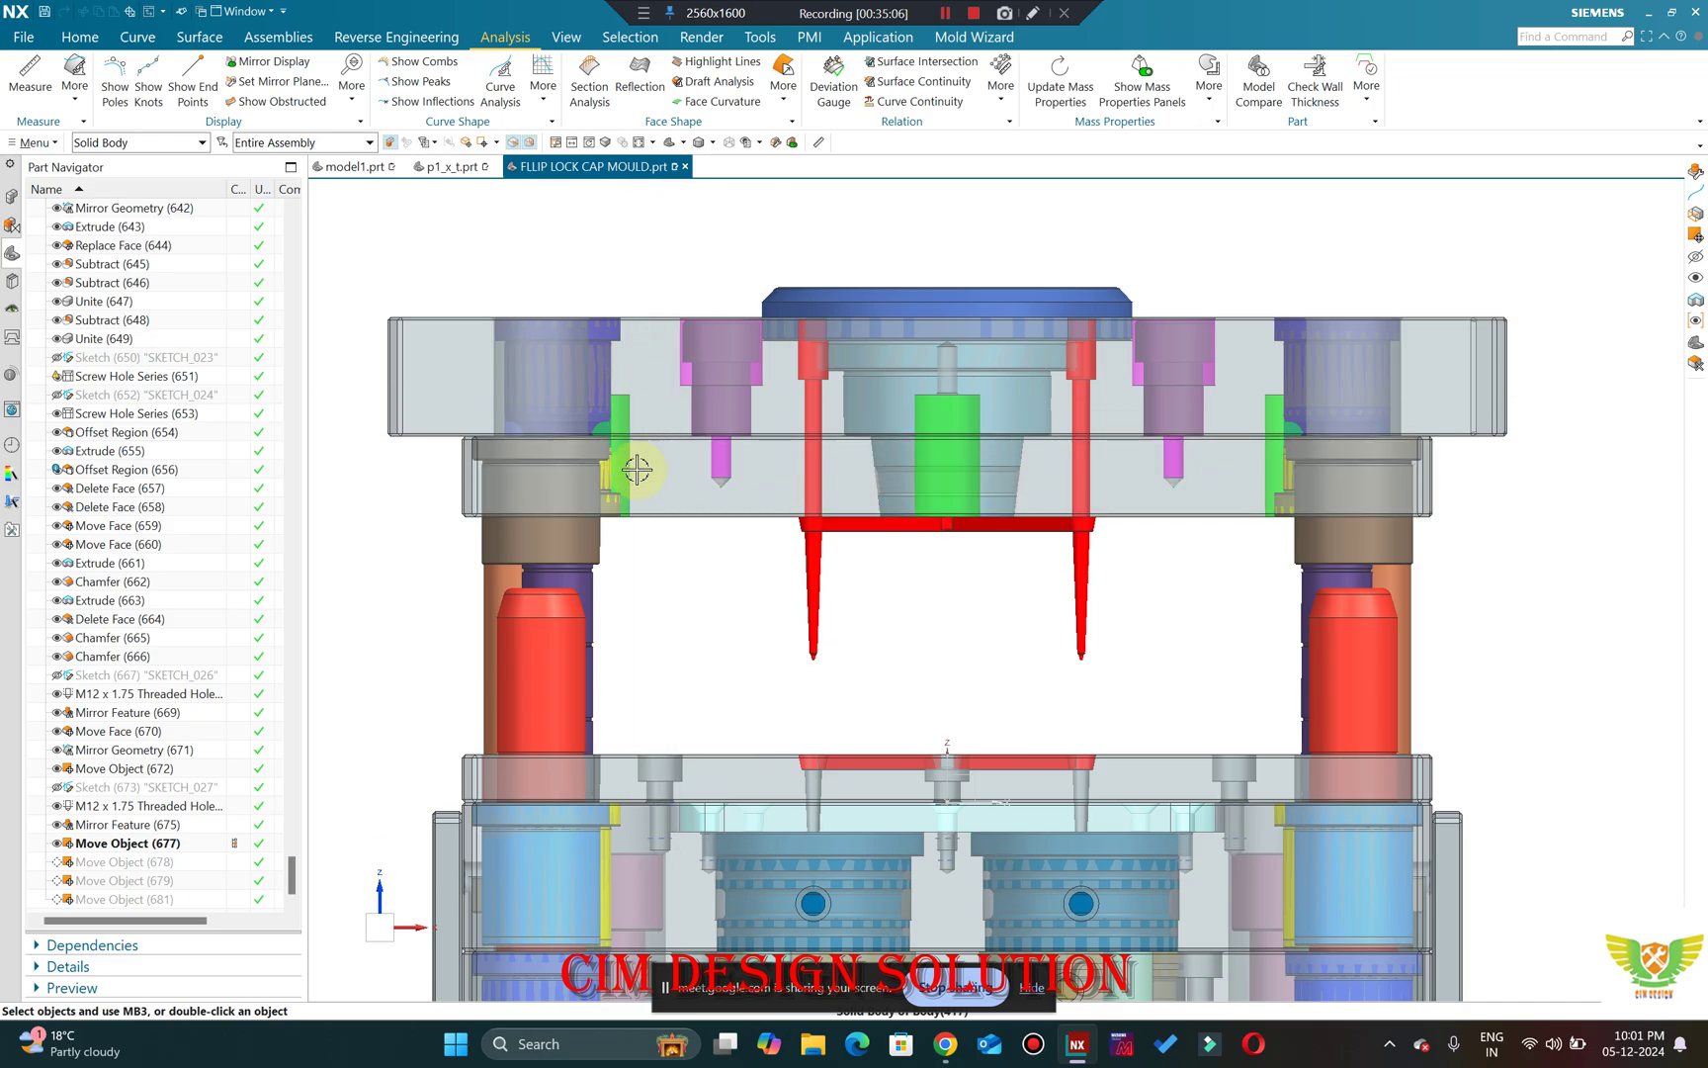
middle_click_drag(642, 427, 594, 406)
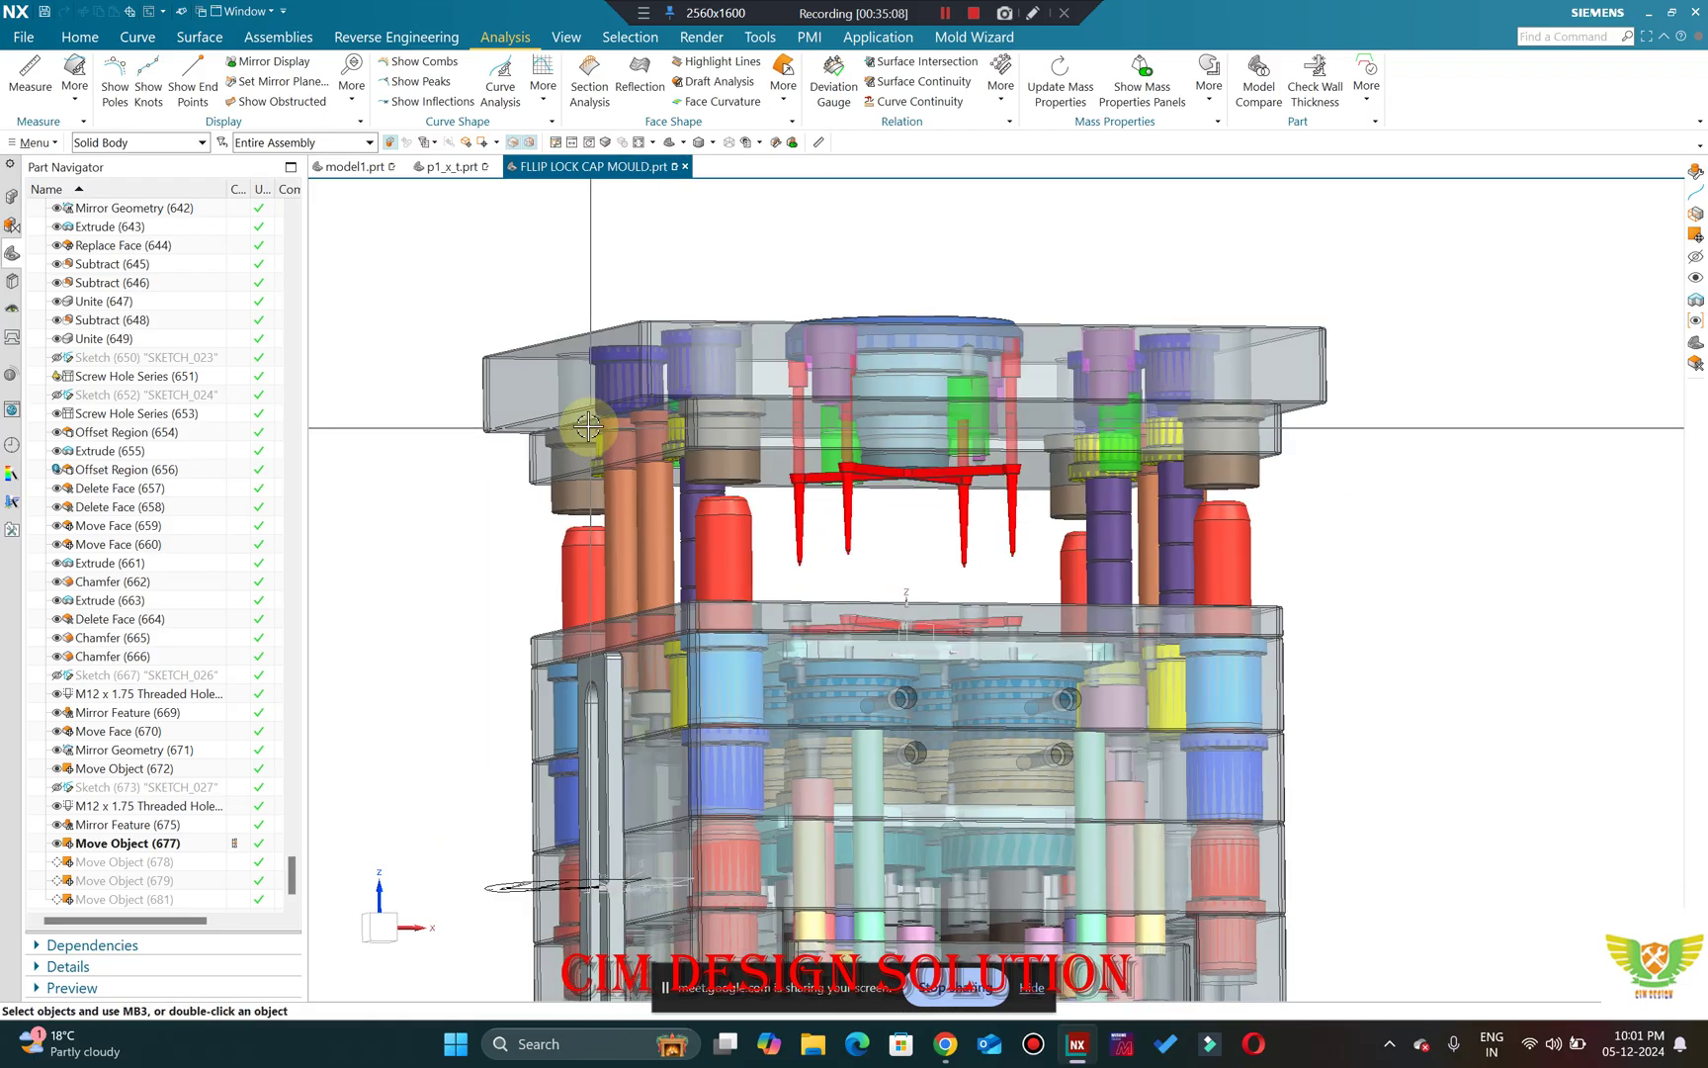
key("ctrl+alt+f")
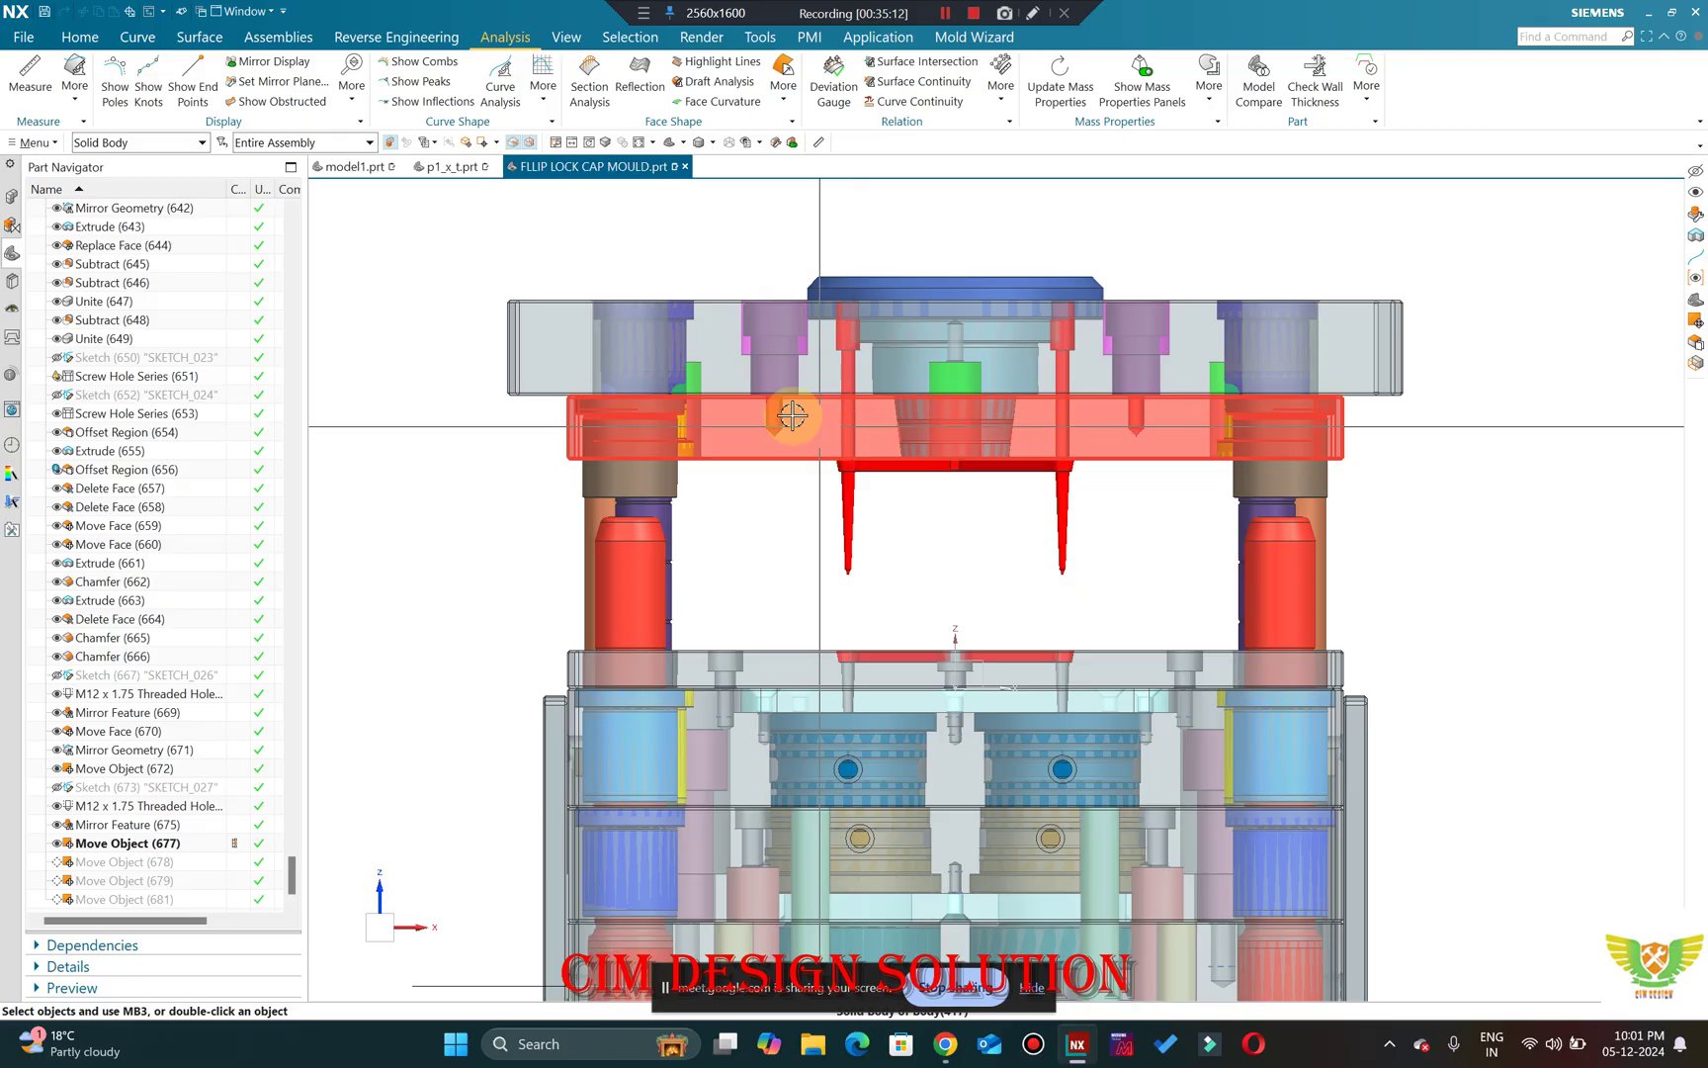
scroll(997, 465, "down", 2)
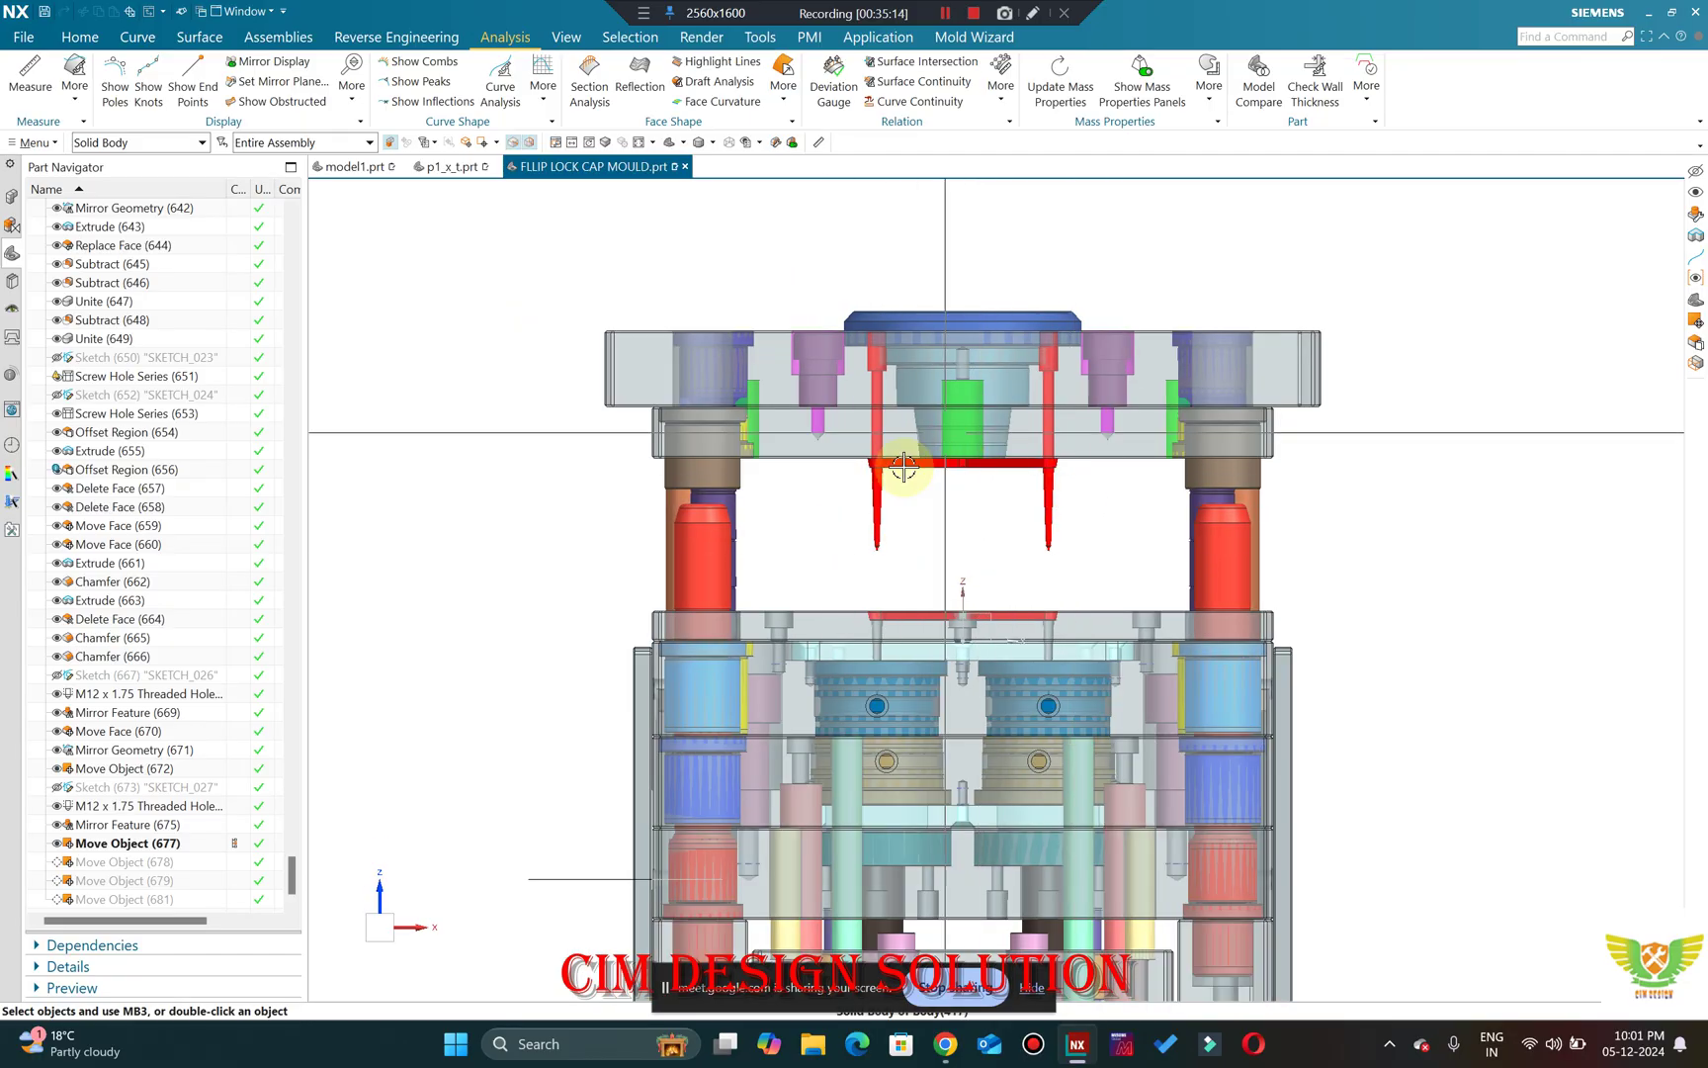
scroll(743, 445, "up", 1)
scroll(817, 446, "up", 2)
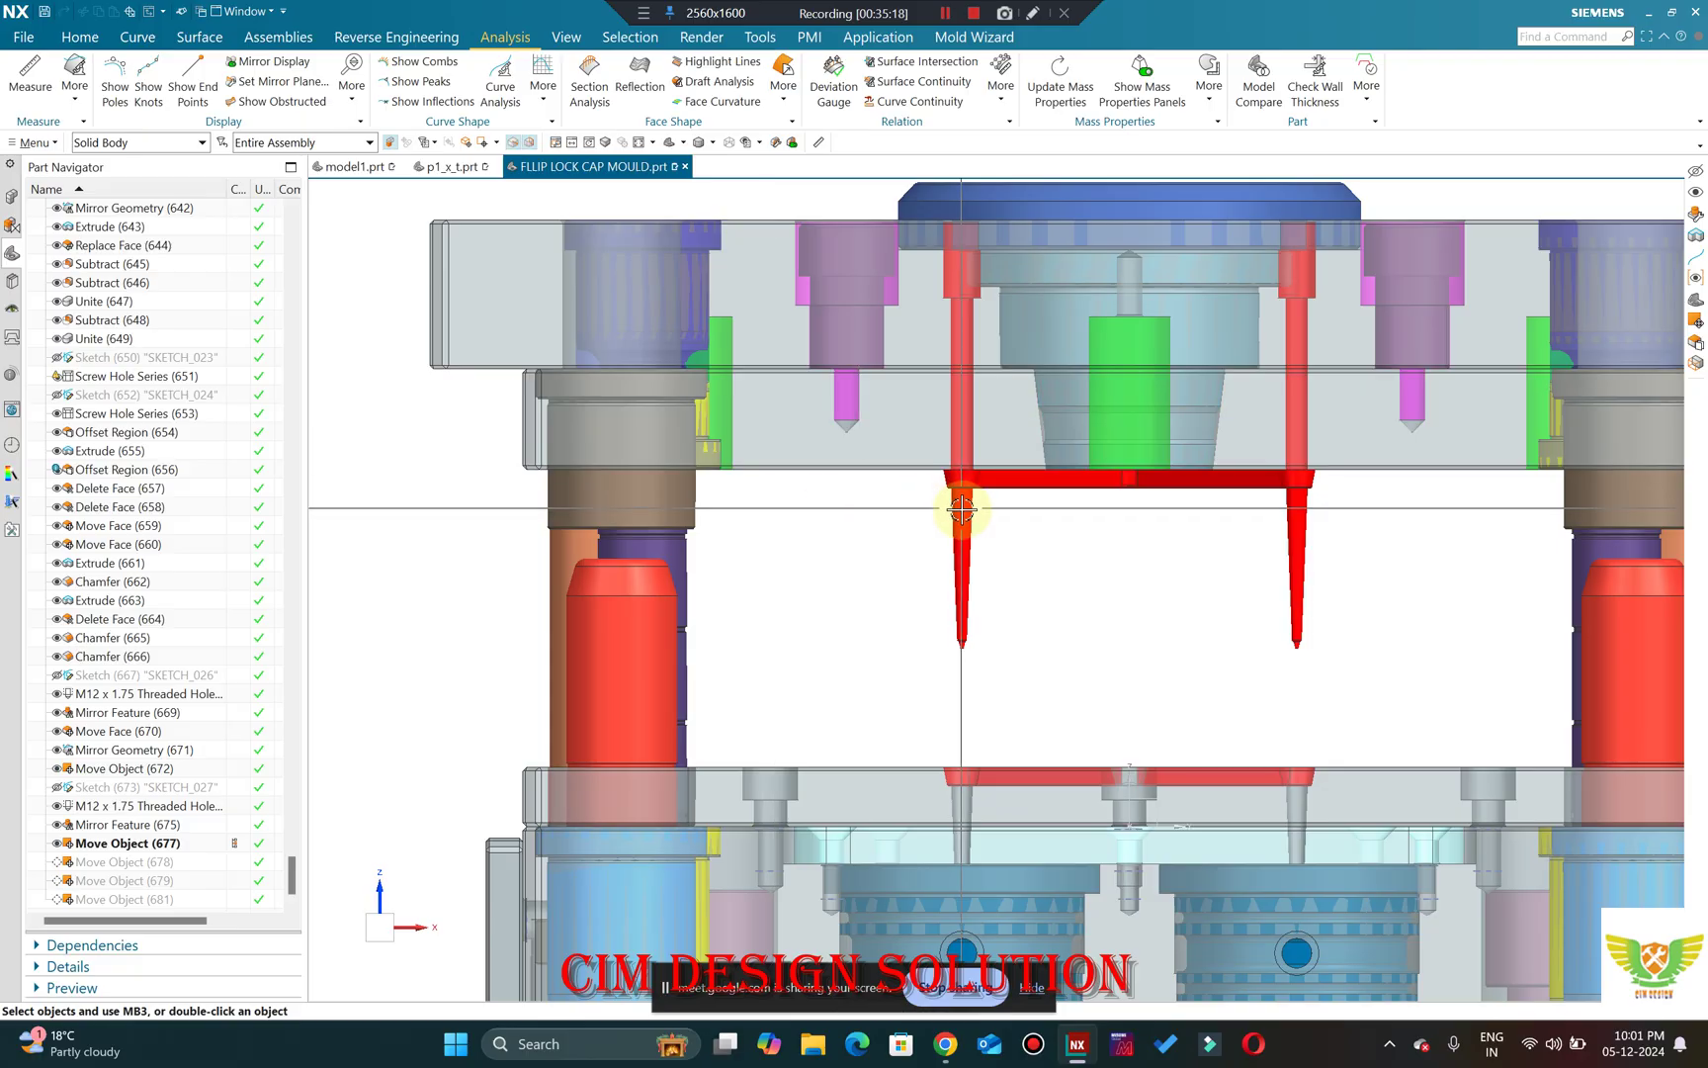
middle_click_drag(1112, 716, 1142, 731)
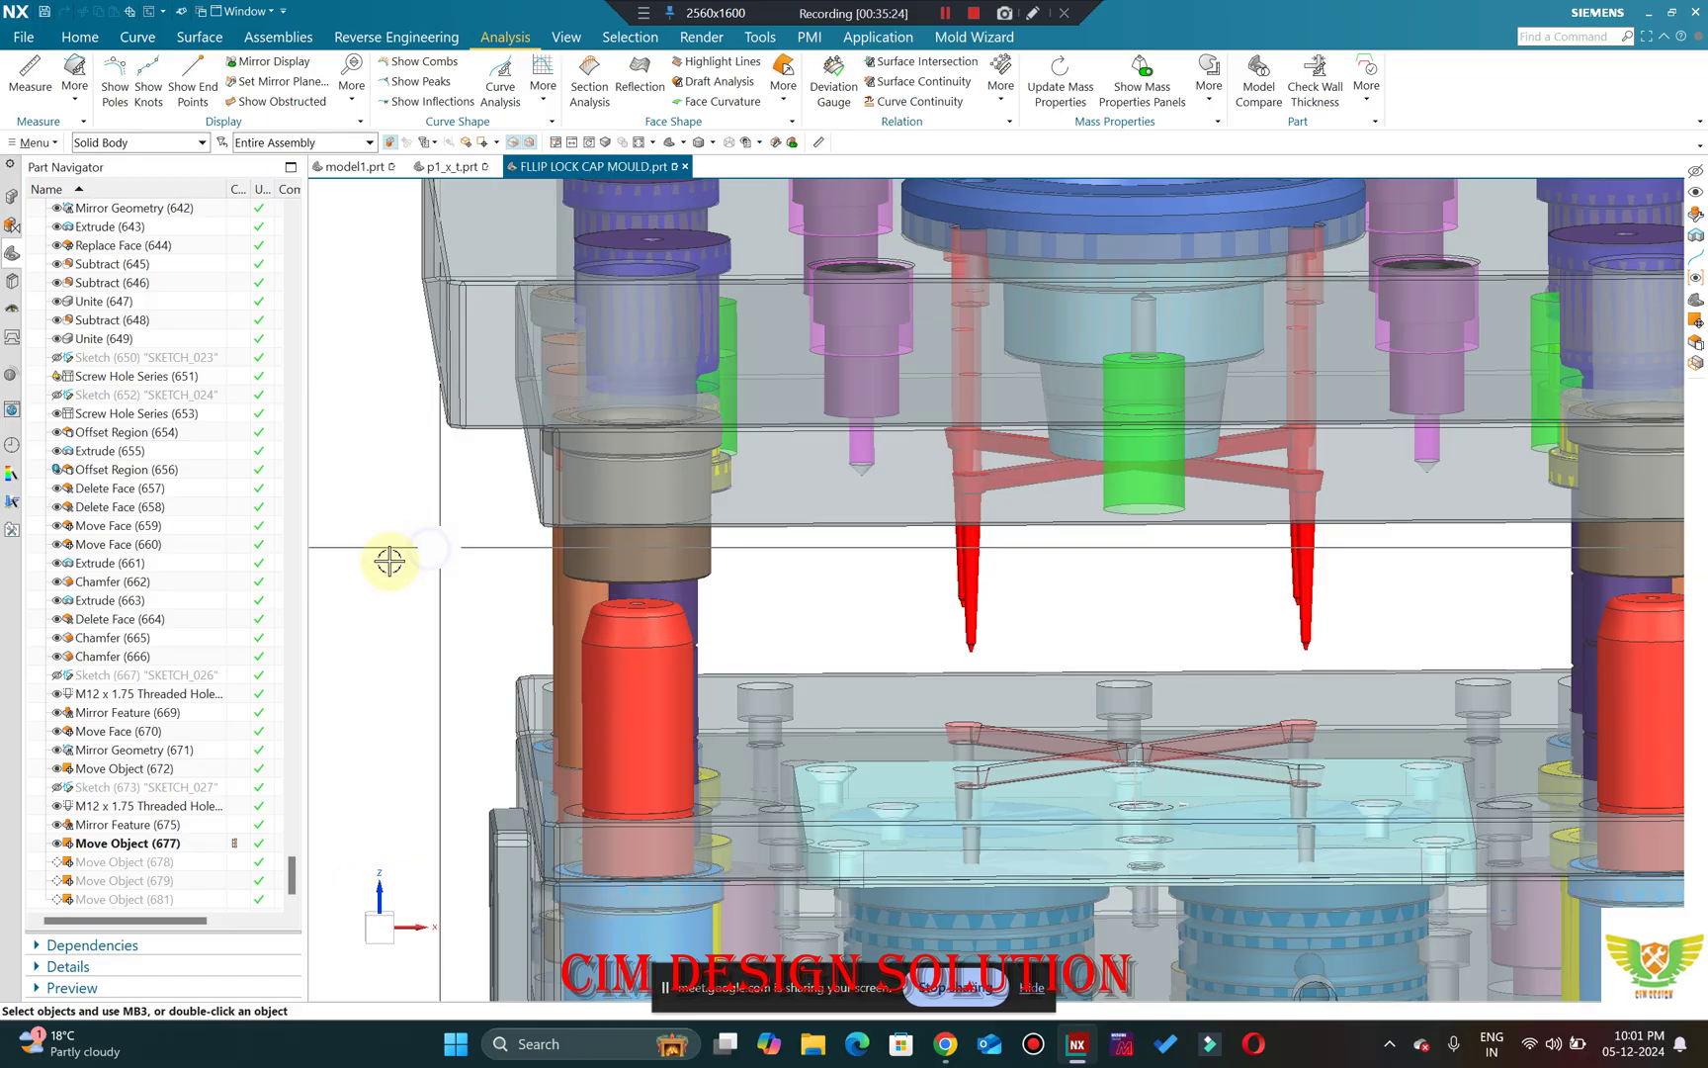
key("F8")
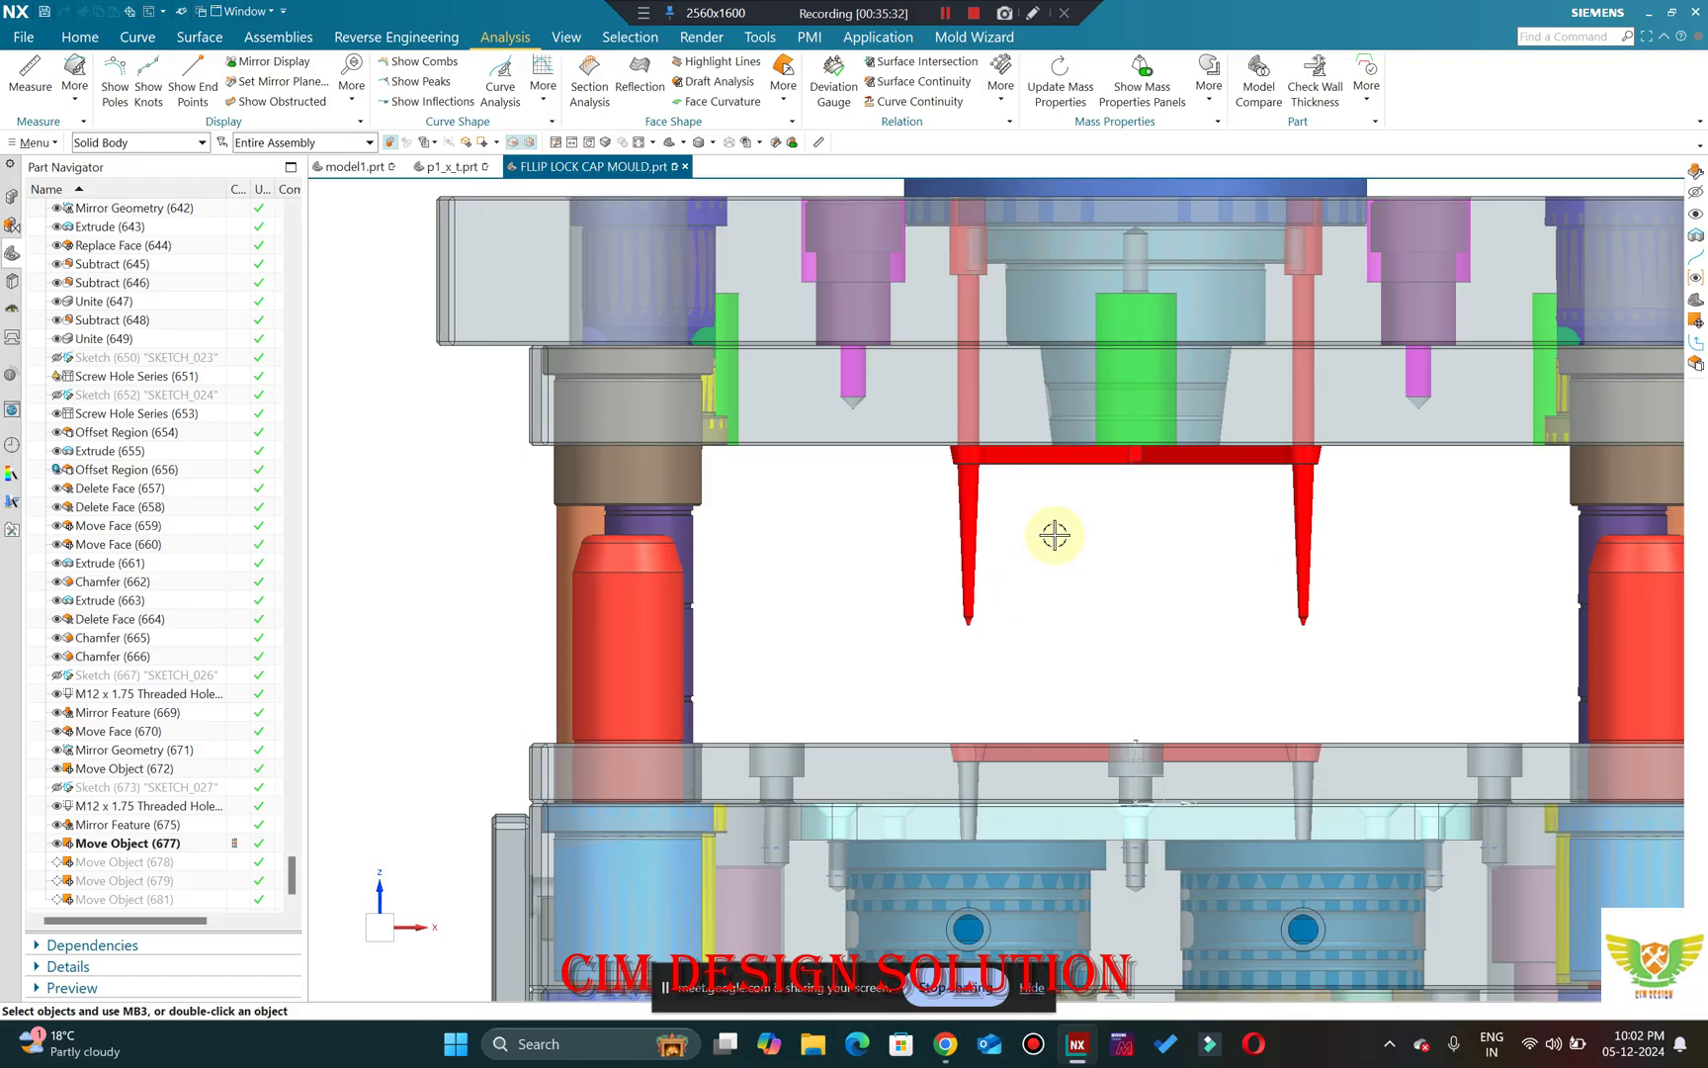
Examine the central green nylon bush and its screw hole up close in the front view.
scroll(1054, 538, "down", 3)
scroll(1241, 406, "up", 3)
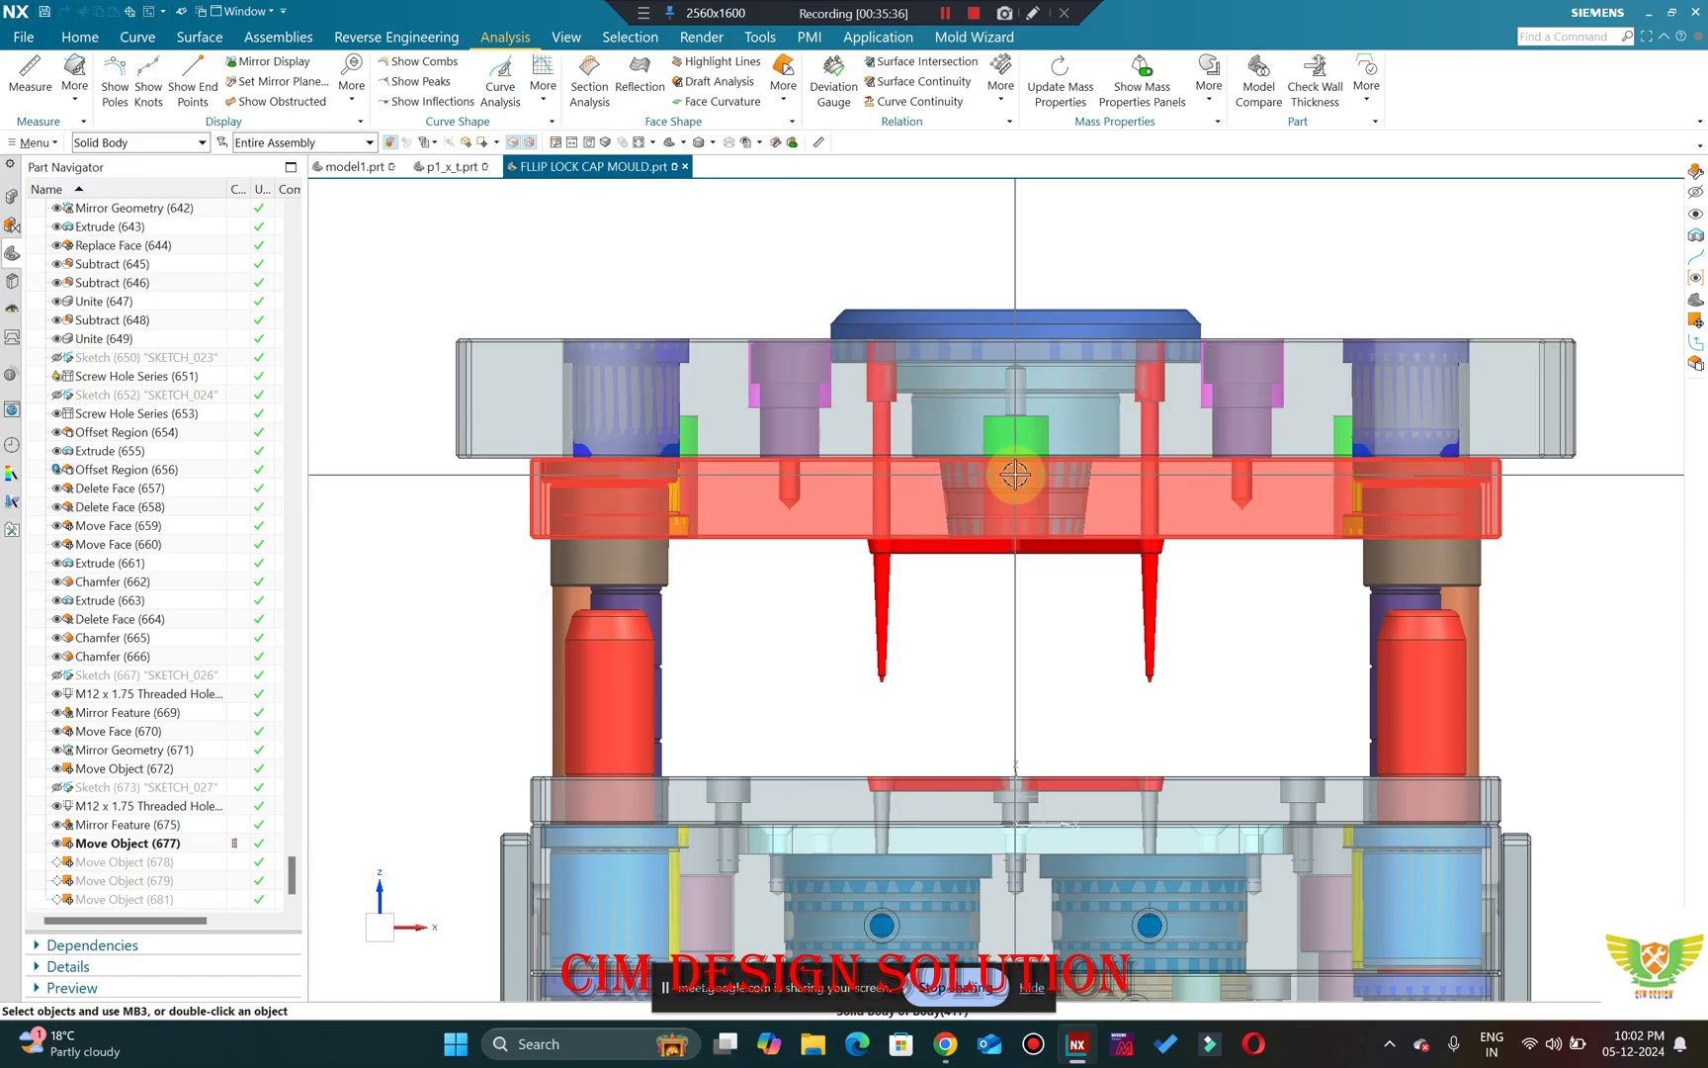
middle_click_drag(1015, 475, 1008, 437)
scroll(1008, 437, "down", 2)
scroll(1012, 507, "up", 6)
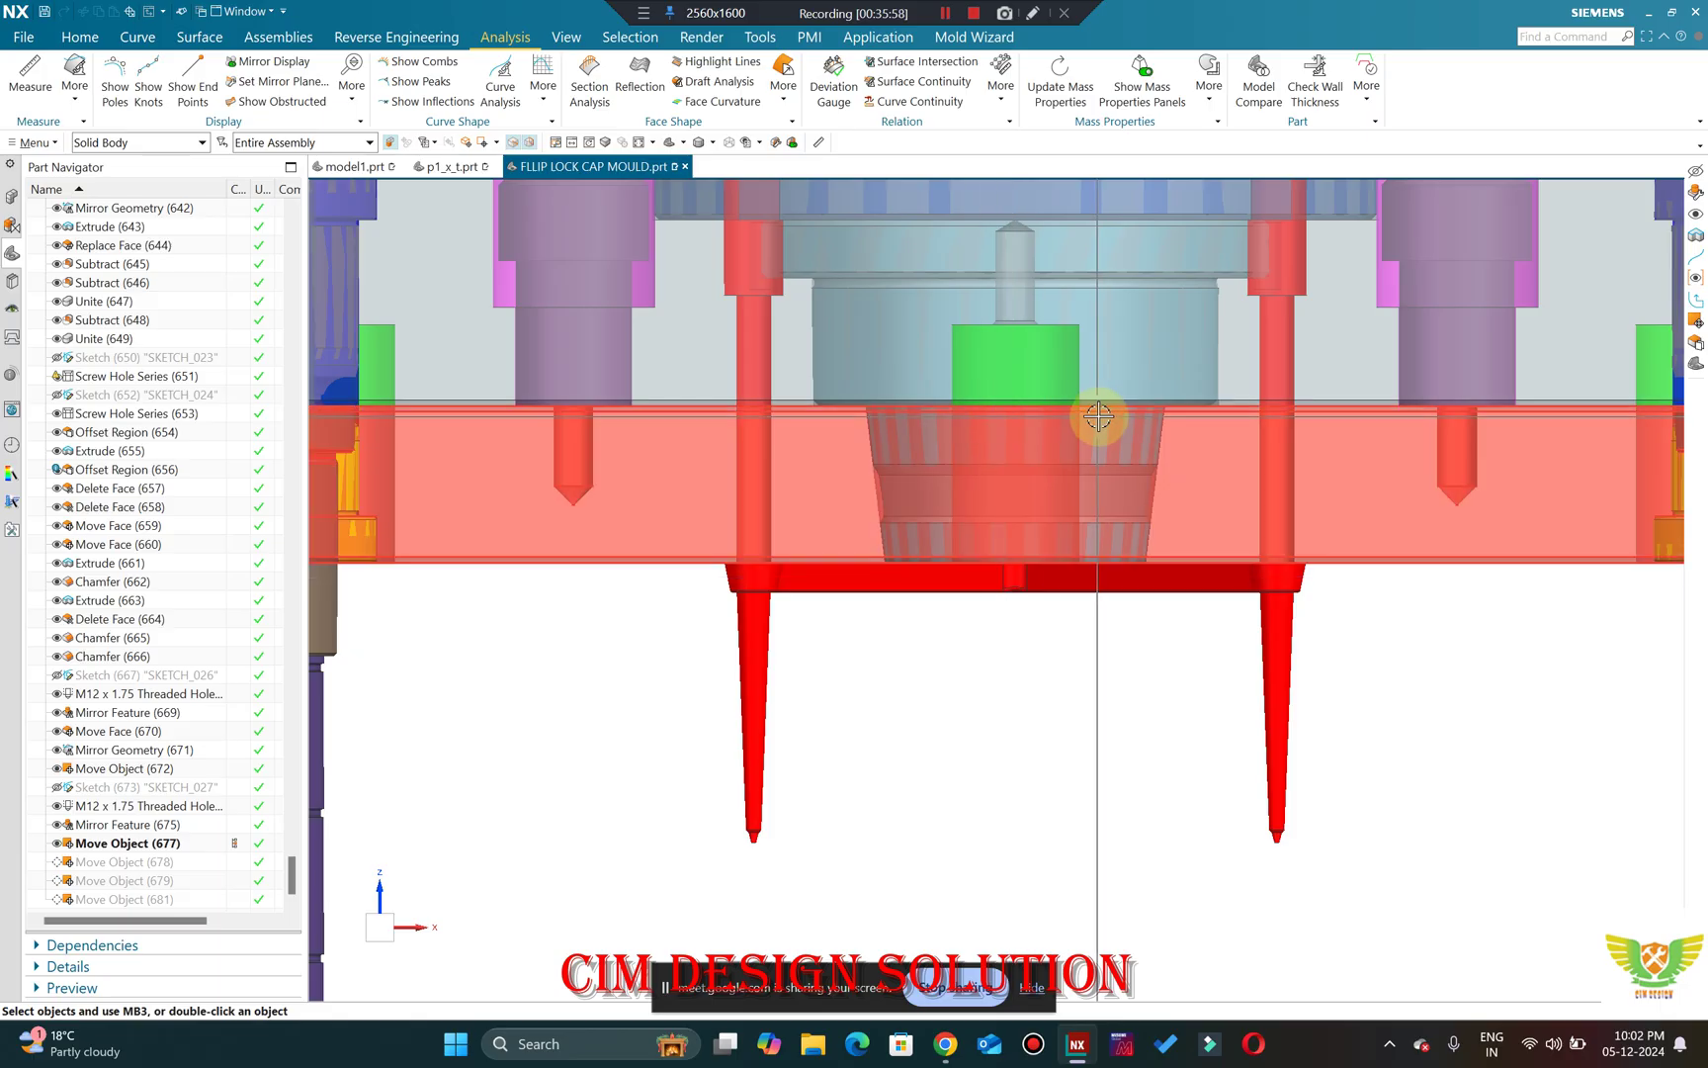
Switch to Chrome to compare the orange parting lock bushes and their screws with the modelled nylon bush, ending in NX.
mouse_move(946, 1046)
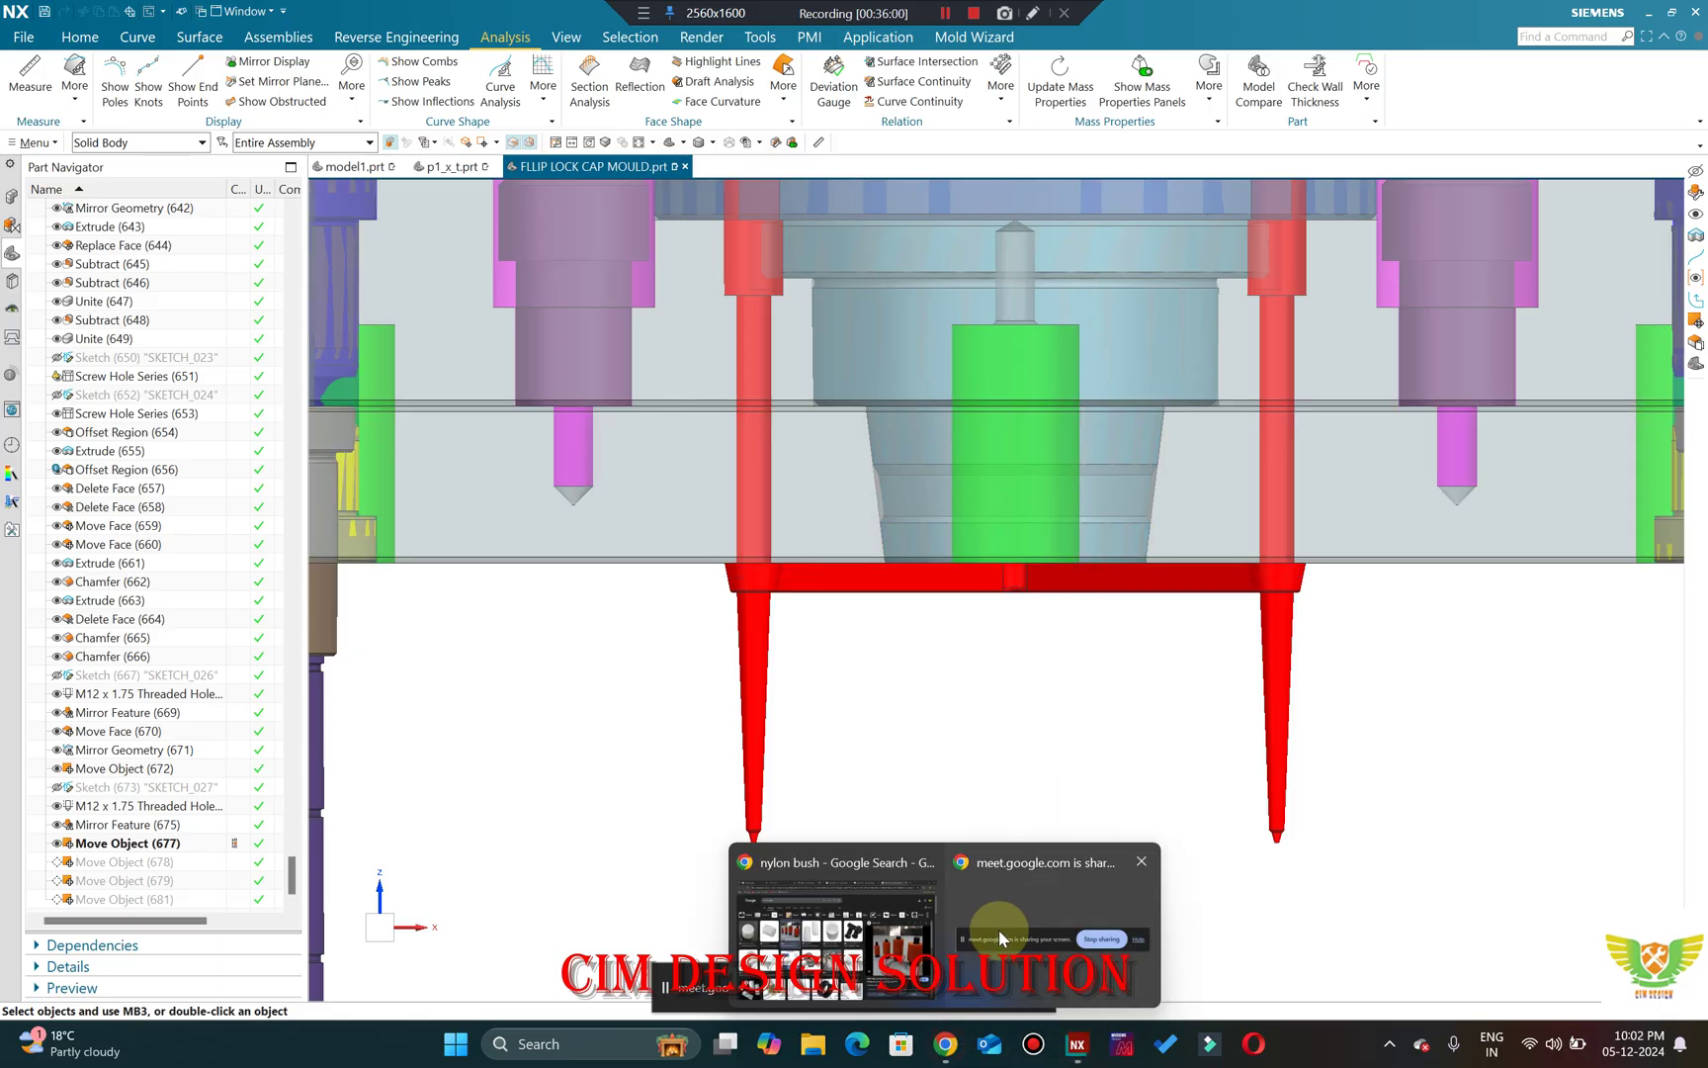
left_click(873, 952)
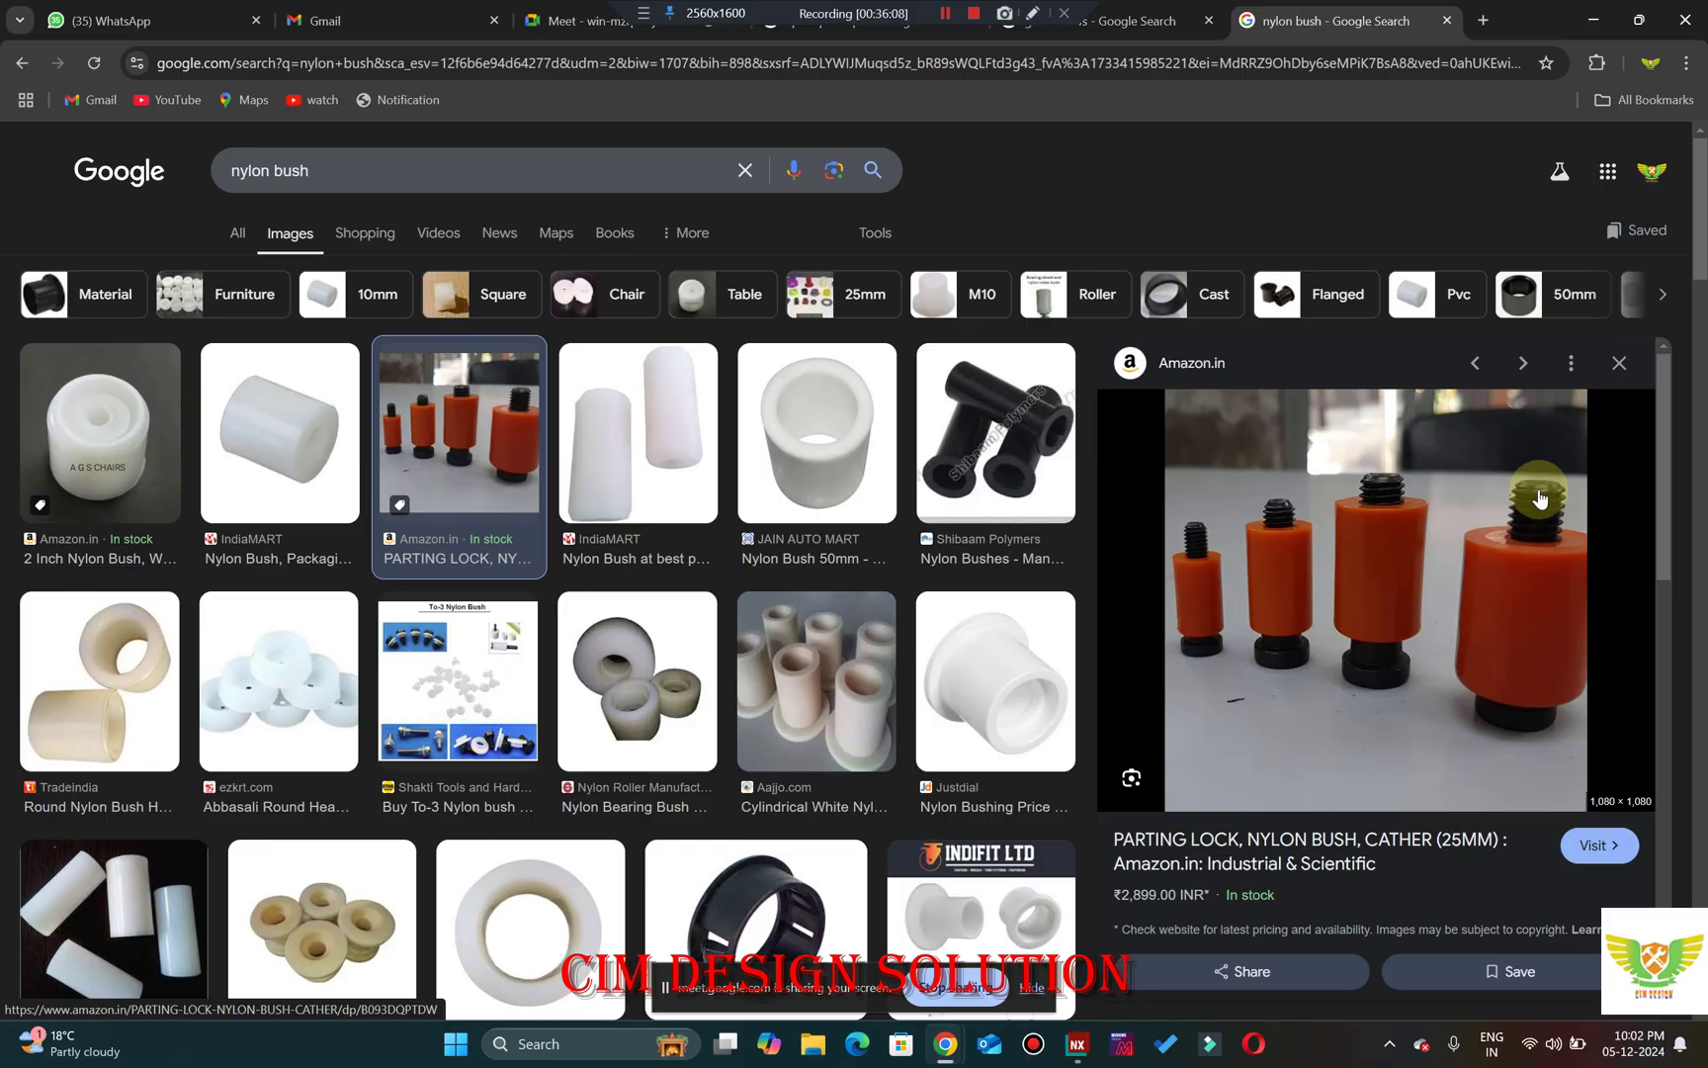
left_click(1076, 1043)
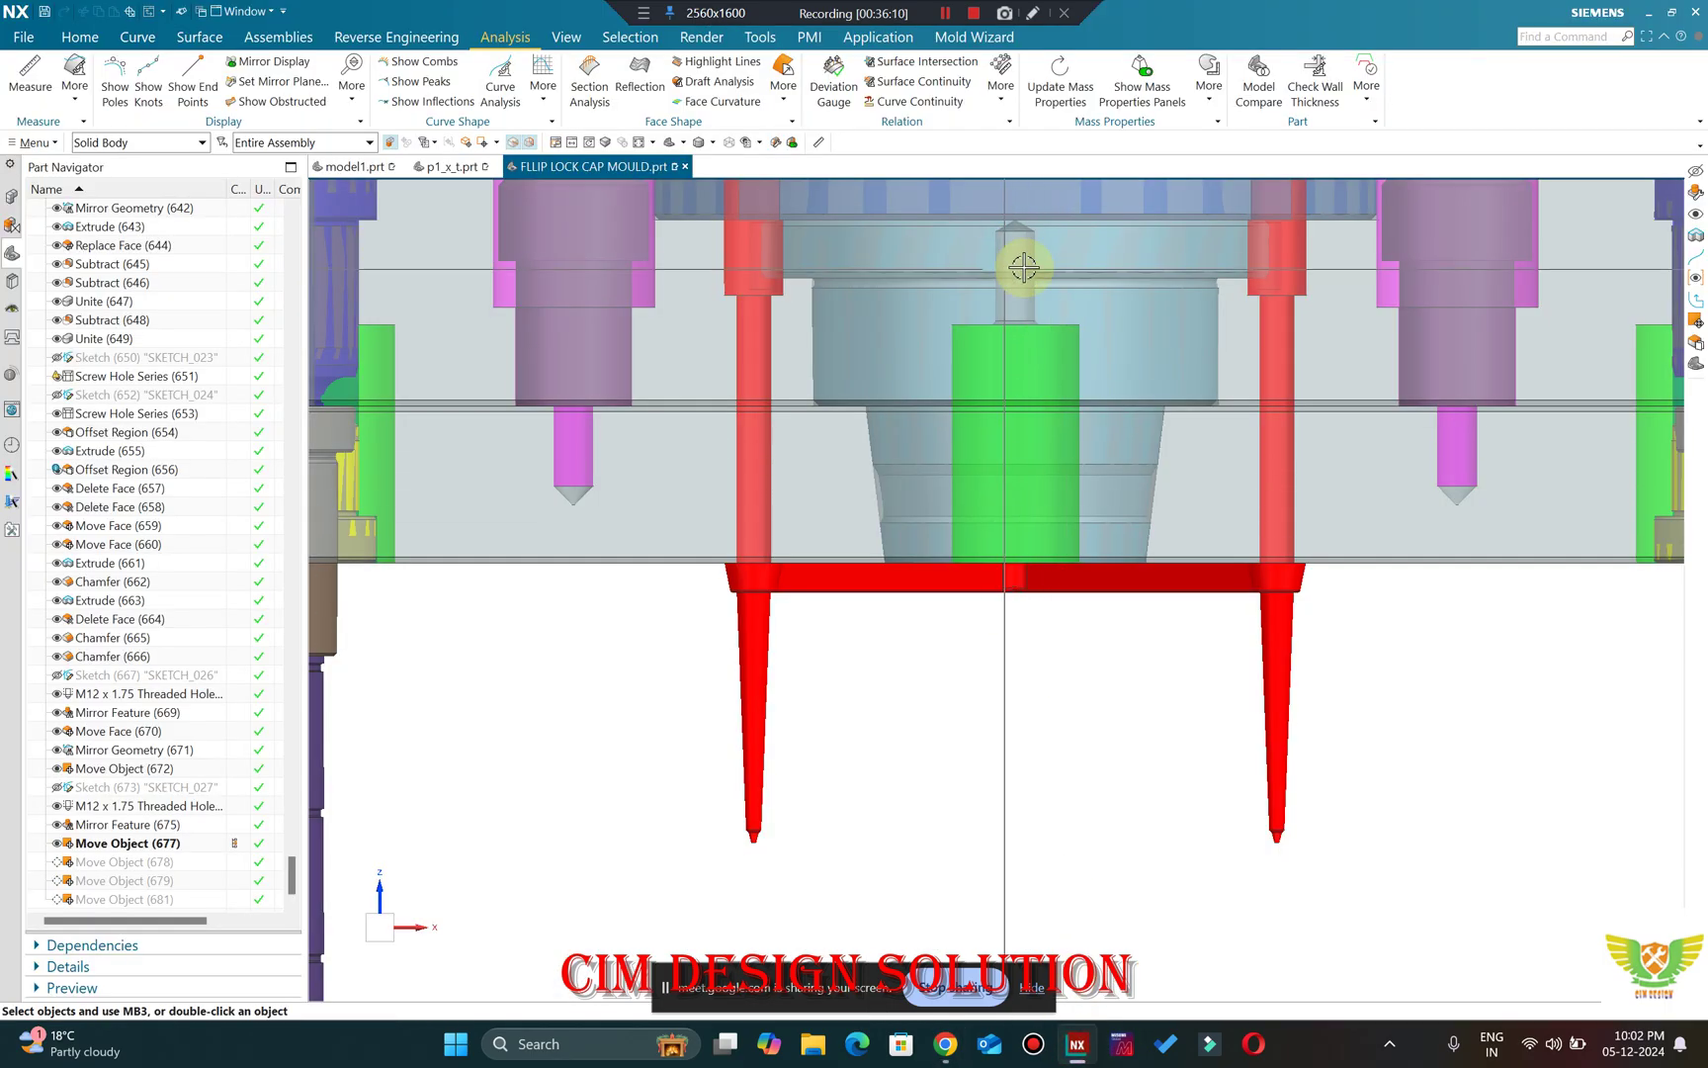
left_click(1078, 1053)
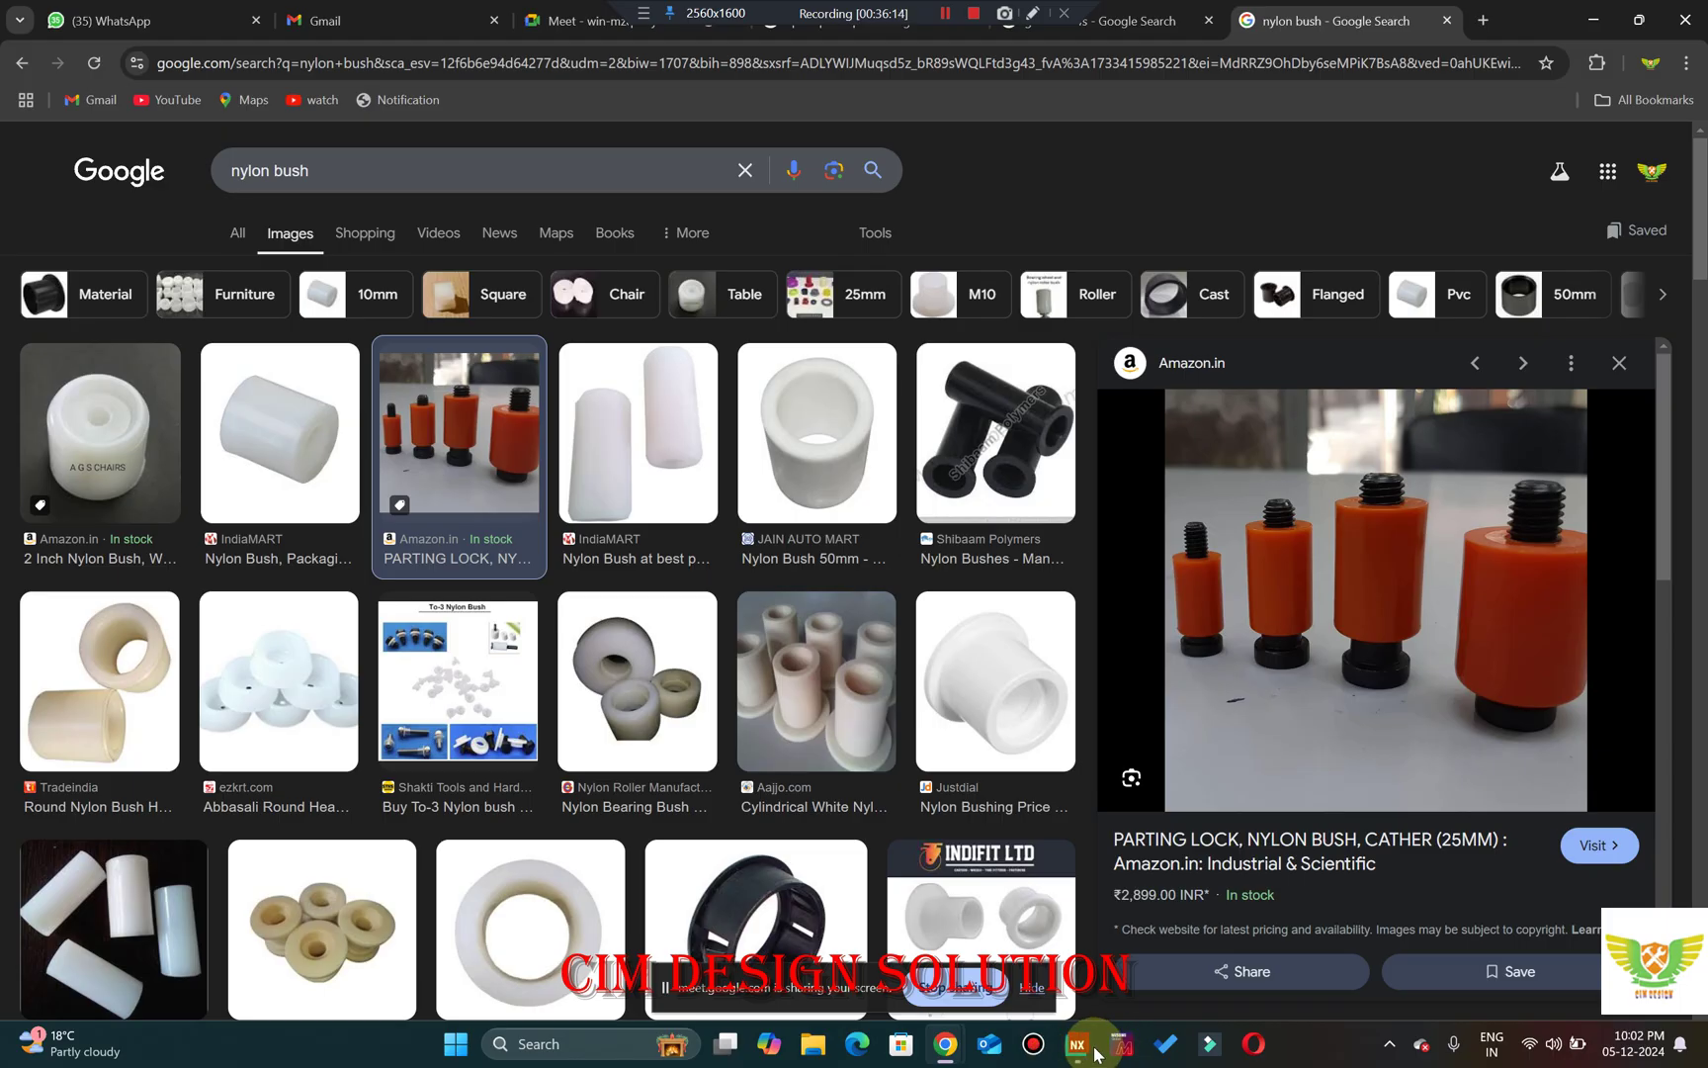
left_click(1092, 1050)
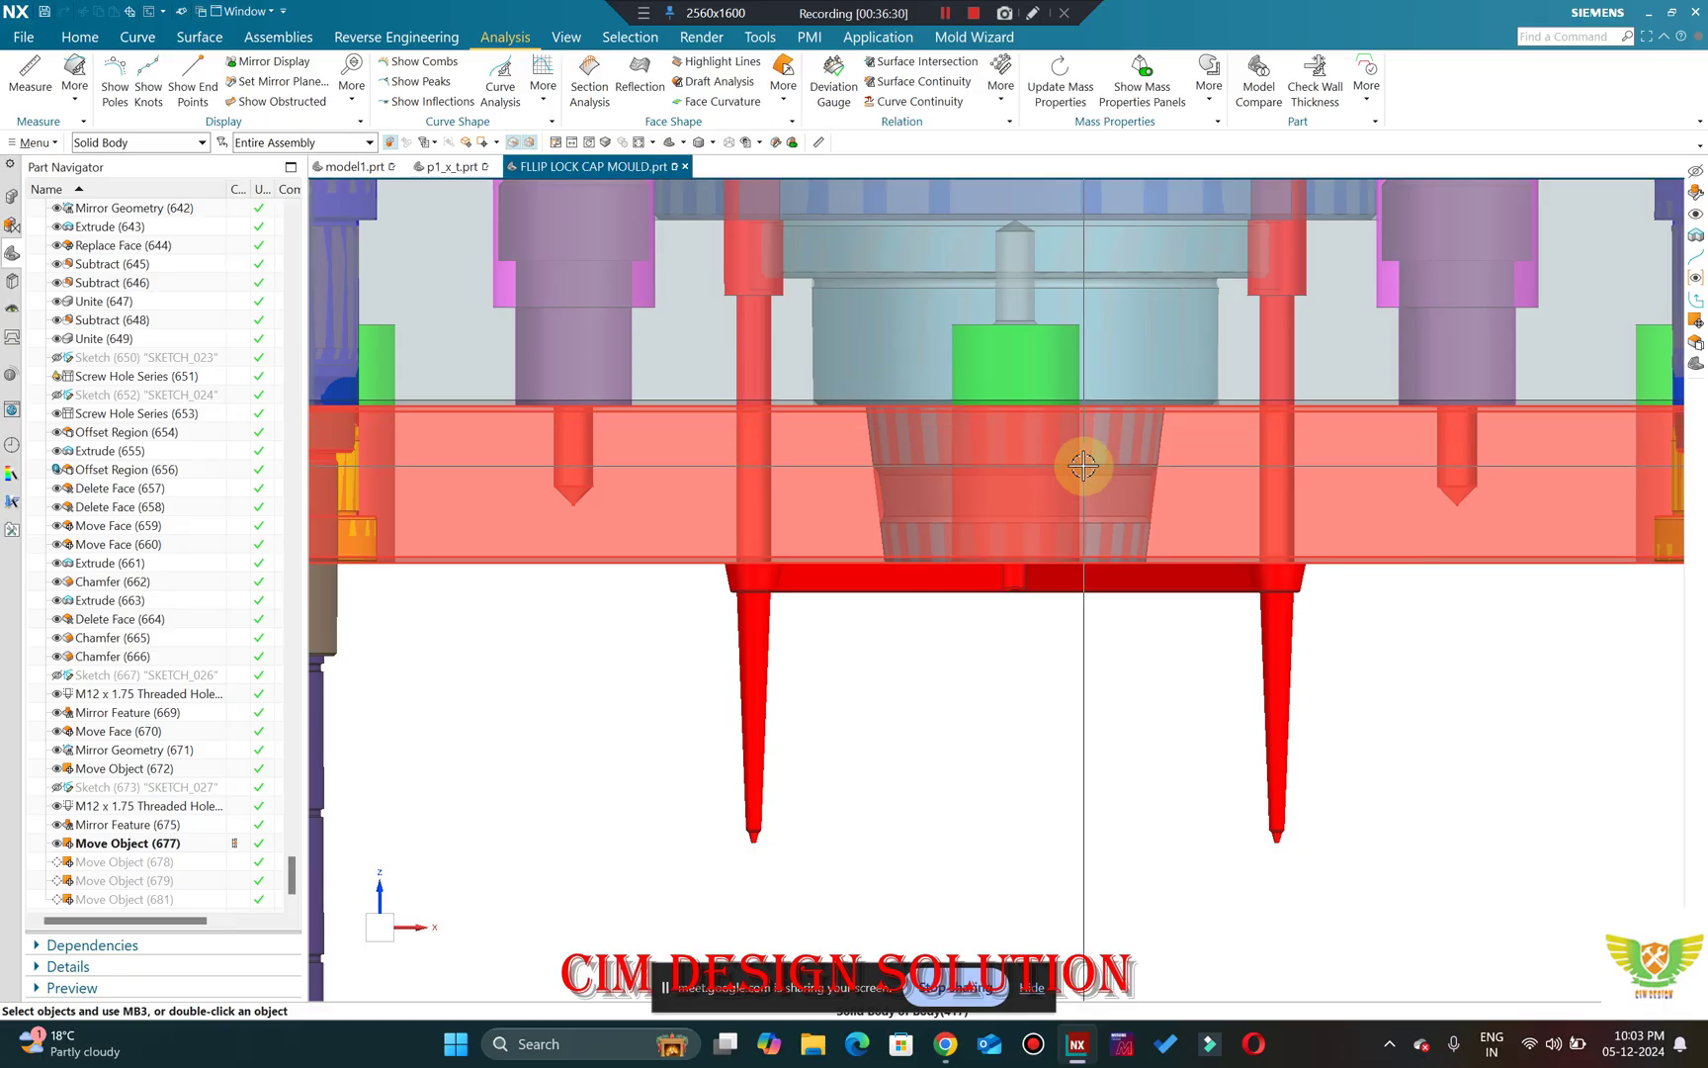
Examine how the nylon bush grips the runner stripper plate and screws into the top plate beside the tapered sprue bushing.
scroll(1080, 465, "up", 3)
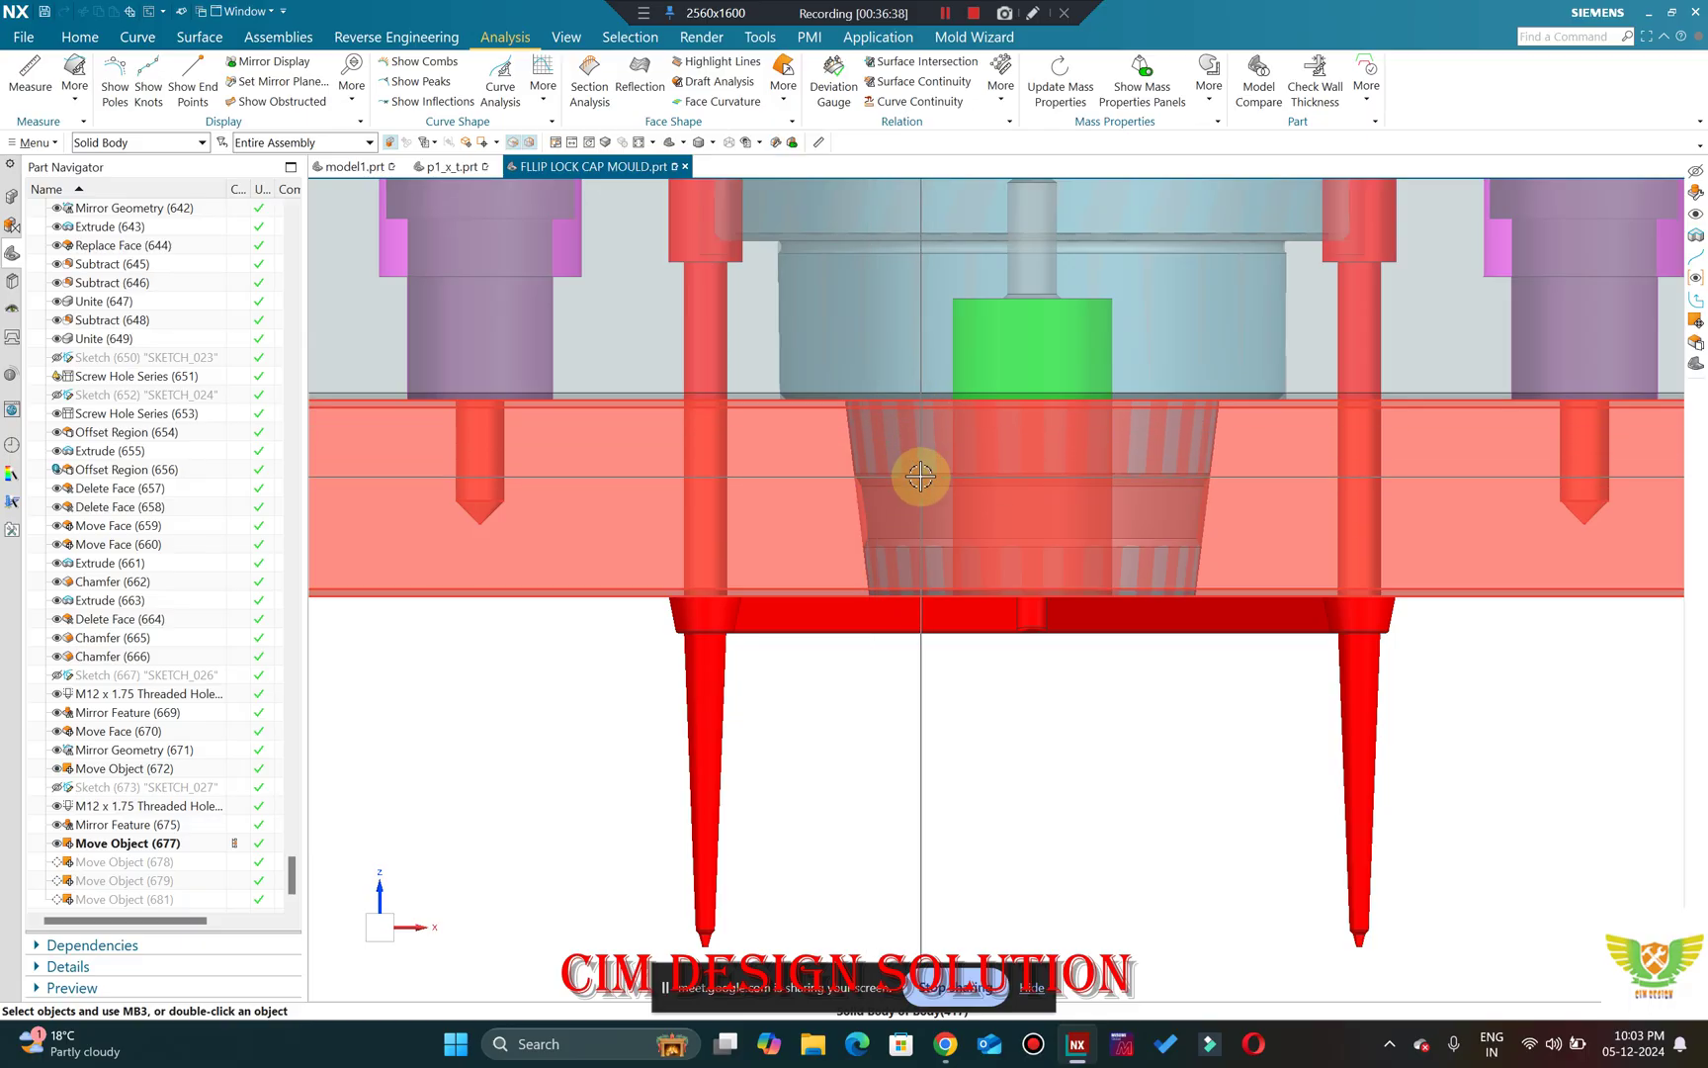
scroll(915, 469, "down", 2)
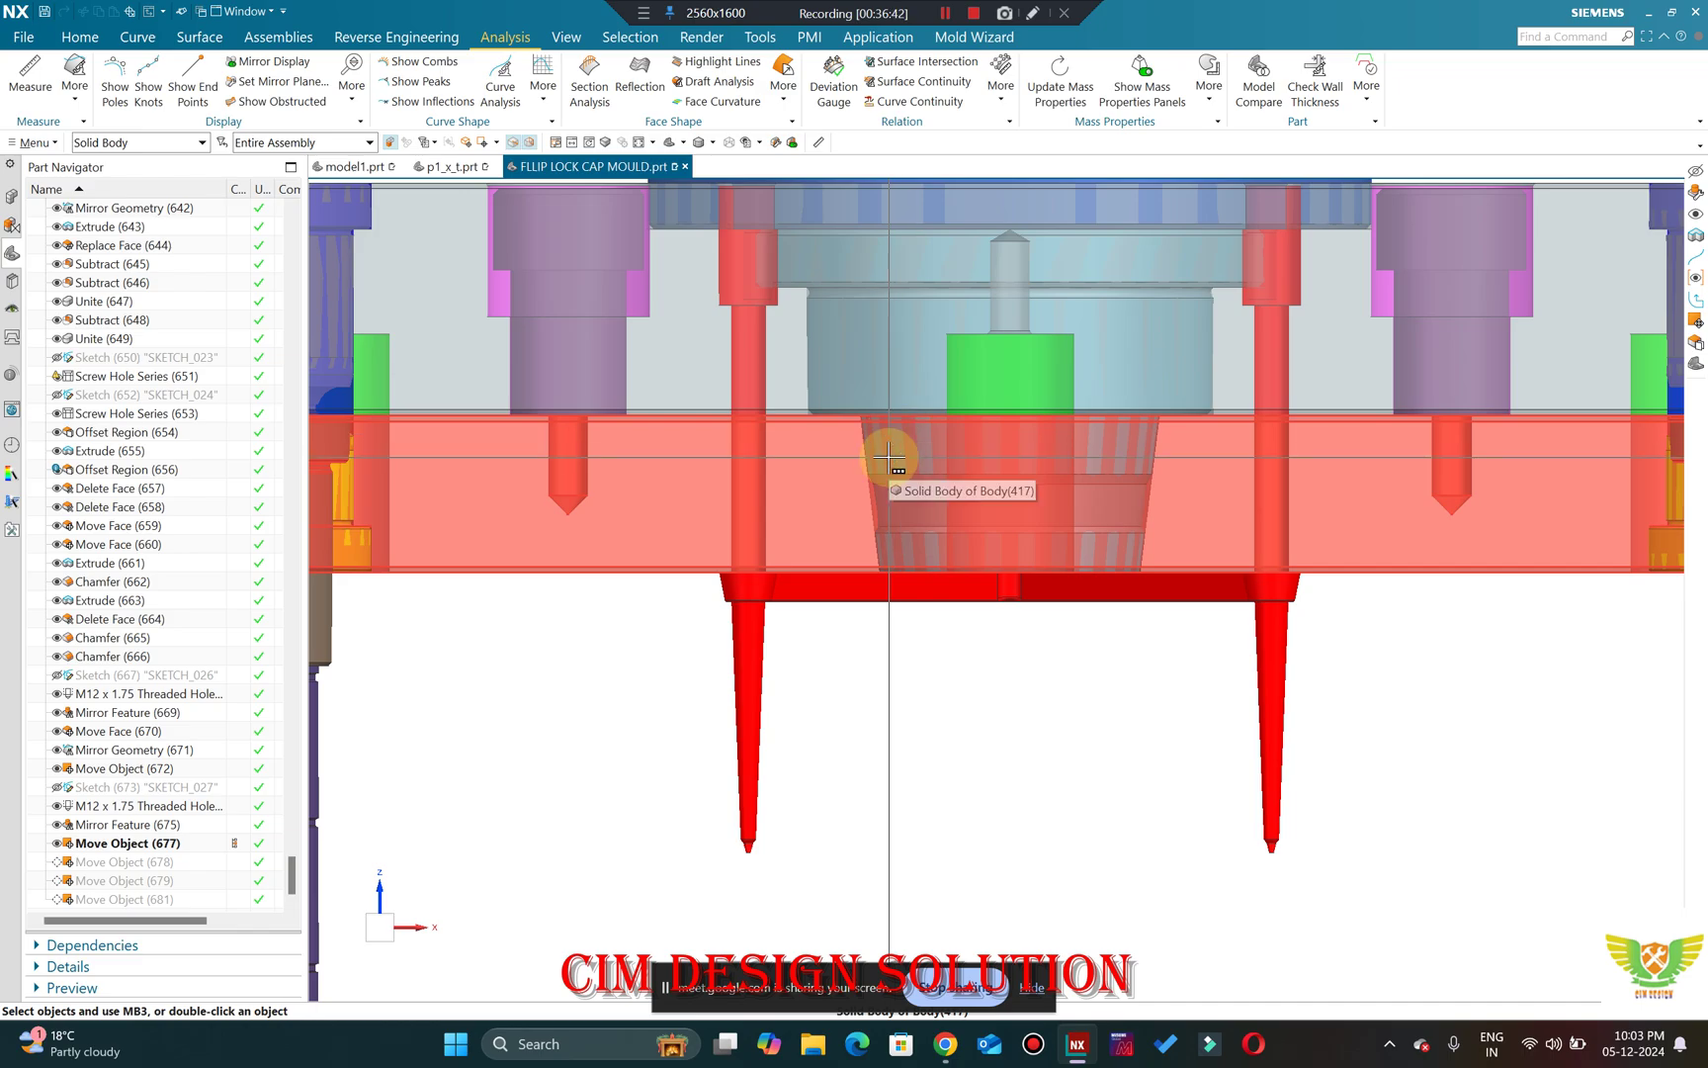
scroll(1059, 649, "down", 2)
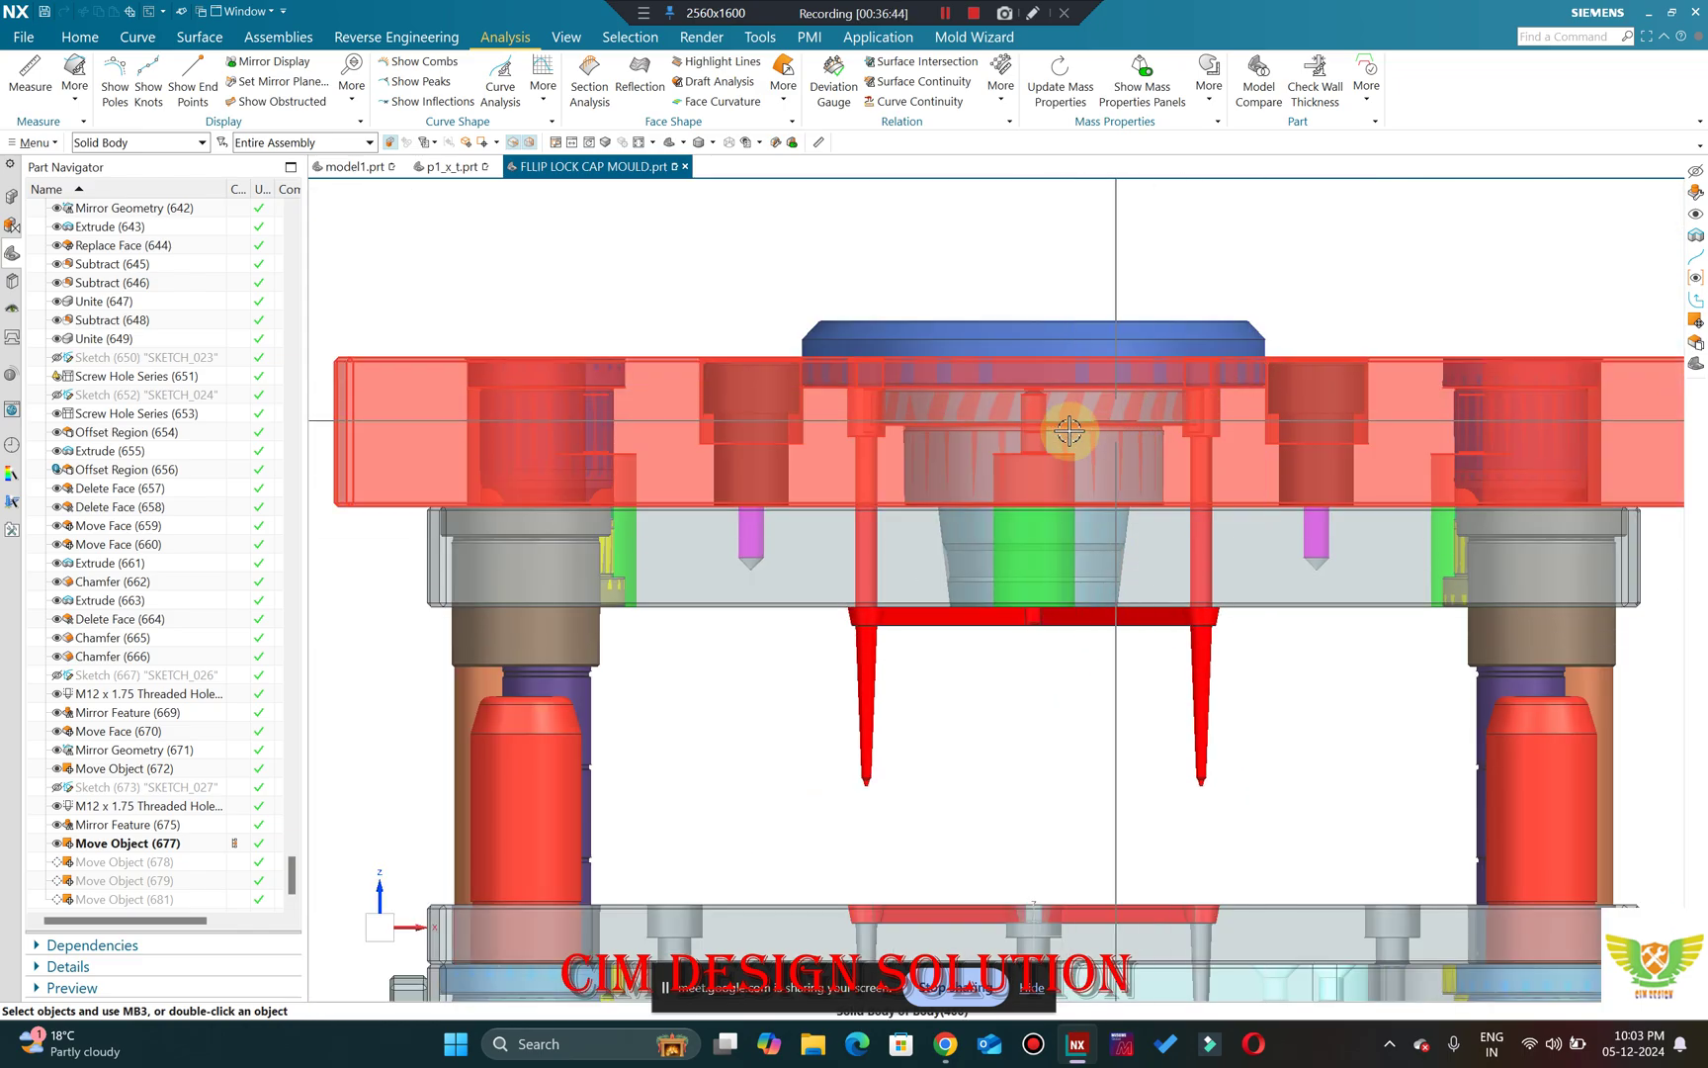
scroll(1057, 407, "up", 2)
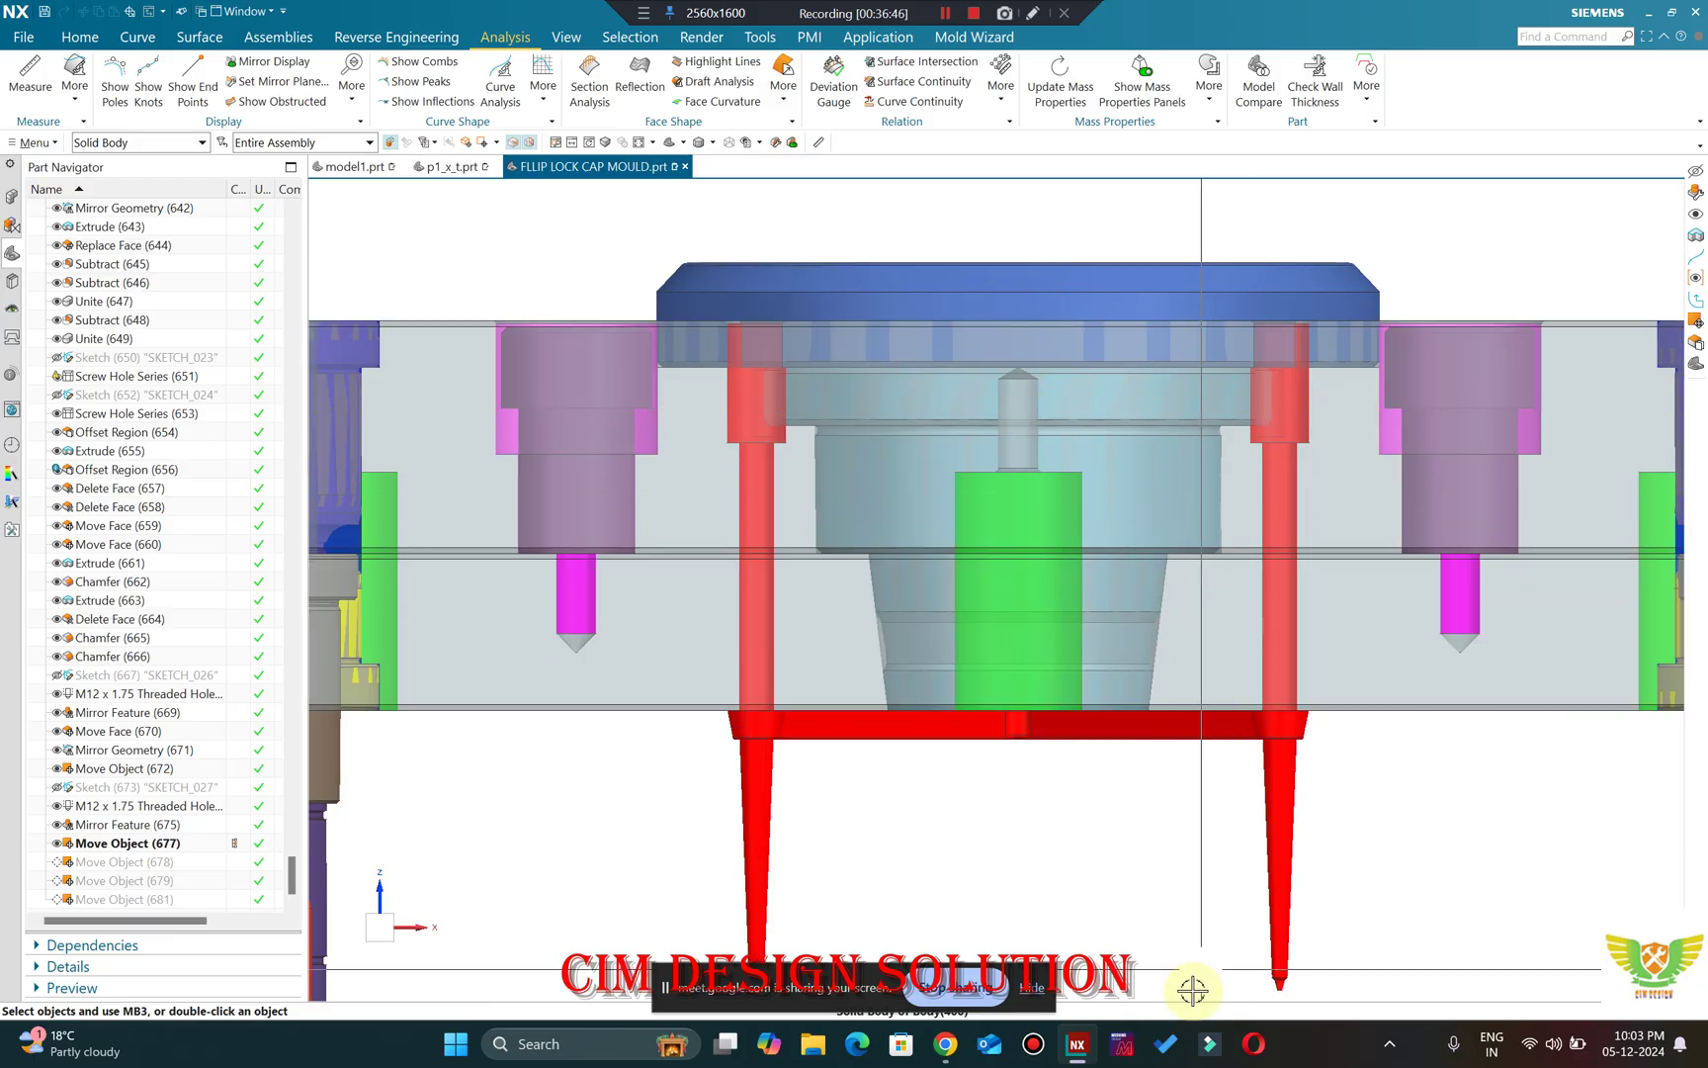
Switch to Chrome, browse the related nylon bush pictures, and open the IndiaMART image of orange round mold parting lock bushes.
left_click(1081, 1049)
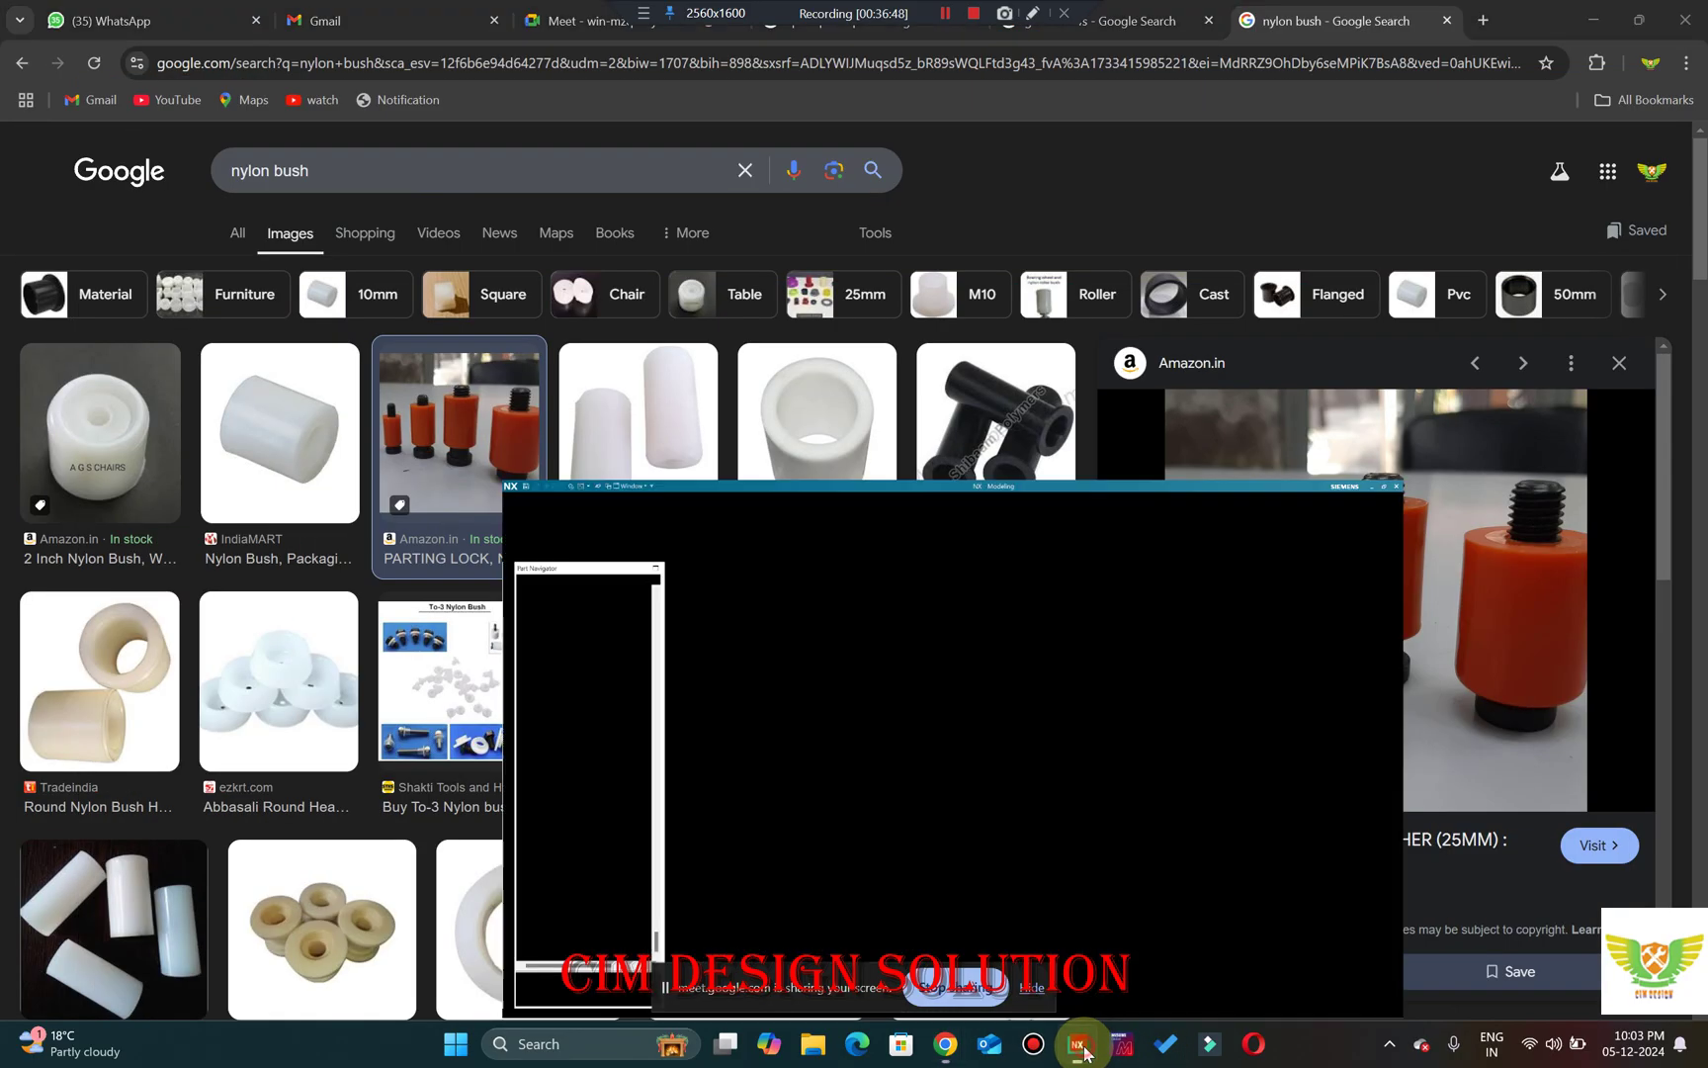
scroll(840, 526, "down", 7)
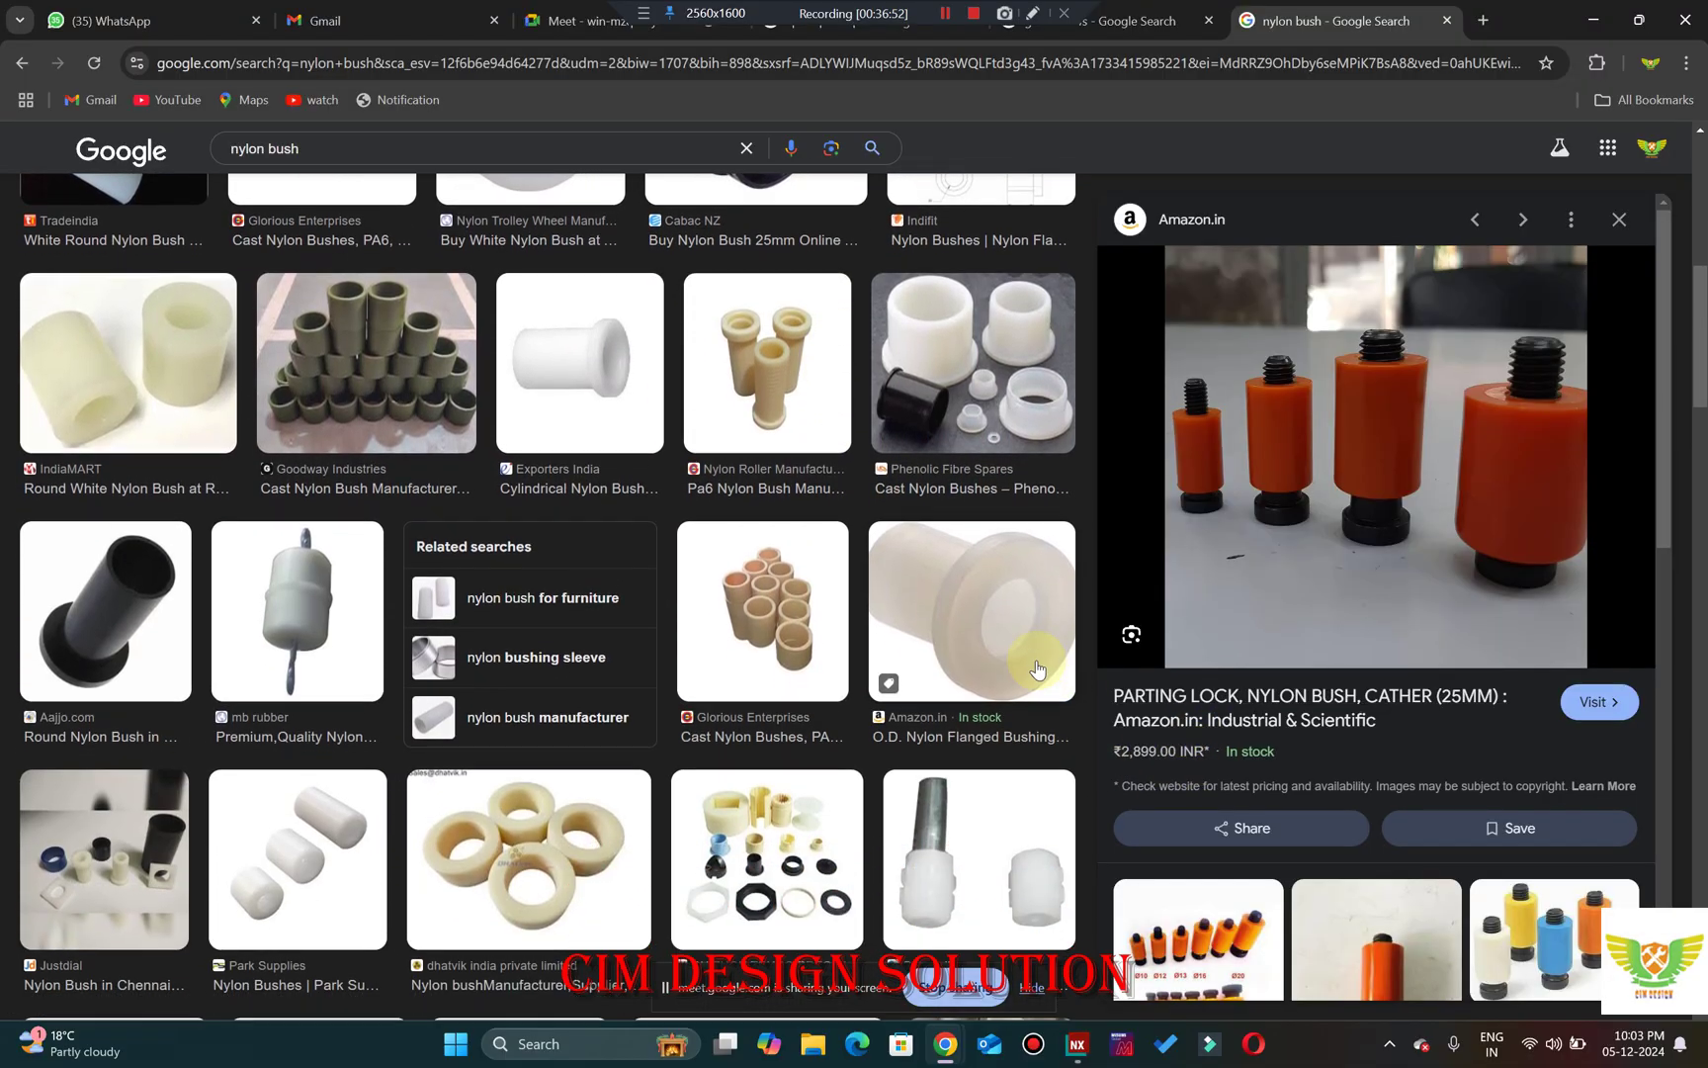
scroll(1037, 656, "down", 3)
scroll(1456, 675, "down", 5)
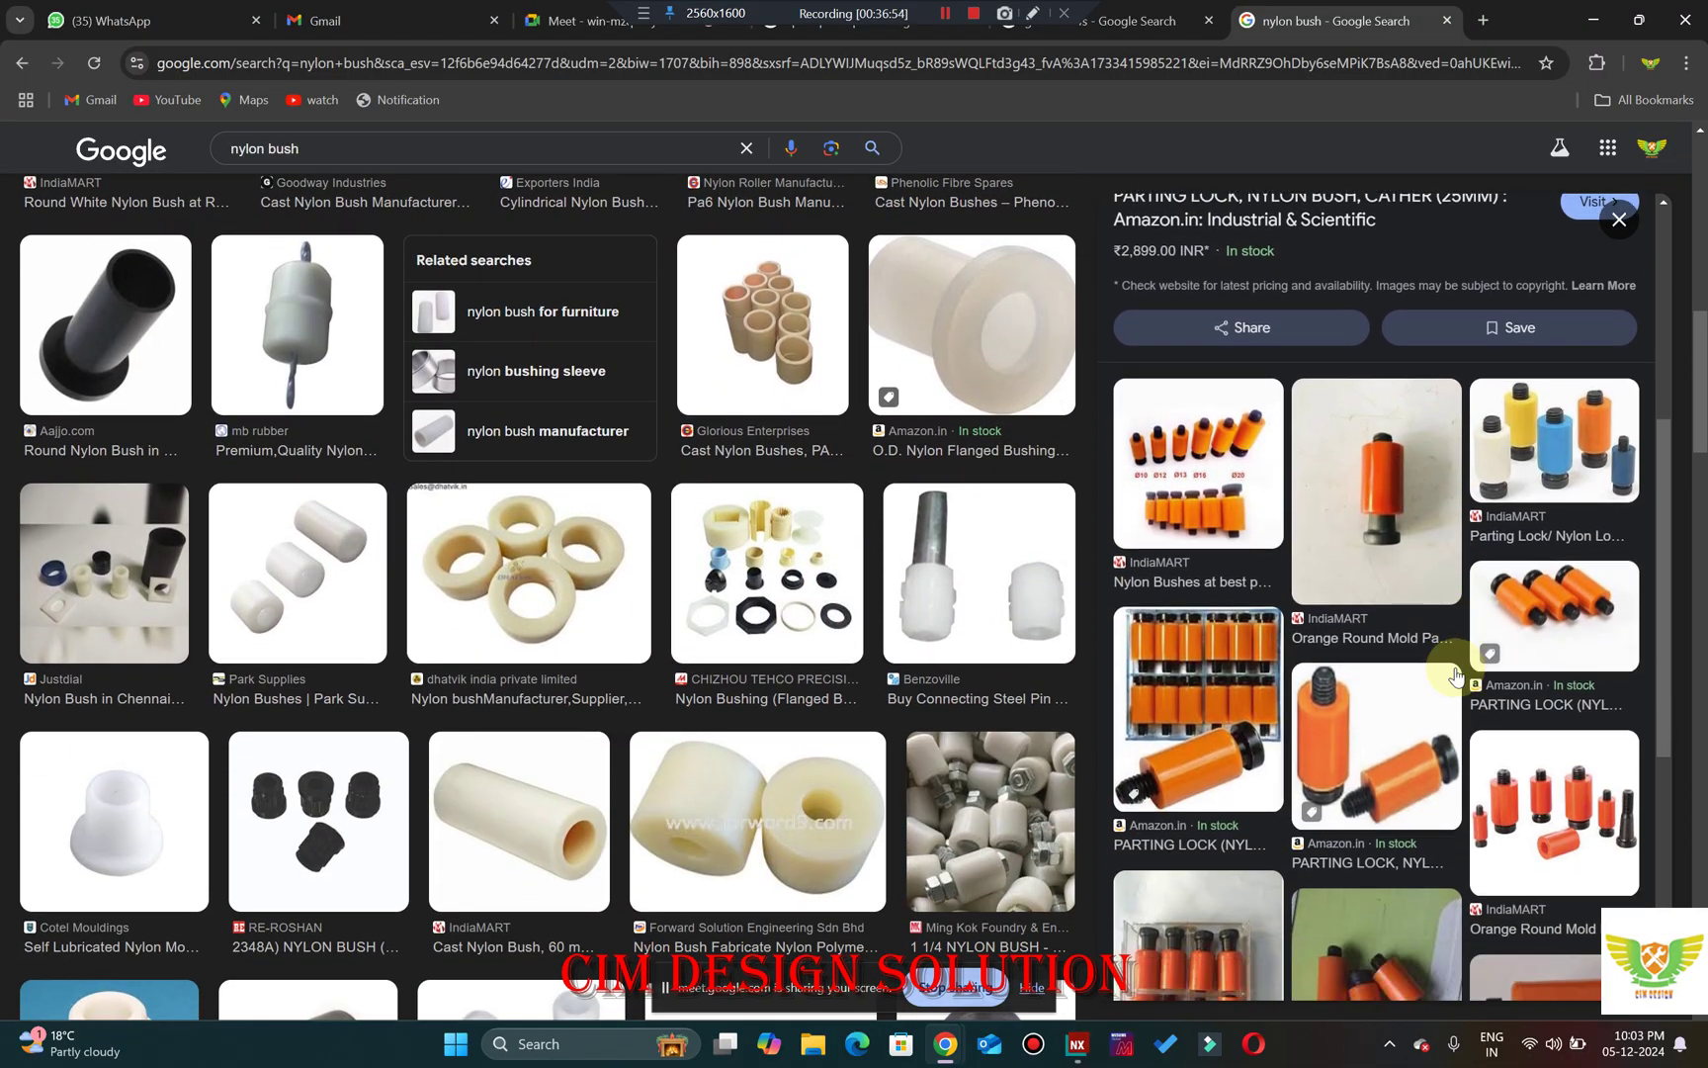
left_click(1603, 838)
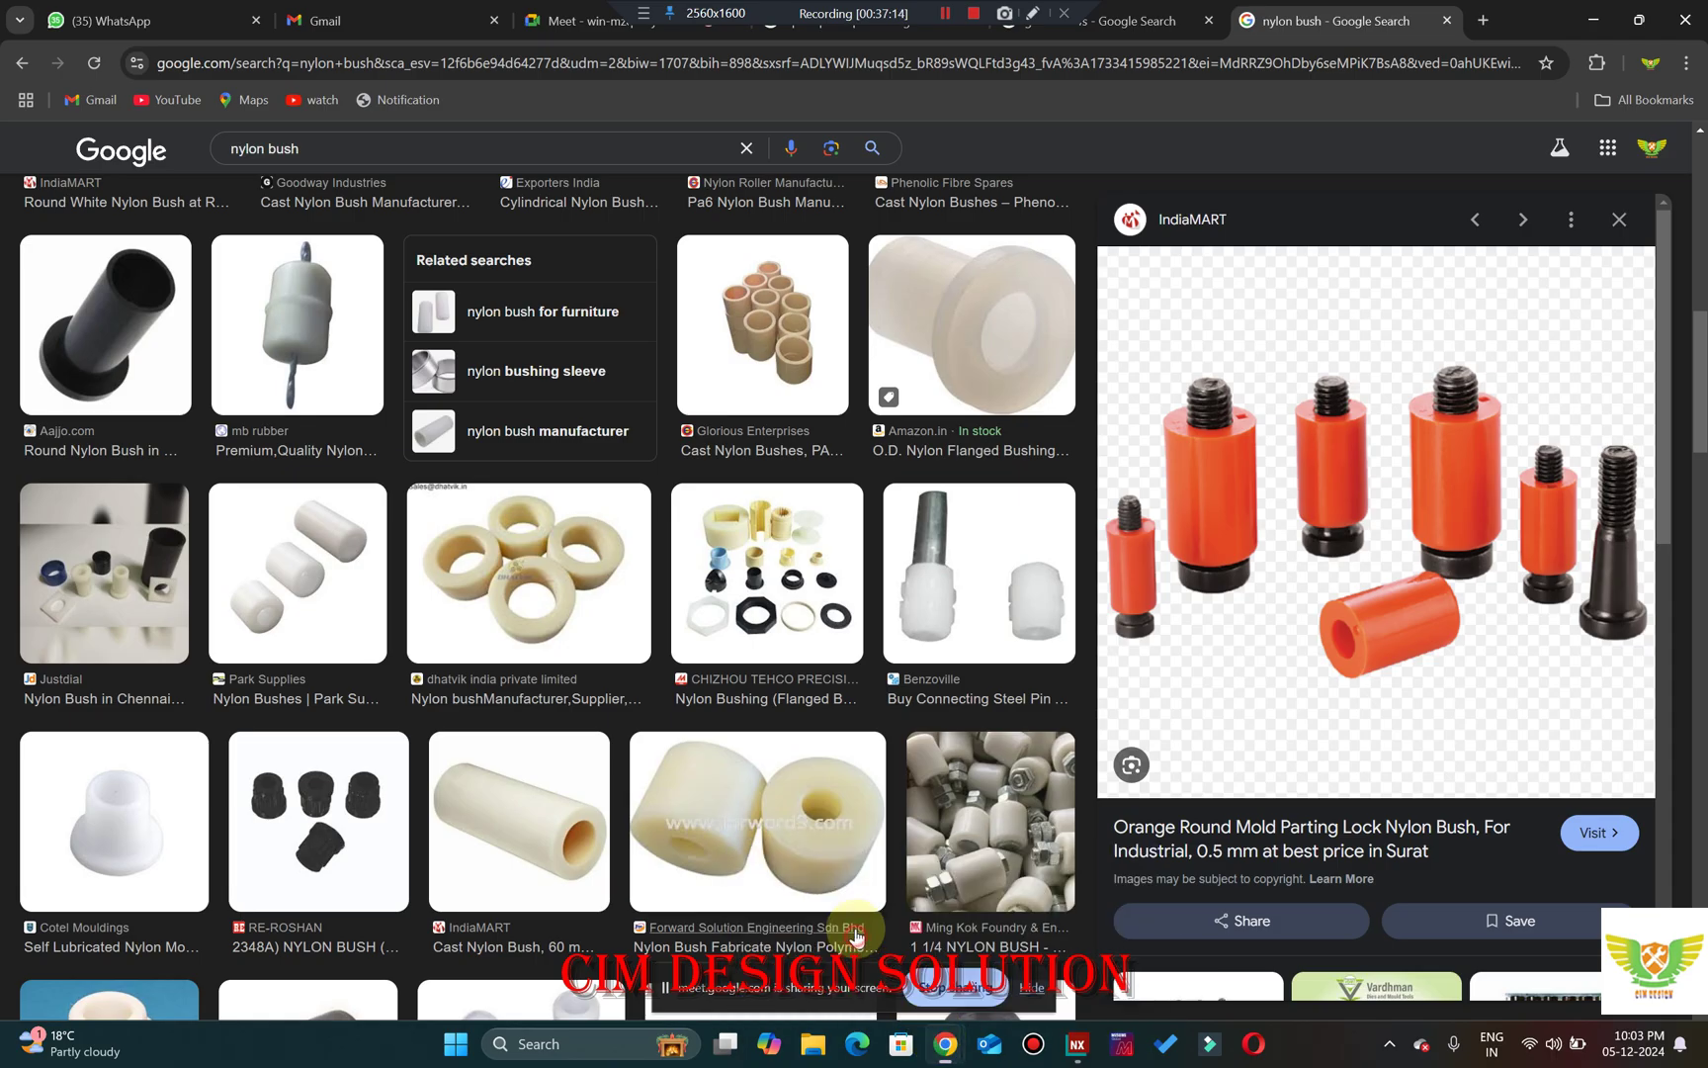
Switch back to NX and check the radius of the nylon bush's hole edge on the runner stripper plate's underside.
left_click(1078, 1043)
scroll(949, 554, "down", 2)
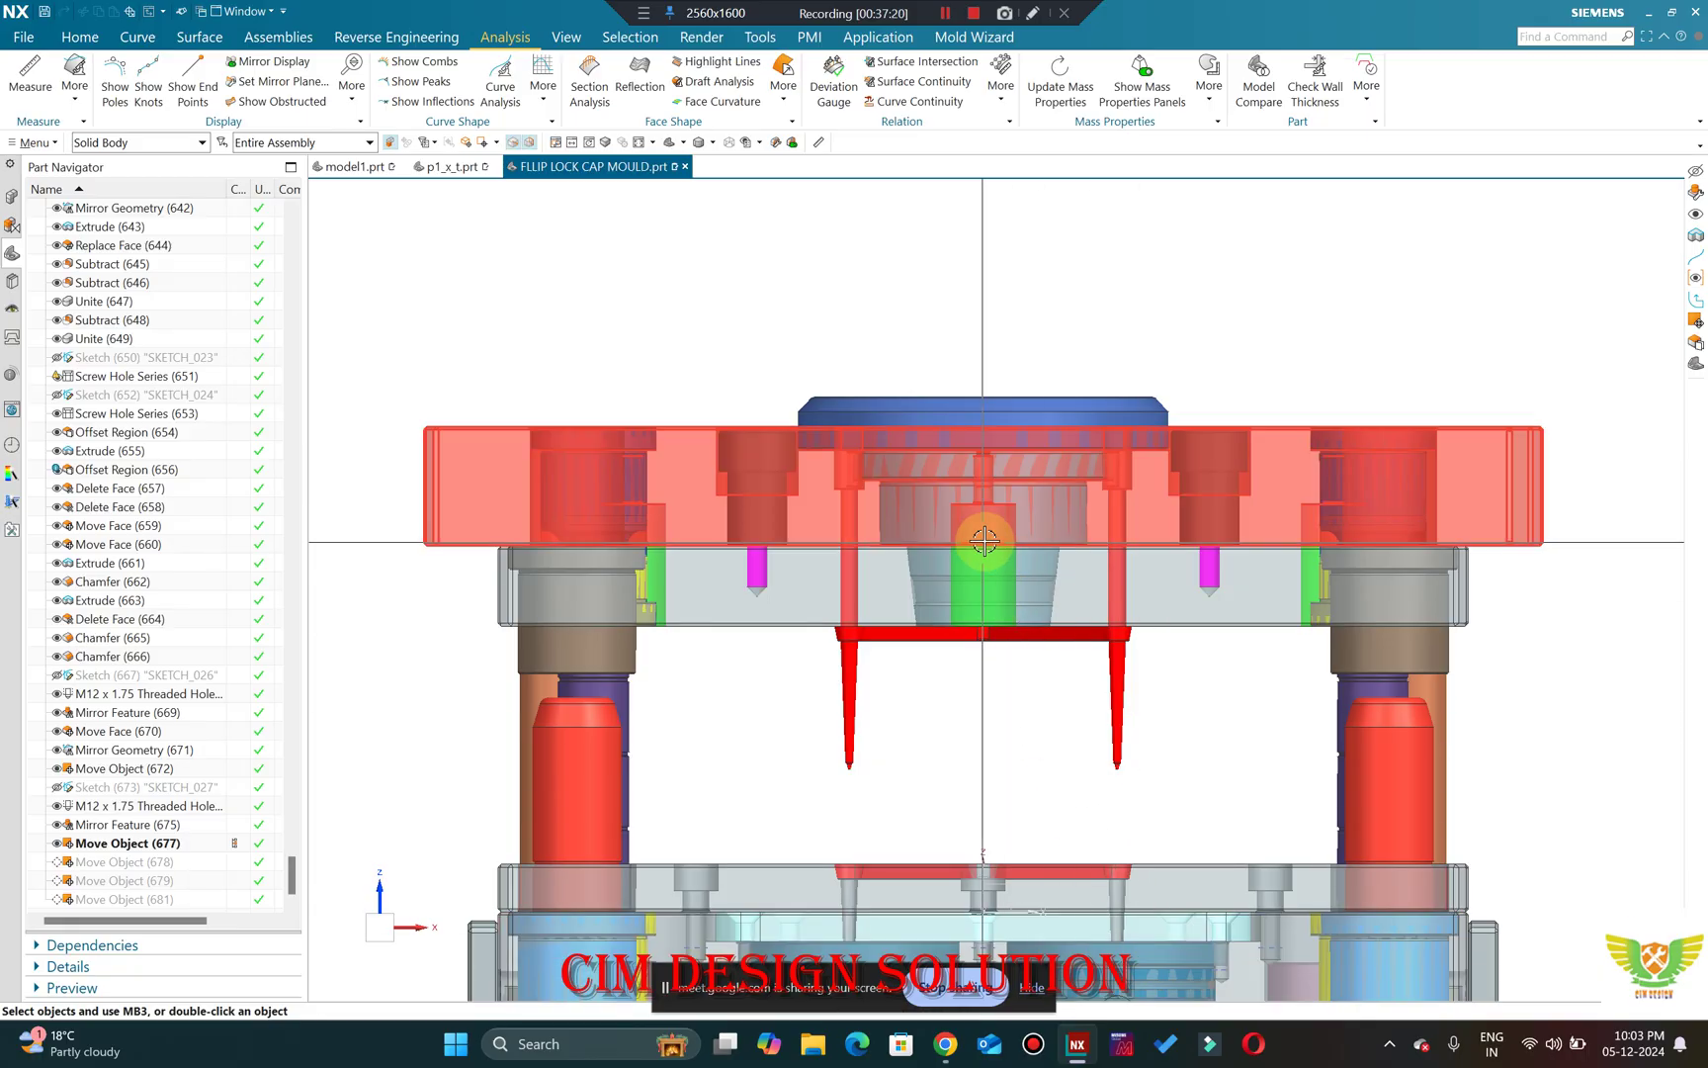
scroll(987, 461, "up", 2)
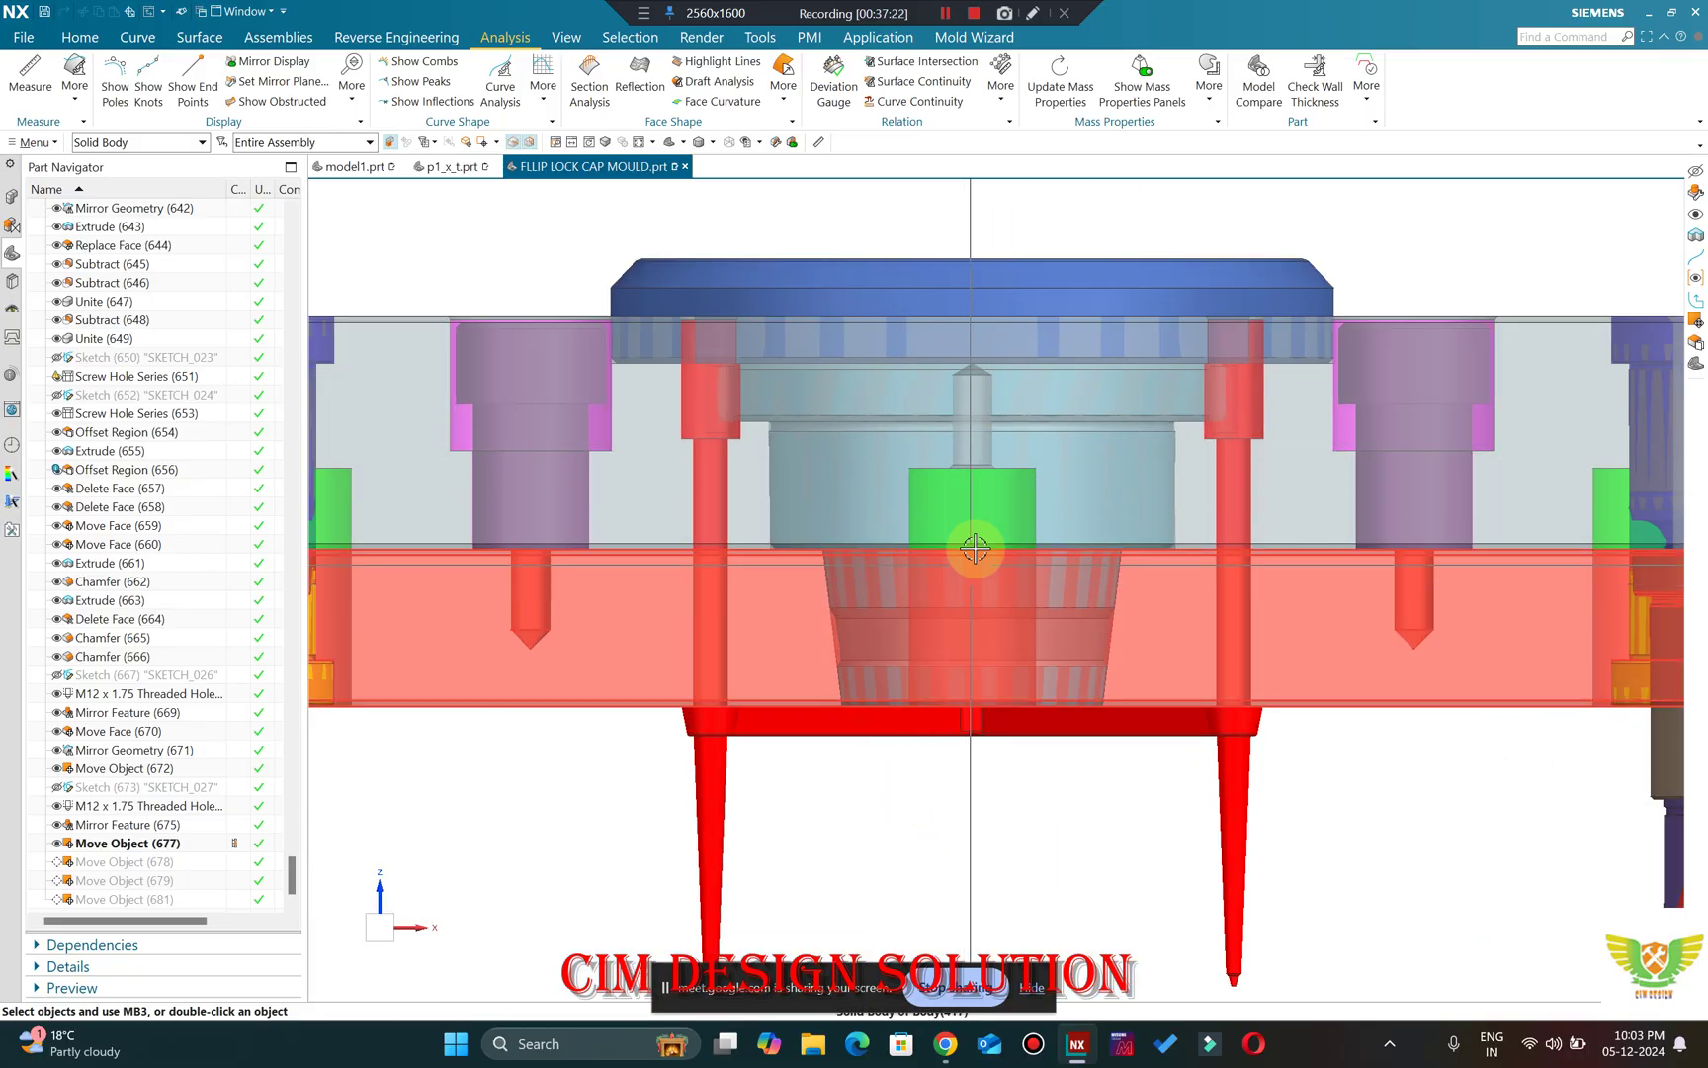
middle_click_drag(1046, 480, 959, 549)
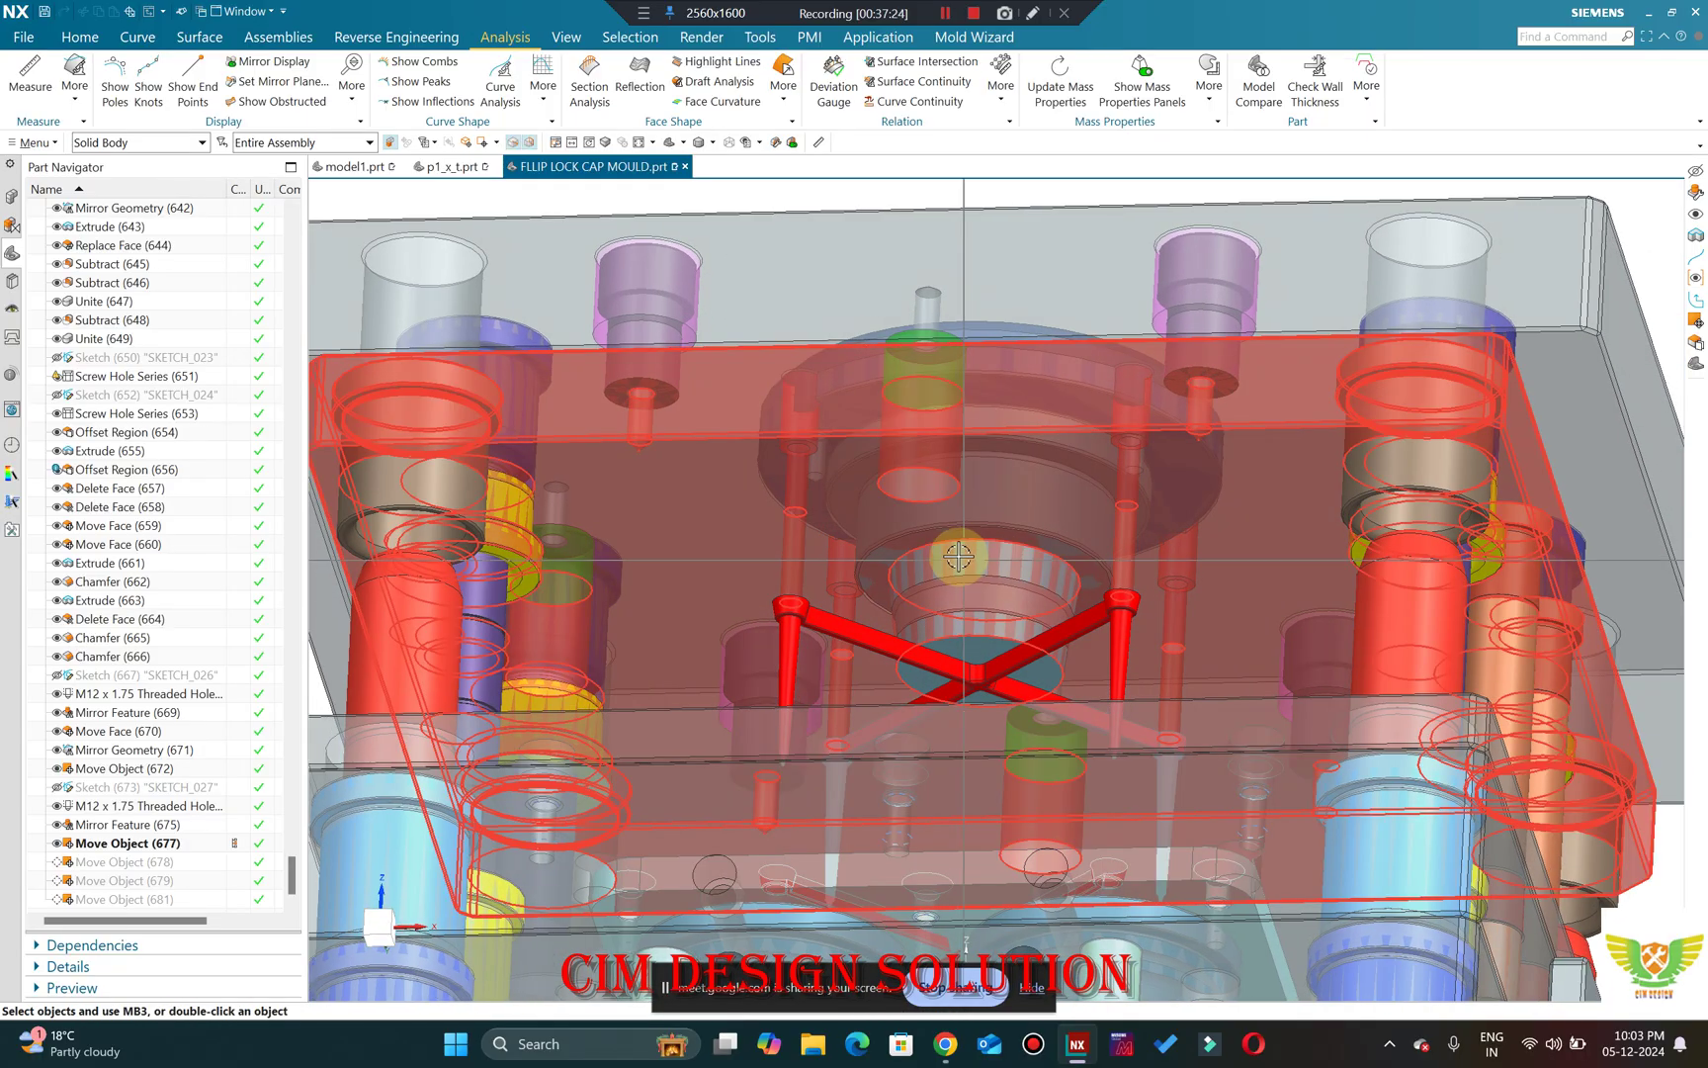
scroll(939, 504, "up", 3)
key("ctrl+shift+g")
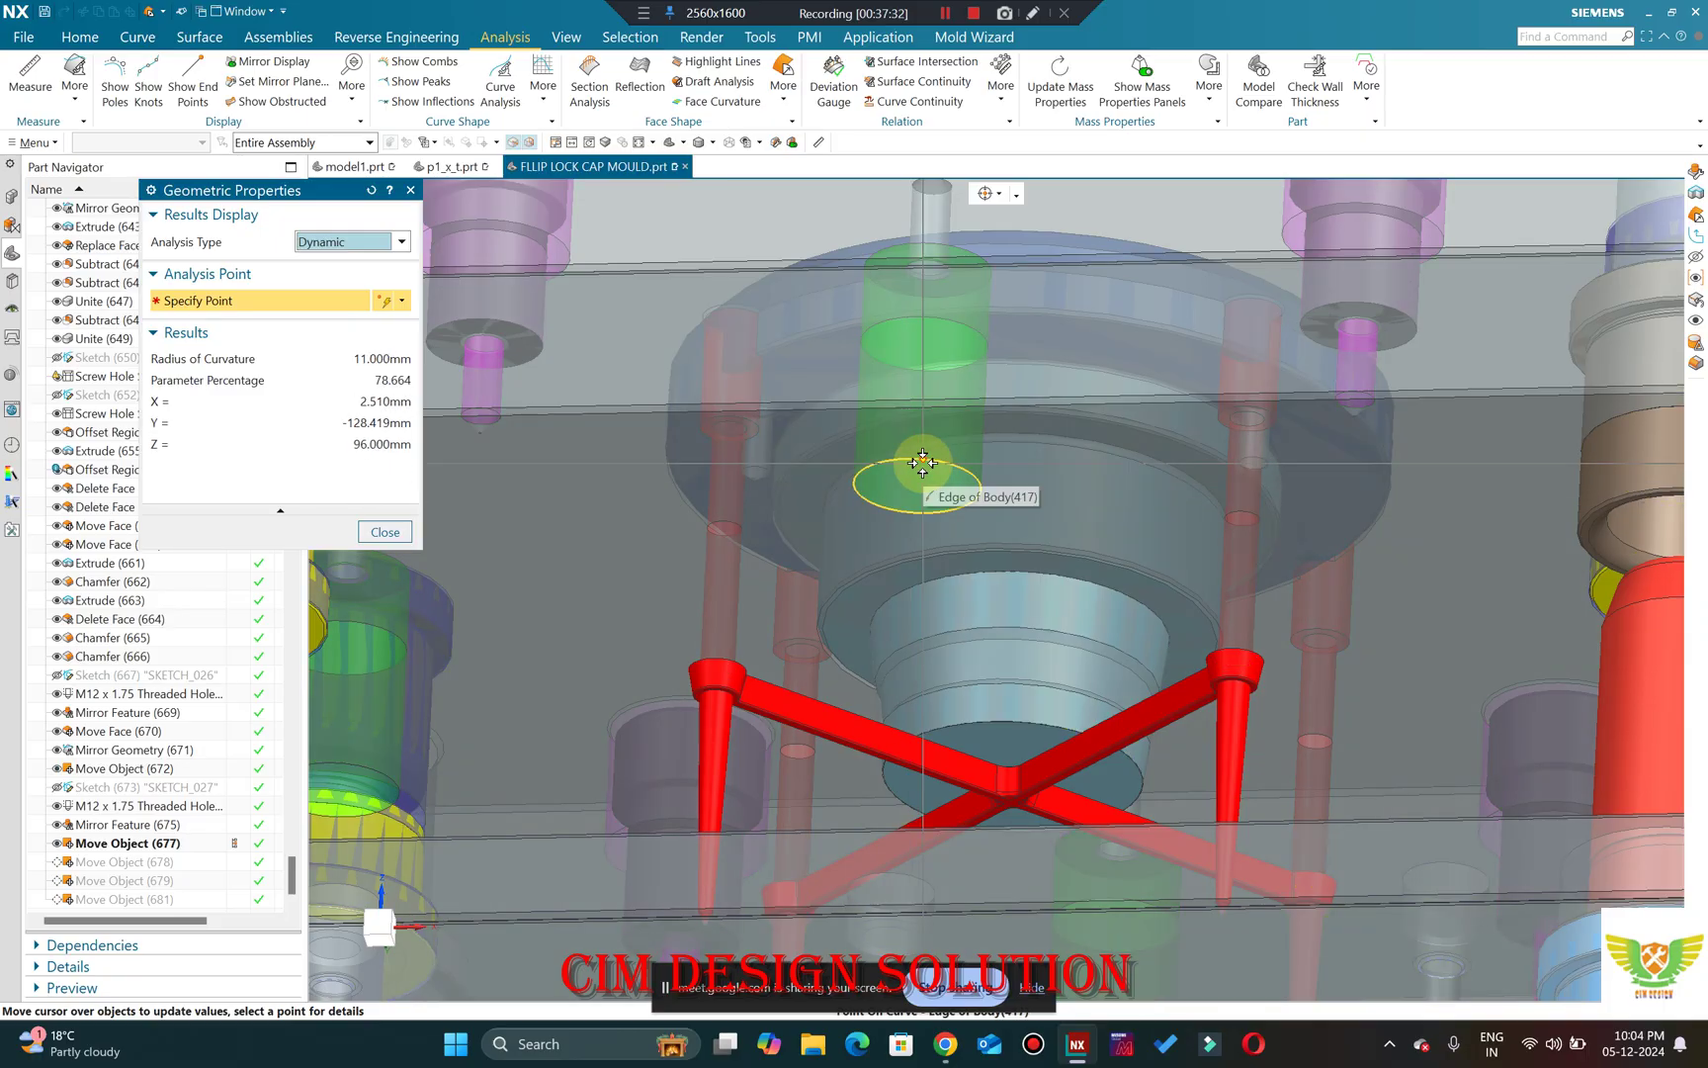
left_click(386, 532)
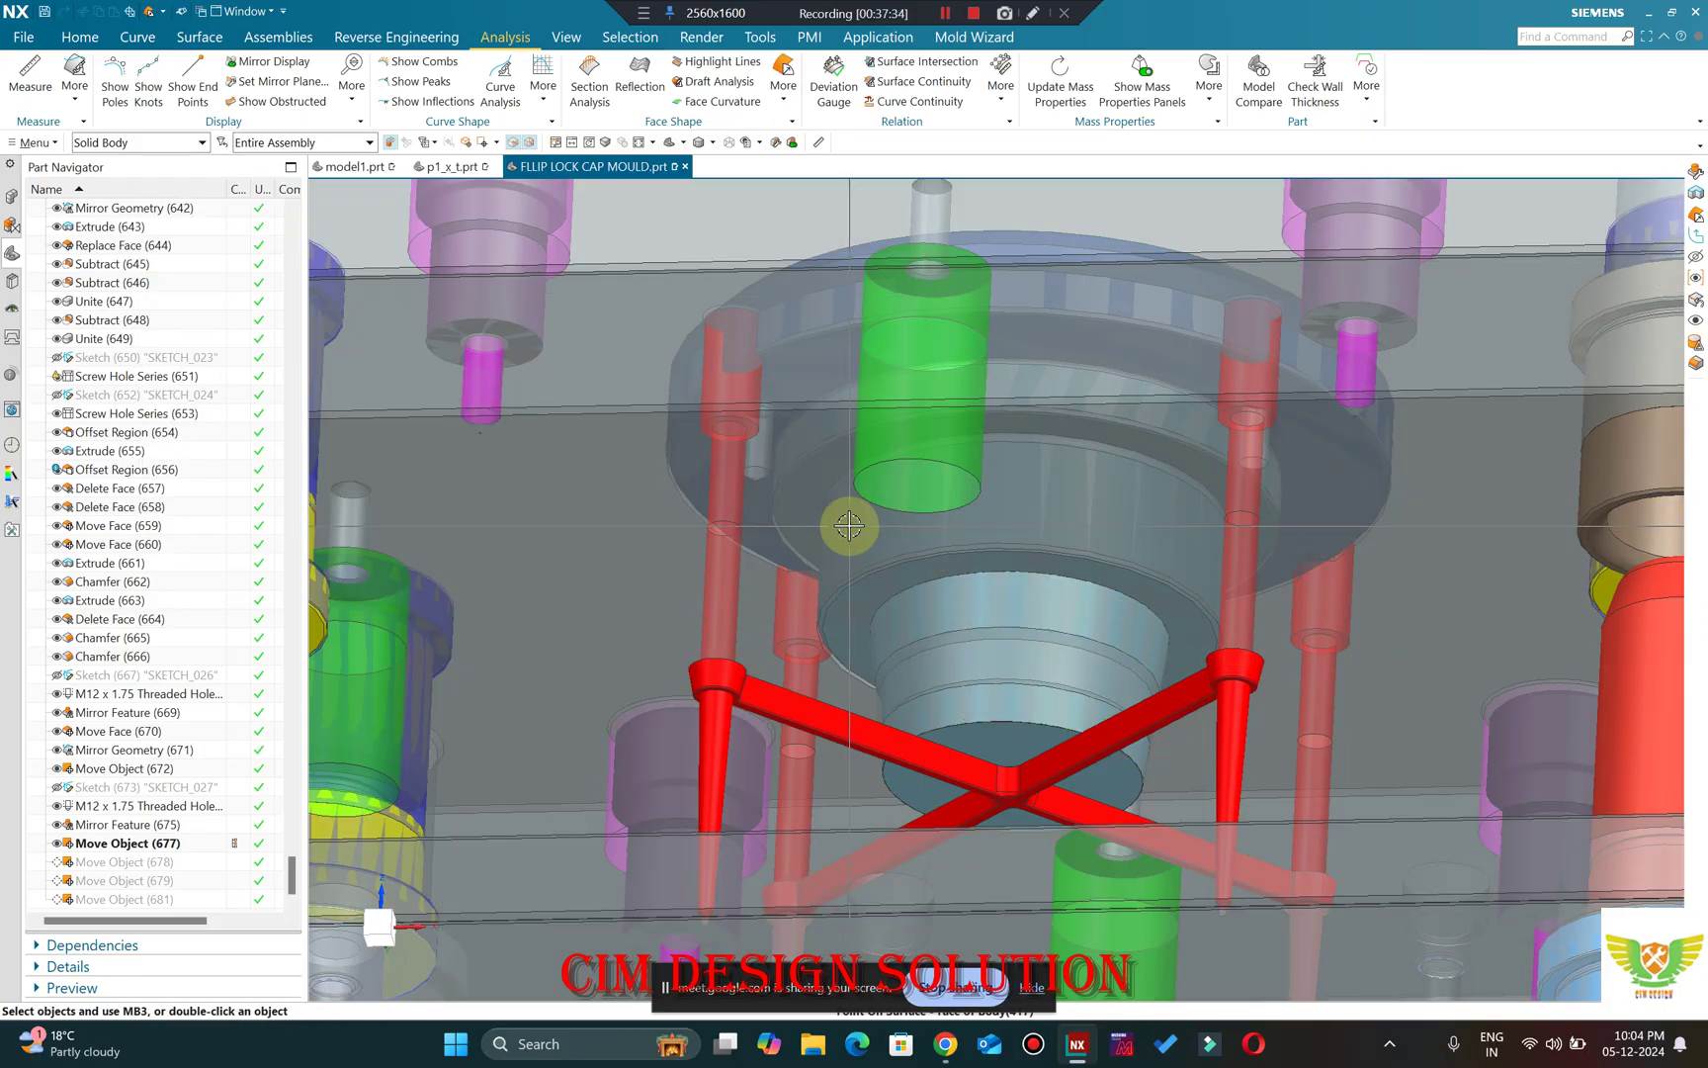
Examine the top plate and runner stripper plate held together by the nylon bush in the front view.
scroll(851, 519, "down", 5)
middle_click_drag(850, 519, 1028, 497)
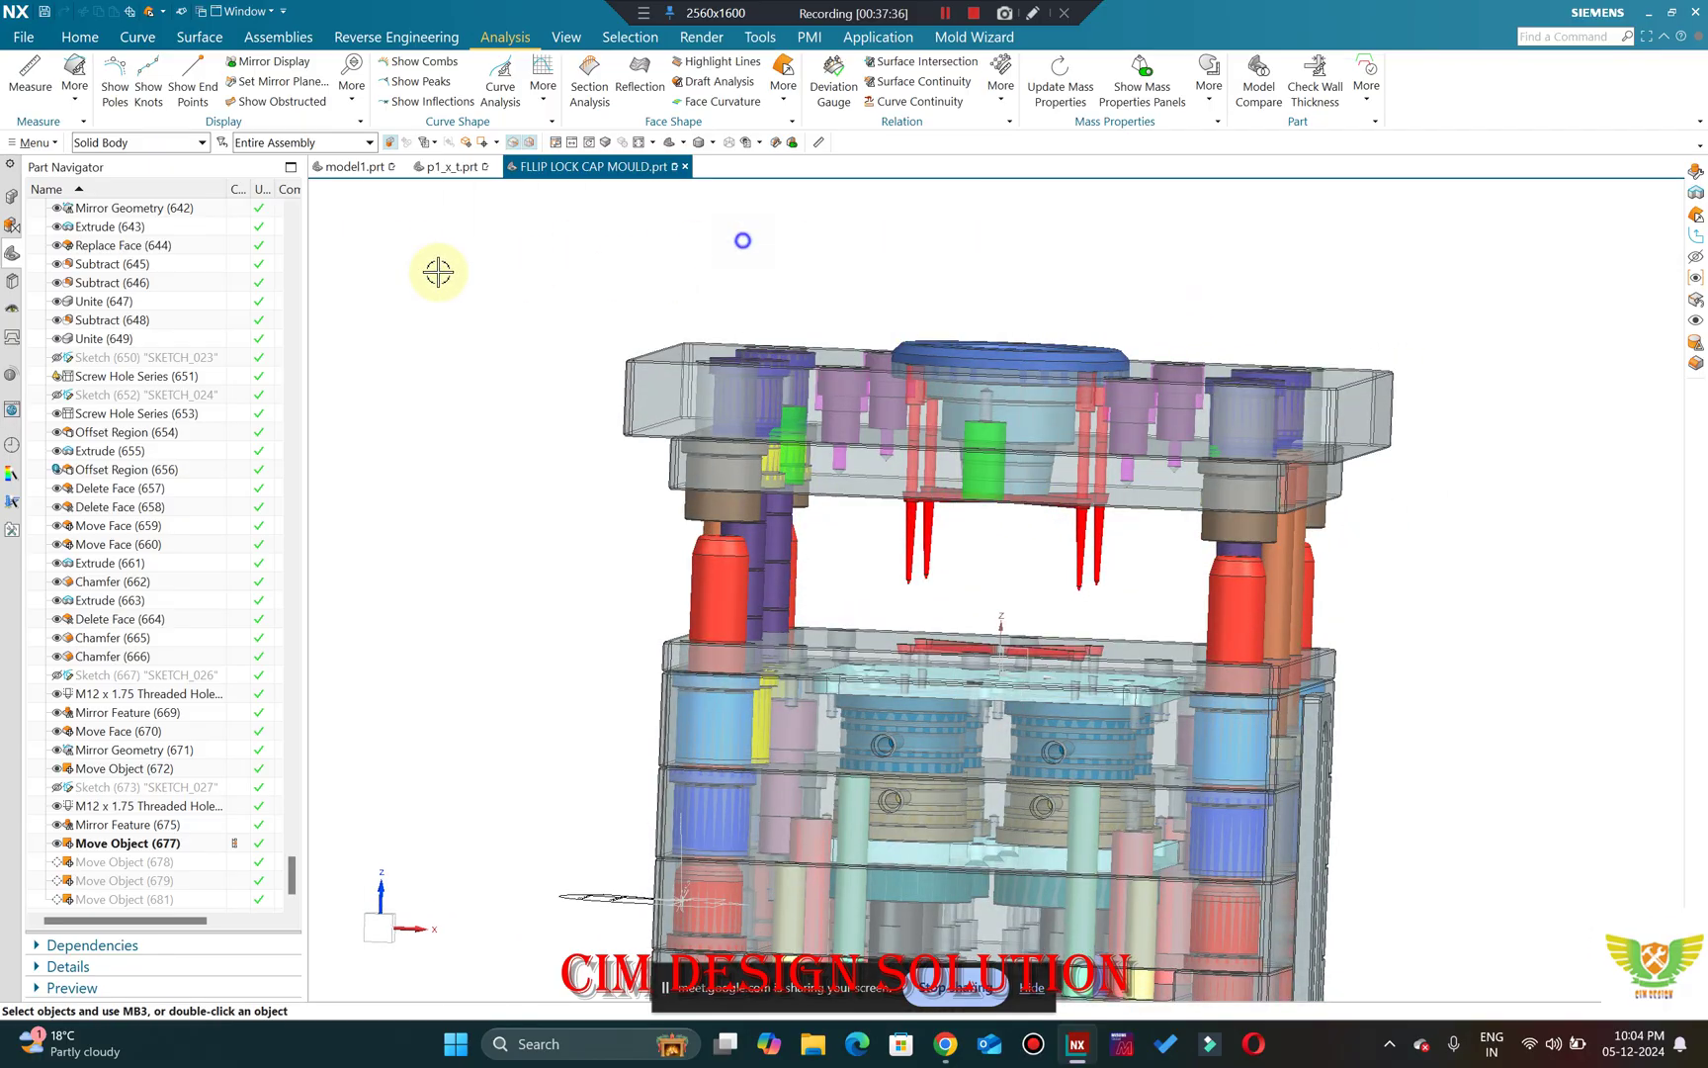
key("F8")
scroll(993, 432, "up", 3)
scroll(999, 420, "up", 2)
scroll(1028, 385, "down", 4)
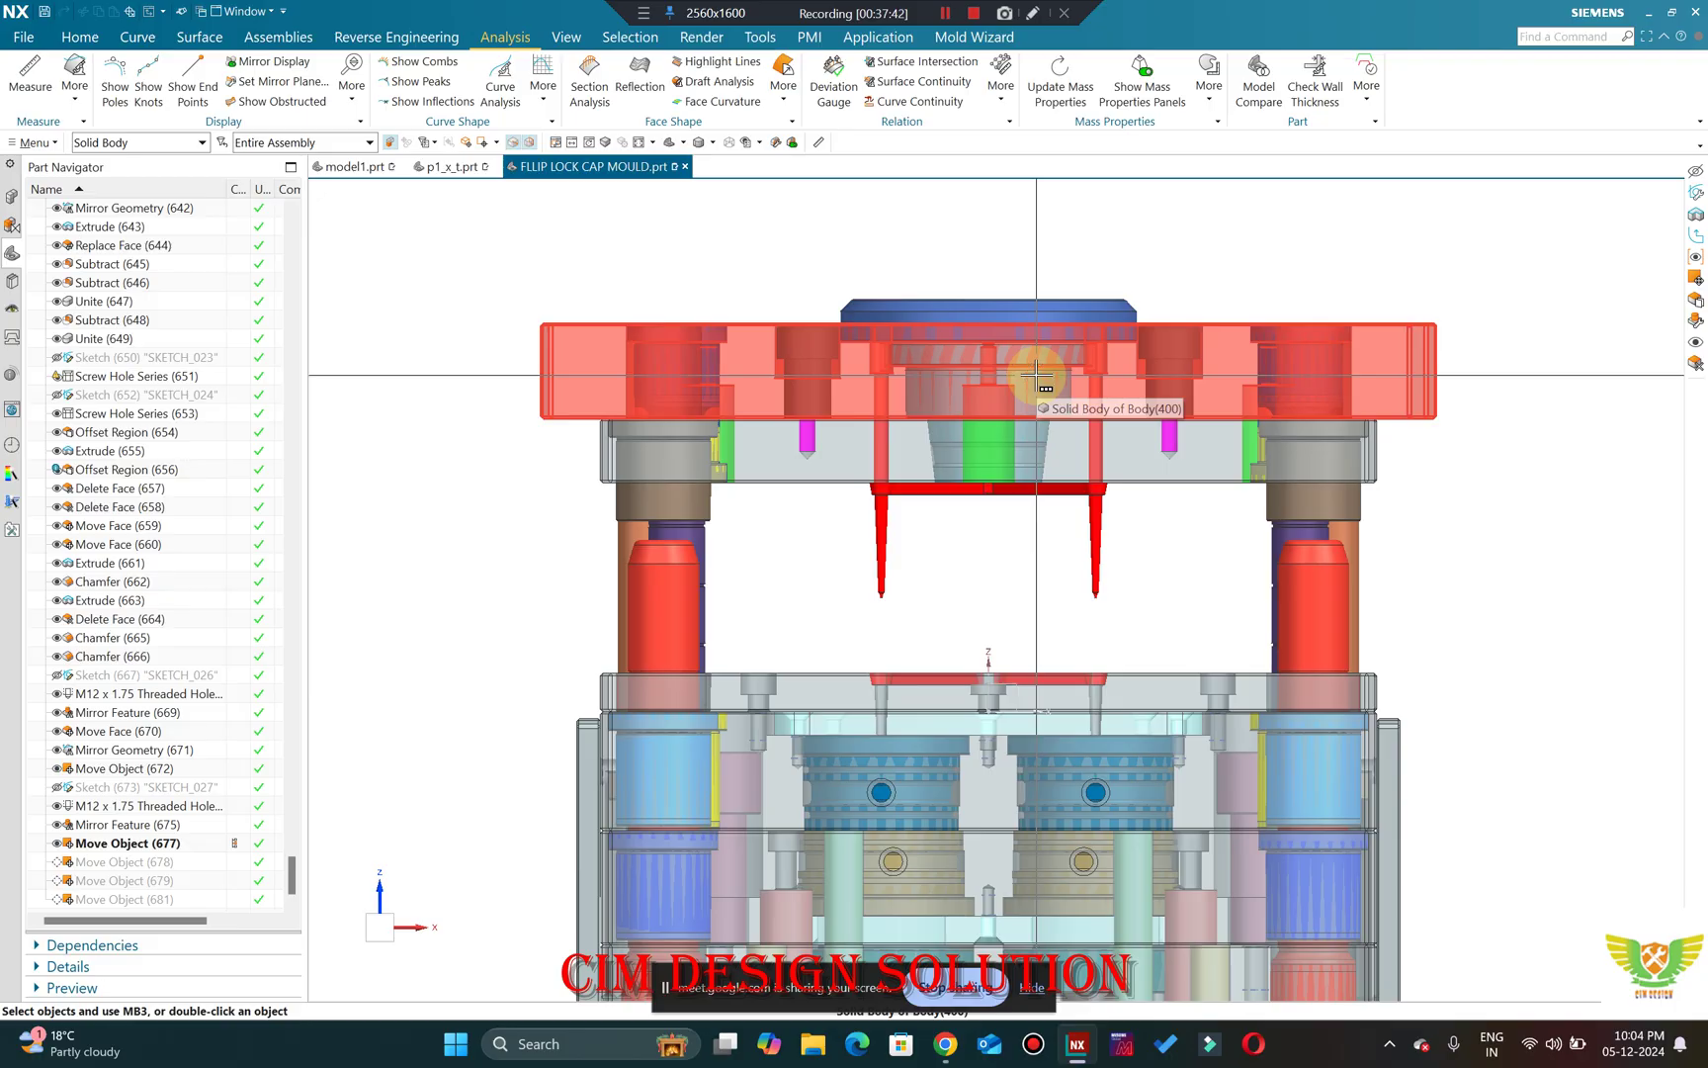
scroll(1036, 375, "up", 2)
scroll(983, 321, "down", 2)
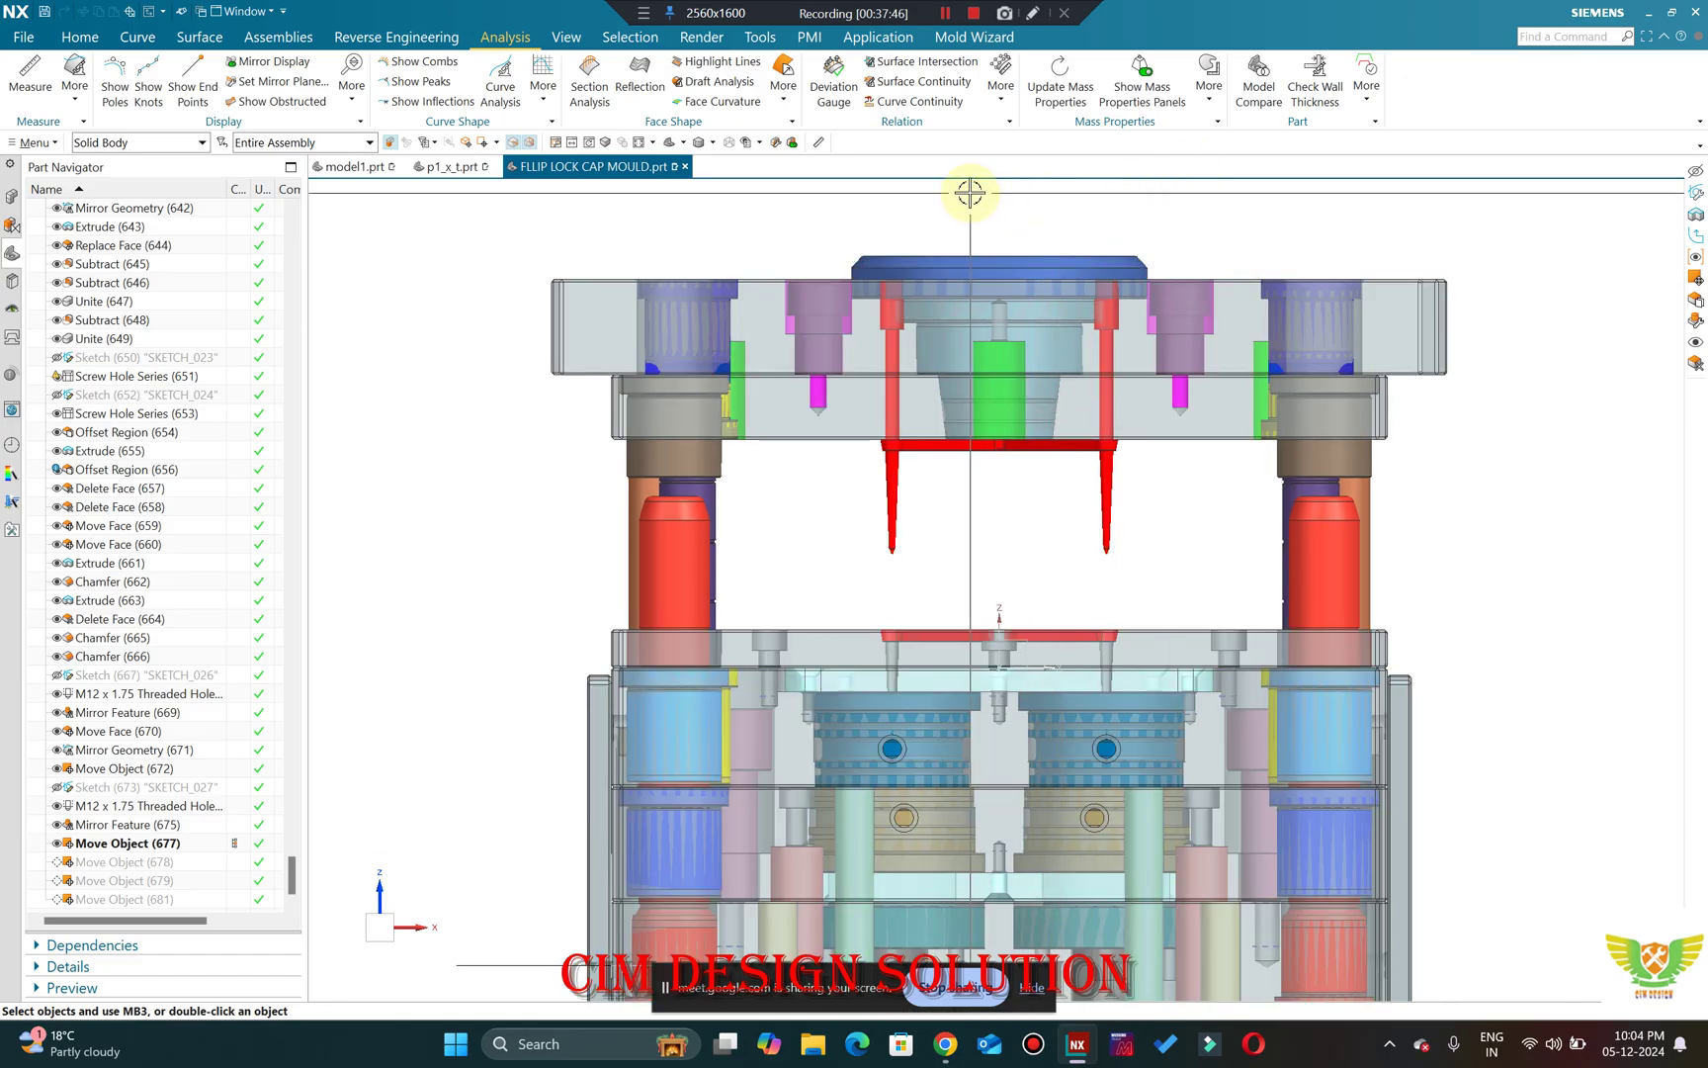
scroll(1098, 248, "up", 2)
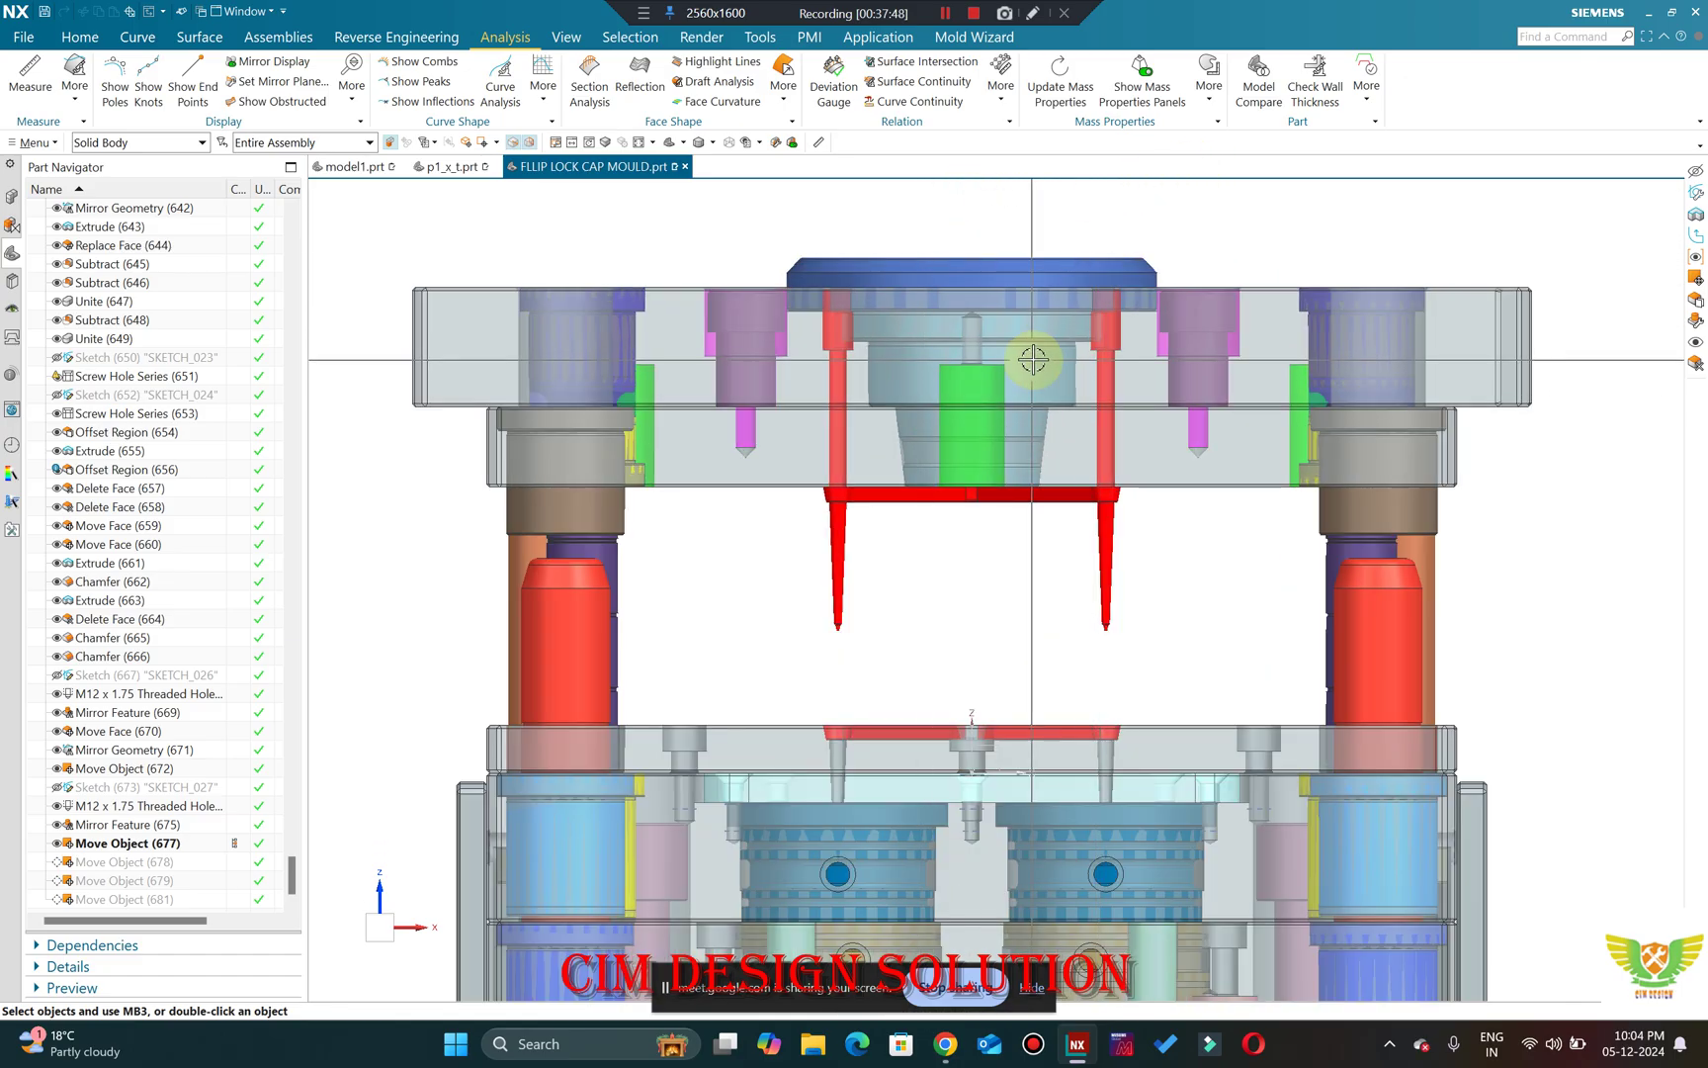
Examine the opened mould at an angle, and compare the top plate and runner stripper plate from the front.
middle_click_drag(1033, 360, 1597, 393)
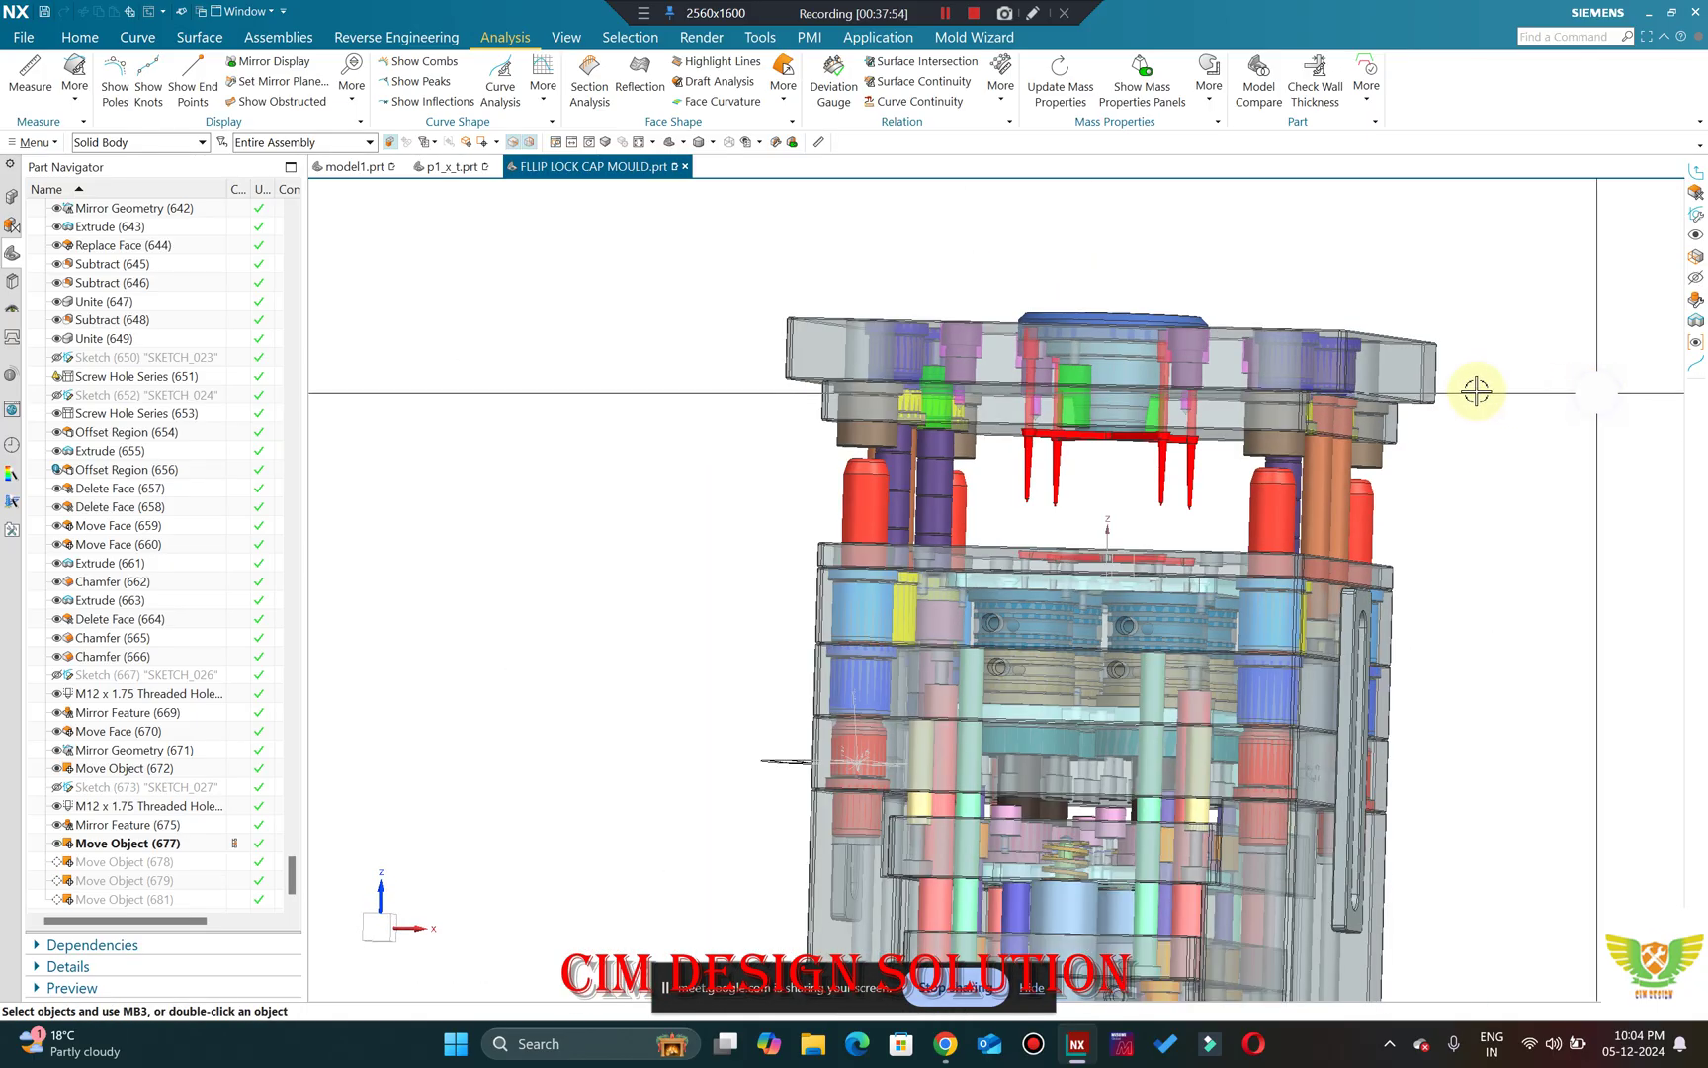
middle_click_drag(1476, 391, 1277, 312)
scroll(1285, 263, "up", 3)
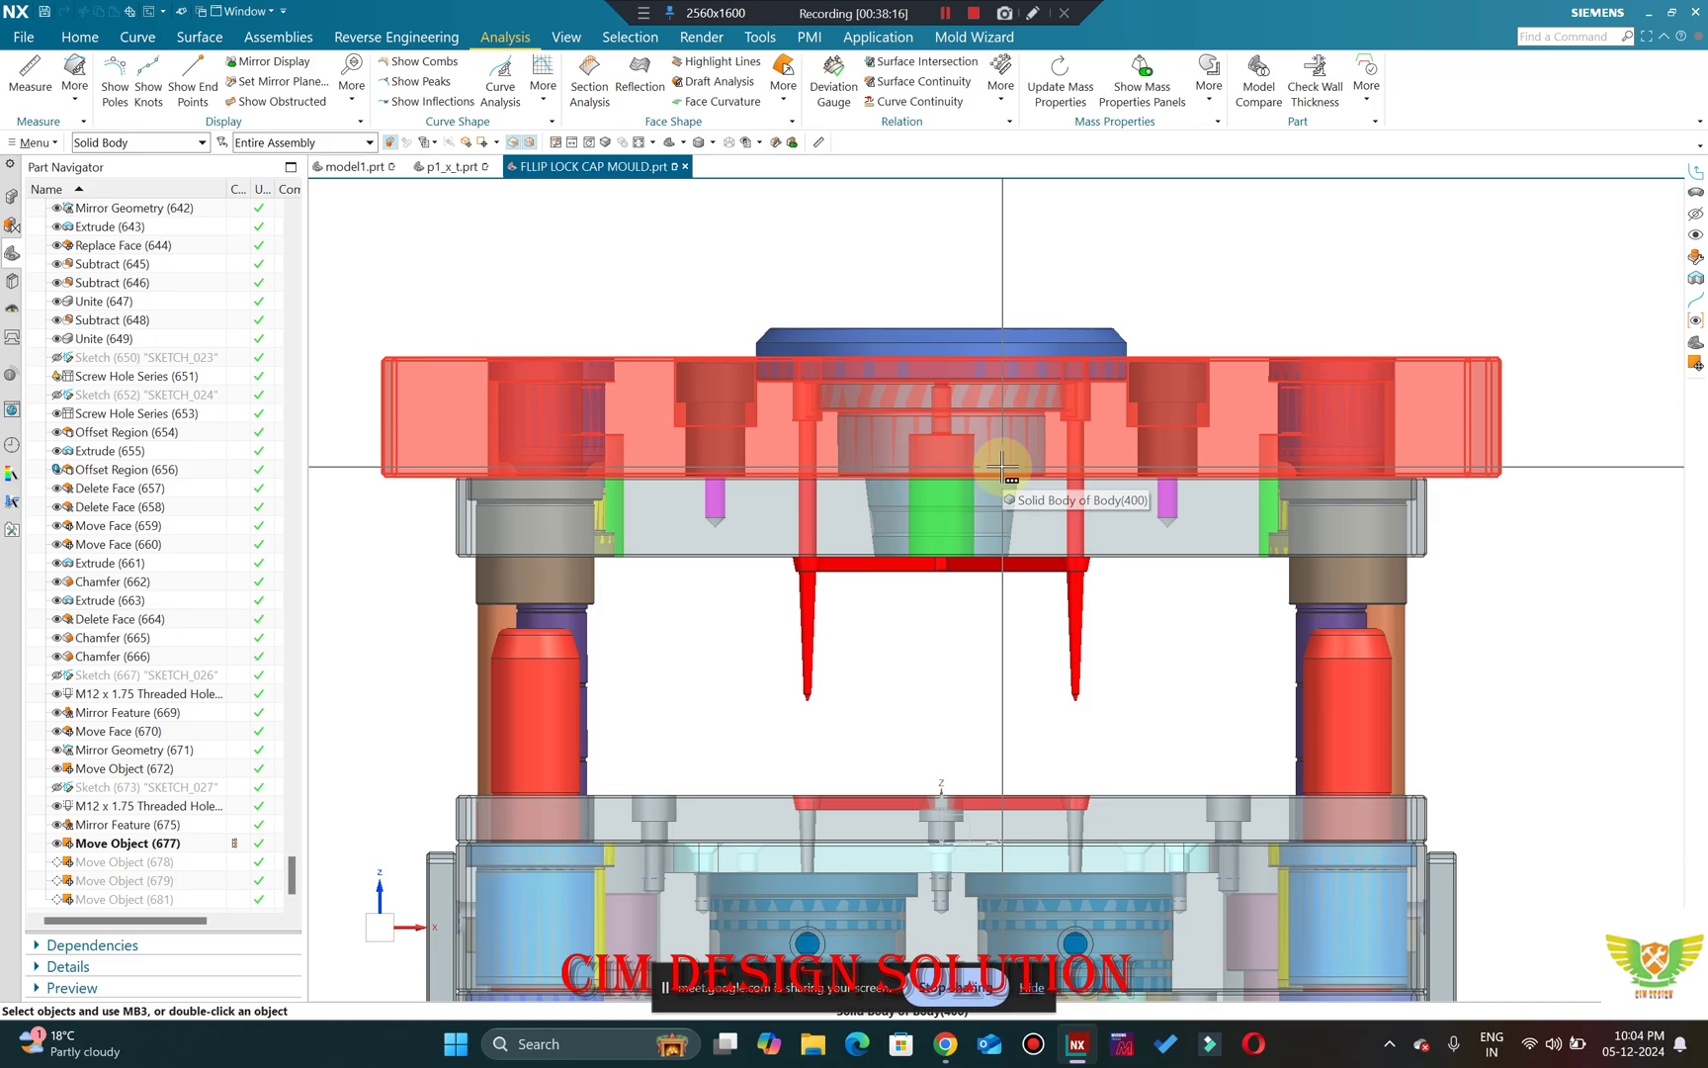
scroll(961, 591, "down", 3)
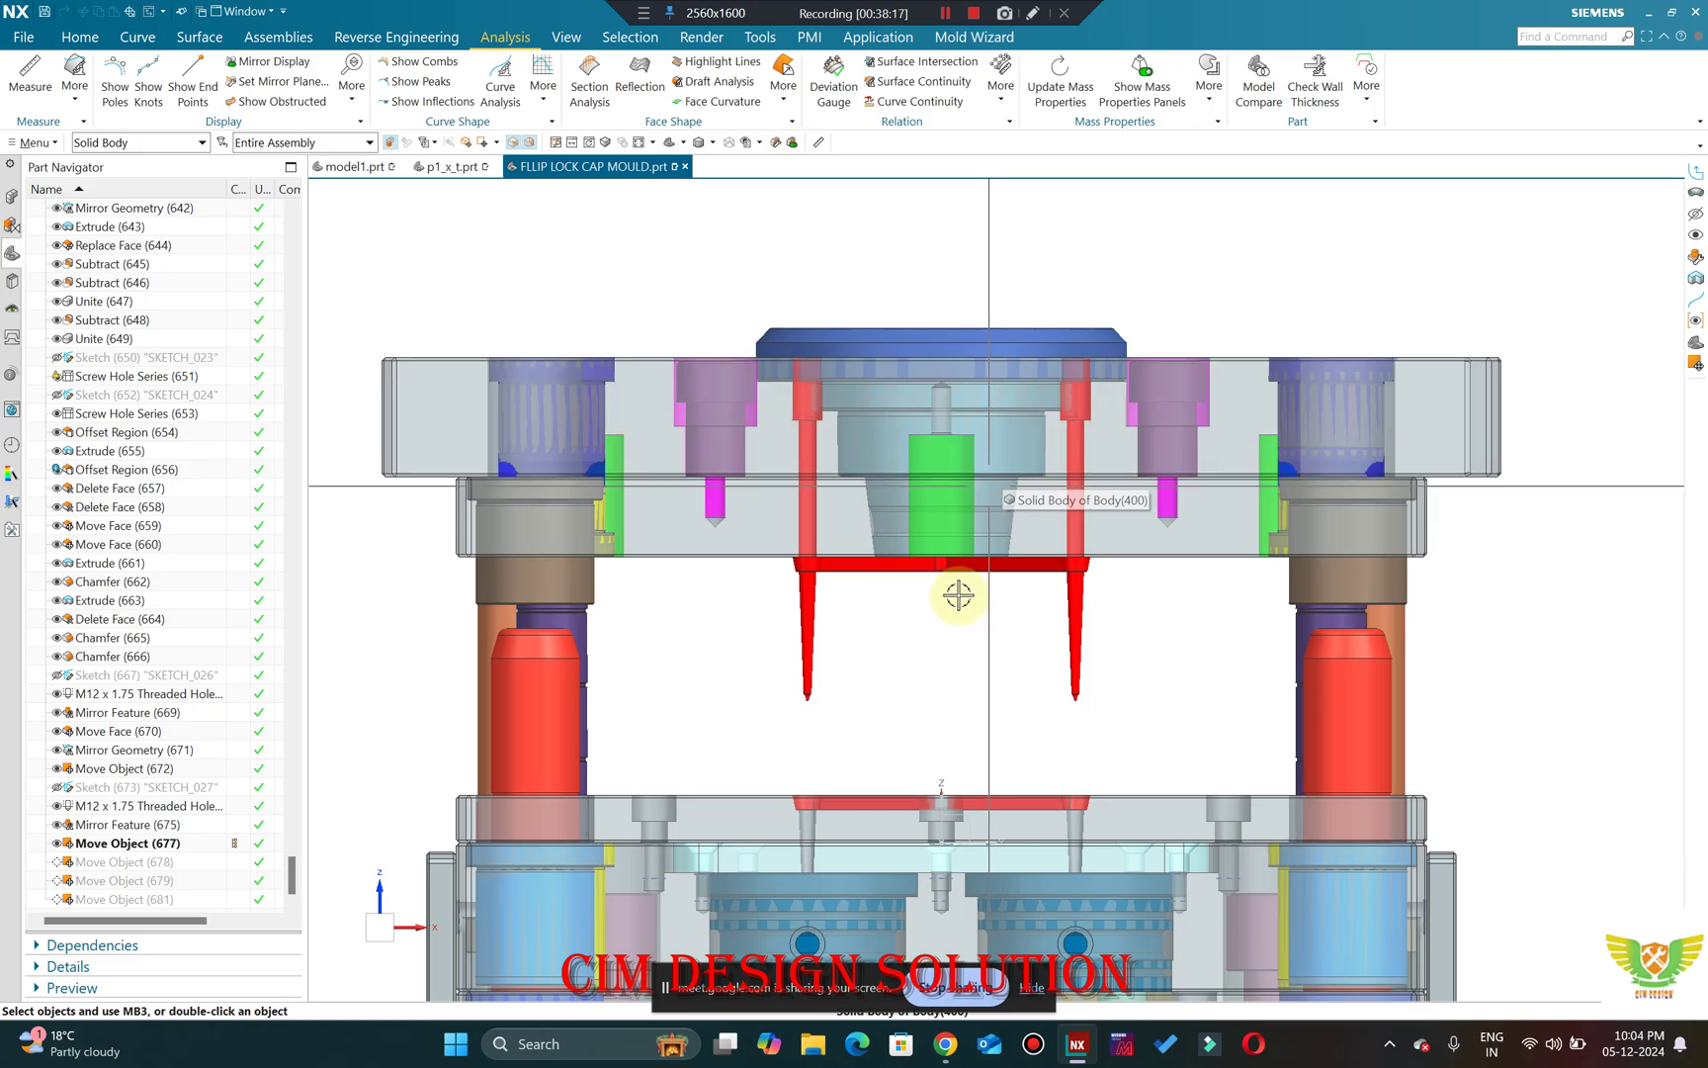
Examine the runner below the runner stripper plate from the front, and the top plate's pillars and bushes at an angle.
scroll(859, 504, "up", 2)
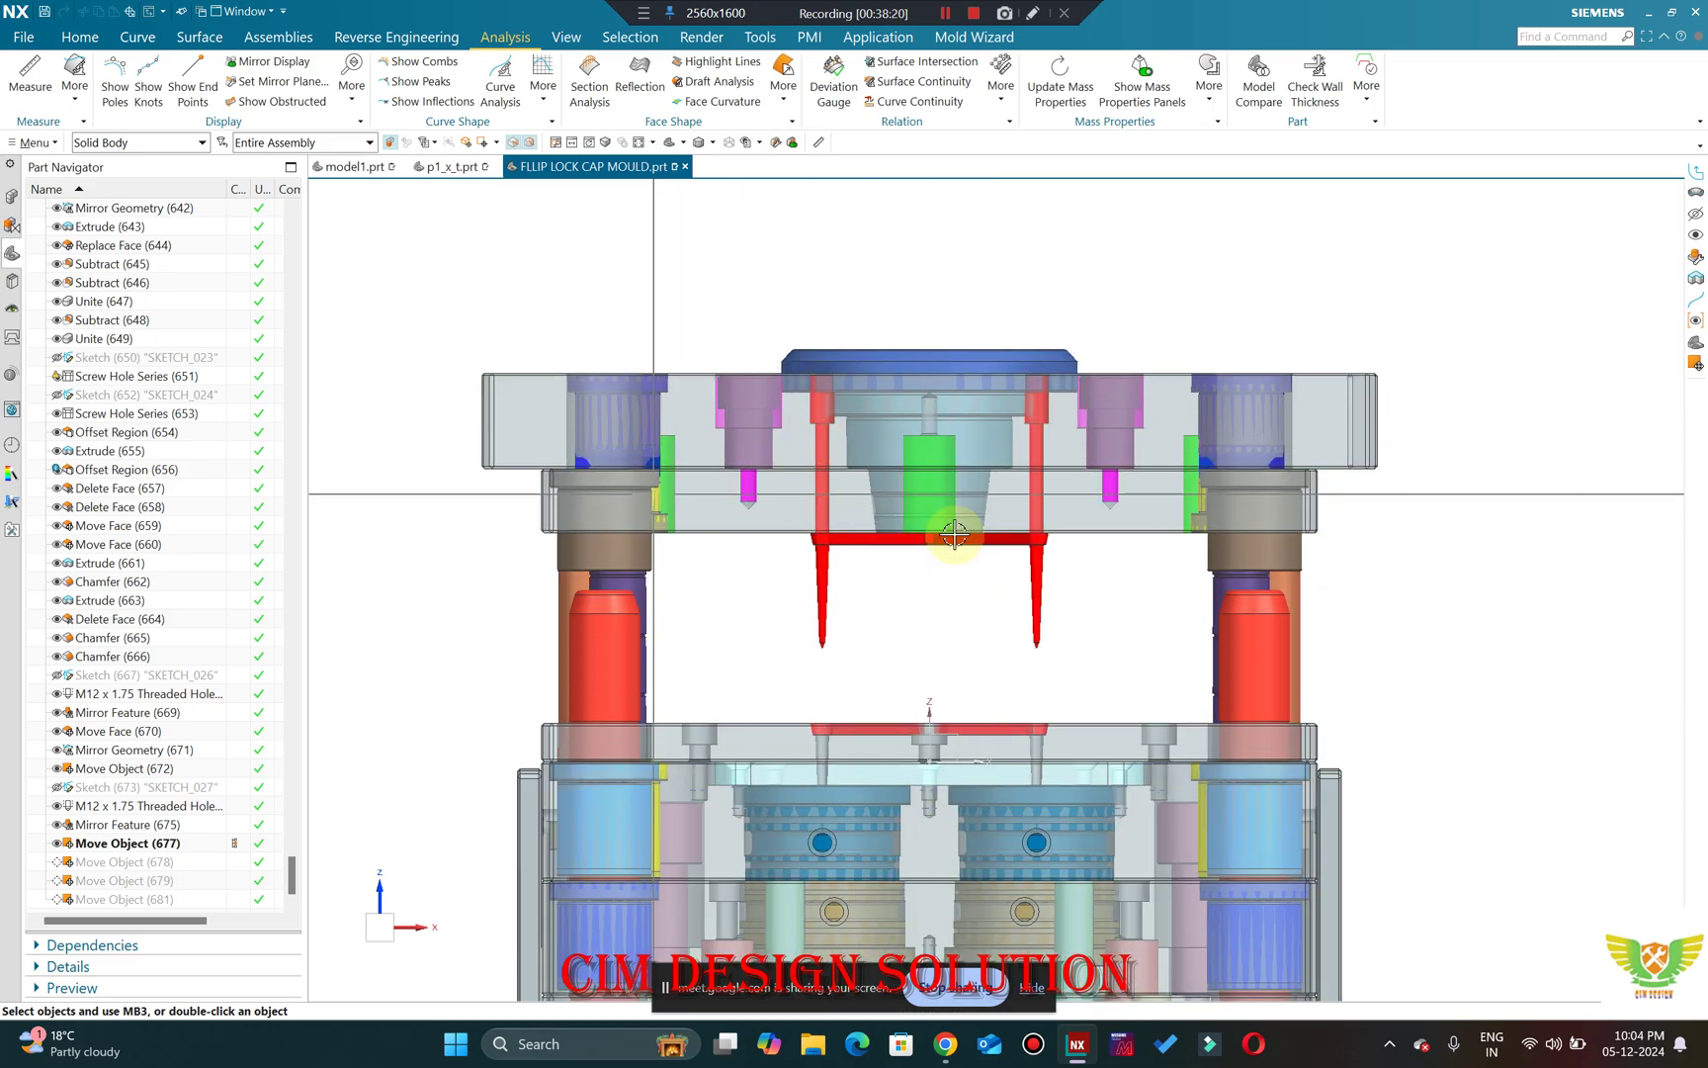
scroll(989, 415, "down", 1)
middle_click_drag(1045, 451, 705, 363)
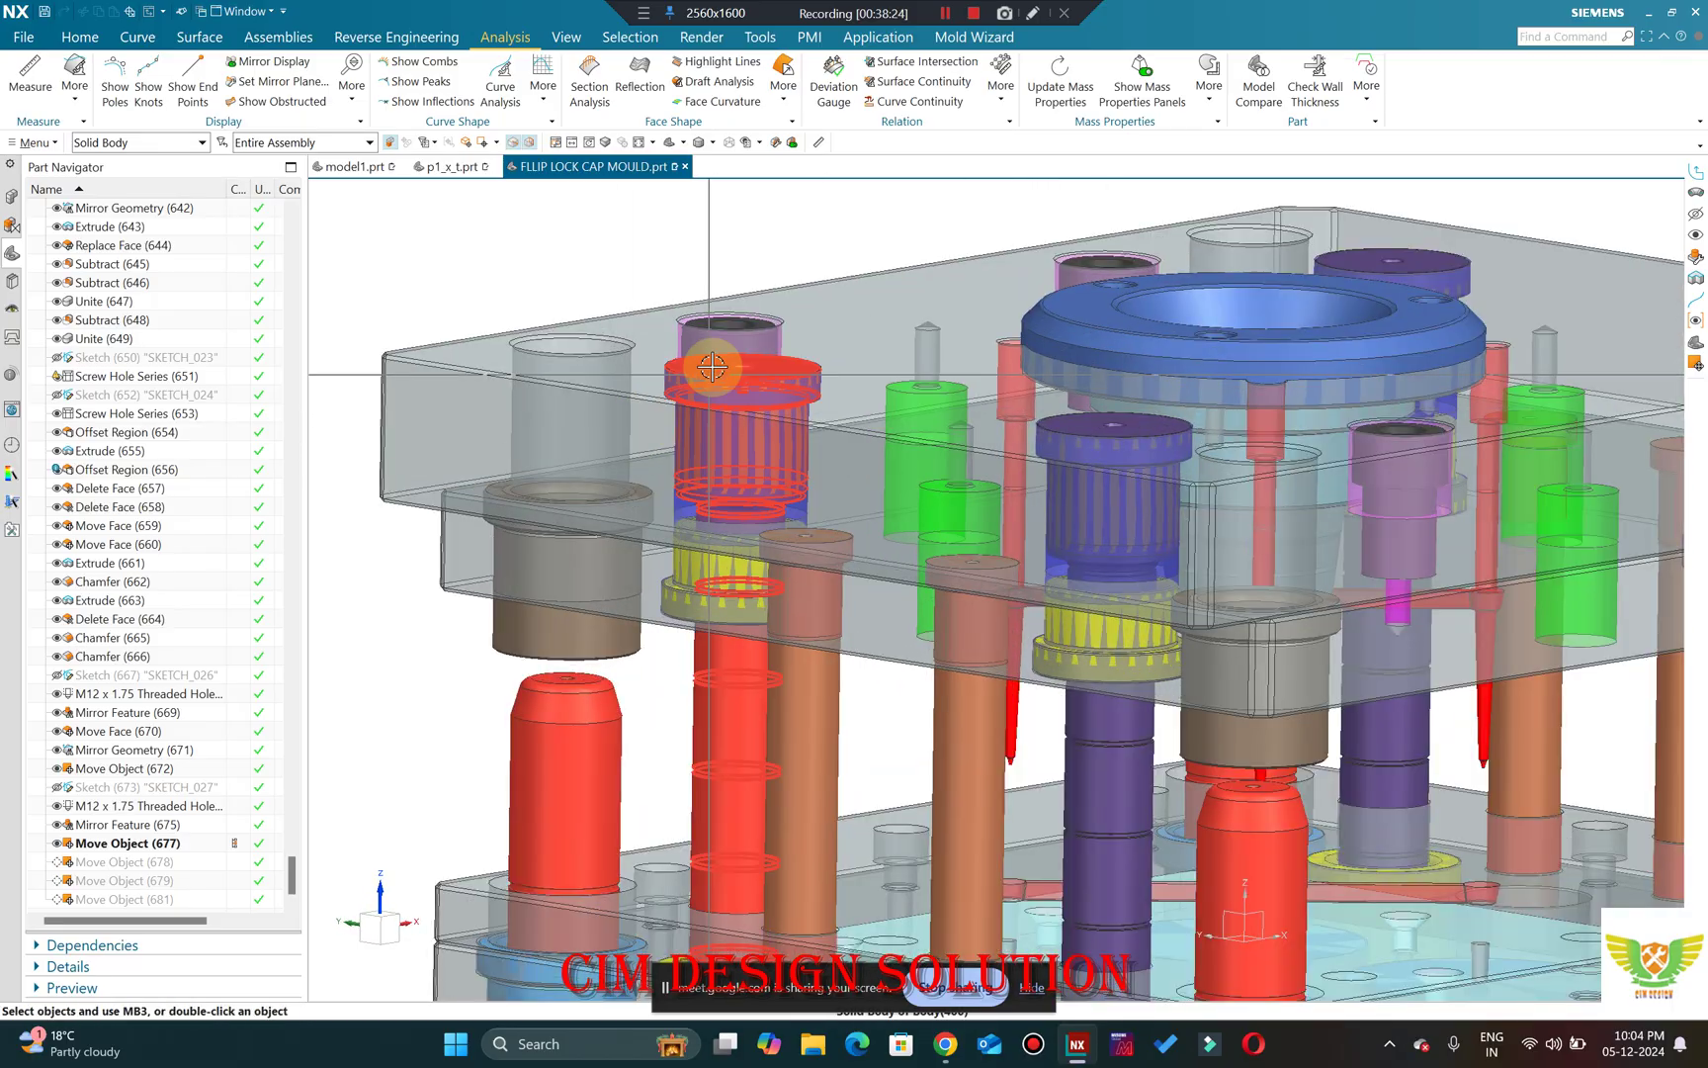
scroll(704, 368, "down", 3)
scroll(697, 380, "up", 4)
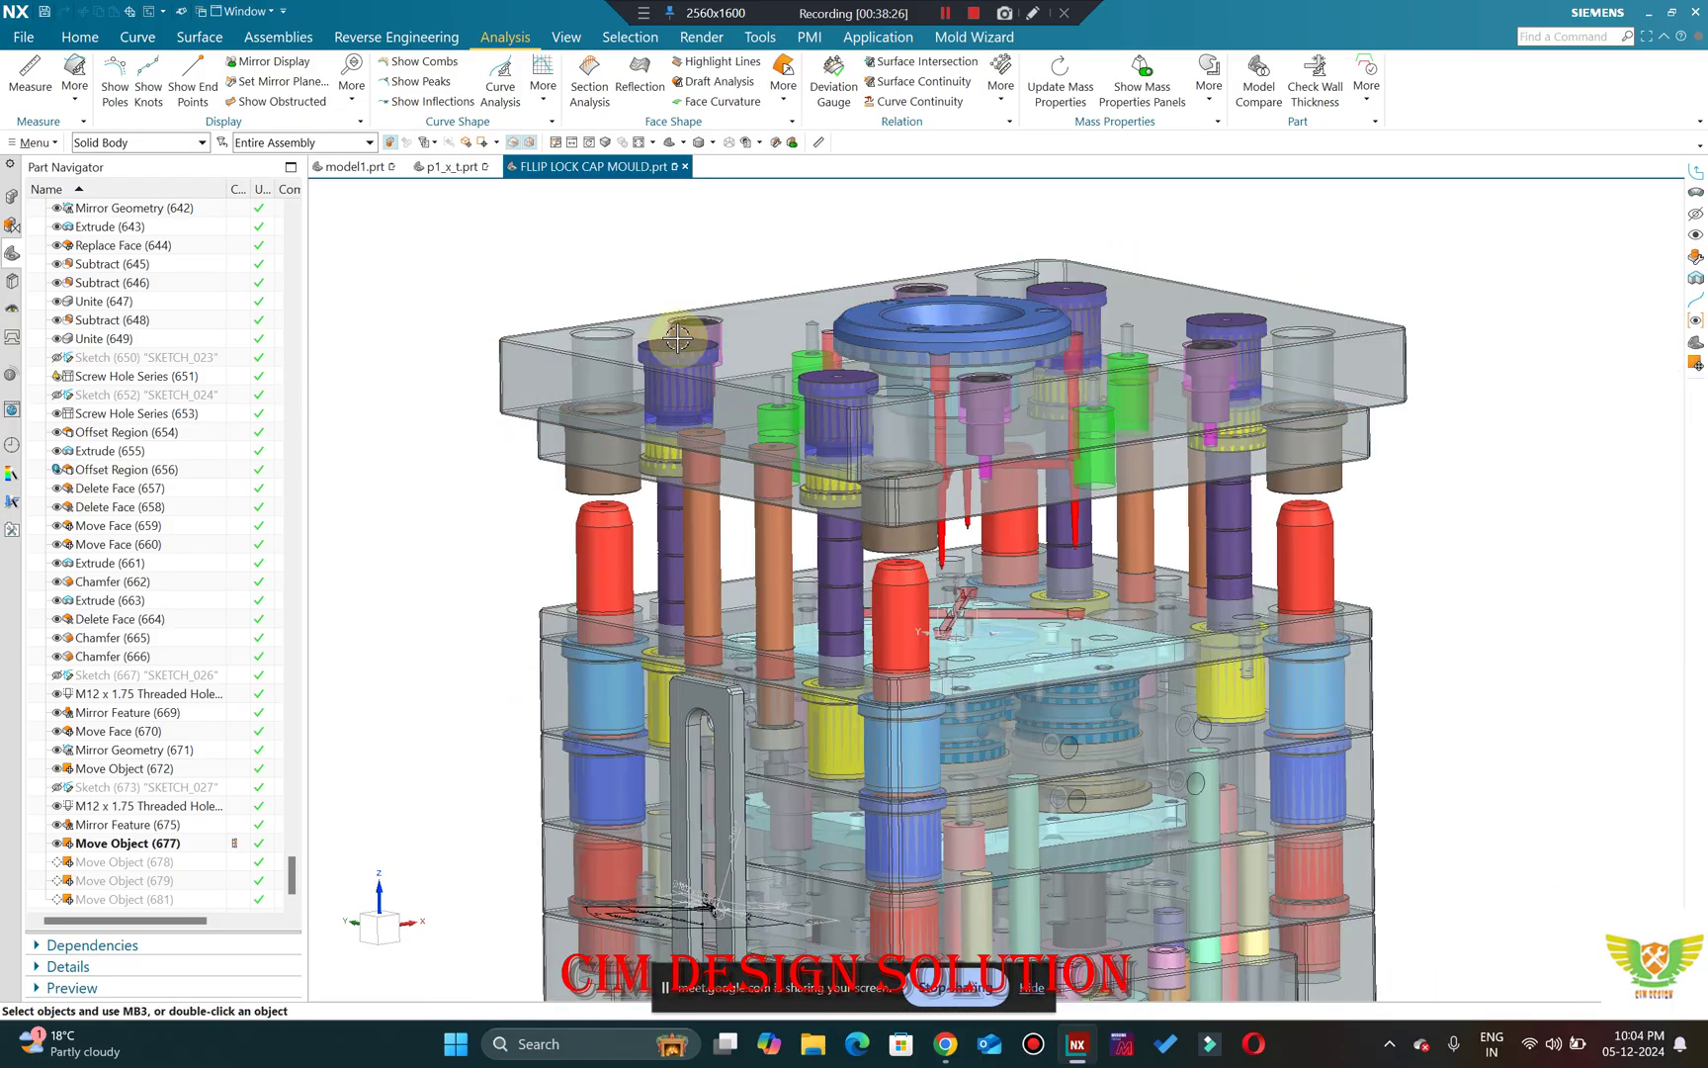
scroll(682, 382, "down", 3)
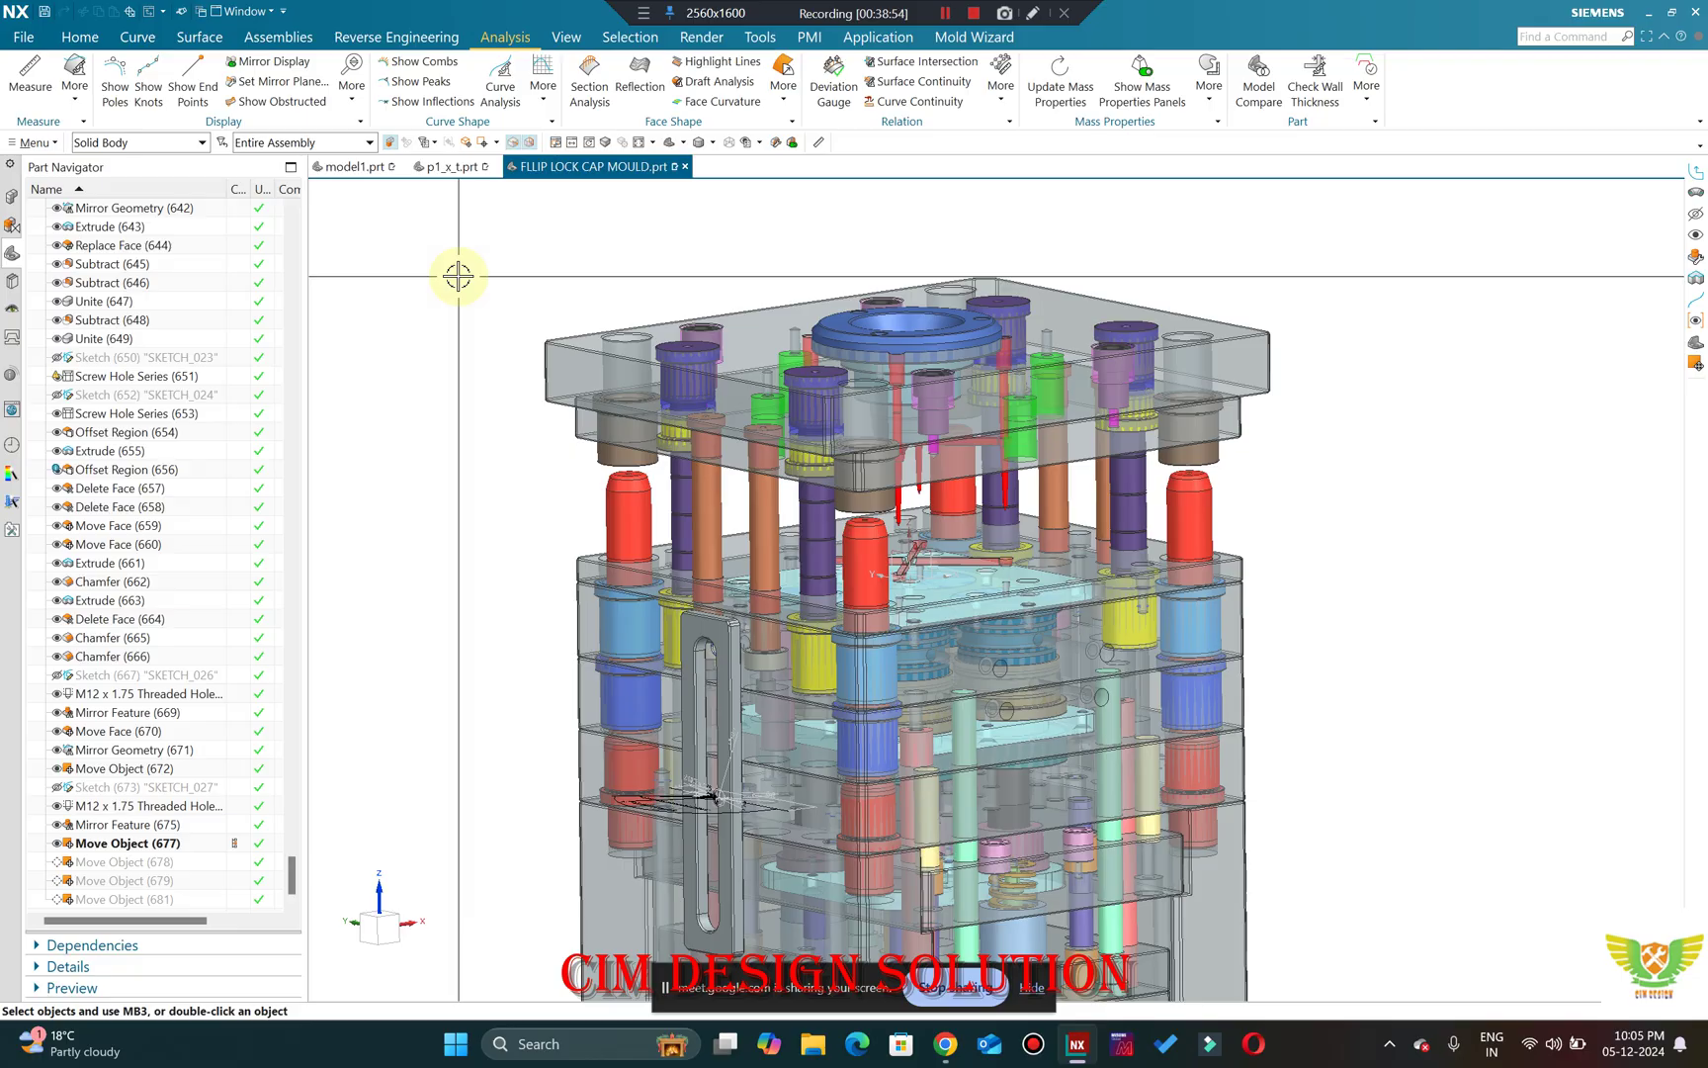
Examine the red guide pillars, purple support pillars and their bushes across the opened gap beneath the runner stripper plate.
key("ctrl+alt+f")
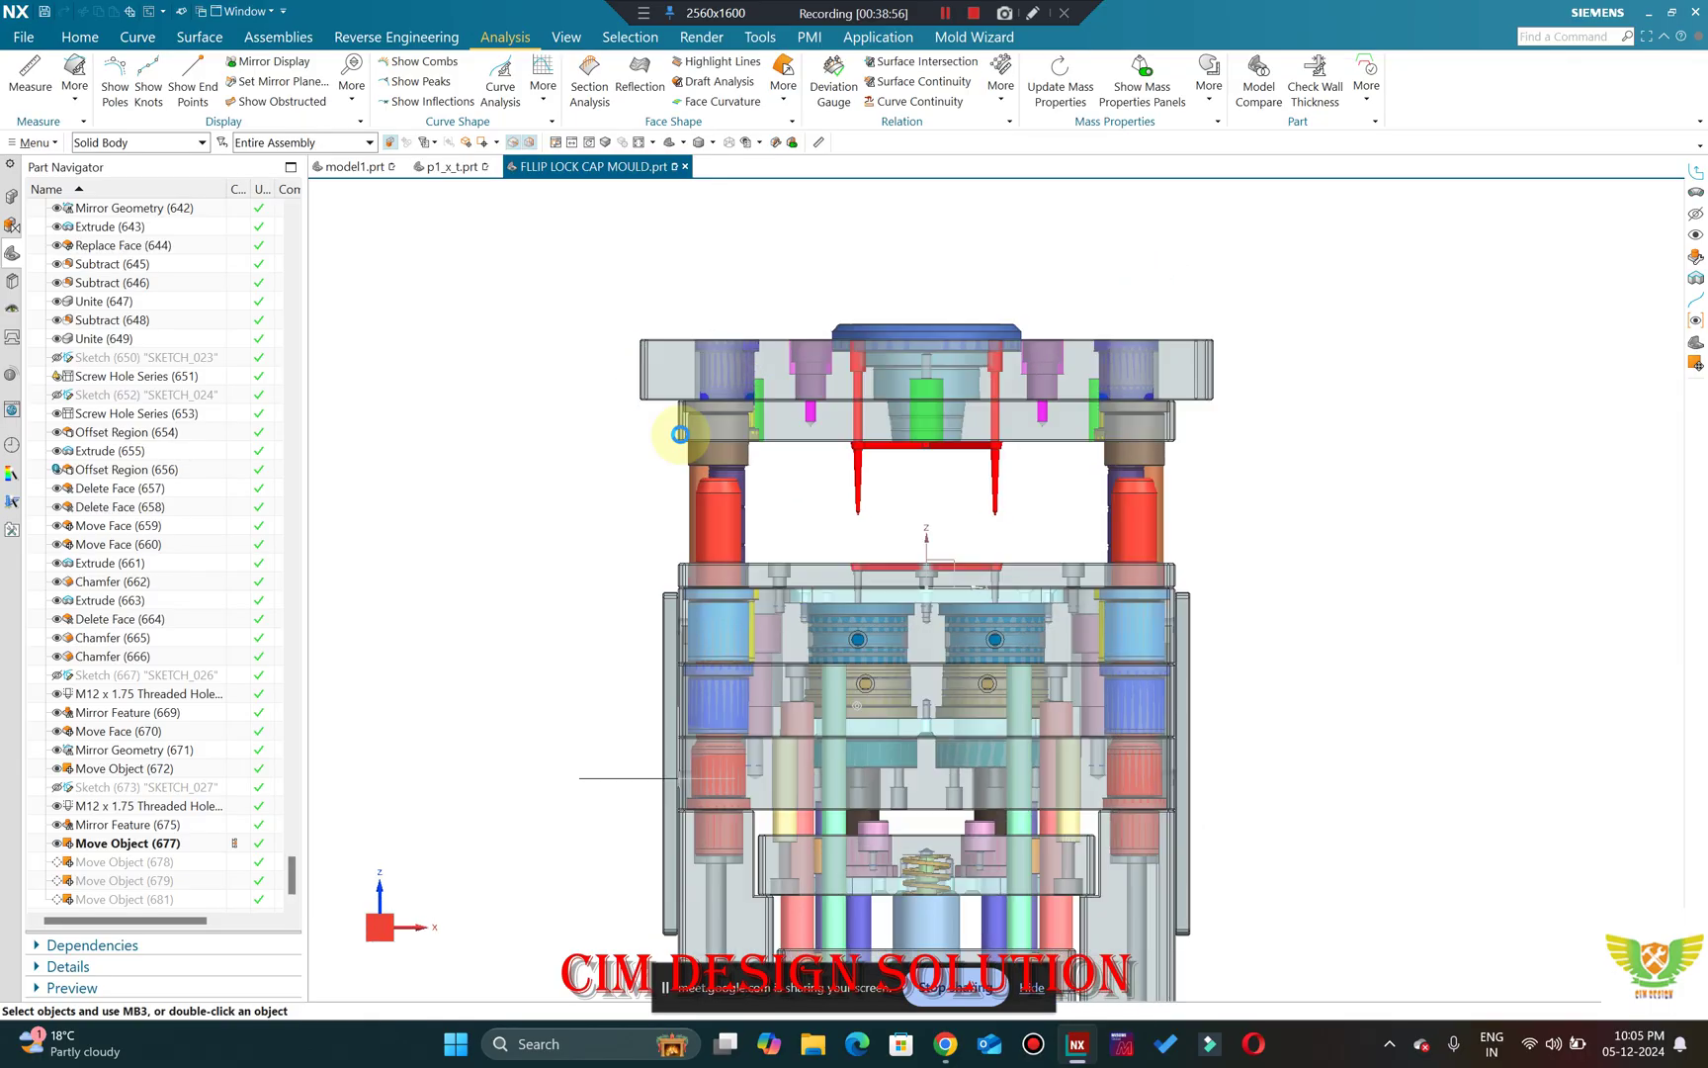
middle_click_drag(680, 434, 469, 649)
scroll(808, 519, "down", 3)
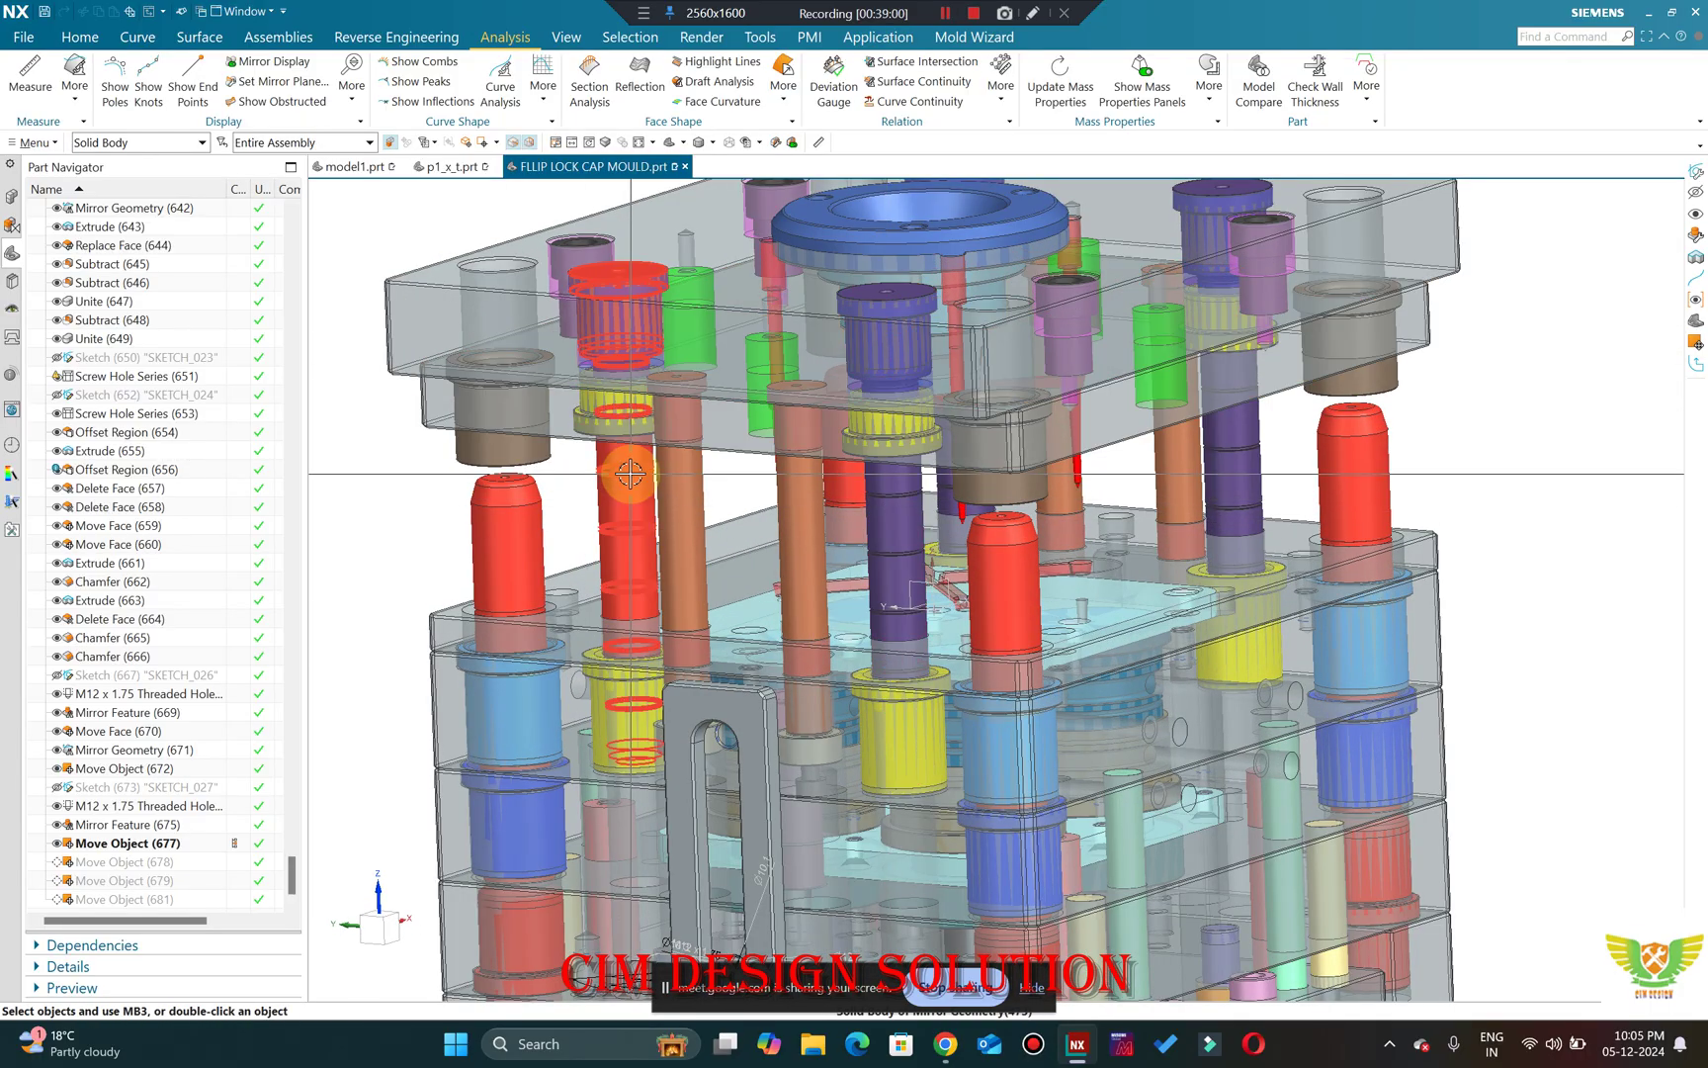
middle_click_drag(901, 496, 676, 464)
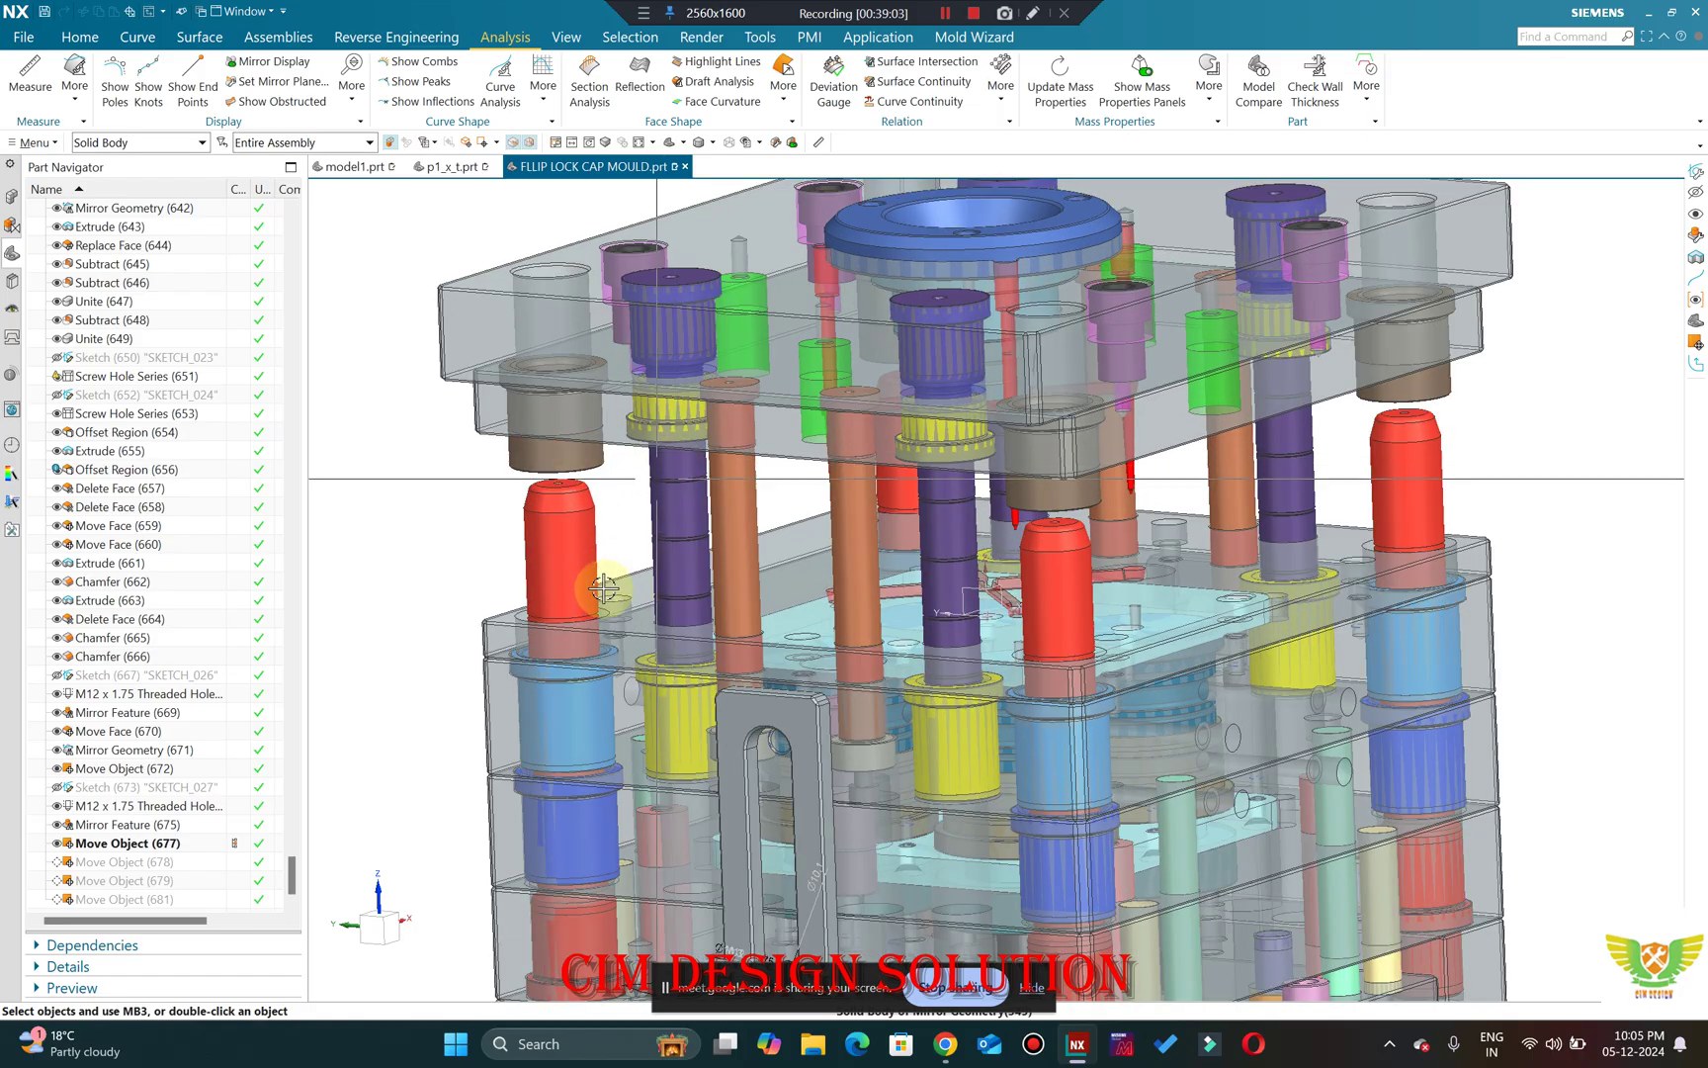
scroll(602, 460, "up", 3)
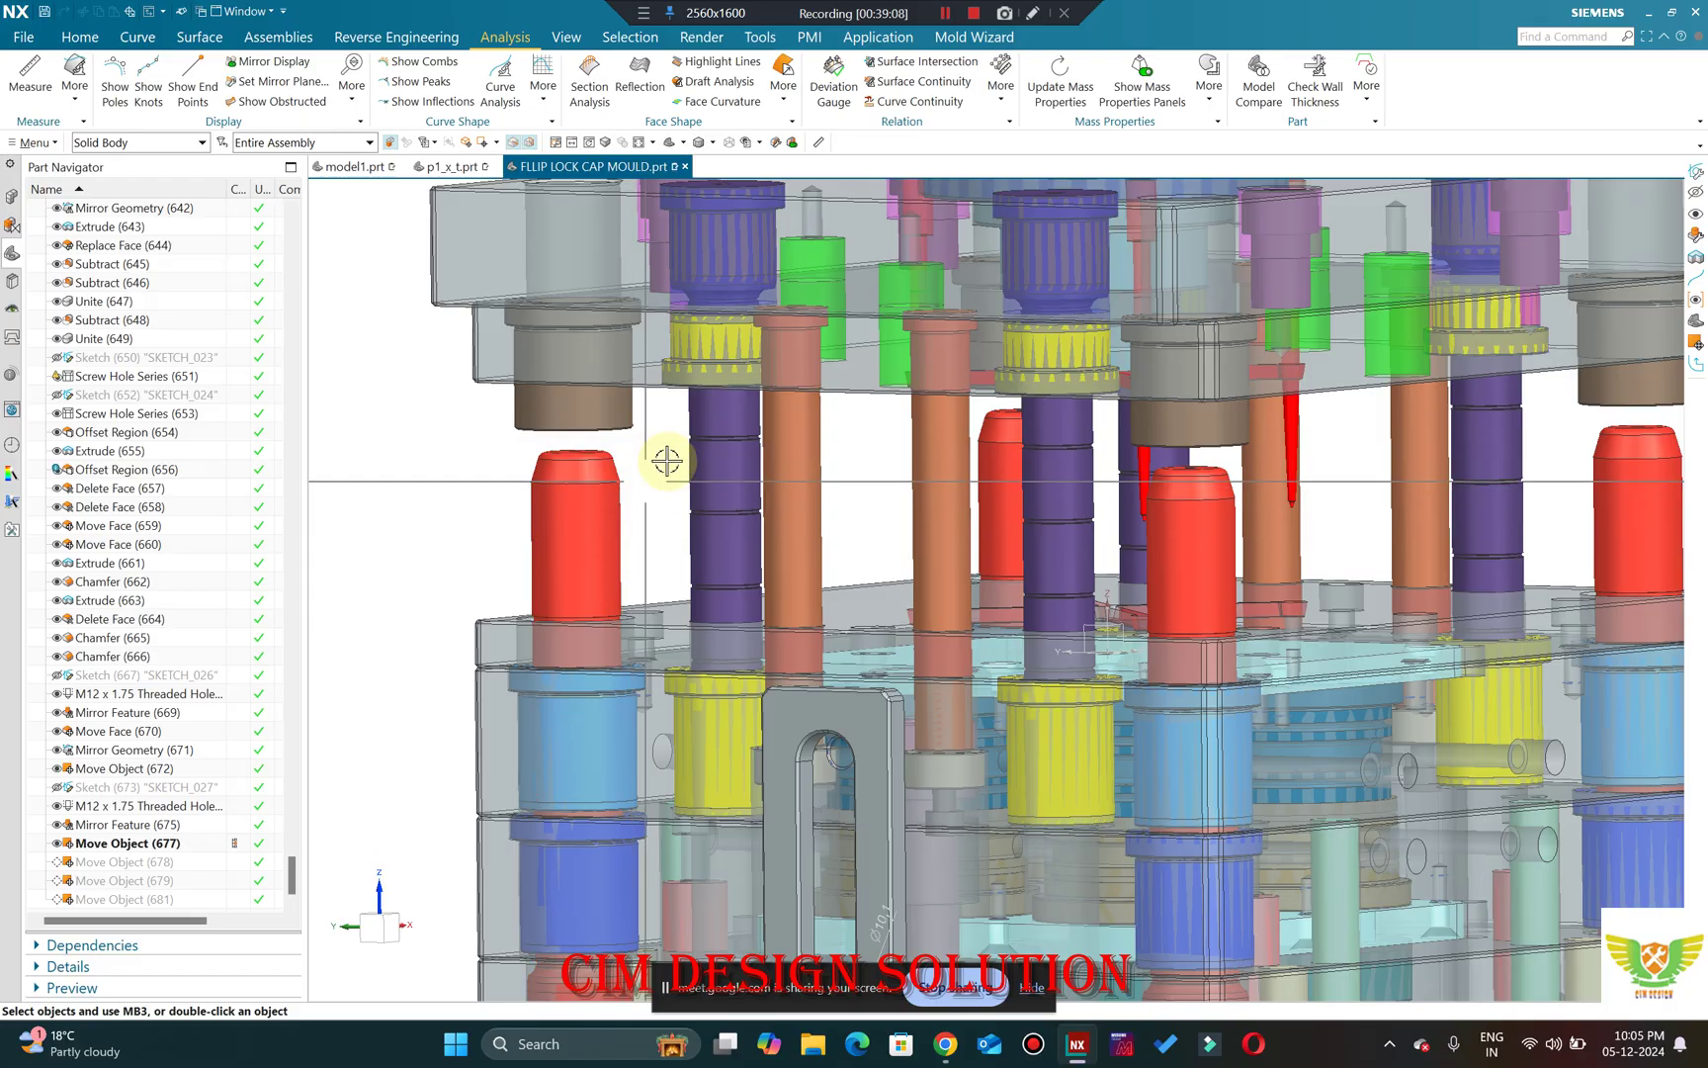
scroll(719, 689, "up", 2)
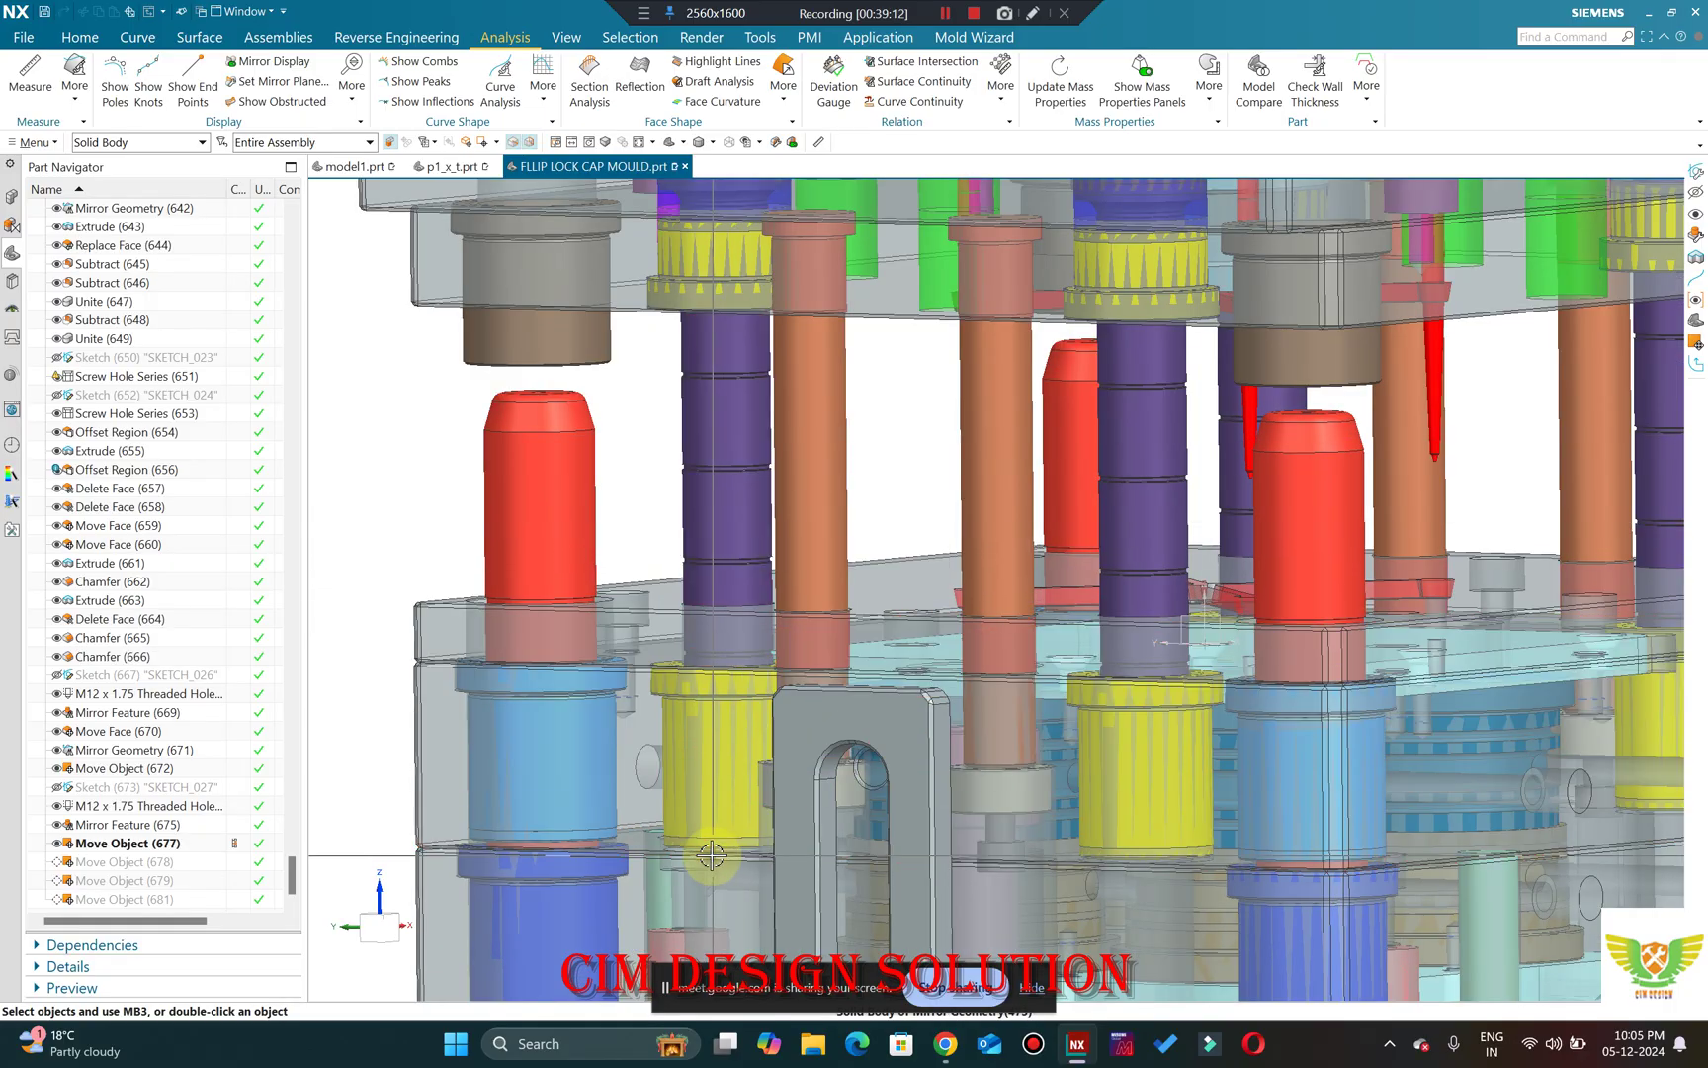
scroll(693, 706, "down", 6)
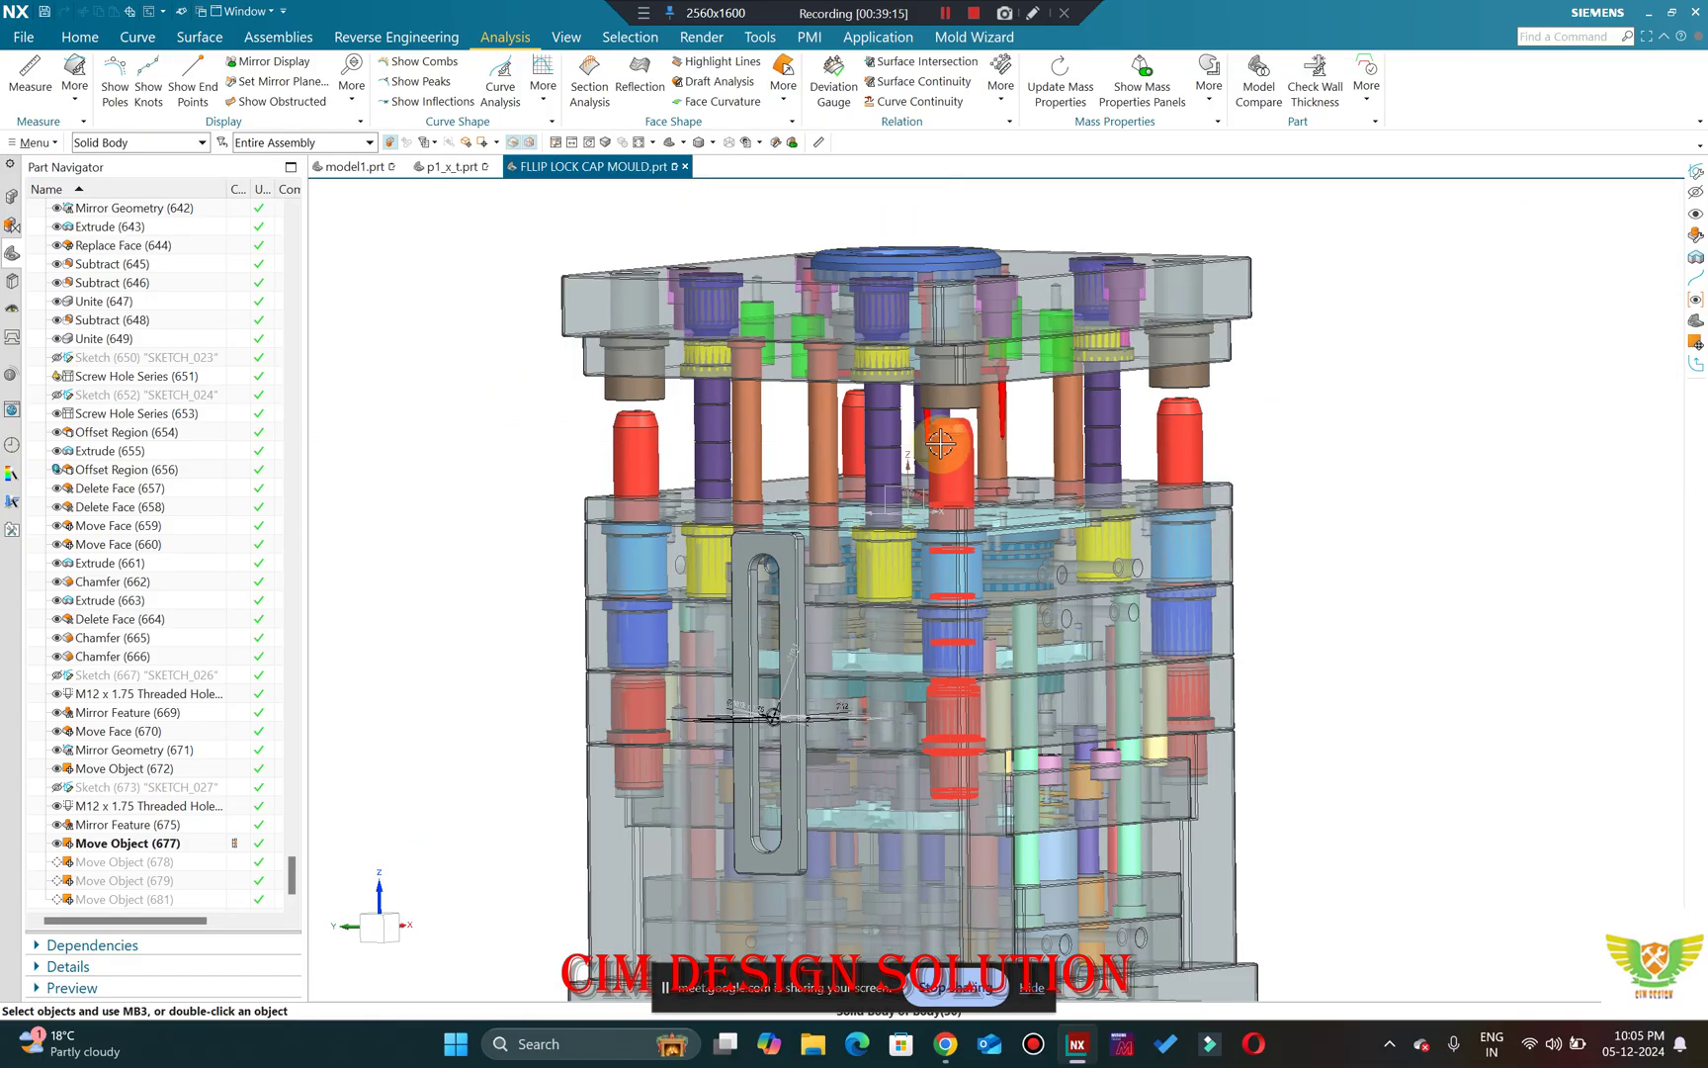
middle_click_drag(840, 439, 735, 448)
scroll(735, 448, "up", 4)
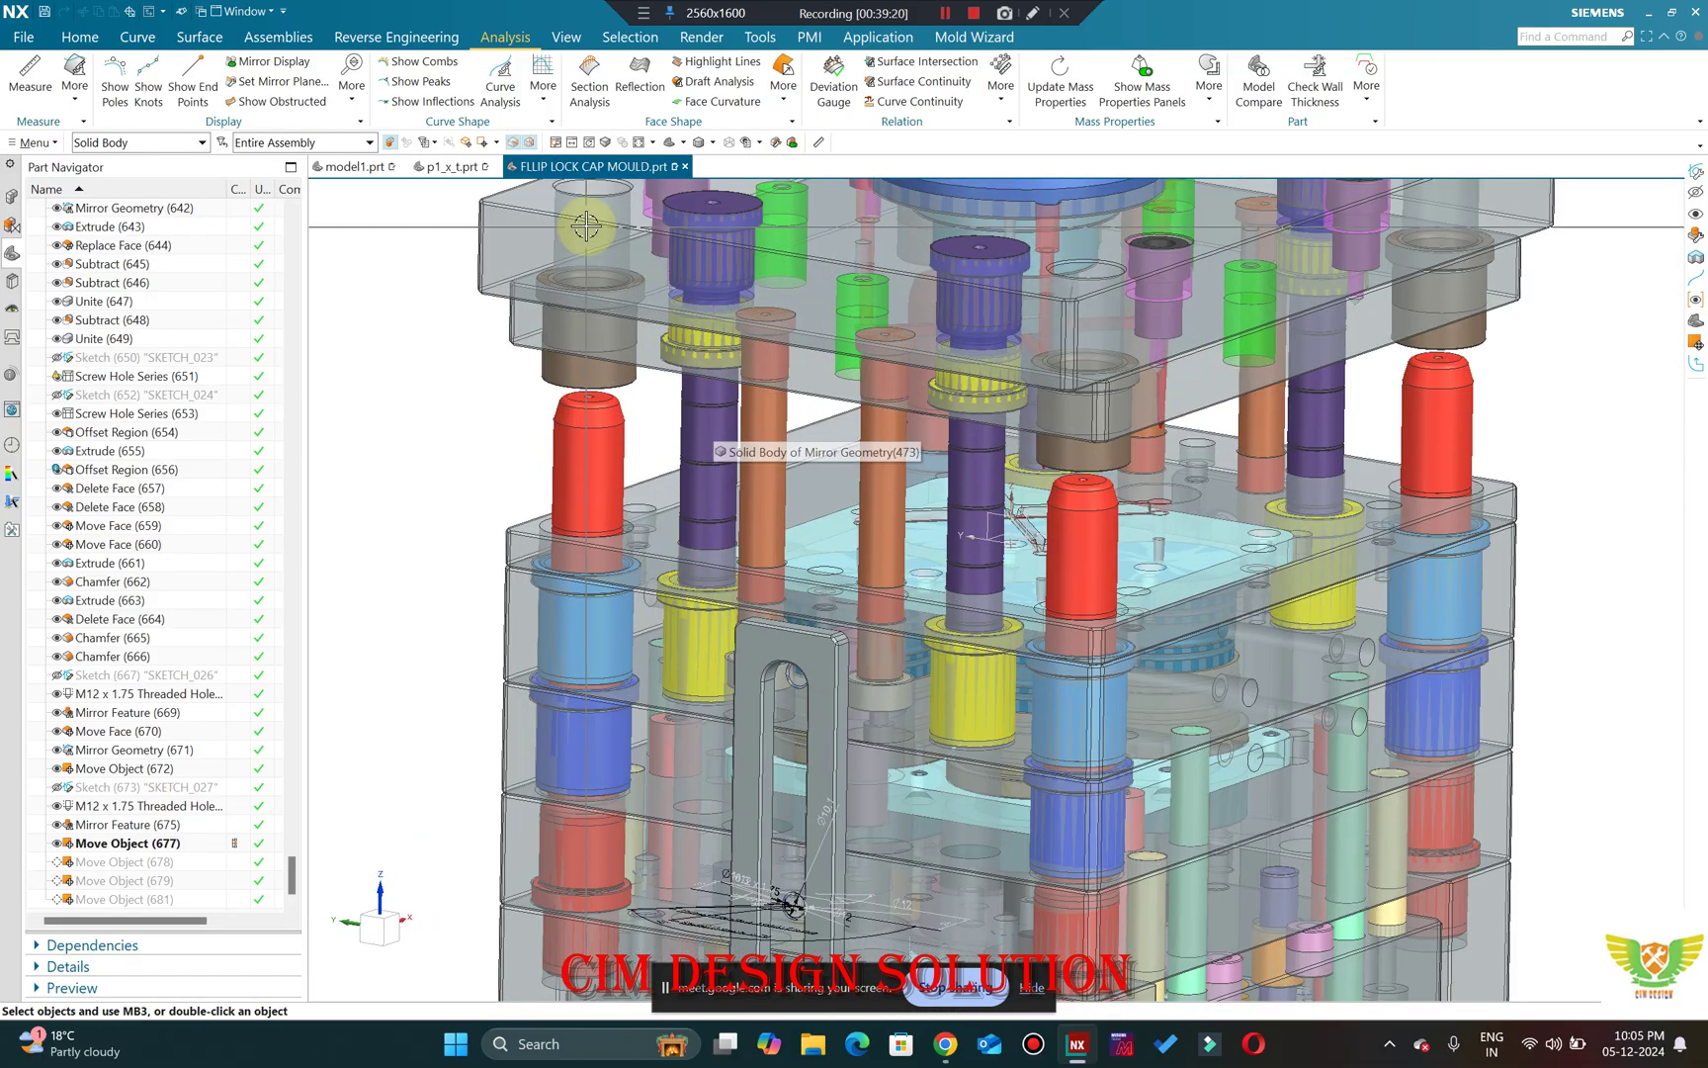
scroll(594, 494, "down", 4)
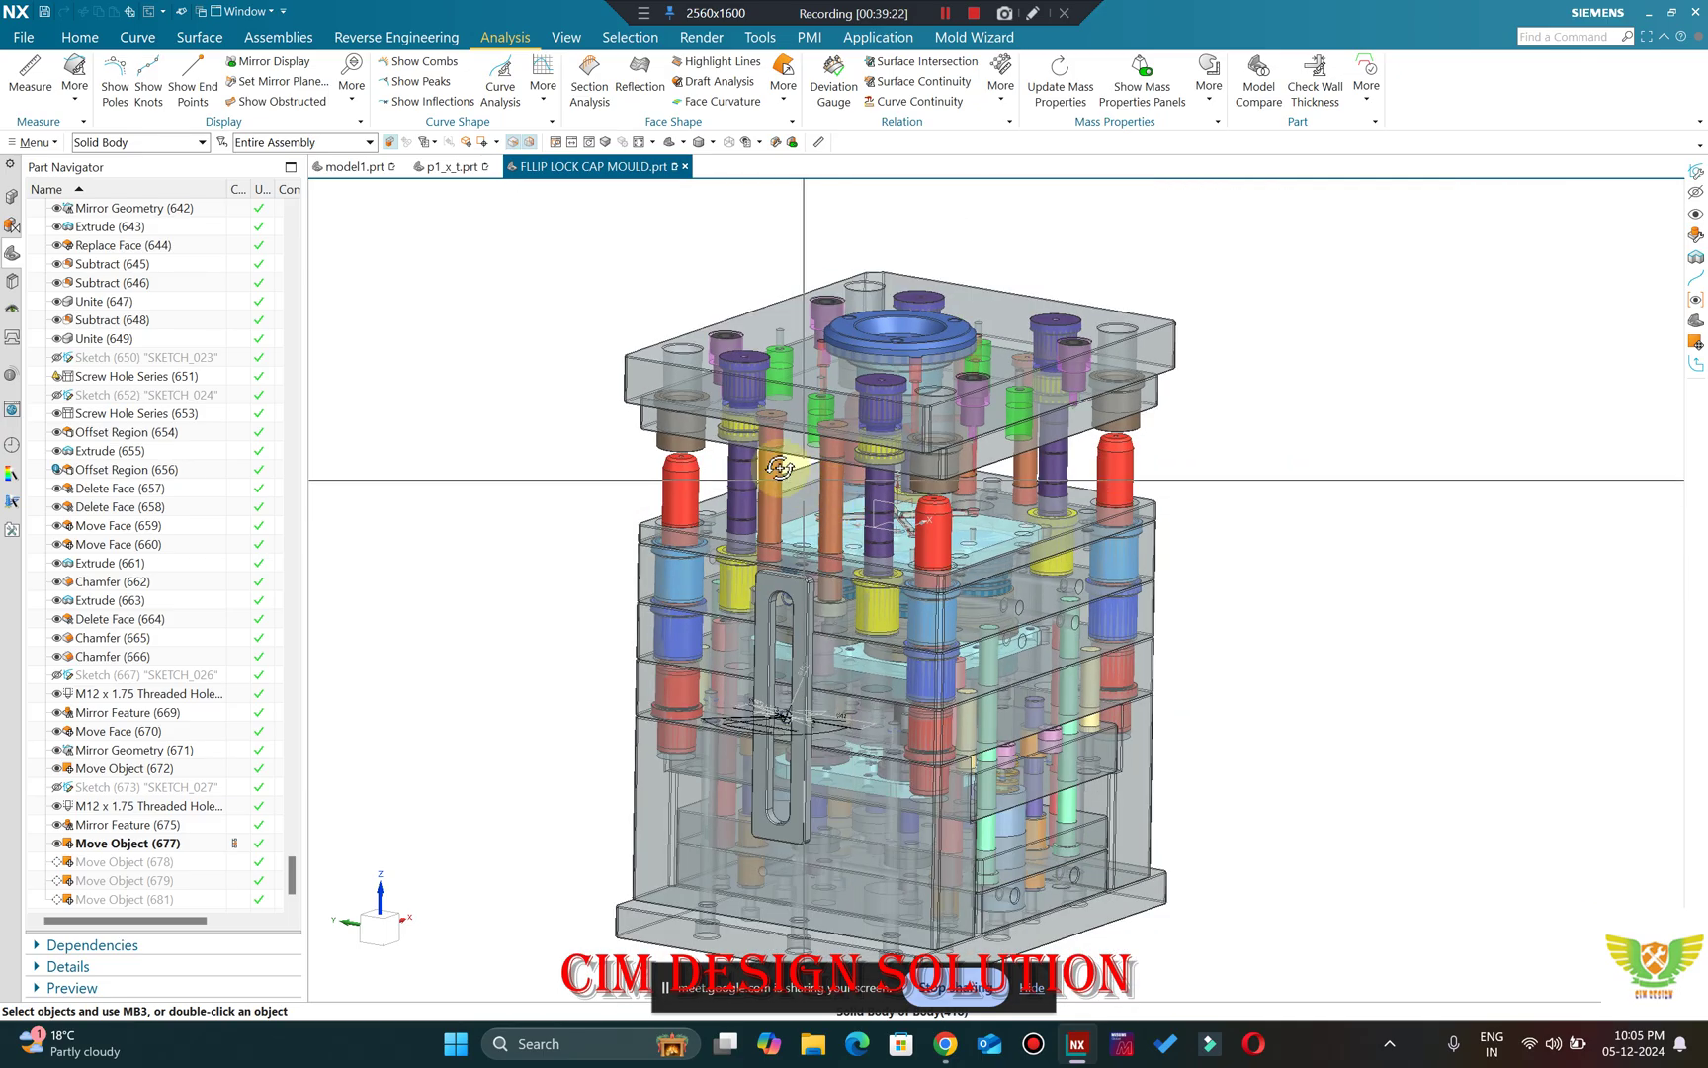
Orient the mould to a front view and make Move Object (678) the current feature.
middle_click_drag(780, 466, 1163, 541)
key("F8")
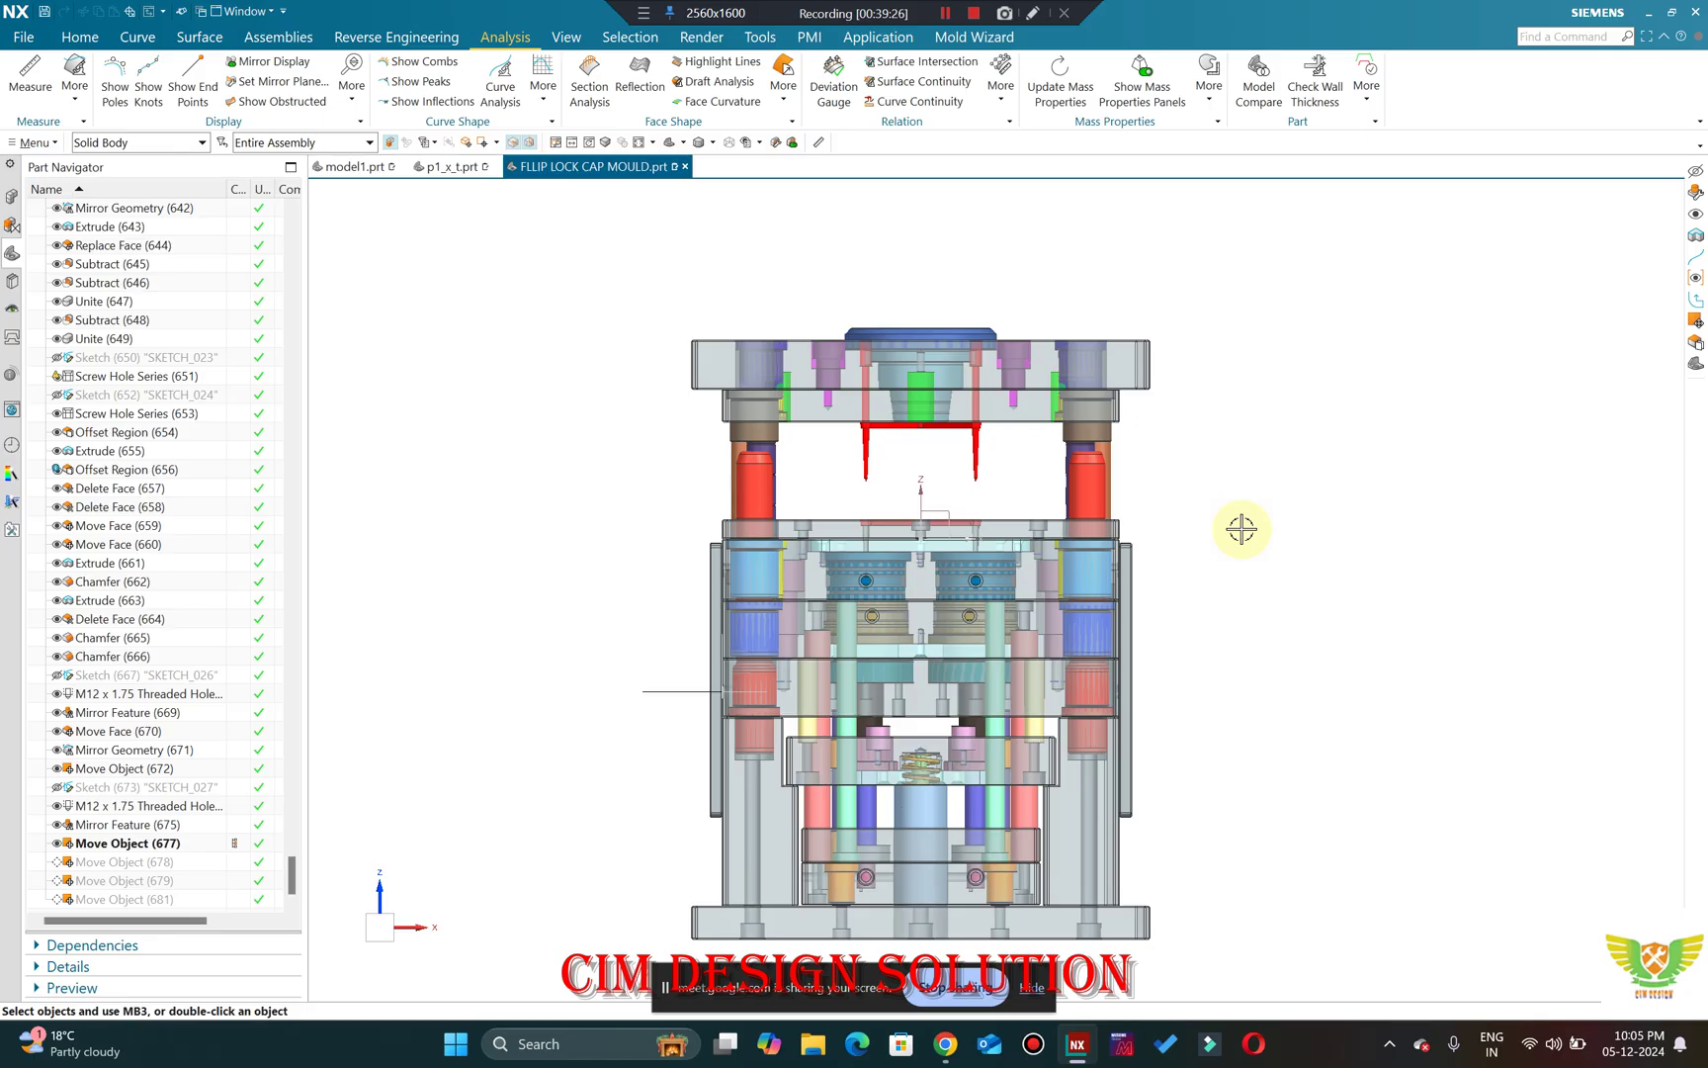
scroll(840, 415, "up", 2)
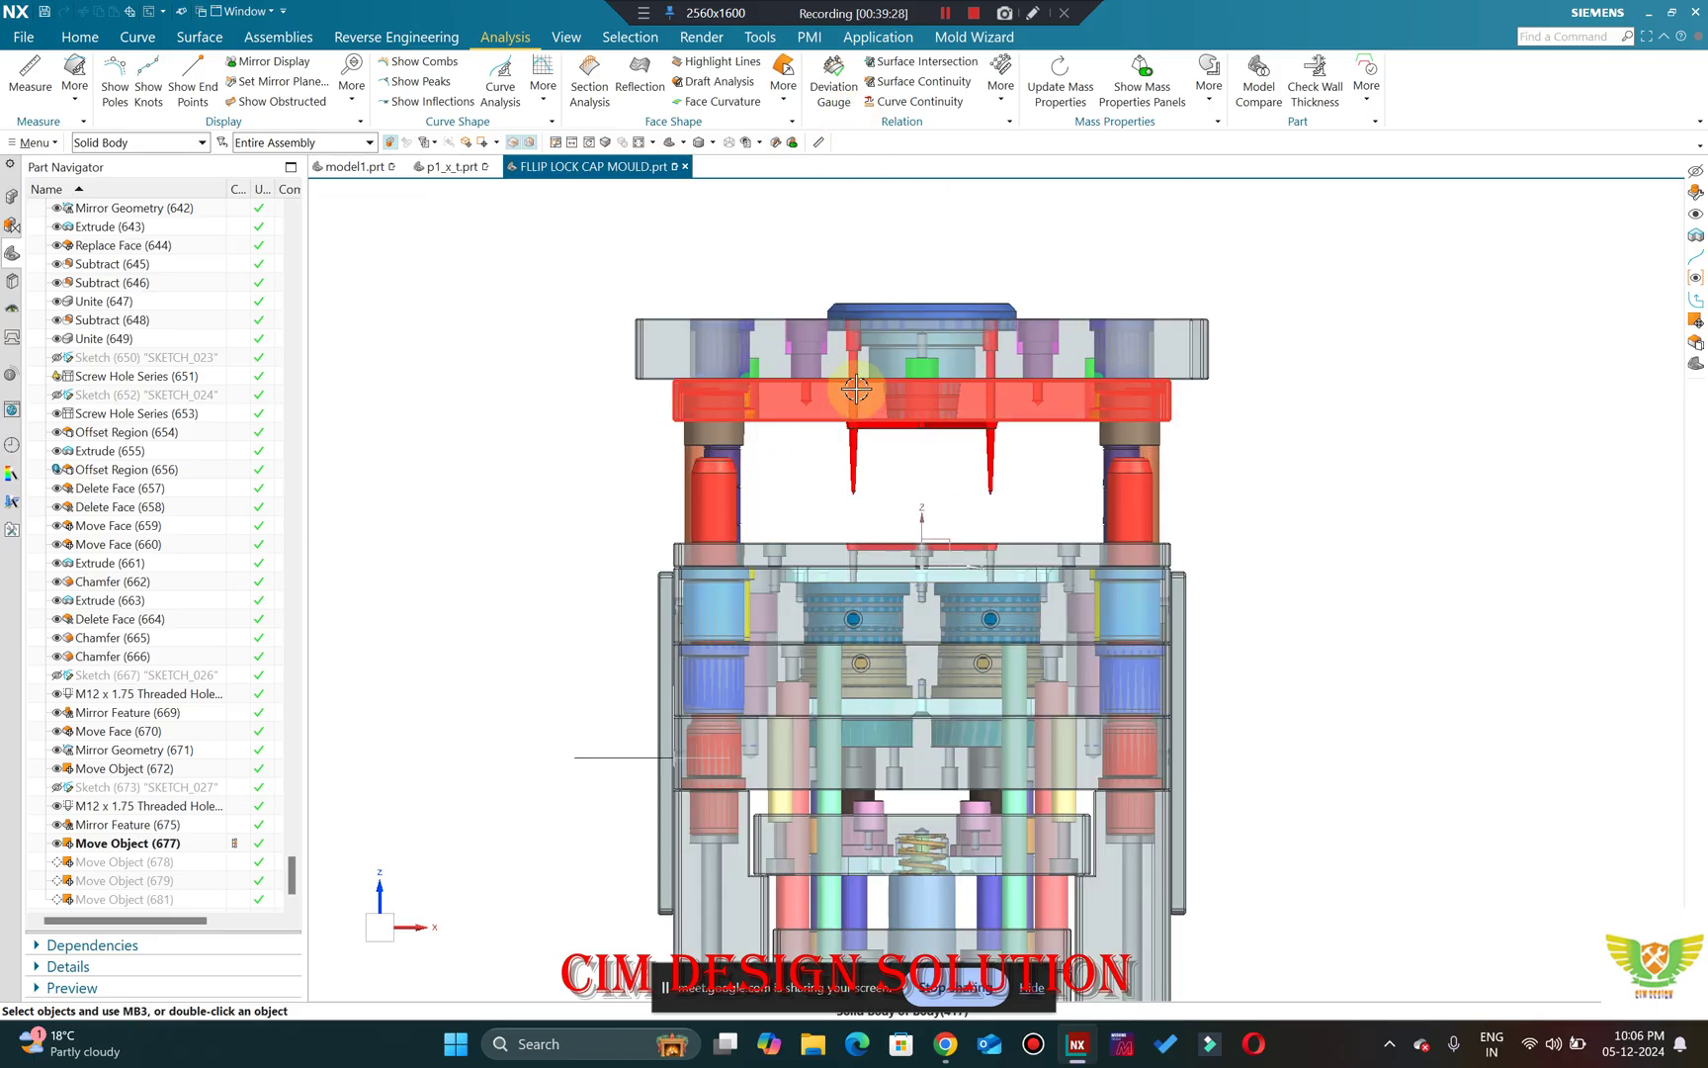
scroll(856, 391, "up", 1)
right_click(129, 862)
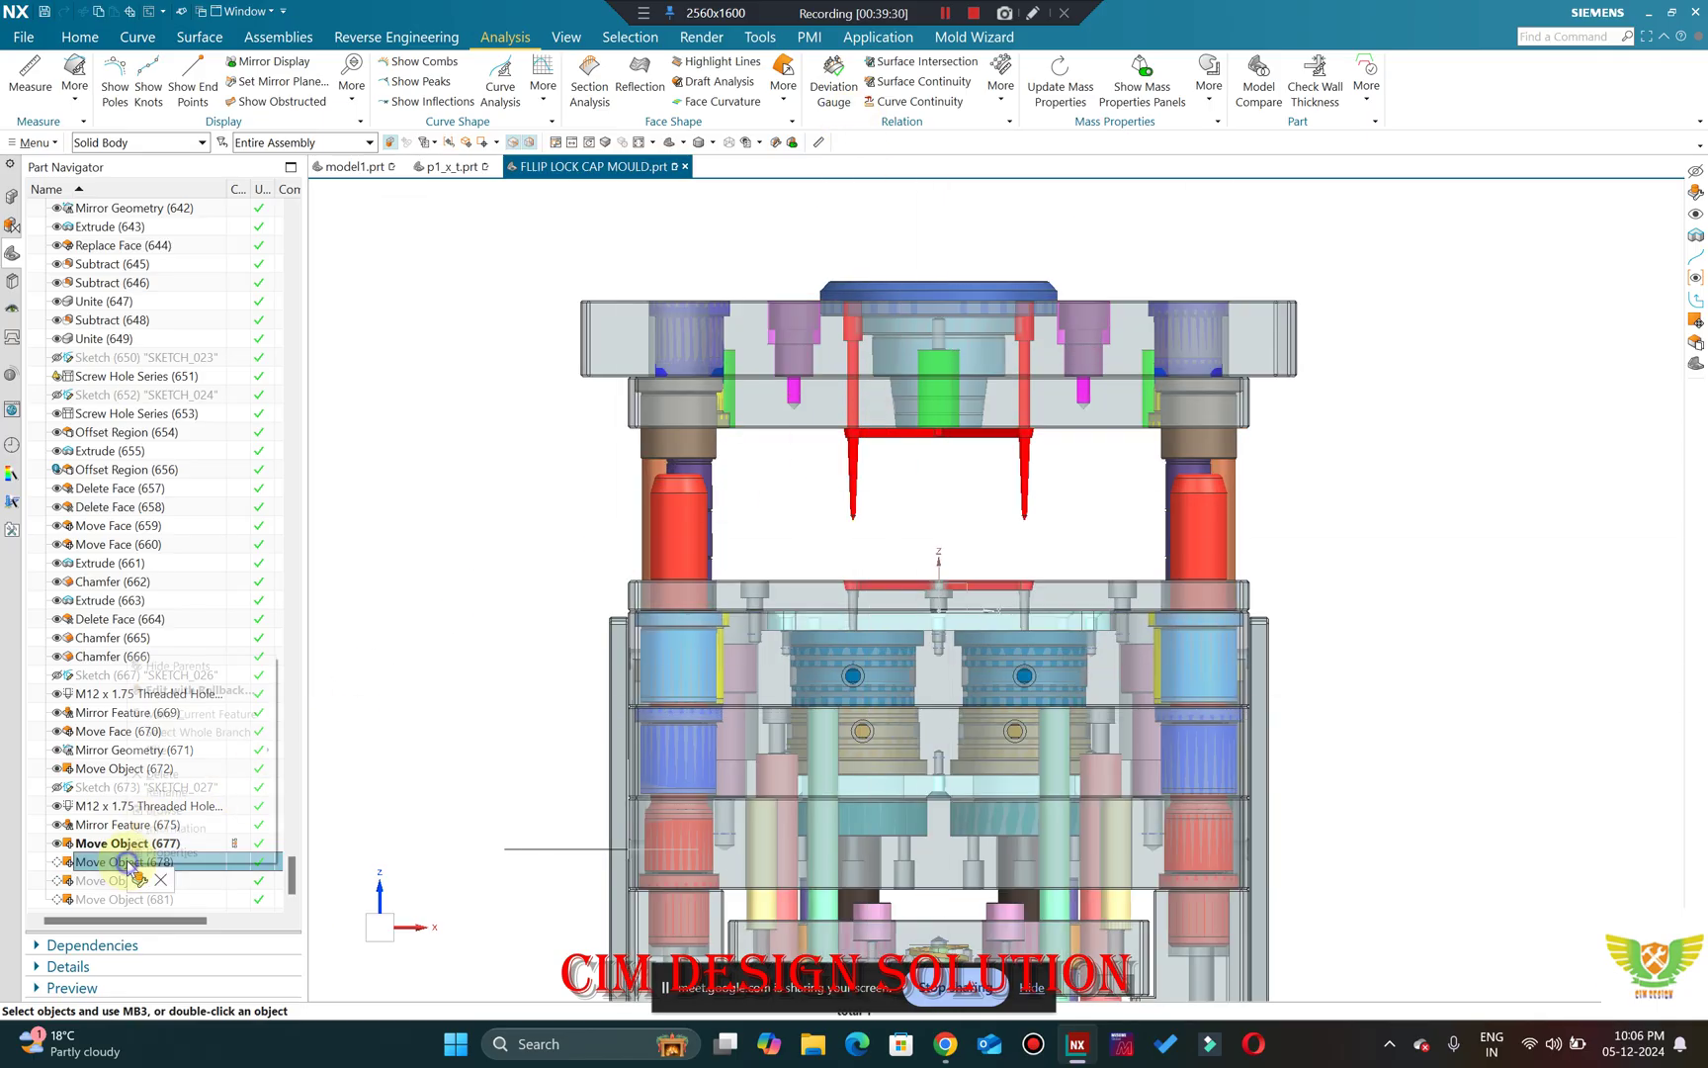
left_click(178, 713)
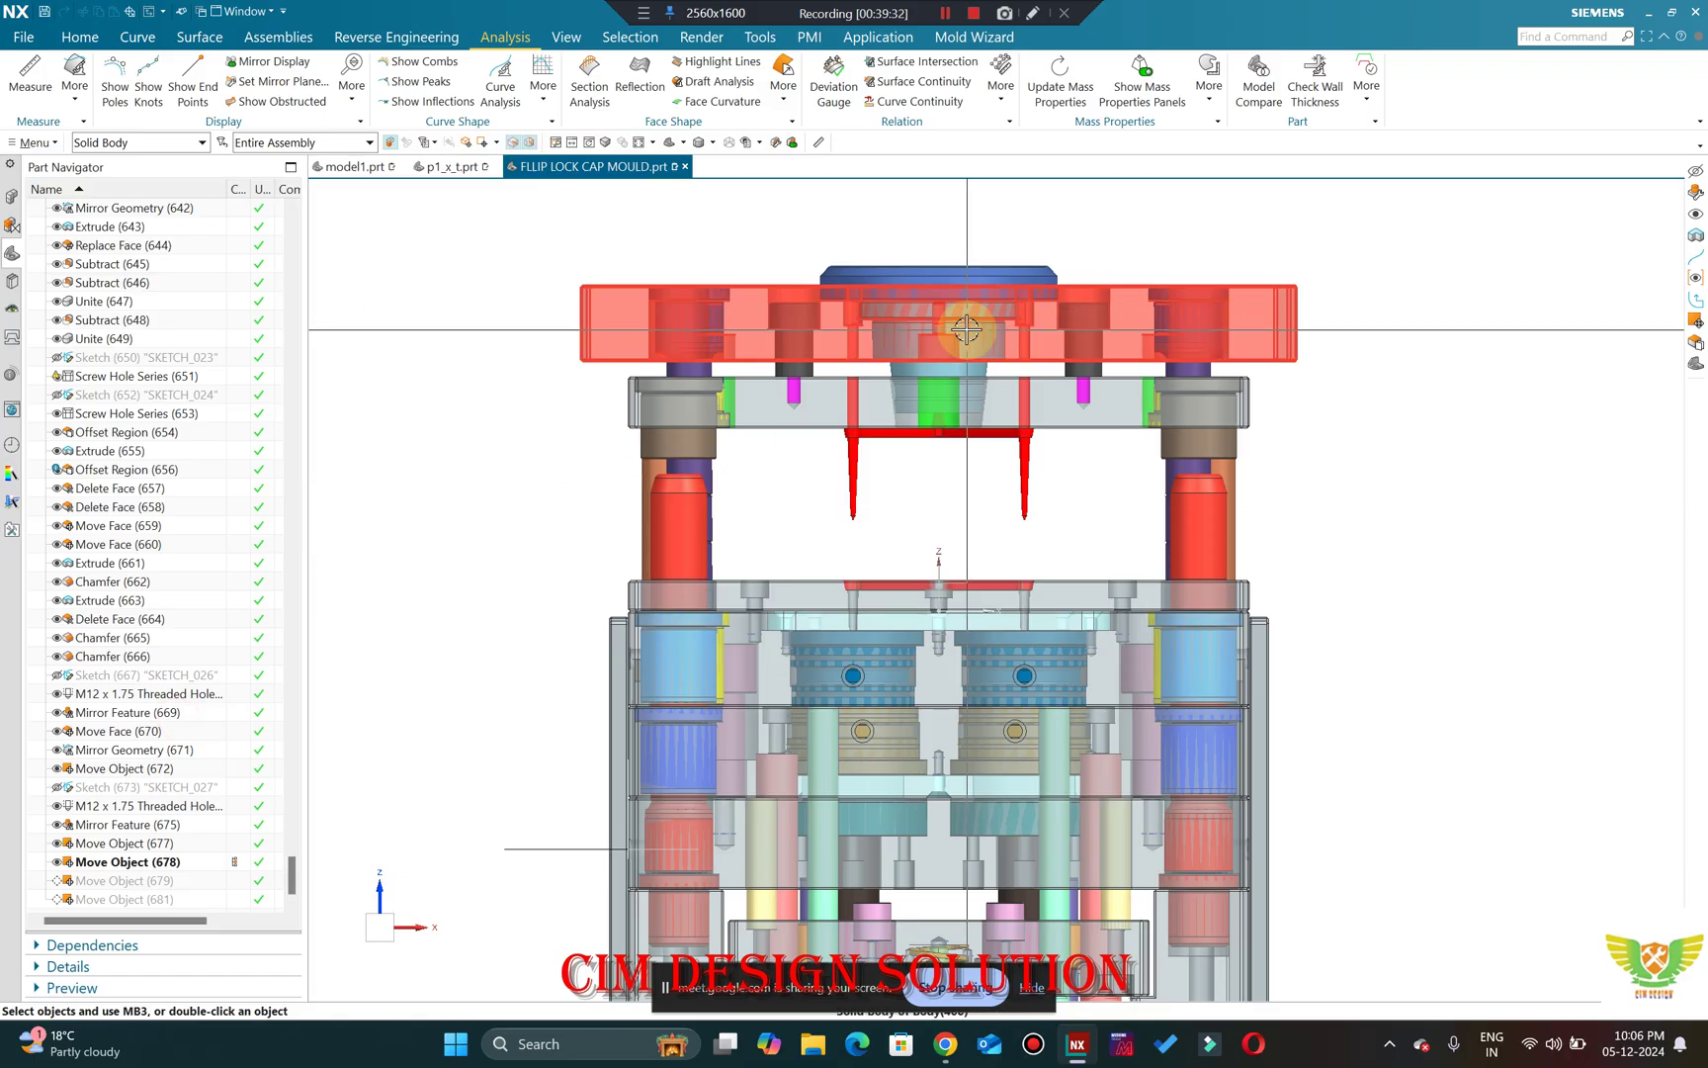
Examine the gap between the top clamping plate and the plate beneath it, around the magenta screws and central bushing.
scroll(983, 233, "up", 2)
scroll(653, 356, "up", 2)
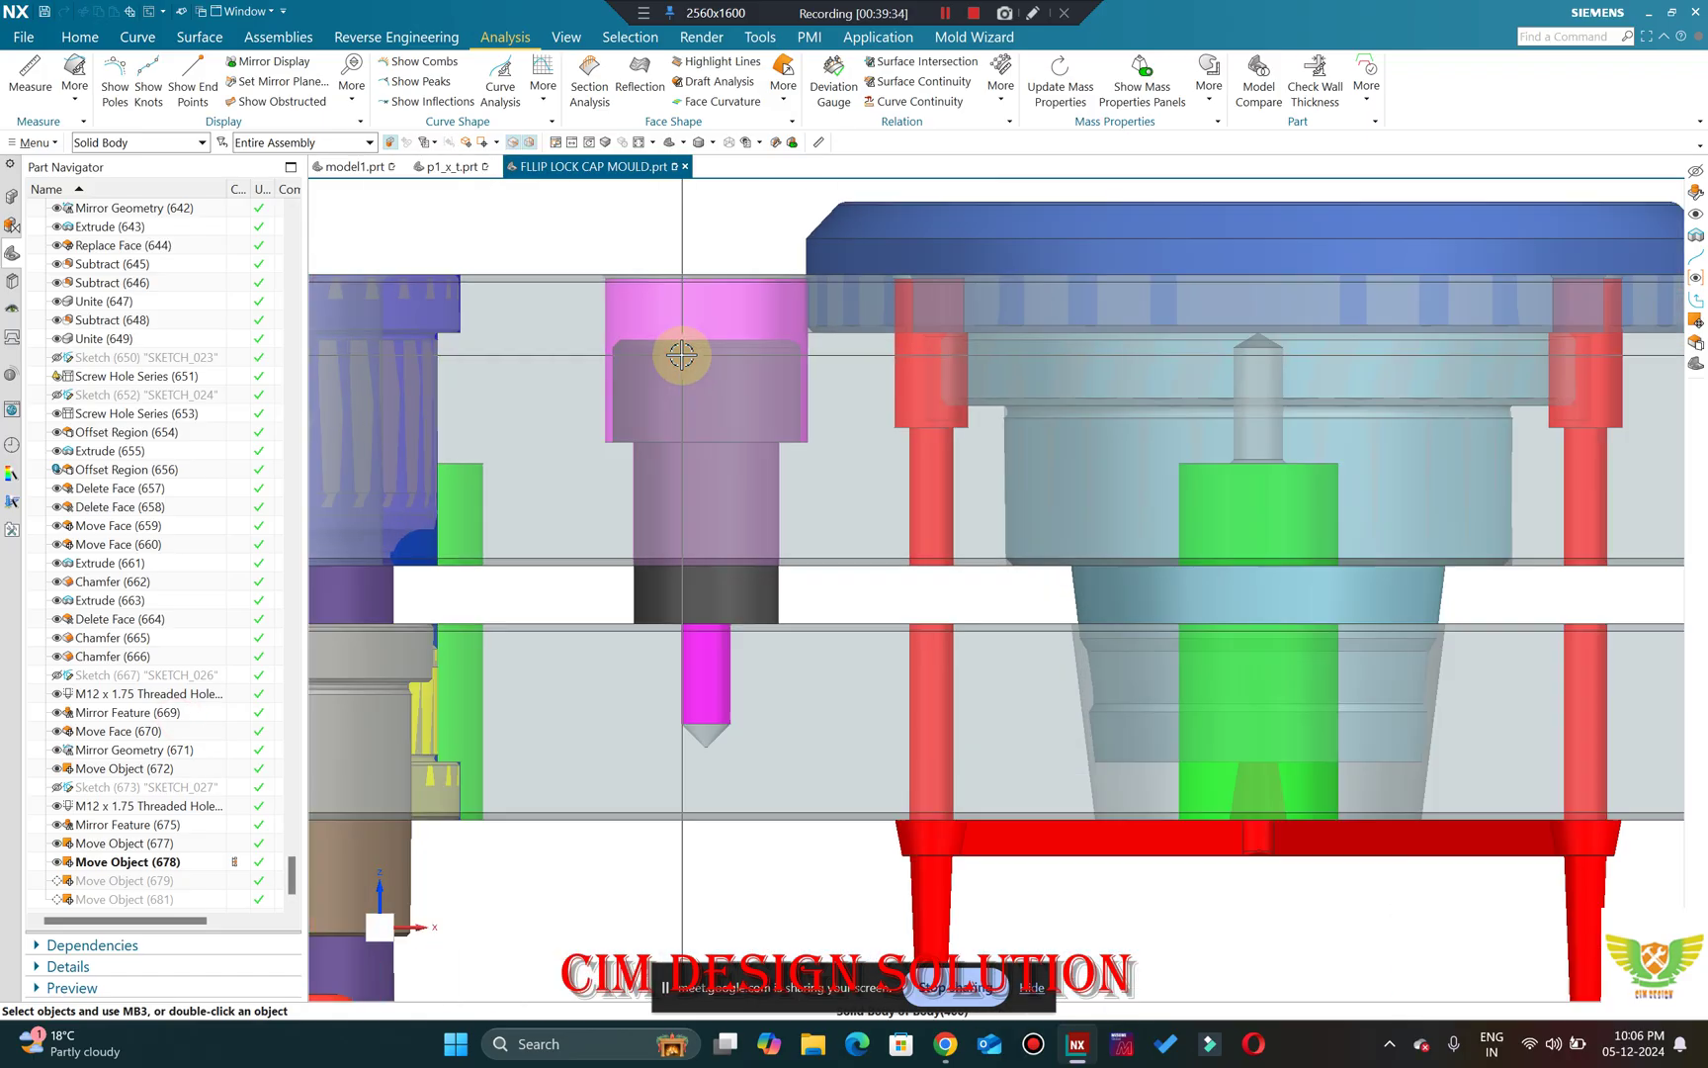
scroll(790, 365, "down", 3)
scroll(774, 372, "down", 2)
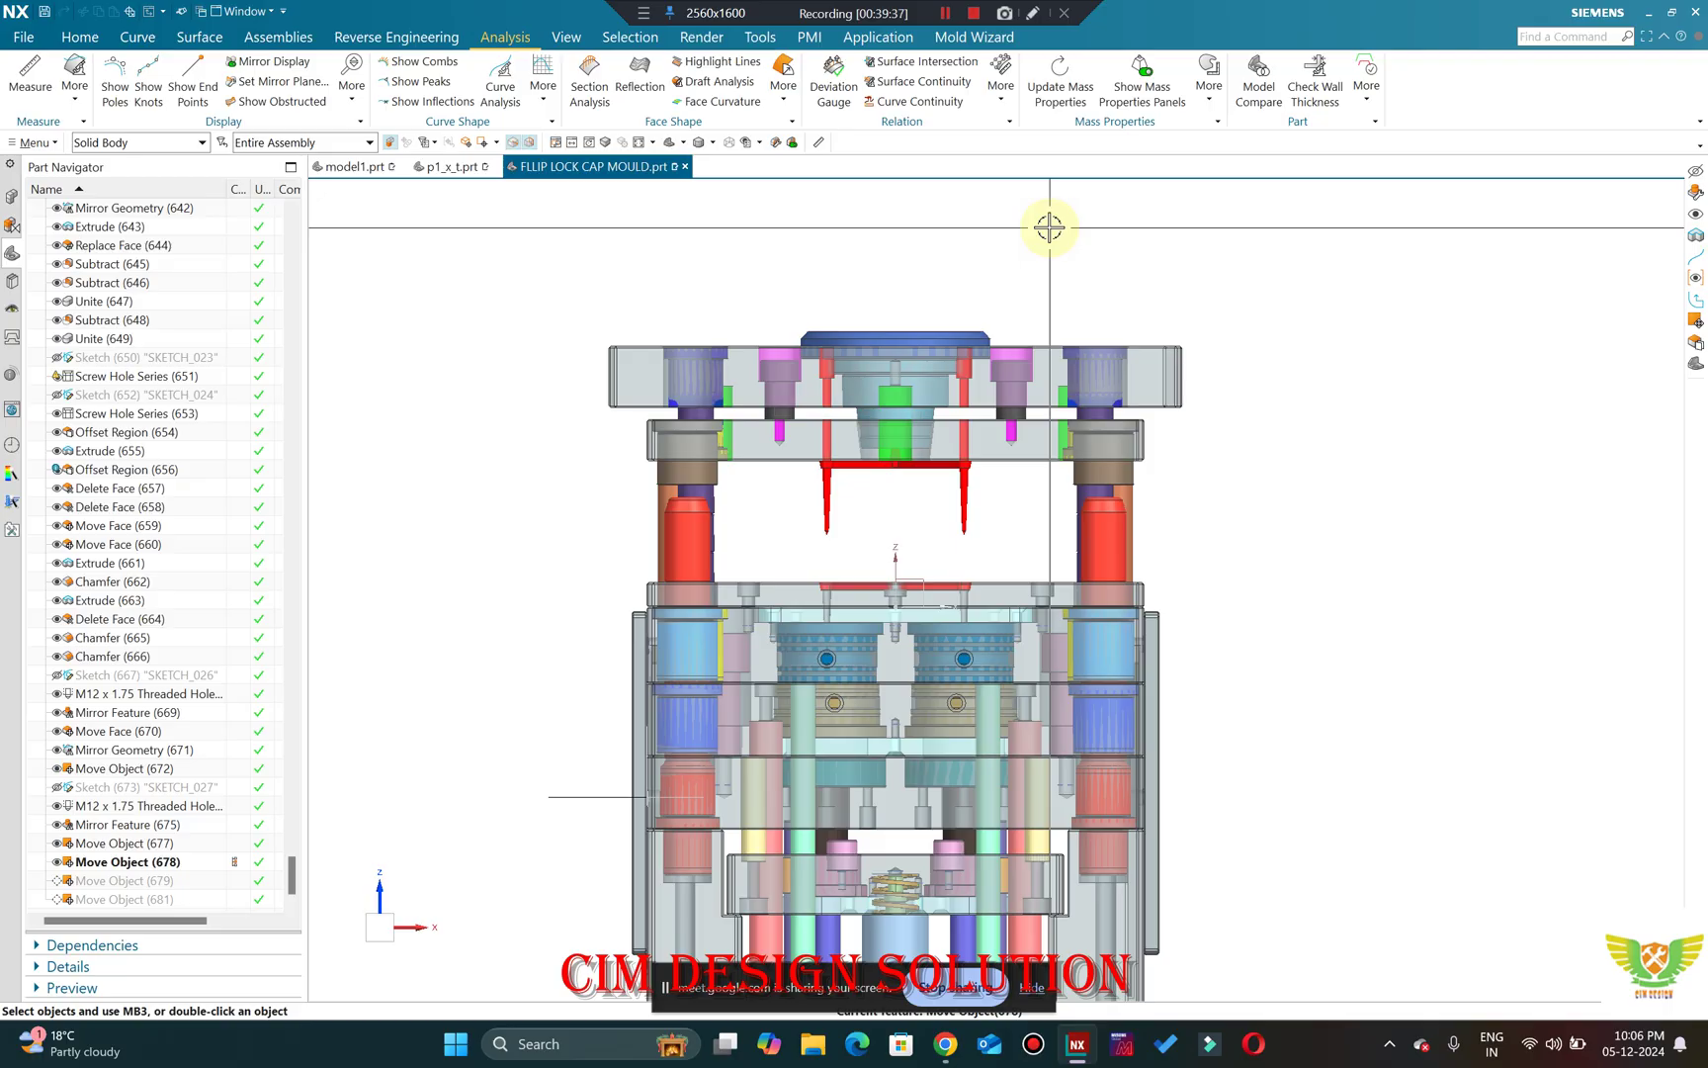
middle_click_drag(793, 488, 915, 489)
scroll(590, 553, "up", 2)
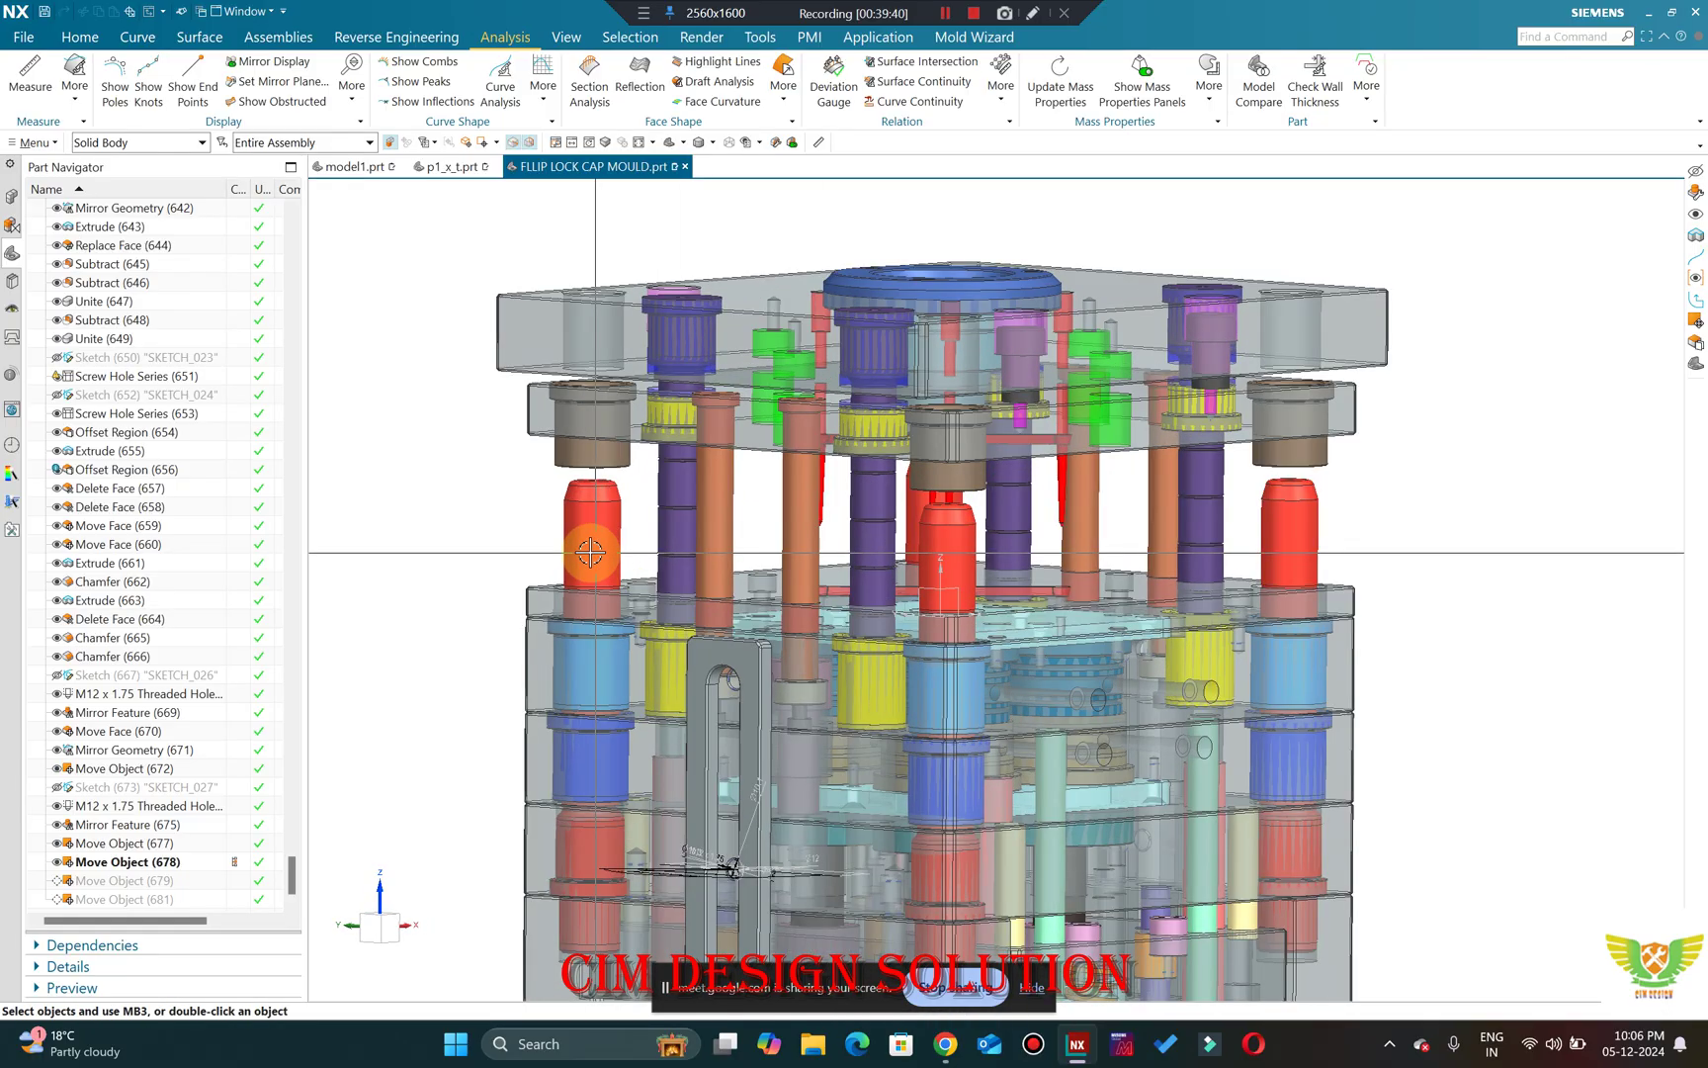
scroll(590, 553, "up", 1)
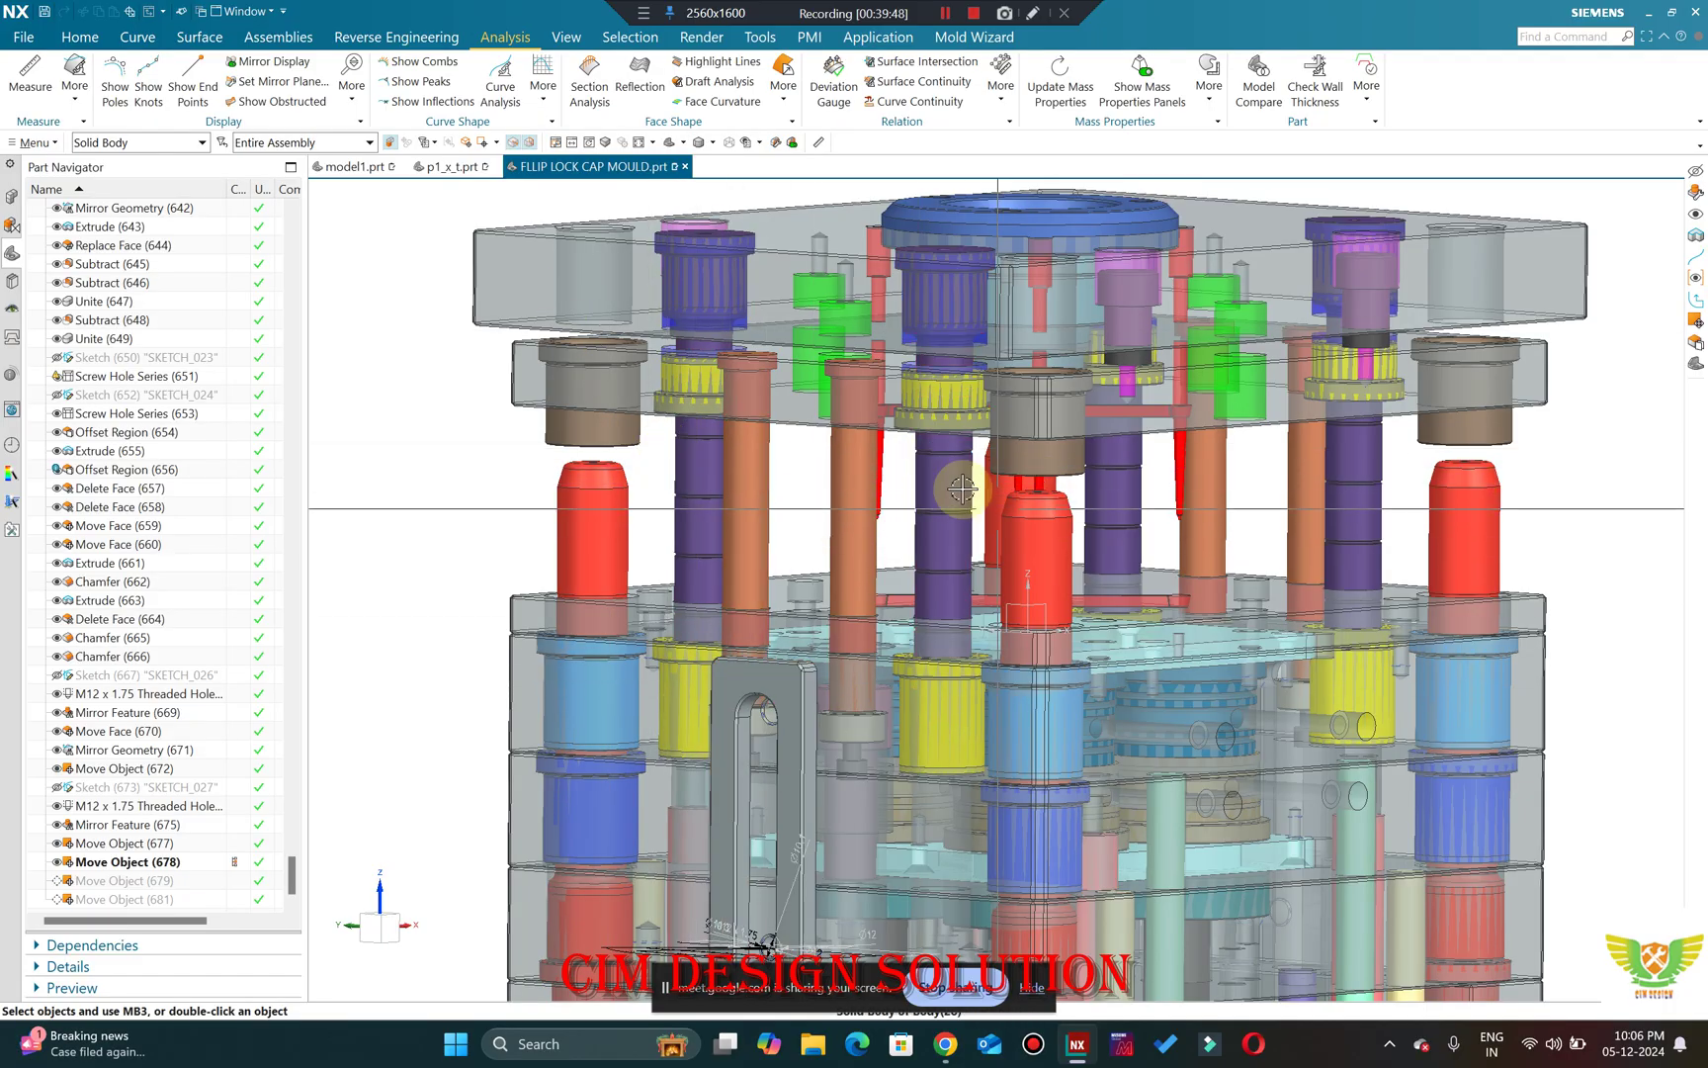
middle_click_drag(918, 472, 576, 493)
key("F8")
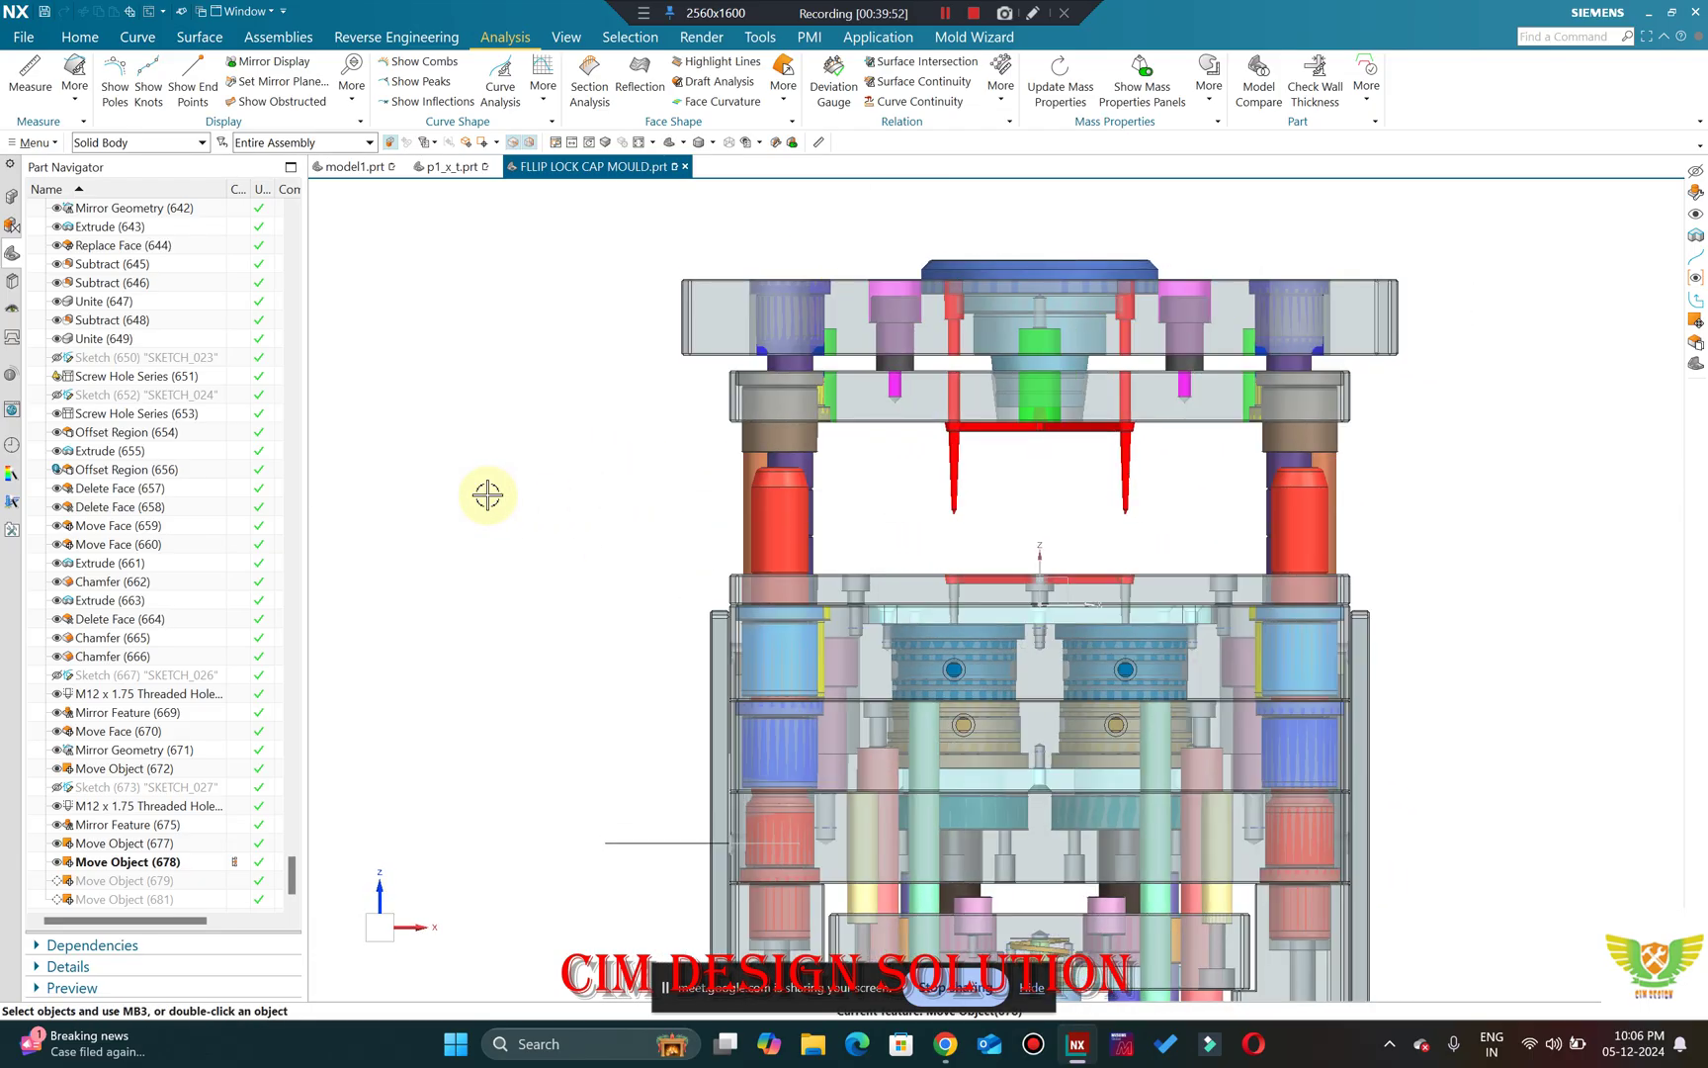
Inspect the opened upper plates, red runner and guide pillars from the front and from several angled views.
middle_click_drag(895, 546, 946, 564)
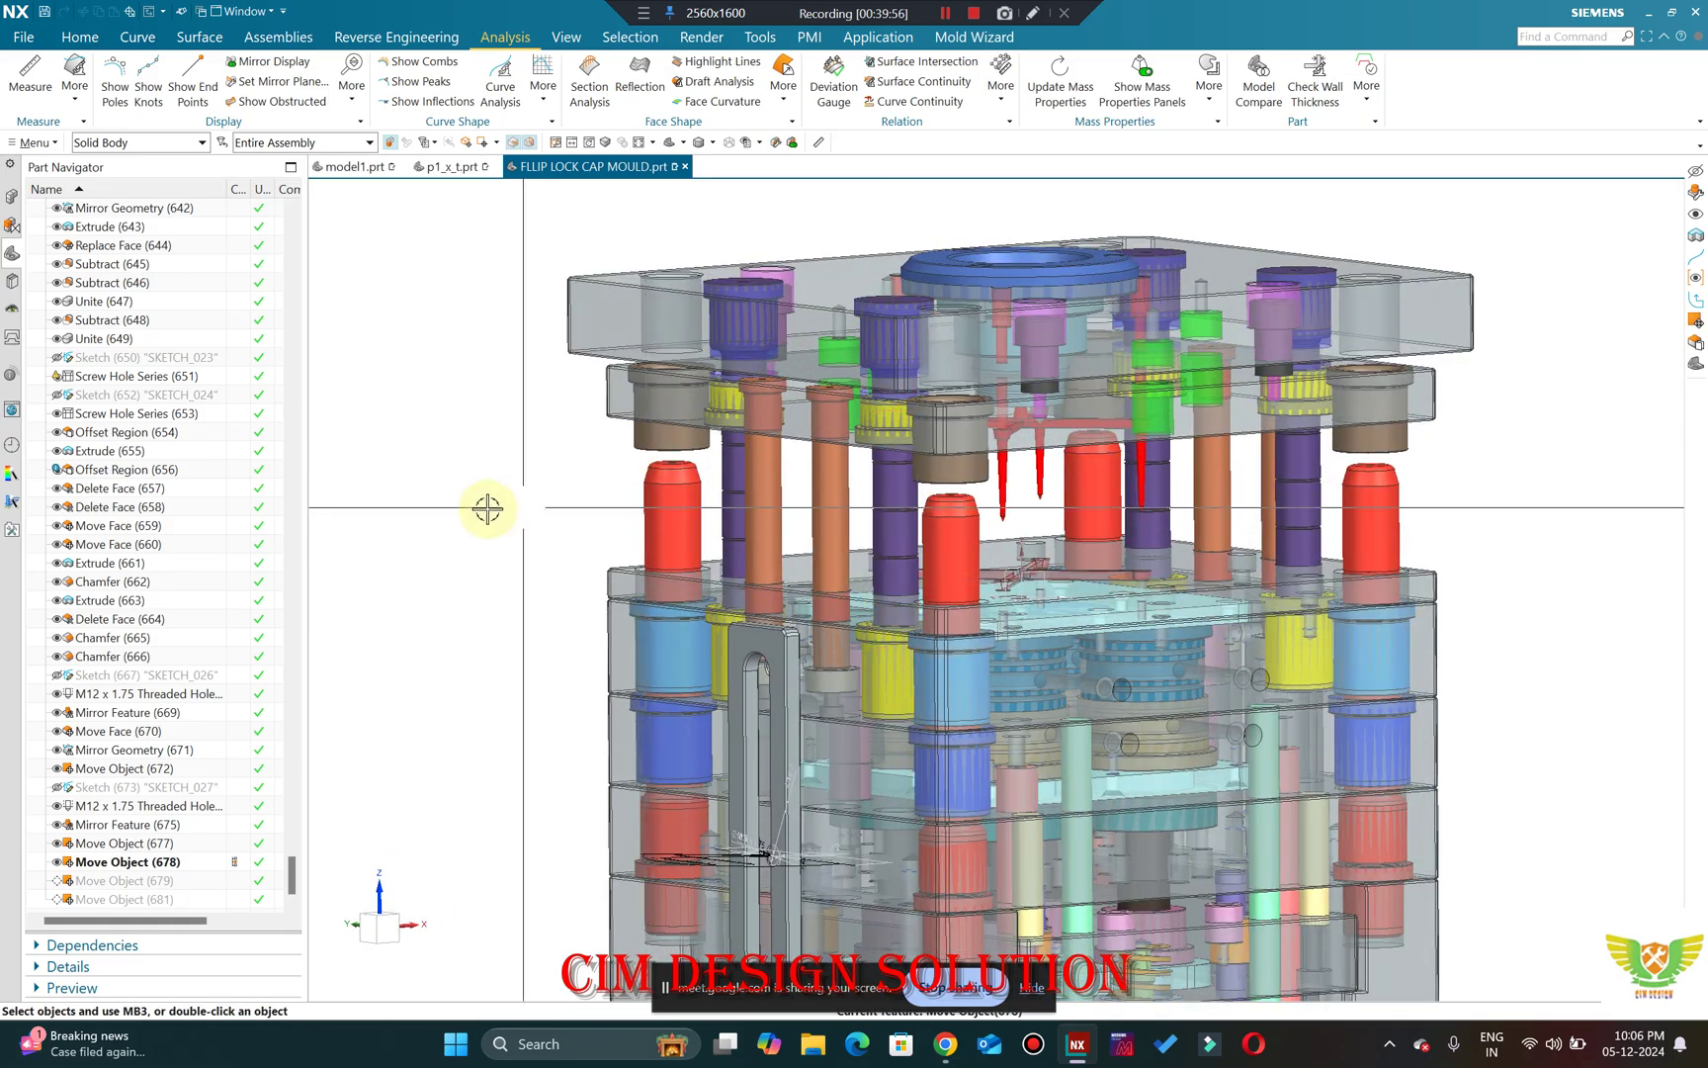
key("F8")
scroll(904, 488, "up", 5)
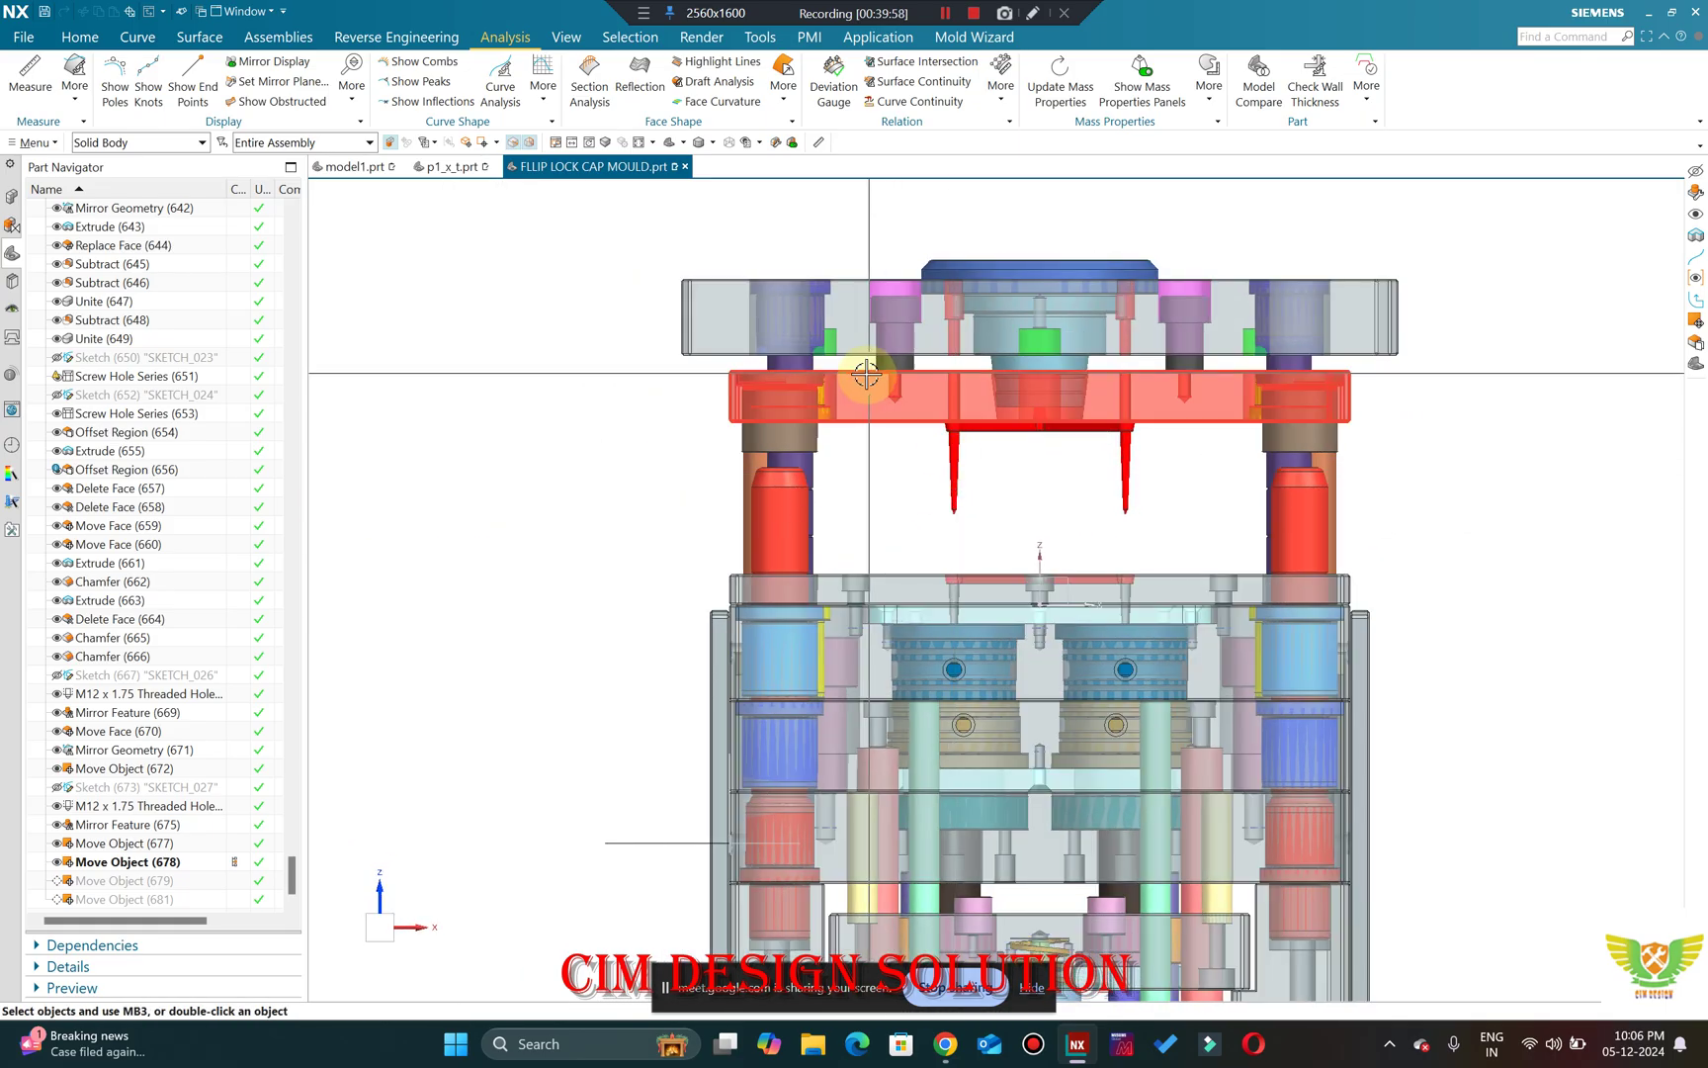
scroll(831, 346, "down", 3)
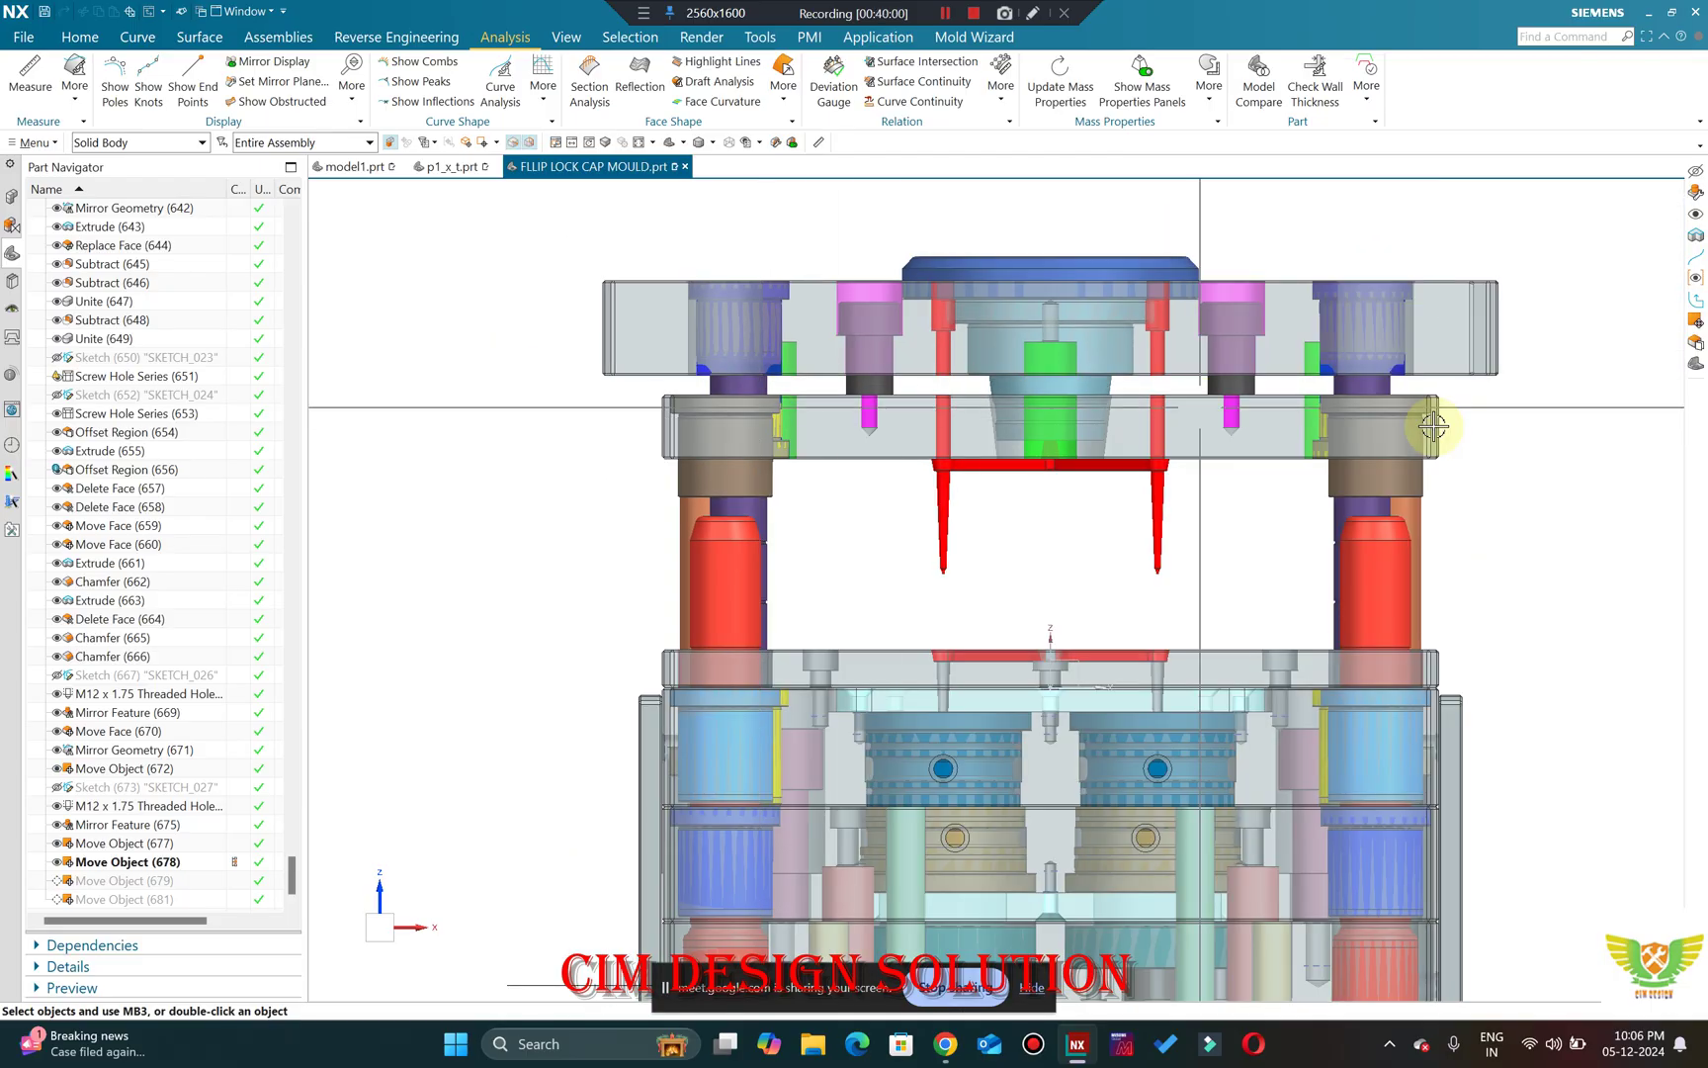
scroll(1423, 294, "down", 2)
scroll(1425, 294, "up", 1)
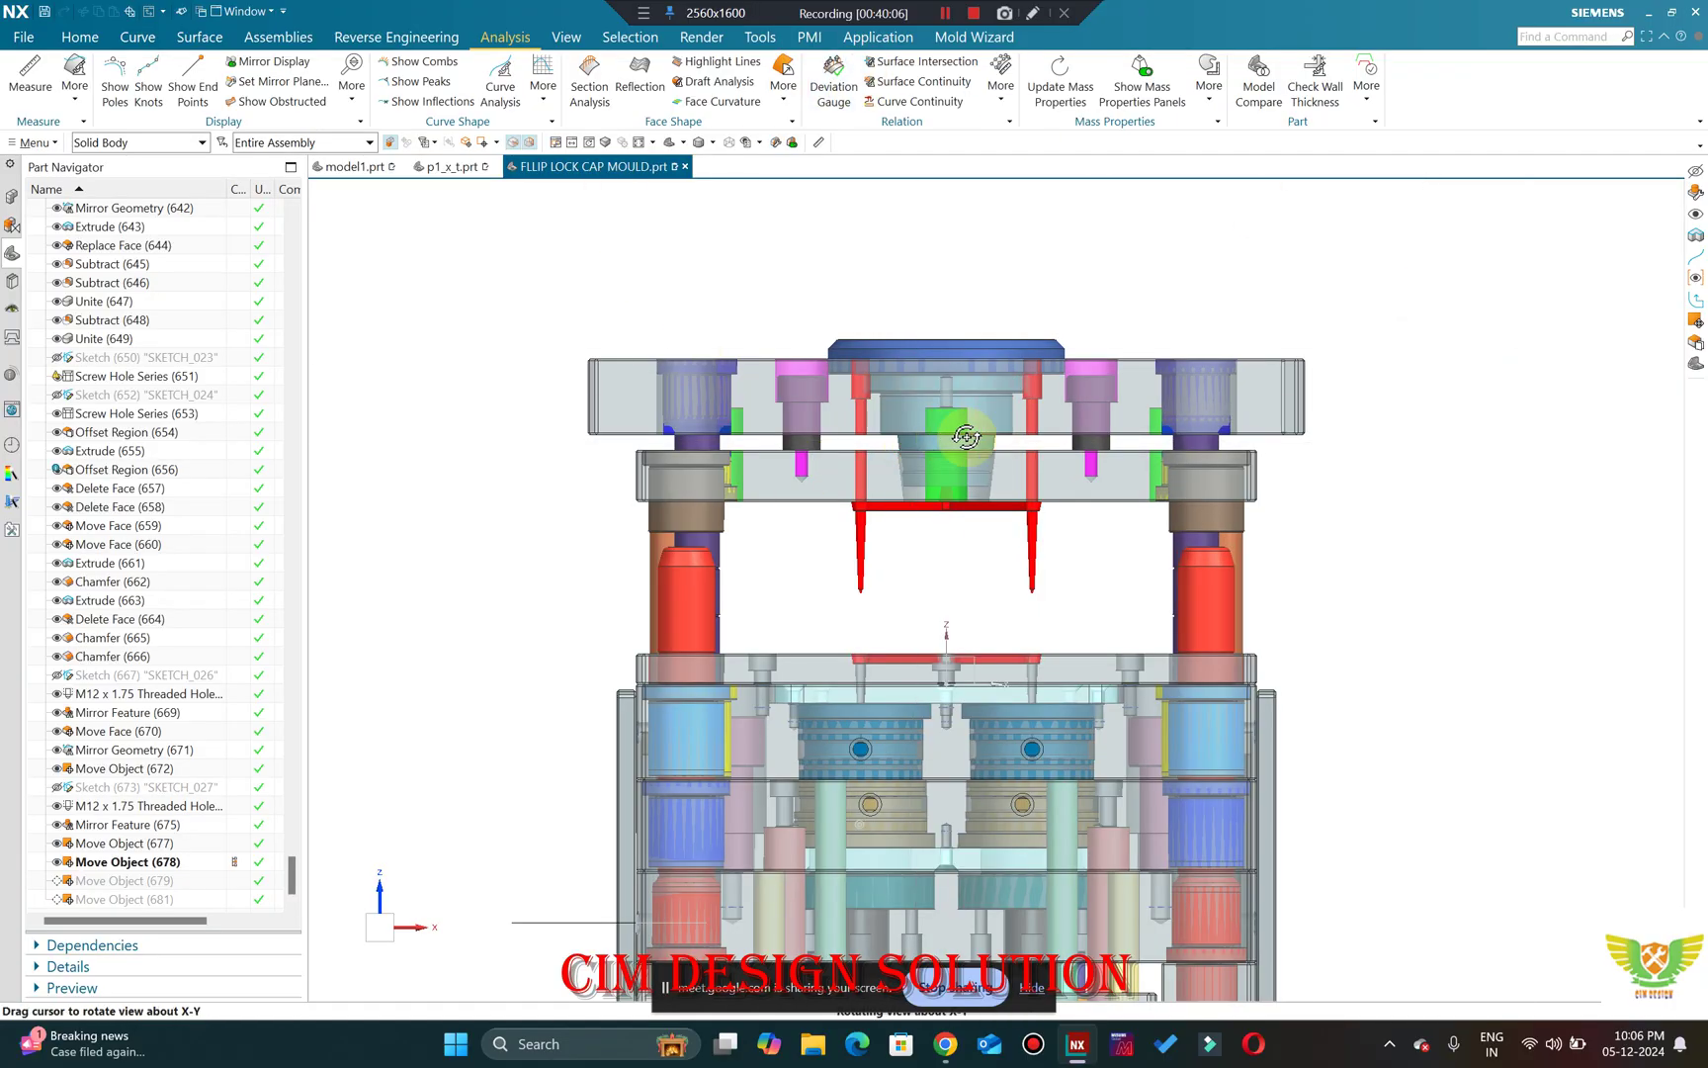
mouse_move(979, 439)
middle_mouse_down()
mouse_move(1004, 439)
mouse_move(987, 465)
mouse_move(981, 437)
middle_mouse_up()
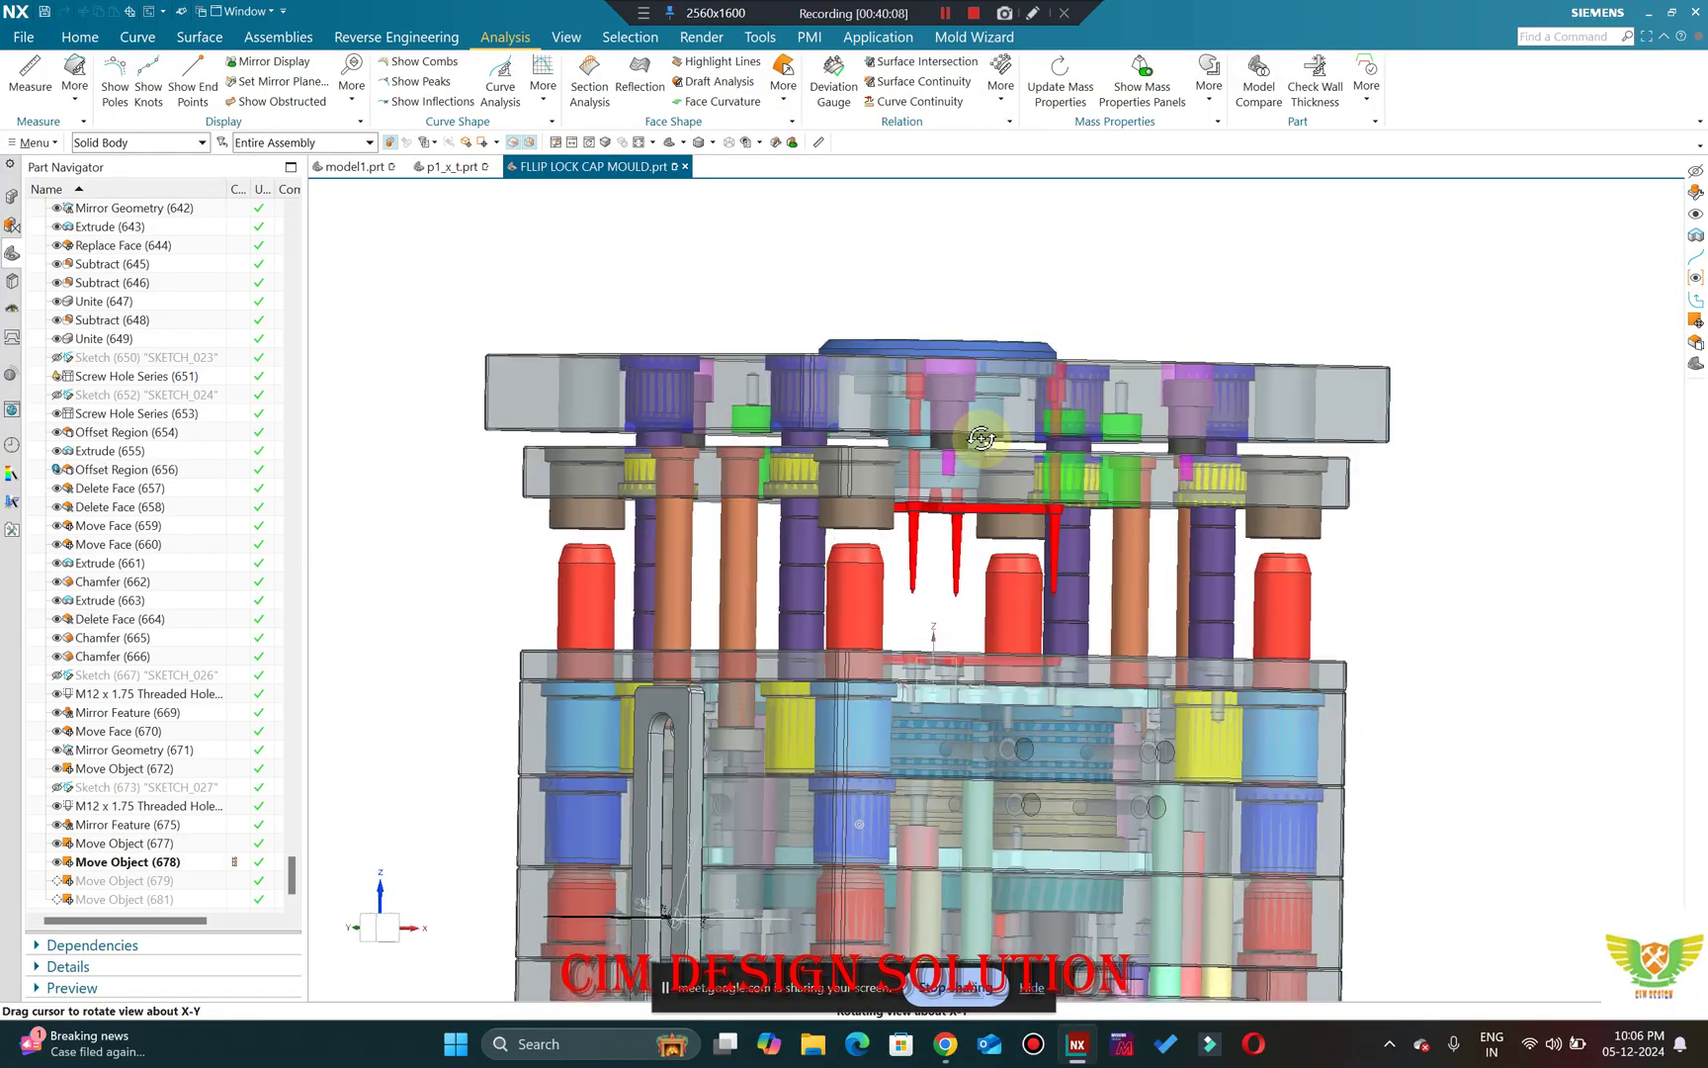
middle_click_drag(911, 455, 821, 518)
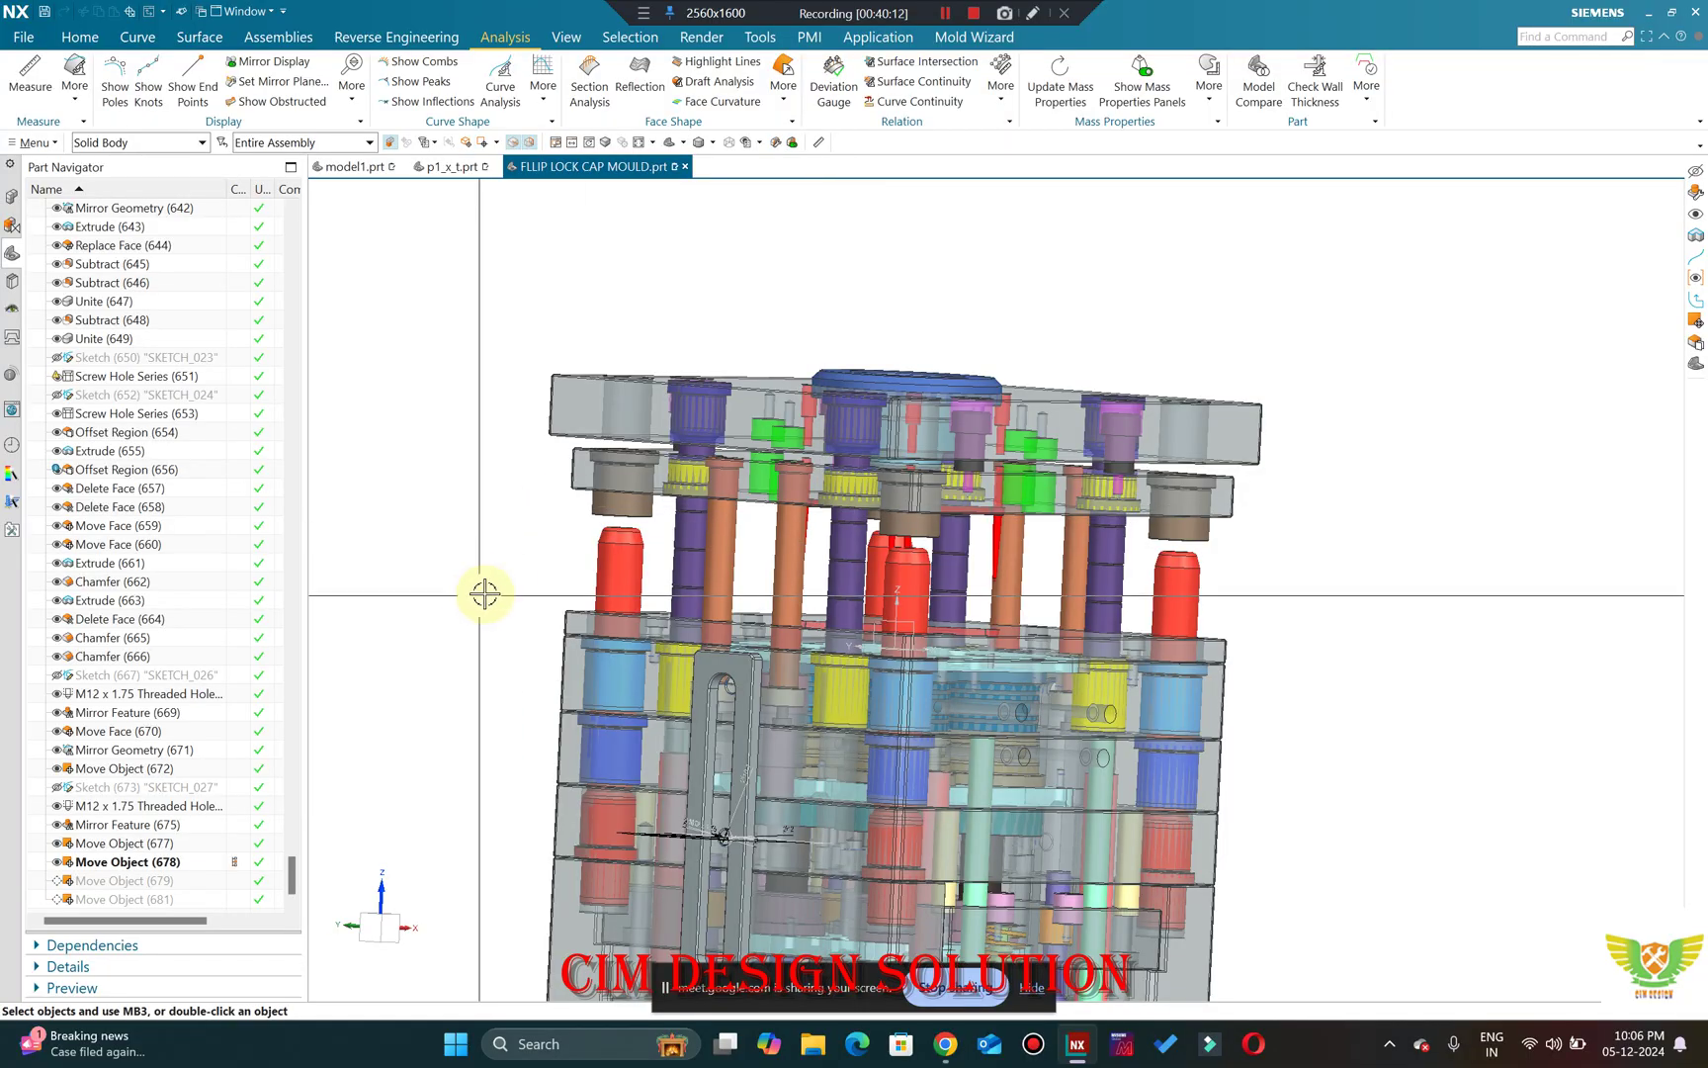
middle_click_drag(484, 591, 534, 564)
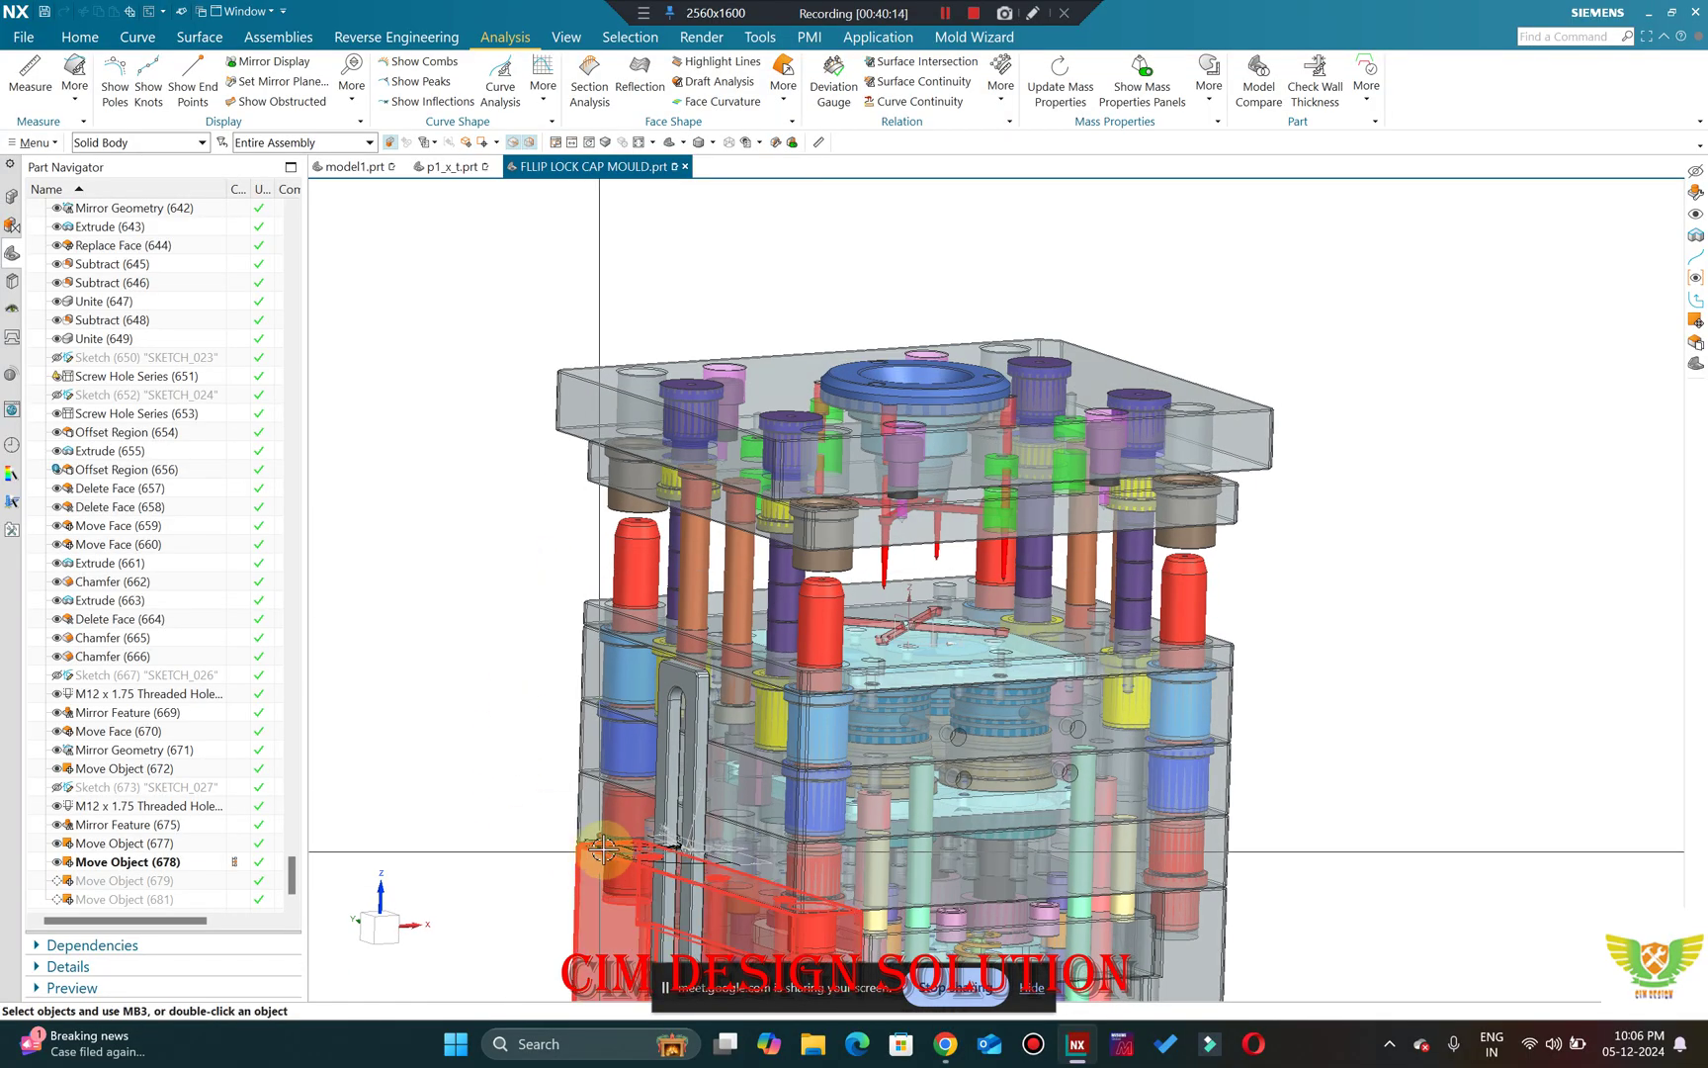
middle_click_drag(528, 833, 604, 863)
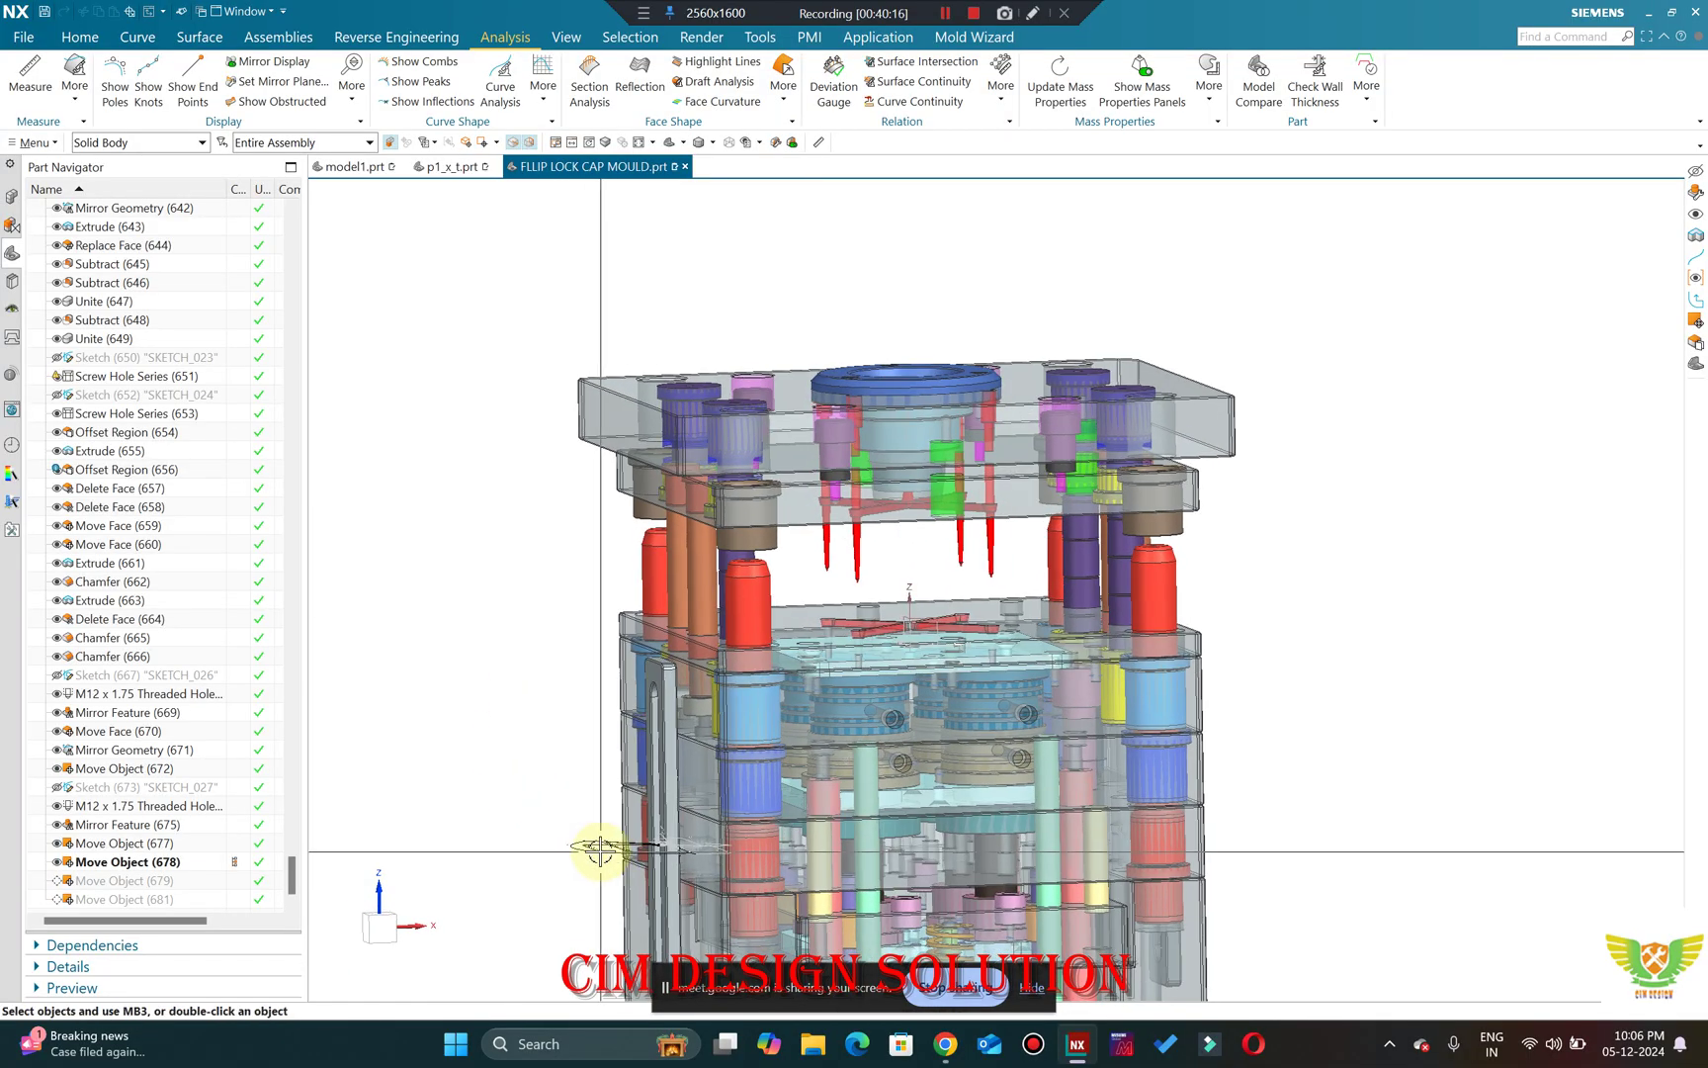
left_click(138, 143)
left_click(124, 158)
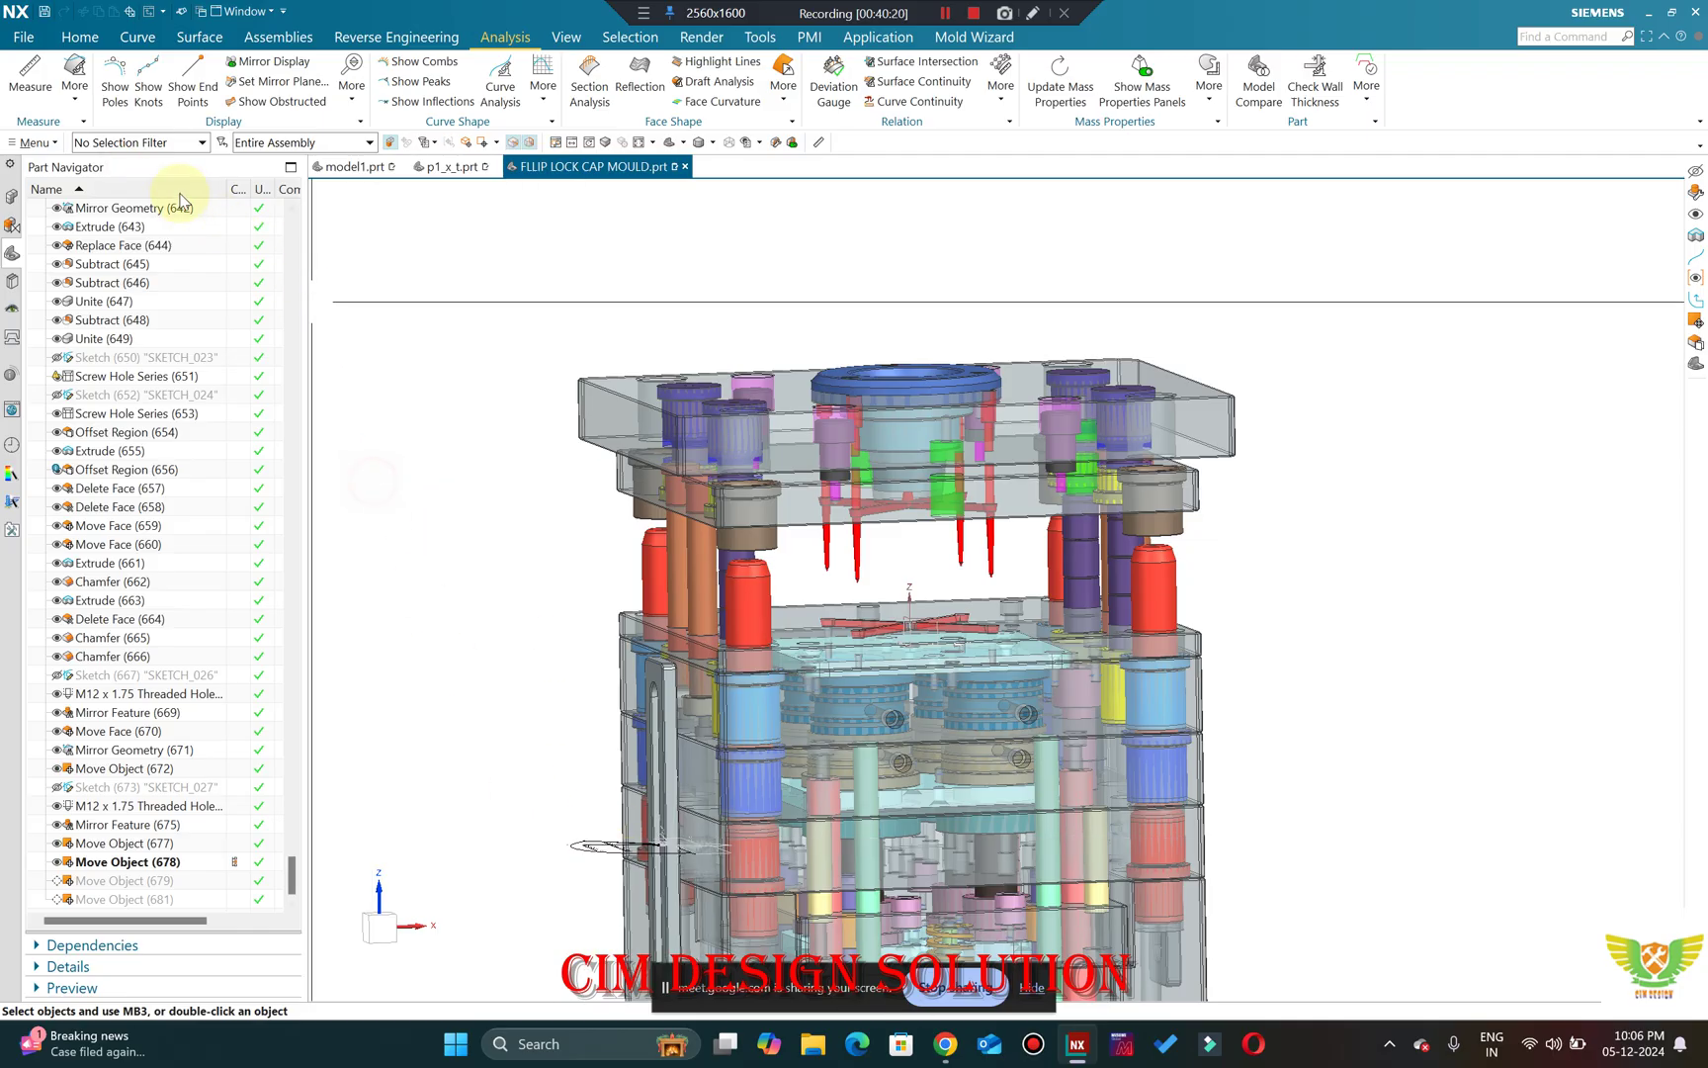
left_click(127, 142)
left_click(103, 454)
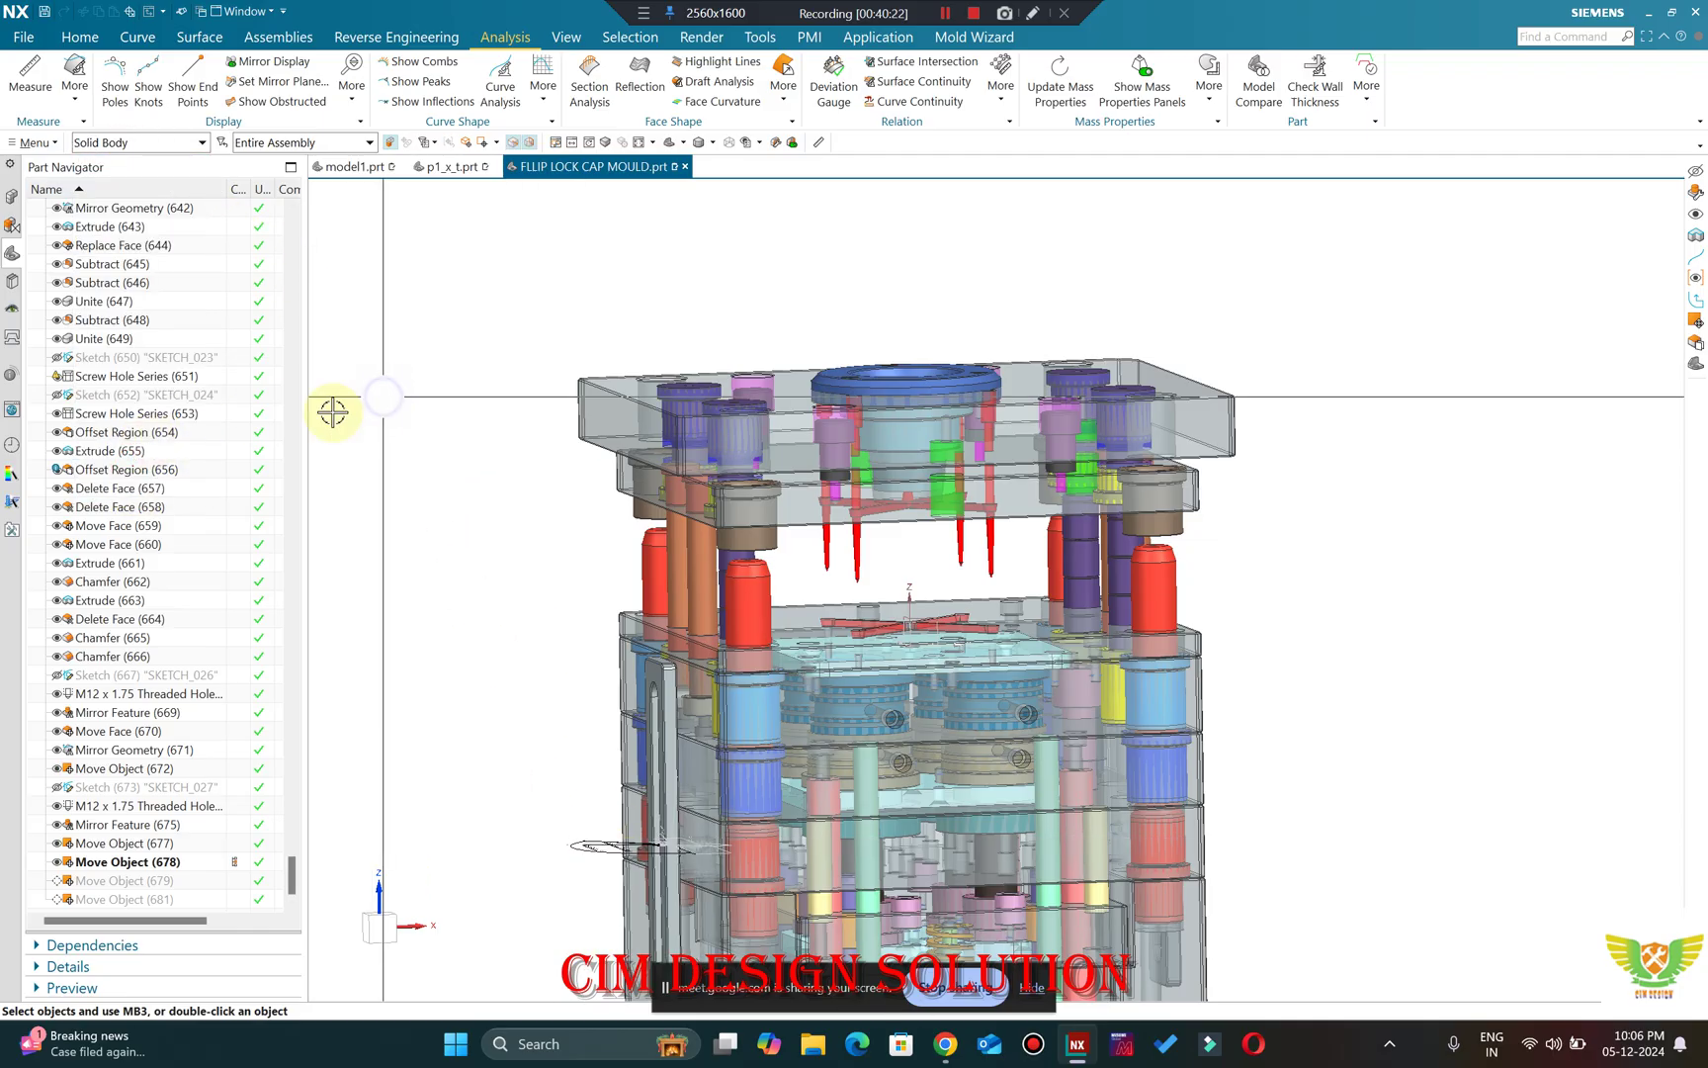
Examine the orange and purple pins between the upper plates and the slotted side strap up close.
key("ctrl+alt+f")
middle_click_drag(821, 396, 692, 386)
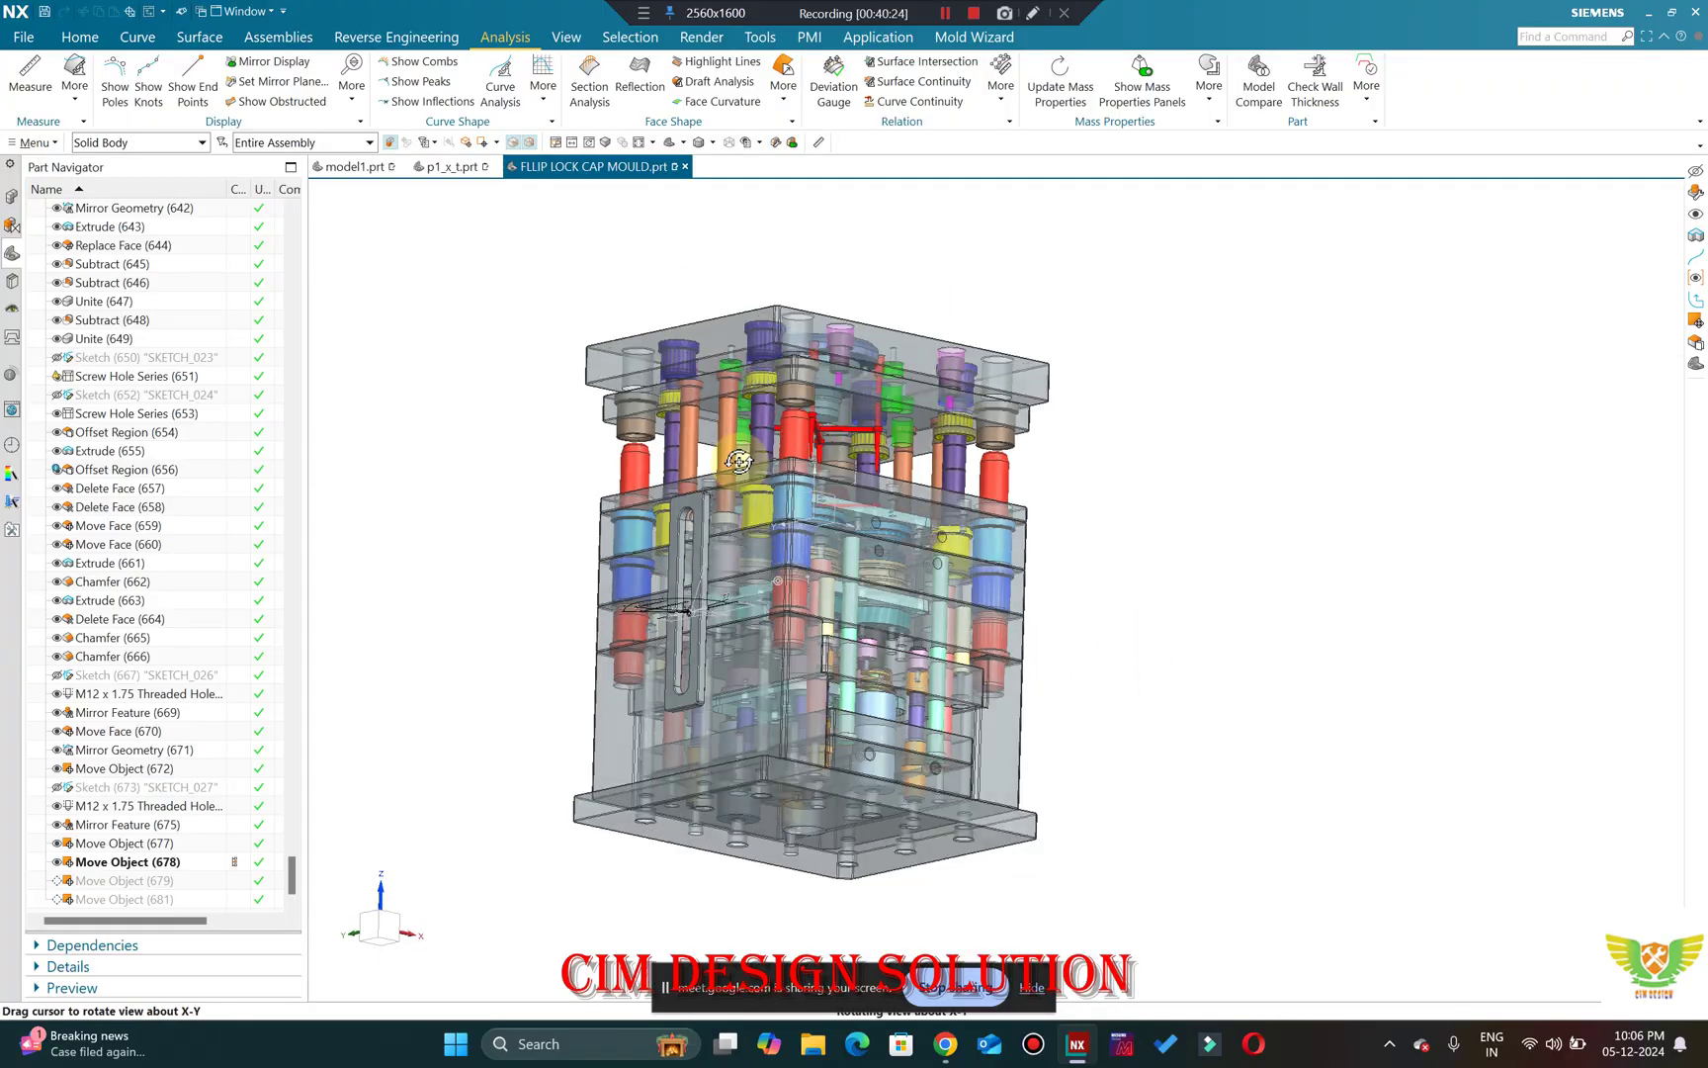
scroll(674, 381, "up", 5)
scroll(674, 382, "down", 5)
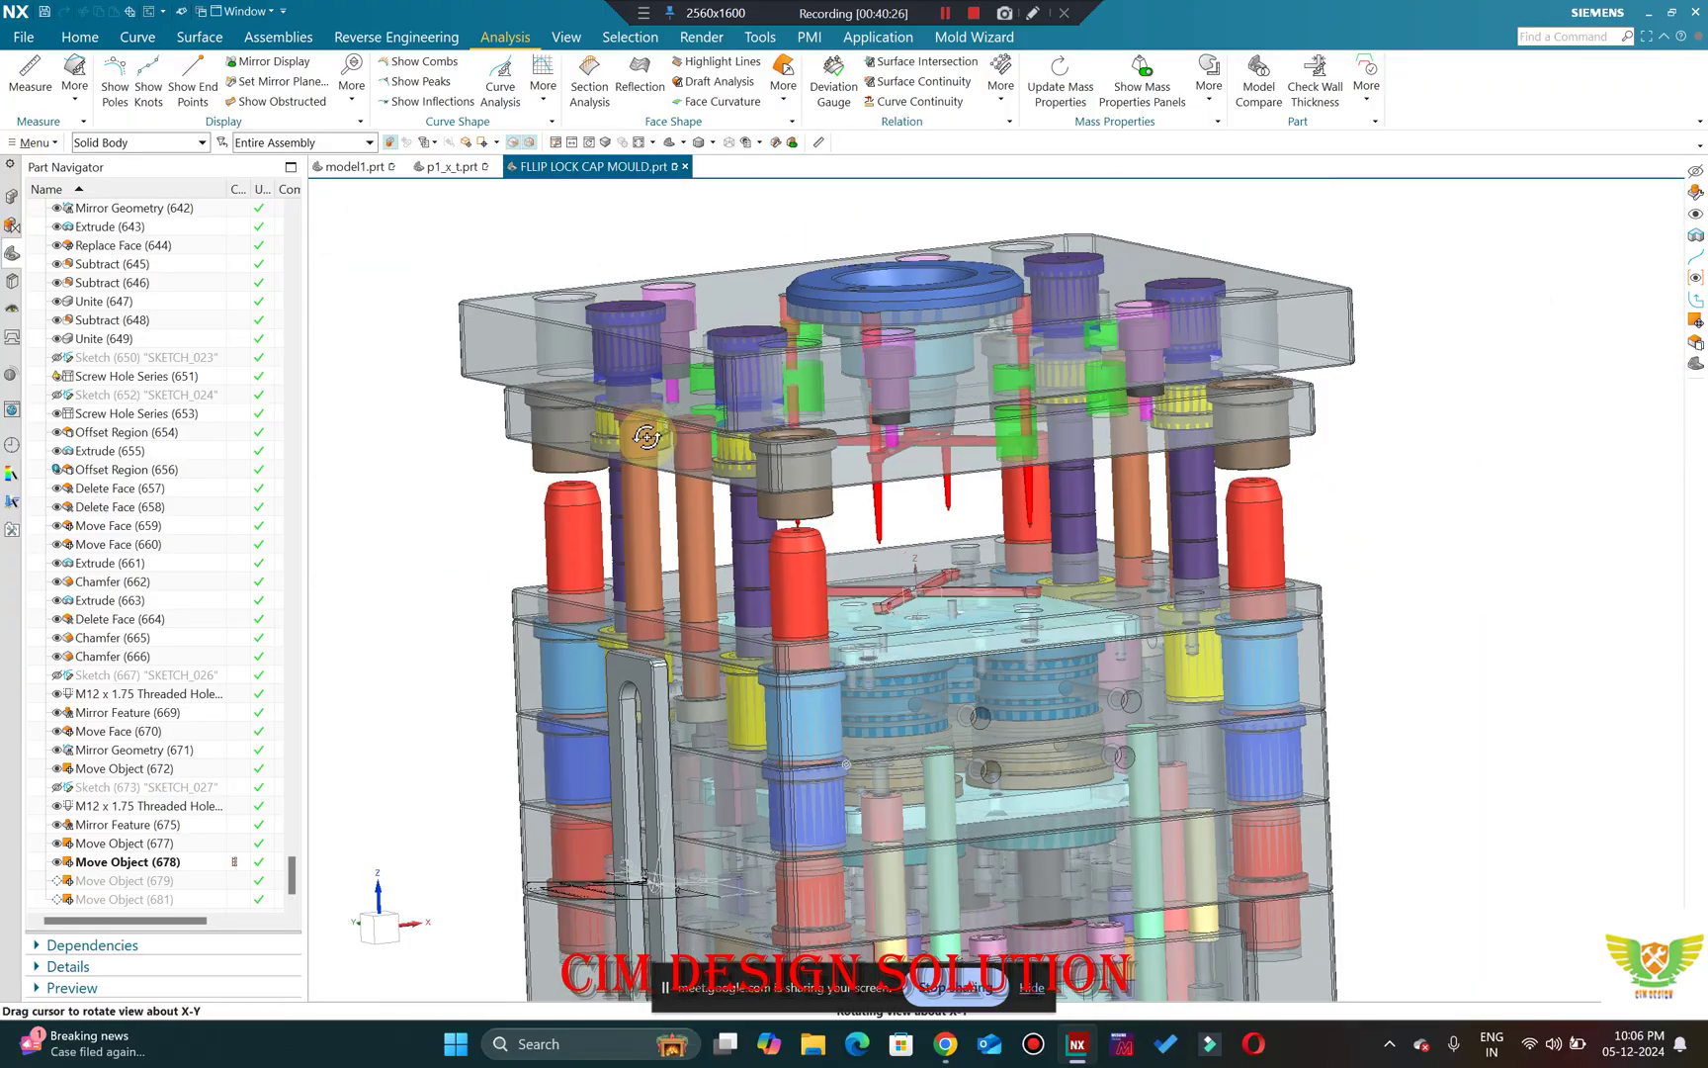
scroll(750, 698, "up", 5)
middle_click_drag(749, 698, 702, 580)
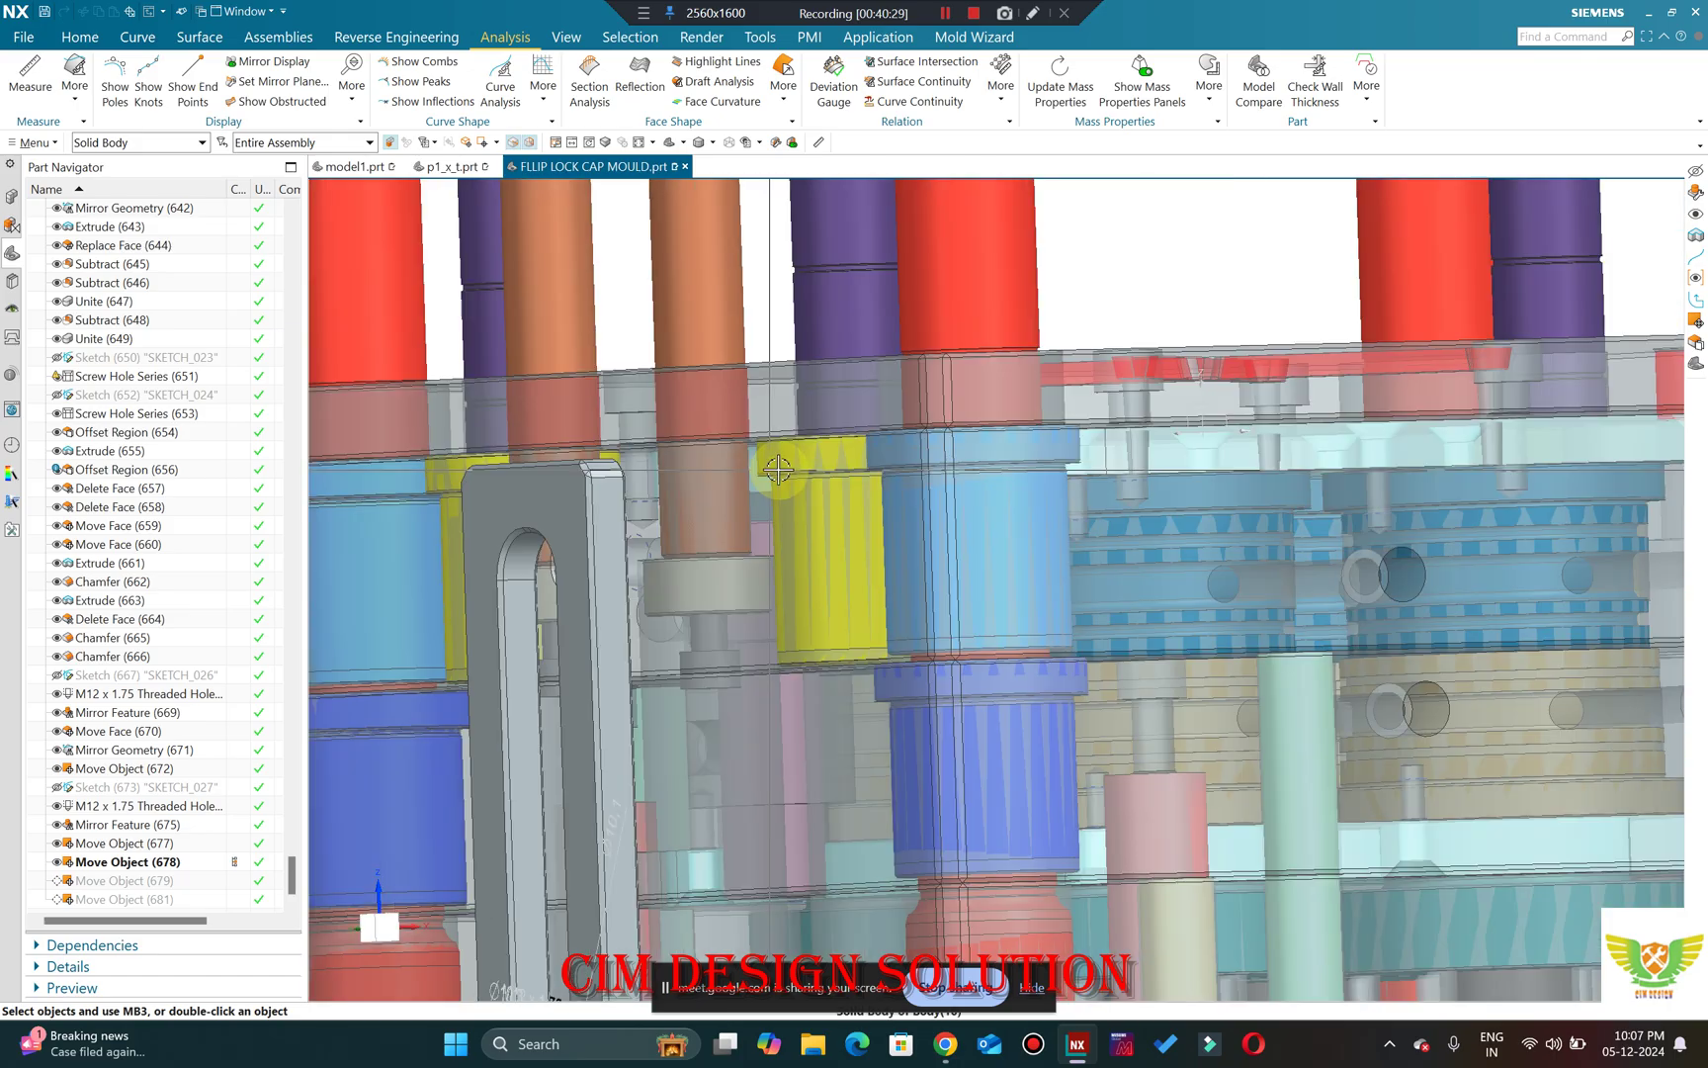
scroll(778, 470, "down", 5)
middle_click_drag(778, 470, 744, 454)
scroll(813, 594, "up", 3)
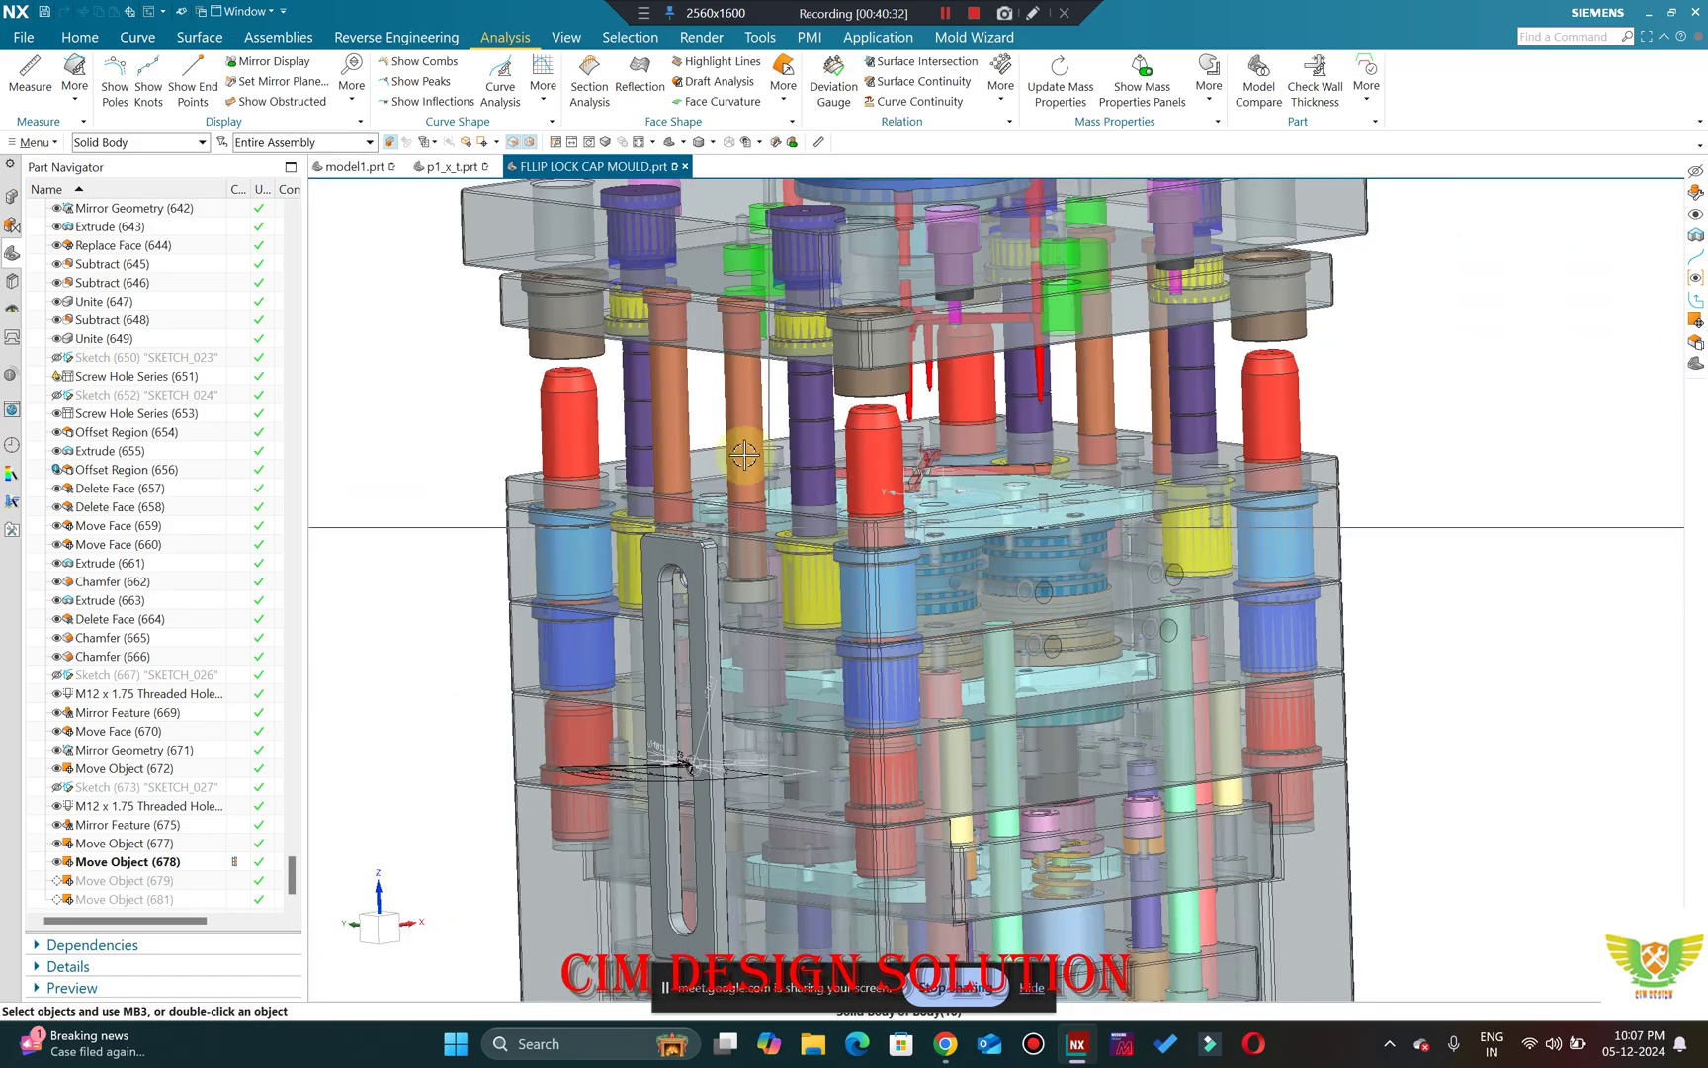
scroll(670, 324, "up", 4)
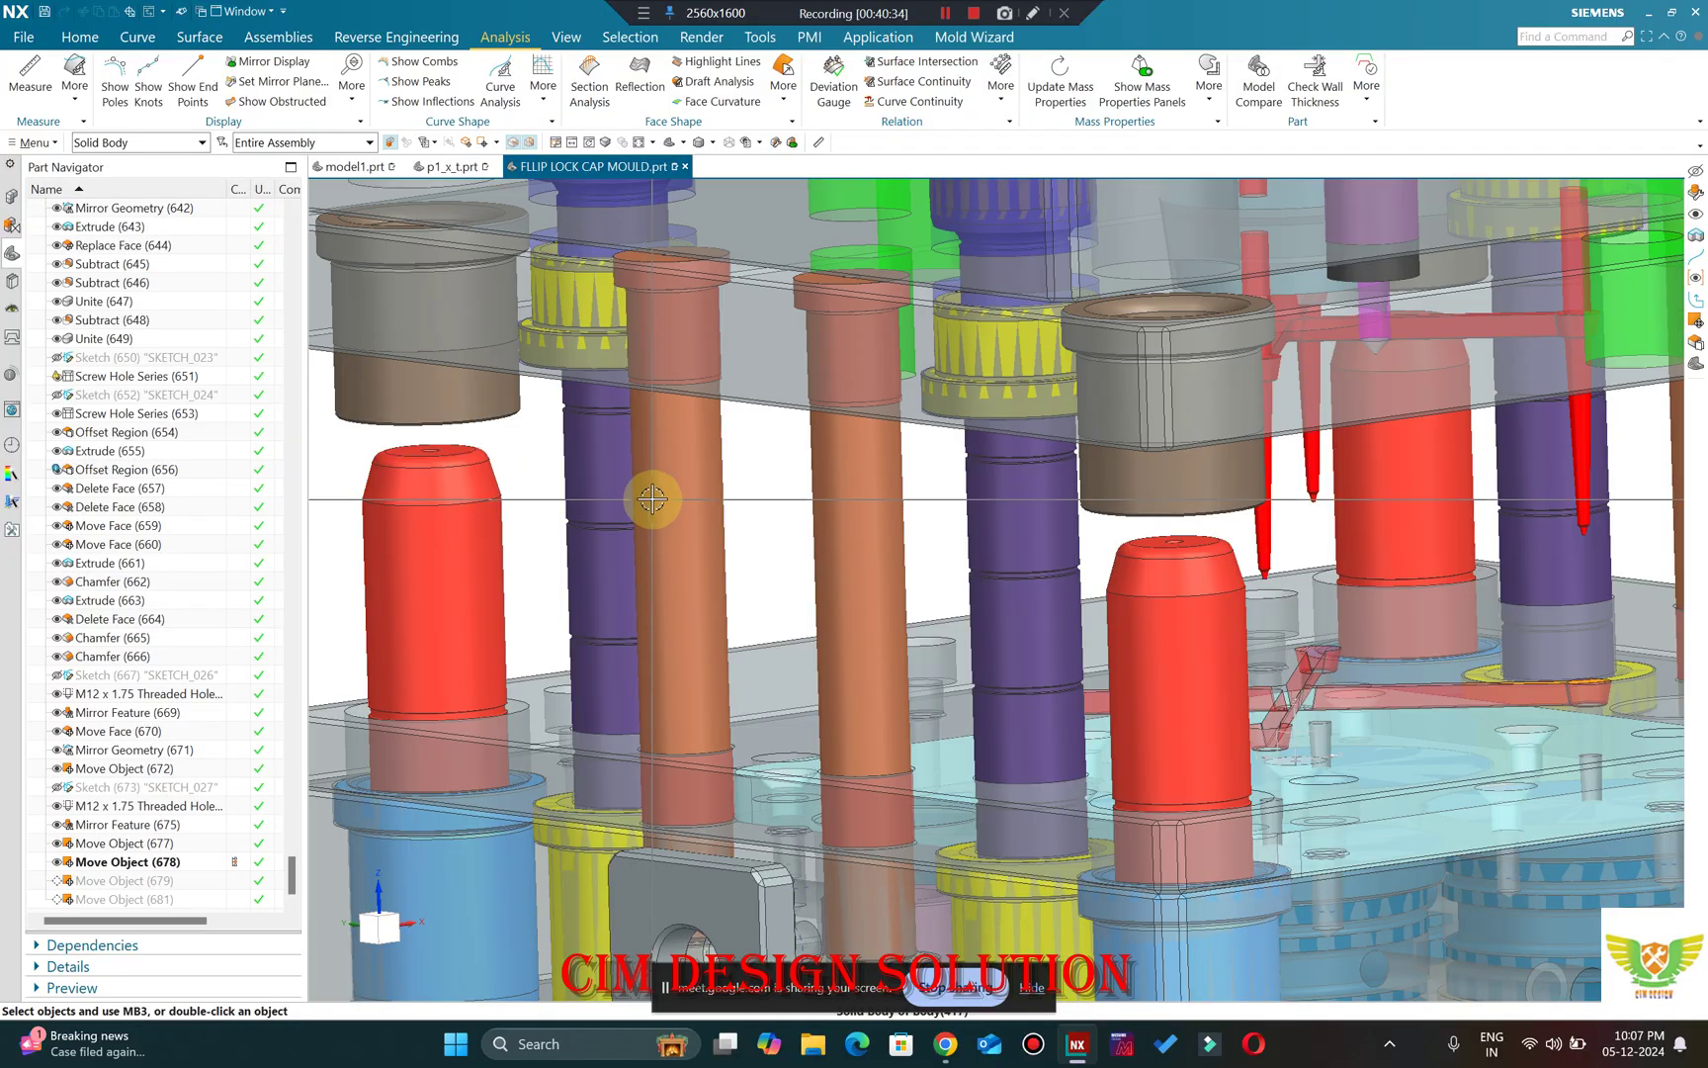
scroll(668, 515, "down", 1)
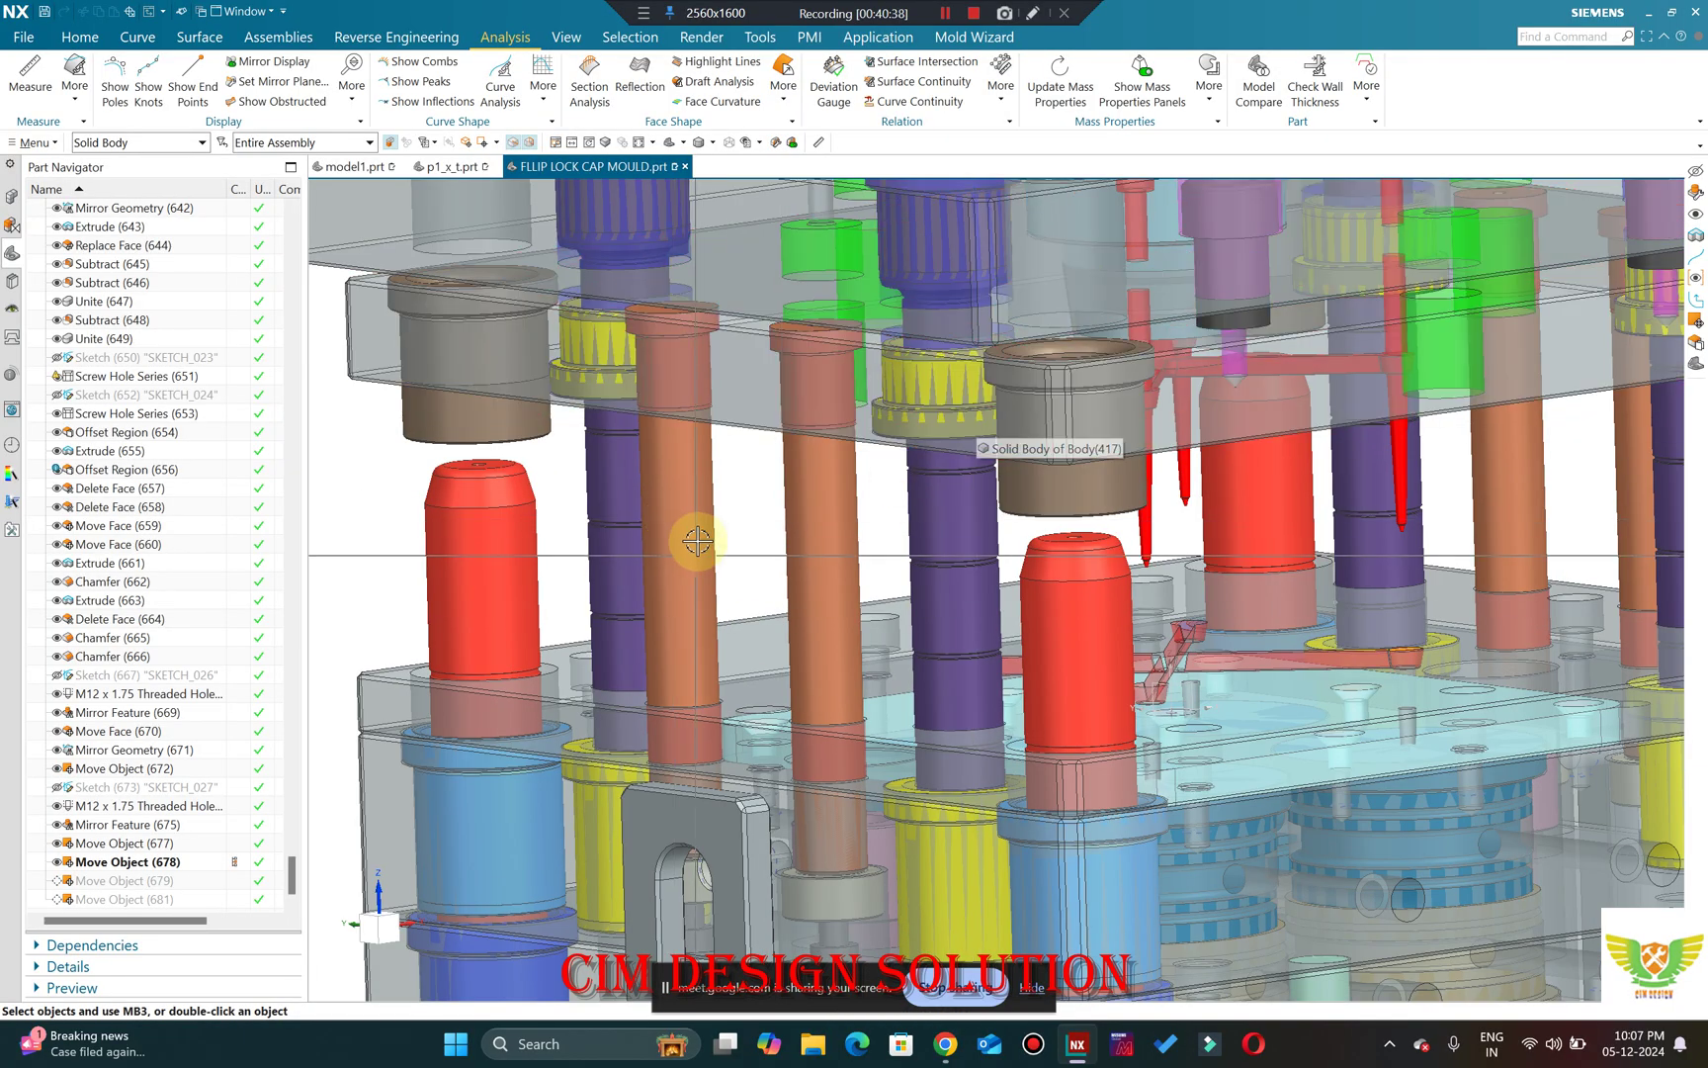
Inspect how the orange pins pass through the second plate into the plate stack below from several angles.
scroll(698, 514, "down", 3)
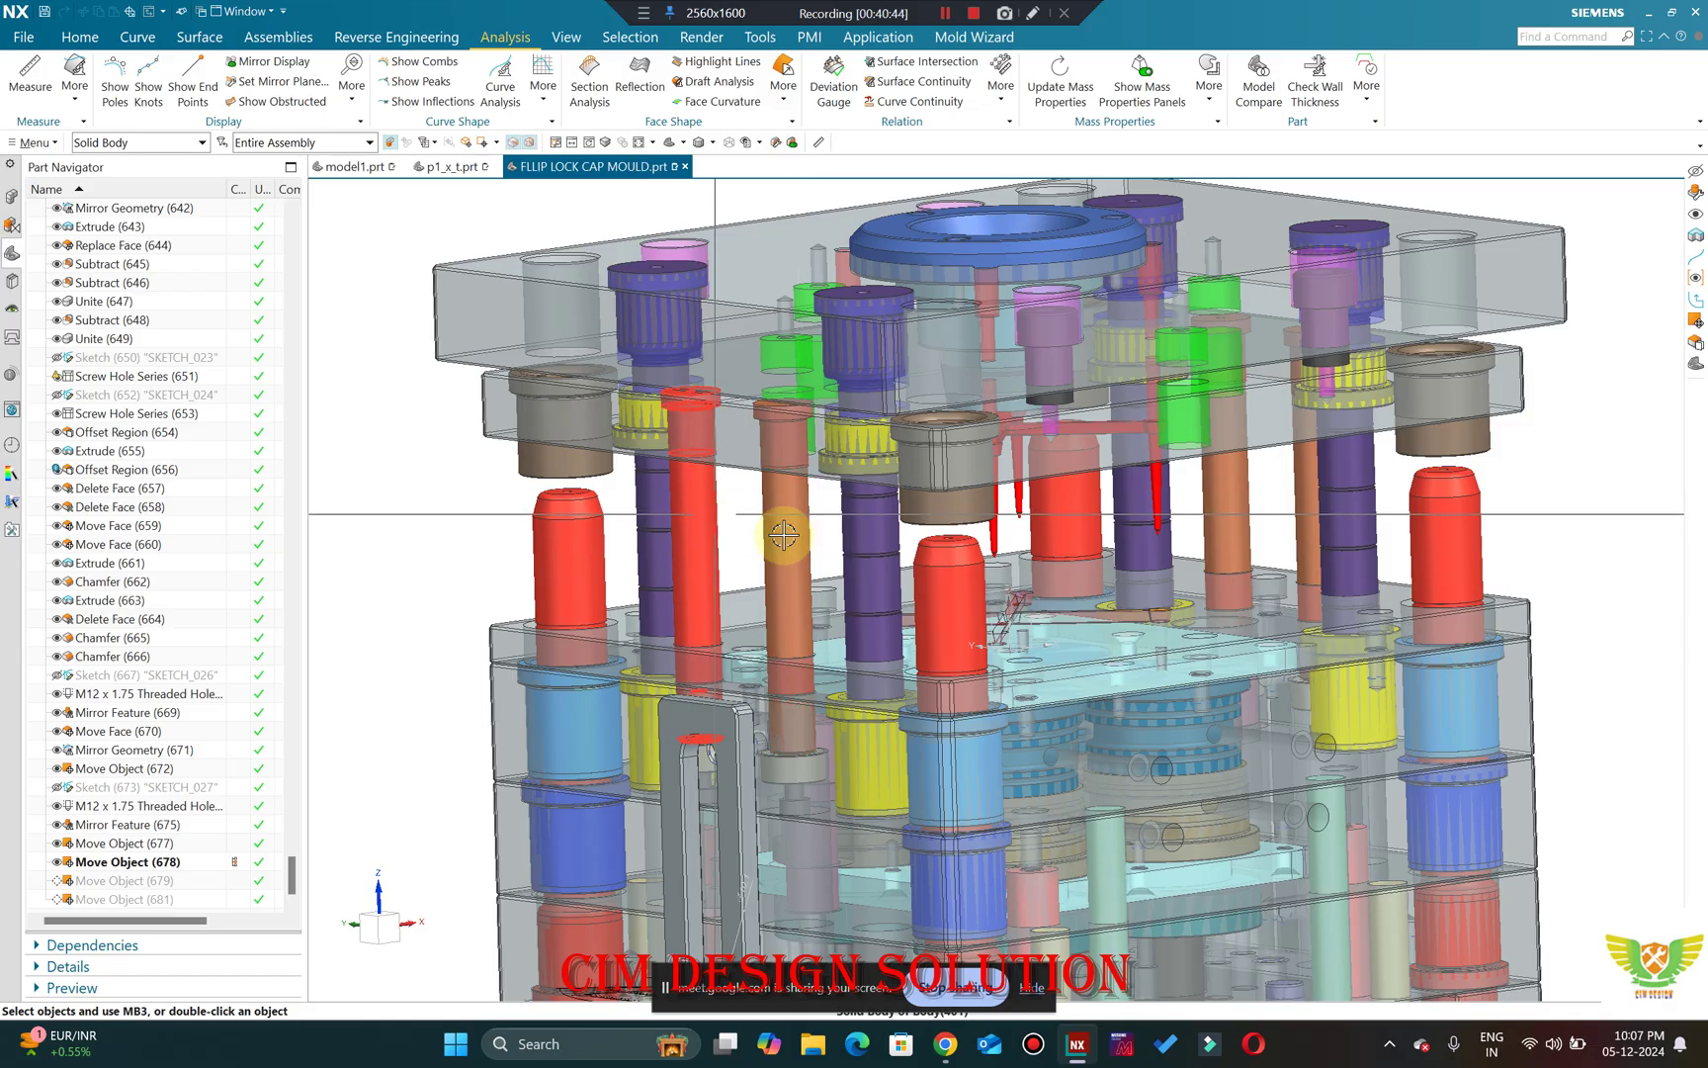
middle_click_drag(756, 551, 671, 552)
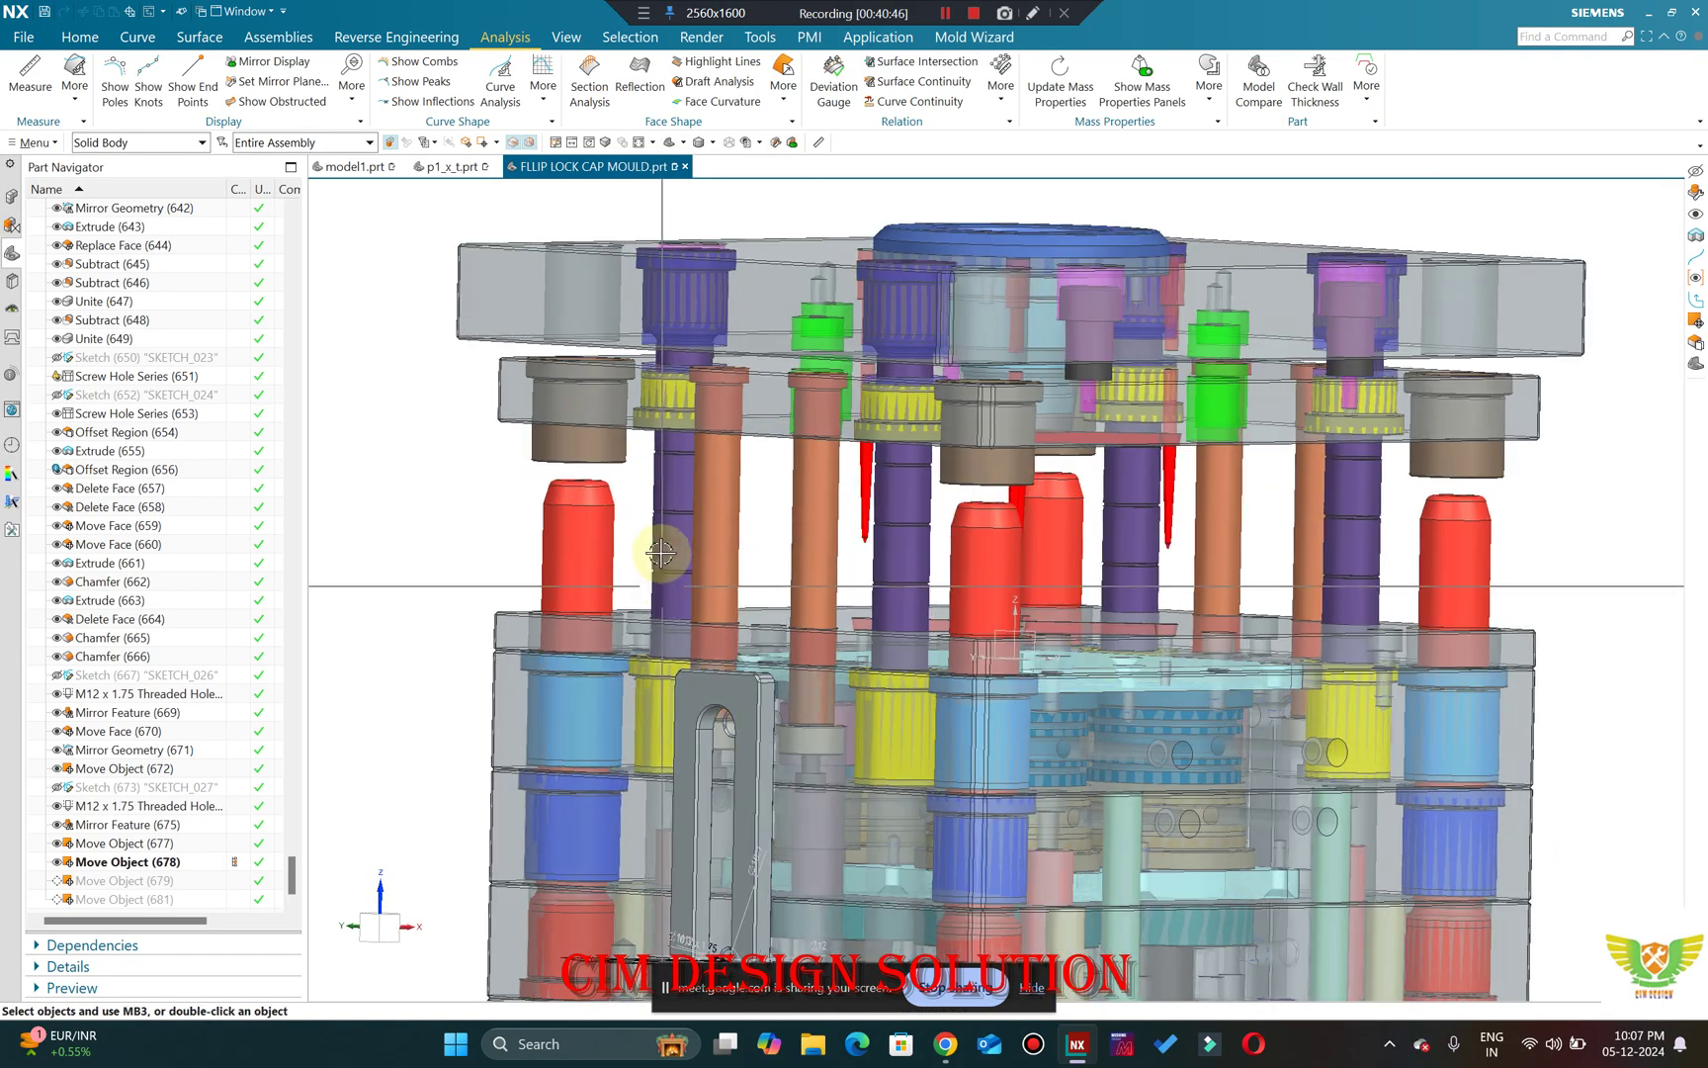
scroll(734, 379, "up", 2)
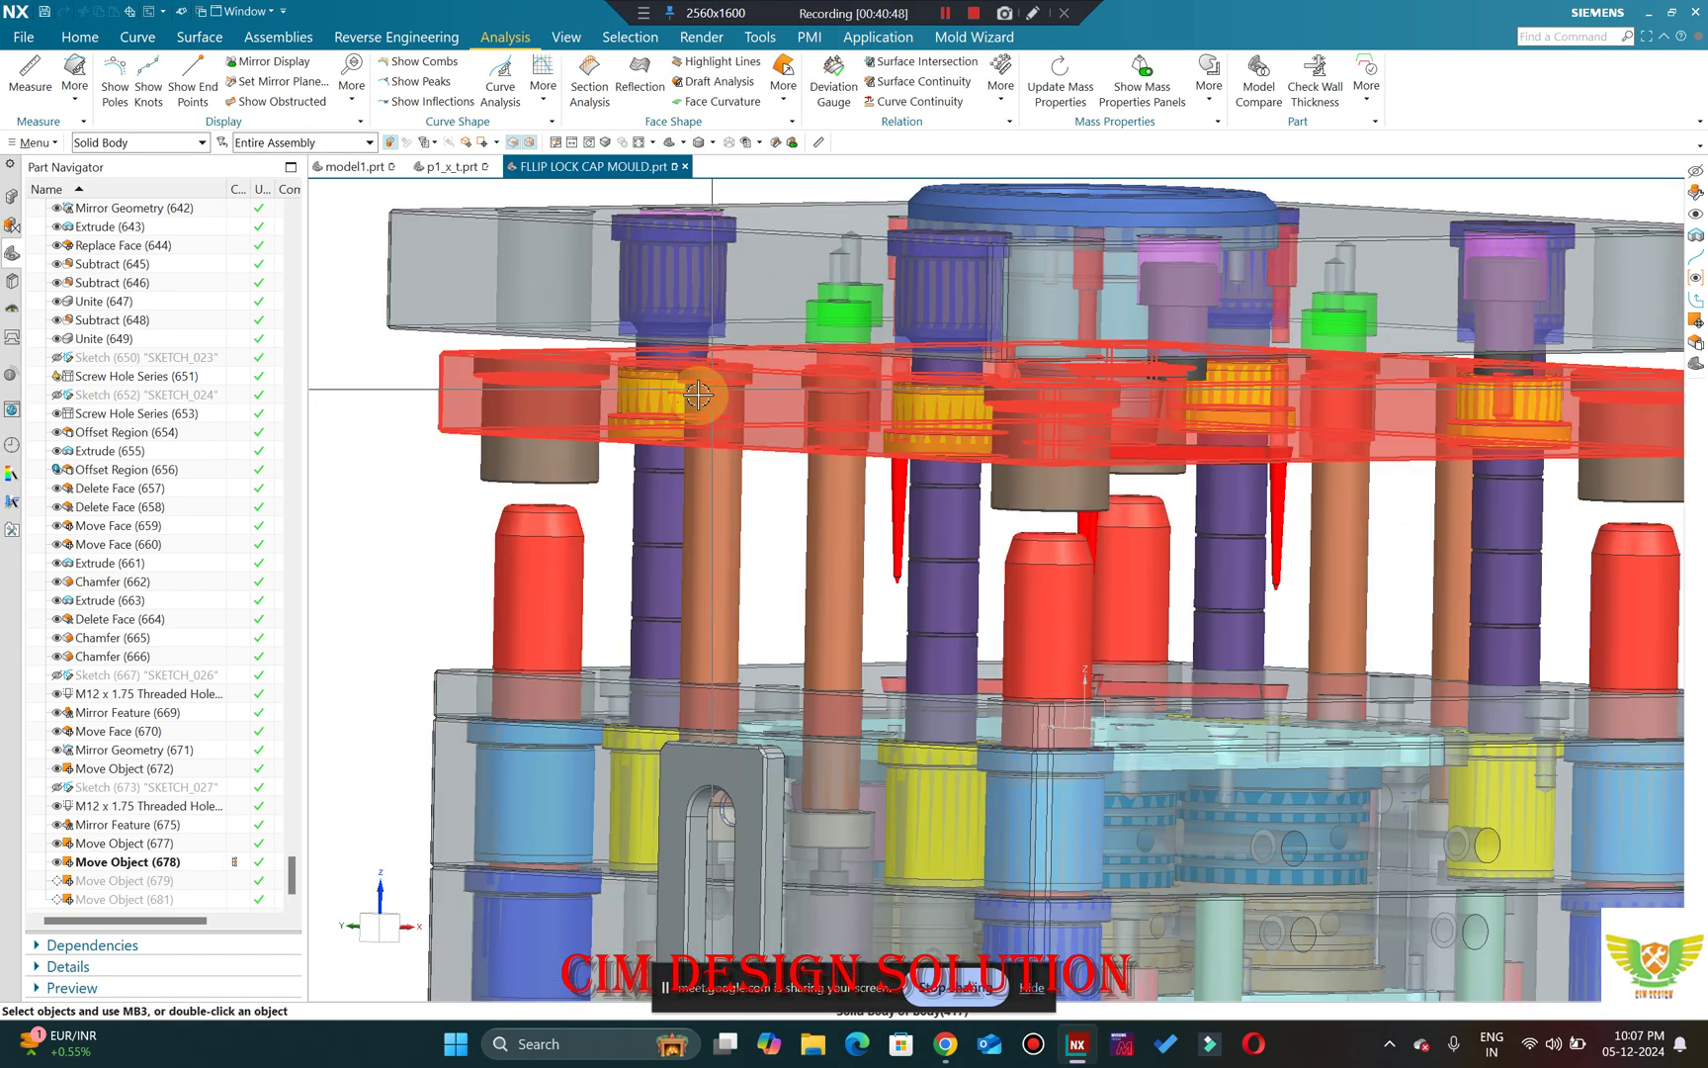
scroll(730, 347, "down", 3)
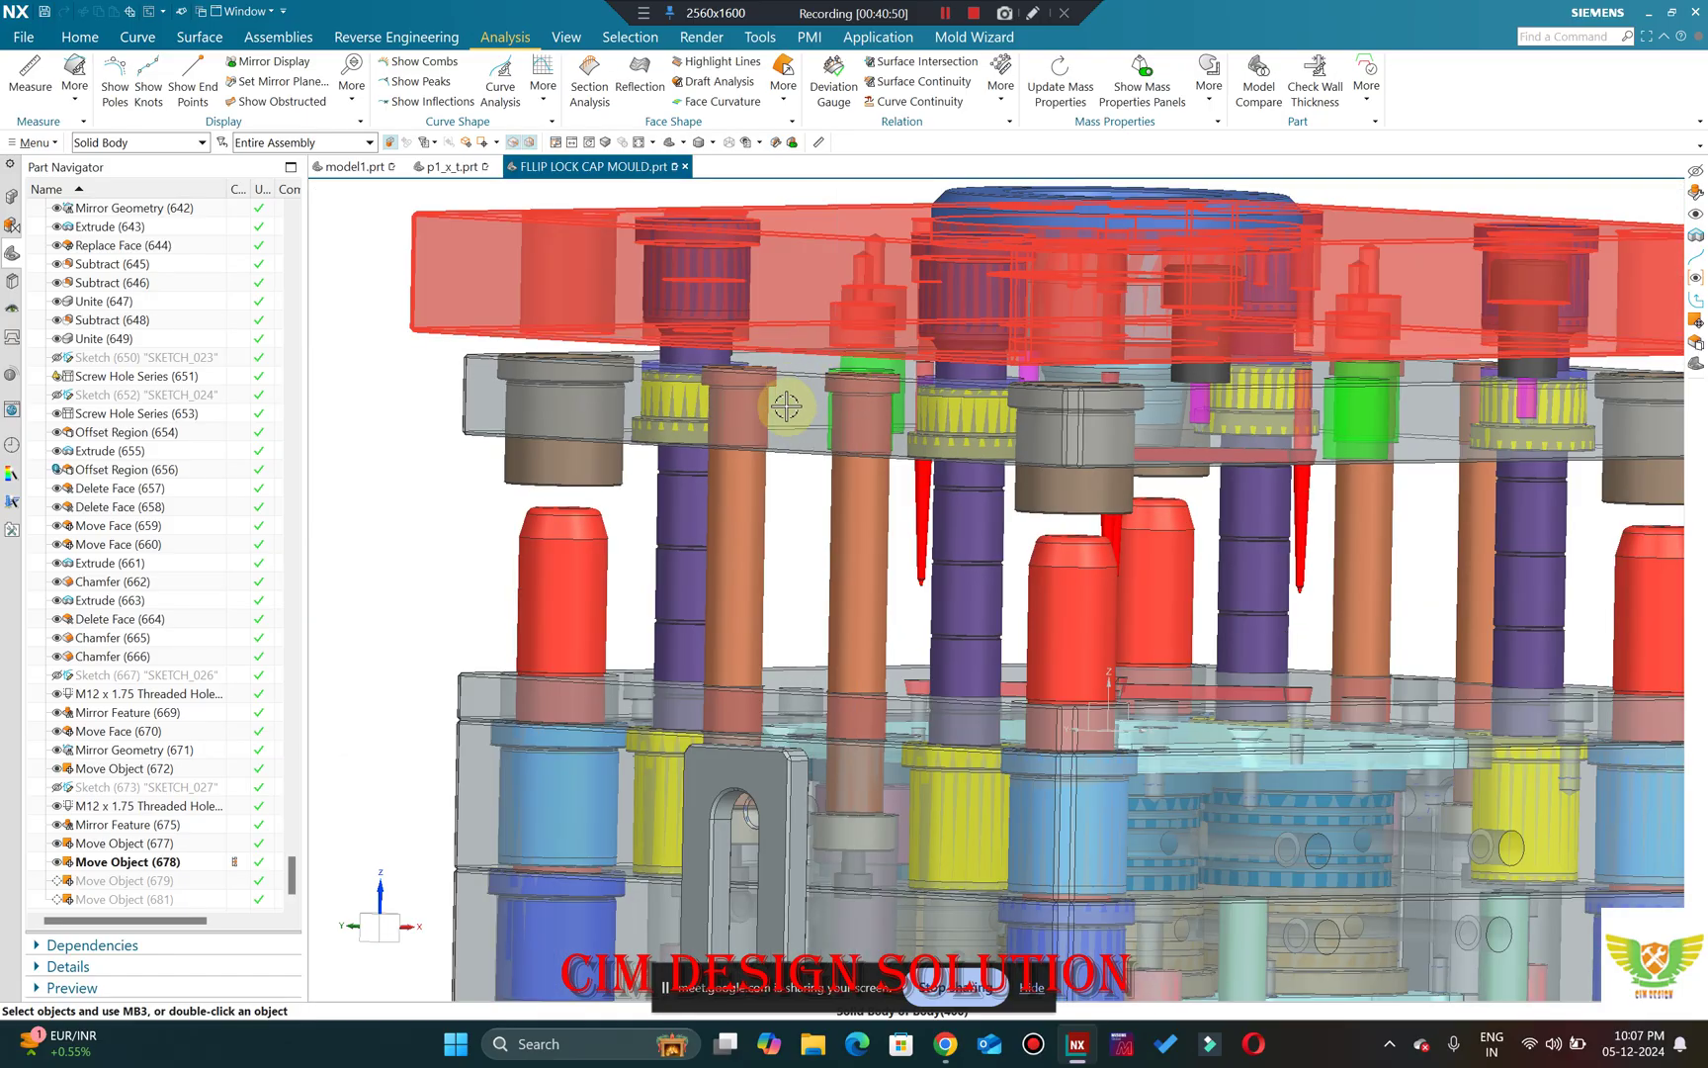
middle_click_drag(781, 392, 728, 560)
scroll(815, 702, "up", 2)
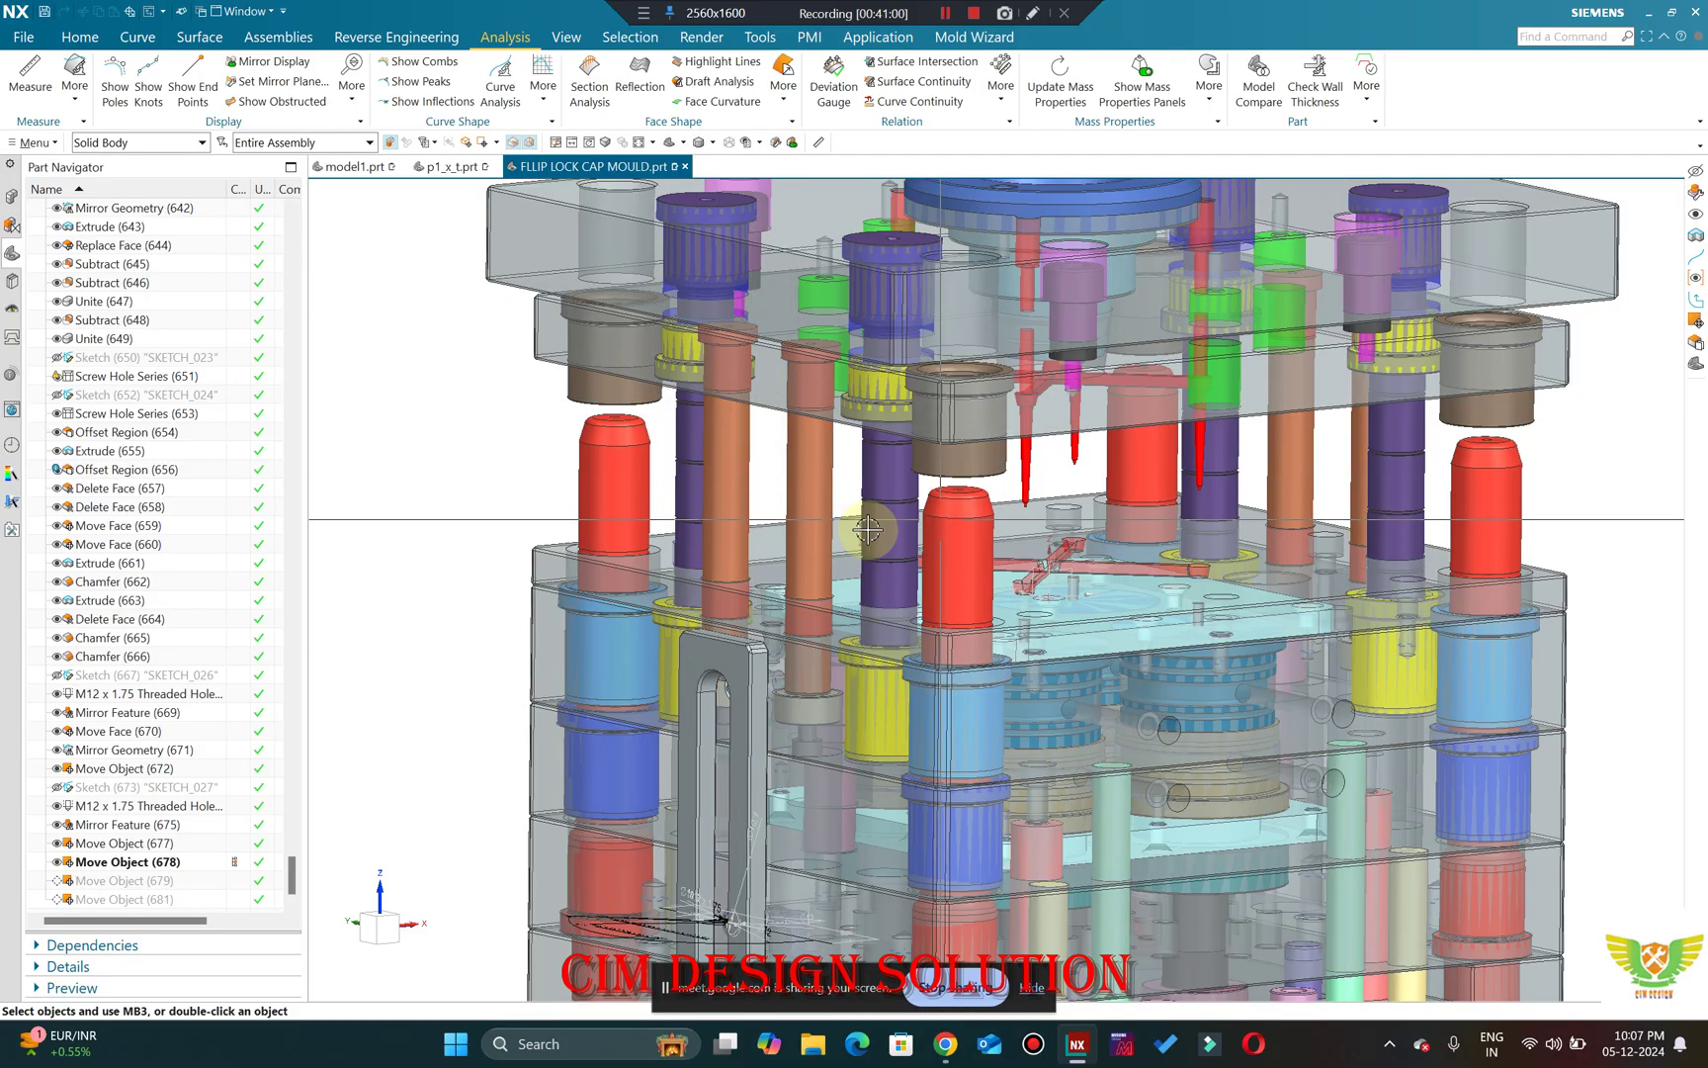
scroll(751, 465, "down", 2)
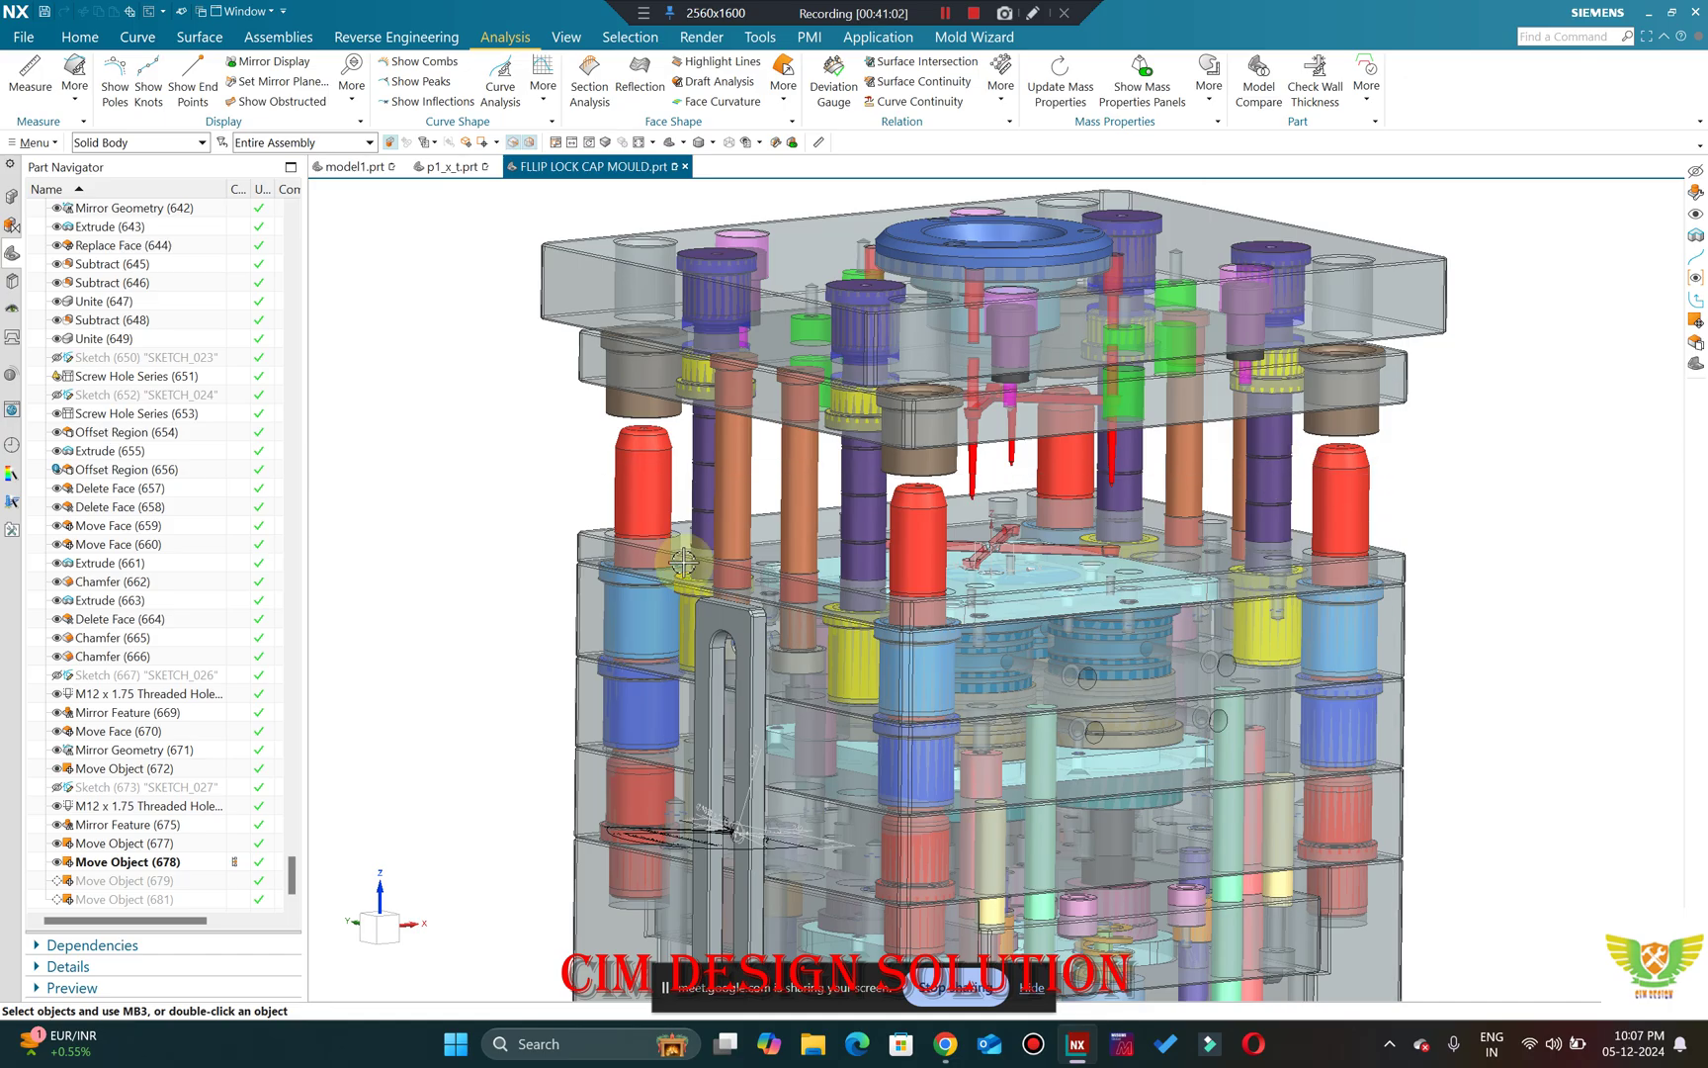
scroll(683, 560, "up", 2)
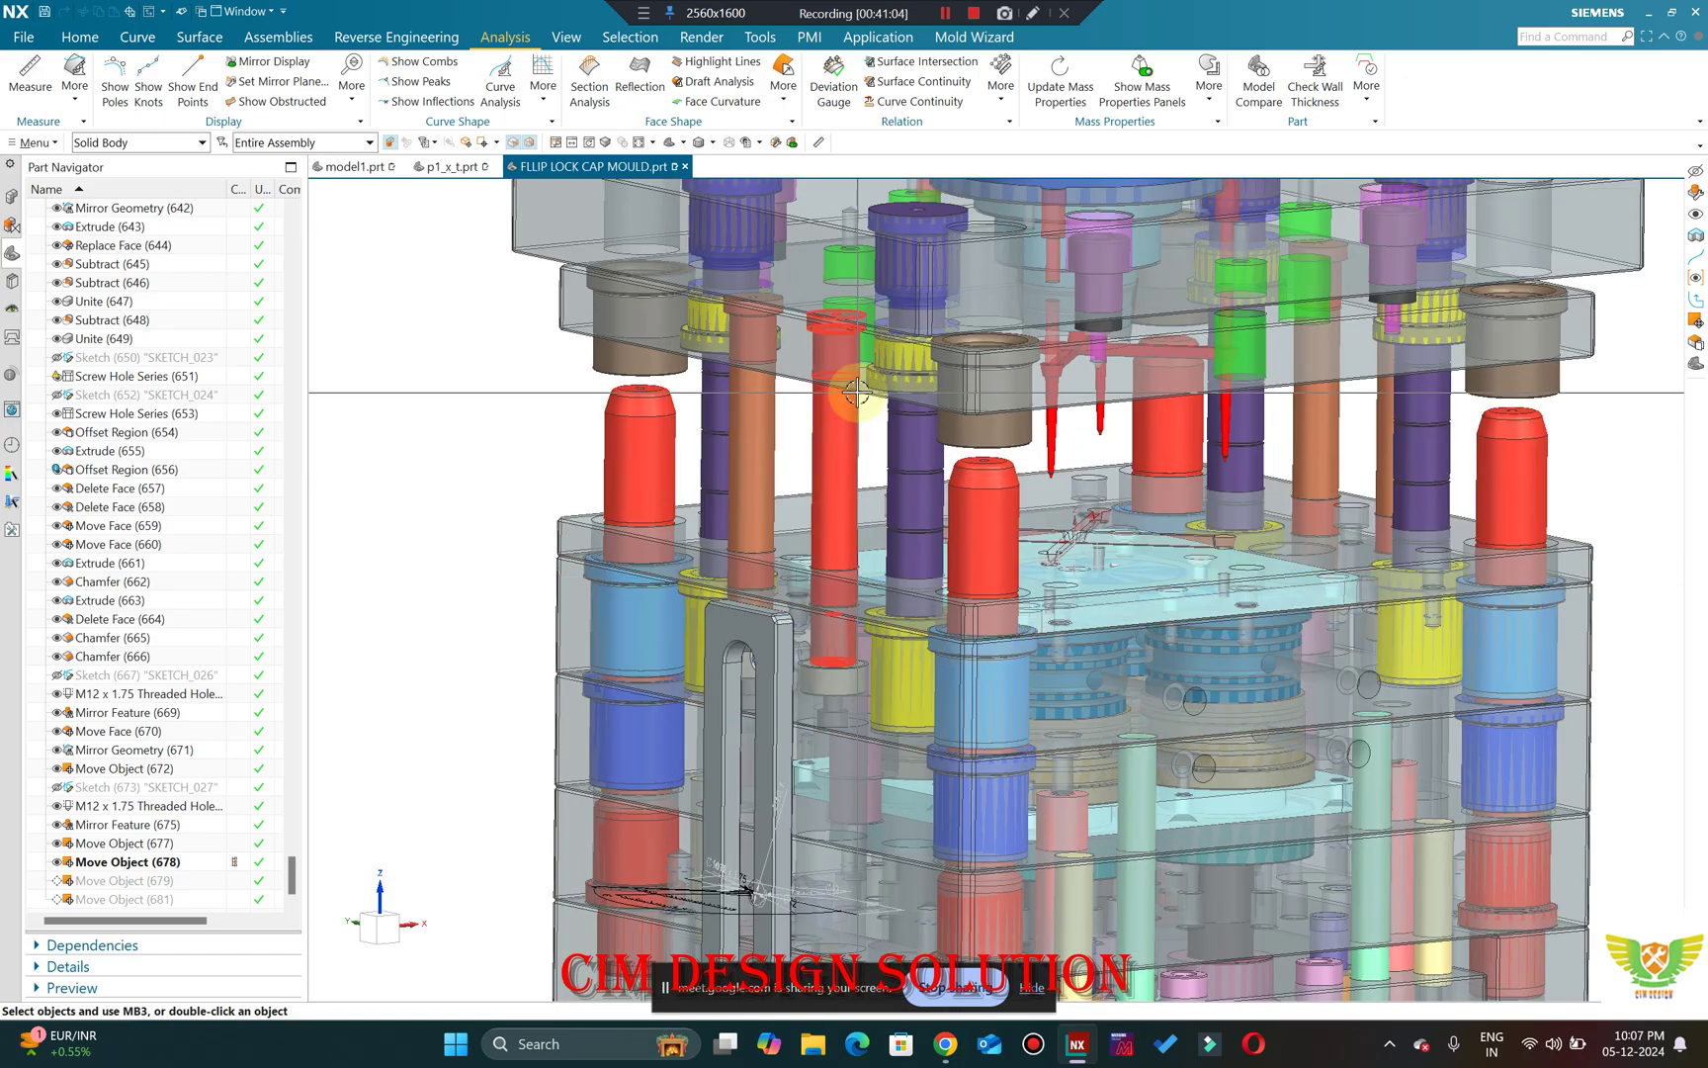
scroll(762, 454, "down", 1)
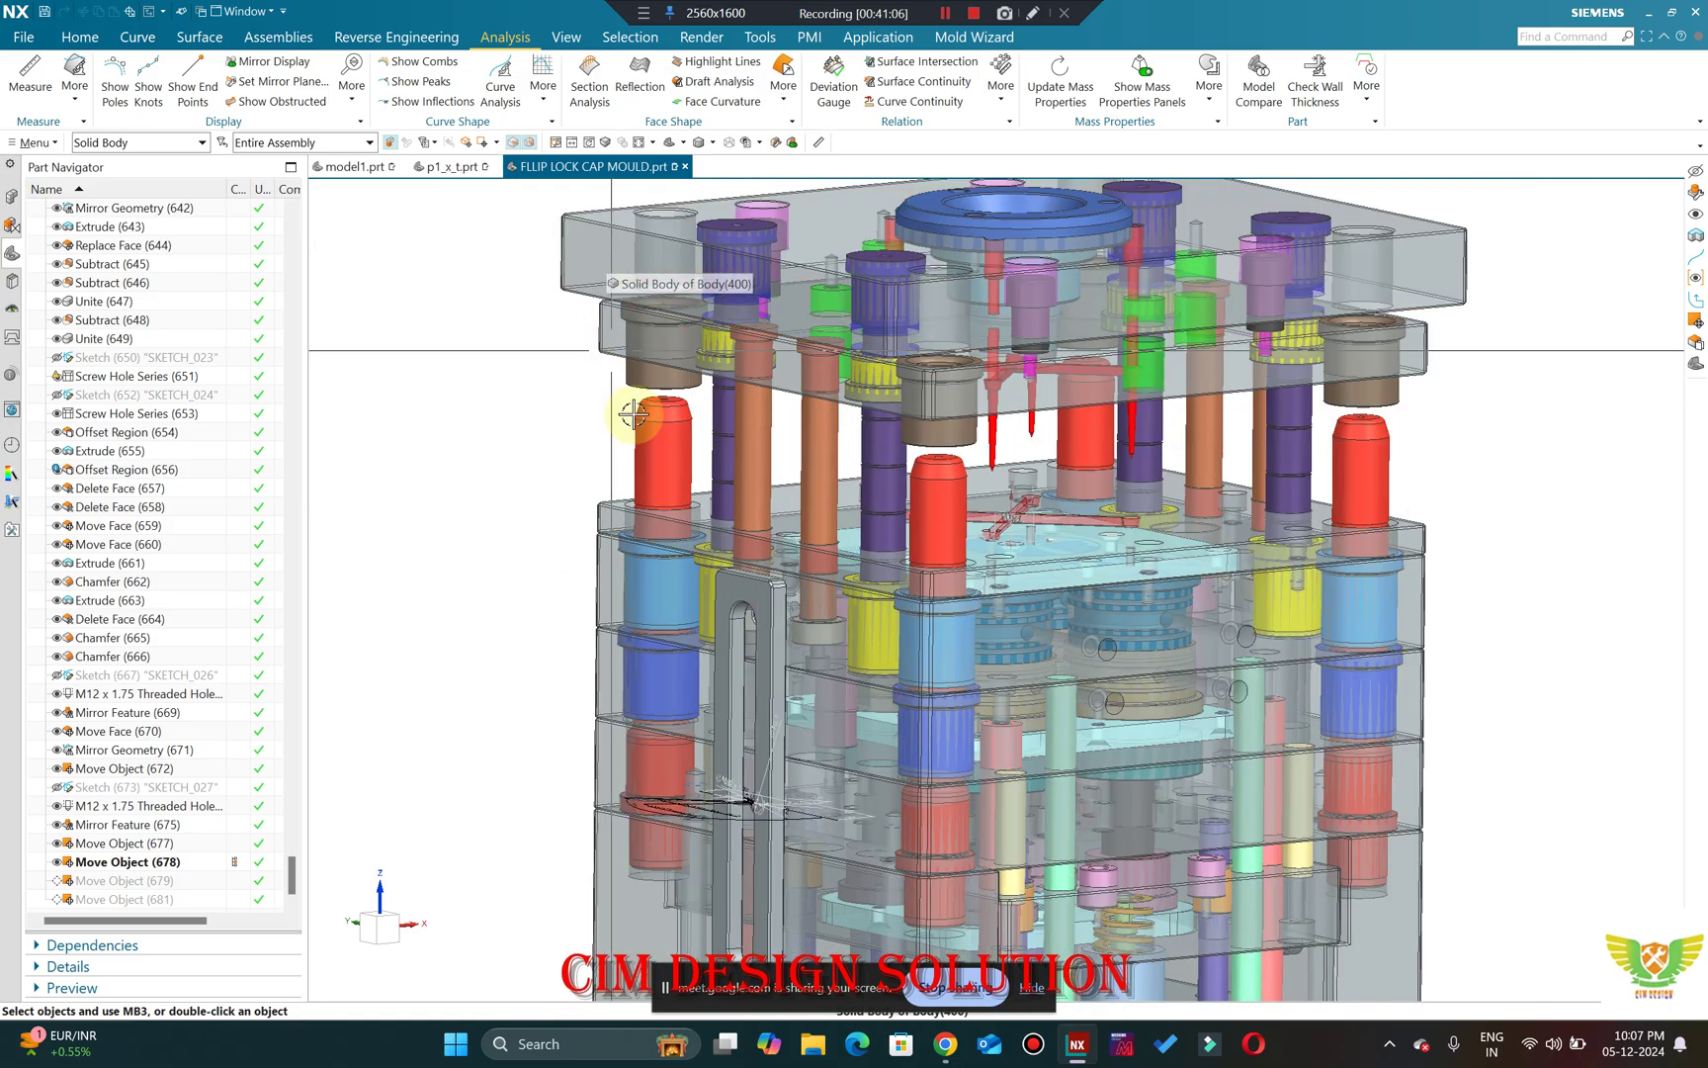
Make Move Object (679) the current feature to advance the mould to its next opening stage.
scroll(632, 395, "up", 1)
scroll(623, 296, "down", 2)
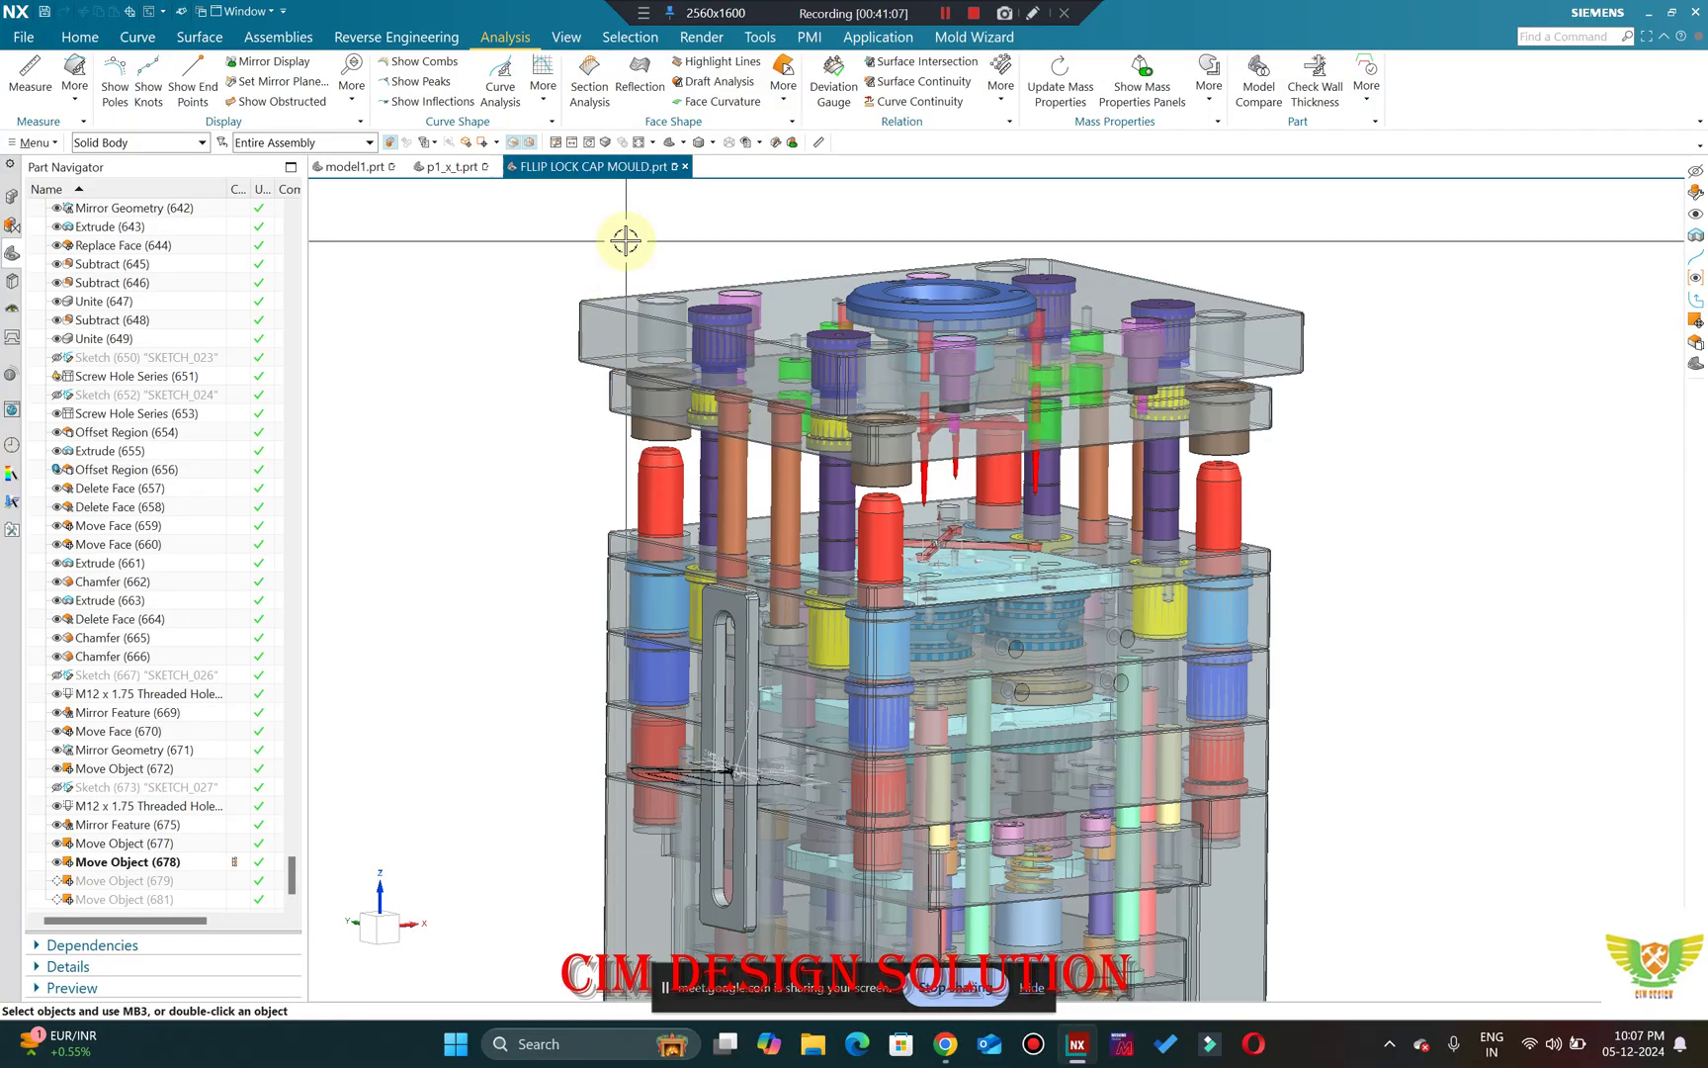
right_click(121, 882)
left_click(211, 729)
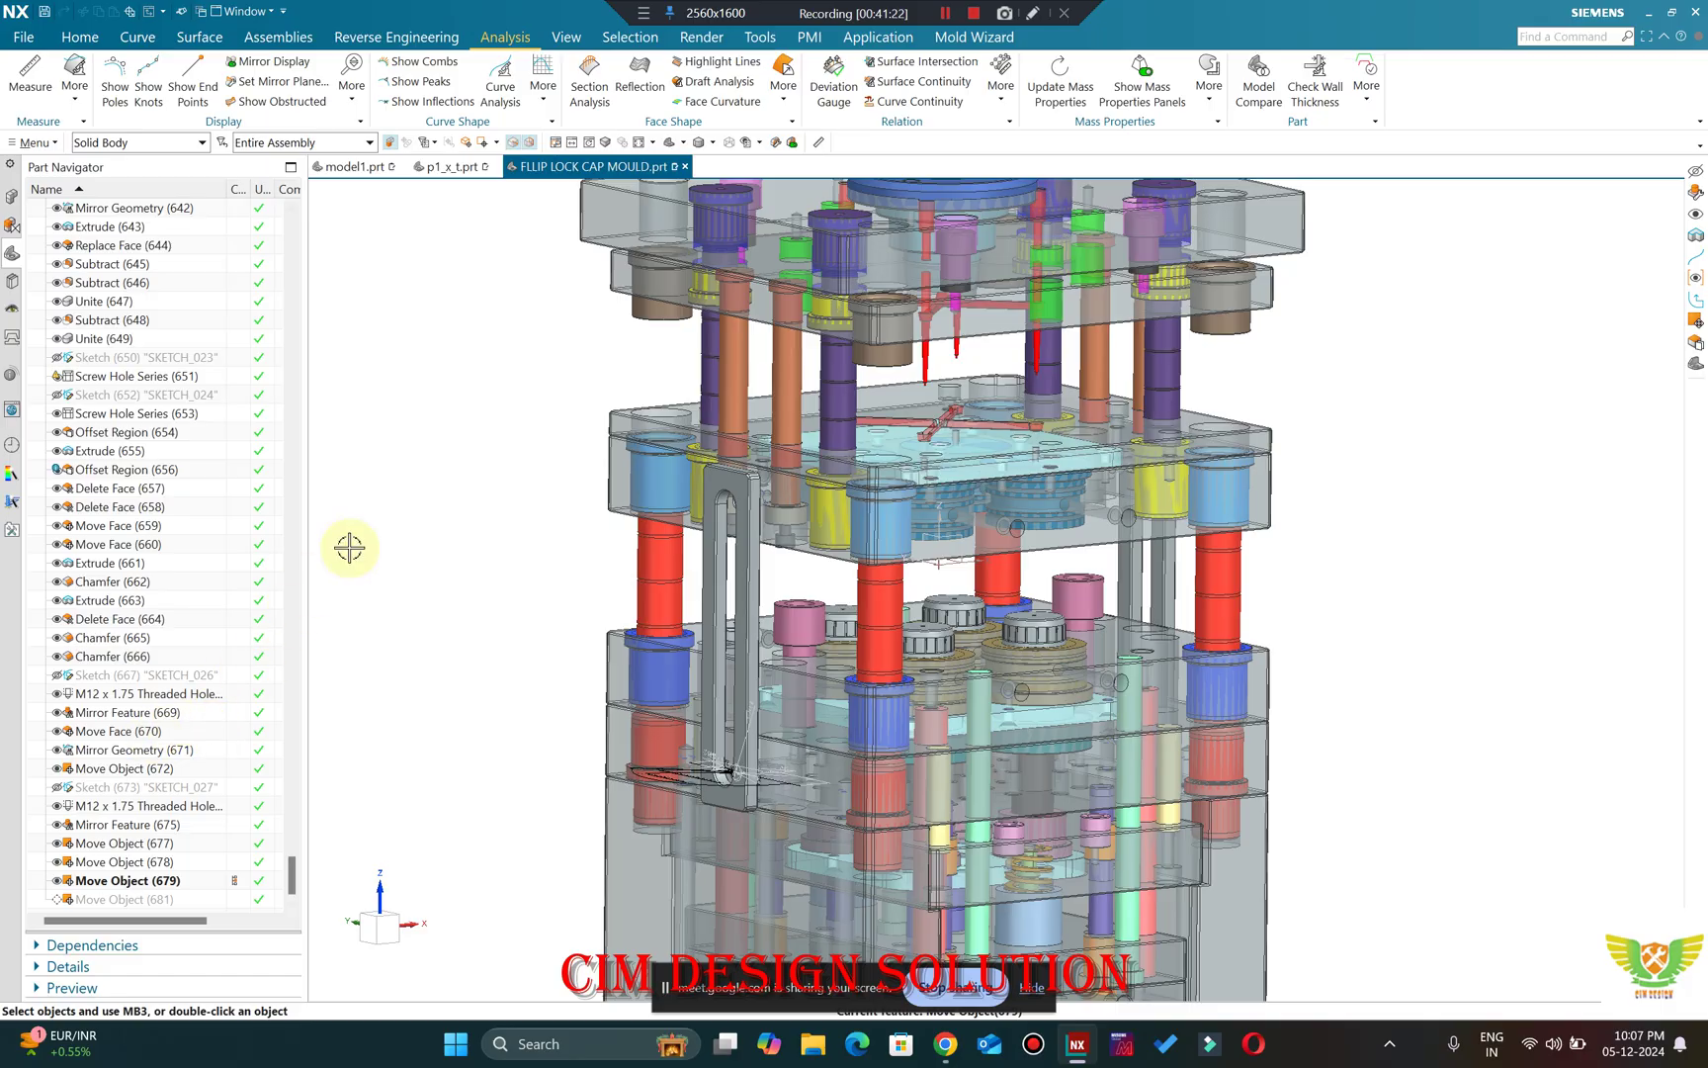
Examine the gap between the top two plates, the red runner and the guide pillars from angled and front views.
middle_click_drag(400, 495, 625, 510)
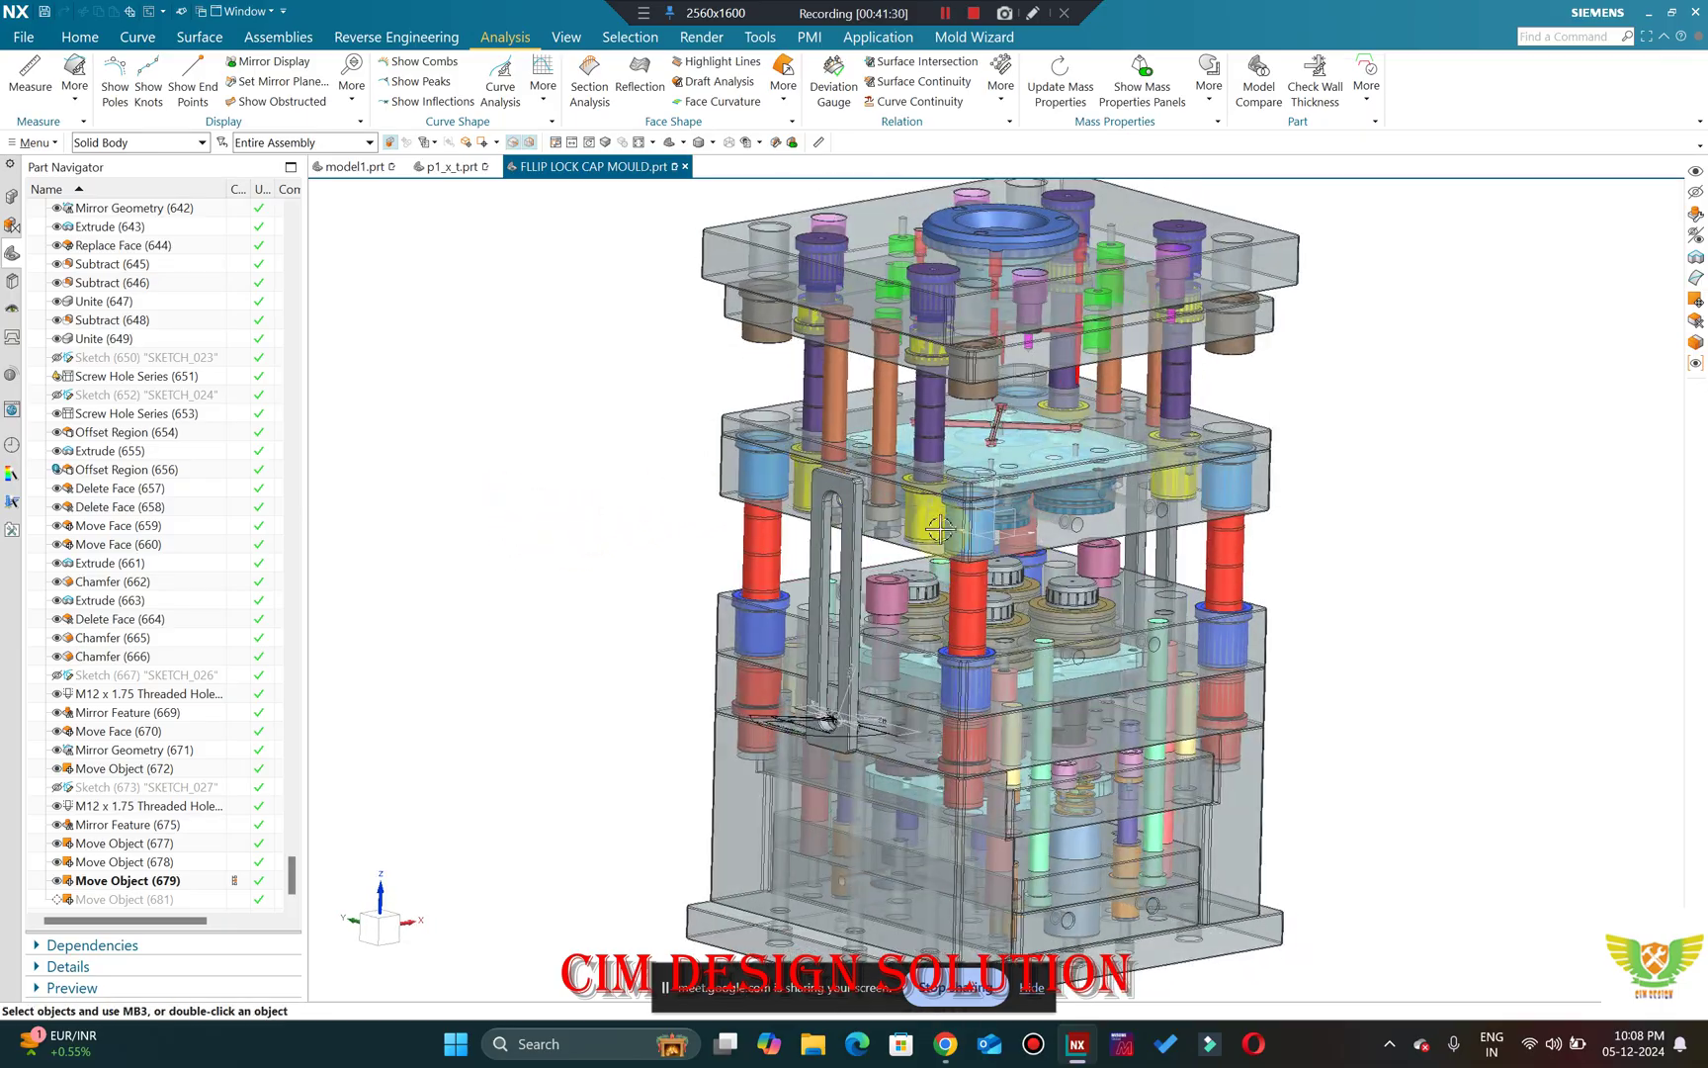
scroll(968, 563, "up", 3)
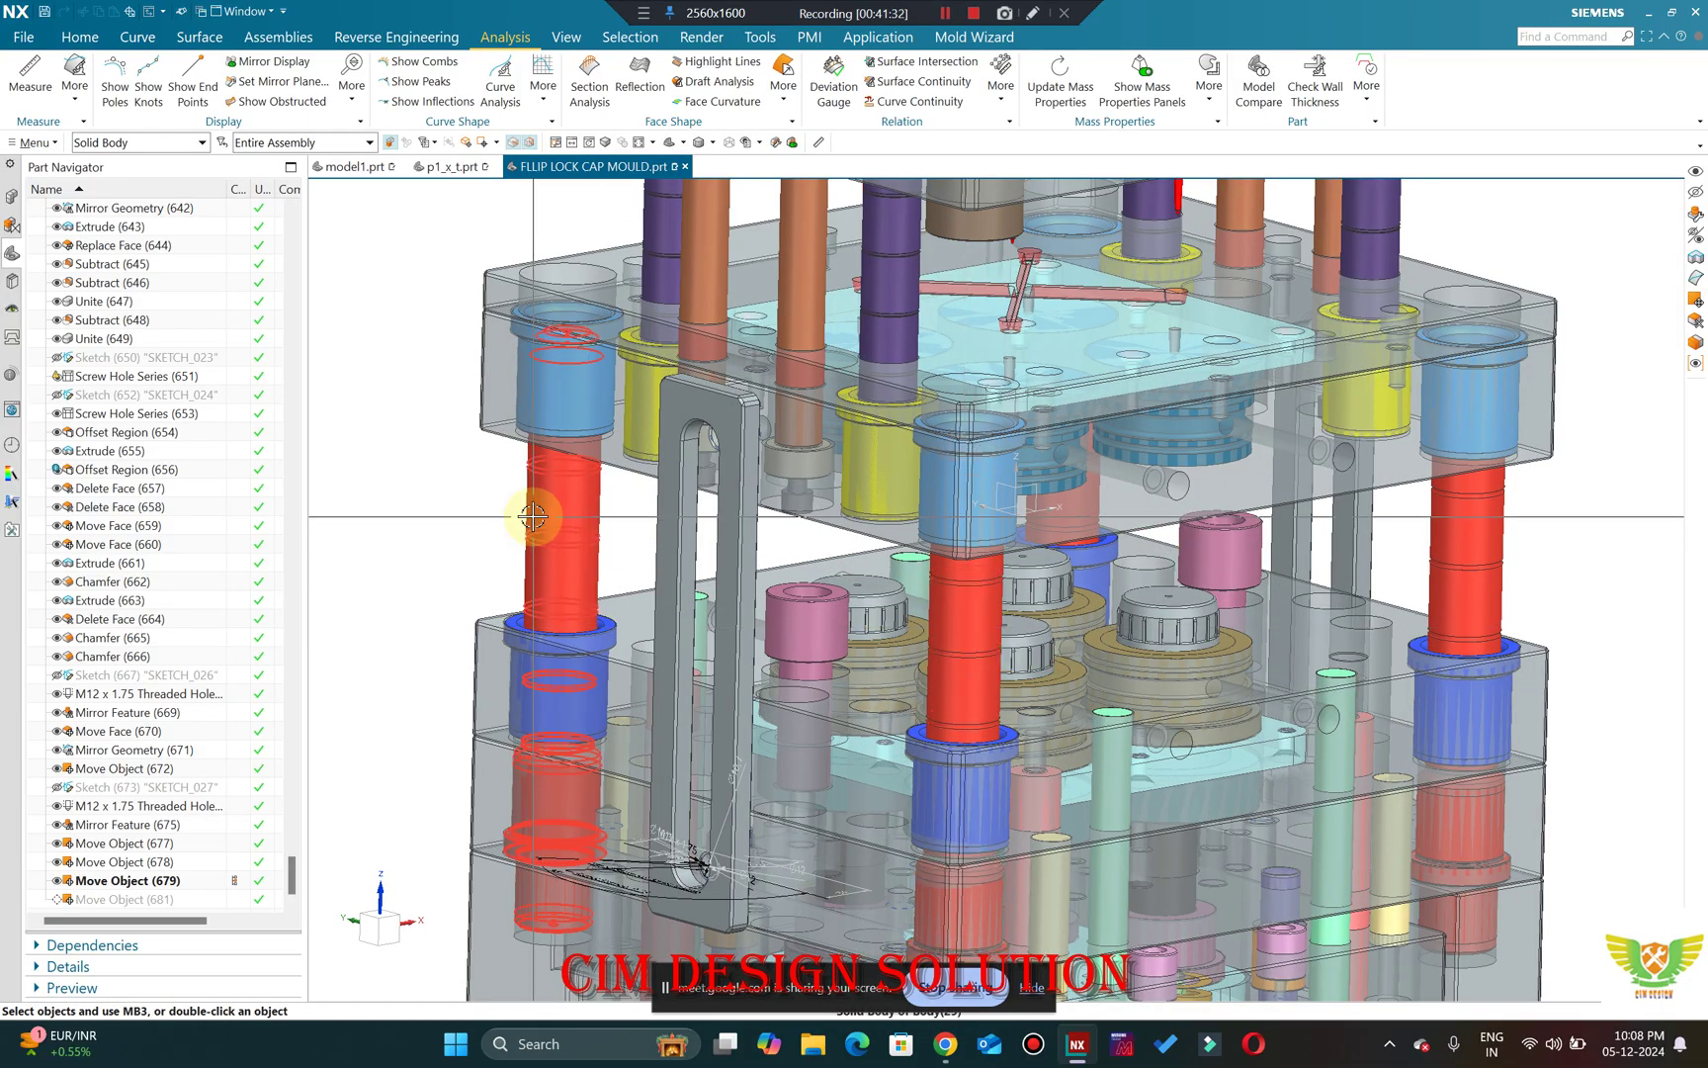
scroll(589, 516, "down", 2)
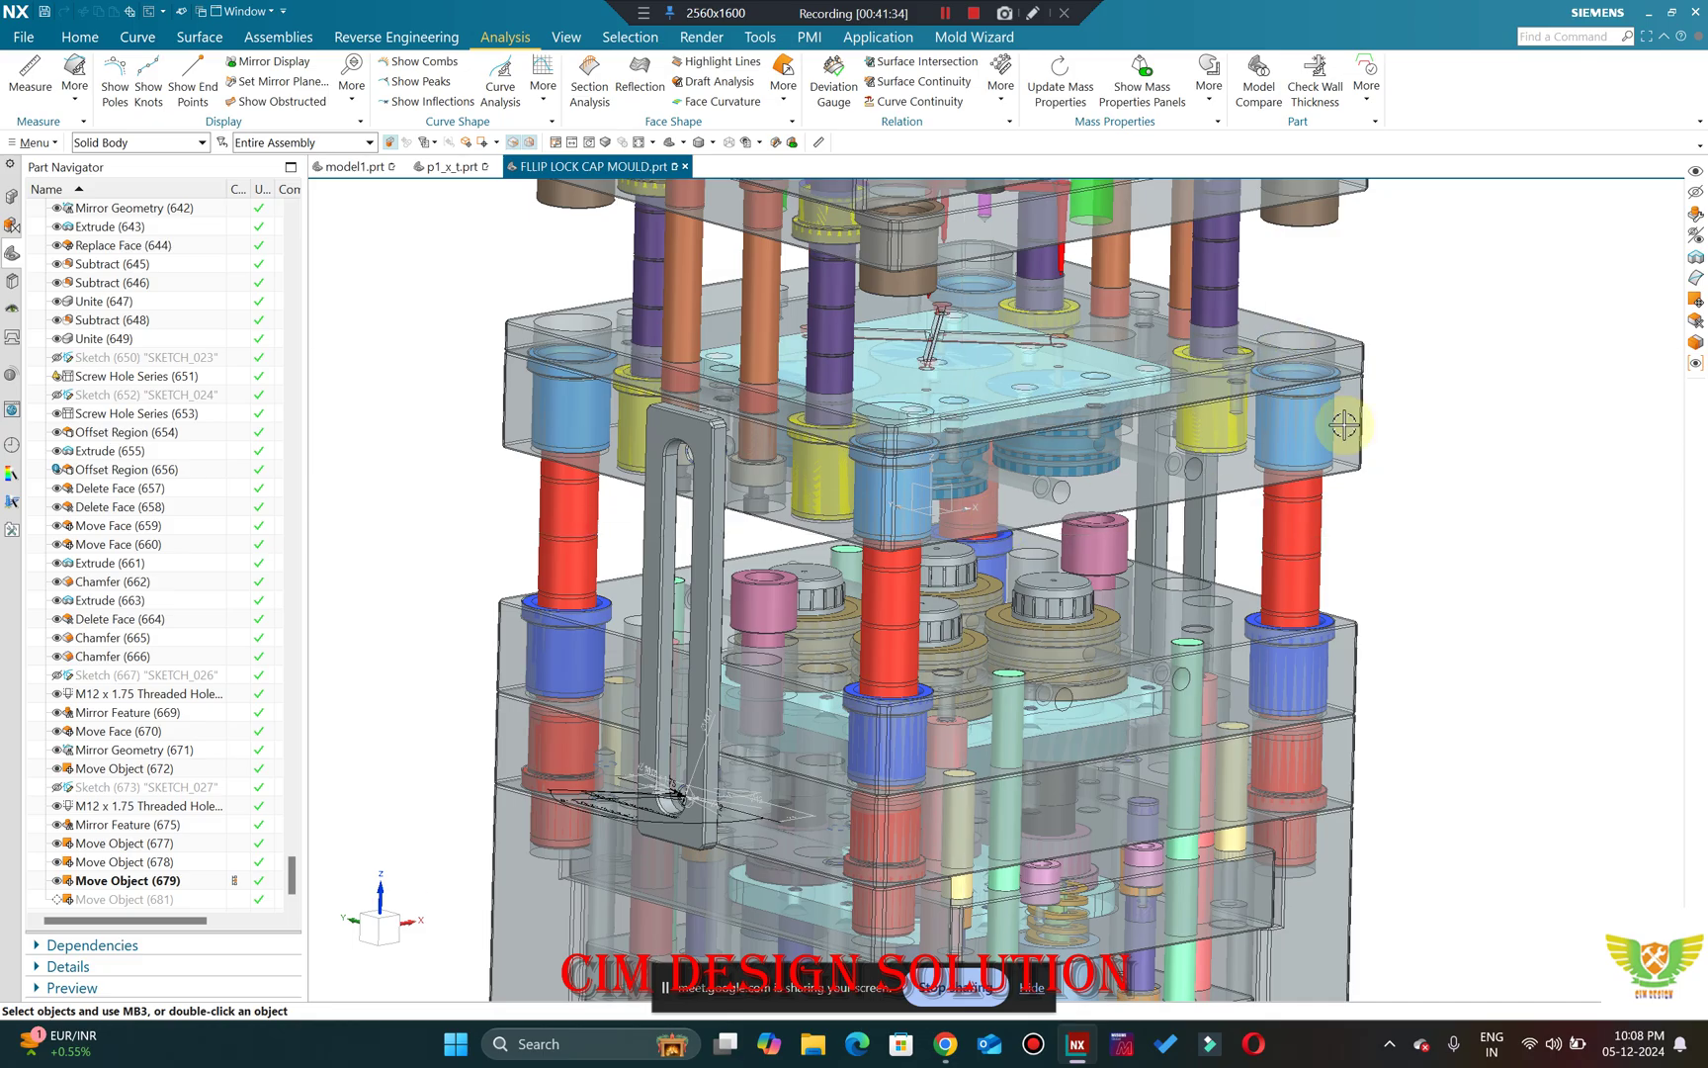
middle_click_drag(1344, 424, 560, 442)
scroll(809, 326, "up", 5)
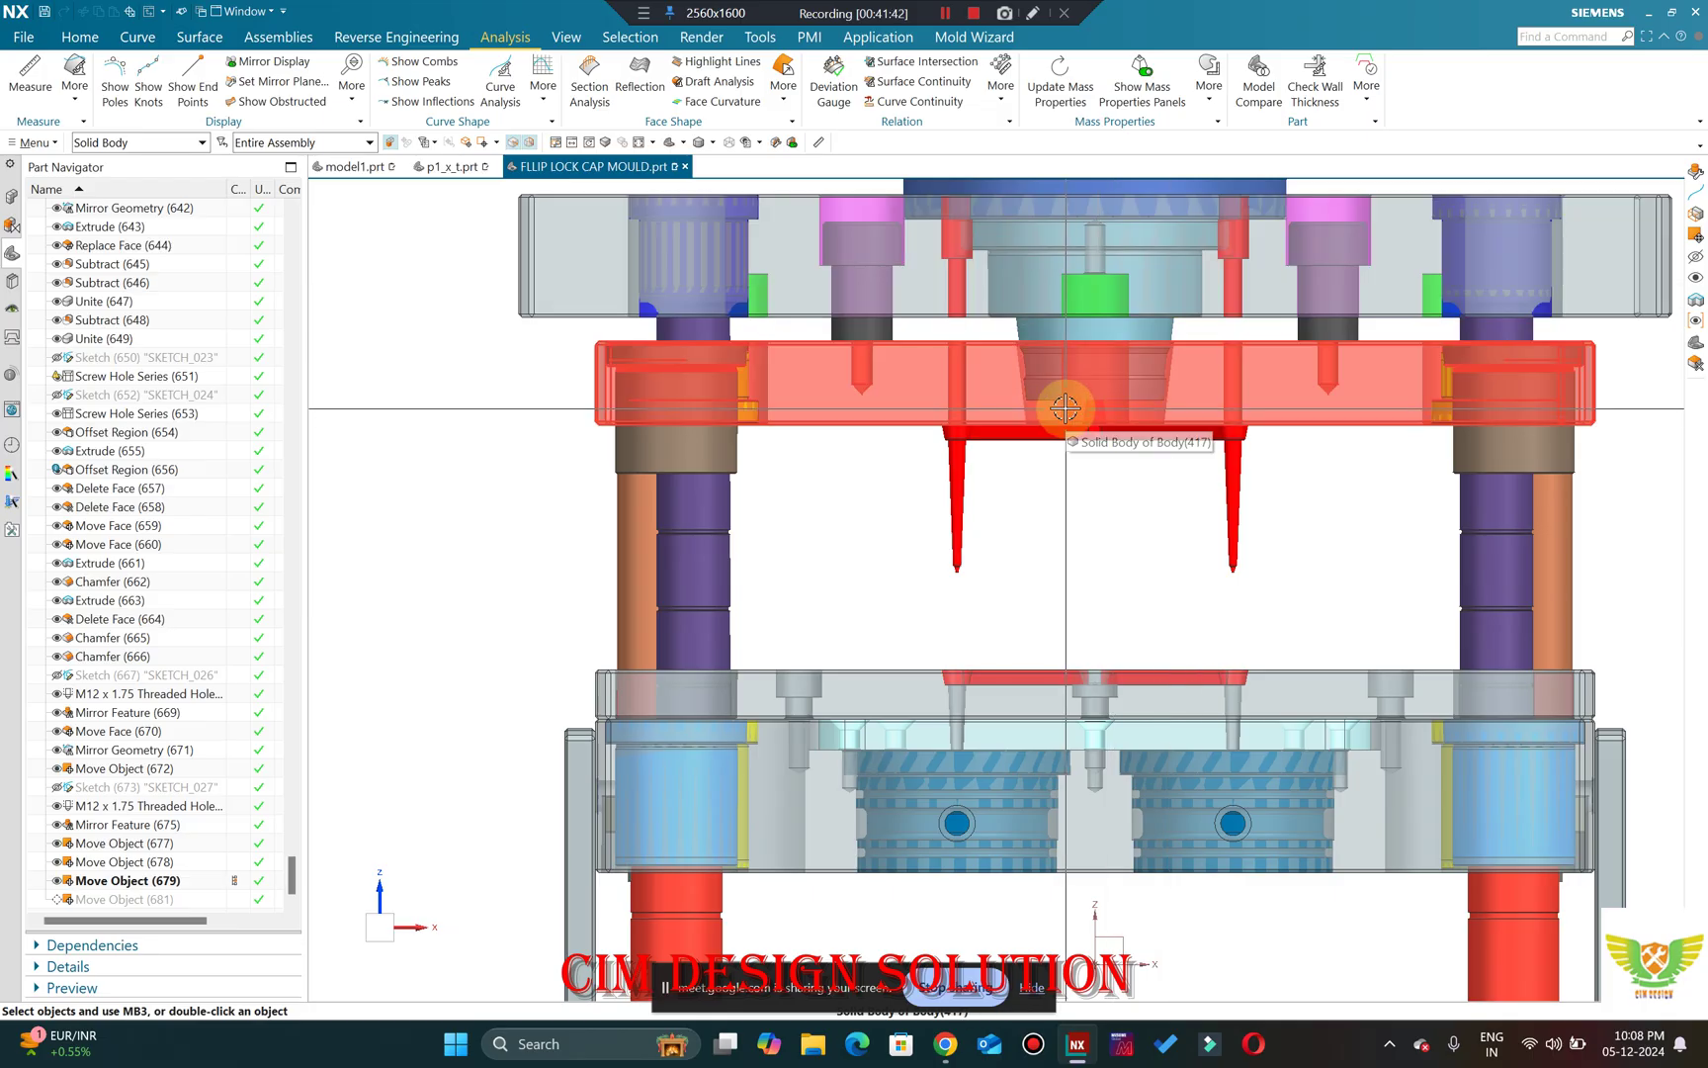
scroll(1053, 374, "up", 2)
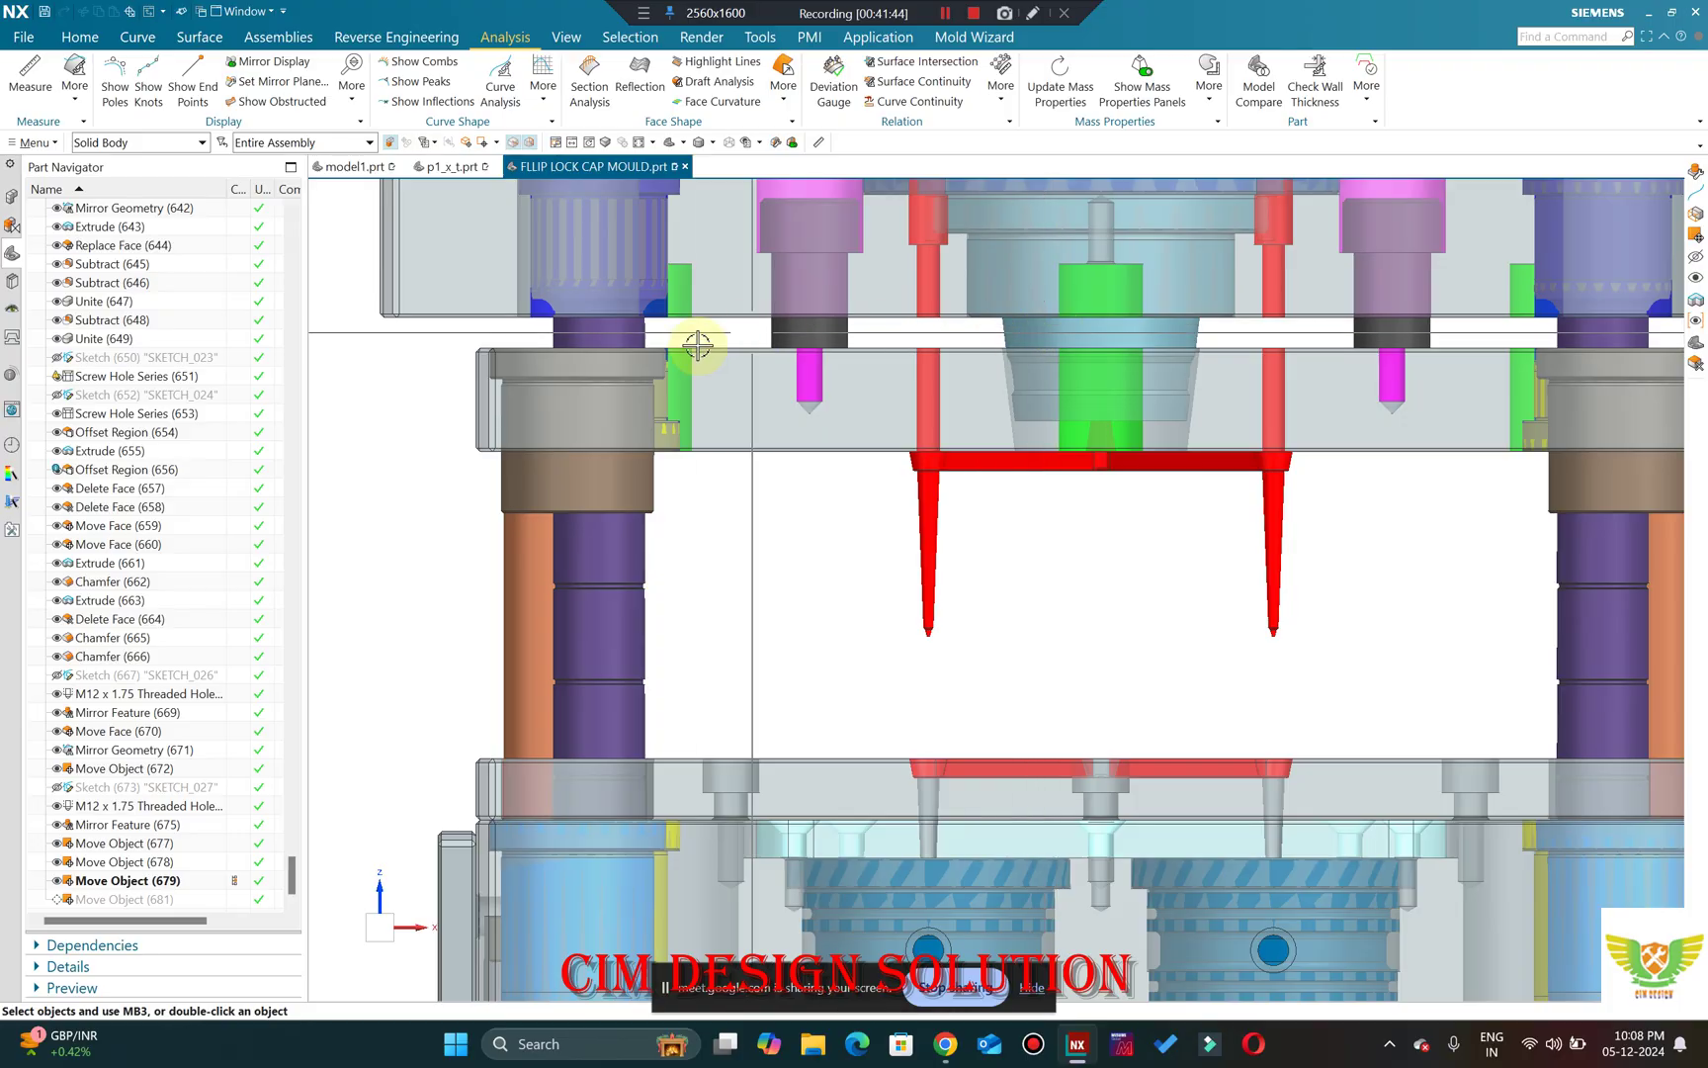
scroll(721, 302, "down", 3)
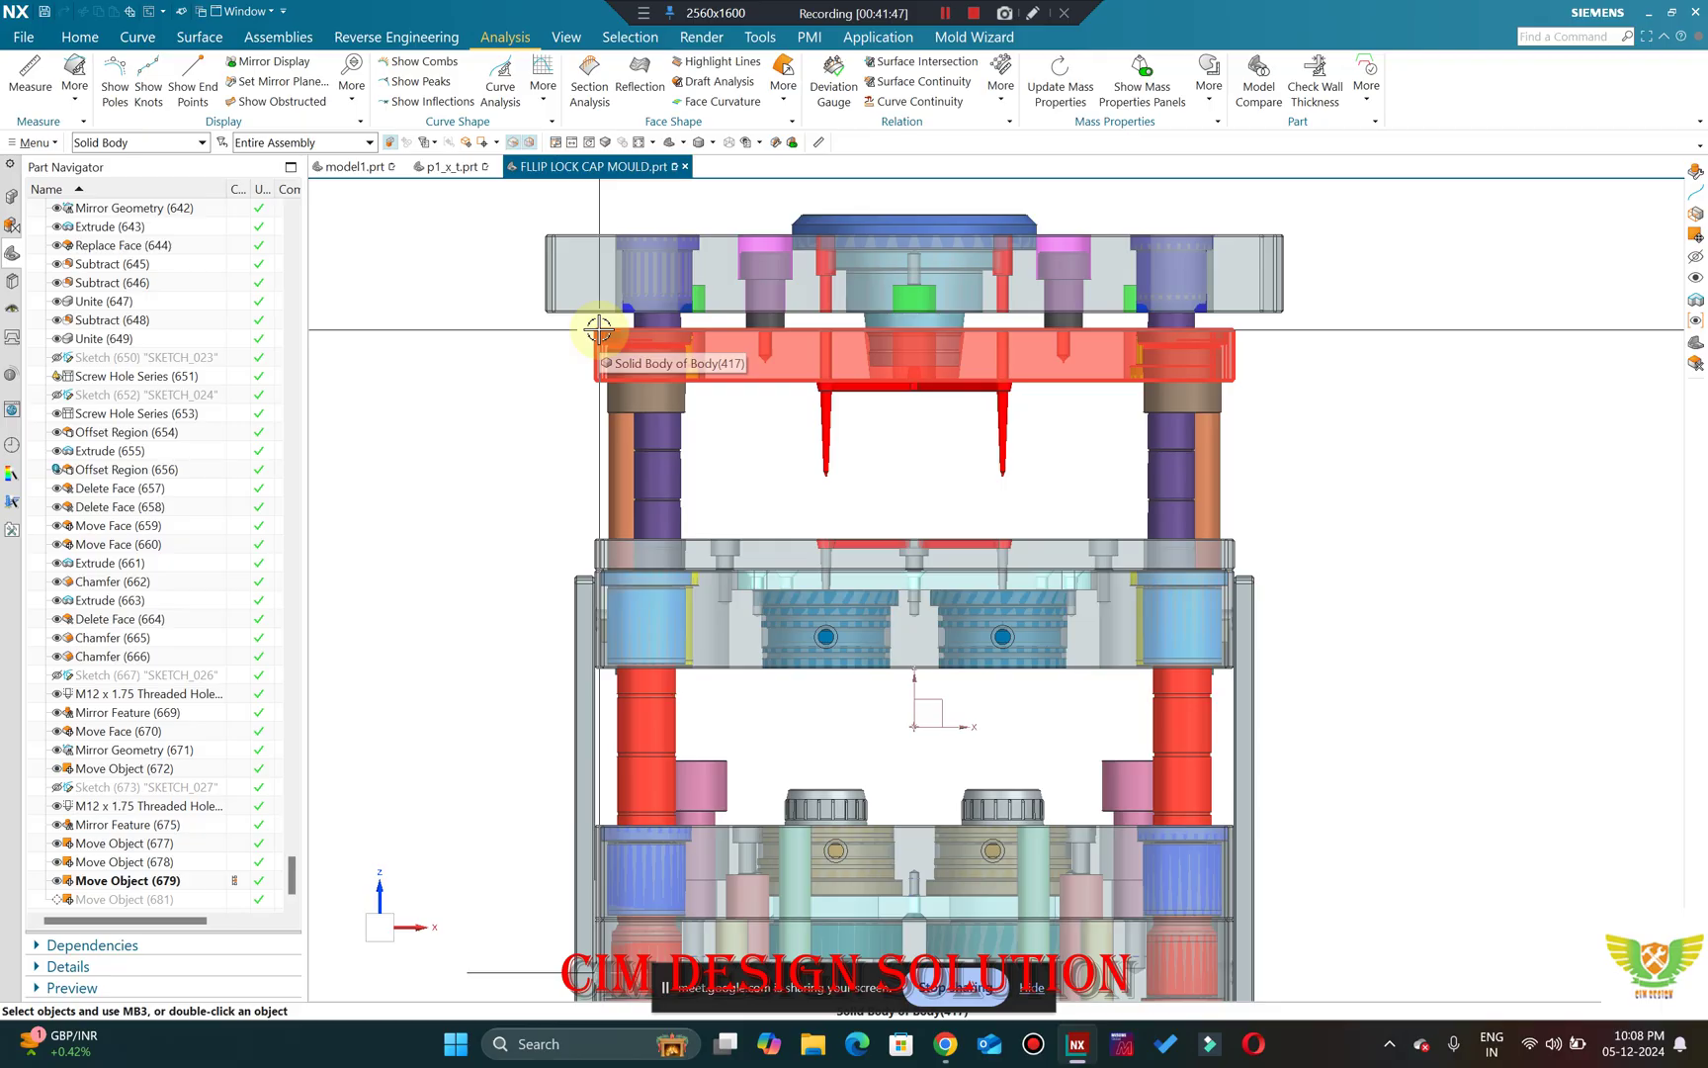
scroll(581, 407, "down", 2)
middle_click_drag(690, 458, 499, 443)
scroll(650, 339, "up", 4)
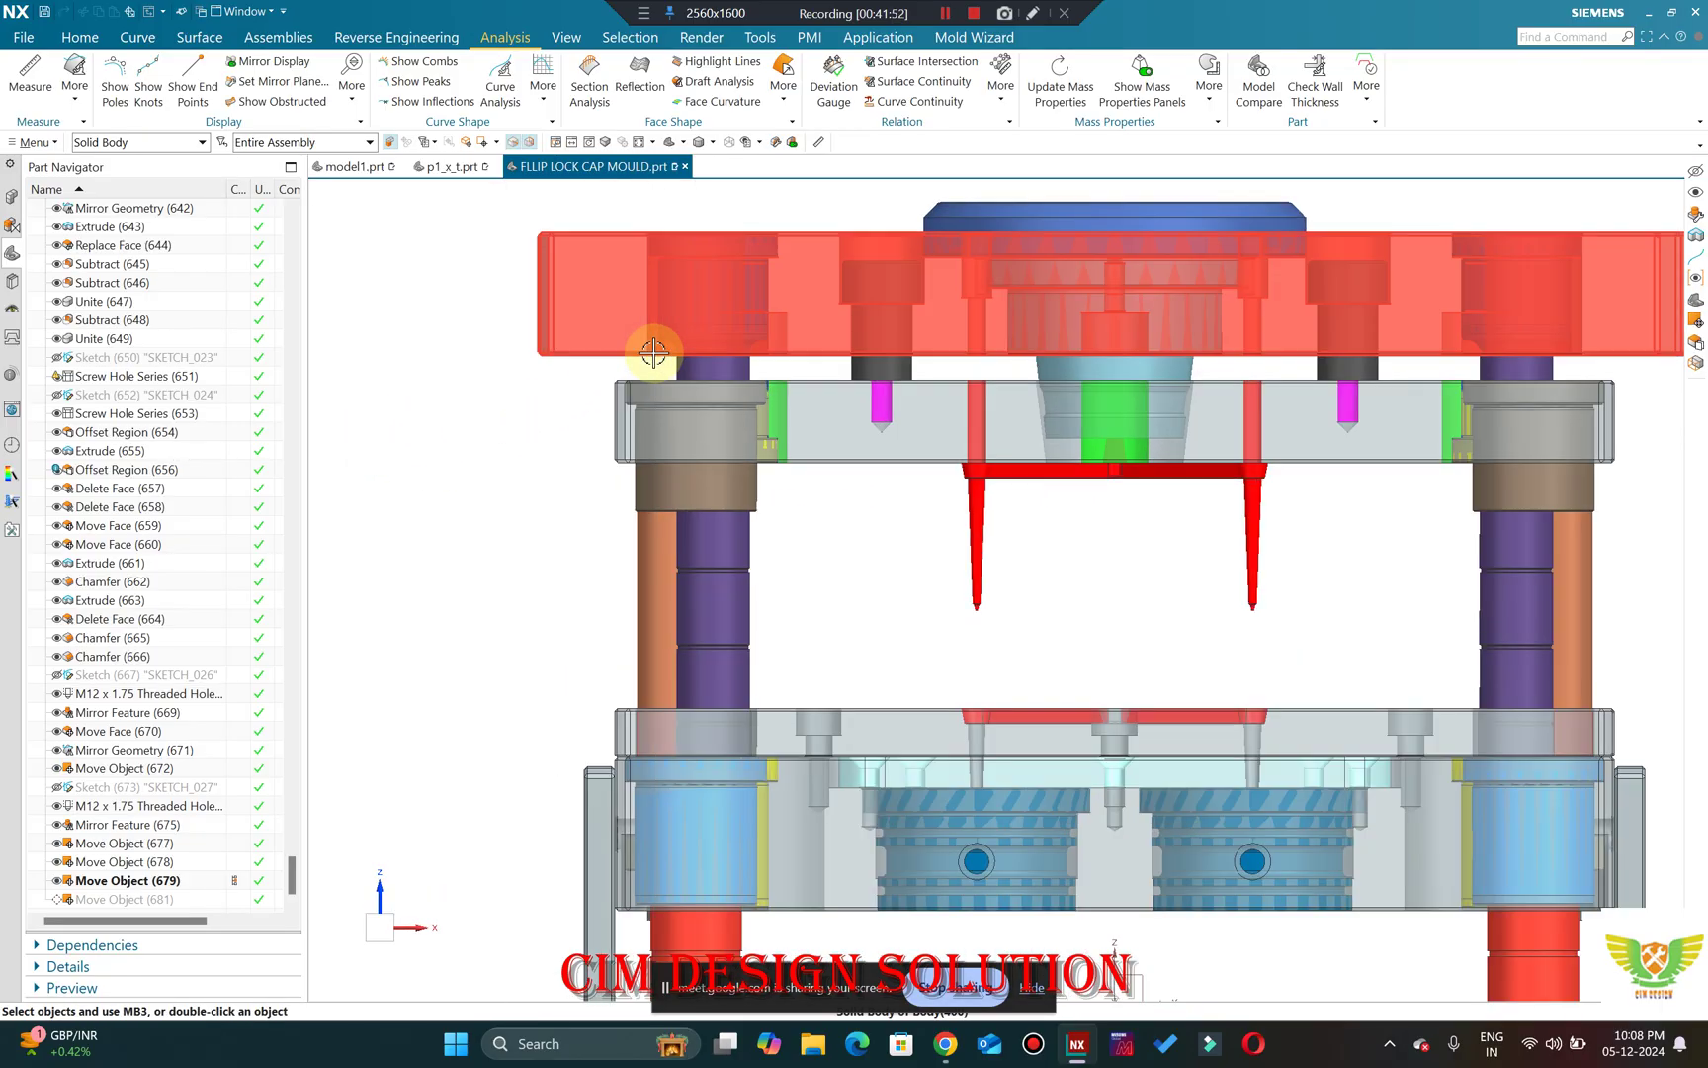
scroll(666, 429, "down", 5)
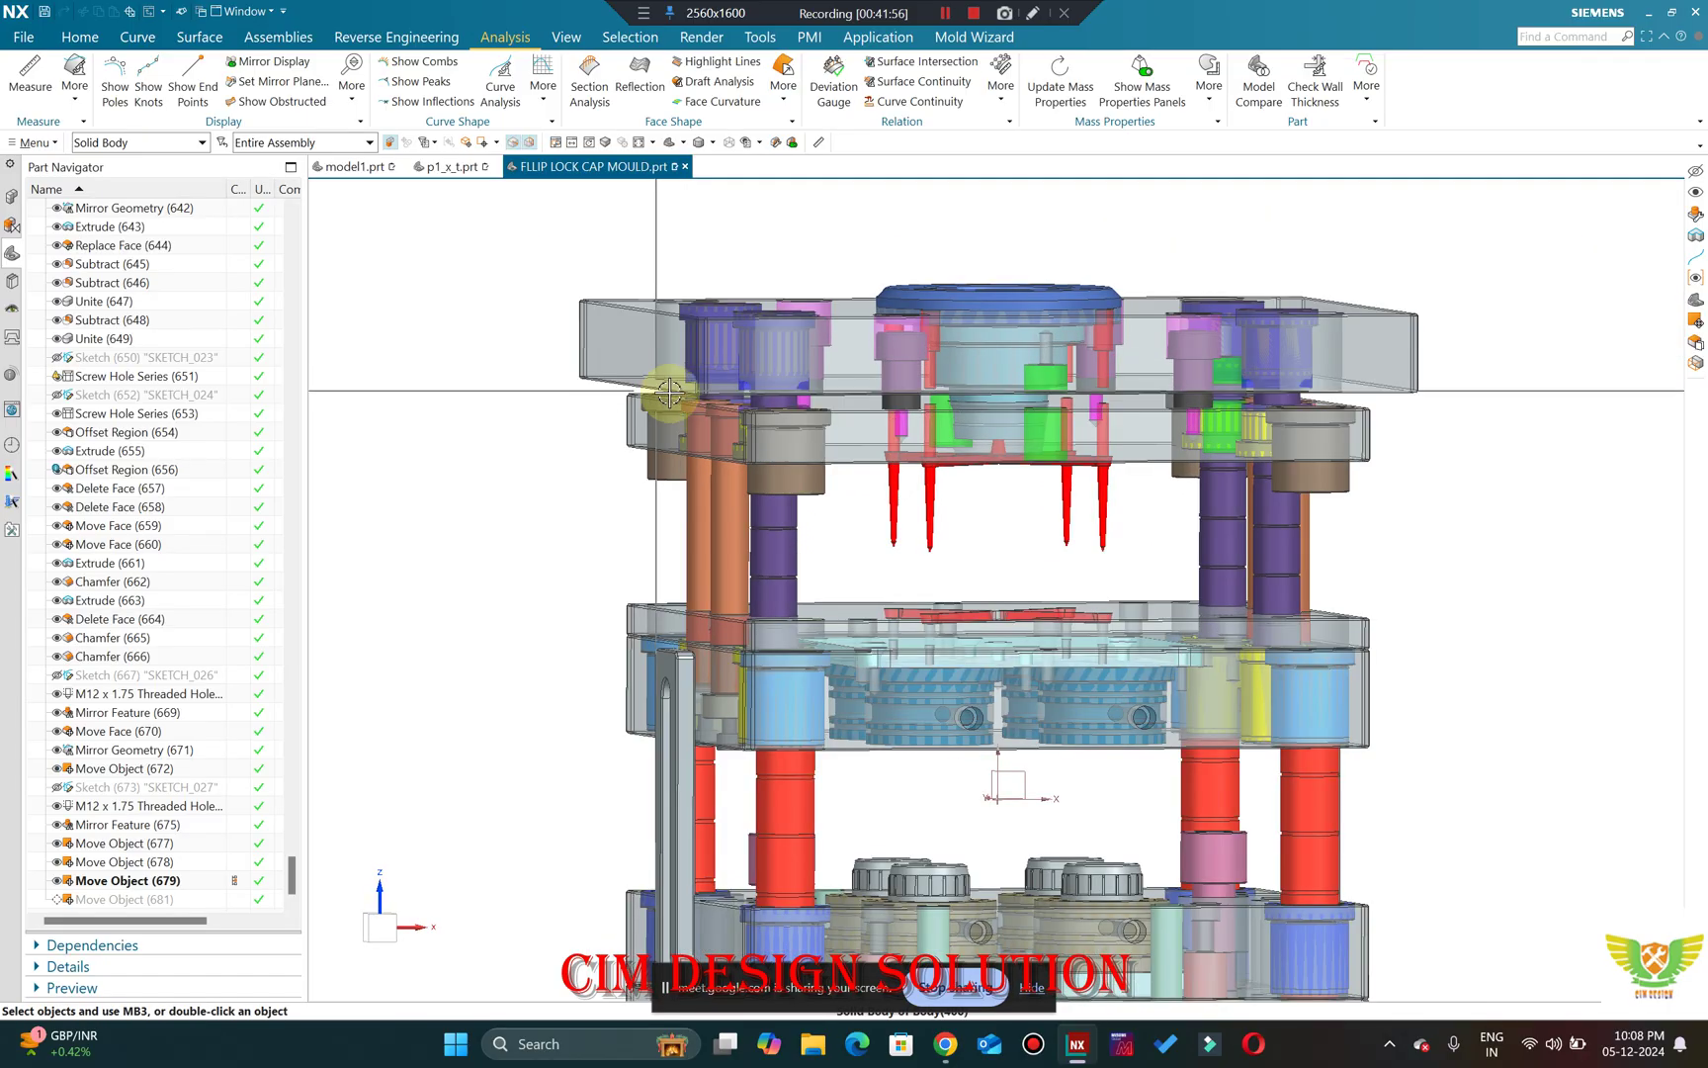
Examine the slotted side strap, its lower M12 screw position and the opened plates it links, up close and across the whole mould.
middle_click_drag(727, 394, 756, 591, "shift")
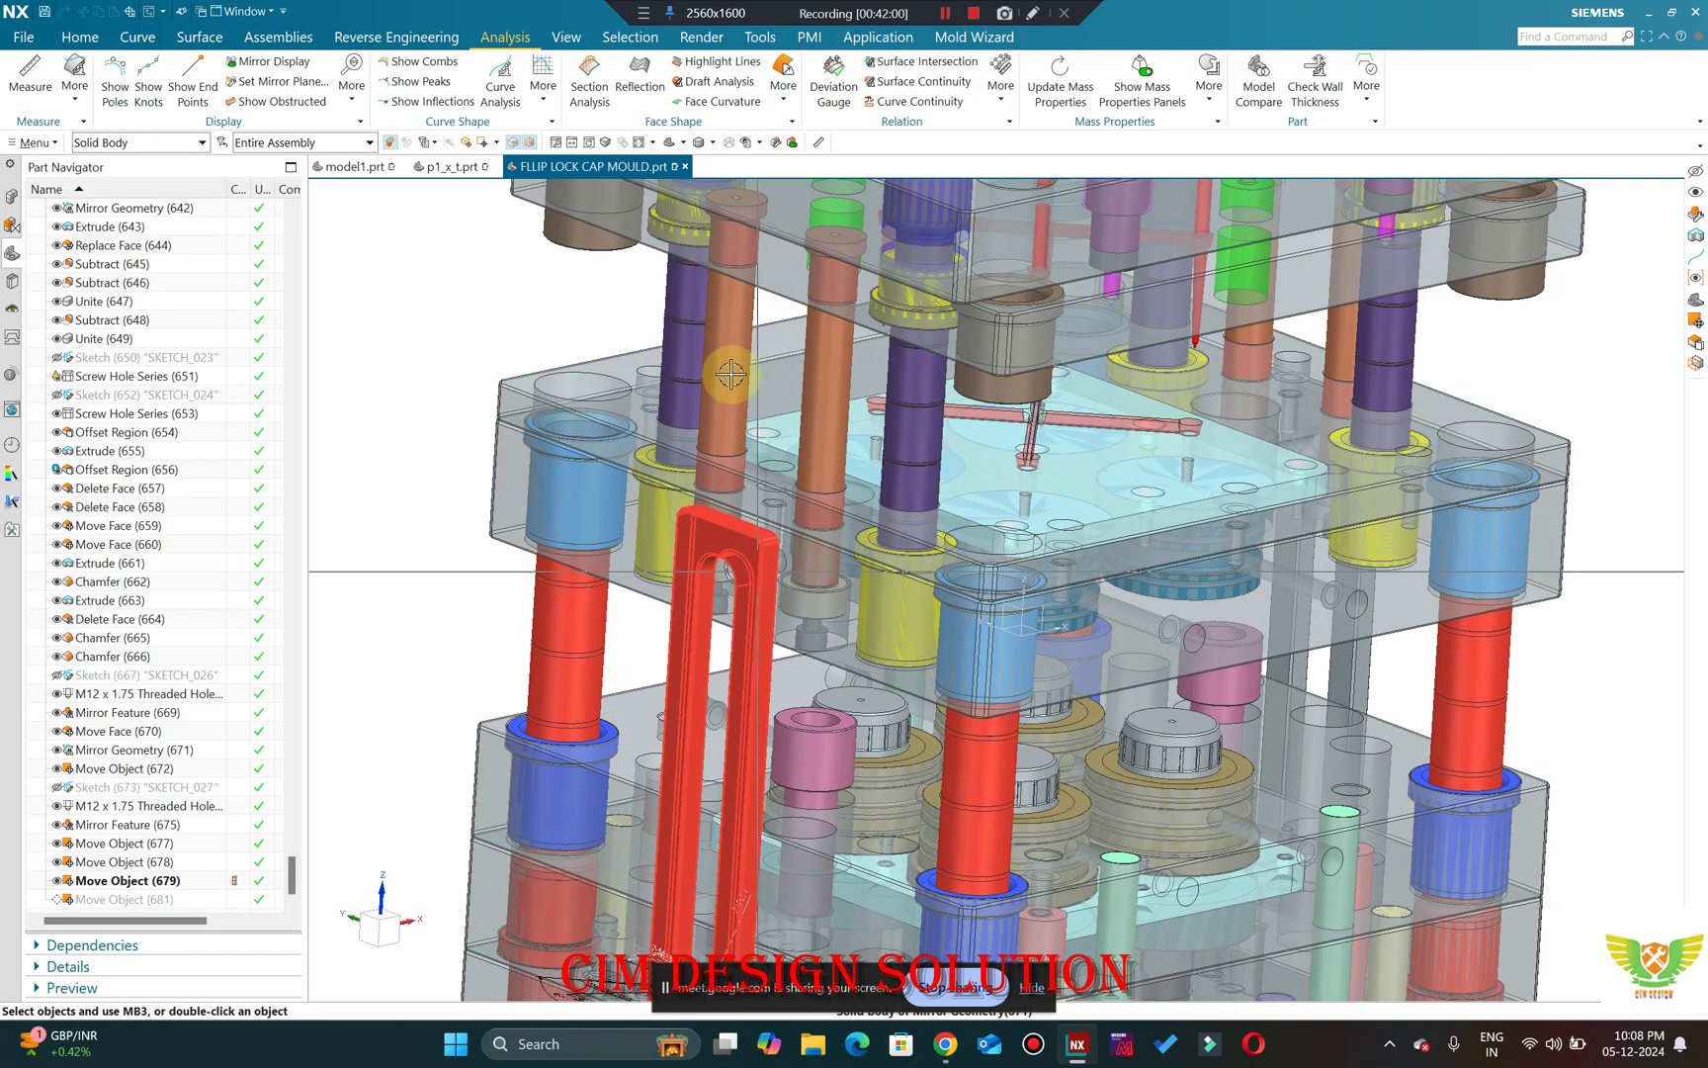
middle_click_drag(731, 374, 560, 510)
scroll(697, 652, "down", 10)
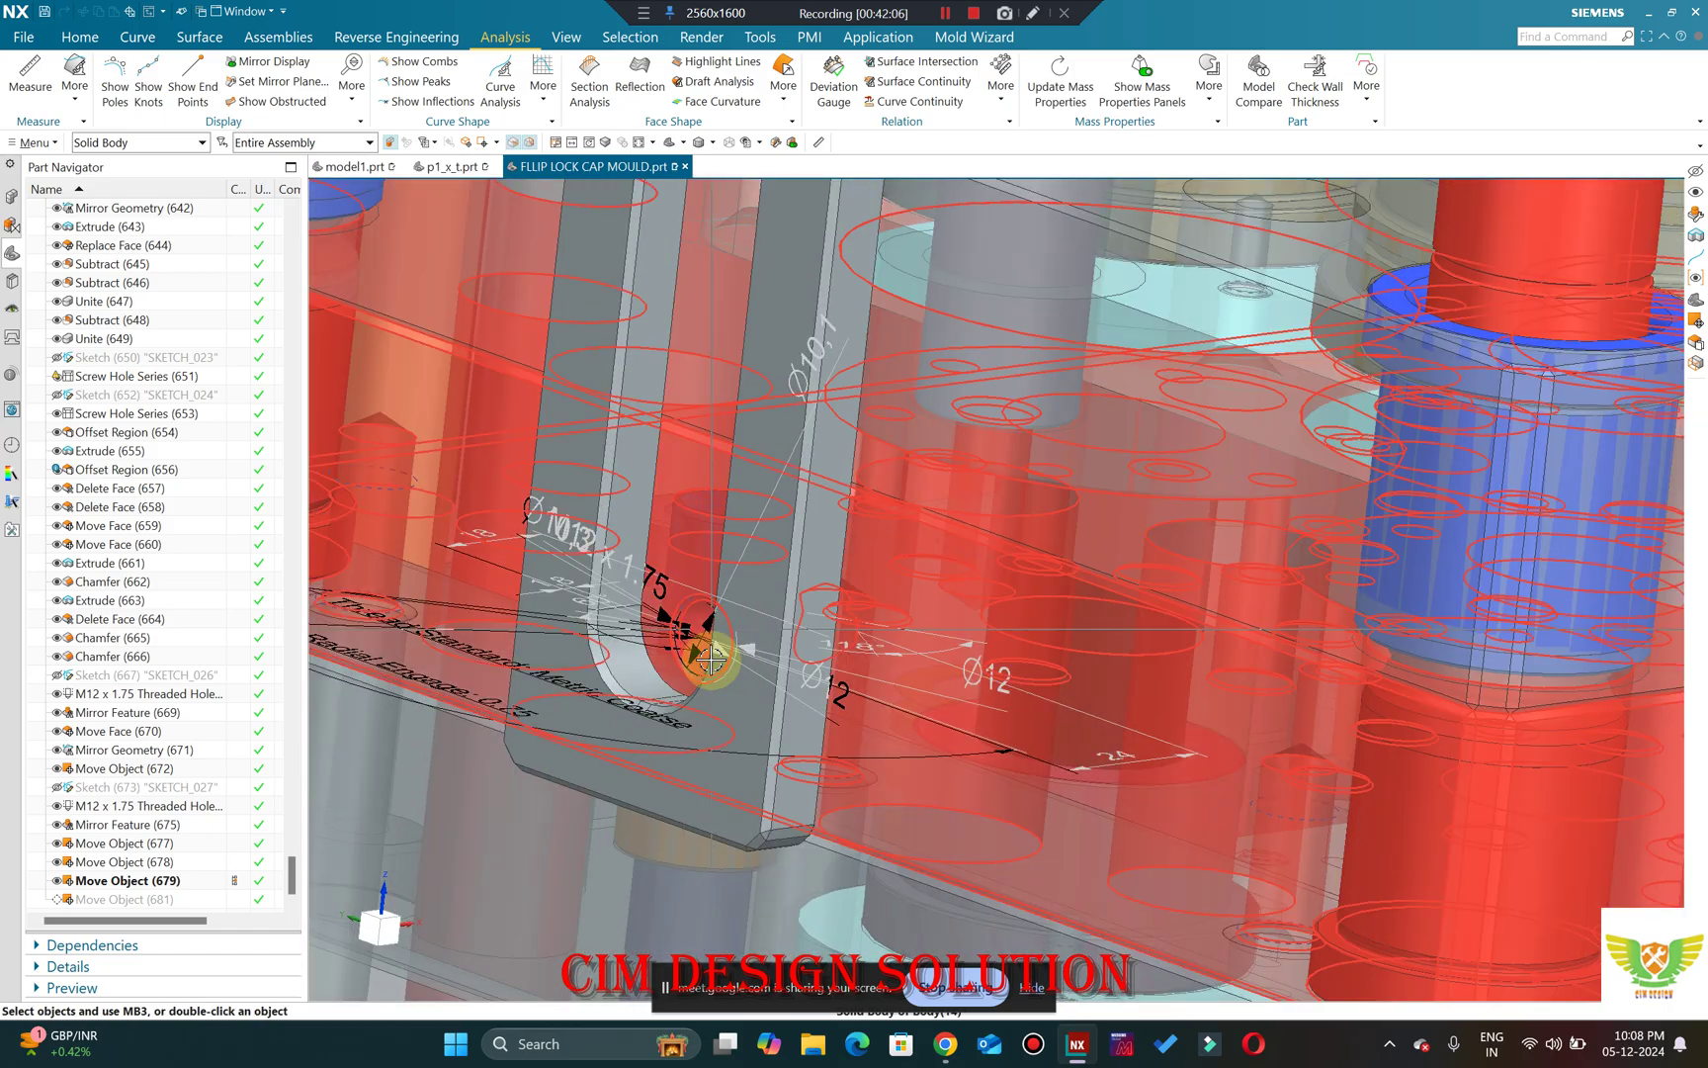
key("ctrl+alt+f")
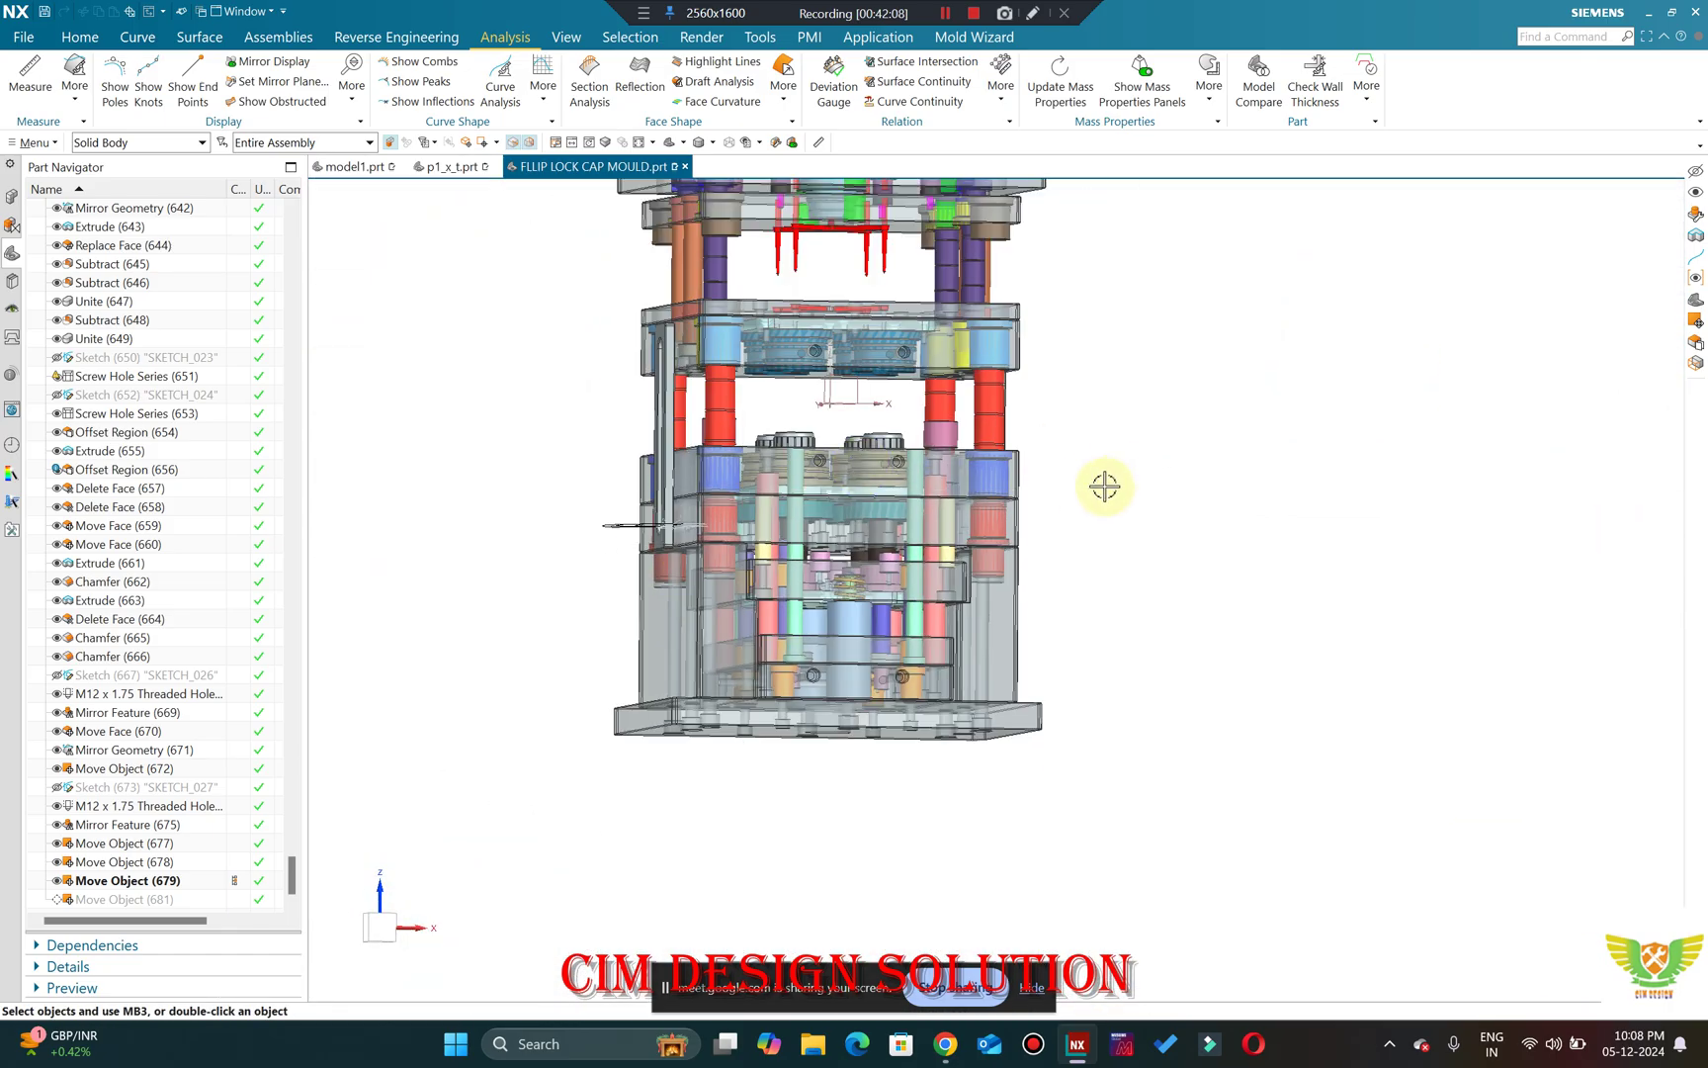
middle_click_drag(1102, 484, 1306, 466)
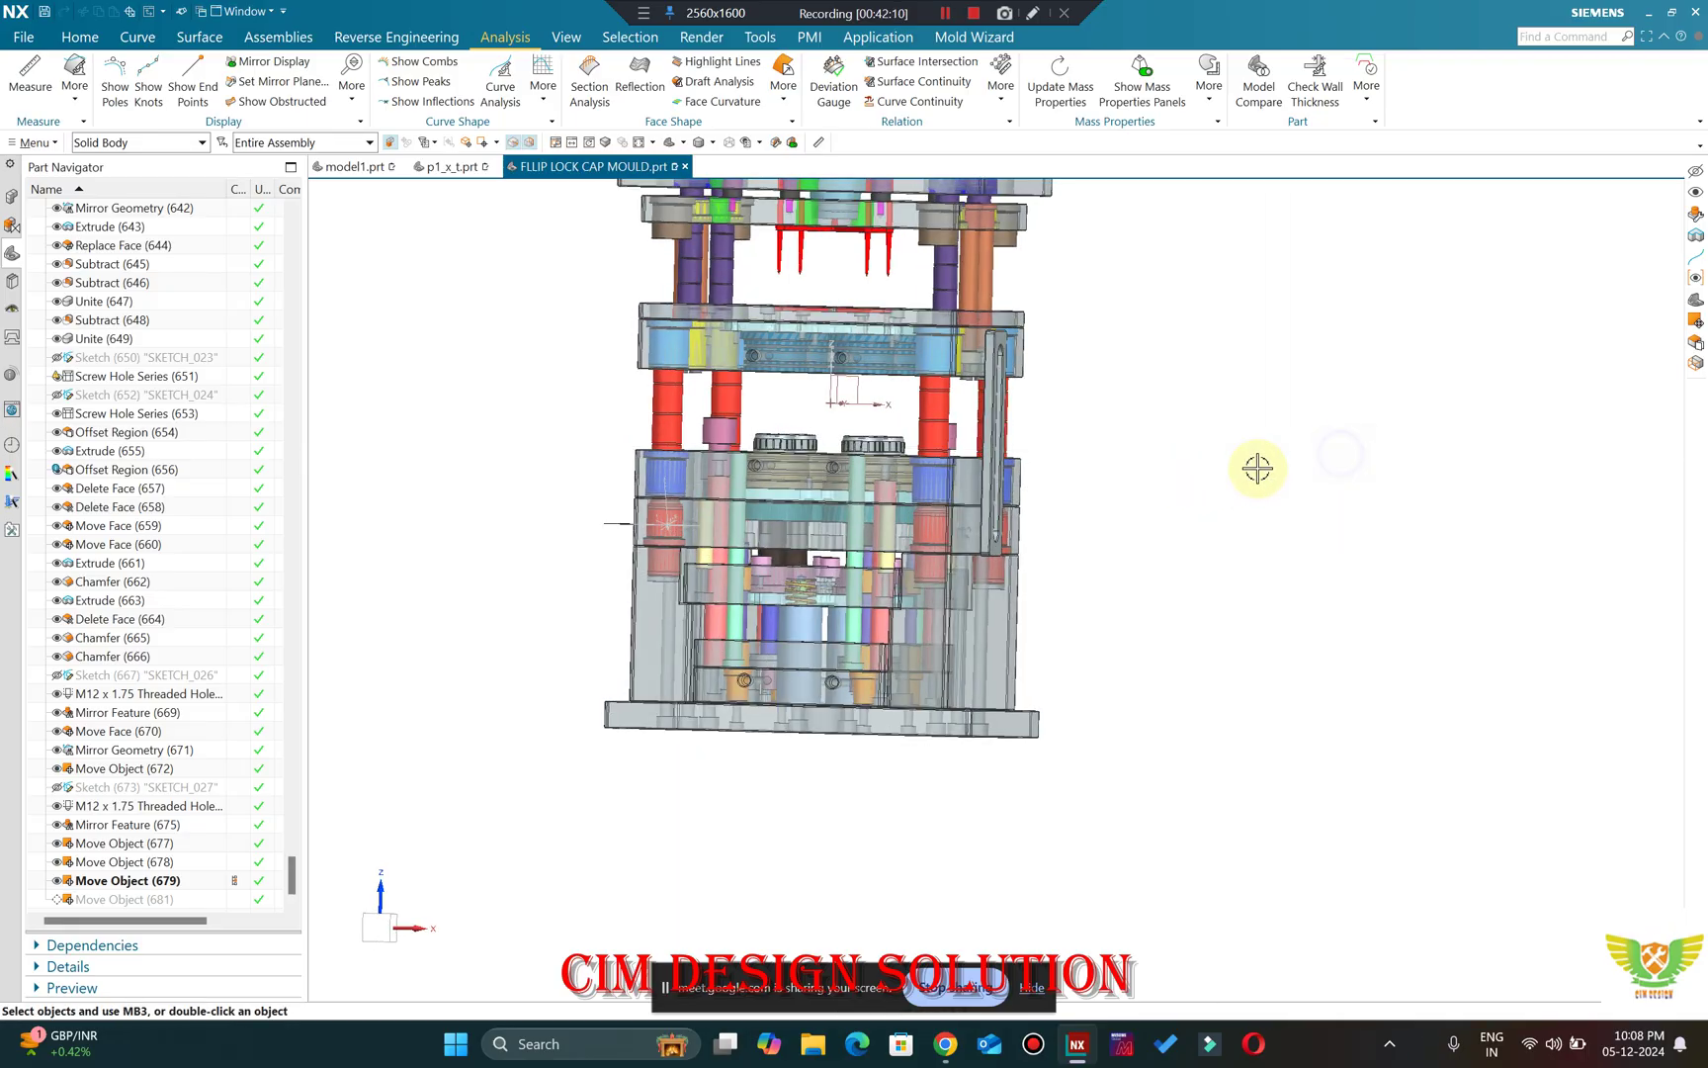
key("F8")
scroll(1190, 485, "down", 2)
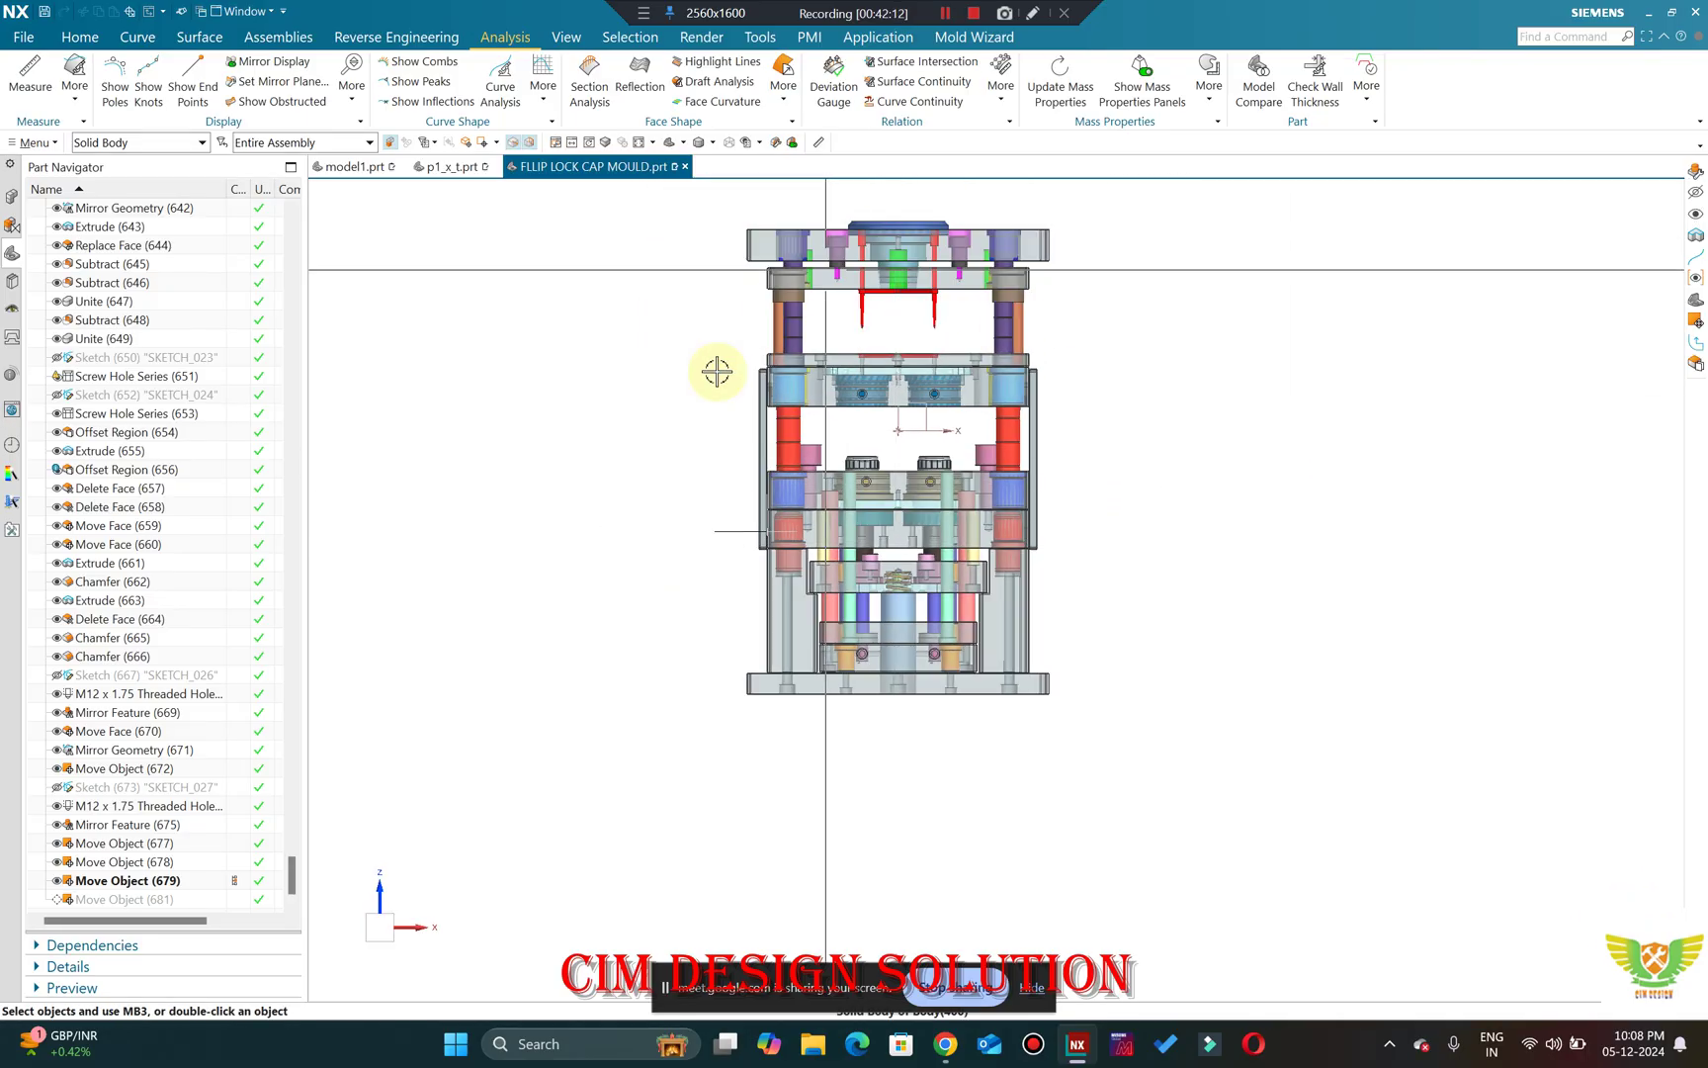
scroll(816, 363, "up", 5)
middle_click_drag(782, 342, 885, 404)
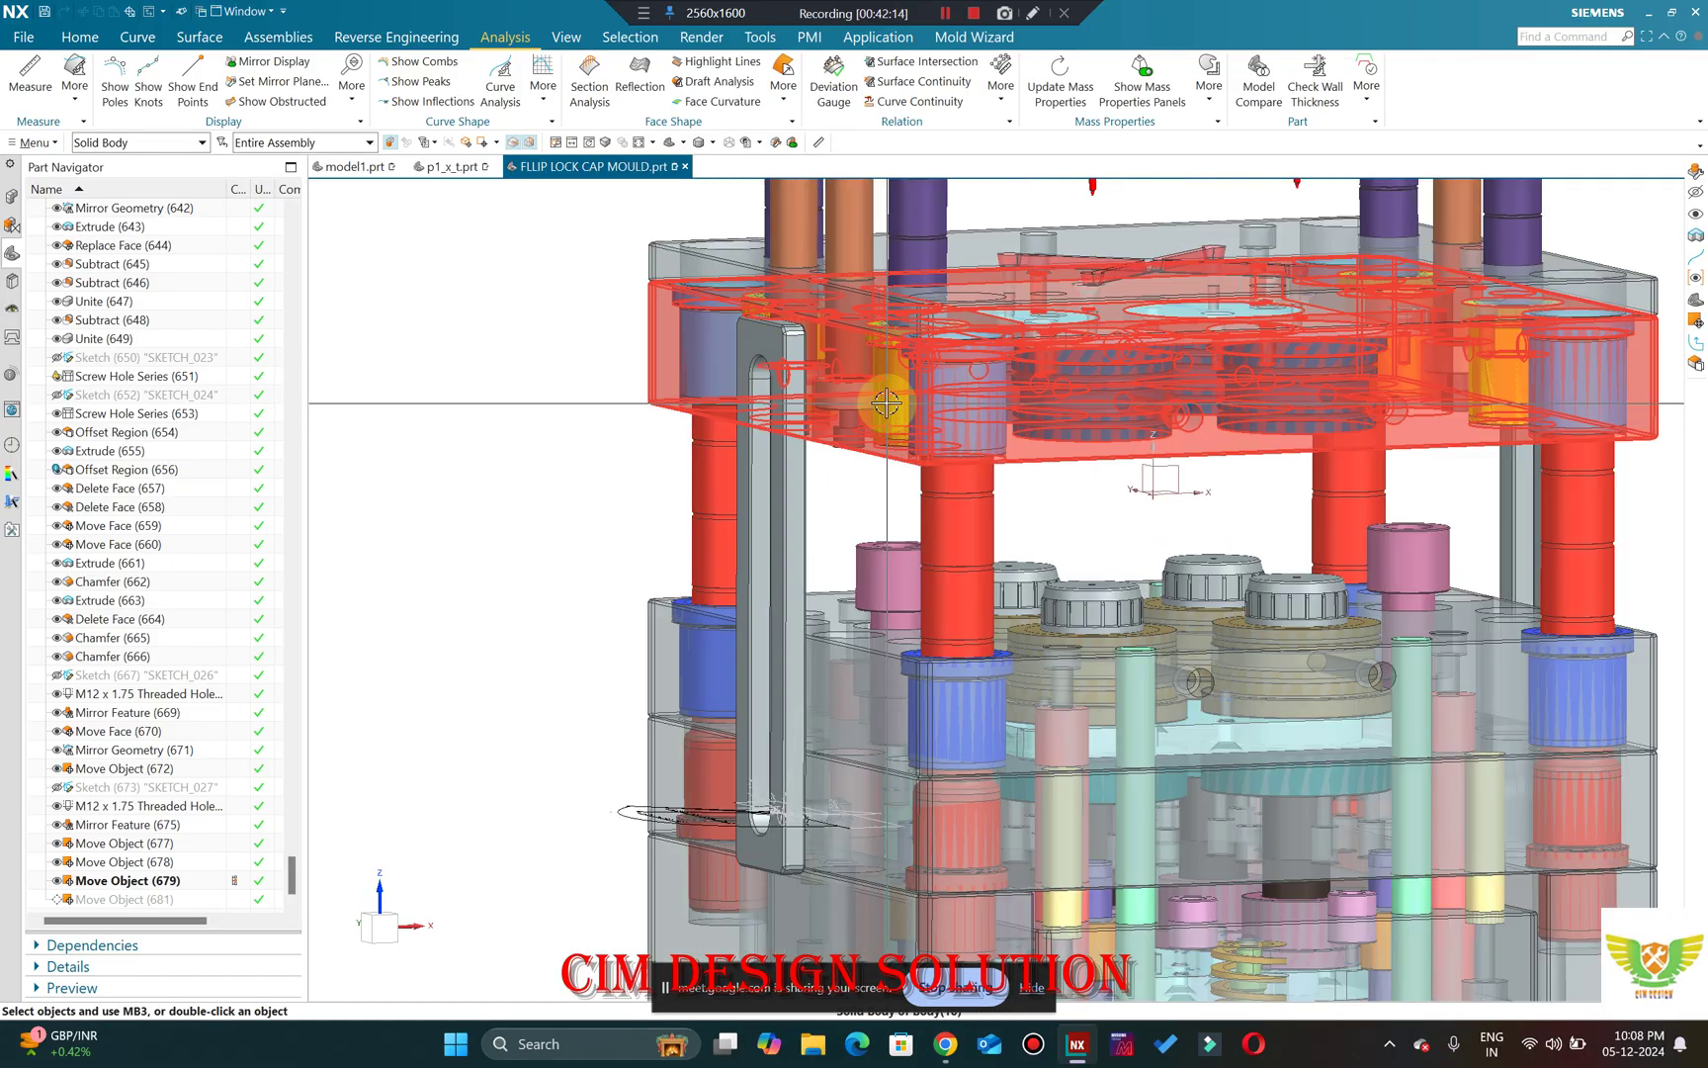
scroll(885, 405, "down", 2)
scroll(875, 390, "up", 2)
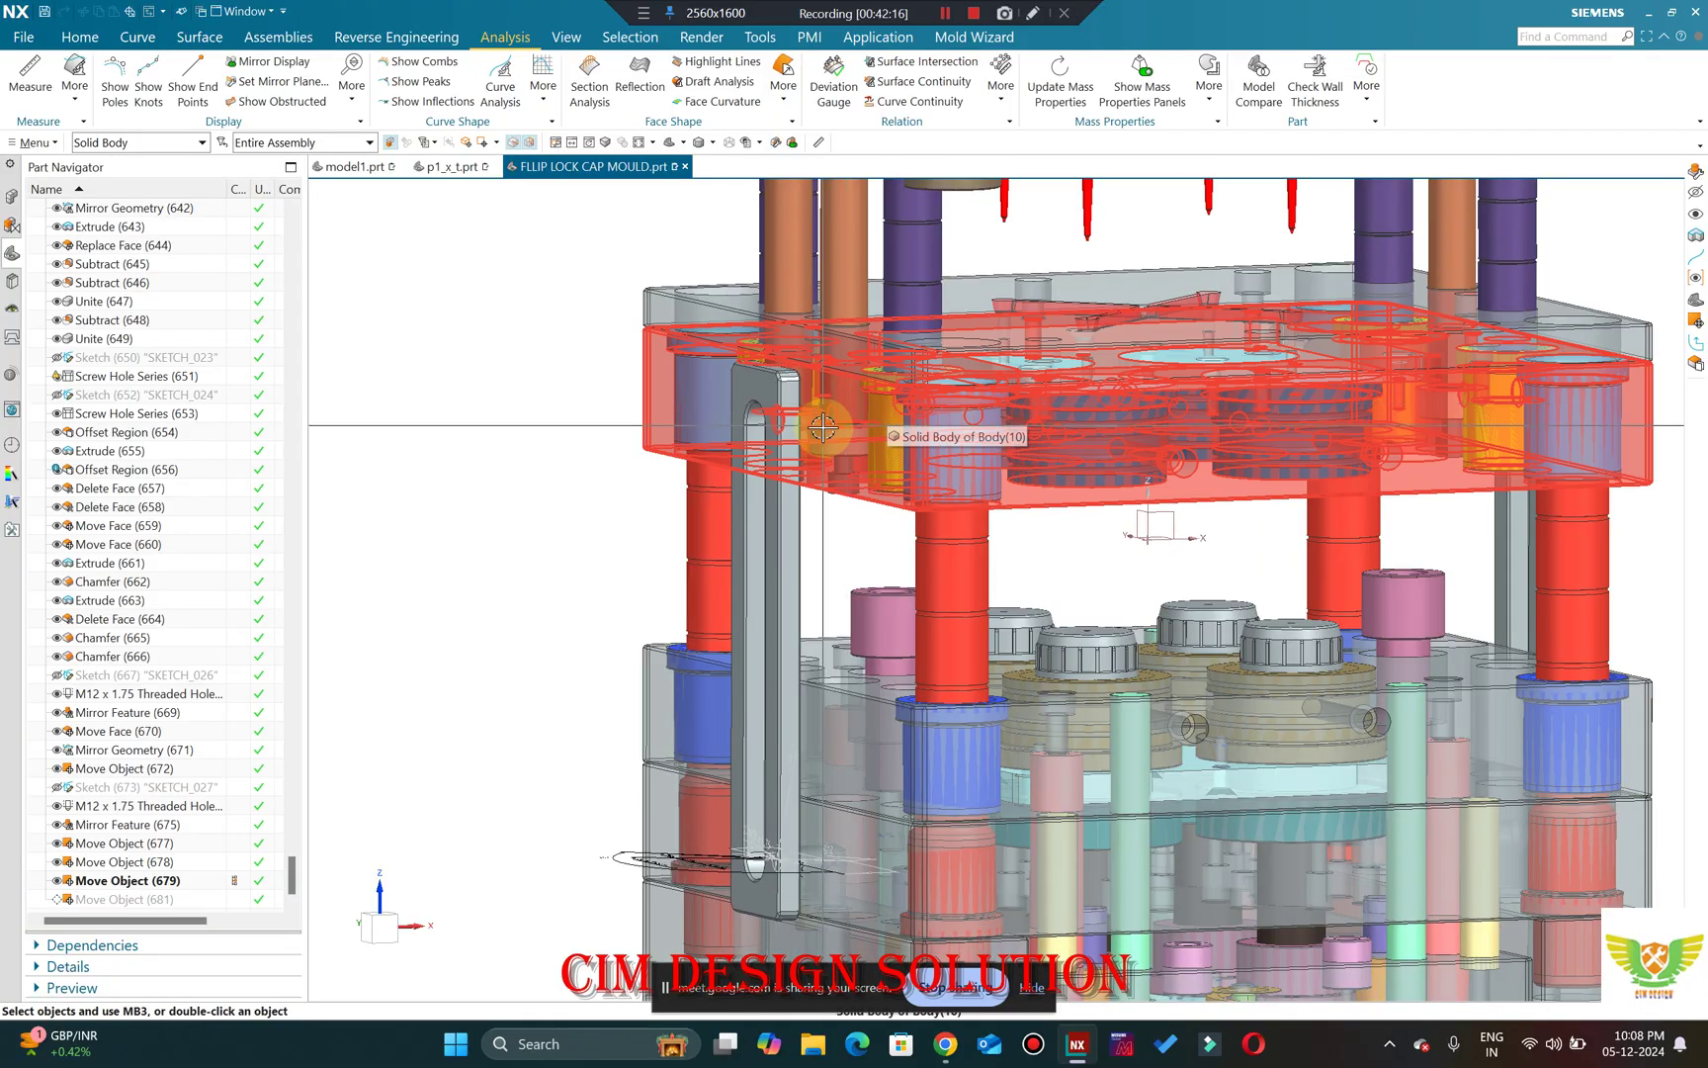
scroll(862, 371, "down", 2)
scroll(852, 353, "up", 2)
scroll(851, 353, "down", 3)
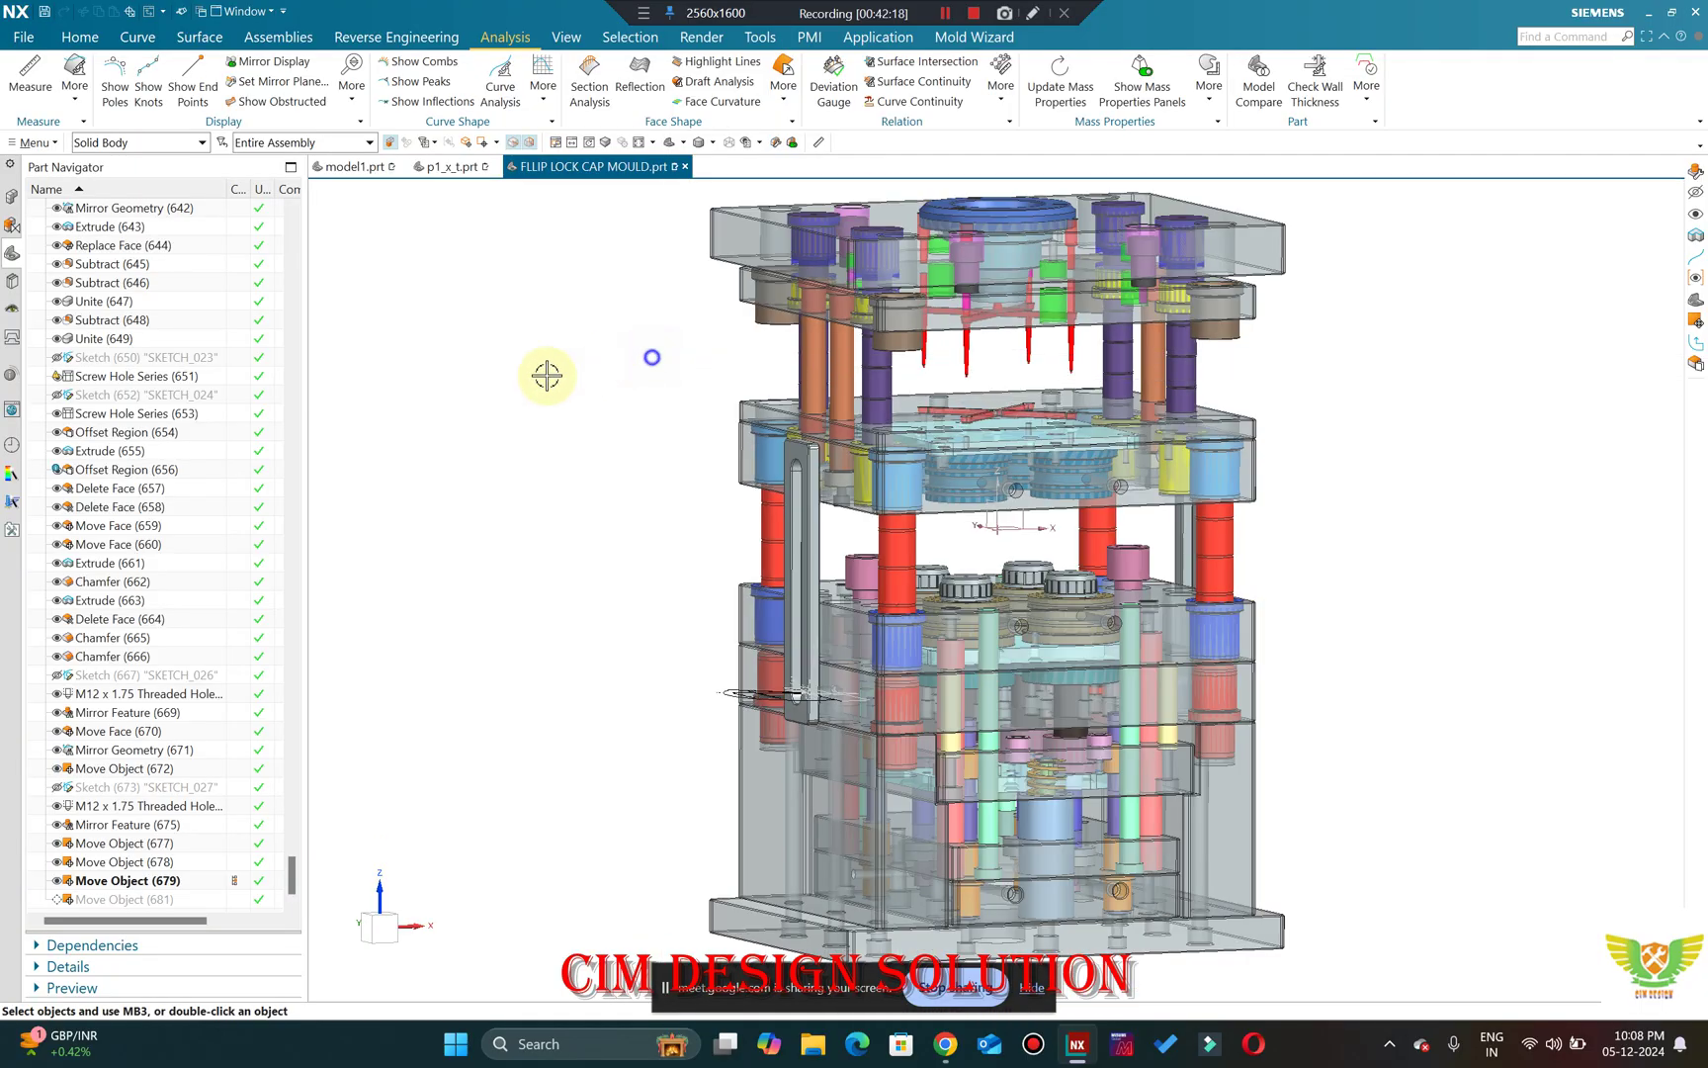
Inspect the separated plates, red runner and central green part from the front, and the opposite slotted strap from an angle.
key("ctrl+alt+f")
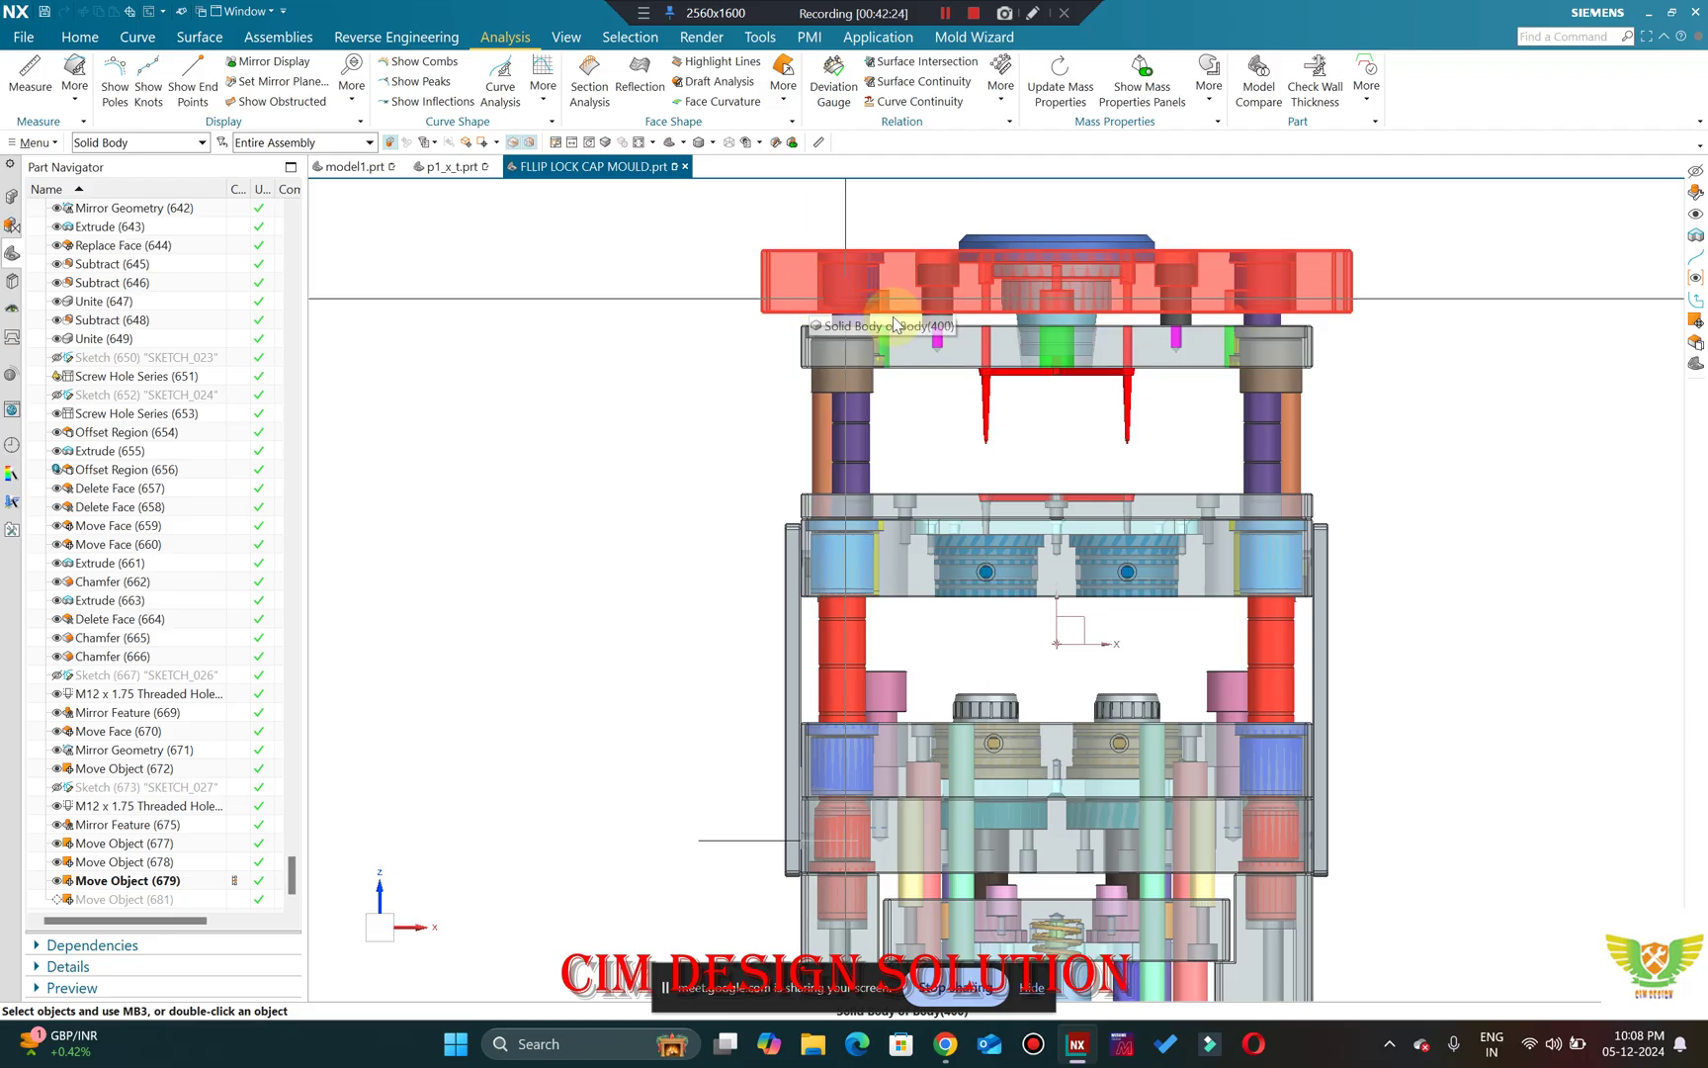
scroll(1055, 304, "up", 4)
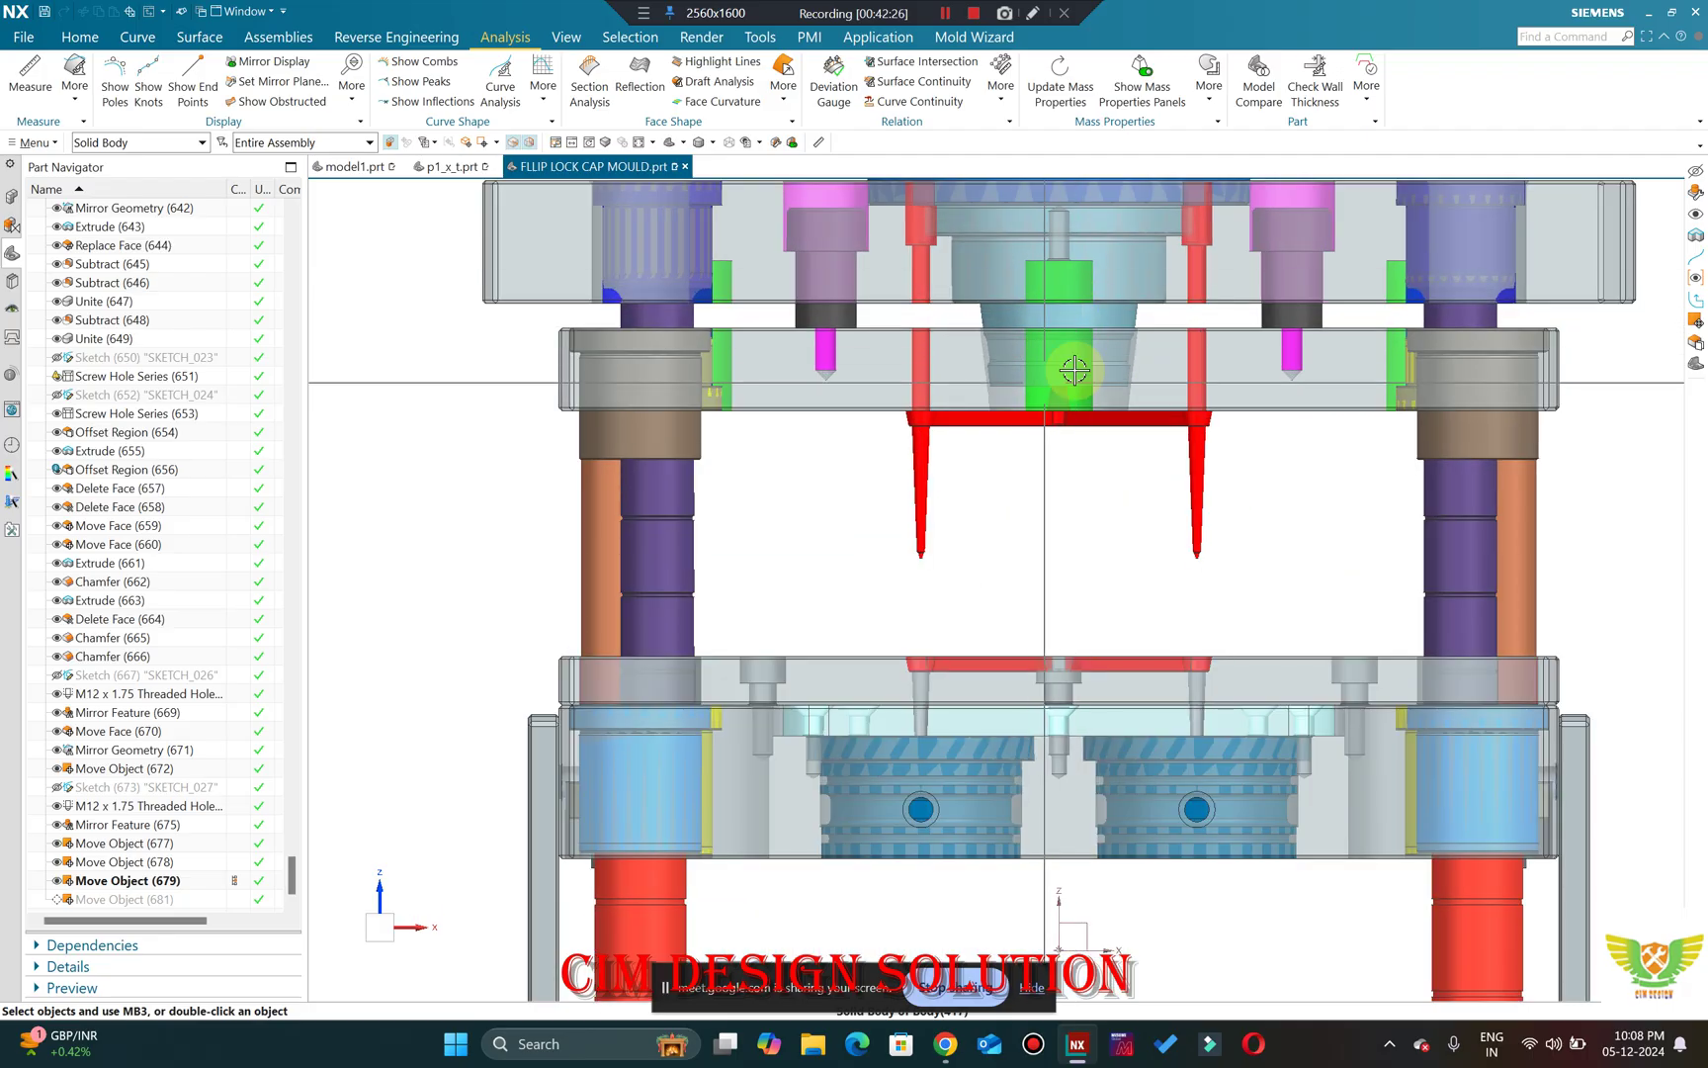
scroll(1039, 290, "down", 5)
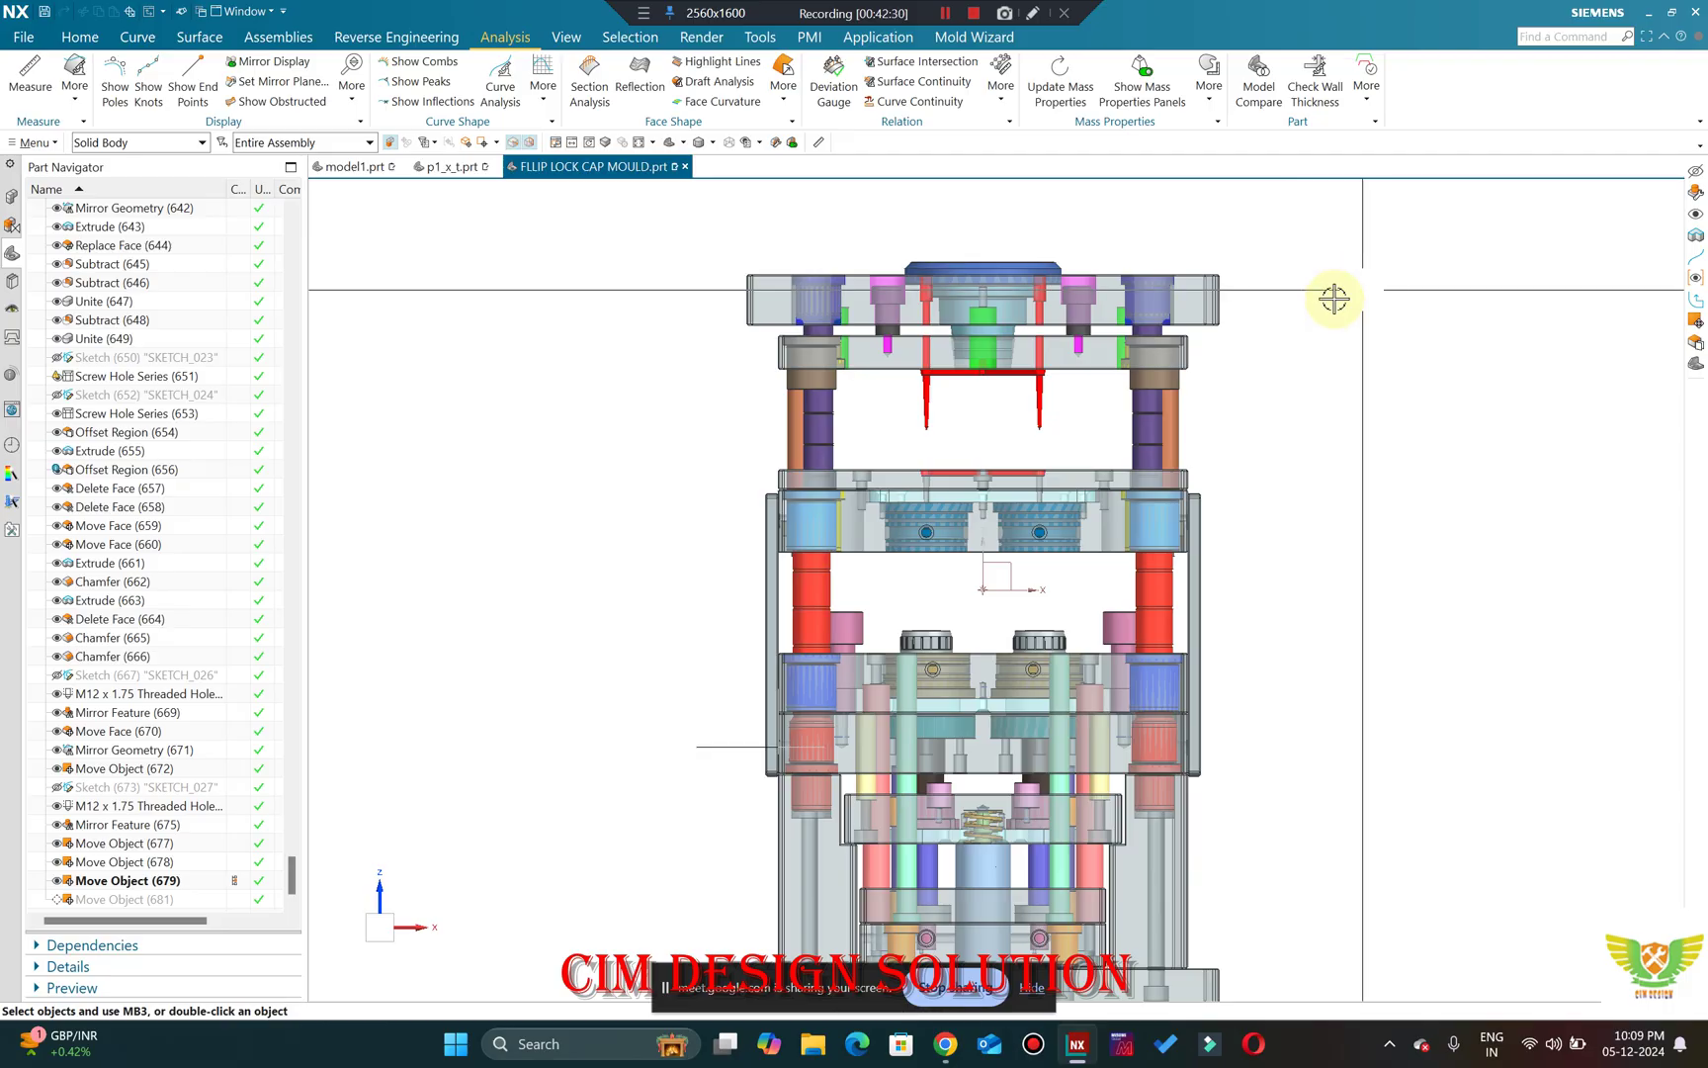
middle_click_drag(1334, 297, 1300, 389)
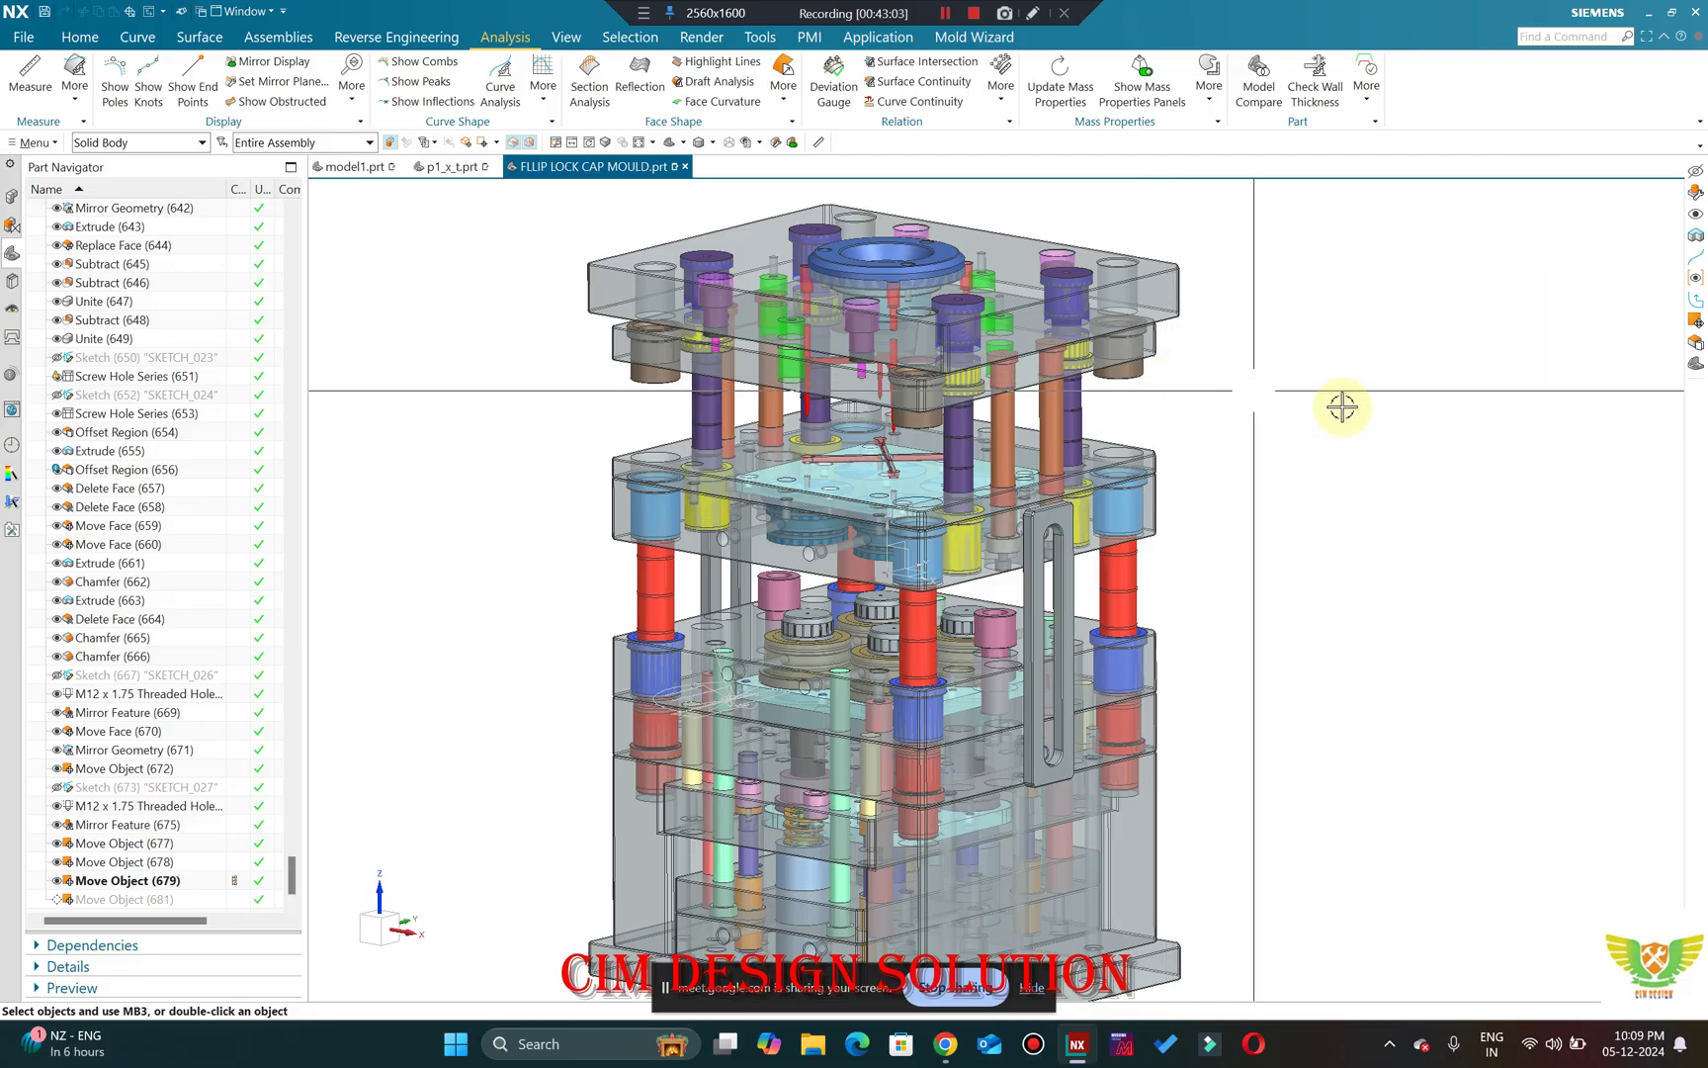
scroll(1098, 586, "down", 3)
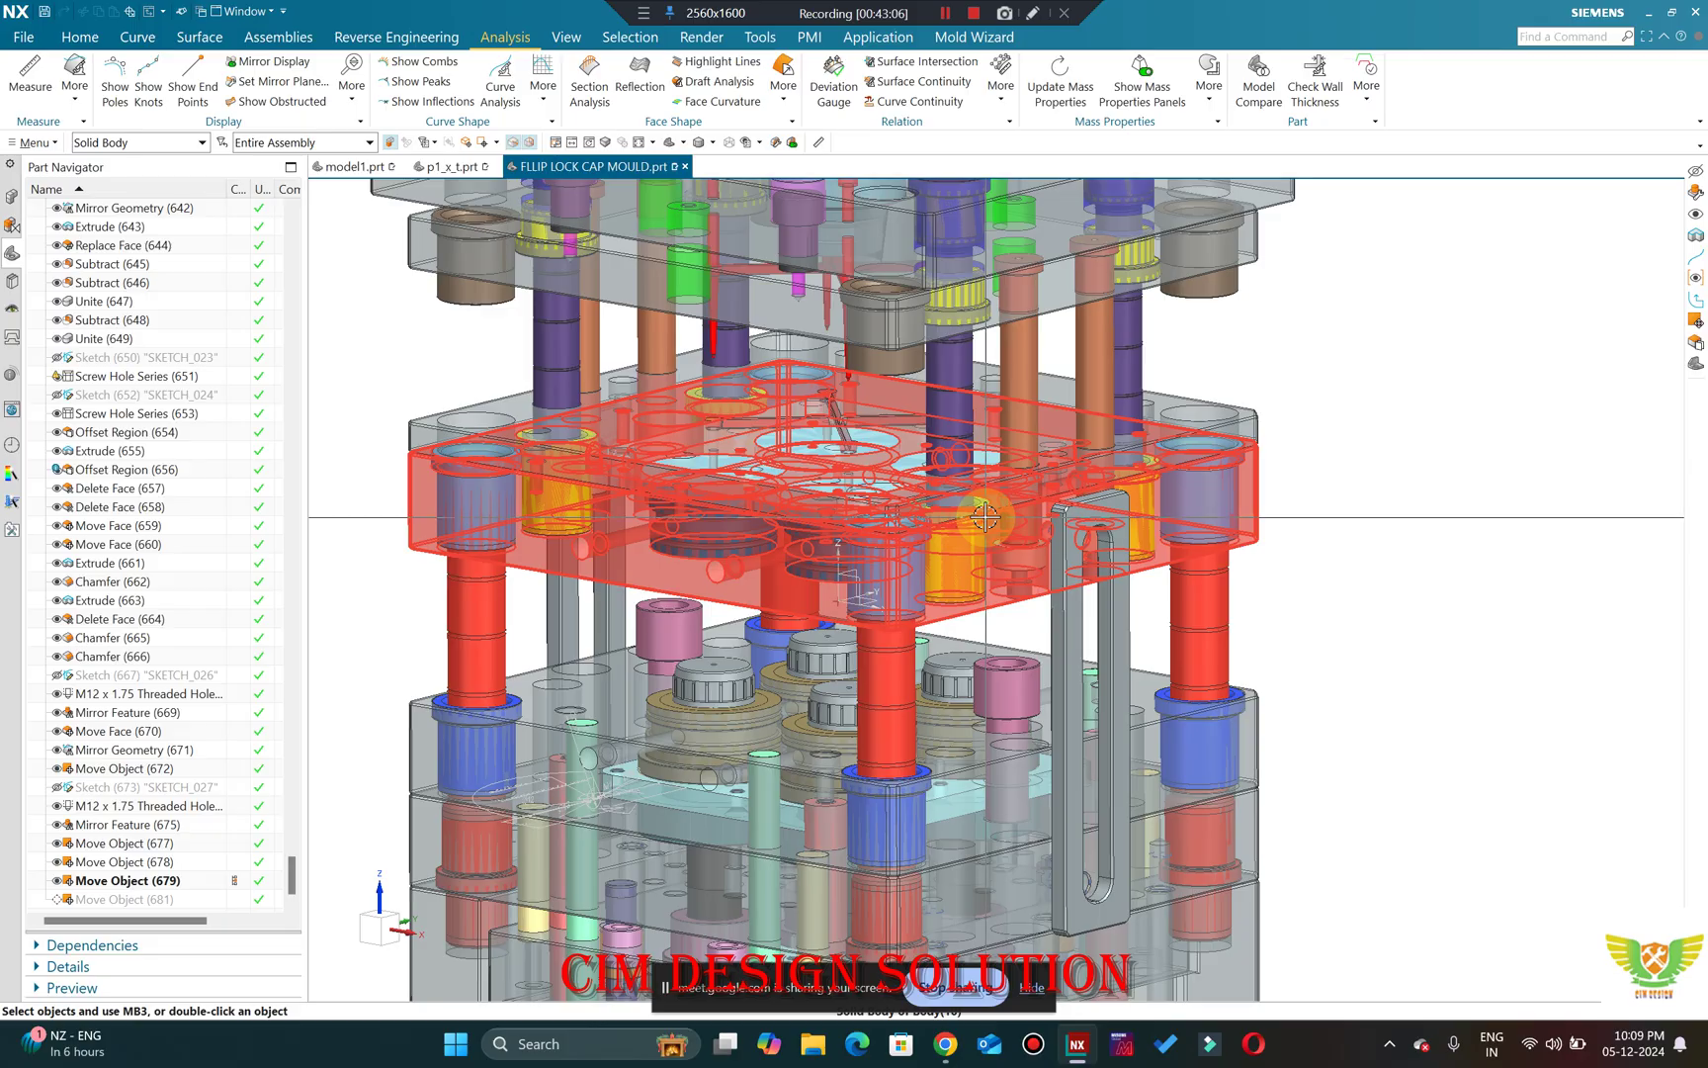
scroll(1097, 586, "up", 5)
right_click(1435, 394)
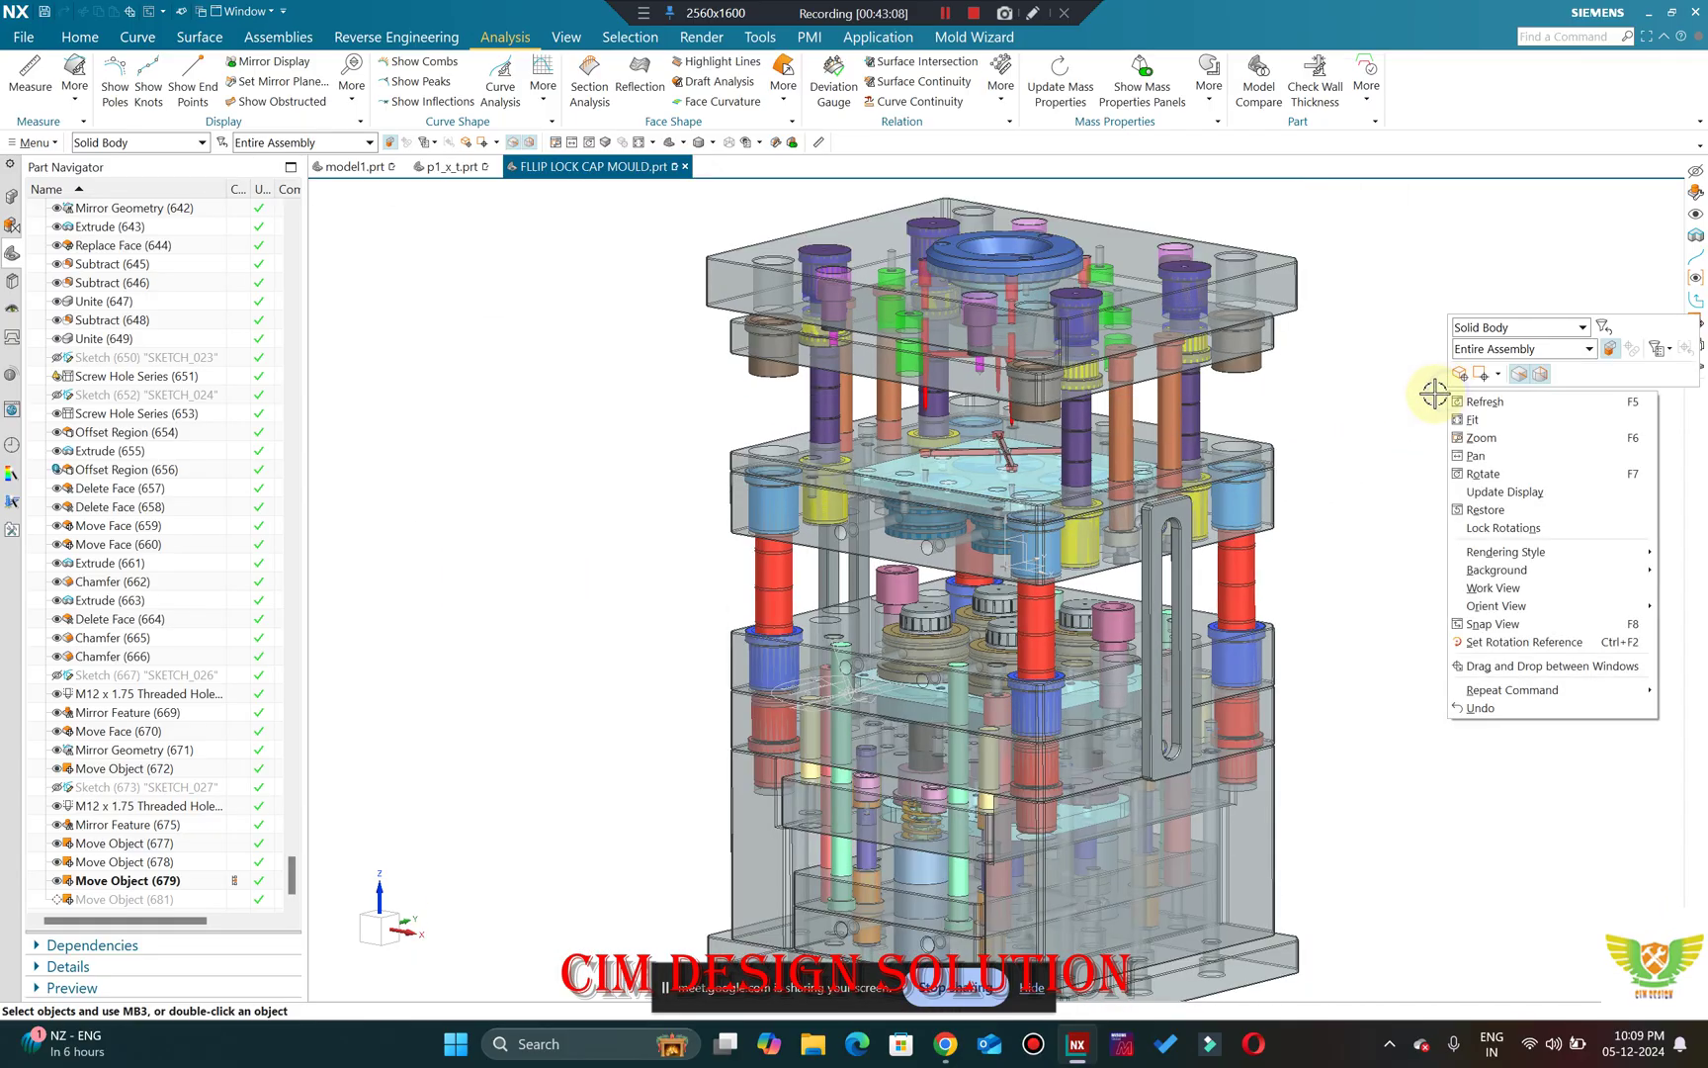
key("Escape")
Make Move Object (678) the current feature to return the mould to its previous opening stage.
key("ctrl+alt+r")
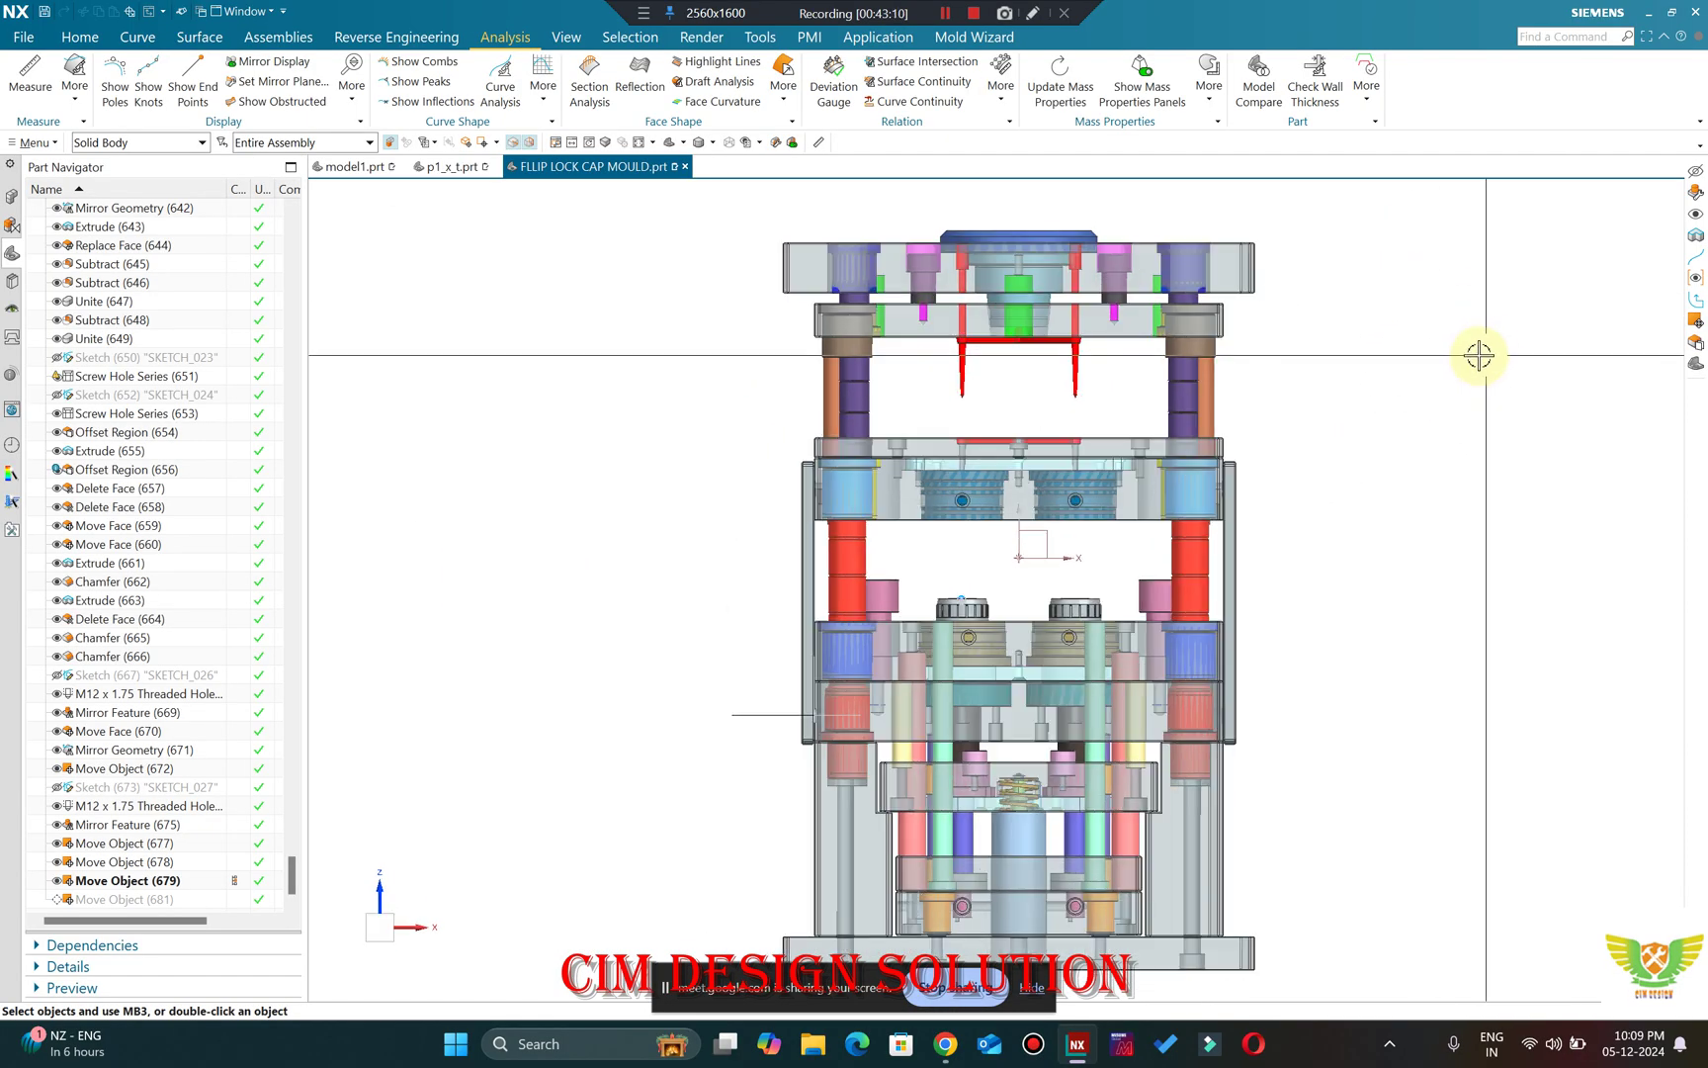
scroll(1003, 464, "down", 2)
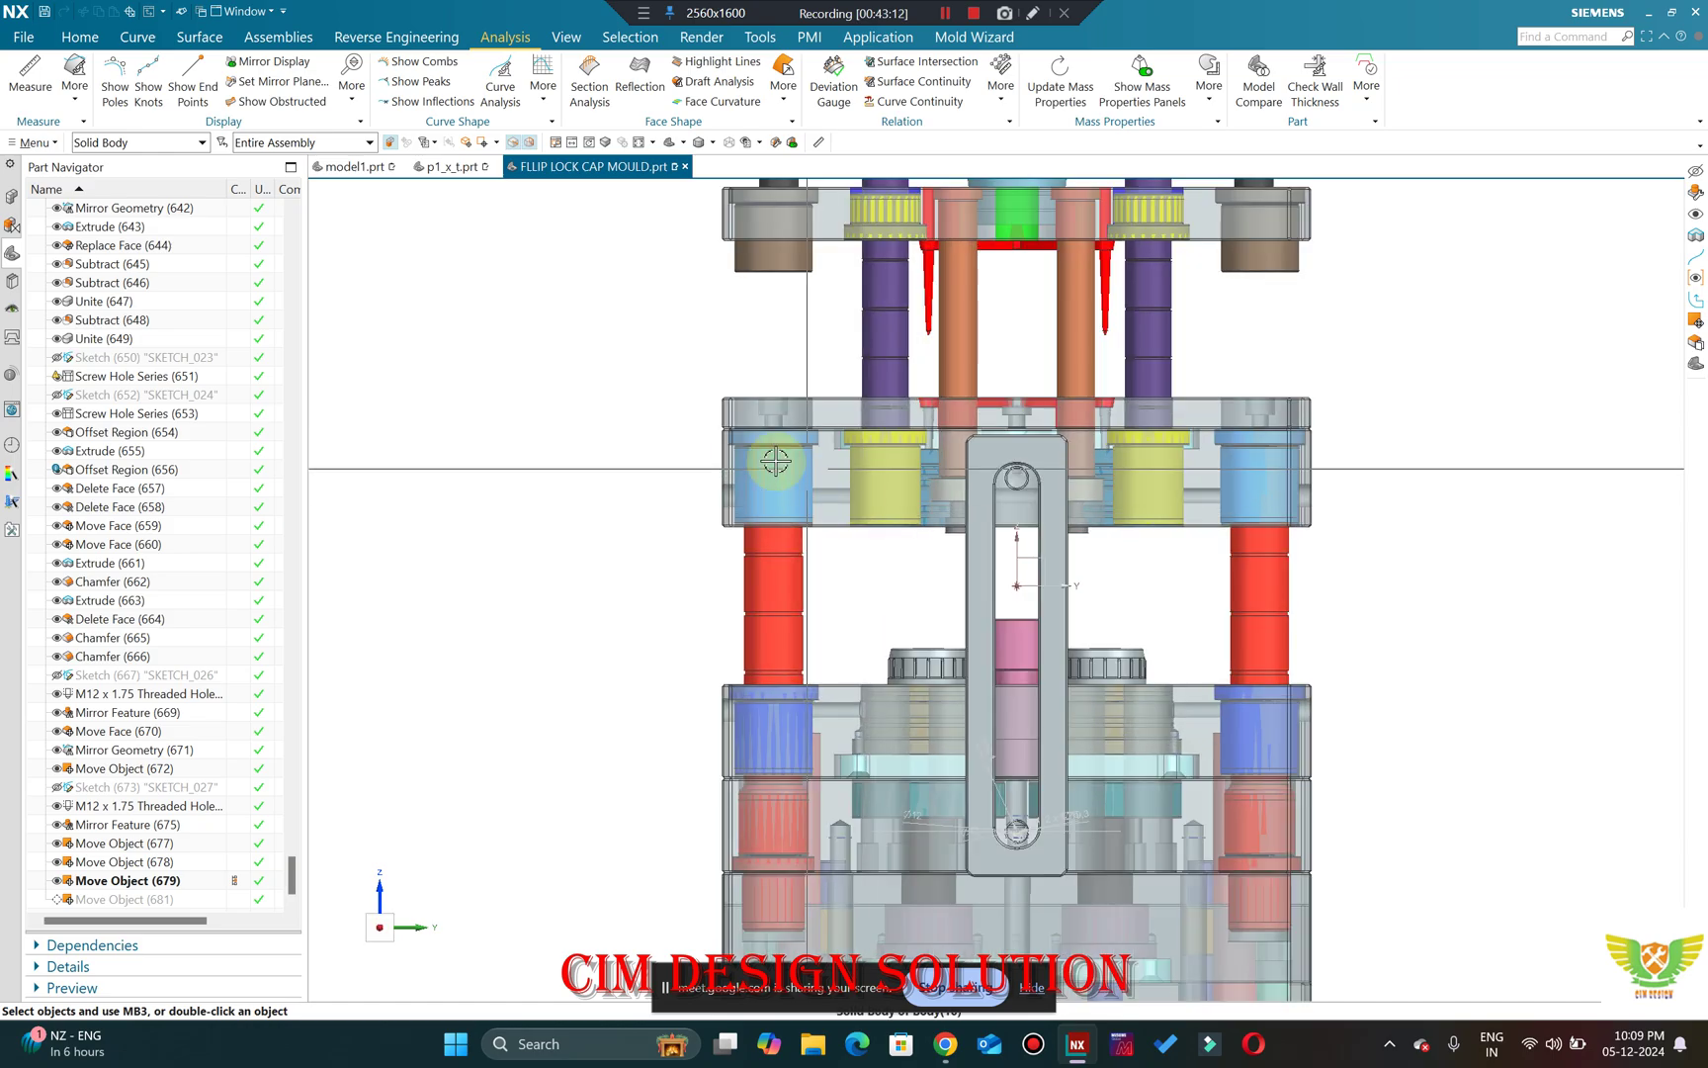
scroll(1003, 464, "up", 3)
scroll(804, 421, "down", 3)
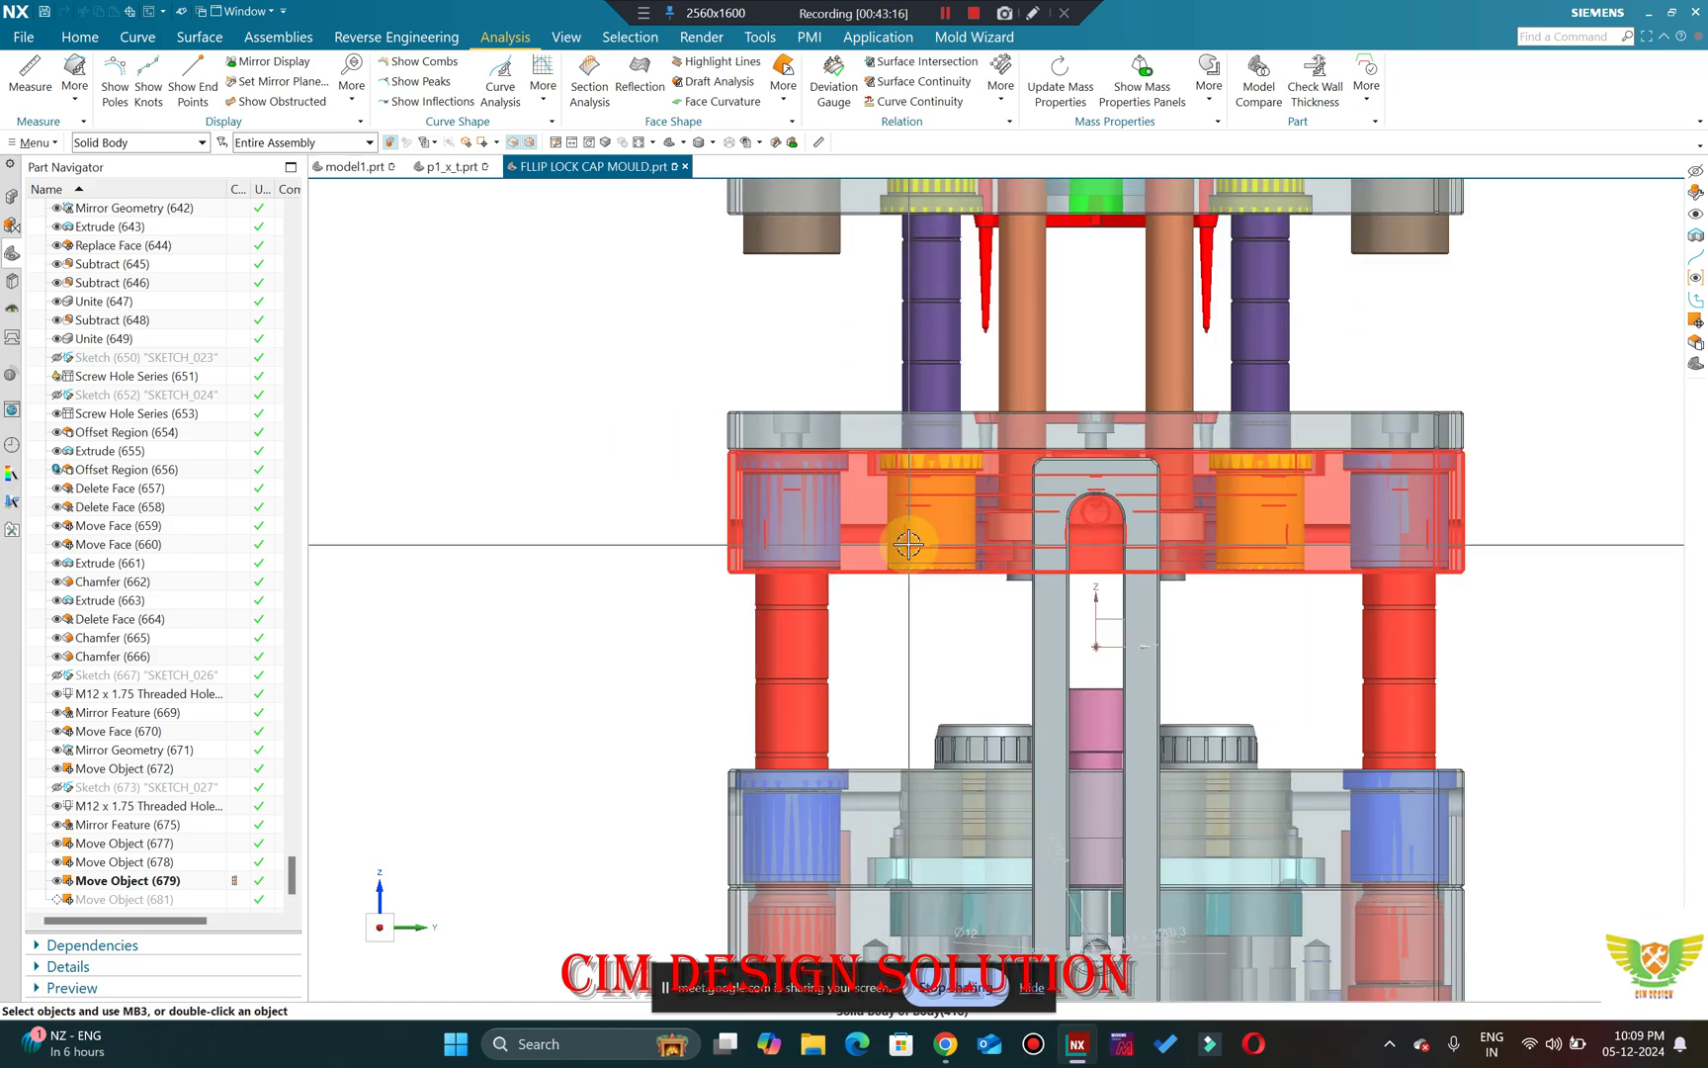
scroll(892, 519, "up", 2)
right_click(114, 861)
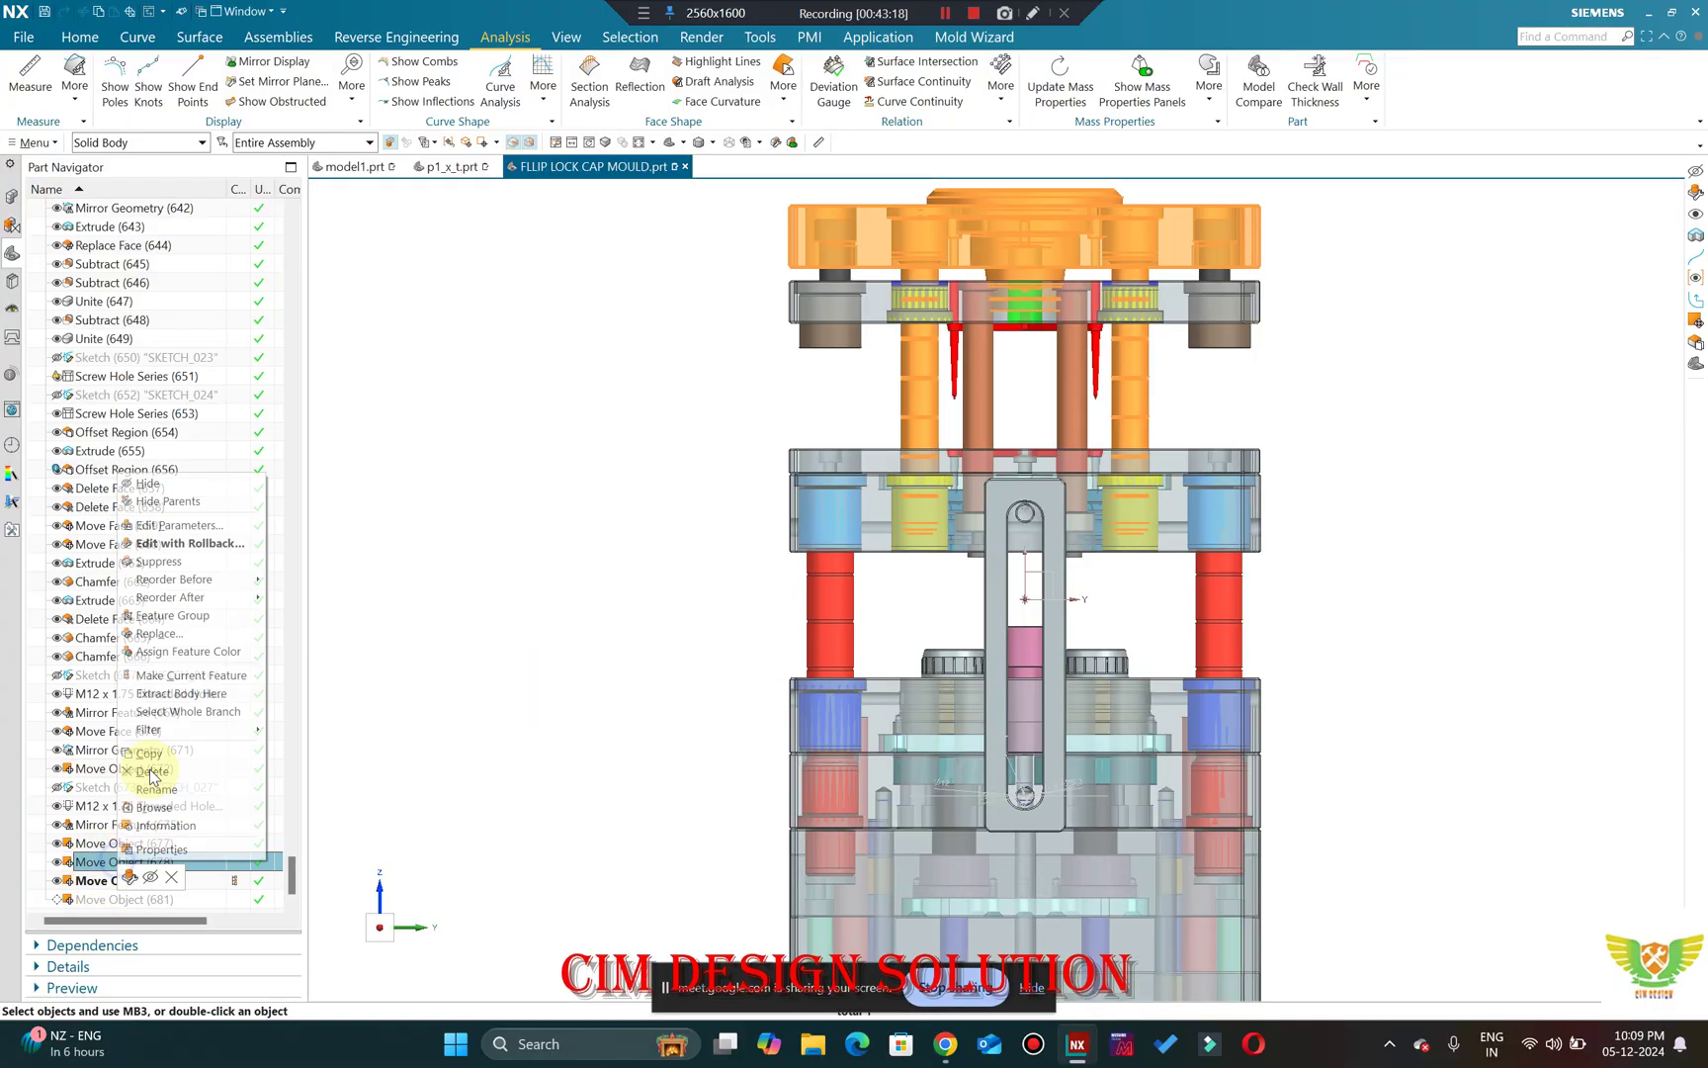
left_click(168, 675)
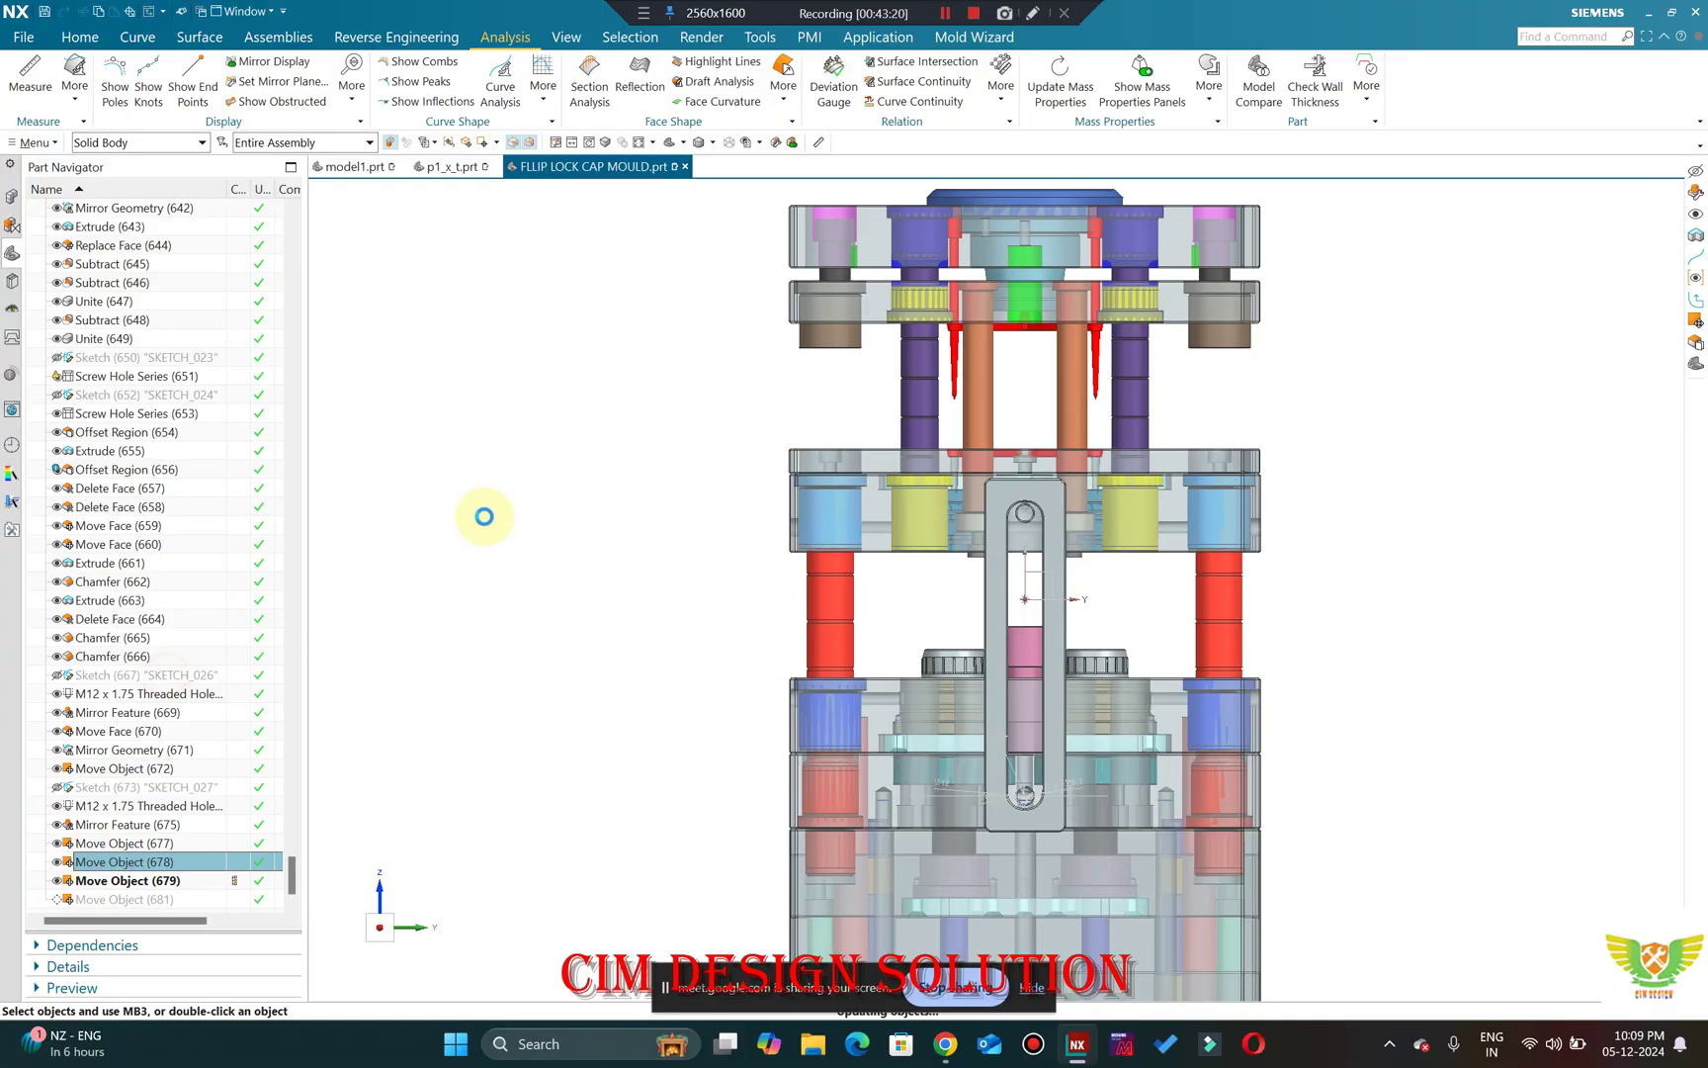
Inspect the orange pins' heads in the second plate and their lower ends in the plate behind the slotted strap.
scroll(1141, 348, "down", 3)
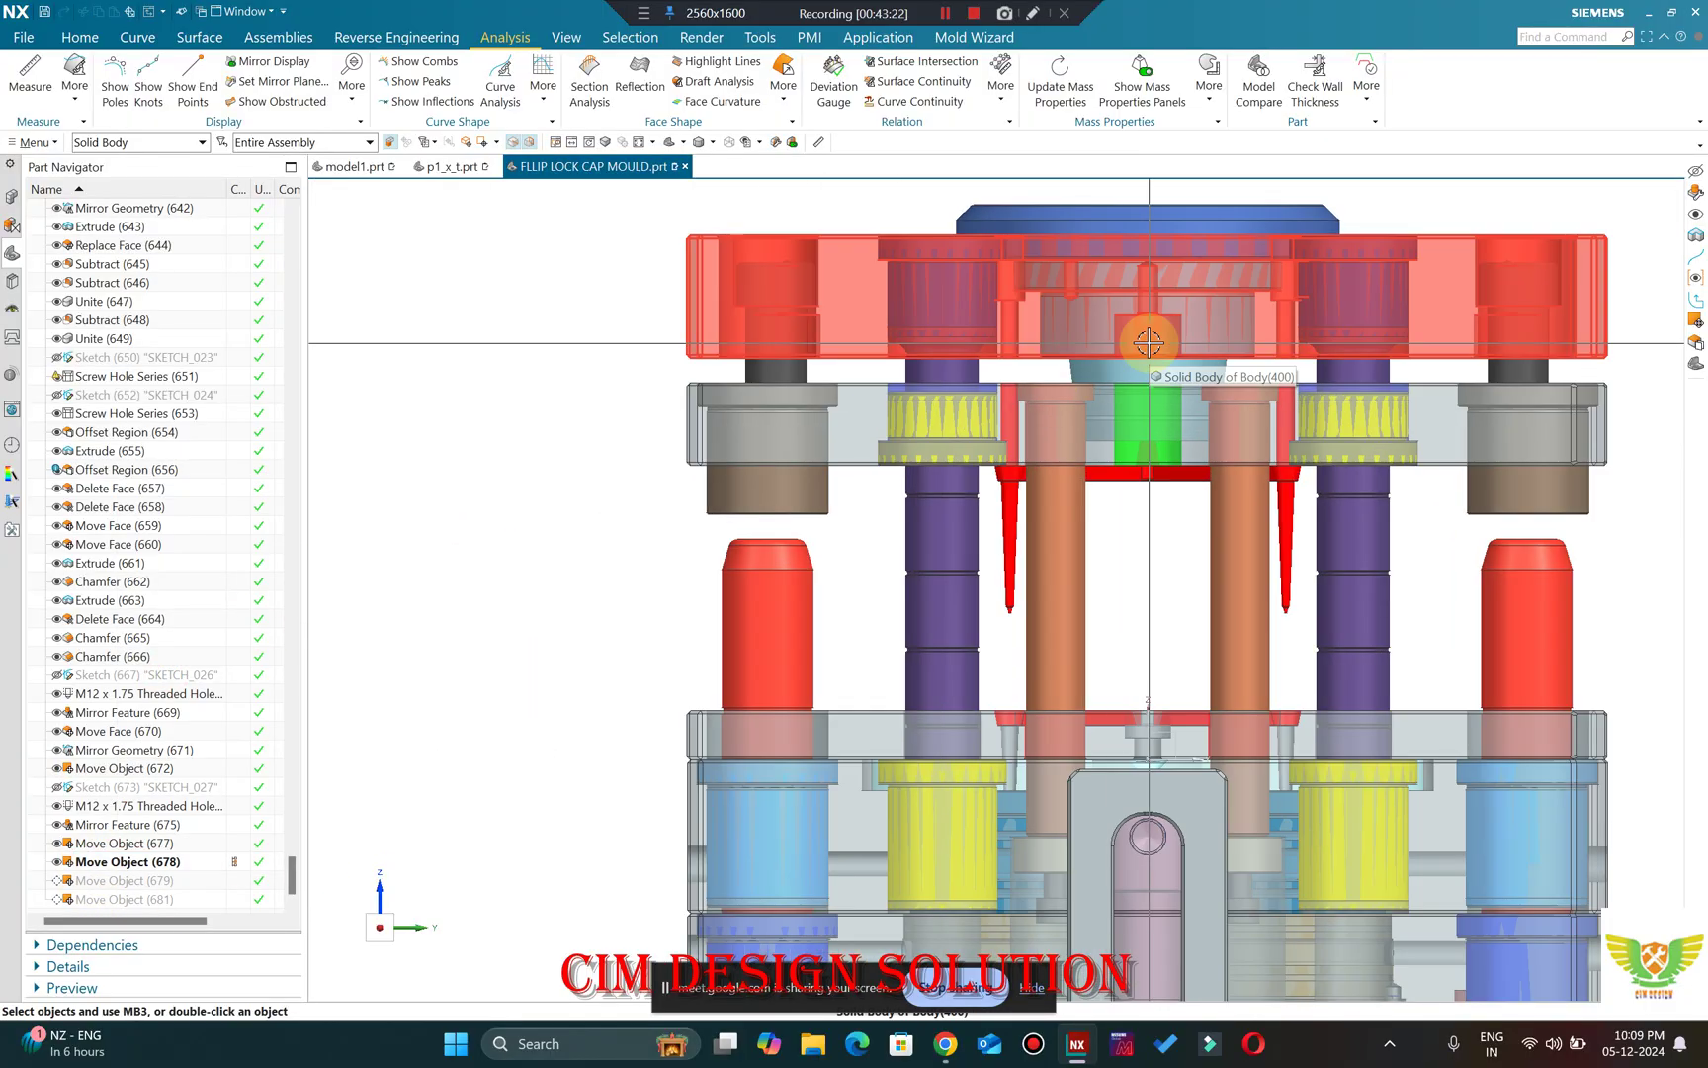
scroll(862, 539, "up", 3)
middle_click_drag(862, 540, 870, 568)
scroll(942, 451, "down", 4)
scroll(942, 451, "down", 2)
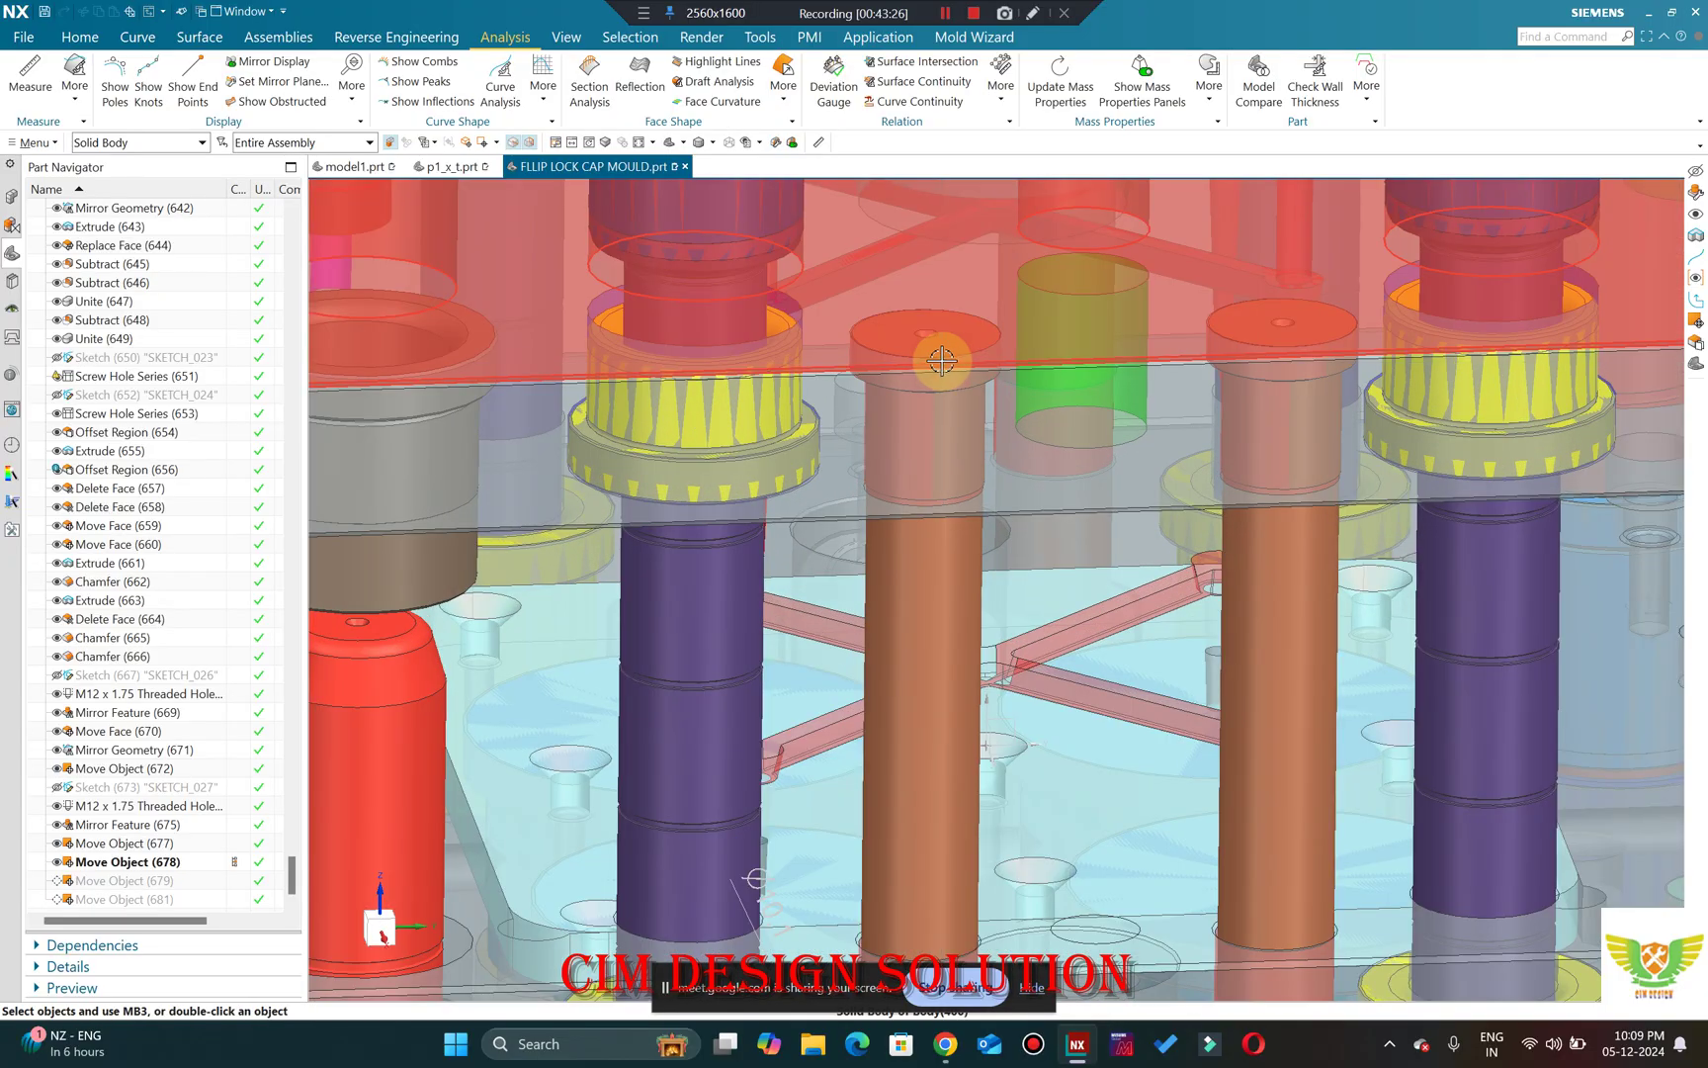
scroll(939, 359, "up", 3)
scroll(925, 632, "down", 4)
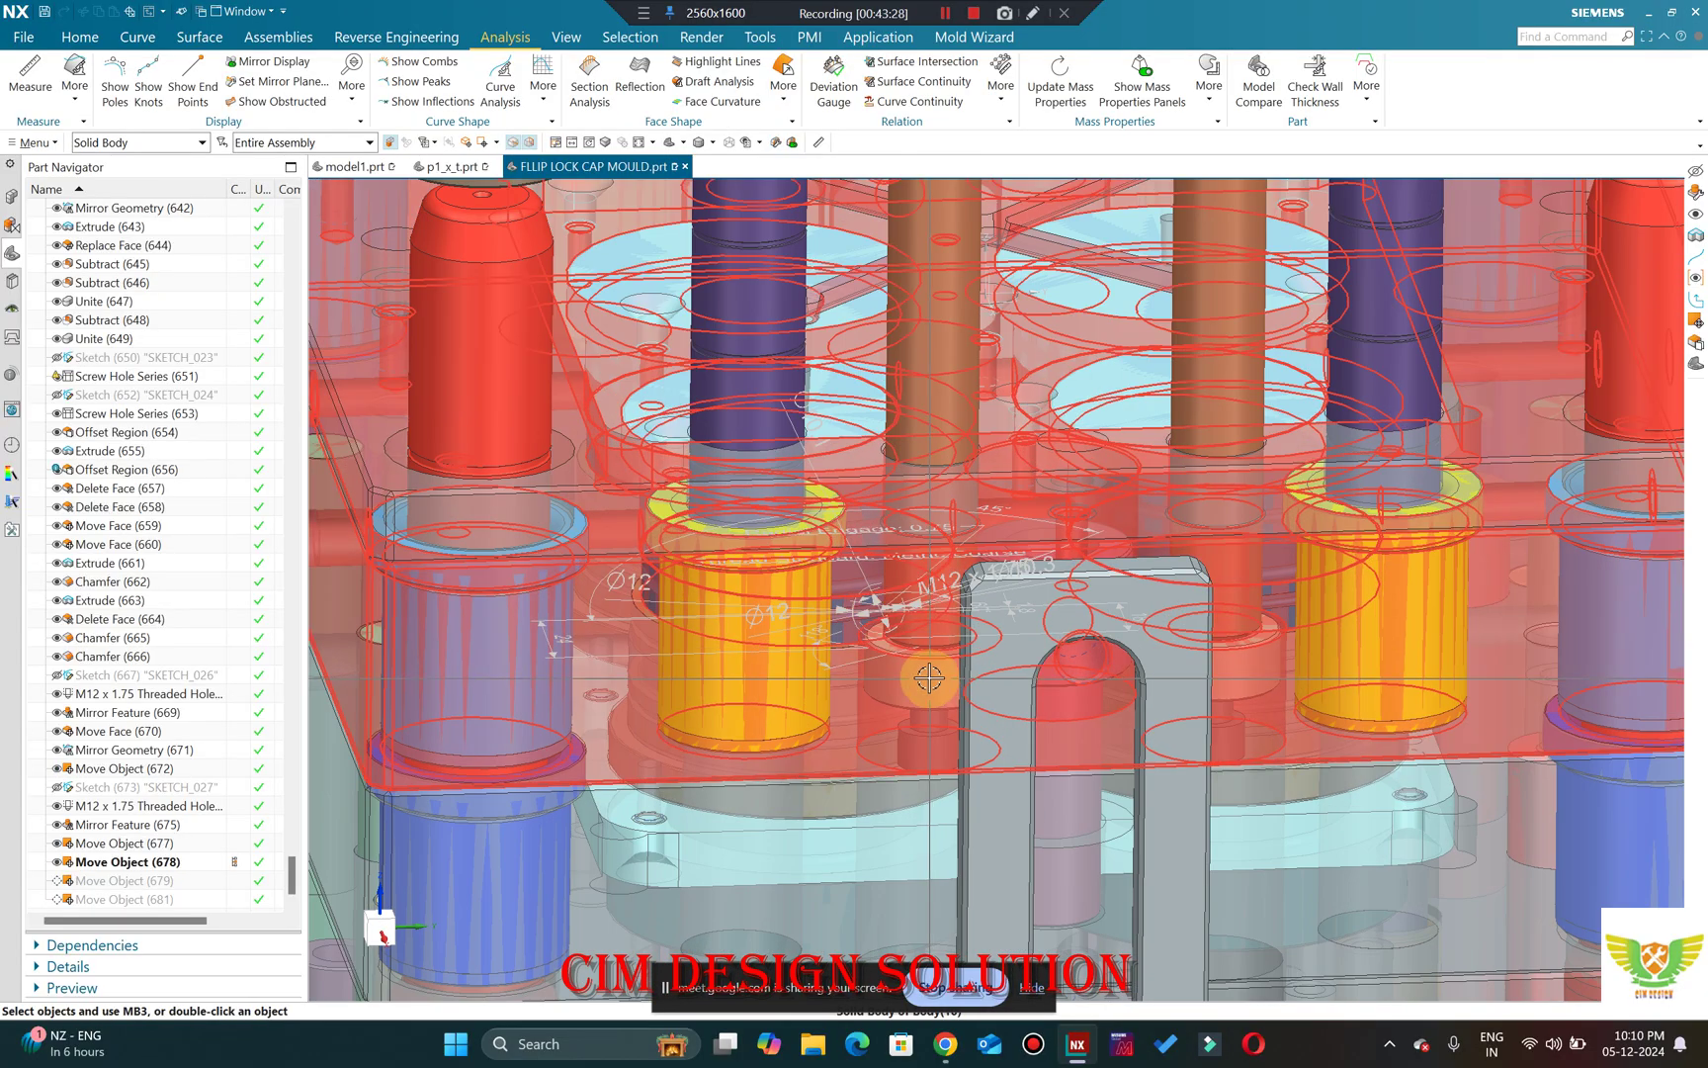
scroll(925, 633, "up", 1)
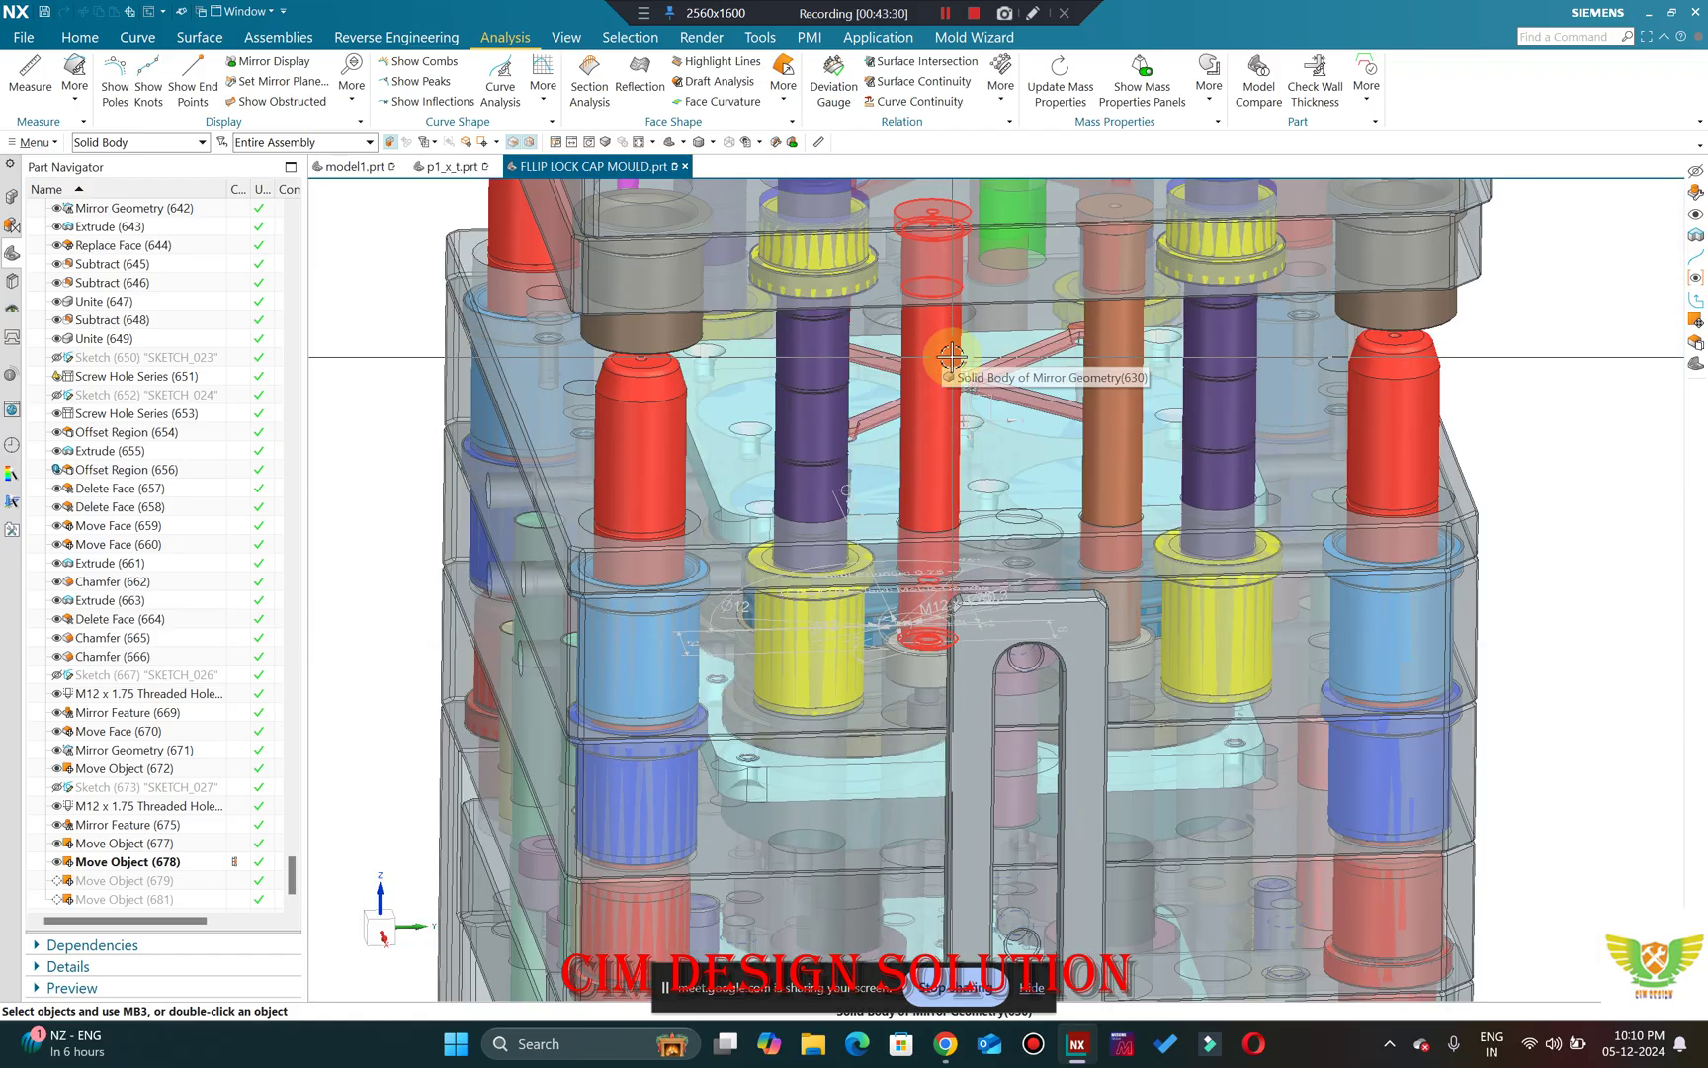
scroll(934, 356, "down", 5)
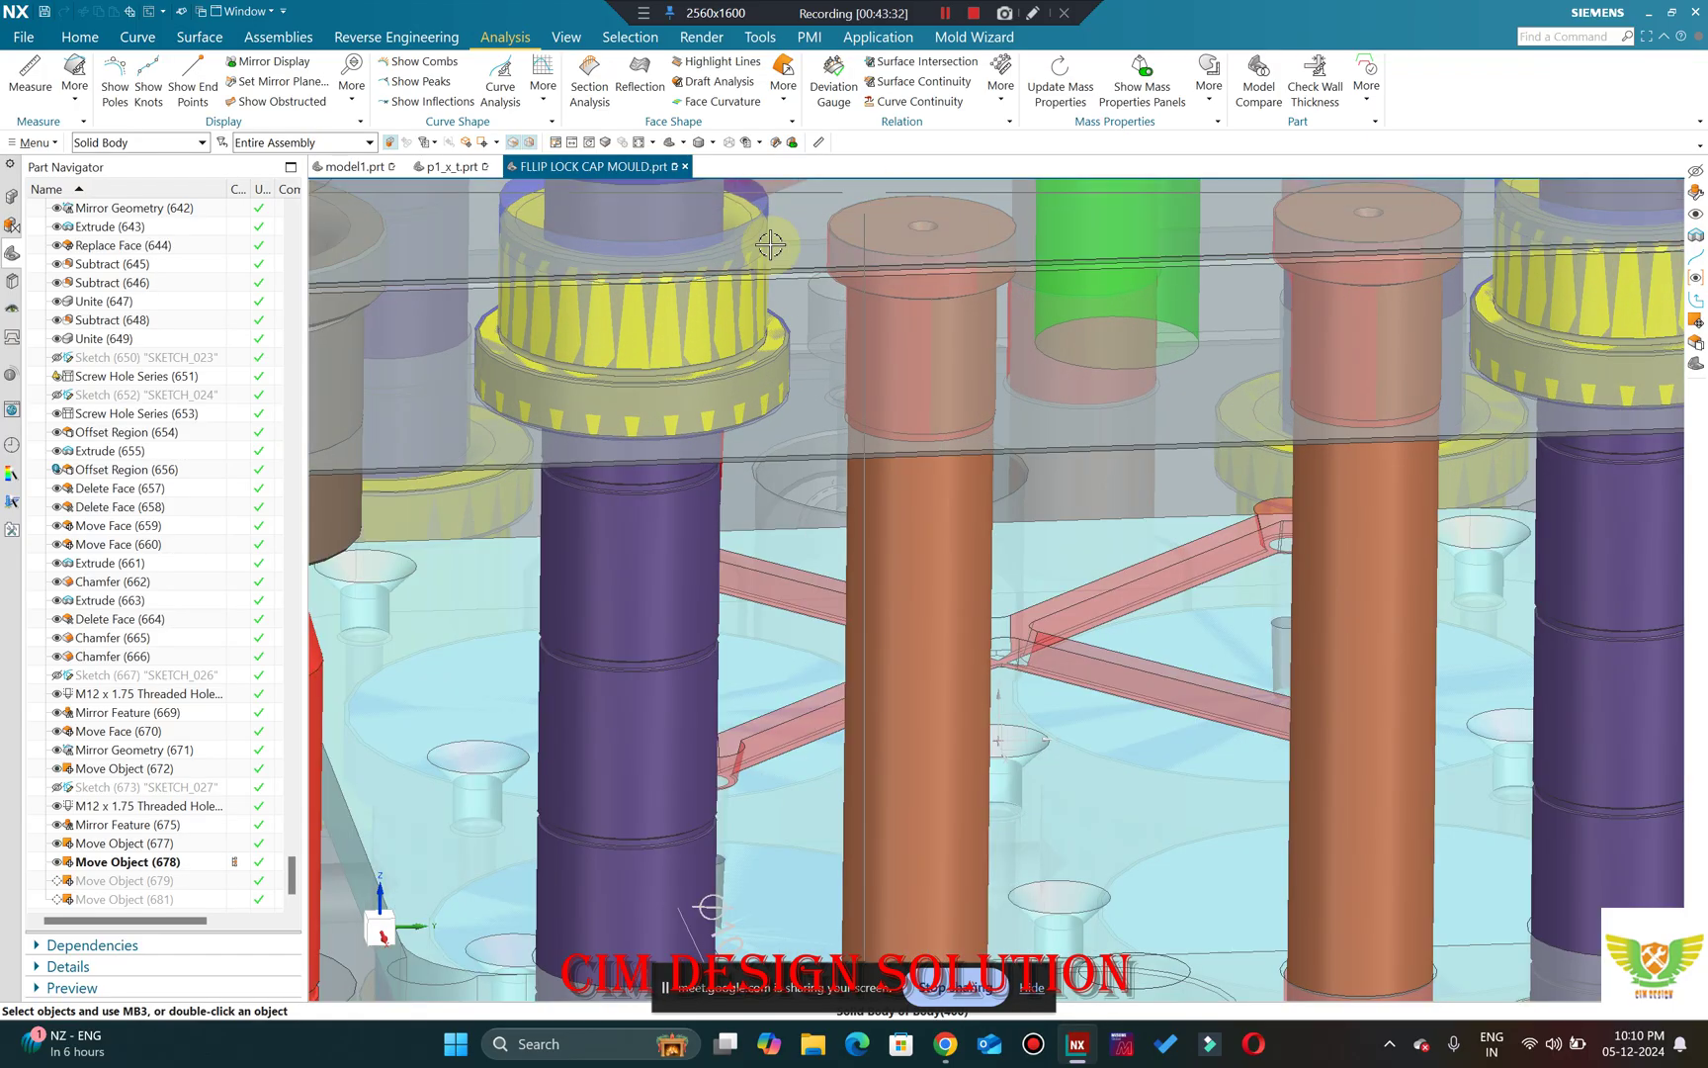
scroll(880, 327, "down", 2)
scroll(887, 346, "up", 3)
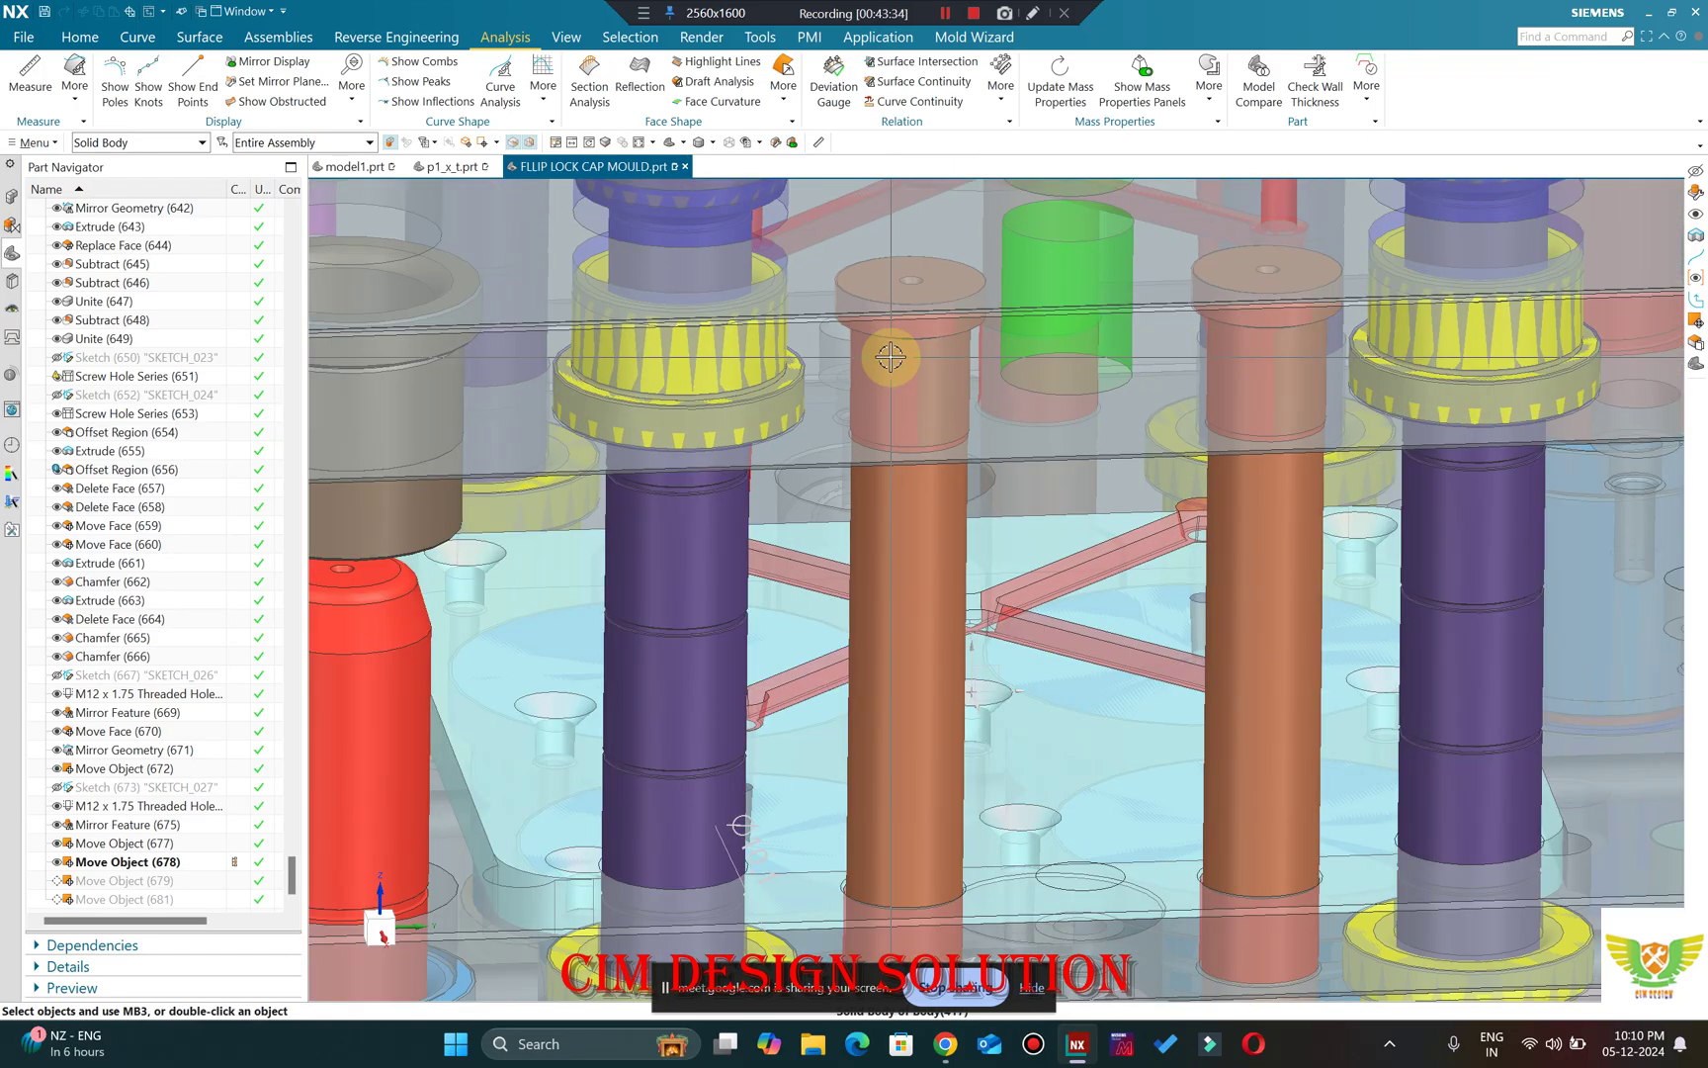
scroll(888, 336, "down", 3)
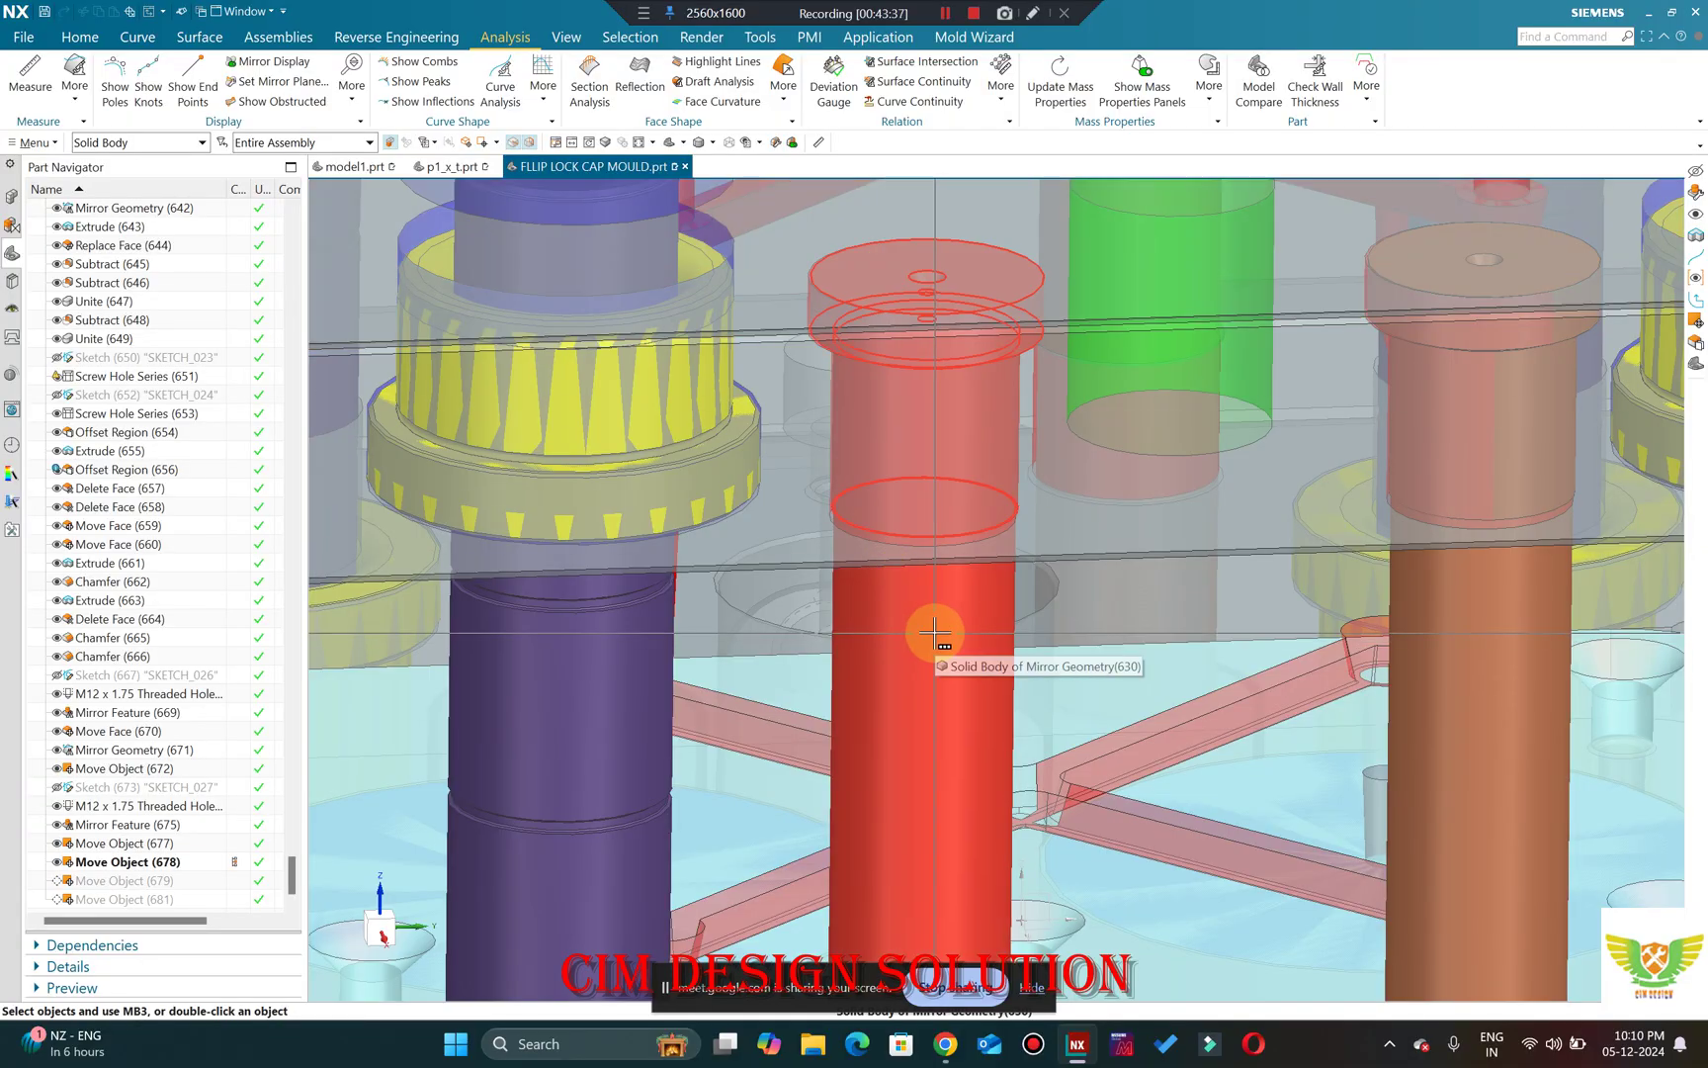
scroll(934, 632, "up", 3)
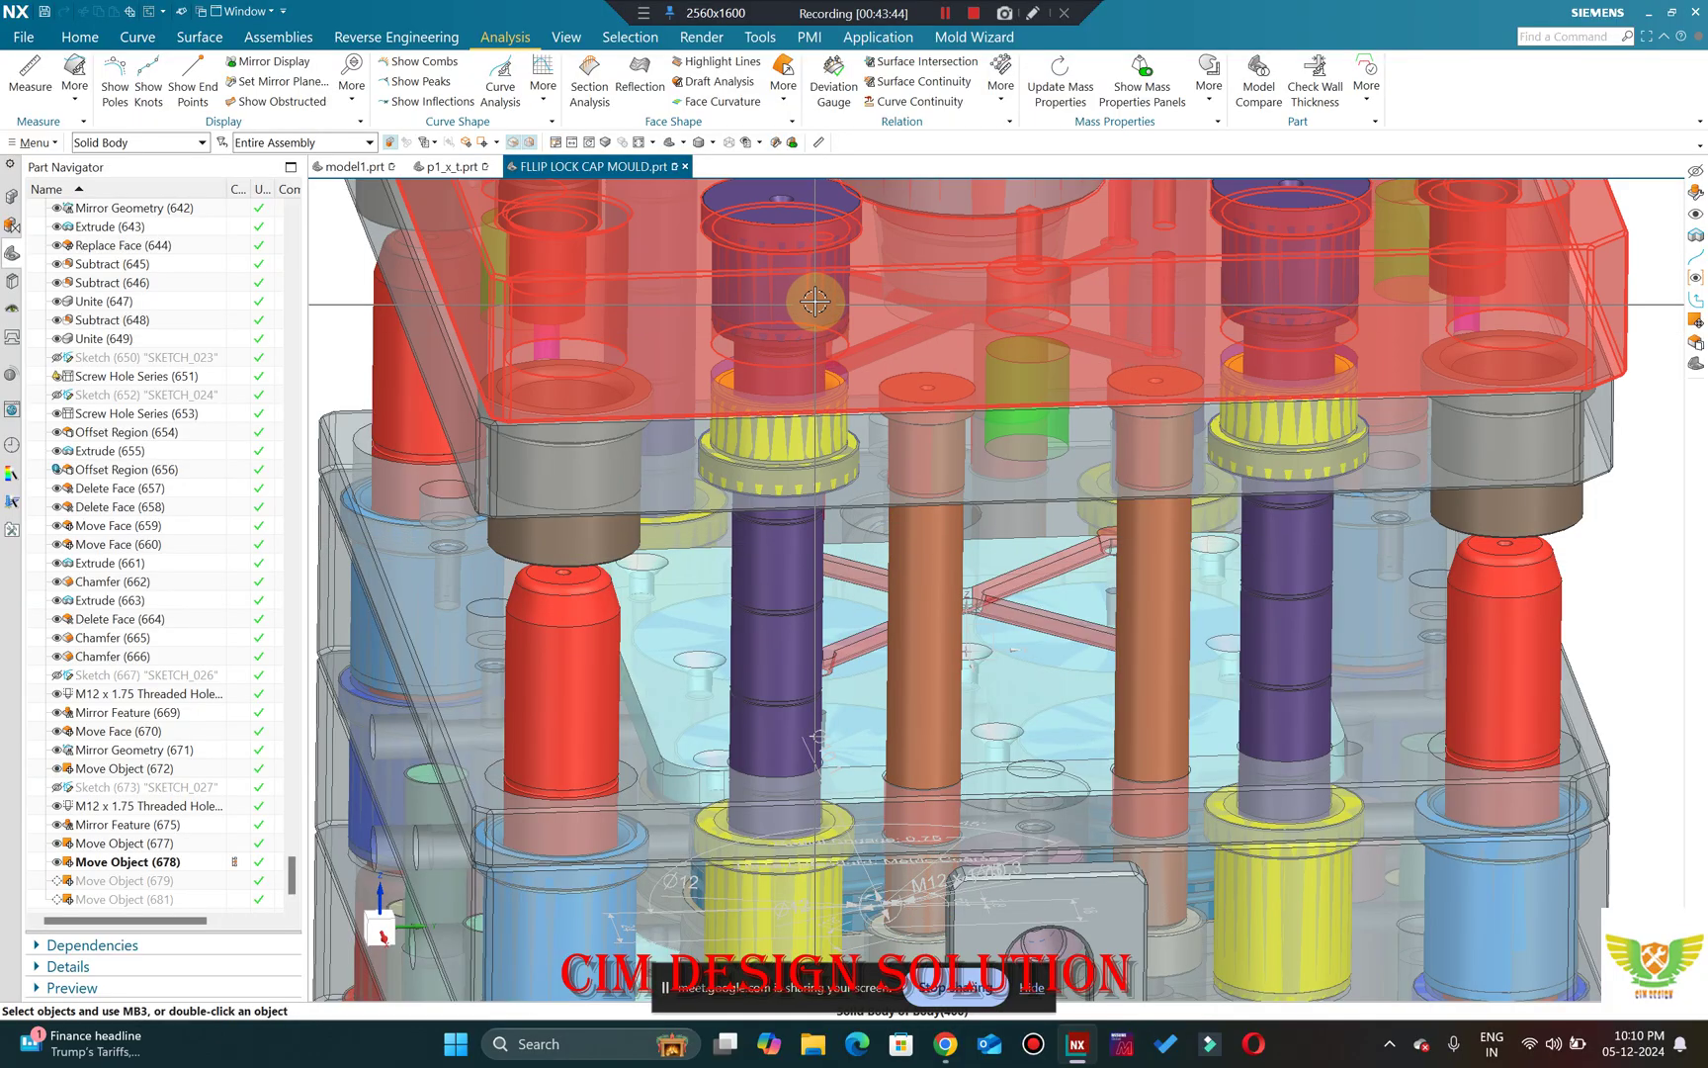
Annotate the area beside the whole mould with a freehand red outline of a T-shaped headed pin and two short dashes.
middle_click_drag(932, 445, 1265, 440)
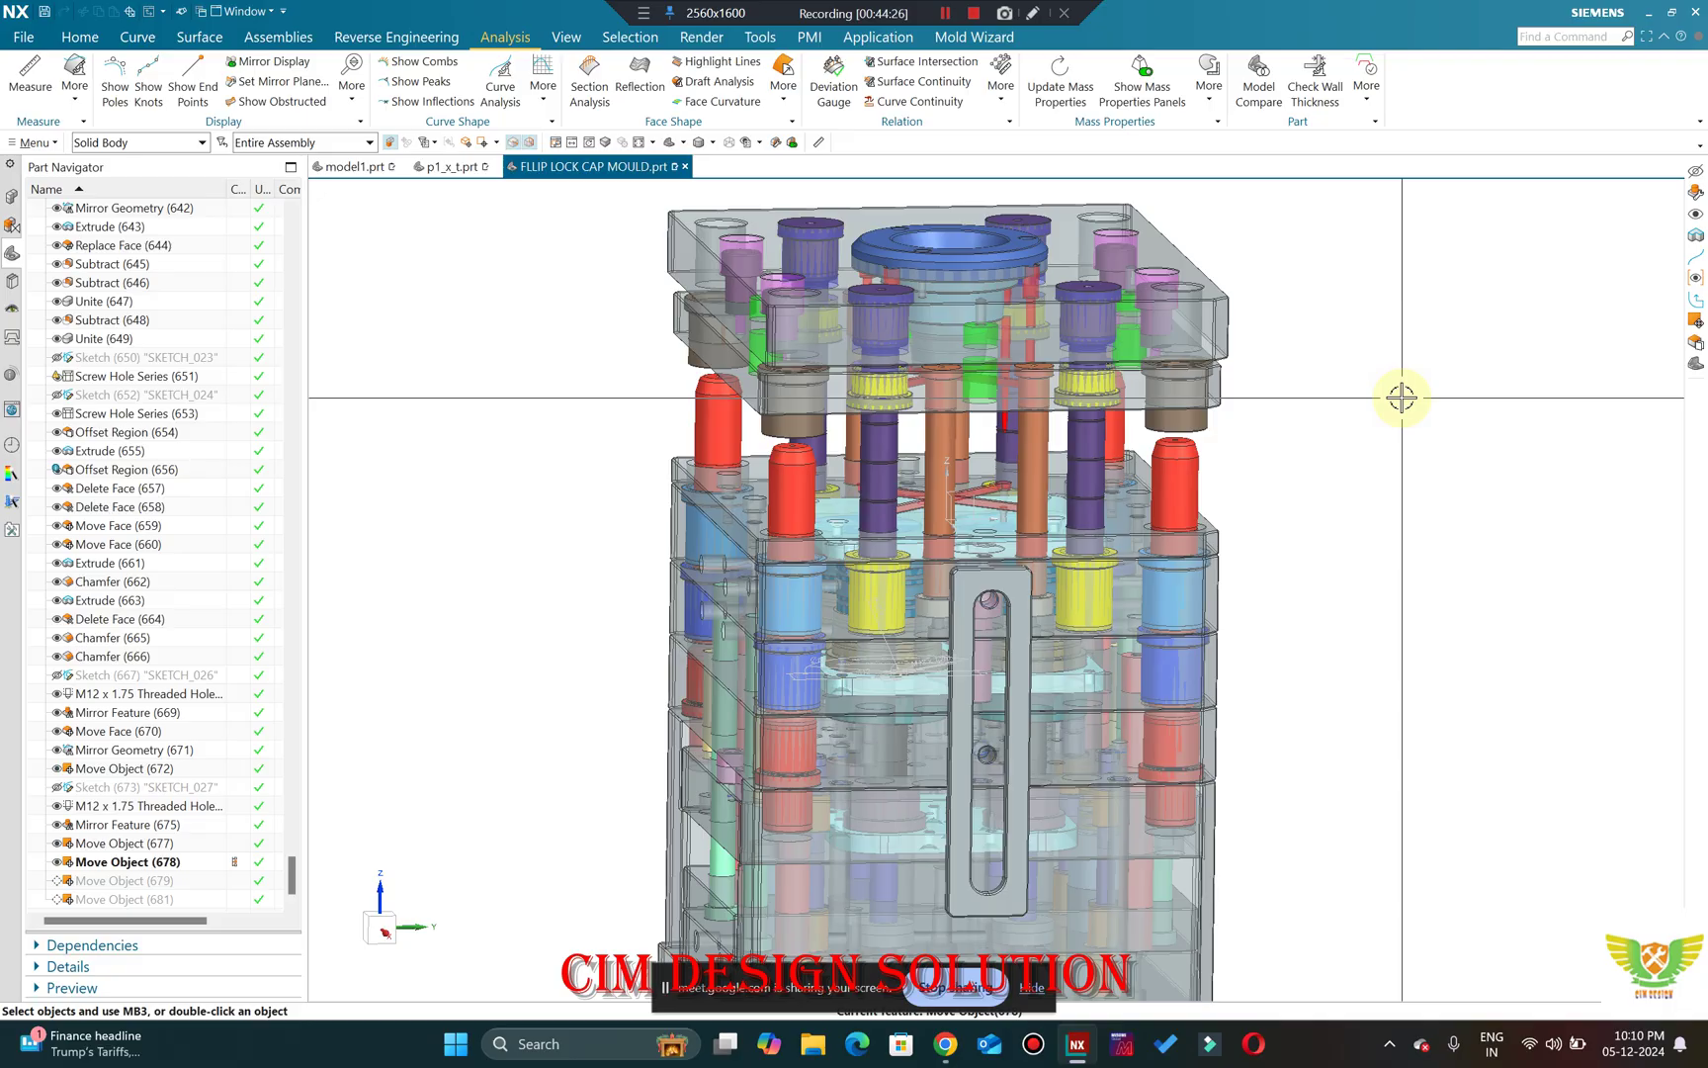
left_click(643, 12)
left_click(680, 38)
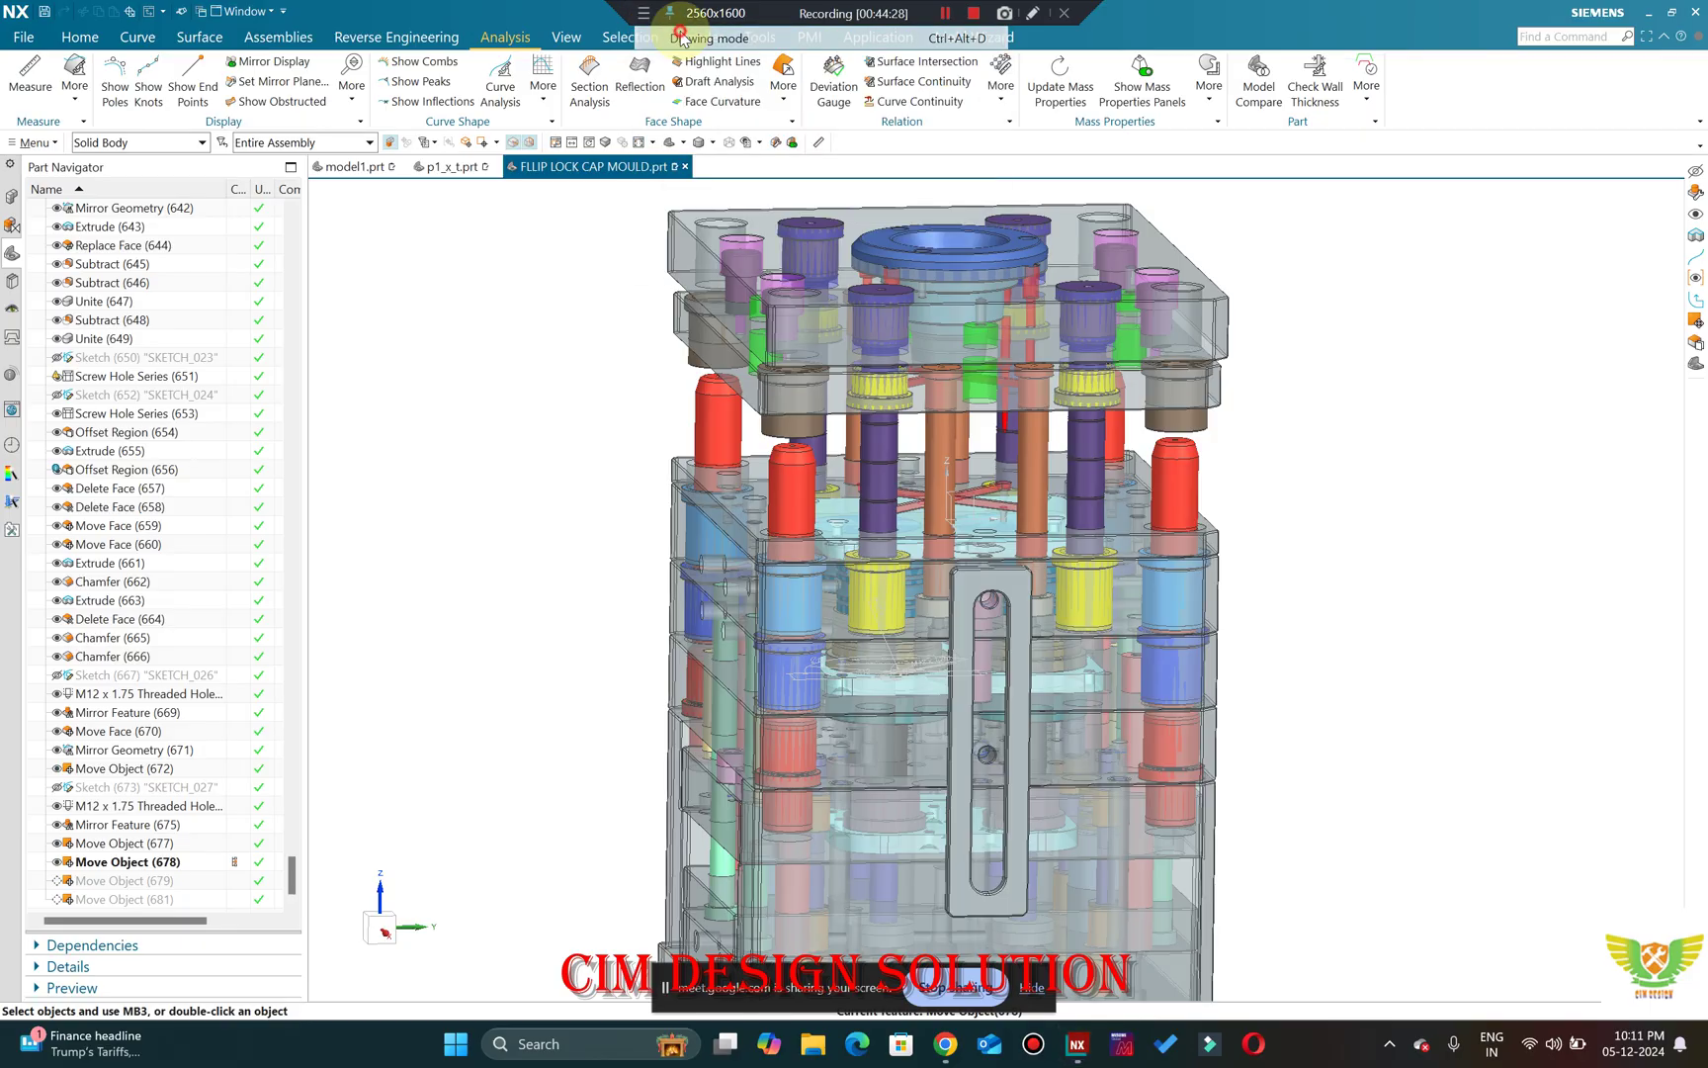
mouse_move(385, 351)
left_mouse_down()
mouse_move(451, 305)
mouse_move(457, 328)
mouse_move(405, 348)
mouse_move(421, 417)
left_mouse_up()
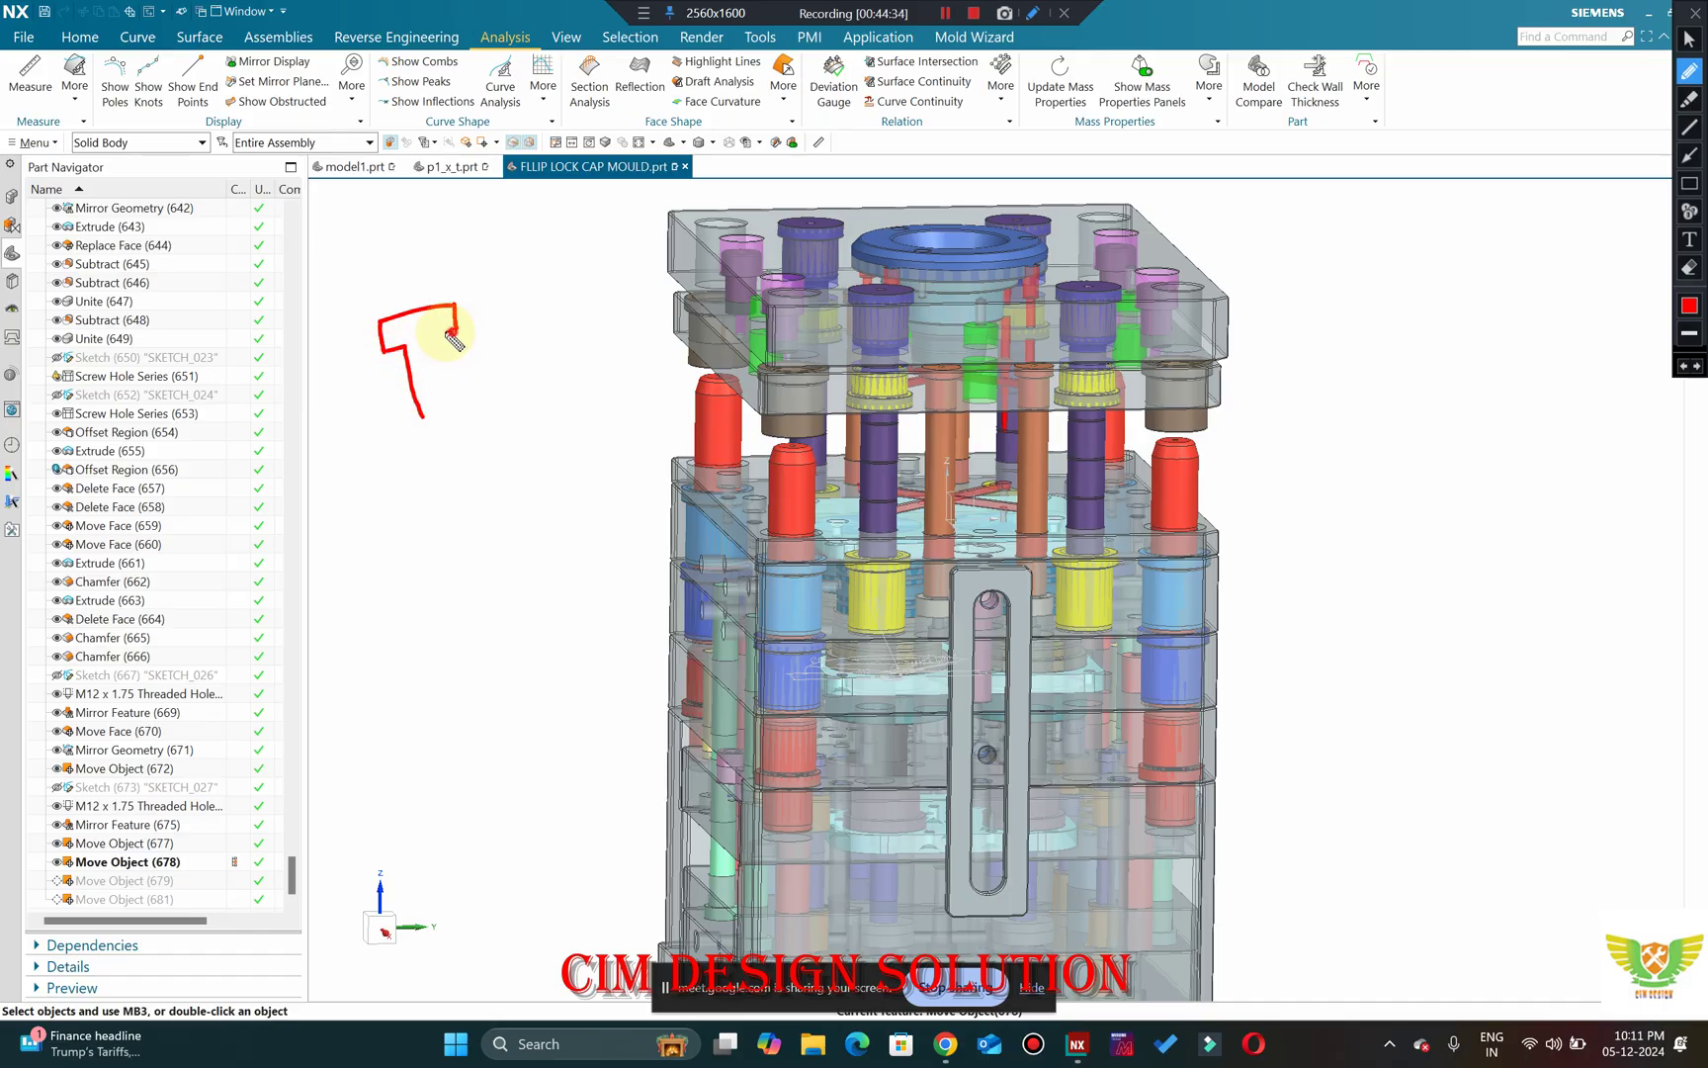
mouse_move(453, 334)
left_mouse_down()
mouse_move(450, 409)
mouse_move(423, 416)
left_mouse_up()
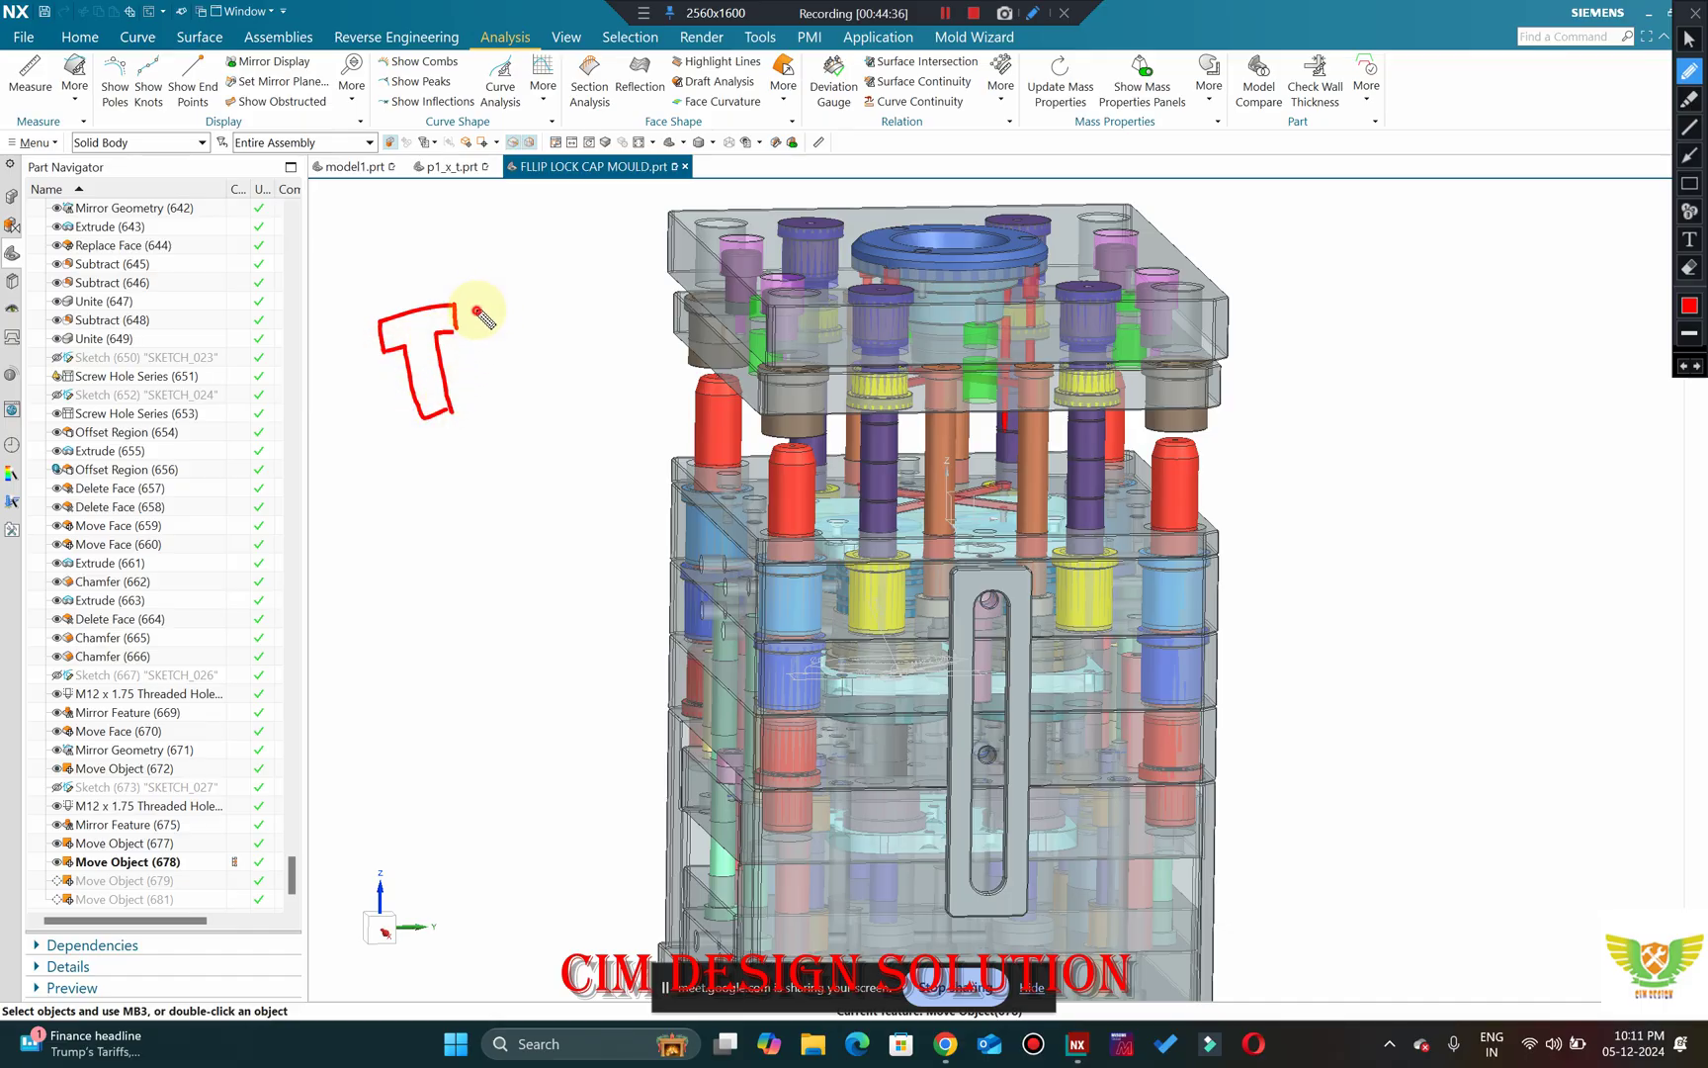
left_click_drag(477, 313, 526, 293)
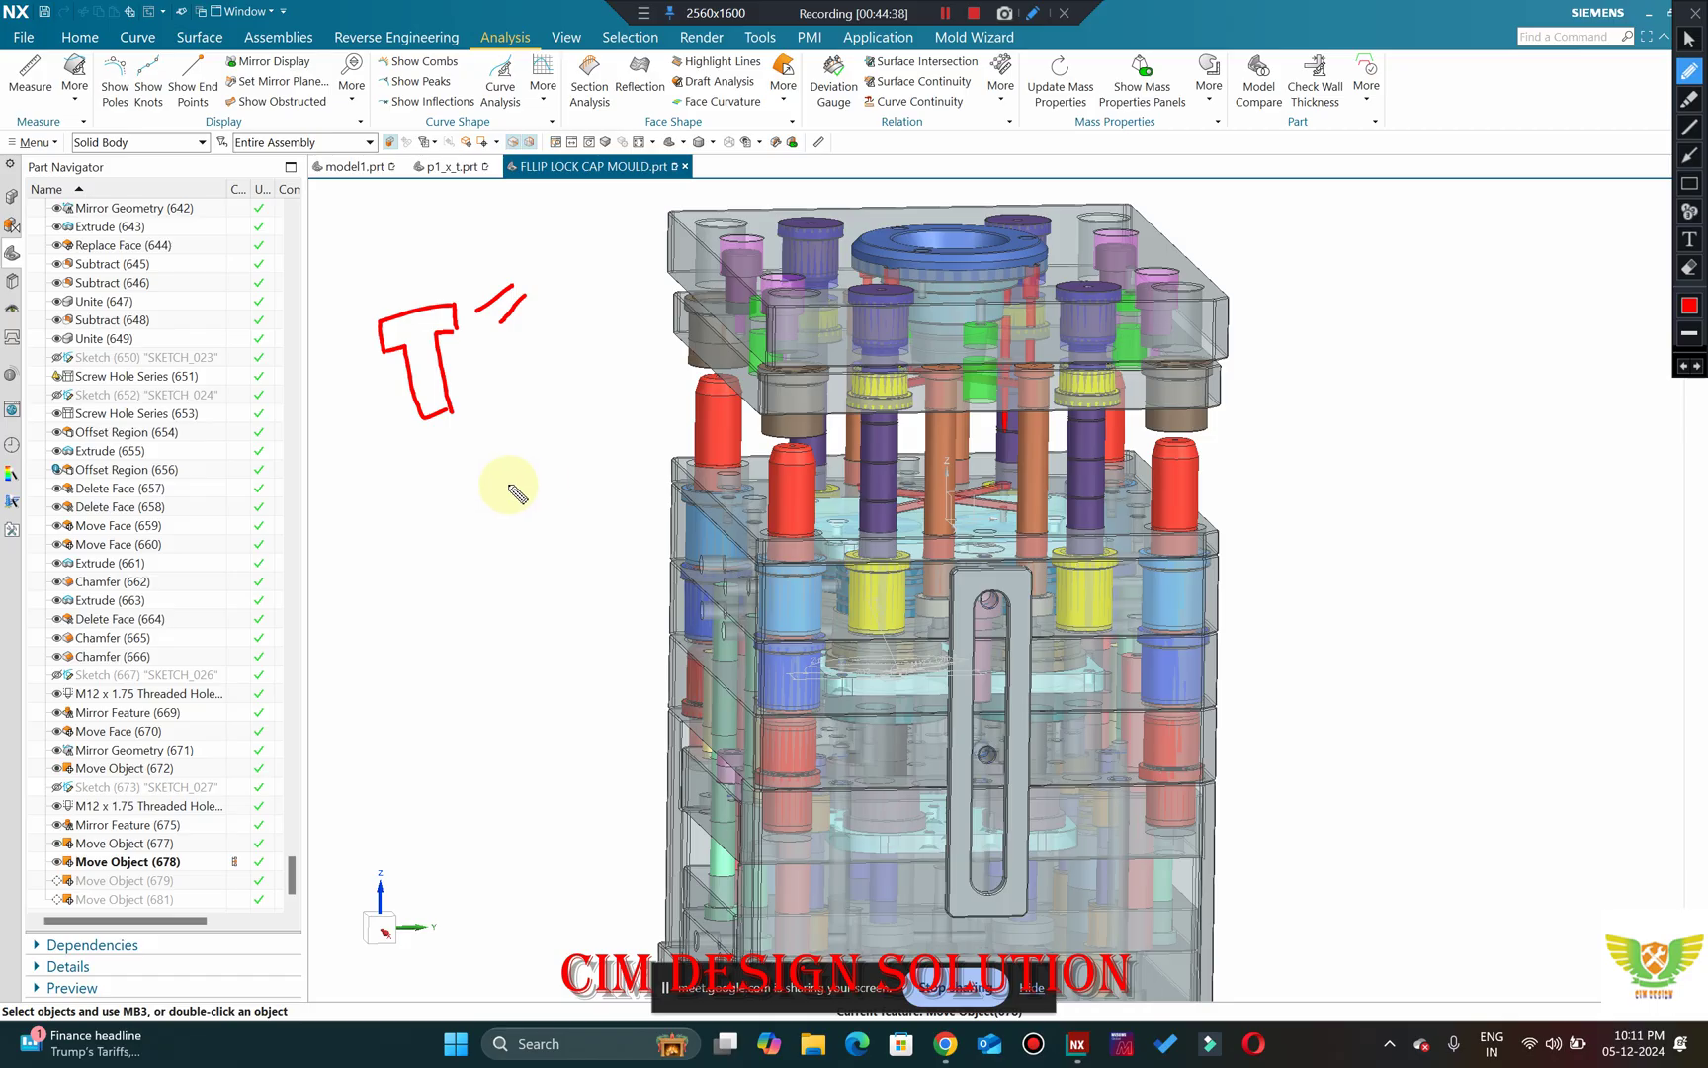
Write the freehand note "JIS Head" below the pin sketch and underline the word Head.
mouse_move(438, 534)
left_mouse_down()
mouse_move(451, 571)
mouse_move(488, 541)
left_mouse_up()
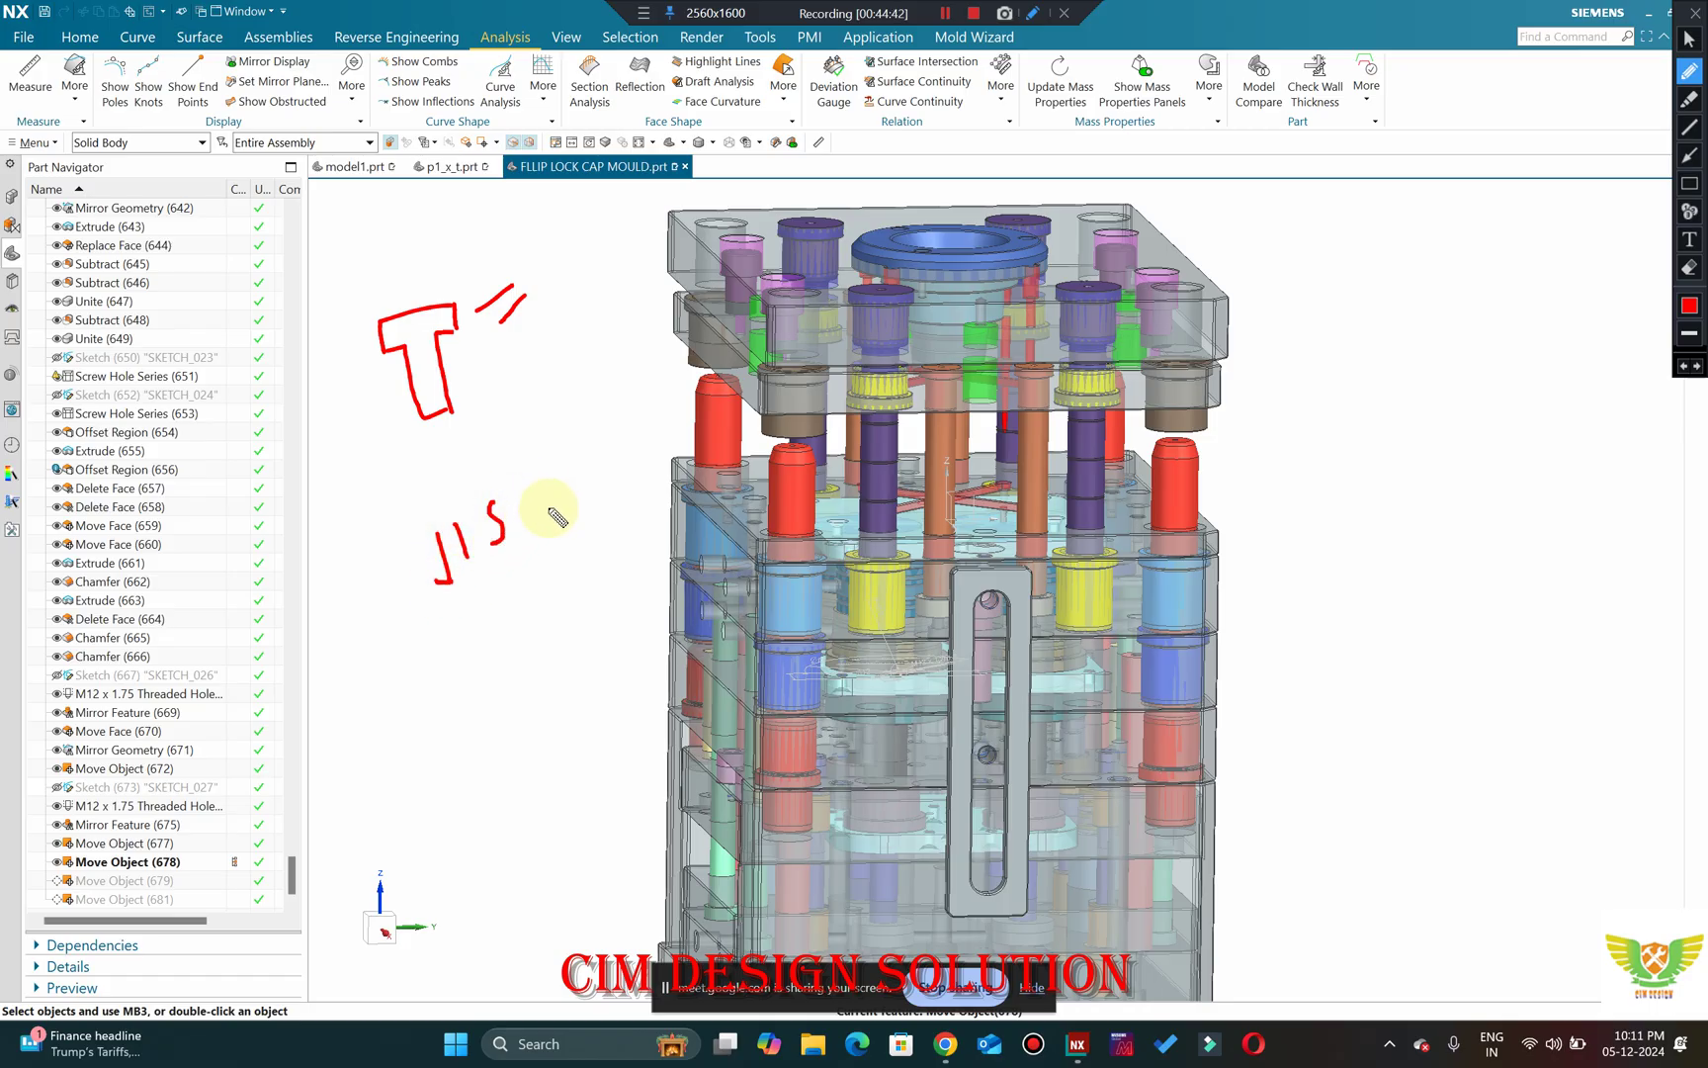
left_click_drag(531, 457, 641, 431)
left_click_drag(505, 584, 618, 507)
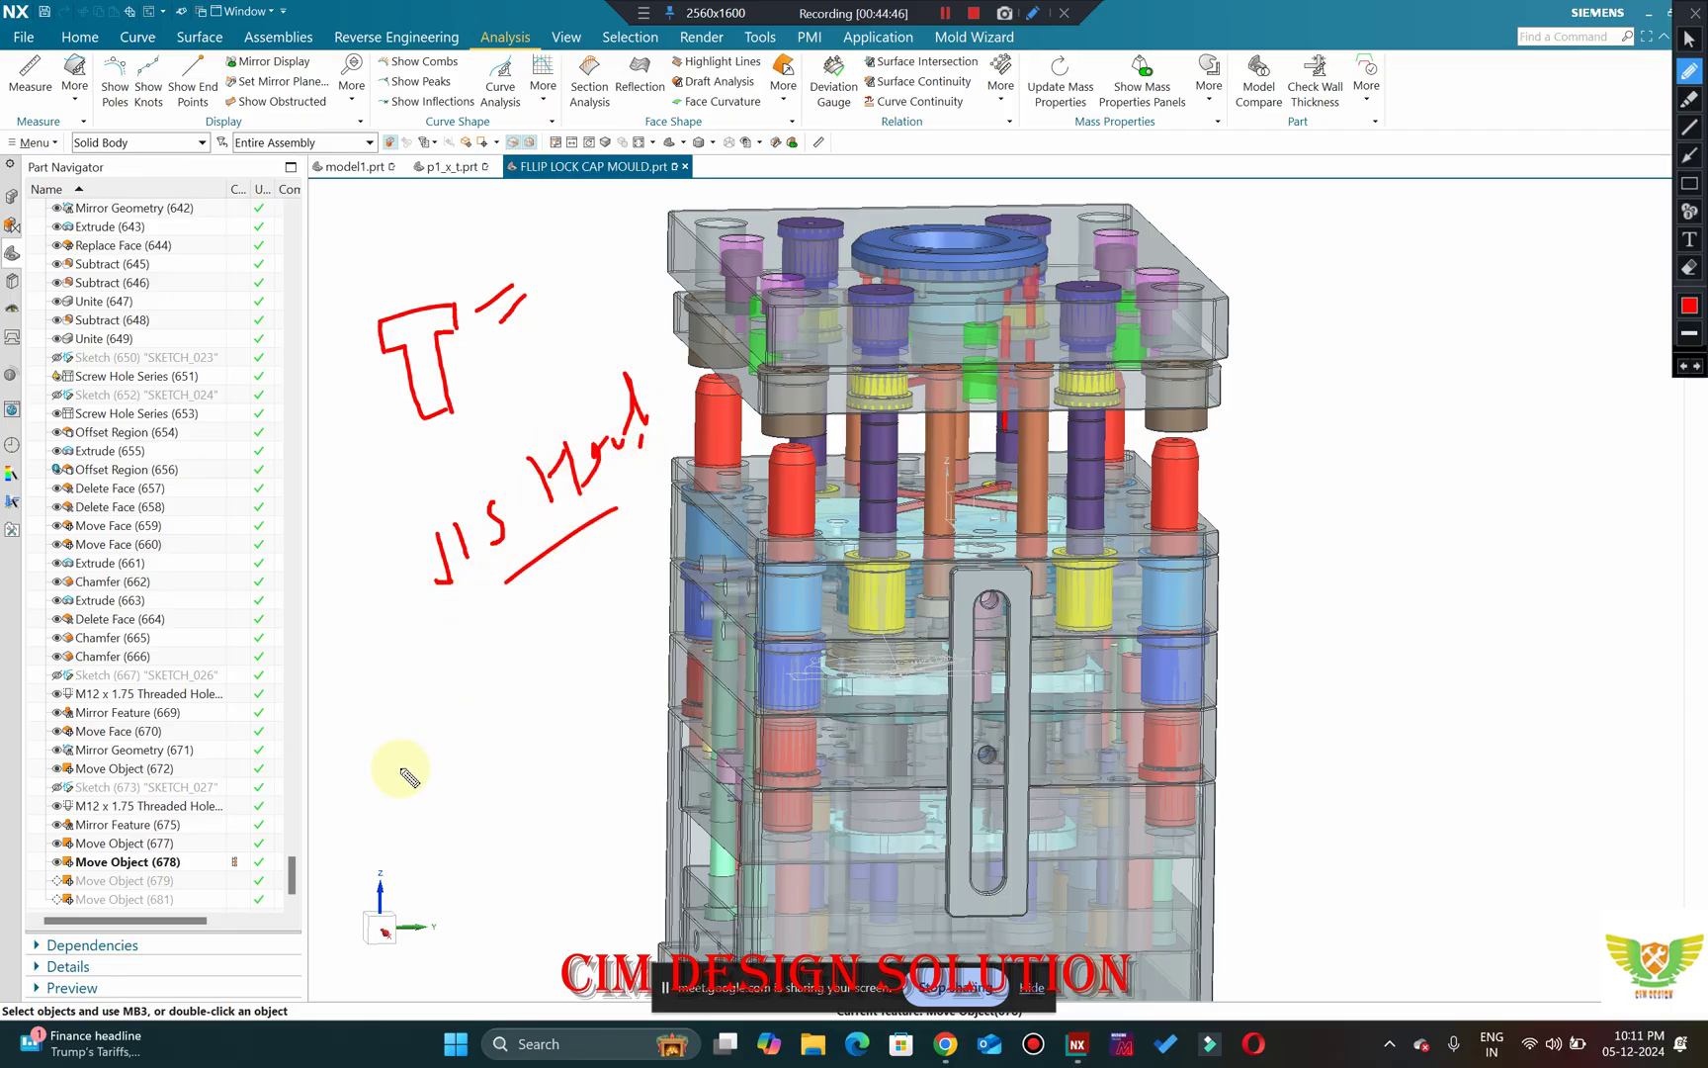
Write "EPN" below the JIS note, circle it and add two emphasis strokes under it.
mouse_move(377, 706)
left_mouse_down()
mouse_move(403, 762)
mouse_move(458, 635)
left_mouse_up()
left_click_drag(374, 751, 393, 713)
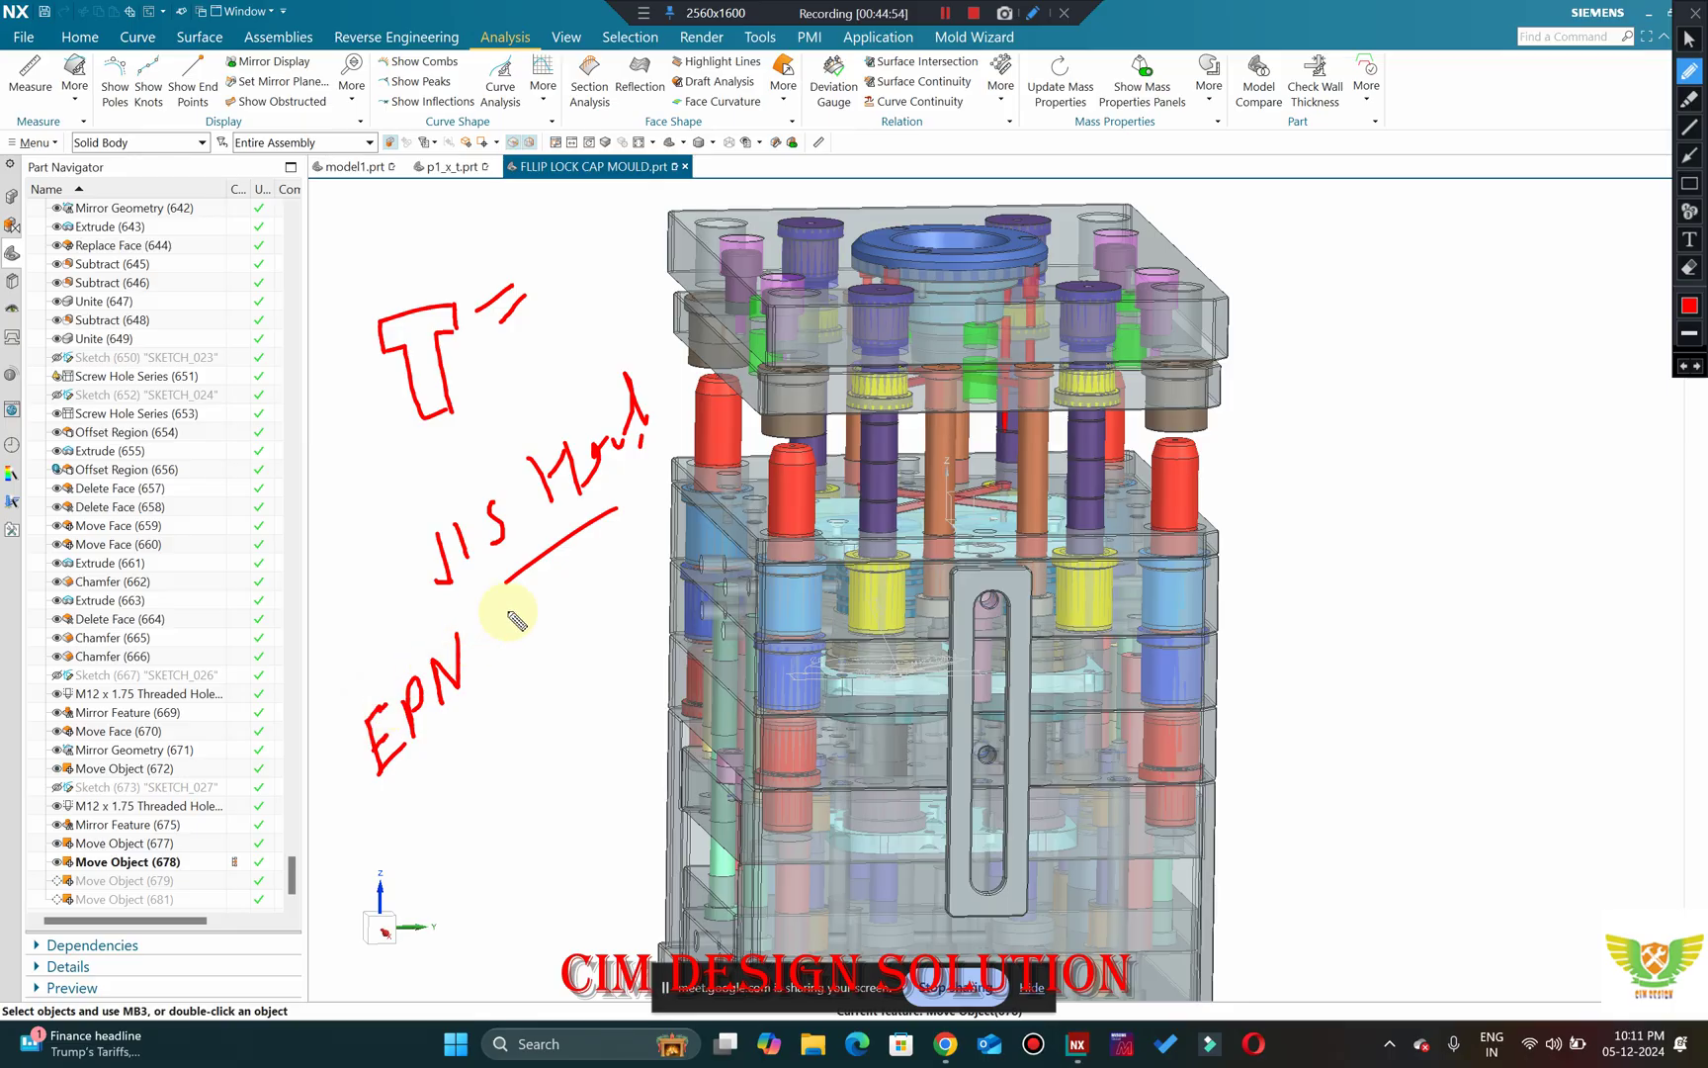
mouse_move(477, 621)
left_mouse_down()
mouse_move(420, 645)
mouse_move(376, 727)
mouse_move(489, 674)
mouse_move(364, 763)
mouse_move(385, 771)
left_mouse_up()
mouse_move(470, 733)
left_mouse_down()
mouse_move(437, 785)
mouse_move(463, 788)
left_mouse_up()
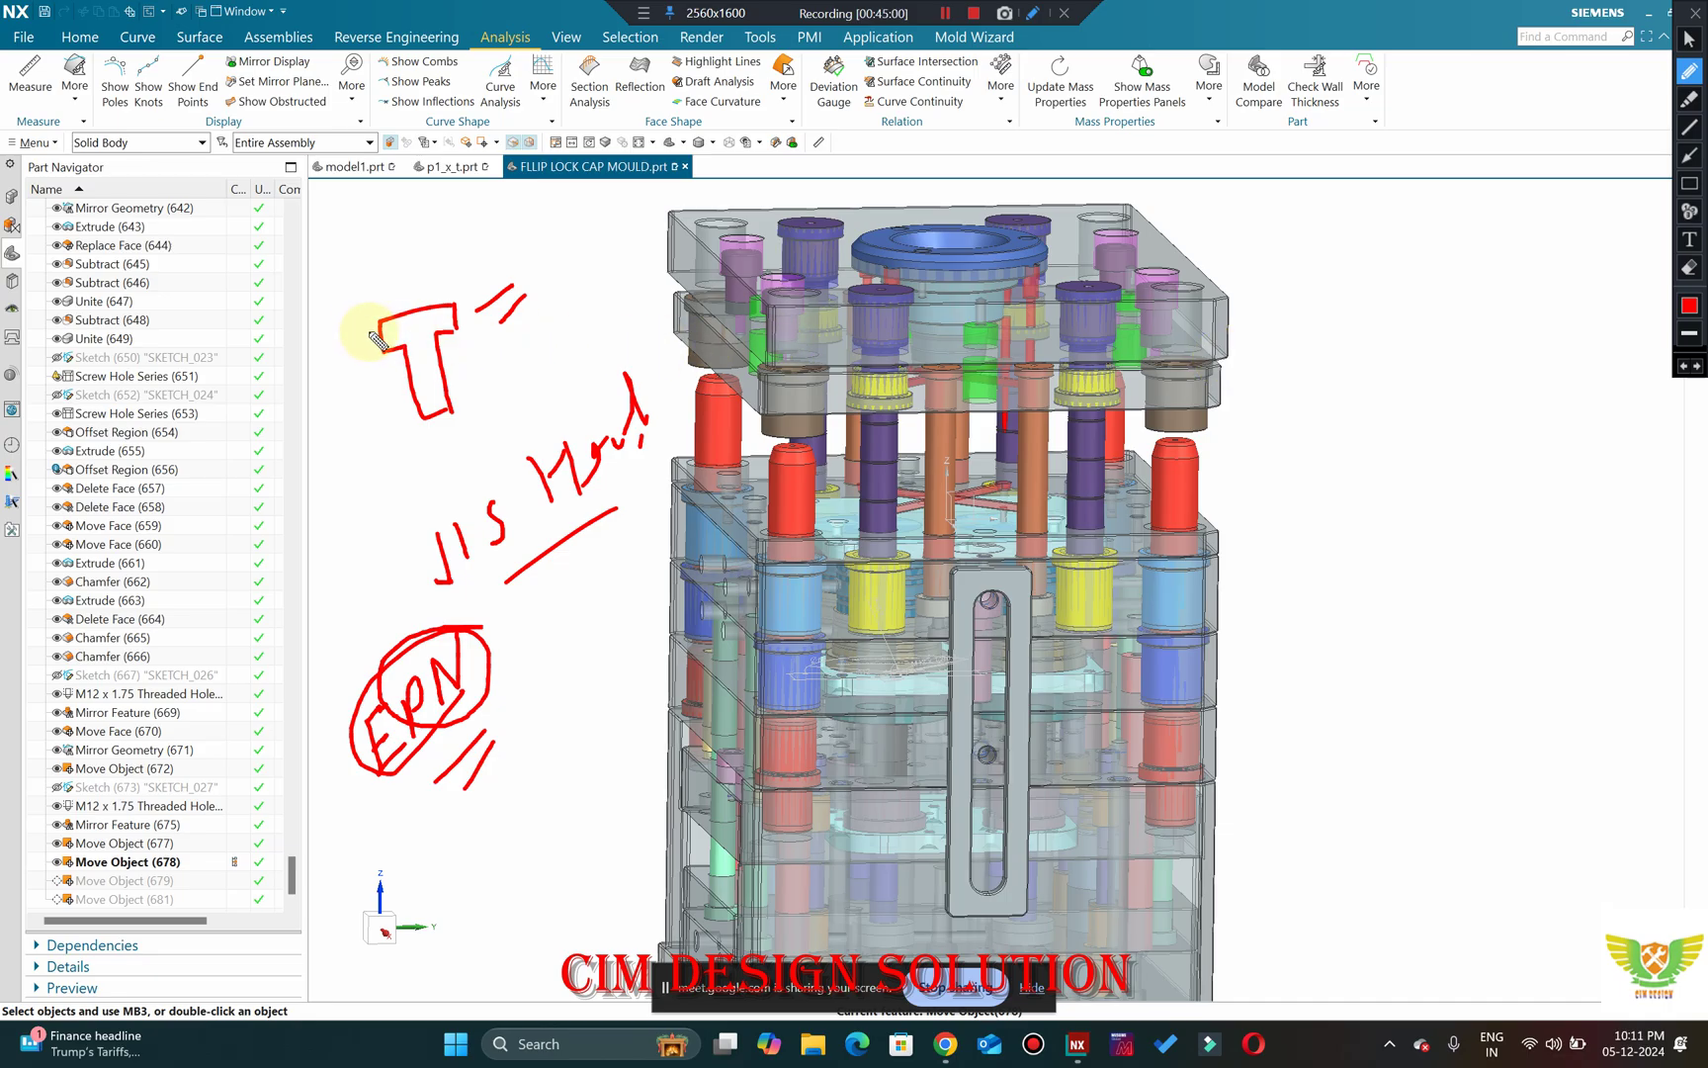
Add a small handwritten note beside the pin sketch and extra underlines to the EPN and JIS notes.
mouse_move(358, 330)
left_mouse_down()
mouse_move(362, 364)
mouse_move(339, 366)
mouse_move(380, 393)
left_mouse_up()
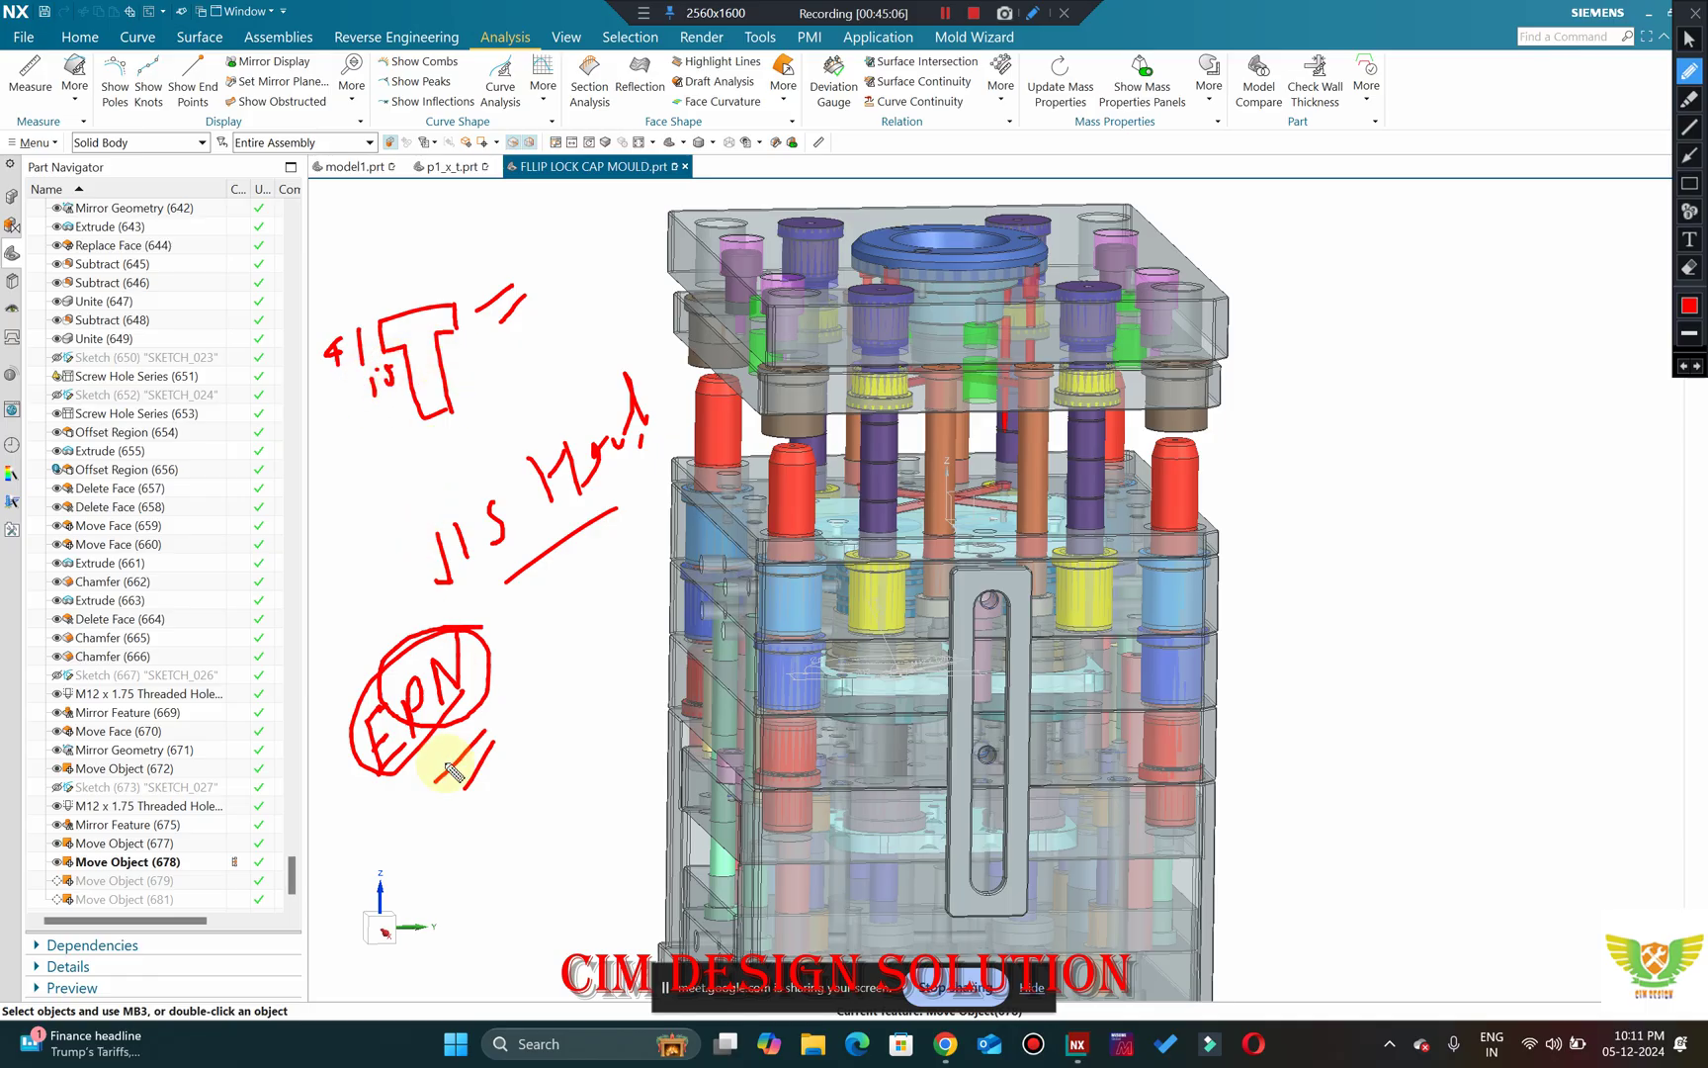
left_click_drag(467, 777, 532, 732)
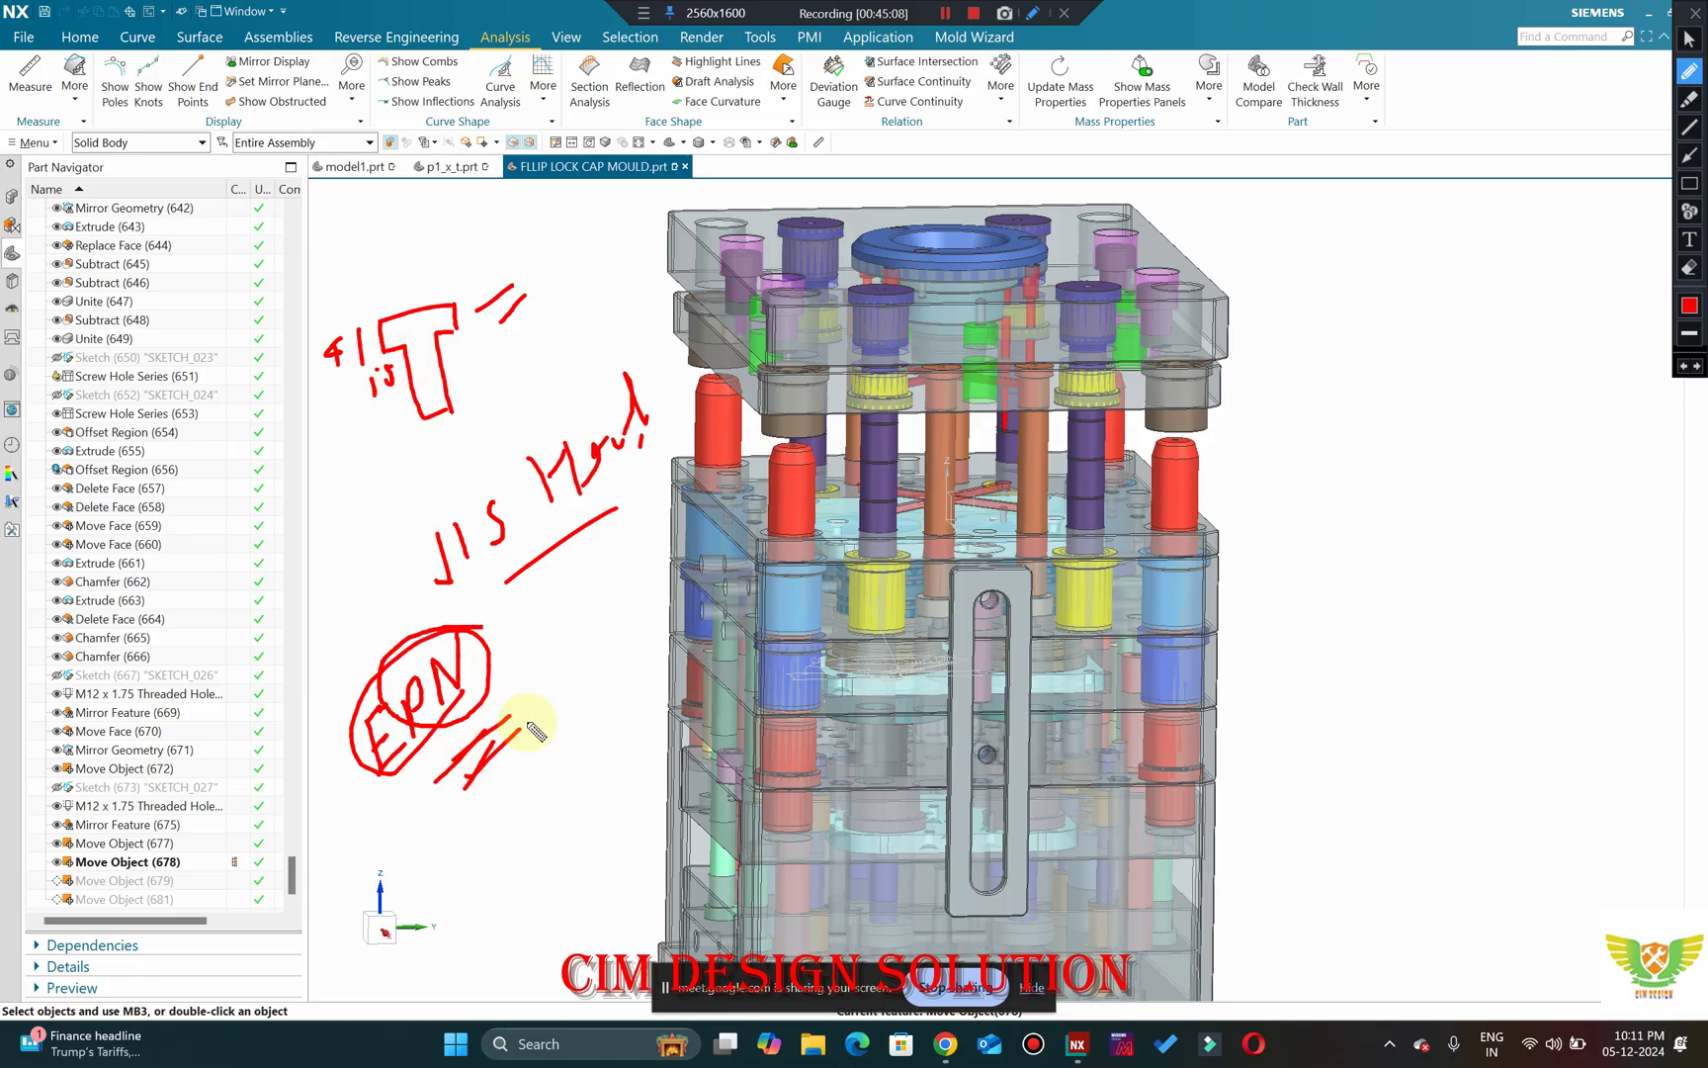
left_click_drag(483, 594, 477, 569)
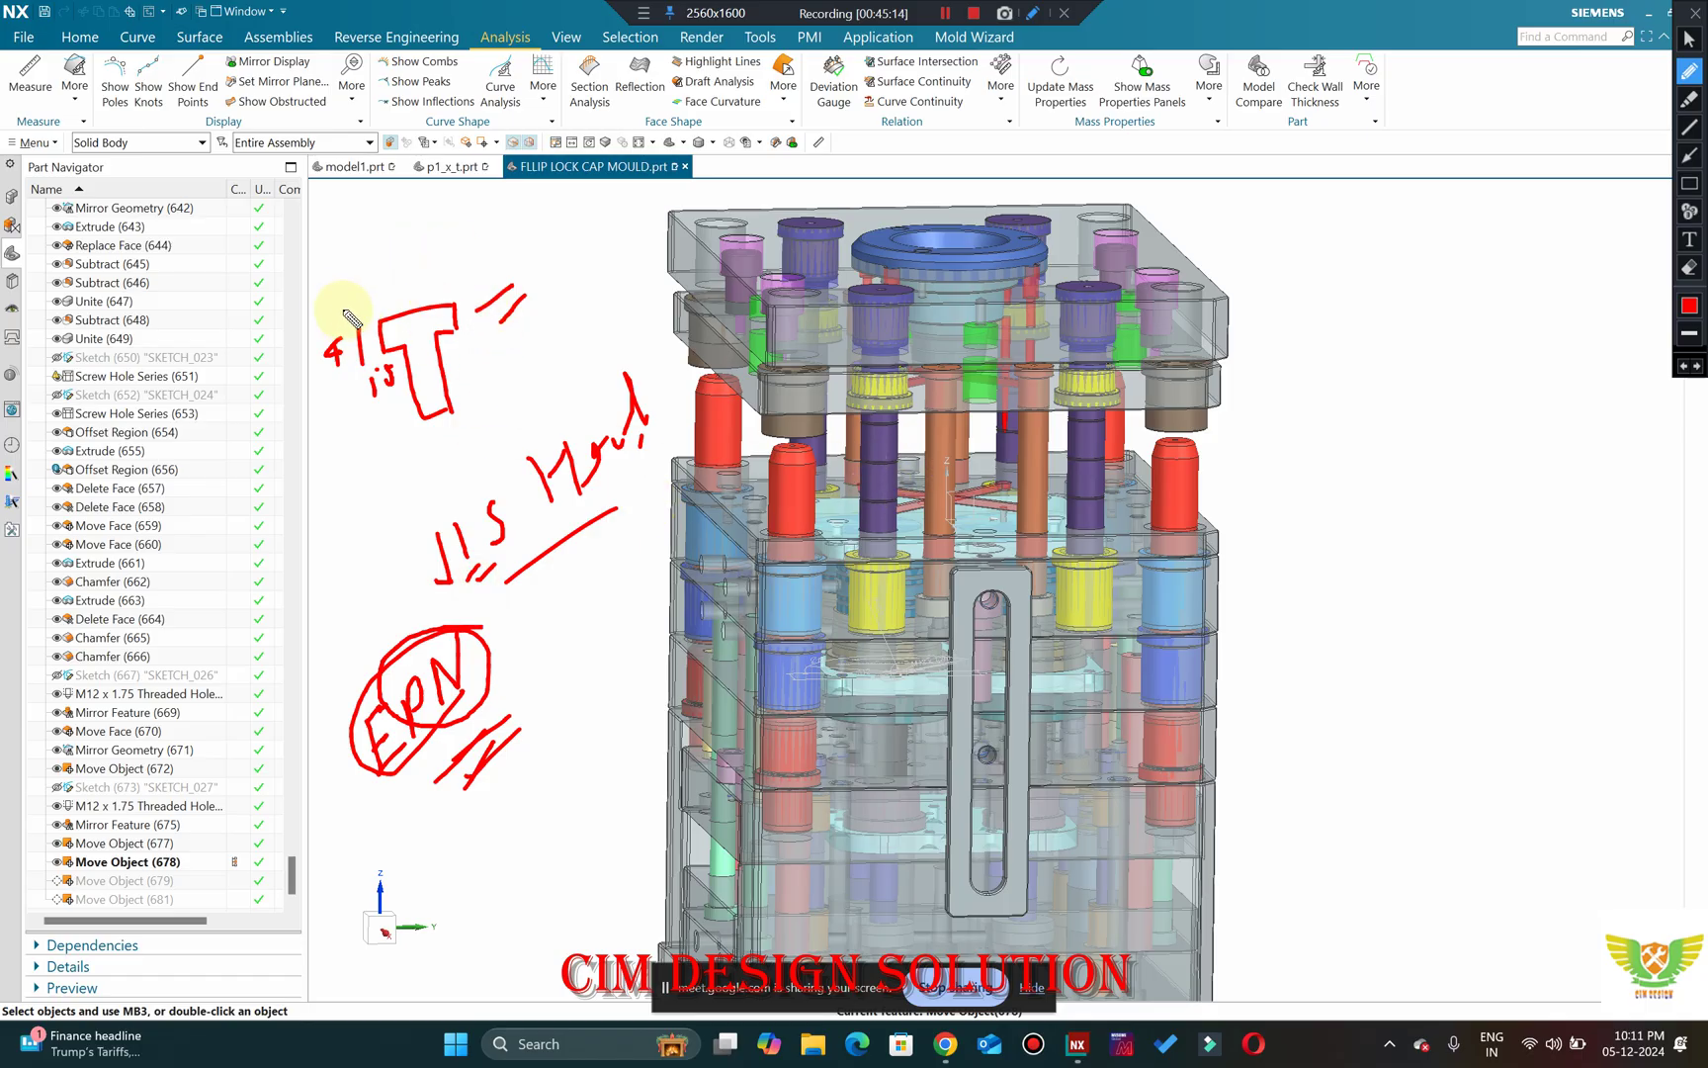
Write "17 - EPN" above the pin sketch with underlines, and leave drawing mode to clear all annotations.
mouse_move(362, 234)
left_mouse_down()
mouse_move(376, 266)
mouse_move(514, 191)
mouse_move(575, 203)
mouse_move(590, 161)
left_mouse_up()
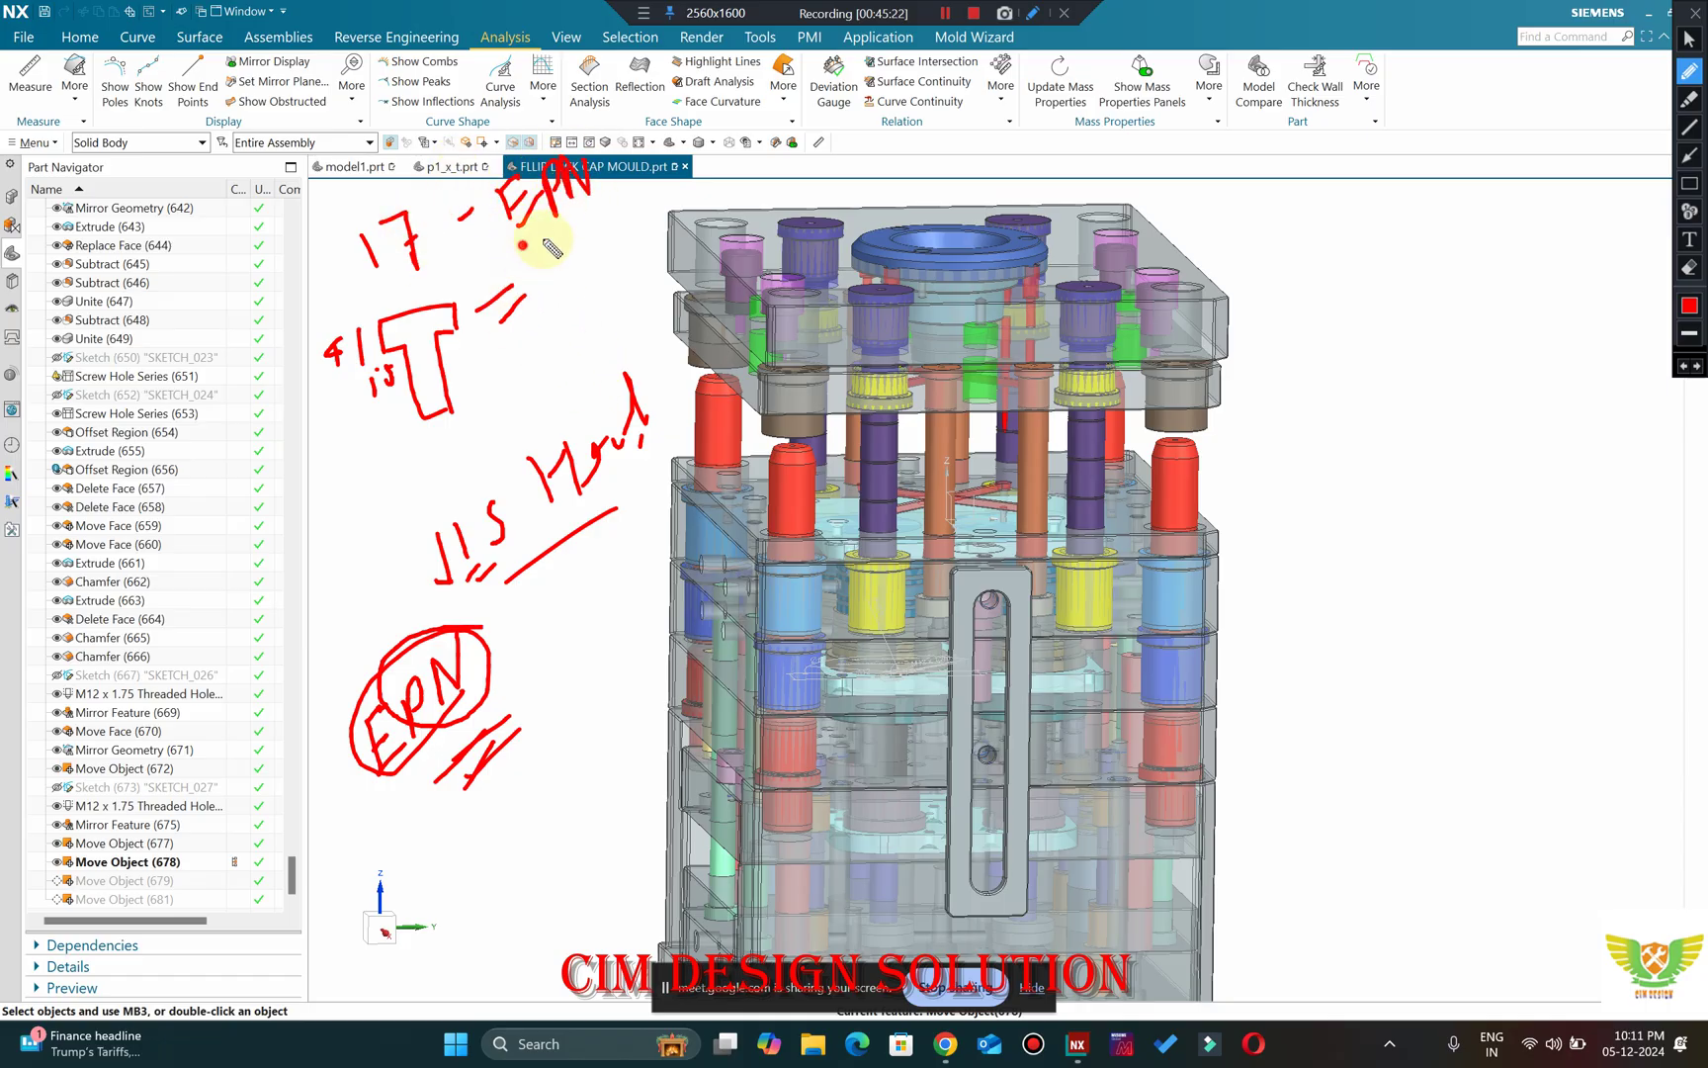
left_click_drag(521, 245, 572, 232)
left_click_drag(585, 259, 613, 229)
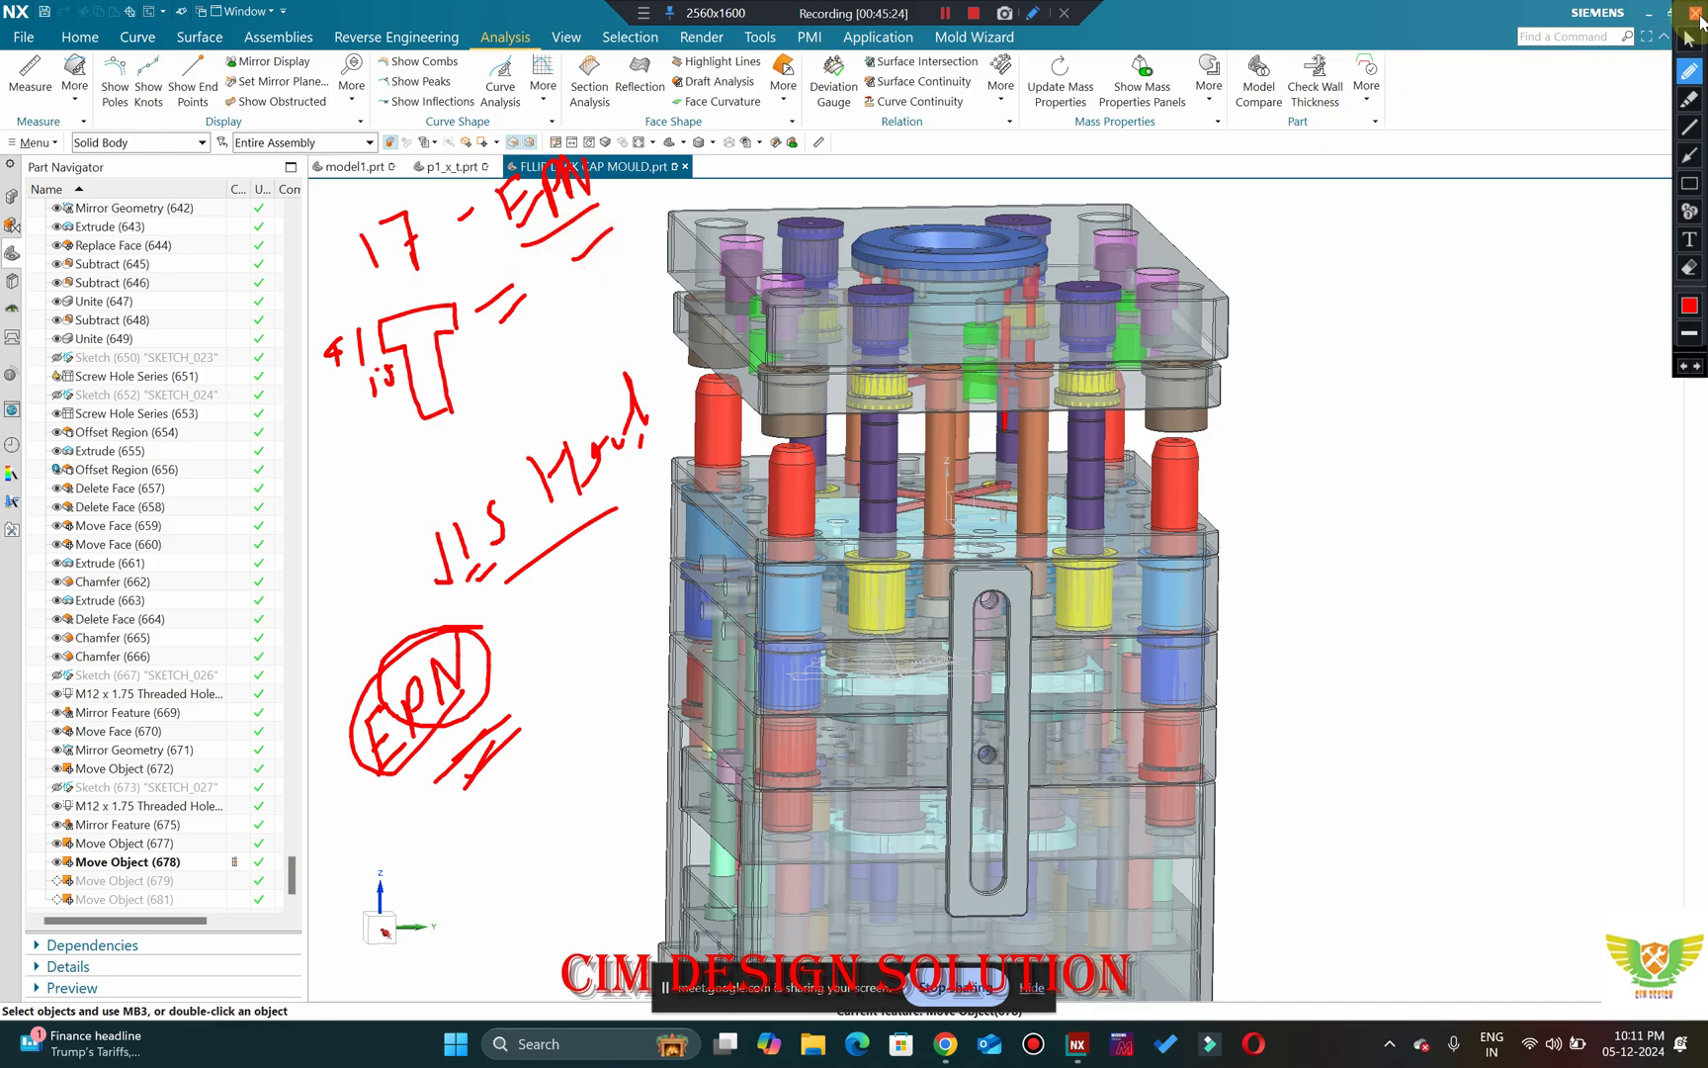
left_click(1695, 16)
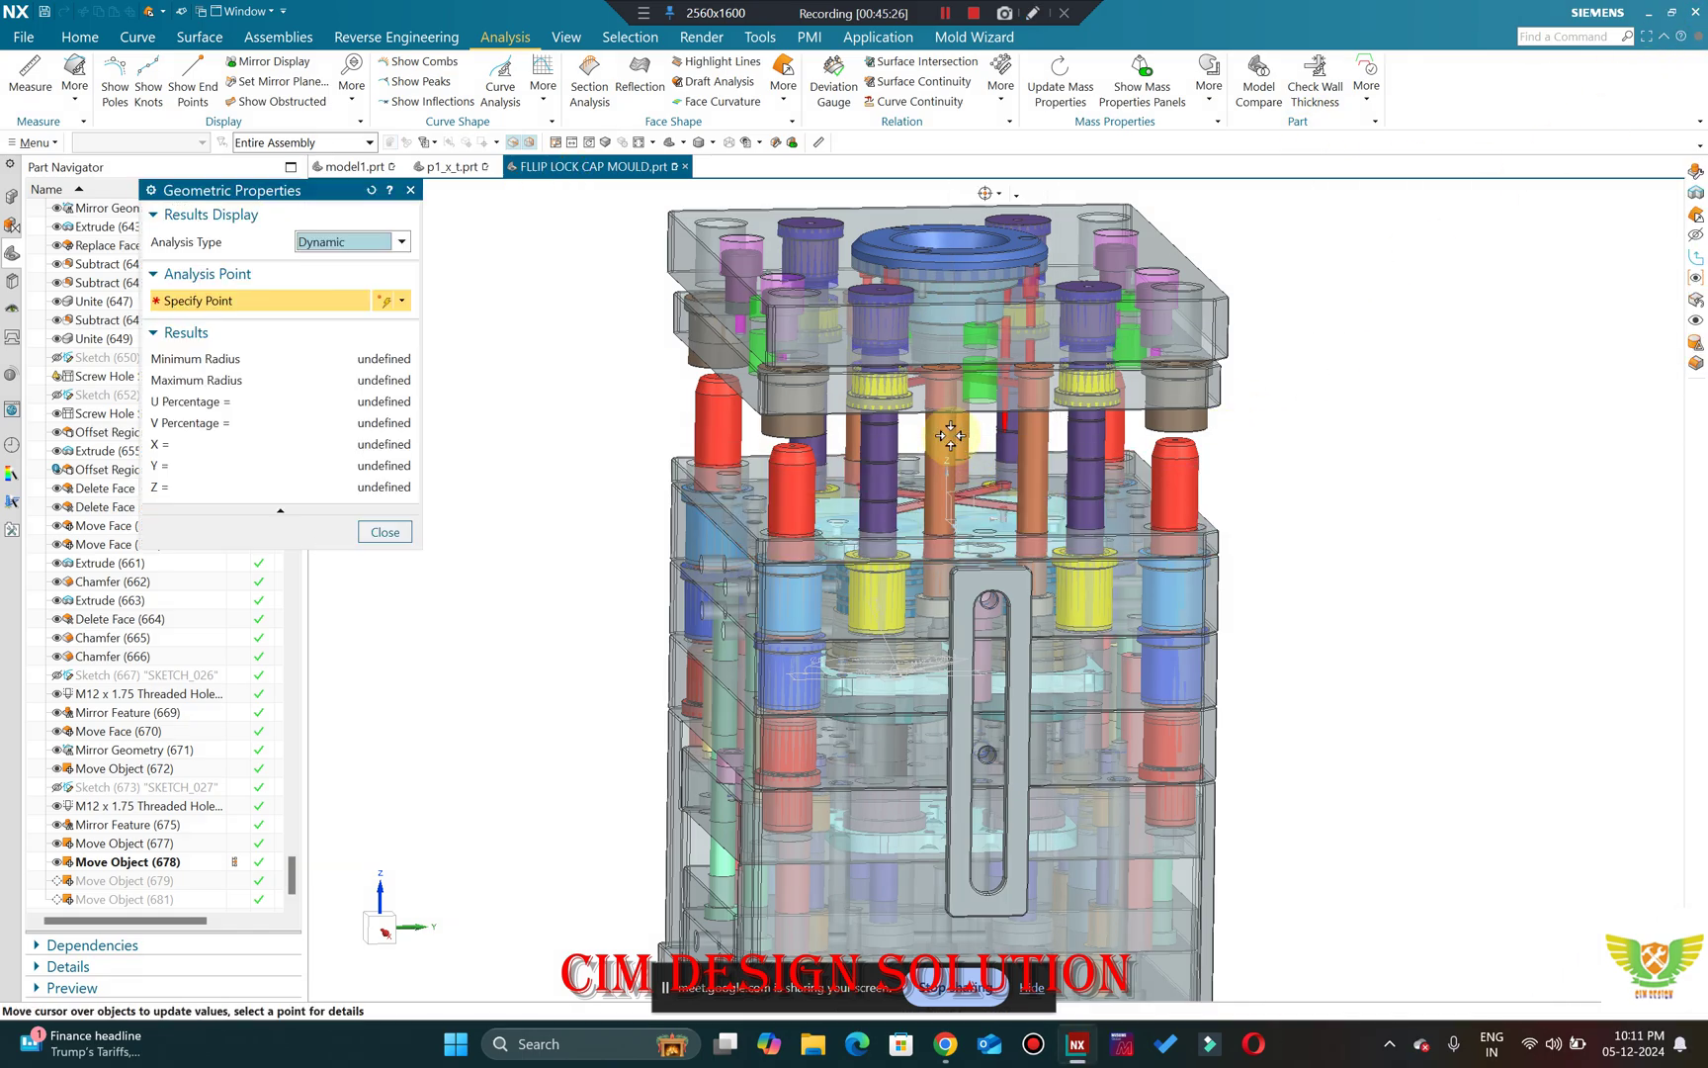
Check the radius of an orange pin's cylindrical face with dynamic Geometric Properties analysis.
mouse_move(946, 433)
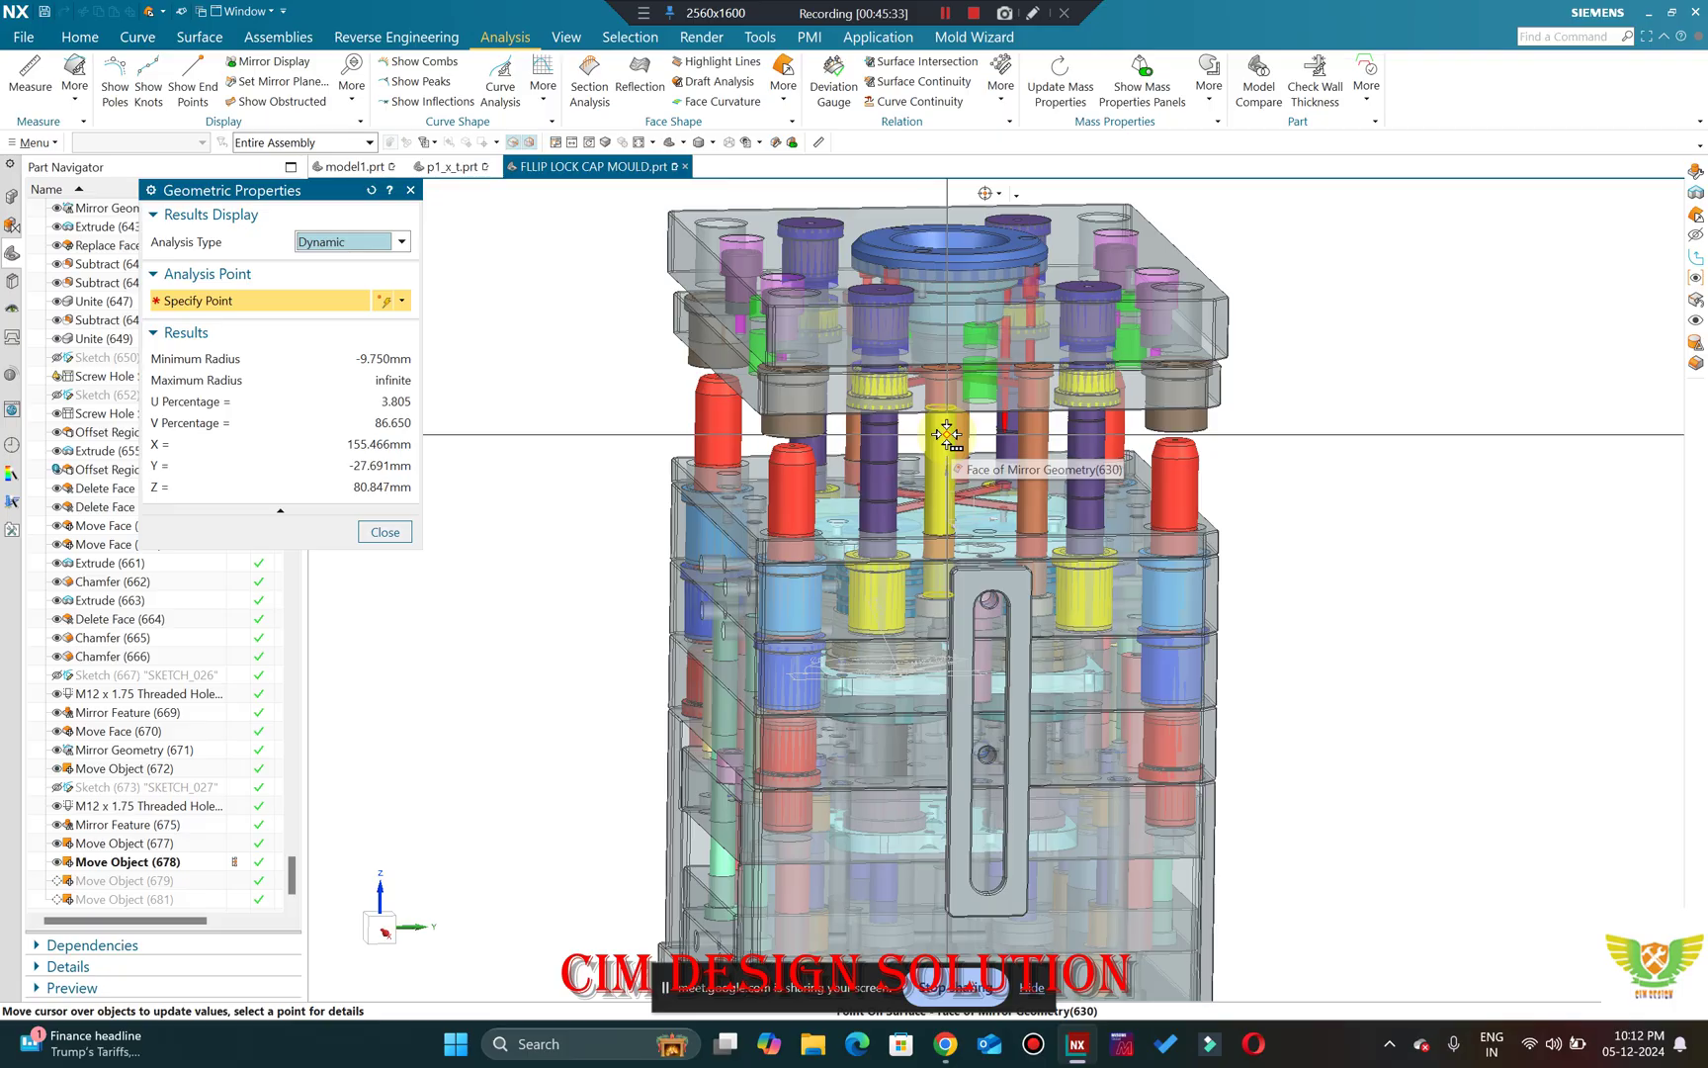
left_click(395, 533)
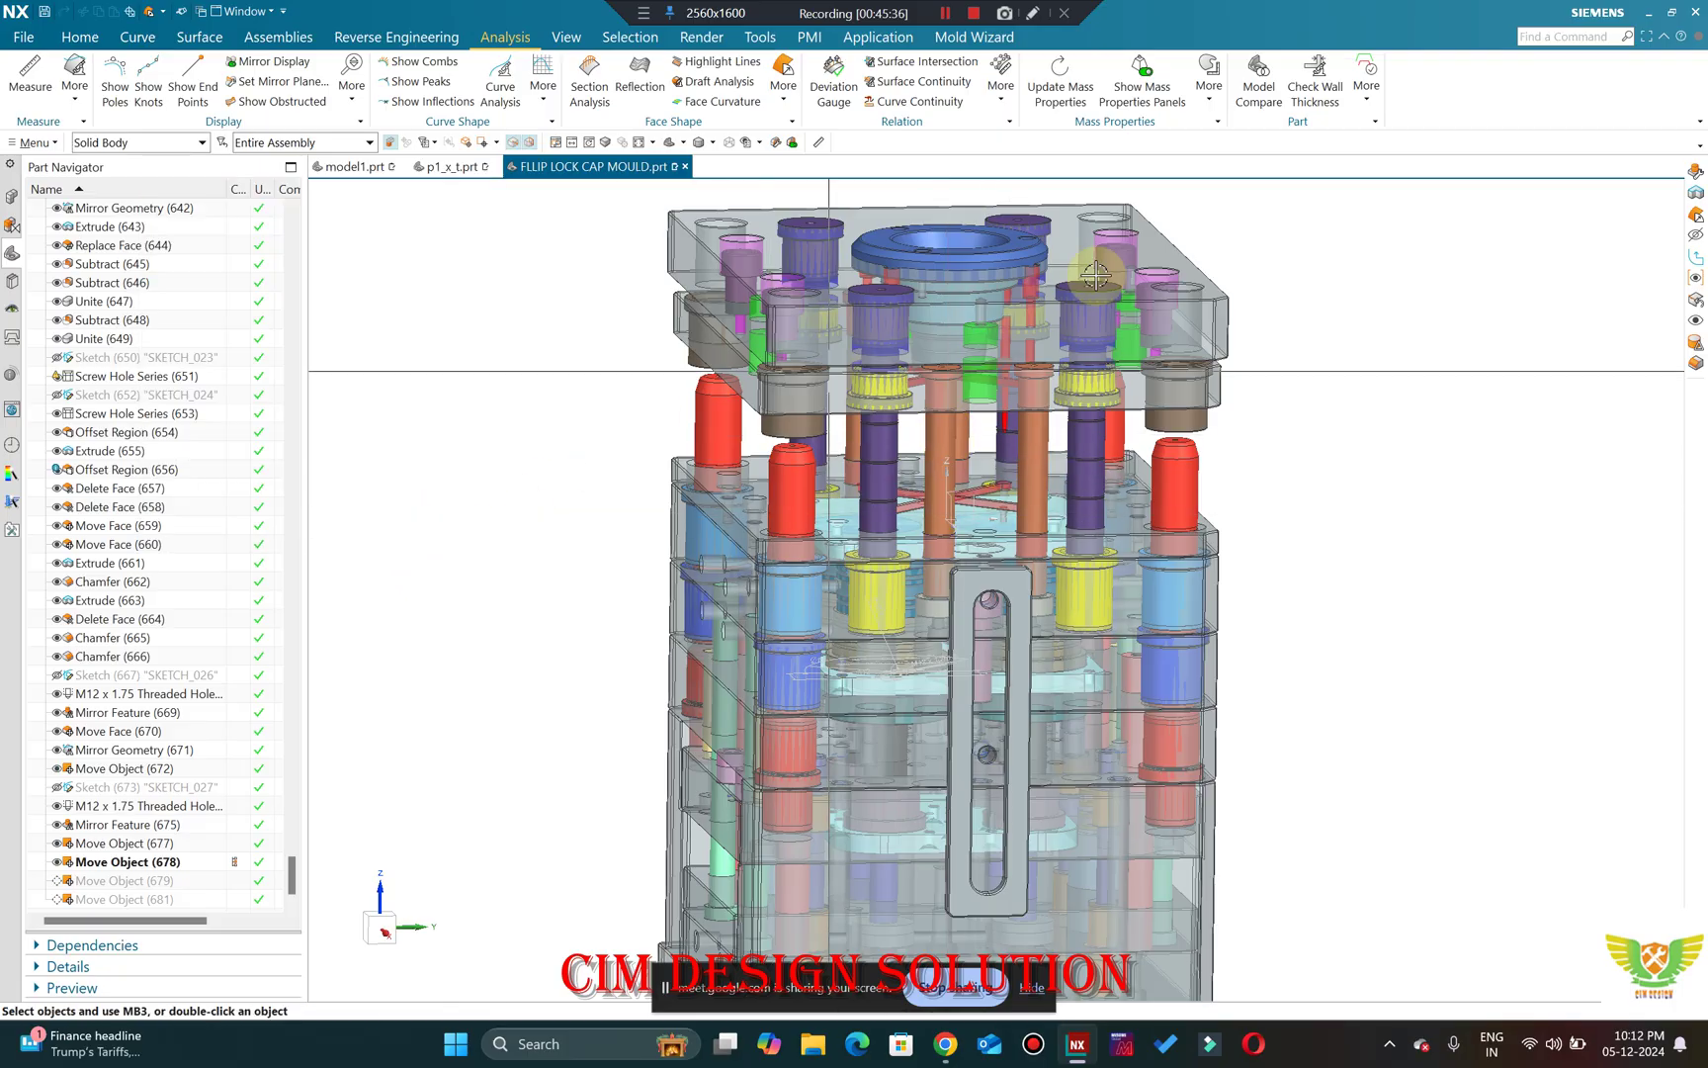
Annotate beside the mould with the handwritten values 25 and 25 . 8, a circled "JIS" and a head note.
left_click(645, 13)
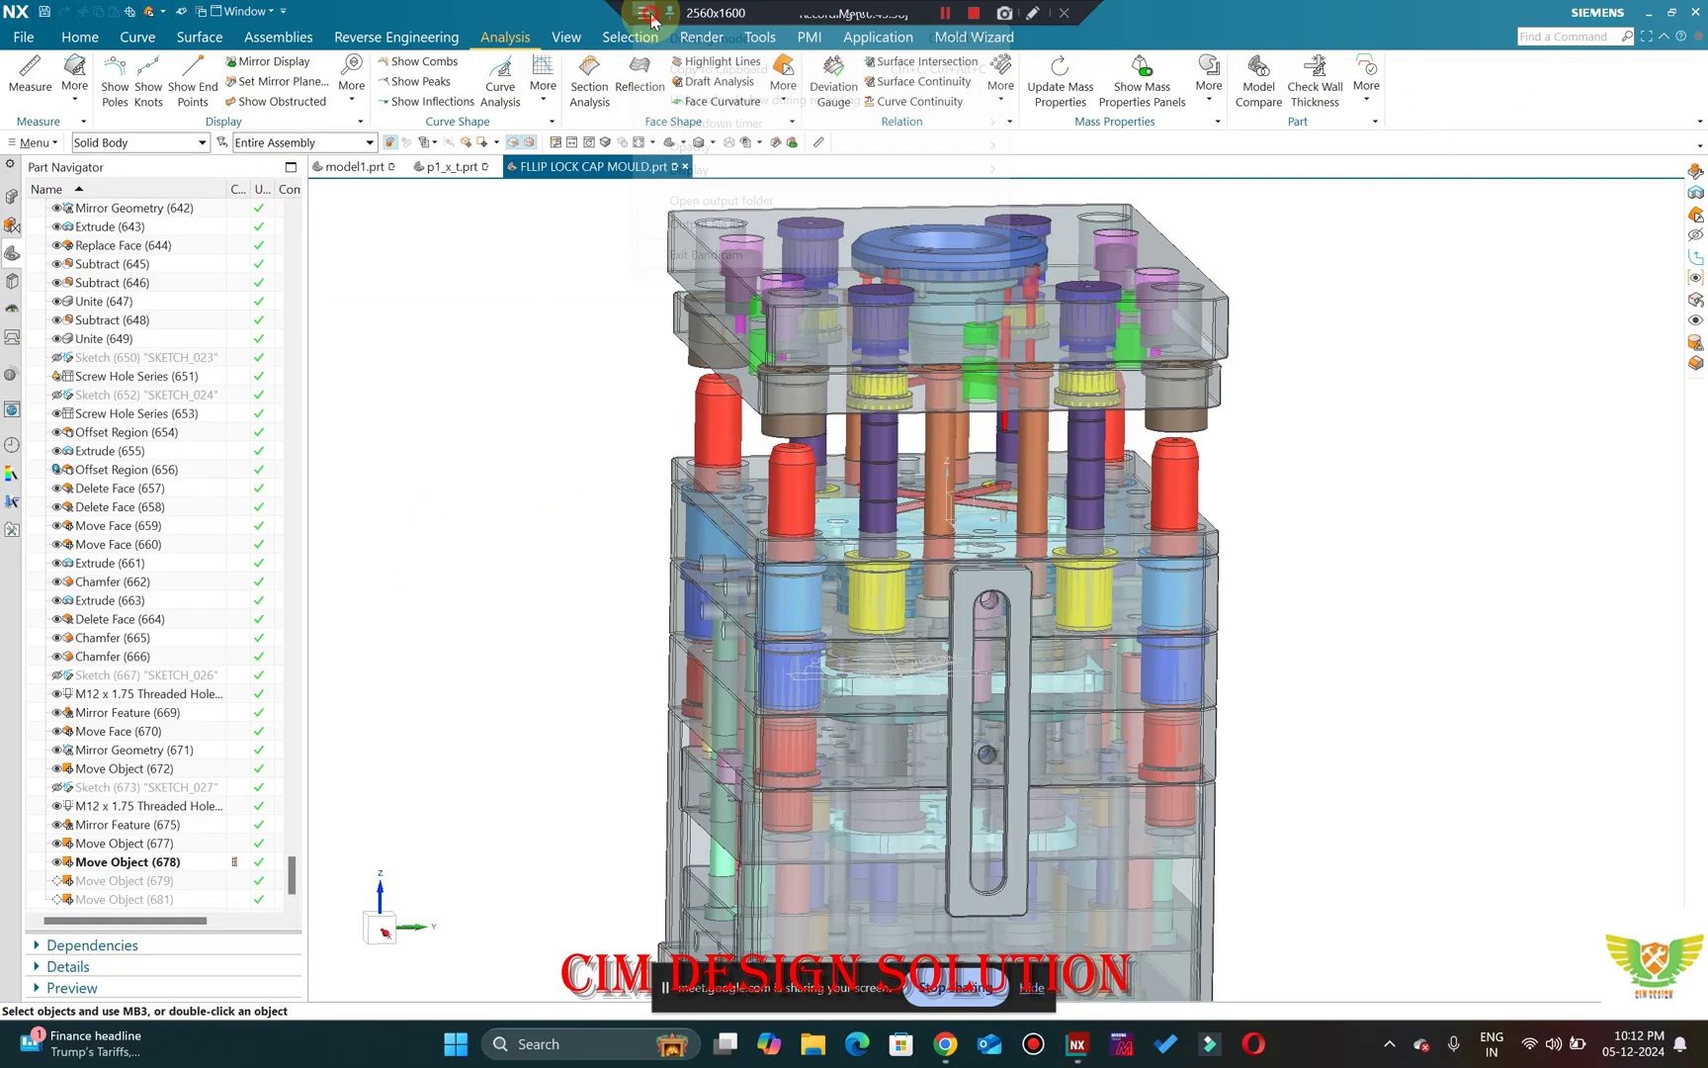
left_click(692, 38)
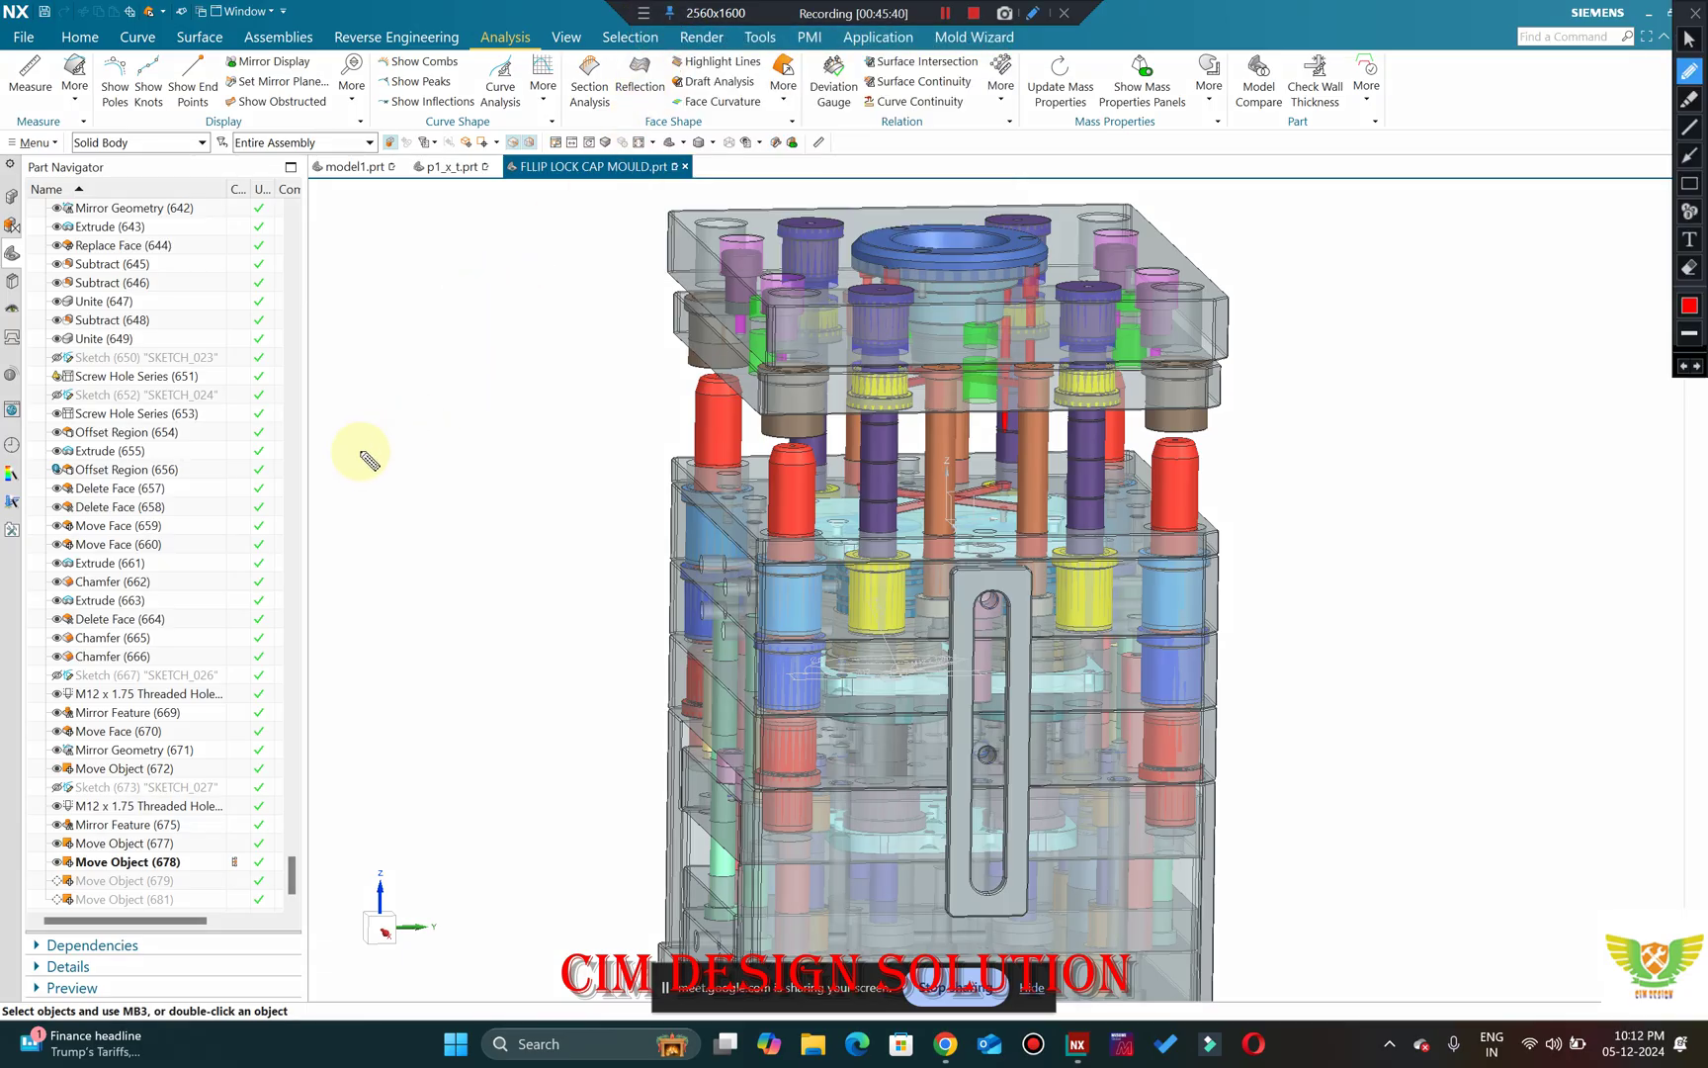
mouse_move(369, 393)
left_mouse_down()
mouse_move(403, 401)
mouse_move(427, 361)
left_mouse_up()
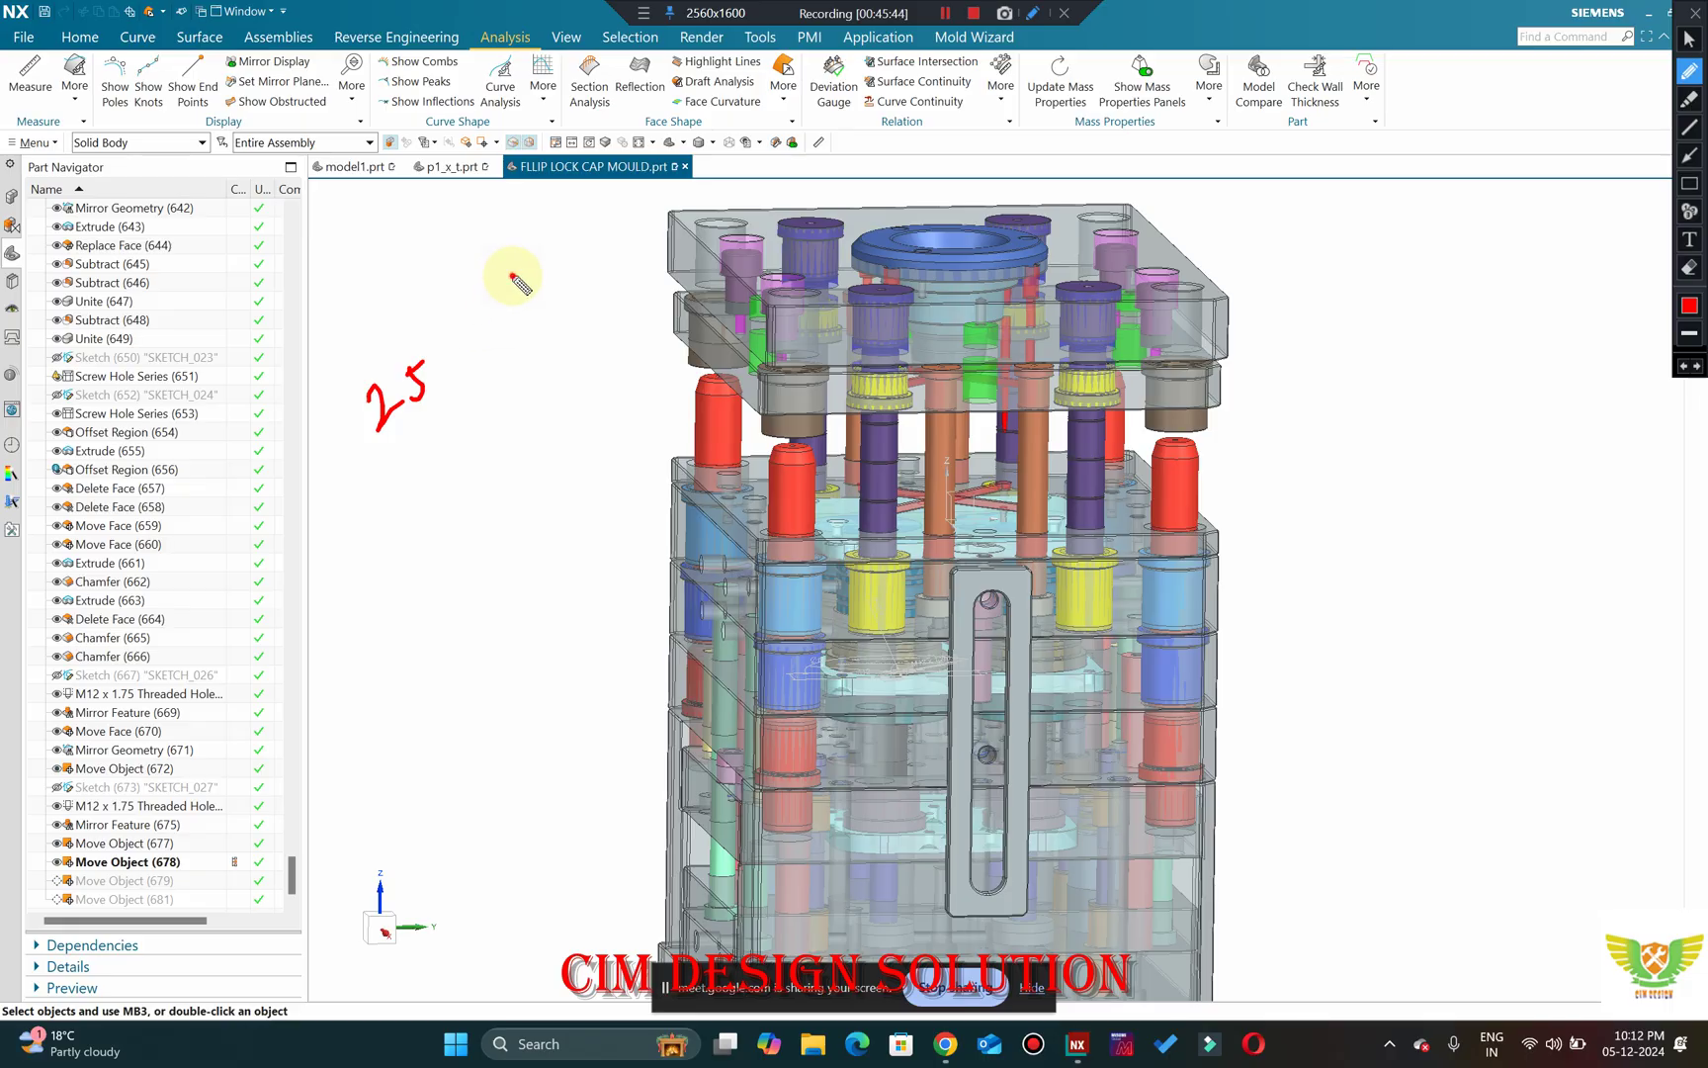
mouse_move(498, 297)
left_mouse_down()
mouse_move(526, 269)
mouse_move(529, 294)
mouse_move(546, 293)
mouse_move(466, 276)
mouse_move(554, 297)
mouse_move(527, 383)
left_mouse_up()
left_click_drag(527, 368, 546, 362)
mouse_move(546, 344)
left_mouse_down()
mouse_move(547, 379)
mouse_move(605, 351)
left_mouse_up()
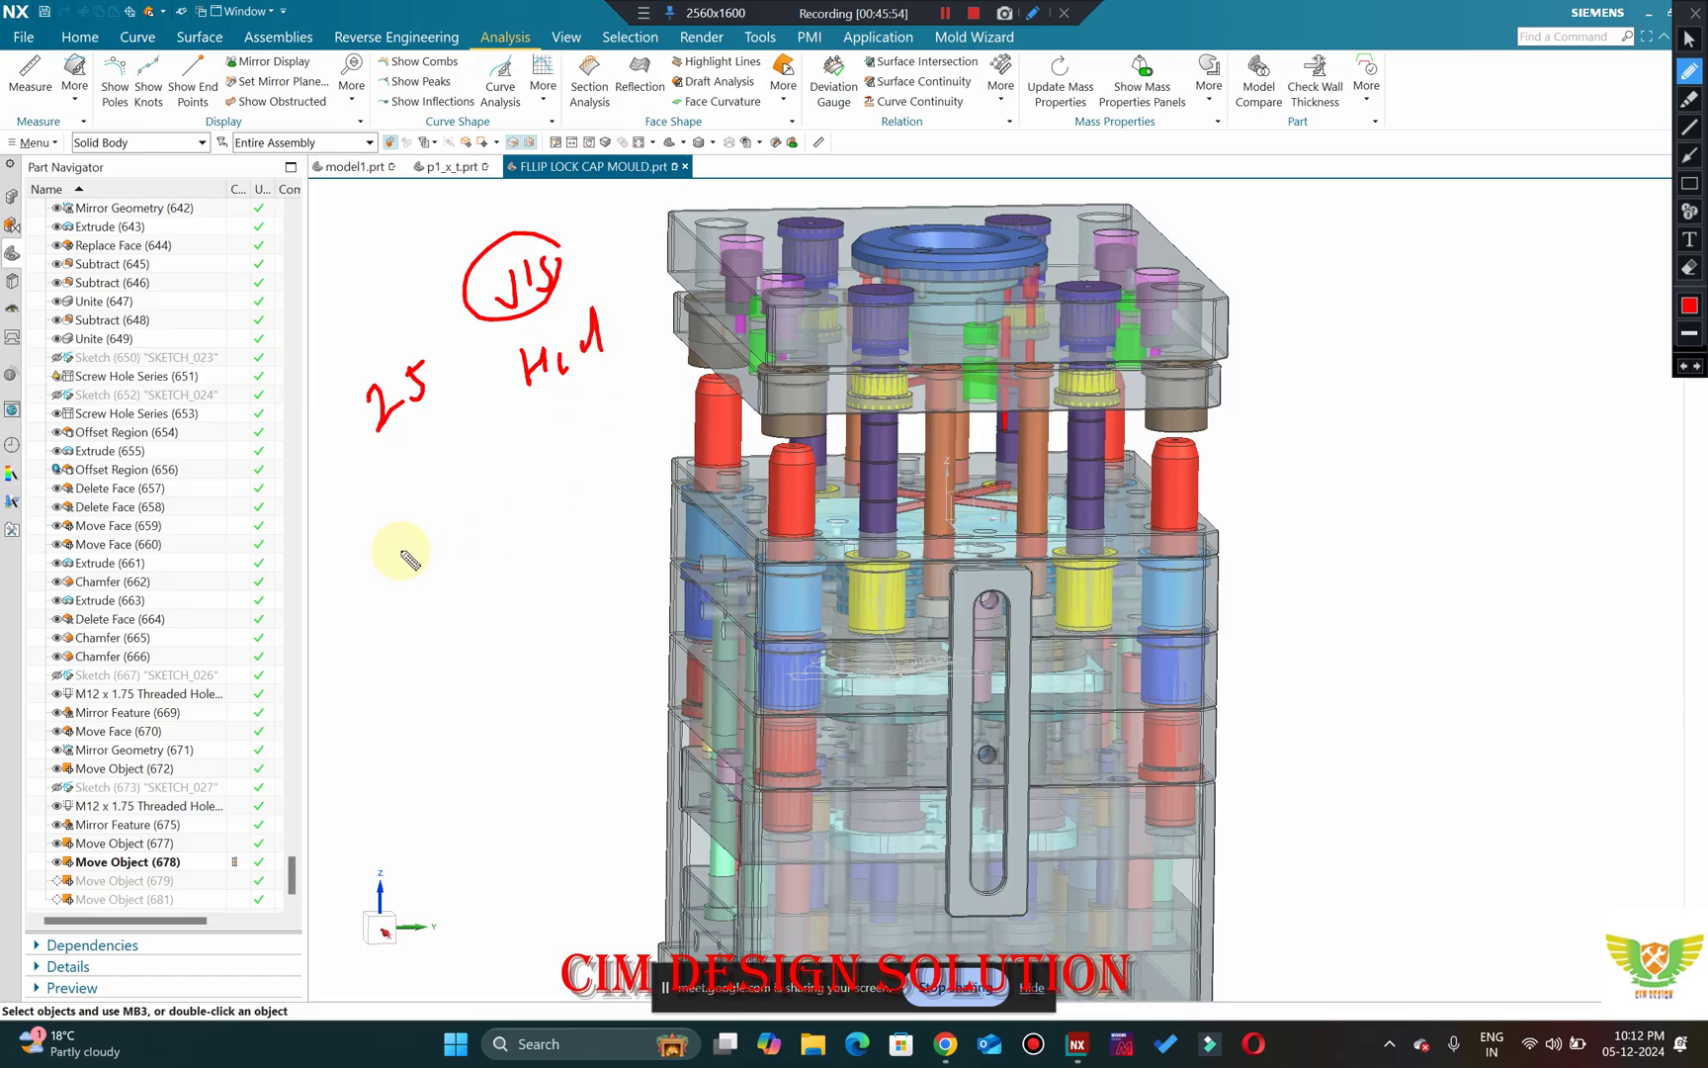
mouse_move(397, 534)
left_mouse_down()
mouse_move(425, 555)
mouse_move(450, 487)
mouse_move(520, 465)
left_mouse_up()
left_click(481, 526)
Sketch a freehand T-shaped headed pin below the 25 . 8 note and label its head thickness 8.
left_click_drag(475, 607, 569, 580)
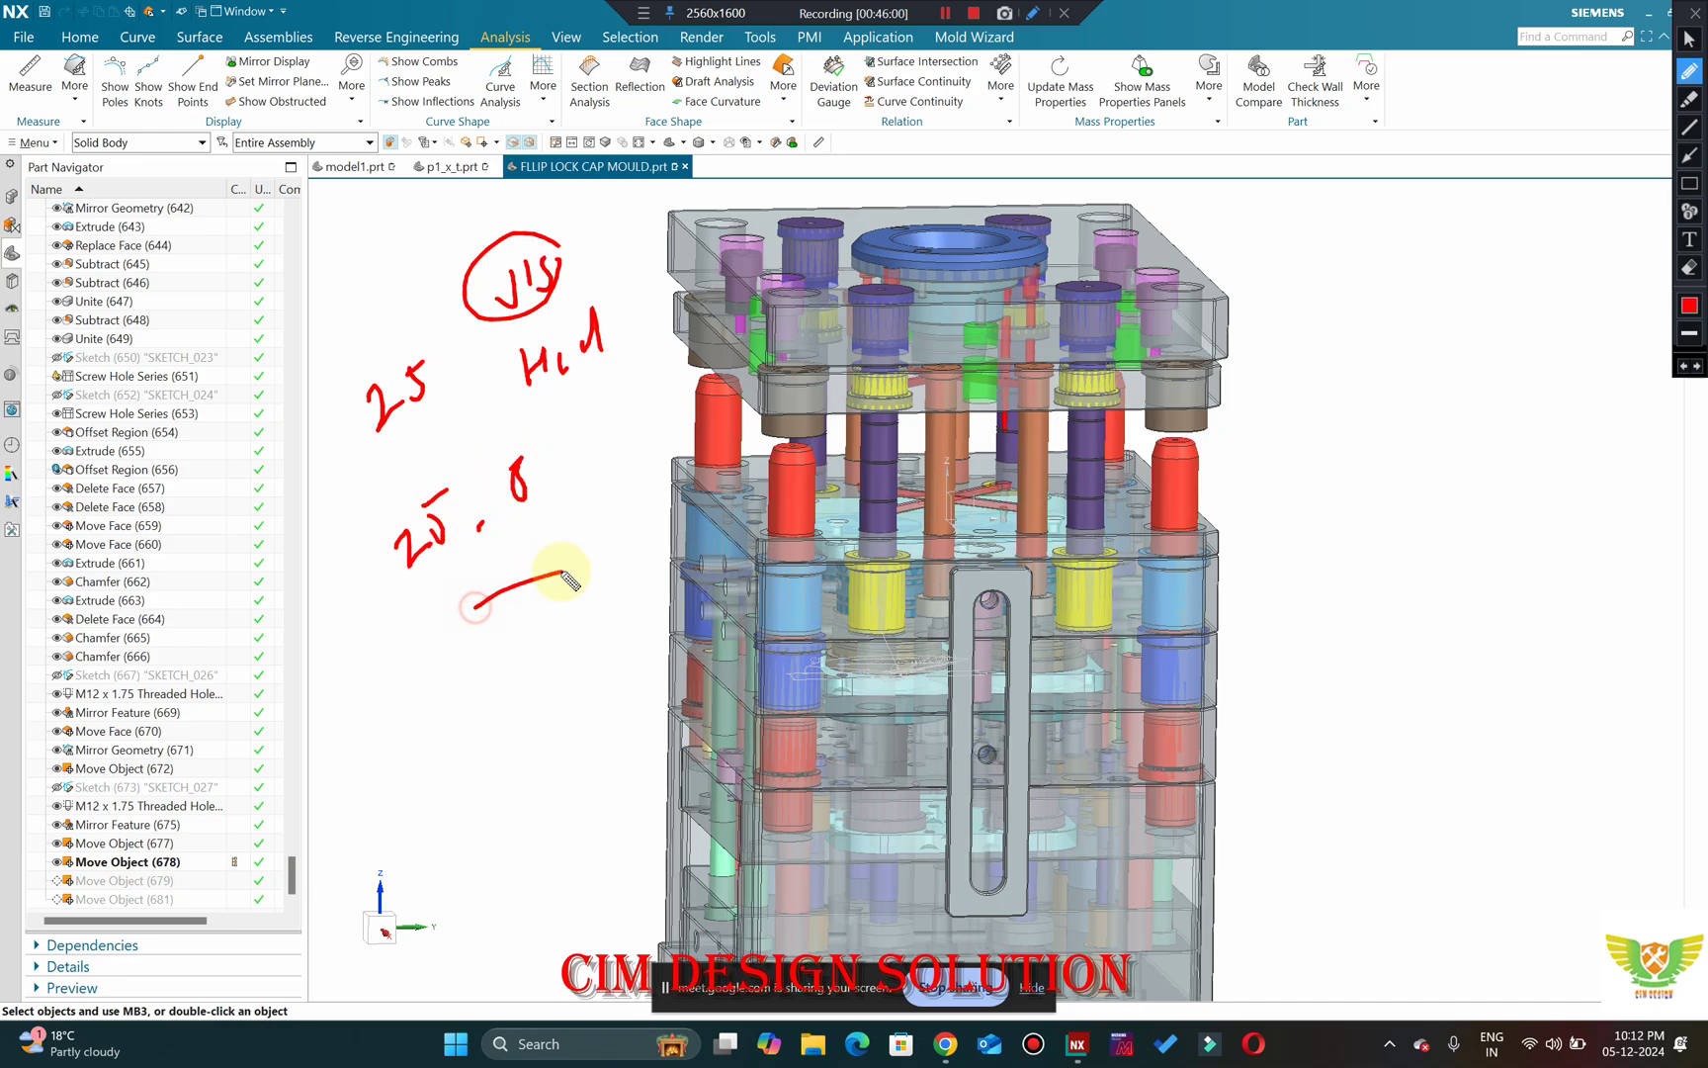
left_click_drag(475, 609, 509, 643)
left_click(566, 569)
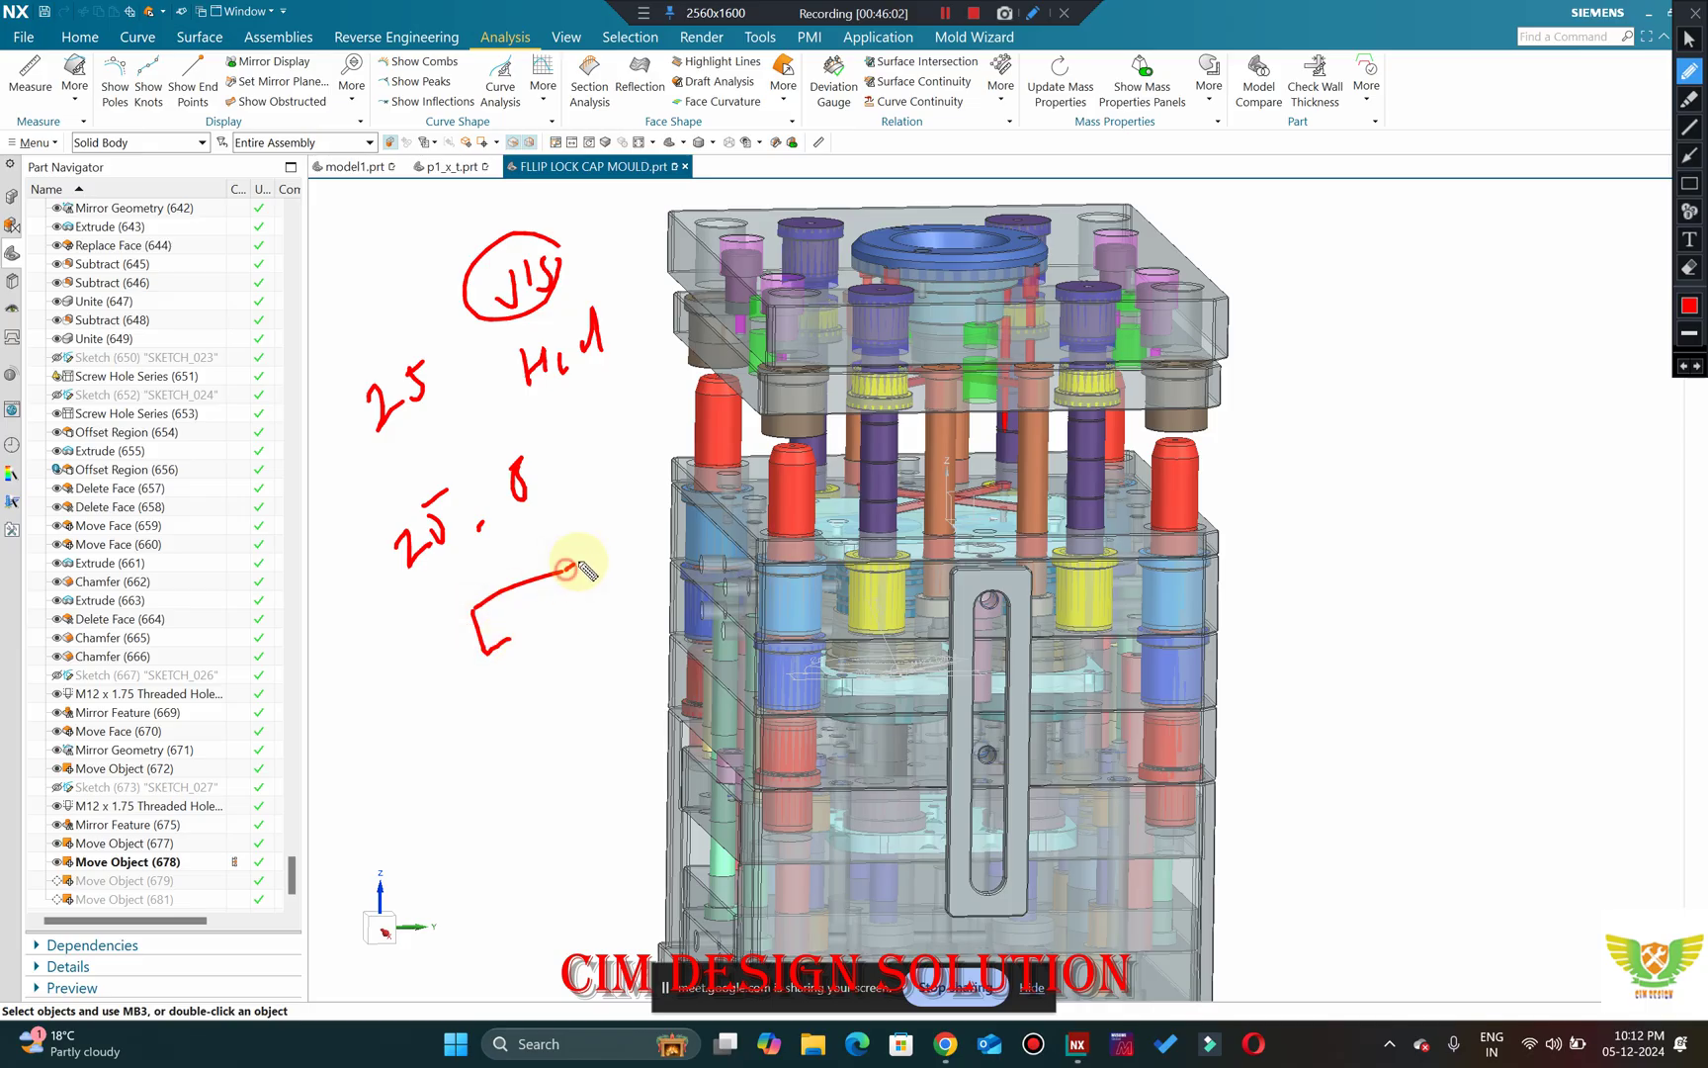
mouse_move(560, 567)
left_mouse_down()
mouse_move(585, 558)
mouse_move(593, 587)
mouse_move(571, 621)
mouse_move(593, 697)
left_mouse_up()
left_click_drag(514, 633, 549, 729)
mouse_move(625, 553)
left_mouse_down()
mouse_move(613, 572)
mouse_move(629, 579)
mouse_move(622, 554)
left_mouse_up()
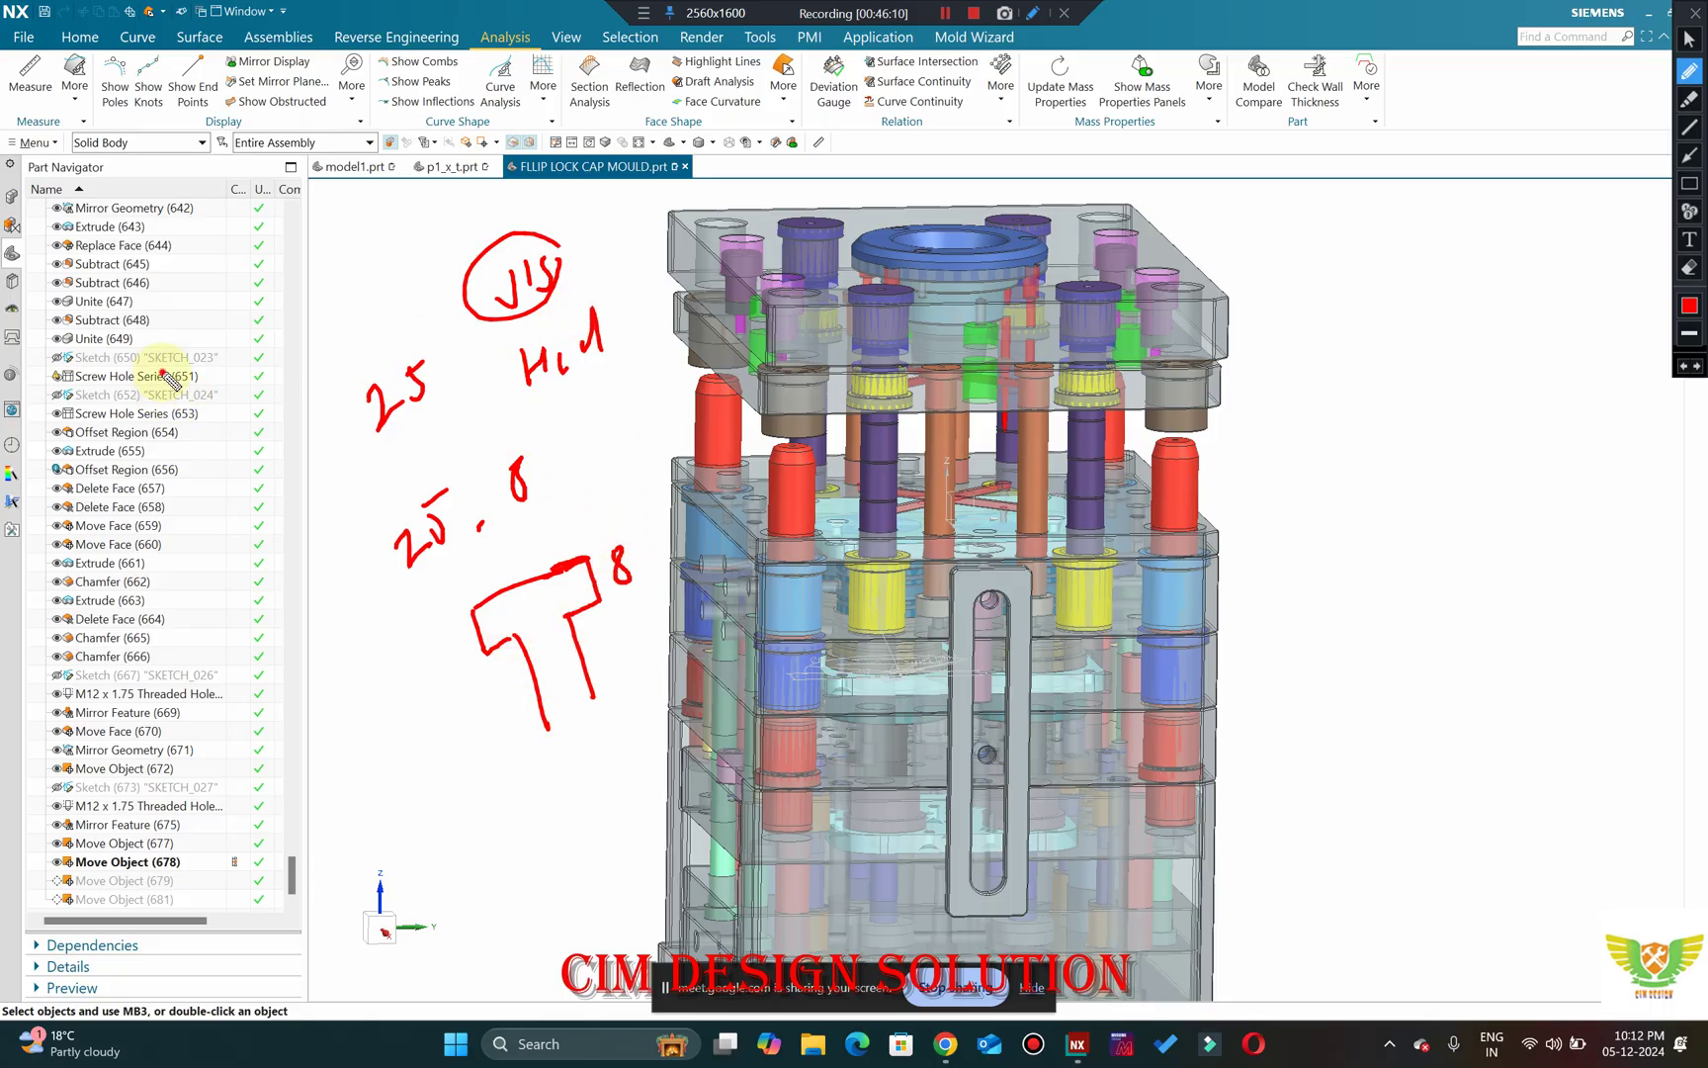
Write "EPN" over the feature list and draw a circled mark above it.
mouse_move(168, 373)
left_mouse_down()
mouse_move(201, 347)
mouse_move(209, 374)
mouse_move(247, 342)
mouse_move(262, 356)
mouse_move(284, 316)
left_mouse_up()
mouse_move(289, 205)
left_mouse_down()
mouse_move(277, 259)
mouse_move(303, 238)
left_mouse_up()
mouse_move(623, 591)
left_mouse_down()
mouse_move(569, 632)
mouse_move(603, 608)
left_mouse_up()
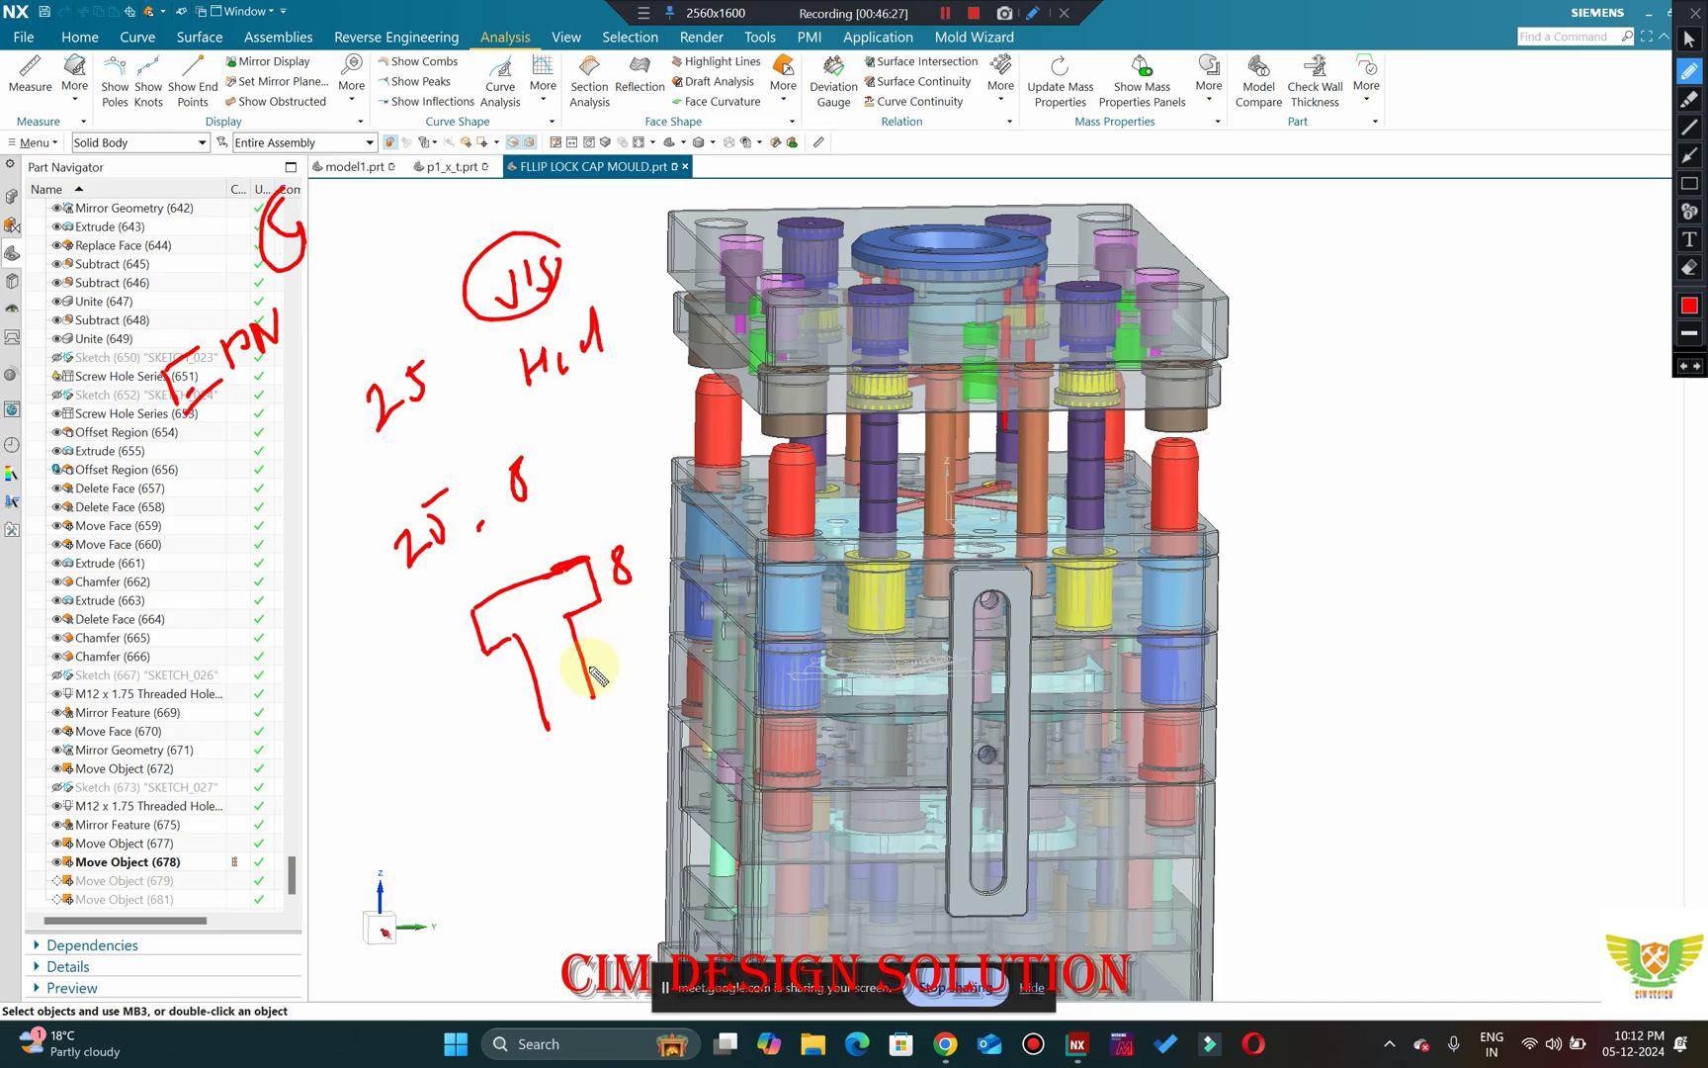
Close the shank end of the T-shaped pin sketch and label its head width 25 and its shank 20.
left_click_drag(549, 730, 593, 695)
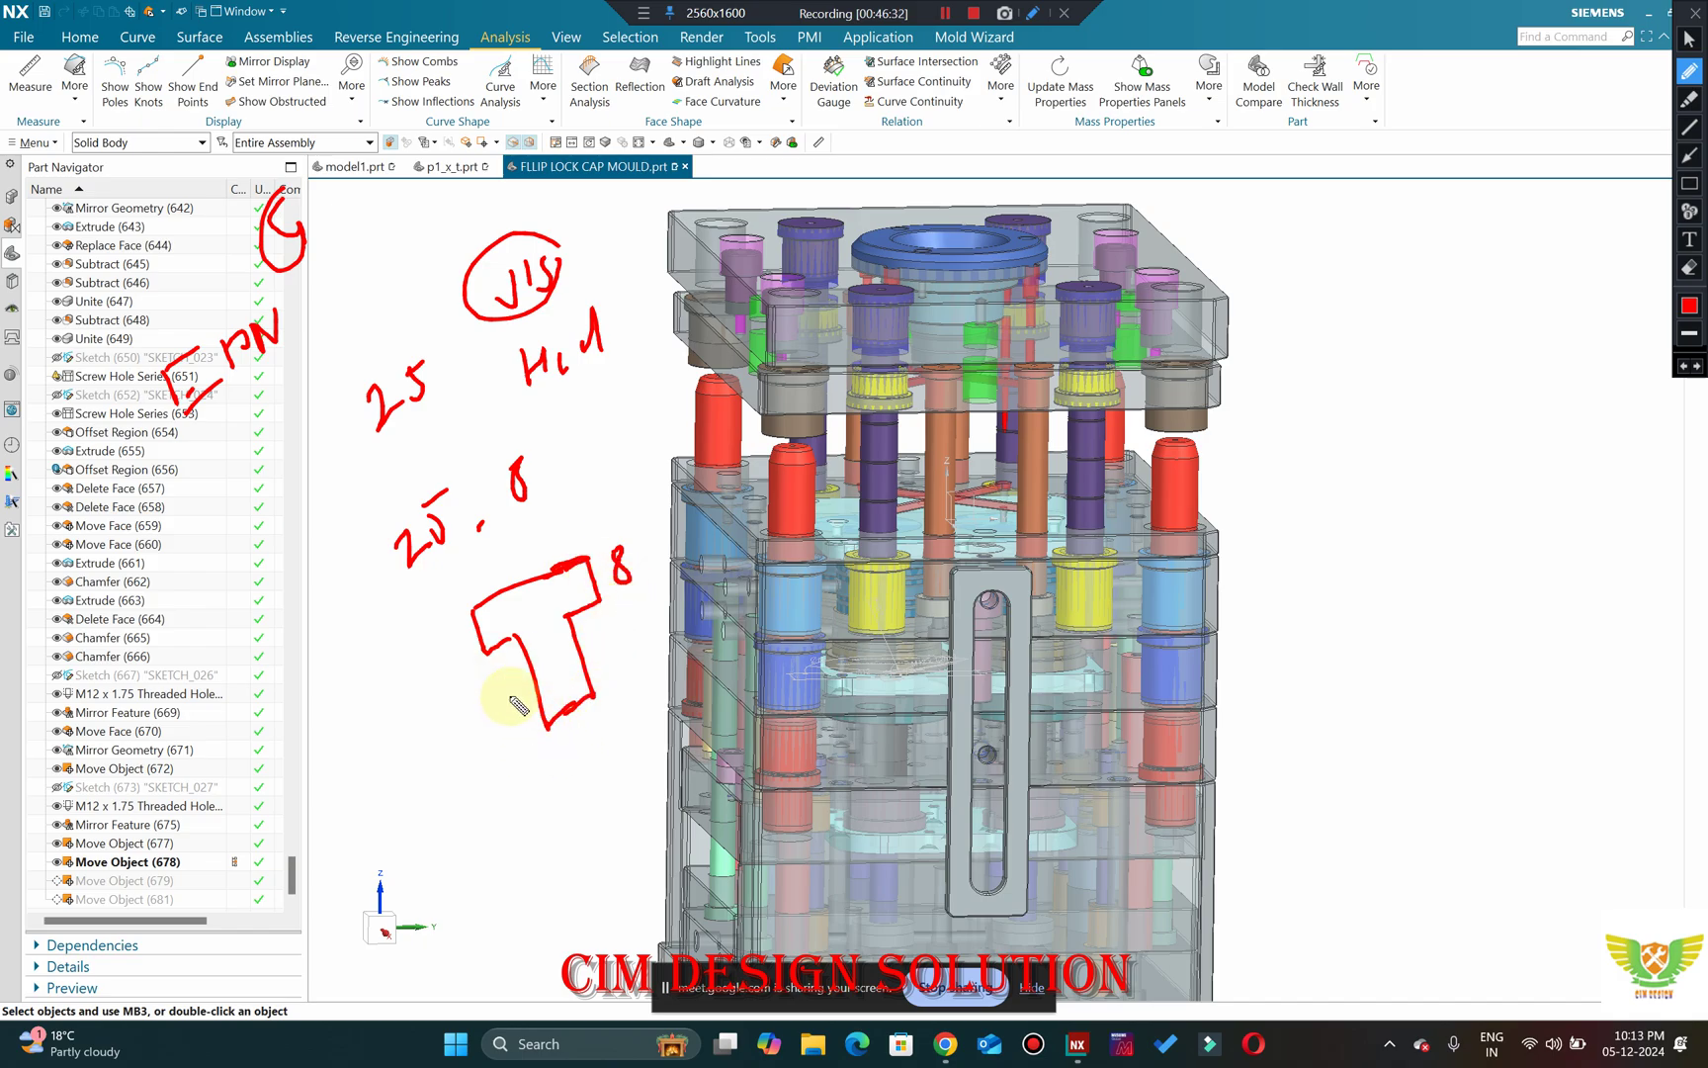
left_click_drag(475, 611, 460, 569)
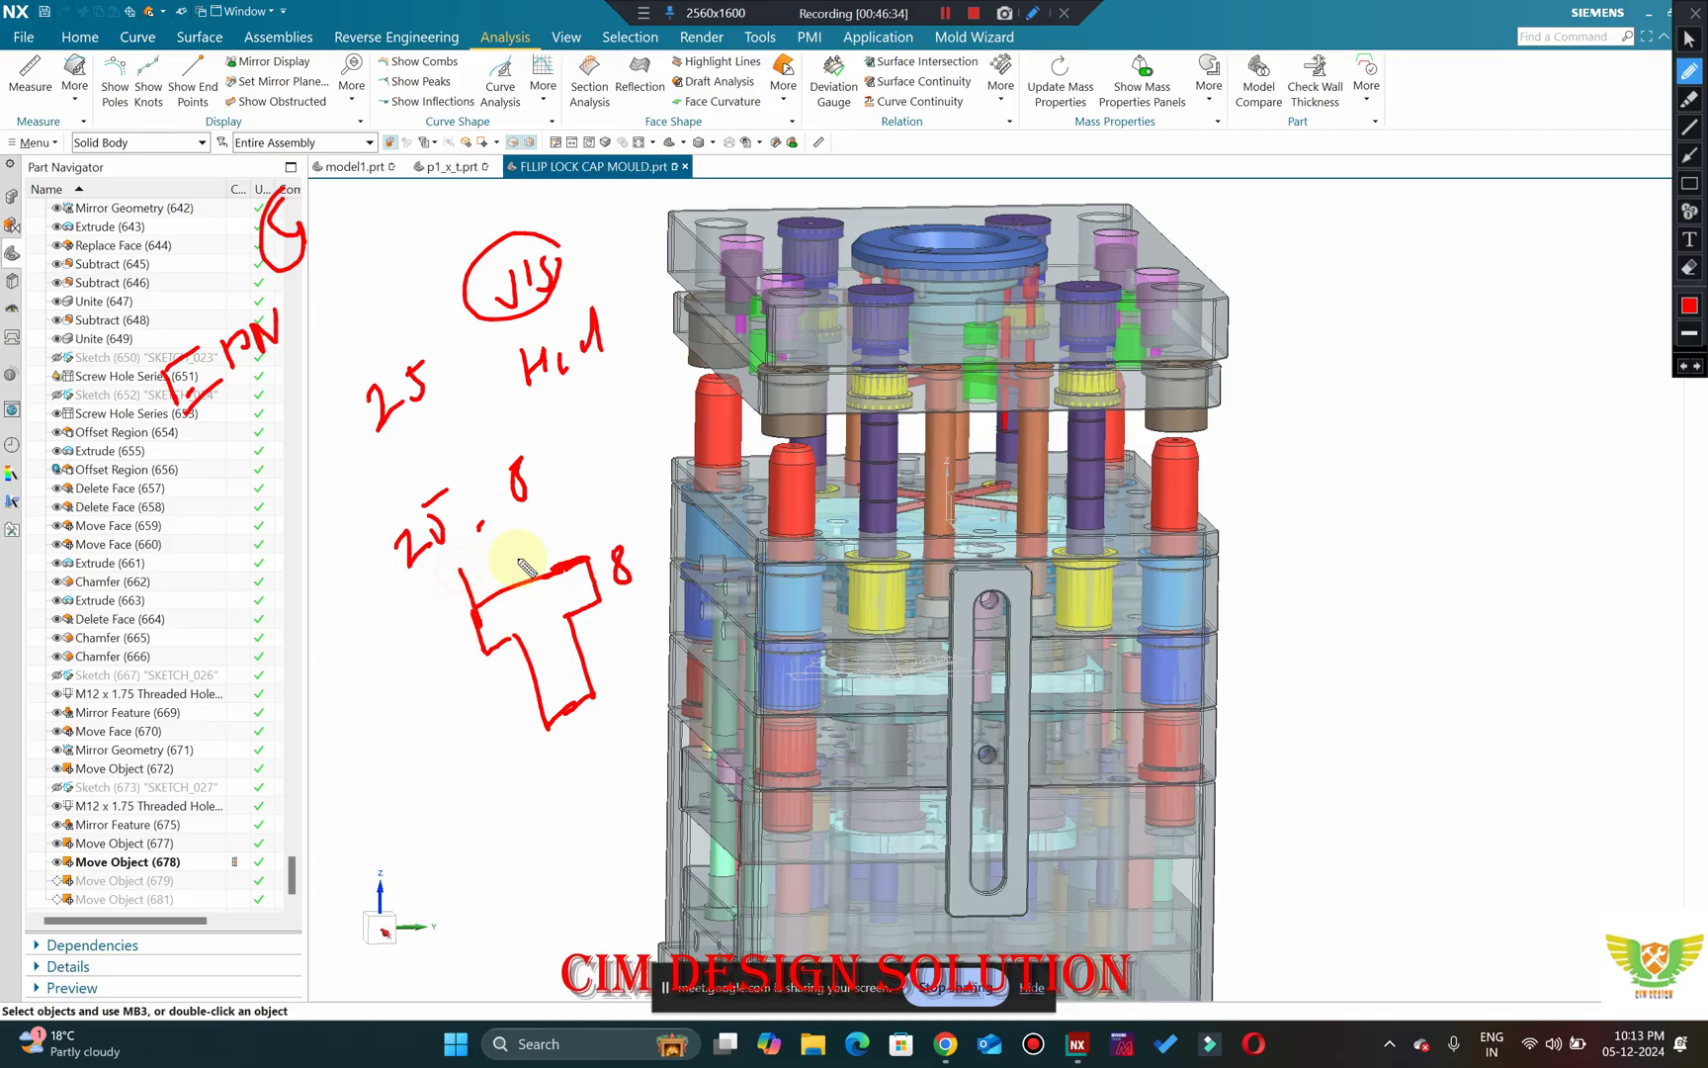
mouse_move(574, 512)
left_mouse_down()
mouse_move(583, 534)
mouse_move(506, 558)
mouse_move(516, 569)
mouse_move(527, 540)
left_mouse_up()
mouse_move(573, 725)
left_mouse_down()
mouse_move(591, 743)
mouse_move(605, 704)
mouse_move(593, 720)
left_mouse_up()
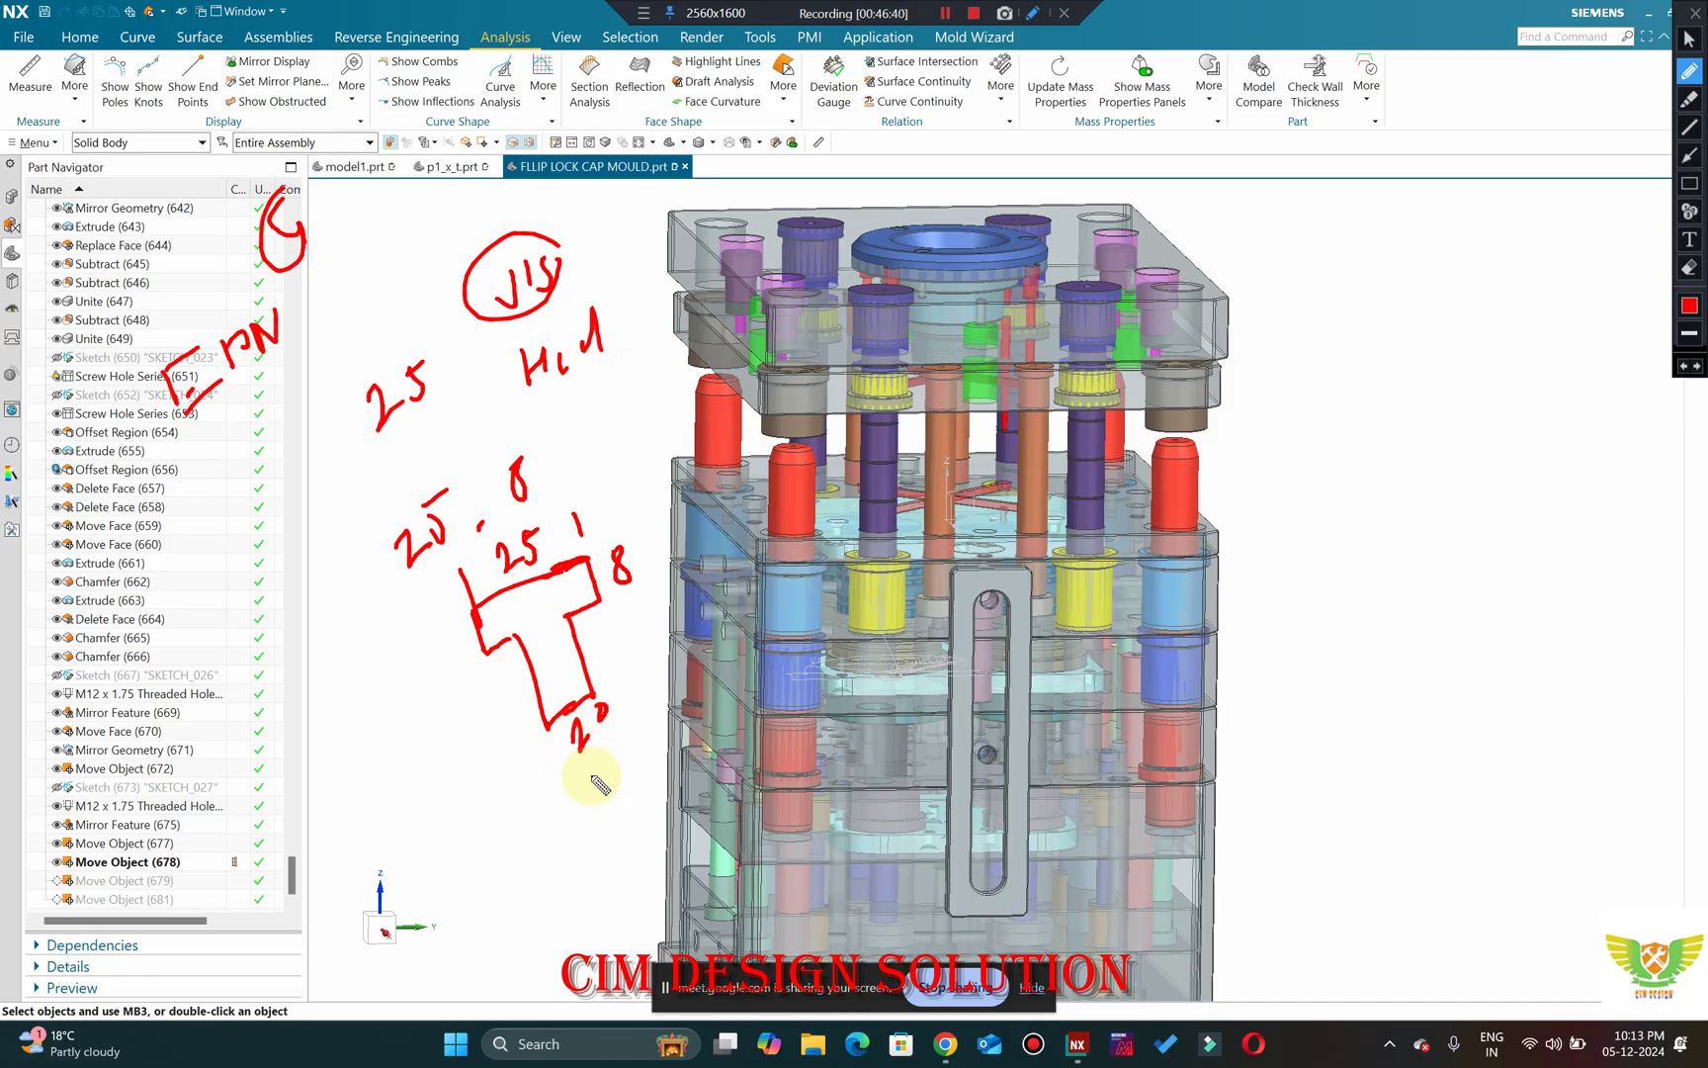
Sketch a second T-shaped pin below the EPN note, label its head width 13, and mark its shank and head thickness.
mouse_move(236, 628)
left_mouse_down()
mouse_move(323, 578)
mouse_move(329, 598)
left_mouse_up()
mouse_move(261, 663)
left_mouse_down()
mouse_move(285, 643)
mouse_move(361, 742)
left_mouse_up()
mouse_move(315, 638)
left_mouse_down()
mouse_move(281, 648)
mouse_move(340, 783)
mouse_move(354, 791)
mouse_move(363, 769)
mouse_move(370, 786)
left_mouse_up()
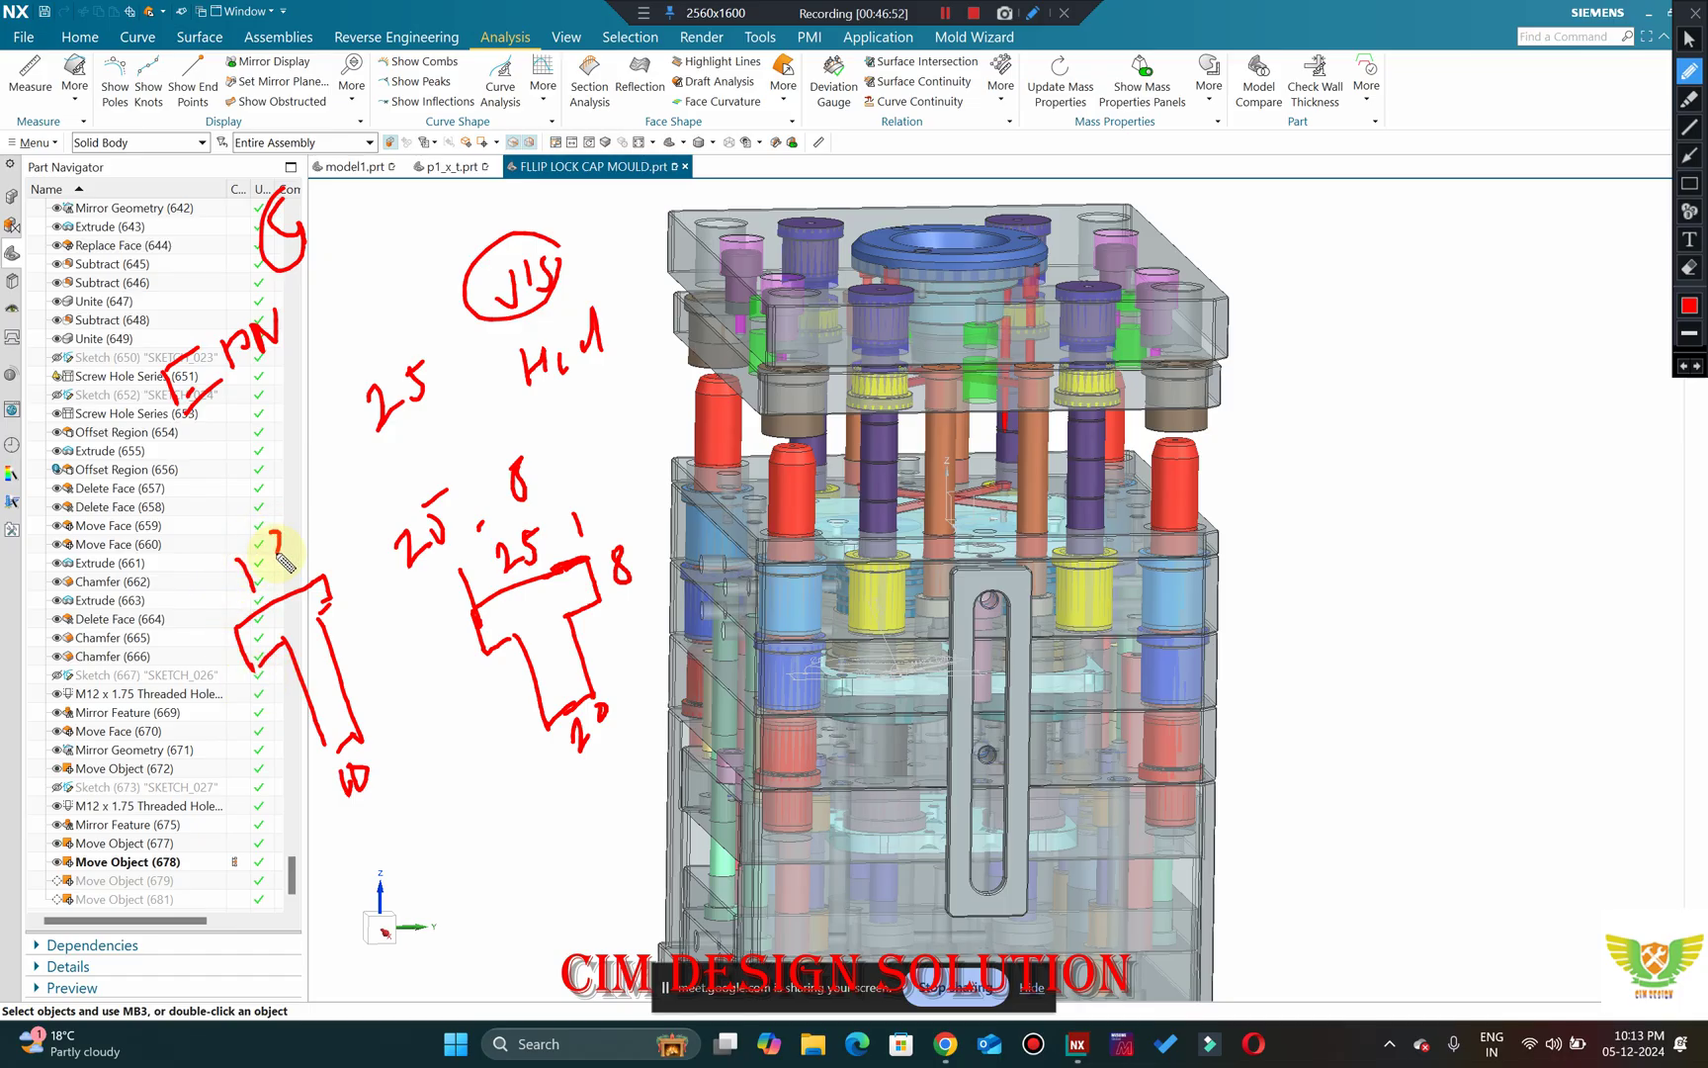
left_click_drag(320, 600, 326, 613)
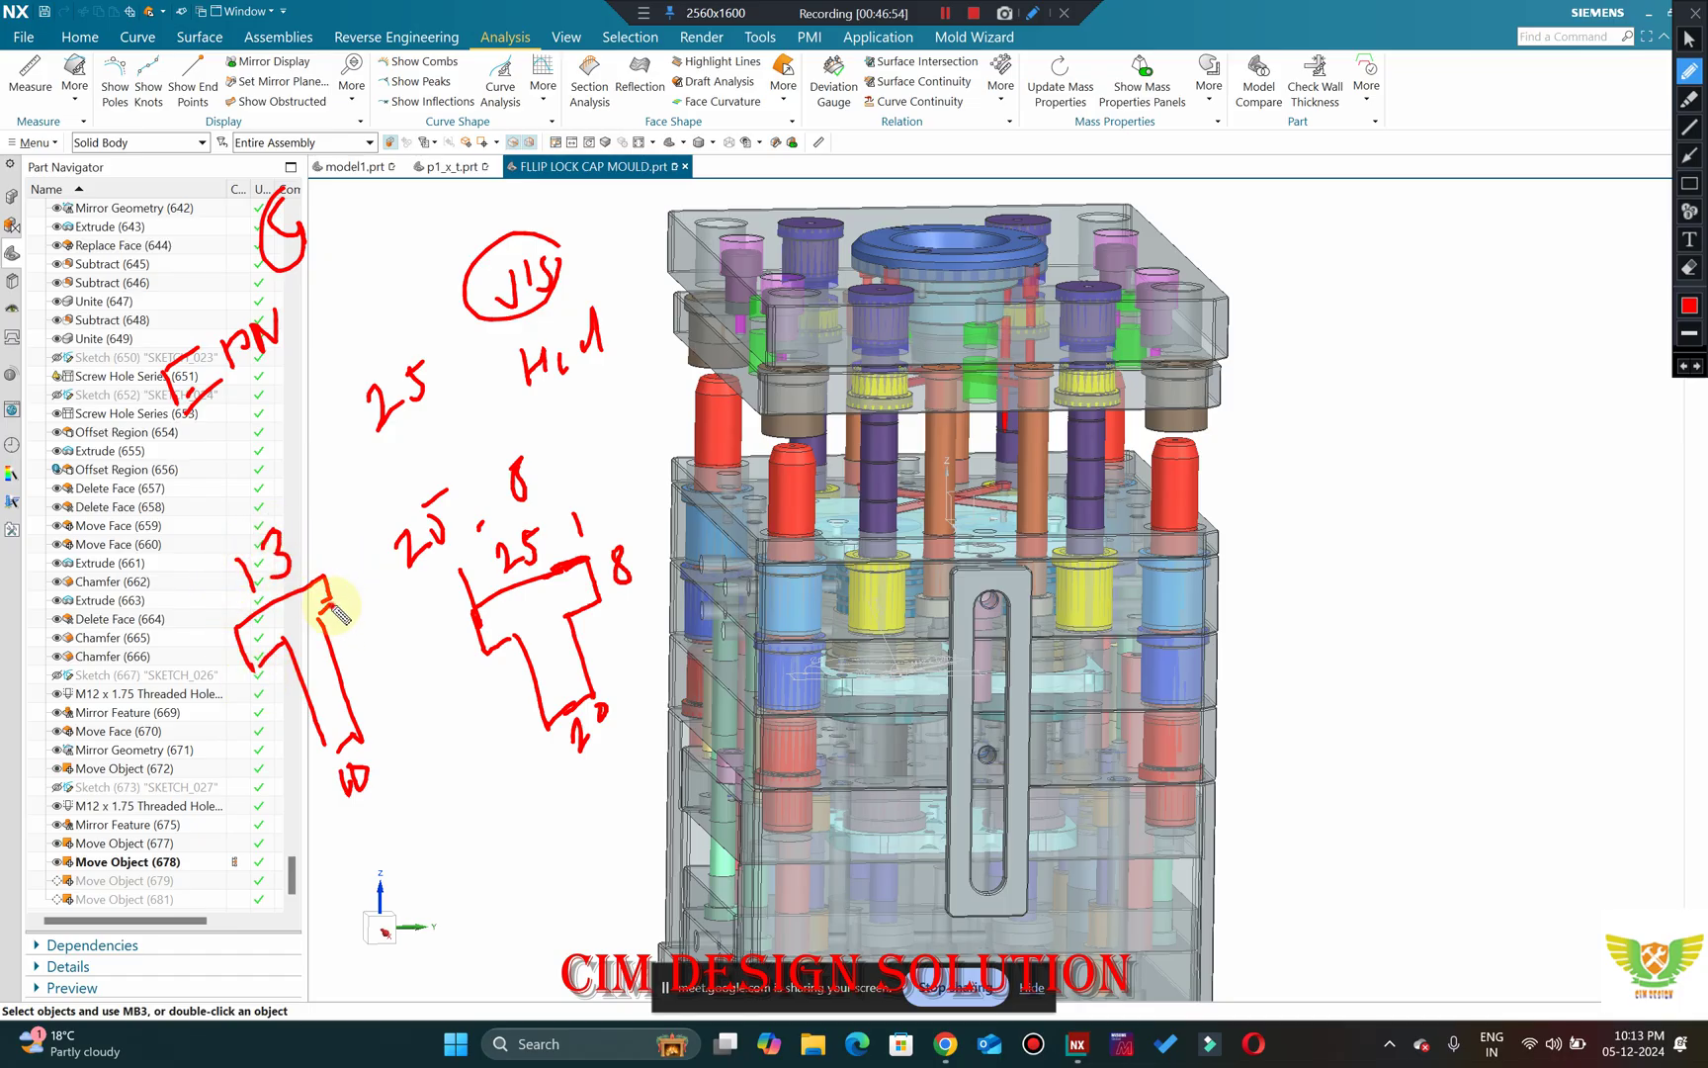
left_click_drag(206, 713, 233, 687)
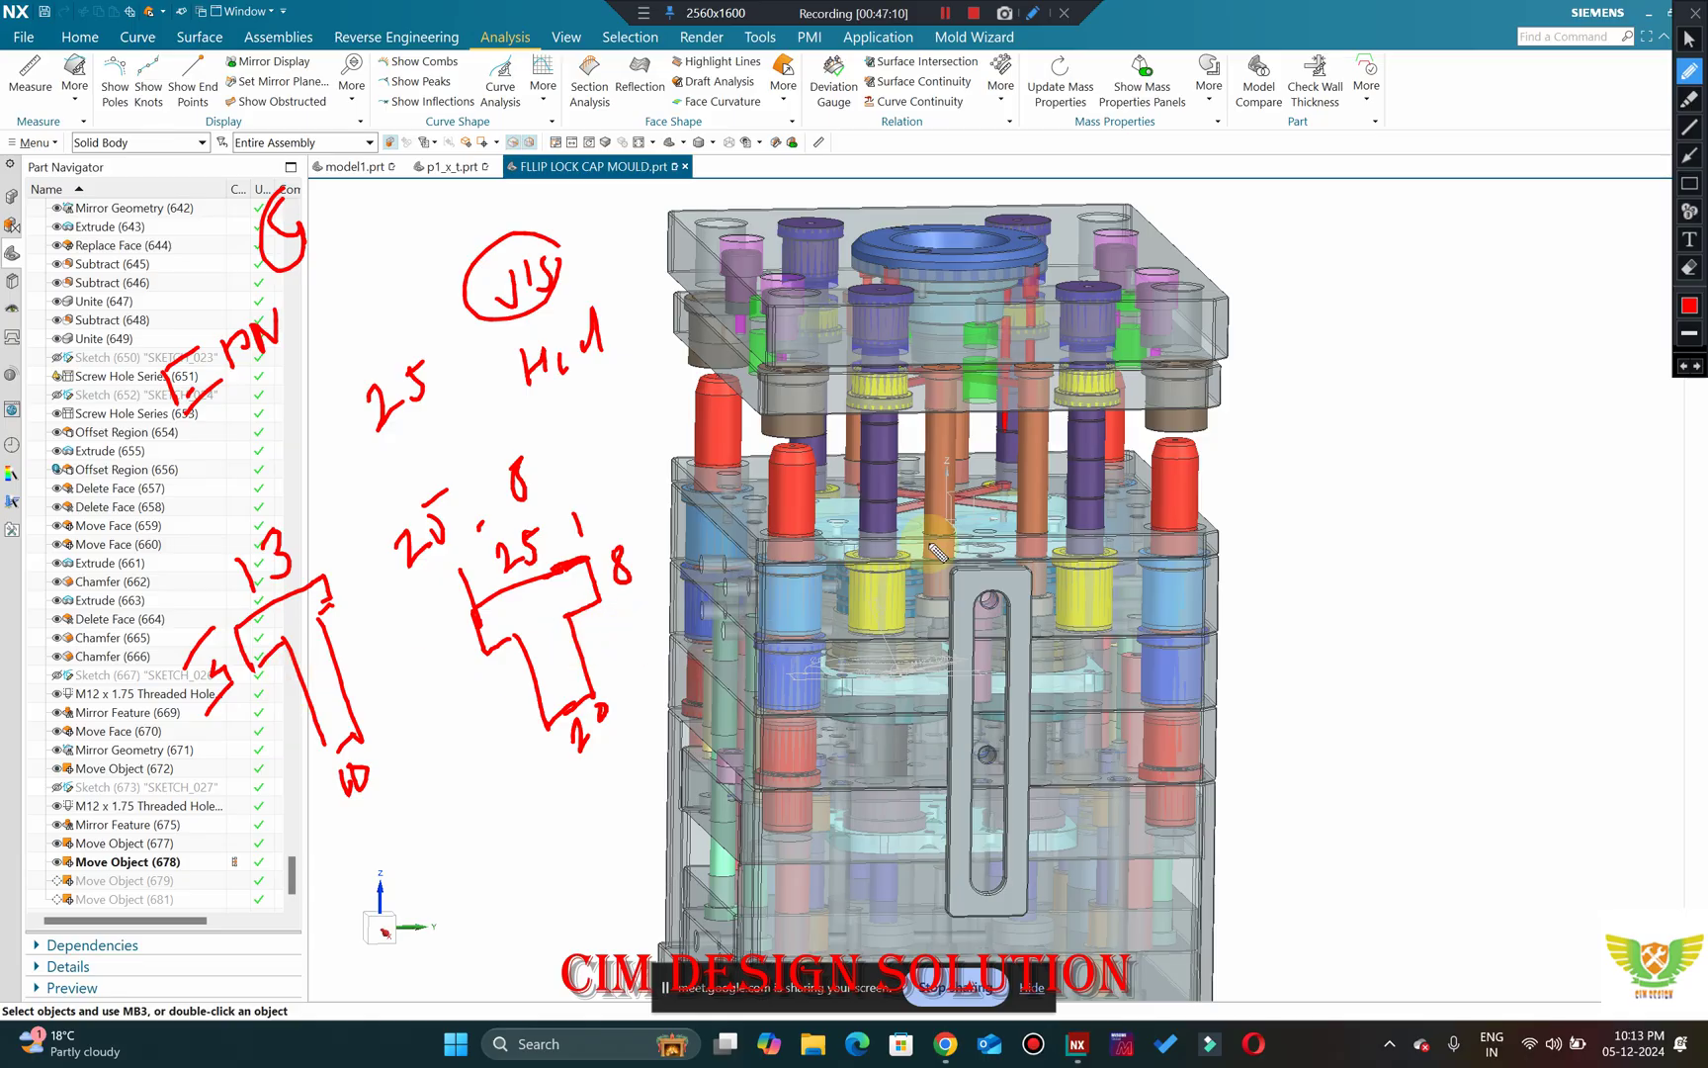
Emphasise the circled JIS and the EPN notes, and write a handwritten column of sizes including 20, 12 and 10.
left_click_drag(498, 305, 489, 353)
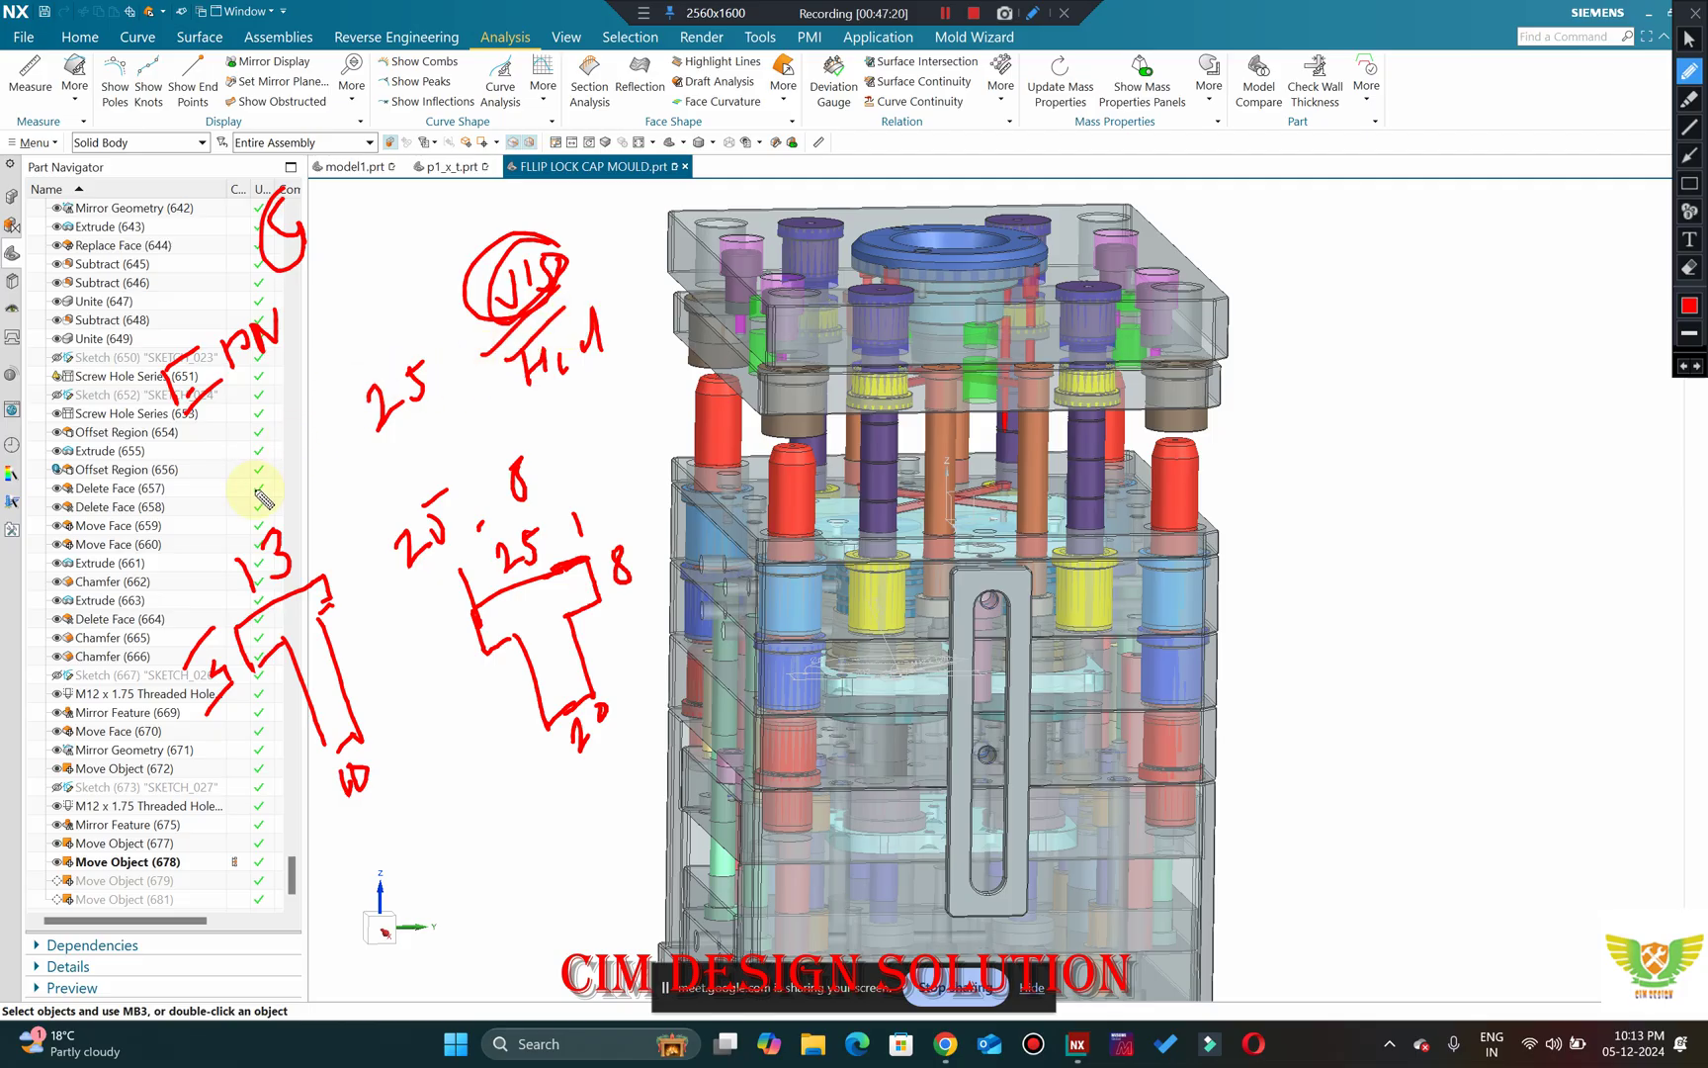
left_click_drag(234, 679, 210, 705)
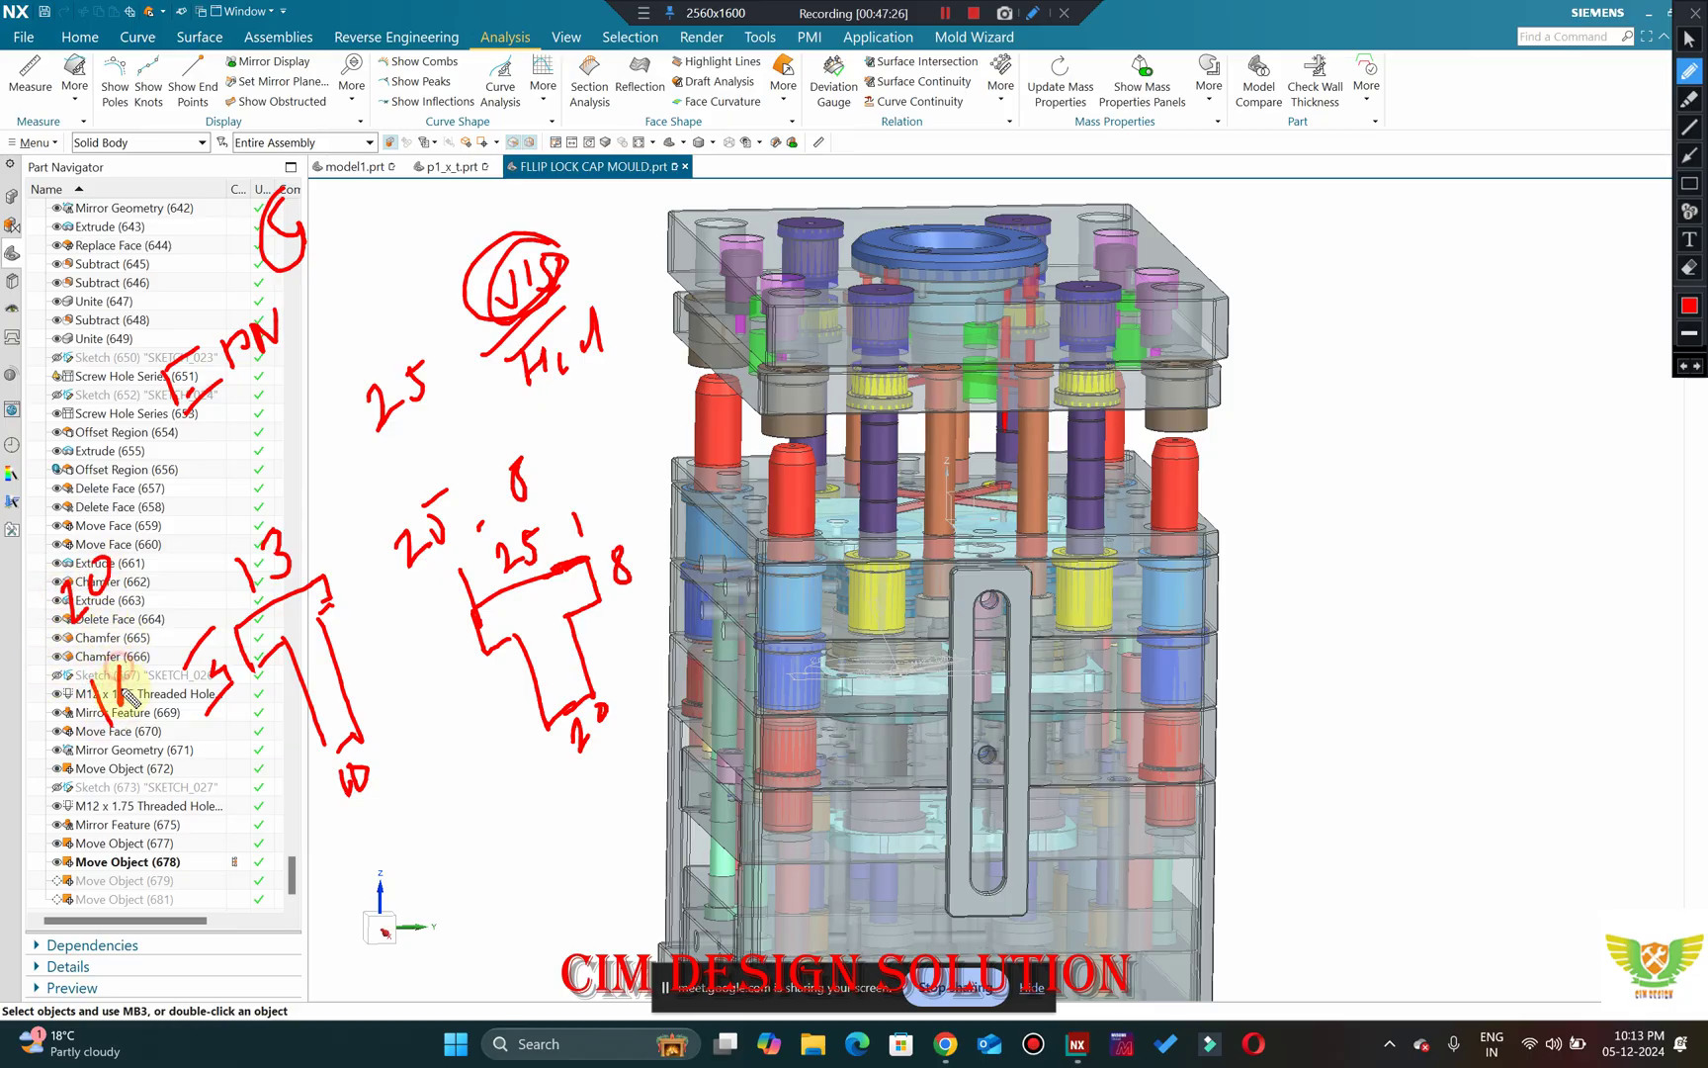
left_click_drag(165, 763, 228, 773)
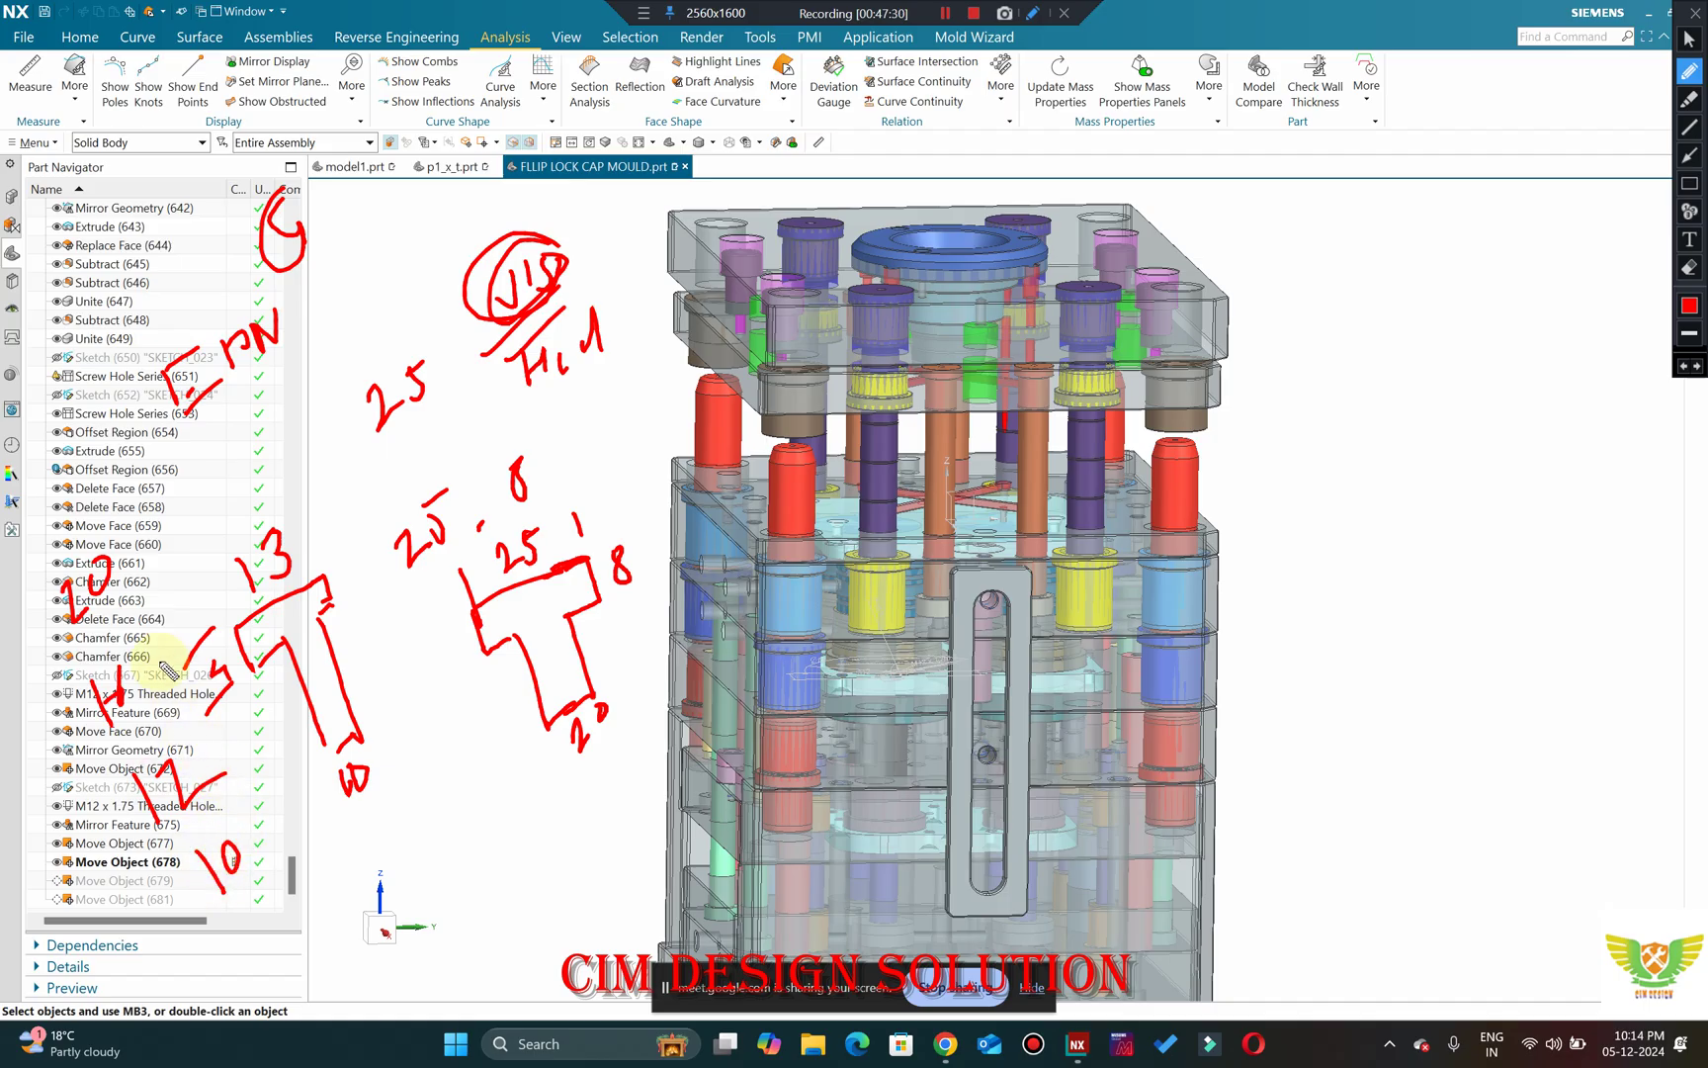
left_click_drag(193, 428, 285, 368)
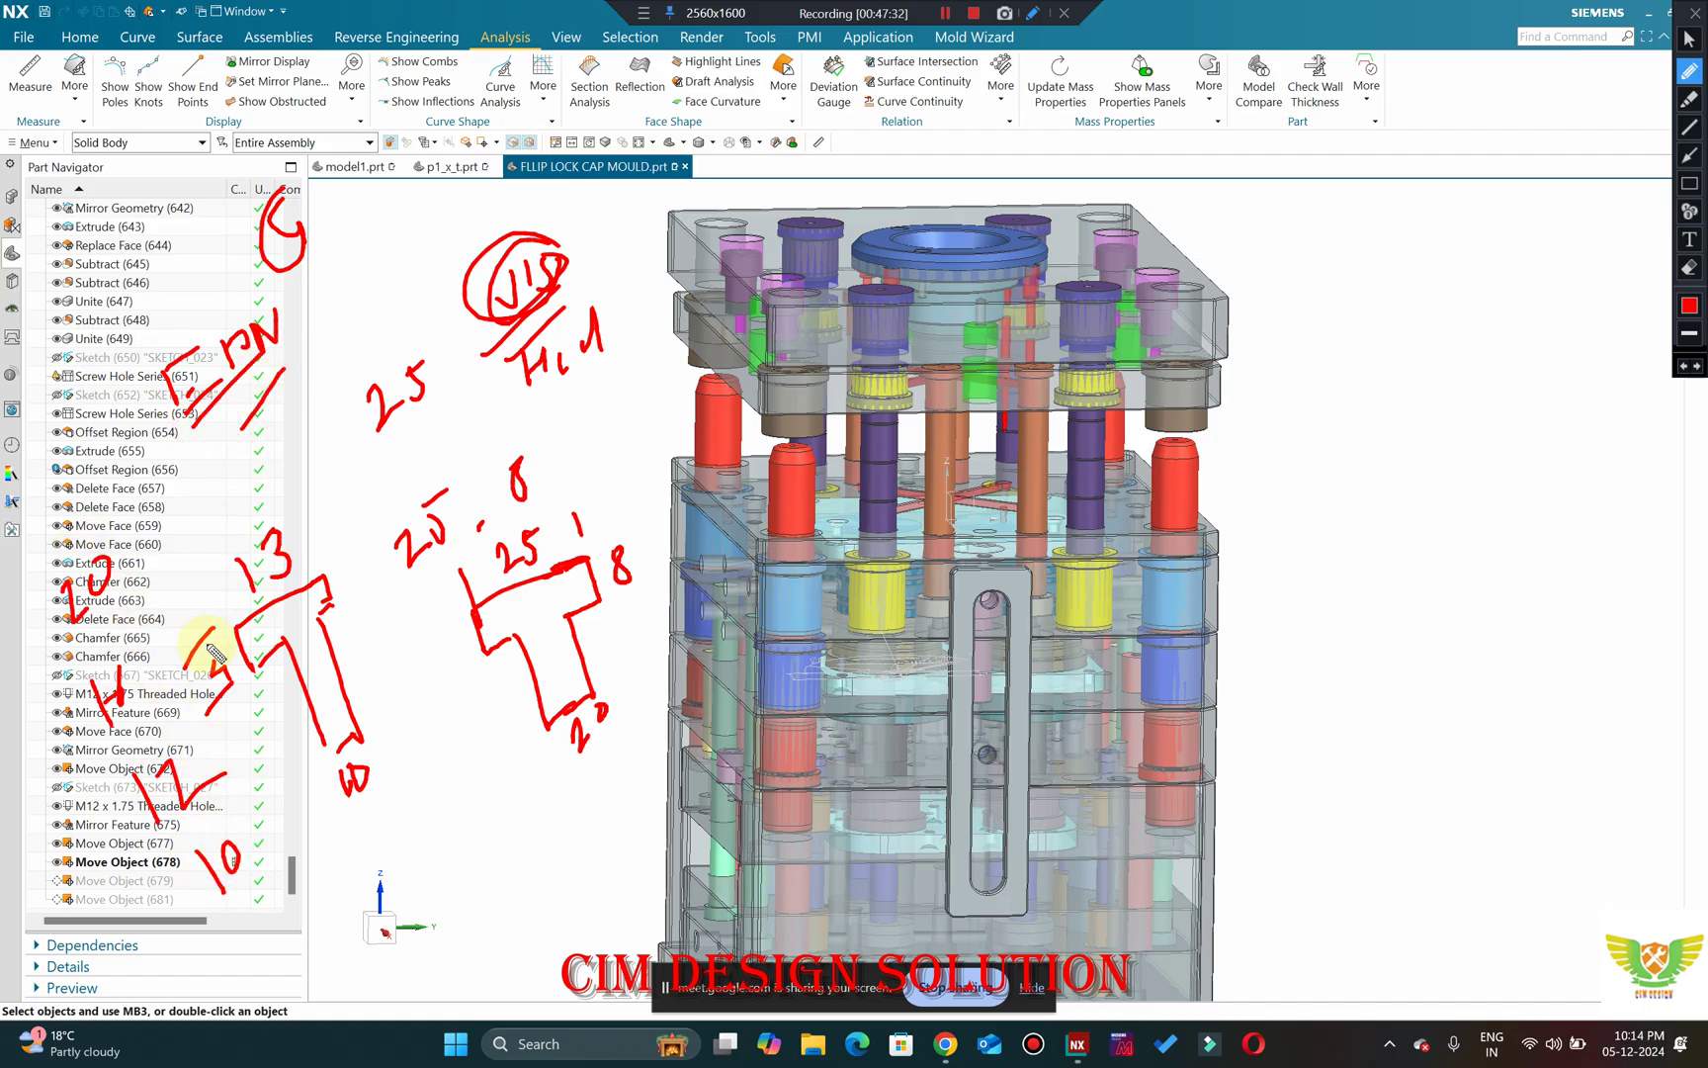
Circle entries in the handwritten size column and write a circled, underlined "-0.05" beside the mould's top plates.
mouse_move(129, 672)
left_mouse_down()
mouse_move(95, 706)
mouse_move(88, 649)
mouse_move(129, 562)
left_mouse_up()
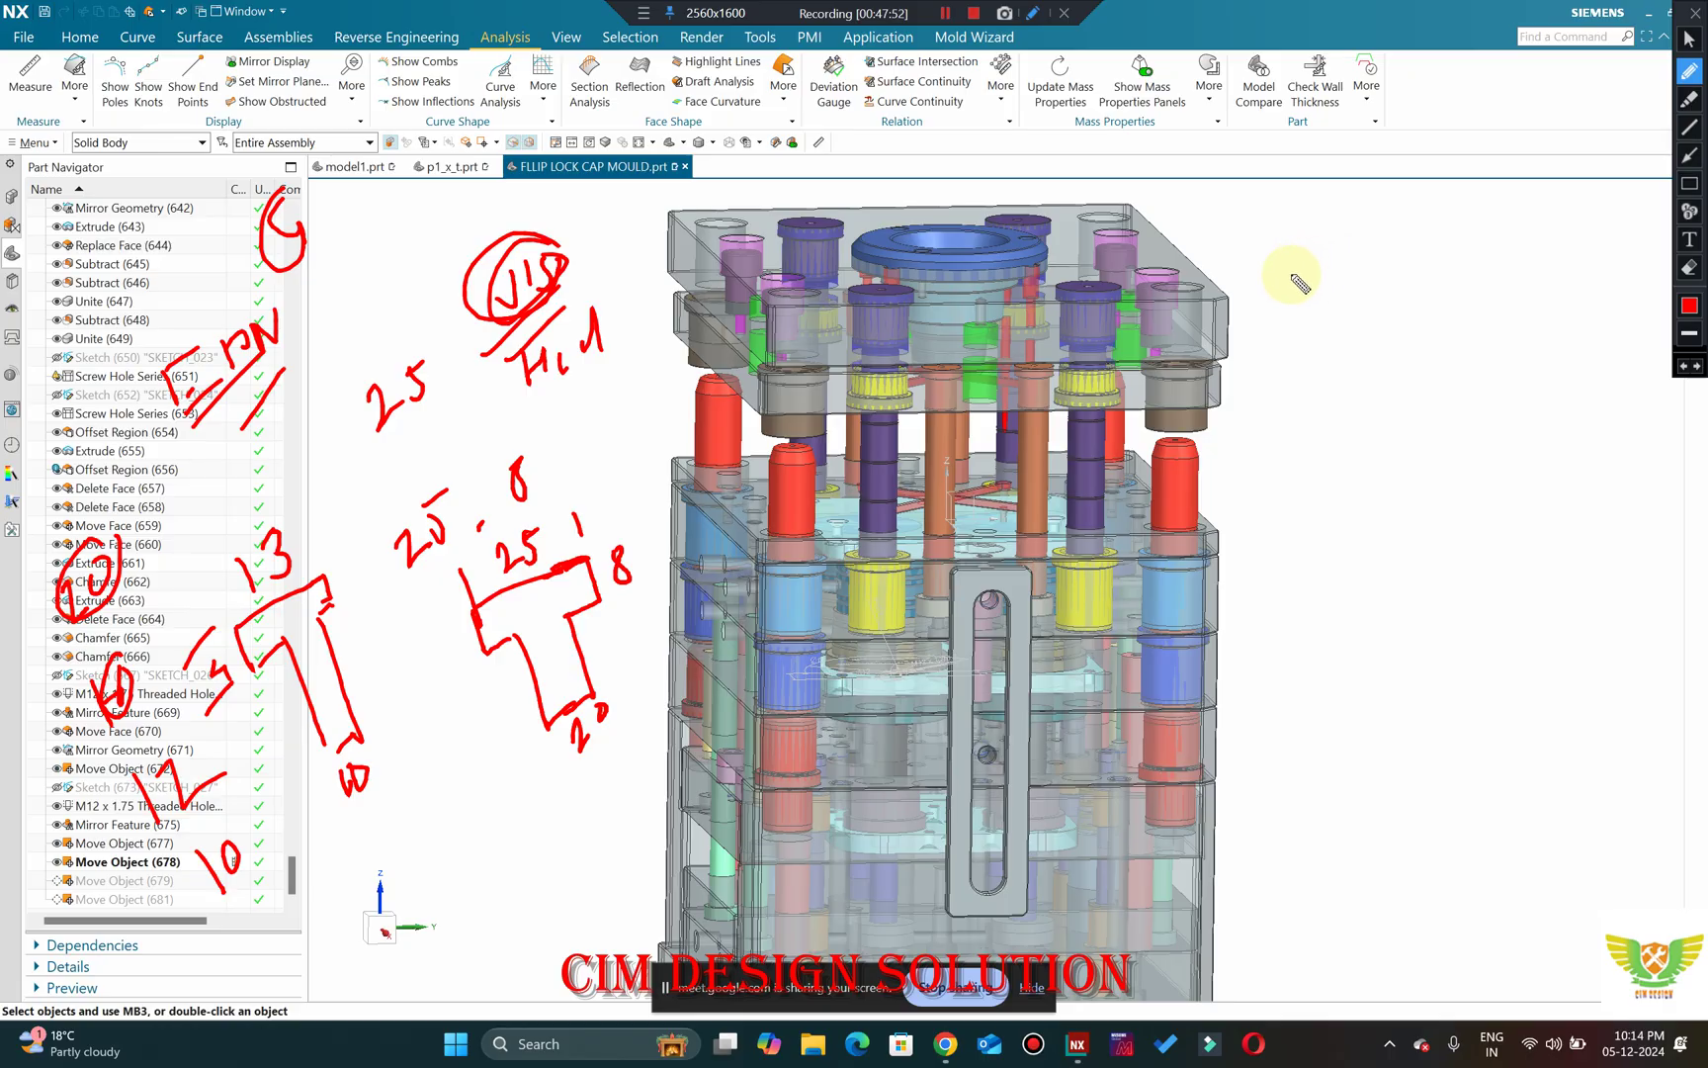
mouse_move(1308, 273)
left_mouse_down()
mouse_move(1345, 243)
mouse_move(1426, 248)
mouse_move(1265, 247)
mouse_move(1488, 229)
mouse_move(1424, 203)
left_mouse_up()
left_click(1362, 240)
left_click_drag(1342, 248, 1339, 240)
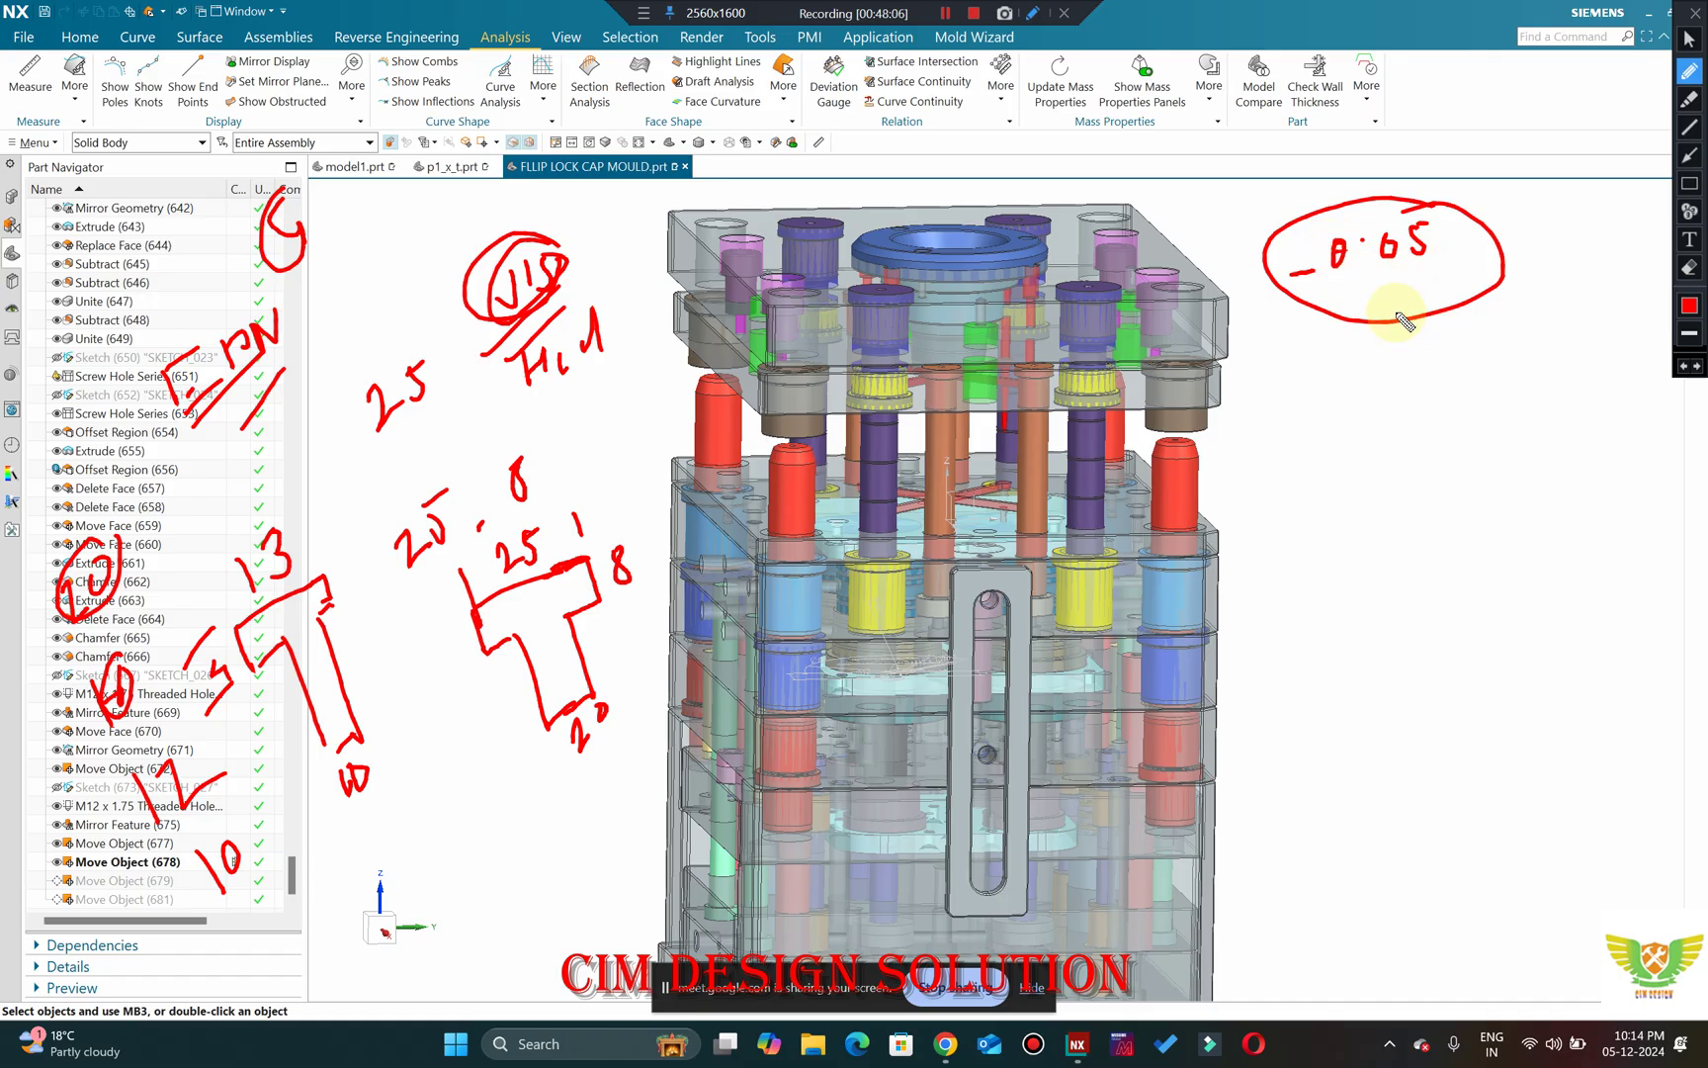
left_click_drag(1364, 288, 1423, 273)
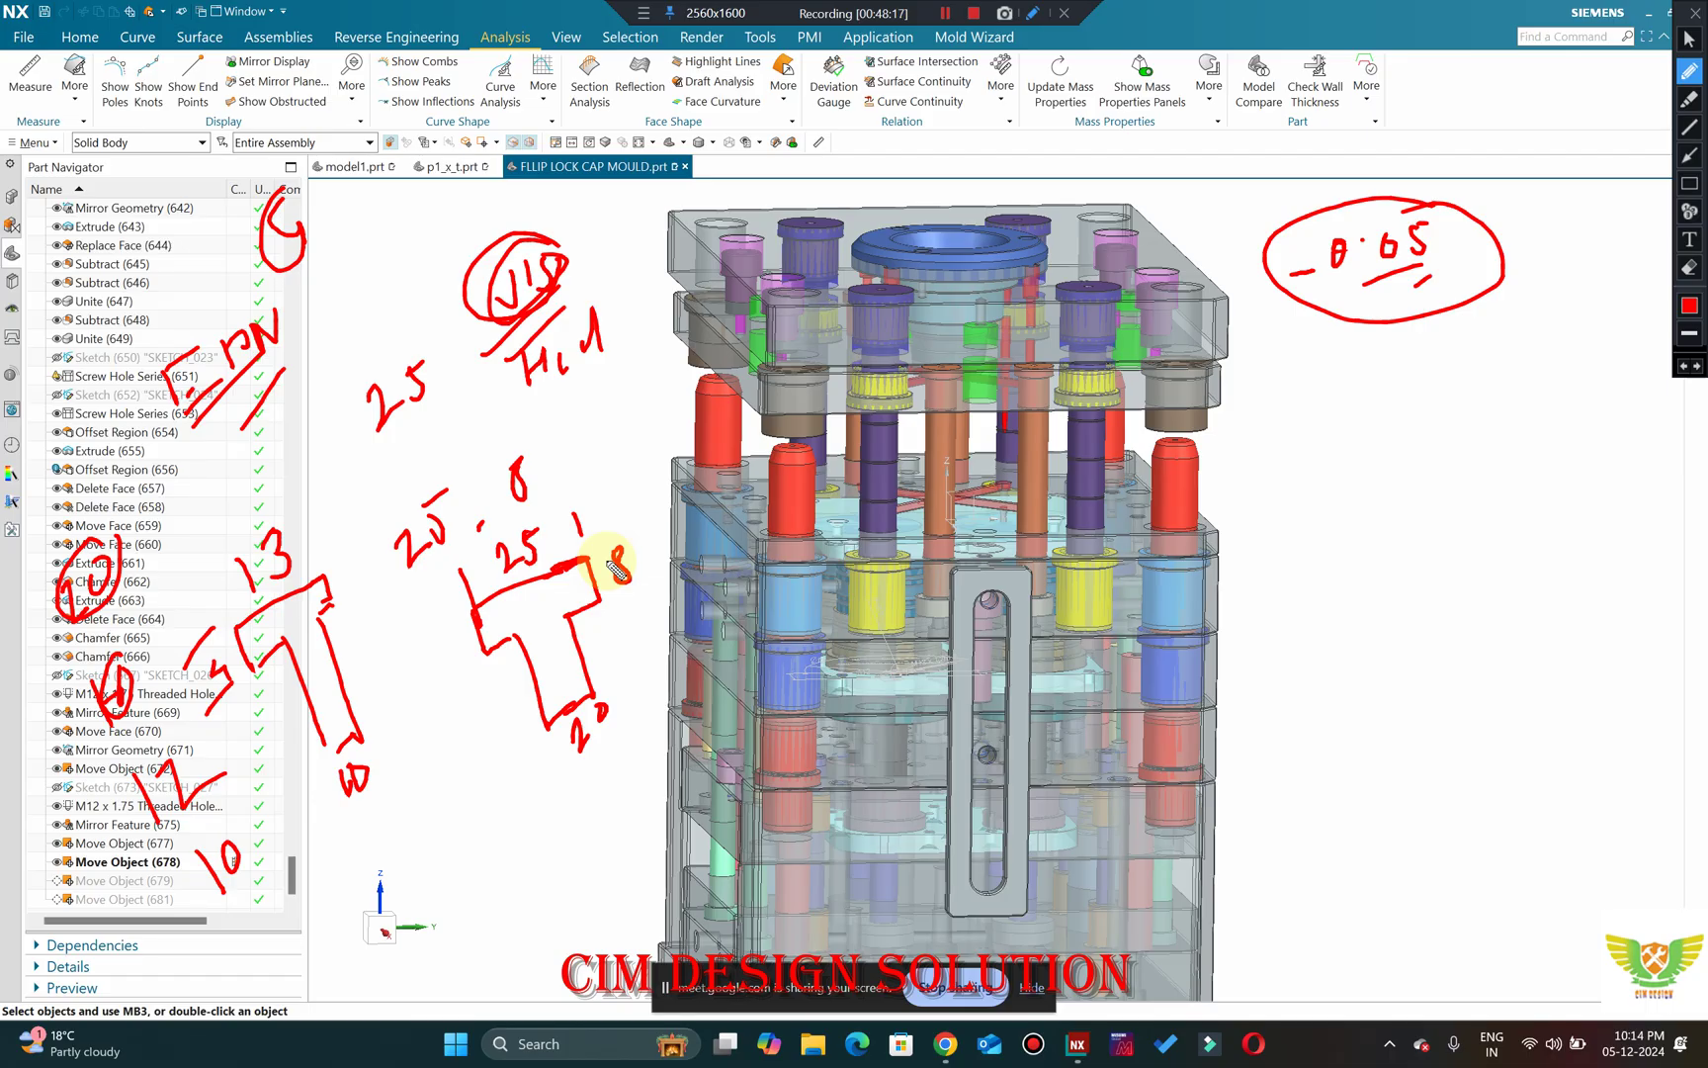
left_click_drag(615, 569, 621, 577)
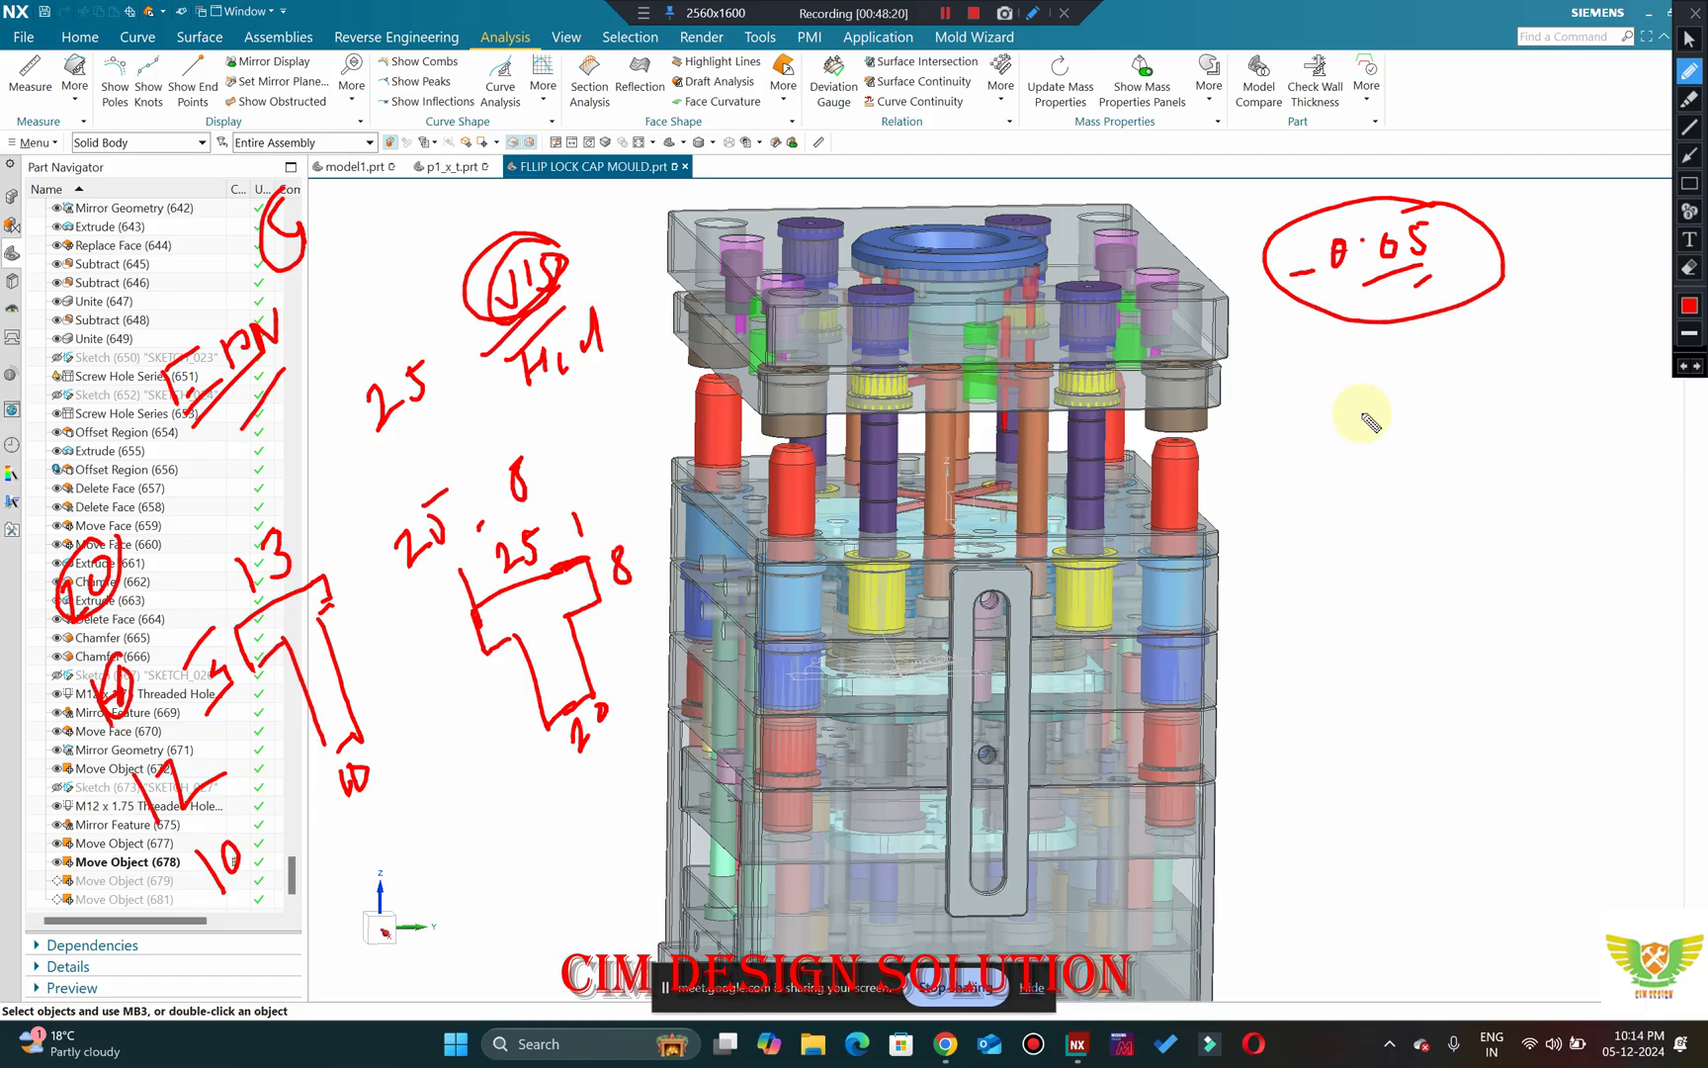
Sketch a T-shaped pin below the -0.05 note, label its shank "P", mark its head thickness 0.05, and close the annotations.
mouse_move(1365, 410)
left_mouse_down()
mouse_move(1367, 447)
mouse_move(1432, 393)
mouse_move(1384, 470)
left_mouse_up()
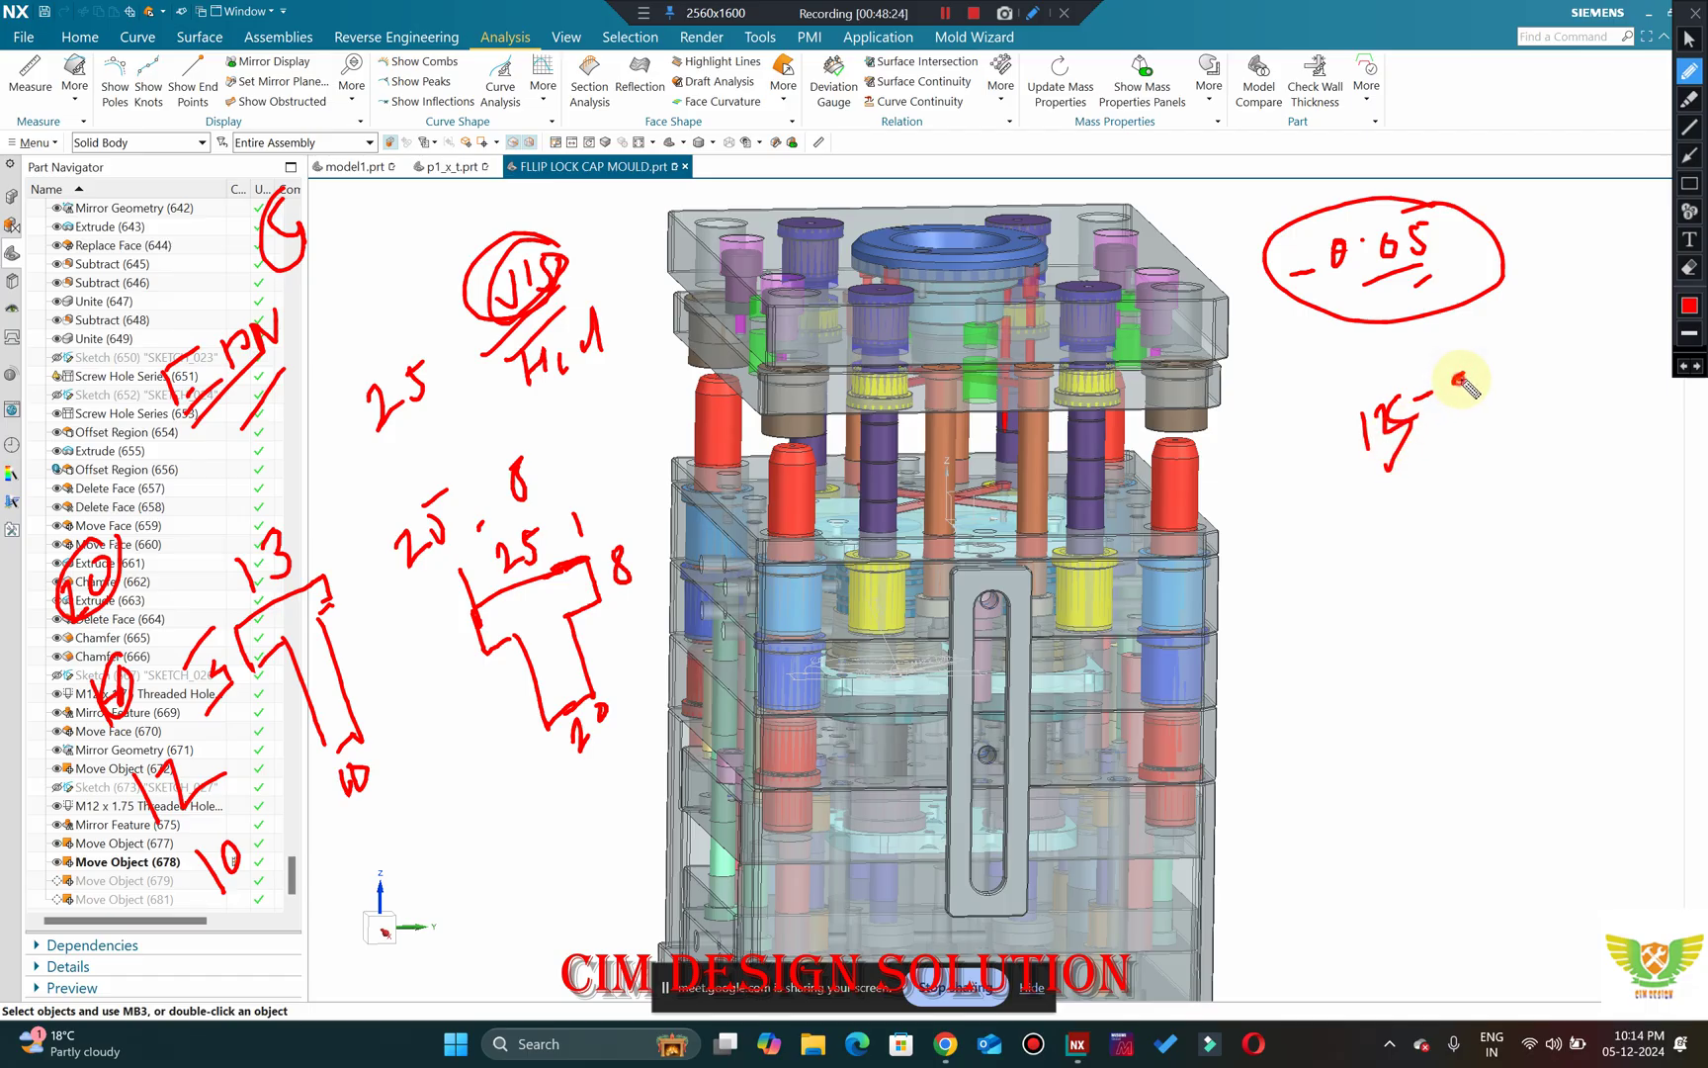
mouse_move(1475, 368)
left_mouse_down()
mouse_move(1499, 385)
mouse_move(1505, 368)
left_mouse_up()
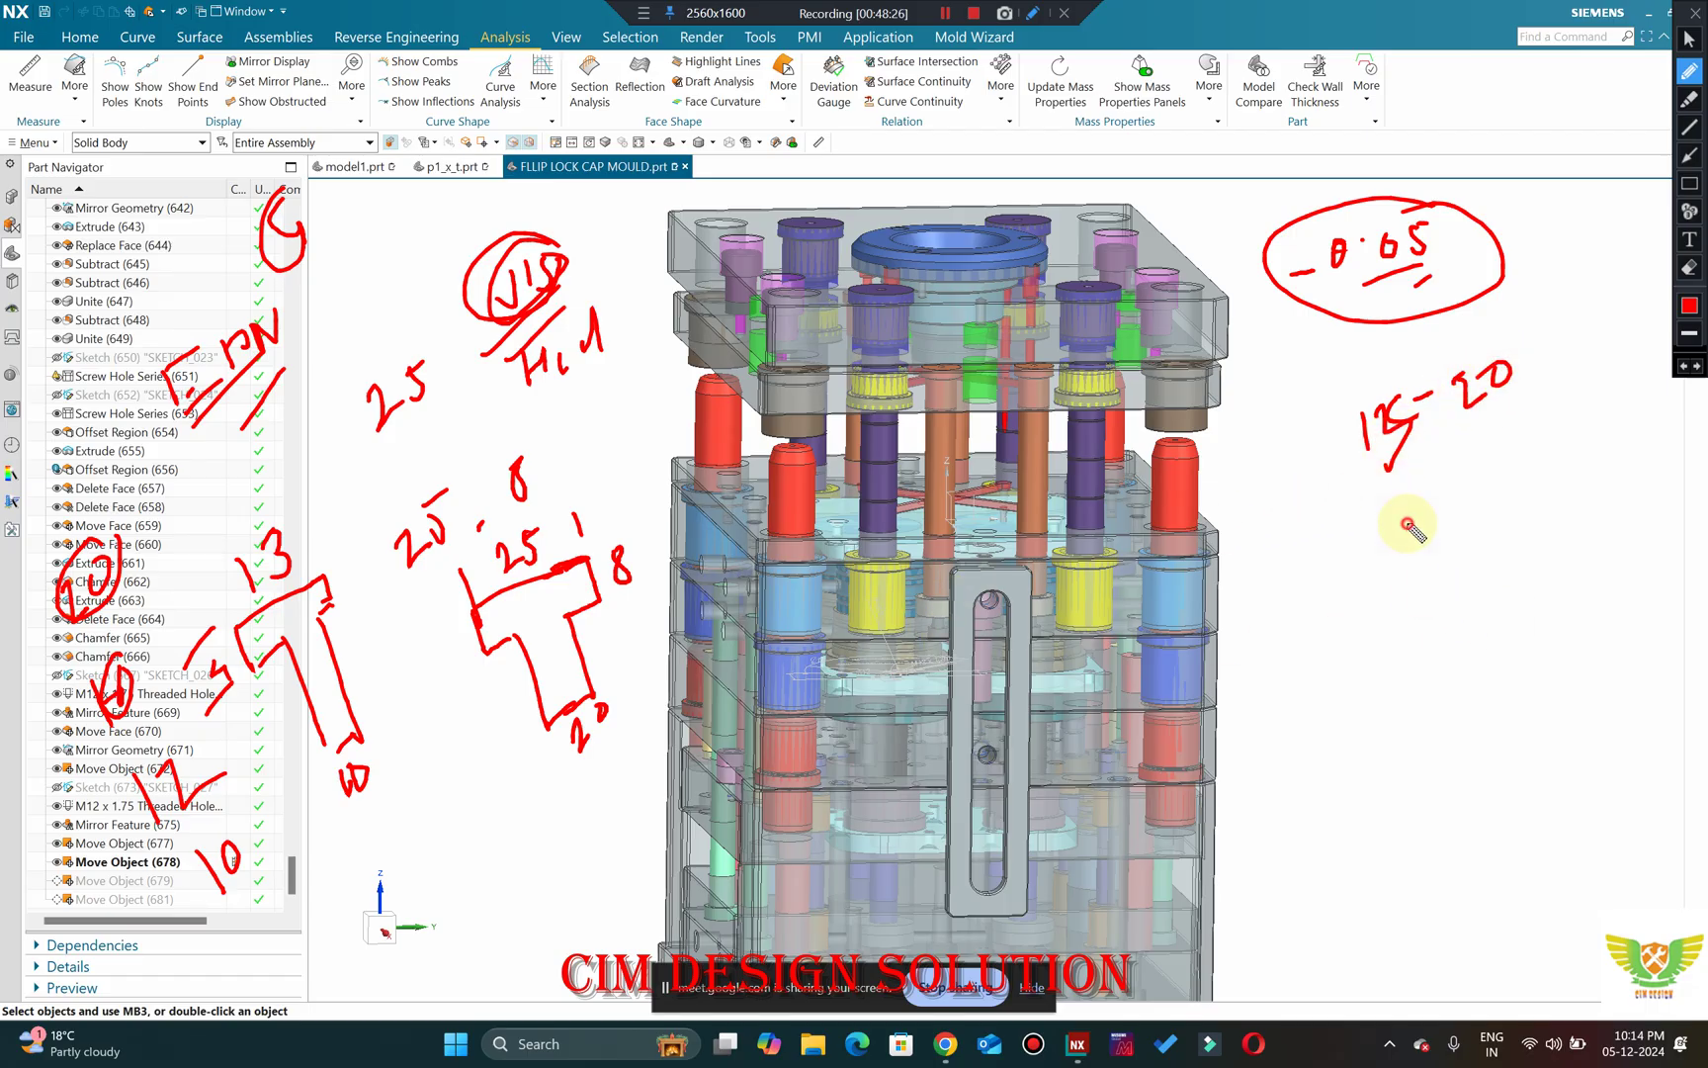
mouse_move(1407, 526)
left_mouse_down()
mouse_move(1420, 668)
mouse_move(1505, 559)
mouse_move(1544, 450)
mouse_move(1330, 484)
mouse_move(1406, 509)
left_mouse_up()
mouse_move(1459, 678)
left_mouse_down()
mouse_move(1461, 719)
mouse_move(1462, 698)
left_mouse_up()
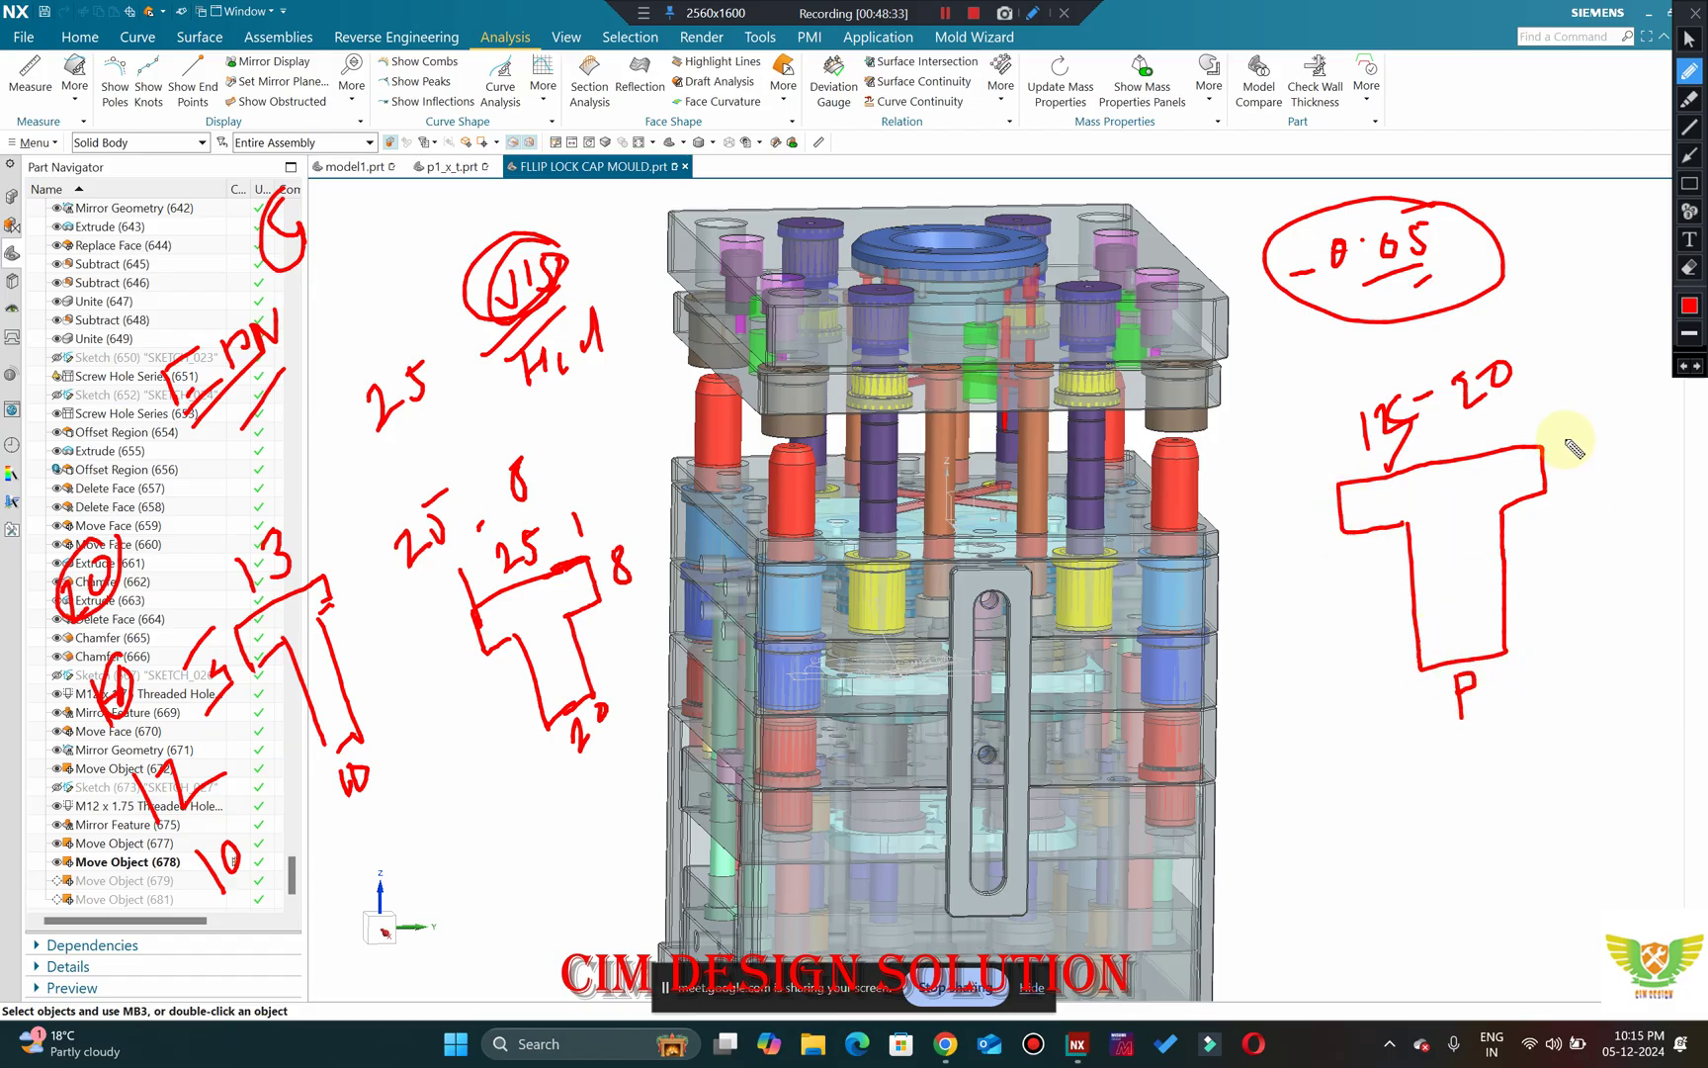
mouse_move(1549, 444)
left_mouse_down()
mouse_move(1586, 440)
mouse_move(1586, 494)
mouse_move(1575, 471)
mouse_move(1653, 467)
left_mouse_up()
left_click_drag(1661, 436, 1667, 435)
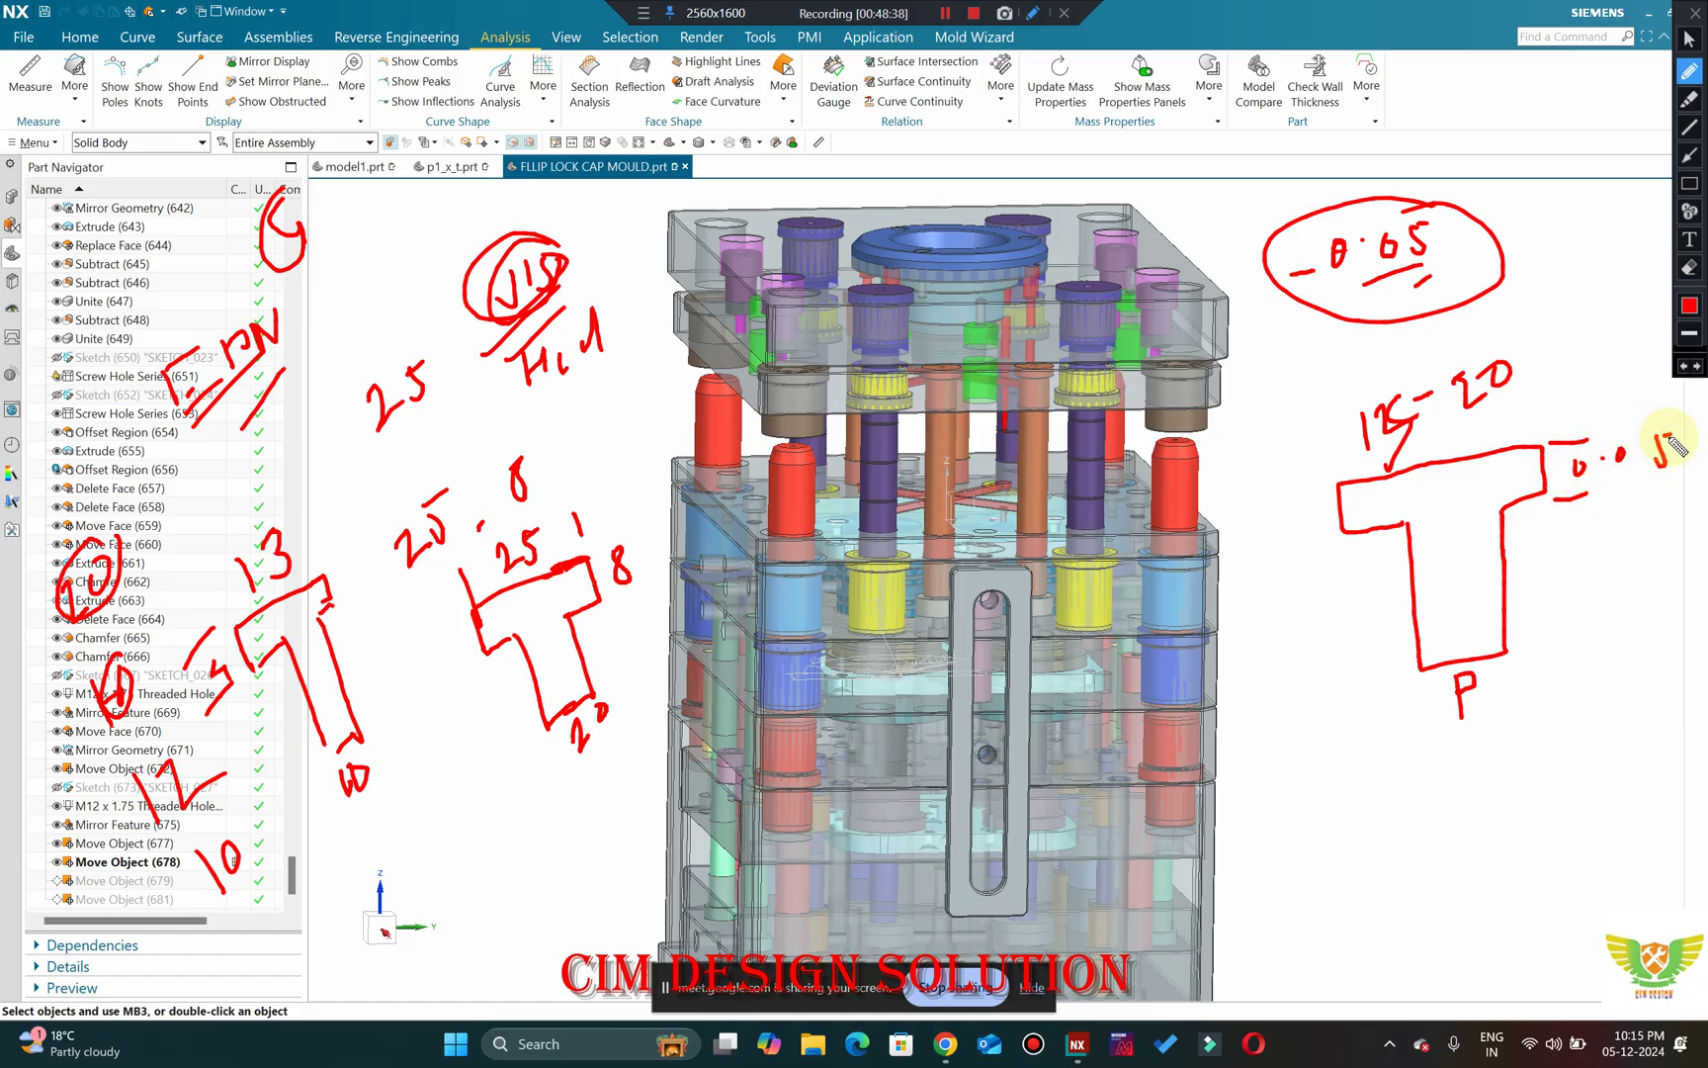
left_click(1697, 14)
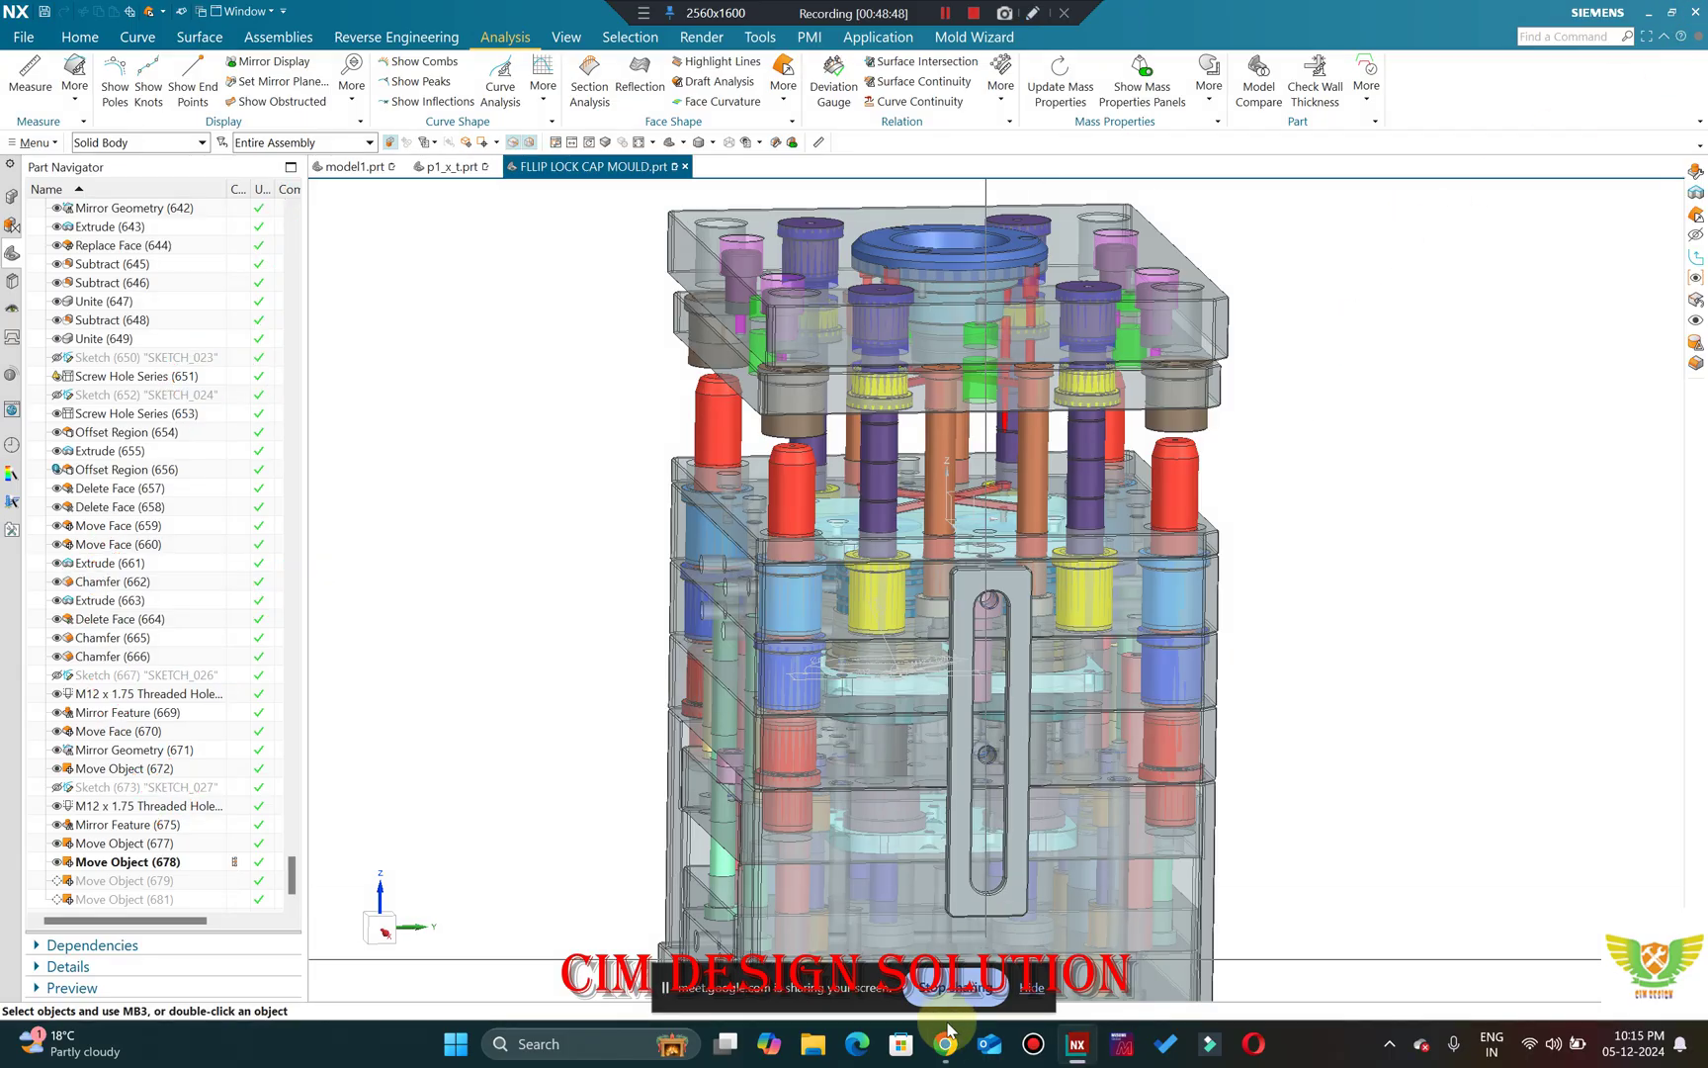
Switch to the Google Meet call to check the participants, and return to the mould model in NX.
mouse_move(946, 1043)
left_click(820, 906)
left_click(593, 21)
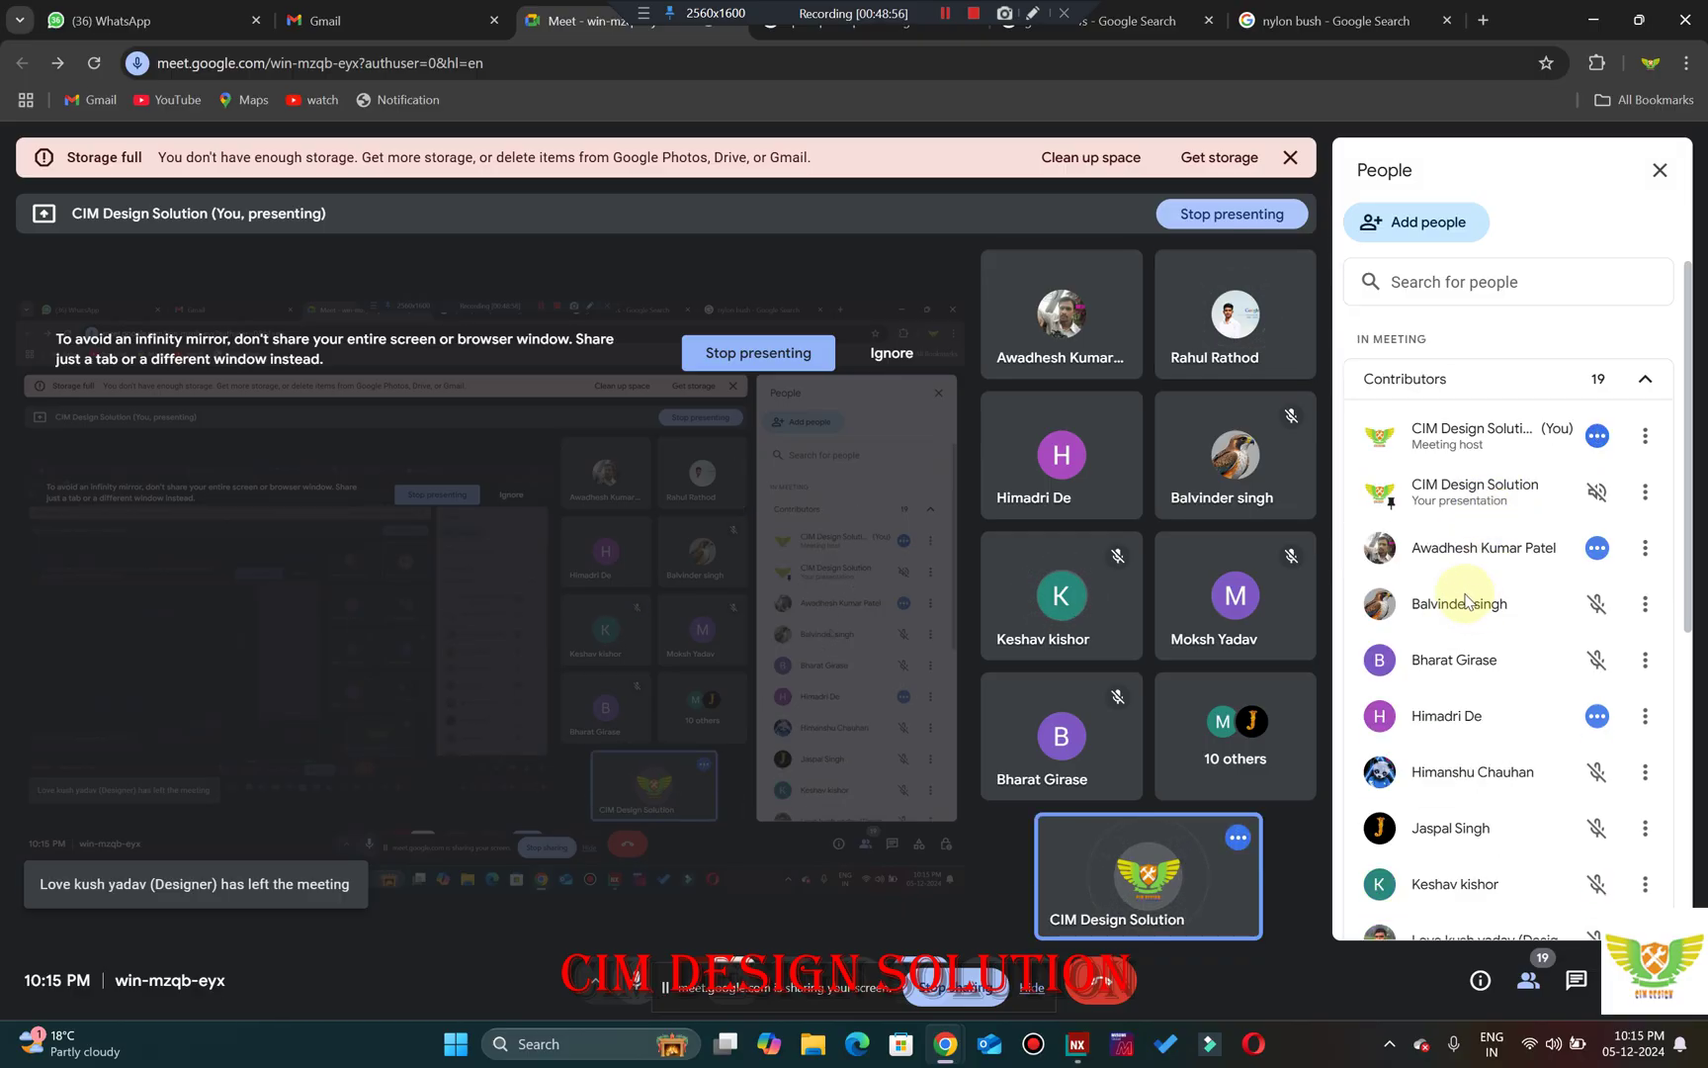
left_click(1592, 20)
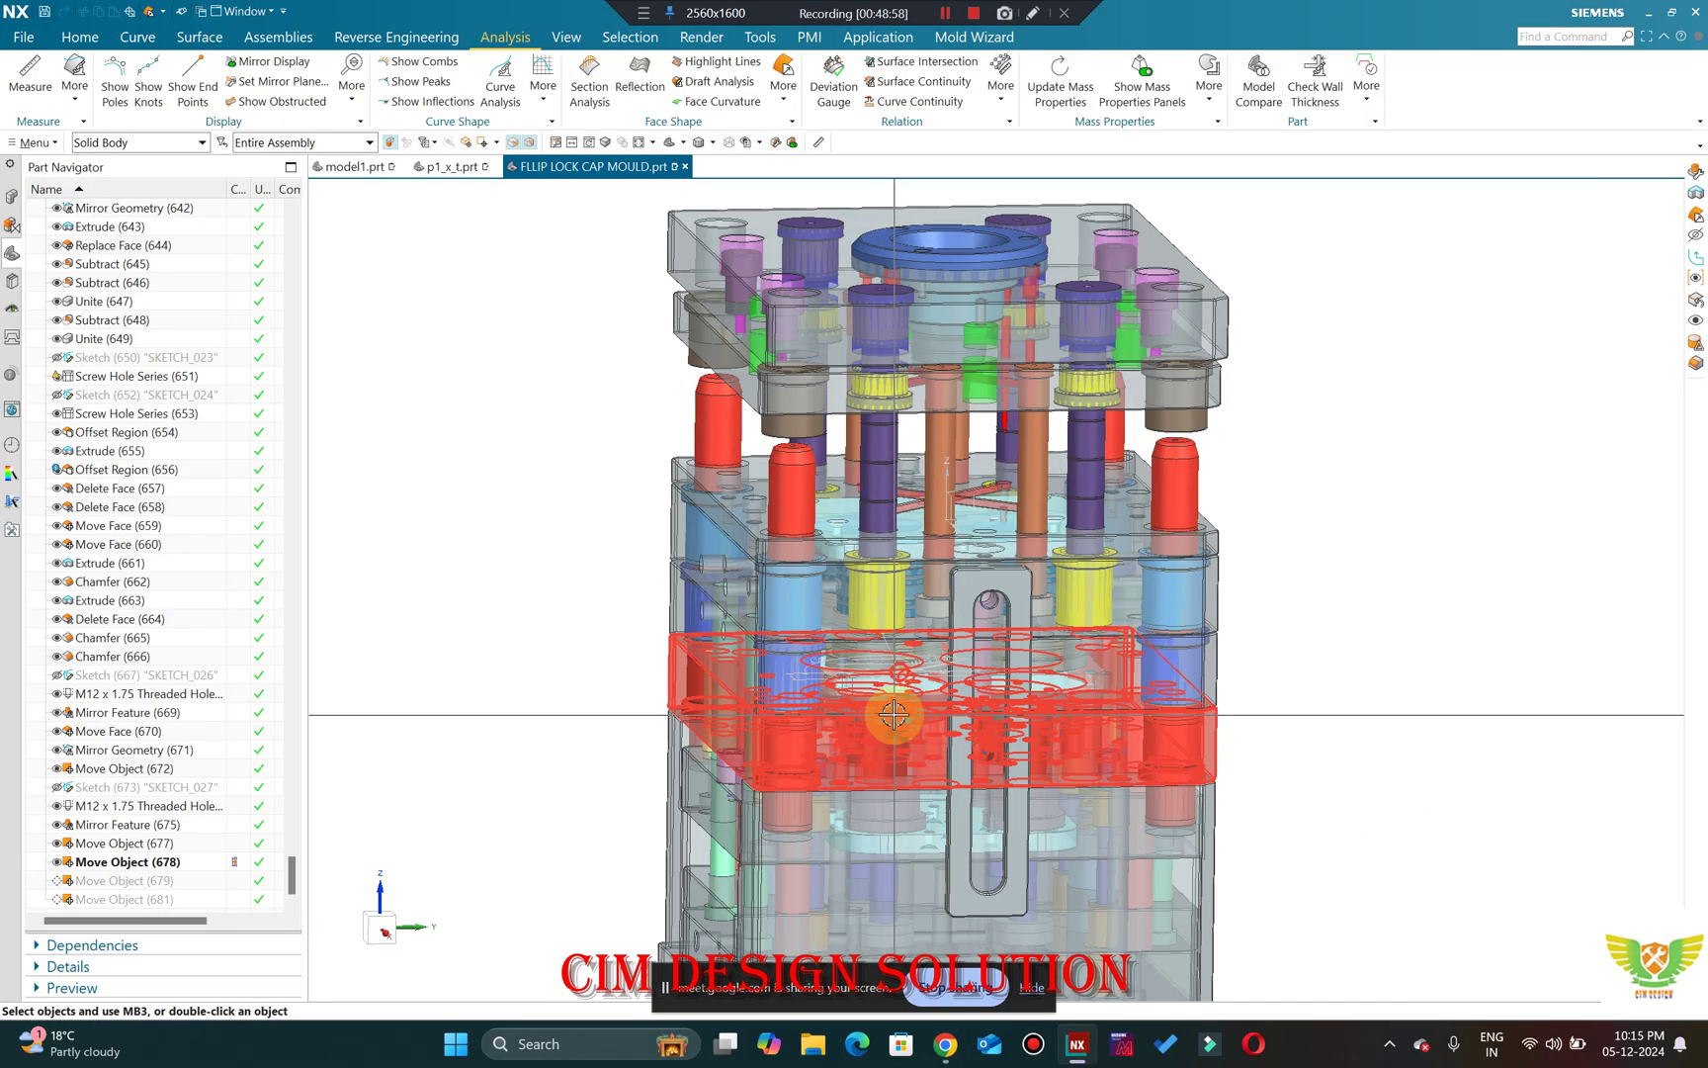
Examine the orange pins spanning the upper plate opening from an angle and in a straight front view.
scroll(894, 714, "down", 2)
key("ctrl+alt+f")
scroll(907, 444, "up", 3)
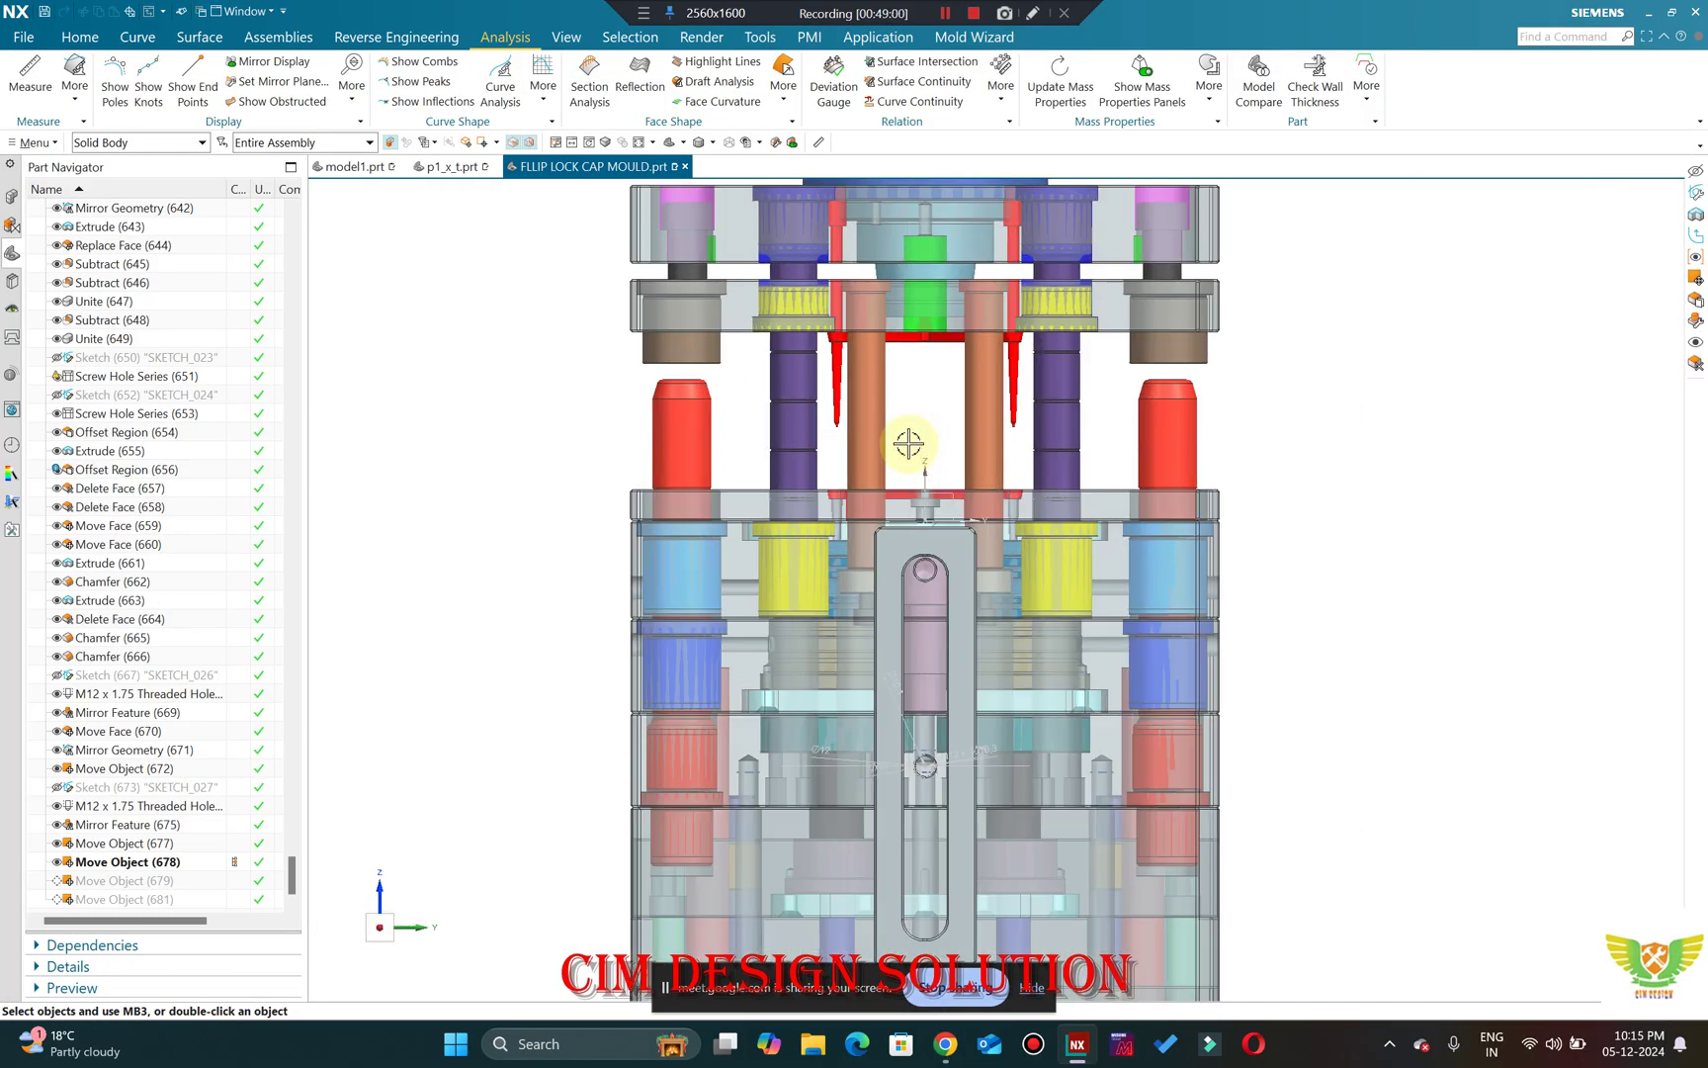
scroll(908, 444, "up", 1)
scroll(863, 403, "down", 1)
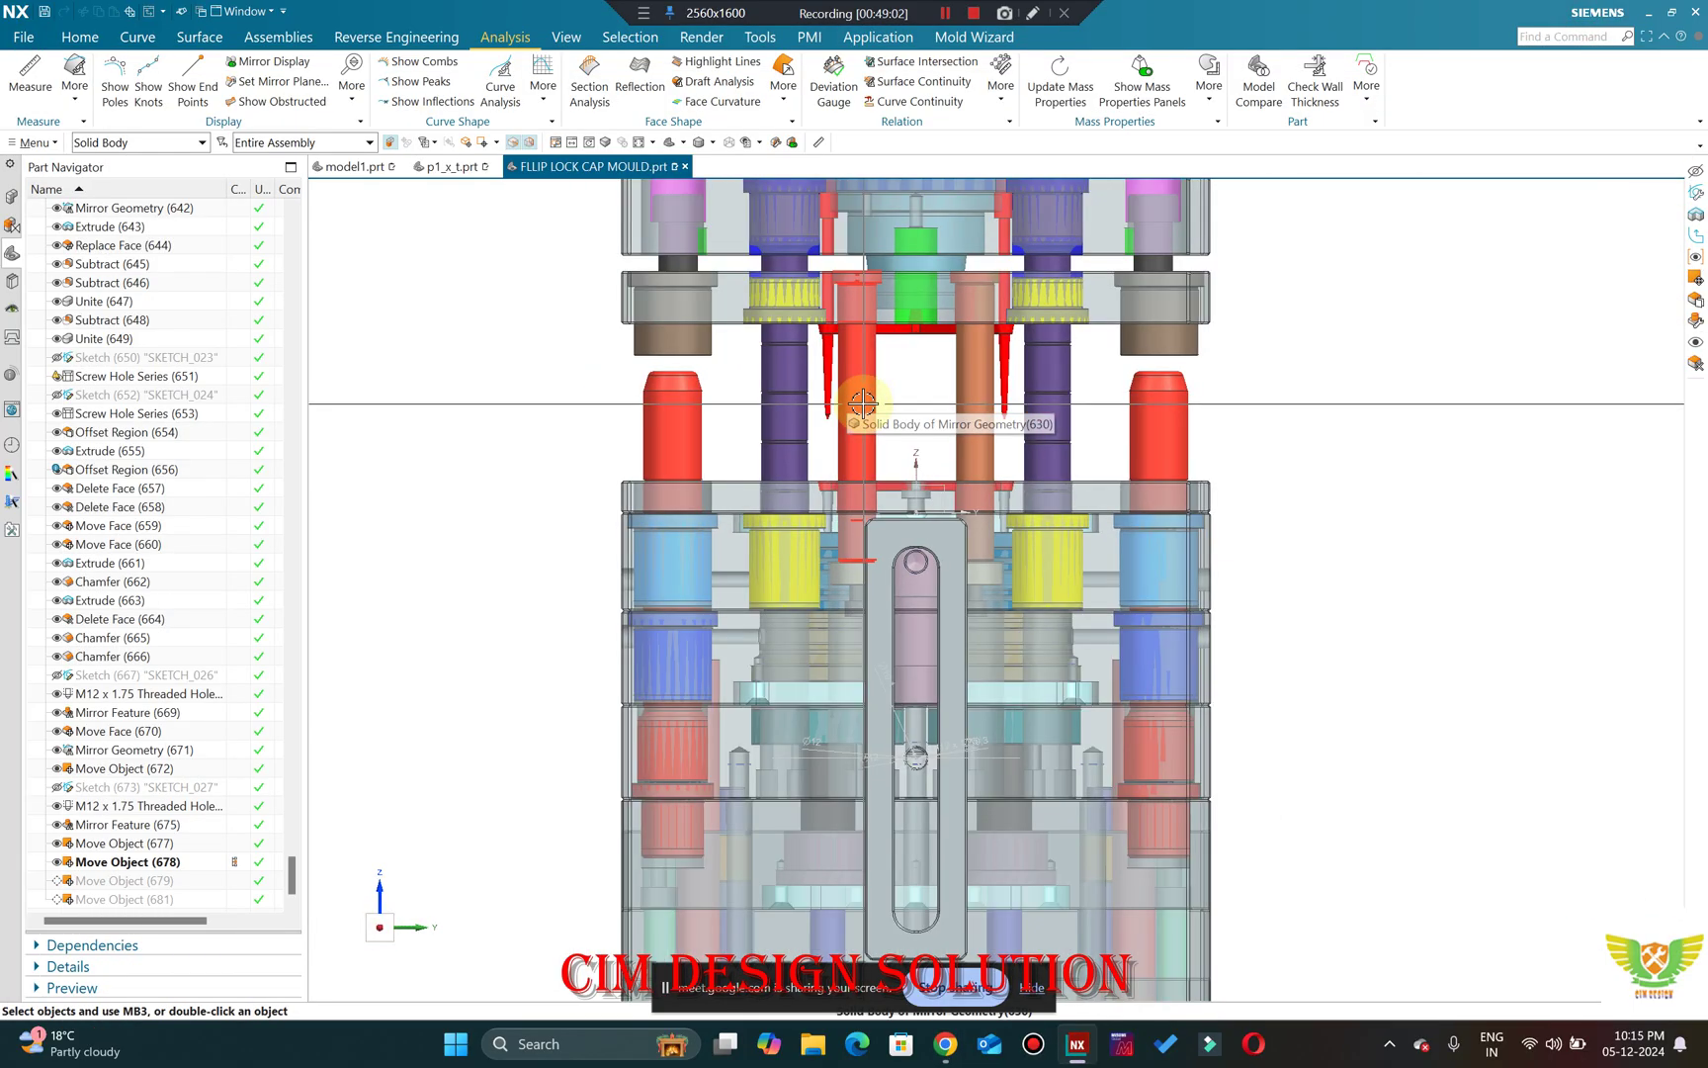
scroll(863, 404, "up", 1)
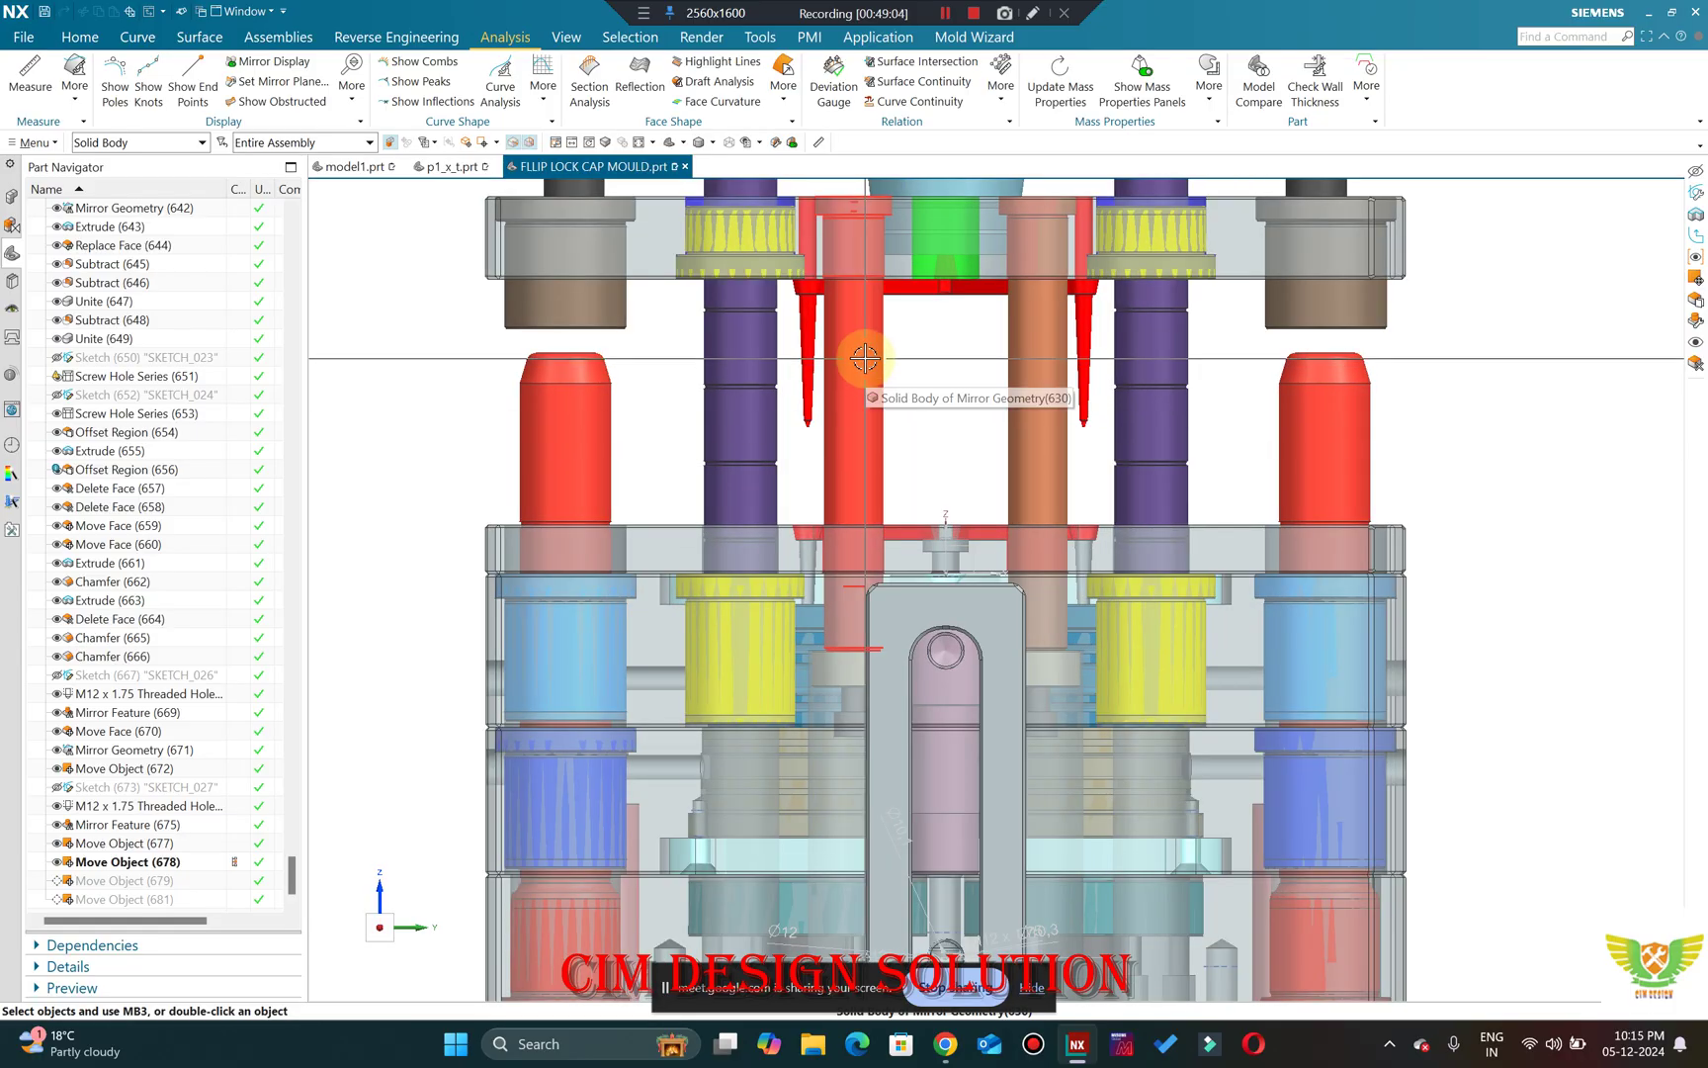
scroll(865, 358, "down", 2)
middle_click_drag(875, 410, 1331, 366)
scroll(869, 583, "up", 1)
scroll(871, 575, "down", 2)
key("F8")
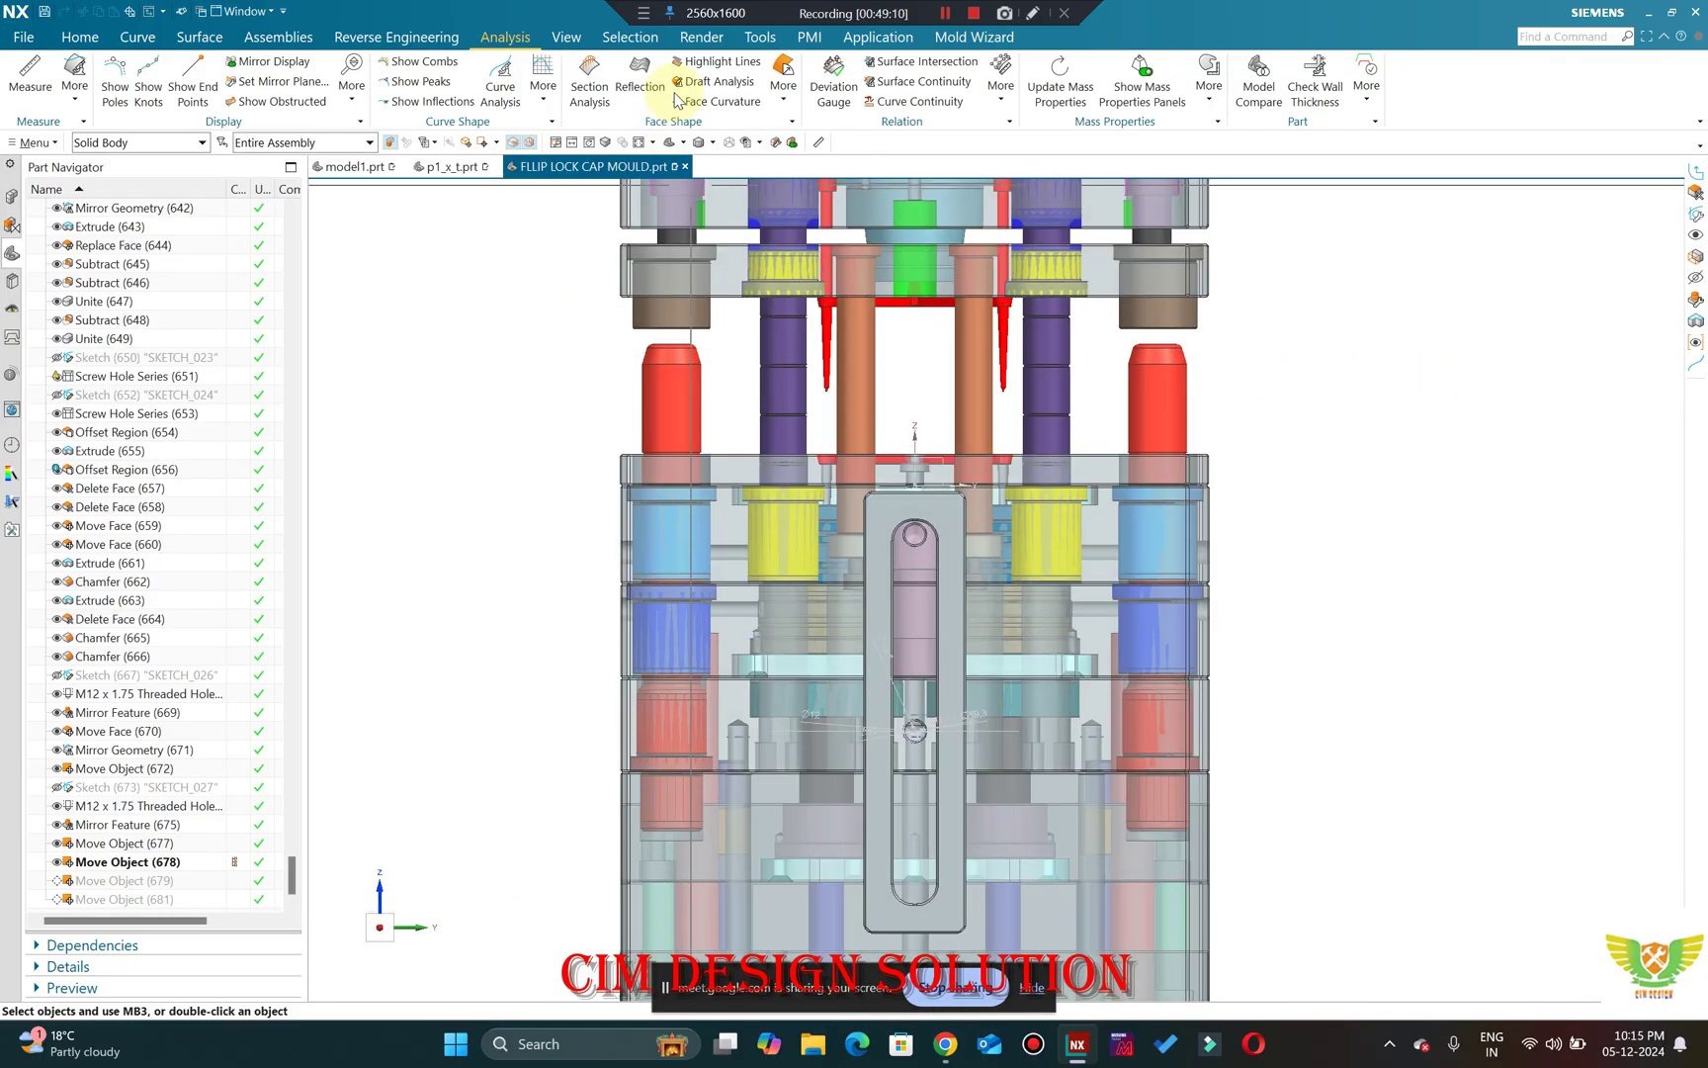
Write the material note "H13" in red beside the upper plates, and close the annotation tools.
left_click(644, 12)
left_click(1032, 13)
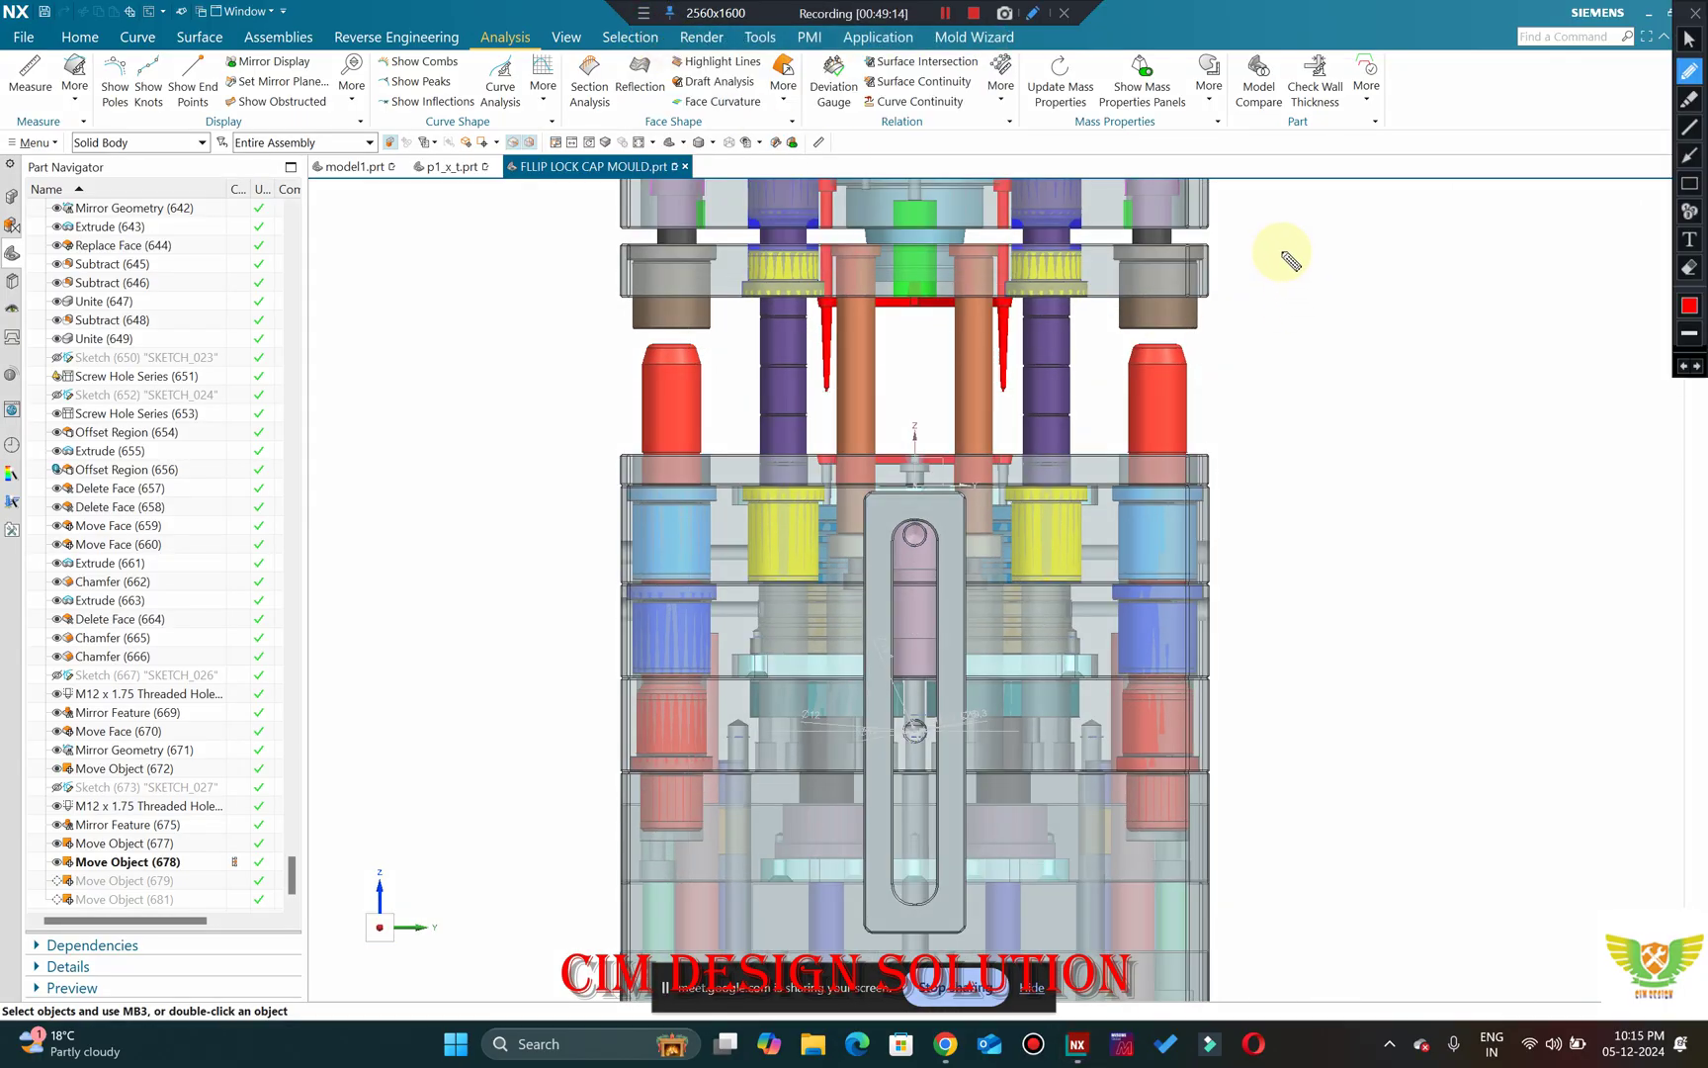
mouse_move(1285, 253)
left_mouse_down()
mouse_move(1292, 294)
mouse_move(1307, 267)
mouse_move(1305, 286)
mouse_move(1345, 280)
left_mouse_up()
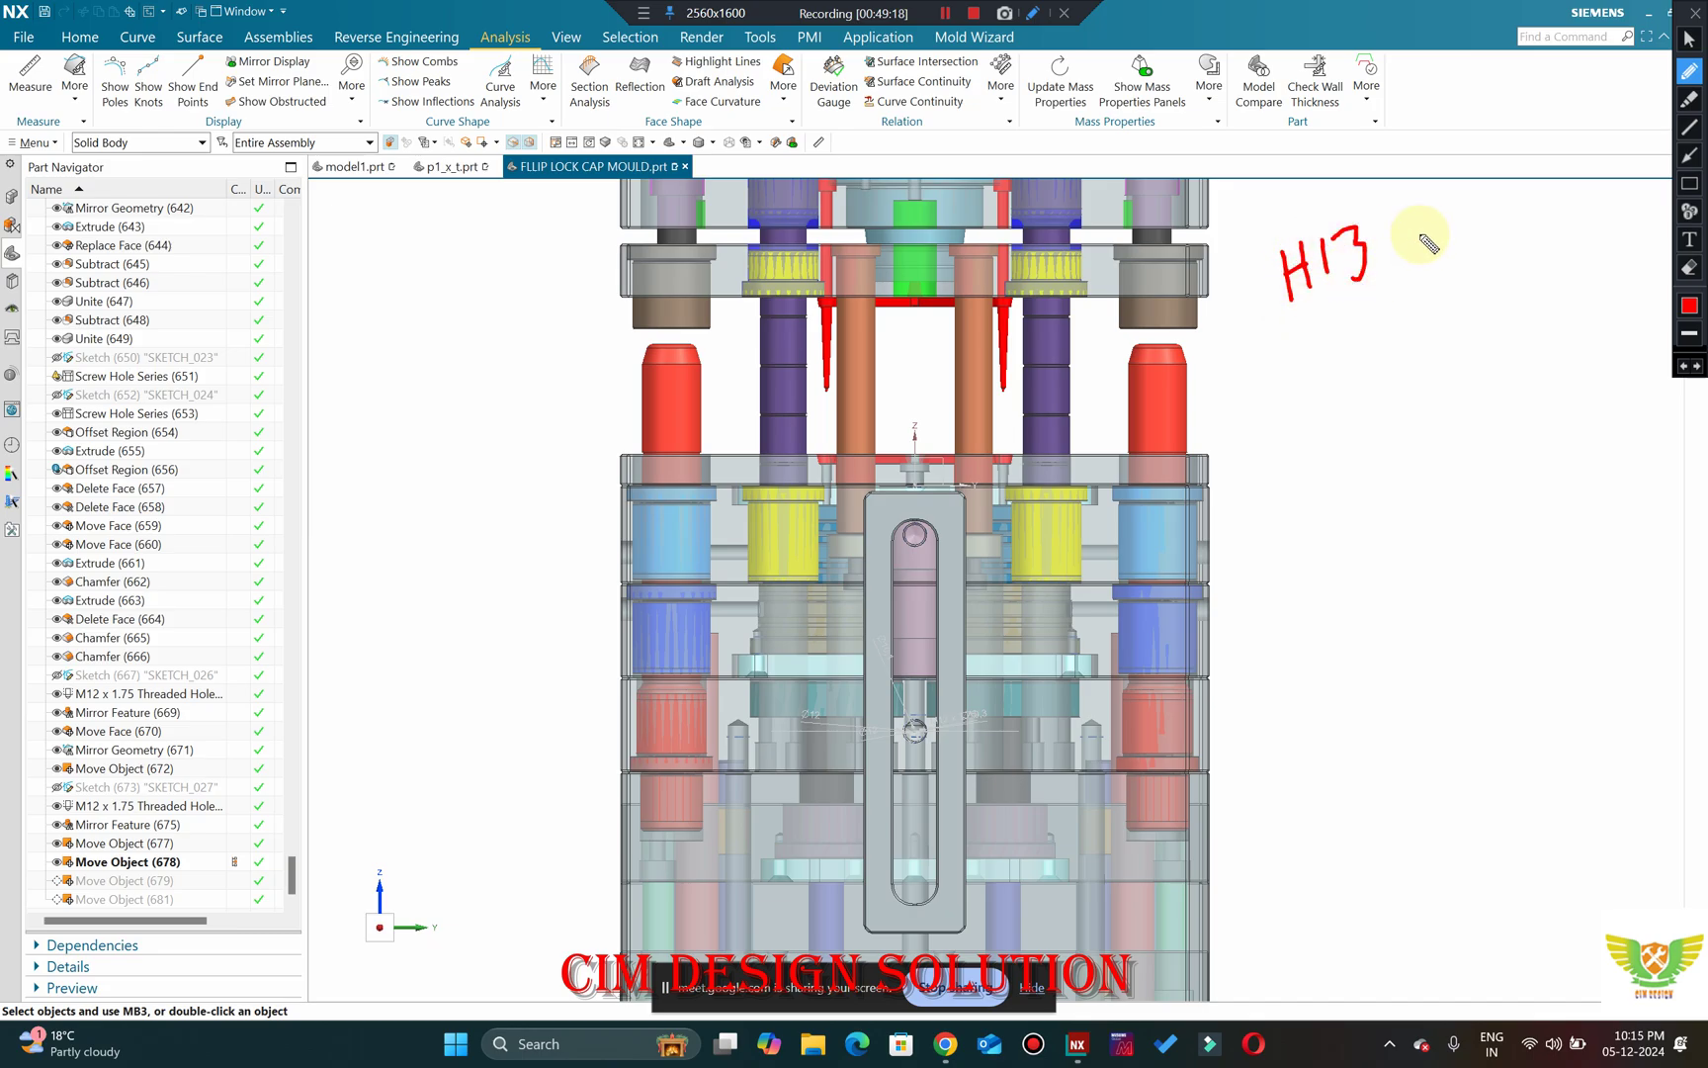
mouse_move(1399, 205)
left_mouse_down()
mouse_move(1295, 211)
mouse_move(1325, 326)
mouse_move(1395, 219)
mouse_move(1349, 336)
mouse_move(1427, 307)
left_mouse_up()
left_click(1696, 12)
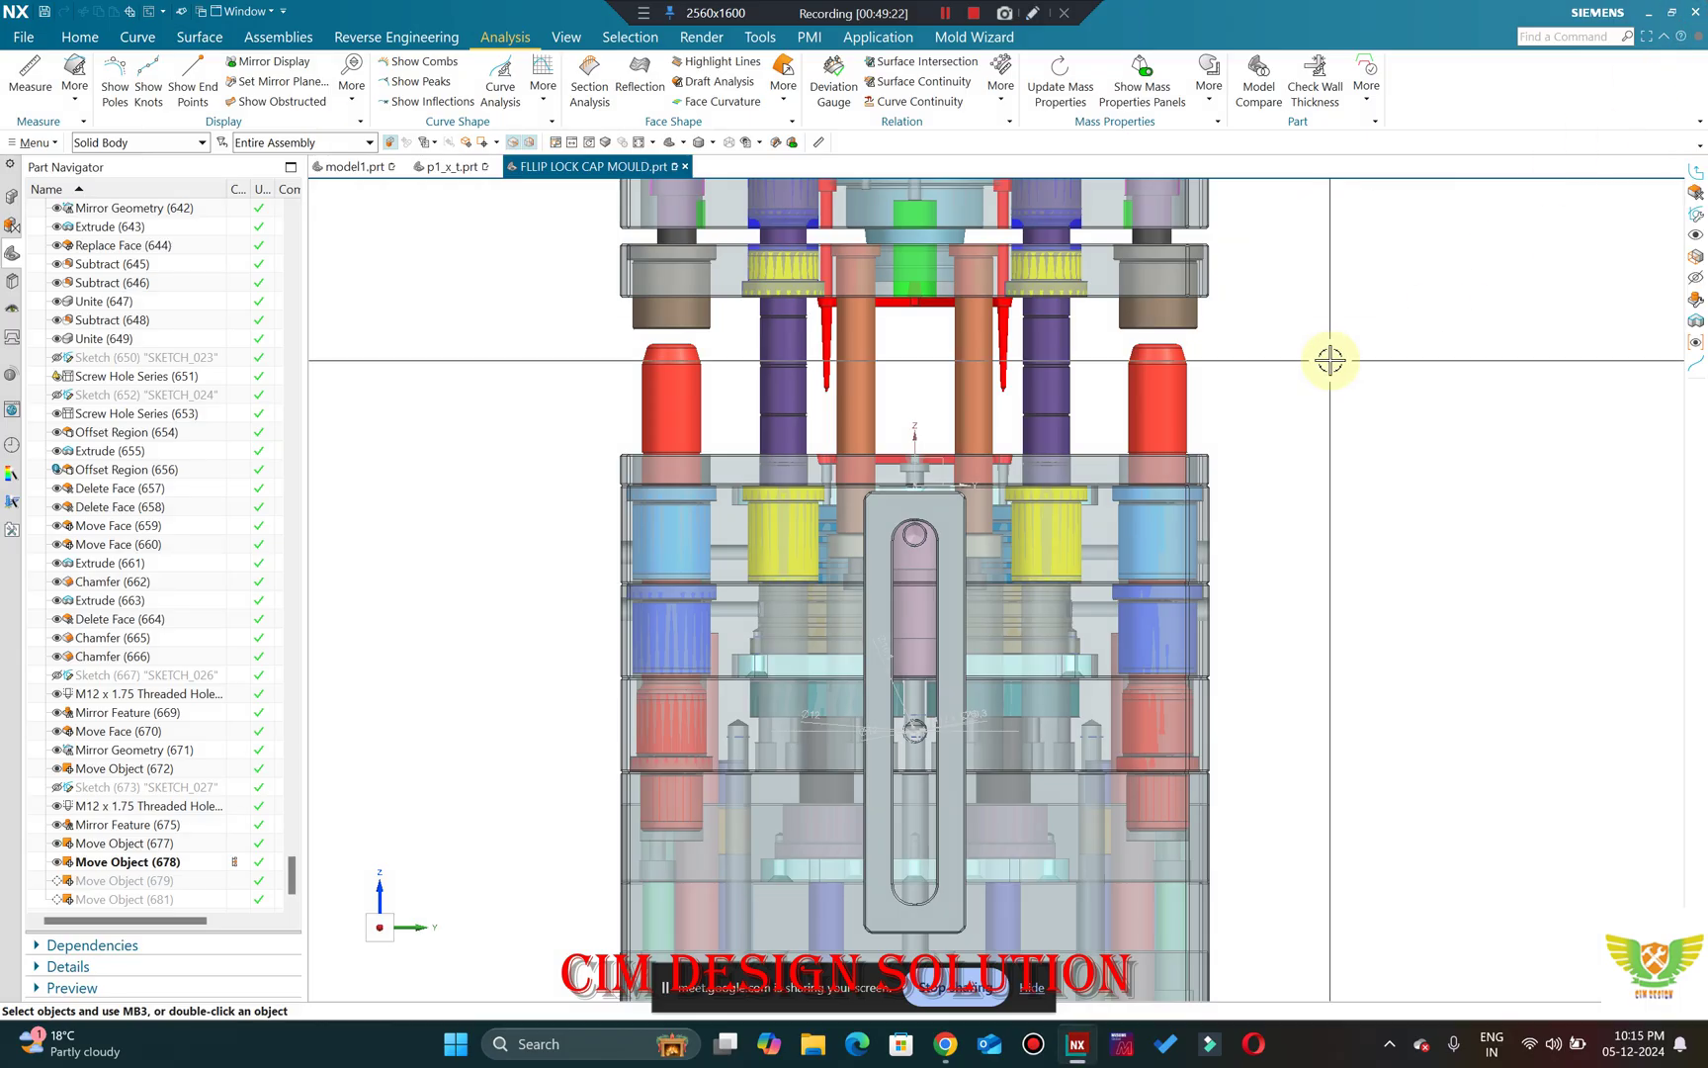
Examine the heads and lower ends of the orange pins and the surrounding guide bushes in angled and front views.
scroll(904, 458, "up", 2)
middle_click_drag(903, 457, 839, 546)
key("F8")
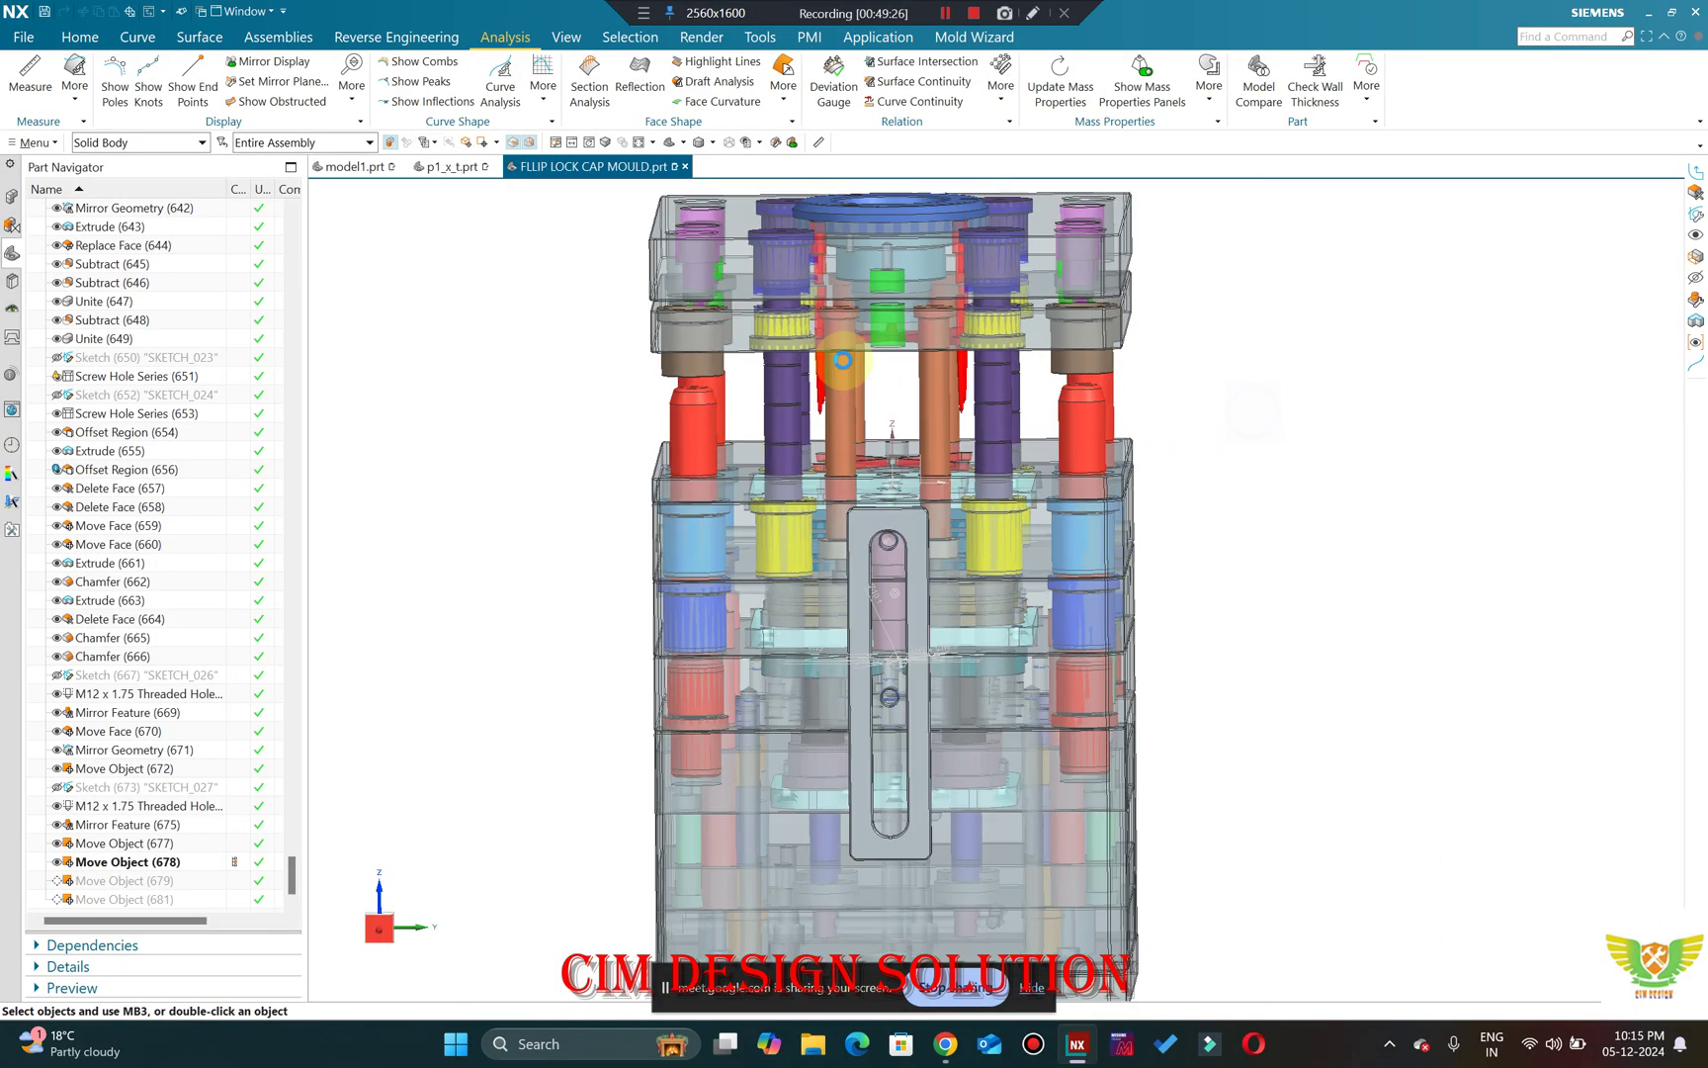
scroll(856, 276, "up", 2)
scroll(856, 275, "up", 5)
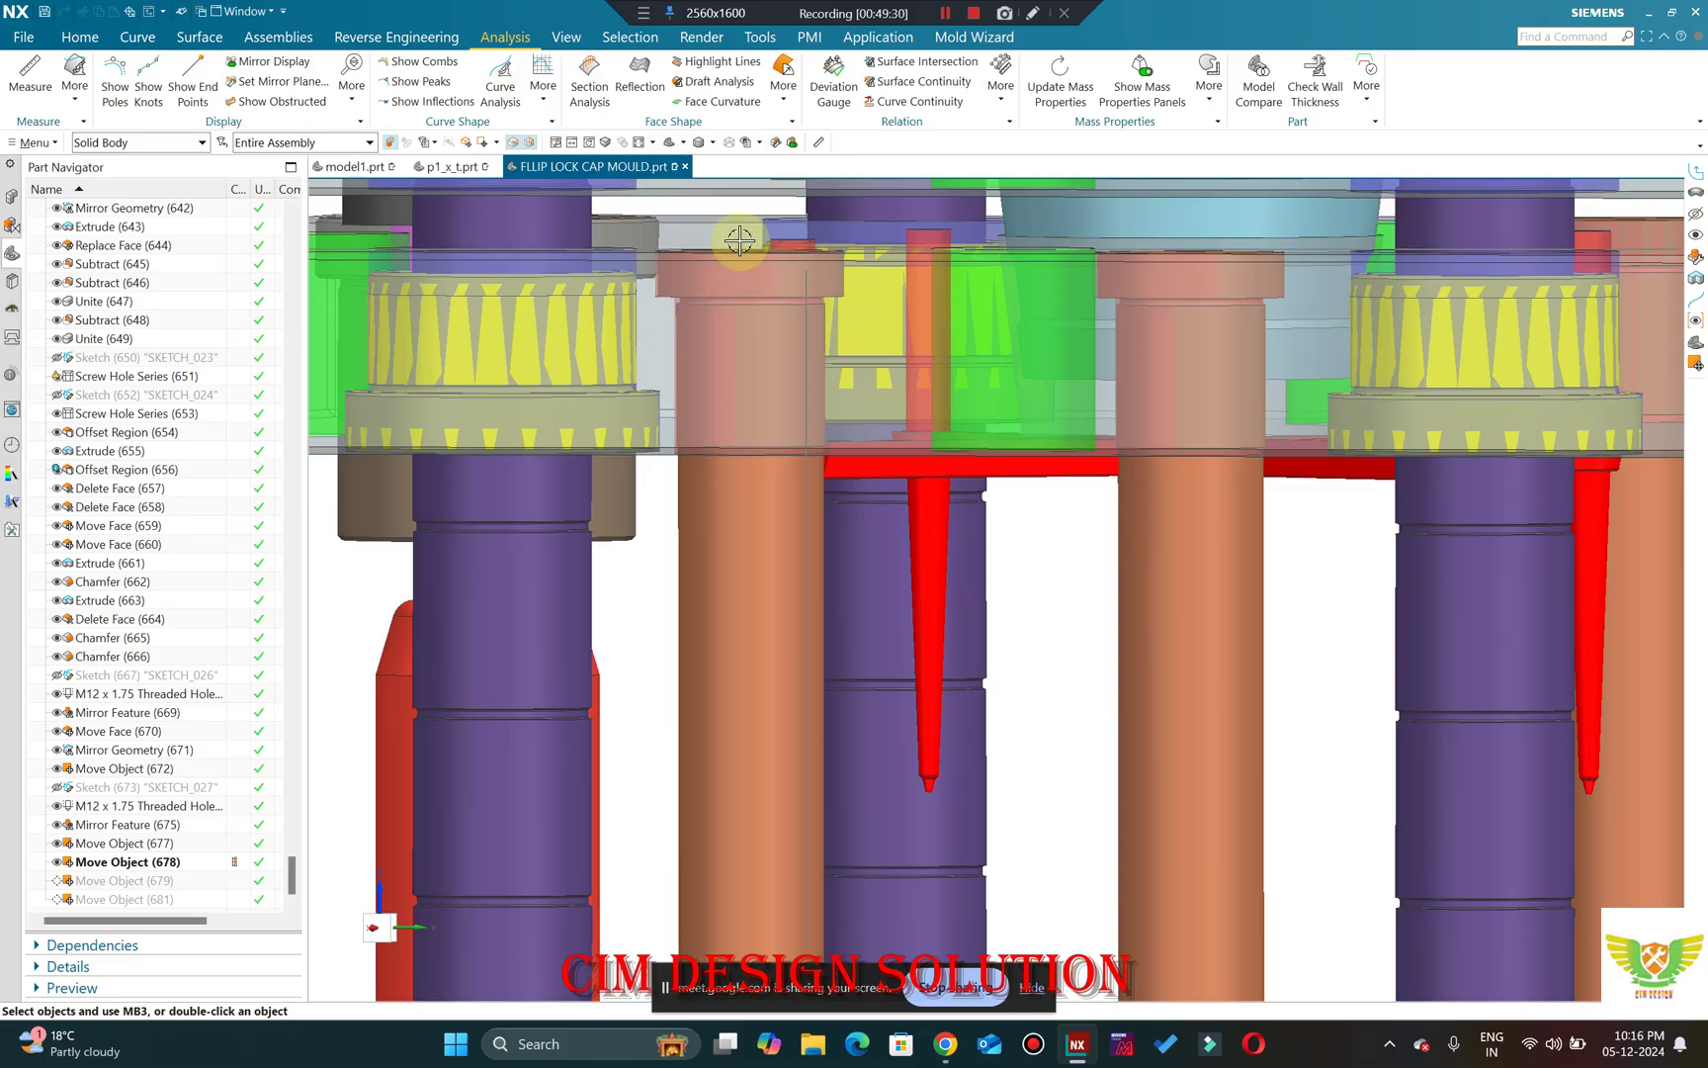
scroll(967, 371, "down", 4)
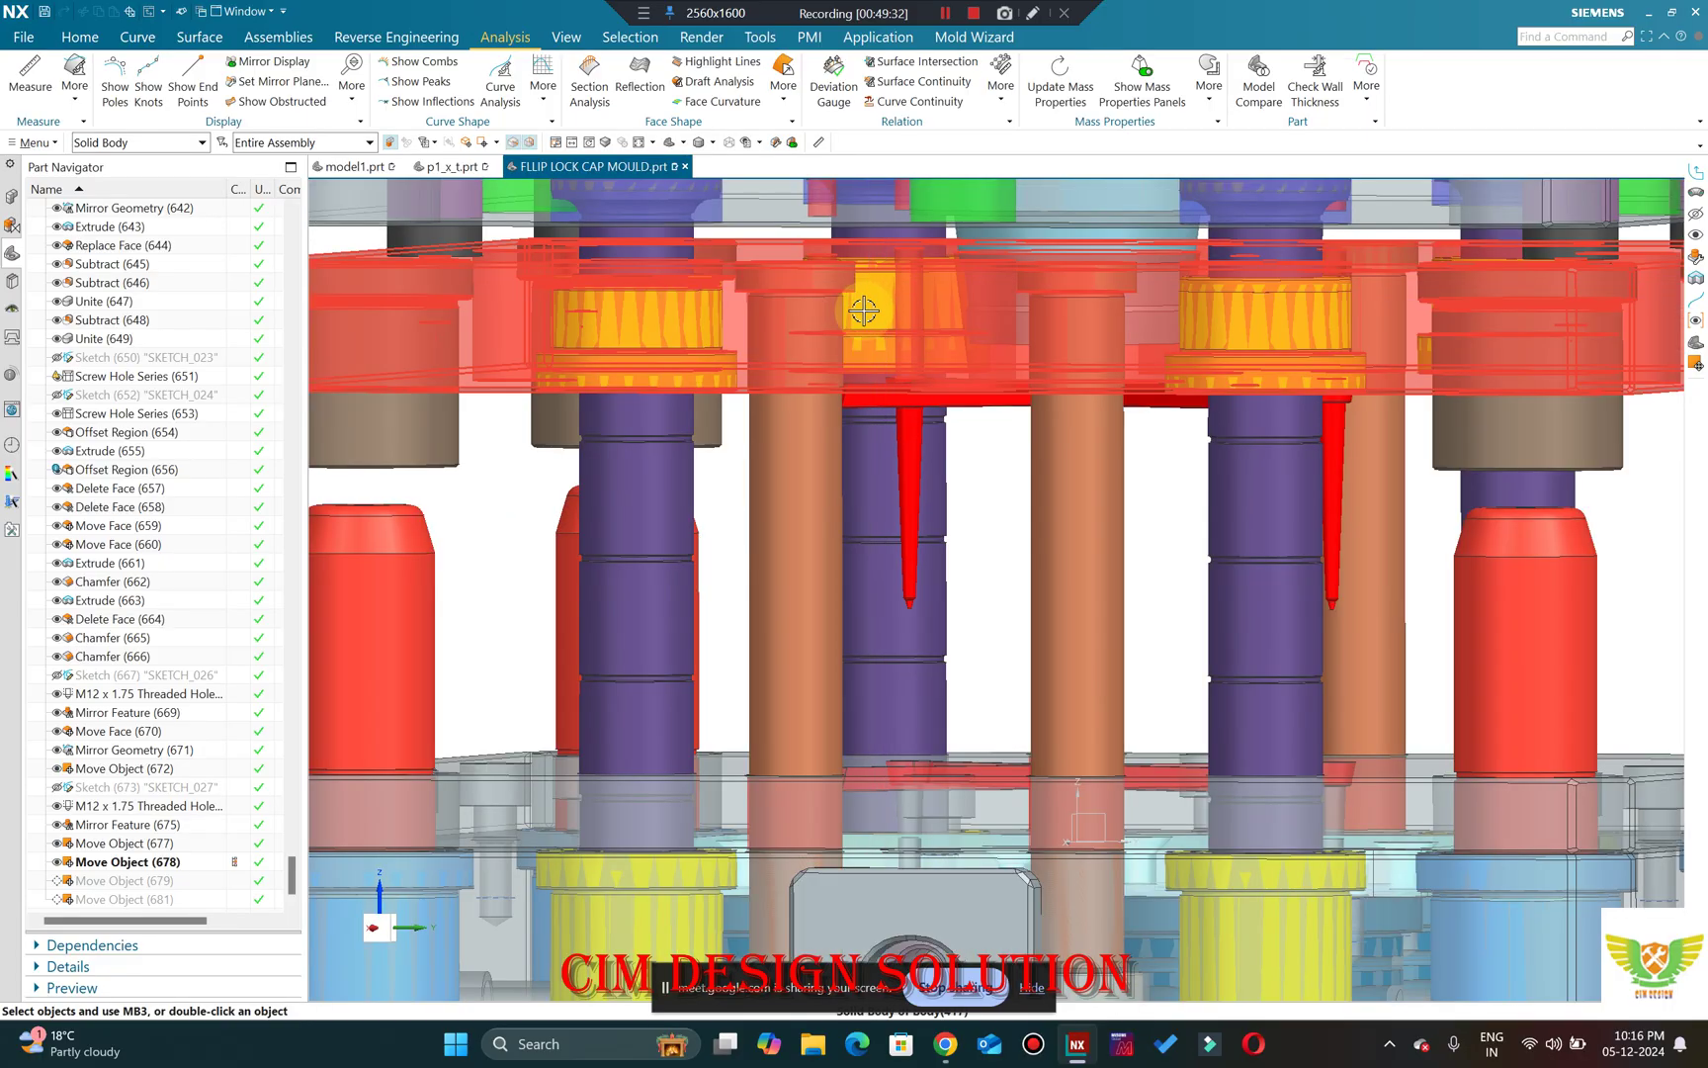
middle_click_drag(968, 370, 539, 516)
key("F8")
scroll(765, 607, "up", 5)
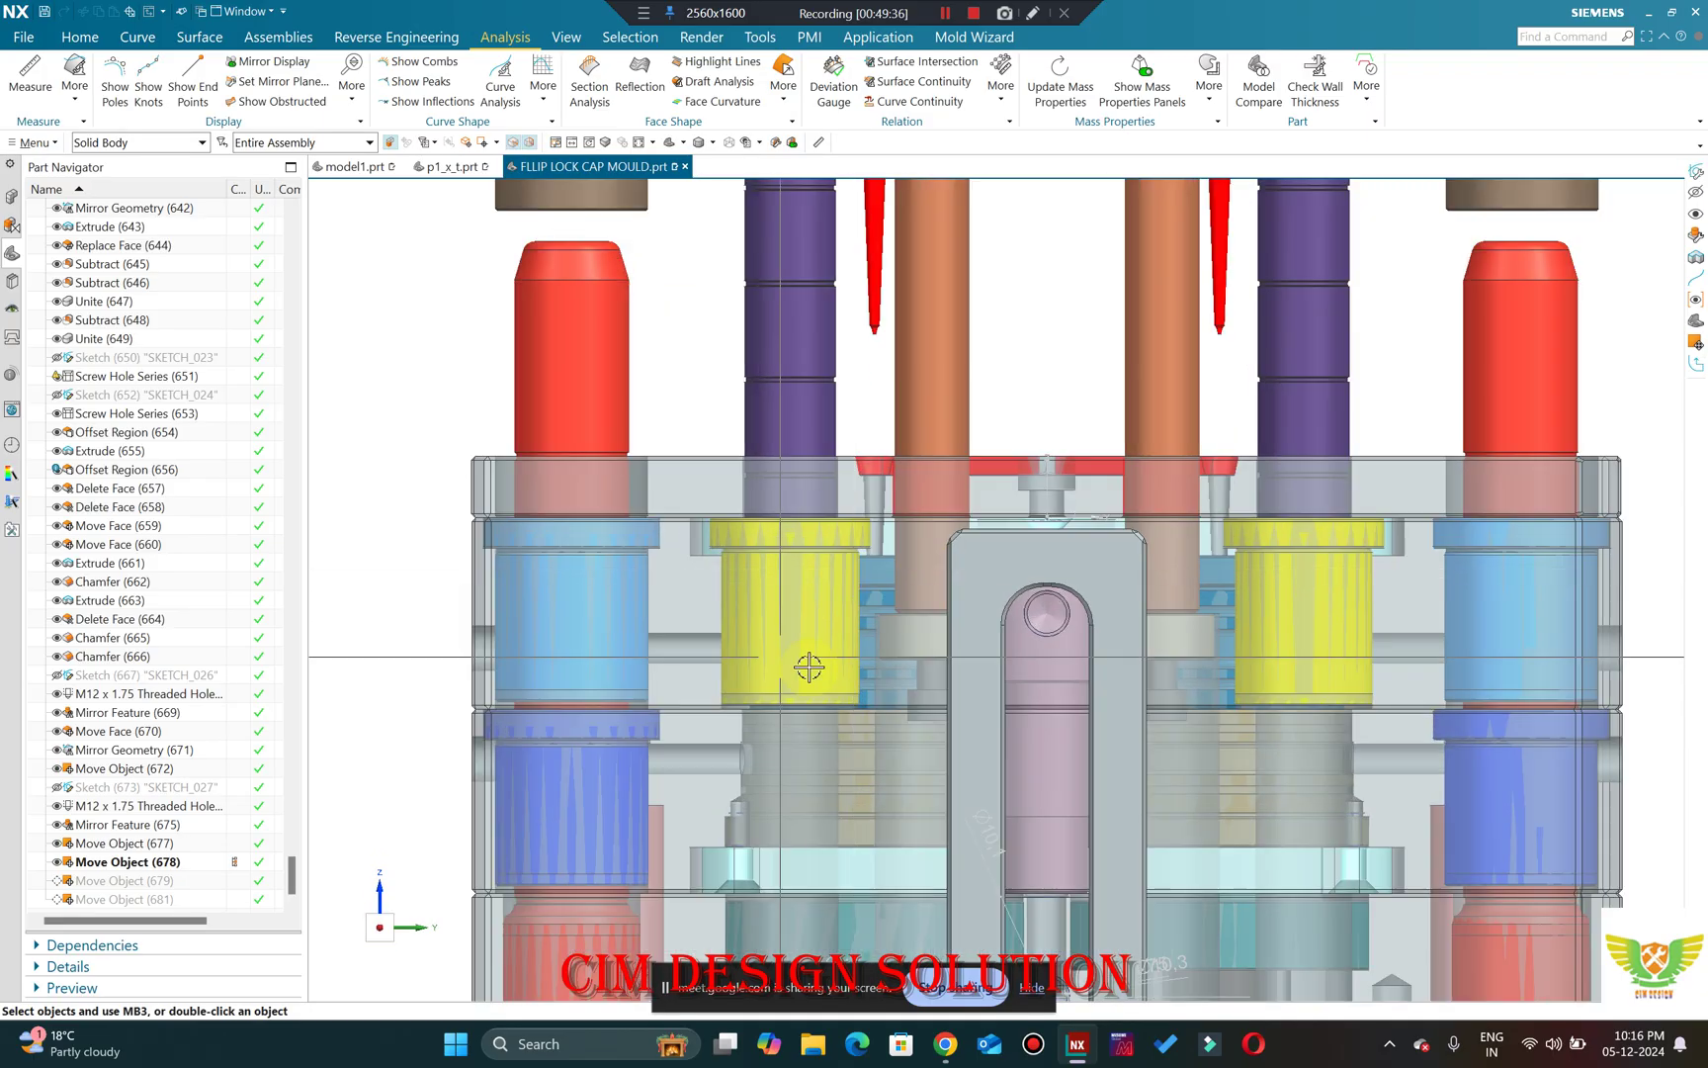
scroll(765, 607, "down", 5)
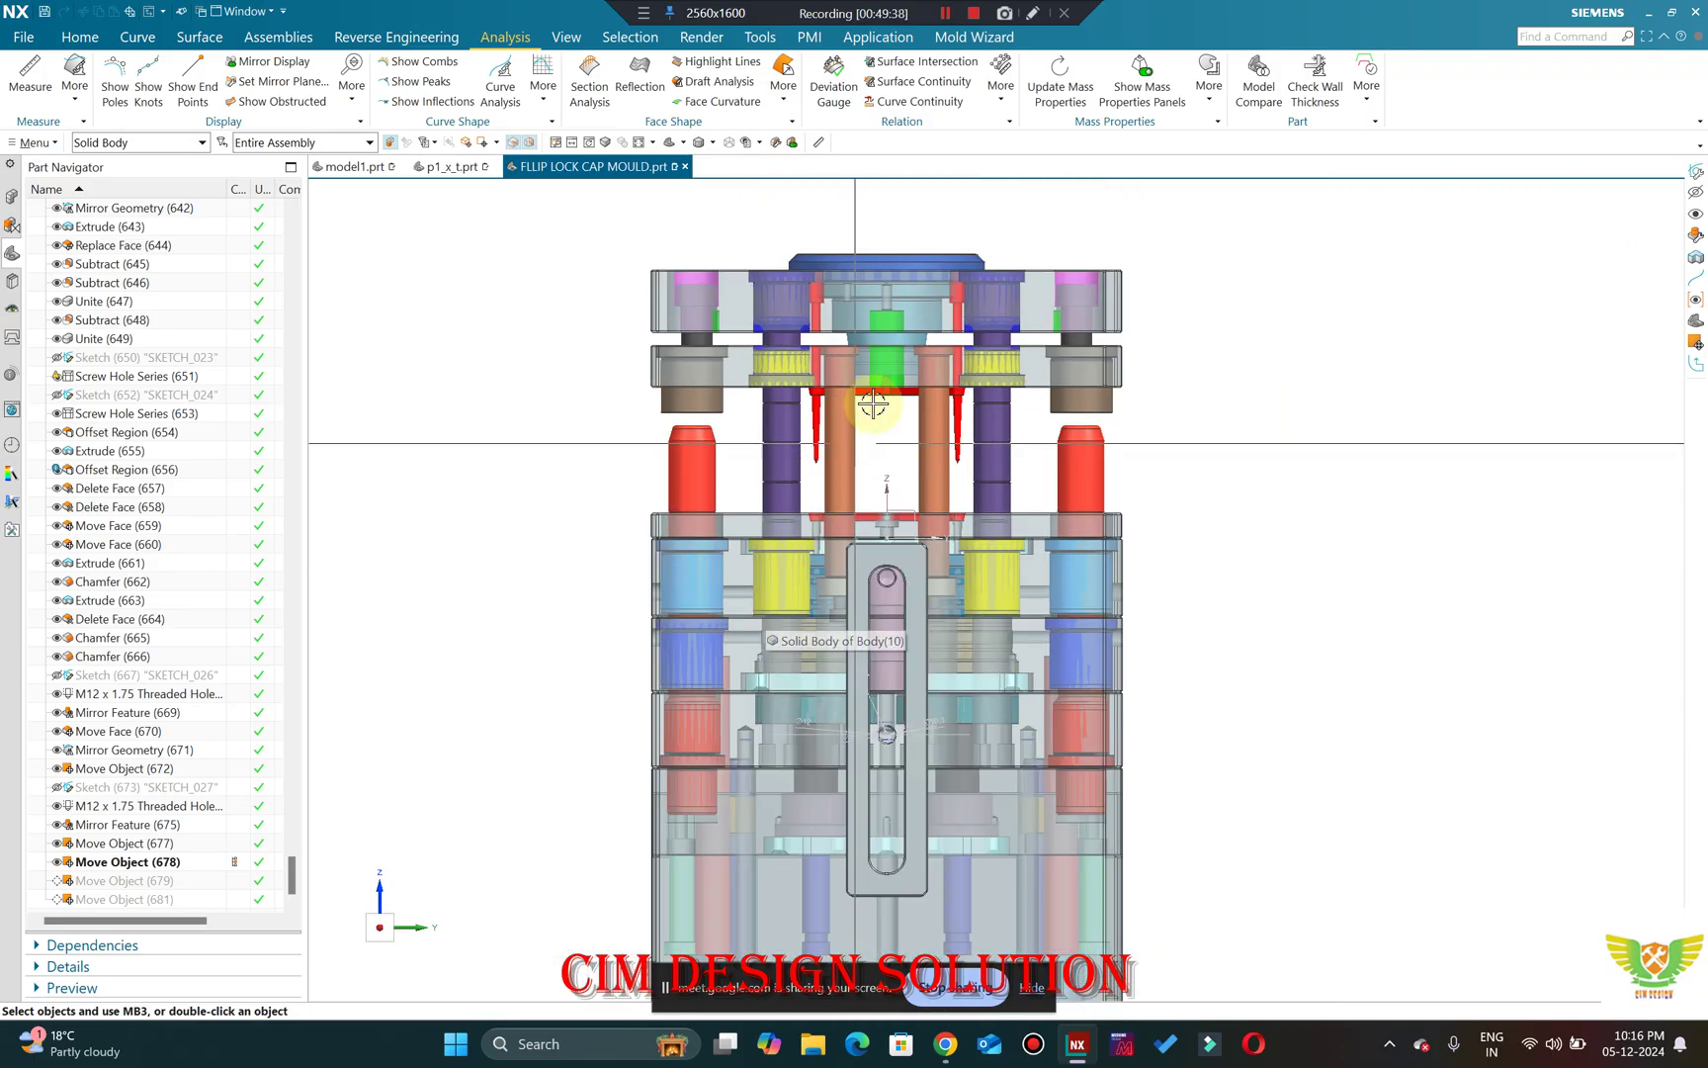
middle_click_drag(707, 318, 393, 452)
key("F8")
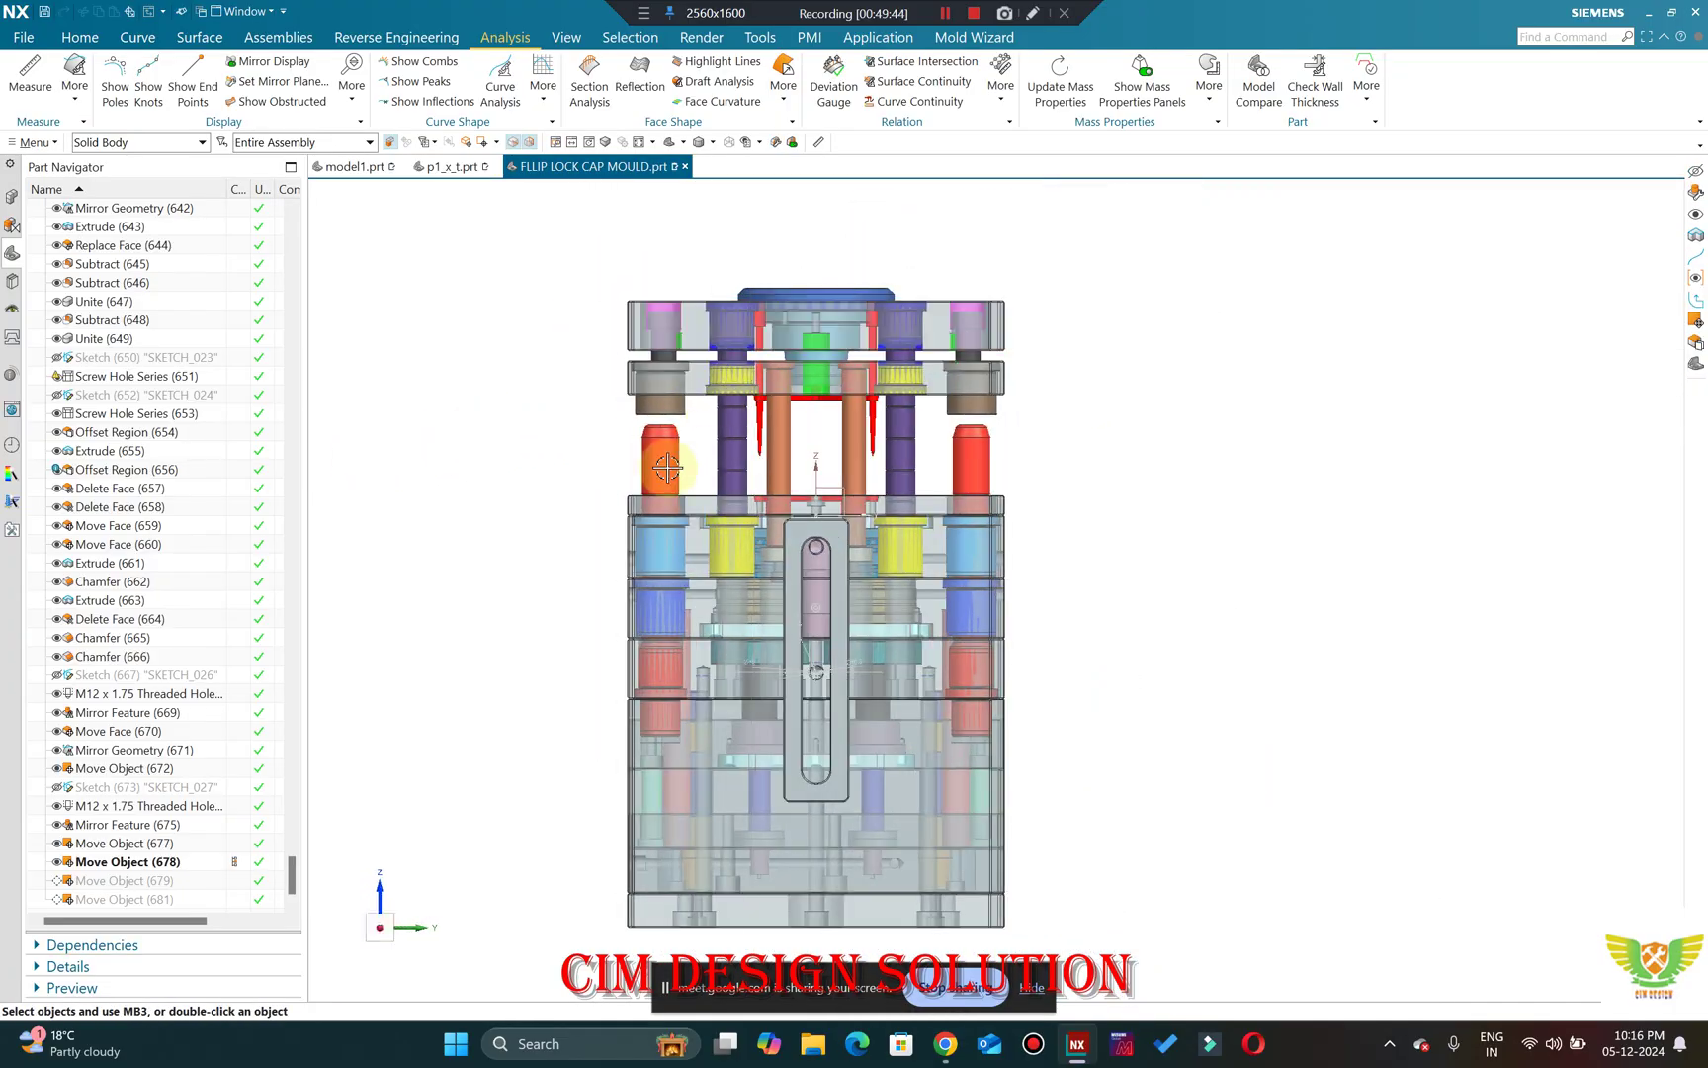
Make Move Object (679) the current feature and inspect the lower ends of the orange pins at the second plate opening.
left_click(129, 881)
right_click(129, 883)
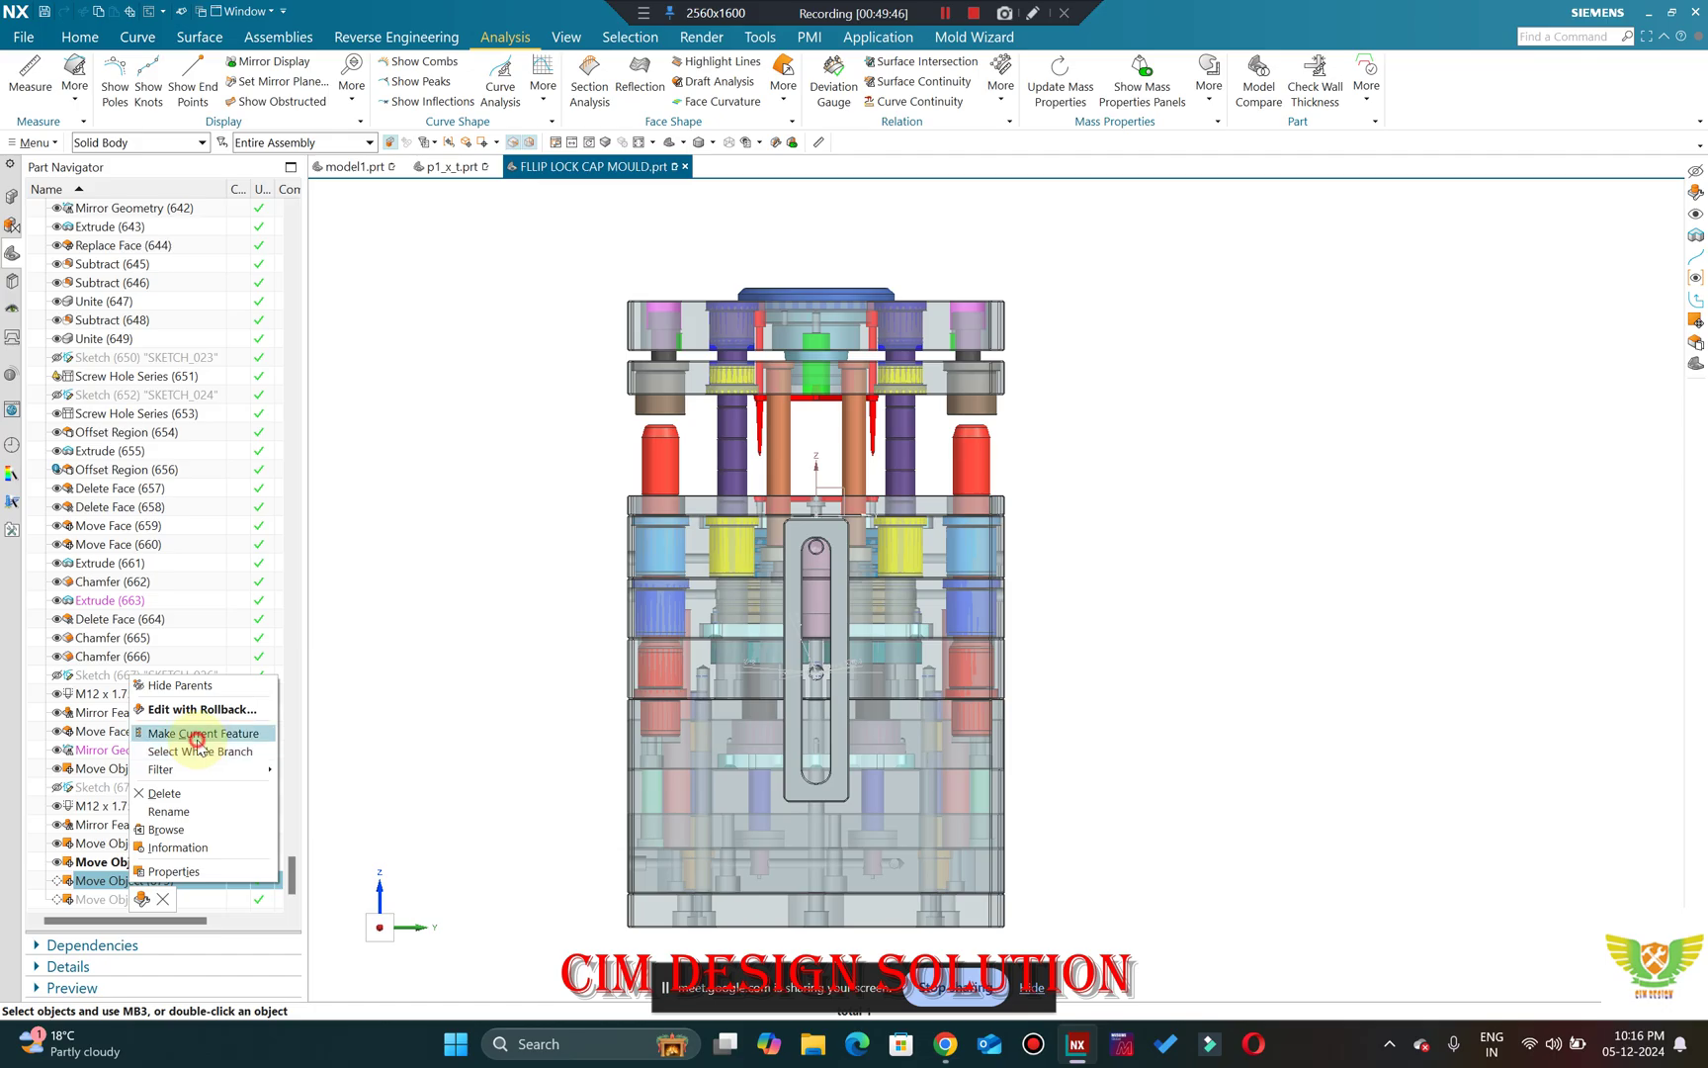
left_click(198, 741)
middle_click_drag(1107, 440, 840, 462)
scroll(841, 461, "up", 5)
scroll(840, 462, "down", 4)
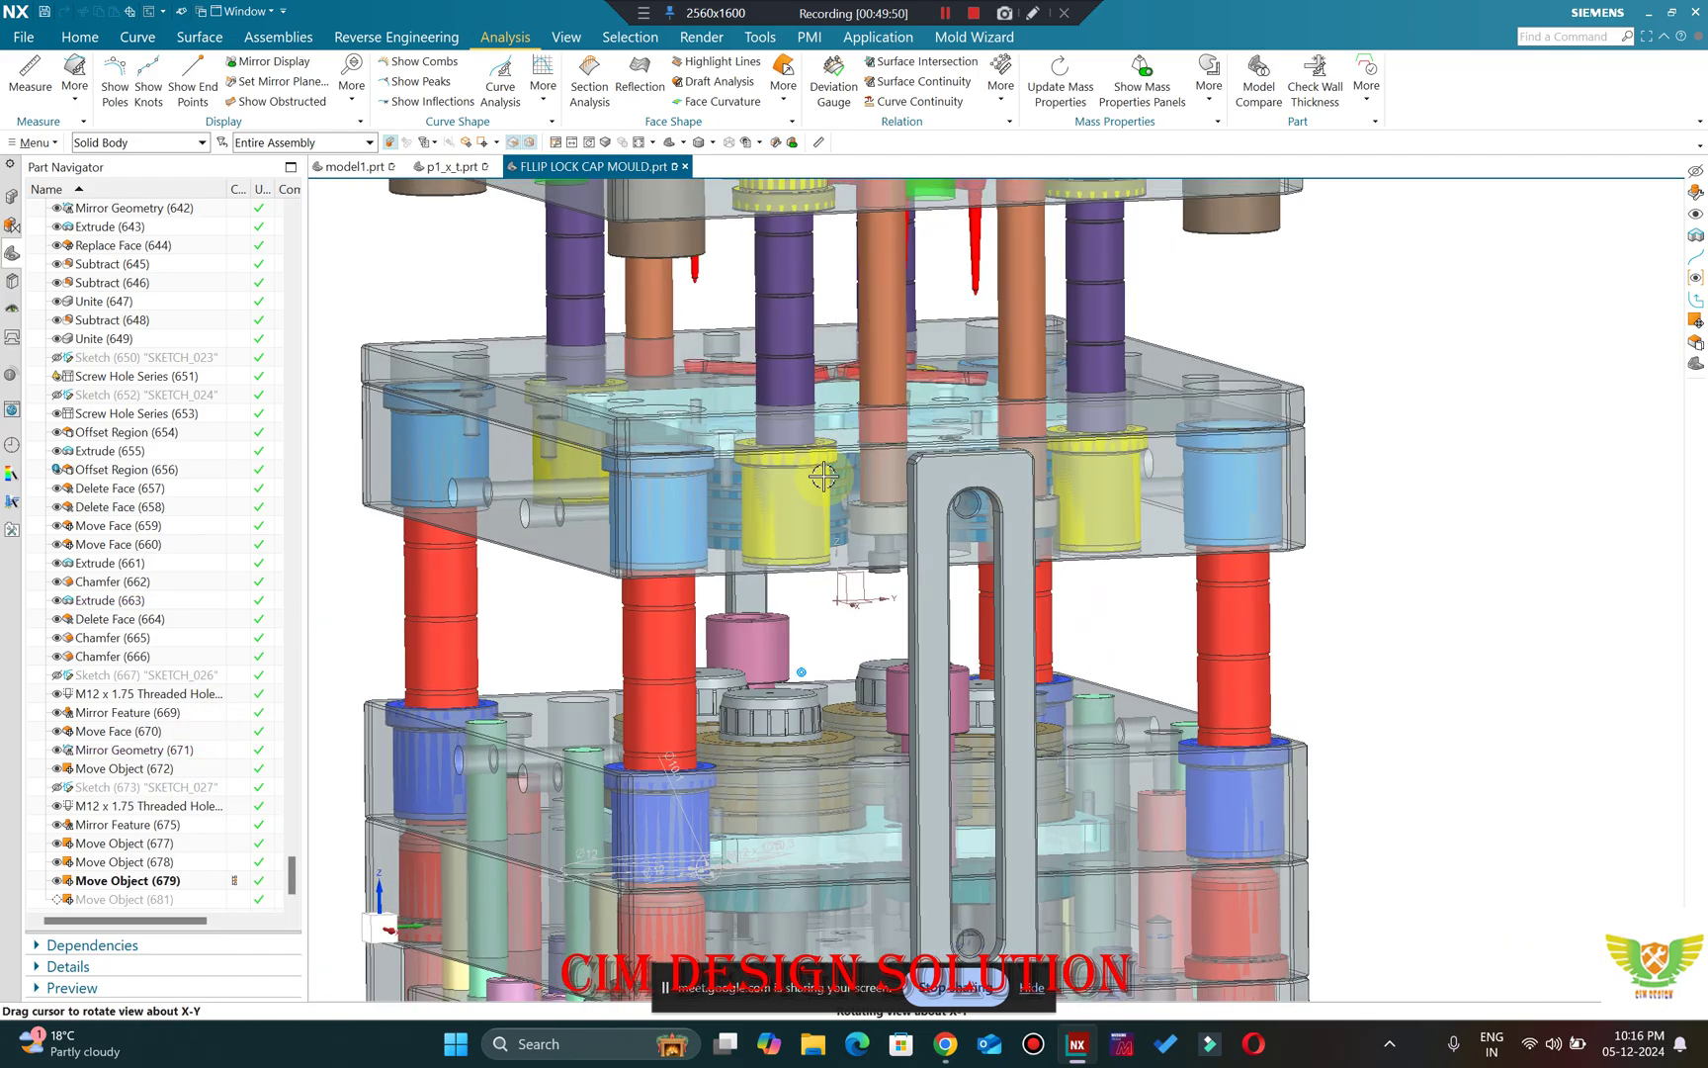
scroll(869, 583, "up", 8)
scroll(1327, 496, "down", 5)
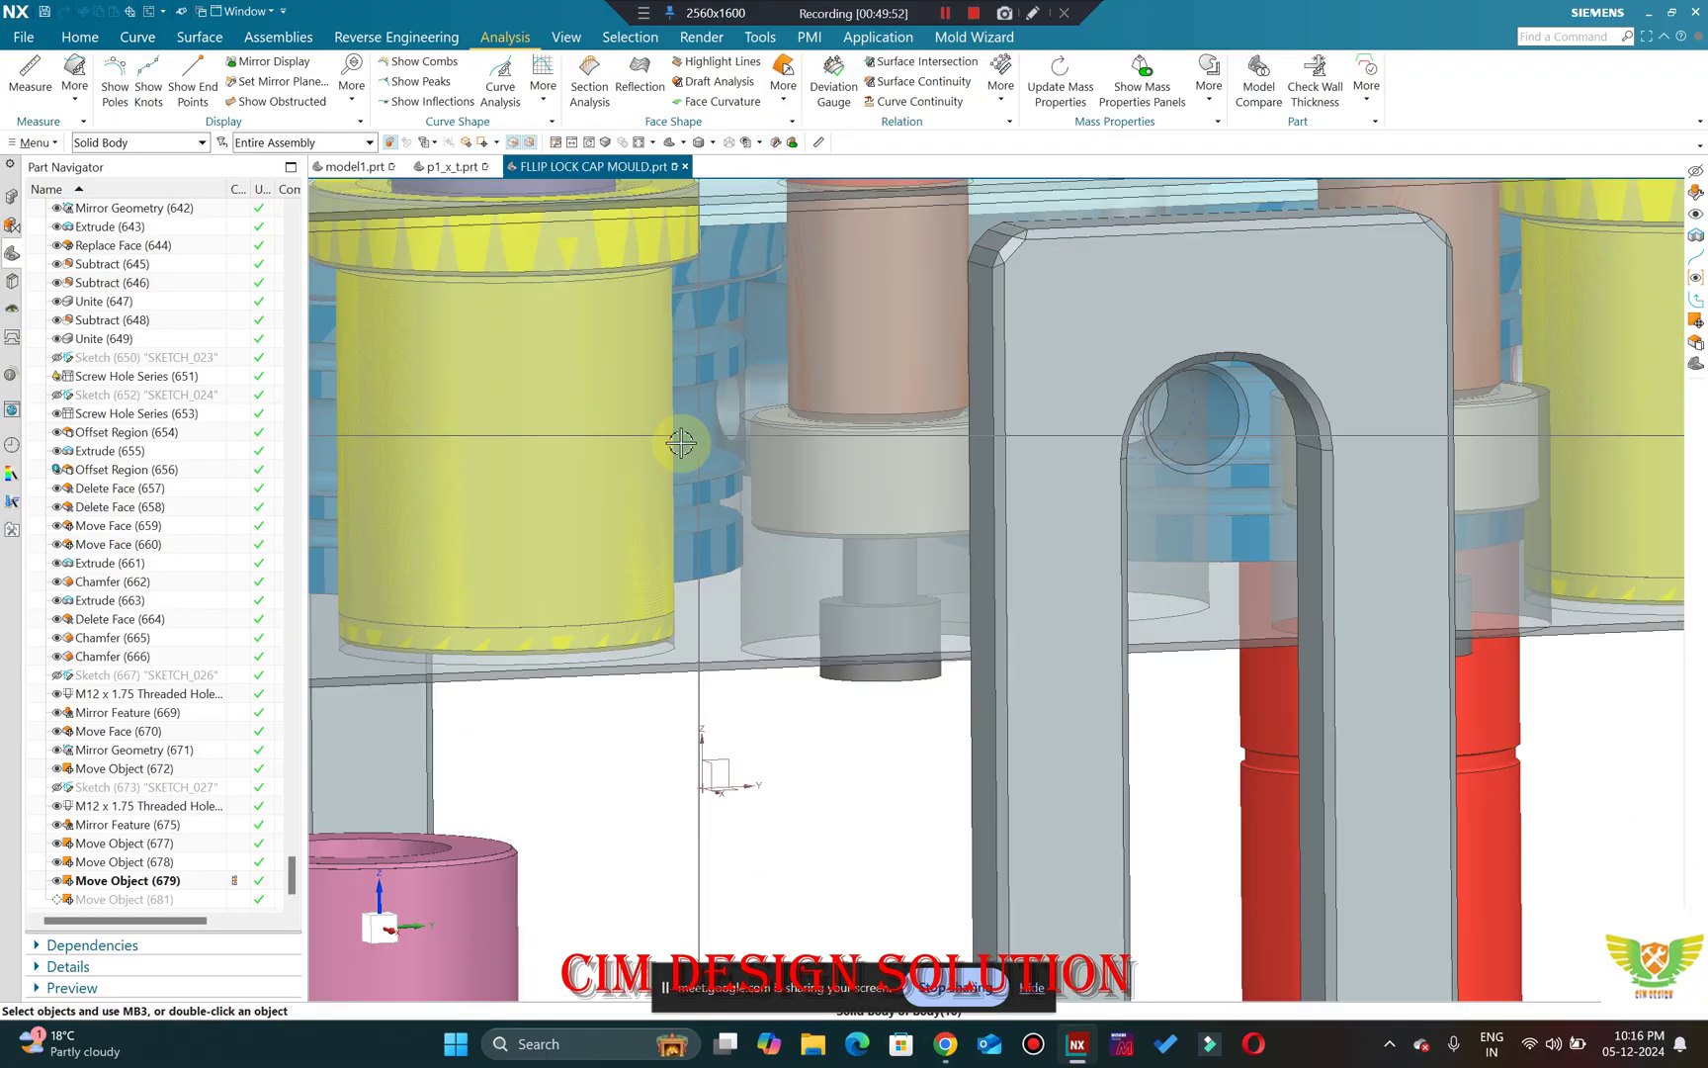
Make Move Object (678) the current feature again and inspect the closed plates around the pin ends and guide bushes.
right_click(109, 861)
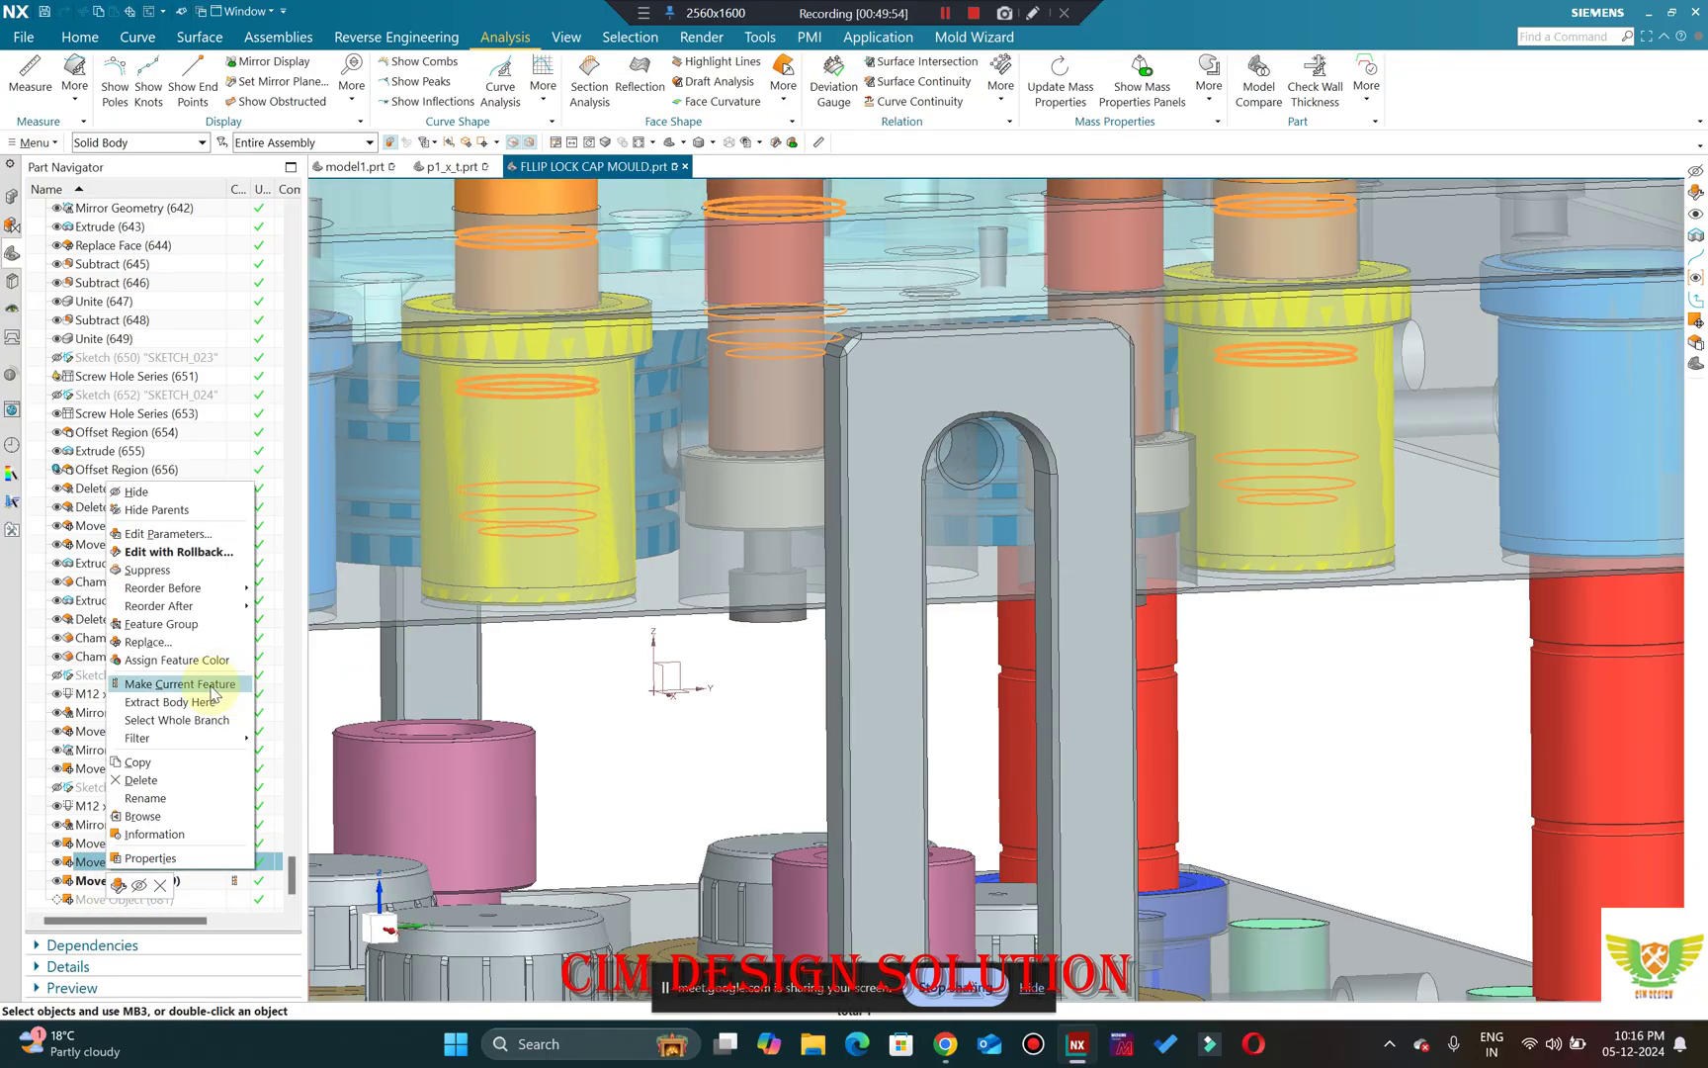
left_click(149, 676)
scroll(762, 667, "up", 4)
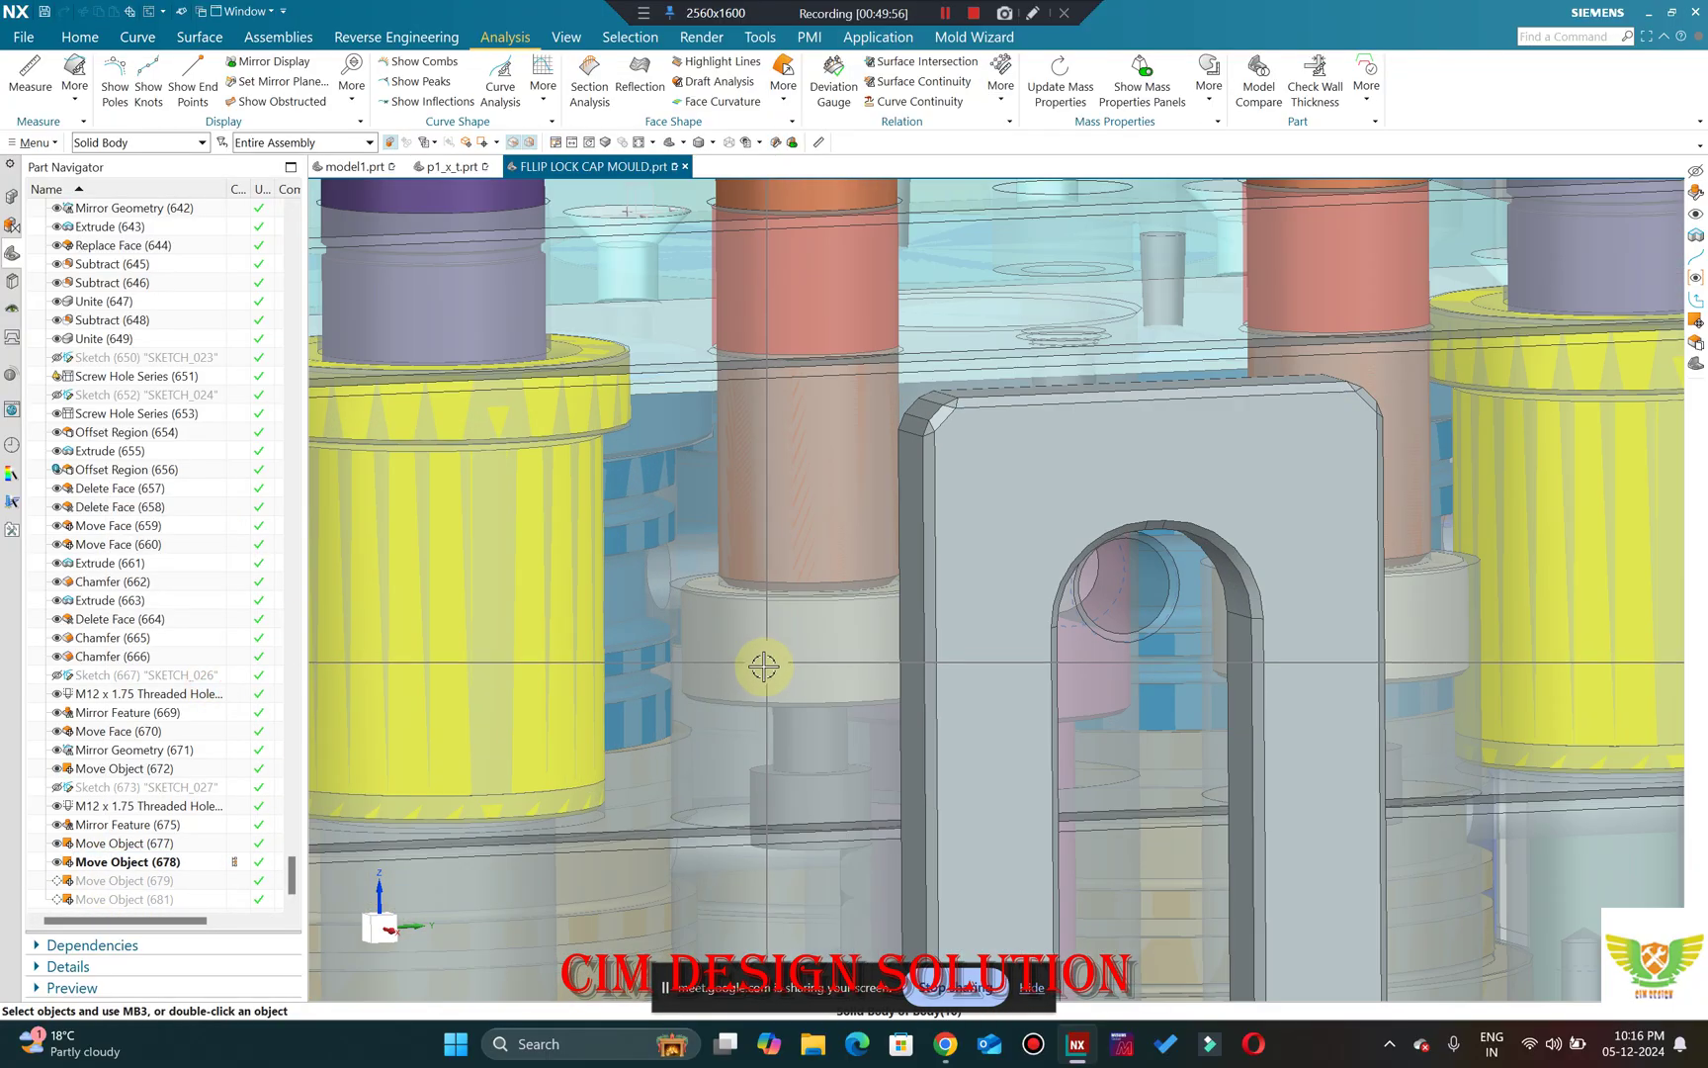
scroll(820, 610, "down", 5)
scroll(821, 610, "up", 5)
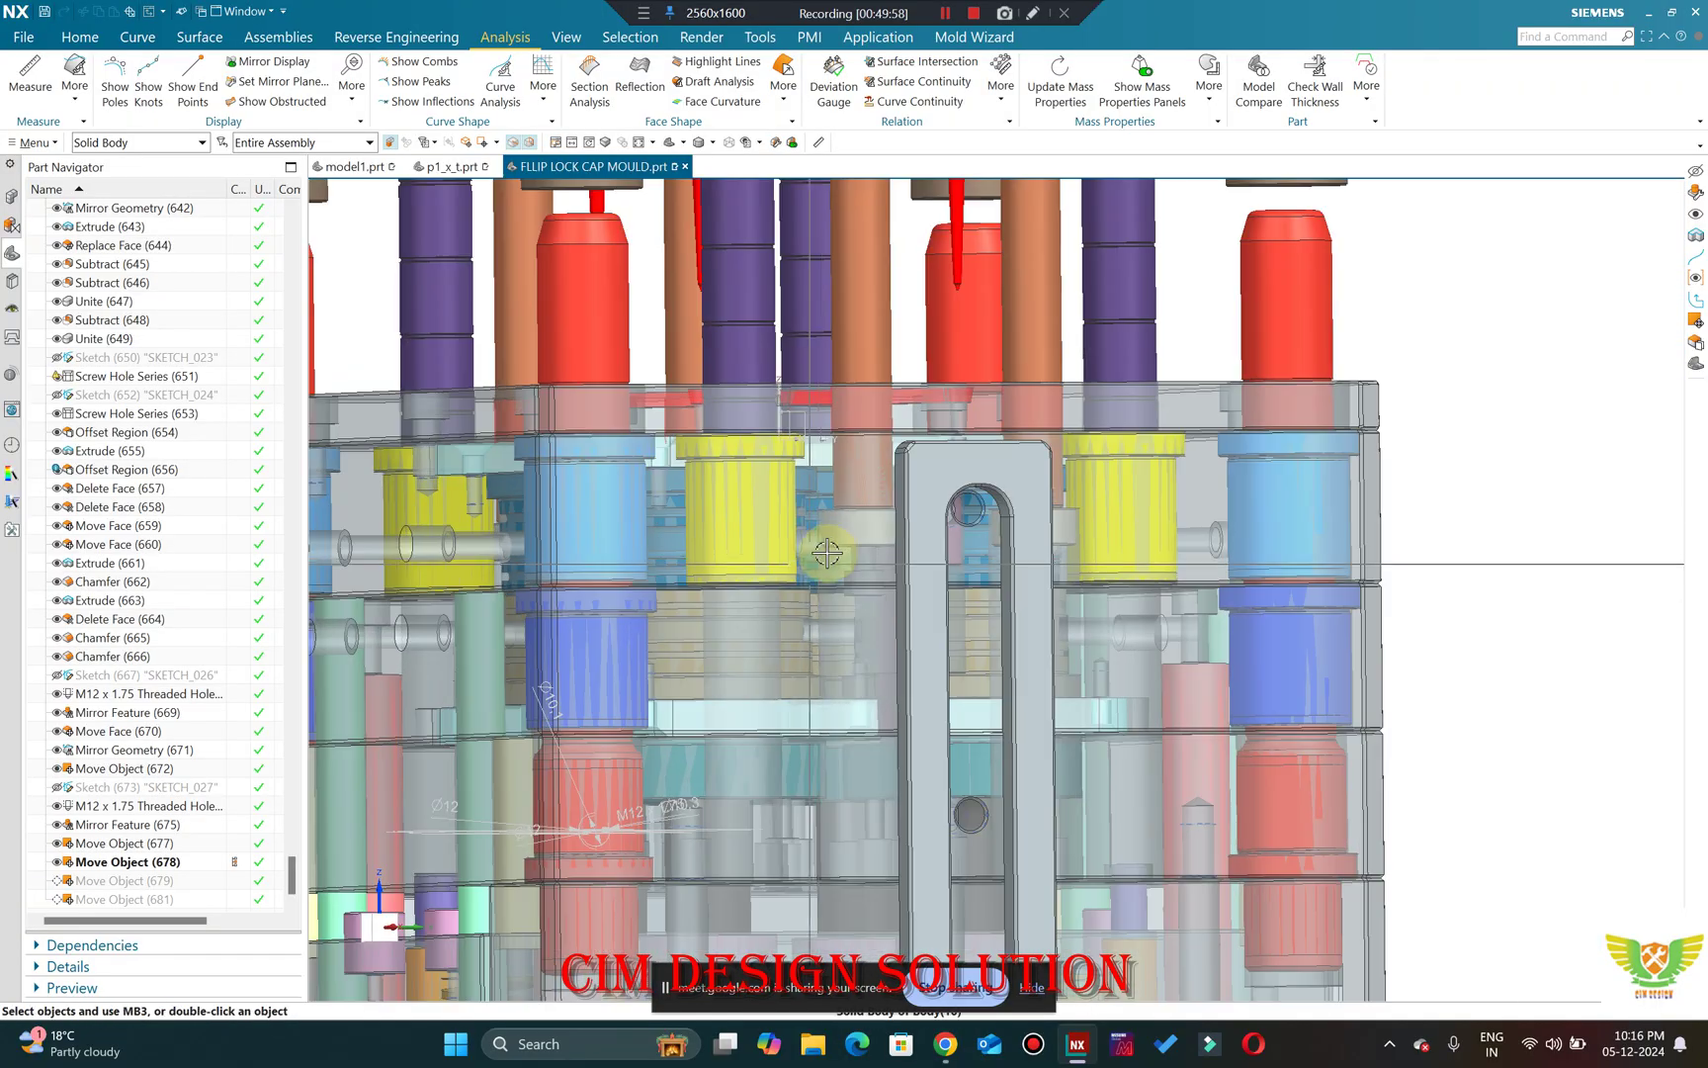
scroll(984, 436, "down", 5)
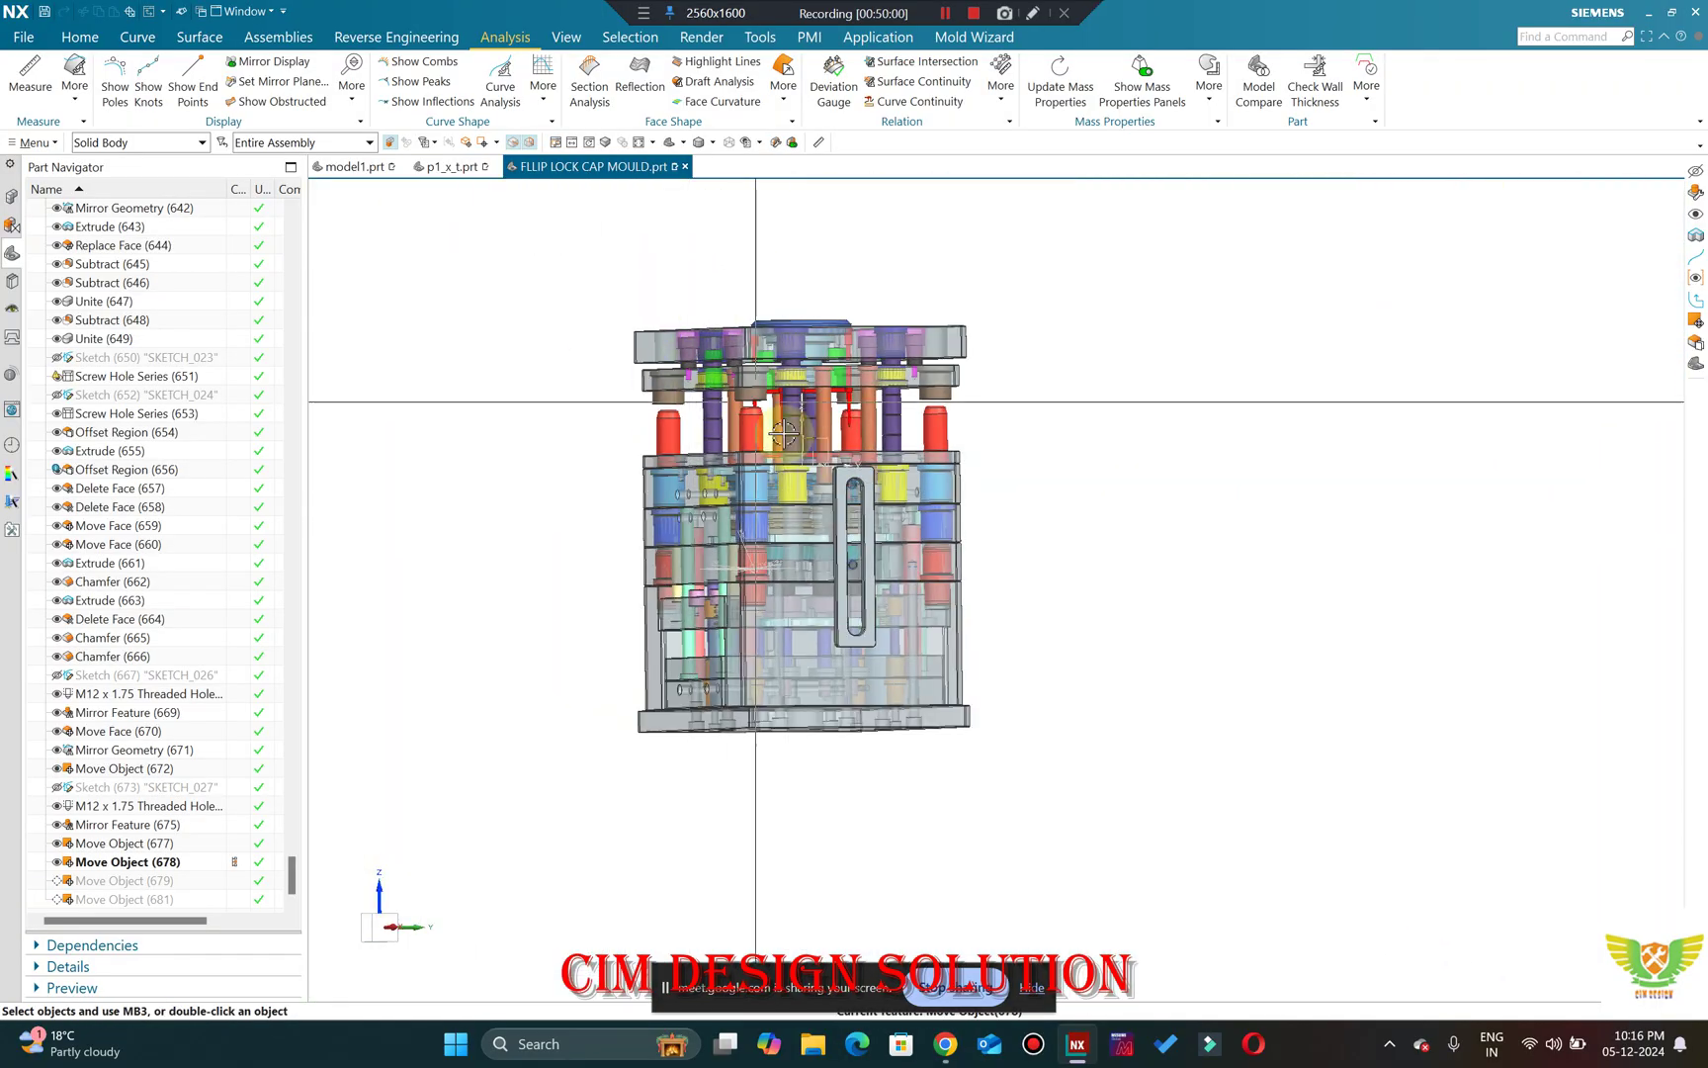
scroll(624, 475, "up", 3)
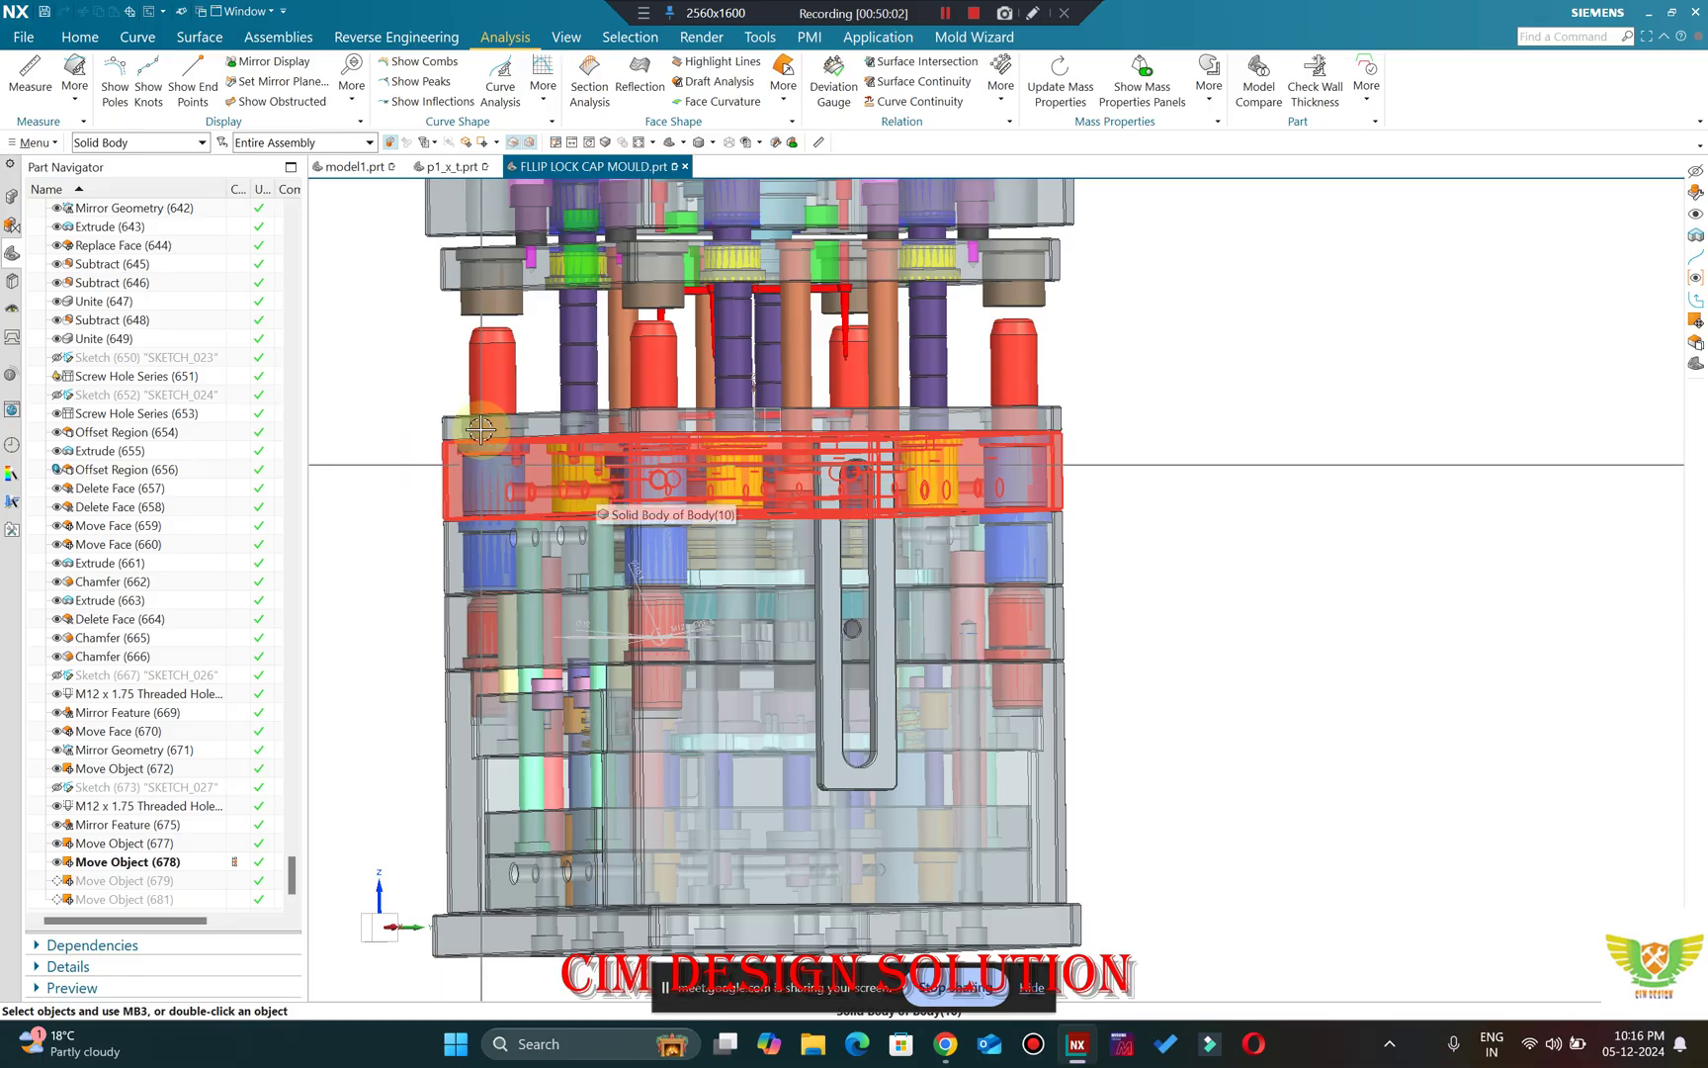
scroll(505, 604, "up", 4)
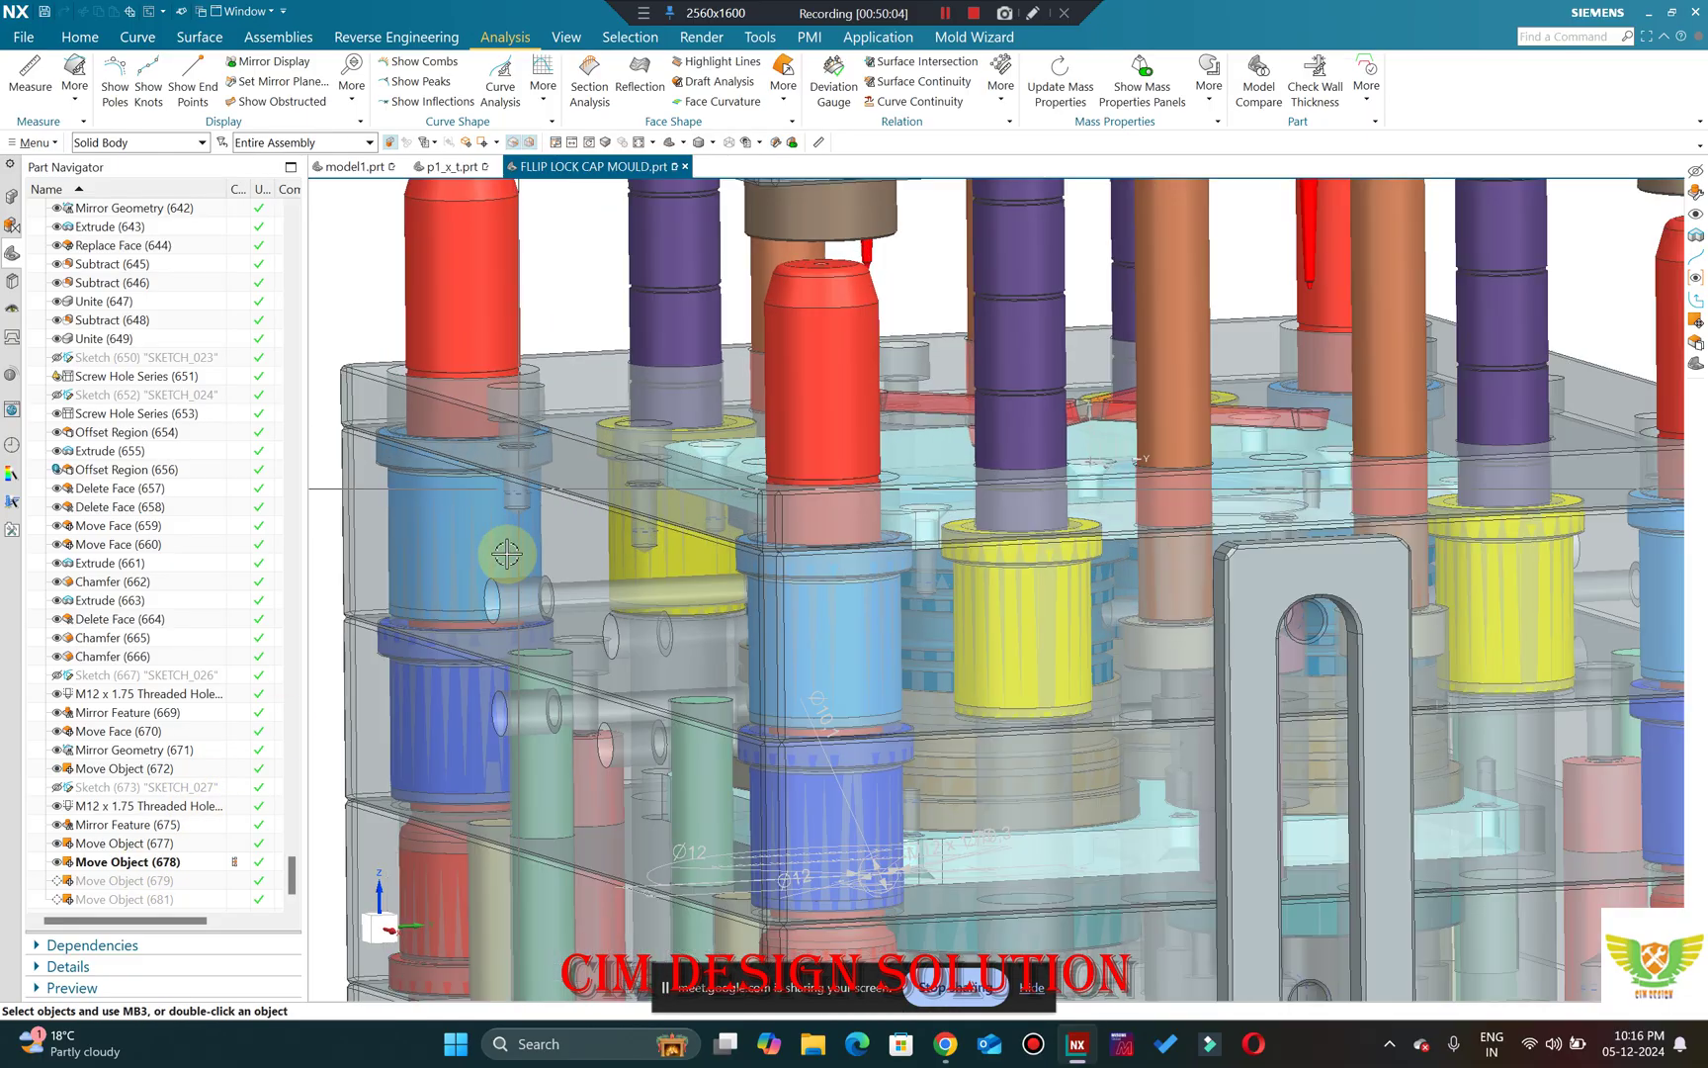
Make Move Object (679) the current feature to open the second plate gap, and fit the mould in view.
left_click(133, 880)
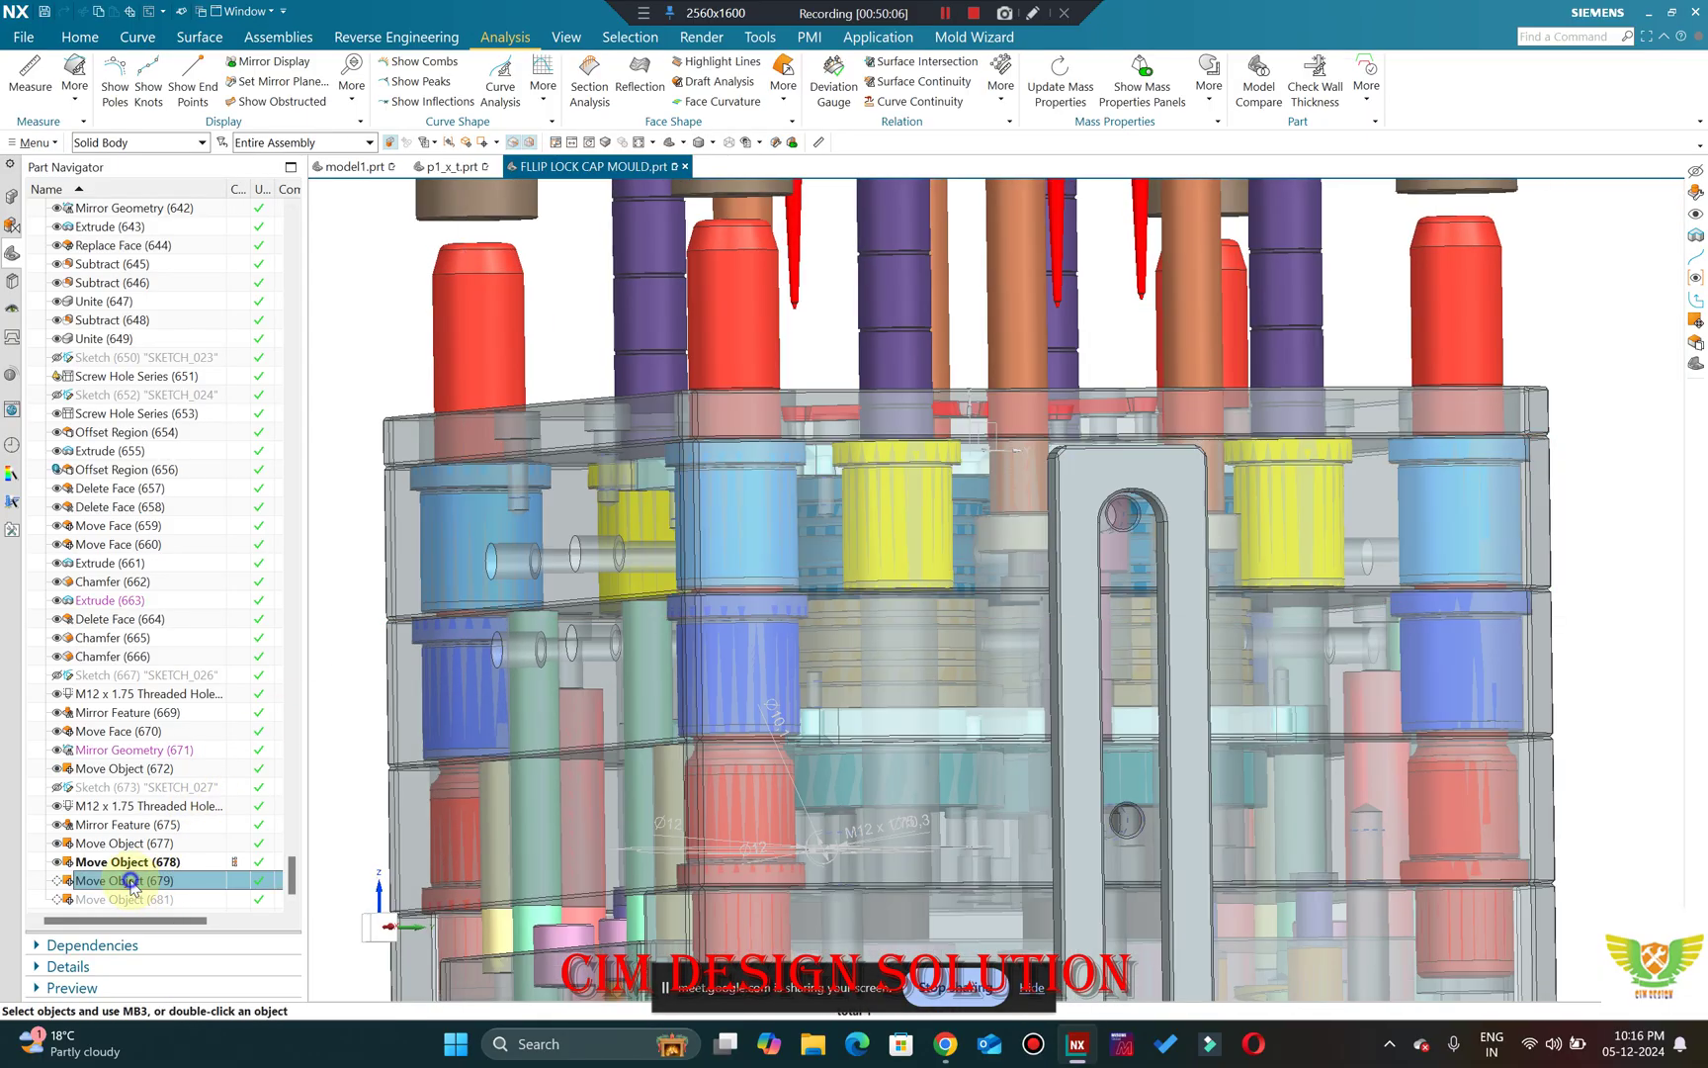
right_click(133, 879)
left_click(222, 730)
key("ctrl+alt+f")
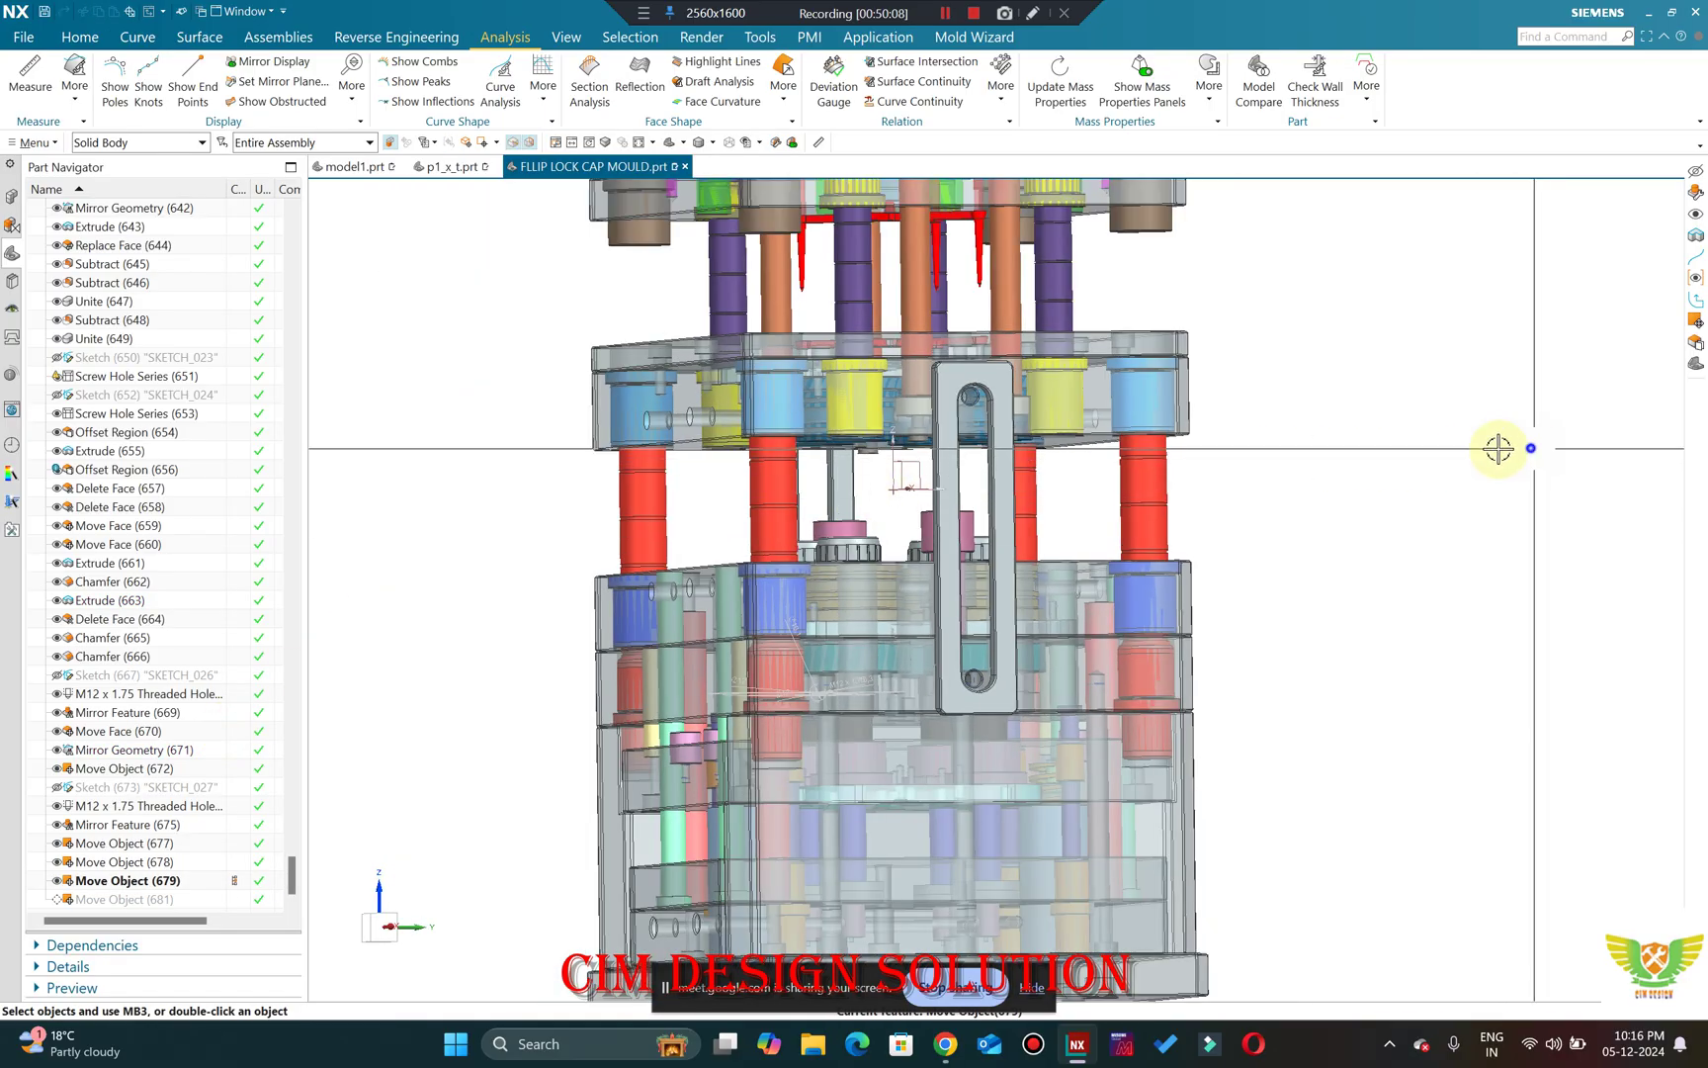
Check the distance settings of Move Object (679) and leave them without changes.
middle_click_drag(1281, 485, 1365, 462)
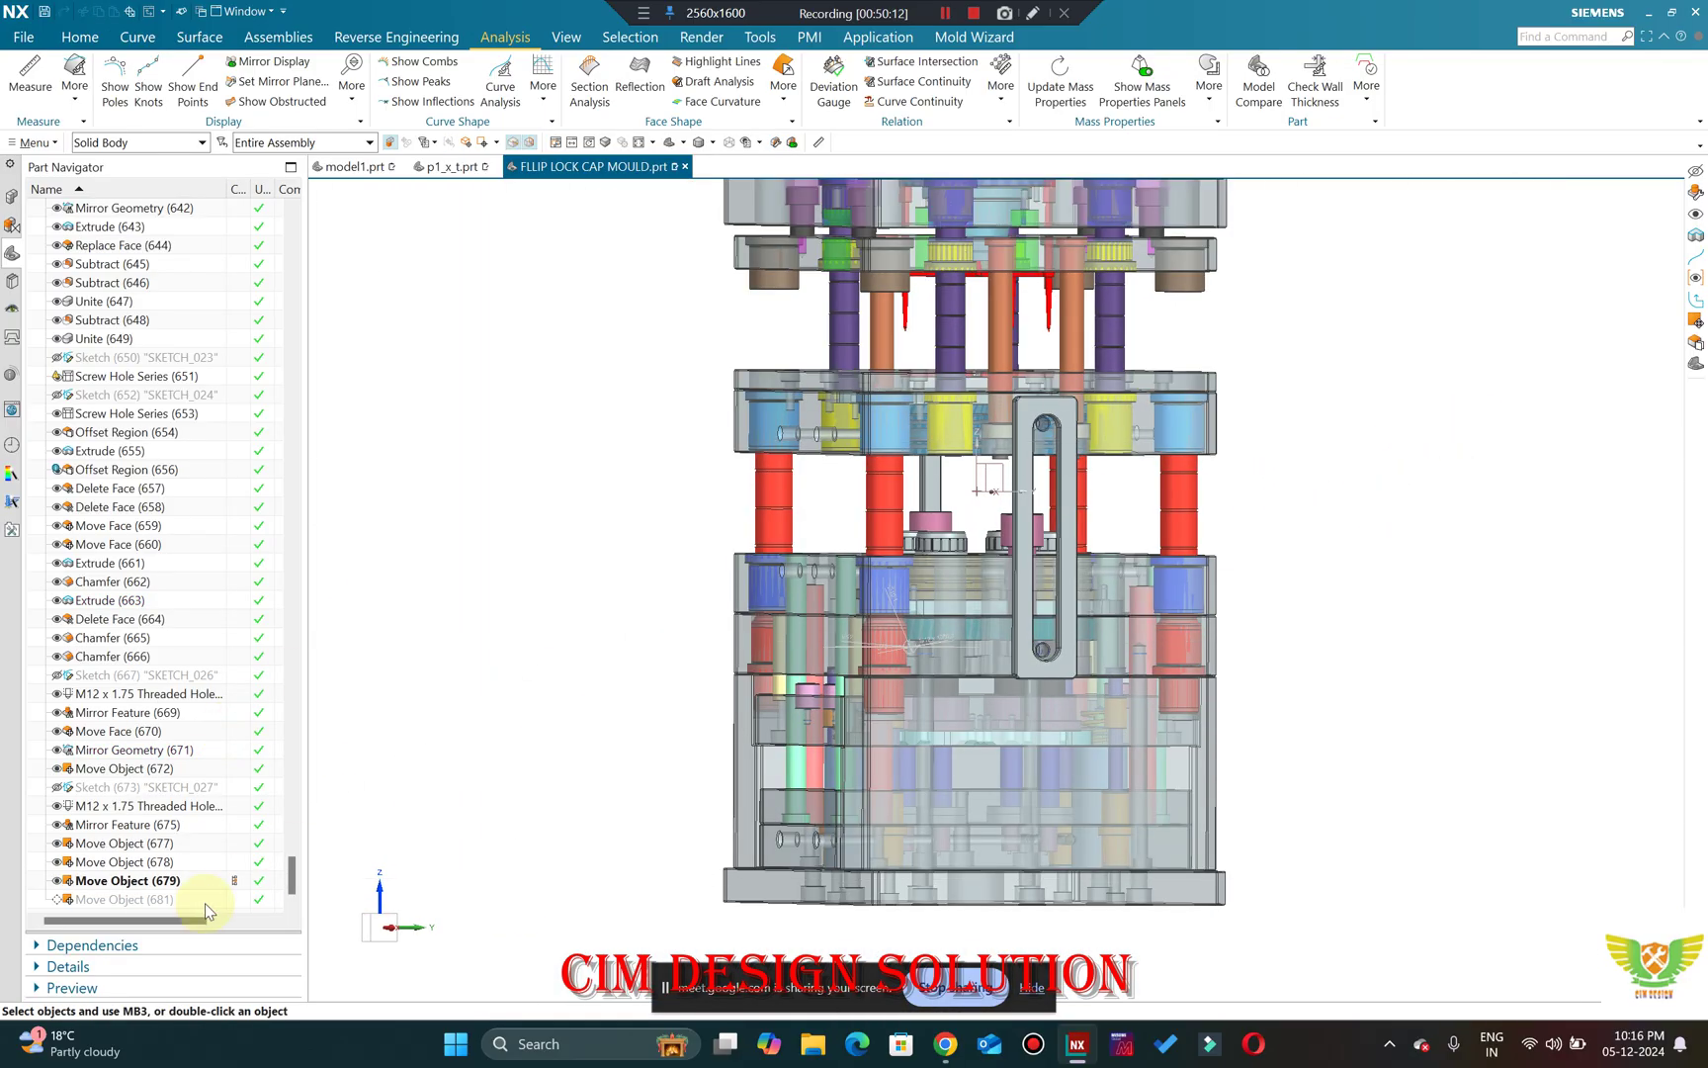
double_click(143, 880)
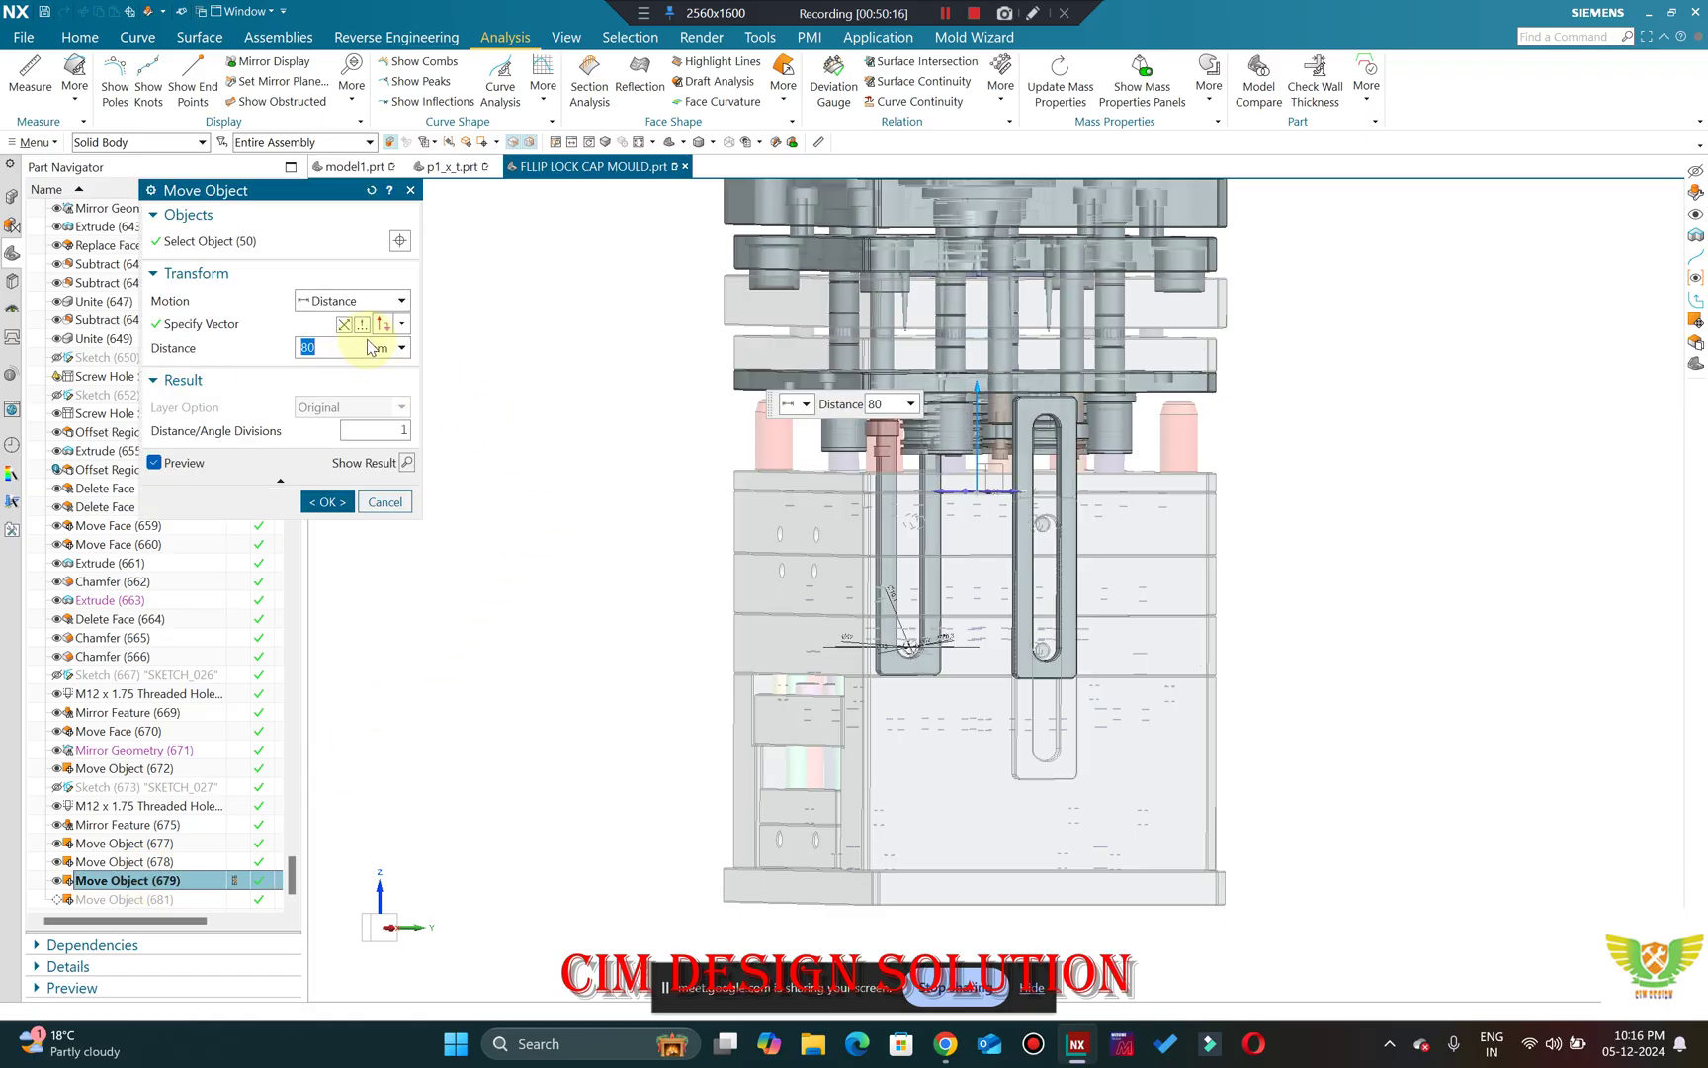
left_click(375, 503)
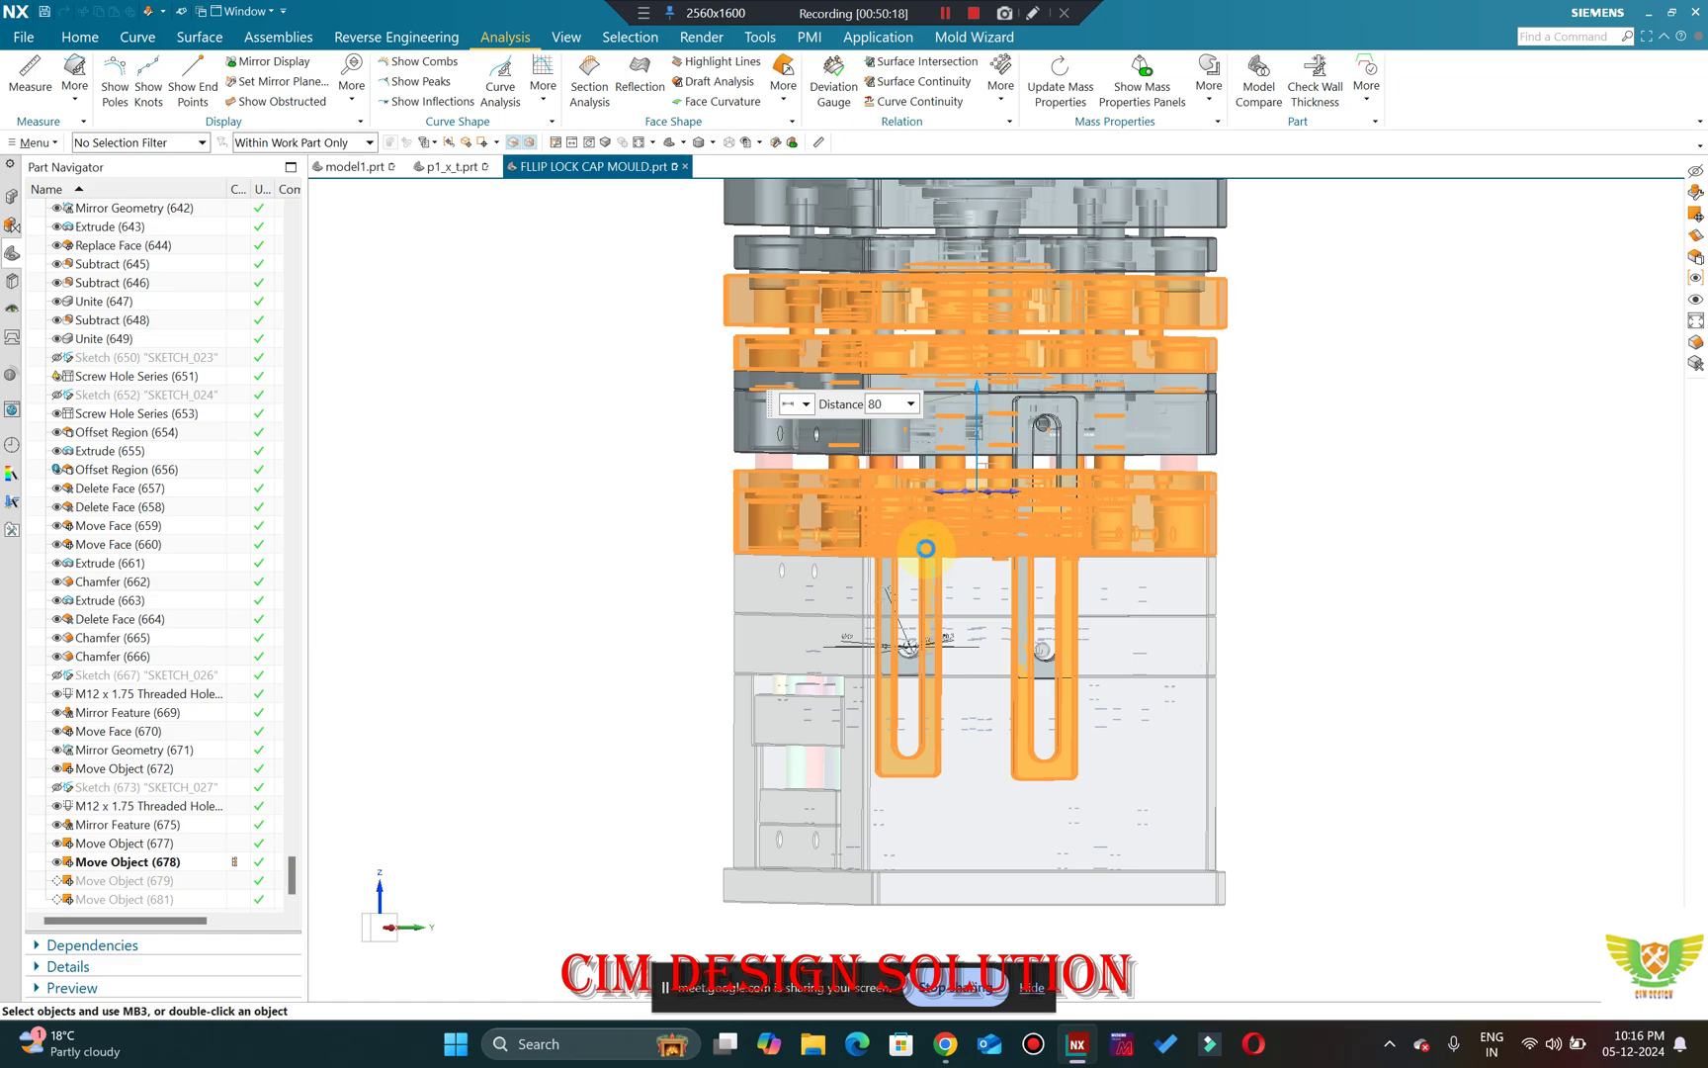
Make Move Object (678) the current feature and inspect the slotted link plate and its screws across the closed plates.
right_click(120, 864)
left_click(182, 680)
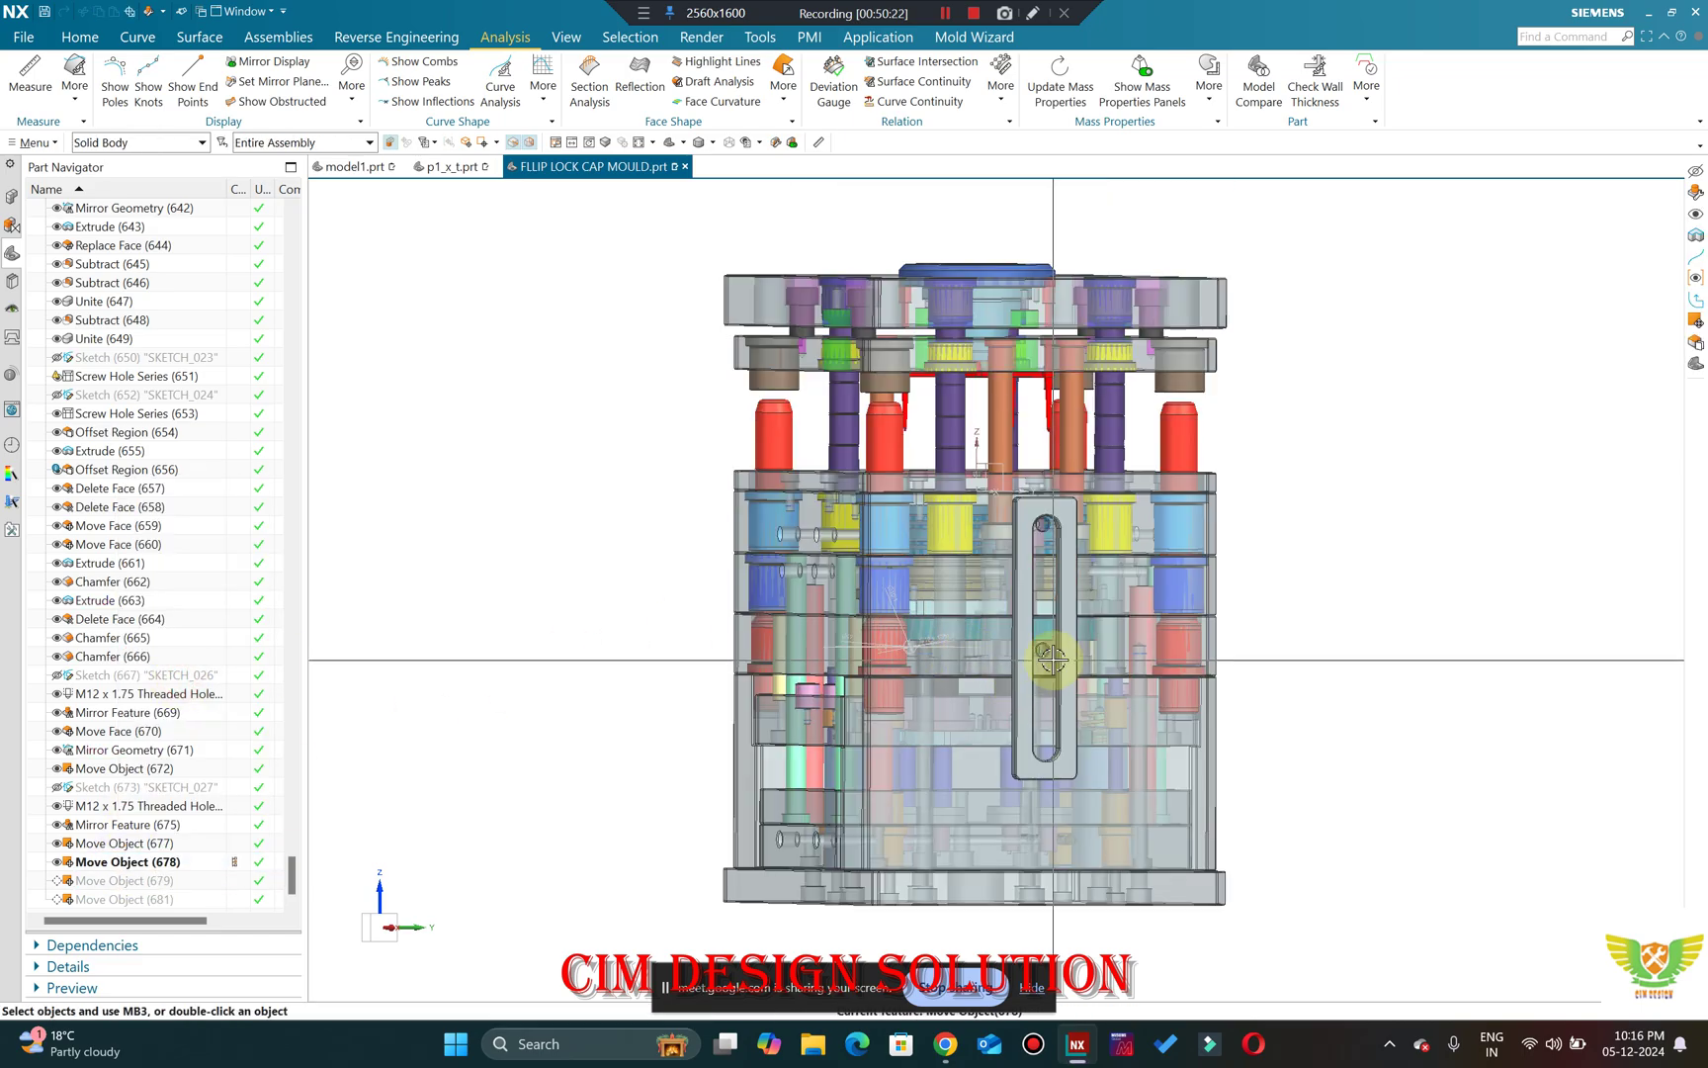
scroll(1036, 616, "up", 5)
scroll(1036, 616, "down", 4)
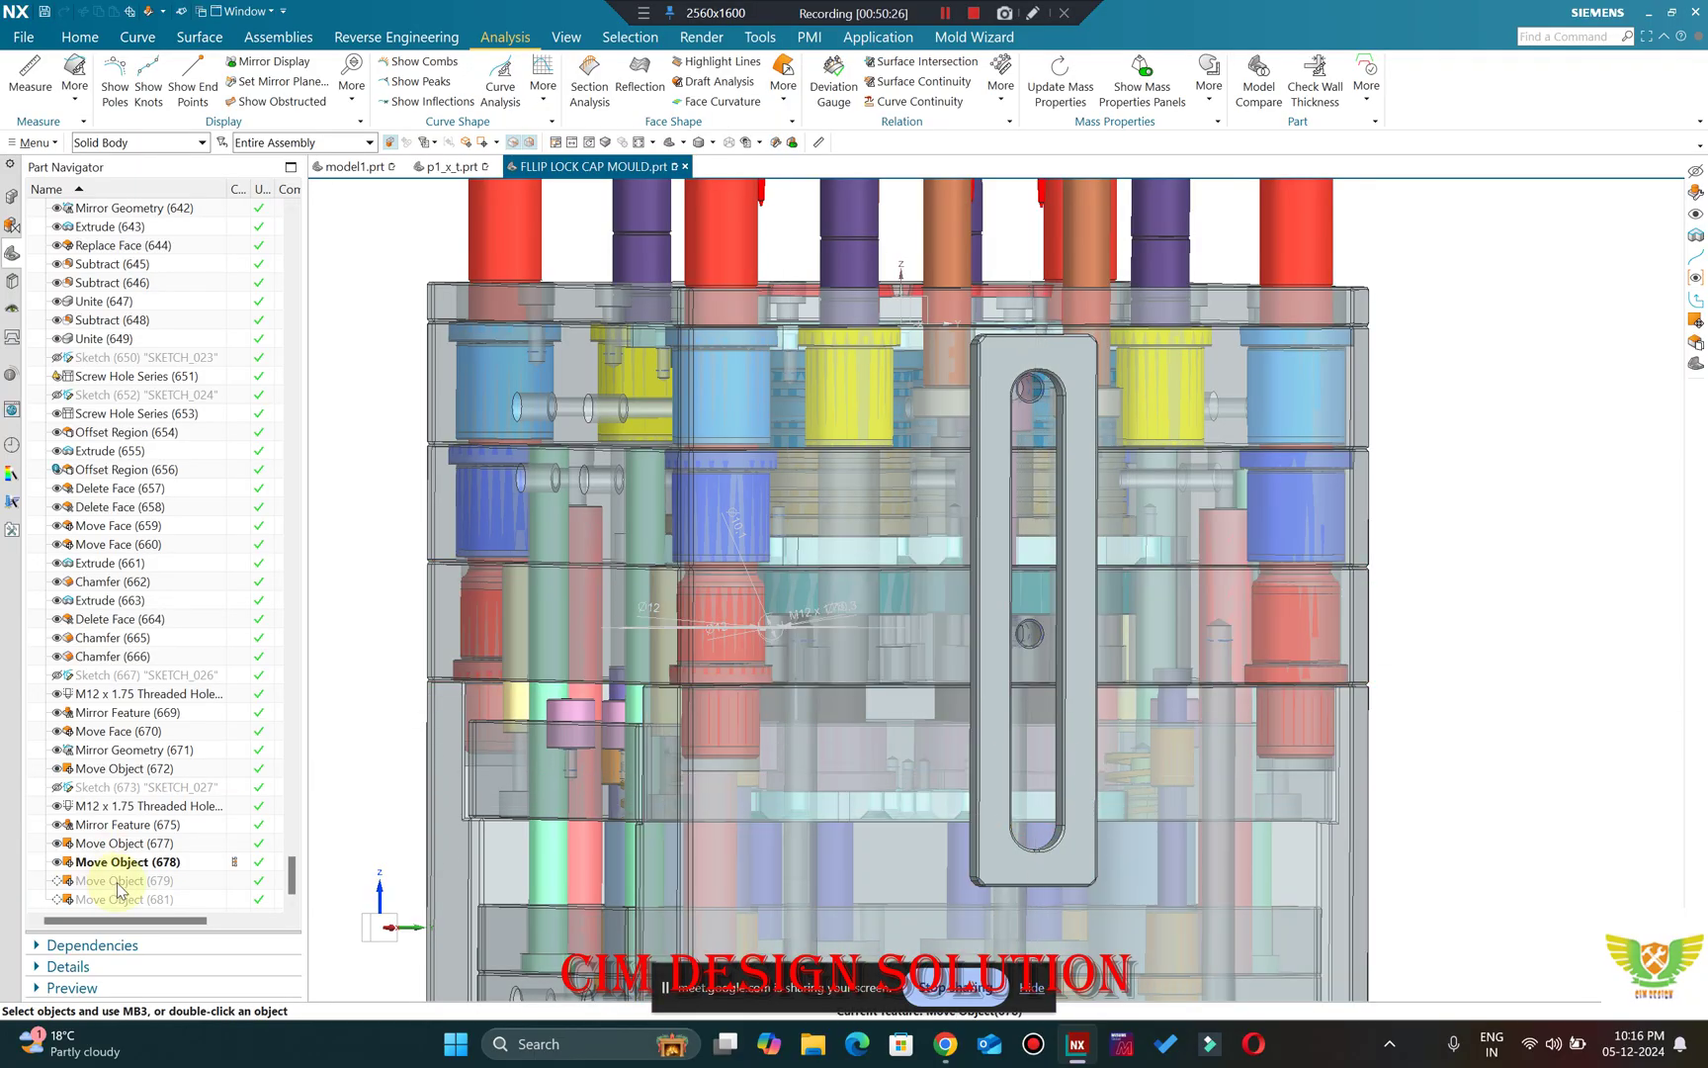
Make Move Object (679) the current feature and inspect the slotted link plate, red guide pillars and cores at the opened gap.
right_click(120, 879)
left_click(182, 734)
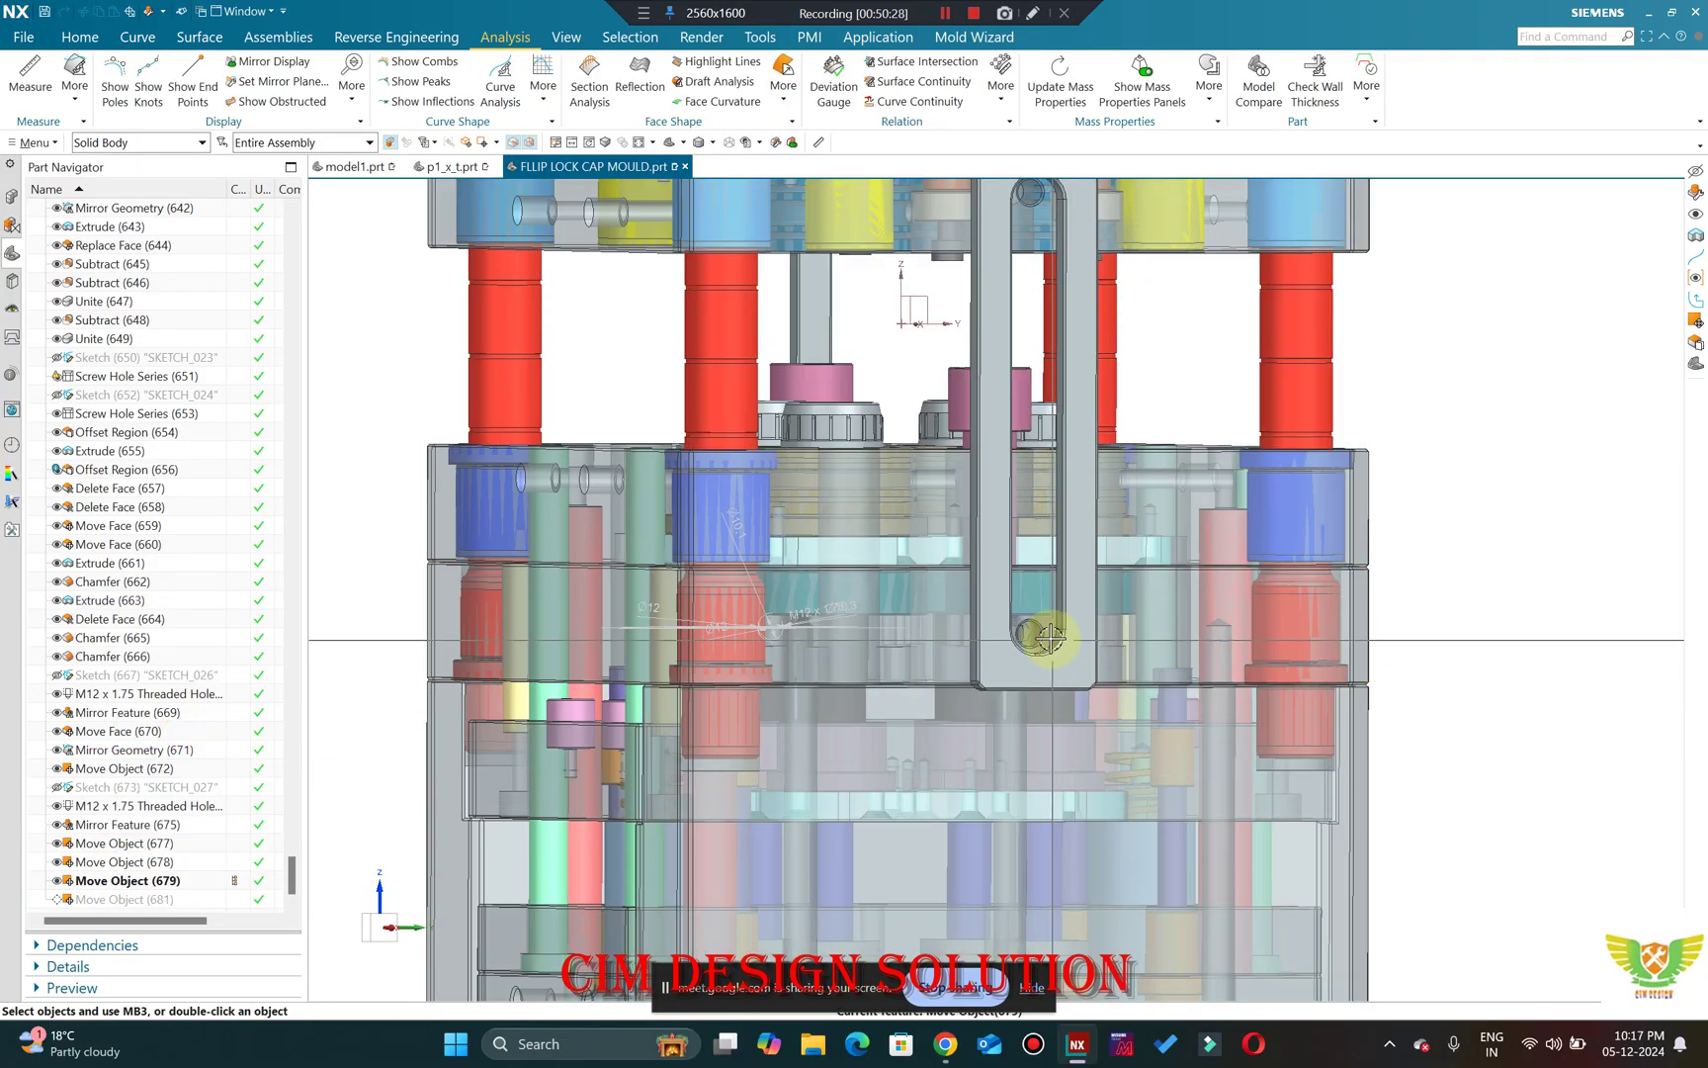
scroll(1038, 593, "down", 4)
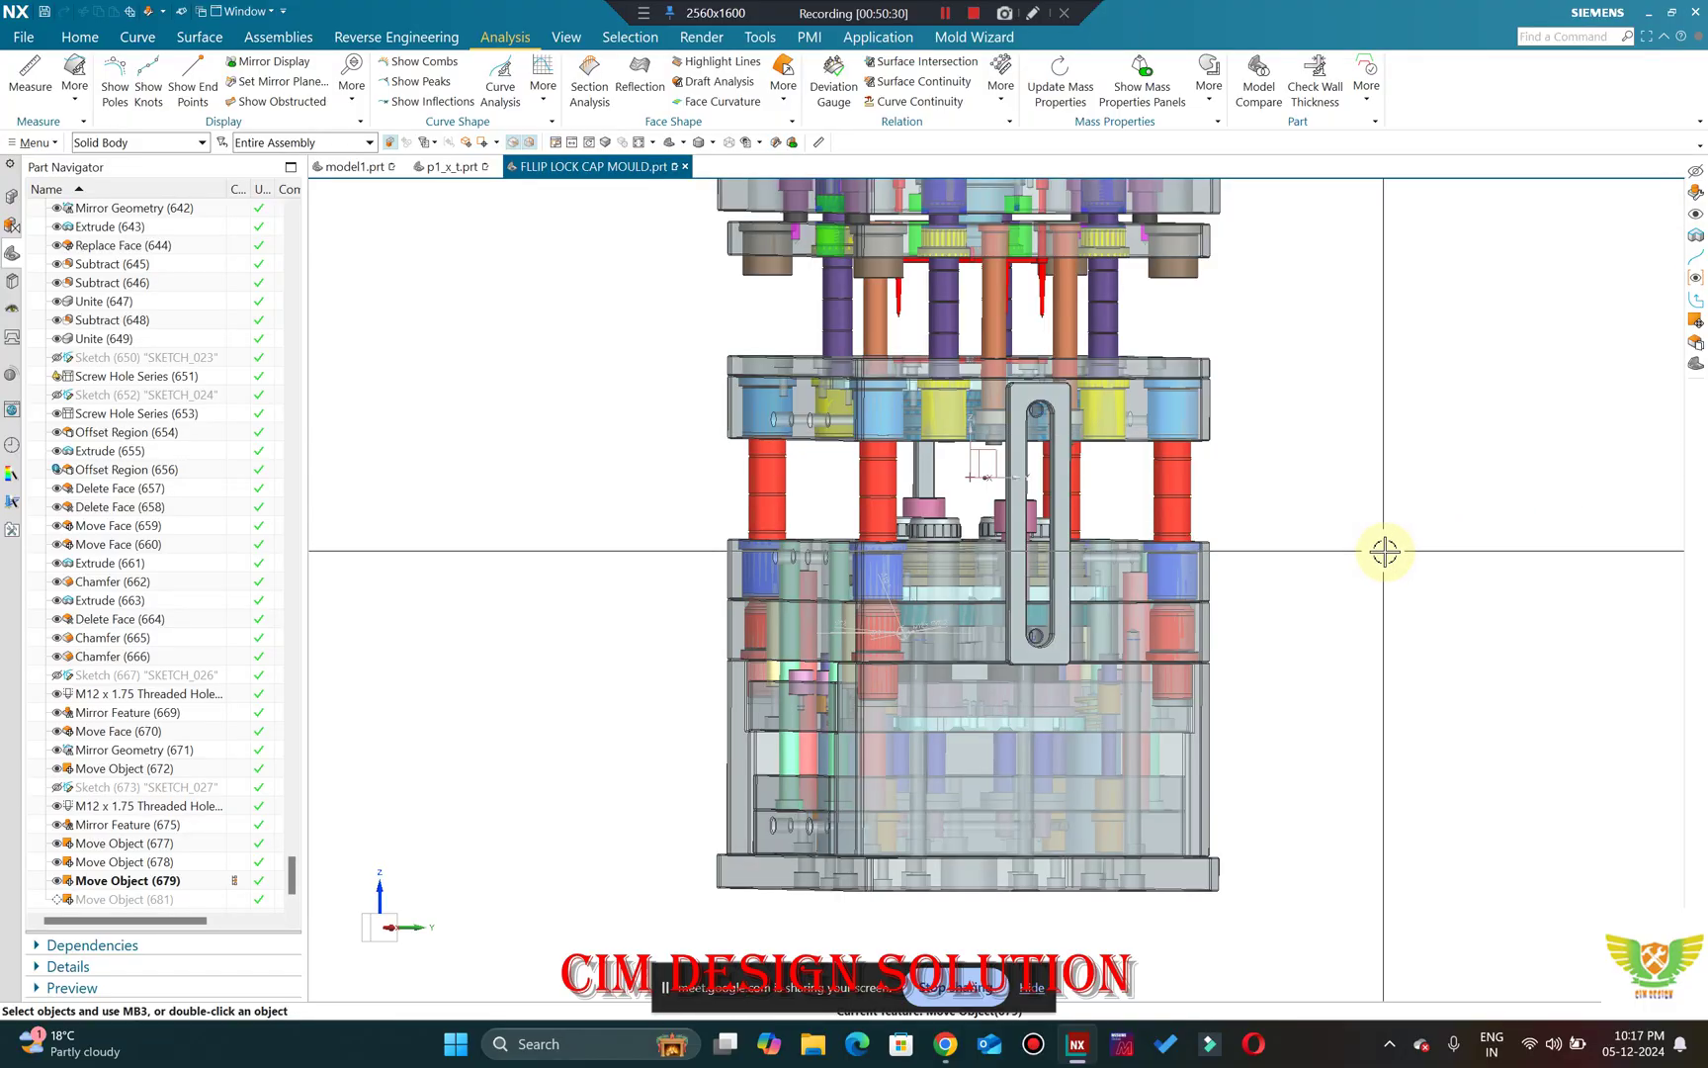
middle_click_drag(1381, 546, 633, 614)
scroll(808, 658, "up", 5)
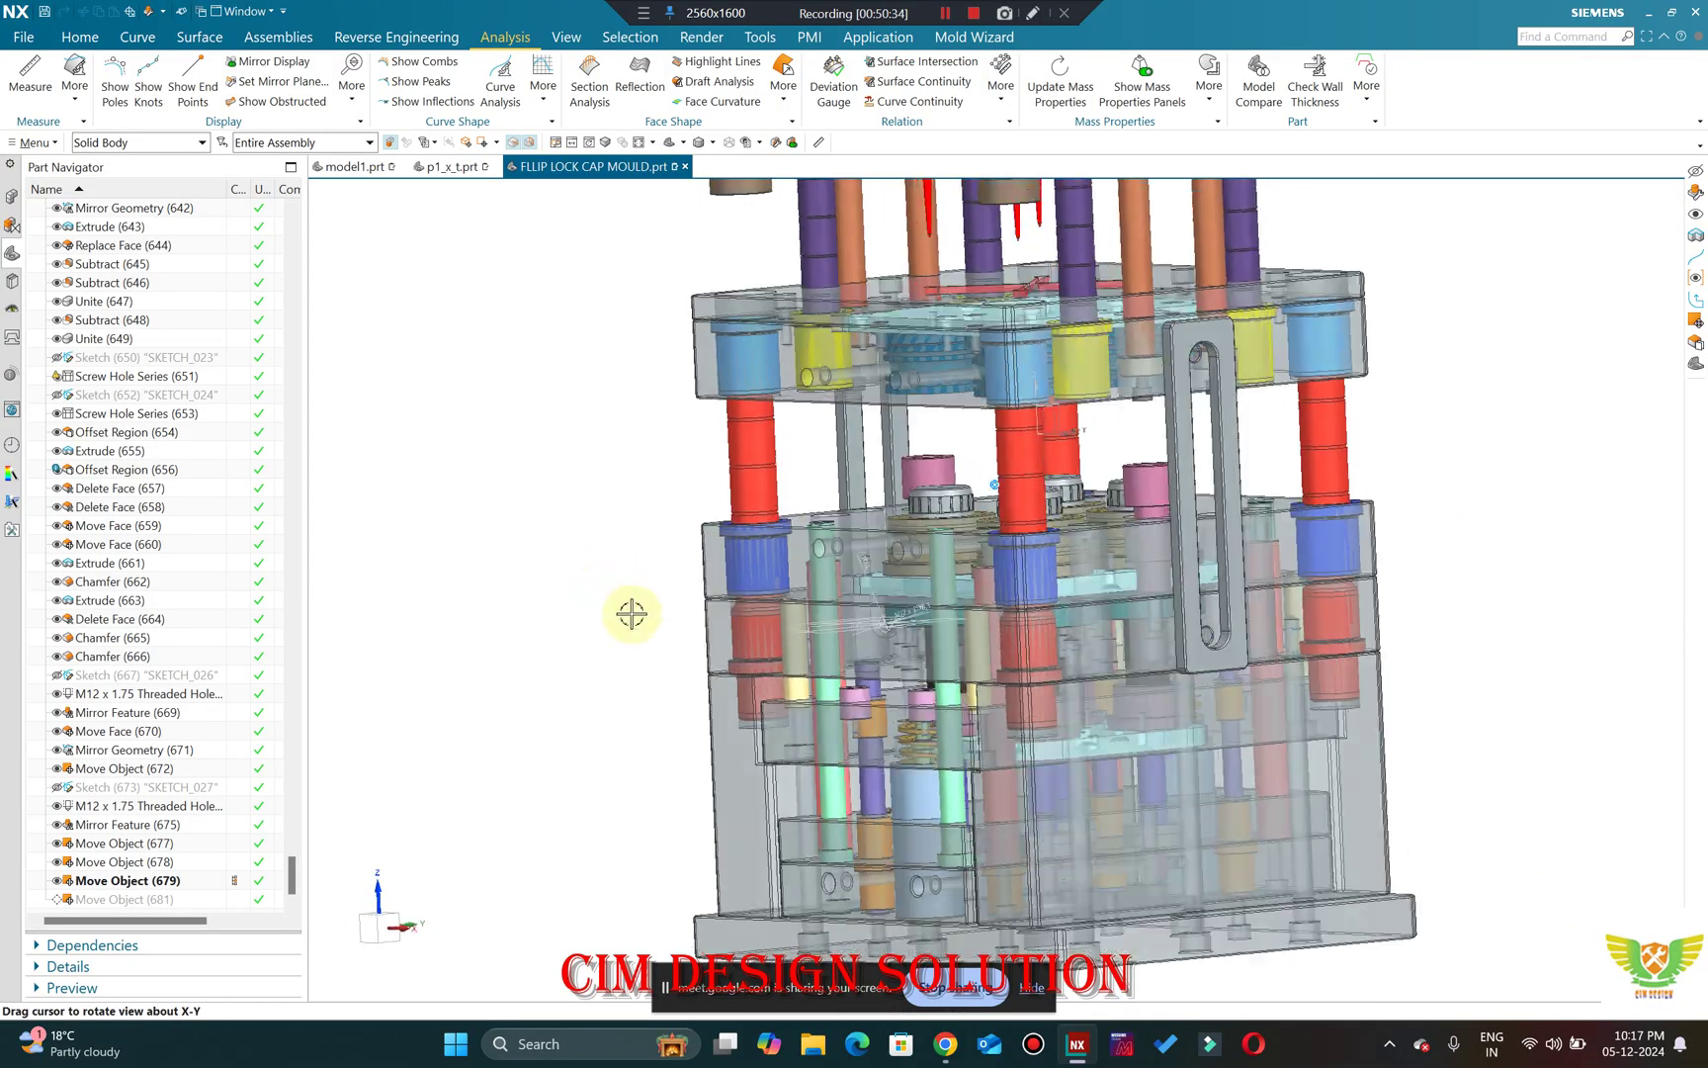
scroll(1226, 608, "up", 4)
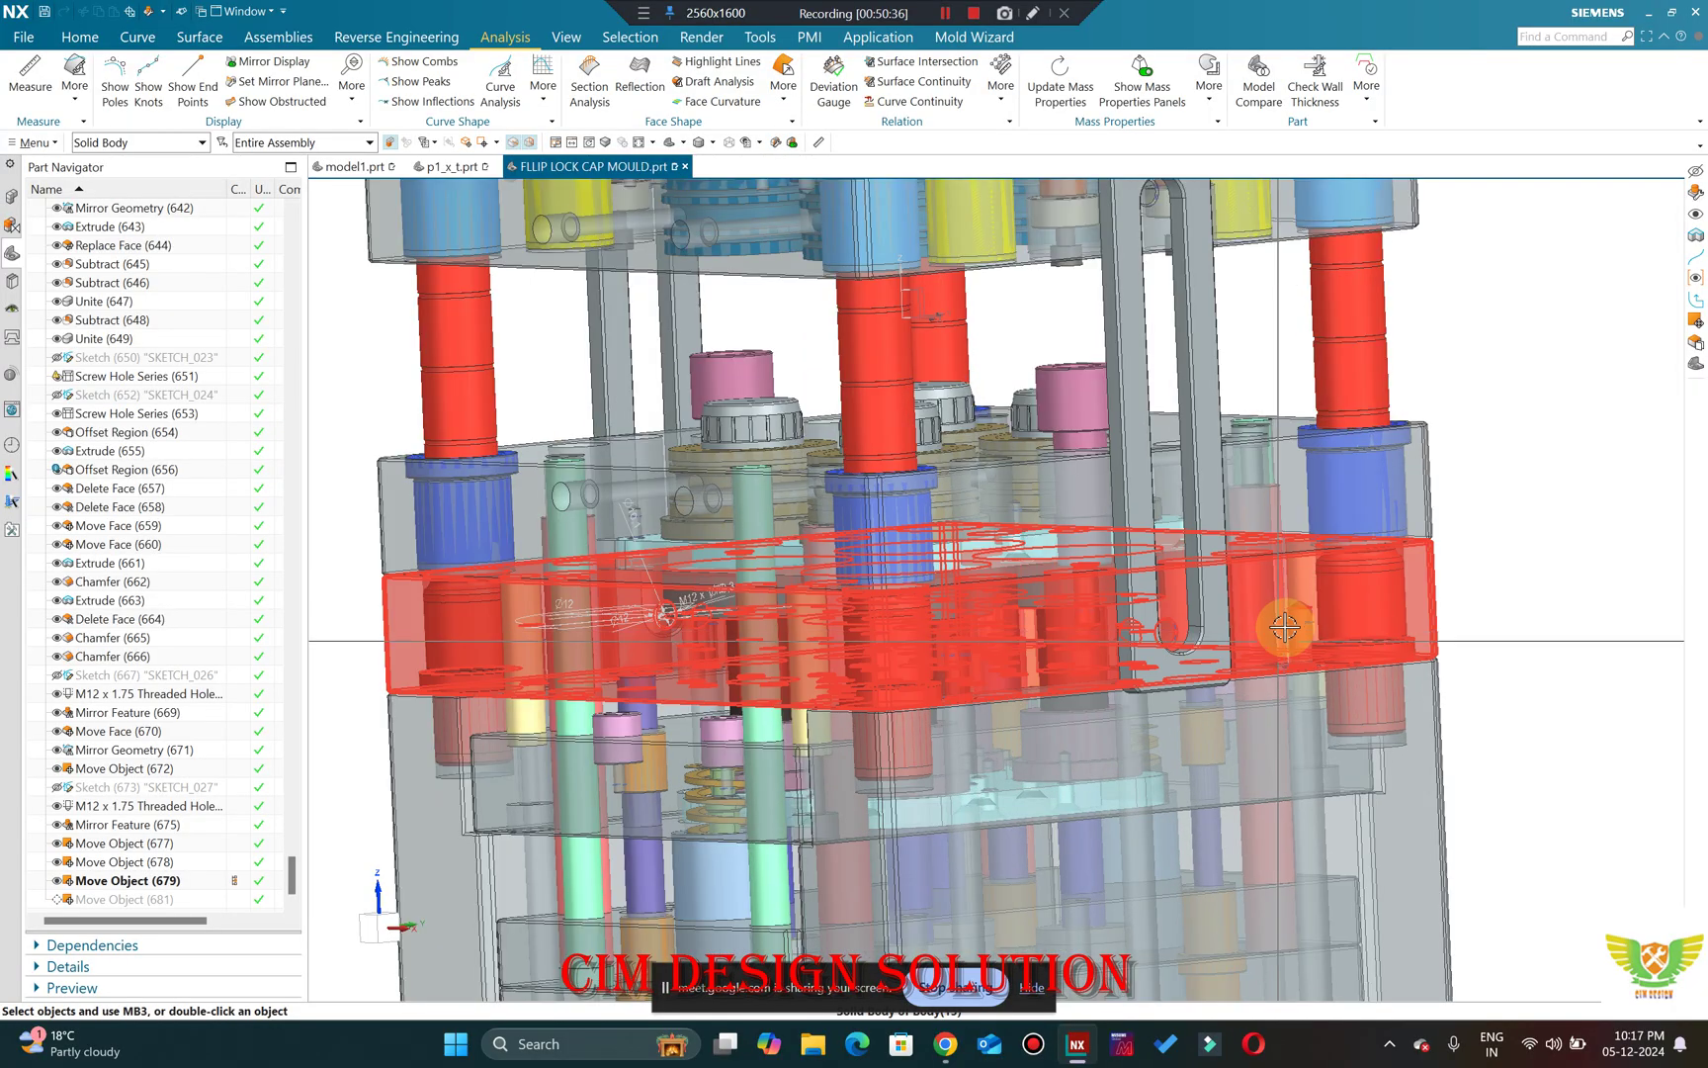
scroll(1211, 633, "down", 4)
scroll(1338, 488, "down", 3)
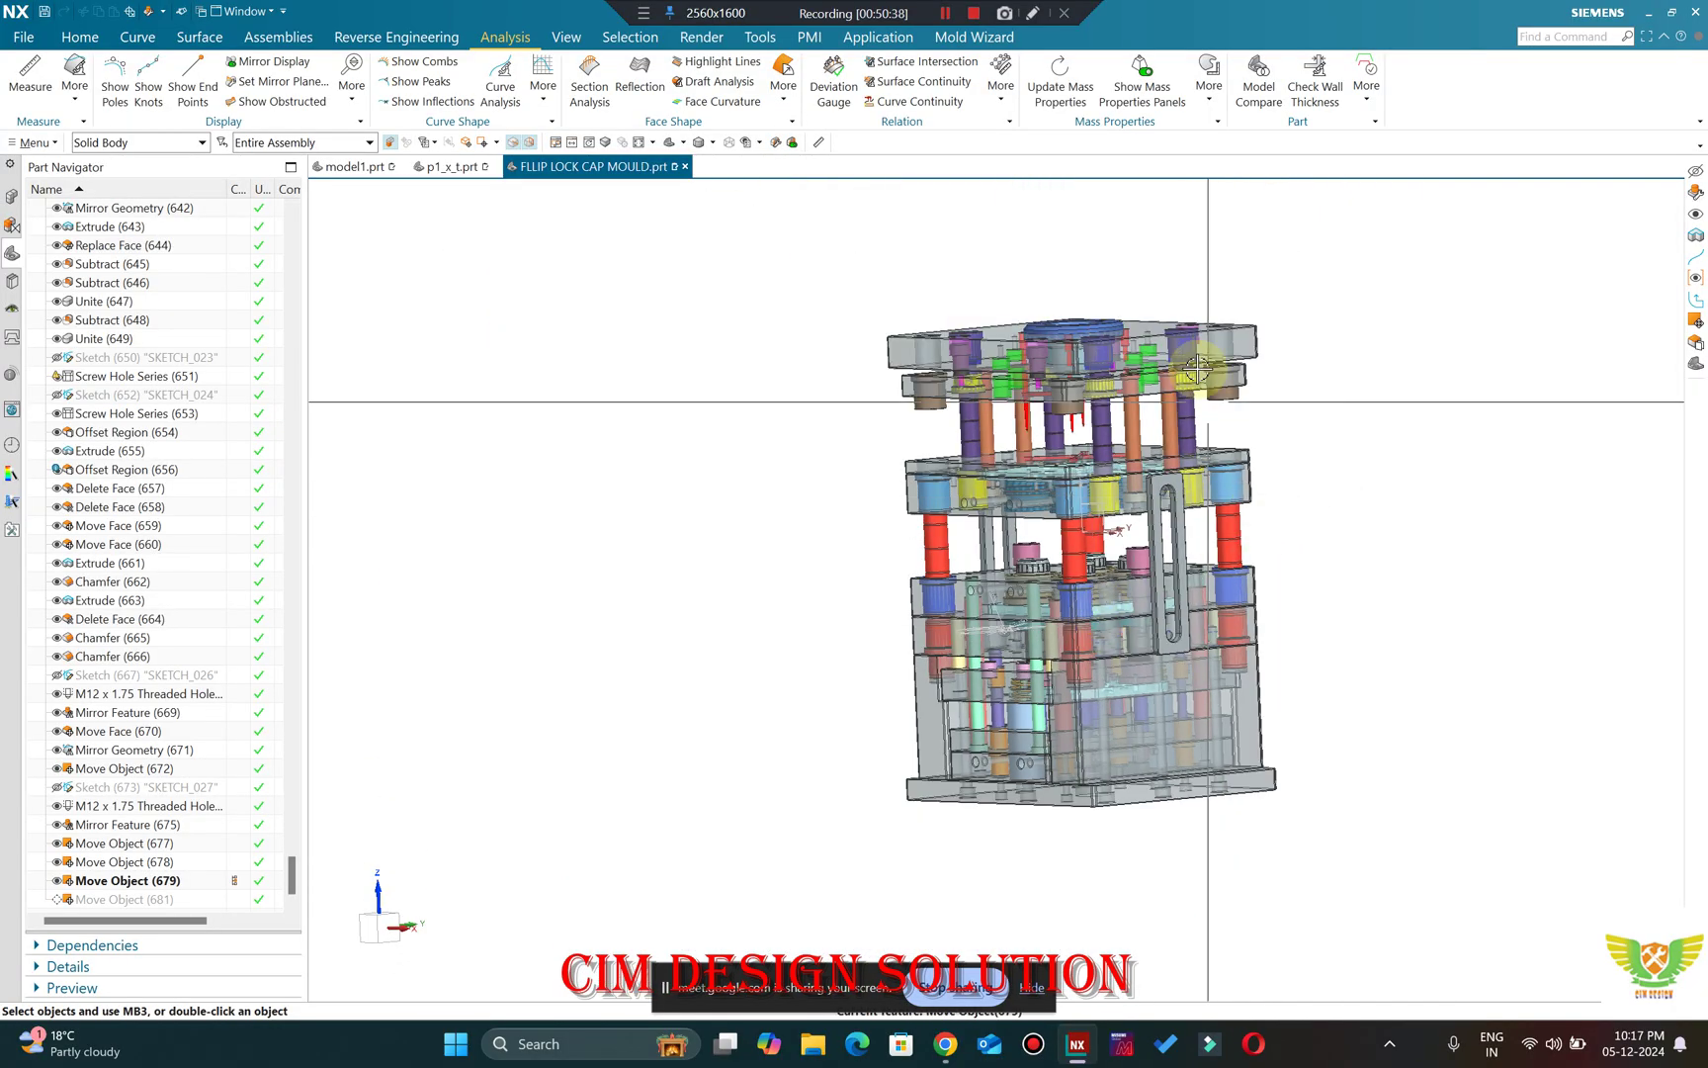
Examine the upper plates, orange and purple pins, guide bushes and runner of the opened mould from angled views.
scroll(1138, 449, "up", 5)
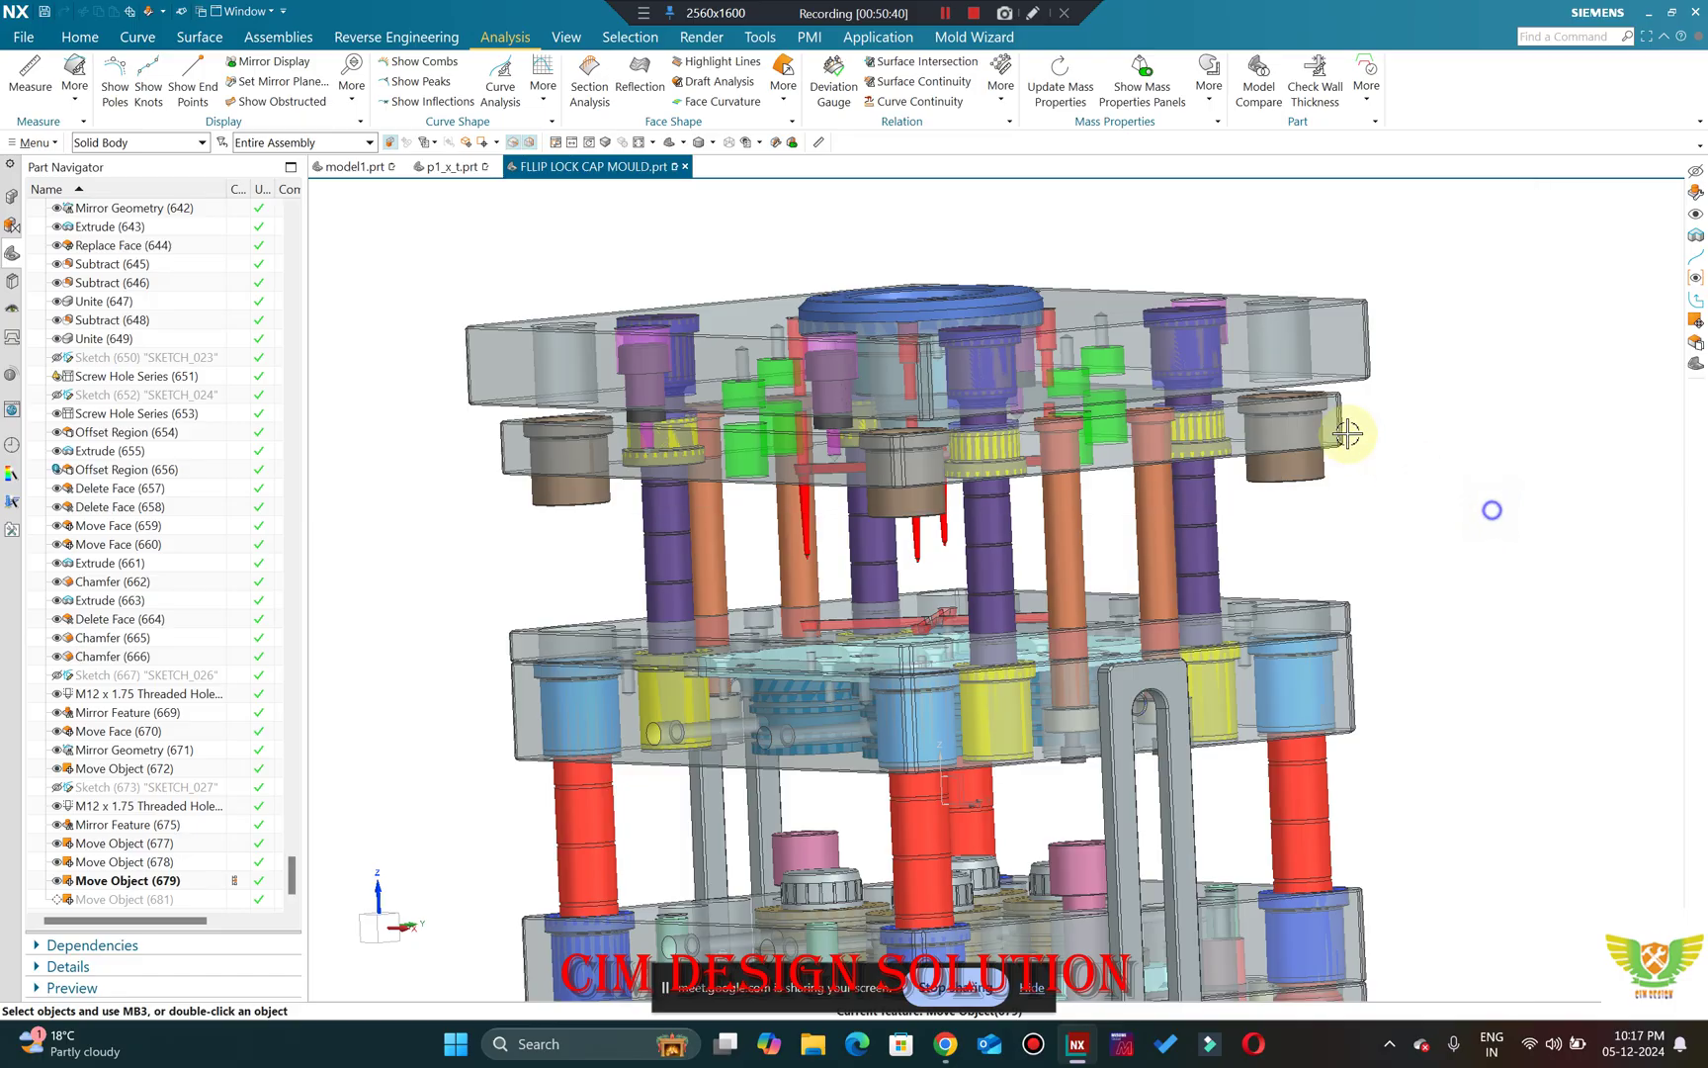
scroll(1137, 534, "down", 5)
middle_click_drag(1068, 593, 1128, 615)
scroll(1126, 615, "up", 5)
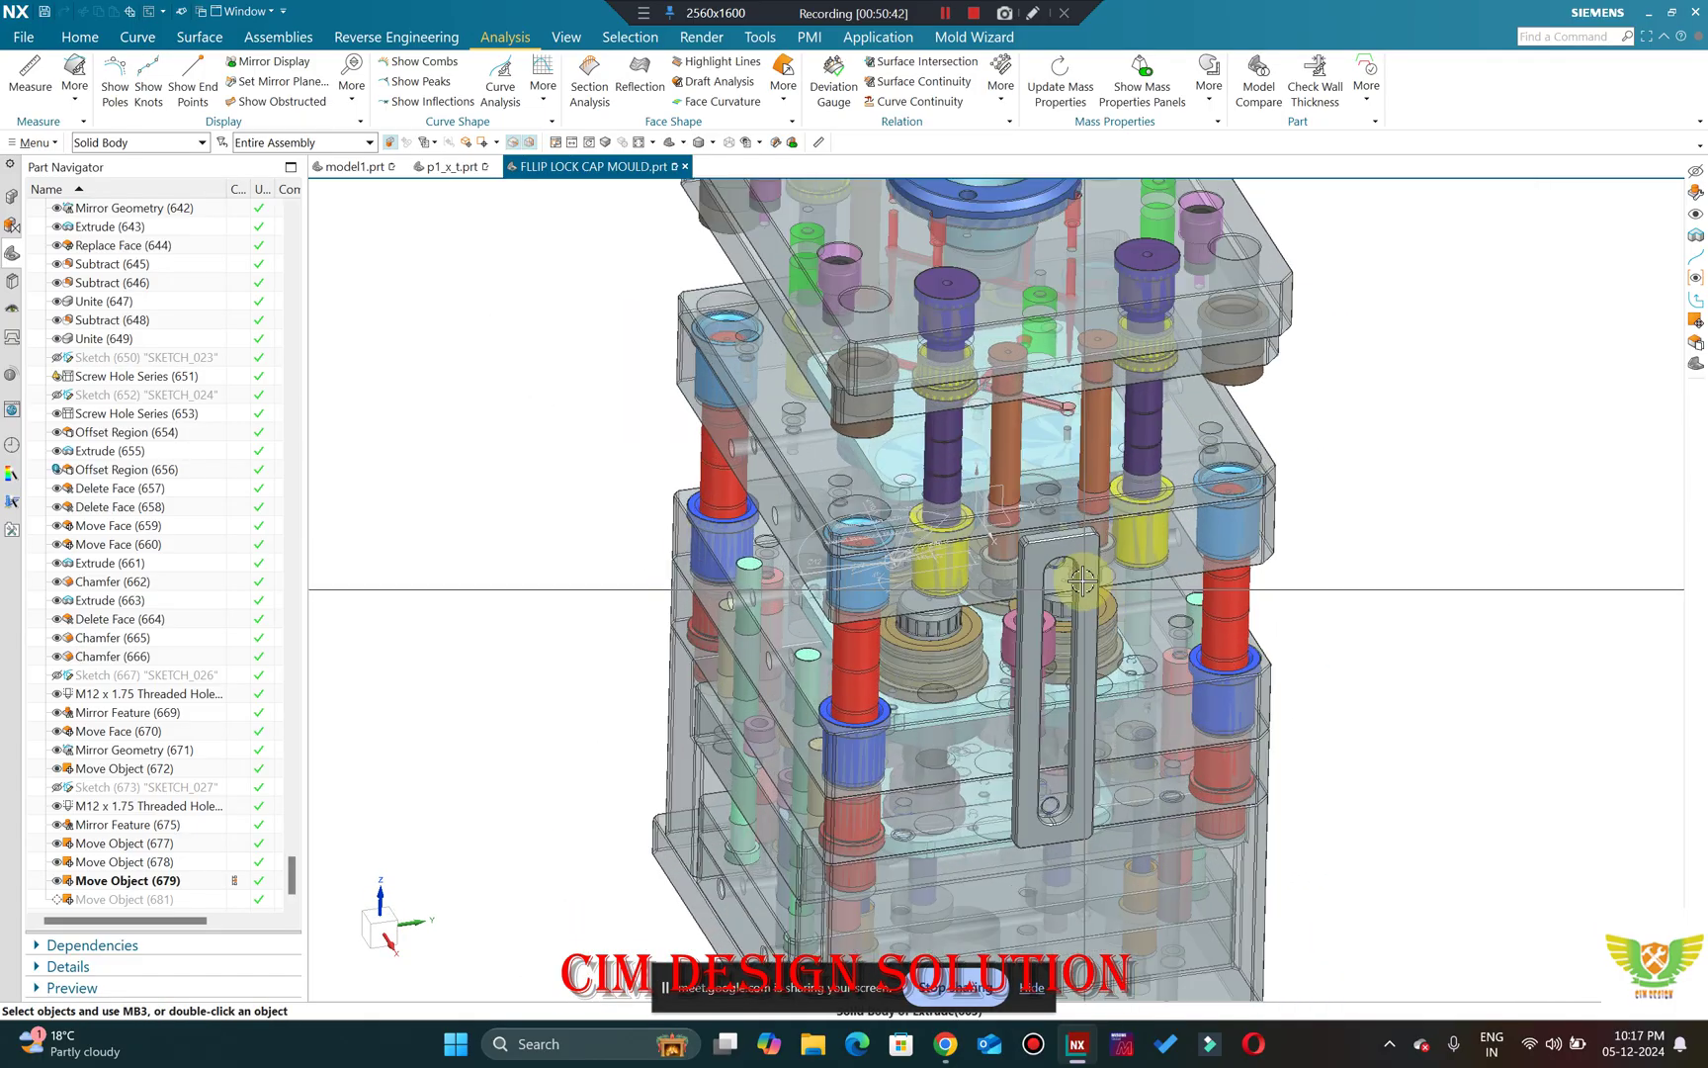
scroll(1043, 578, "down", 4)
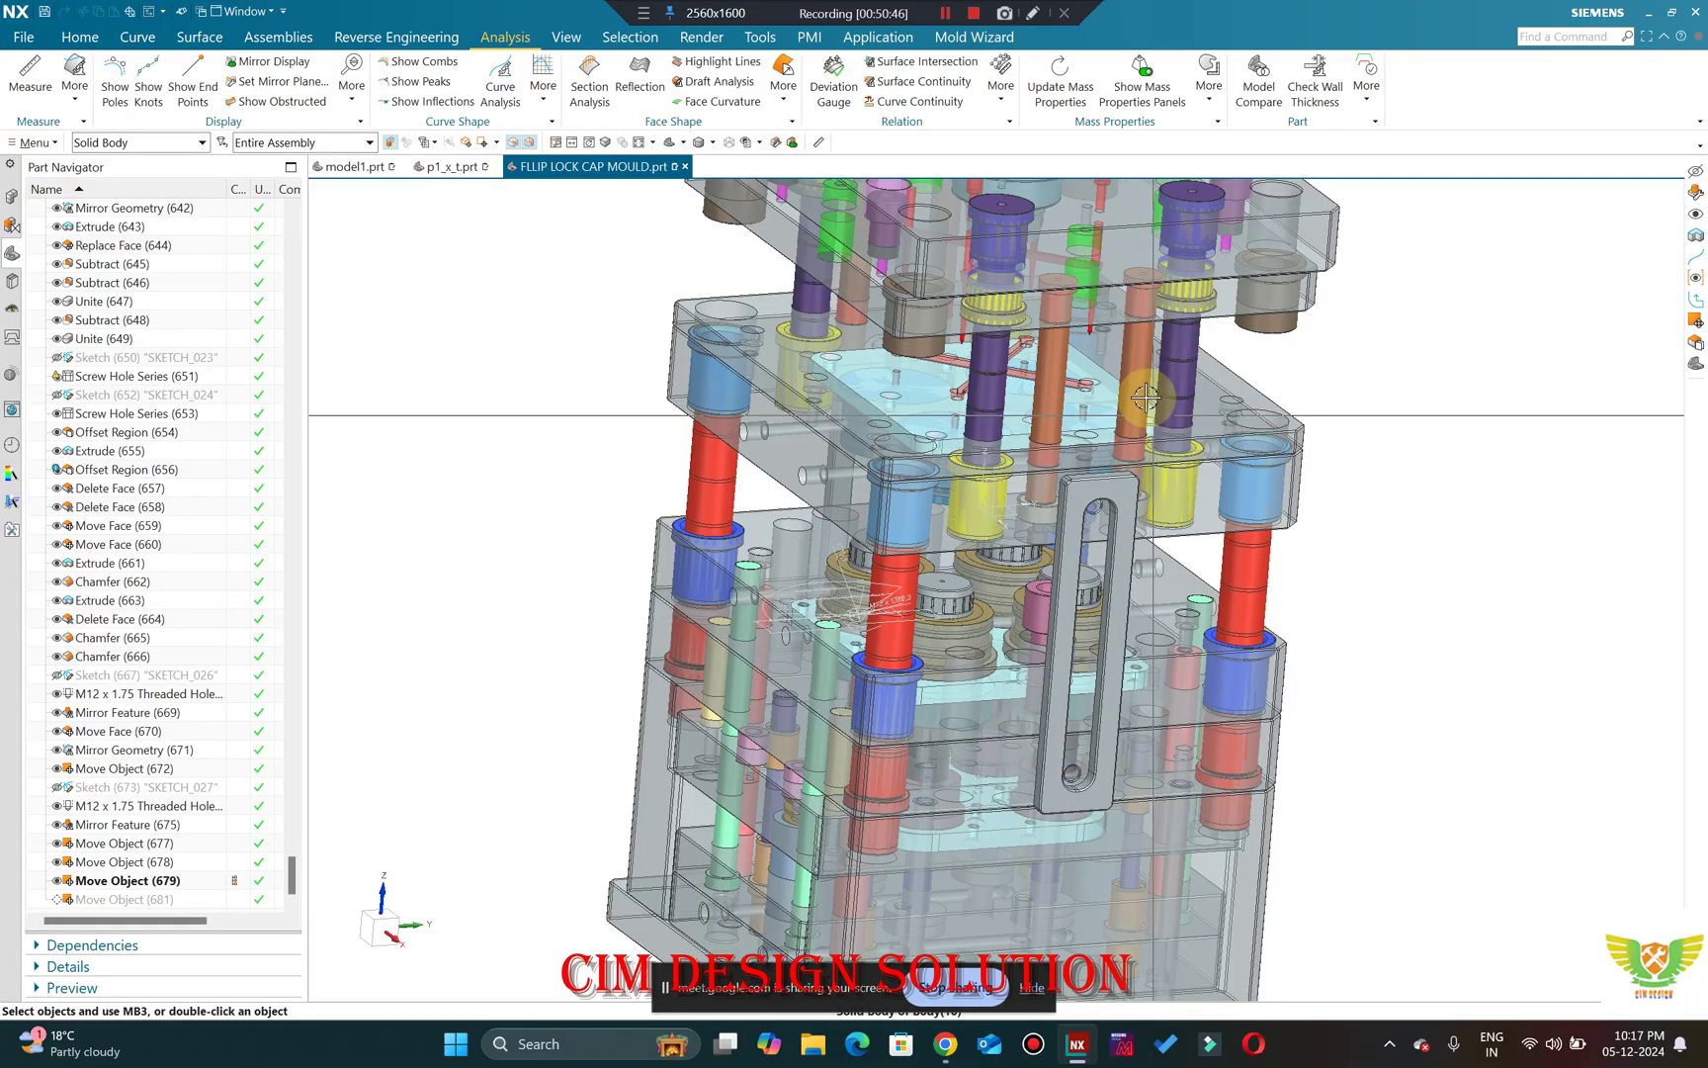
scroll(1137, 369, "down", 2)
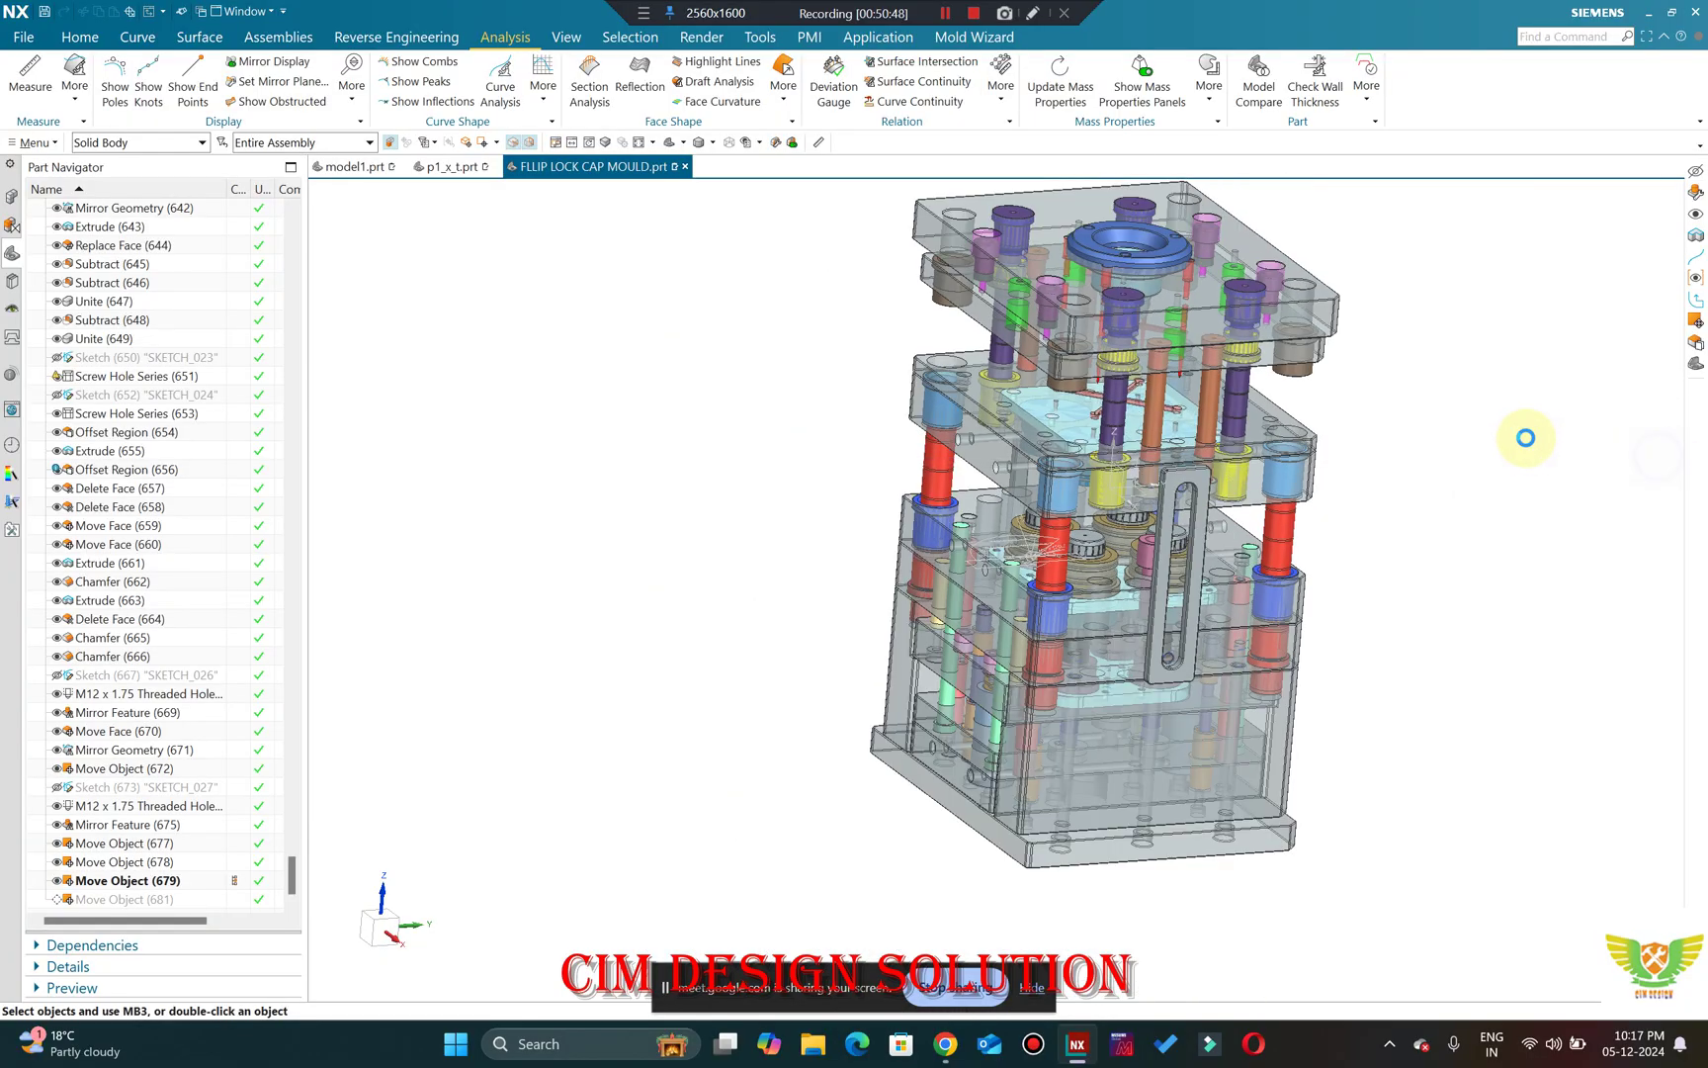
Inspect the brown bushes, magenta-tipped screws and gap between the two uppermost plates in a front view and angled close-ups.
key("ctrl+alt+f")
scroll(1094, 281, "up", 4)
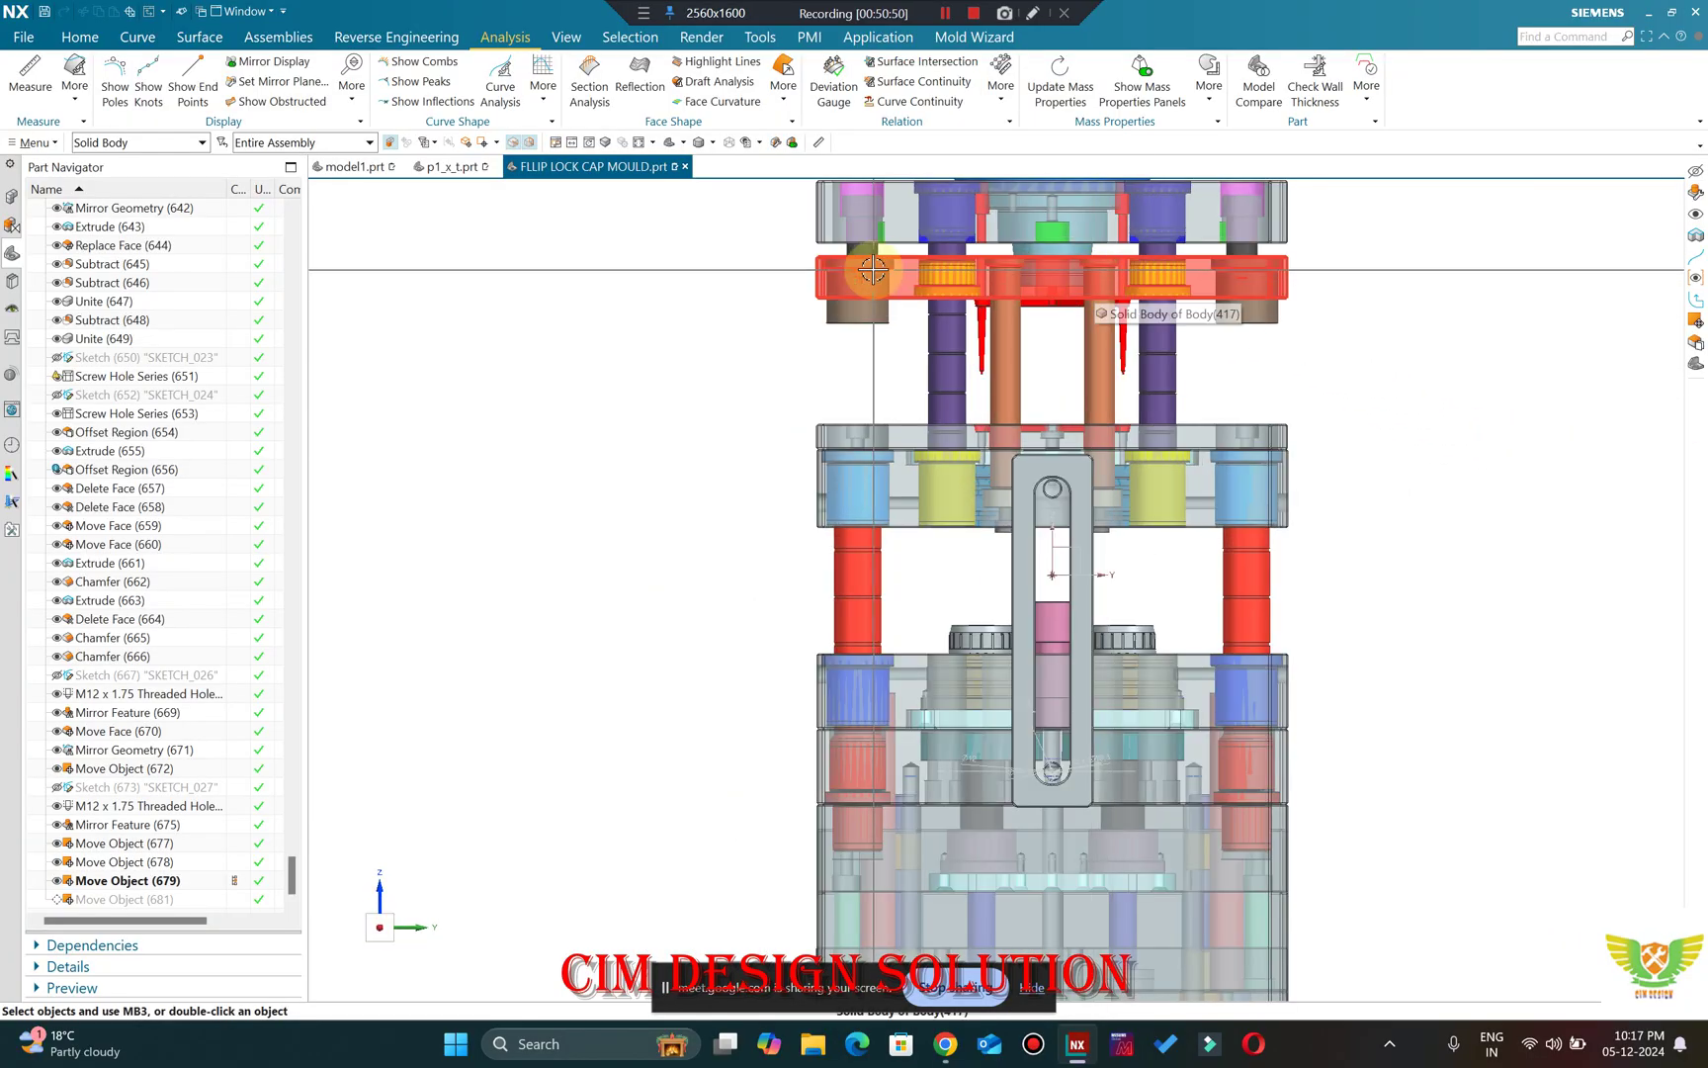
middle_click_drag(872, 268, 828, 252)
scroll(828, 252, "up", 4)
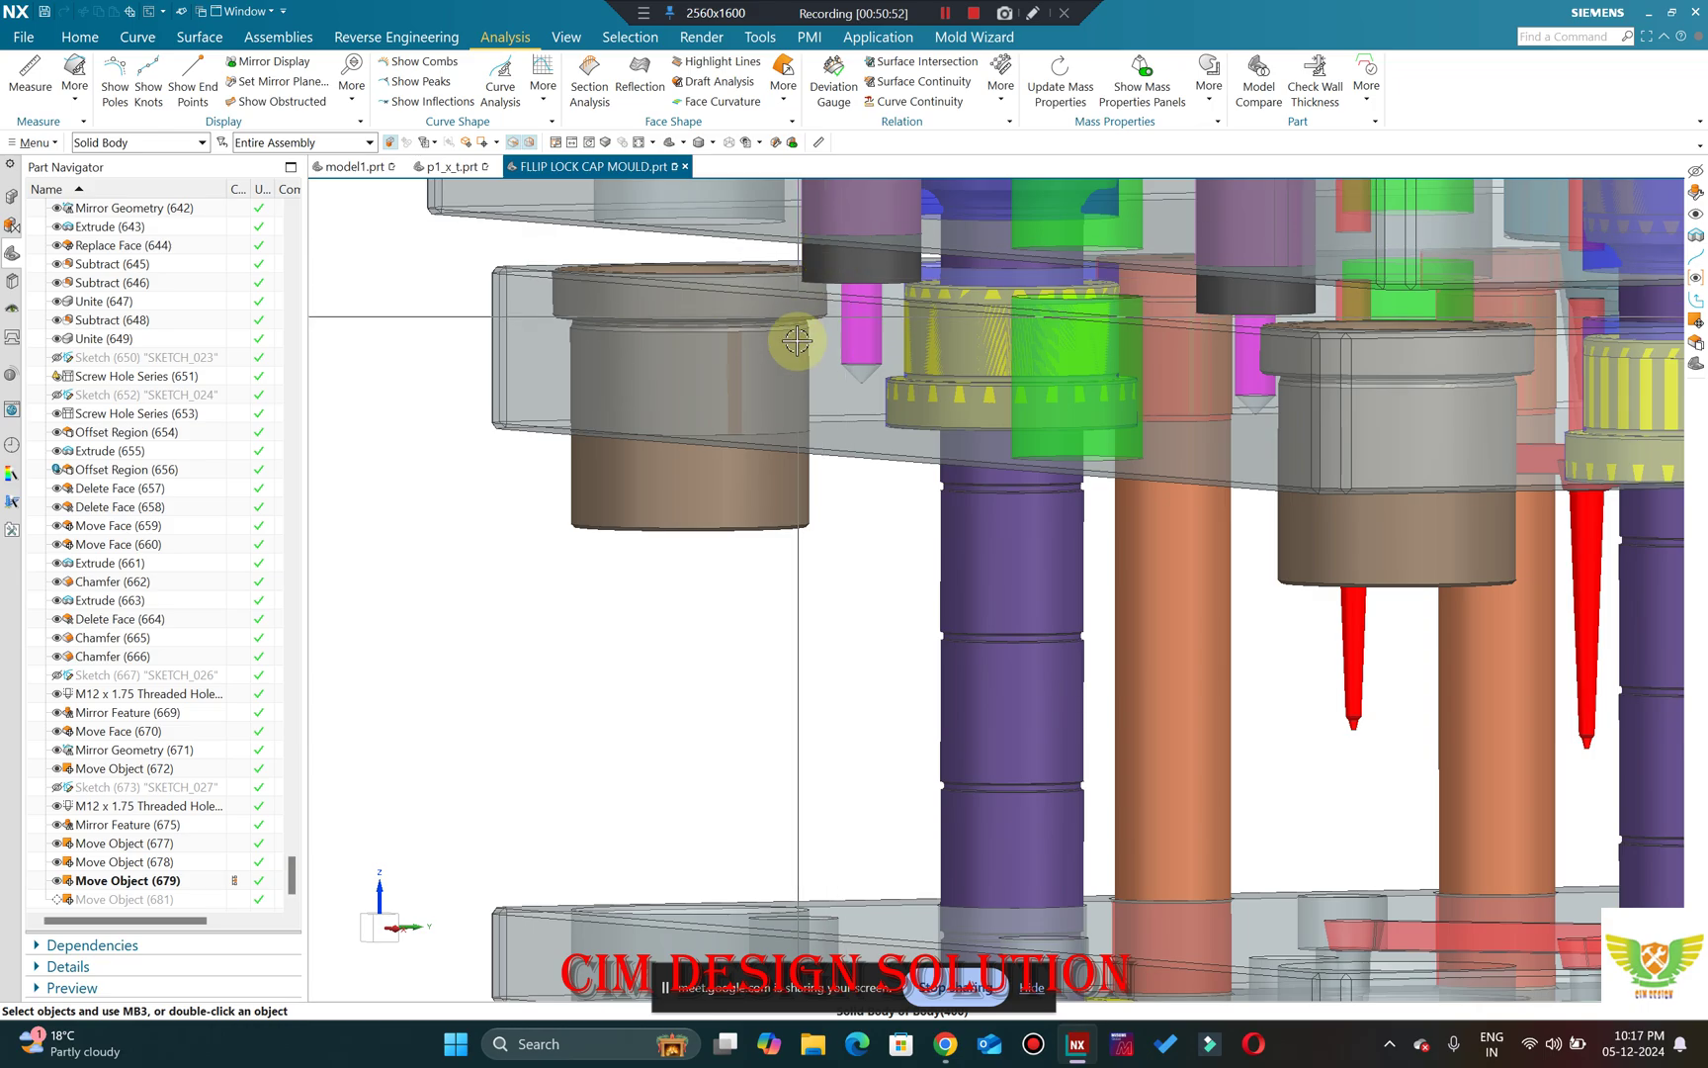
scroll(796, 340, "down", 2)
scroll(812, 401, "up", 2)
scroll(813, 259, "down", 3)
scroll(780, 334, "up", 3)
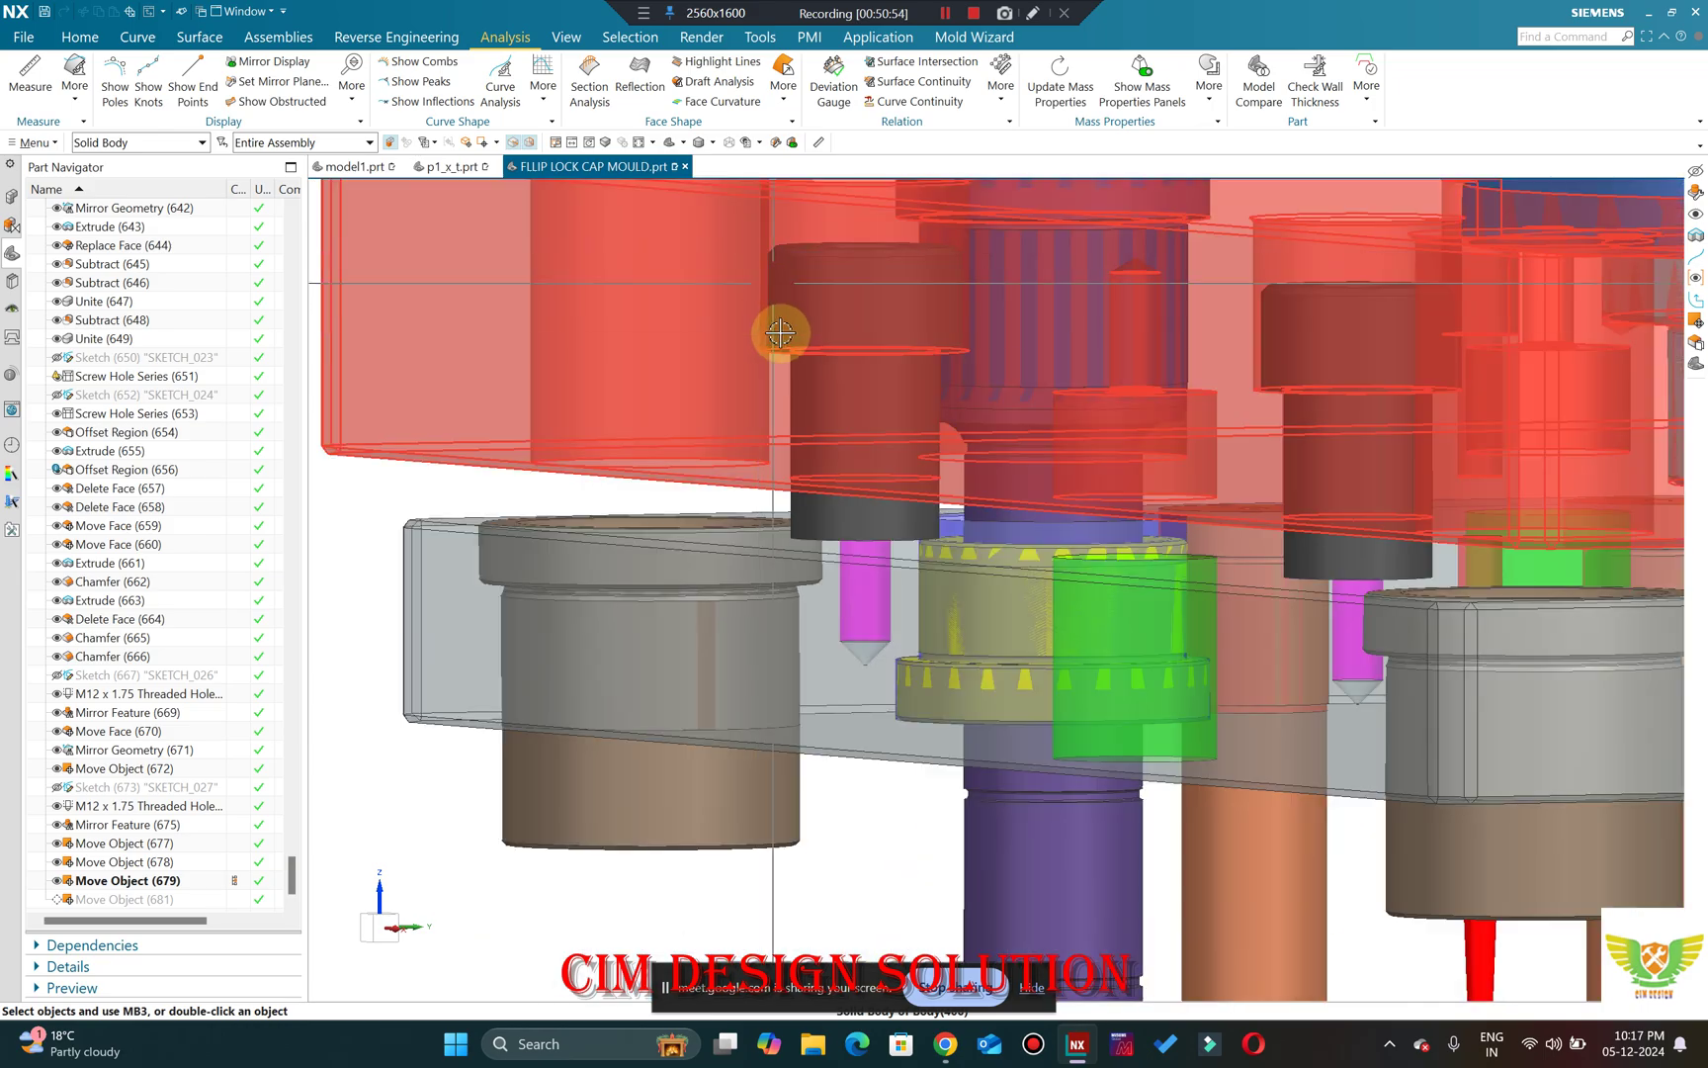
scroll(774, 384, "down", 3)
scroll(791, 356, "up", 2)
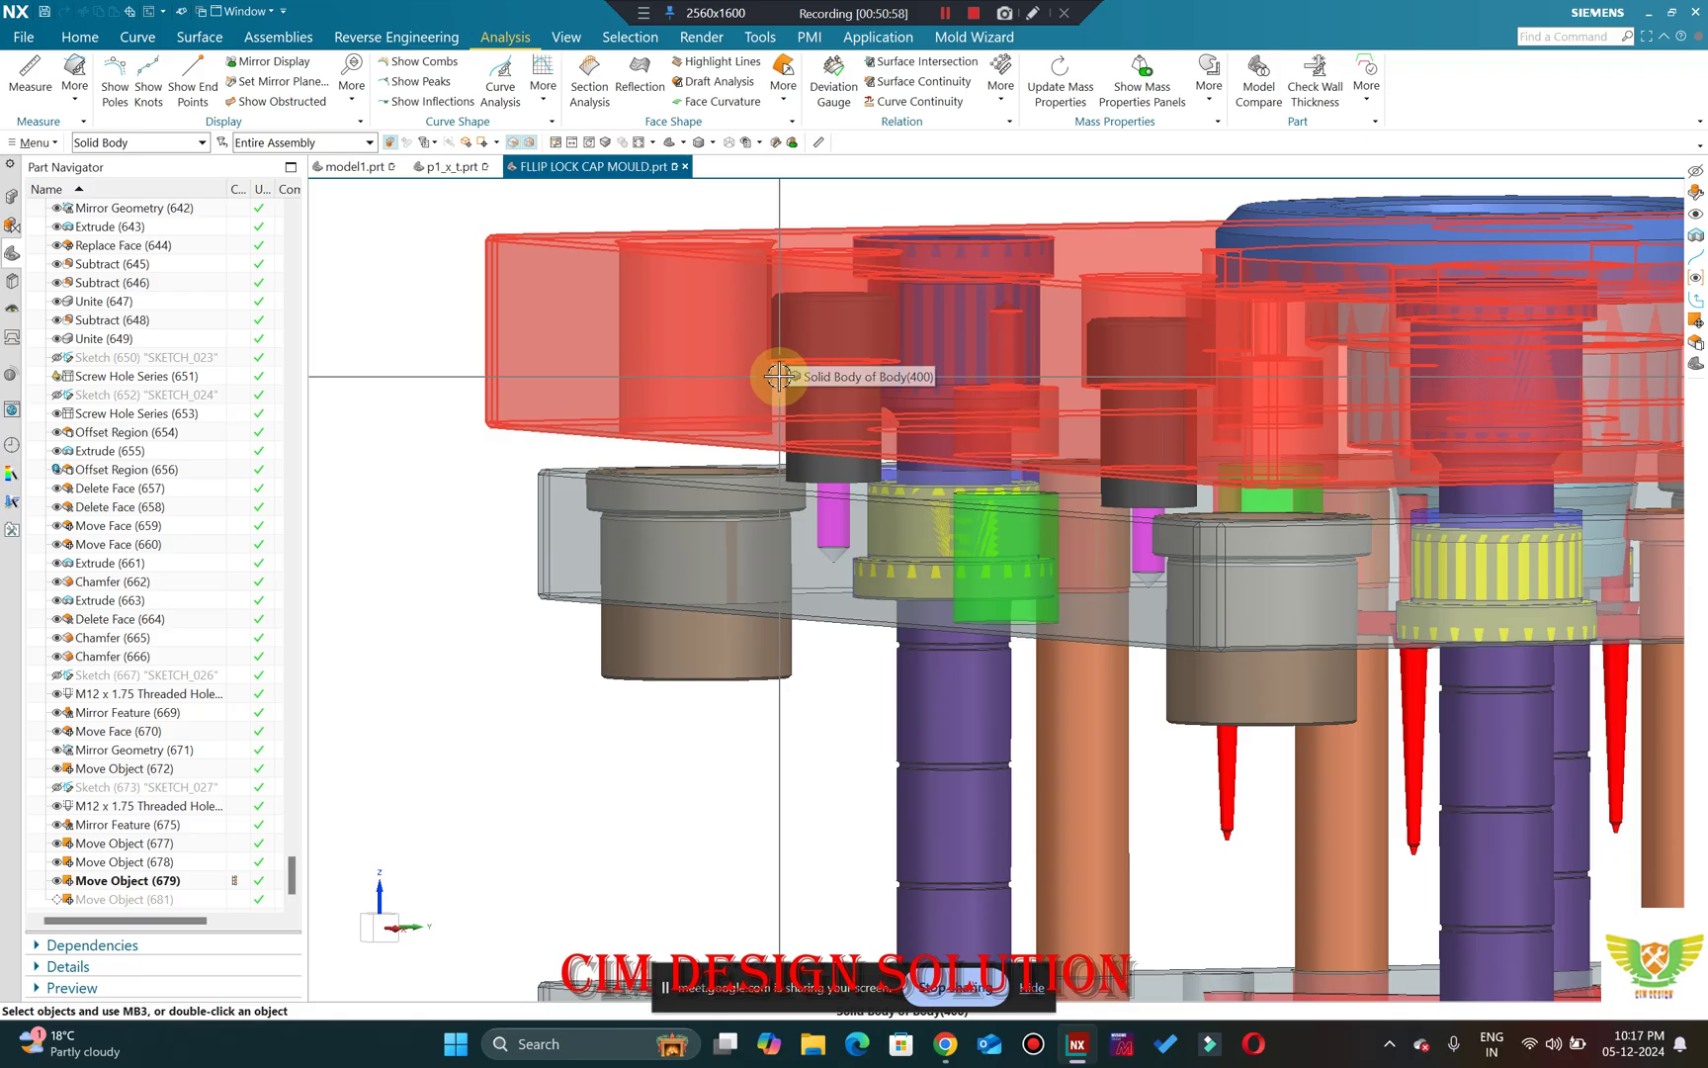
scroll(791, 326, "down", 3)
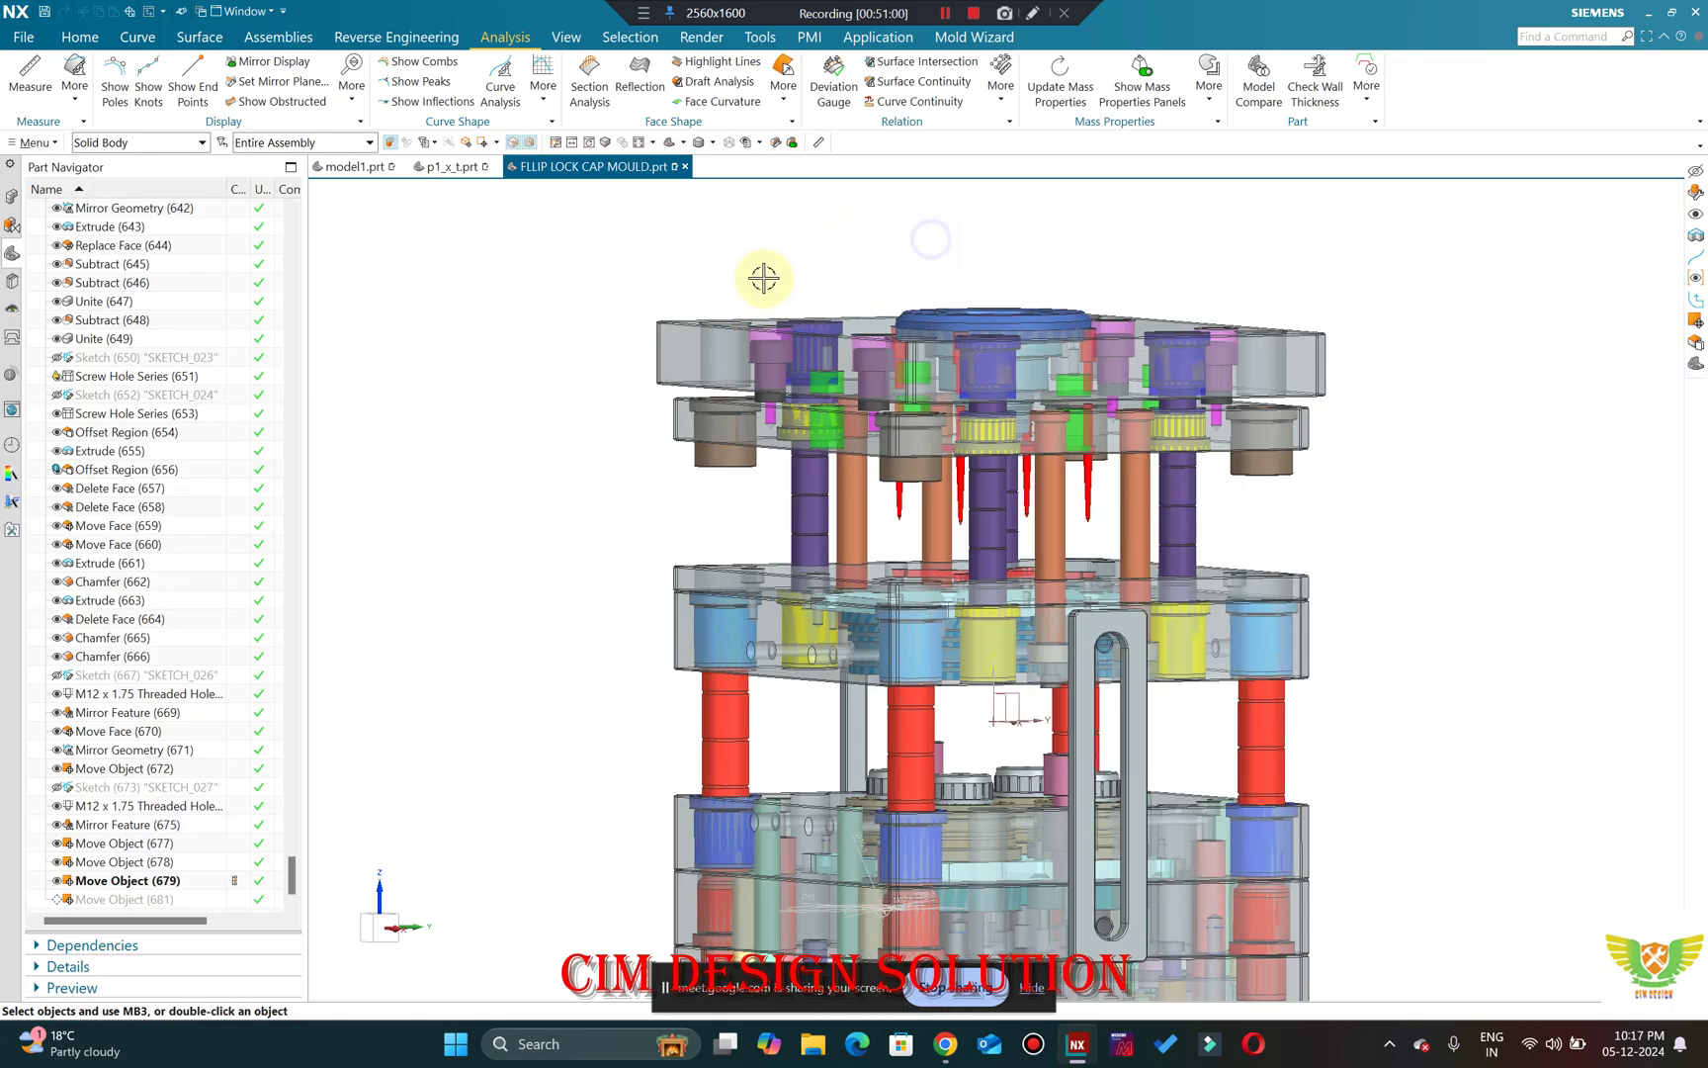
Compare the opened mould in two perpendicular upright views, focusing on the red runner and the upper plate gaps.
middle_click_drag(762, 278, 965, 724)
scroll(917, 615, "down", 2)
scroll(917, 615, "up", 1)
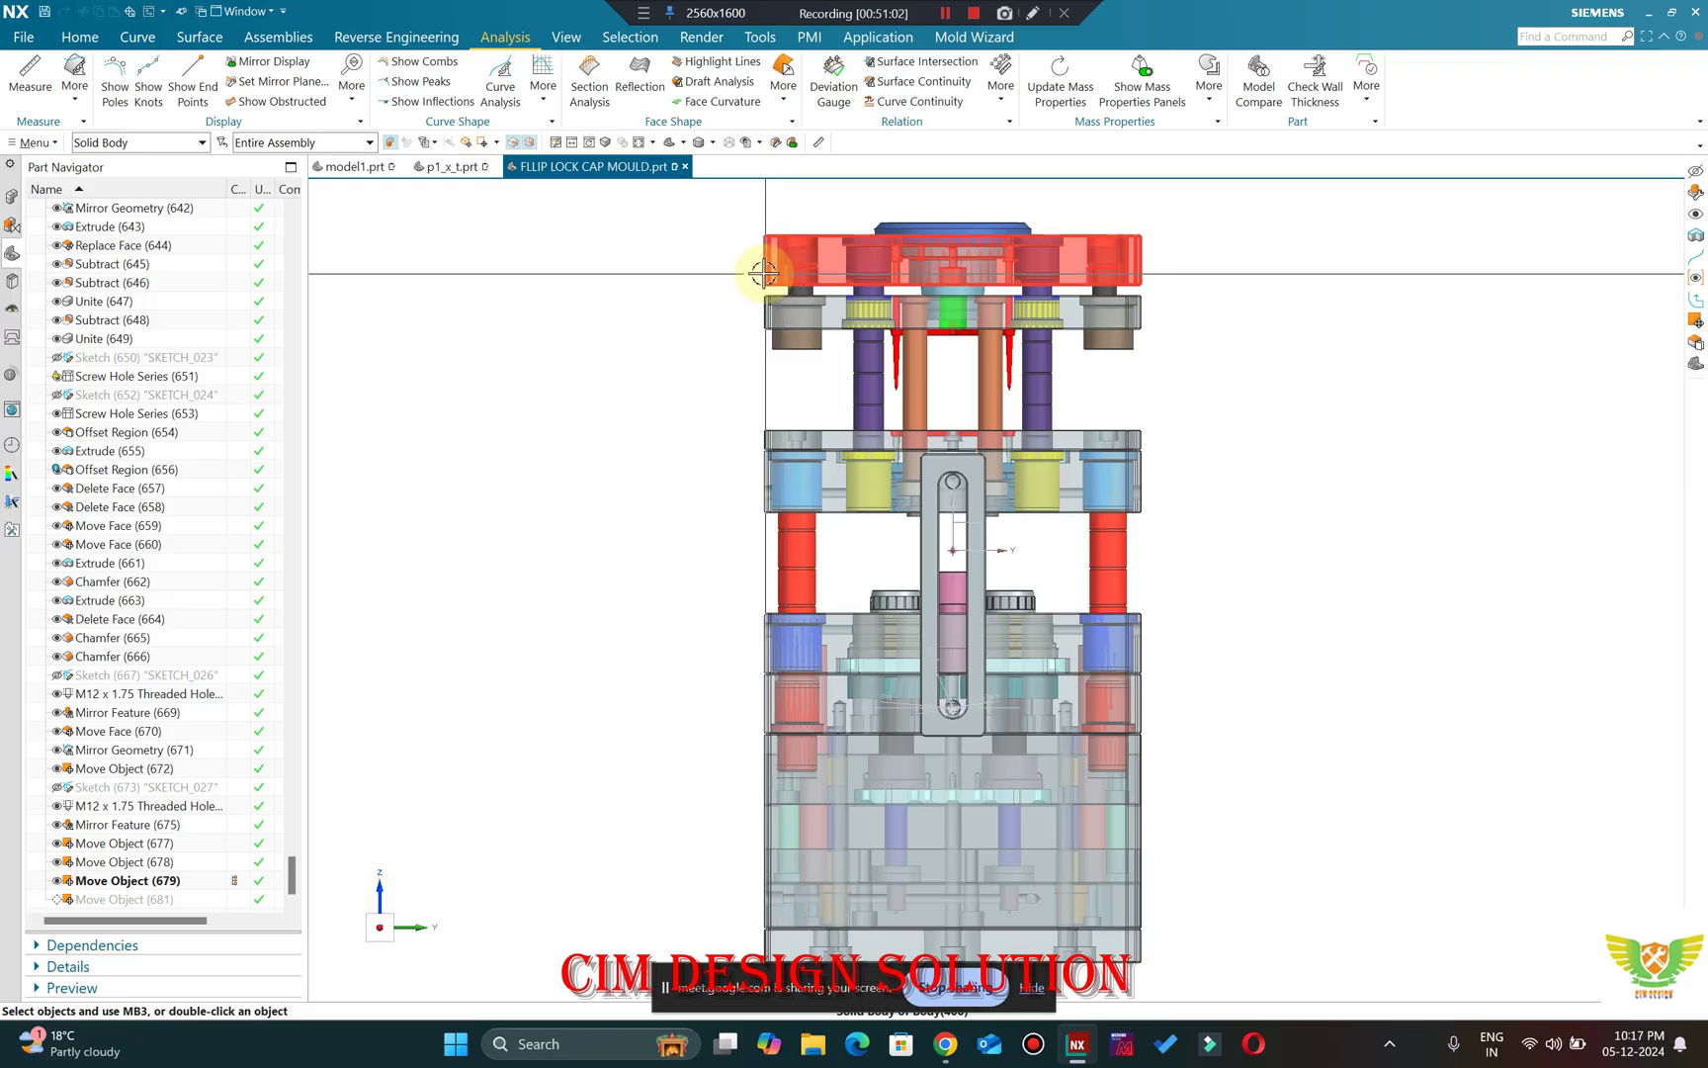
middle_click_drag(756, 267, 1233, 291)
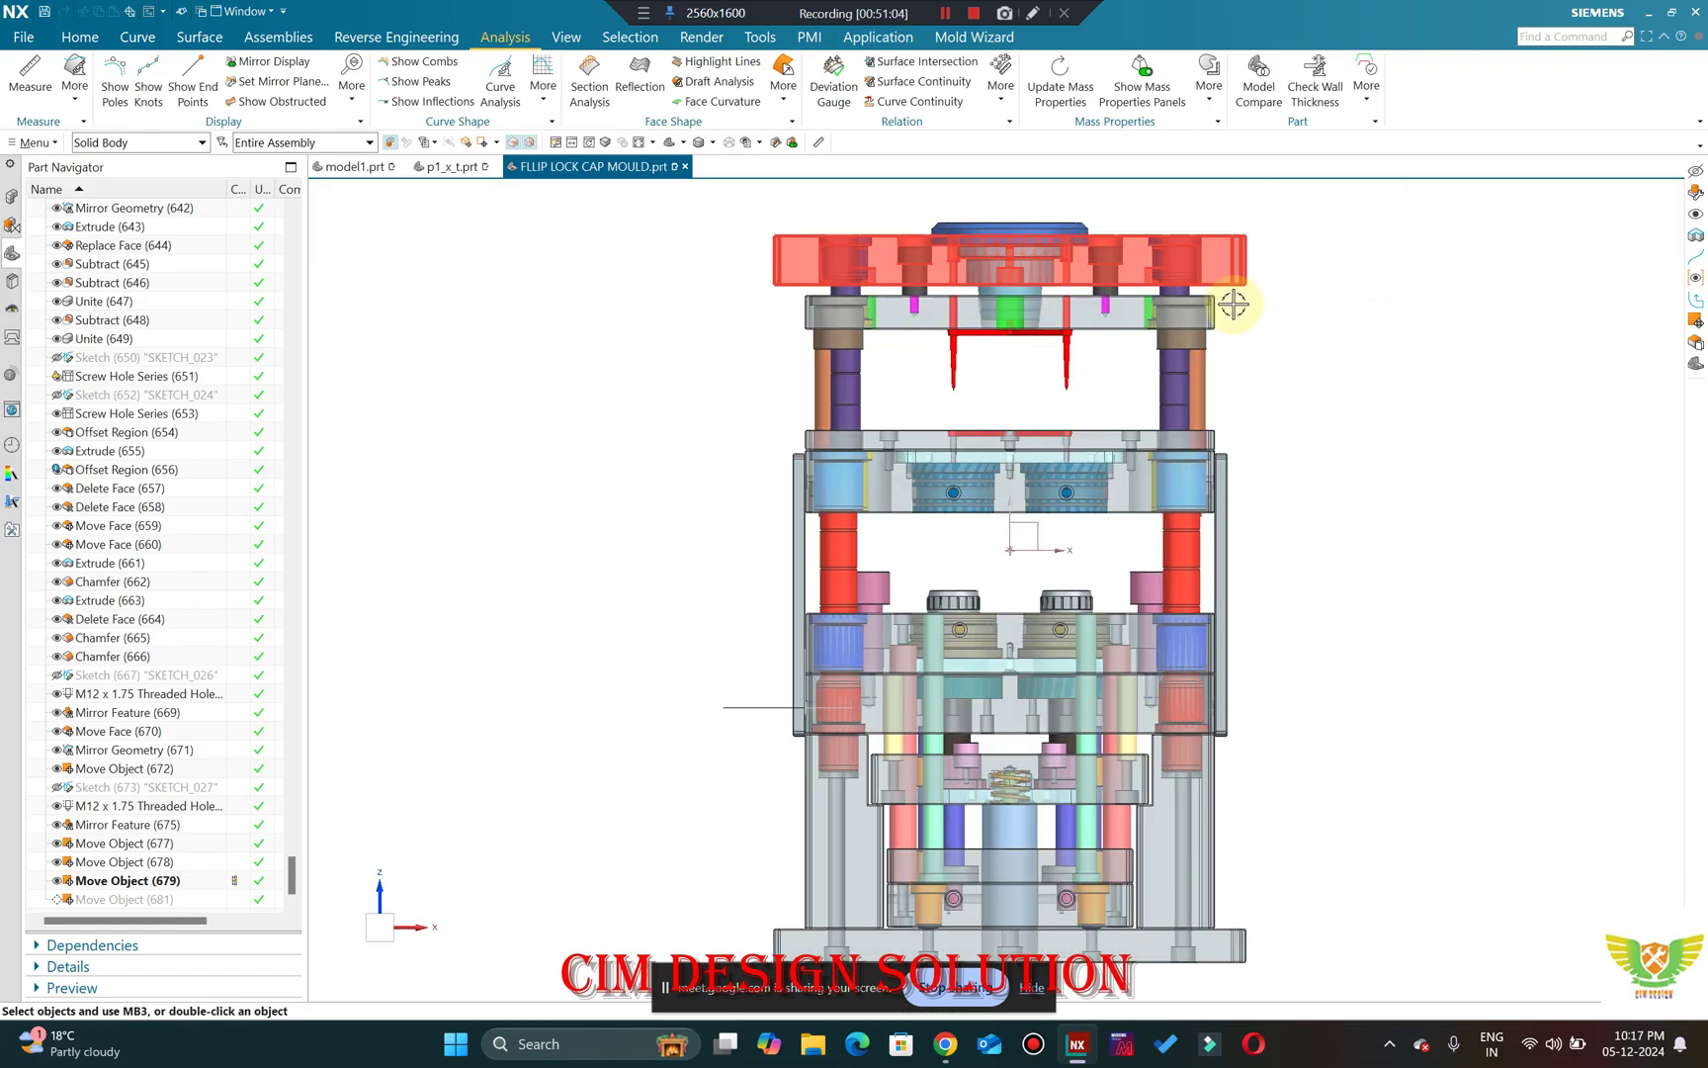
scroll(1003, 297, "up", 2)
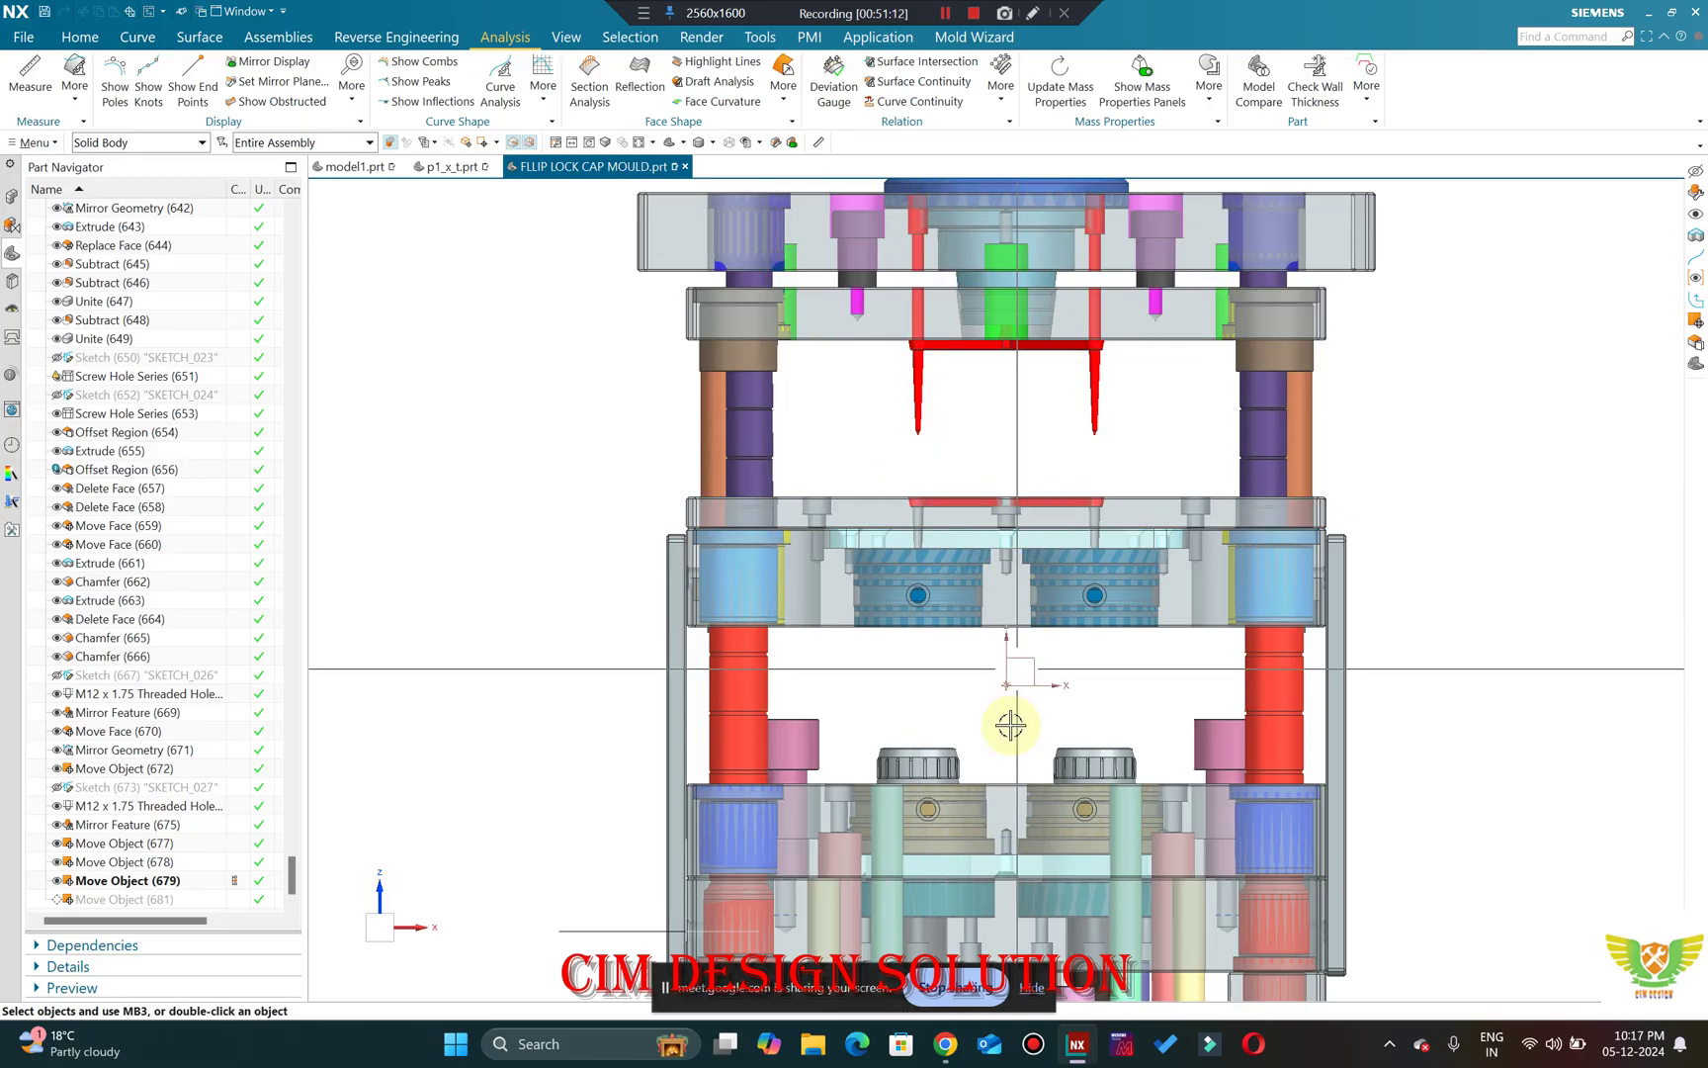
Lay the opened mould horizontally and examine its plate gaps, runner and cores in angled and straight views.
middle_click_drag(1010, 727, 1052, 361)
scroll(679, 450, "down", 3)
scroll(1049, 378, "up", 2)
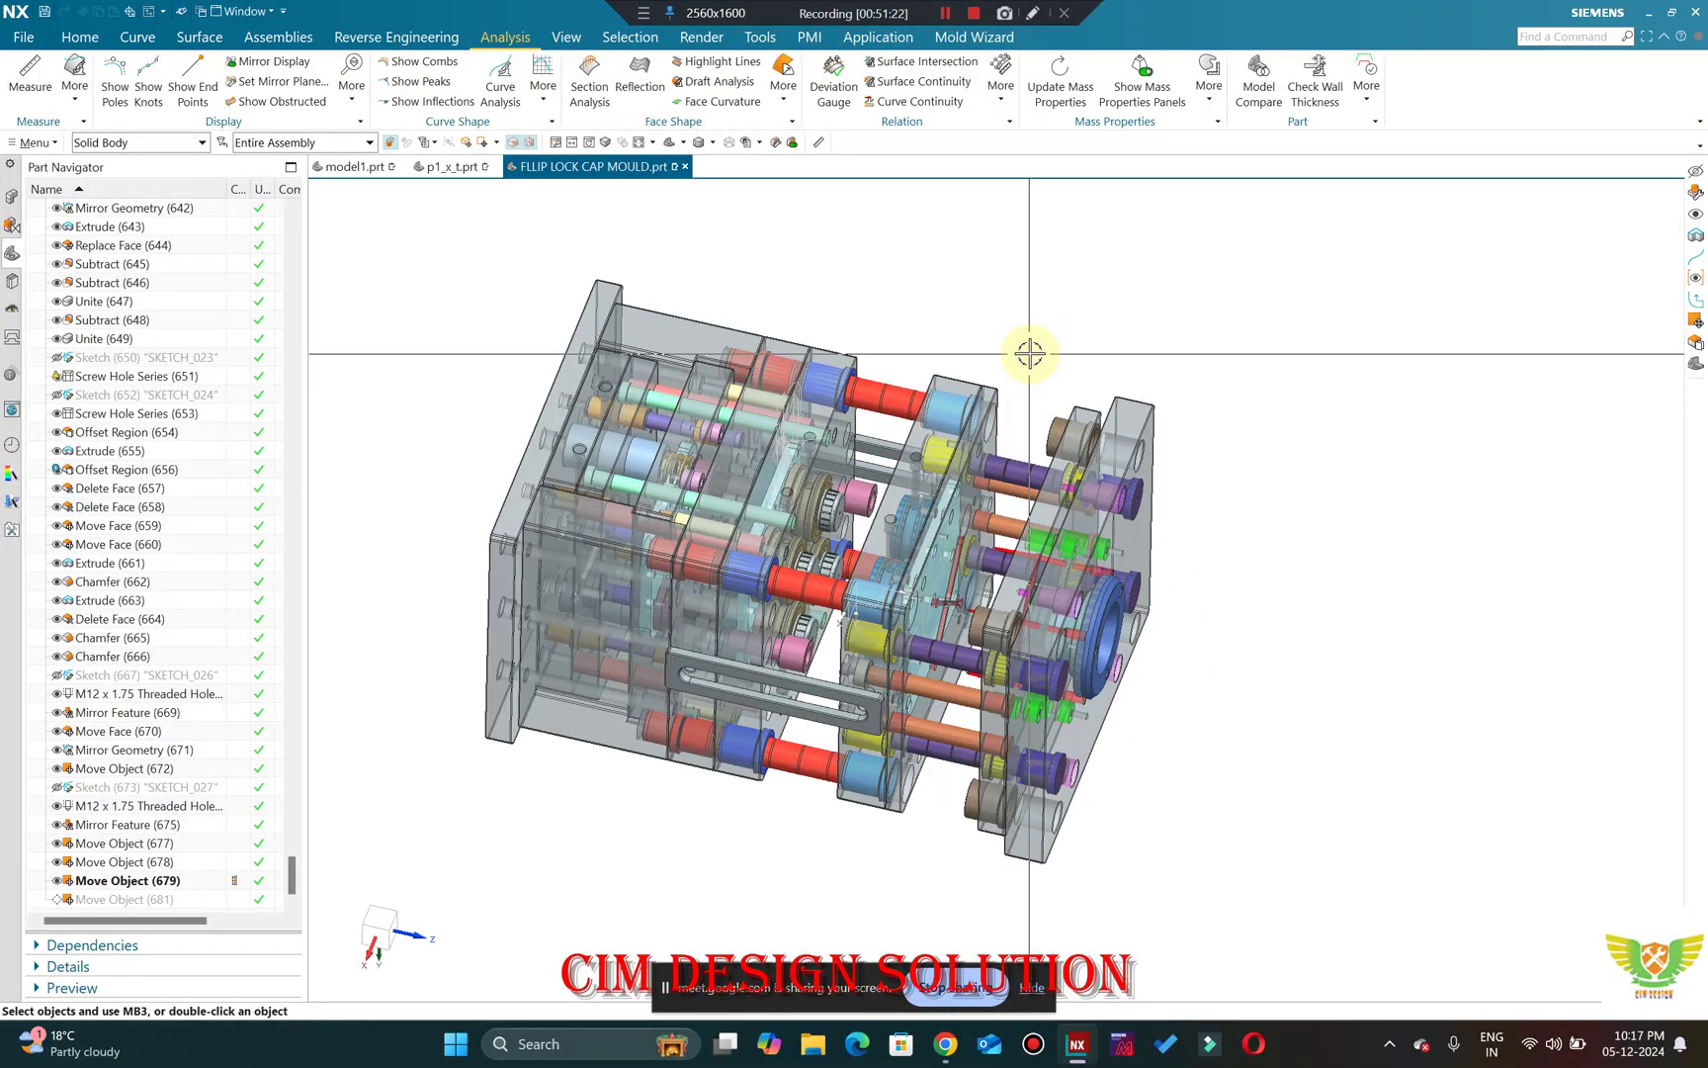
key("F8")
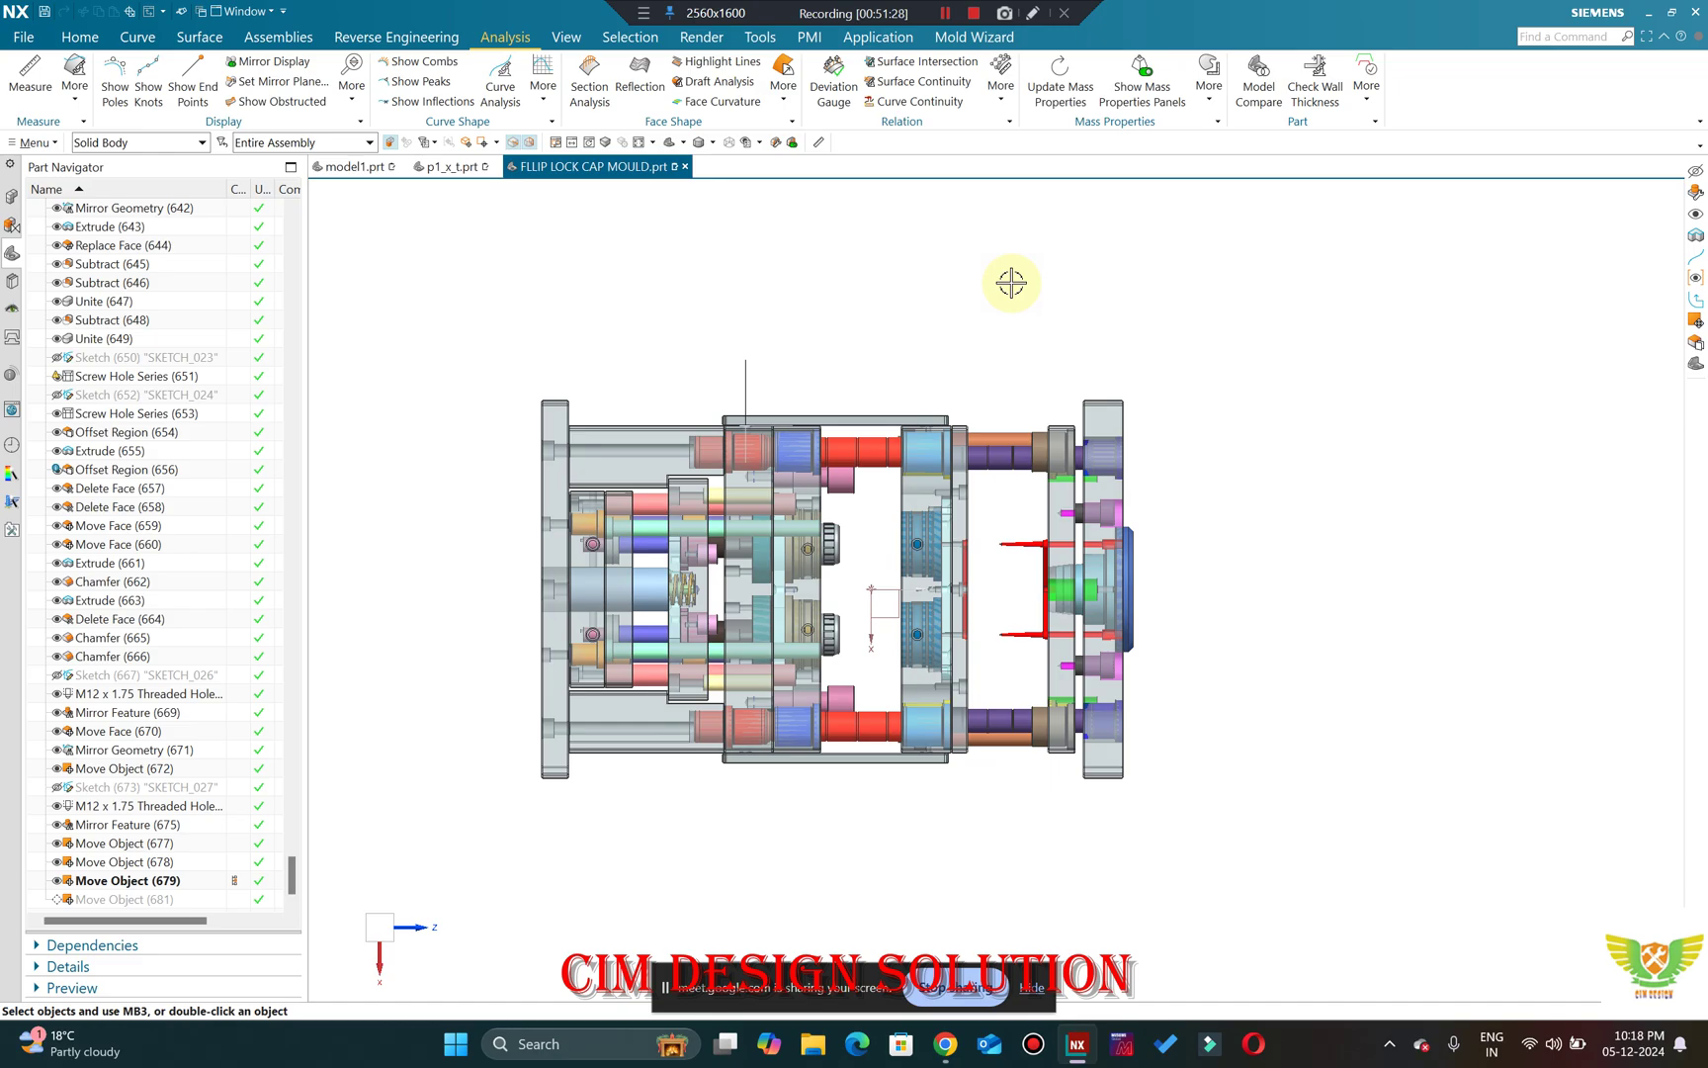
middle_click_drag(1037, 751, 976, 754)
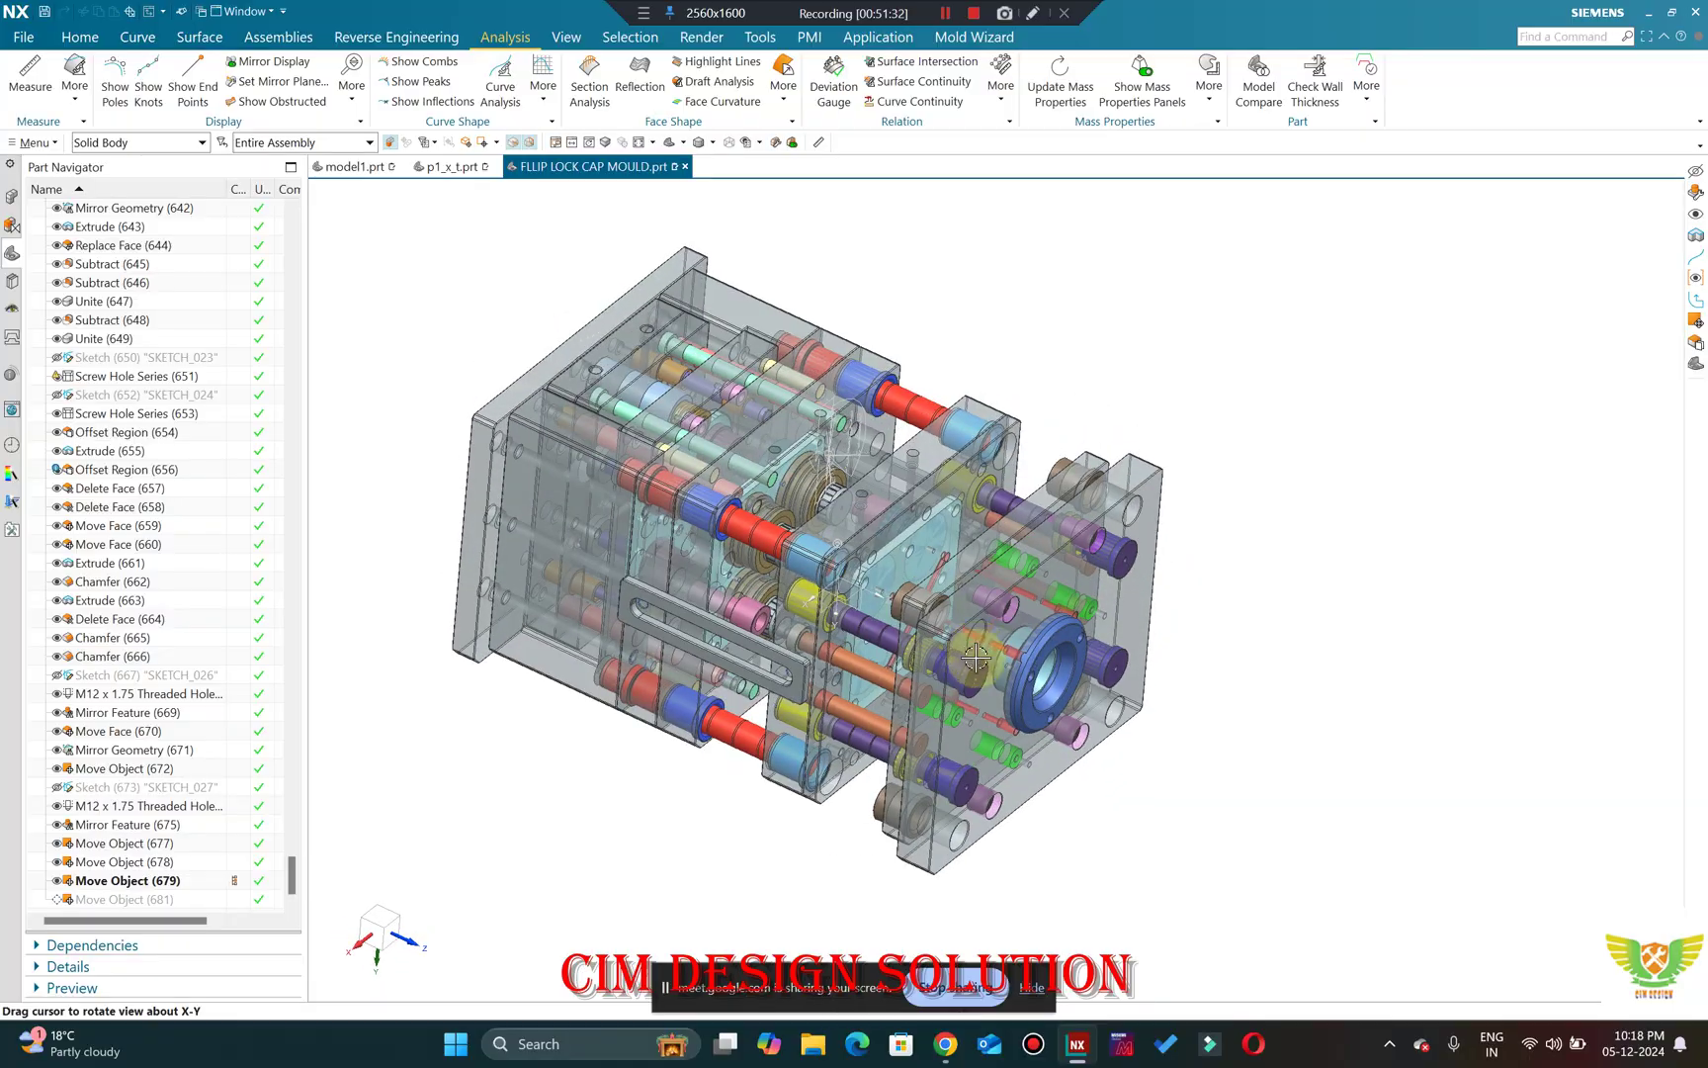
key("F8")
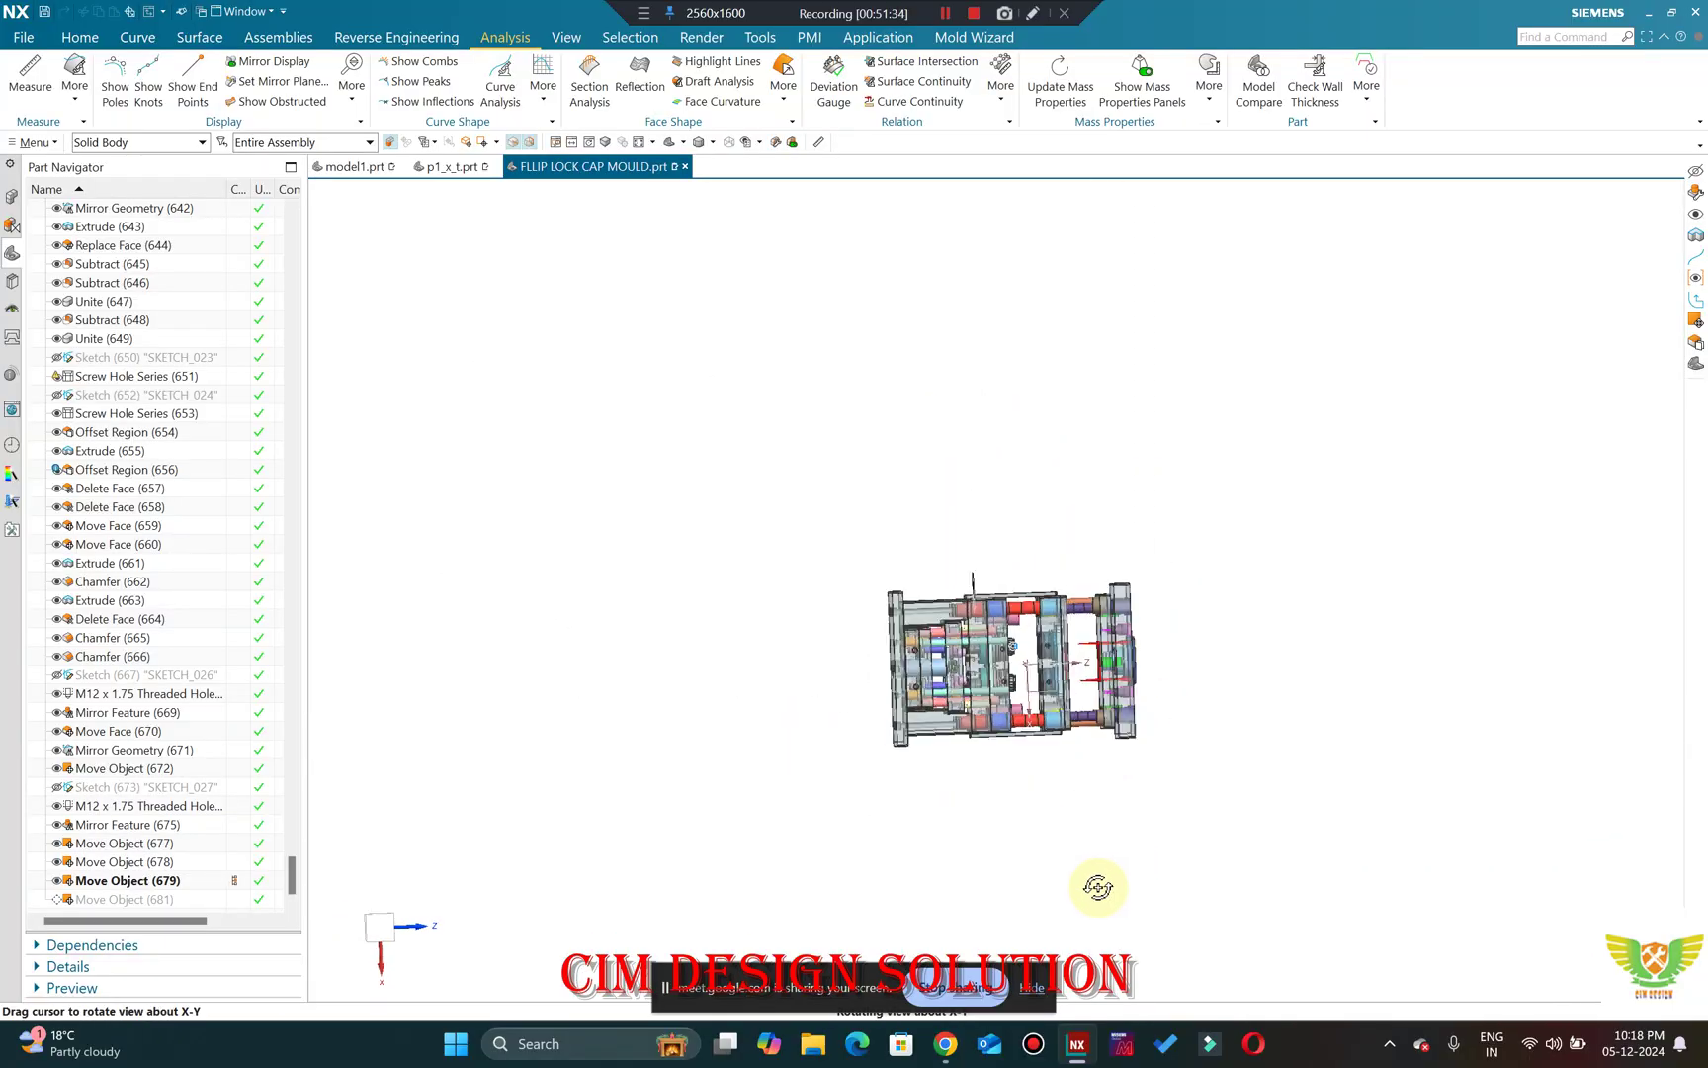
scroll(1052, 593, "up", 5)
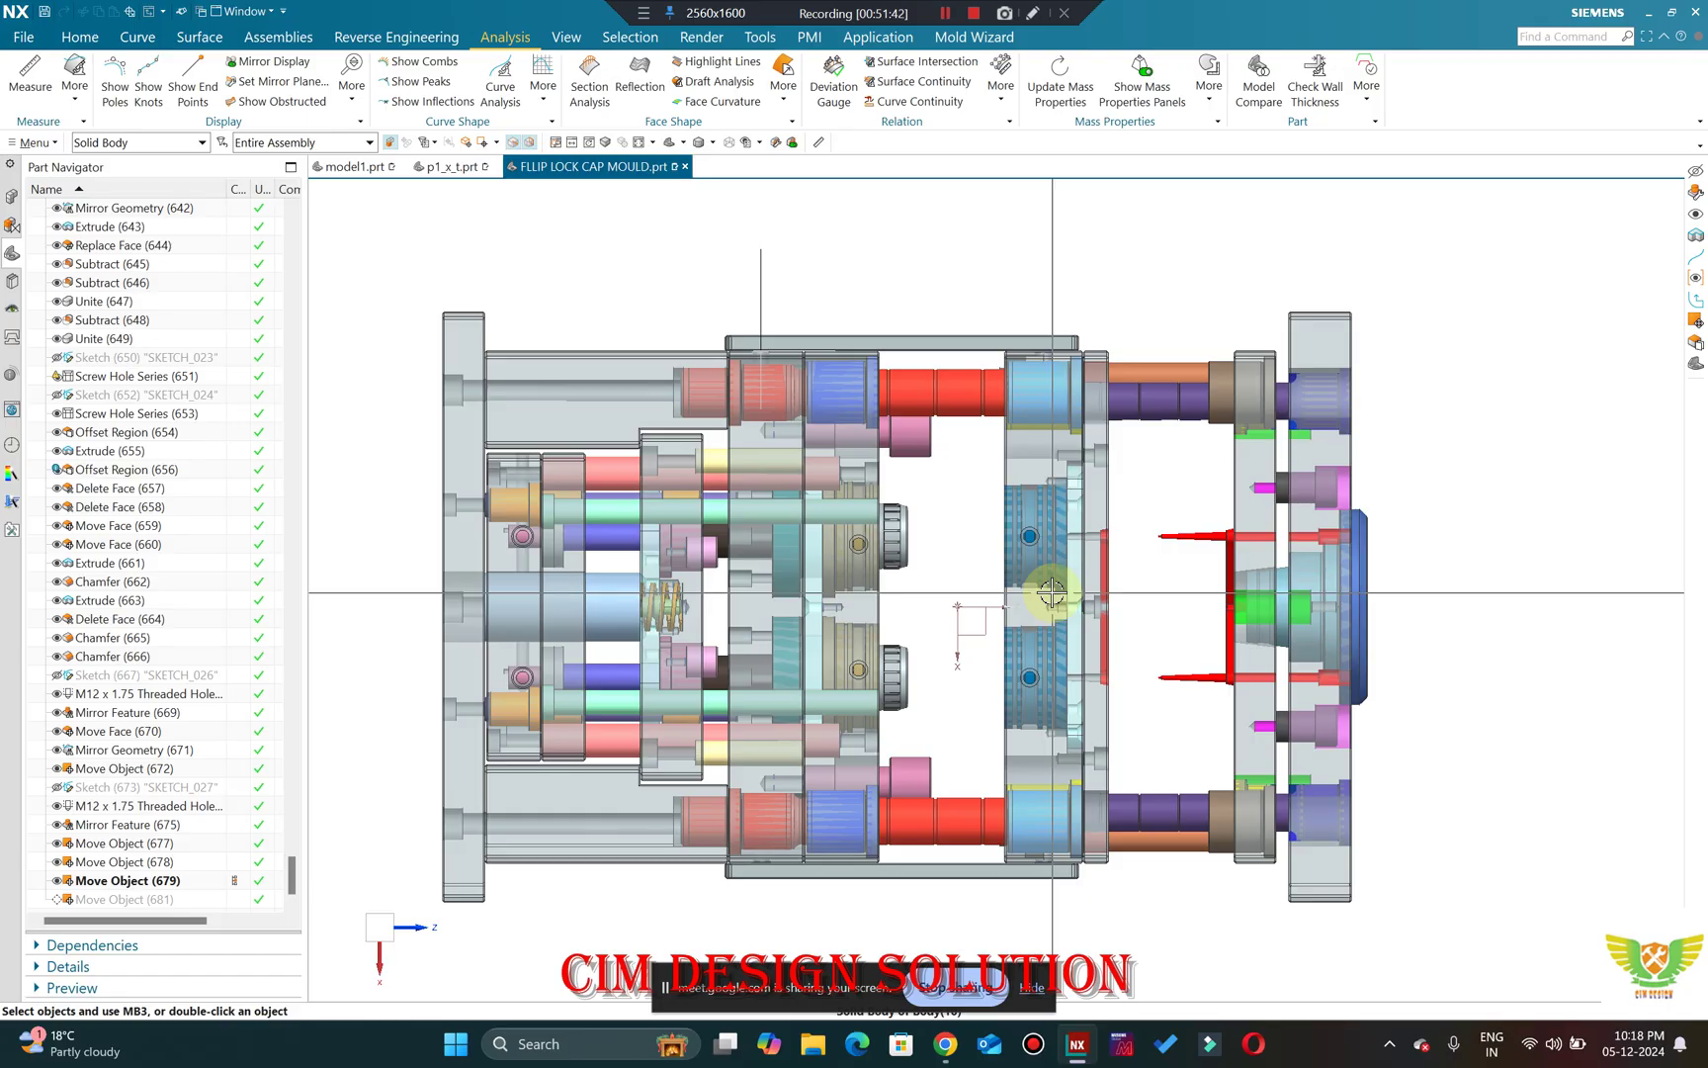
Return the mould to an upright straight view and start the Hide command.
middle_click_drag(999, 499, 1292, 446)
key("F8")
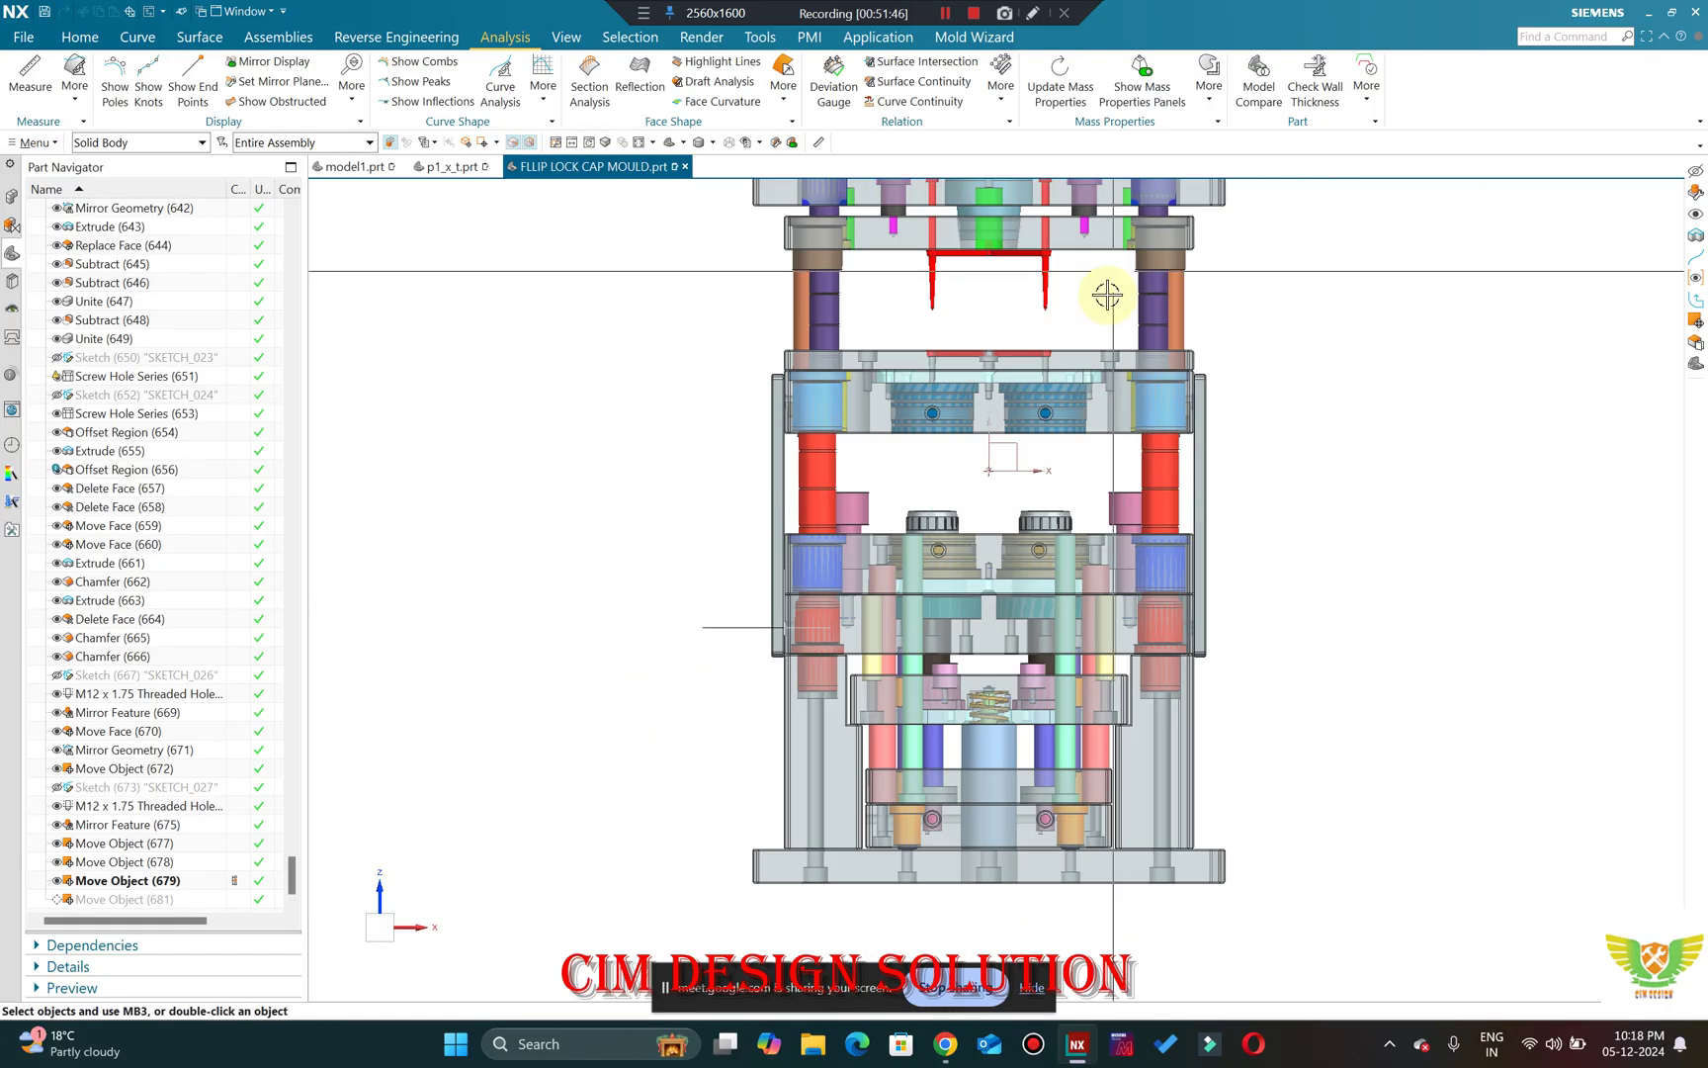
scroll(1038, 370, "down", 3)
scroll(1087, 259, "up", 3)
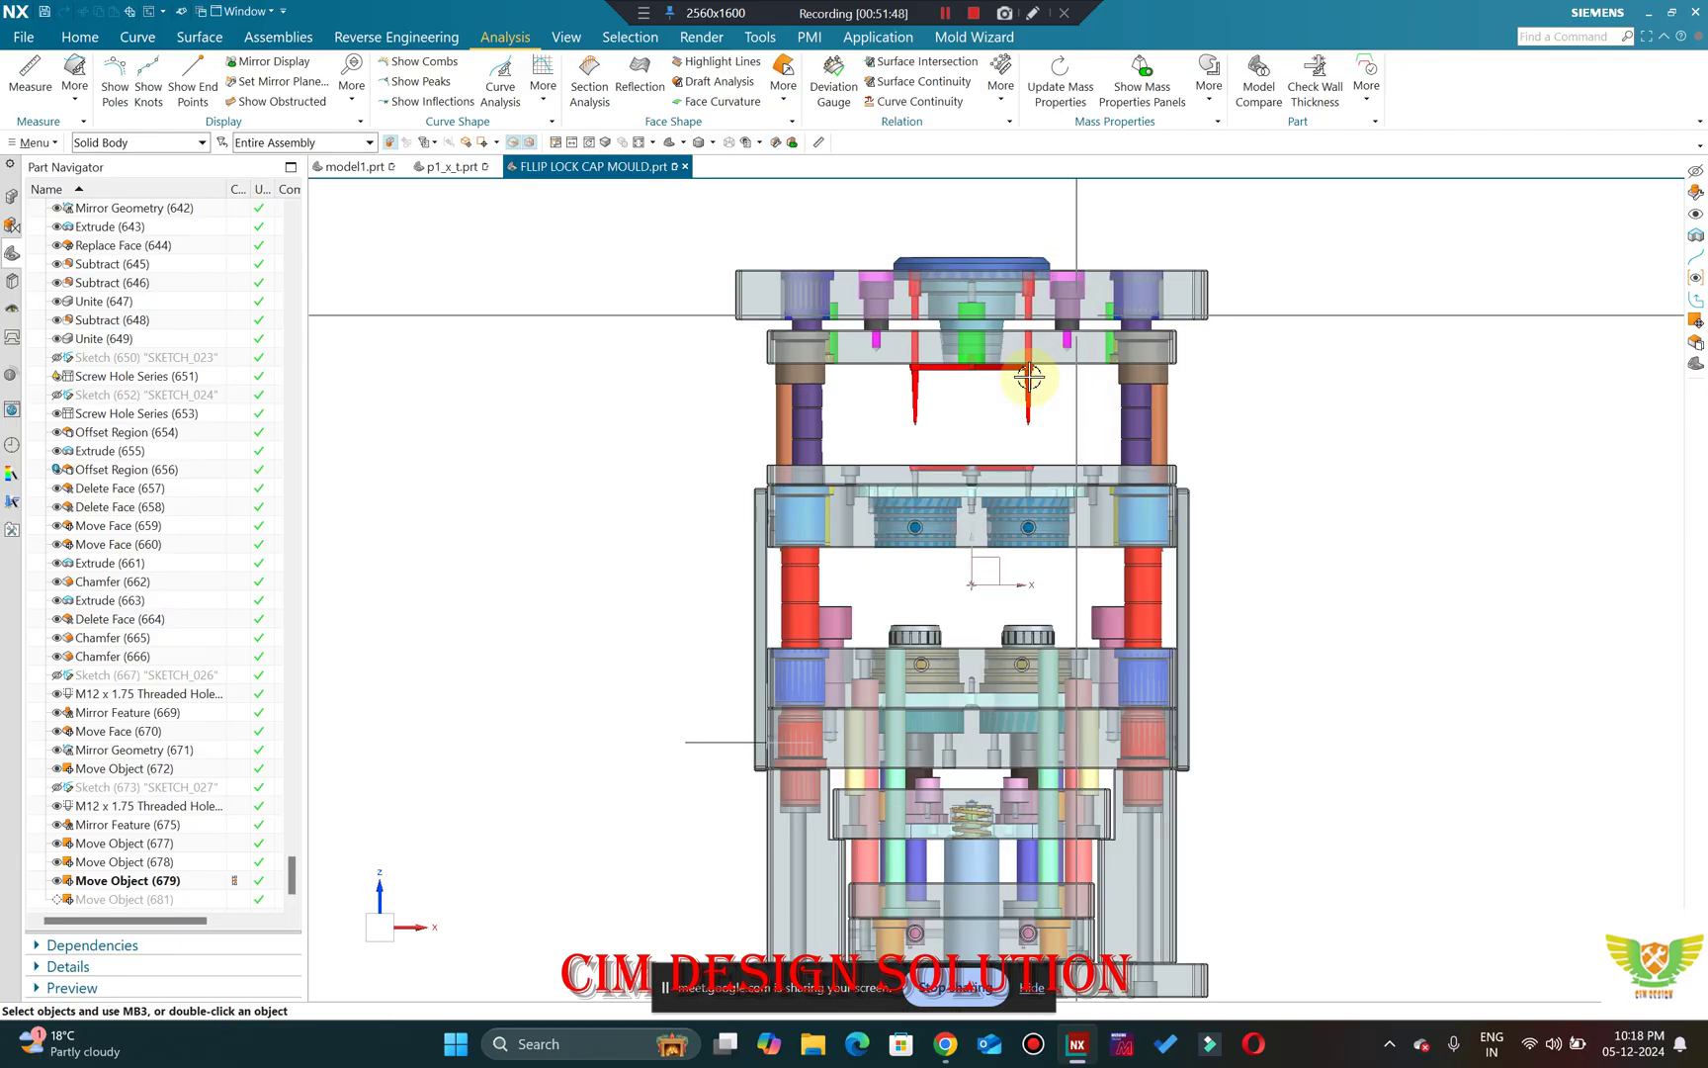
key("ctrl+b")
scroll(1028, 377, "down", 1)
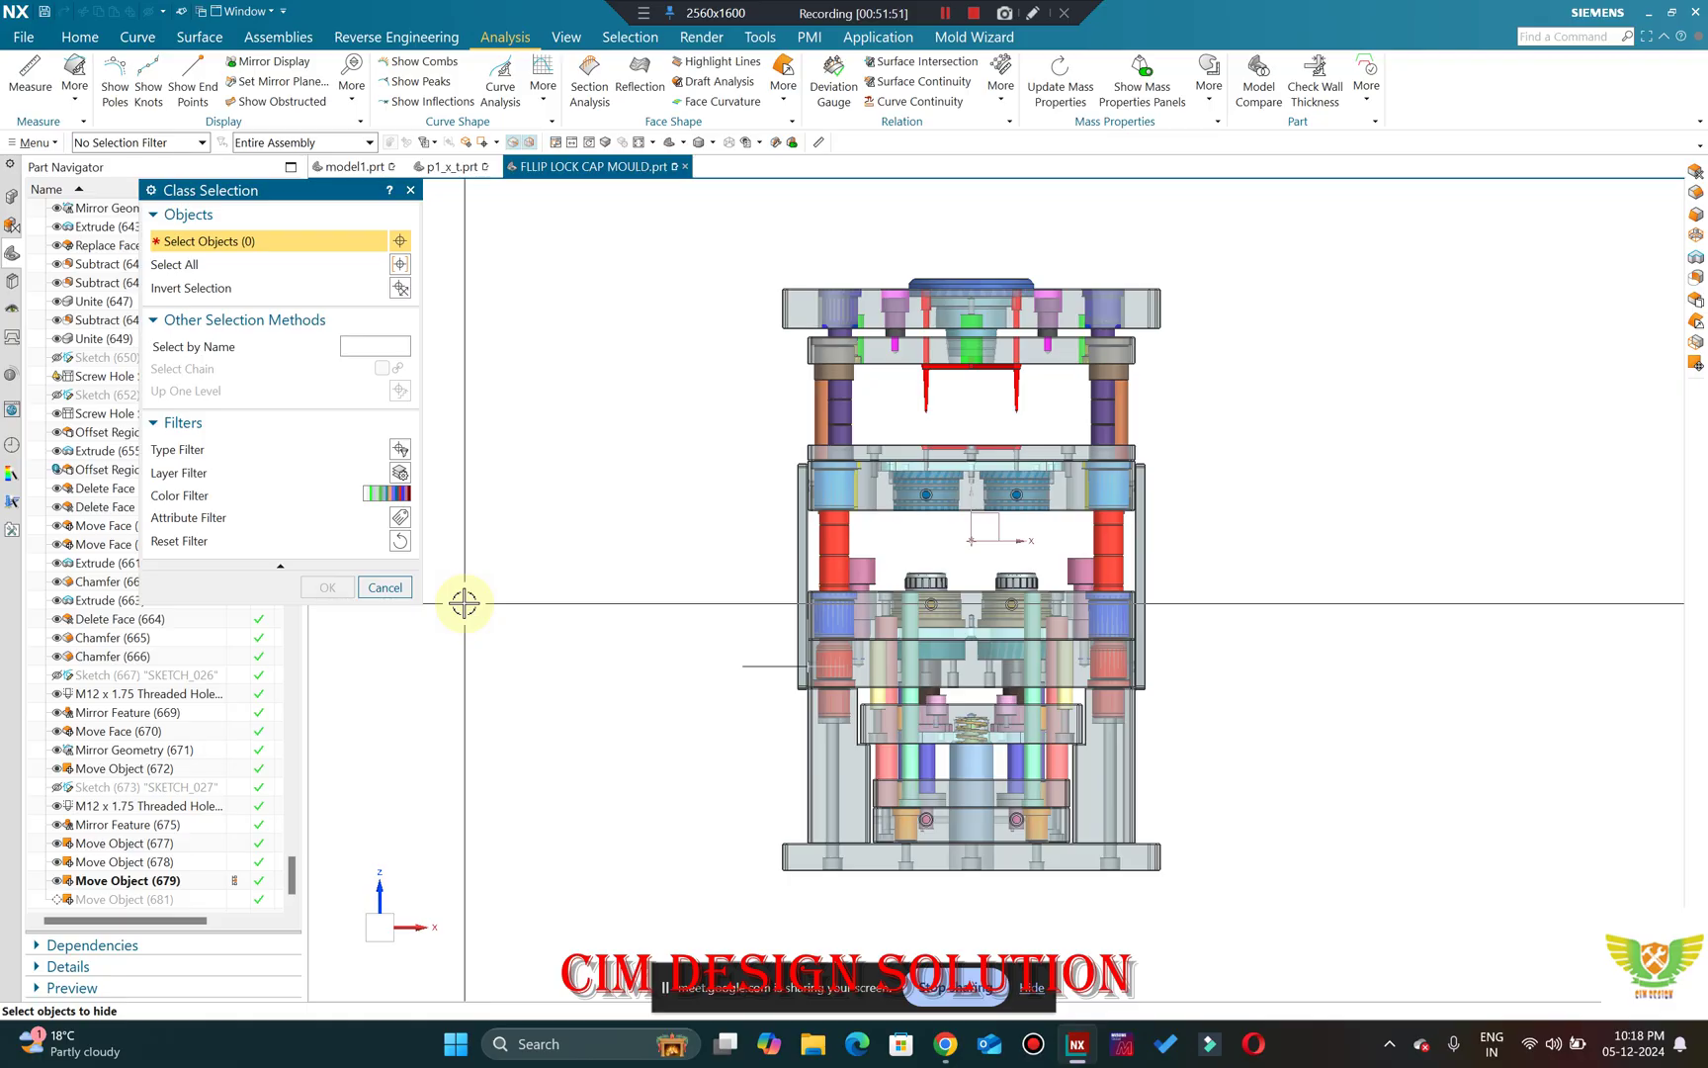
Switch to the Google Meet window in Chrome and look through the list of meeting participants.
mouse_move(947, 1038)
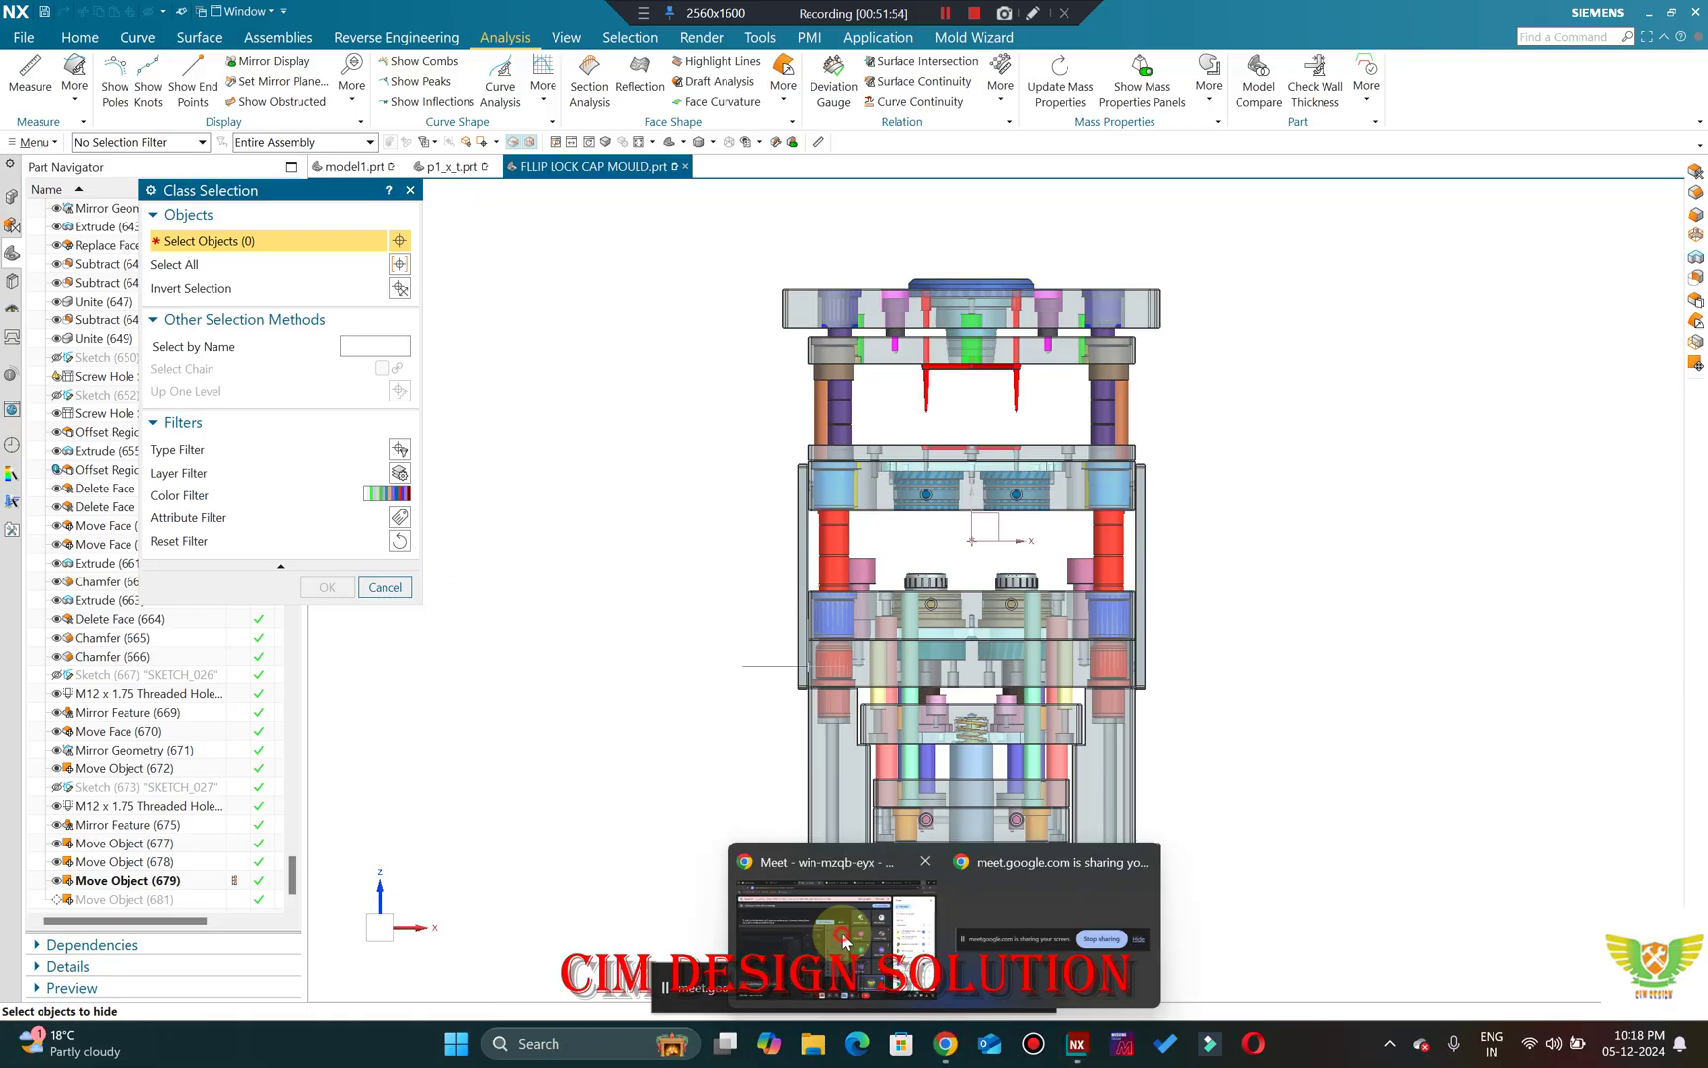
left_click(840, 933)
scroll(1471, 761, "down", 5)
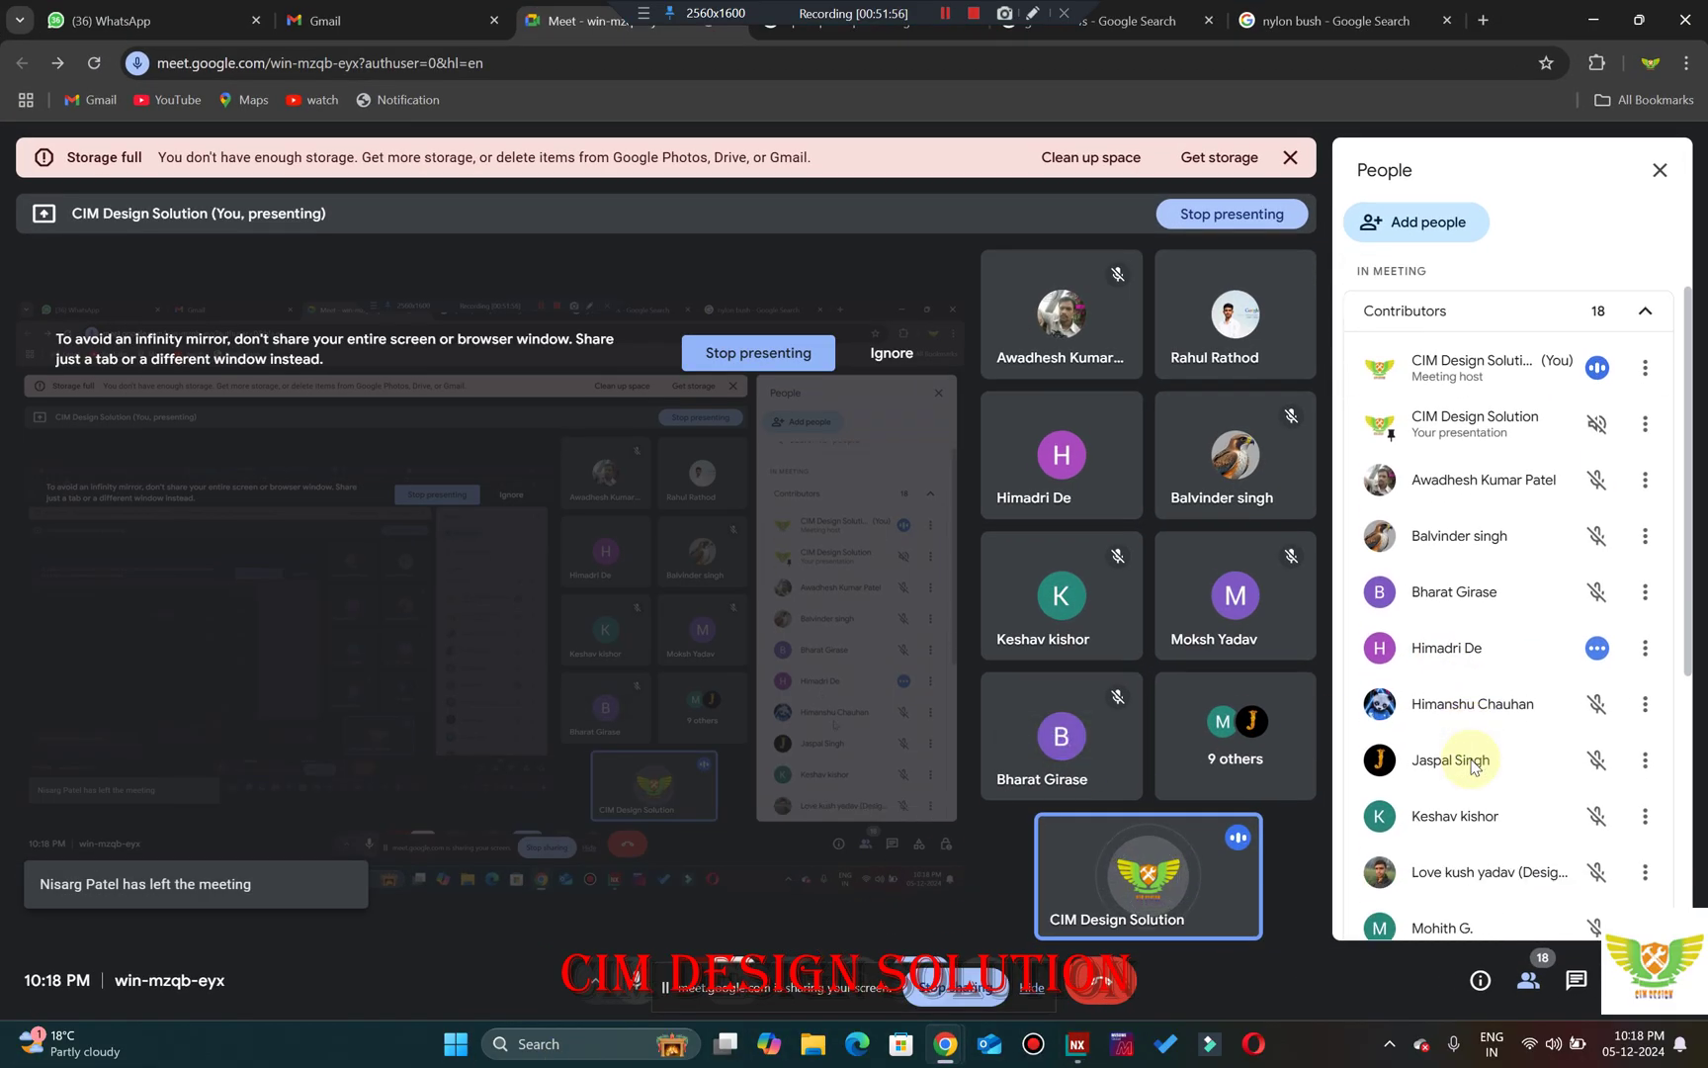
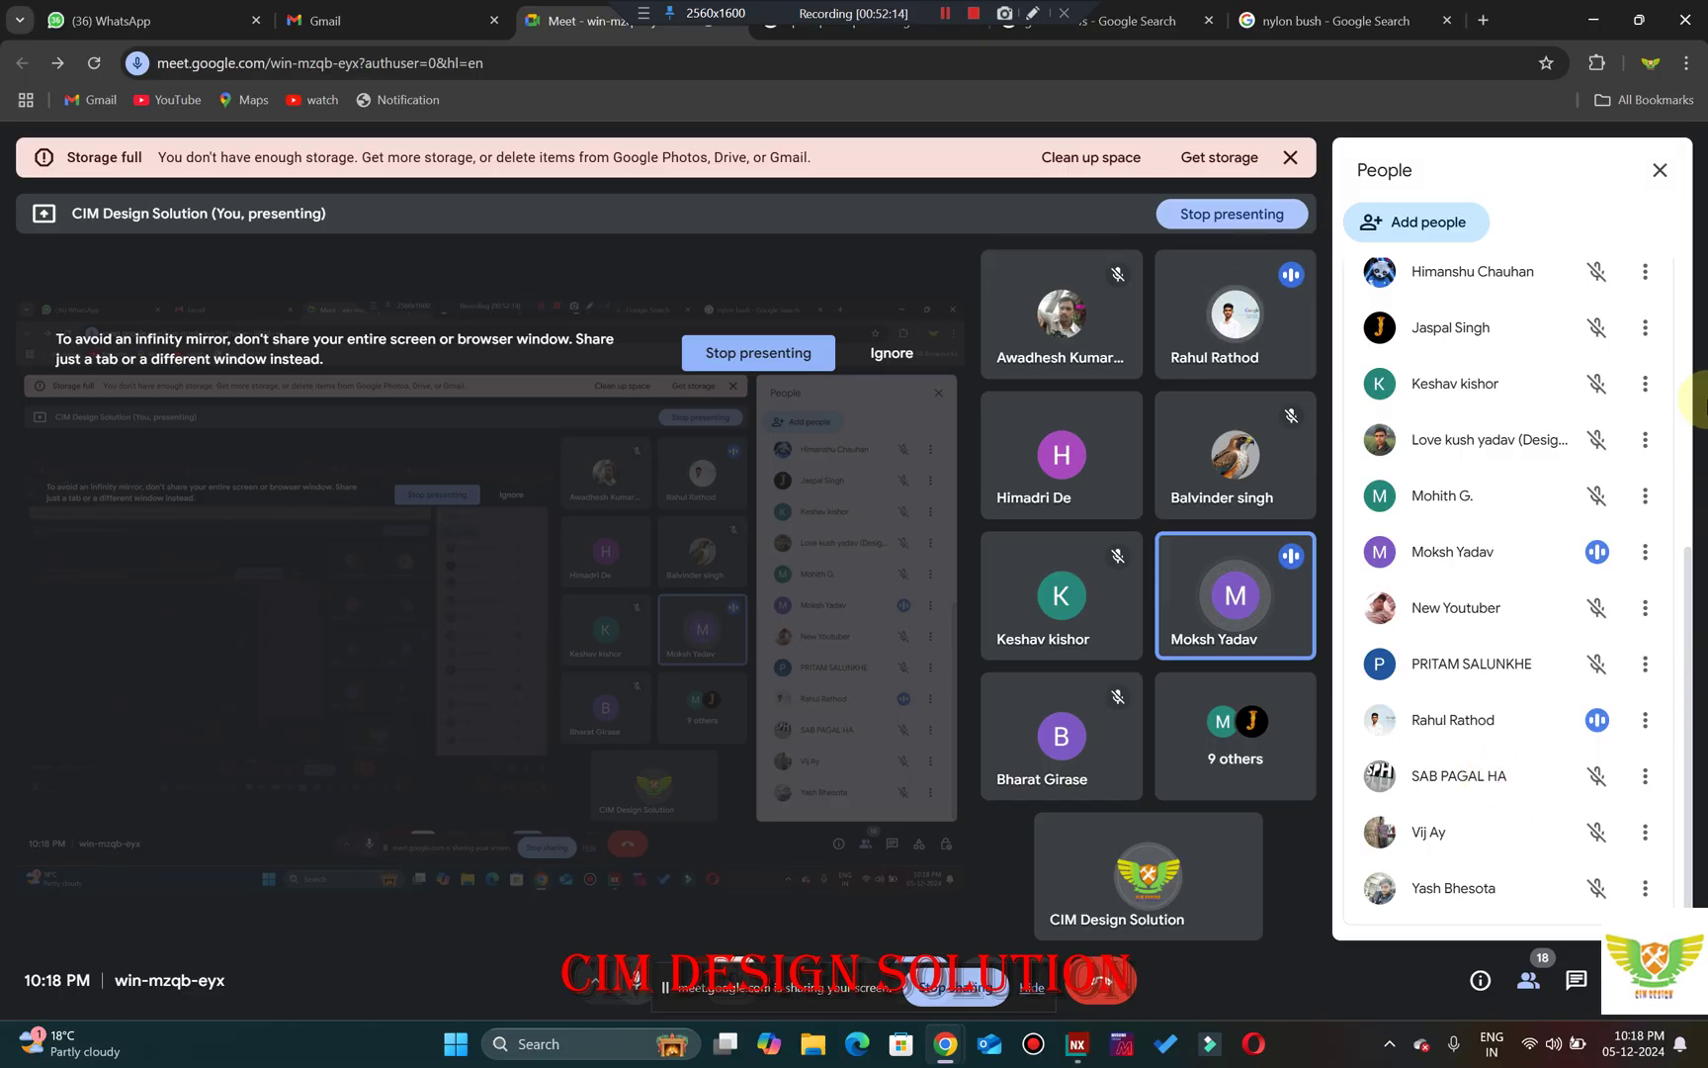
Switch back to the mould in NX and examine the cap cores, red guide pillars and internal pins in an angled view.
left_click(1600, 18)
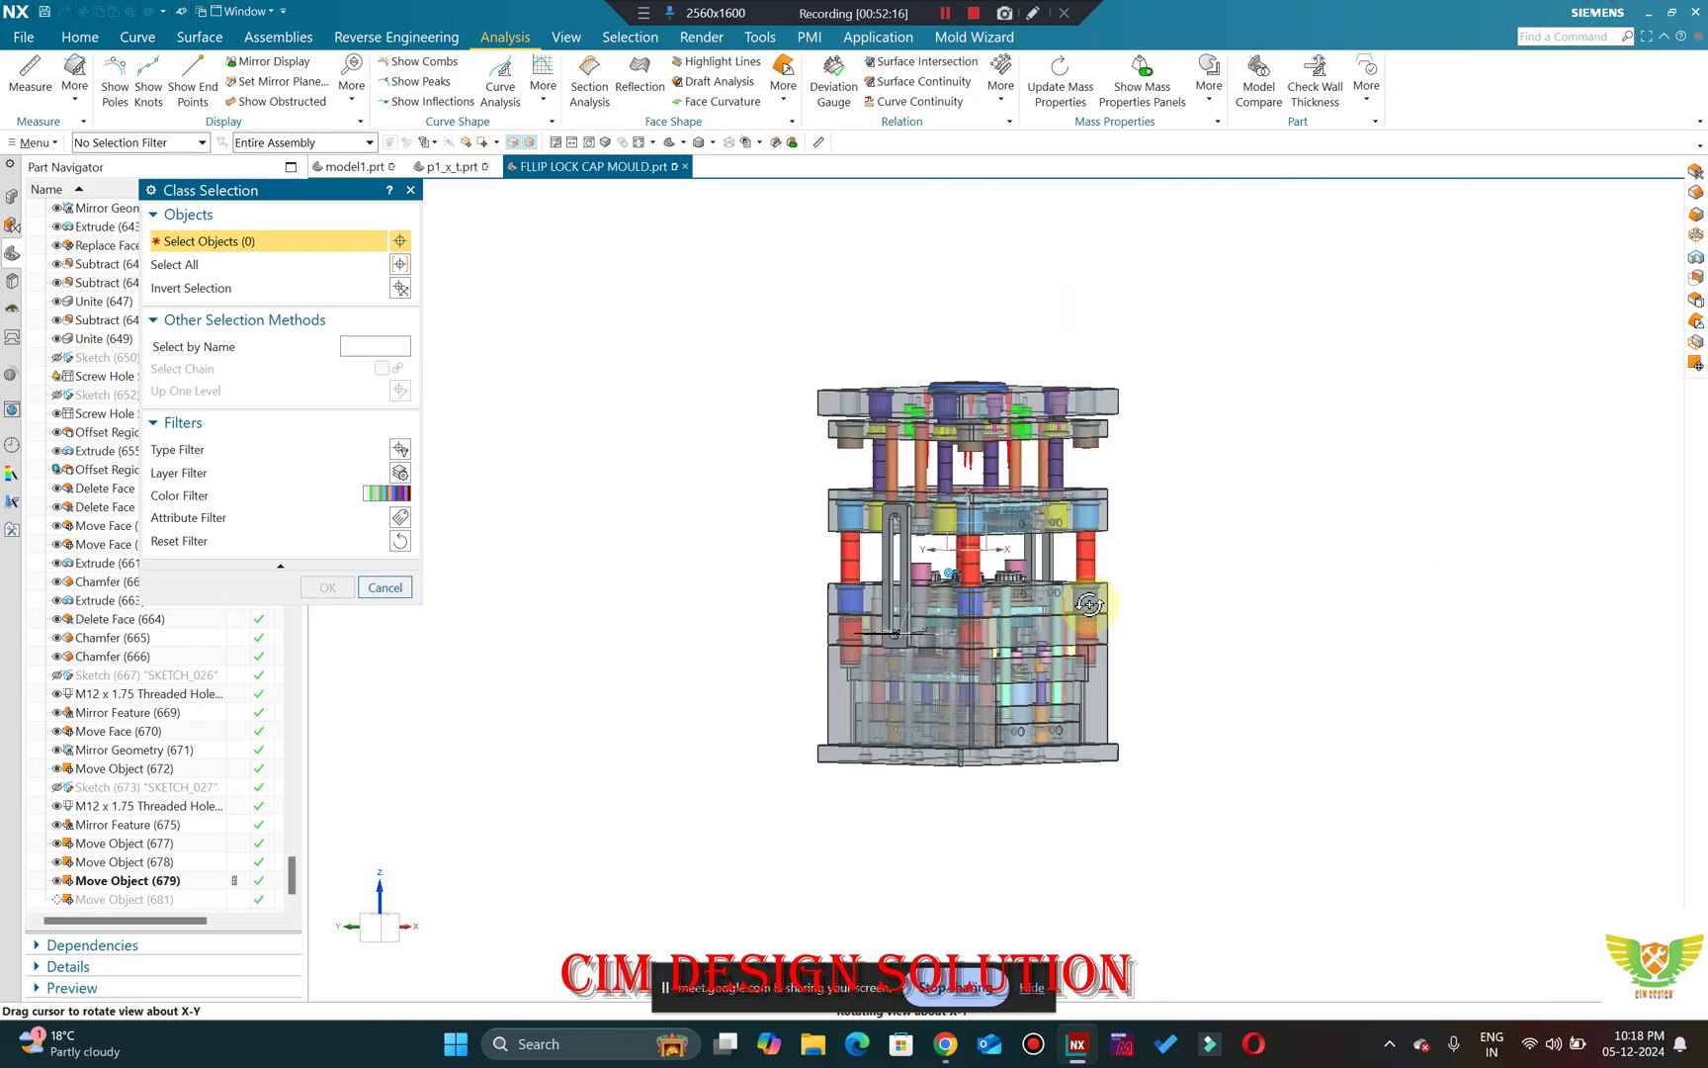
scroll(848, 546, "up", 3)
middle_click_drag(849, 547, 873, 580)
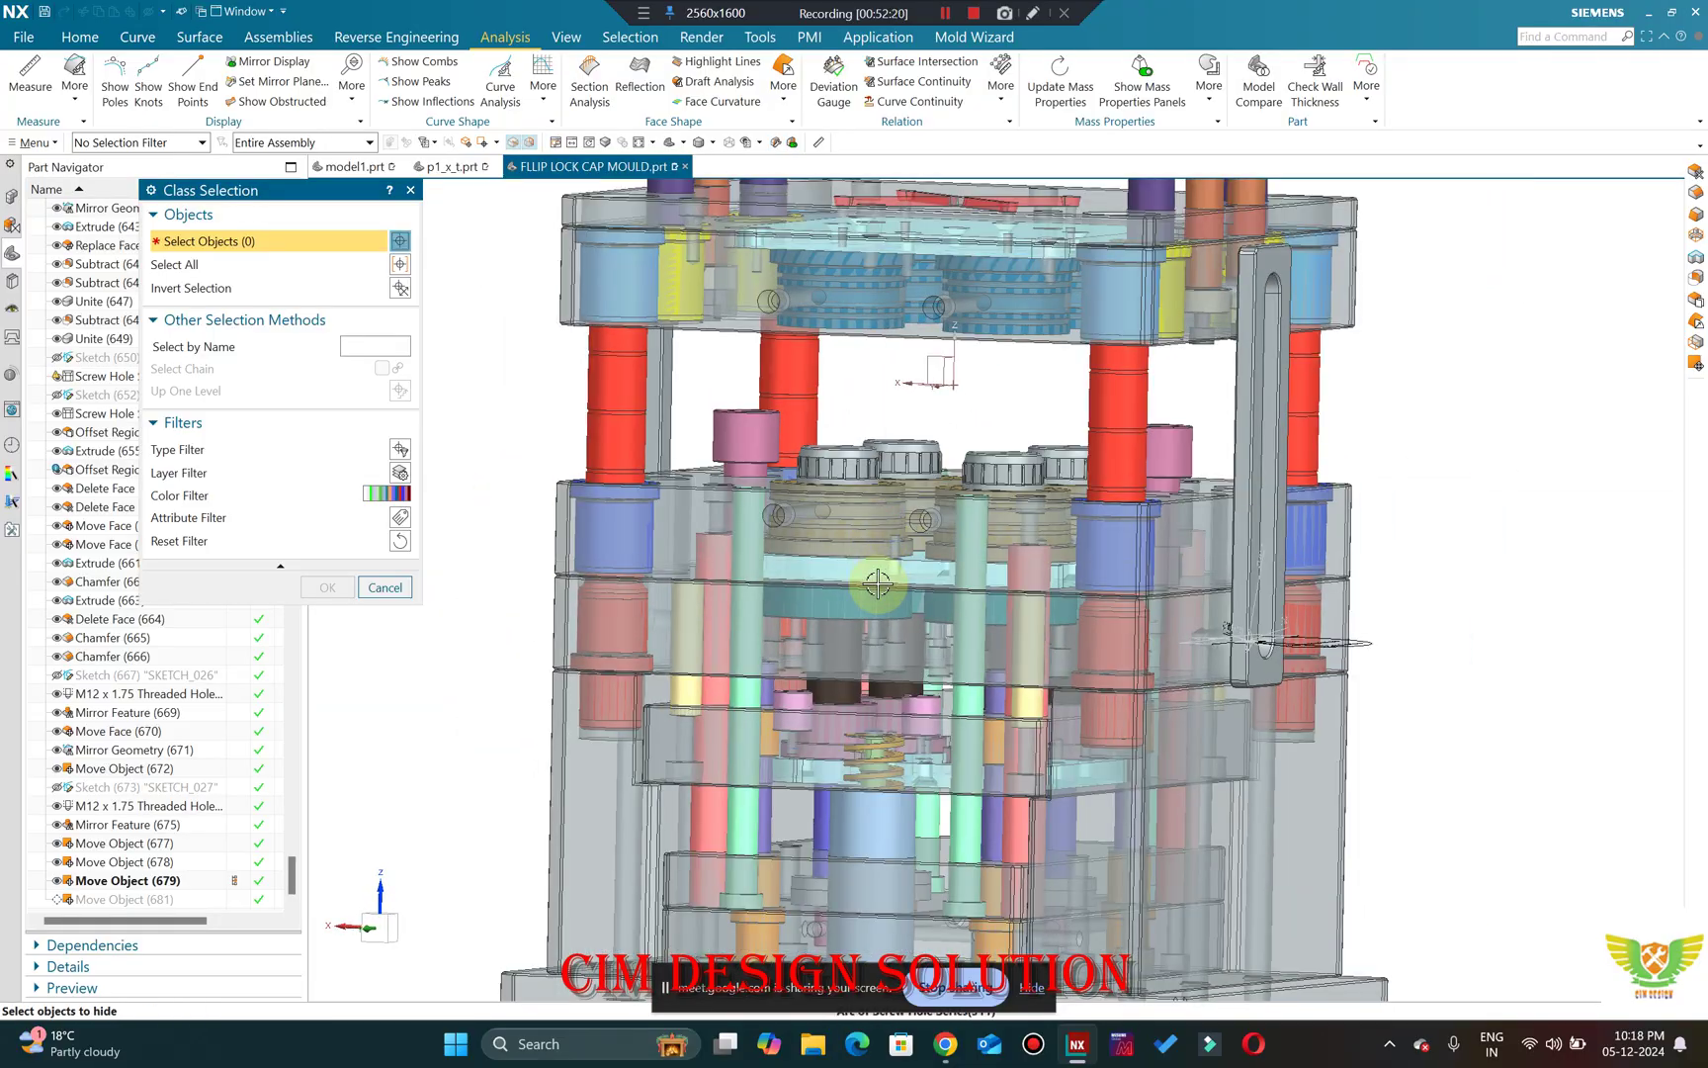
scroll(705, 825, "up", 2)
scroll(705, 825, "down", 3)
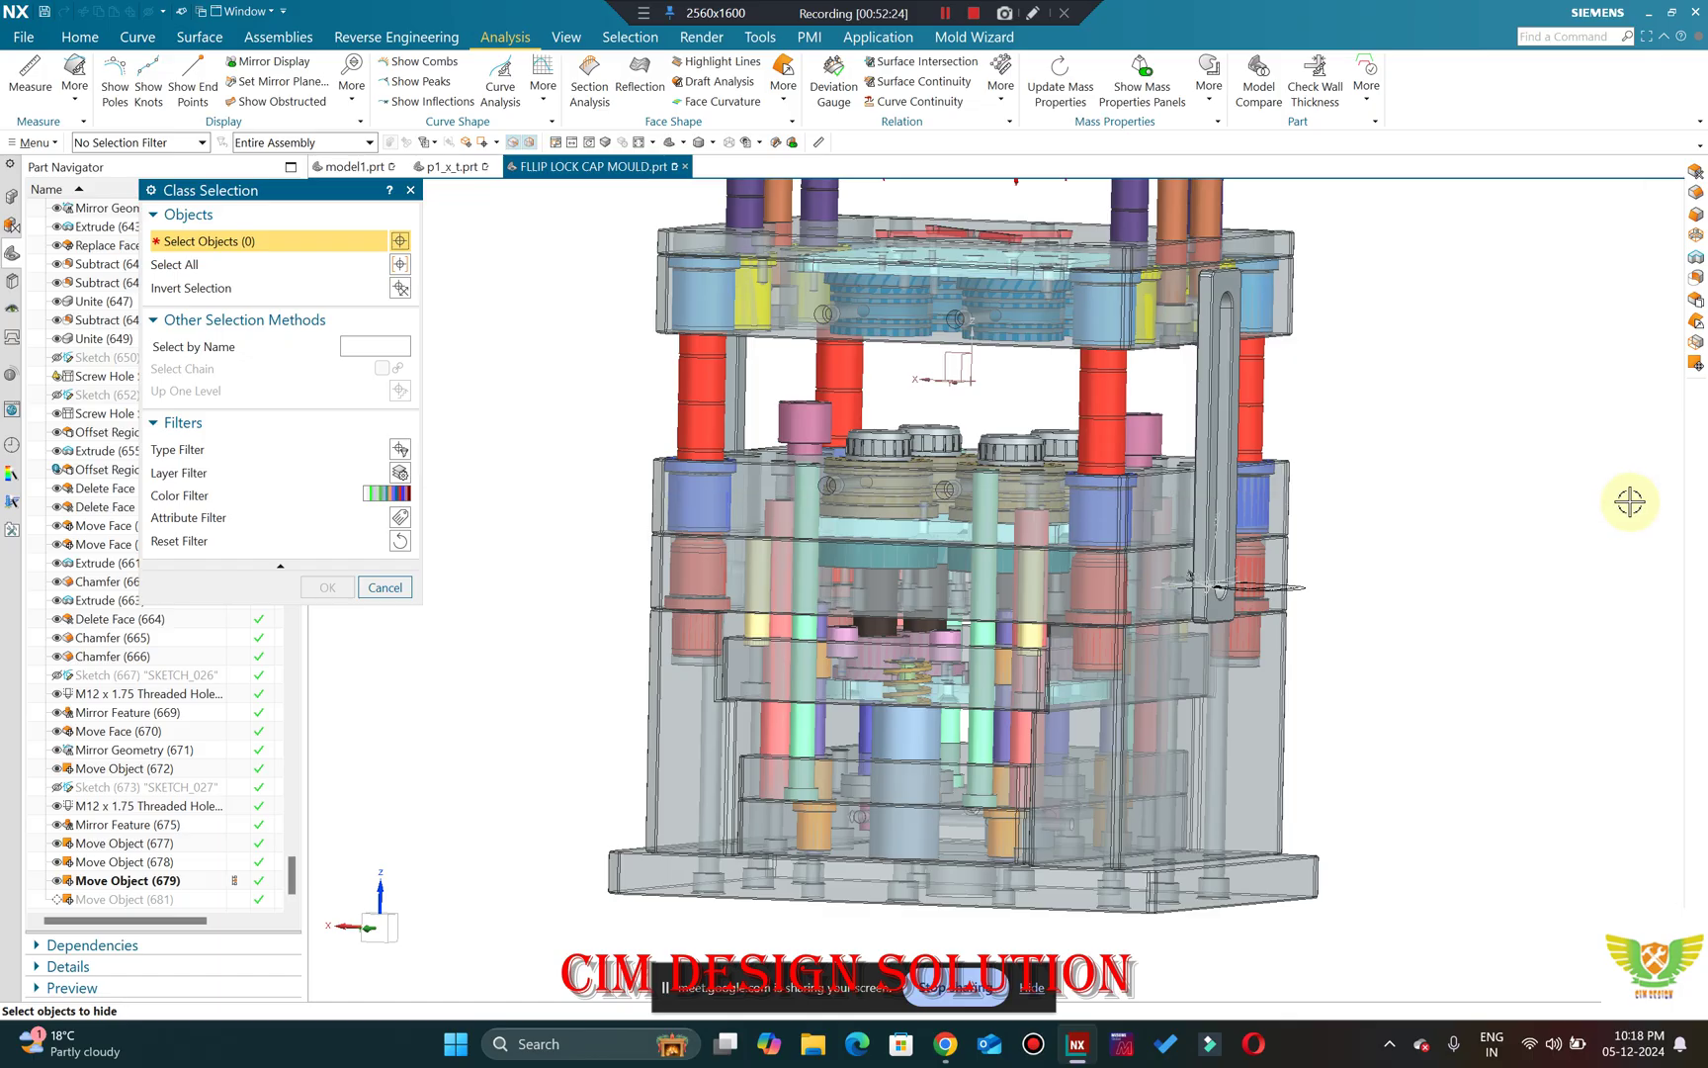
Turn the opened mould to the slotted link plate on its side and examine both slot ends and the lower screw up close.
middle_click_drag(1525, 495, 926, 591)
scroll(896, 591, "up", 3)
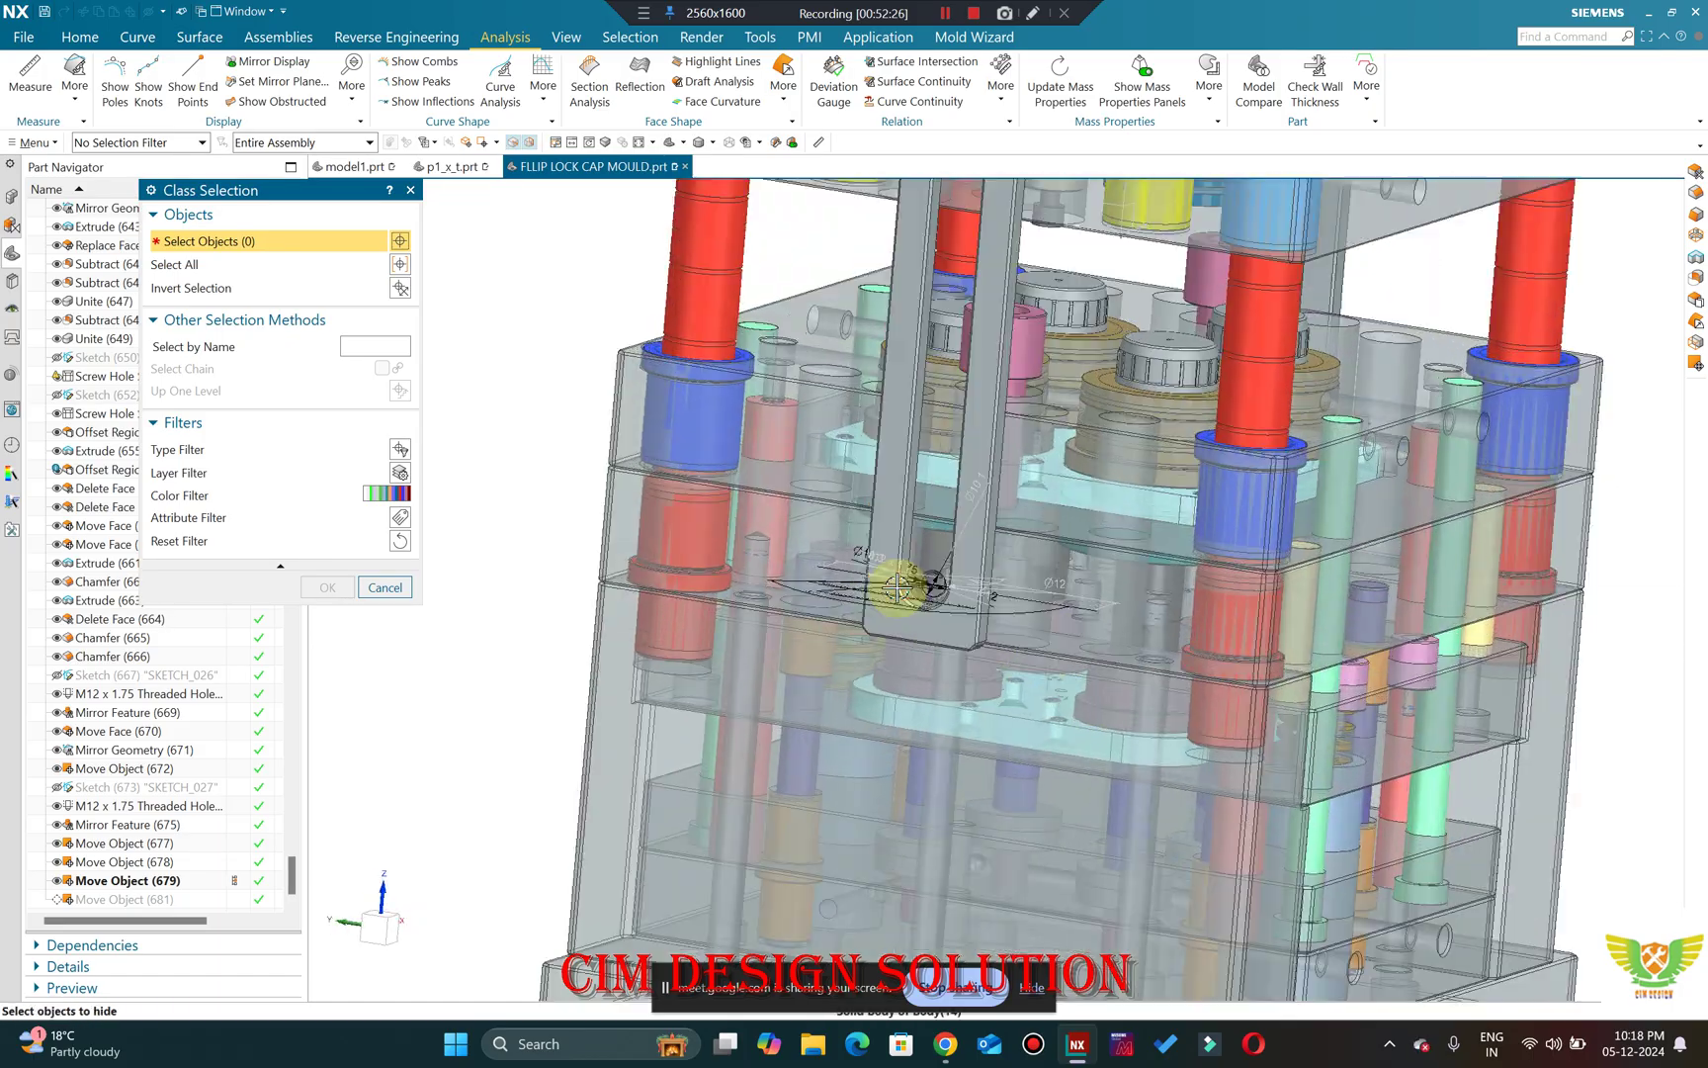
scroll(904, 599, "down", 4)
scroll(906, 408, "up", 3)
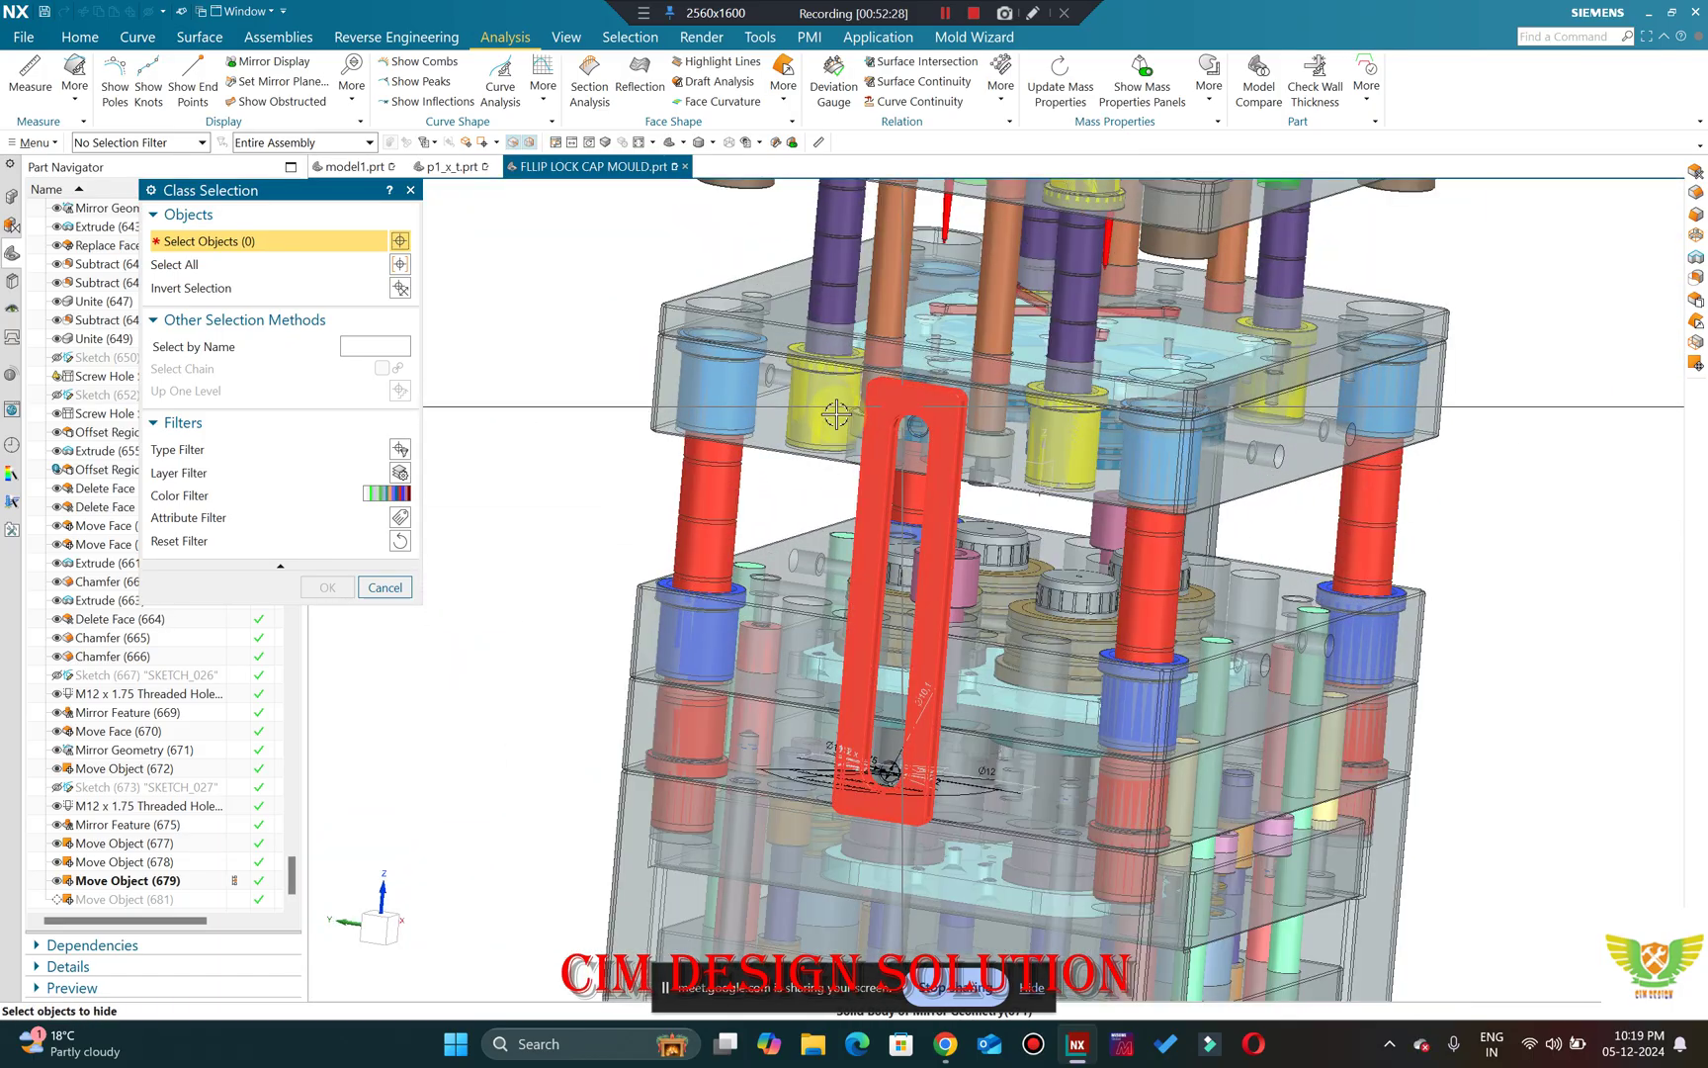
middle_click_drag(803, 738, 854, 808)
scroll(894, 370, "down", 3)
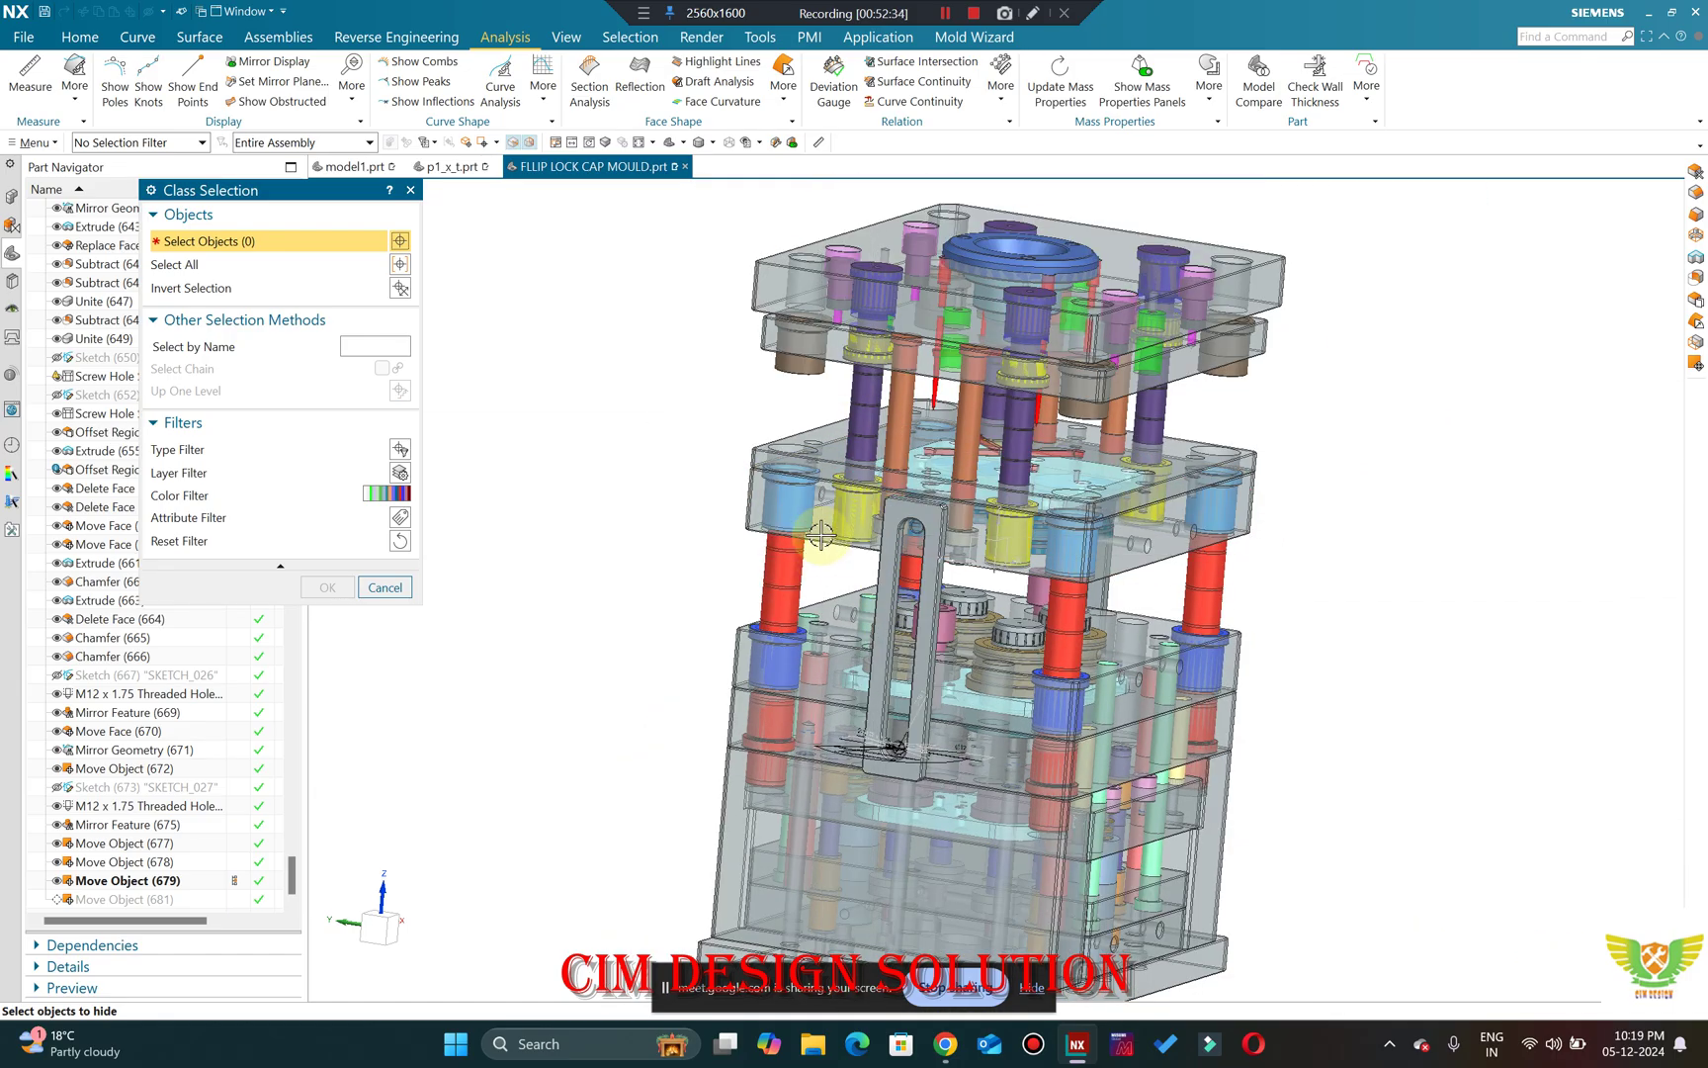
scroll(887, 766, "up", 3)
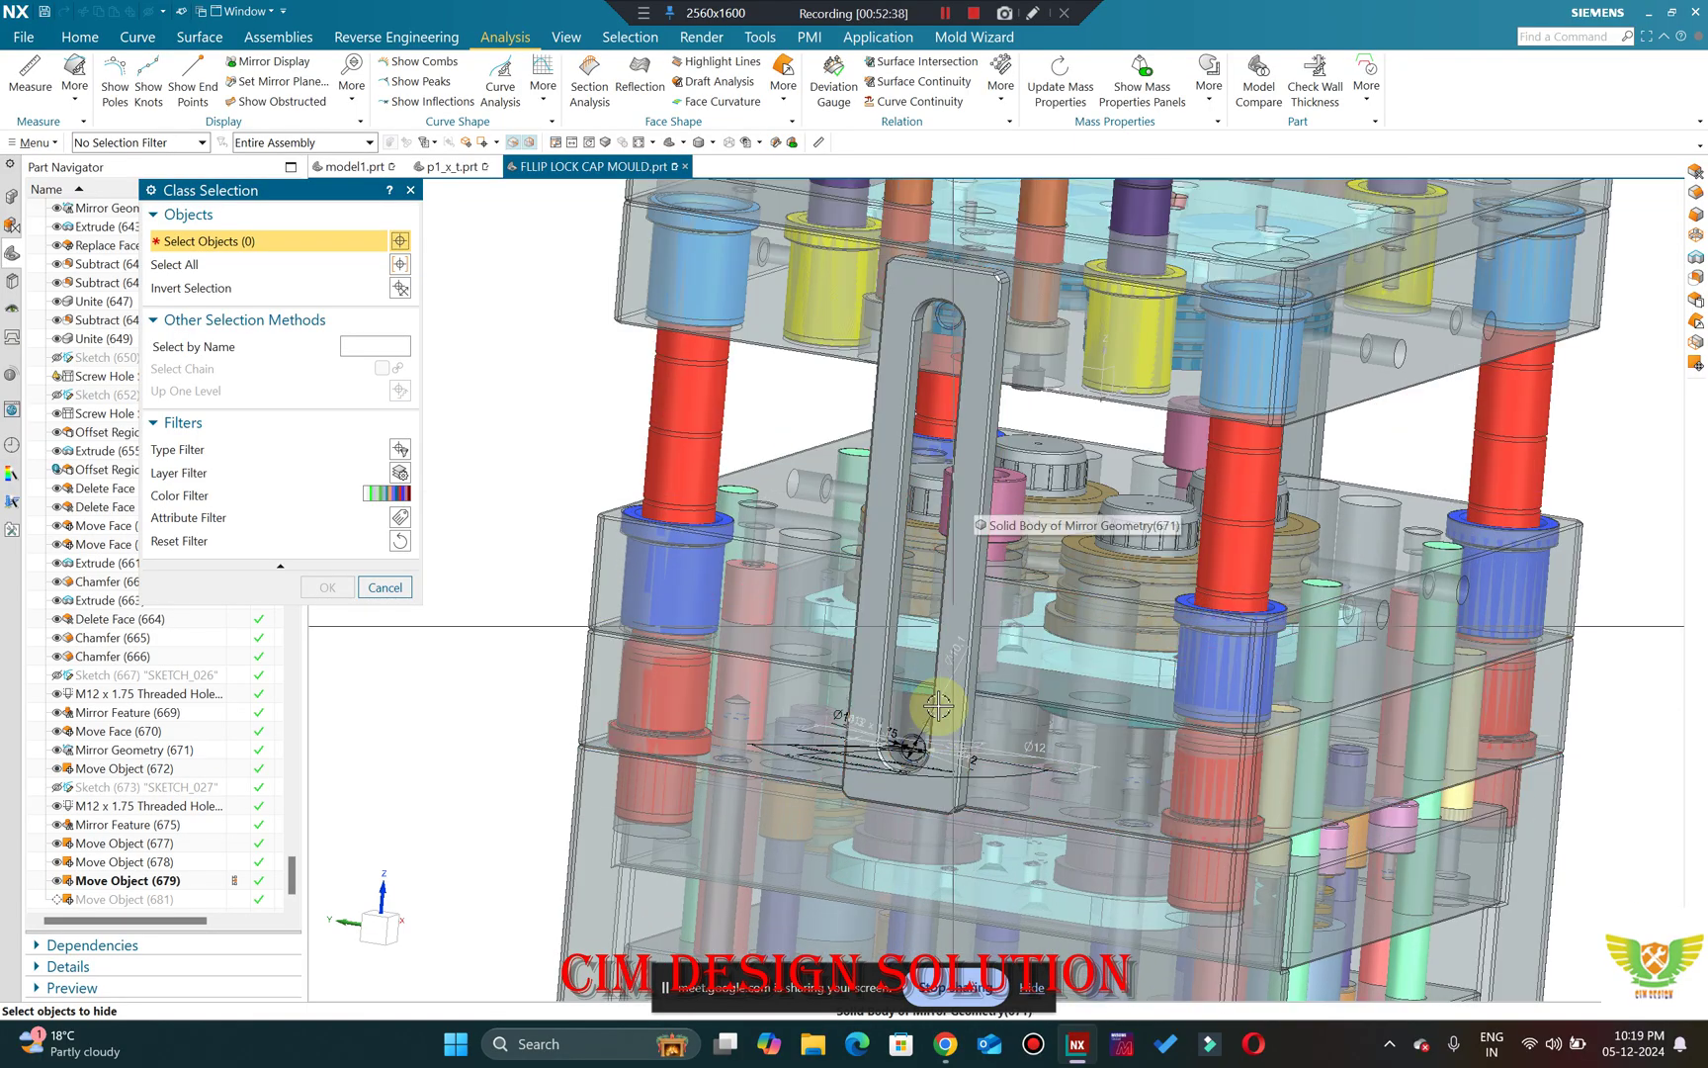
scroll(937, 706, "up", 2)
scroll(934, 784, "down", 5)
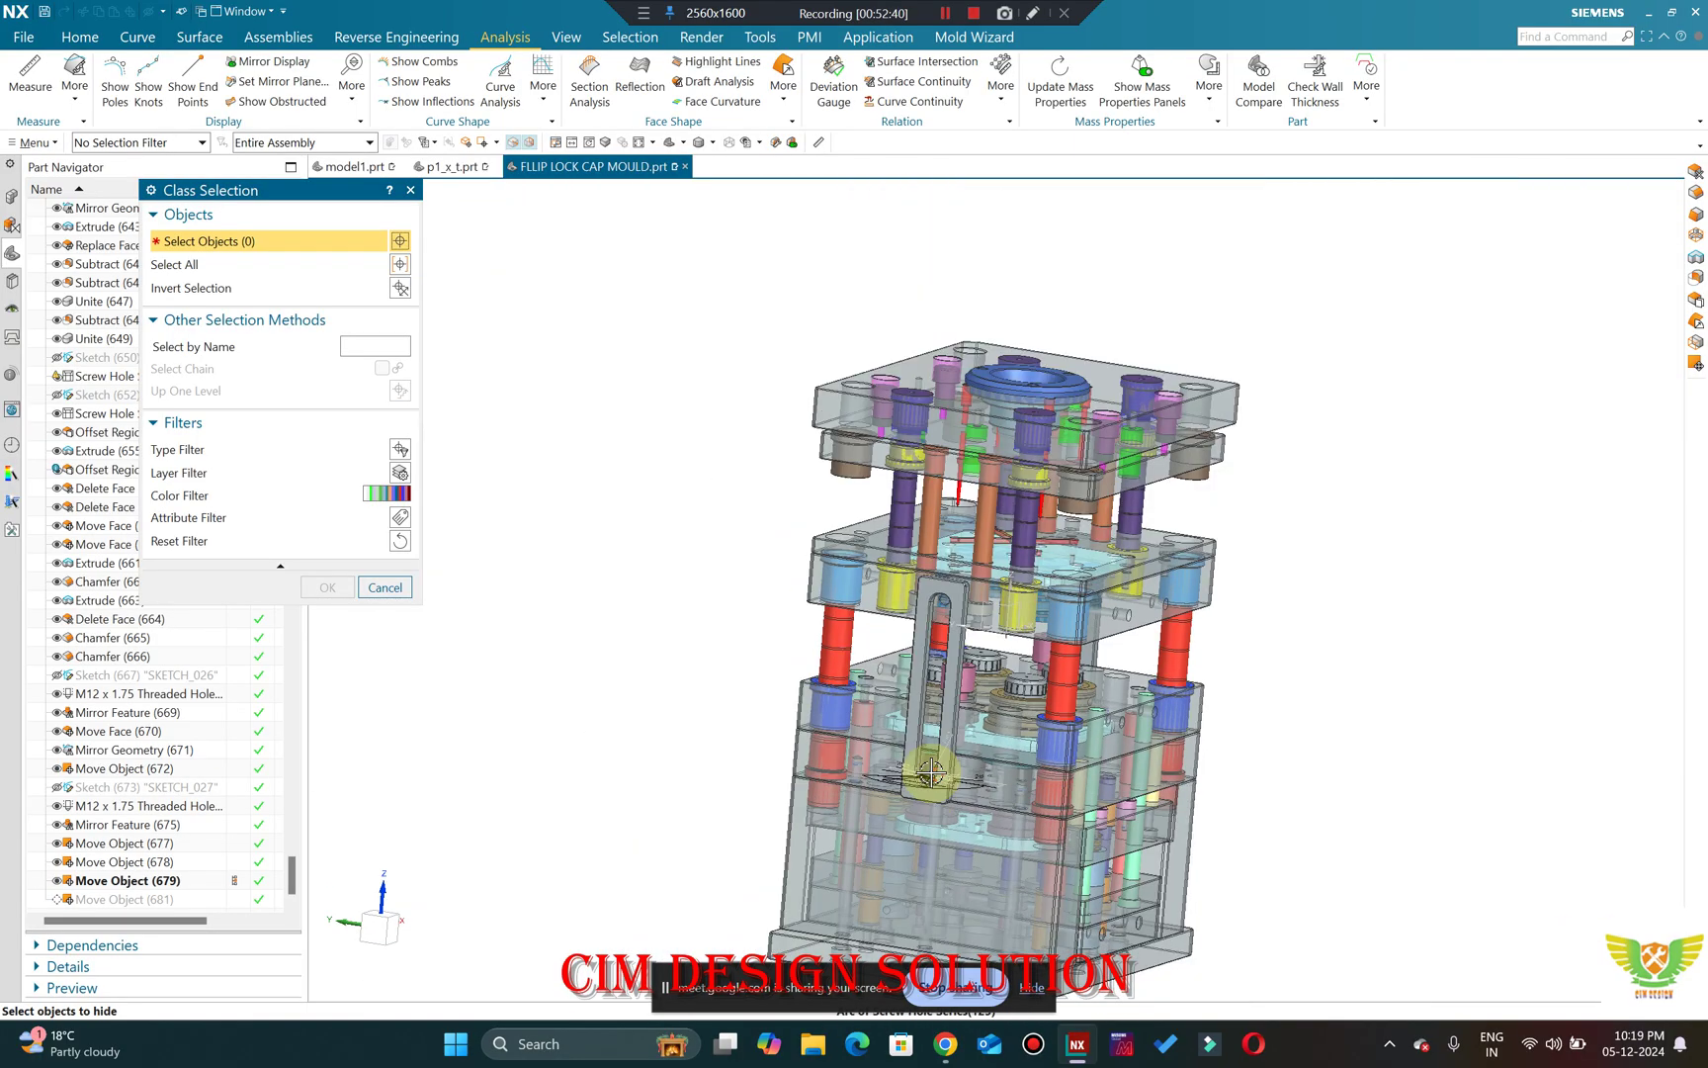
scroll(851, 791, "up", 6)
scroll(977, 758, "down", 6)
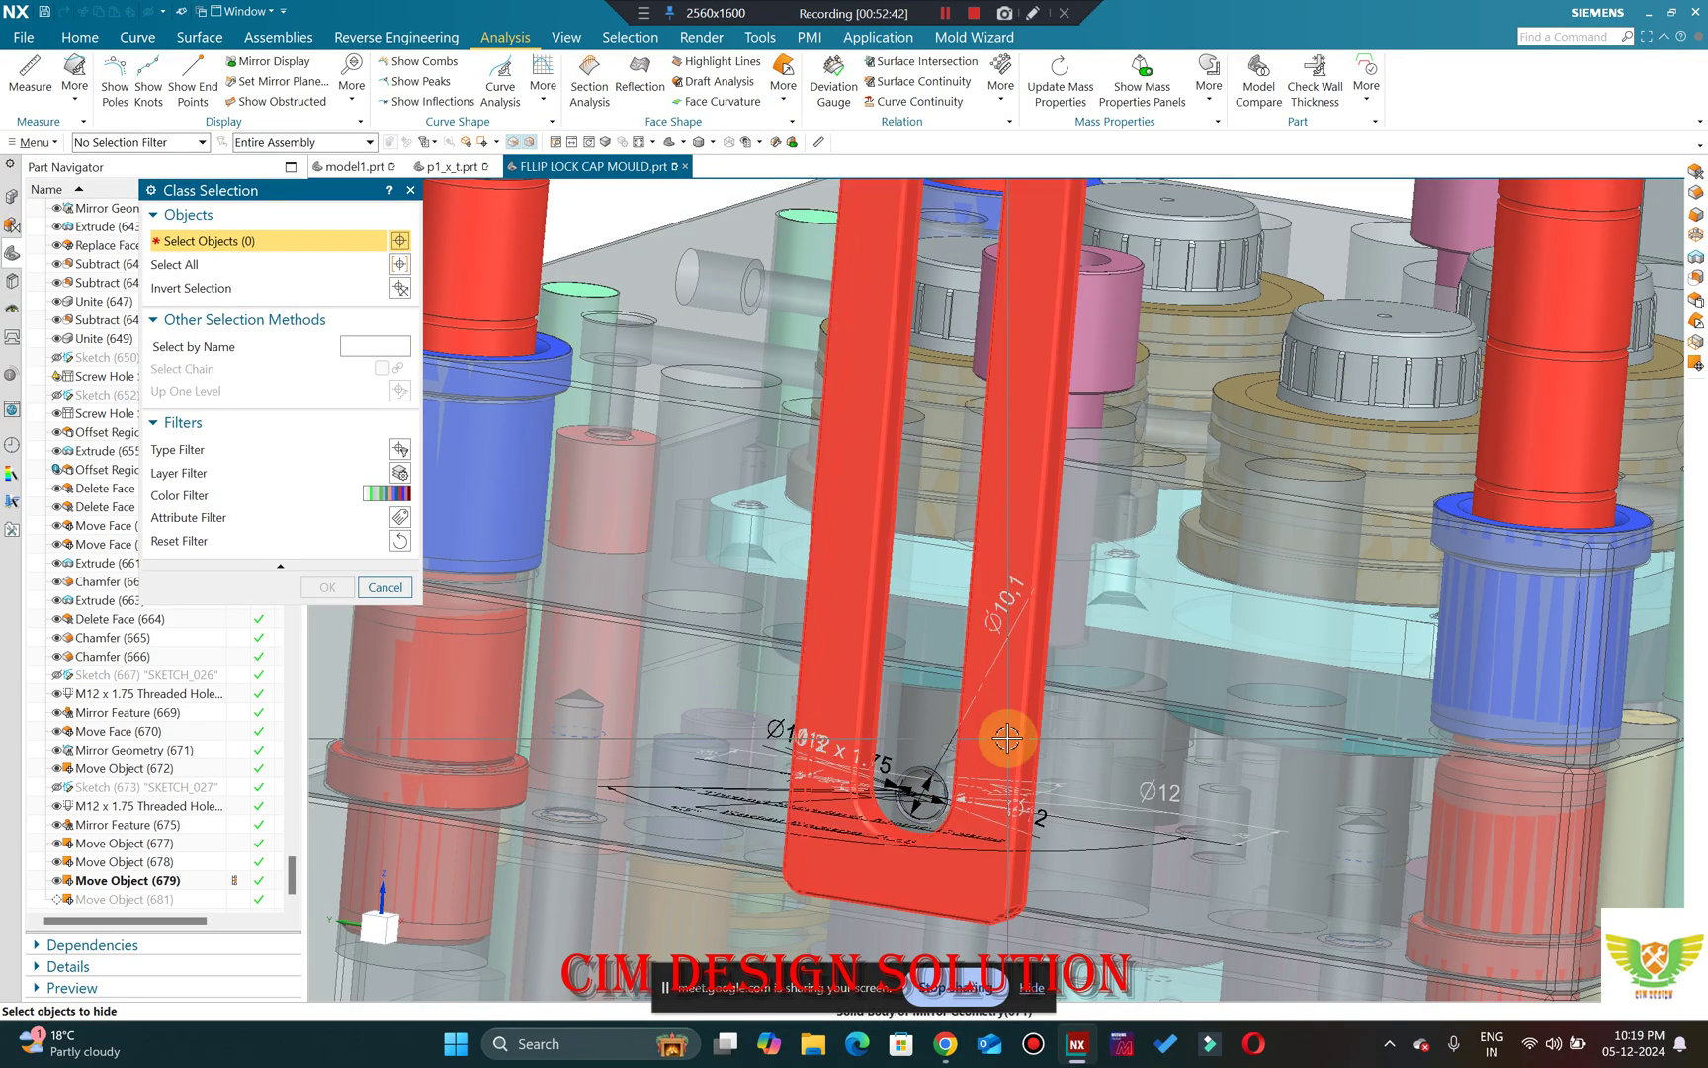
scroll(975, 610, "up", 3)
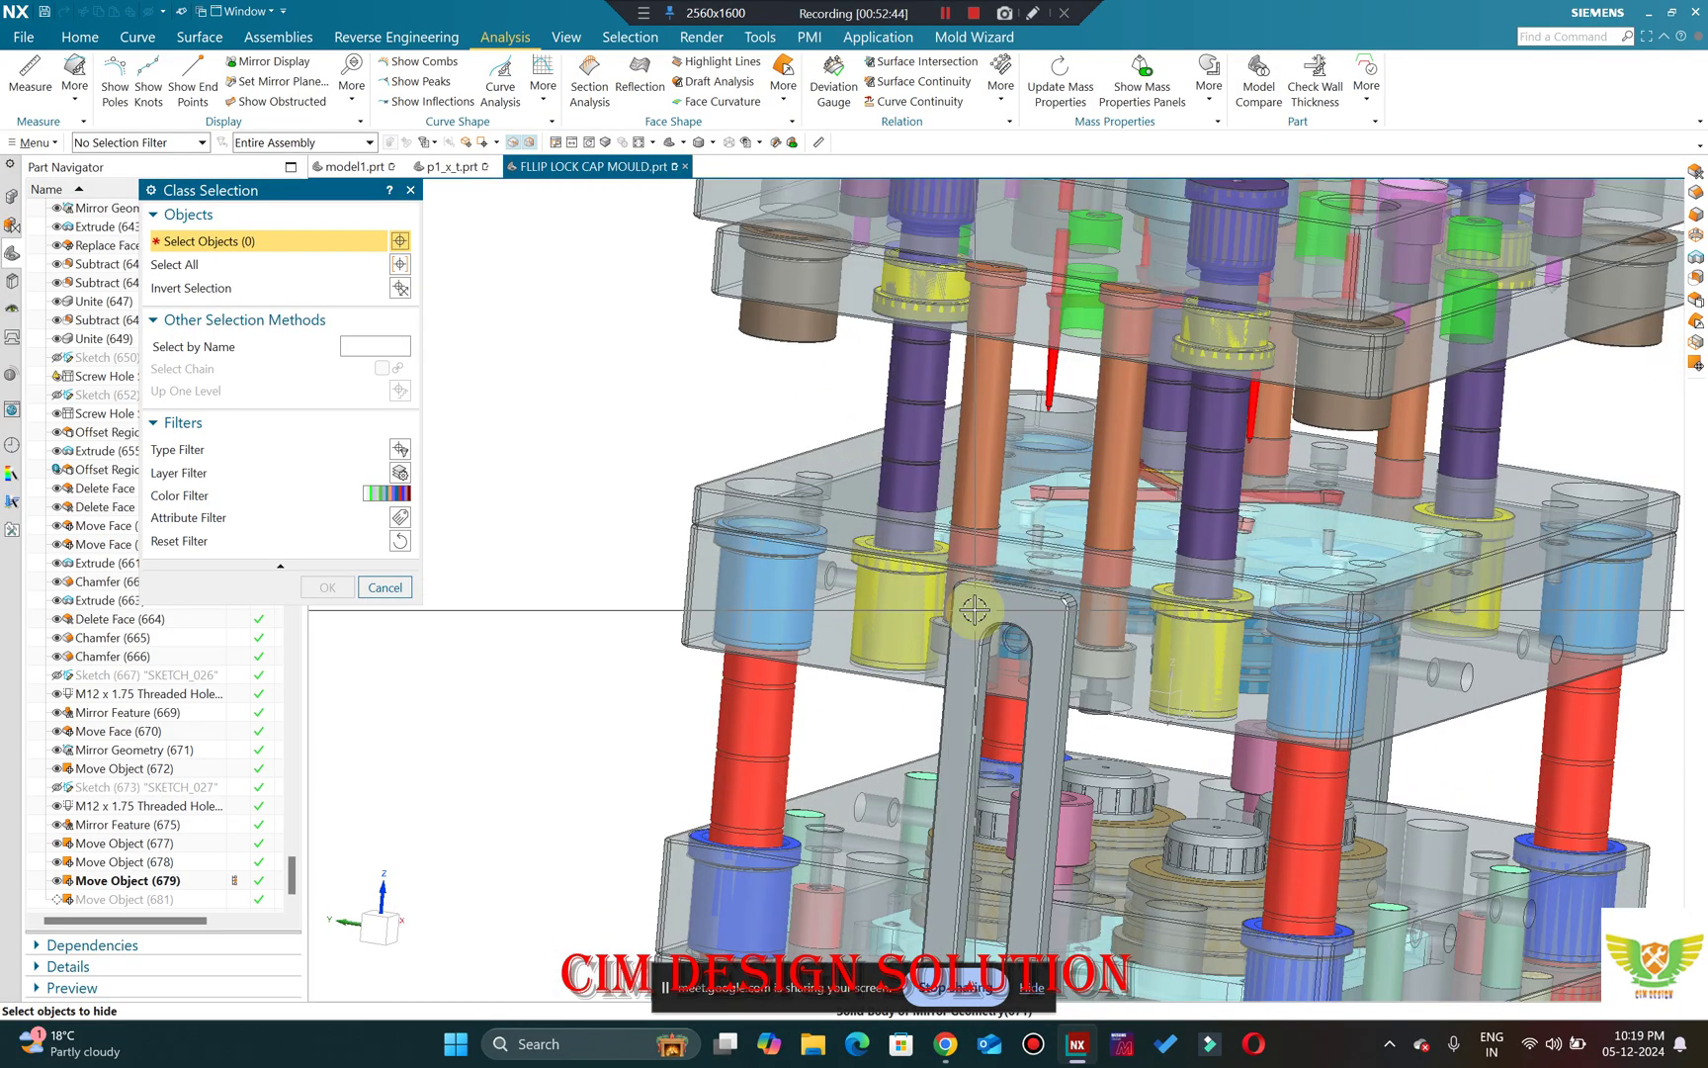
Inspect the second plate from the mould's top together with its brown and yellow bushes and purple pins.
scroll(884, 616, "down", 2)
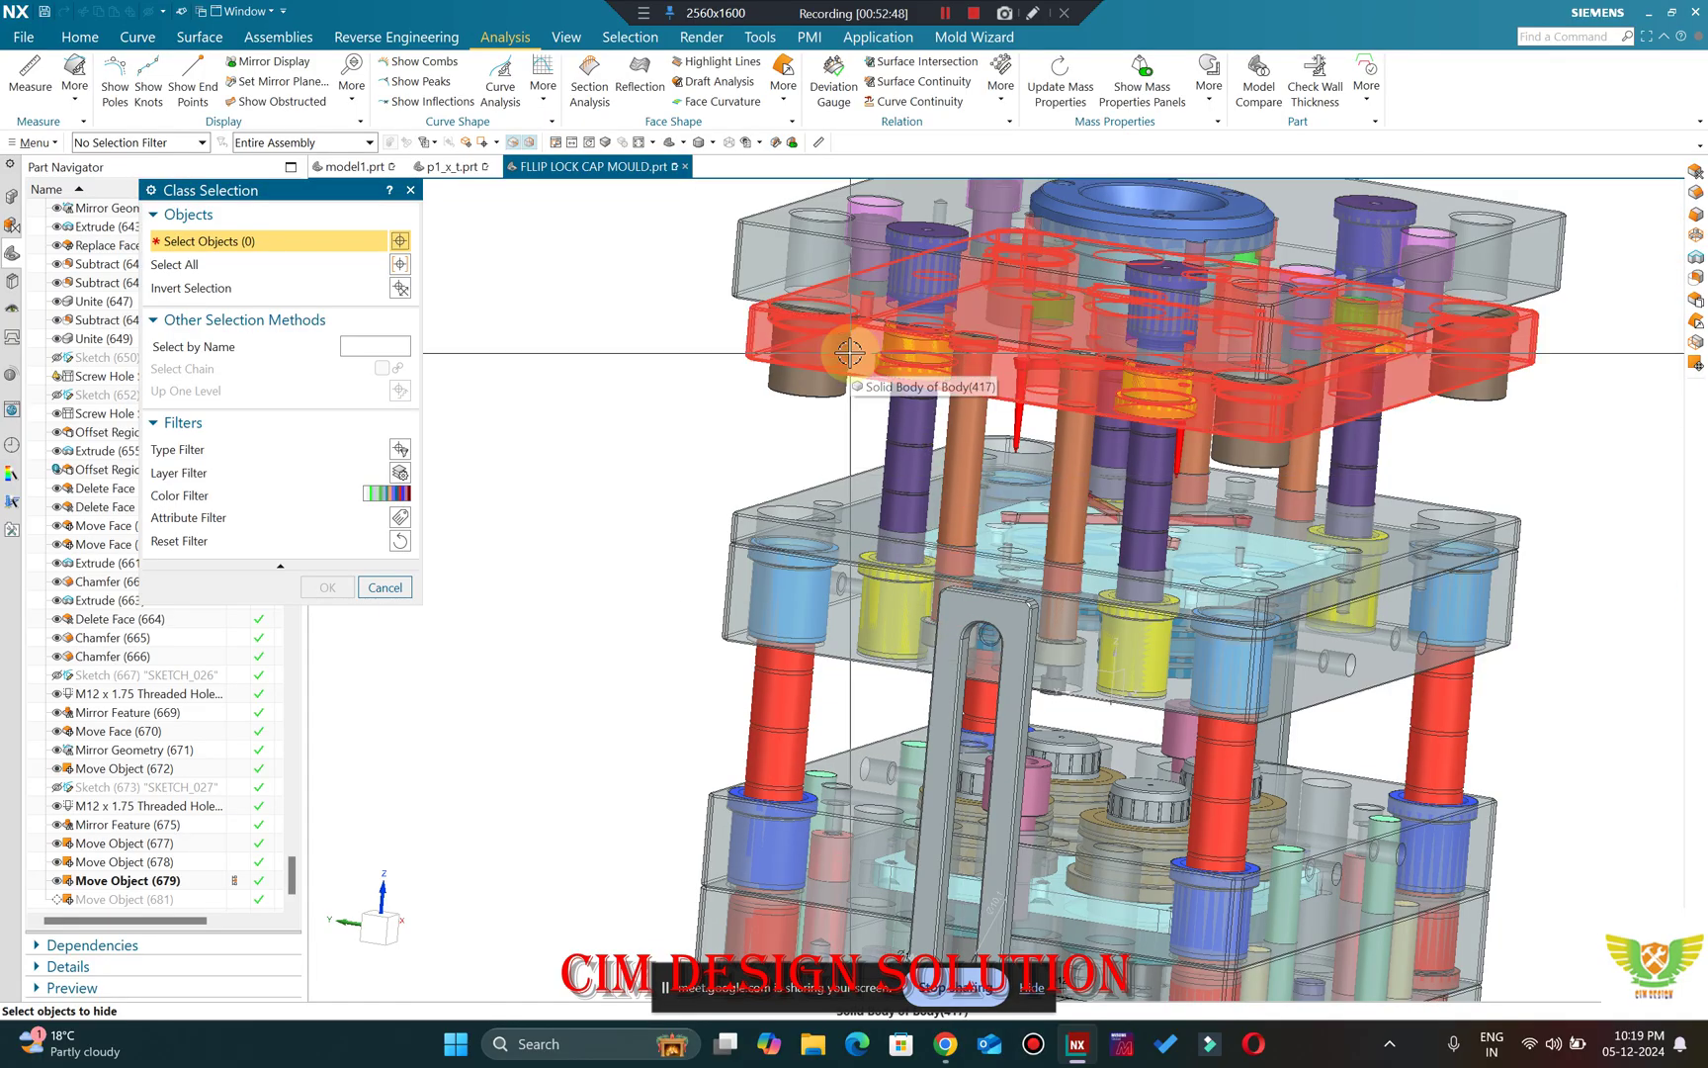
scroll(845, 353, "up", 4)
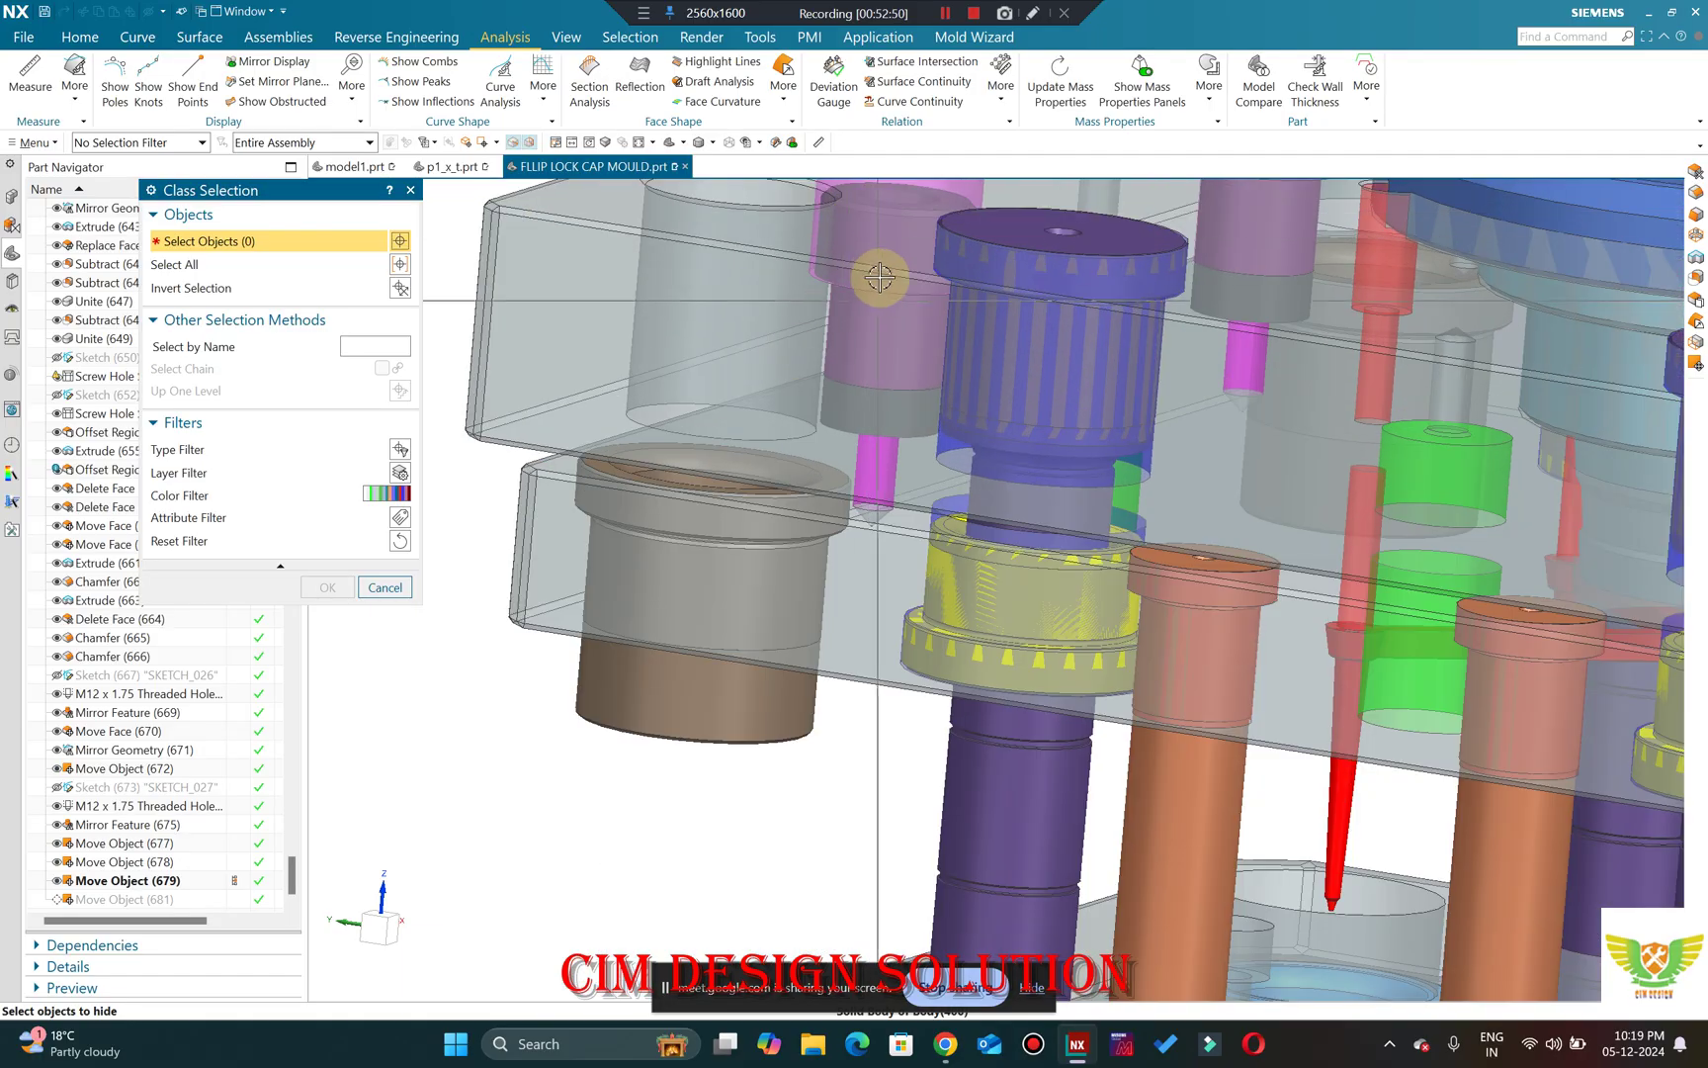
scroll(877, 273, "down", 2)
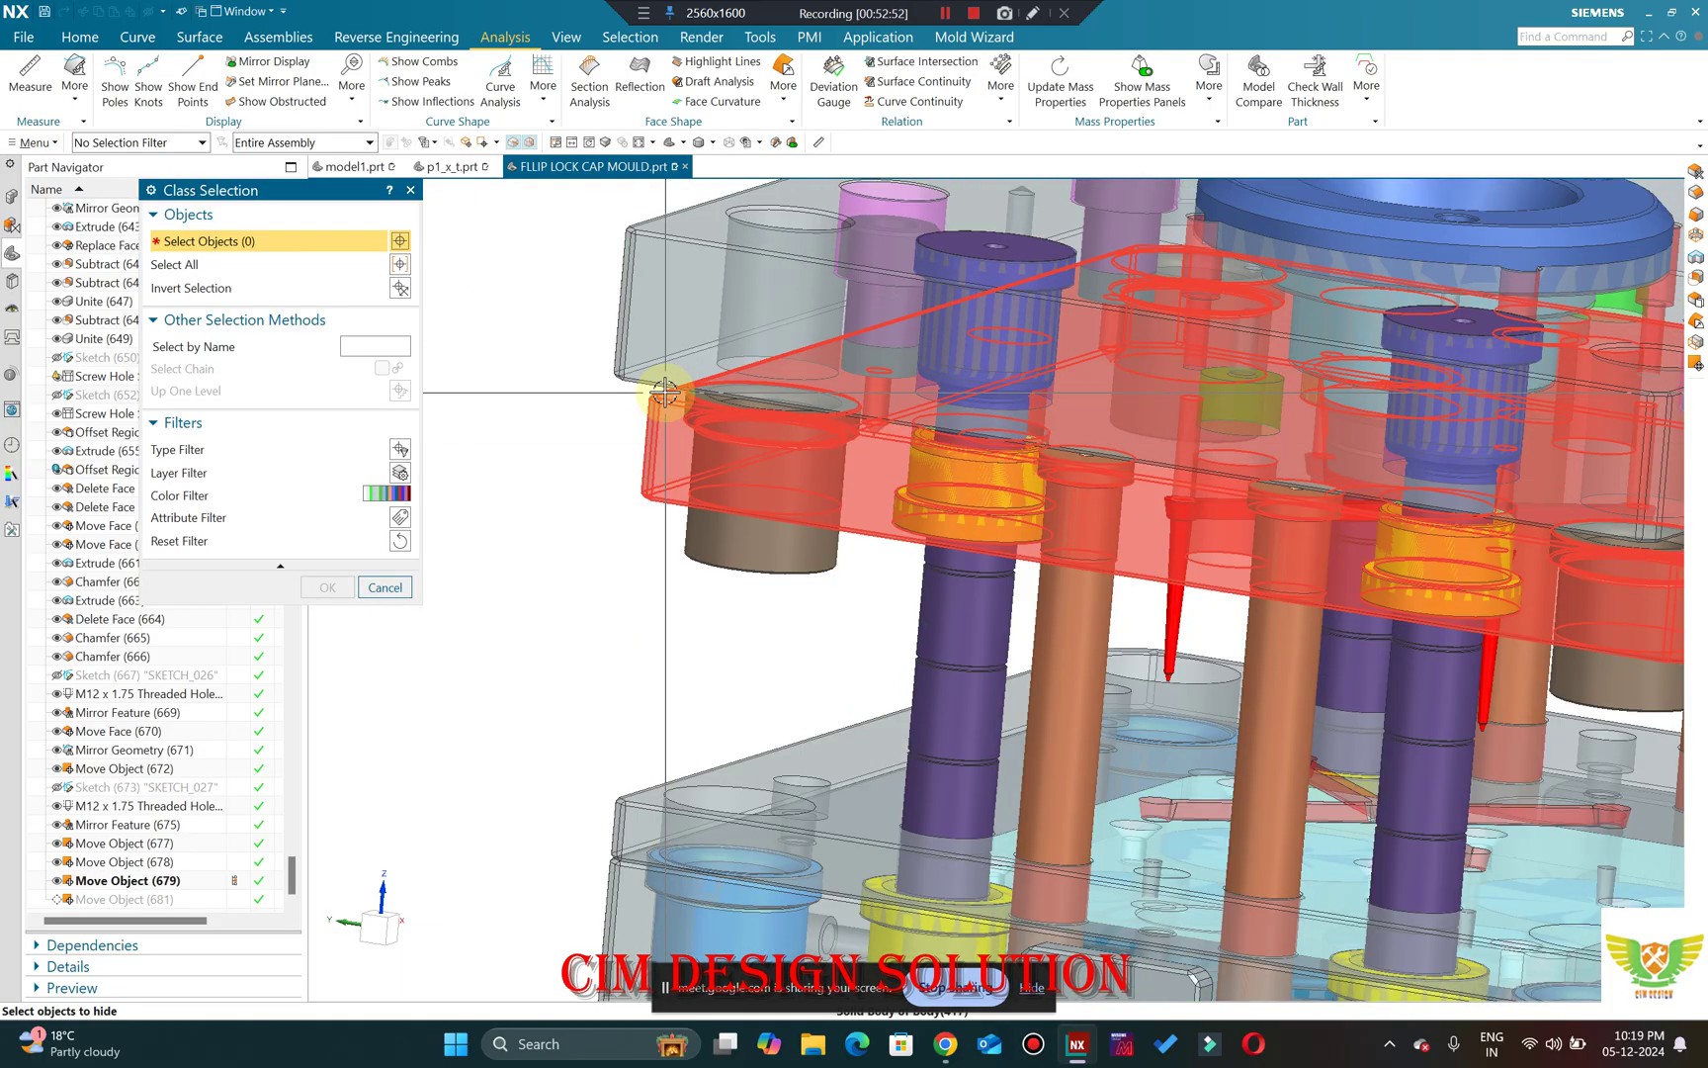
Examine the red runner and upper plate gaps of the opened mould in straight front and angled views.
key("ctrl+alt+f")
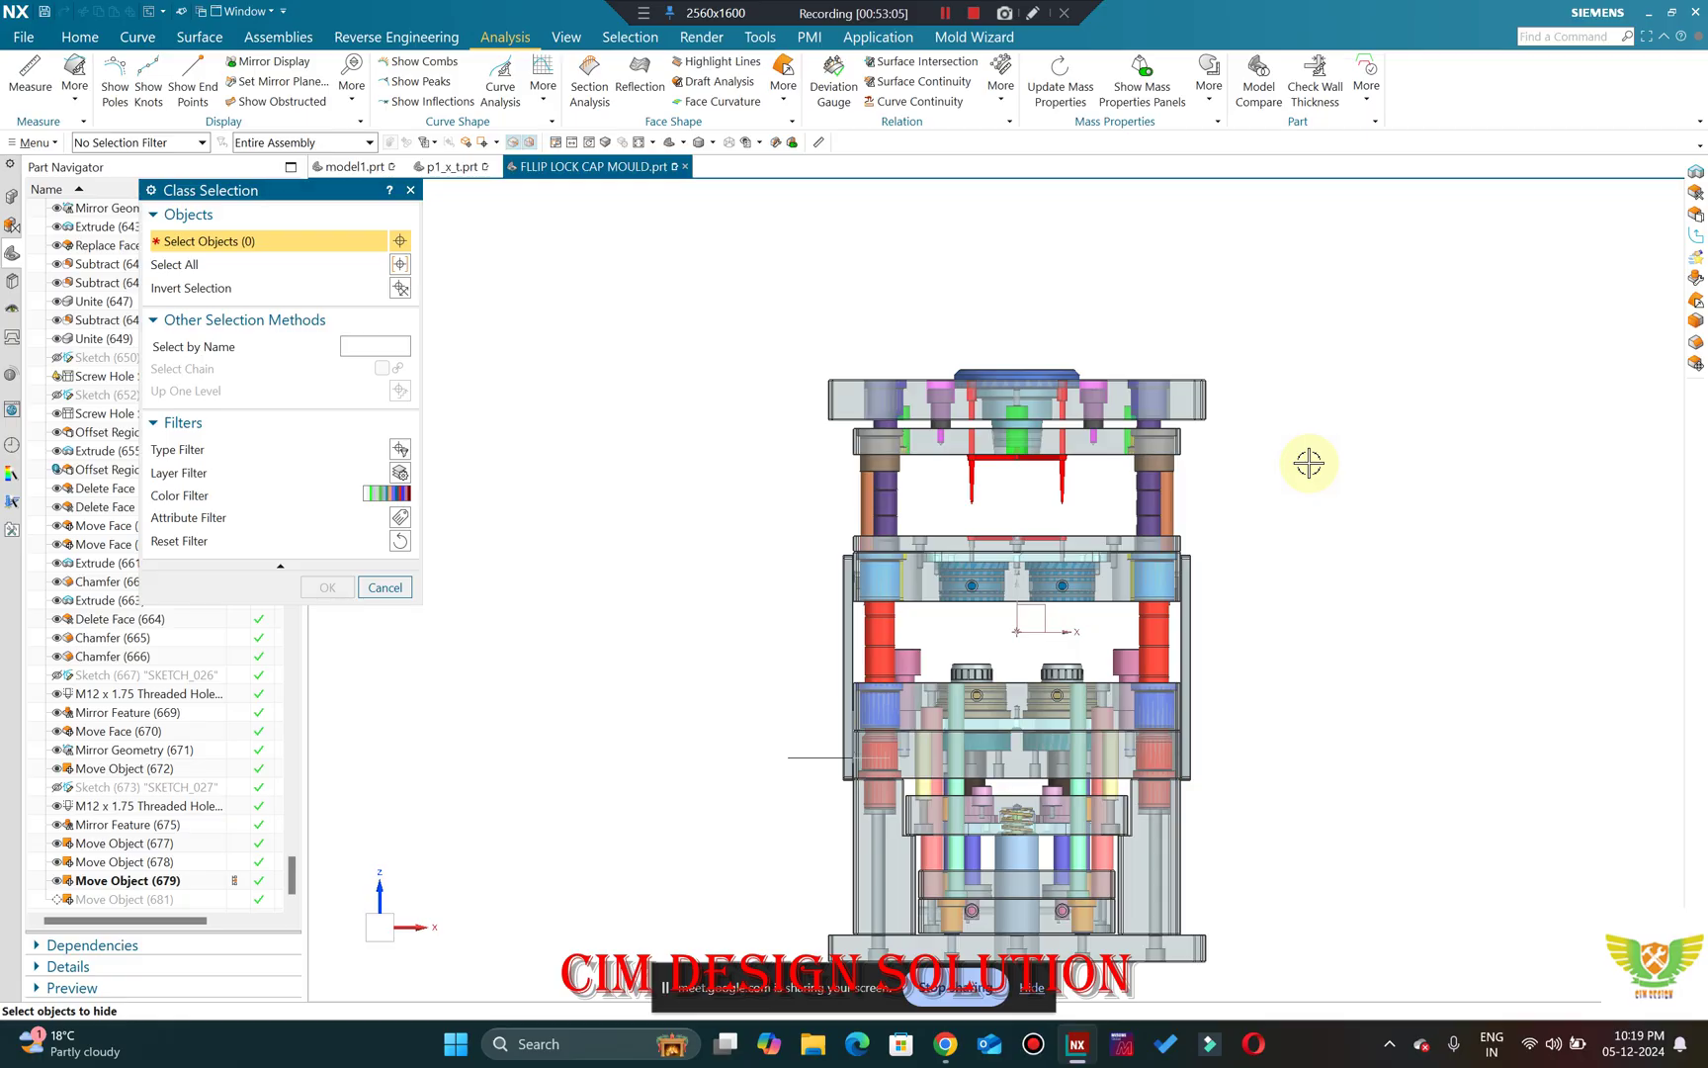
scroll(1167, 575, "up", 2)
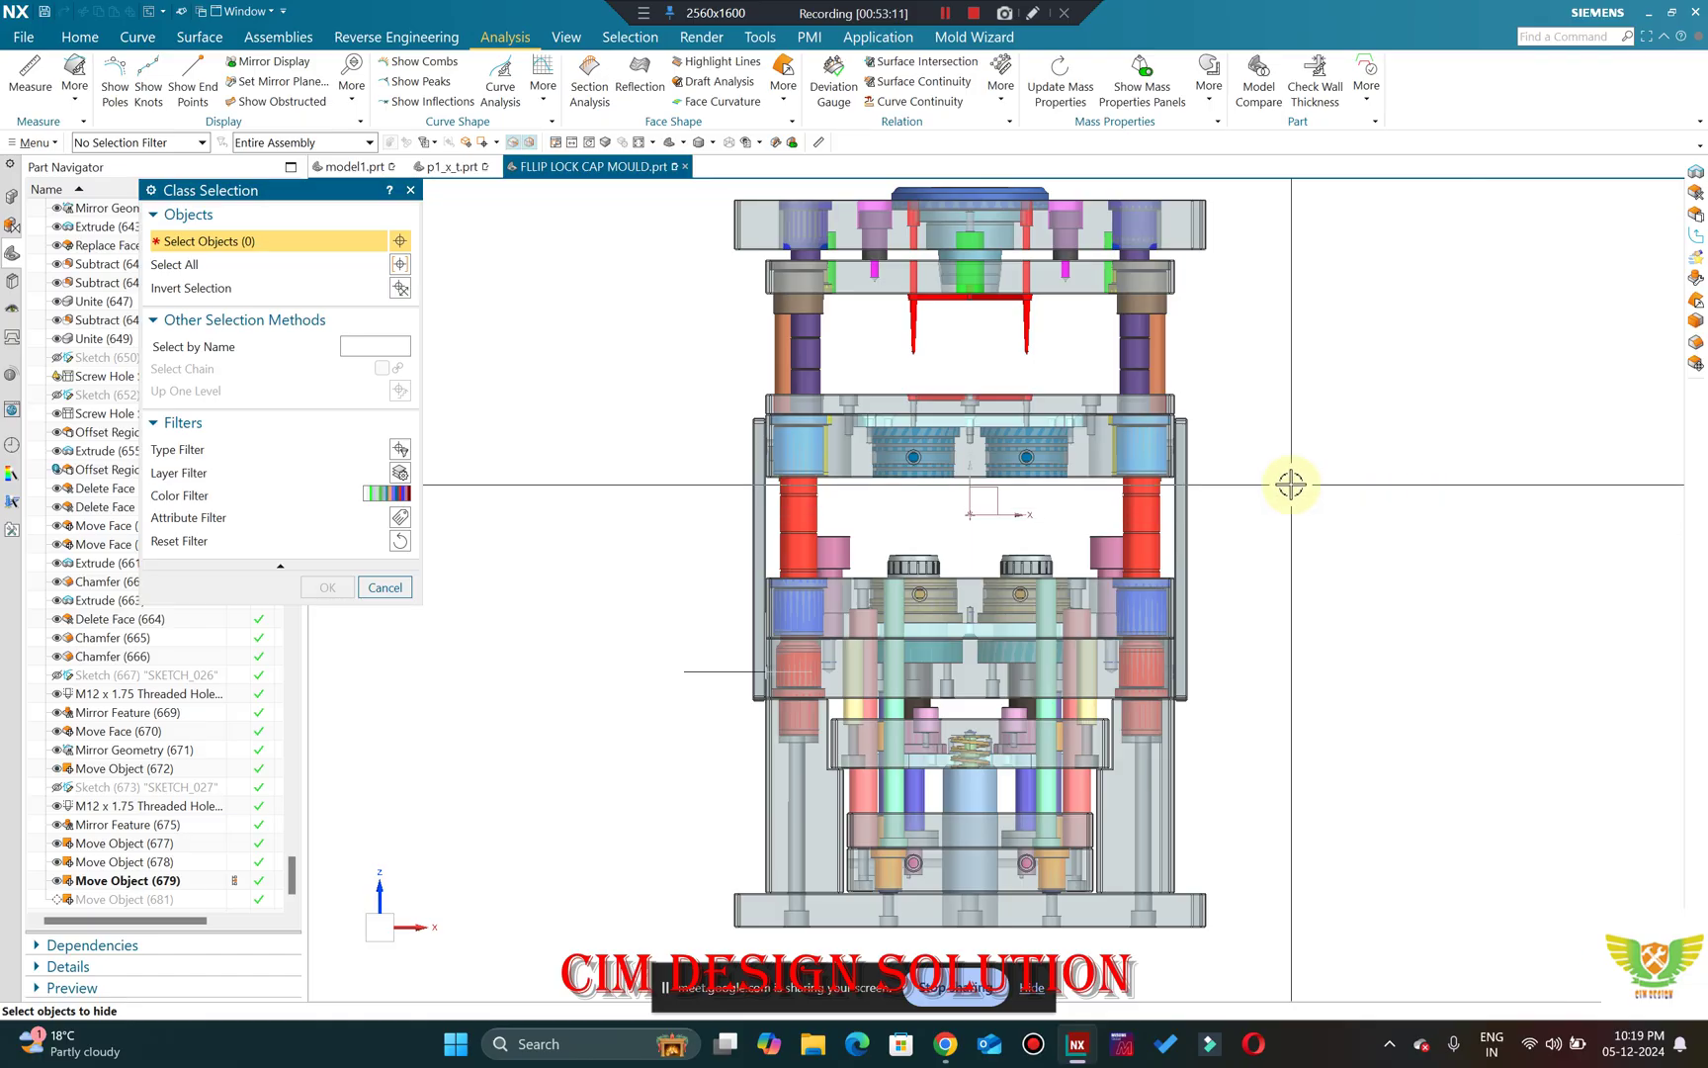
middle_click_drag(877, 535, 1486, 515)
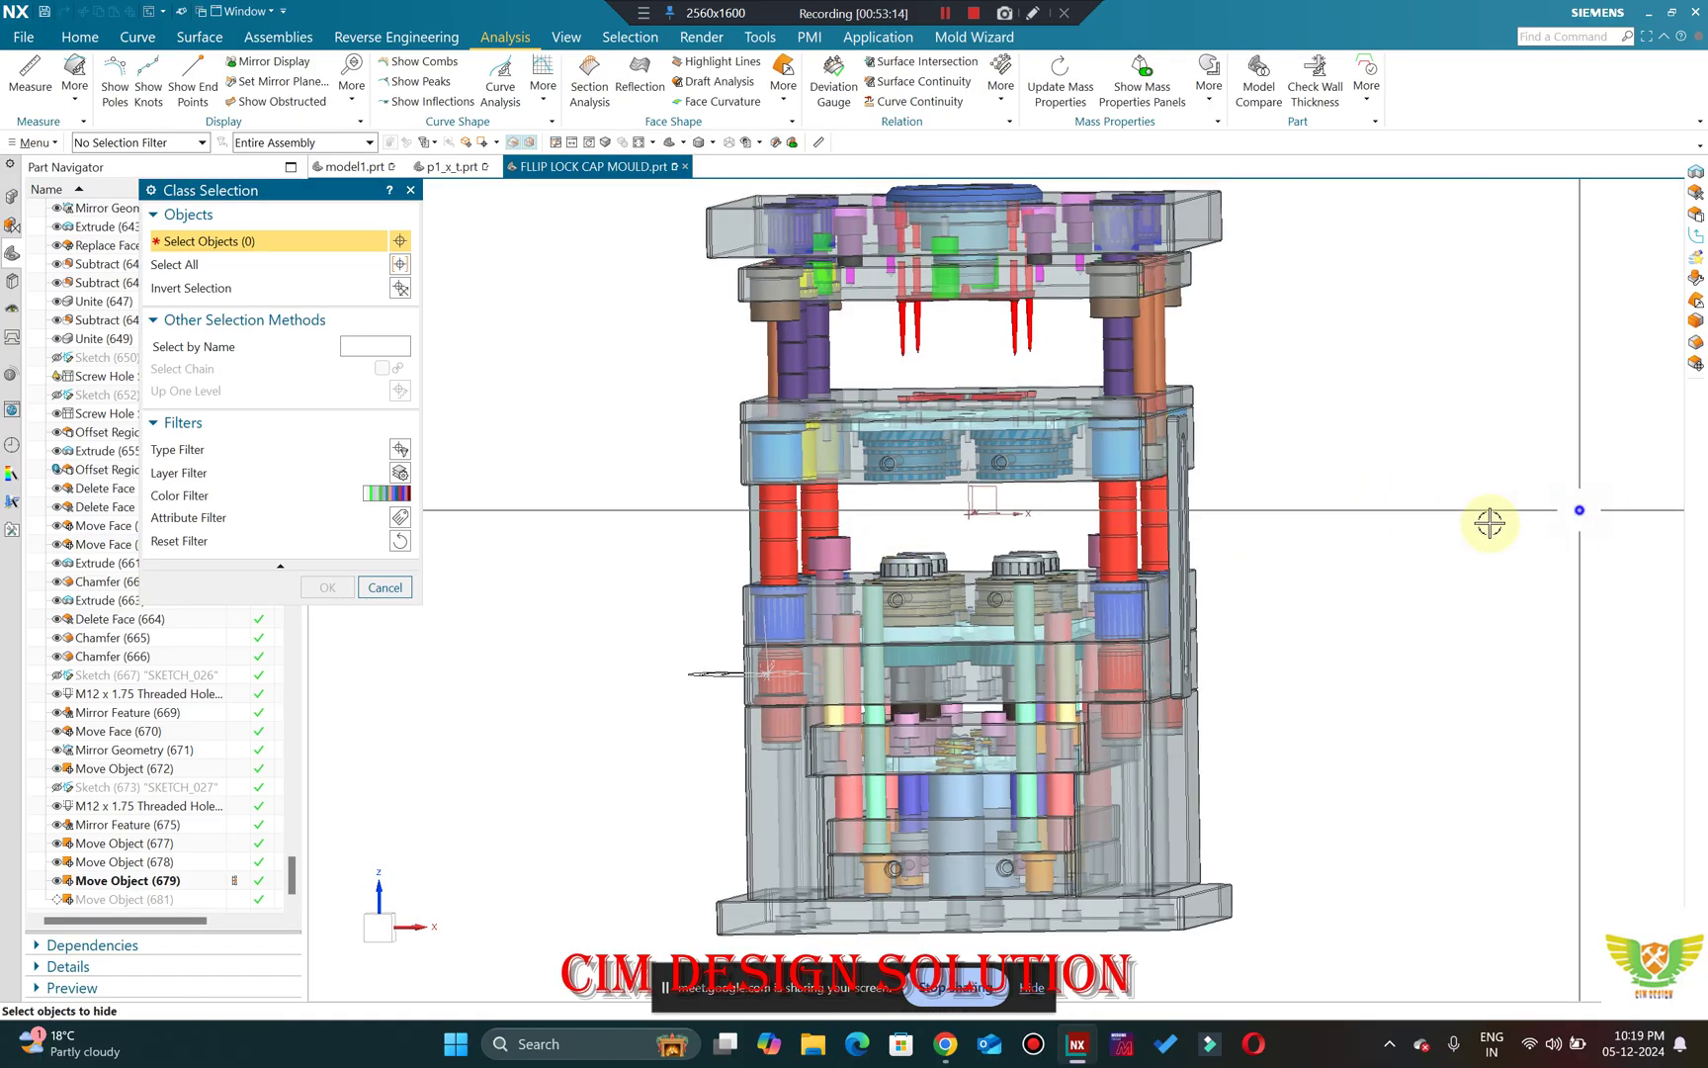
key("F8")
scroll(803, 218, "up", 2)
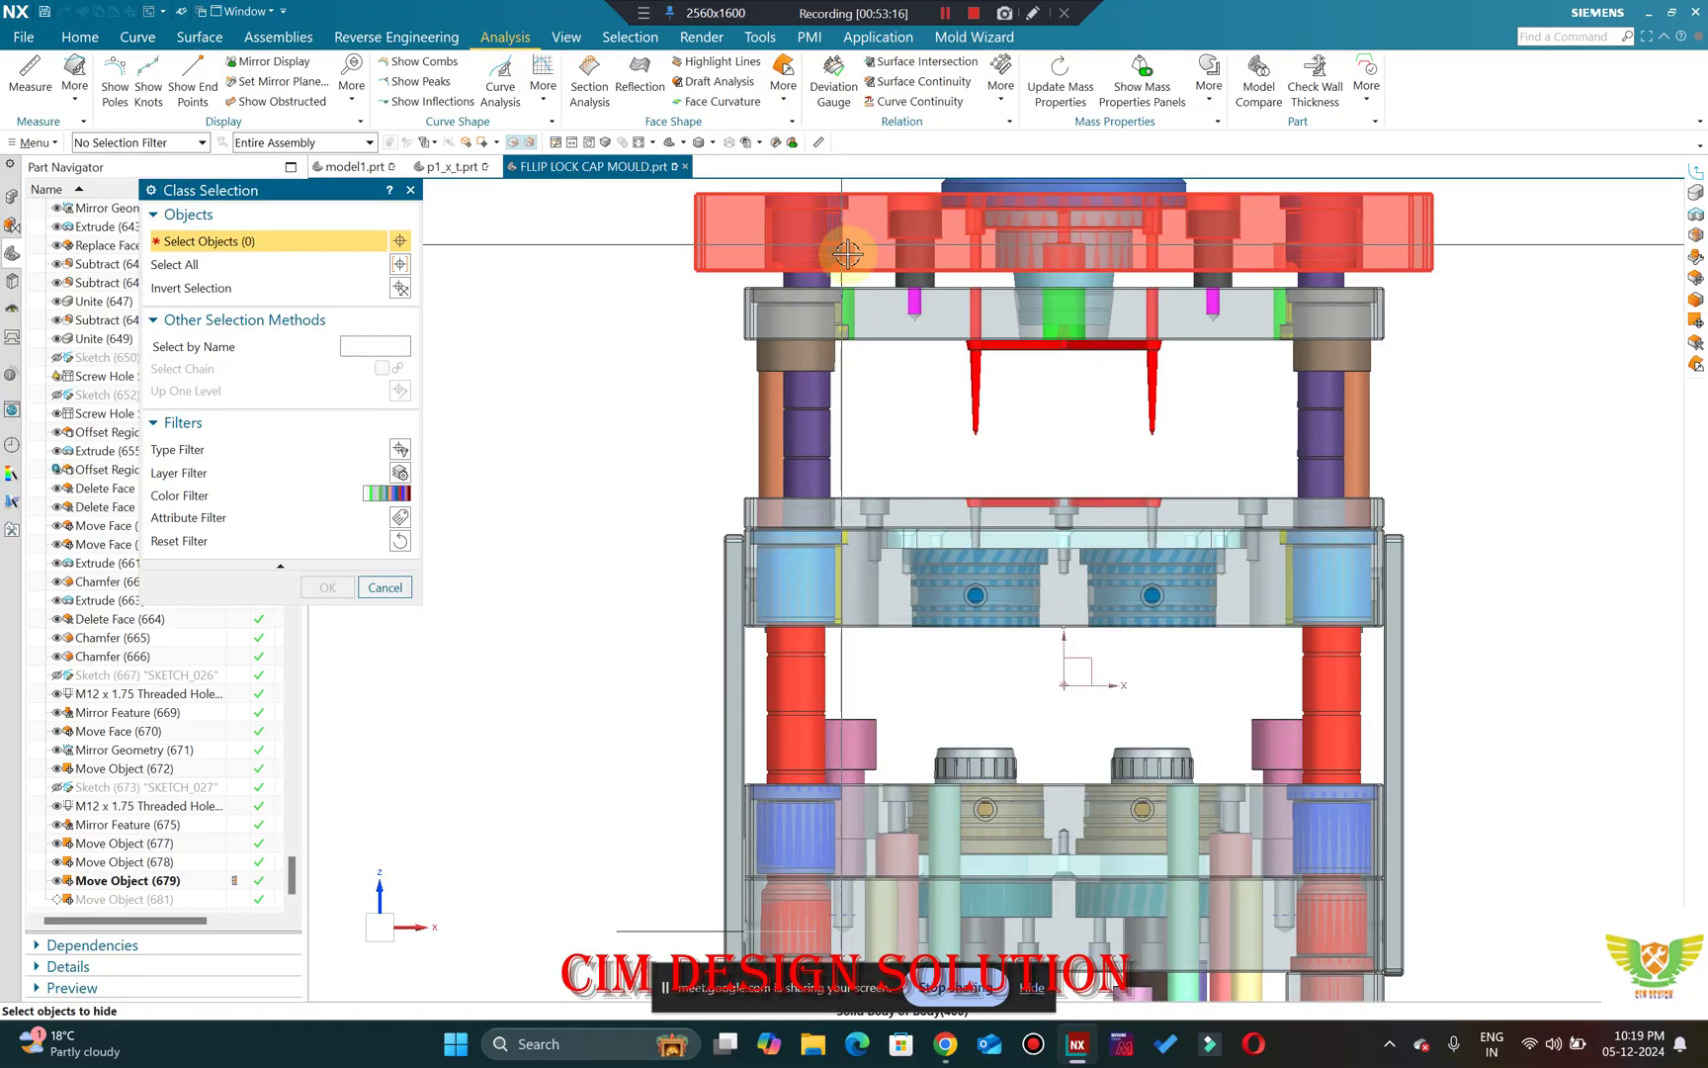
middle_click_drag(804, 217, 624, 408)
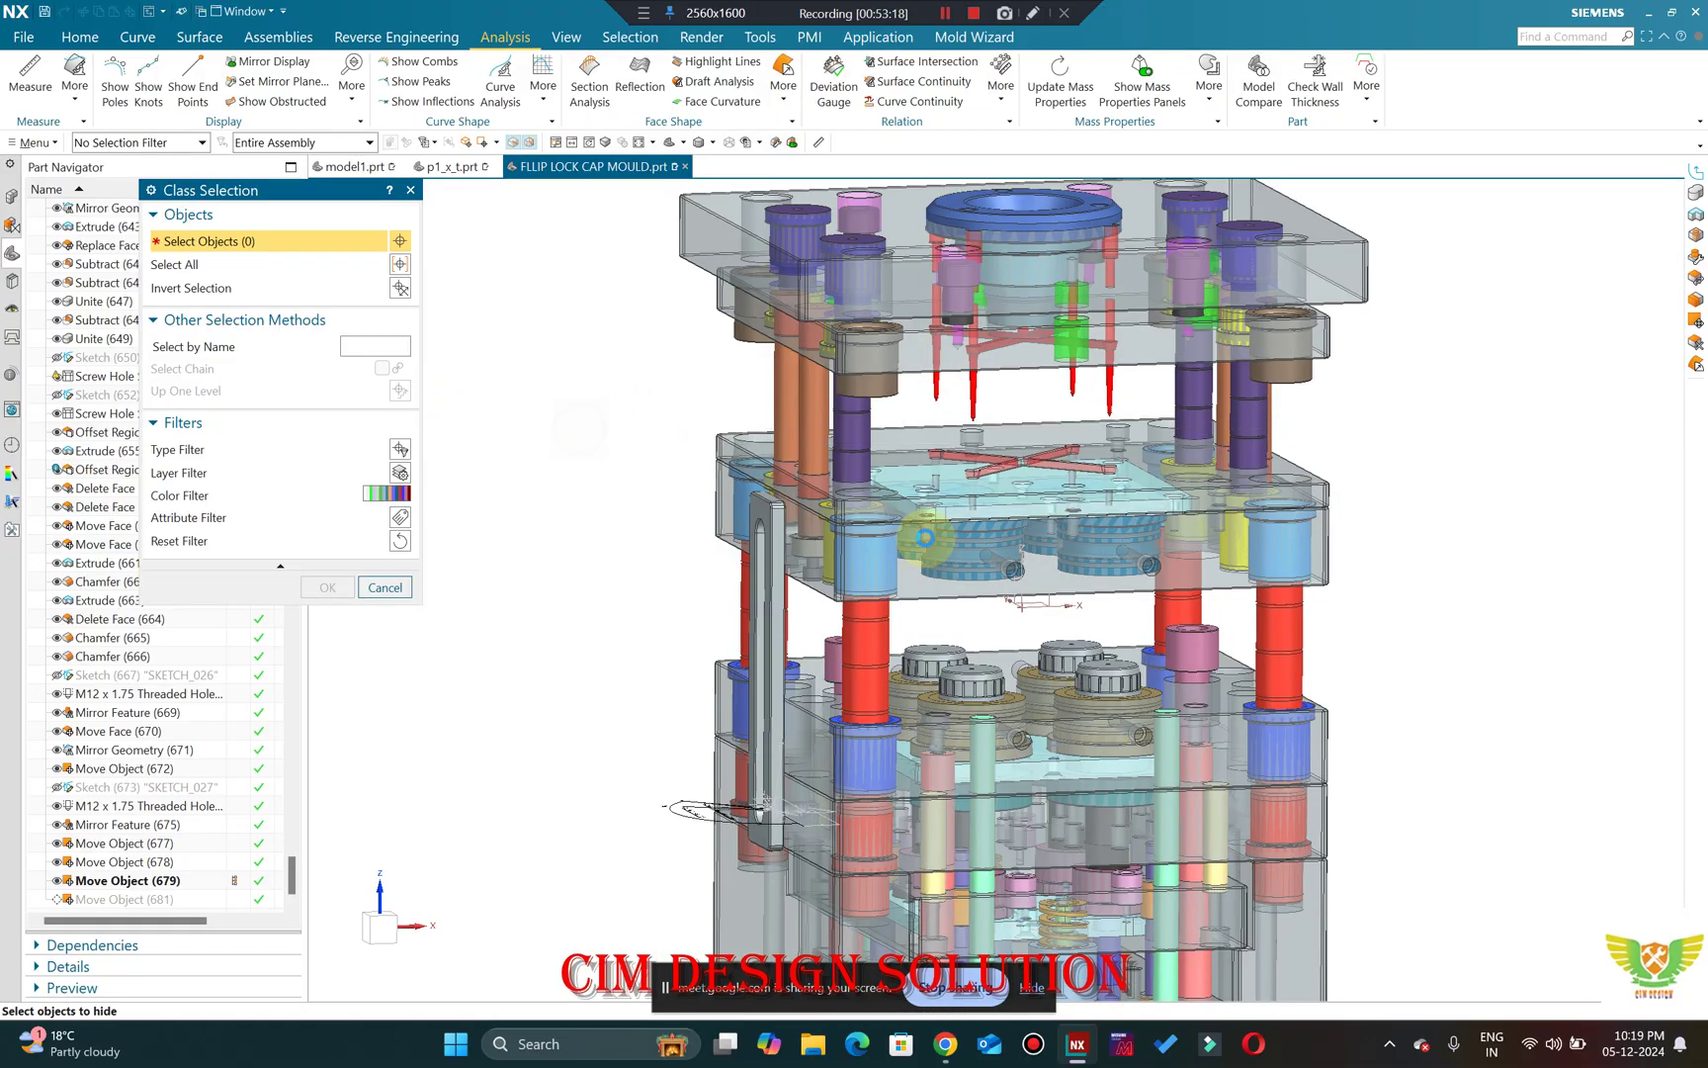
key("F8")
scroll(869, 276, "up", 3)
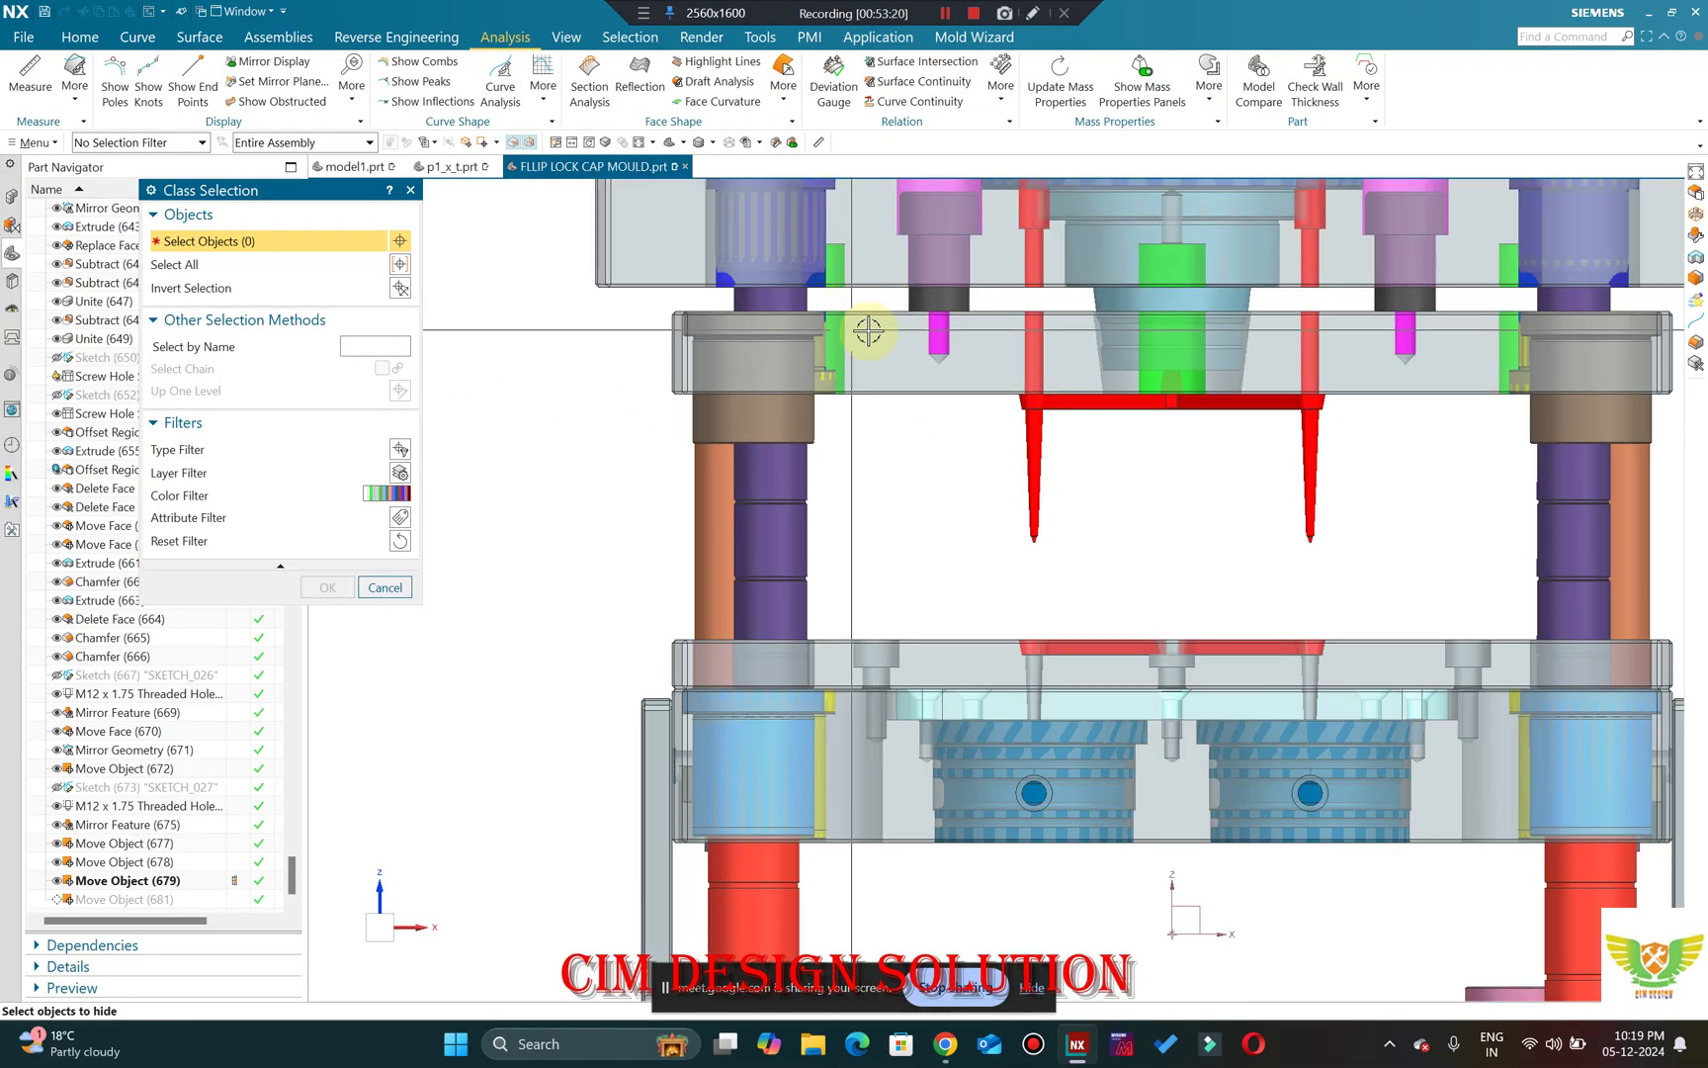
scroll(827, 297, "down", 1)
scroll(827, 296, "down", 2)
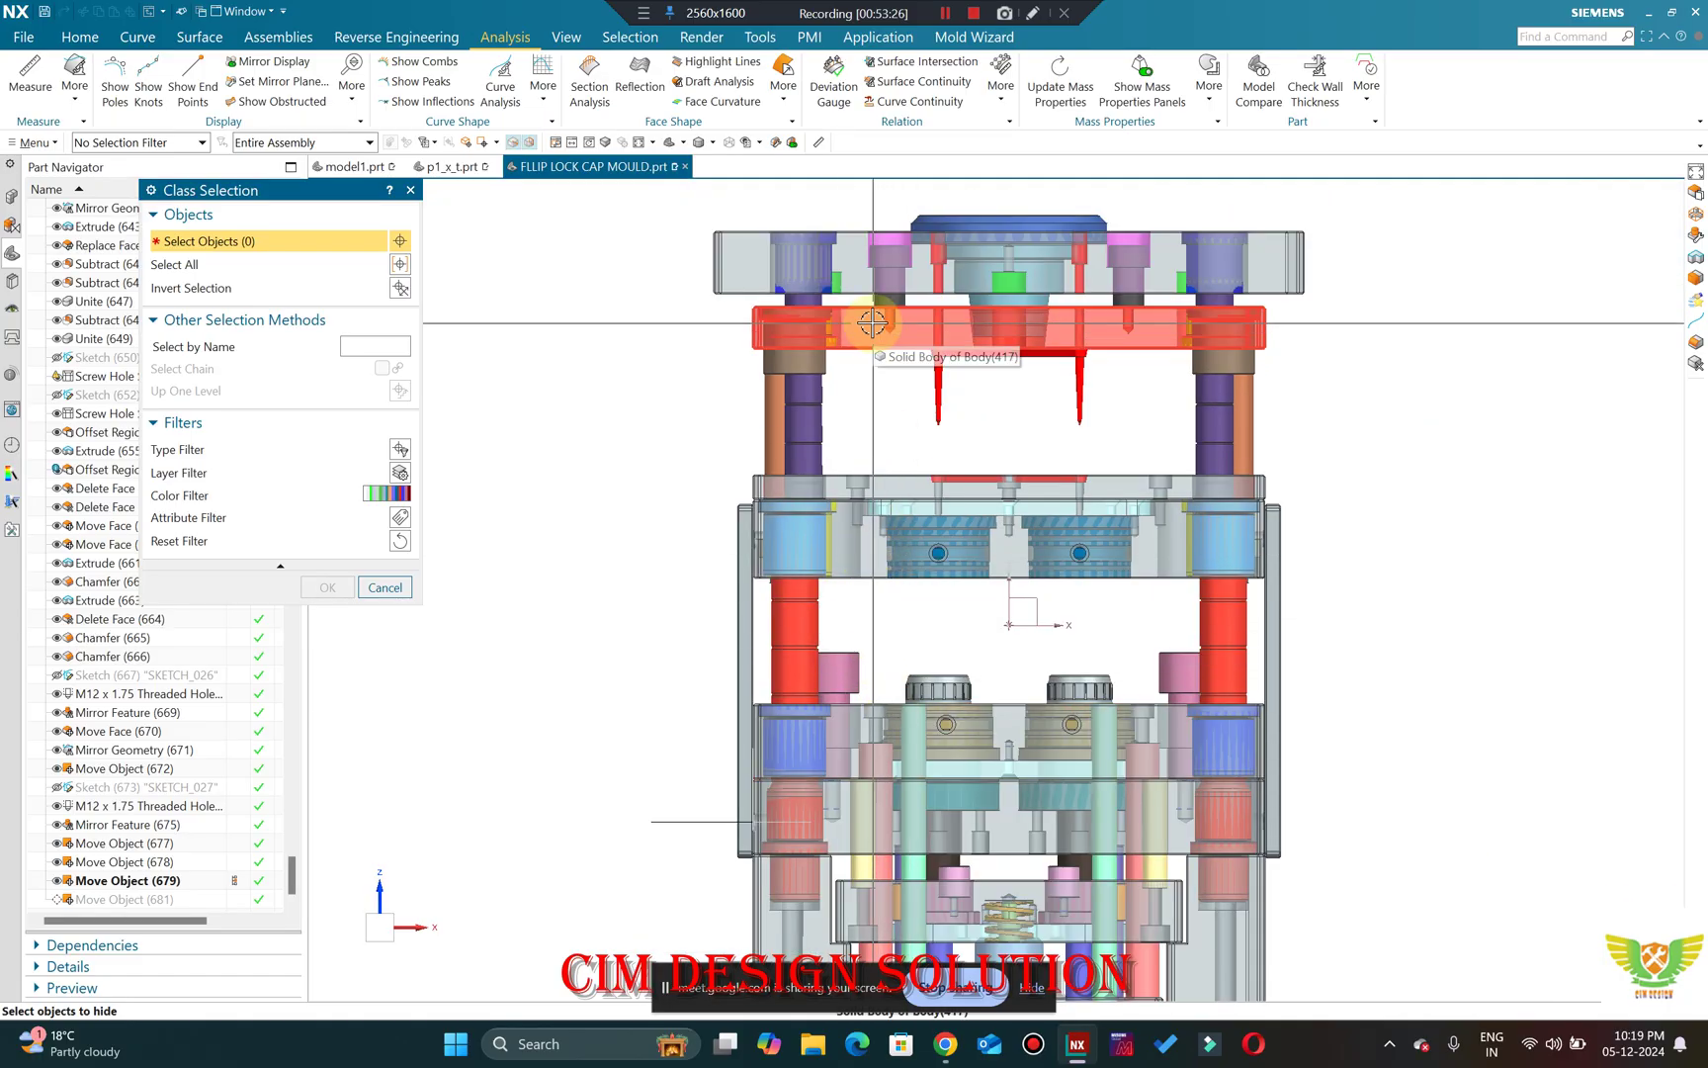
Rotate the opened mould towards its side and relate the slotted link plate to the plates it connects and those above.
middle_click_drag(776, 514, 770, 630)
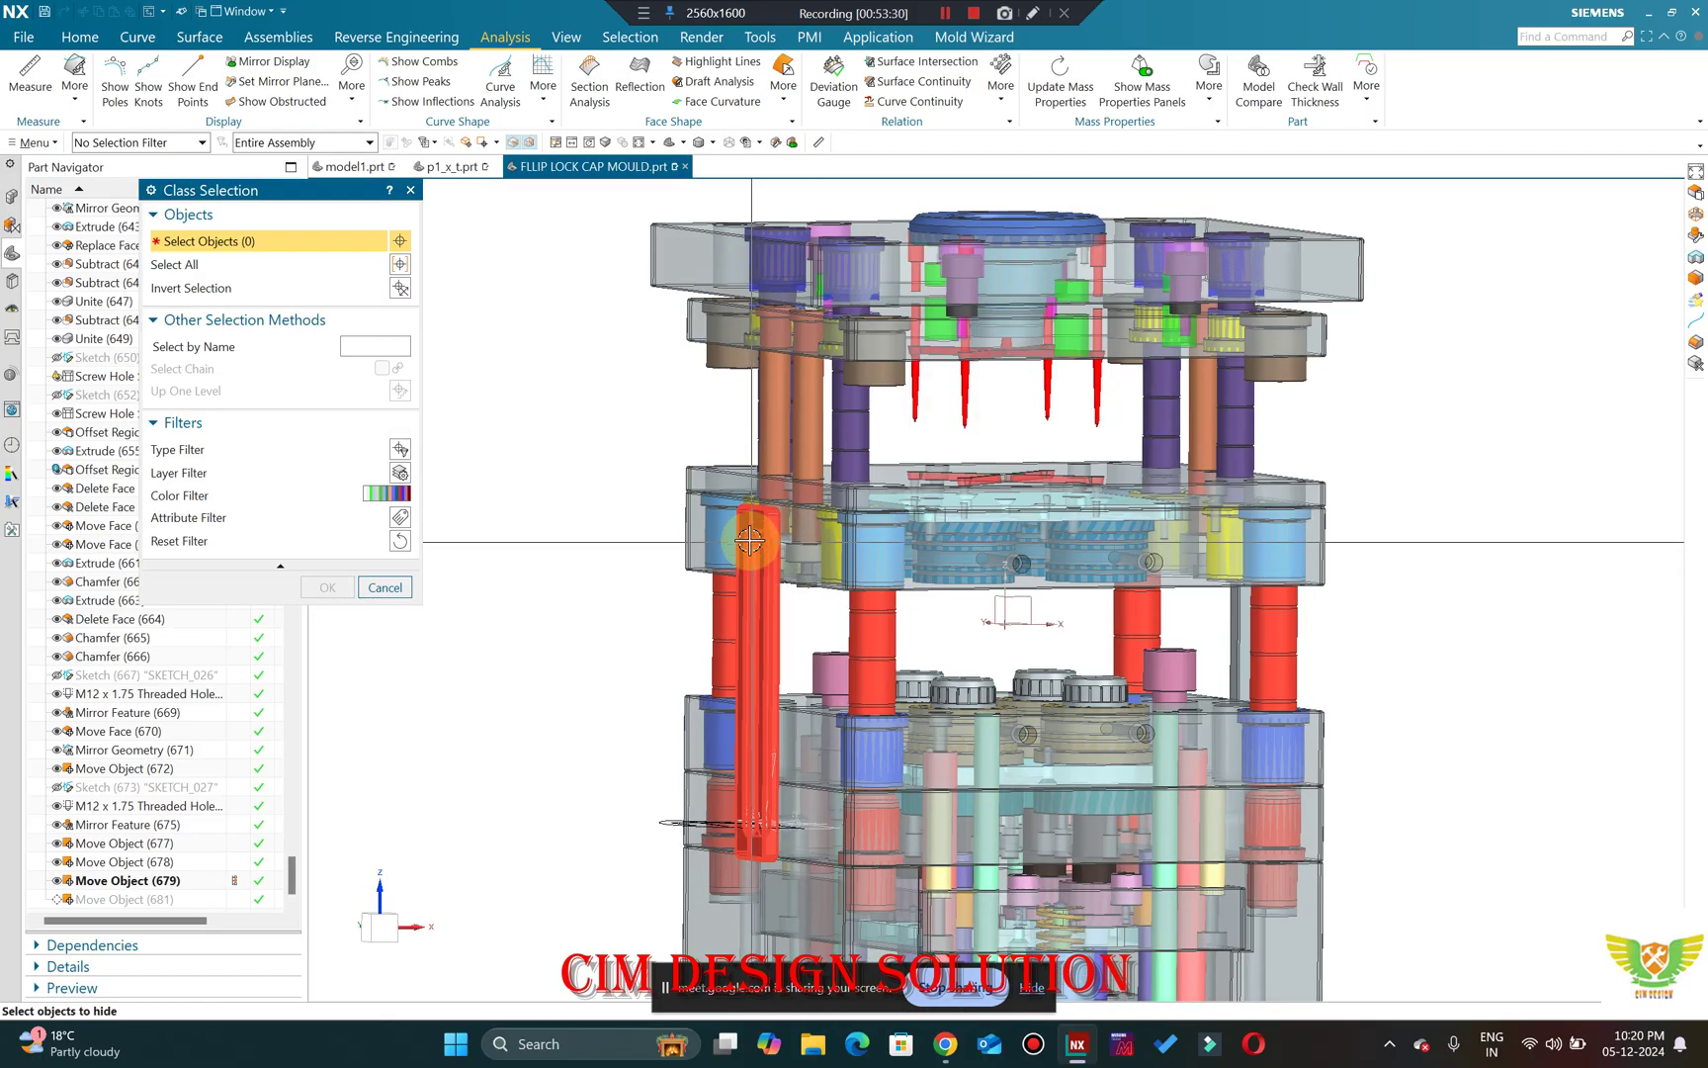
scroll(756, 517, "down", 3)
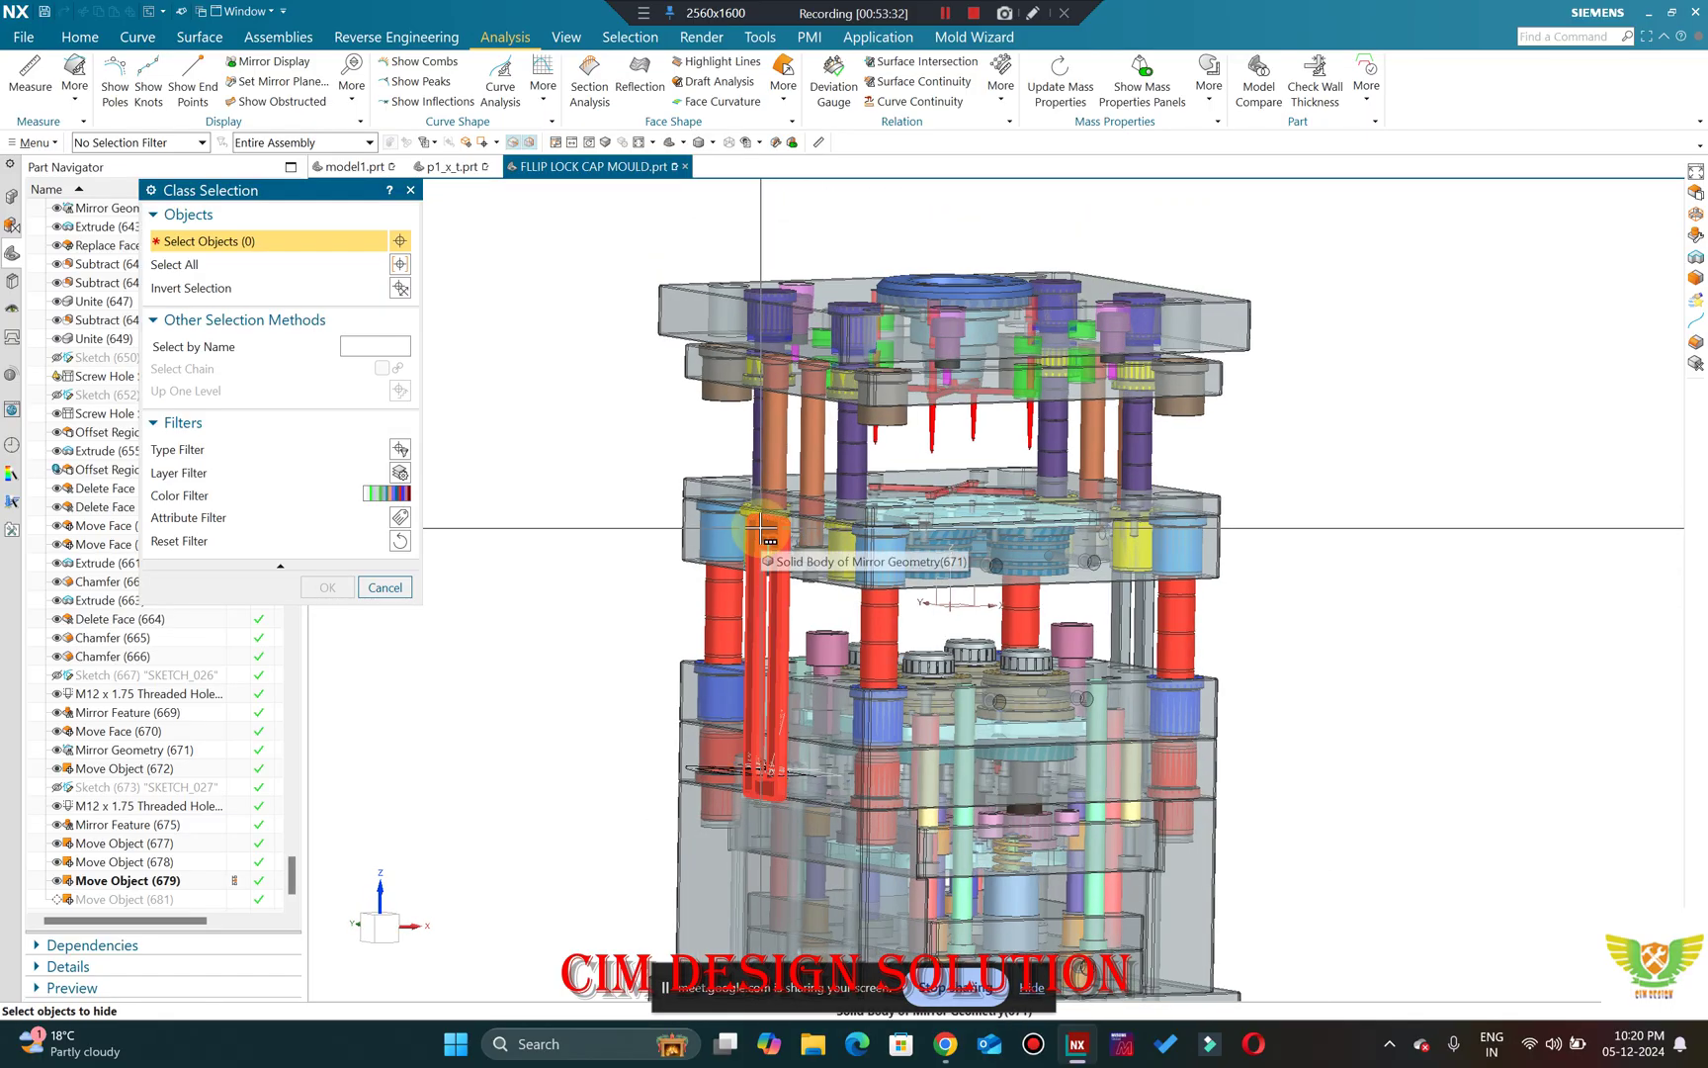
scroll(762, 534, "down", 5)
middle_click_drag(1090, 400, 905, 447)
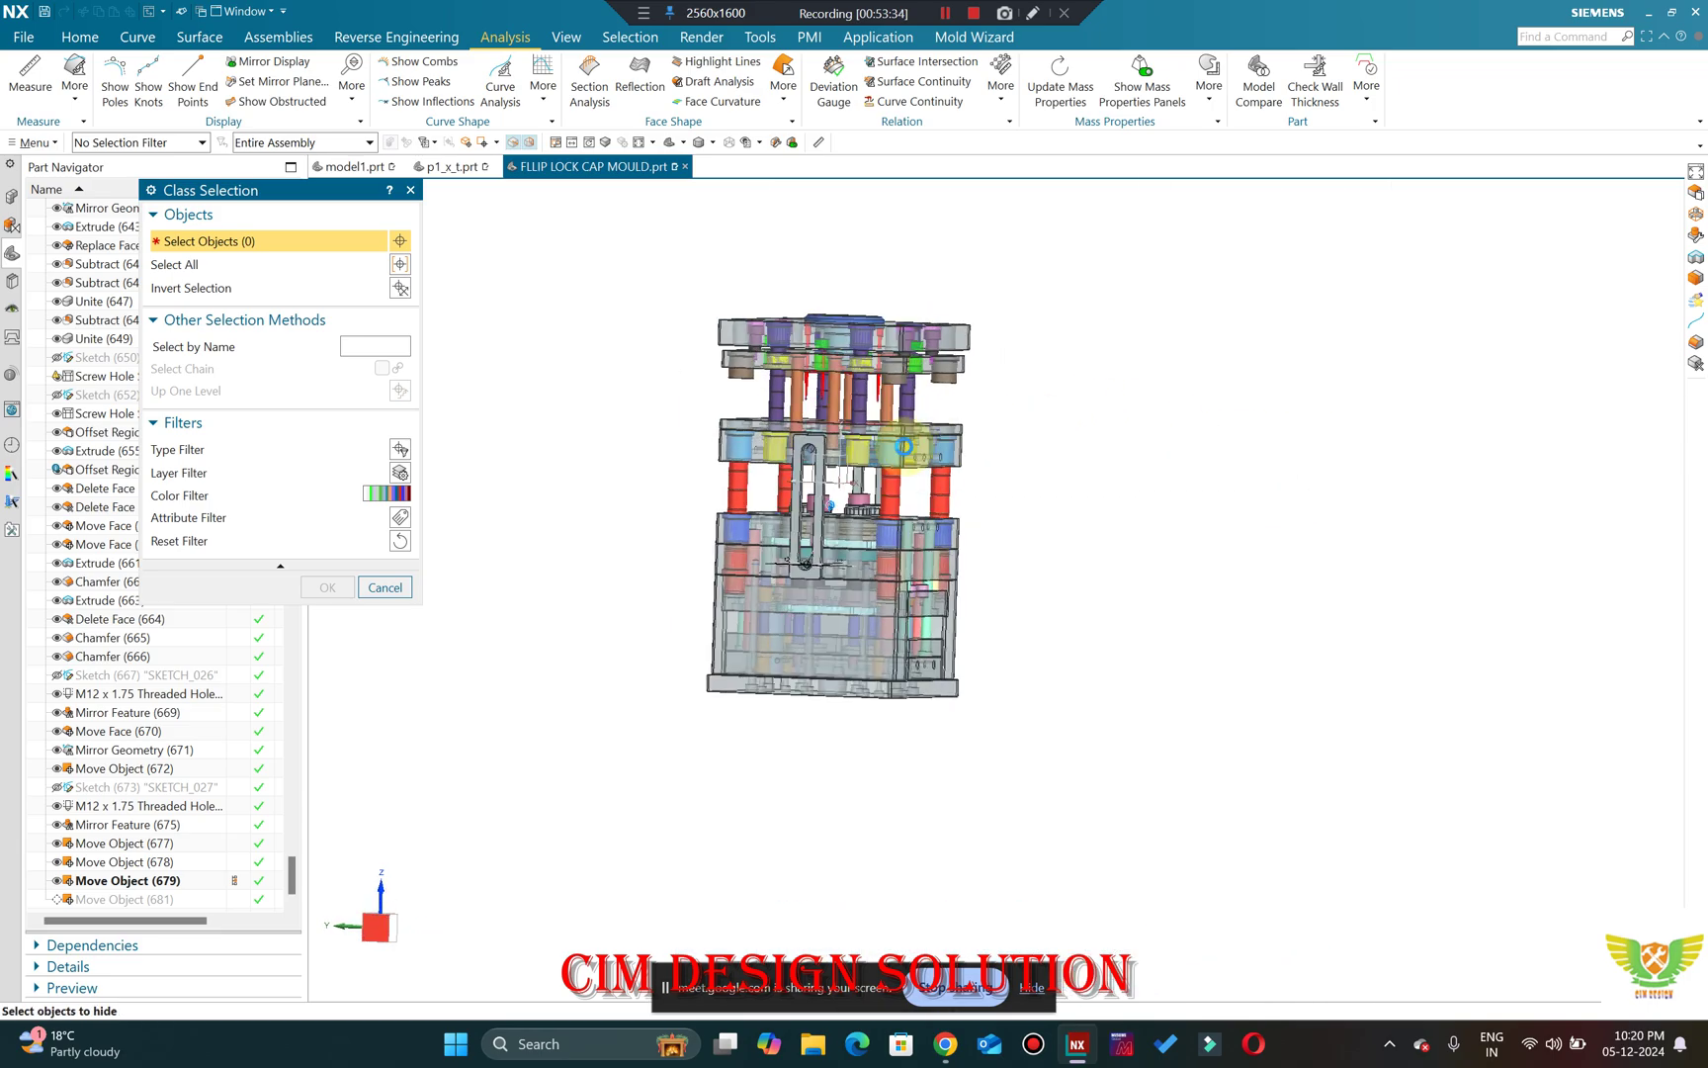
scroll(903, 447, "up", 6)
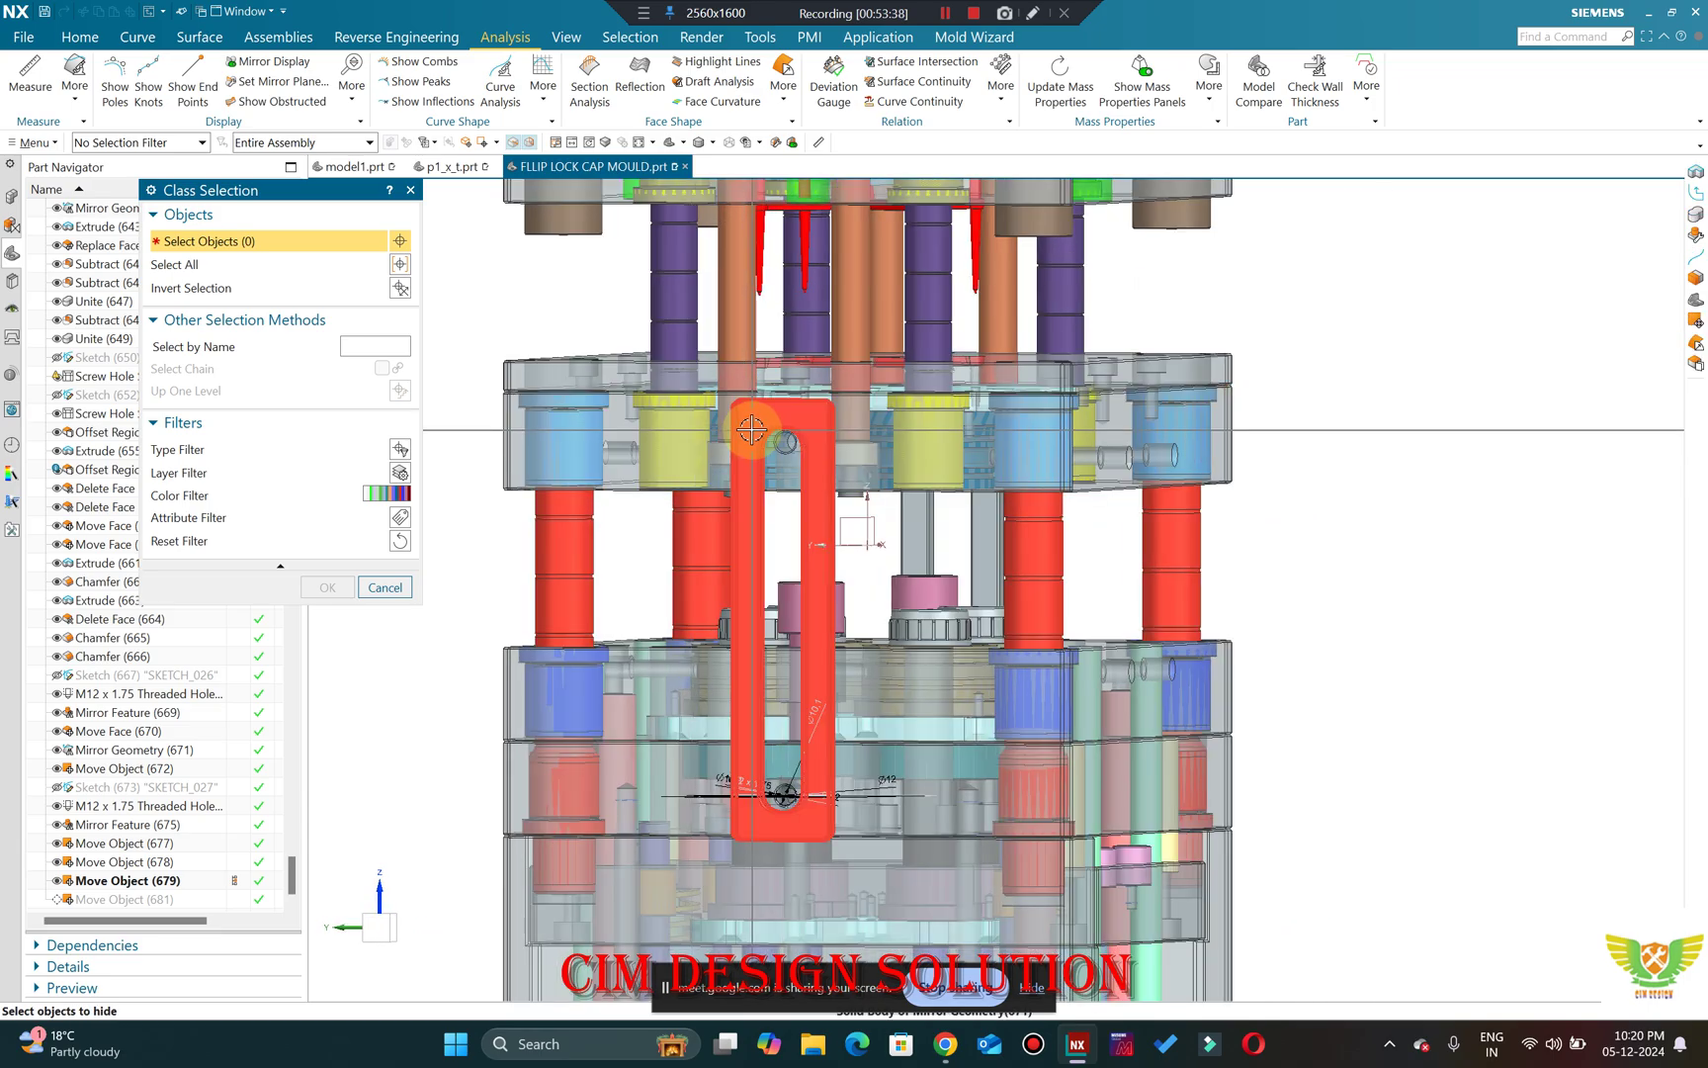
scroll(733, 433, "down", 1)
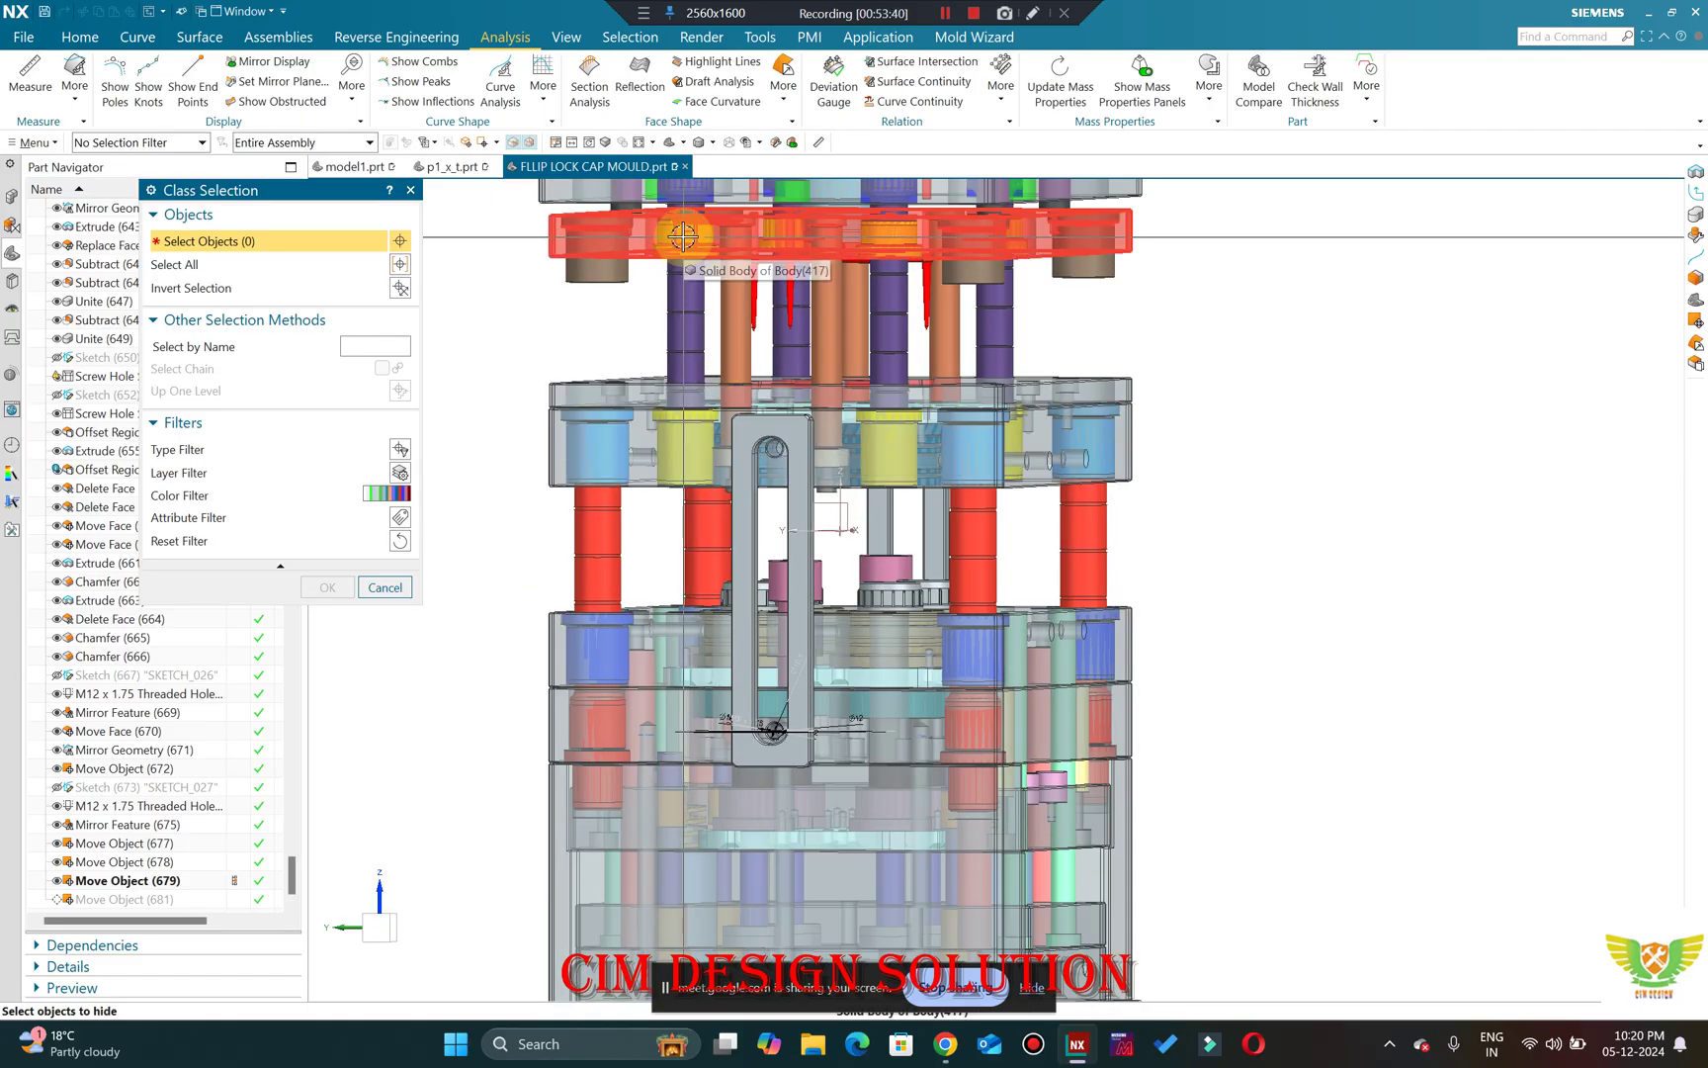
scroll(720, 362, "down", 2)
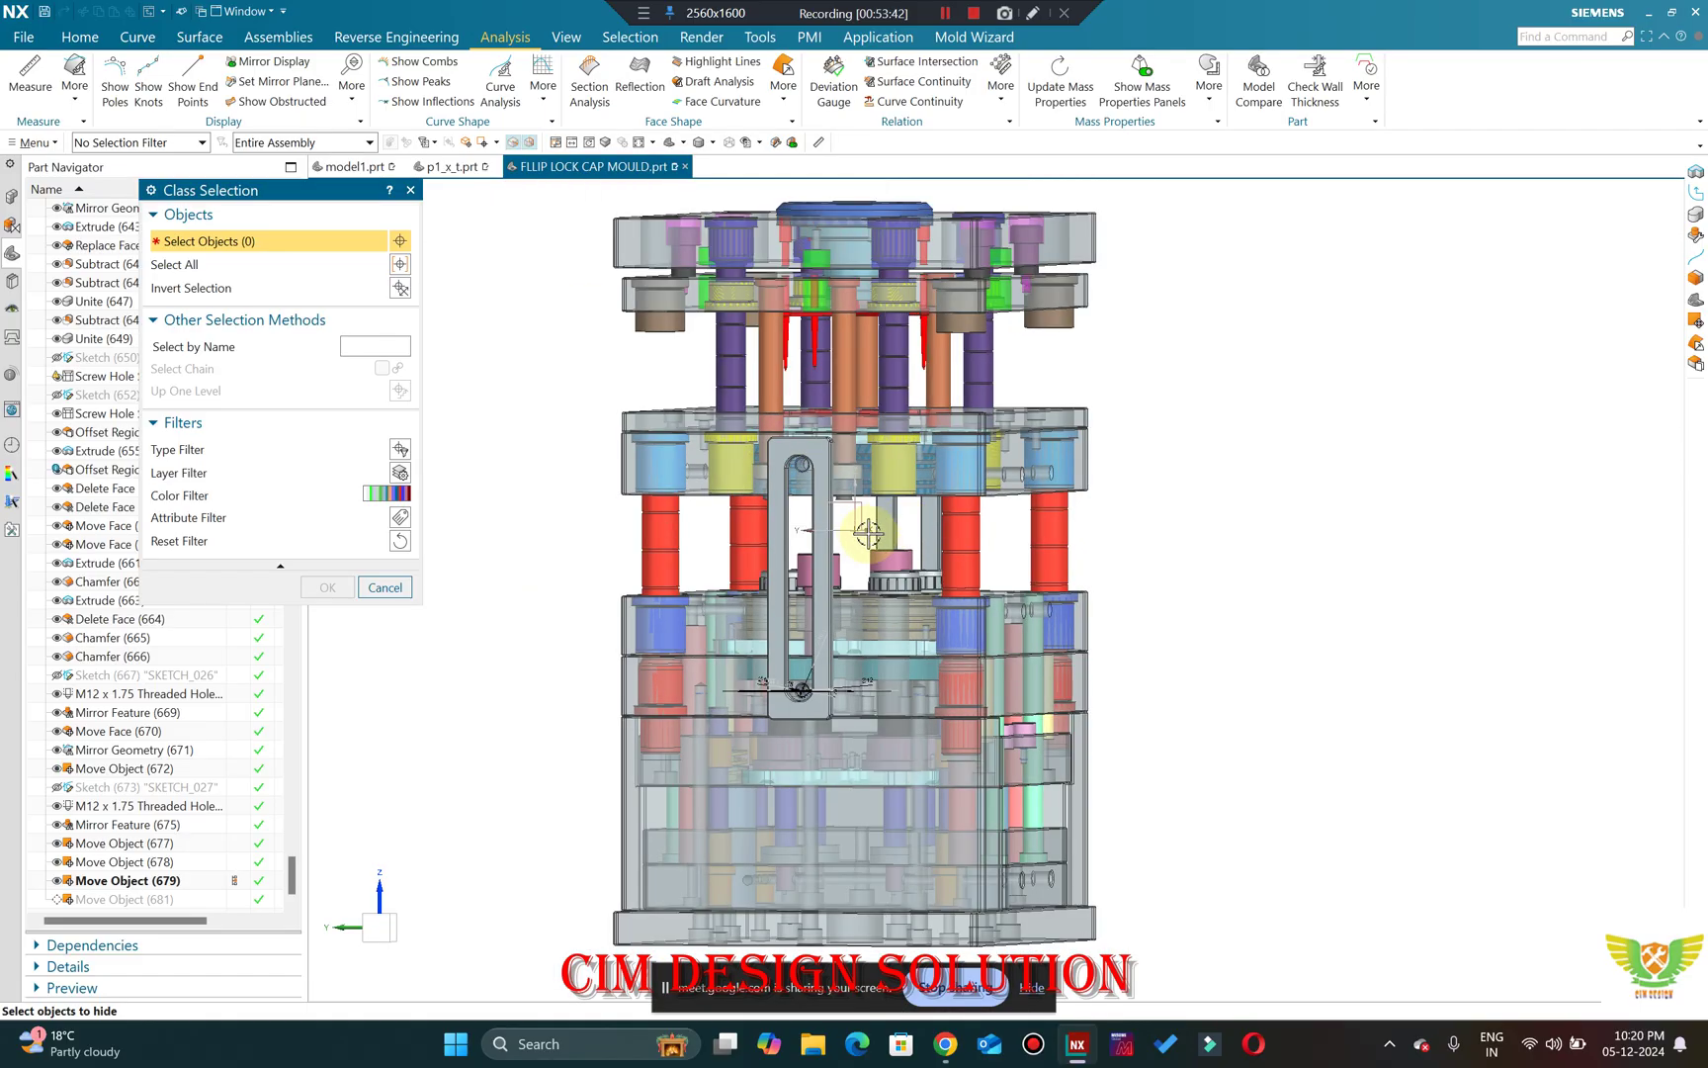
scroll(780, 322, "up", 2)
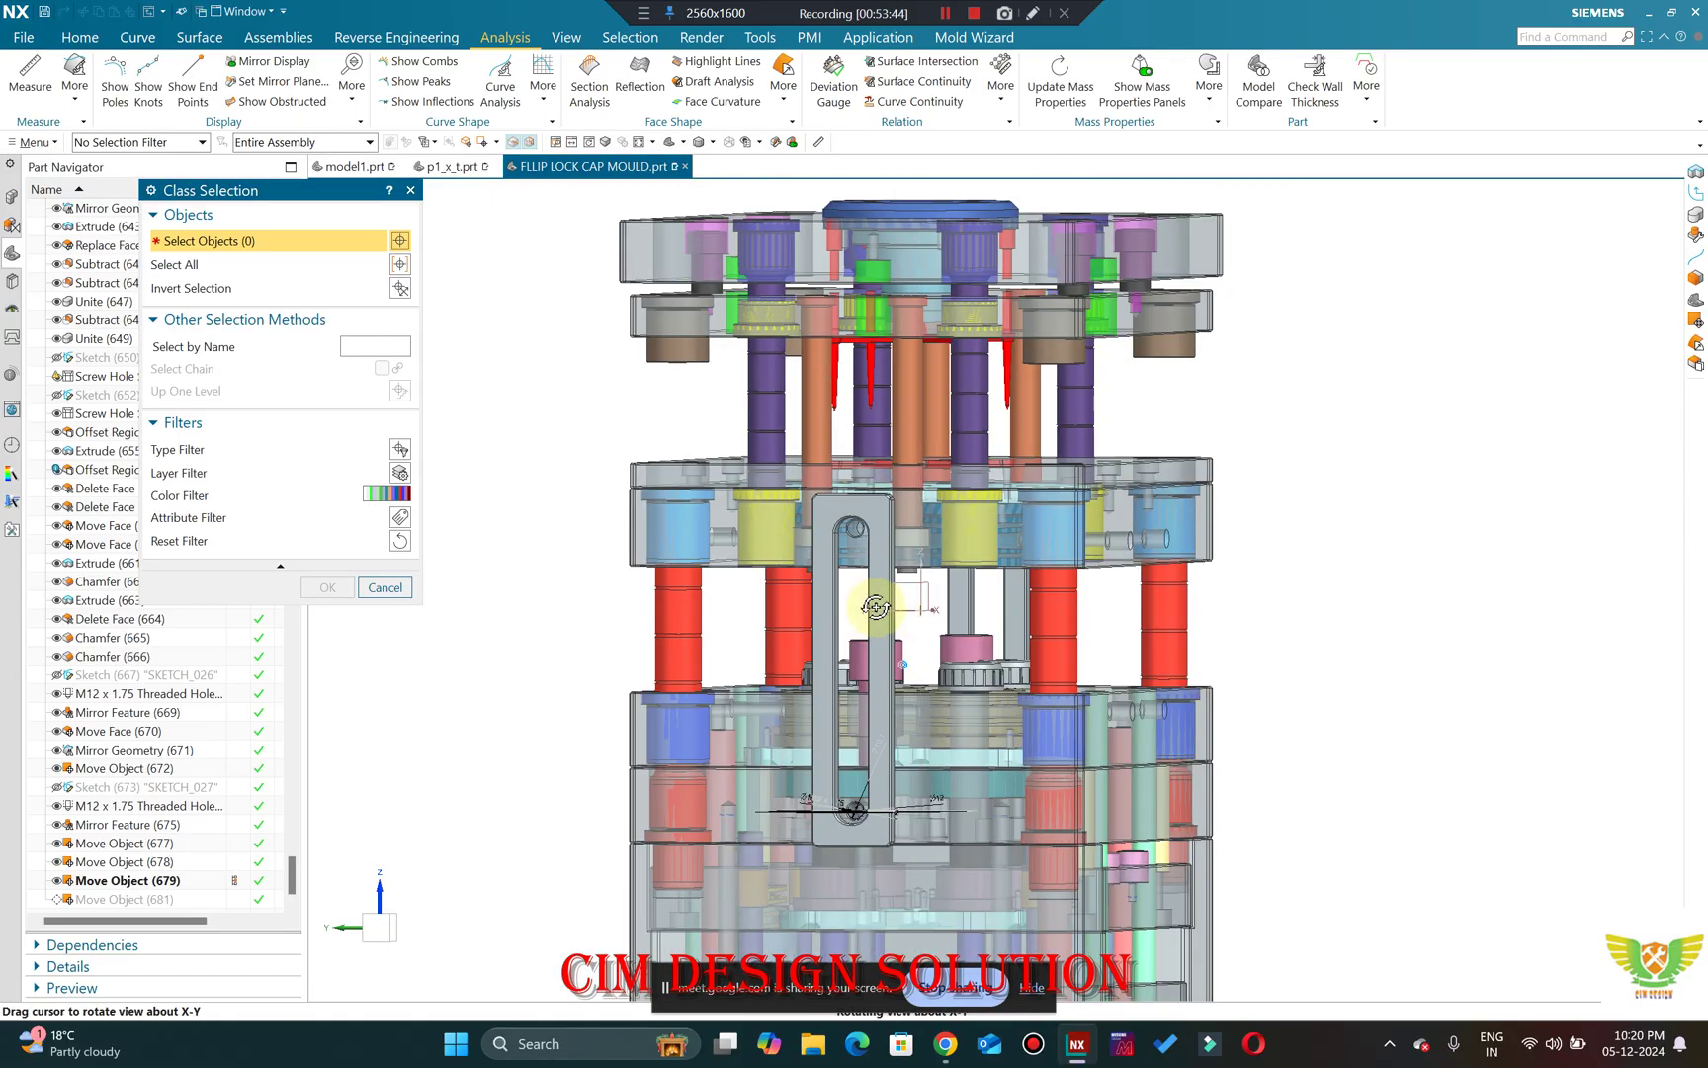
Cancel the Hide command and inspect the gap between the cavity and core plates in straight front and angled views.
key("Home")
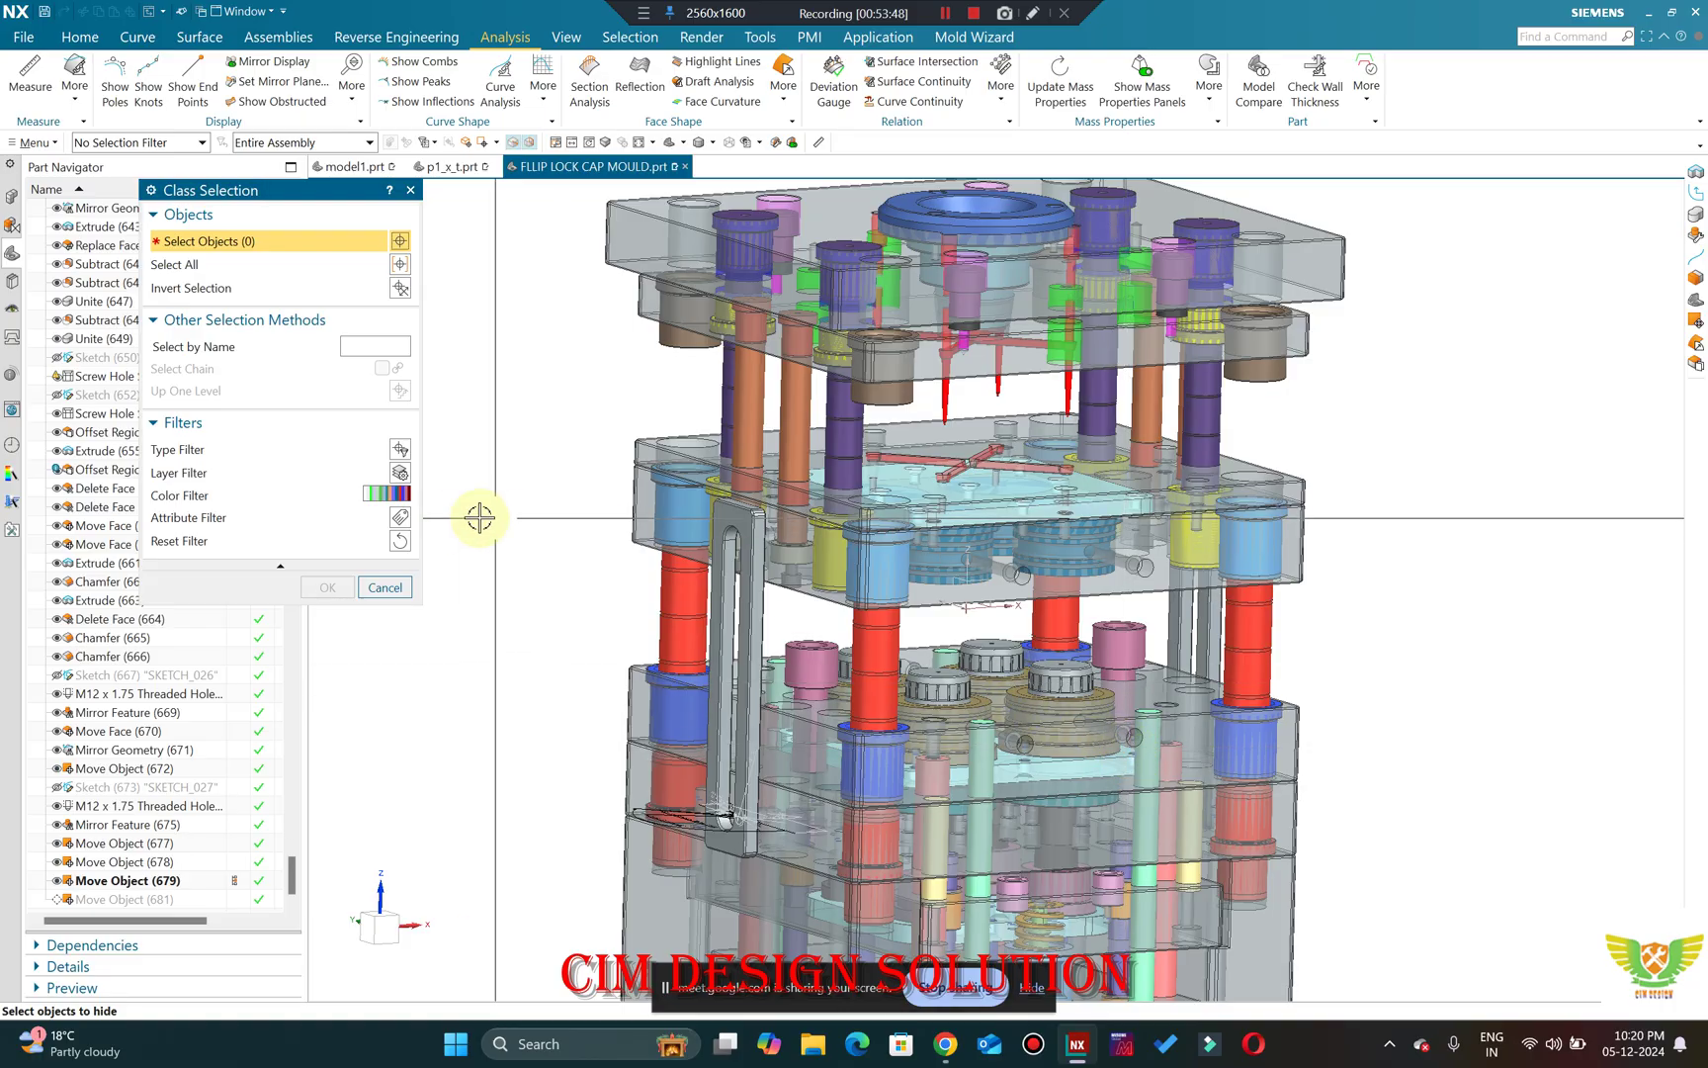
left_click(383, 587)
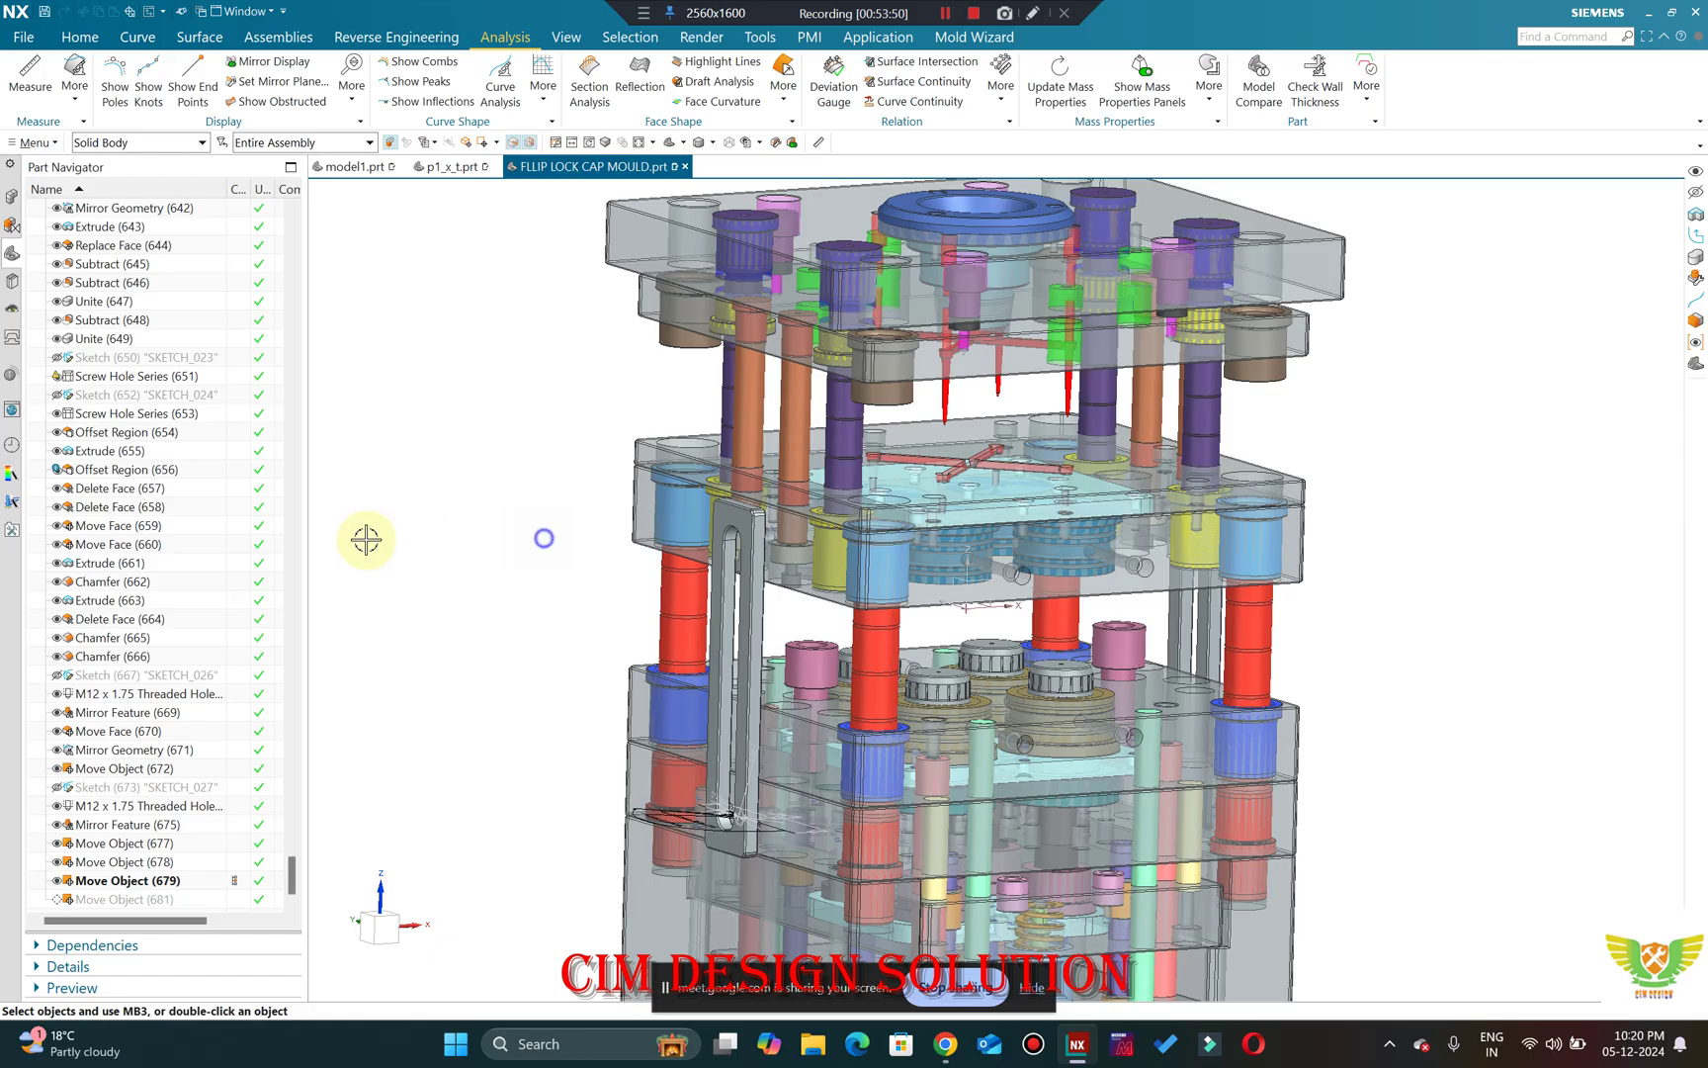
key("ctrl+alt+f")
scroll(847, 643, "up", 2)
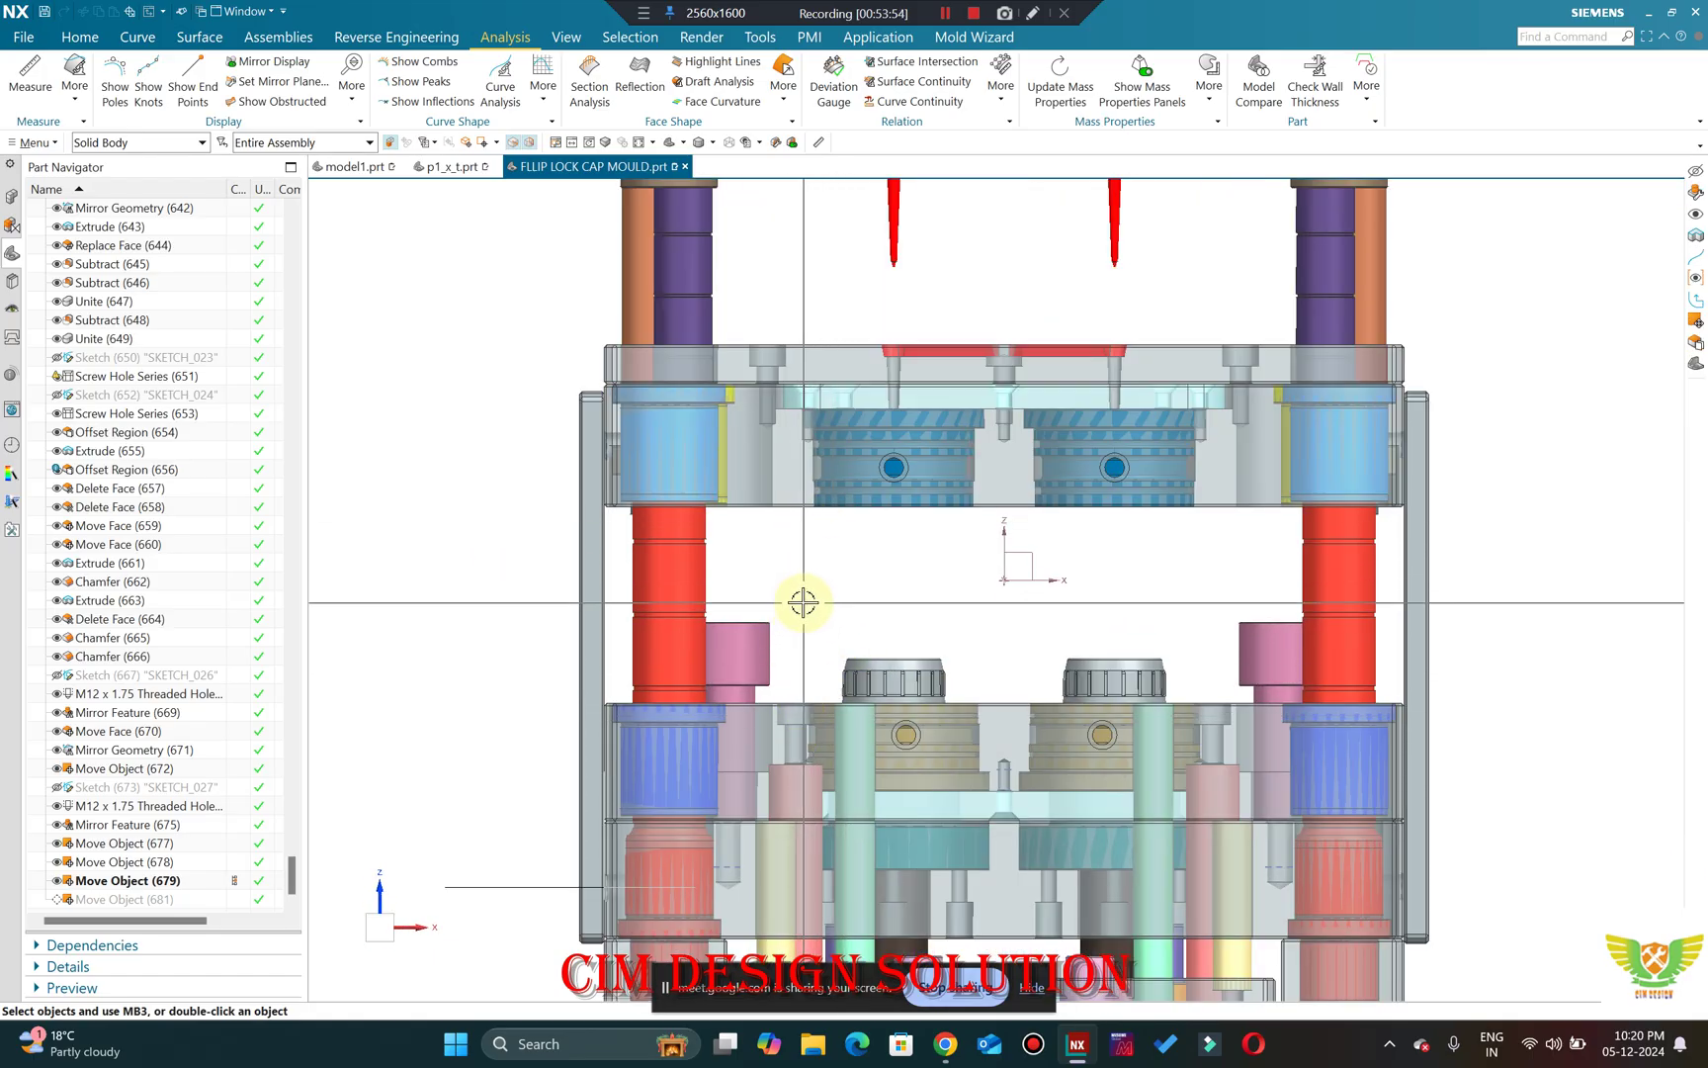
middle_click_drag(809, 584, 835, 514)
scroll(704, 869, "up", 2)
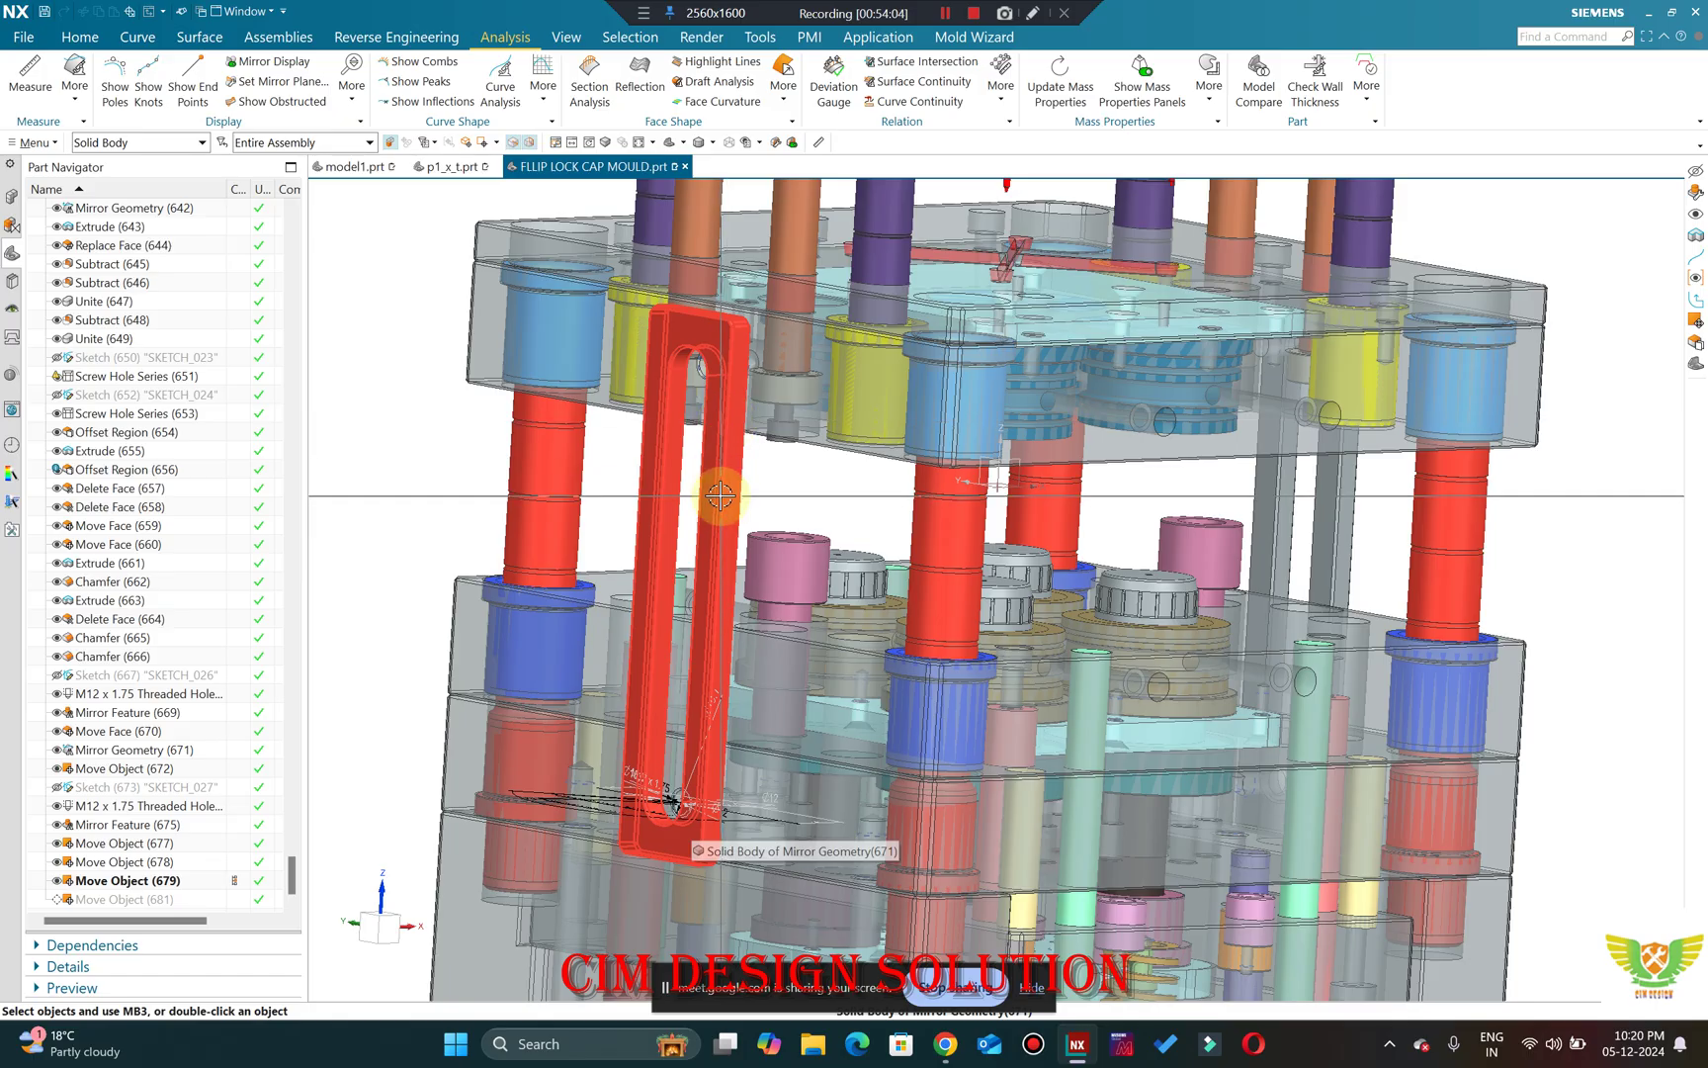
Inspect the lower end of the orange pin inside the cavity plate beside the link plate's upper slot end.
key("ctrl+alt+f")
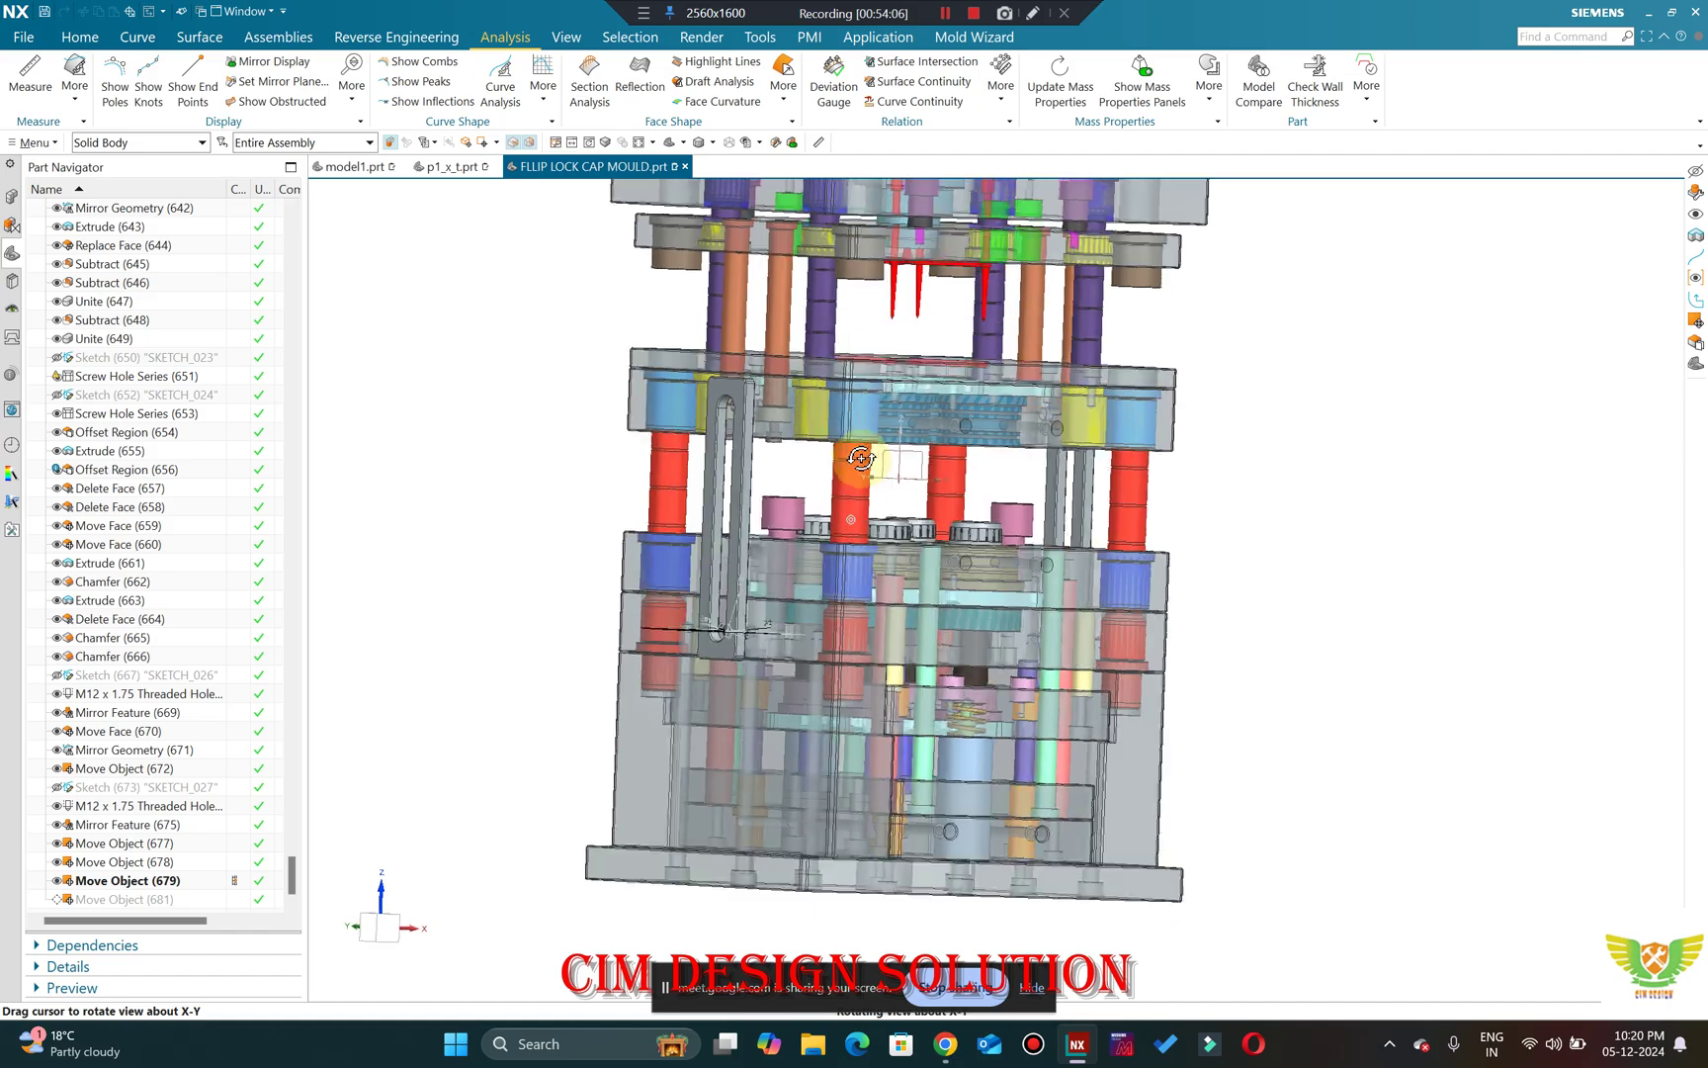
scroll(789, 416, "up", 5)
scroll(789, 416, "down", 6)
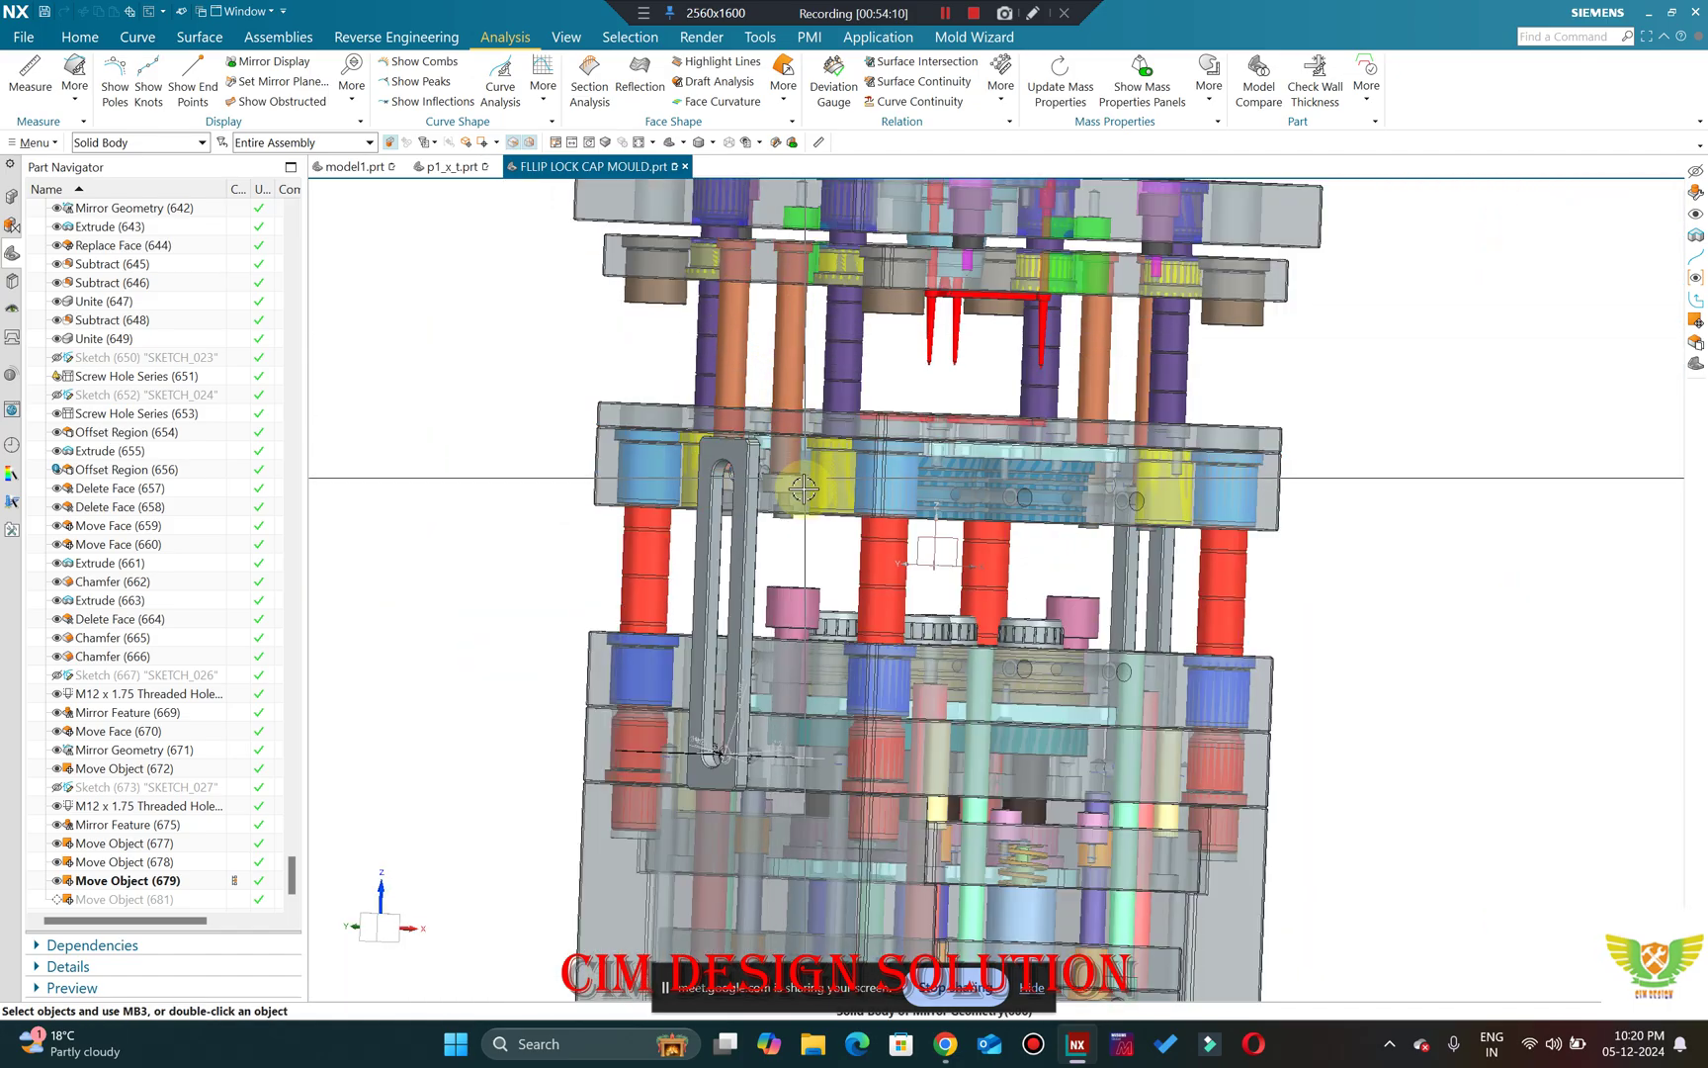
scroll(782, 461, "up", 5)
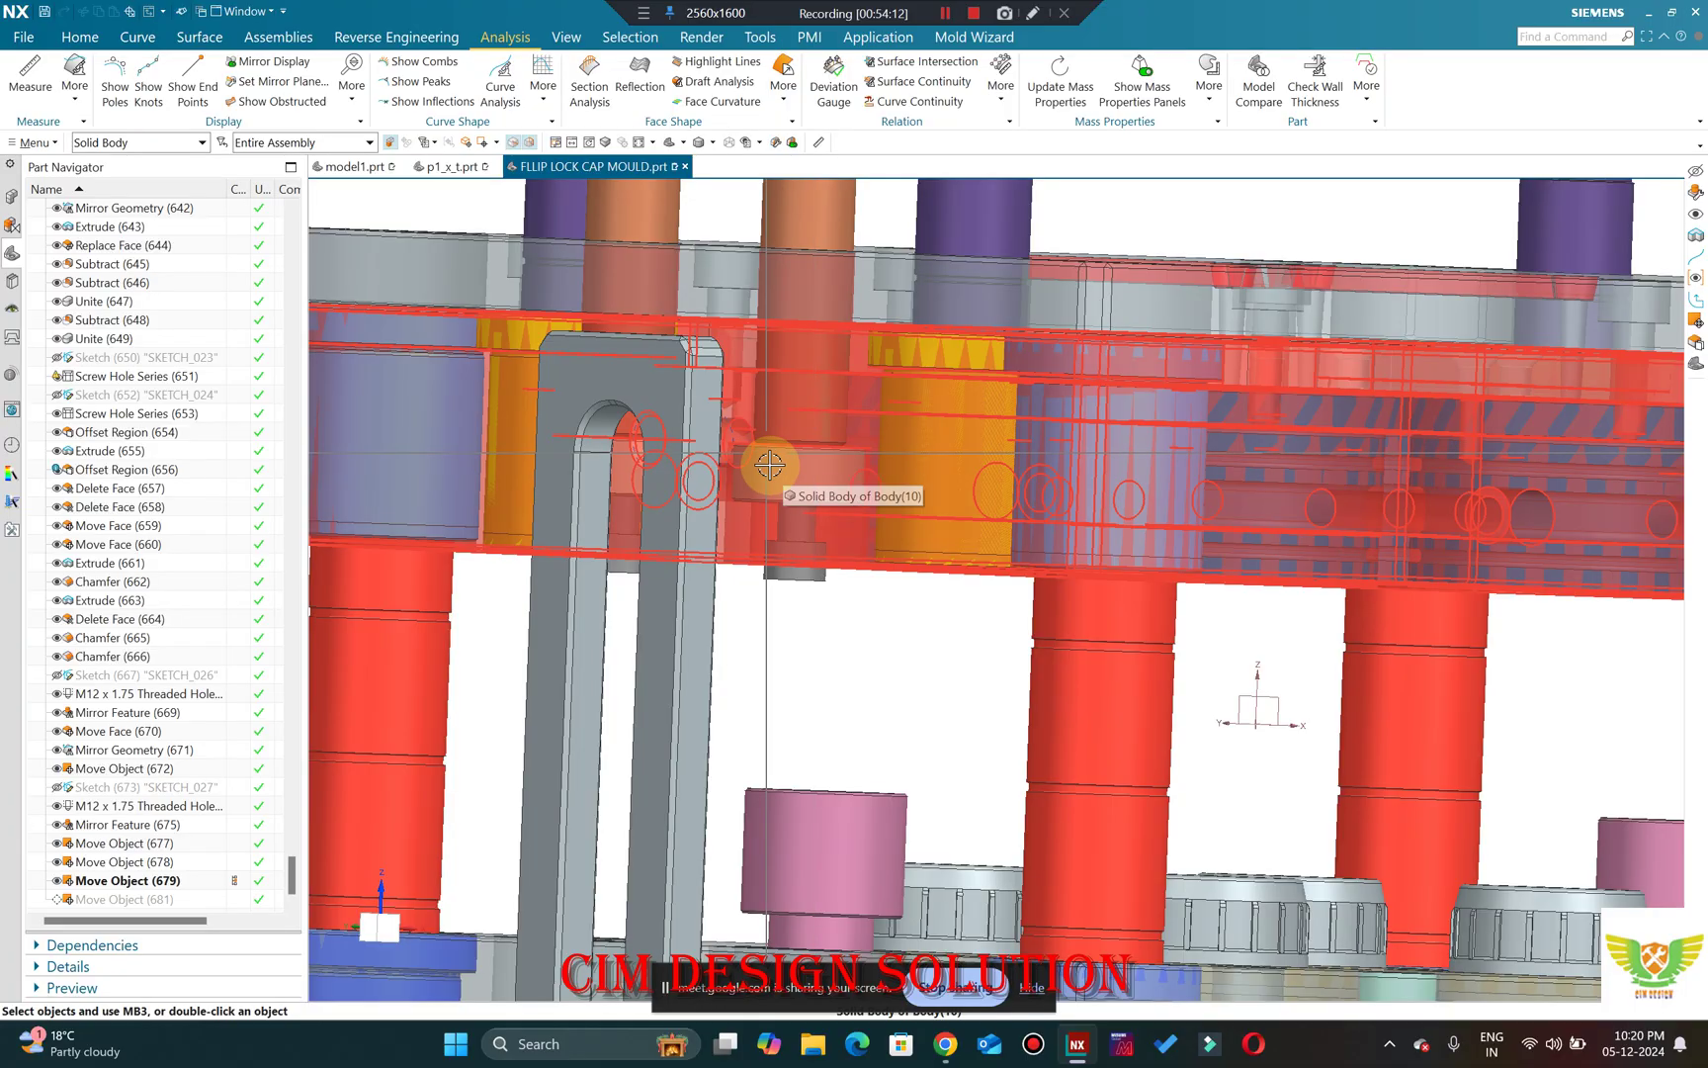
scroll(801, 470, "up", 1)
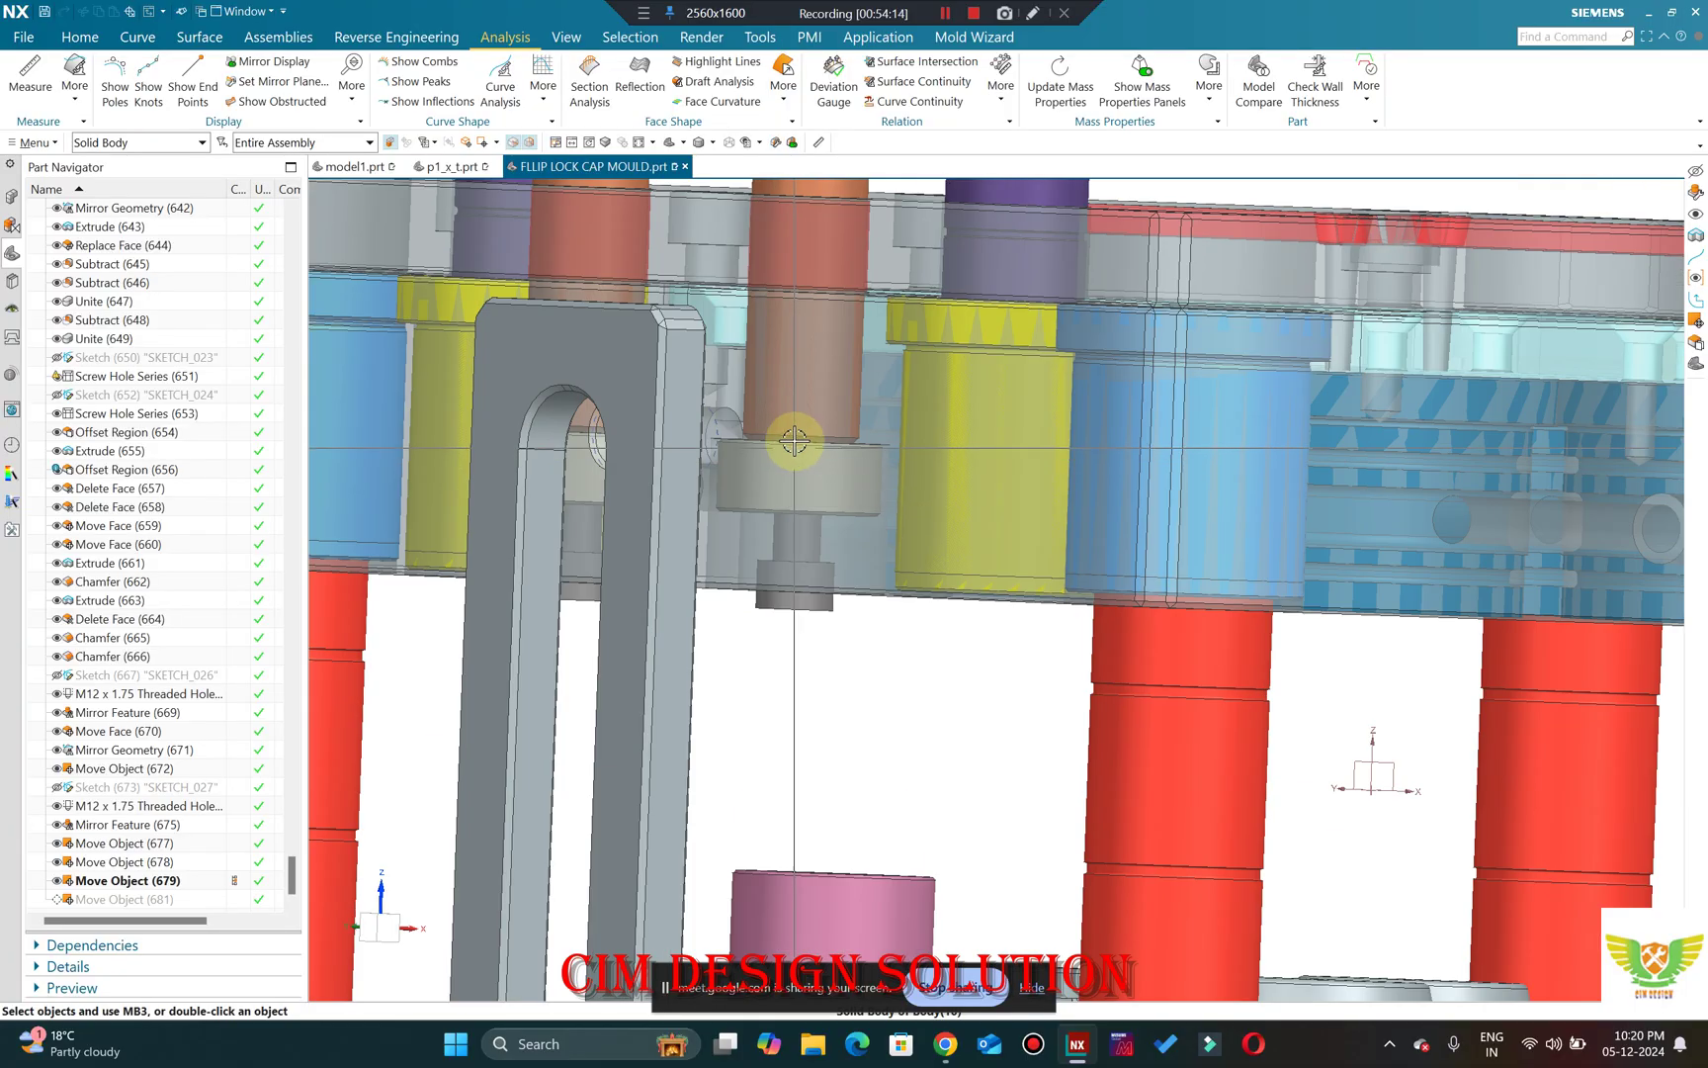
Examine the whole opened mould in angled and straight front views, relating the plate gaps to the pins and link plates.
scroll(799, 425, "down", 2)
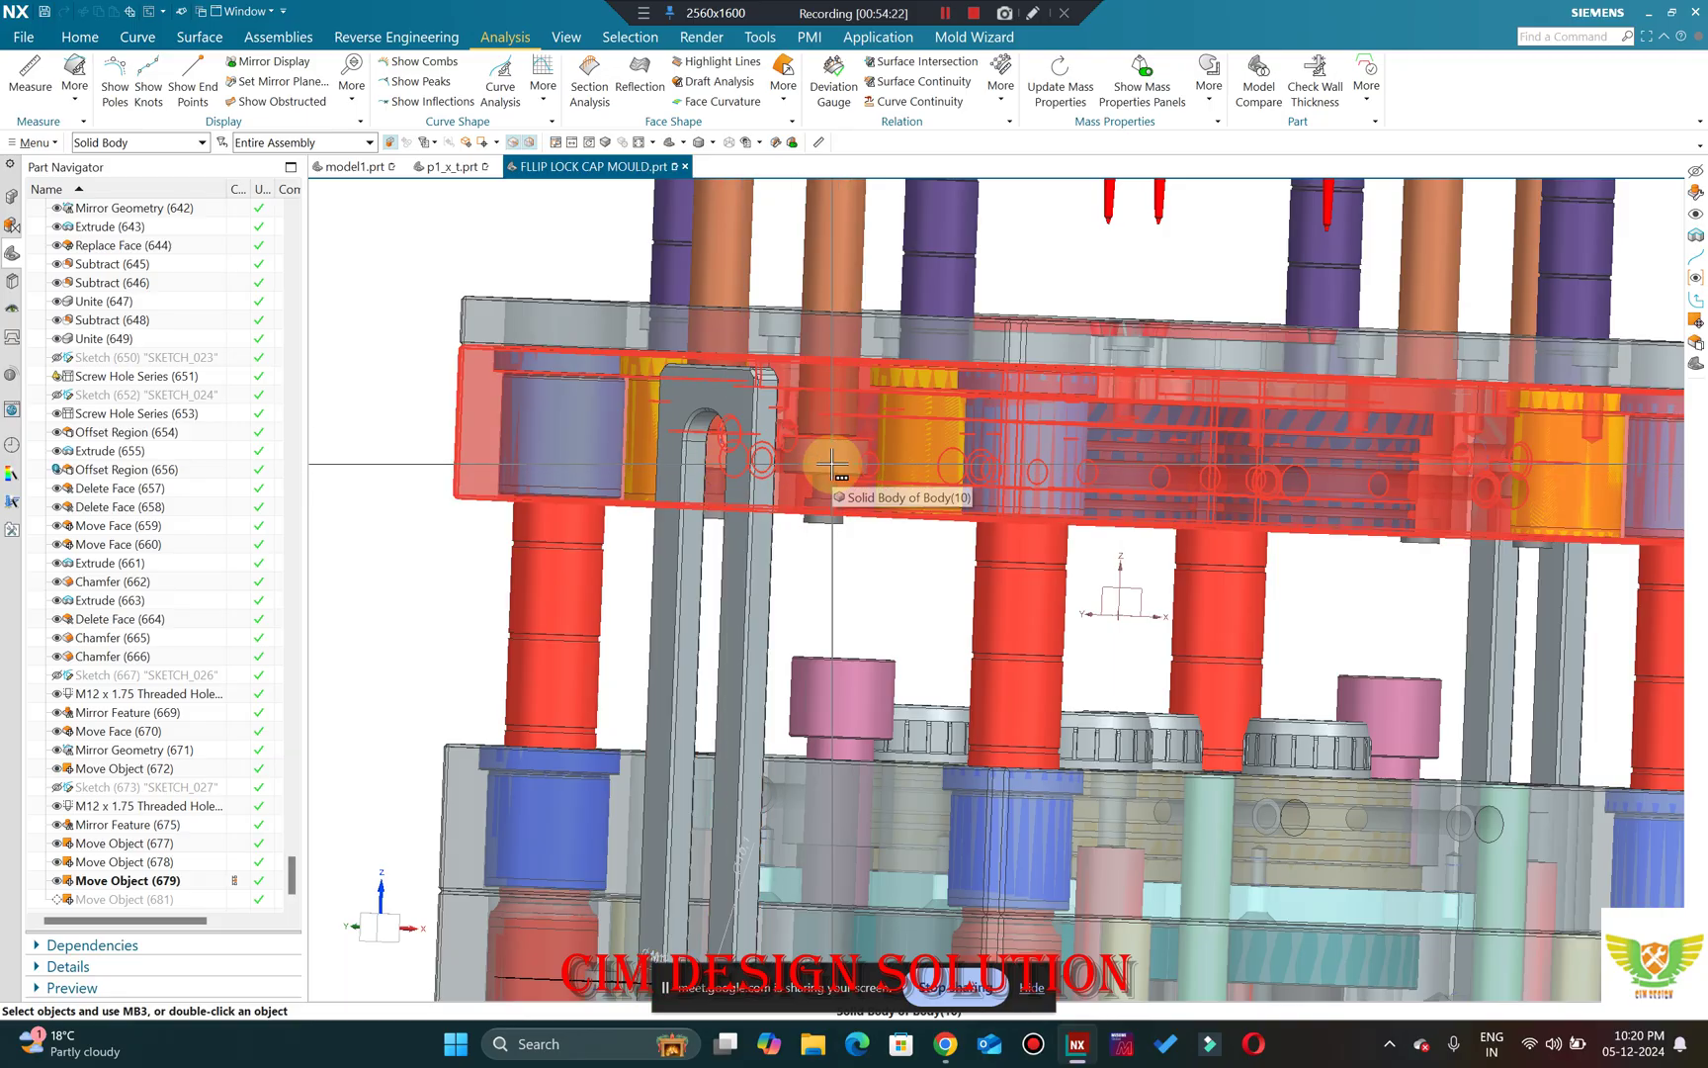
scroll(831, 465, "down", 3)
key("Home")
scroll(847, 477, "up", 3)
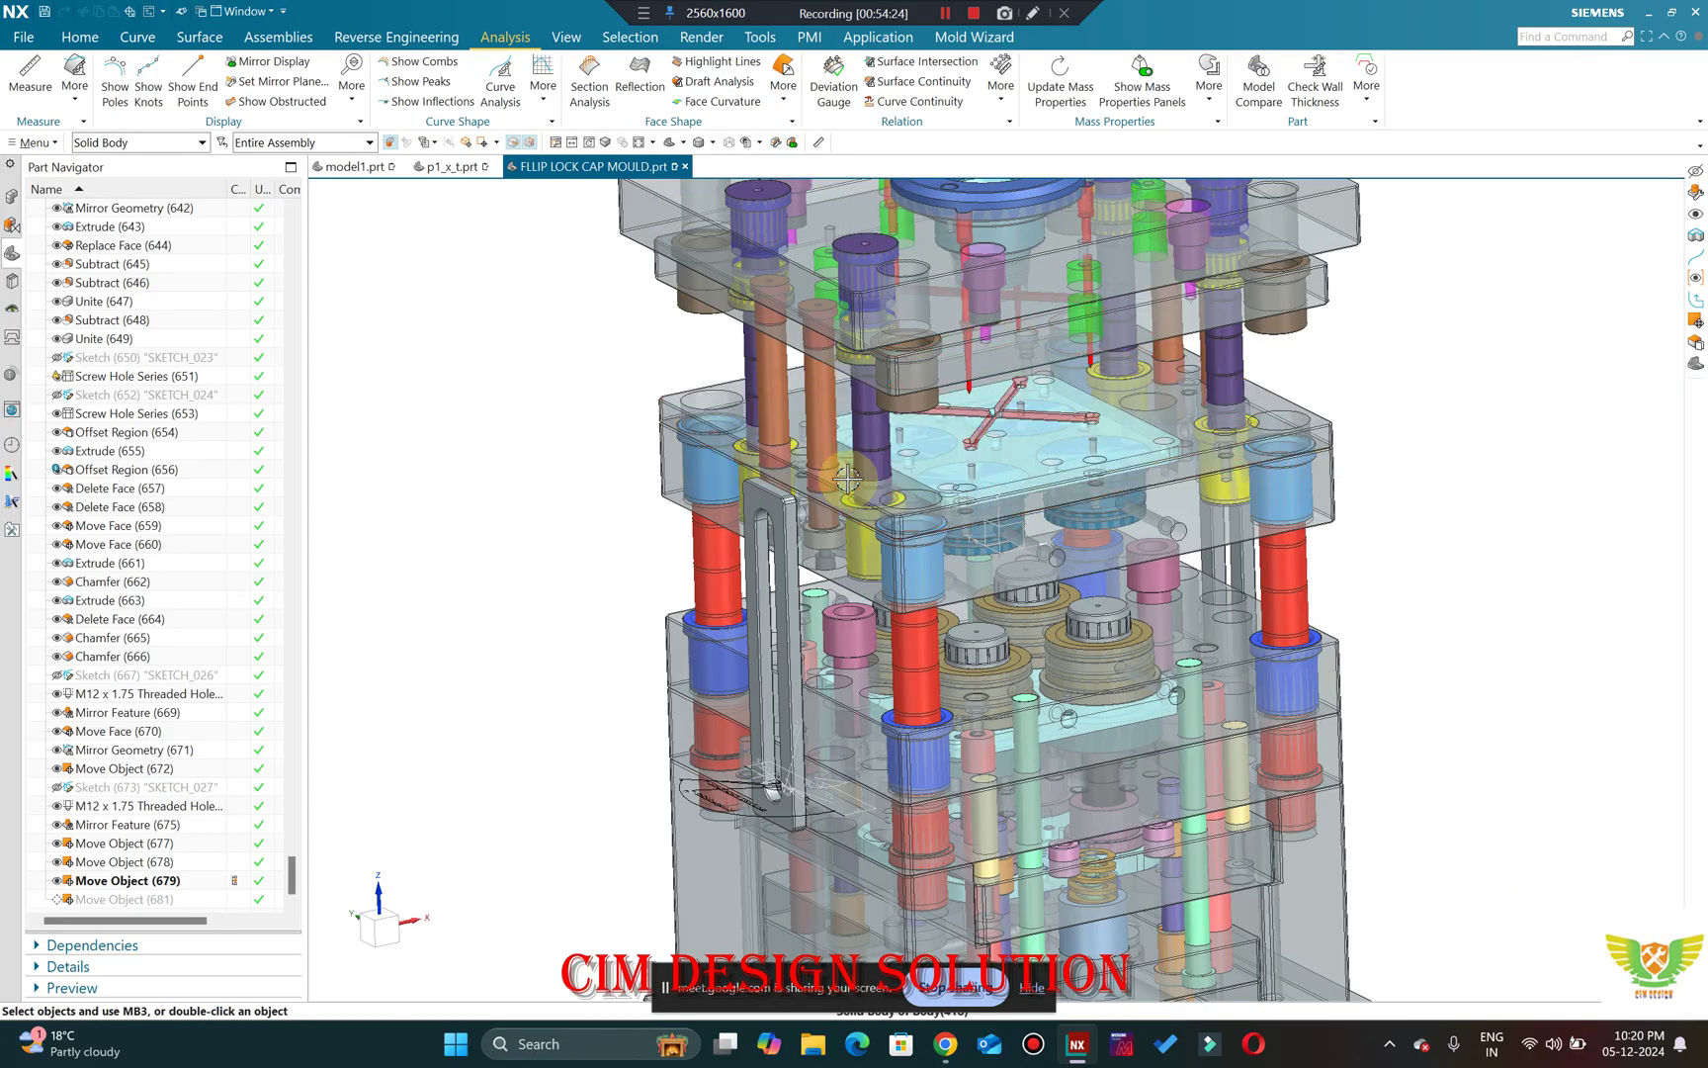
key("End")
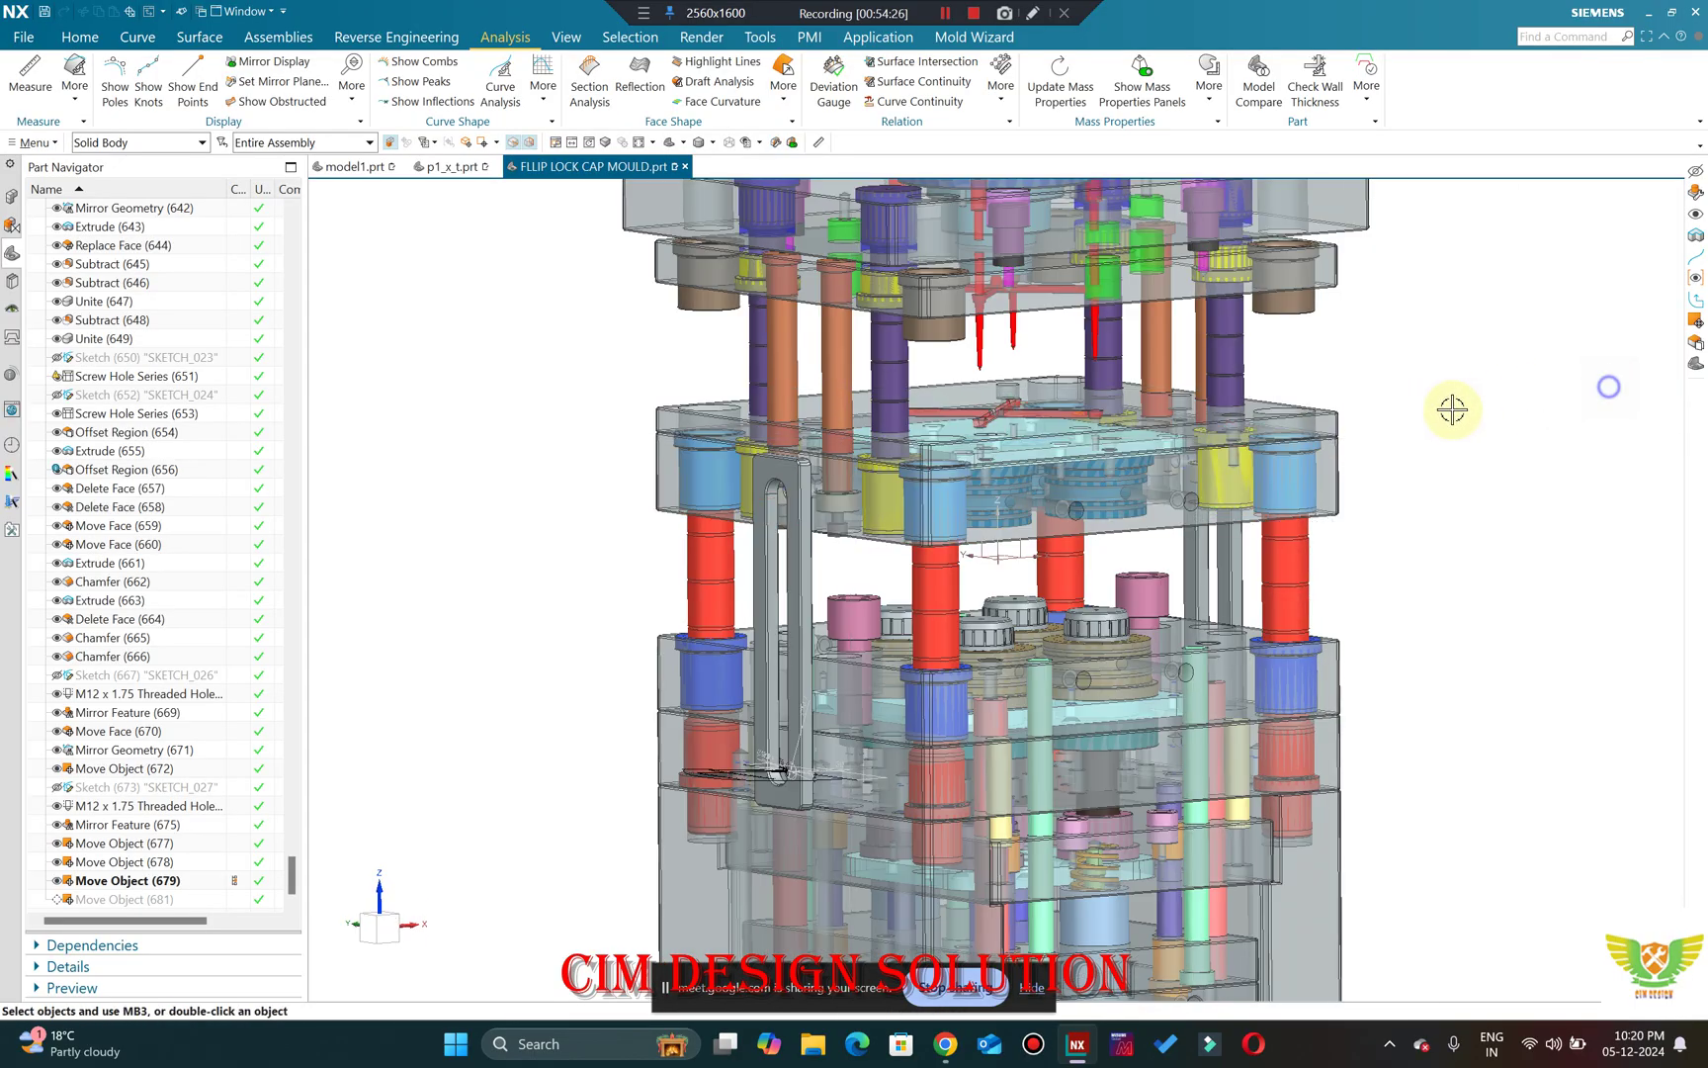
key("ctrl+alt+f")
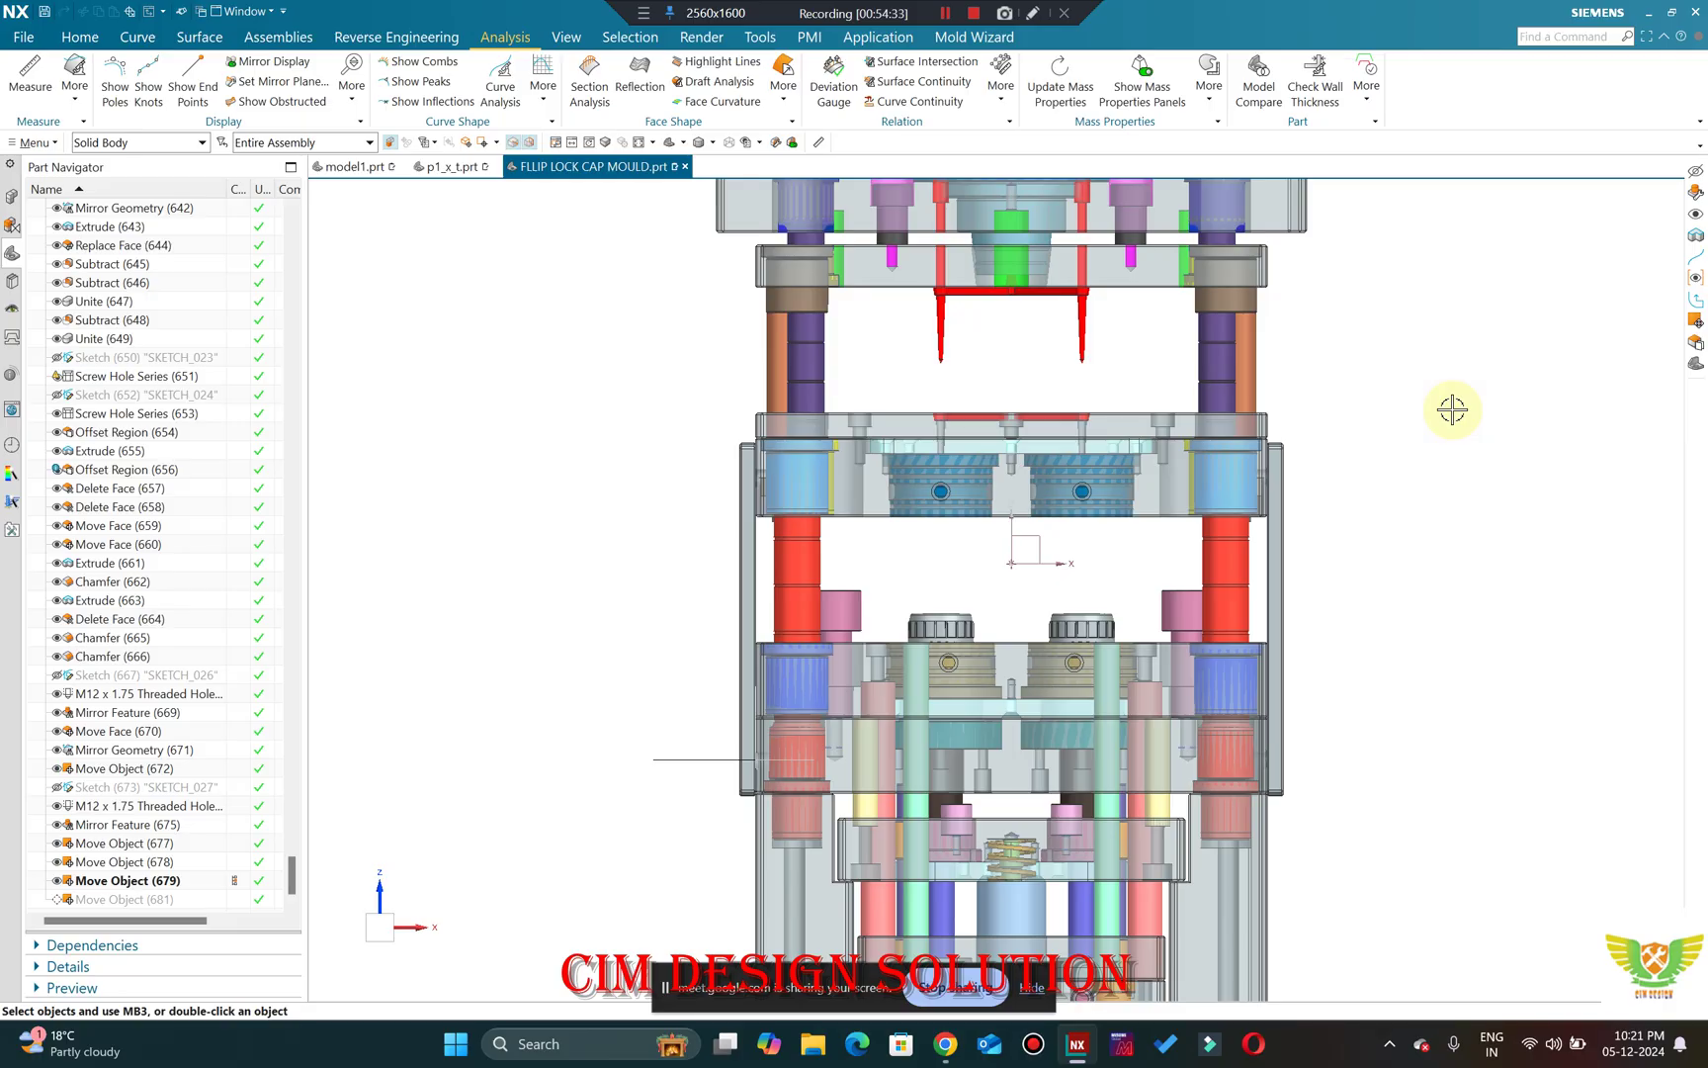
scroll(1452, 408, "down", 5)
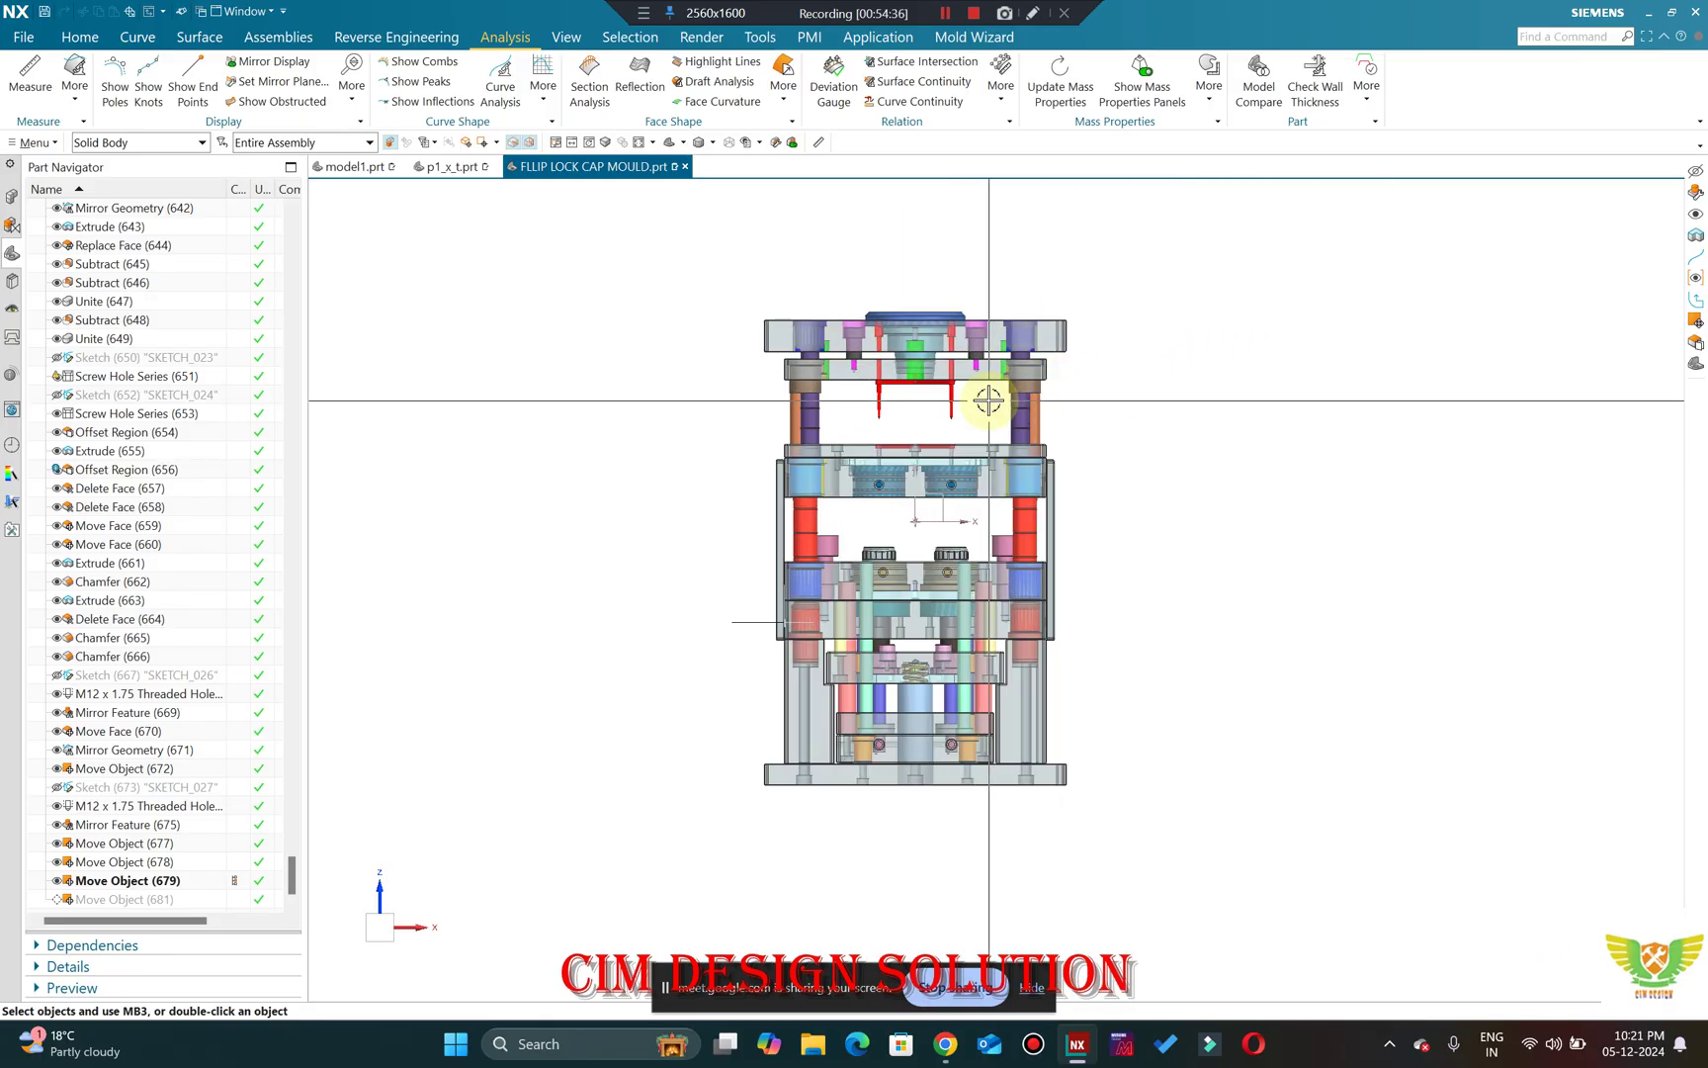
scroll(988, 396, "up", 2)
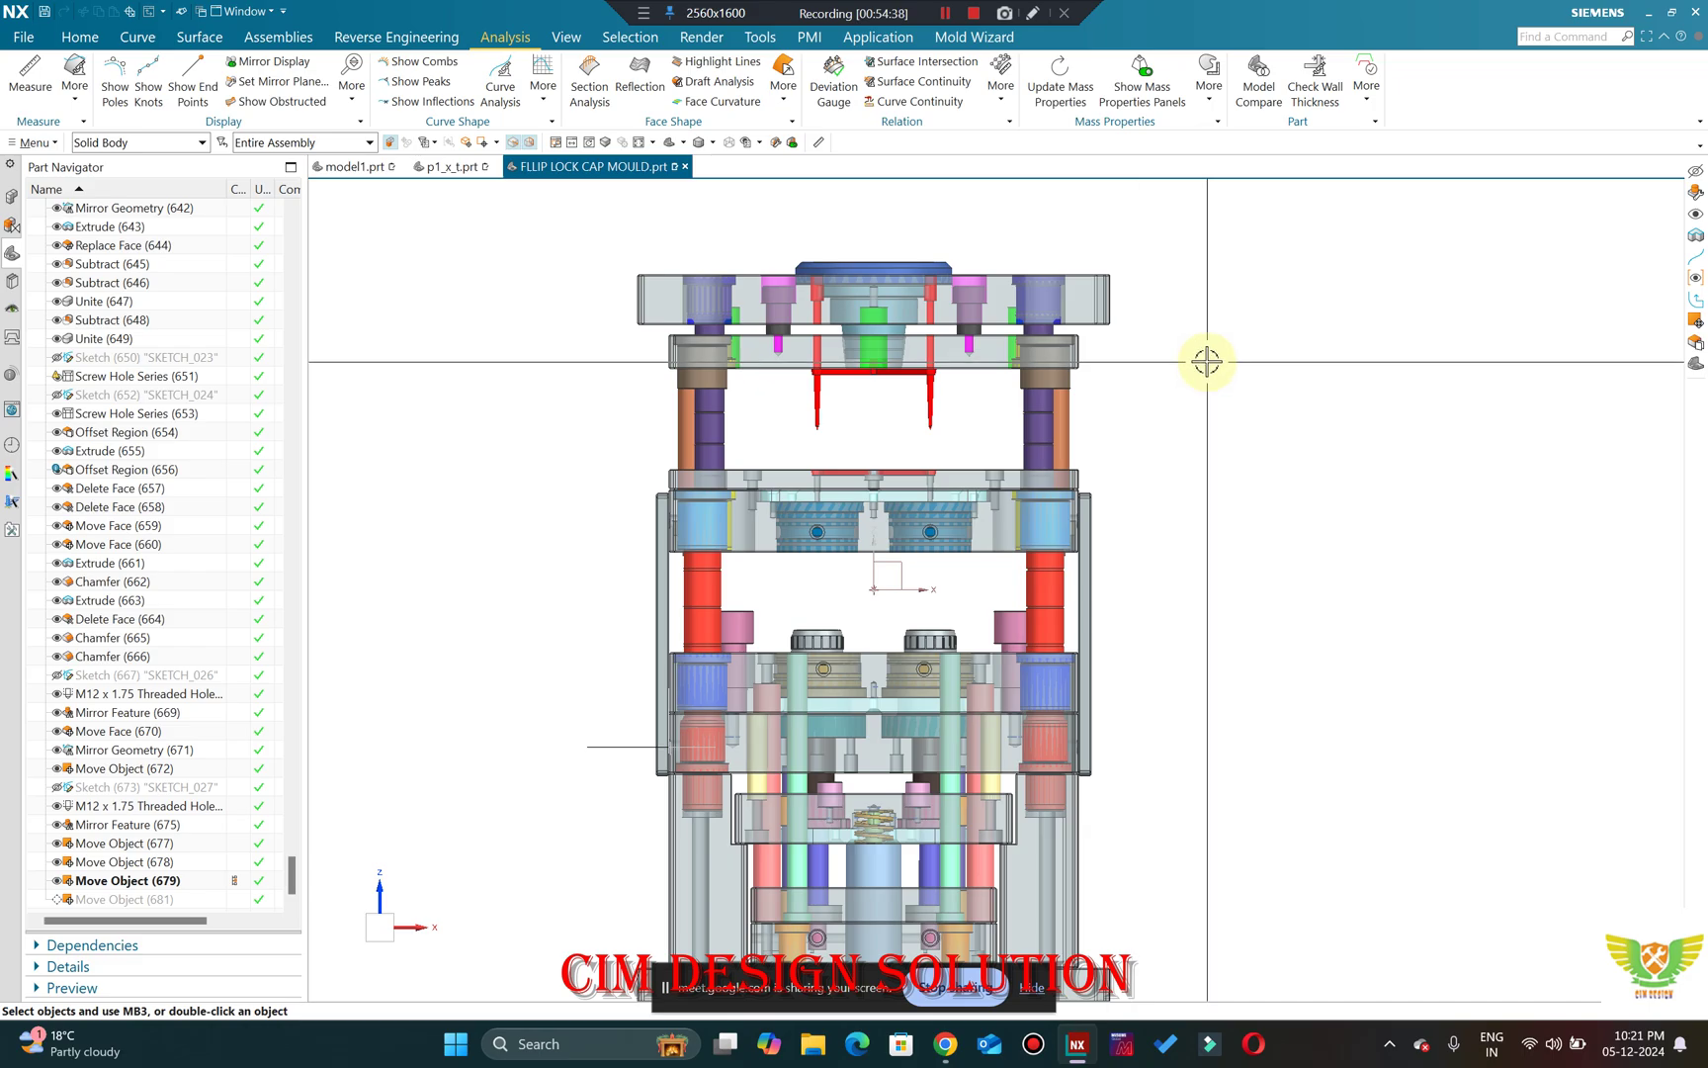
scroll(1205, 362, "down", 2)
scroll(1082, 403, "up", 2)
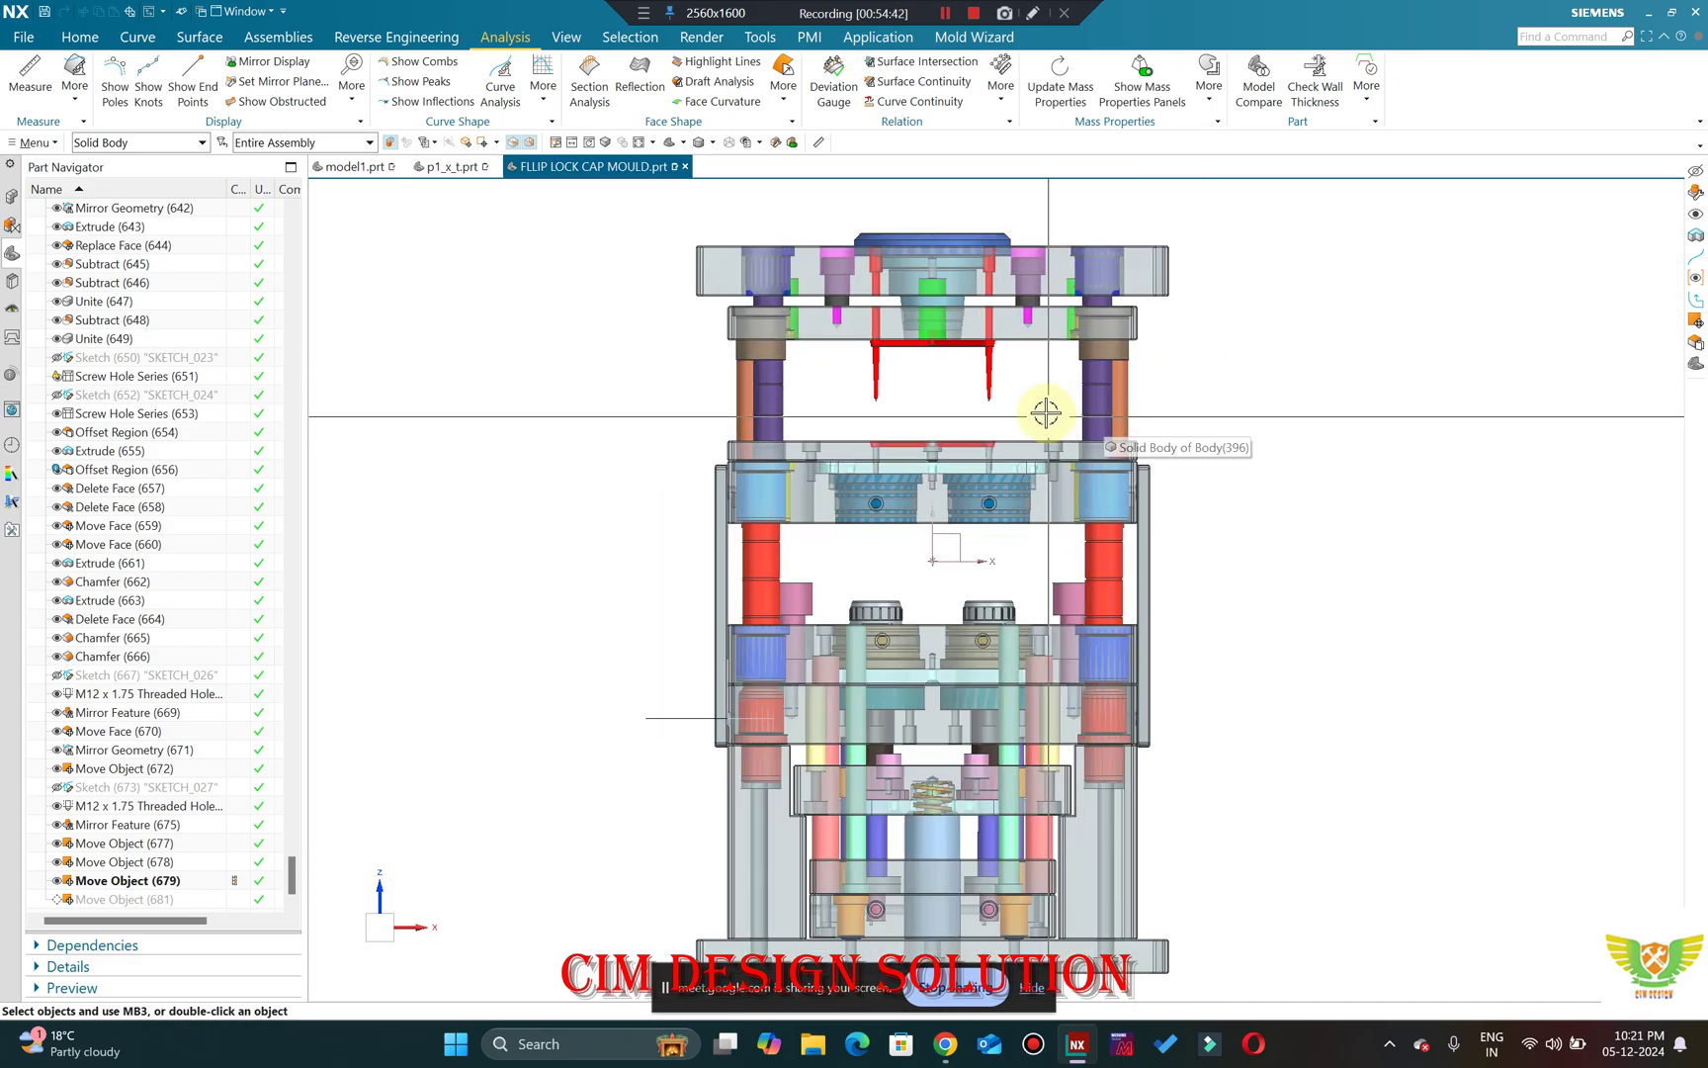
Isolate the red runner by selecting it, inverting the selection and hiding all other mould objects.
key("ctrl+b")
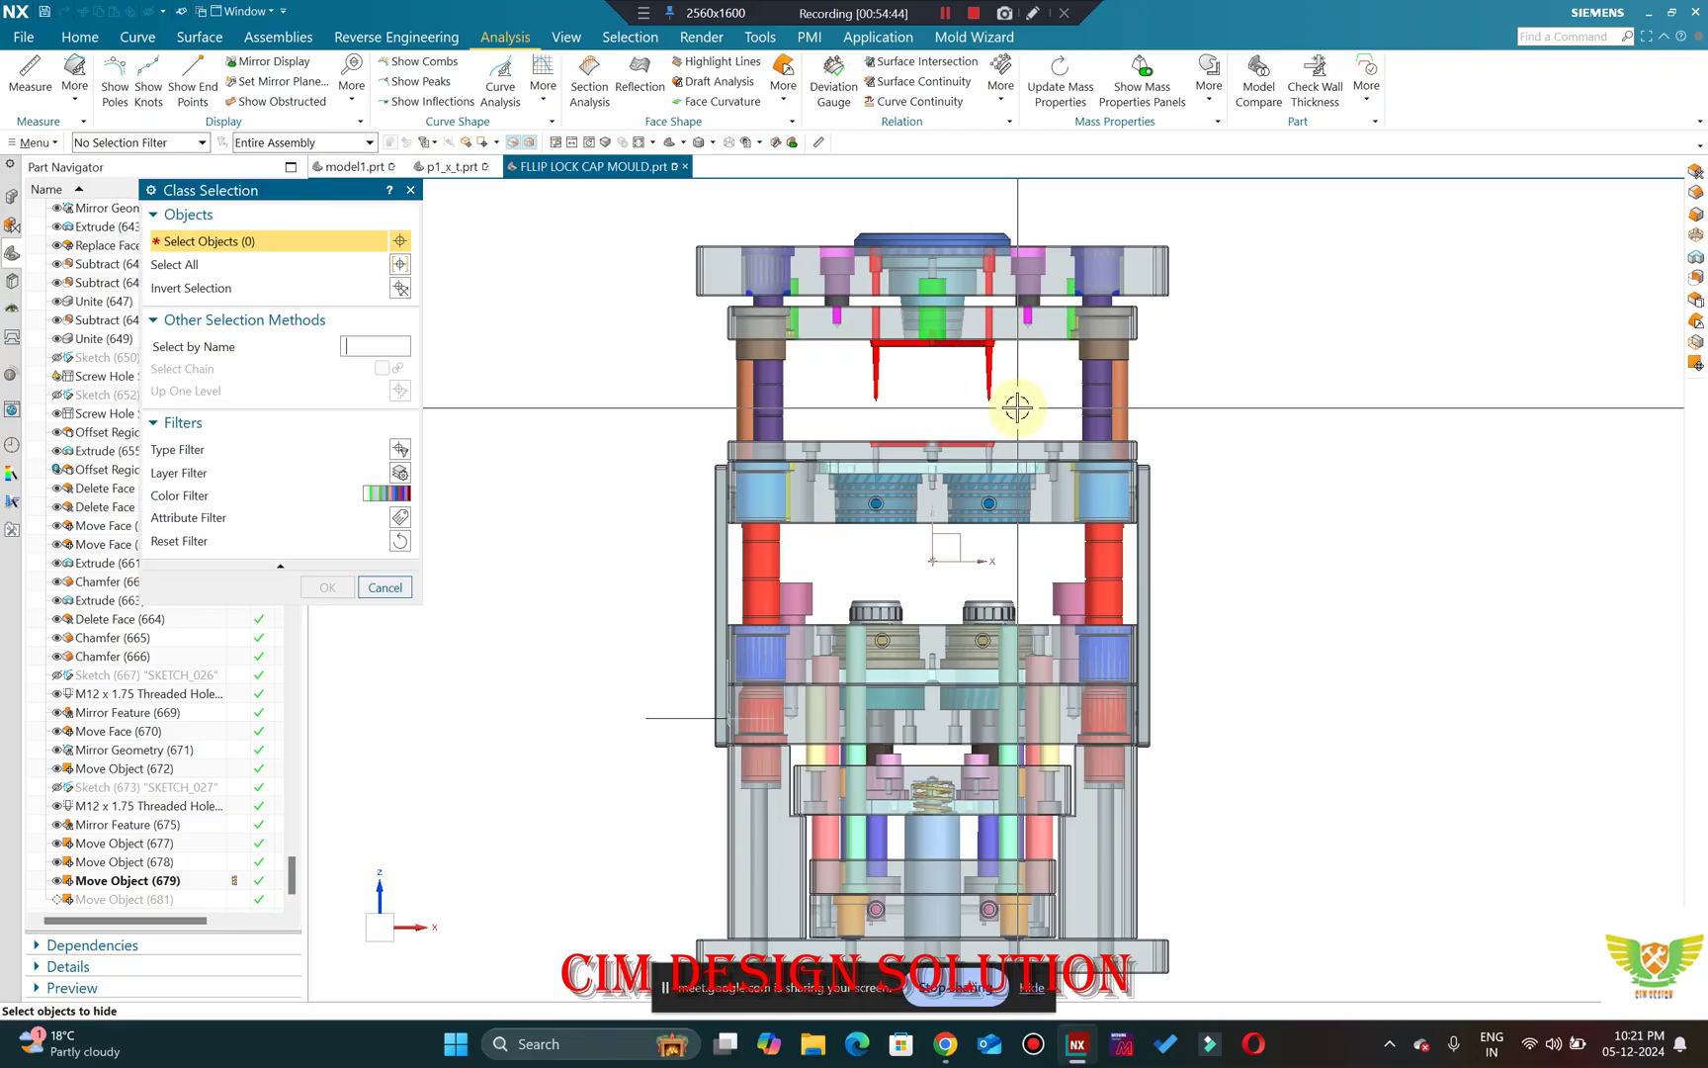
left_click(973, 383)
scroll(967, 425, "down", 3)
left_click(400, 288)
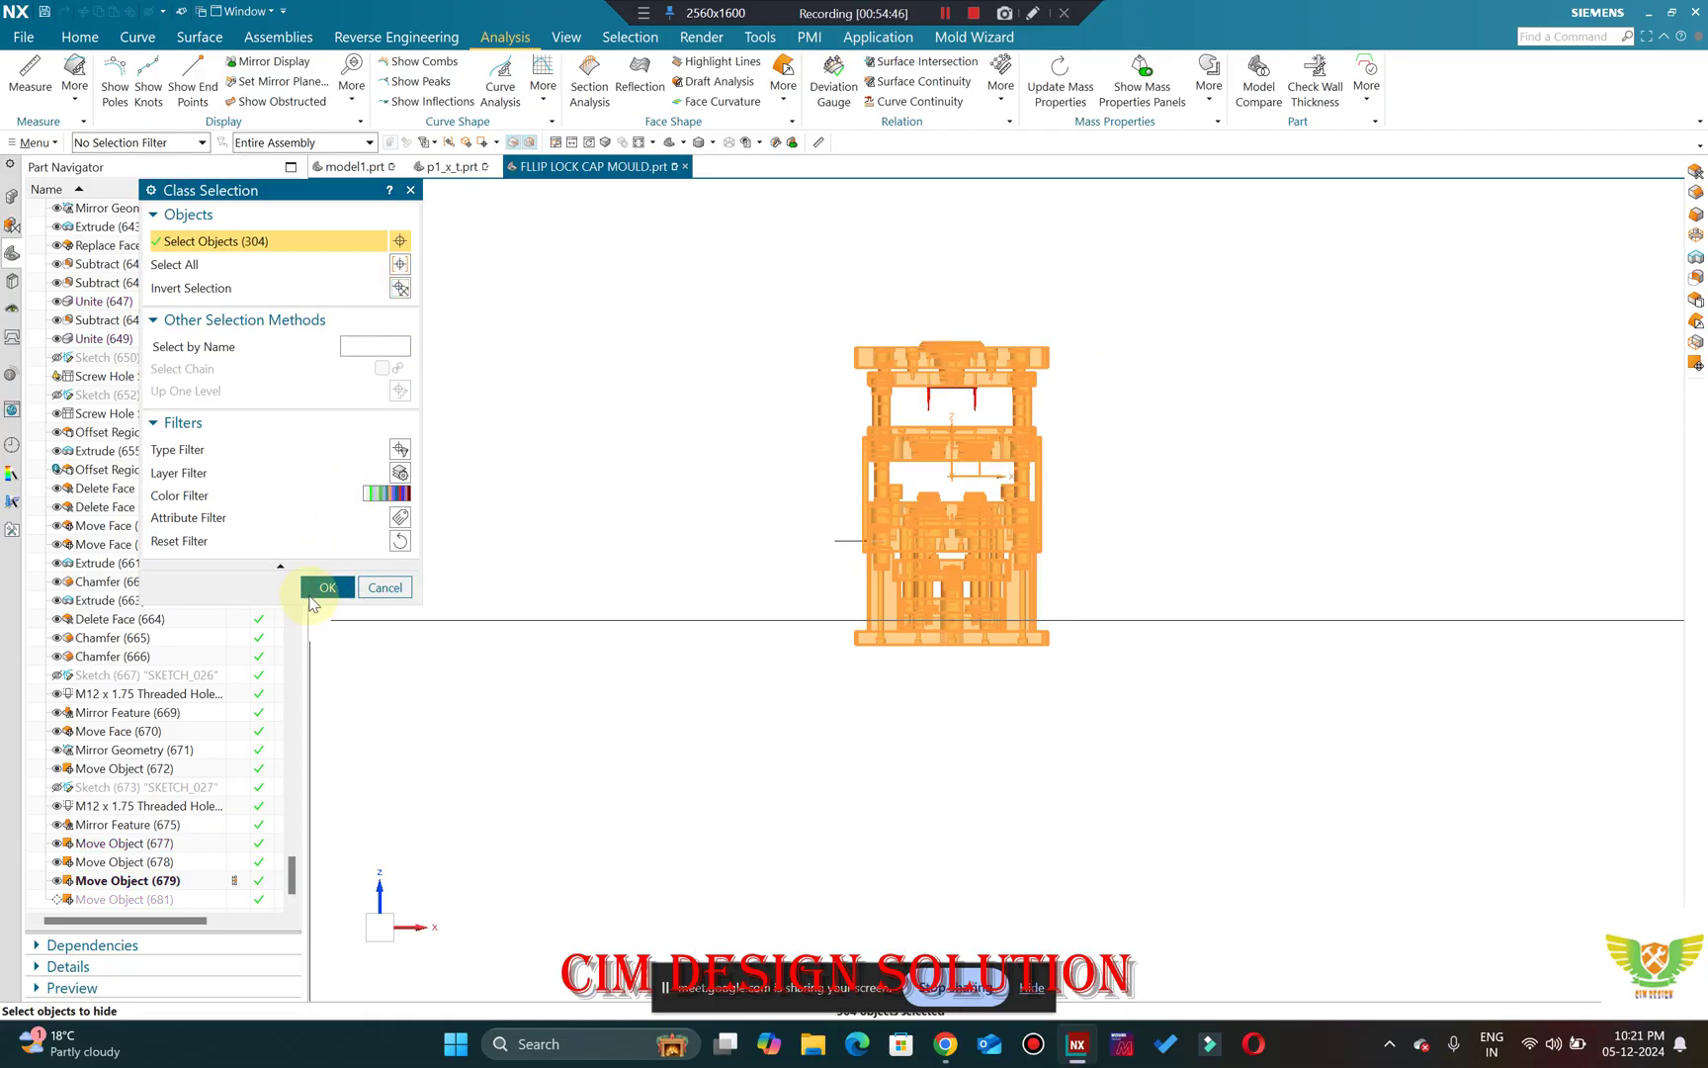
left_click(328, 588)
Examine the central junction where the red runner's arms cross, including its rounded inner corners, from below and at an angle.
scroll(992, 353, "up", 3)
middle_click_drag(908, 400, 872, 297)
scroll(895, 435, "up", 5)
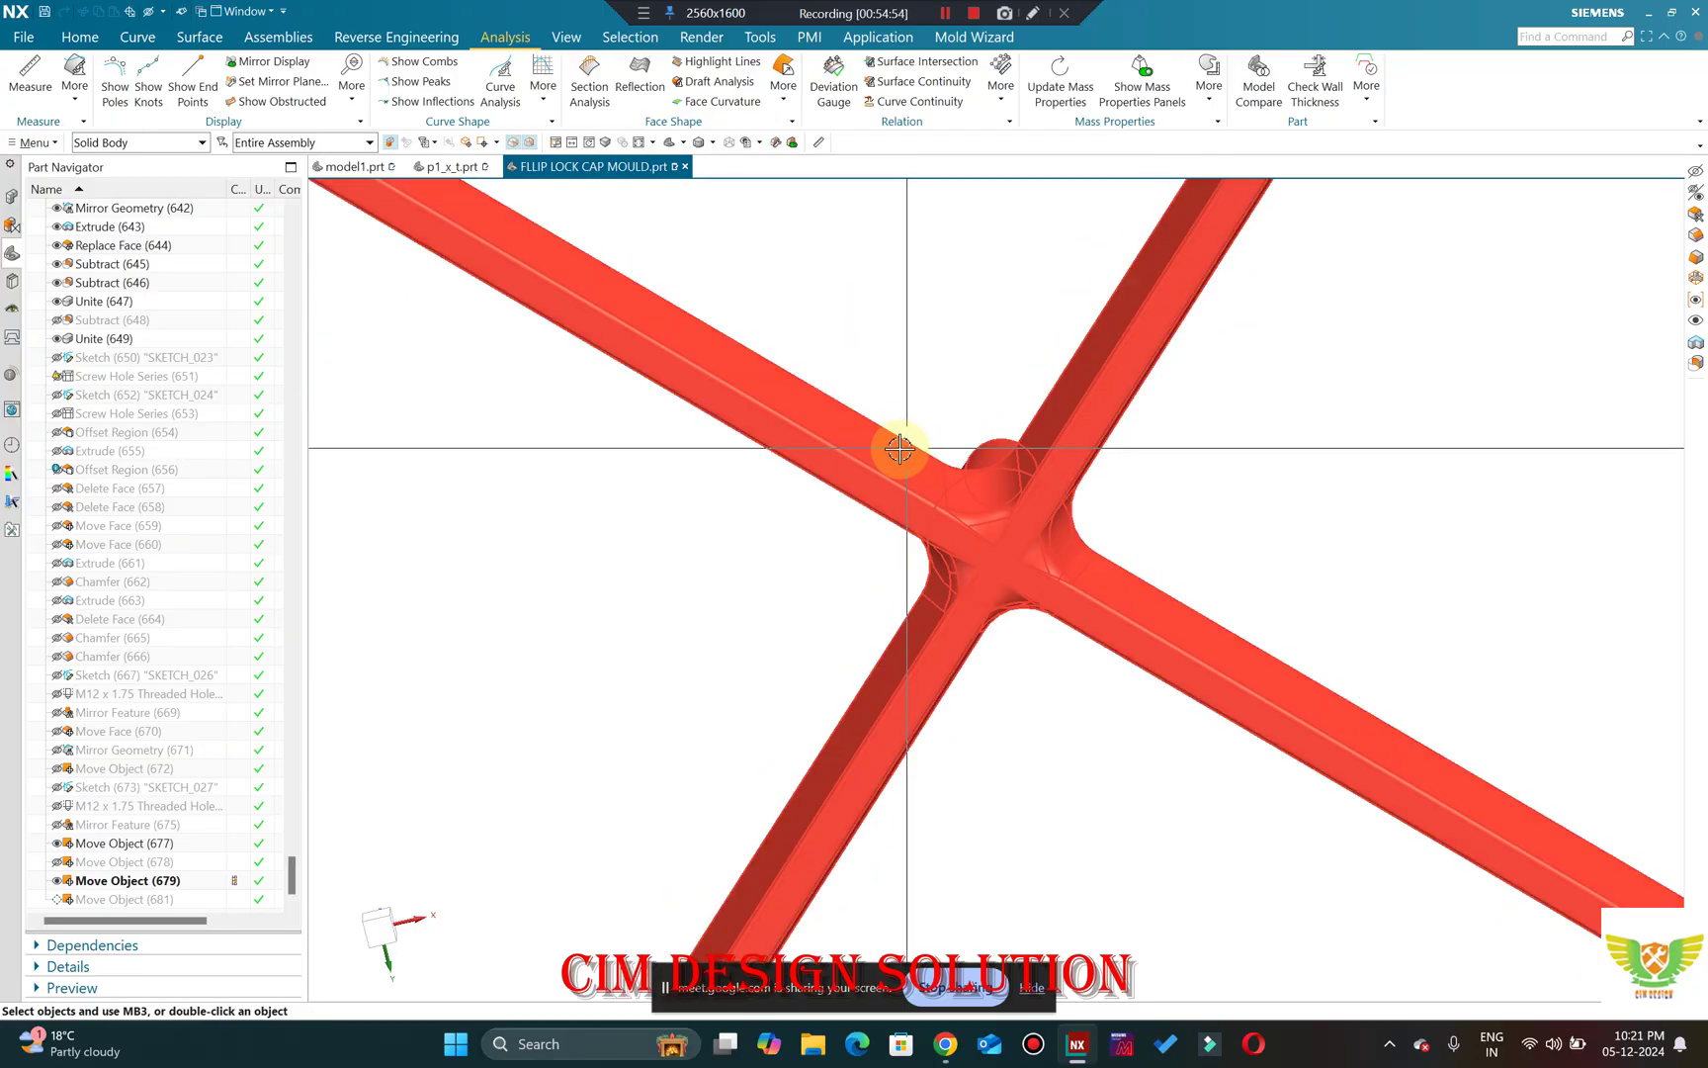
key("ctrl+f")
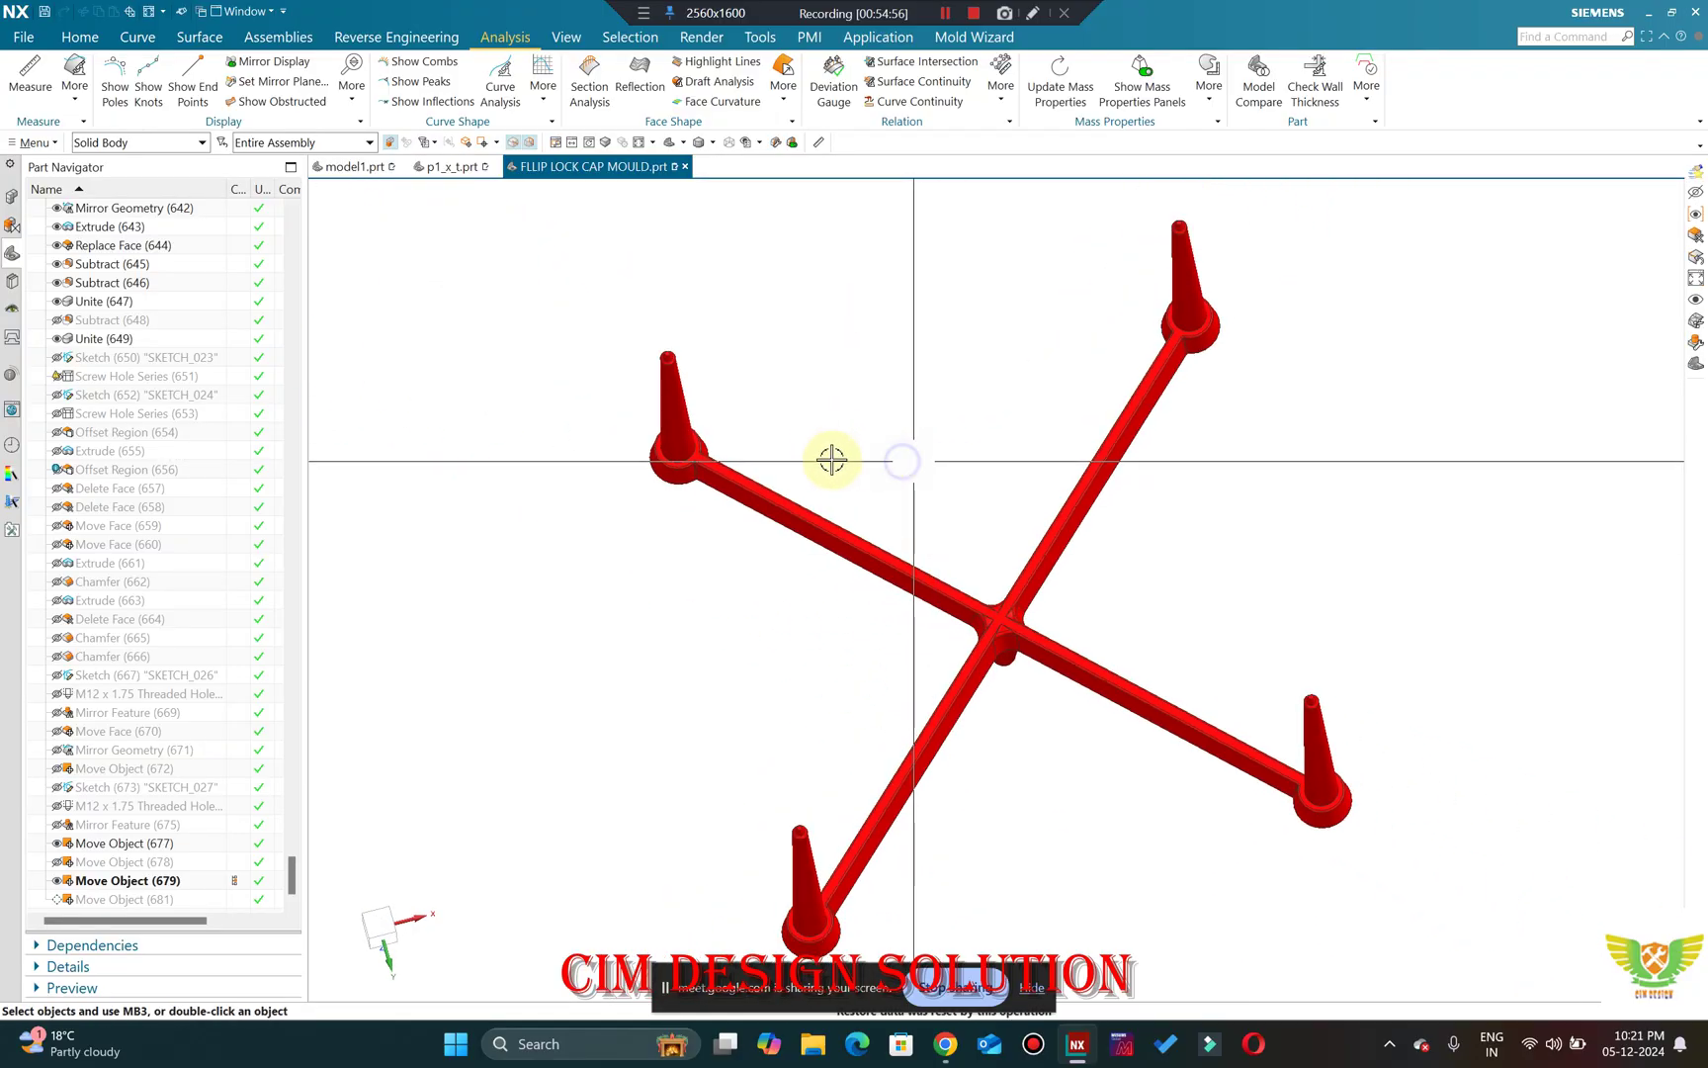
key("F8")
scroll(860, 527, "up", 5)
scroll(879, 489, "up", 2)
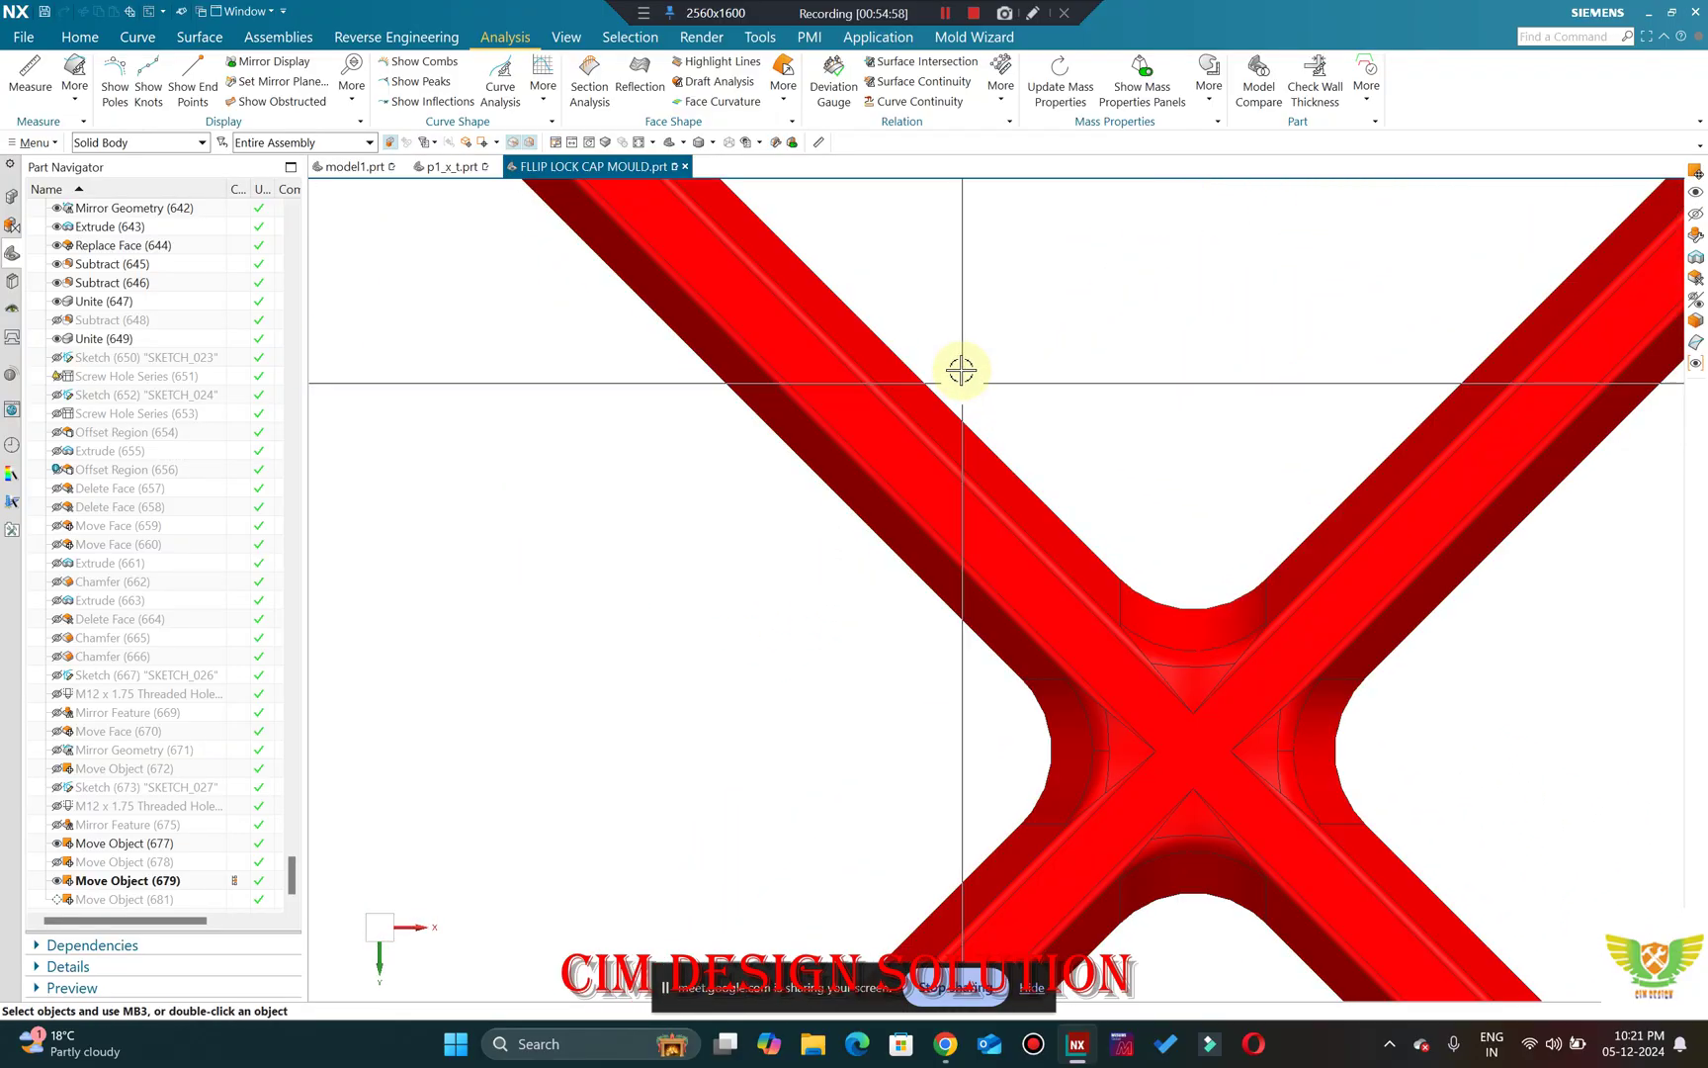
scroll(923, 391, "down", 3)
middle_click_drag(1029, 542, 1060, 381)
scroll(1059, 381, "up", 2)
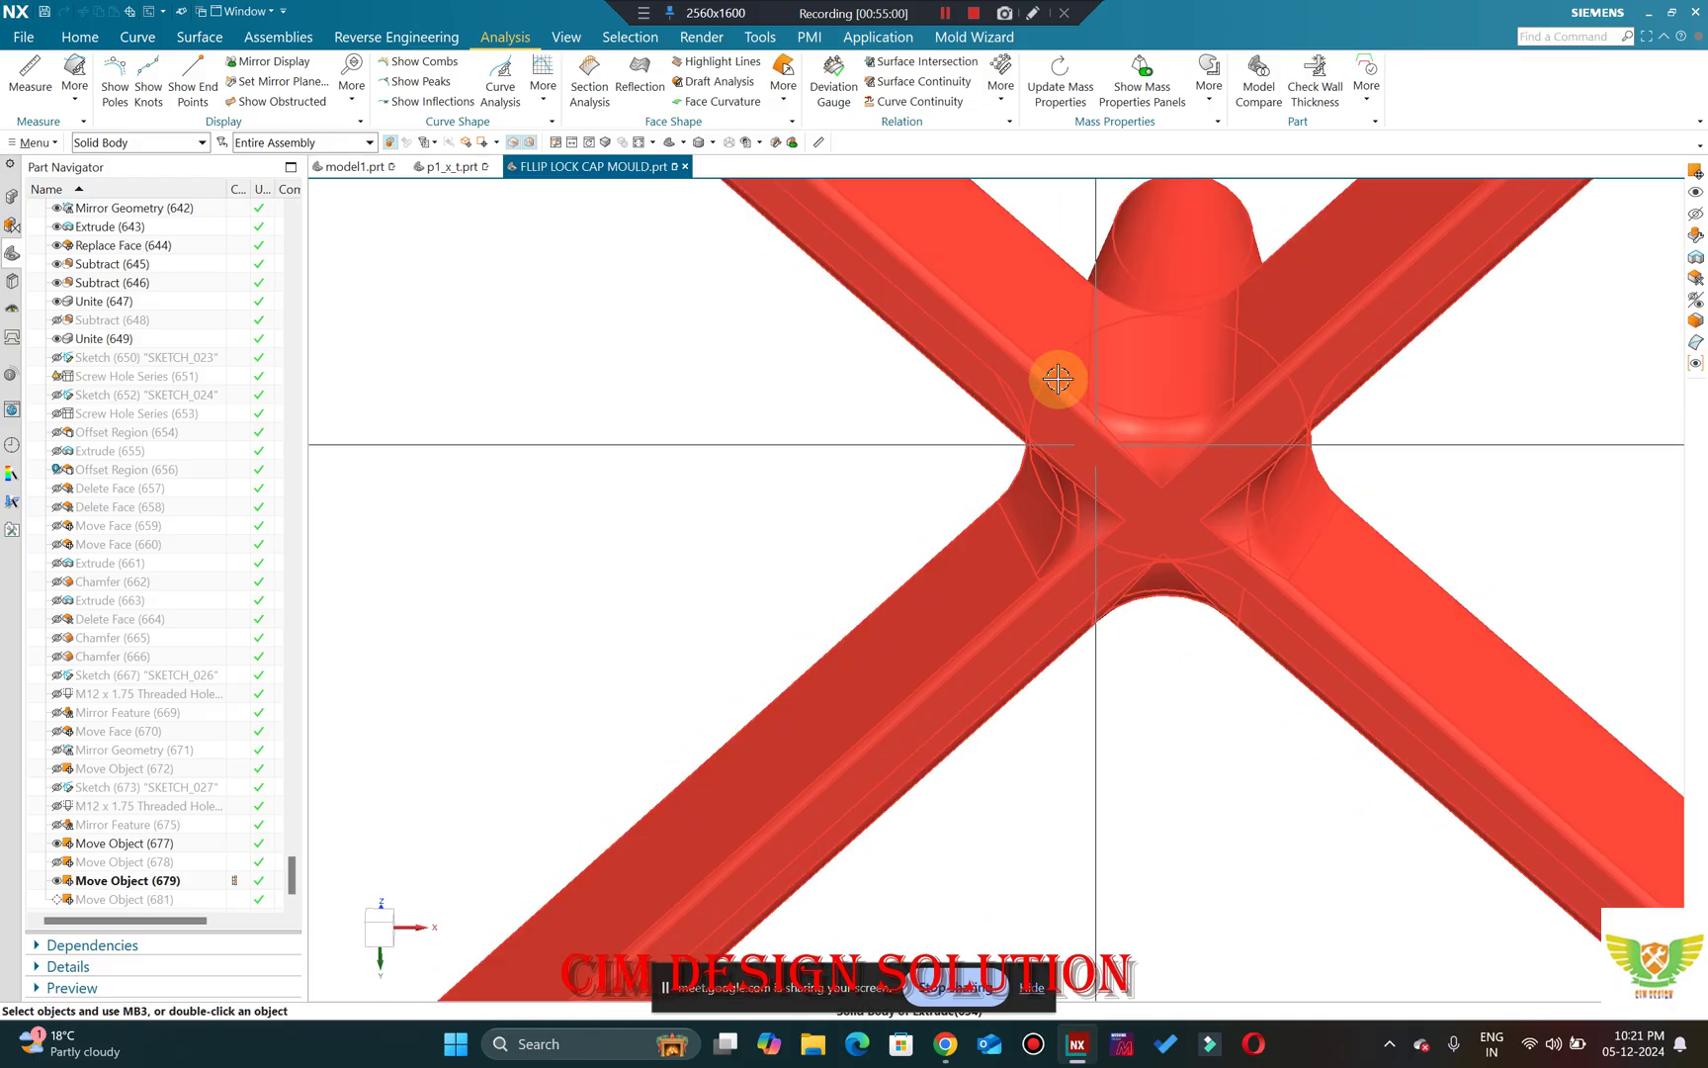
Inspect the runner's central tapered stub, crossing arms and four tapered drops from the side and in an angled view.
scroll(1062, 435, "down", 3)
middle_click_drag(1105, 495, 1072, 477)
scroll(1022, 296, "down", 3)
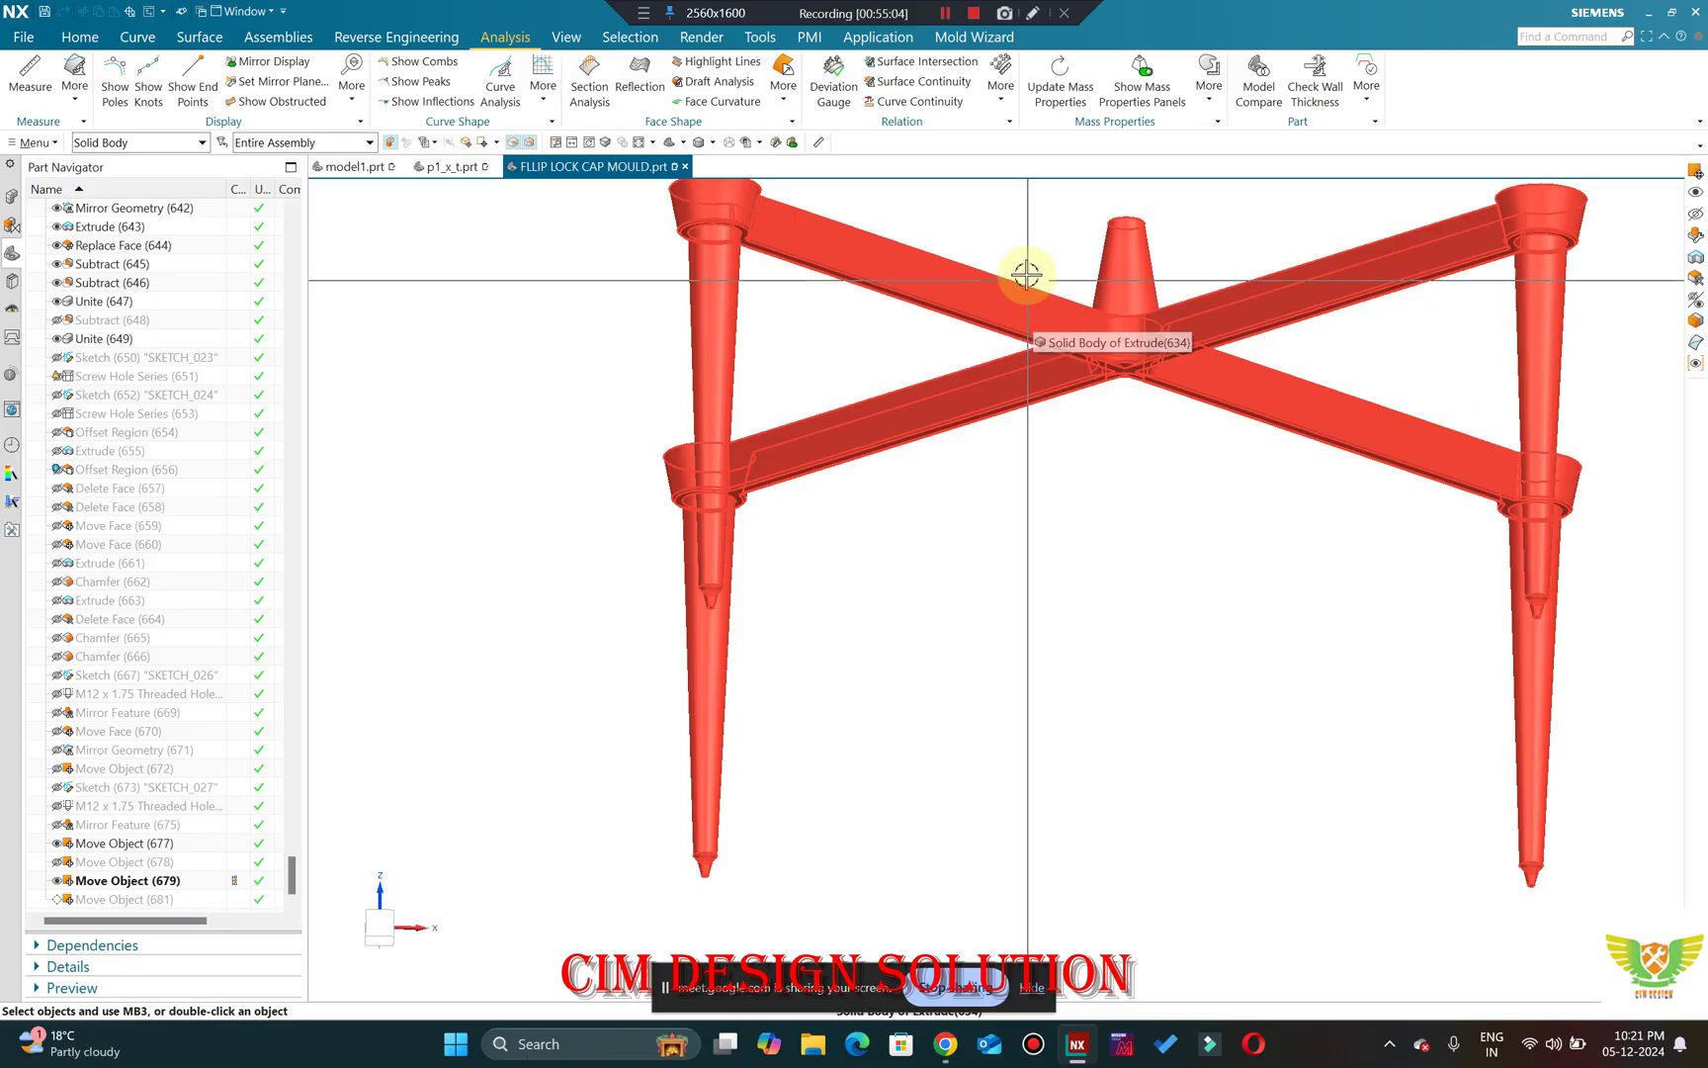
middle_click_drag(814, 379, 713, 400)
scroll(713, 401, "down", 2)
scroll(725, 400, "up", 4)
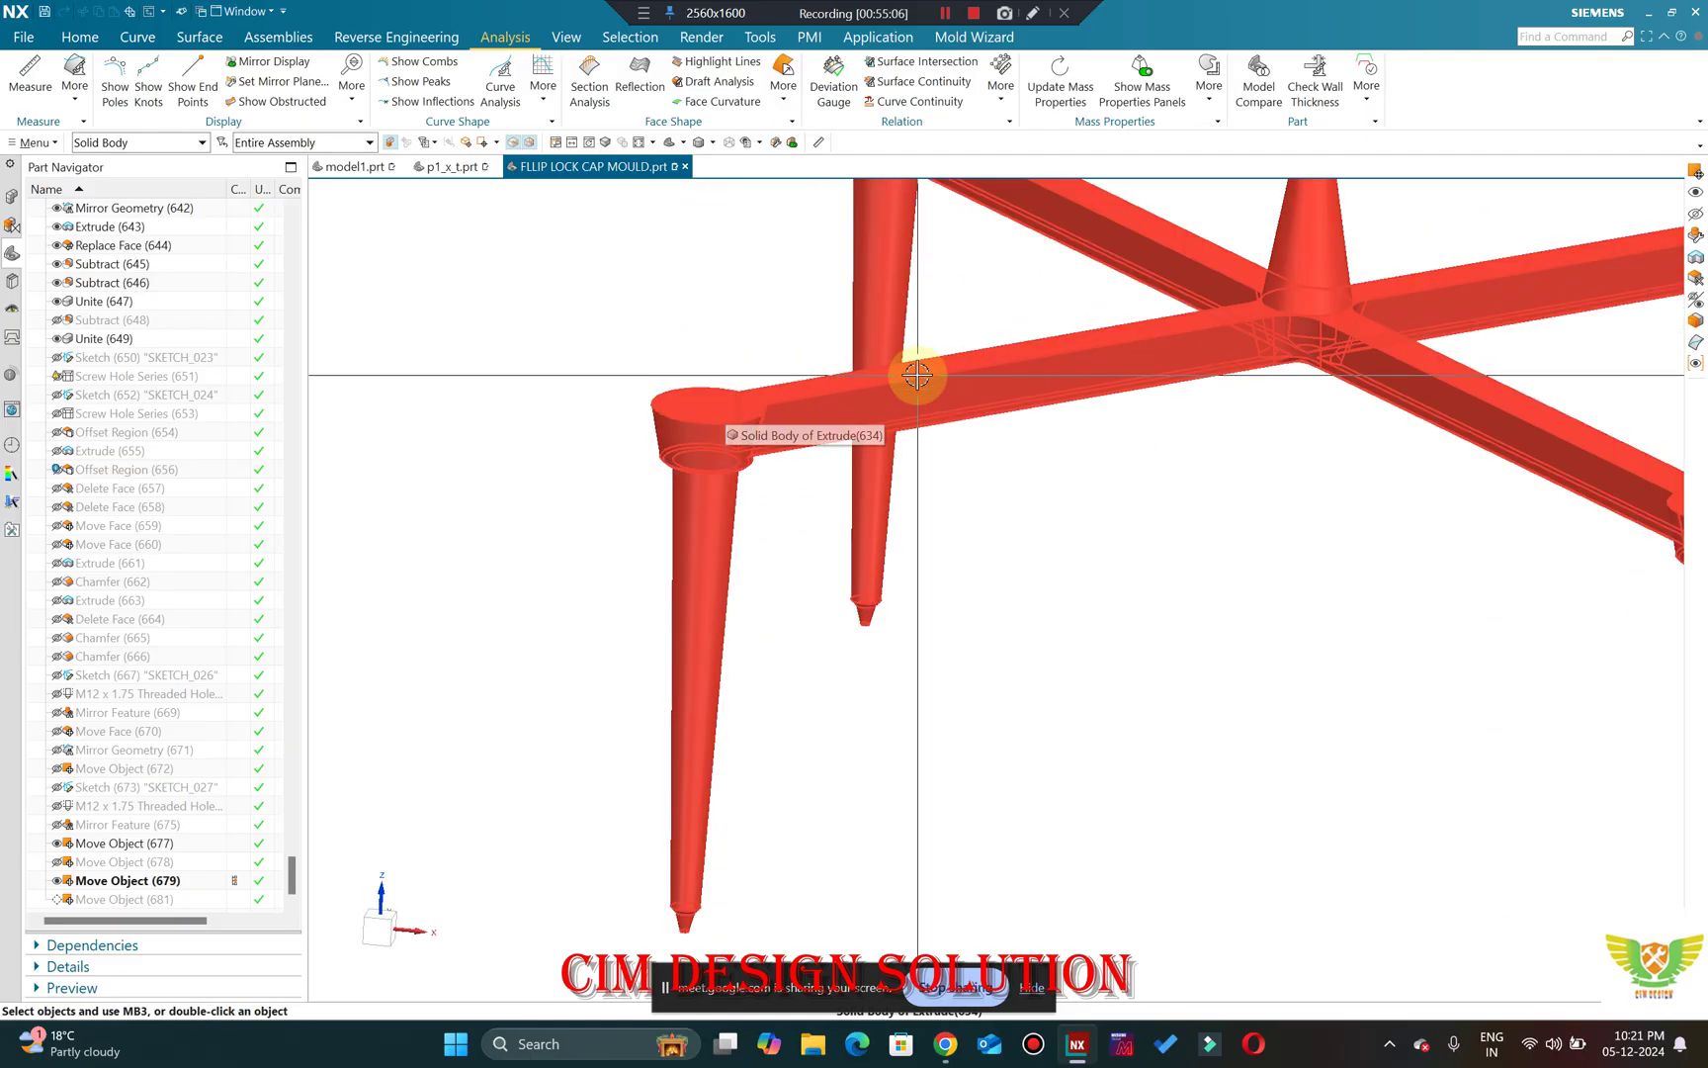
scroll(771, 433, "down", 2)
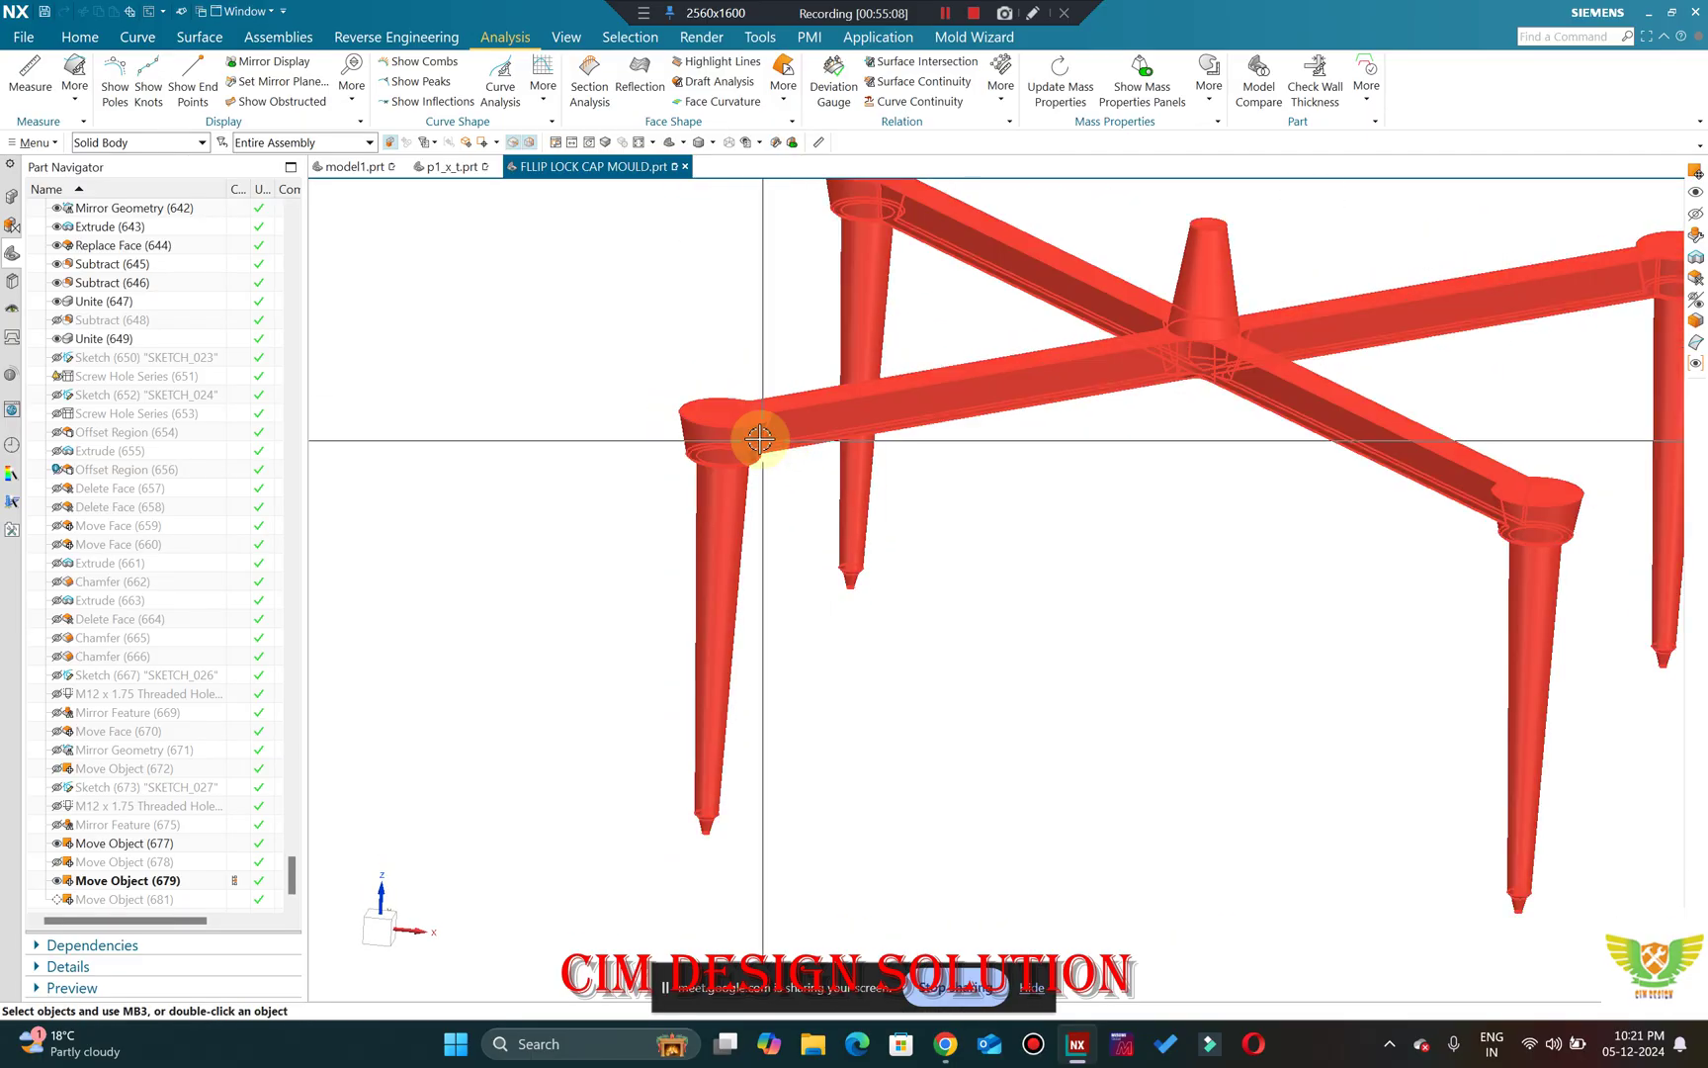
scroll(965, 404, "down", 2)
middle_click_drag(965, 404, 1100, 336)
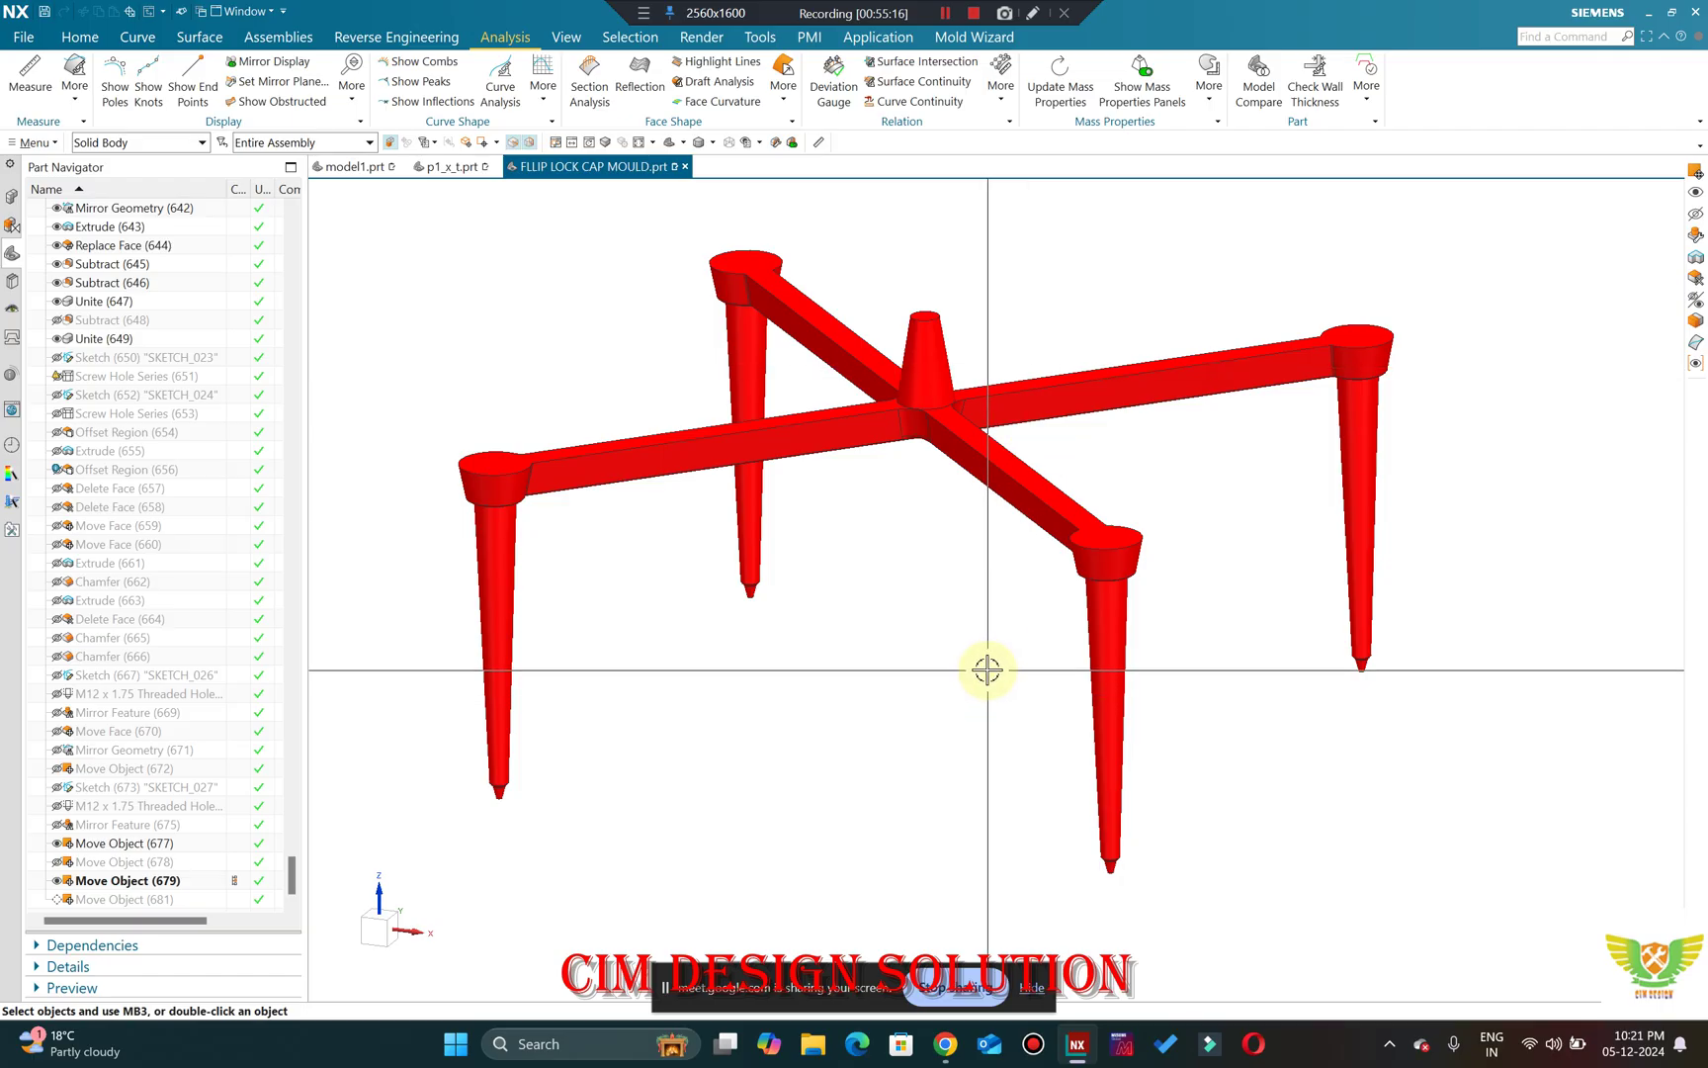
Start the Mold Wizard Runner command and compare the section diagrams of the Circular and Parabolic types.
left_click(974, 36)
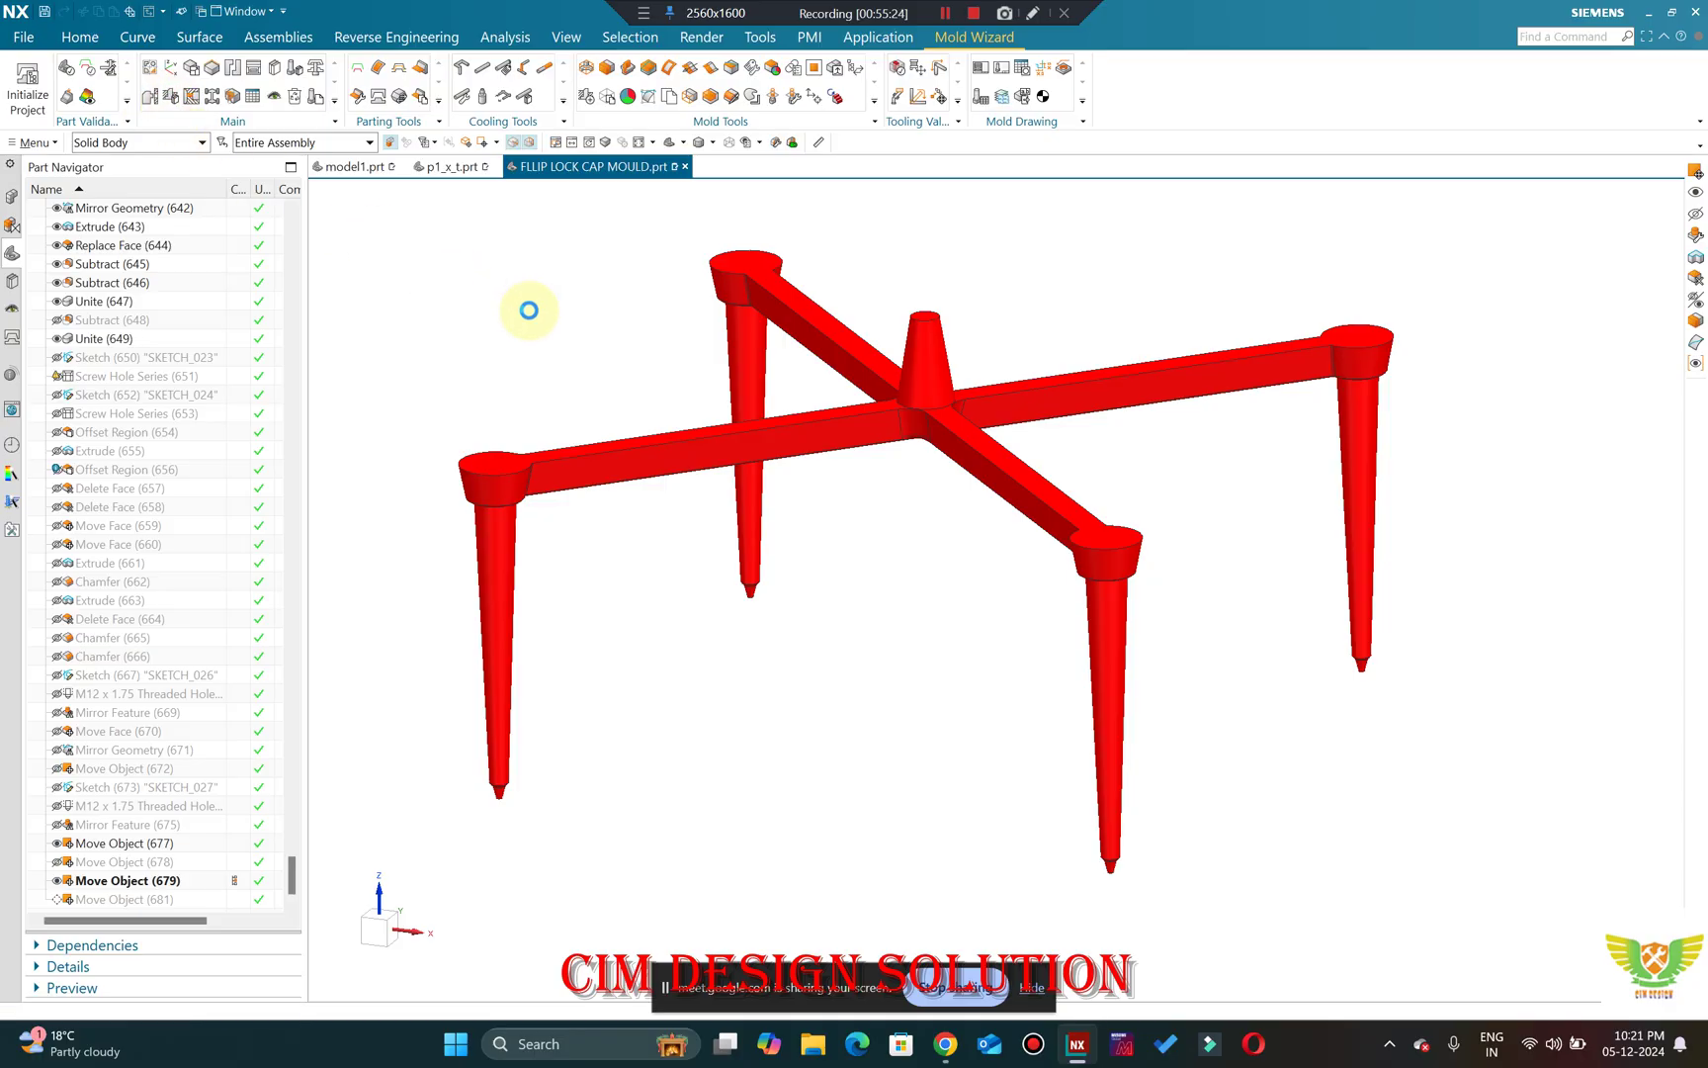
left_click(233, 99)
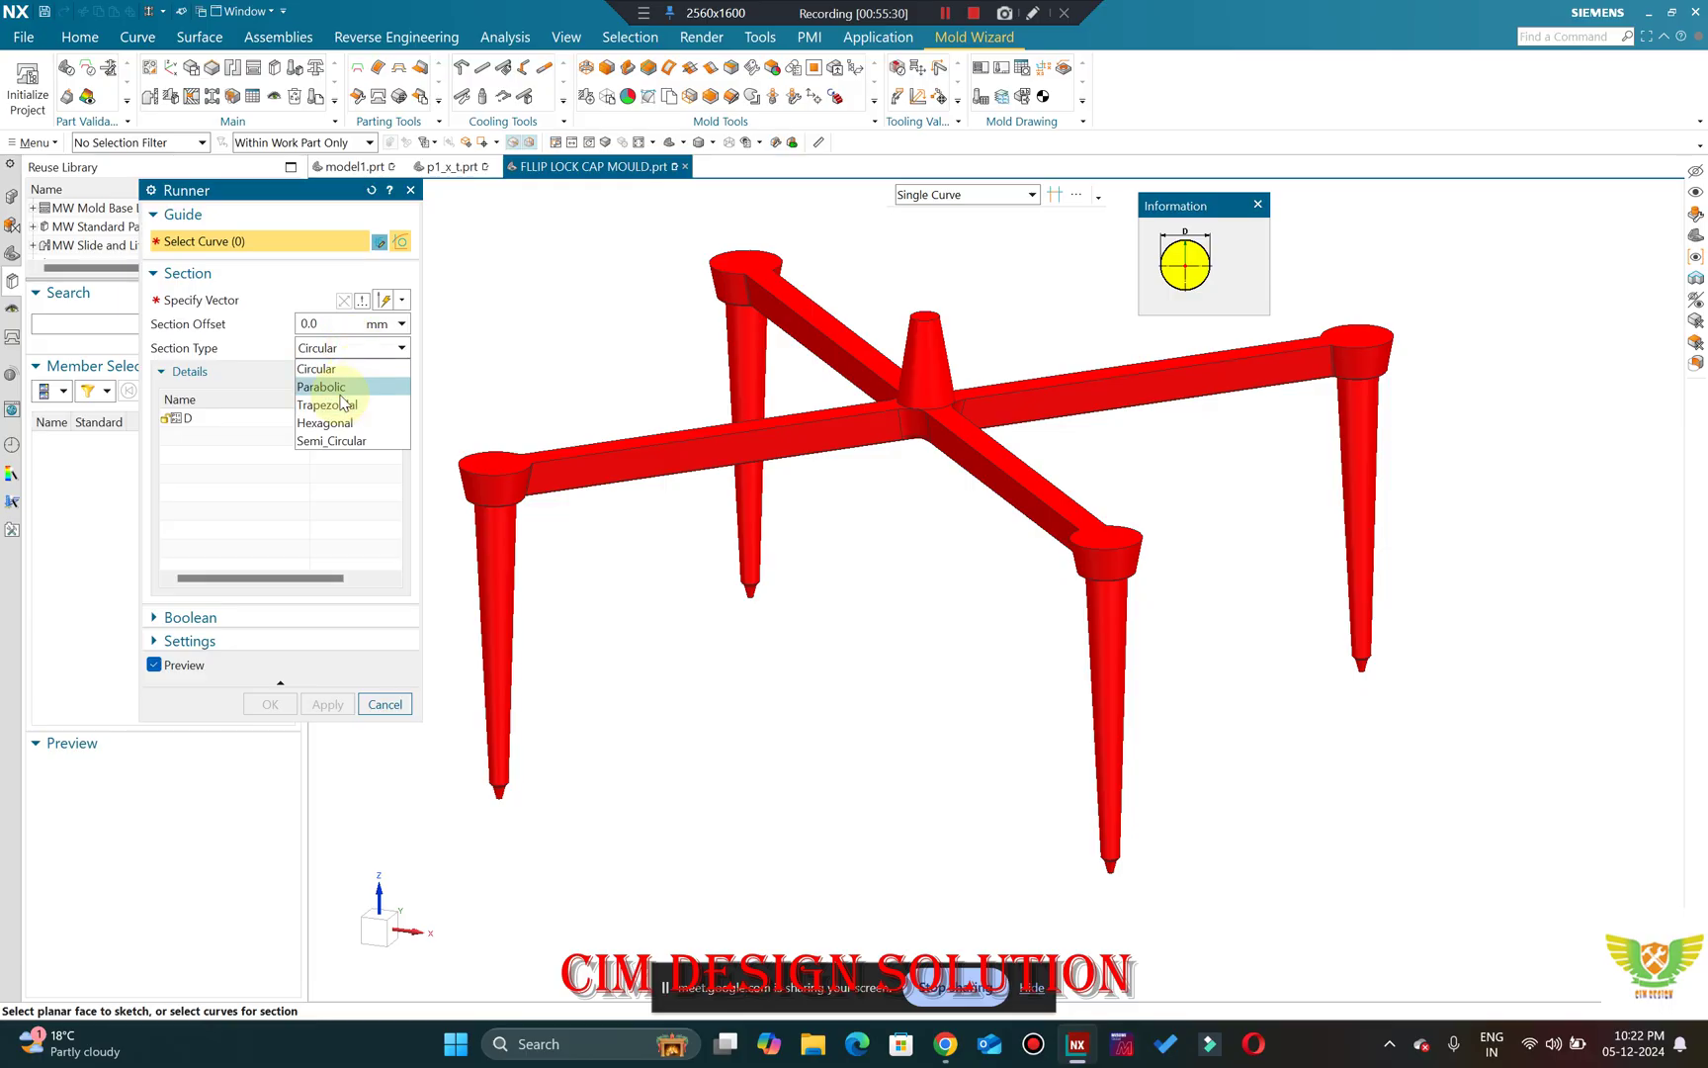
left_click(226, 192)
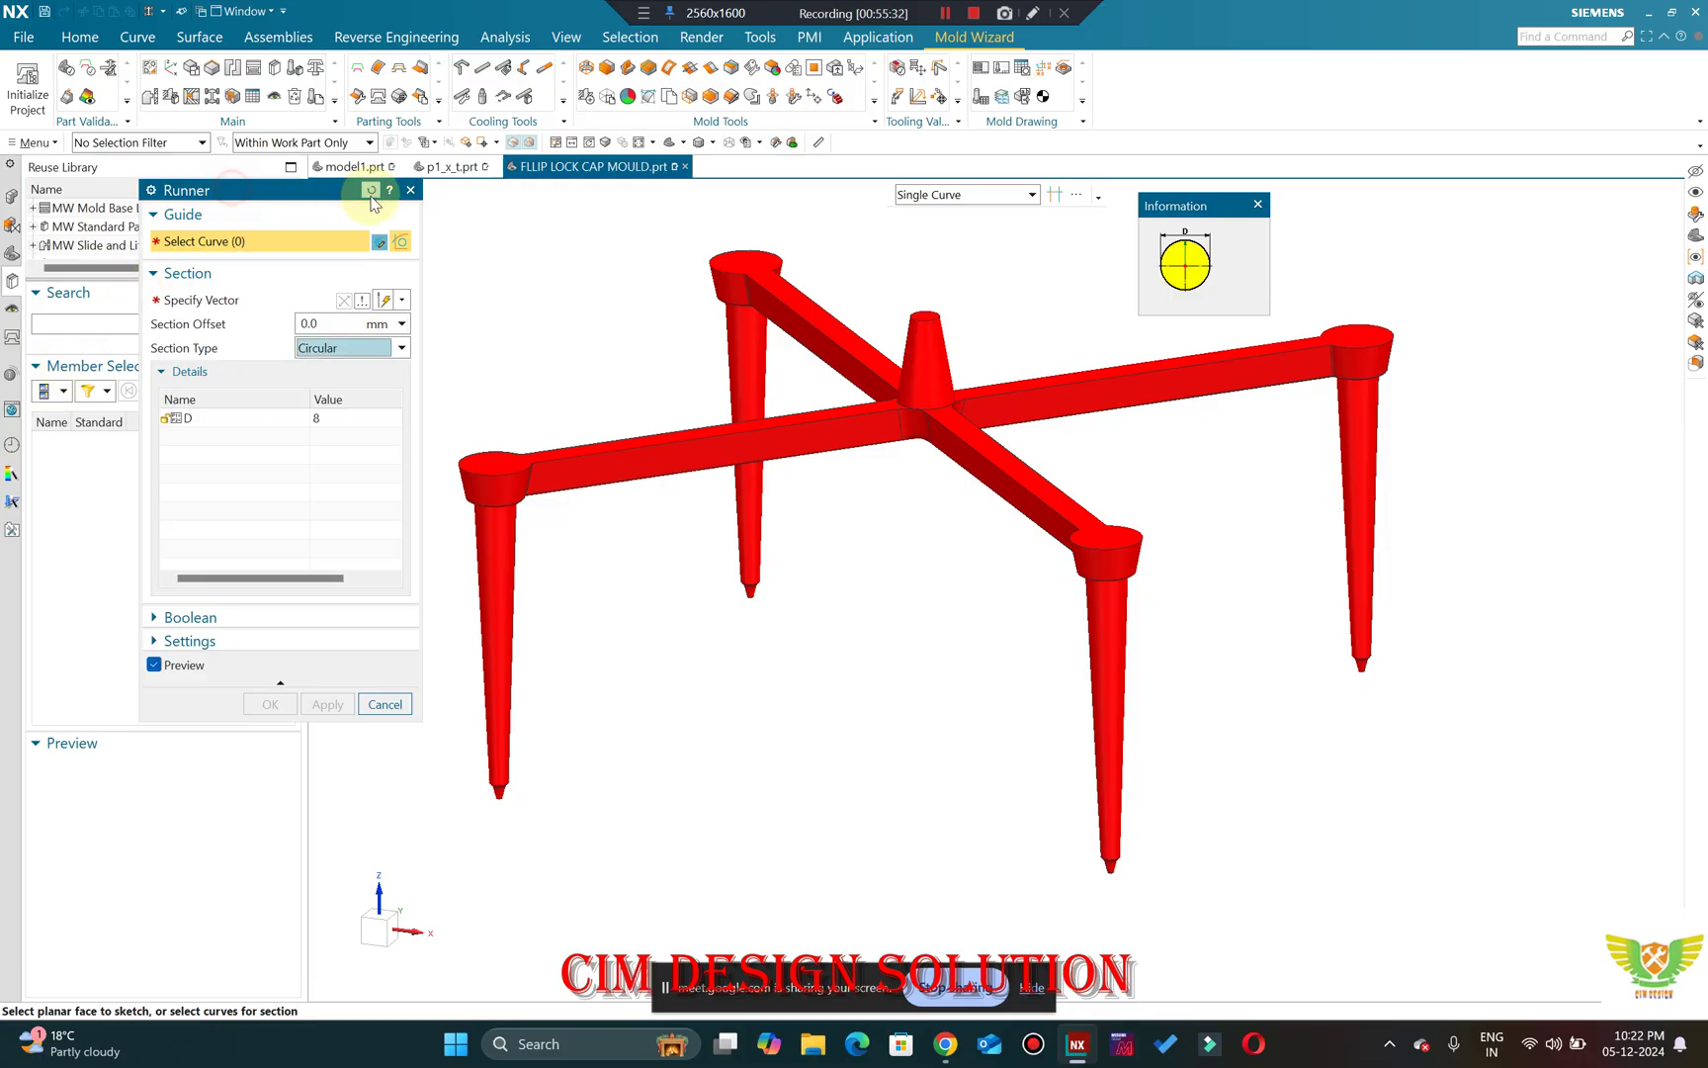
left_click_drag(299, 194, 483, 196)
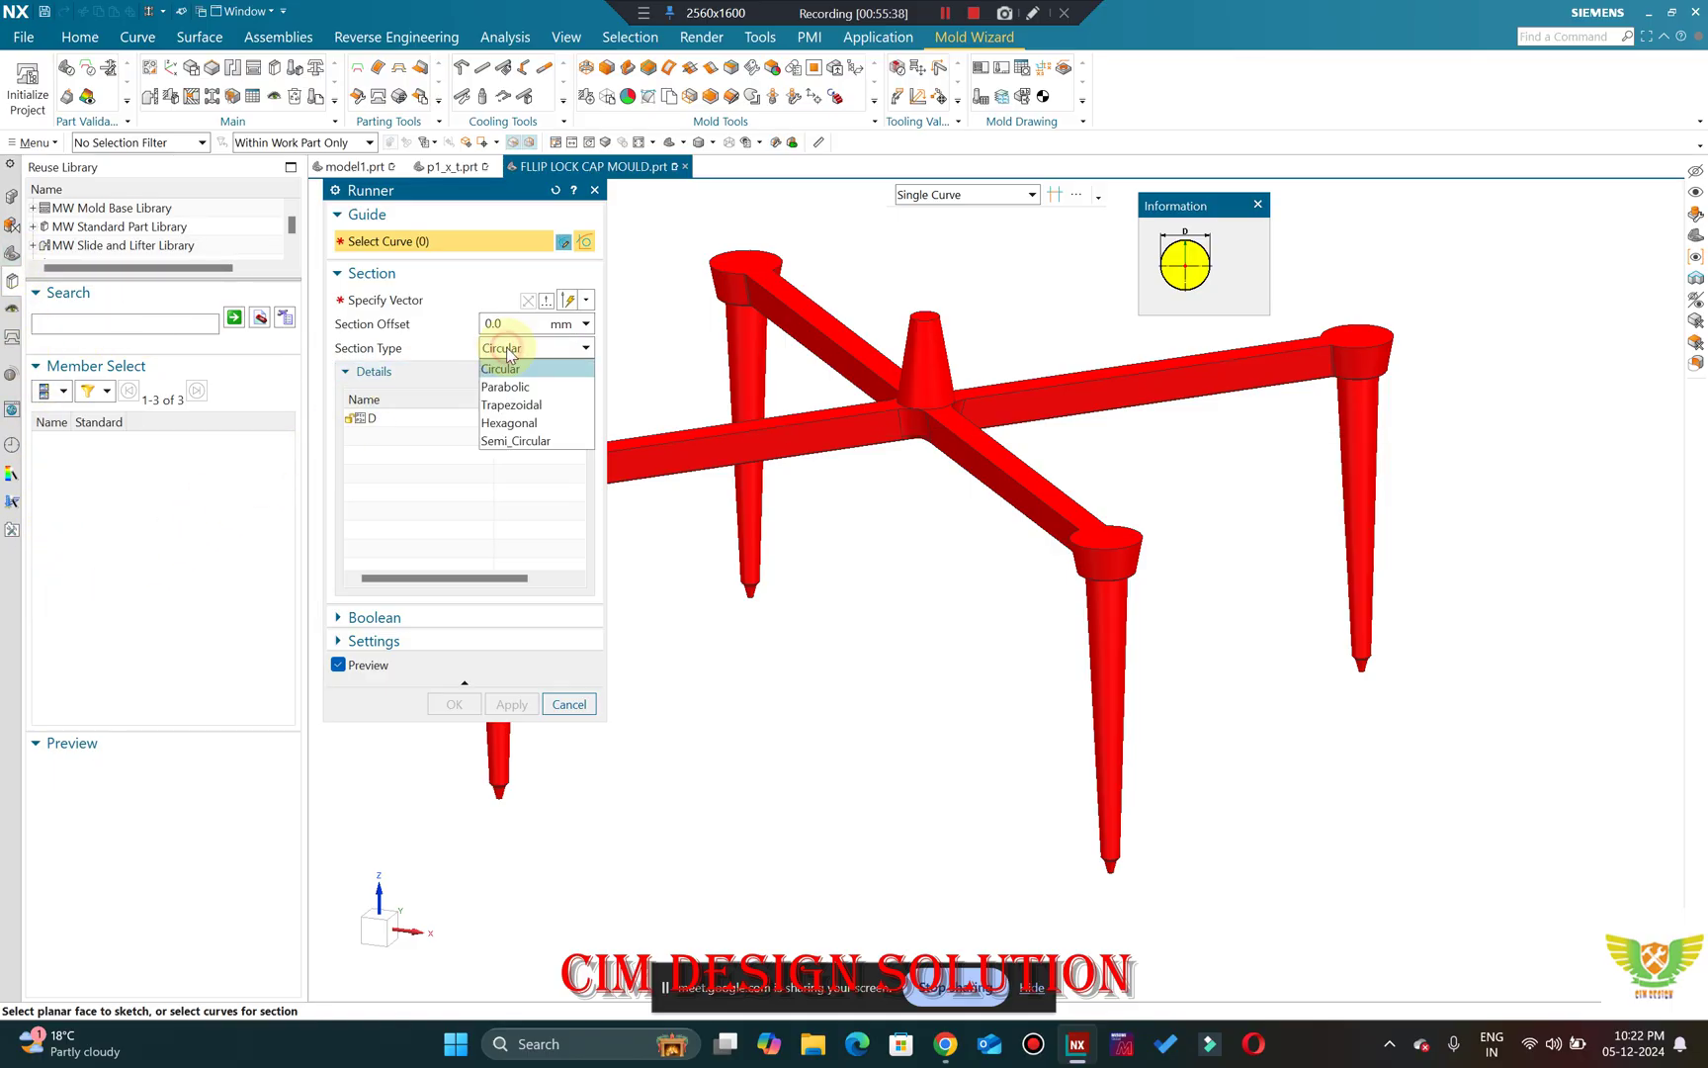
left_click(511, 386)
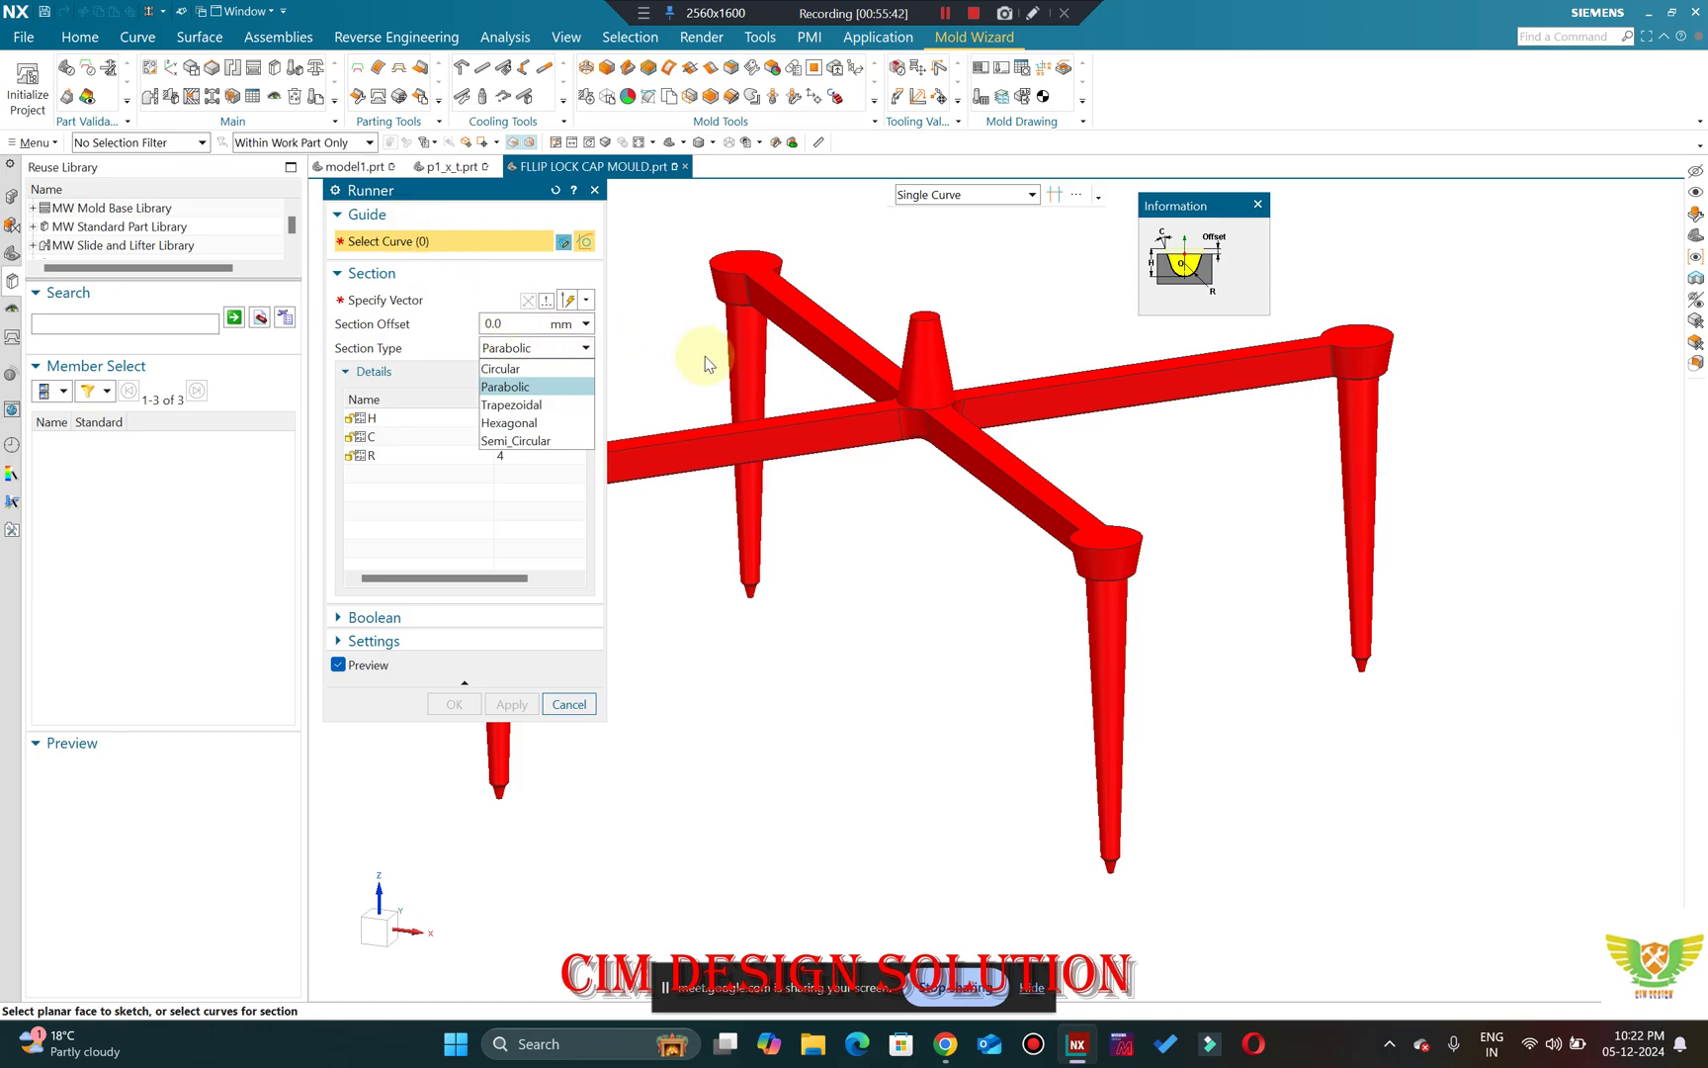
left_click(532, 370)
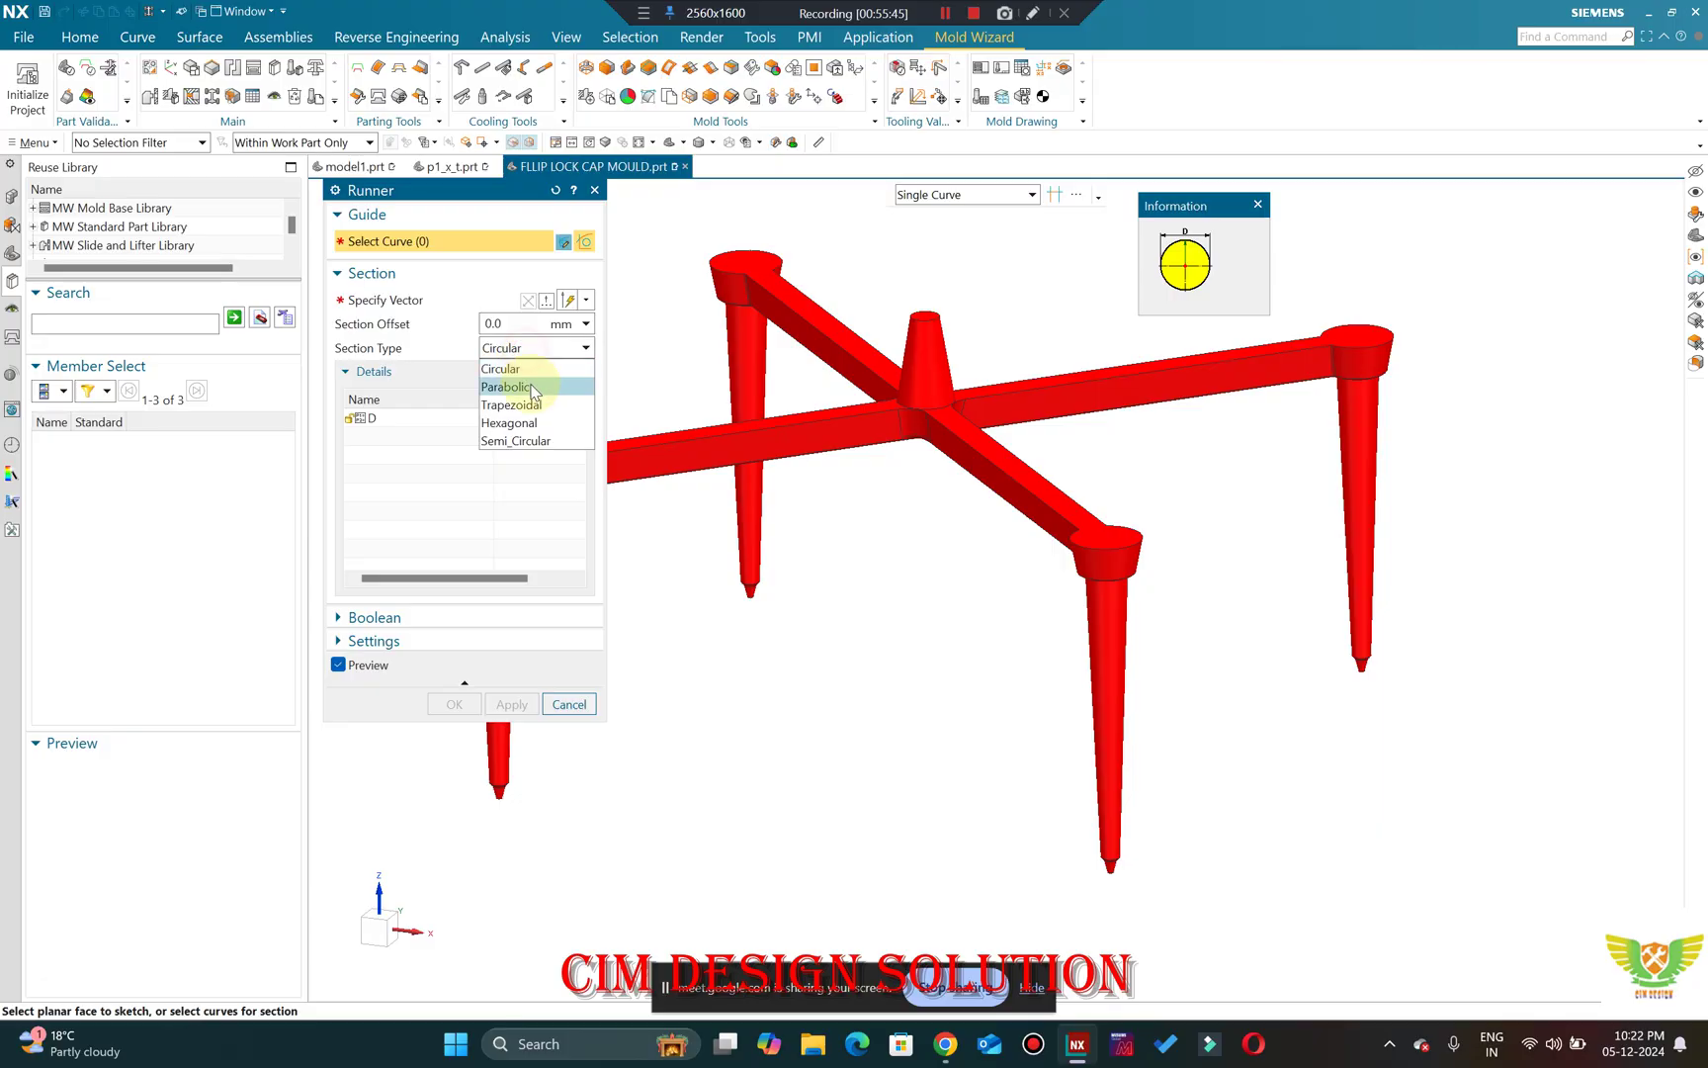
left_click(532, 387)
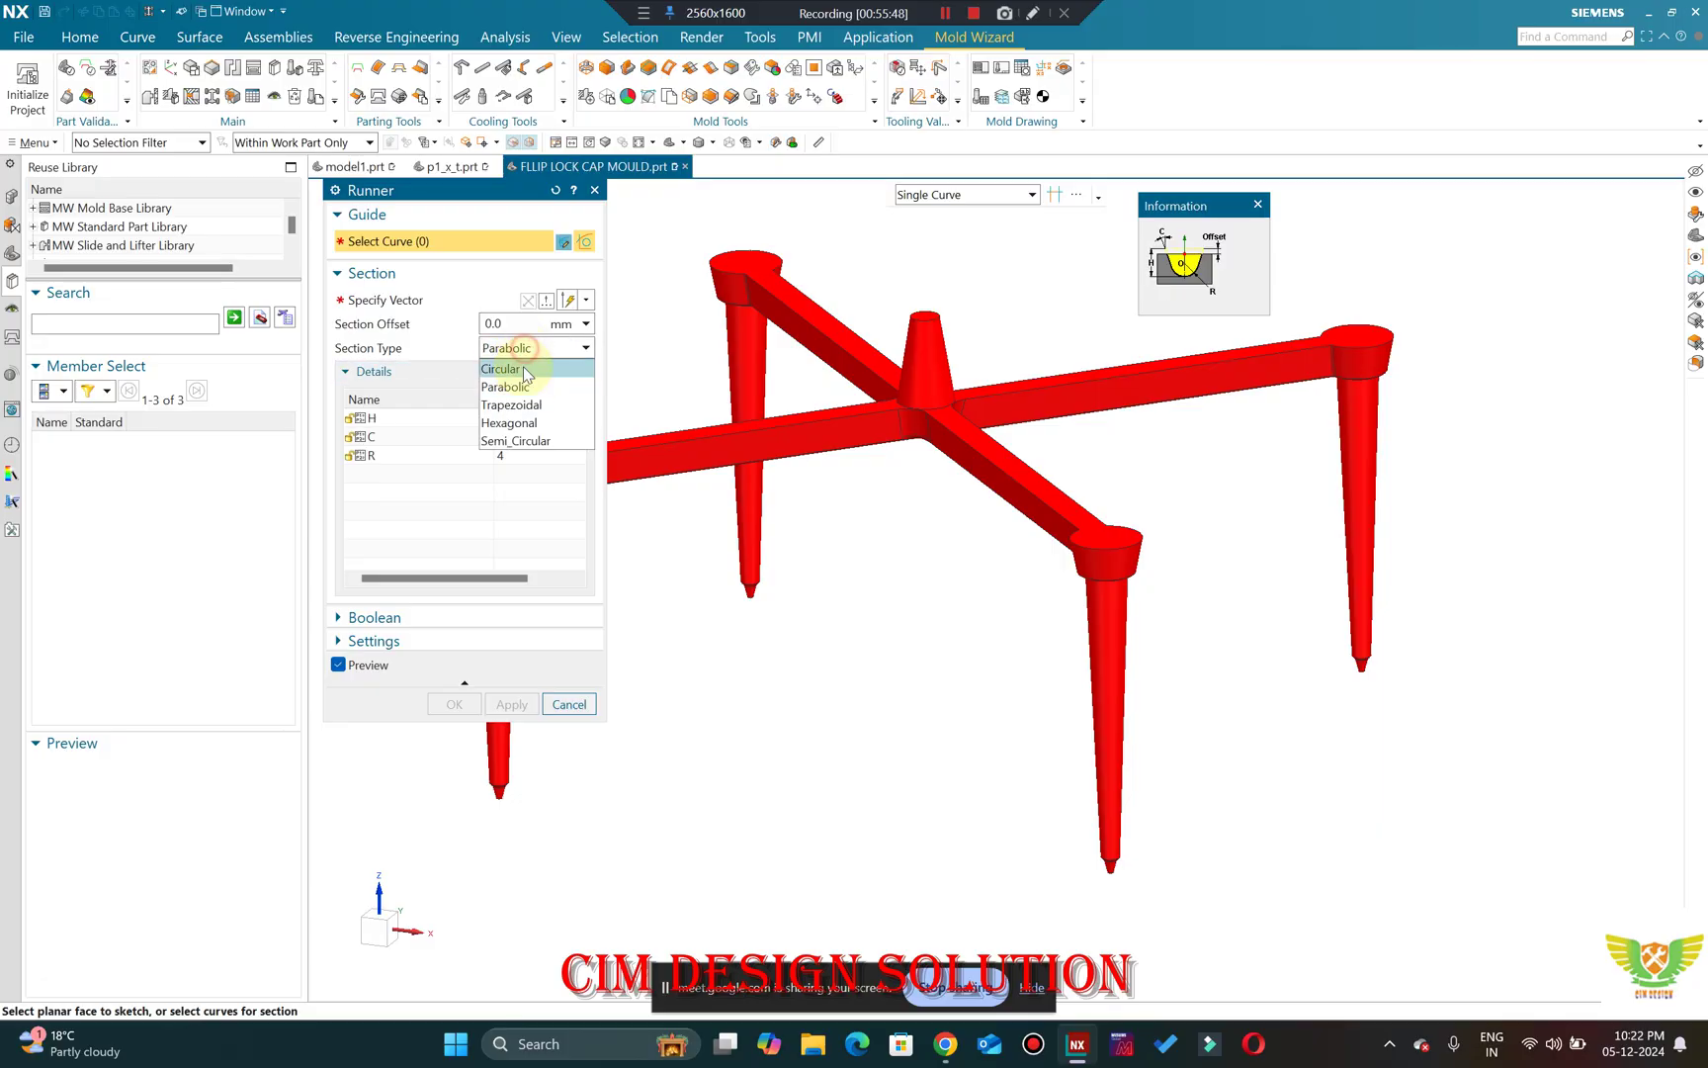
Review the Trapezoidal, Hexagonal and Semi_Circular runner sections, return to Trapezoidal, and close the Runner command without creating anything.
left_click(530, 405)
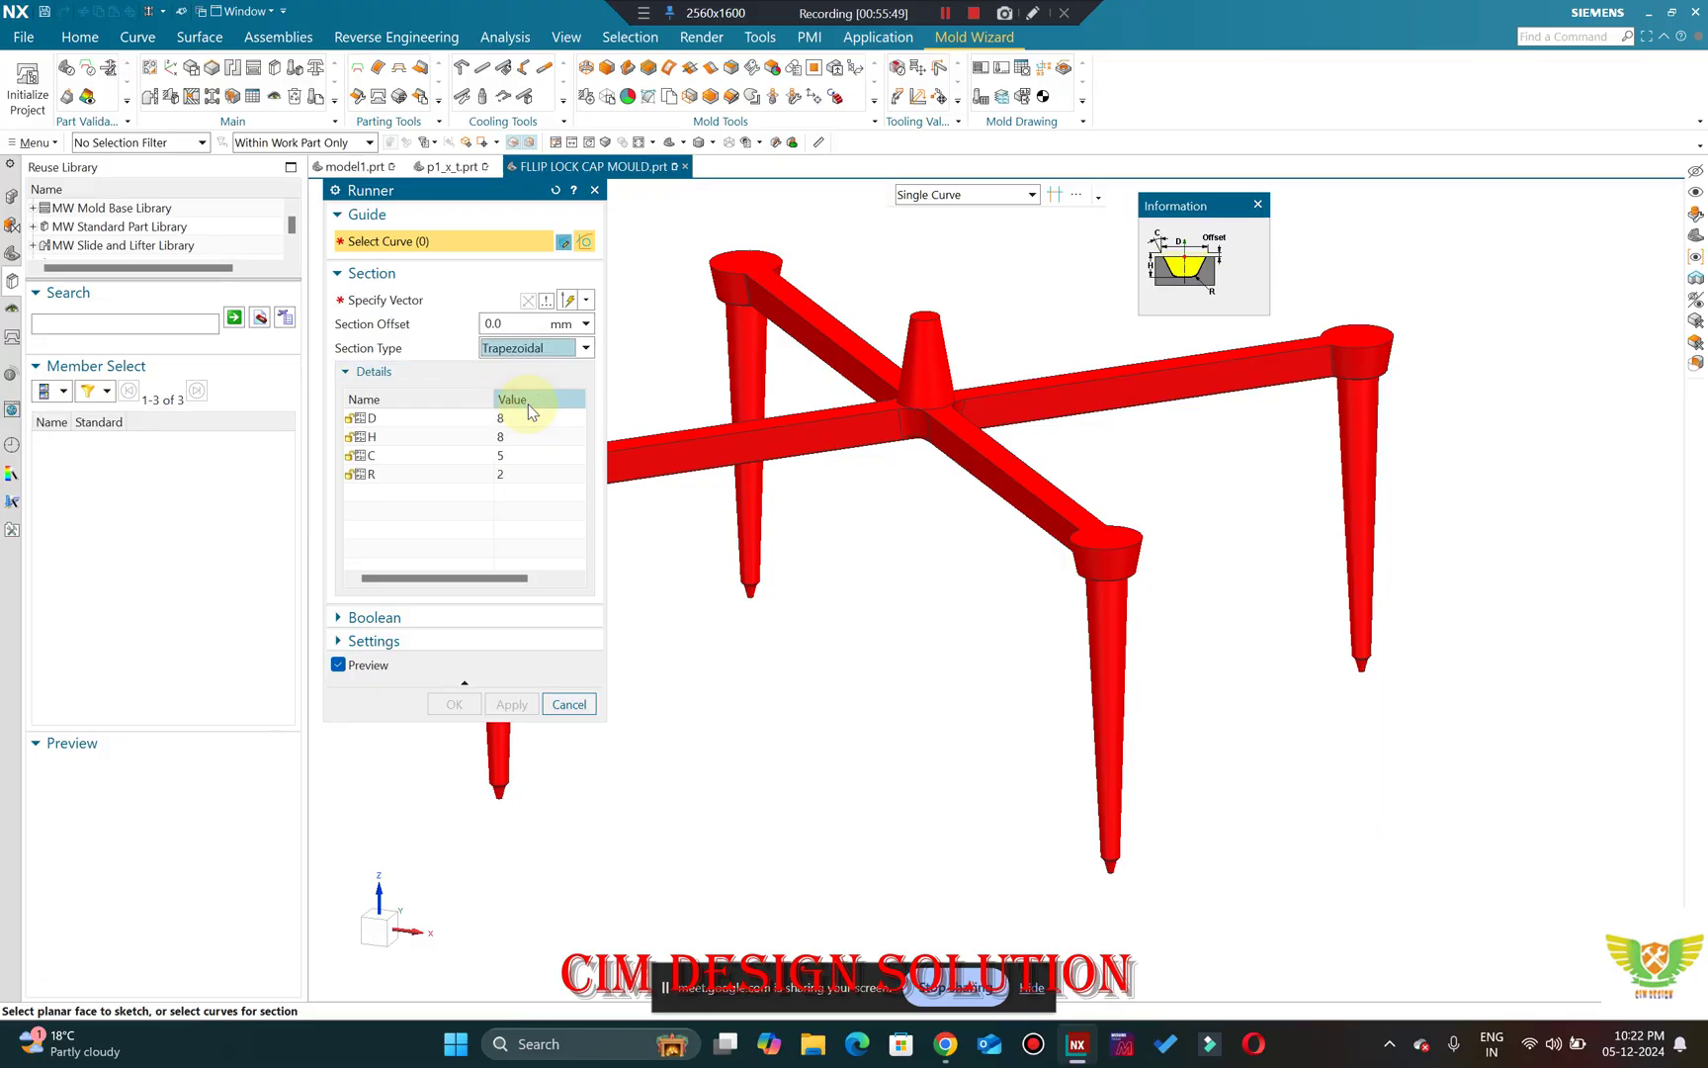
left_click(528, 423)
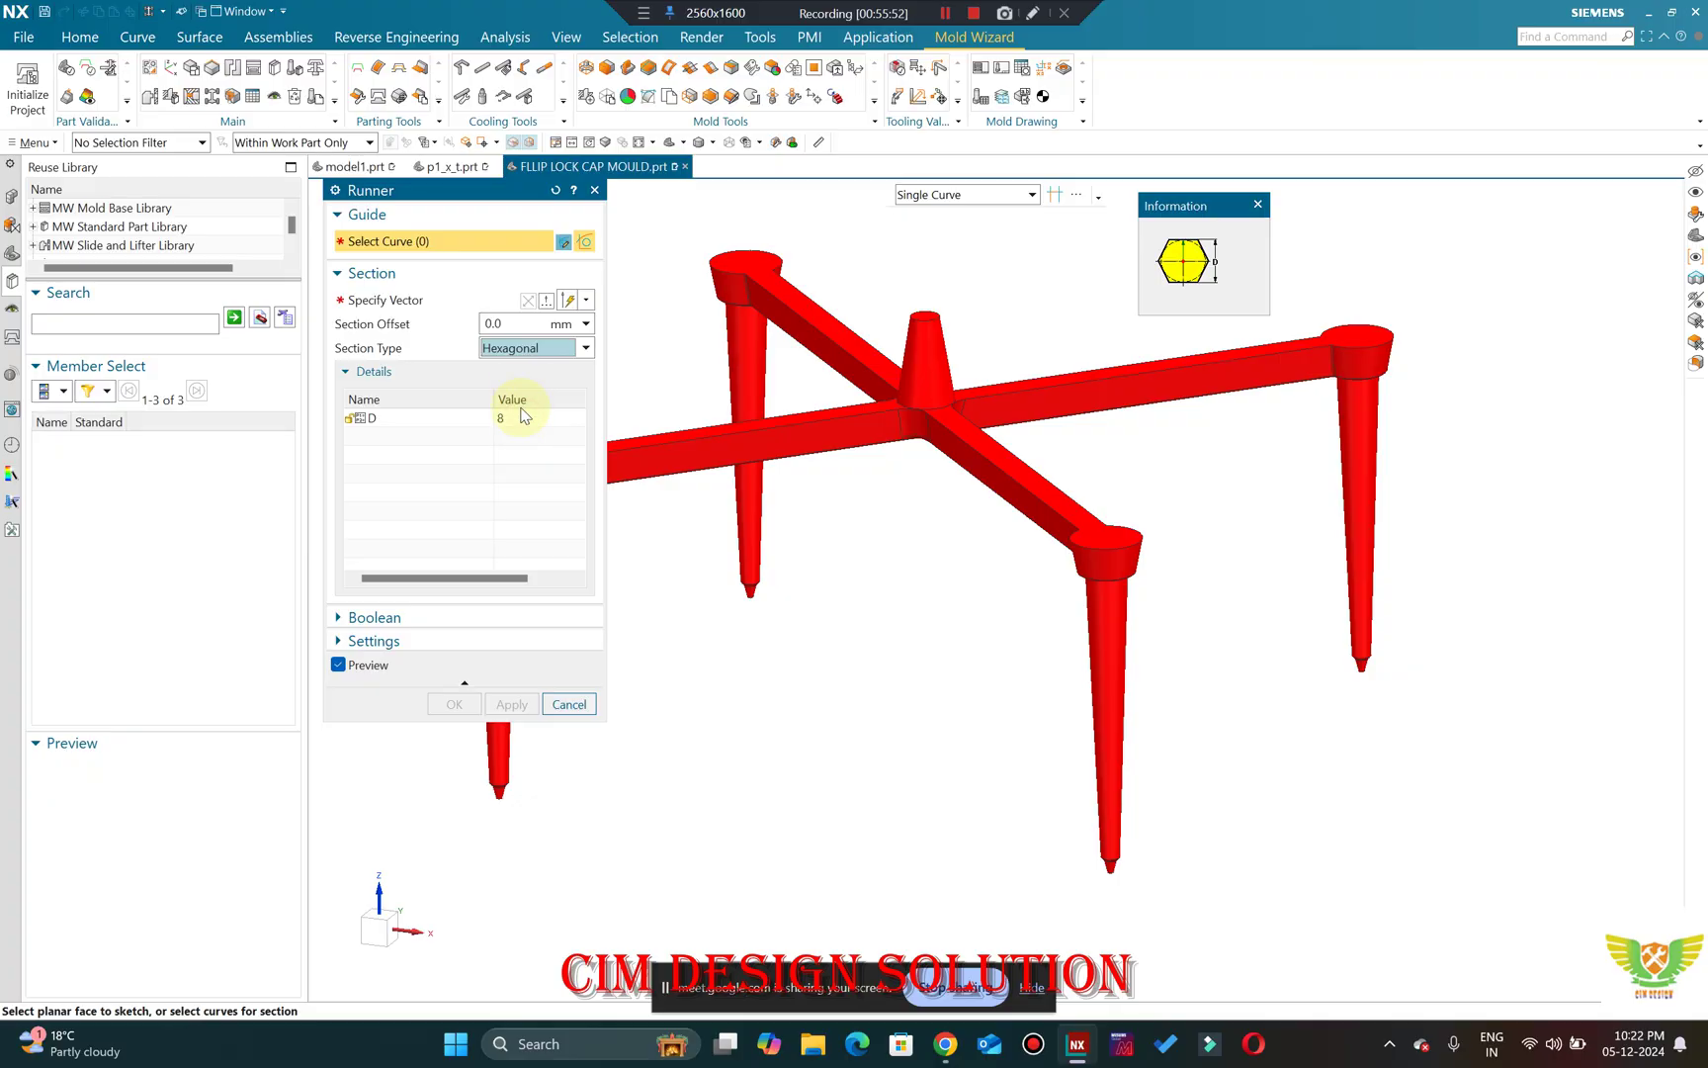
left_click(523, 445)
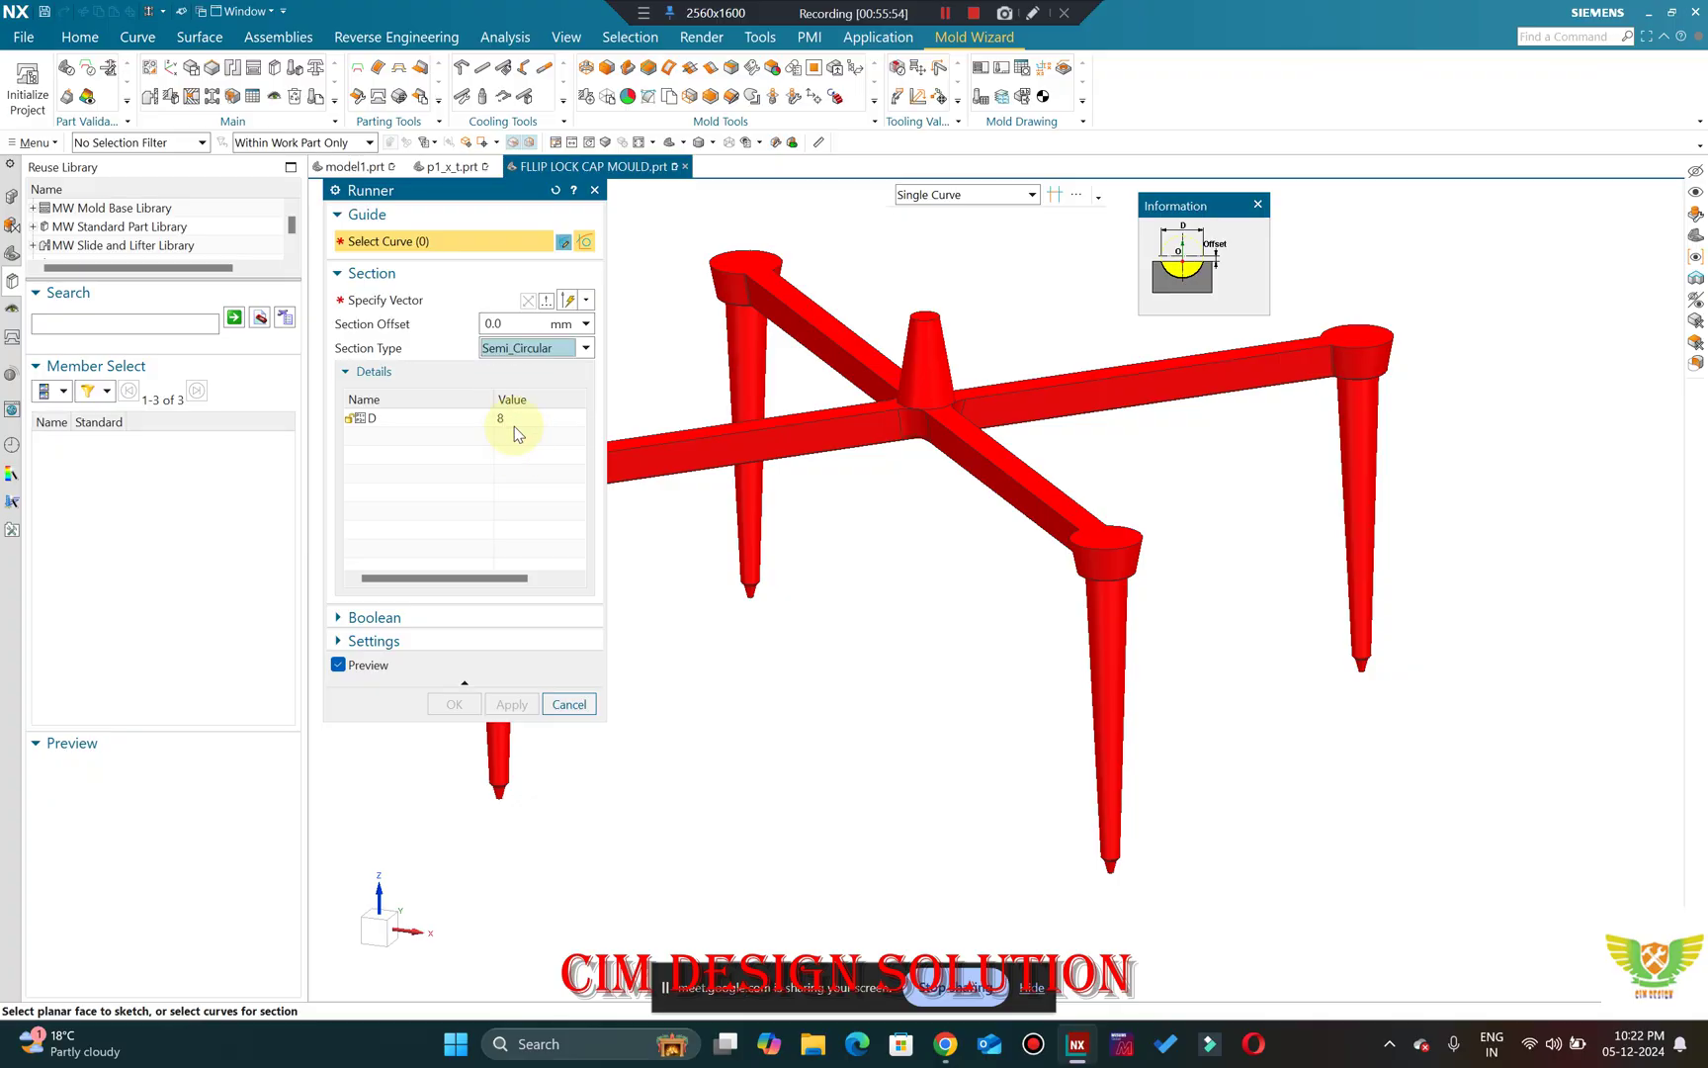
left_click(523, 348)
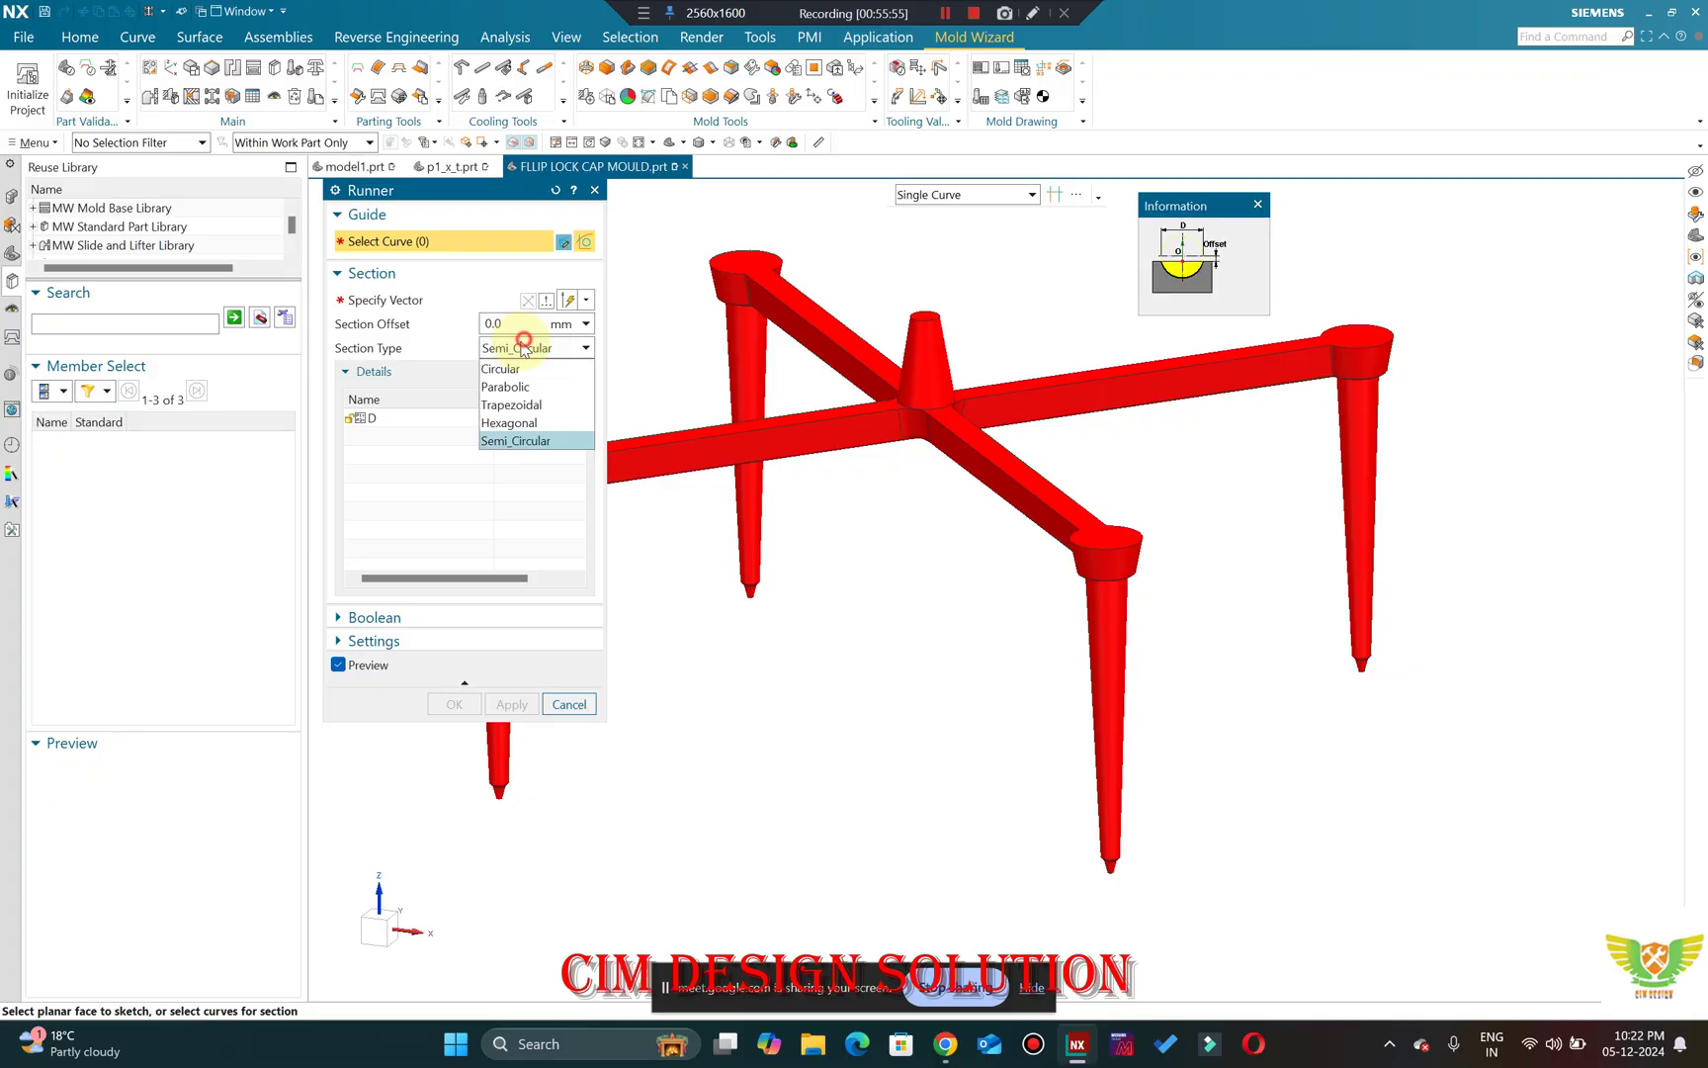
left_click(512, 405)
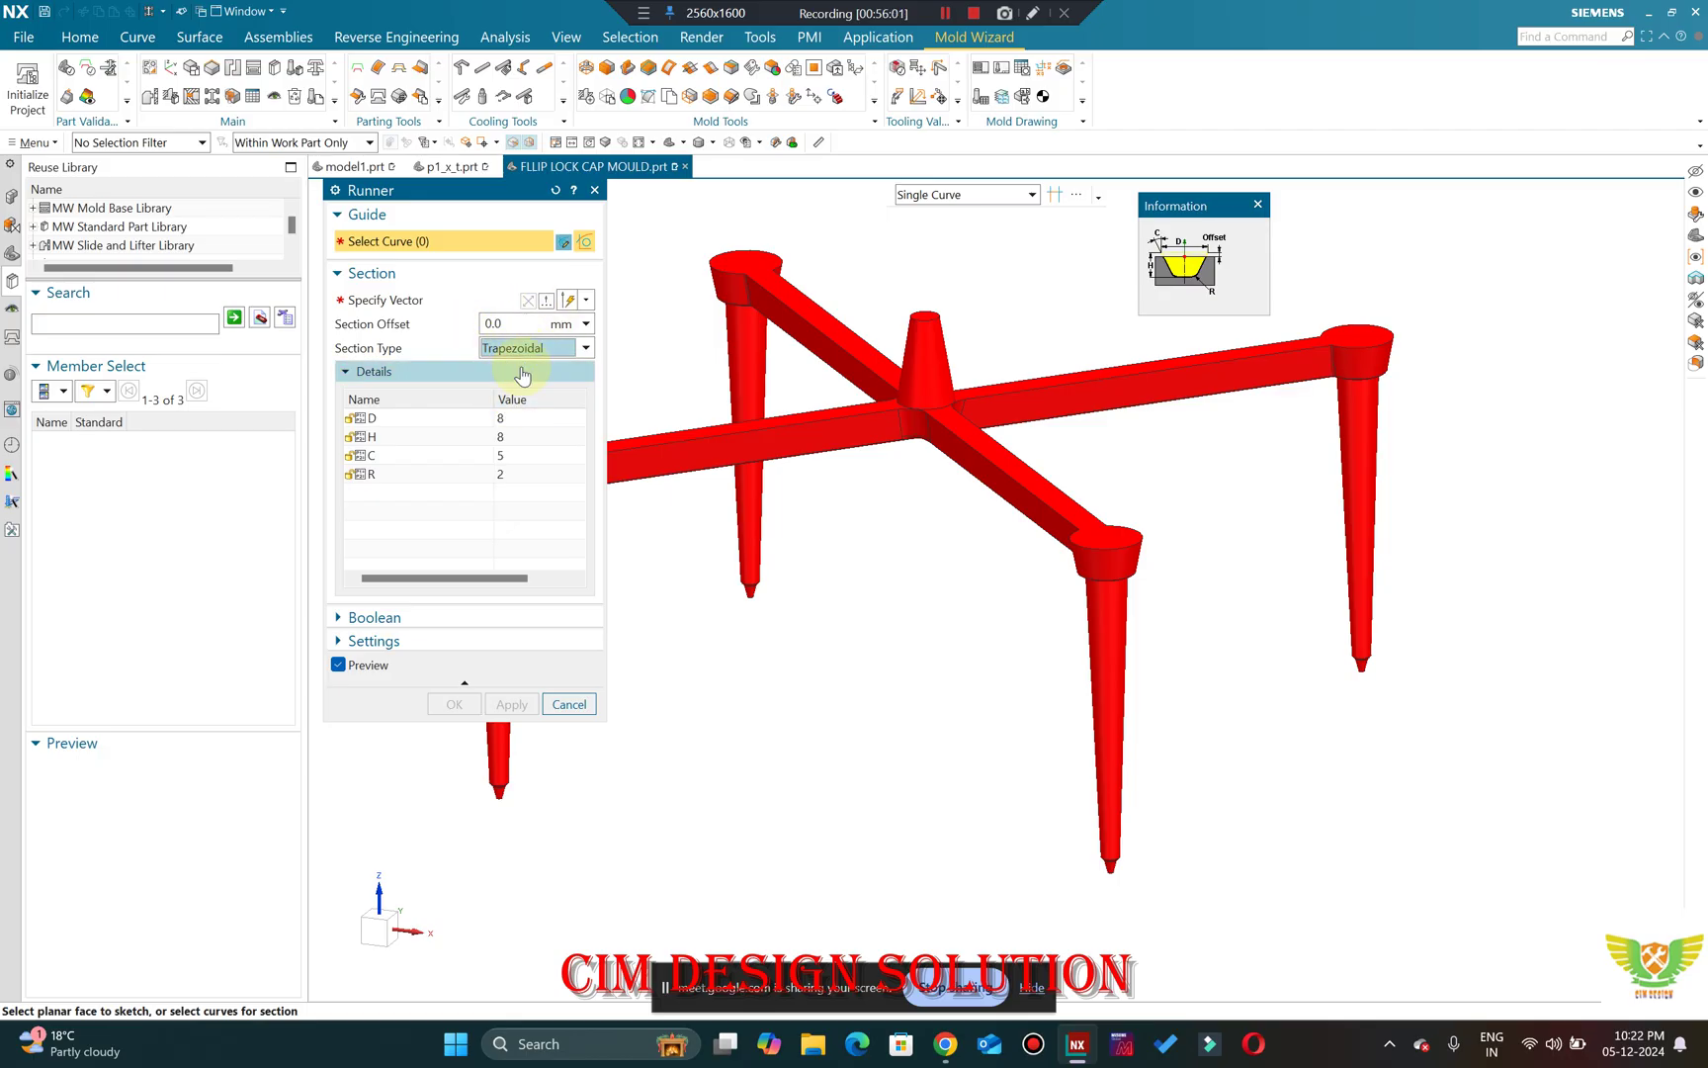
left_click(596, 193)
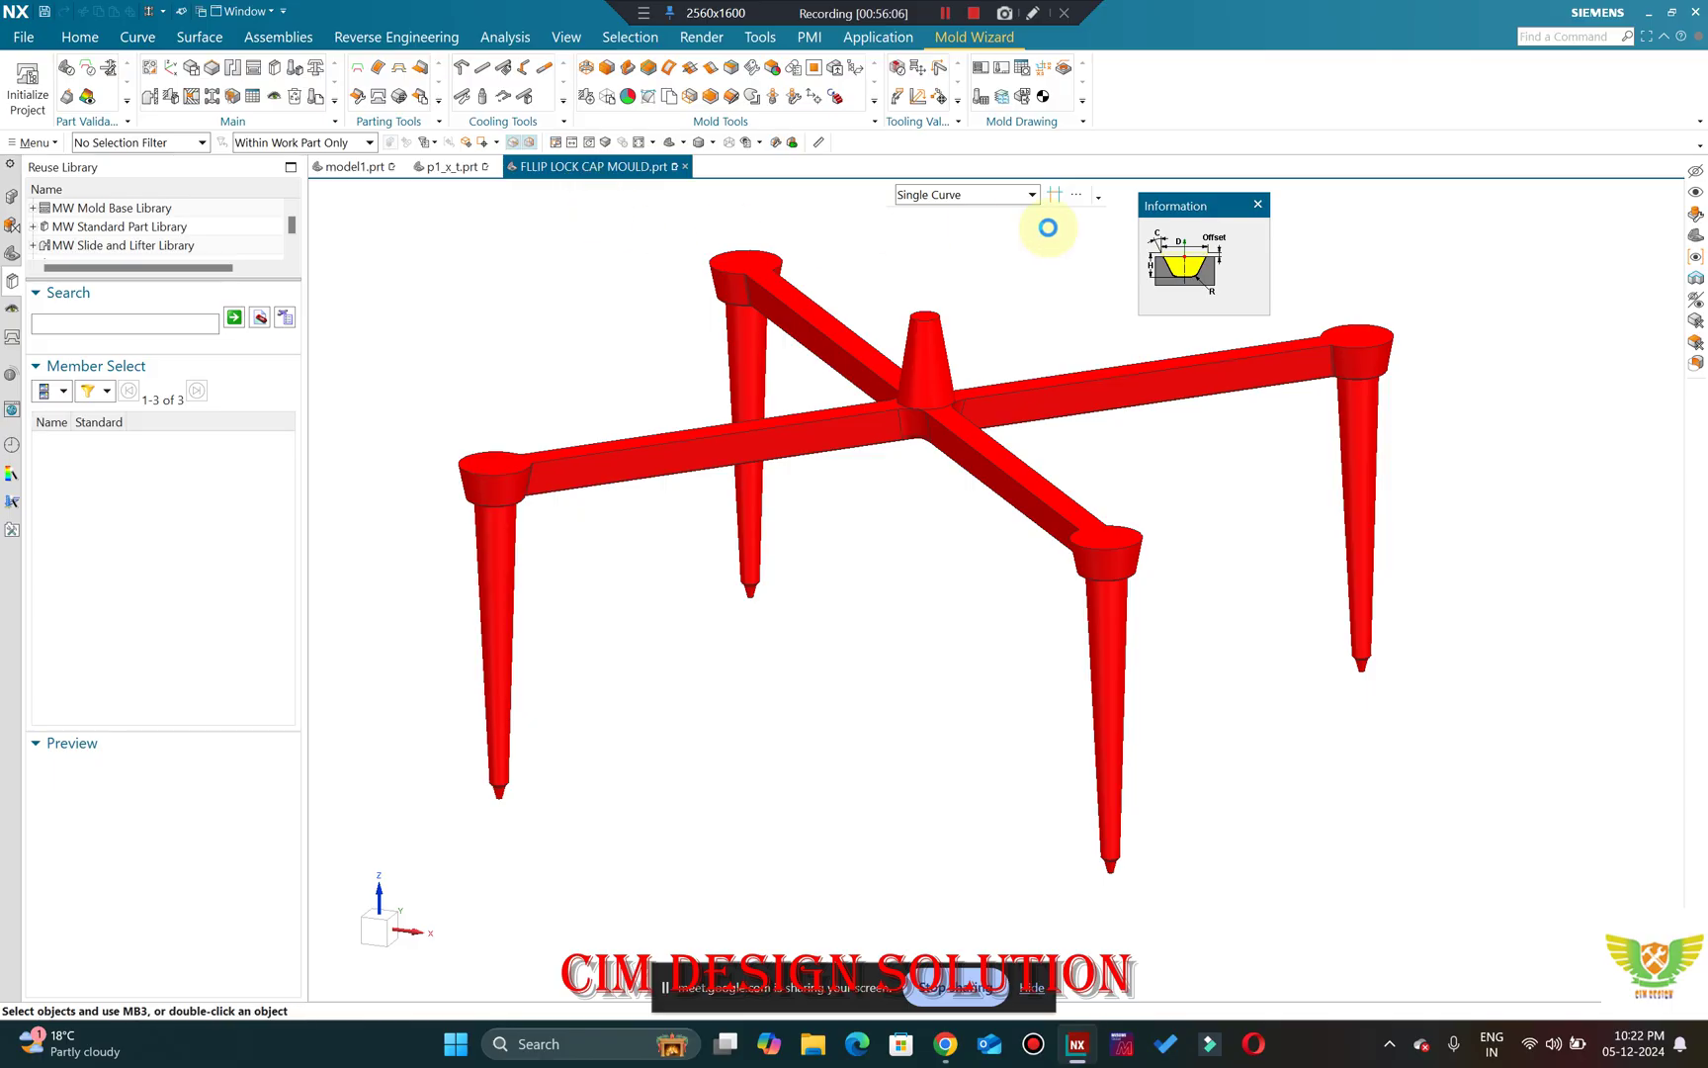
Inspect the round ends of the runner arms and their tapered drops one after another in an angled view.
left_click(80, 36)
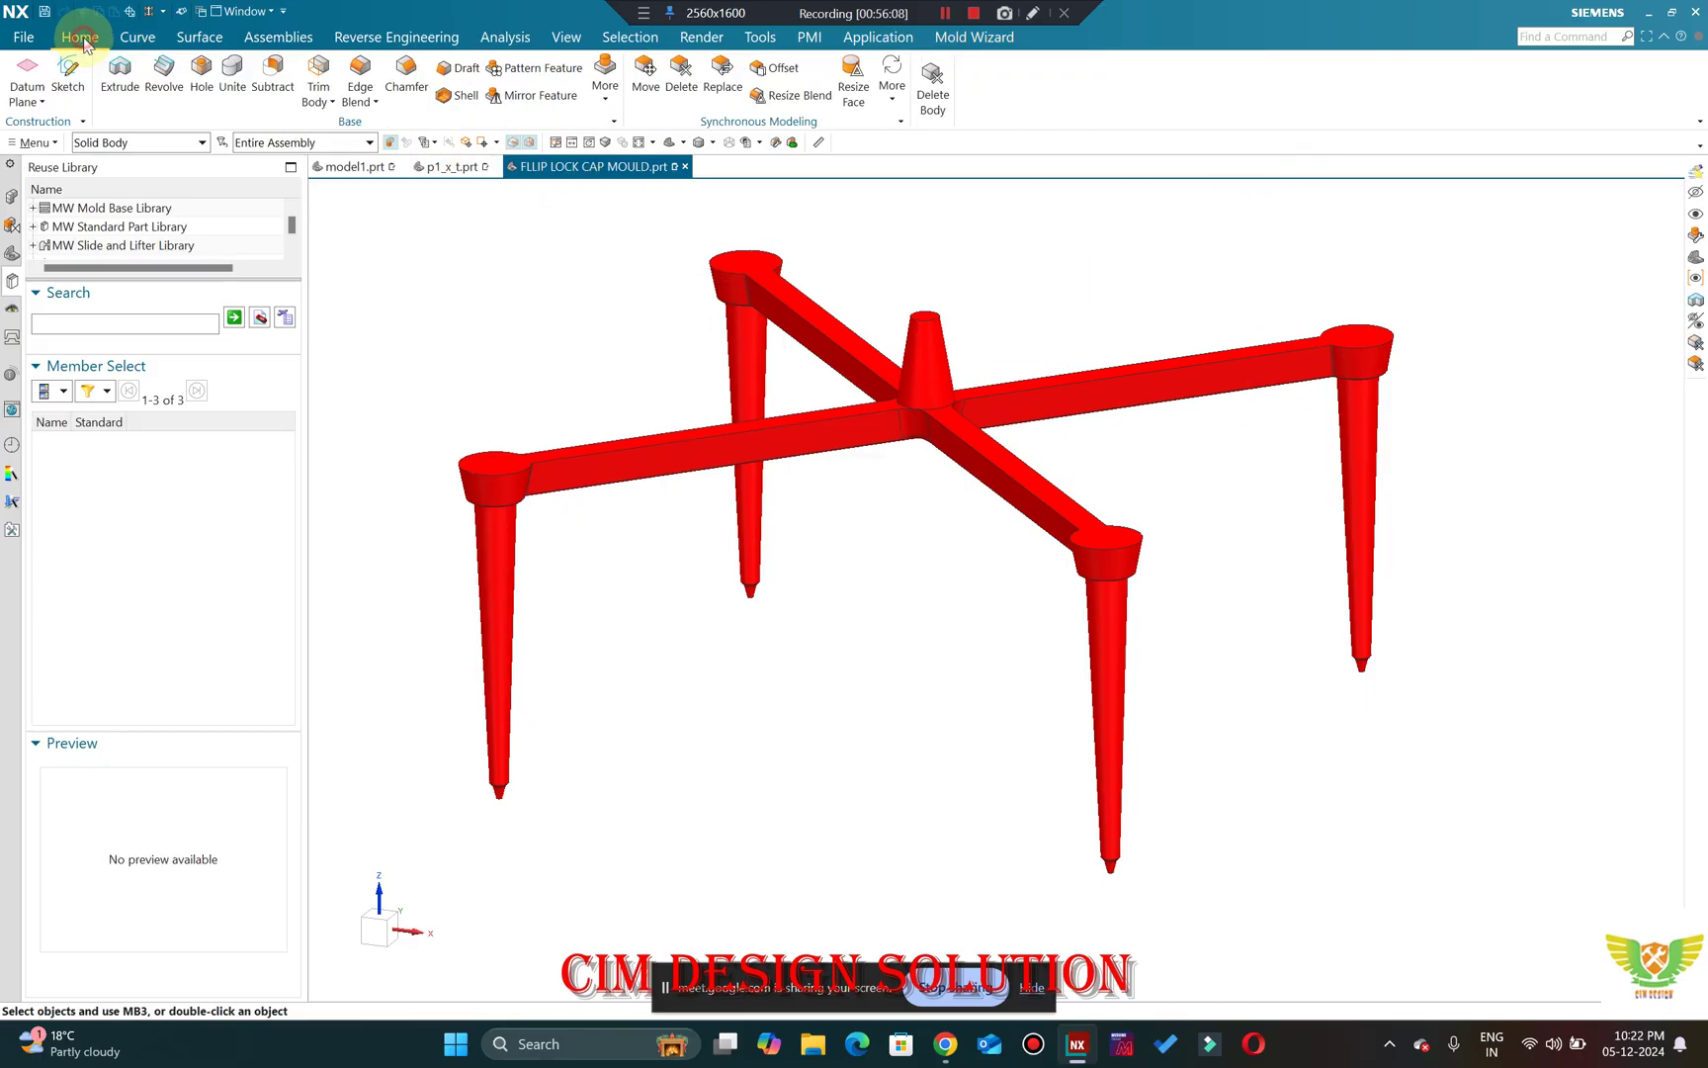
middle_click_drag(944, 365, 675, 347)
scroll(648, 480, "up", 6)
scroll(638, 413, "up", 2)
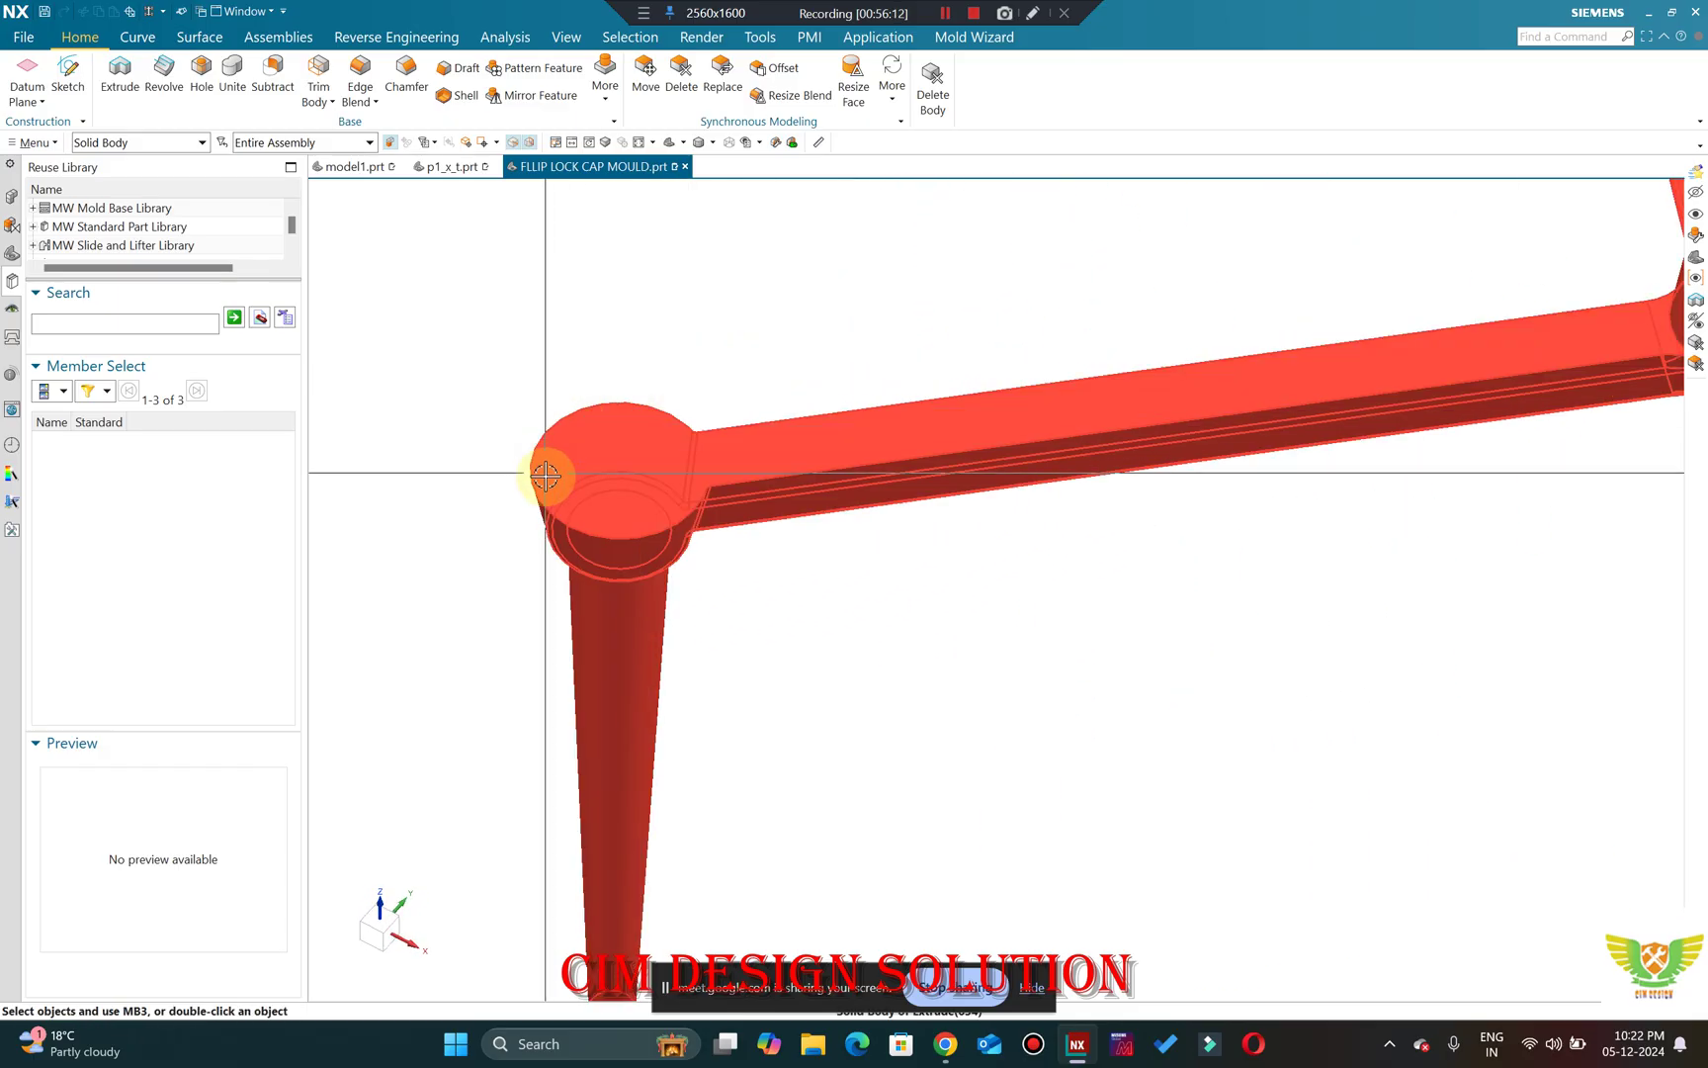
scroll(649, 507, "down", 6)
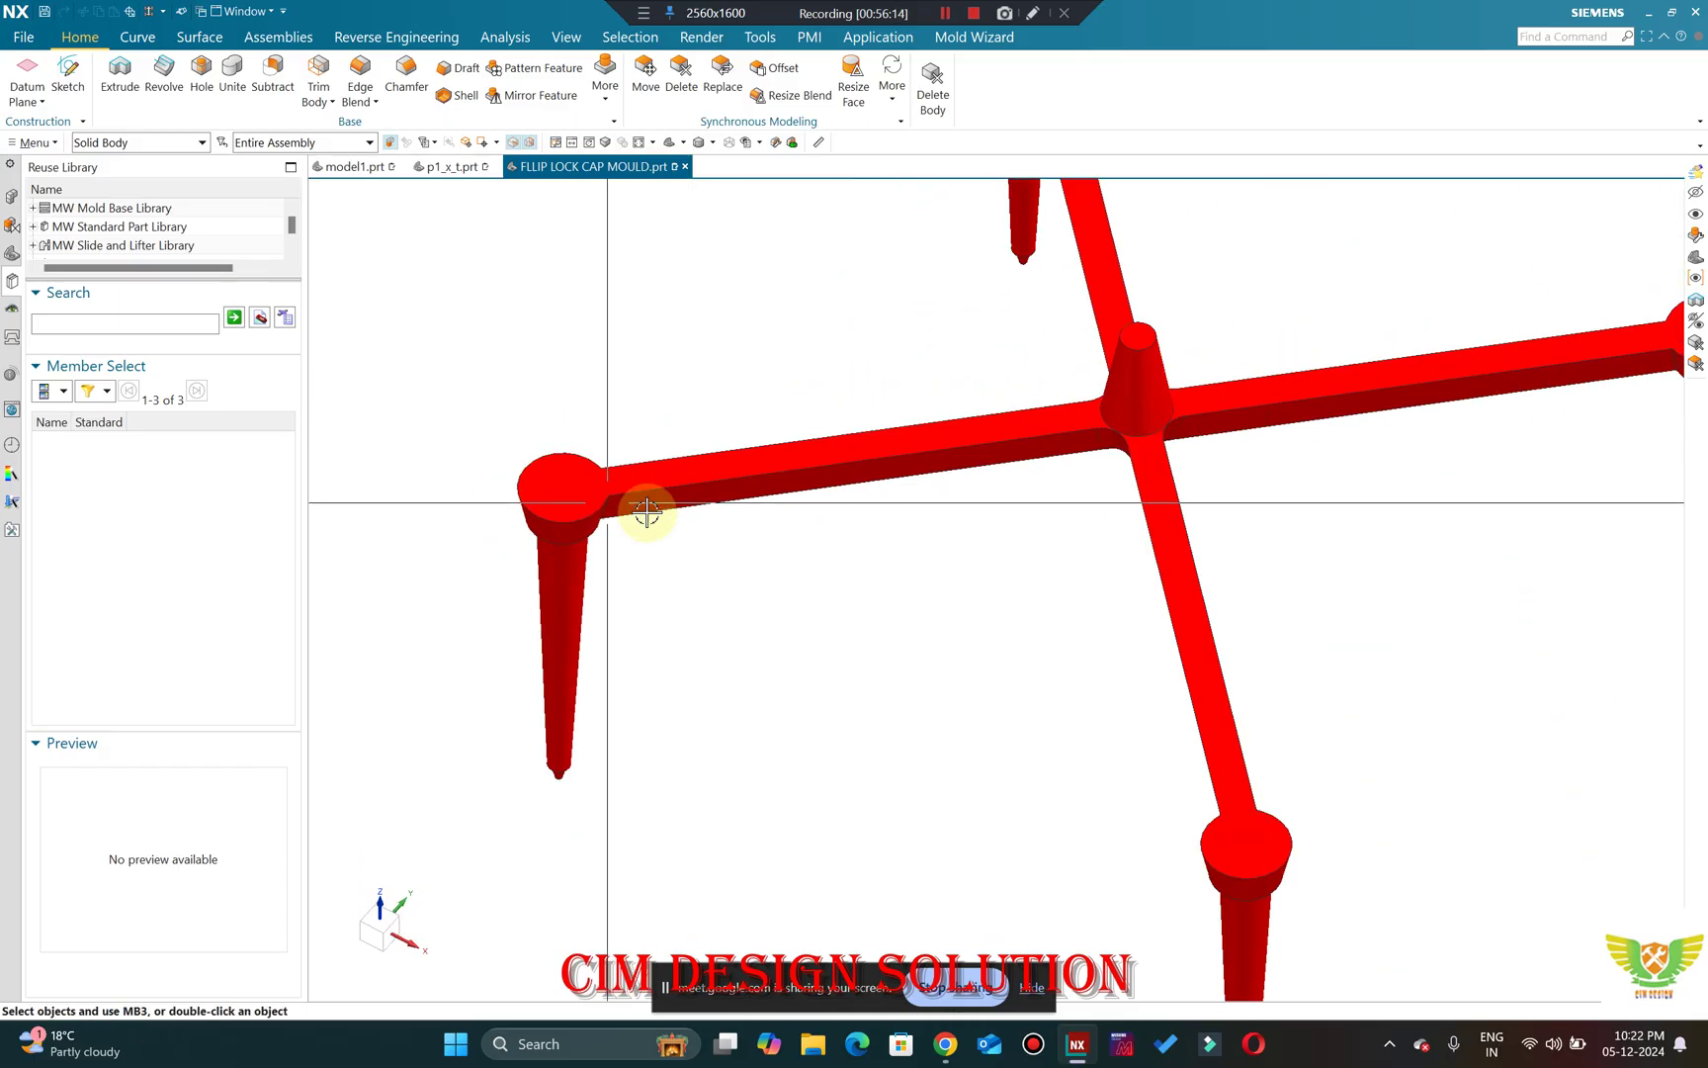
scroll(1136, 813, "up", 2)
scroll(1313, 521, "down", 3)
scroll(1313, 521, "up", 3)
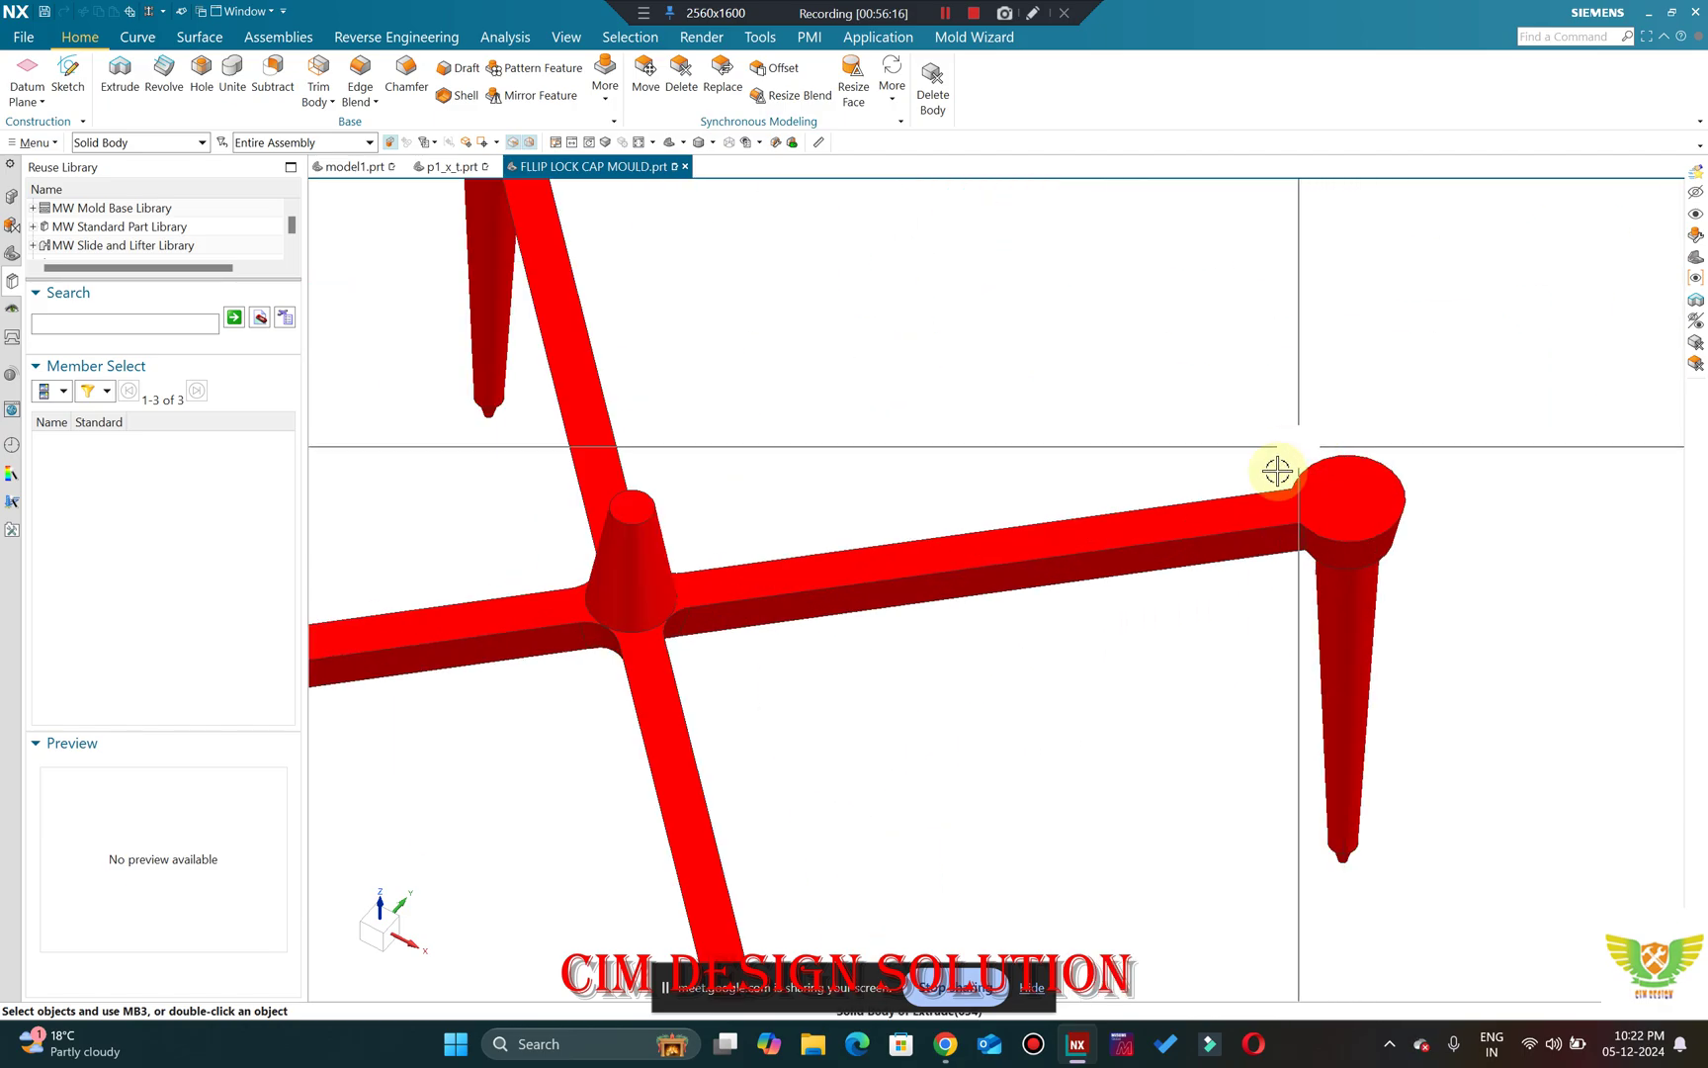
scroll(1216, 472, "down", 4)
scroll(907, 240, "up", 4)
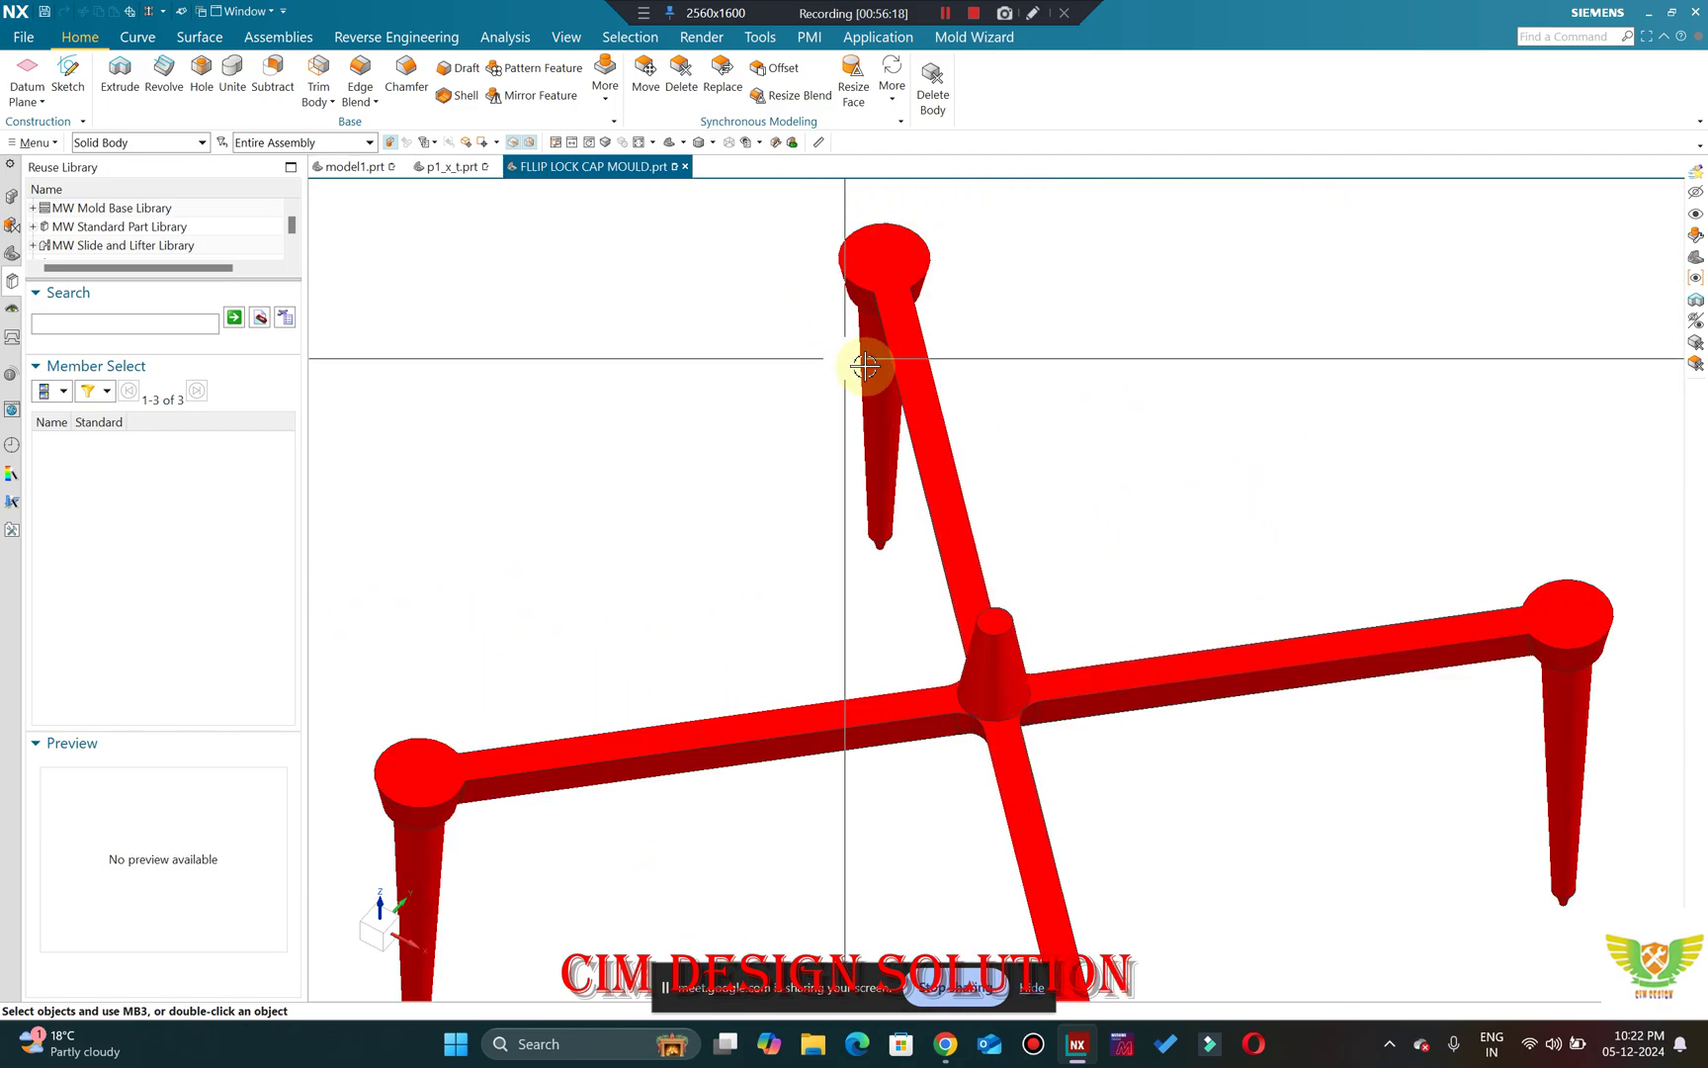
Inspect the underside of the runner's crossing arms up close and their profile in a side view.
scroll(885, 297, "down", 4)
middle_click_drag(890, 422, 1003, 515)
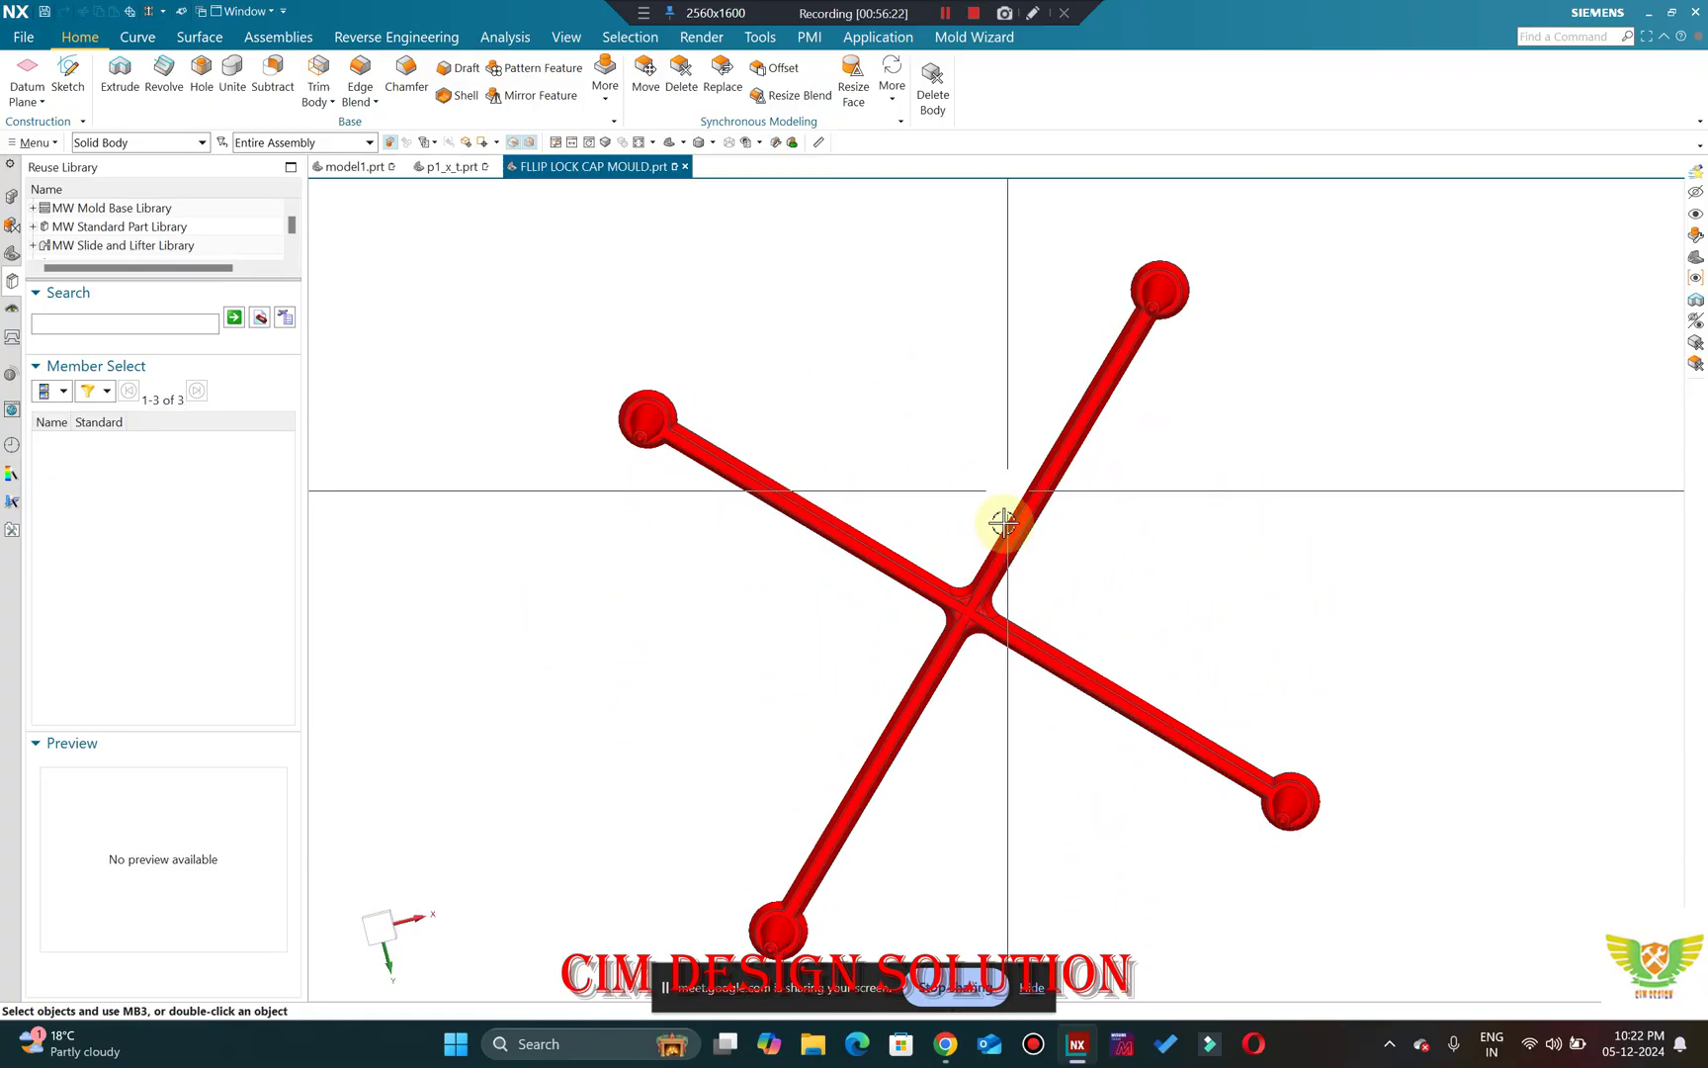
scroll(896, 591, "up", 6)
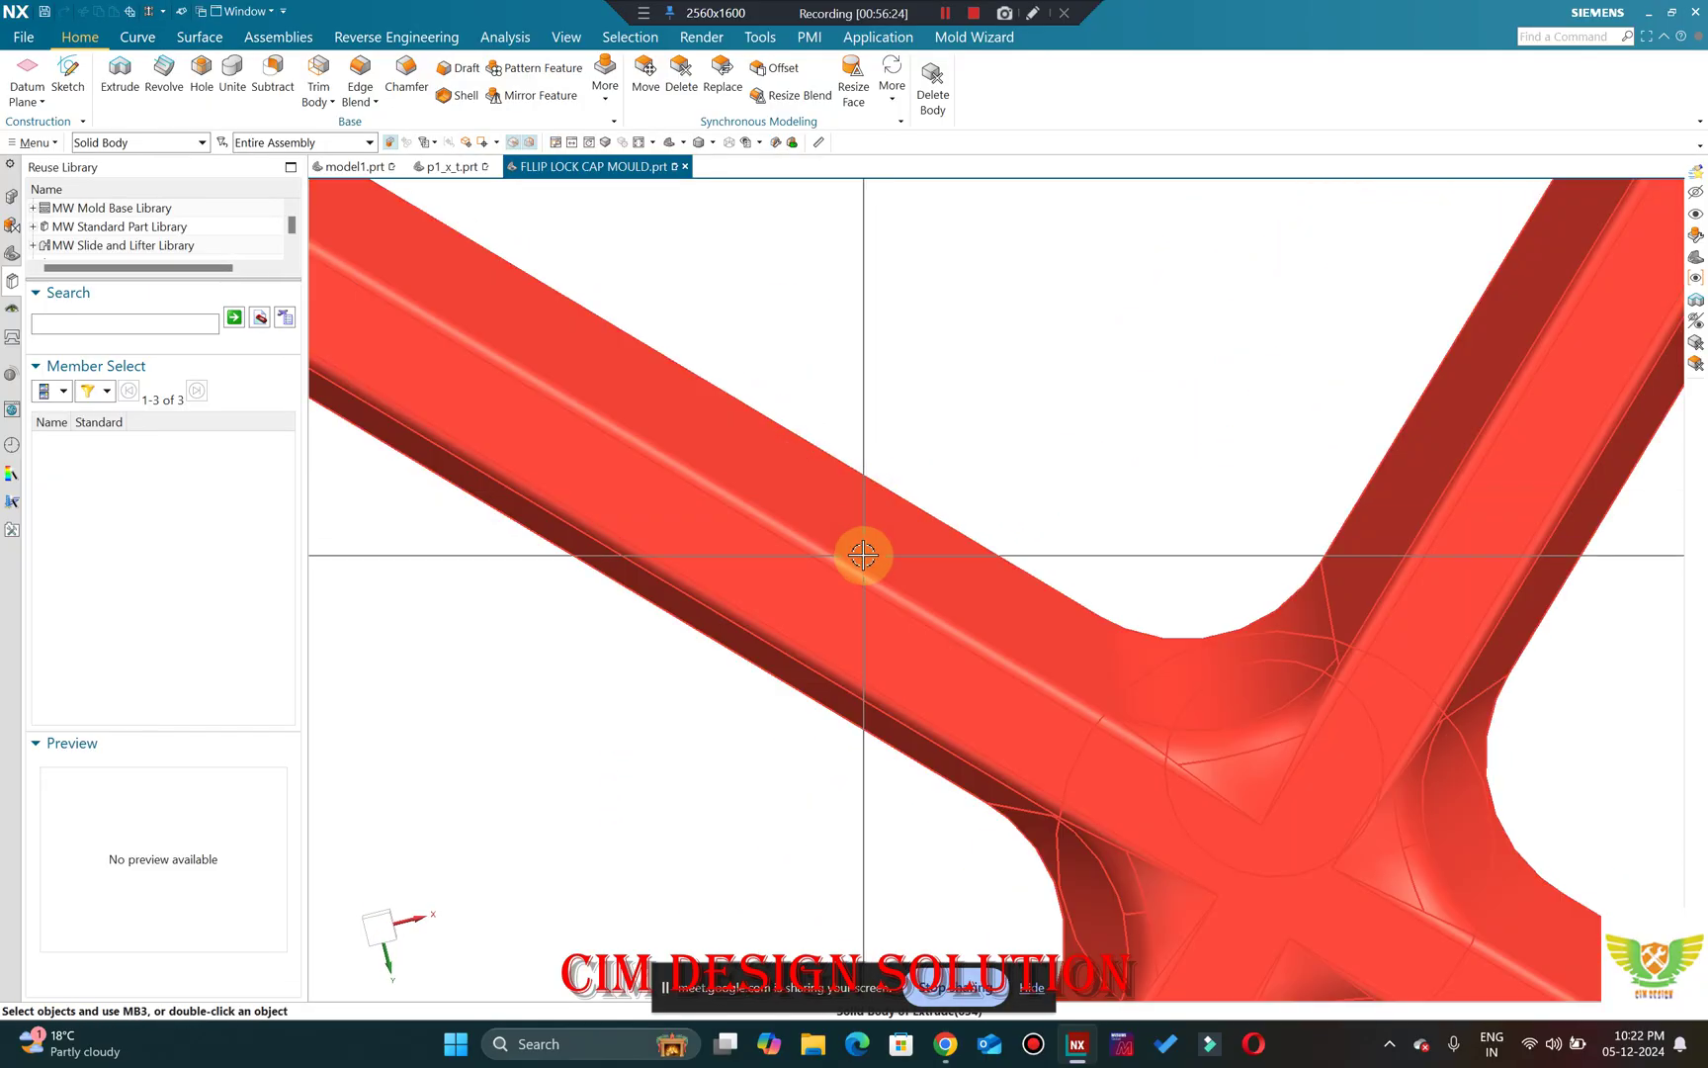
middle_click_drag(858, 553, 820, 556)
scroll(819, 557, "down", 5)
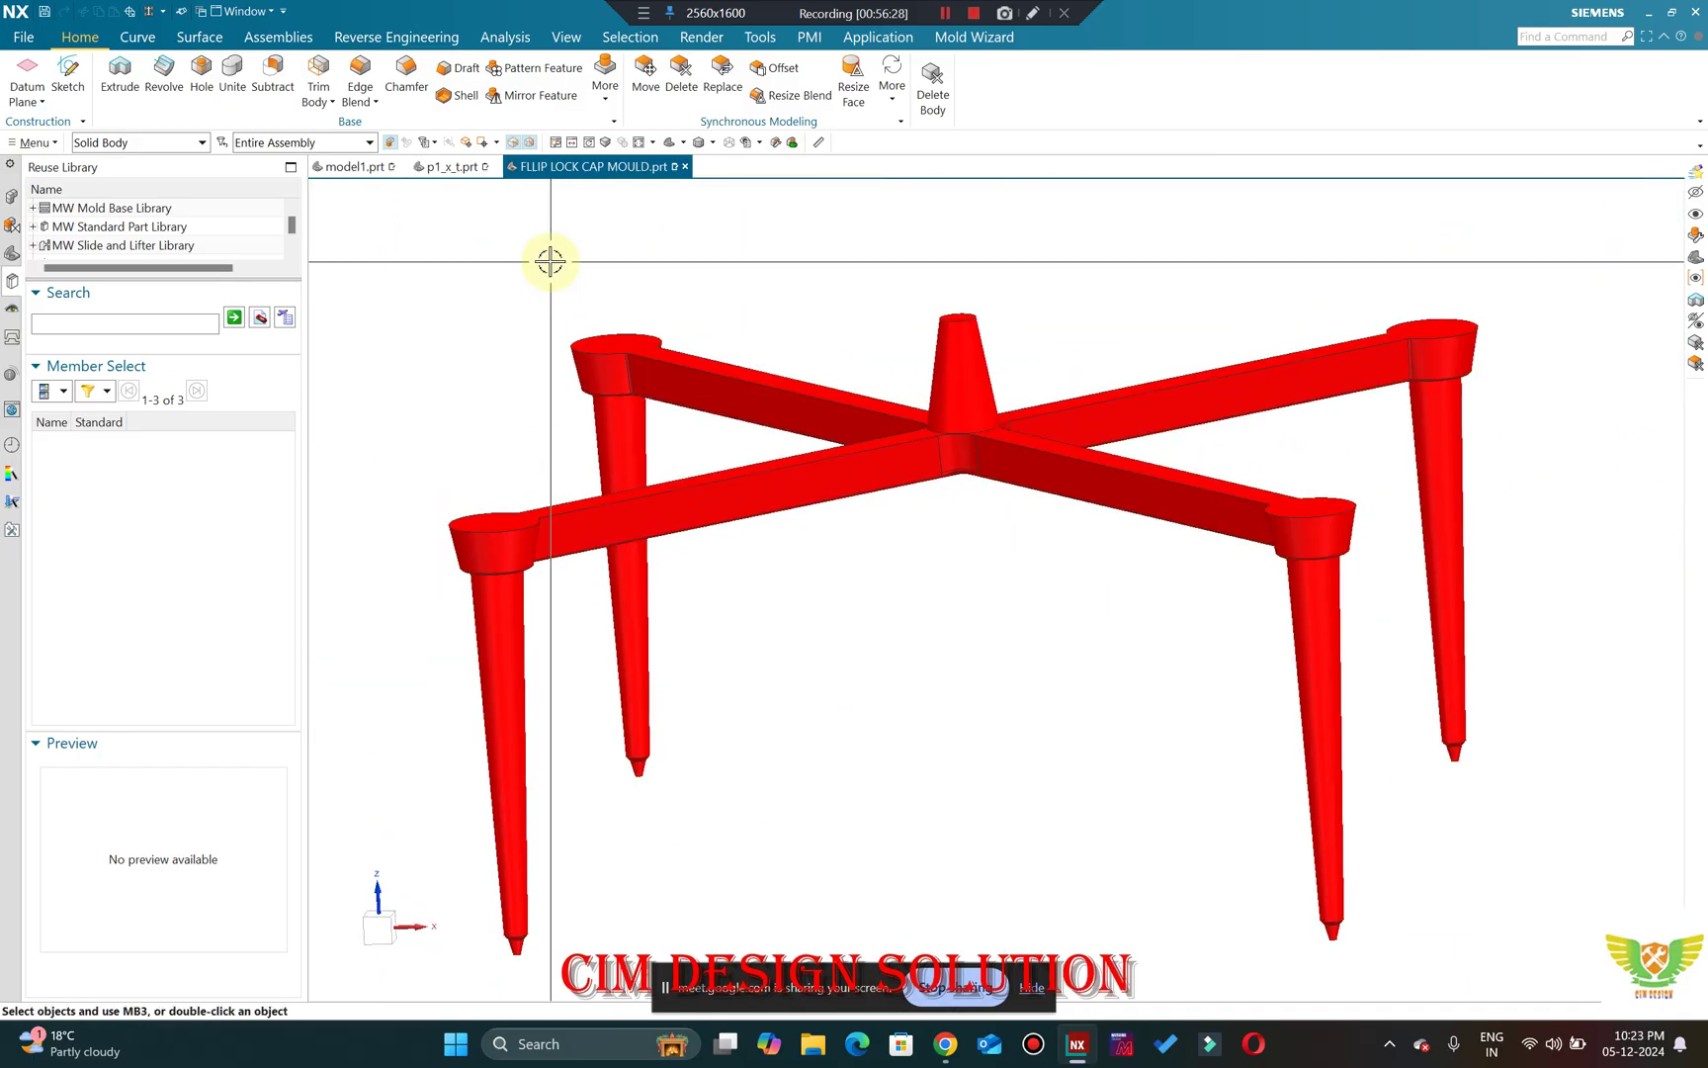
scroll(522, 557, "up", 2)
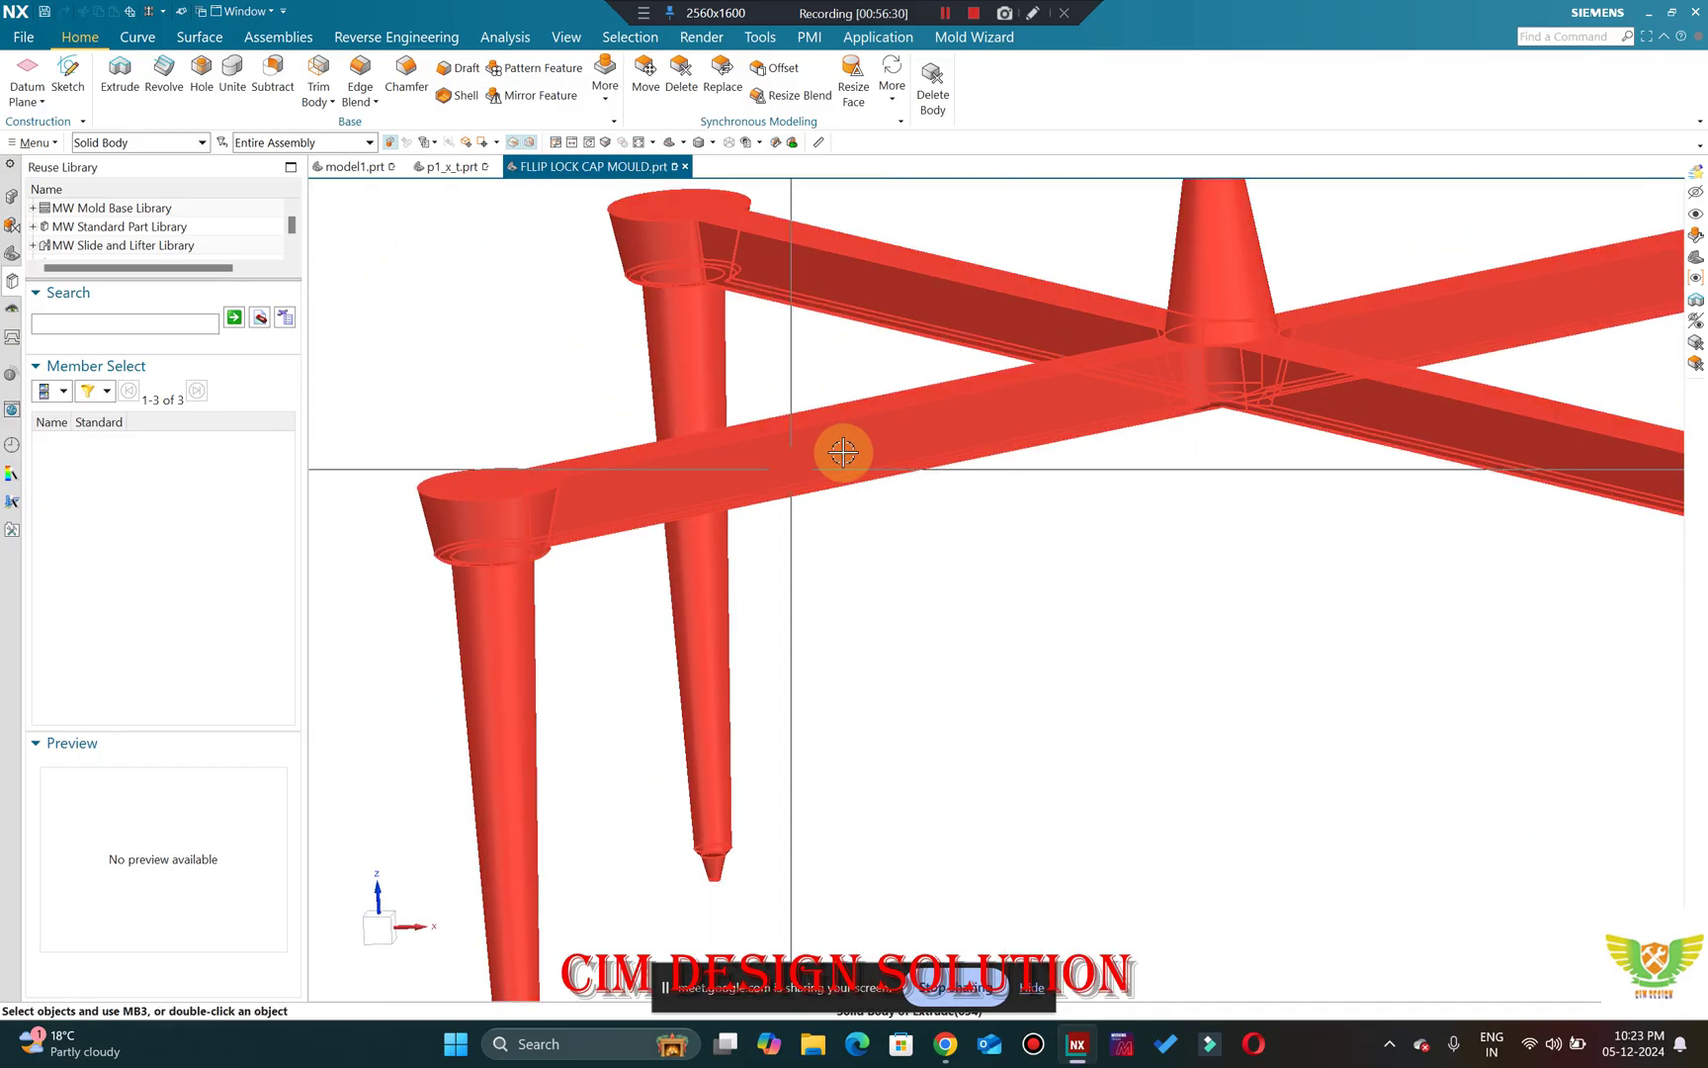
scroll(842, 450, "down", 3)
Examine the stepped conical tip at the lower end of a runner drop from slightly below.
middle_click_drag(842, 450, 813, 560)
scroll(607, 588, "up", 5)
scroll(607, 589, "up", 5)
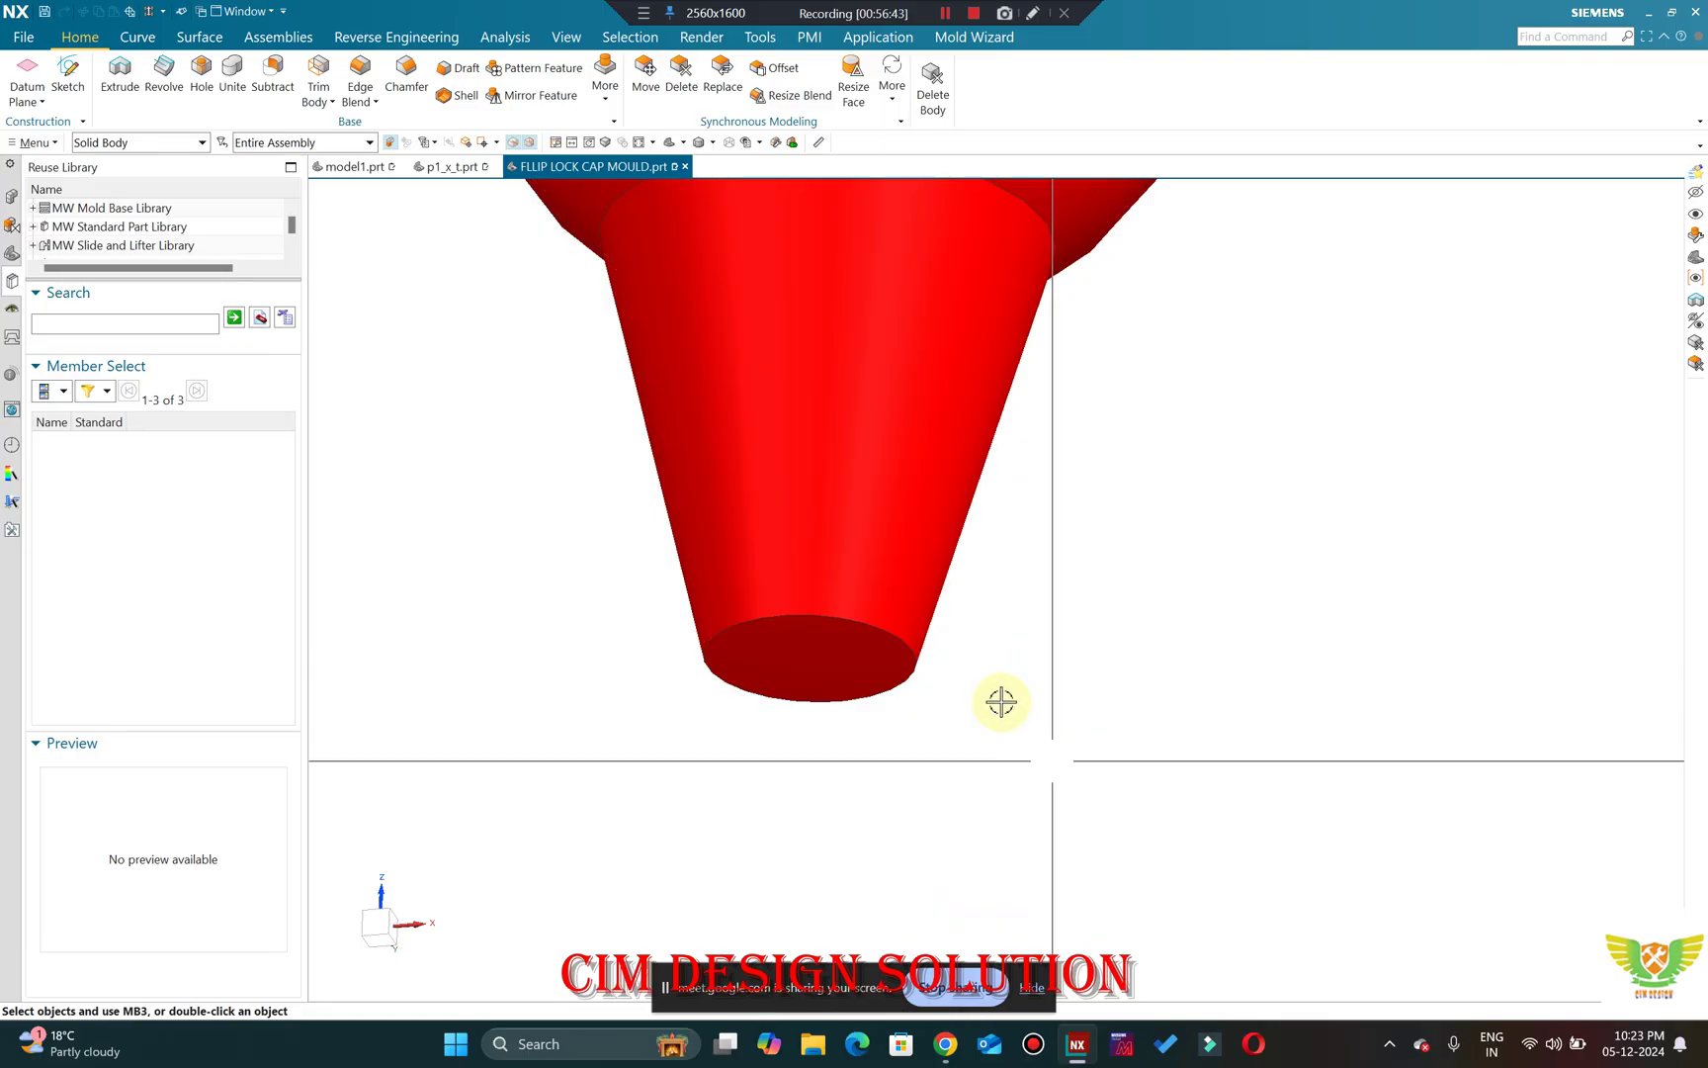
scroll(805, 610, "up", 2)
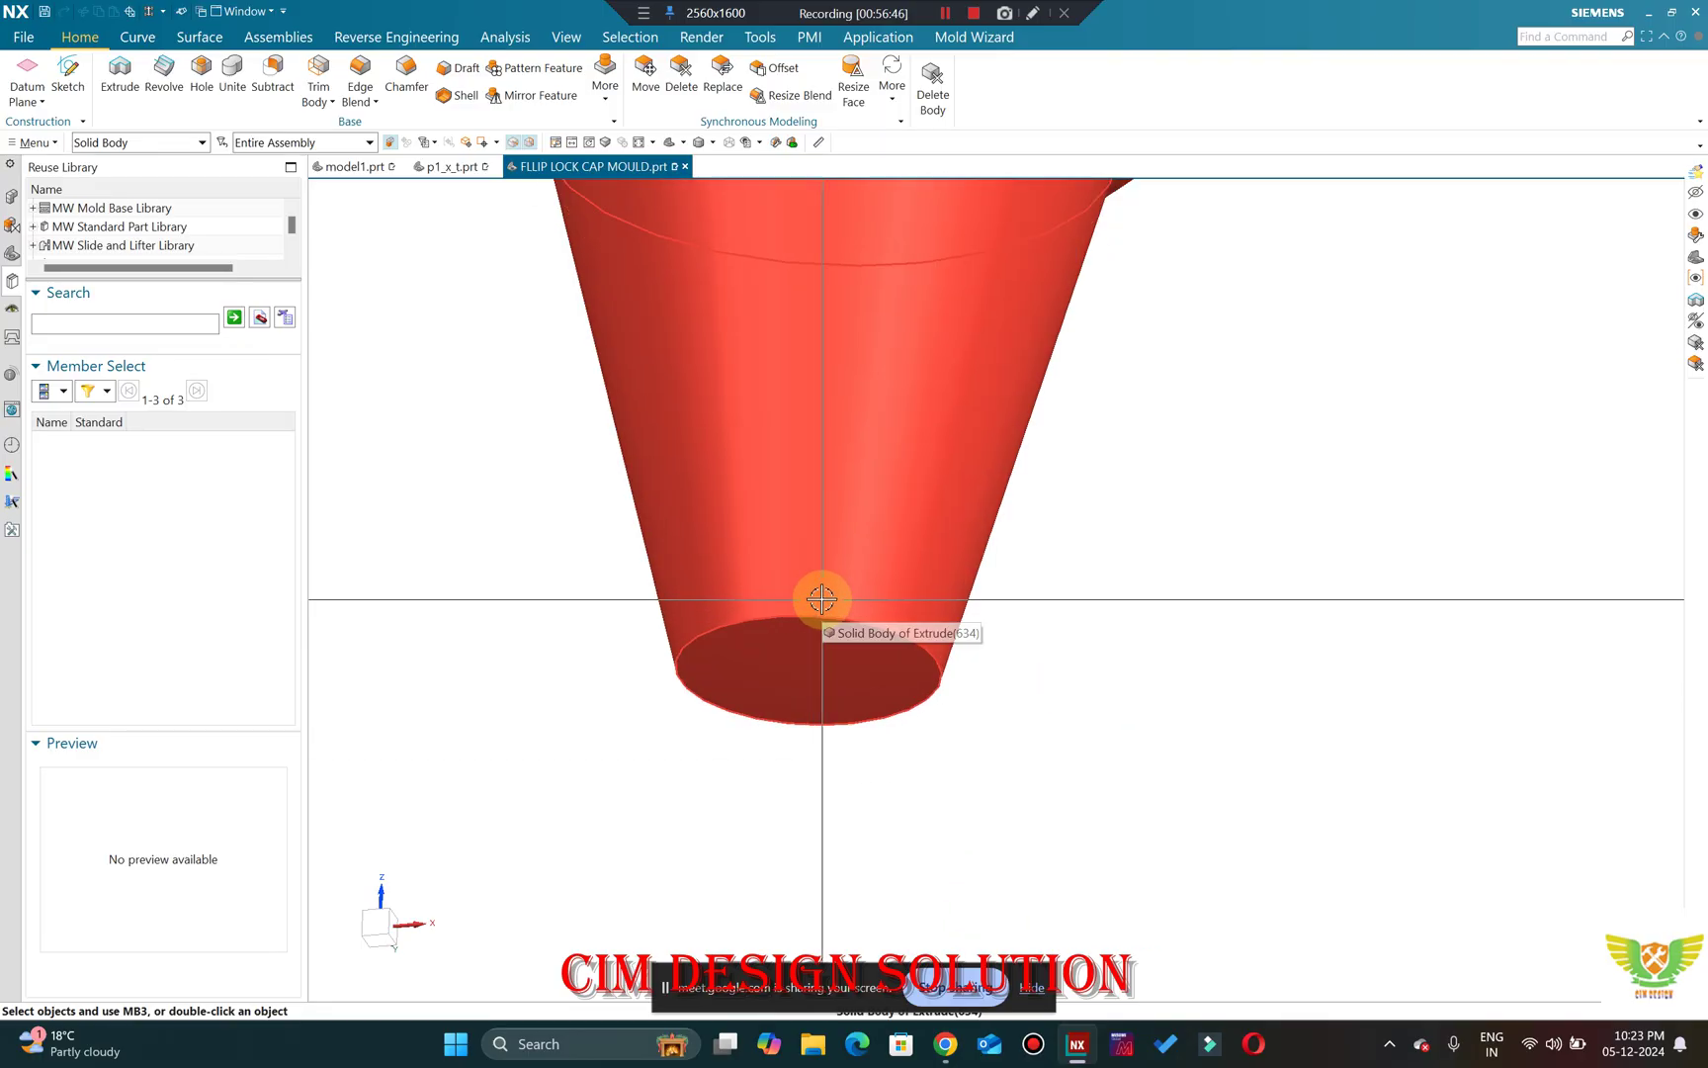
scroll(822, 598, "down", 3)
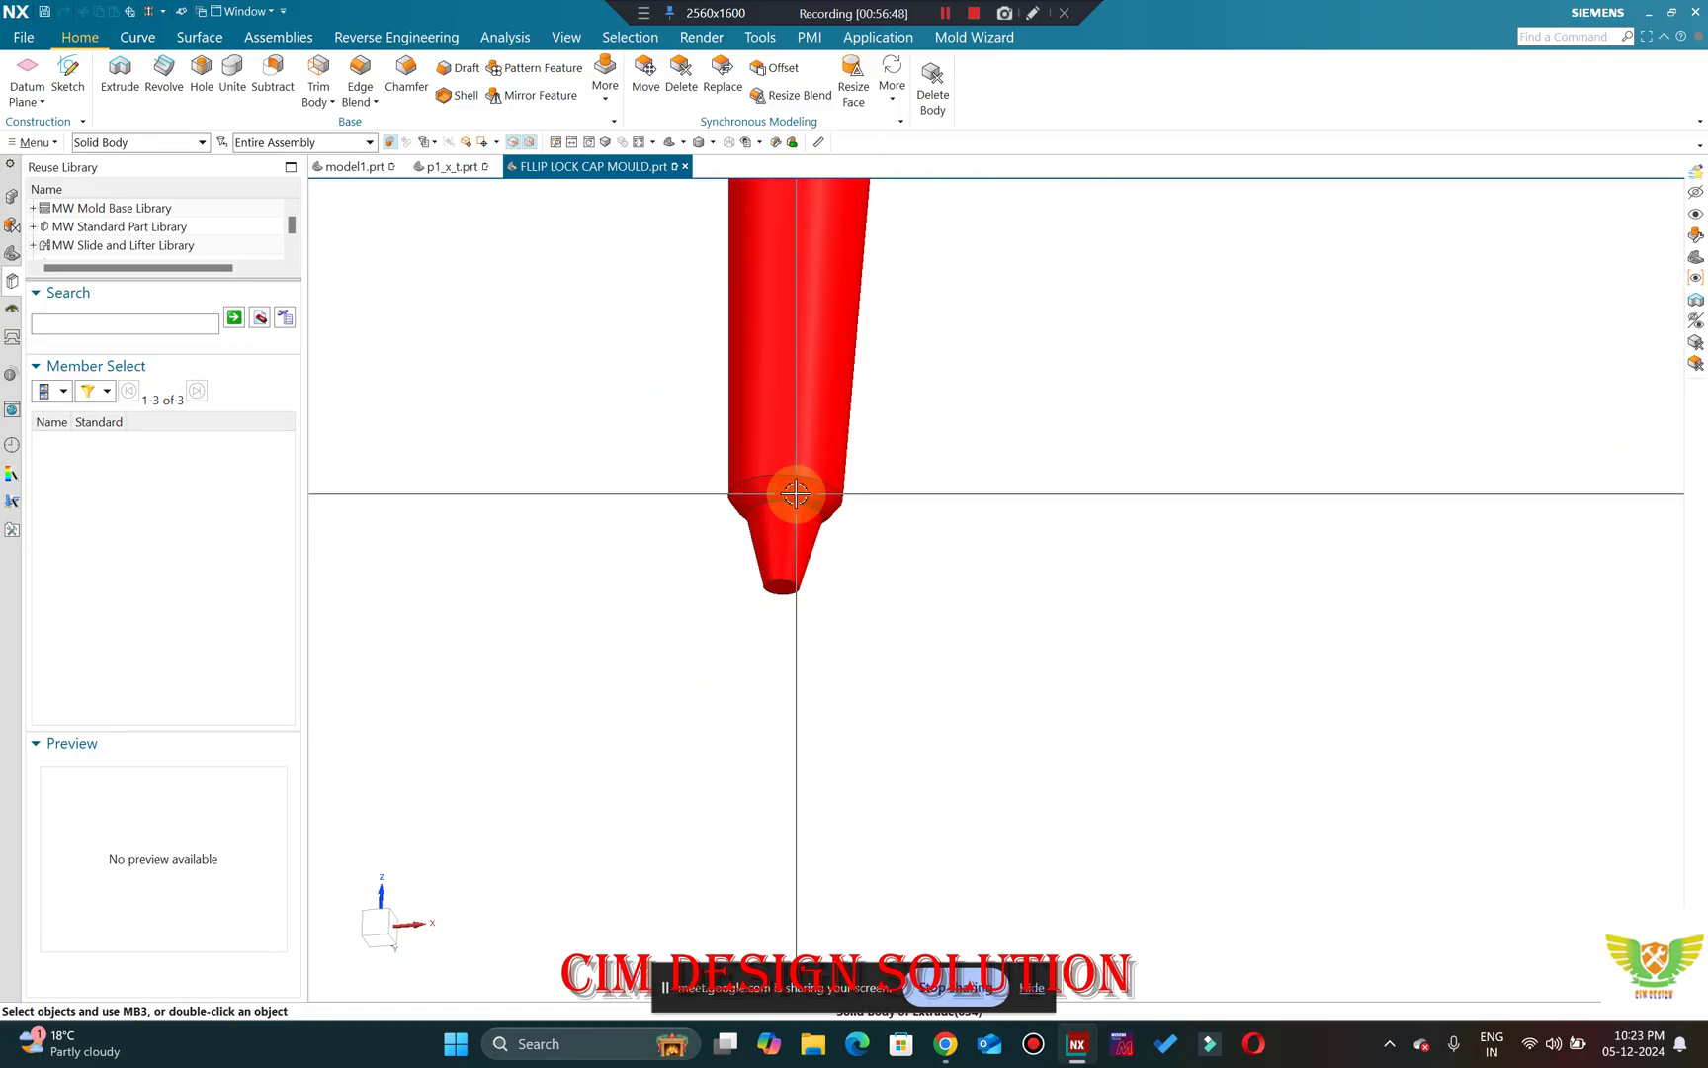
scroll(793, 488, "up", 2)
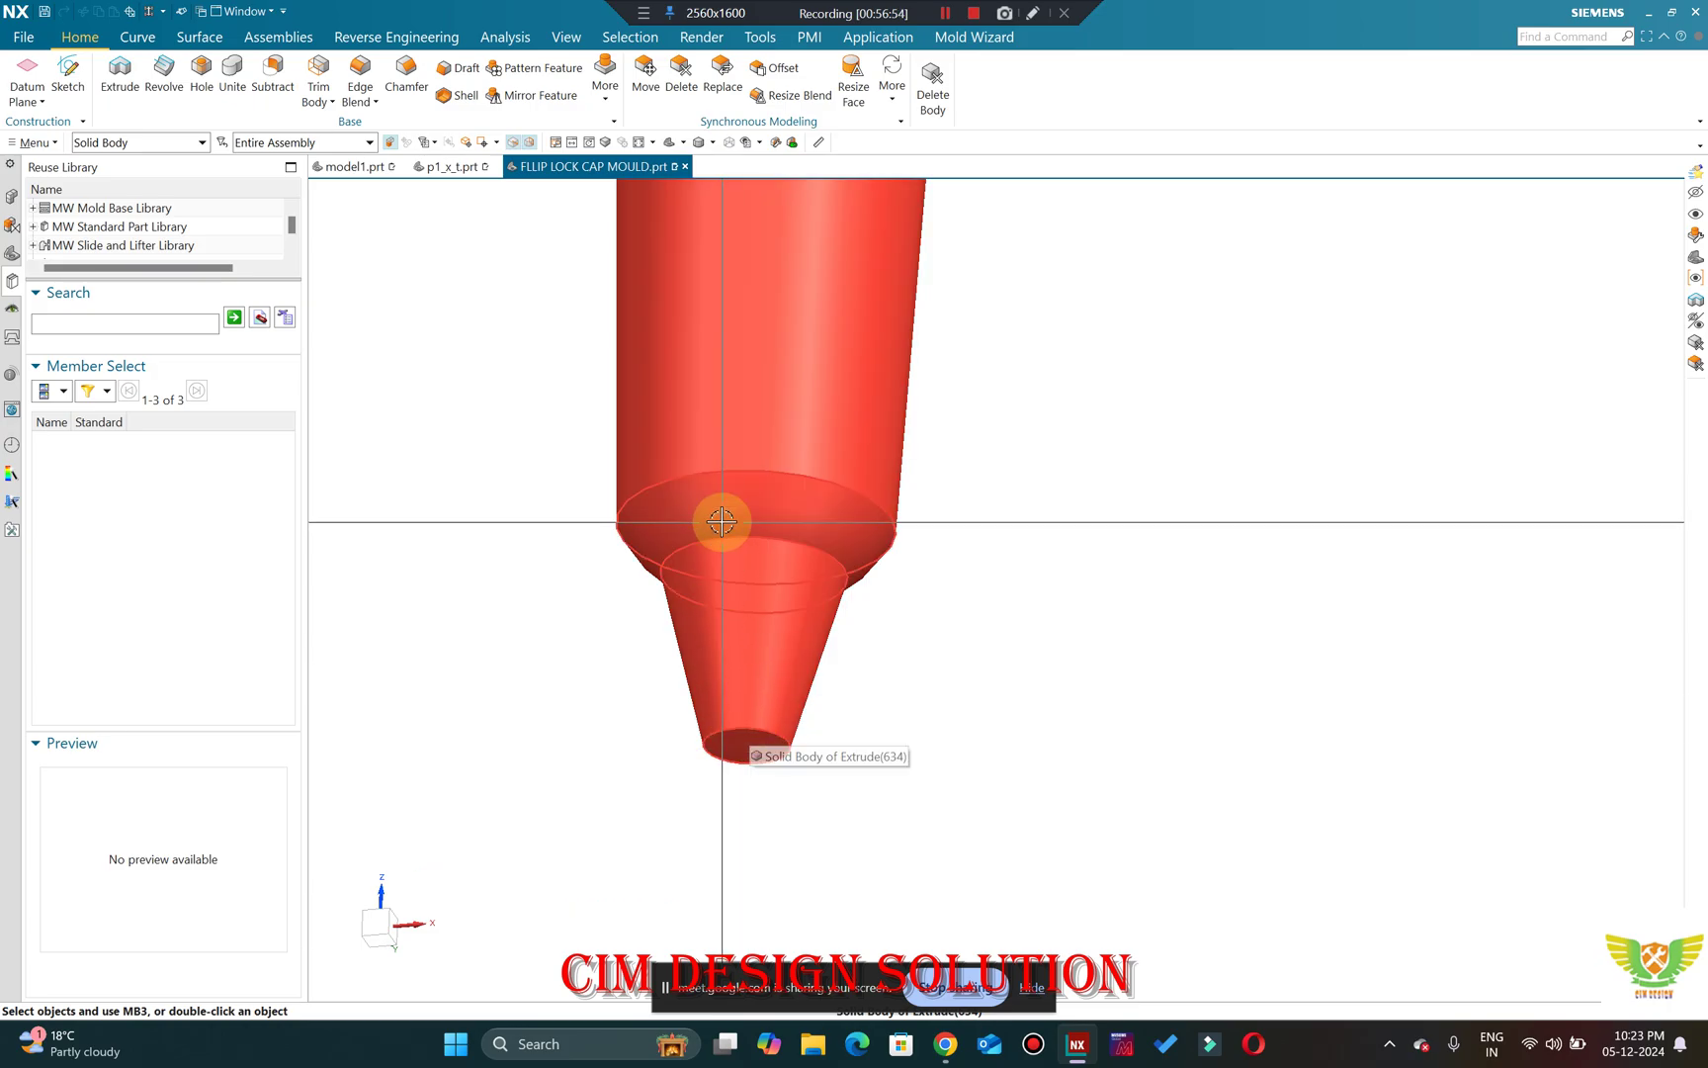
middle_click_drag(724, 519, 871, 626)
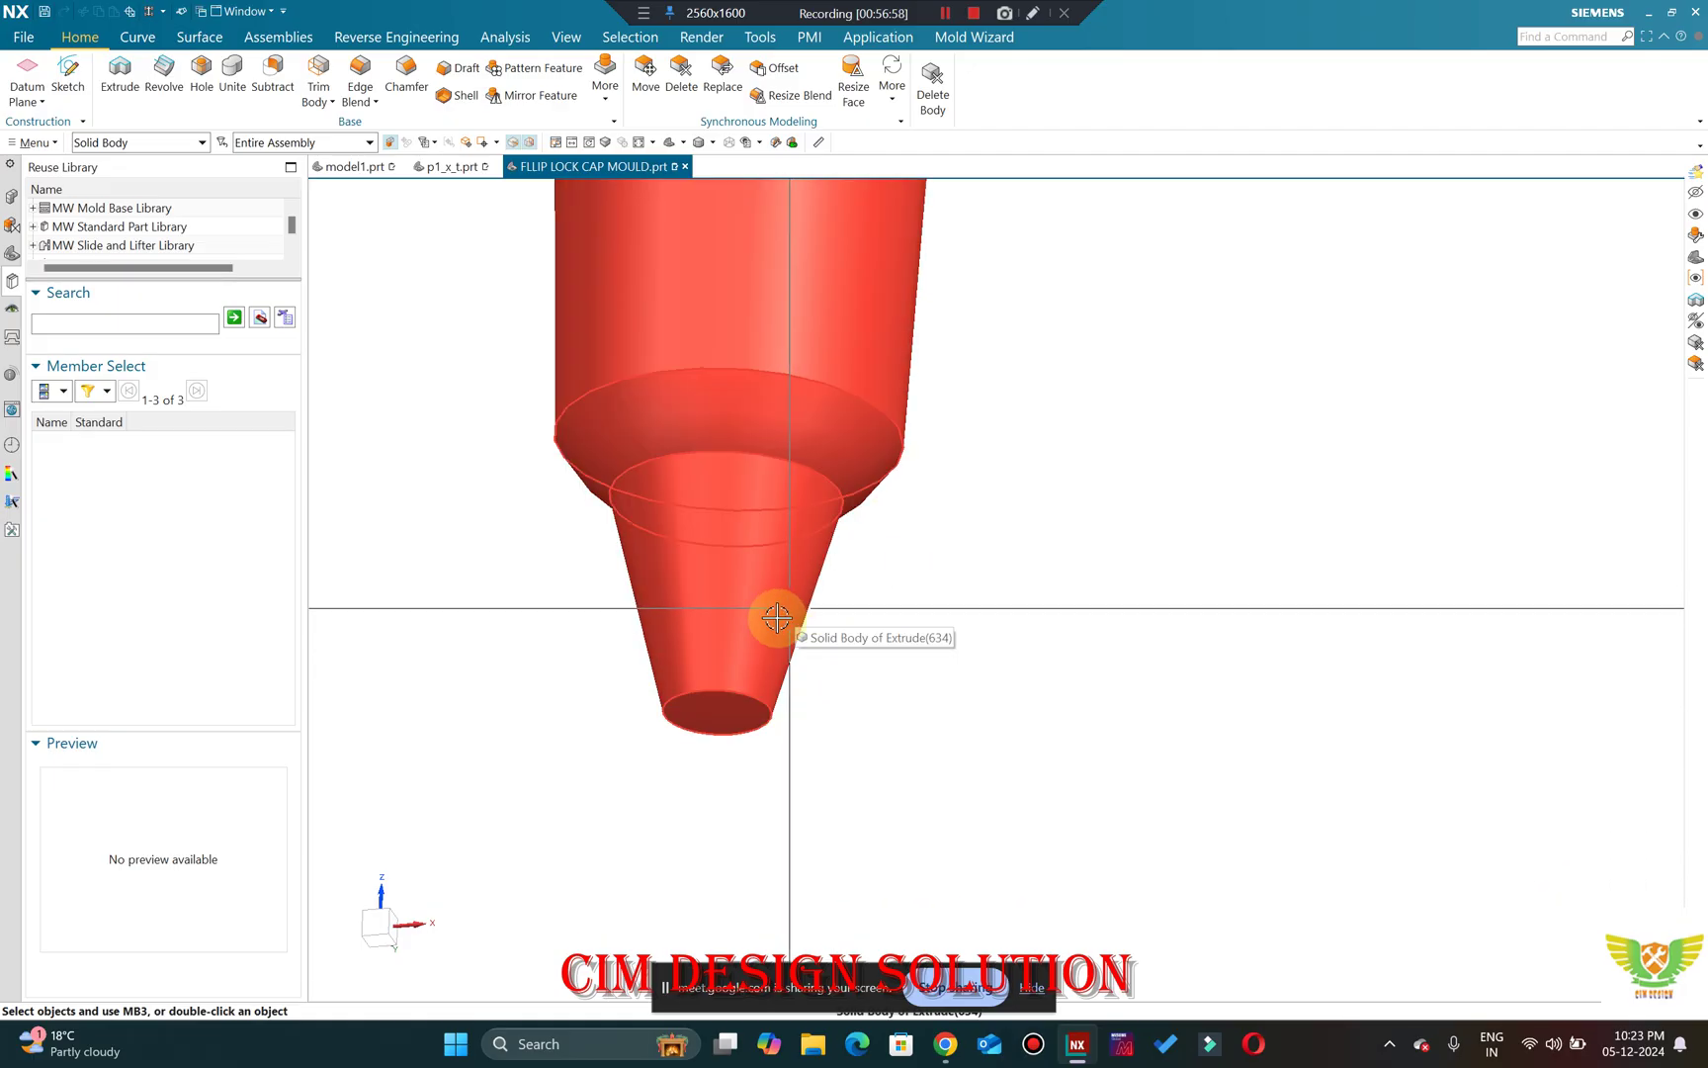
scroll(703, 650, "down", 5)
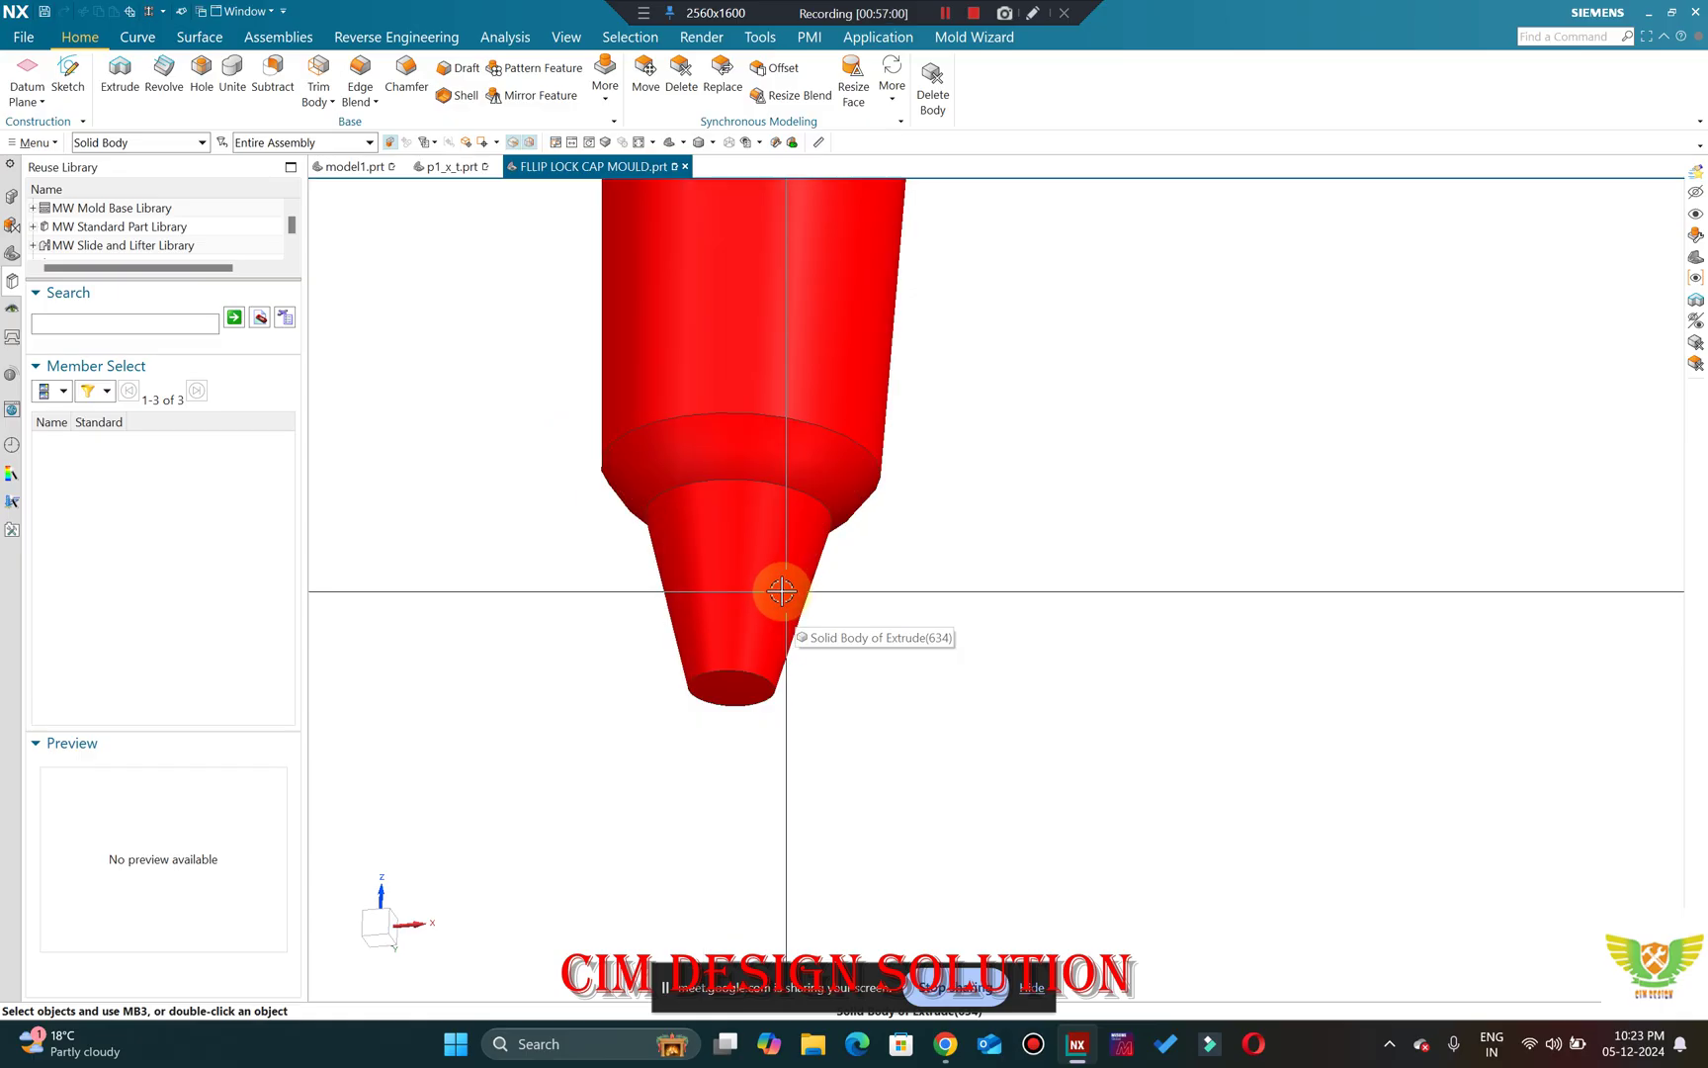
scroll(755, 633, "down", 3)
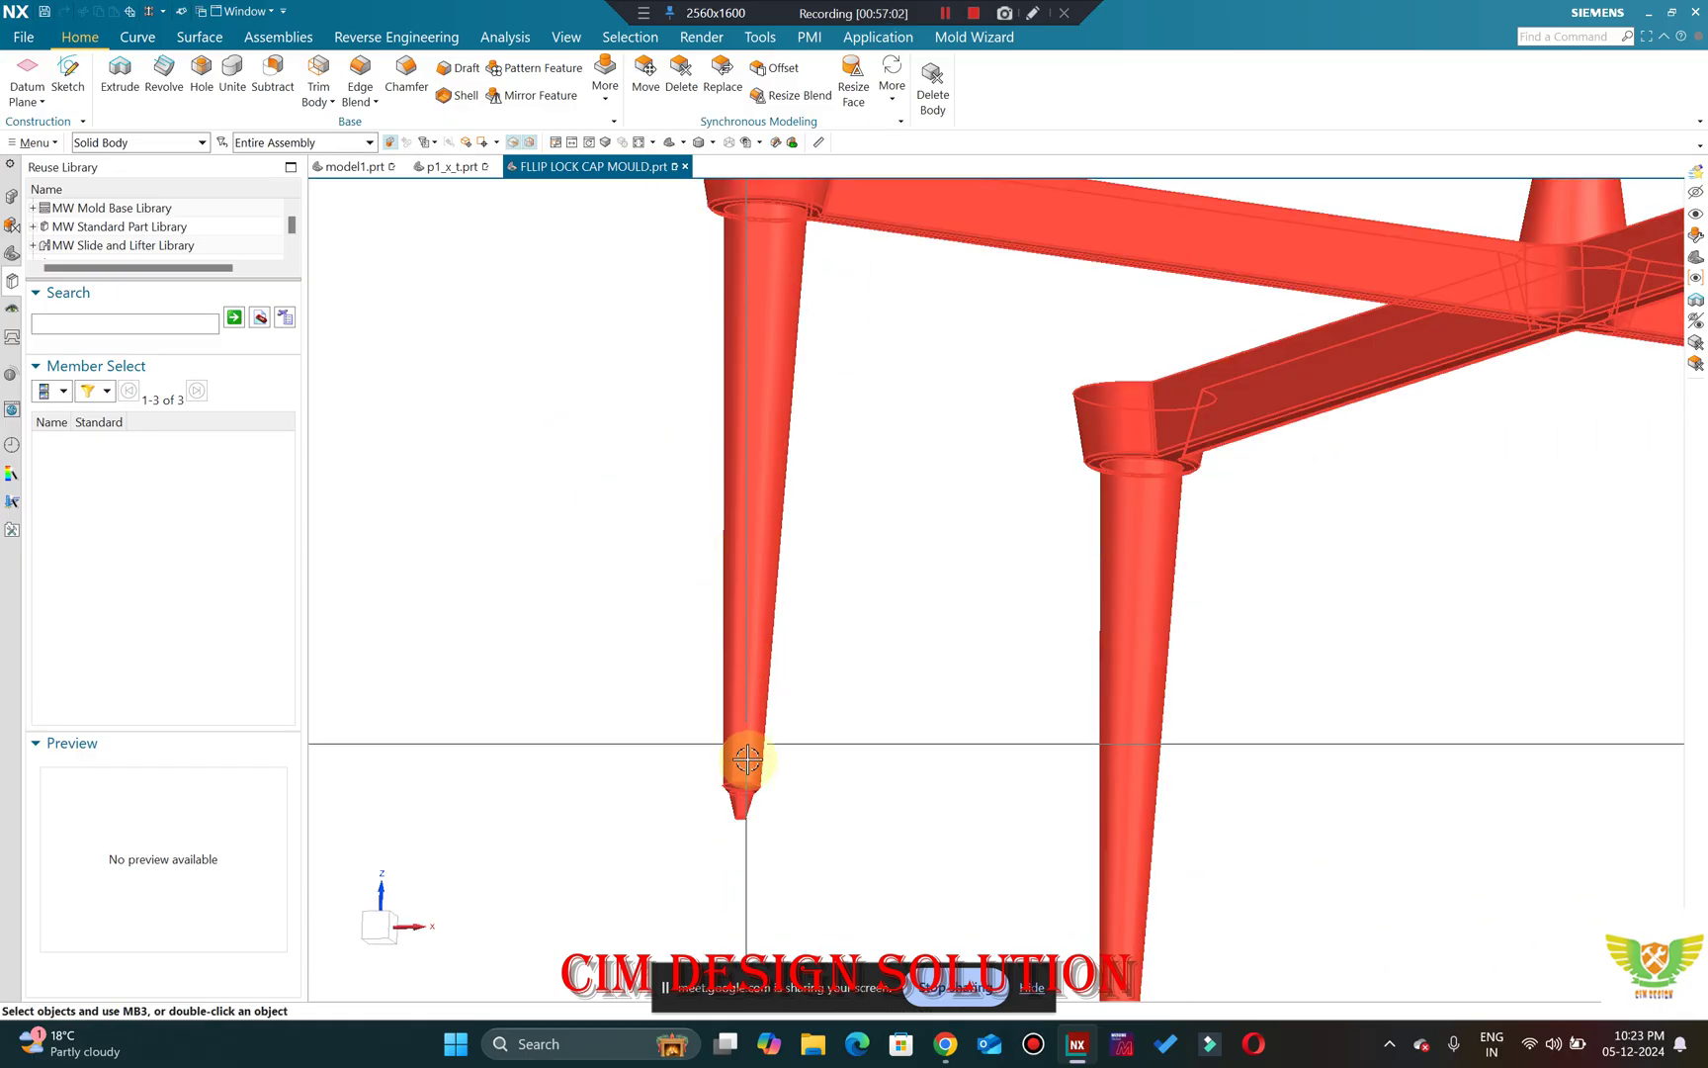
scroll(746, 791, "up", 8)
Measure the distance along the vertical vector from the drop tip's end face to the upper edge of its chamfered shoulder.
left_click(505, 37)
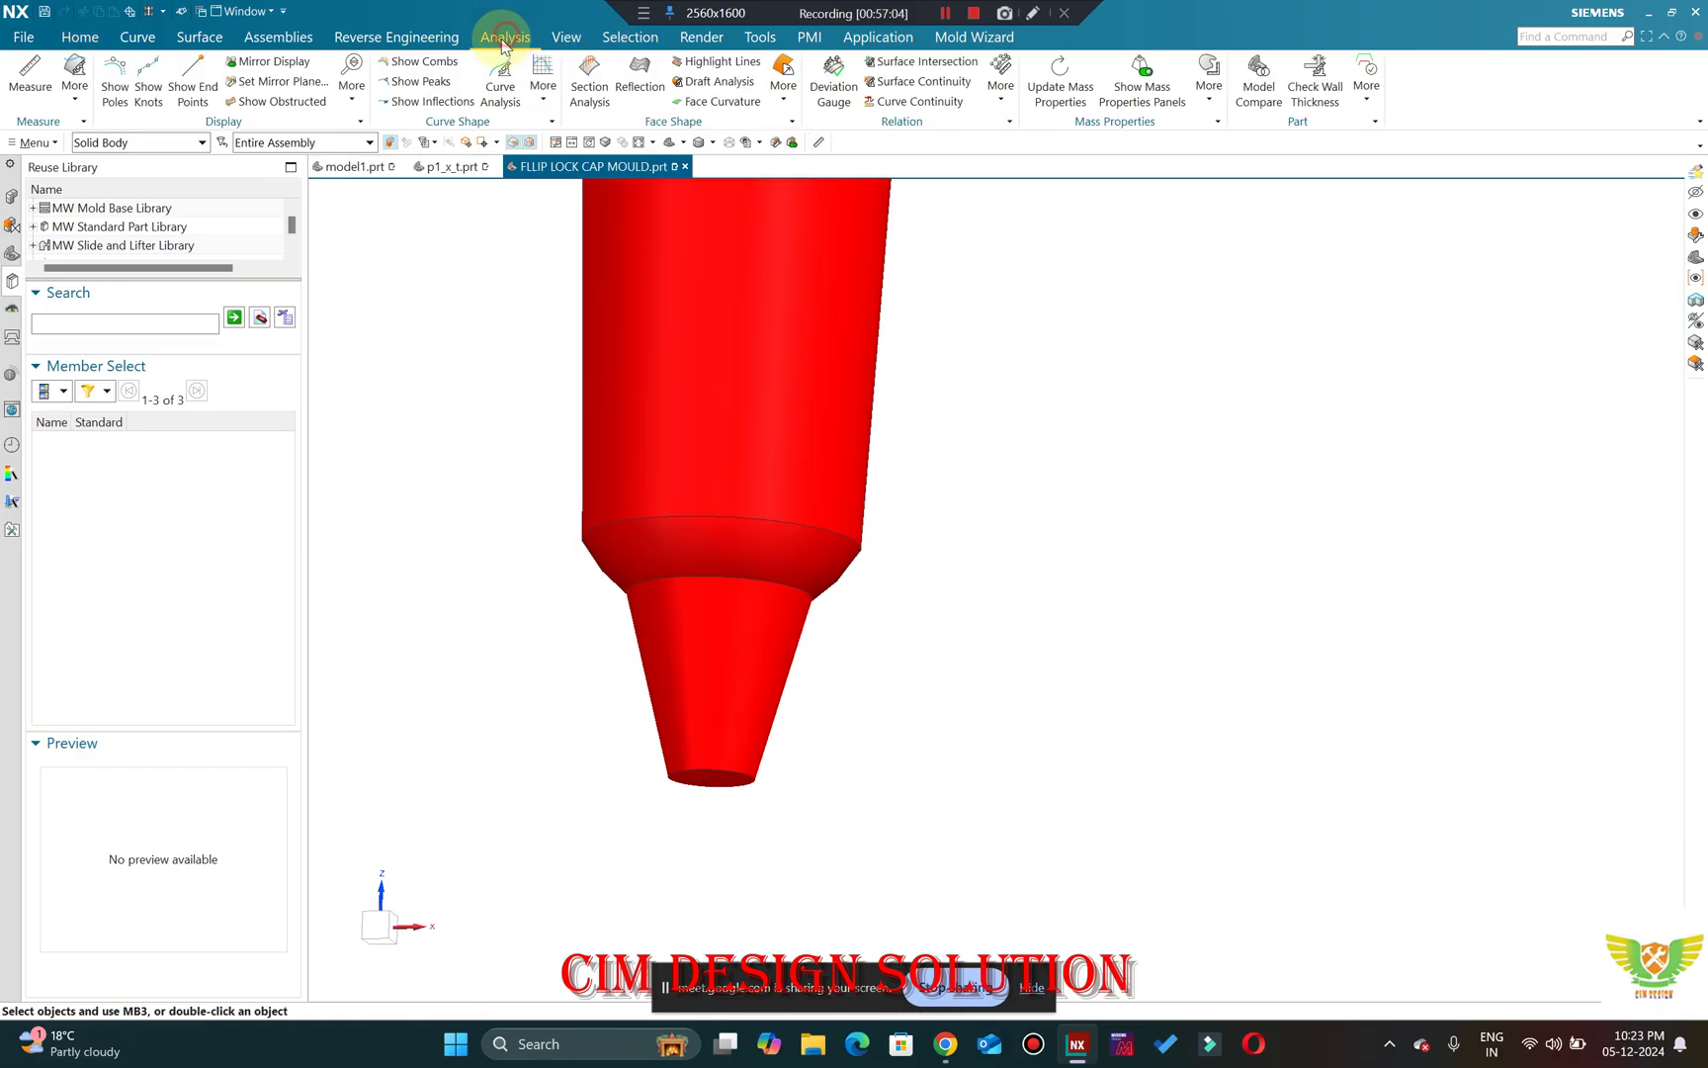
left_click(30, 67)
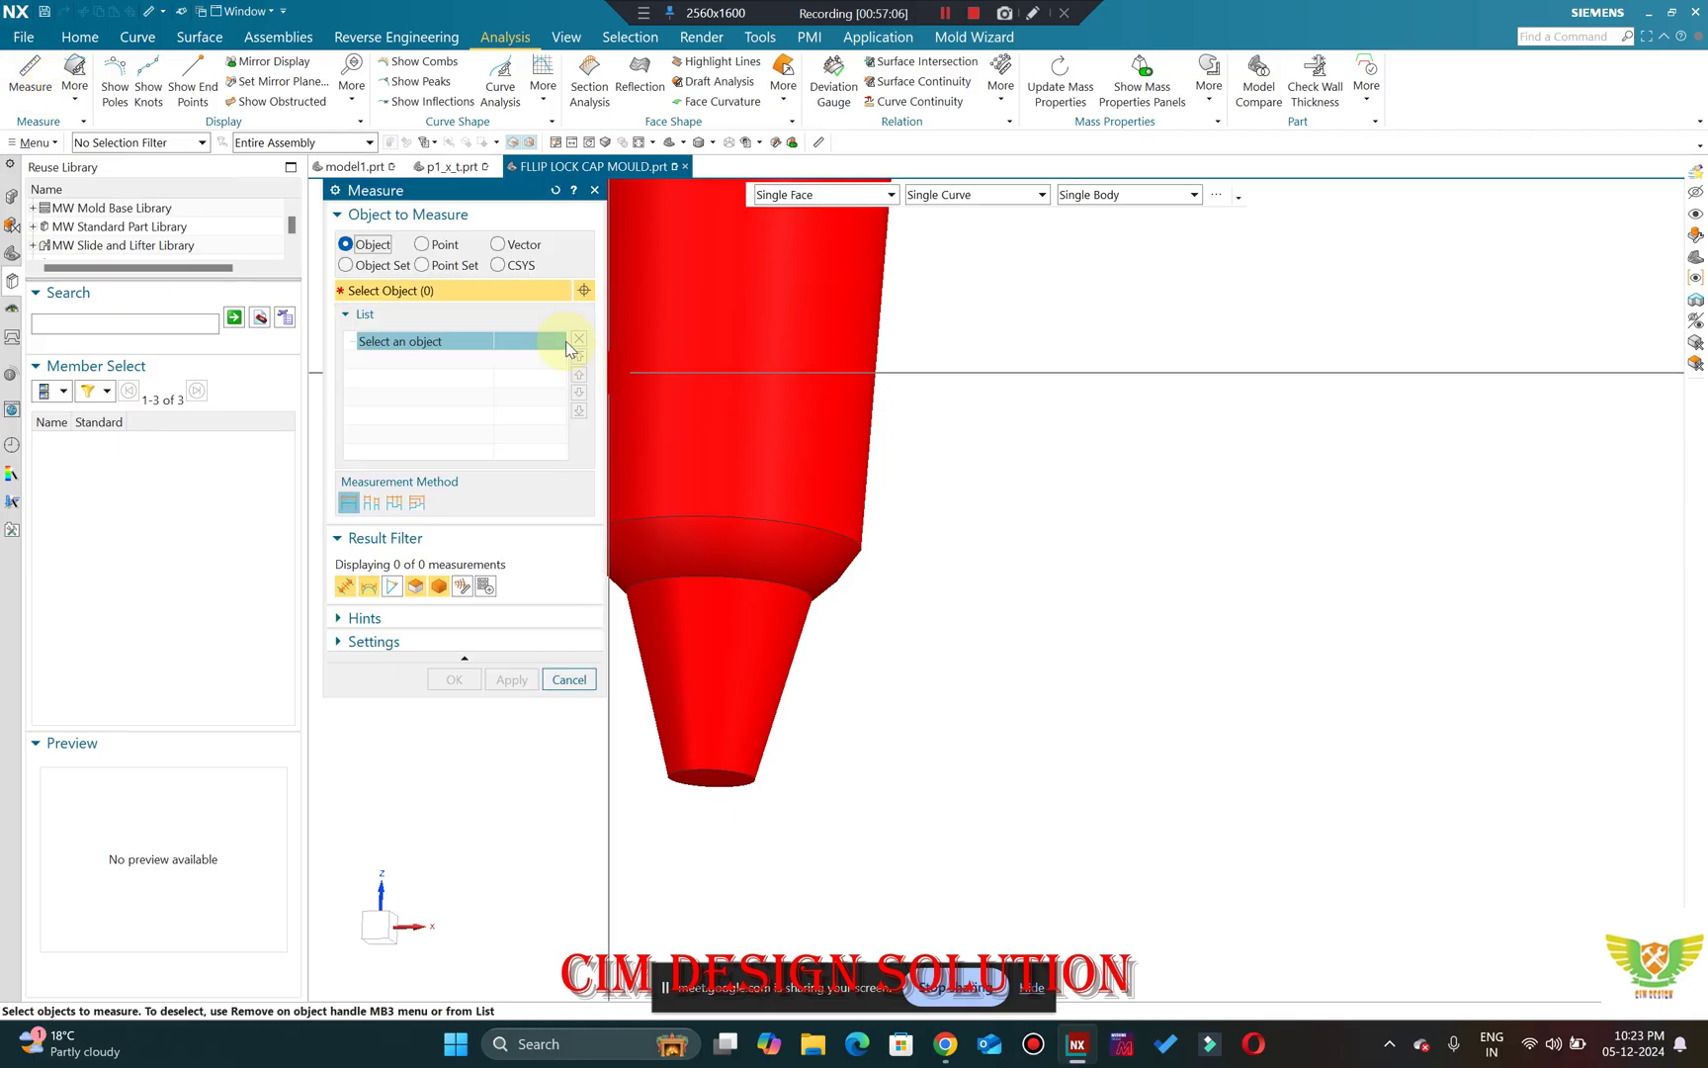
left_click(497, 244)
left_click(1018, 570)
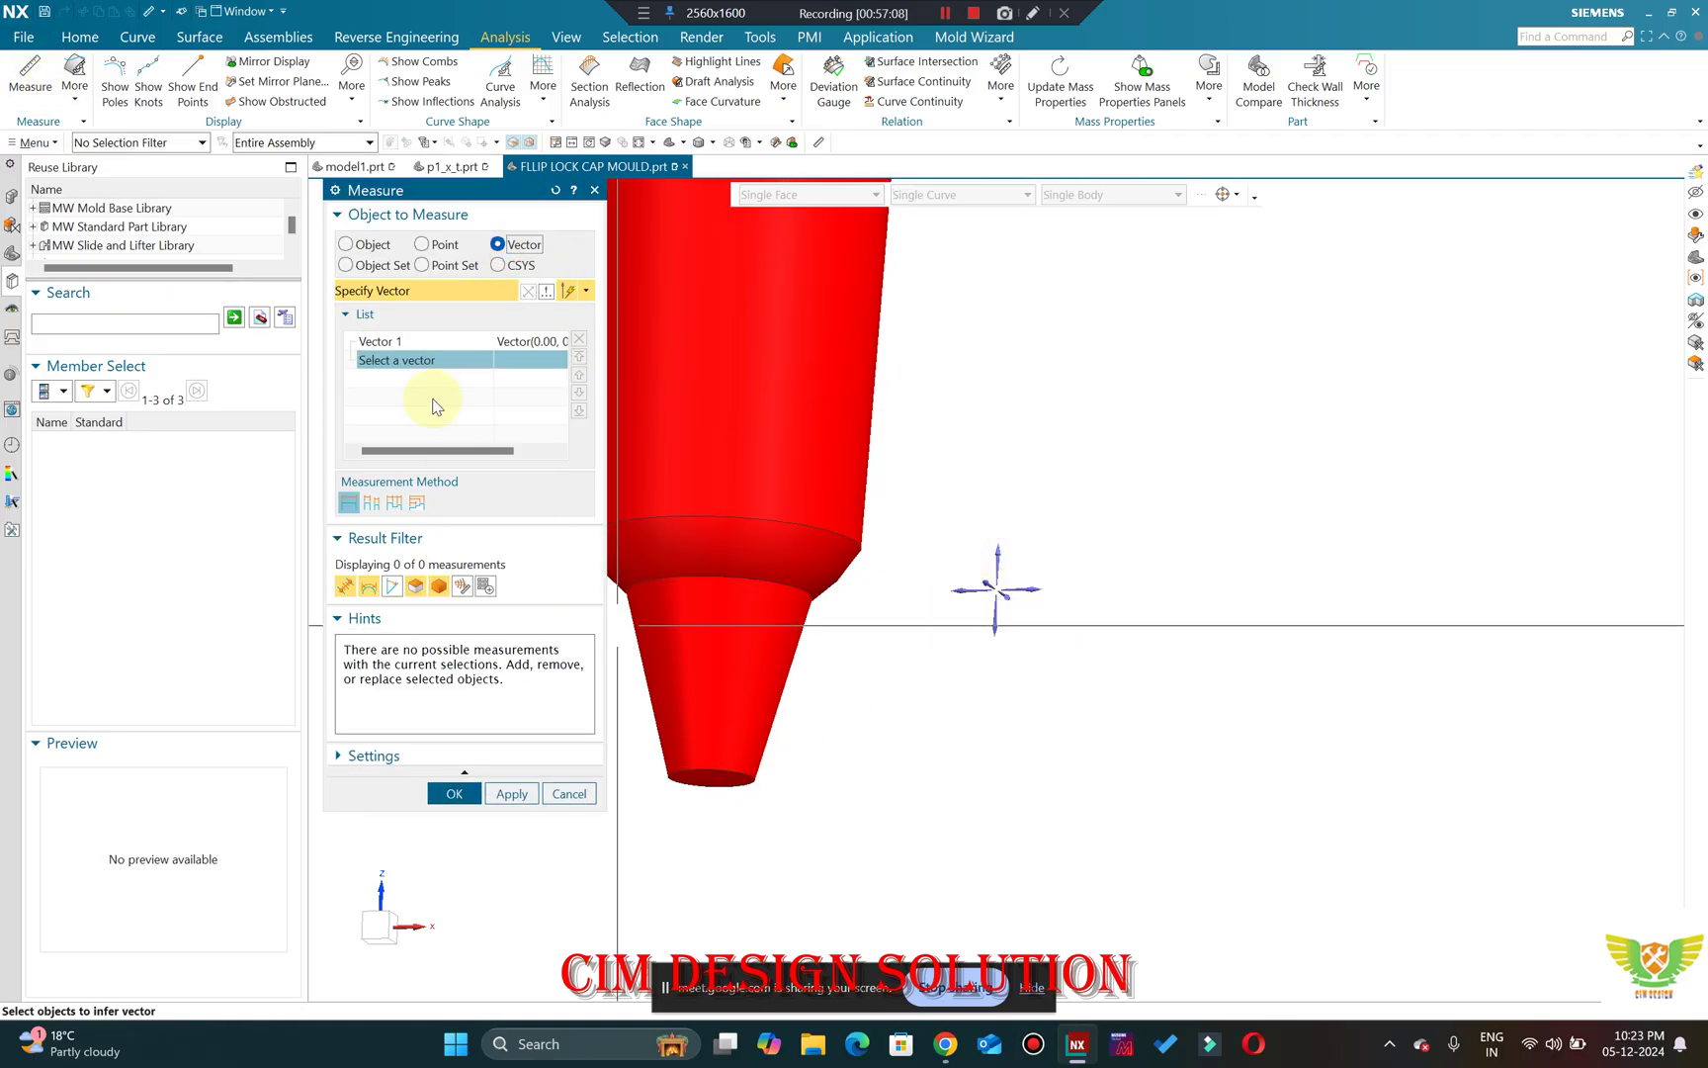
scroll(725, 743, "down", 3)
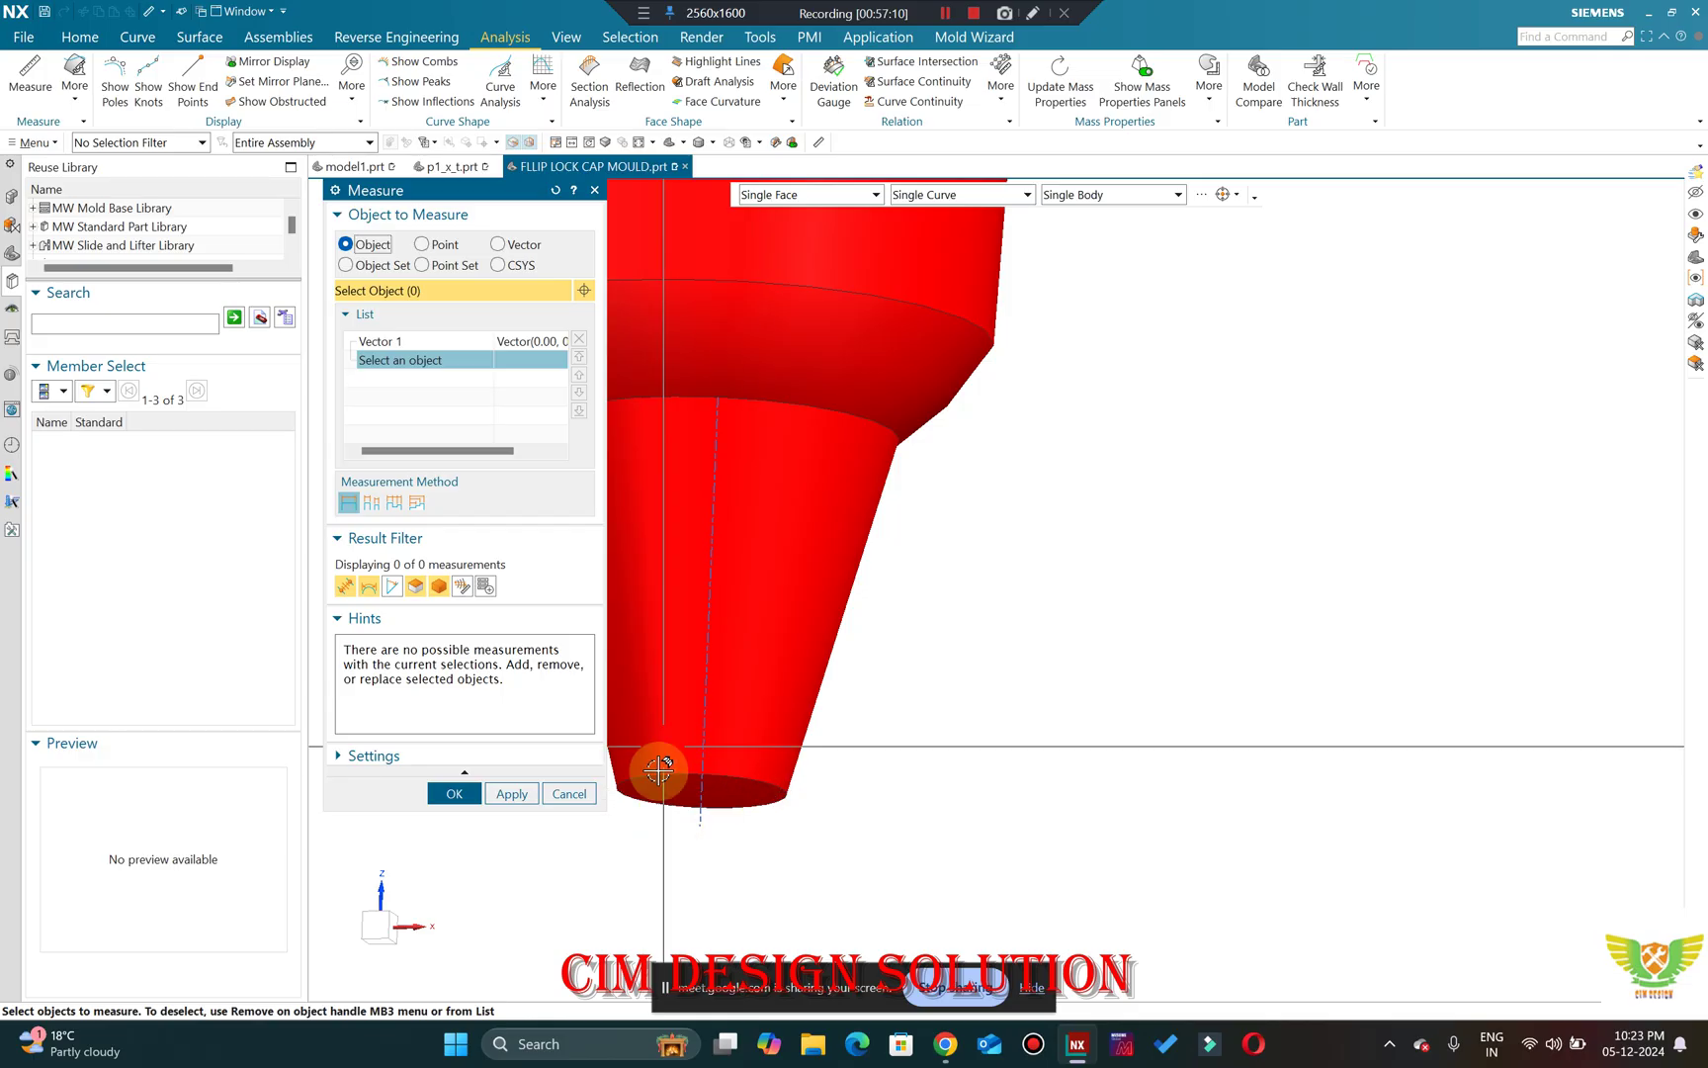
left_click(736, 793)
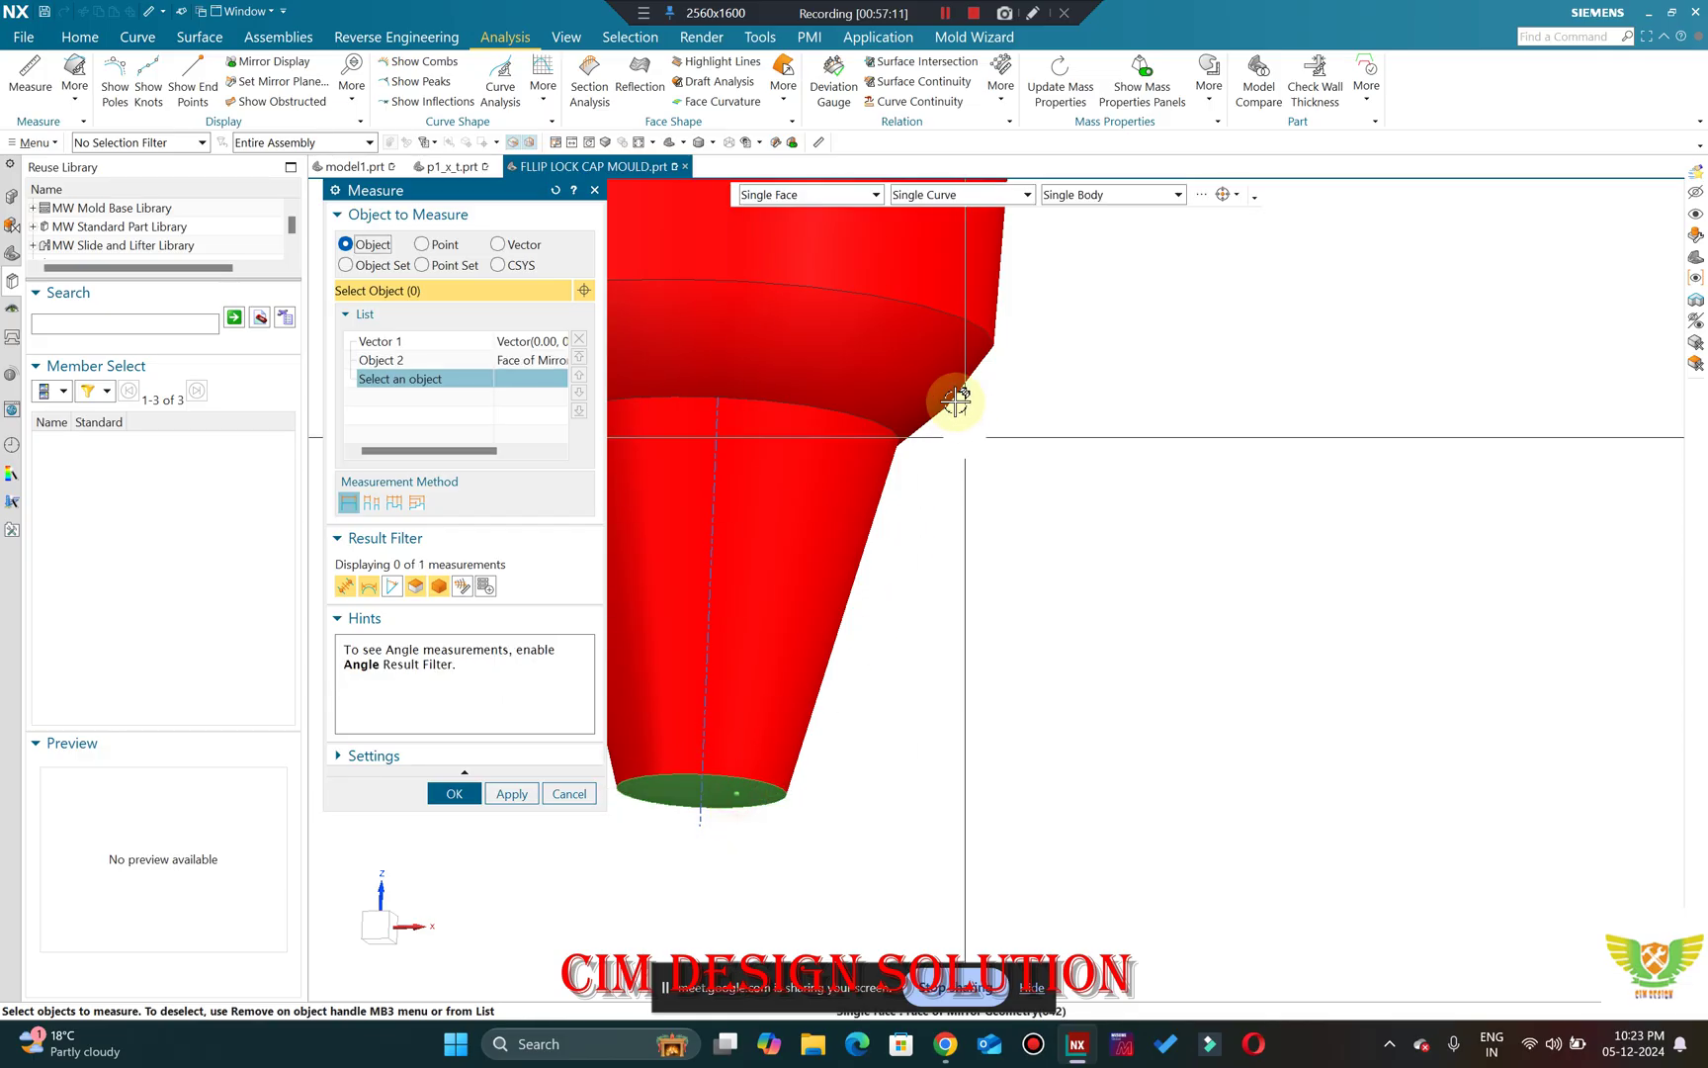
left_click(917, 302)
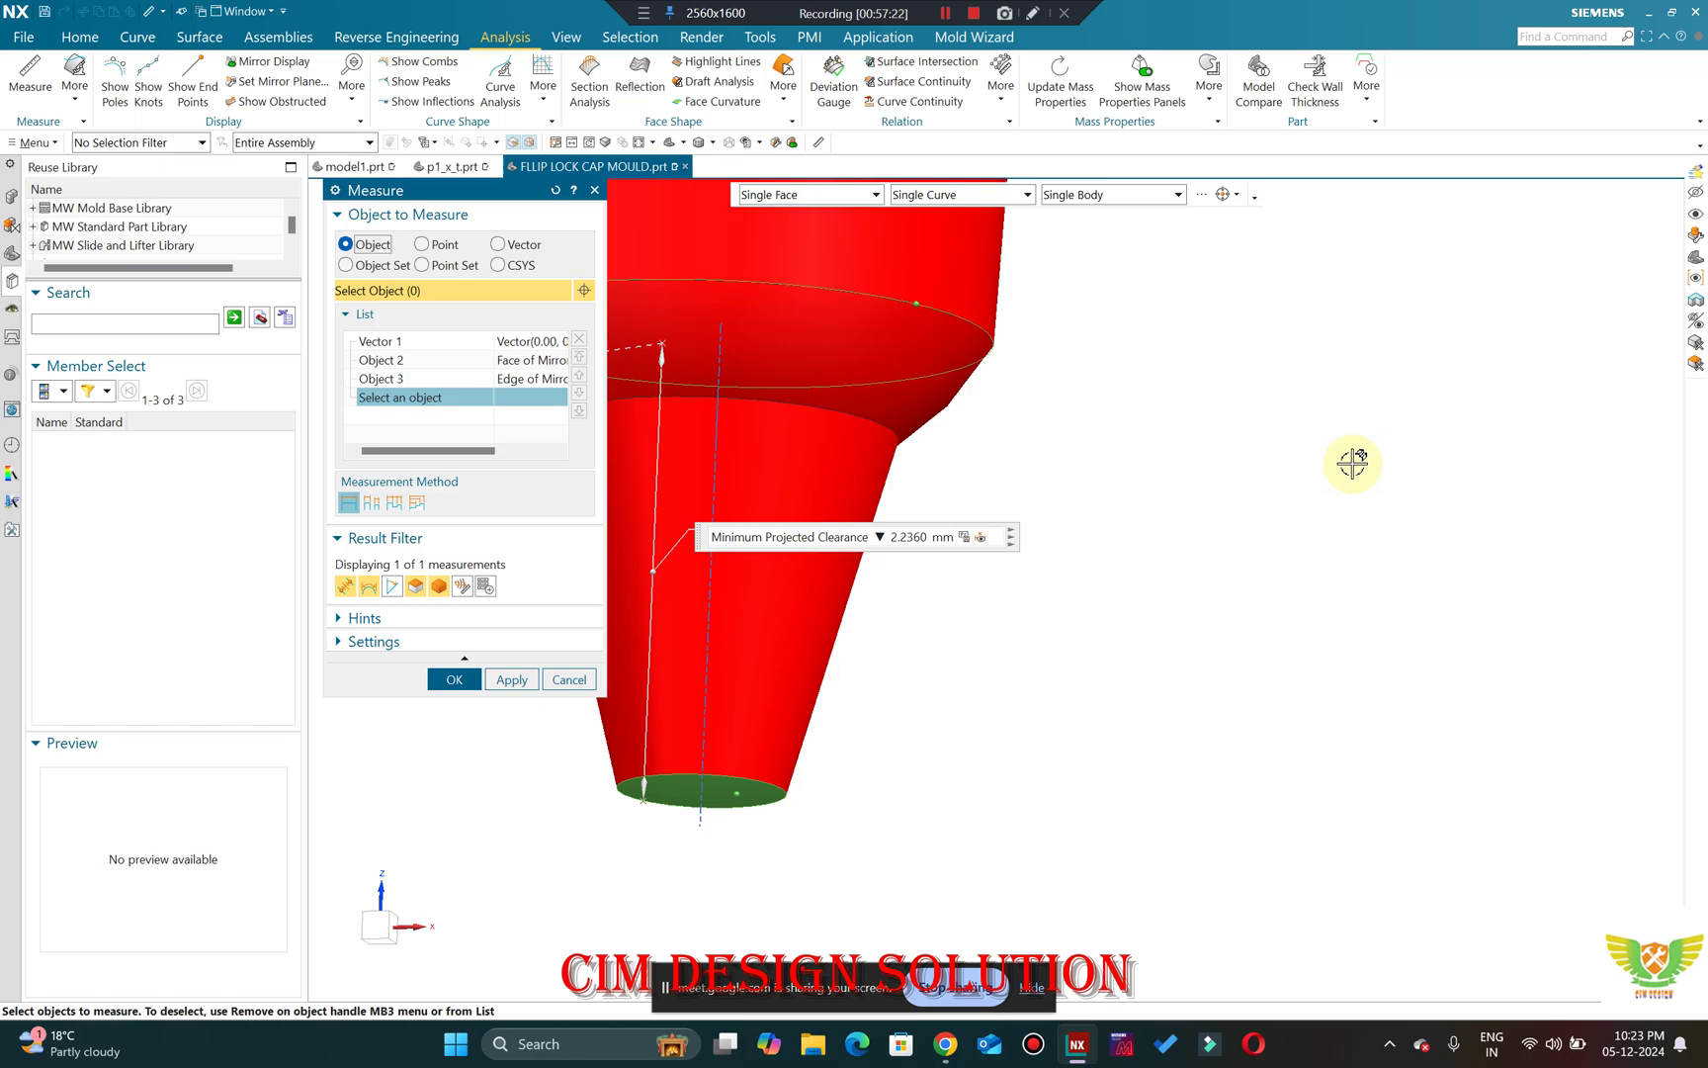
left_click(568, 679)
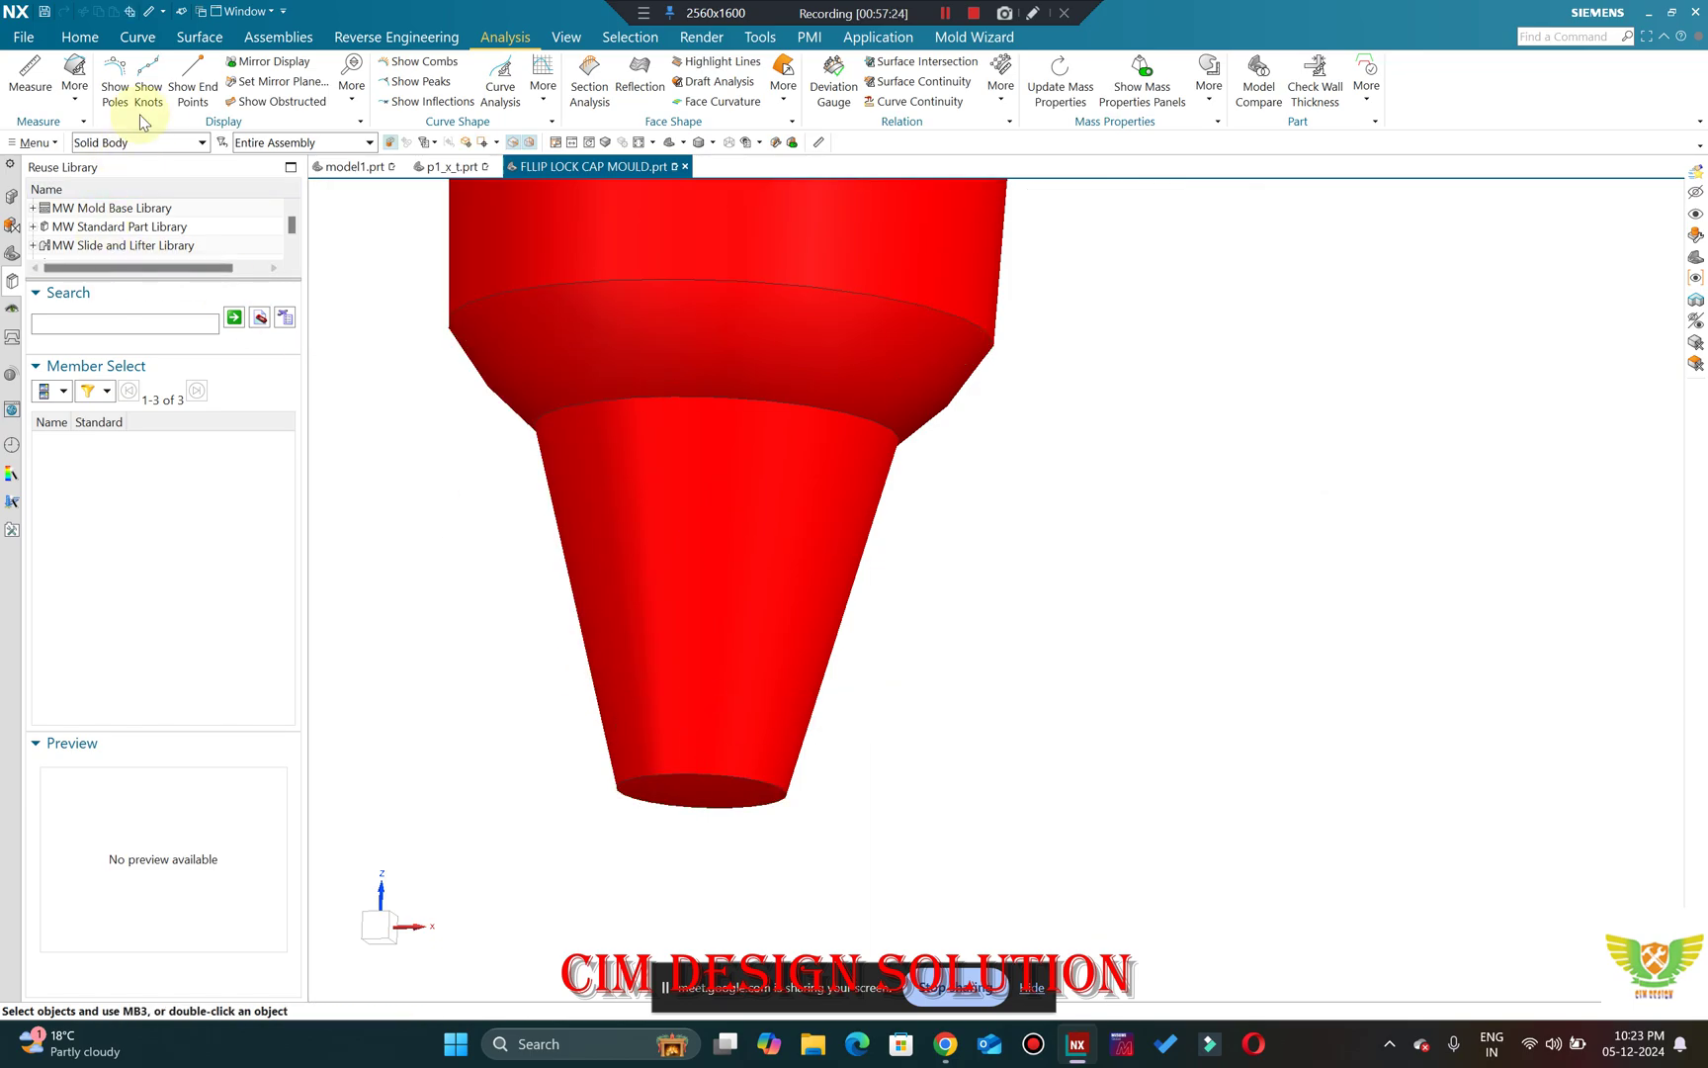
Measure the drop tip's end face and its angle to the conical side face with angle results enabled.
left_click(29, 74)
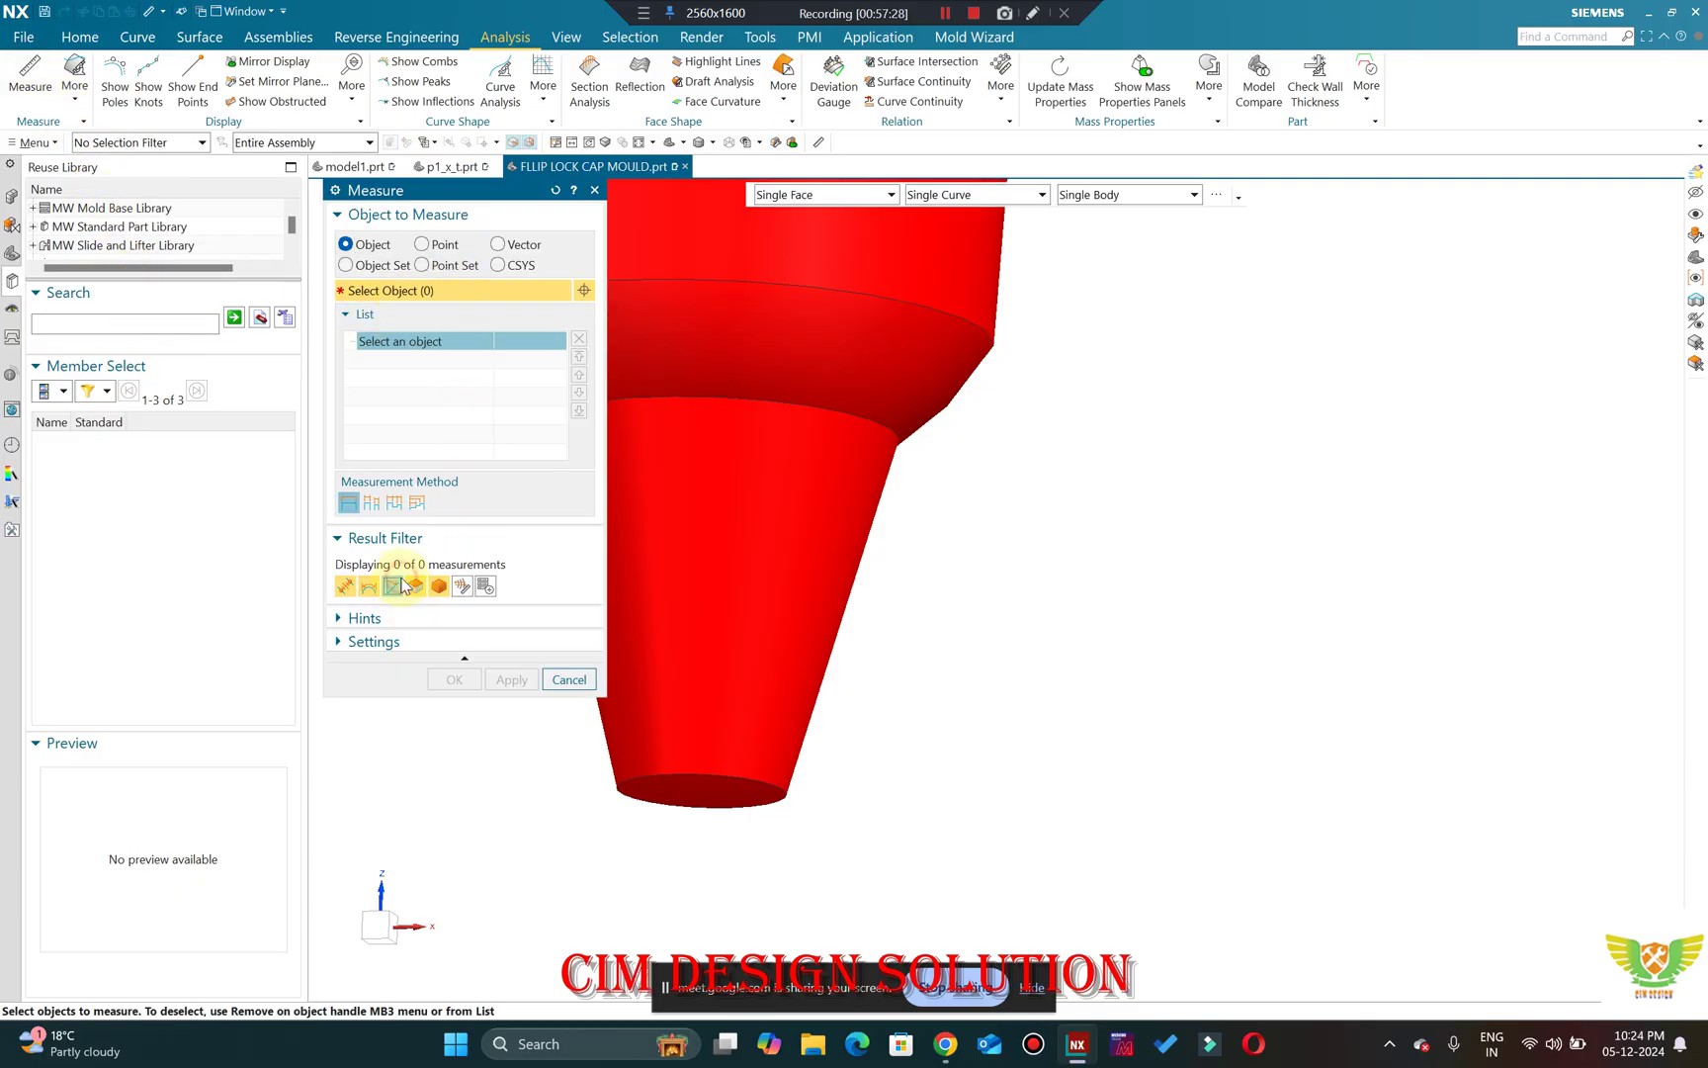
left_click(694, 792)
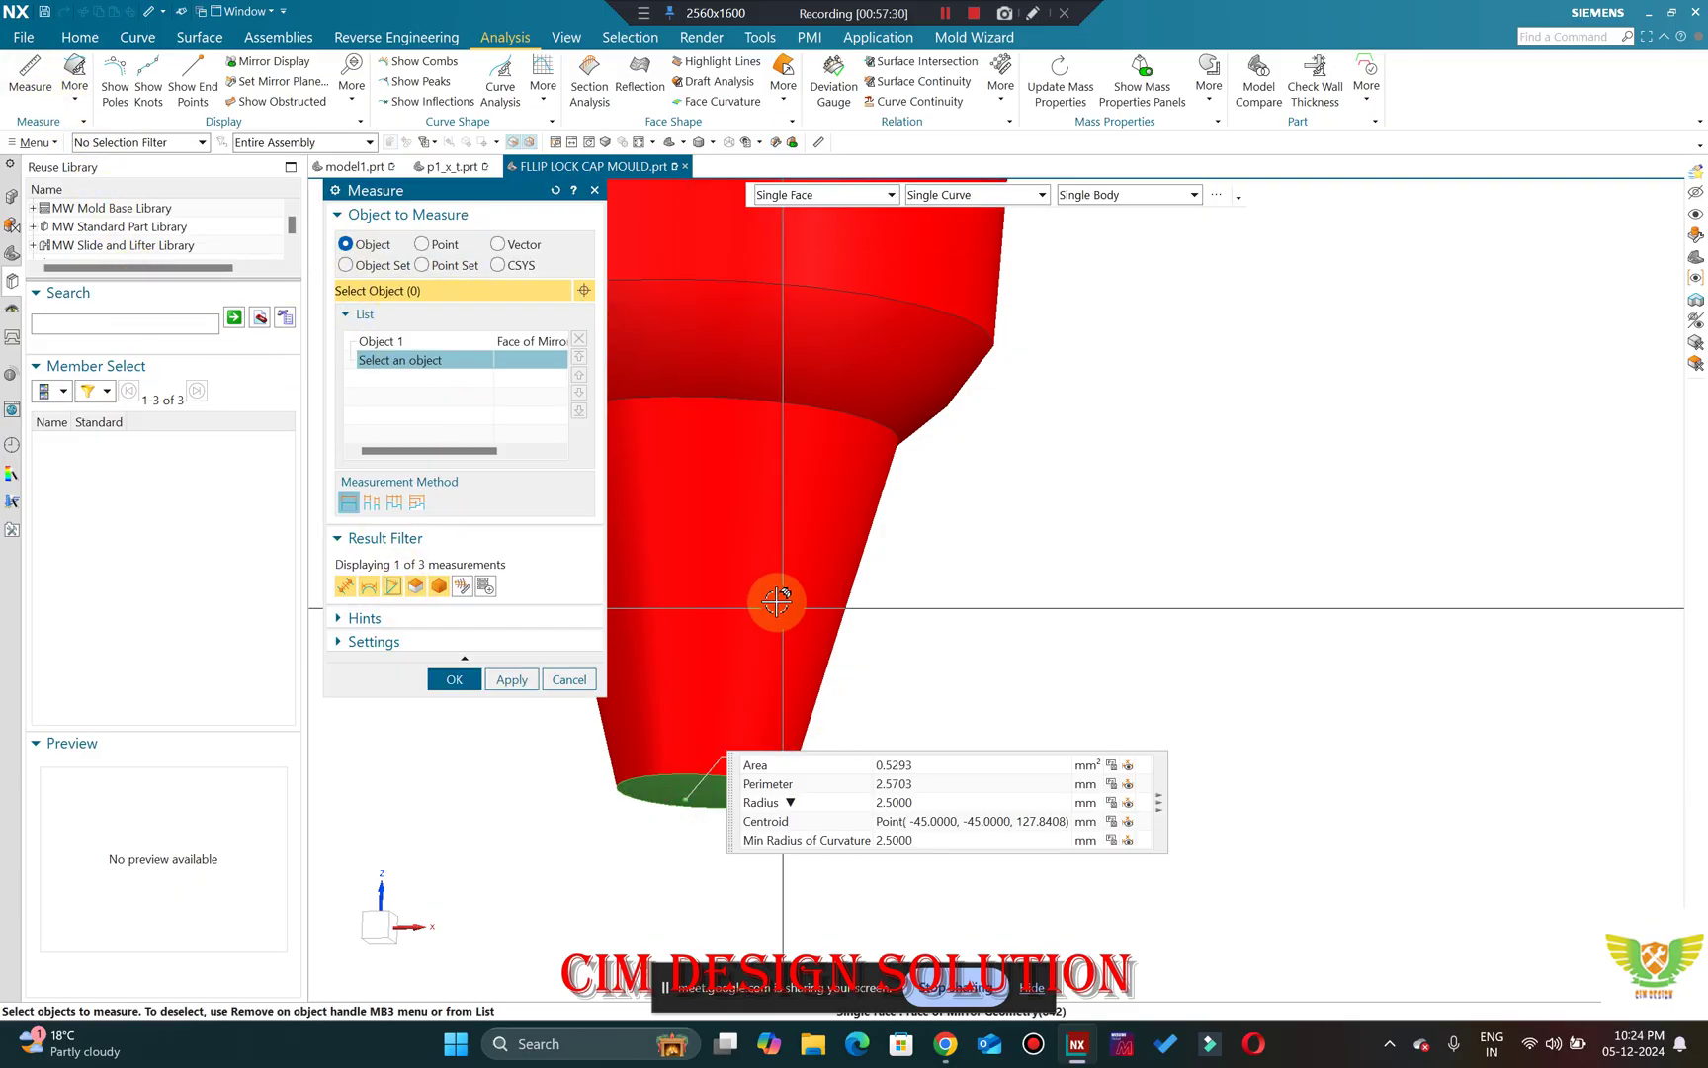
left_click(831, 603)
scroll(1304, 637, "down", 5)
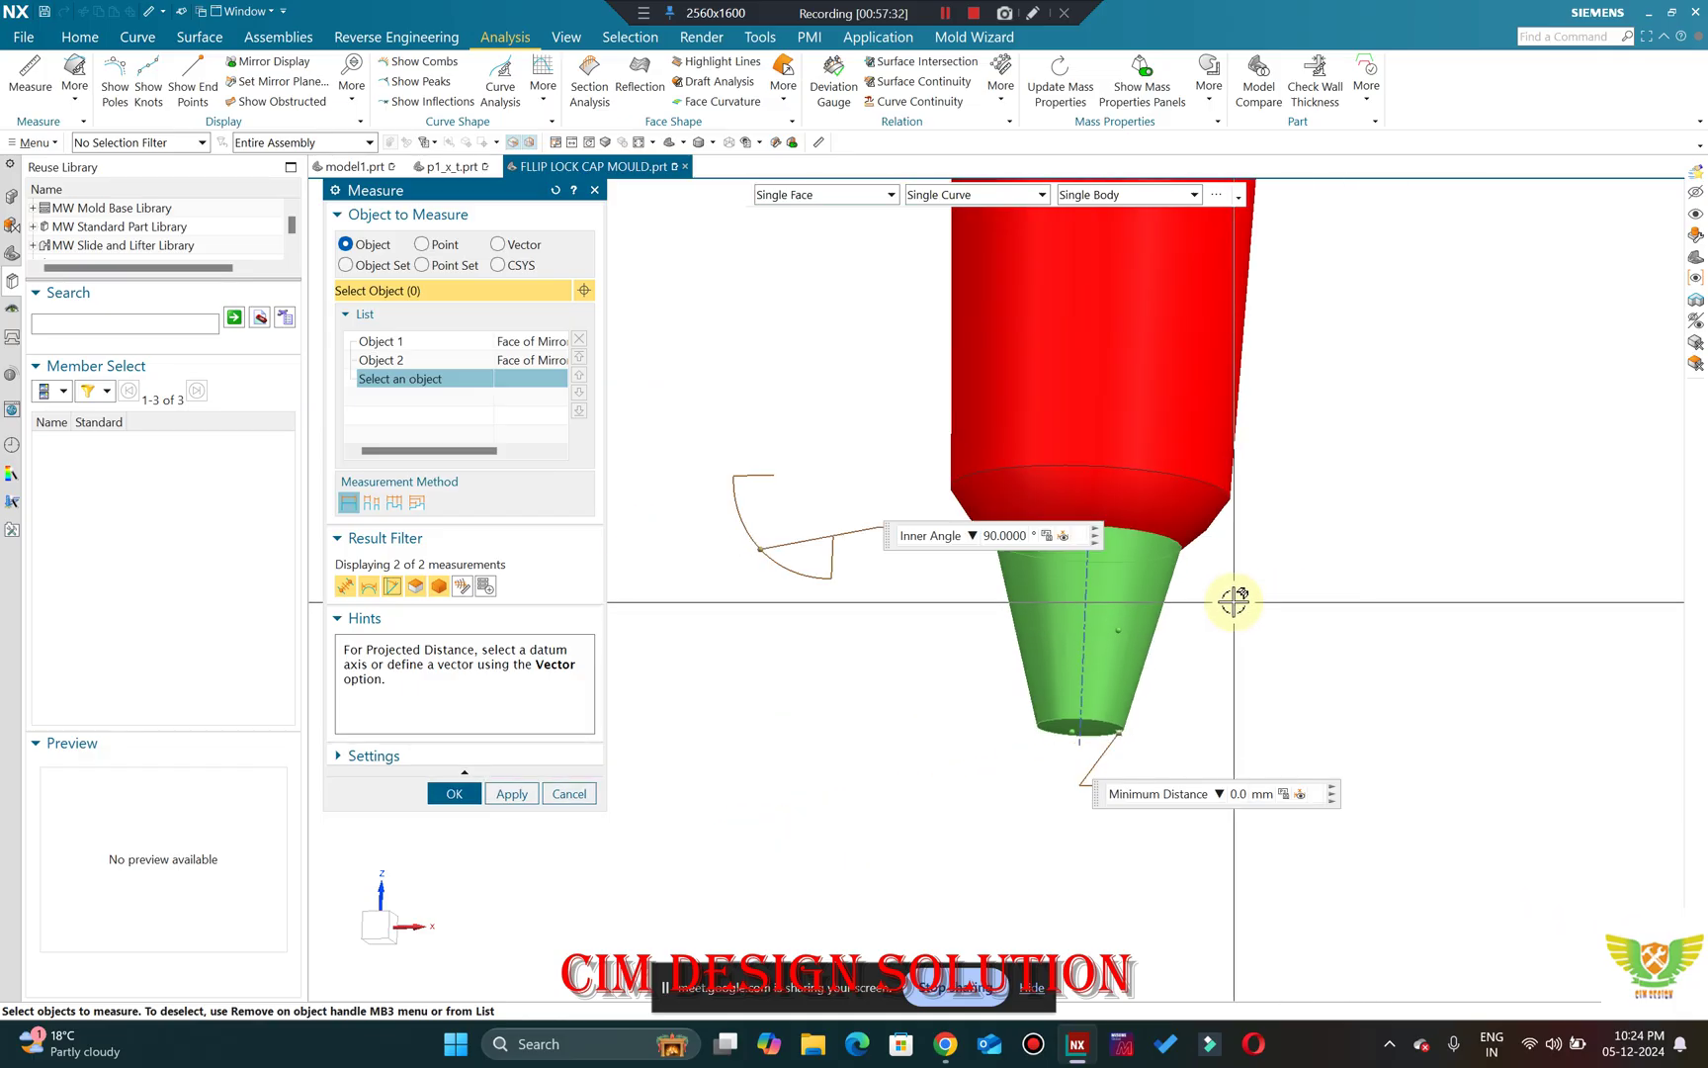
scroll(1234, 600, "up", 2)
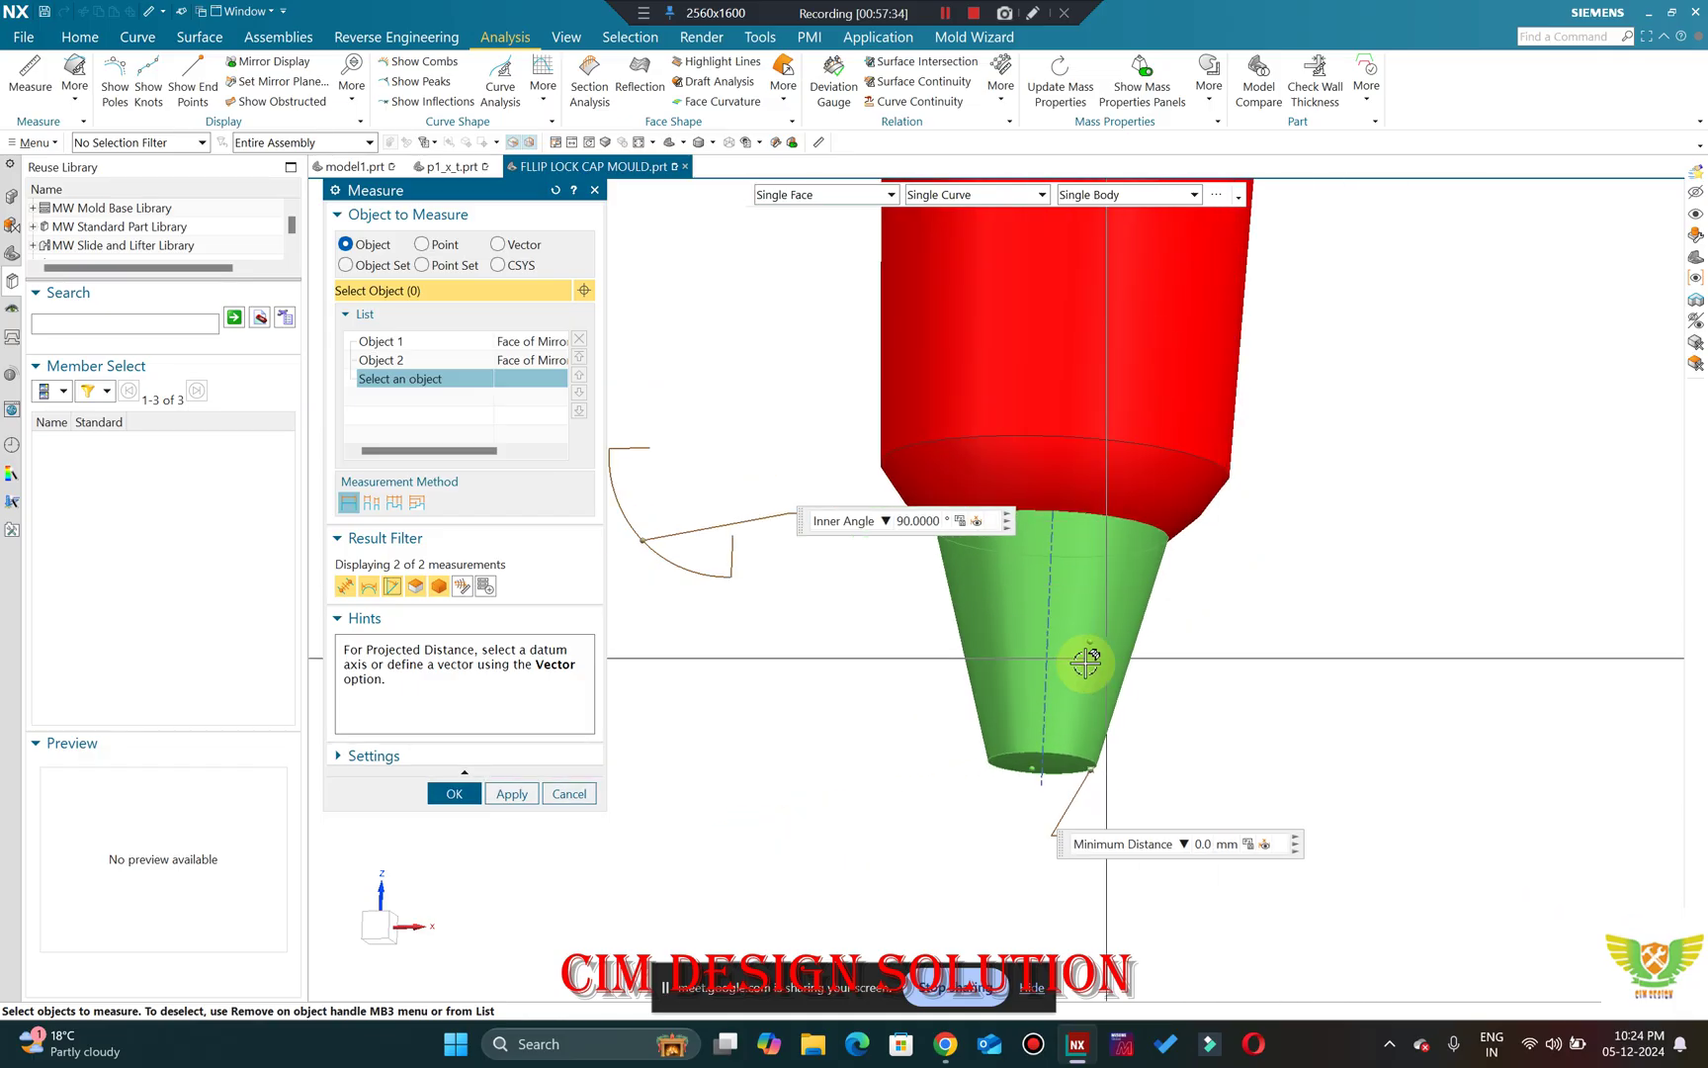
scroll(1067, 725, "up", 3)
middle_click(1000, 600)
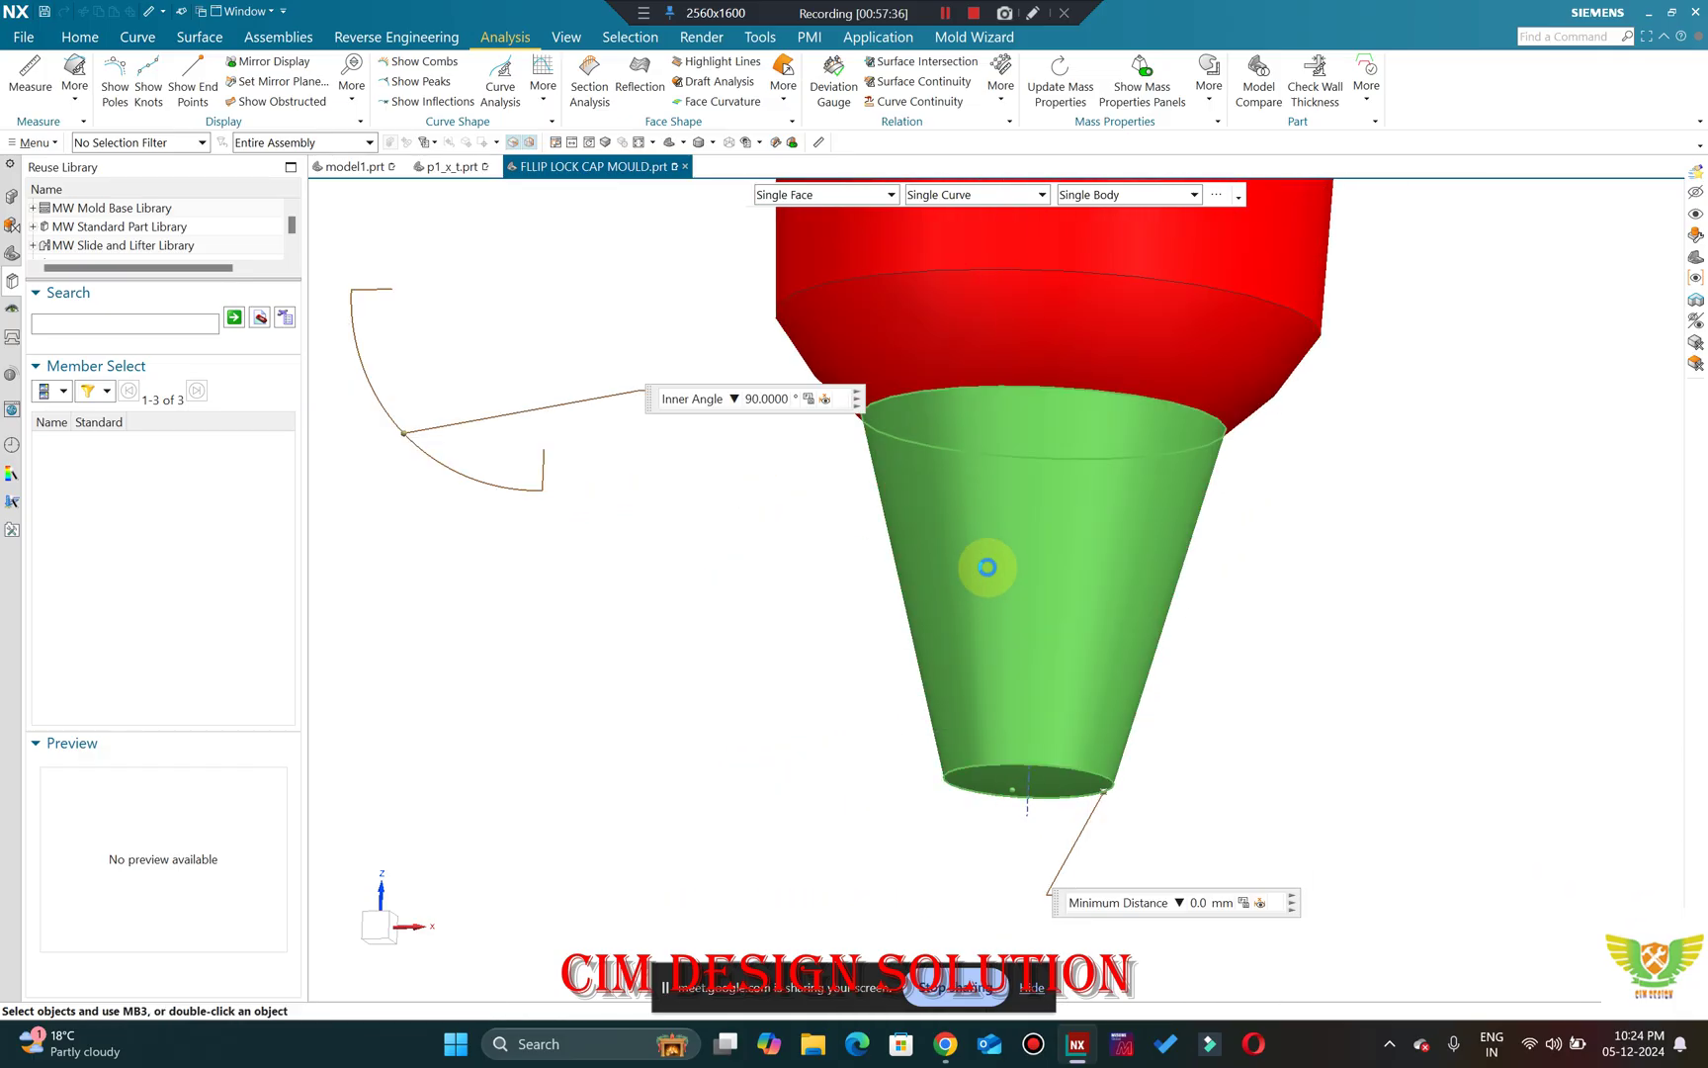
Look over the entire runner with its four tapered drops in an angled view.
scroll(999, 608, "down", 2)
scroll(998, 692, "down", 3)
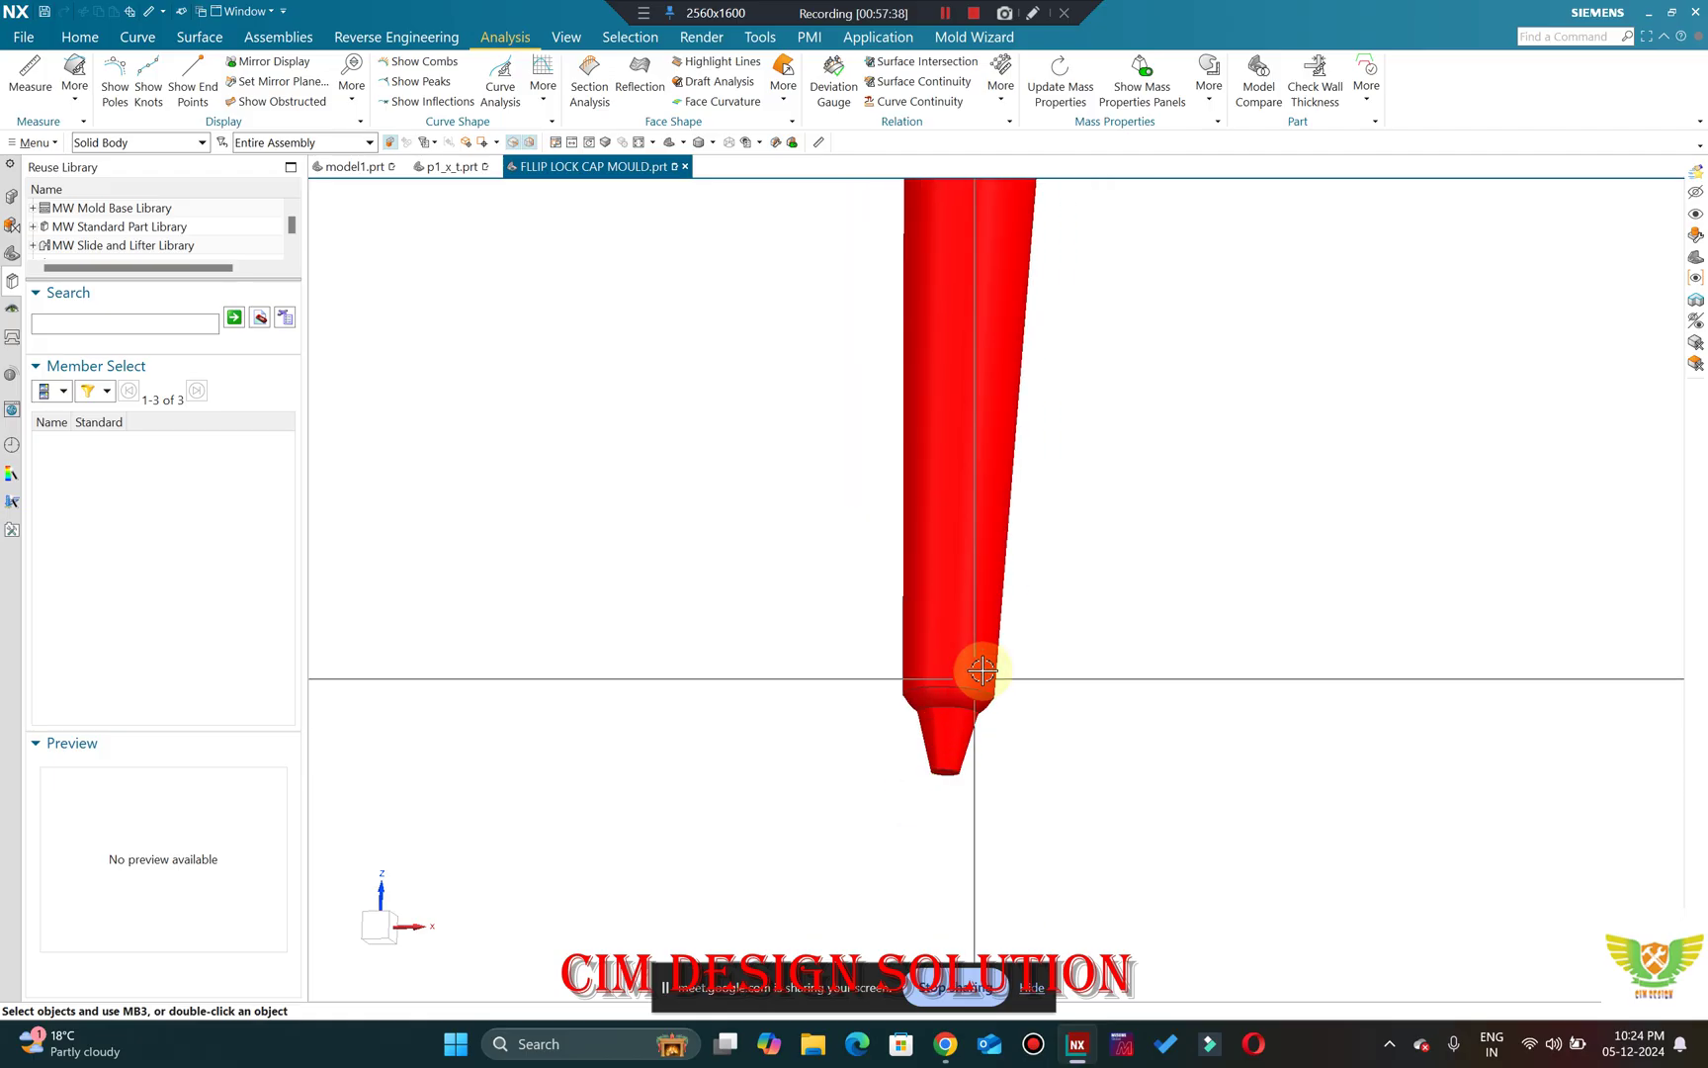
scroll(791, 648, "down", 3)
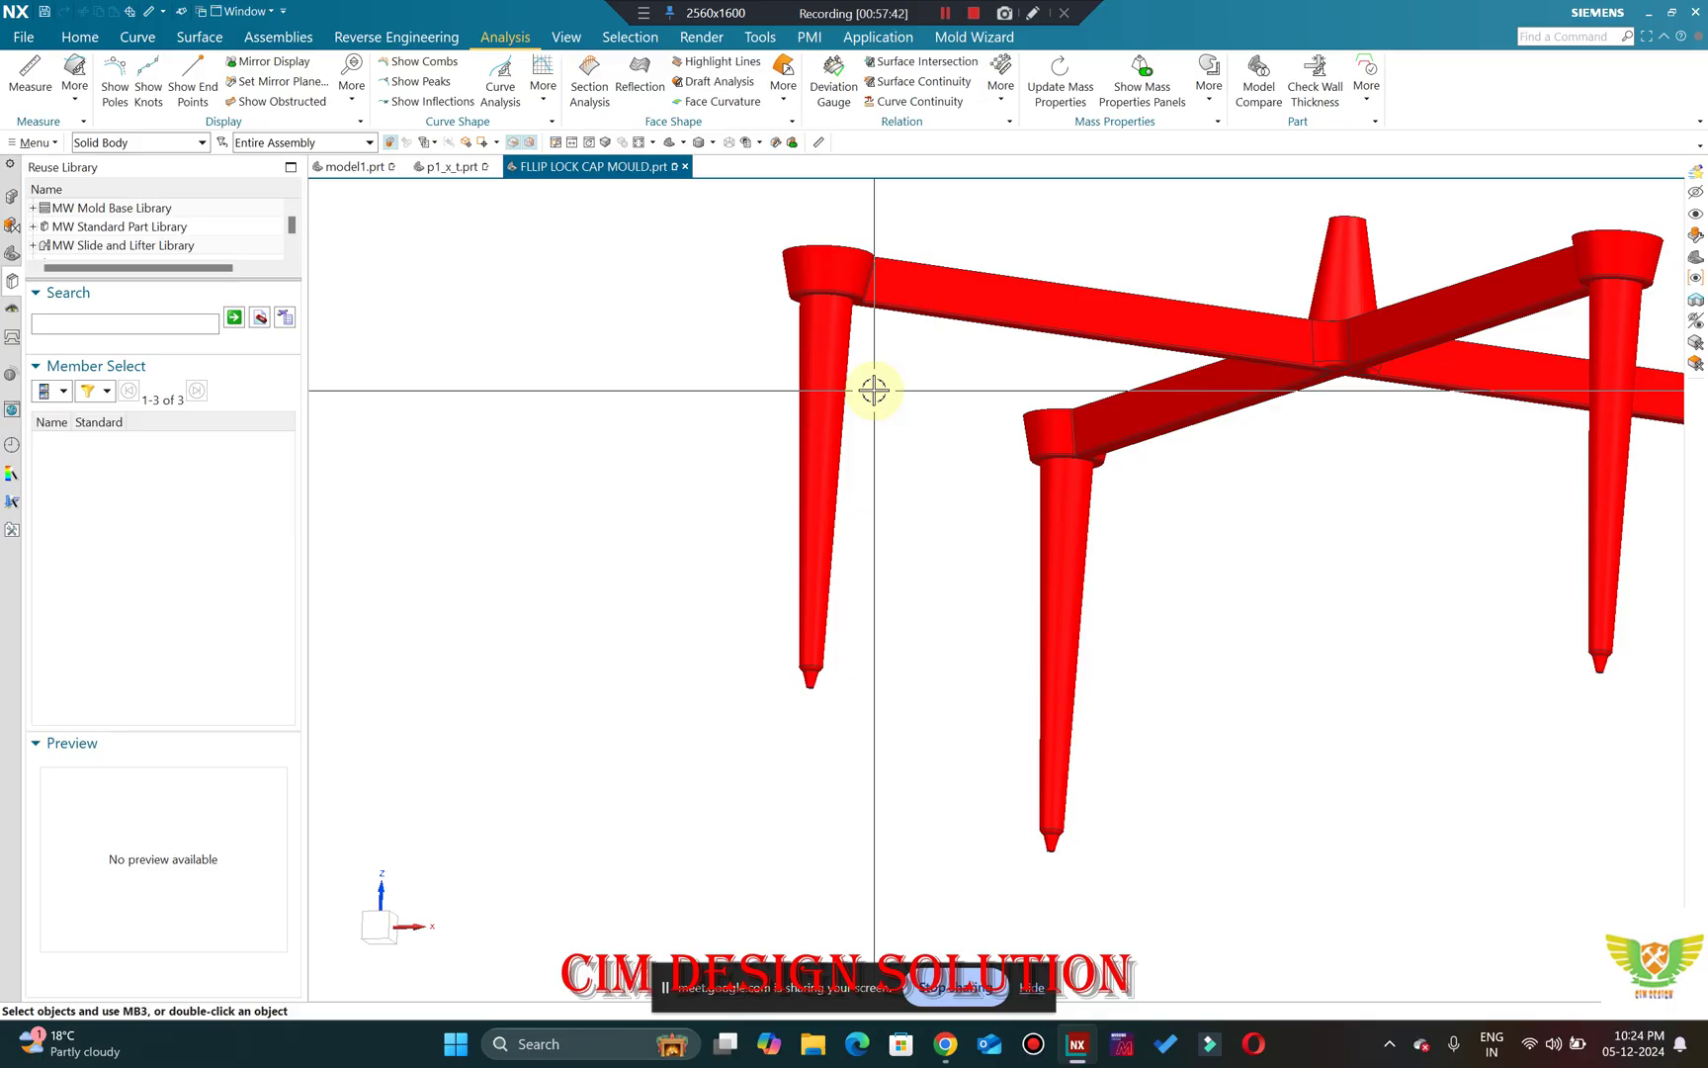
left_click(80, 37)
left_click(111, 79)
middle_click_drag(953, 565, 992, 332)
key("Escape")
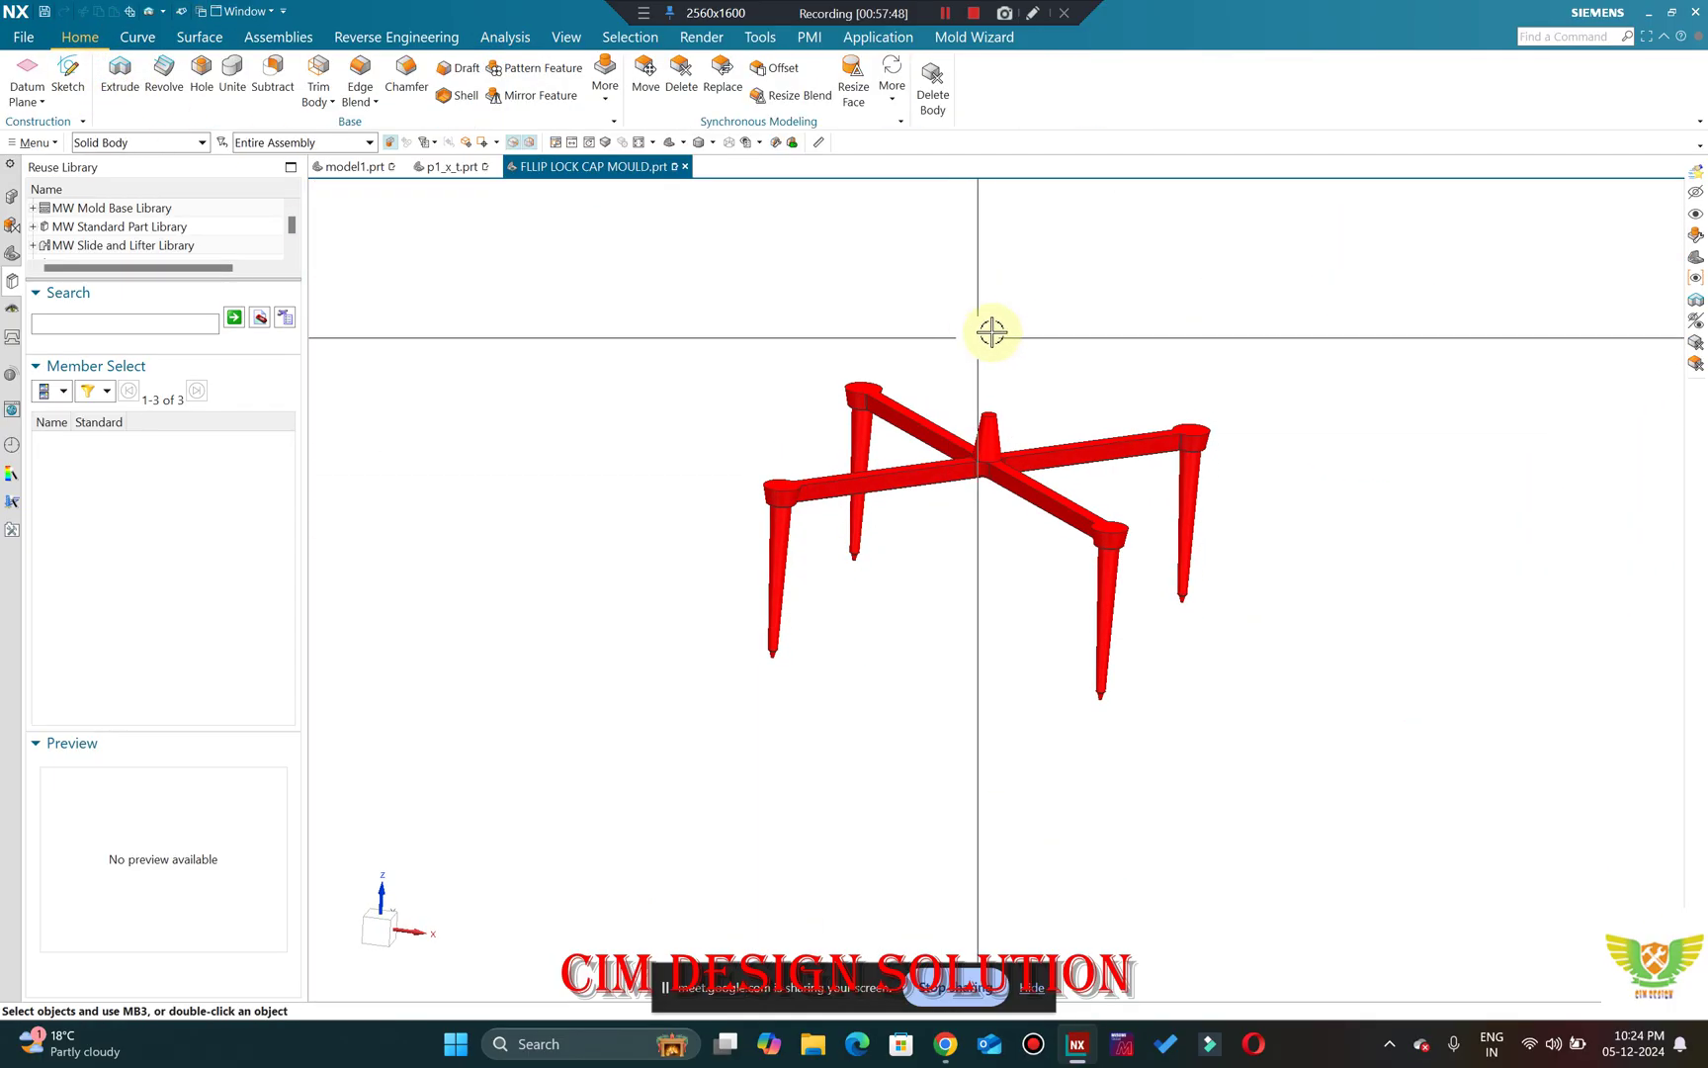
Examine a runner drop from its round upper end to its tapered tip in the front view.
key("F8")
scroll(828, 494, "up", 3)
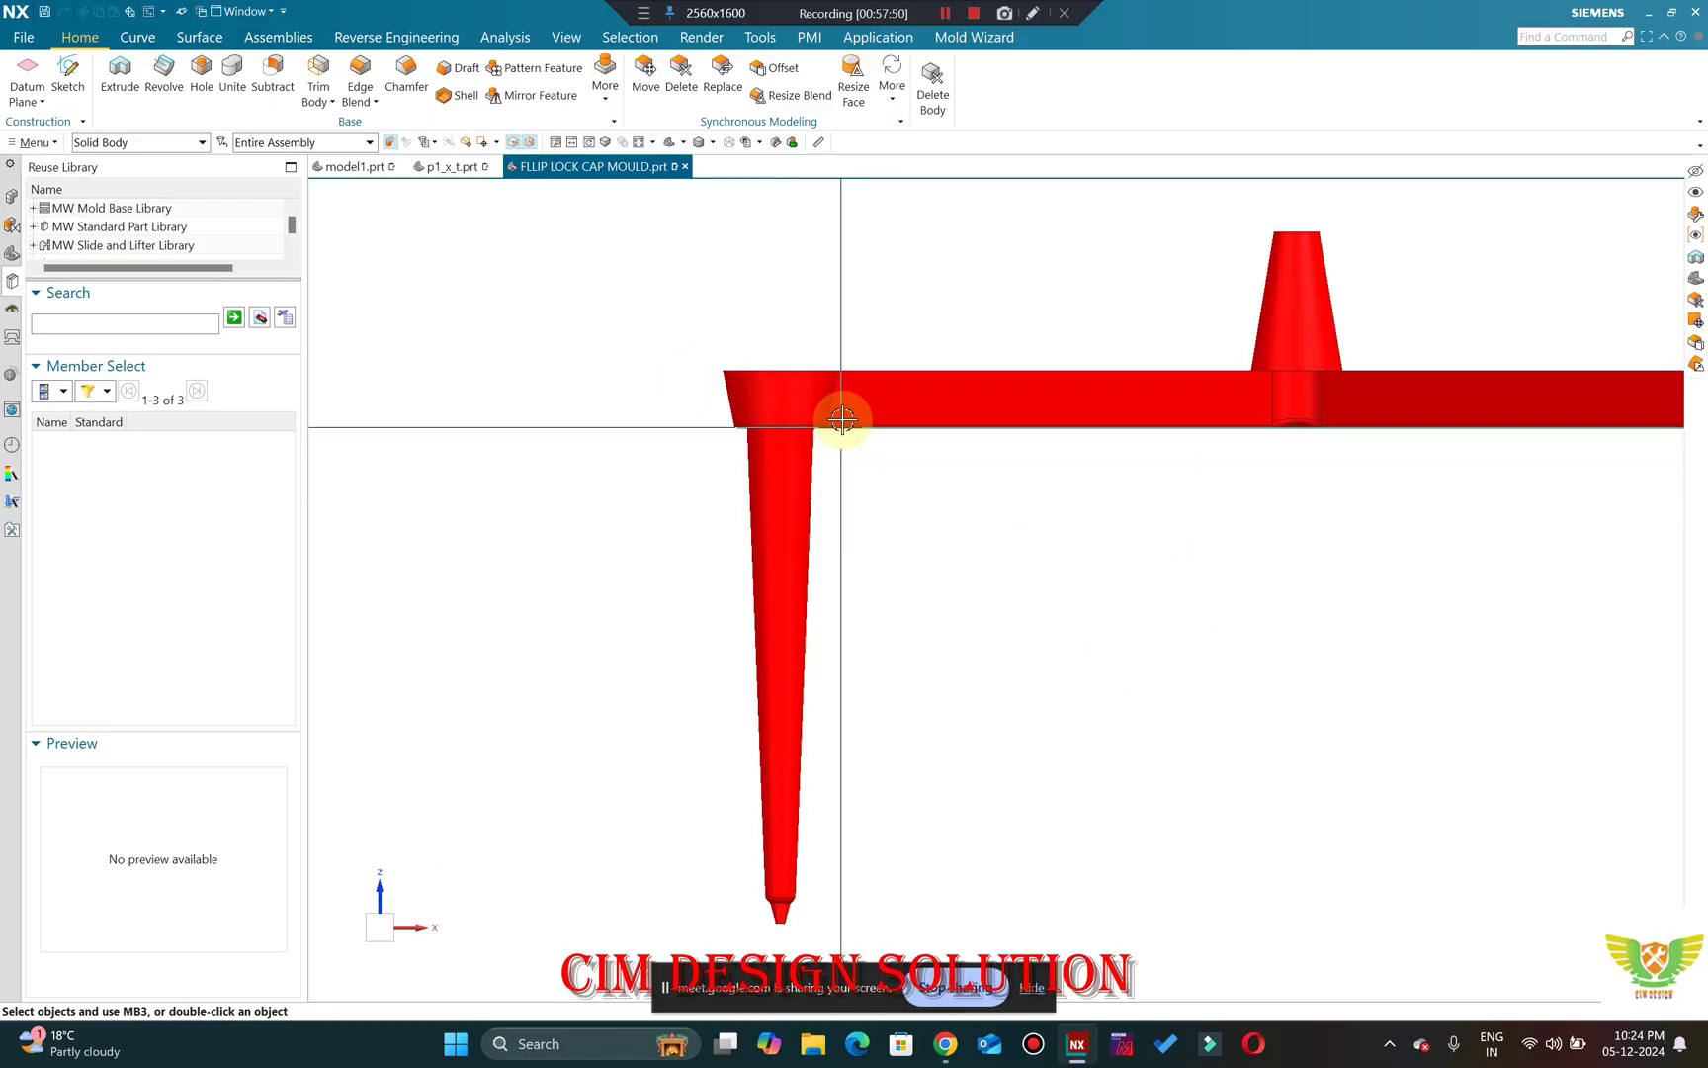
scroll(782, 507, "up", 3)
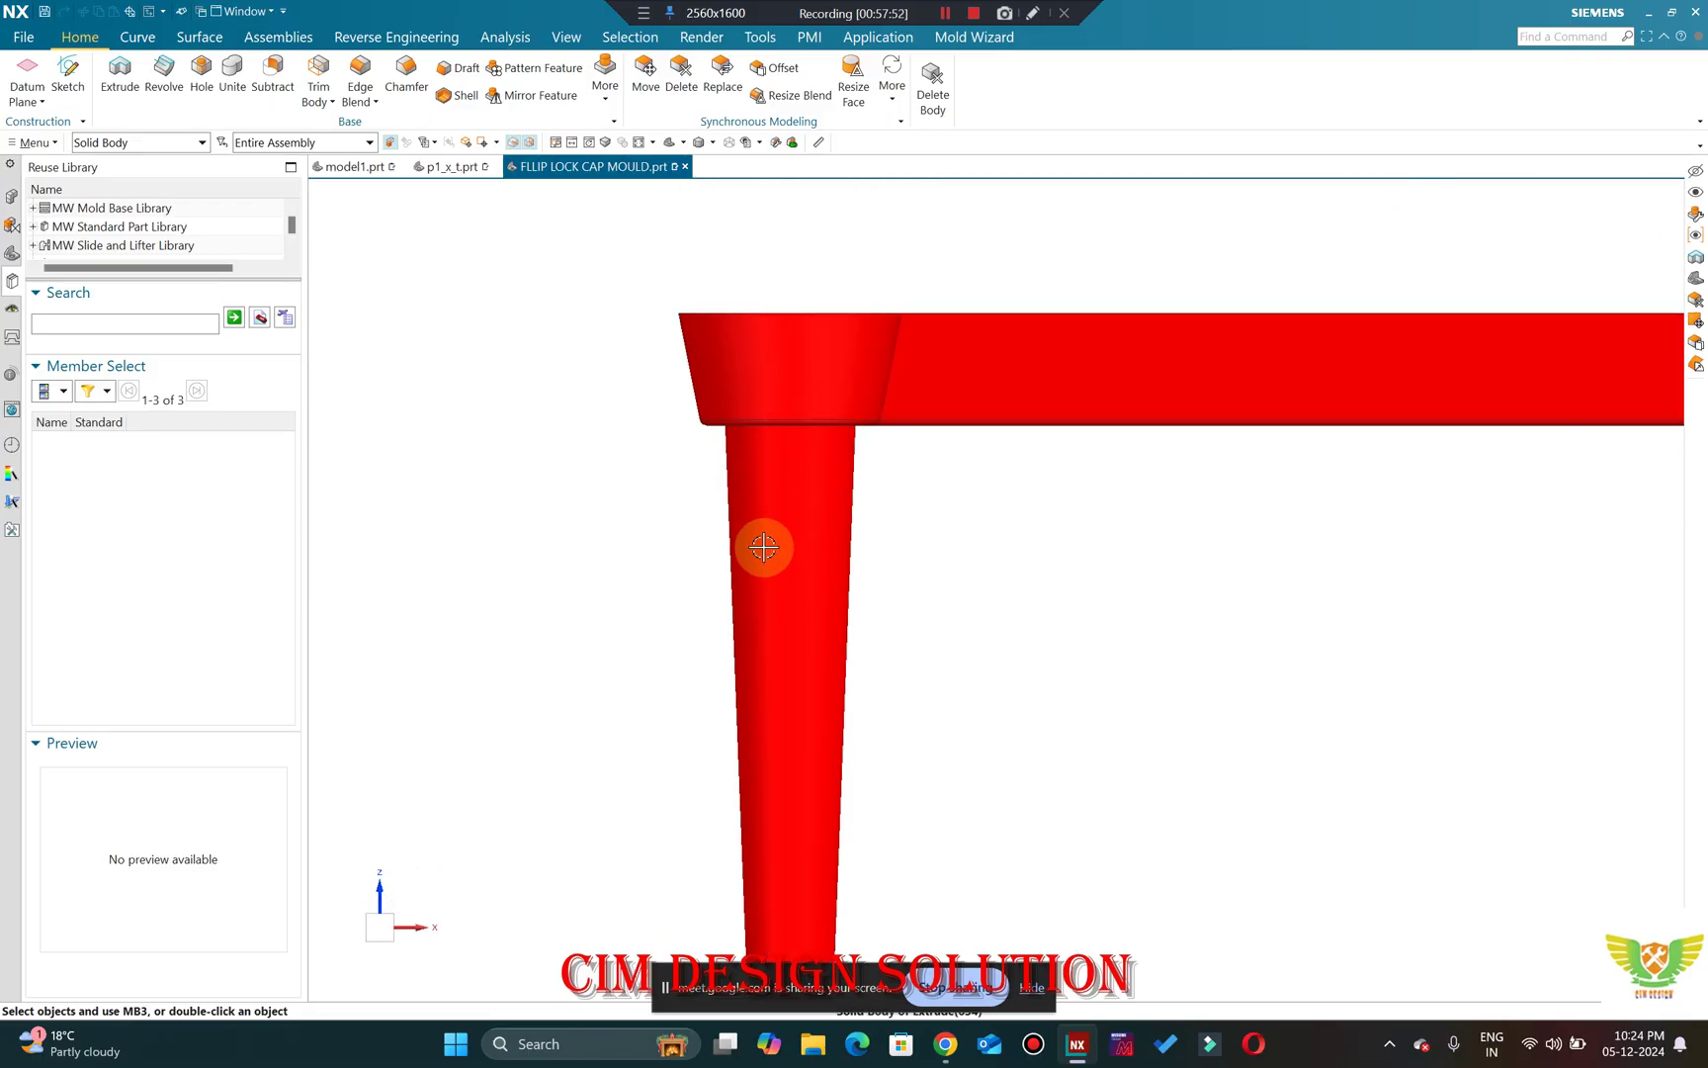
scroll(762, 546, "down", 3)
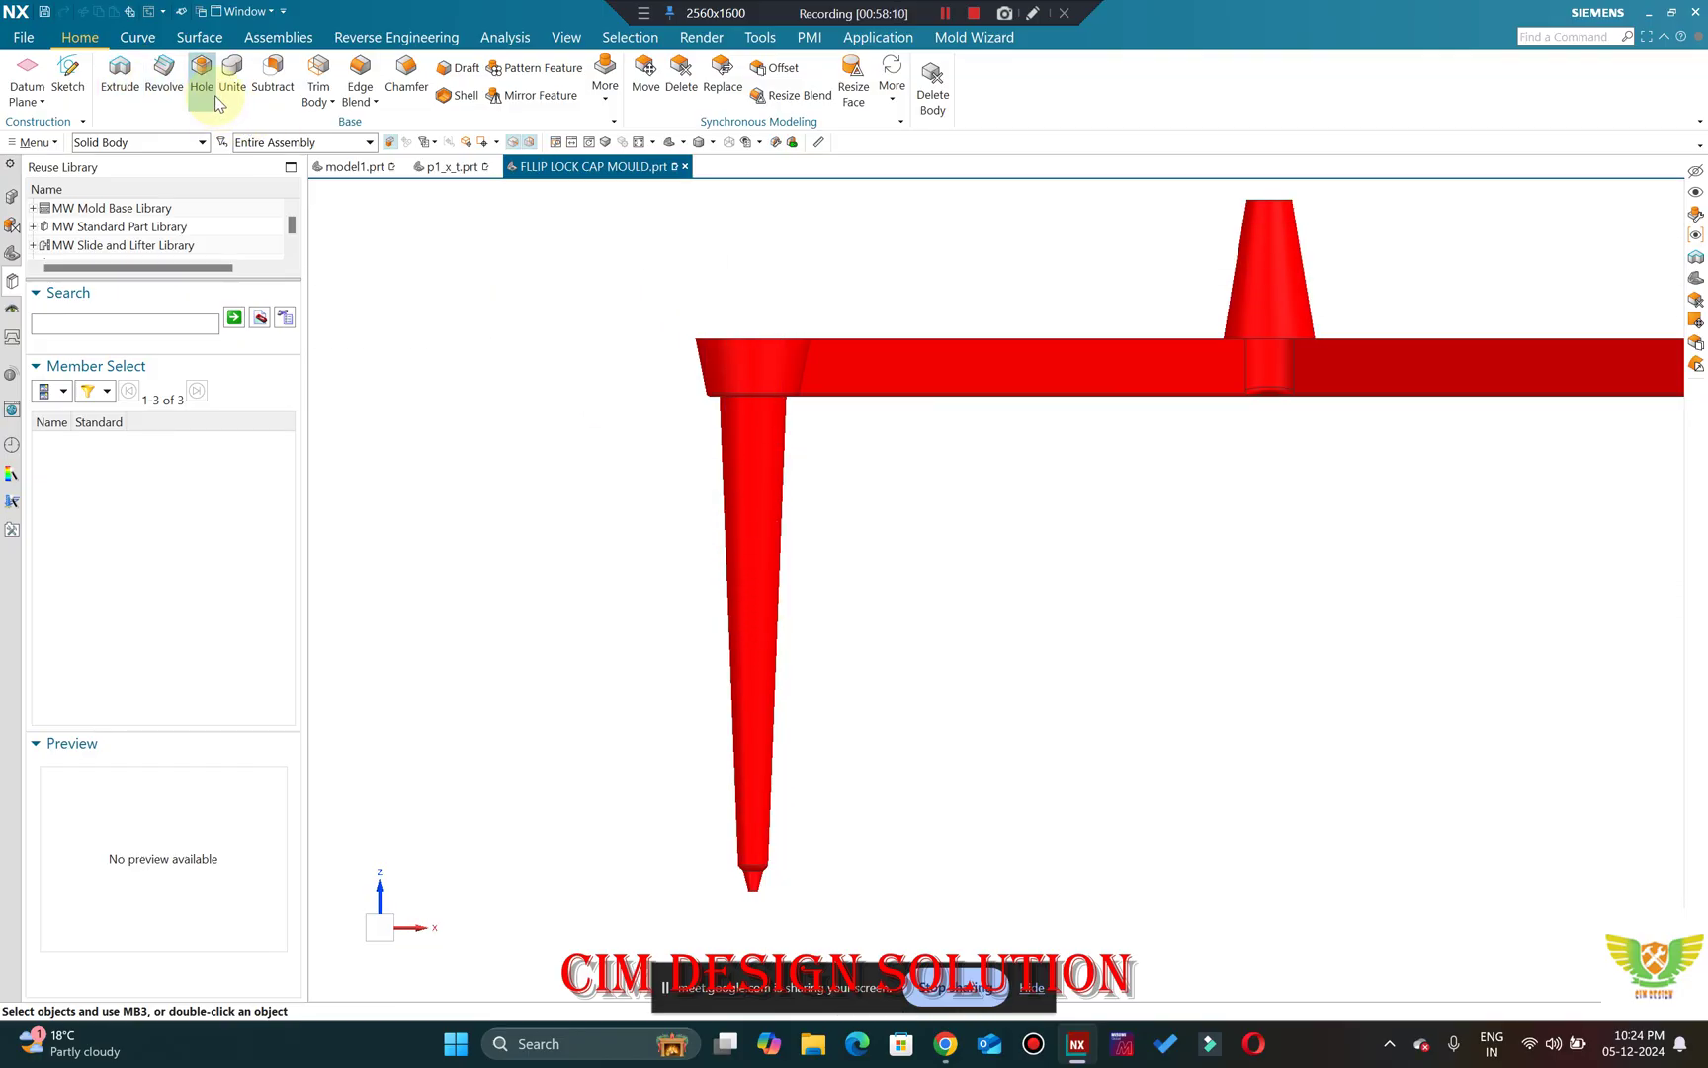
scroll(679, 473, "down", 3)
scroll(720, 713, "up", 6)
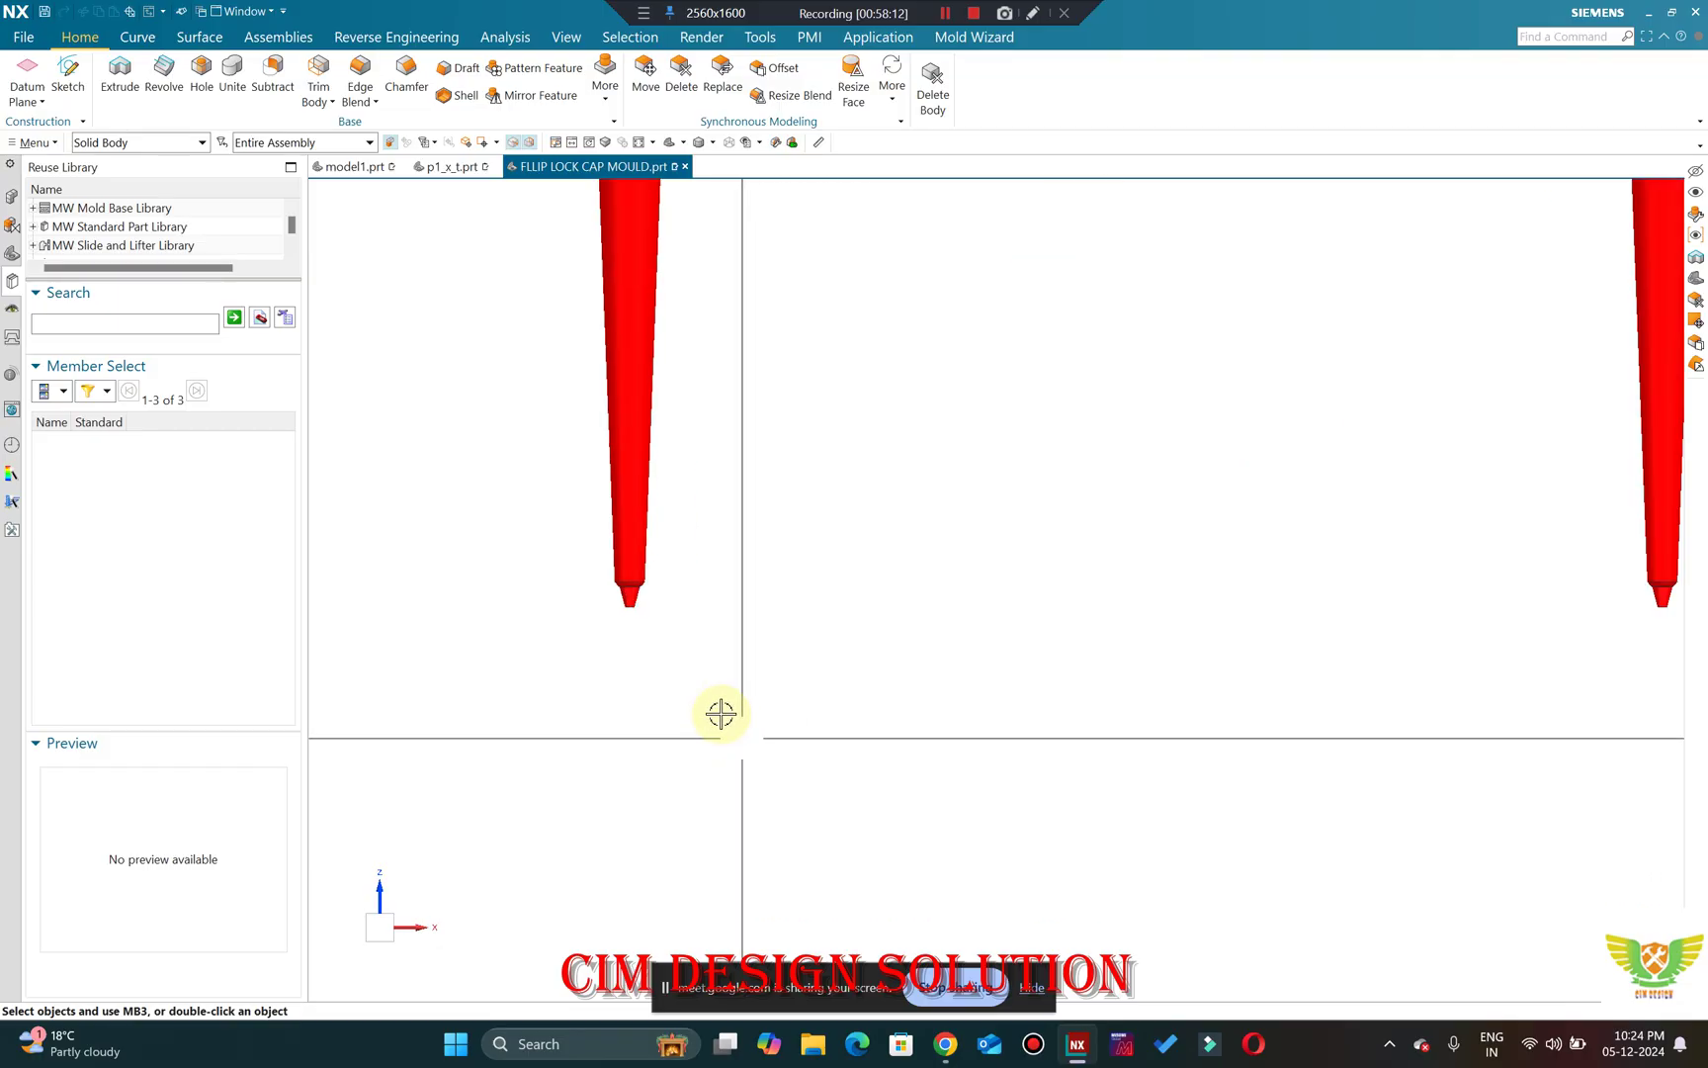
scroll(623, 593, "up", 2)
scroll(717, 690, "down", 3)
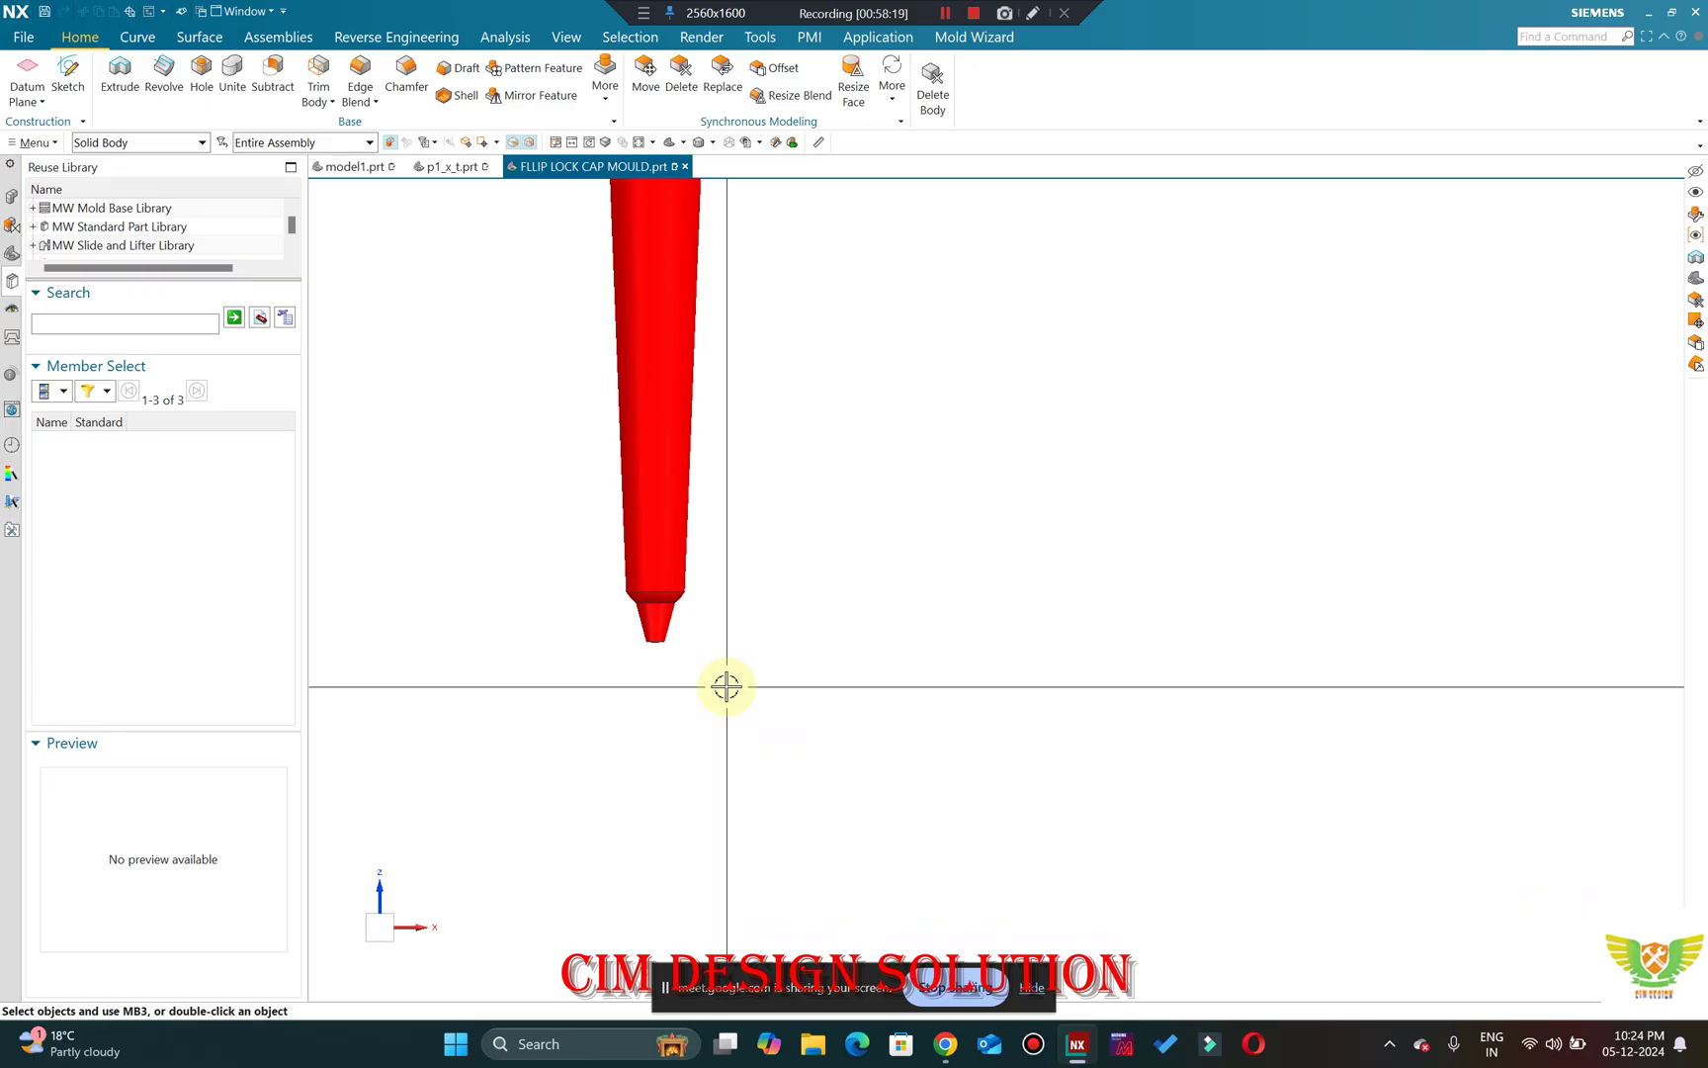
scroll(727, 685, "down", 4)
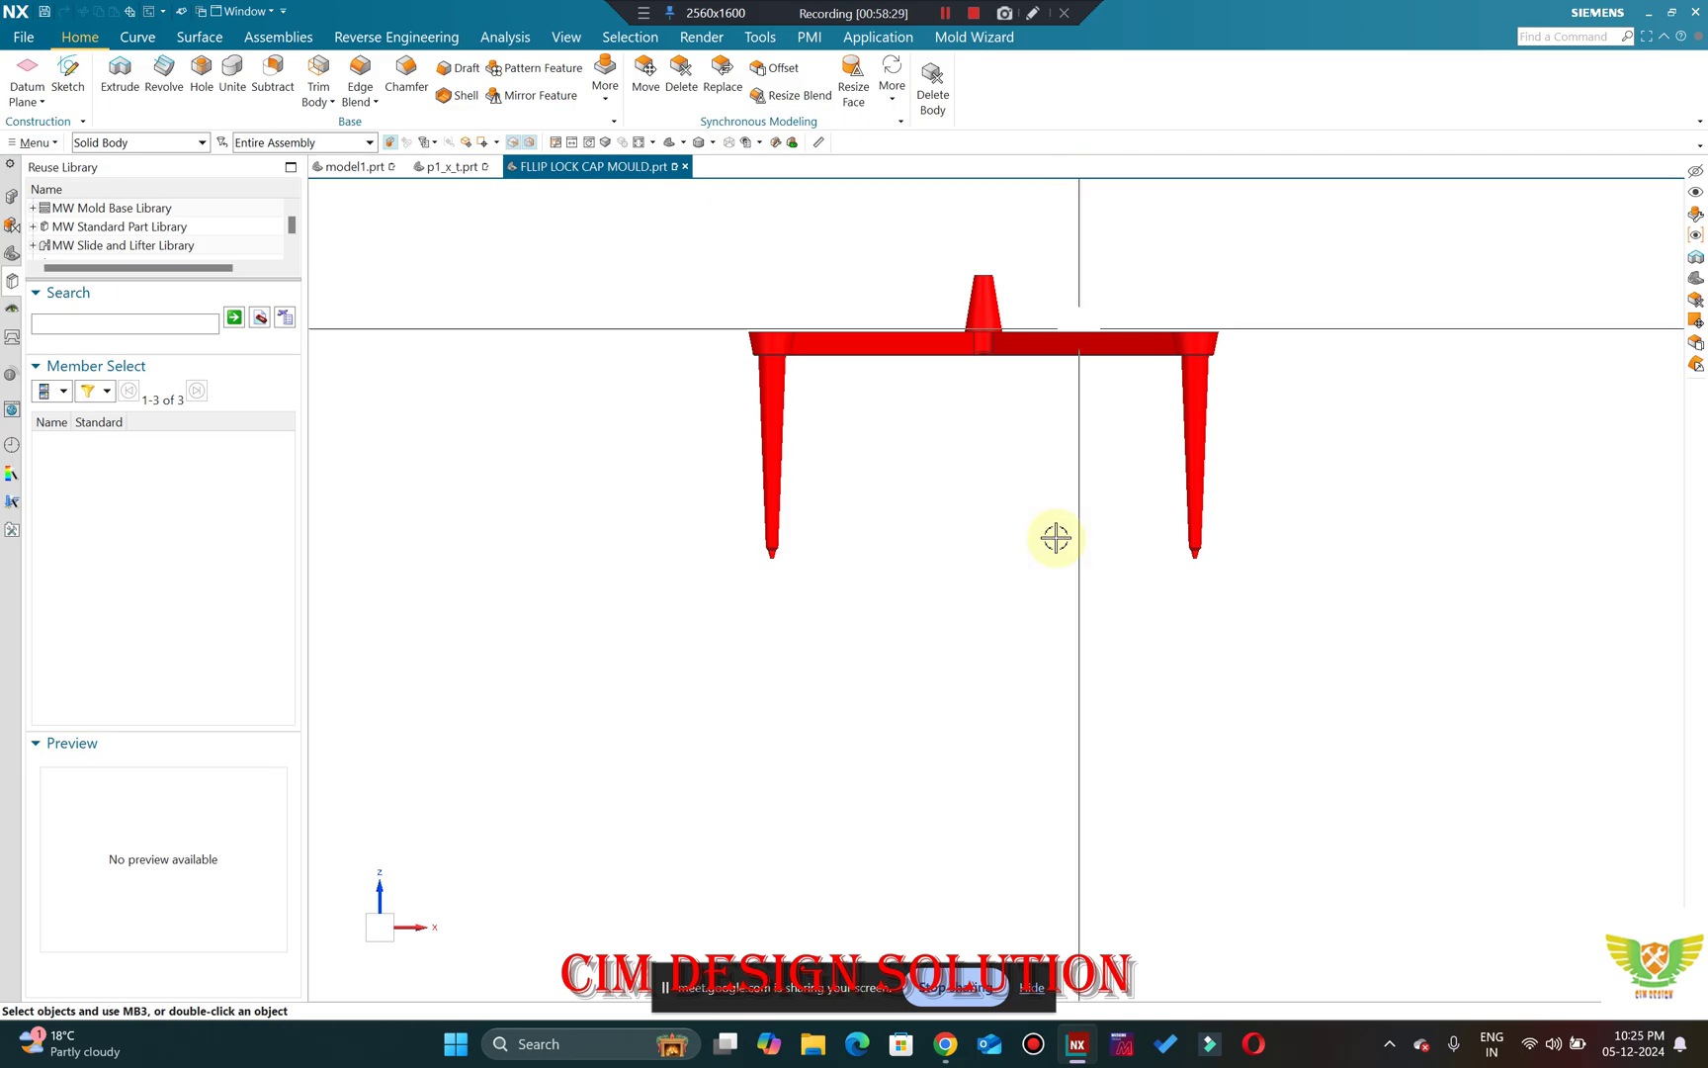
Check the Google Meet call and return to the mould model in NX.
left_click(873, 977)
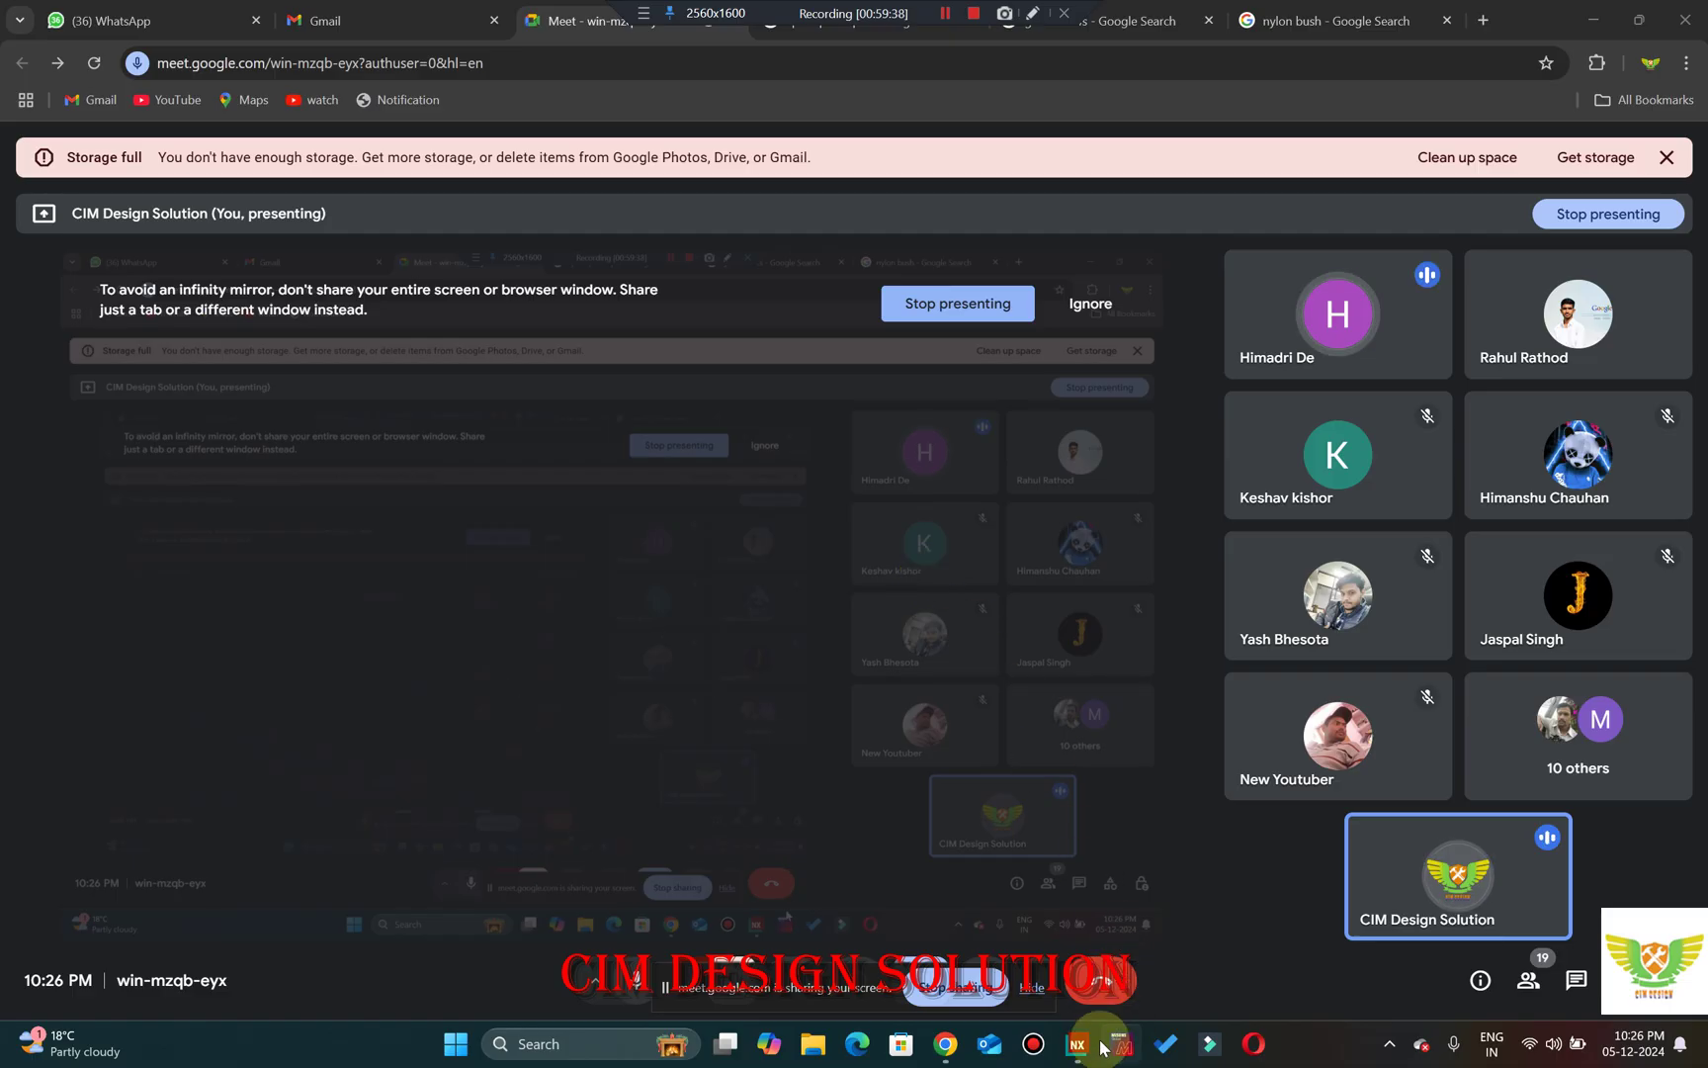
mouse_move(1079, 1050)
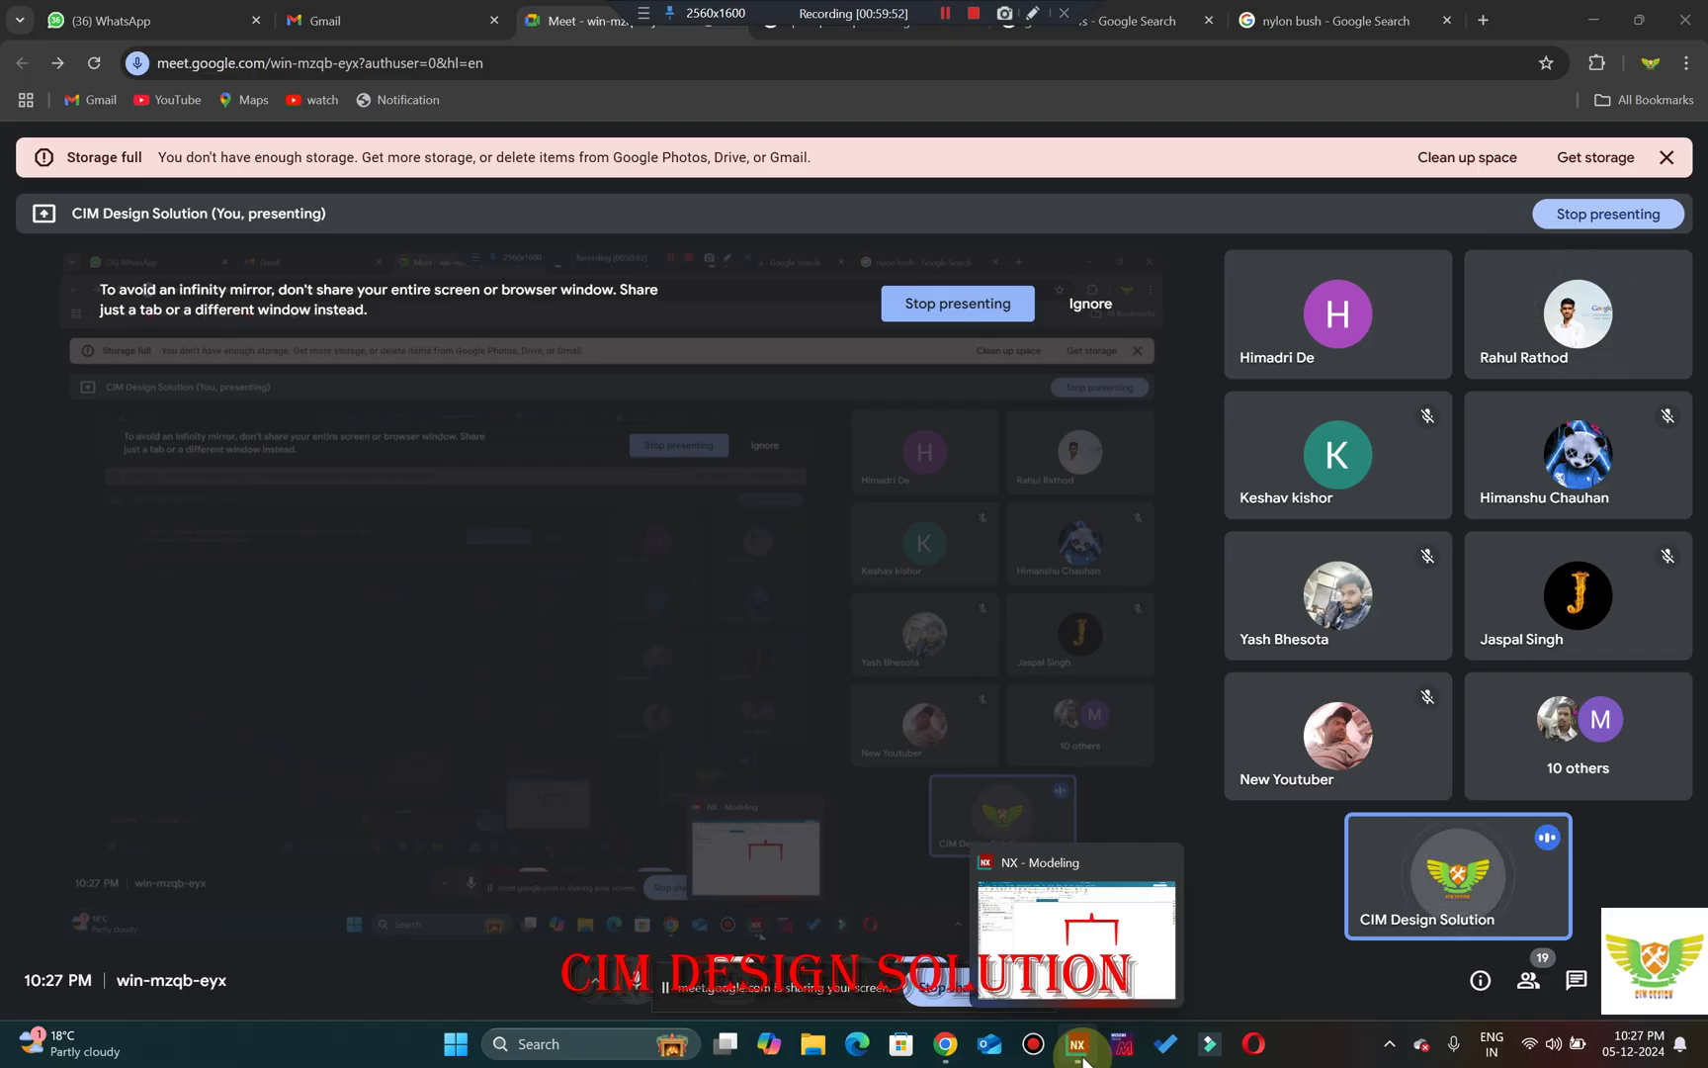
left_click(1081, 1054)
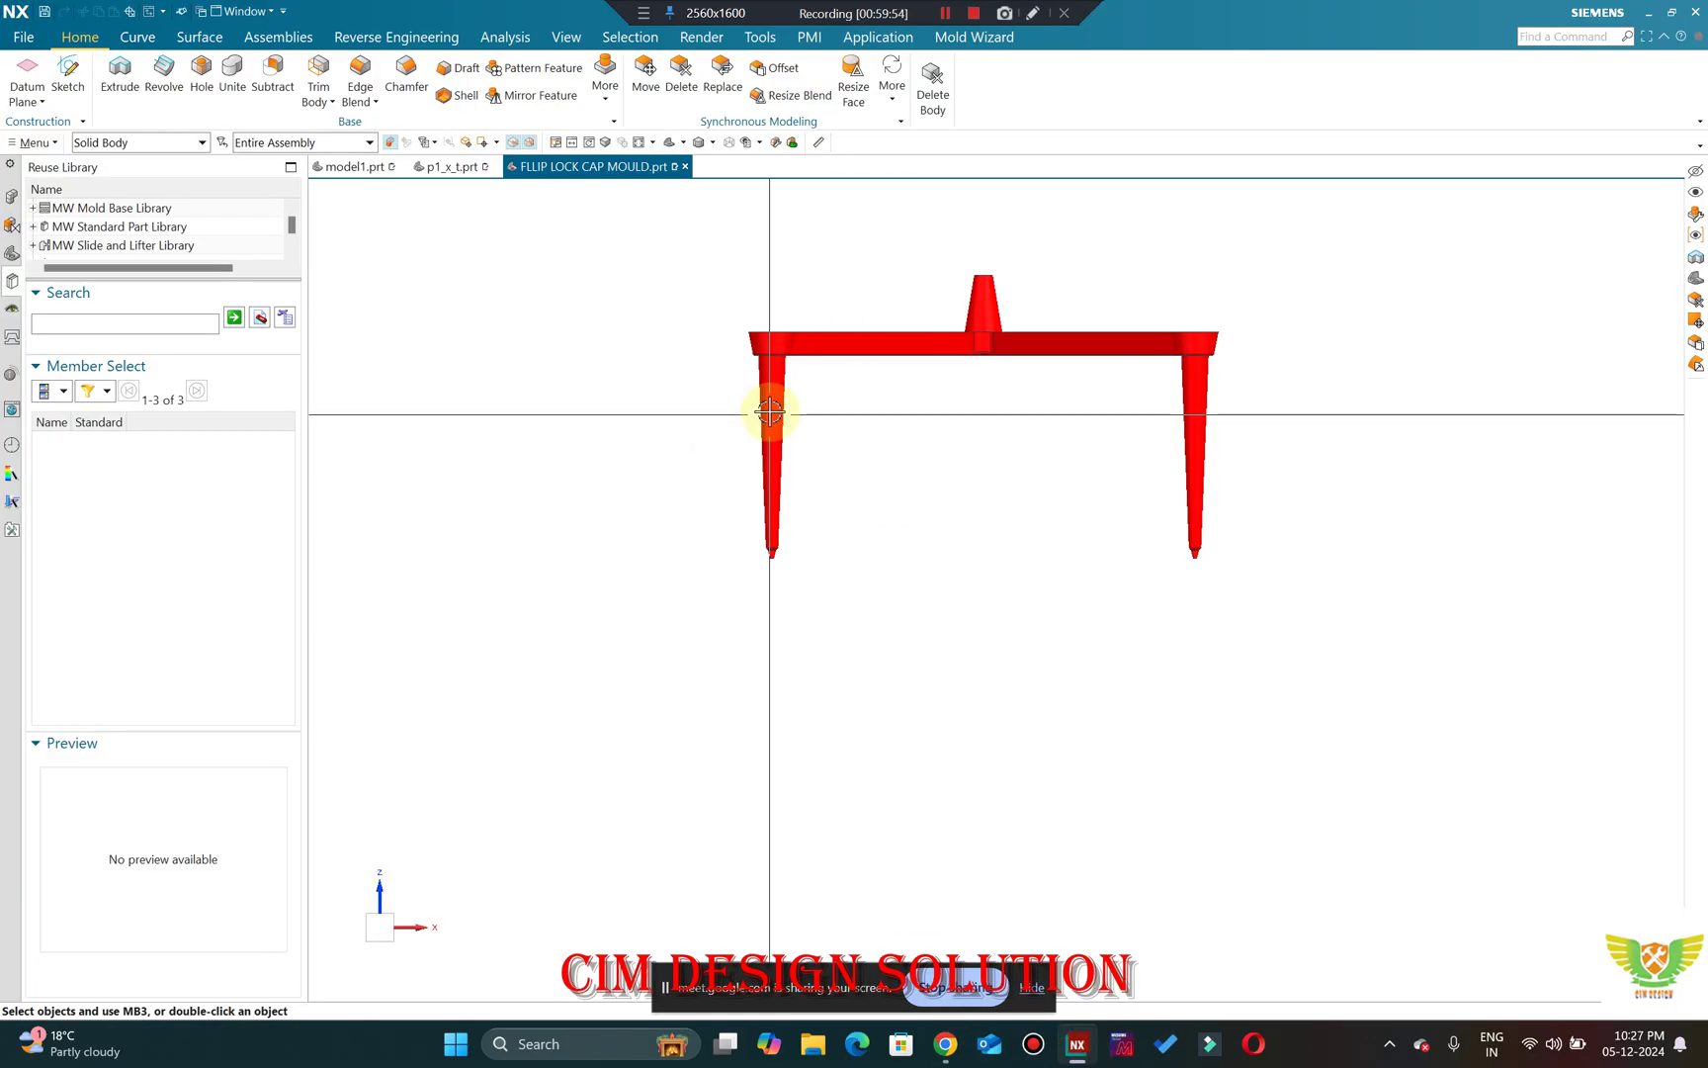
Review the runner's central stub, arms and drops again from several angled views.
middle_click_drag(770, 412, 963, 365)
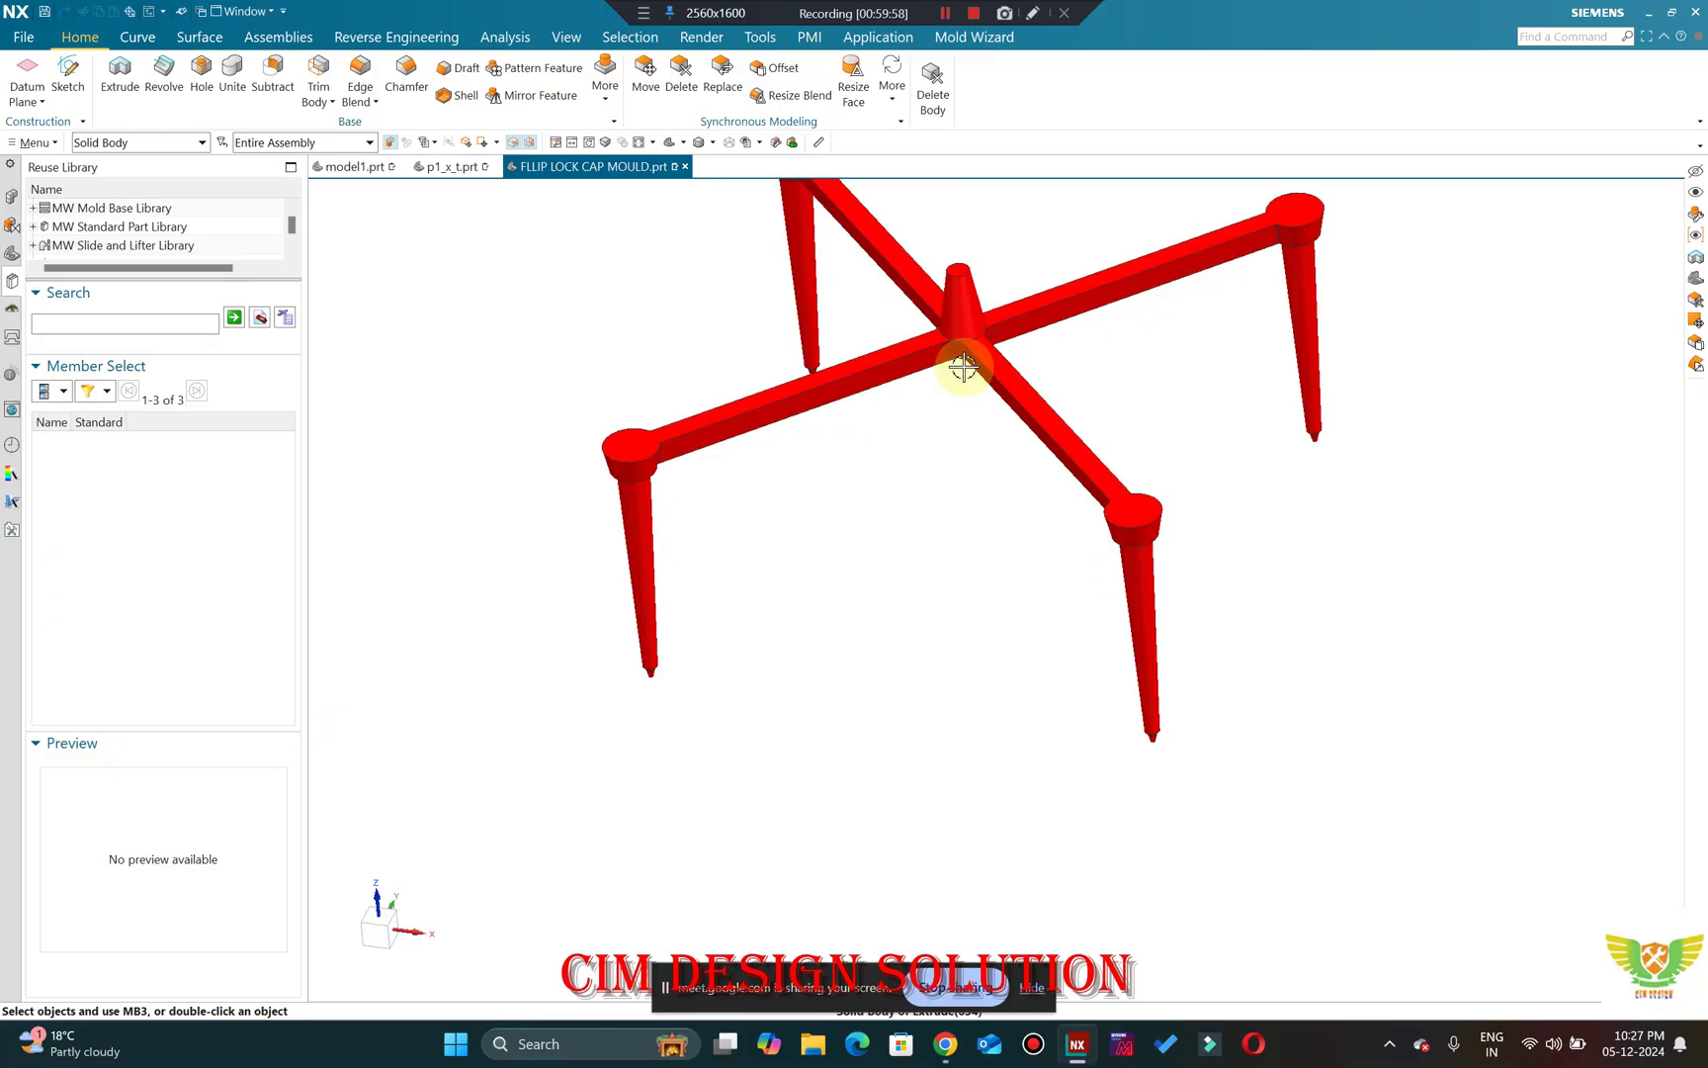
scroll(963, 366, "up", 3)
scroll(869, 252, "down", 1)
scroll(946, 392, "down", 2)
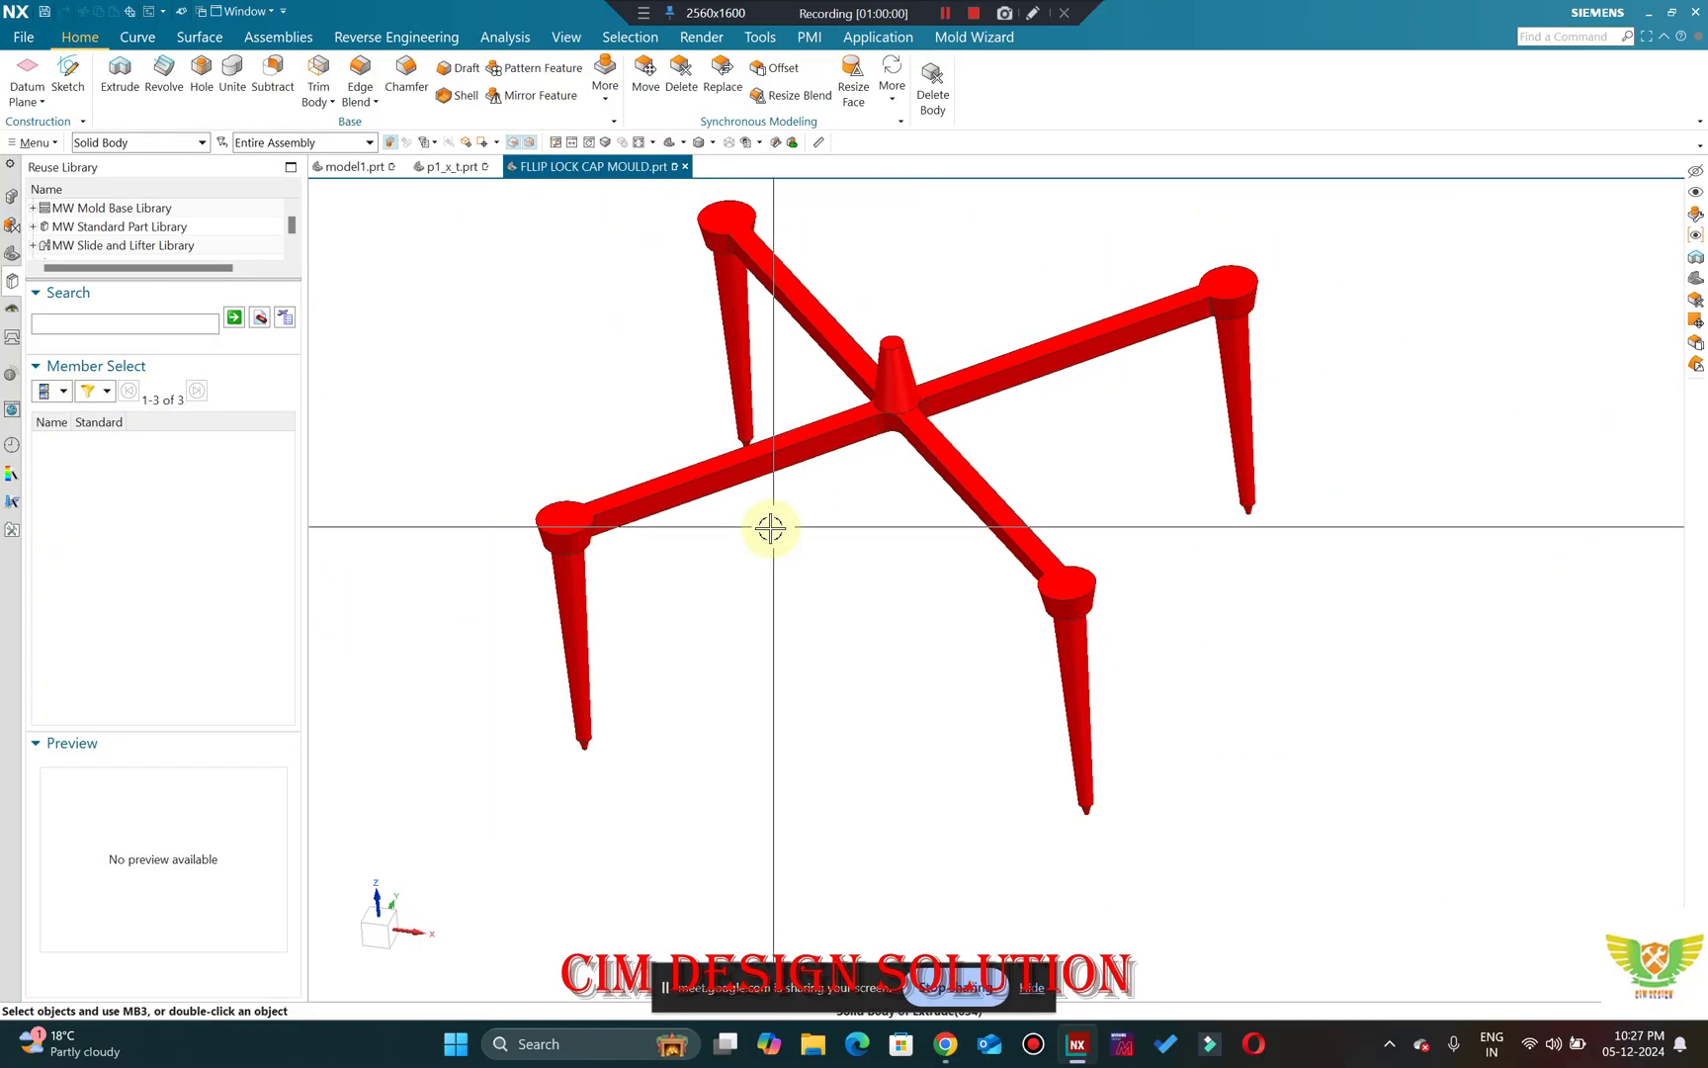
middle_click_drag(770, 529, 579, 419)
middle_click_drag(797, 423, 873, 461)
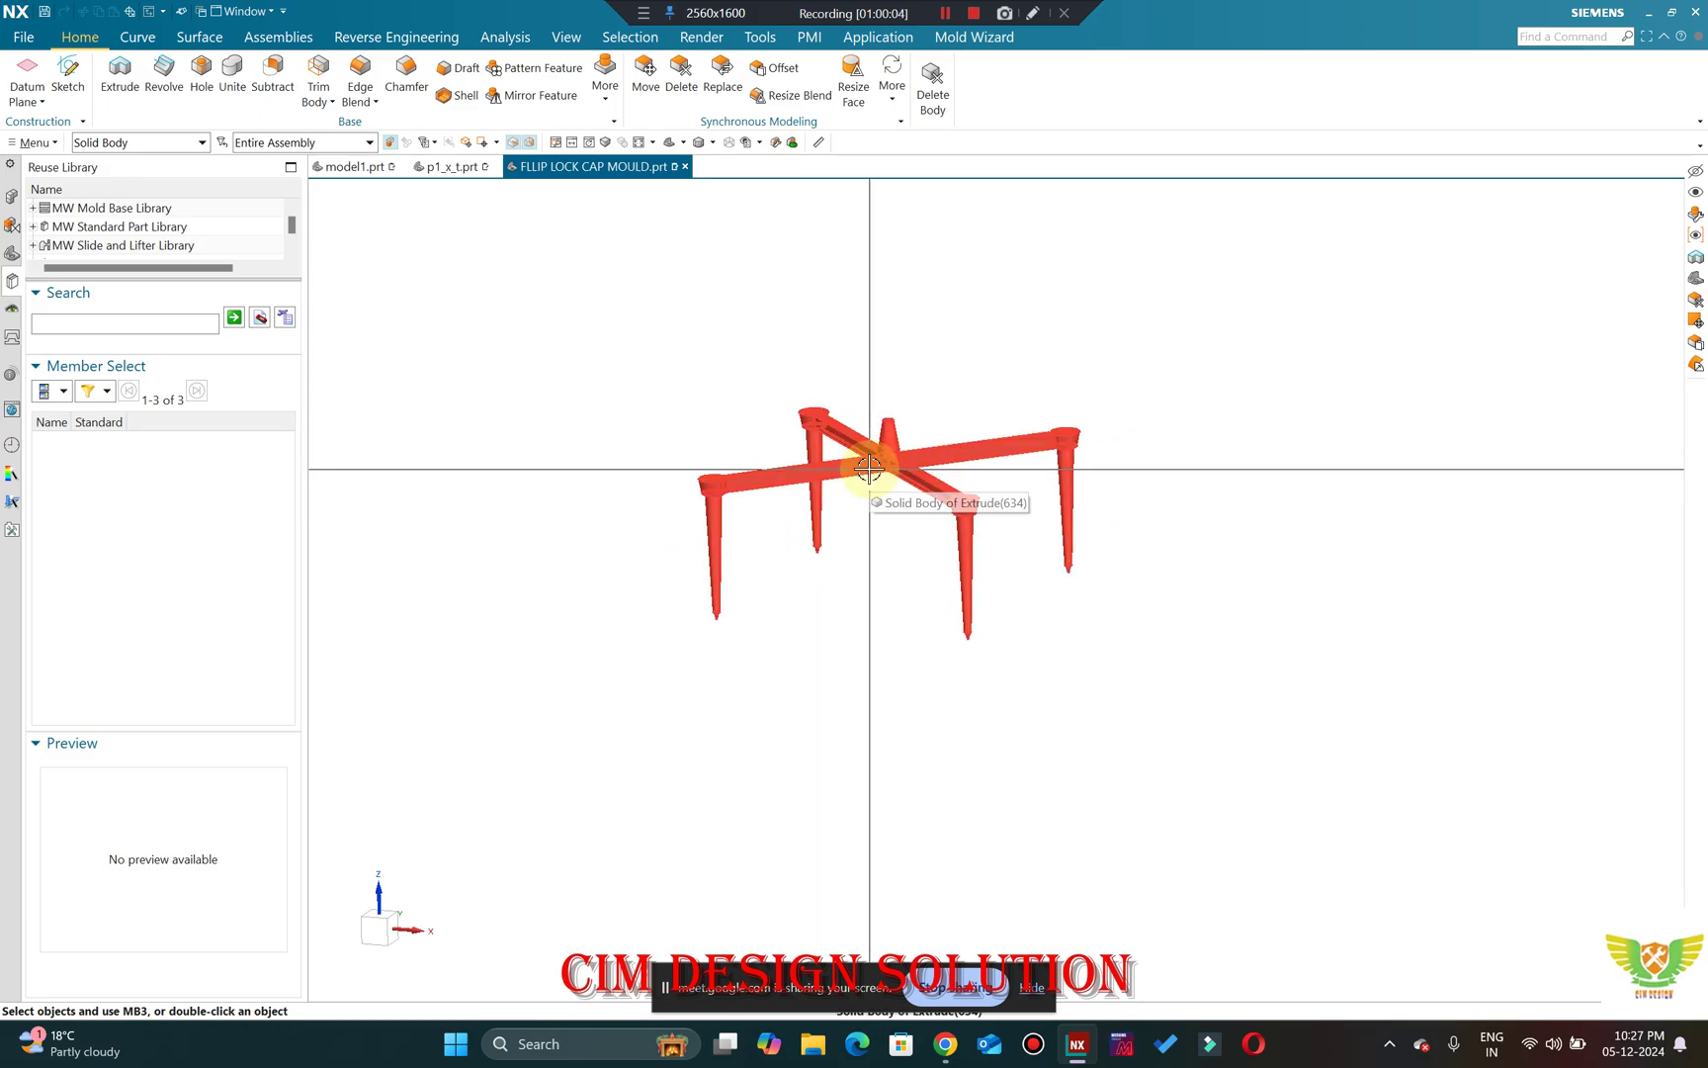
Show all bodies of the mould again and switch to the Google Meet call.
key("ctrl+shift+u")
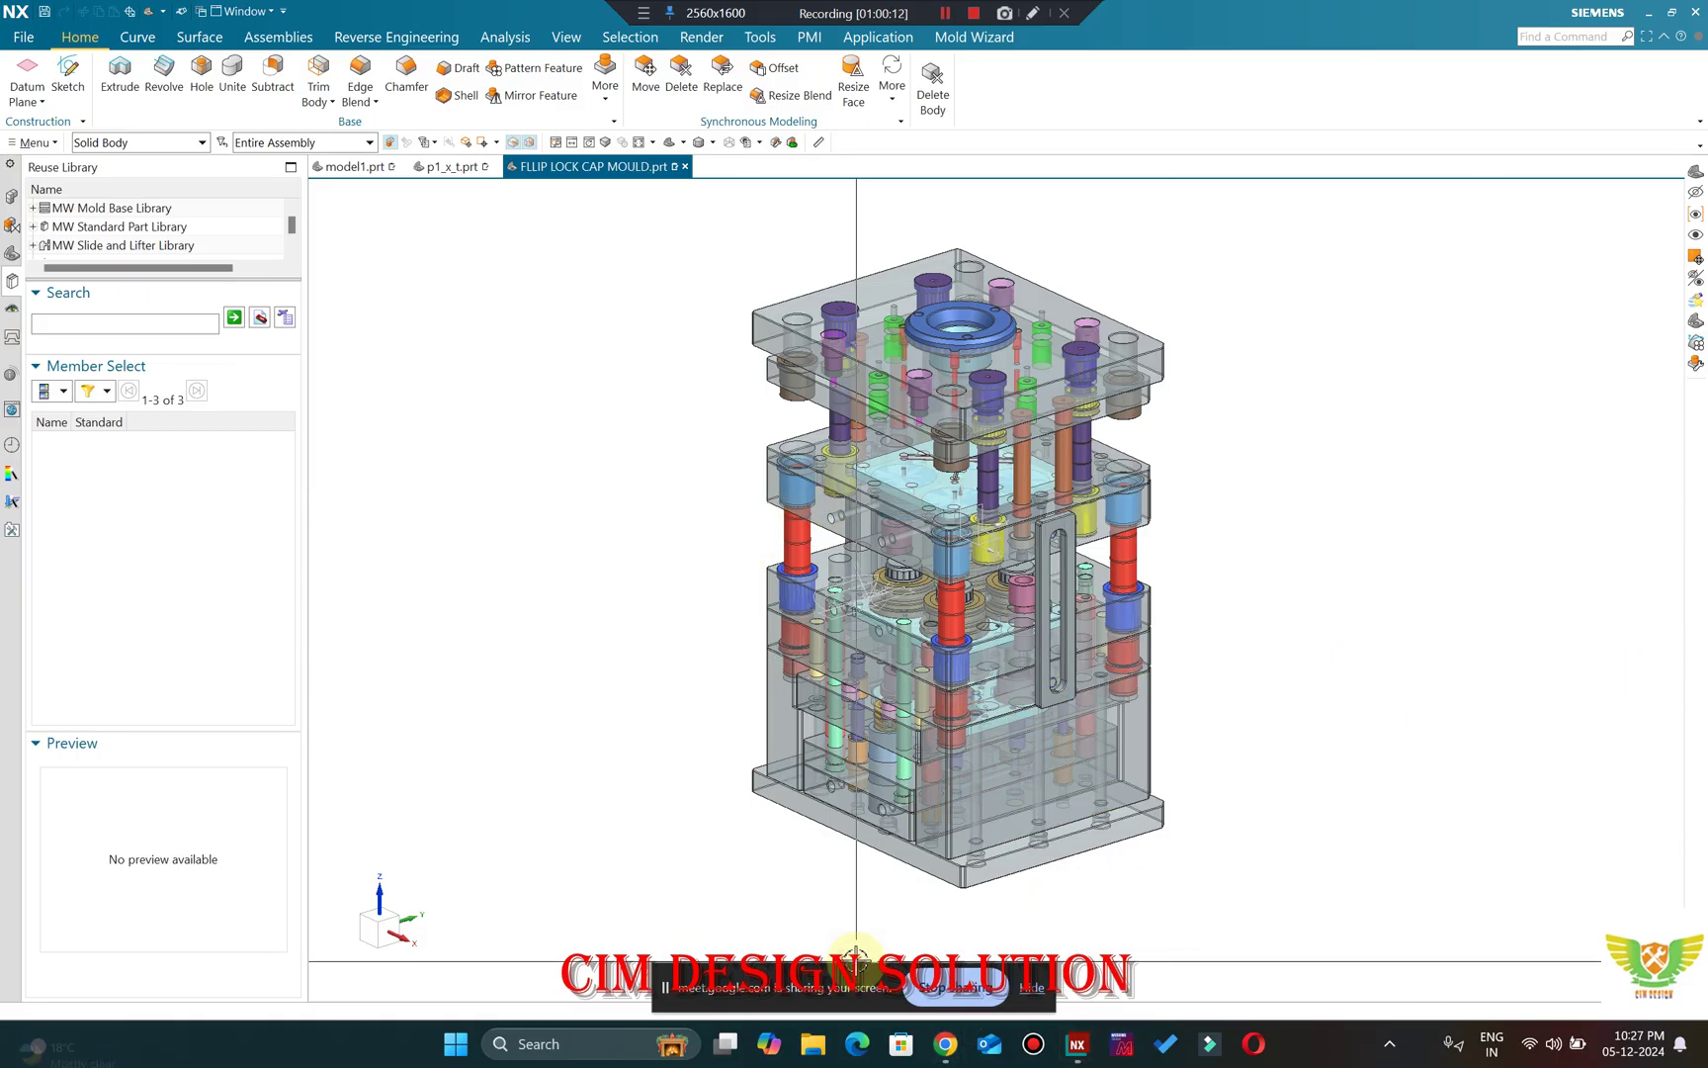
mouse_move(945, 1043)
left_click(786, 939)
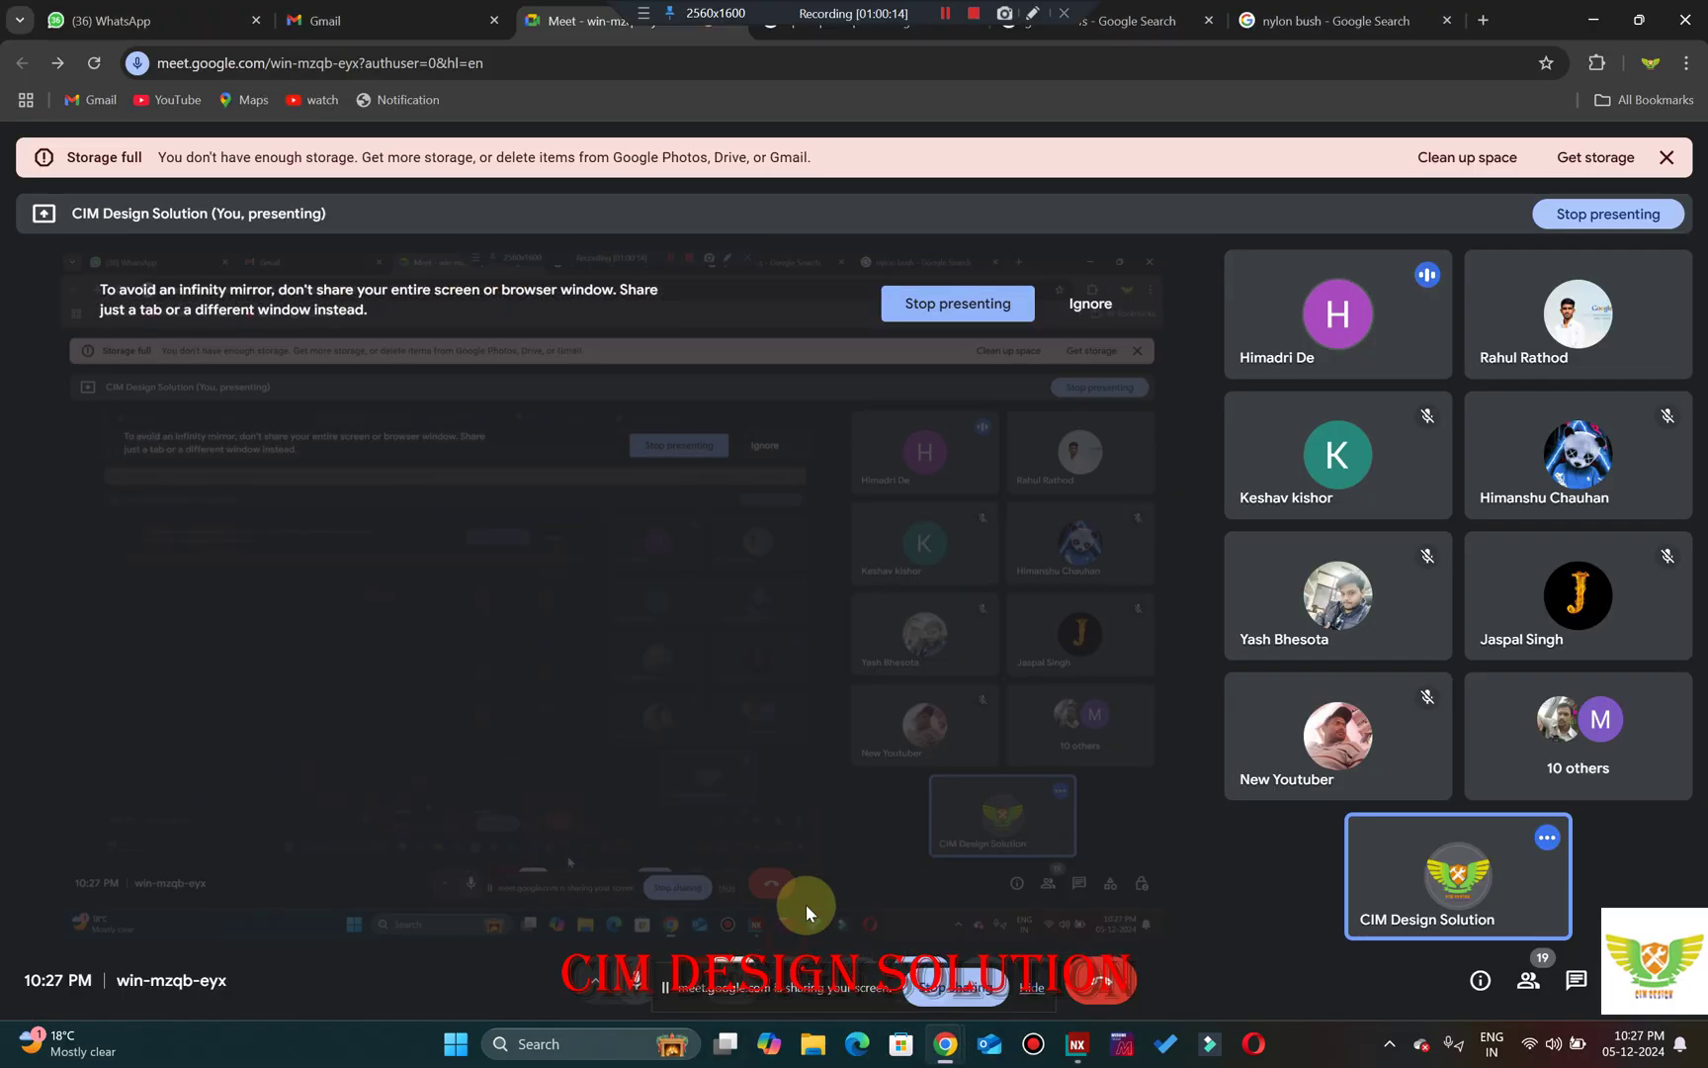